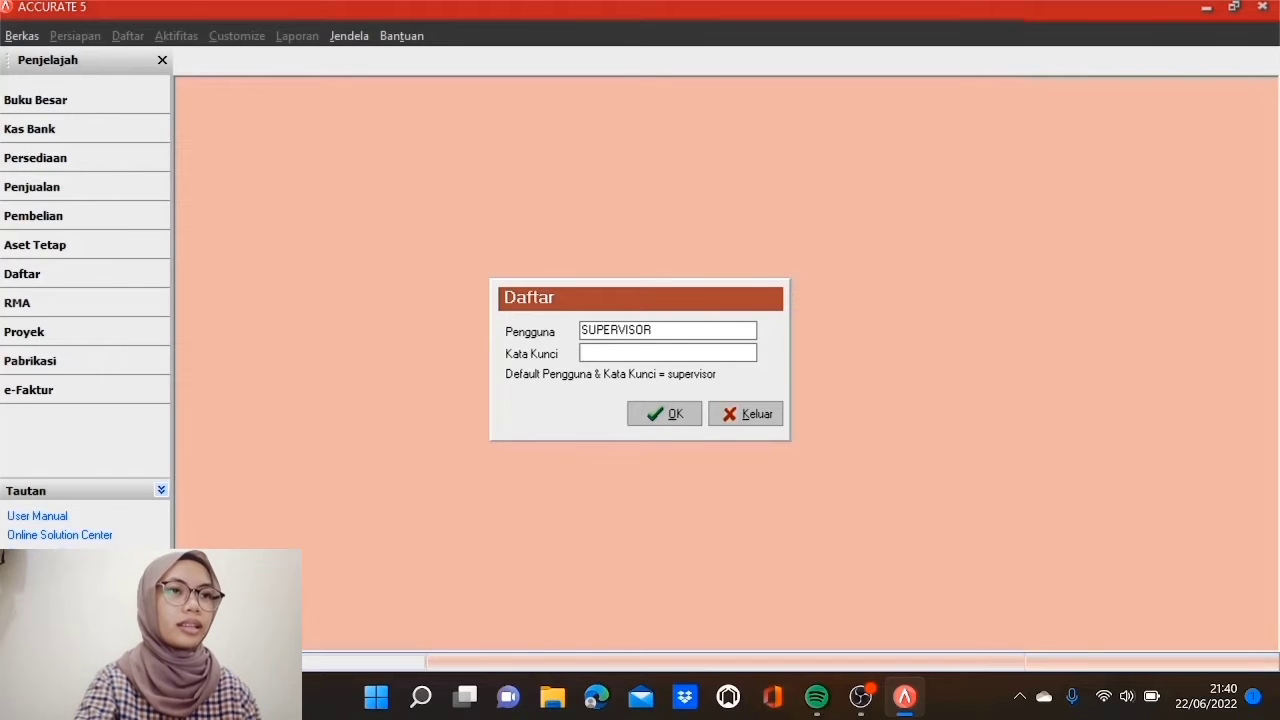
Step: Log in to the company data as SUPERVISOR with the account password
{"action": "type", "text": "supervisor"}
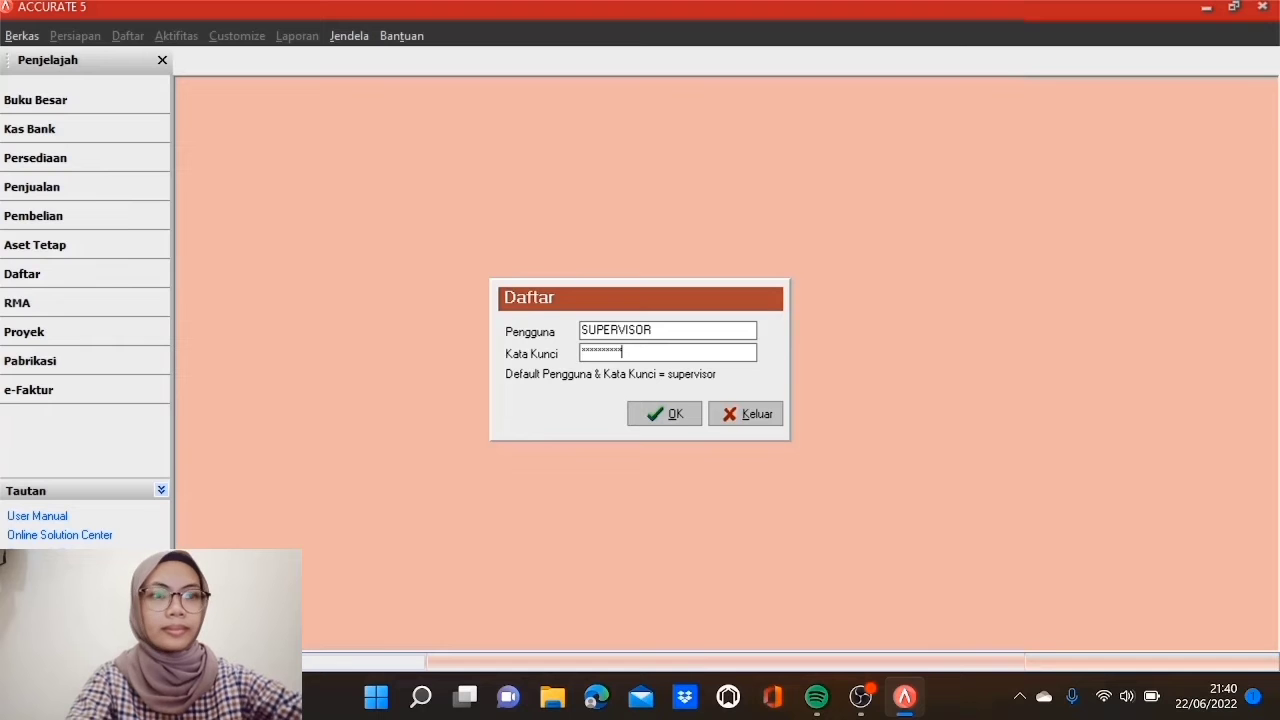
{"action": "left_click", "coordinate": [675, 412]}
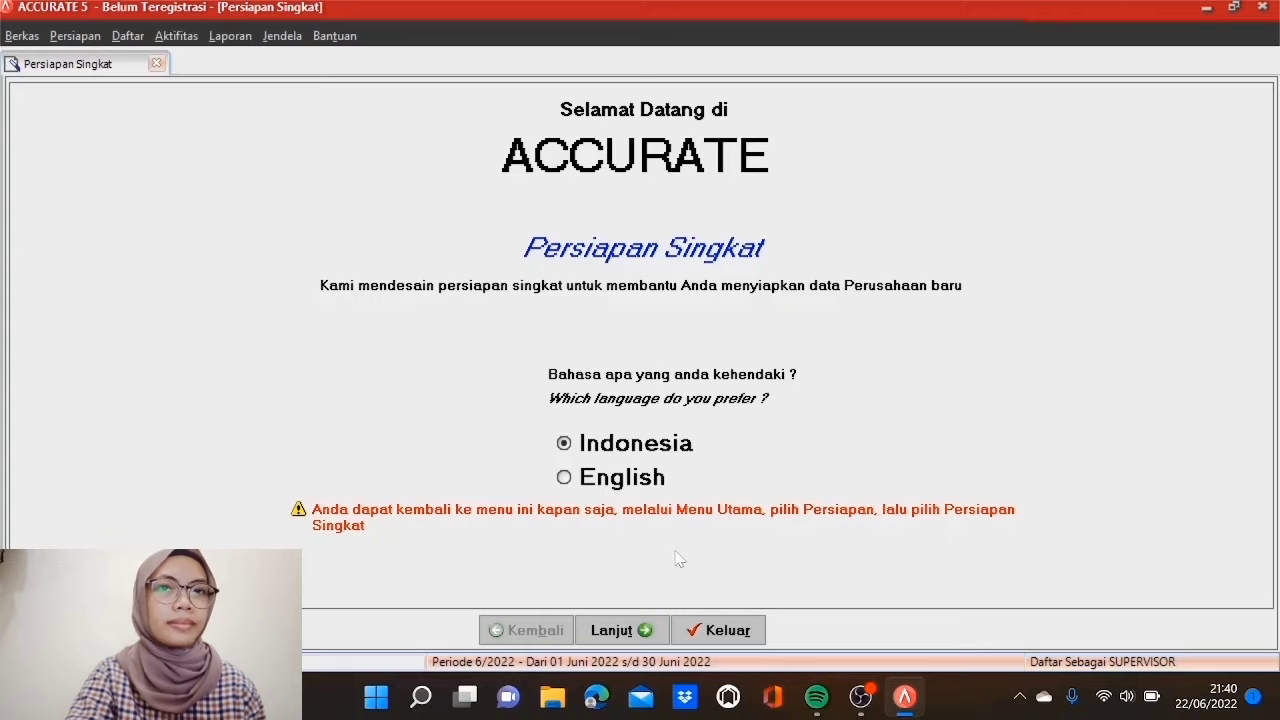
Step: Choose Persiapan Mahir and advance to Mata Uang, step 1 of 20
{"action": "left_click", "coordinate": [633, 634]}
{"action": "left_click", "coordinate": [65, 336]}
{"action": "left_click", "coordinate": [628, 634]}
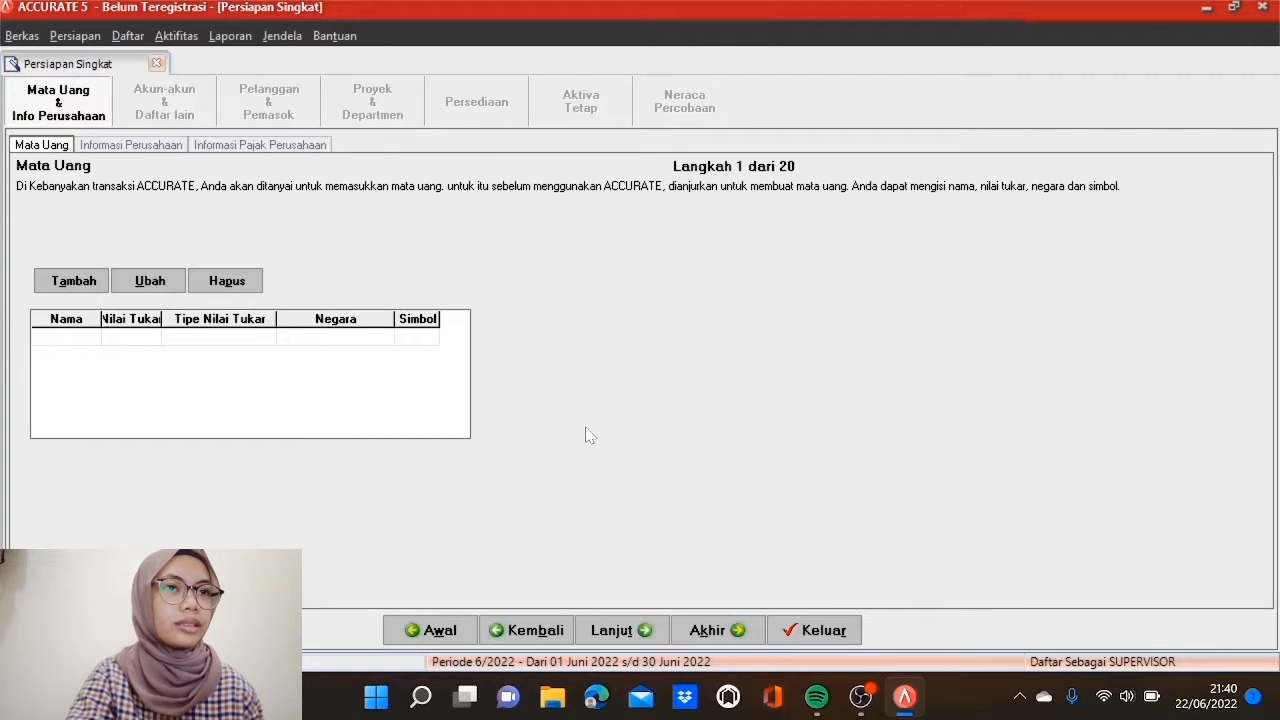
Step: Add IDR at rate 1, country Indonesia, symbol Rp, as the default currency
{"action": "left_click", "coordinate": [78, 286]}
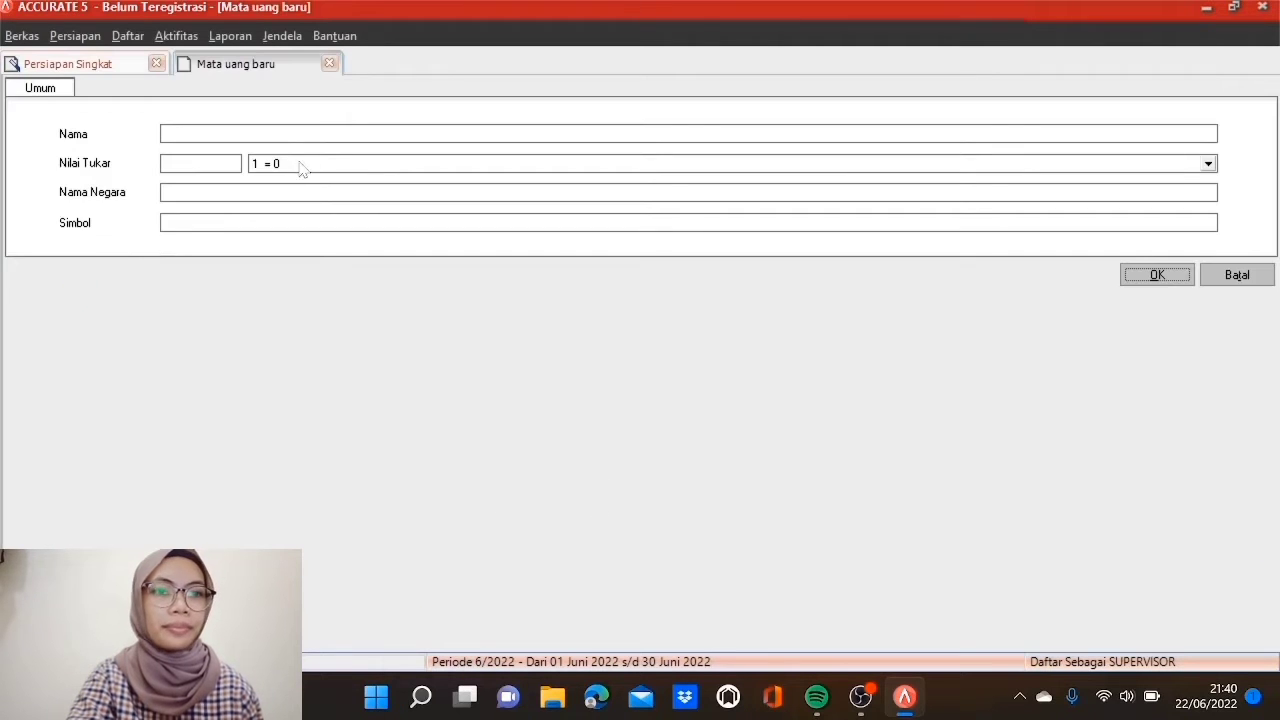
{"action": "type", "text": "IDR"}
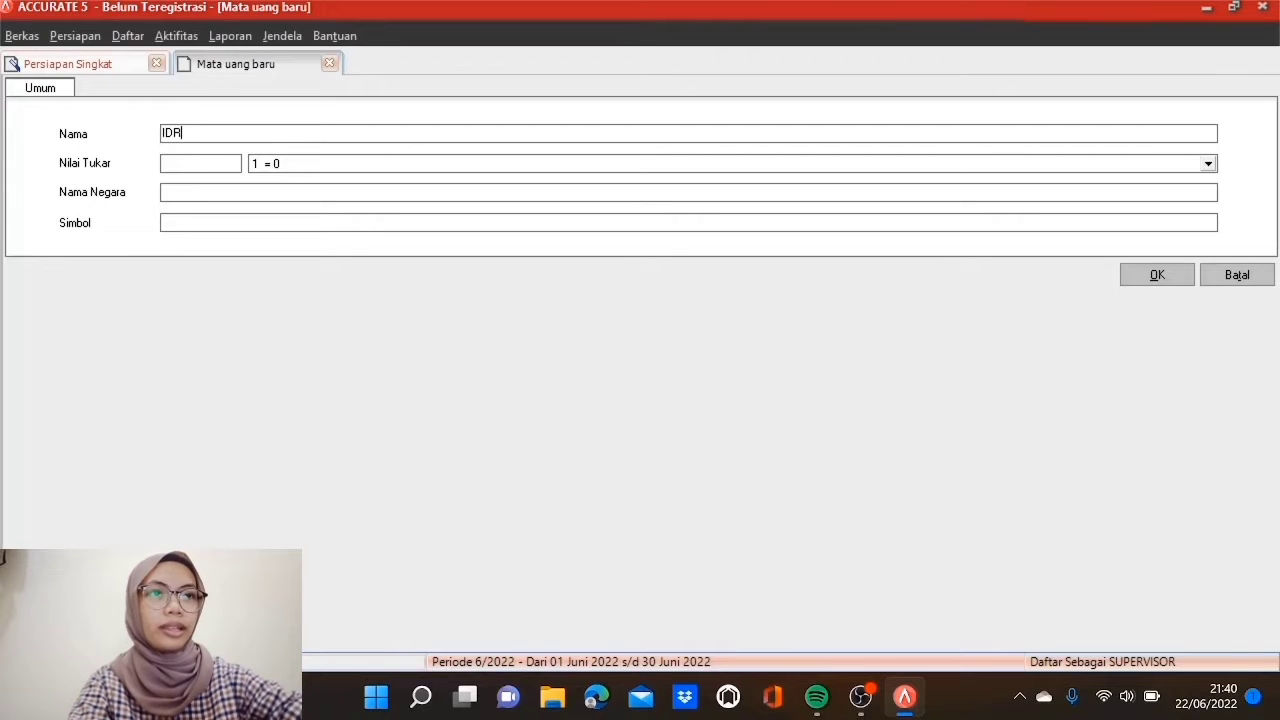
{"action": "key", "text": "Tab"}
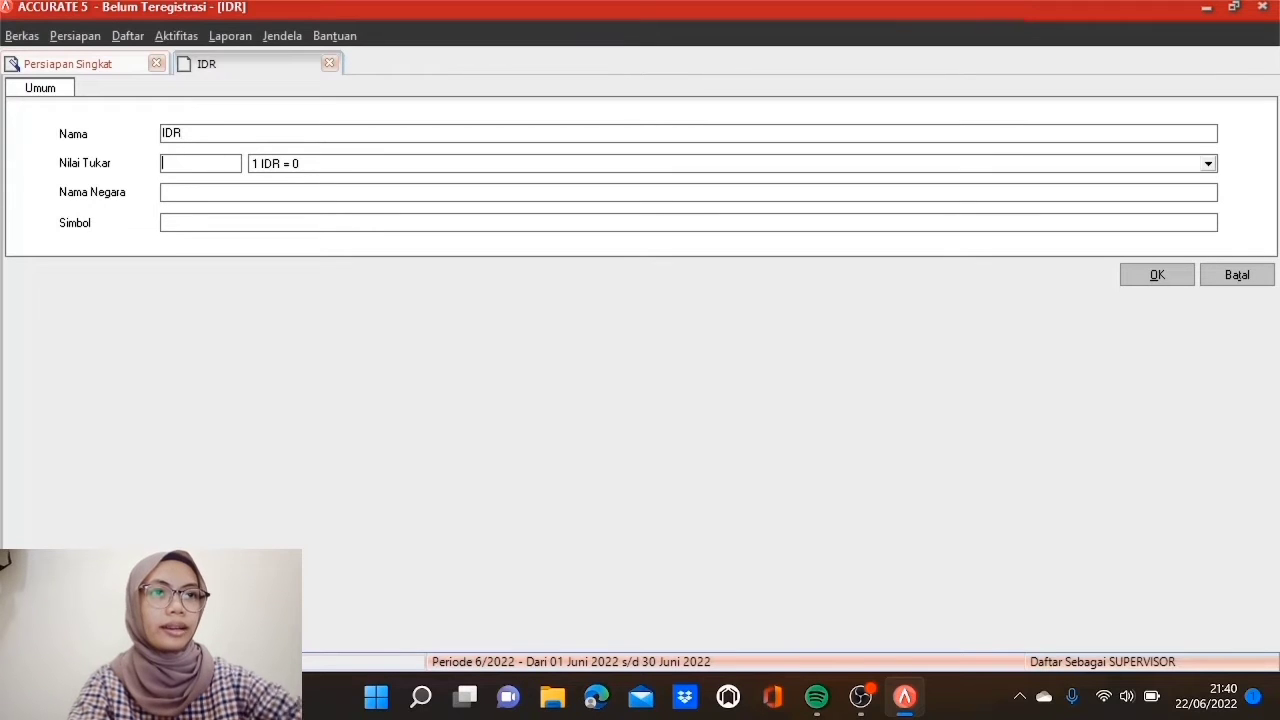
{"action": "type", "text": "1"}
{"action": "key", "text": "Tab"}
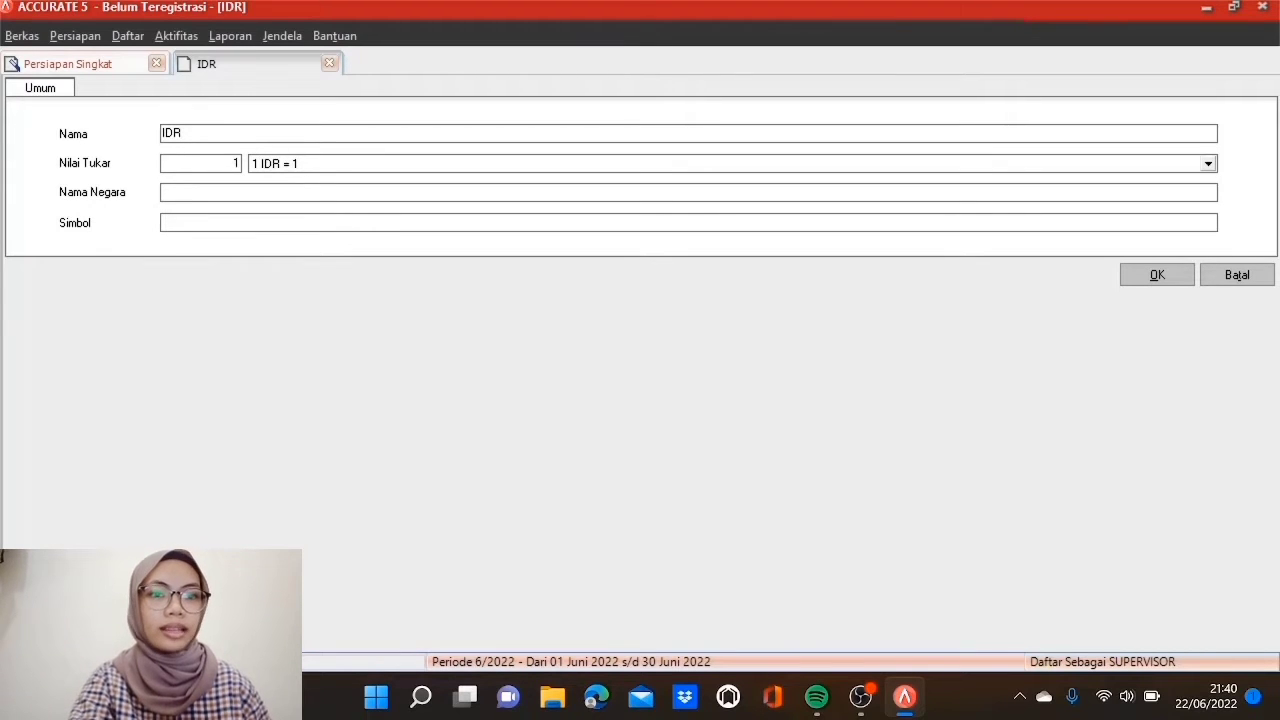
{"action": "type", "text": "Indone"}
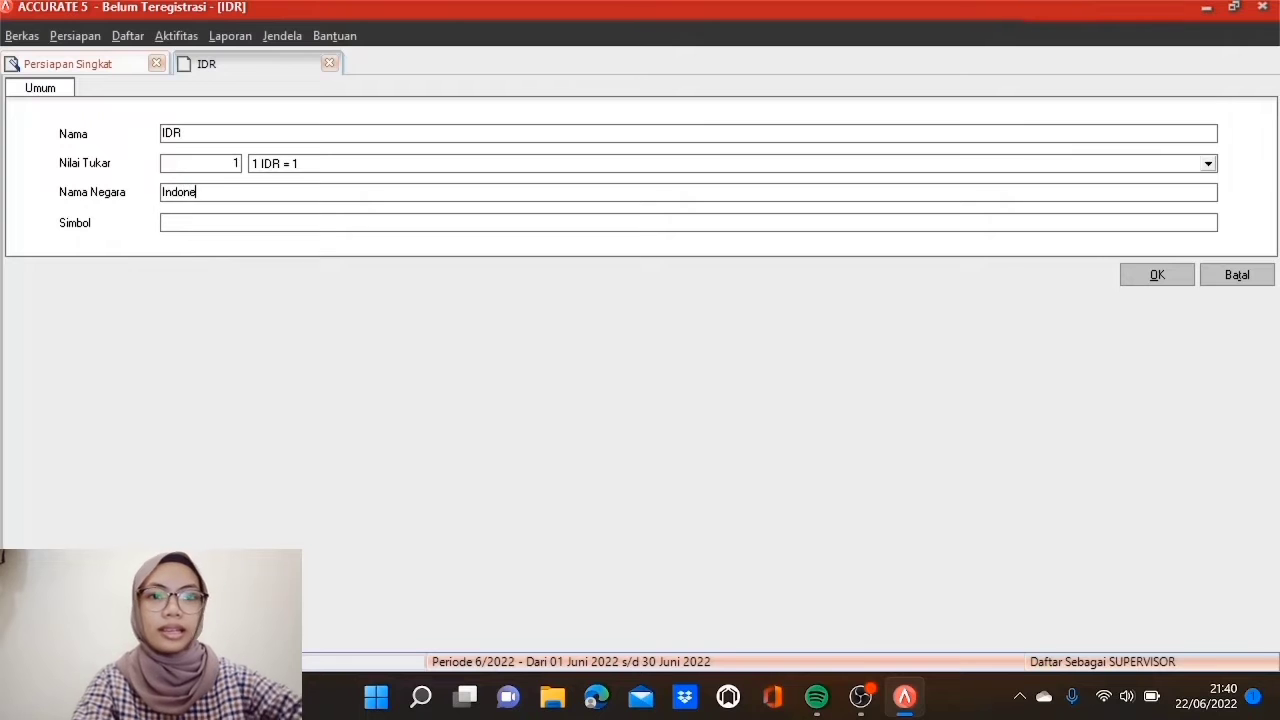
{"action": "type", "text": "sia"}
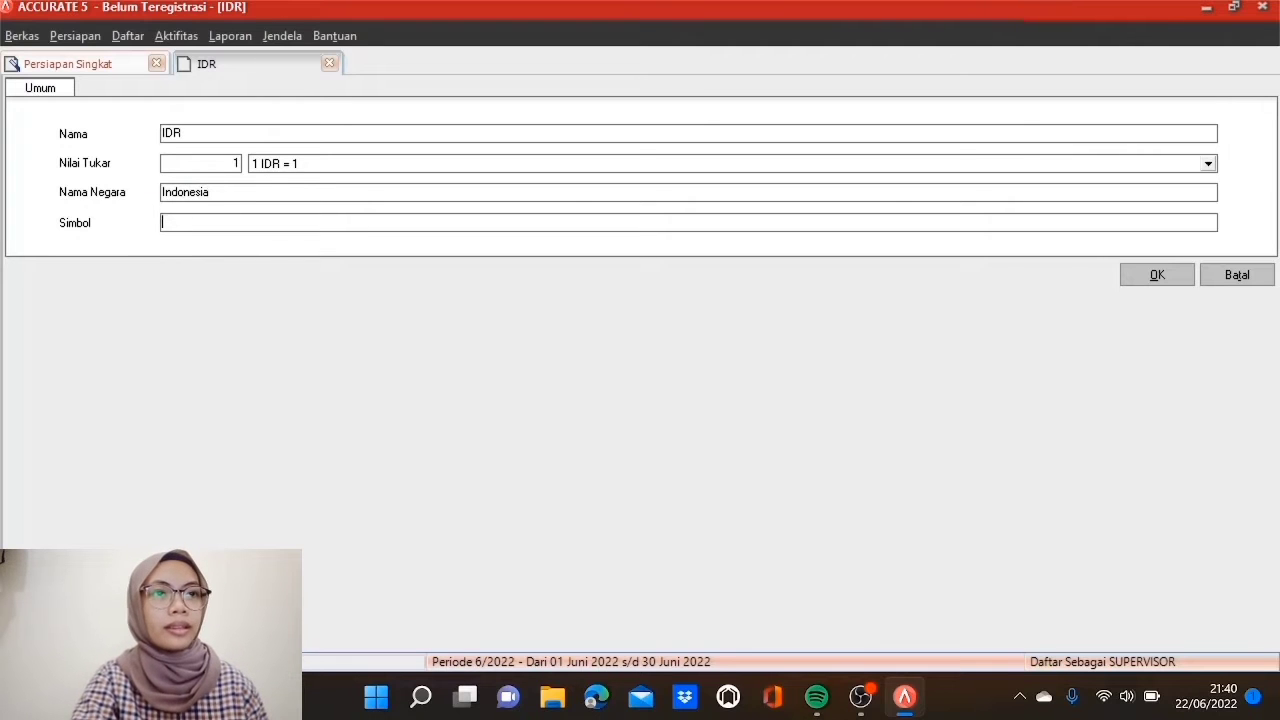
{"action": "type", "text": "Rp"}
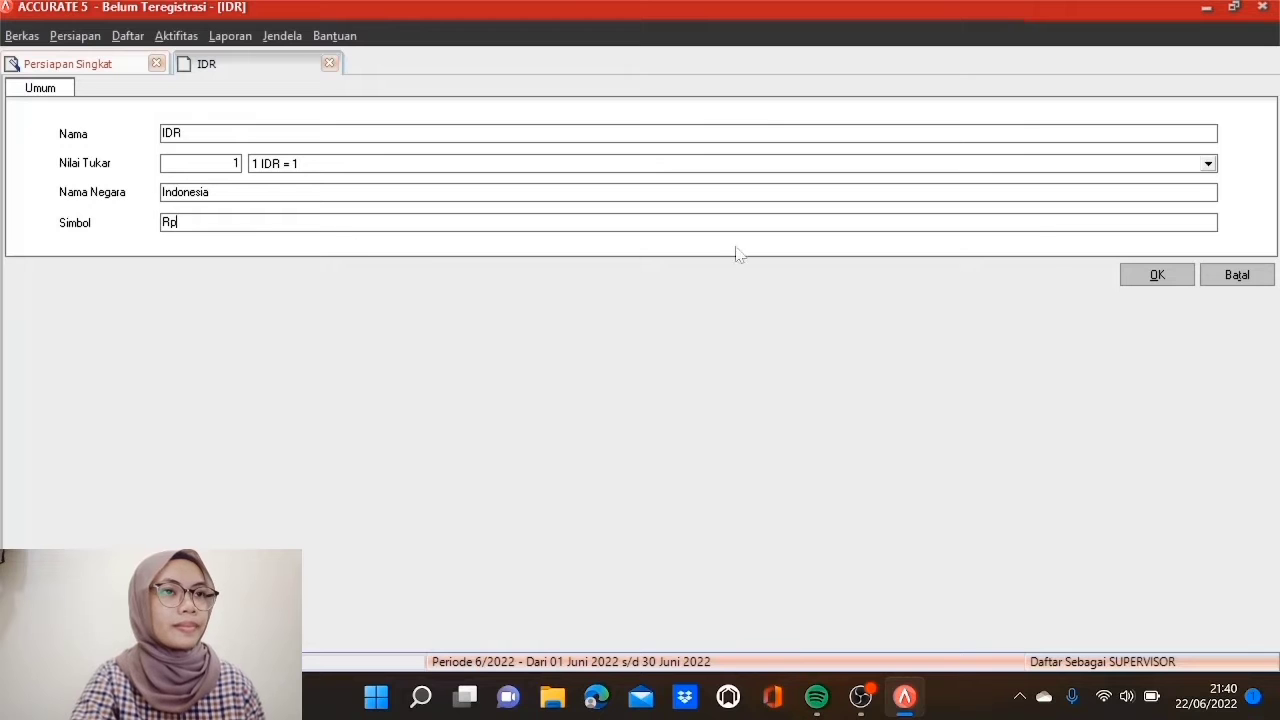
{"action": "left_click", "coordinate": [1138, 276]}
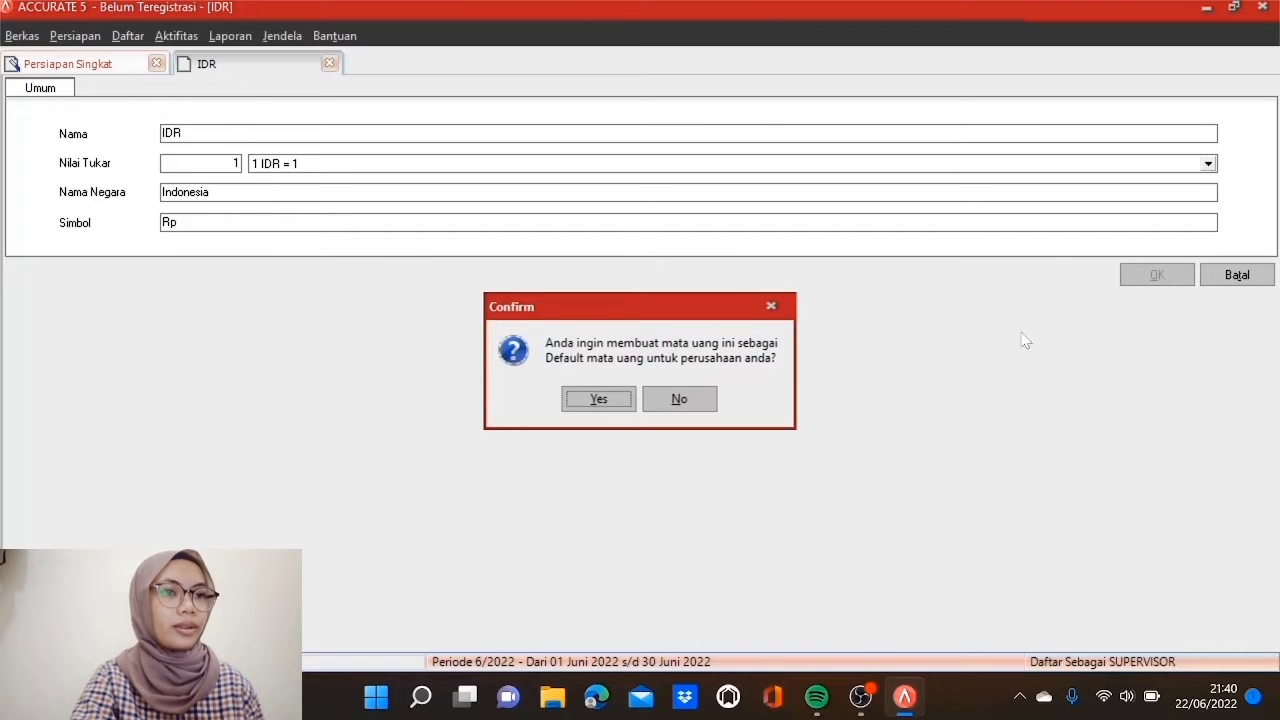
{"action": "left_click", "coordinate": [582, 401]}
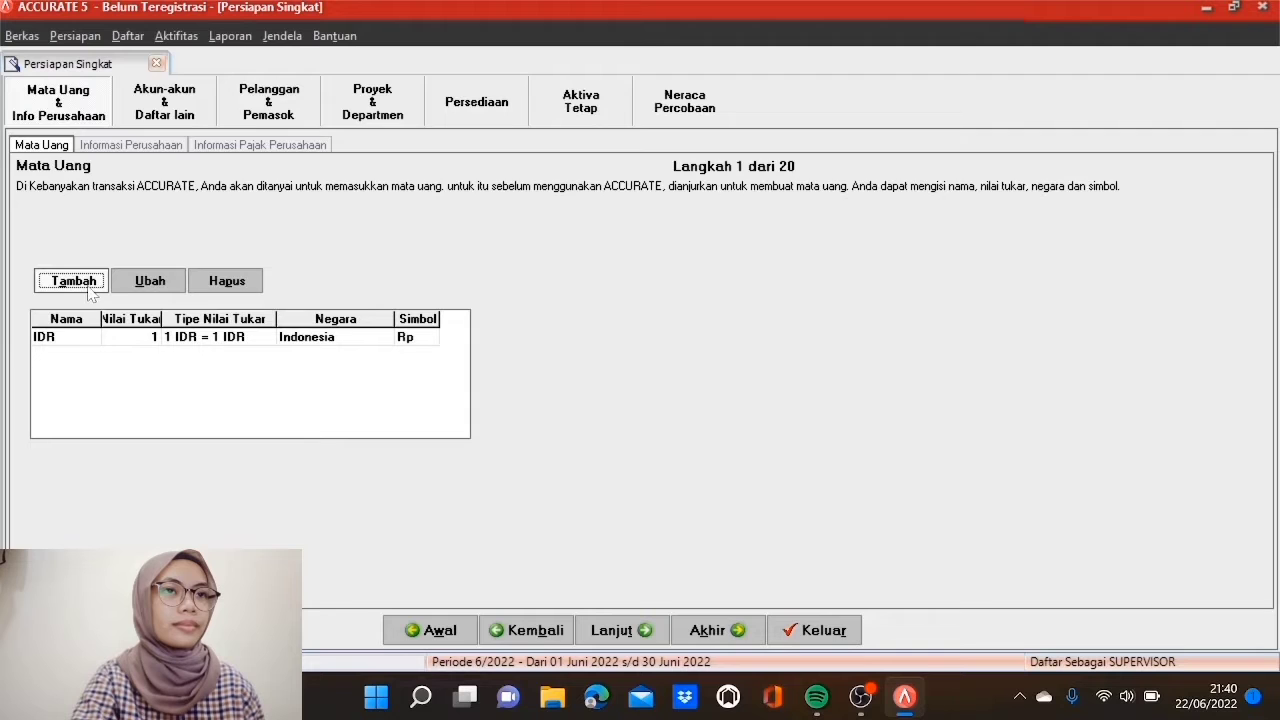
Step: Add USD at exchange rate 13.800 with country USA and symbol $
{"action": "left_click", "coordinate": [88, 281]}
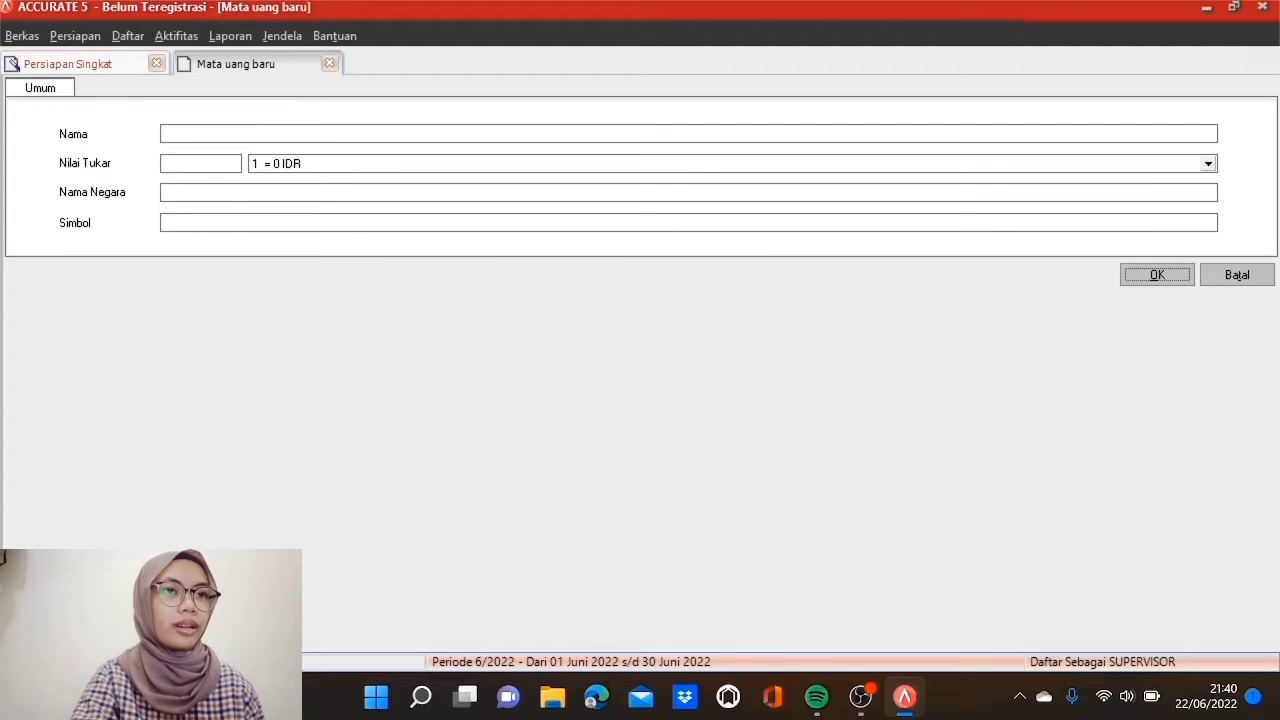
{"action": "type", "text": "USD"}
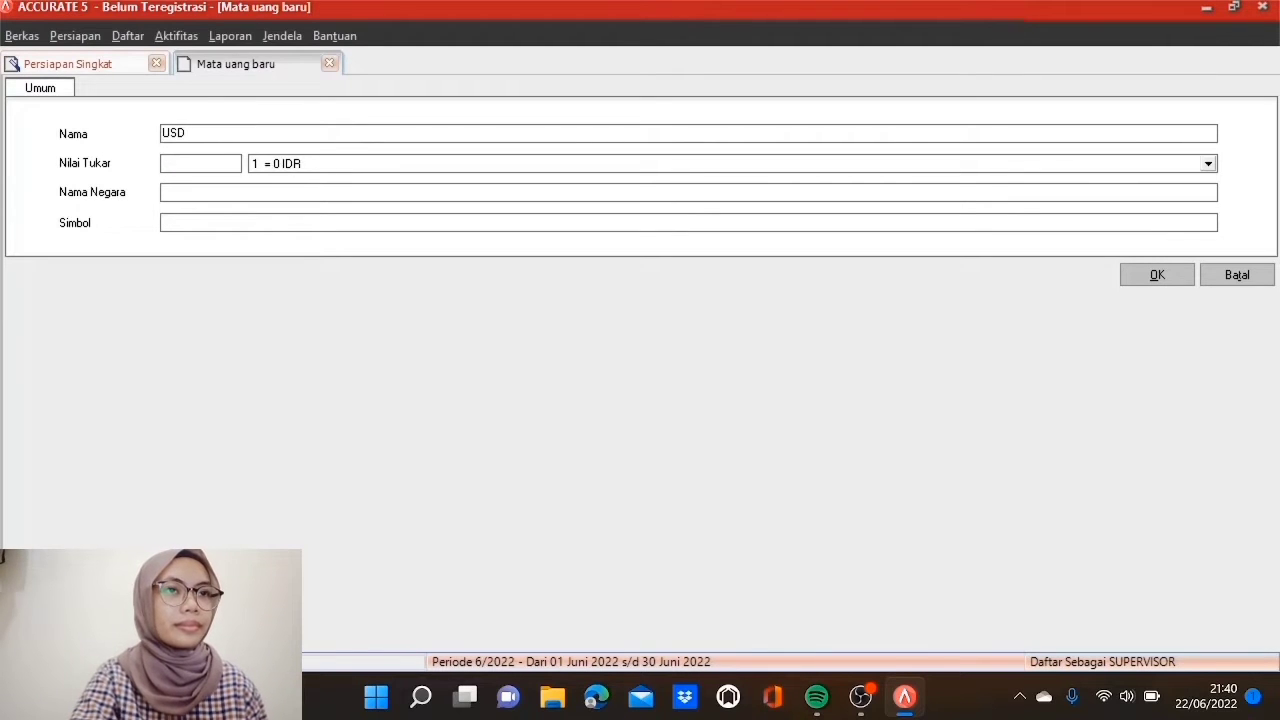
{"action": "key", "text": "Tab"}
{"action": "type", "text": "13800"}
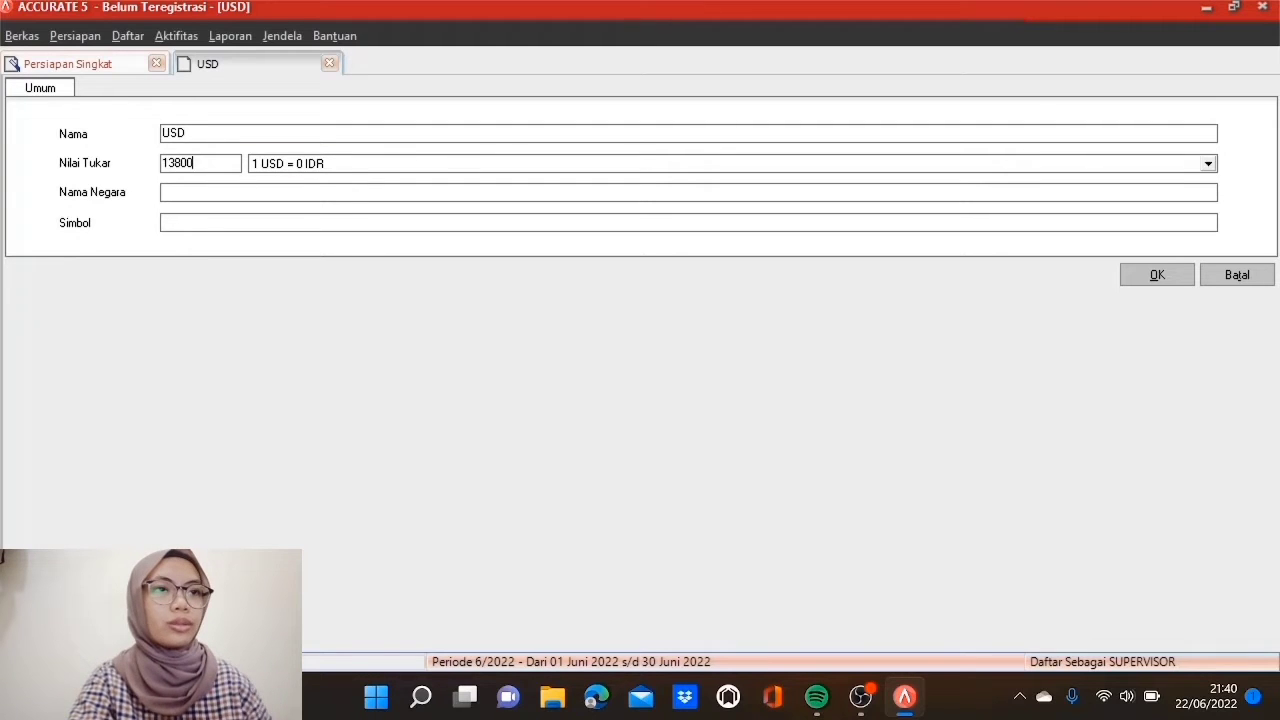
{"action": "key", "text": "Tab"}
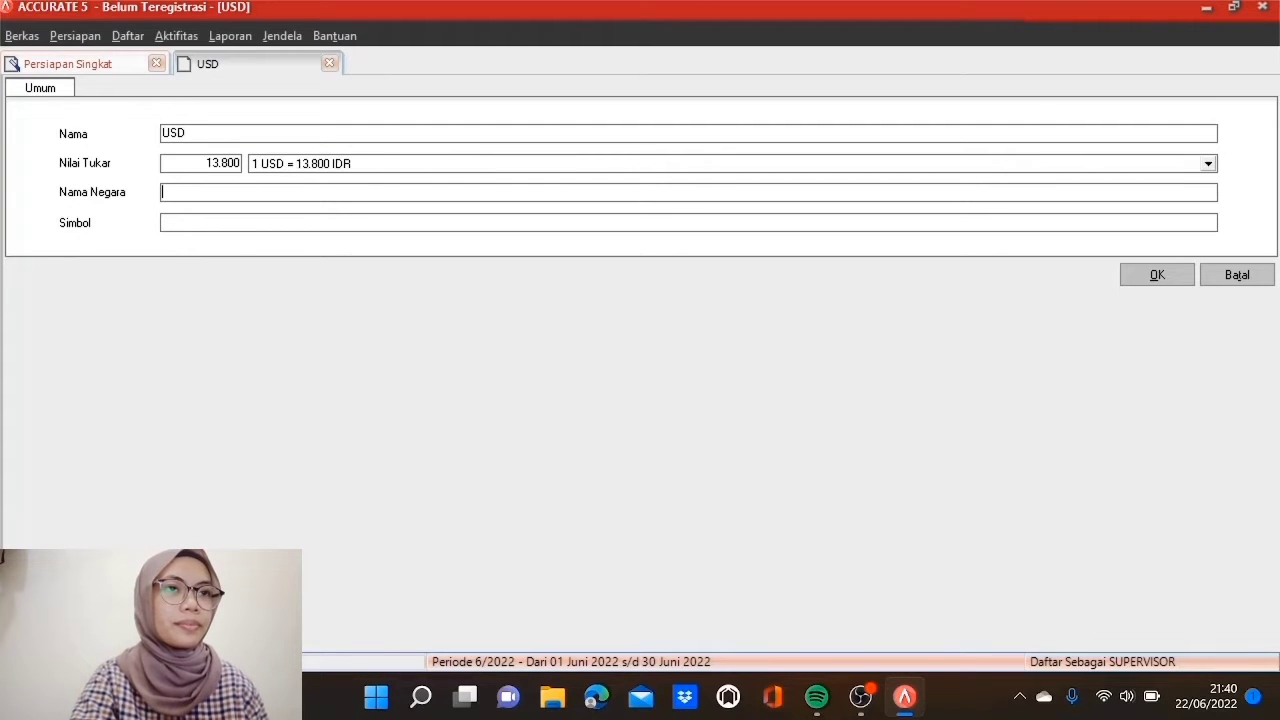
{"action": "type", "text": "USA"}
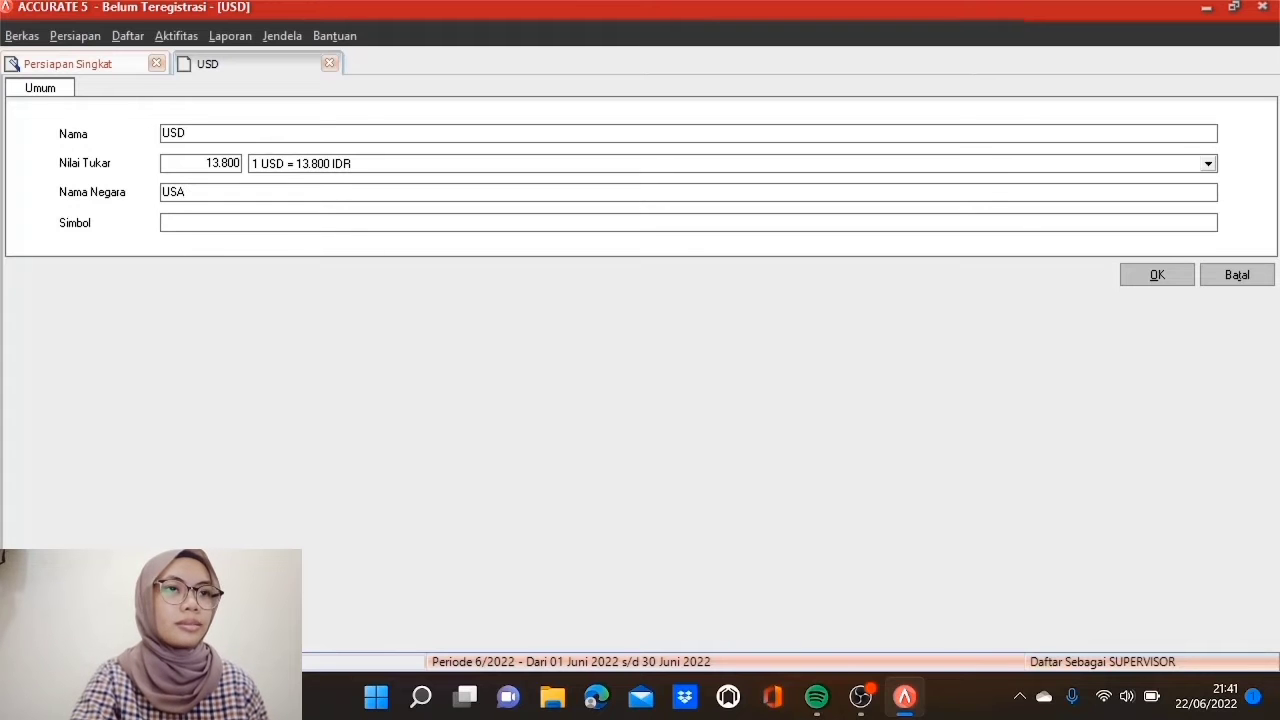
{"action": "type", "text": "$"}
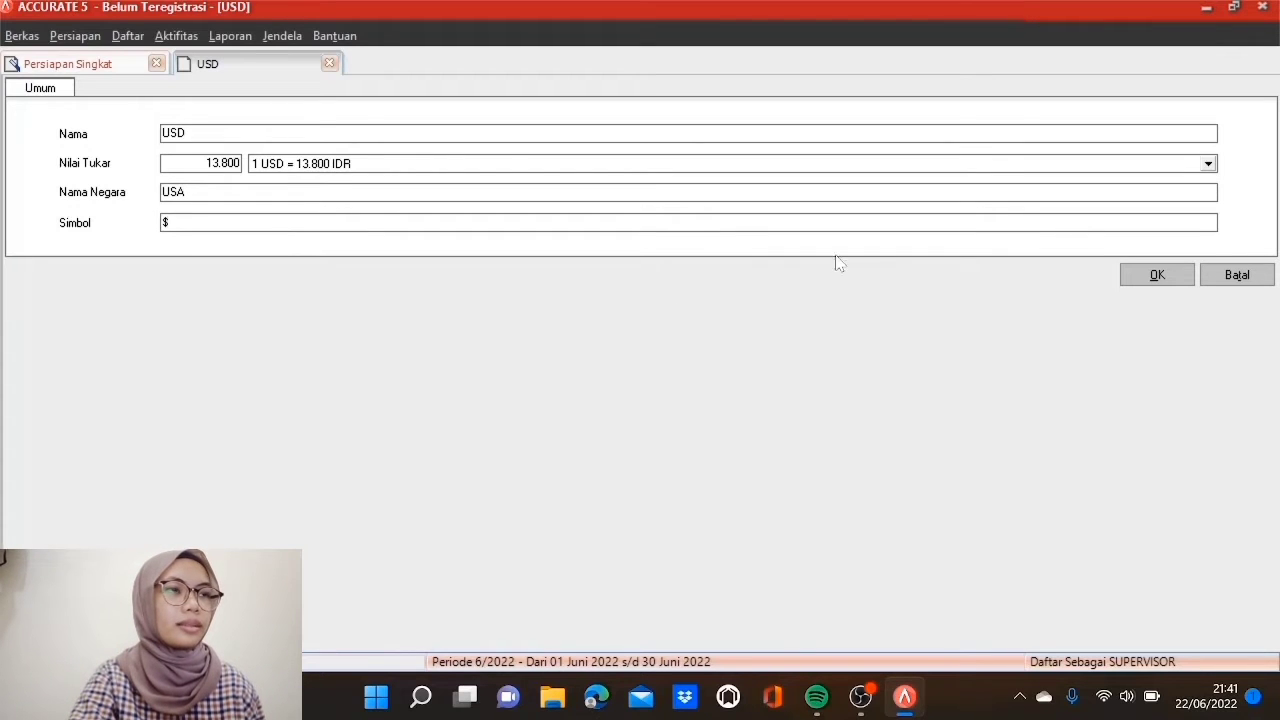
{"action": "left_click", "coordinate": [1136, 284]}
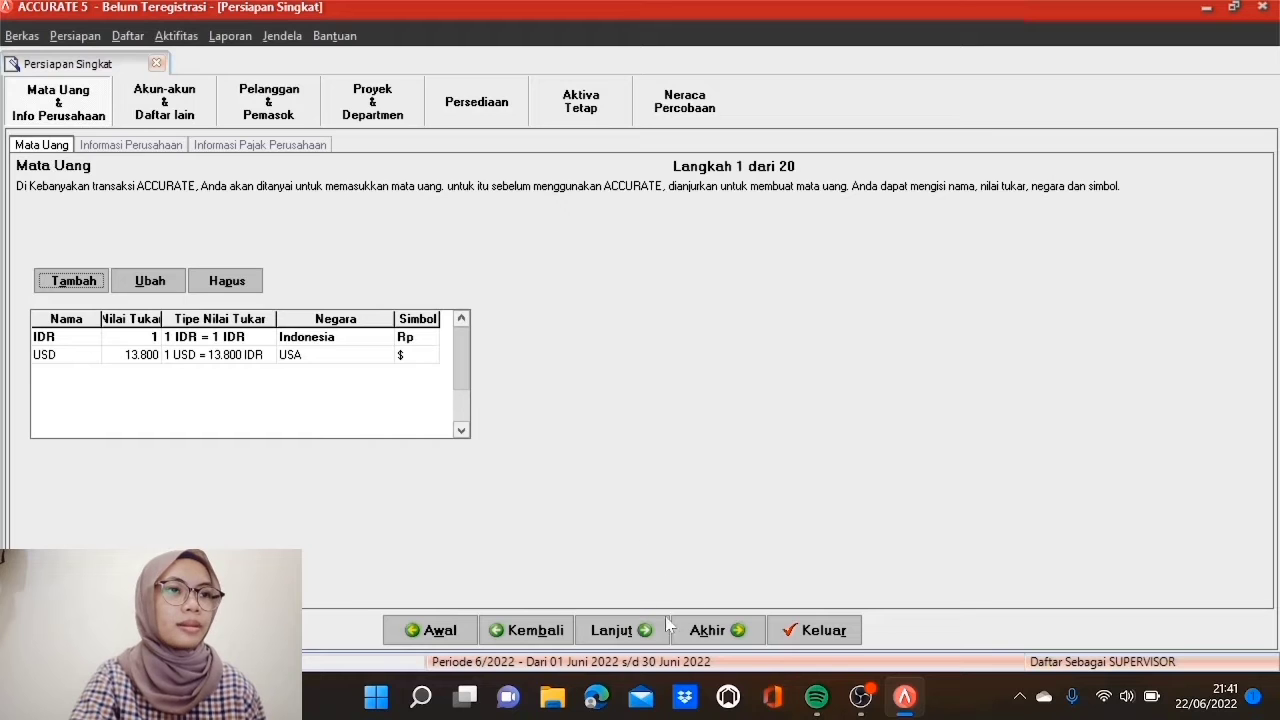
Step: Enter company name PT ADIKARYA and the company's street address
{"action": "left_click", "coordinate": [638, 643]}
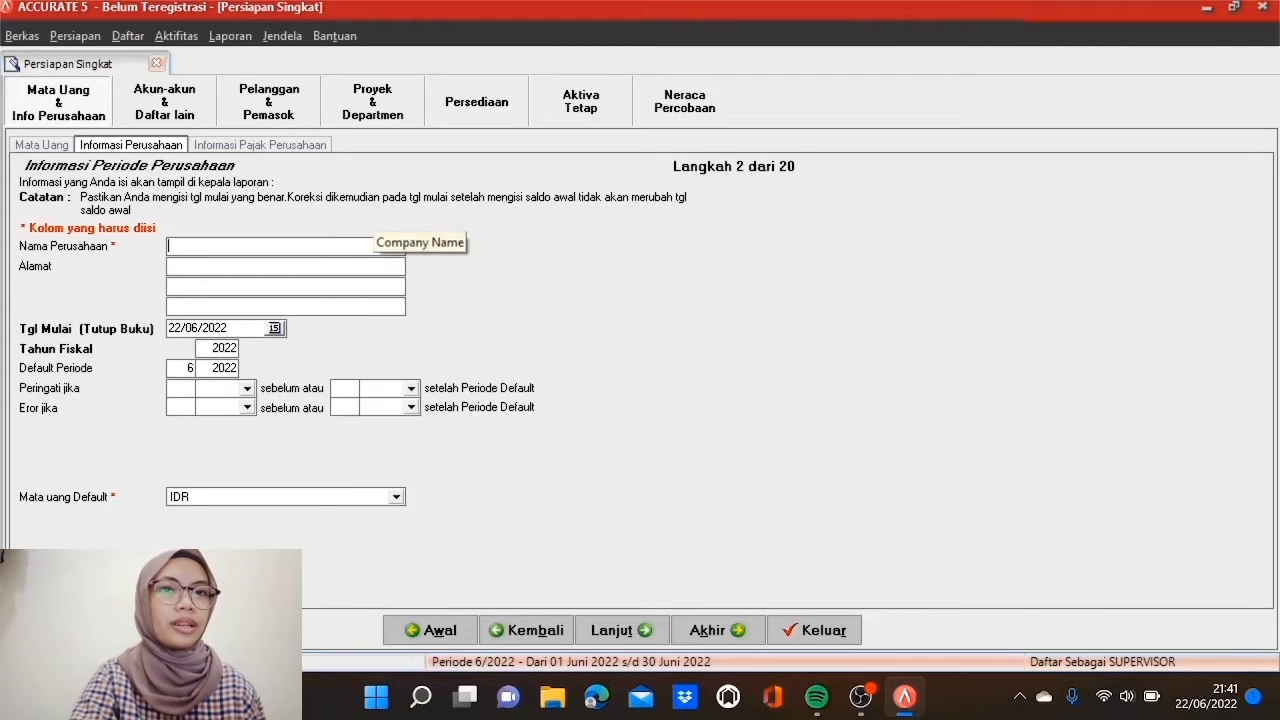
{"action": "type", "text": "PT AD"}
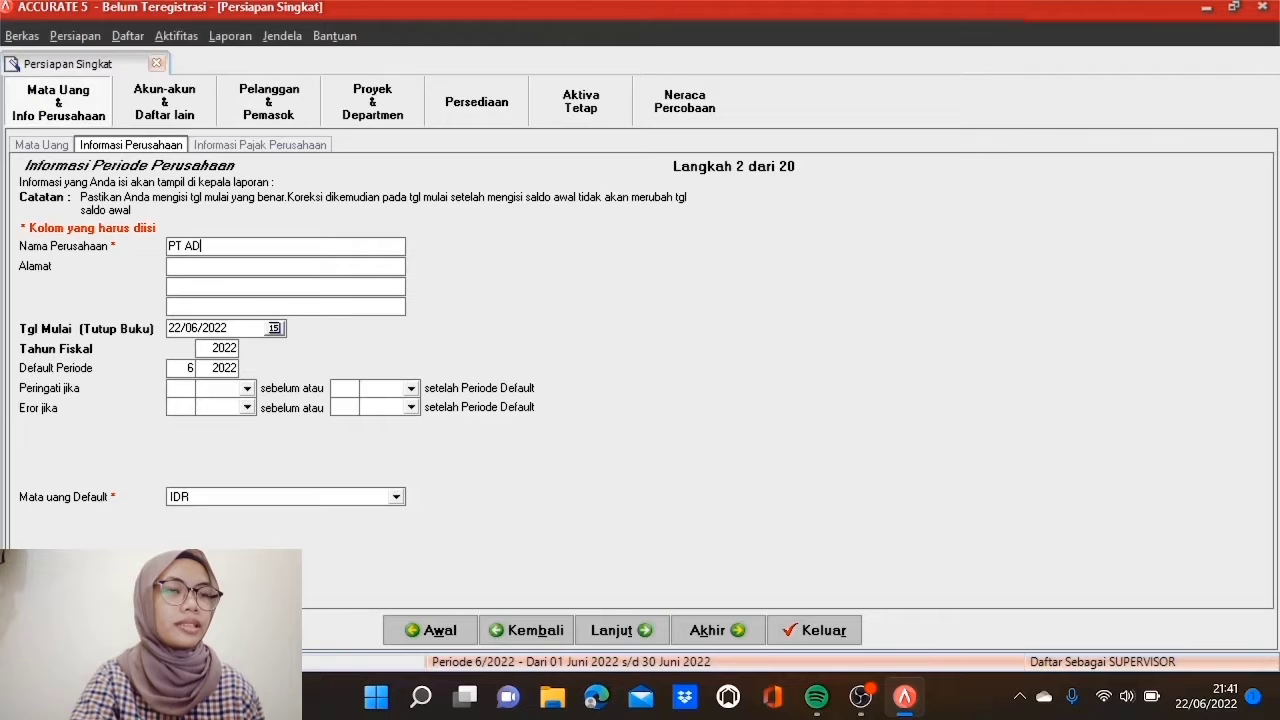
{"action": "type", "text": "IKARYA"}
{"action": "left_click", "coordinate": [382, 265]}
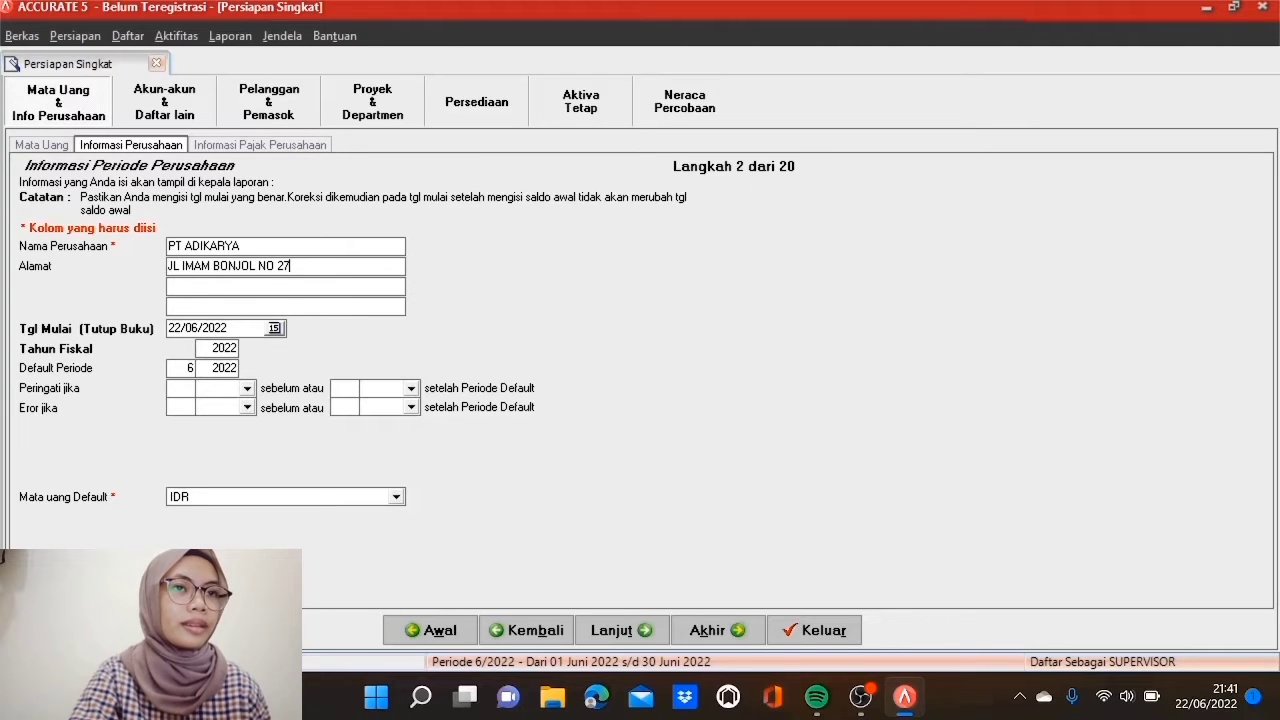
Step: Set start date 30/04/2017, fiscal year 2017 and default period 7/2017
{"action": "key", "text": "Tab"}
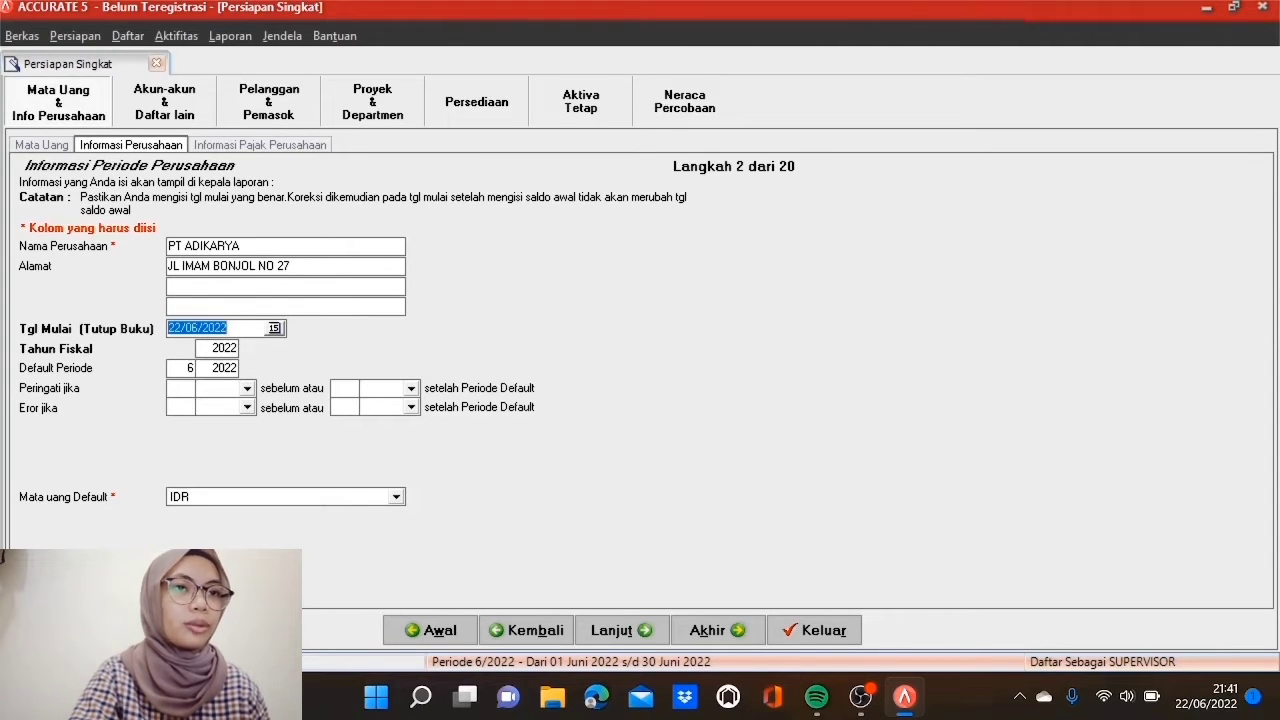
{"action": "type", "text": "30/04/2017"}
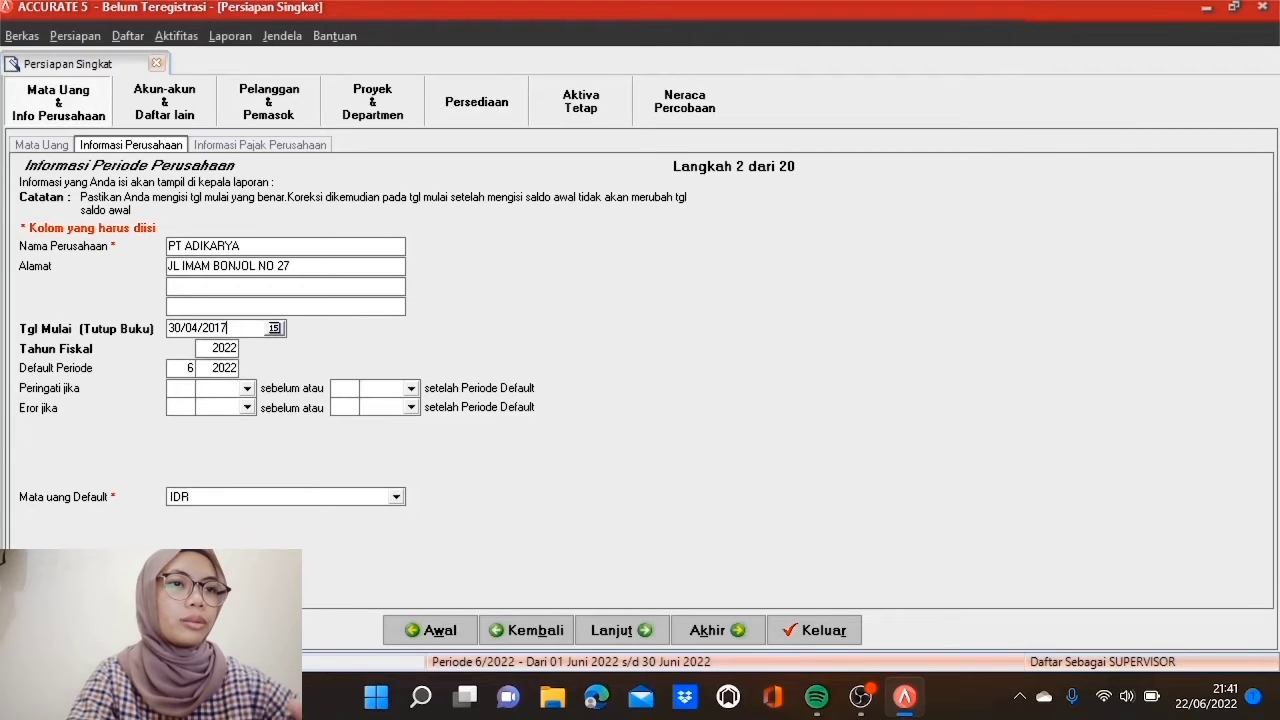
{"action": "key", "text": "Tab"}
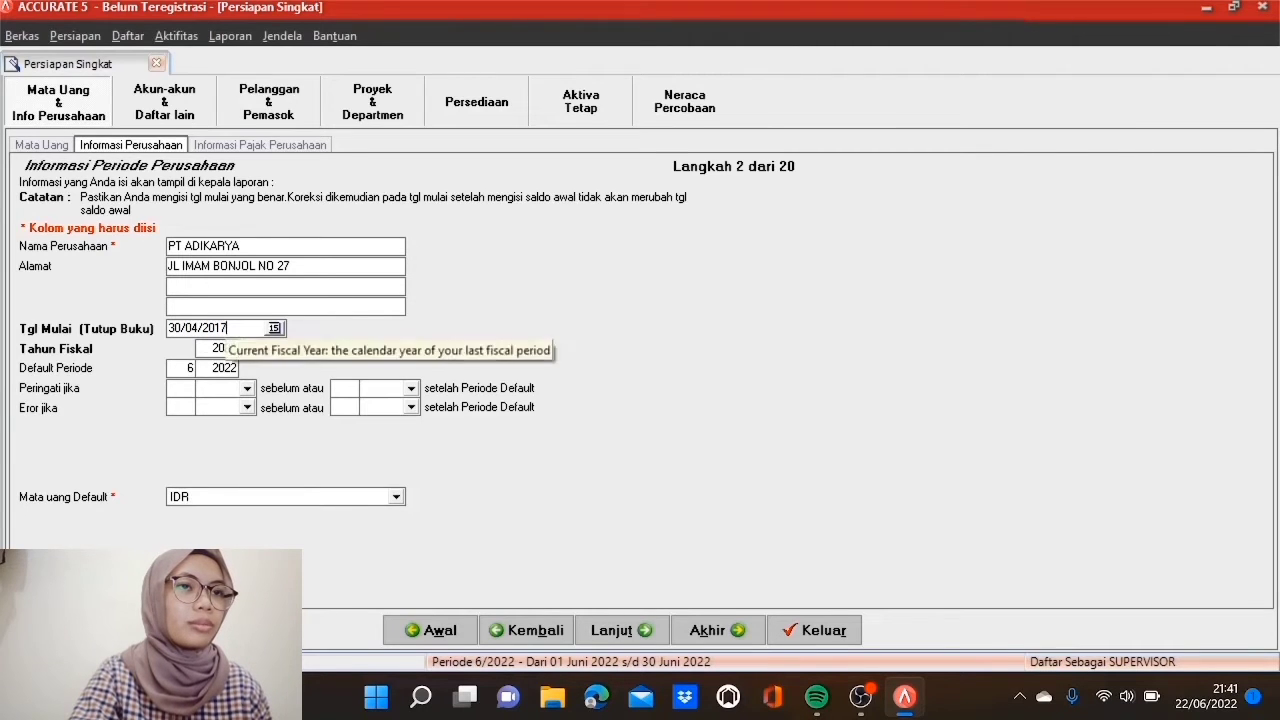
{"action": "type", "text": "17"}
{"action": "key", "text": "Tab"}
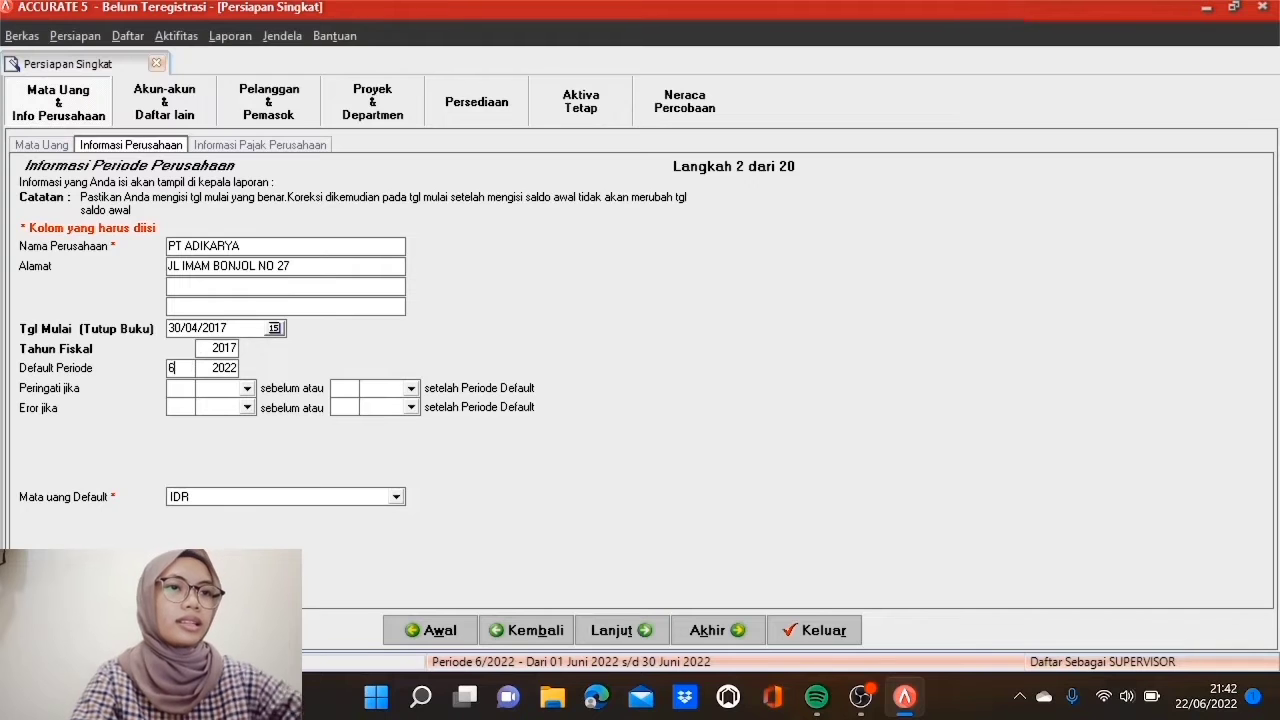
{"action": "type", "text": "7"}
{"action": "key", "text": "Tab"}
{"action": "type", "text": "17"}
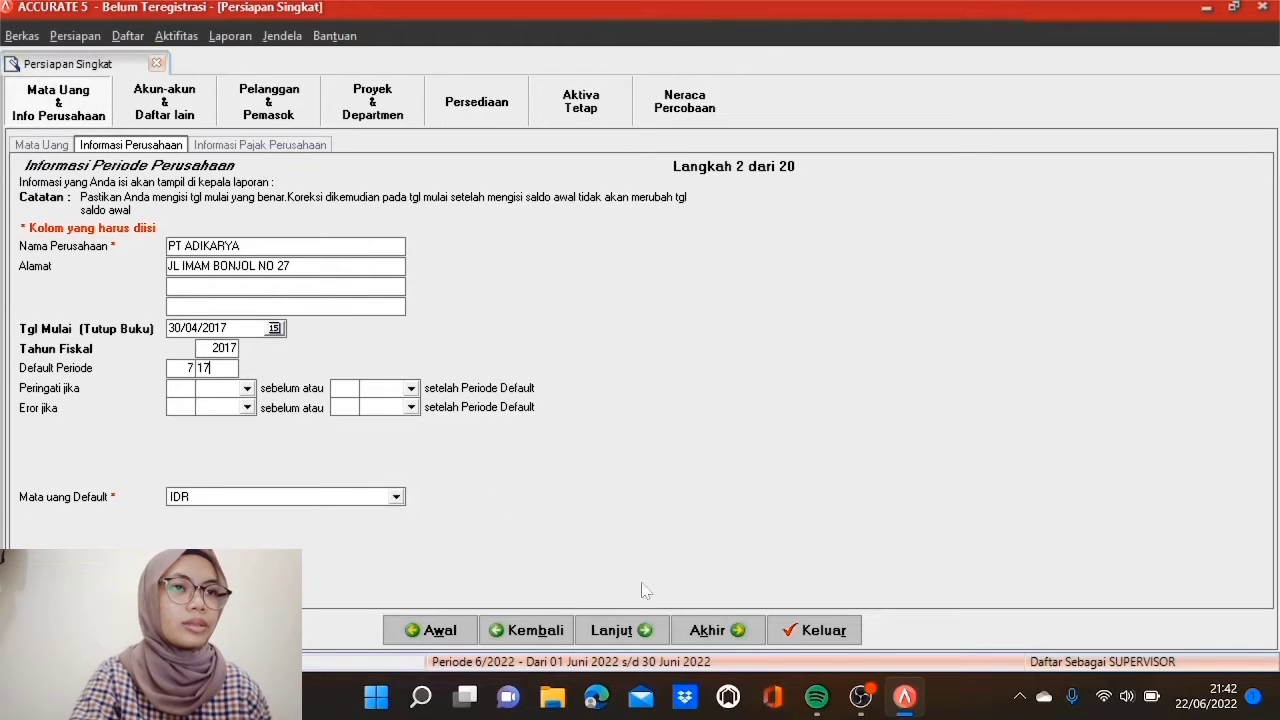
{"action": "left_click", "coordinate": [643, 637]}
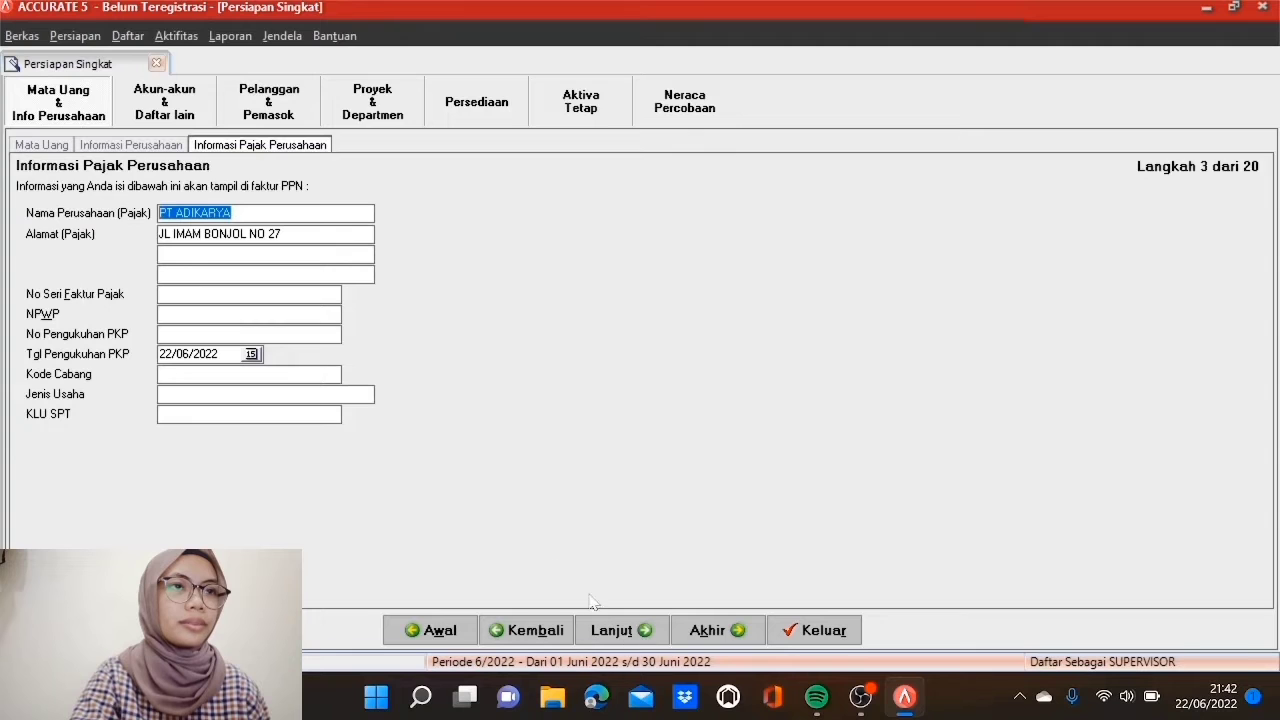
Step: Enter tax invoice series 010.000, the NPWP and PKP numbers, and PKP date 31/03/2013
{"action": "left_click", "coordinate": [225, 294]}
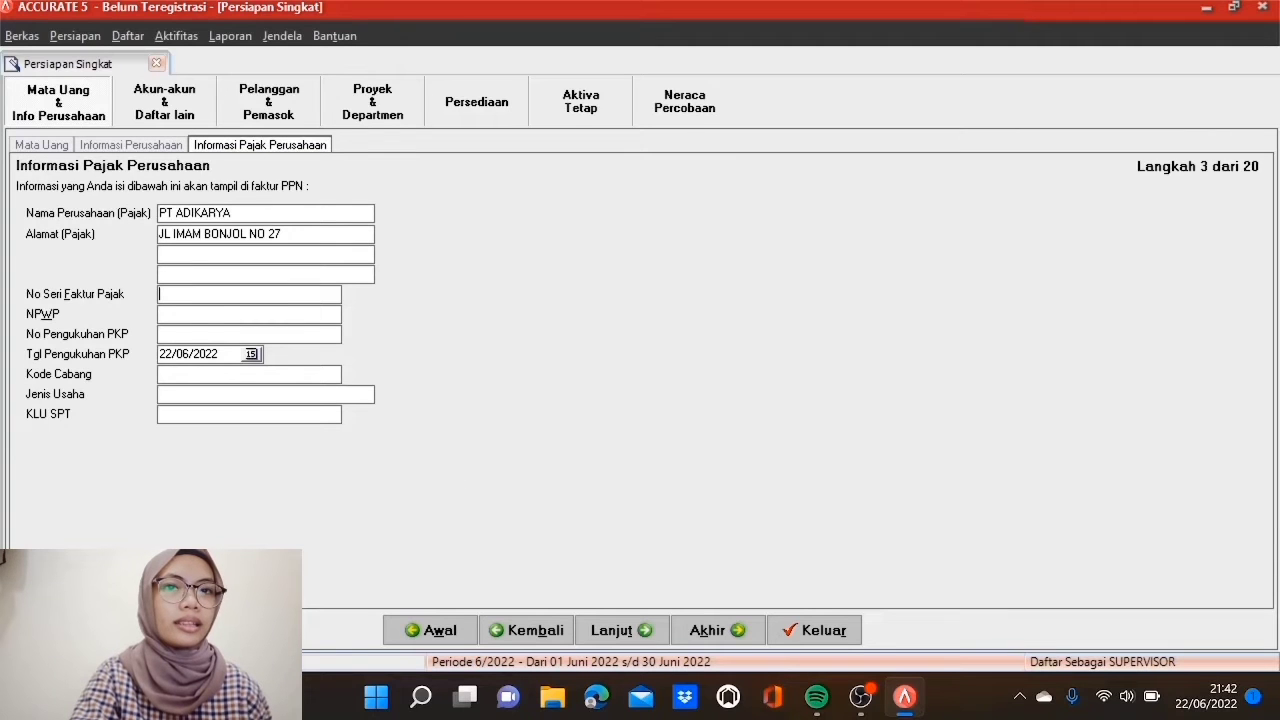
{"action": "type", "text": "010.000"}
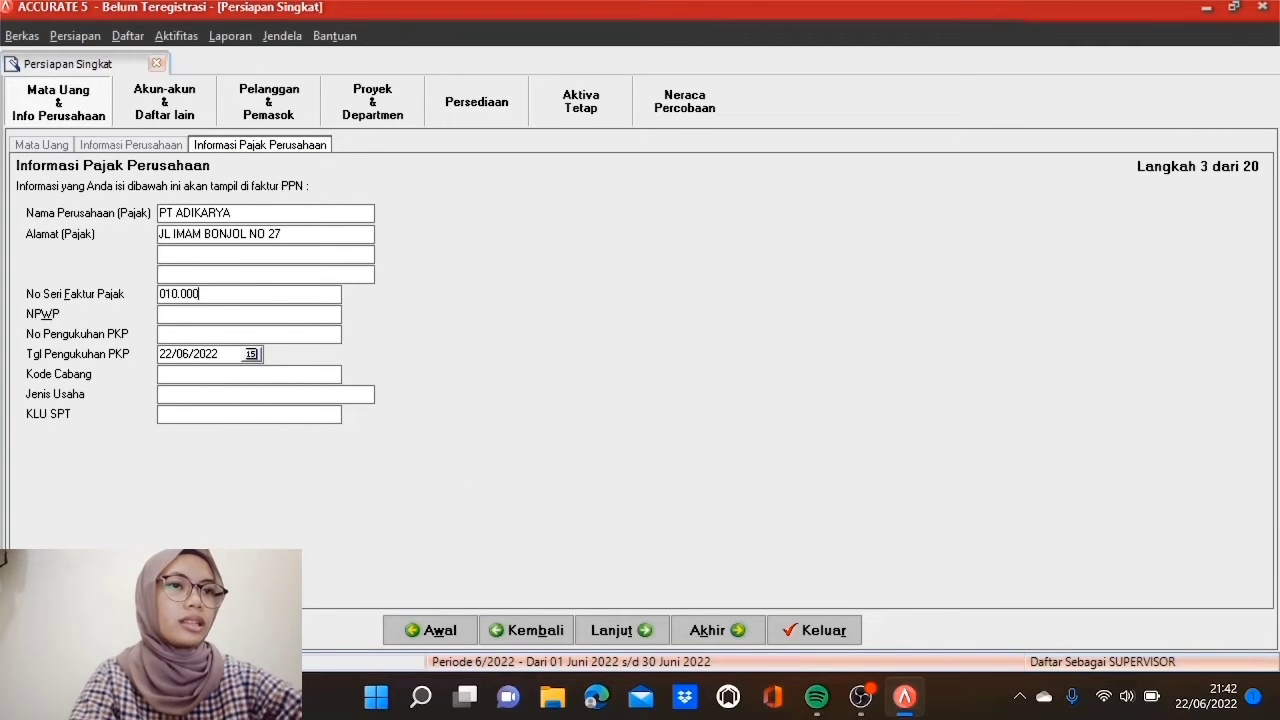
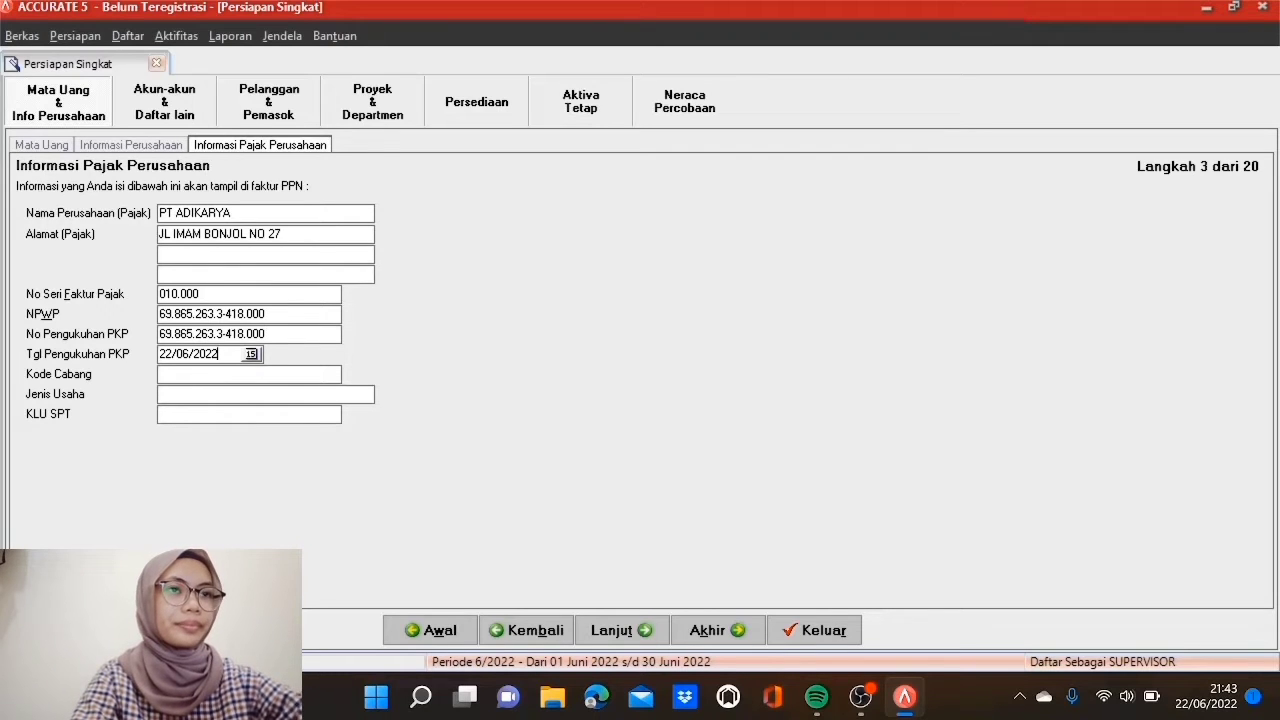
{"action": "double_click", "coordinate": [200, 354]}
{"action": "type", "text": "31/03/2013"}
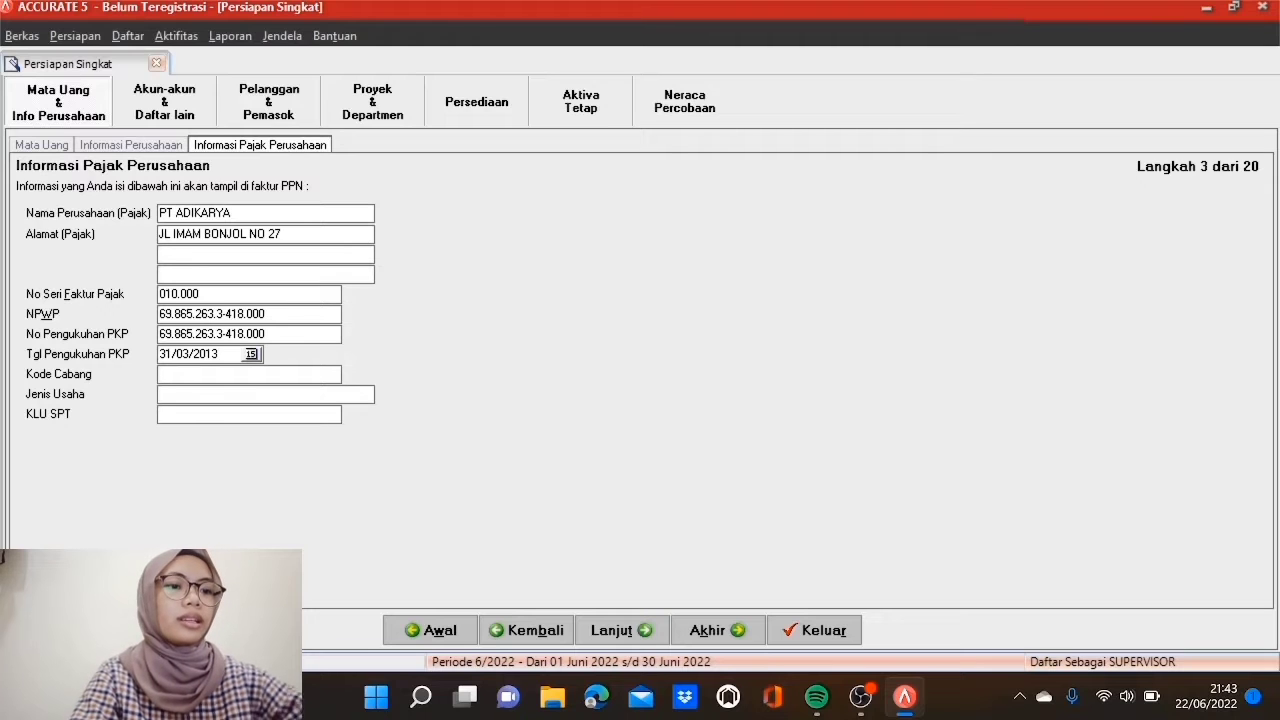
Step: Set branch code 000, business type Perdagangan and KLU SPT 52000
{"action": "type", "text": "000"}
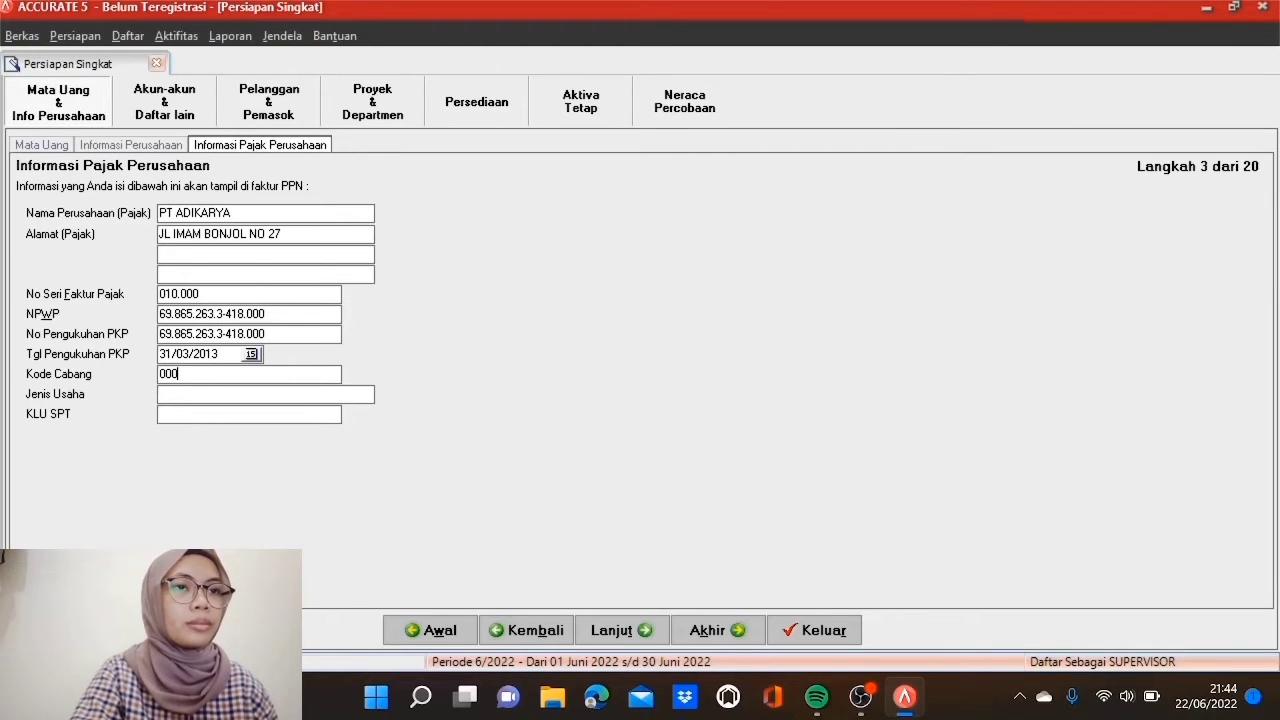
{"action": "left_click", "coordinate": [160, 394]}
{"action": "type", "text": "P"}
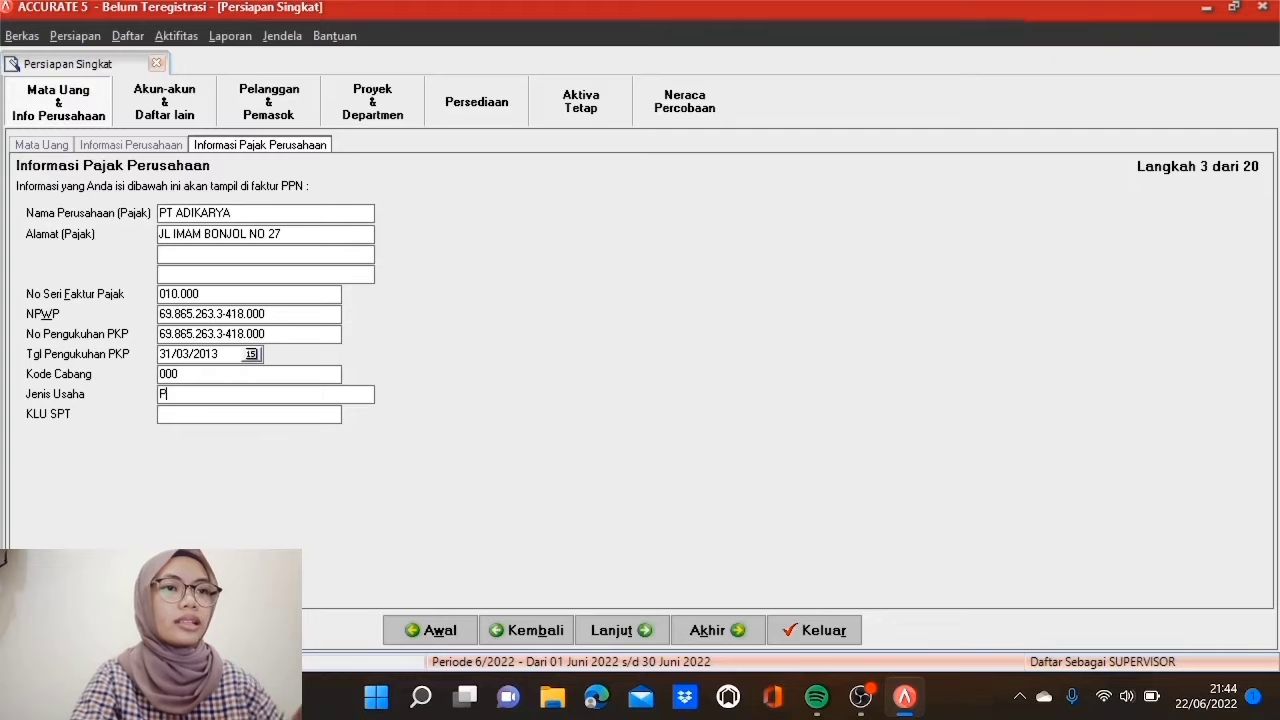
{"action": "type", "text": "erda"}
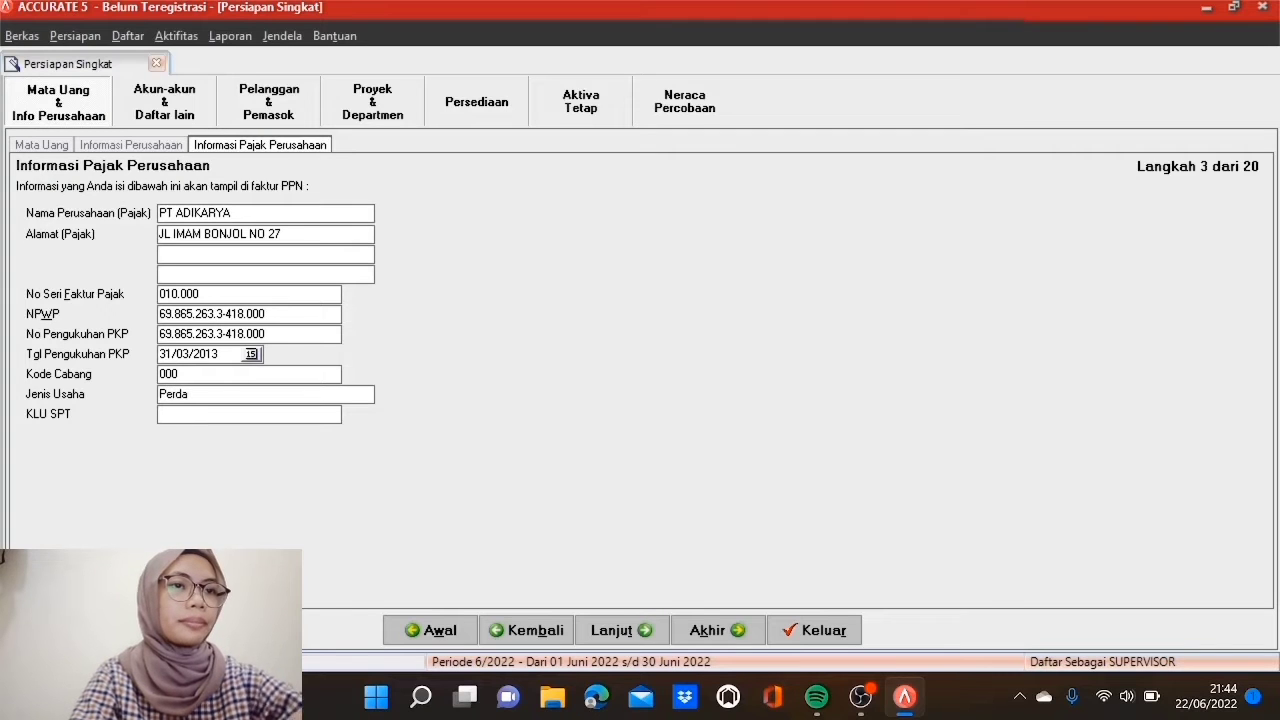
{"action": "type", "text": "gangan"}
{"action": "left_click", "coordinate": [162, 414]}
{"action": "type", "text": "52"}
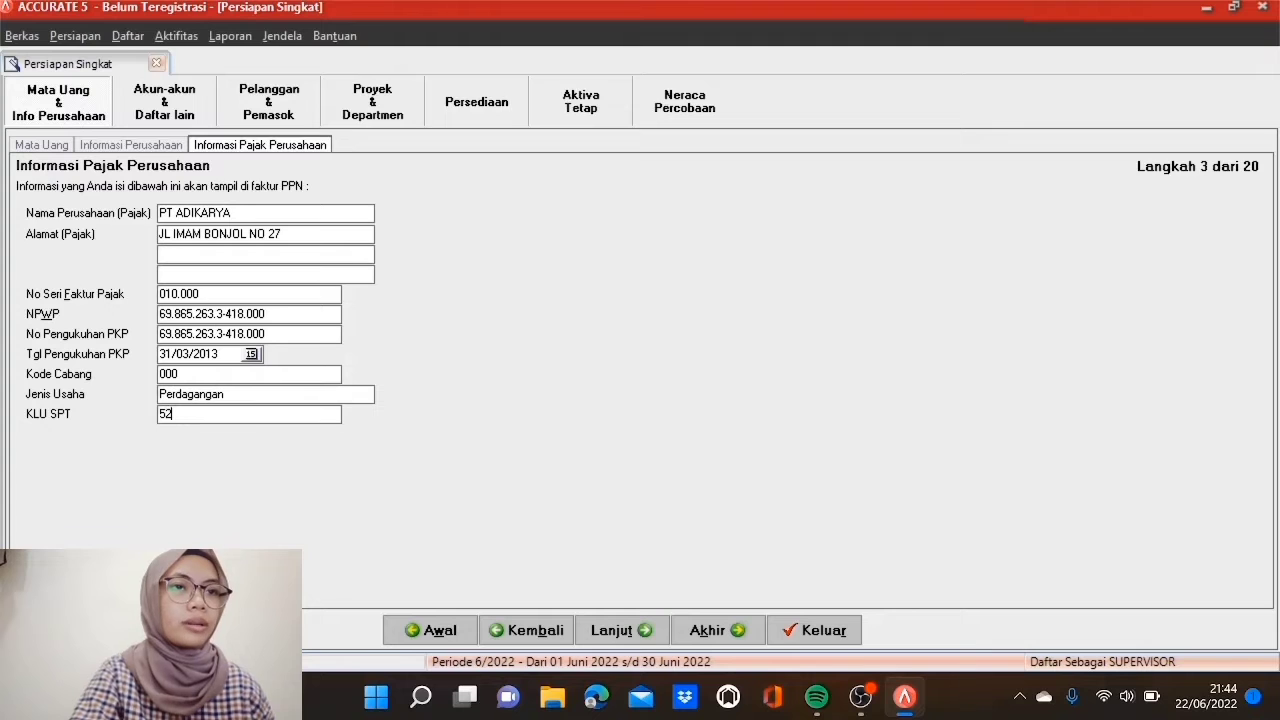
{"action": "type", "text": "000"}
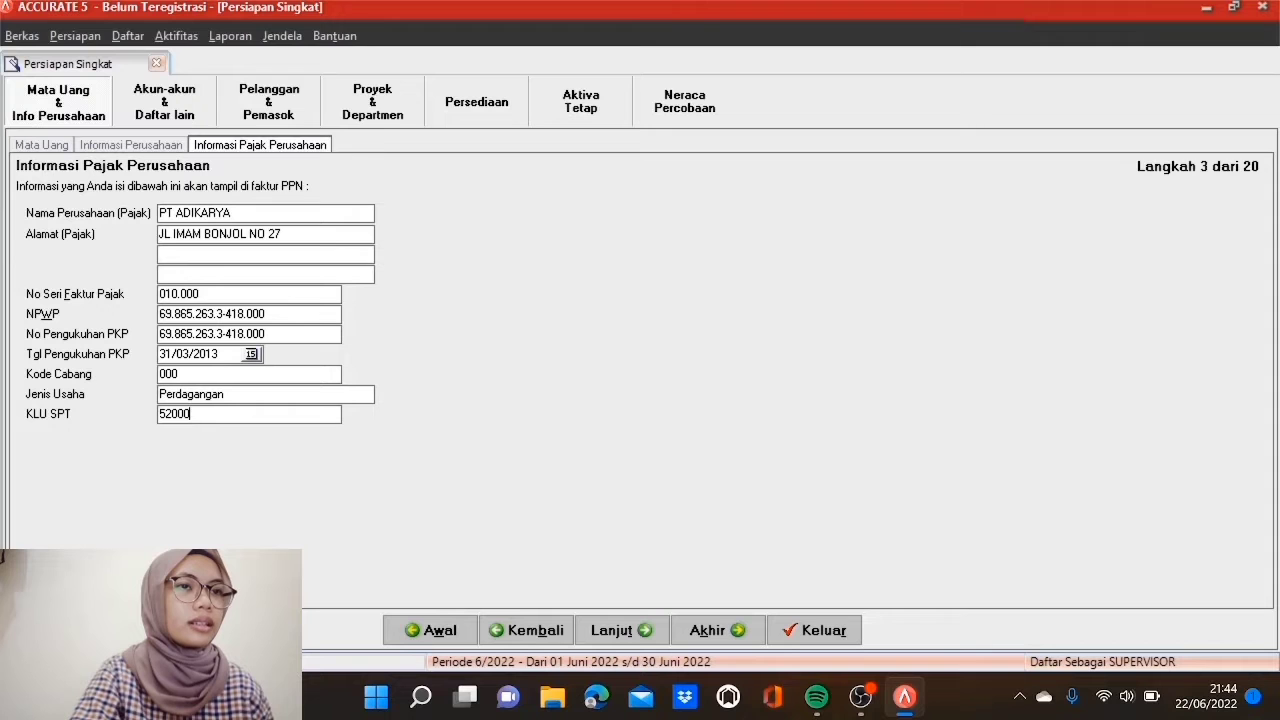
Step: Delete accounts 110302, 110303, 110402, 110403, 210102 and 210103
{"action": "left_click", "coordinate": [620, 630]}
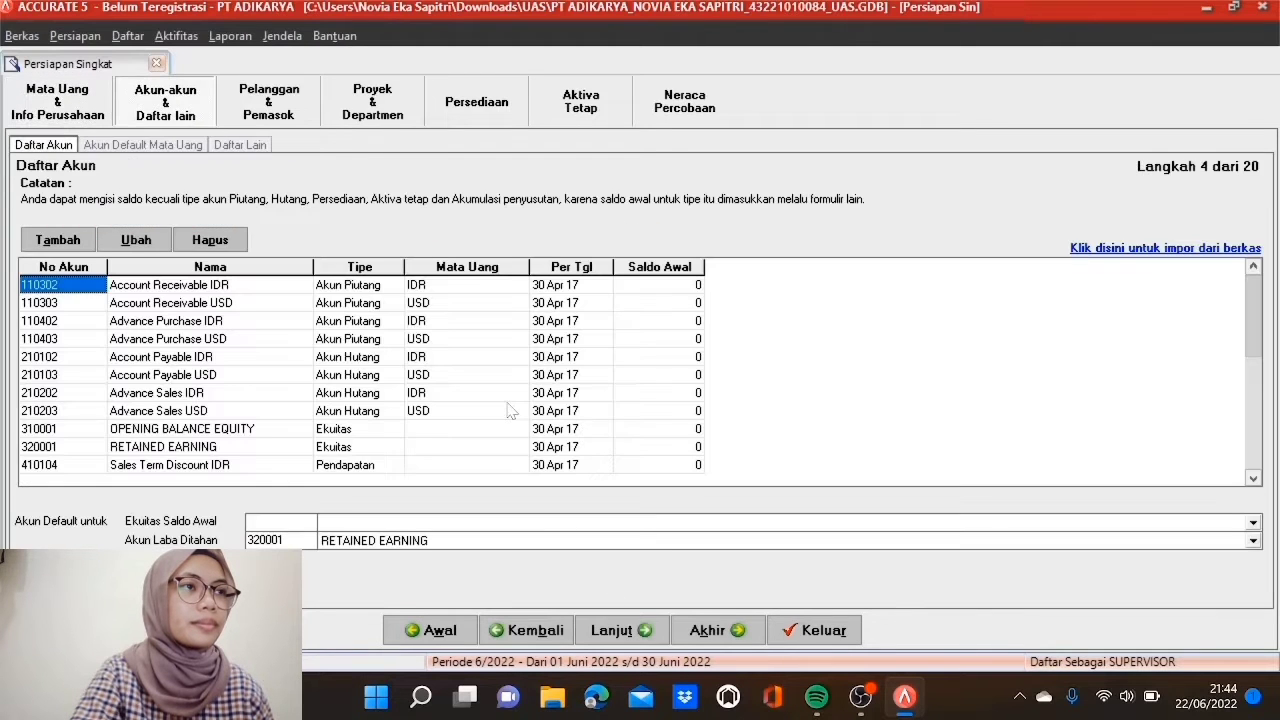
{"action": "right_click", "coordinate": [42, 288]}
{"action": "left_click", "coordinate": [87, 343]}
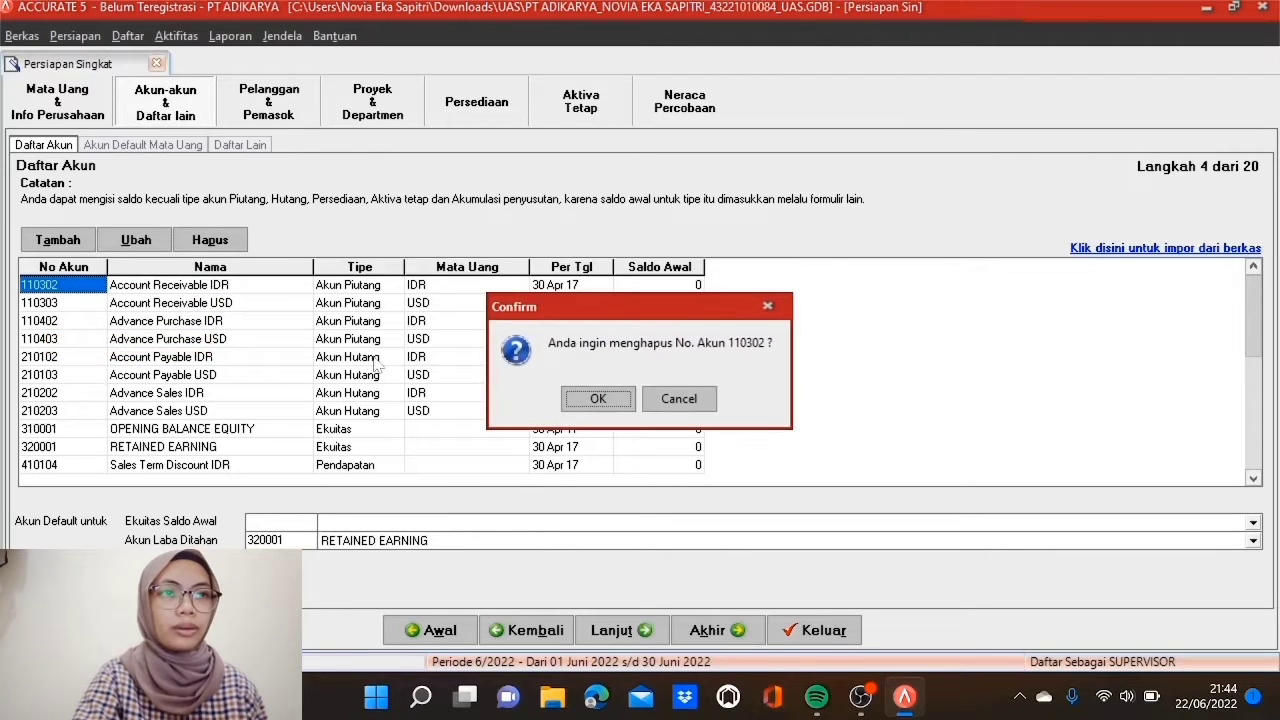
{"action": "left_click", "coordinate": [580, 403]}
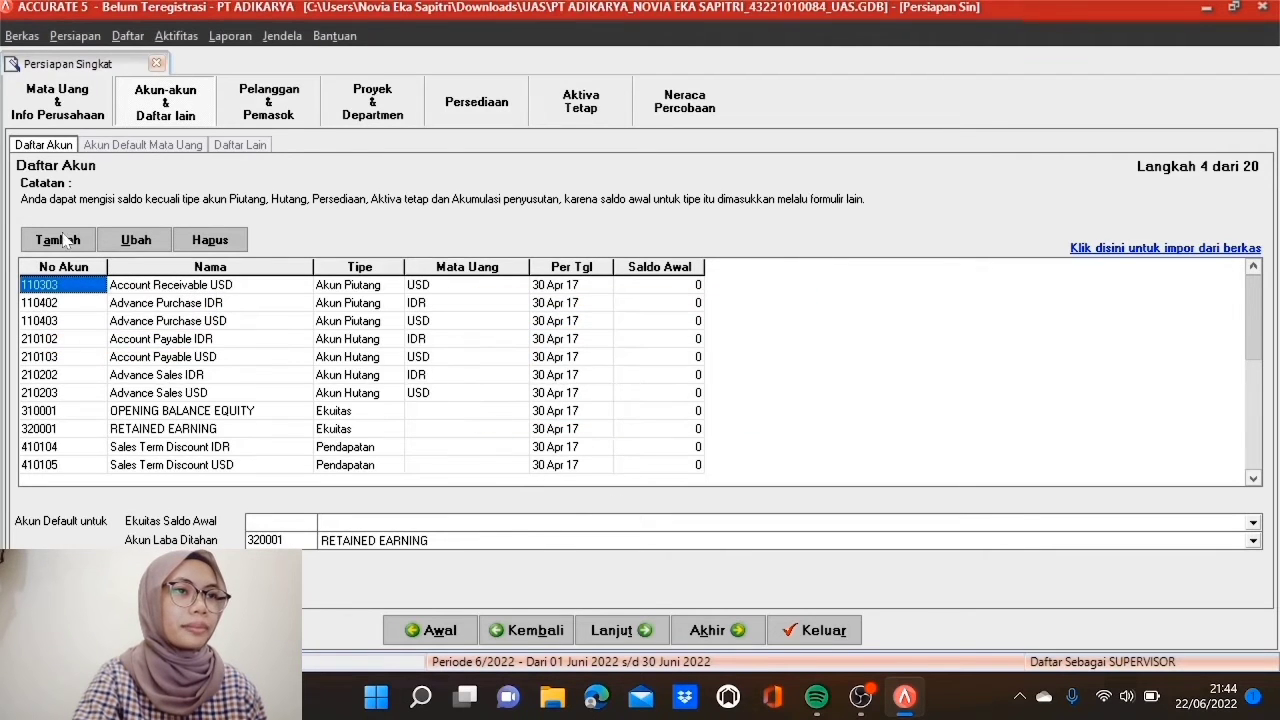
{"action": "right_click", "coordinate": [68, 288]}
{"action": "left_click", "coordinate": [127, 345]}
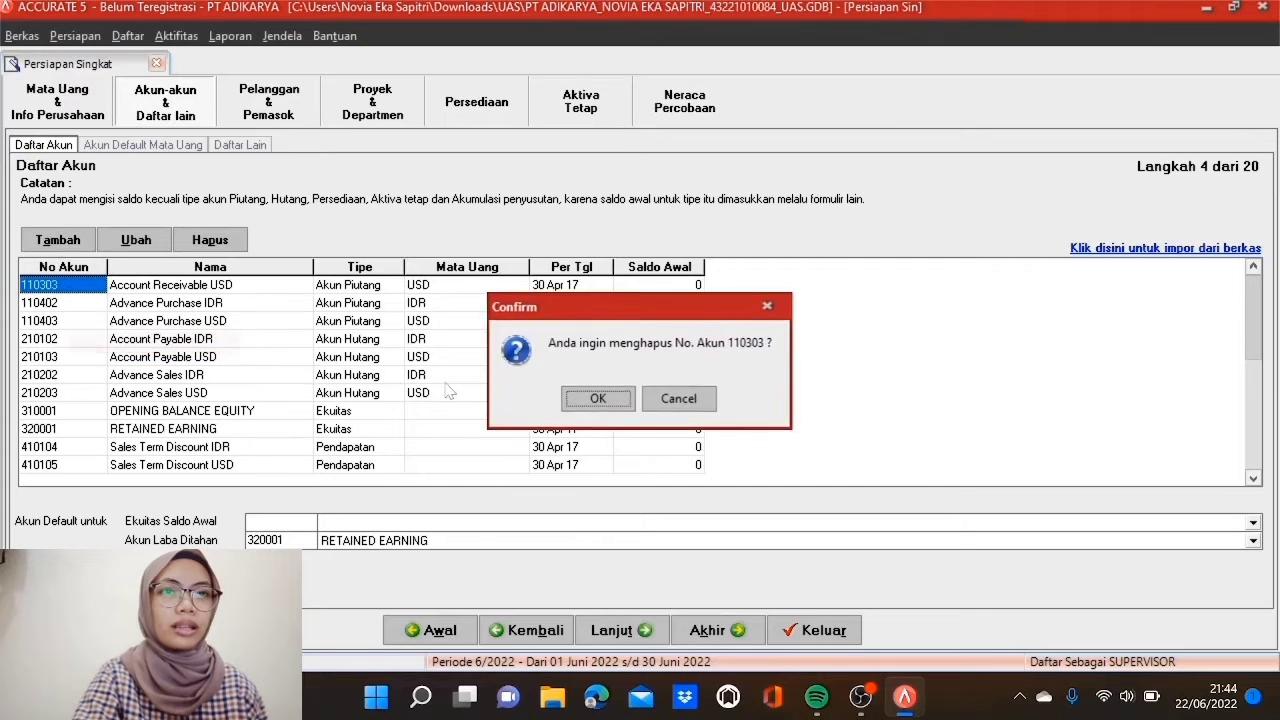
{"action": "left_click", "coordinate": [596, 403]}
{"action": "left_click", "coordinate": [586, 403]}
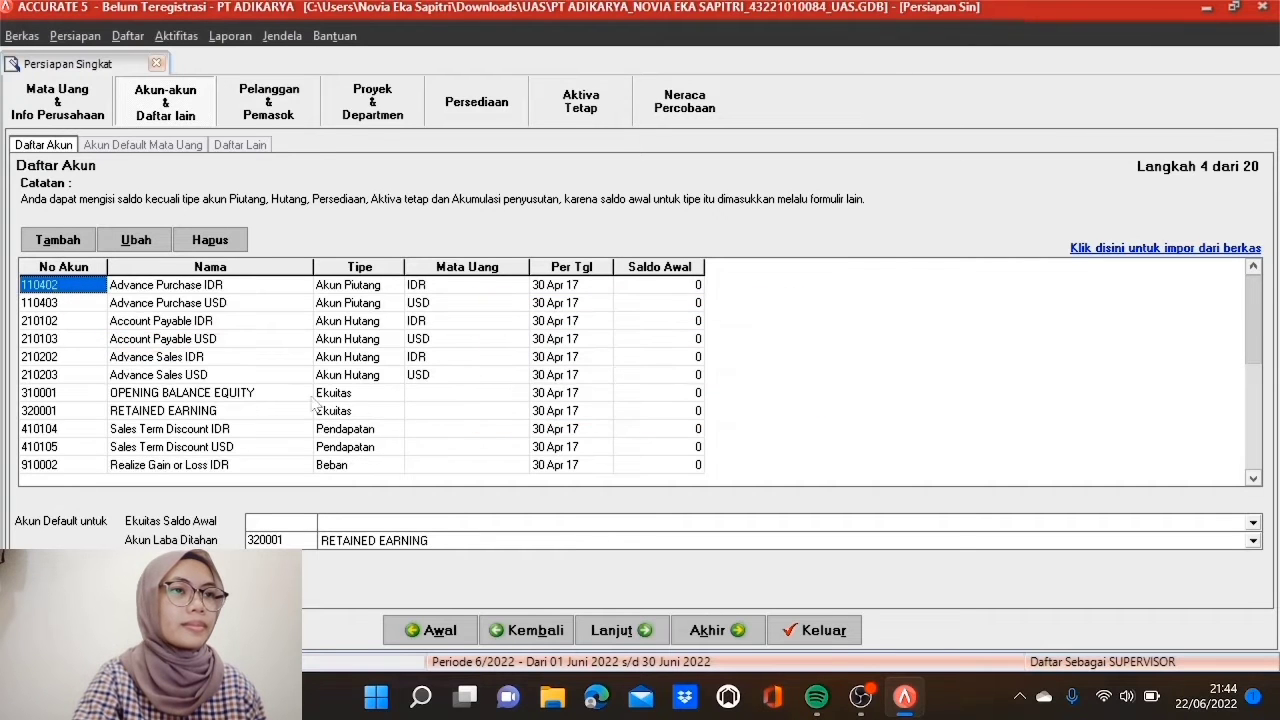
{"action": "right_click", "coordinate": [80, 283]}
{"action": "left_click", "coordinate": [122, 342]}
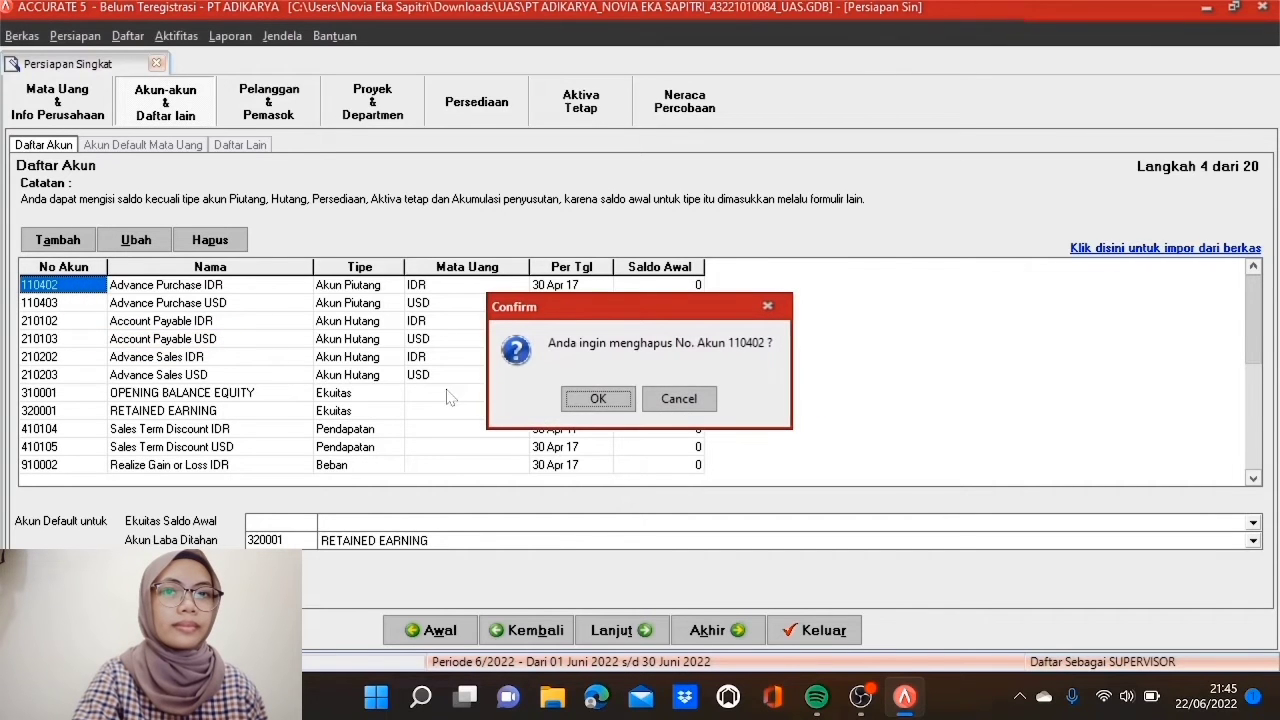
{"action": "left_click", "coordinate": [568, 401]}
{"action": "left_click", "coordinate": [588, 401]}
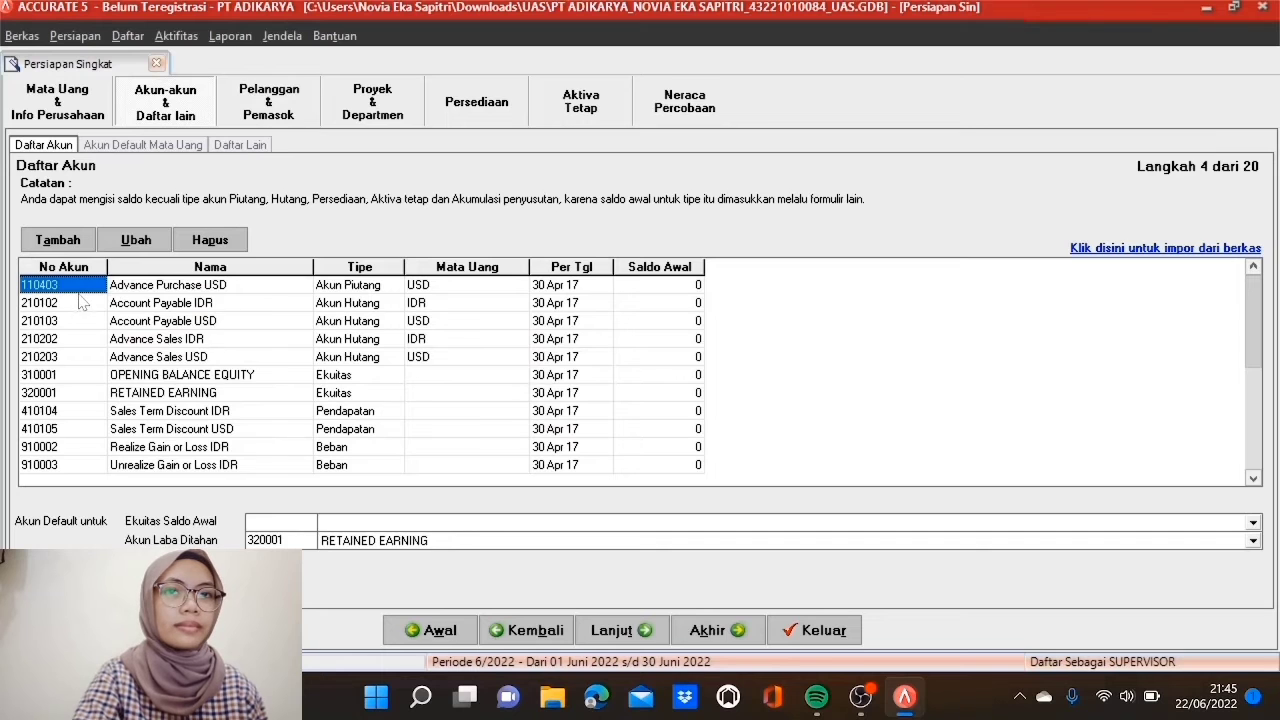
{"action": "right_click", "coordinate": [82, 288]}
{"action": "left_click", "coordinate": [140, 347]}
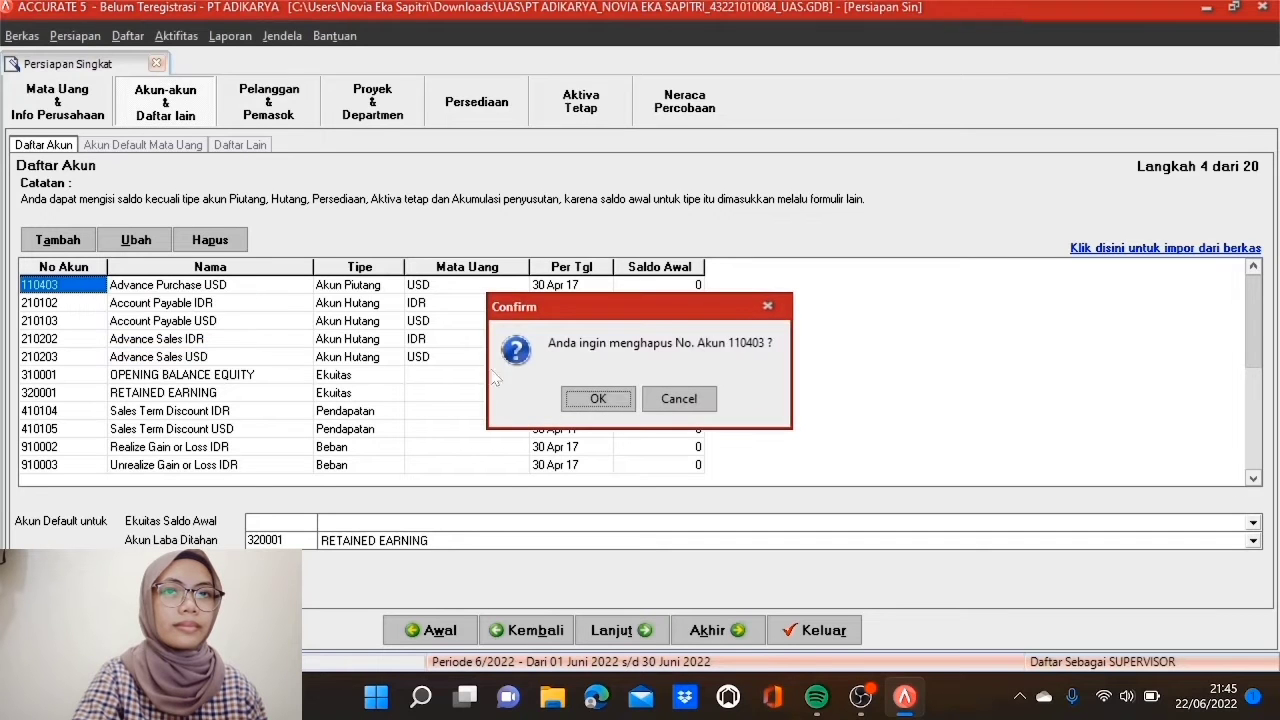
{"action": "left_click", "coordinate": [590, 400]}
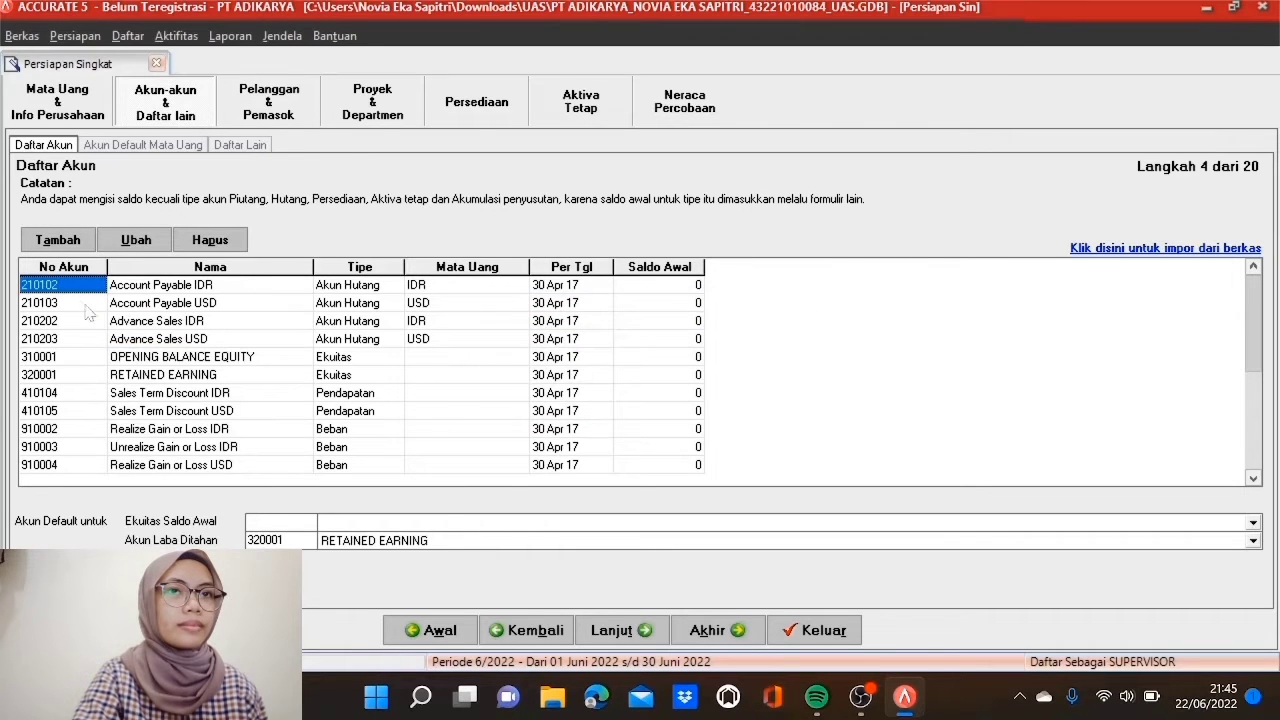
{"action": "right_click", "coordinate": [88, 291]}
{"action": "left_click", "coordinate": [210, 347]}
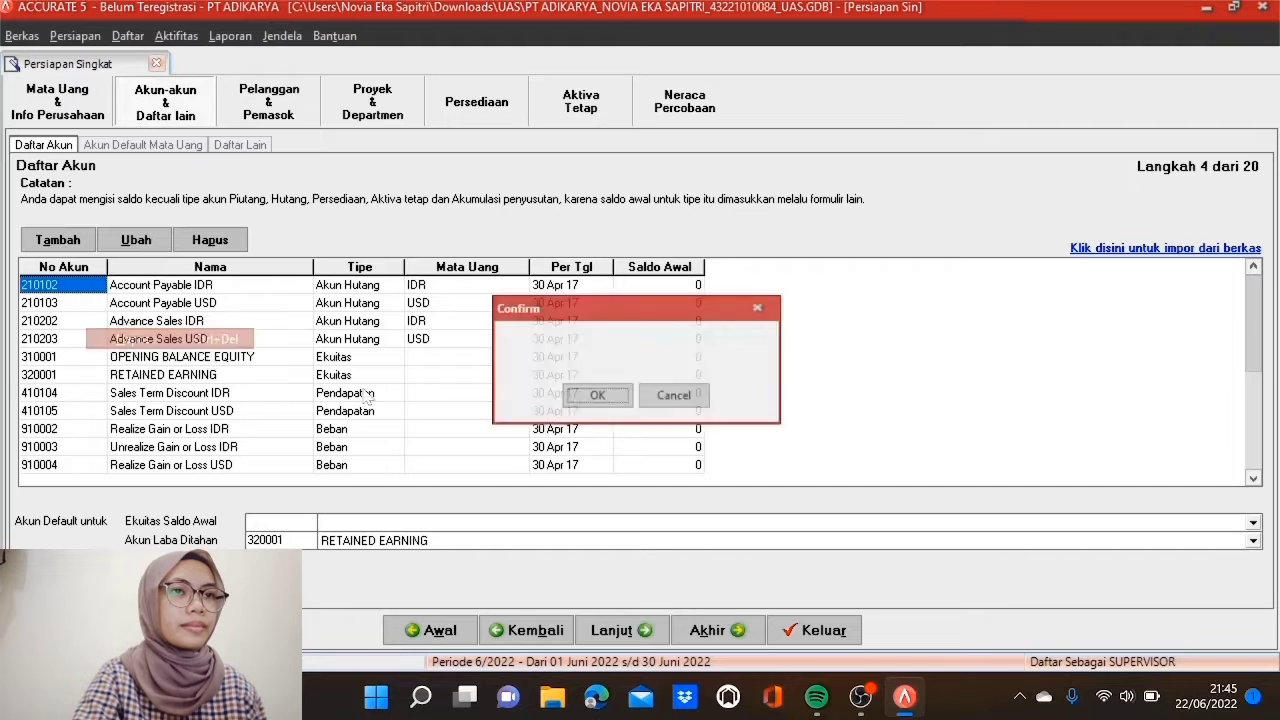
{"action": "left_click", "coordinate": [590, 400]}
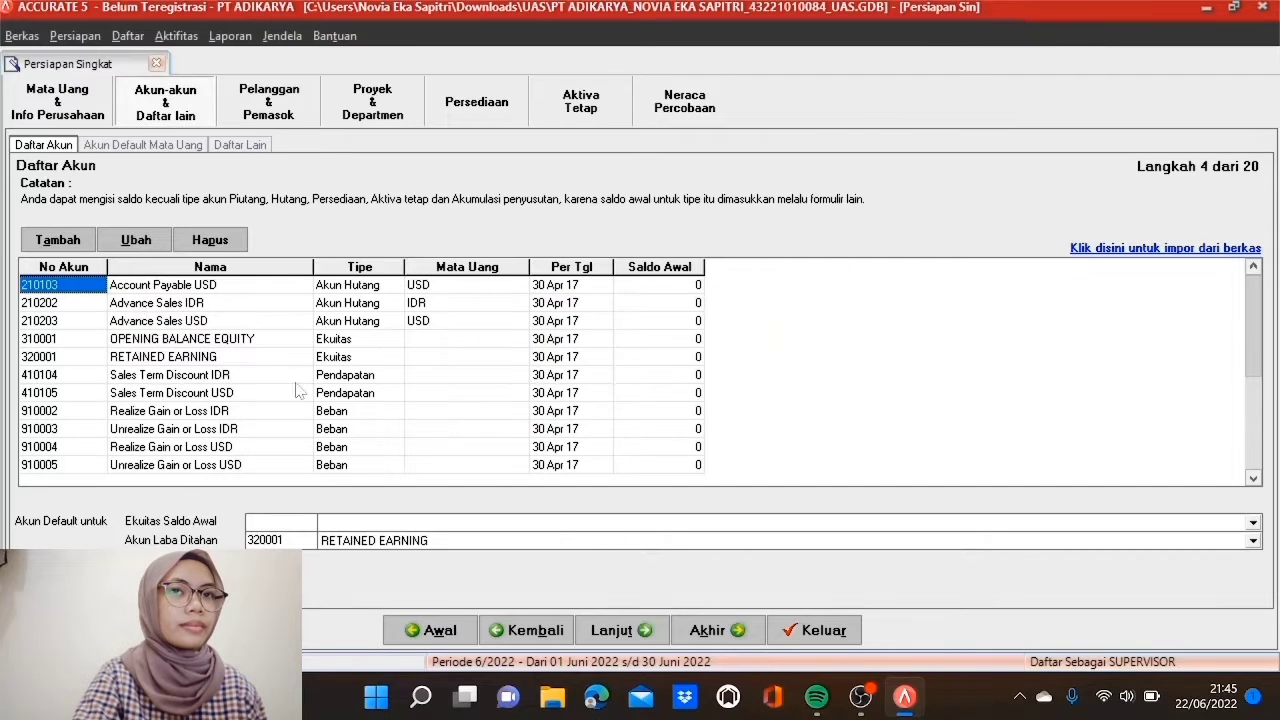
{"action": "right_click", "coordinate": [97, 288]}
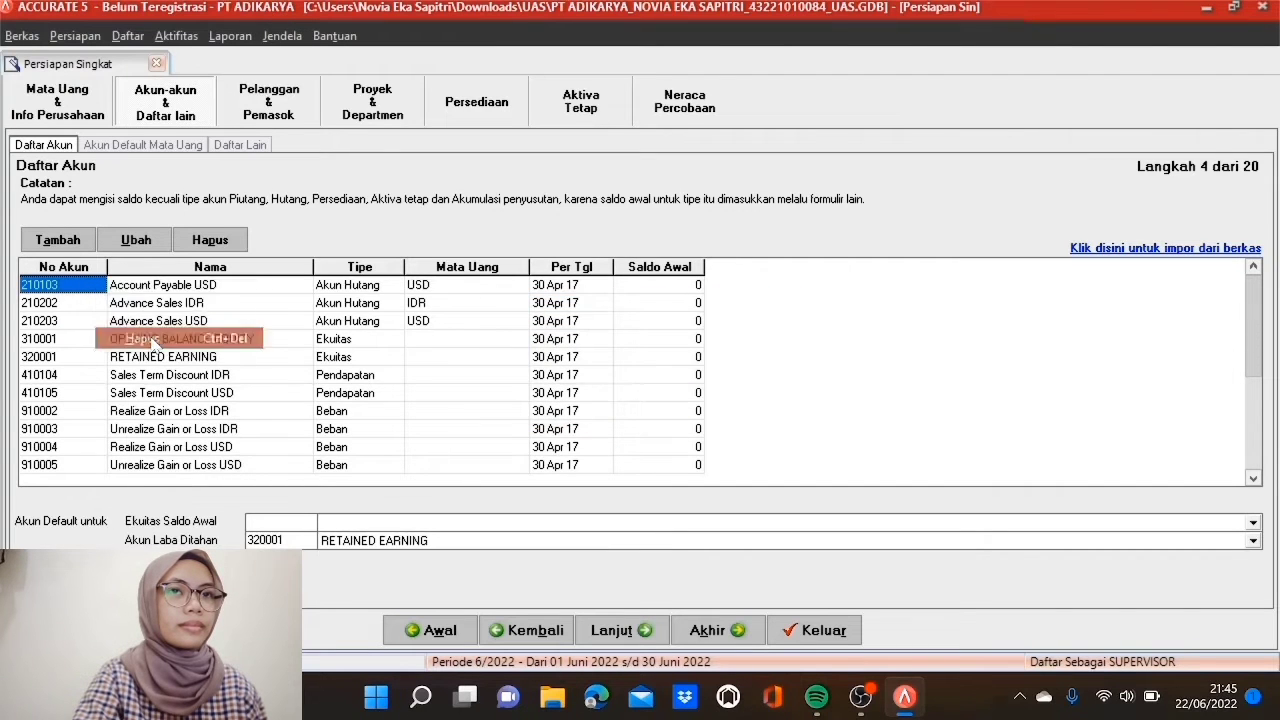
{"action": "left_click", "coordinate": [152, 342]}
{"action": "left_click", "coordinate": [585, 400]}
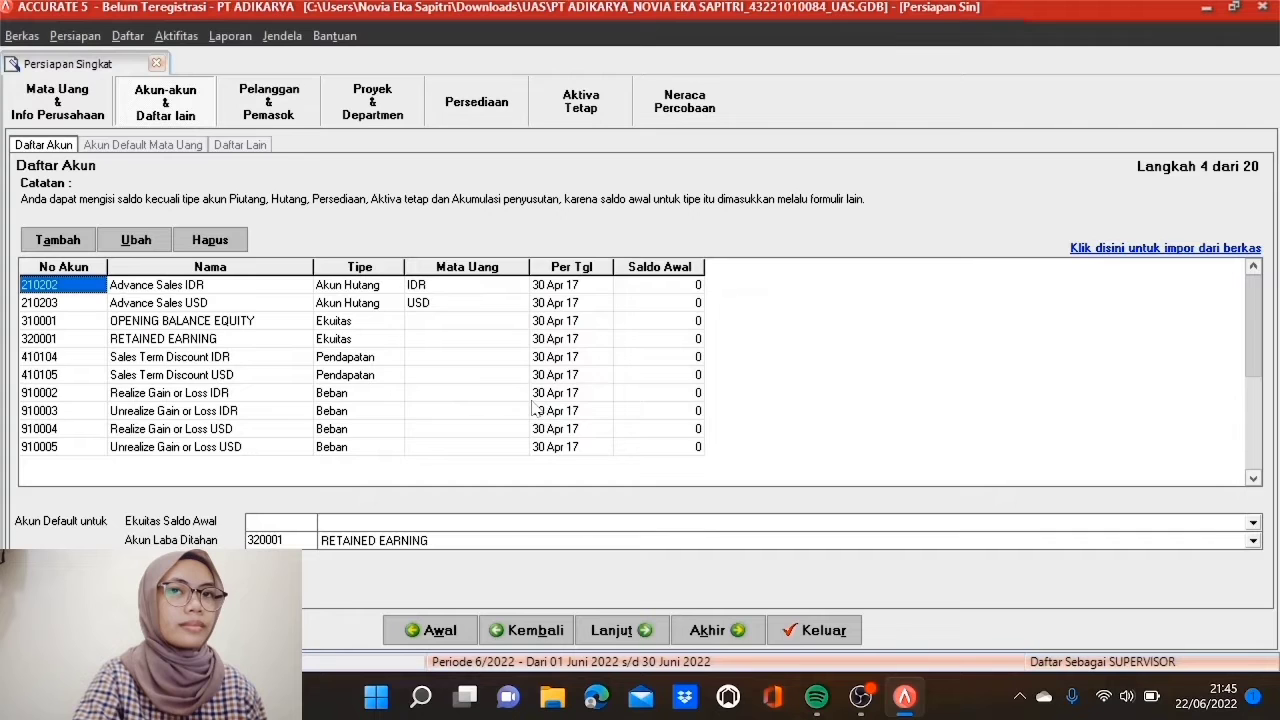
Step: Delete accounts 210202, 210203 and 310001 OPENING BALANCE EQUITY
{"action": "left_click", "coordinate": [93, 289]}
{"action": "left_click", "coordinate": [93, 288]}
{"action": "left_click", "coordinate": [117, 292]}
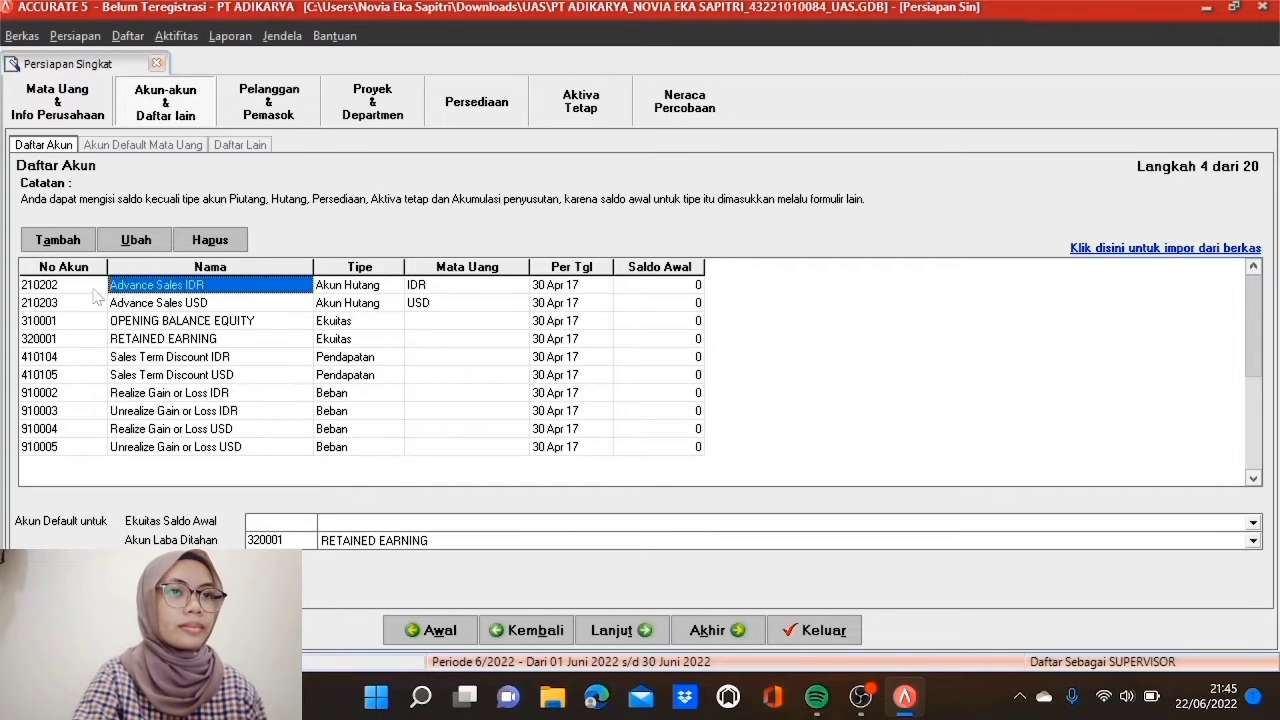
{"action": "right_click", "coordinate": [95, 289]}
{"action": "left_click", "coordinate": [137, 338]}
{"action": "left_click", "coordinate": [592, 399]}
{"action": "left_click", "coordinate": [597, 398]}
{"action": "right_click", "coordinate": [79, 289]}
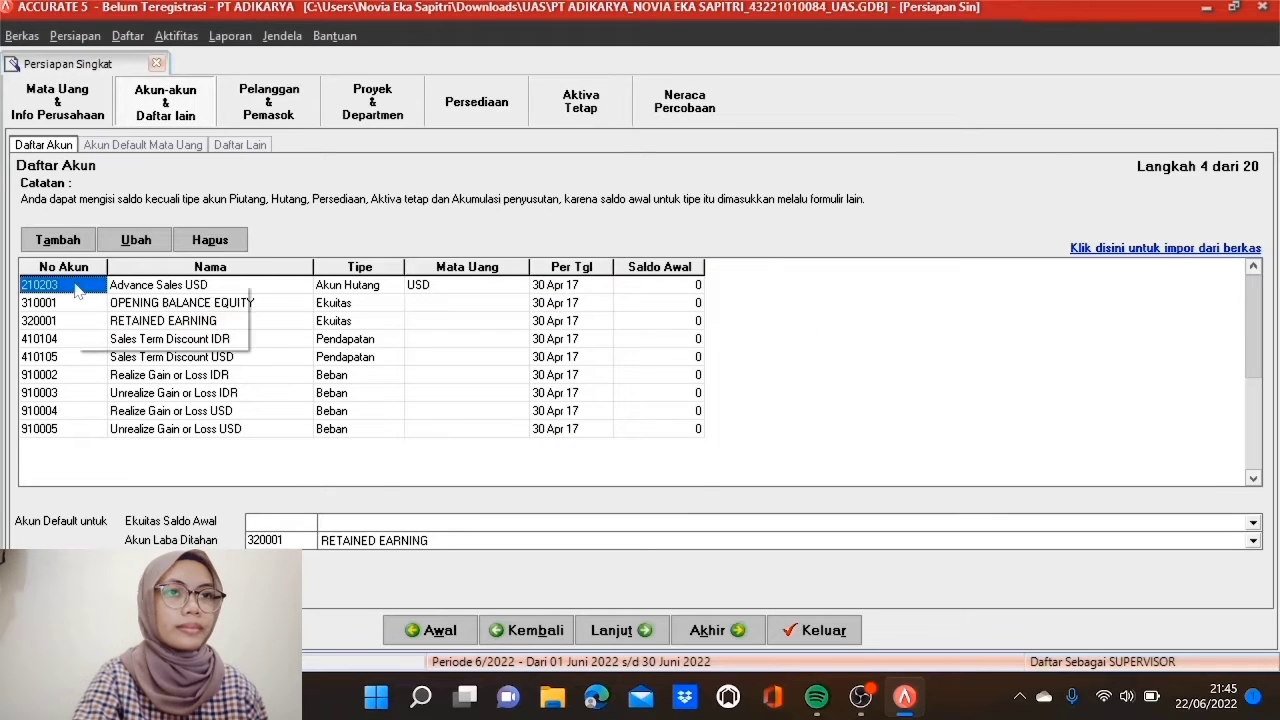
{"action": "left_click", "coordinate": [137, 338]}
{"action": "left_click", "coordinate": [584, 403]}
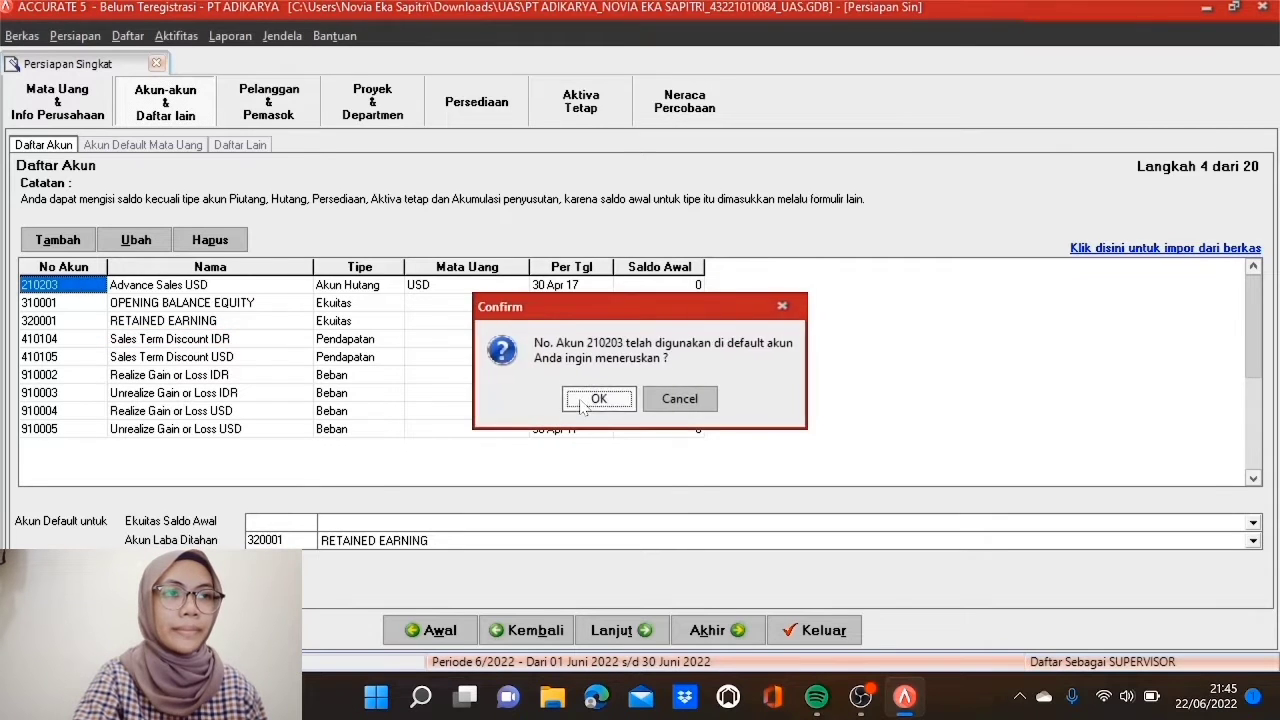
{"action": "left_click", "coordinate": [590, 400]}
{"action": "right_click", "coordinate": [100, 293]}
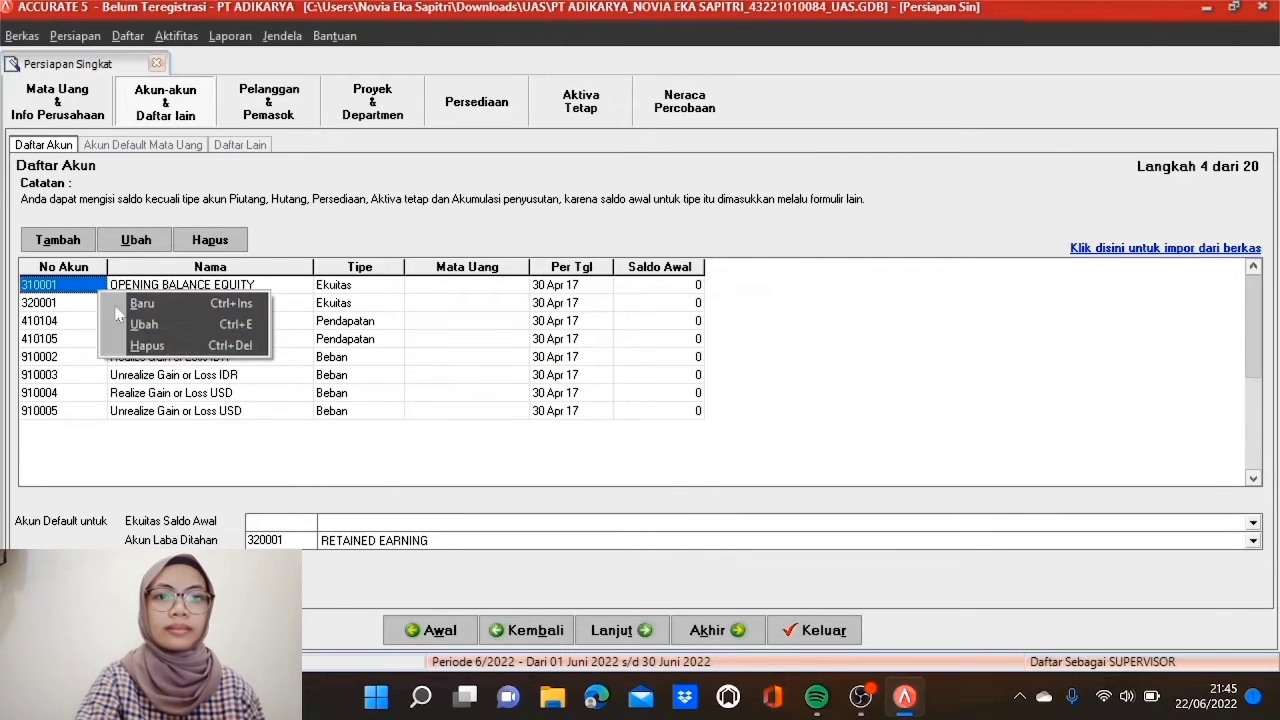
{"action": "left_click", "coordinate": [190, 339]}
{"action": "left_click", "coordinate": [568, 402]}
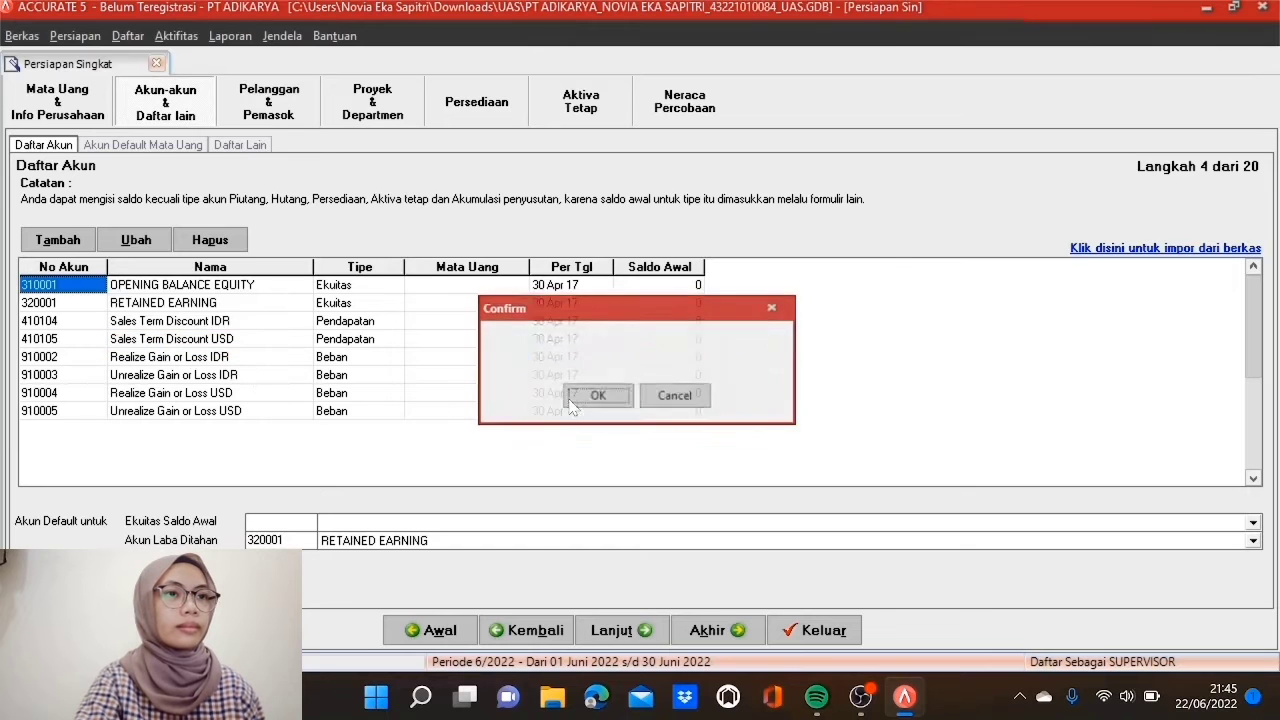
Step: Delete accounts 410104, 410105 and 910002 through 910005, leaving 320001 RETAINED EARNING
{"action": "left_click", "coordinate": [80, 303]}
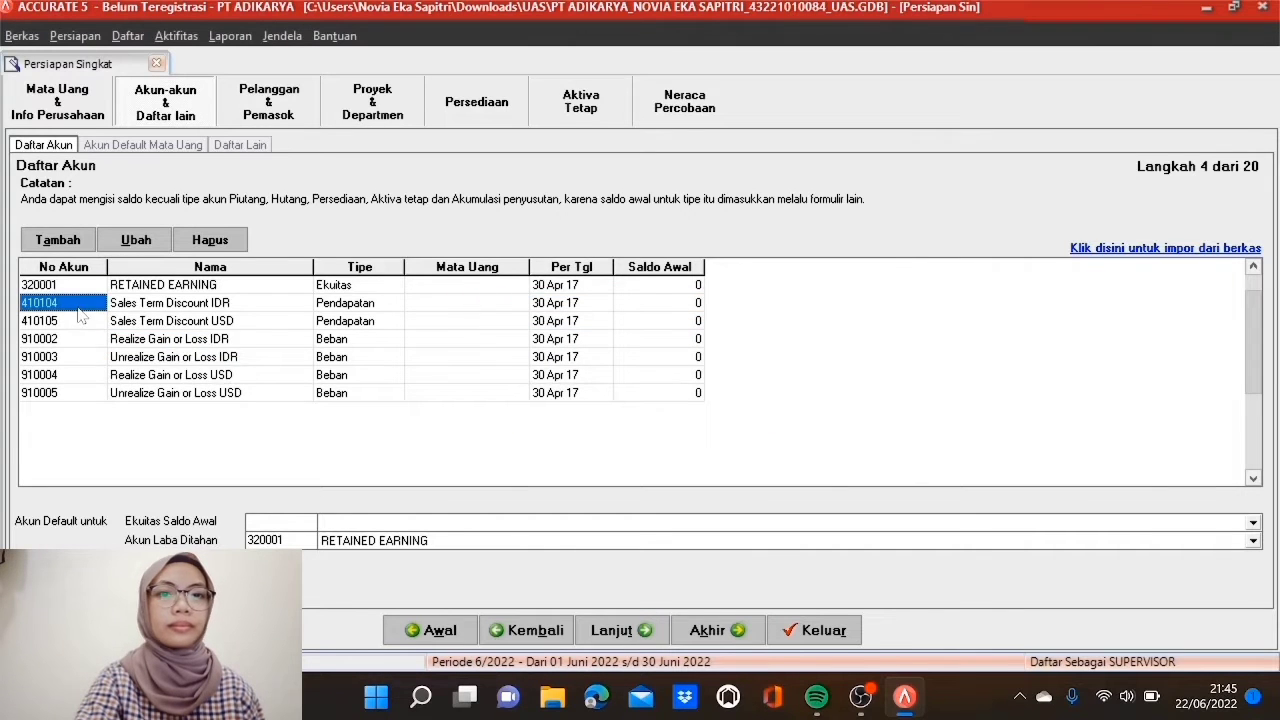
{"action": "right_click", "coordinate": [79, 305]}
{"action": "left_click", "coordinate": [180, 362]}
{"action": "left_click", "coordinate": [597, 398]}
{"action": "left_click", "coordinate": [597, 399]}
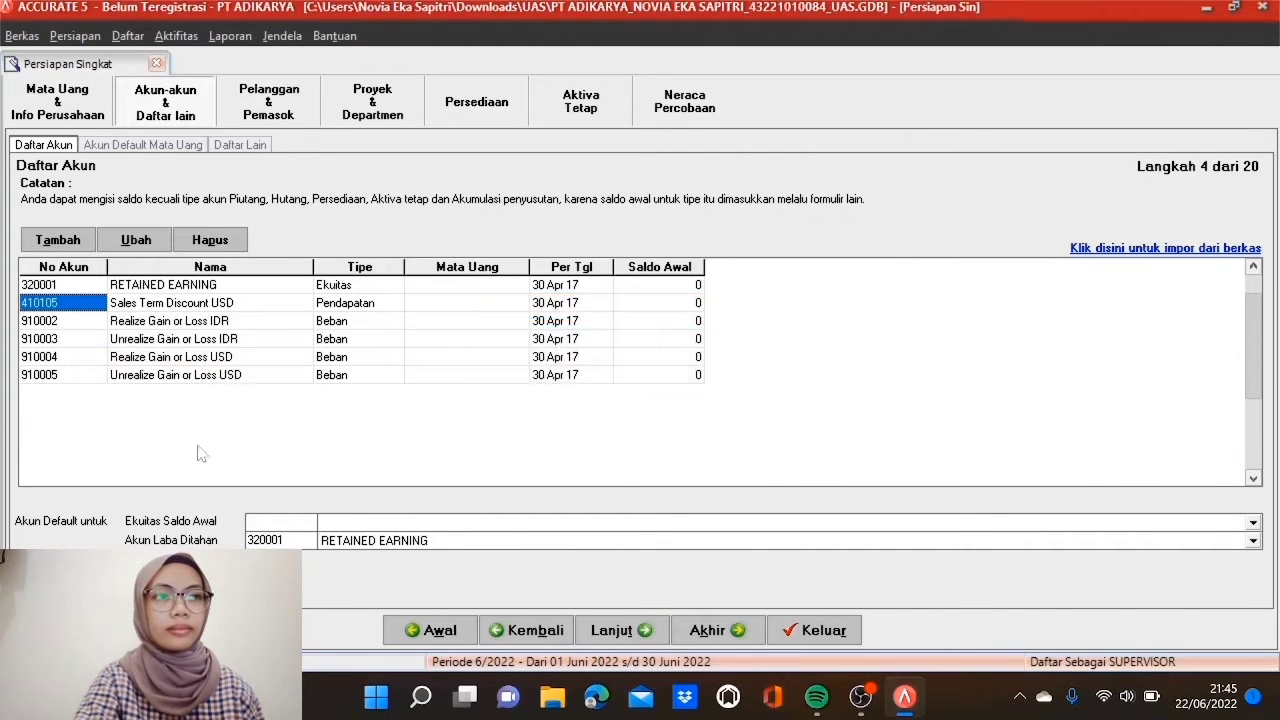
{"action": "right_click", "coordinate": [98, 310]}
{"action": "left_click", "coordinate": [131, 360]}
{"action": "left_click", "coordinate": [572, 401]}
{"action": "left_click", "coordinate": [575, 400]}
{"action": "right_click", "coordinate": [54, 306]}
{"action": "left_click", "coordinate": [100, 356]}
{"action": "left_click", "coordinate": [612, 406]}
{"action": "left_click", "coordinate": [592, 398]}
{"action": "right_click", "coordinate": [62, 306]}
{"action": "left_click", "coordinate": [100, 355]}
{"action": "left_click", "coordinate": [597, 400]}
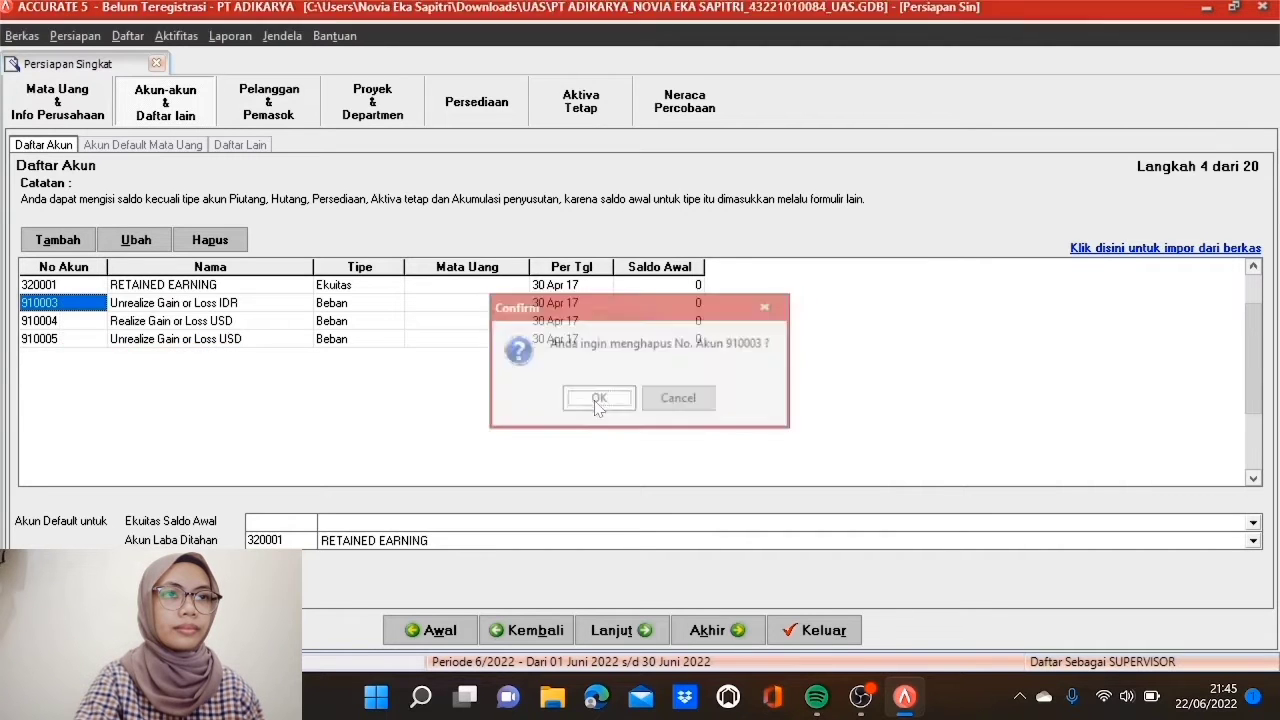
{"action": "left_click", "coordinate": [595, 399]}
{"action": "right_click", "coordinate": [60, 314]}
{"action": "left_click", "coordinate": [128, 368]}
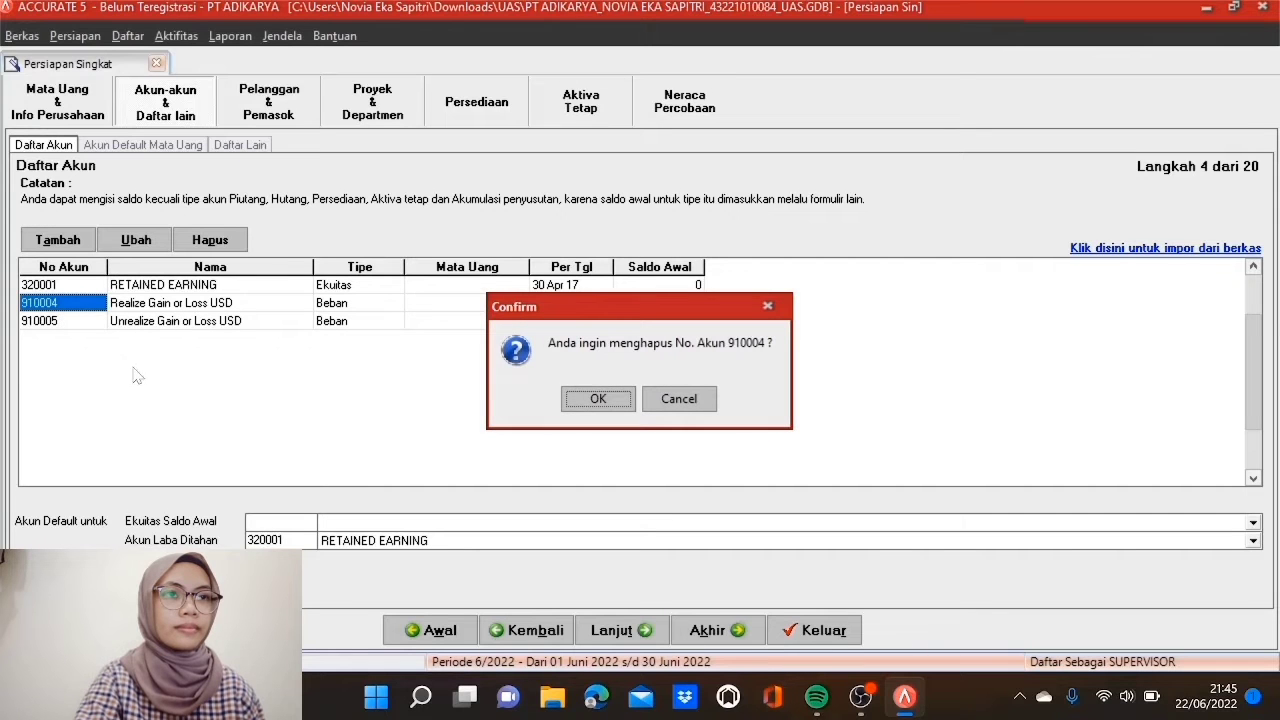
{"action": "left_click", "coordinate": [600, 400]}
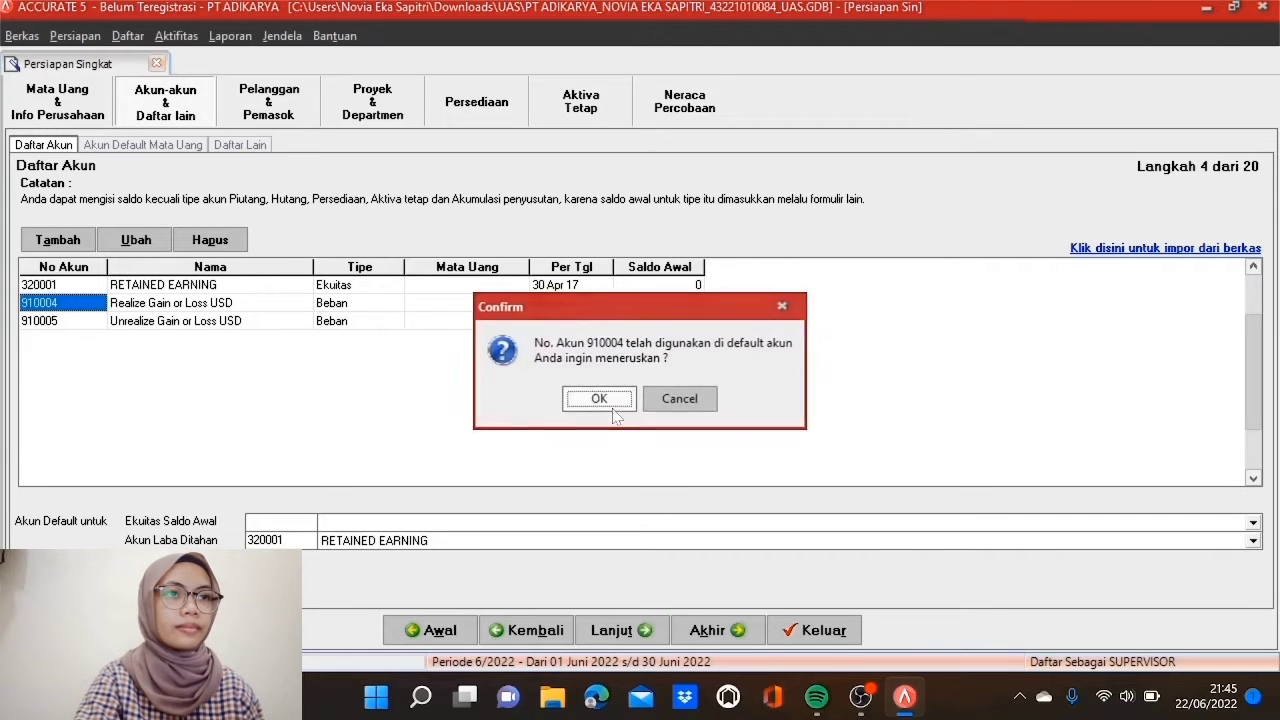
{"action": "left_click", "coordinate": [595, 399]}
{"action": "right_click", "coordinate": [85, 306]}
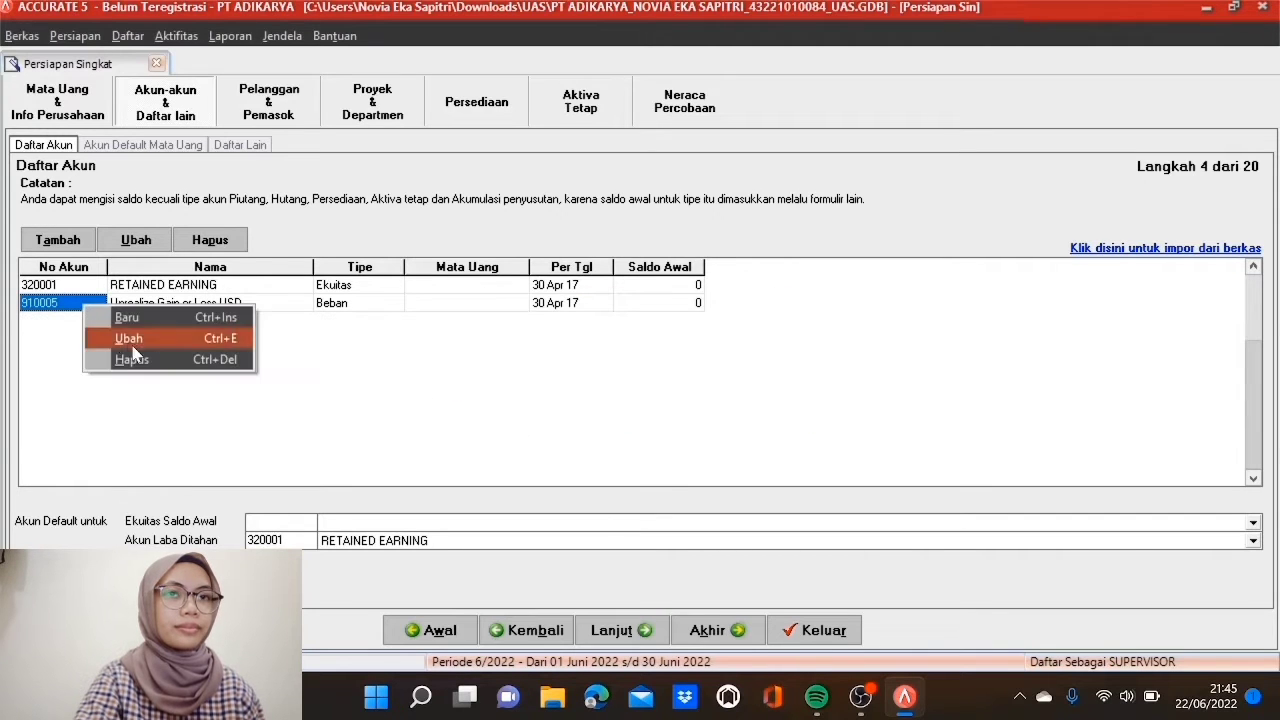
{"action": "left_click", "coordinate": [140, 362]}
{"action": "left_click", "coordinate": [597, 399]}
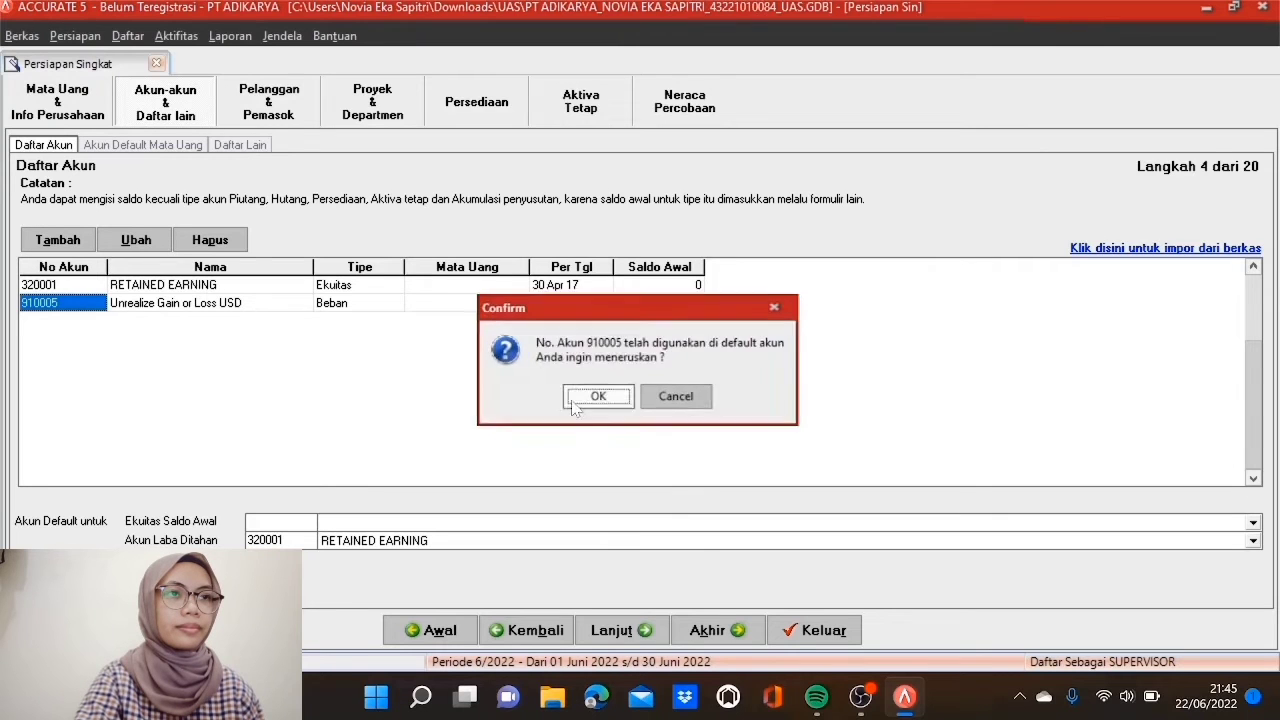
{"action": "left_click", "coordinate": [597, 398]}
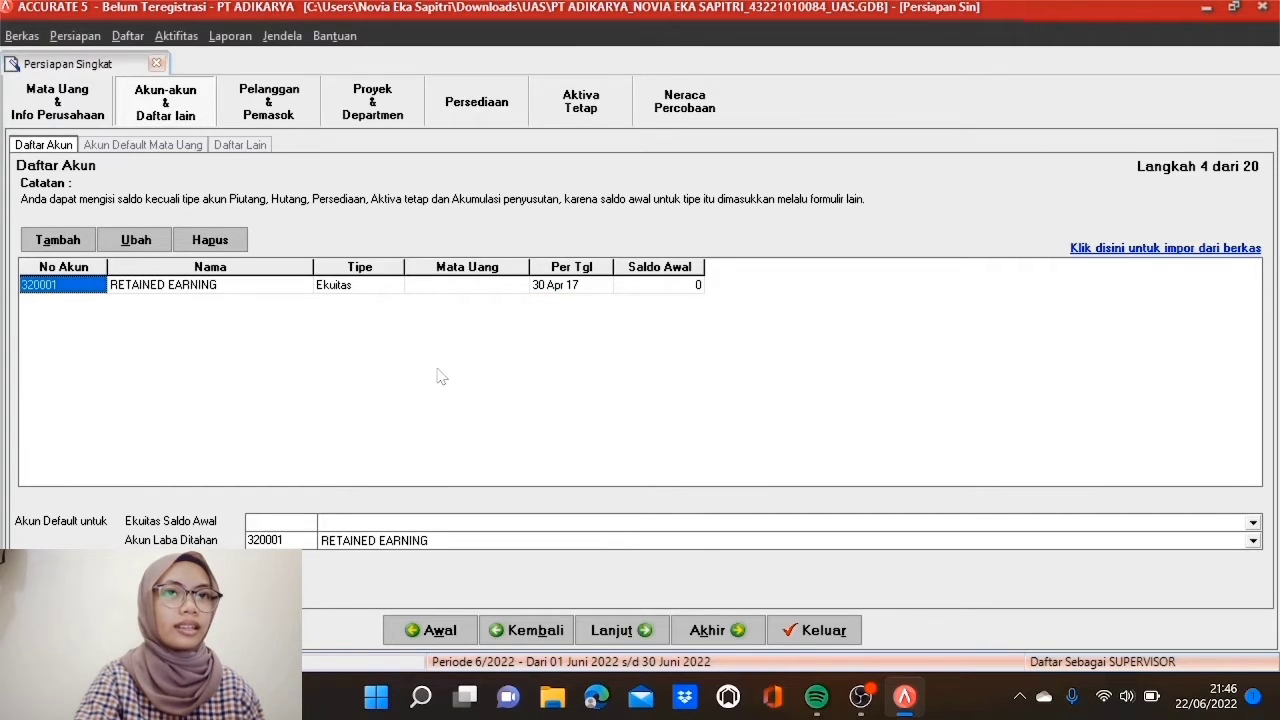
Step: Load COA PT Adikarya - Jess.xls from Downloads > PLA as the import source
{"action": "left_click", "coordinate": [1158, 250]}
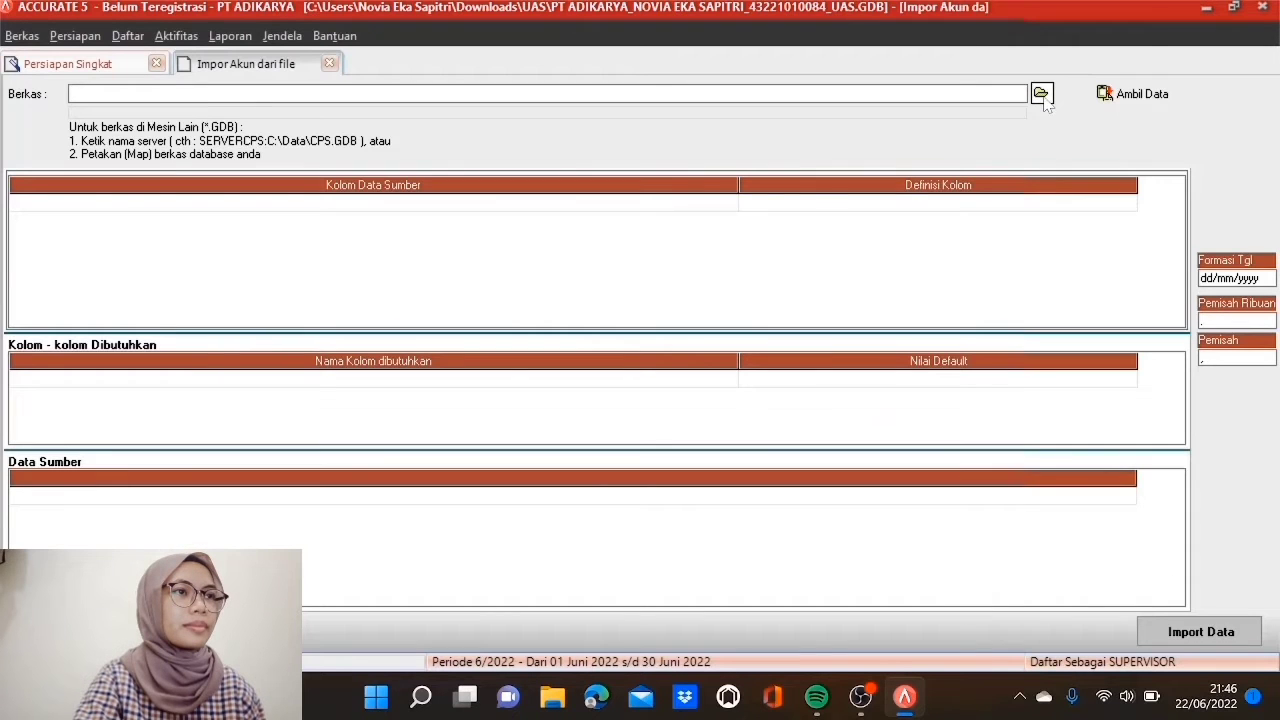
{"action": "left_click", "coordinate": [1041, 95]}
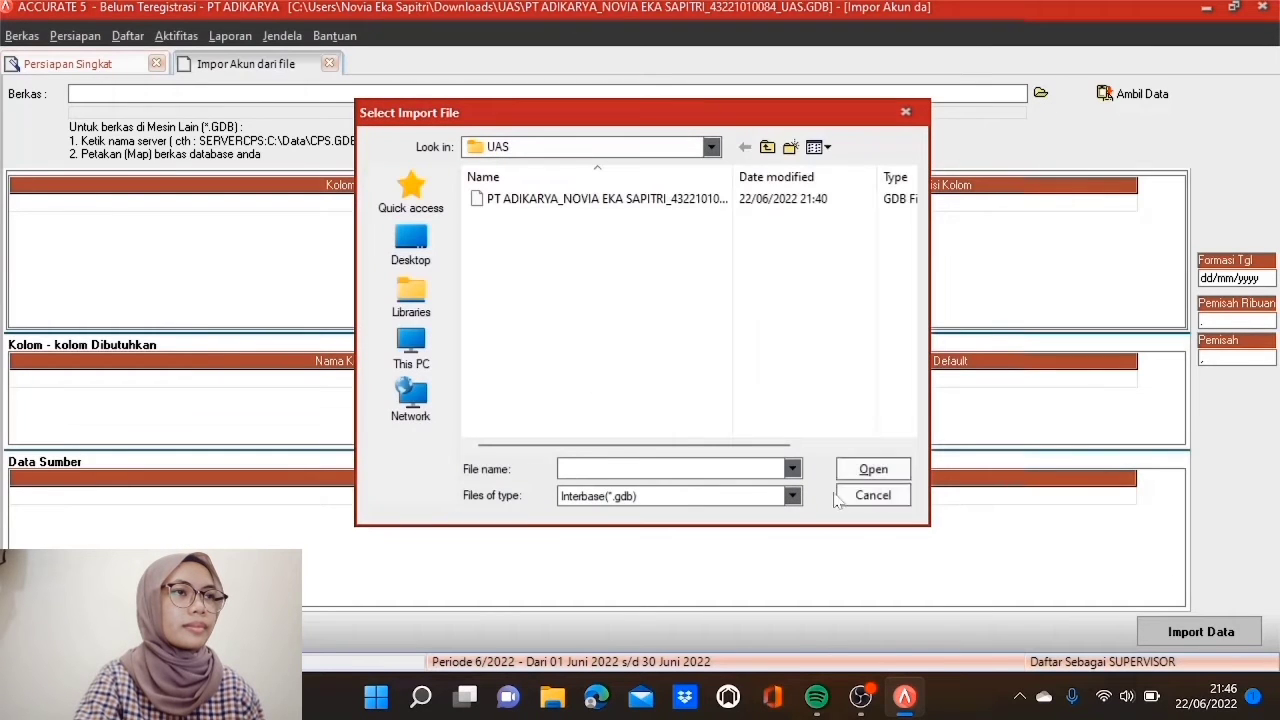
{"action": "left_click", "coordinate": [791, 496]}
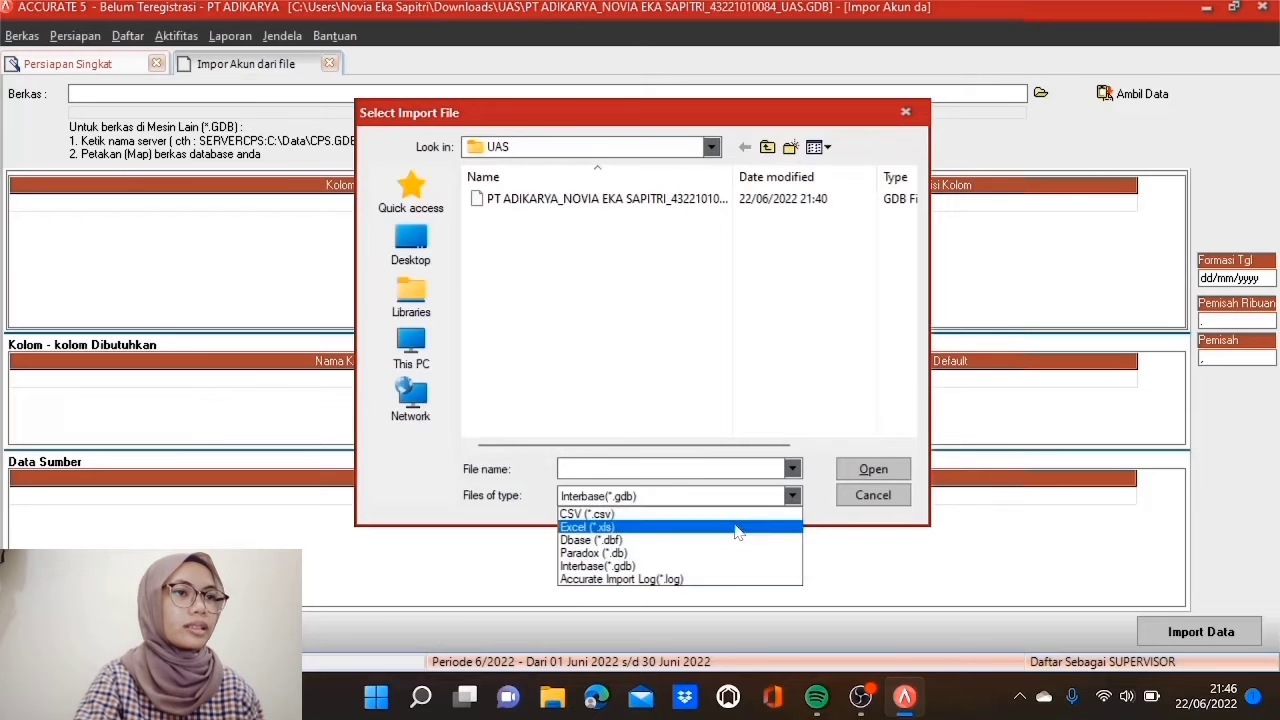
{"action": "left_click", "coordinate": [752, 522]}
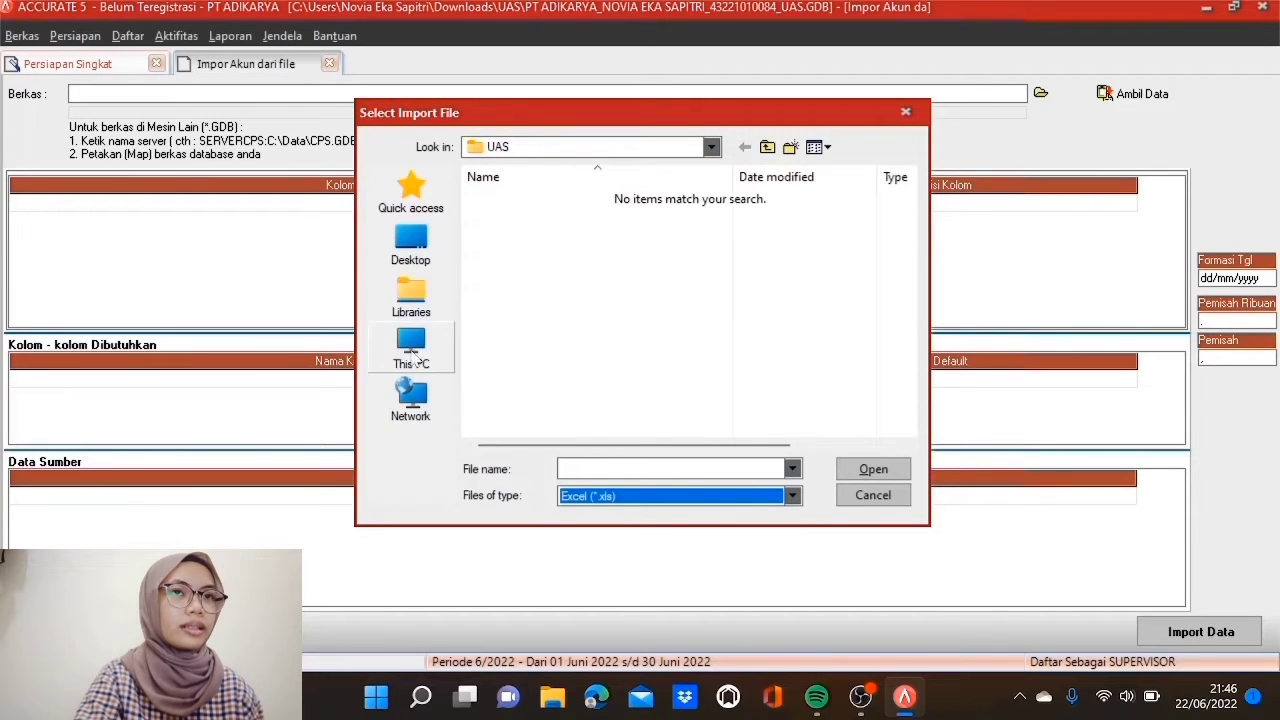
{"action": "left_click", "coordinate": [411, 348]}
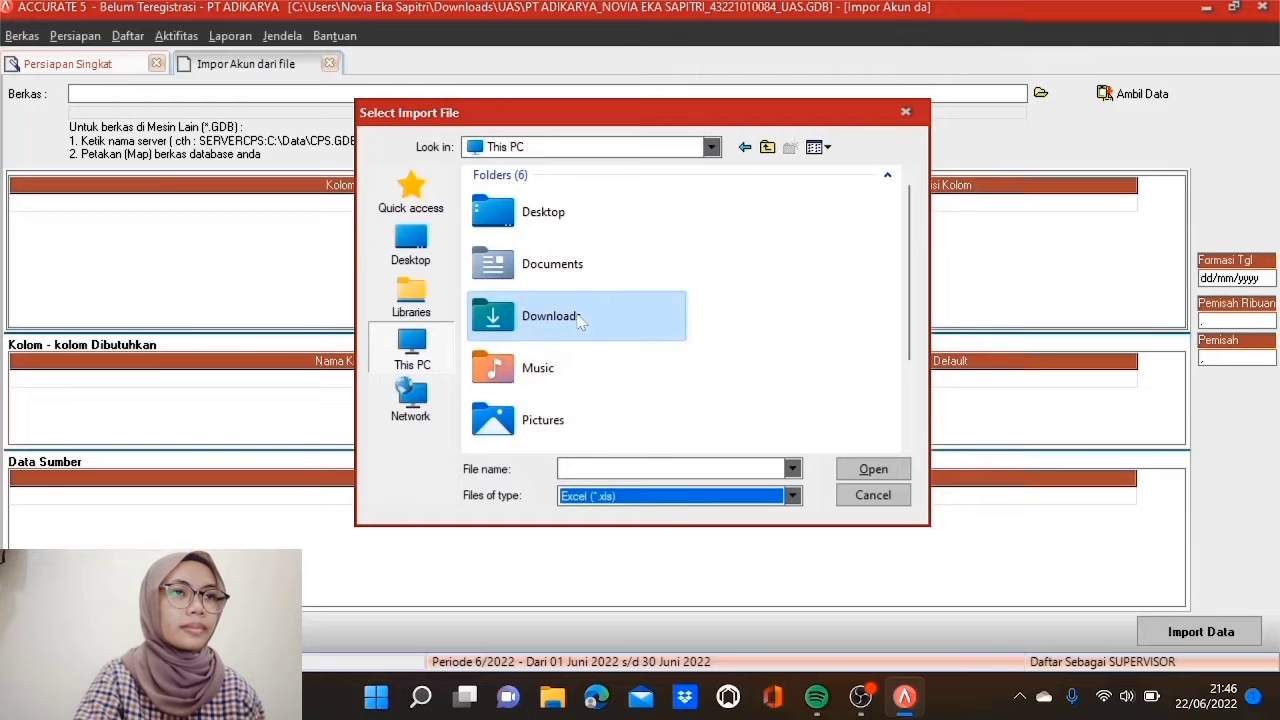
{"action": "double_click", "coordinate": [580, 320]}
{"action": "double_click", "coordinate": [571, 250]}
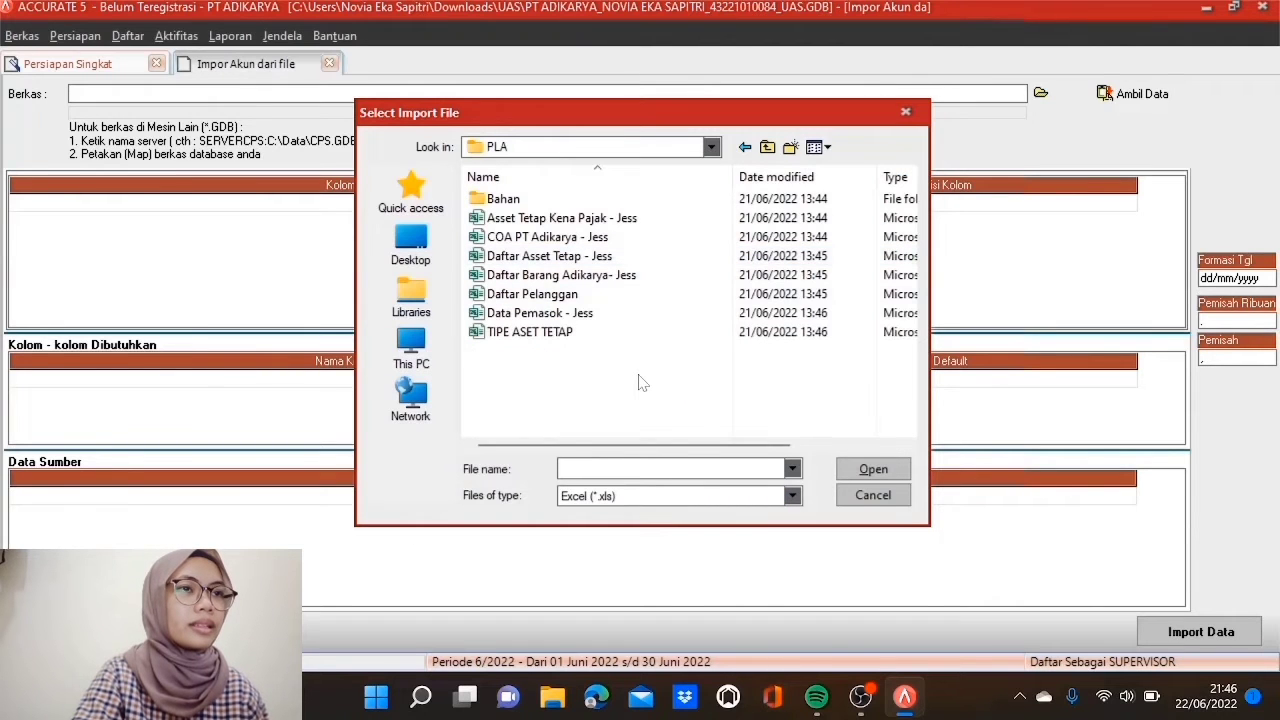
{"action": "left_click", "coordinate": [602, 240]}
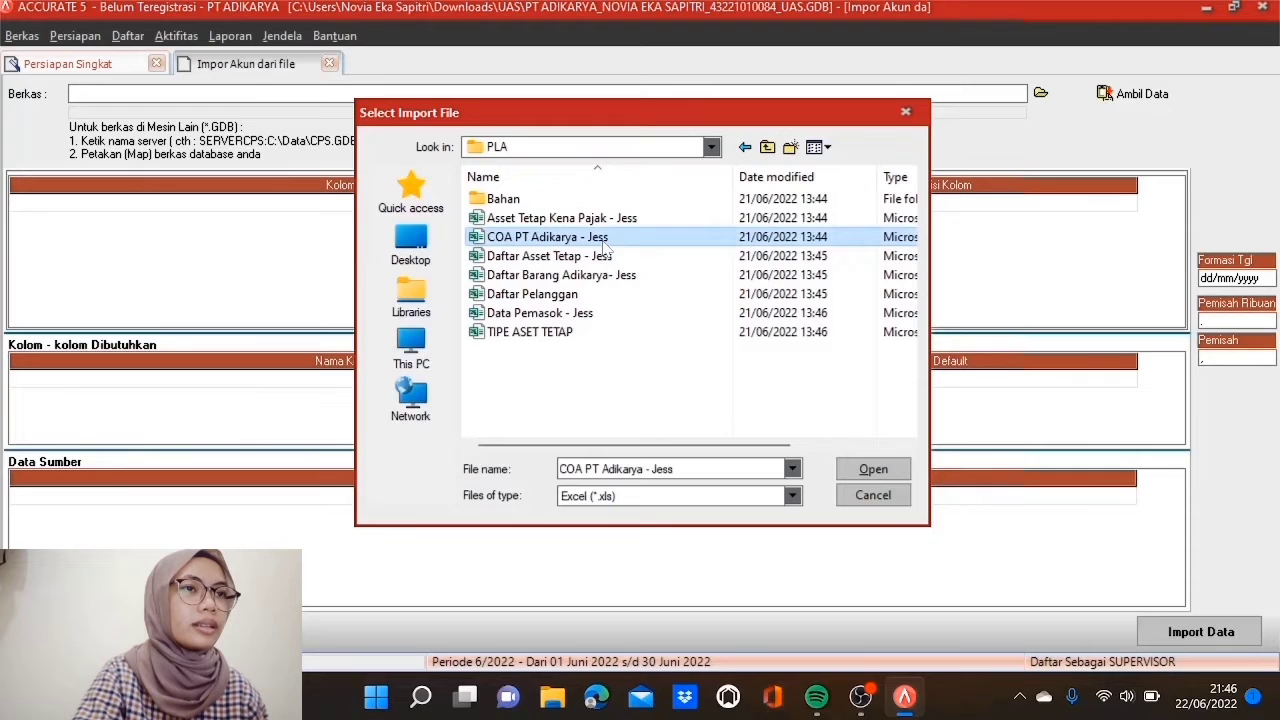
{"action": "left_click", "coordinate": [864, 470]}
{"action": "left_click", "coordinate": [1128, 93]}
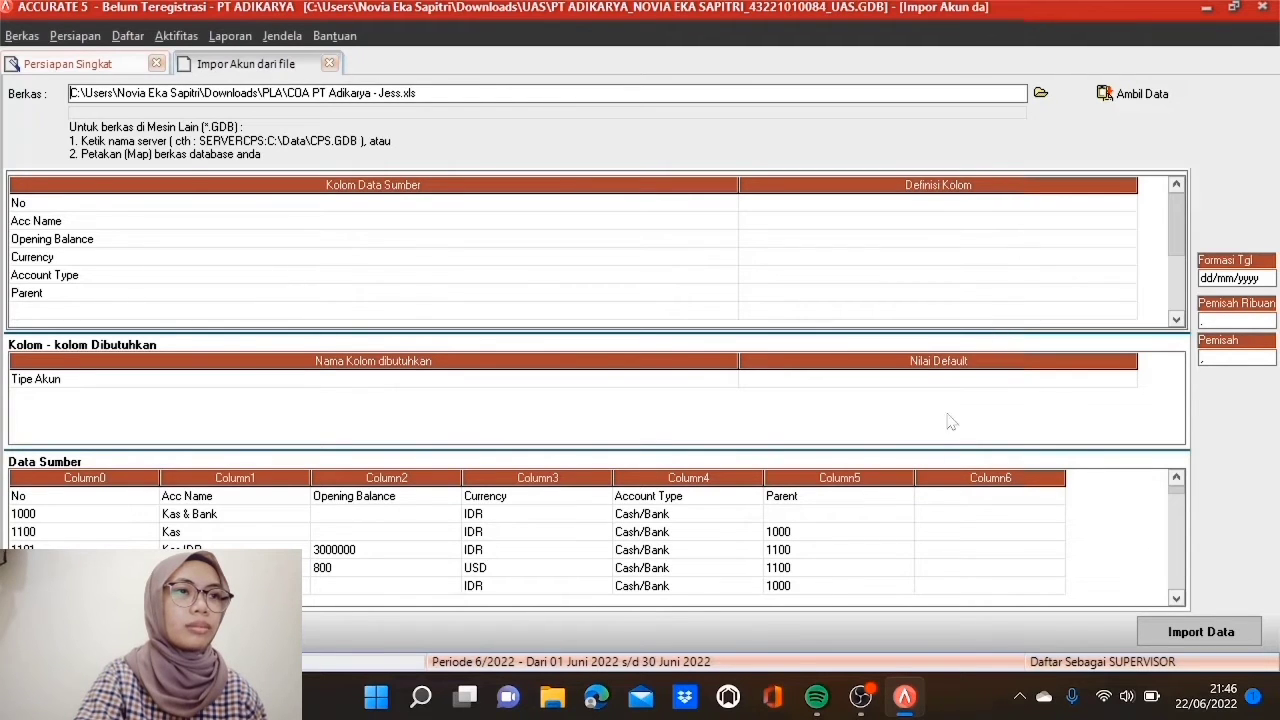
Step: Delete the header row from the source data
{"action": "left_click", "coordinate": [18, 495]}
{"action": "left_click", "coordinate": [185, 500]}
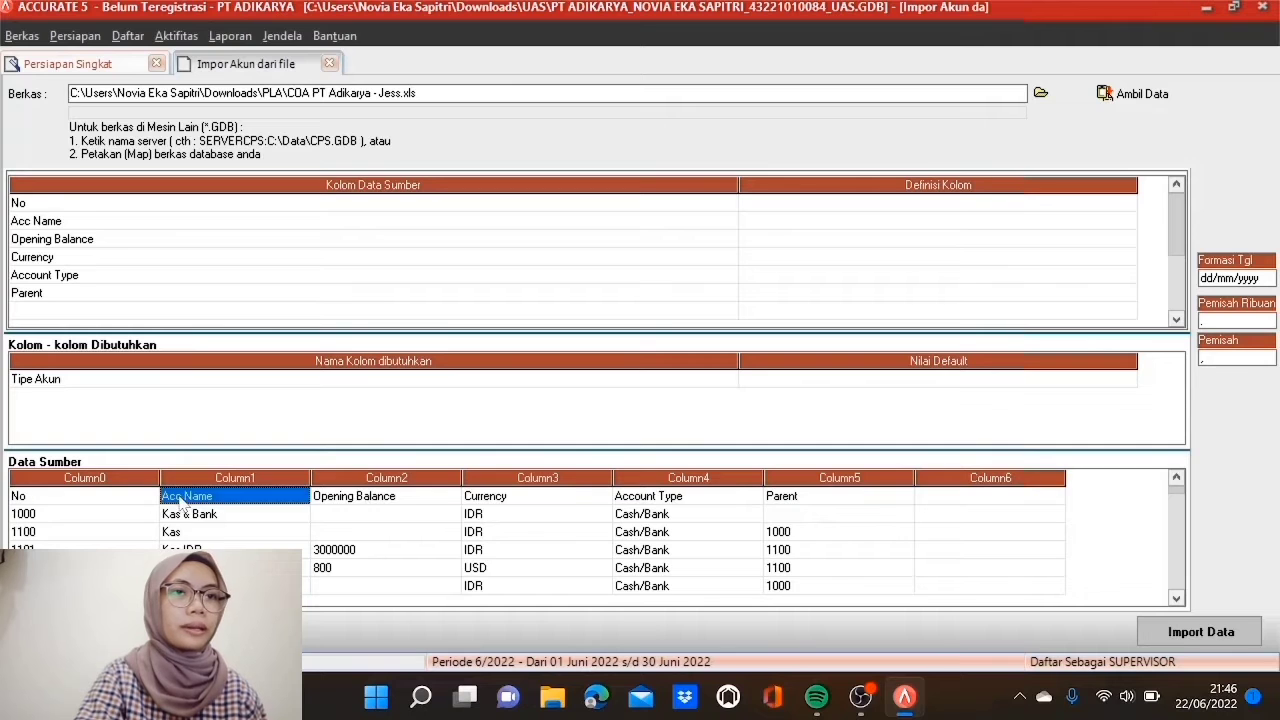
{"action": "right_click", "coordinate": [156, 492]}
{"action": "left_click", "coordinate": [202, 524]}
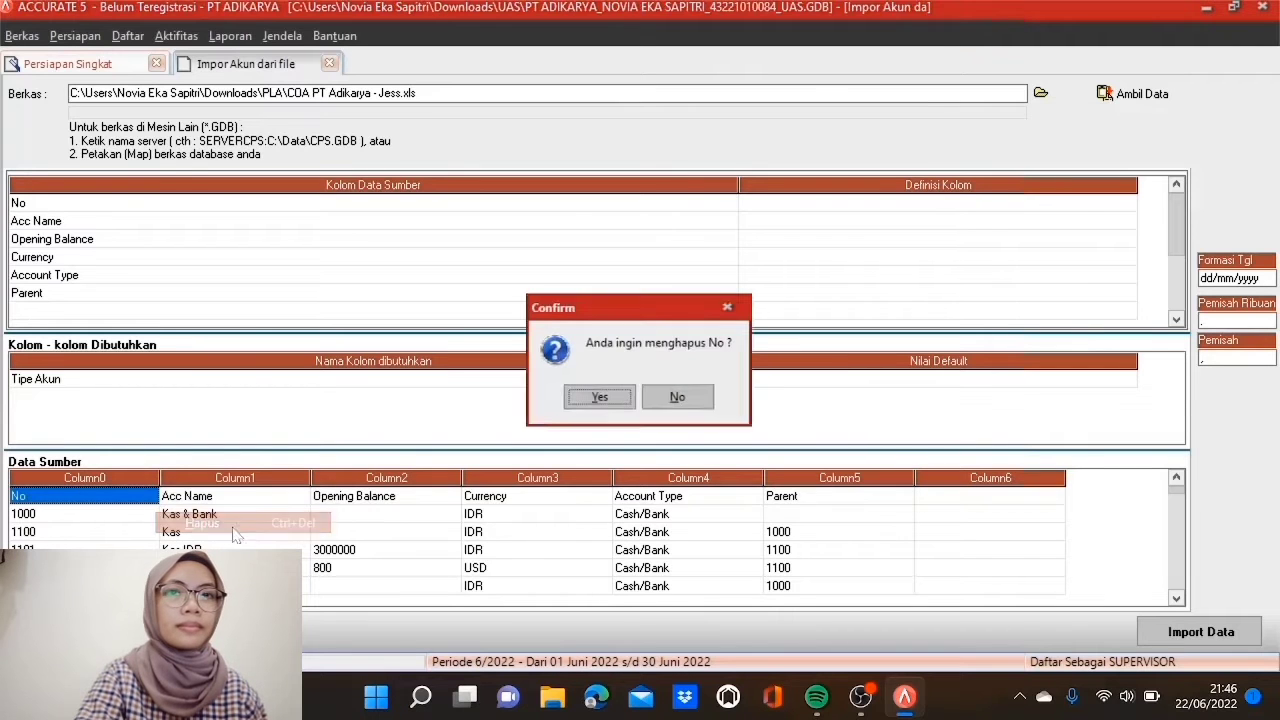
{"action": "left_click", "coordinate": [600, 399]}
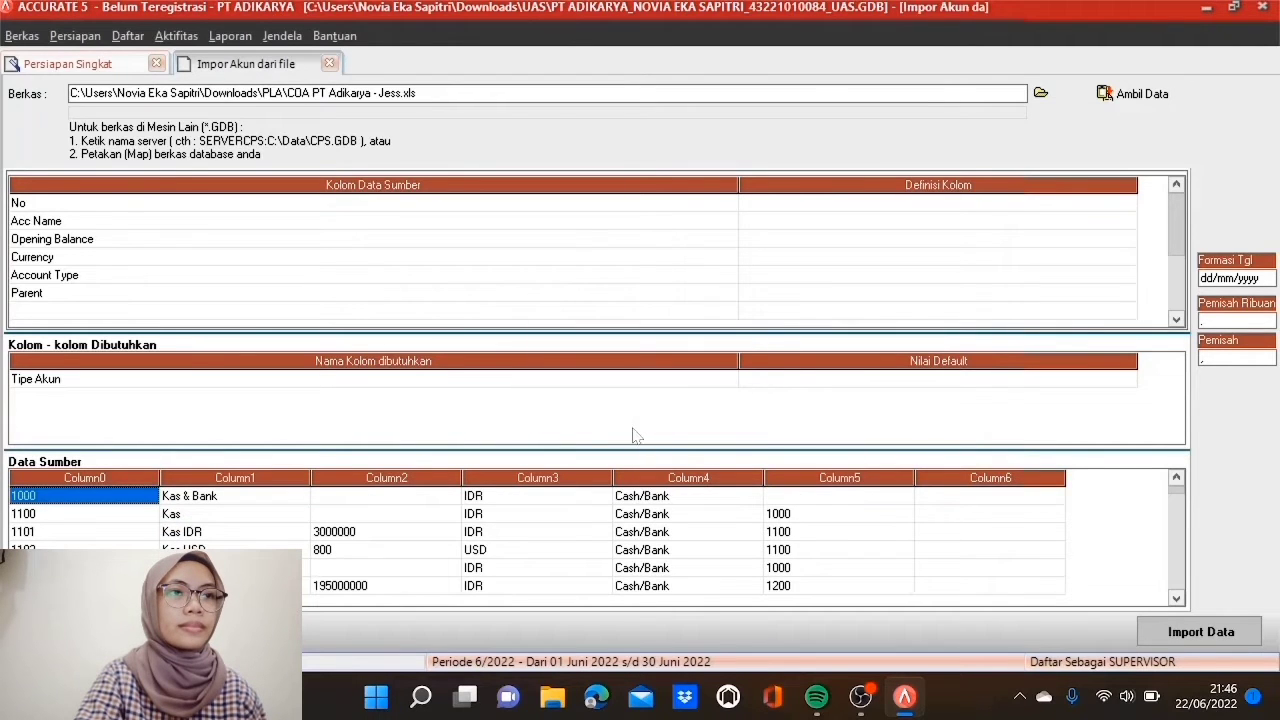
Step: Map No, Acc Name and Opening Balance to No. Akun, Nama Akun and Saldo Awal
{"action": "left_click", "coordinate": [896, 209]}
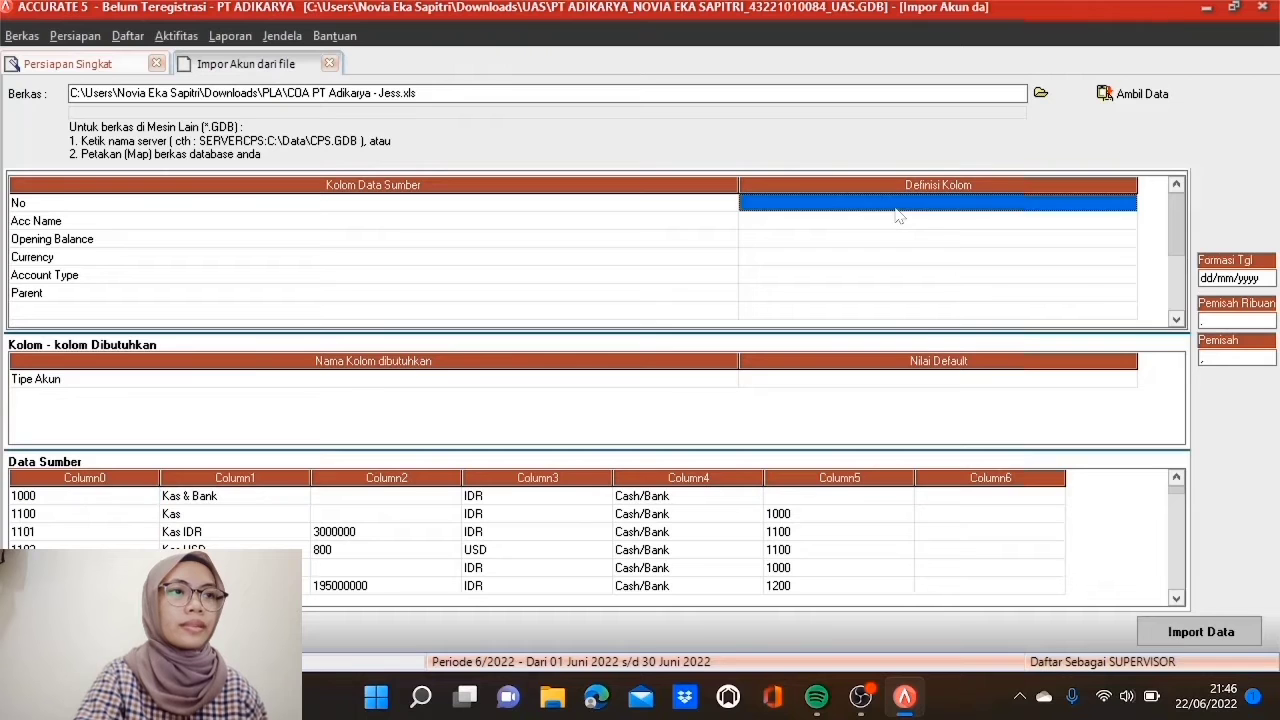
{"action": "left_click", "coordinate": [1127, 204]}
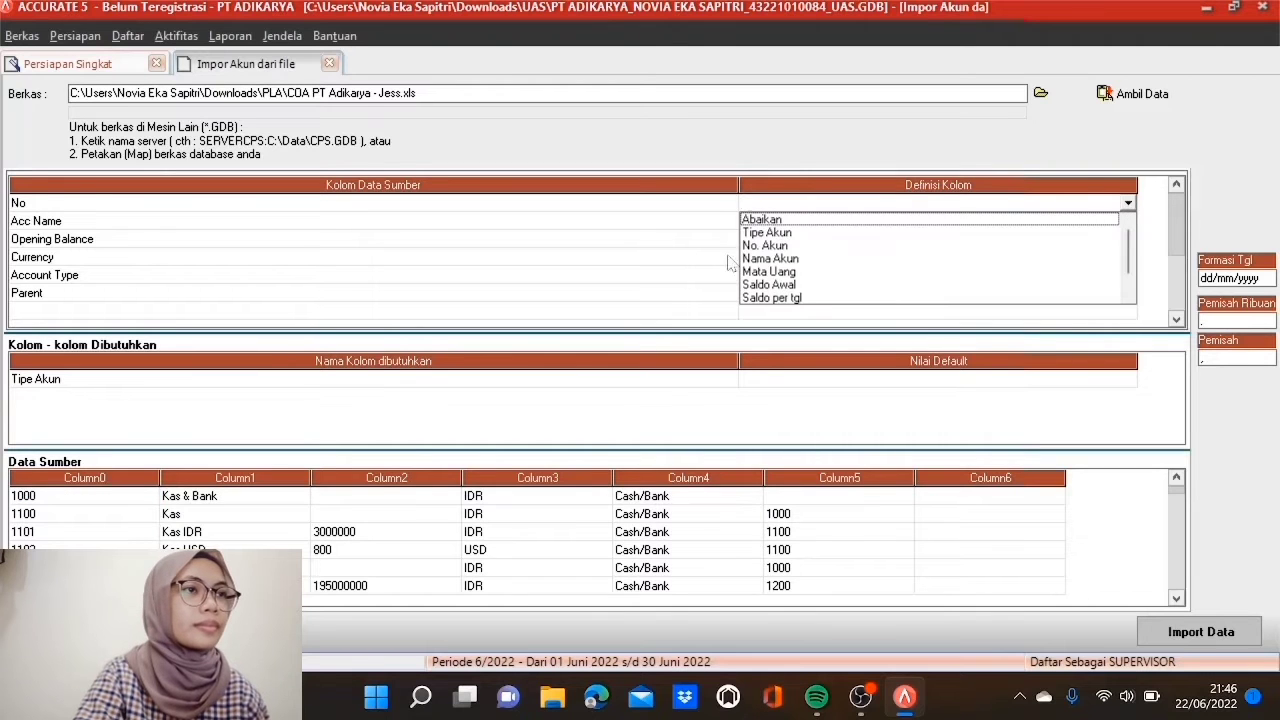
{"action": "left_click", "coordinate": [772, 250]}
{"action": "left_click", "coordinate": [779, 224]}
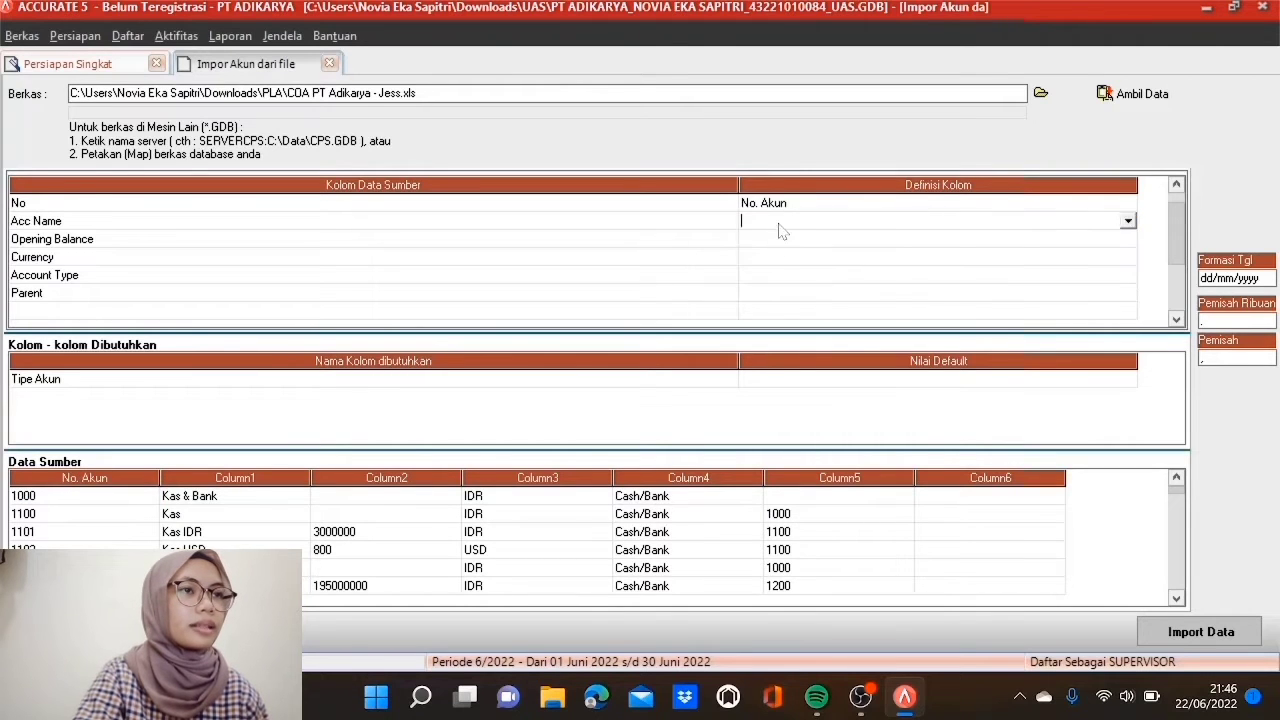
{"action": "left_click", "coordinate": [1127, 221]}
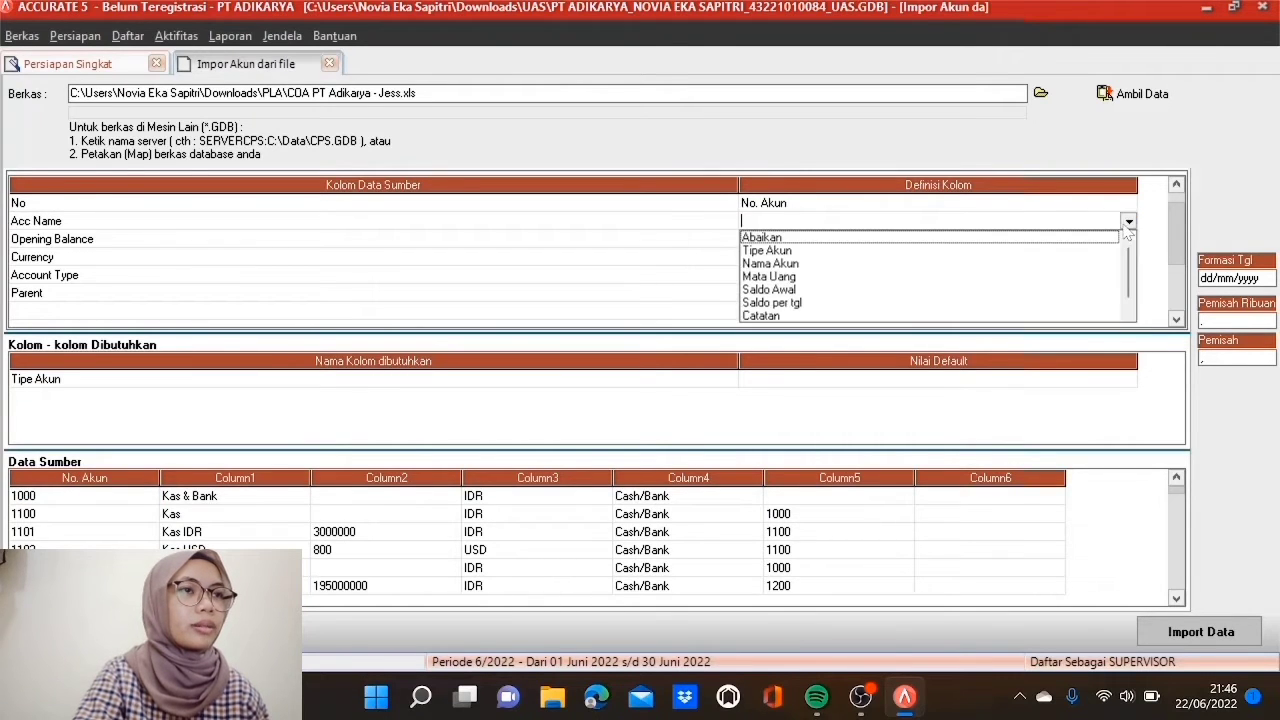
{"action": "left_click", "coordinate": [772, 264]}
{"action": "left_click", "coordinate": [805, 240]}
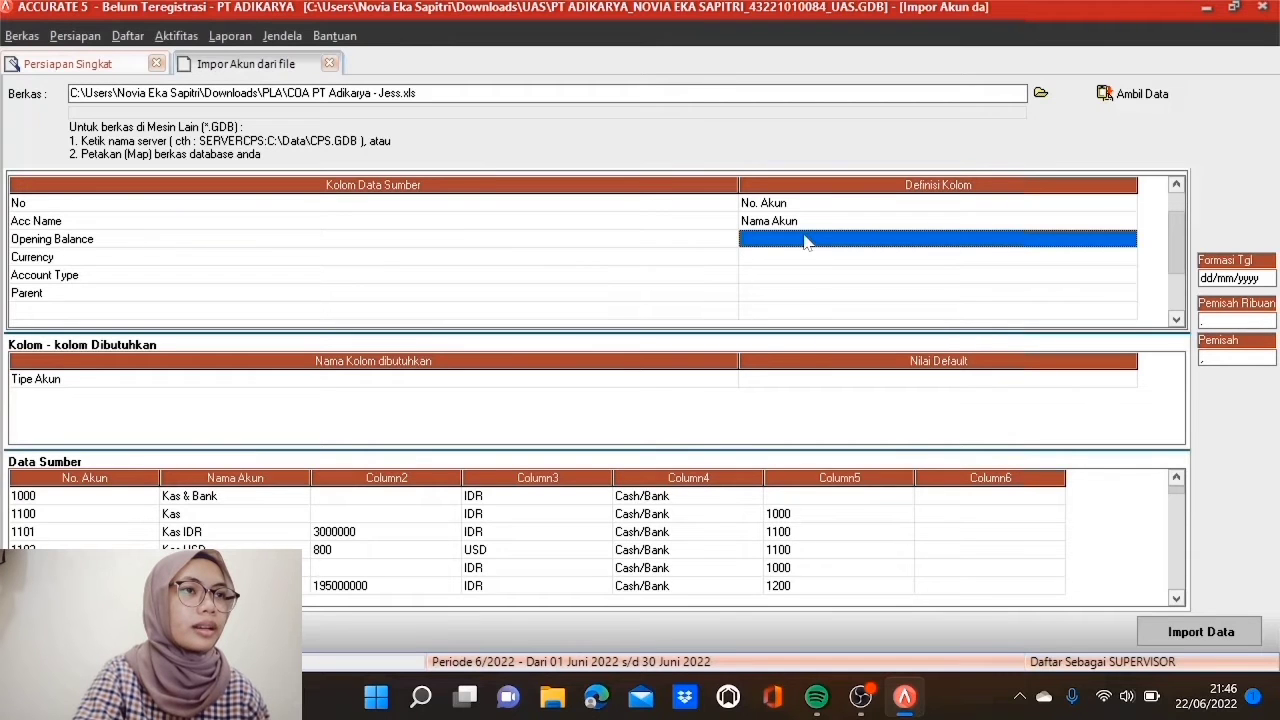
{"action": "left_click", "coordinate": [806, 241]}
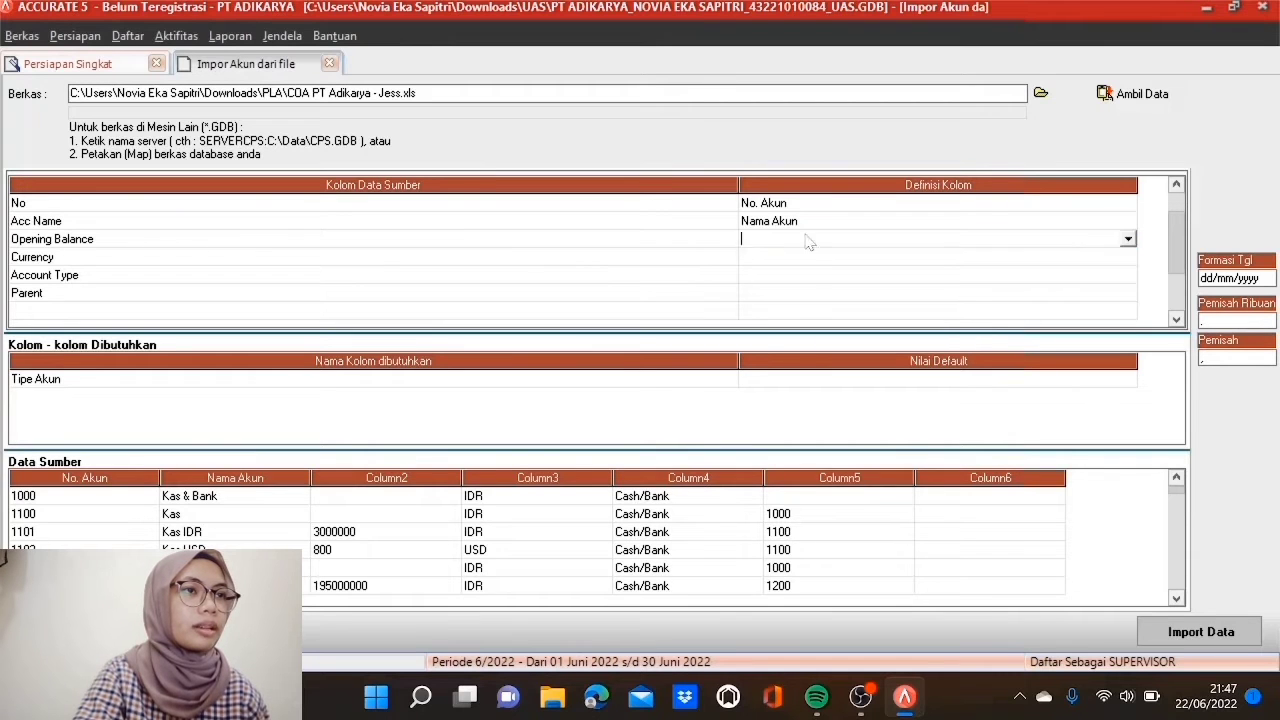
{"action": "left_click", "coordinate": [1127, 239]}
{"action": "left_click", "coordinate": [817, 296]}
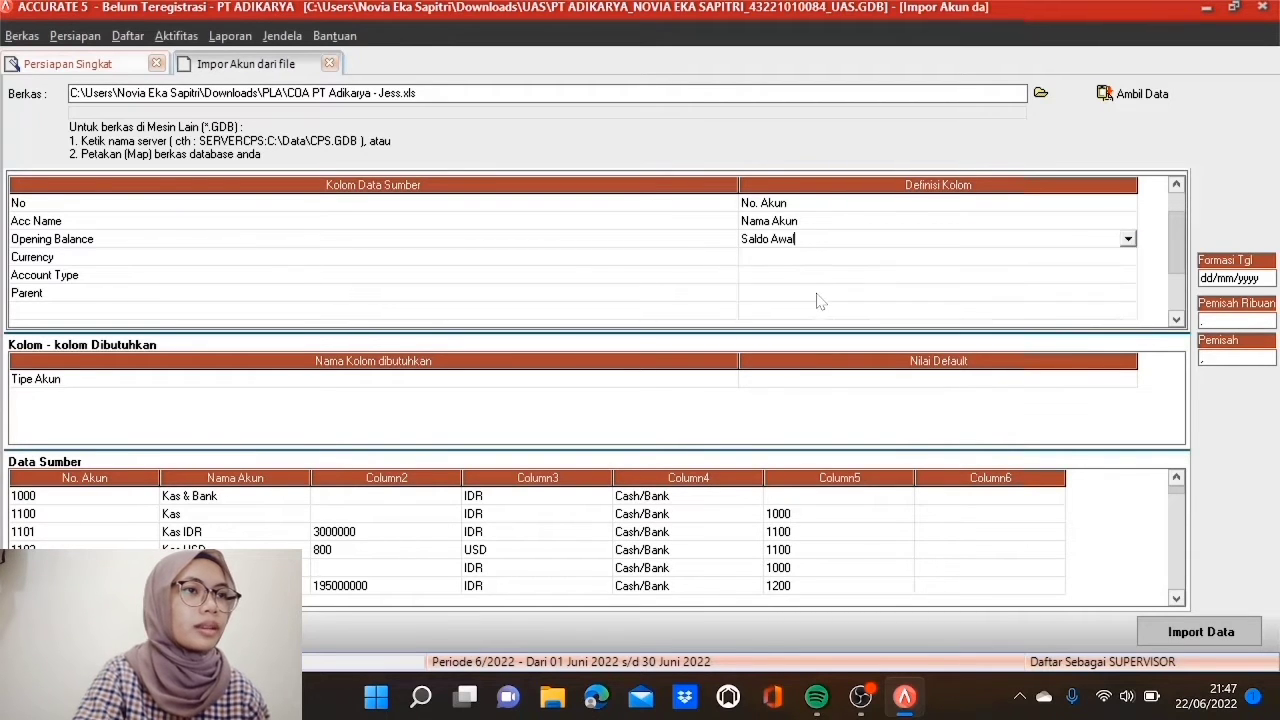
{"action": "left_click", "coordinate": [818, 257]}
{"action": "left_click", "coordinate": [818, 257]}
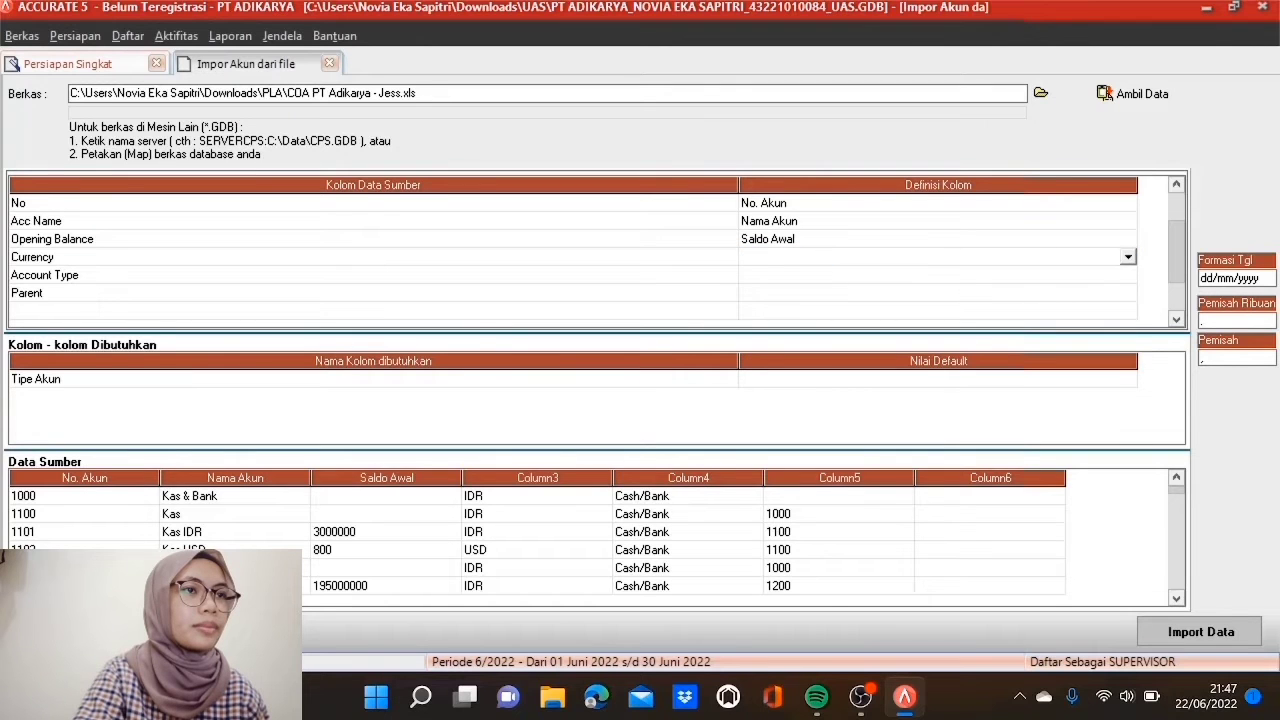
Step: Map Currency to Mata Uang, defining source values IDR as IDR and USD as USD
{"action": "left_click", "coordinate": [1128, 258]}
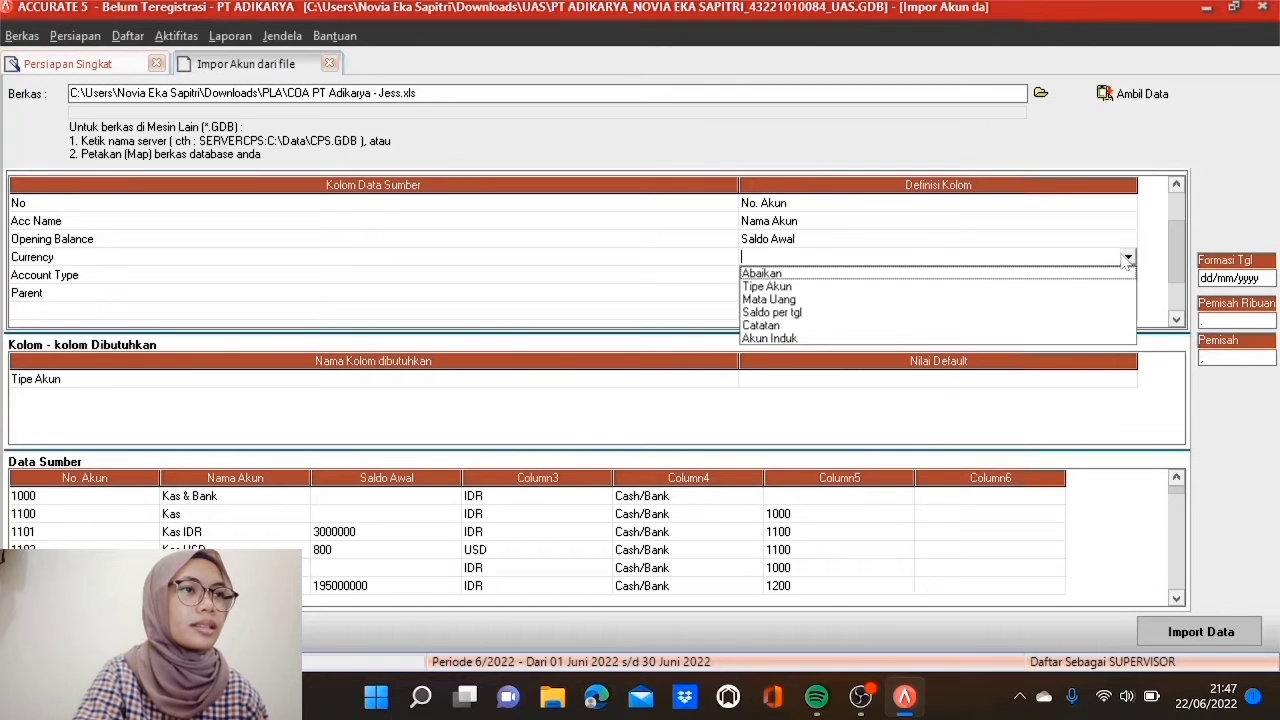
{"action": "left_click", "coordinate": [820, 300]}
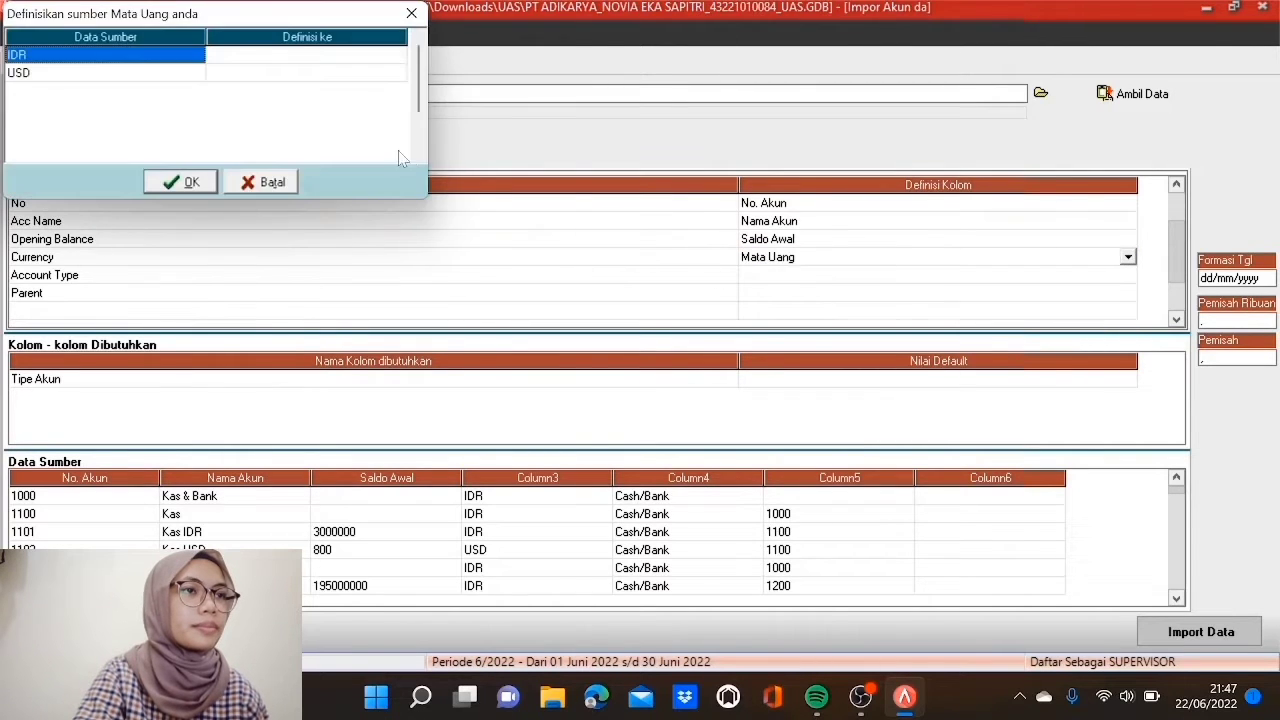
{"action": "left_click", "coordinate": [378, 58]}
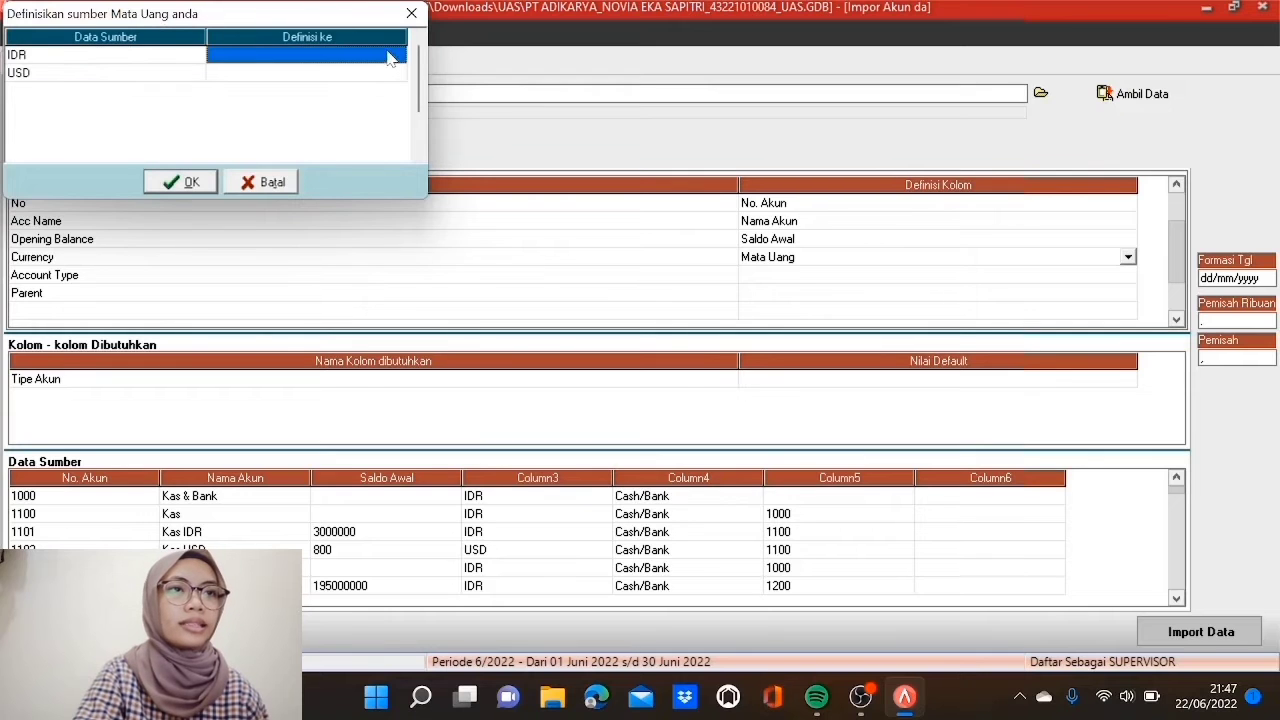
{"action": "left_click", "coordinate": [389, 55]}
{"action": "left_click", "coordinate": [397, 56]}
{"action": "left_click", "coordinate": [377, 74]}
{"action": "left_click", "coordinate": [377, 74]}
{"action": "left_click", "coordinate": [378, 74]}
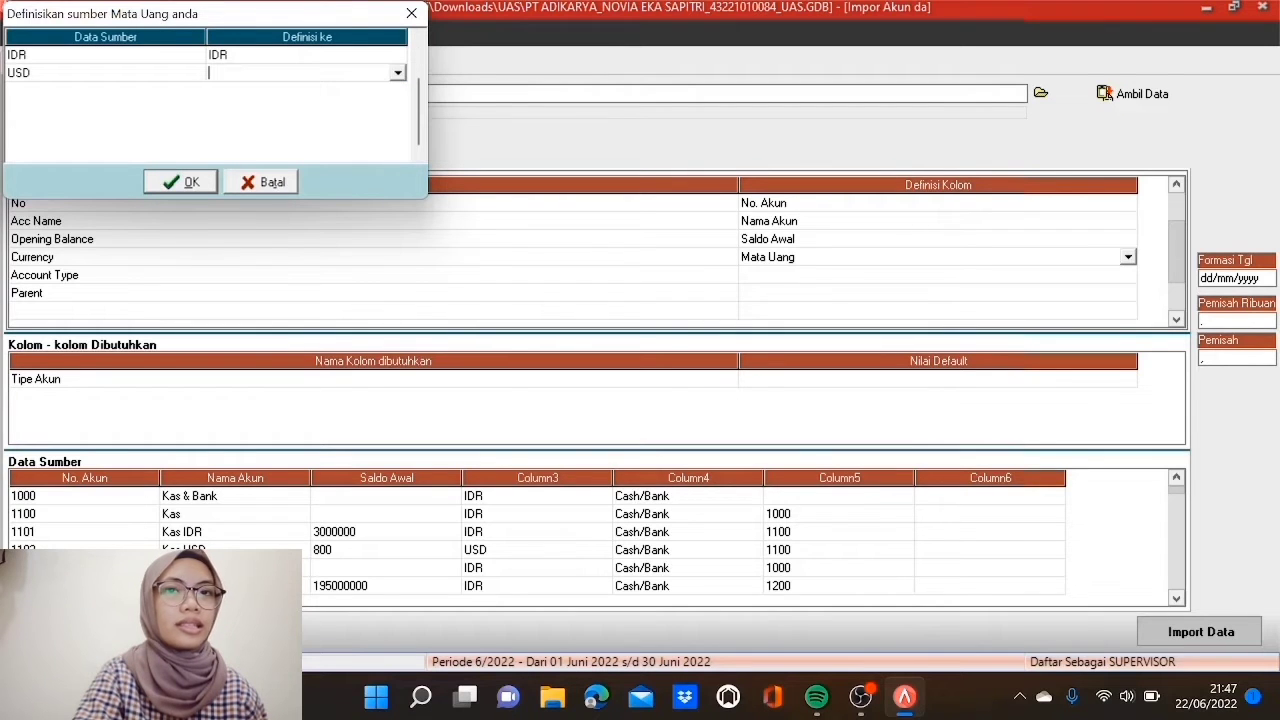
{"action": "left_click", "coordinate": [397, 73]}
{"action": "left_click", "coordinate": [372, 104]}
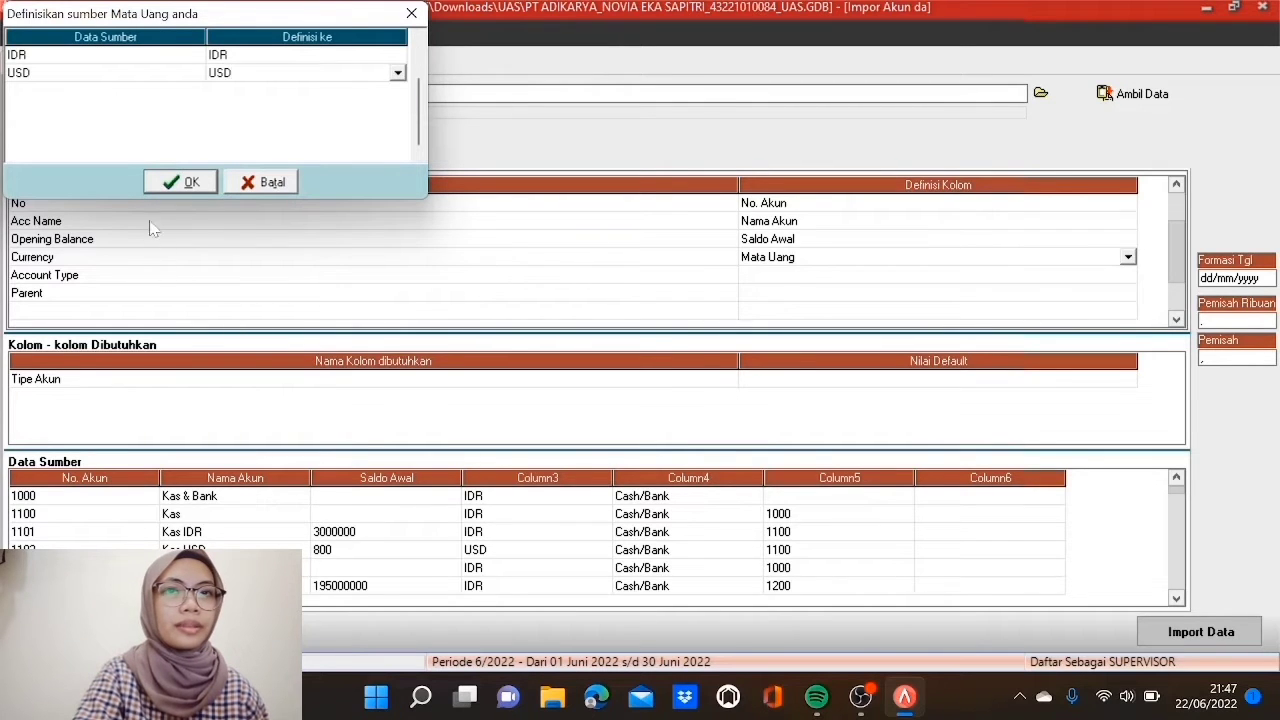
{"action": "left_click", "coordinate": [207, 184]}
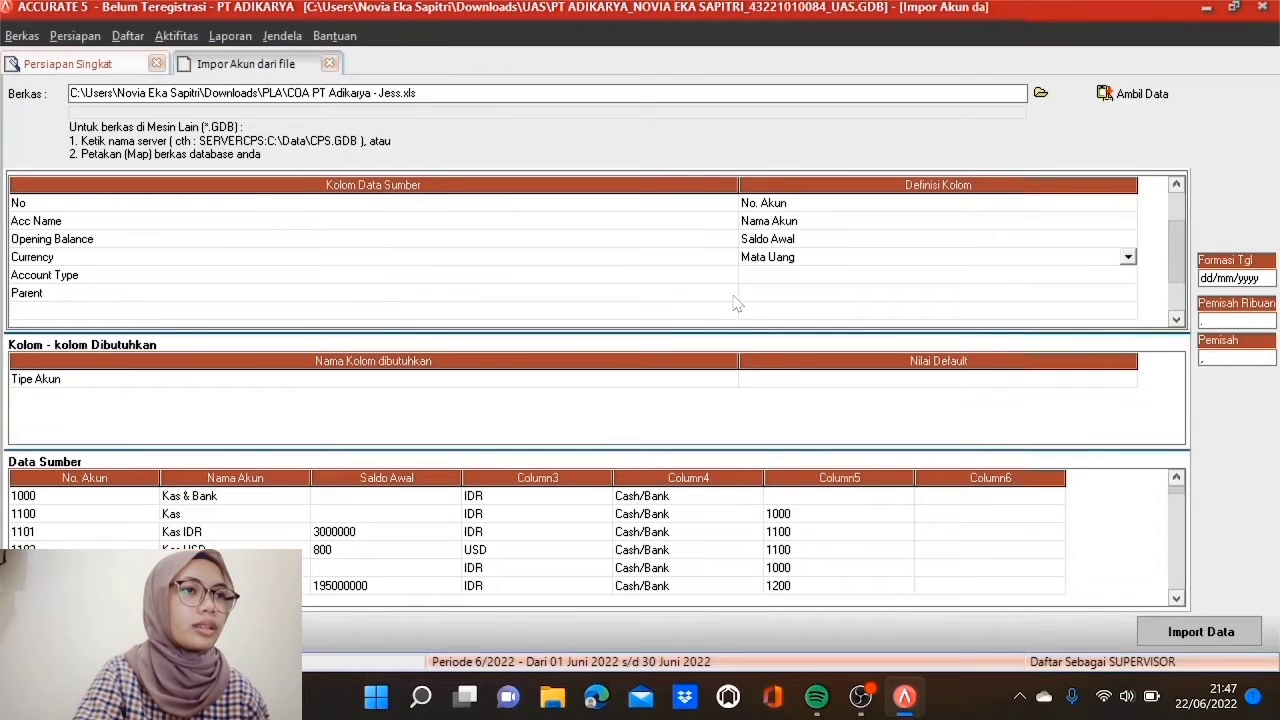
Step: Map the Account Type column to the Tipe Akun field
{"action": "left_click", "coordinate": [787, 273]}
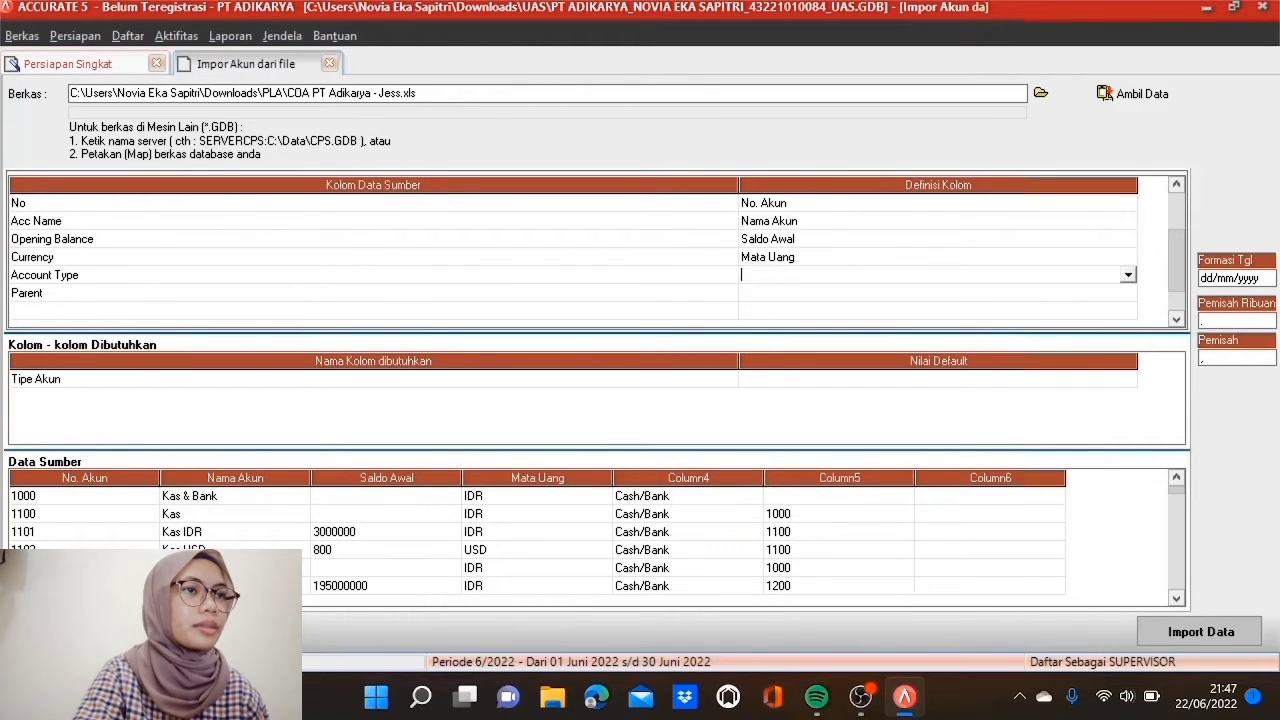
{"action": "left_click", "coordinate": [1128, 275]}
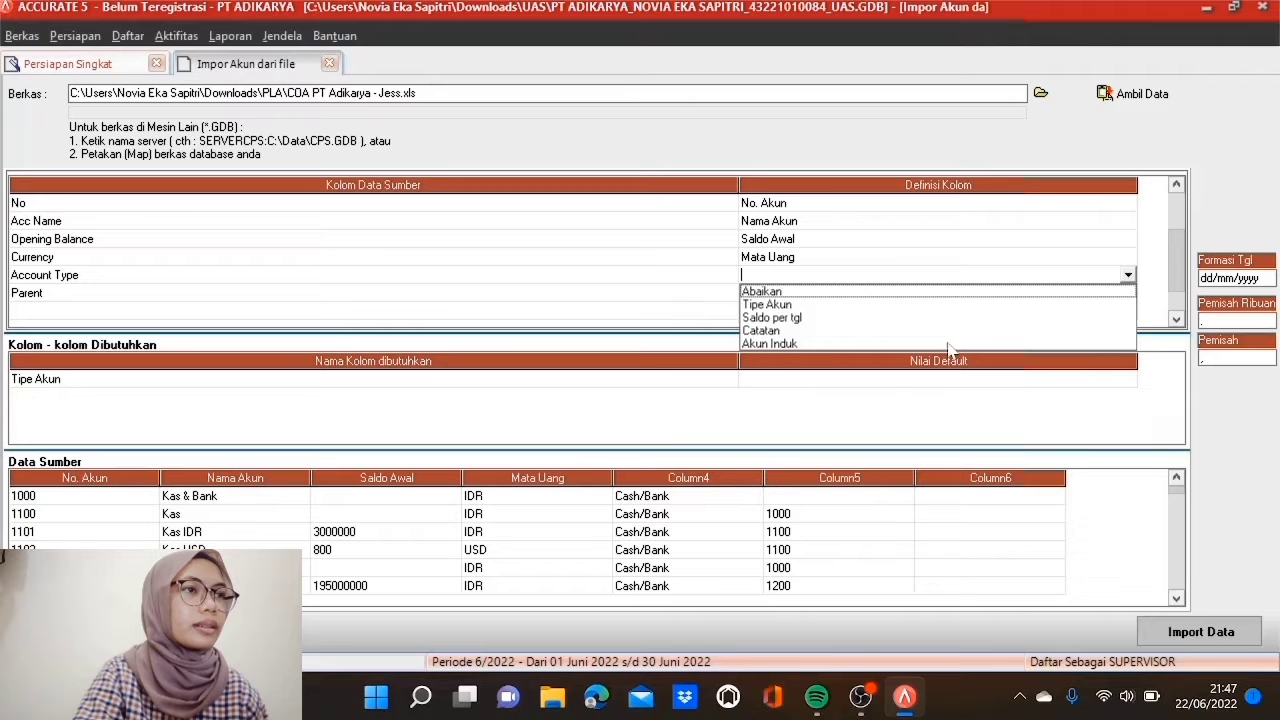
{"action": "left_click", "coordinate": [787, 299]}
Step: Match Cash/Bank to Kas/Bank, Account Receivable to Akun Piutang, Other Current Asset to Aktiva Lancar lainnya
{"action": "left_click", "coordinate": [373, 55]}
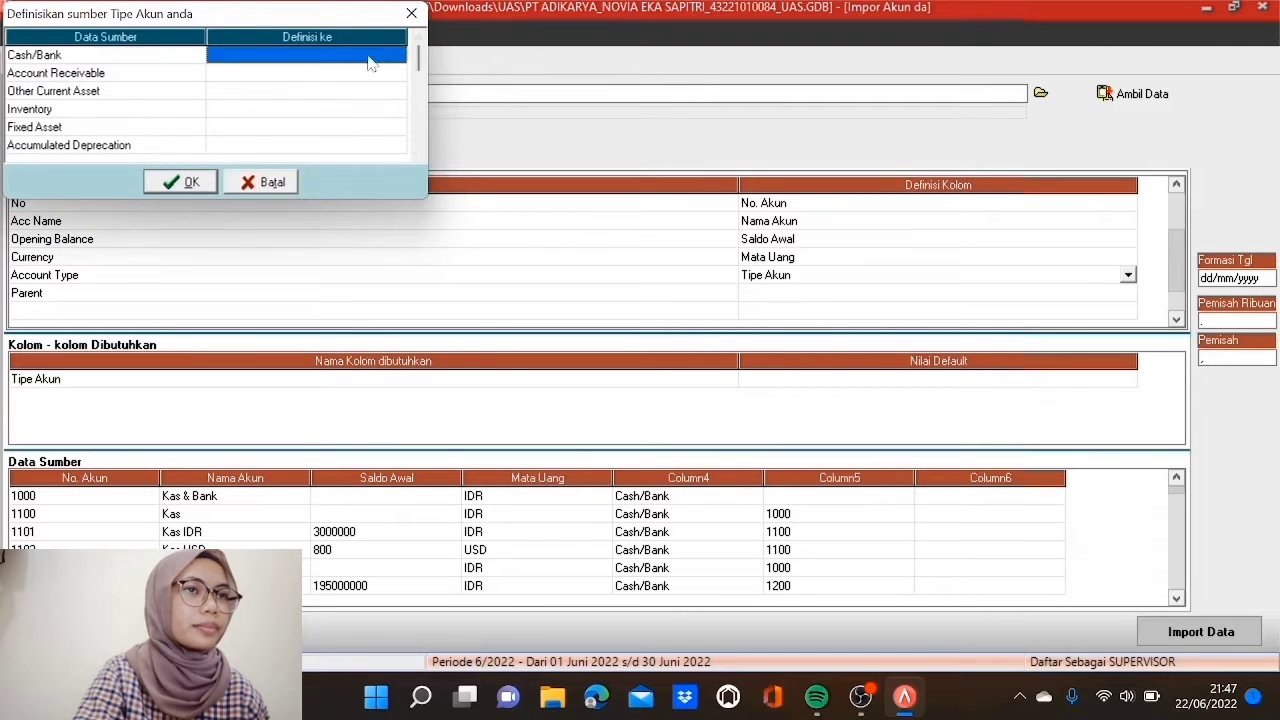
{"action": "left_click", "coordinate": [398, 55]}
{"action": "left_click", "coordinate": [338, 71]}
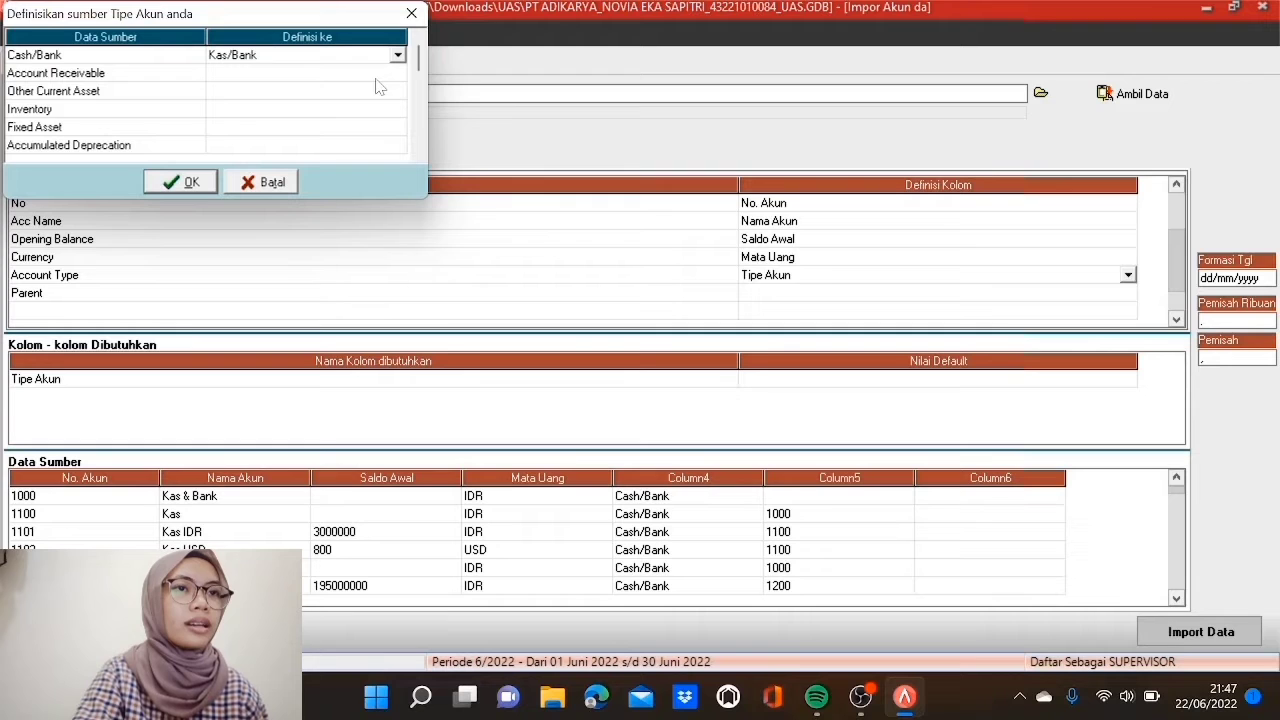
{"action": "left_click", "coordinate": [376, 77]}
{"action": "left_click", "coordinate": [376, 77]}
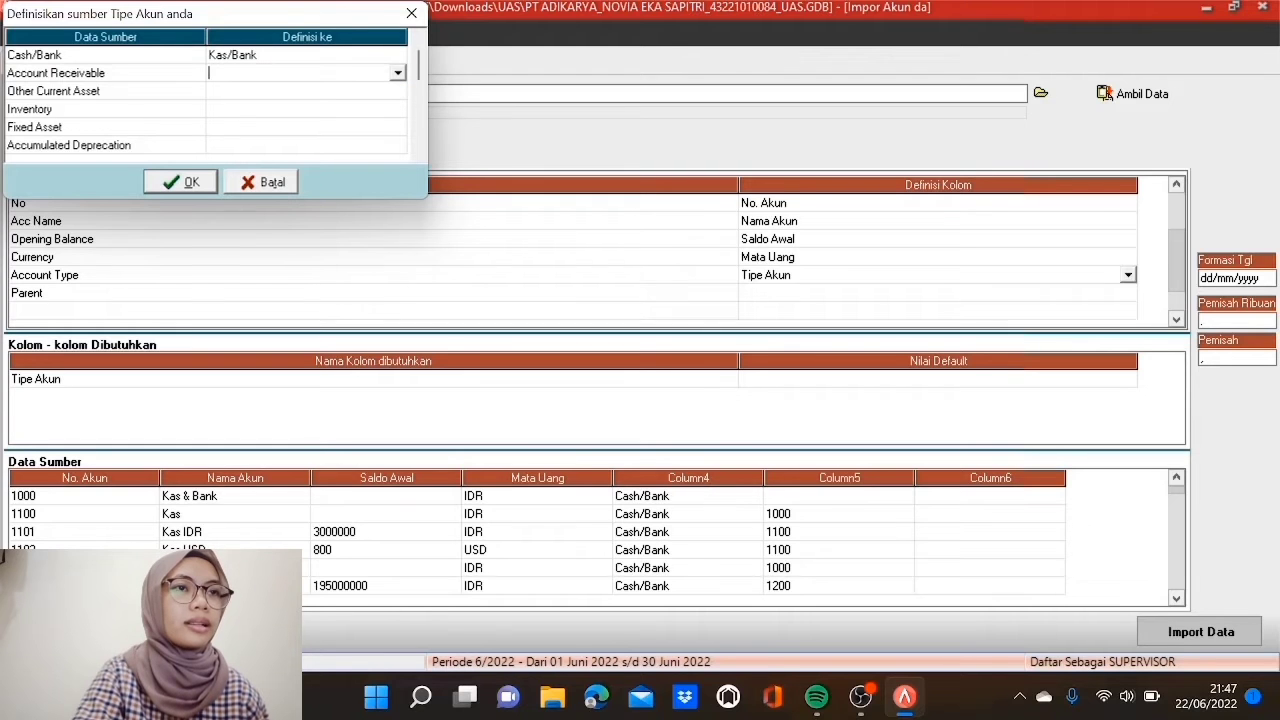
{"action": "left_click", "coordinate": [398, 73]}
{"action": "left_click", "coordinate": [346, 100]}
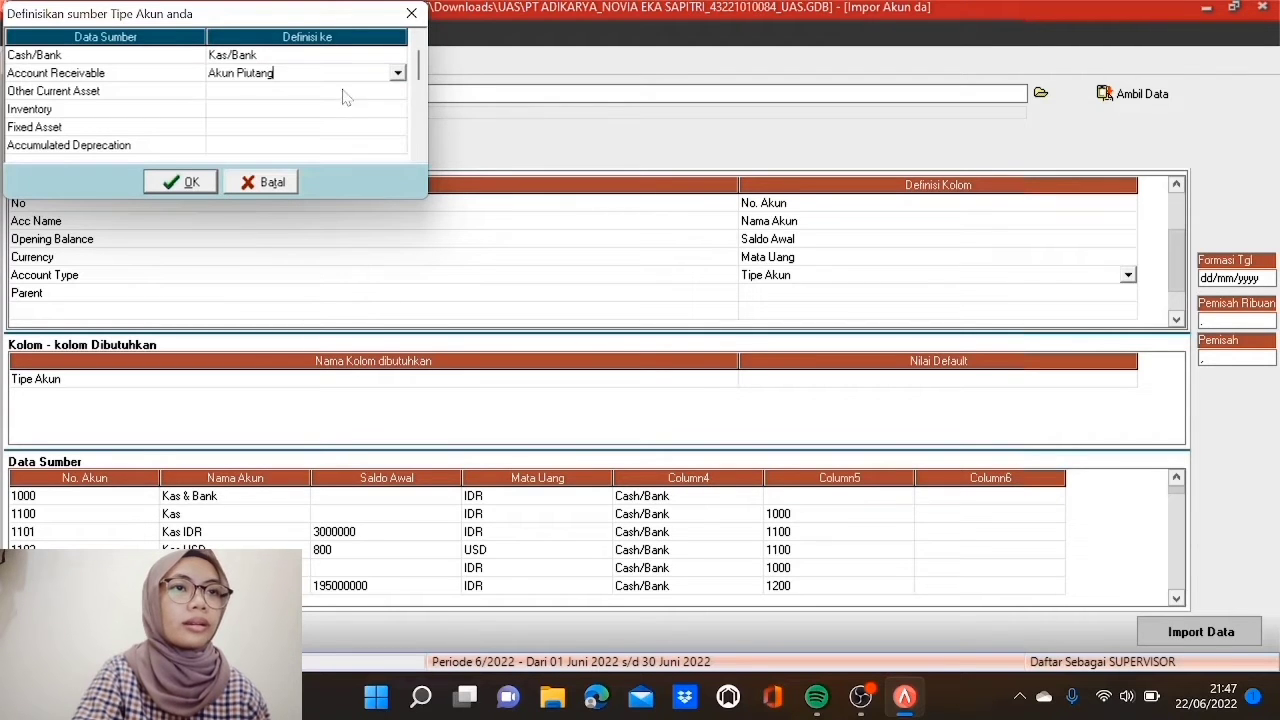
{"action": "left_click", "coordinate": [342, 96]}
{"action": "left_click", "coordinate": [342, 96]}
{"action": "left_click", "coordinate": [398, 91]}
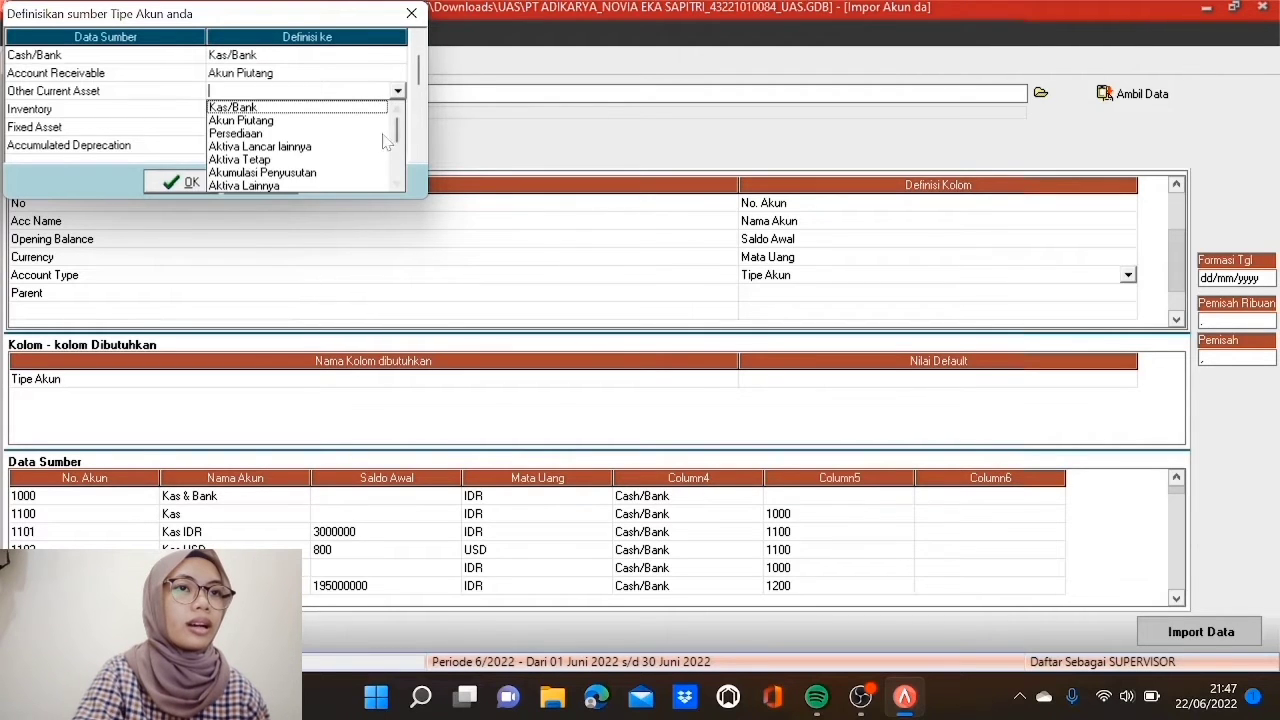
{"action": "left_click", "coordinate": [307, 147]}
Step: Match Inventory to Persediaan, Fixed Asset to Aktiva Tetap, Accumulated Deprecation to Akumulasi Penyusutan
{"action": "left_click", "coordinate": [326, 109]}
{"action": "left_click", "coordinate": [326, 109]}
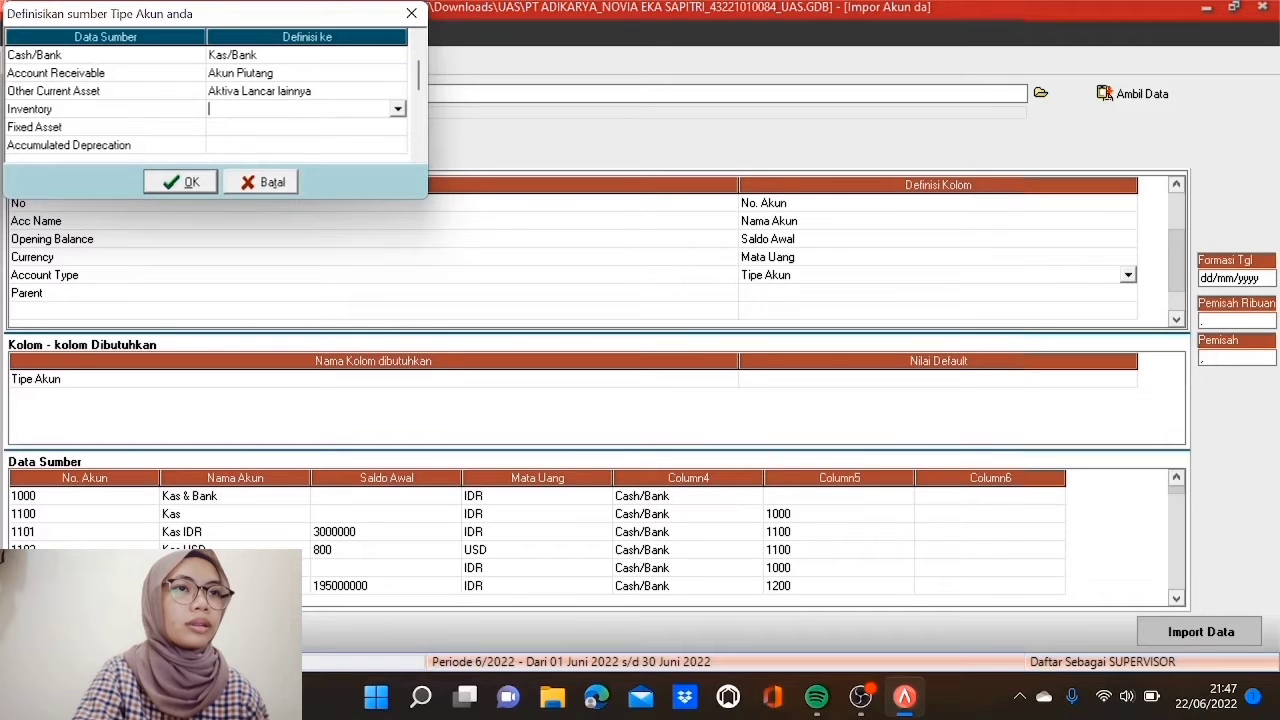
{"action": "left_click", "coordinate": [398, 109]}
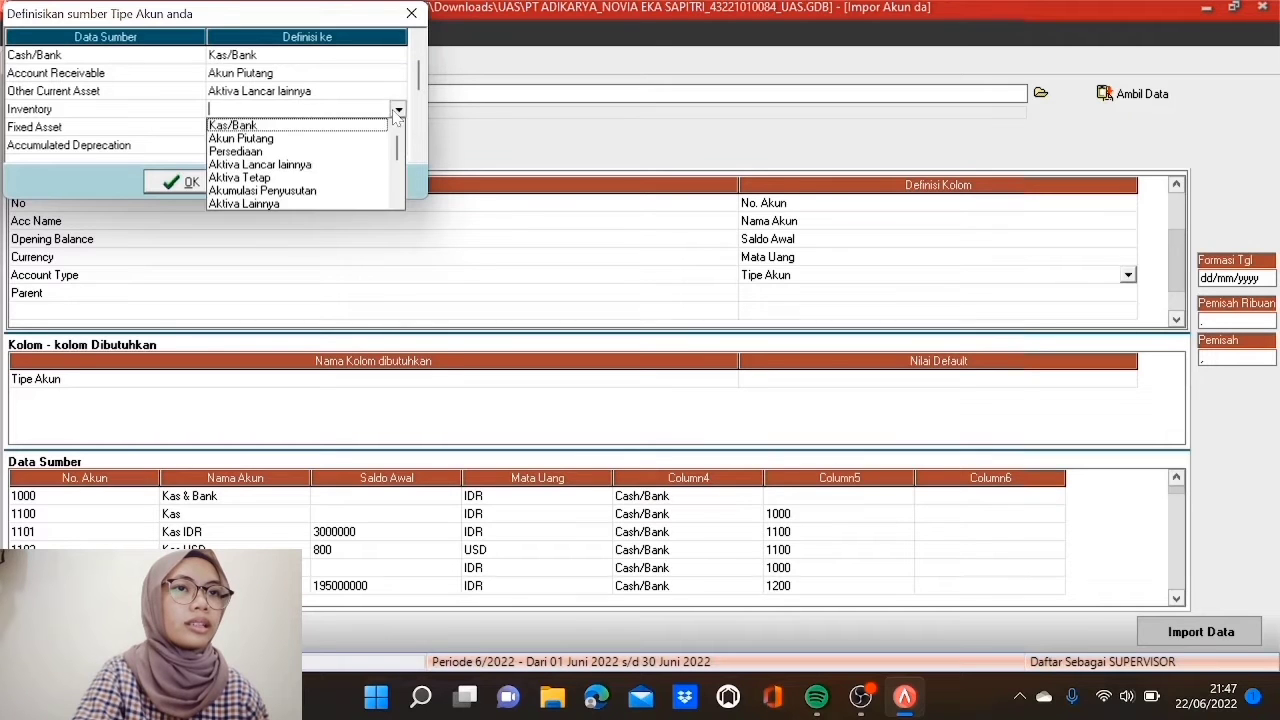
{"action": "left_click", "coordinate": [287, 152]}
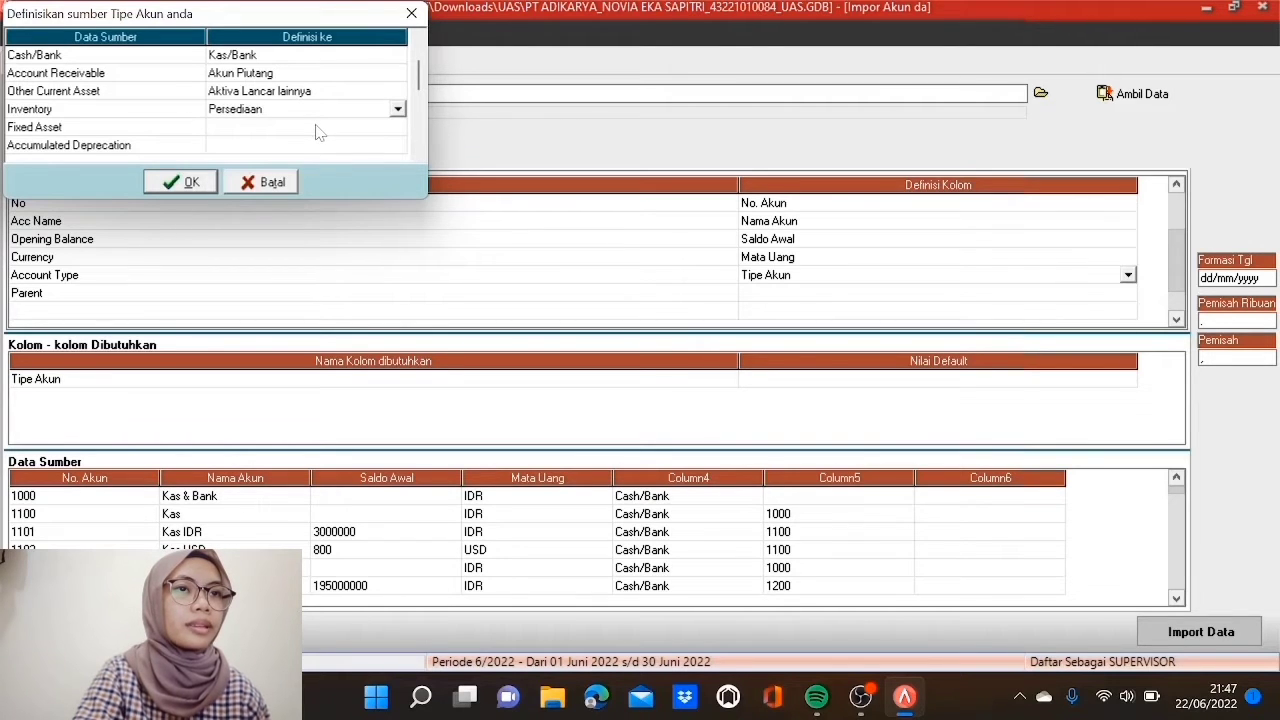
{"action": "left_click", "coordinate": [320, 130]}
{"action": "left_click", "coordinate": [320, 130]}
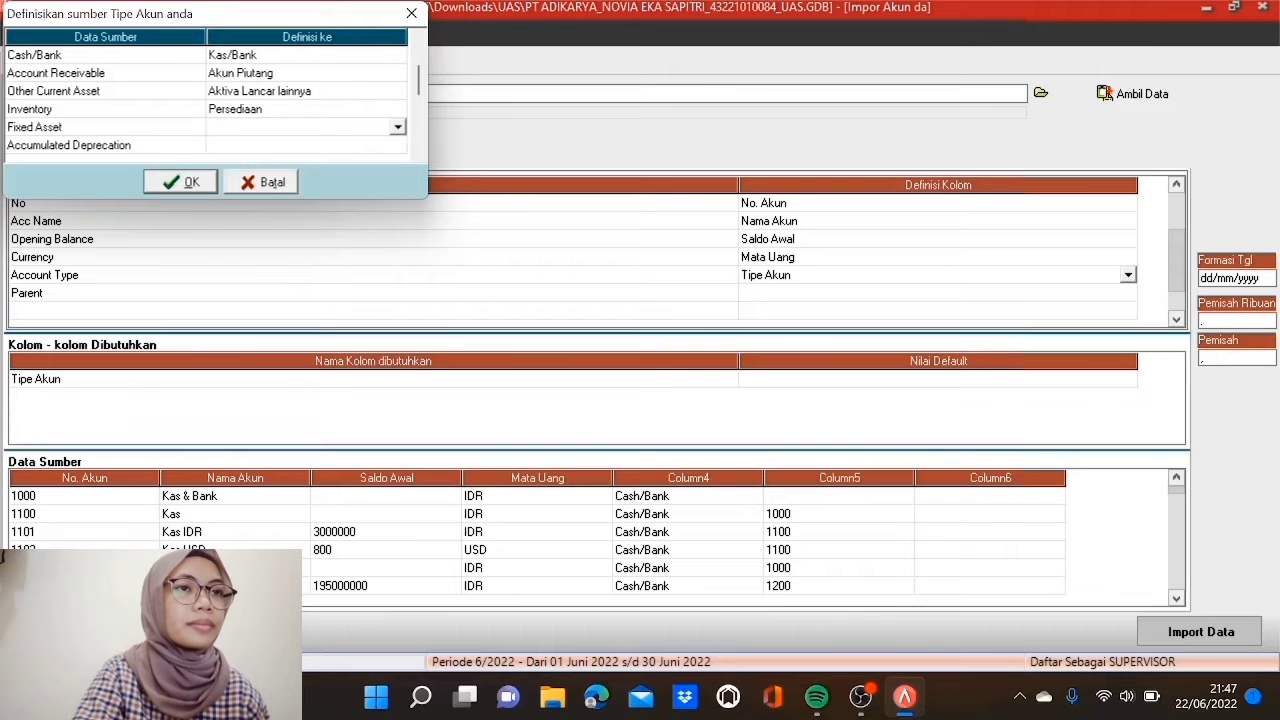
{"action": "left_click", "coordinate": [398, 127]}
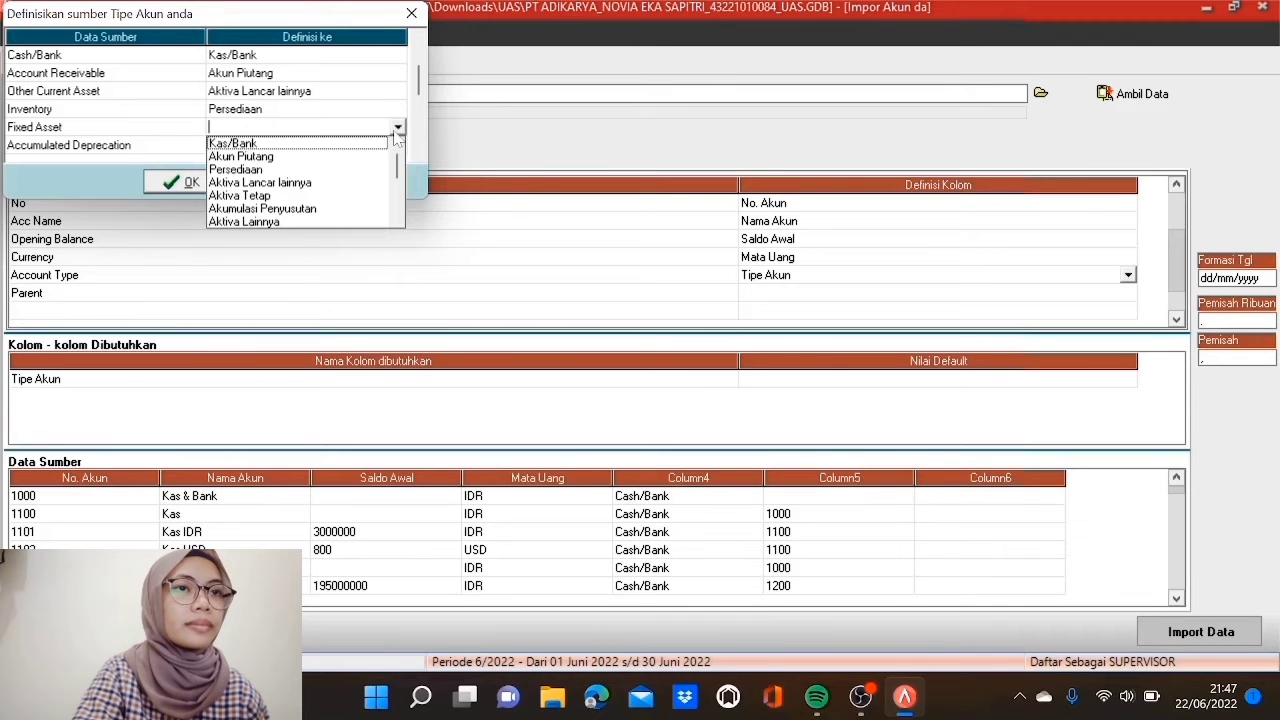
{"action": "left_click", "coordinate": [277, 196]}
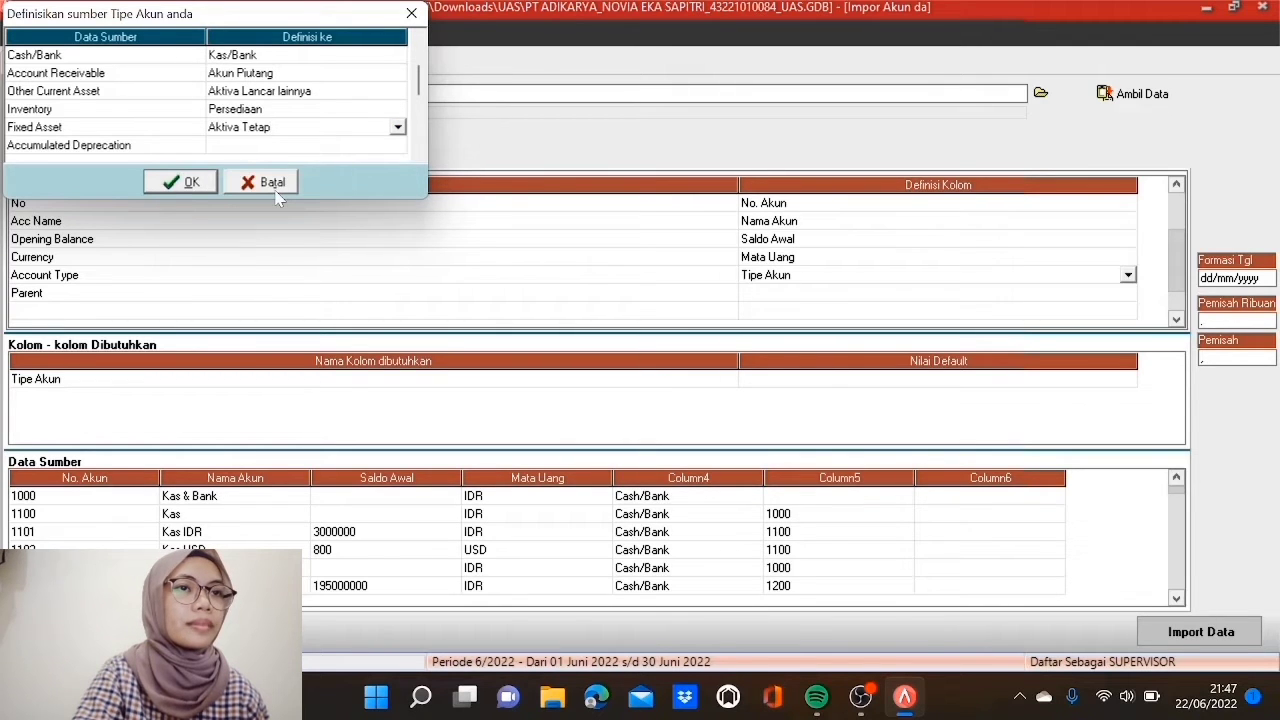
{"action": "left_click", "coordinate": [318, 148]}
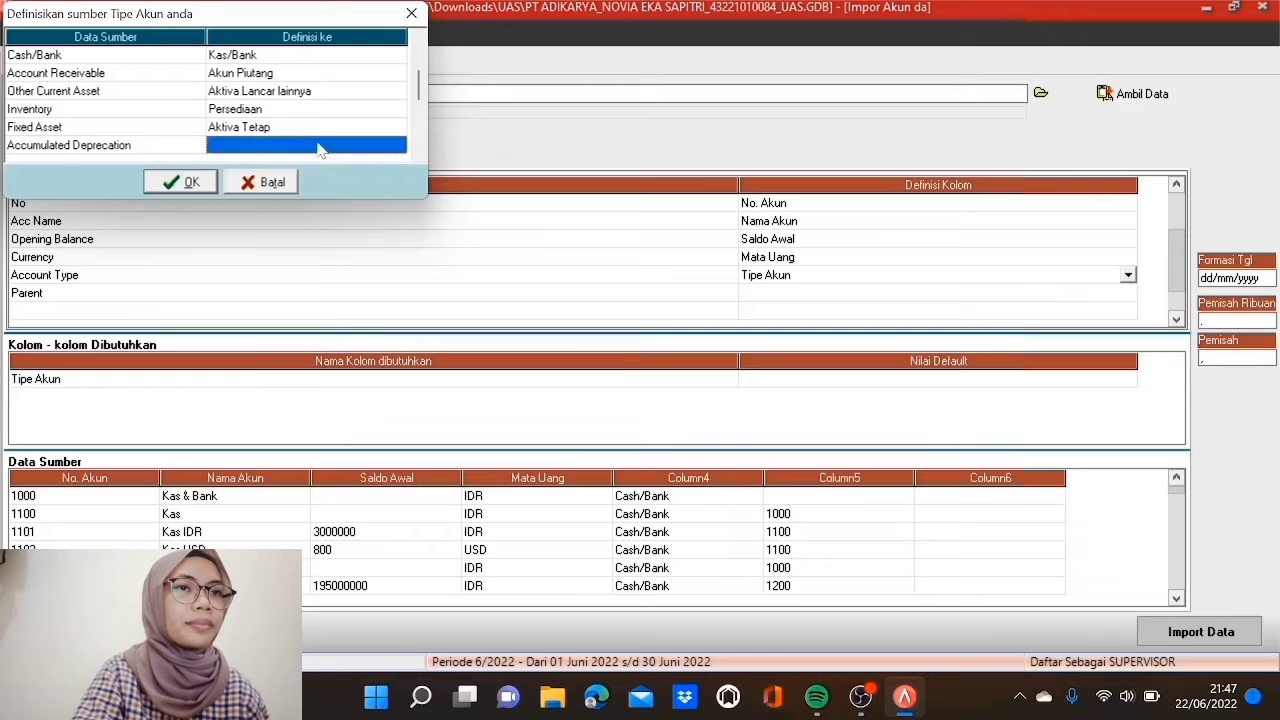
{"action": "left_click", "coordinate": [398, 145]}
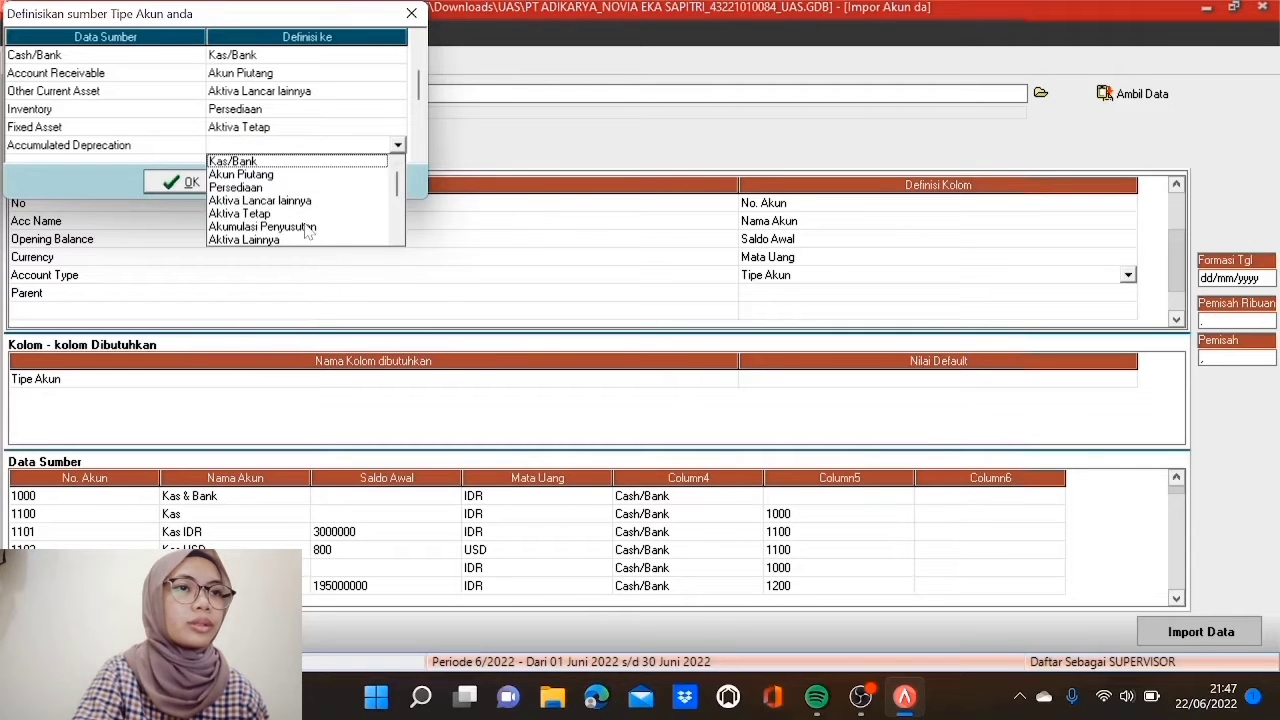
{"action": "left_click", "coordinate": [307, 227]}
{"action": "scroll", "coordinate": [418, 155], "scroll_direction": "down", "scroll_amount": 4}
{"action": "scroll", "coordinate": [418, 155], "scroll_direction": "down", "scroll_amount": 1}
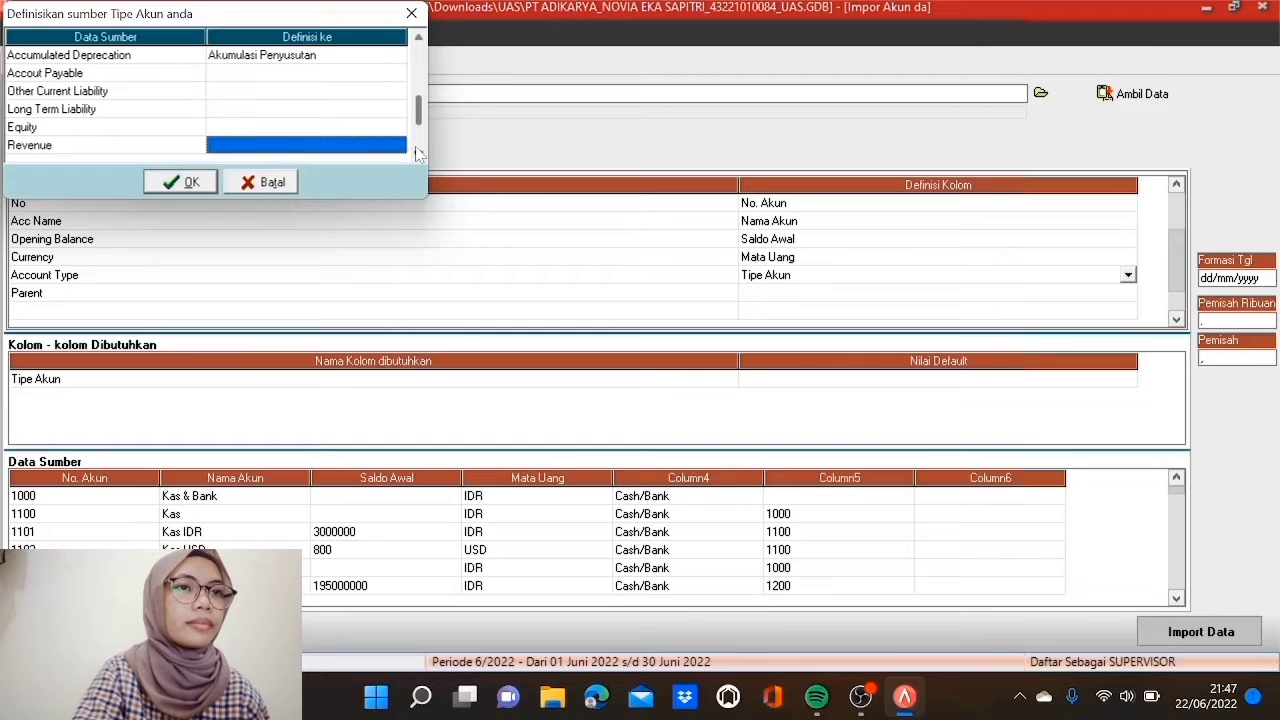
Step: Match Accout Payable to Akun Hutang and Other Current Liability to Hutang lancar lainnya
{"action": "left_click", "coordinate": [346, 74]}
{"action": "left_click", "coordinate": [346, 74]}
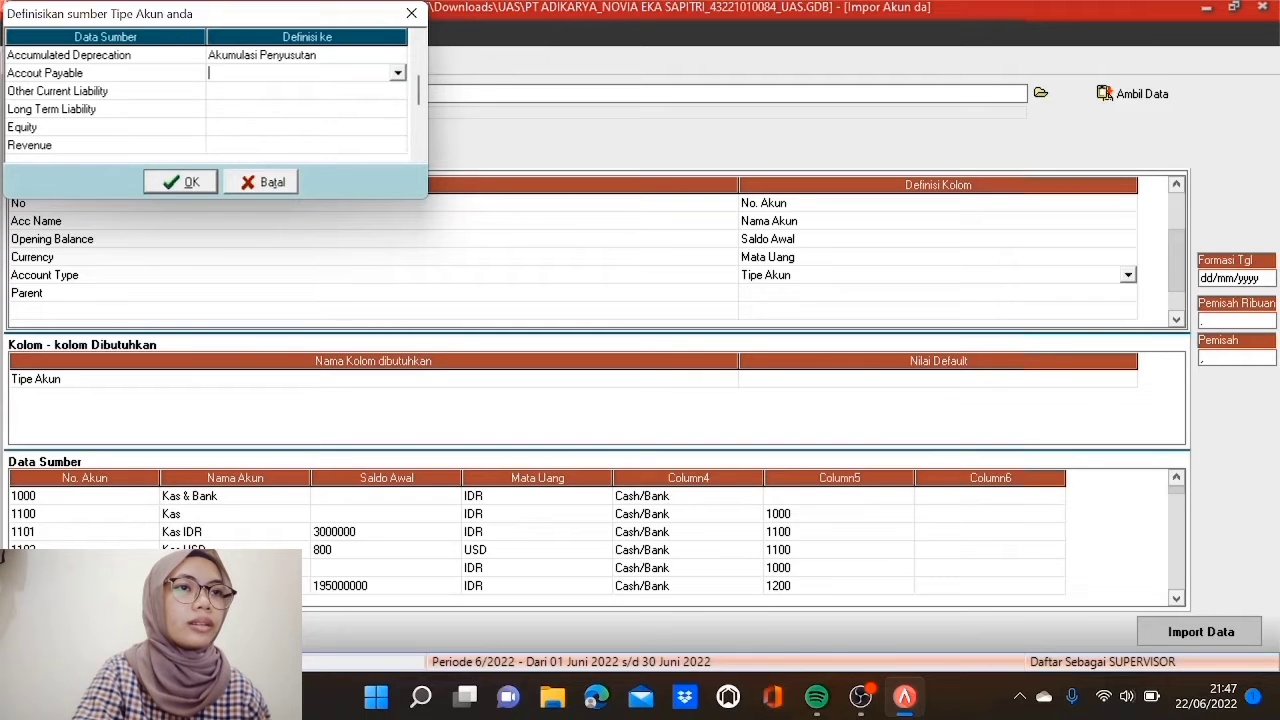
{"action": "left_click", "coordinate": [398, 74]}
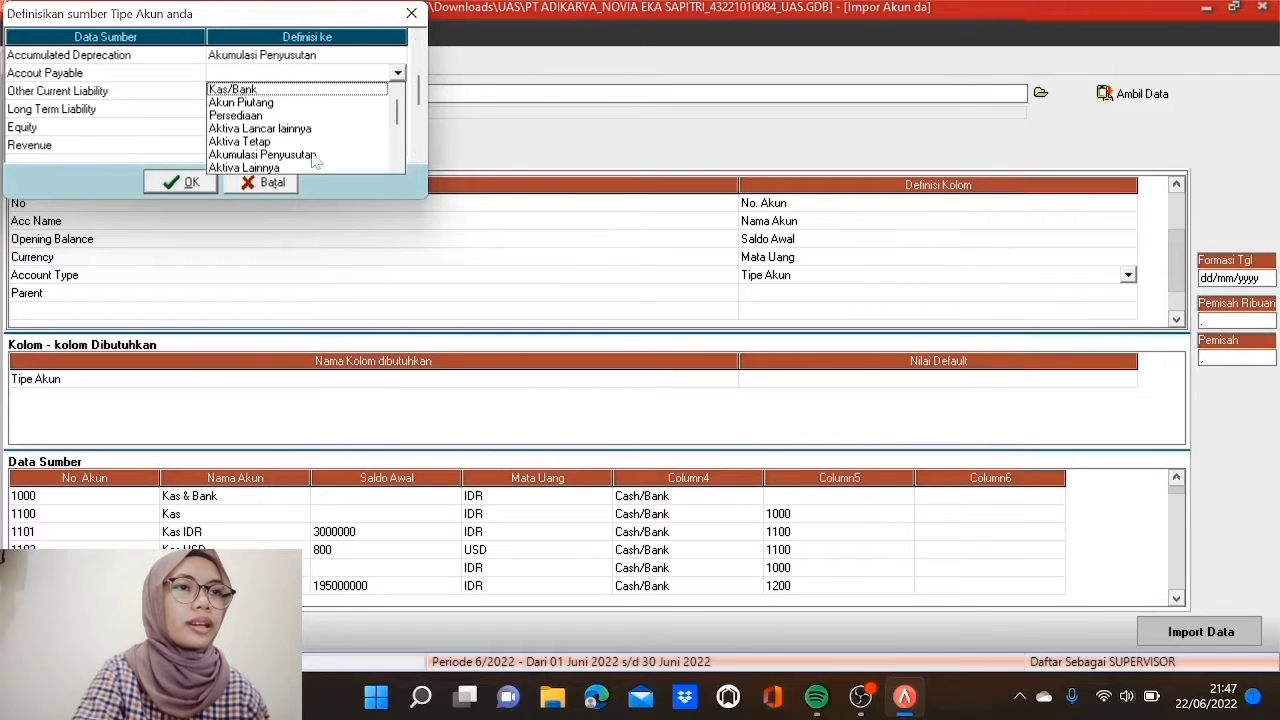
{"action": "left_click", "coordinate": [397, 166]}
{"action": "left_click", "coordinate": [397, 166]}
{"action": "left_click", "coordinate": [397, 166]}
{"action": "left_click", "coordinate": [397, 166]}
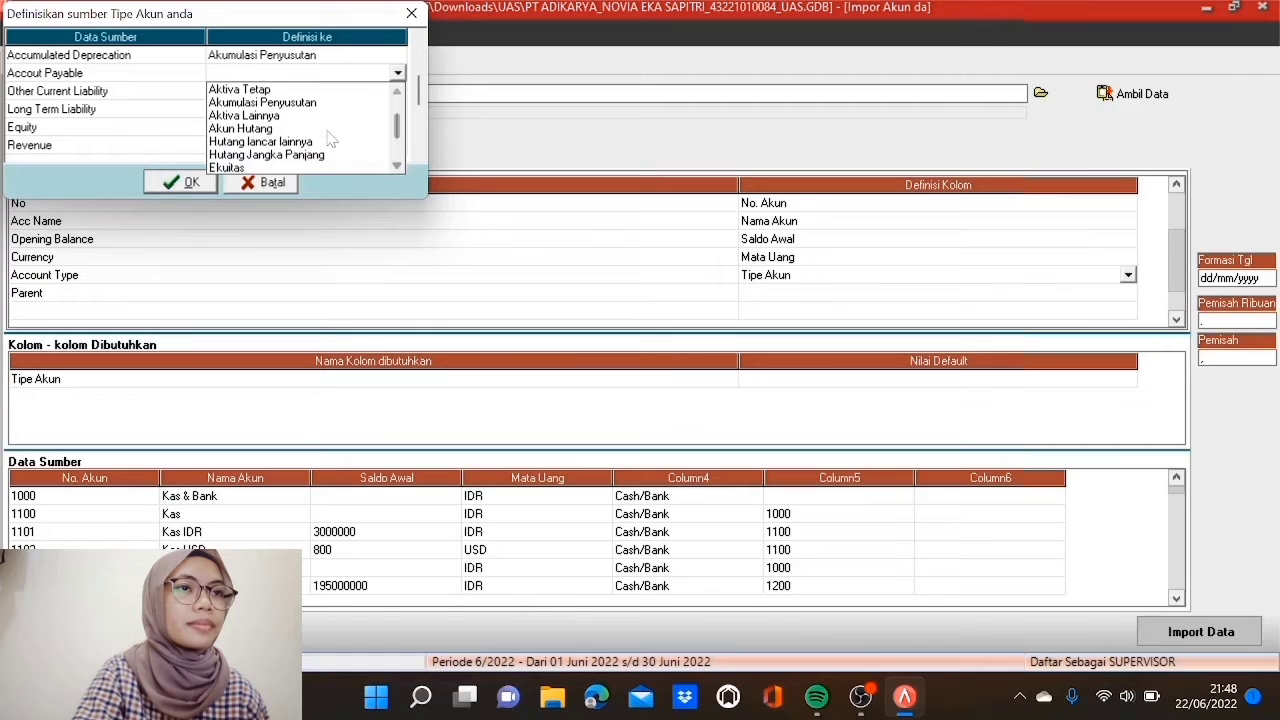
{"action": "left_click", "coordinate": [330, 130]}
{"action": "left_click", "coordinate": [333, 90]}
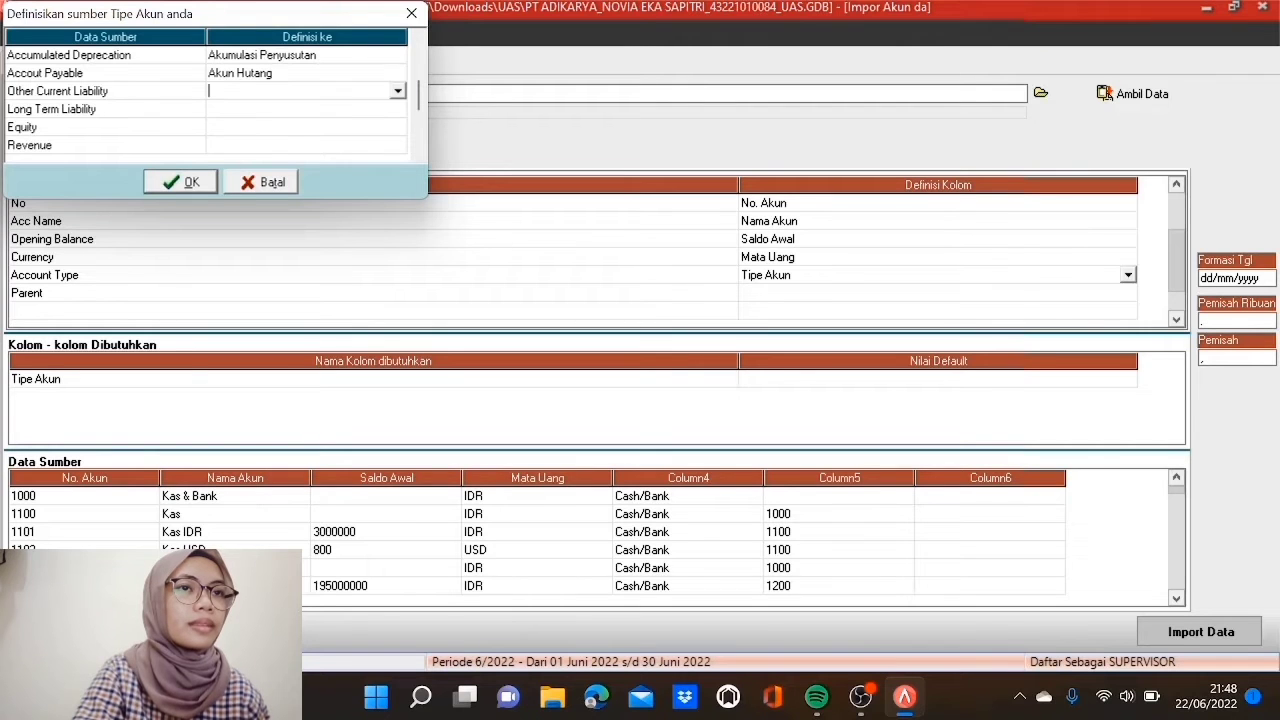
{"action": "left_click", "coordinate": [397, 90]}
{"action": "left_click", "coordinate": [397, 184]}
{"action": "left_click", "coordinate": [397, 184]}
{"action": "left_click", "coordinate": [397, 184]}
{"action": "left_click", "coordinate": [397, 184]}
{"action": "left_click", "coordinate": [397, 184]}
{"action": "left_click", "coordinate": [314, 147]}
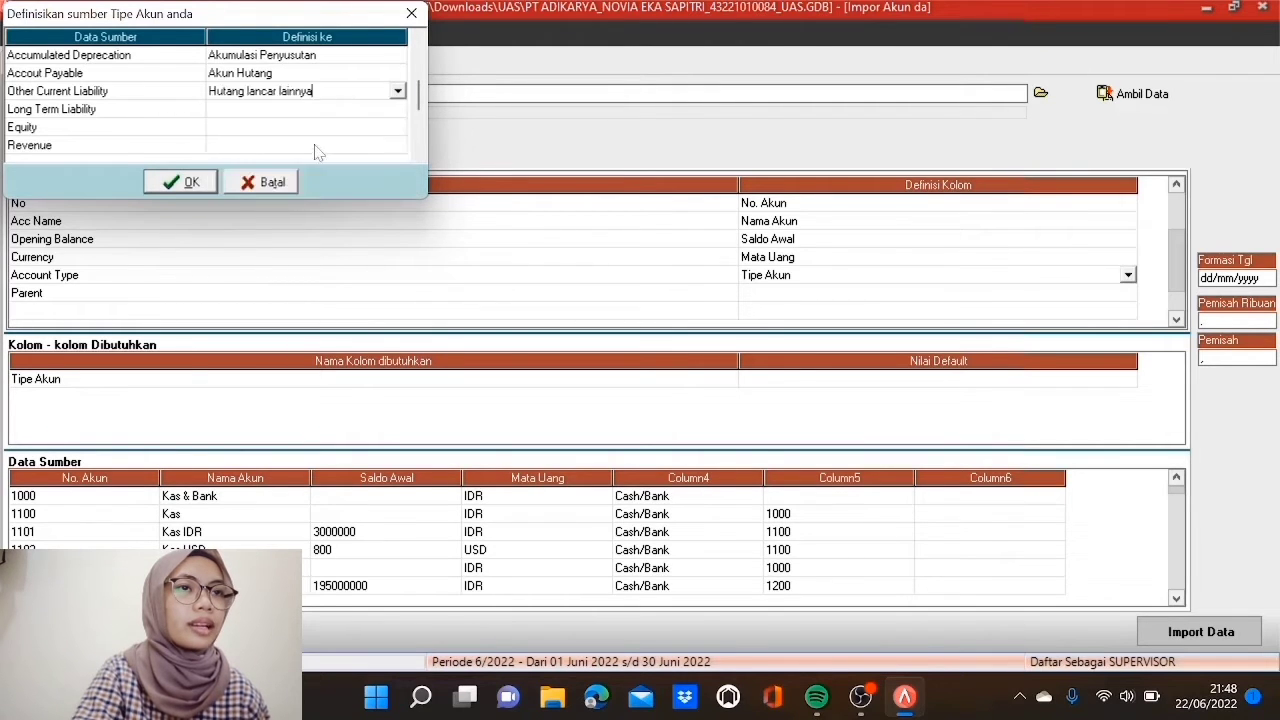
Step: Match Long Term Liability to Hutang Jangka Panjang, Equity to Ekuitas, Revenue to Pendapatan
{"action": "left_click", "coordinate": [320, 112]}
{"action": "left_click", "coordinate": [396, 110]}
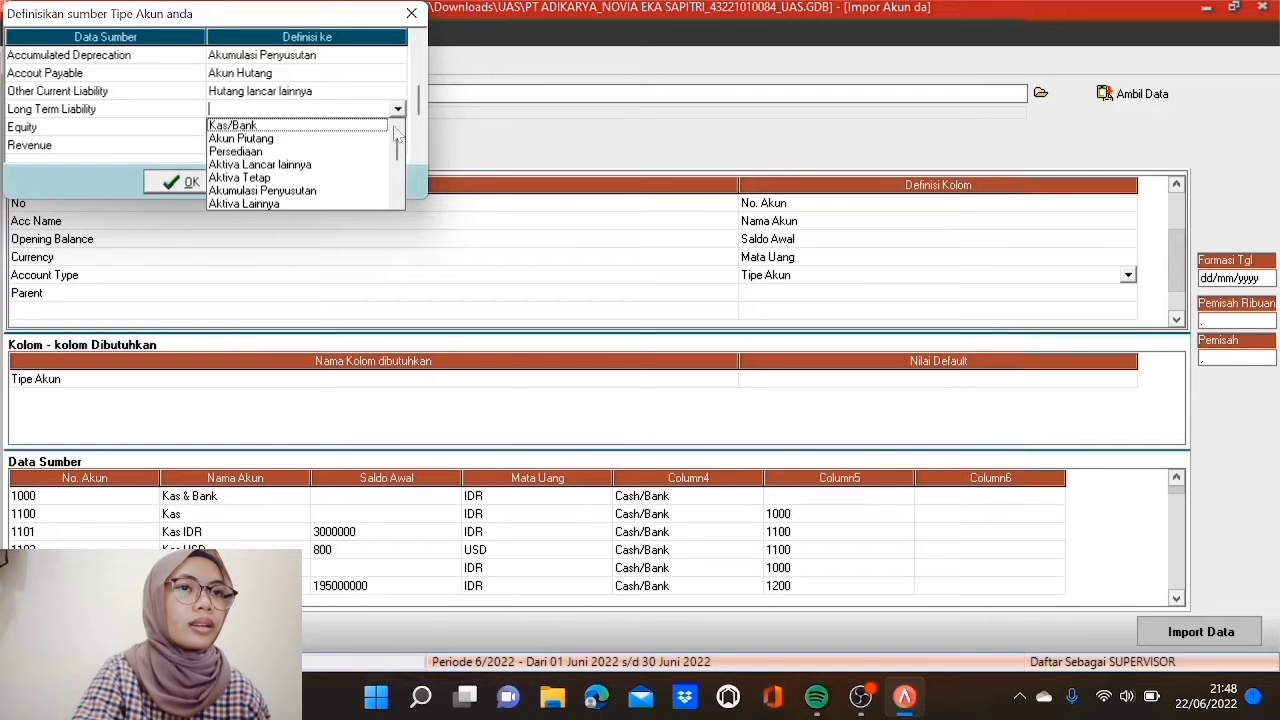
{"action": "left_click", "coordinate": [398, 203]}
{"action": "left_click", "coordinate": [398, 204]}
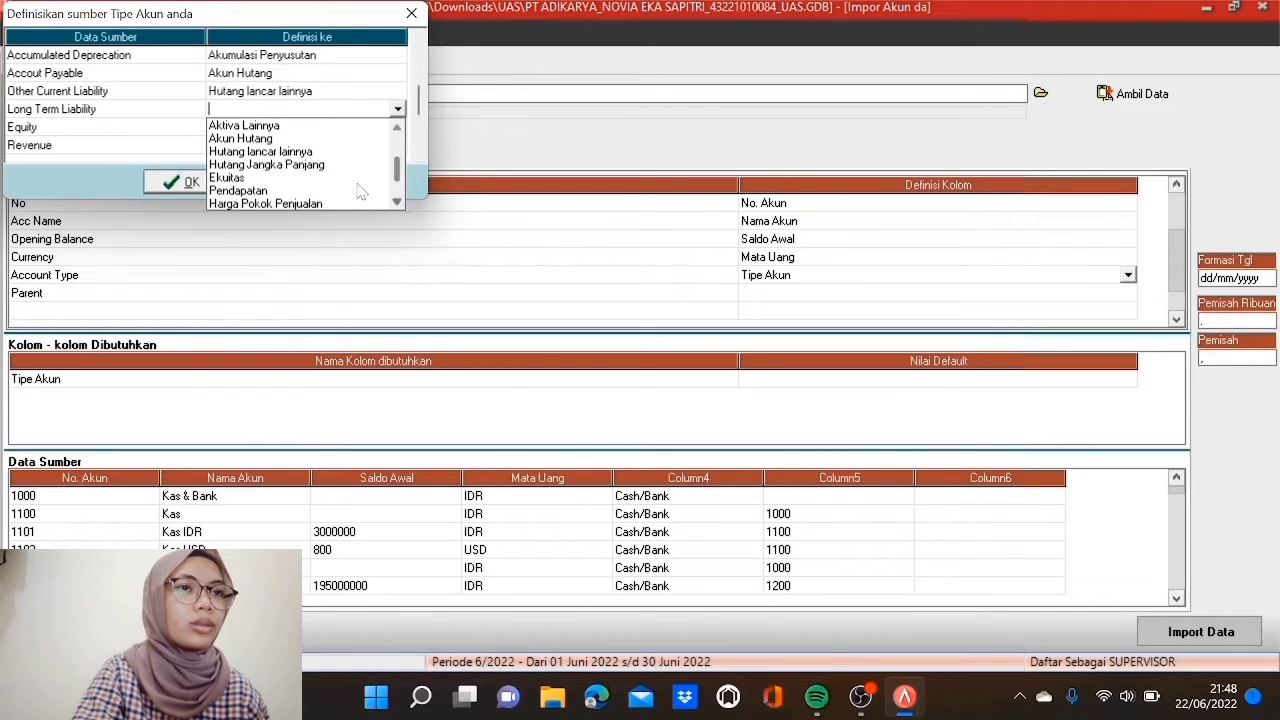
{"action": "left_click", "coordinate": [300, 166]}
{"action": "left_click", "coordinate": [346, 137]}
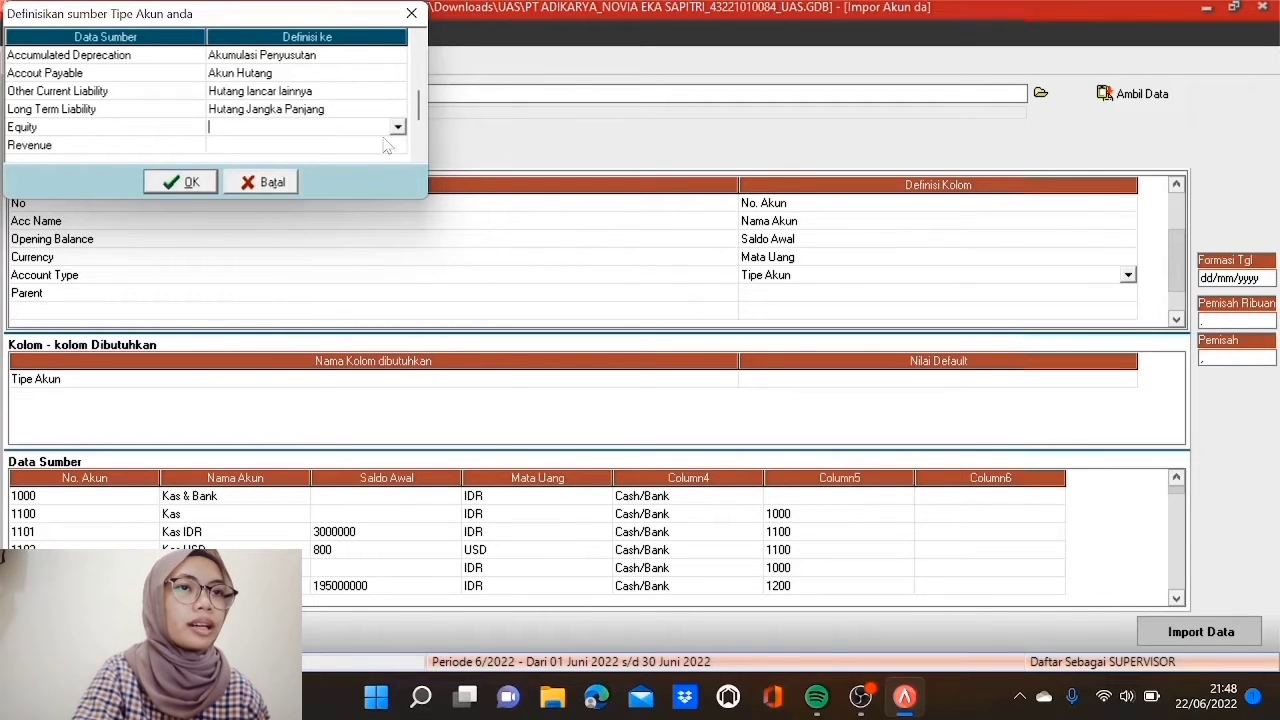
{"action": "left_click", "coordinate": [397, 128]}
{"action": "left_click", "coordinate": [397, 219]}
{"action": "scroll", "coordinate": [402, 214], "scroll_direction": "down", "scroll_amount": 2}
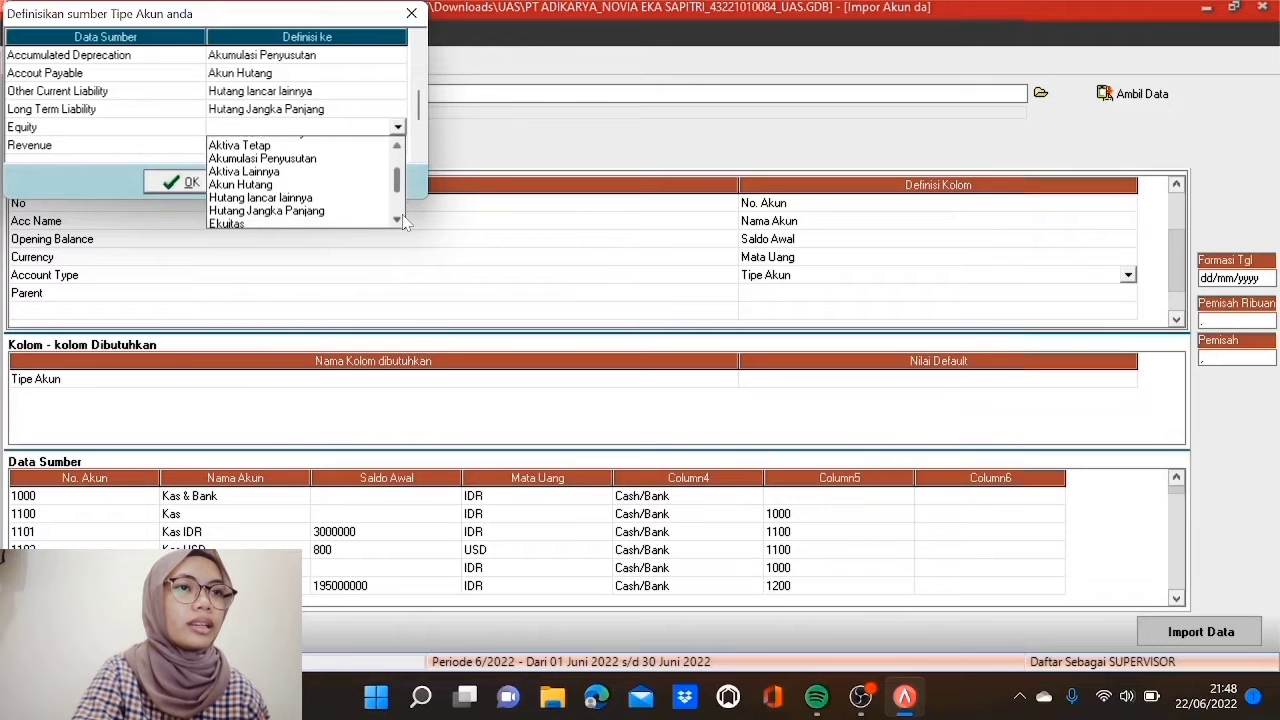
{"action": "left_click", "coordinate": [366, 174]}
{"action": "left_click", "coordinate": [366, 145]}
{"action": "left_click", "coordinate": [397, 145]}
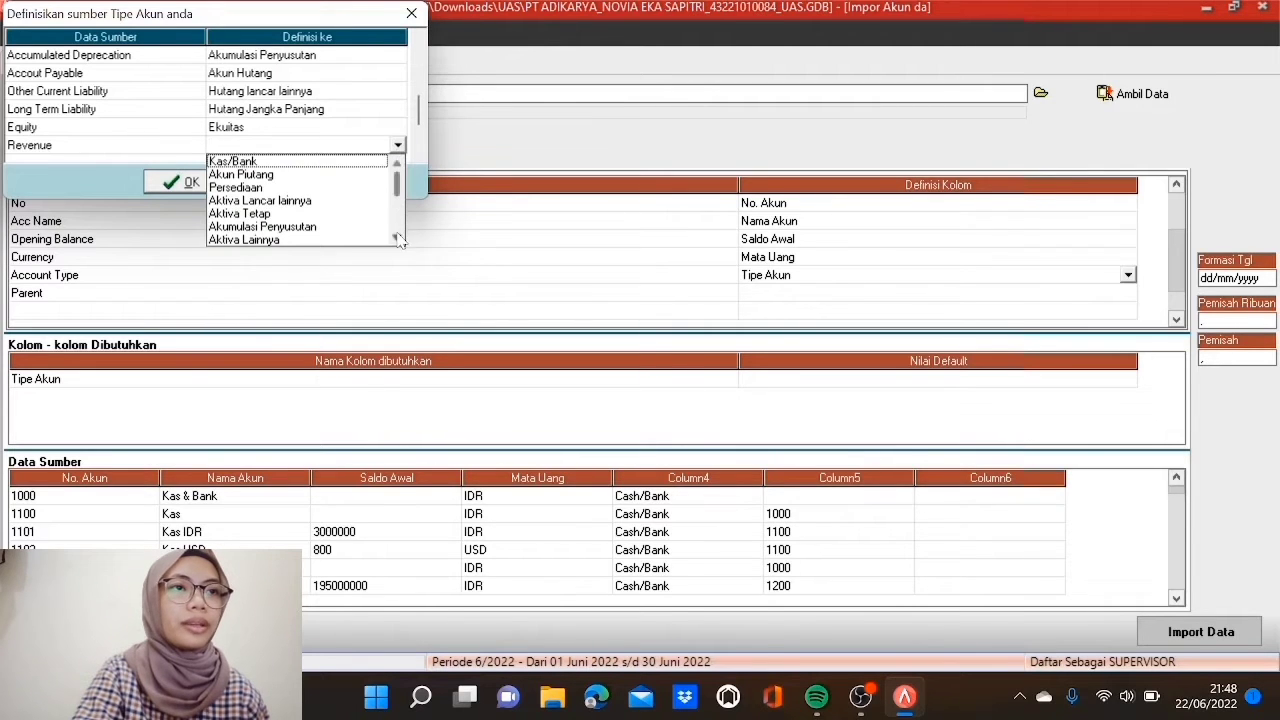
{"action": "left_click", "coordinate": [398, 239]}
{"action": "left_click", "coordinate": [398, 239]}
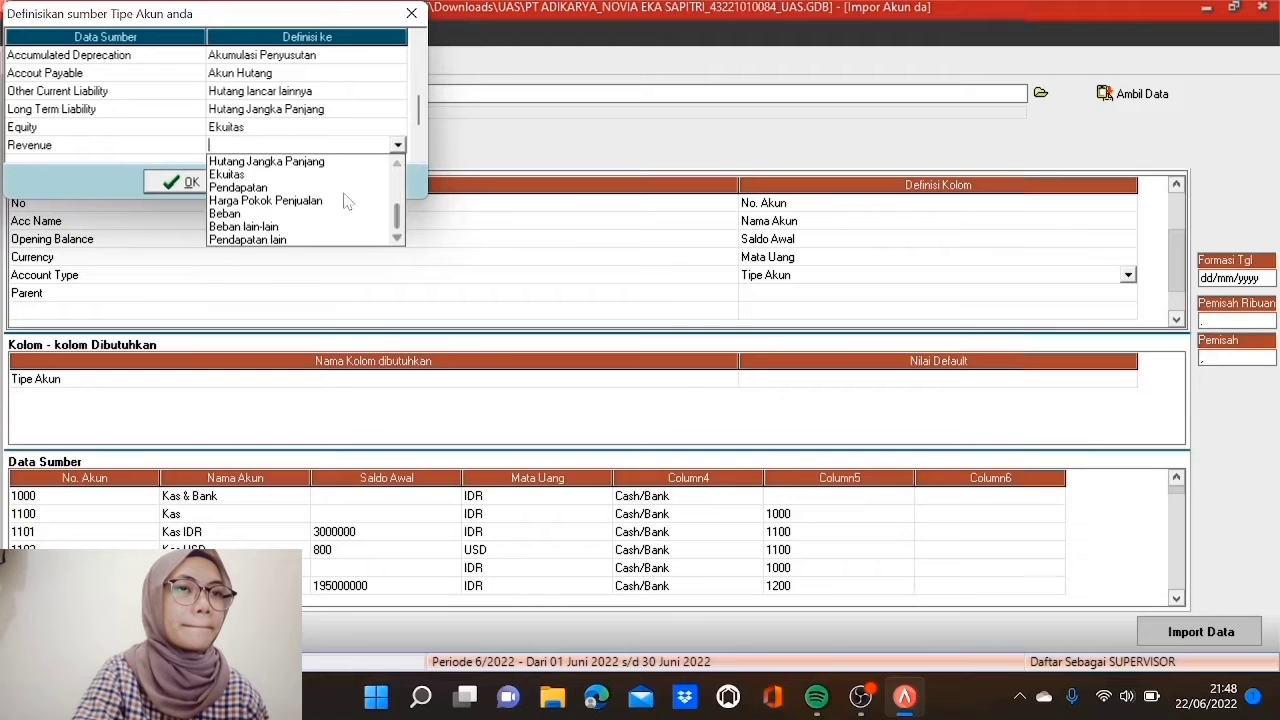
{"action": "left_click", "coordinate": [343, 189]}
Step: Match COGS to Harga Pokok Penjualan and Expense to Beban
{"action": "left_click", "coordinate": [418, 155]}
{"action": "left_click", "coordinate": [418, 155]}
{"action": "left_click", "coordinate": [418, 155]}
{"action": "left_click", "coordinate": [418, 155]}
{"action": "left_click", "coordinate": [390, 91]}
{"action": "left_click", "coordinate": [392, 92]}
{"action": "left_click", "coordinate": [398, 91]}
{"action": "left_click", "coordinate": [398, 185]}
{"action": "left_click", "coordinate": [398, 185]}
{"action": "left_click", "coordinate": [398, 185]}
{"action": "left_click", "coordinate": [398, 185]}
{"action": "left_click", "coordinate": [398, 185]}
{"action": "left_click", "coordinate": [398, 185]}
{"action": "left_click", "coordinate": [398, 185]}
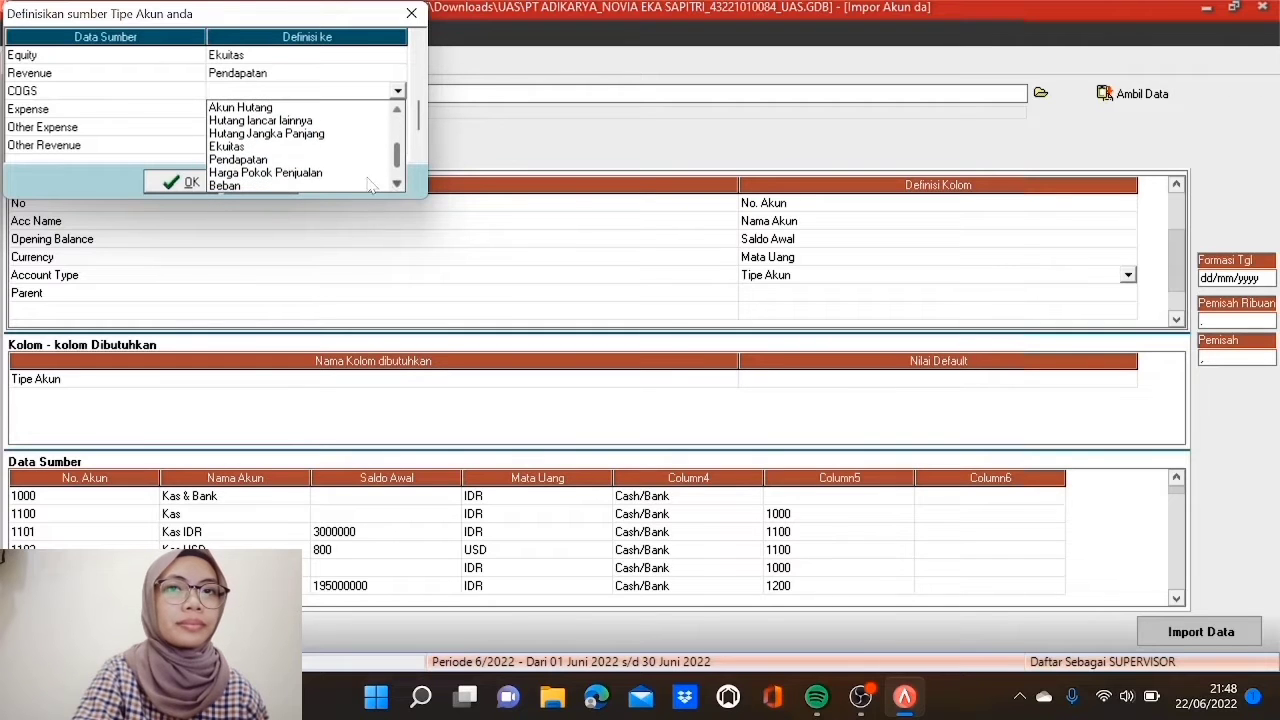
{"action": "left_click", "coordinate": [362, 173]}
{"action": "left_click", "coordinate": [390, 109]}
{"action": "left_click", "coordinate": [392, 109]}
{"action": "left_click", "coordinate": [398, 109]}
{"action": "left_click", "coordinate": [397, 202]}
{"action": "left_click", "coordinate": [397, 202]}
{"action": "left_click", "coordinate": [397, 202]}
{"action": "left_click", "coordinate": [397, 202]}
{"action": "left_click", "coordinate": [397, 202]}
{"action": "left_click", "coordinate": [397, 202]}
{"action": "left_click", "coordinate": [397, 202]}
{"action": "left_click", "coordinate": [397, 202]}
{"action": "left_click", "coordinate": [397, 202]}
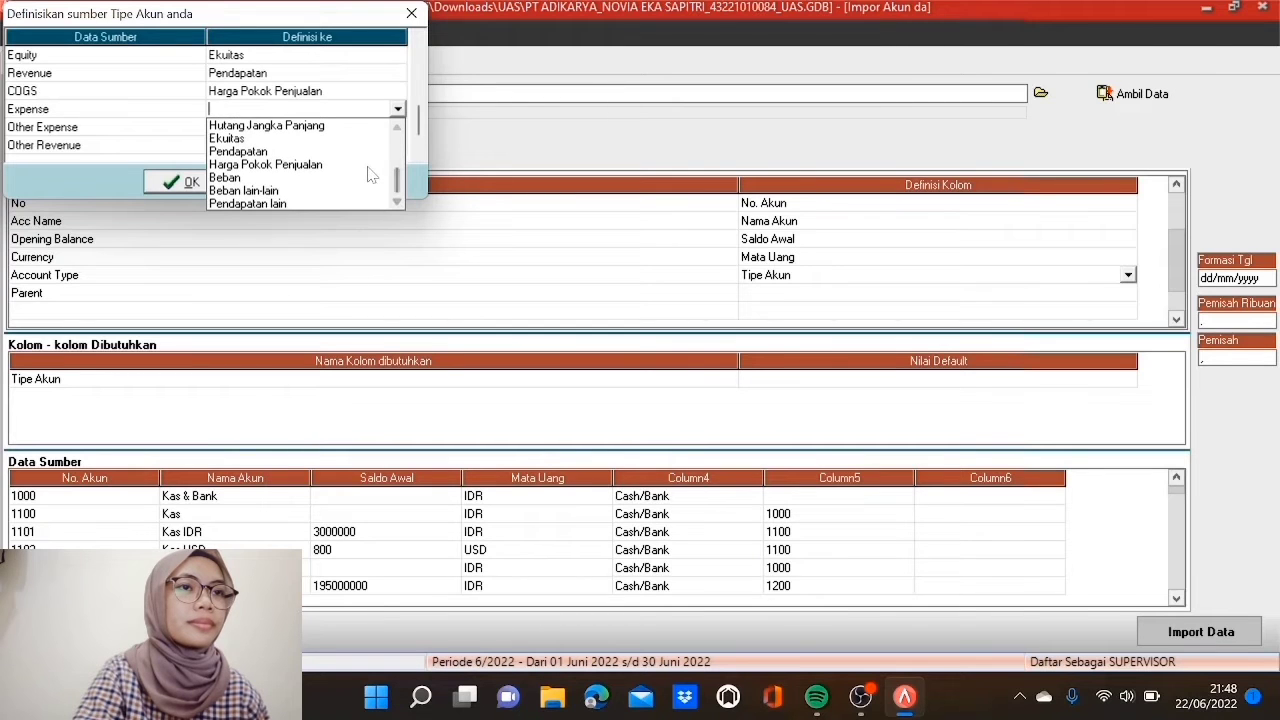
{"action": "left_click", "coordinate": [372, 175]}
Step: Match Other Expense to Beban lain-lain and Other Revenue to Pendapatan lain
{"action": "left_click", "coordinate": [385, 127]}
{"action": "left_click", "coordinate": [390, 127]}
{"action": "left_click", "coordinate": [398, 127]}
{"action": "left_click", "coordinate": [399, 220]}
{"action": "left_click", "coordinate": [399, 220]}
{"action": "left_click", "coordinate": [399, 220]}
{"action": "left_click", "coordinate": [399, 220]}
{"action": "left_click", "coordinate": [399, 220]}
{"action": "left_click", "coordinate": [399, 220]}
{"action": "left_click", "coordinate": [399, 220]}
{"action": "left_click", "coordinate": [399, 220]}
{"action": "left_click", "coordinate": [399, 220]}
{"action": "left_click", "coordinate": [399, 220]}
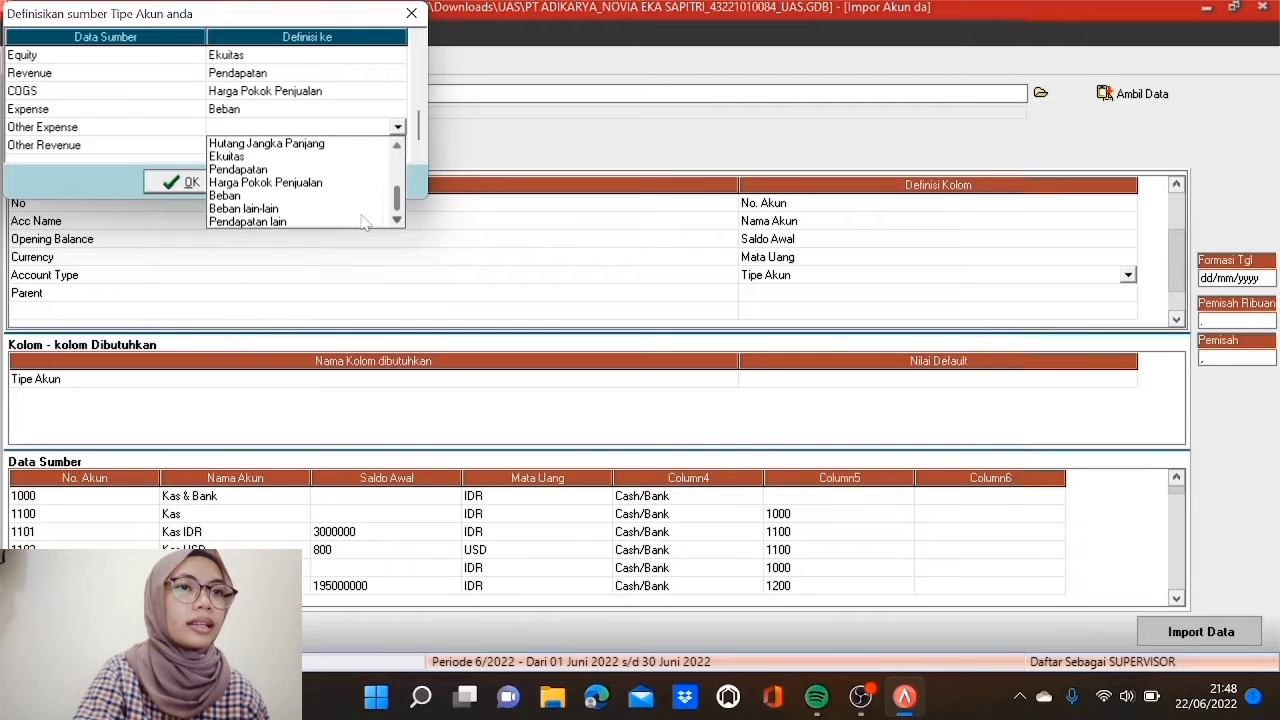
{"action": "left_click", "coordinate": [343, 209]}
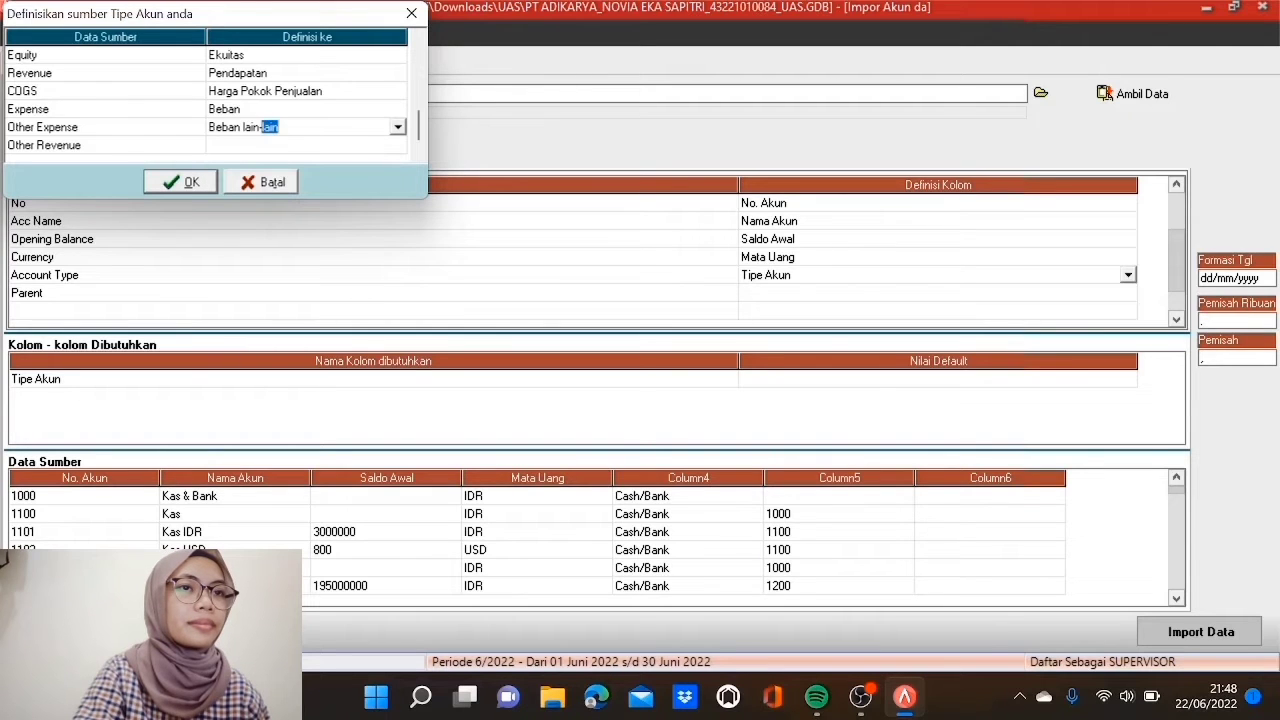
{"action": "left_click", "coordinate": [367, 146]}
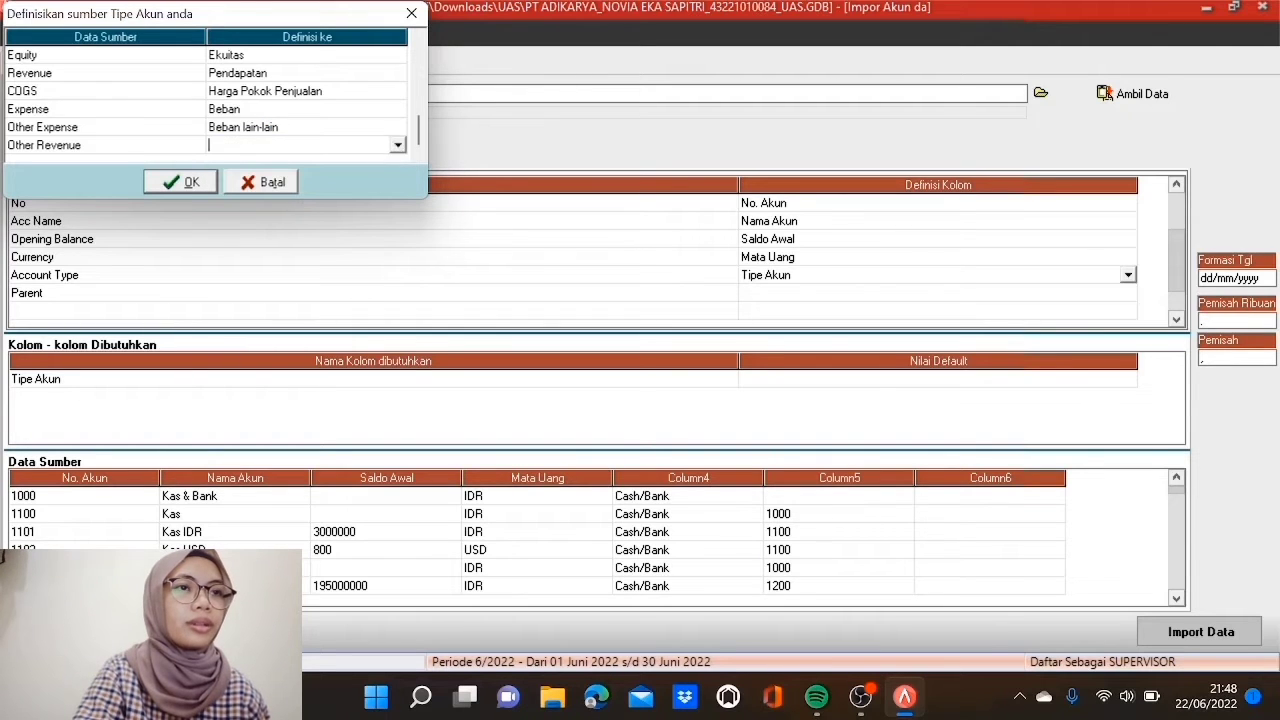
{"action": "left_click", "coordinate": [398, 145]}
{"action": "left_click", "coordinate": [400, 238]}
{"action": "left_click", "coordinate": [400, 238]}
{"action": "left_click", "coordinate": [400, 238]}
{"action": "left_click", "coordinate": [400, 238]}
{"action": "left_click", "coordinate": [400, 238]}
{"action": "left_click", "coordinate": [400, 238]}
{"action": "left_click", "coordinate": [400, 238]}
{"action": "left_click", "coordinate": [366, 239]}
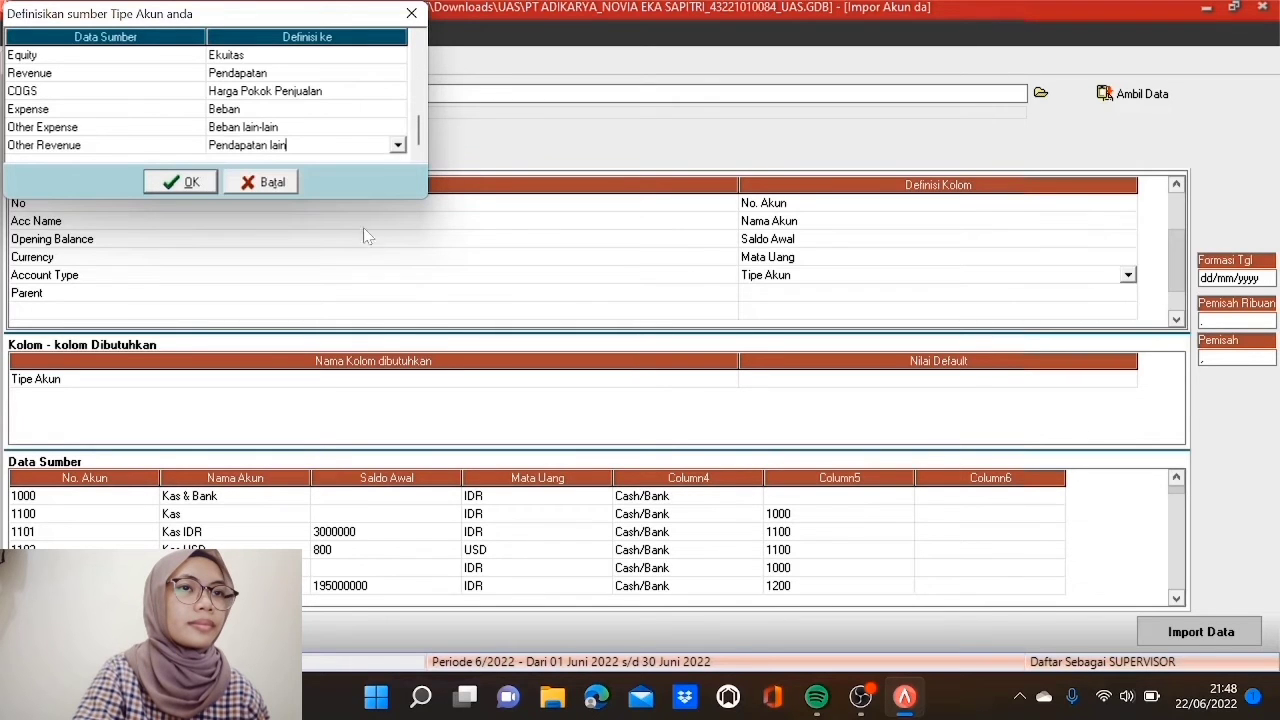
{"action": "left_click_drag", "start_coordinate": [418, 140], "coordinate": [418, 60]}
Step: Review the account-type mappings and confirm the Tipe Akun dialog
{"action": "key", "text": "Down"}
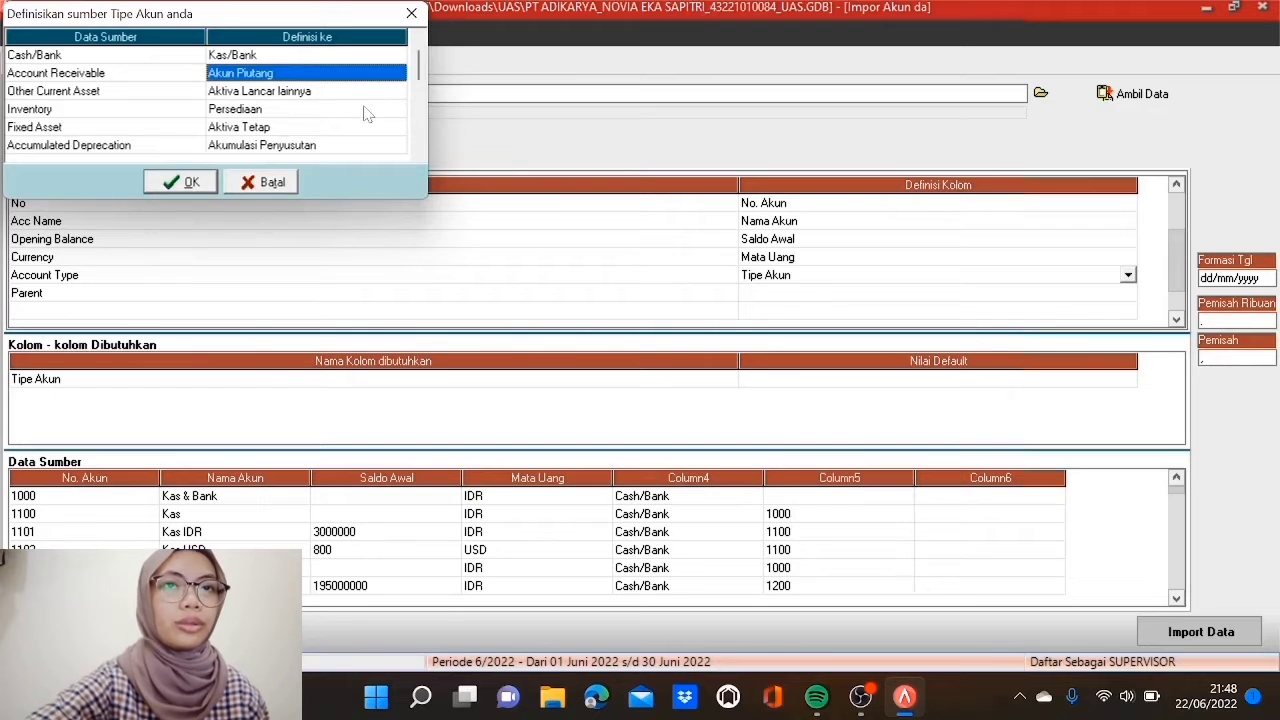
{"action": "key", "text": "Down"}
{"action": "key", "text": "Down"}
{"action": "key", "text": "Down"}
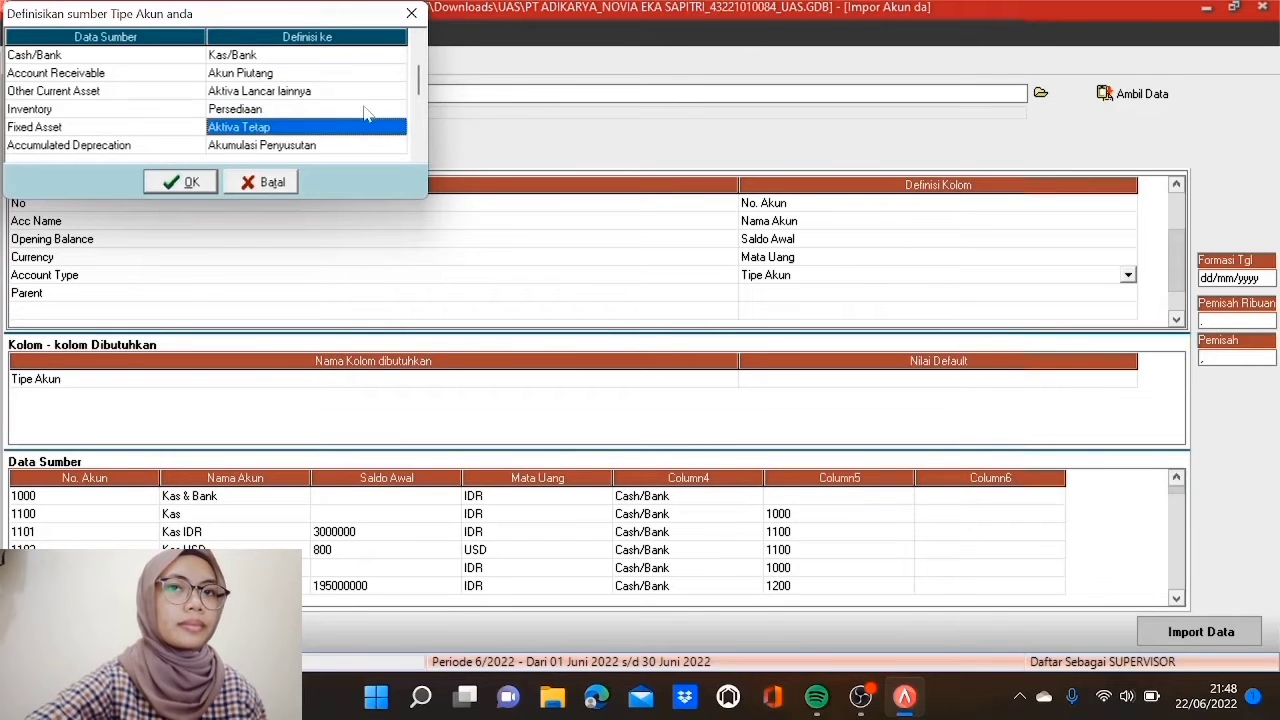
{"action": "key", "text": "Down"}
{"action": "key", "text": "Down"}
{"action": "key", "text": "Down"}
{"action": "key", "text": "Down"}
{"action": "key", "text": "Down"}
{"action": "key", "text": "Down"}
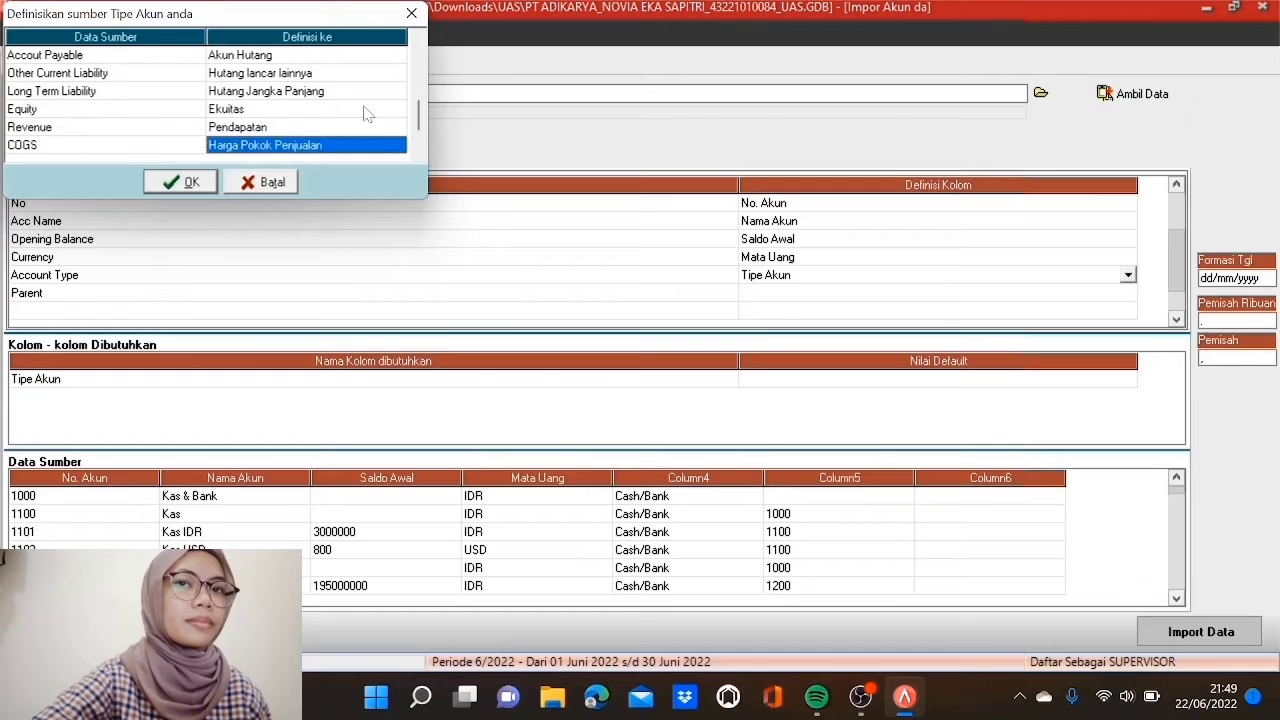
{"action": "key", "text": "Down"}
{"action": "key", "text": "Down"}
{"action": "key", "text": "Down"}
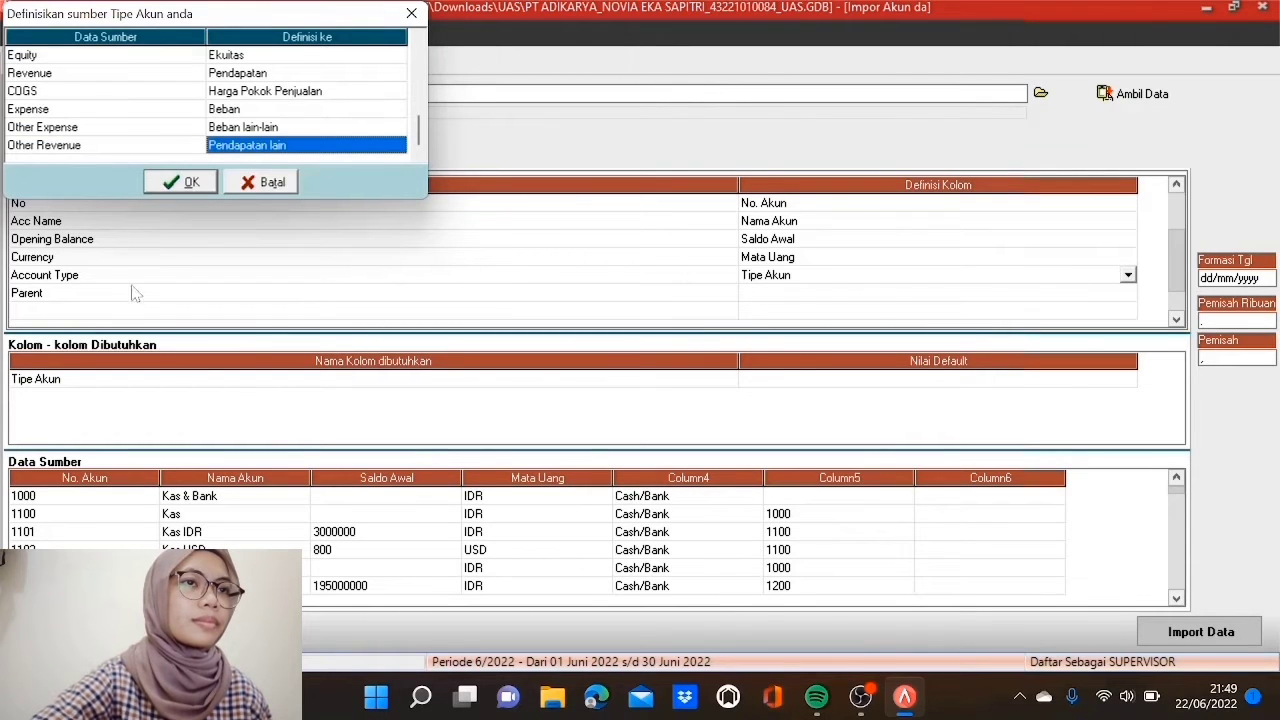
{"action": "left_click", "coordinate": [178, 186]}
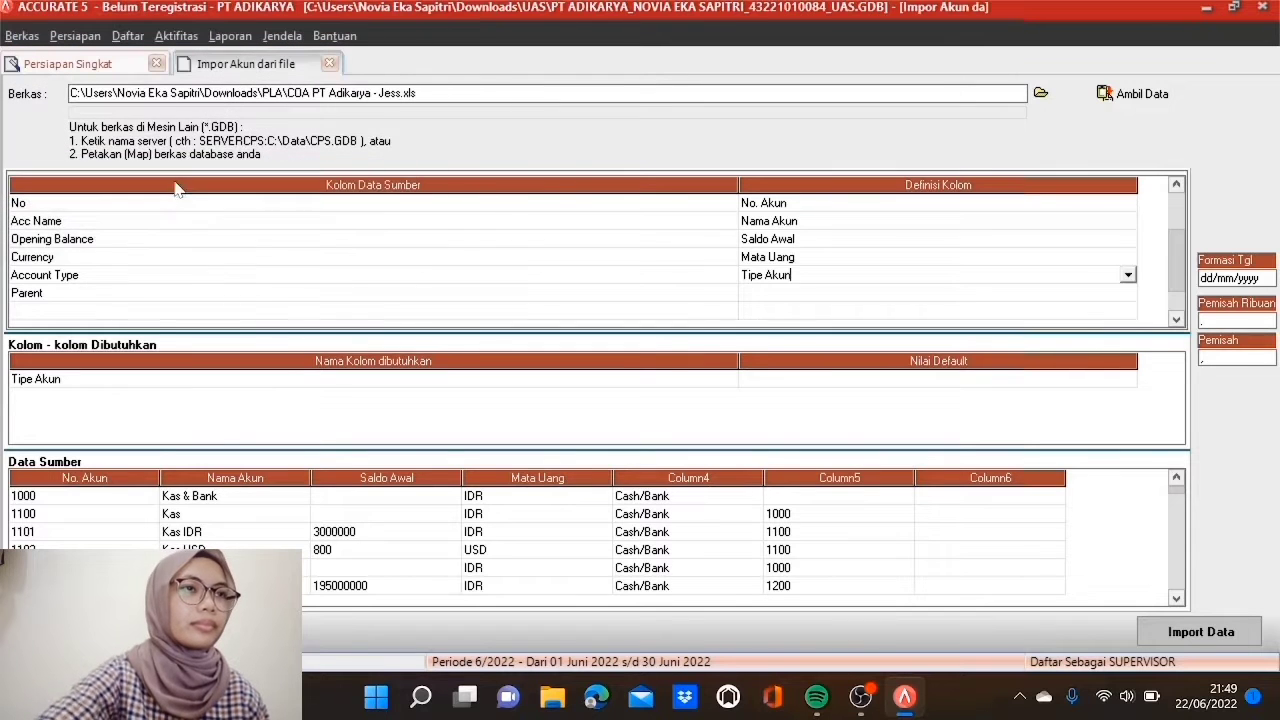
Step: Map Parent to Akun Induk and import all 70 accounts with 0 failures
{"action": "left_click", "coordinate": [767, 296]}
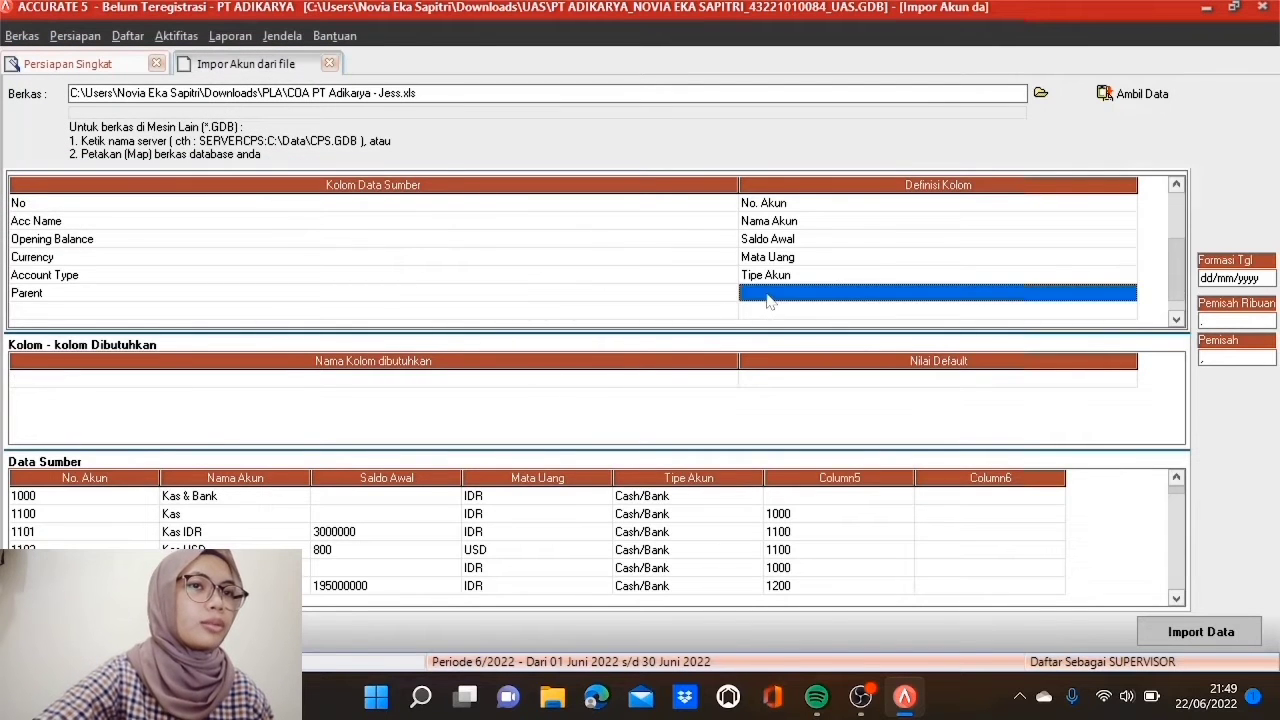
{"action": "left_click", "coordinate": [769, 300]}
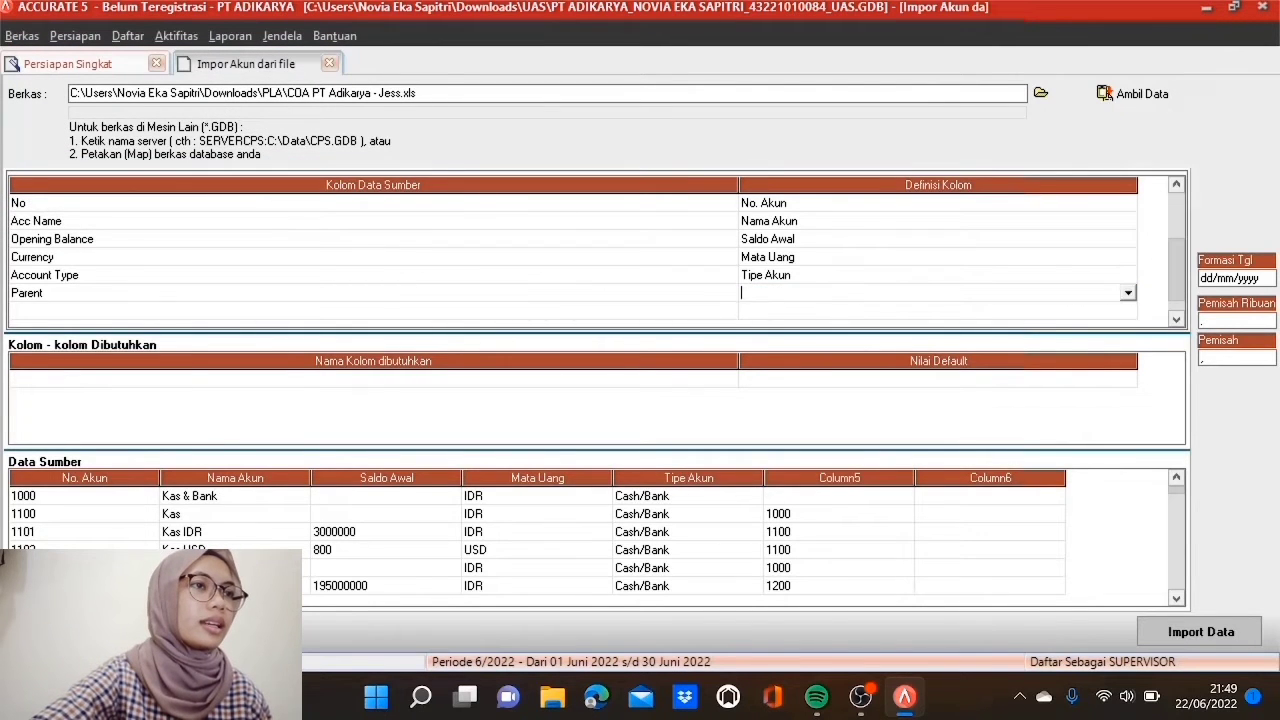
{"action": "left_click", "coordinate": [1128, 293]}
{"action": "left_click", "coordinate": [812, 350]}
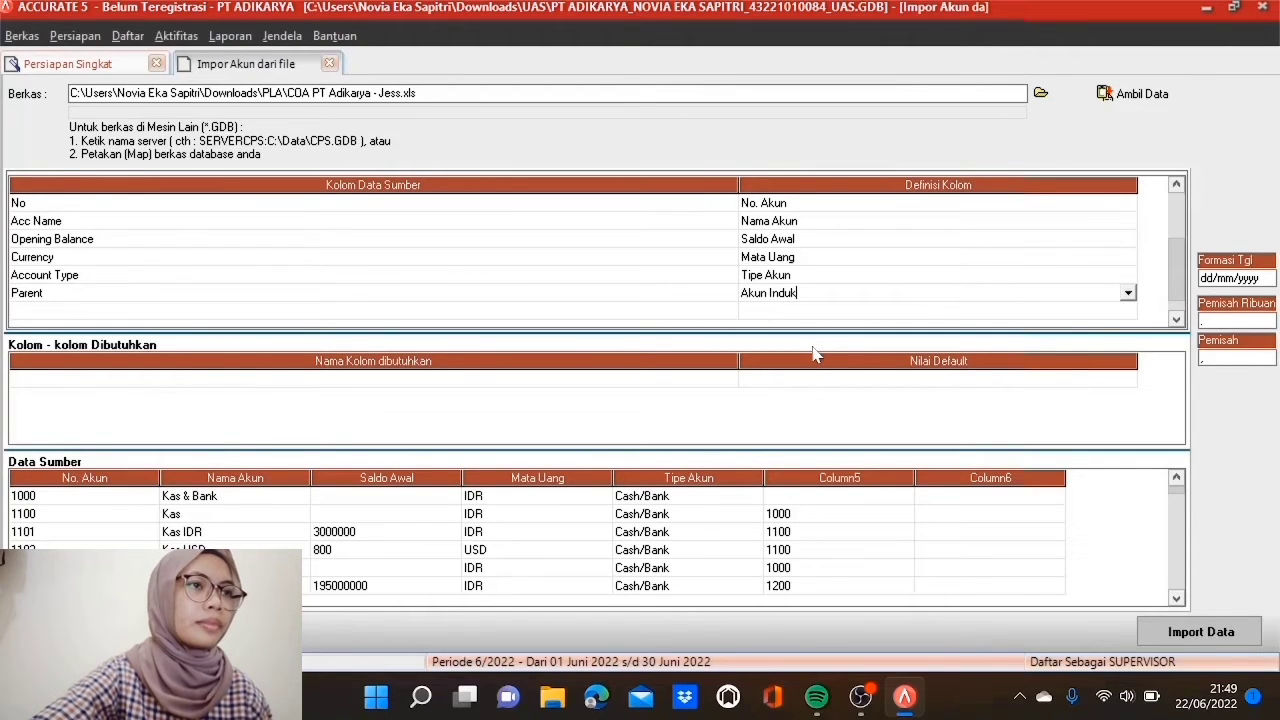
{"action": "left_click", "coordinate": [1200, 632]}
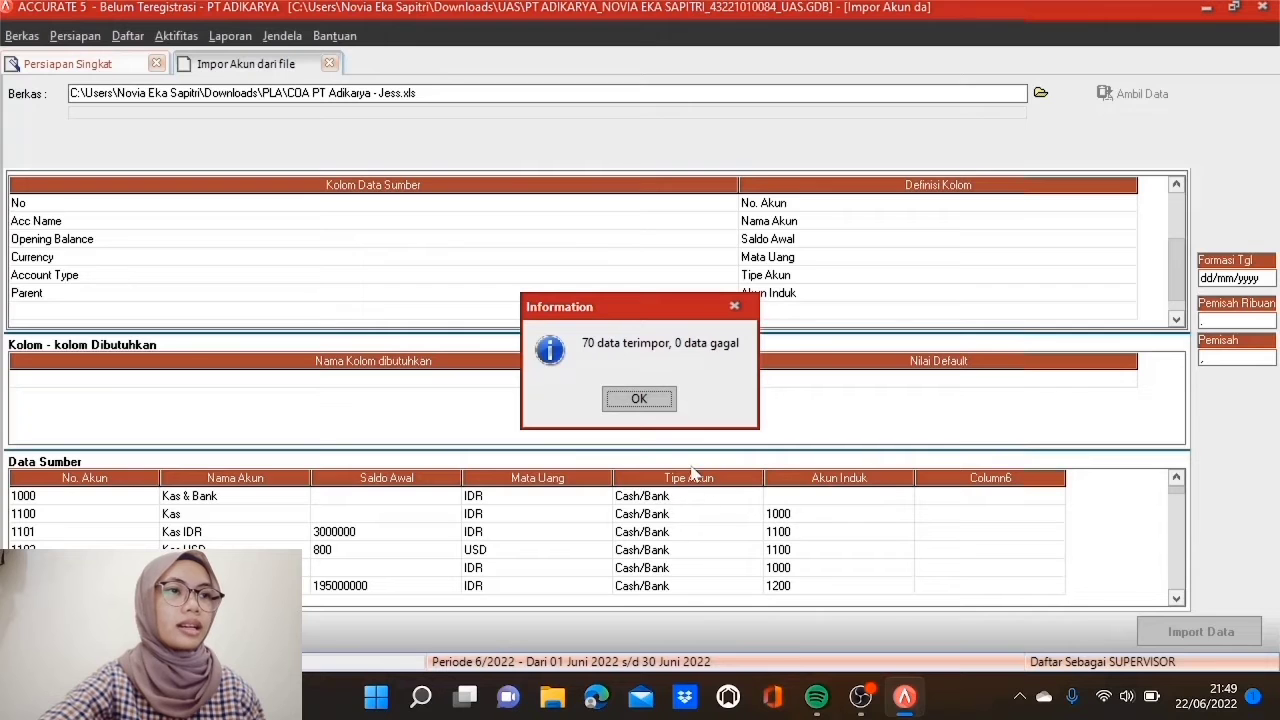
{"action": "left_click", "coordinate": [639, 399]}
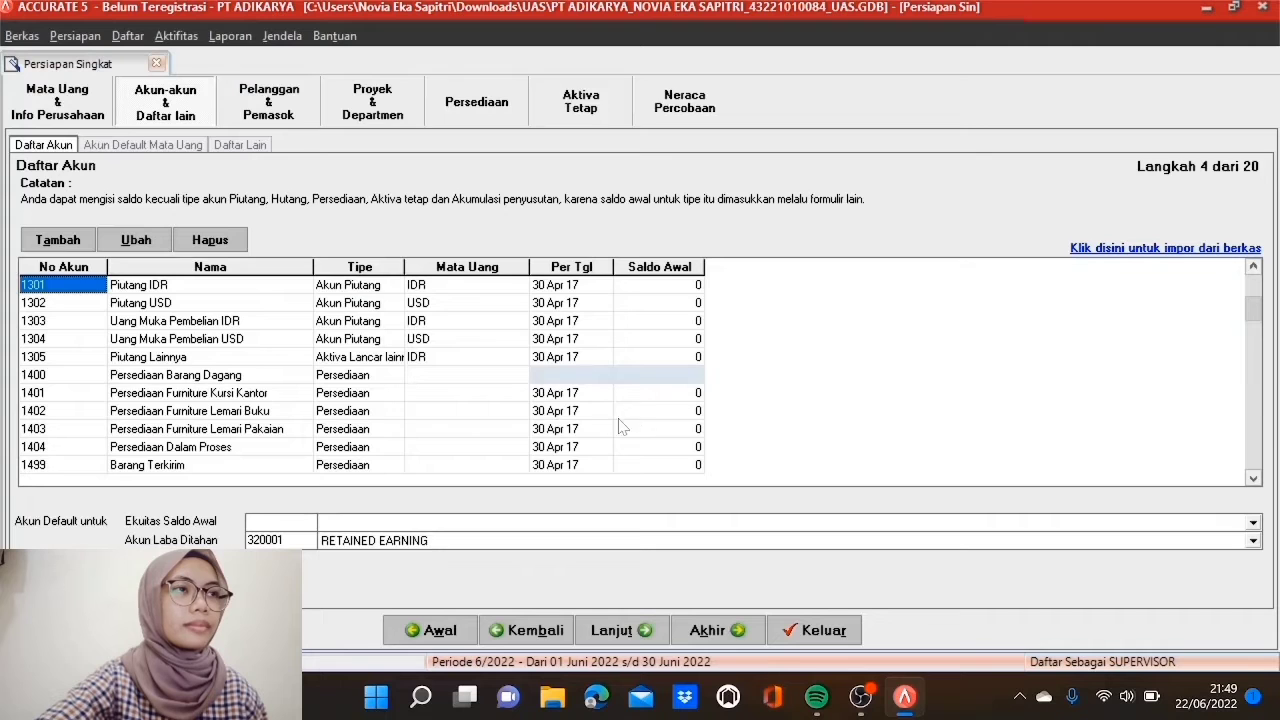
Step: Delete the extra account 1300.1 despite it being a default account
{"action": "scroll", "coordinate": [198, 427], "scroll_direction": "up", "scroll_amount": 7}
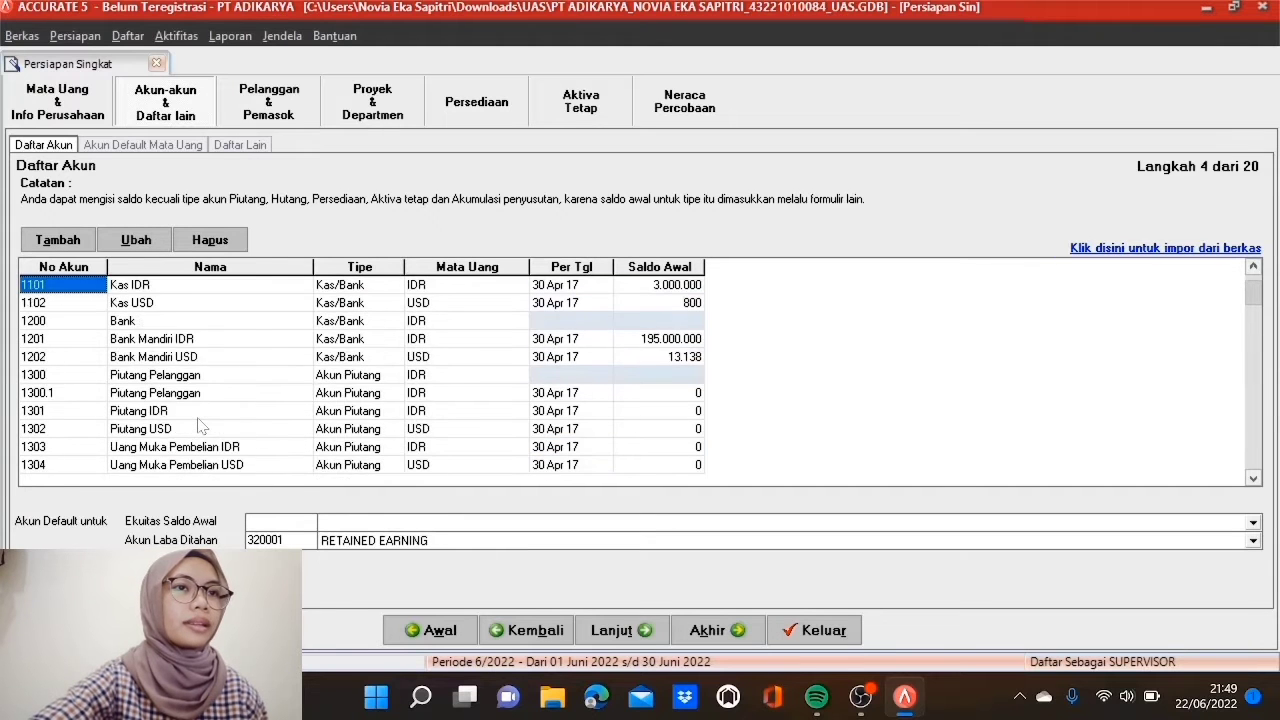
{"action": "scroll", "coordinate": [198, 427], "scroll_direction": "up", "scroll_amount": 1}
{"action": "scroll", "coordinate": [198, 427], "scroll_direction": "down", "scroll_amount": 8}
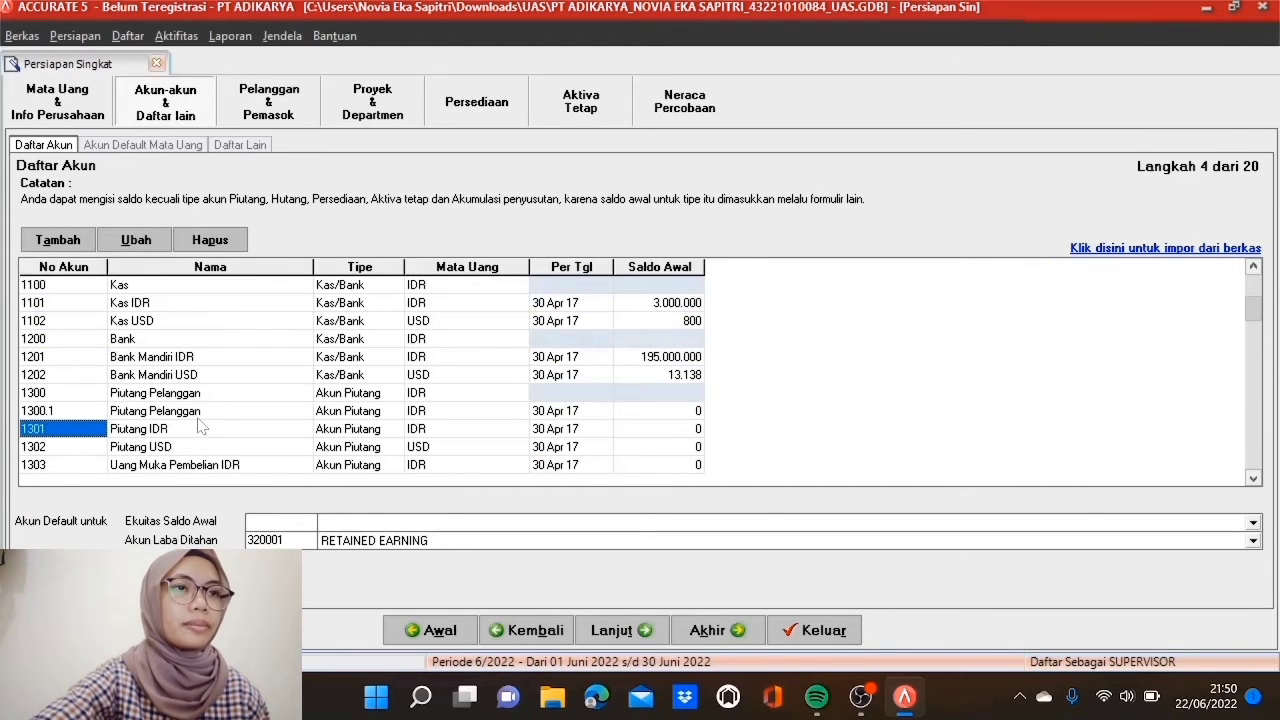
{"action": "scroll", "coordinate": [198, 427], "scroll_direction": "down", "scroll_amount": 1}
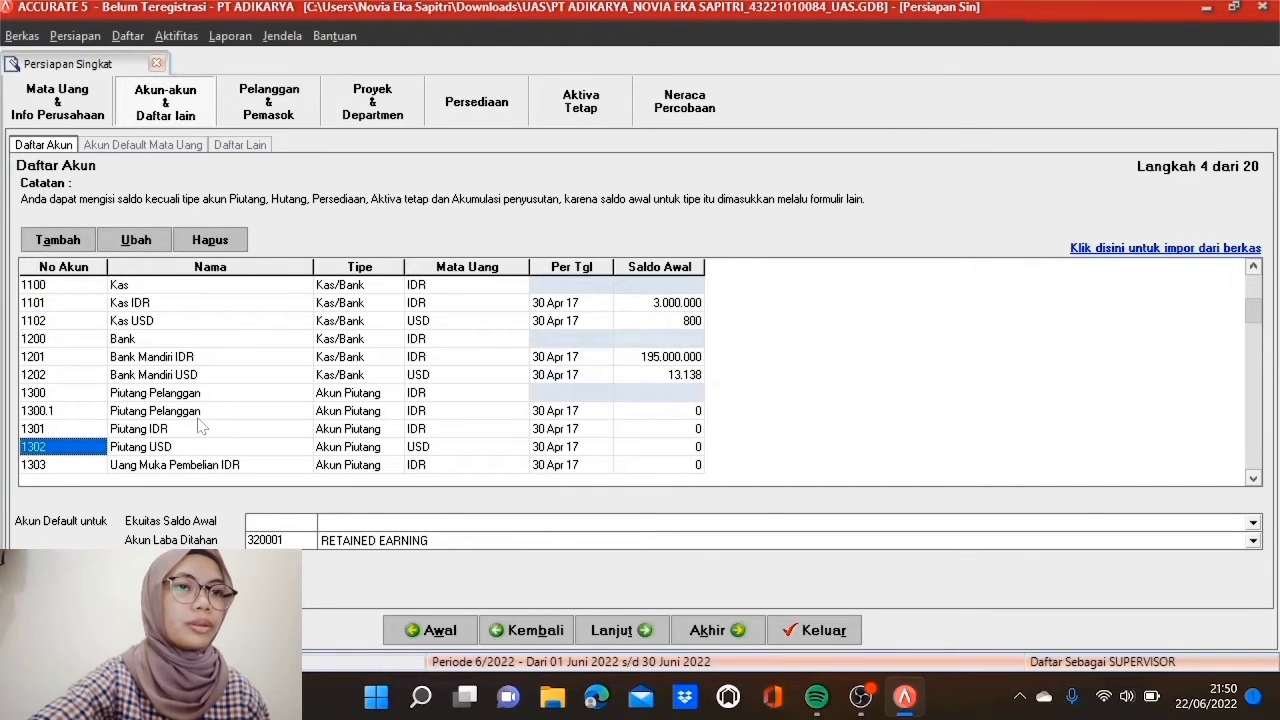
{"action": "scroll", "coordinate": [198, 427], "scroll_direction": "up", "scroll_amount": 2}
{"action": "right_click", "coordinate": [70, 424]}
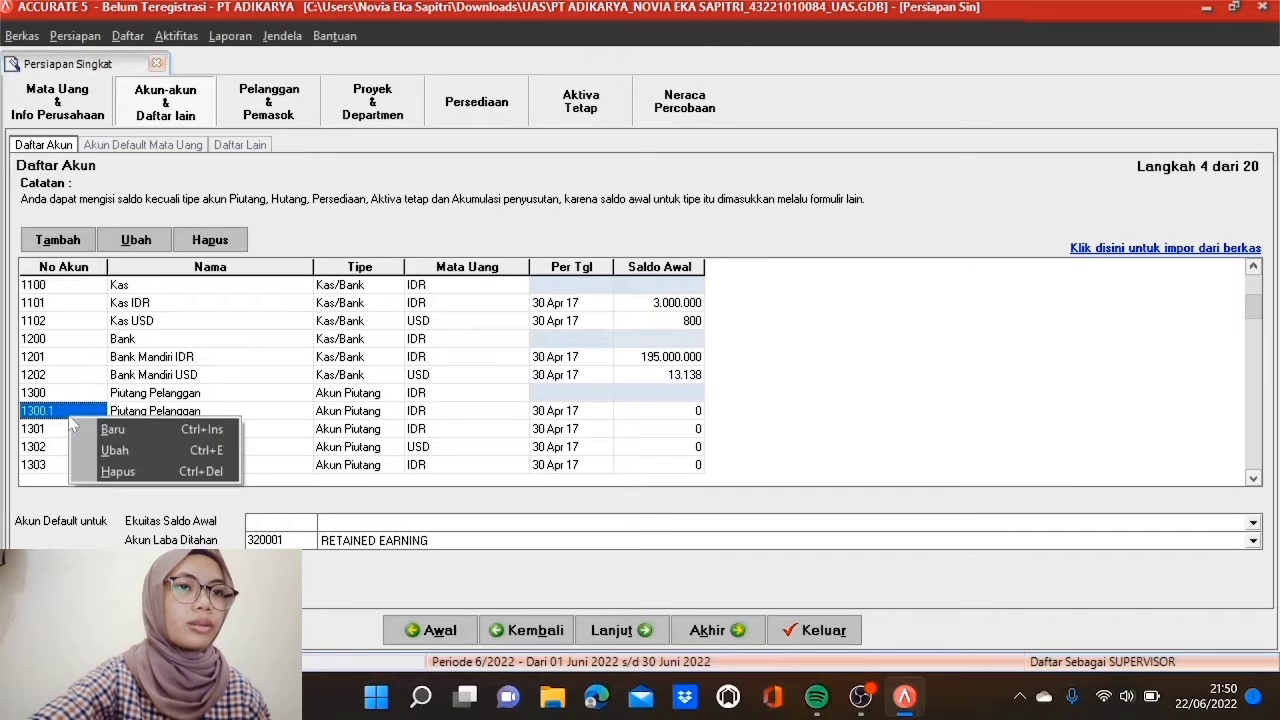
{"action": "left_click", "coordinate": [115, 471]}
{"action": "left_click", "coordinate": [598, 404]}
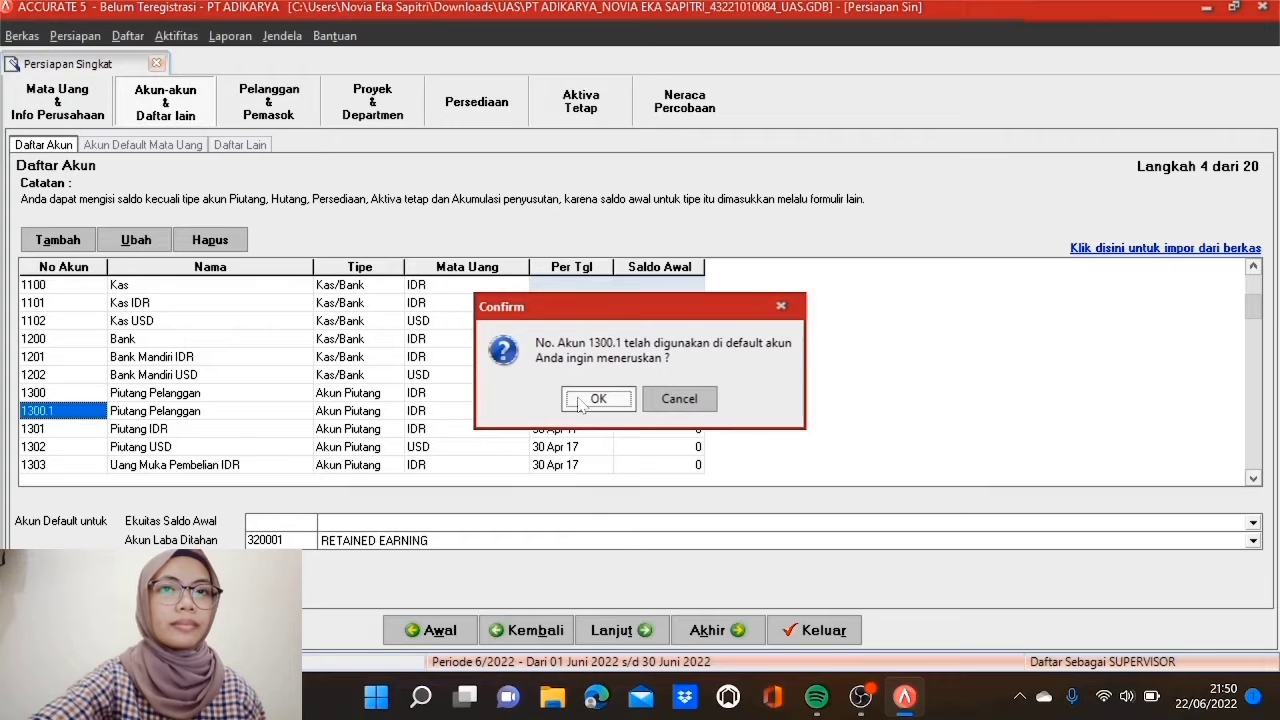
{"action": "left_click", "coordinate": [580, 403]}
Step: Delete the duplicate account 2100.1 Hutang Pemasok
{"action": "scroll", "coordinate": [370, 430], "scroll_direction": "down", "scroll_amount": 8}
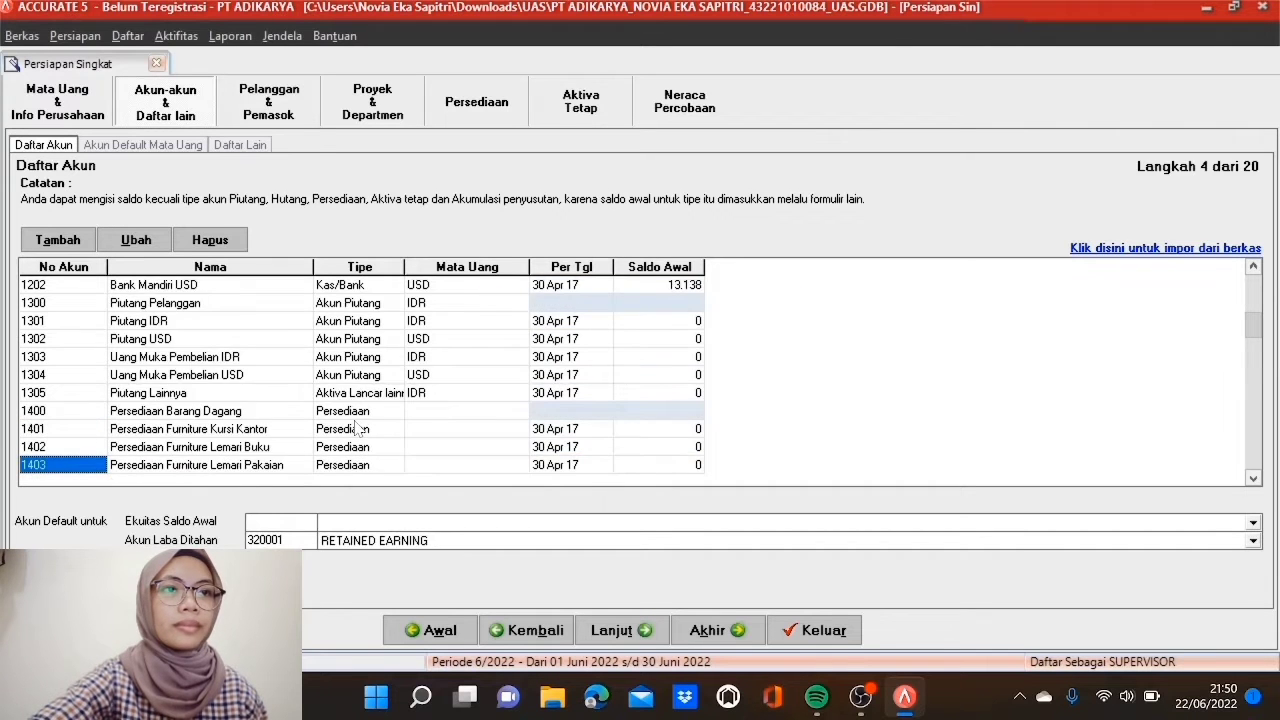
{"action": "scroll", "coordinate": [358, 428], "scroll_direction": "down", "scroll_amount": 14}
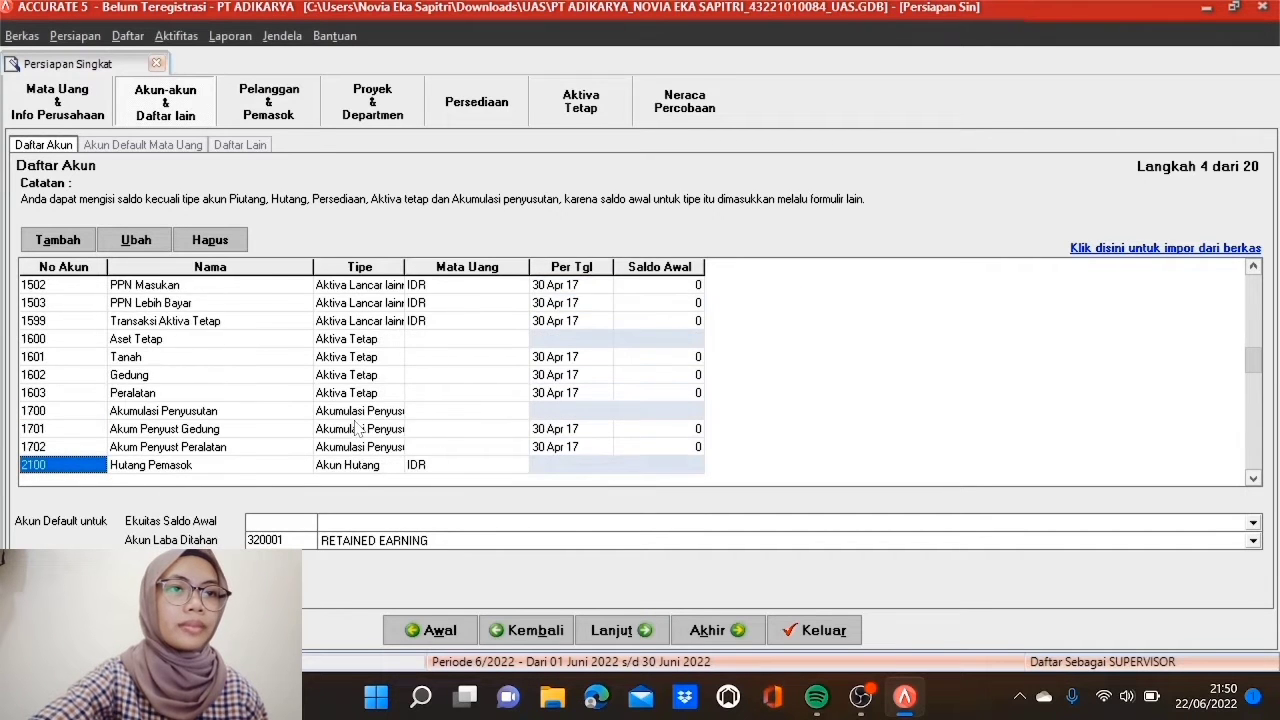
{"action": "scroll", "coordinate": [358, 428], "scroll_direction": "down", "scroll_amount": 3}
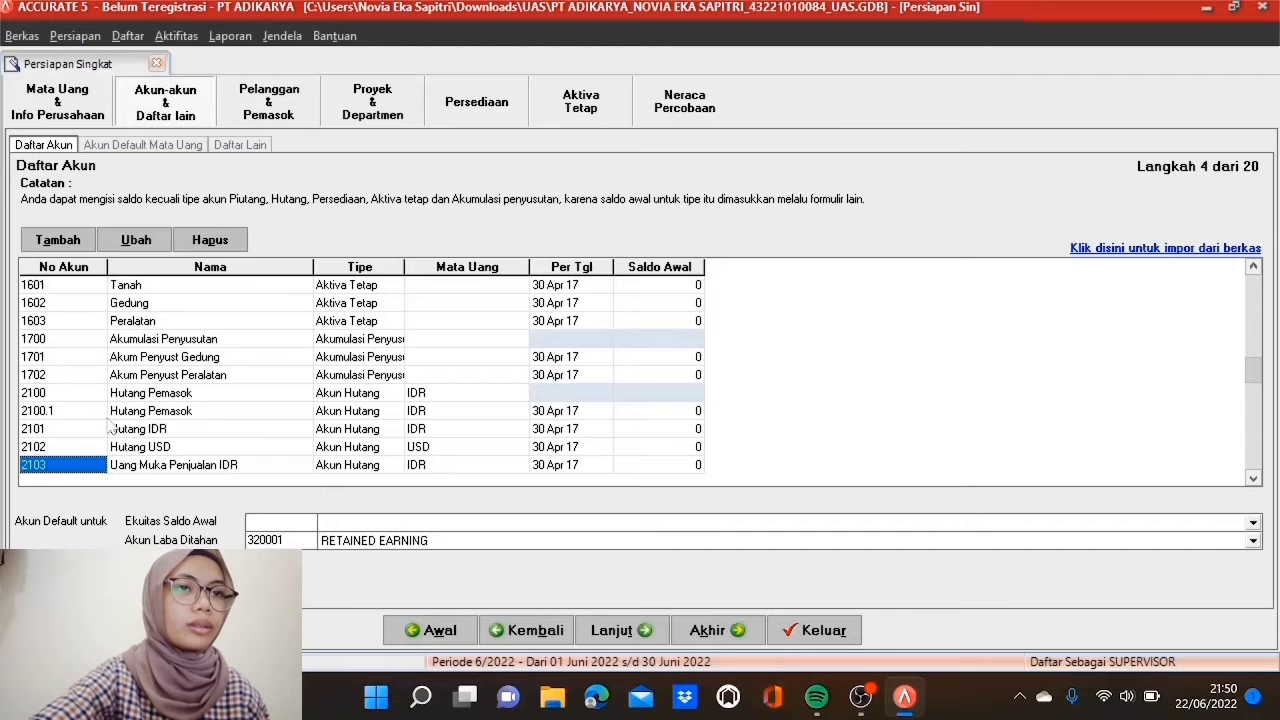
{"action": "left_click", "coordinate": [92, 412]}
{"action": "right_click", "coordinate": [91, 415]}
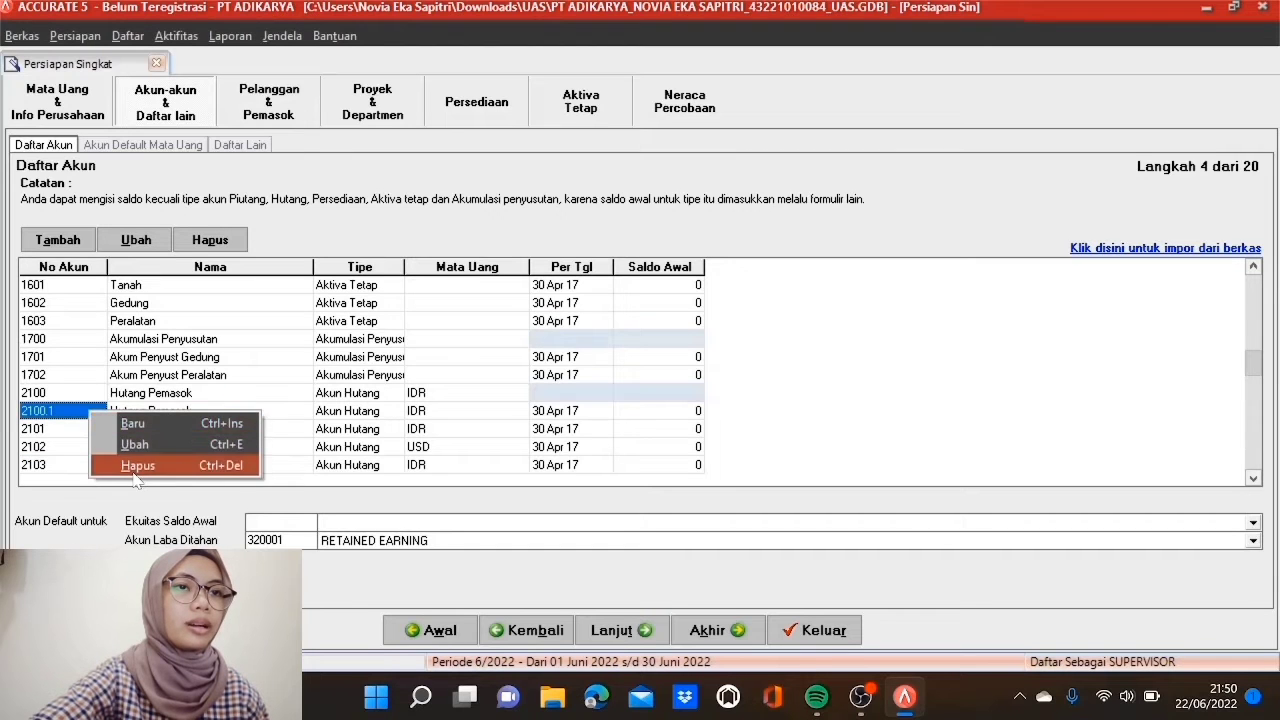
{"action": "left_click", "coordinate": [130, 465]}
{"action": "left_click", "coordinate": [605, 408]}
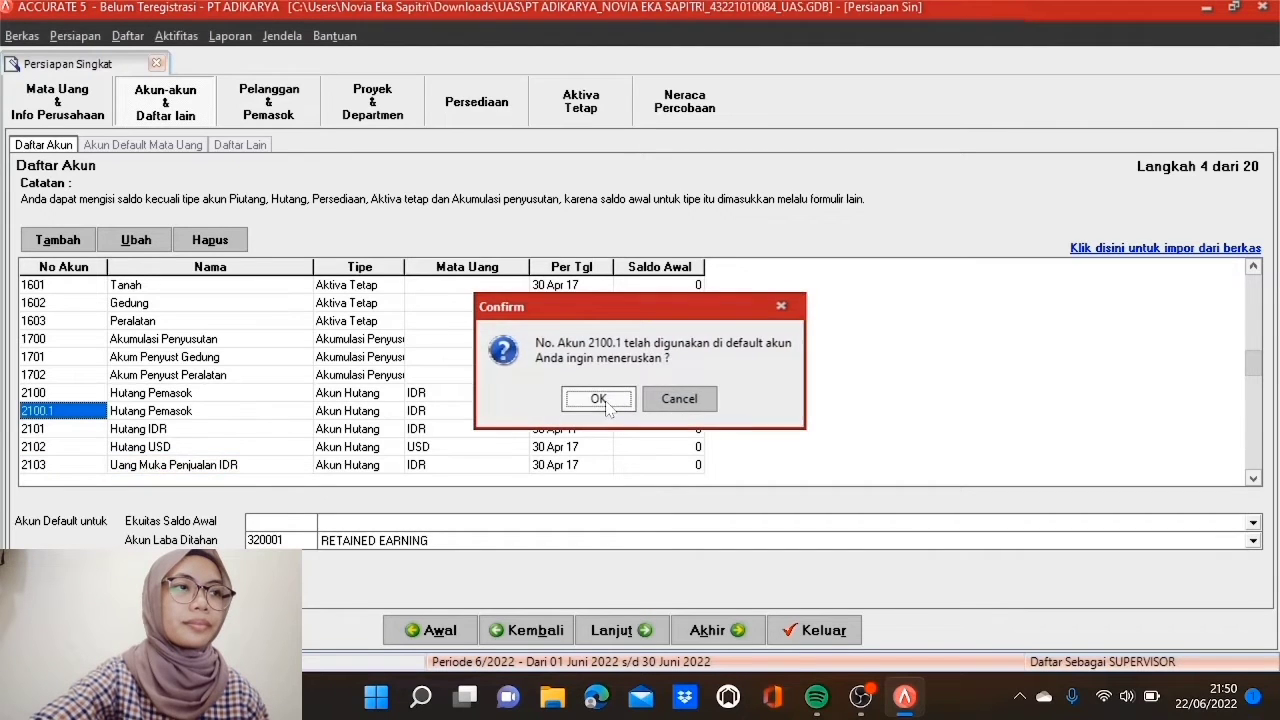
{"action": "left_click", "coordinate": [600, 398]}
Step: Open account 320001 RETAINED EARNING for editing
{"action": "key", "text": "Down"}
{"action": "key", "text": "Down"}
{"action": "key", "text": "Down"}
{"action": "key", "text": "Down"}
{"action": "key", "text": "Down"}
{"action": "key", "text": "Down"}
{"action": "key", "text": "Down"}
{"action": "key", "text": "Down"}
{"action": "key", "text": "Down"}
{"action": "key", "text": "Down"}
{"action": "key", "text": "Down"}
{"action": "key", "text": "Down"}
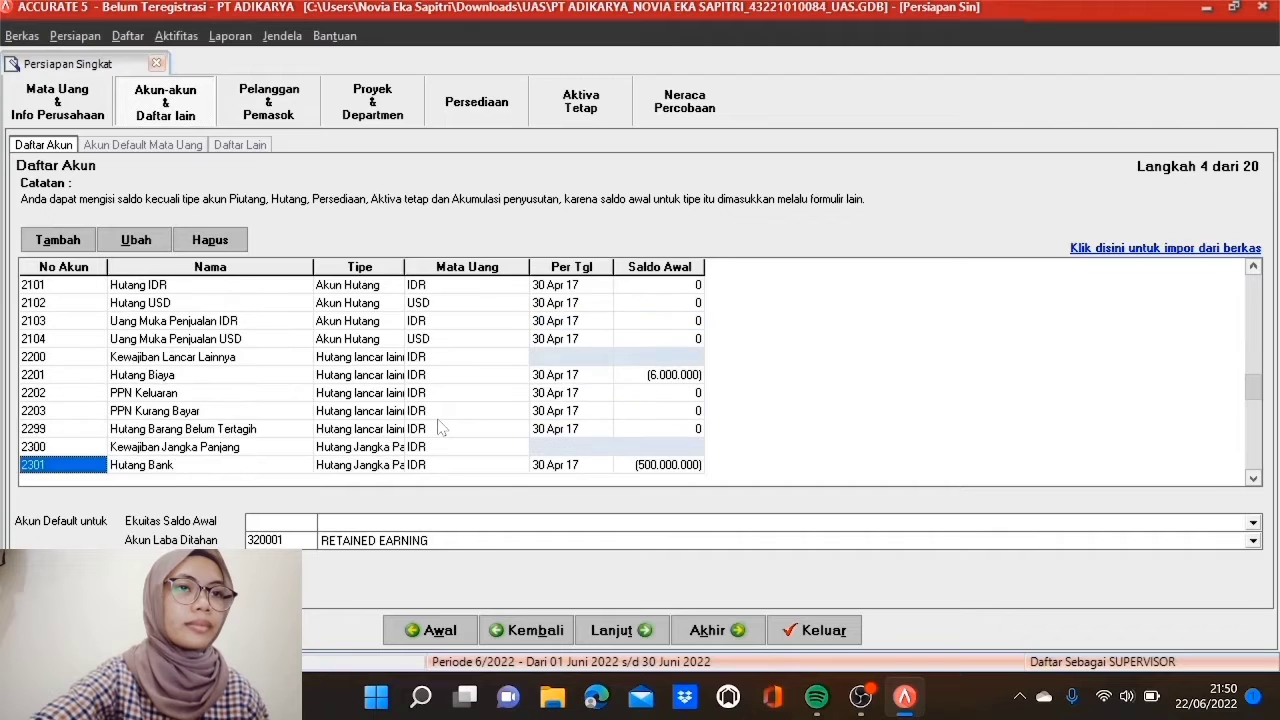
{"action": "key", "text": "Down"}
{"action": "key", "text": "Down"}
{"action": "key", "text": "Up"}
{"action": "key", "text": "Up"}
{"action": "key", "text": "Up"}
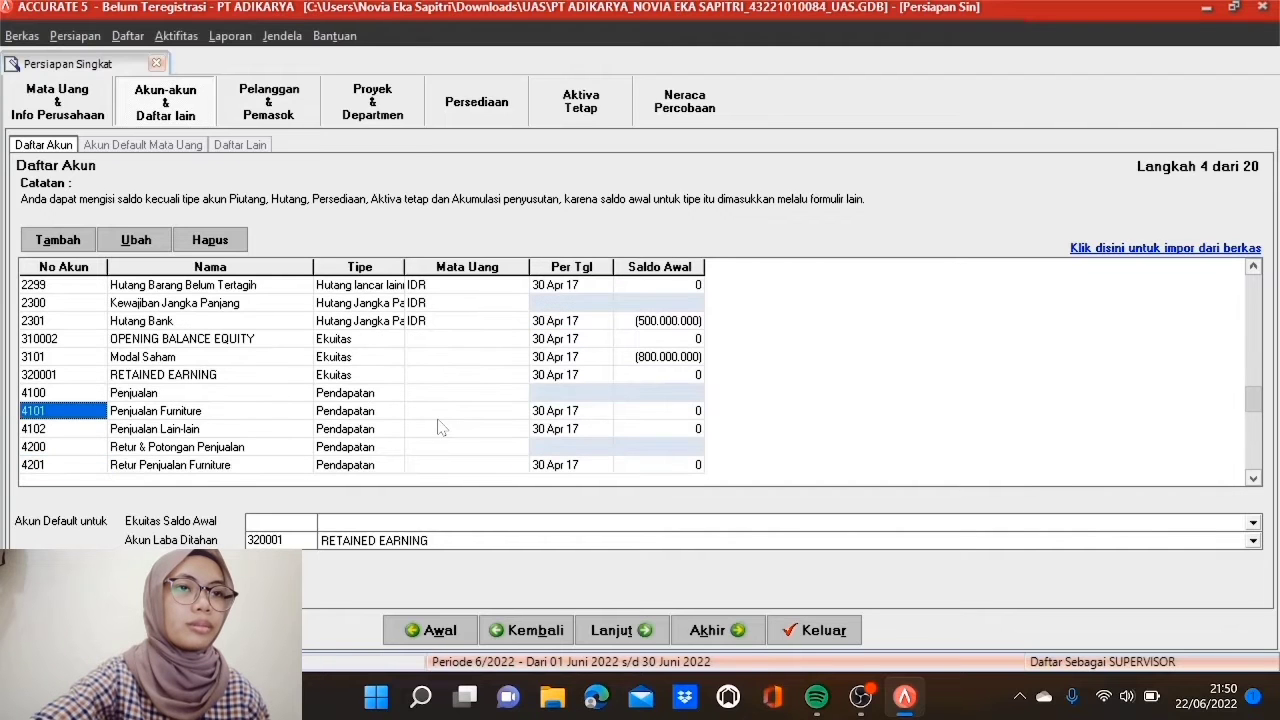
{"action": "key", "text": "Up"}
{"action": "key", "text": "Up"}
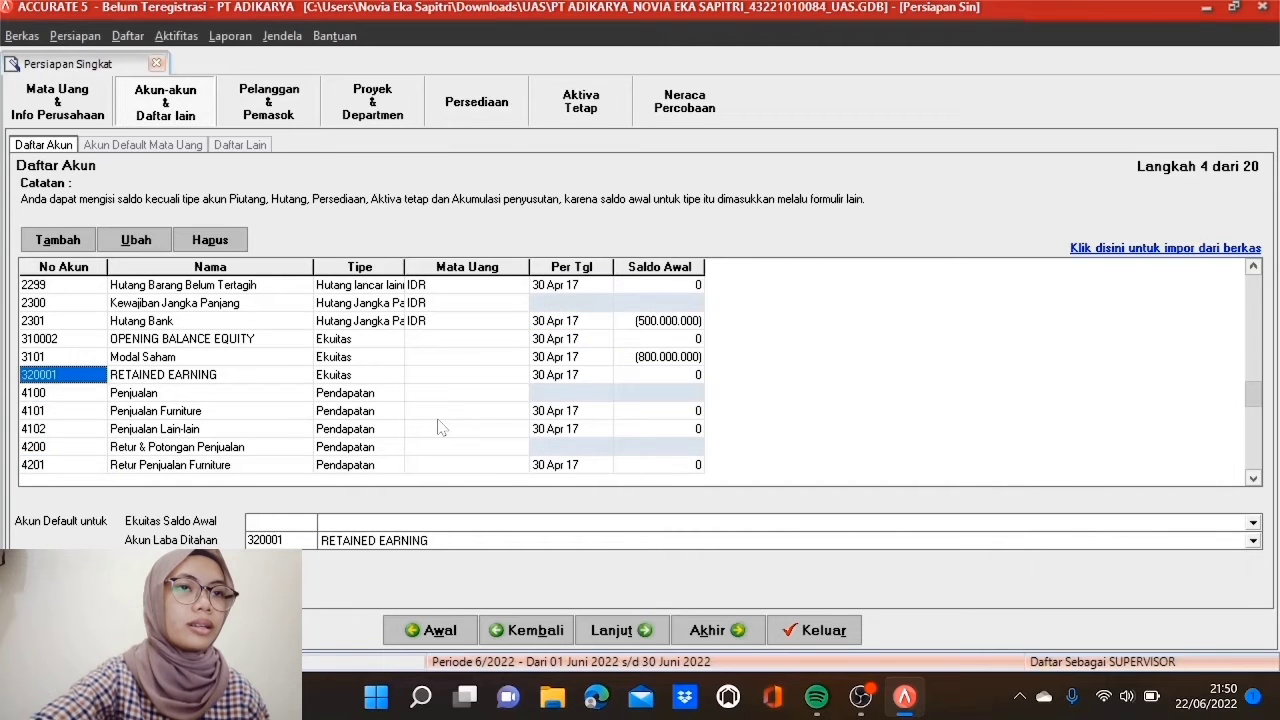
{"action": "right_click", "coordinate": [96, 382]}
{"action": "left_click", "coordinate": [119, 409]}
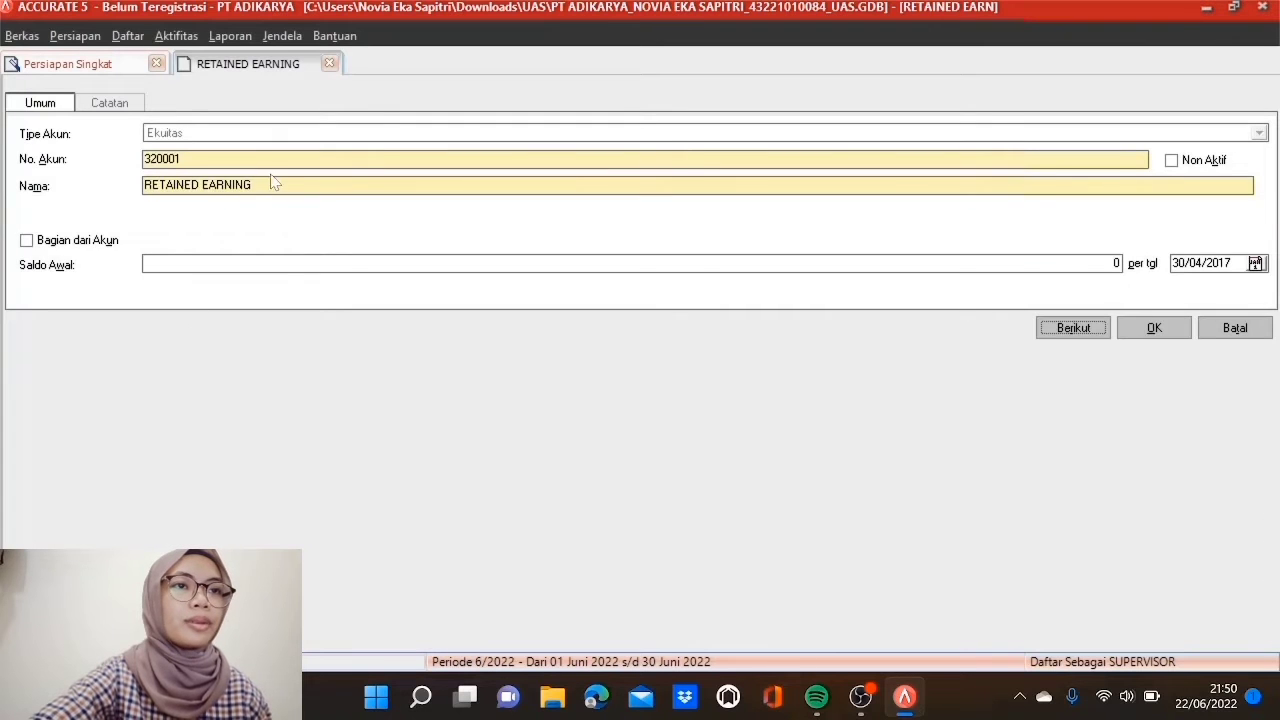
Step: Change account 320001 RETAINED EARNING to 3201 Laba Ditahan and save it
{"action": "double_click", "coordinate": [163, 159]}
{"action": "type", "text": "3"}
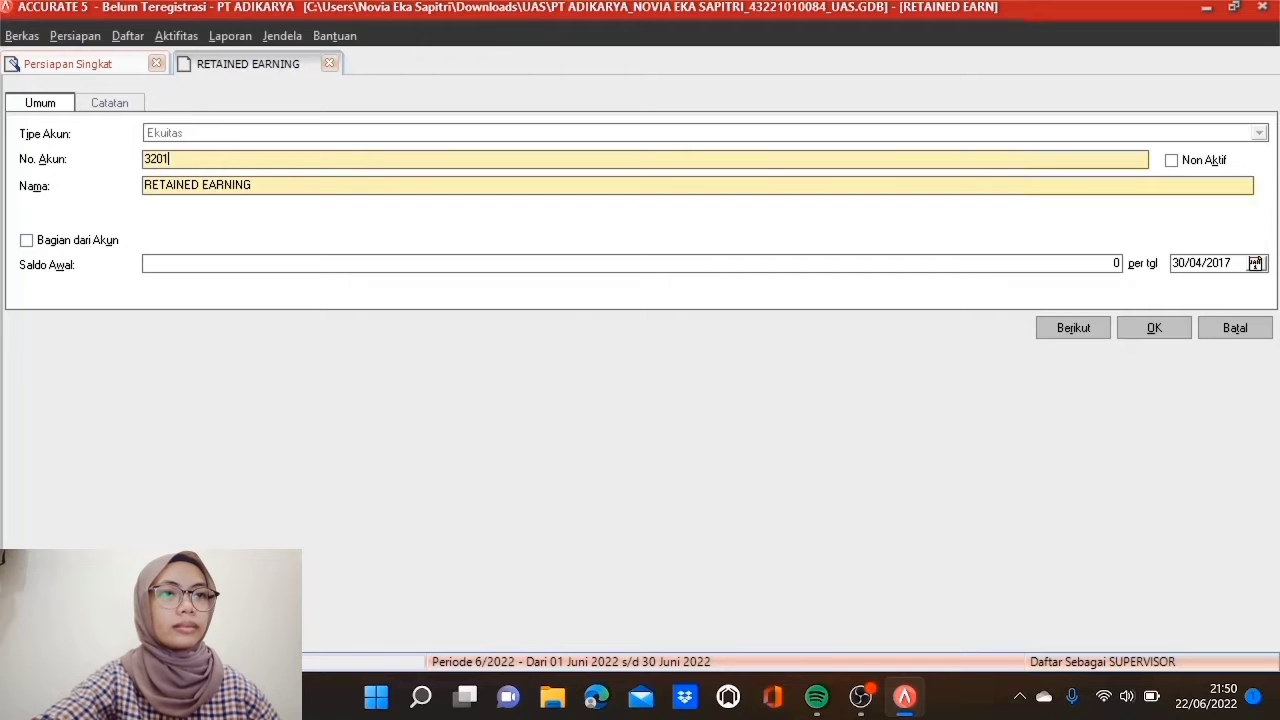
{"action": "double_click", "coordinate": [227, 185]}
{"action": "left_click_drag", "start_coordinate": [256, 185], "coordinate": [144, 185]}
{"action": "type", "text": "Laba Ditahan"}
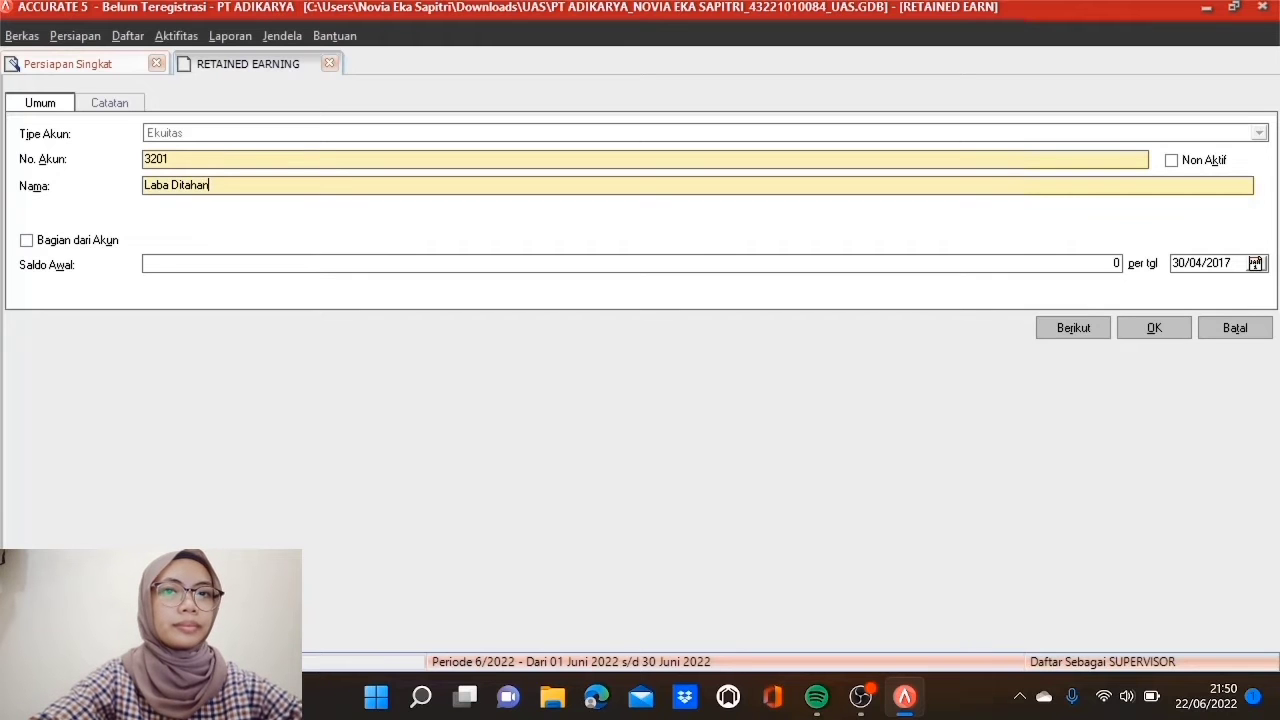
{"action": "left_click", "coordinate": [1155, 328]}
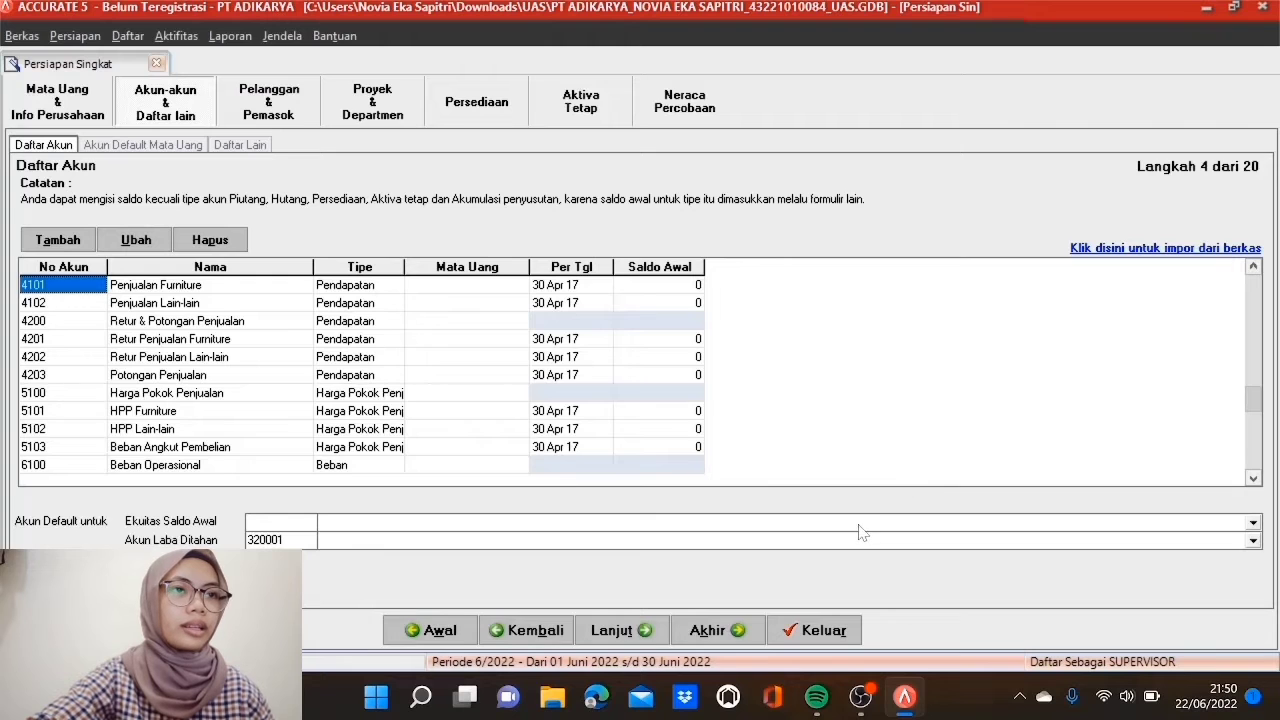
Step: Set 3201 Laba Ditahan as Ekuitas Saldo Awal and Akun Laba Ditahan, then continue to step 5
{"action": "left_click", "coordinate": [858, 526]}
{"action": "left_click", "coordinate": [705, 541]}
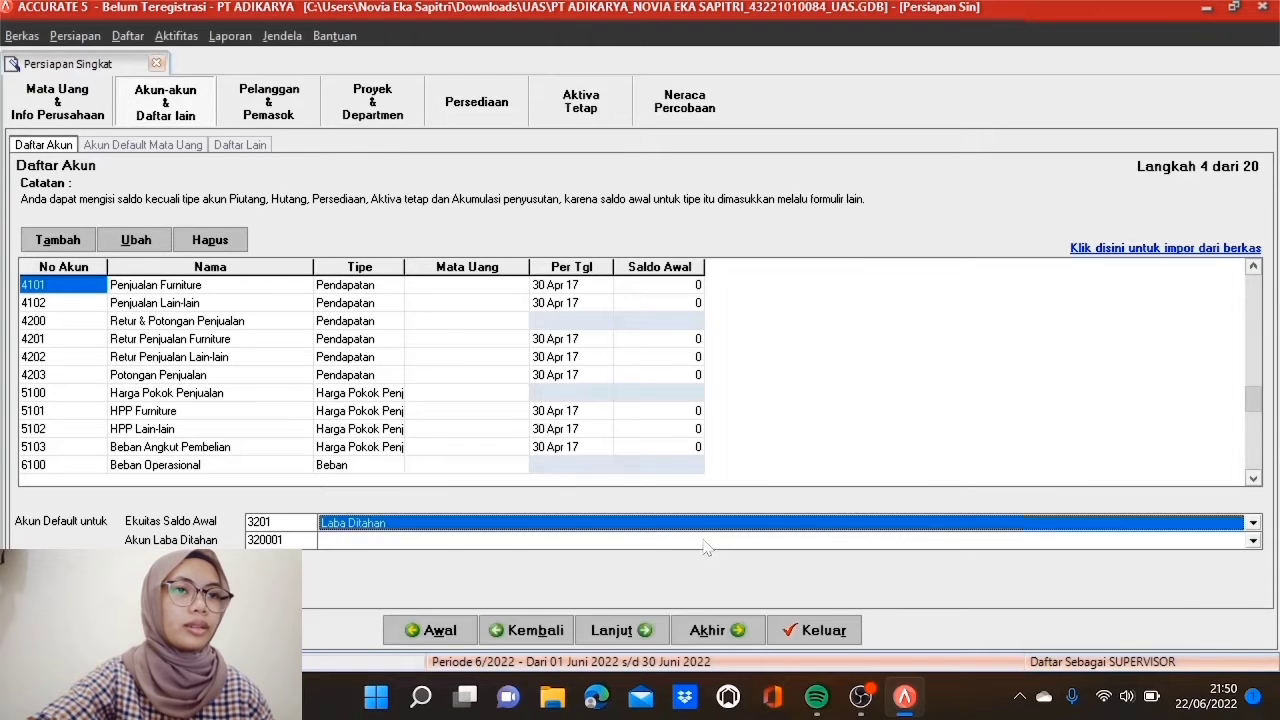
{"action": "left_click", "coordinate": [655, 543]}
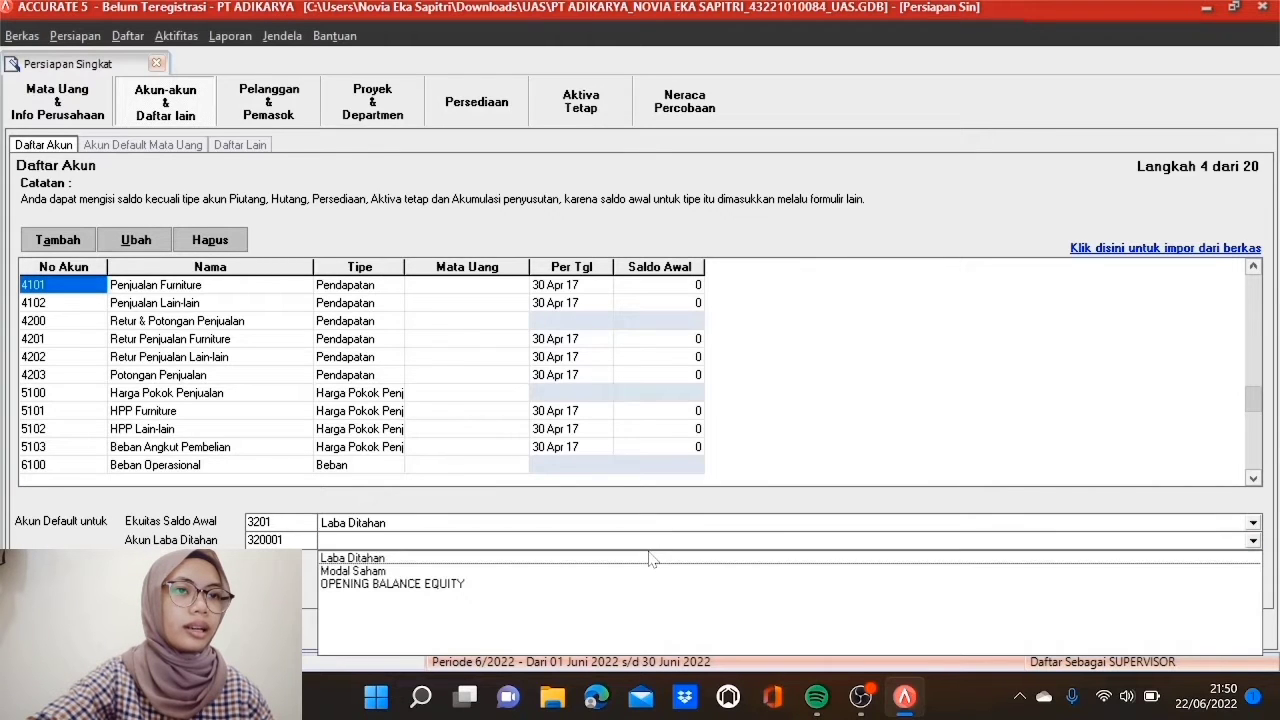
{"action": "left_click", "coordinate": [650, 558]}
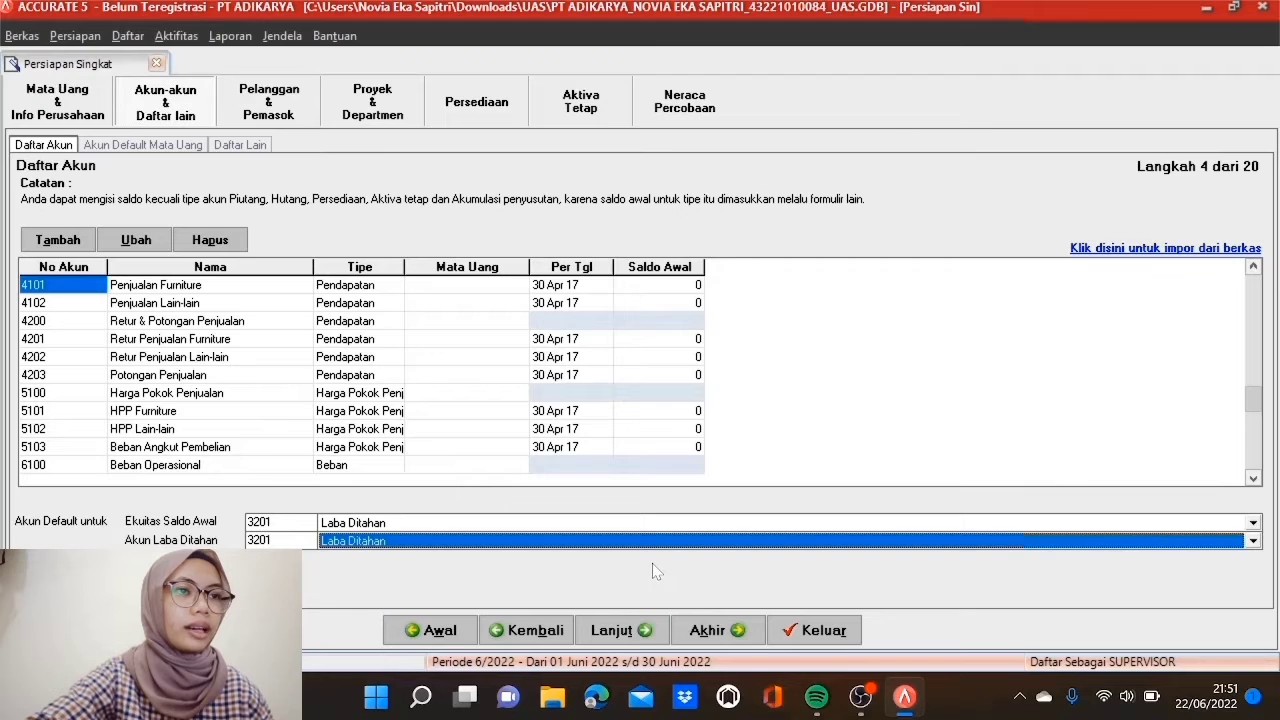
{"action": "left_click", "coordinate": [630, 632]}
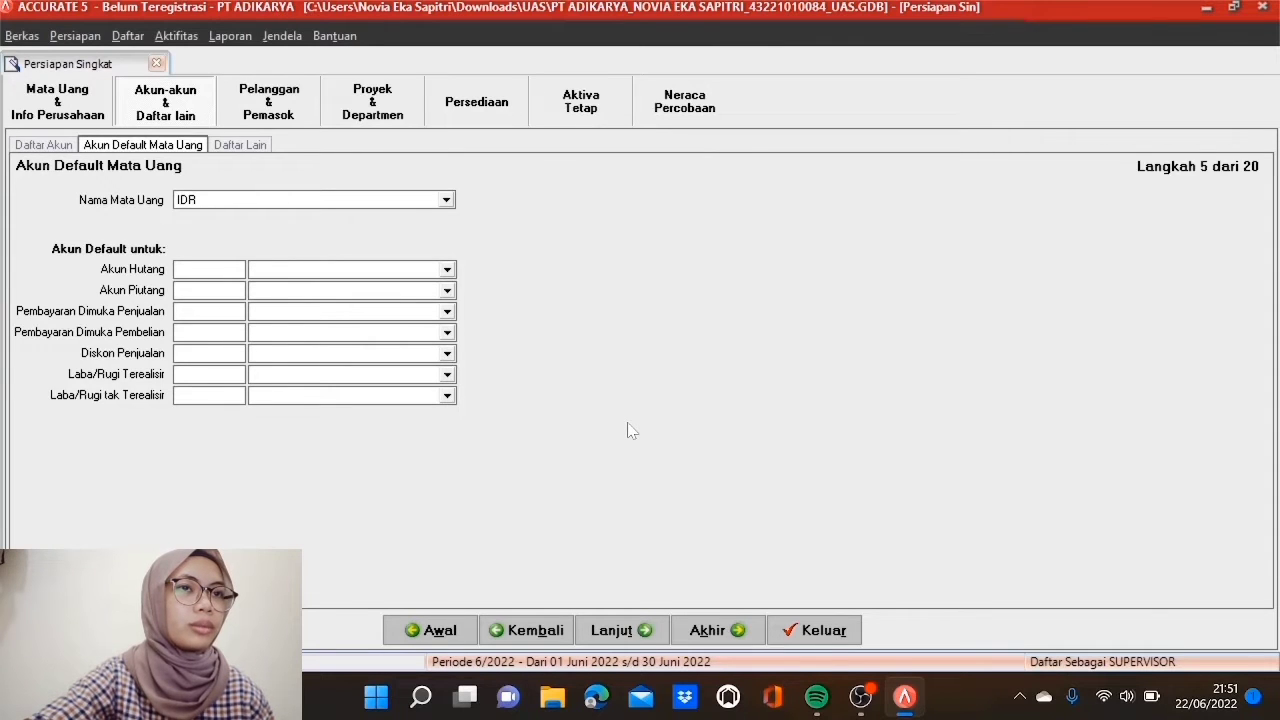
Step: Set IDR payables to 2101 Hutang IDR, receivables to 1301 Piutang IDR, and advances to 2103/1303
{"action": "left_click", "coordinate": [447, 270]}
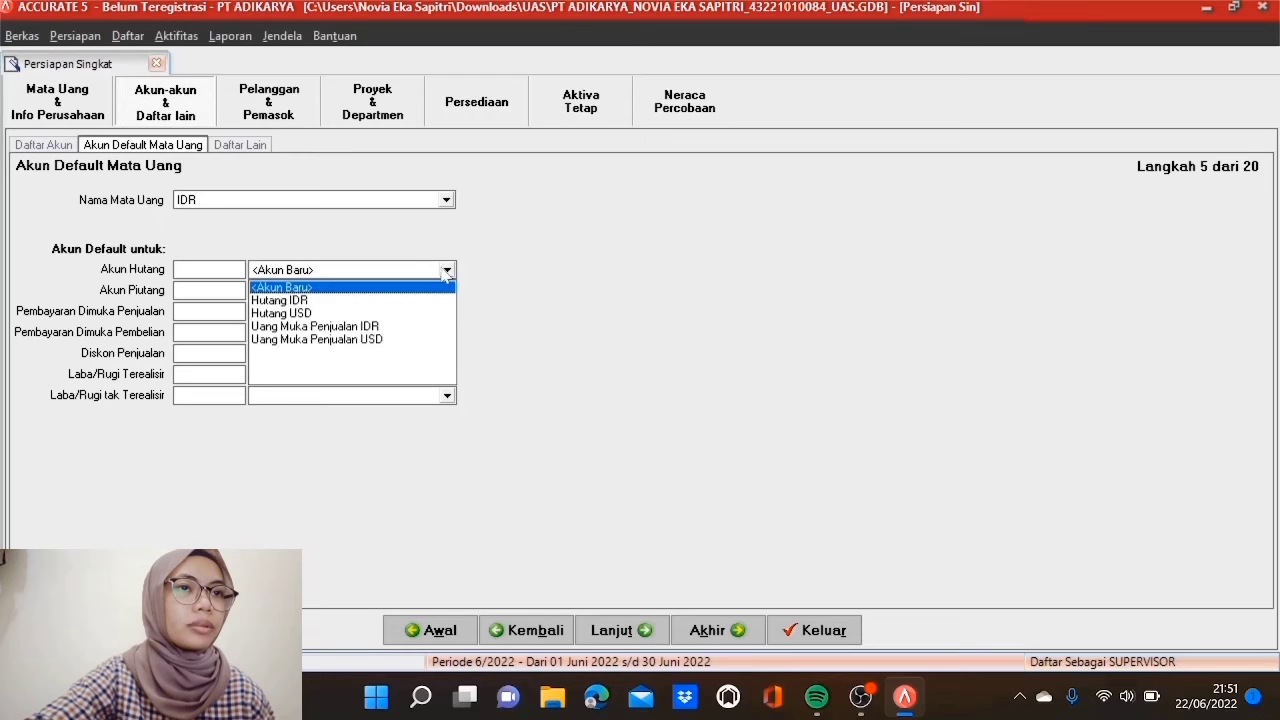
{"action": "left_click", "coordinate": [355, 300]}
{"action": "key", "text": "alt+Down"}
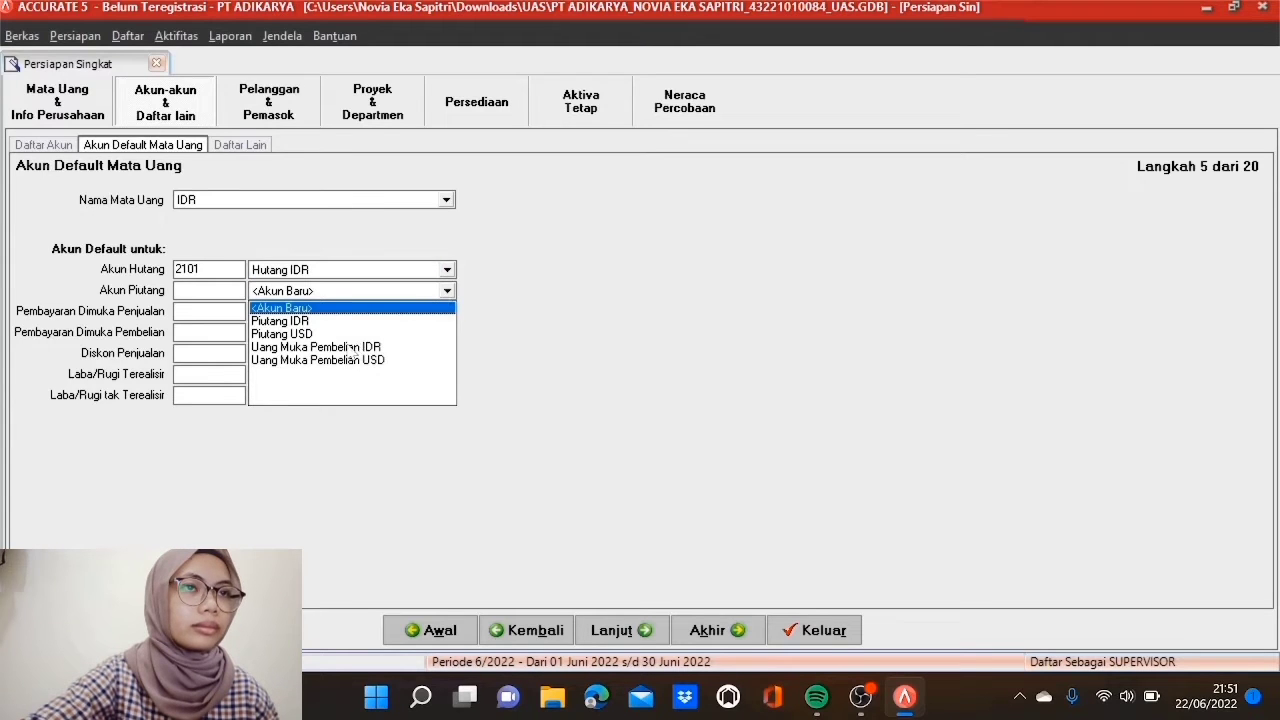
{"action": "left_click", "coordinate": [329, 322]}
{"action": "left_click", "coordinate": [447, 312]}
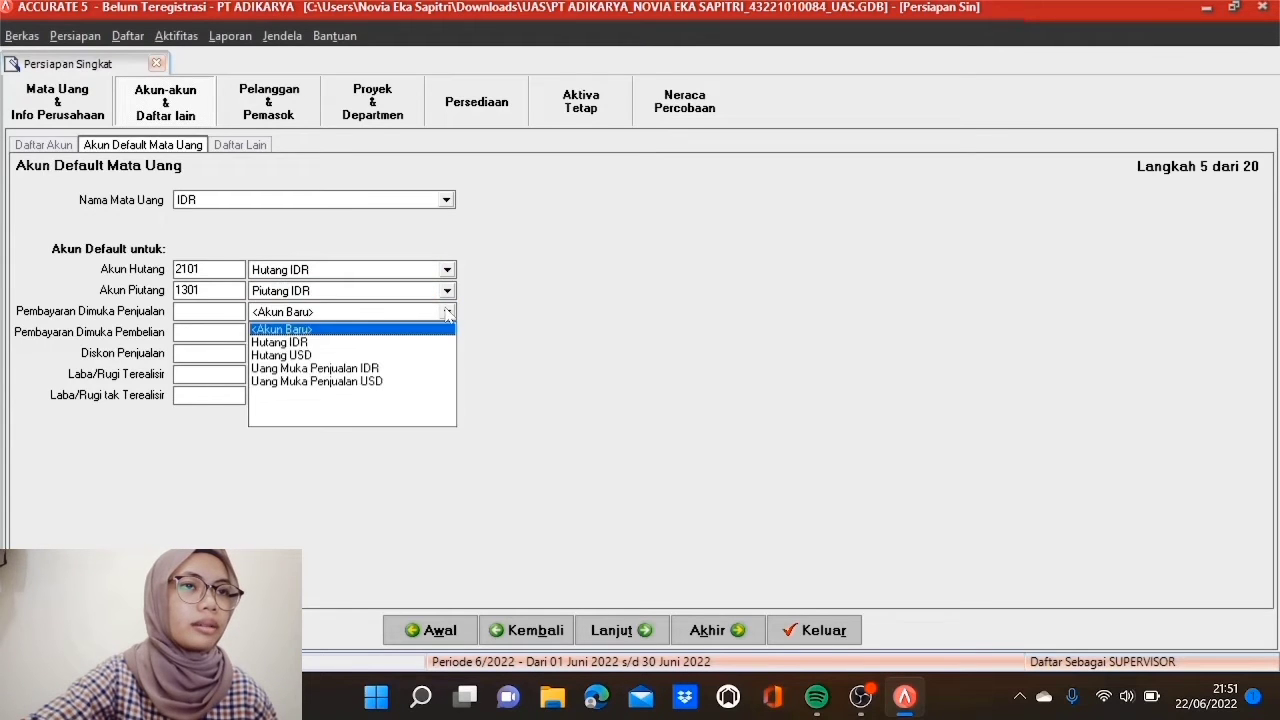
{"action": "left_click", "coordinate": [380, 368]}
{"action": "left_click", "coordinate": [447, 332]}
{"action": "left_click", "coordinate": [330, 389]}
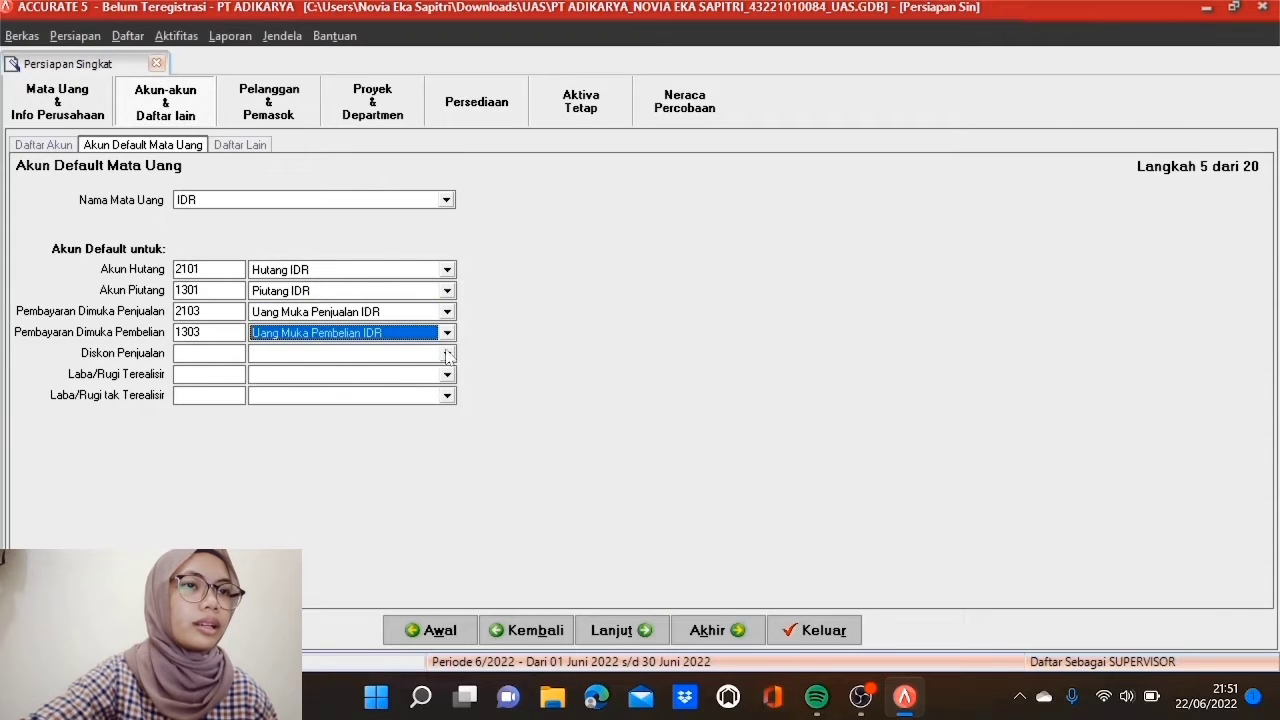
Step: Use 4203 Potongan Penjualan for discounts and 6400 Selisih Kurs for realised and unrealised gains, then continue
{"action": "left_click", "coordinate": [447, 354]}
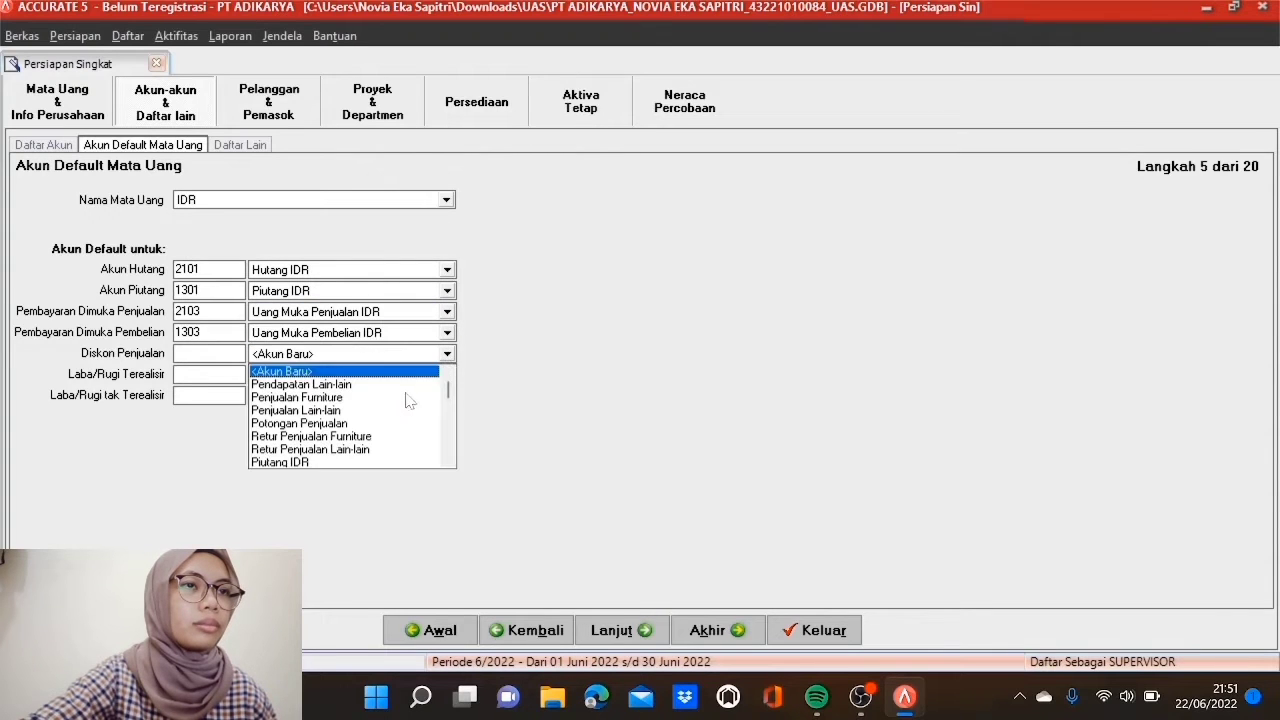
{"action": "left_click", "coordinate": [343, 423]}
{"action": "left_click", "coordinate": [443, 376]}
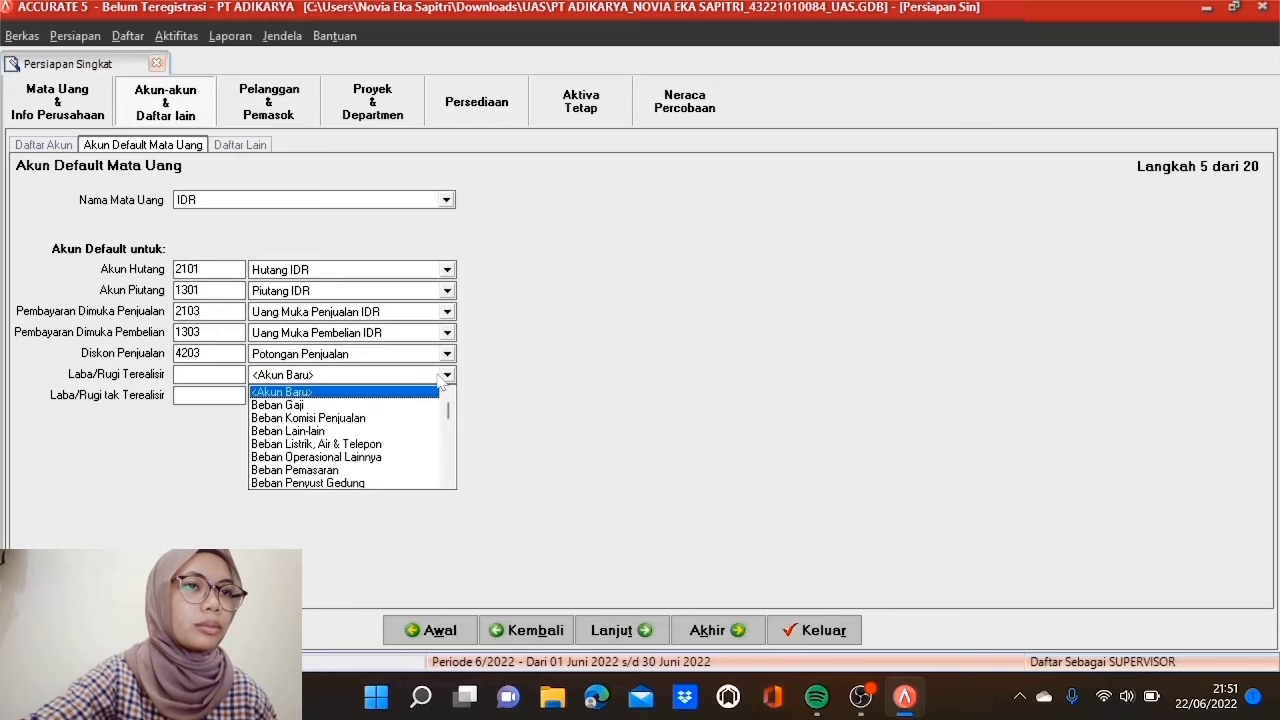
{"action": "scroll", "coordinate": [450, 481], "scroll_direction": "down", "scroll_amount": 4}
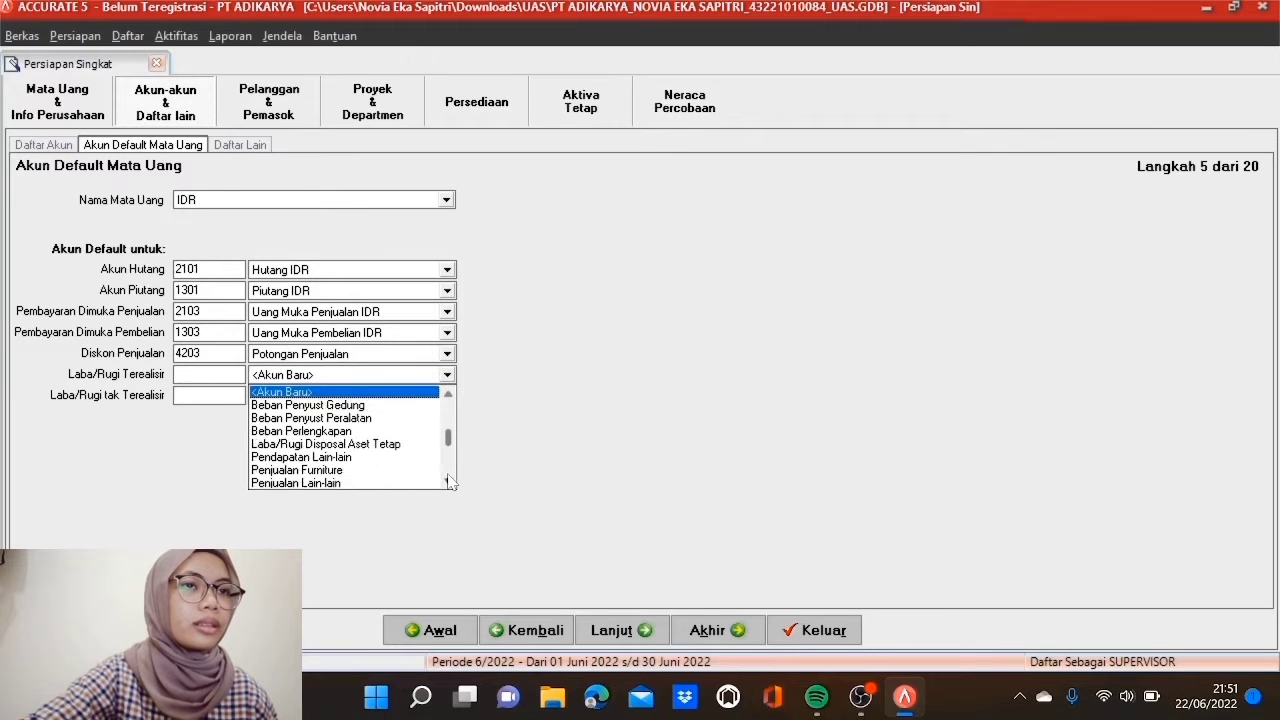
{"action": "left_click", "coordinate": [410, 483]}
{"action": "left_click", "coordinate": [447, 396]}
{"action": "scroll", "coordinate": [450, 500], "scroll_direction": "down", "scroll_amount": 5}
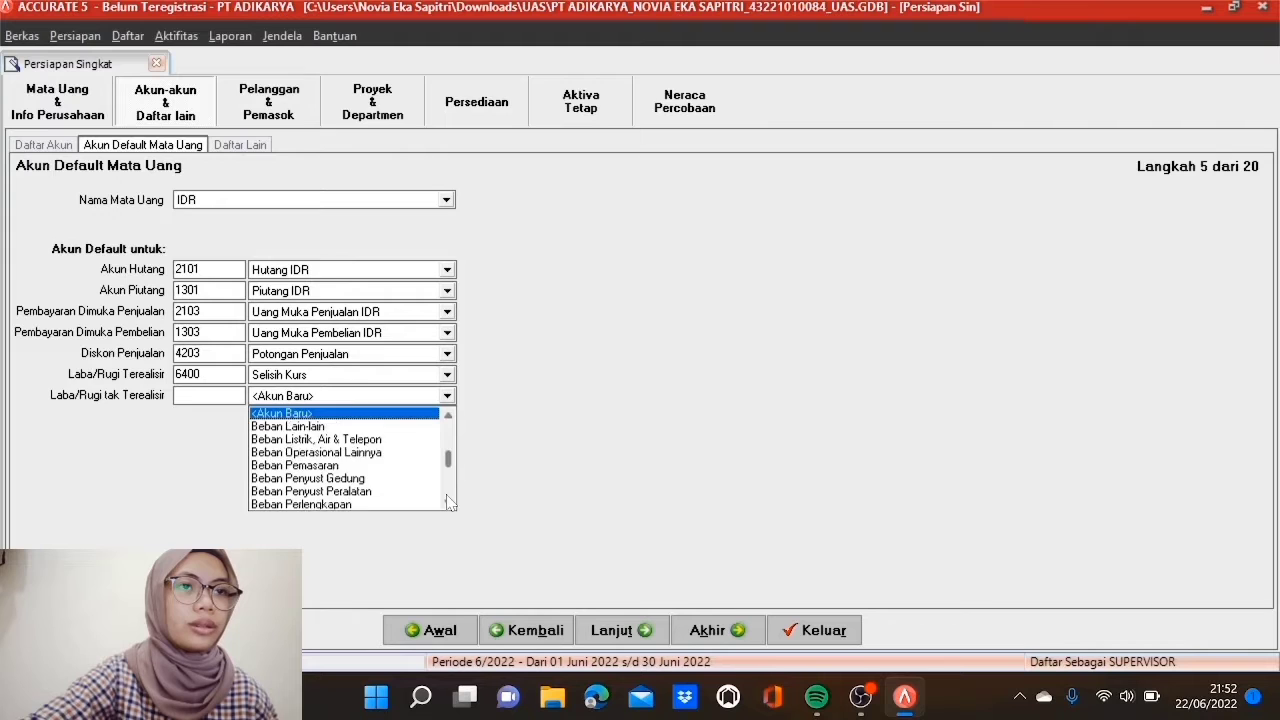
{"action": "left_click", "coordinate": [420, 504]}
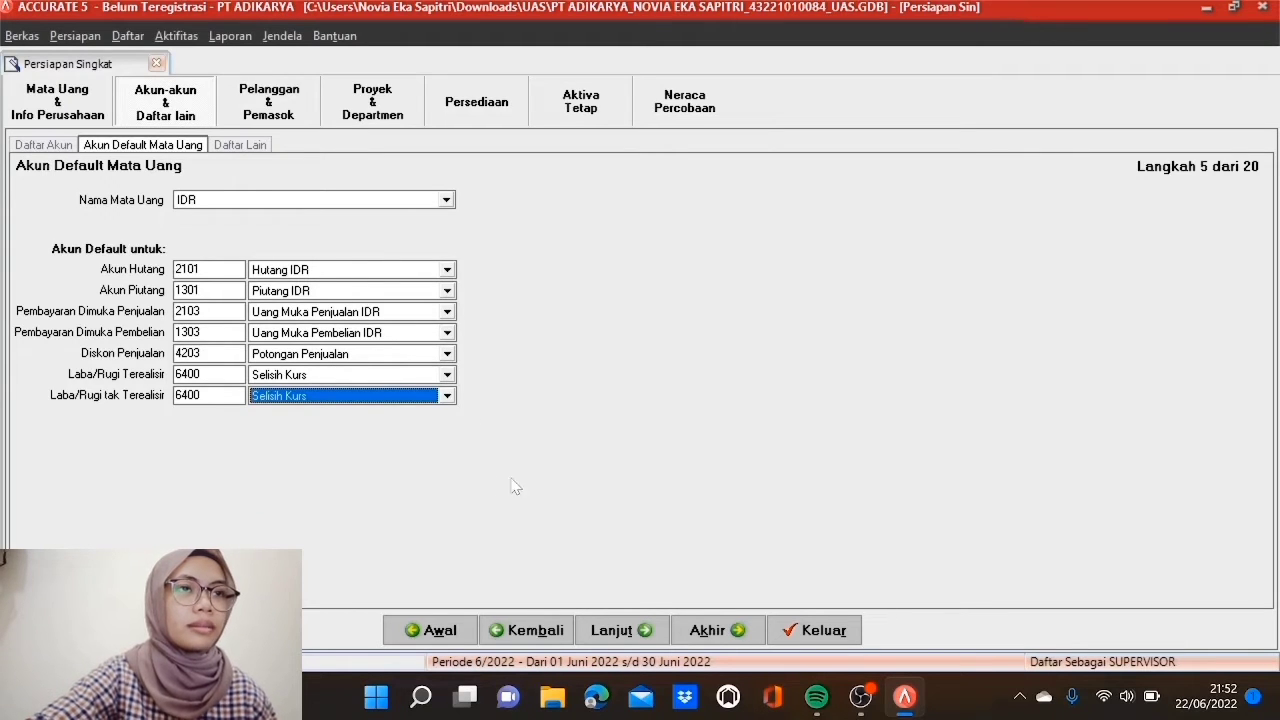
{"action": "left_click", "coordinate": [643, 632]}
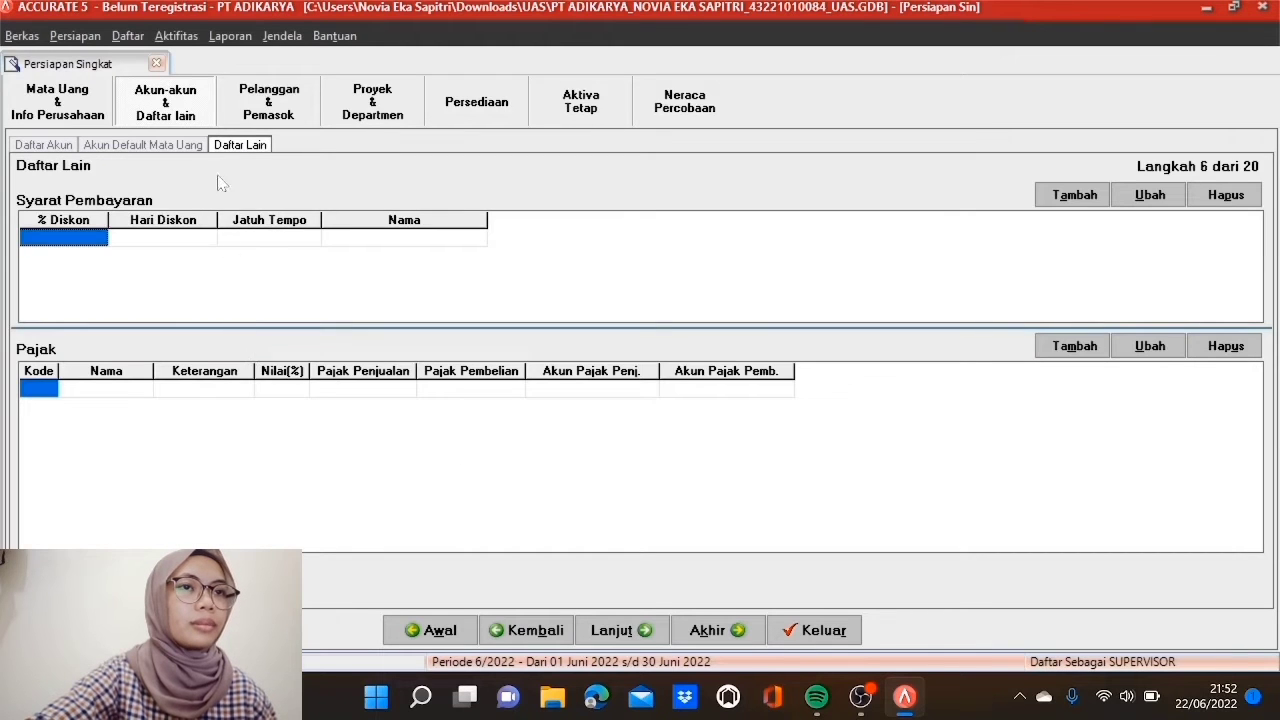
Step: For USD, set sales advances to Hutang USD and purchase advances to Piutang USD, then continue
{"action": "left_click", "coordinate": [196, 147]}
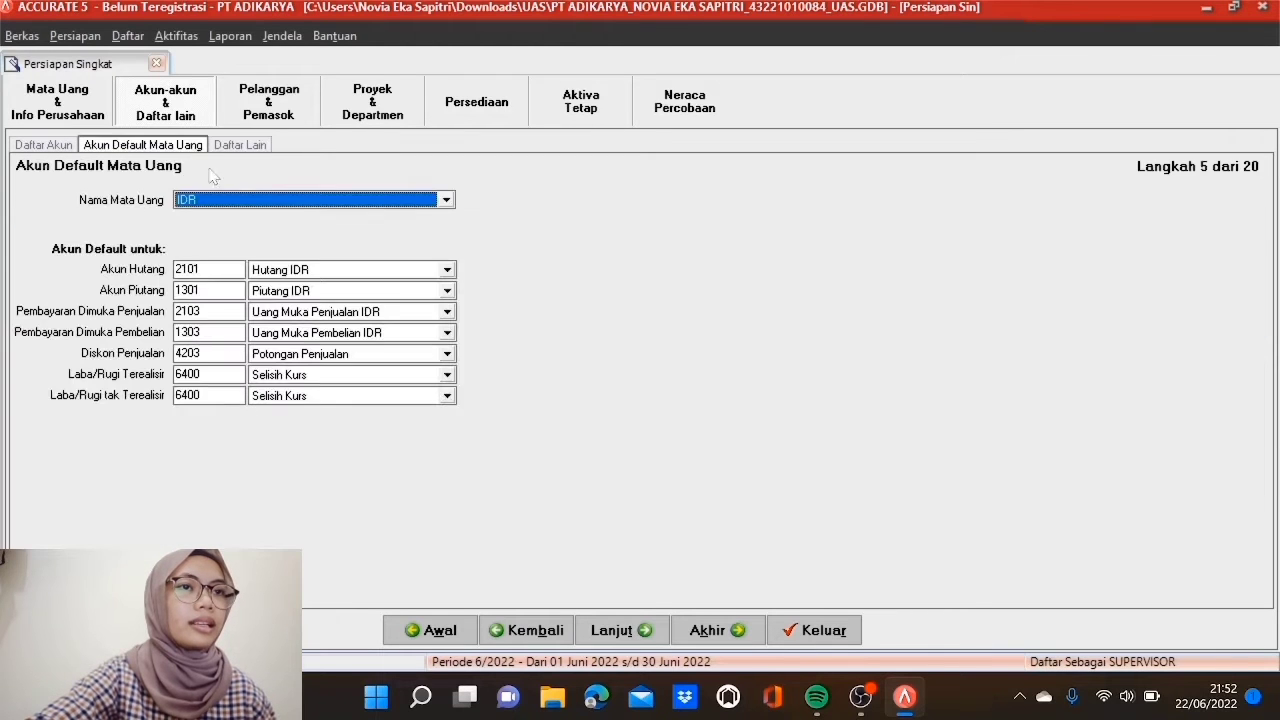
{"action": "left_click", "coordinate": [446, 201]}
{"action": "left_click", "coordinate": [418, 231]}
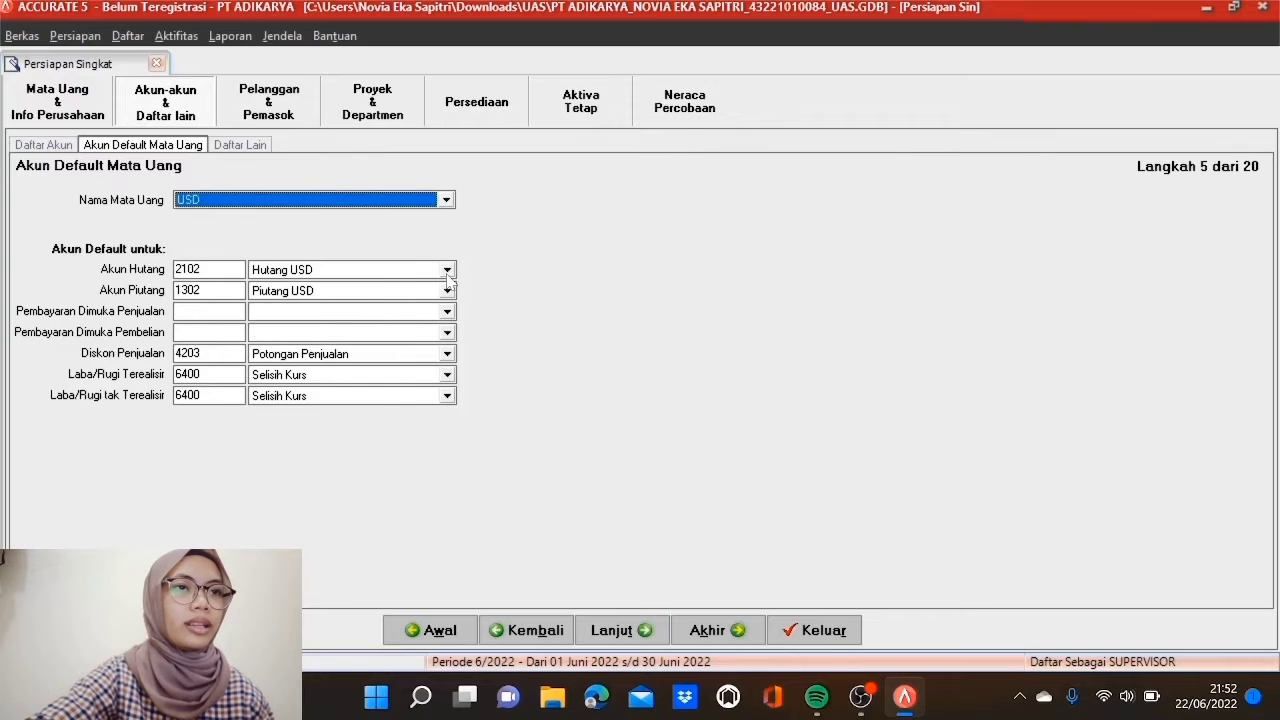
{"action": "left_click", "coordinate": [447, 312]}
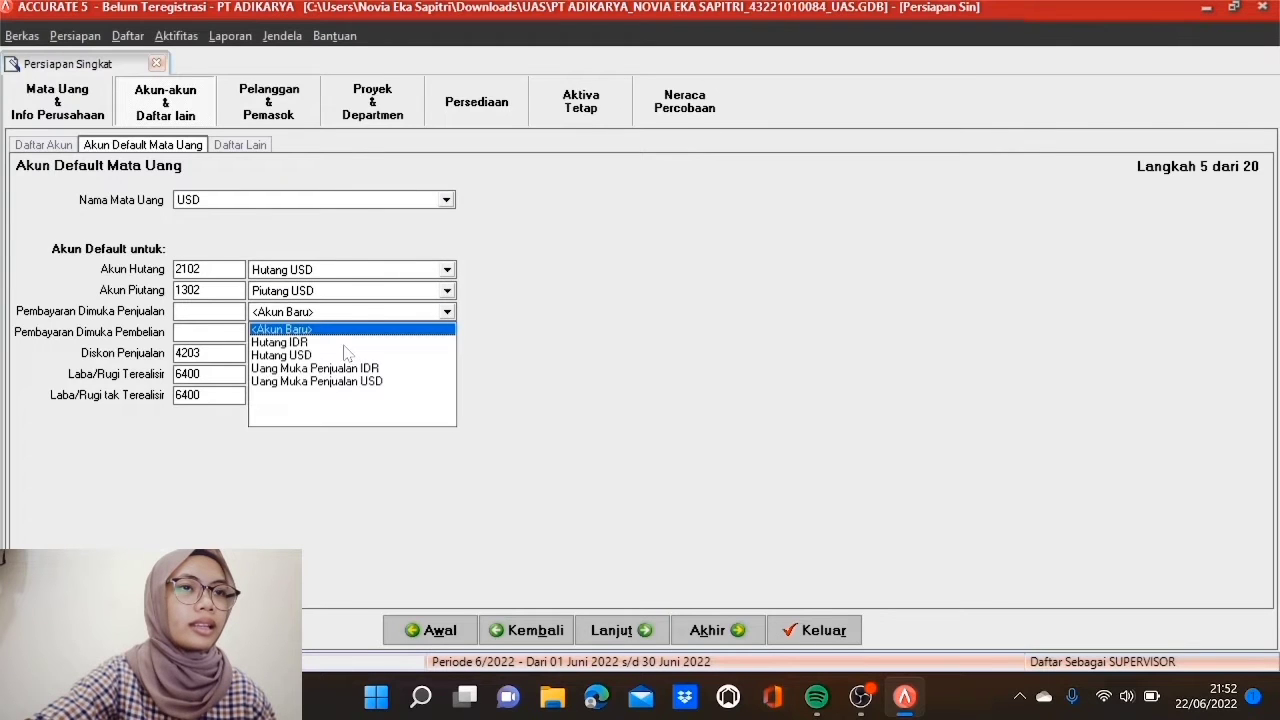
{"action": "left_click", "coordinate": [345, 356]}
{"action": "left_click", "coordinate": [446, 332]}
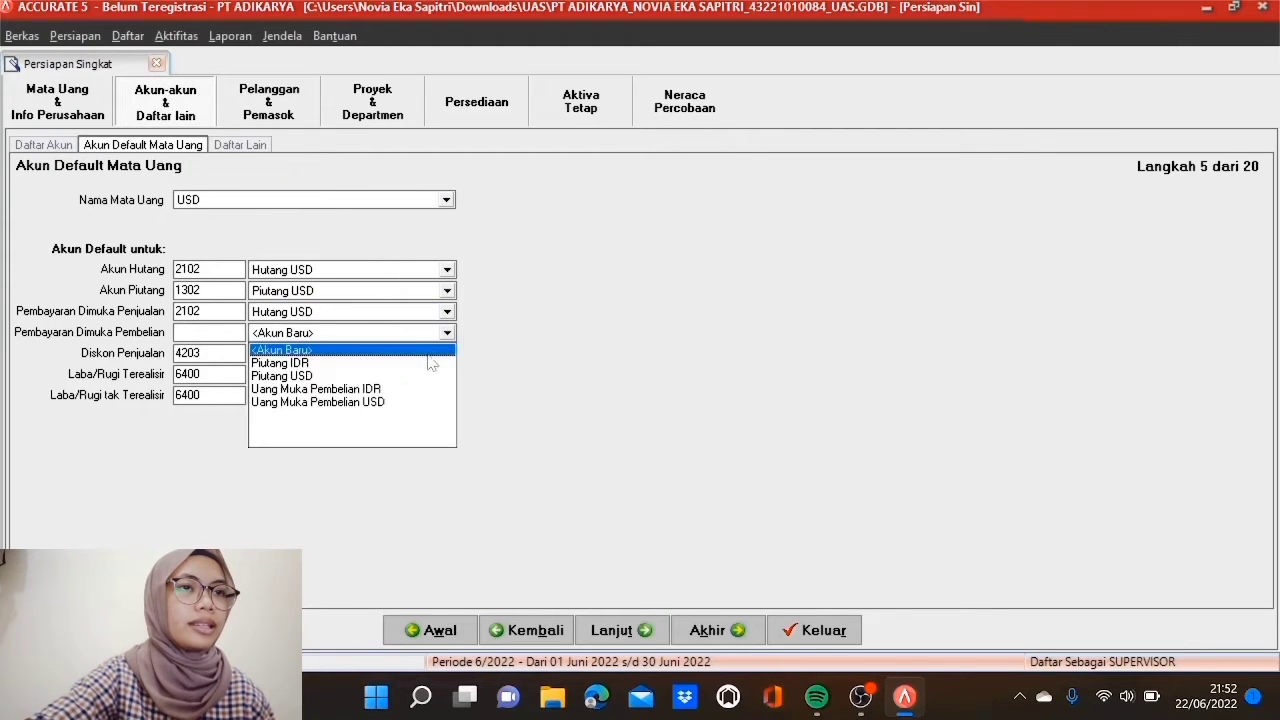
{"action": "left_click", "coordinate": [330, 386]}
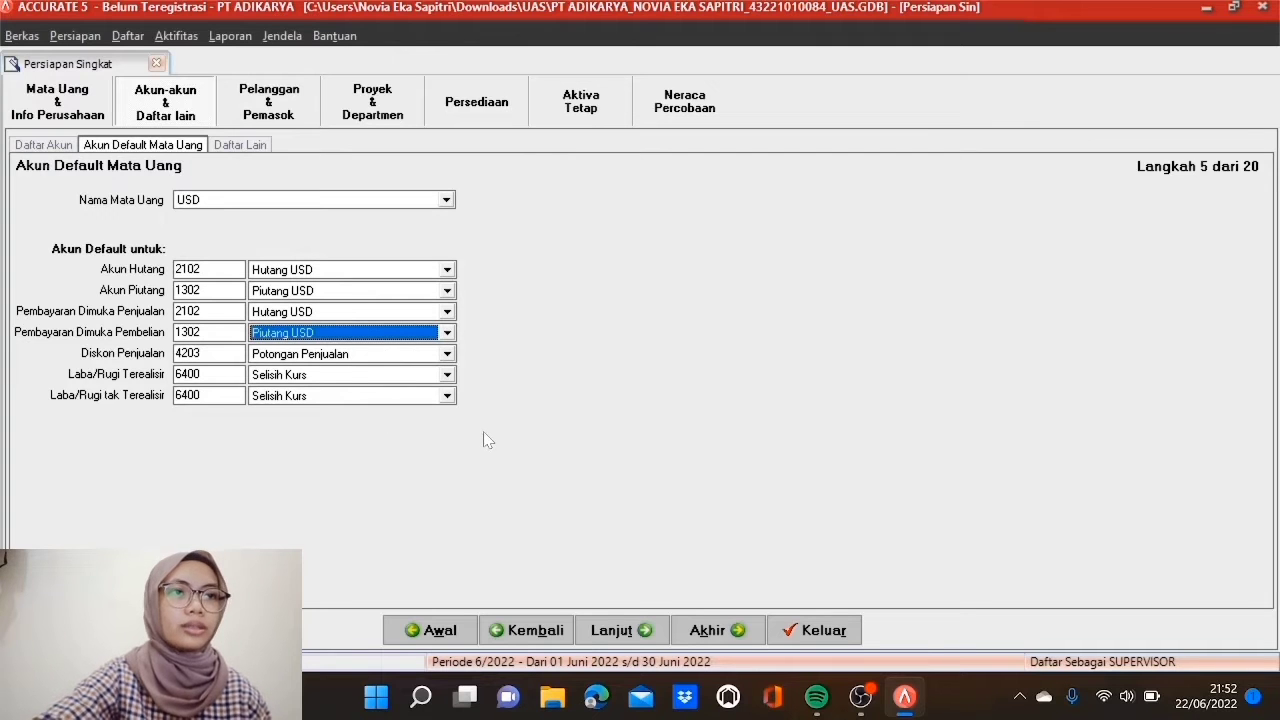
{"action": "left_click", "coordinate": [614, 628]}
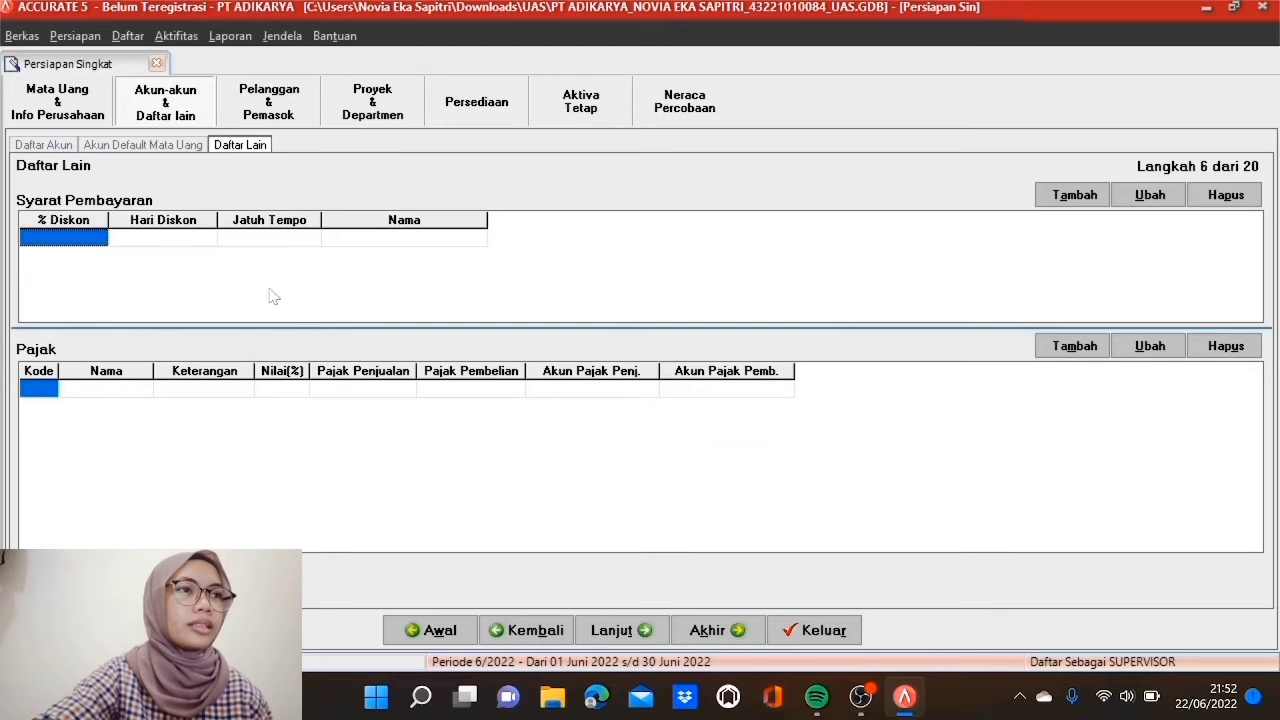
Step: Add payment term 2/10 n/30: 2% discount within 10 days, due in 30 days
{"action": "left_click", "coordinate": [1072, 198]}
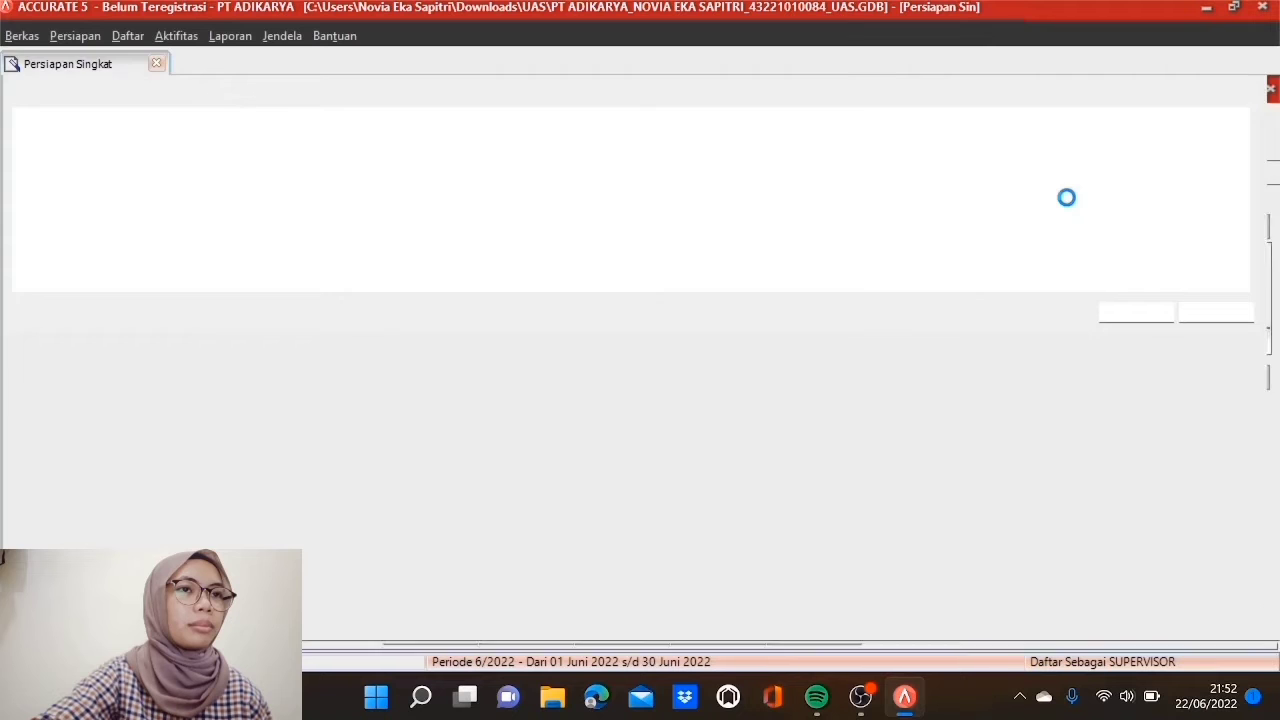
{"action": "type", "text": "10"}
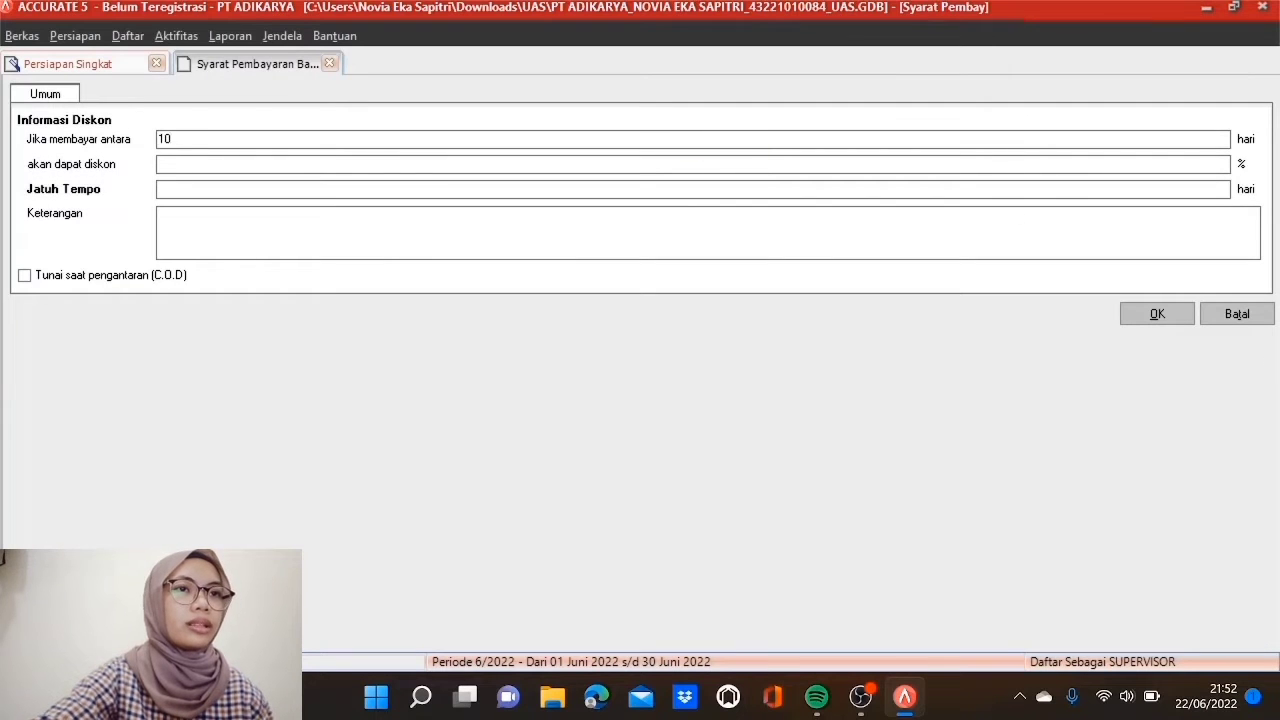
{"action": "key", "text": "Tab"}
{"action": "type", "text": "2"}
{"action": "key", "text": "Tab"}
{"action": "type", "text": "30"}
{"action": "key", "text": "Tab"}
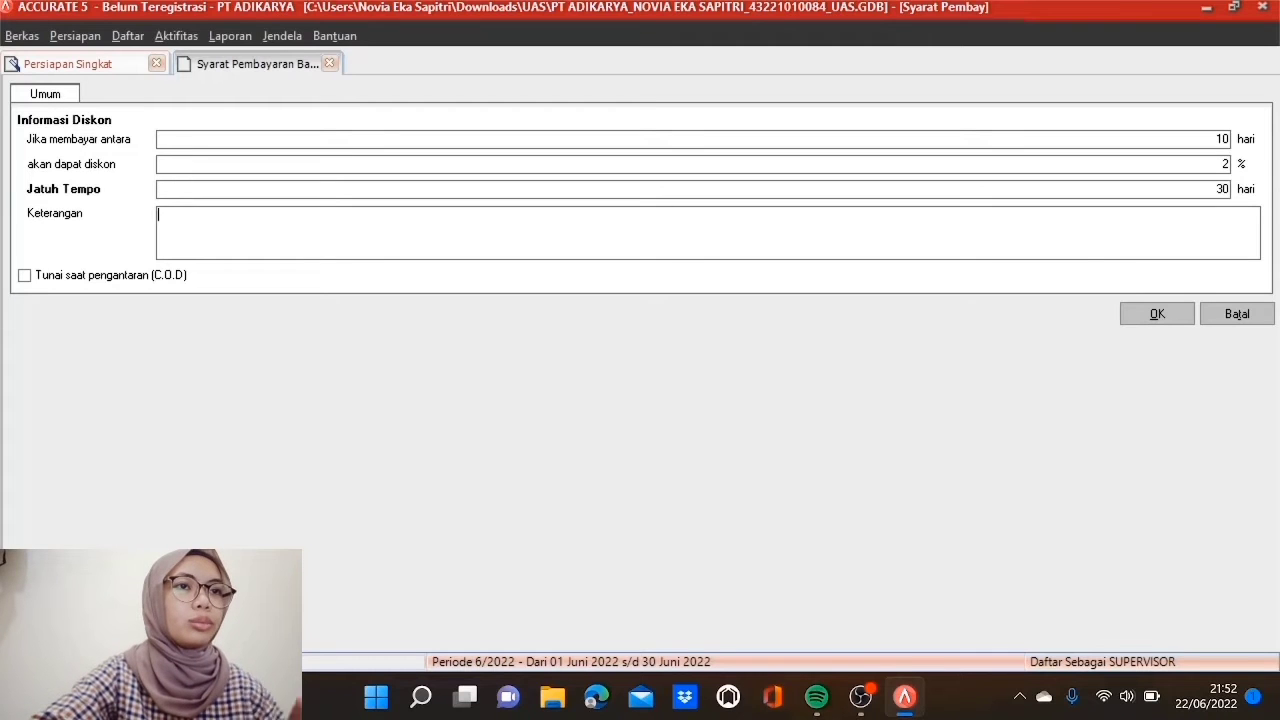
{"action": "type", "text": "2/10"}
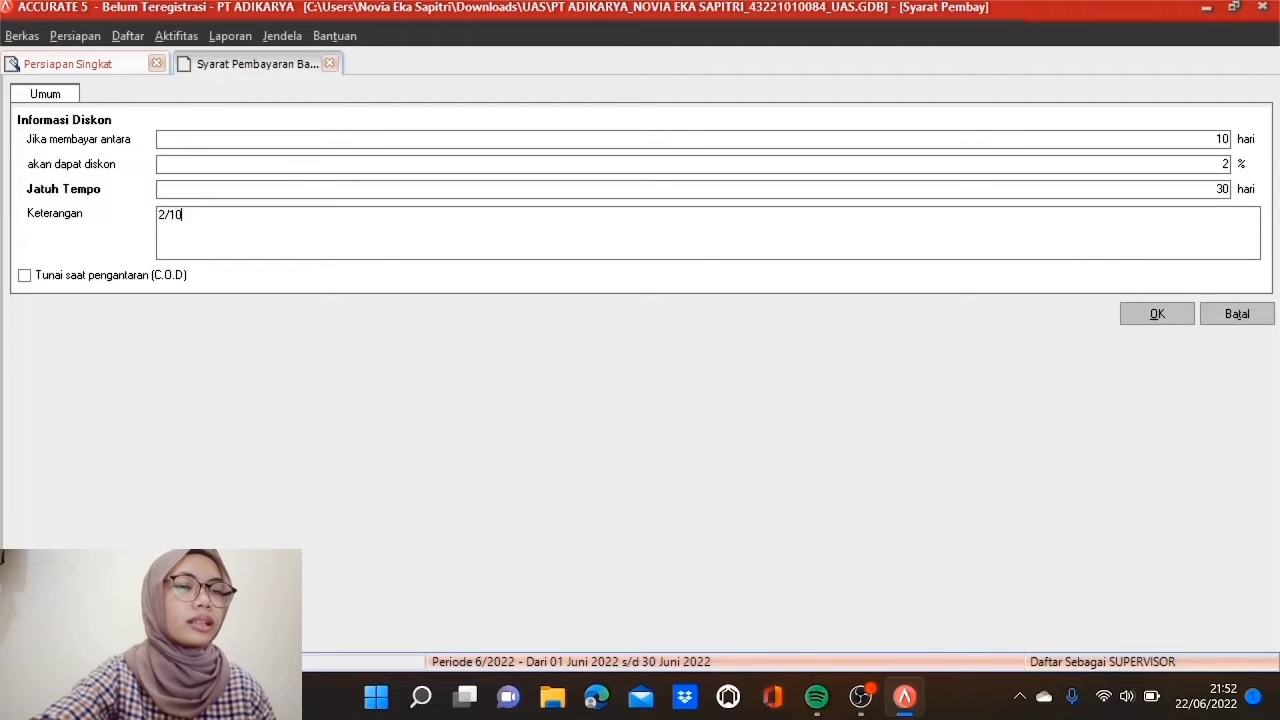
{"action": "type", "text": " n/30"}
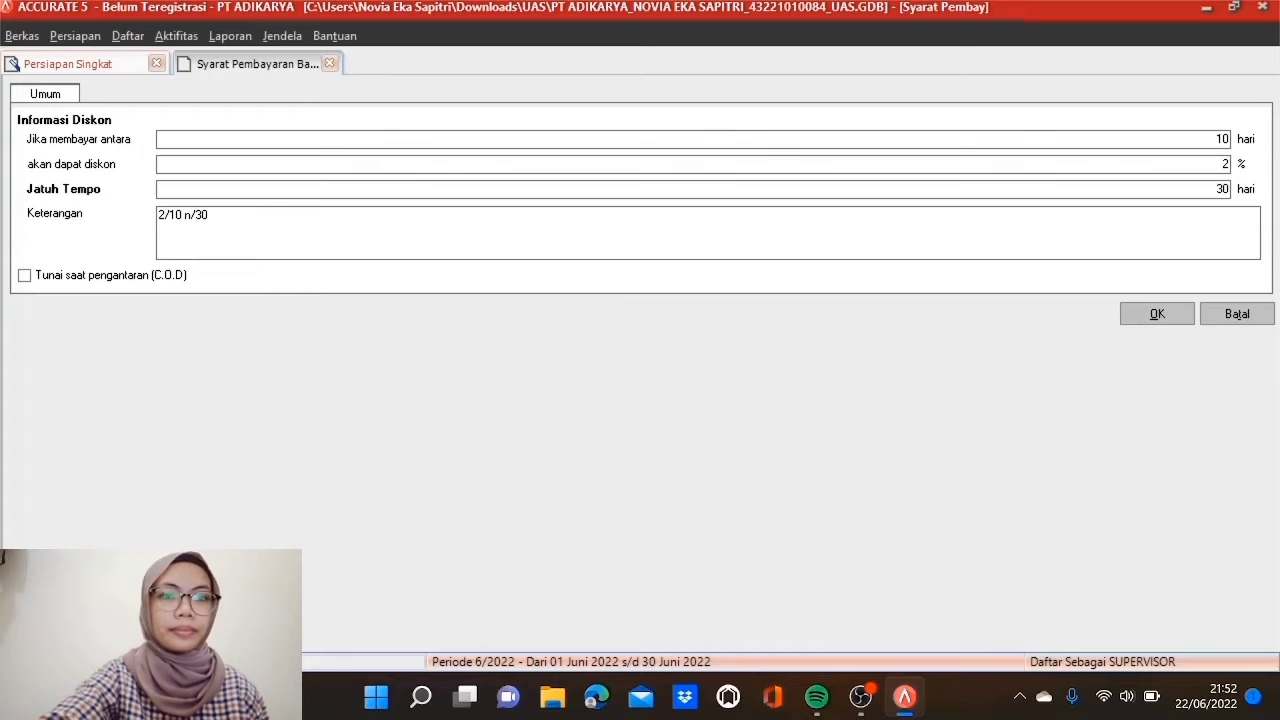
{"action": "left_click", "coordinate": [1157, 315]}
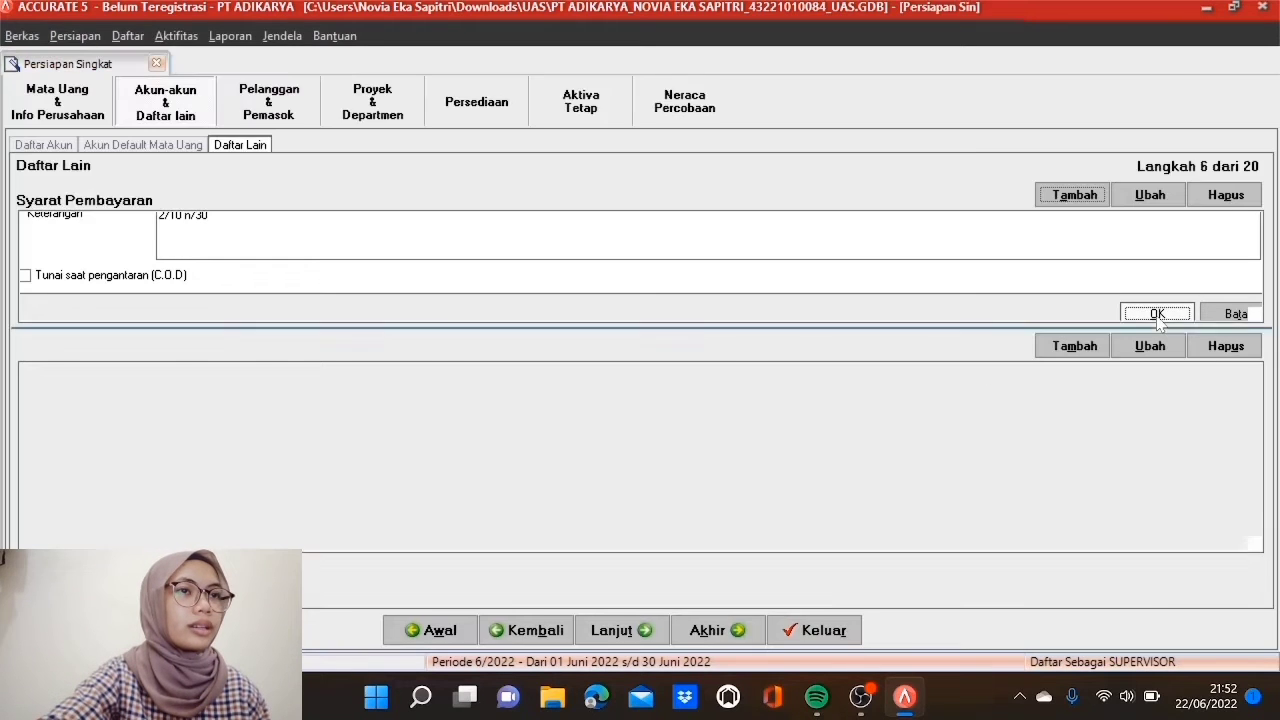
Step: Add payment term '3/10 n 60': 3% discount within 10 days, due in 60 days
{"action": "left_click", "coordinate": [1060, 199]}
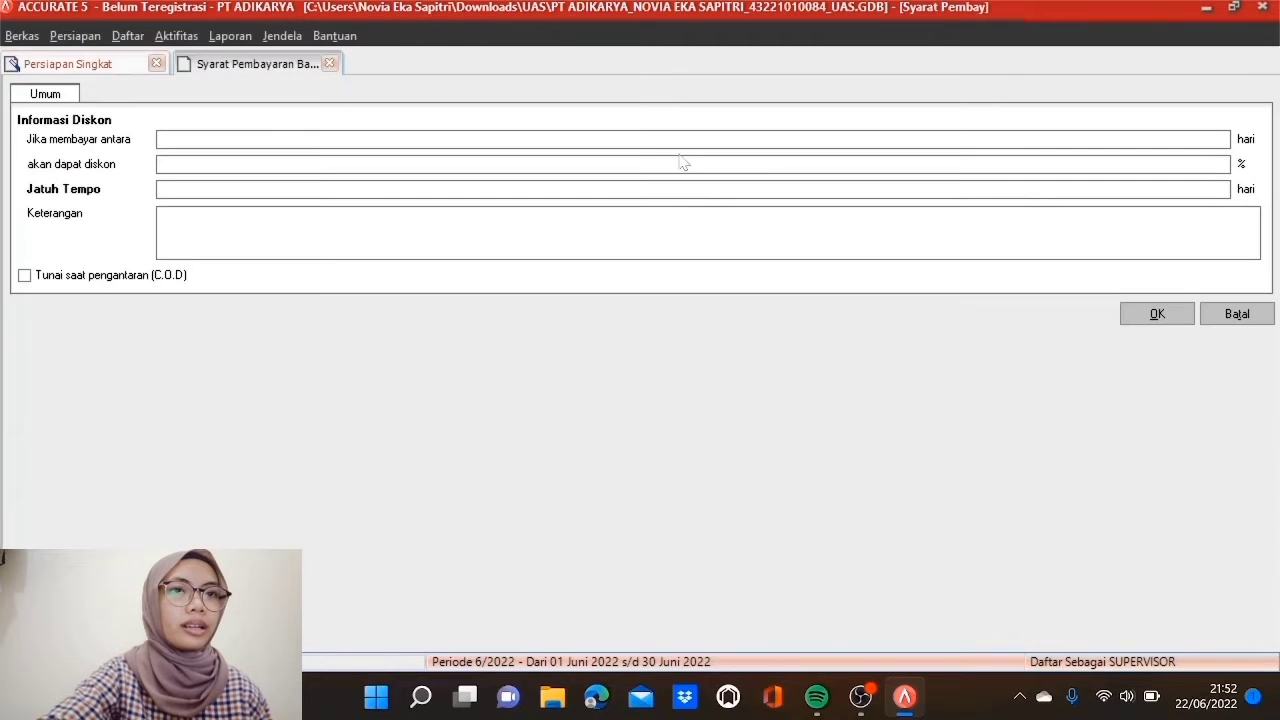
{"action": "type", "text": "10"}
{"action": "key", "text": "Tab"}
{"action": "type", "text": "3"}
{"action": "key", "text": "Tab"}
{"action": "type", "text": "60"}
{"action": "key", "text": "Tab"}
{"action": "type", "text": "3/10 n 60"}
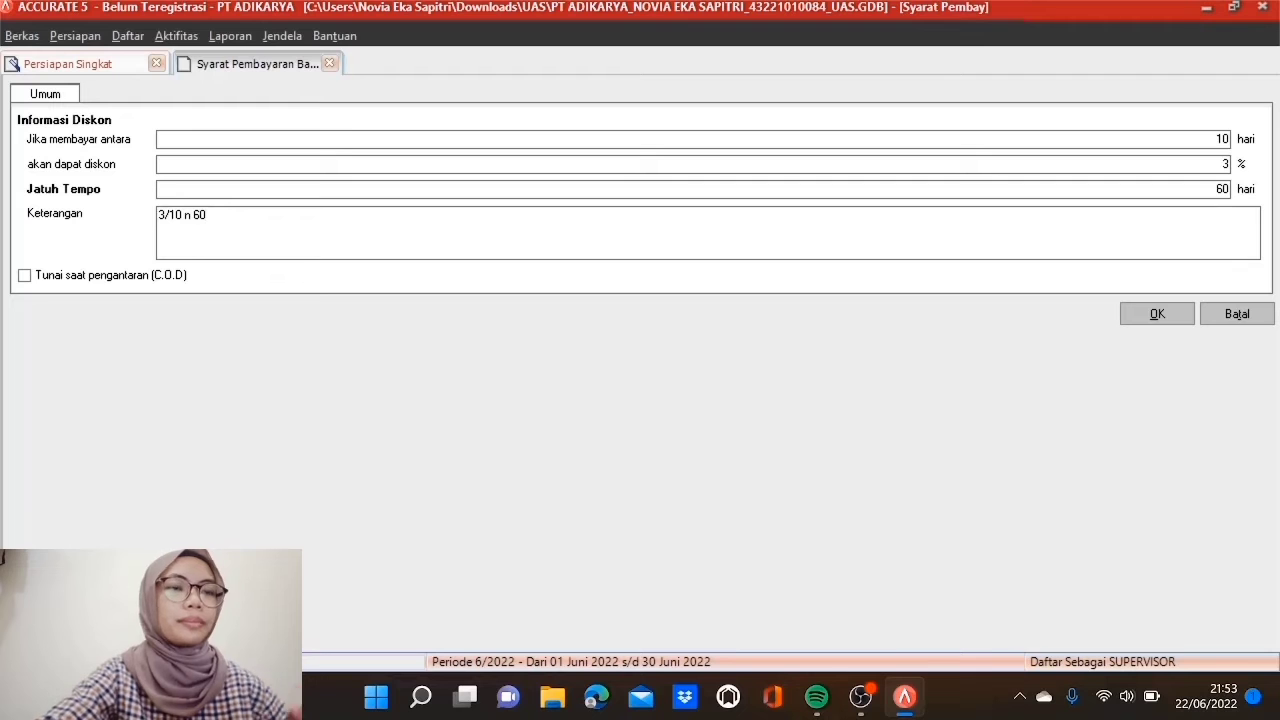
{"action": "left_click", "coordinate": [1140, 318]}
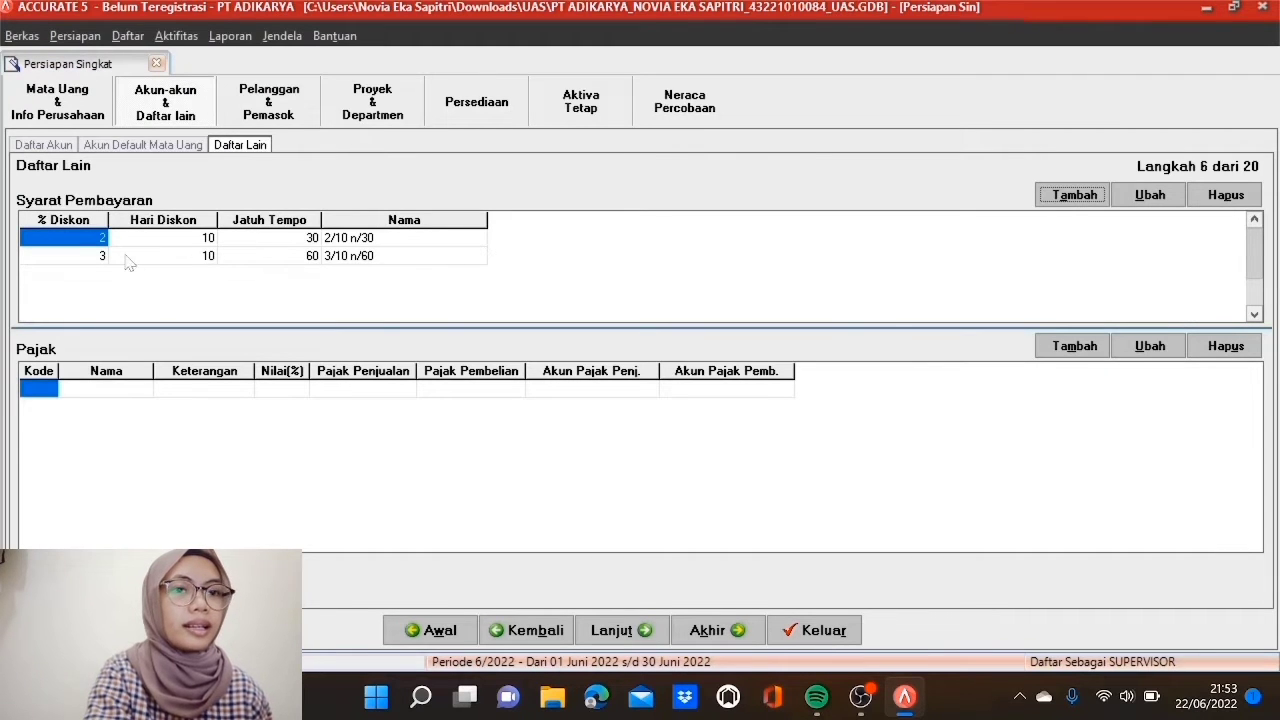
Step: Add a Net 40 payment term row with 0% discount, 0 discount days, due in 40 days
{"action": "left_click", "coordinate": [268, 262]}
{"action": "left_click", "coordinate": [343, 262]}
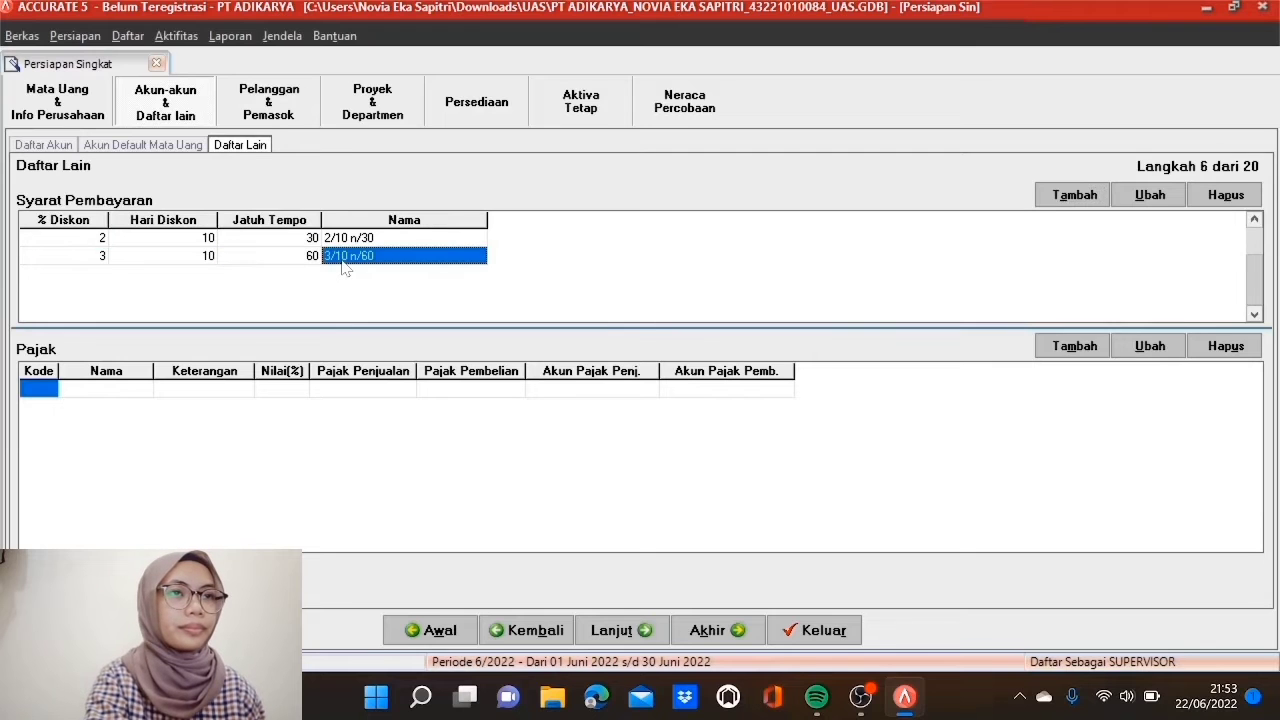
{"action": "key", "text": "Tab"}
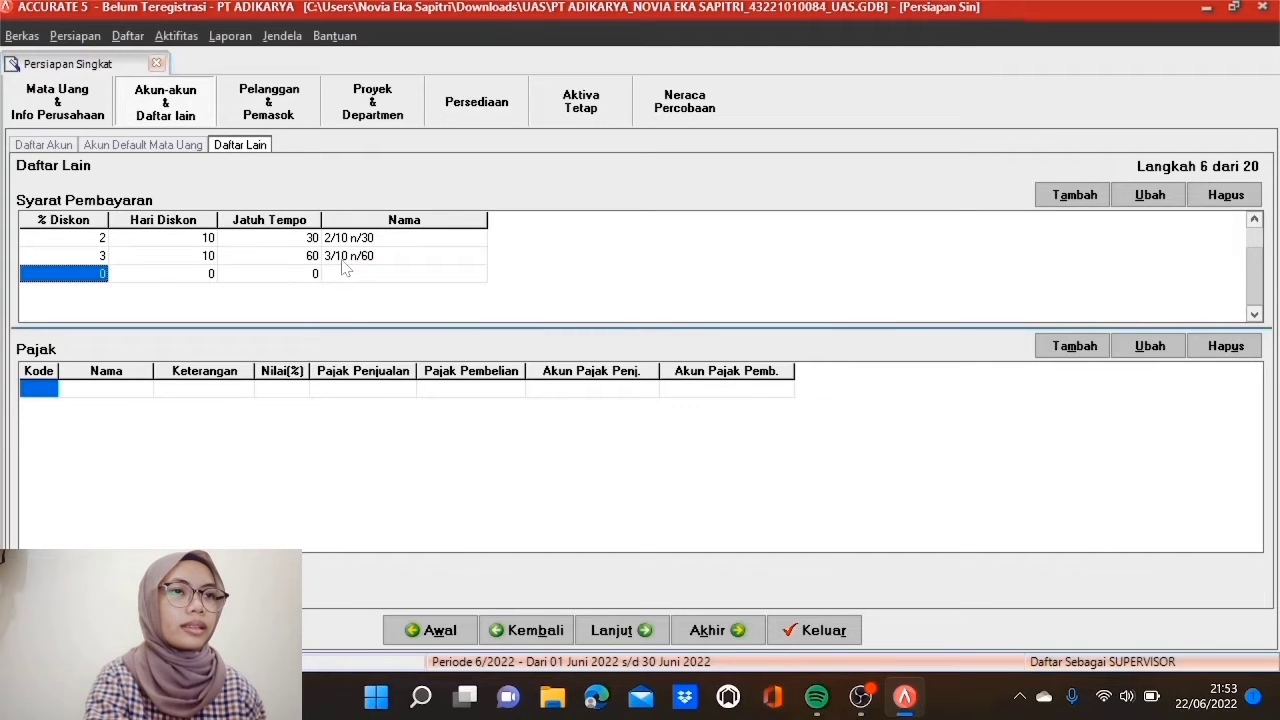
{"action": "type", "text": "0"}
{"action": "key", "text": "Tab"}
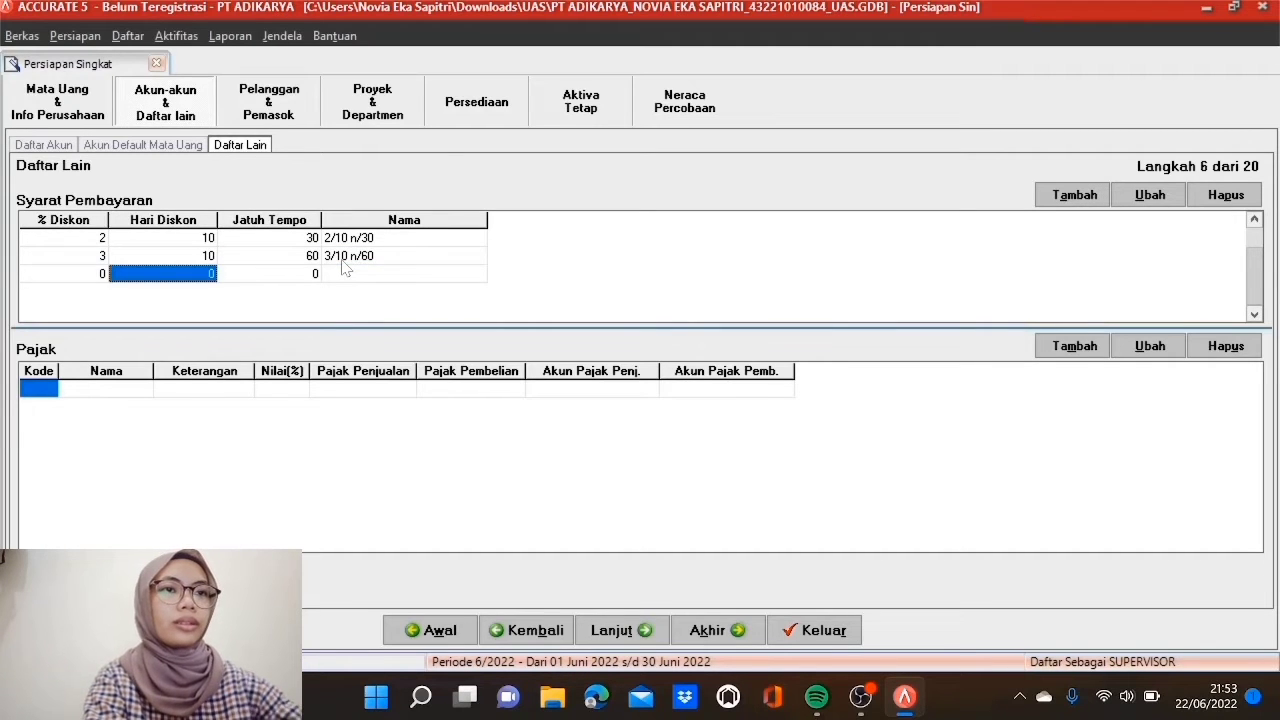
{"action": "type", "text": "0"}
{"action": "key", "text": "Tab"}
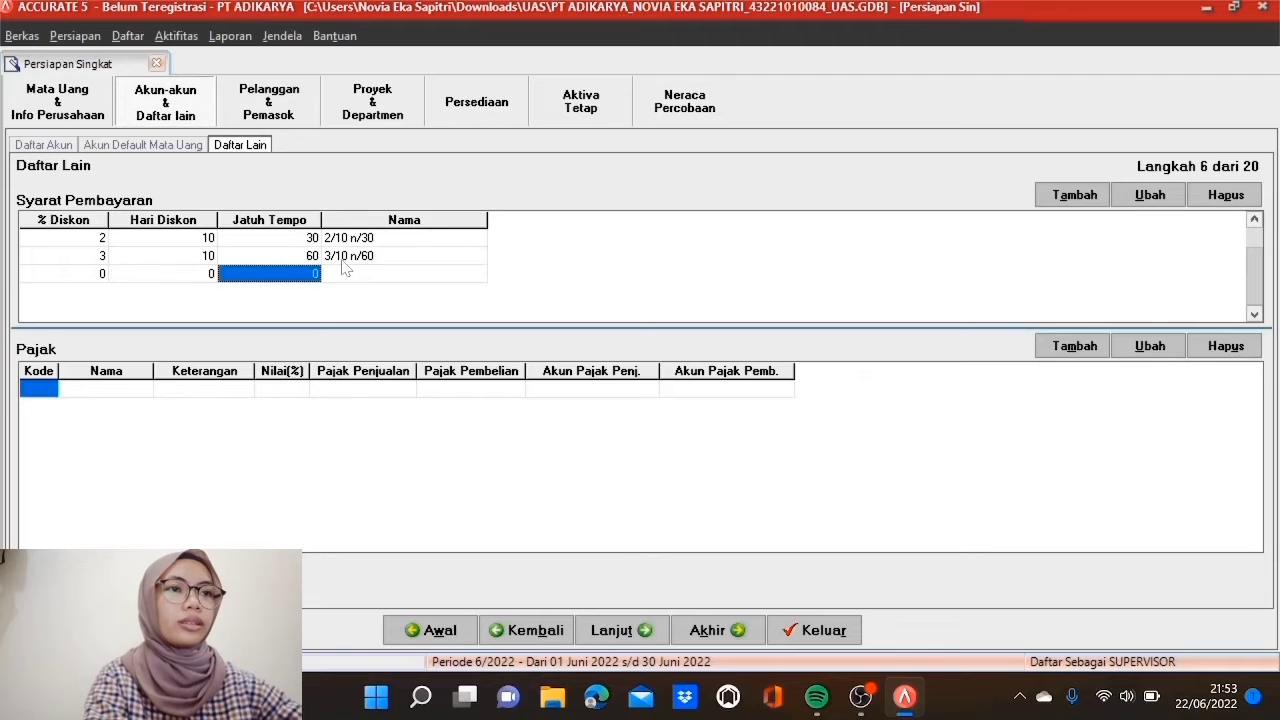
{"action": "type", "text": "40"}
{"action": "key", "text": "Tab"}
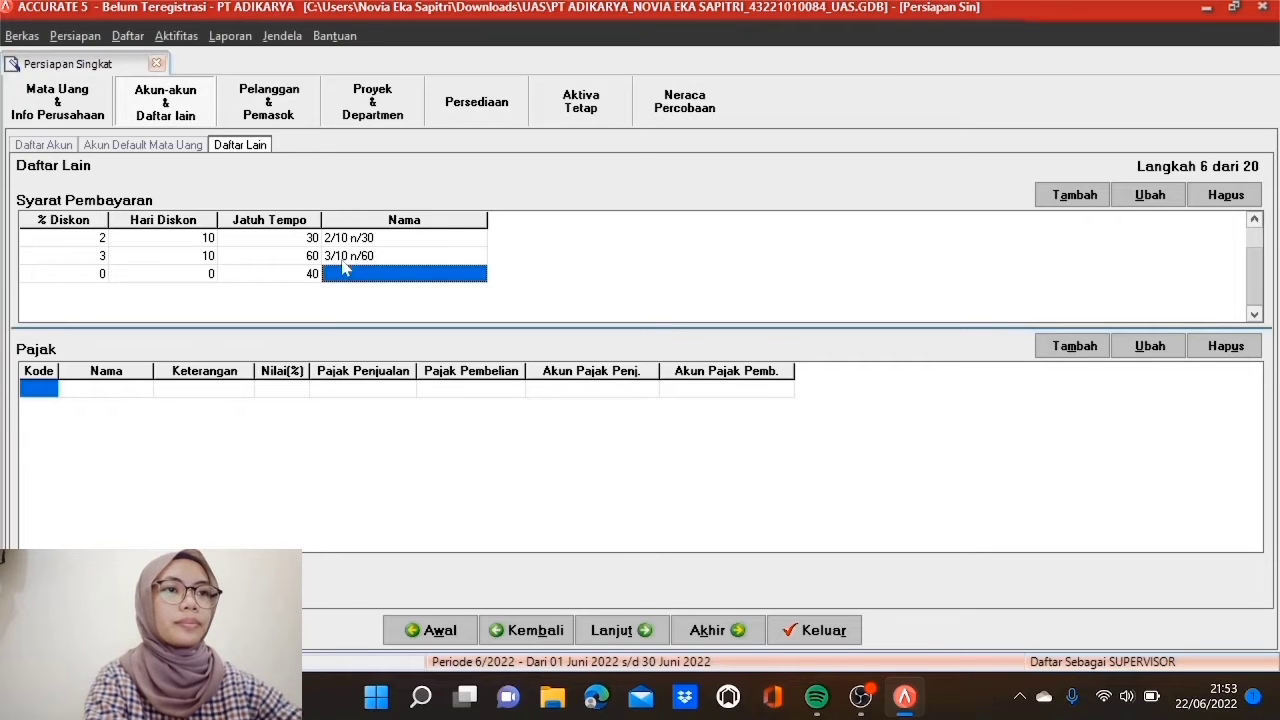
{"action": "key", "text": "Tab"}
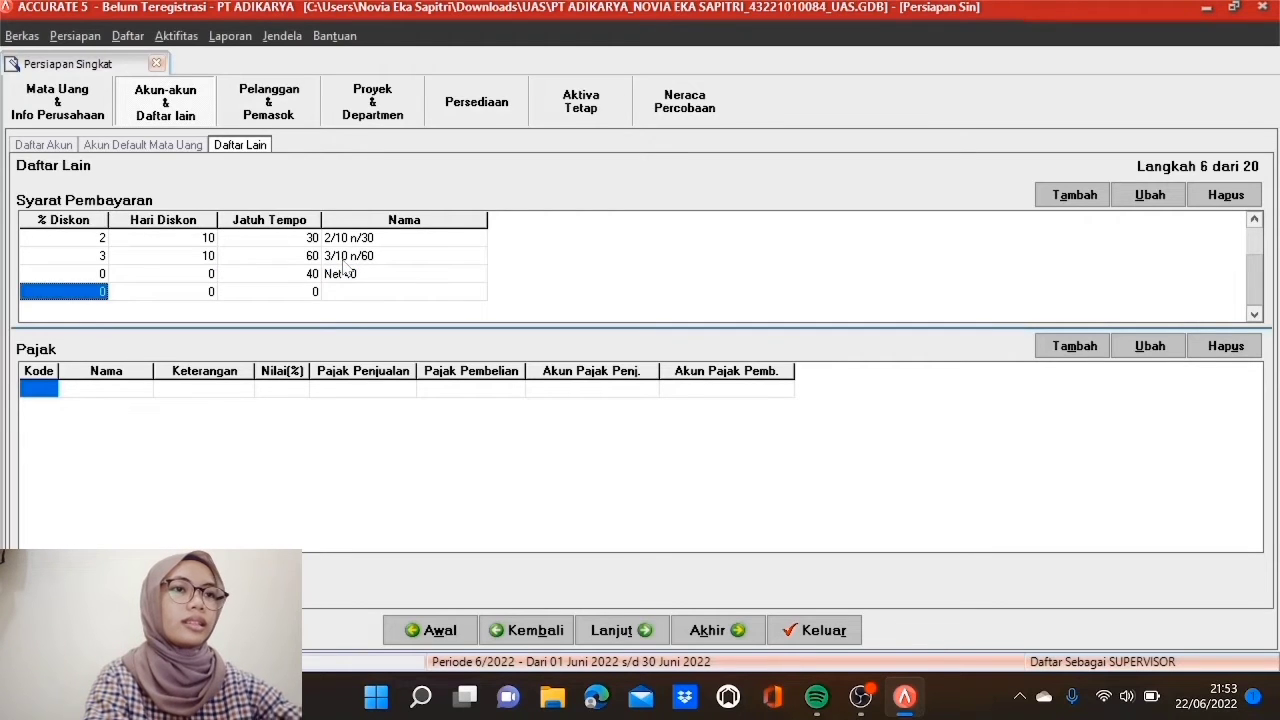
Step: Add a C.O.D payment term row with 0 discount, 0 discount days and 0 due days
{"action": "type", "text": "0"}
{"action": "key", "text": "Tab"}
{"action": "type", "text": "0"}
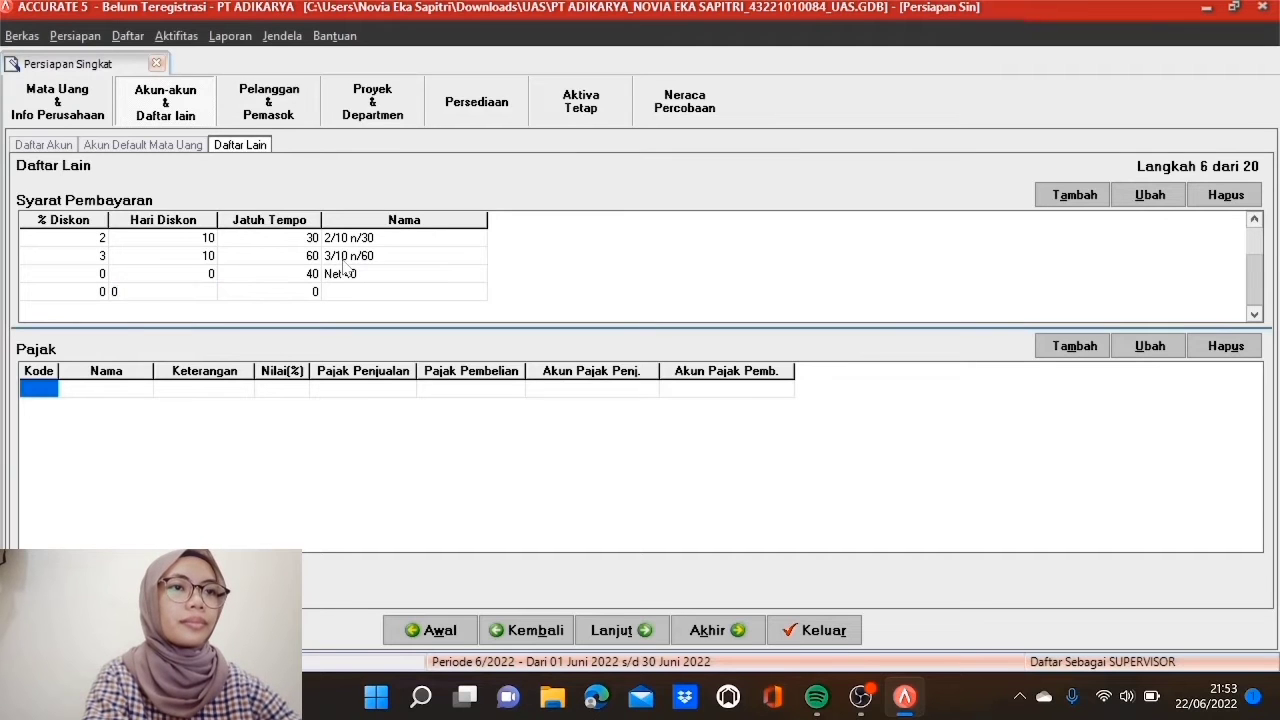
{"action": "key", "text": "Tab"}
{"action": "type", "text": "0"}
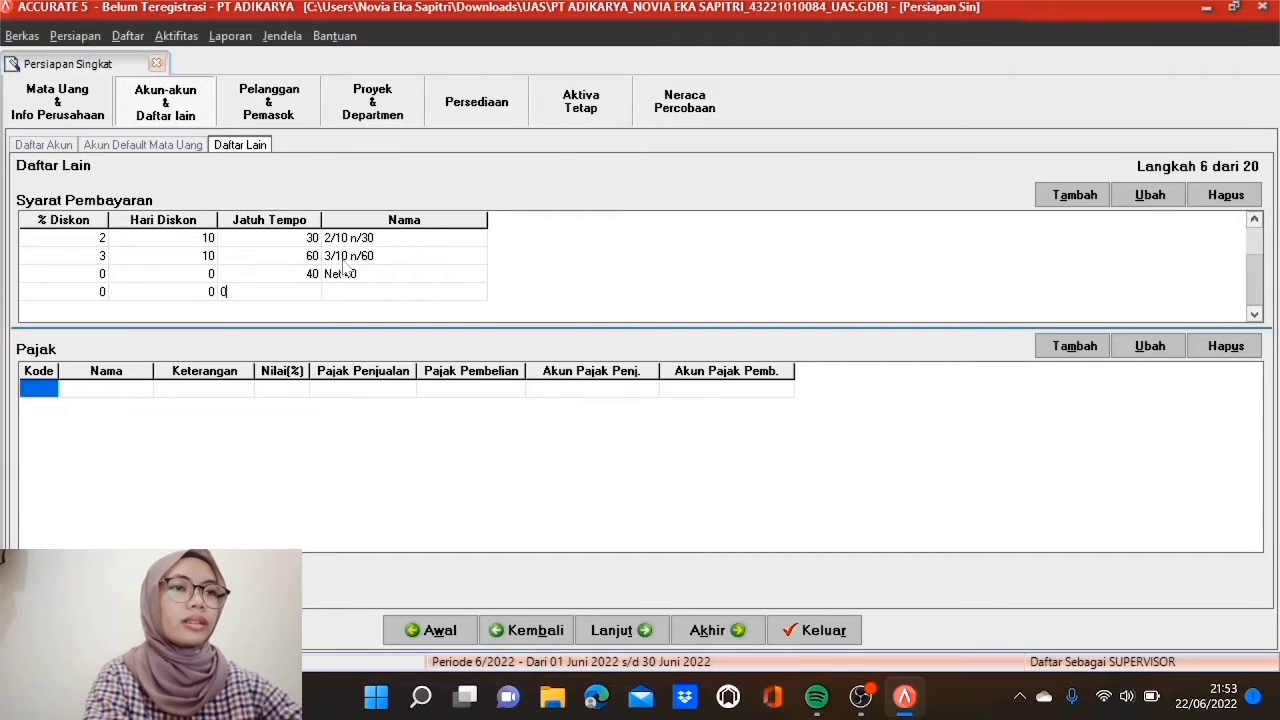
{"action": "key", "text": "Tab"}
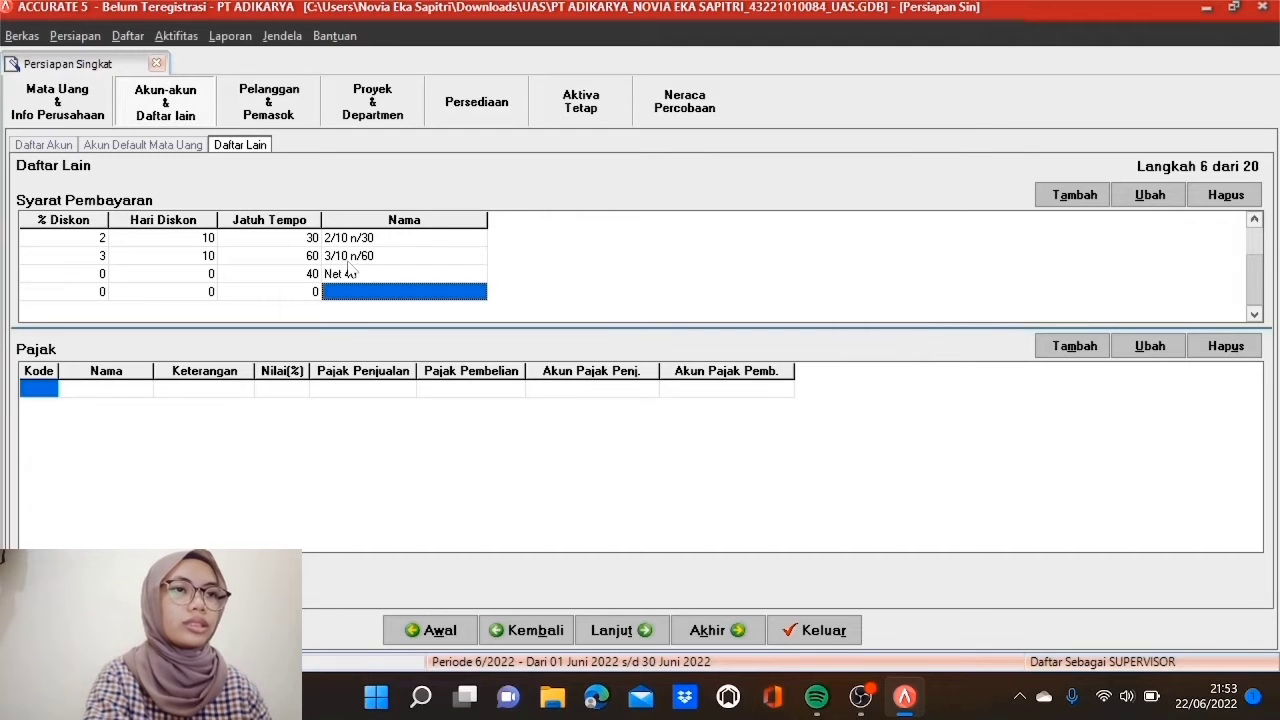
{"action": "type", "text": "C.O.D"}
{"action": "key", "text": "Tab"}
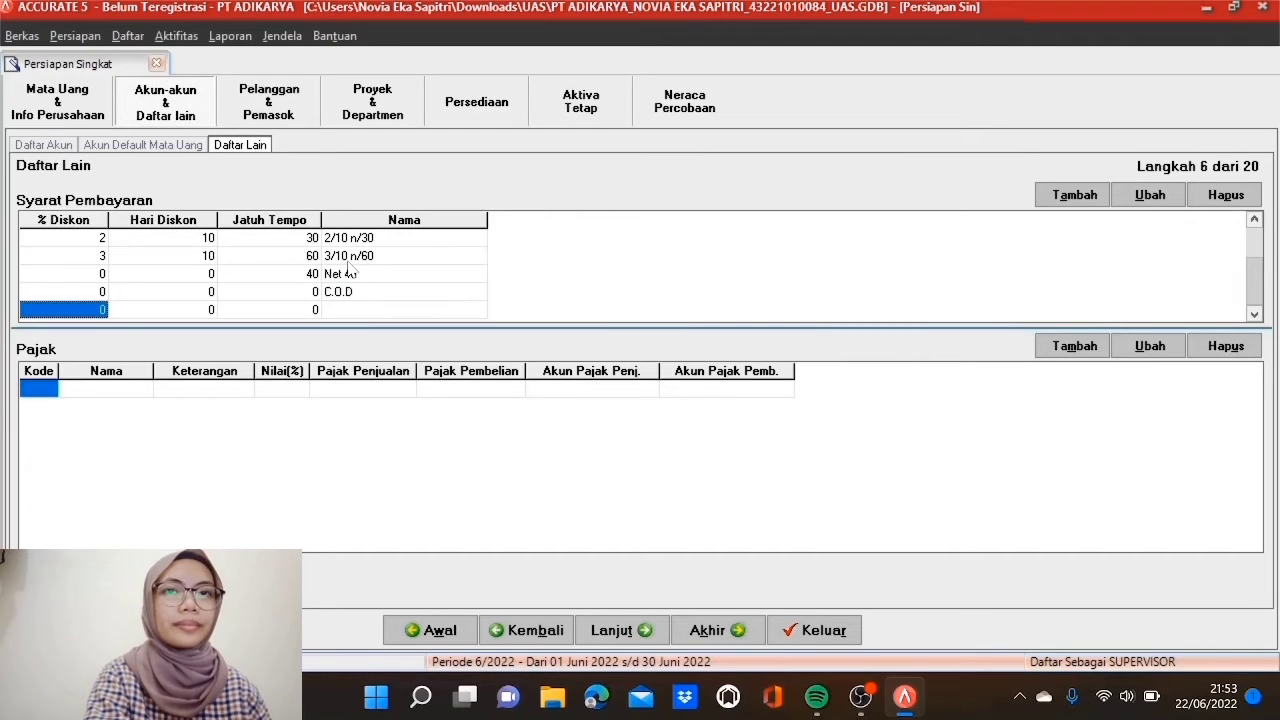
Step: Remove the empty term row and create tax T, PPN, 'Pajak Pertambahan Nilai' at 10%
{"action": "left_click", "coordinate": [101, 292]}
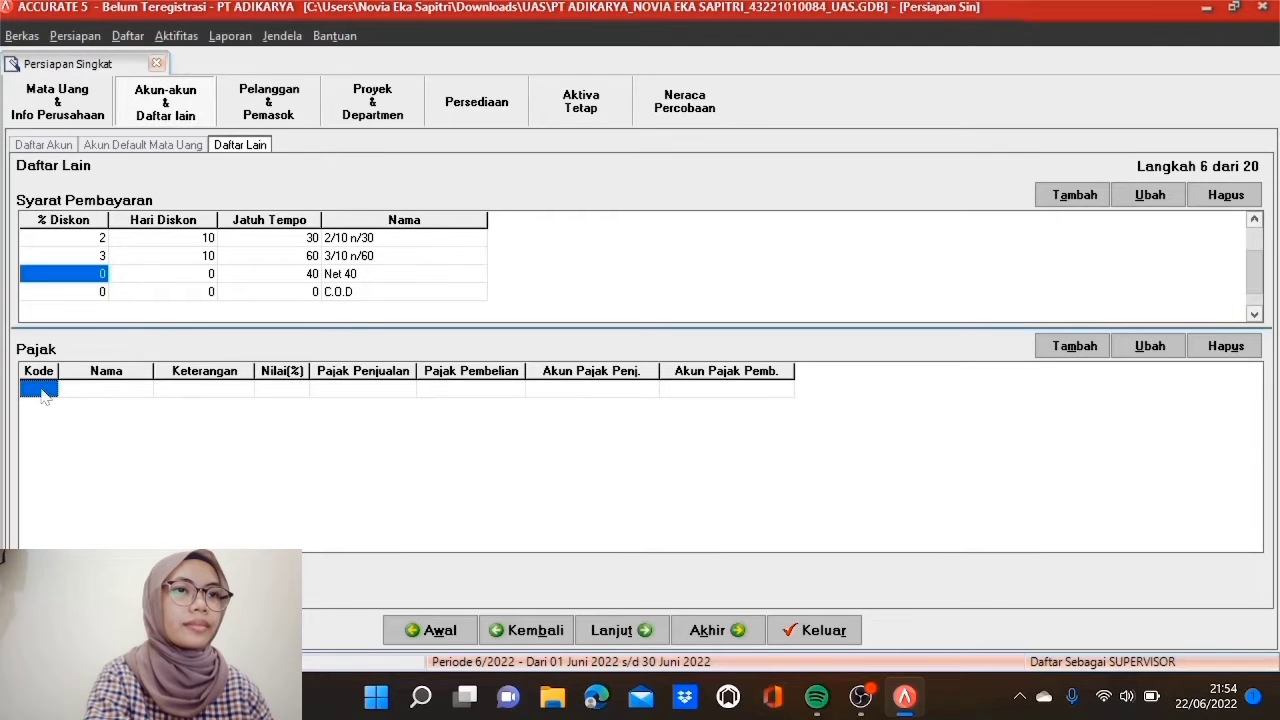
{"action": "type", "text": "T"}
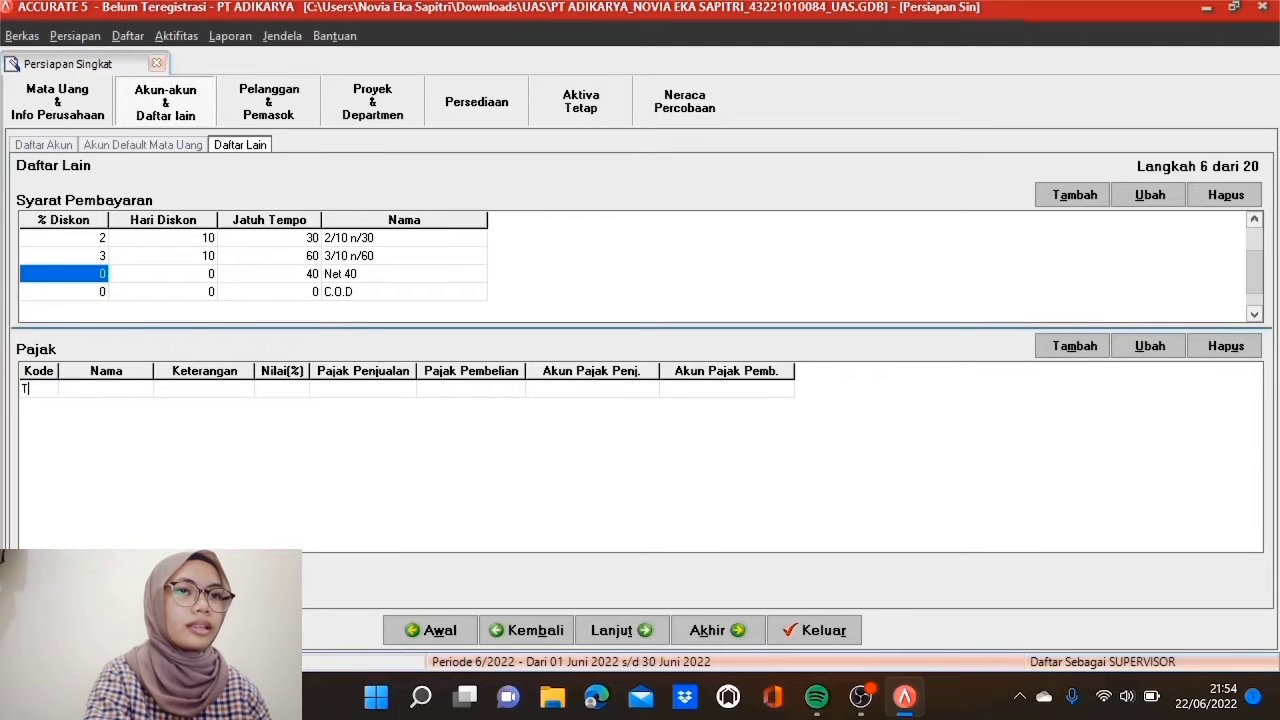
{"action": "key", "text": "Tab"}
{"action": "type", "text": "PPN"}
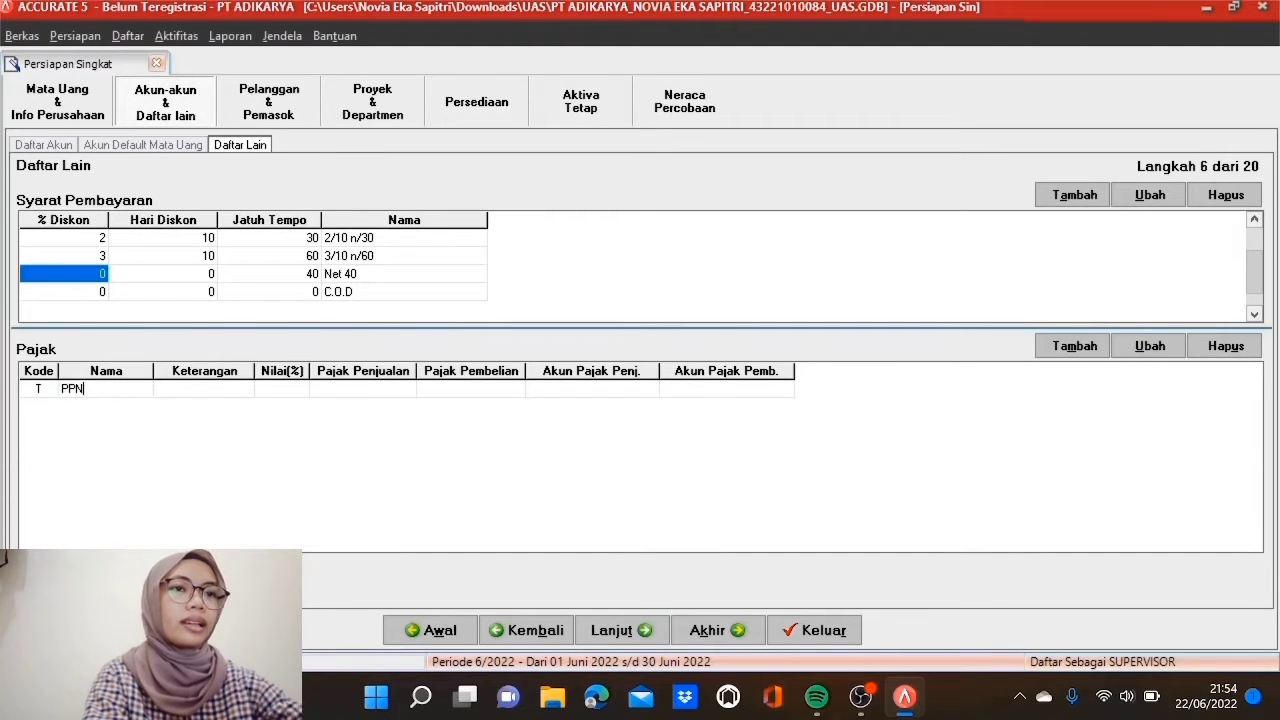
{"action": "key", "text": "Tab"}
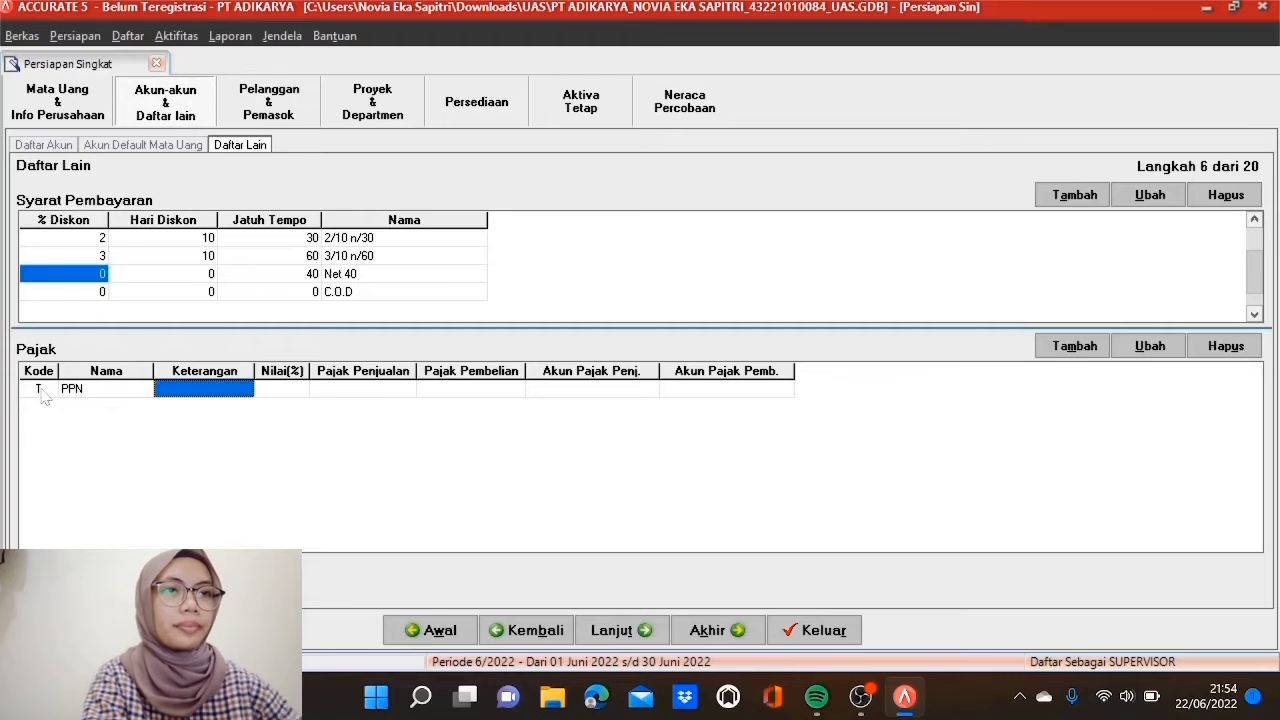
{"action": "type", "text": "Pa"}
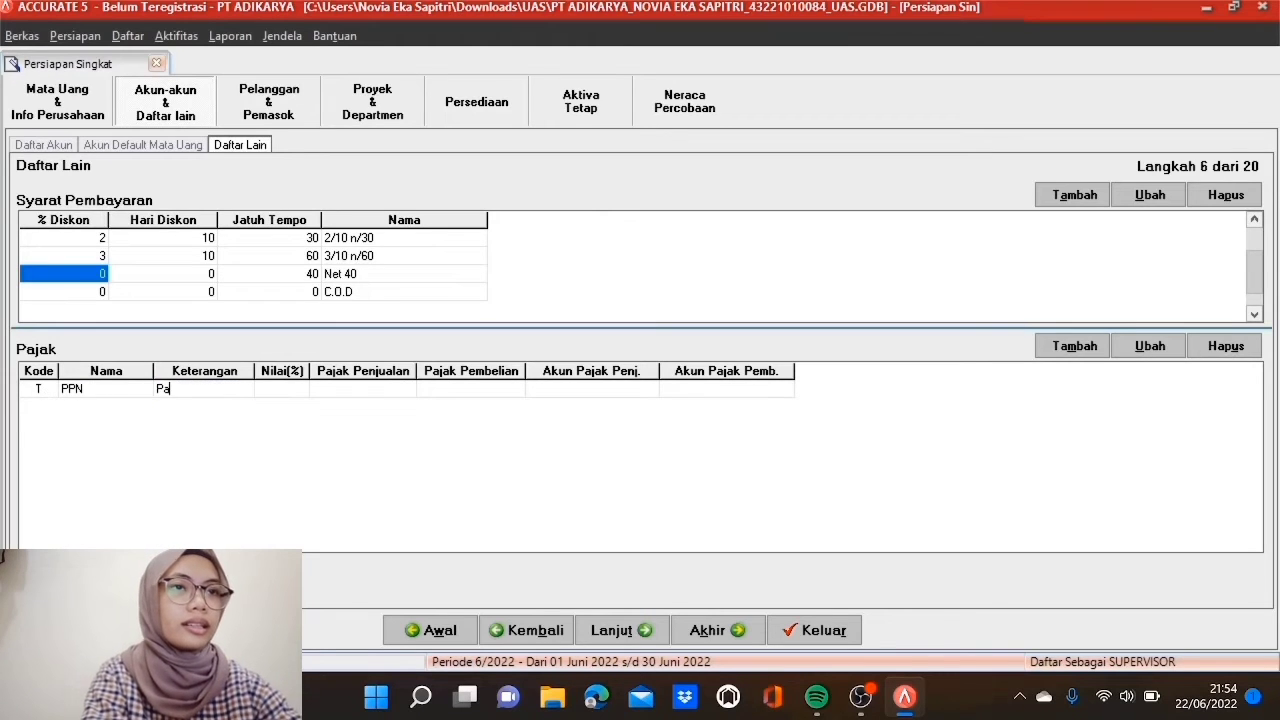
{"action": "type", "text": "jak Perta"}
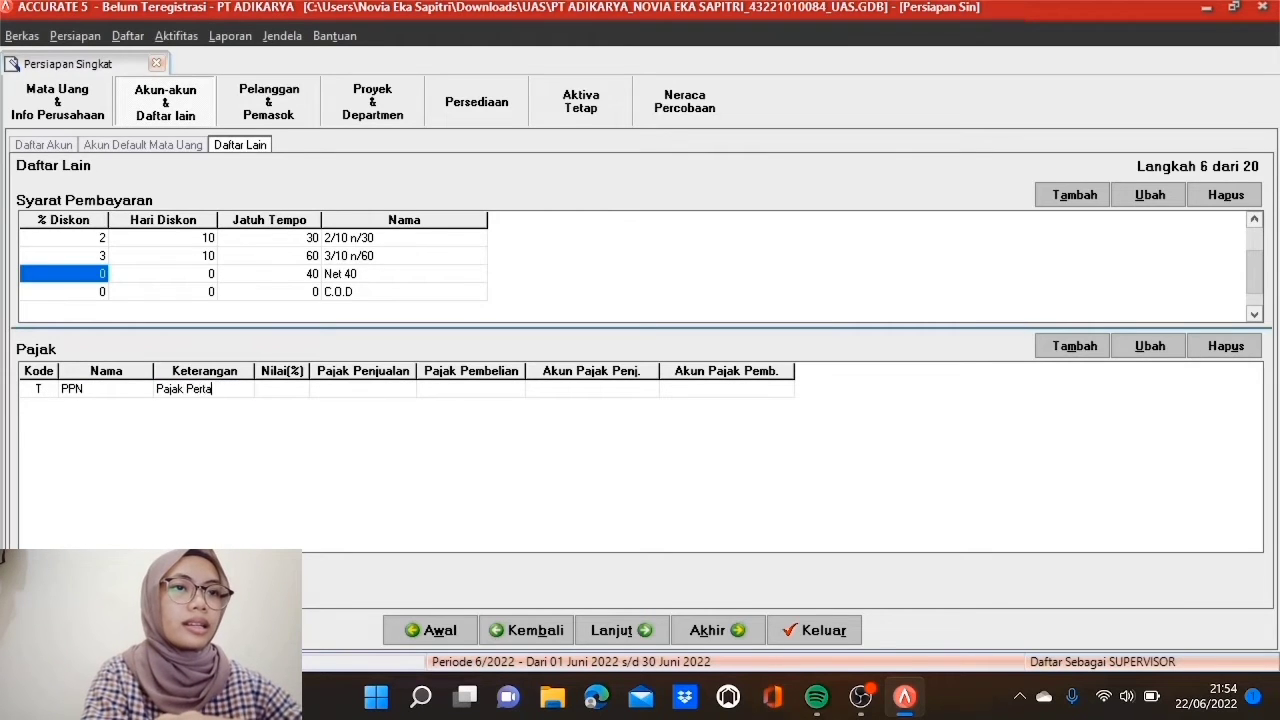
{"action": "type", "text": "mbah"}
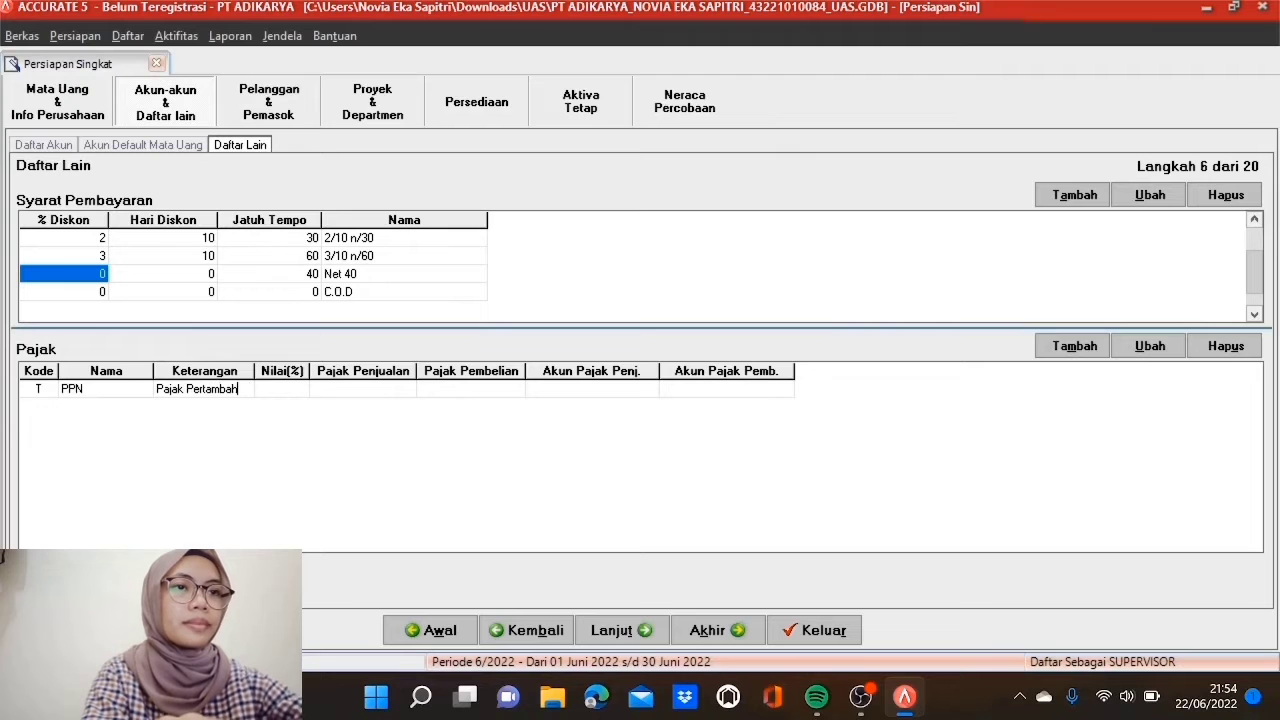
{"action": "type", "text": "an Nilai"}
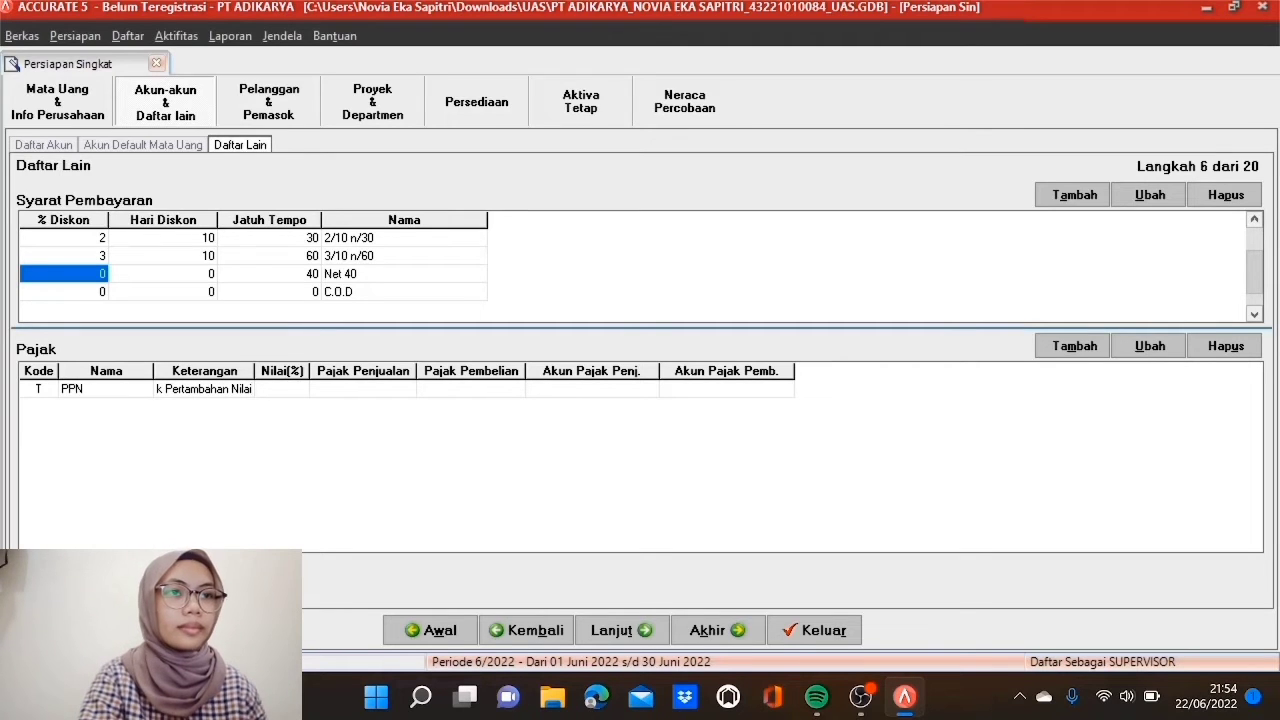
{"action": "key", "text": "Tab"}
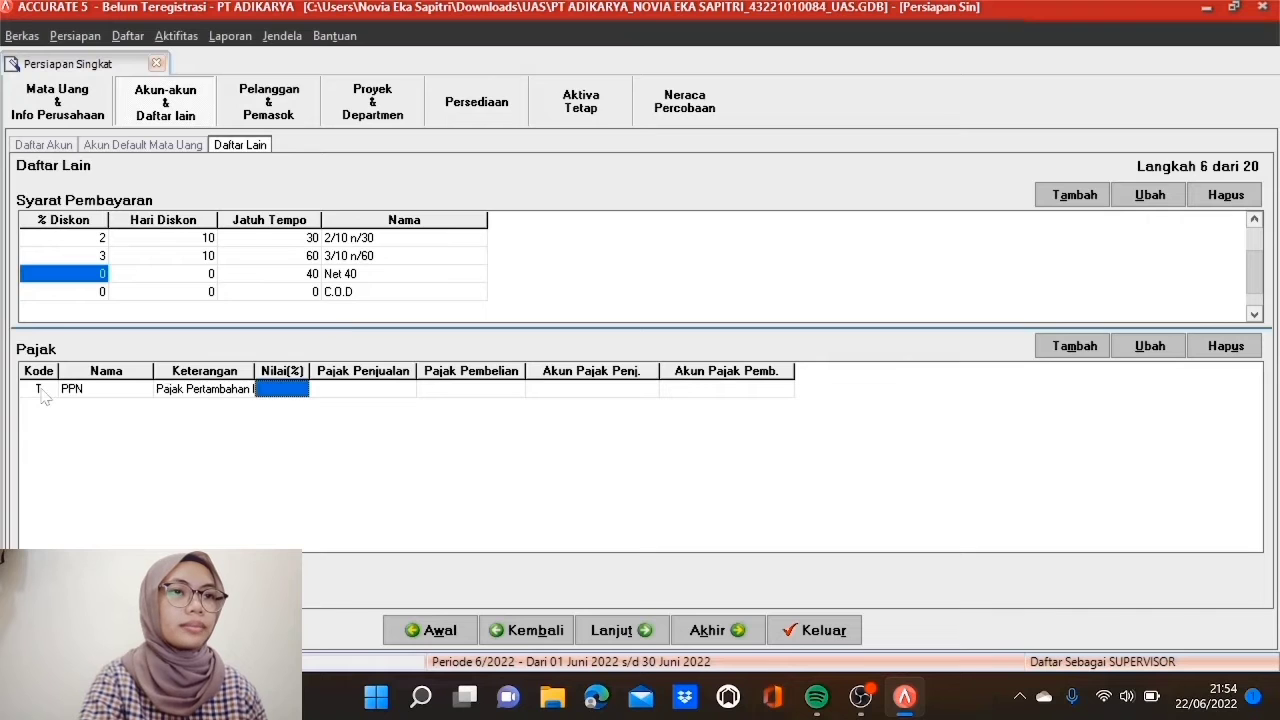
{"action": "type", "text": "1"}
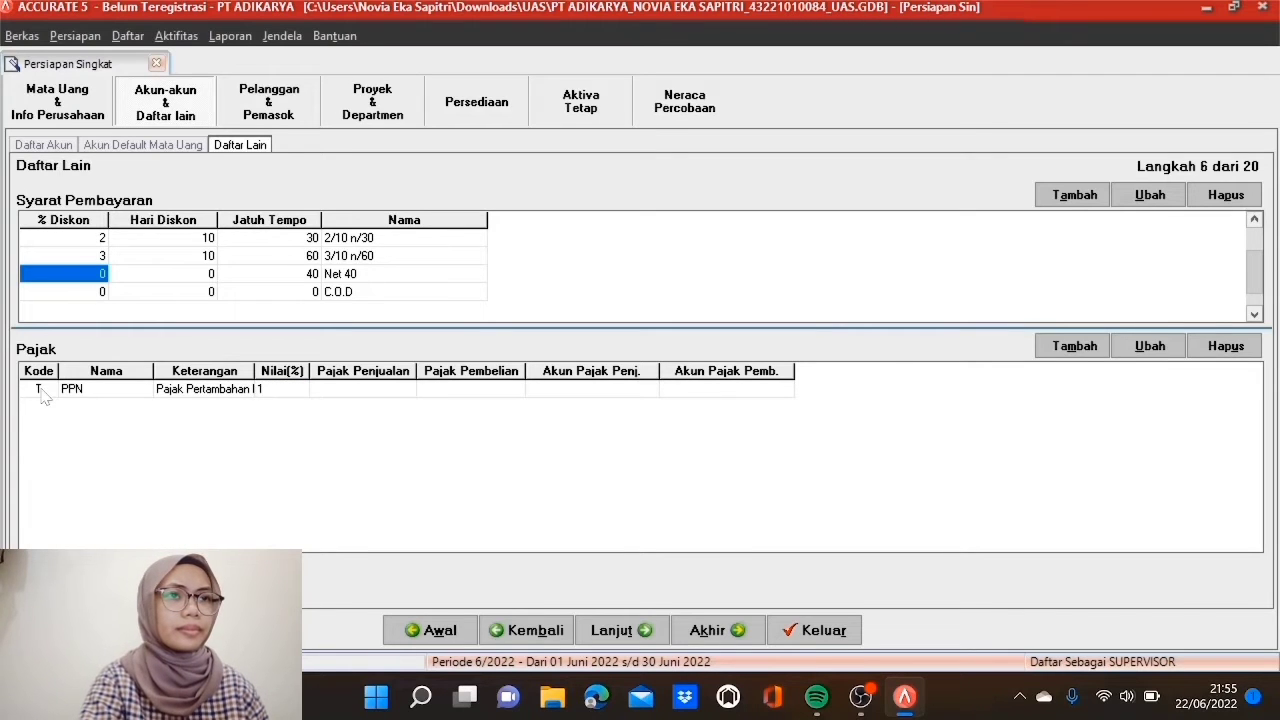
{"action": "type", "text": "0"}
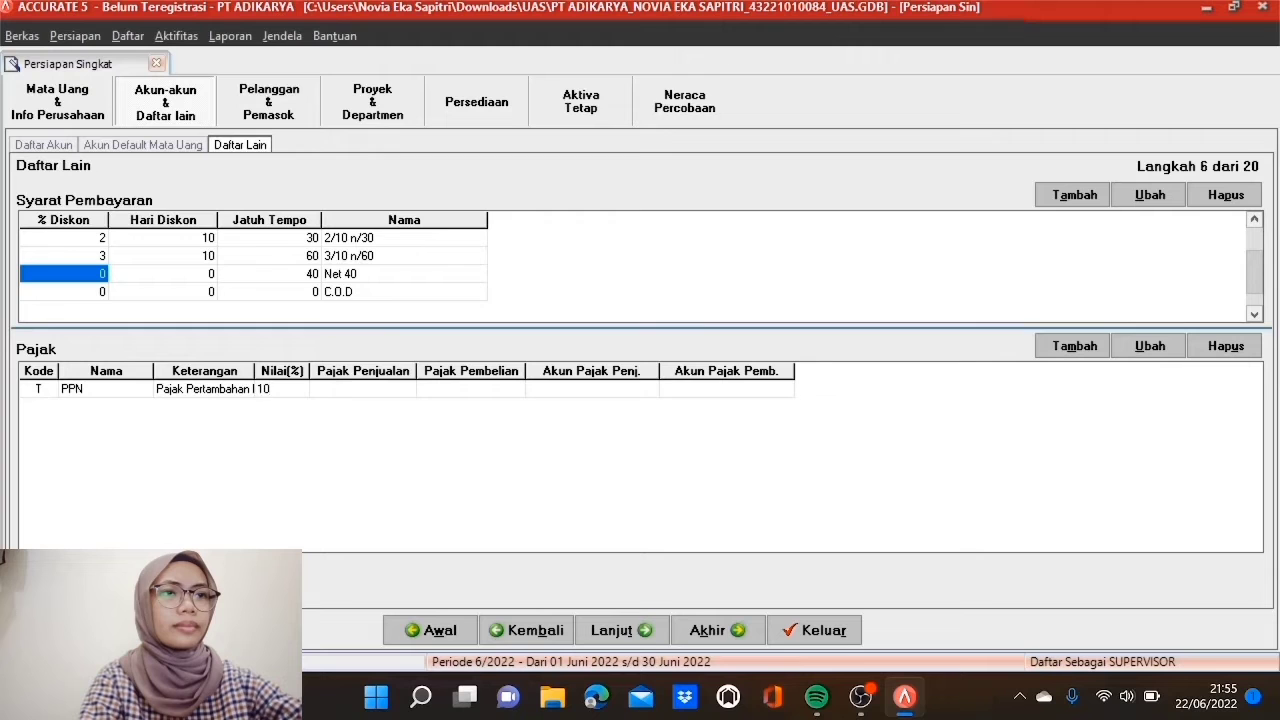
{"action": "key", "text": "Tab"}
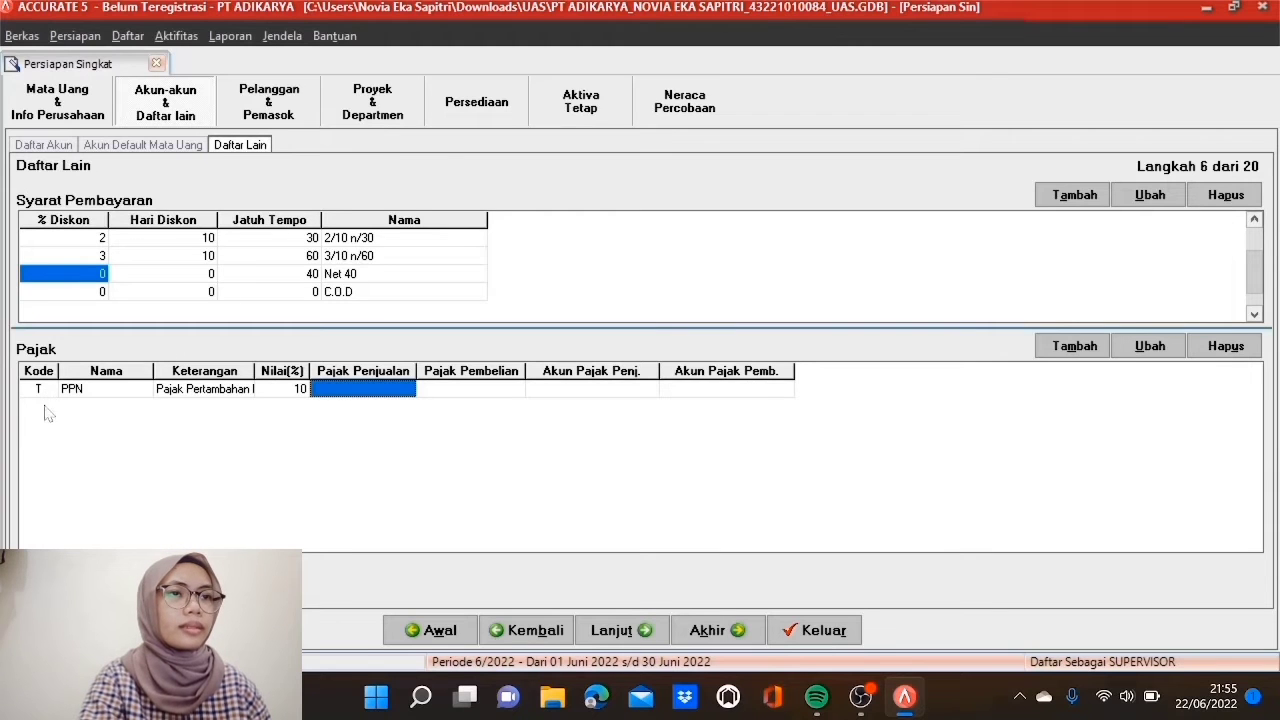
Step: Assign 2202 PPN Keluaran as the PPN sales tax account
{"action": "left_click", "coordinate": [405, 391]}
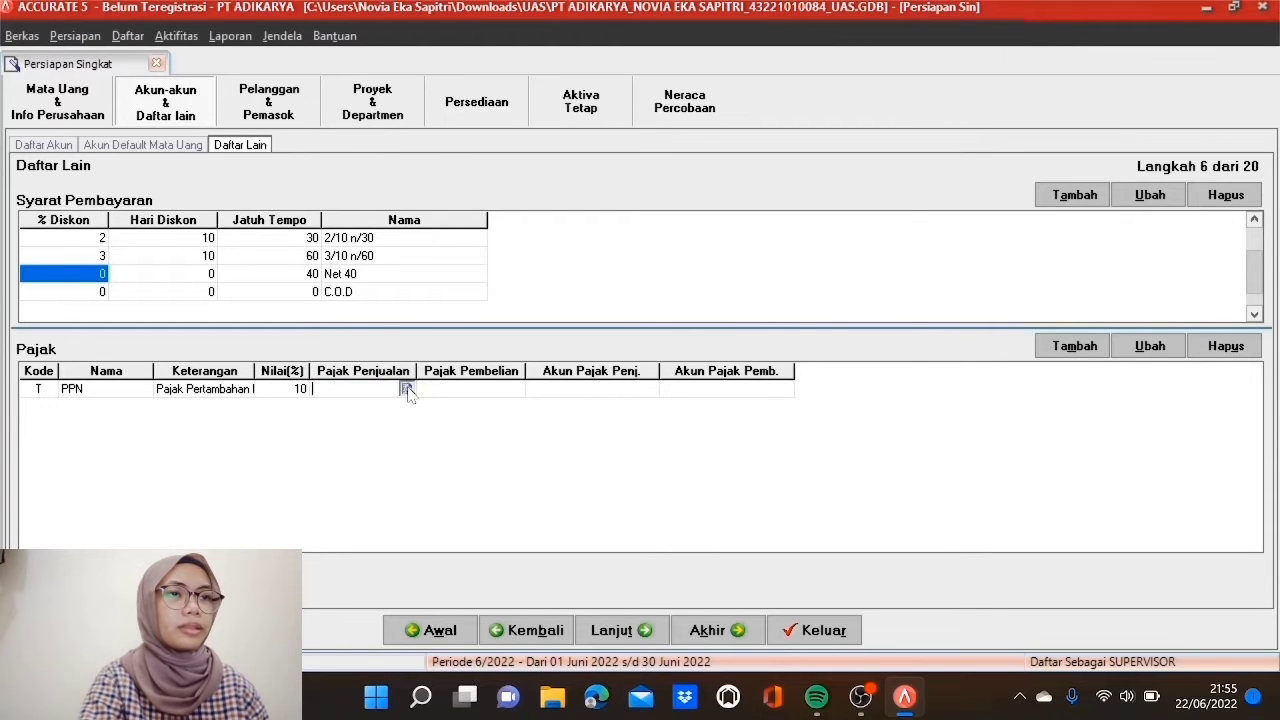
{"action": "left_click", "coordinate": [406, 389]}
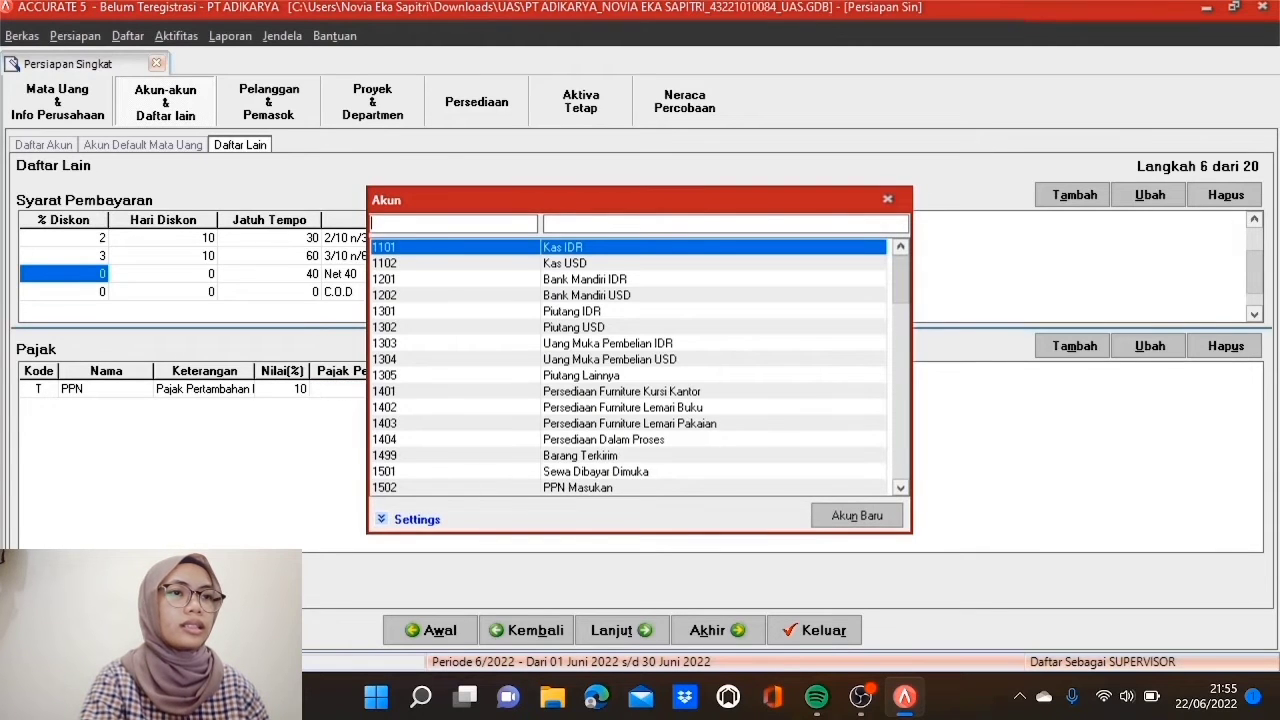
{"action": "type", "text": "22"}
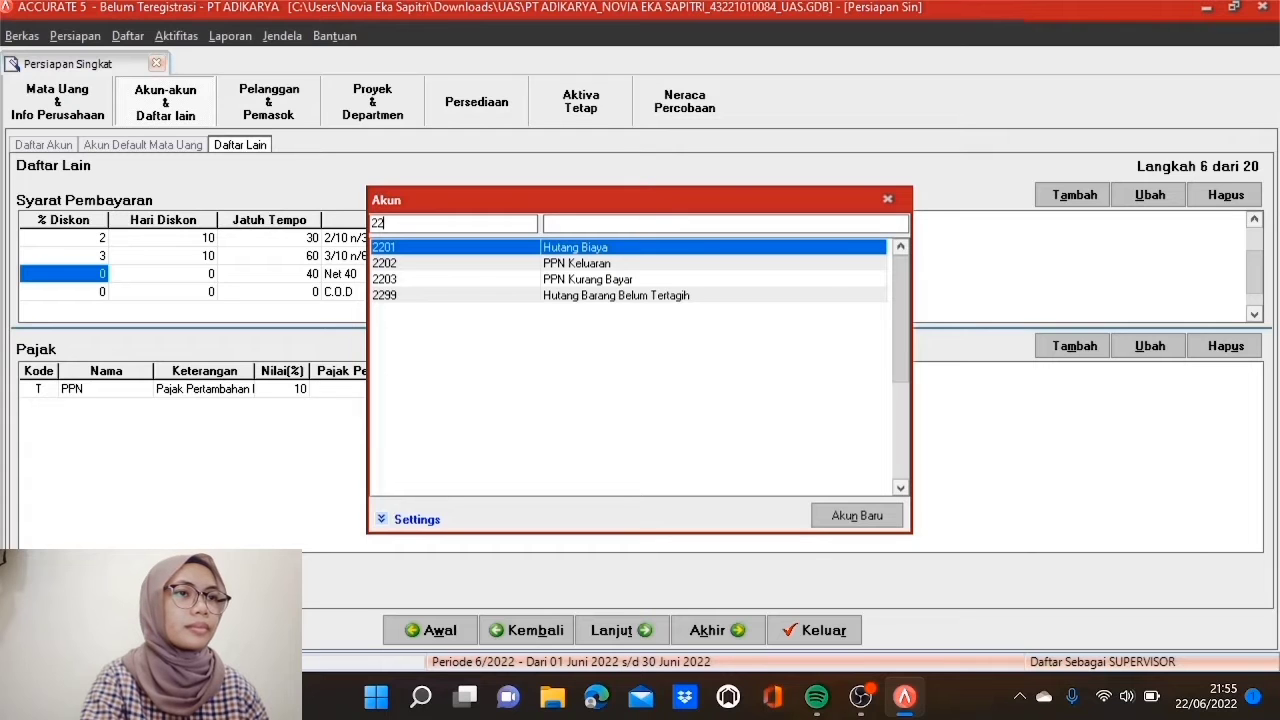
{"action": "left_click", "coordinate": [460, 266]}
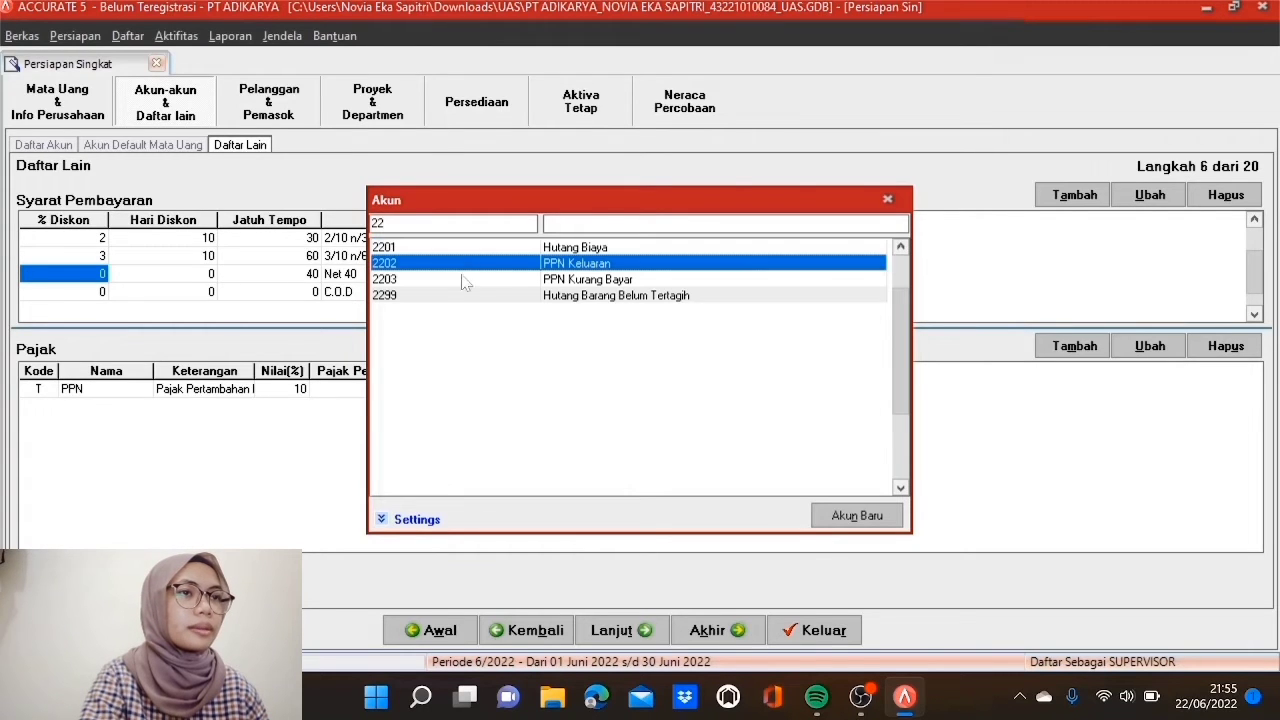
{"action": "double_click", "coordinate": [476, 266]}
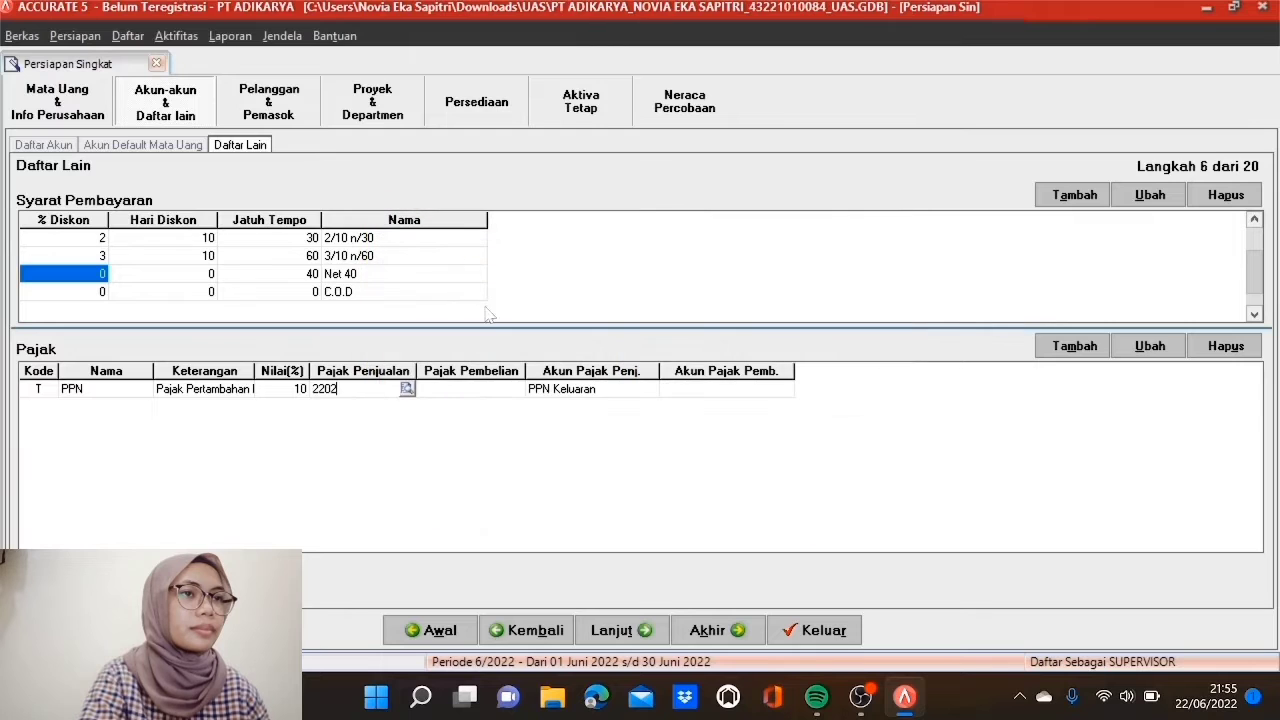
Step: Assign 1502 PPN Masukan as the PPN purchase tax account and continue
{"action": "left_click", "coordinate": [468, 391]}
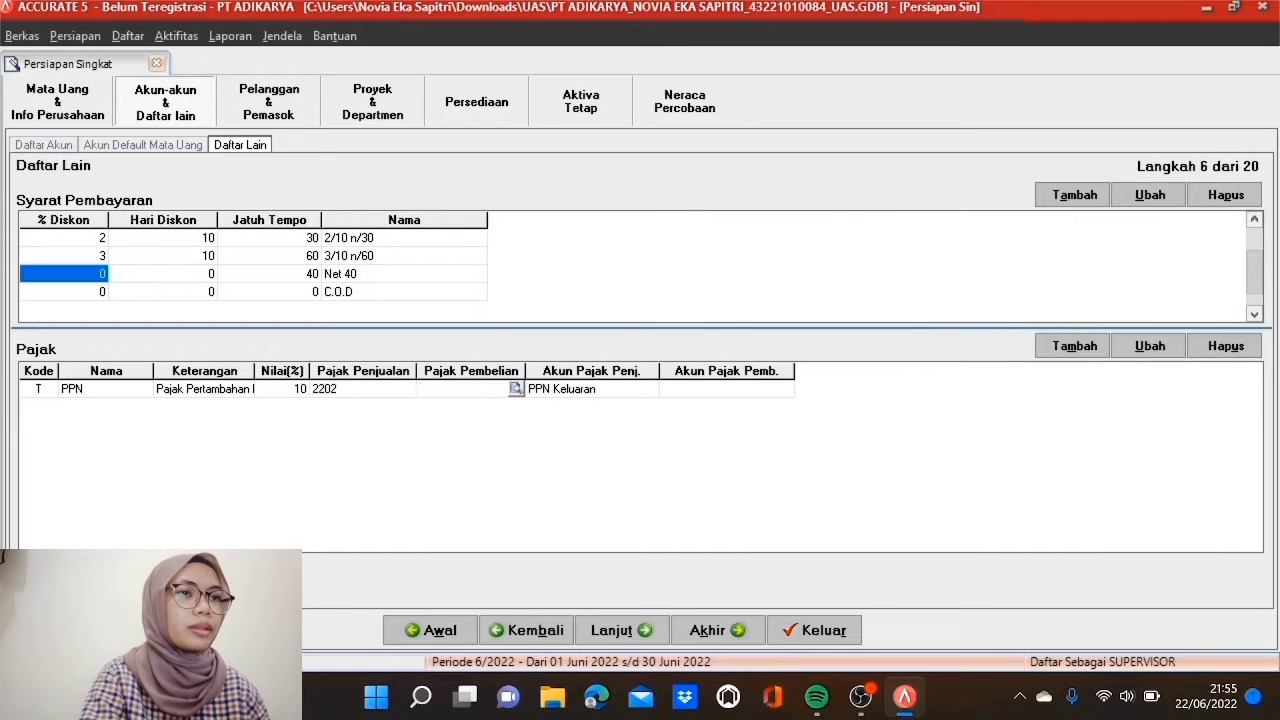
{"action": "left_click", "coordinate": [515, 390]}
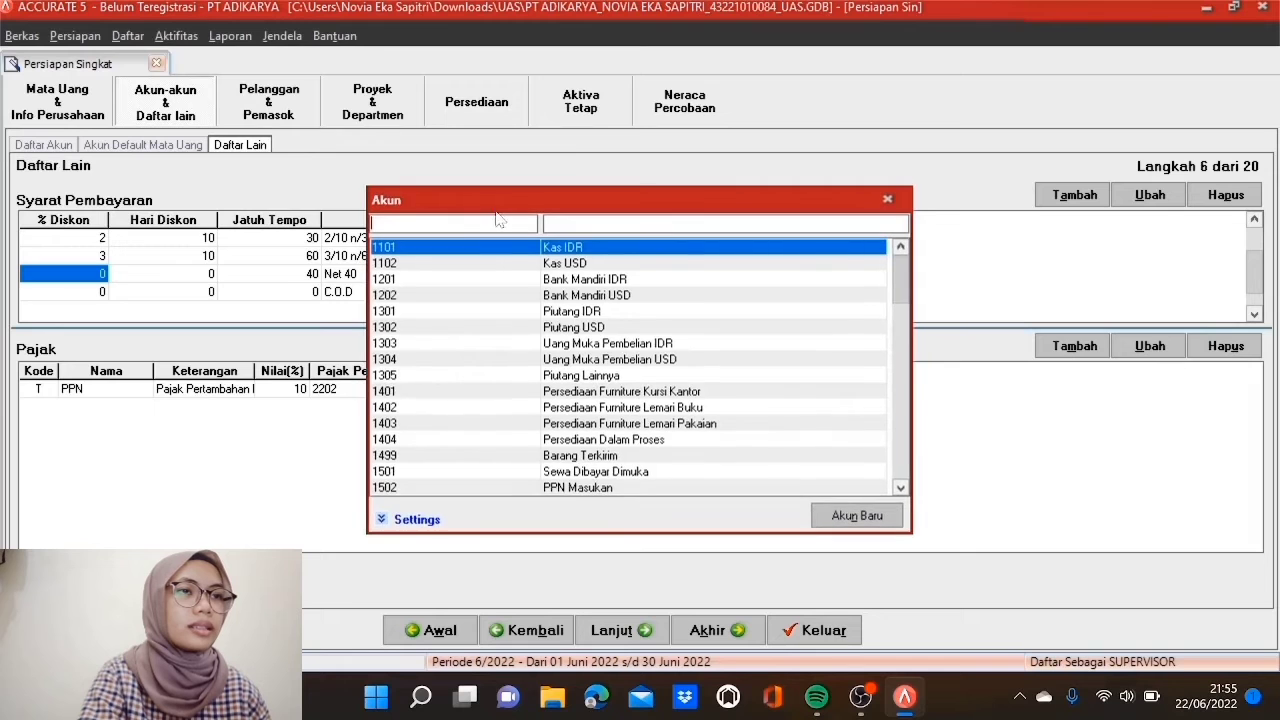
{"action": "type", "text": "1"}
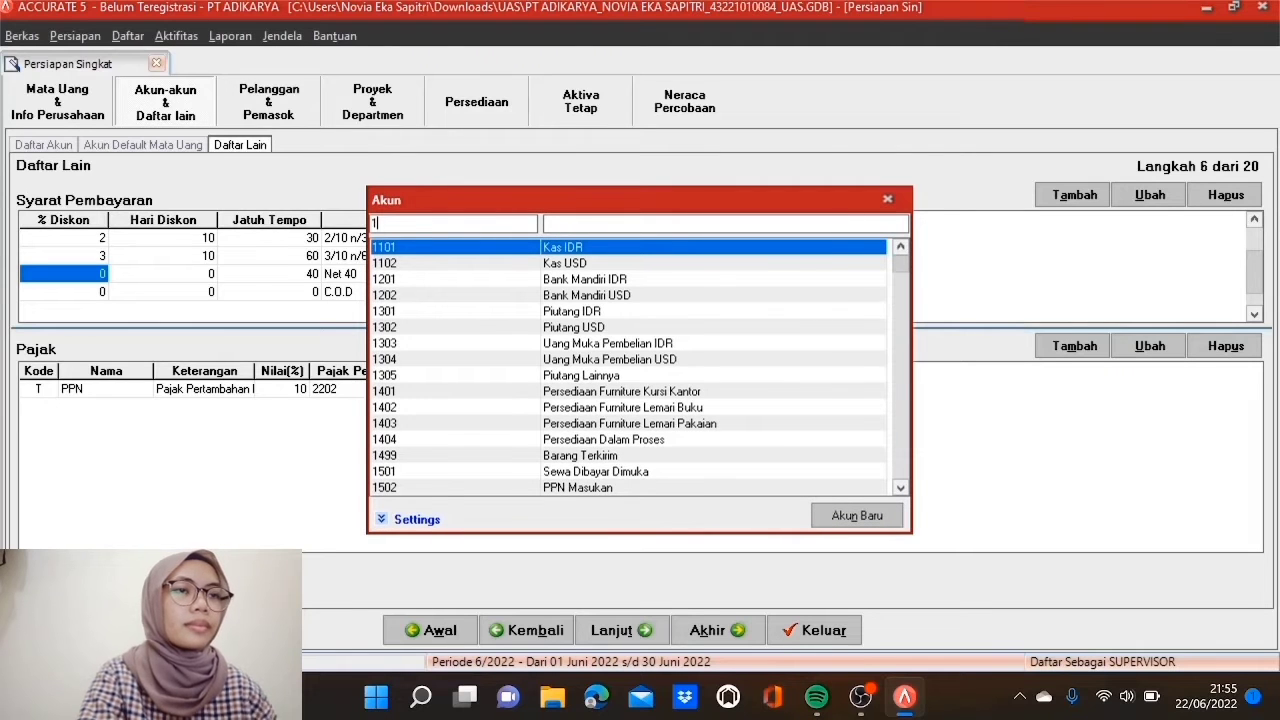
{"action": "type", "text": "502"}
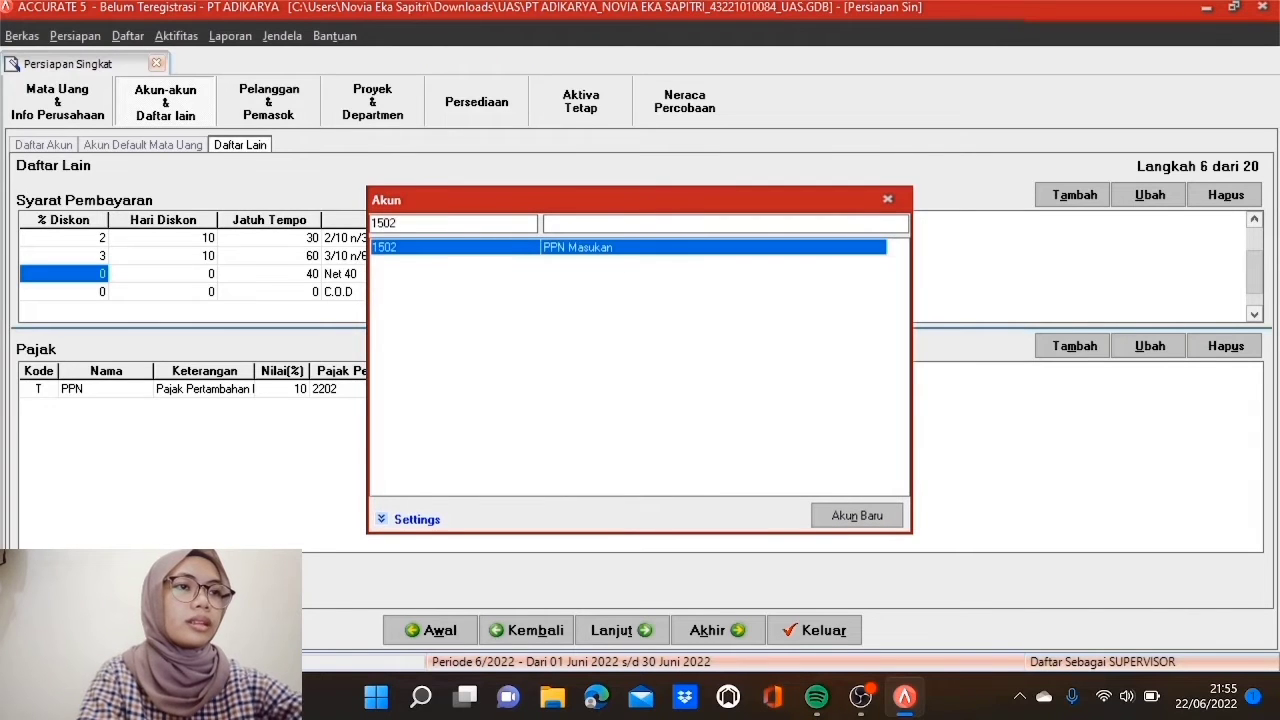
{"action": "double_click", "coordinate": [510, 250]}
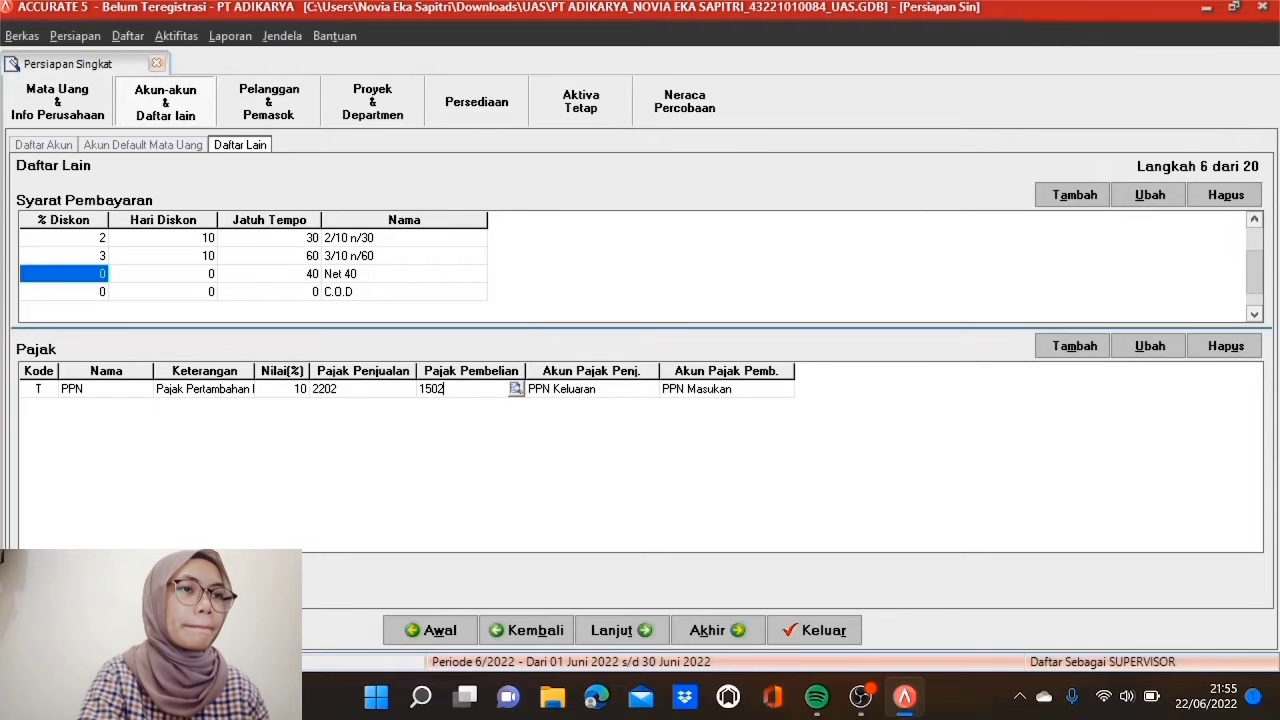
{"action": "key", "text": "Tab"}
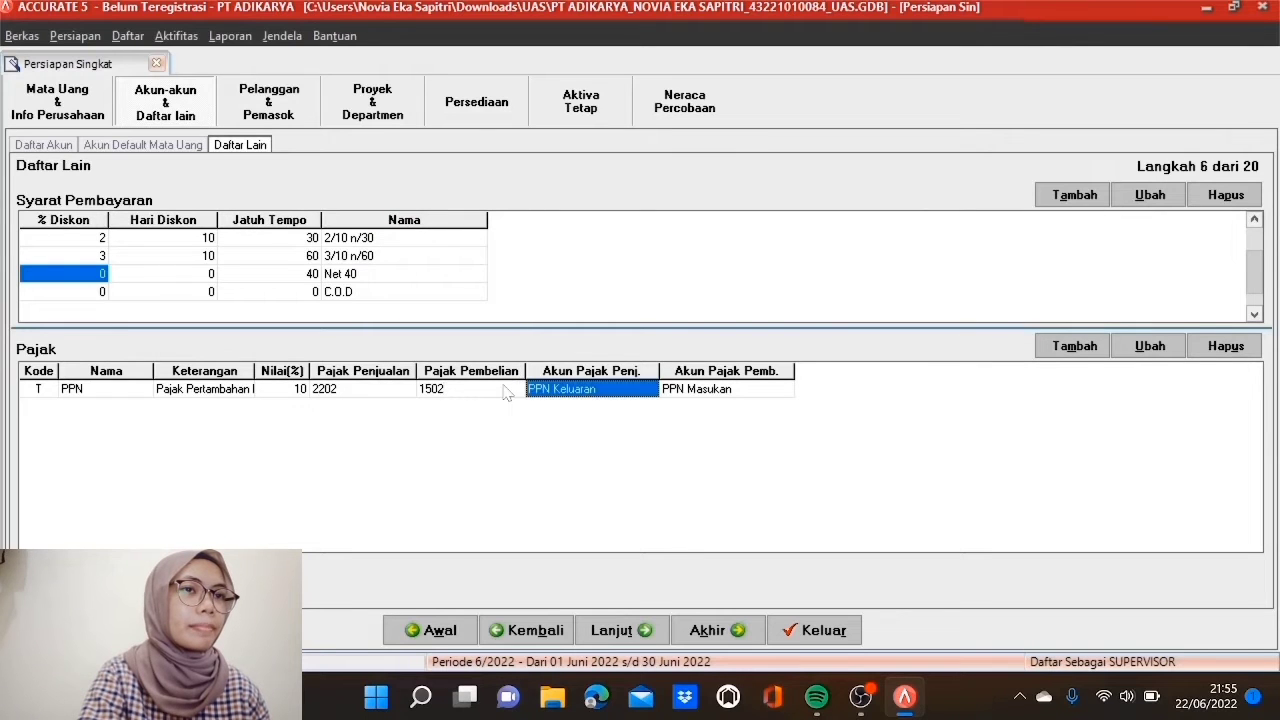
{"action": "key", "text": "Tab"}
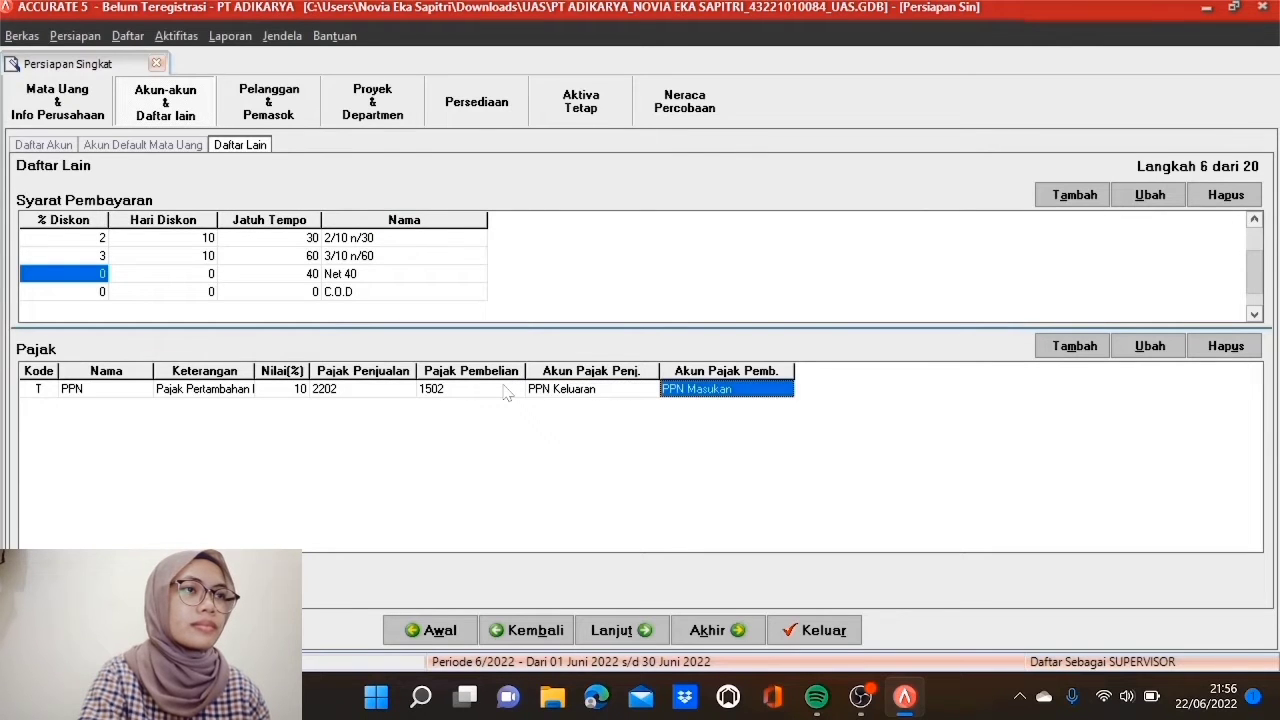
{"action": "left_click", "coordinate": [641, 631]}
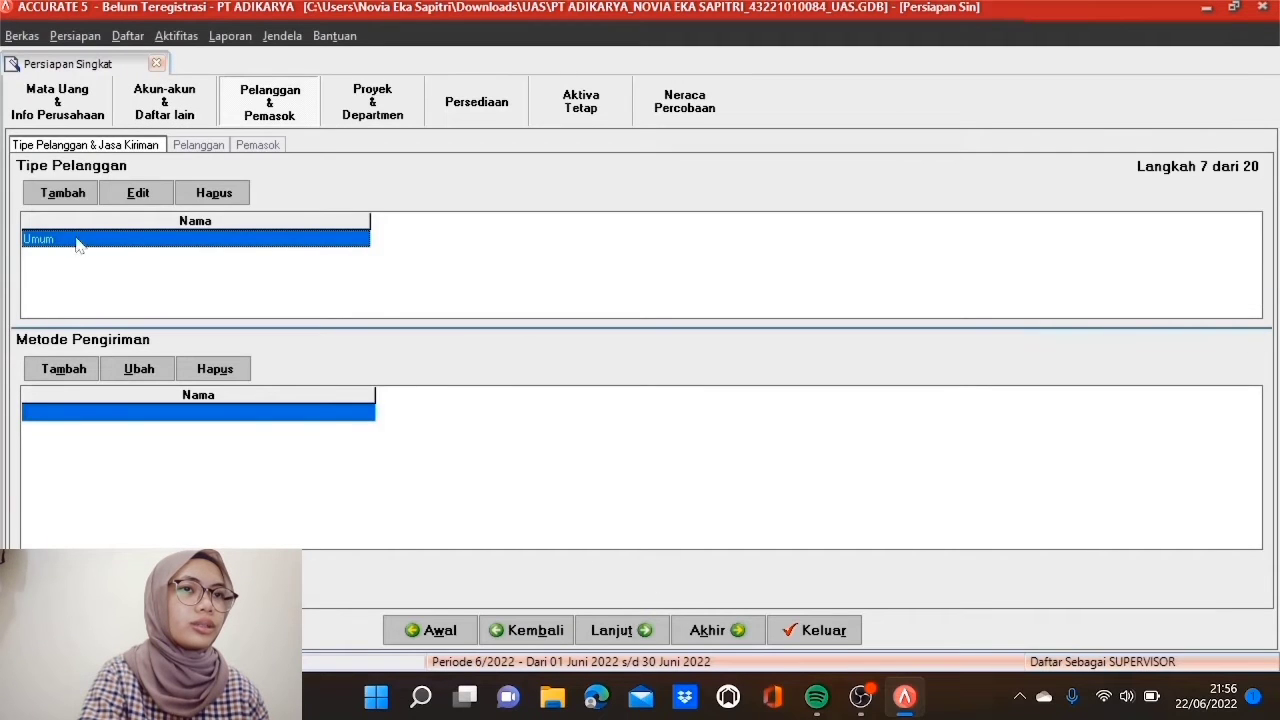
Step: Create the Khusus customer type next to Umum in the Tipe Pelanggan list
{"action": "left_click", "coordinate": [70, 197]}
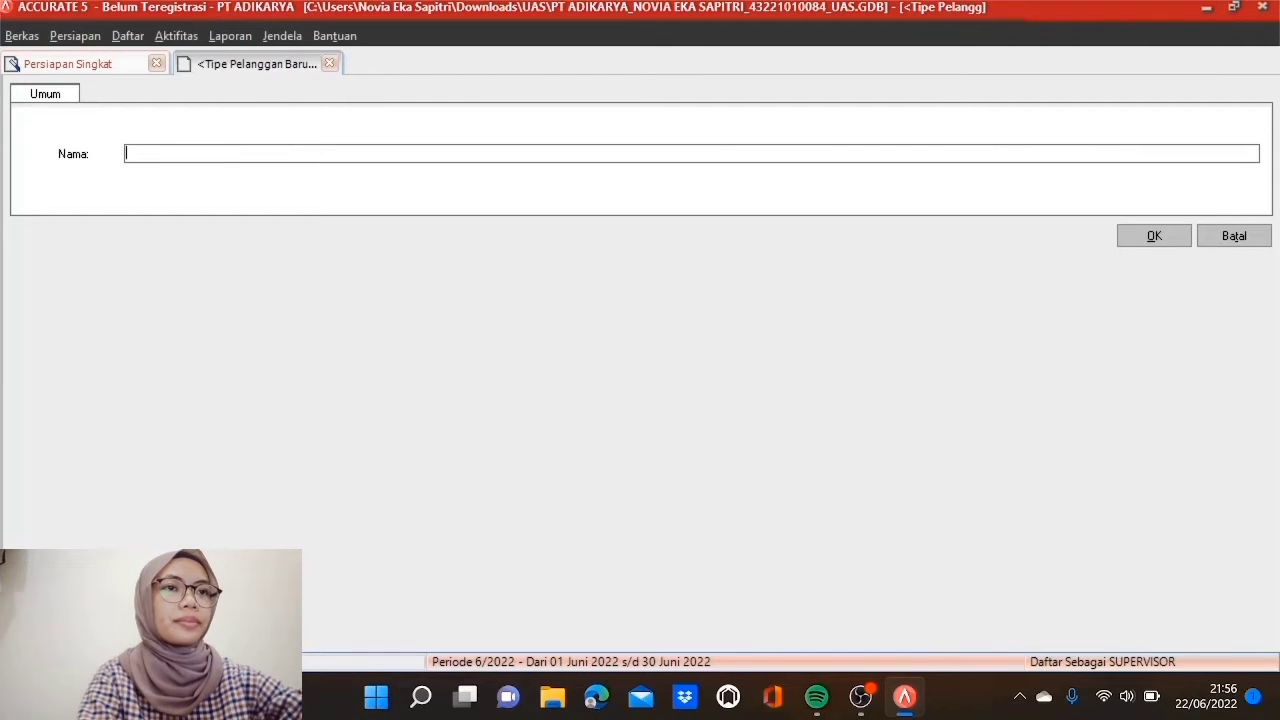
{"action": "type", "text": "Khus"}
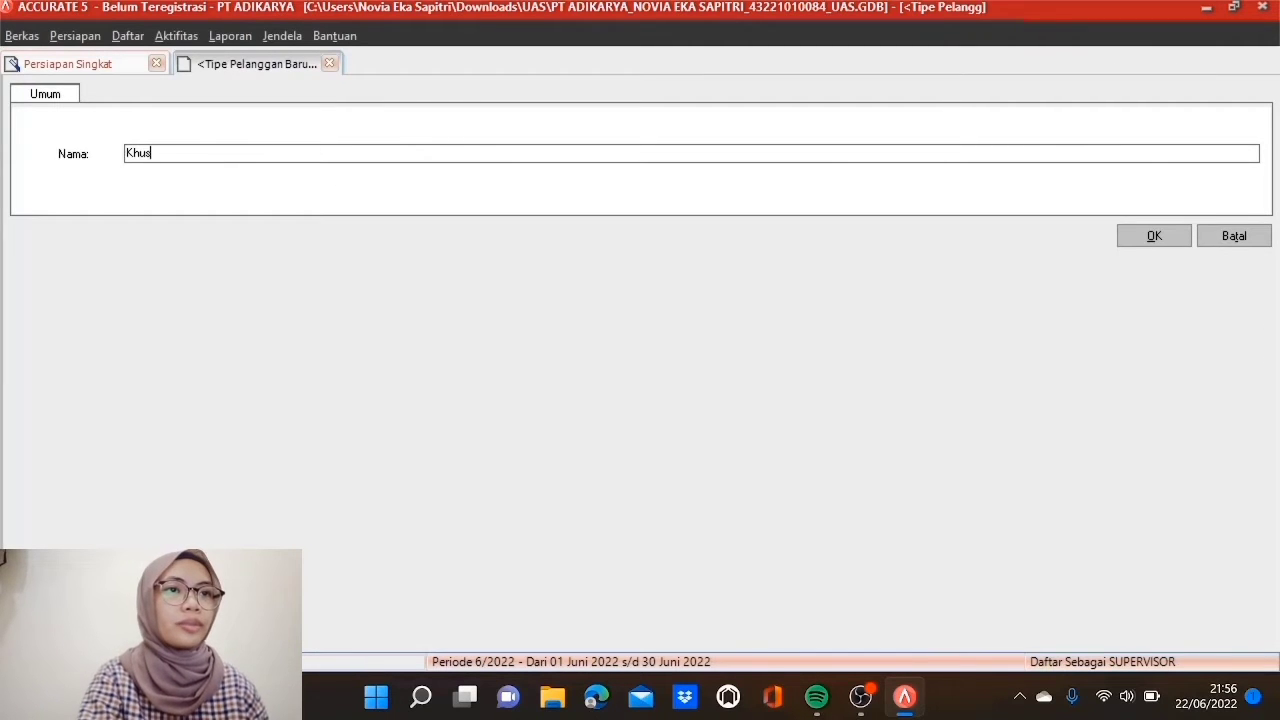
{"action": "type", "text": "us"}
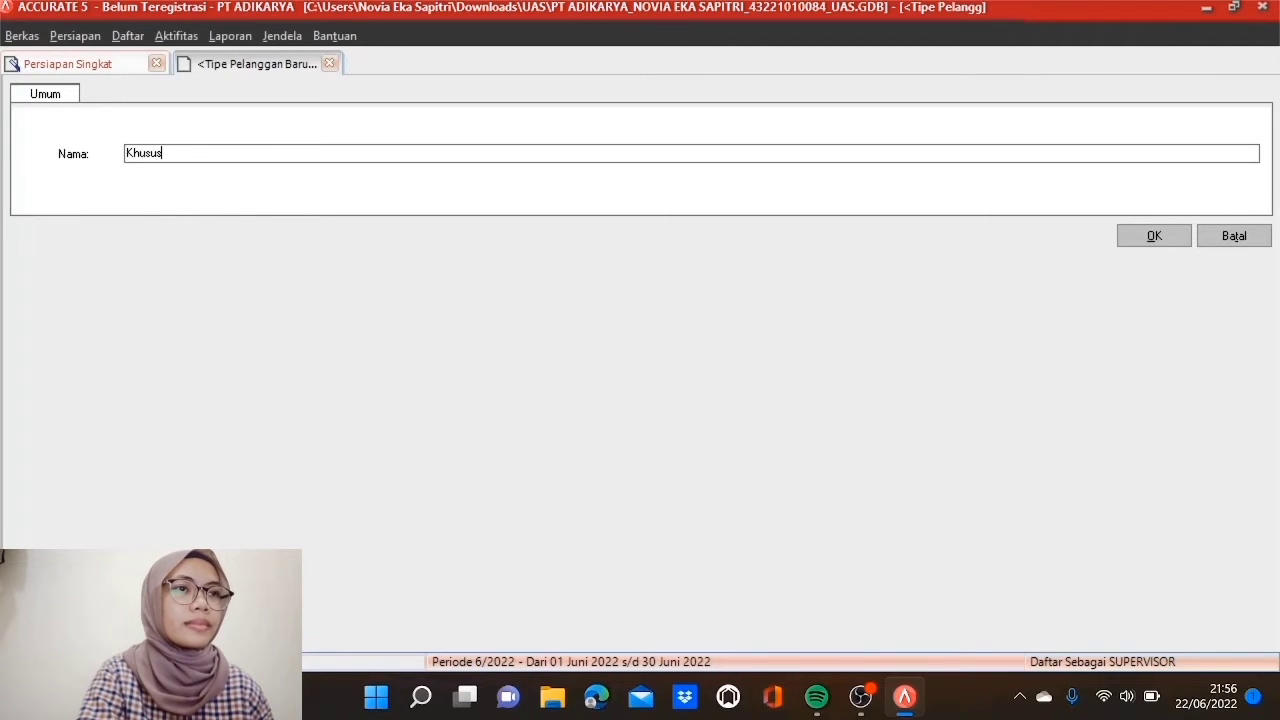
{"action": "left_click", "coordinate": [1140, 238]}
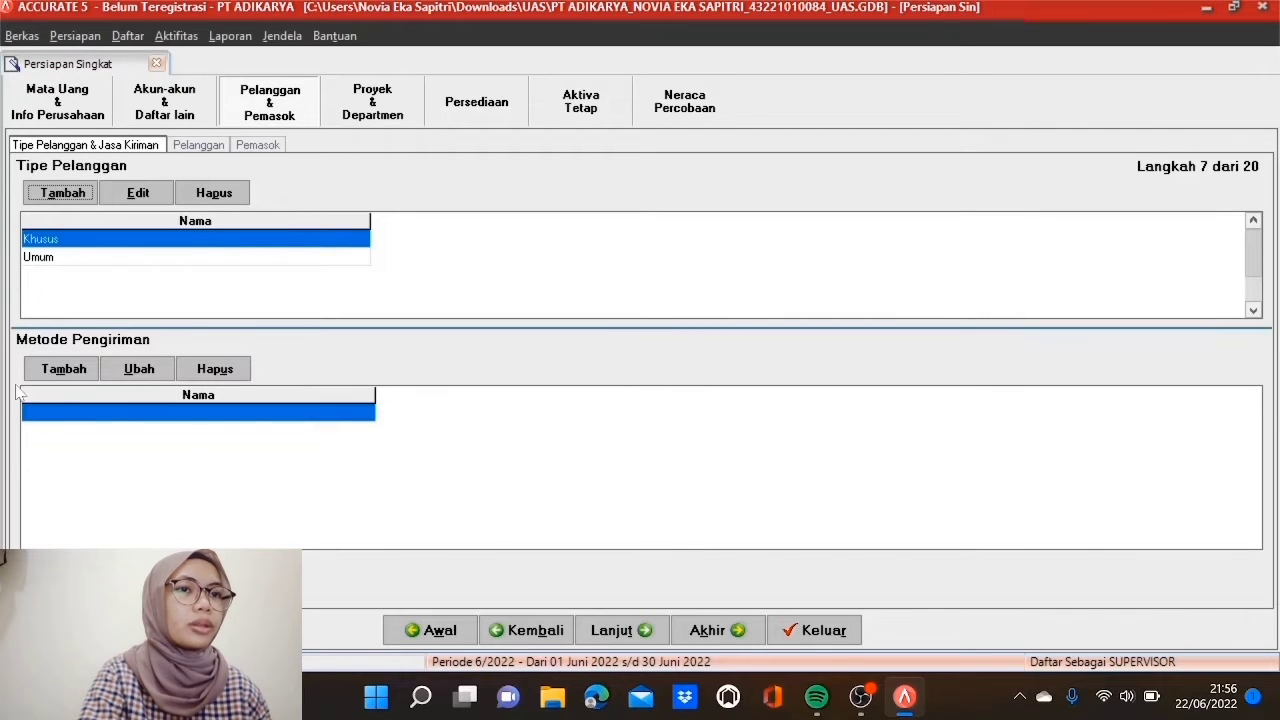
{"action": "left_click", "coordinate": [60, 370]}
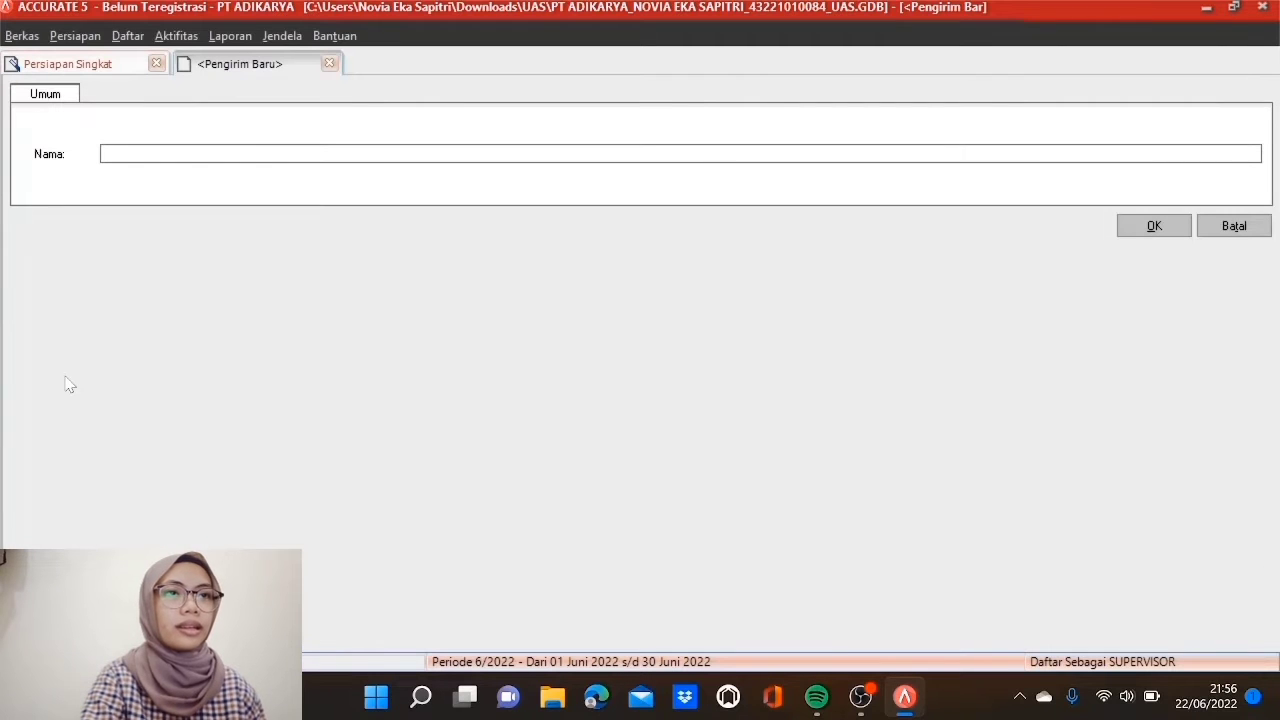
Step: Add KURIR KANTOR, JNE and TIKI as shipping methods, then continue to the customer list
{"action": "type", "text": "KURIR KANTOR"}
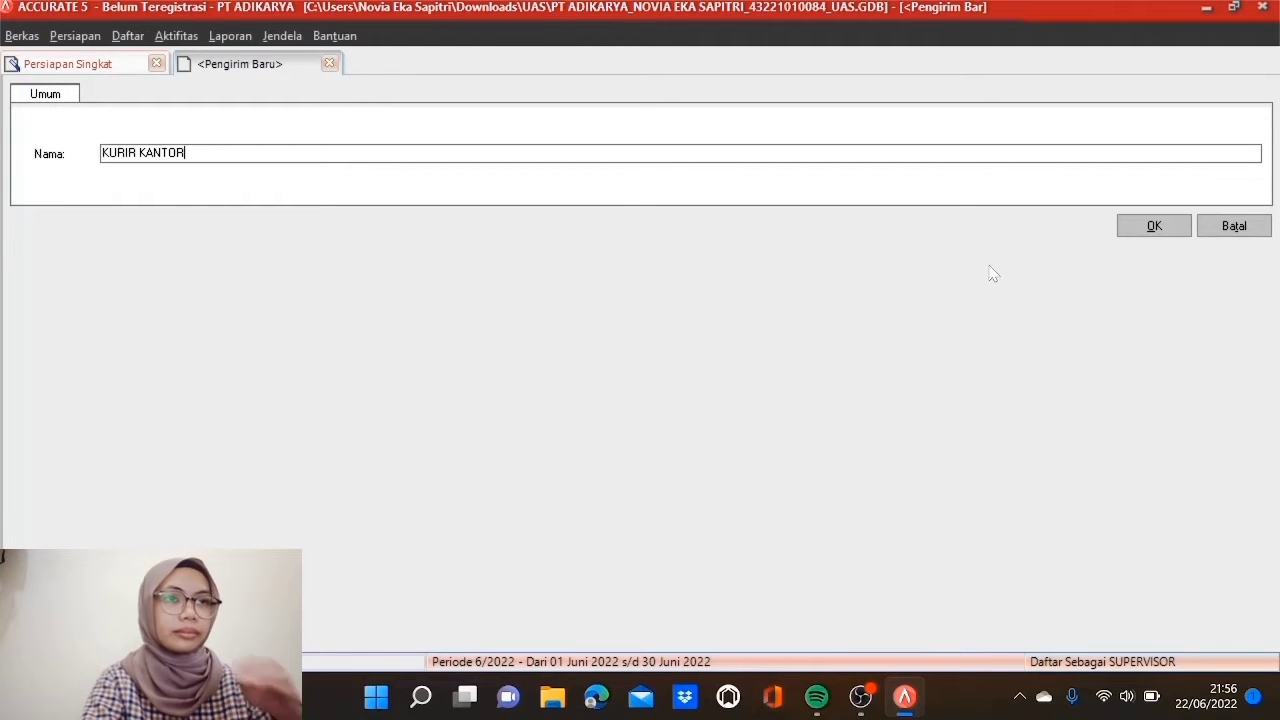
{"action": "left_click", "coordinate": [1128, 228]}
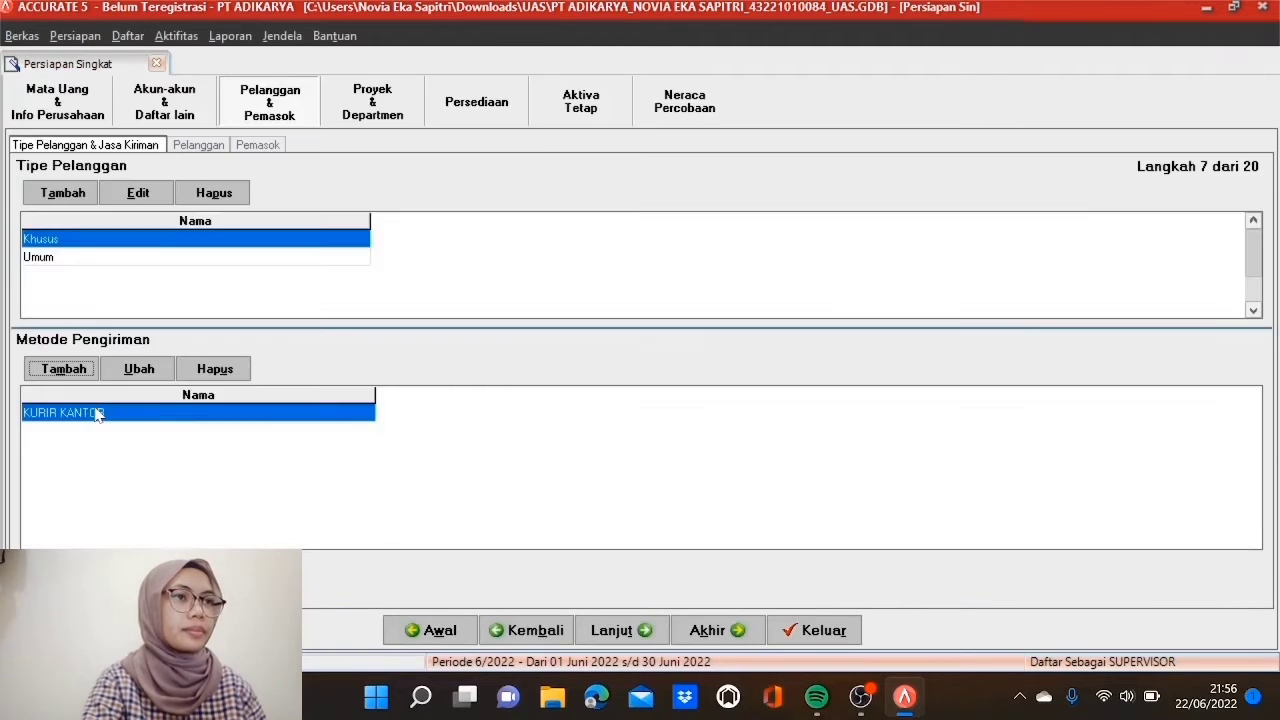
{"action": "left_click", "coordinate": [79, 370]}
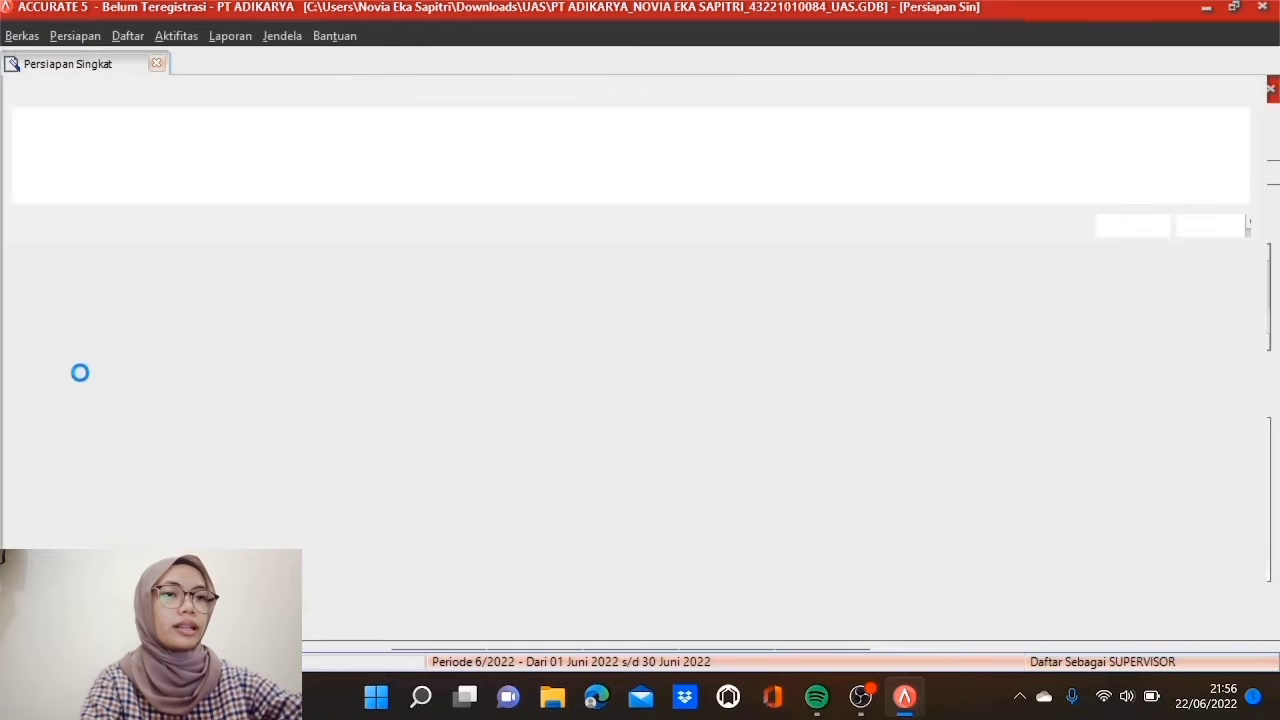
{"action": "type", "text": "JNE"}
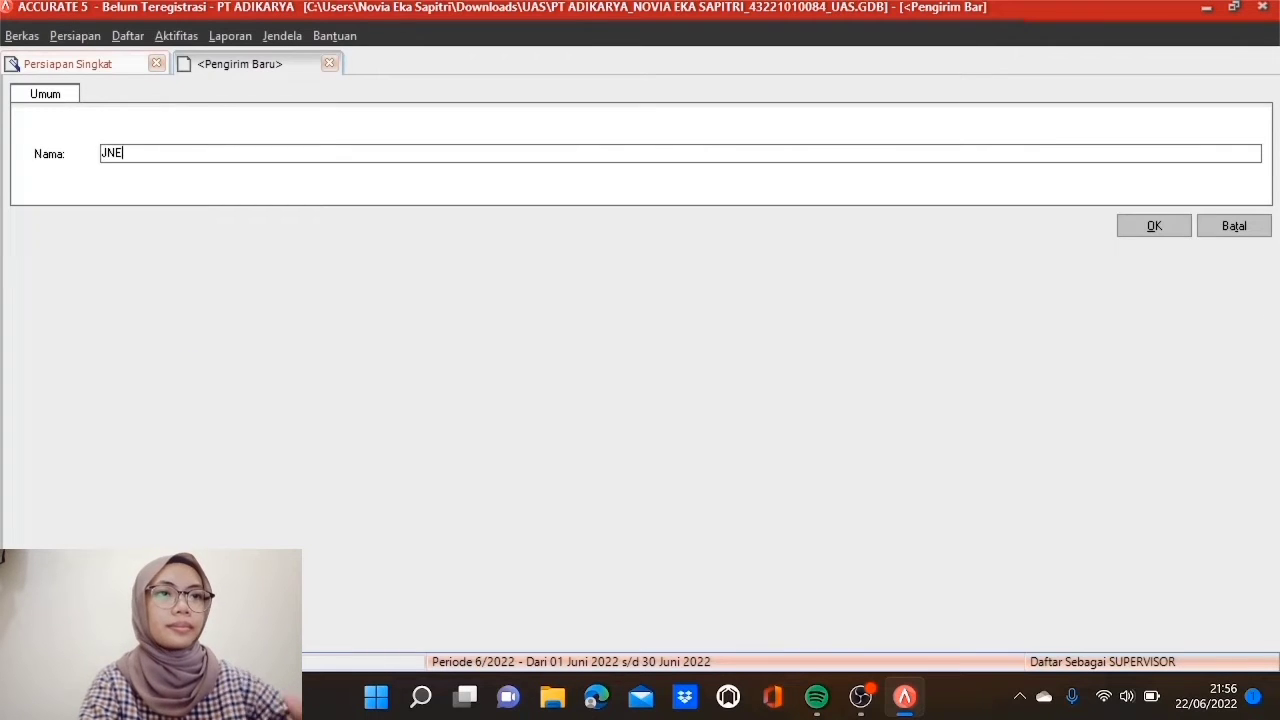
{"action": "left_click", "coordinate": [1154, 227]}
{"action": "left_click", "coordinate": [78, 370]}
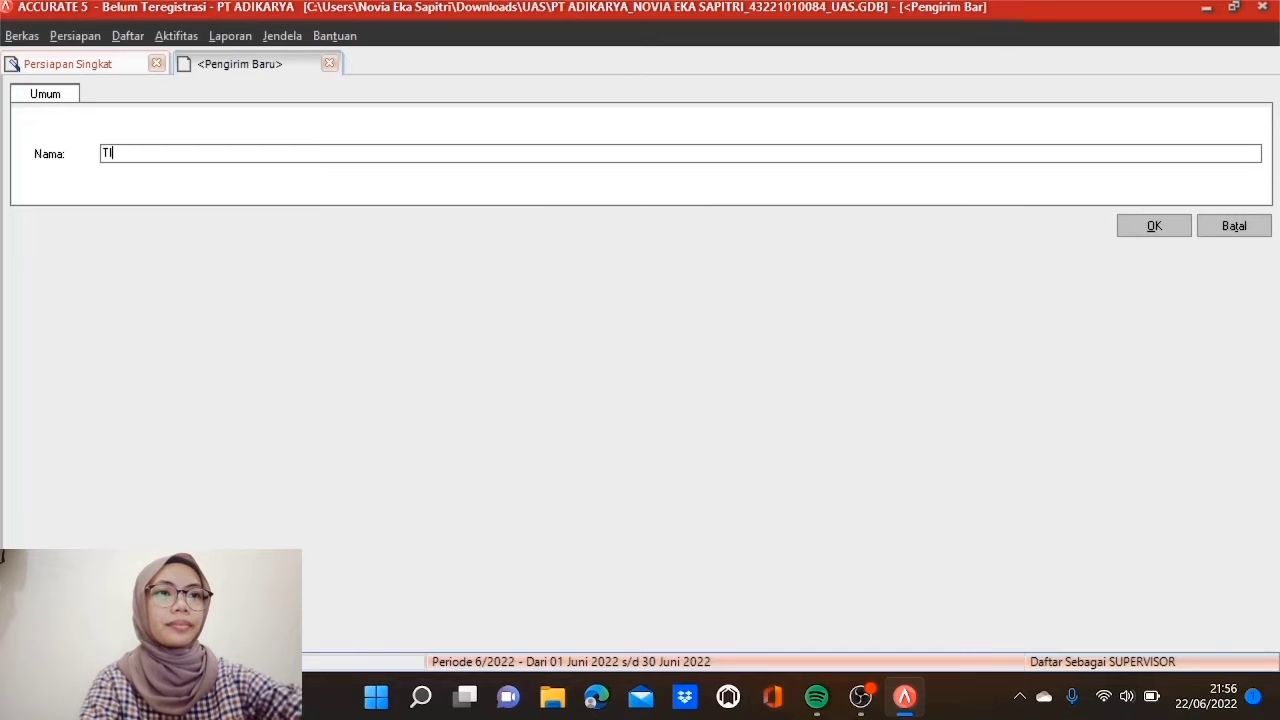
{"action": "left_click", "coordinate": [1125, 234]}
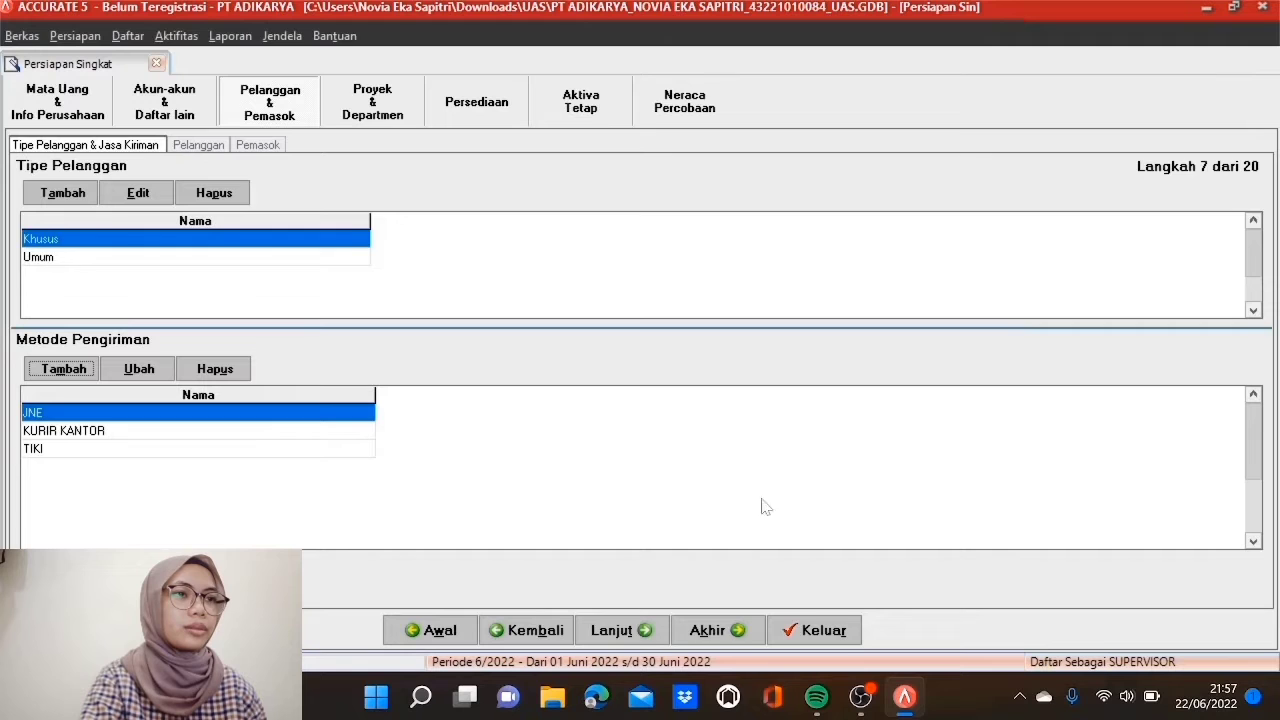
{"action": "left_click", "coordinate": [618, 628]}
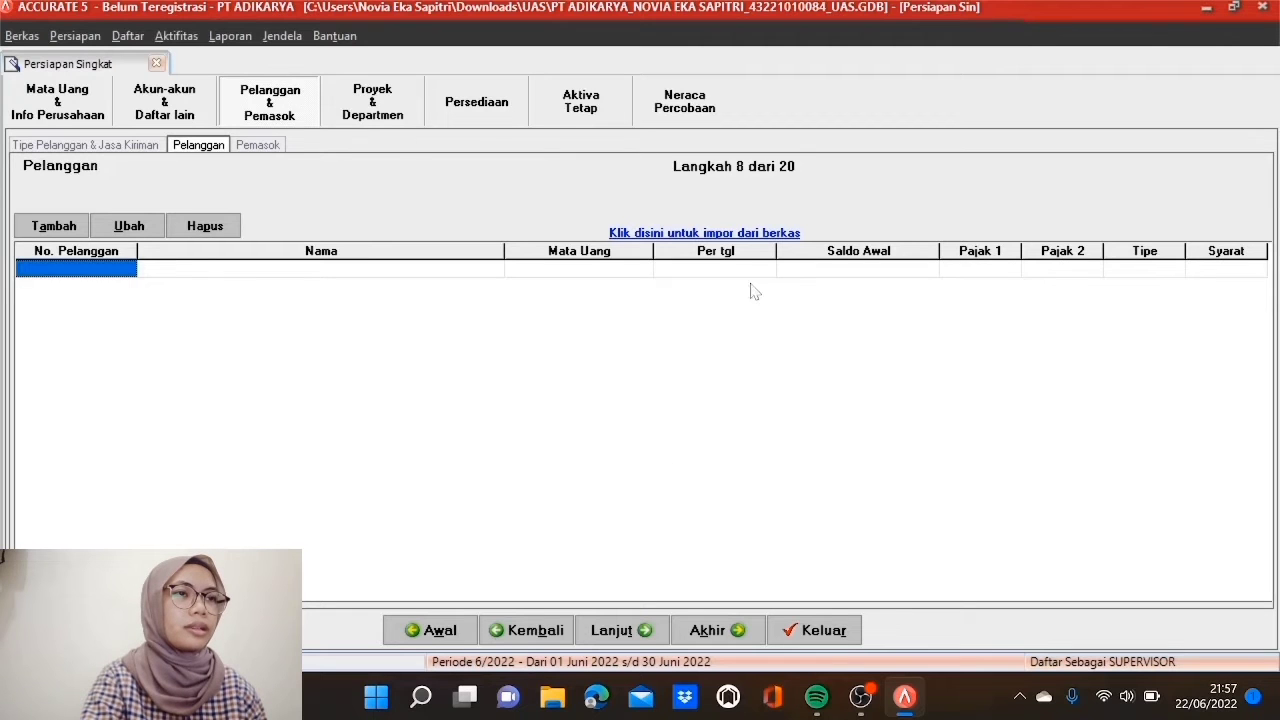
Step: Browse for the Excel file Daftar Pelanggan.xls and fetch its columns and customer rows
{"action": "left_click", "coordinate": [755, 236]}
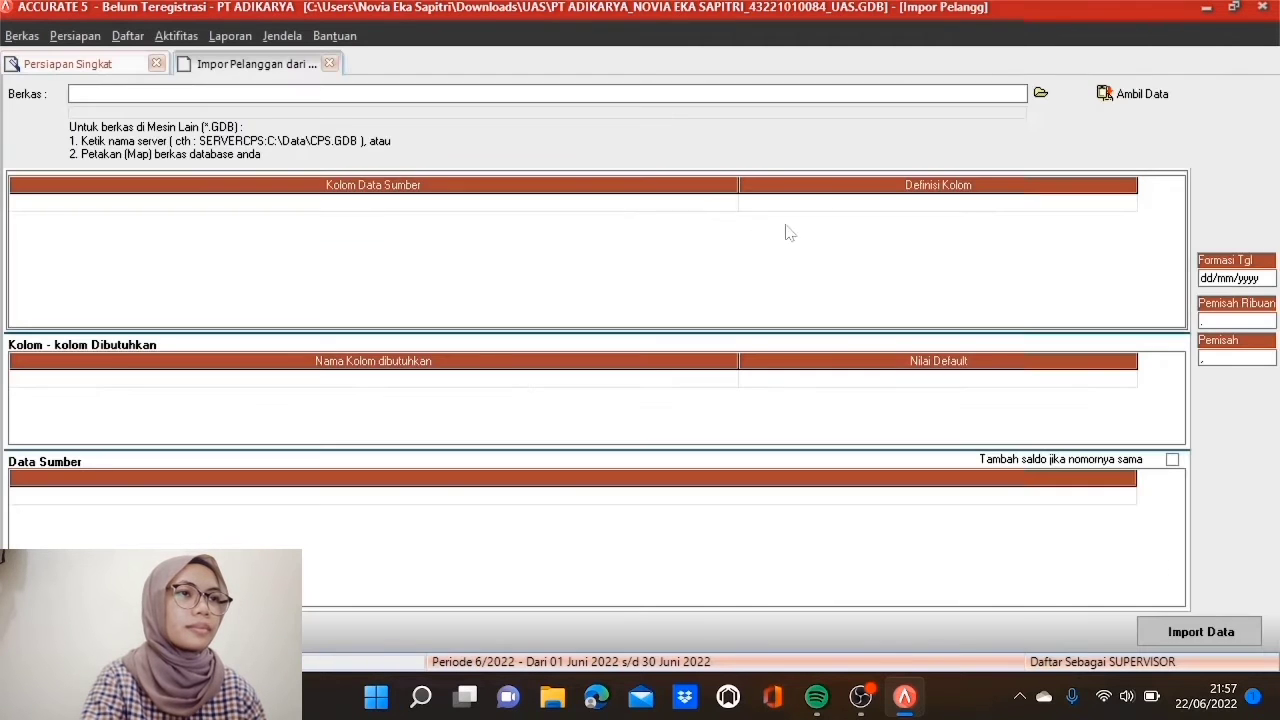
{"action": "left_click", "coordinate": [1040, 93]}
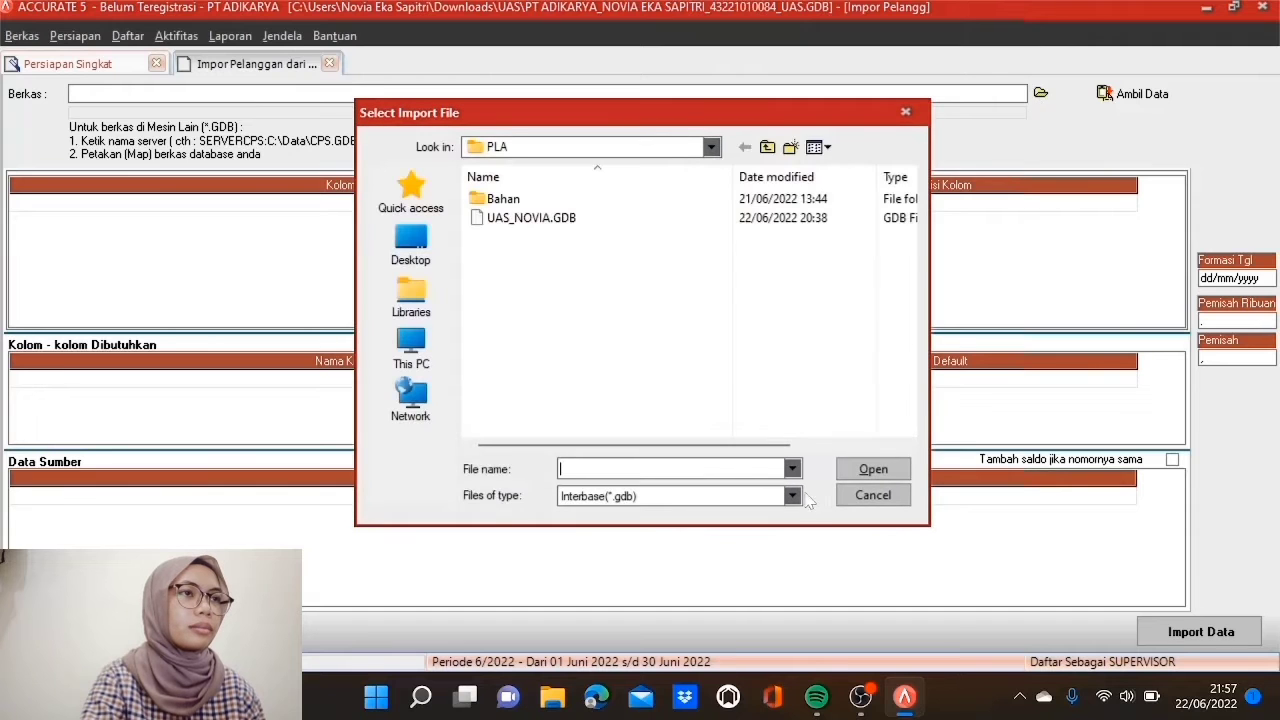
{"action": "left_click", "coordinate": [791, 496]}
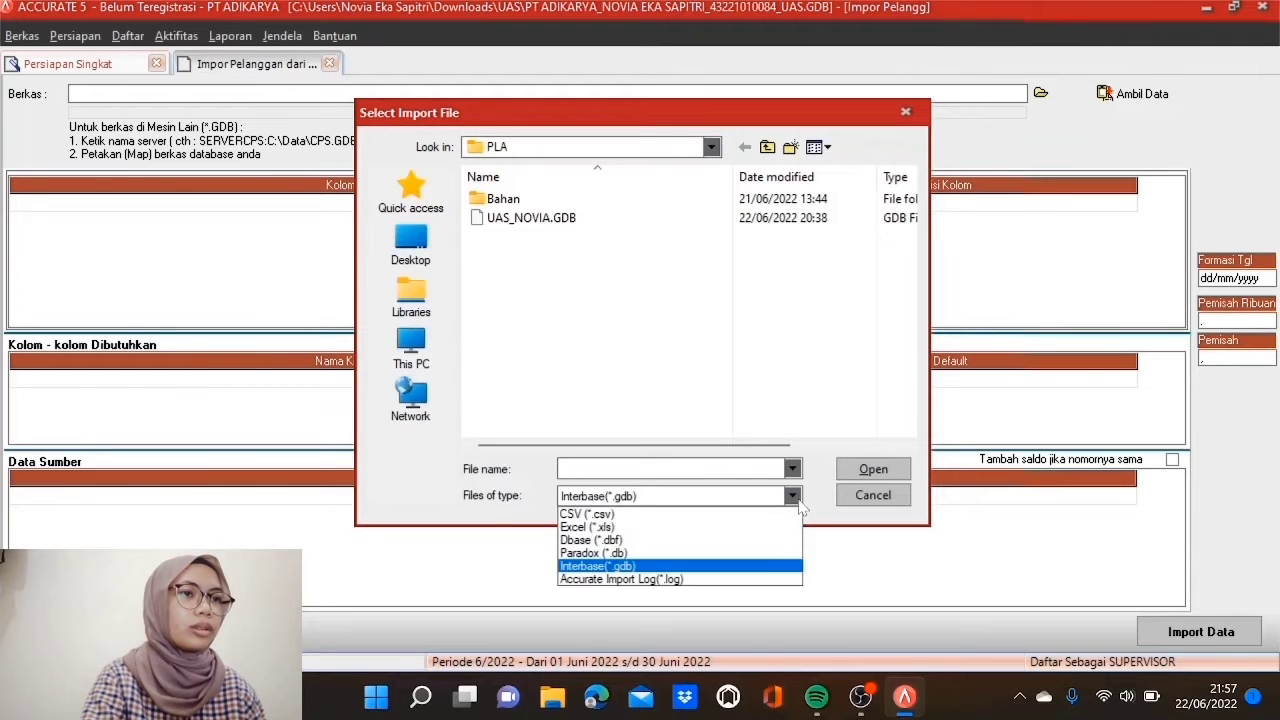
{"action": "left_click", "coordinate": [738, 530]}
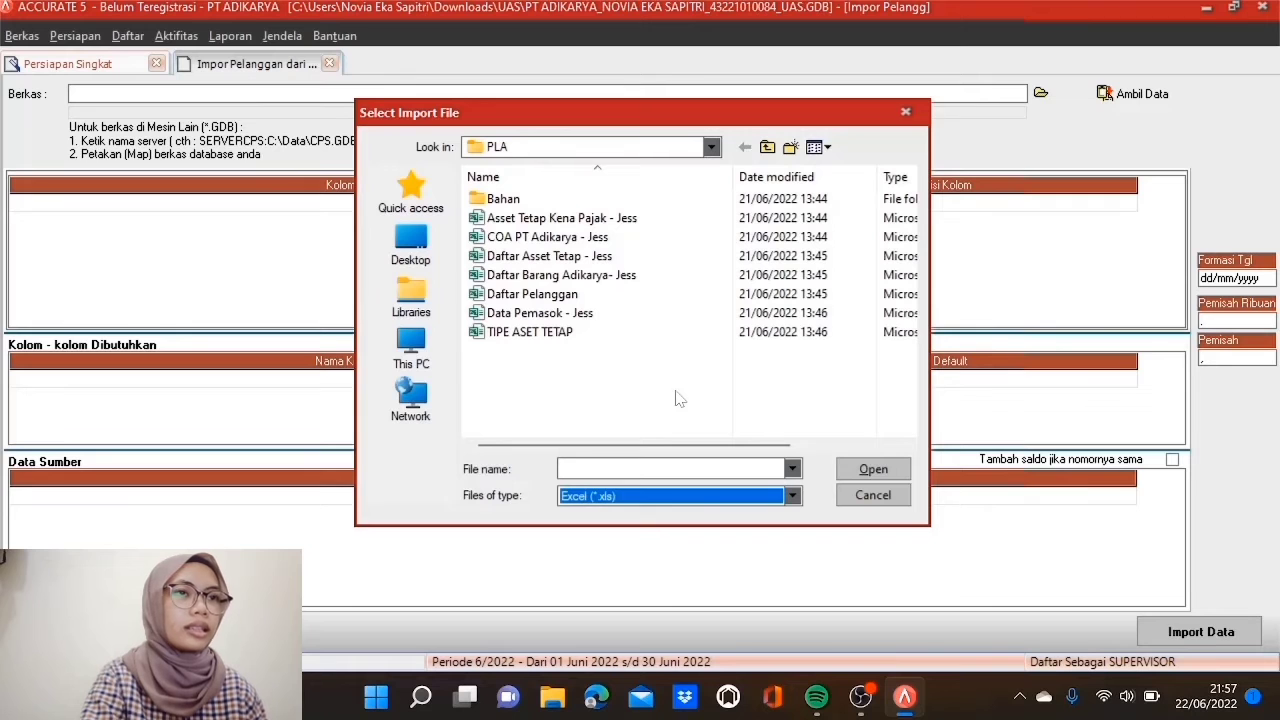
{"action": "left_click", "coordinate": [645, 298]}
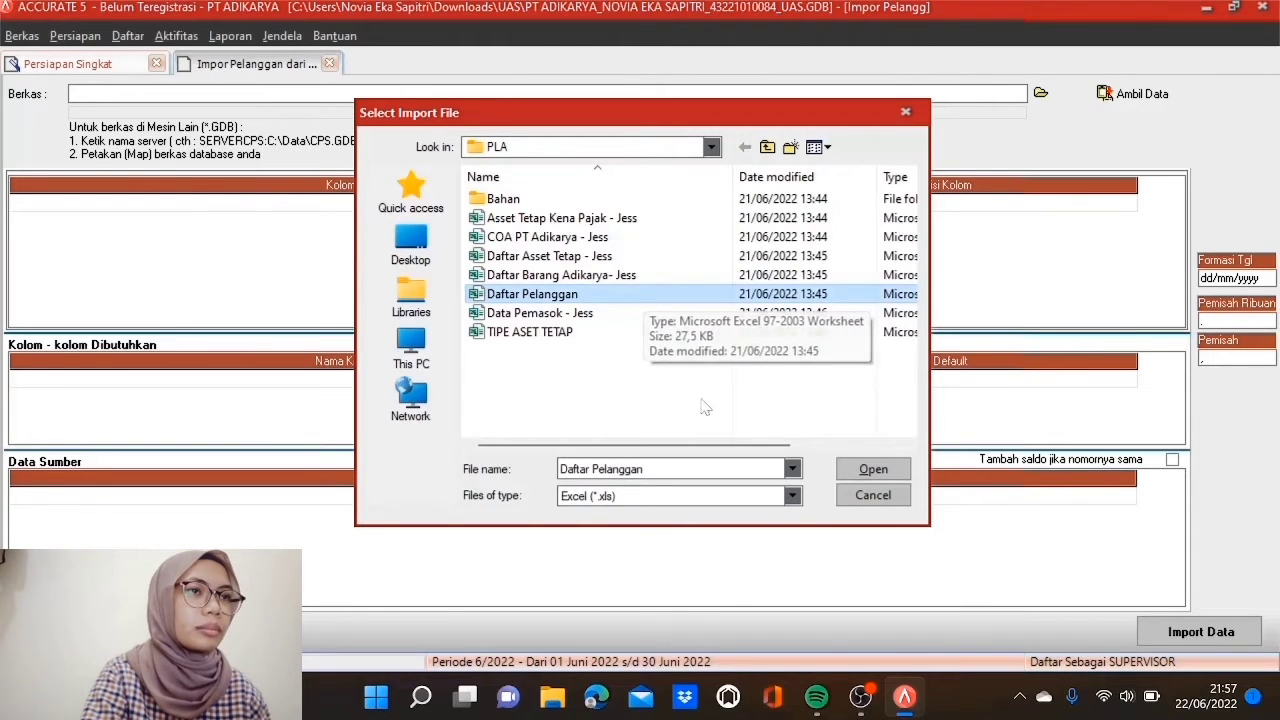
{"action": "left_click", "coordinate": [873, 470]}
{"action": "left_click", "coordinate": [1094, 93]}
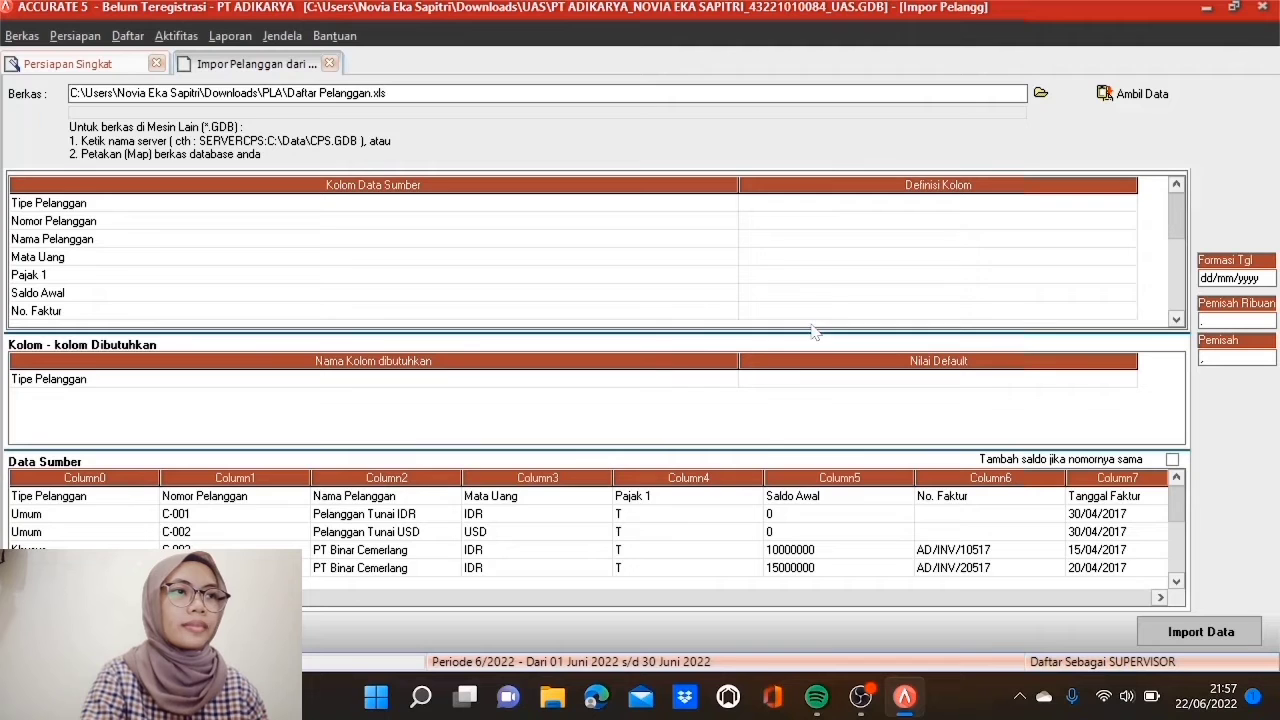
Step: Delete the header row from the imported source data
{"action": "left_click", "coordinate": [170, 496]}
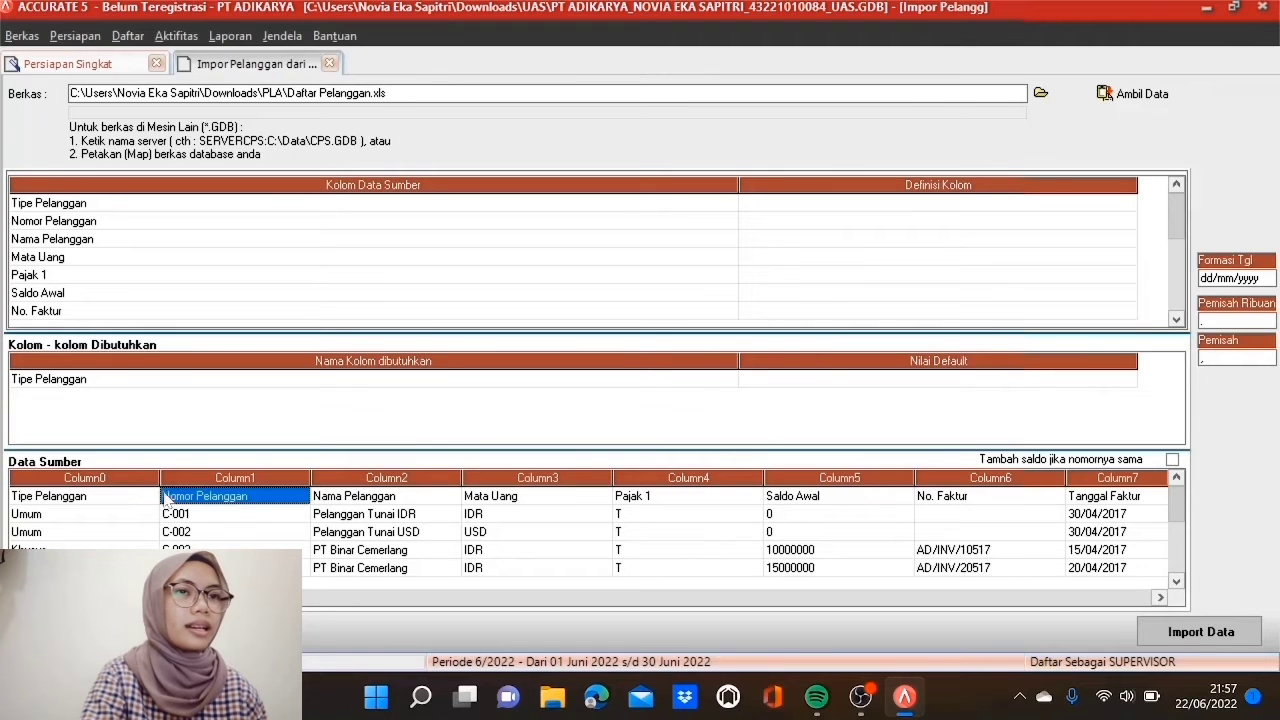
{"action": "left_click", "coordinate": [143, 496]}
{"action": "right_click", "coordinate": [143, 496]}
{"action": "left_click", "coordinate": [185, 521]}
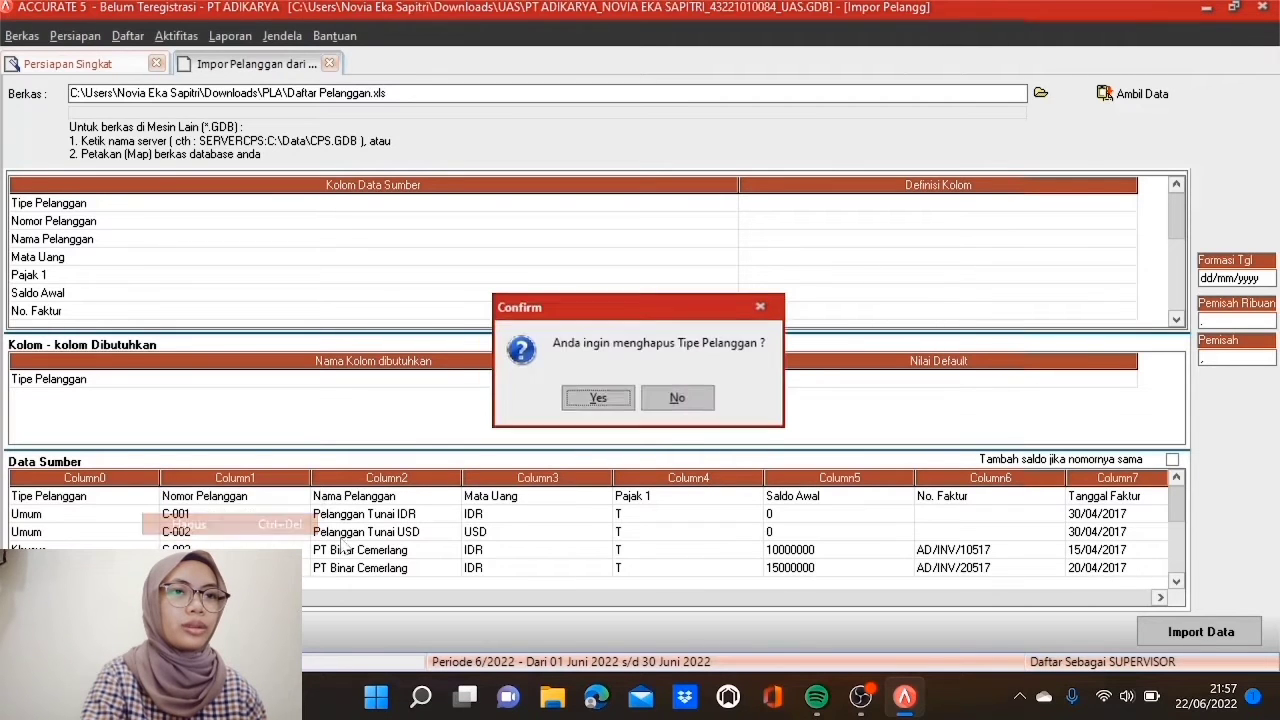
{"action": "left_click", "coordinate": [598, 403]}
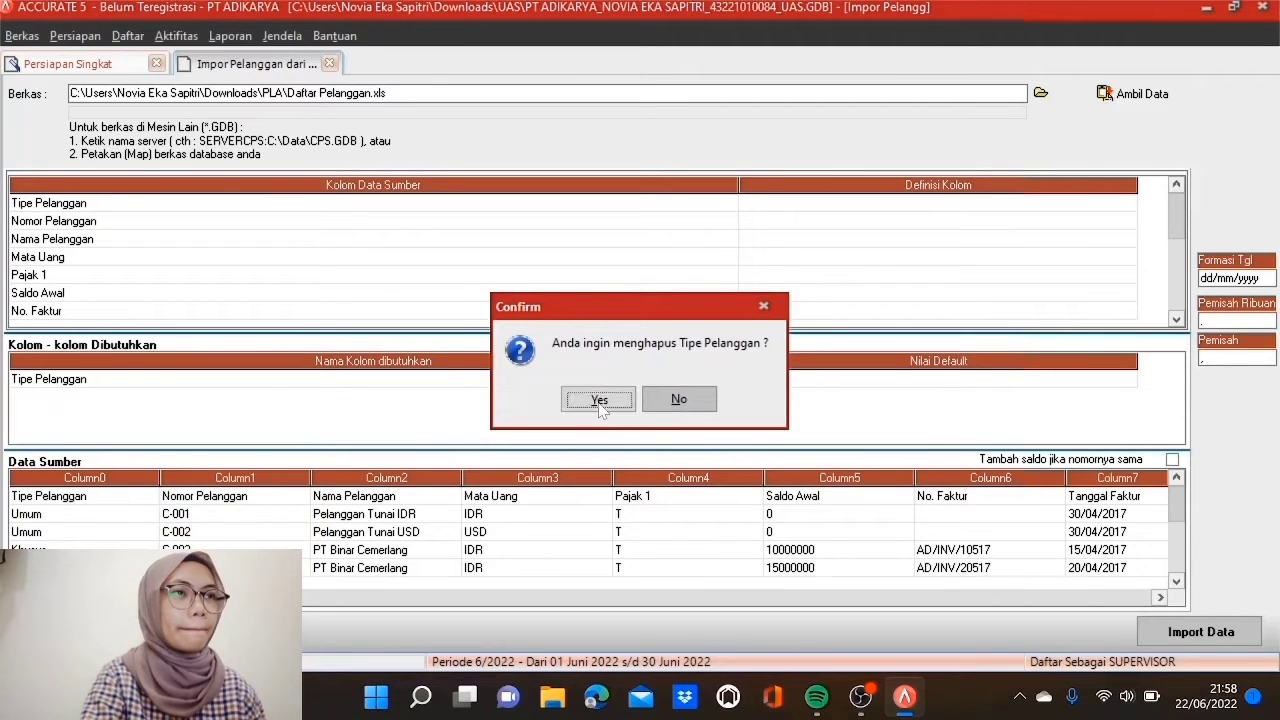
Step: Map the Tipe Pelanggan source column to the Tipe Pelanggan field
{"action": "left_click", "coordinate": [846, 205]}
{"action": "left_click", "coordinate": [950, 210]}
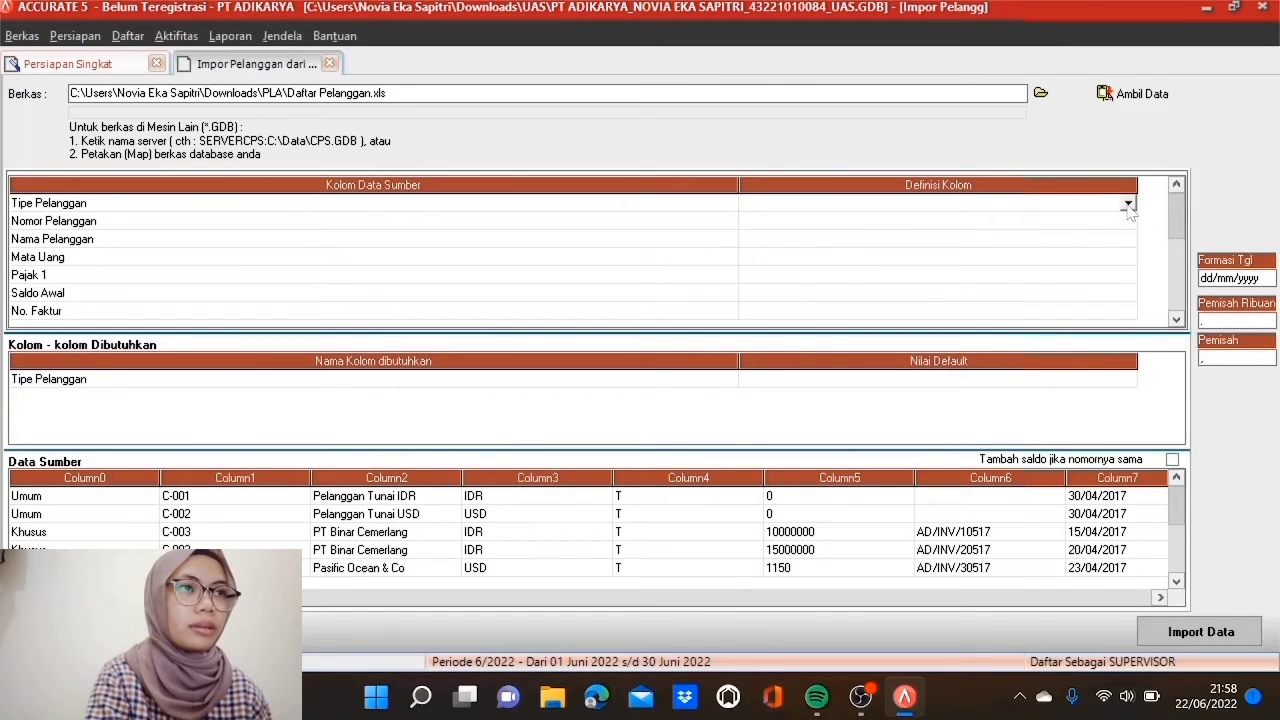
{"action": "left_click", "coordinate": [1128, 204]}
{"action": "left_click", "coordinate": [850, 263]}
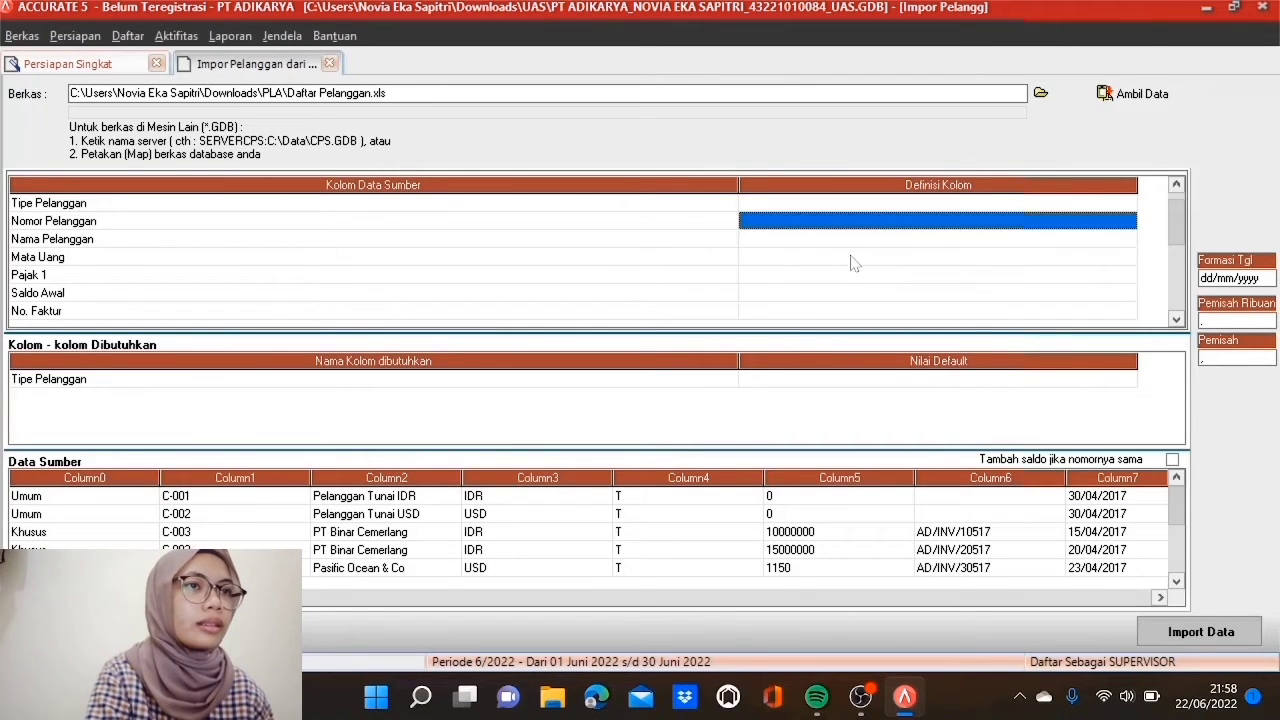
{"action": "left_click", "coordinate": [902, 206]}
{"action": "left_click", "coordinate": [902, 206]}
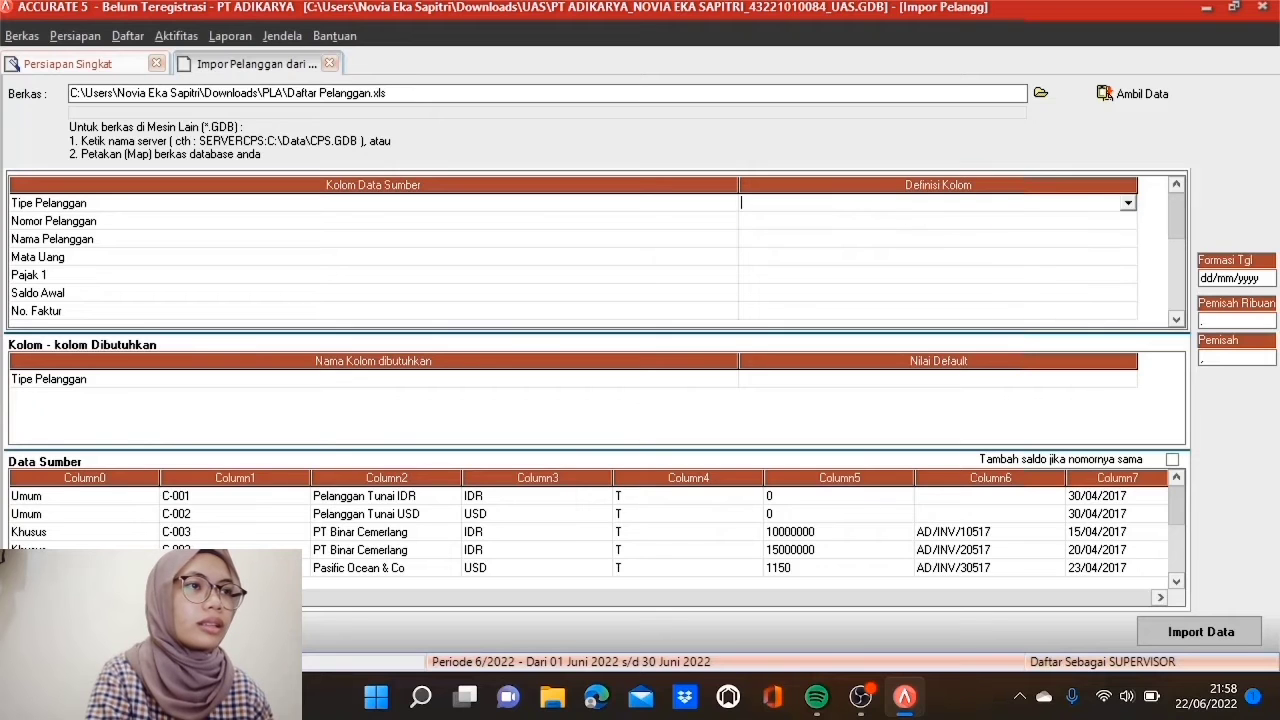
{"action": "left_click", "coordinate": [1128, 204]}
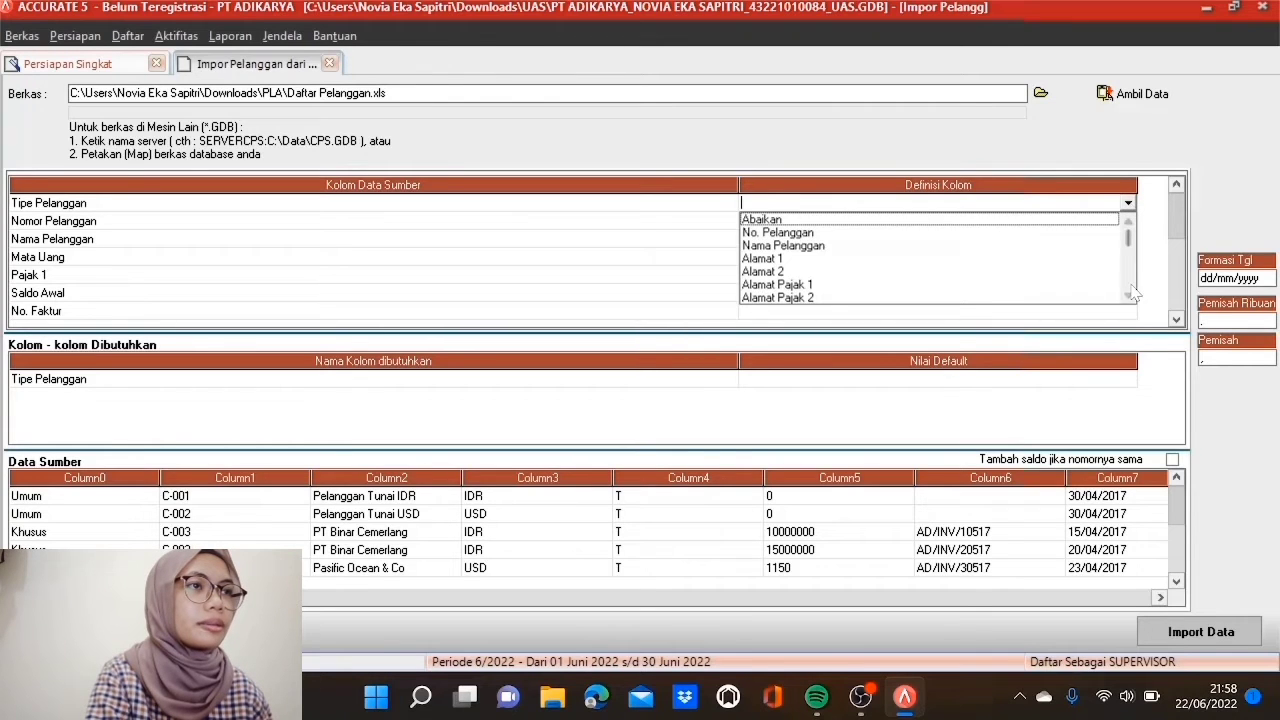
{"action": "scroll", "coordinate": [1133, 292], "scroll_direction": "down", "scroll_amount": 7}
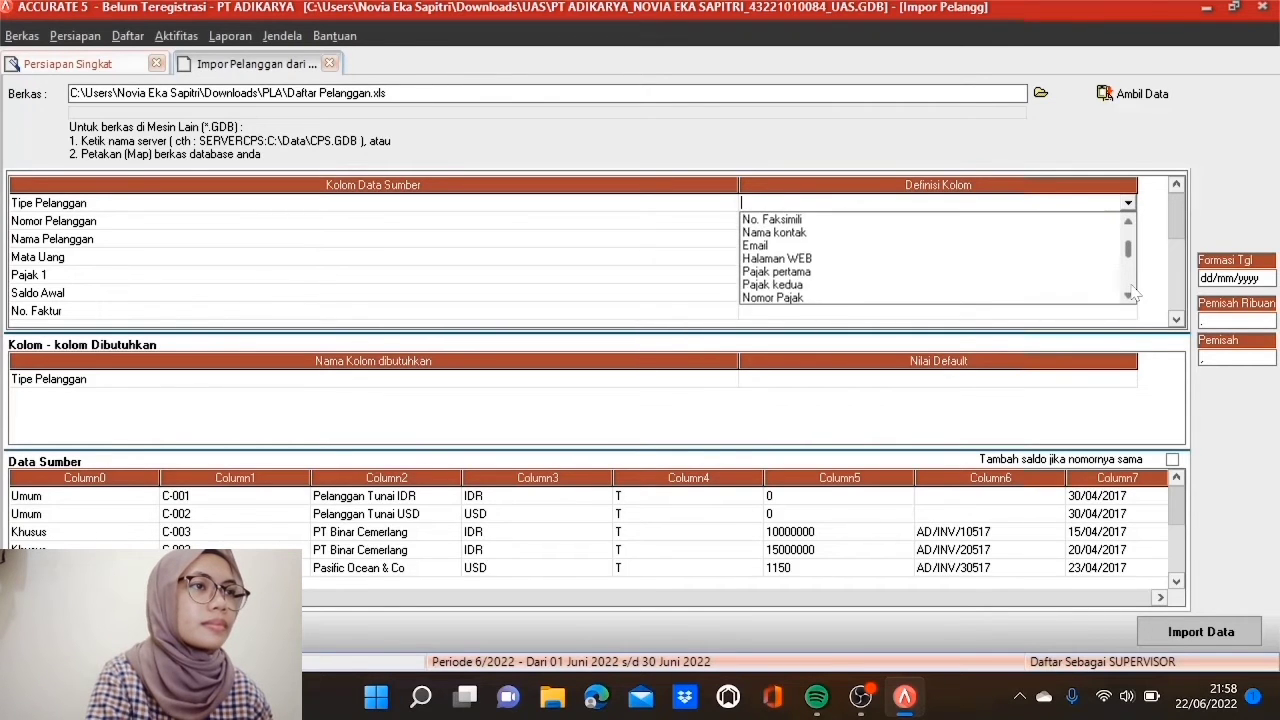
{"action": "scroll", "coordinate": [1133, 292], "scroll_direction": "down", "scroll_amount": 2}
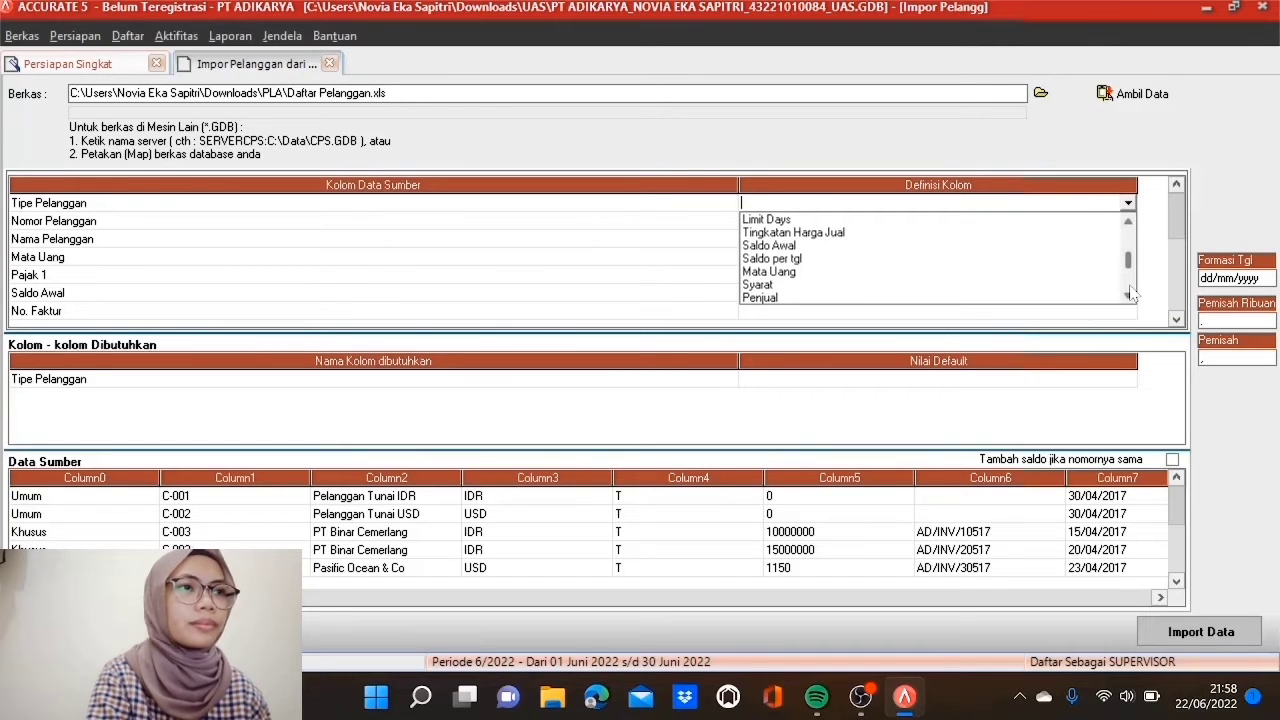
{"action": "scroll", "coordinate": [1130, 293], "scroll_direction": "down", "scroll_amount": 4}
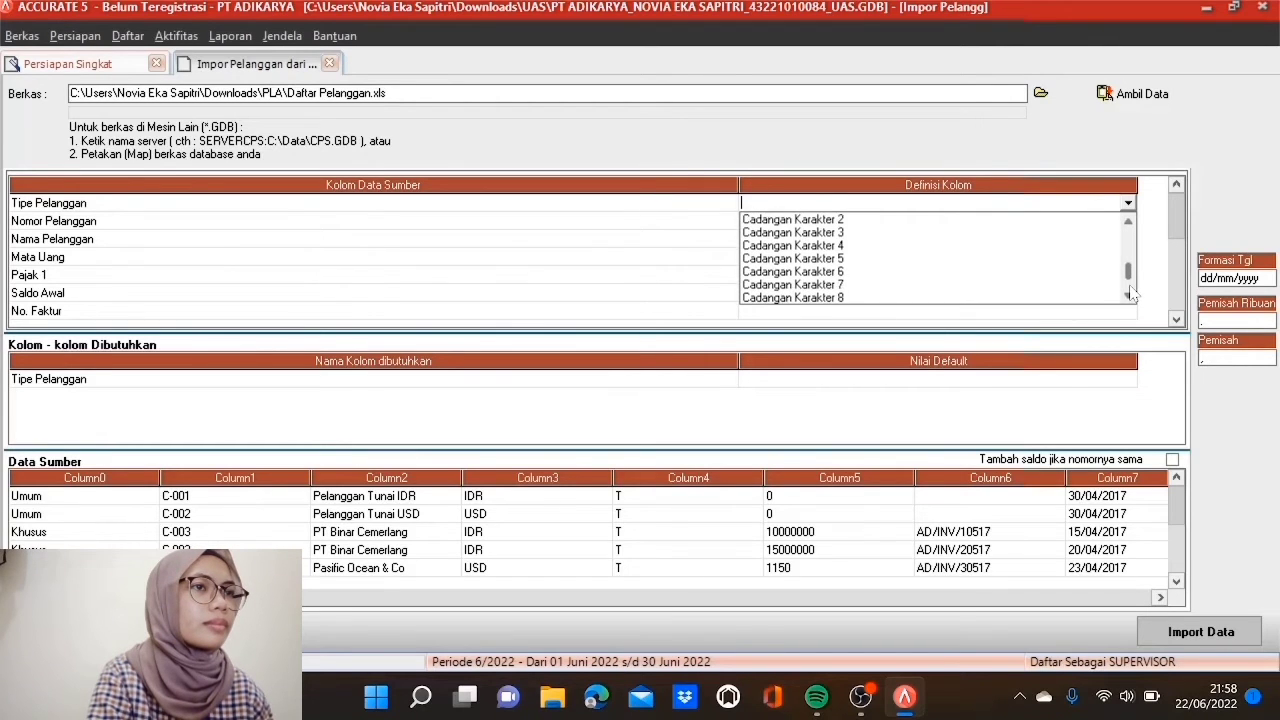
{"action": "scroll", "coordinate": [1128, 257], "scroll_direction": "up", "scroll_amount": 3}
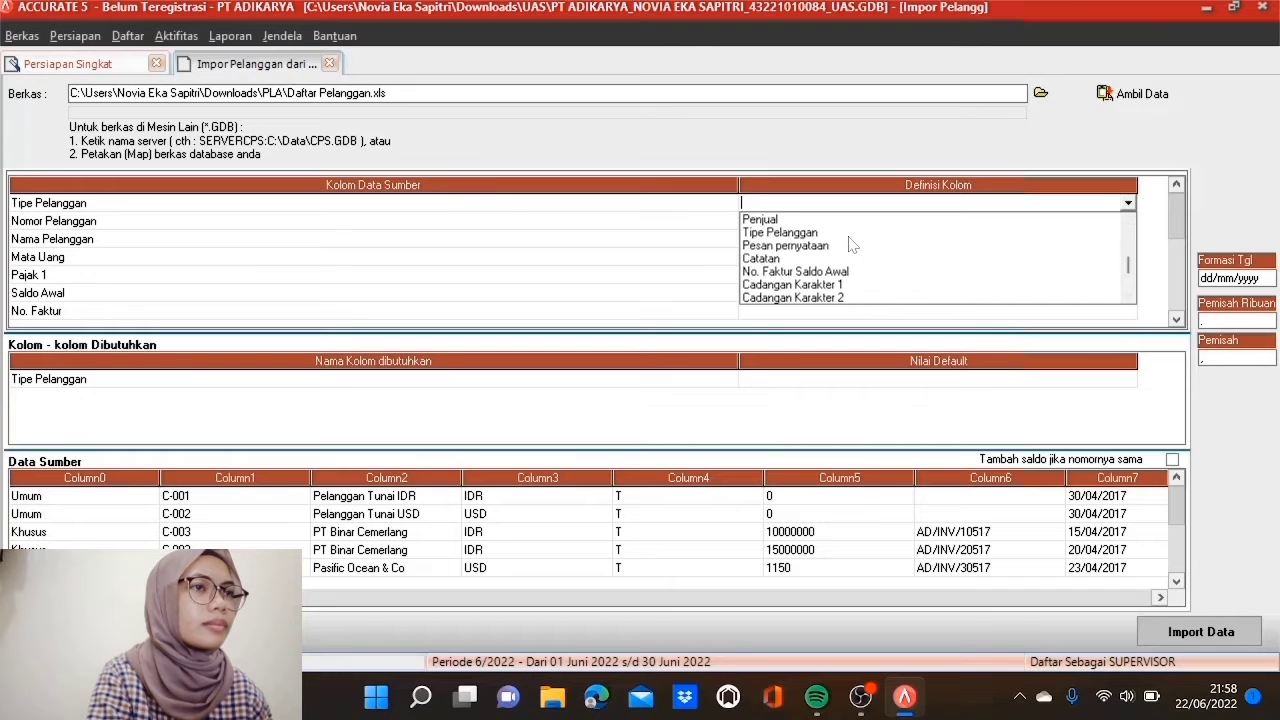
{"action": "left_click", "coordinate": [850, 234]}
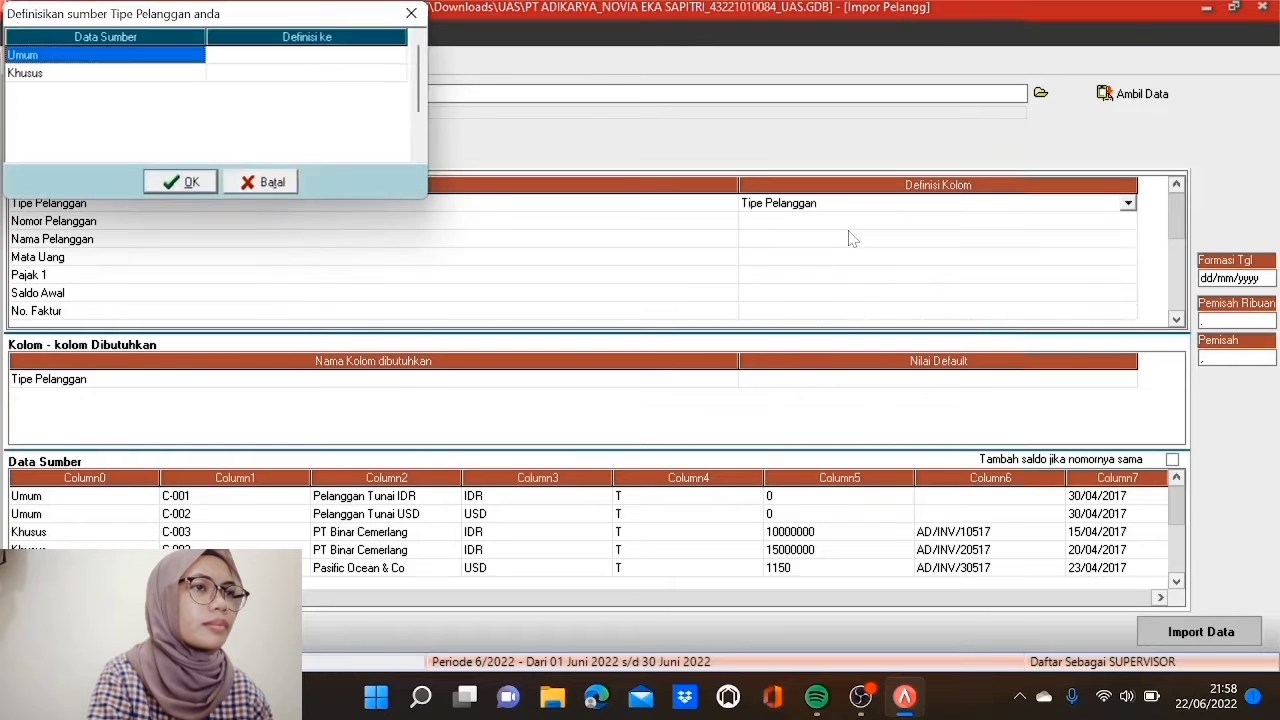
Step: Match source values Umum to Umum and Khusus to Khusus
{"action": "left_click", "coordinate": [368, 65]}
{"action": "left_click", "coordinate": [396, 57]}
{"action": "left_click", "coordinate": [369, 69]}
{"action": "left_click", "coordinate": [374, 76]}
{"action": "left_click", "coordinate": [397, 73]}
{"action": "left_click", "coordinate": [366, 104]}
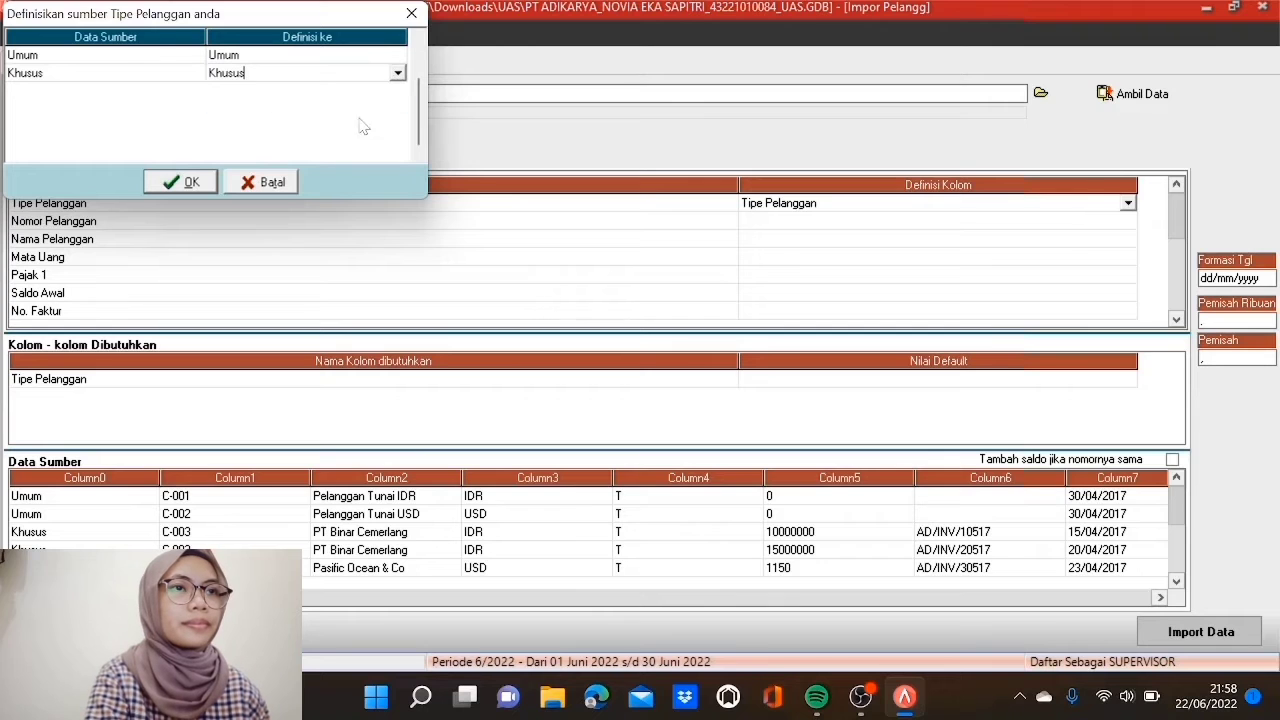
{"action": "left_click", "coordinate": [190, 183]}
{"action": "left_click", "coordinate": [806, 222]}
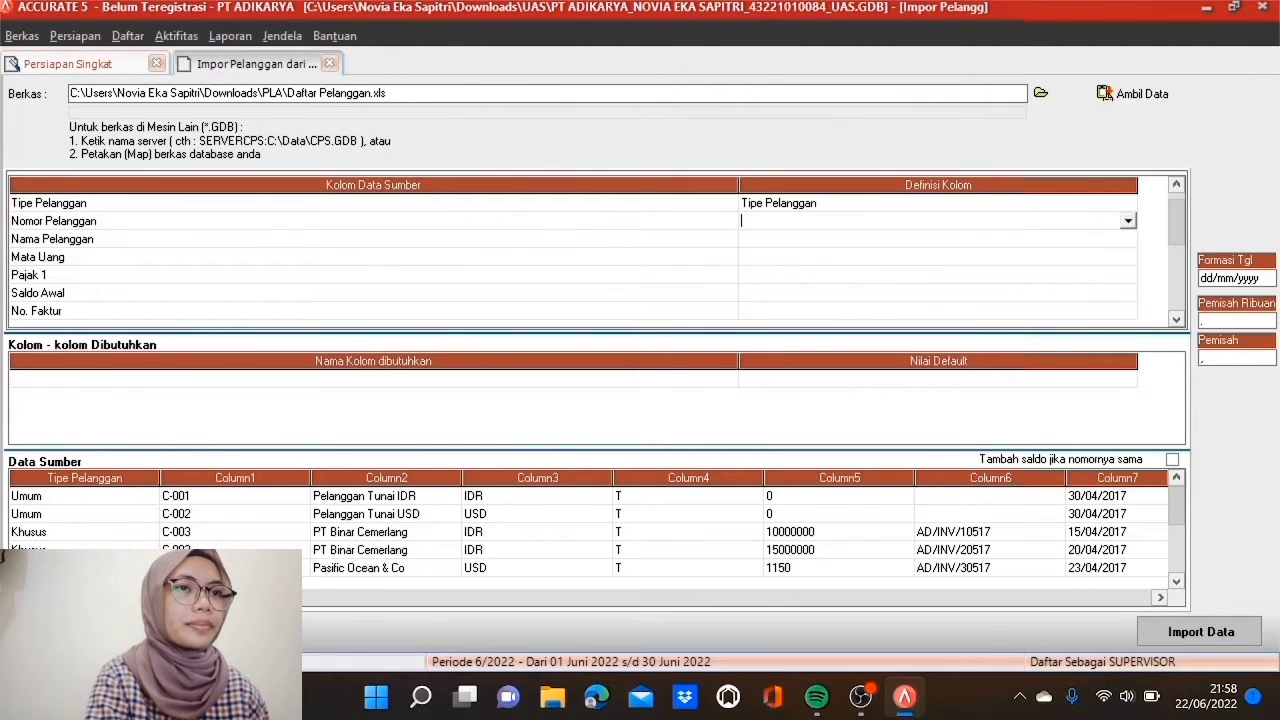
Step: Map Nomor Pelanggan to No. Pelanggan and Nama Pelanggan to Nama Pelanggan
{"action": "left_click", "coordinate": [1127, 222]}
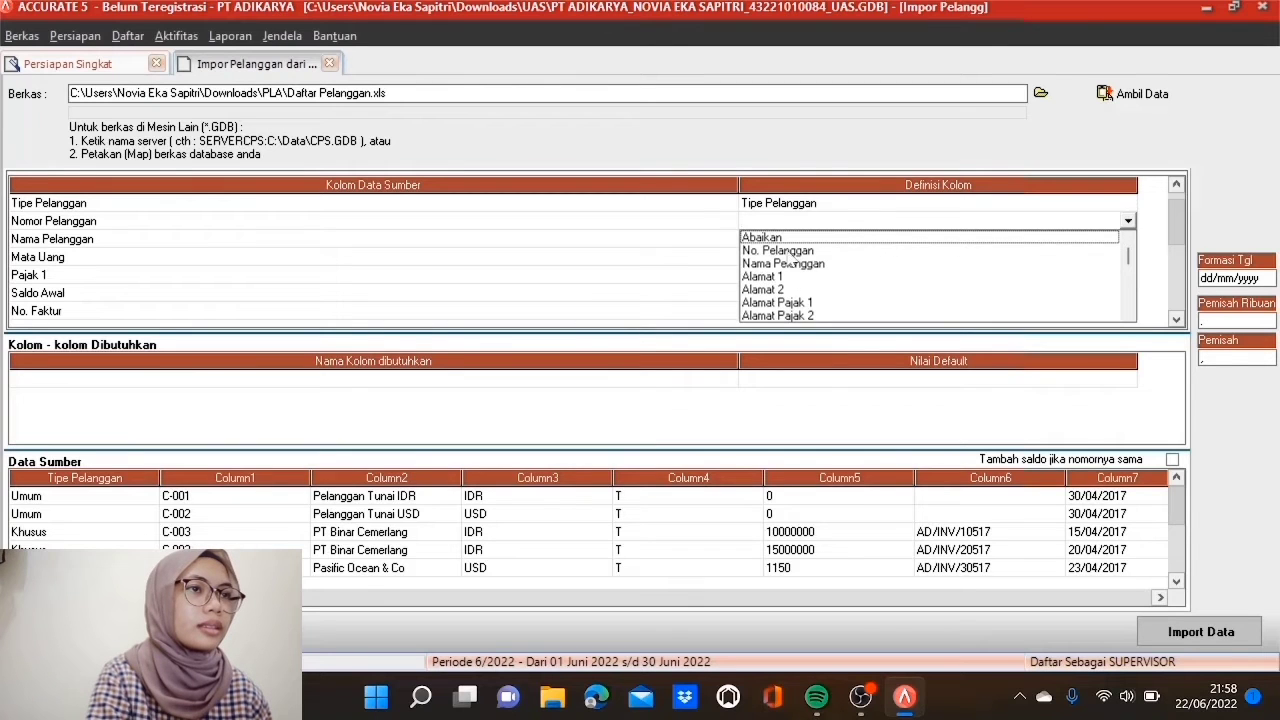
{"action": "left_click", "coordinate": [787, 251]}
{"action": "left_click", "coordinate": [792, 239]}
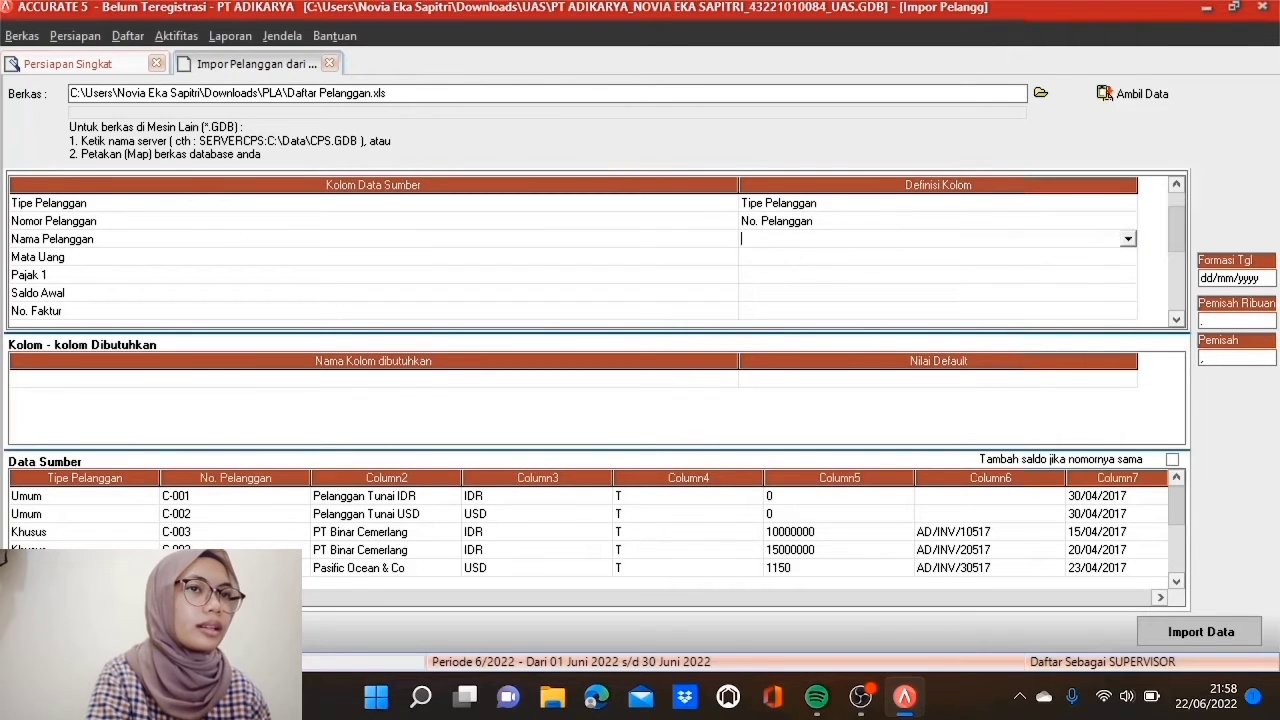
{"action": "left_click", "coordinate": [1127, 239]}
{"action": "left_click", "coordinate": [790, 269]}
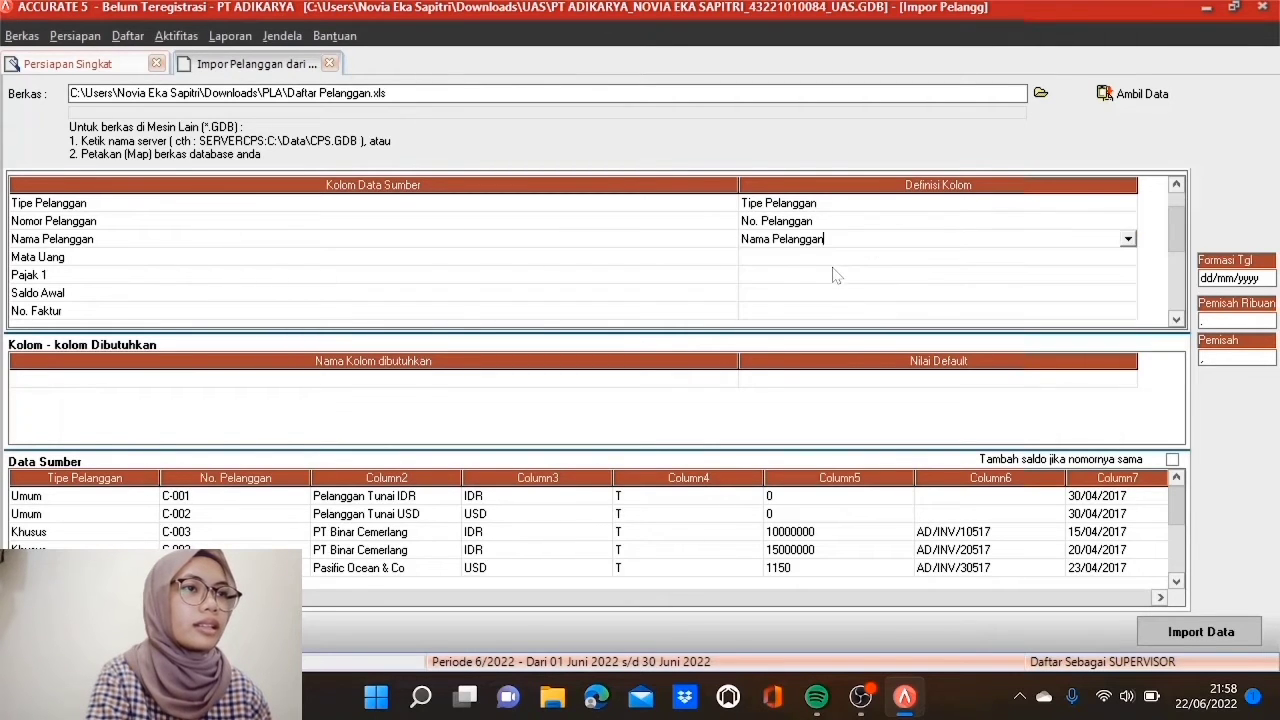
Step: Map Mata Uang to the Mata Uang field, matching IDR to IDR and USD to USD
{"action": "left_click", "coordinate": [833, 260]}
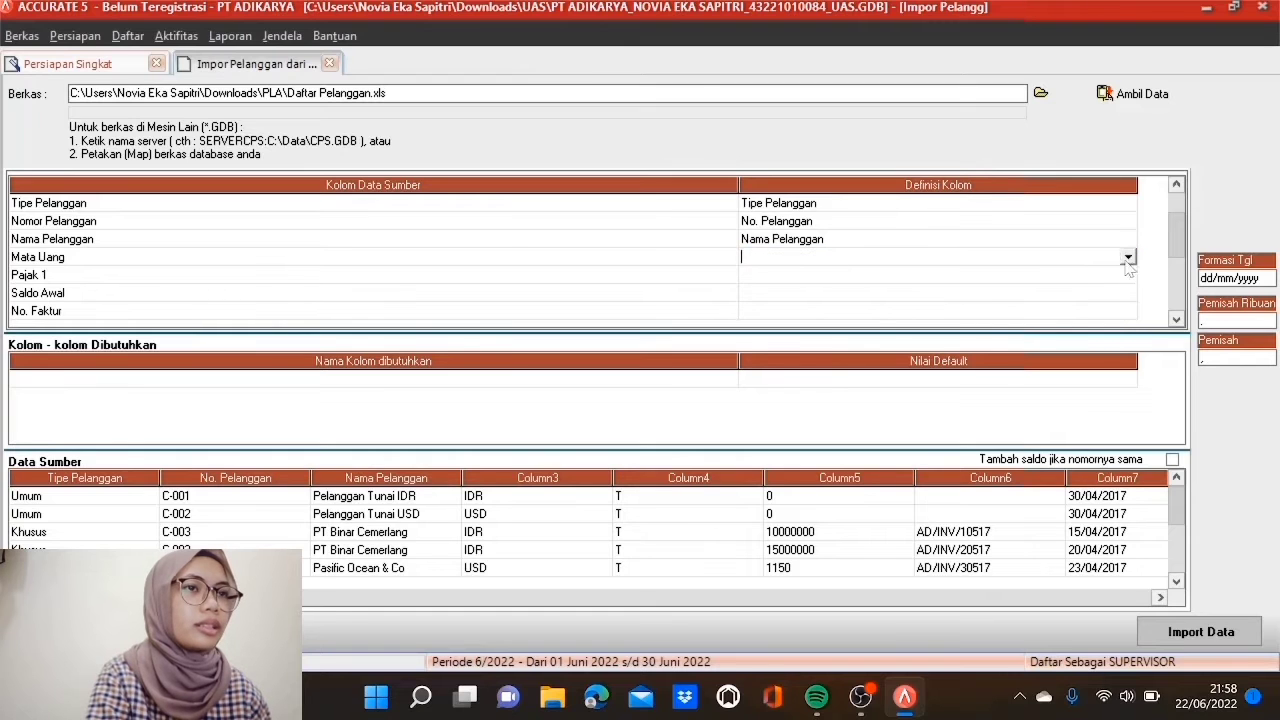
{"action": "left_click", "coordinate": [1127, 257]}
{"action": "scroll", "coordinate": [1126, 347], "scroll_direction": "down", "scroll_amount": 3}
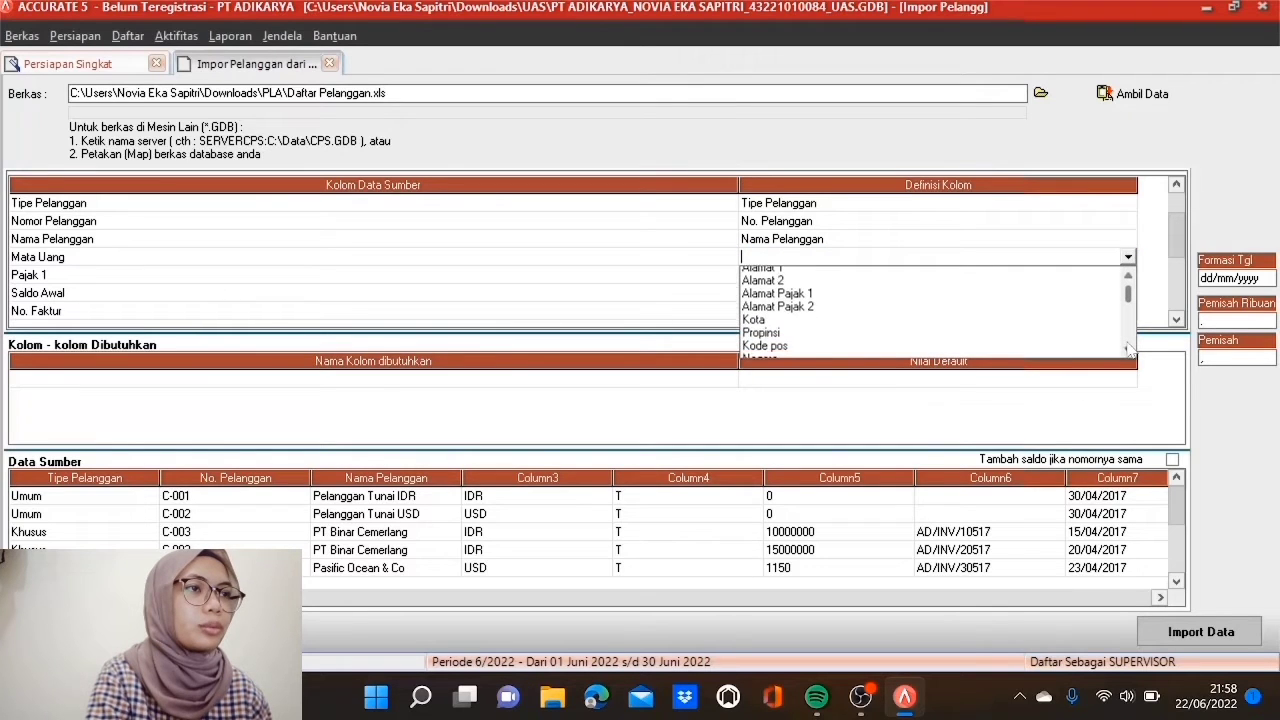
{"action": "scroll", "coordinate": [1127, 347], "scroll_direction": "down", "scroll_amount": 4}
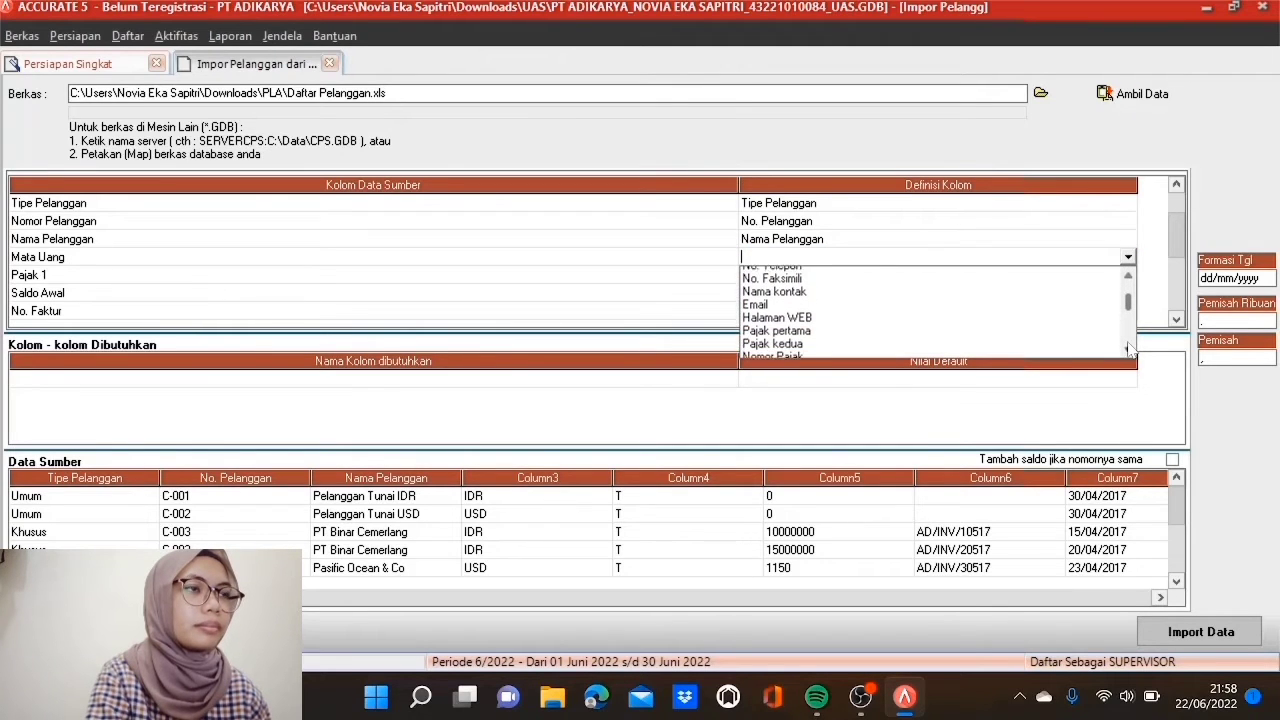
{"action": "scroll", "coordinate": [1127, 347], "scroll_direction": "down", "scroll_amount": 4}
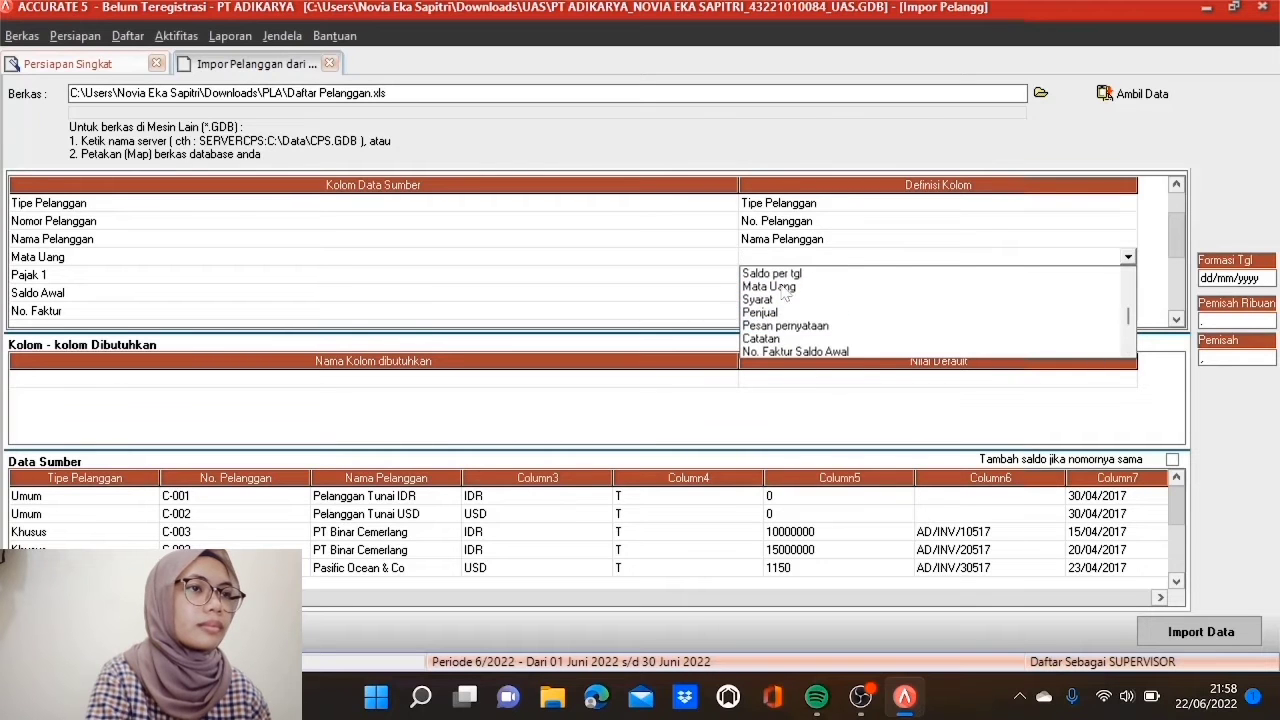
{"action": "left_click", "coordinate": [786, 287]}
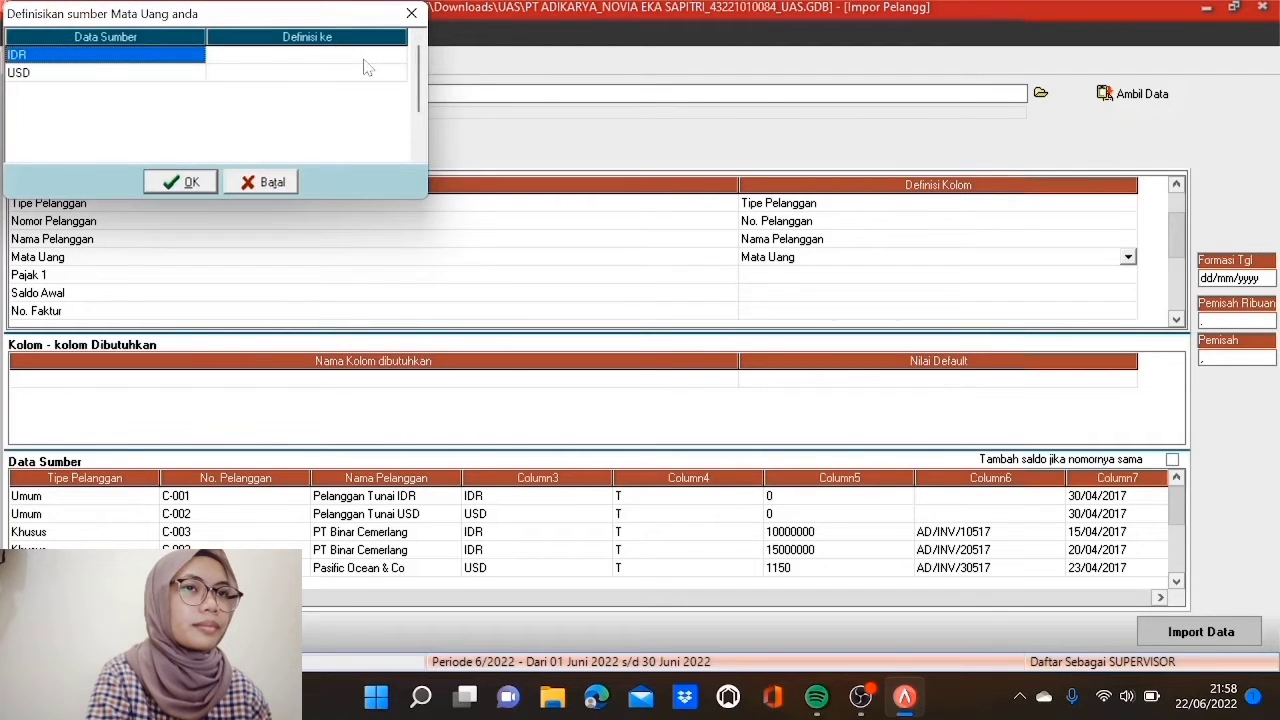
{"action": "left_click", "coordinate": [368, 56]}
{"action": "left_click", "coordinate": [398, 55]}
{"action": "left_click", "coordinate": [380, 64]}
{"action": "left_click", "coordinate": [385, 74]}
{"action": "left_click", "coordinate": [398, 74]}
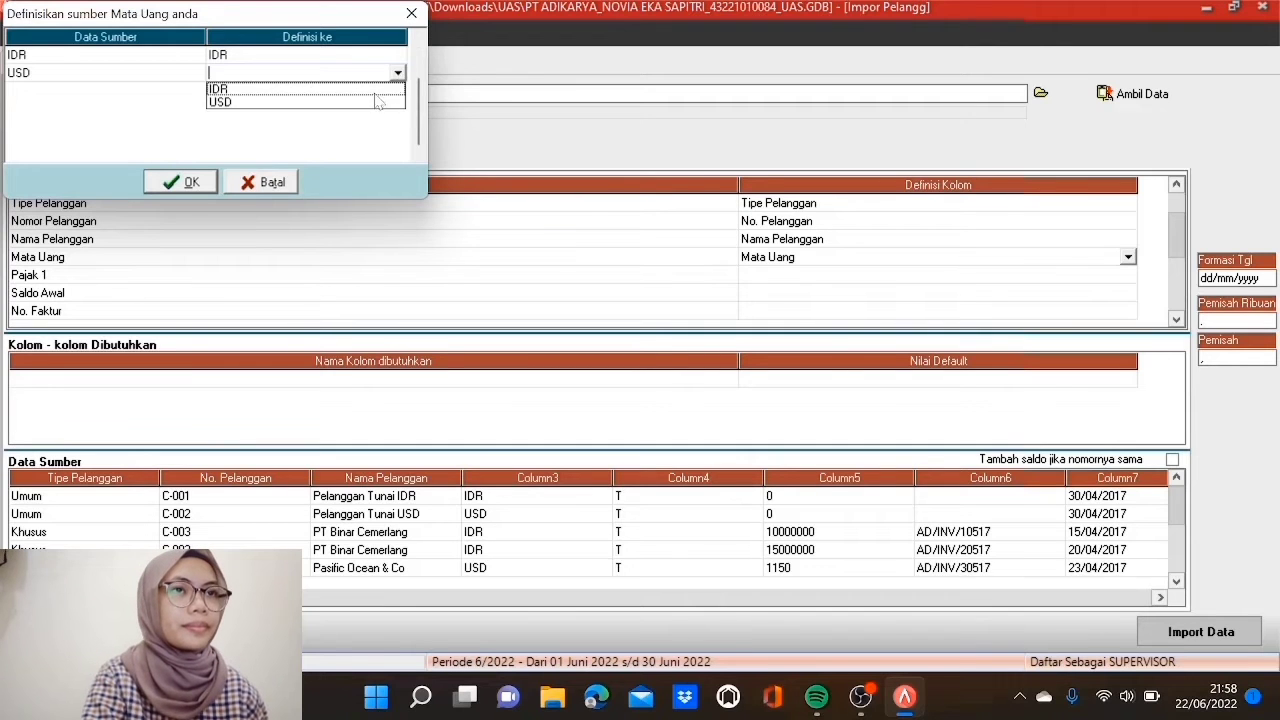
{"action": "left_click", "coordinate": [370, 103]}
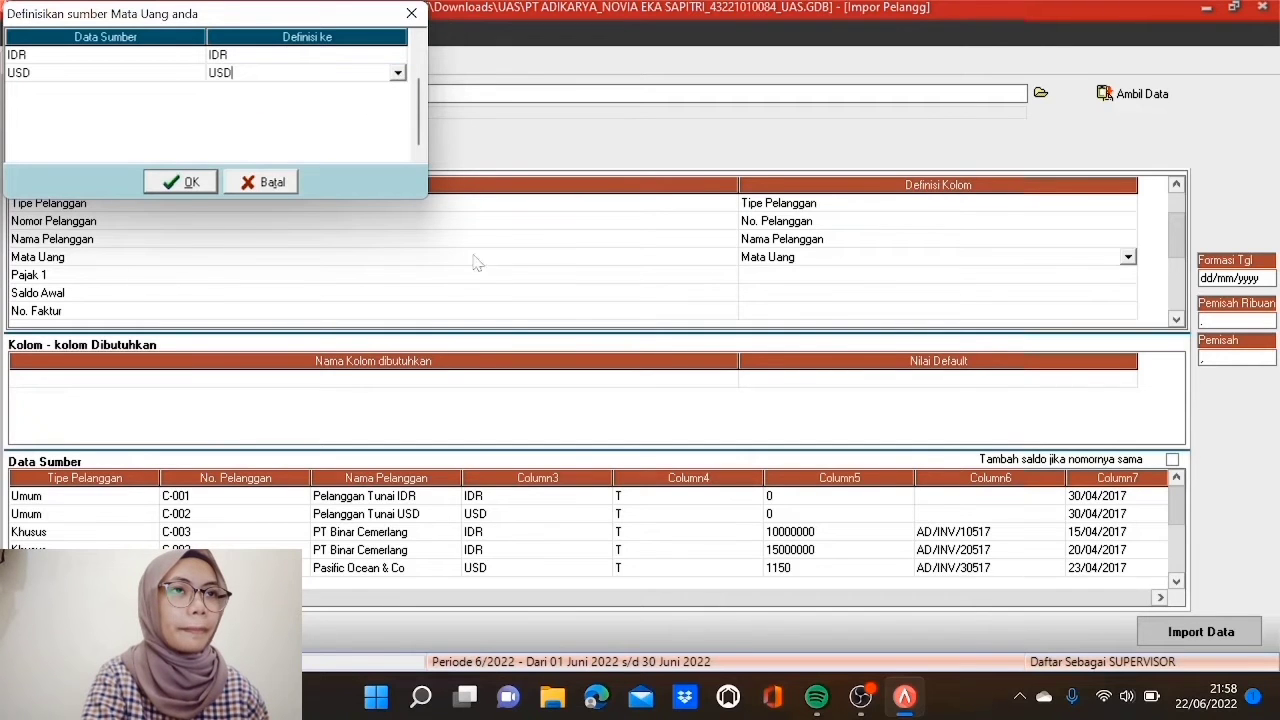
{"action": "left_click", "coordinate": [188, 186]}
Step: Map Pajak 1 to Pajak pertama, matching the value T to PPN
{"action": "left_click", "coordinate": [769, 279]}
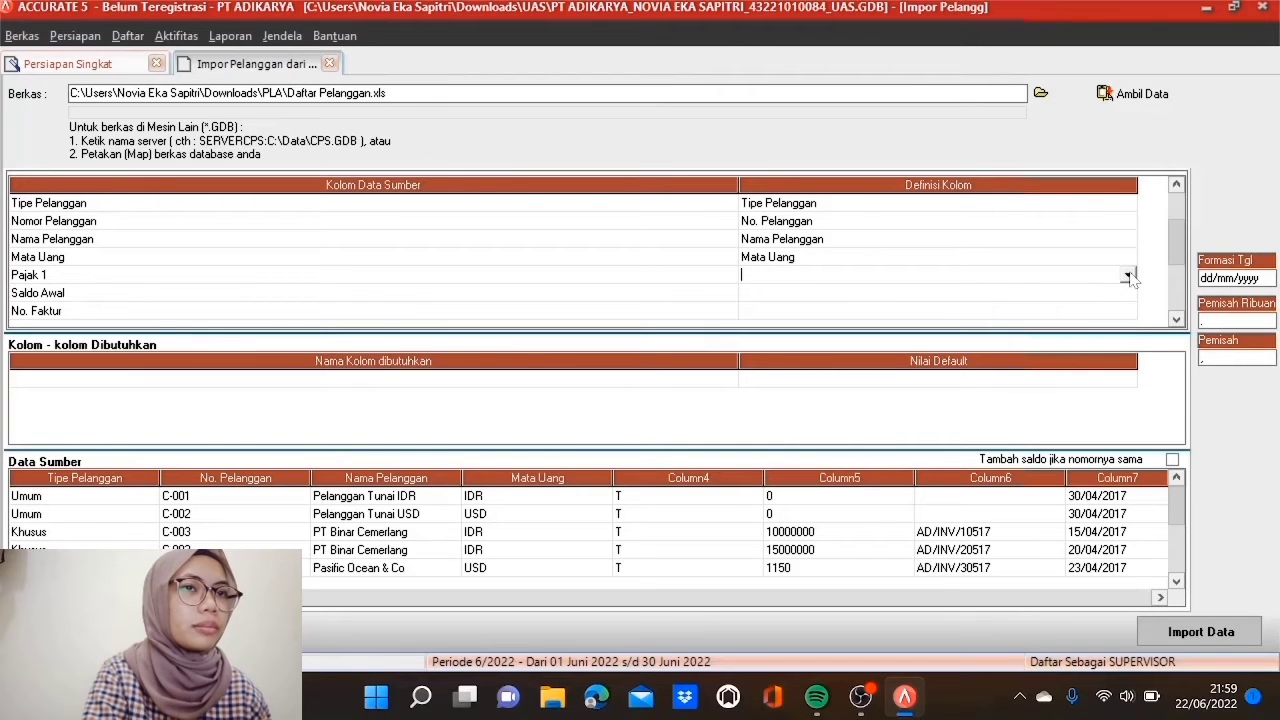
{"action": "left_click", "coordinate": [1128, 276]}
{"action": "left_click", "coordinate": [1128, 367]}
{"action": "left_click", "coordinate": [1128, 367]}
{"action": "left_click", "coordinate": [1128, 367]}
{"action": "left_click", "coordinate": [1128, 367]}
{"action": "left_click", "coordinate": [1128, 367]}
{"action": "left_click", "coordinate": [1128, 367]}
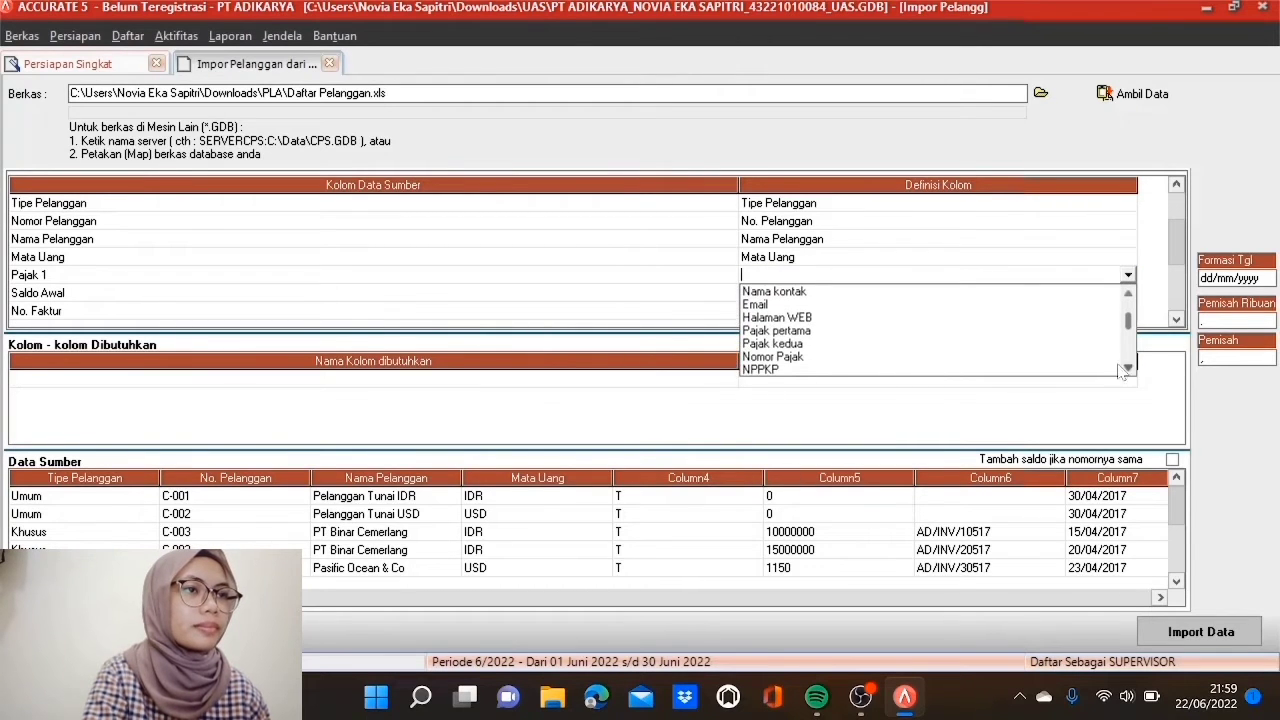
{"action": "left_click", "coordinate": [827, 331]}
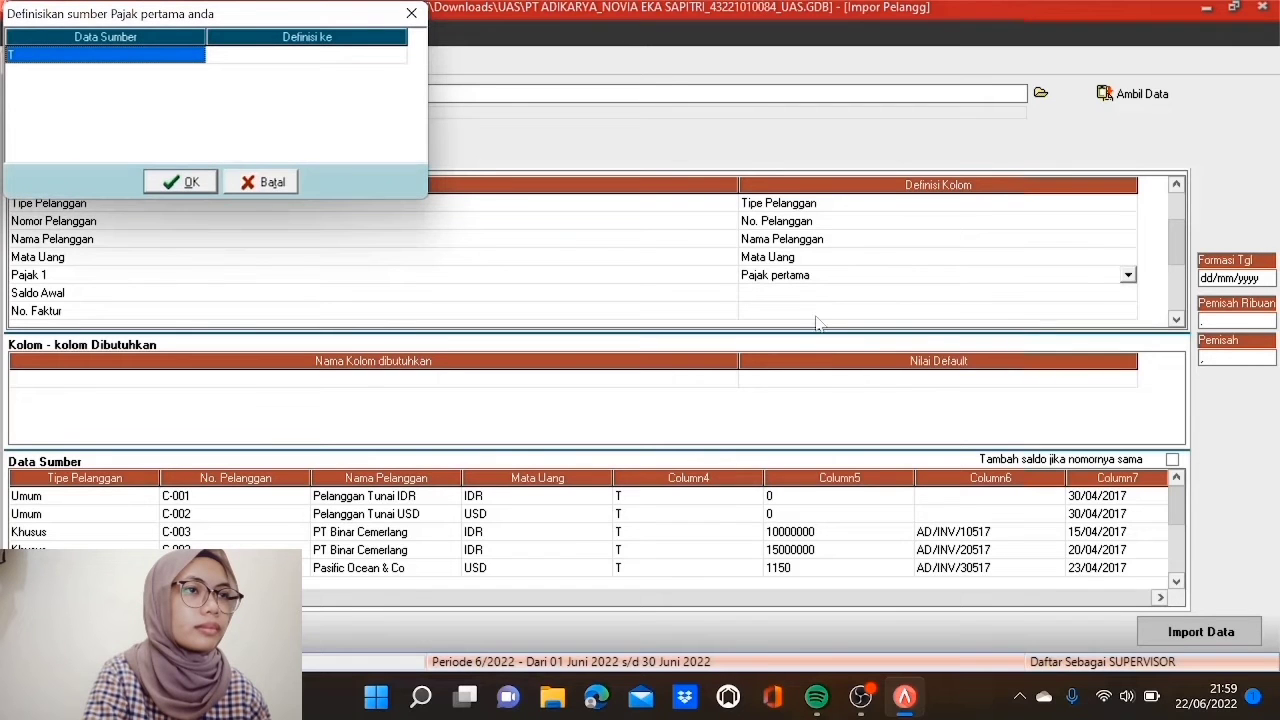
{"action": "left_click", "coordinate": [380, 57]}
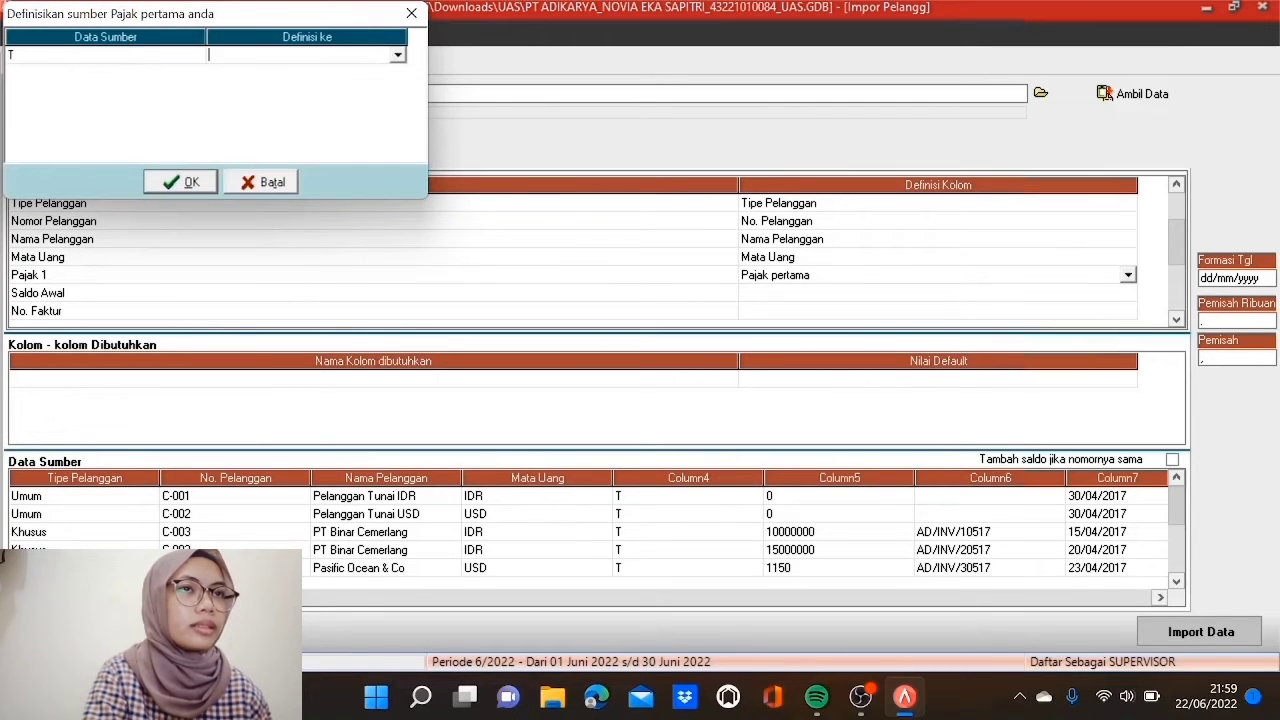
{"action": "left_click", "coordinate": [398, 57]}
{"action": "left_click", "coordinate": [391, 77]}
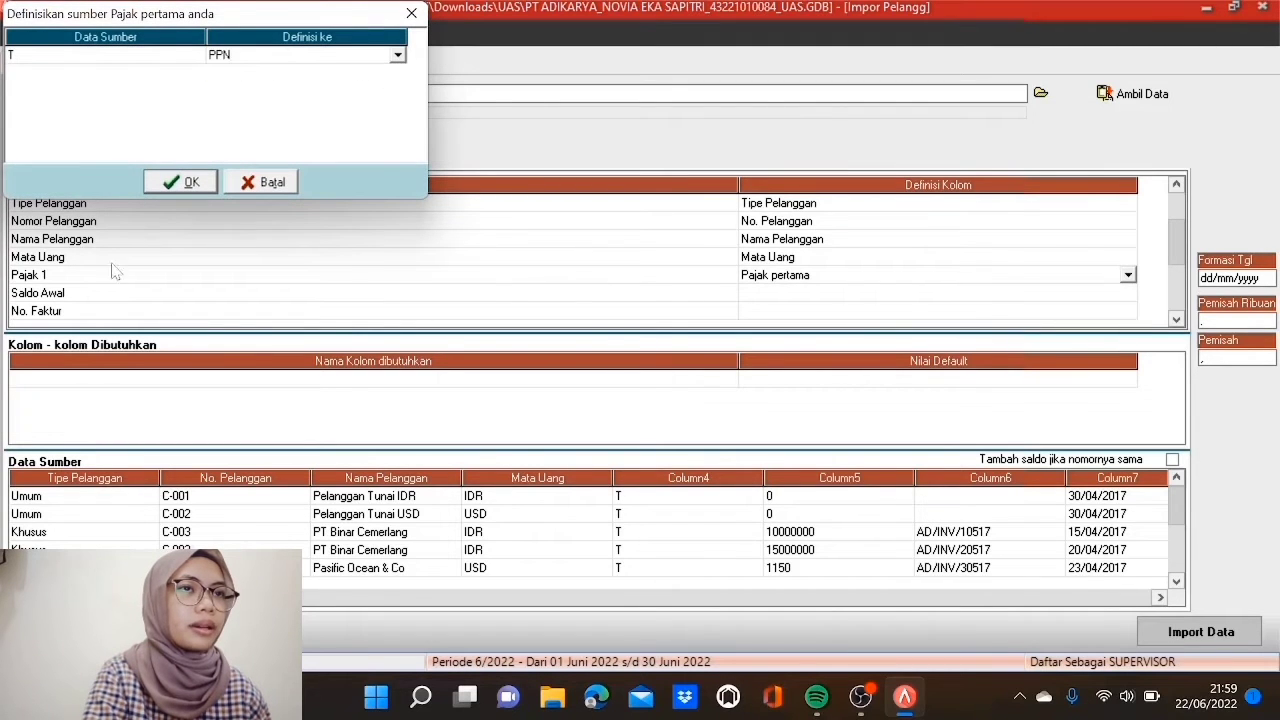
{"action": "left_click", "coordinate": [192, 184]}
Step: Bring up the field choices for the Saldo Awal column
{"action": "left_click", "coordinate": [957, 296]}
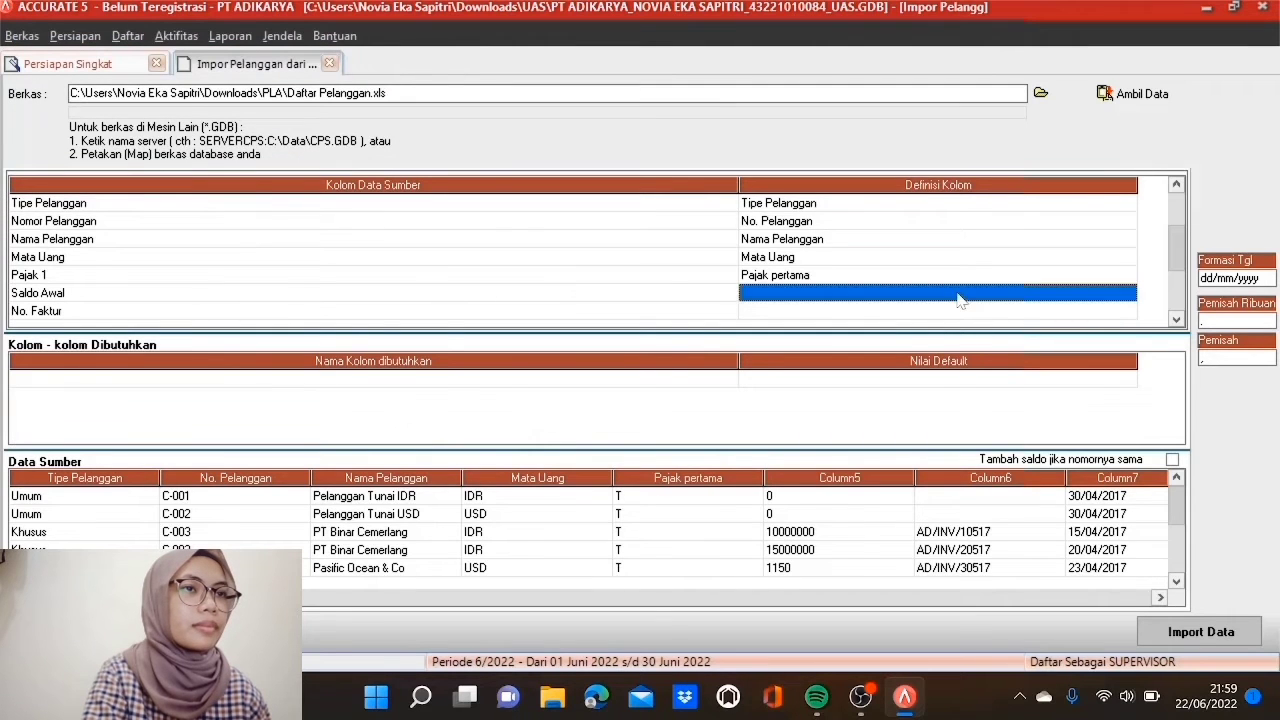
{"action": "left_click", "coordinate": [1127, 293]}
{"action": "scroll", "coordinate": [1133, 380], "scroll_direction": "down", "scroll_amount": 5}
{"action": "scroll", "coordinate": [1133, 385], "scroll_direction": "down", "scroll_amount": 4}
{"action": "scroll", "coordinate": [1133, 385], "scroll_direction": "down", "scroll_amount": 4}
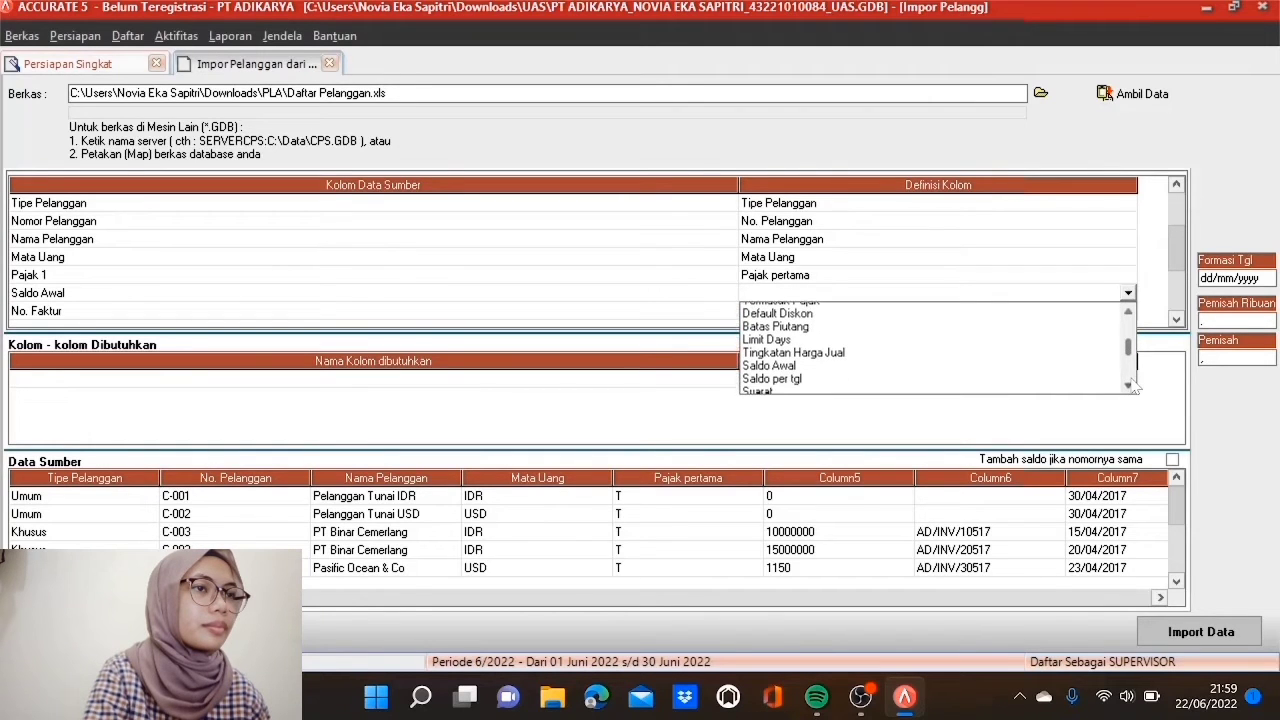
Step: Map Saldo Awal to Saldo Awal and No. Faktur to No. Faktur Saldo Awal
{"action": "left_click", "coordinate": [827, 362]}
{"action": "left_click", "coordinate": [853, 313]}
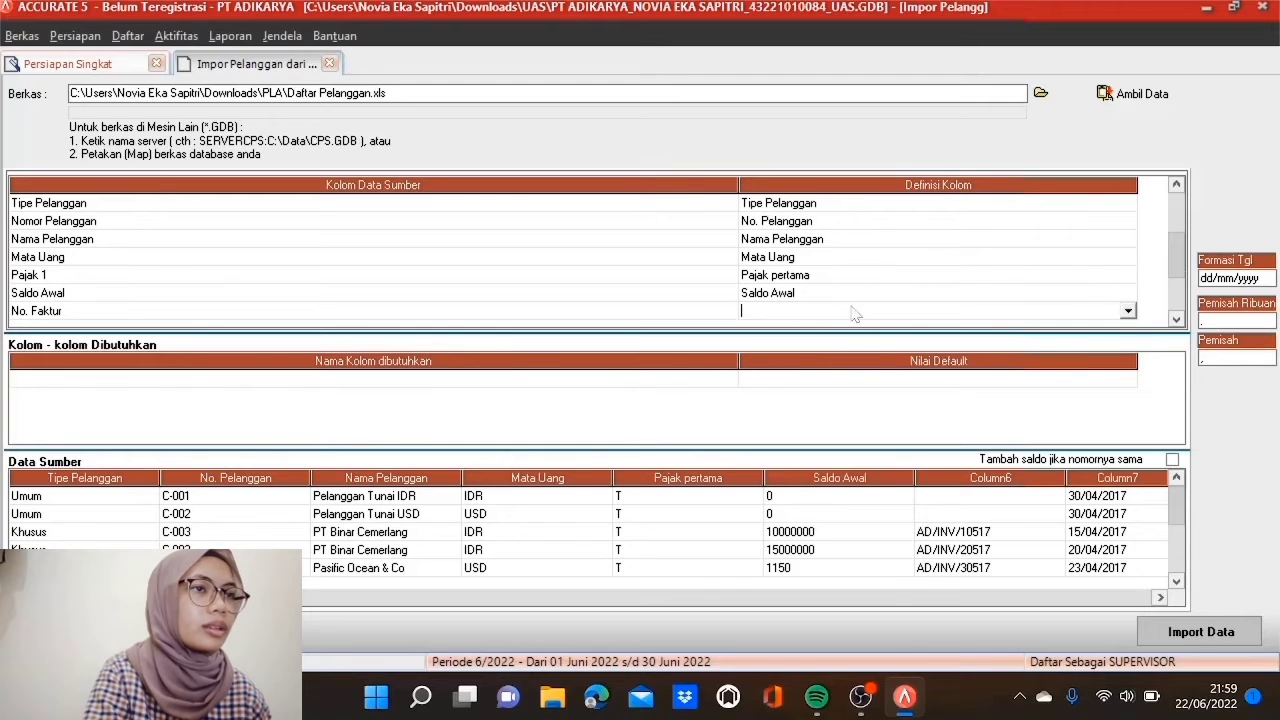
{"action": "left_click", "coordinate": [1176, 319]}
{"action": "left_click", "coordinate": [1176, 319]}
{"action": "left_click", "coordinate": [1176, 319]}
{"action": "left_click", "coordinate": [1176, 319]}
{"action": "left_click", "coordinate": [1176, 319]}
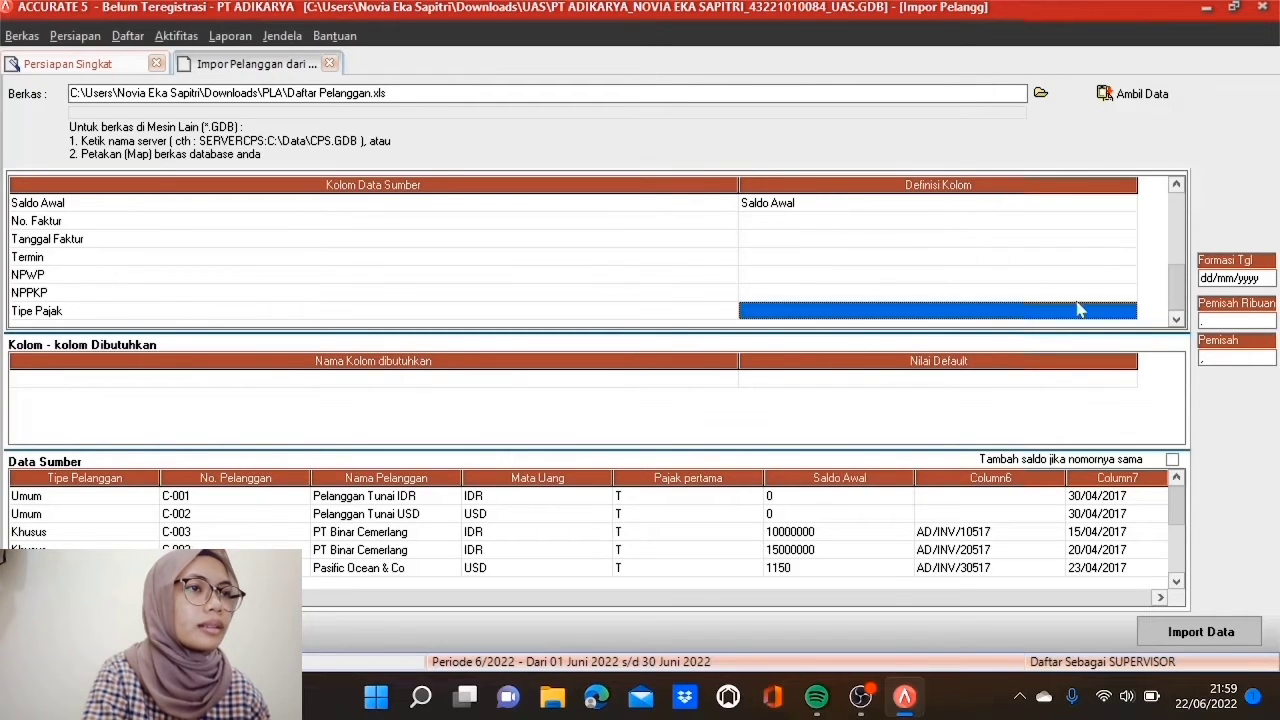
{"action": "left_click", "coordinate": [945, 222]}
{"action": "left_click", "coordinate": [947, 222]}
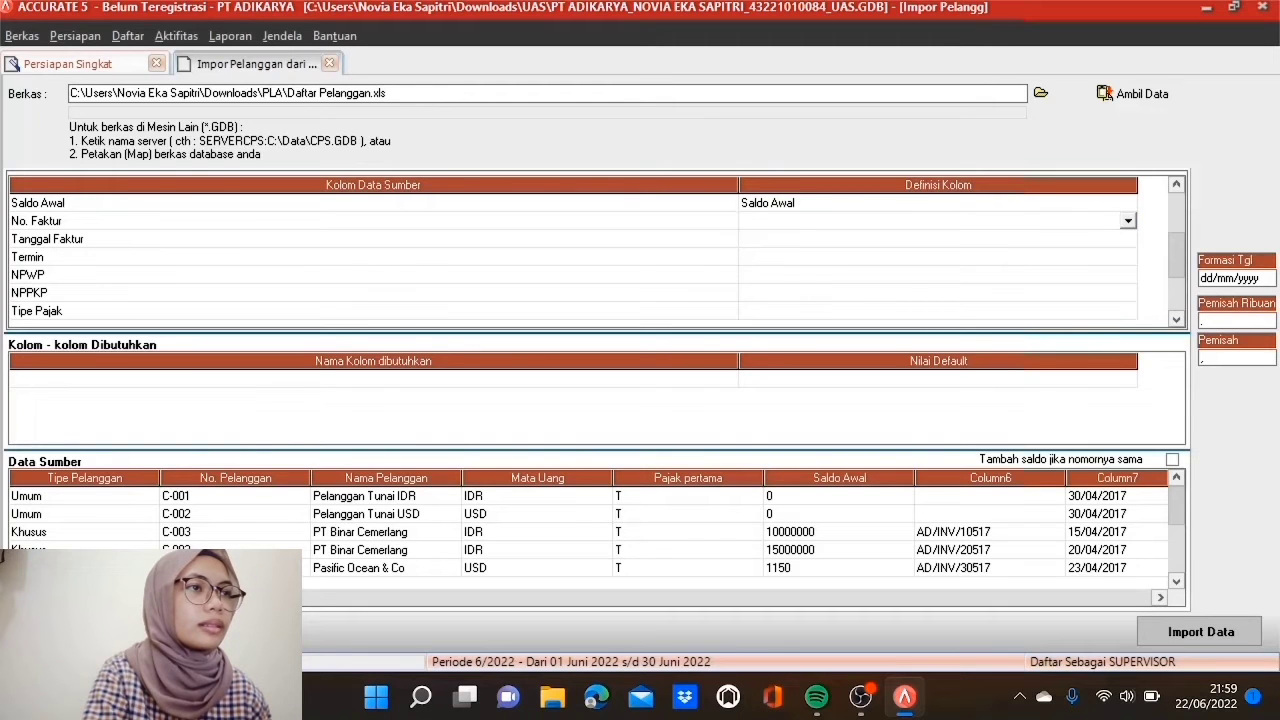
{"action": "left_click", "coordinate": [1127, 221]}
{"action": "left_click", "coordinate": [1128, 314]}
{"action": "left_click", "coordinate": [1129, 314]}
{"action": "left_click", "coordinate": [1129, 314]}
{"action": "left_click", "coordinate": [1129, 314]}
{"action": "left_click", "coordinate": [1129, 314]}
{"action": "left_click", "coordinate": [1129, 314]}
{"action": "left_click", "coordinate": [1129, 314]}
{"action": "left_click", "coordinate": [1129, 314]}
{"action": "left_click", "coordinate": [1129, 314]}
{"action": "left_click", "coordinate": [1129, 314]}
{"action": "left_click", "coordinate": [1129, 314]}
{"action": "left_click", "coordinate": [1129, 314]}
{"action": "left_click", "coordinate": [1129, 314]}
{"action": "left_click", "coordinate": [1129, 314]}
{"action": "left_click", "coordinate": [1129, 314]}
{"action": "left_click", "coordinate": [1129, 314]}
{"action": "left_click", "coordinate": [1129, 314]}
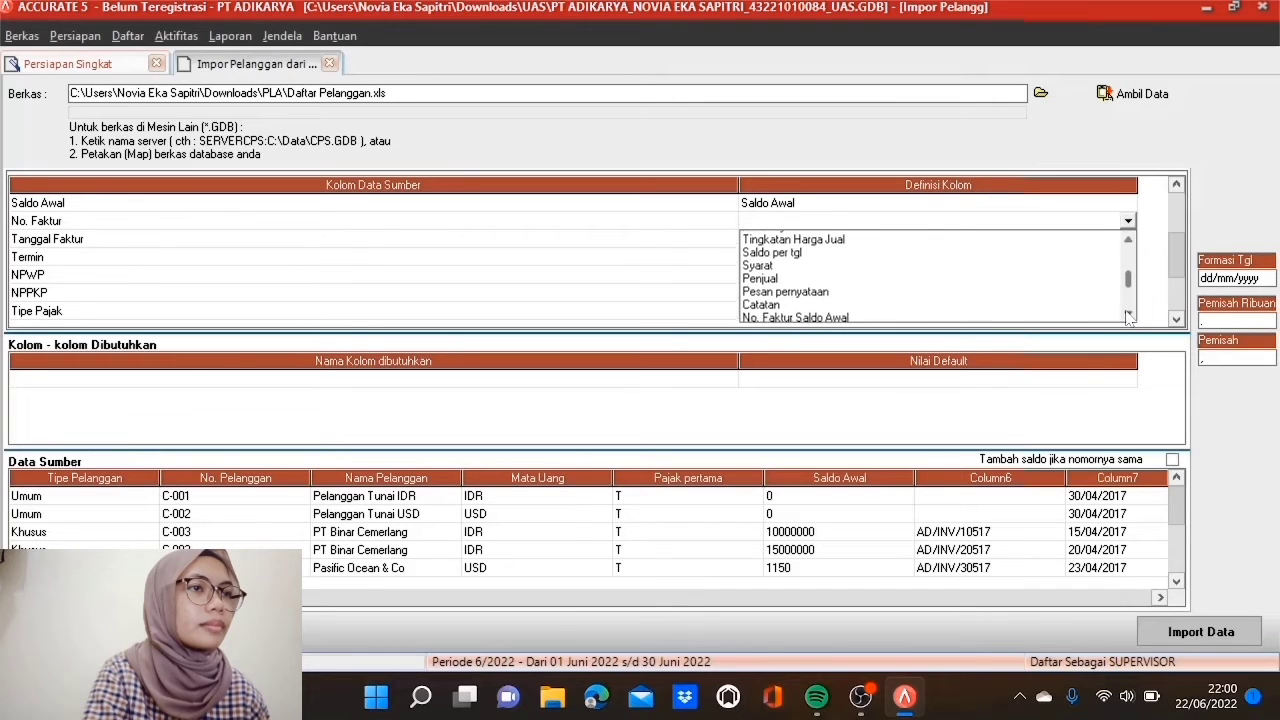
{"action": "left_click", "coordinate": [1129, 314]}
{"action": "left_click", "coordinate": [838, 302]}
Step: Map Tanggal Faktur to Saldo per tgl and Termin to Syarat
{"action": "left_click", "coordinate": [850, 239]}
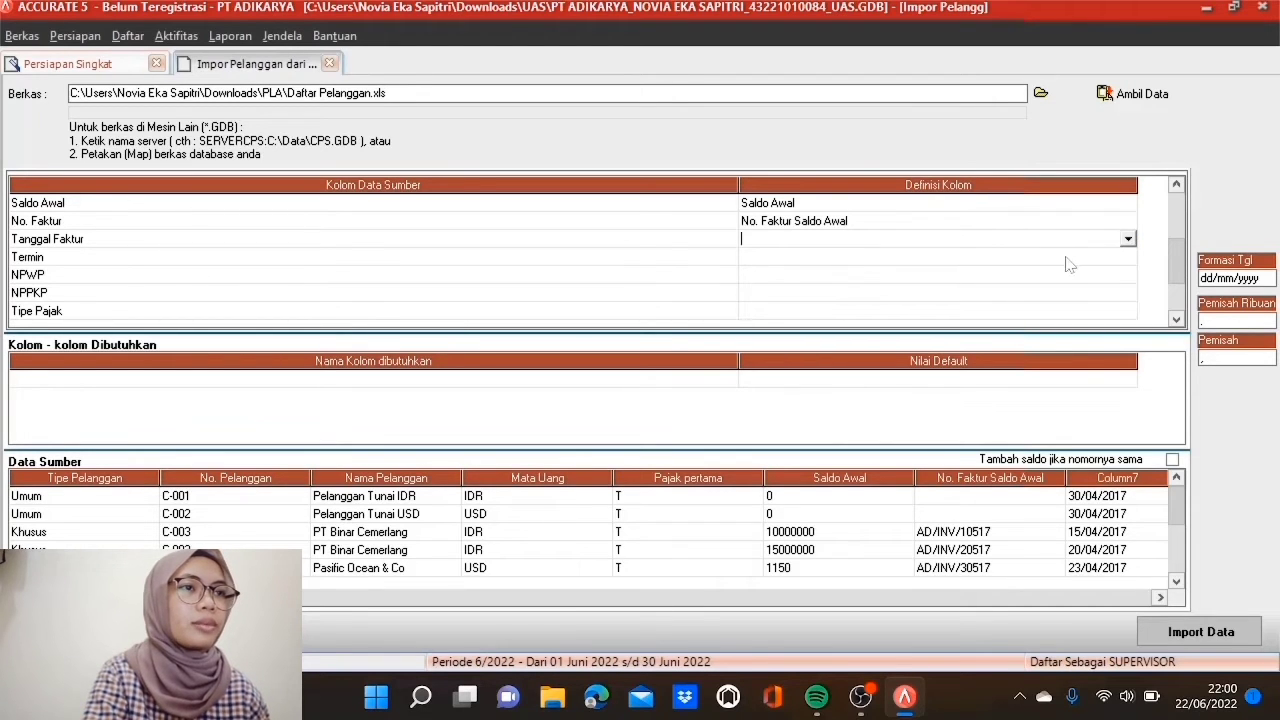
{"action": "left_click", "coordinate": [1128, 239]}
{"action": "left_click_drag", "start_coordinate": [1129, 332], "coordinate": [1129, 332]}
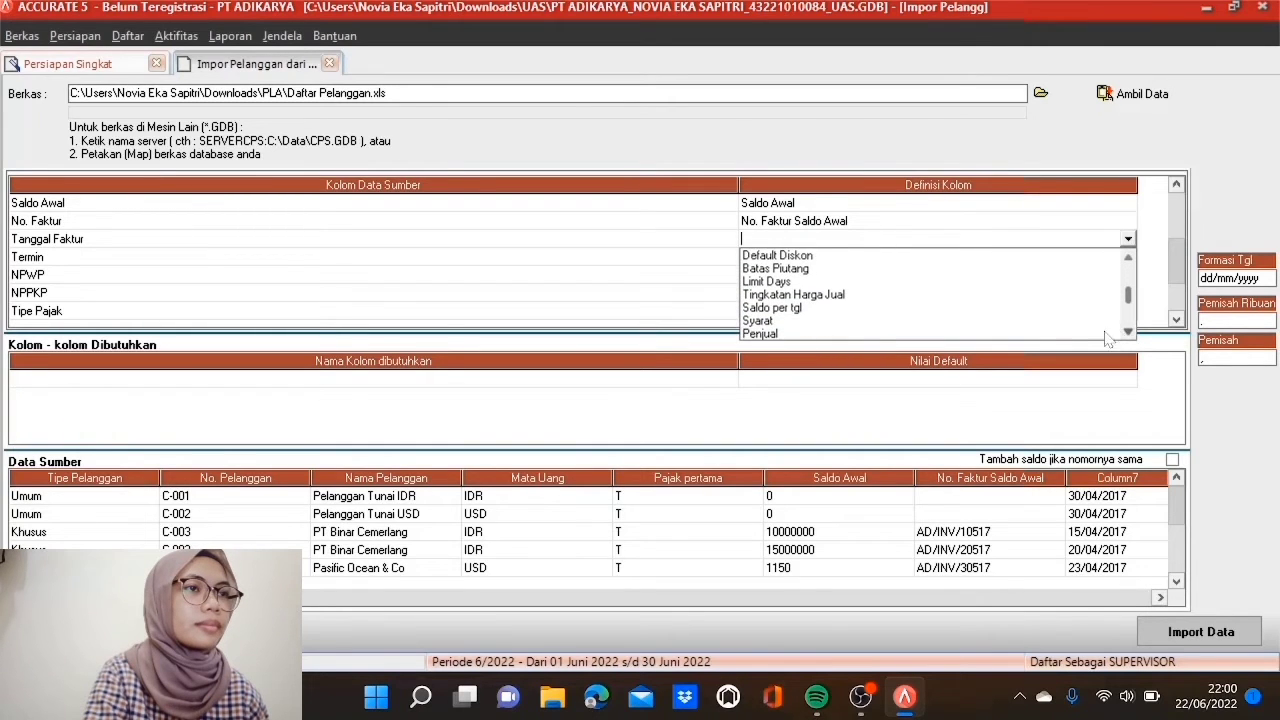
{"action": "left_click", "coordinate": [845, 307]}
{"action": "left_click", "coordinate": [838, 257]}
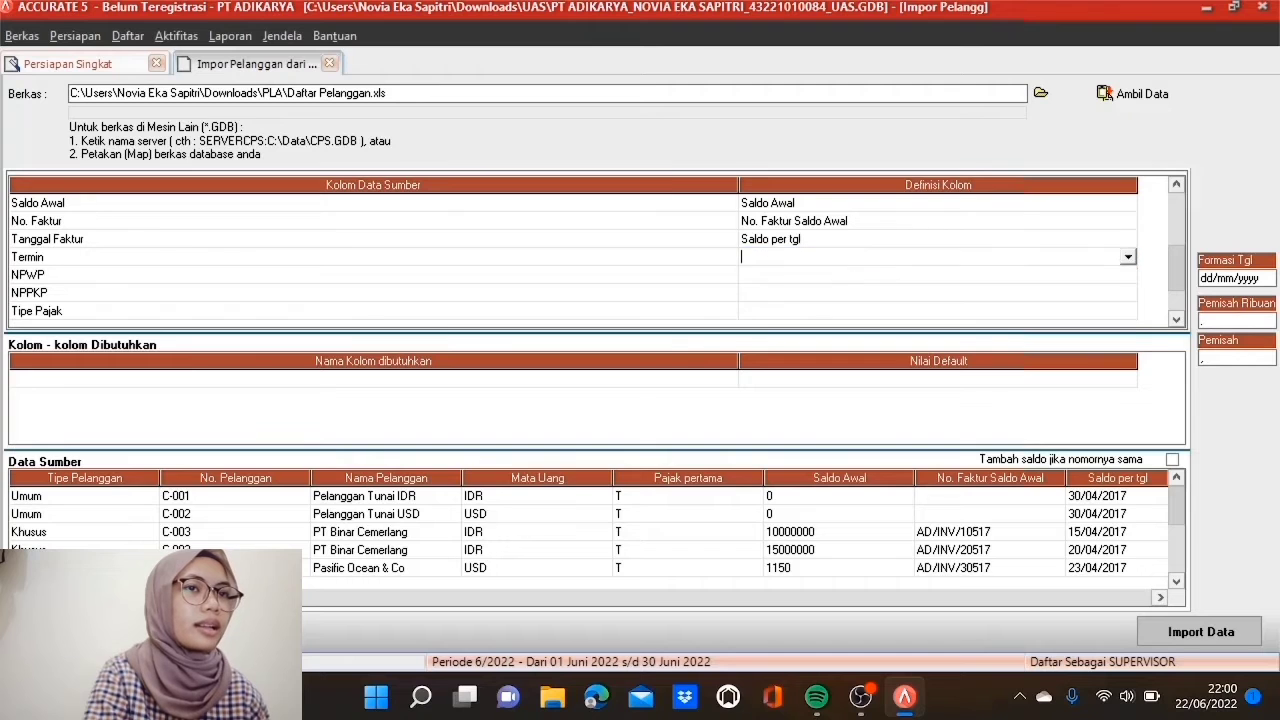
{"action": "left_click", "coordinate": [1128, 257]}
{"action": "left_click_drag", "start_coordinate": [1129, 346], "coordinate": [1129, 346]}
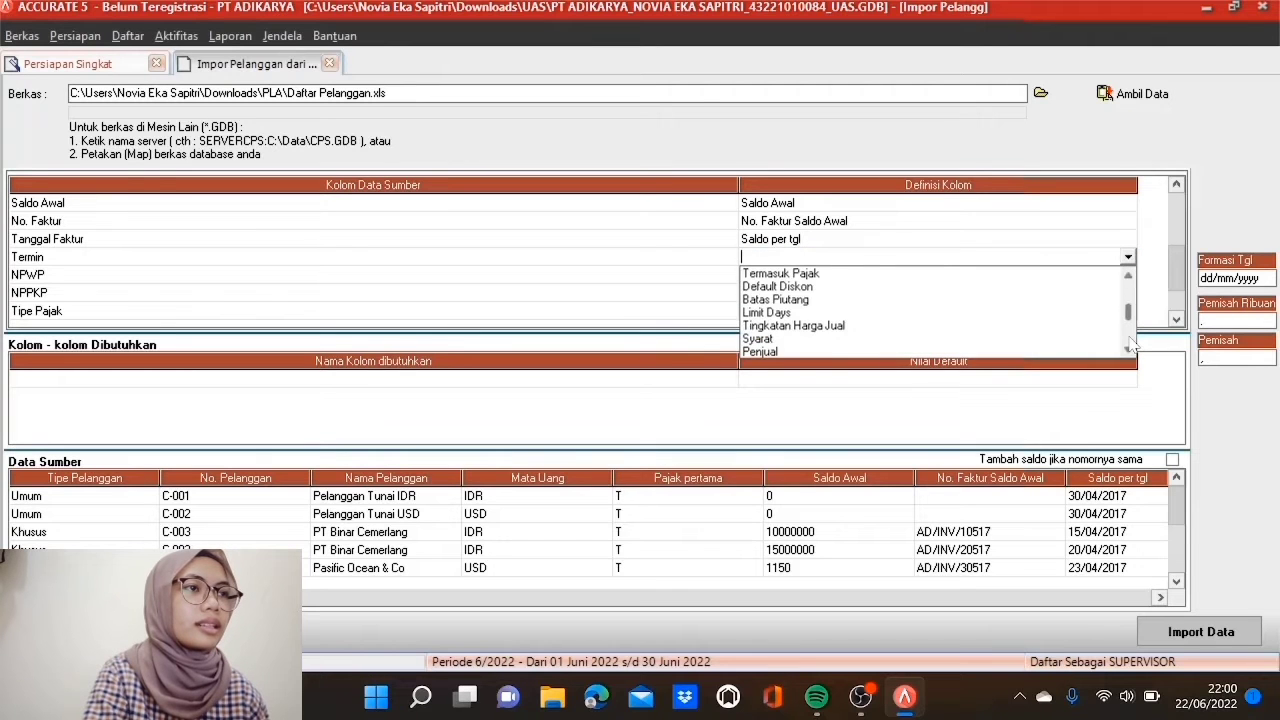
{"action": "left_click", "coordinate": [848, 338]}
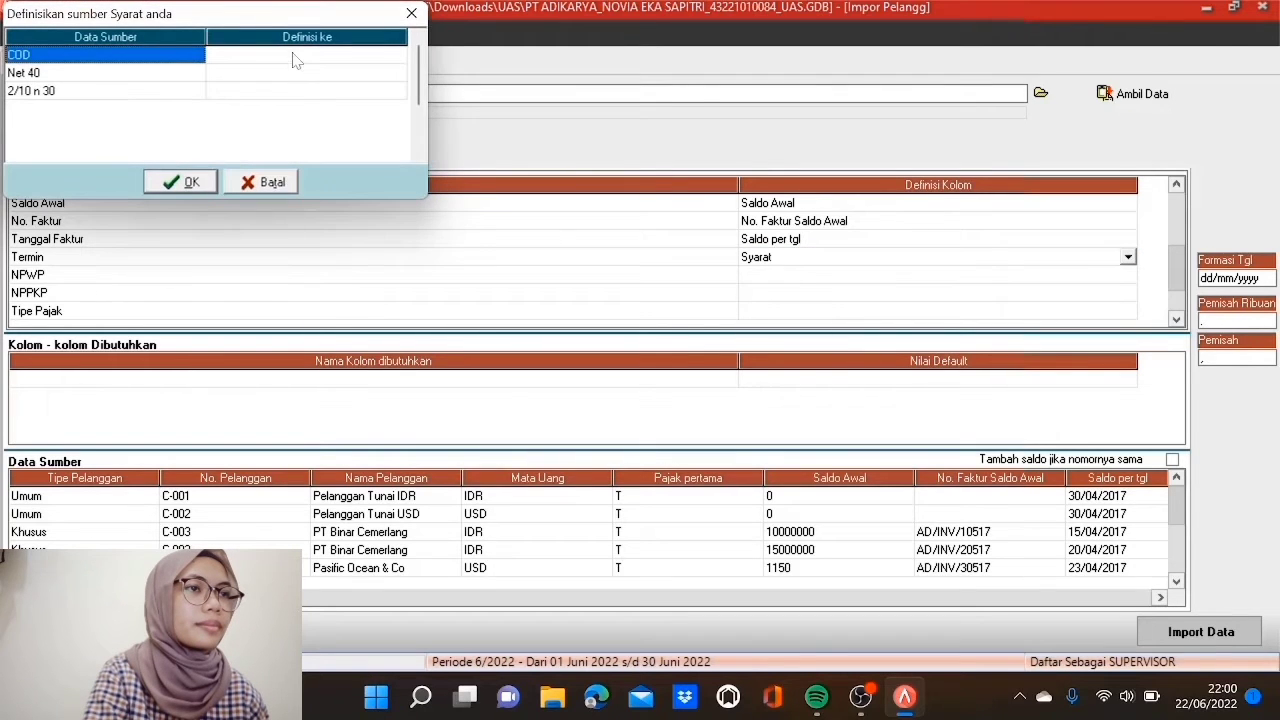
Step: Match the payment terms: COD to C.O.D, Net 40 to Net 40, 2/10 n 30 to 2/10 n/30
{"action": "left_click", "coordinate": [295, 60]}
{"action": "left_click", "coordinate": [295, 60]}
{"action": "left_click", "coordinate": [398, 56]}
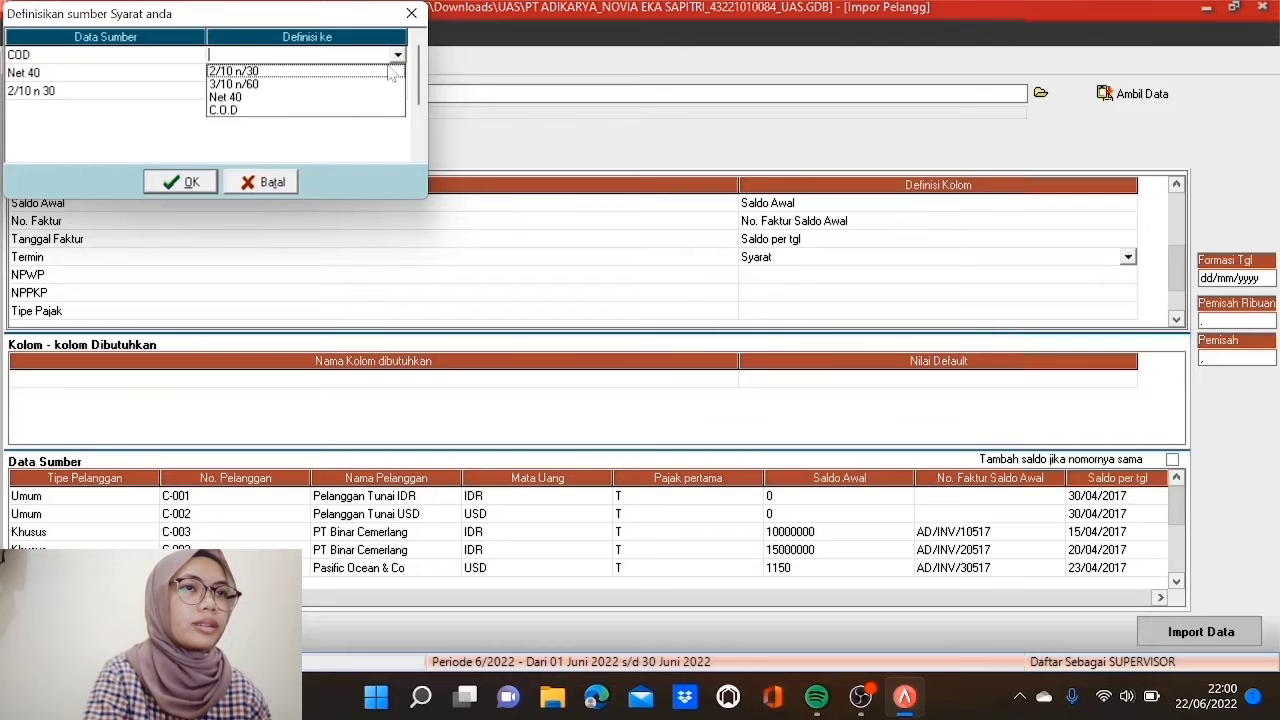
{"action": "left_click", "coordinate": [336, 110]}
{"action": "left_click", "coordinate": [357, 76]}
{"action": "left_click", "coordinate": [357, 76]}
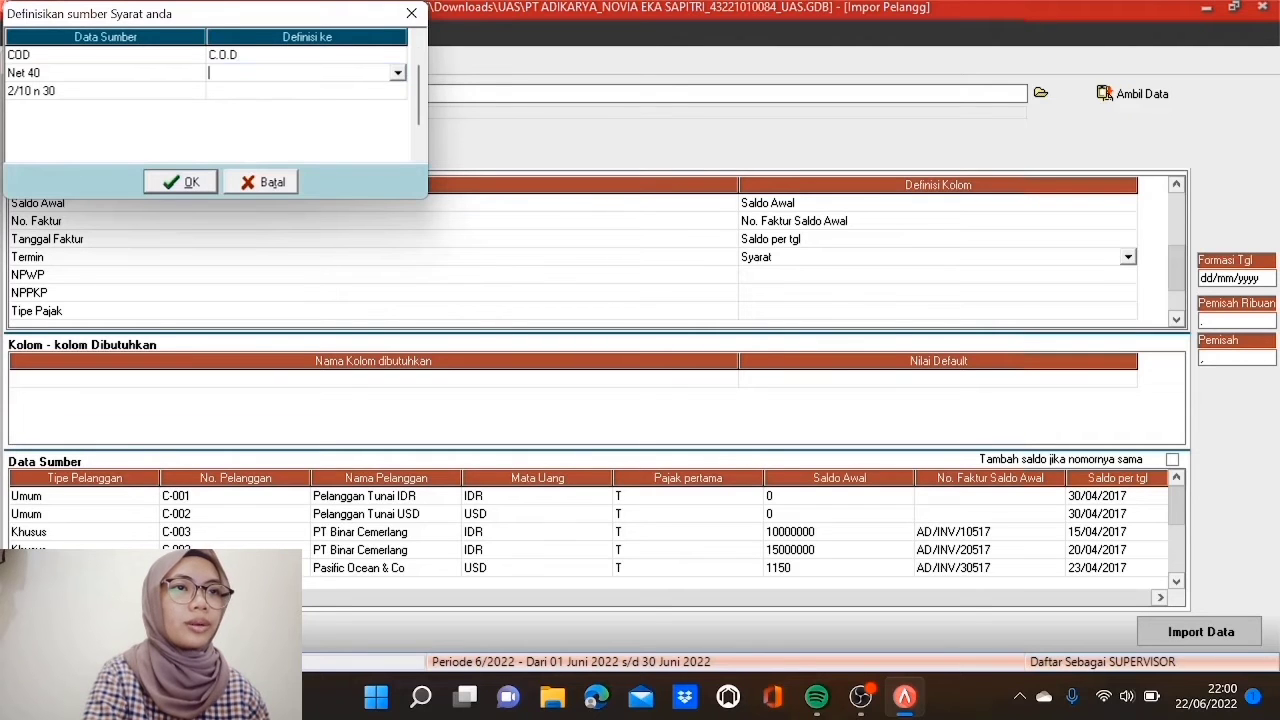
{"action": "left_click", "coordinate": [398, 73]}
{"action": "left_click", "coordinate": [363, 114]}
{"action": "left_click", "coordinate": [349, 98]}
{"action": "left_click", "coordinate": [349, 100]}
{"action": "left_click", "coordinate": [397, 92]}
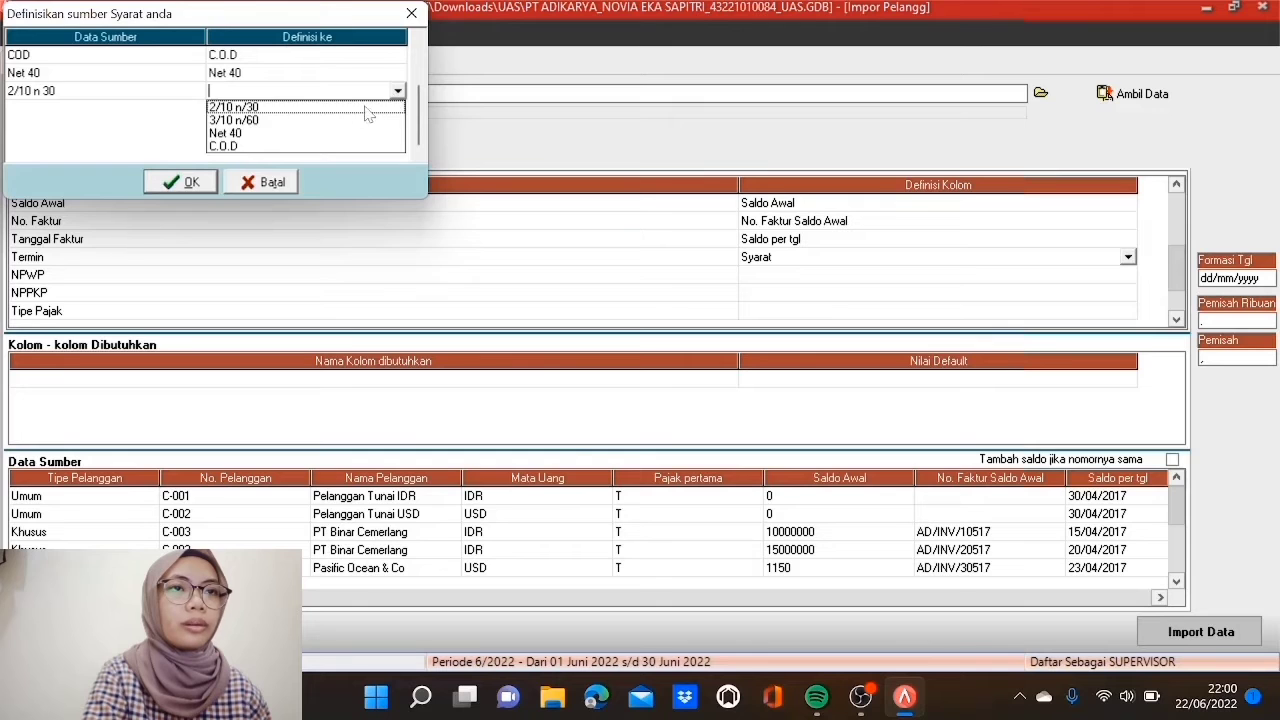
{"action": "left_click", "coordinate": [349, 107]}
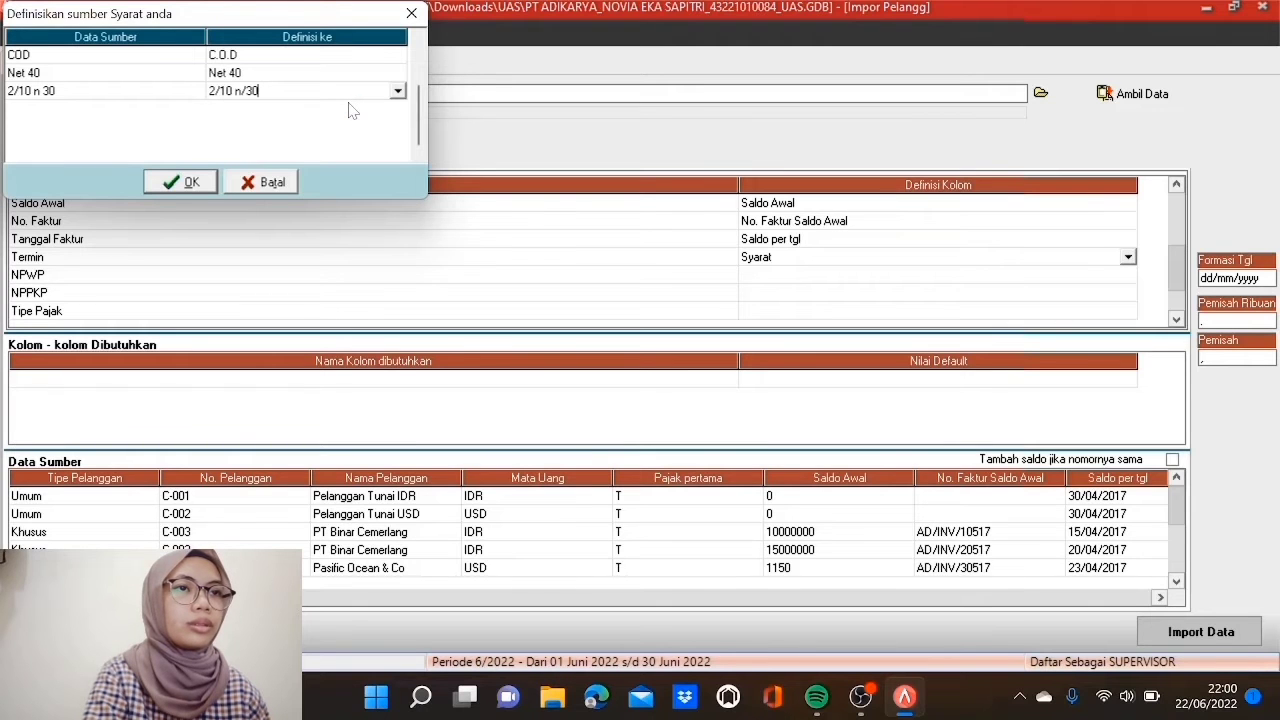
Step: Confirm the payment term matches and map NPWP to Nomor Pajak
{"action": "left_click", "coordinate": [188, 185]}
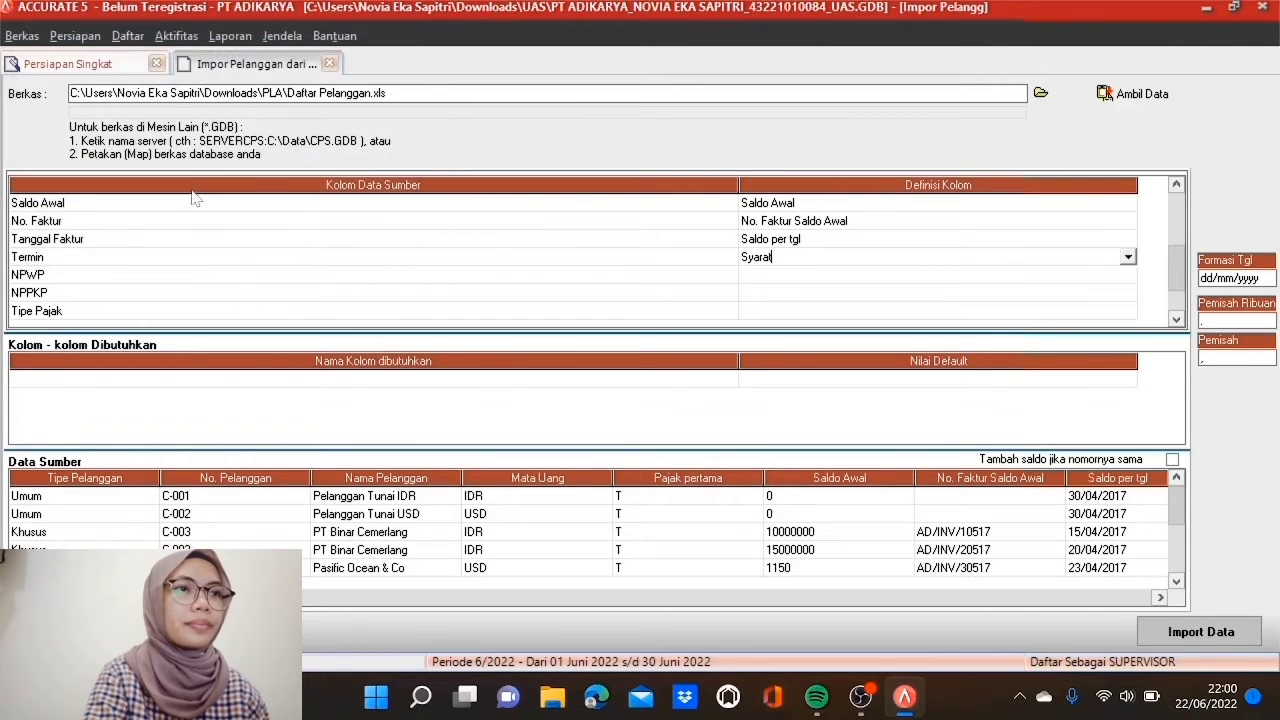
{"action": "key", "text": "Down"}
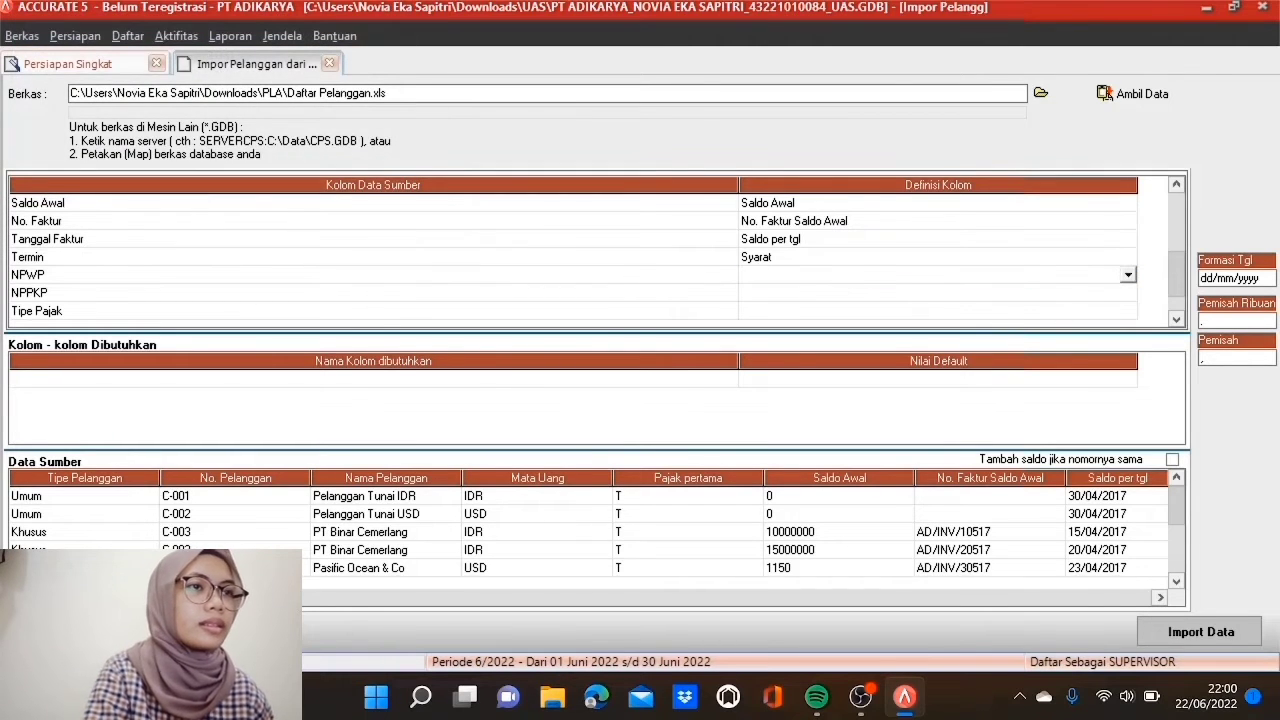
{"action": "left_click", "coordinate": [1128, 274]}
{"action": "left_click", "coordinate": [1129, 368]}
{"action": "left_click", "coordinate": [1129, 368]}
{"action": "left_click", "coordinate": [1129, 368]}
{"action": "left_click", "coordinate": [1129, 368]}
{"action": "left_click", "coordinate": [1129, 368]}
{"action": "left_click", "coordinate": [1129, 368]}
{"action": "left_click", "coordinate": [1129, 368]}
{"action": "left_click", "coordinate": [1129, 368]}
{"action": "left_click", "coordinate": [1129, 368]}
{"action": "left_click", "coordinate": [789, 349]}
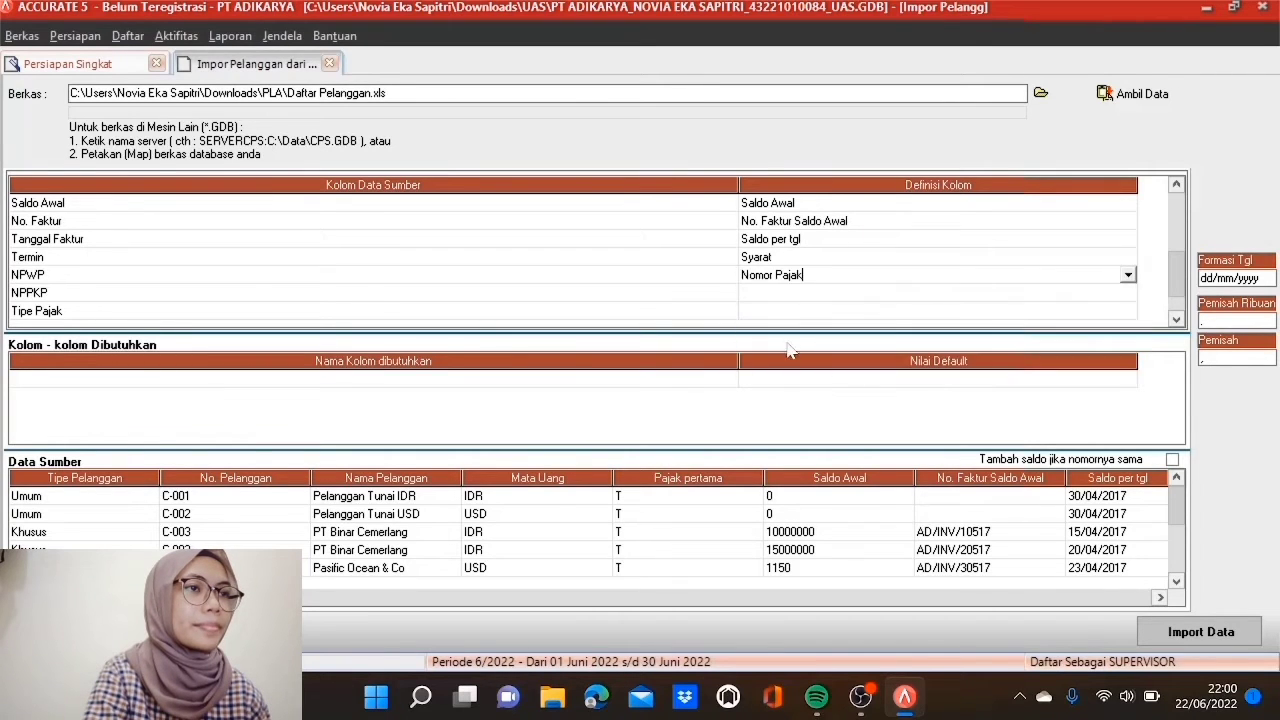
Step: Map the NPPKP column to the NPPKP field
{"action": "left_click", "coordinate": [800, 292]}
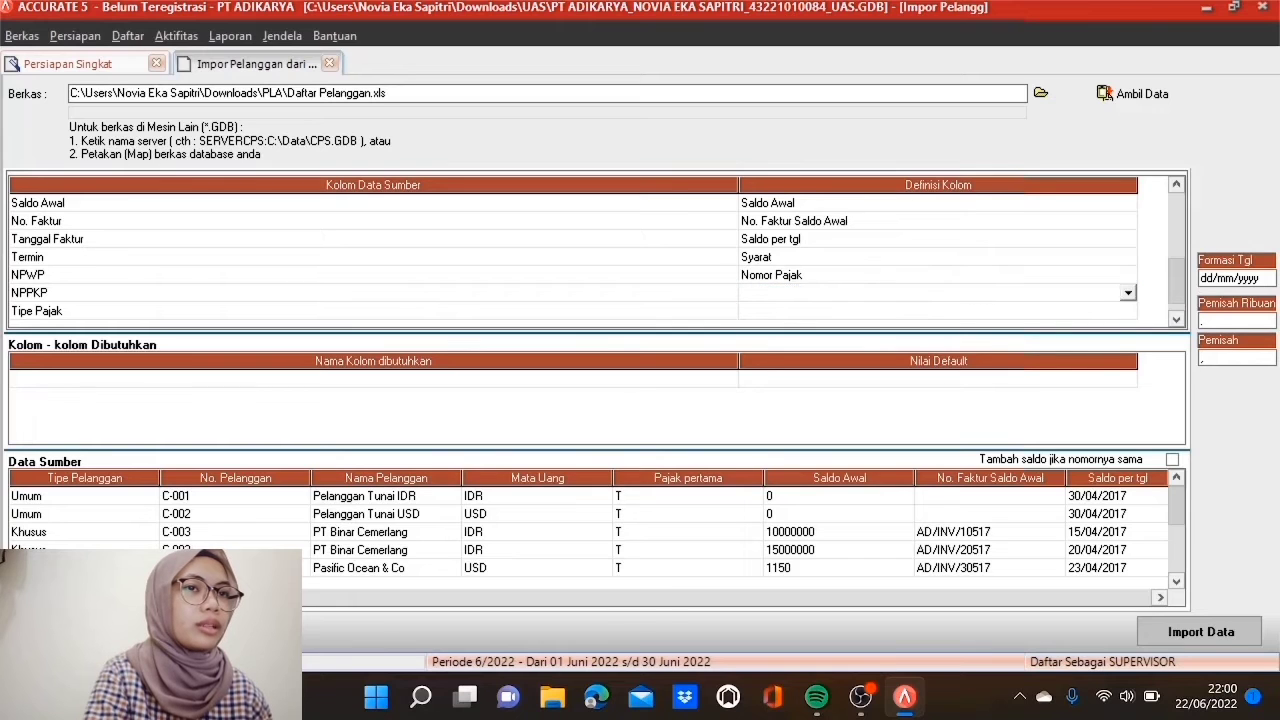
{"action": "left_click", "coordinate": [1128, 292]}
{"action": "left_click", "coordinate": [1129, 388]}
{"action": "left_click", "coordinate": [1129, 388]}
{"action": "left_click", "coordinate": [1129, 388]}
{"action": "left_click", "coordinate": [1129, 388]}
{"action": "left_click", "coordinate": [1129, 388]}
{"action": "left_click", "coordinate": [1129, 388]}
{"action": "left_click", "coordinate": [1129, 388]}
{"action": "left_click", "coordinate": [1129, 388]}
{"action": "left_click", "coordinate": [1129, 388]}
{"action": "left_click", "coordinate": [1129, 388]}
{"action": "left_click", "coordinate": [1129, 388]}
{"action": "left_click", "coordinate": [1129, 388]}
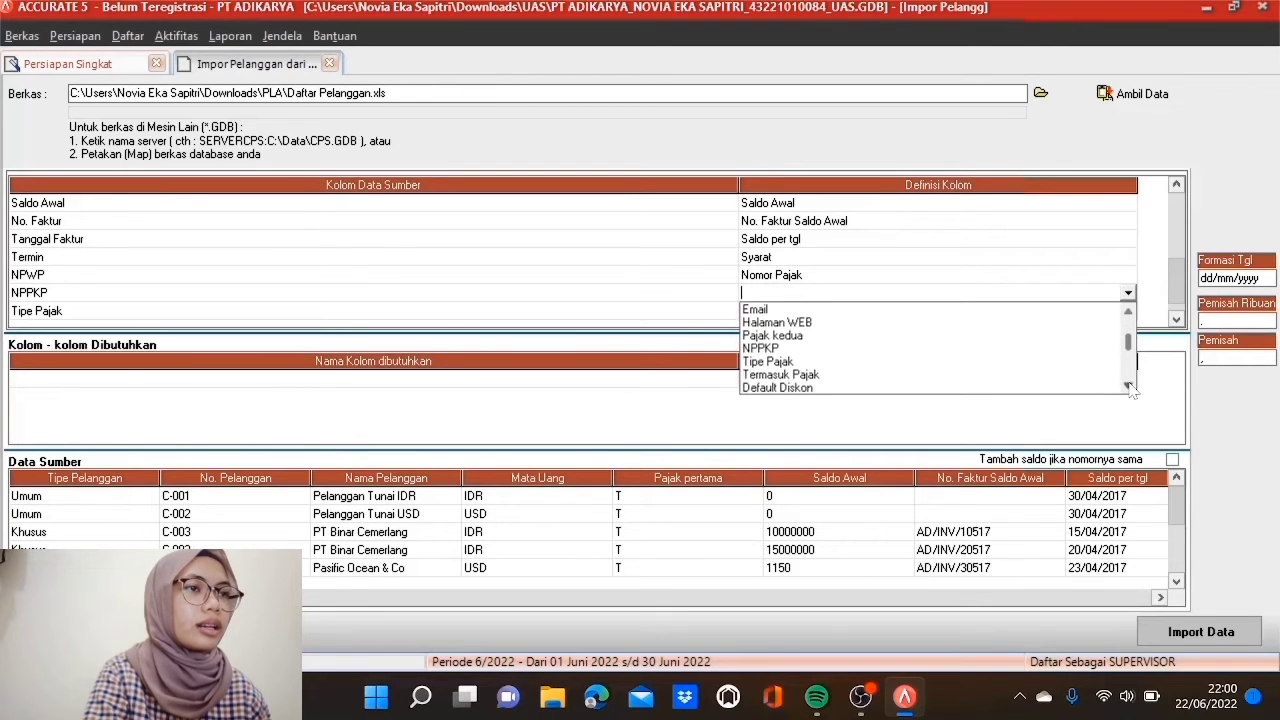
{"action": "left_click", "coordinate": [757, 349]}
Step: Map Tipe Pajak to Tipe Pajak, matching 01 Bukan Pemungut PPN to Bukan Pemungut PPN
{"action": "left_click", "coordinate": [799, 312]}
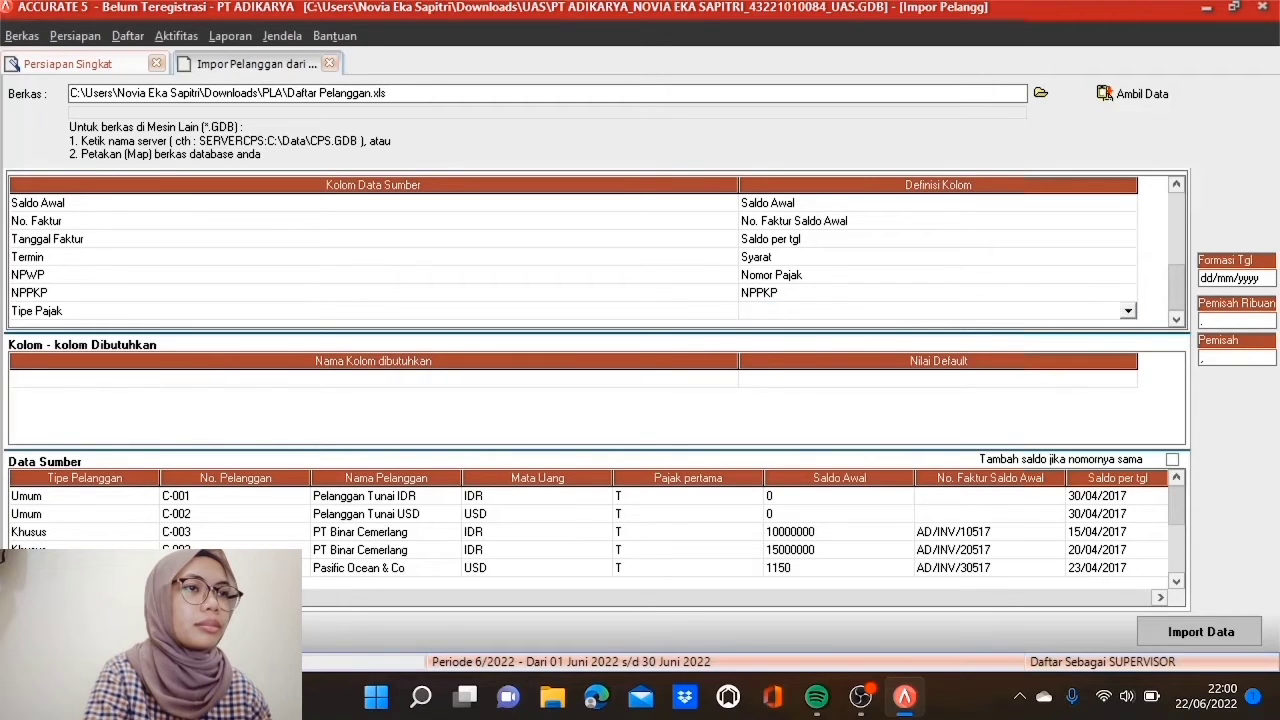
{"action": "left_click", "coordinate": [1128, 311]}
{"action": "left_click", "coordinate": [1129, 405]}
{"action": "left_click", "coordinate": [1129, 405]}
{"action": "left_click", "coordinate": [1129, 405]}
{"action": "left_click", "coordinate": [1129, 405]}
{"action": "left_click", "coordinate": [1129, 405]}
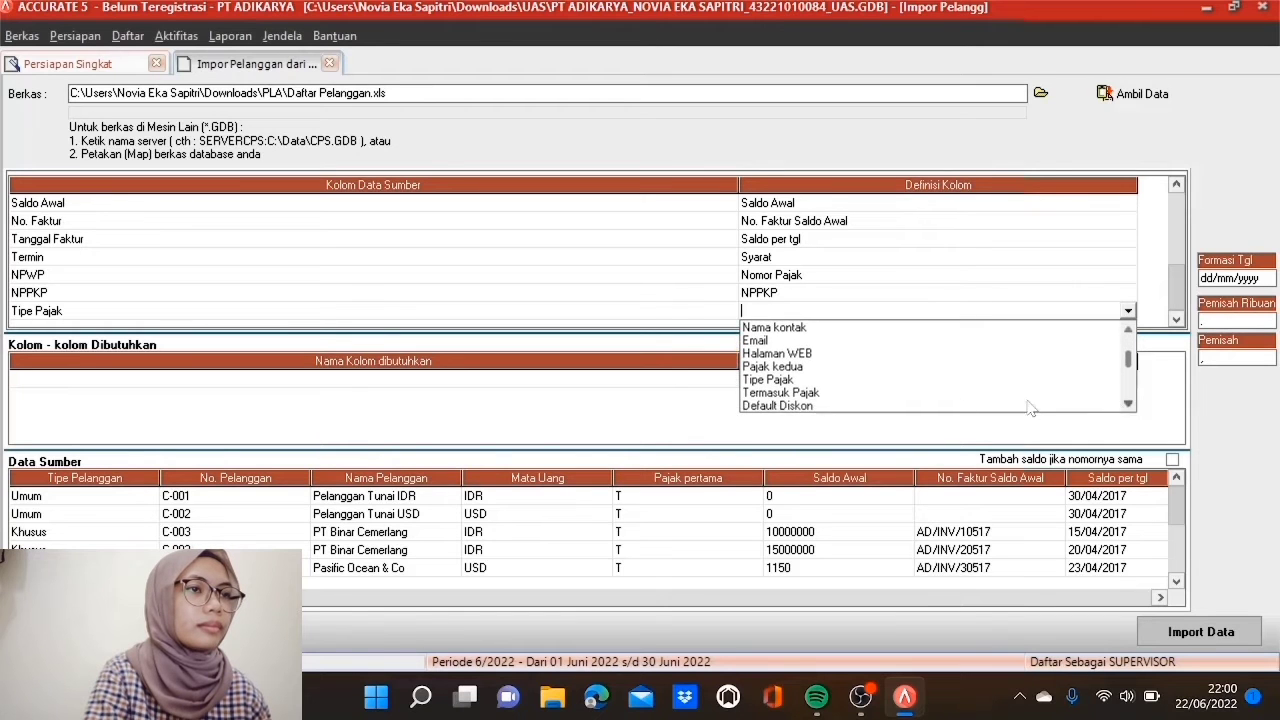
{"action": "left_click", "coordinate": [765, 380]}
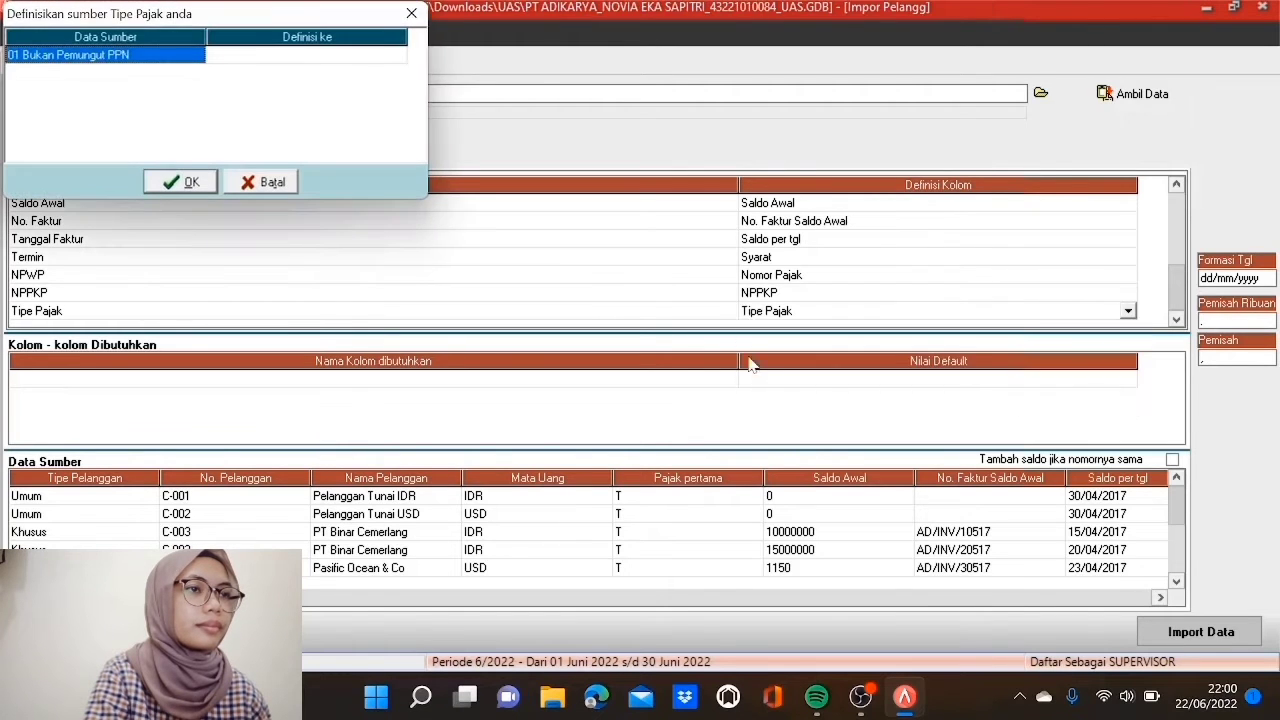
{"action": "left_click", "coordinate": [356, 58]}
{"action": "left_click", "coordinate": [394, 60]}
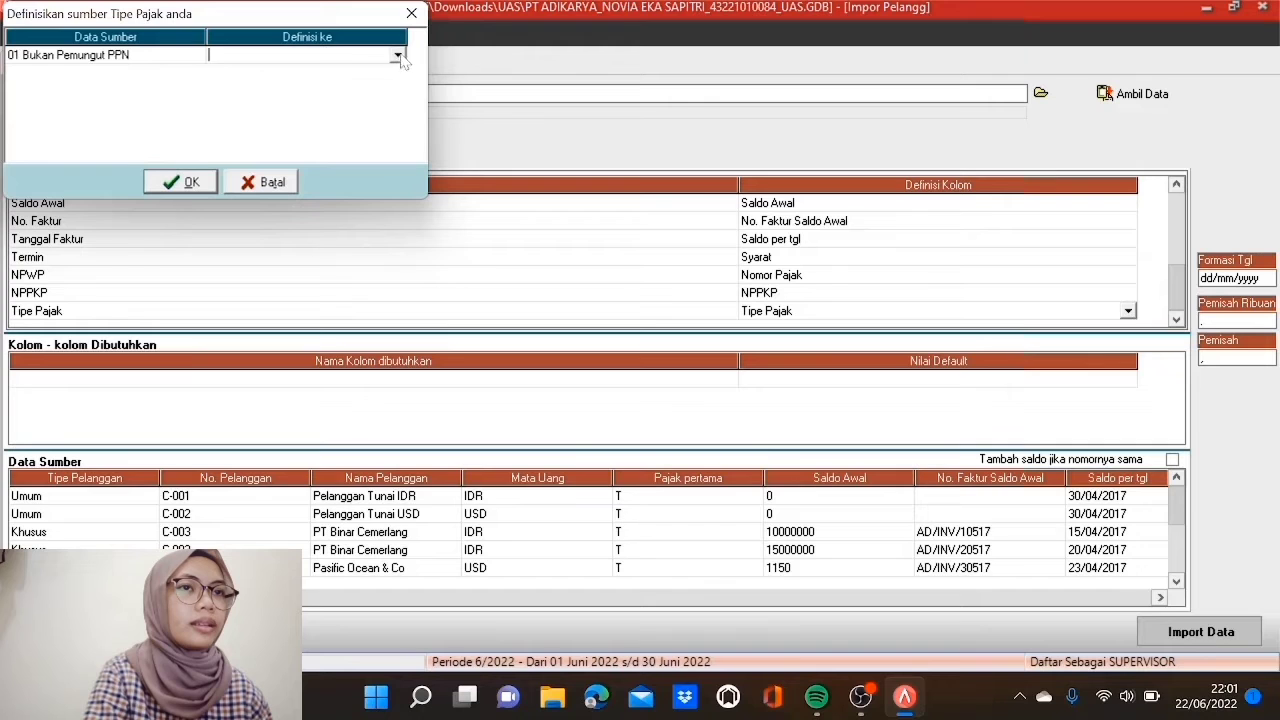
{"action": "left_click", "coordinate": [397, 56]}
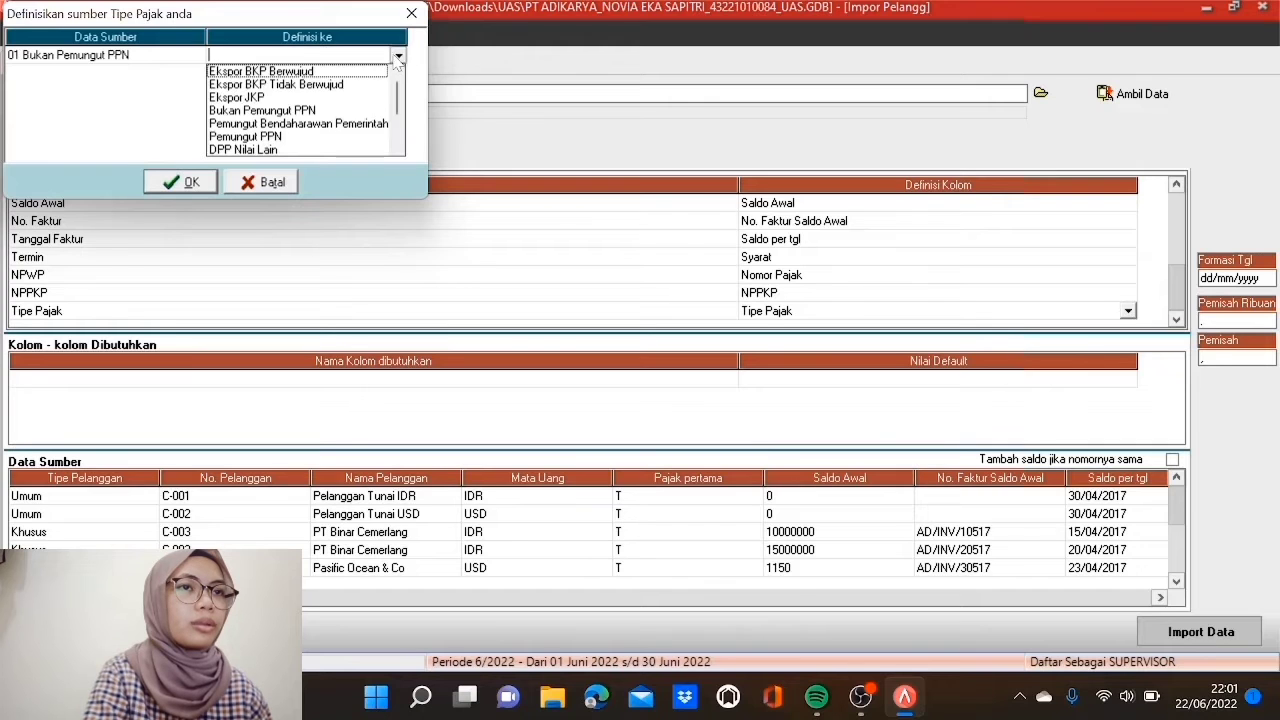
{"action": "left_click", "coordinate": [318, 112]}
{"action": "left_click", "coordinate": [208, 188]}
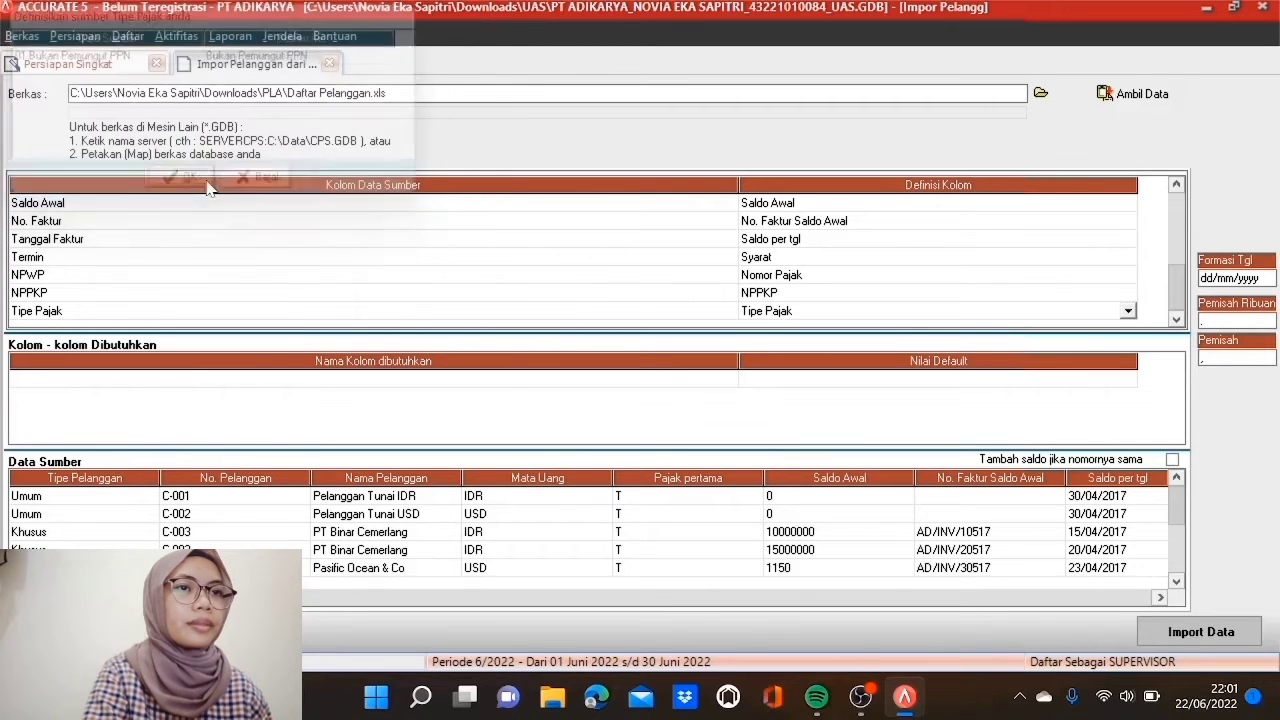
Step: Review the column mappings and reconfirm the Tipe Pajak value match
{"action": "left_click_drag", "start_coordinate": [1176, 258], "coordinate": [1177, 207]}
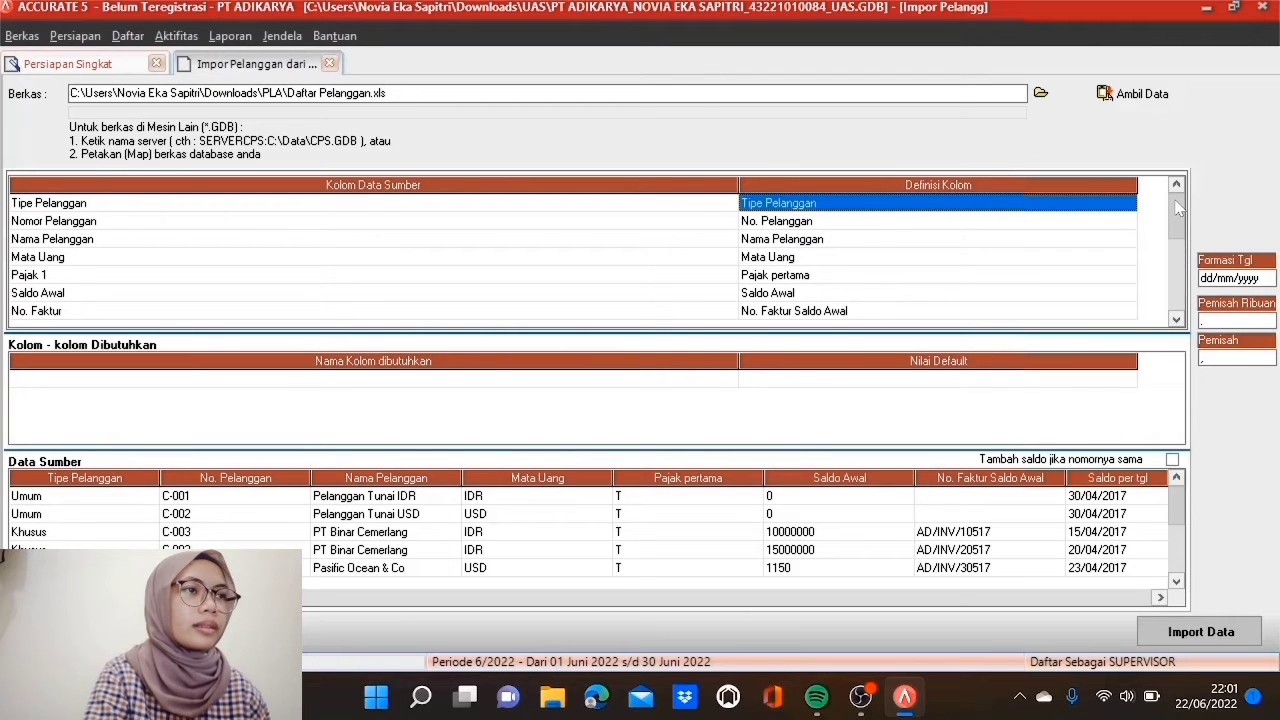
{"action": "key", "text": "Down"}
{"action": "key", "text": "Down"}
{"action": "key", "text": "Down"}
{"action": "key", "text": "Down"}
{"action": "key", "text": "Down"}
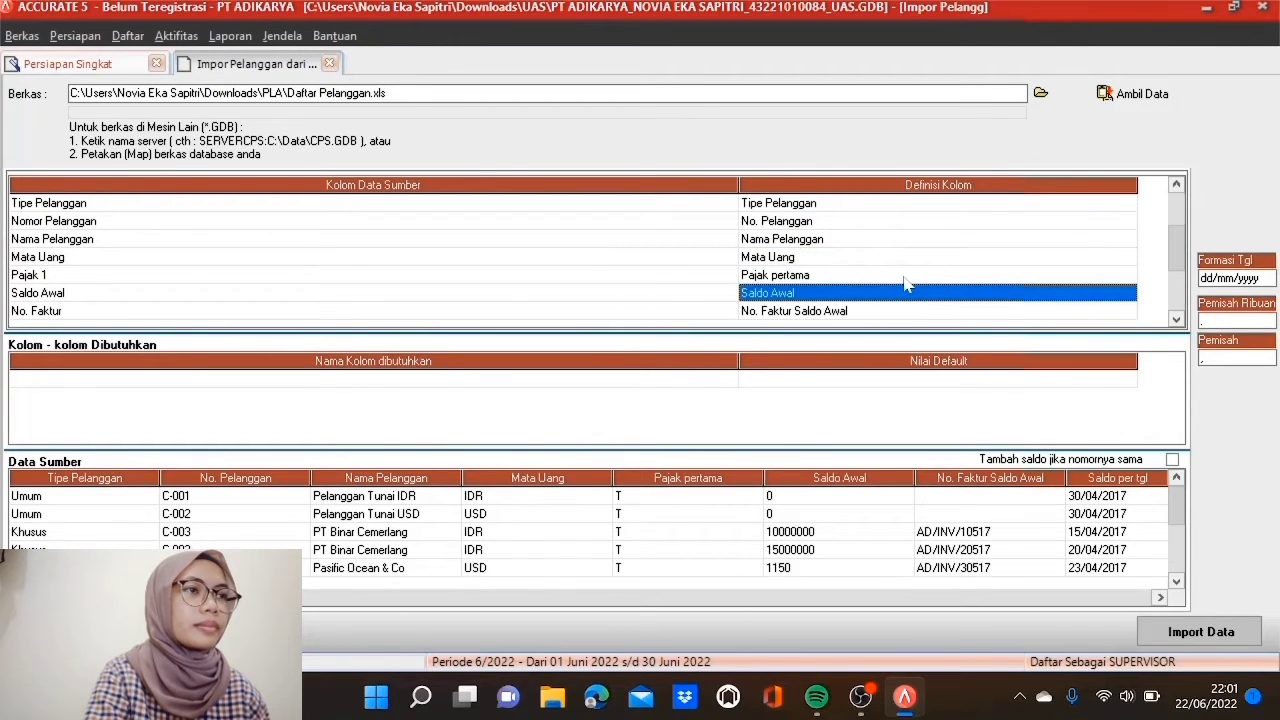
{"action": "key", "text": "Down"}
{"action": "key", "text": "Down"}
{"action": "key", "text": "Down"}
{"action": "key", "text": "Down"}
{"action": "key", "text": "Down"}
{"action": "key", "text": "Down"}
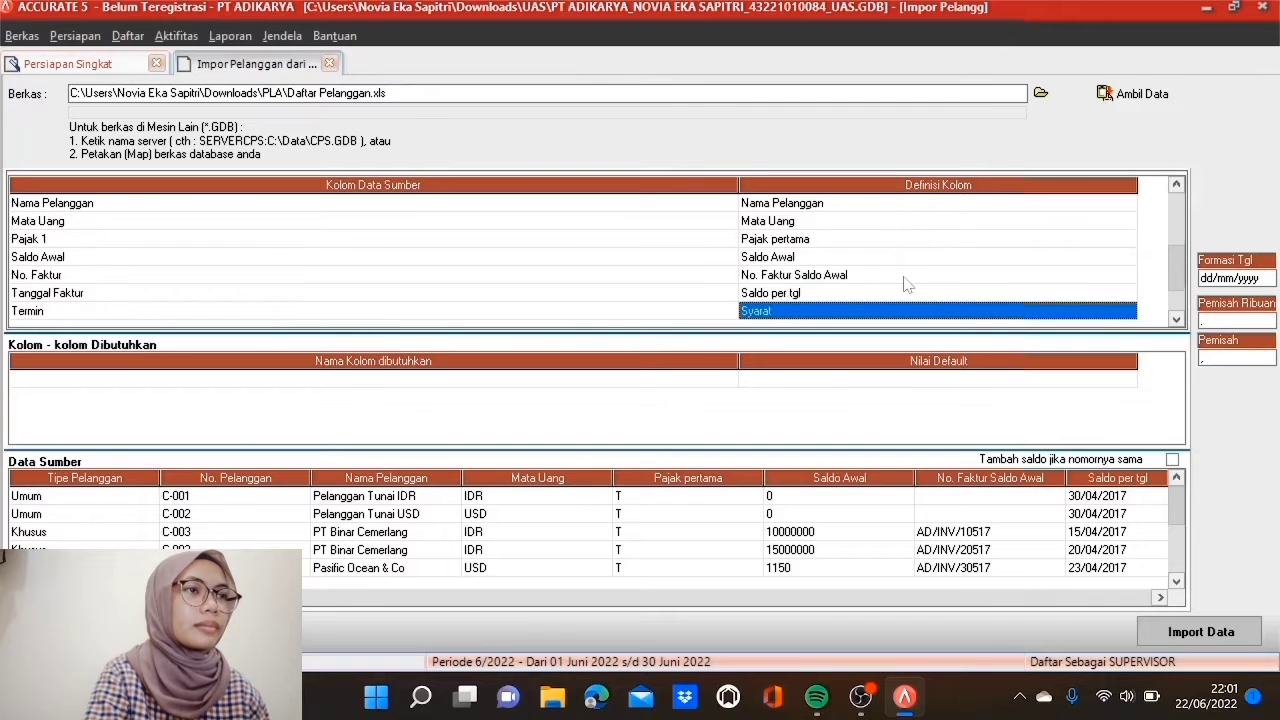
{"action": "left_click", "coordinate": [1043, 312]}
{"action": "left_click", "coordinate": [1128, 313]}
{"action": "left_click", "coordinate": [1131, 404]}
{"action": "left_click", "coordinate": [1131, 404]}
{"action": "left_click", "coordinate": [1131, 403]}
{"action": "left_click", "coordinate": [1131, 403]}
{"action": "left_click", "coordinate": [1131, 403]}
{"action": "left_click", "coordinate": [1131, 403]}
{"action": "left_click", "coordinate": [1131, 403]}
{"action": "left_click", "coordinate": [1131, 403]}
{"action": "left_click", "coordinate": [796, 381]}
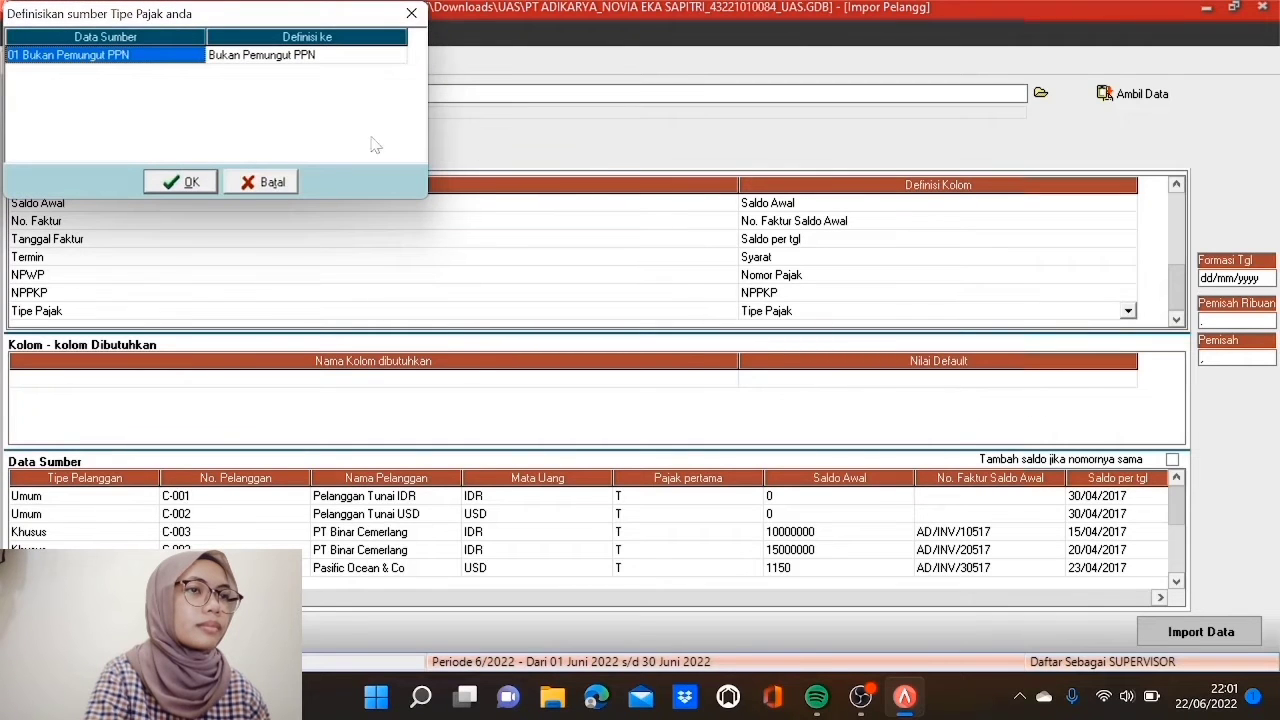
{"action": "left_click", "coordinate": [205, 185]}
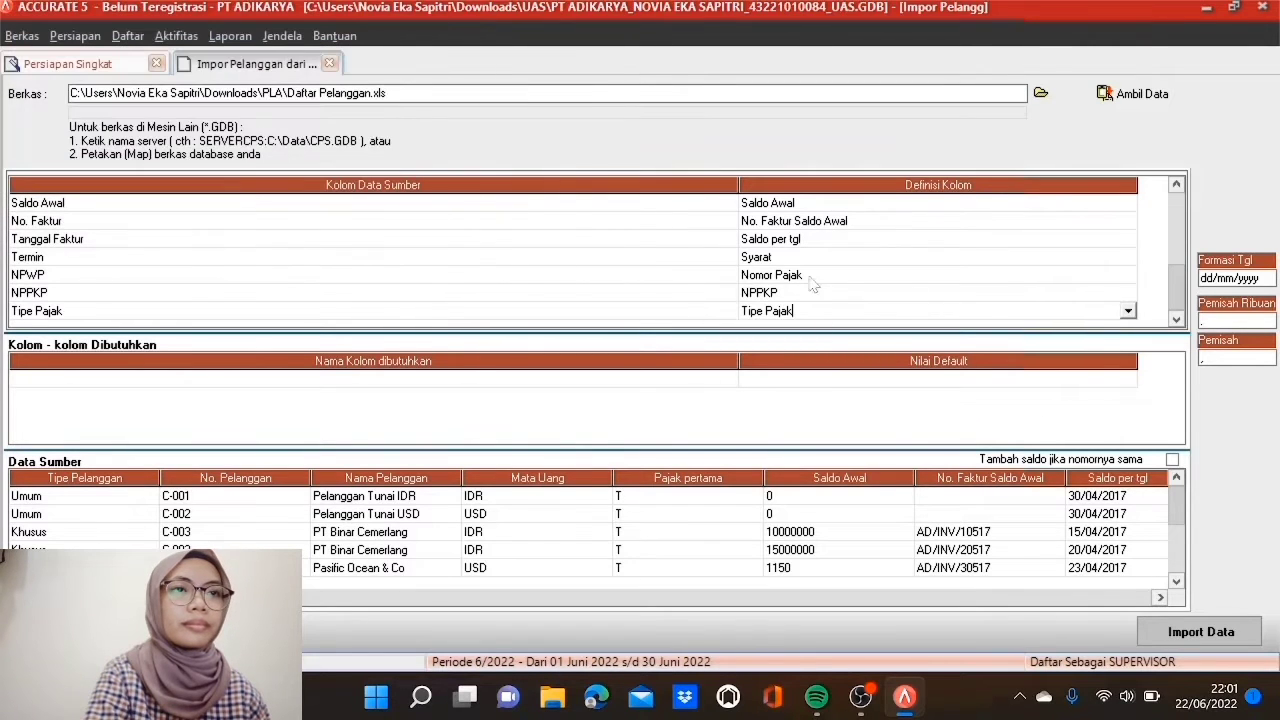
Step: Enable 'Tambah saldo jika nomornya sama' and run Import Data
{"action": "left_click", "coordinate": [1172, 460]}
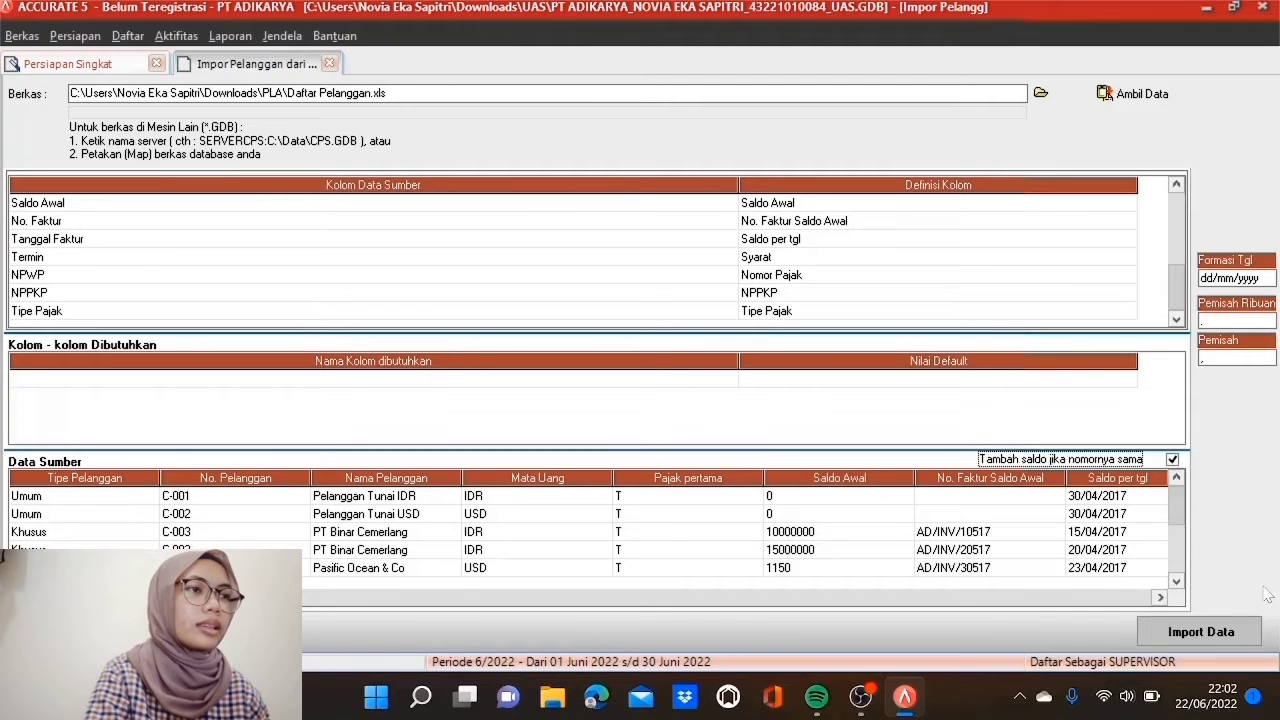
{"action": "left_click", "coordinate": [1220, 633]}
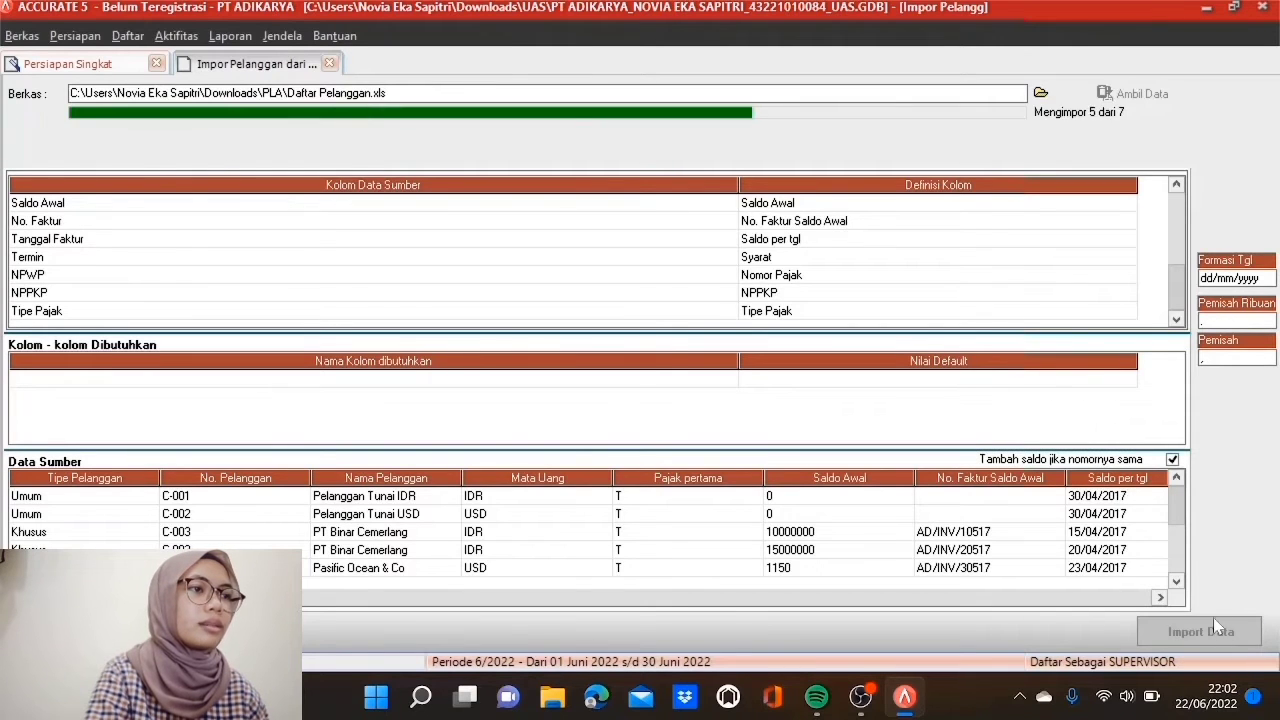
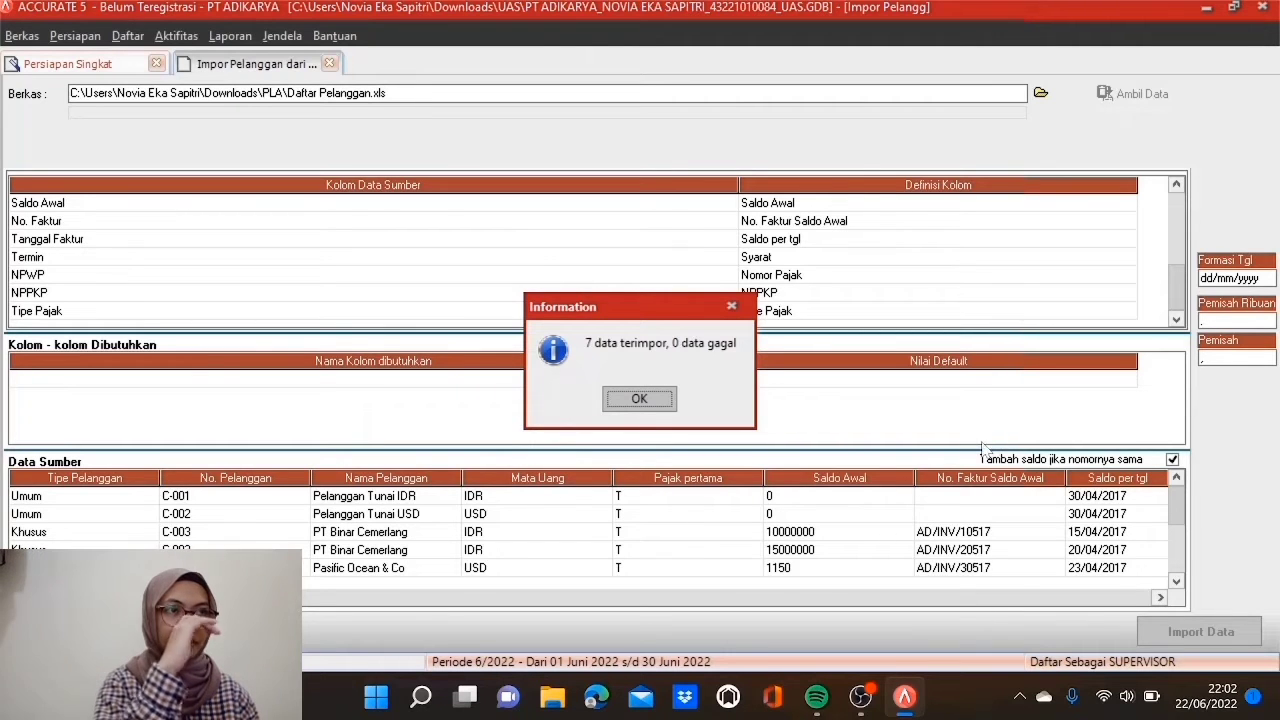
Step: Acknowledge the '7 data terimpor, 0 data gagal' customer import result
{"action": "left_click", "coordinate": [640, 400]}
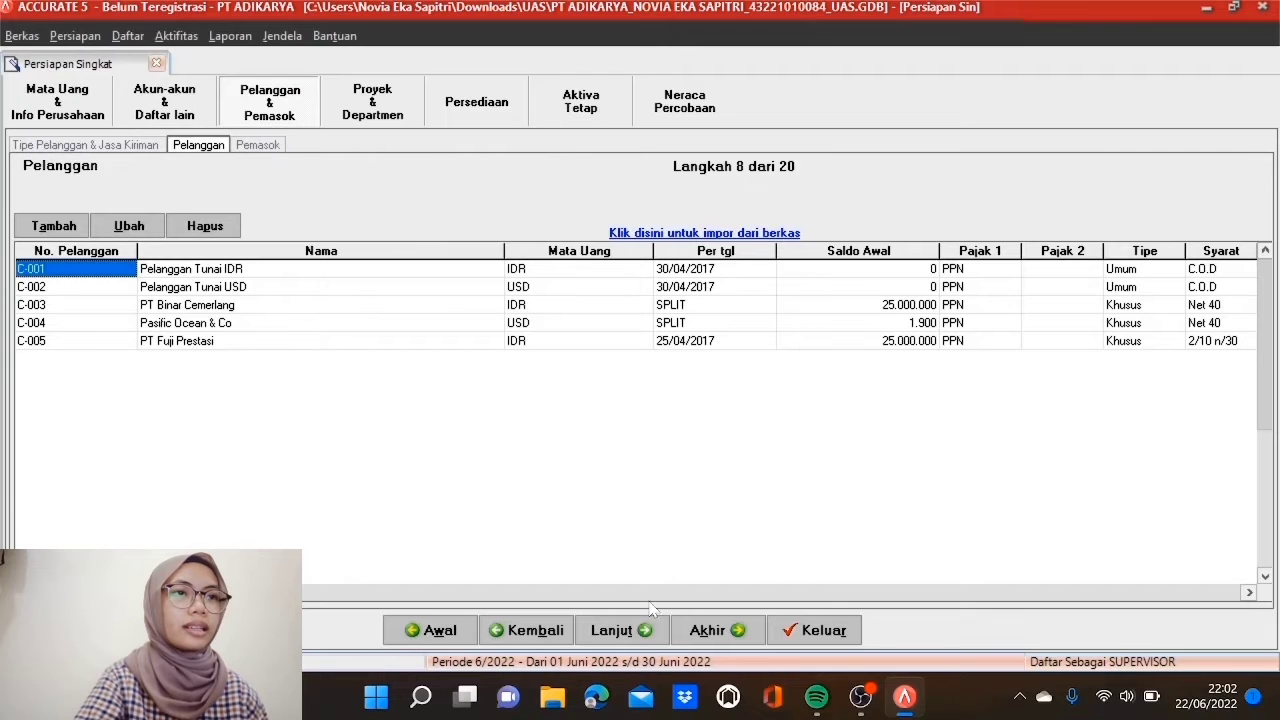
Step: Advance to the supplier step and load Data Pemasok - Jess.xls (Excel *.xls) as the import source
{"action": "left_click", "coordinate": [618, 630]}
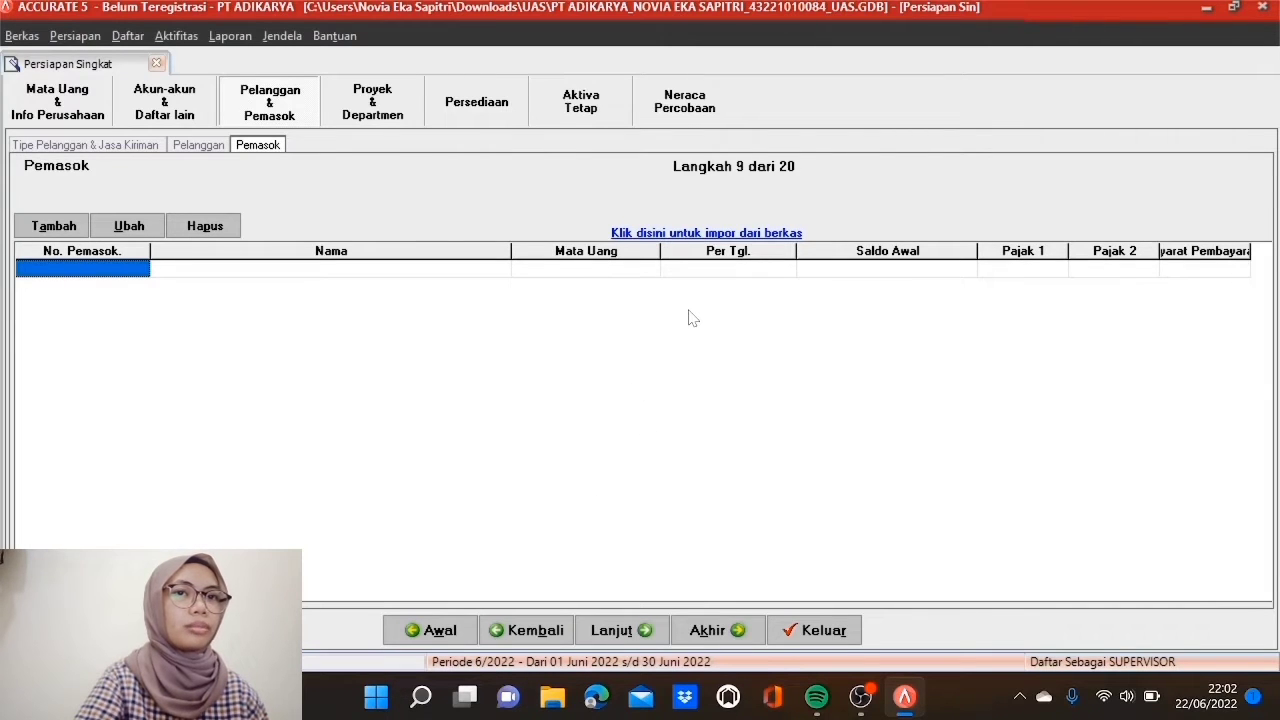
{"action": "left_click", "coordinate": [707, 236]}
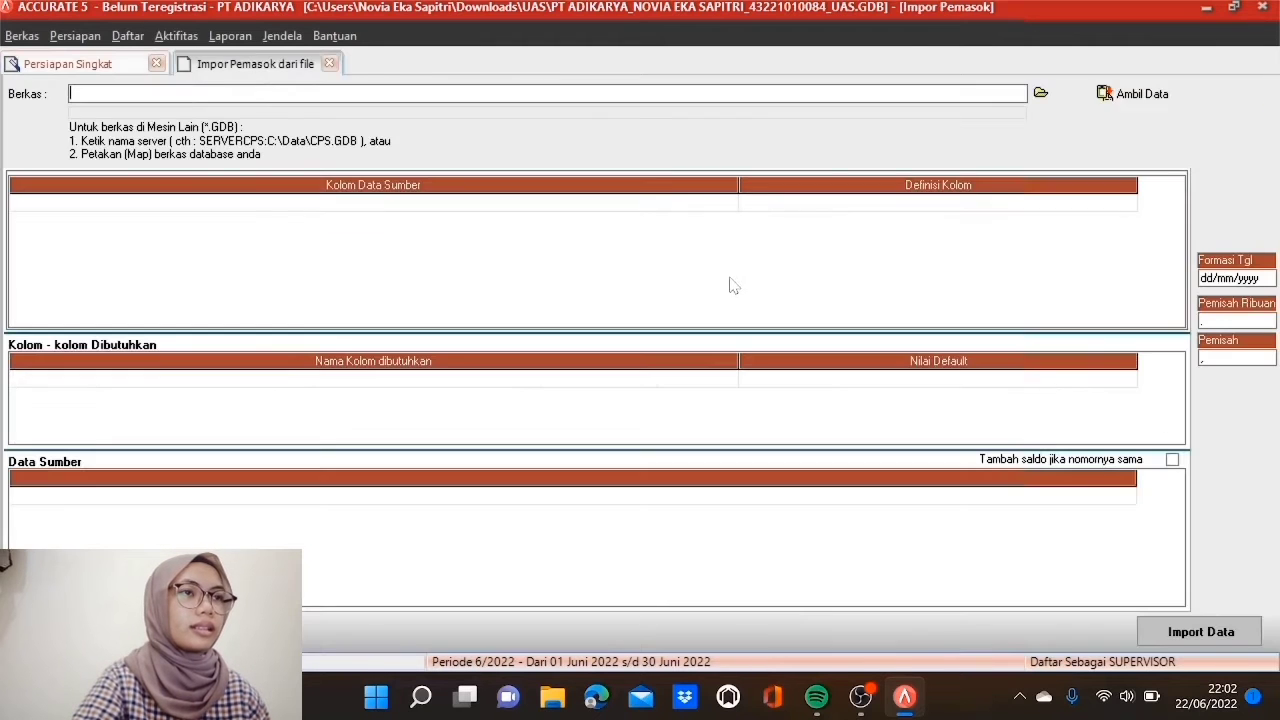
{"action": "left_click", "coordinate": [1041, 92]}
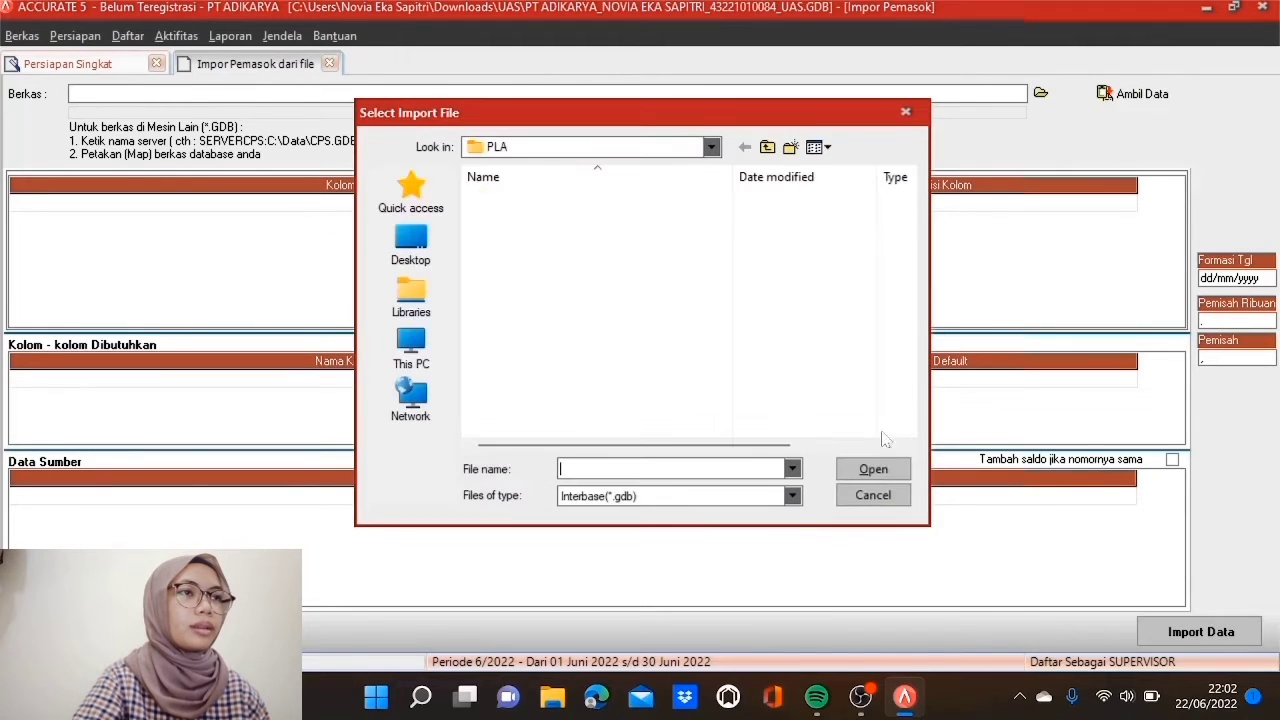
{"action": "left_click", "coordinate": [791, 496]}
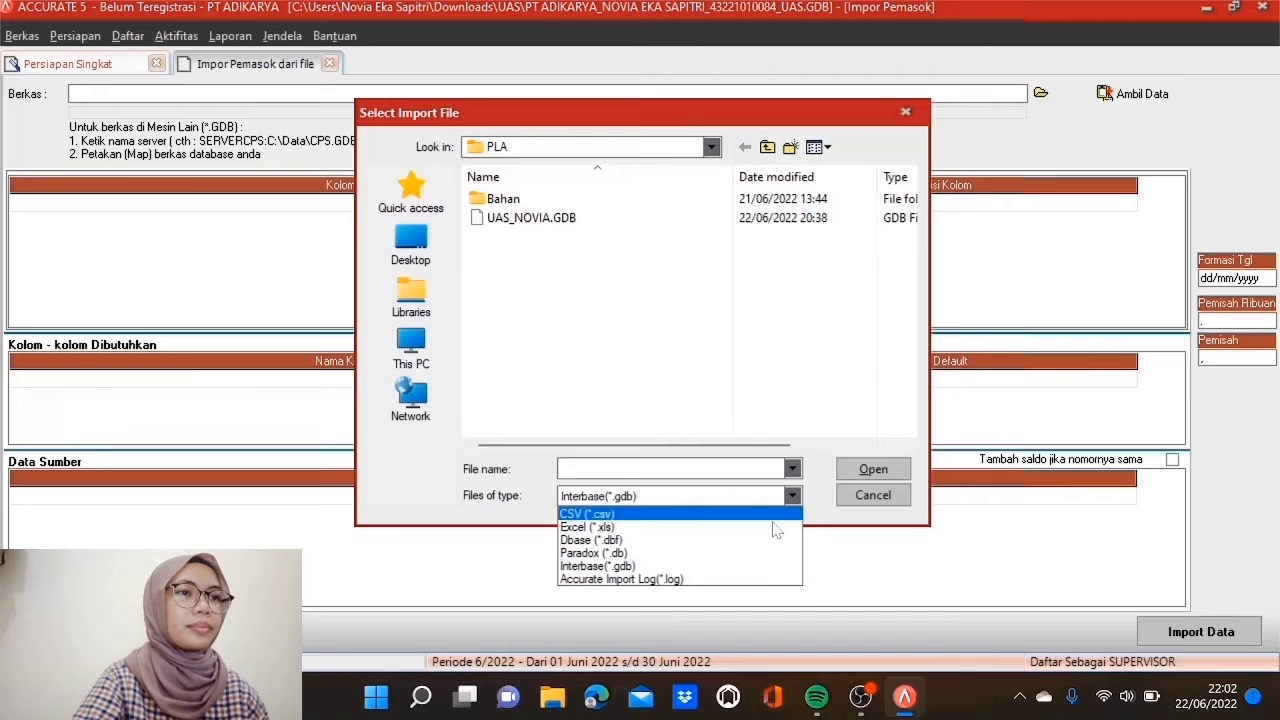
{"action": "left_click", "coordinate": [692, 520]}
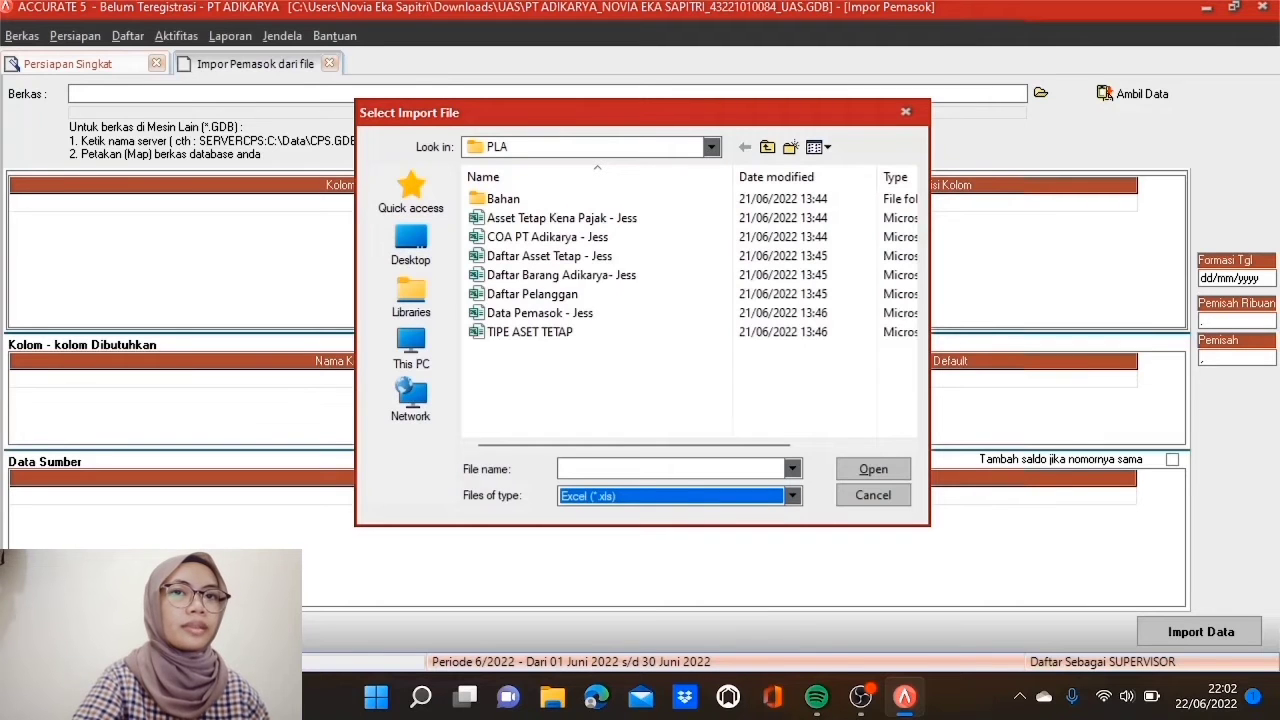
{"action": "left_click", "coordinate": [598, 318]}
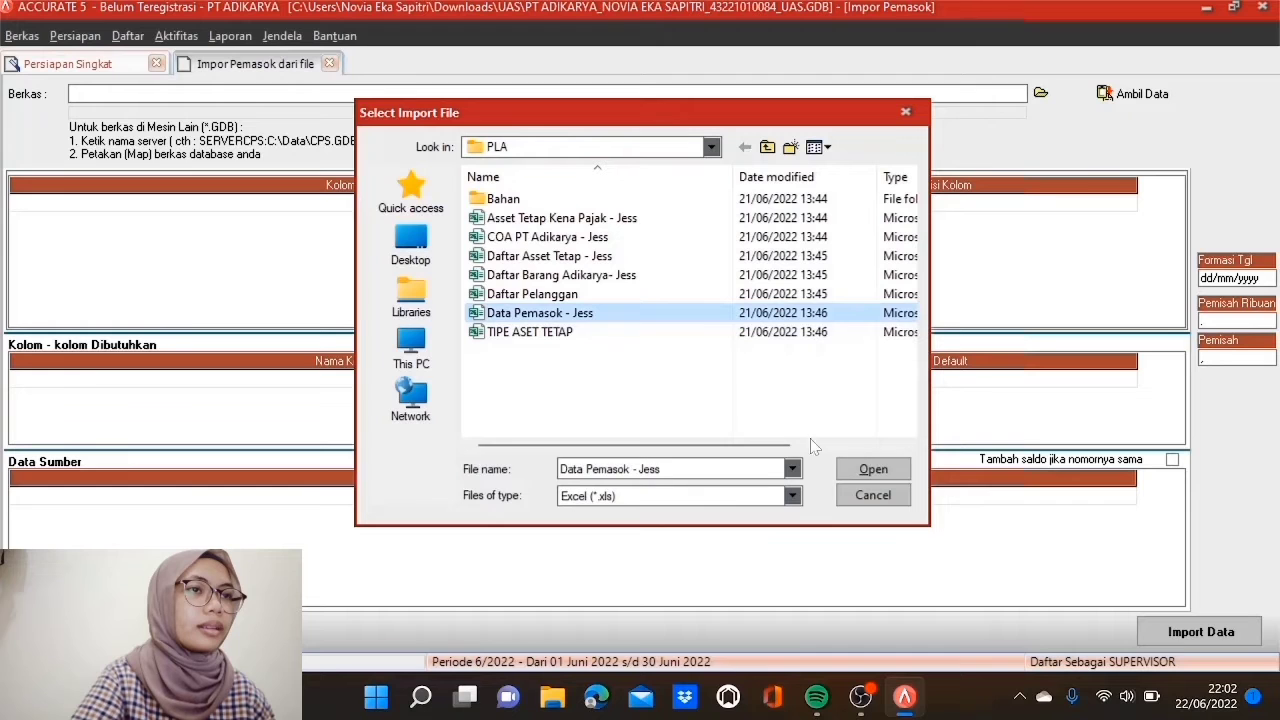
{"action": "left_click", "coordinate": [866, 472]}
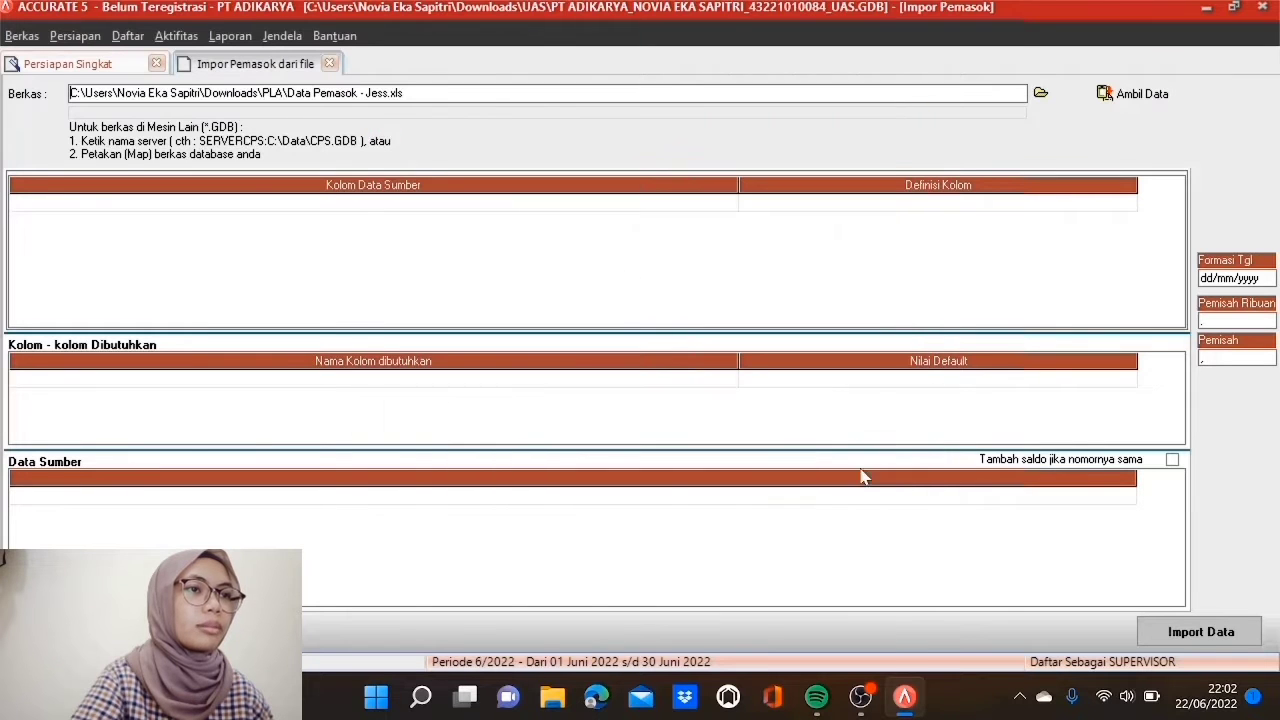
{"action": "left_click", "coordinate": [1149, 95]}
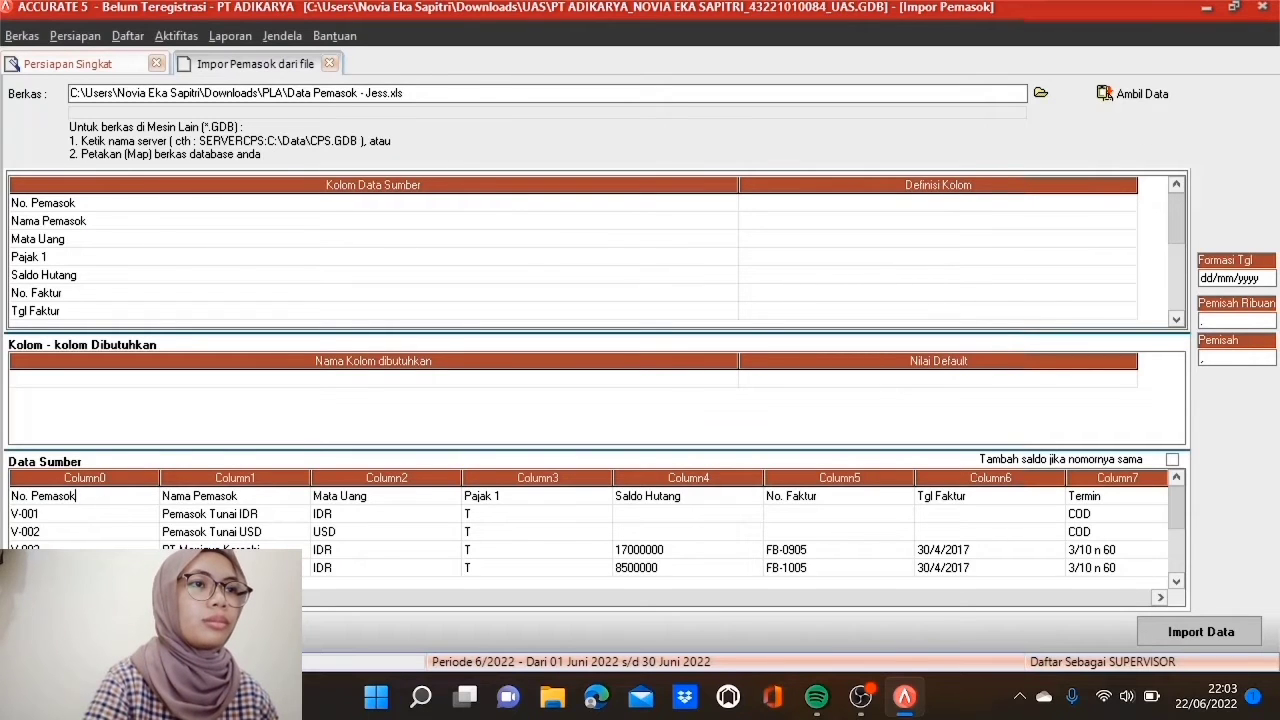
Step: Delete the header row from the supplier source data
{"action": "left_click", "coordinate": [180, 496]}
{"action": "right_click", "coordinate": [156, 500]}
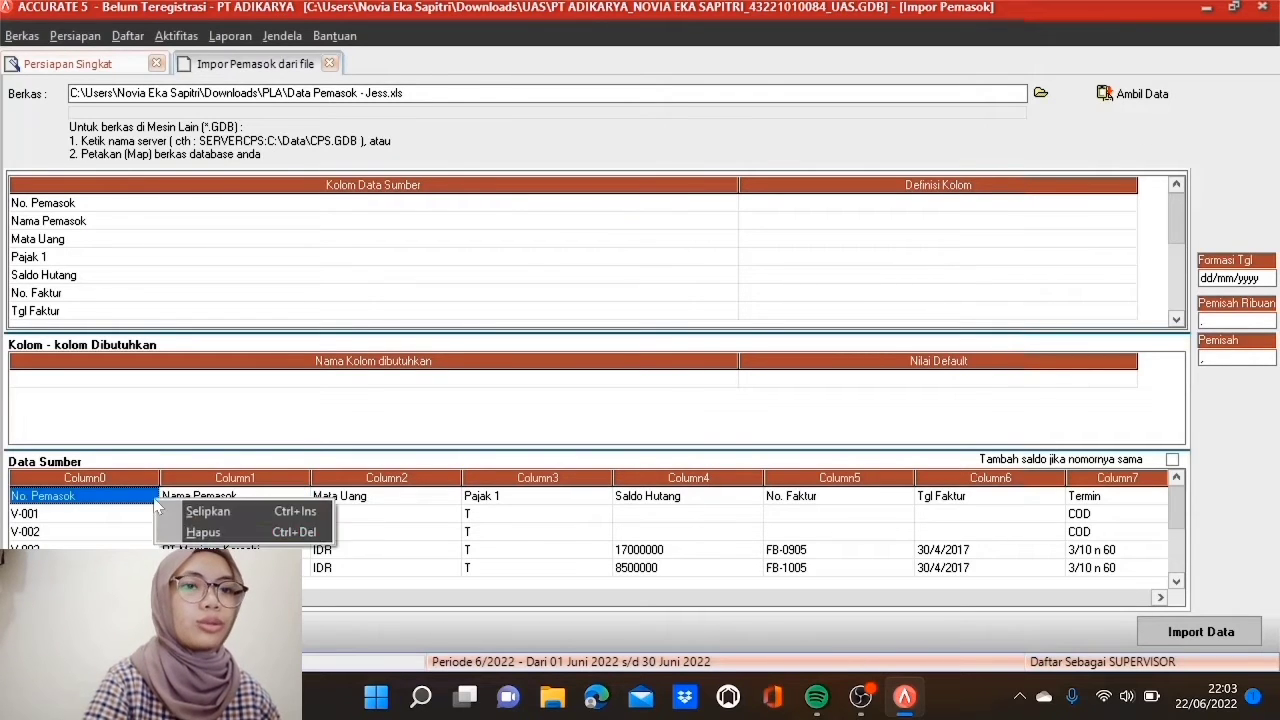
{"action": "left_click", "coordinate": [203, 532]}
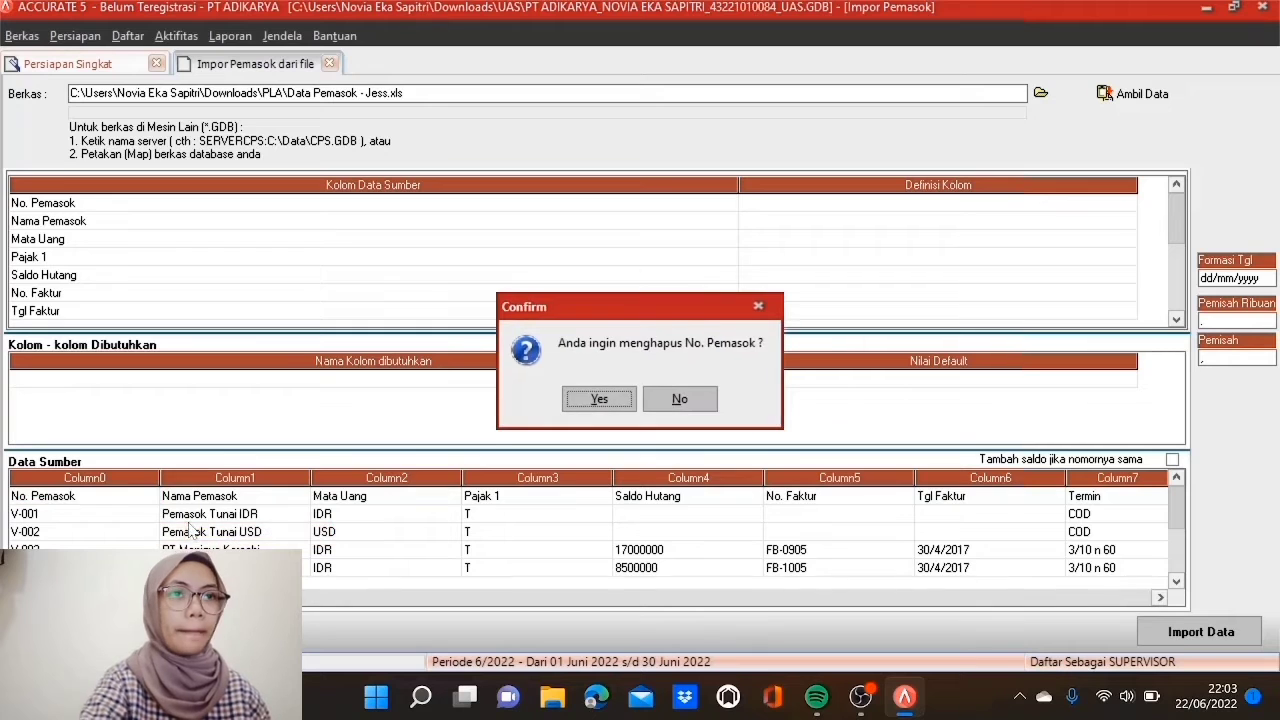
{"action": "left_click", "coordinate": [599, 399]}
Step: Map No. Pemasok to No Pemasok and Nama Pemasok to Nama Pemasok
{"action": "left_click", "coordinate": [897, 207]}
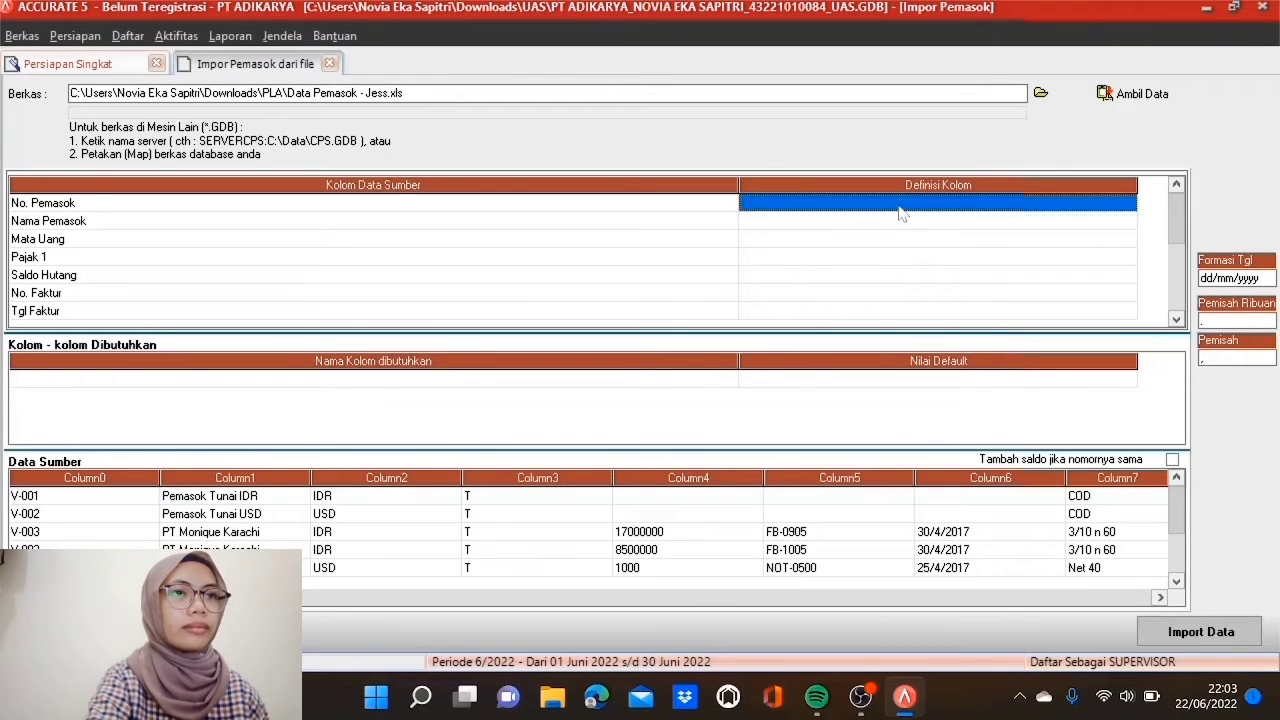
{"action": "left_click", "coordinate": [1128, 204]}
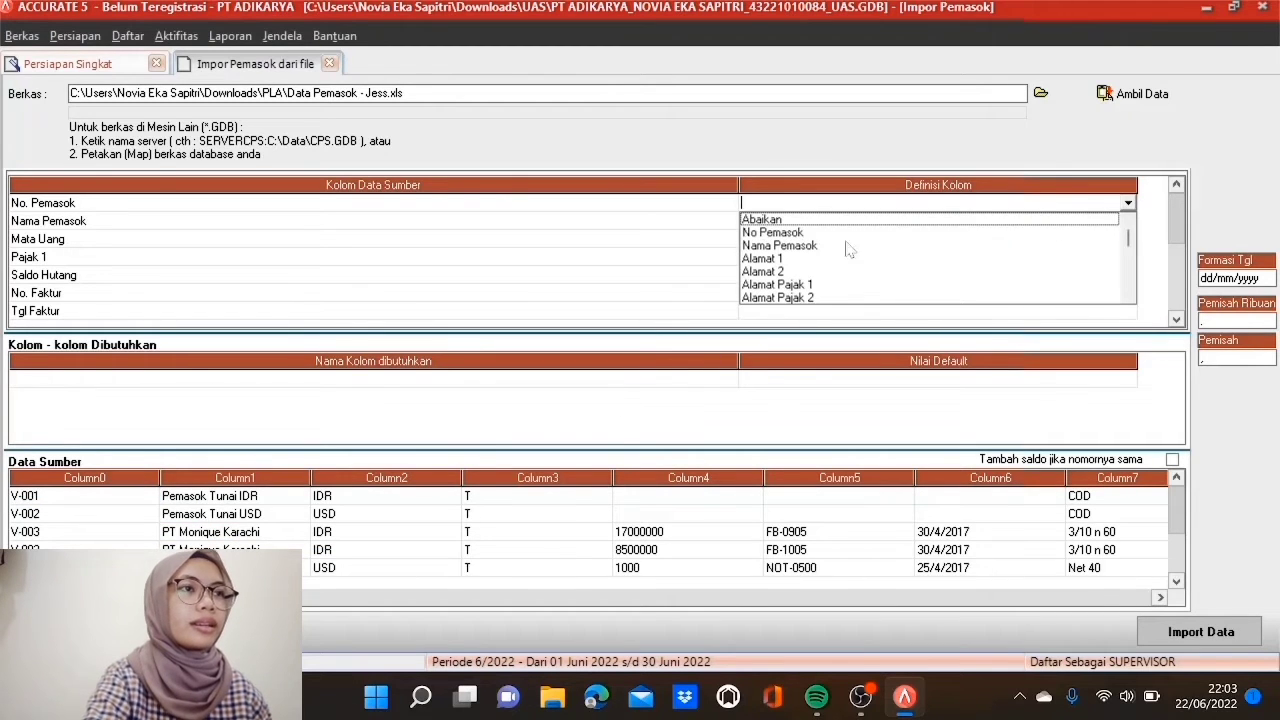
{"action": "left_click", "coordinate": [805, 234]}
{"action": "left_click", "coordinate": [815, 222]}
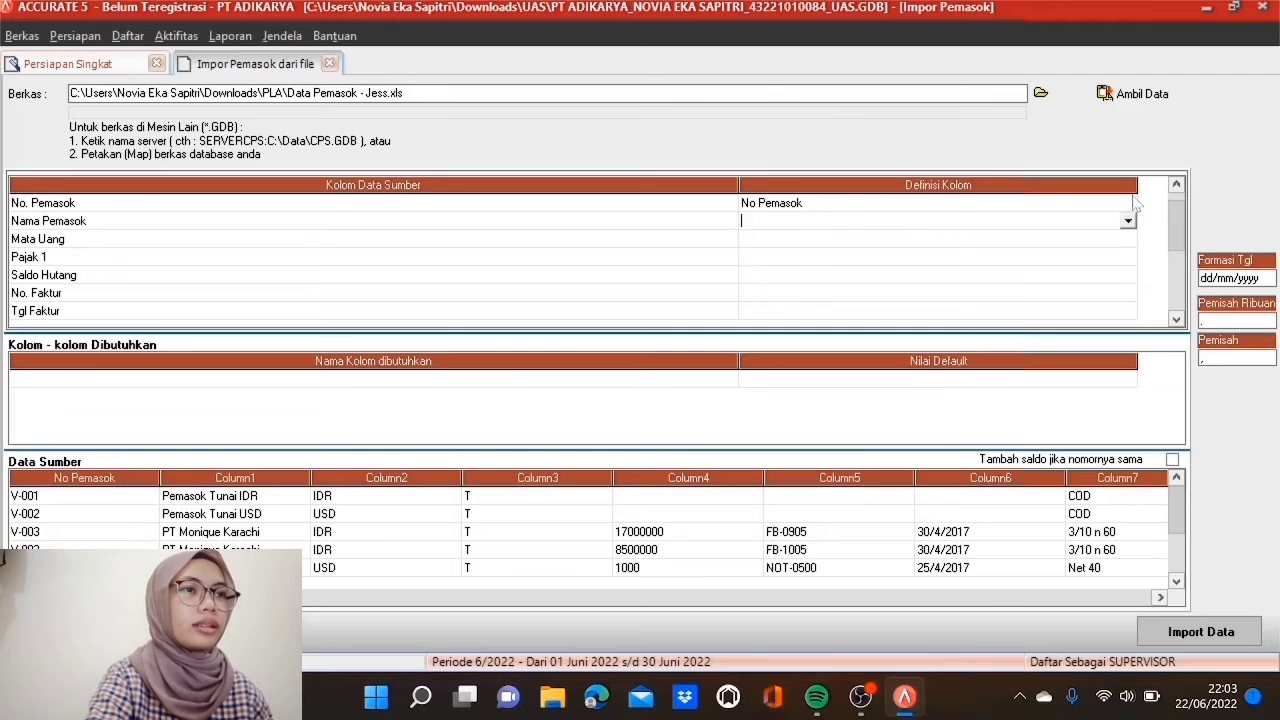
{"action": "left_click", "coordinate": [1128, 221]}
{"action": "left_click", "coordinate": [852, 251]}
Step: Map Mata Uang to the currency field, matching IDR to IDR and USD to USD
{"action": "left_click", "coordinate": [836, 242]}
{"action": "left_click", "coordinate": [1128, 239]}
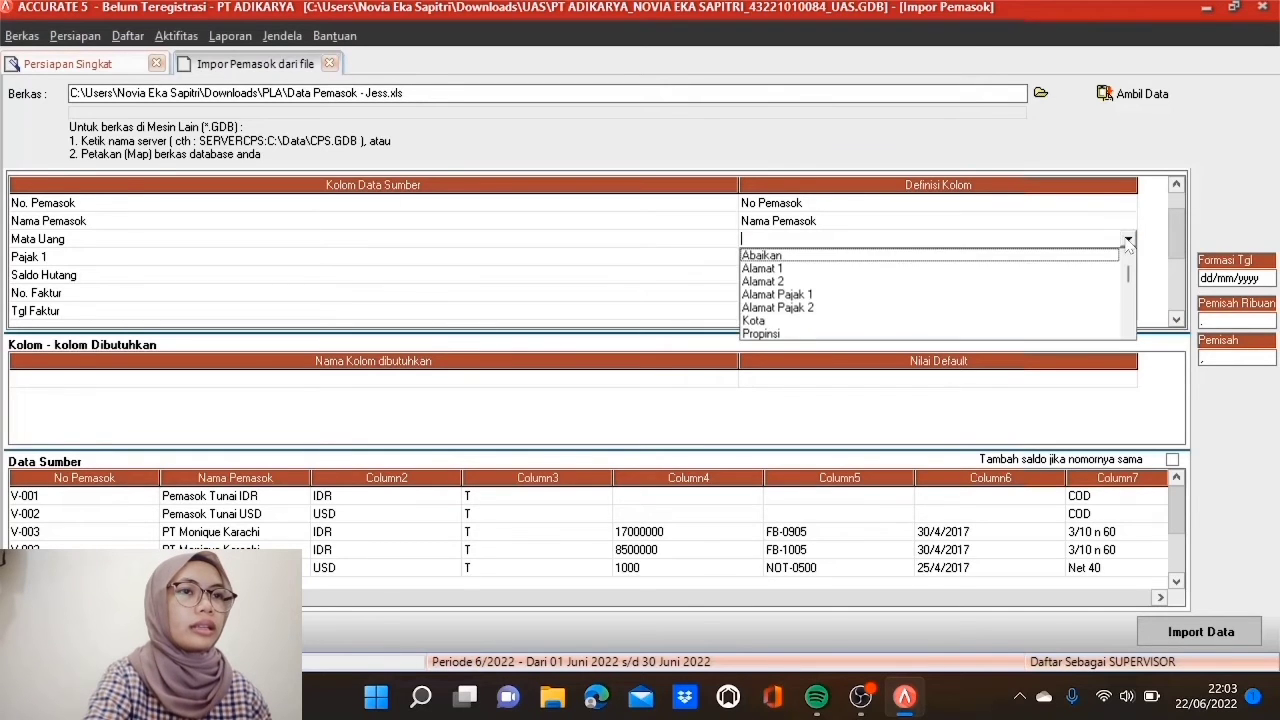
{"action": "left_click", "coordinate": [1128, 330]}
{"action": "left_click", "coordinate": [1128, 330]}
{"action": "left_click", "coordinate": [1128, 330]}
{"action": "left_click", "coordinate": [1128, 330]}
{"action": "left_click", "coordinate": [1128, 330]}
{"action": "left_click", "coordinate": [1128, 330]}
{"action": "left_click", "coordinate": [1128, 330]}
{"action": "left_click", "coordinate": [1128, 330]}
{"action": "left_click", "coordinate": [1128, 330]}
{"action": "left_click", "coordinate": [1128, 330]}
{"action": "left_click", "coordinate": [1128, 330]}
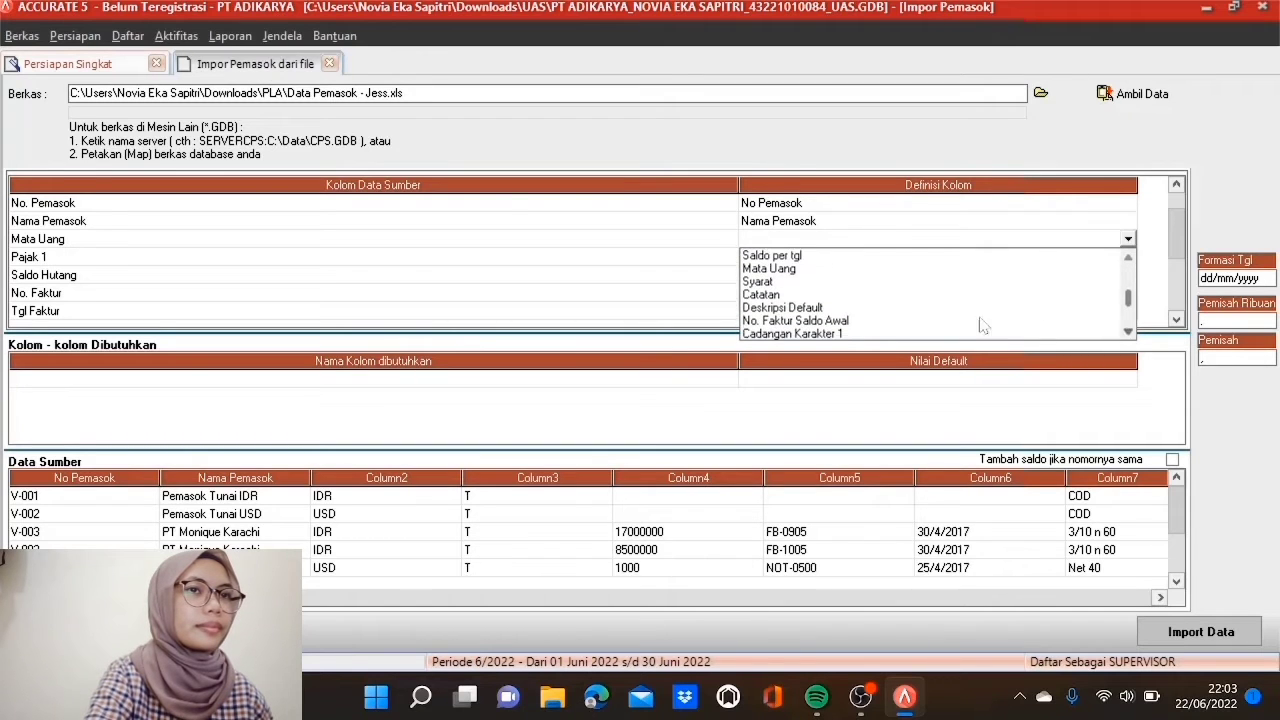
{"action": "left_click", "coordinate": [770, 269]}
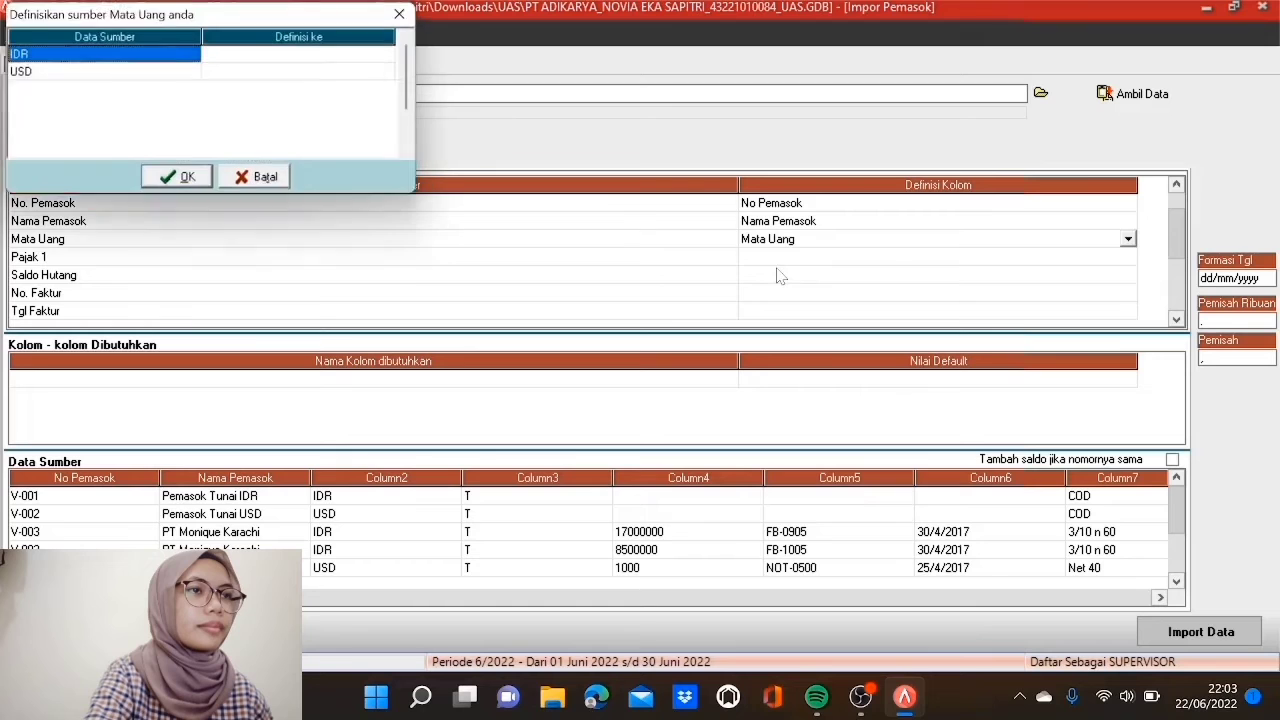
{"action": "left_click", "coordinate": [330, 55]}
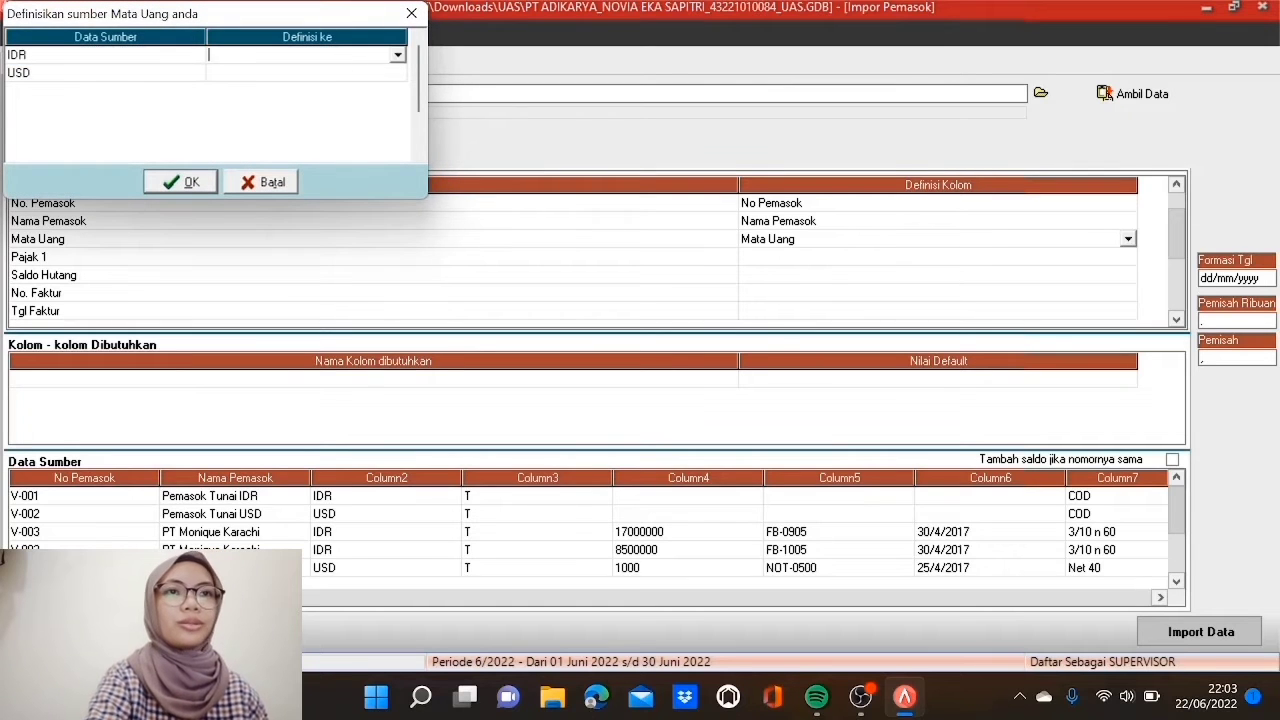
{"action": "left_click", "coordinate": [397, 56]}
{"action": "left_click", "coordinate": [391, 72]}
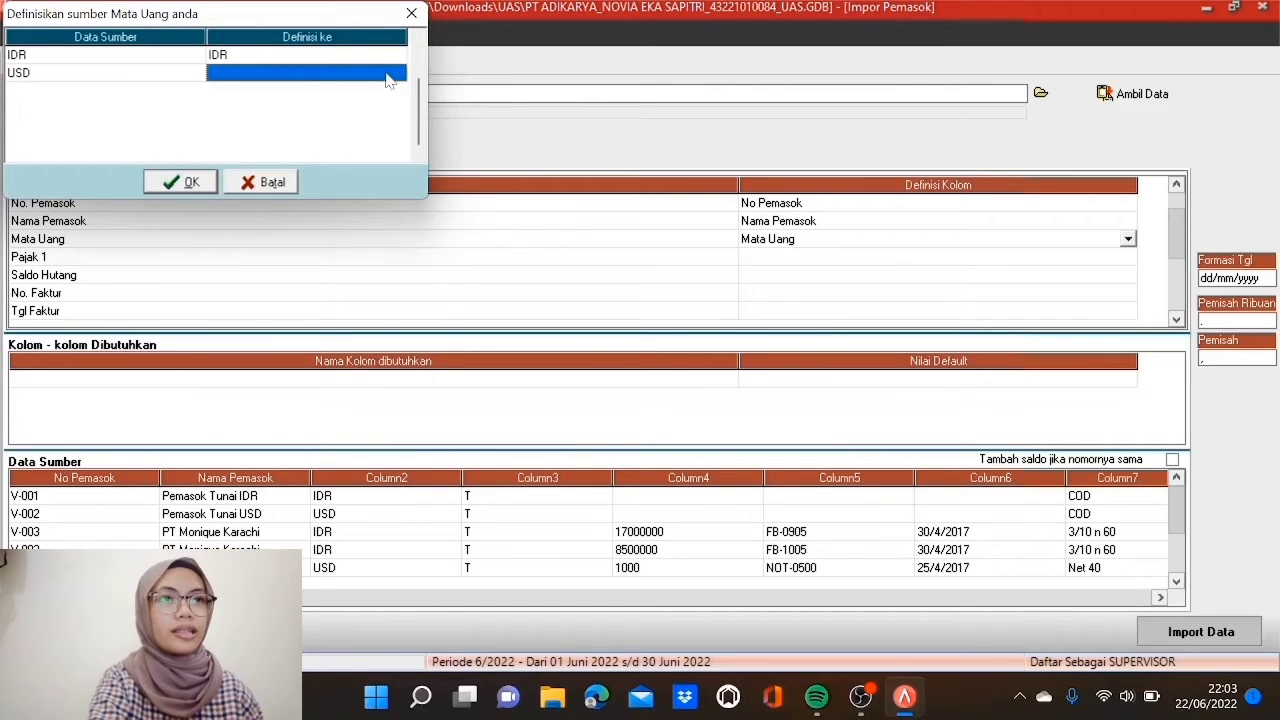
{"action": "left_click", "coordinate": [397, 73]}
{"action": "left_click", "coordinate": [383, 104]}
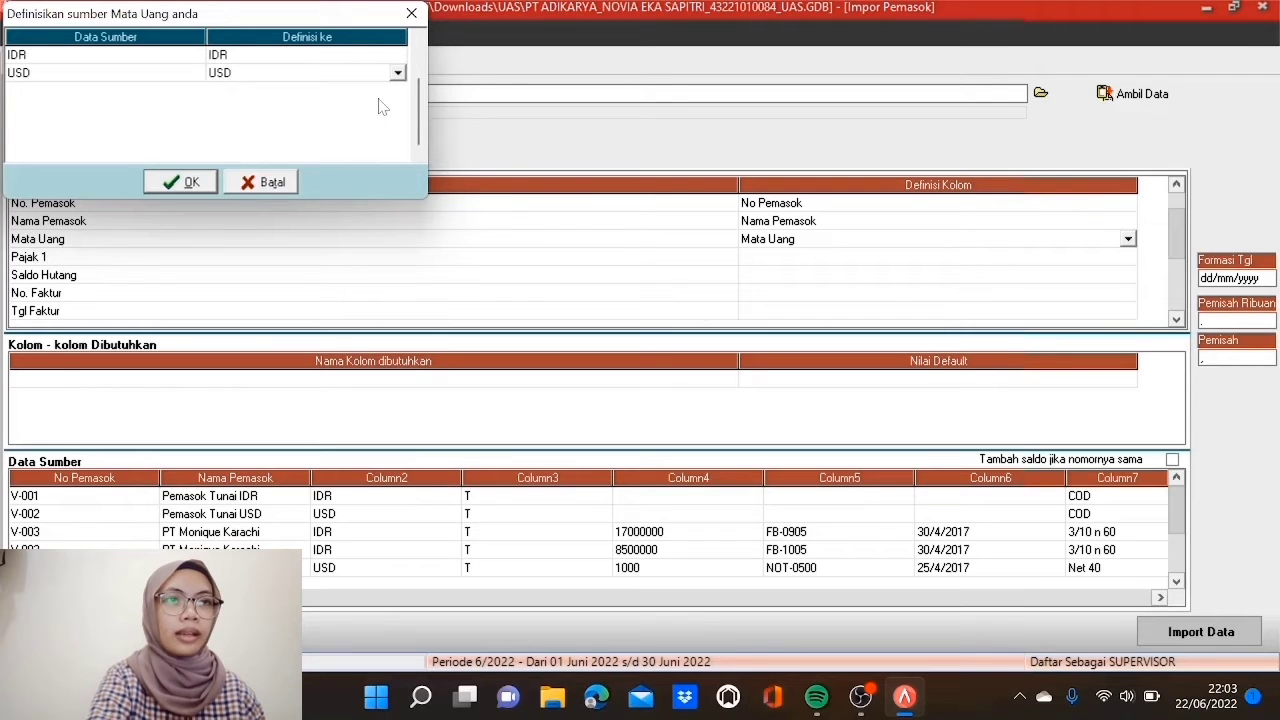
{"action": "left_click", "coordinate": [180, 182]}
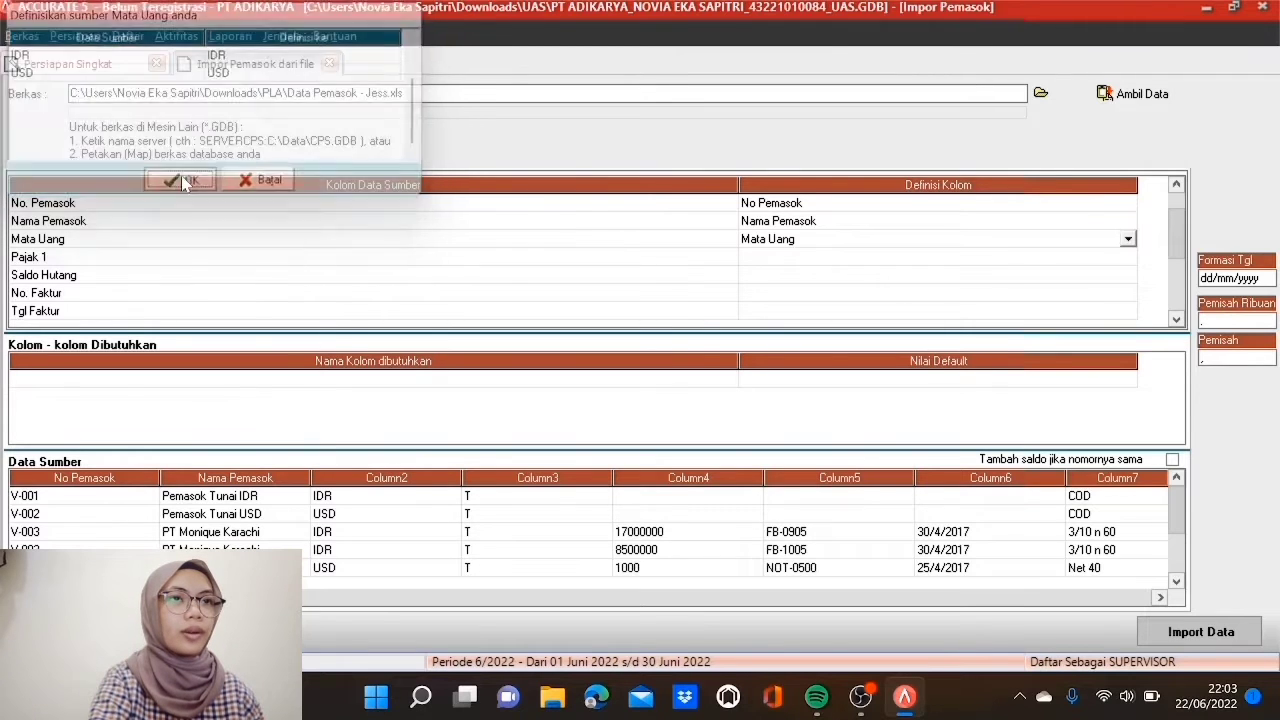
{"action": "left_click", "coordinate": [789, 258]}
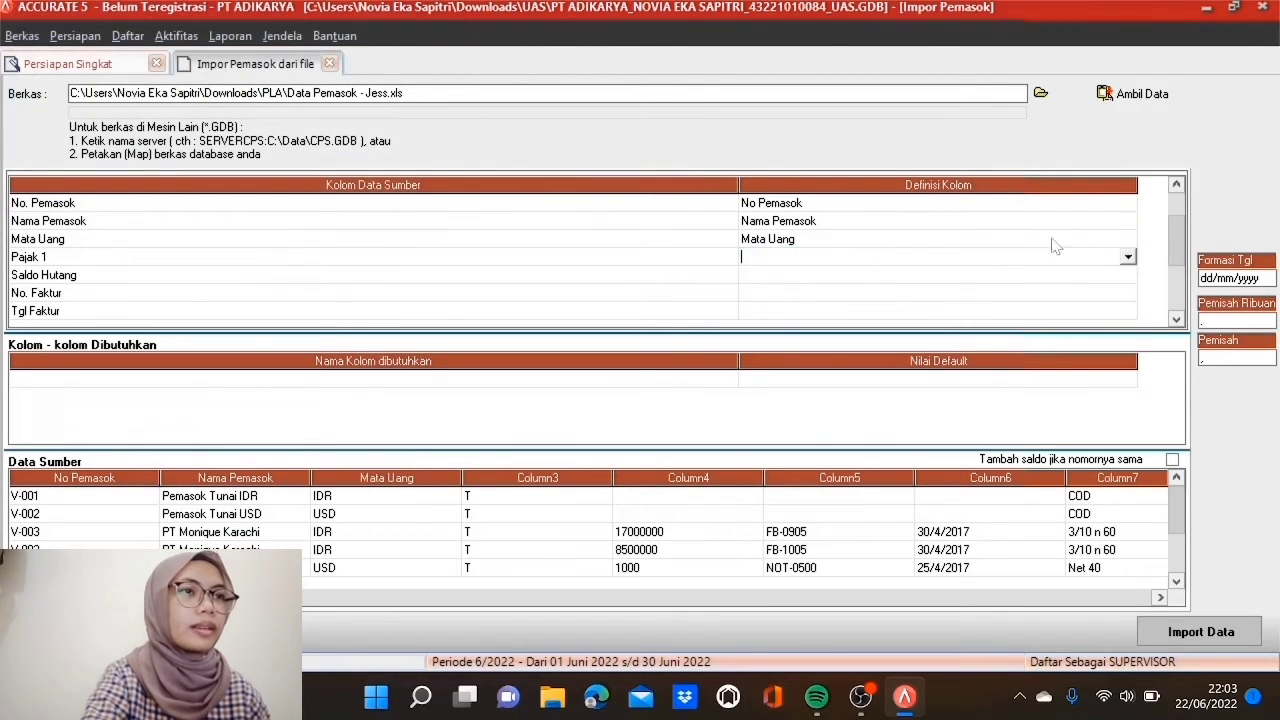
Step: Map Pajak 1 to Pajak pertama, matching tax code T to PPN
{"action": "left_click", "coordinate": [1128, 258]}
{"action": "left_click", "coordinate": [1128, 349]}
{"action": "scroll", "coordinate": [1128, 349], "scroll_direction": "down", "scroll_amount": 3}
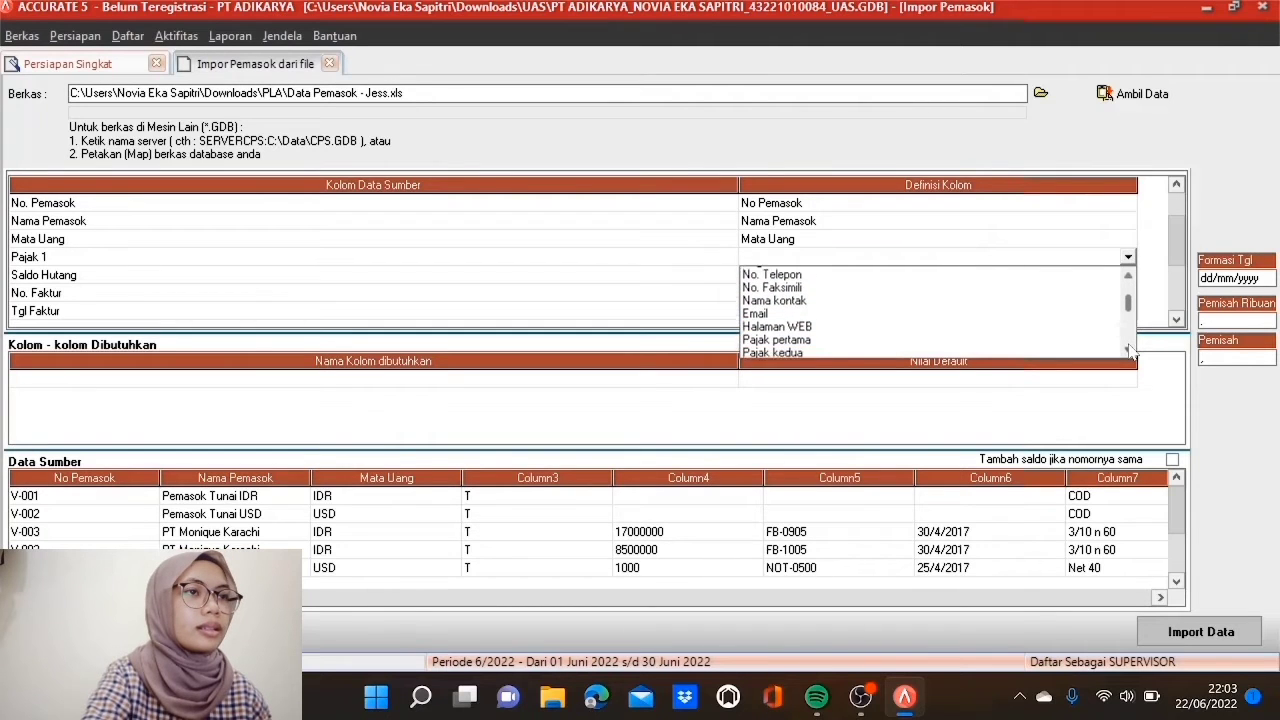
{"action": "left_click", "coordinate": [776, 298]}
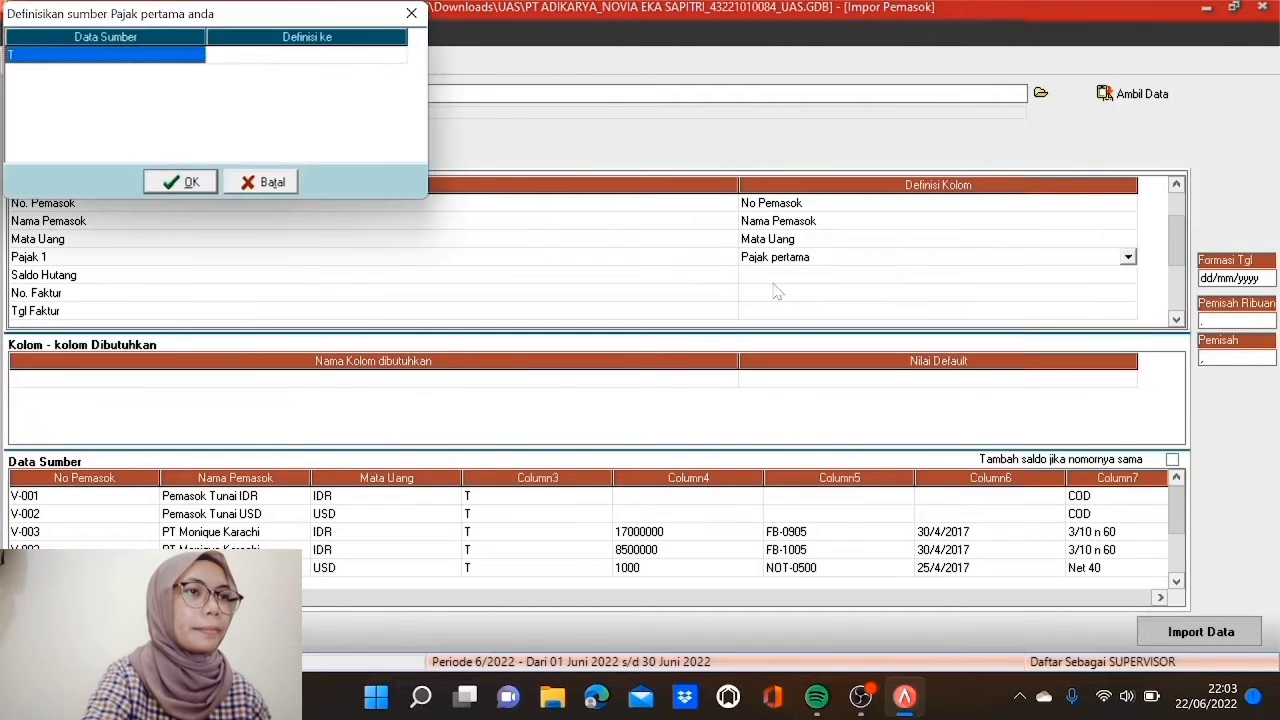
{"action": "left_click", "coordinate": [250, 56]}
{"action": "left_click", "coordinate": [398, 57]}
{"action": "left_click", "coordinate": [382, 72]}
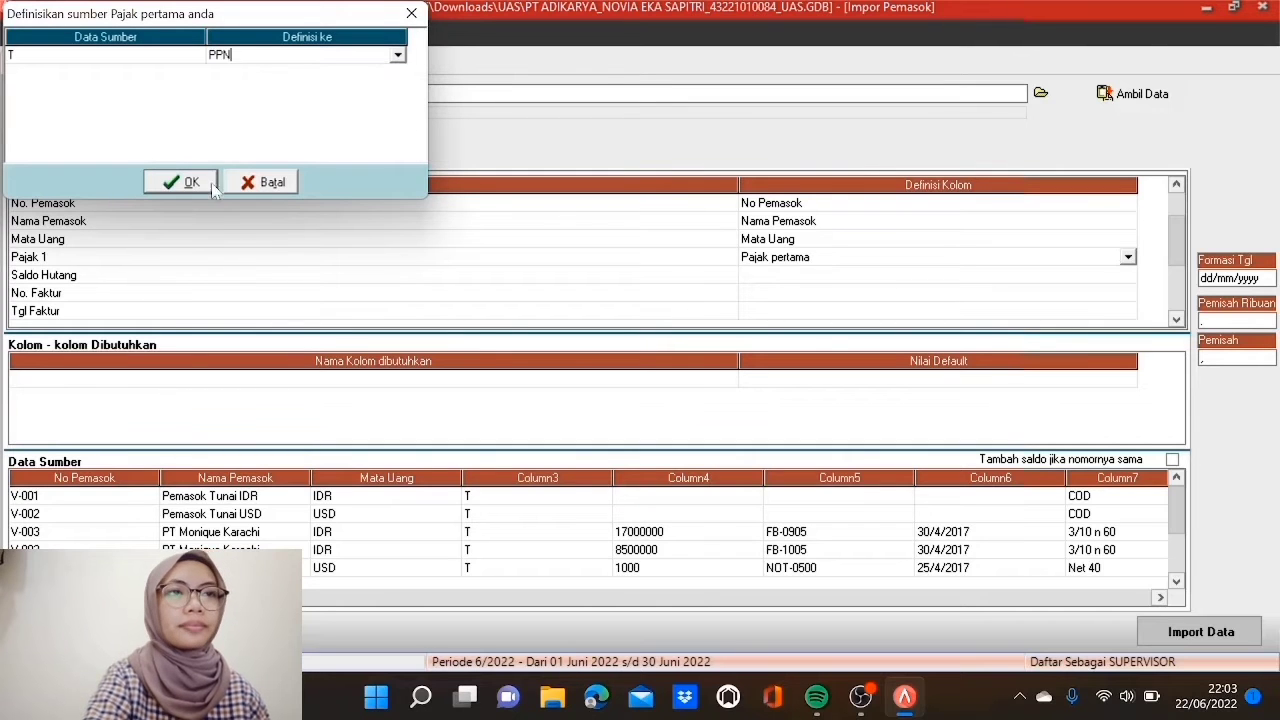
{"action": "left_click", "coordinate": [184, 182]}
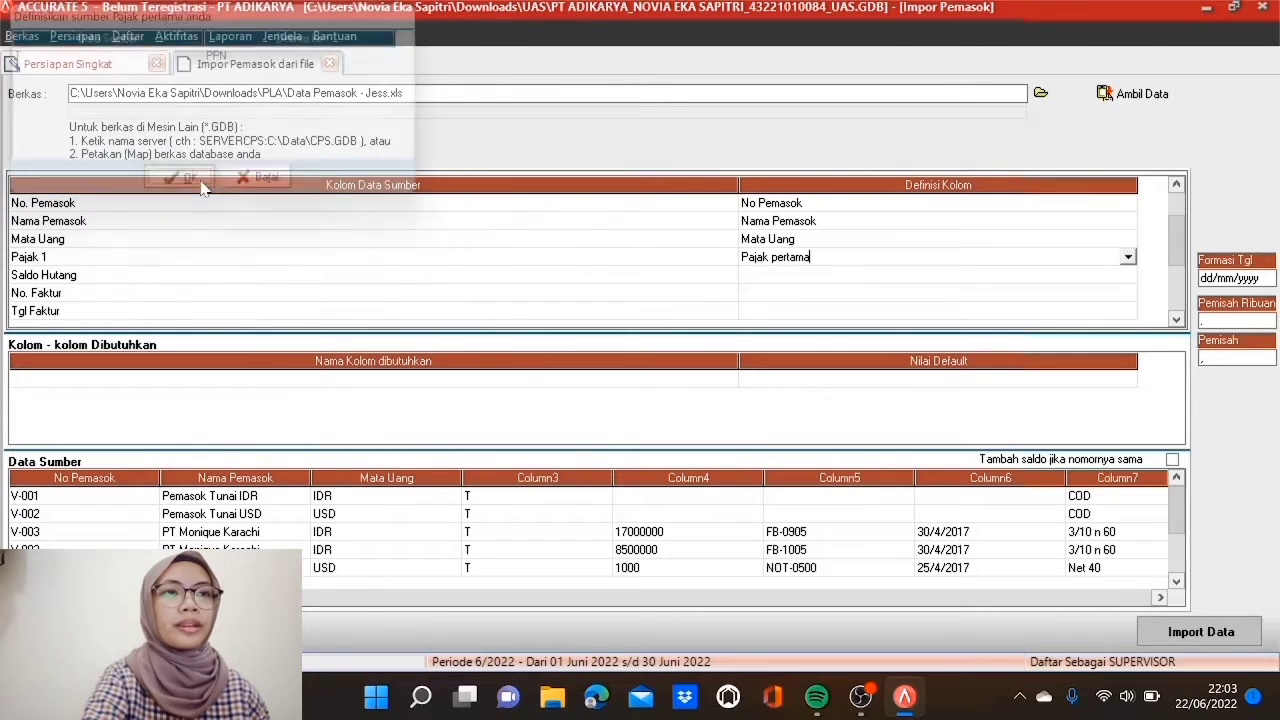
Step: Map Saldo Hutang to Saldo Awal and No. Faktur to No. Faktur Saldo Awal
{"action": "left_click", "coordinate": [836, 279]}
{"action": "left_click", "coordinate": [1128, 276]}
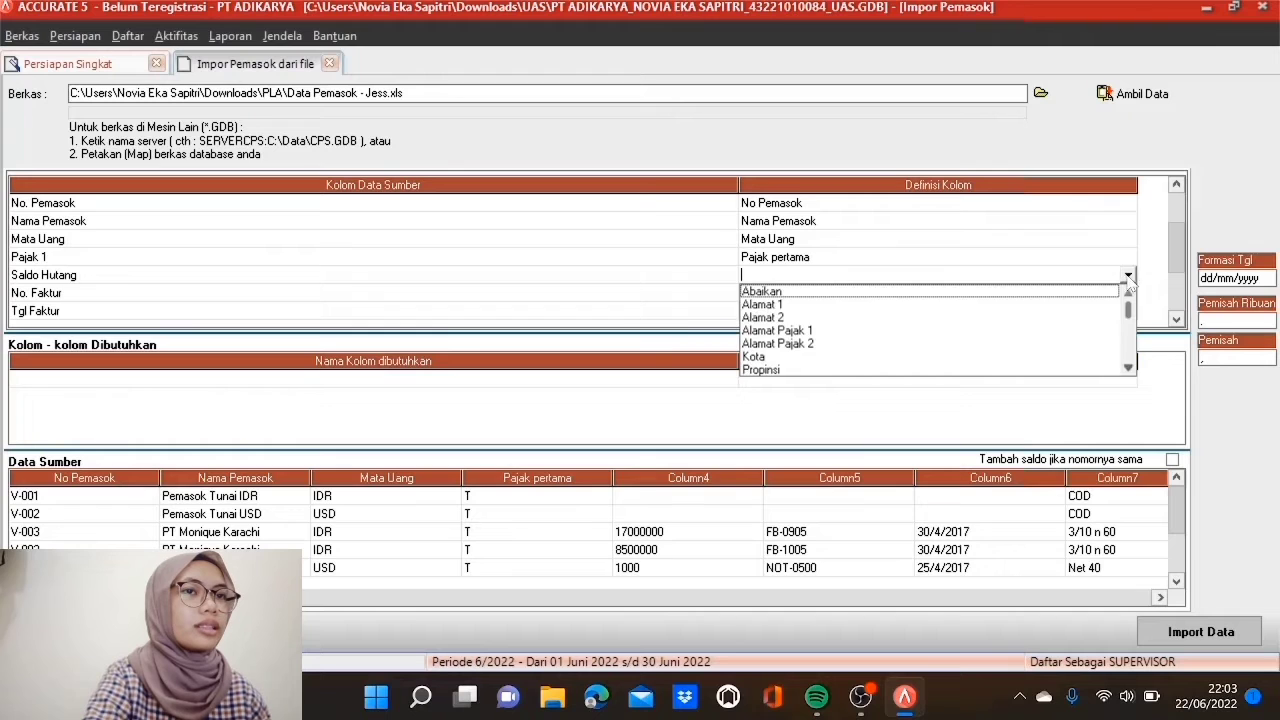
{"action": "left_click", "coordinate": [1129, 367]}
{"action": "left_click_drag", "start_coordinate": [1129, 367], "coordinate": [1129, 367]}
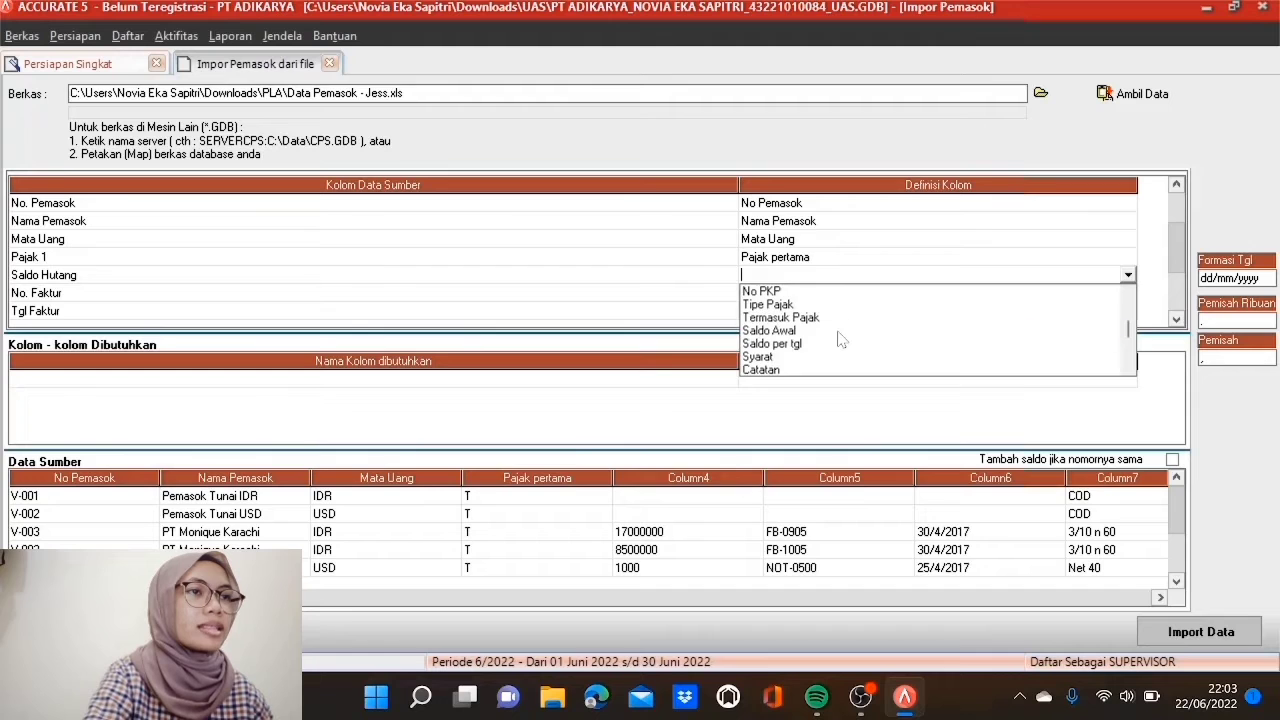
{"action": "left_click", "coordinate": [839, 331]}
{"action": "left_click", "coordinate": [838, 293]}
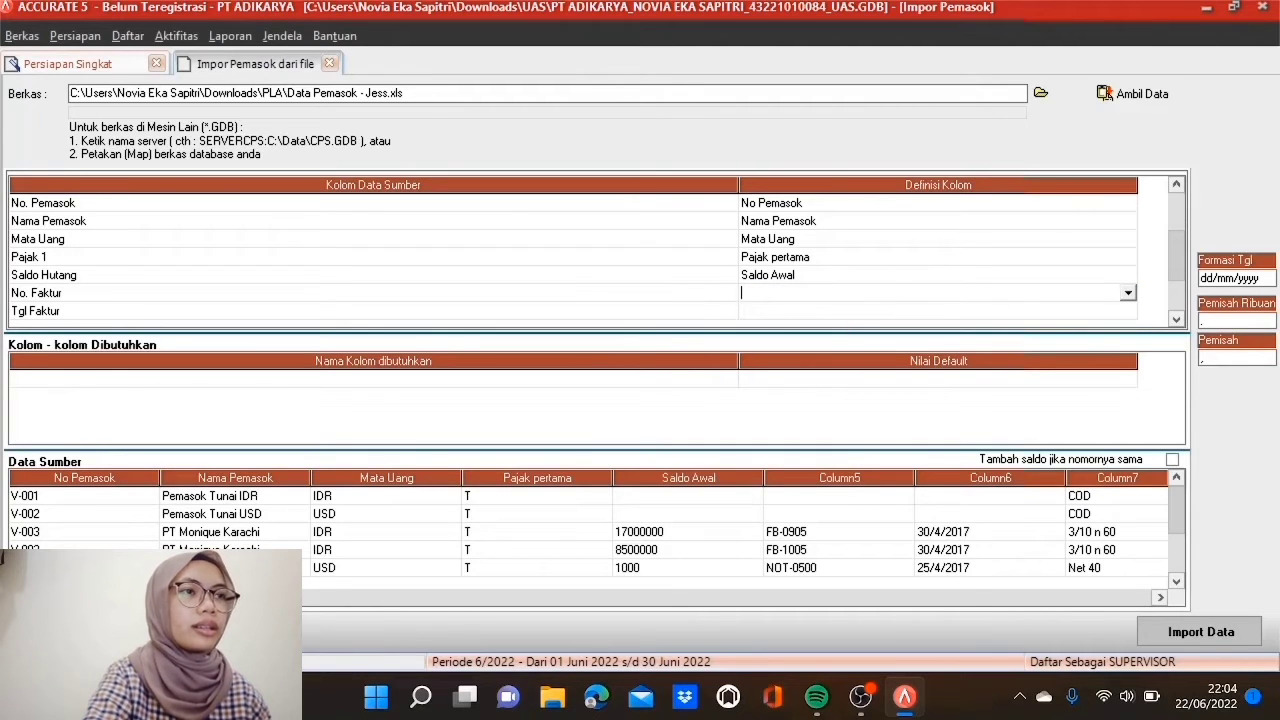
{"action": "left_click", "coordinate": [1128, 294]}
{"action": "left_click_drag", "start_coordinate": [1130, 387], "coordinate": [1130, 387]}
{"action": "left_click_drag", "start_coordinate": [1129, 313], "coordinate": [1130, 318]}
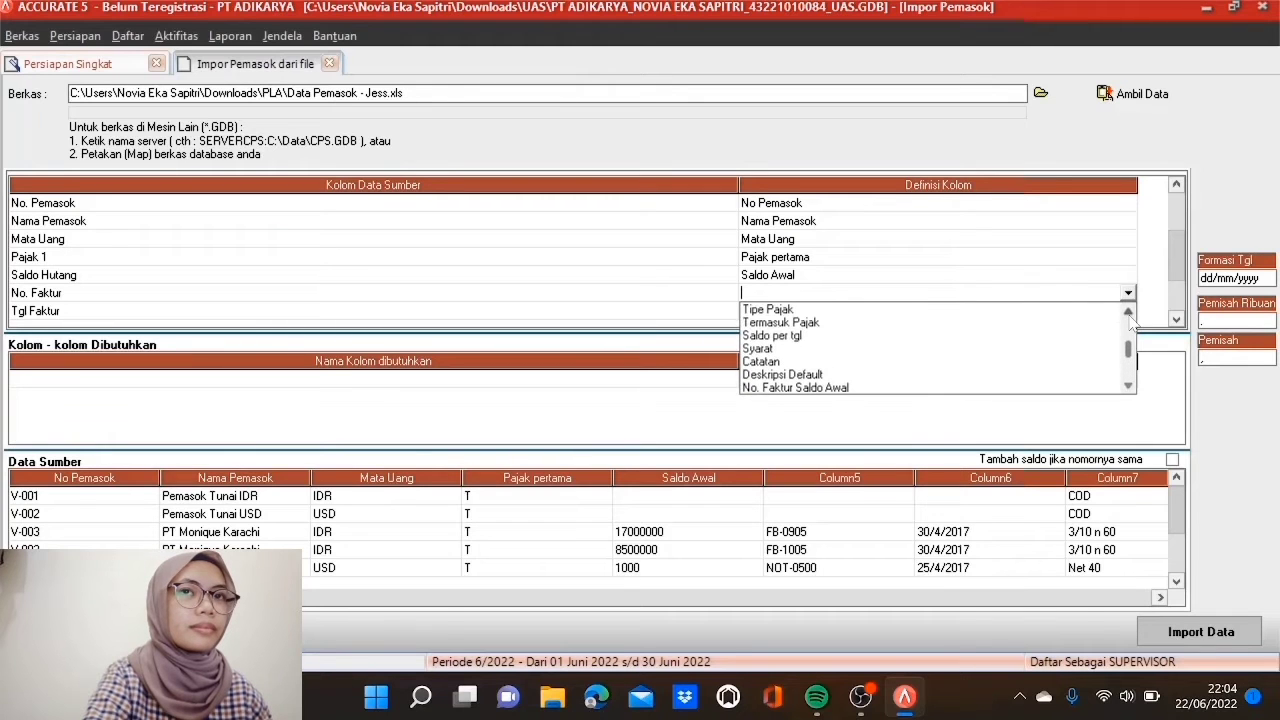
{"action": "left_click", "coordinate": [813, 388]}
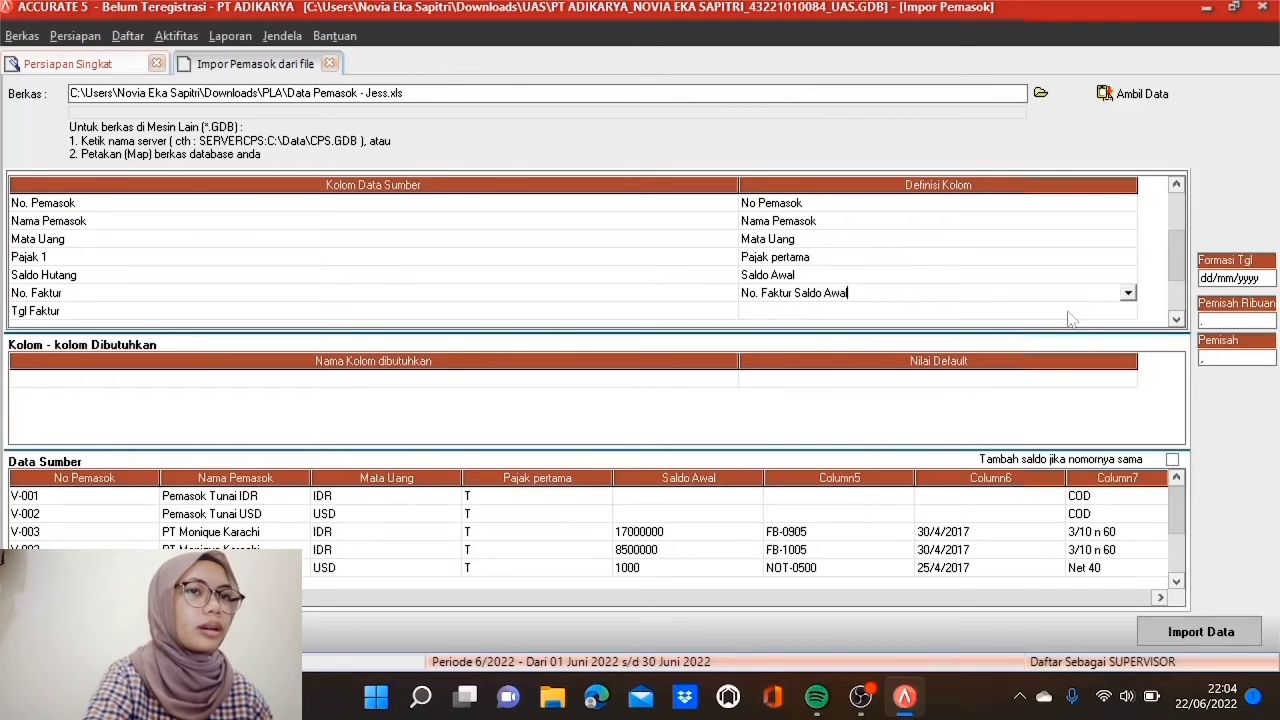
{"action": "left_click", "coordinate": [1176, 320]}
{"action": "left_click", "coordinate": [1176, 320]}
{"action": "left_click", "coordinate": [1176, 320]}
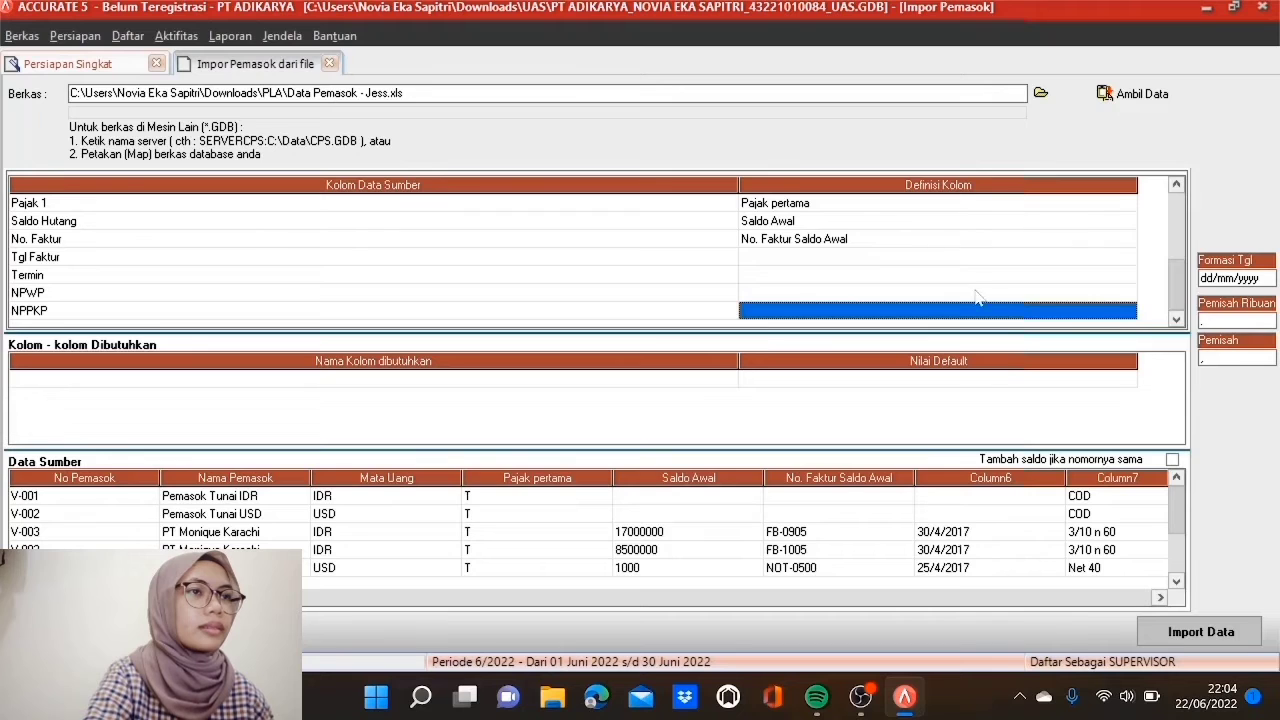
Step: Map the Tgl Faktur column to Saldo per tgl
{"action": "left_click", "coordinate": [955, 257]}
{"action": "left_click", "coordinate": [955, 262]}
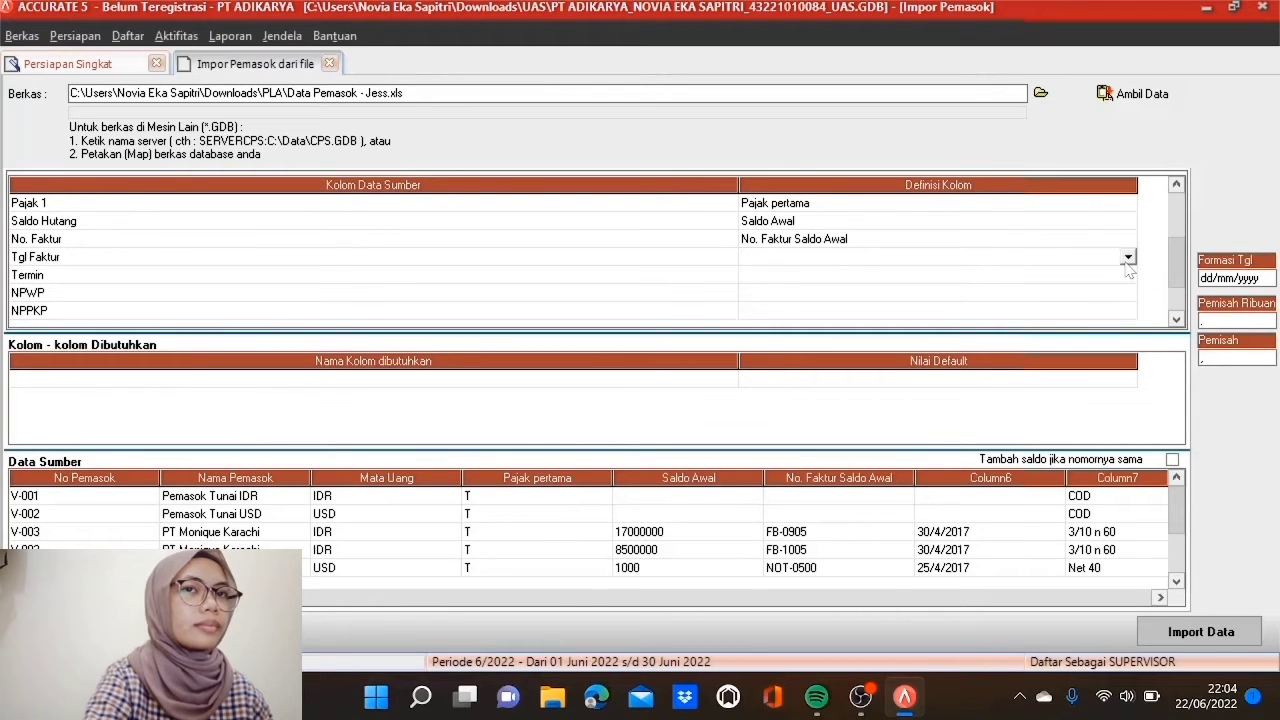
{"action": "left_click", "coordinate": [1128, 257]}
{"action": "left_click", "coordinate": [1128, 350]}
{"action": "left_click", "coordinate": [1128, 350]}
{"action": "left_click", "coordinate": [1128, 350]}
{"action": "left_click", "coordinate": [1128, 350]}
{"action": "left_click", "coordinate": [1128, 350]}
{"action": "left_click", "coordinate": [1128, 350]}
{"action": "left_click", "coordinate": [1128, 350]}
{"action": "left_click", "coordinate": [1128, 350]}
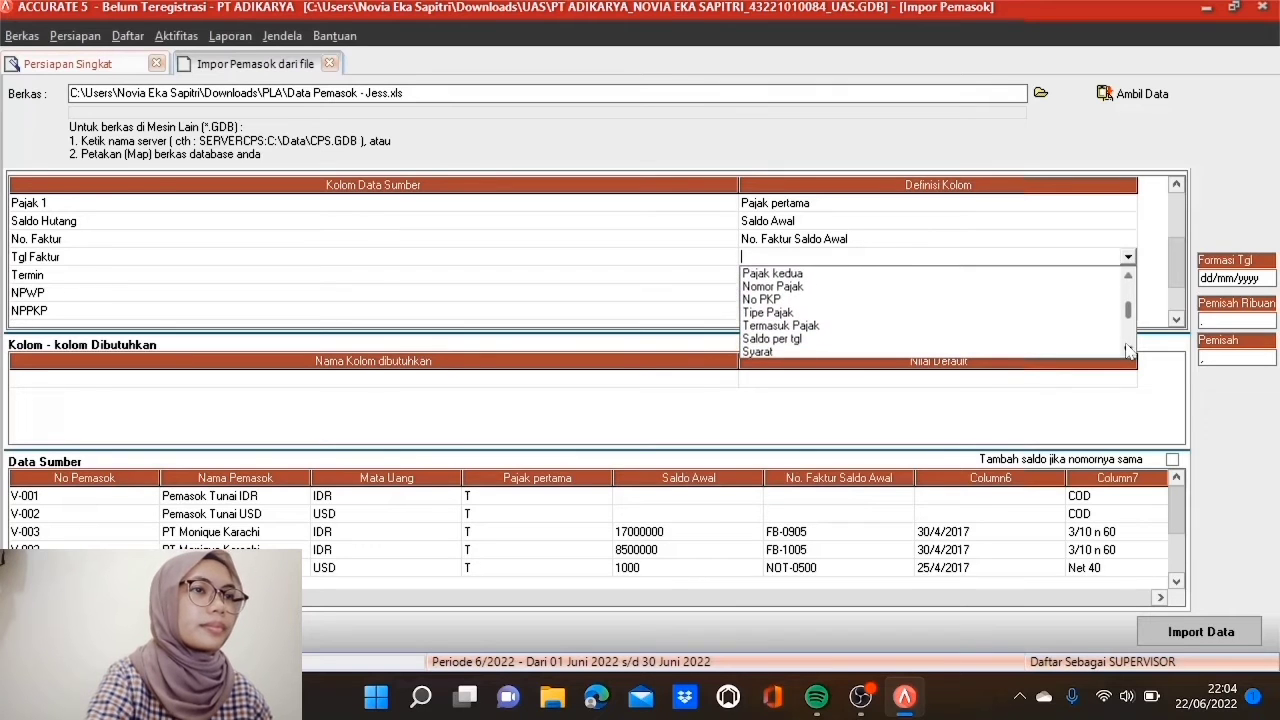
{"action": "left_click", "coordinate": [795, 340]}
Step: Map Termin to Syarat, matching COD to C.O.D, 3/10 n 60 to 3/10 n/60, Net 40 to Net 40
{"action": "left_click", "coordinate": [786, 275]}
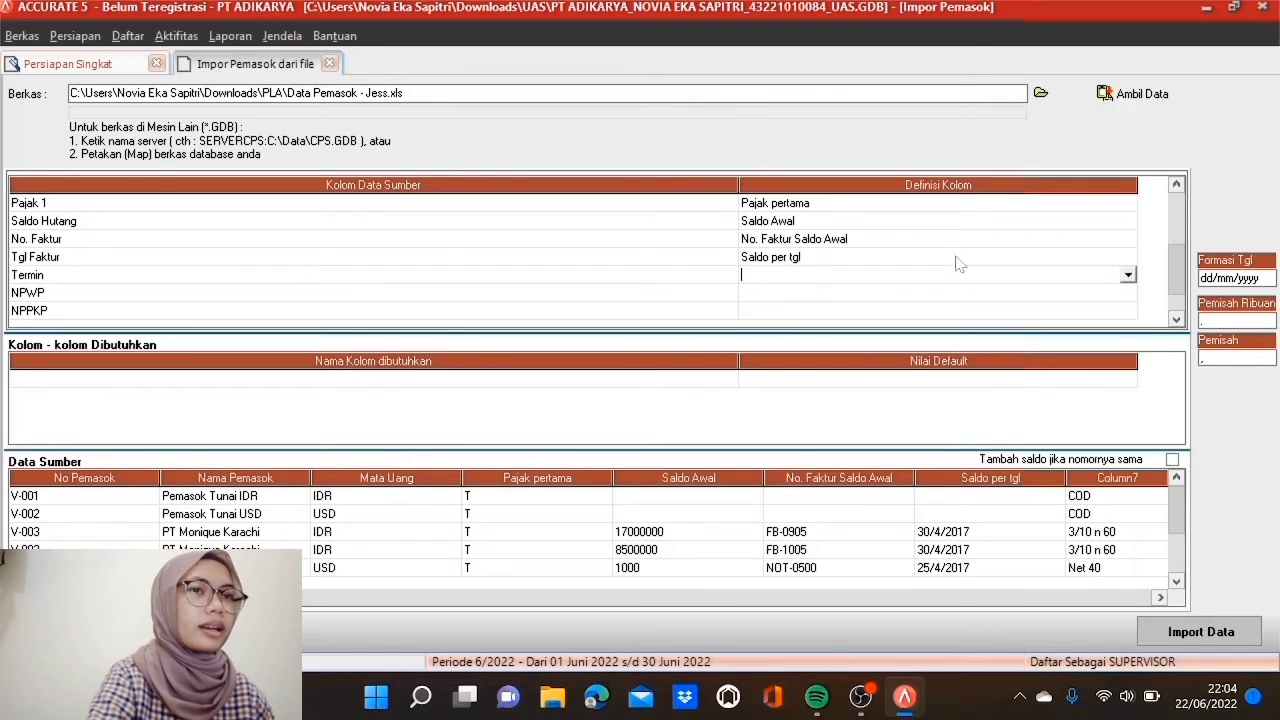
{"action": "left_click", "coordinate": [1128, 275]}
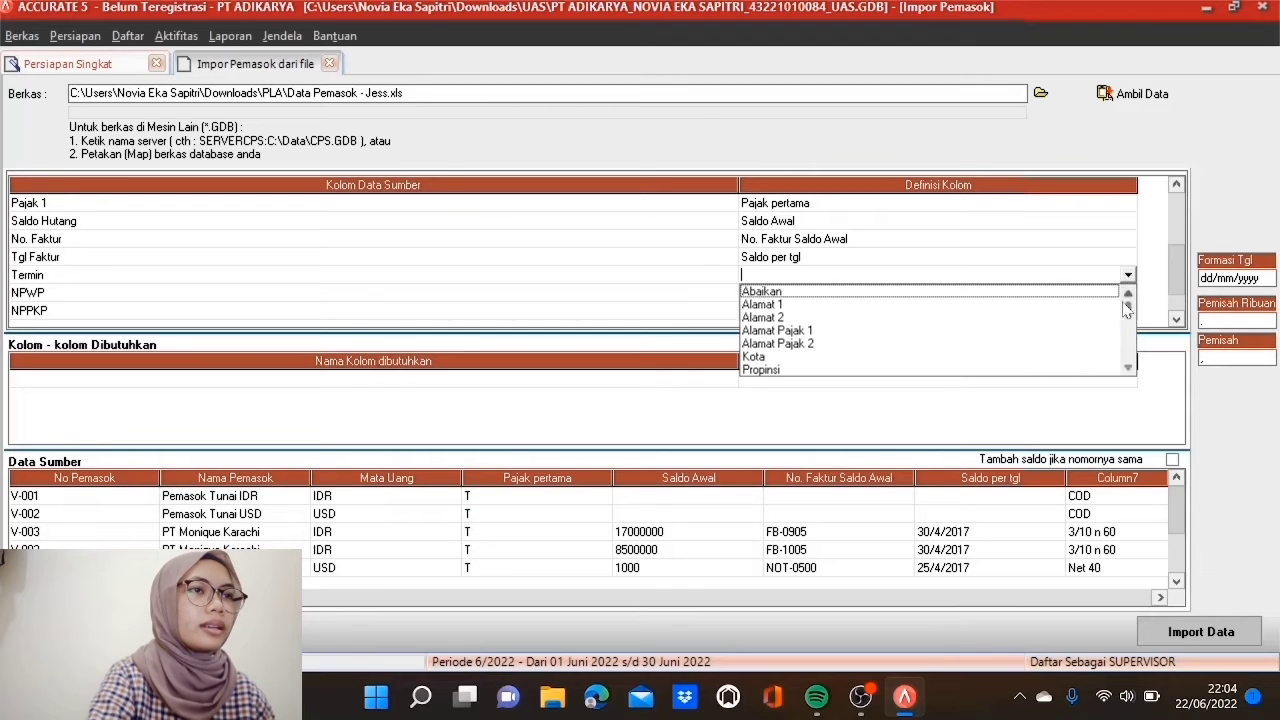
{"action": "left_click", "coordinate": [1133, 369]}
{"action": "scroll", "coordinate": [1135, 373], "scroll_direction": "down", "scroll_amount": 4}
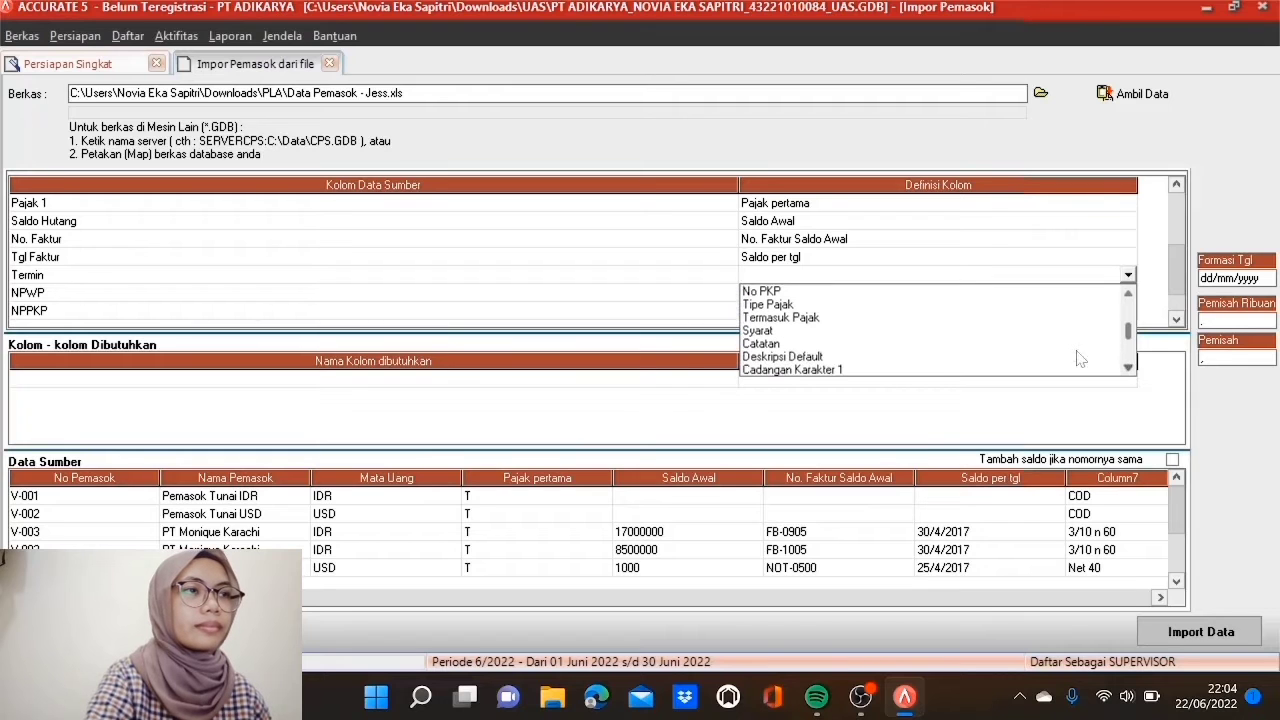
{"action": "left_click", "coordinate": [765, 332]}
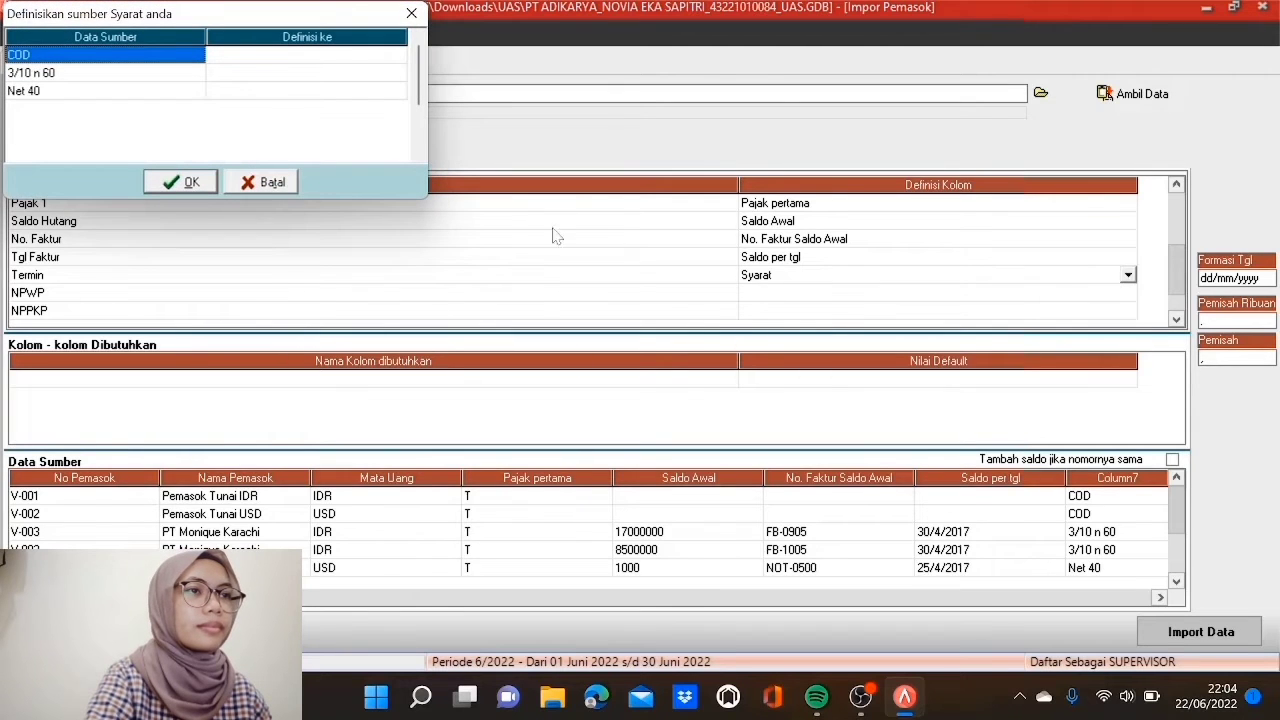
{"action": "left_click", "coordinate": [392, 58]}
{"action": "left_click", "coordinate": [397, 55]}
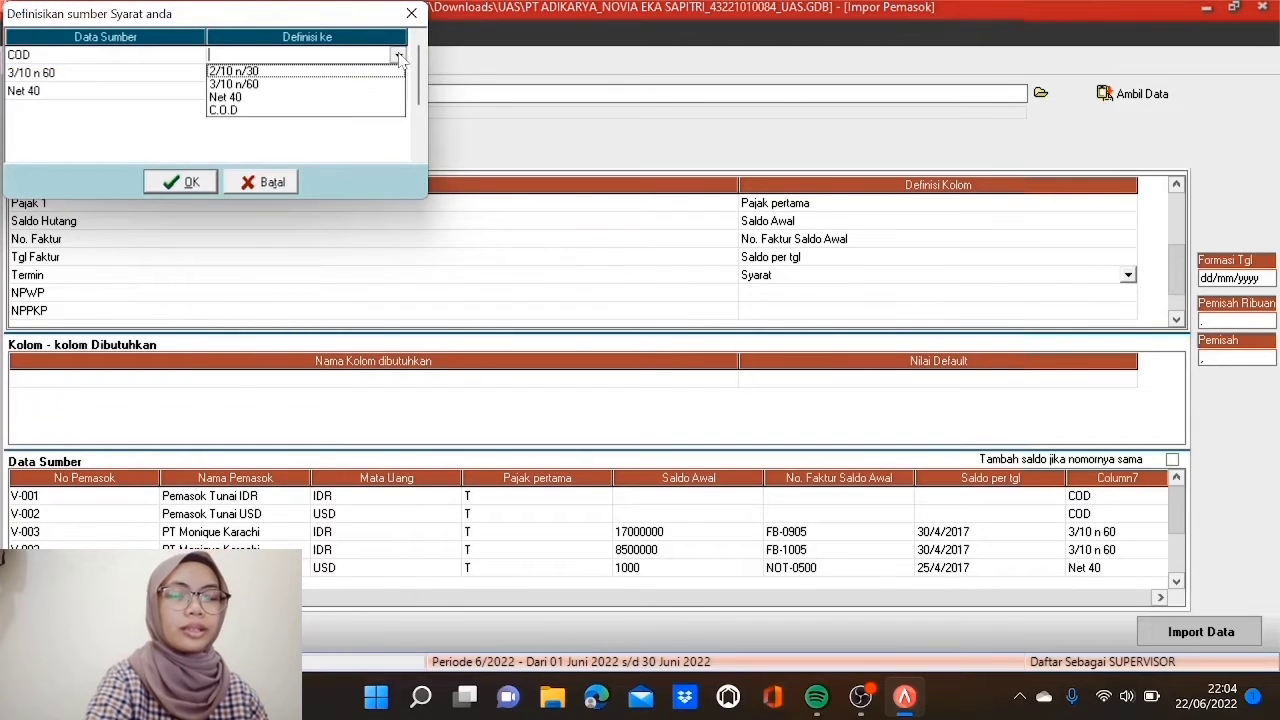
{"action": "left_click", "coordinate": [370, 110]}
{"action": "left_click", "coordinate": [387, 74]}
{"action": "left_click", "coordinate": [398, 74]}
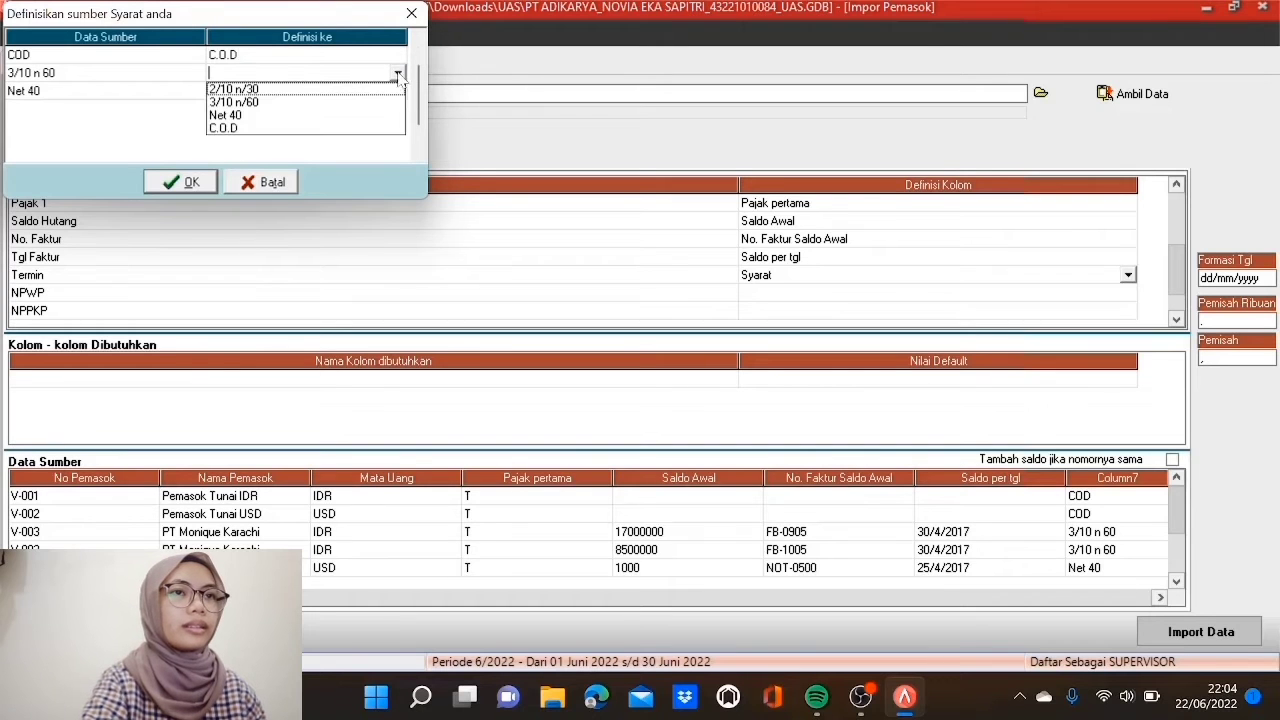
{"action": "left_click", "coordinate": [342, 104]}
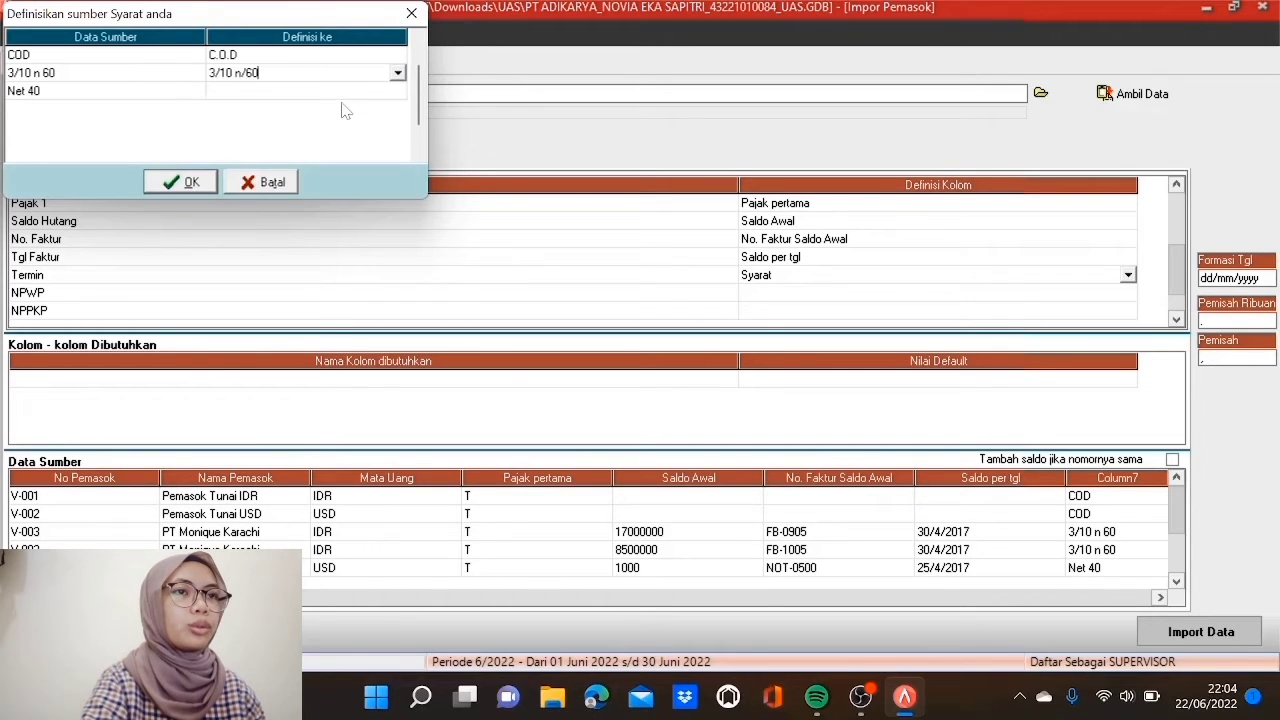
{"action": "left_click", "coordinate": [360, 93]}
{"action": "left_click", "coordinate": [394, 93]}
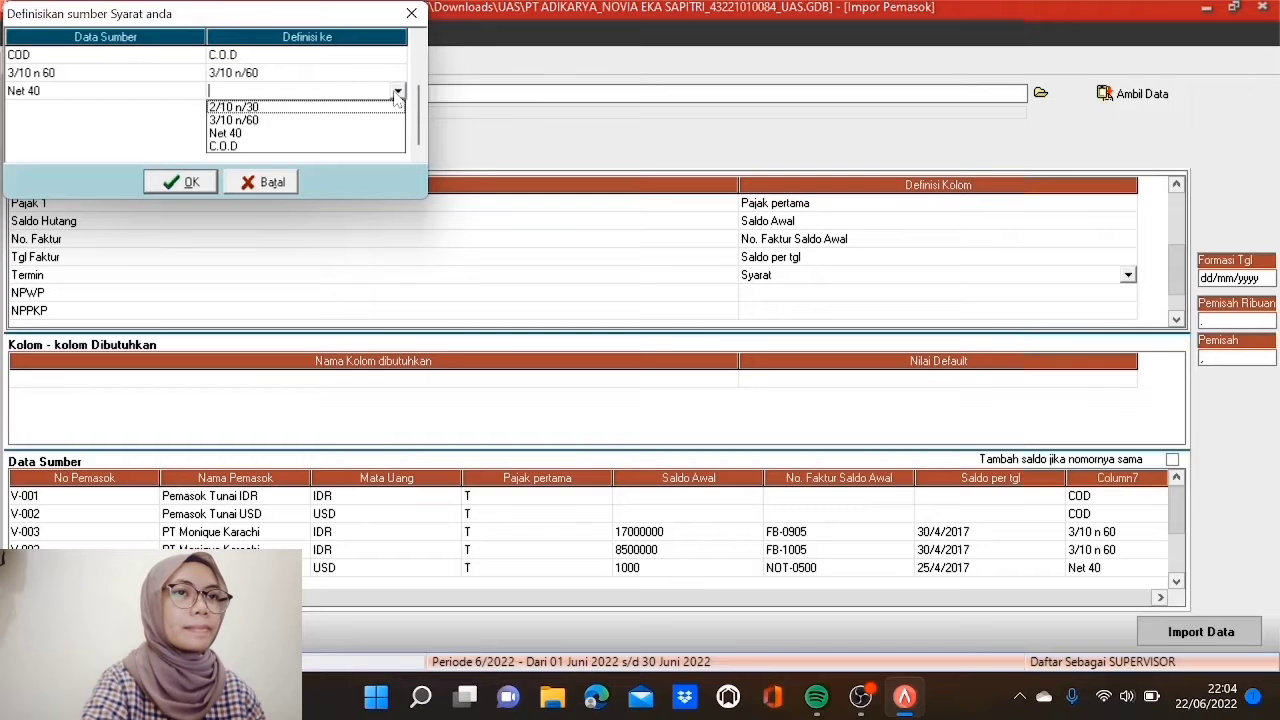
{"action": "left_click", "coordinate": [330, 133]}
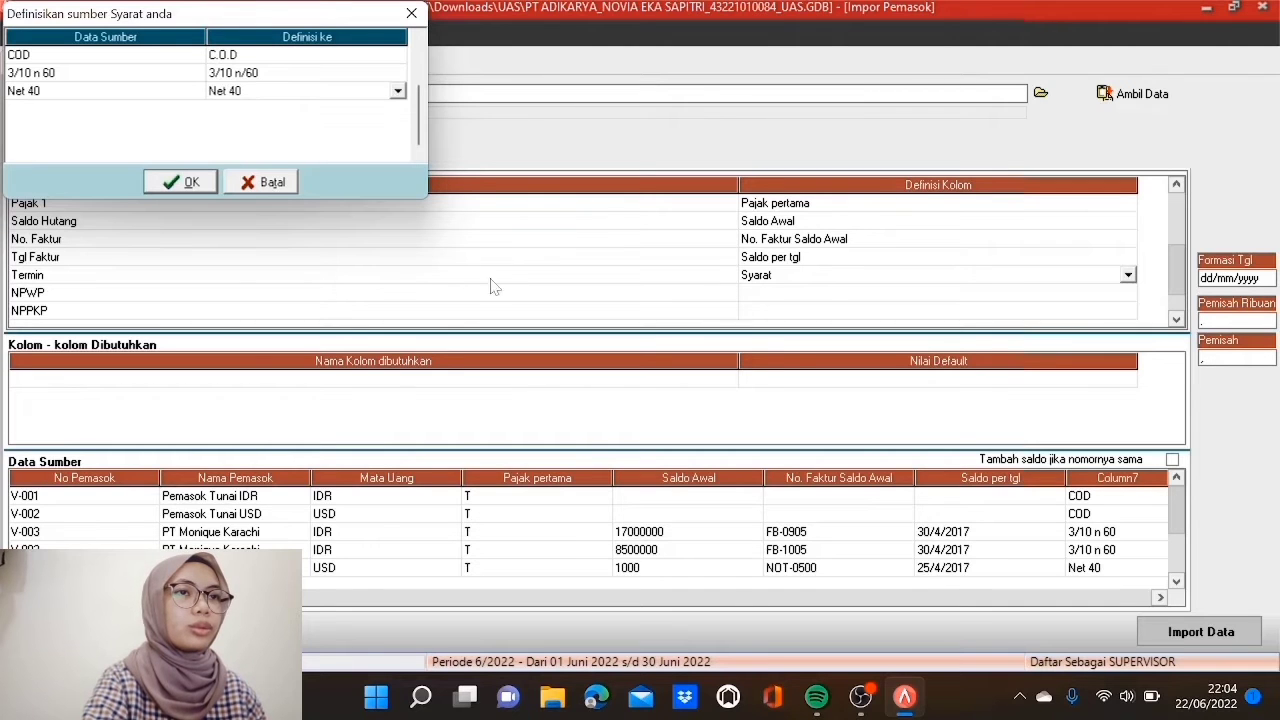
{"action": "left_click", "coordinate": [190, 189]}
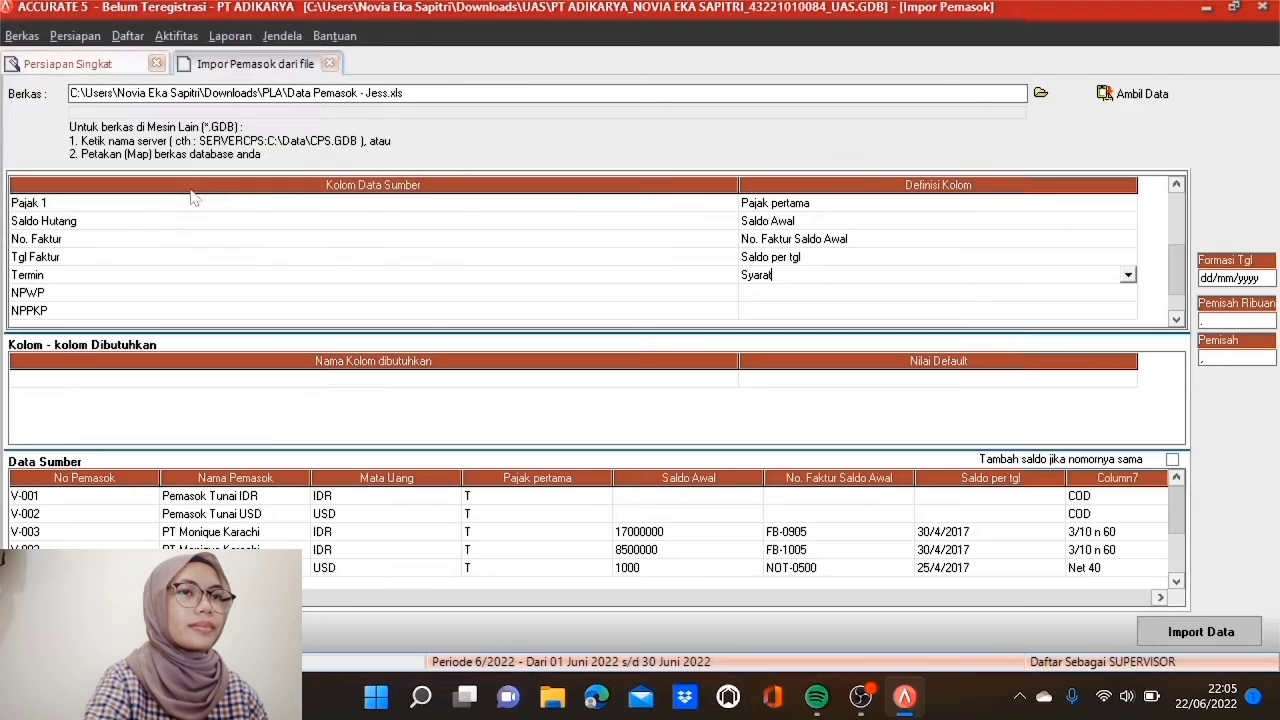
Step: Map NPWP to Nomor Pajak and NPPKP to No PKP
{"action": "left_click", "coordinate": [829, 298]}
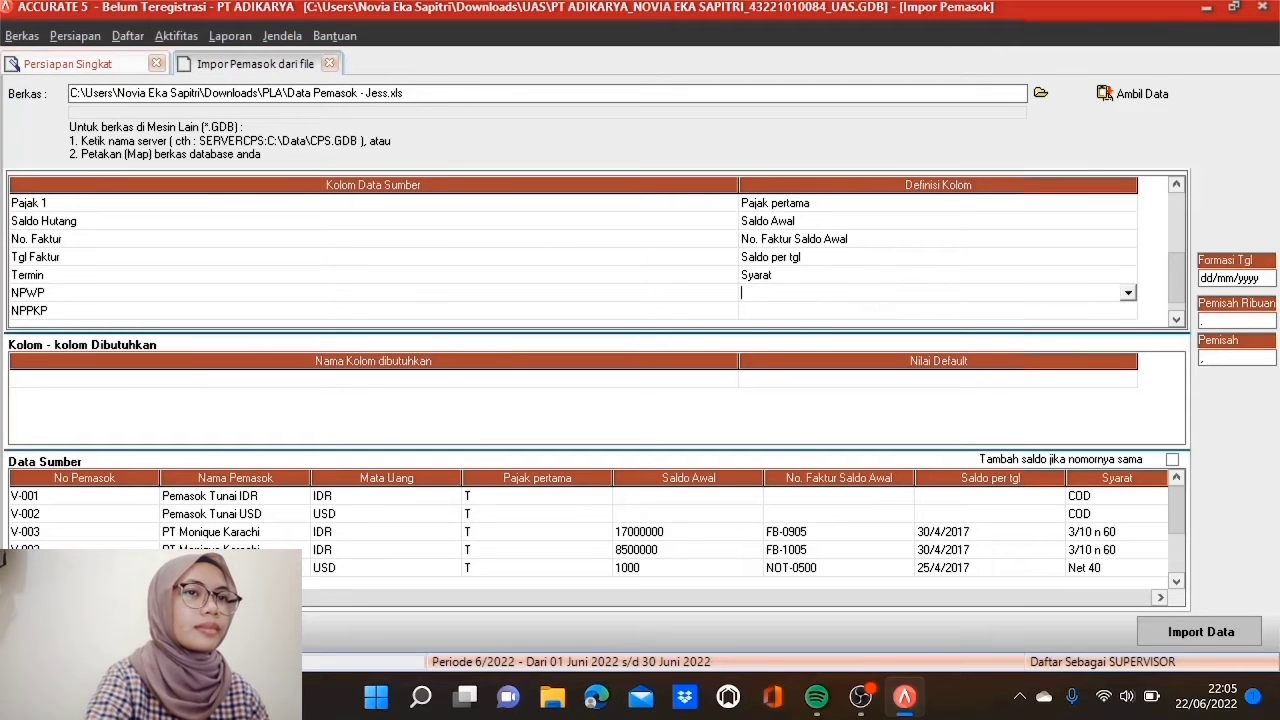
{"action": "left_click", "coordinate": [1127, 294]}
{"action": "scroll", "coordinate": [1130, 384], "scroll_direction": "down", "scroll_amount": 3}
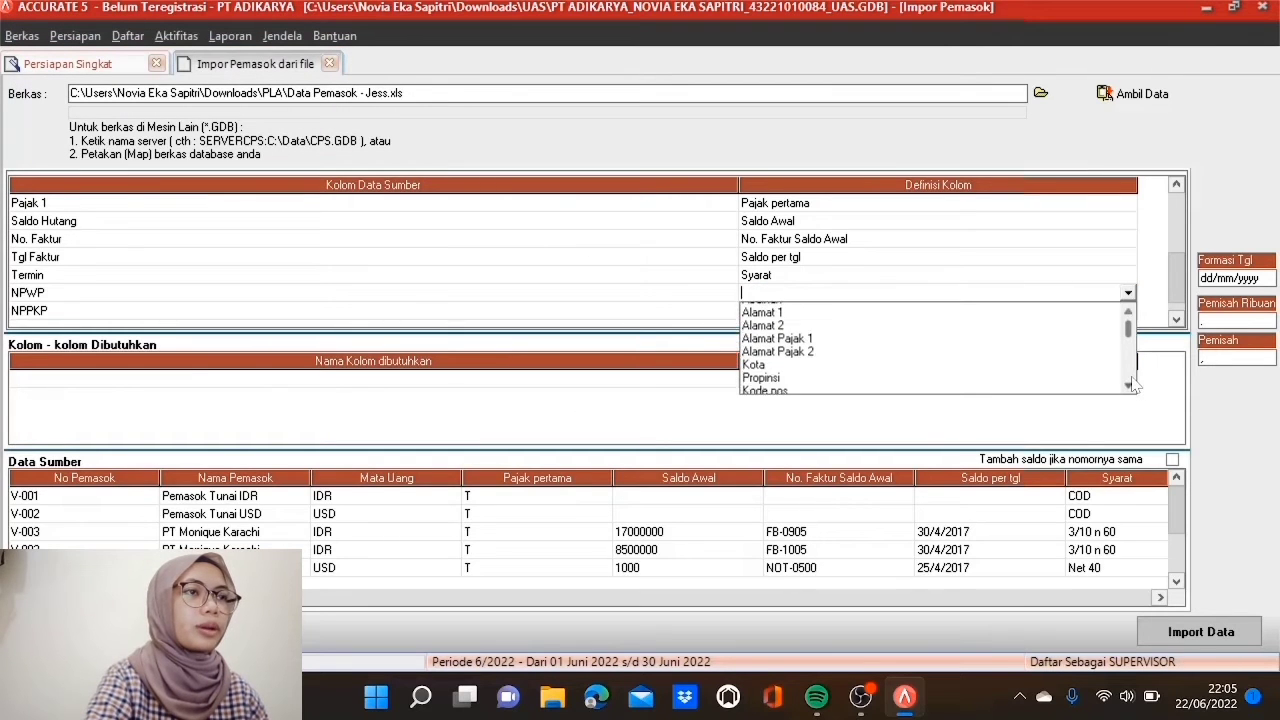
{"action": "scroll", "coordinate": [1133, 385], "scroll_direction": "down", "scroll_amount": 3}
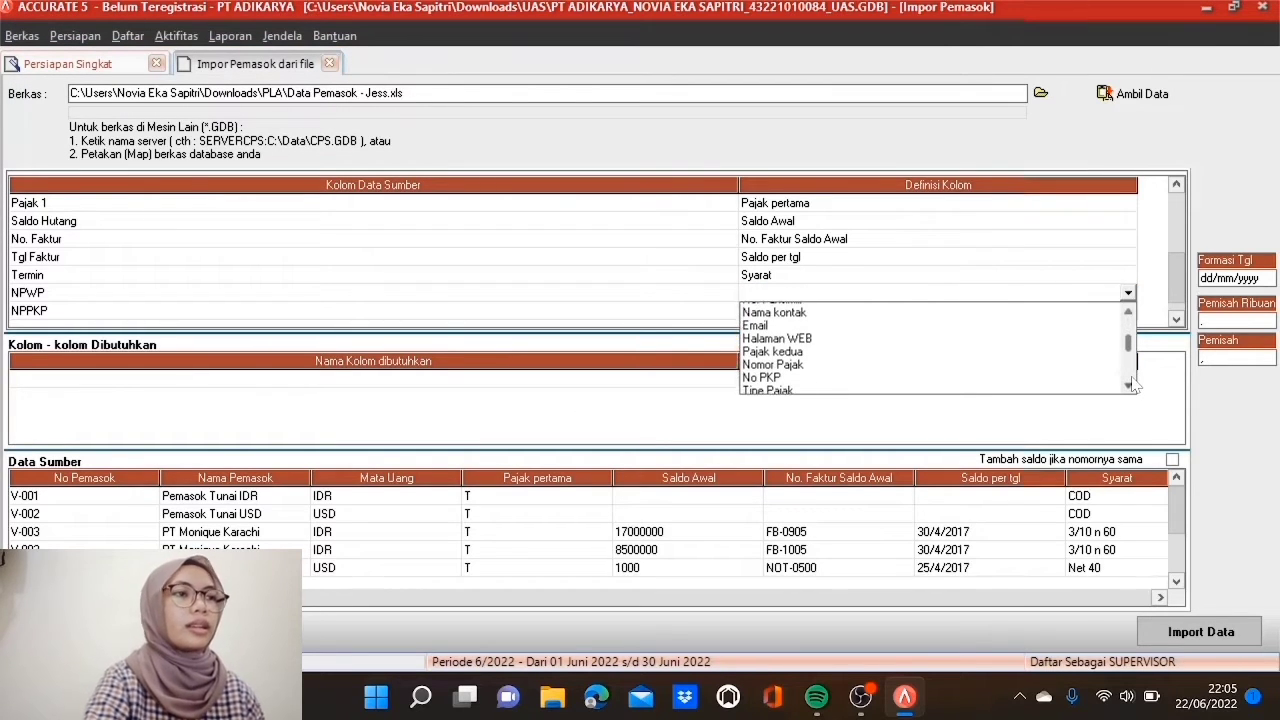
{"action": "left_click", "coordinate": [830, 362]}
{"action": "left_click", "coordinate": [806, 311]}
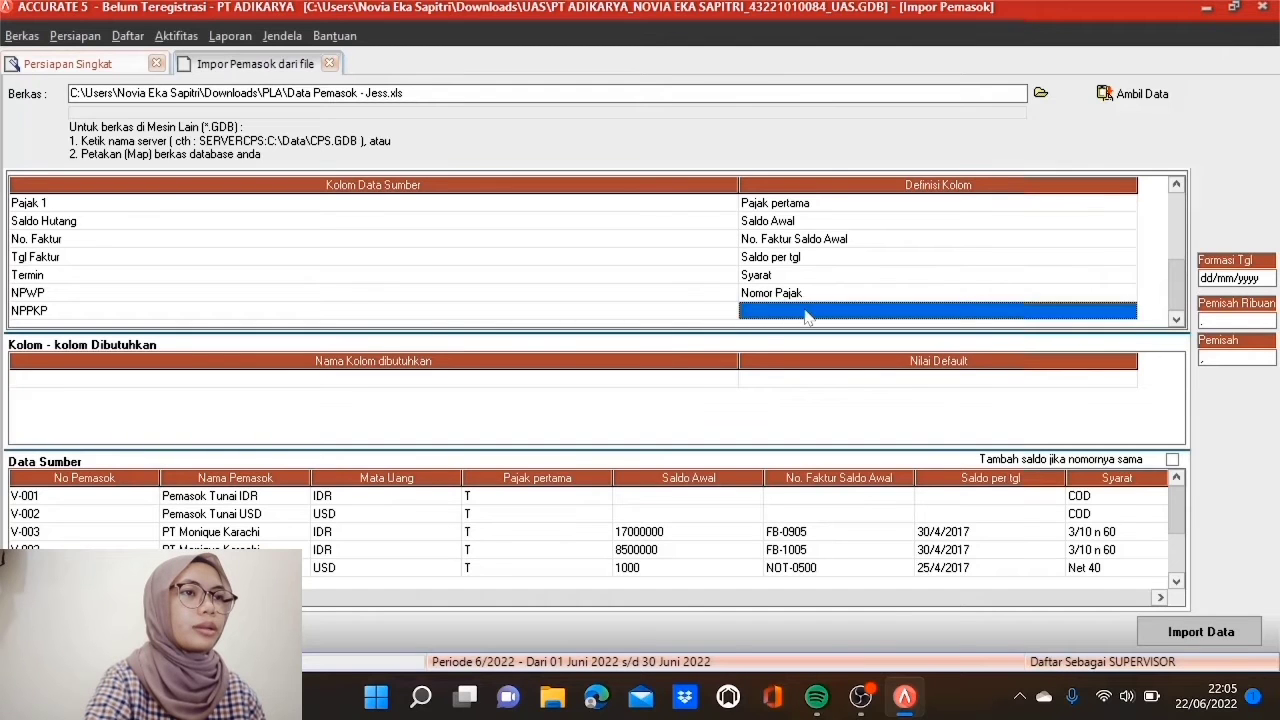
{"action": "scroll", "coordinate": [1130, 402], "scroll_direction": "down", "scroll_amount": 5}
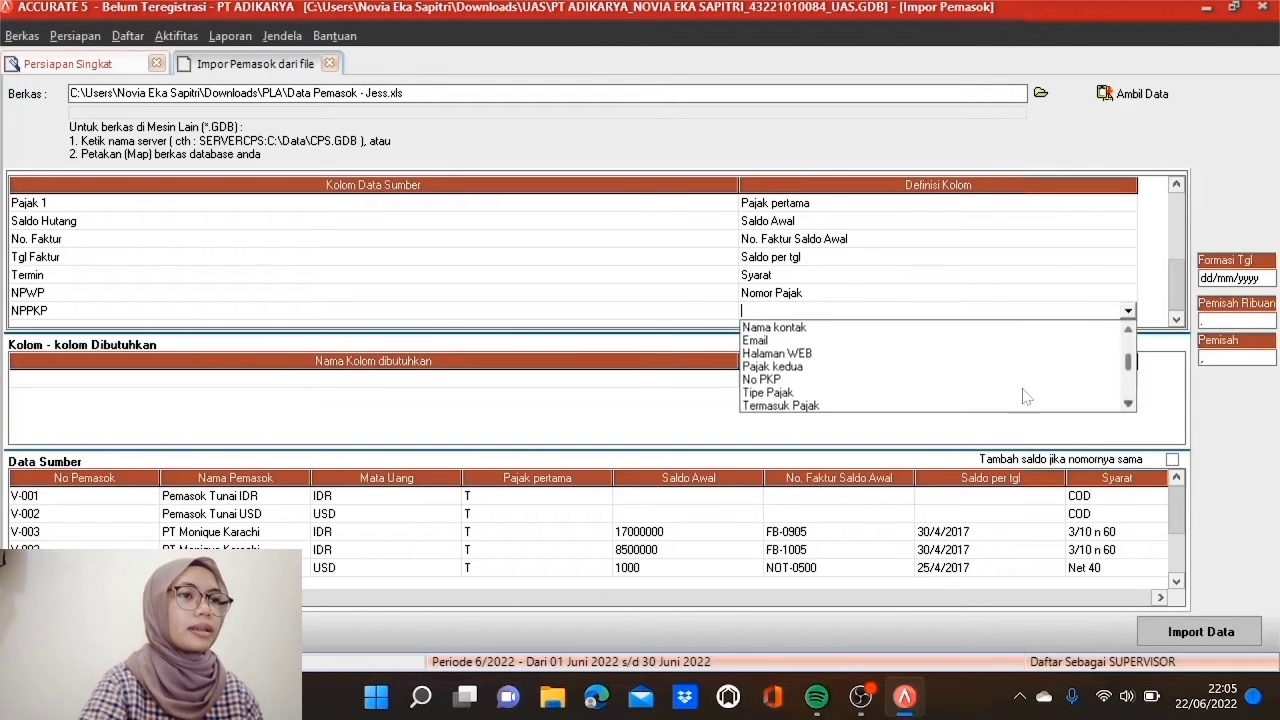
{"action": "left_click", "coordinate": [794, 380]}
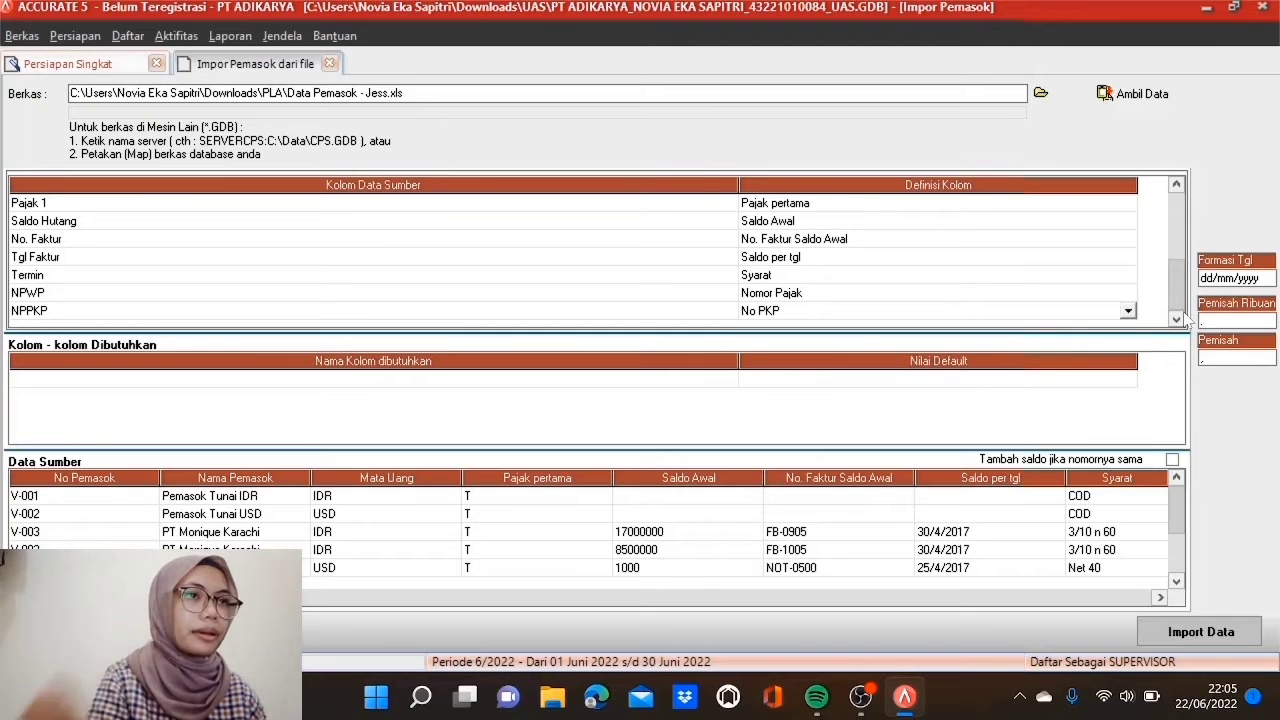
Step: Review the column mappings and enable 'Tambah saldo jika nomornya sama'
{"action": "left_click", "coordinate": [1182, 218]}
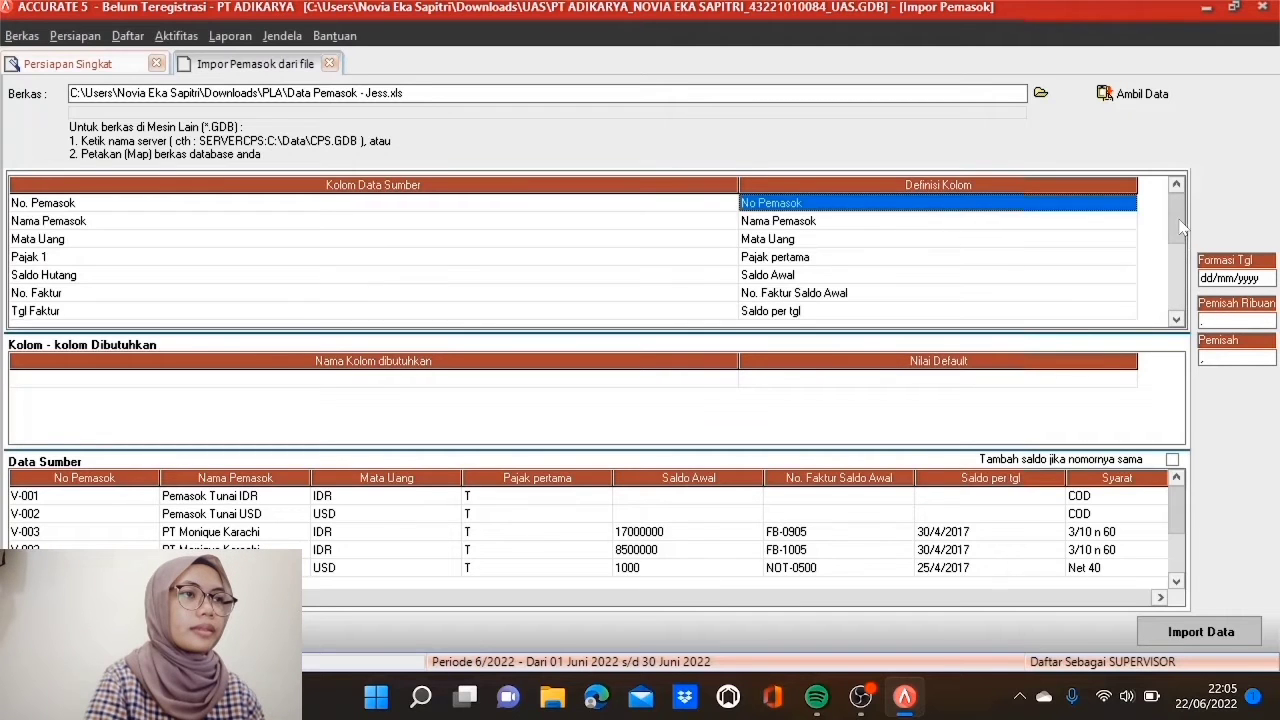
{"action": "key", "text": "Down"}
{"action": "key", "text": "Down"}
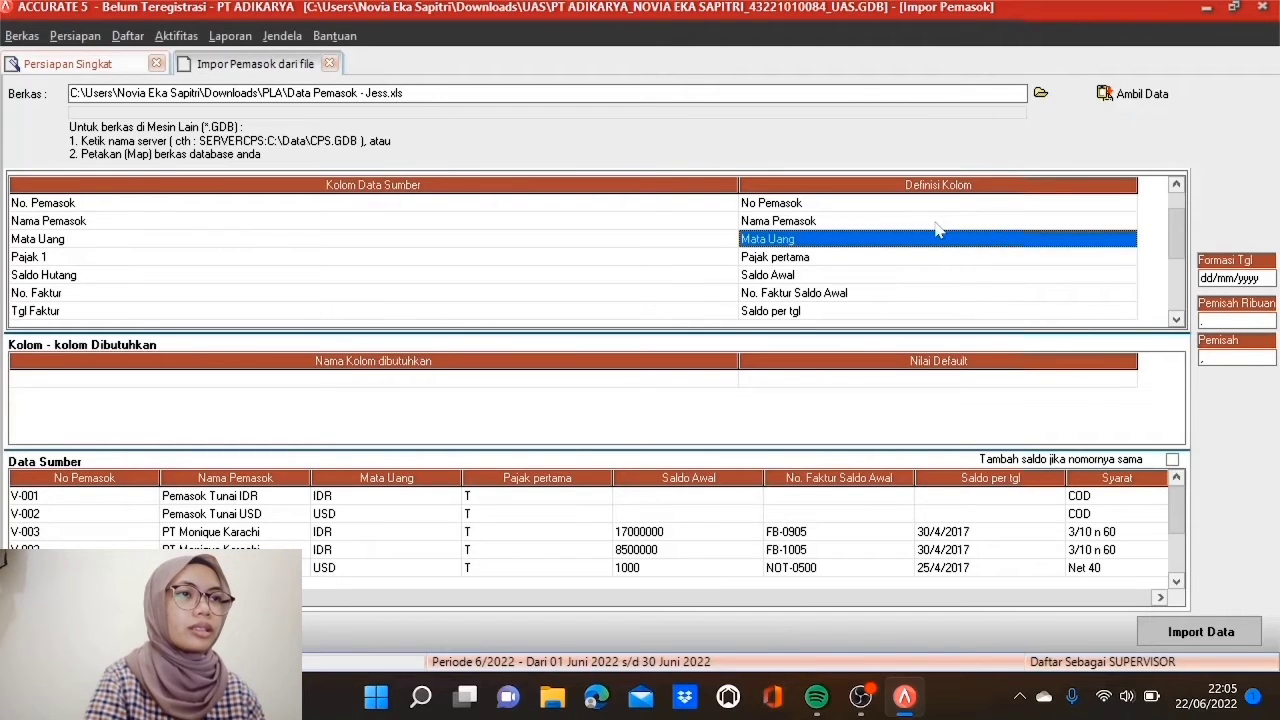
{"action": "key", "text": "Down"}
{"action": "key", "text": "Down"}
{"action": "key", "text": "Down"}
{"action": "key", "text": "Down"}
{"action": "key", "text": "Down"}
{"action": "key", "text": "Down"}
{"action": "key", "text": "Down"}
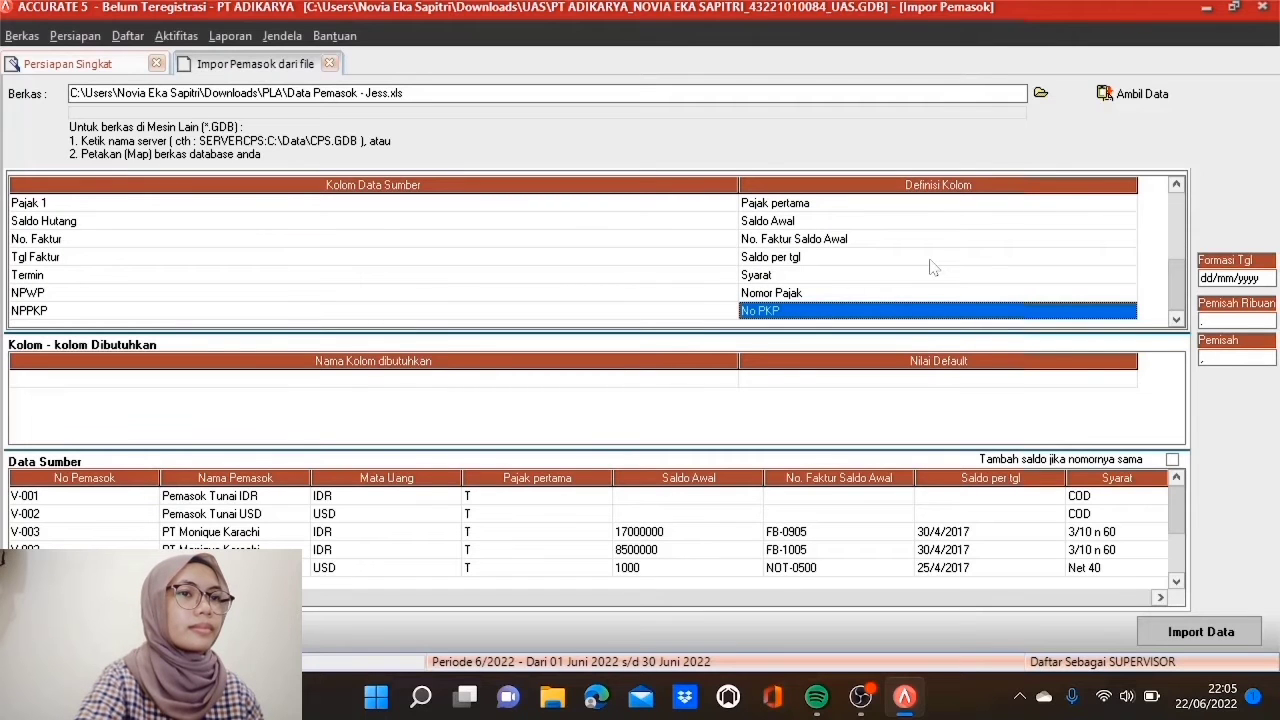
{"action": "left_click", "coordinate": [1171, 459]}
{"action": "left_click", "coordinate": [1171, 460]}
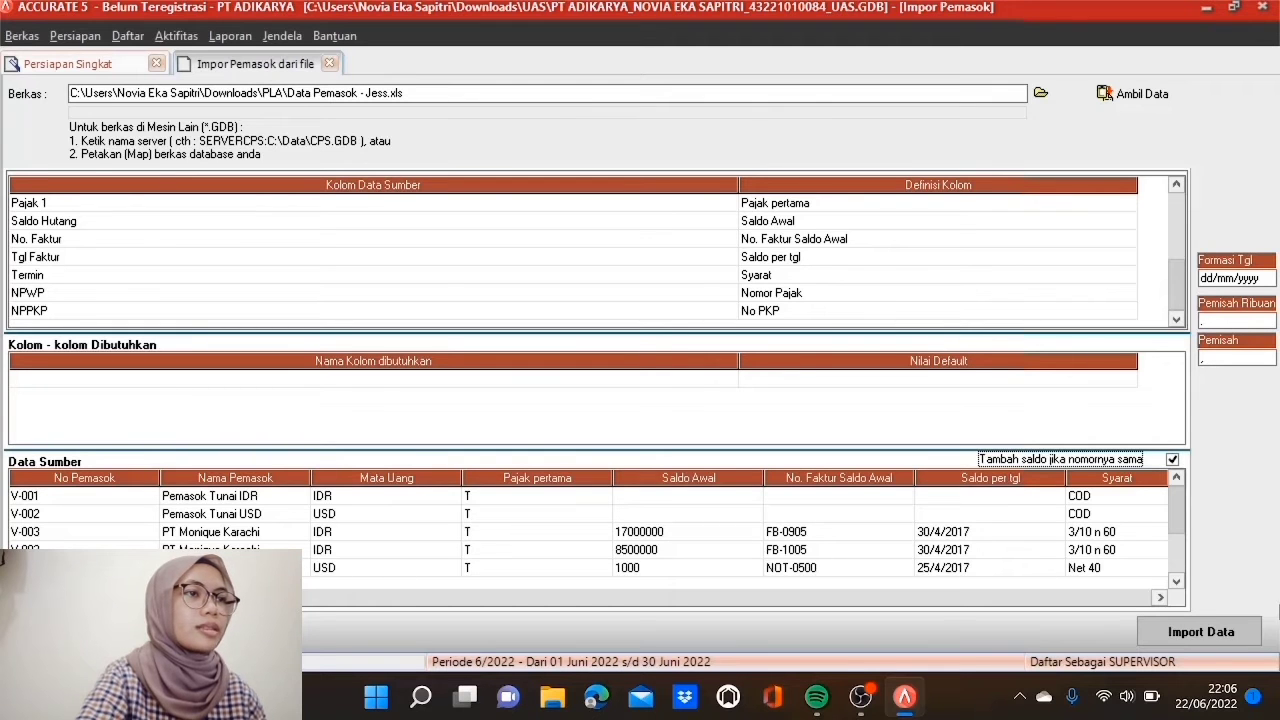
Step: Import the 5 suppliers with 0 failures and advance to the Proyek & Departemen step
{"action": "left_click", "coordinate": [1218, 640]}
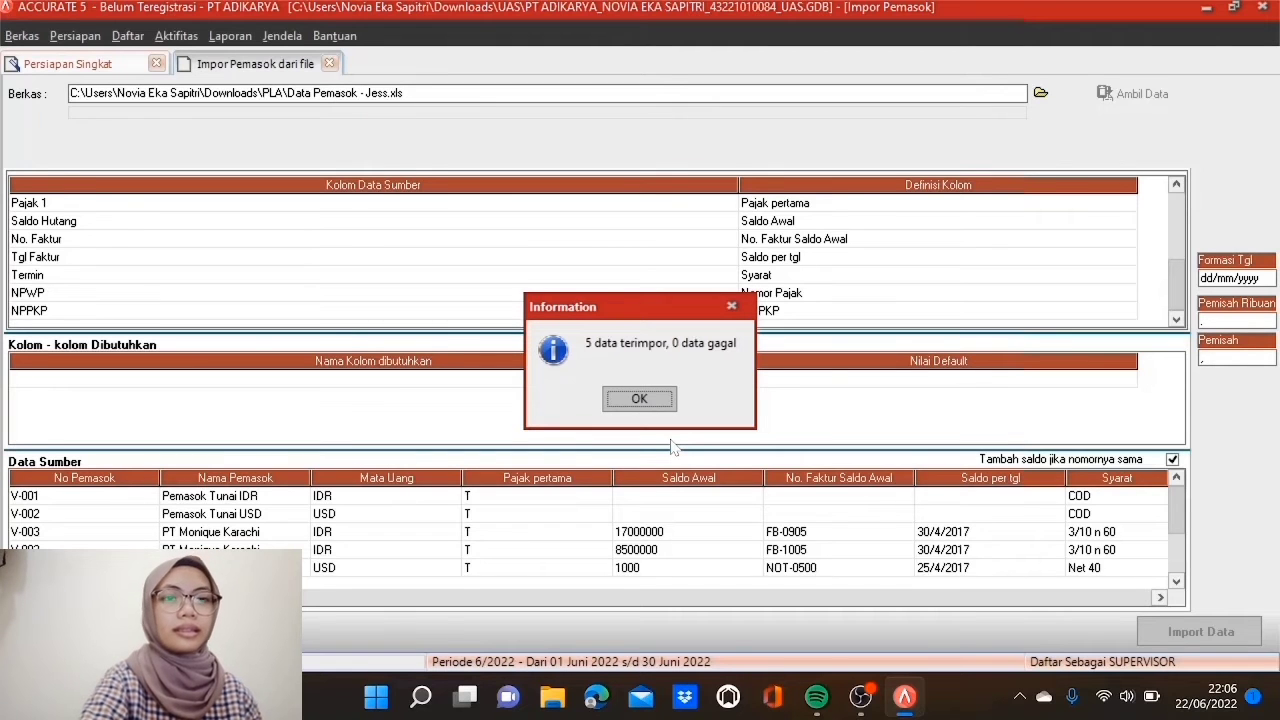
{"action": "left_click", "coordinate": [640, 408]}
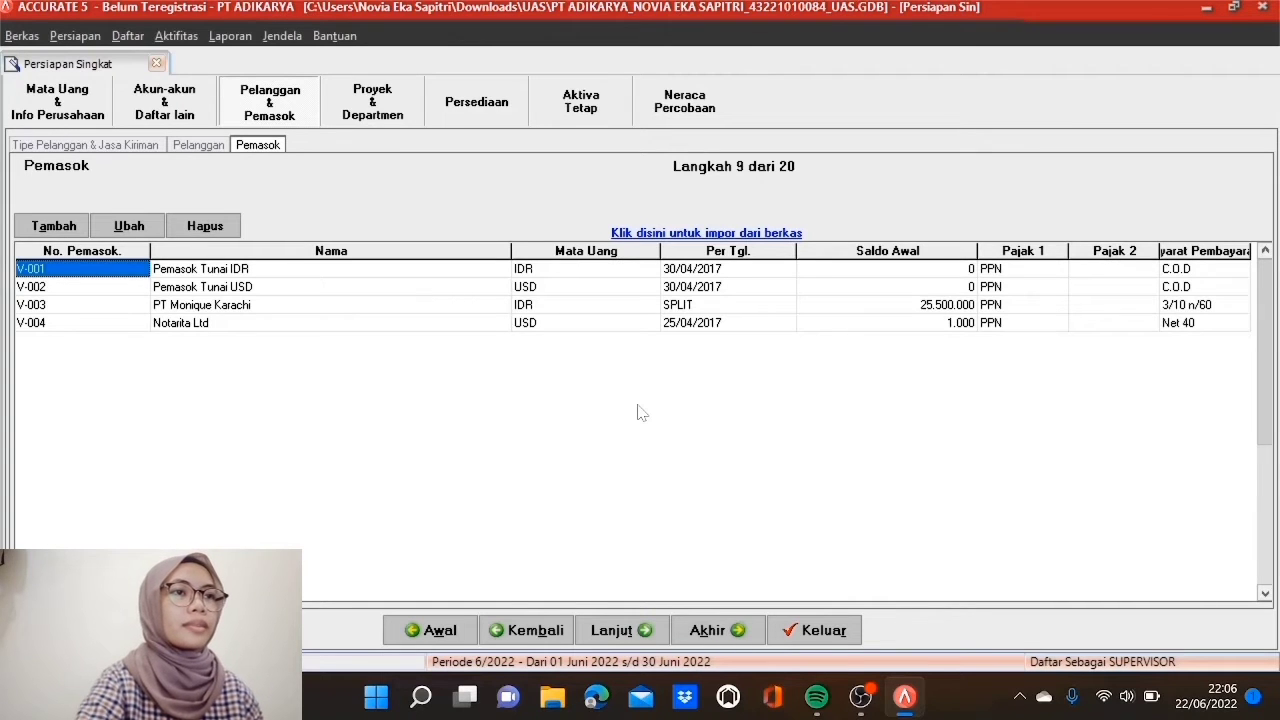
{"action": "left_click", "coordinate": [600, 628]}
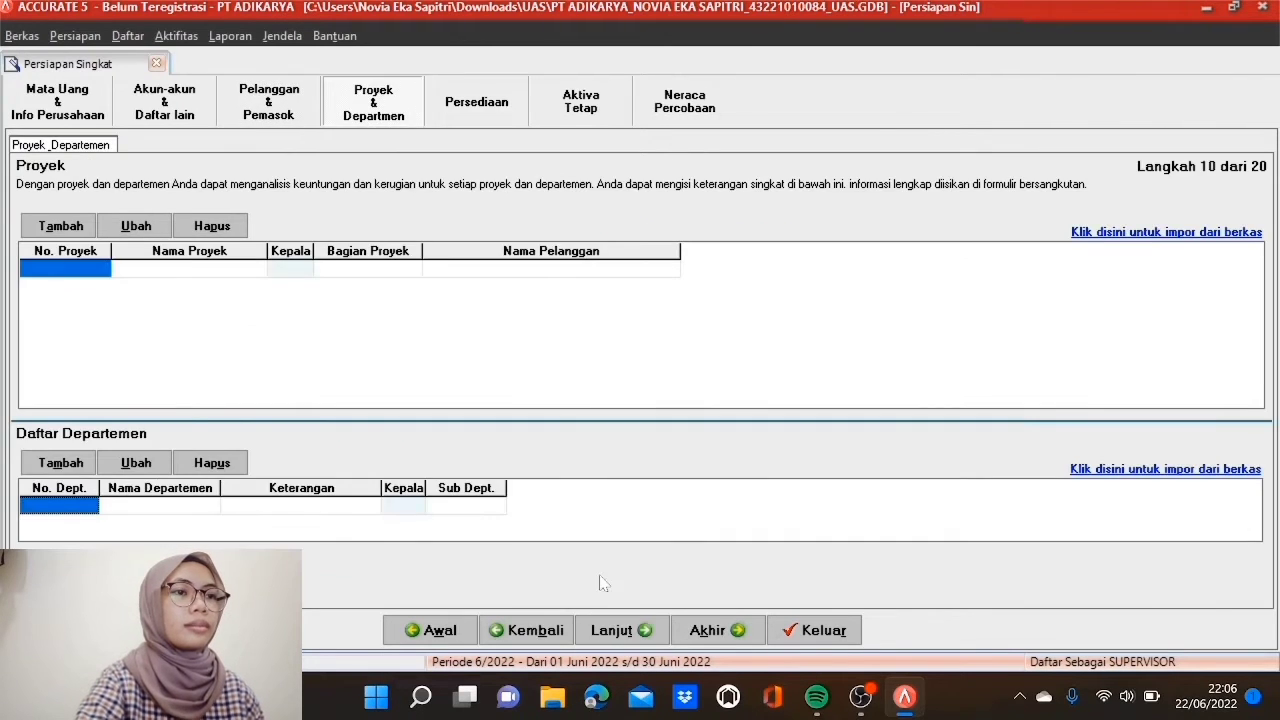
Step: On the inventory step, rename warehouse CENTRE to PUSAT and add warehouse EXPEDISI
{"action": "left_click", "coordinate": [612, 636]}
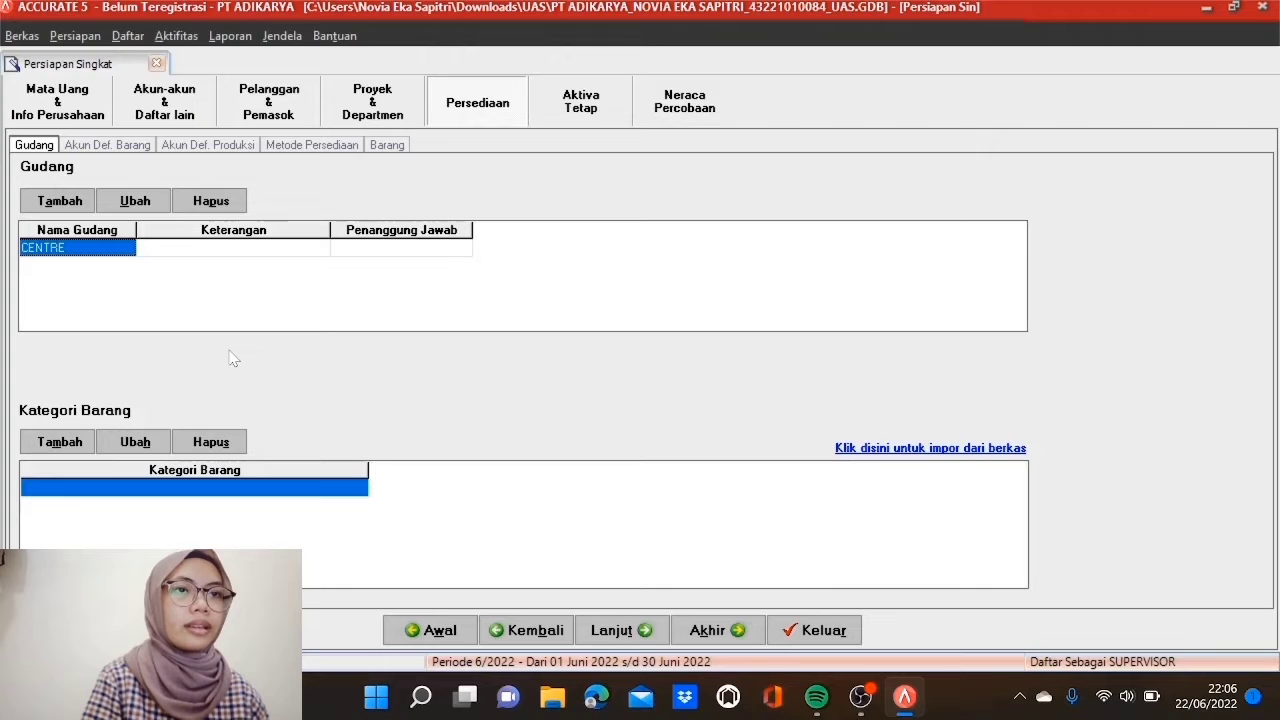
{"action": "double_click", "coordinate": [130, 251]}
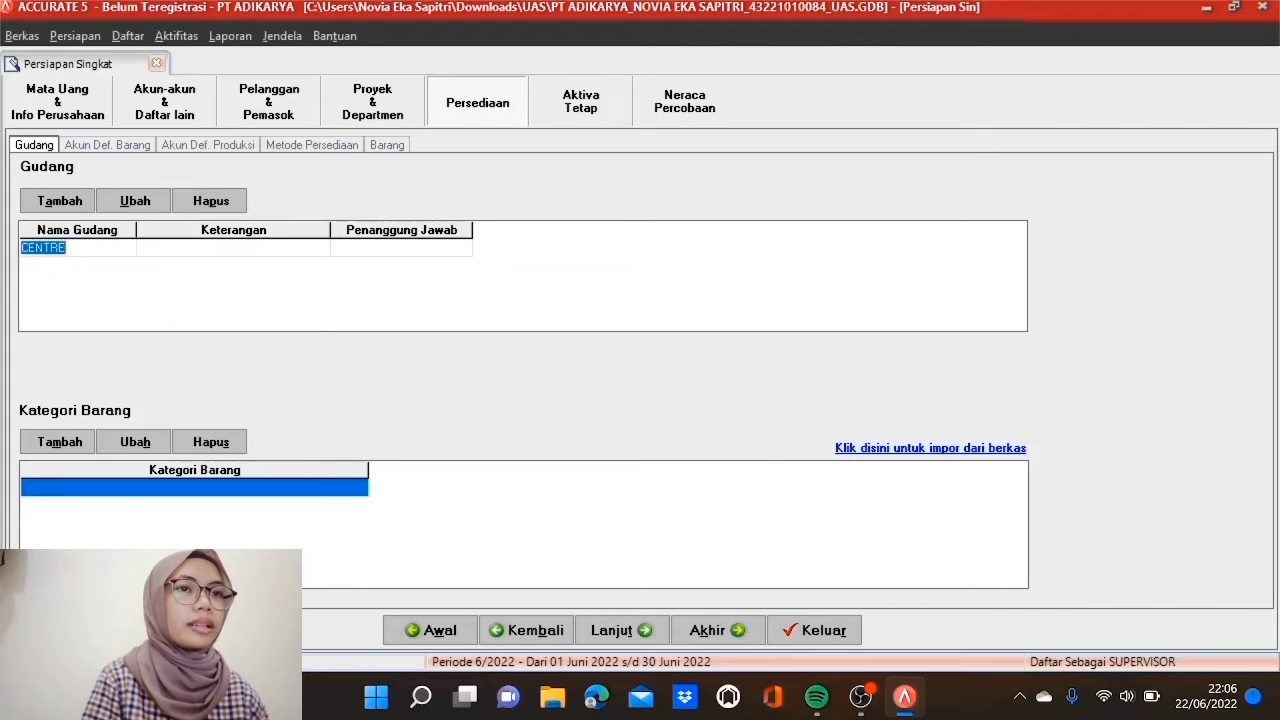
{"action": "type", "text": "PUSAT"}
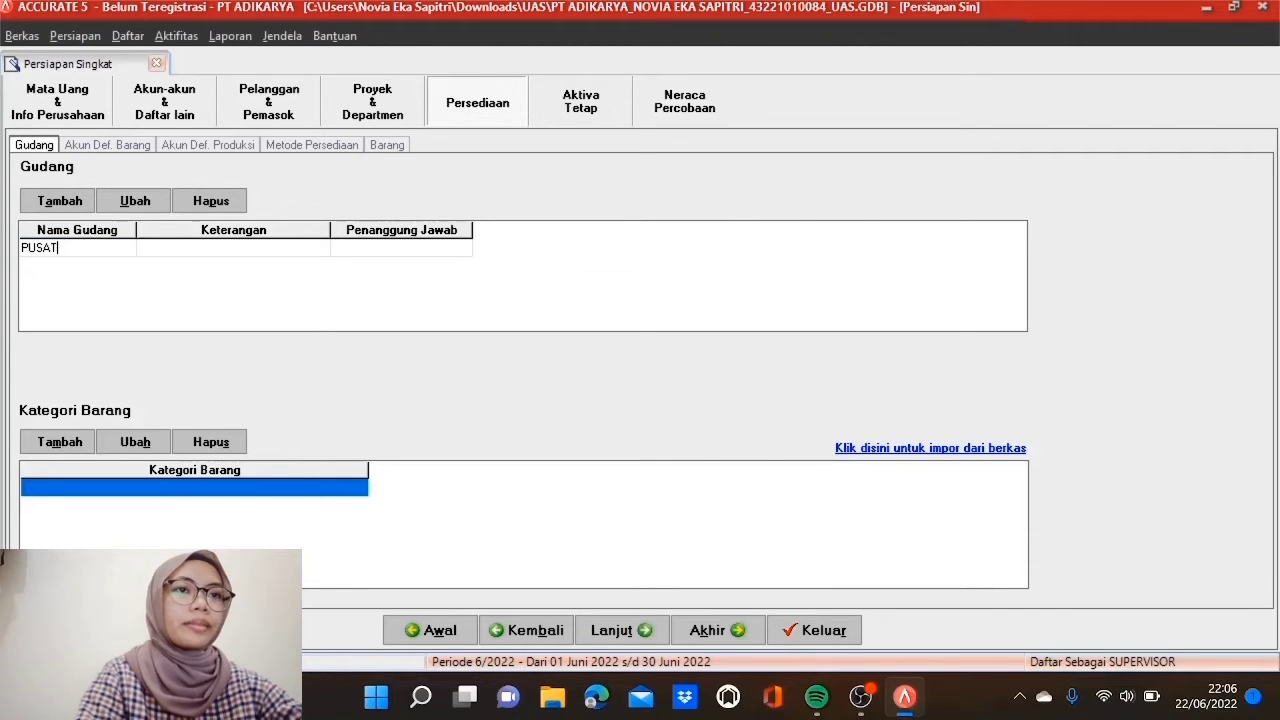
{"action": "key", "text": "Tab"}
{"action": "key", "text": "Tab"}
{"action": "key", "text": "Tab"}
{"action": "type", "text": "EXPEDISI"}
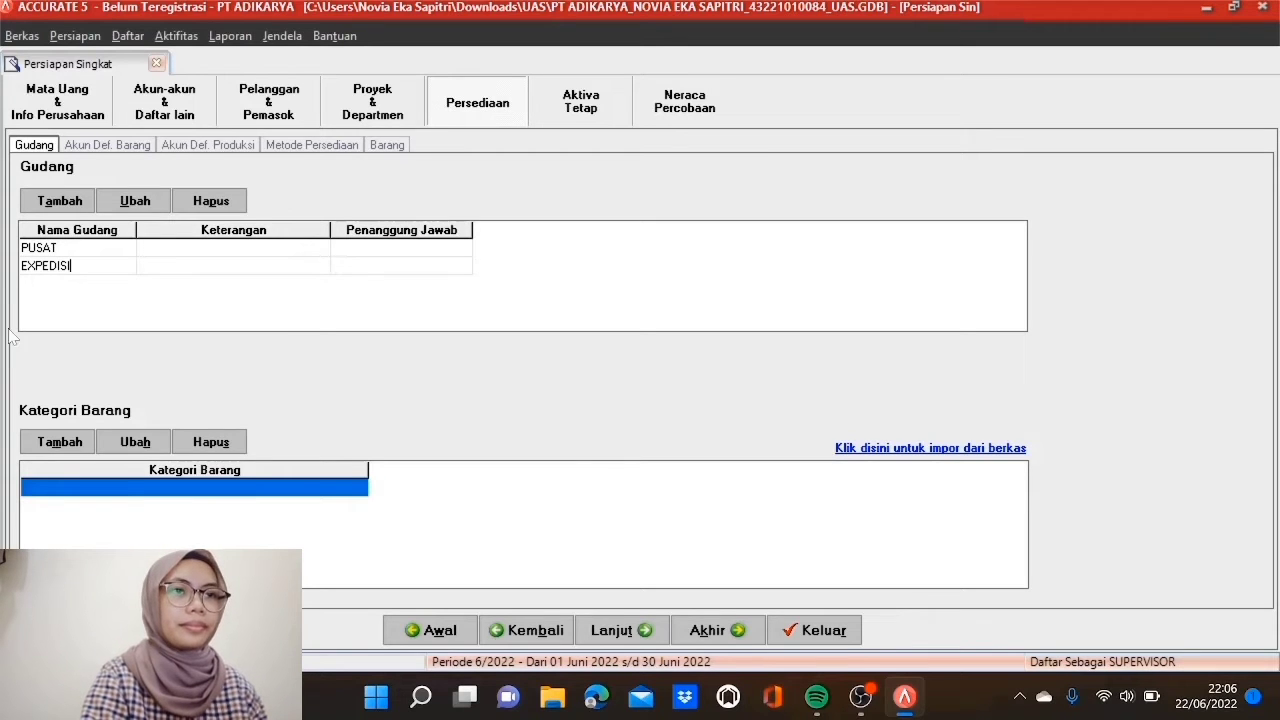
Step: Add item categories KURSI KANTOR, LEMARI BUKU and LEMARI PAKAIAN
{"action": "left_click", "coordinate": [57, 441]}
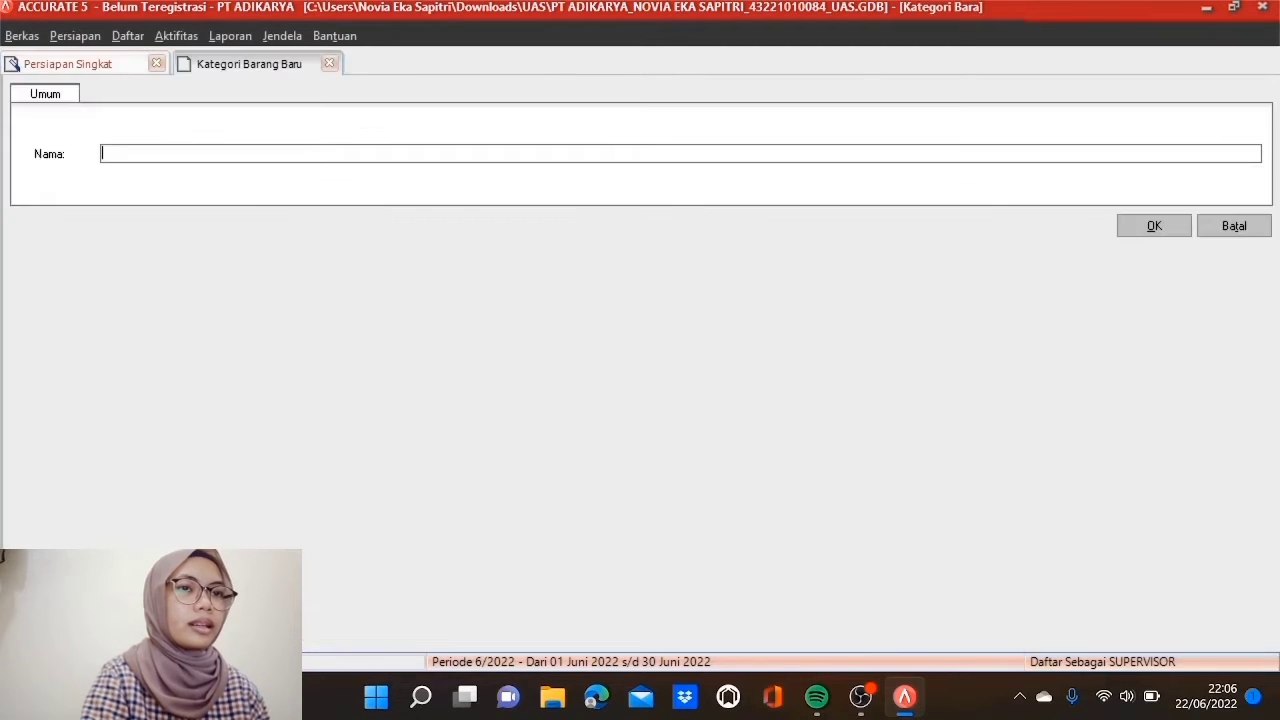
{"action": "type", "text": "K"}
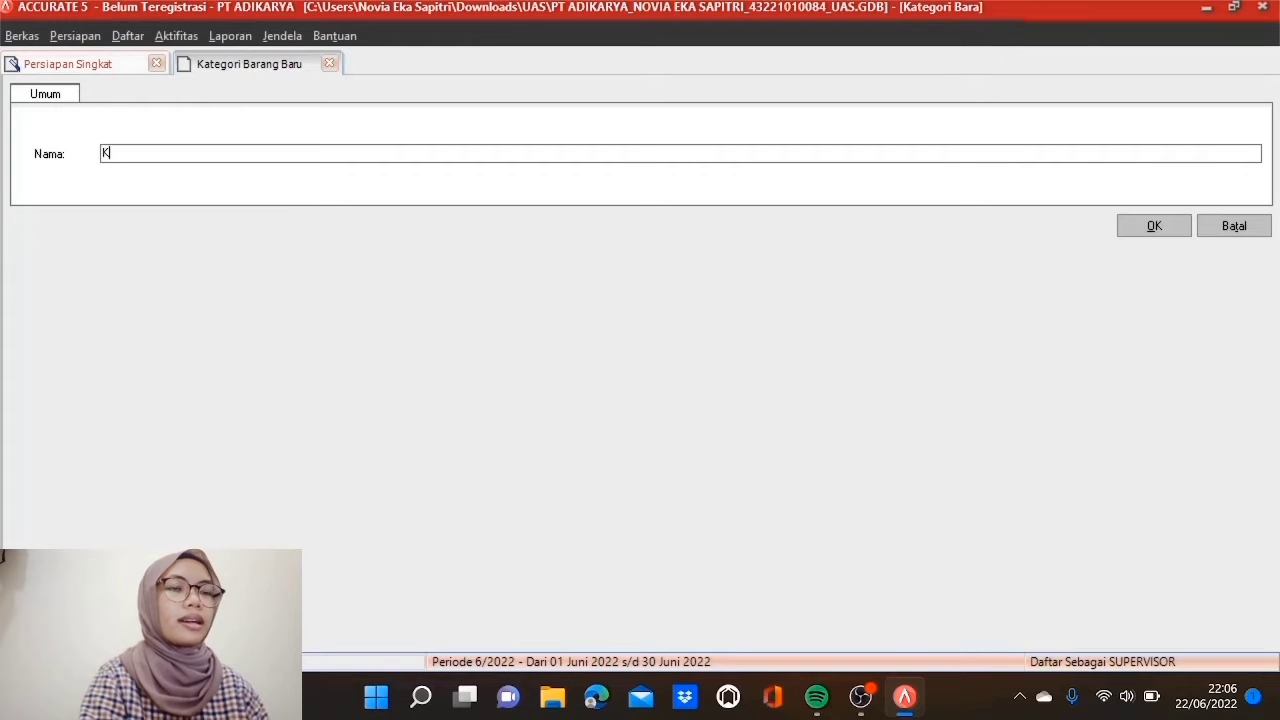
{"action": "type", "text": "URSI KANTOR"}
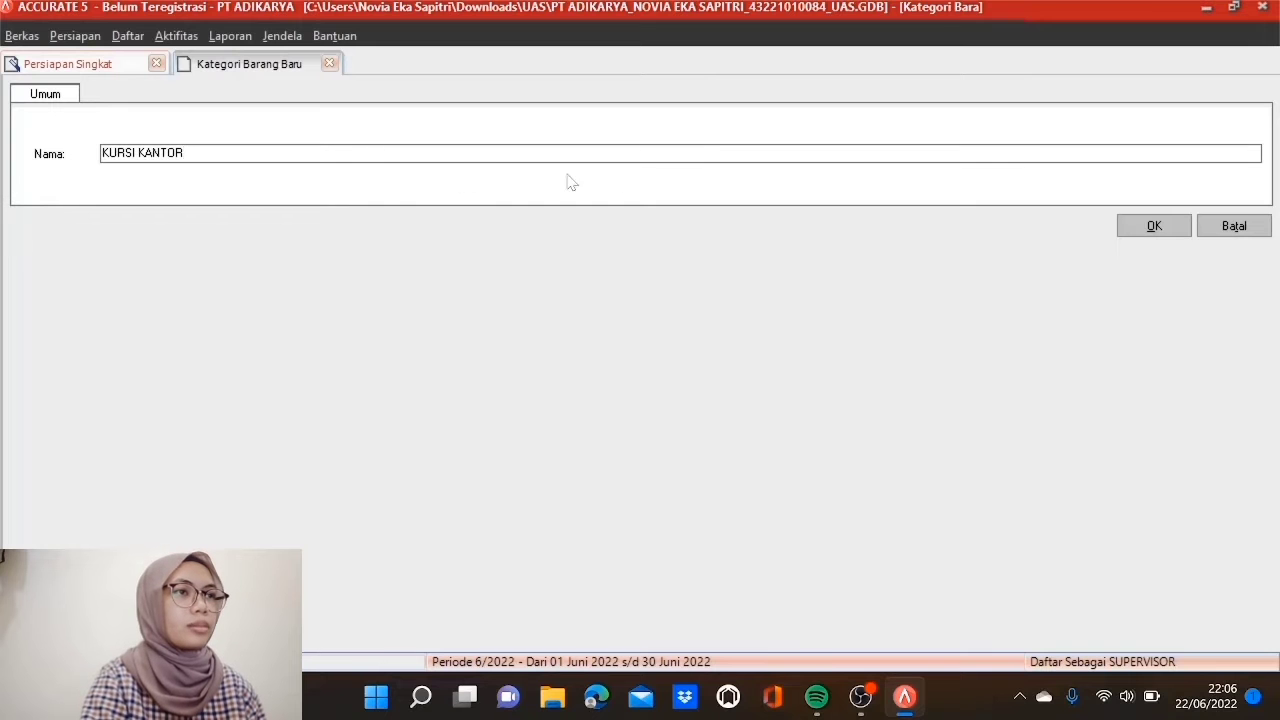
{"action": "left_click", "coordinate": [1150, 227]}
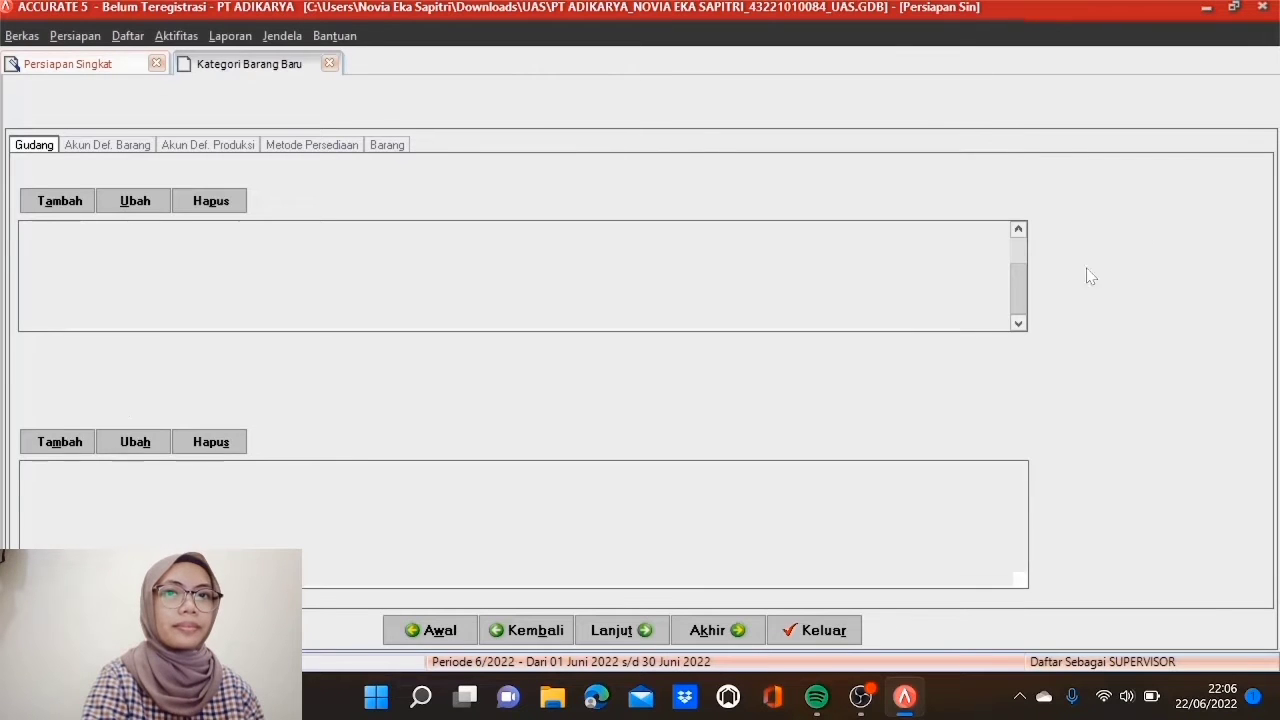
{"action": "left_click", "coordinate": [70, 448]}
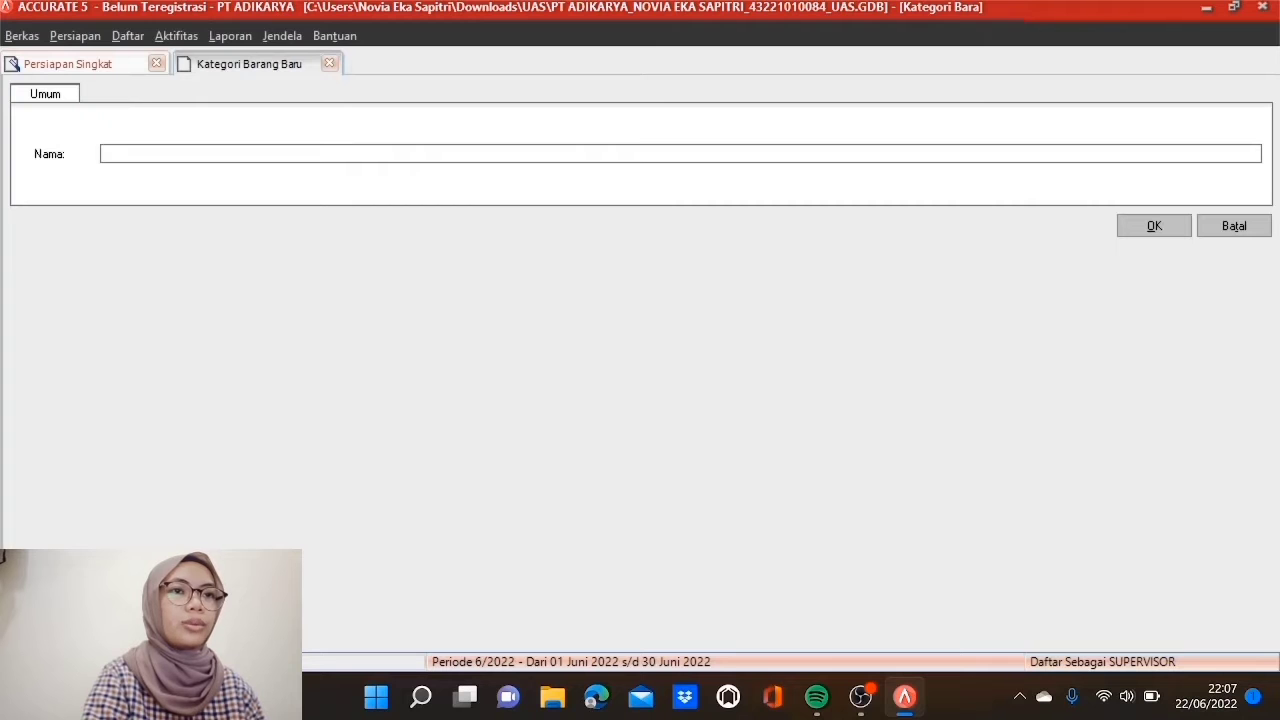
{"action": "type", "text": "LEMA"}
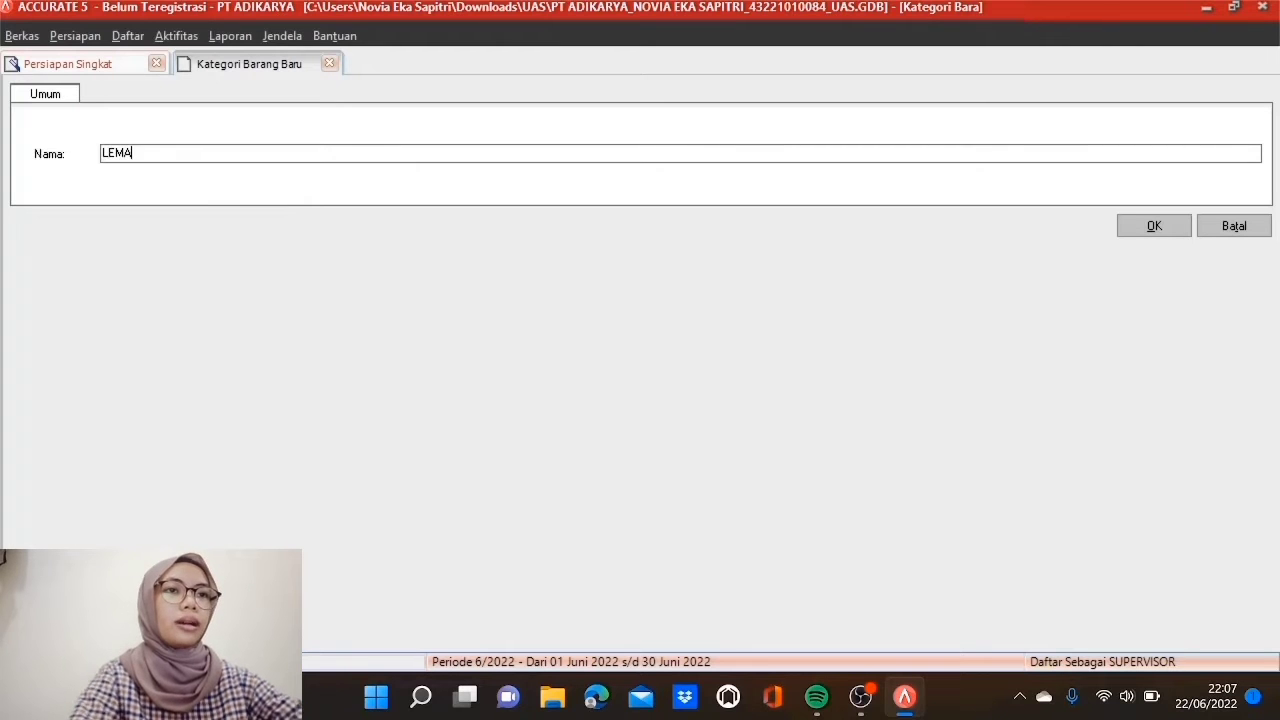
{"action": "type", "text": "RI BUKU"}
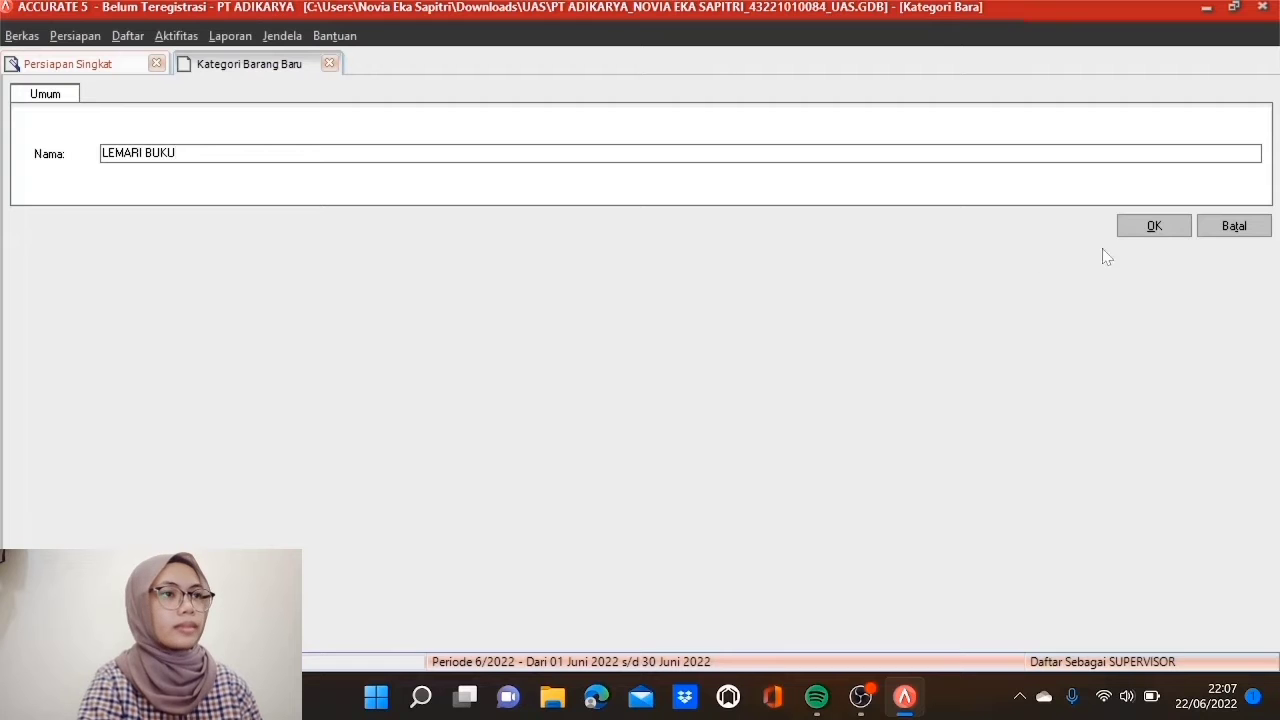
{"action": "left_click", "coordinate": [1126, 232]}
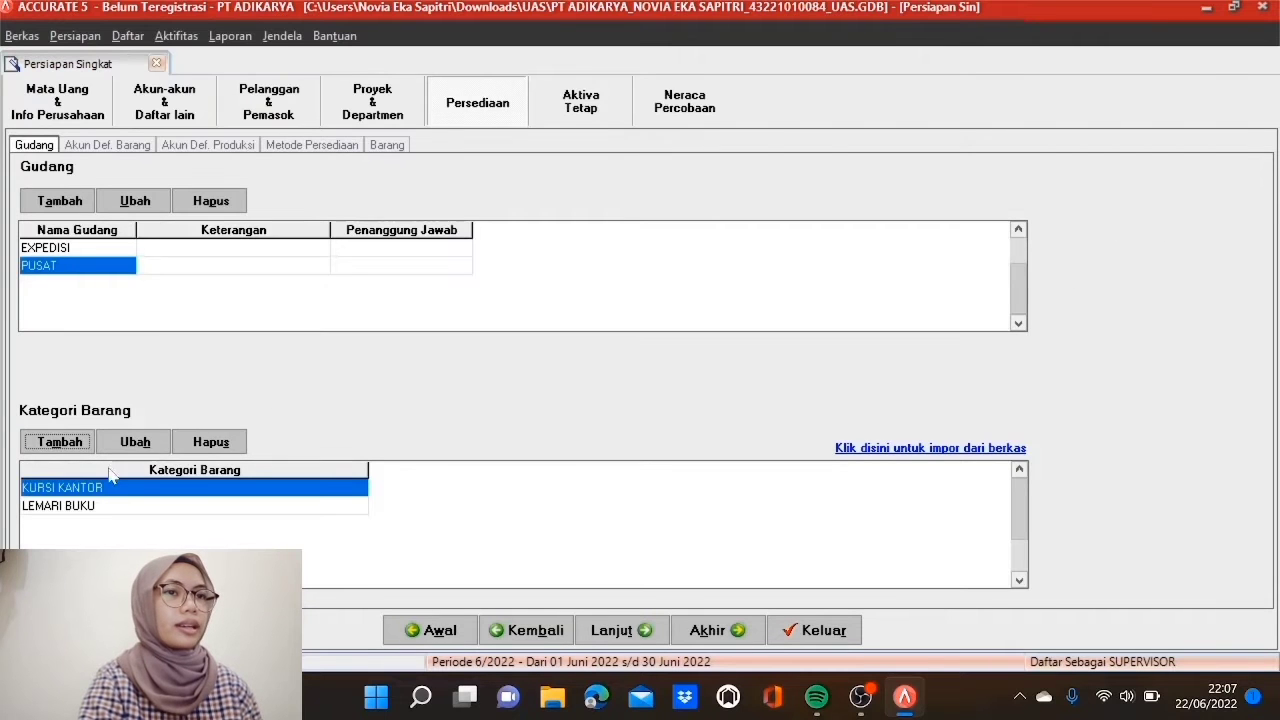
{"action": "left_click", "coordinate": [62, 444]}
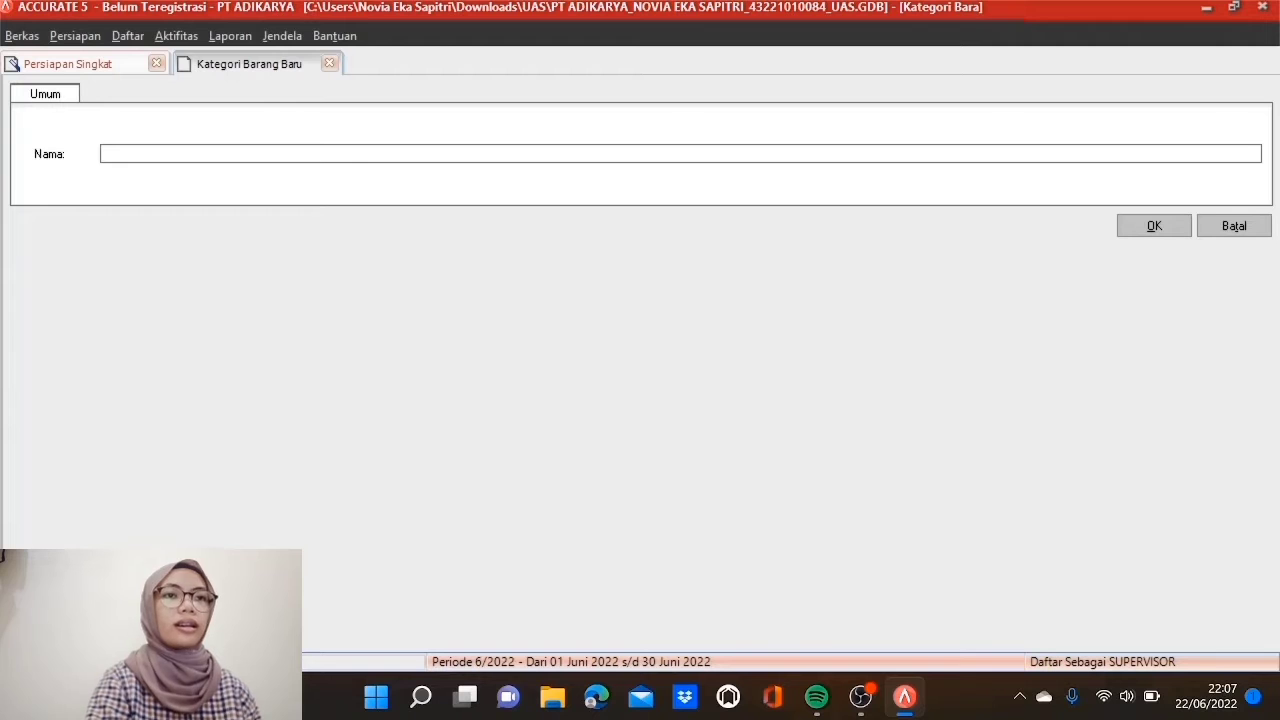
{"action": "type", "text": "LEMA"}
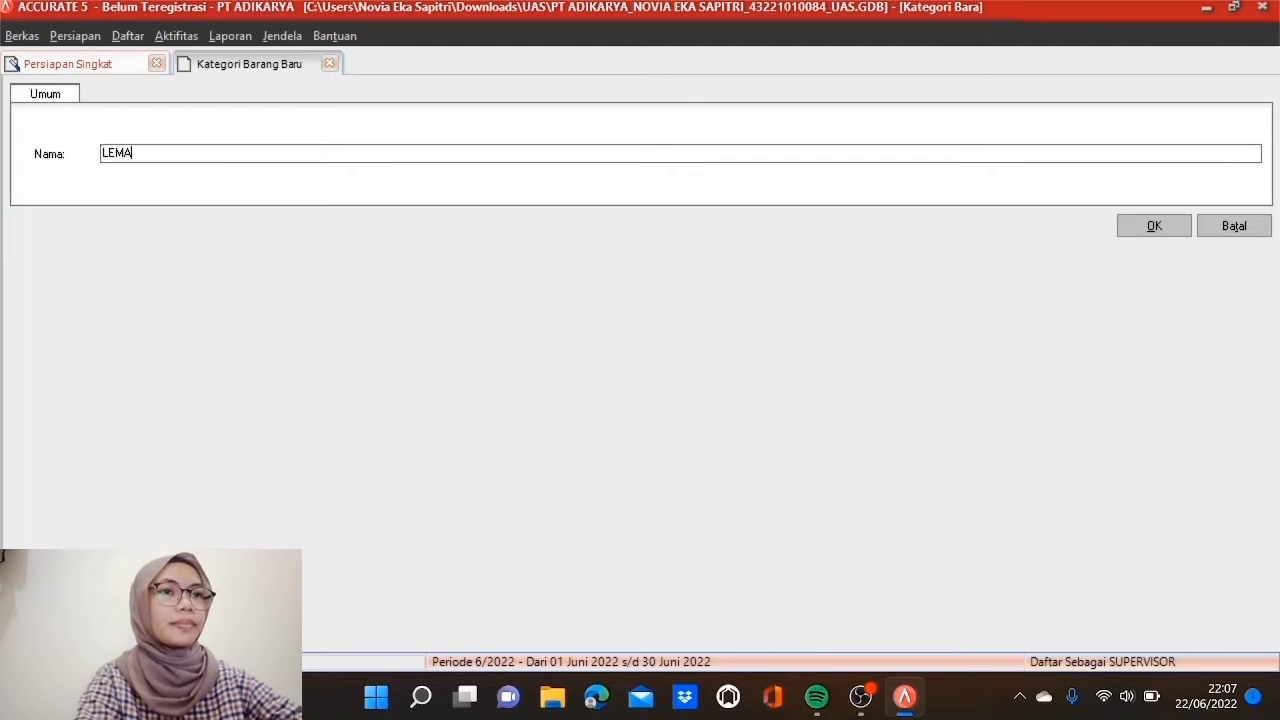
{"action": "type", "text": "RI PAKAIAN"}
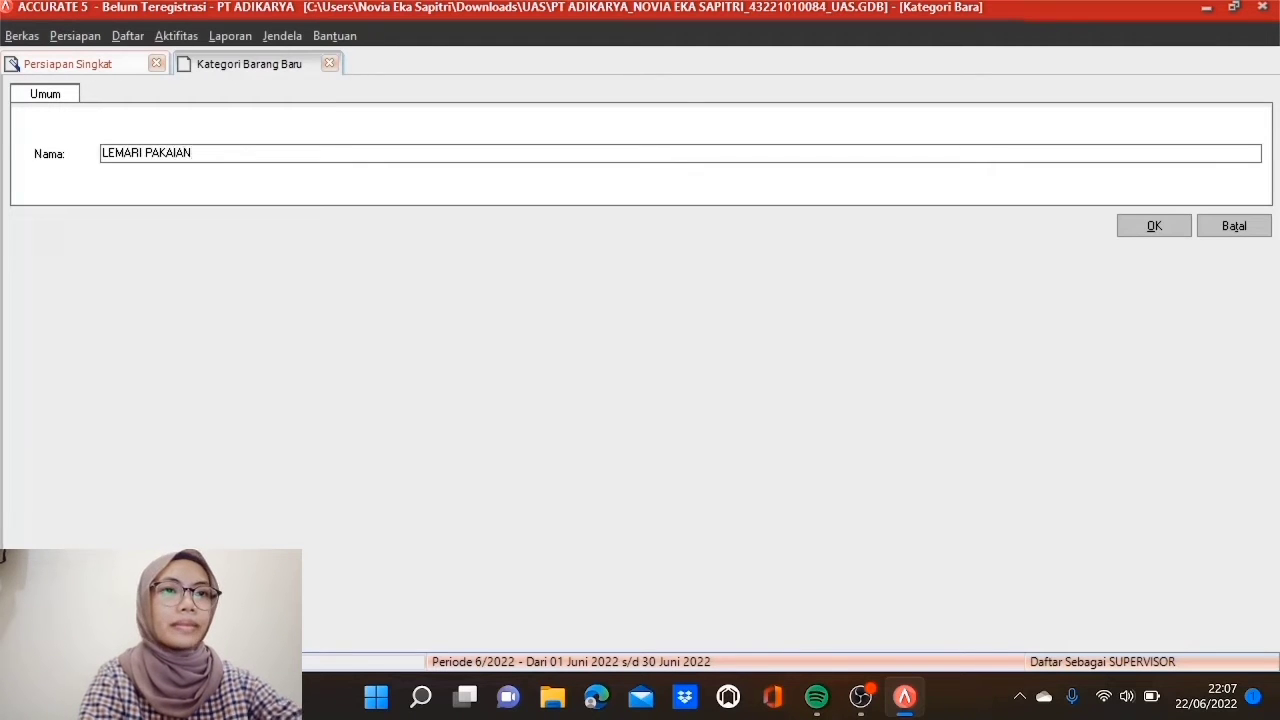
{"action": "left_click", "coordinate": [1124, 235]}
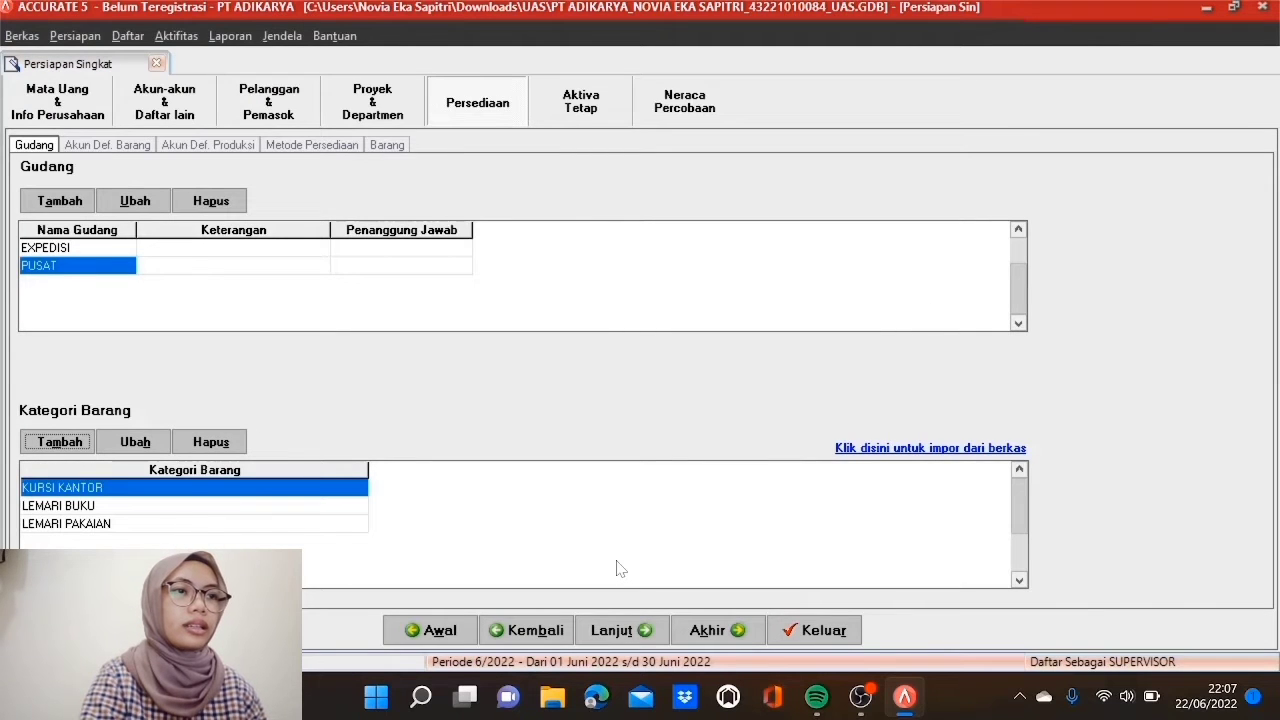
Step: Set inventory 1402, sales 4101, sales return 4201, sales discount 4203 and shipped goods 1499 accounts
{"action": "left_click", "coordinate": [607, 628]}
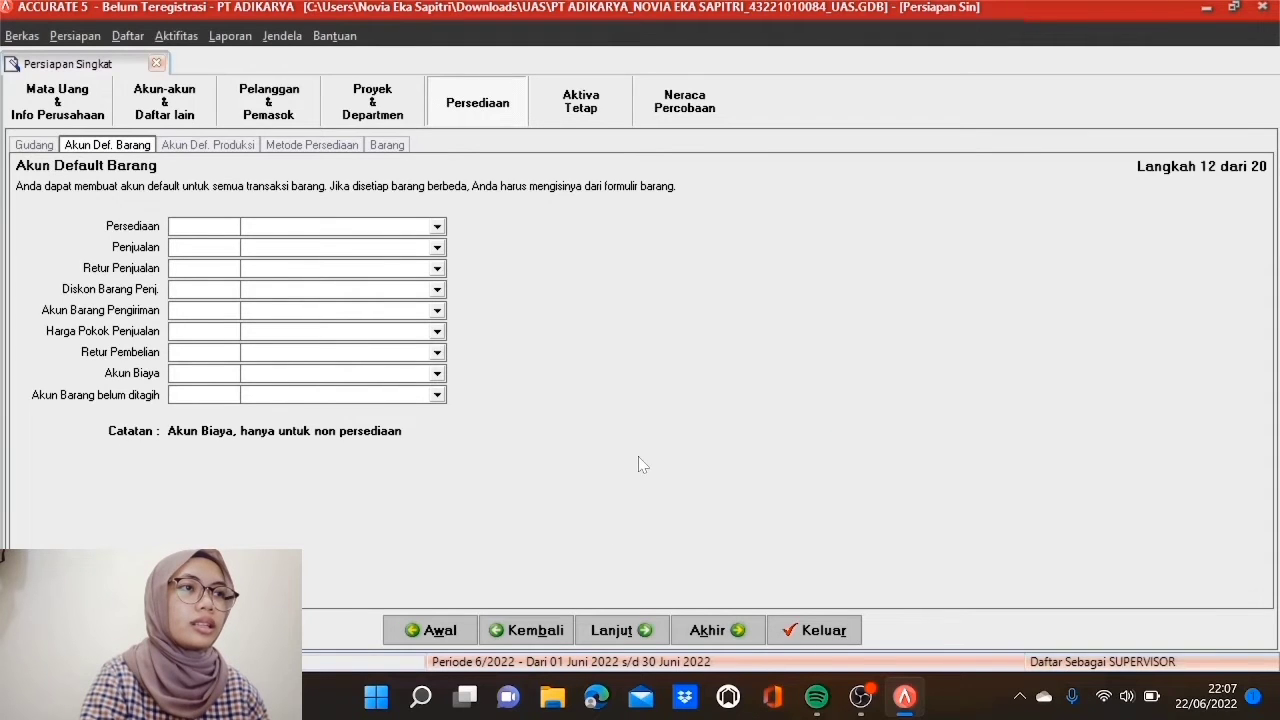
{"action": "left_click", "coordinate": [437, 227]}
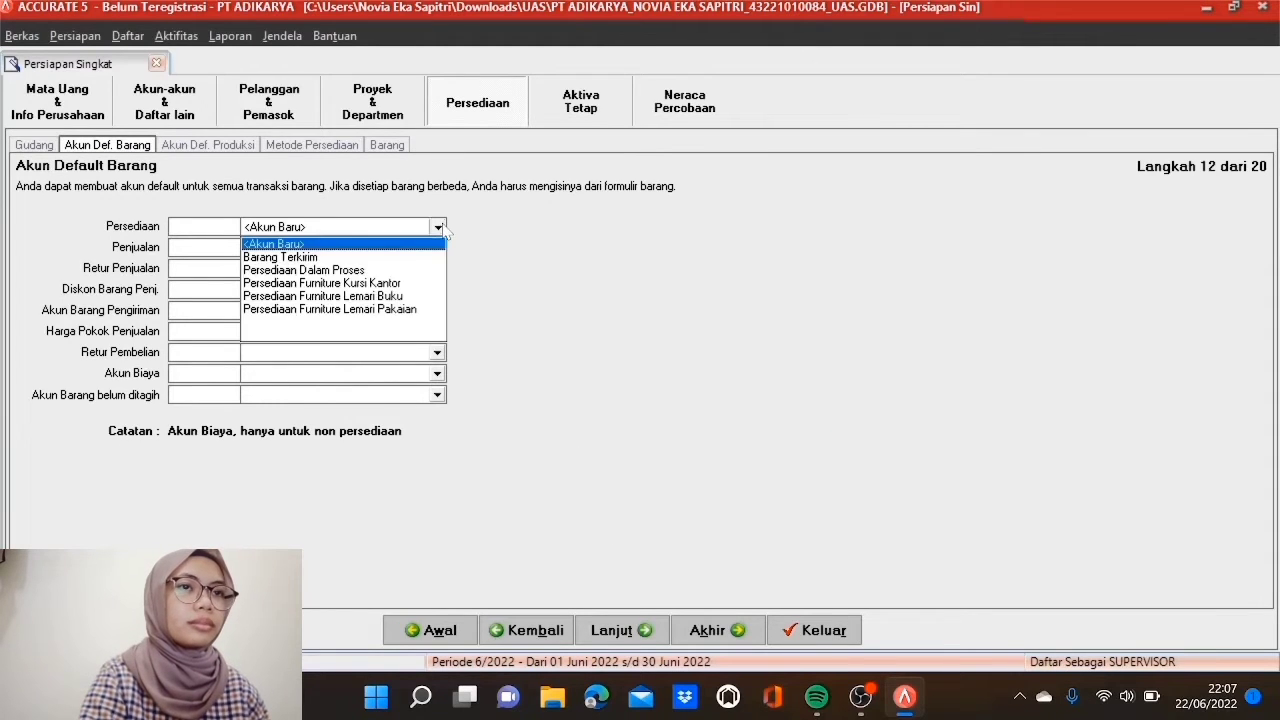
{"action": "left_click", "coordinate": [370, 296]}
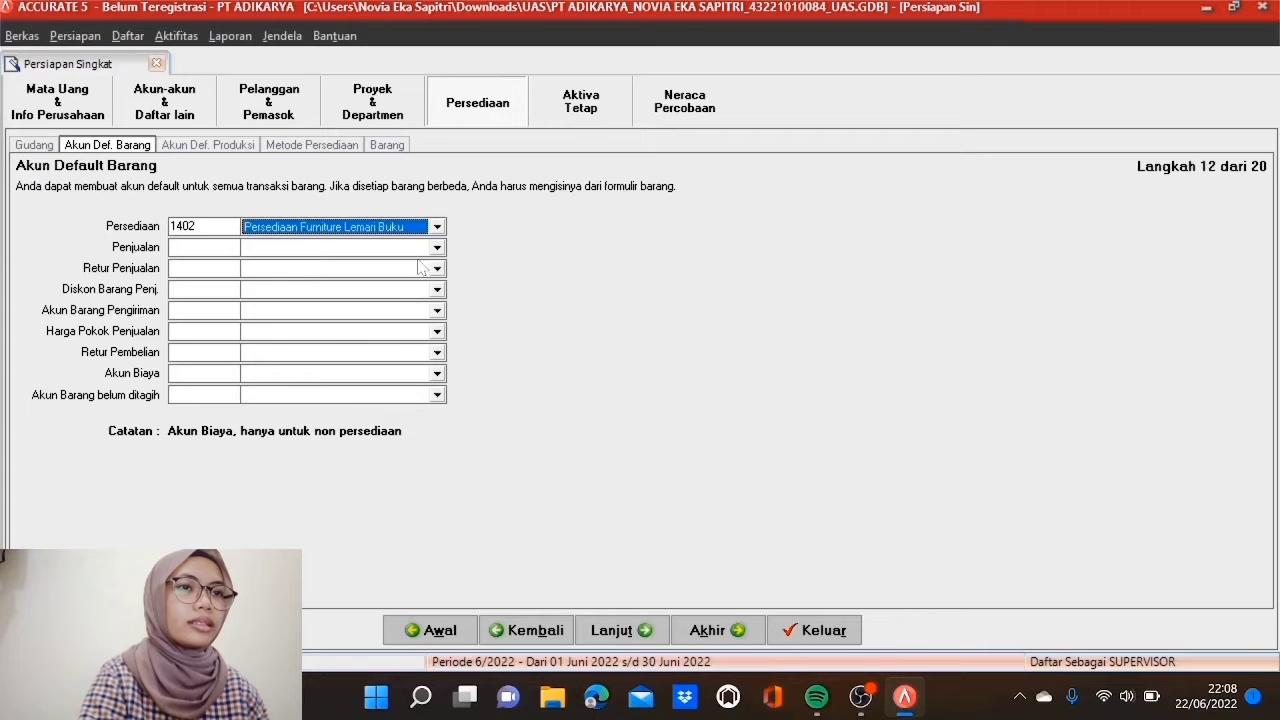
{"action": "left_click", "coordinate": [437, 248]}
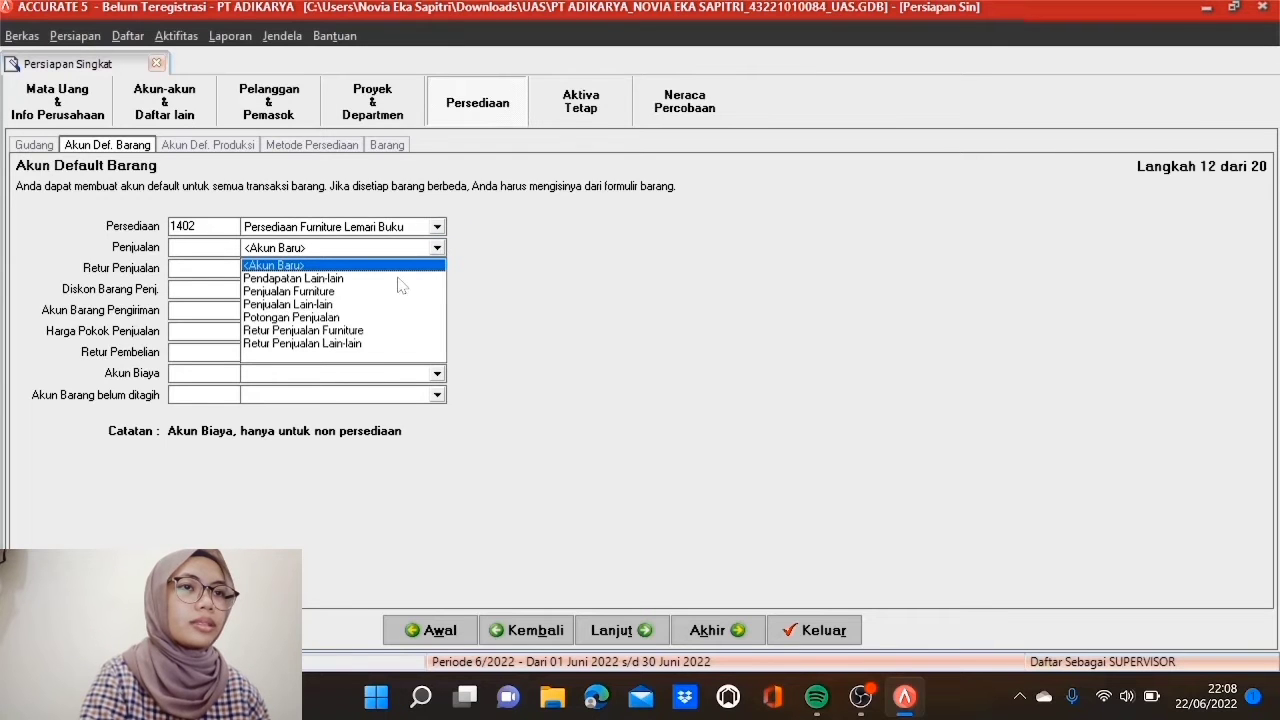
{"action": "left_click", "coordinate": [400, 291]}
{"action": "left_click", "coordinate": [437, 269]}
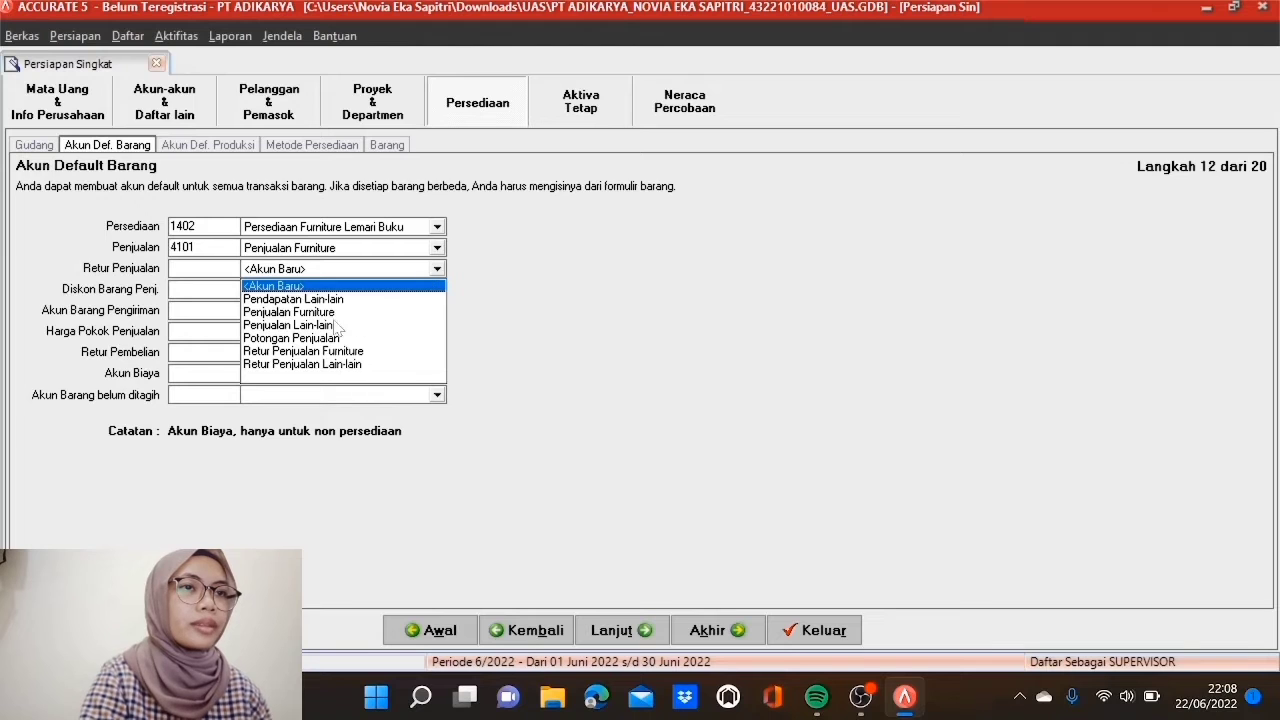
{"action": "left_click", "coordinate": [330, 351]}
{"action": "left_click", "coordinate": [437, 290]}
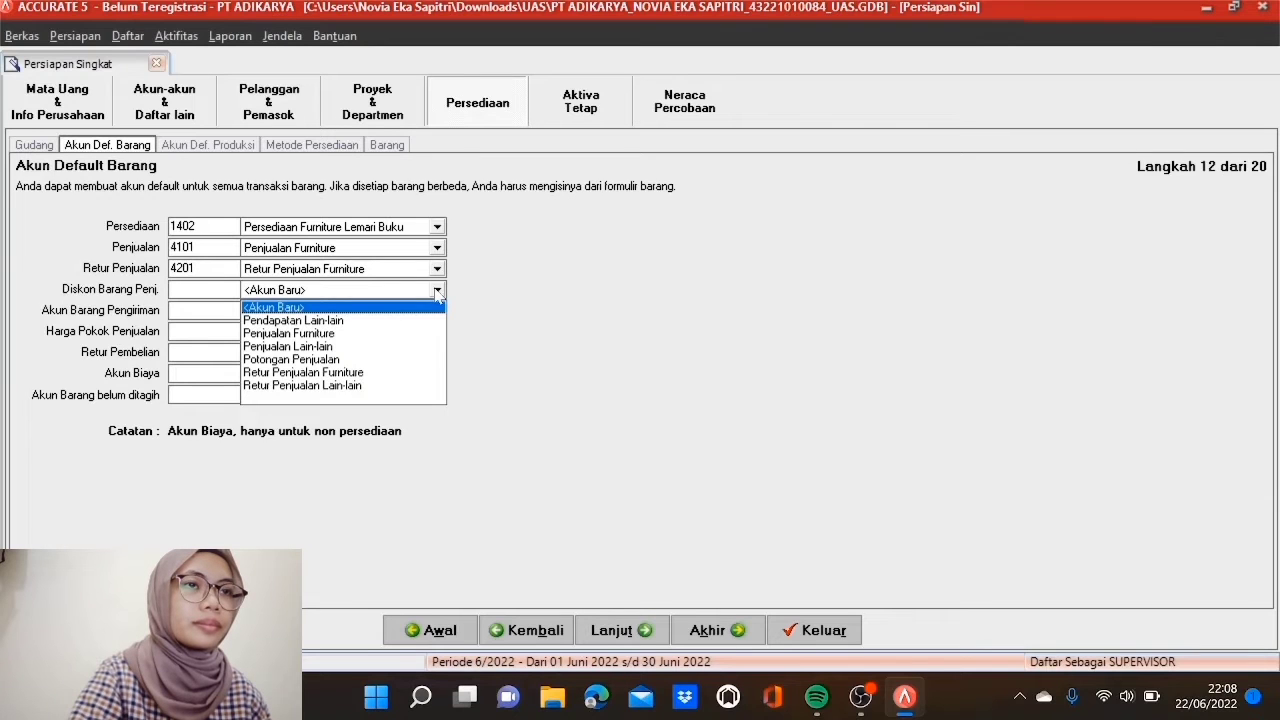
{"action": "left_click", "coordinate": [318, 359]}
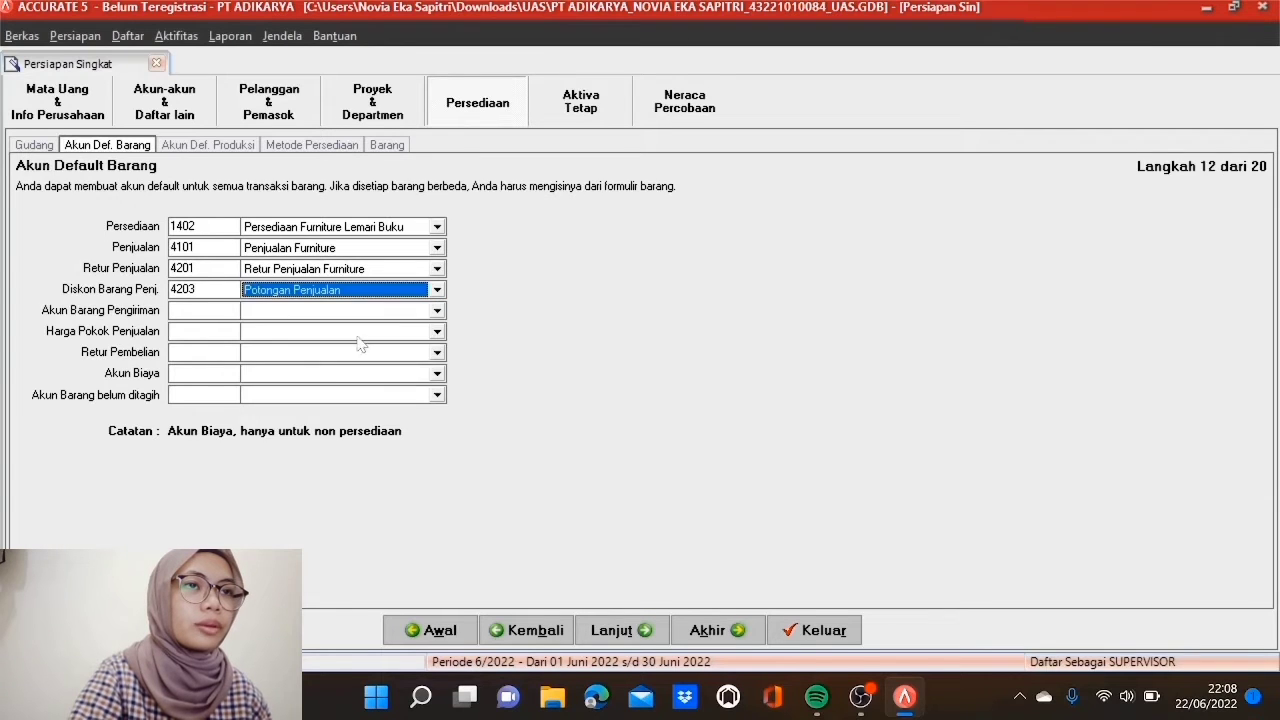
{"action": "left_click", "coordinate": [437, 311]}
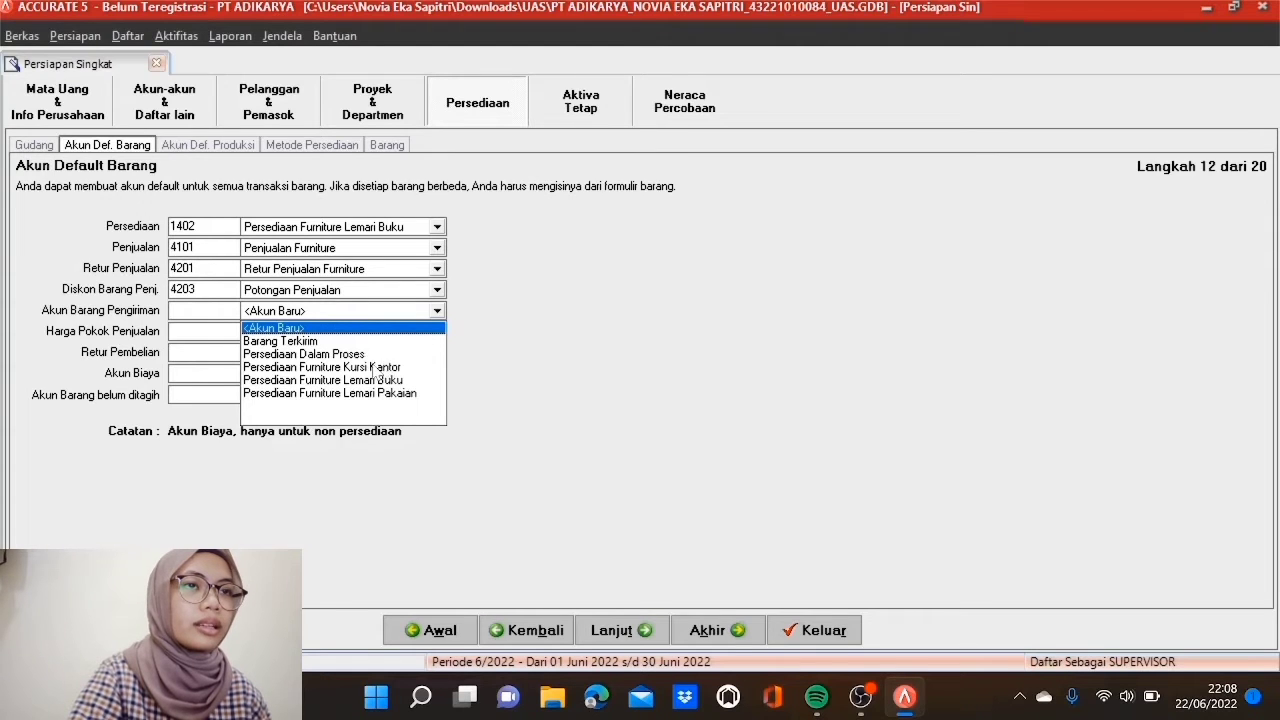
{"action": "left_click", "coordinate": [355, 341]}
Step: Set COGS 5101, purchase return 1402, expense 9999 and unbilled goods 2299 accounts, then continue
{"action": "left_click", "coordinate": [437, 332]}
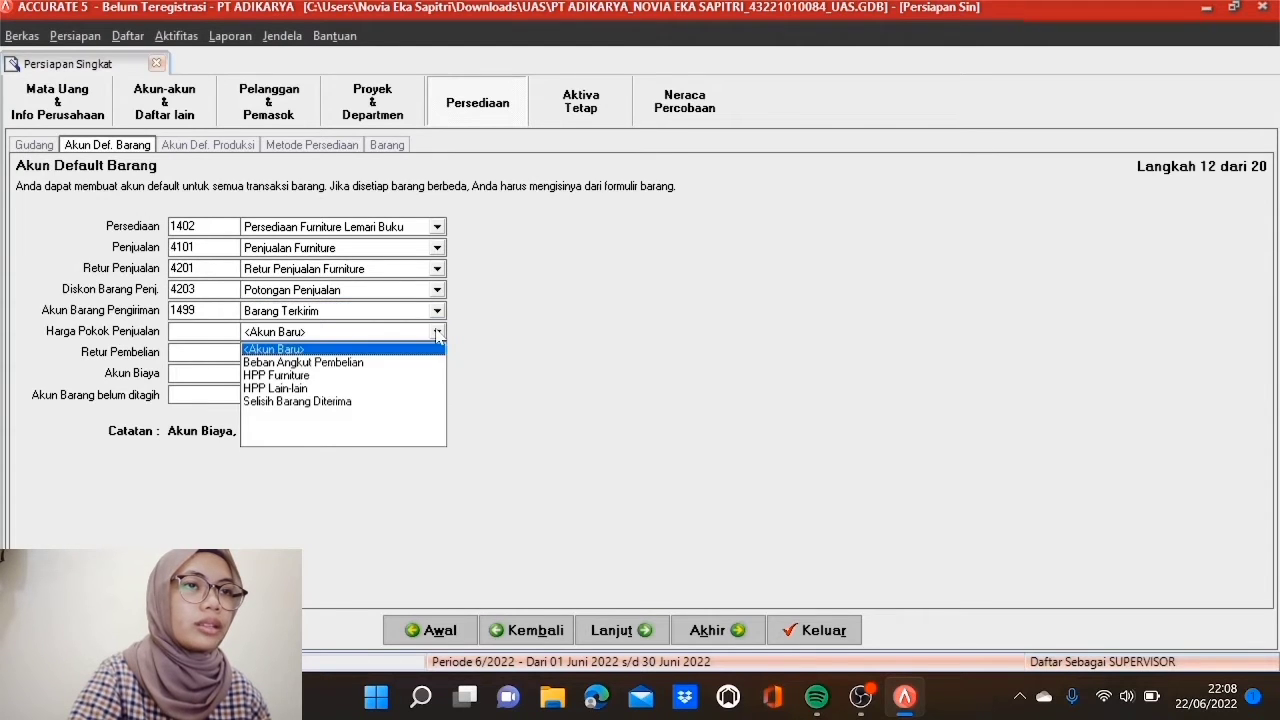
{"action": "left_click", "coordinate": [330, 376]}
{"action": "left_click", "coordinate": [437, 353]}
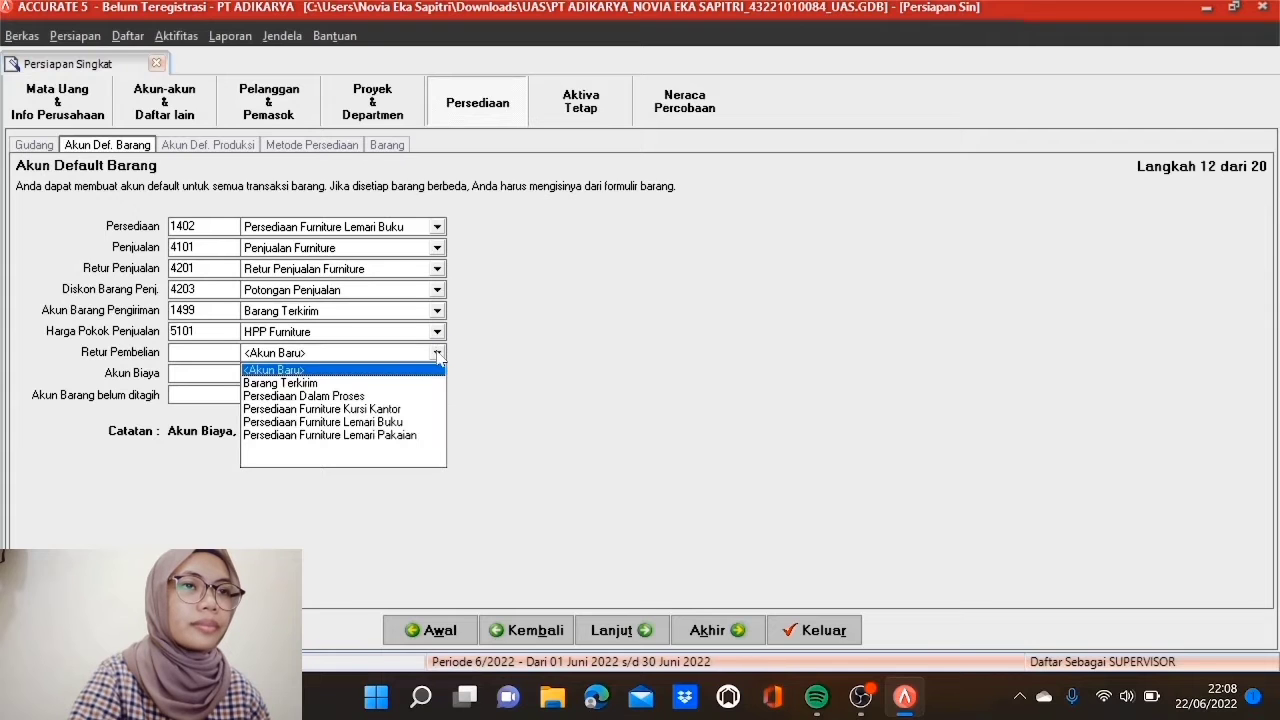
{"action": "left_click", "coordinate": [380, 422]}
{"action": "left_click", "coordinate": [437, 374]}
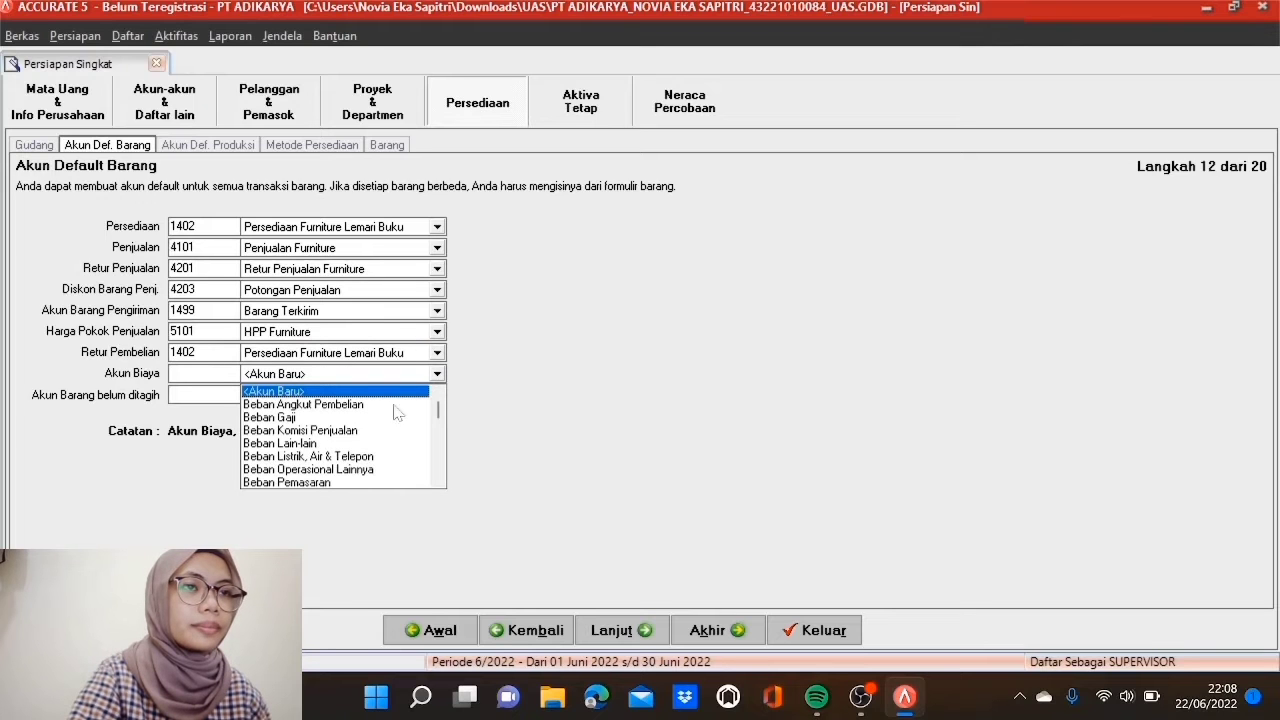
{"action": "left_click", "coordinate": [441, 476]}
{"action": "left_click", "coordinate": [441, 480]}
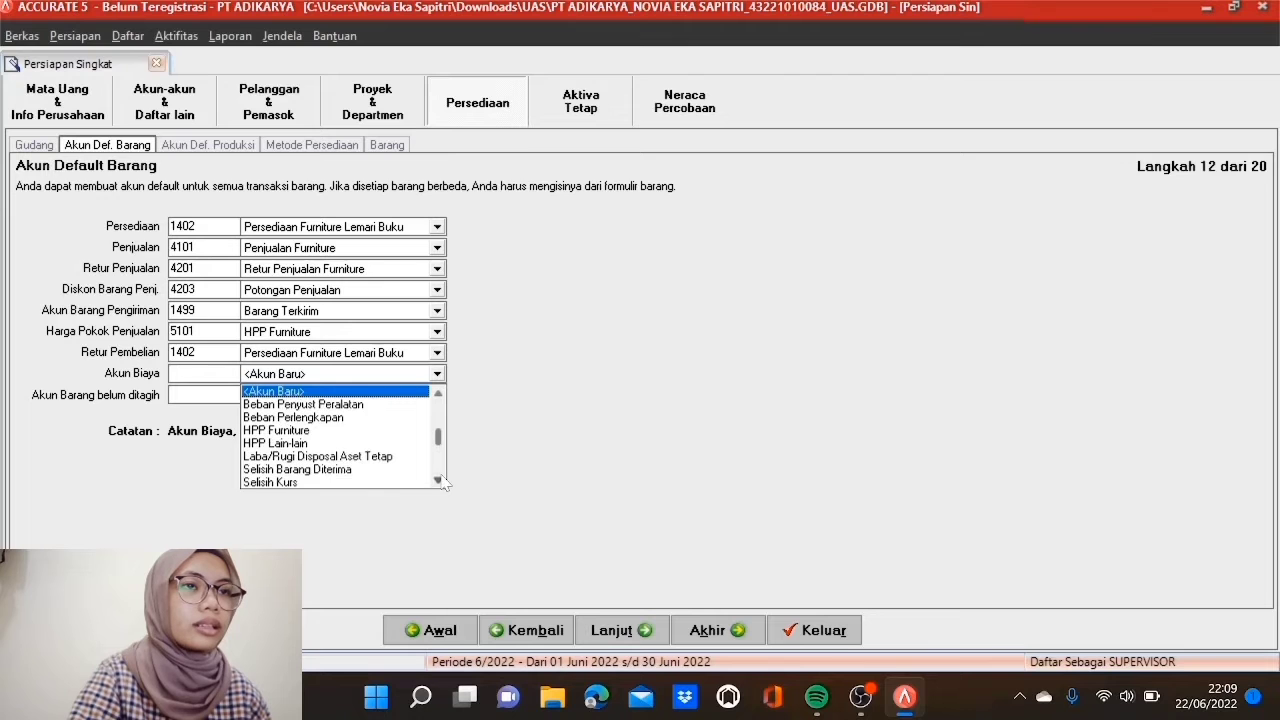
{"action": "left_click", "coordinate": [380, 469]}
{"action": "left_click", "coordinate": [437, 396]}
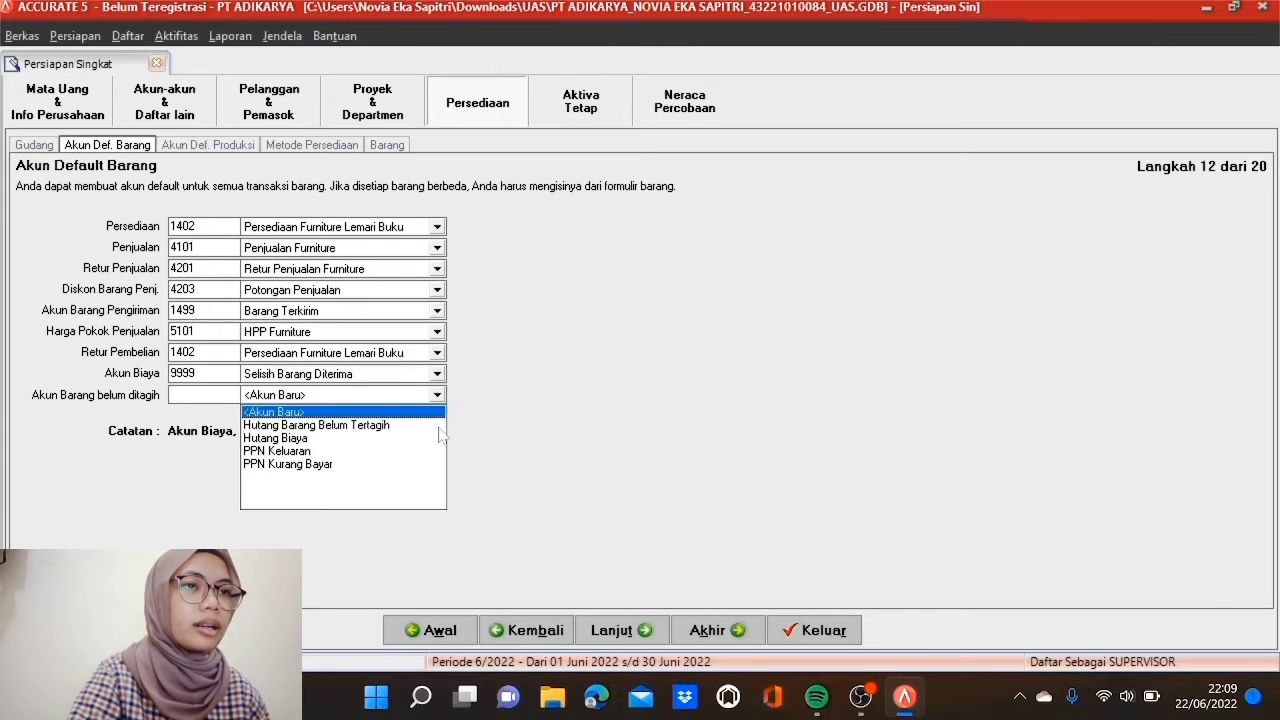
{"action": "left_click", "coordinate": [409, 426]}
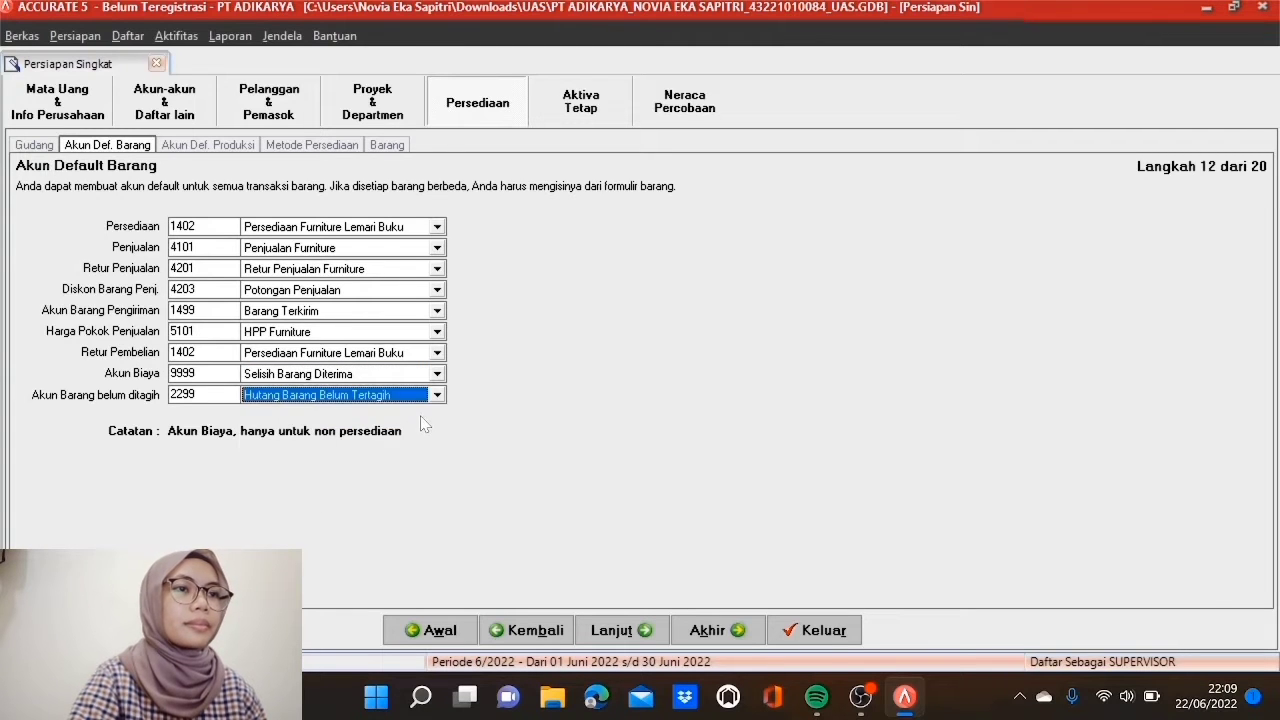
{"action": "left_click", "coordinate": [600, 632]}
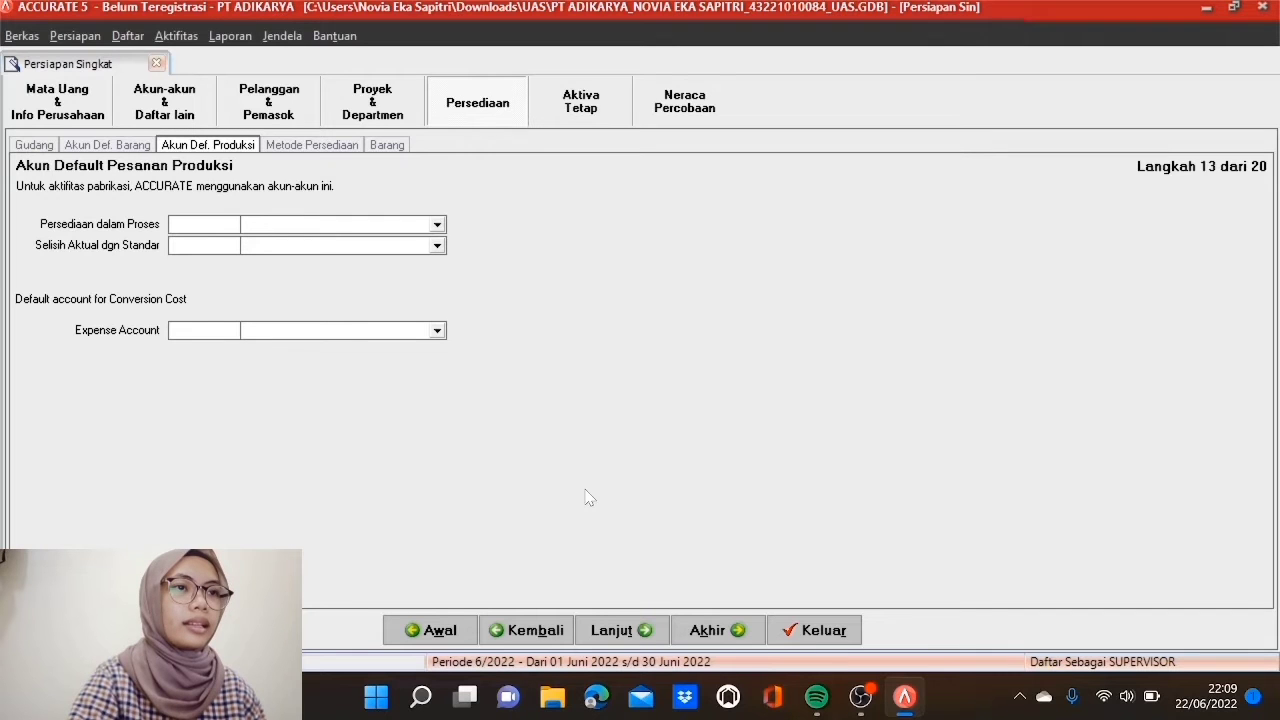
Step: Choose First In First Out (FIFO) as the inventory costing method and advance to item information
{"action": "left_click", "coordinate": [631, 636]}
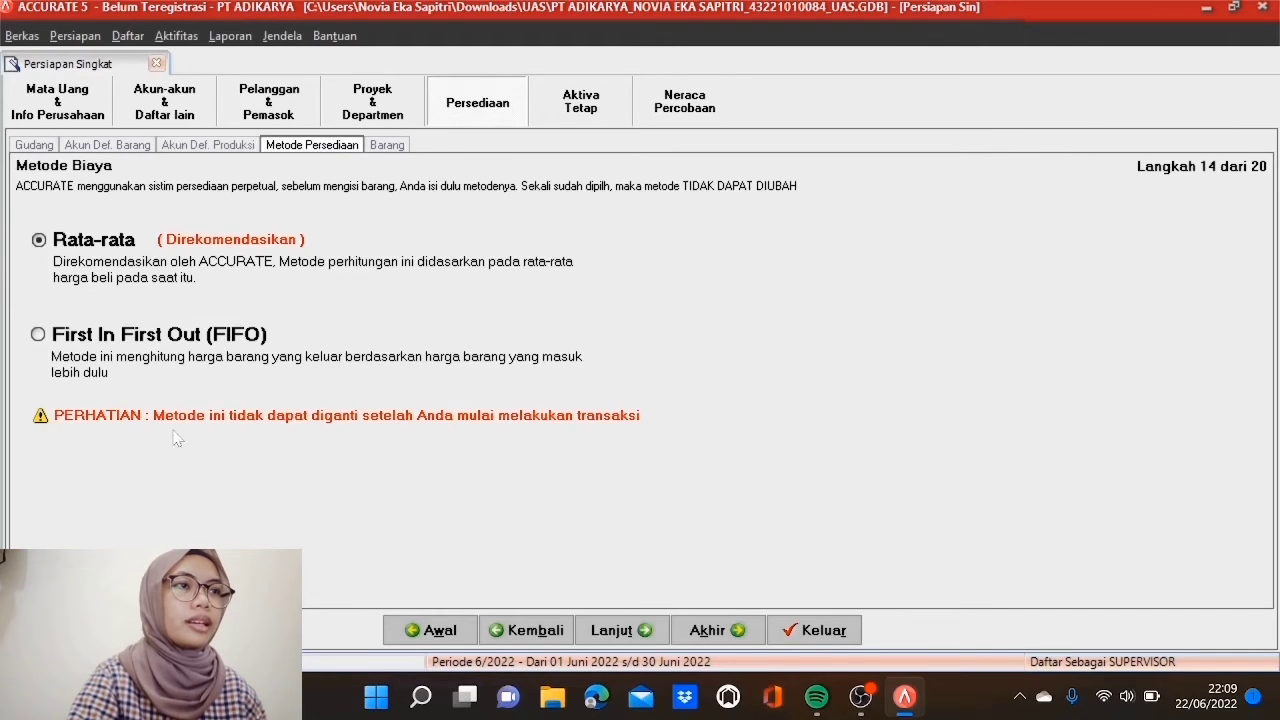
{"action": "left_click", "coordinate": [42, 337]}
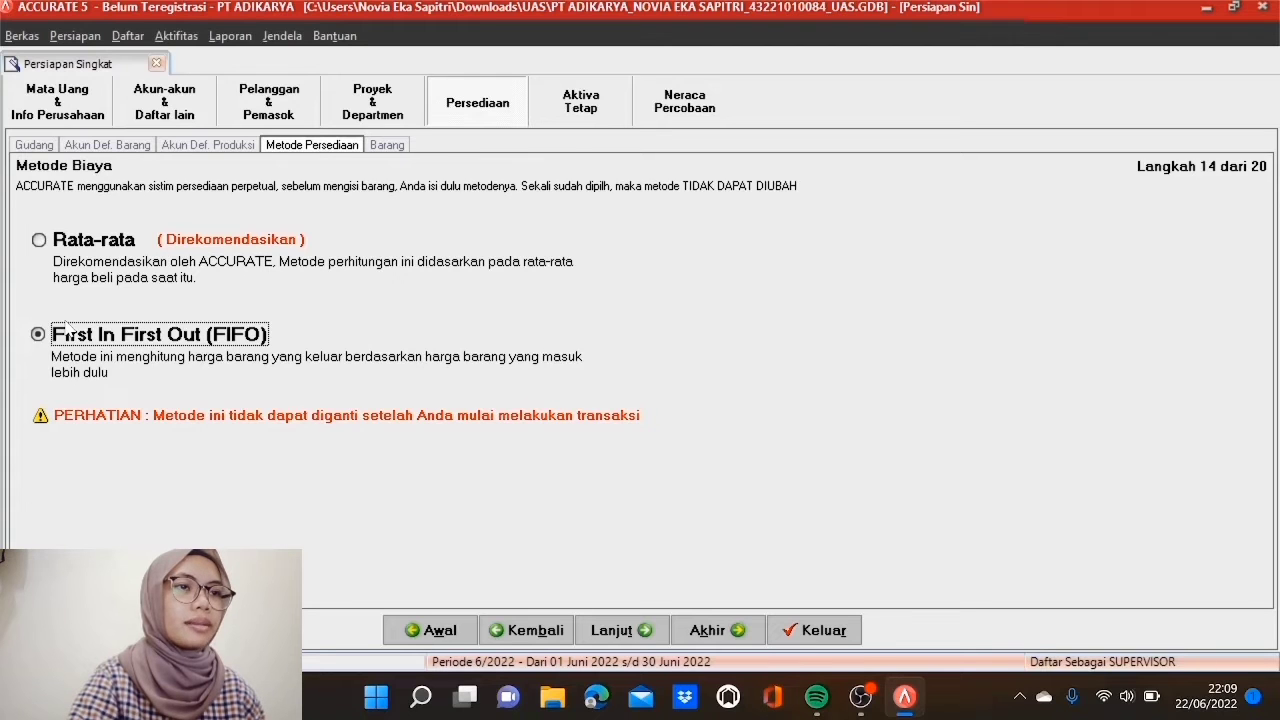
{"action": "left_click", "coordinate": [623, 631]}
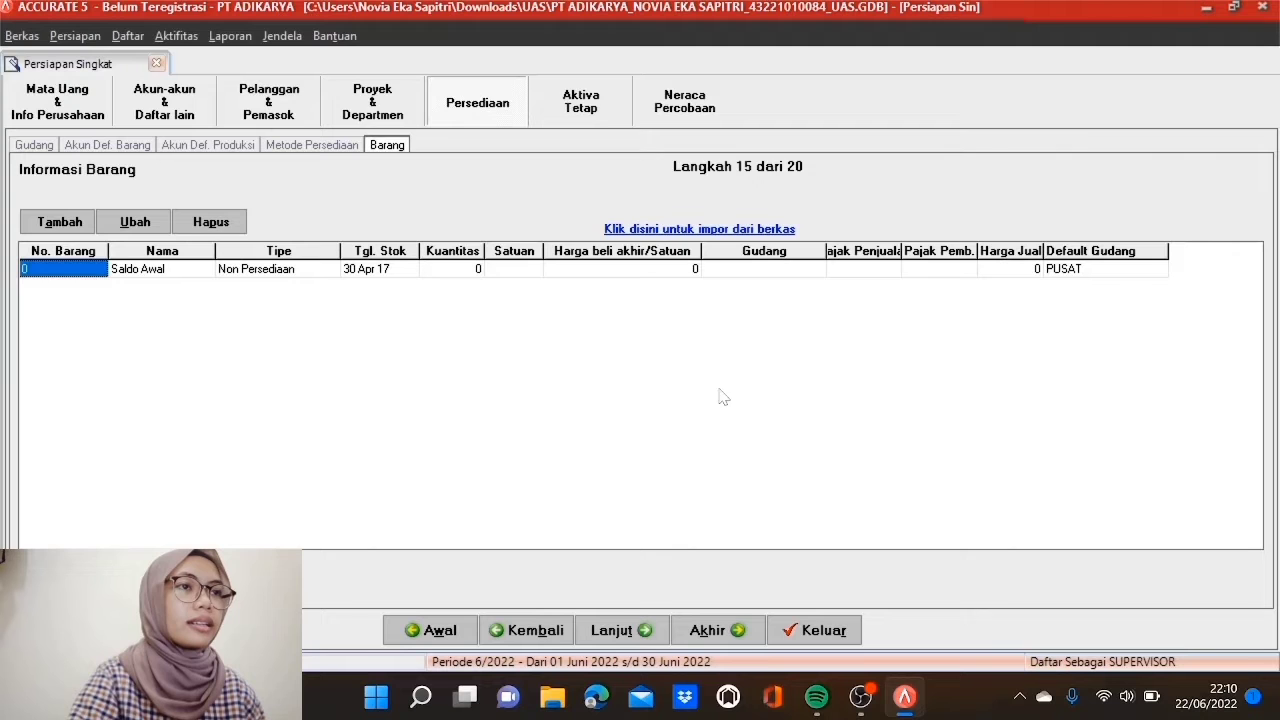
Step: Import the Excel (*.xls) workbook Daftar Barang Adikarya- Jess.xls and load its data into the preview
{"action": "left_click", "coordinate": [764, 229]}
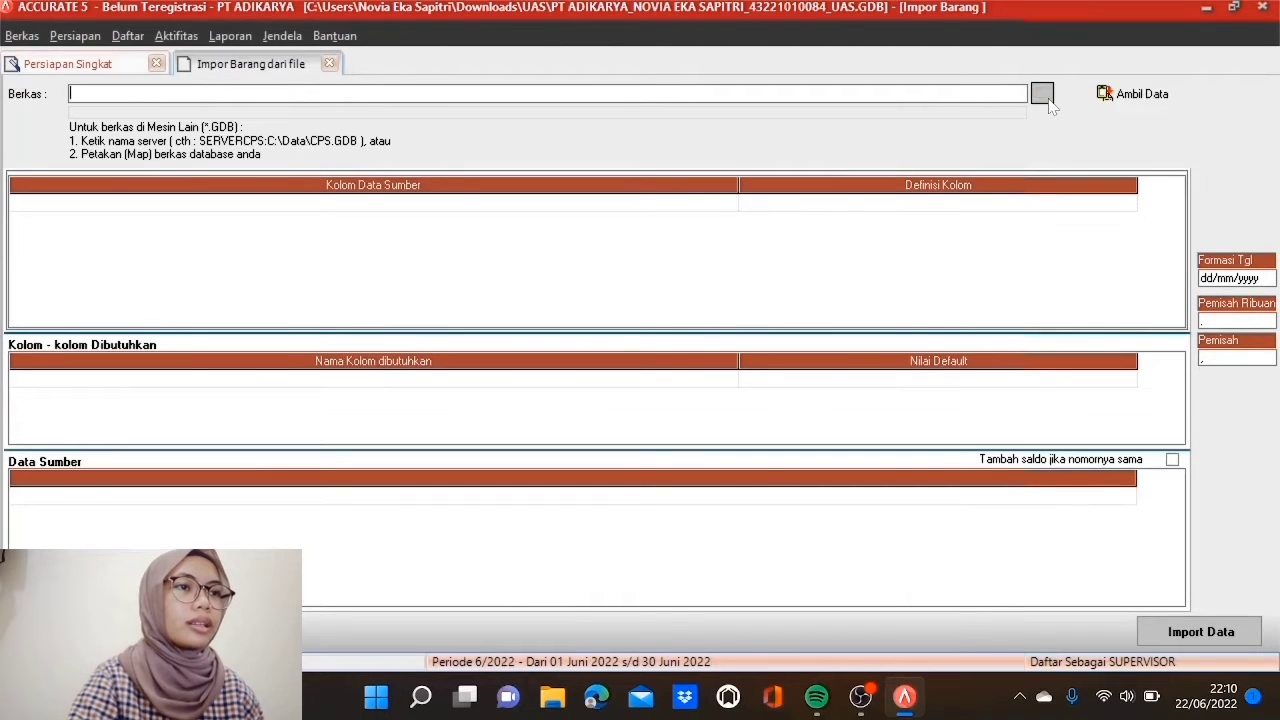
{"action": "left_click", "coordinate": [1046, 97]}
{"action": "left_click", "coordinate": [792, 497]}
{"action": "left_click", "coordinate": [736, 529]}
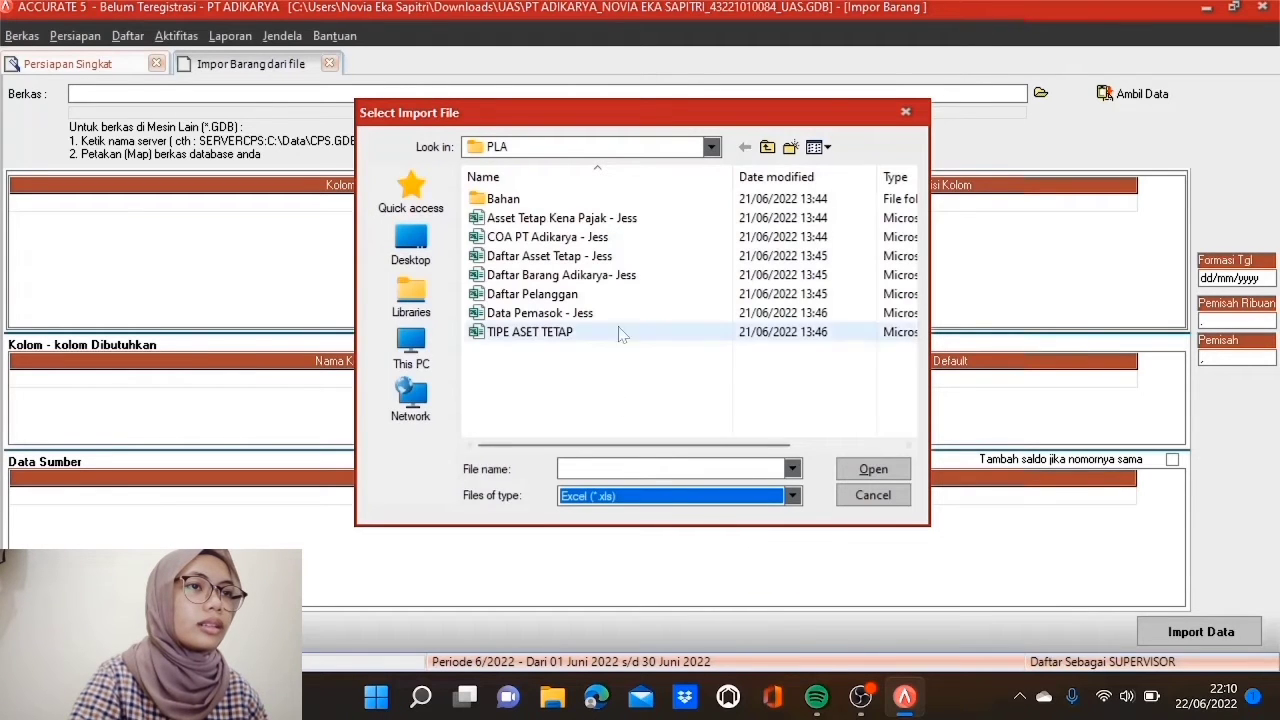
{"action": "left_click", "coordinate": [589, 279]}
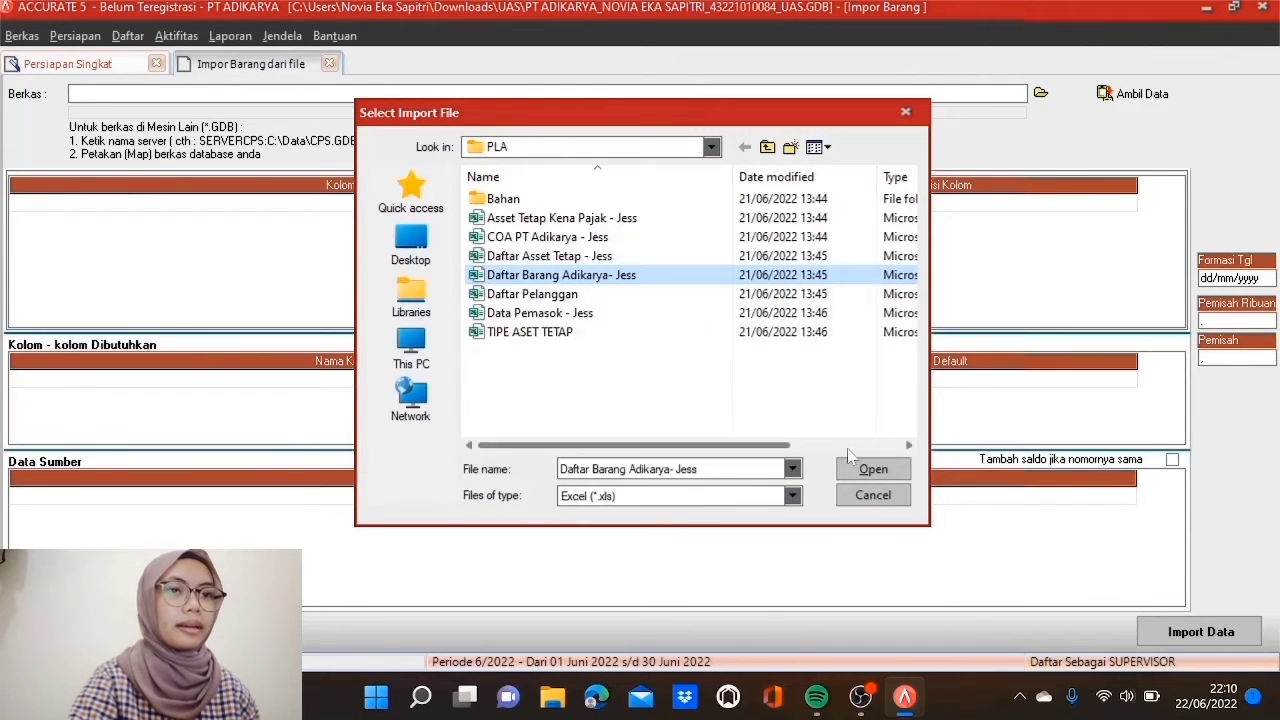
{"action": "left_click", "coordinate": [870, 469]}
{"action": "left_click", "coordinate": [1140, 94]}
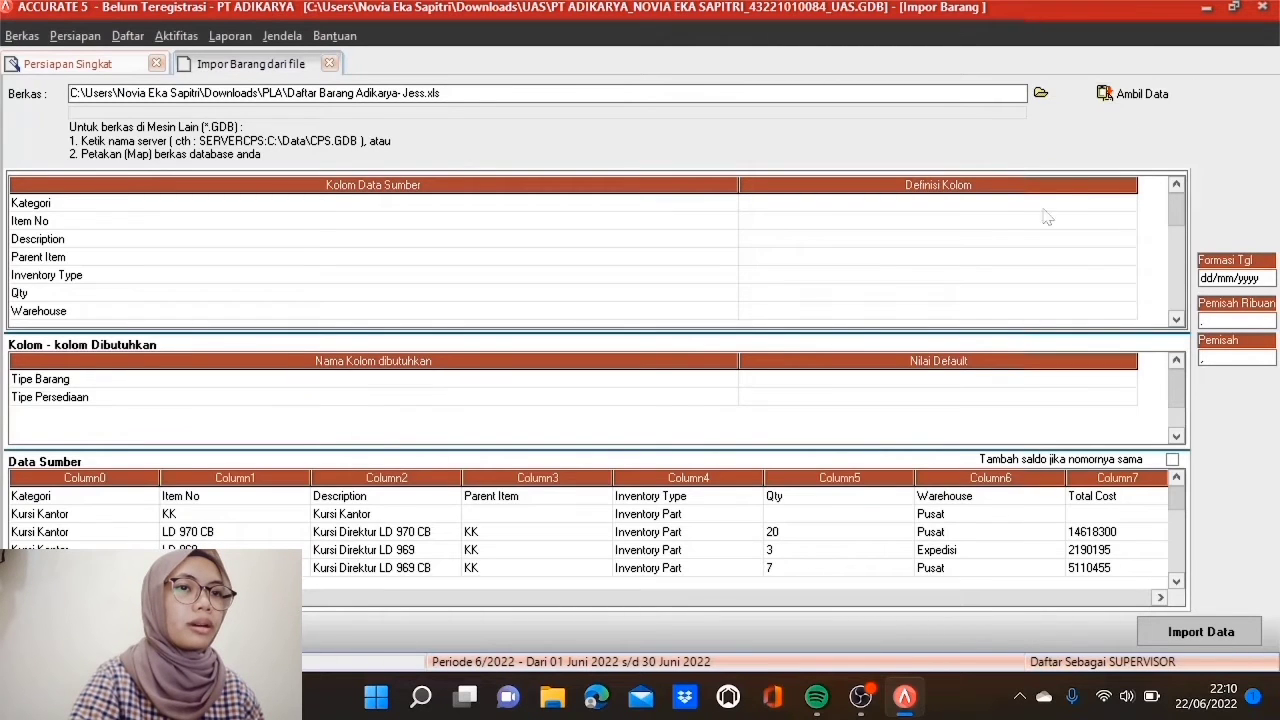
{"action": "left_click", "coordinate": [206, 497]}
Step: Delete the Kategori header row from the source data and map the Kategori column to Kategori Barang
{"action": "right_click", "coordinate": [141, 499]}
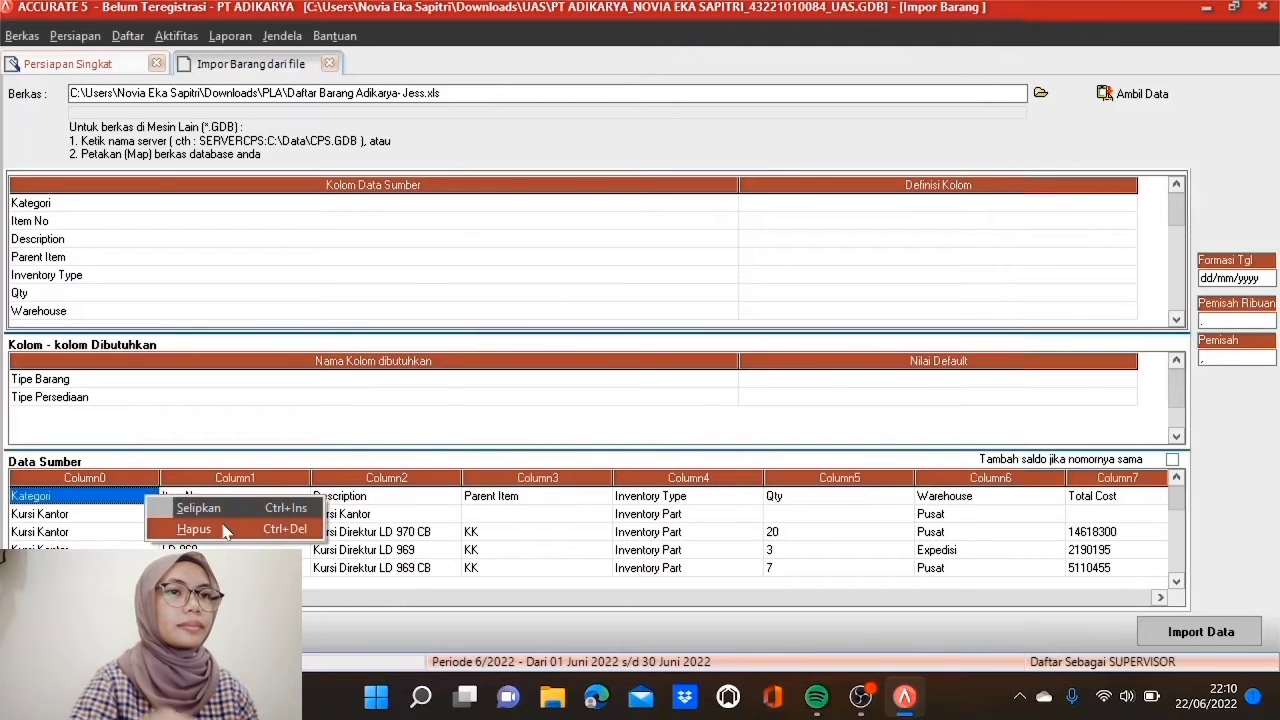
{"action": "left_click", "coordinate": [190, 526]}
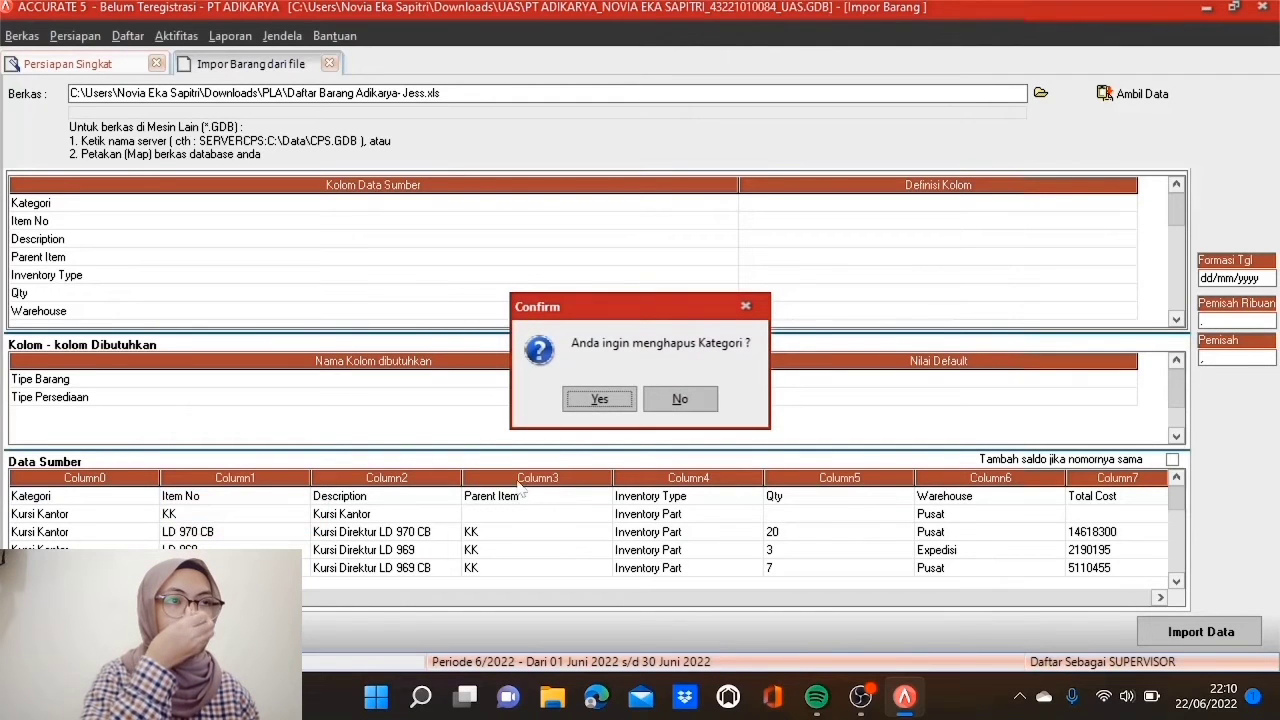
{"action": "left_click", "coordinate": [597, 400]}
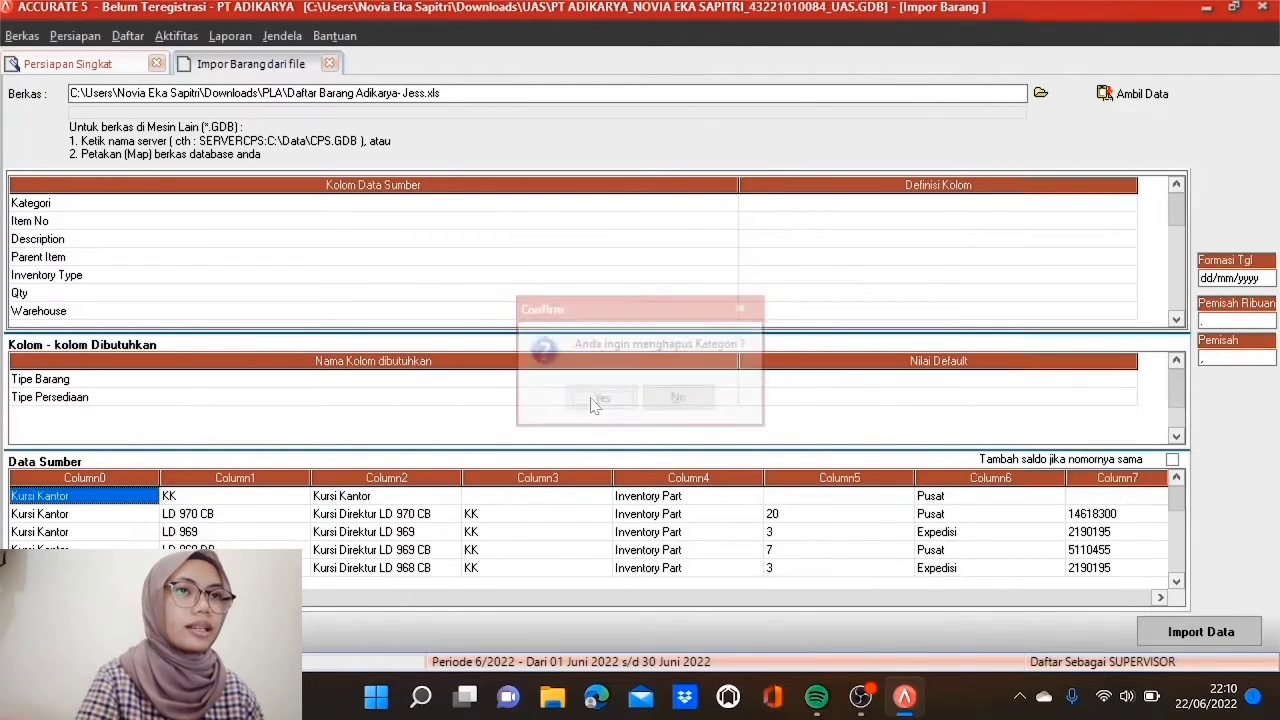
{"action": "left_click", "coordinate": [837, 203]}
{"action": "left_click", "coordinate": [920, 207]}
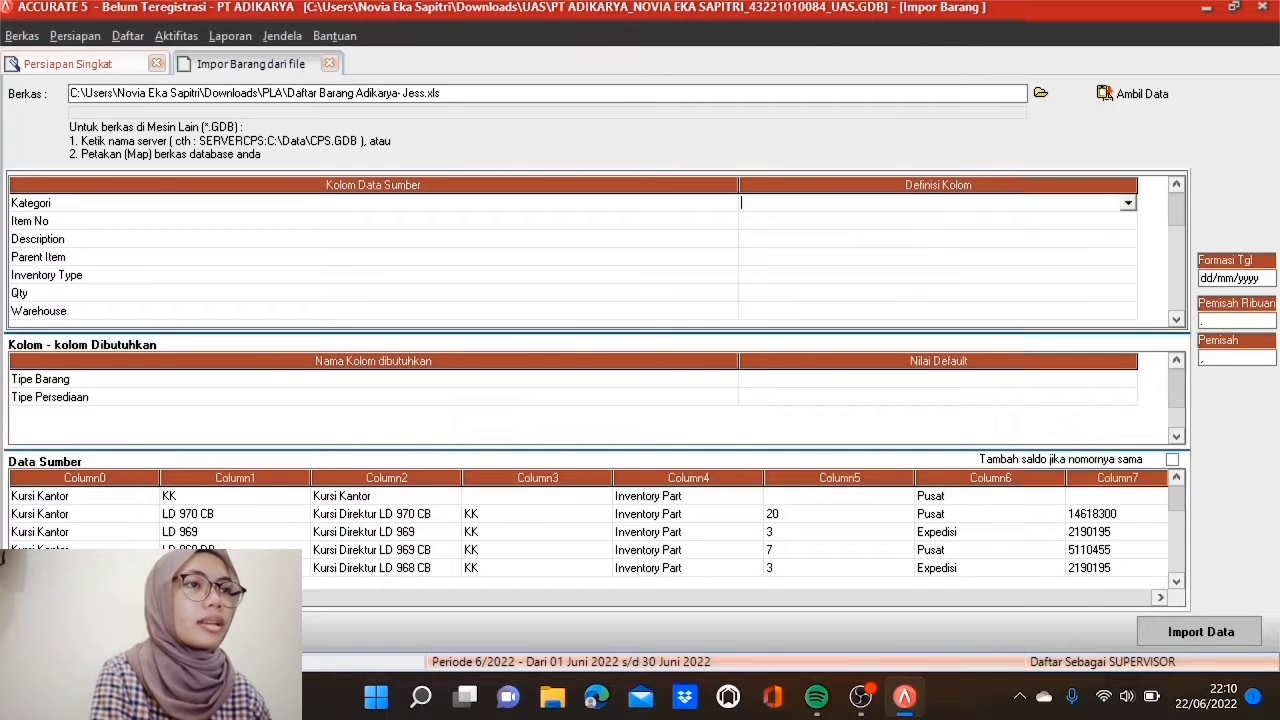
{"action": "left_click", "coordinate": [1127, 205]}
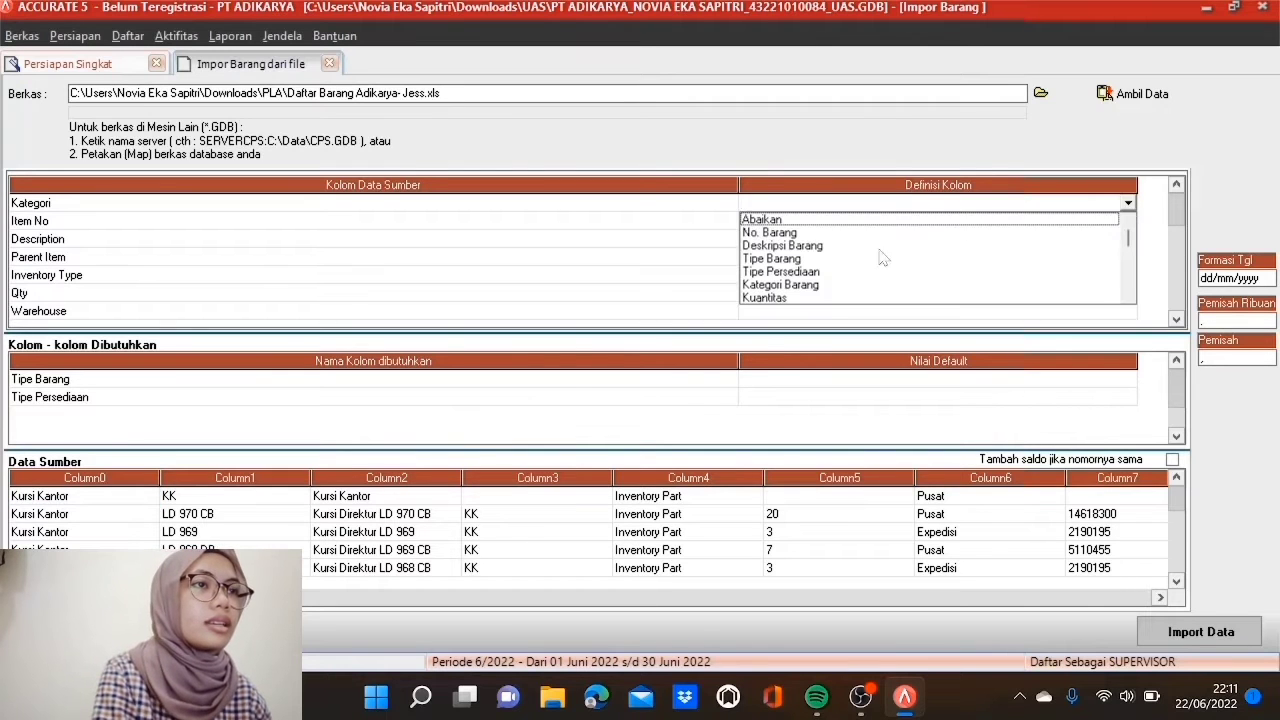
{"action": "left_click", "coordinate": [812, 285]}
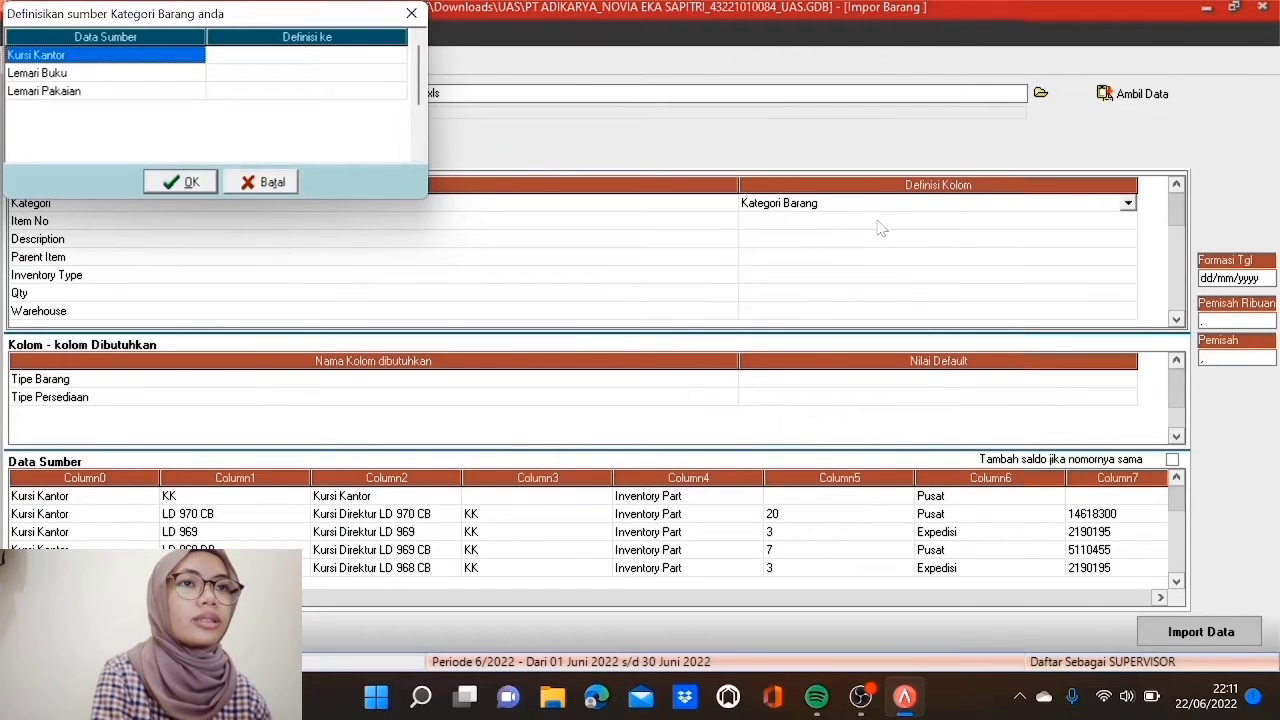
Step: Match Kursi Kantor, Lemari Buku and Lemari Pakaian to KURSI KANTOR, LEMARI BUKU and LEMARI PAKAIAN
{"action": "left_click", "coordinate": [399, 57]}
{"action": "left_click", "coordinate": [399, 57]}
{"action": "left_click", "coordinate": [398, 57]}
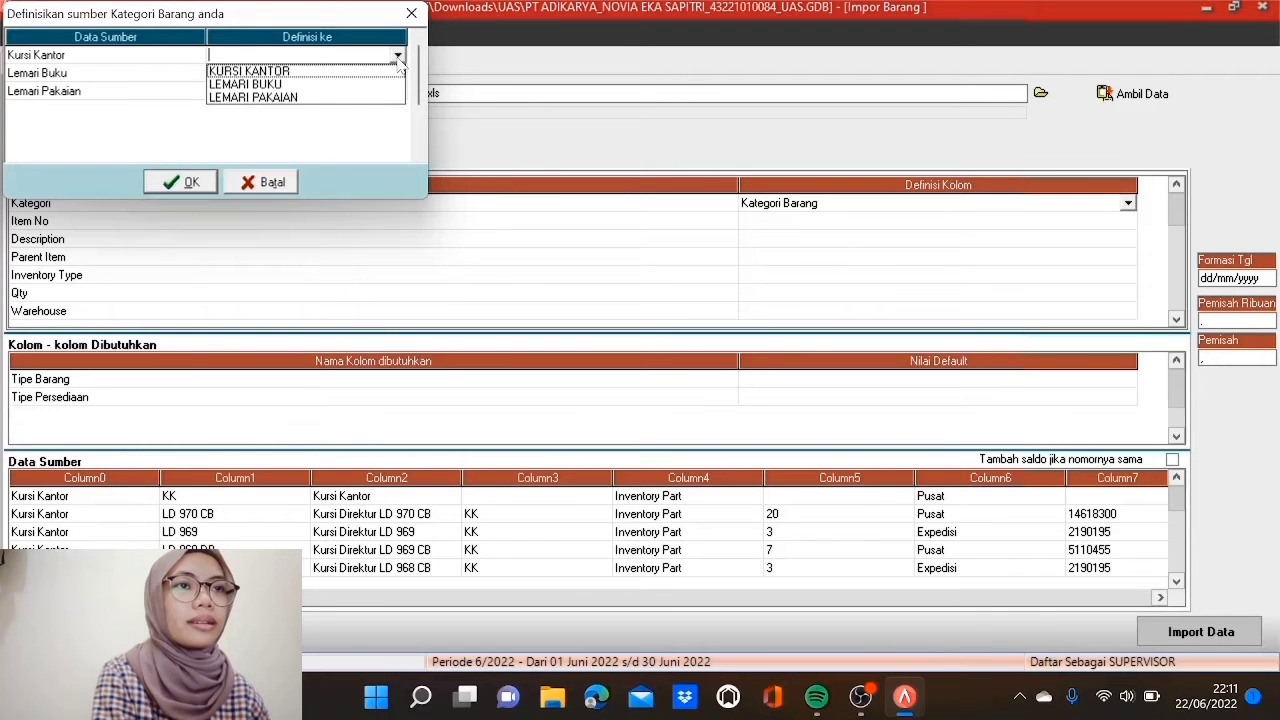
{"action": "left_click", "coordinate": [390, 72]}
{"action": "left_click", "coordinate": [390, 75]}
{"action": "left_click", "coordinate": [391, 75]}
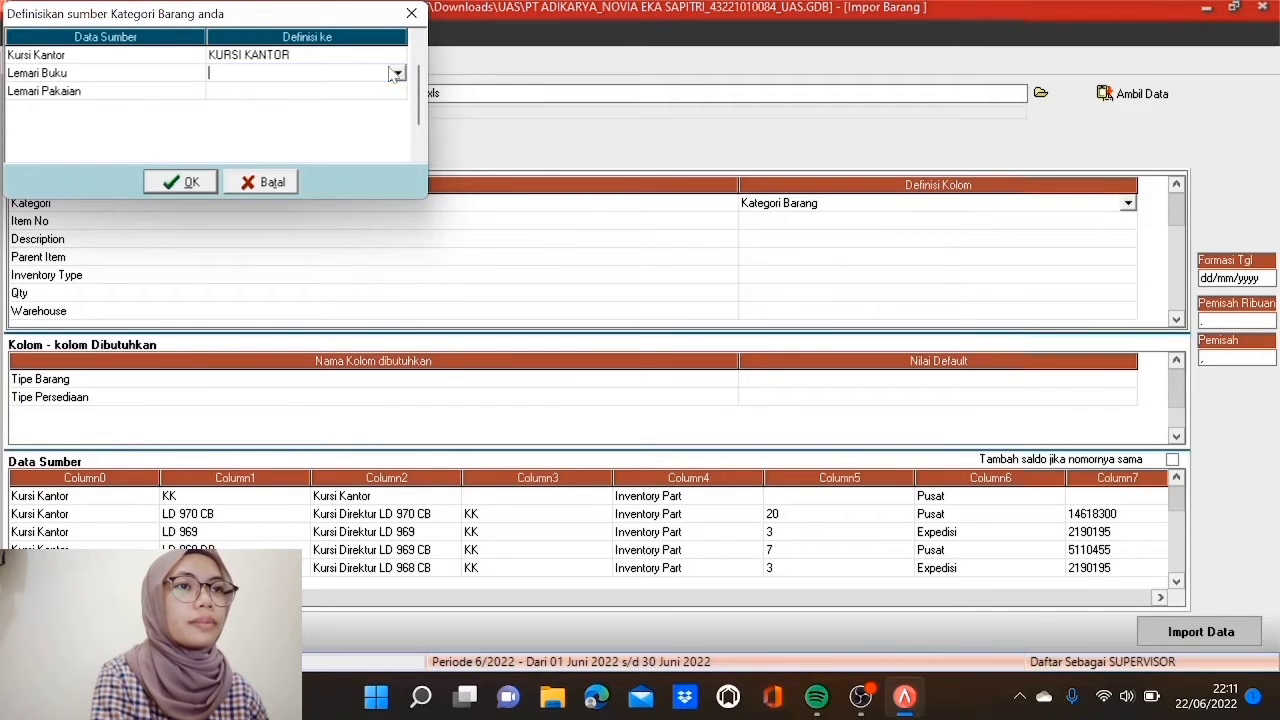
{"action": "left_click", "coordinate": [397, 74]}
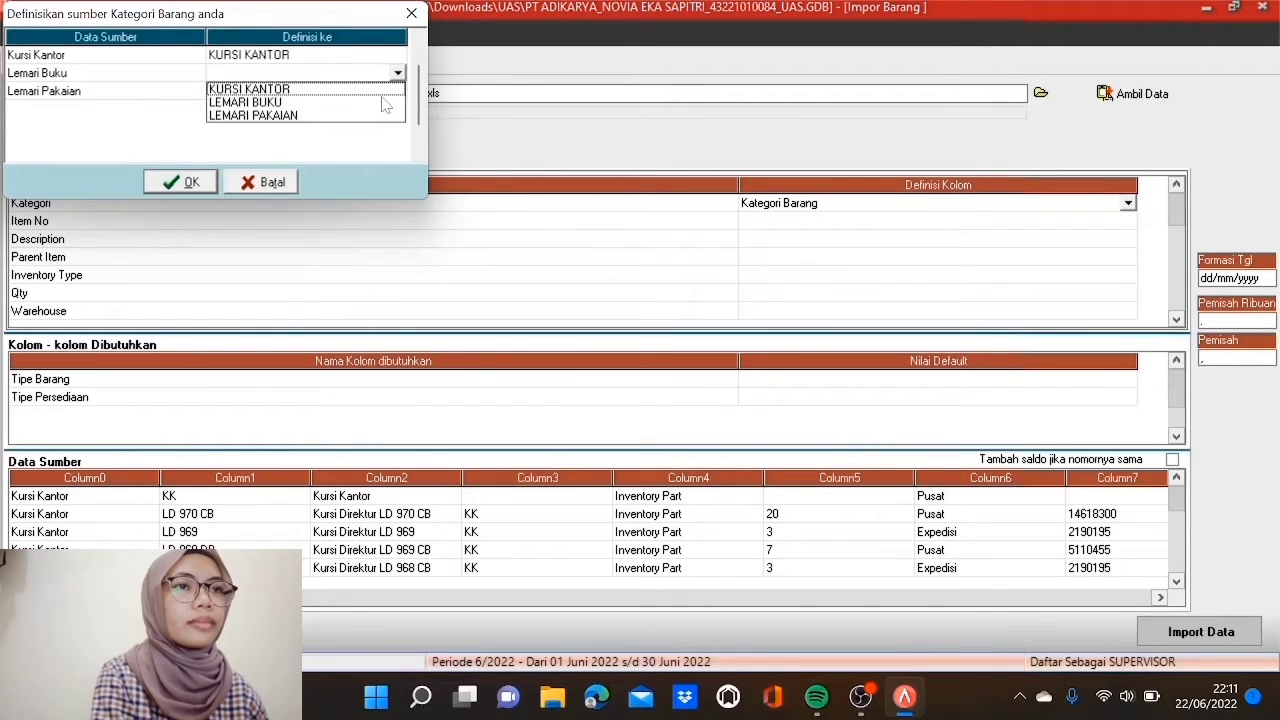
{"action": "left_click", "coordinate": [383, 104]}
{"action": "left_click", "coordinate": [397, 92]}
{"action": "left_click", "coordinate": [398, 93]}
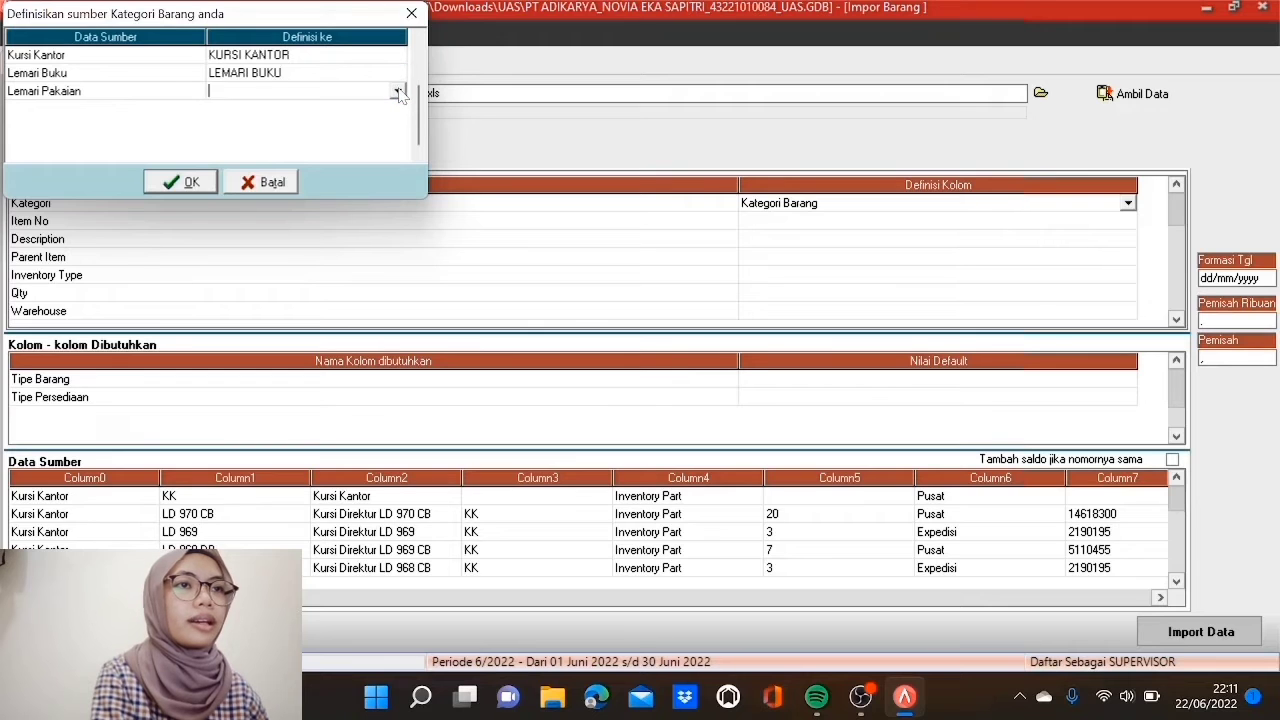
{"action": "left_click", "coordinate": [398, 92]}
{"action": "left_click", "coordinate": [384, 134]}
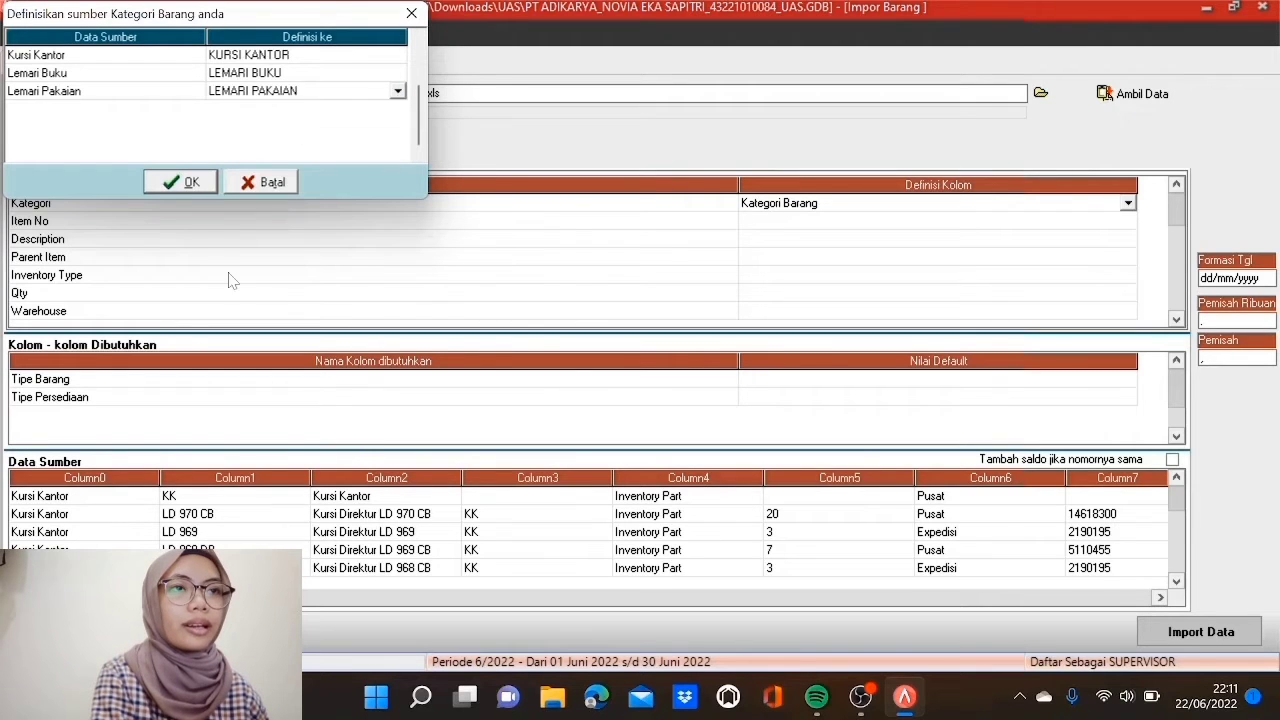
{"action": "left_click", "coordinate": [183, 183]}
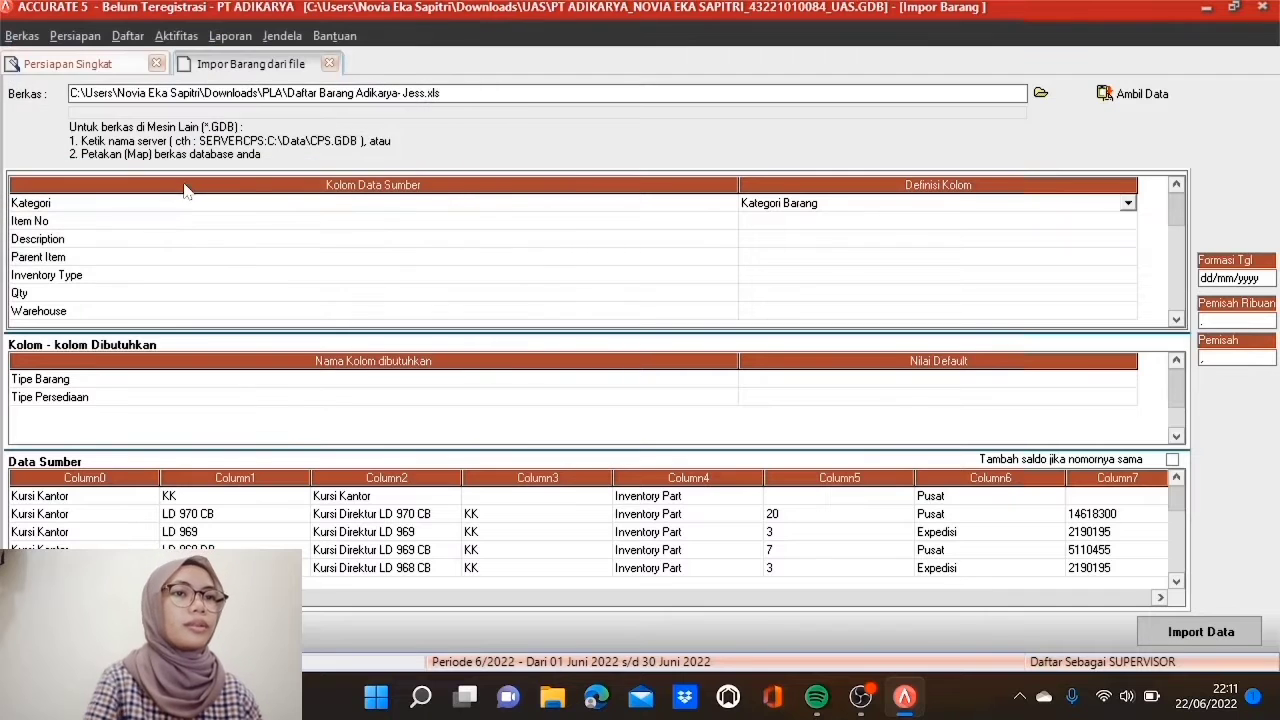
Step: Map the Item No column to No. Barang and Description to Deskripsi Barang
{"action": "left_click", "coordinate": [785, 222]}
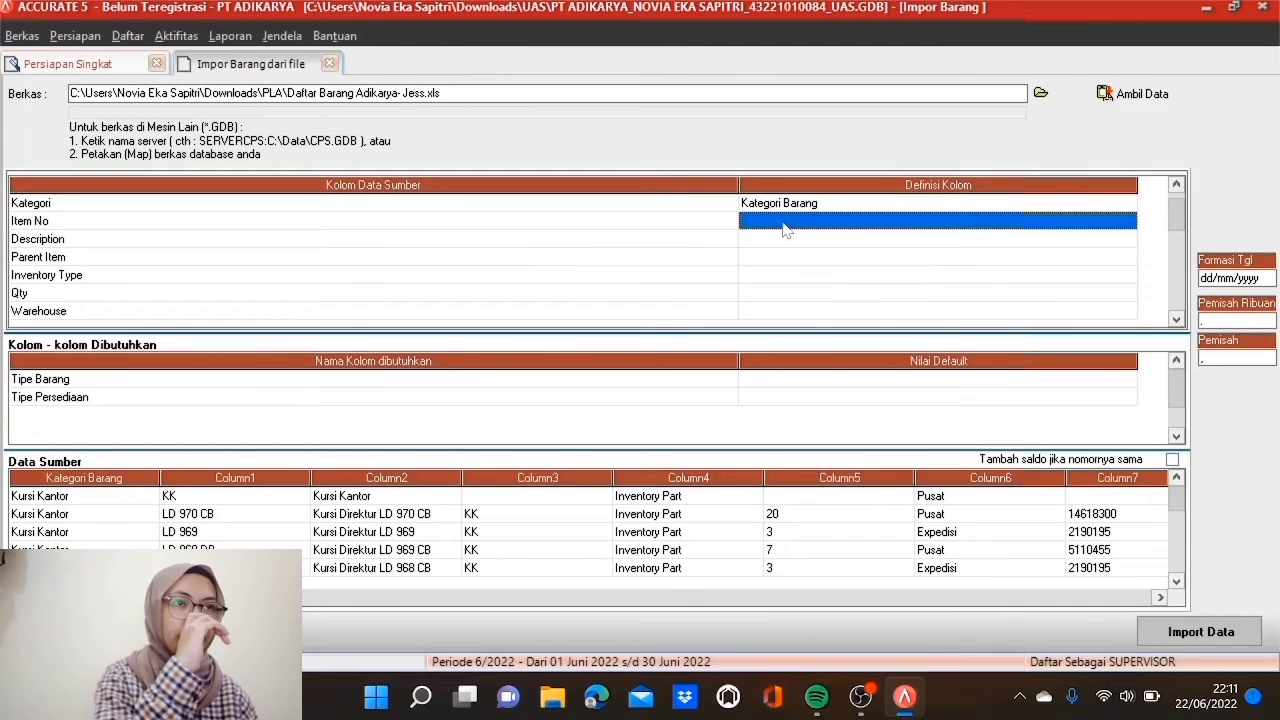
{"action": "left_click", "coordinate": [785, 227]}
{"action": "left_click", "coordinate": [1128, 221]}
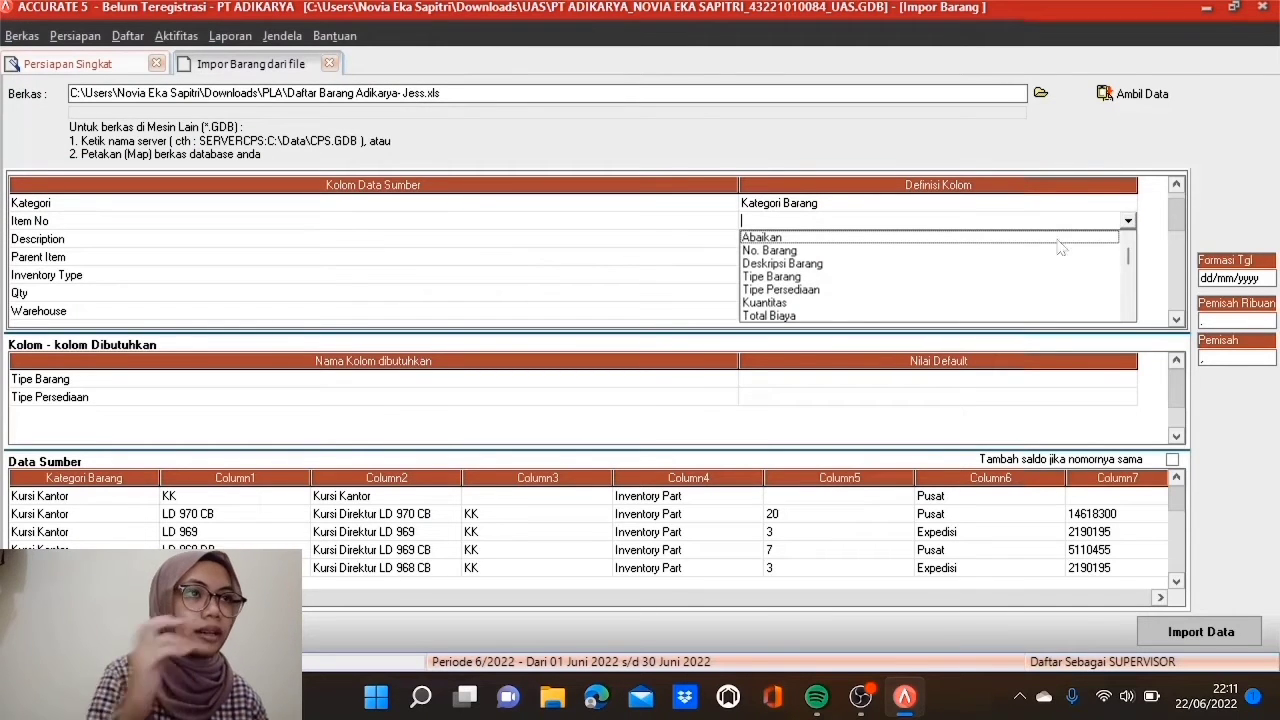
{"action": "left_click", "coordinate": [795, 252]}
{"action": "left_click", "coordinate": [800, 242]}
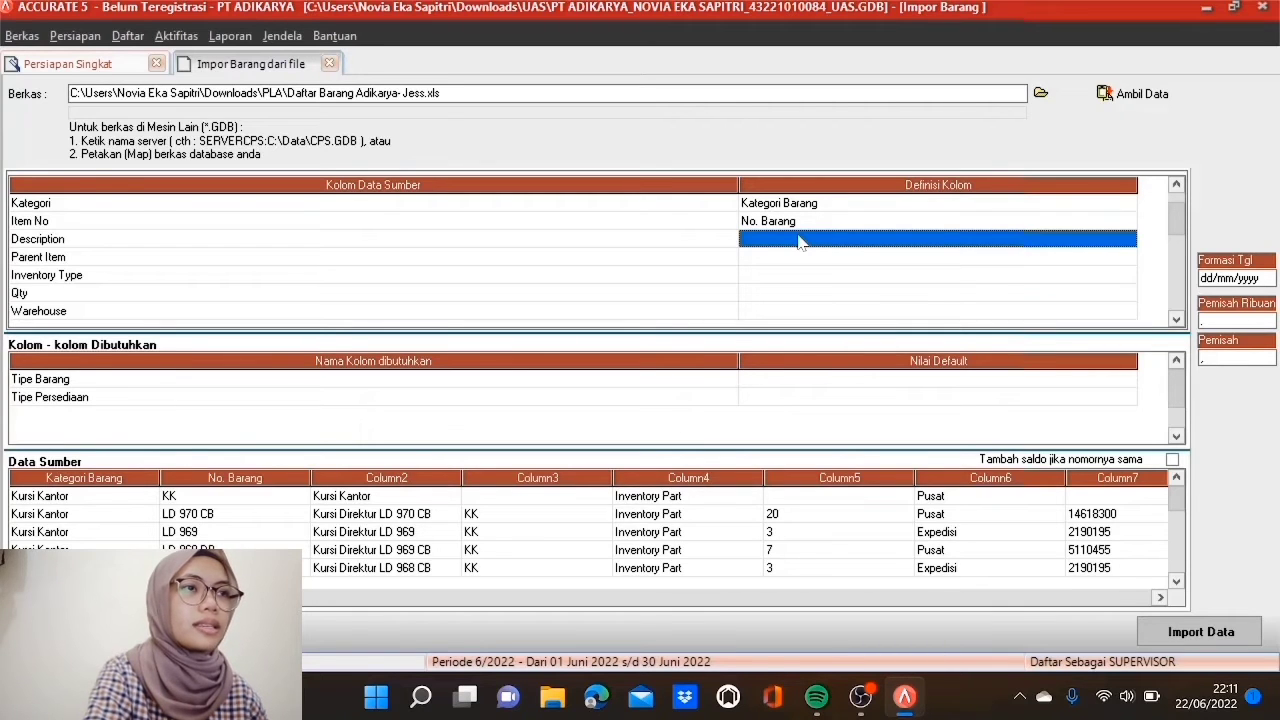
{"action": "left_click", "coordinate": [800, 242]}
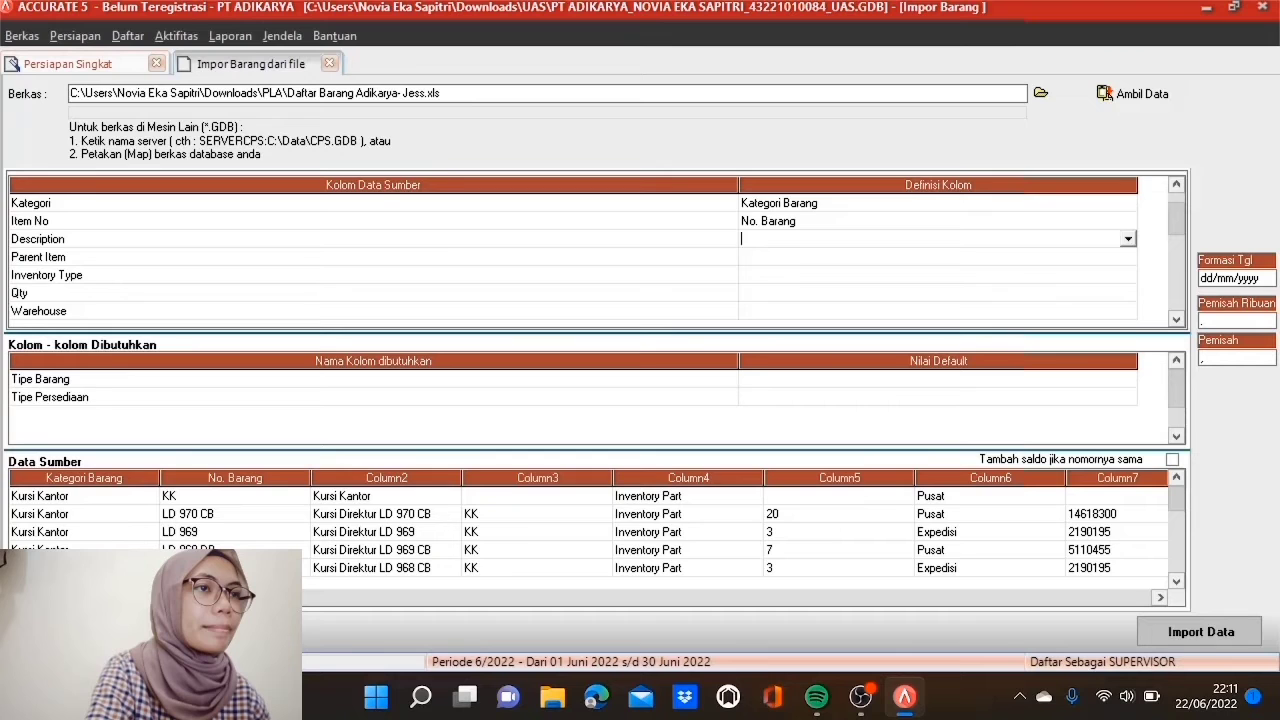
{"action": "left_click", "coordinate": [1128, 241]}
{"action": "left_click", "coordinate": [888, 269]}
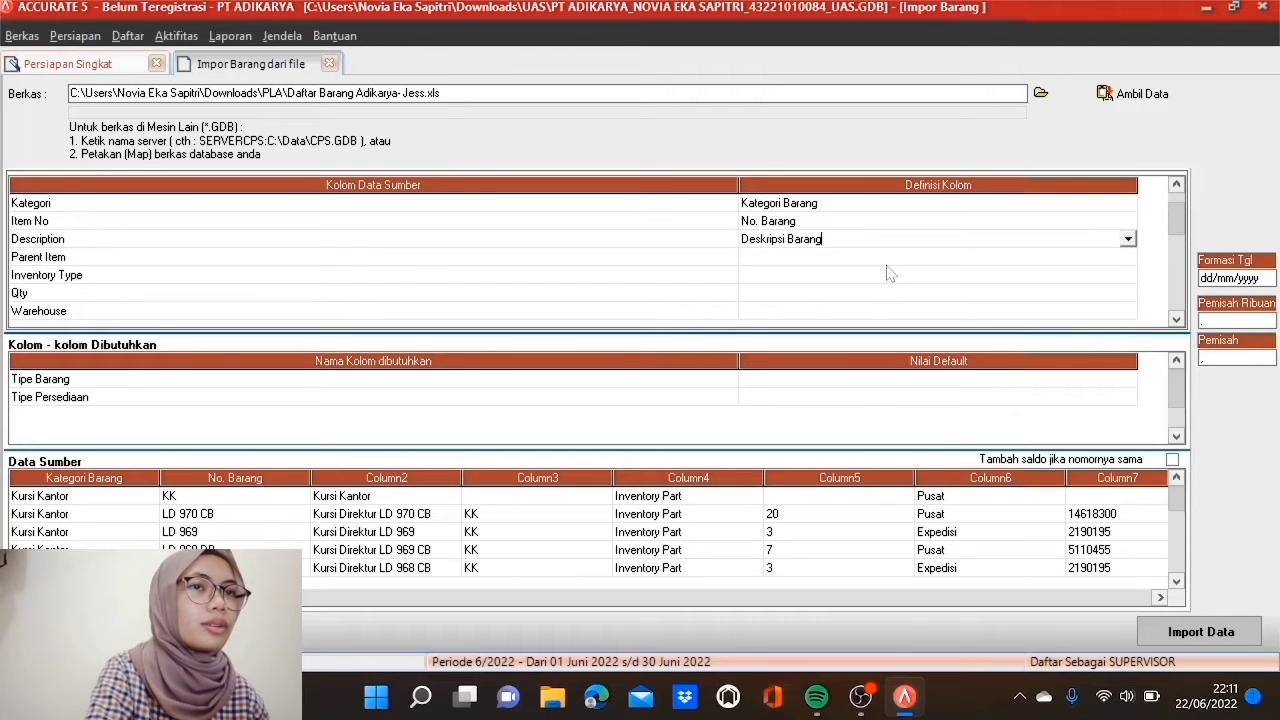
Step: Map the Parent Item column to Barang Induk
{"action": "left_click", "coordinate": [880, 260]}
{"action": "left_click", "coordinate": [880, 260]}
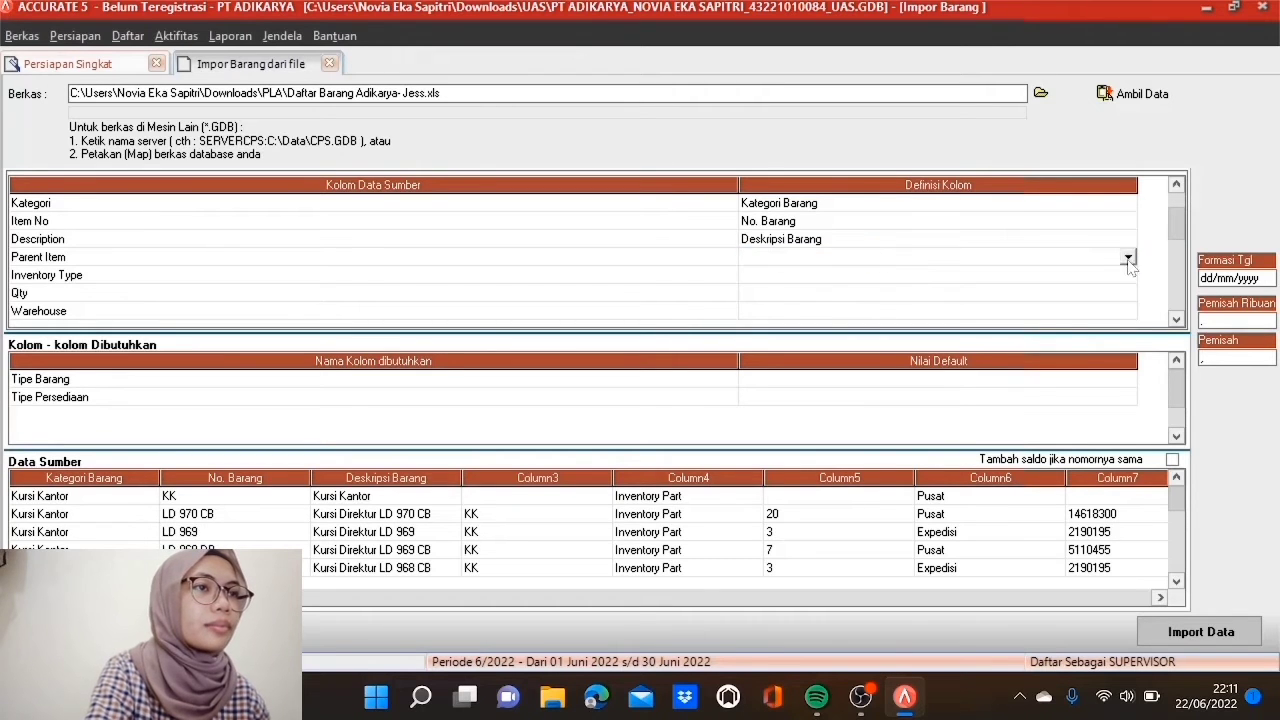
{"action": "left_click", "coordinate": [1128, 259]}
{"action": "left_click", "coordinate": [1128, 350]}
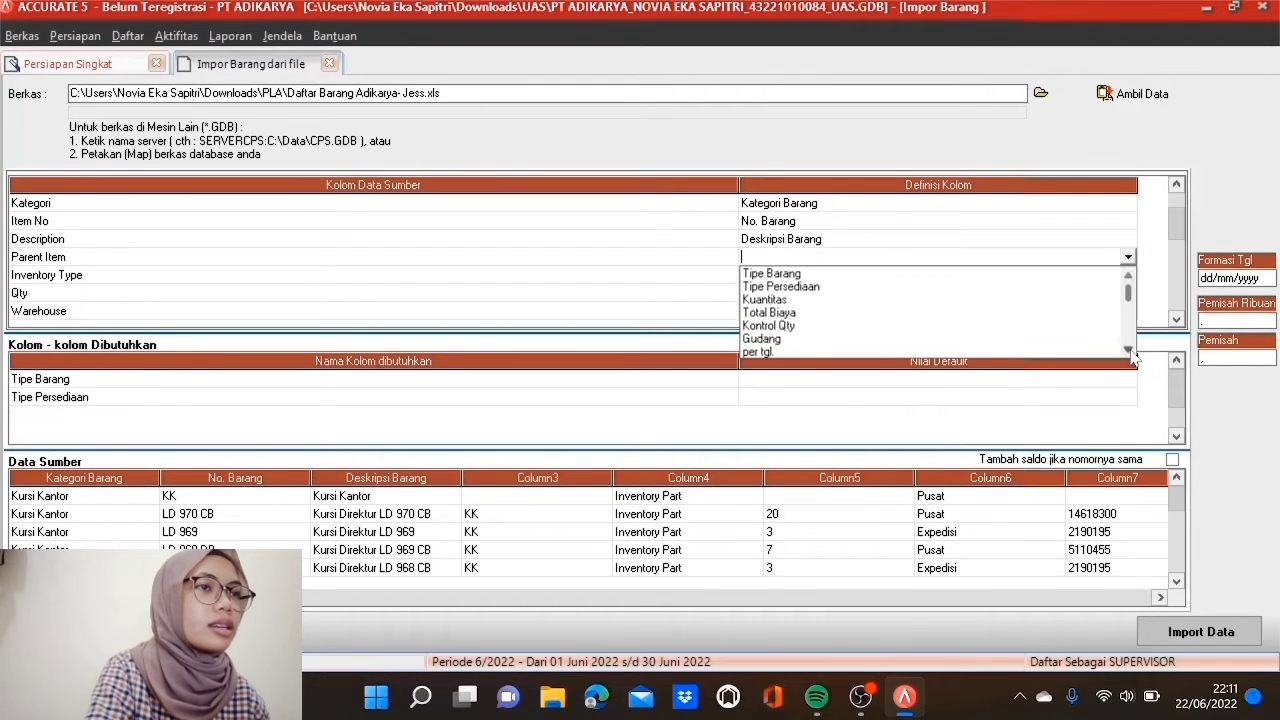
{"action": "left_click", "coordinate": [1130, 350]}
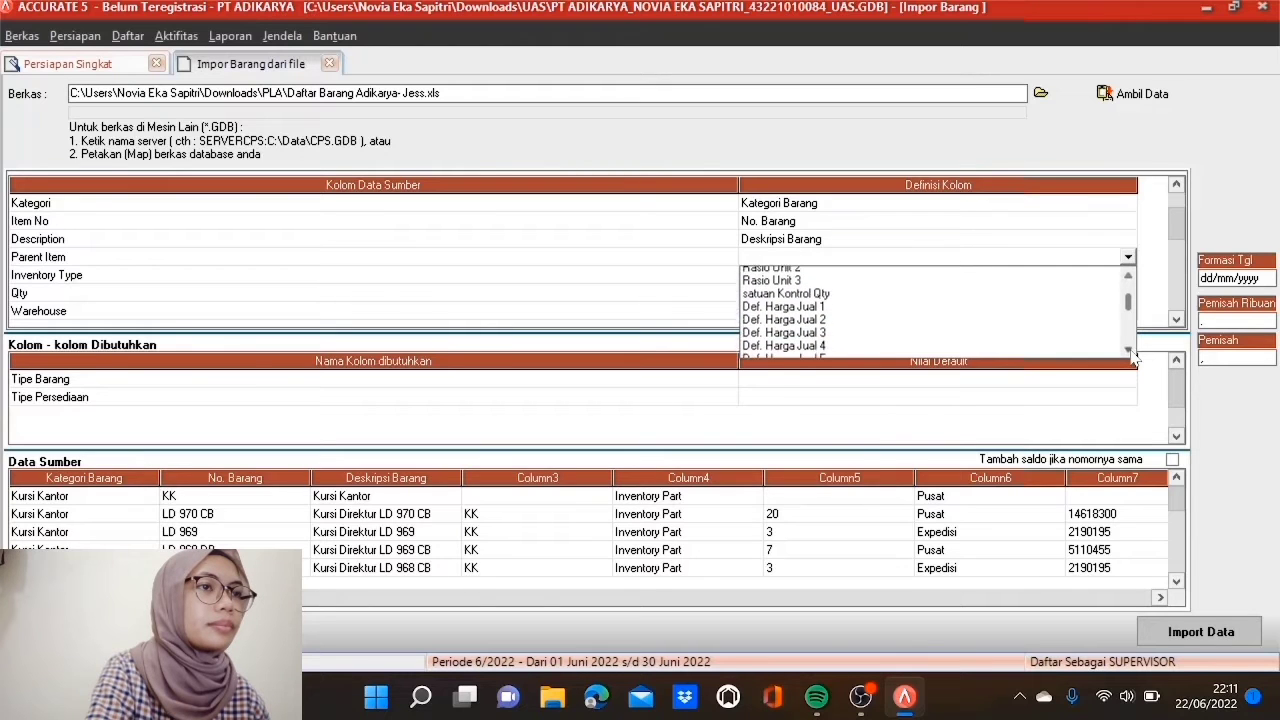
{"action": "left_click", "coordinate": [1130, 350]}
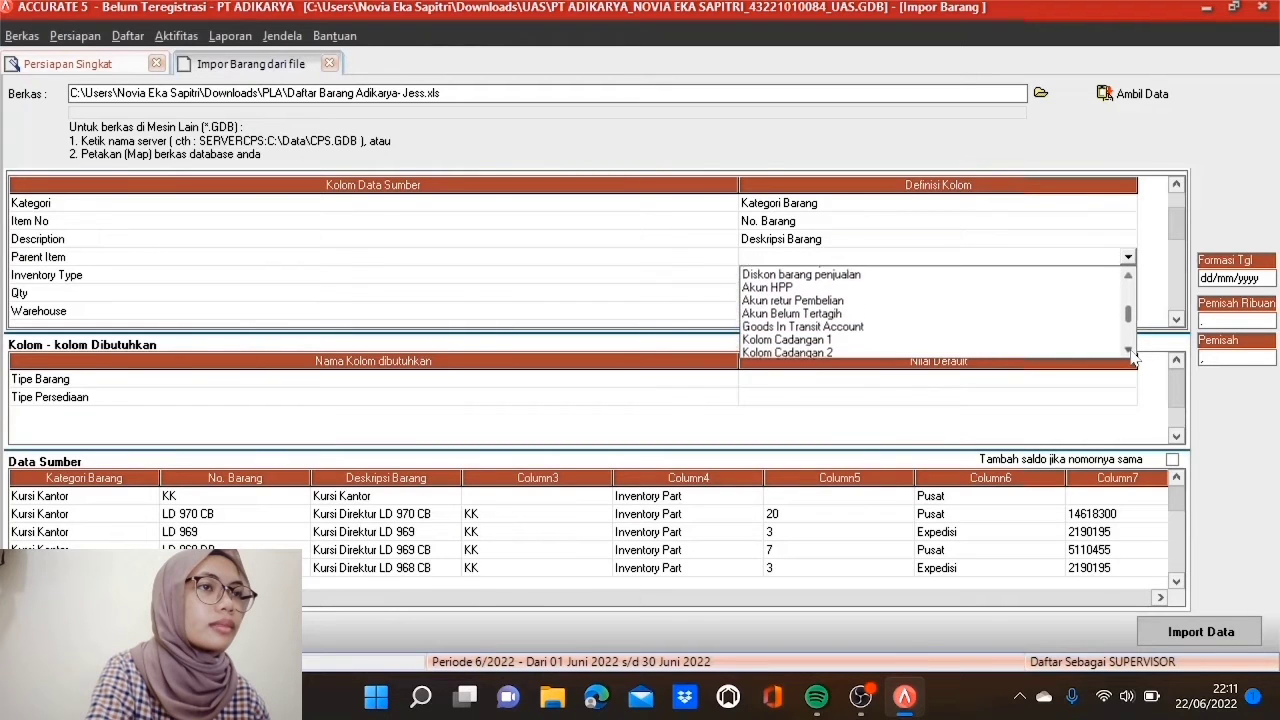
{"action": "left_click", "coordinate": [1130, 345]}
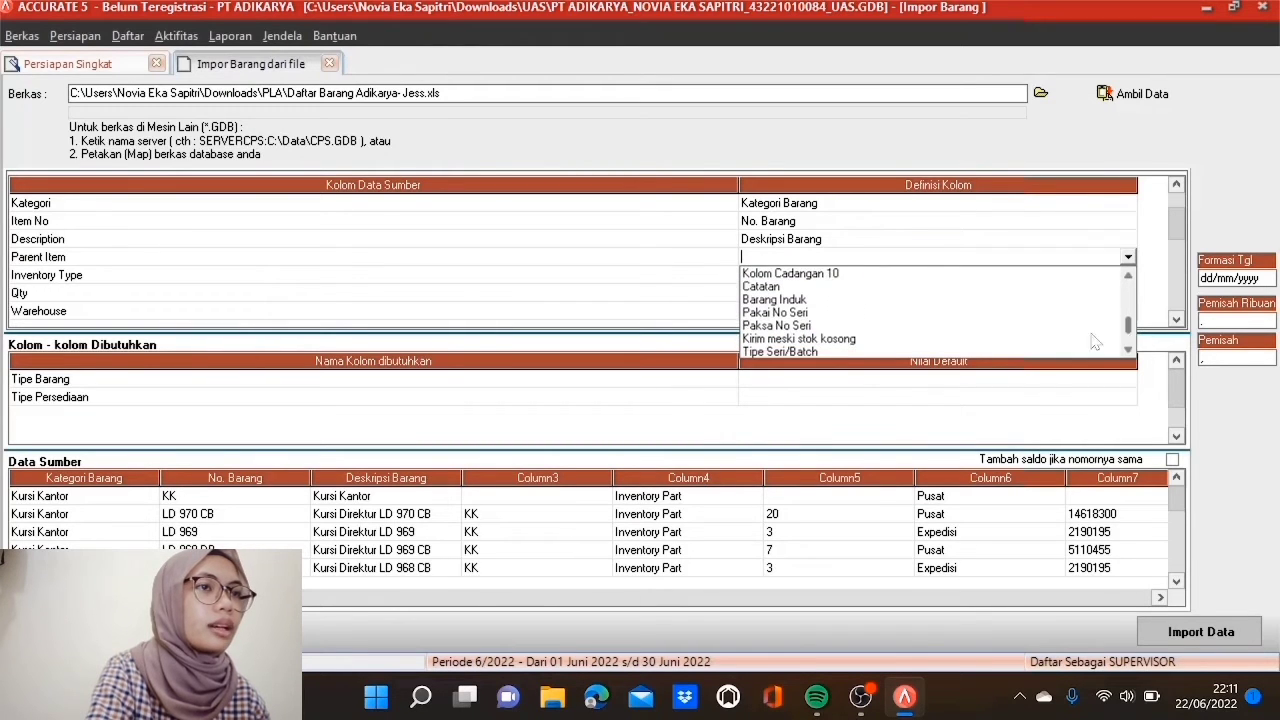
{"action": "left_click", "coordinate": [775, 300]}
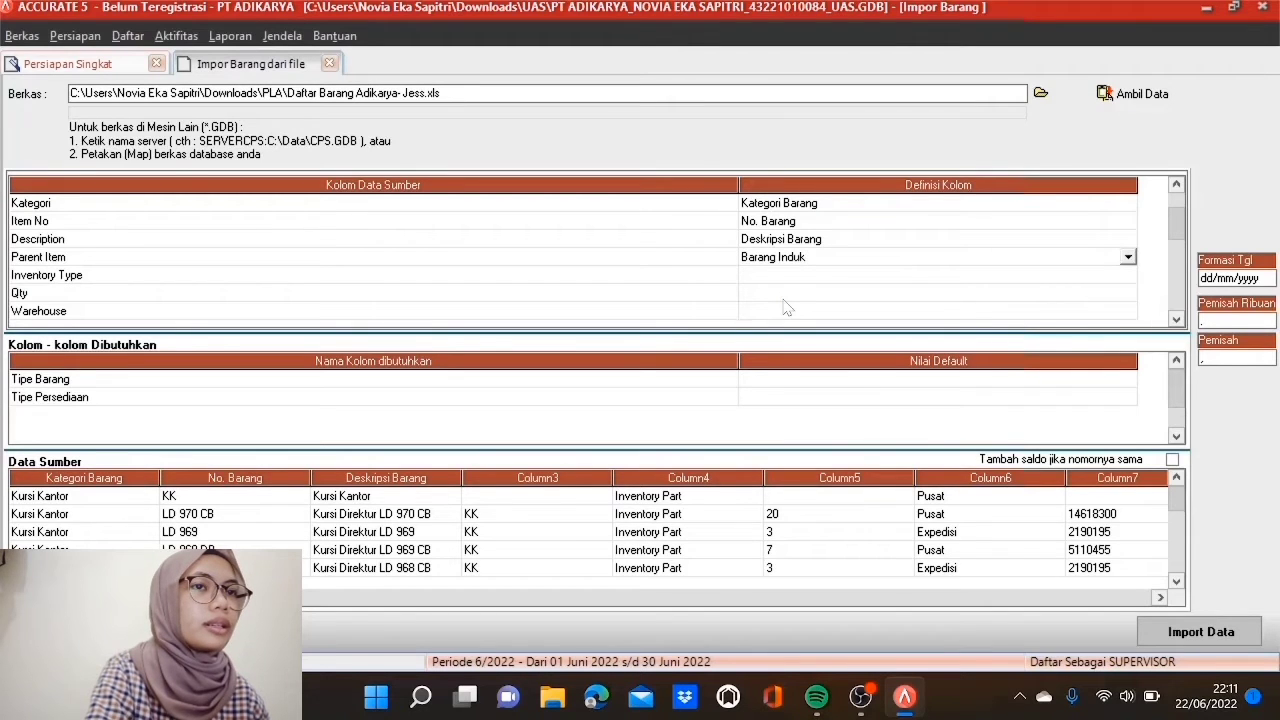
{"action": "left_click", "coordinate": [791, 276]}
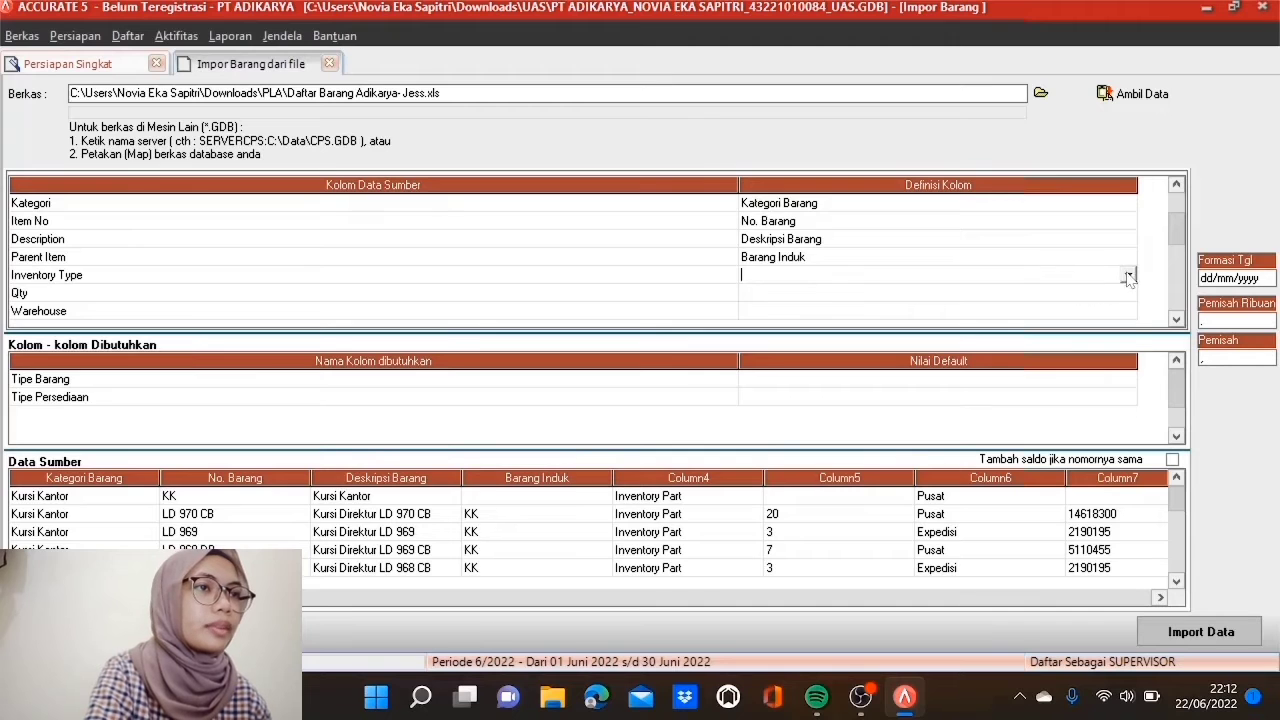
Step: Map Inventory Type to Tipe Barang with Inventory Part as Persediaan, and Qty to Kuantitas
{"action": "left_click", "coordinate": [1128, 276]}
{"action": "left_click", "coordinate": [796, 306]}
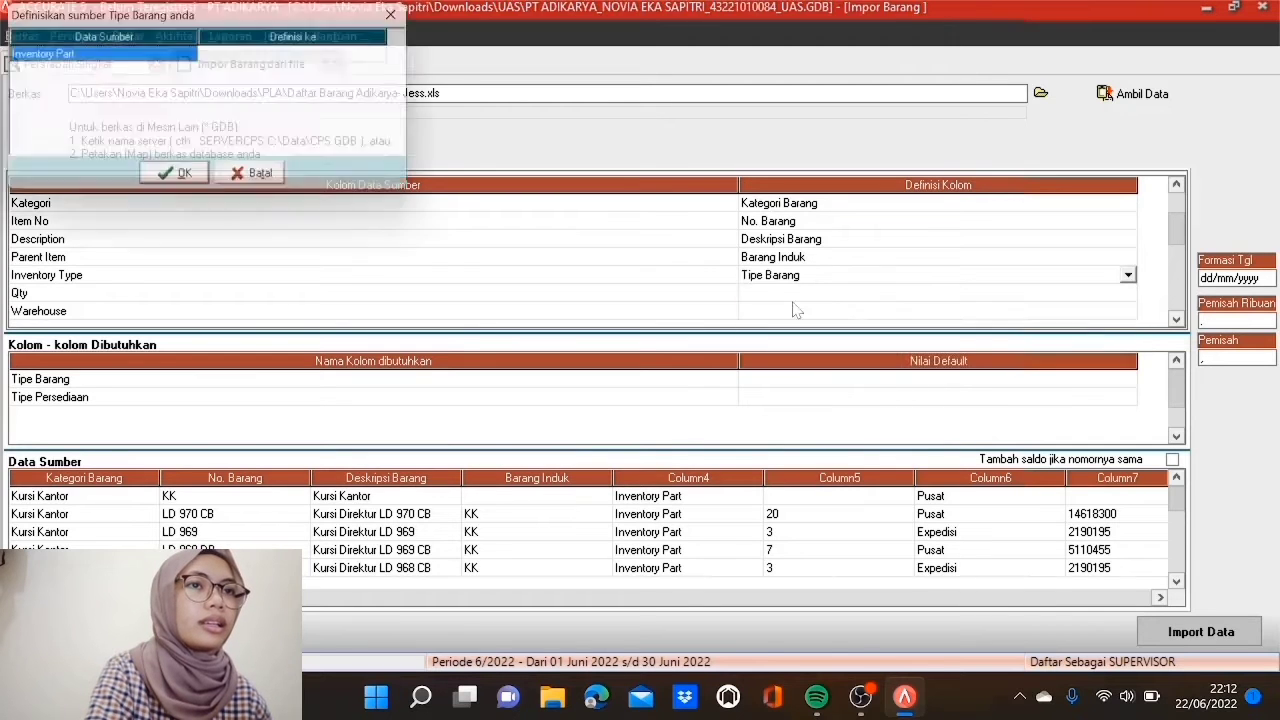
{"action": "left_click", "coordinate": [366, 61]}
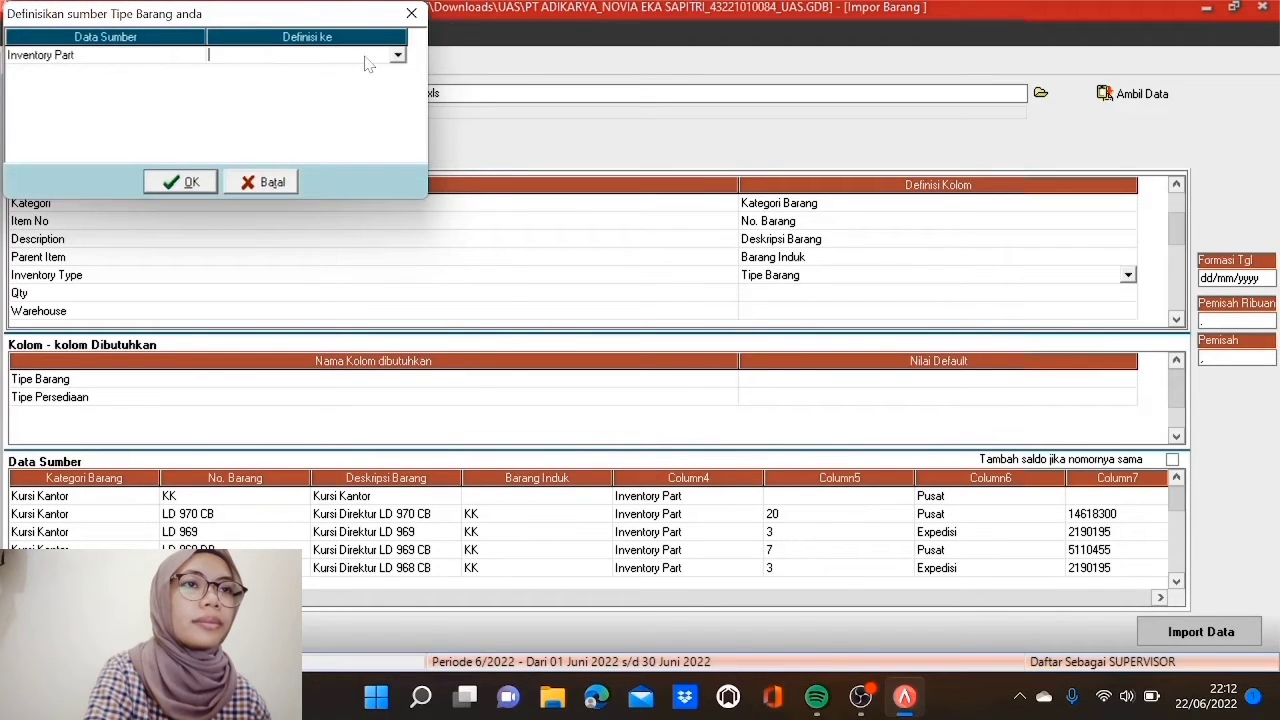
{"action": "left_click", "coordinate": [397, 56]}
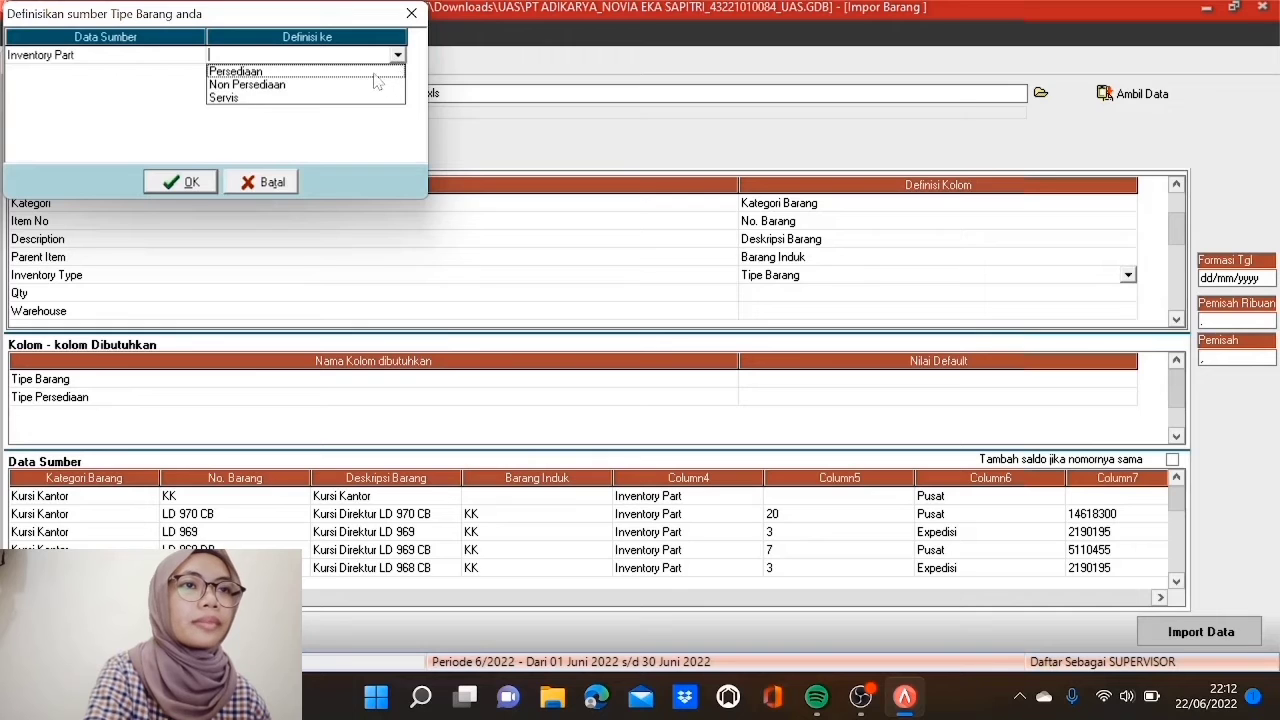
{"action": "left_click", "coordinate": [373, 70]}
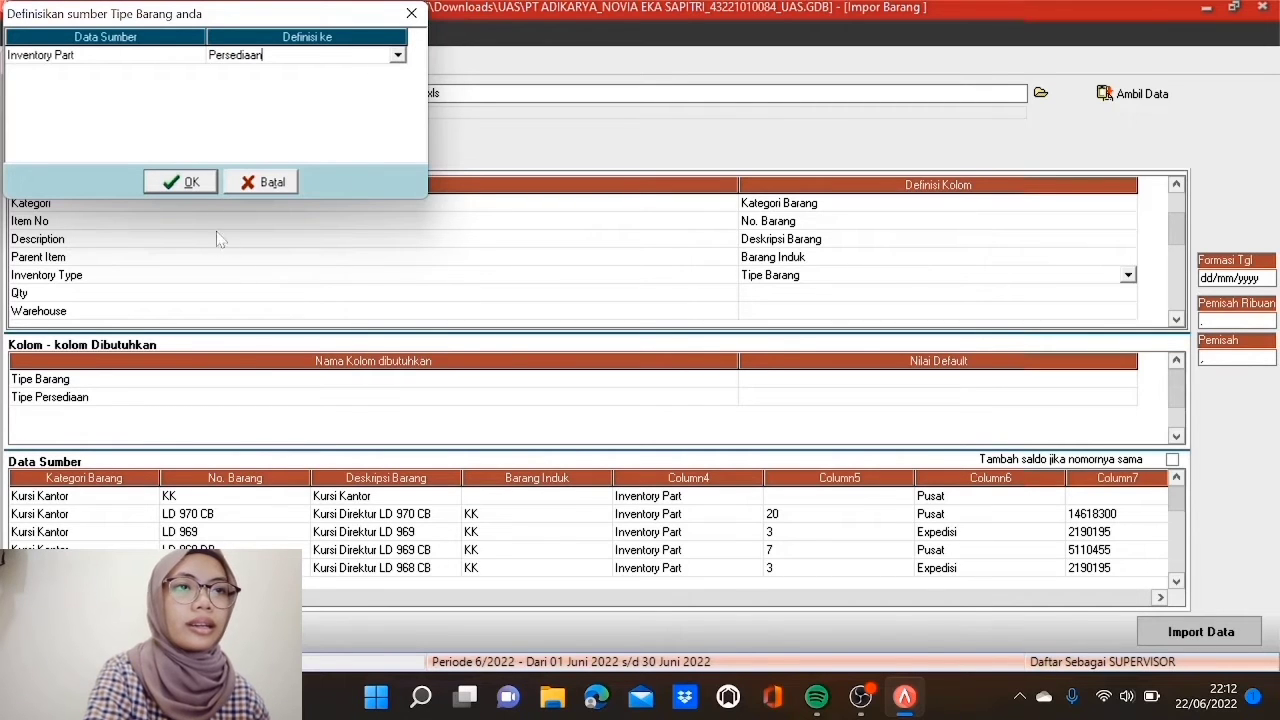
{"action": "left_click", "coordinate": [183, 183]}
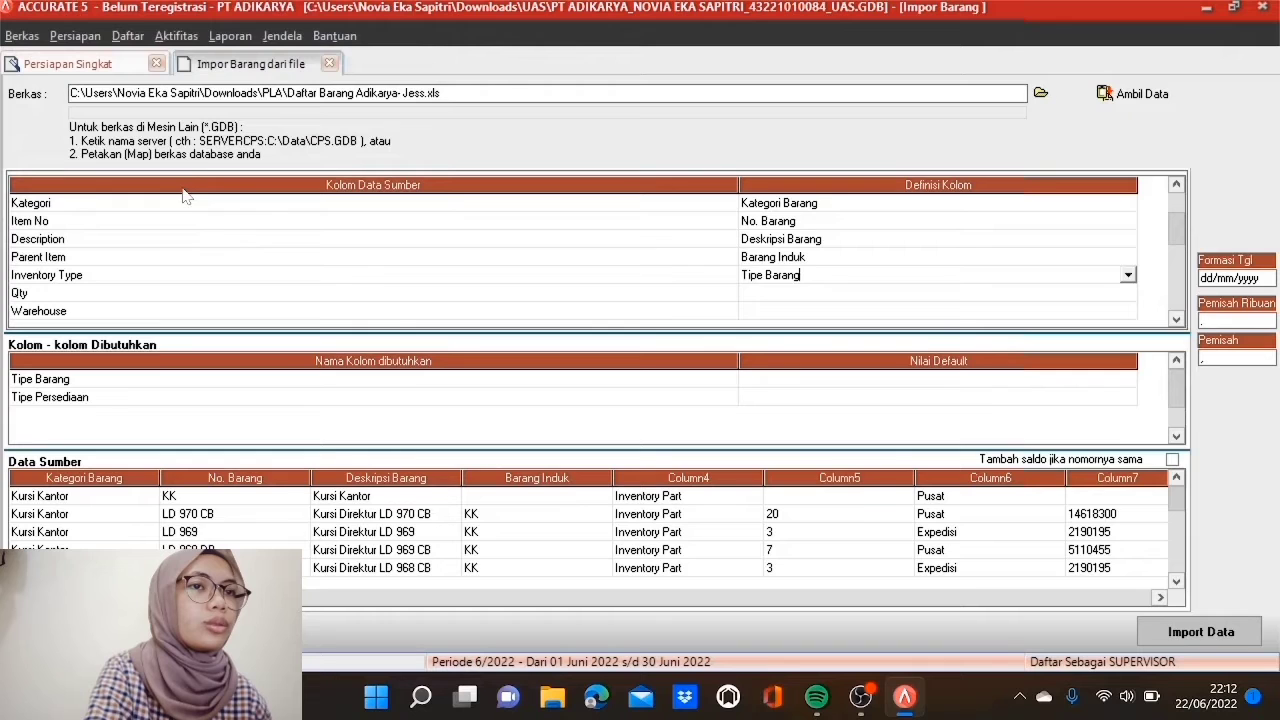
{"action": "left_click", "coordinate": [769, 293]}
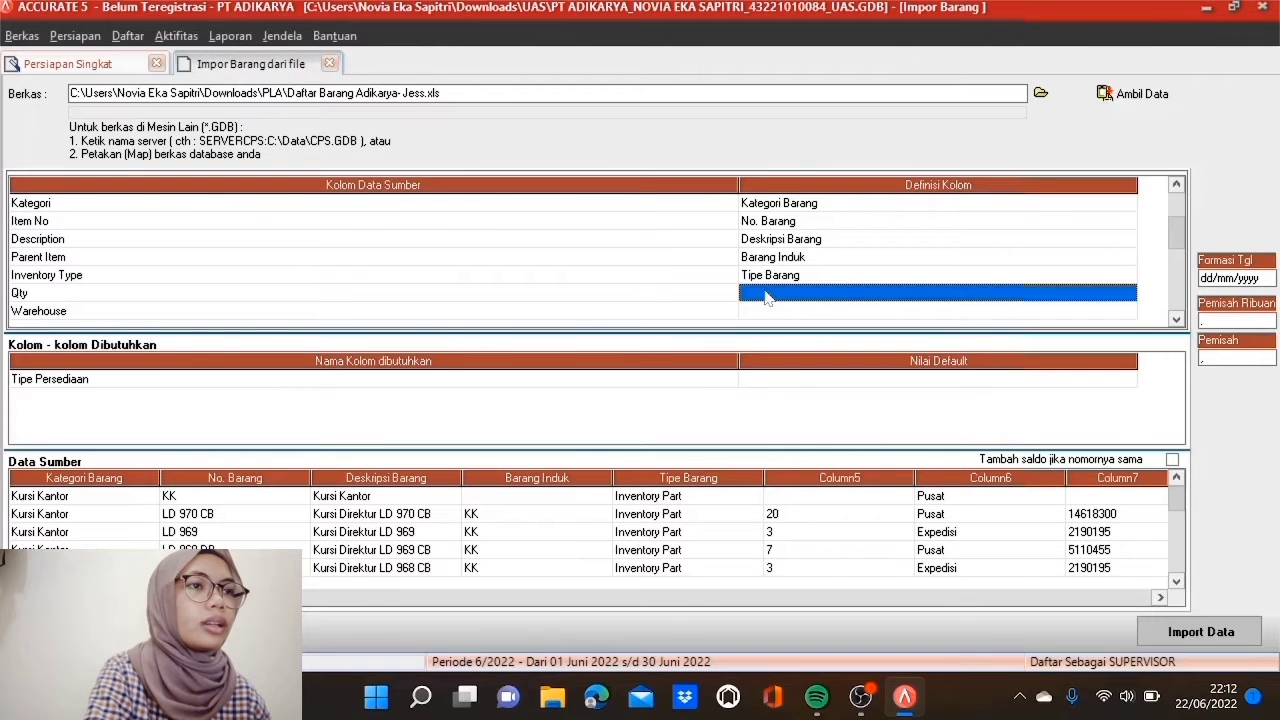
{"action": "left_click", "coordinate": [1128, 294]}
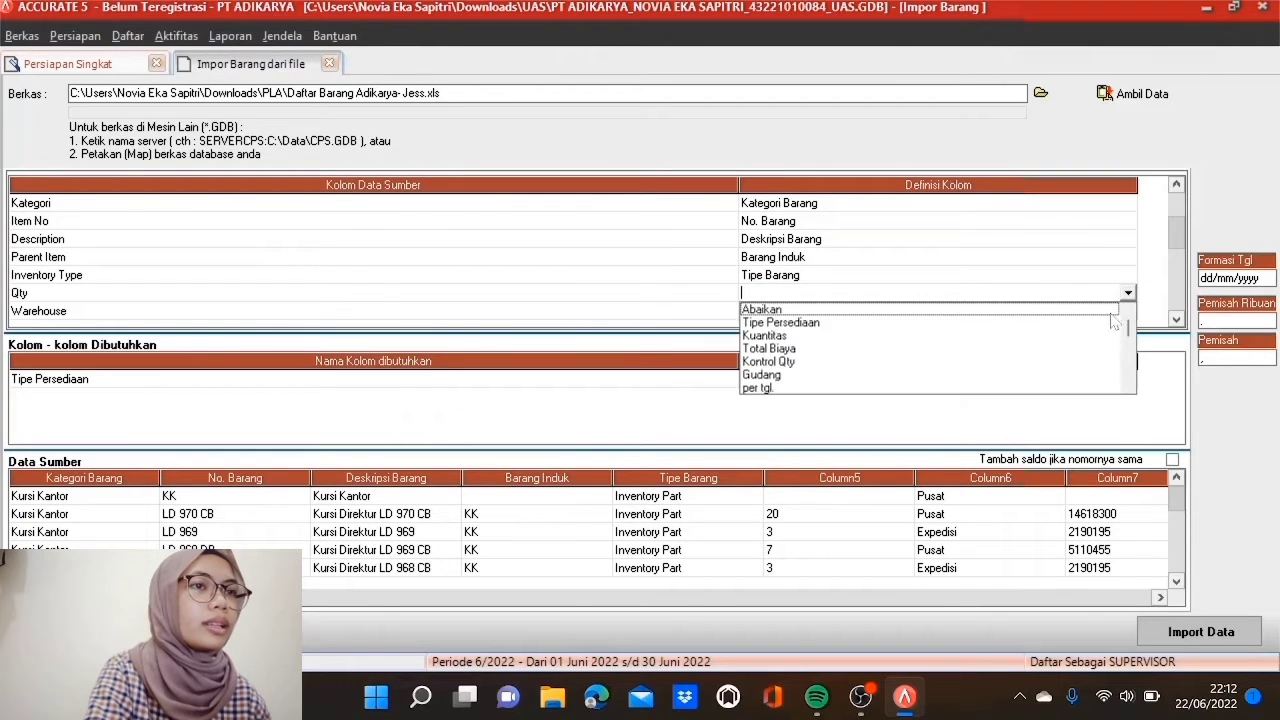
{"action": "left_click", "coordinate": [828, 338]}
Step: Map Warehouse to Gudang, linking Pusat to PUSAT and Expedisi to EXPEDISI
{"action": "left_click", "coordinate": [814, 312]}
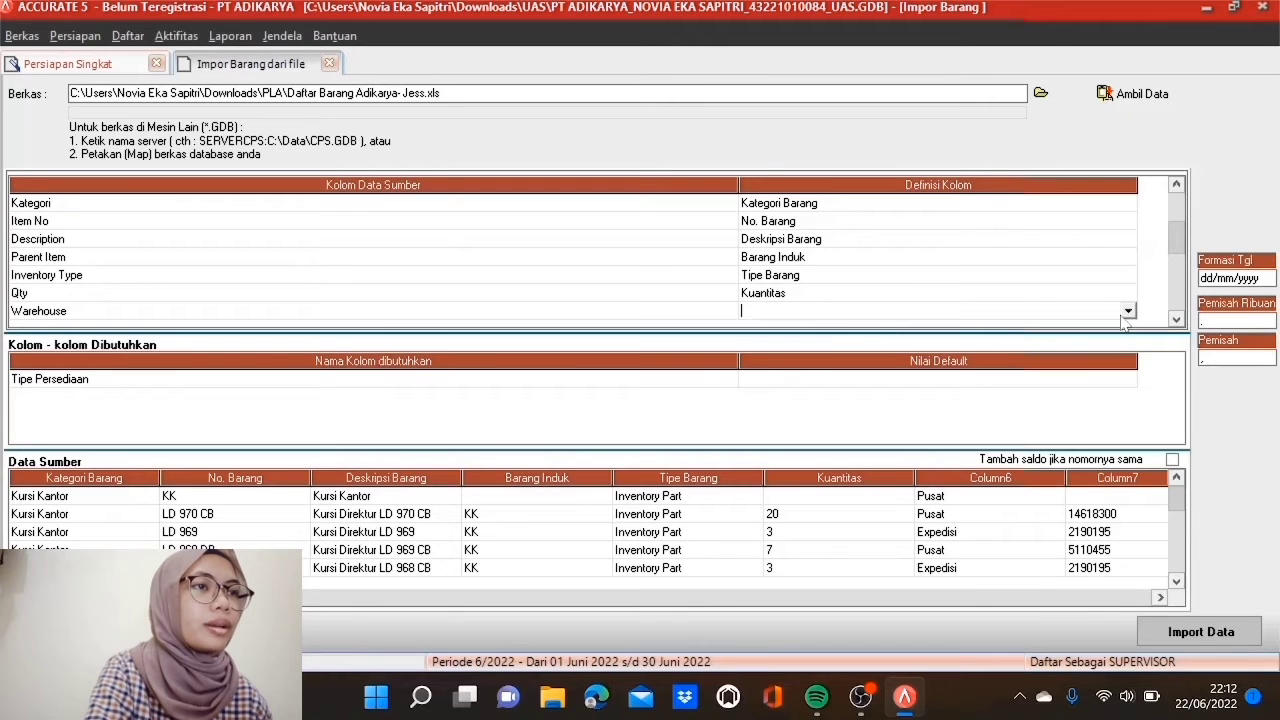
{"action": "left_click", "coordinate": [1127, 311]}
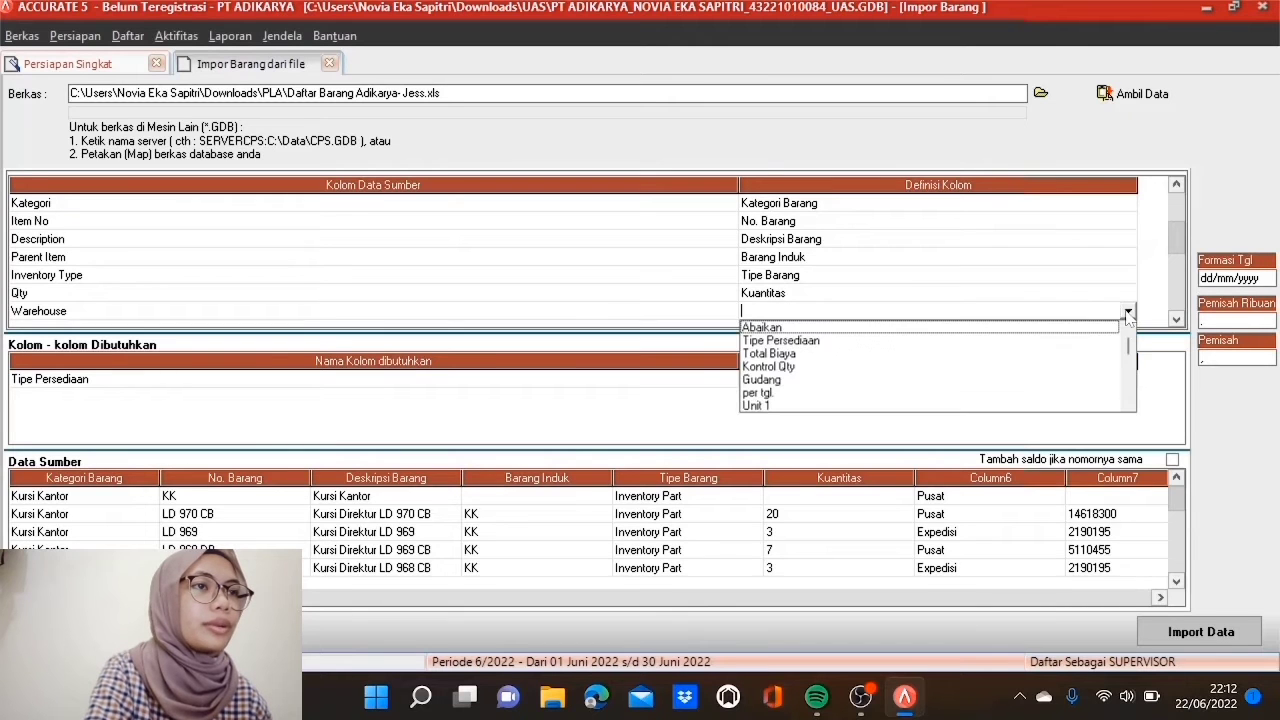
{"action": "left_click", "coordinate": [799, 381]}
{"action": "left_click", "coordinate": [372, 60]}
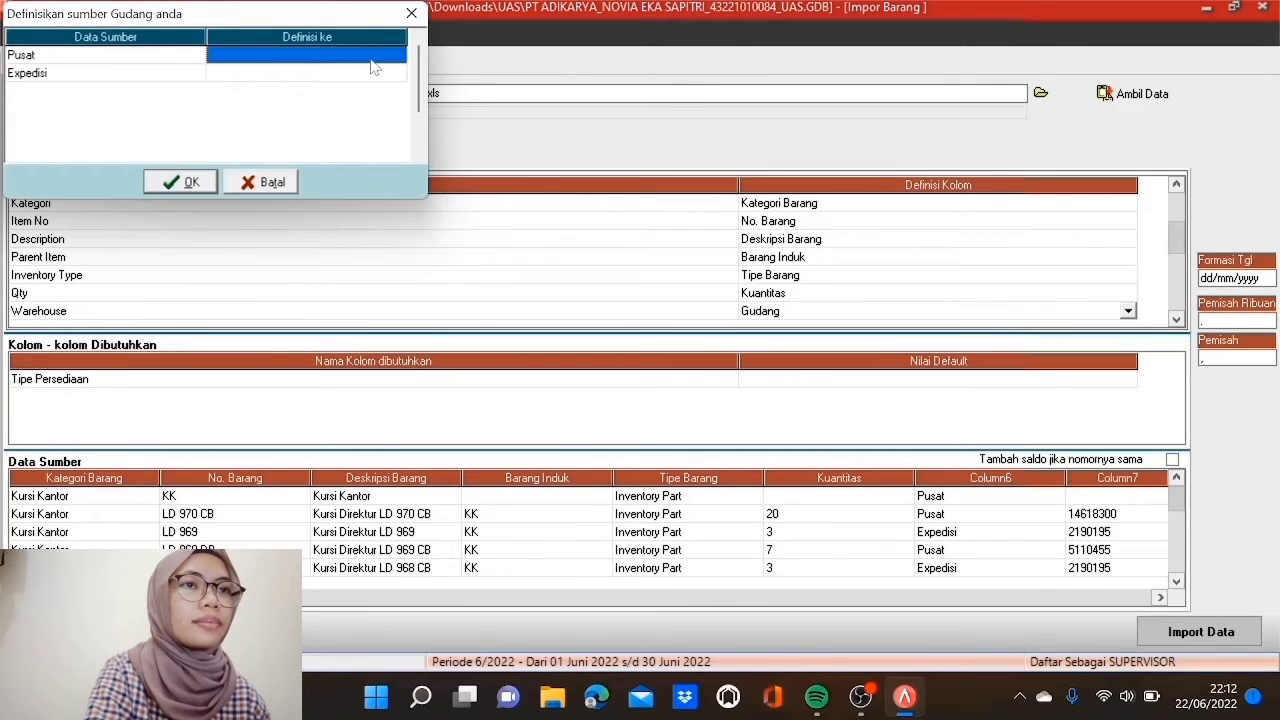
{"action": "left_click", "coordinate": [372, 66]}
{"action": "left_click", "coordinate": [397, 56]}
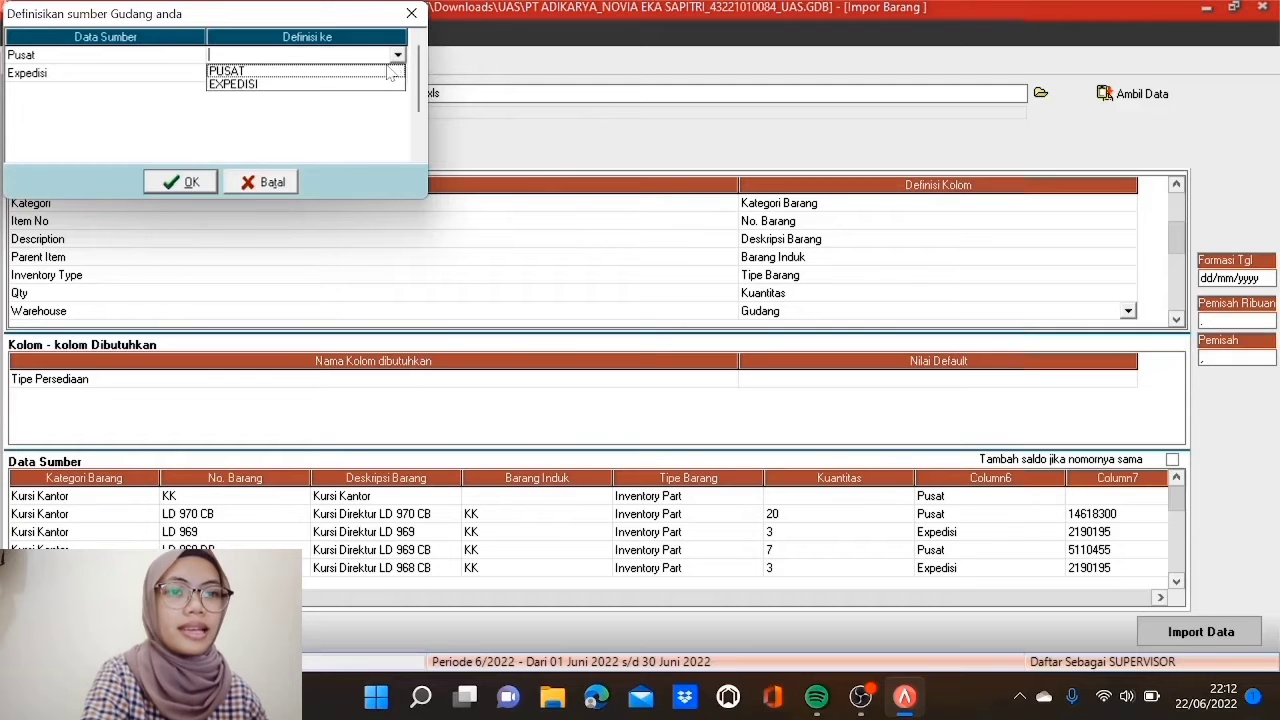
{"action": "left_click", "coordinate": [384, 72]}
{"action": "left_click", "coordinate": [386, 75]}
{"action": "left_click", "coordinate": [386, 75]}
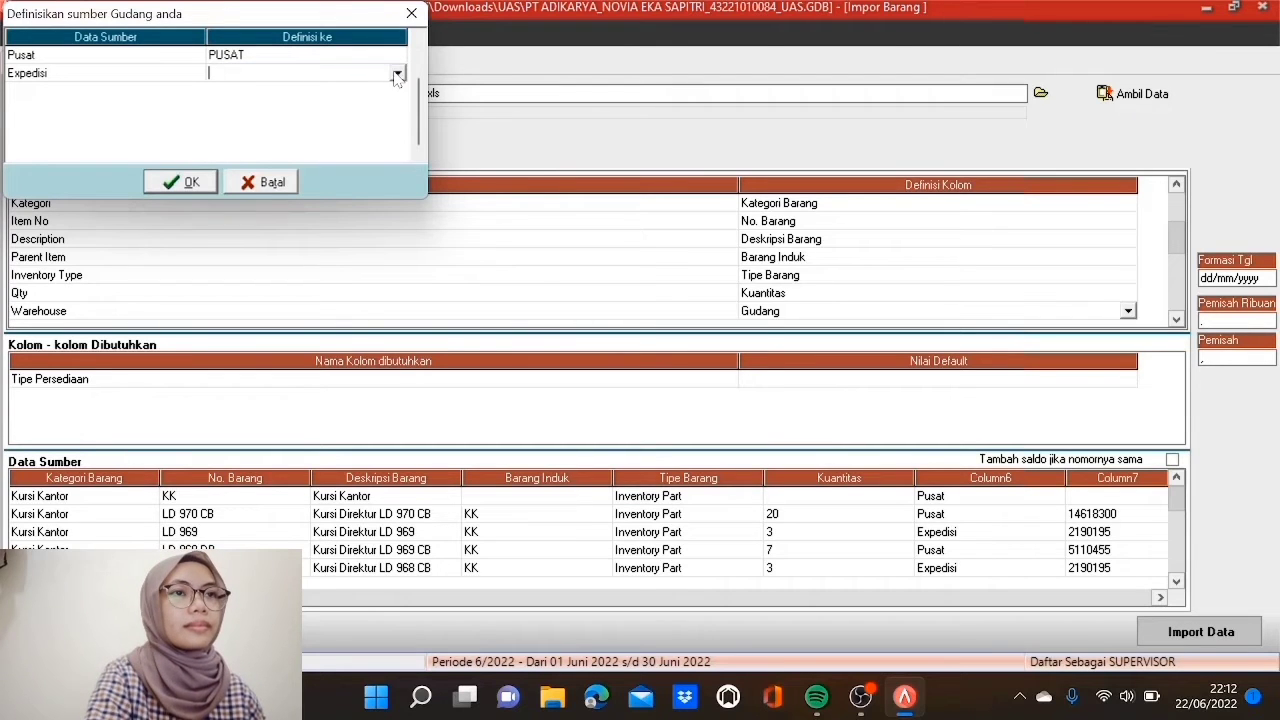
{"action": "left_click", "coordinate": [397, 72]}
{"action": "left_click", "coordinate": [386, 100]}
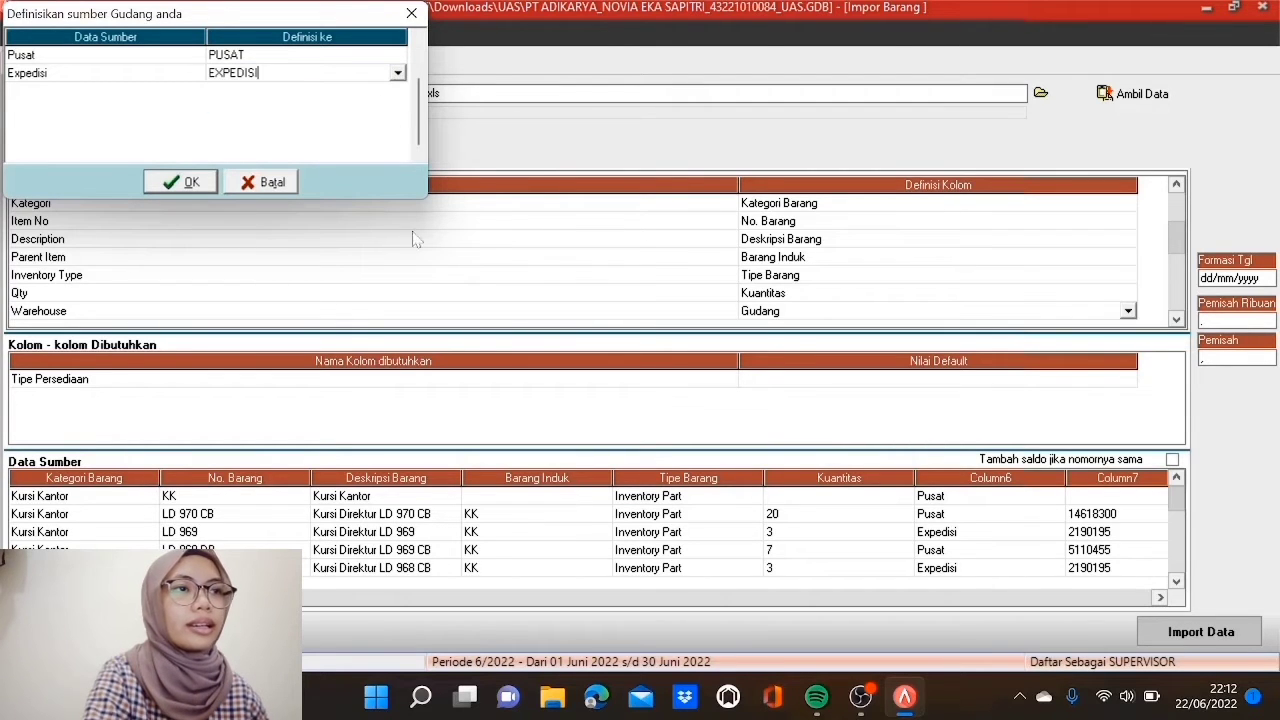
{"action": "left_click", "coordinate": [190, 183]}
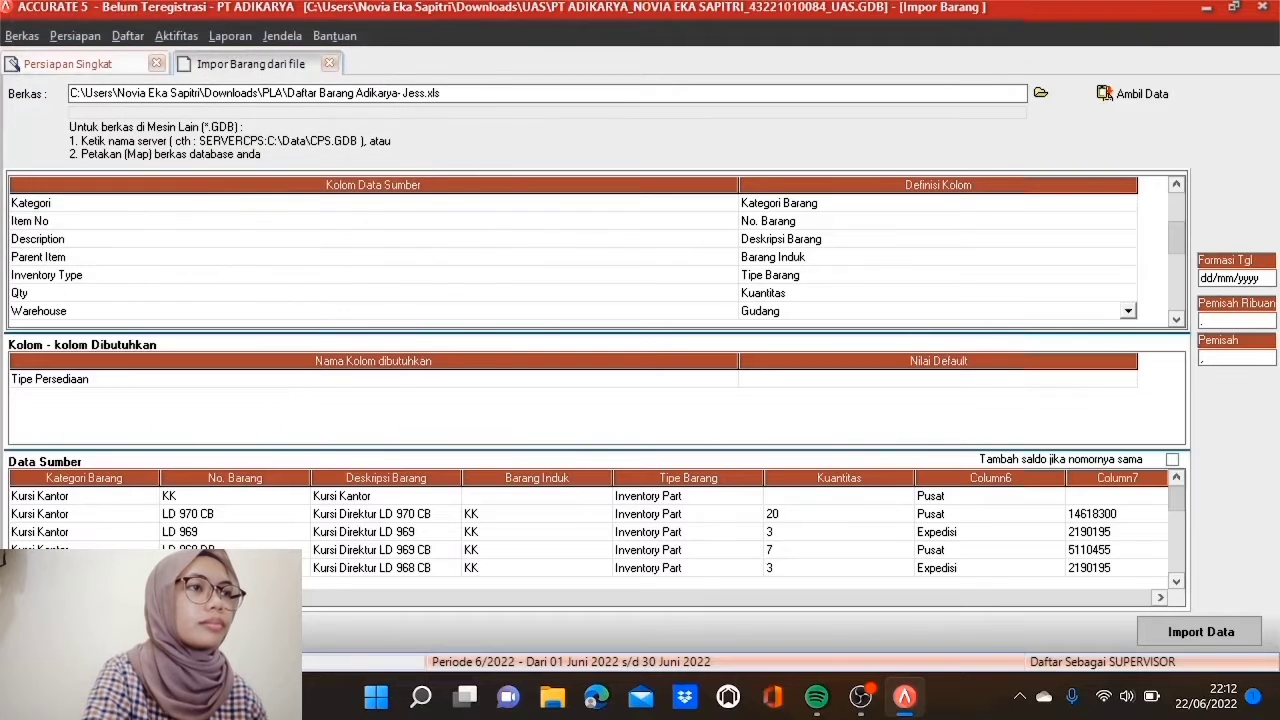
Step: Map Total Cost to Total Biaya and the Unit 1 column to Unit 1
{"action": "left_click", "coordinate": [1176, 318]}
{"action": "left_click", "coordinate": [1176, 318]}
{"action": "left_click", "coordinate": [1176, 318]}
{"action": "left_click", "coordinate": [1176, 318]}
{"action": "left_click", "coordinate": [1176, 318]}
{"action": "left_click", "coordinate": [1178, 322]}
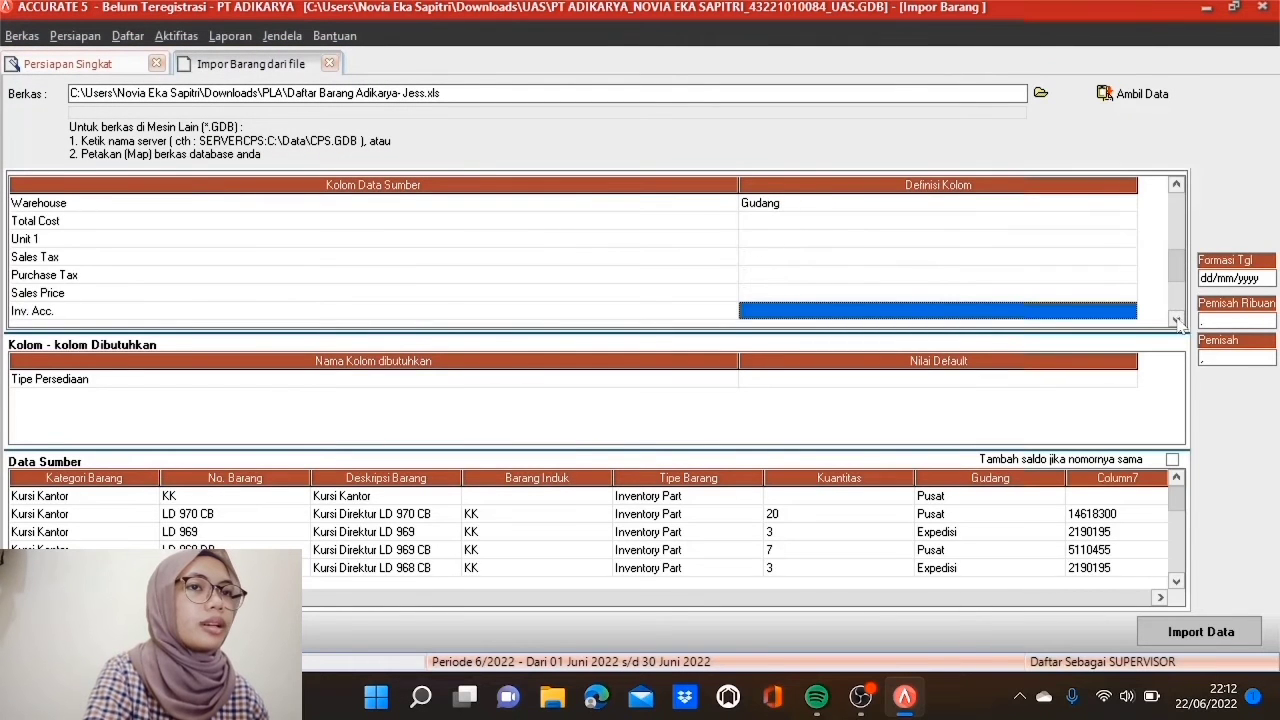
{"action": "left_click", "coordinate": [925, 222]}
{"action": "left_click", "coordinate": [925, 222]}
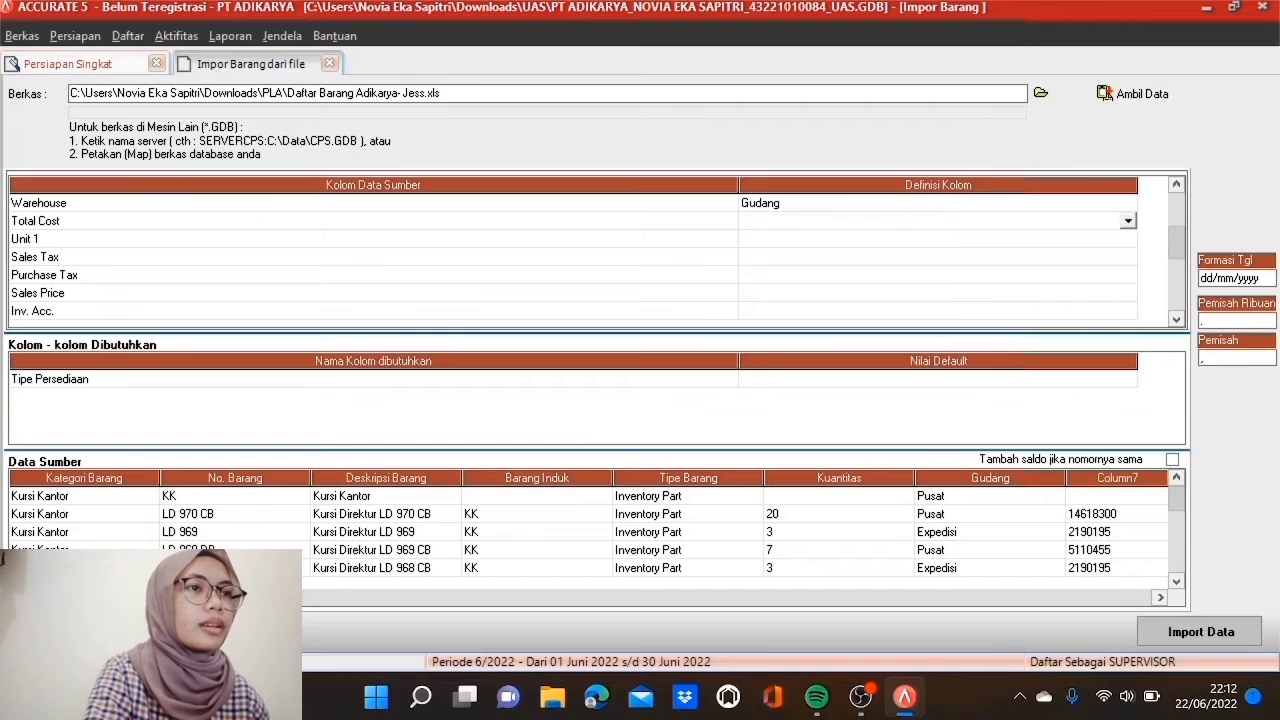
{"action": "left_click", "coordinate": [1127, 221]}
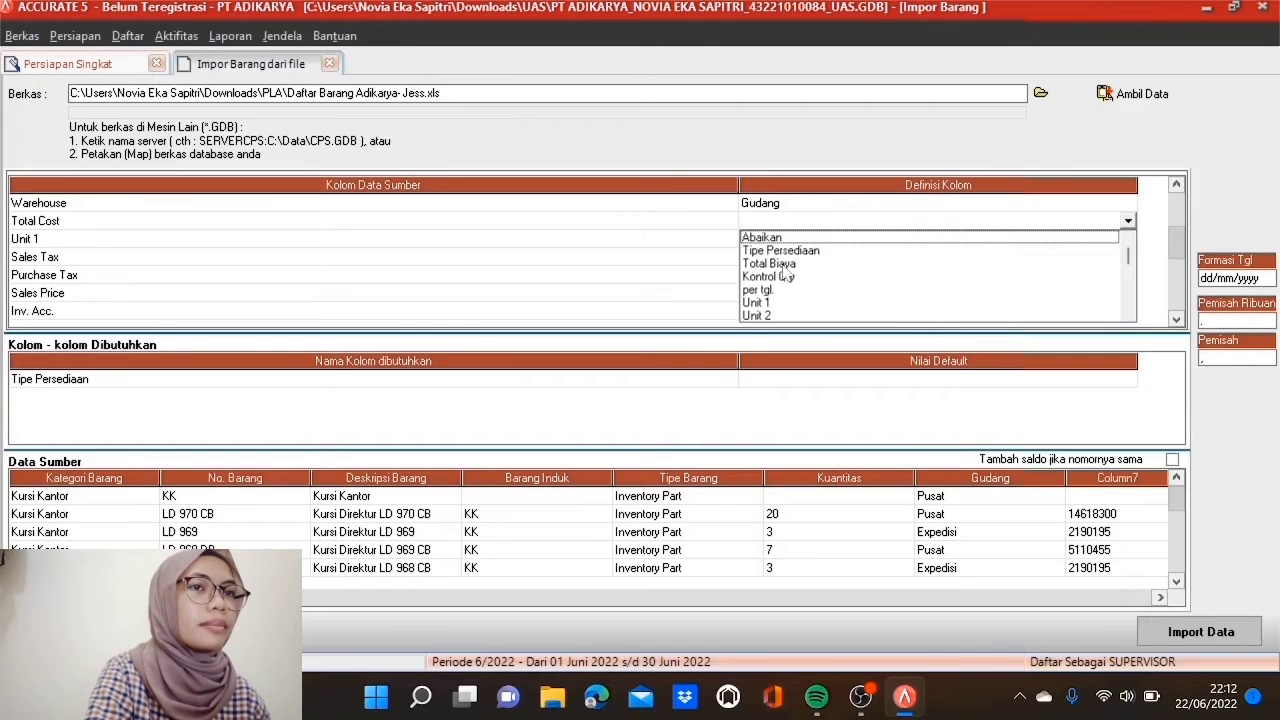
{"action": "left_click", "coordinate": [786, 263]}
{"action": "left_click", "coordinate": [787, 241]}
{"action": "left_click", "coordinate": [787, 241]}
{"action": "left_click", "coordinate": [1128, 240]}
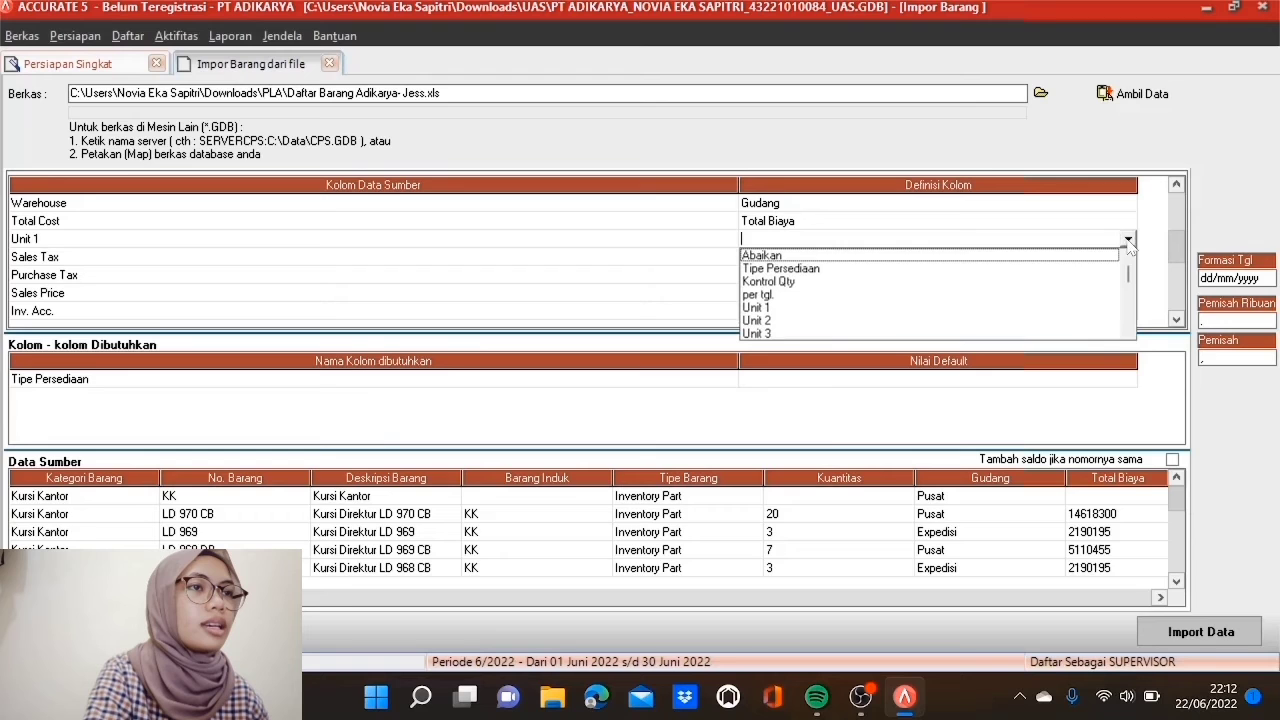
{"action": "left_click", "coordinate": [770, 308]}
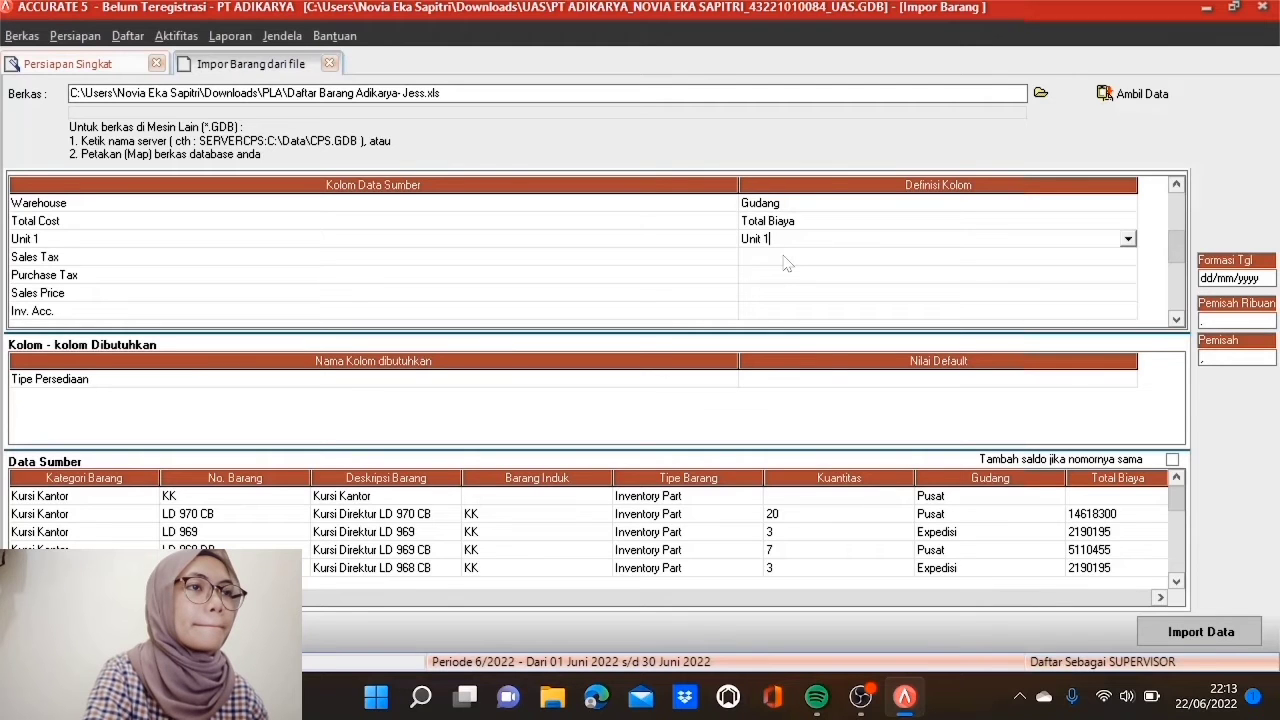
Step: Map Sales Tax to Kode pajak penjualan, matching PPN 10% to the PPN tax code
{"action": "left_click", "coordinate": [786, 258]}
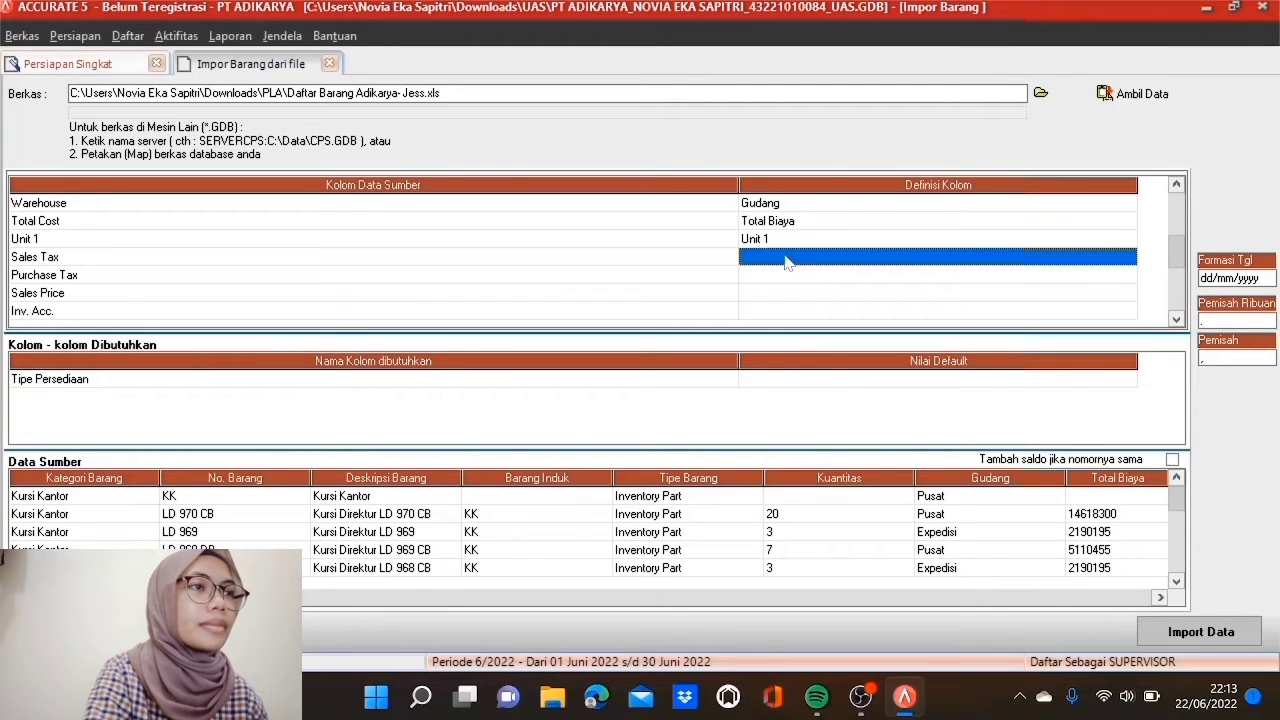
{"action": "left_click", "coordinate": [1129, 258]}
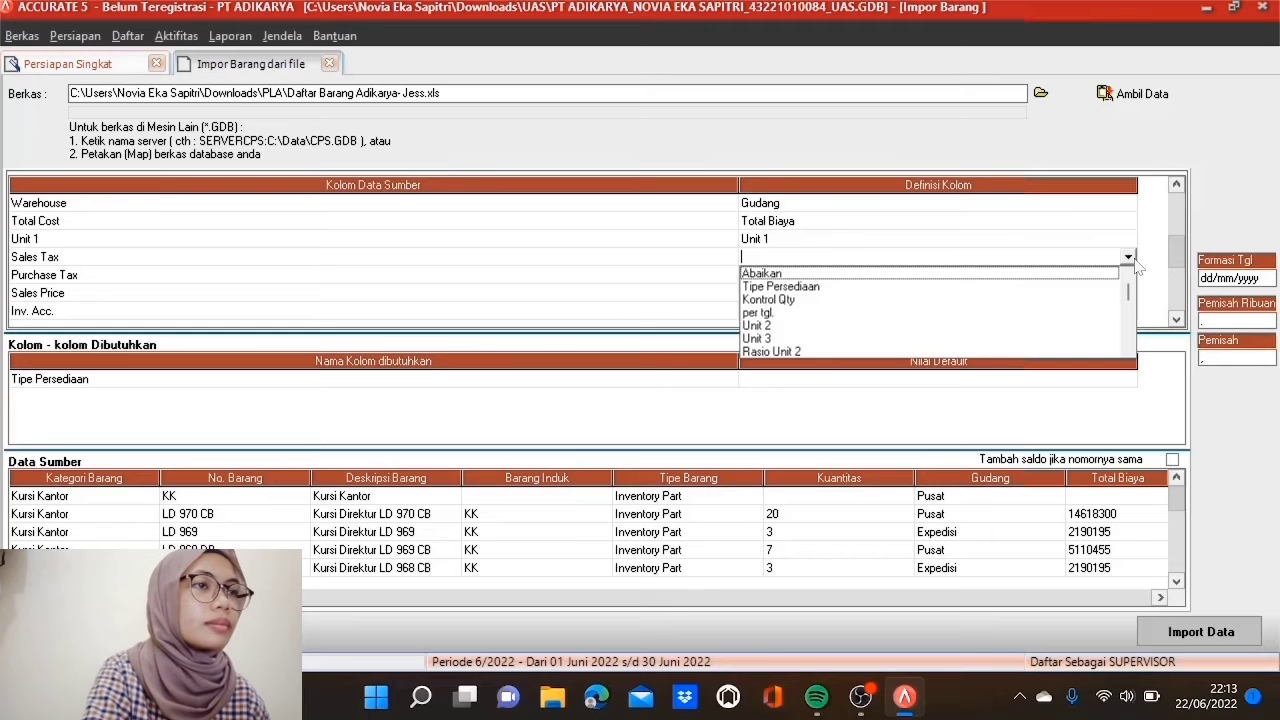
{"action": "left_click", "coordinate": [1127, 350]}
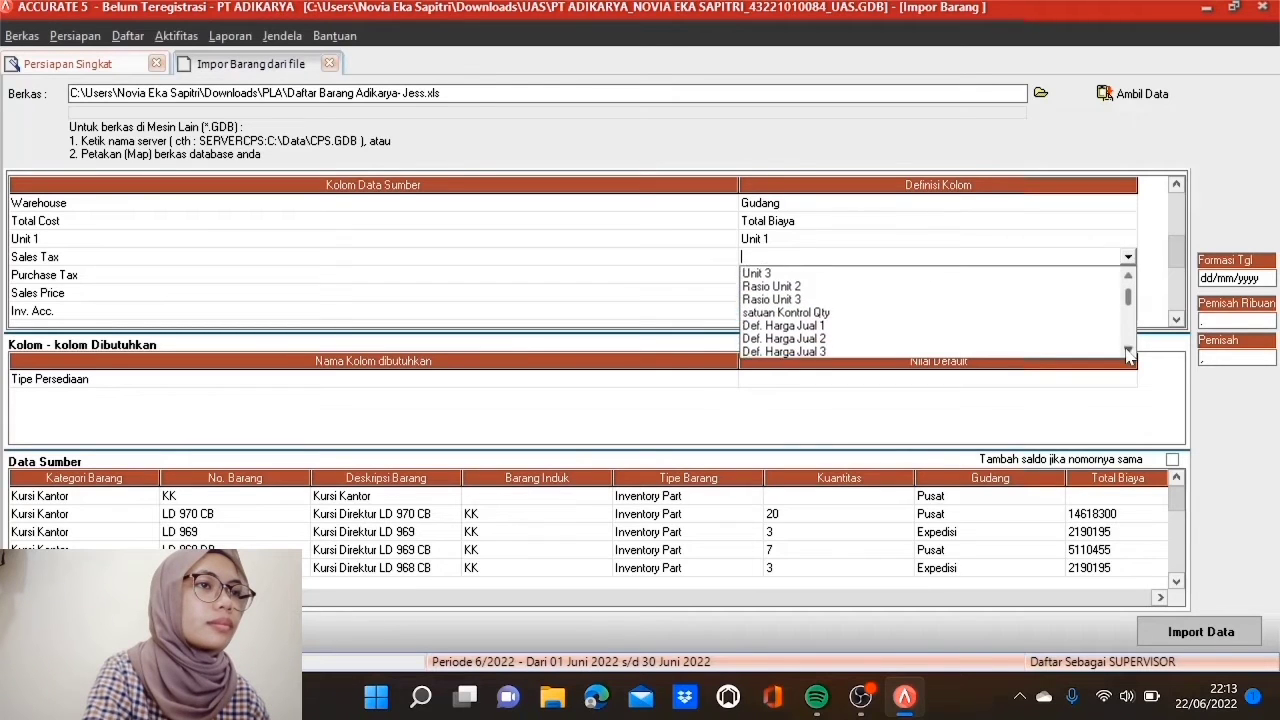
{"action": "left_click", "coordinate": [876, 316]}
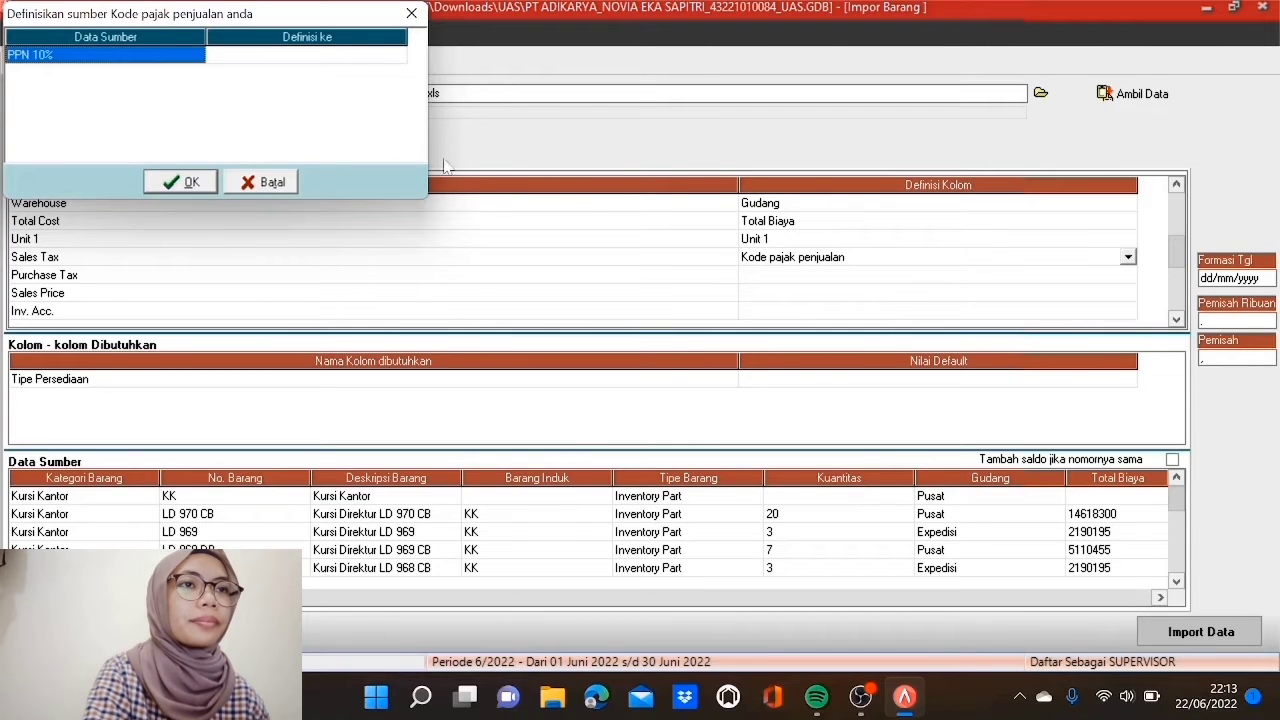
{"action": "left_click", "coordinate": [380, 55]}
{"action": "left_click", "coordinate": [397, 56]}
{"action": "left_click", "coordinate": [388, 72]}
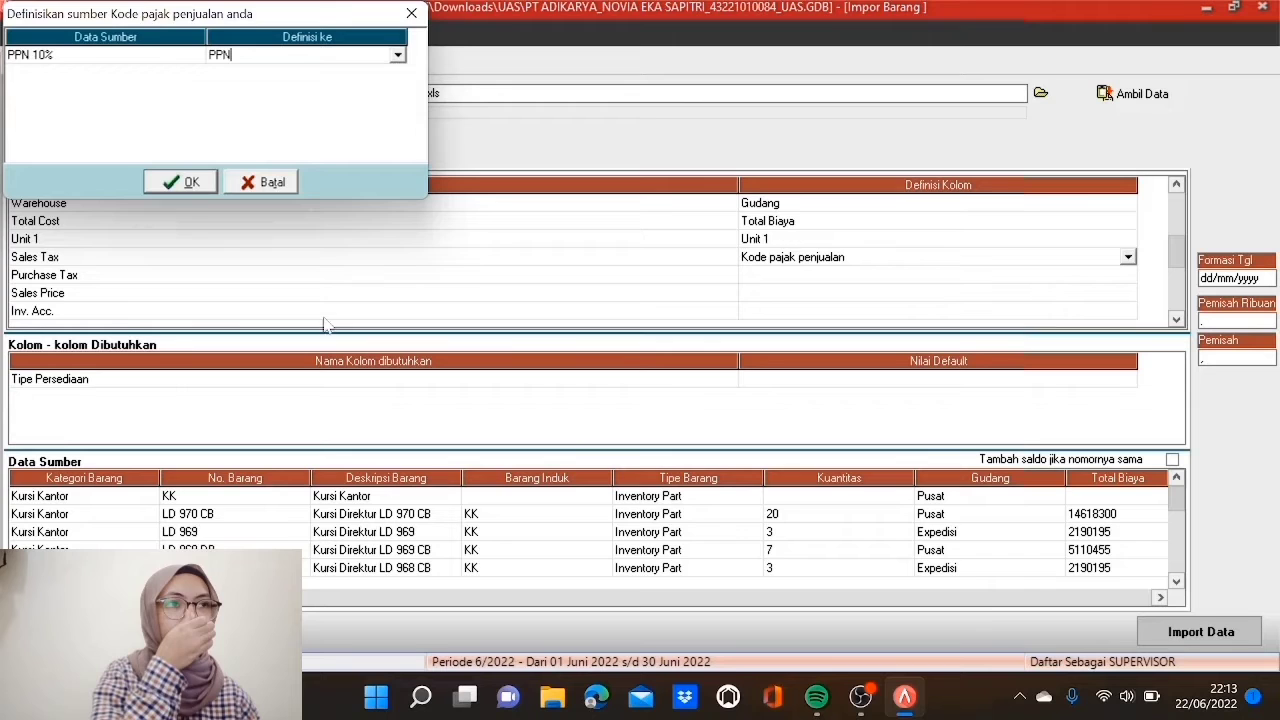
{"action": "left_click", "coordinate": [190, 184]}
Step: Map Purchase Tax to Kode pajak pembelian, matching PPN 10% to the PPN tax code
{"action": "left_click", "coordinate": [820, 280]}
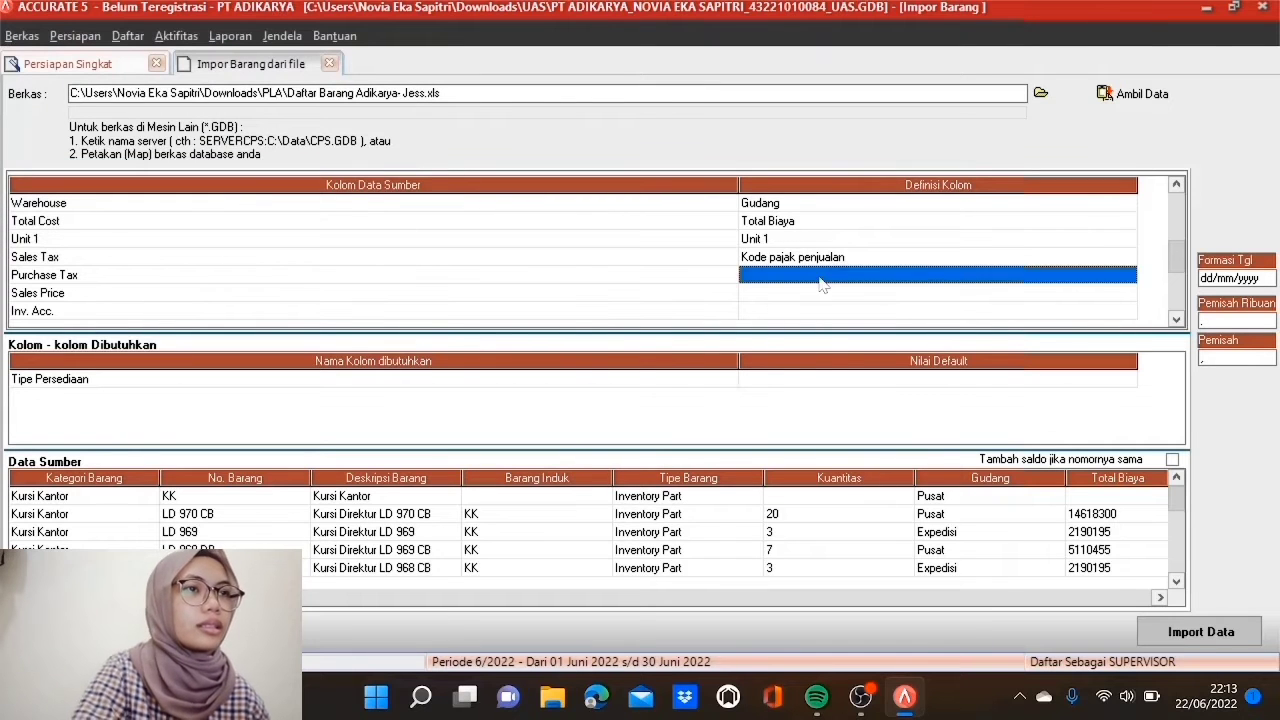
{"action": "left_click", "coordinate": [1127, 276]}
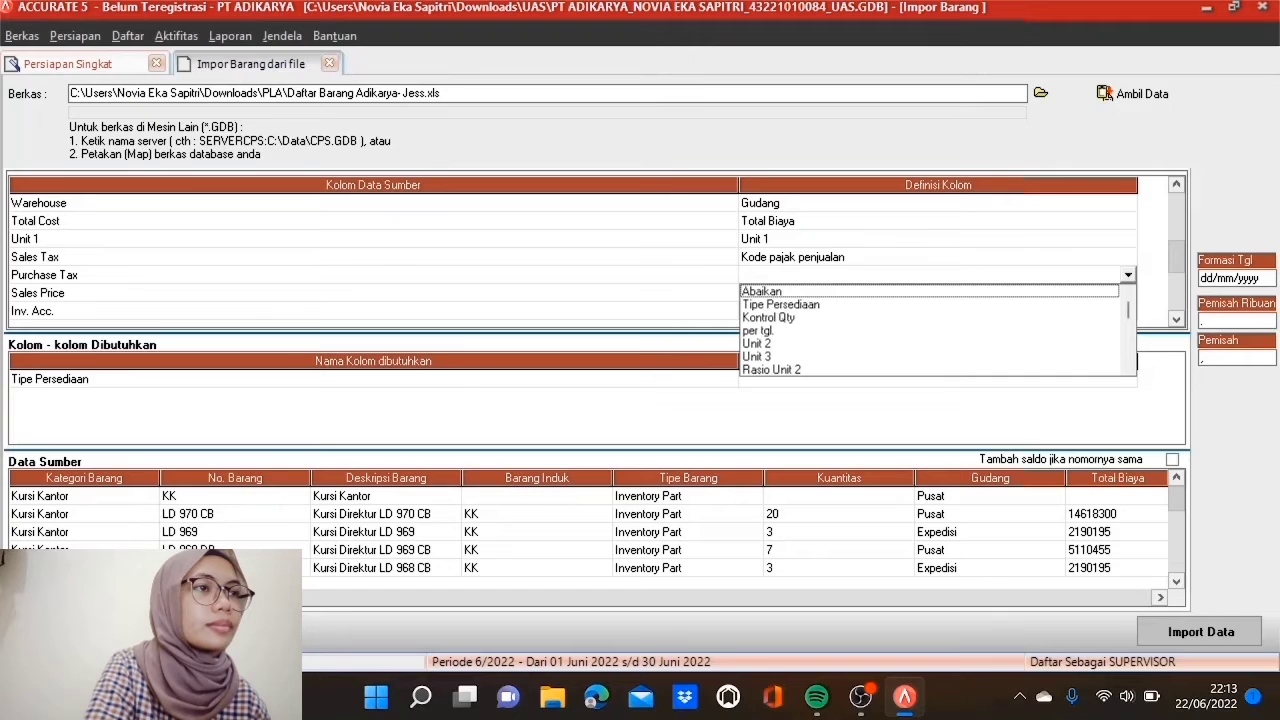
{"action": "left_click", "coordinate": [1128, 370]}
{"action": "left_click", "coordinate": [1128, 370]}
{"action": "left_click", "coordinate": [1128, 370]}
{"action": "left_click", "coordinate": [1128, 370]}
{"action": "left_click", "coordinate": [1128, 370]}
{"action": "left_click", "coordinate": [1128, 370]}
{"action": "left_click", "coordinate": [1128, 370]}
{"action": "left_click", "coordinate": [1128, 370]}
{"action": "left_click", "coordinate": [1128, 370]}
{"action": "left_click", "coordinate": [1128, 370]}
{"action": "left_click", "coordinate": [1128, 370]}
{"action": "left_click", "coordinate": [1128, 370]}
{"action": "left_click", "coordinate": [1128, 370]}
{"action": "left_click", "coordinate": [840, 358]}
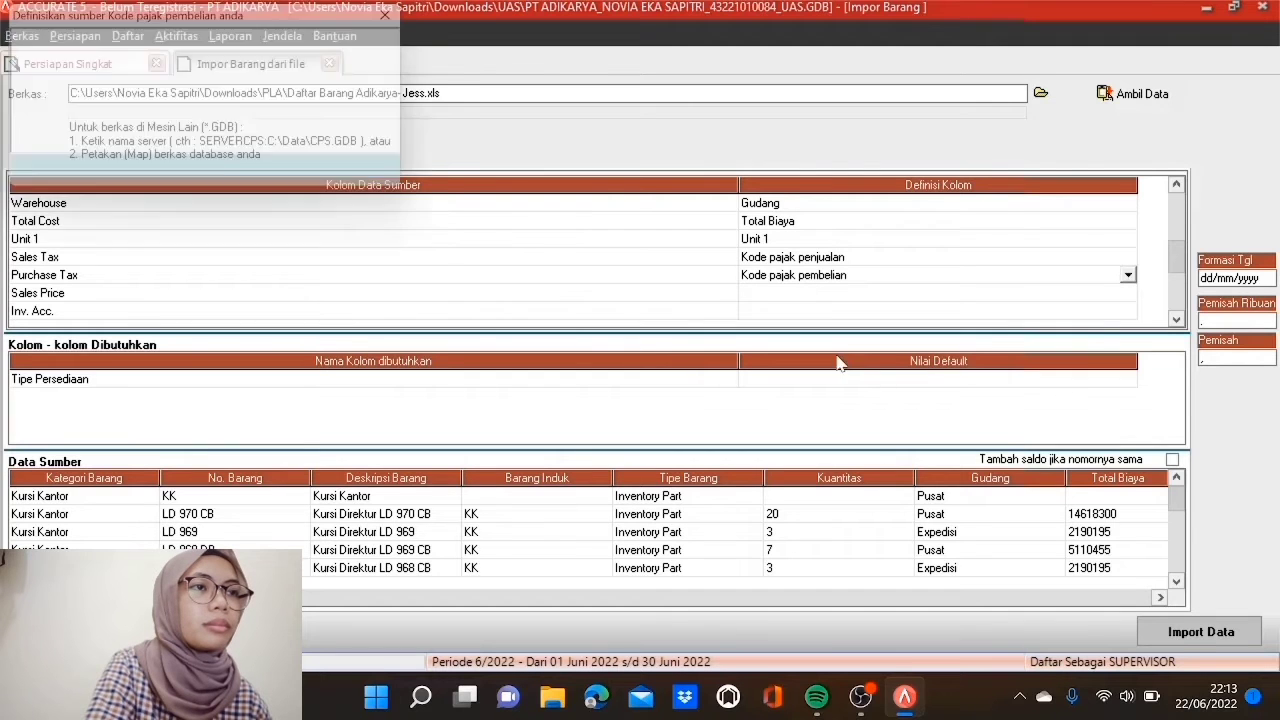
{"action": "left_click", "coordinate": [349, 55]}
{"action": "left_click", "coordinate": [398, 57]}
{"action": "left_click", "coordinate": [386, 72]}
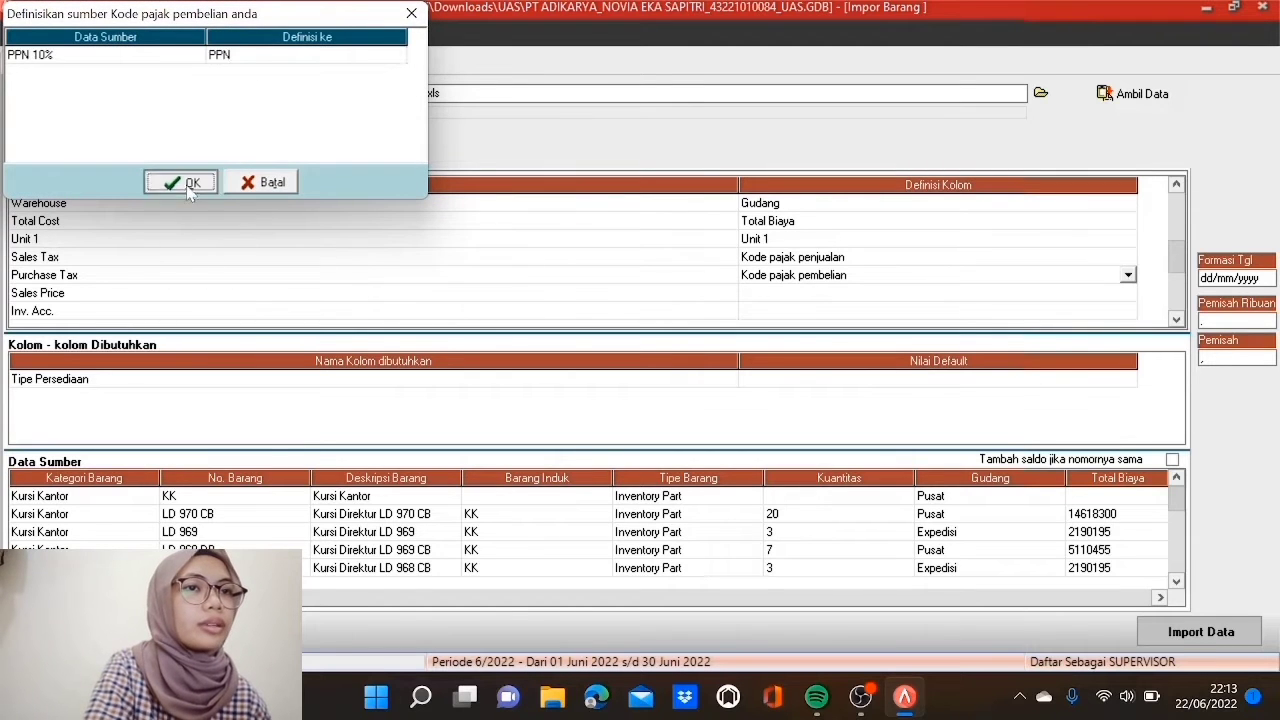
{"action": "left_click", "coordinate": [183, 183]}
{"action": "left_click", "coordinate": [835, 293]}
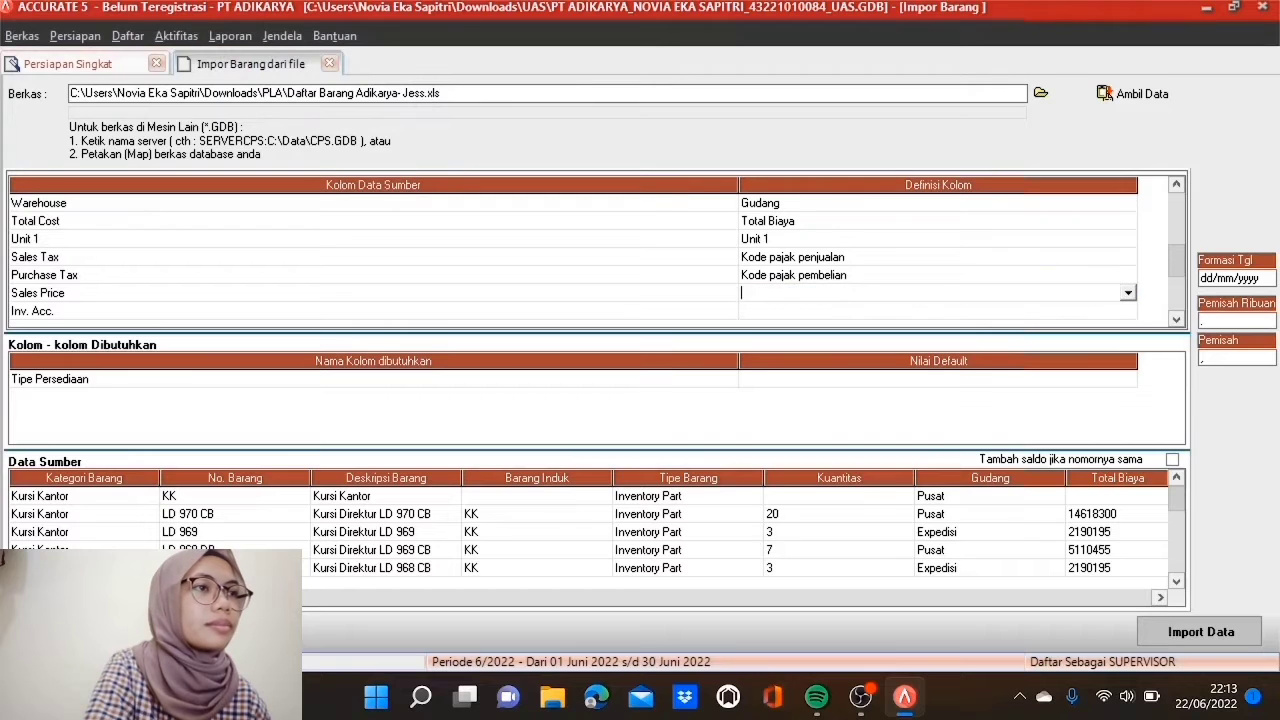
Step: Map Sales Price to Def. Harga Jual 1 and Inv. Acc. to Akun persediaan/beban
{"action": "left_click", "coordinate": [1128, 293]}
{"action": "left_click", "coordinate": [1128, 386]}
{"action": "left_click", "coordinate": [1128, 386]}
{"action": "left_click", "coordinate": [1128, 386]}
{"action": "left_click", "coordinate": [1128, 386]}
{"action": "left_click", "coordinate": [1128, 386]}
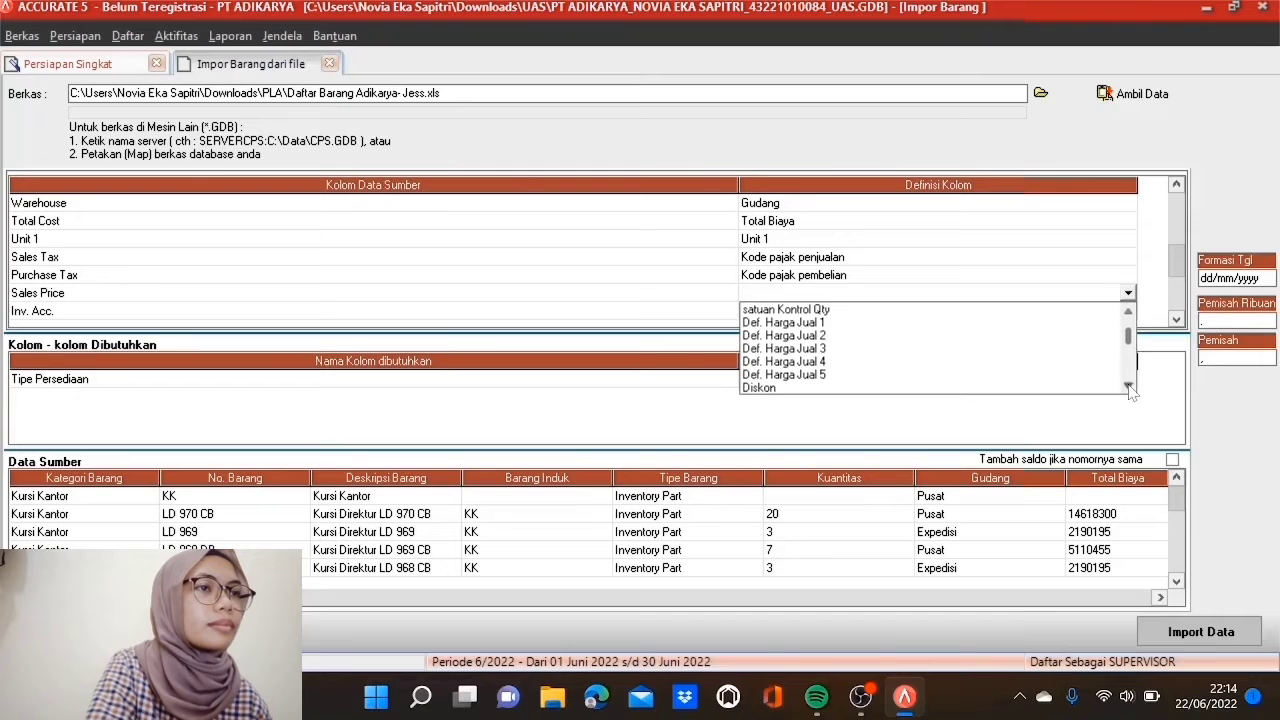
{"action": "left_click", "coordinate": [841, 323]}
{"action": "left_click", "coordinate": [853, 312]}
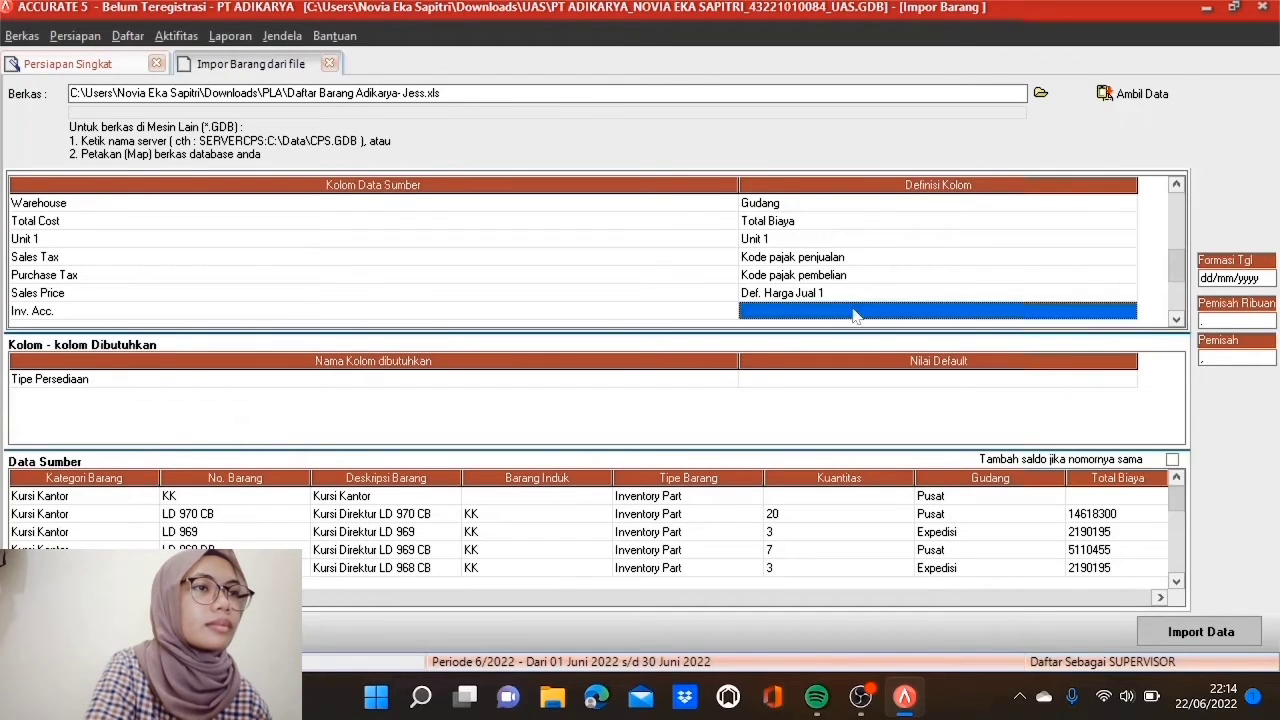
{"action": "left_click", "coordinate": [1128, 312]}
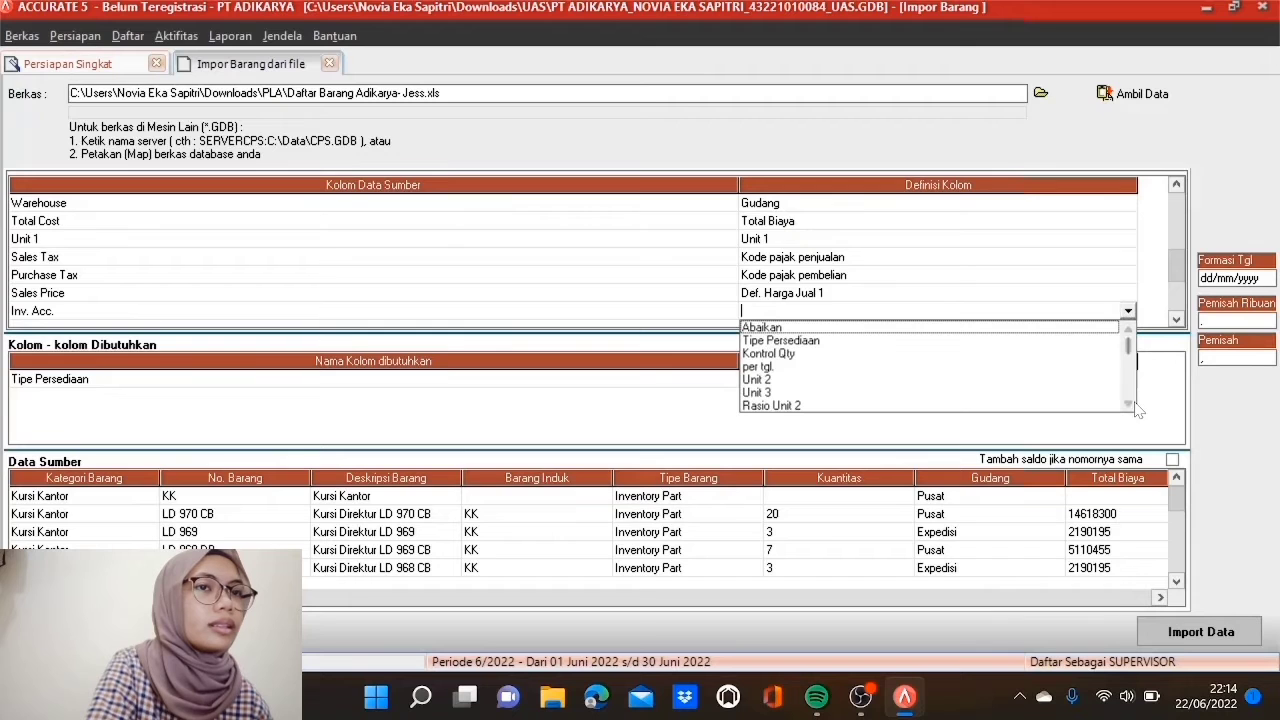
{"action": "scroll", "coordinate": [1136, 406], "scroll_direction": "down", "scroll_amount": 5}
{"action": "scroll", "coordinate": [1136, 410], "scroll_direction": "down", "scroll_amount": 5}
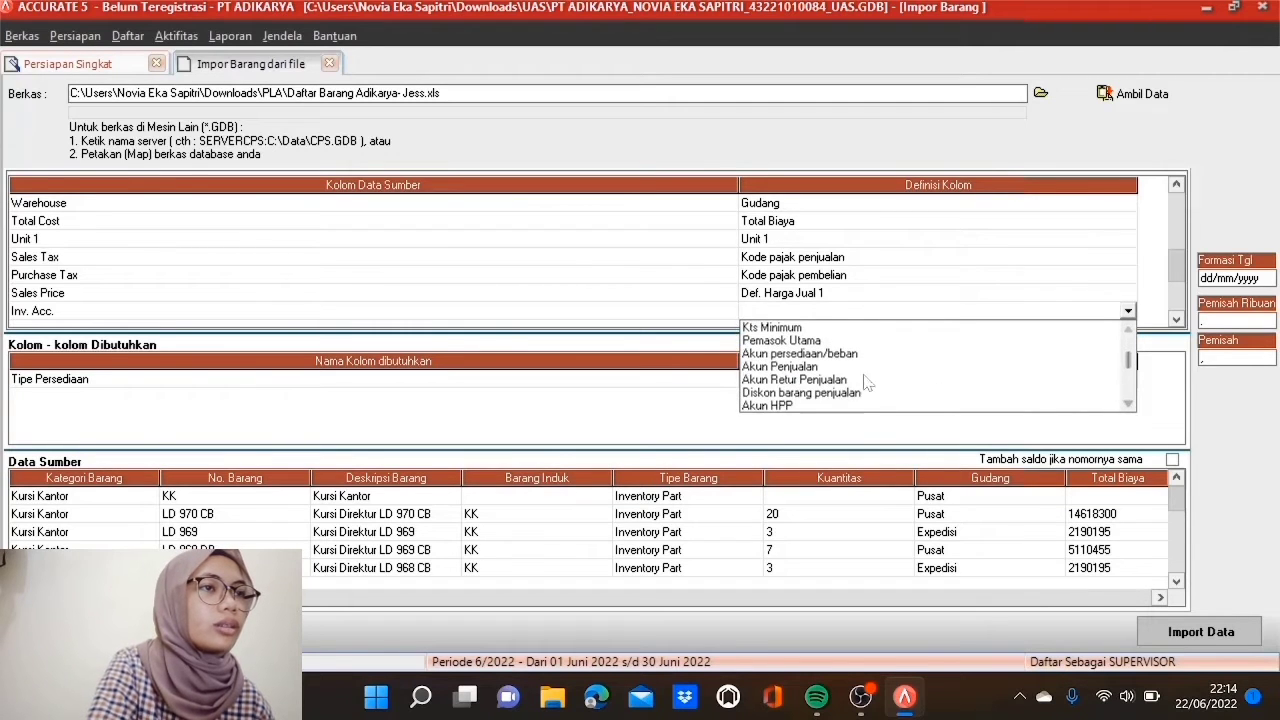
{"action": "left_click", "coordinate": [850, 355]}
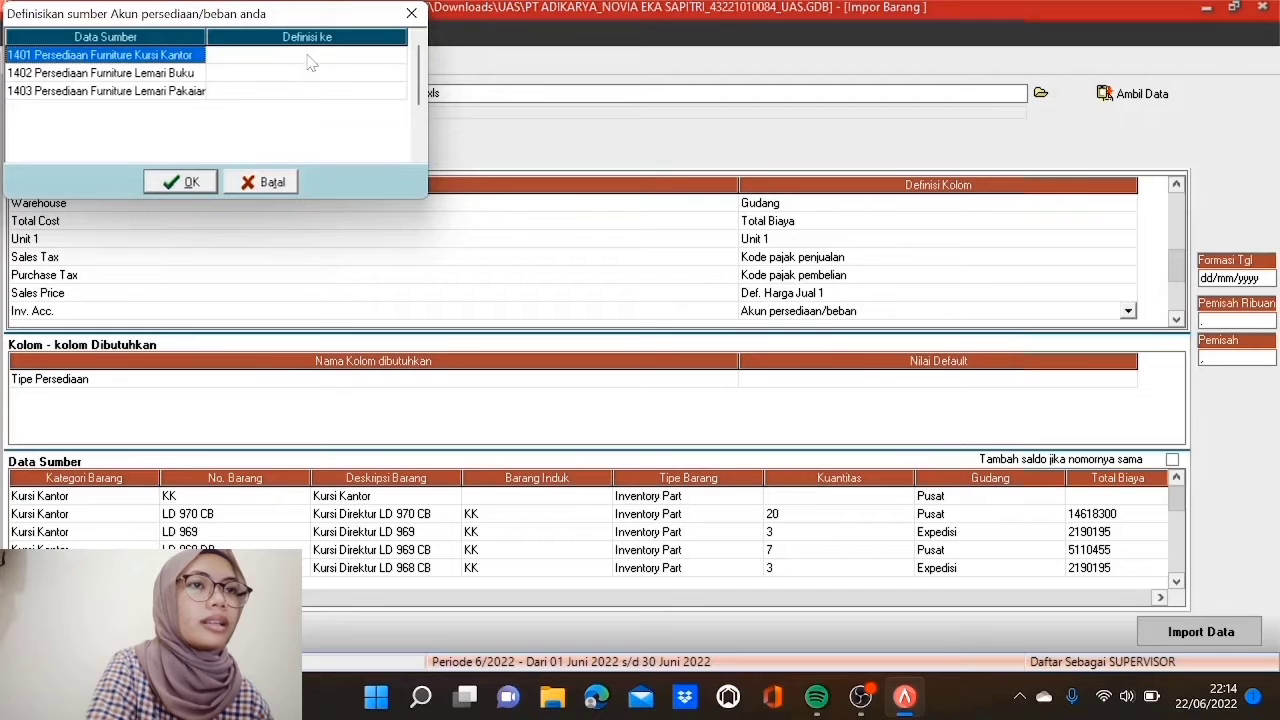
Step: Assign inventory accounts 1401, 1402 and 1403 to source values 1401, 1402 and 1403
{"action": "left_click", "coordinate": [311, 63]}
{"action": "left_click", "coordinate": [396, 56]}
{"action": "key", "text": "Down"}
{"action": "key", "text": "Down"}
{"action": "key", "text": "Down"}
{"action": "key", "text": "Down"}
{"action": "key", "text": "Down"}
{"action": "key", "text": "Down"}
{"action": "key", "text": "Down"}
{"action": "key", "text": "Down"}
{"action": "key", "text": "Down"}
{"action": "key", "text": "Down"}
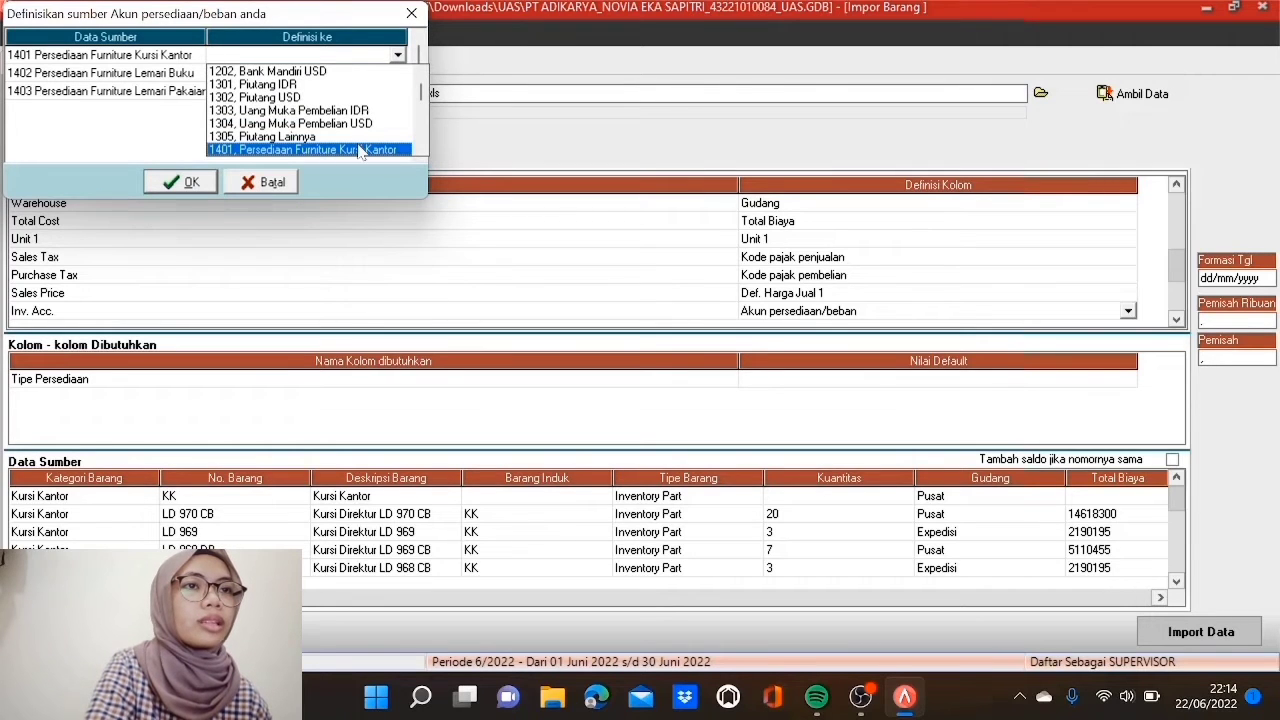
{"action": "left_click", "coordinate": [359, 150]}
{"action": "left_click", "coordinate": [391, 74]}
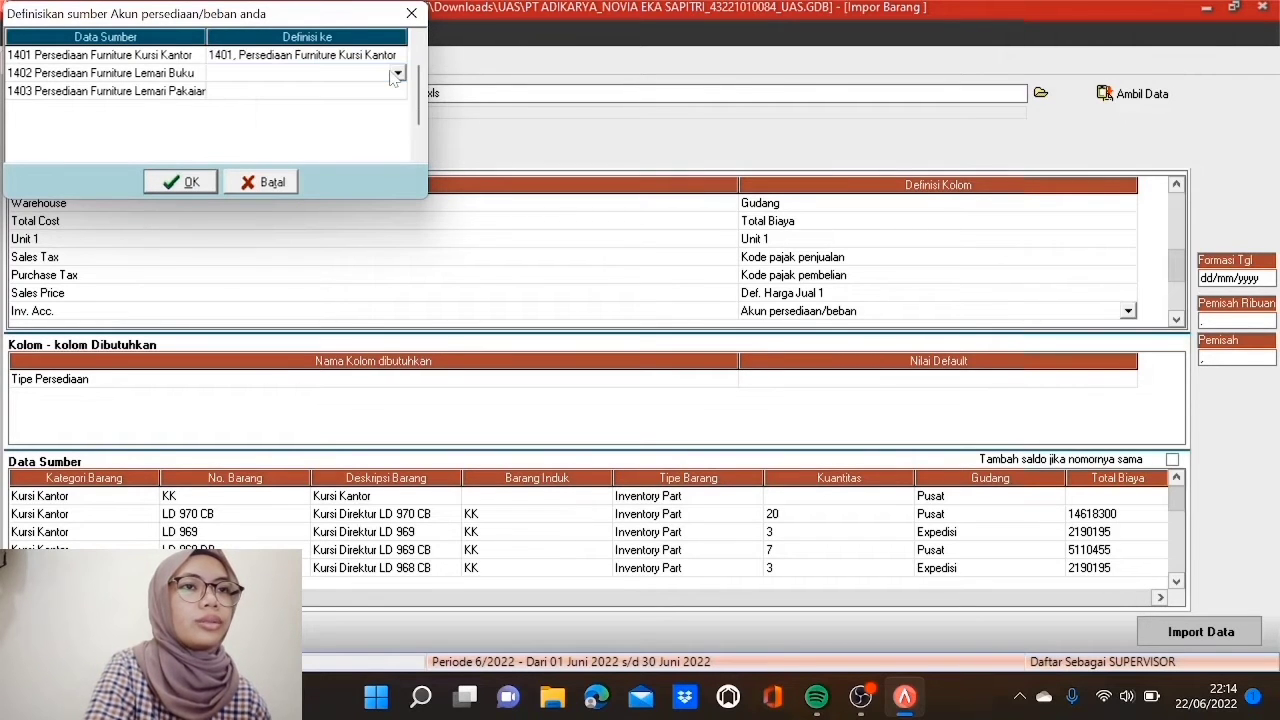
{"action": "left_click", "coordinate": [397, 73]}
{"action": "key", "text": "Down"}
{"action": "key", "text": "Down"}
{"action": "key", "text": "Down"}
{"action": "key", "text": "Down"}
{"action": "key", "text": "Down"}
{"action": "key", "text": "Down"}
{"action": "key", "text": "Down"}
{"action": "key", "text": "Down"}
{"action": "key", "text": "Down"}
{"action": "key", "text": "Down"}
{"action": "key", "text": "Down"}
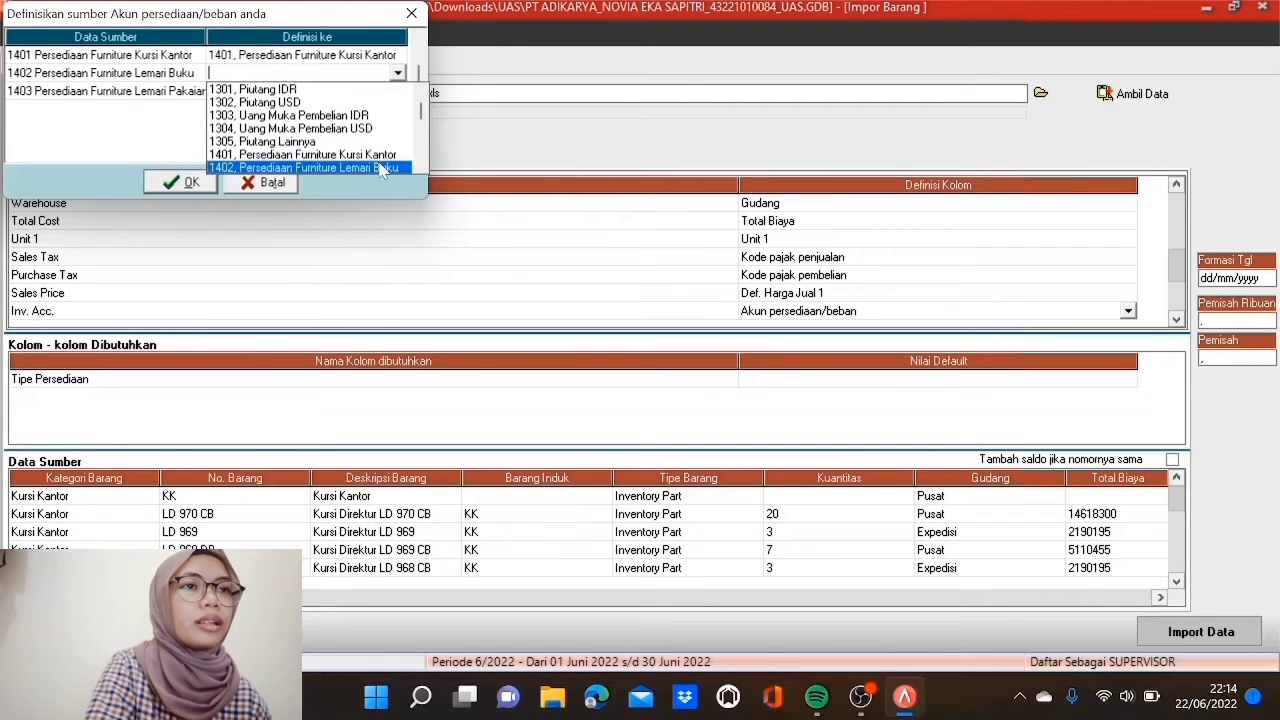
{"action": "left_click", "coordinate": [378, 166]}
{"action": "left_click", "coordinate": [376, 93]}
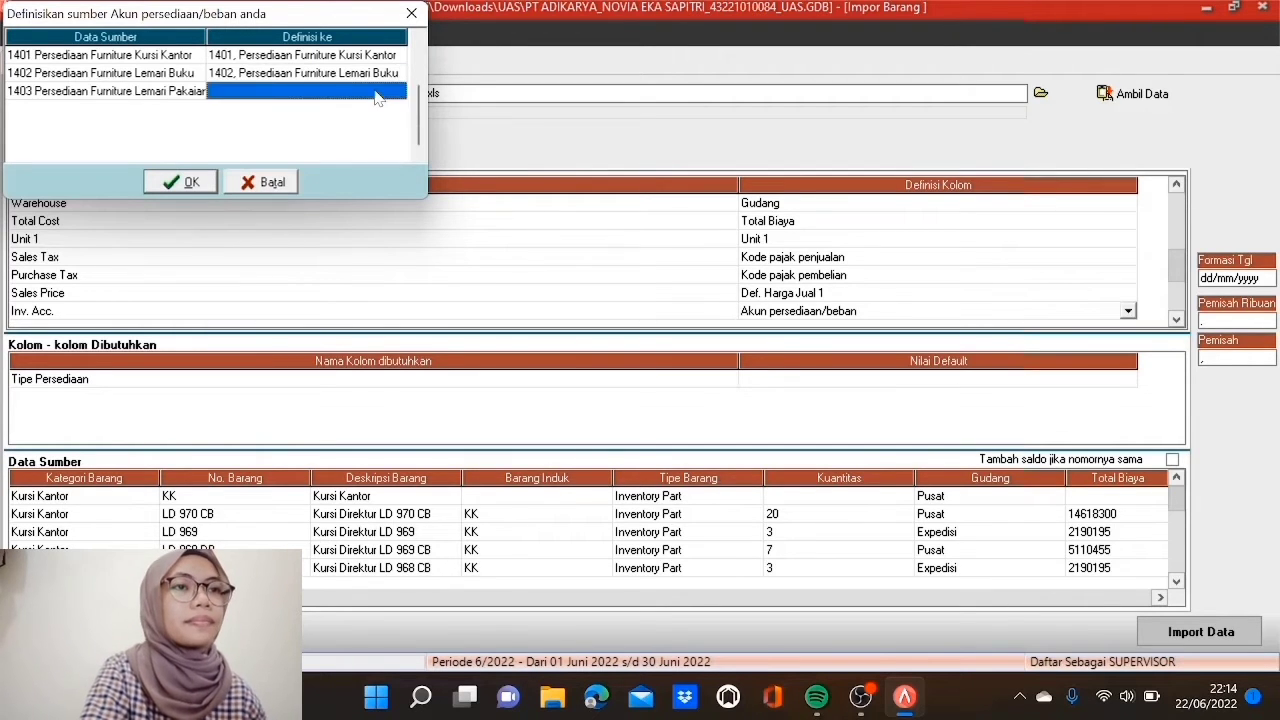
{"action": "left_click", "coordinate": [398, 91]}
{"action": "key", "text": "Down"}
{"action": "key", "text": "Down"}
{"action": "key", "text": "Down"}
{"action": "key", "text": "Down"}
{"action": "key", "text": "Down"}
{"action": "key", "text": "Down"}
{"action": "key", "text": "Down"}
{"action": "key", "text": "Down"}
{"action": "key", "text": "Down"}
{"action": "key", "text": "Down"}
{"action": "key", "text": "Down"}
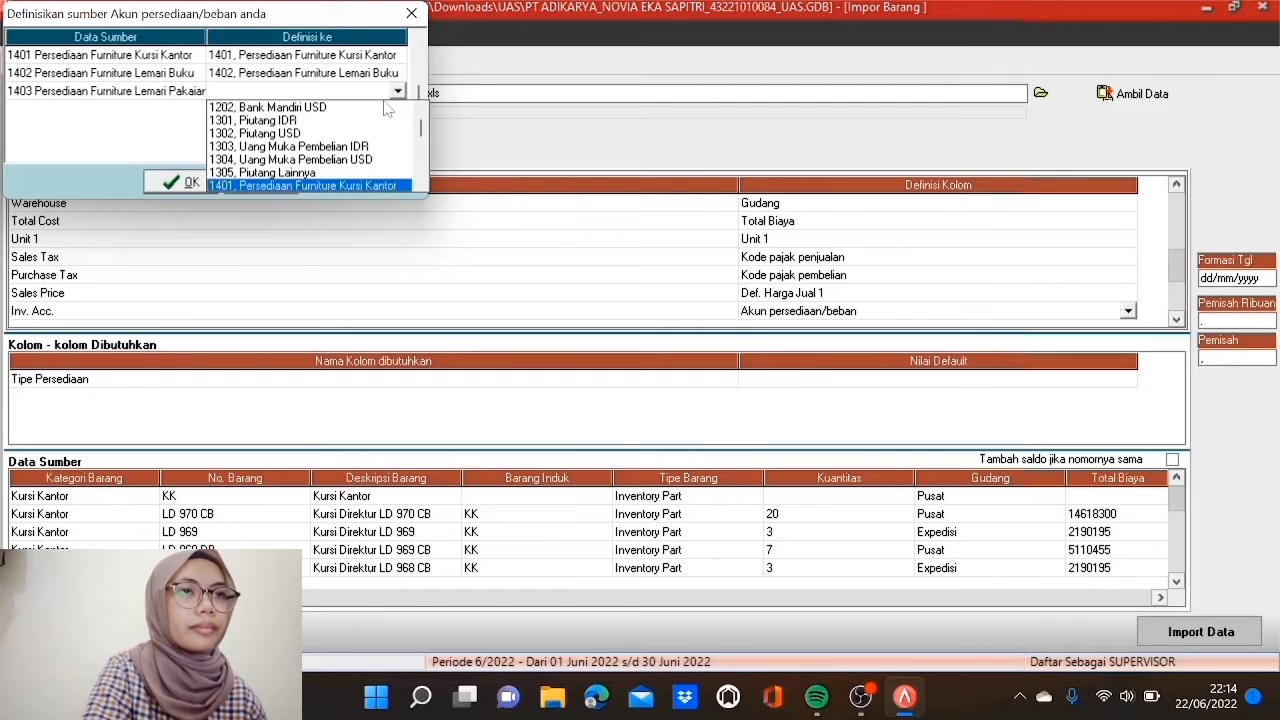
{"action": "left_click", "coordinate": [374, 184]}
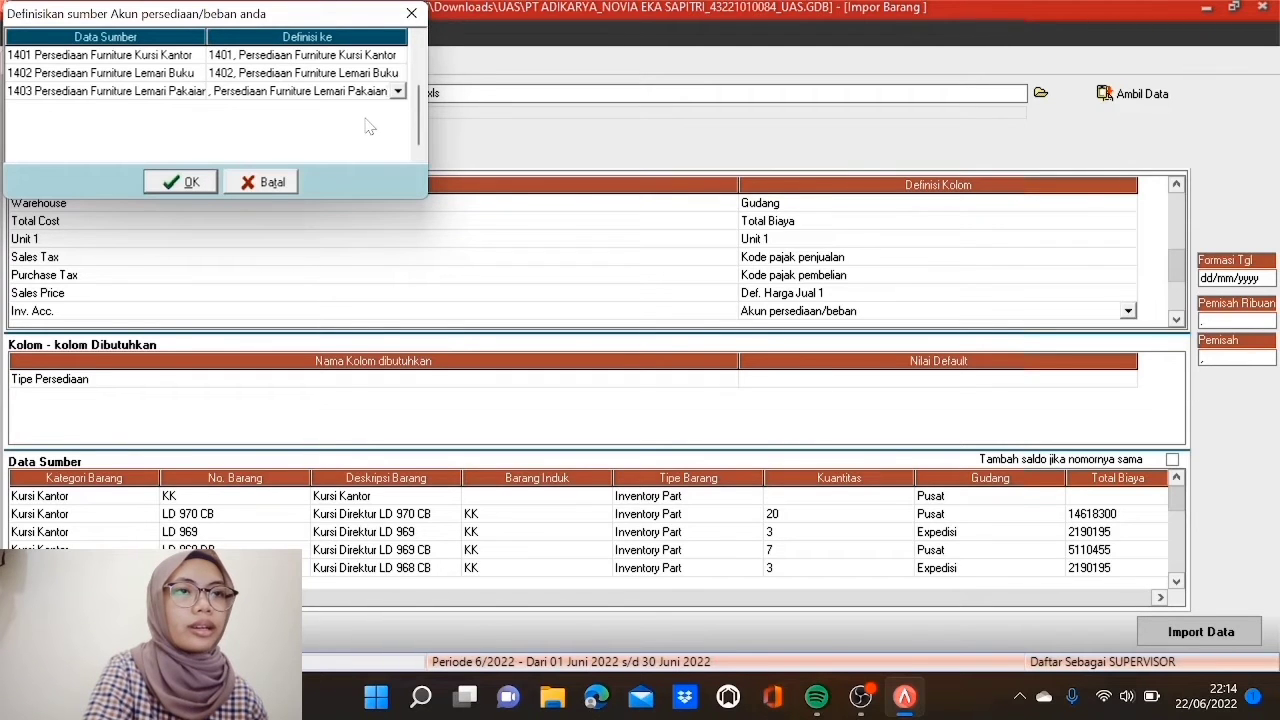
{"action": "left_click", "coordinate": [168, 188]}
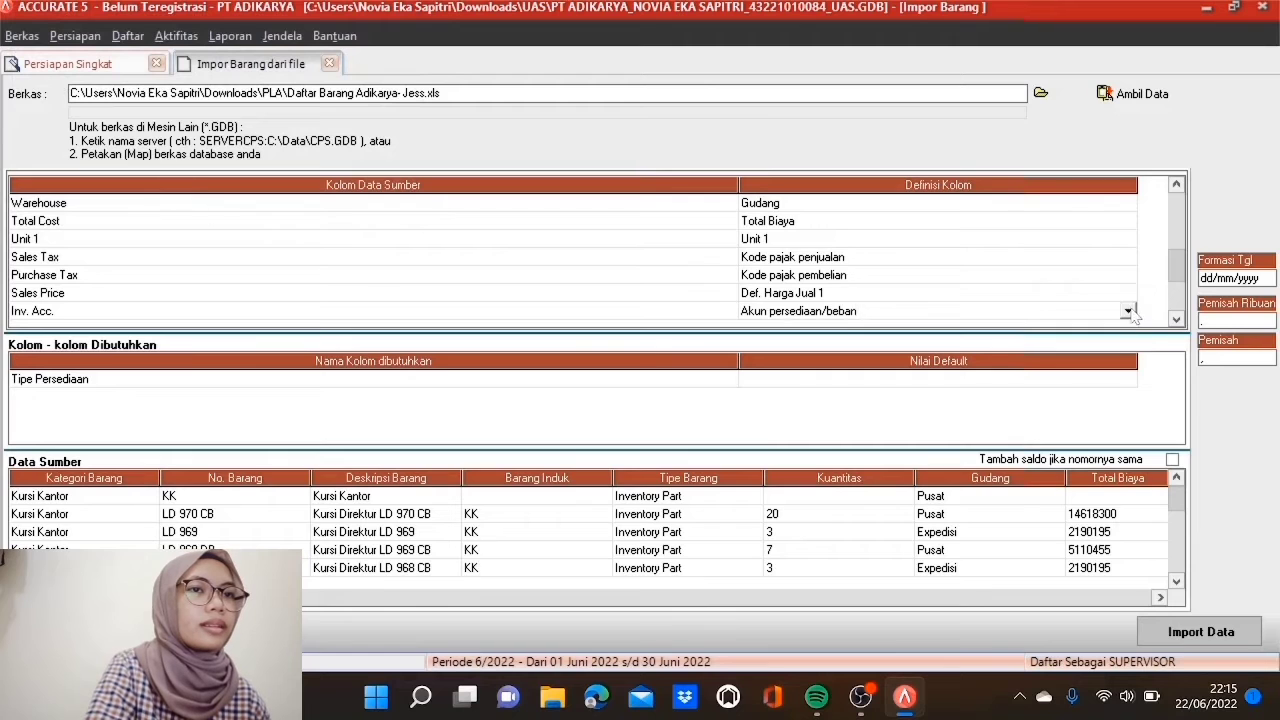
Step: Set the Sales Acc. column definition to Akun Penjualan
{"action": "scroll", "coordinate": [1177, 320], "scroll_direction": "down", "scroll_amount": 4}
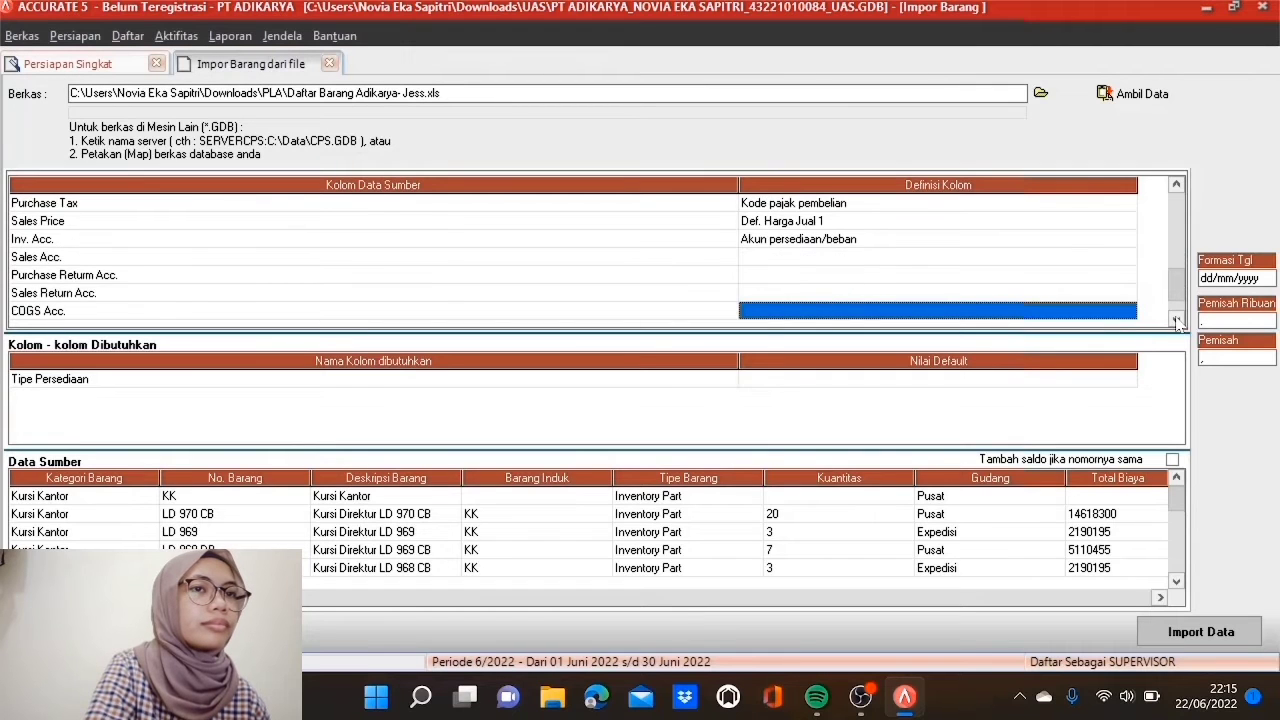
{"action": "scroll", "coordinate": [1177, 320], "scroll_direction": "down", "scroll_amount": 1}
{"action": "scroll", "coordinate": [1177, 320], "scroll_direction": "down", "scroll_amount": 1}
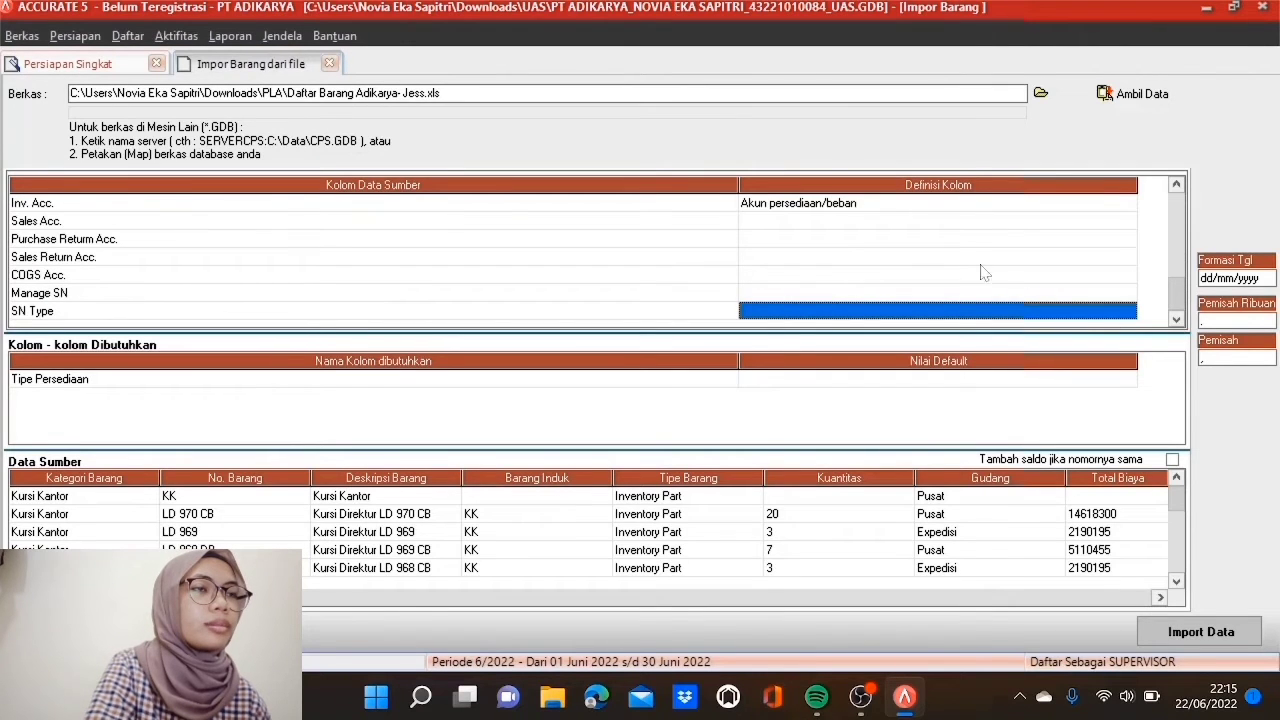
{"action": "left_click", "coordinate": [938, 221]}
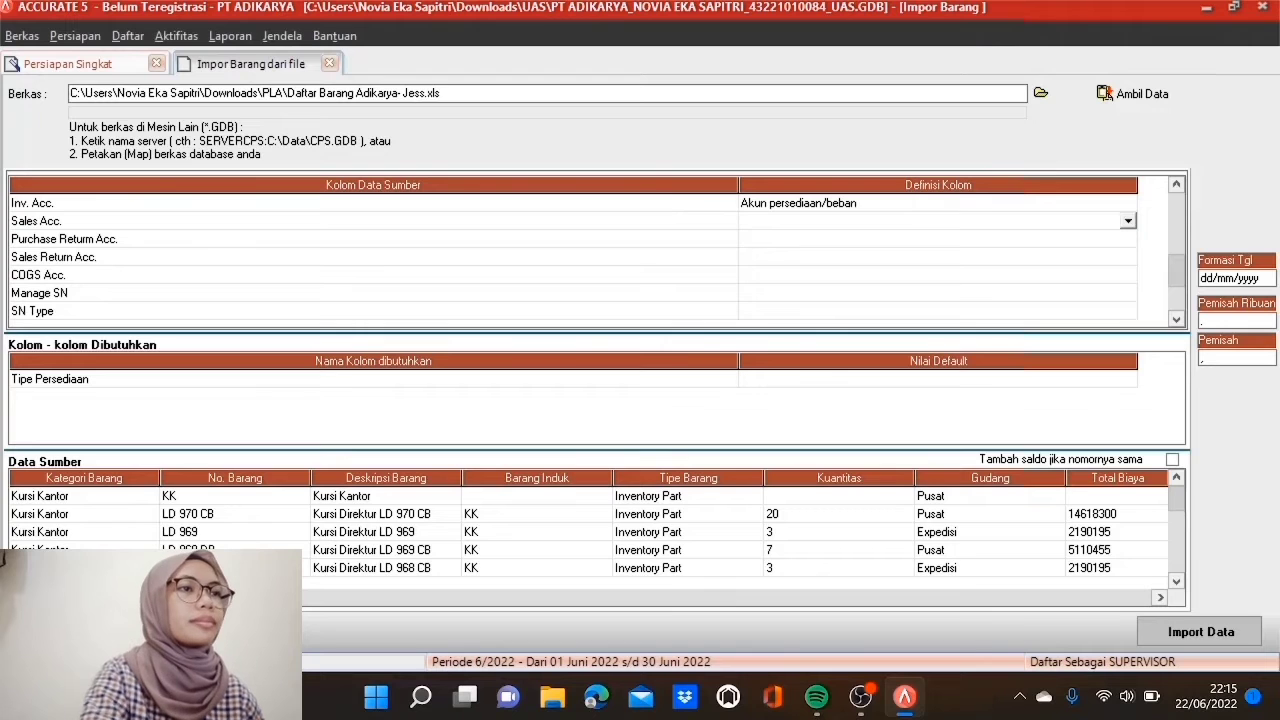
{"action": "left_click", "coordinate": [1127, 221]}
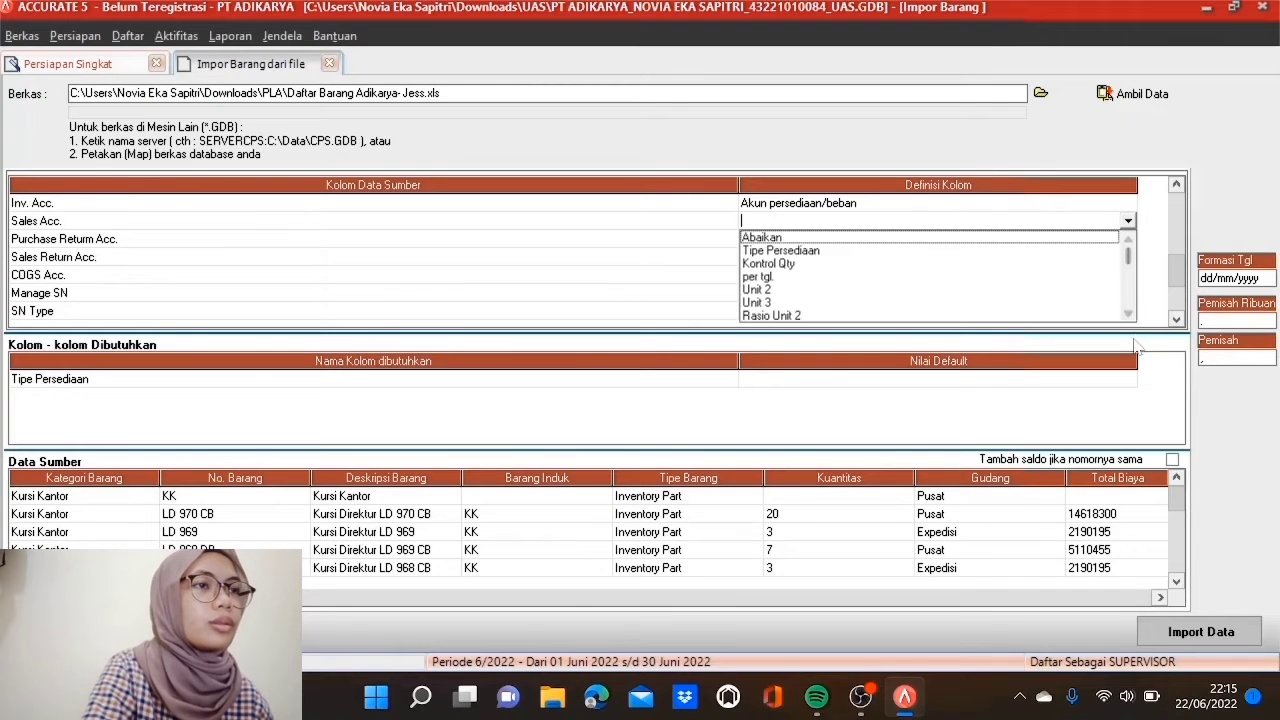
{"action": "left_click", "coordinate": [1128, 315]}
{"action": "scroll", "coordinate": [830, 290], "scroll_direction": "down", "scroll_amount": 6}
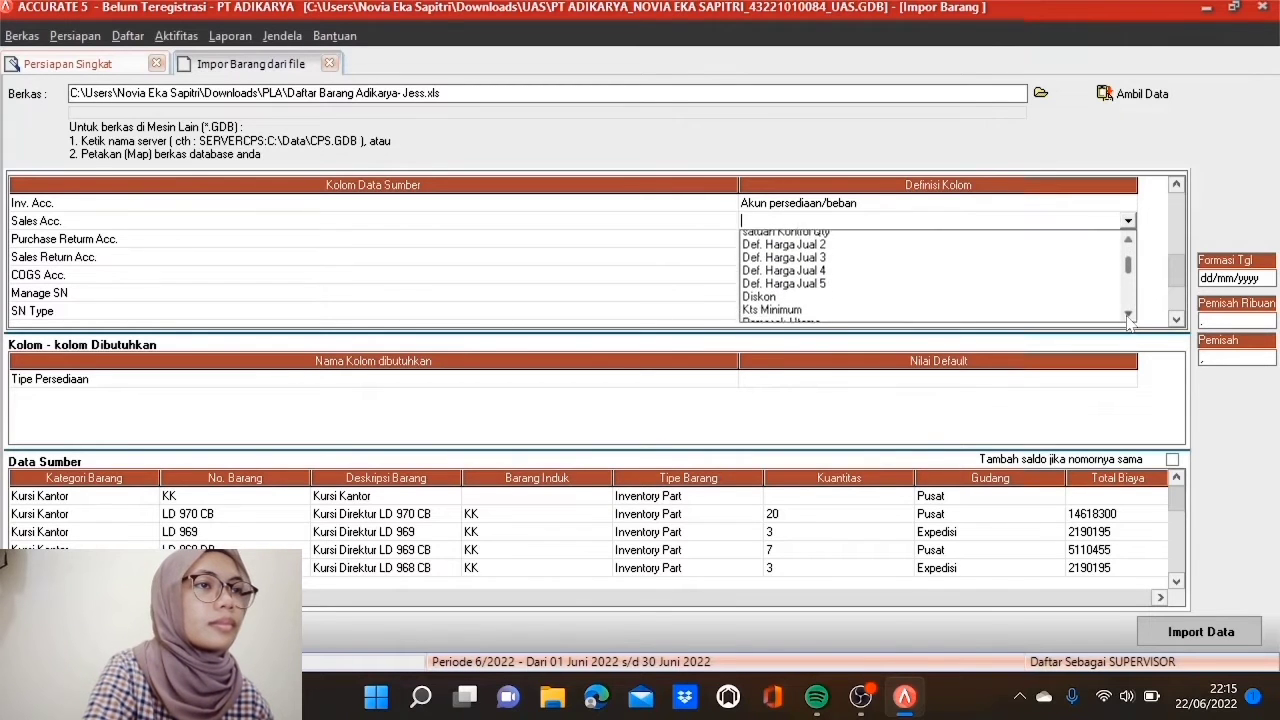
{"action": "left_click", "coordinate": [831, 278]}
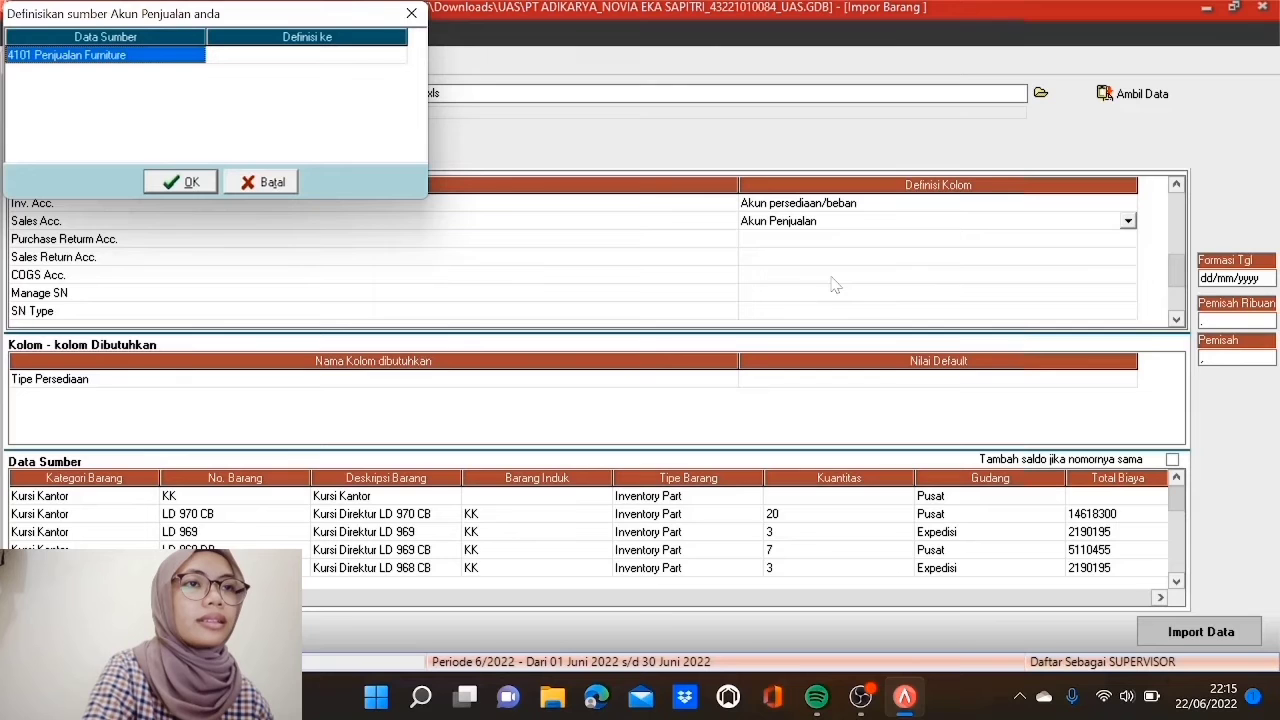
Step: Link source 4101 Penjualan Furniture to account 4101, Penjualan Furniture and confirm
{"action": "left_click", "coordinate": [385, 56]}
{"action": "left_click", "coordinate": [398, 56]}
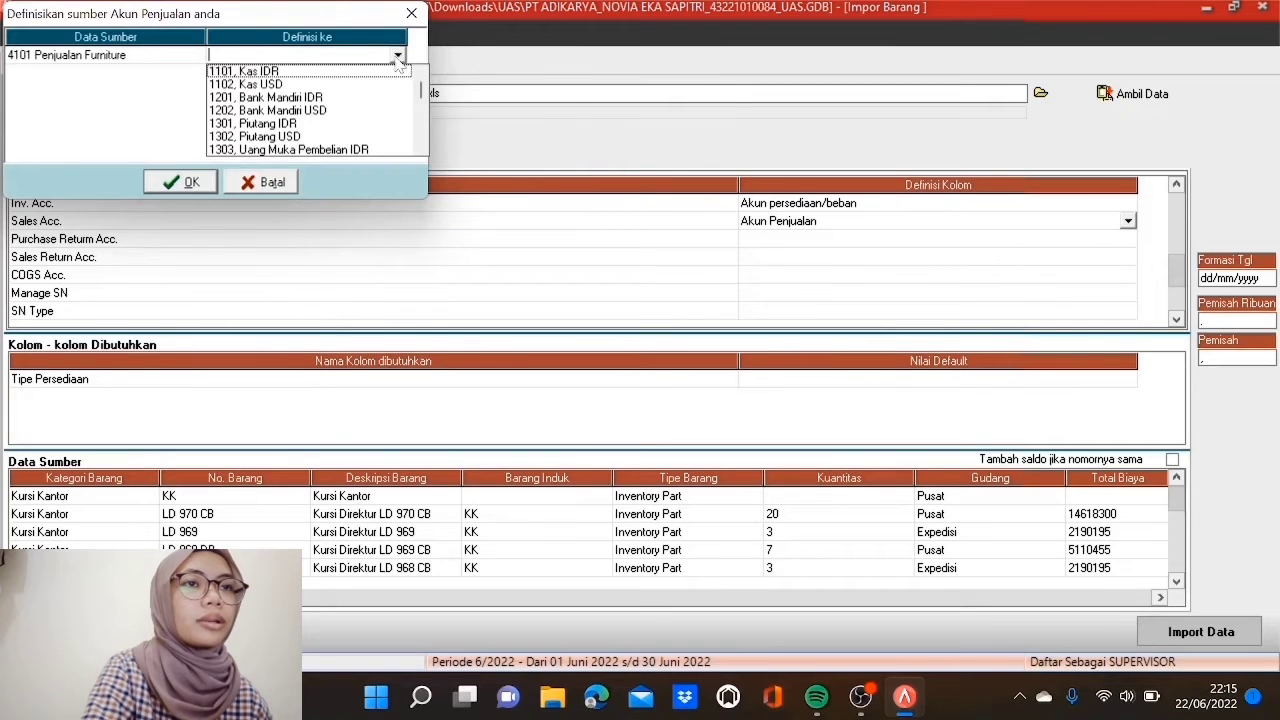
{"action": "key", "text": "4"}
{"action": "left_click", "coordinate": [358, 150]}
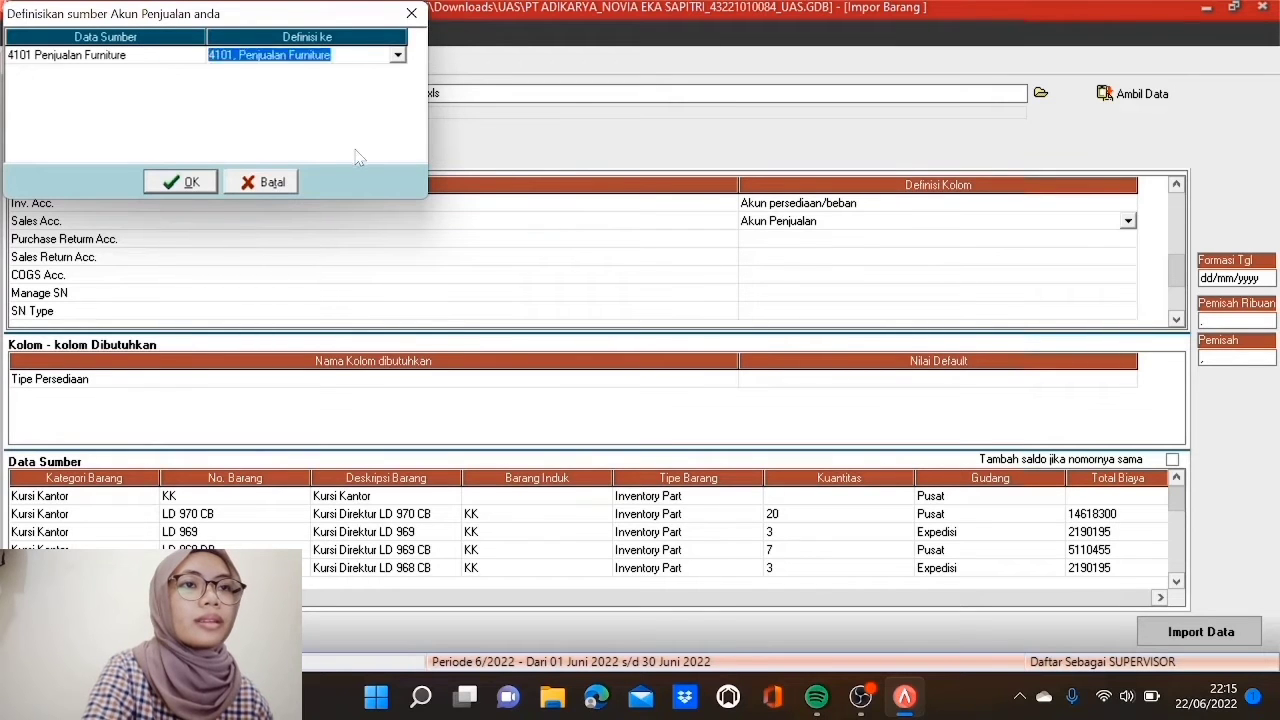
{"action": "left_click", "coordinate": [183, 183]}
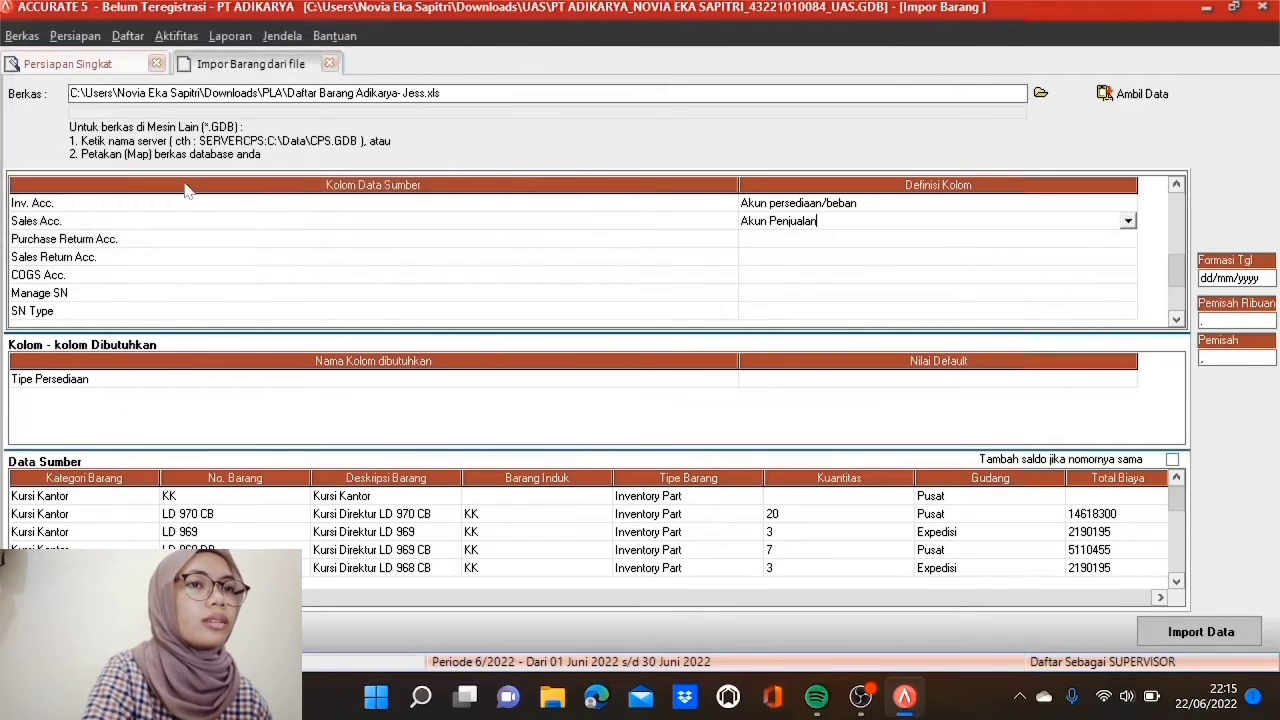
Step: Start choosing the column definition for Purchase Return Acc
{"action": "left_click", "coordinate": [803, 240]}
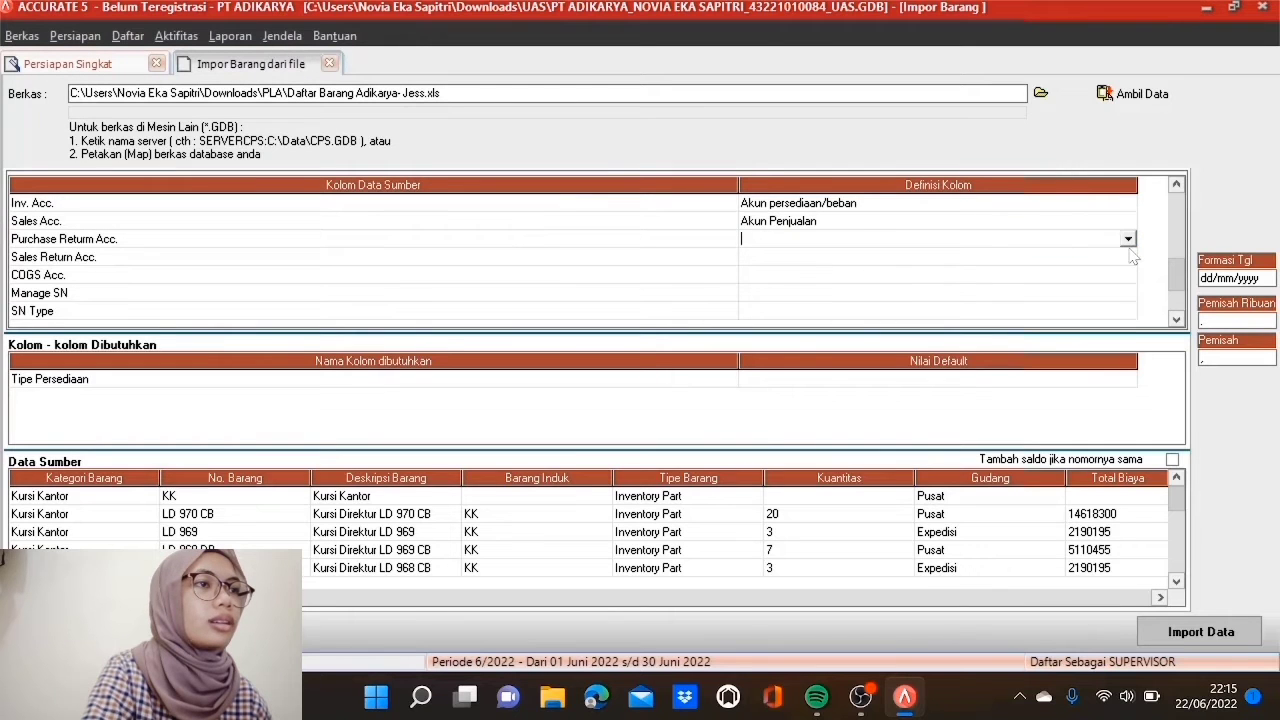
{"action": "left_click", "coordinate": [1128, 240]}
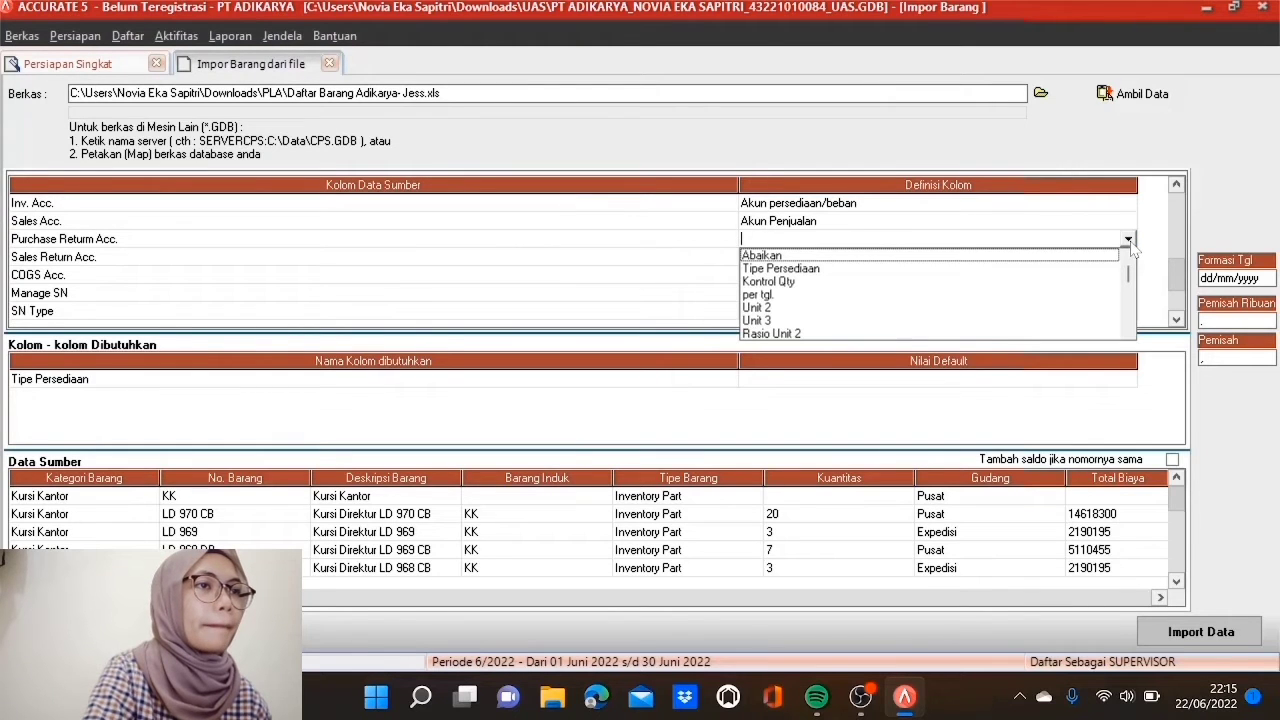
{"action": "left_click", "coordinate": [1128, 333]}
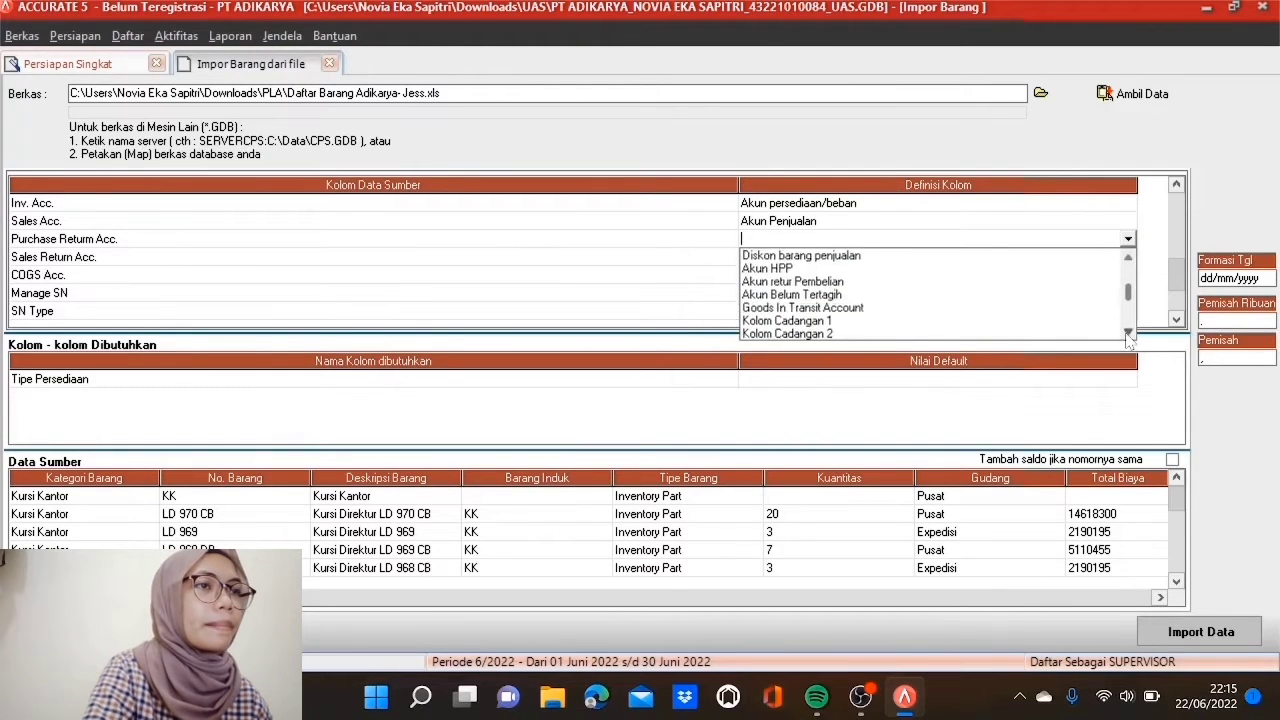
Step: Set the Purchase Return Acc. column definition to Akun retur Pembelian
{"action": "left_click", "coordinate": [1128, 259]}
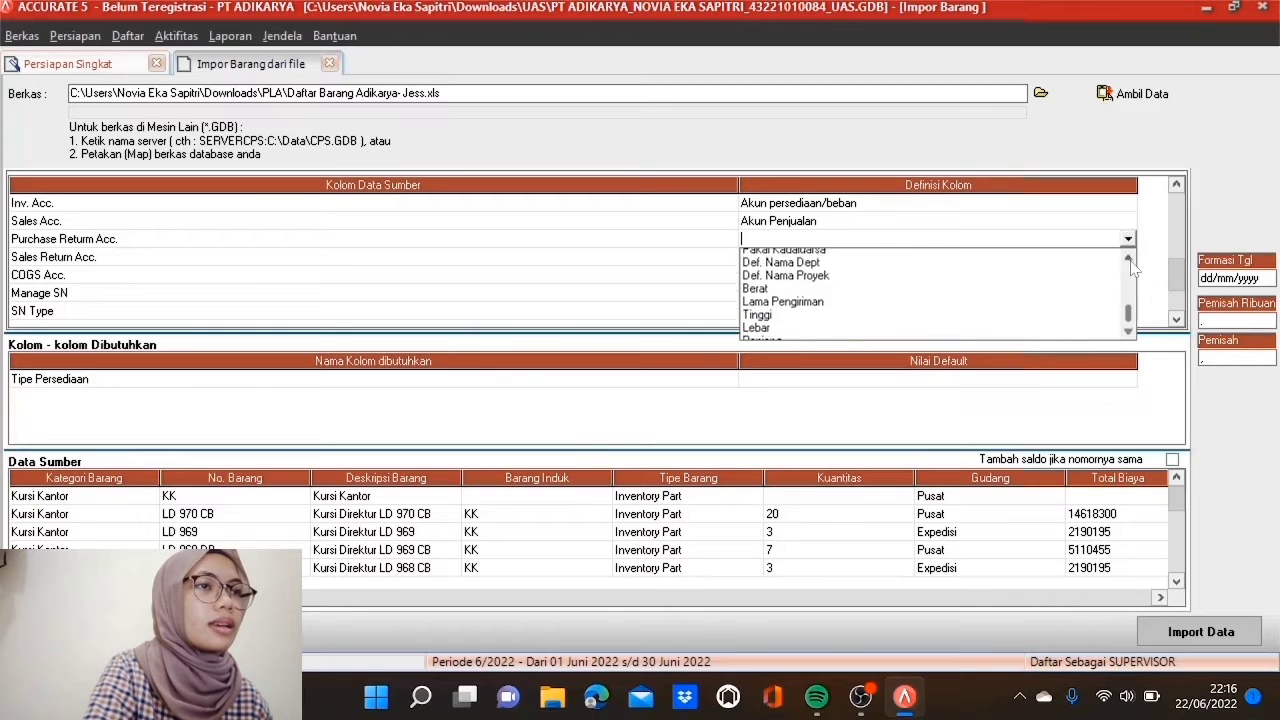
{"action": "left_click", "coordinate": [1128, 259]}
{"action": "left_click", "coordinate": [1128, 258]}
{"action": "left_click", "coordinate": [1128, 258]}
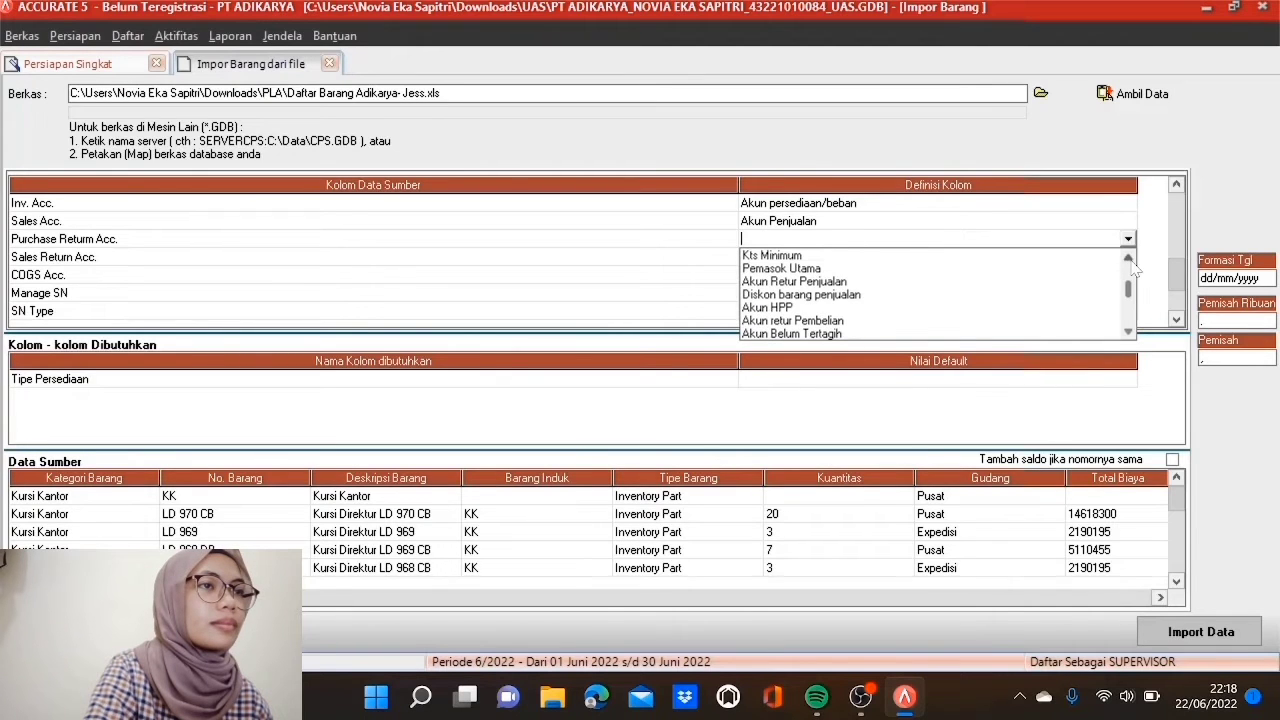
{"action": "left_click", "coordinate": [843, 321]}
Step: Link sources 1401 and 1402 to Persediaan Furniture Kursi Kantor and Lemari Buku accounts
{"action": "left_click", "coordinate": [355, 63]}
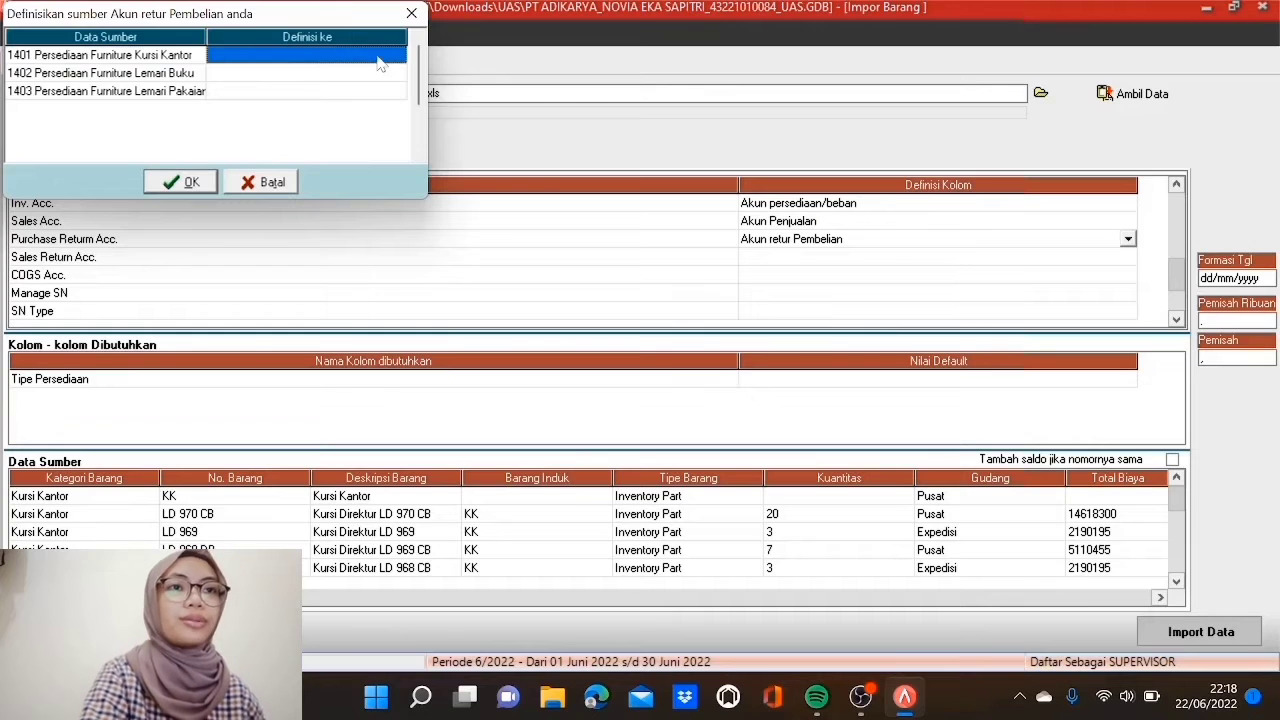
{"action": "left_click", "coordinate": [392, 58]}
{"action": "left_click", "coordinate": [397, 56]}
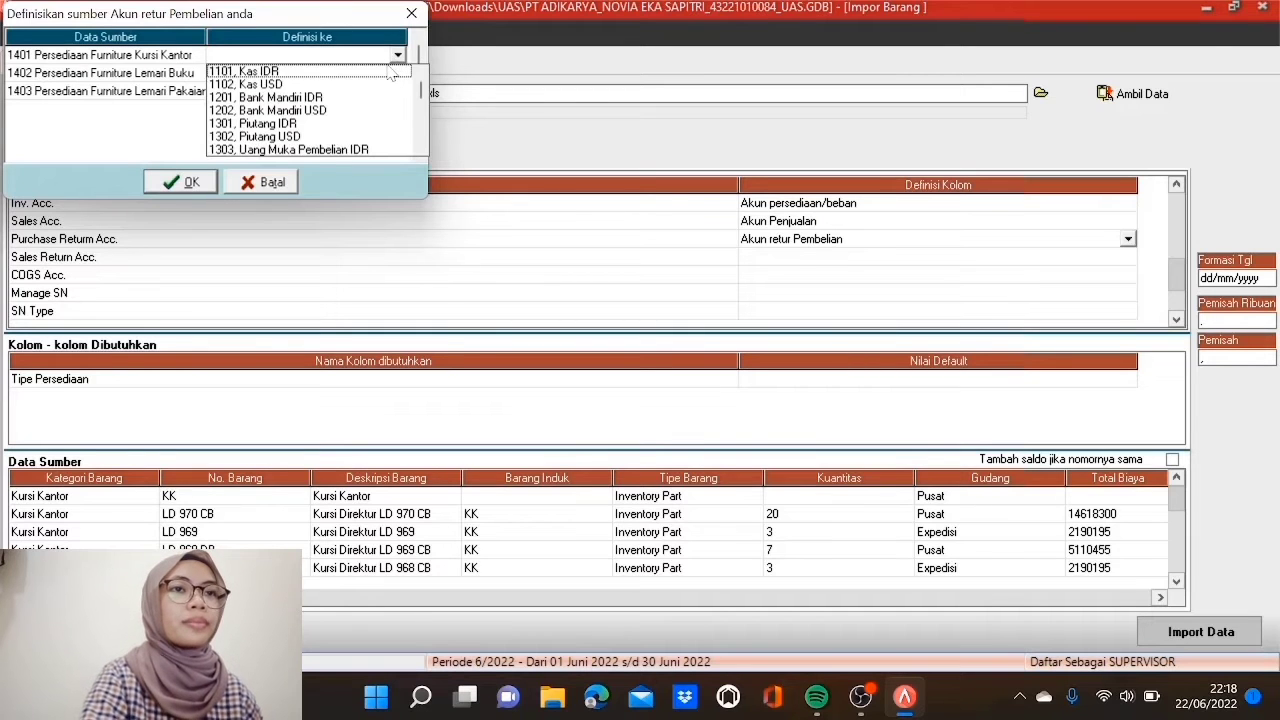
{"action": "key", "text": "Down"}
{"action": "key", "text": "Down"}
{"action": "key", "text": "Down"}
{"action": "key", "text": "Down"}
{"action": "key", "text": "Down"}
{"action": "key", "text": "Down"}
{"action": "key", "text": "Down"}
{"action": "key", "text": "Down"}
{"action": "key", "text": "Down"}
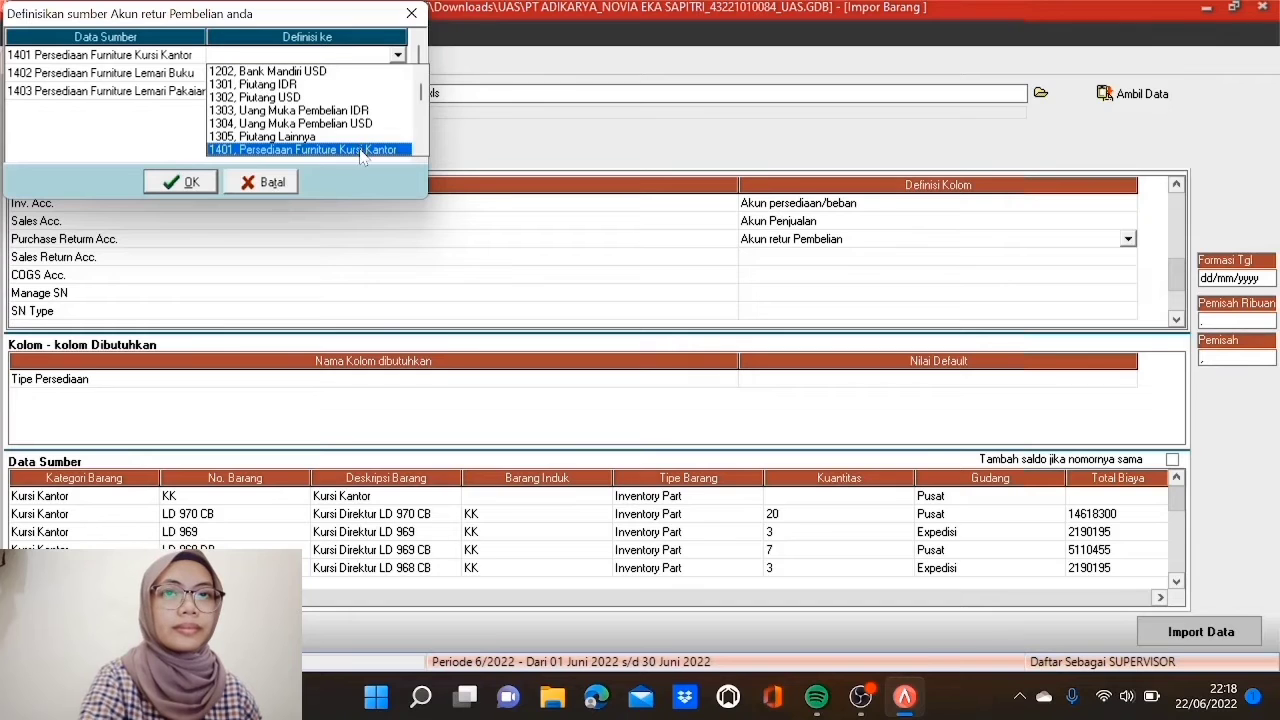
{"action": "left_click", "coordinate": [363, 149]}
{"action": "left_click", "coordinate": [370, 76]}
{"action": "left_click", "coordinate": [370, 80]}
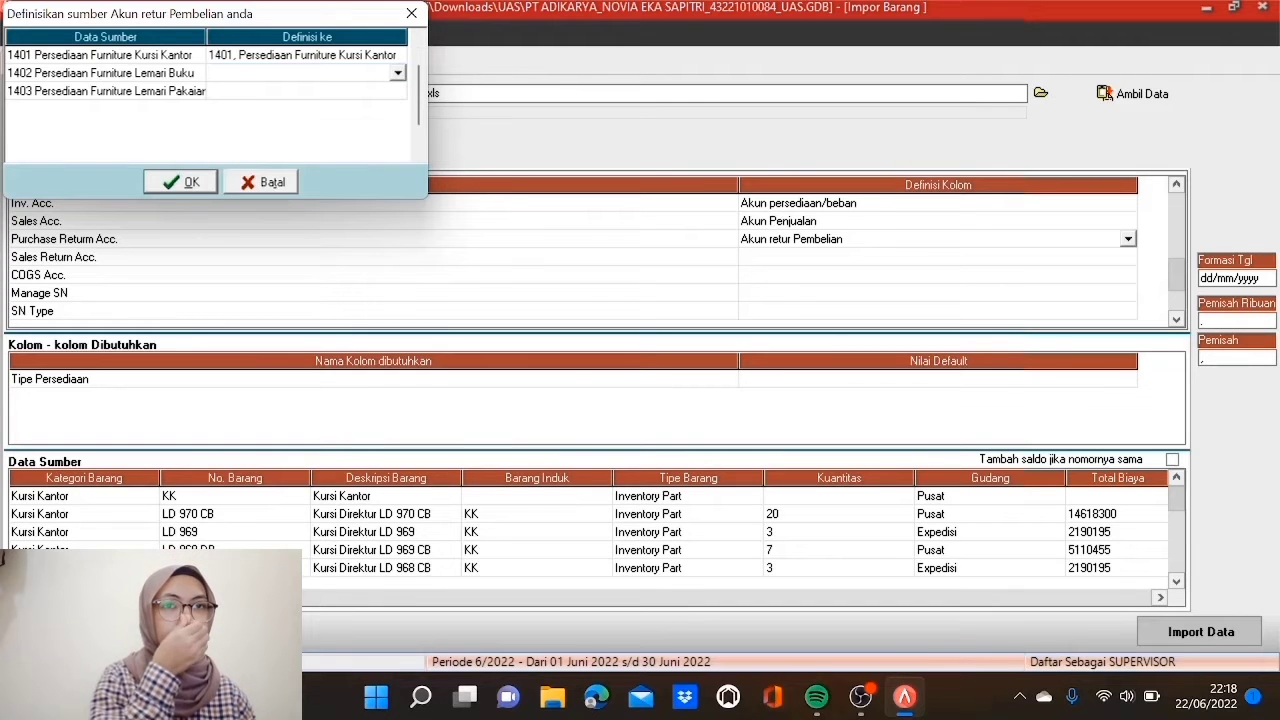
{"action": "left_click", "coordinate": [398, 74]}
{"action": "type", "text": "14"}
{"action": "scroll", "coordinate": [398, 76], "scroll_direction": "down", "scroll_amount": 1}
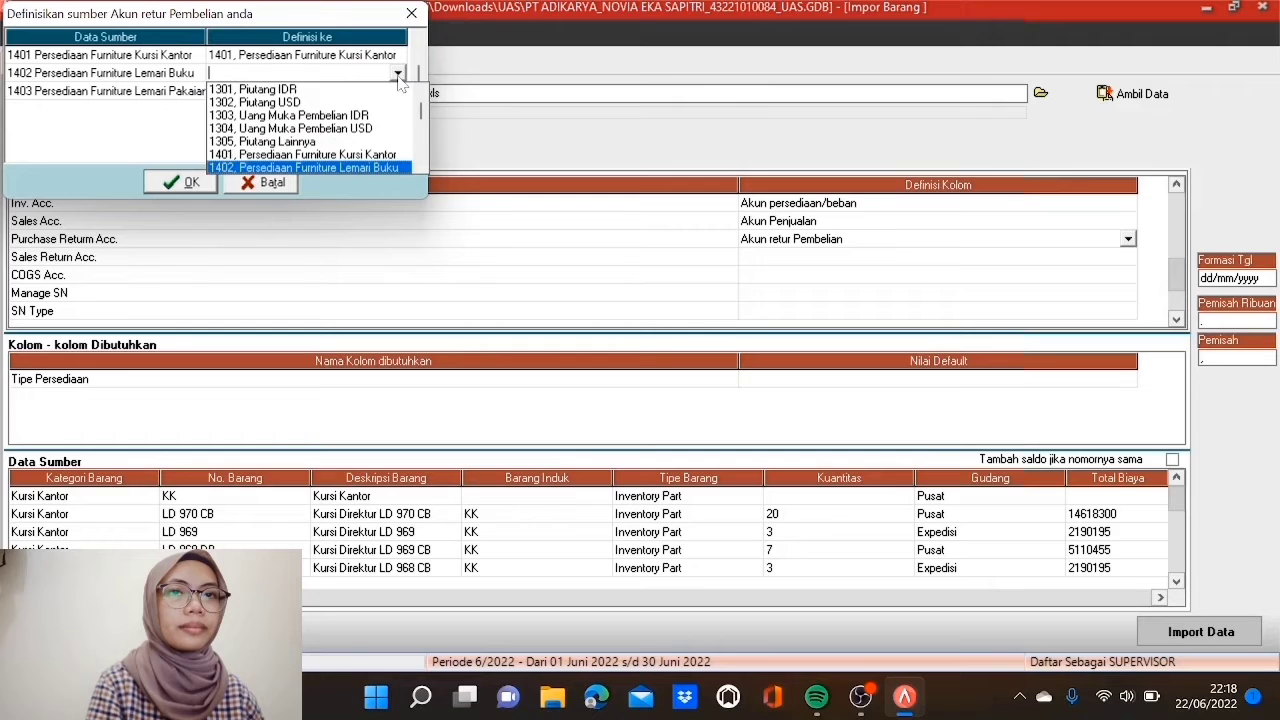
{"action": "left_click", "coordinate": [350, 166]}
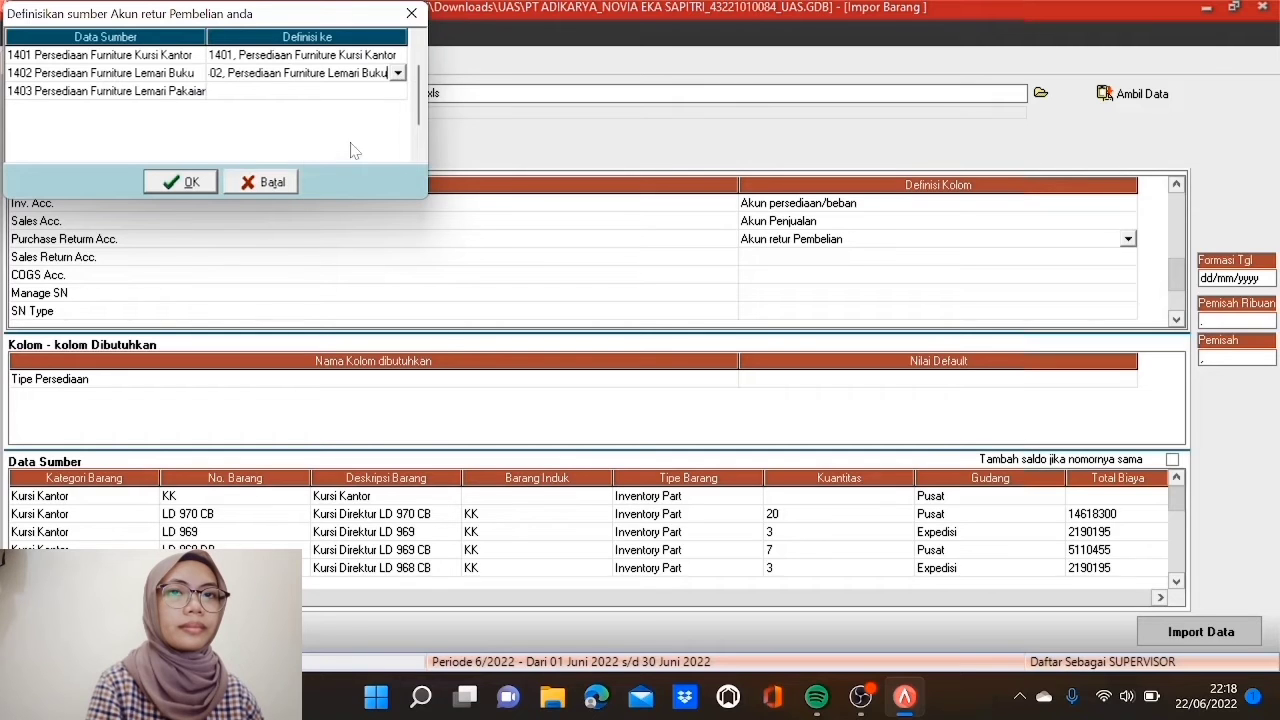
Step: Link source 1403 to account 1403, Persediaan Furniture Lemari Pakaian
{"action": "left_click", "coordinate": [357, 92]}
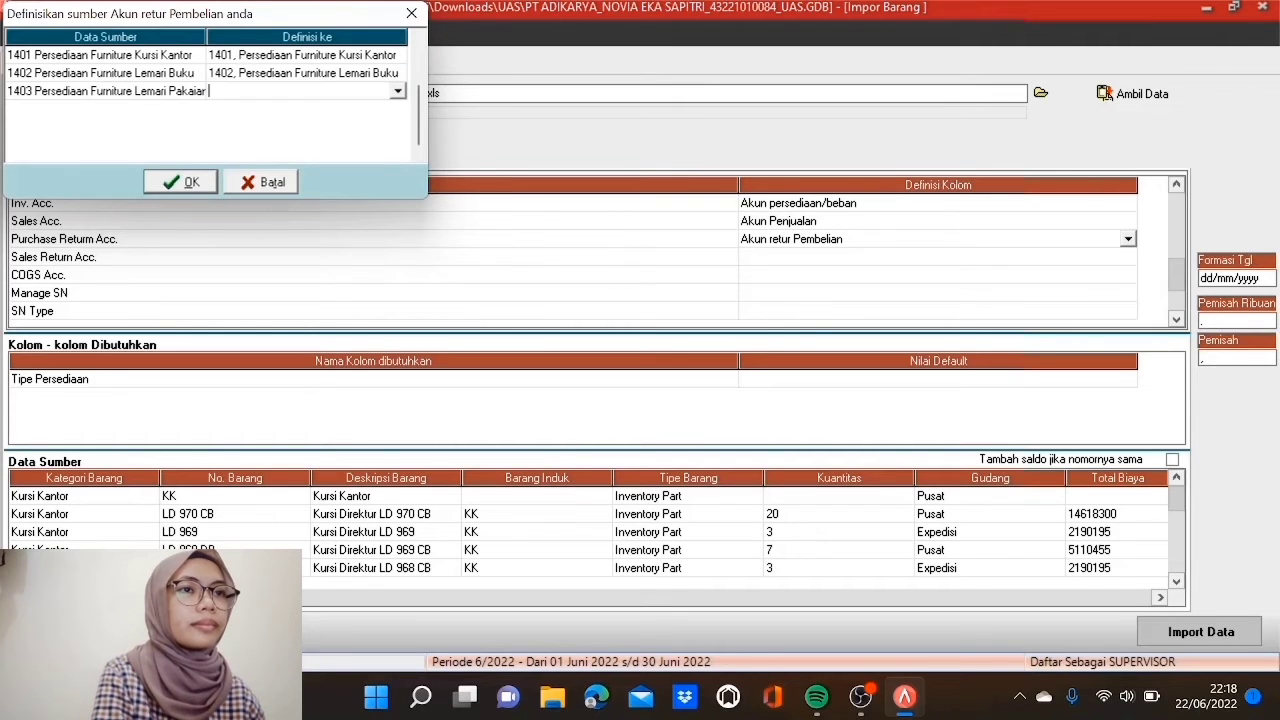
{"action": "left_click", "coordinate": [397, 91]}
{"action": "scroll", "coordinate": [395, 104], "scroll_direction": "down", "scroll_amount": 9}
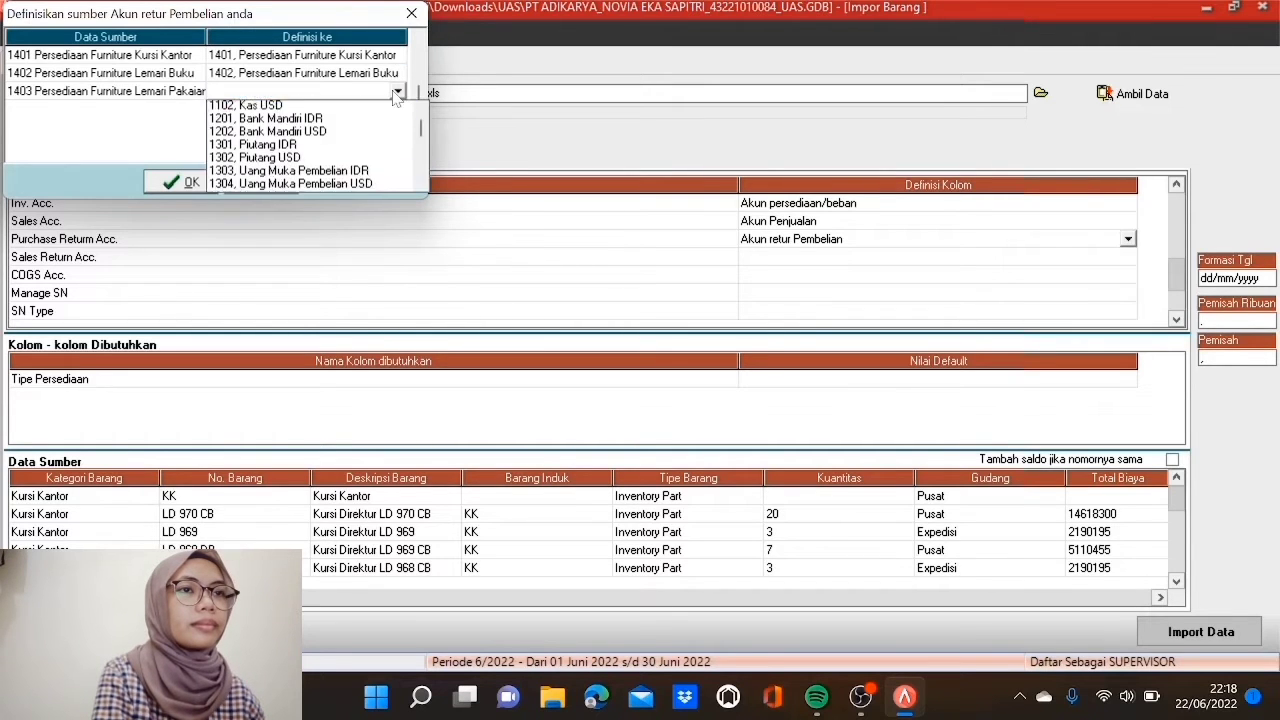
{"action": "scroll", "coordinate": [393, 108], "scroll_direction": "down", "scroll_amount": 2}
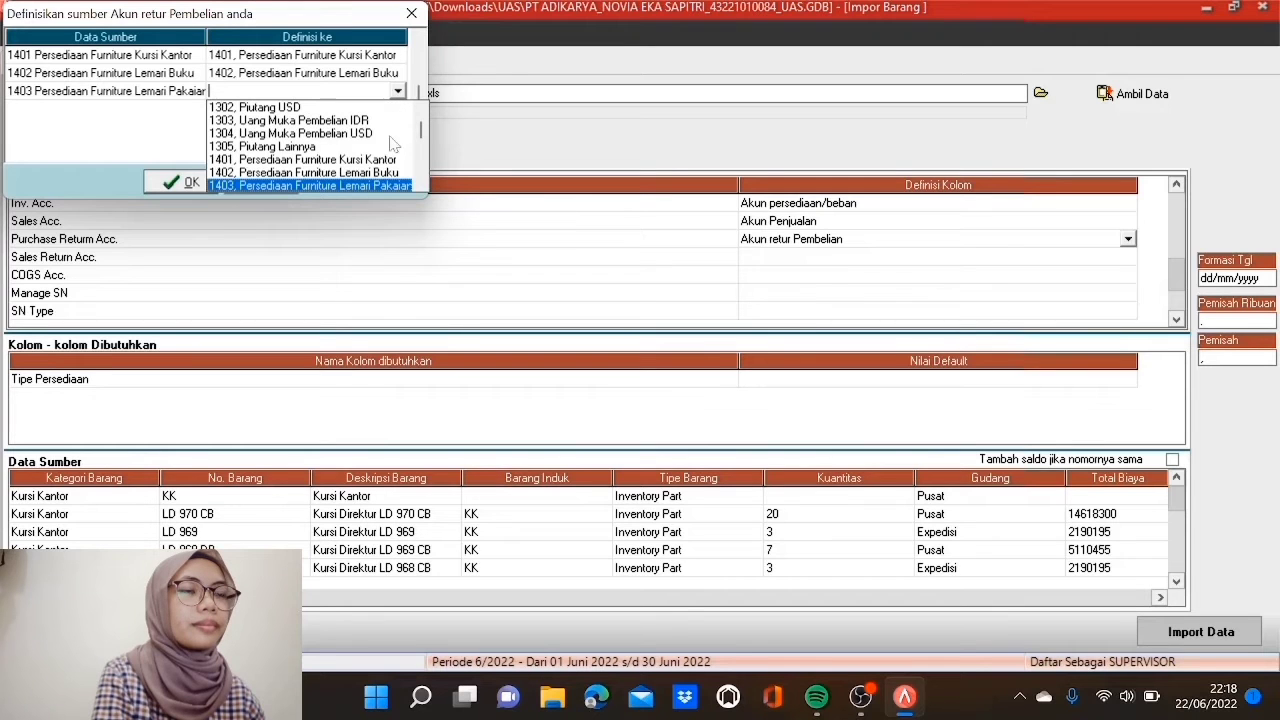
{"action": "left_click", "coordinate": [386, 188]}
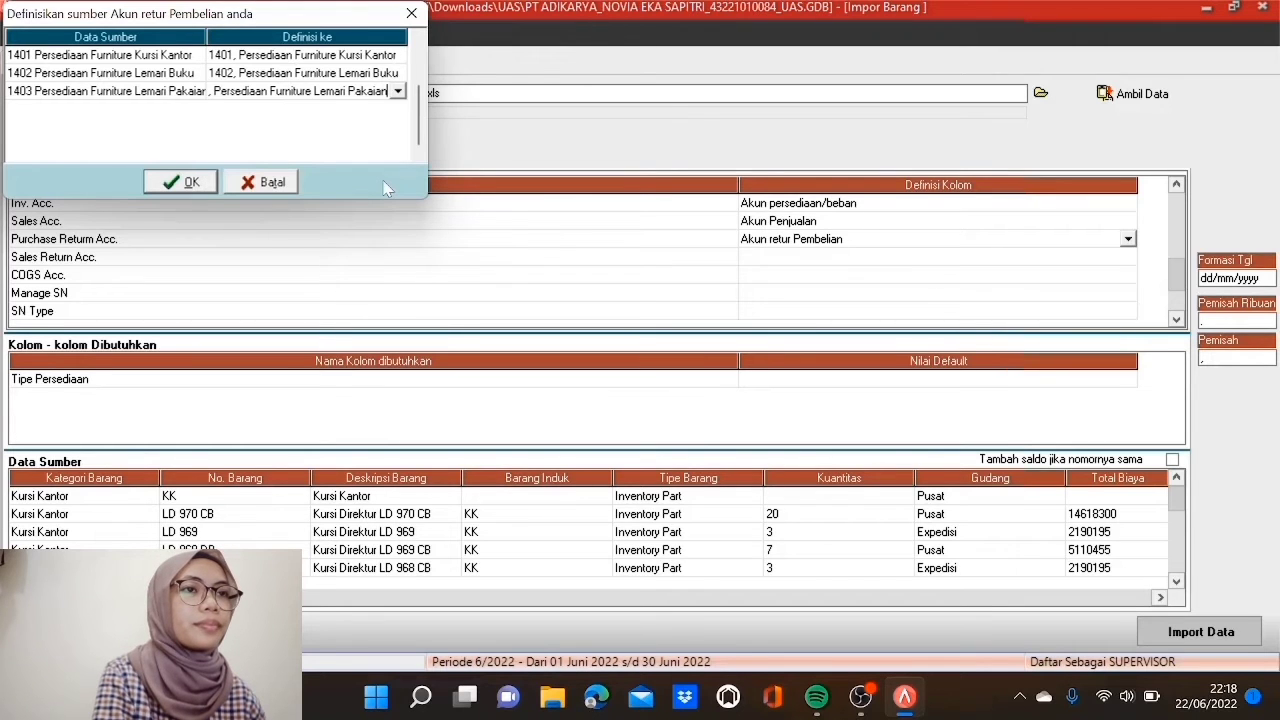
Step: Confirm the purchase return mapping, then set Sales Return Acc. to Akun Retur Penjualan
{"action": "left_click", "coordinate": [187, 182]}
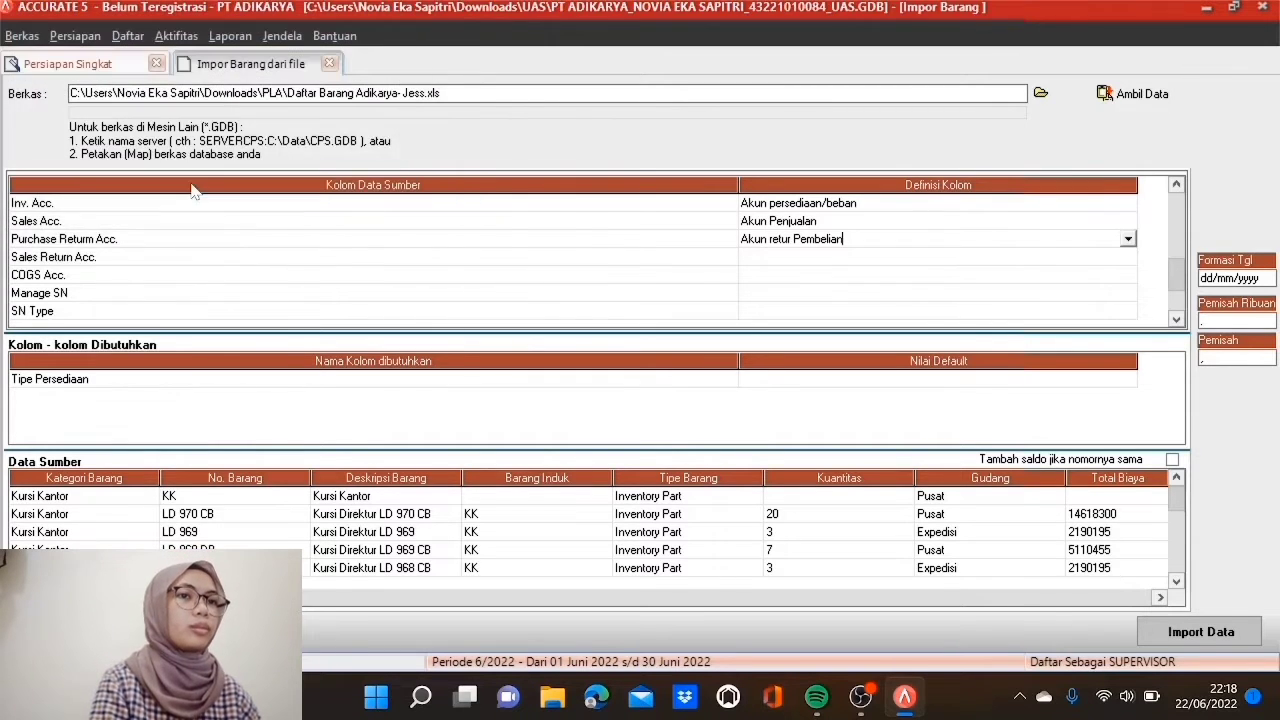
{"action": "left_click", "coordinate": [766, 262]}
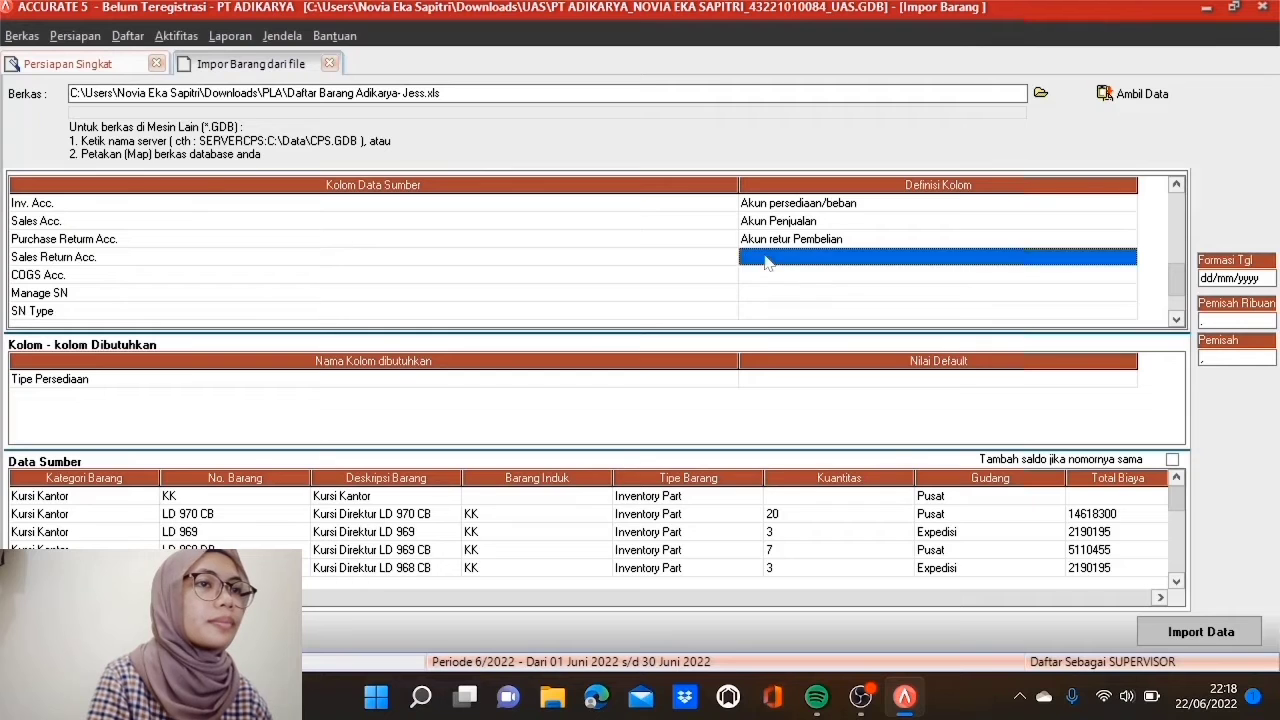
{"action": "left_click", "coordinate": [1128, 258]}
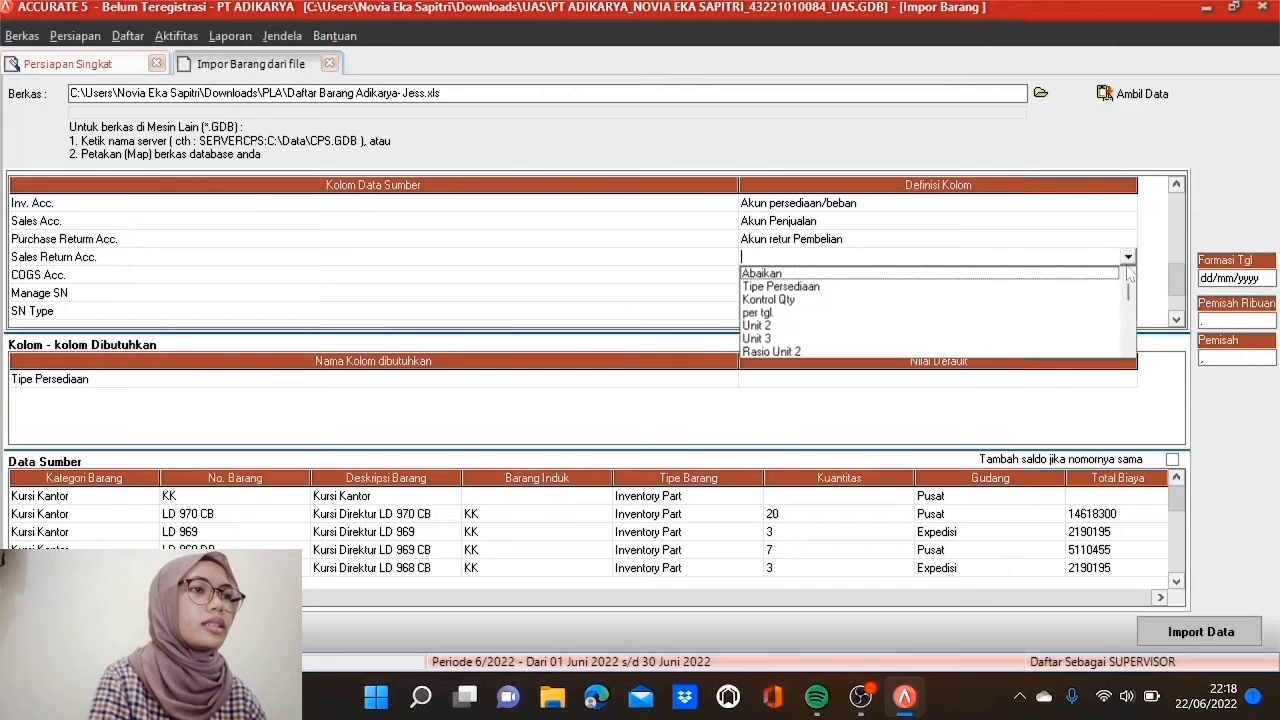
{"action": "left_click", "coordinate": [1129, 349]}
{"action": "left_click", "coordinate": [1129, 349]}
{"action": "left_click", "coordinate": [1129, 349]}
{"action": "left_click", "coordinate": [1129, 349]}
{"action": "left_click", "coordinate": [1129, 349]}
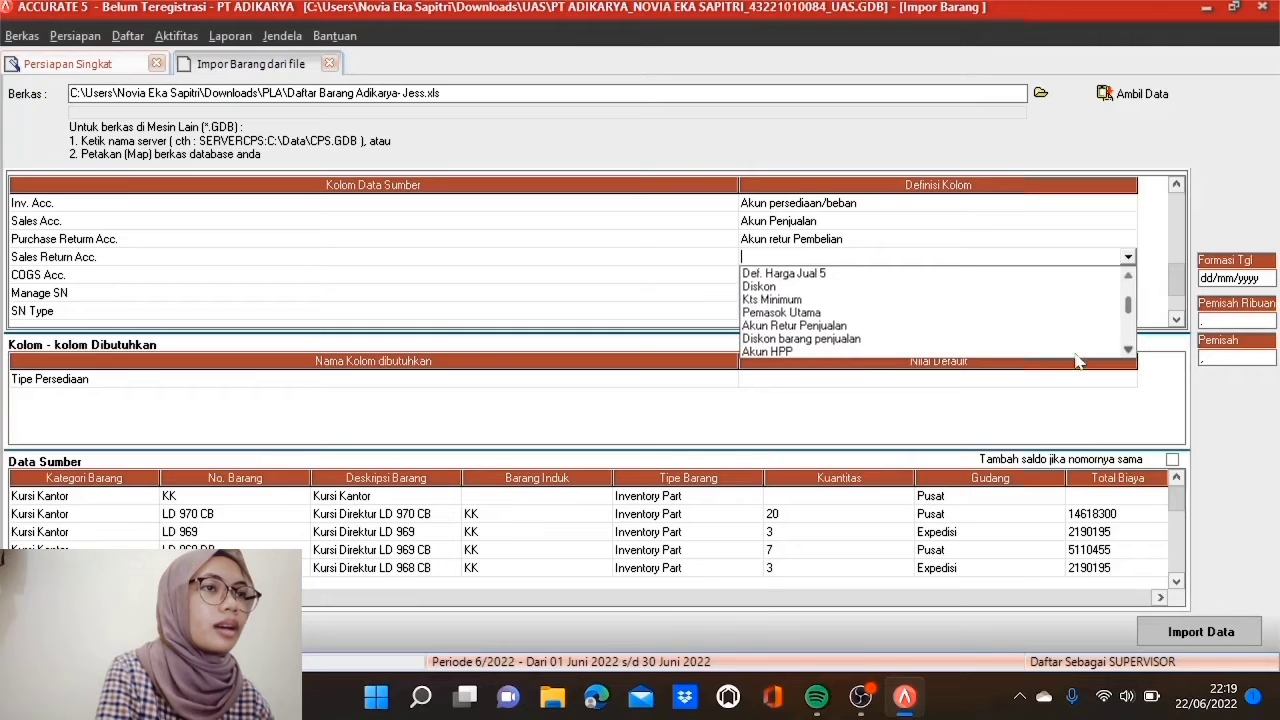
{"action": "left_click", "coordinate": [818, 329]}
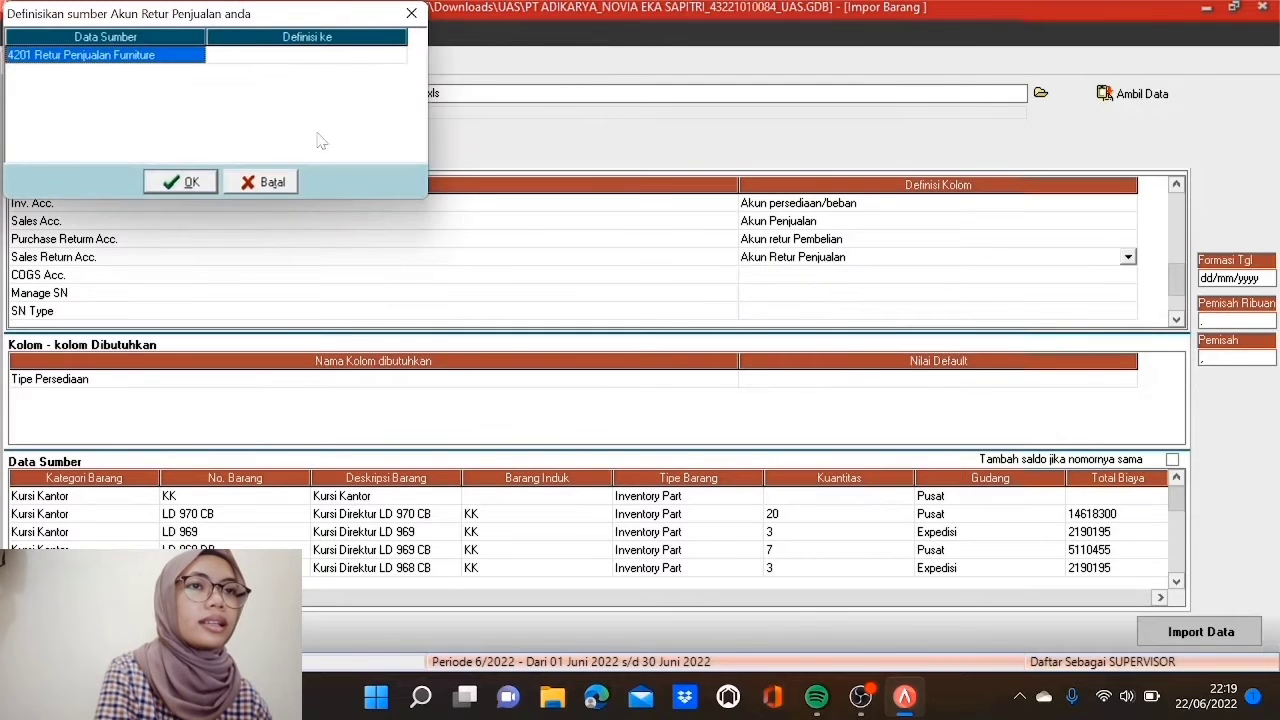
Step: Link source 4201 to account 4201, Retur Penjualan Furniture and confirm
{"action": "left_click", "coordinate": [330, 56]}
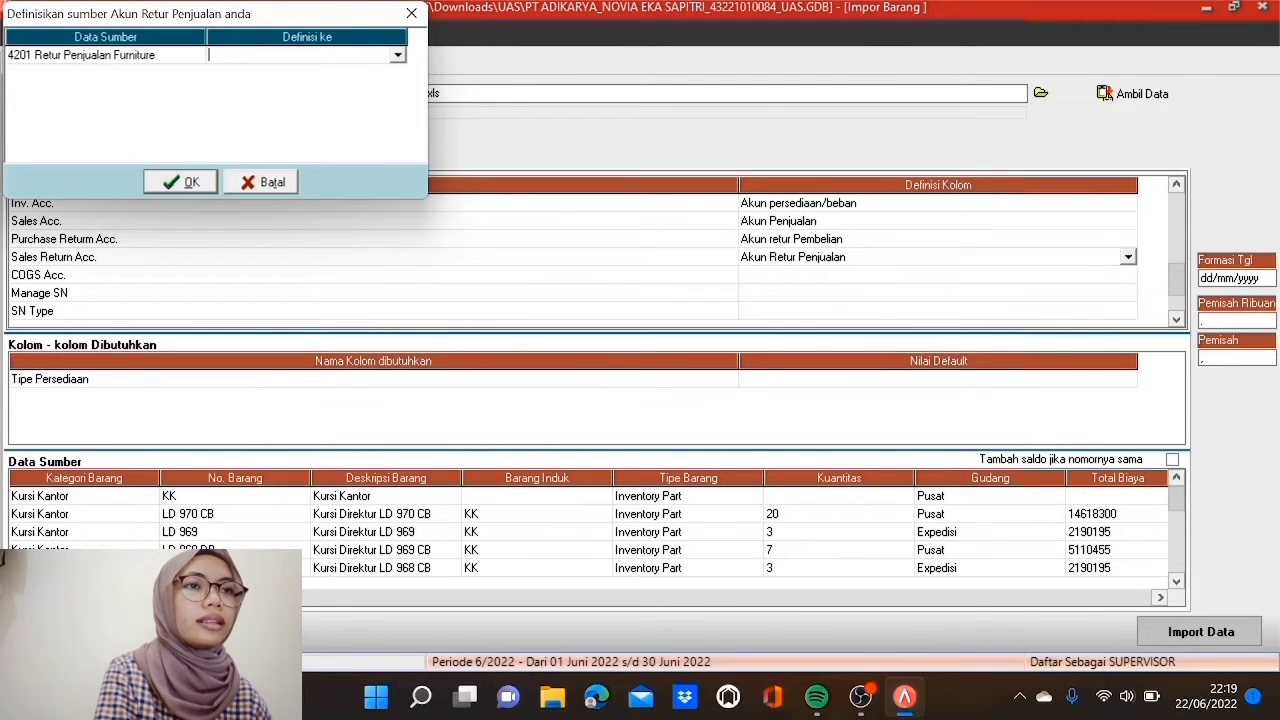
{"action": "left_click", "coordinate": [398, 57]}
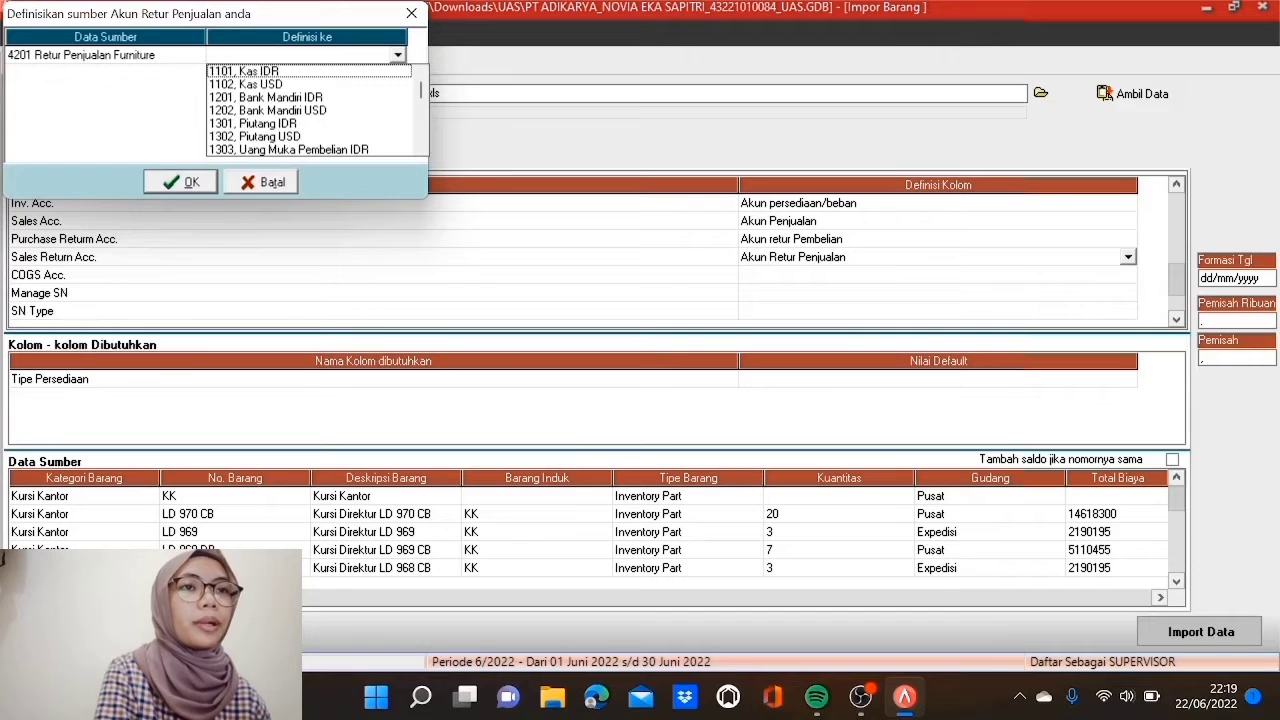
{"action": "type", "text": "42"}
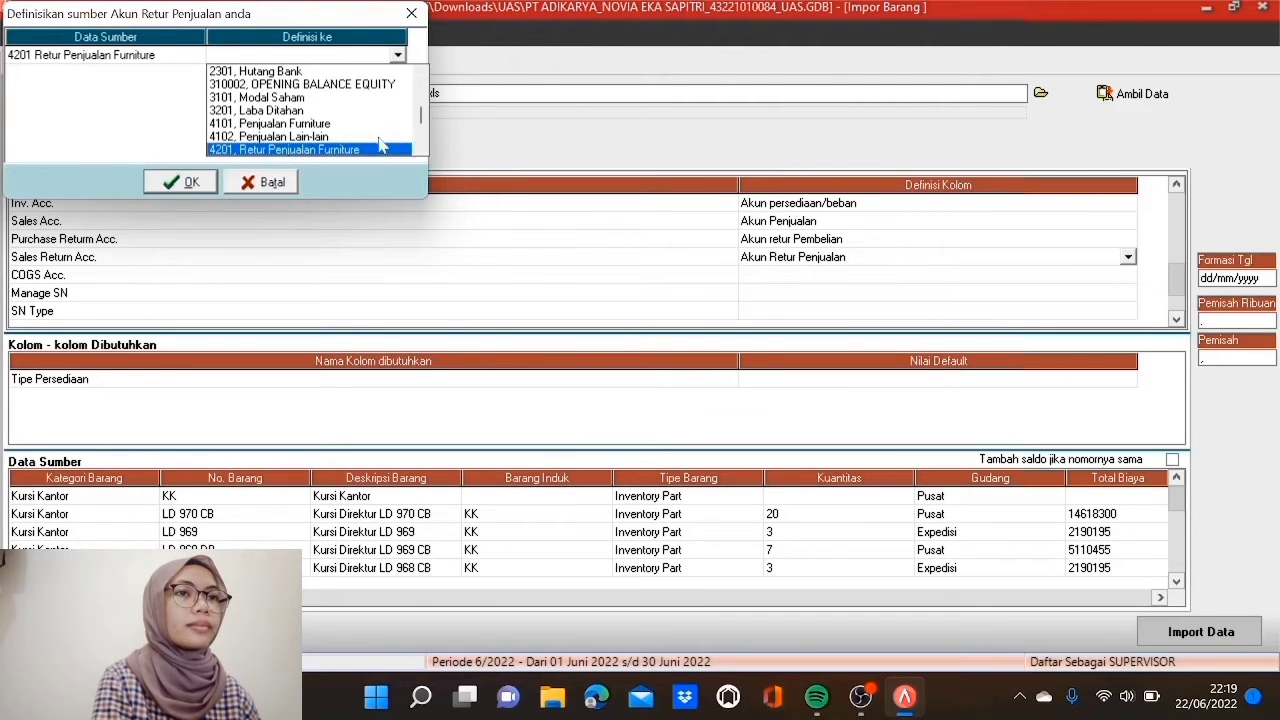
{"action": "left_click", "coordinate": [379, 152]}
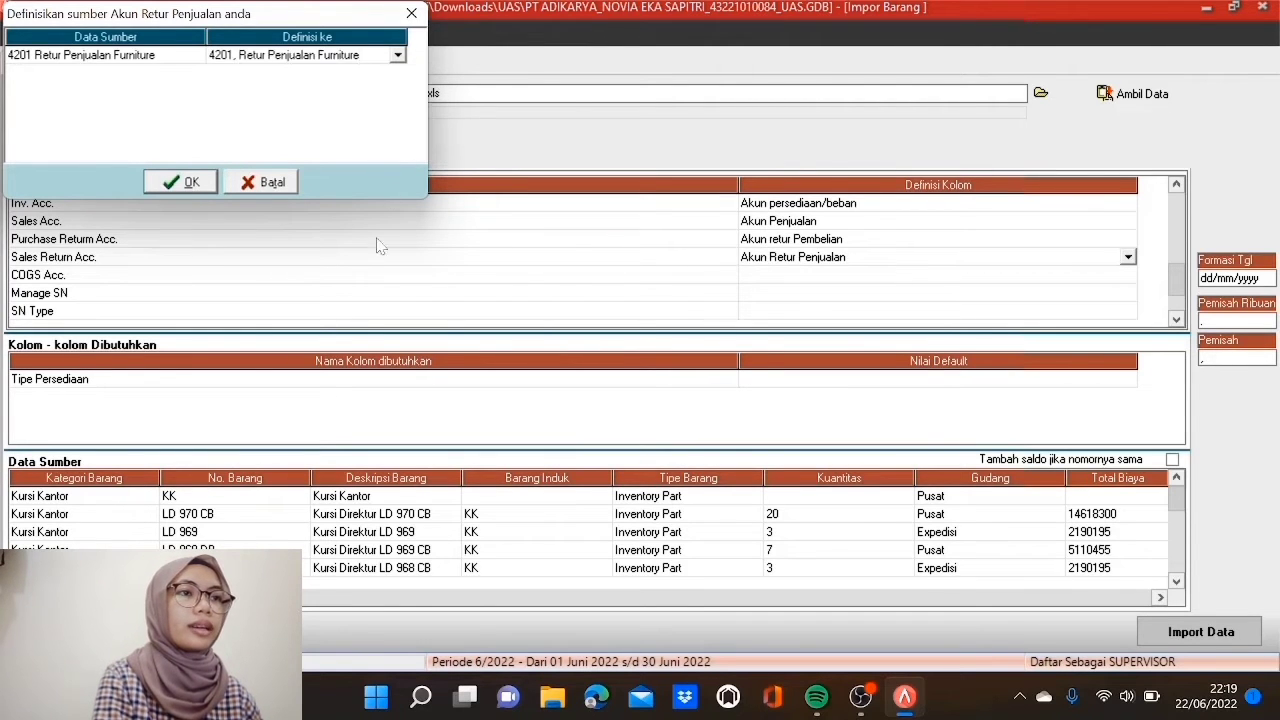
{"action": "left_click", "coordinate": [182, 183]}
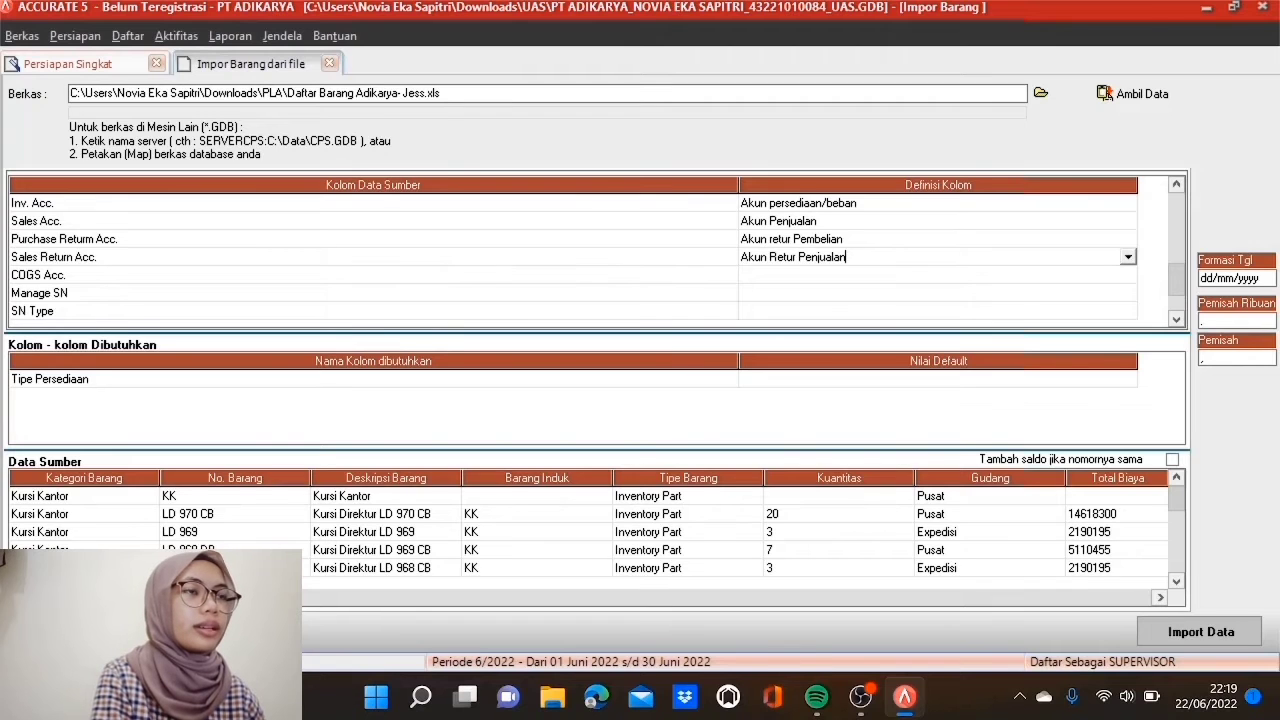
Step: Map COGS Acc. to Akun HPP, linking source 5101 to account 5101, HPP Furniture
{"action": "left_click", "coordinate": [872, 276]}
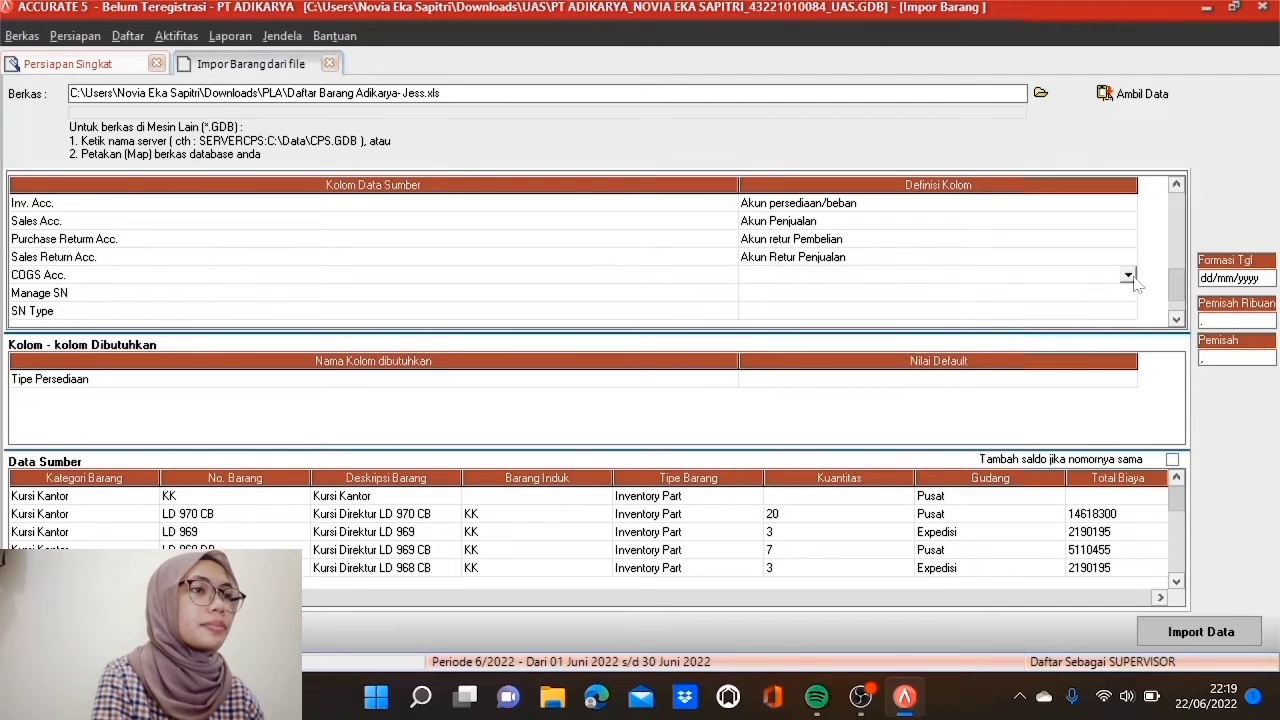
{"action": "left_click", "coordinate": [1128, 275]}
{"action": "scroll", "coordinate": [1128, 367], "scroll_direction": "down", "scroll_amount": 3}
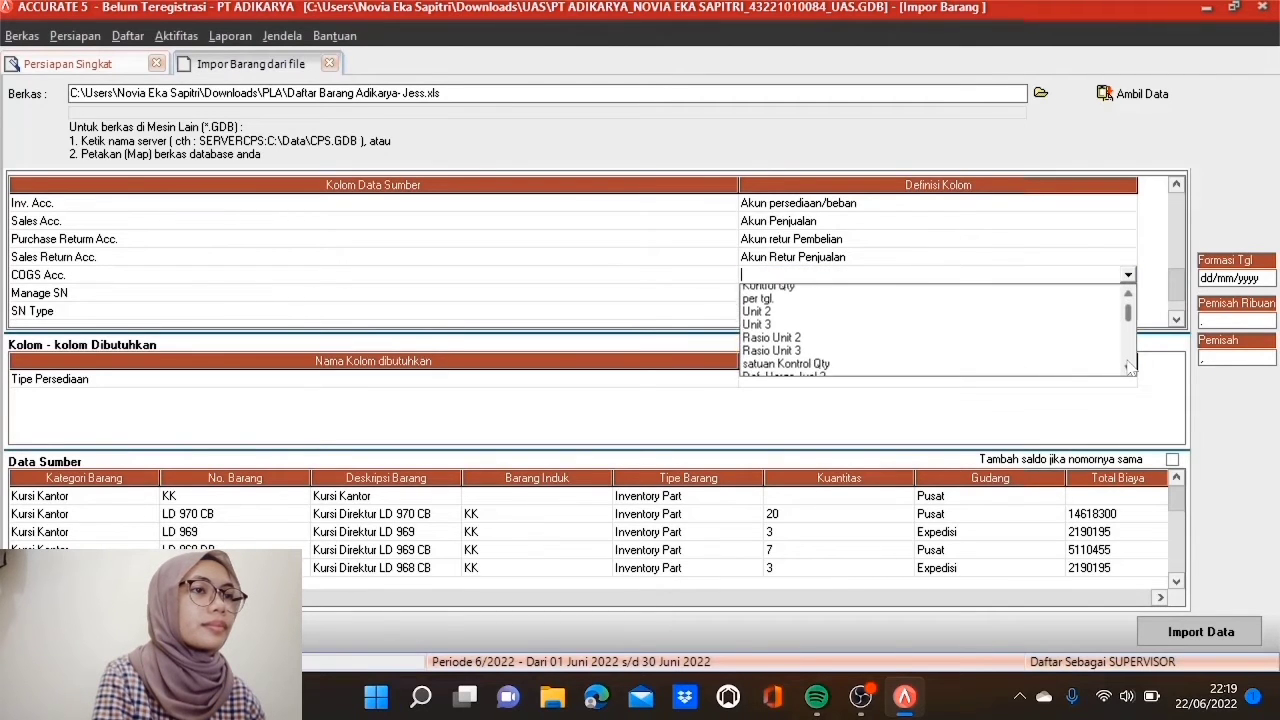
{"action": "scroll", "coordinate": [1128, 367], "scroll_direction": "down", "scroll_amount": 3}
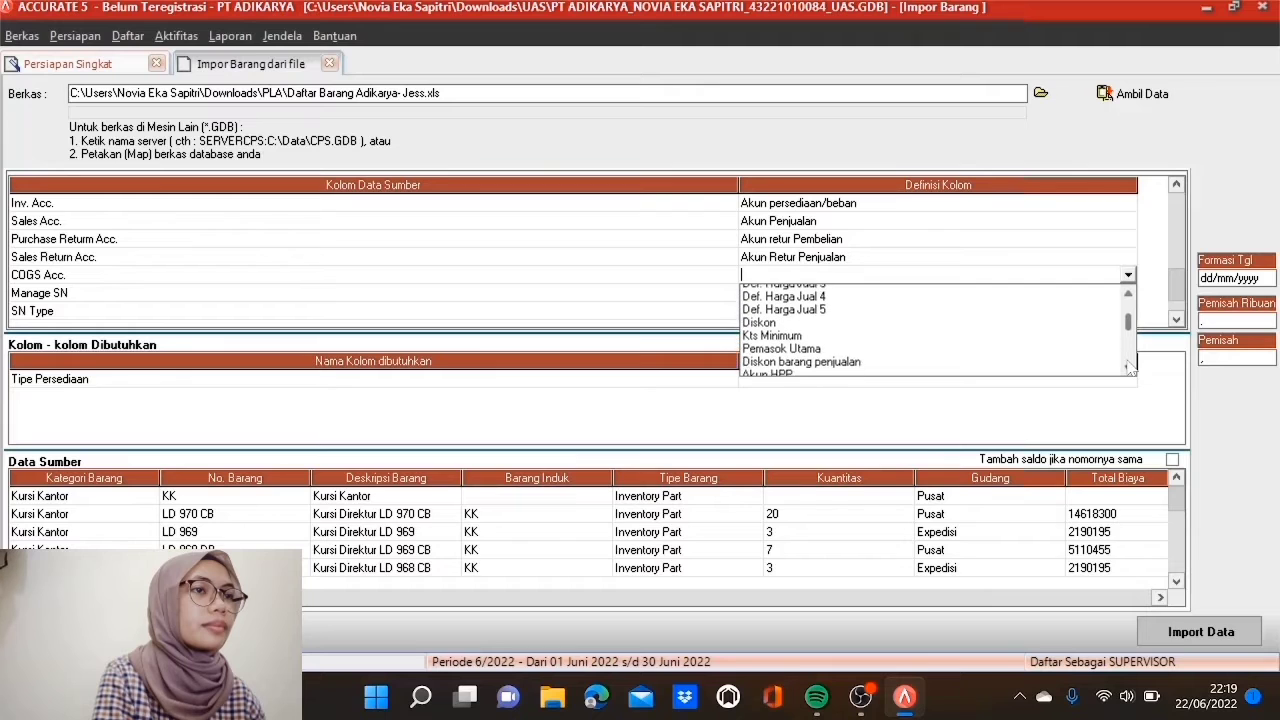
{"action": "left_click", "coordinate": [757, 306]}
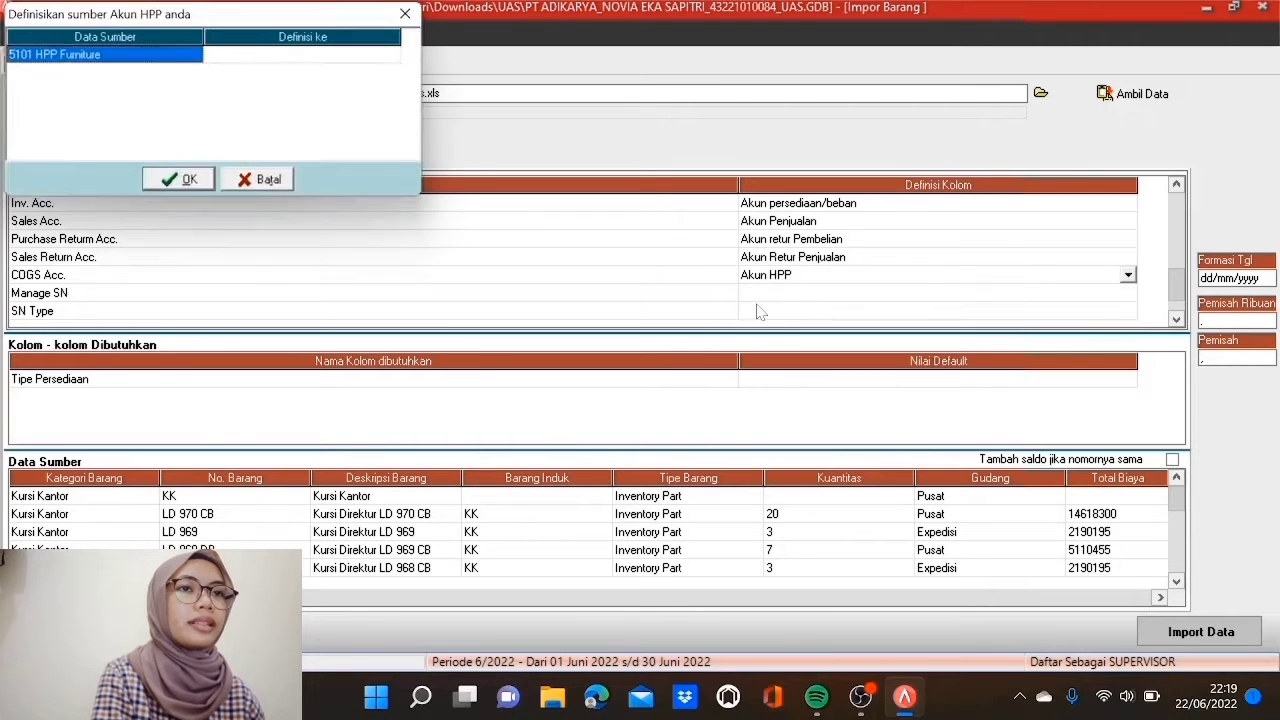
{"action": "left_click", "coordinate": [338, 57]}
{"action": "left_click", "coordinate": [338, 58]}
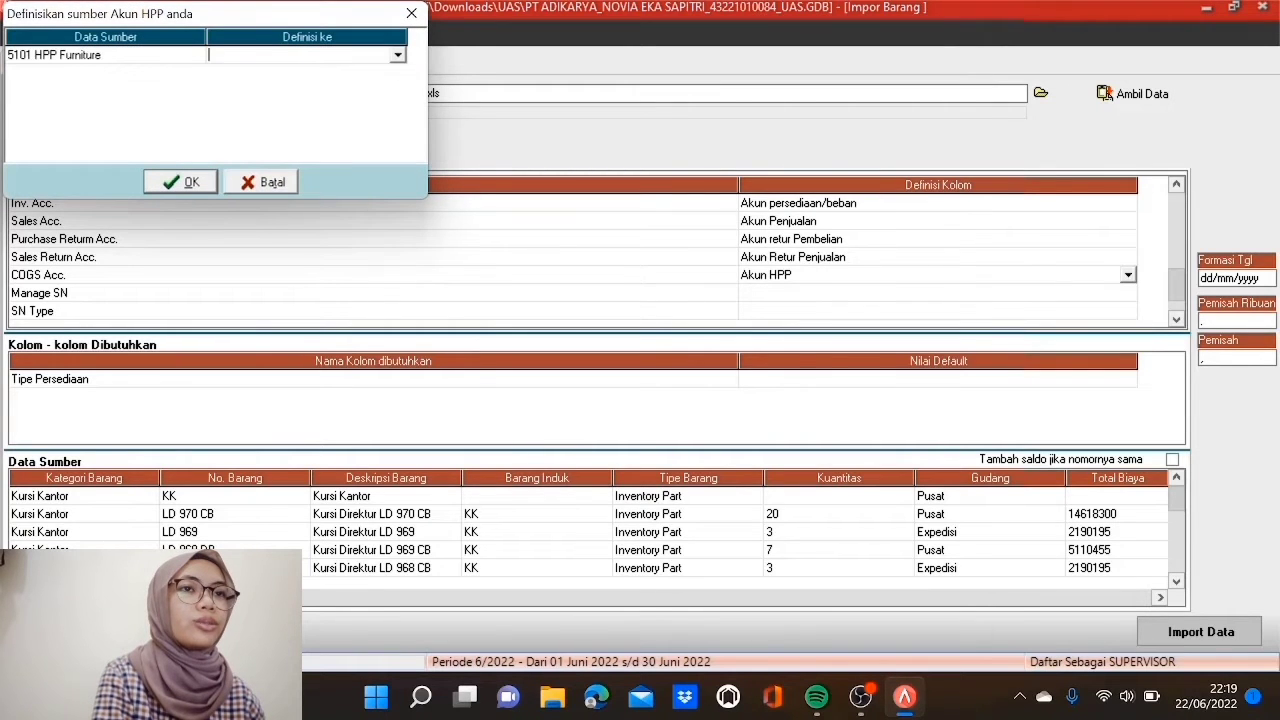
{"action": "left_click", "coordinate": [401, 62]}
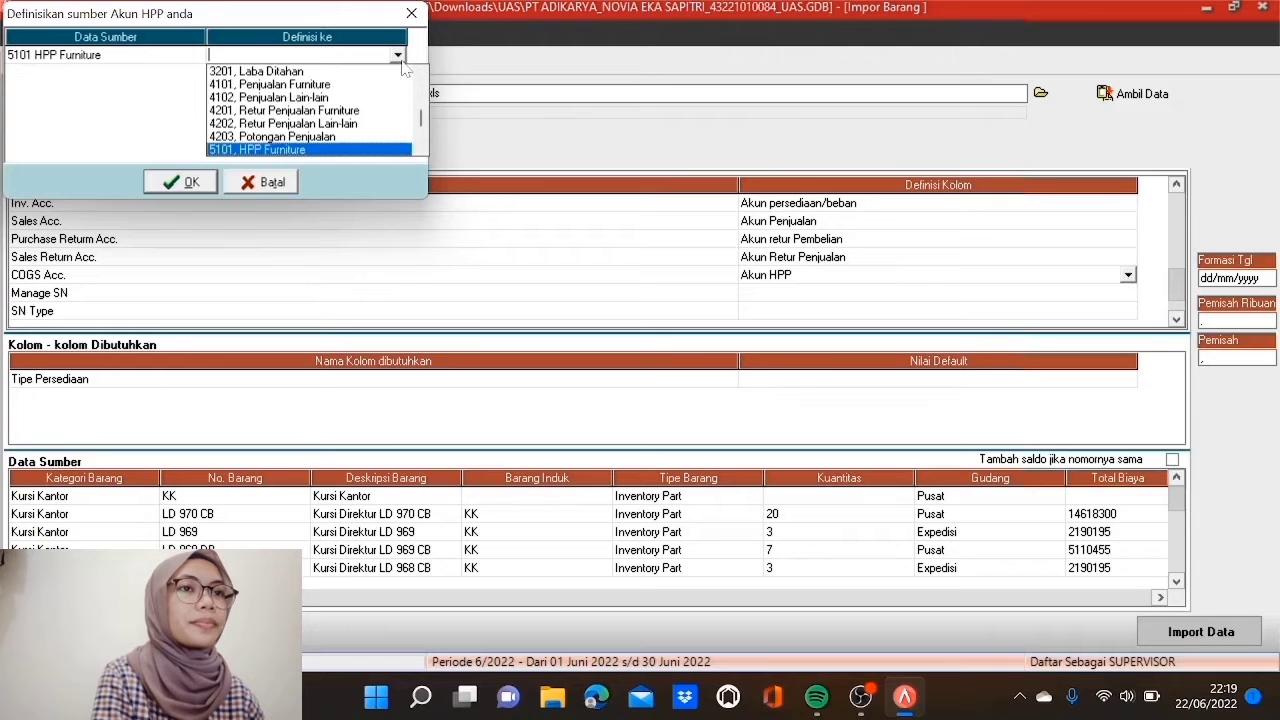
{"action": "left_click", "coordinate": [386, 150]}
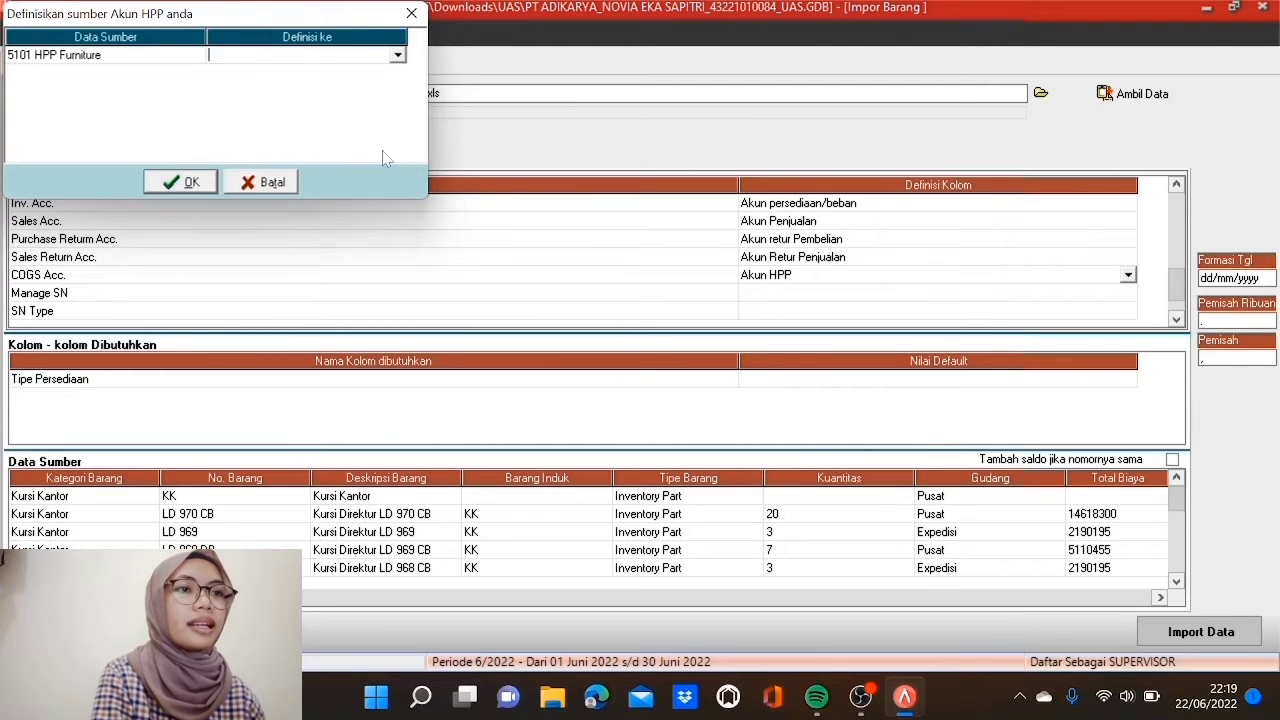
{"action": "left_click", "coordinate": [190, 182]}
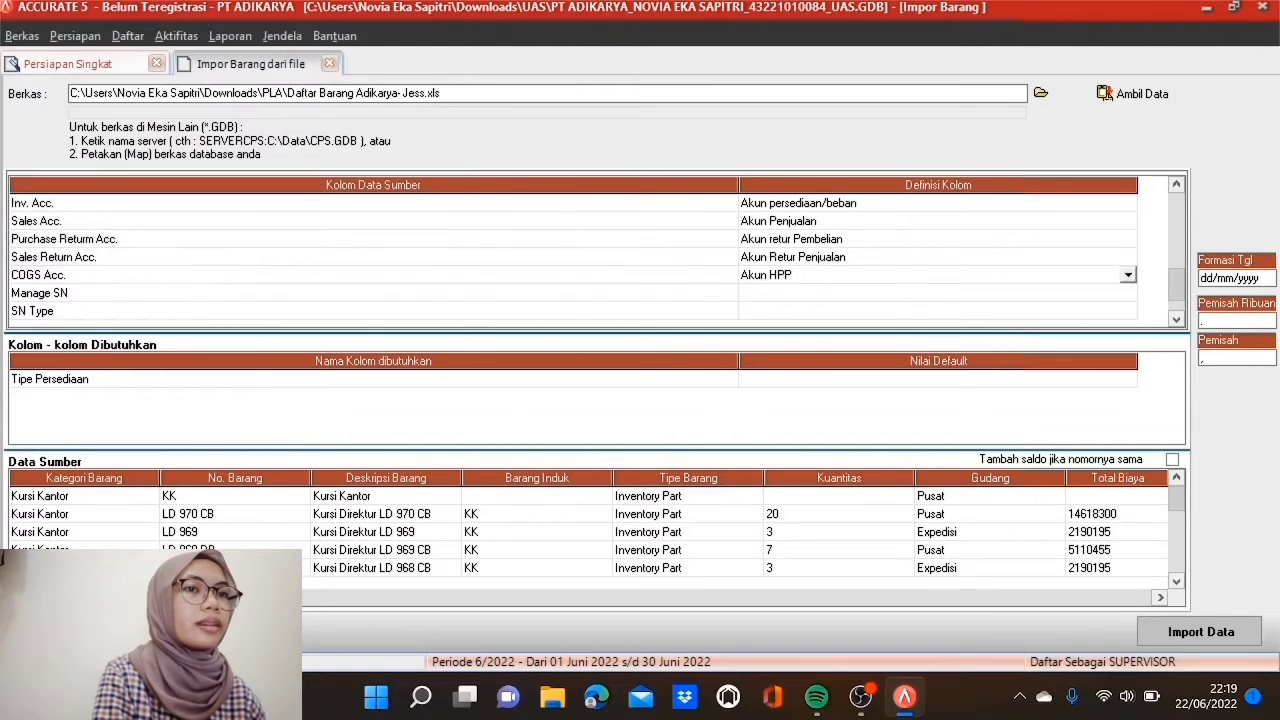
Step: Map Manage SN to Pakai No Seri, with source value YES meaning Benar
{"action": "left_click", "coordinate": [806, 295]}
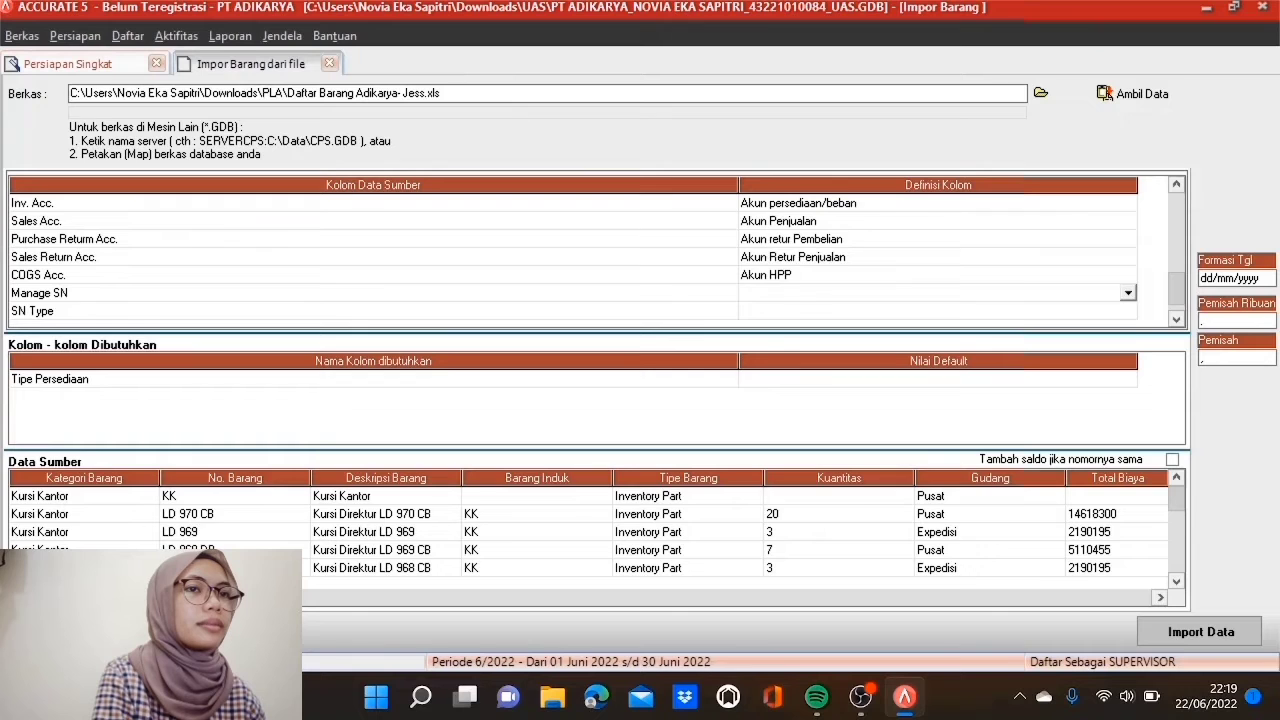
{"action": "left_click", "coordinate": [1127, 294]}
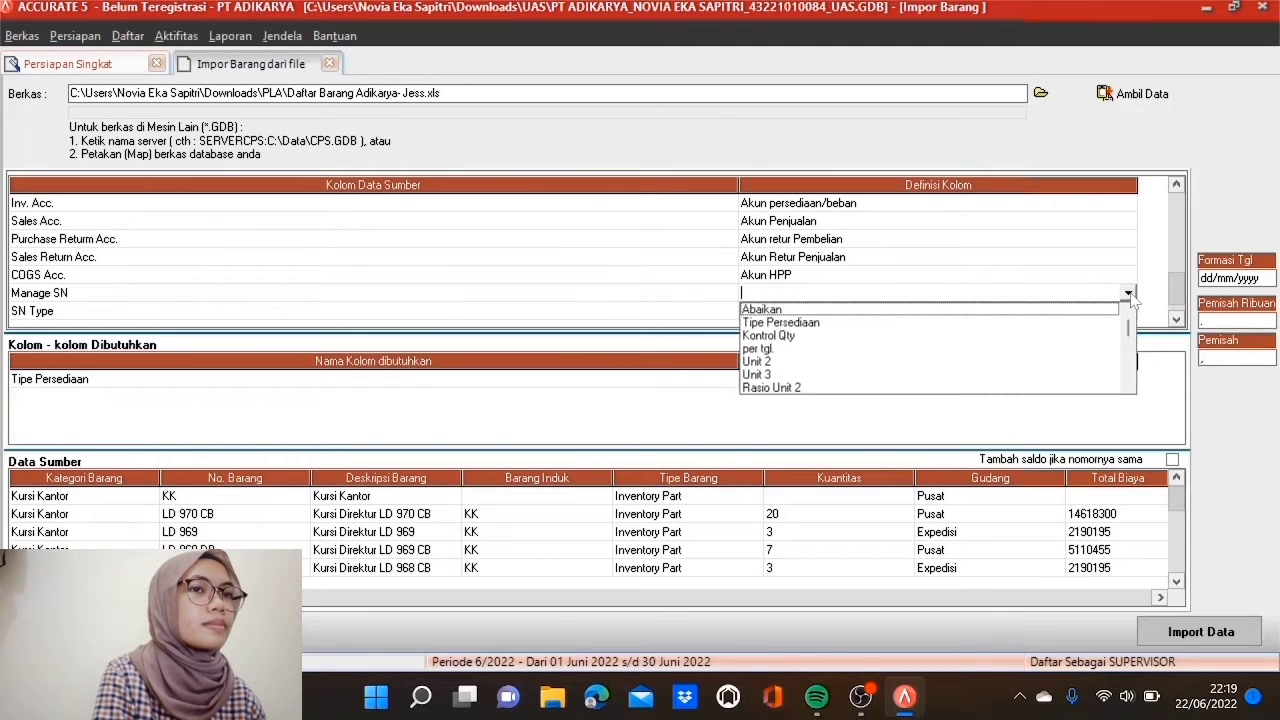
{"action": "scroll", "coordinate": [1130, 378], "scroll_direction": "down", "scroll_amount": 10}
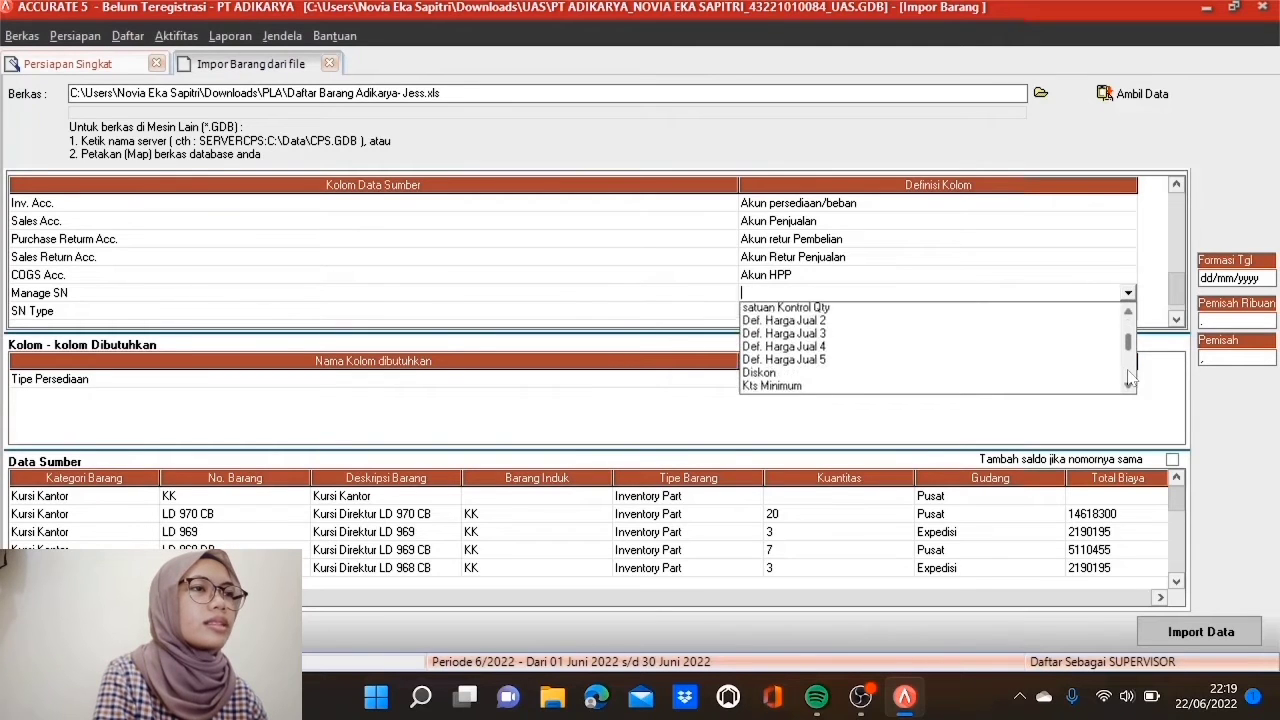
{"action": "scroll", "coordinate": [1130, 378], "scroll_direction": "down", "scroll_amount": 6}
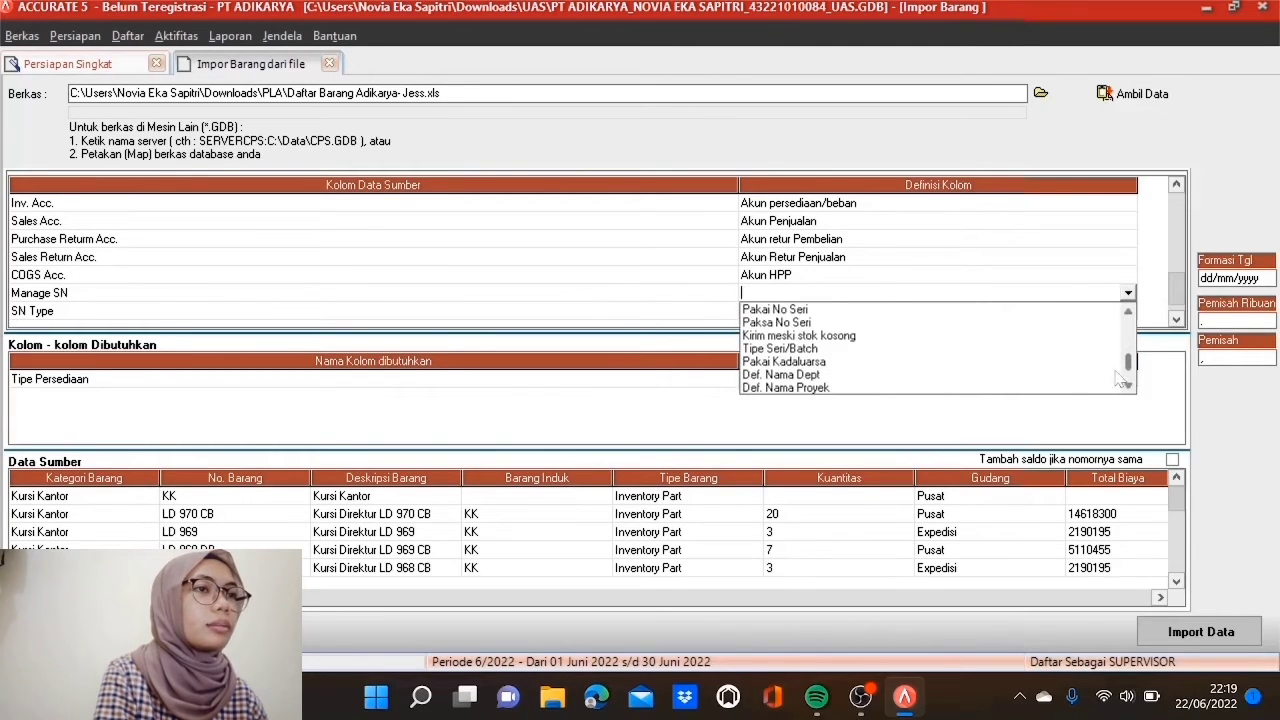
{"action": "left_click", "coordinate": [758, 309]}
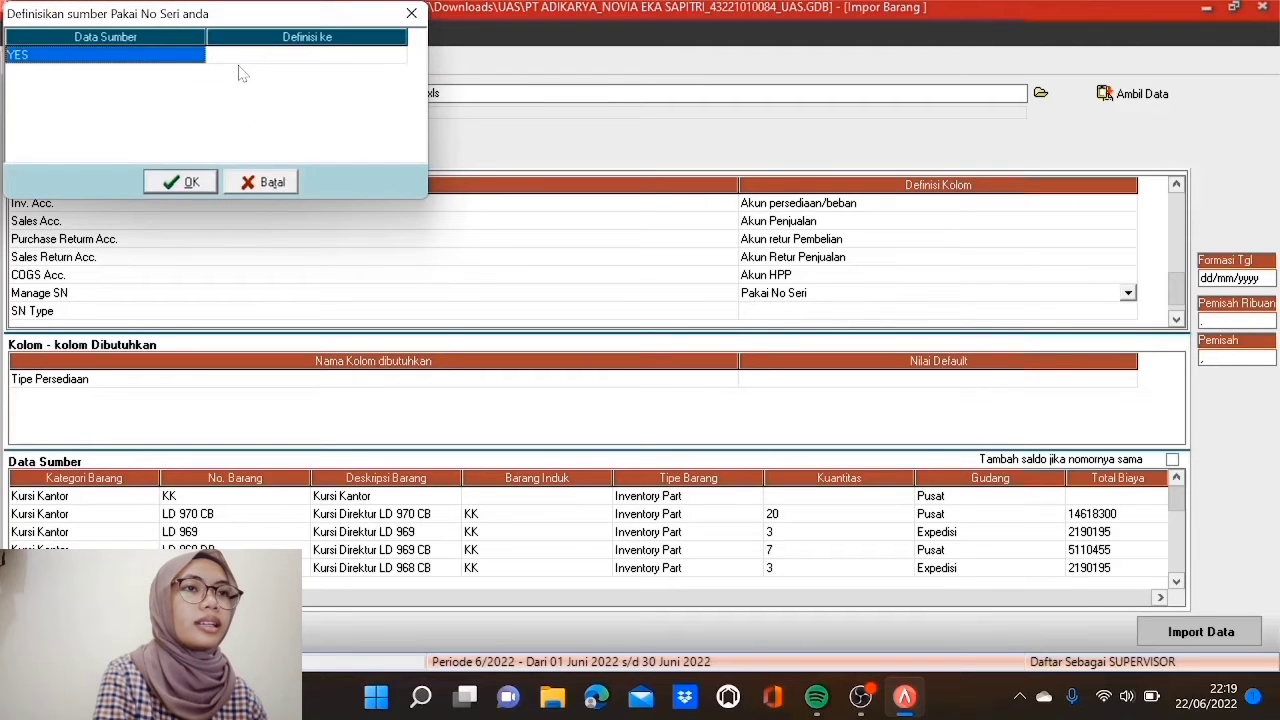
{"action": "left_click", "coordinate": [280, 60]}
{"action": "left_click", "coordinate": [398, 57]}
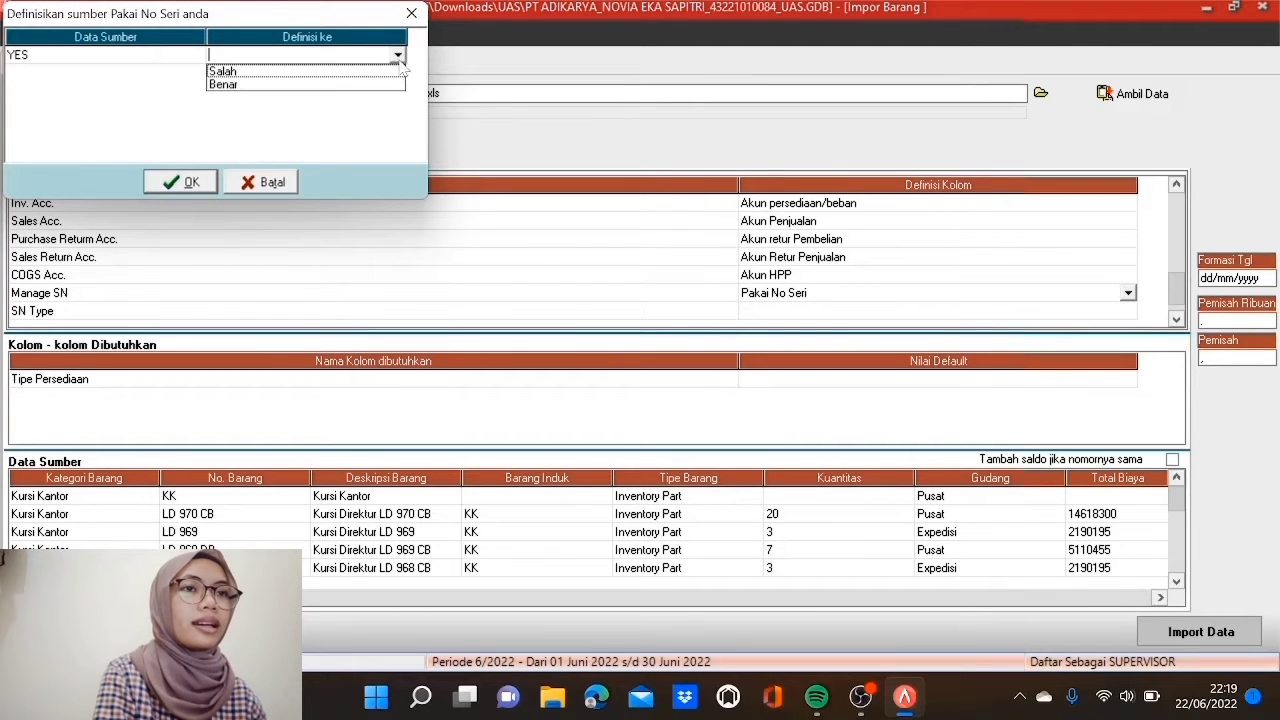
{"action": "left_click", "coordinate": [360, 85]}
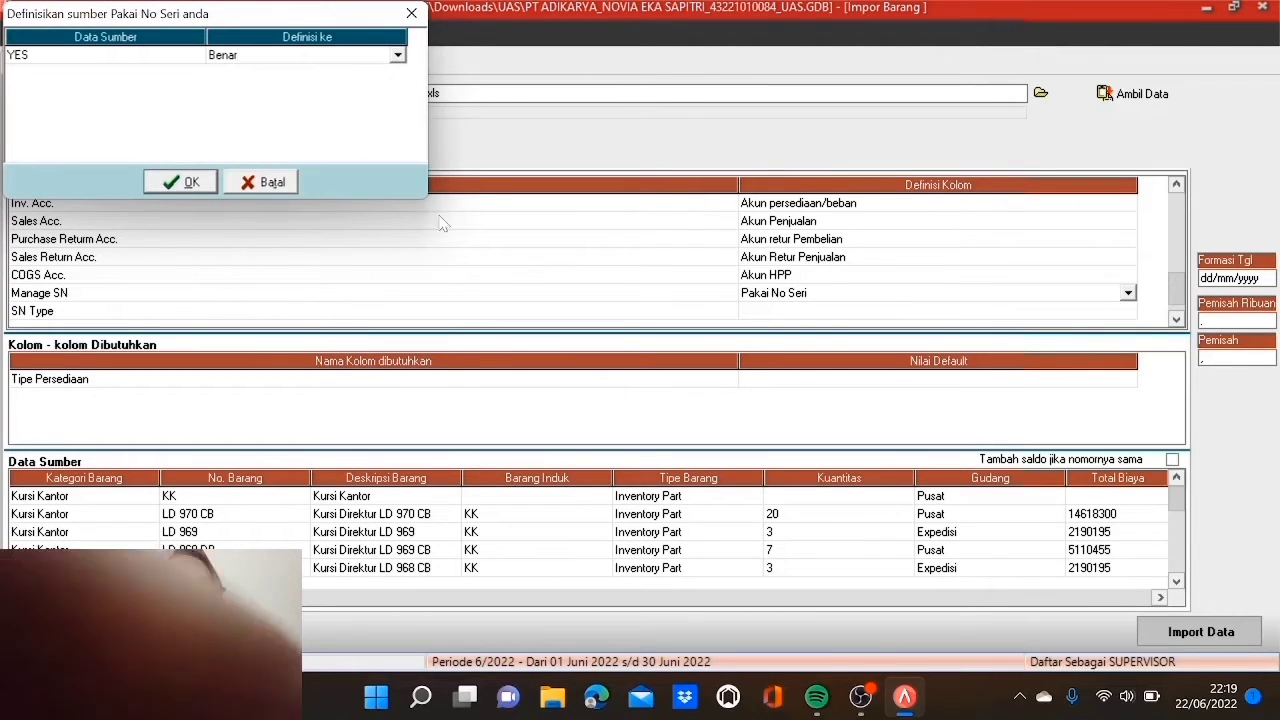
{"action": "left_click", "coordinate": [180, 182]}
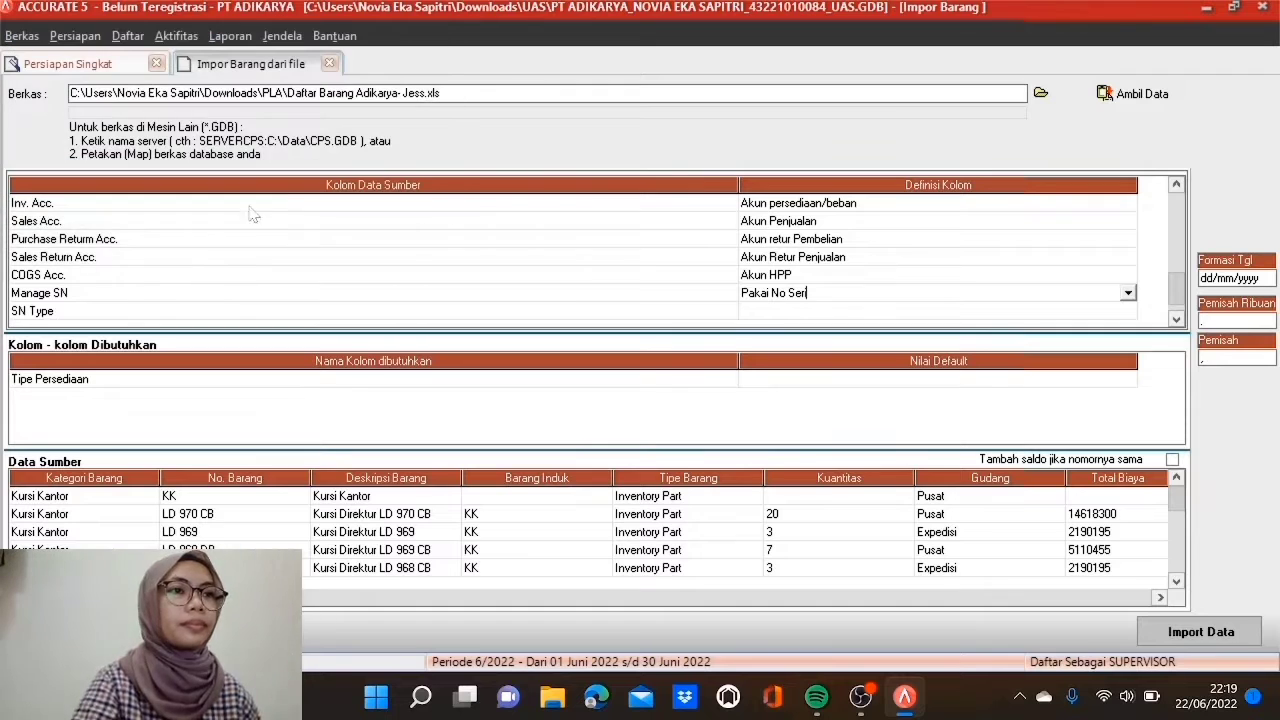
Step: Map SN Type to Tipe Seri/Batch, with source value Batch meaning Nomor Pabrik
{"action": "left_click", "coordinate": [1177, 320]}
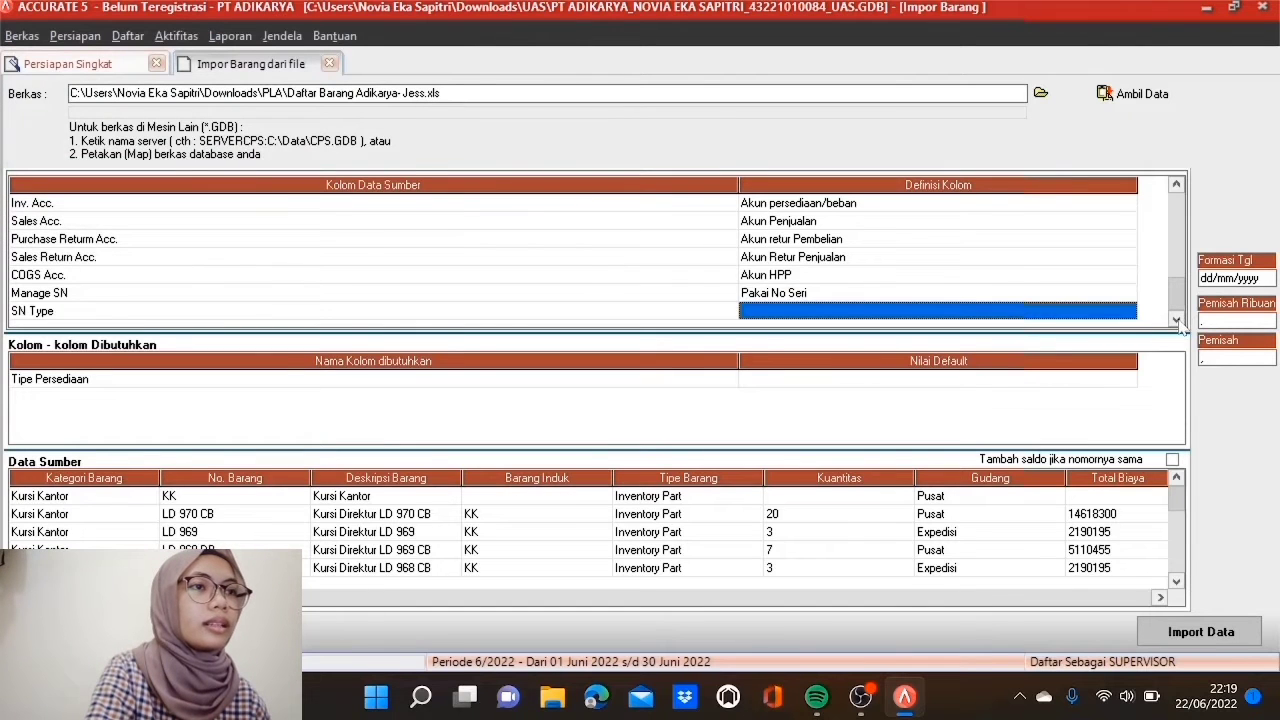
{"action": "left_click", "coordinate": [1028, 318]}
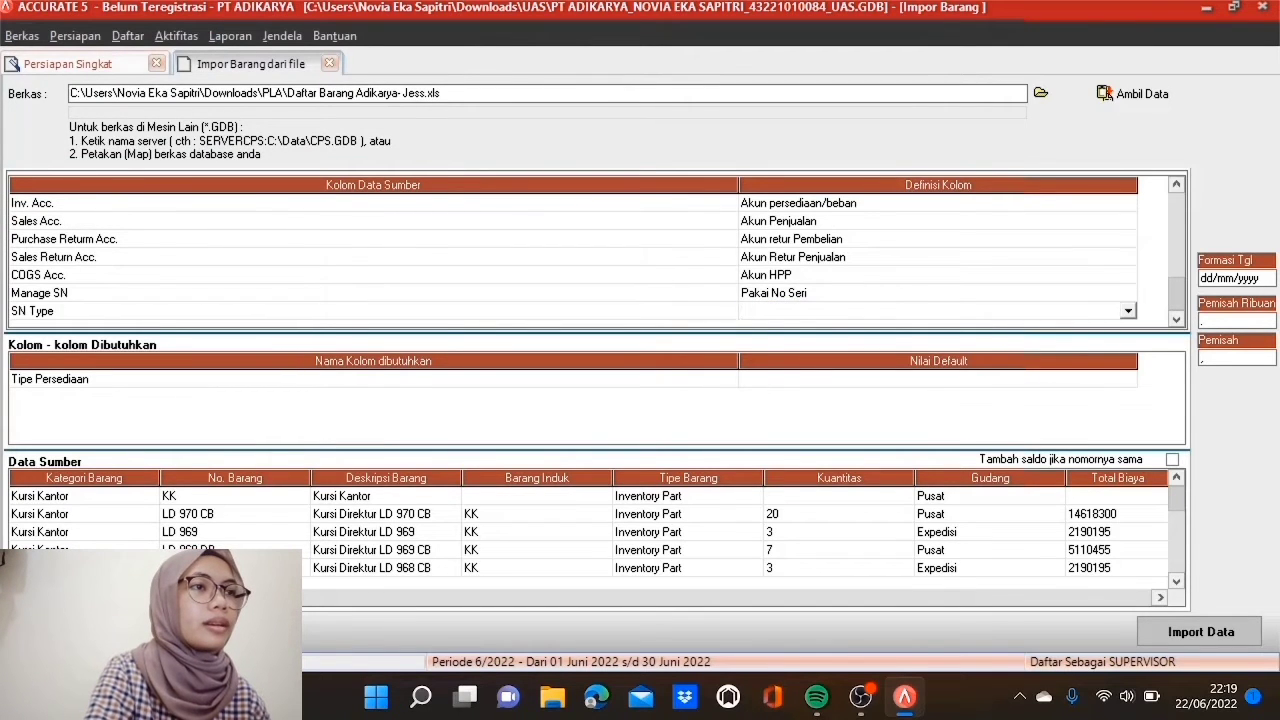
{"action": "left_click", "coordinate": [1128, 311]}
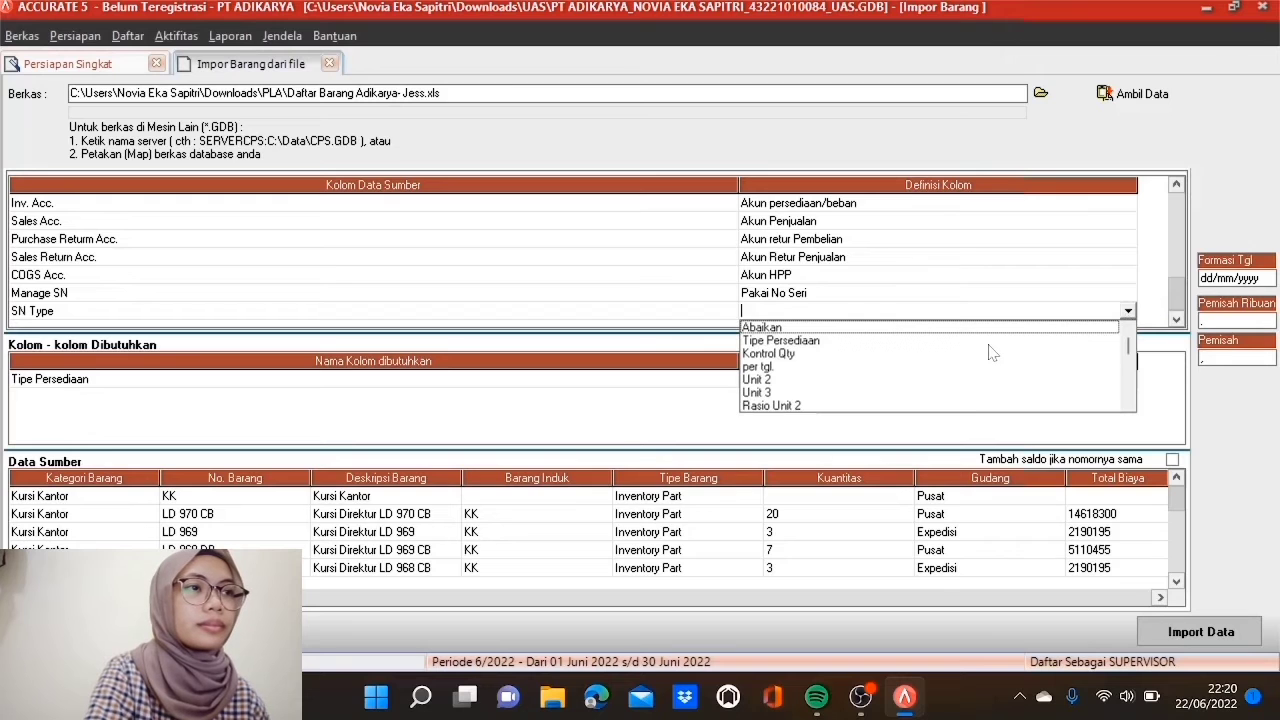
{"action": "left_click", "coordinate": [1128, 405]}
{"action": "left_click", "coordinate": [1128, 405]}
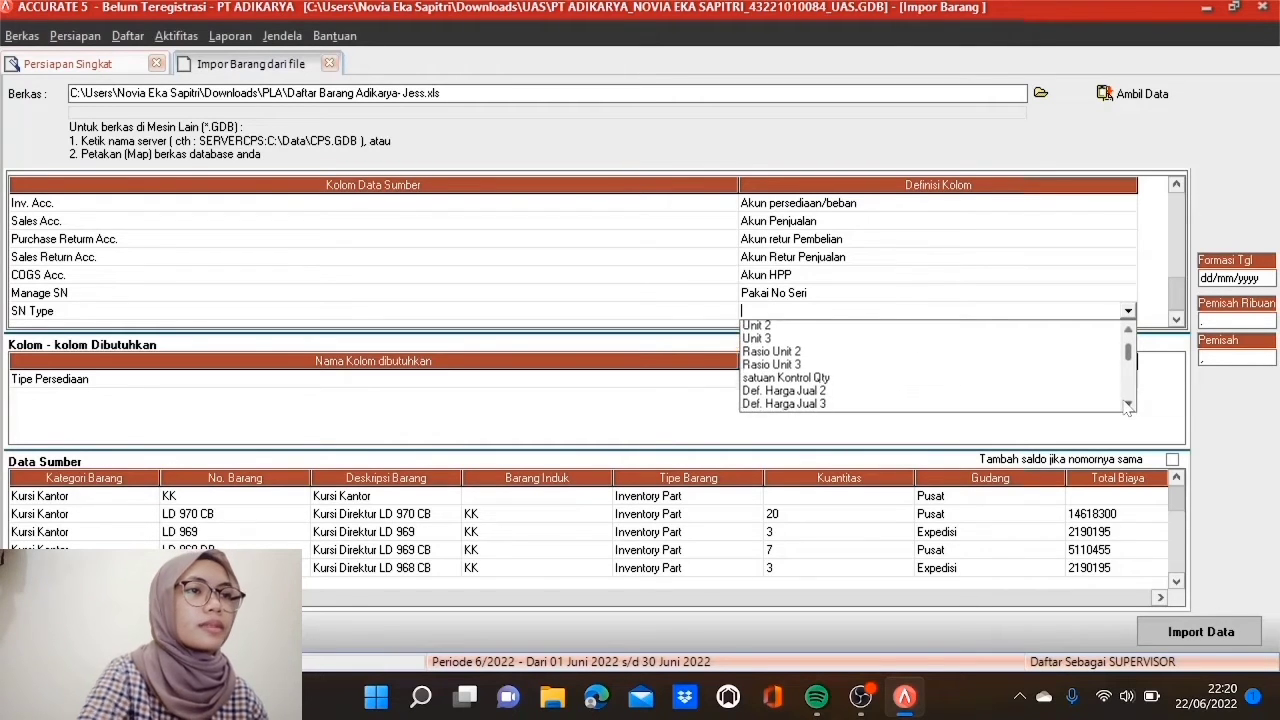
{"action": "left_click_drag", "start_coordinate": [1128, 405], "coordinate": [1128, 405]}
{"action": "left_click", "coordinate": [1127, 329]}
{"action": "left_click", "coordinate": [1127, 329]}
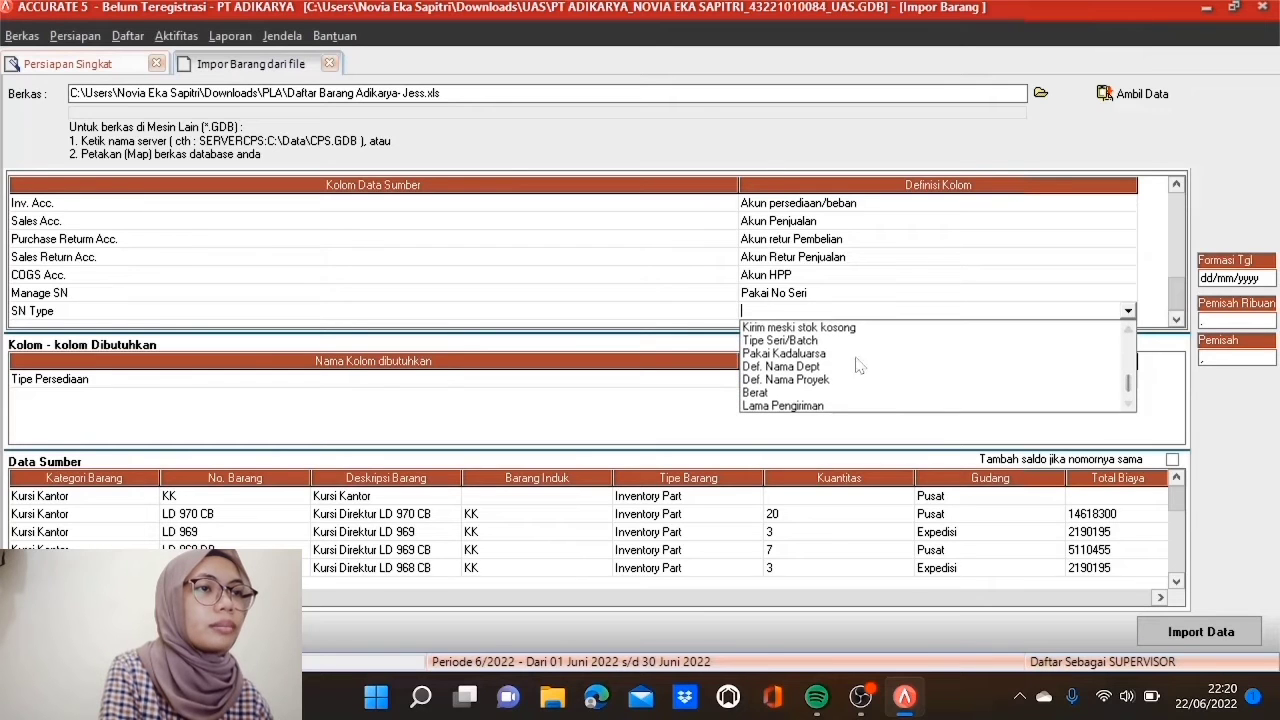
{"action": "left_click", "coordinate": [823, 342]}
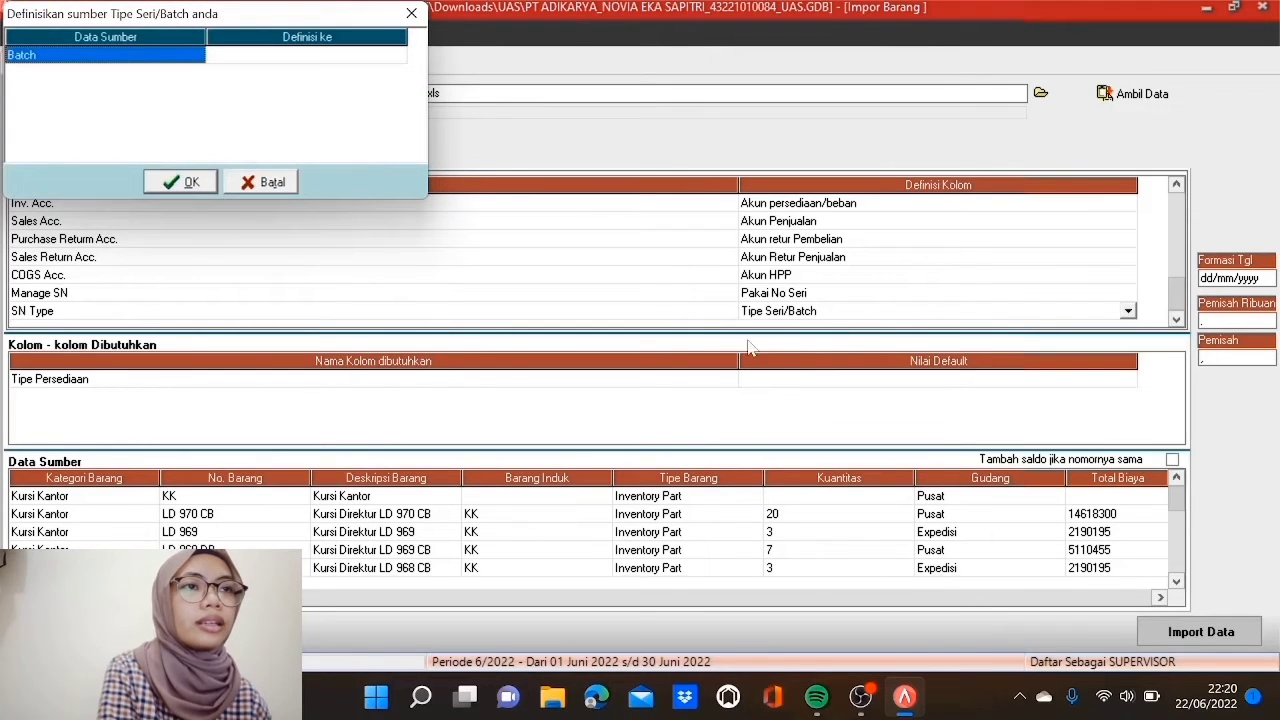
{"action": "left_click", "coordinate": [371, 57]}
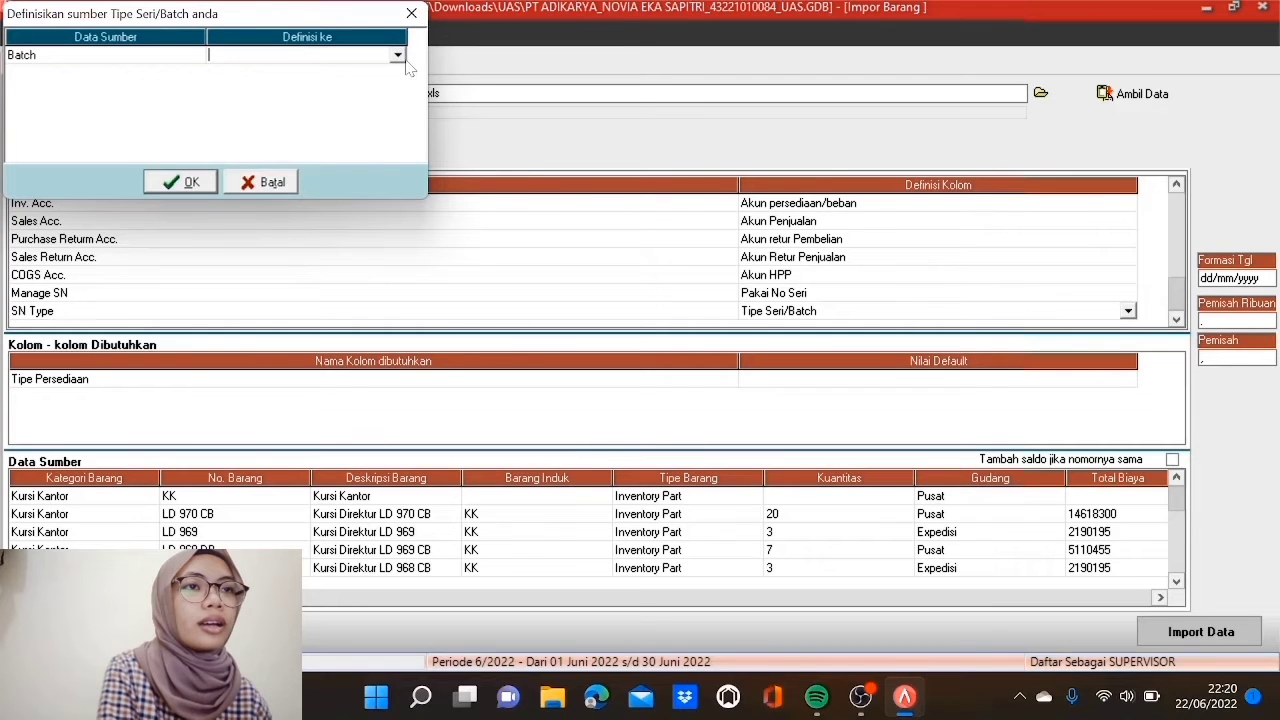
{"action": "left_click", "coordinate": [398, 56]}
{"action": "left_click", "coordinate": [372, 87]}
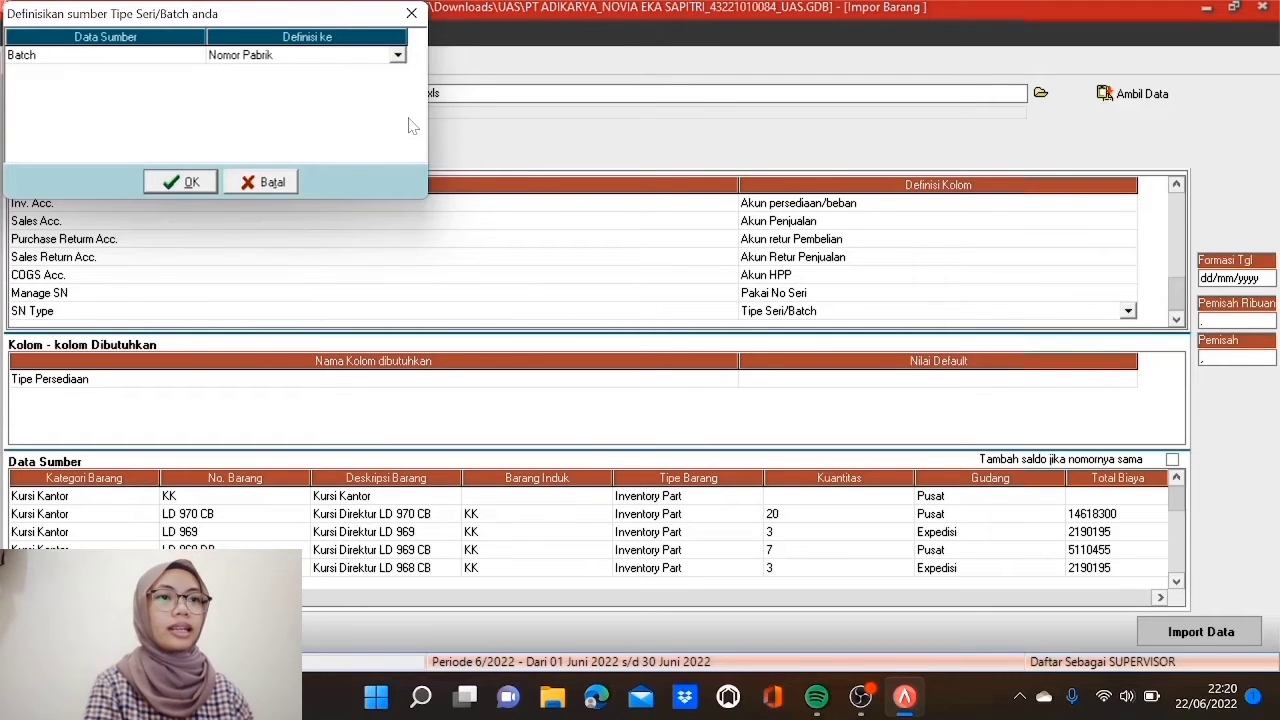
{"action": "left_click", "coordinate": [200, 186]}
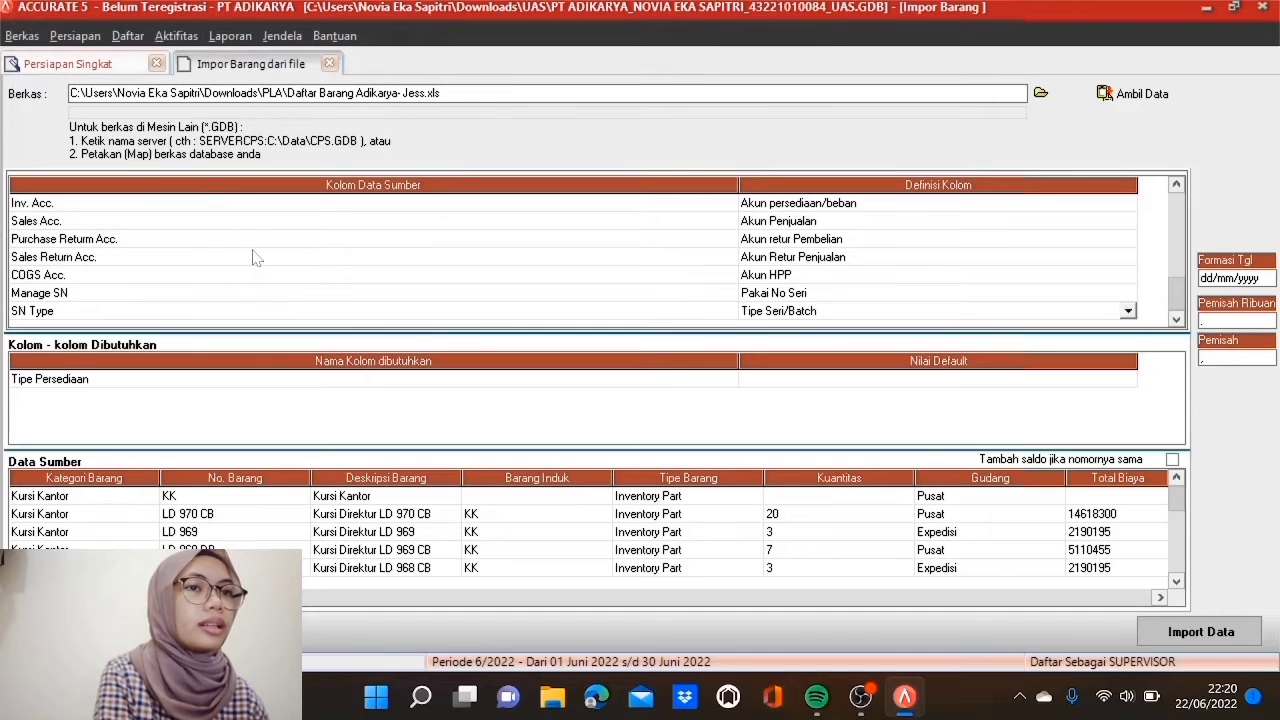
Step: Default Tipe Persediaan to Barang Jadi, add balances for matching item numbers, and import the 13 items
{"action": "left_click", "coordinate": [877, 380]}
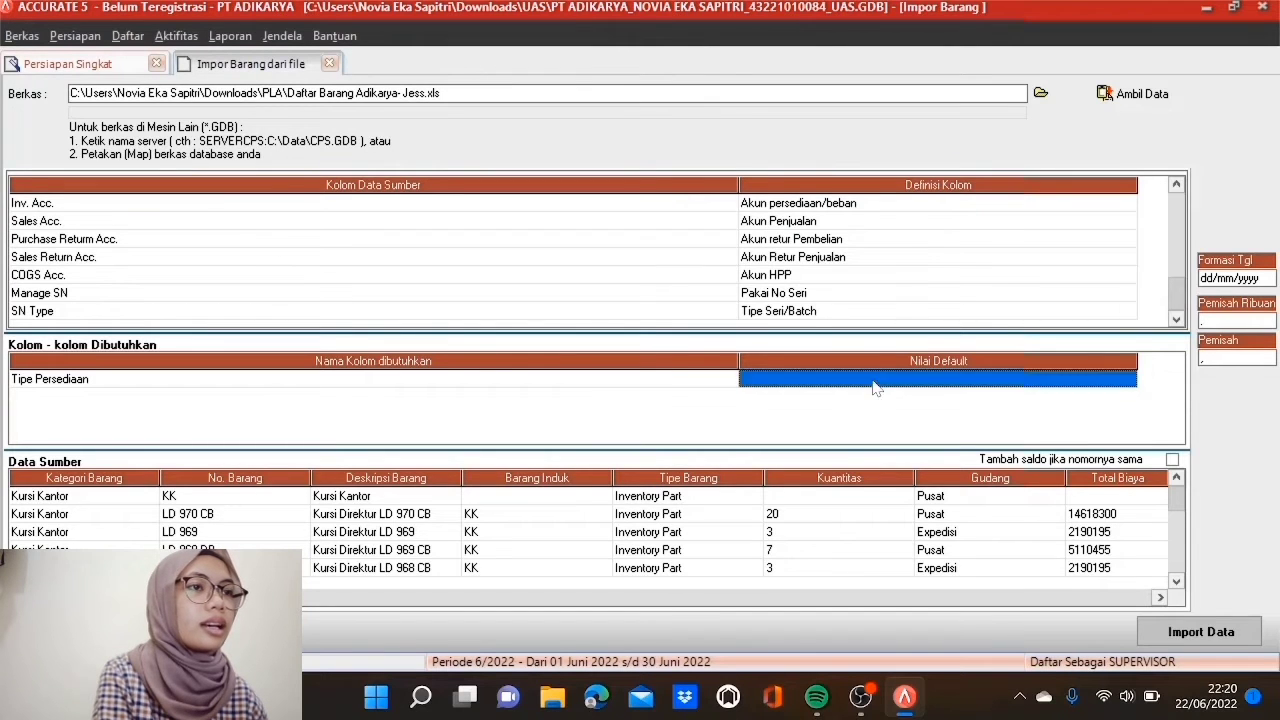
{"action": "left_click", "coordinate": [1126, 382]}
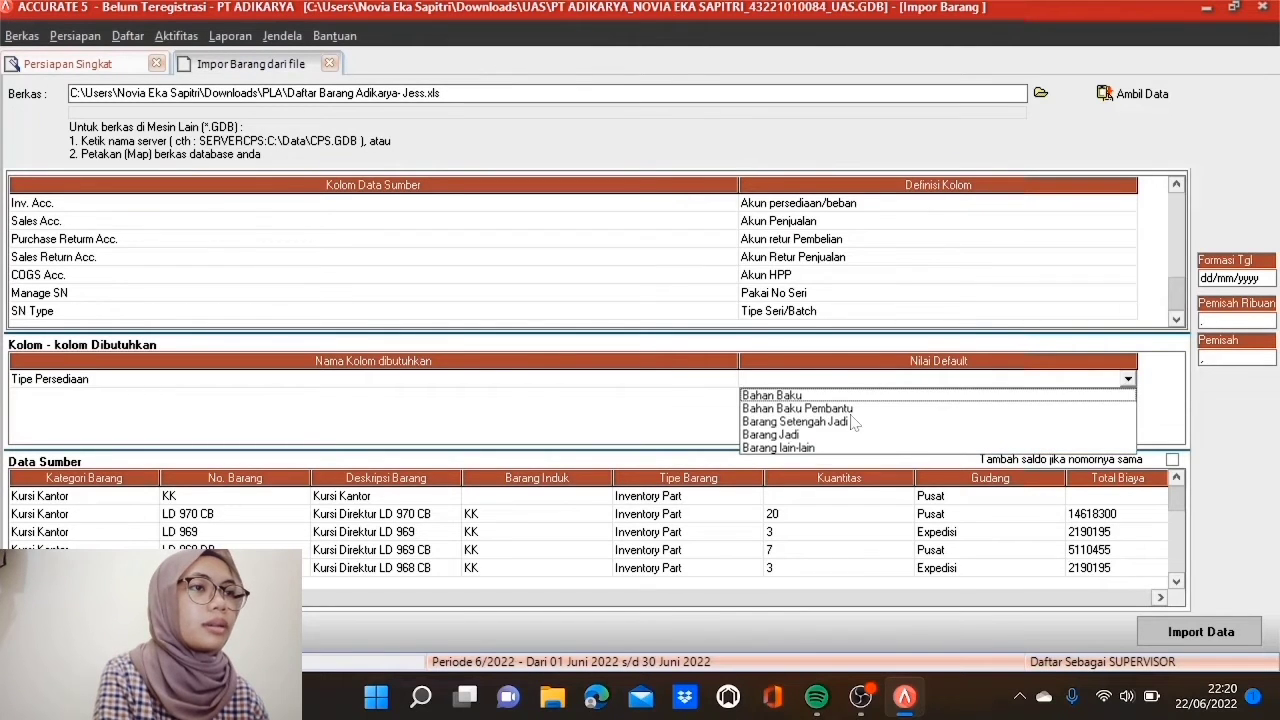
{"action": "left_click", "coordinate": [808, 436]}
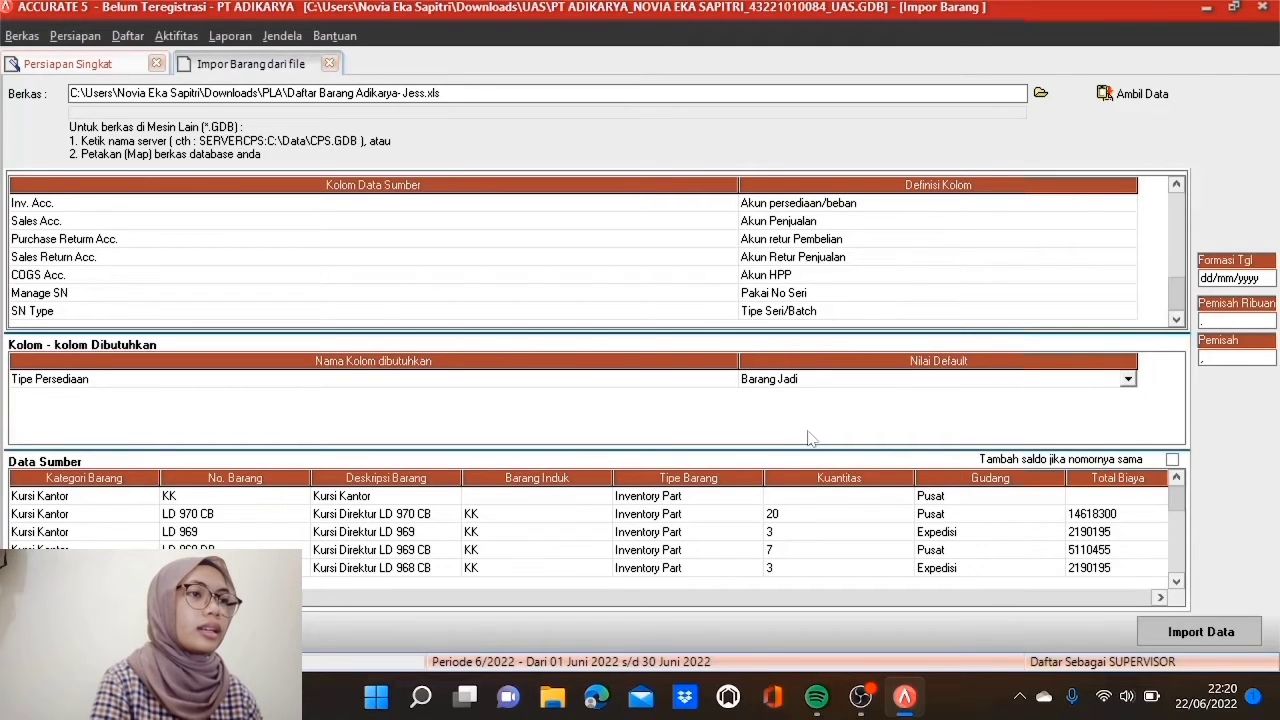
{"action": "left_click", "coordinate": [1172, 462]}
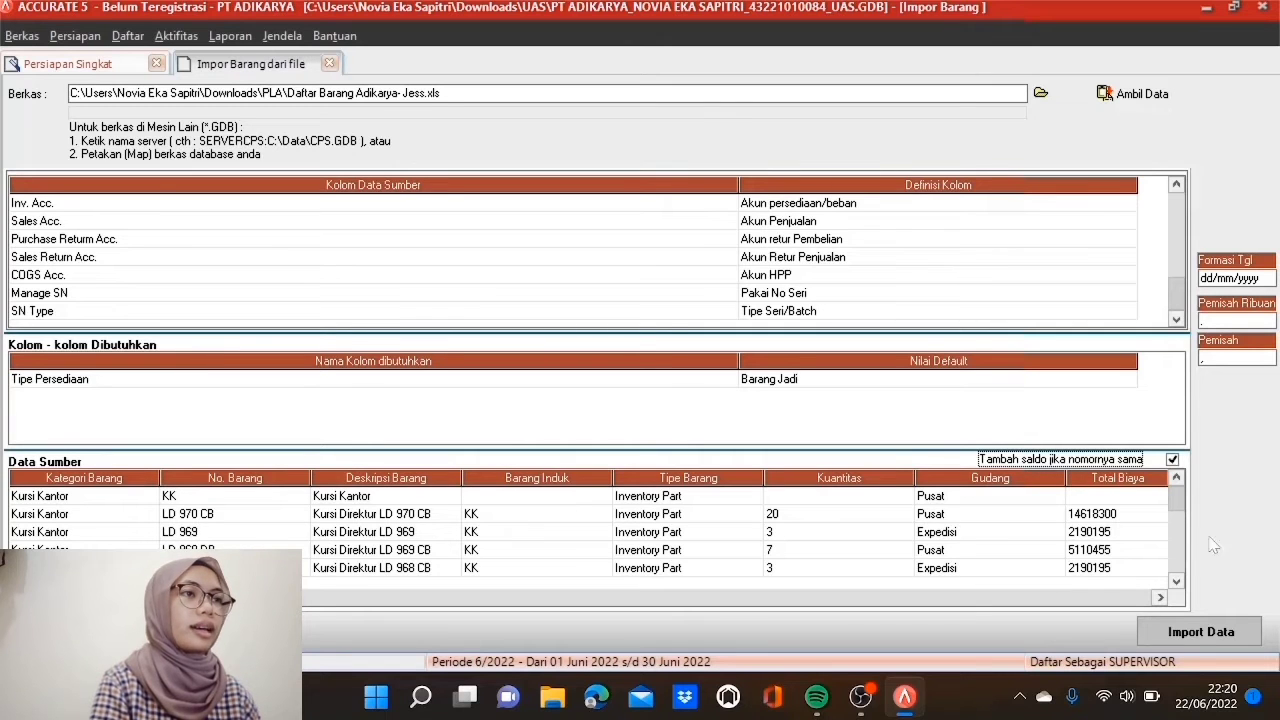
{"action": "left_click", "coordinate": [1210, 631]}
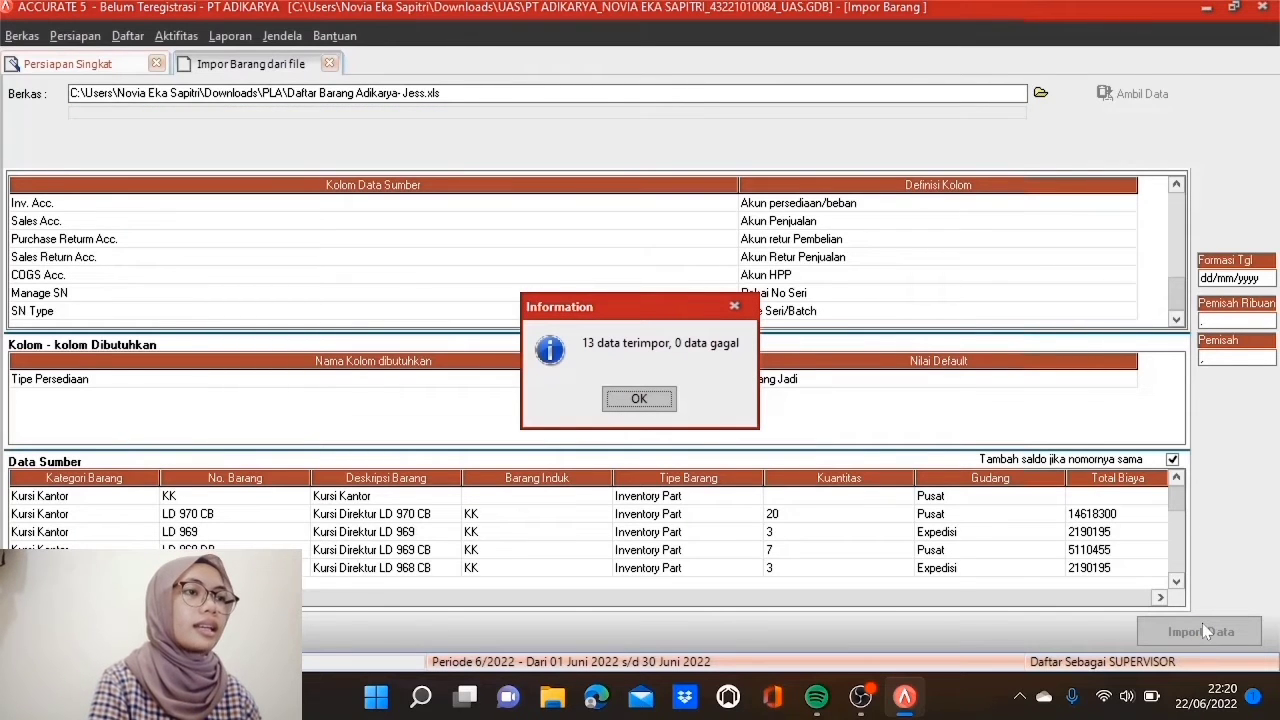
Step: Dismiss the import result, advance to step 16 (FA Fiskal), and open import from file
{"action": "left_click", "coordinate": [642, 402]}
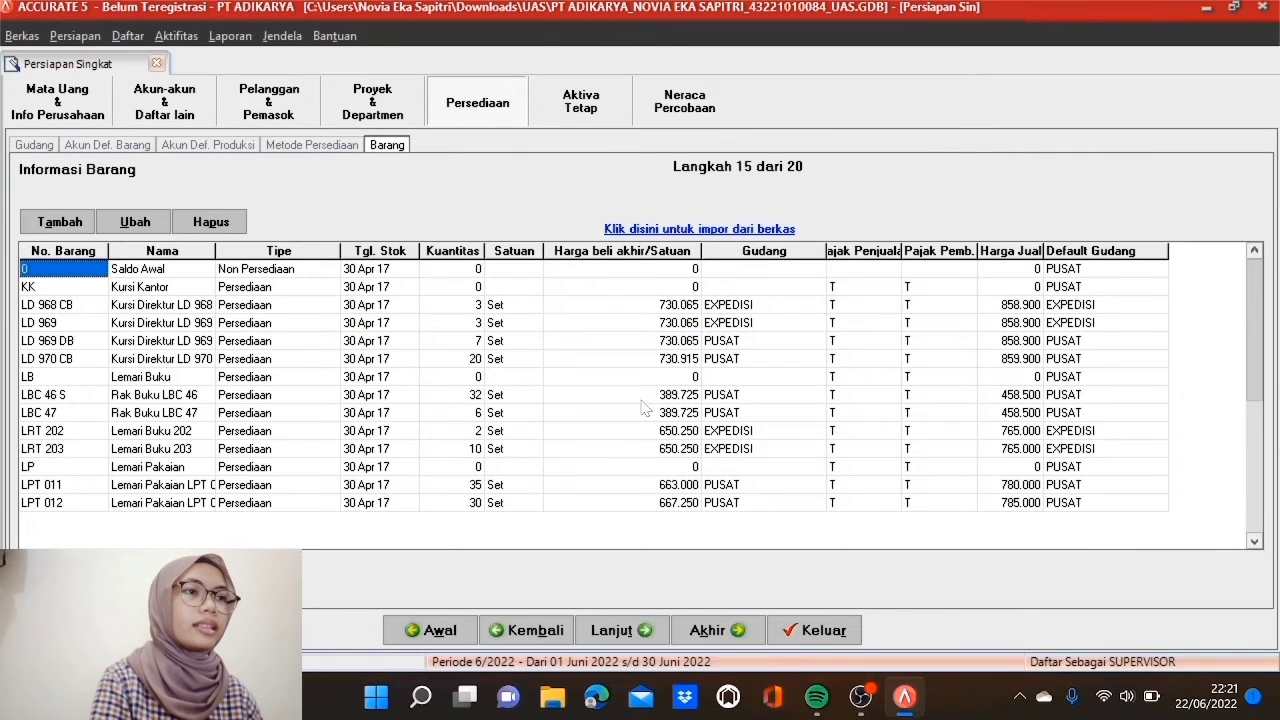
{"action": "left_click", "coordinate": [622, 632]}
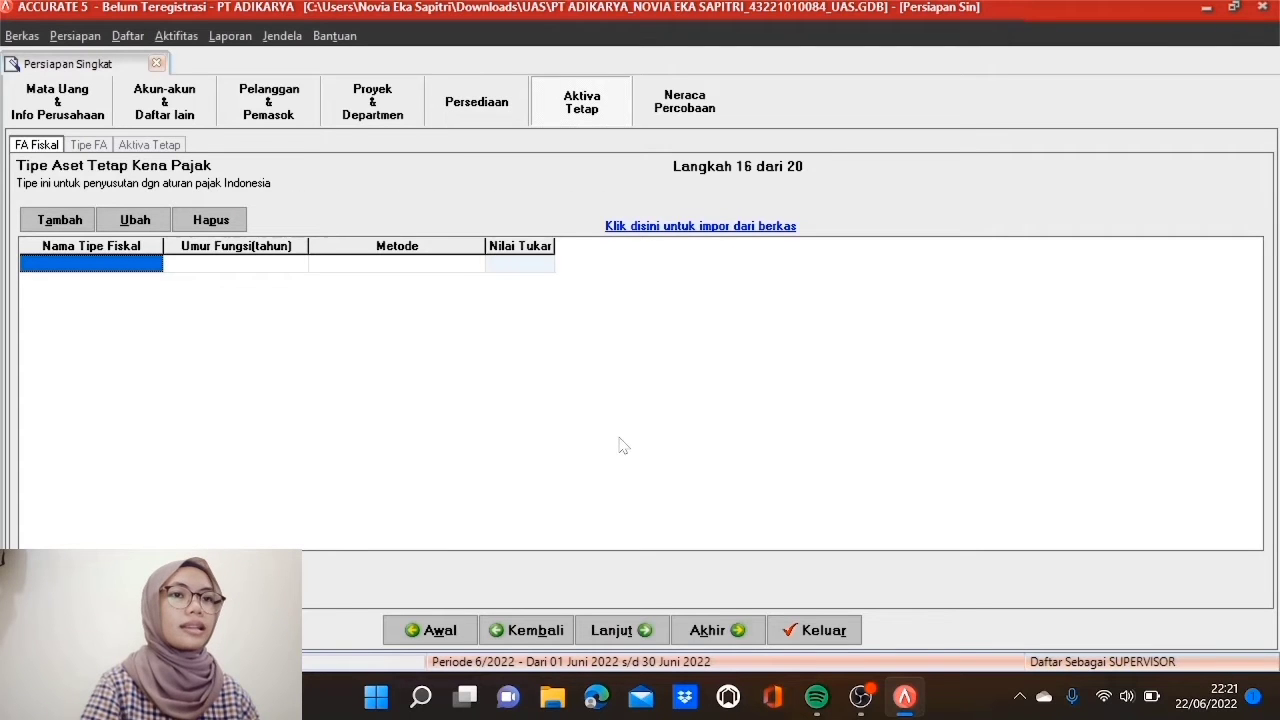
{"action": "left_click", "coordinate": [709, 238]}
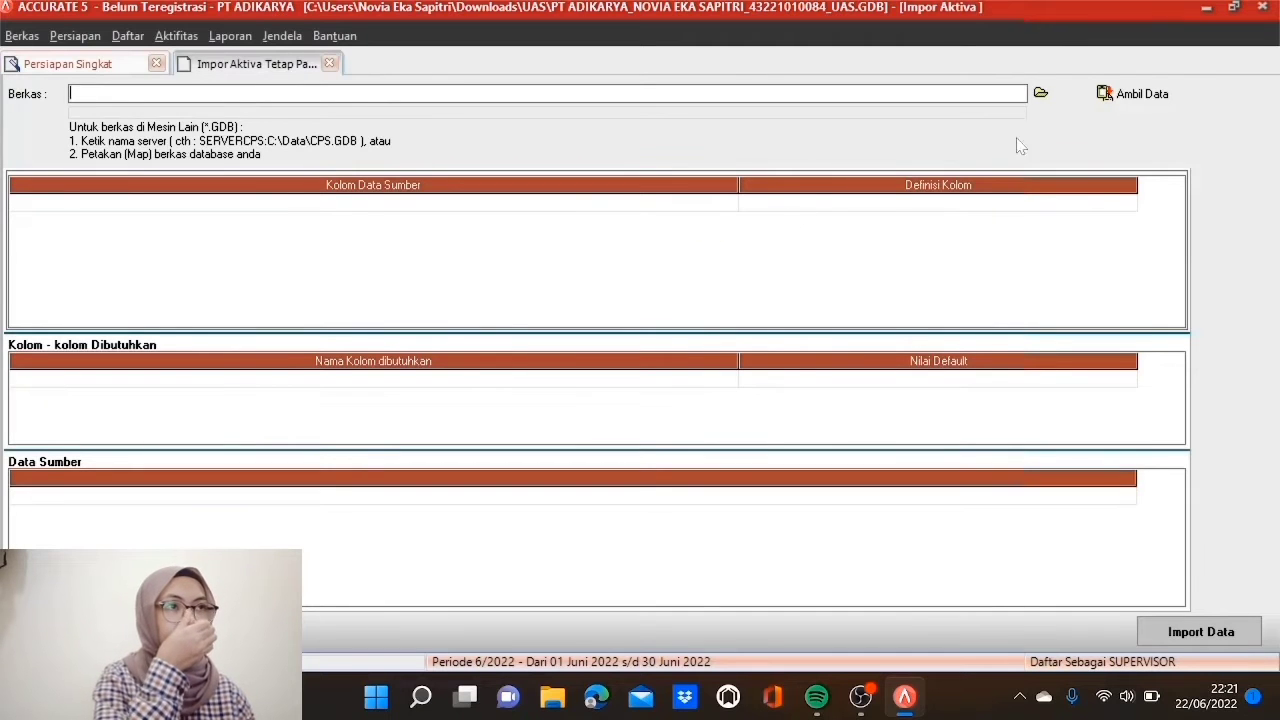
Step: Load the Excel file Asset Tetap Kena Pajak - Jess.xls and fetch its data
{"action": "left_click", "coordinate": [1040, 93]}
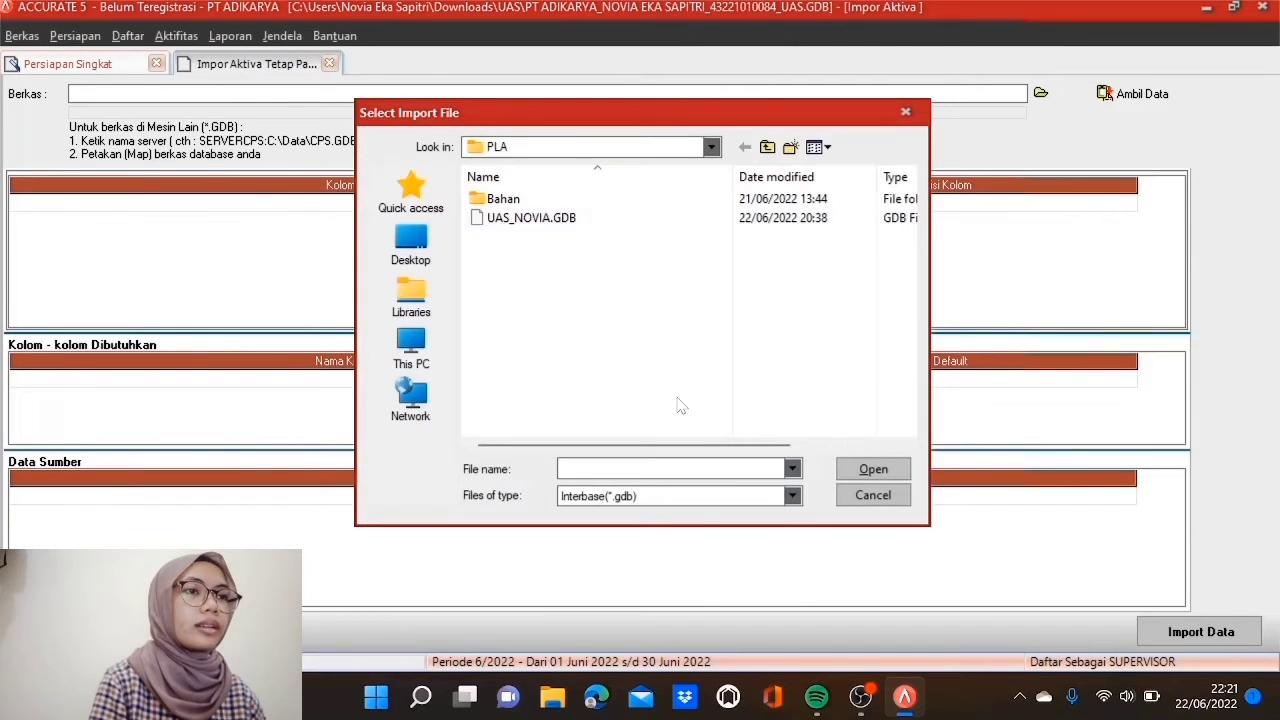
{"action": "left_click", "coordinate": [792, 496]}
{"action": "left_click", "coordinate": [716, 537]}
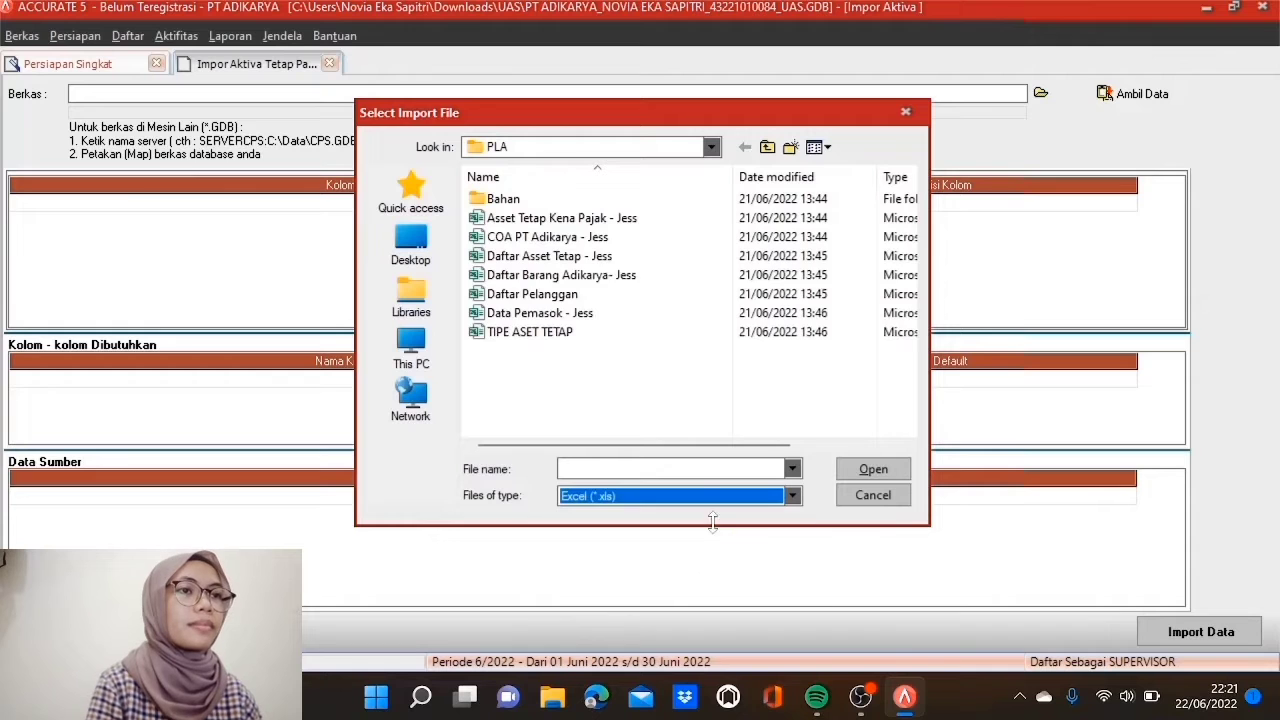
{"action": "left_click", "coordinate": [609, 220]}
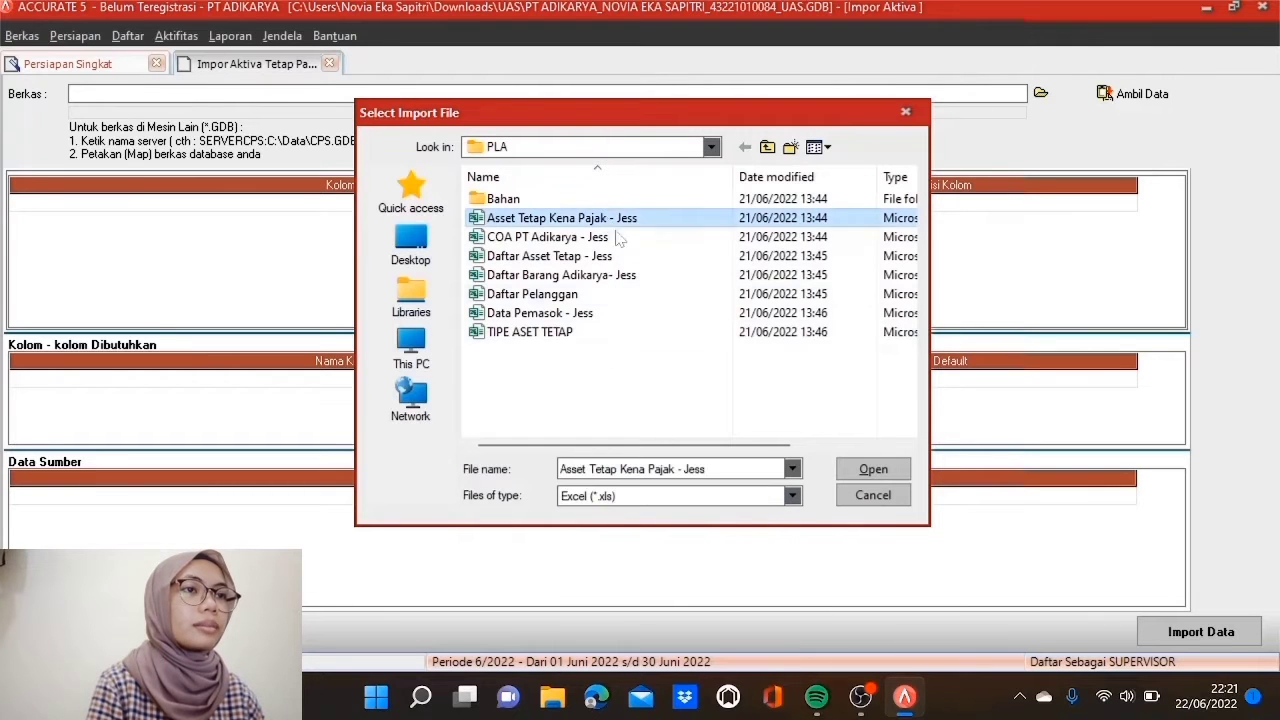
{"action": "left_click", "coordinate": [869, 470]}
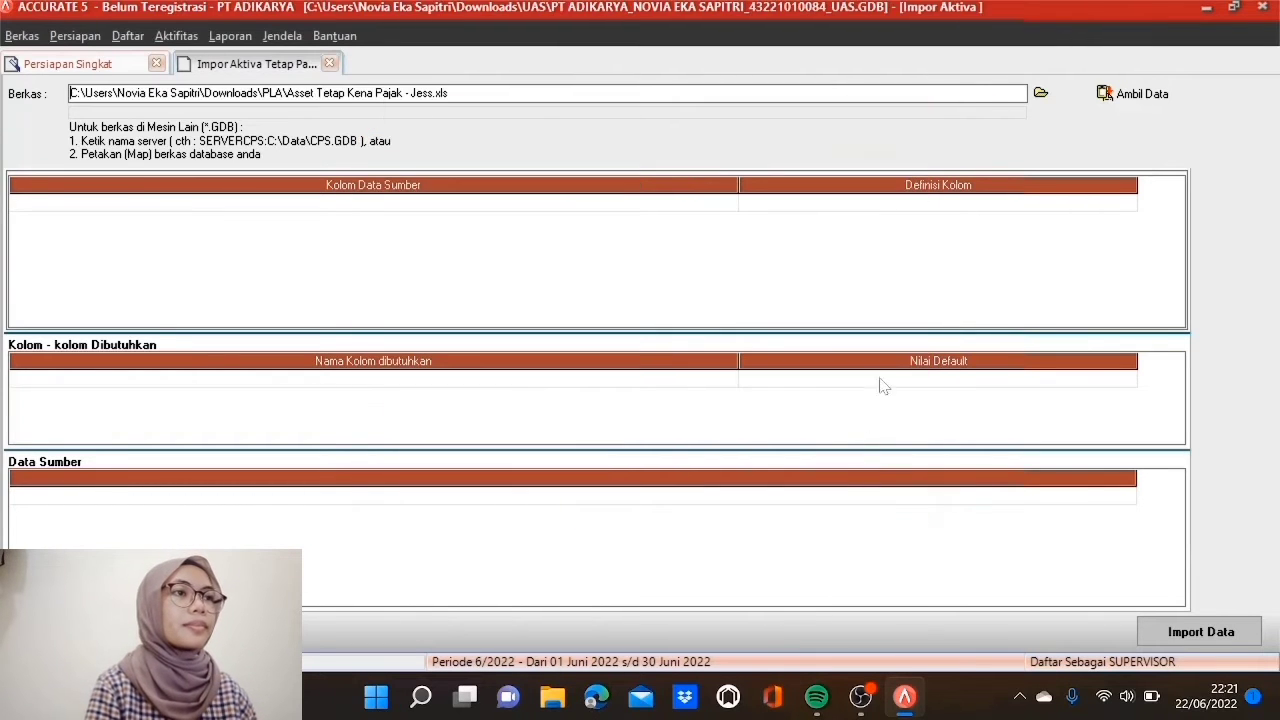
{"action": "left_click", "coordinate": [1118, 94]}
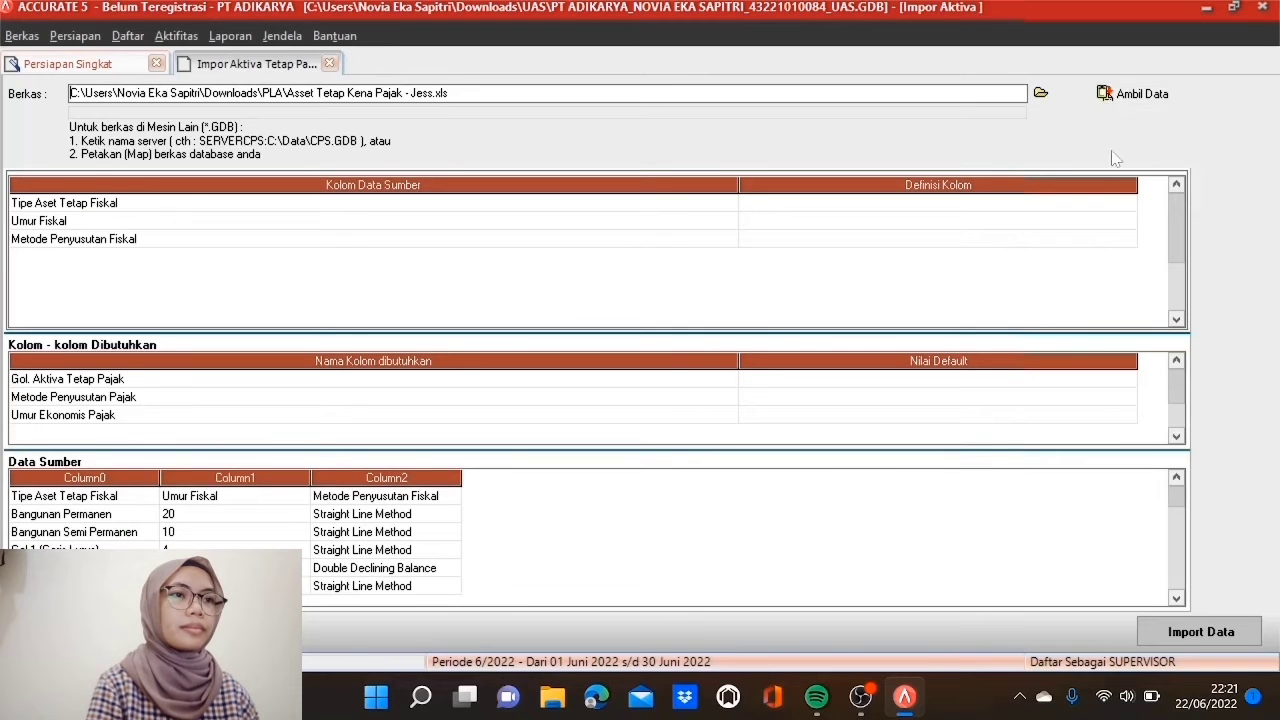
Step: Delete the header row from the source data
{"action": "left_click", "coordinate": [194, 496]}
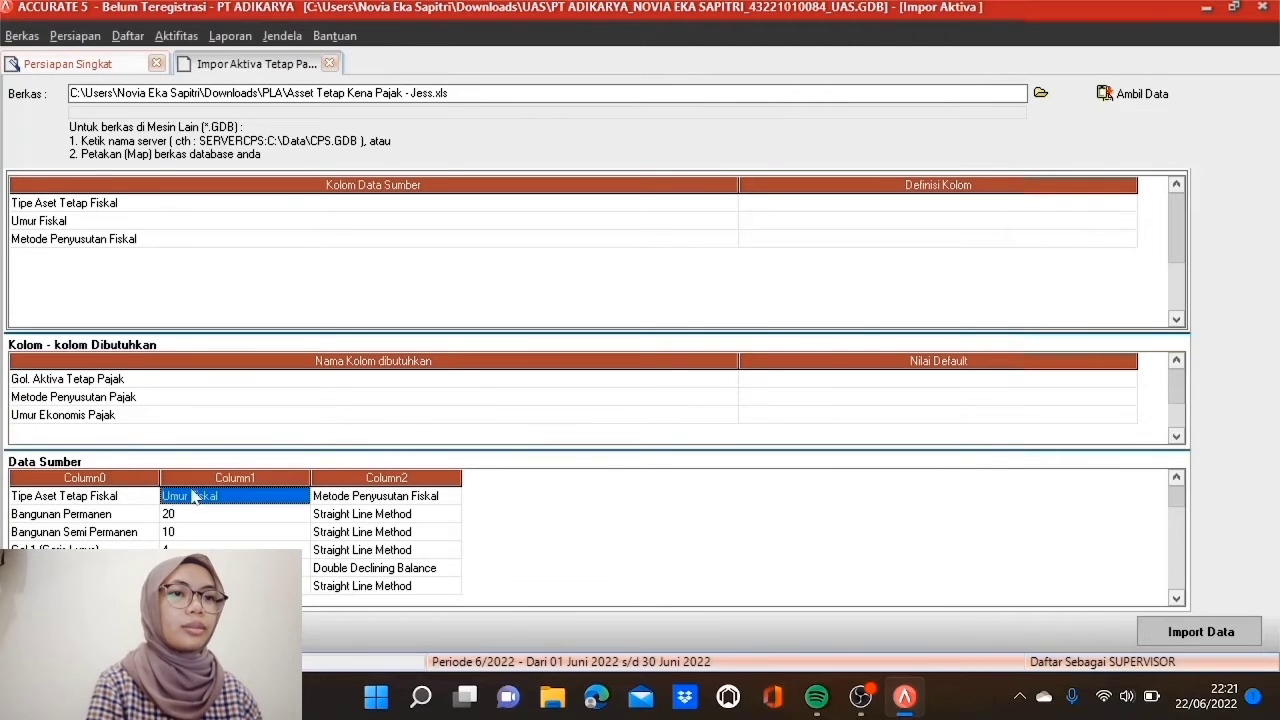
{"action": "left_click", "coordinate": [153, 494]}
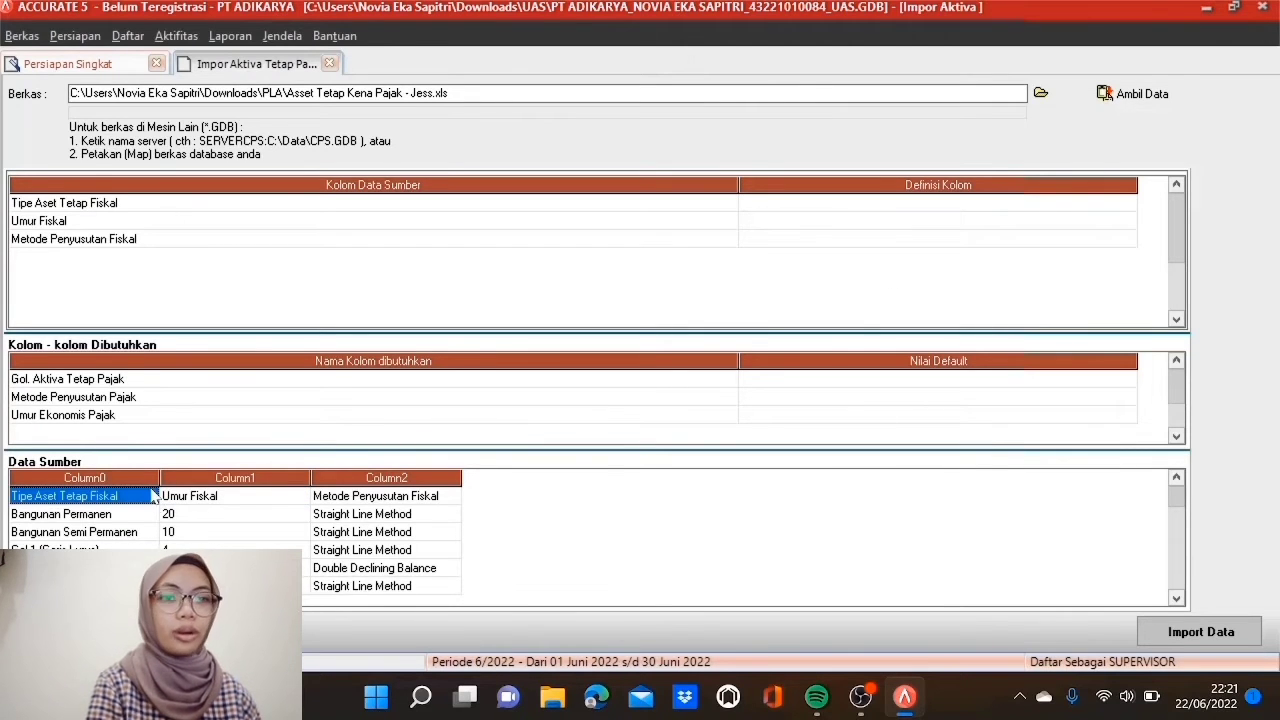
{"action": "right_click", "coordinate": [153, 494]}
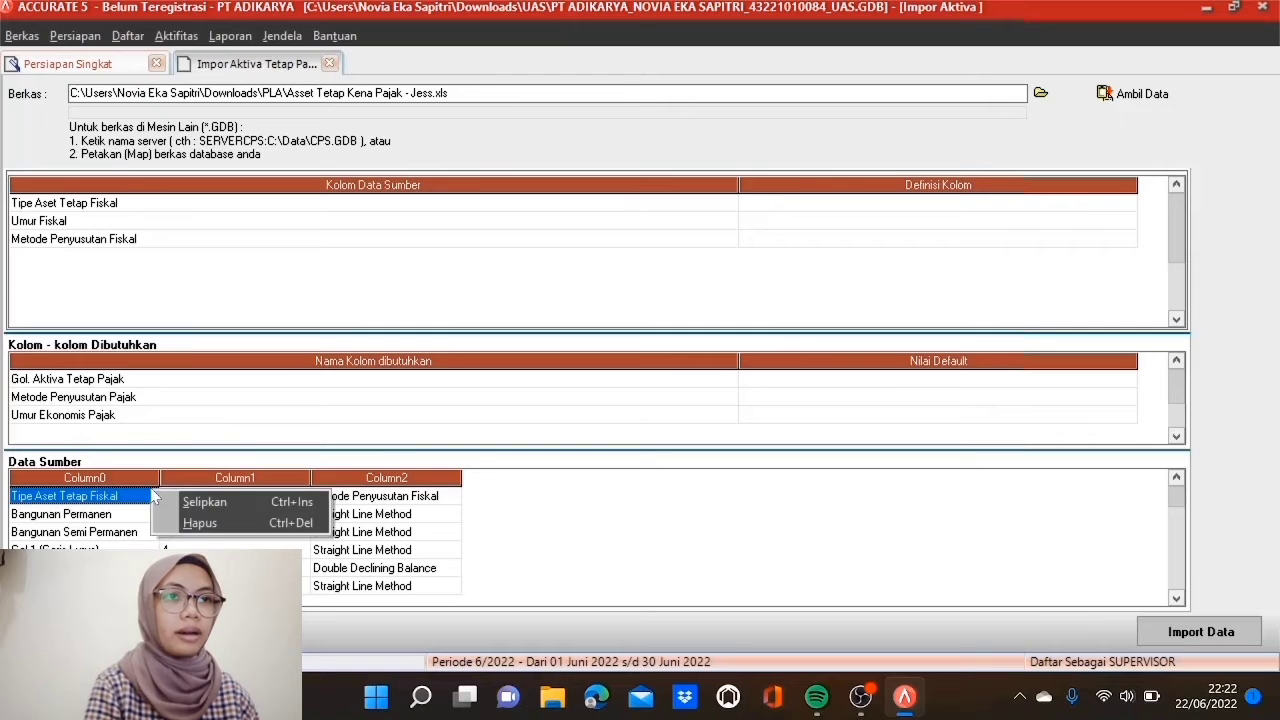
{"action": "left_click", "coordinate": [229, 523]}
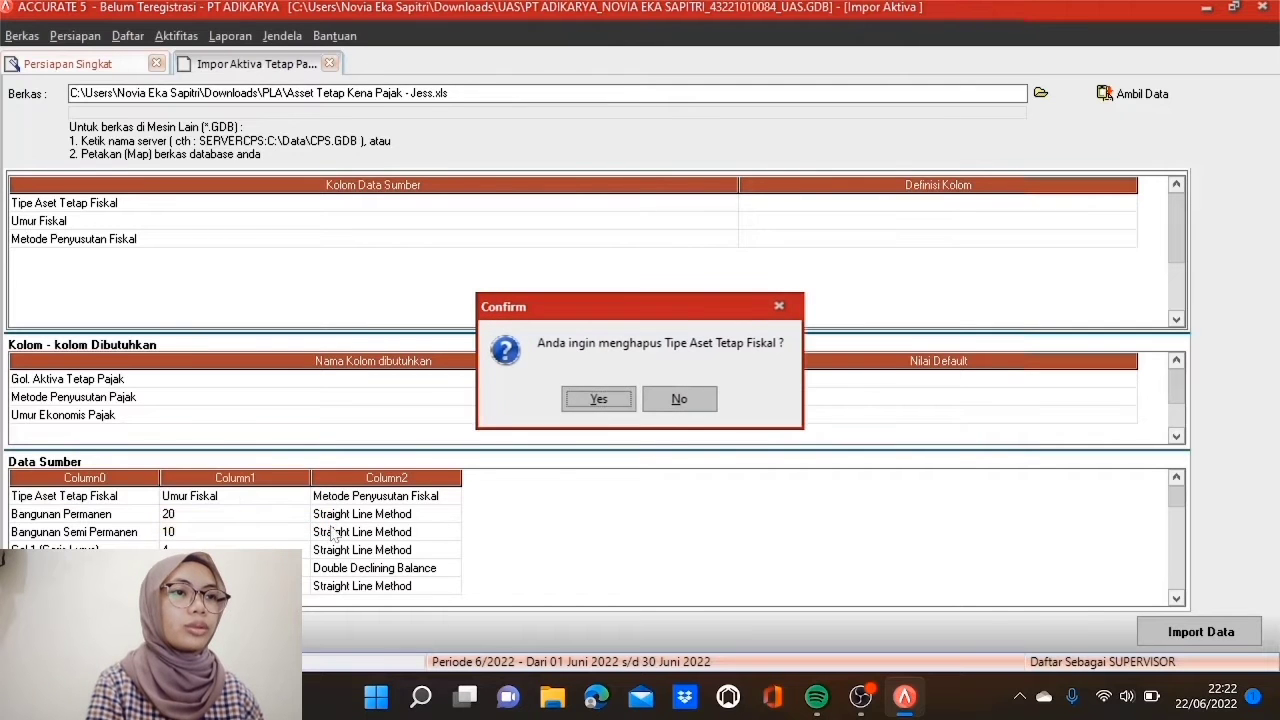
{"action": "left_click", "coordinate": [599, 403]}
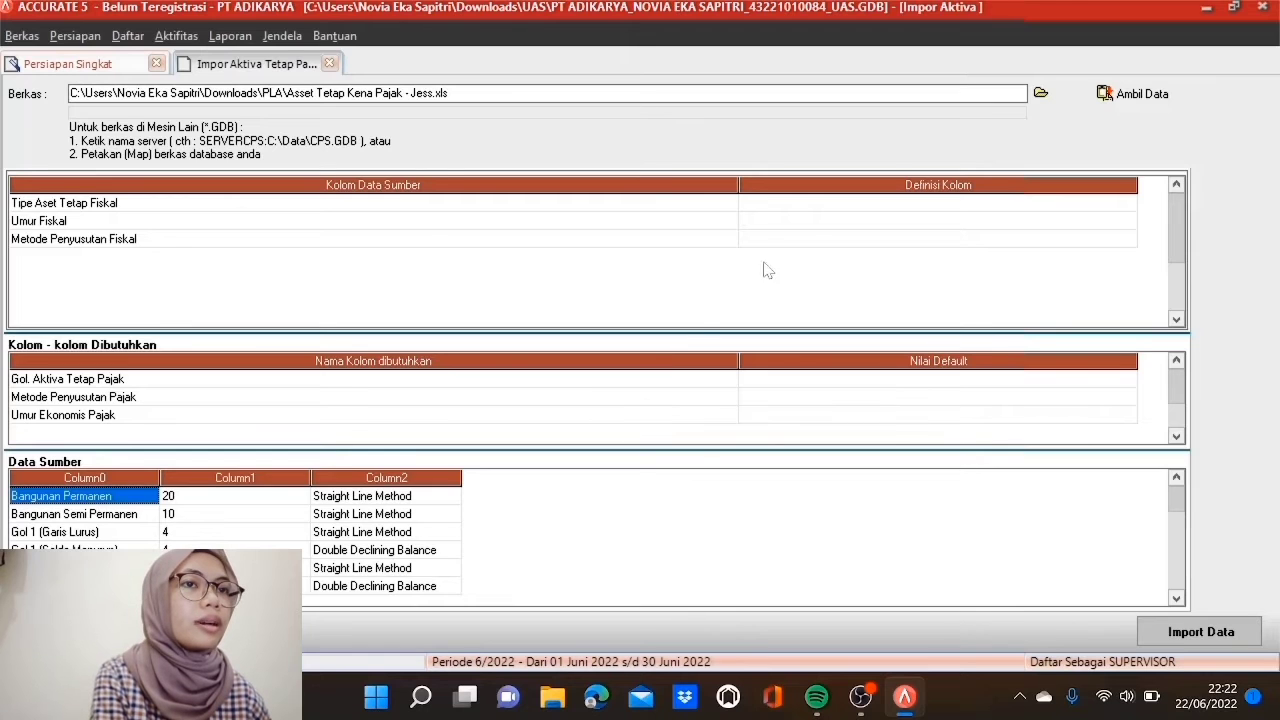
Step: Map the columns to Gol. Aktiva Tetap Pajak, Umur Ekonomis Pajak and Metode Penyusutan Pajak
{"action": "left_click", "coordinate": [815, 206]}
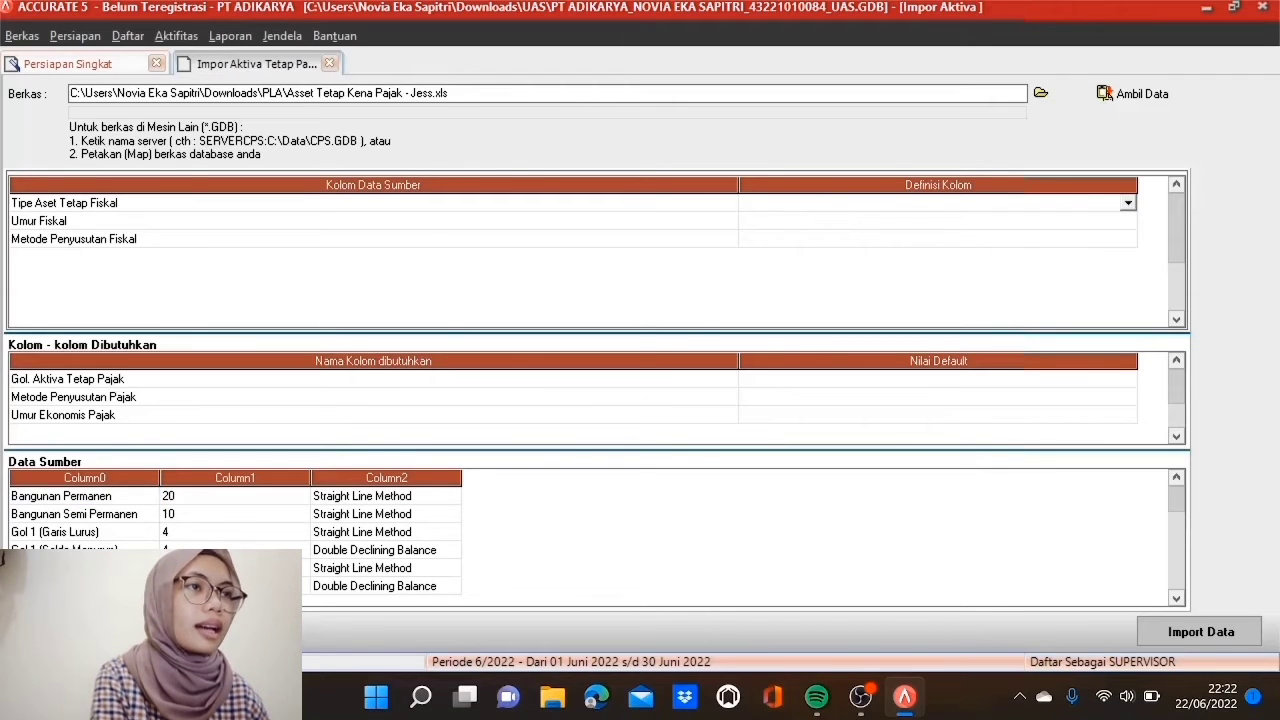
{"action": "left_click", "coordinate": [1127, 205]}
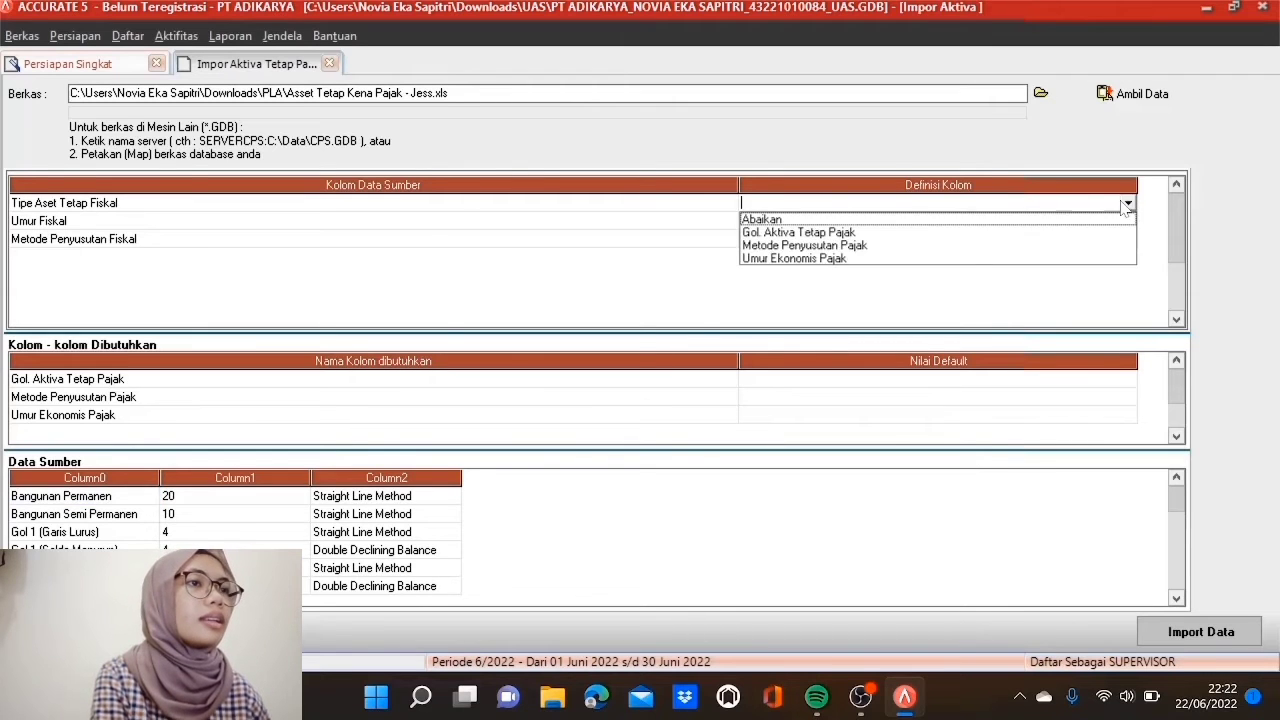
{"action": "left_click", "coordinate": [811, 232]}
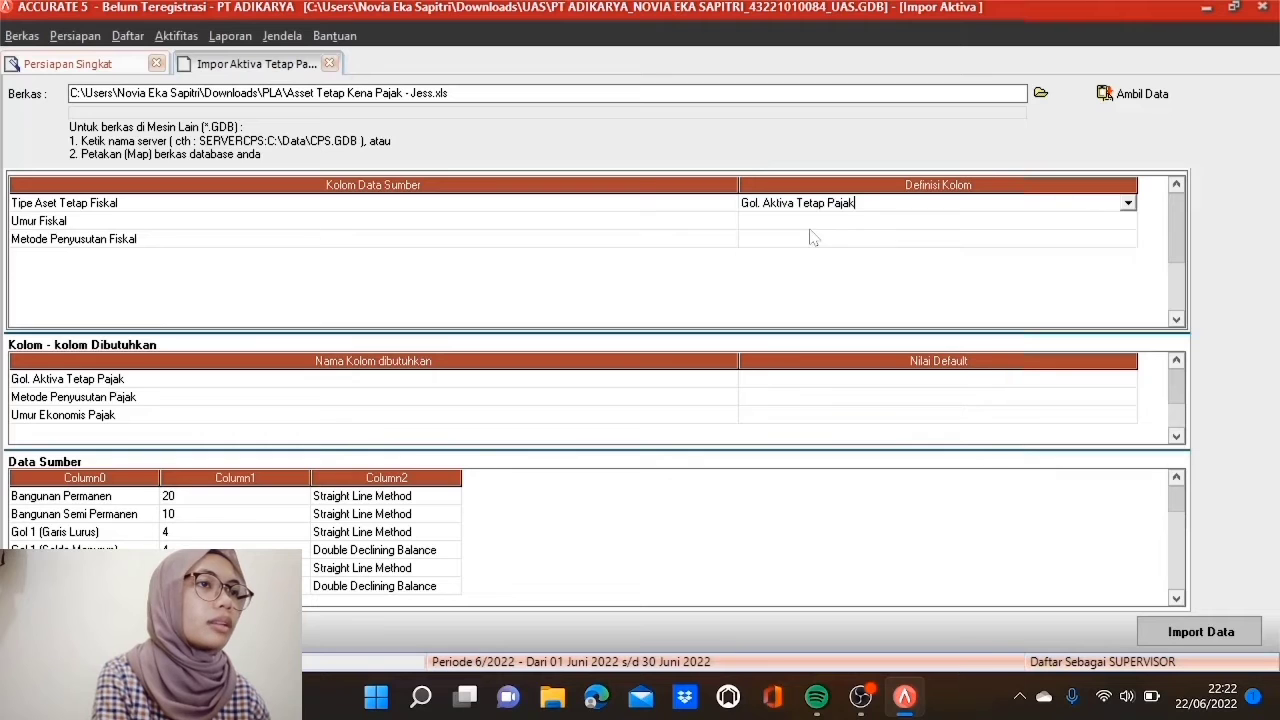
{"action": "left_click", "coordinate": [814, 222]}
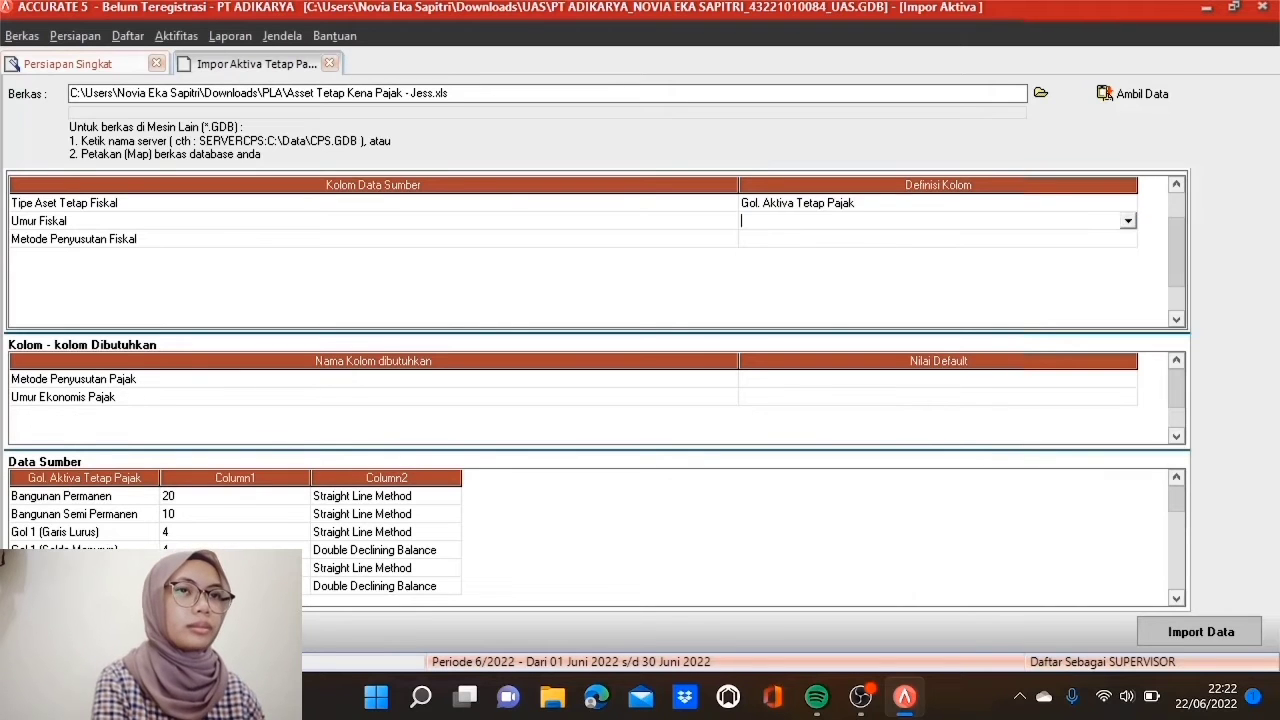
{"action": "left_click", "coordinate": [1127, 221]}
{"action": "left_click", "coordinate": [821, 267]}
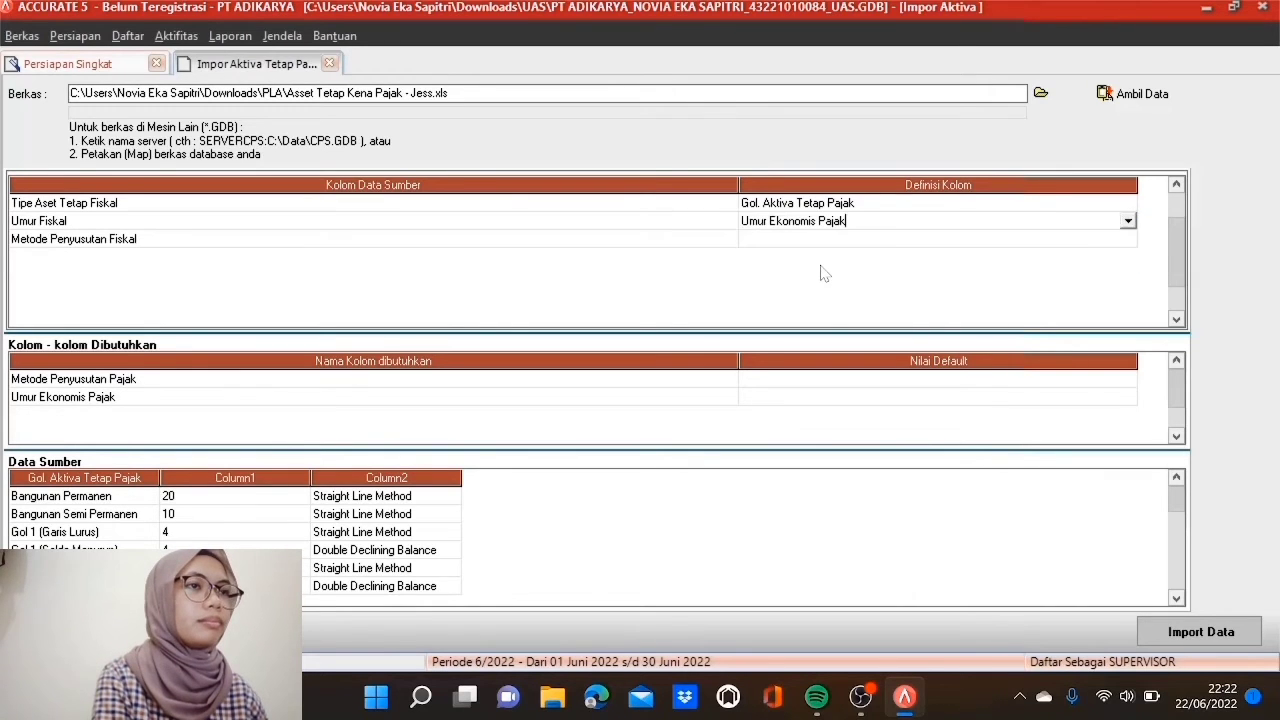
{"action": "left_click", "coordinate": [842, 242]}
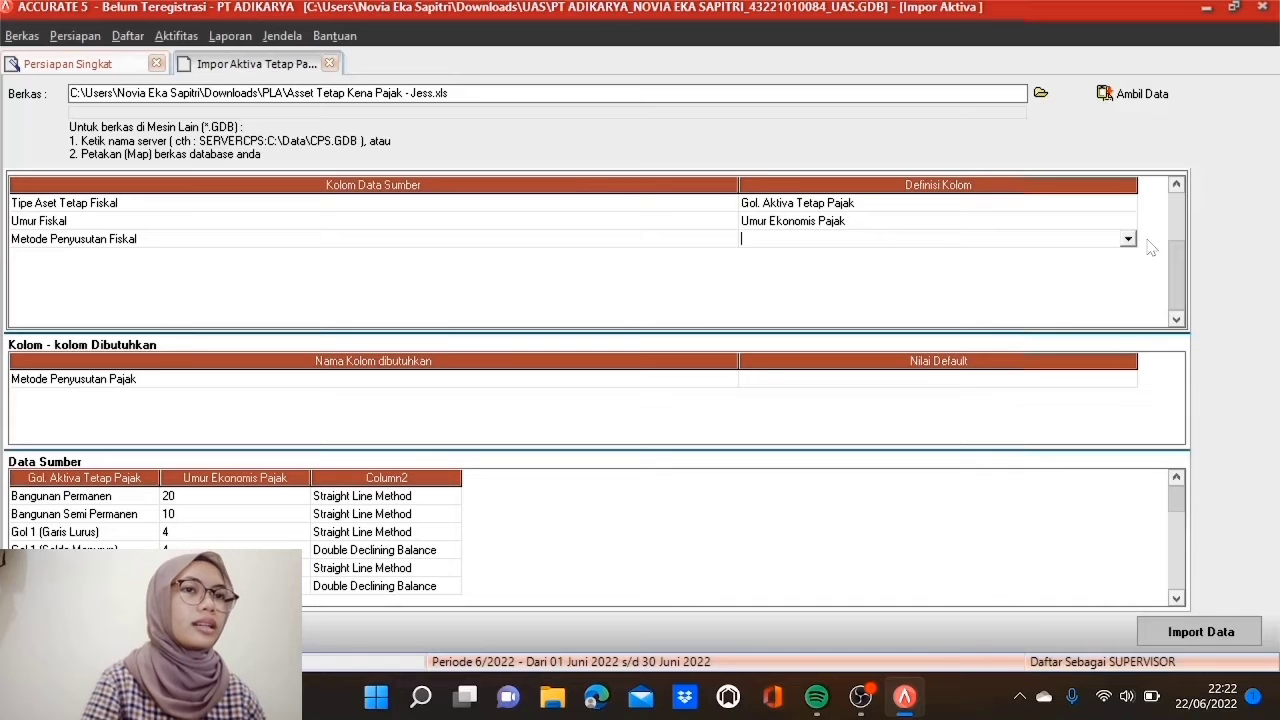
{"action": "left_click", "coordinate": [1127, 239]}
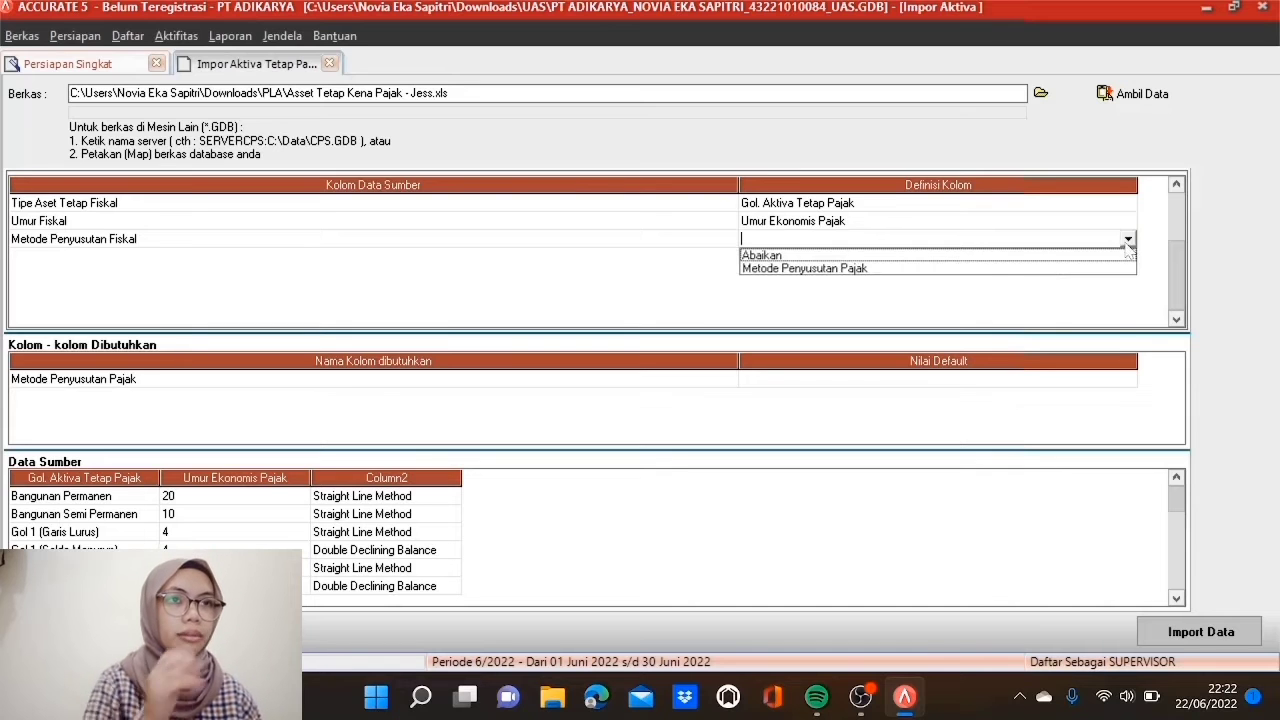
{"action": "left_click", "coordinate": [850, 270]}
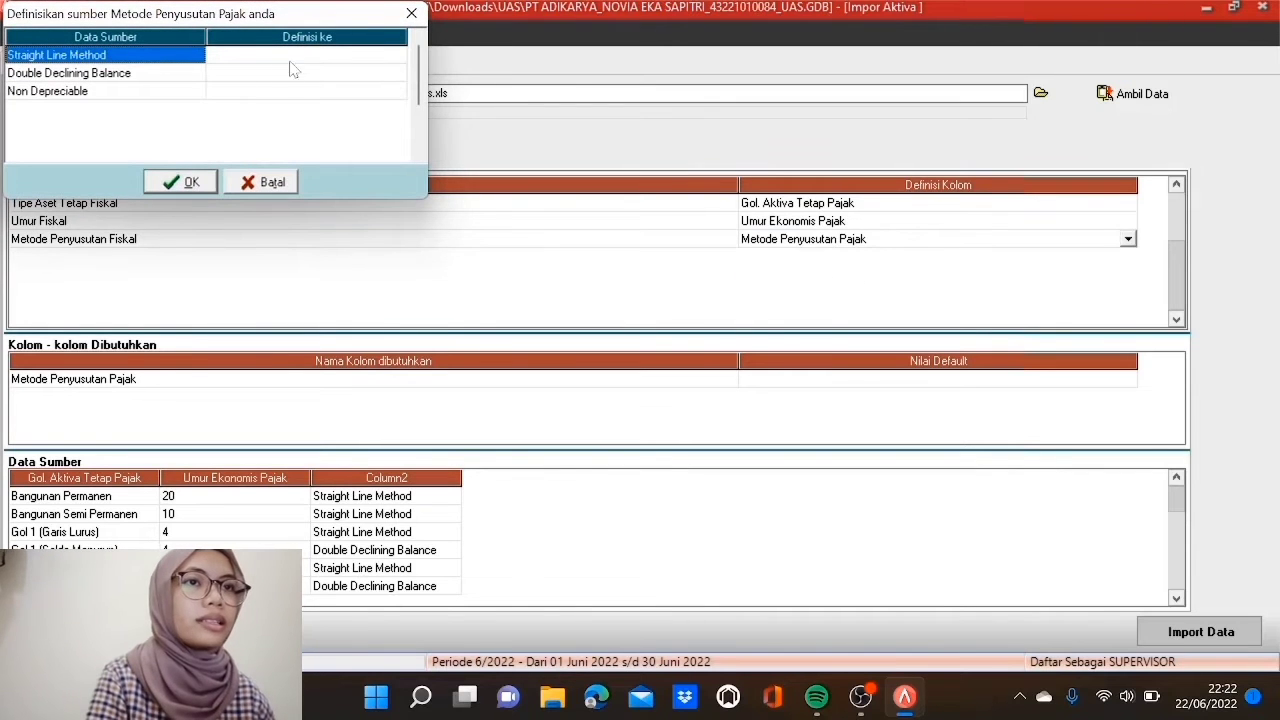
Step: Match Straight Line to Metode Garis Lurus, Double Declining to Metode Saldo Menurun, Non Depreciable to Tidak terdepresiasi
{"action": "left_click", "coordinate": [297, 56]}
{"action": "left_click", "coordinate": [398, 55]}
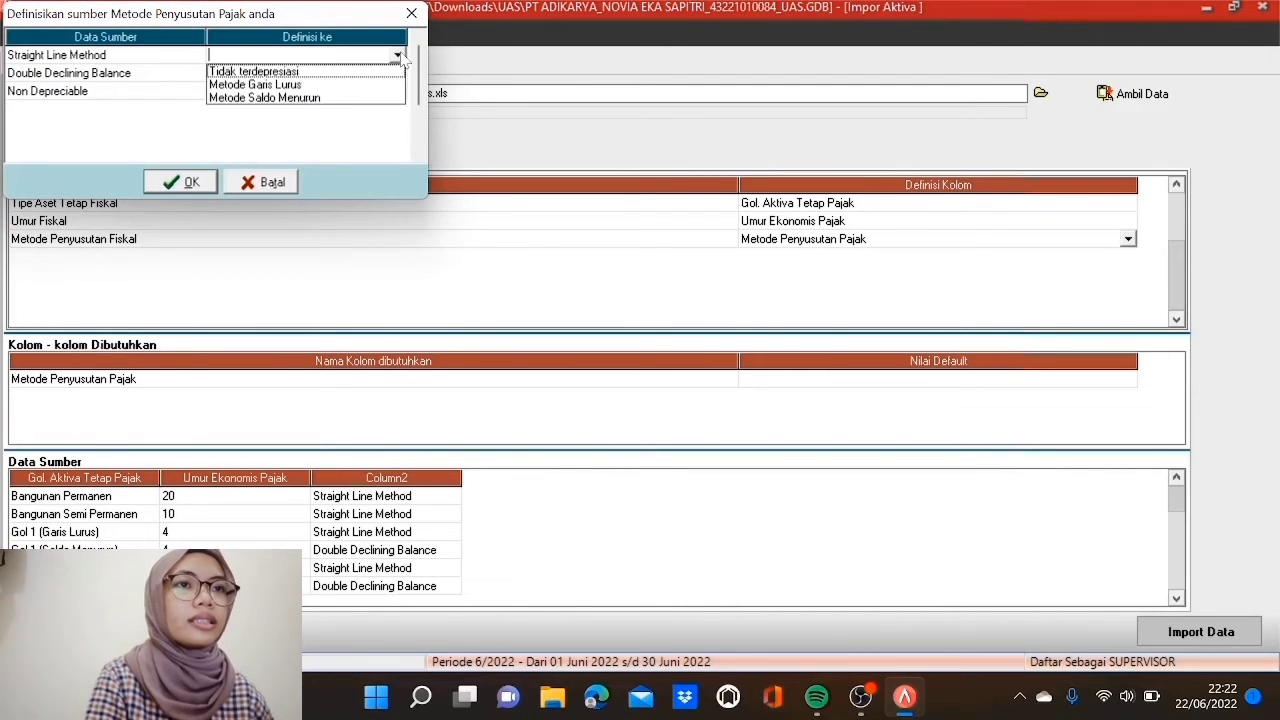
{"action": "left_click", "coordinate": [290, 85]}
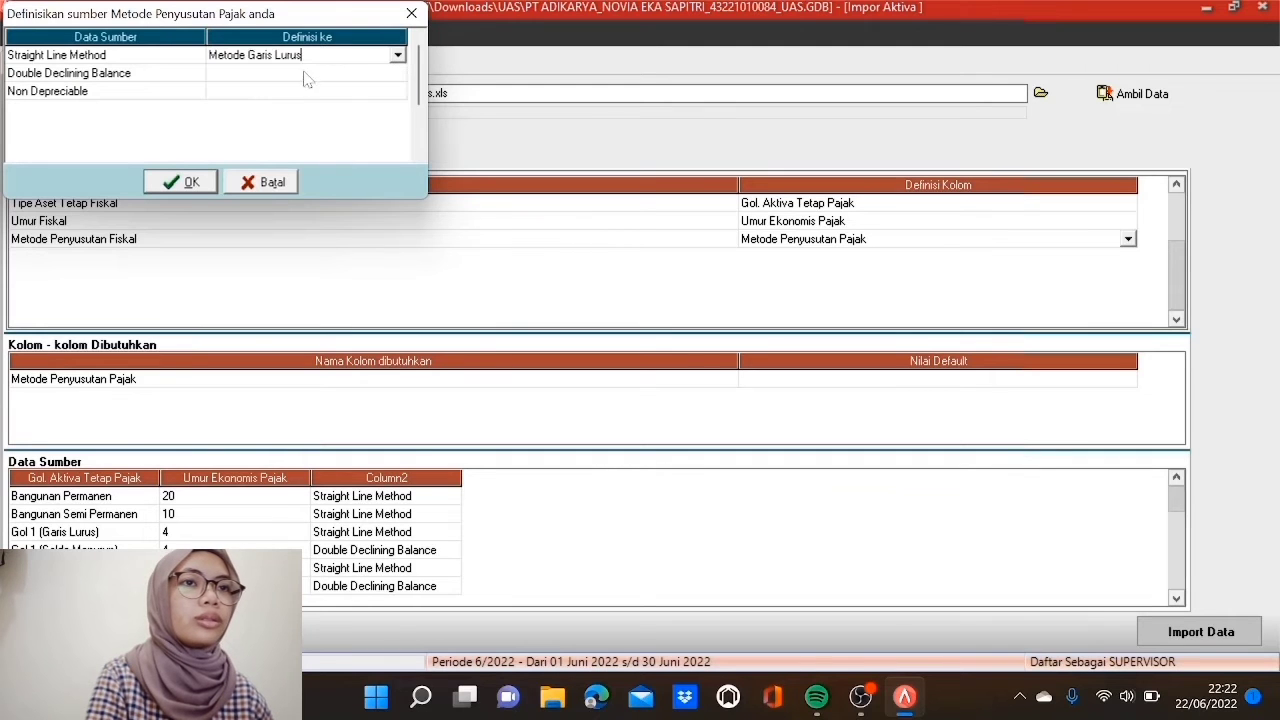
{"action": "left_click", "coordinate": [323, 74]}
{"action": "left_click", "coordinate": [397, 73]}
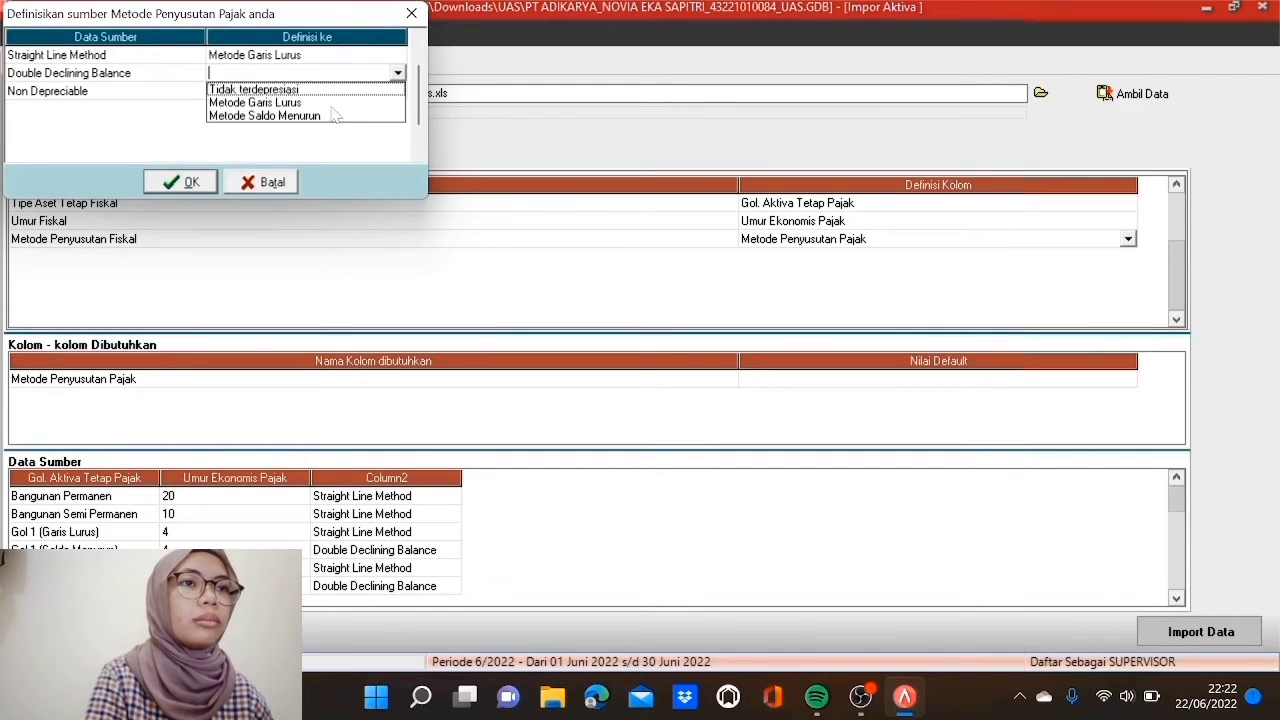
{"action": "left_click", "coordinate": [306, 114]}
{"action": "left_click", "coordinate": [310, 92]}
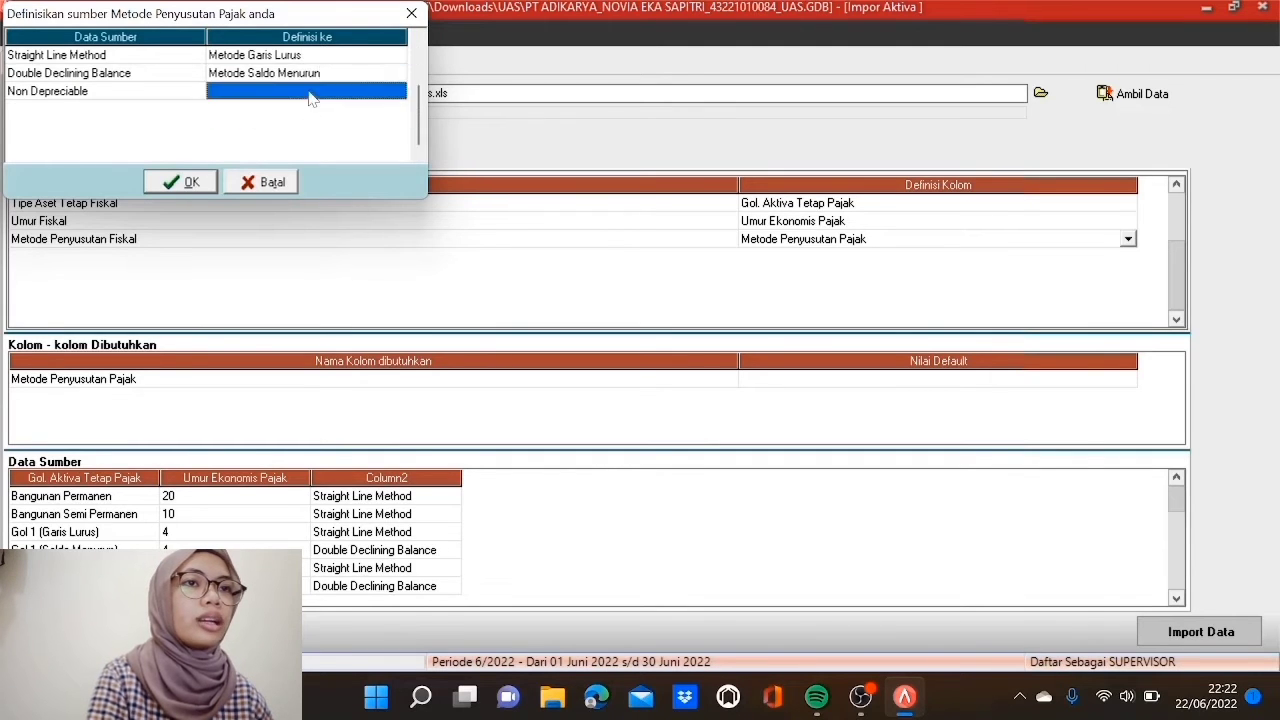
{"action": "left_click", "coordinate": [398, 91]}
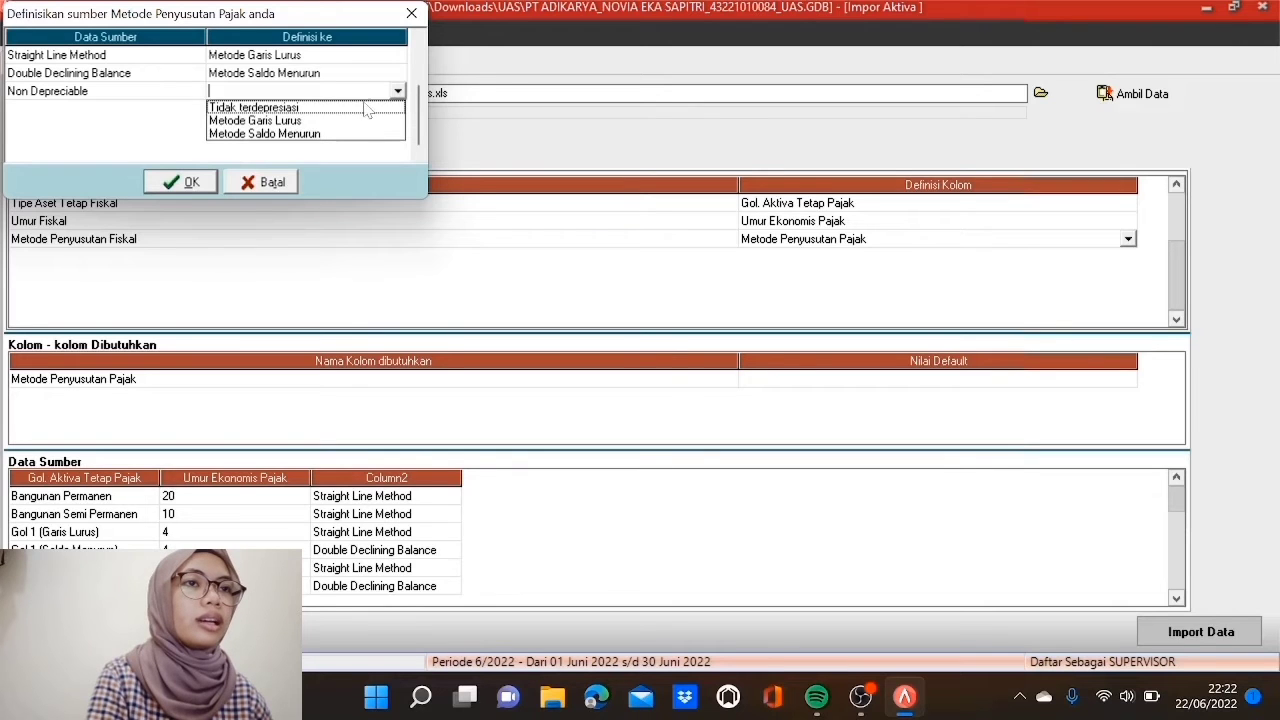
{"action": "left_click", "coordinate": [300, 107]}
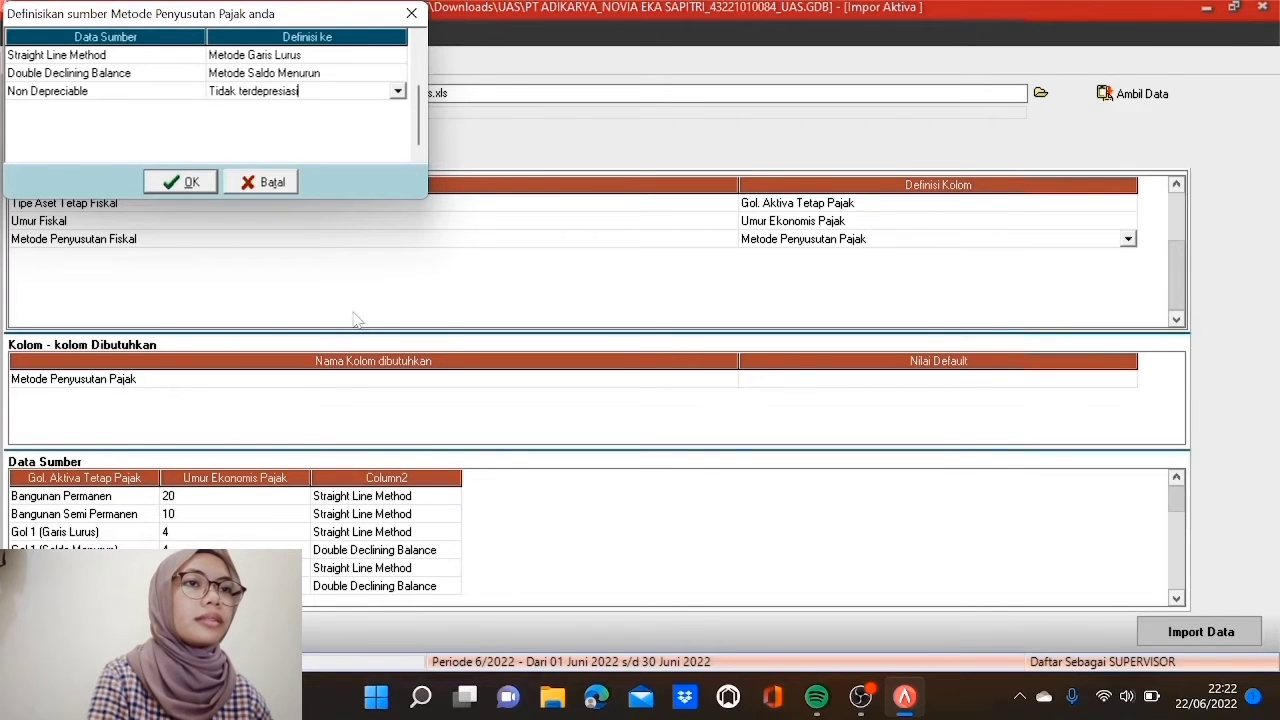
{"action": "left_click", "coordinate": [170, 190]}
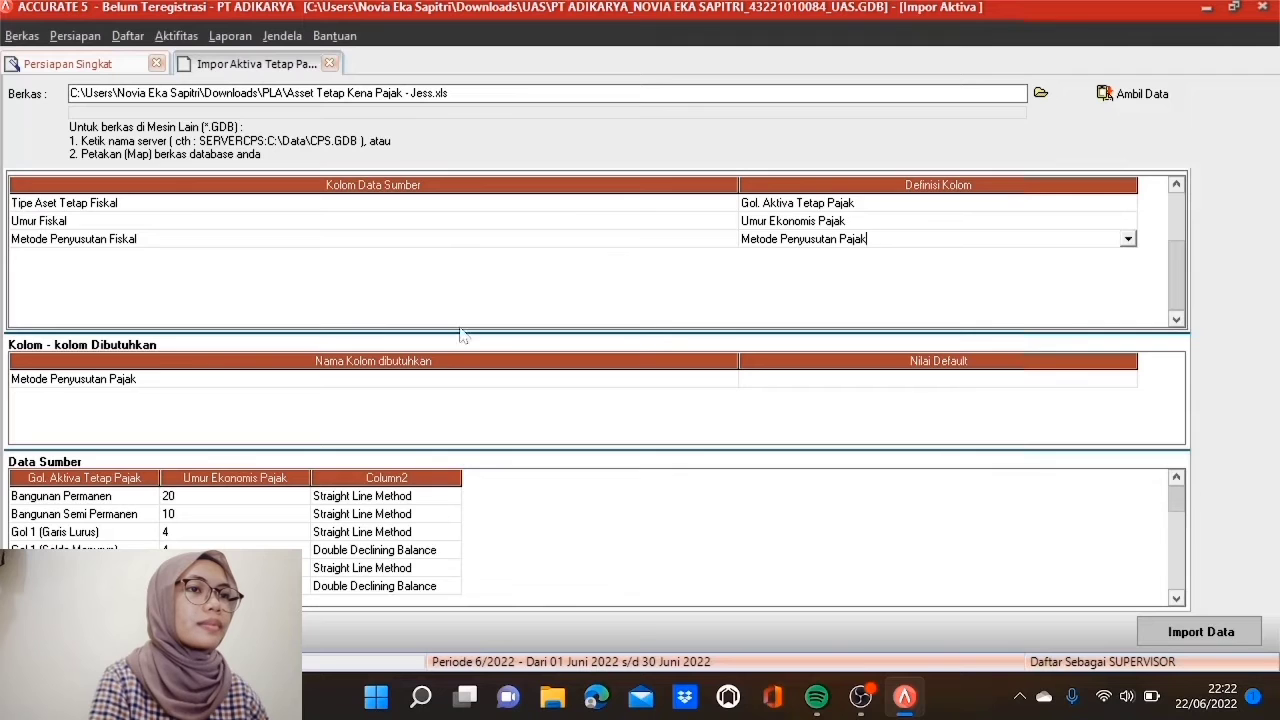
Step: Run the import of the 19 fiscal asset types and dismiss the 0-failed result
{"action": "left_click", "coordinate": [462, 378]}
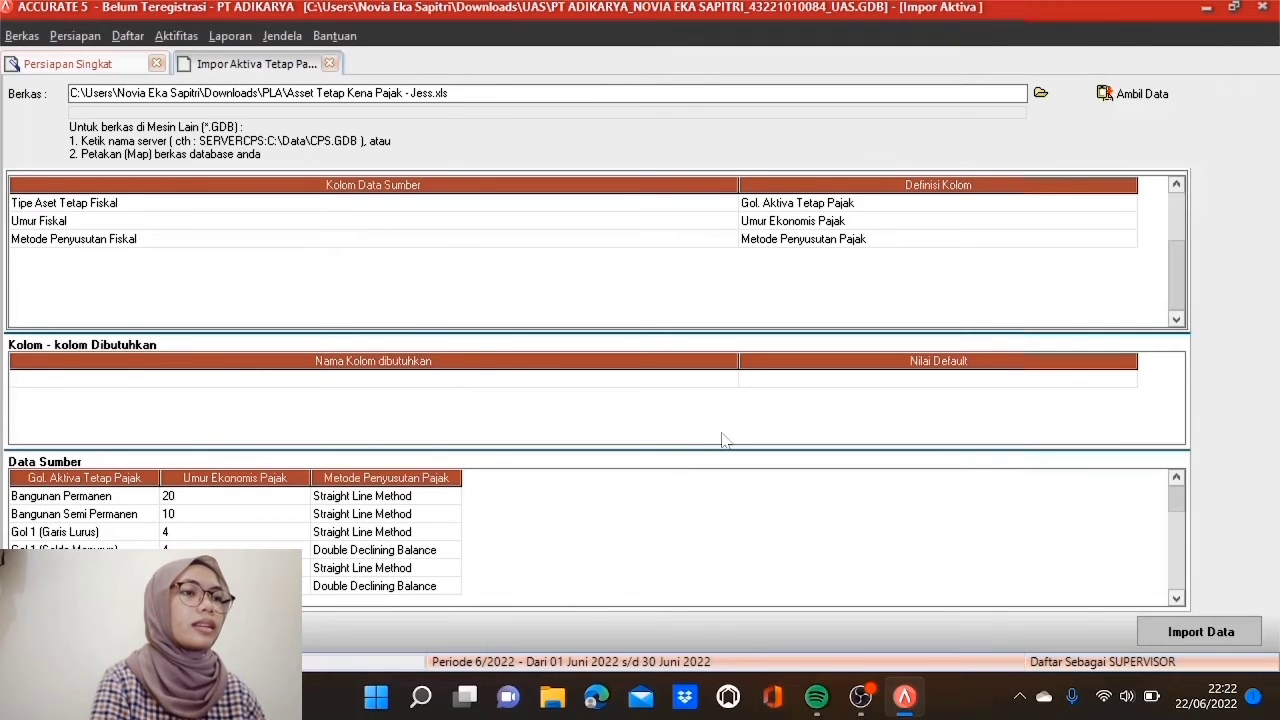
{"action": "left_click", "coordinate": [1240, 628]}
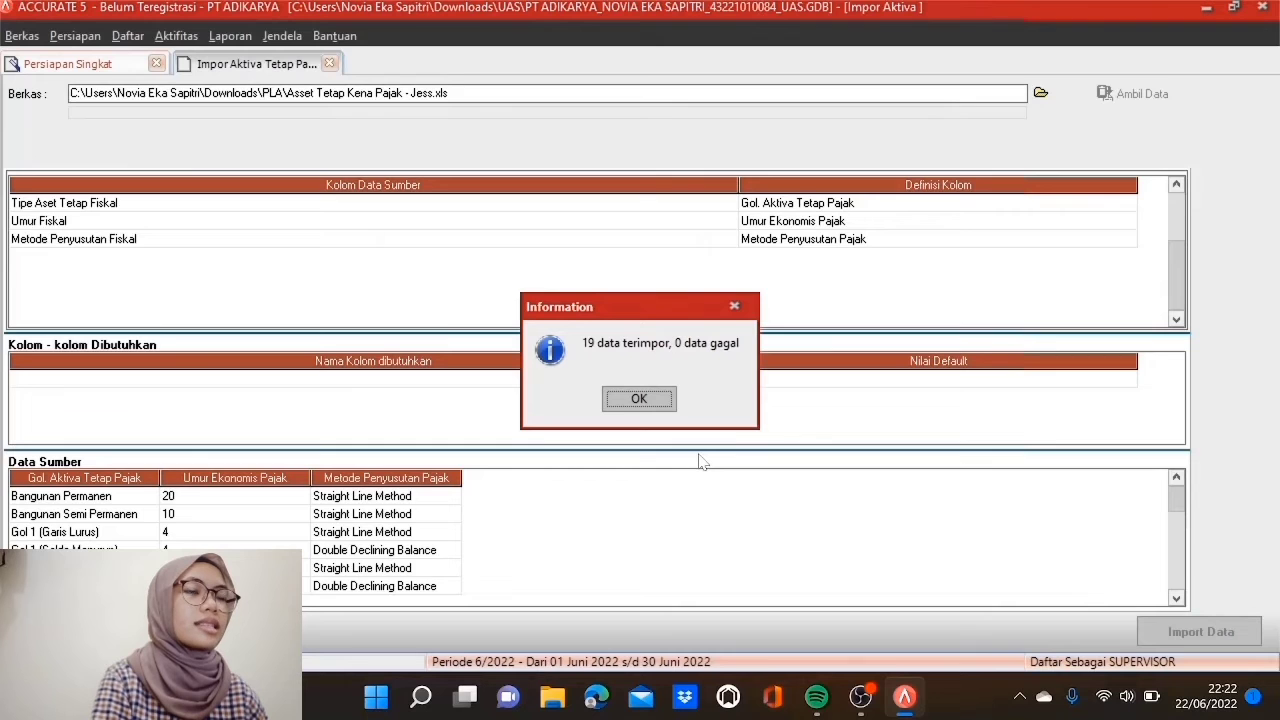
{"action": "left_click", "coordinate": [630, 401]}
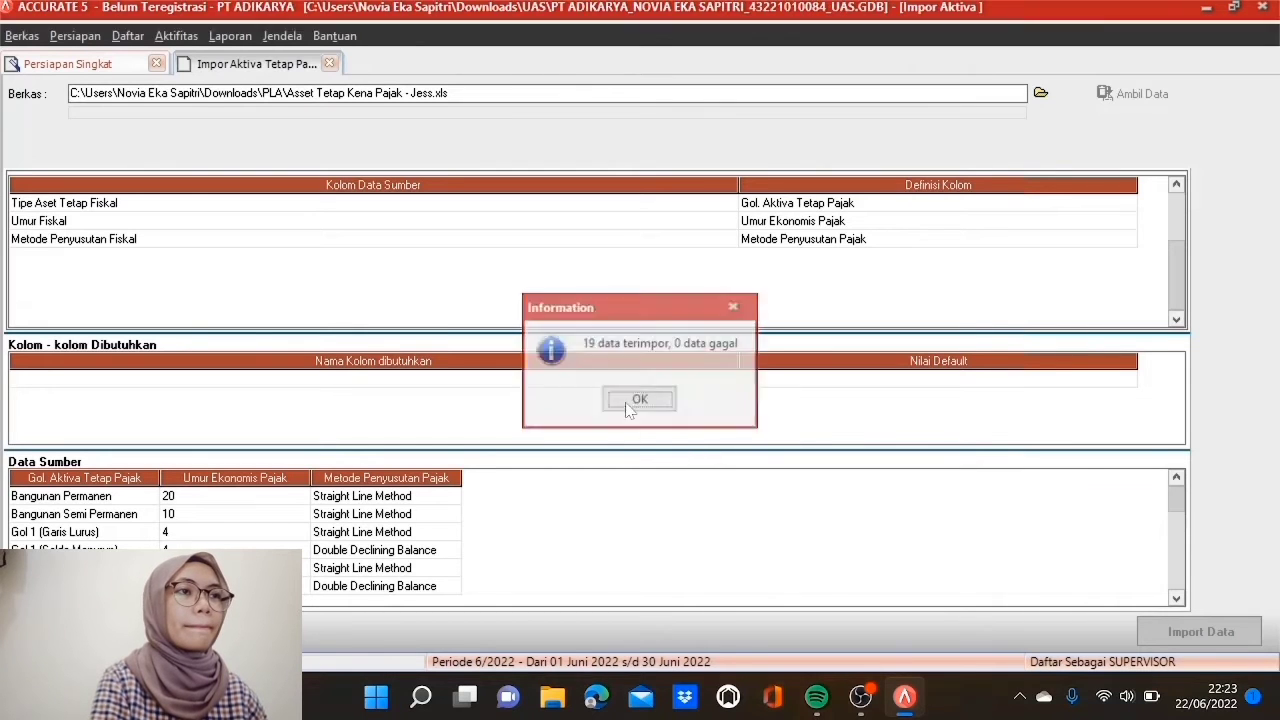
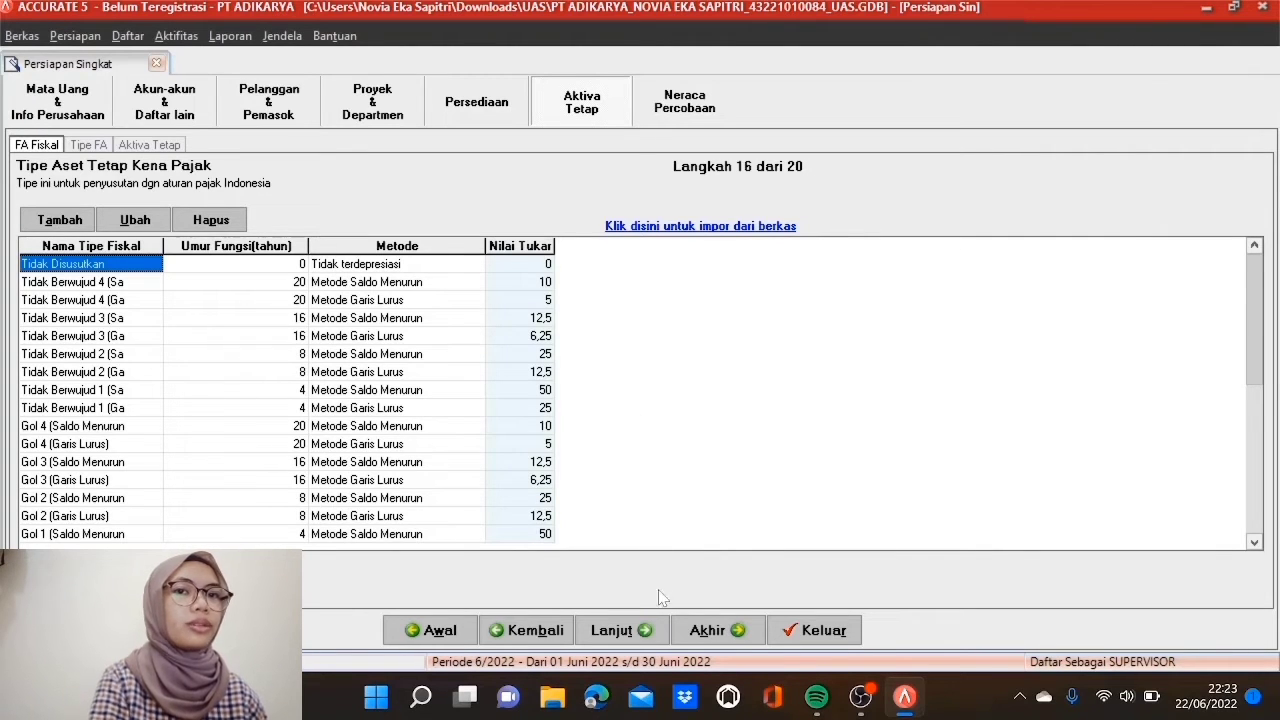
Step: Advance the Persiapan Singkat wizard to step 17 of 20, the empty Tipe FA list
{"action": "left_click", "coordinate": [620, 628]}
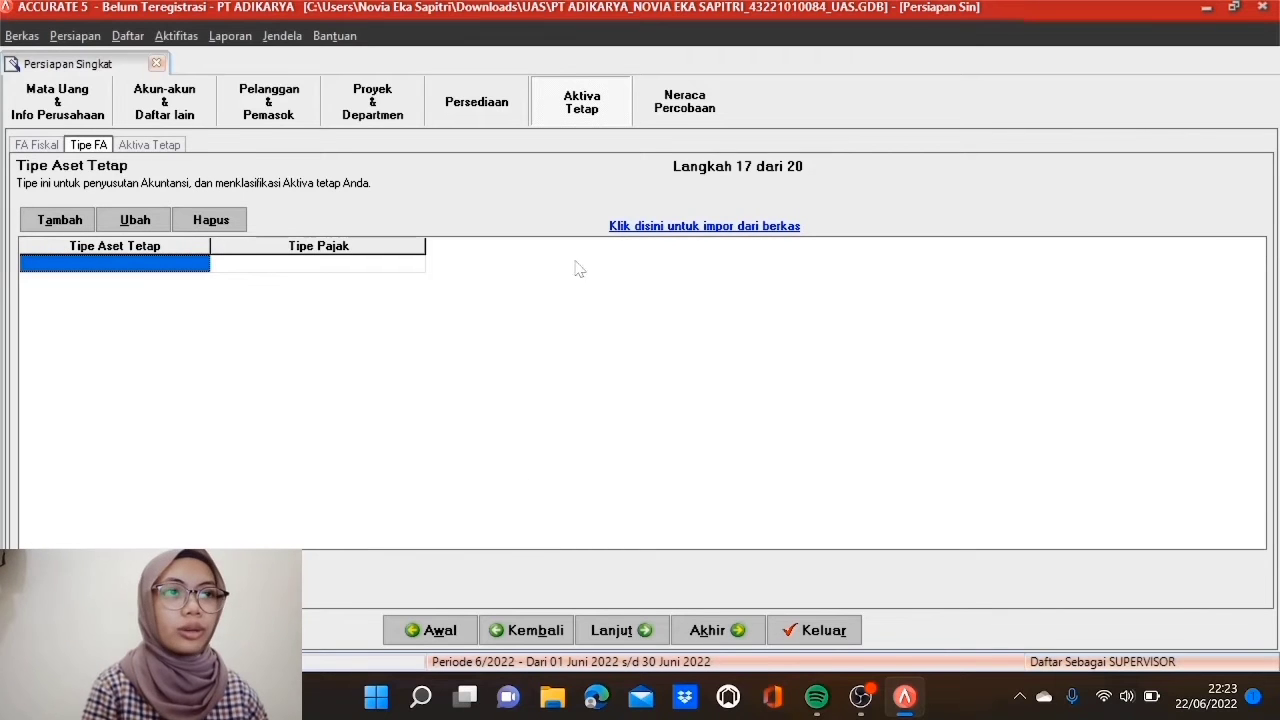
Step: Load the Excel file TIPE ASET TETAP.xls into the fixed-asset type import form
{"action": "left_click", "coordinate": [650, 229]}
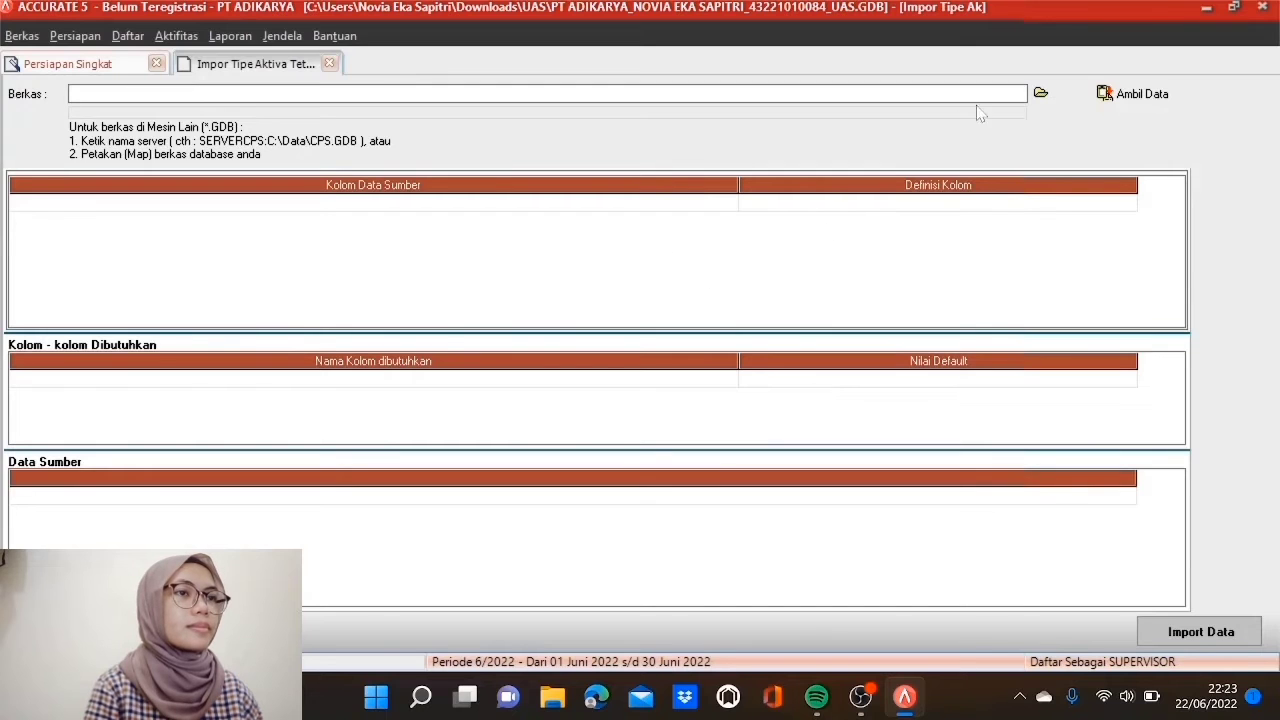
{"action": "left_click", "coordinate": [1040, 93]}
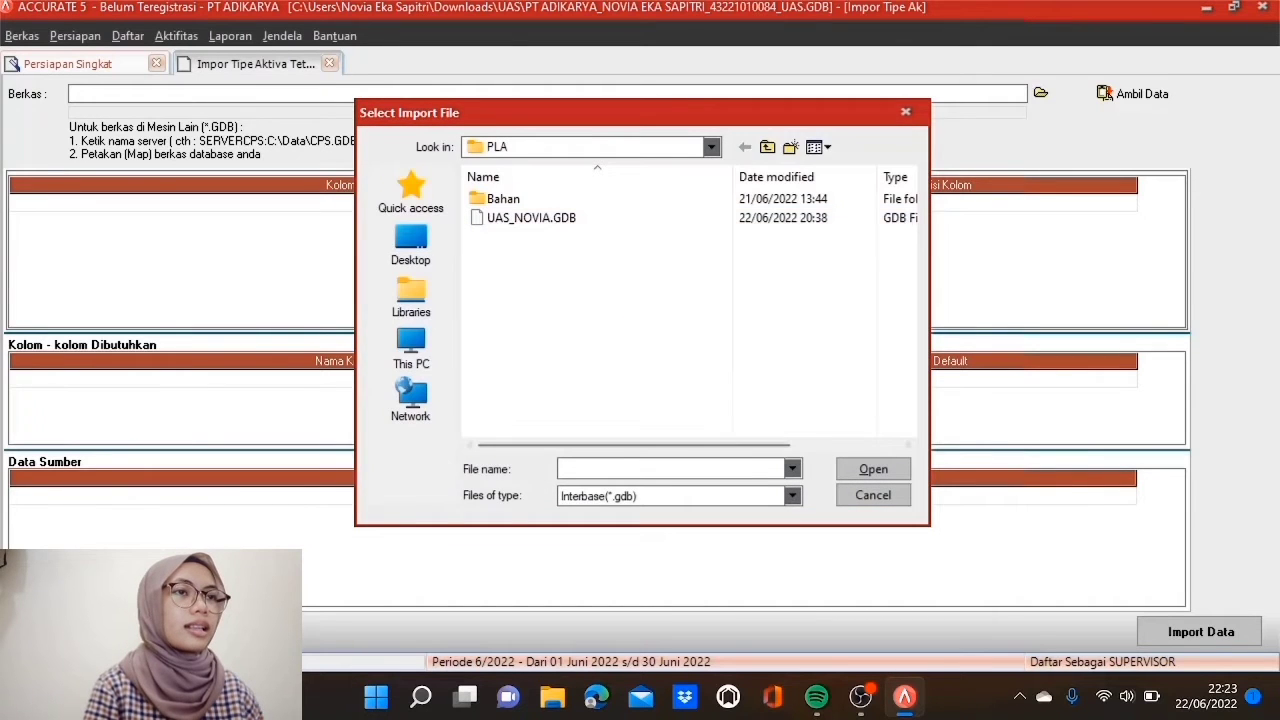
{"action": "left_click", "coordinate": [791, 495]}
{"action": "left_click", "coordinate": [766, 527]}
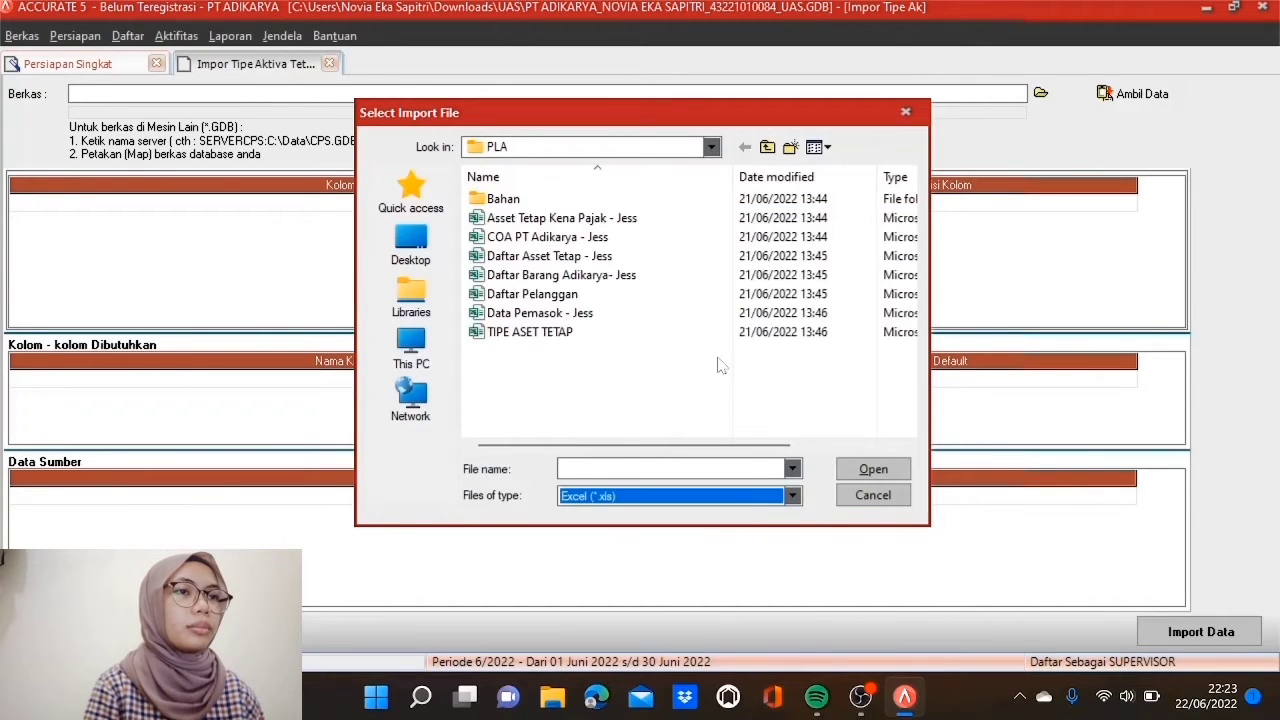
{"action": "left_click", "coordinate": [579, 336]}
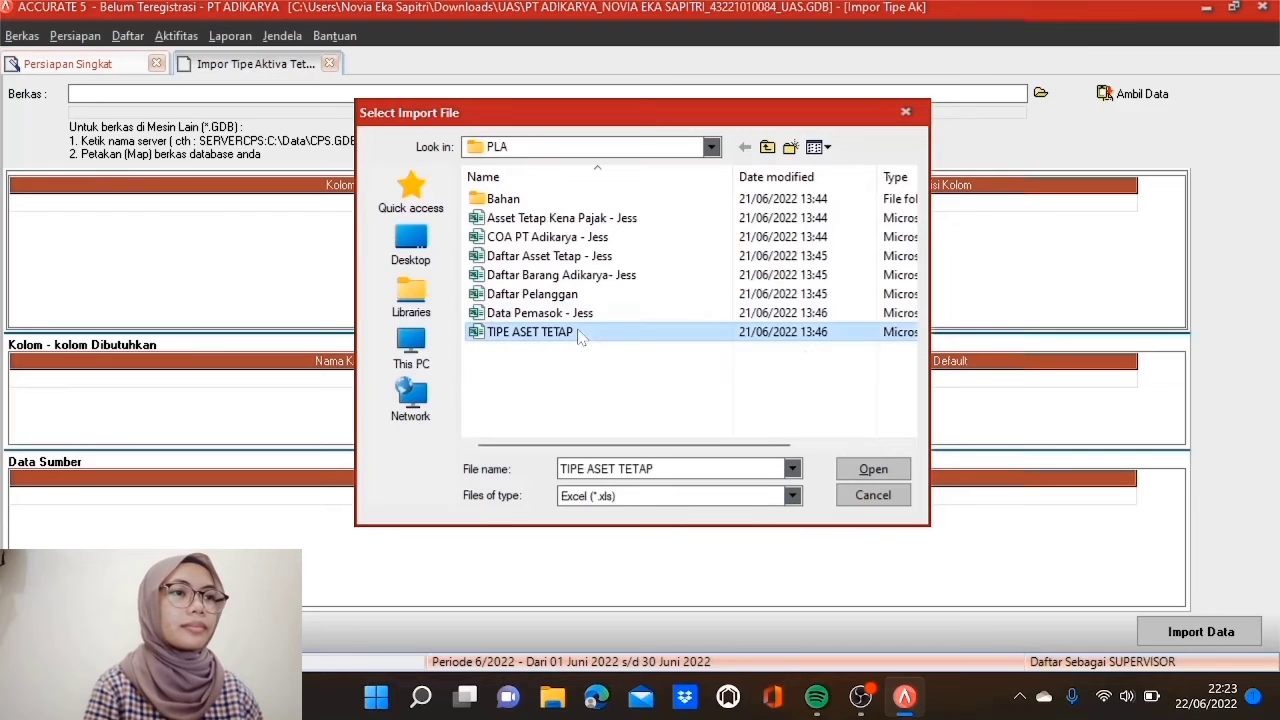
{"action": "left_click", "coordinate": [870, 470]}
{"action": "left_click", "coordinate": [1118, 93]}
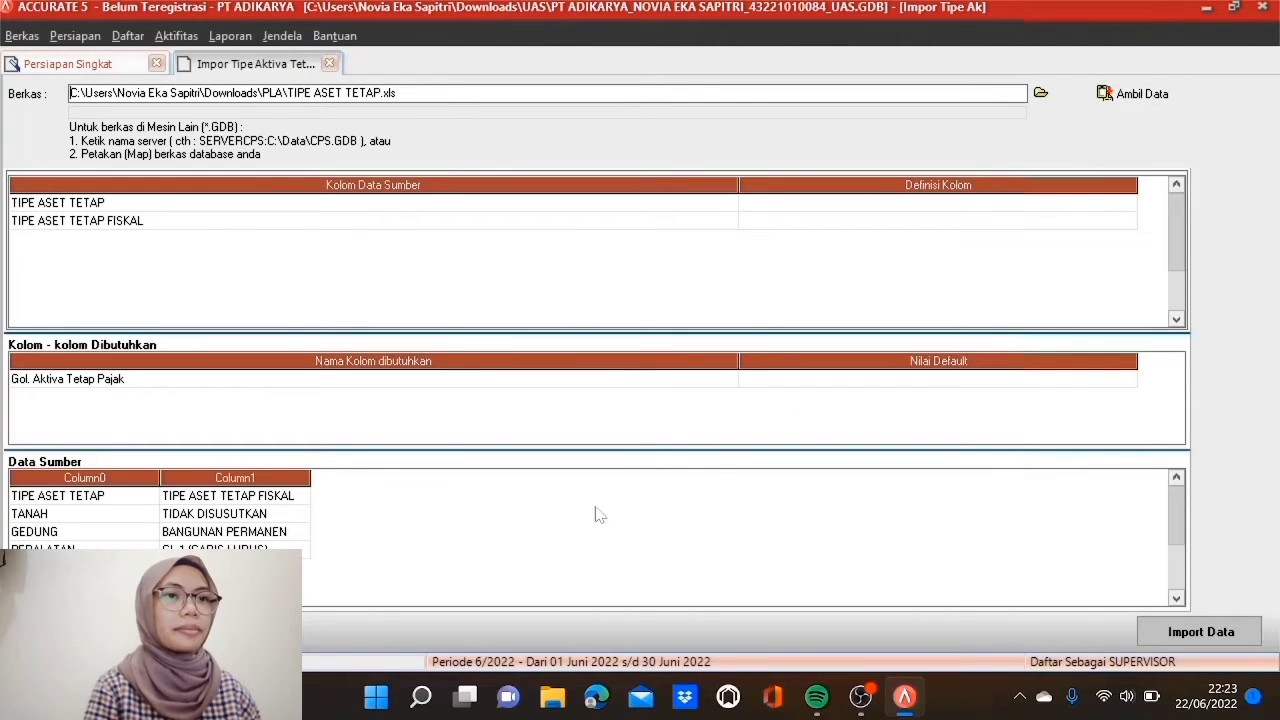
Step: Delete the TIPE ASET TETAP header row from the source data
{"action": "left_click", "coordinate": [180, 496]}
{"action": "left_click", "coordinate": [155, 496]}
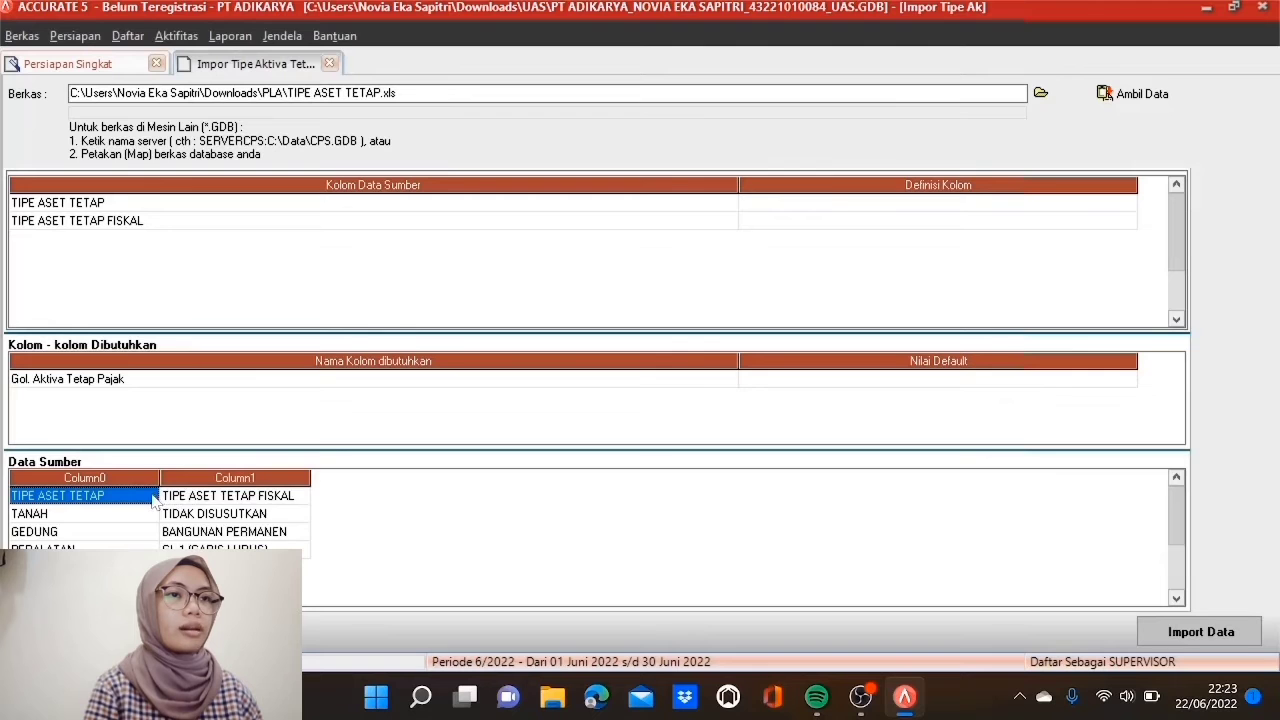
{"action": "right_click", "coordinate": [153, 497]}
{"action": "left_click", "coordinate": [176, 530]}
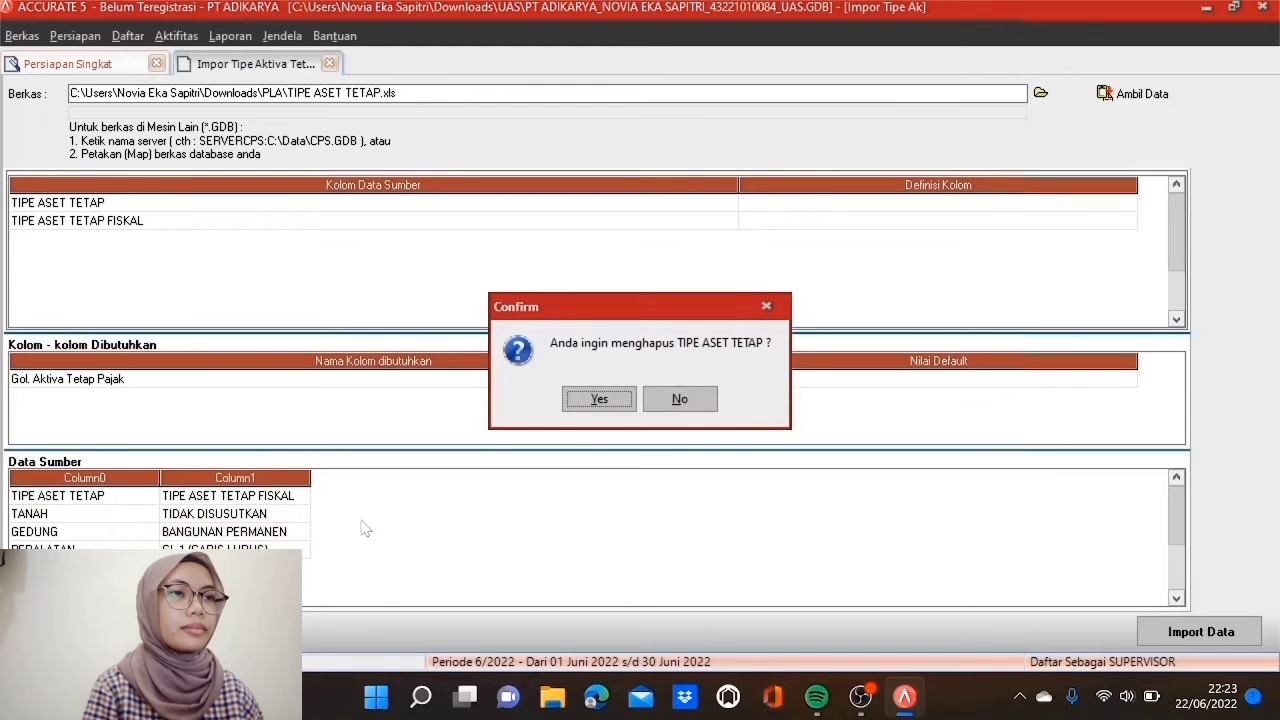
{"action": "left_click", "coordinate": [578, 406]}
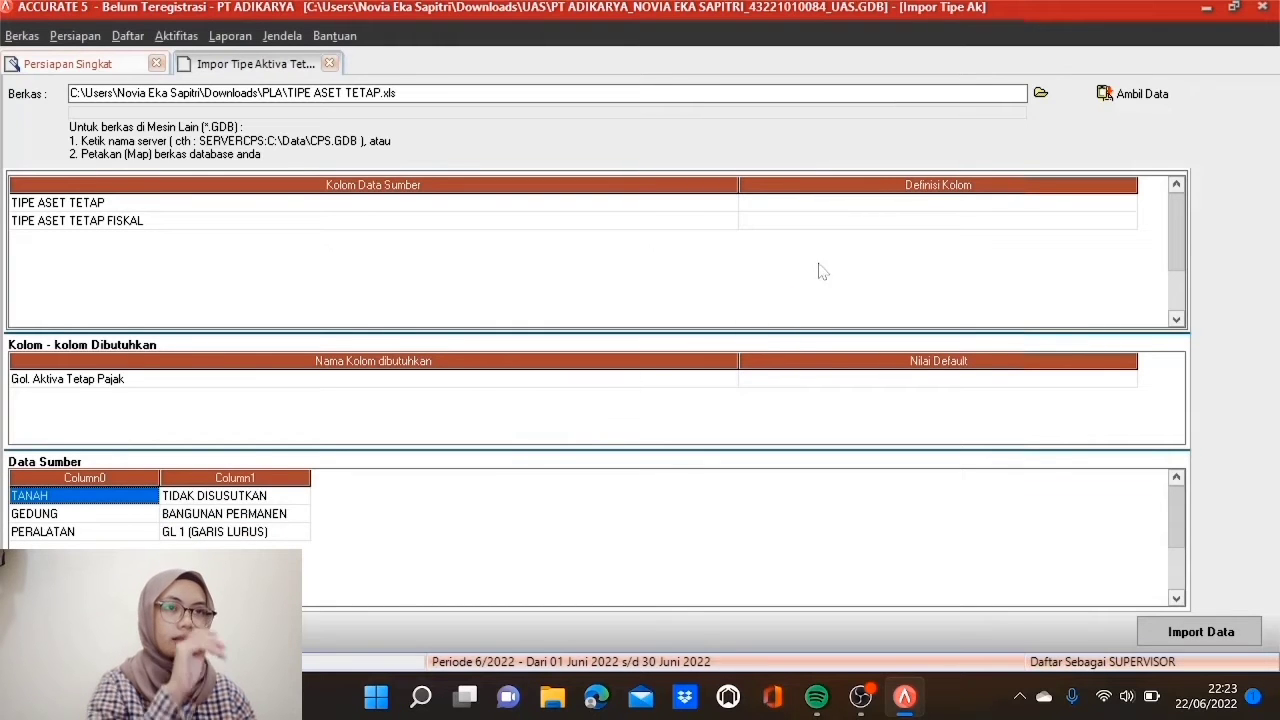
Step: Map the two columns to Tipe Aktiva Tetap and Gol. Aktiva Tetap Pajak
{"action": "left_click", "coordinate": [935, 203]}
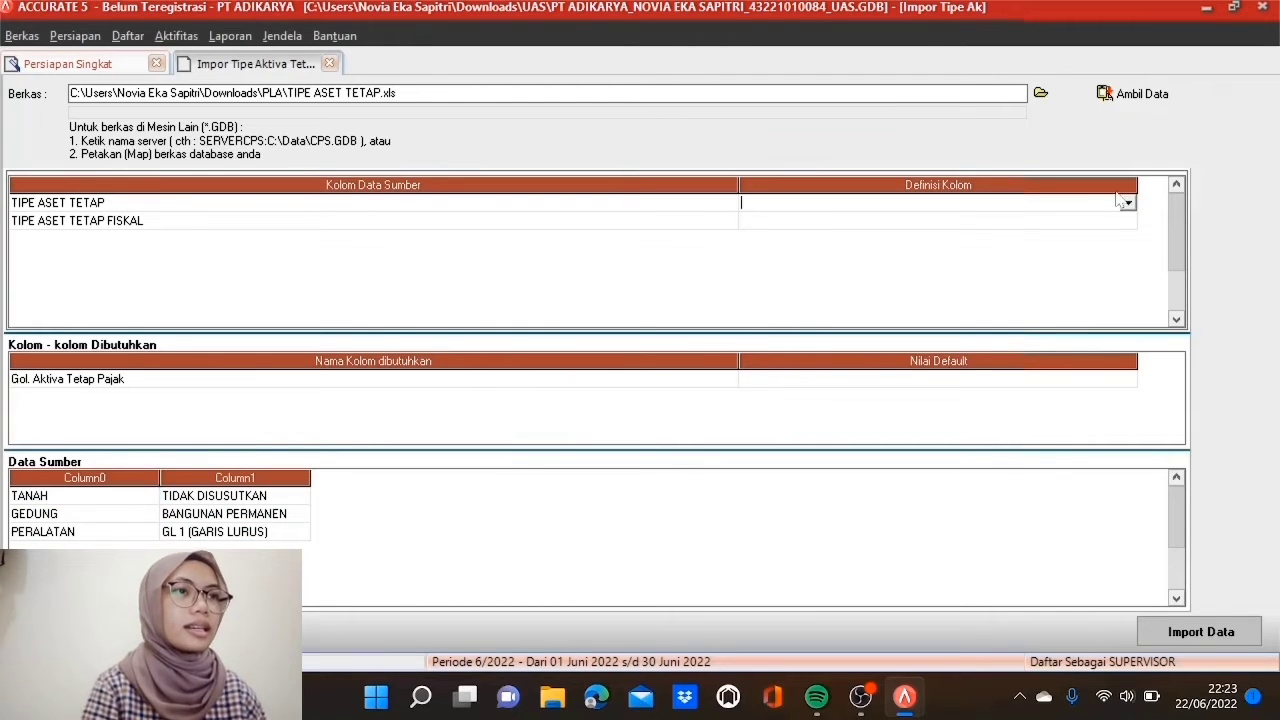
{"action": "left_click", "coordinate": [1127, 203]}
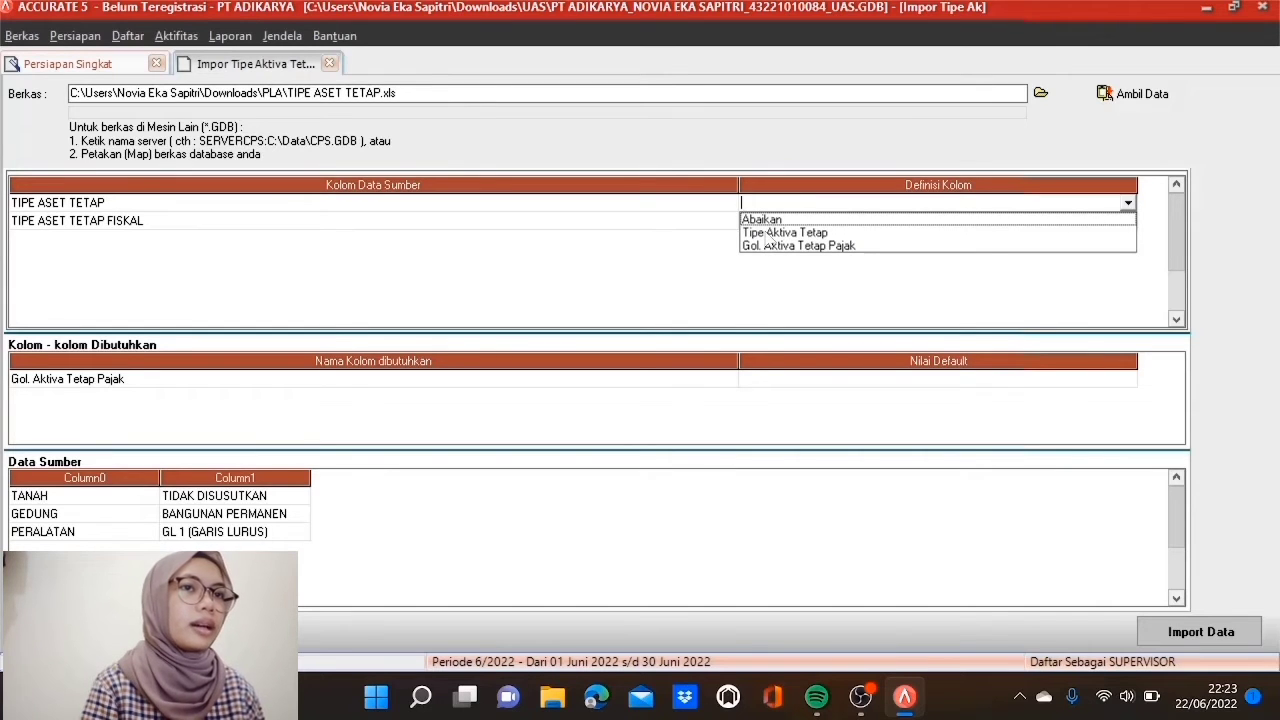
{"action": "left_click", "coordinate": [768, 232]}
{"action": "left_click", "coordinate": [781, 222]}
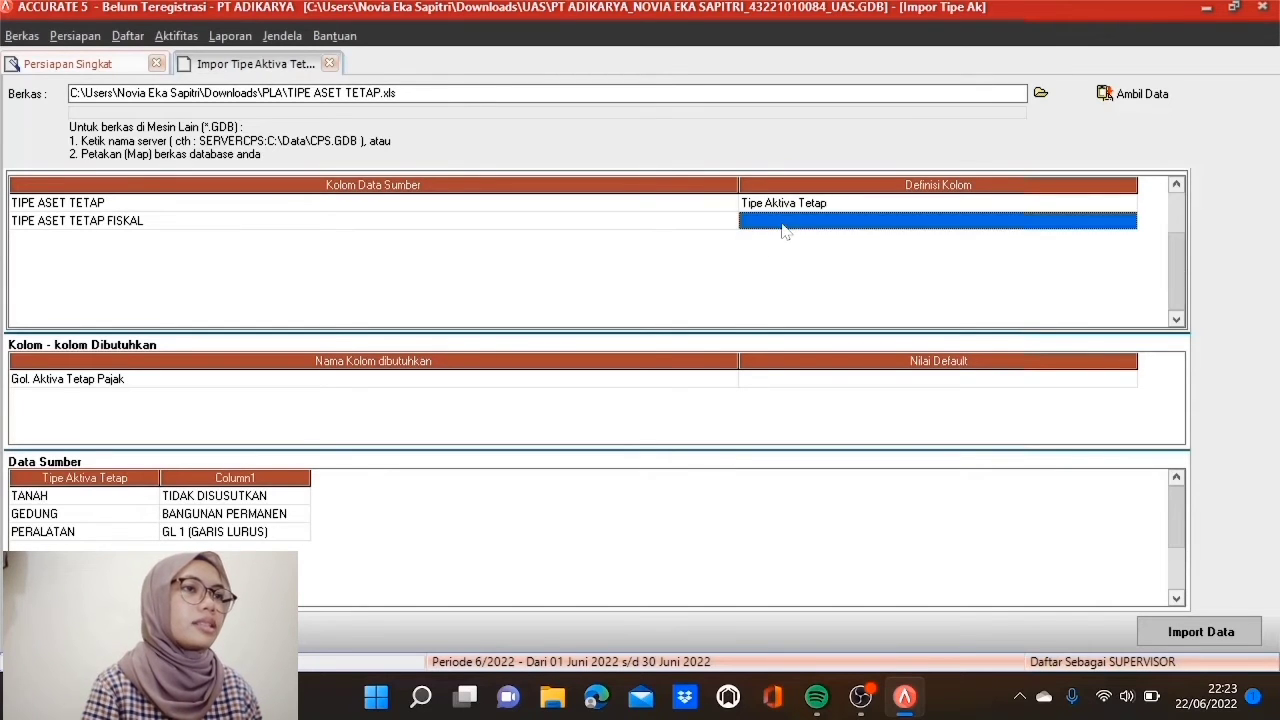
{"action": "left_click", "coordinate": [784, 224]}
{"action": "left_click", "coordinate": [1128, 219]}
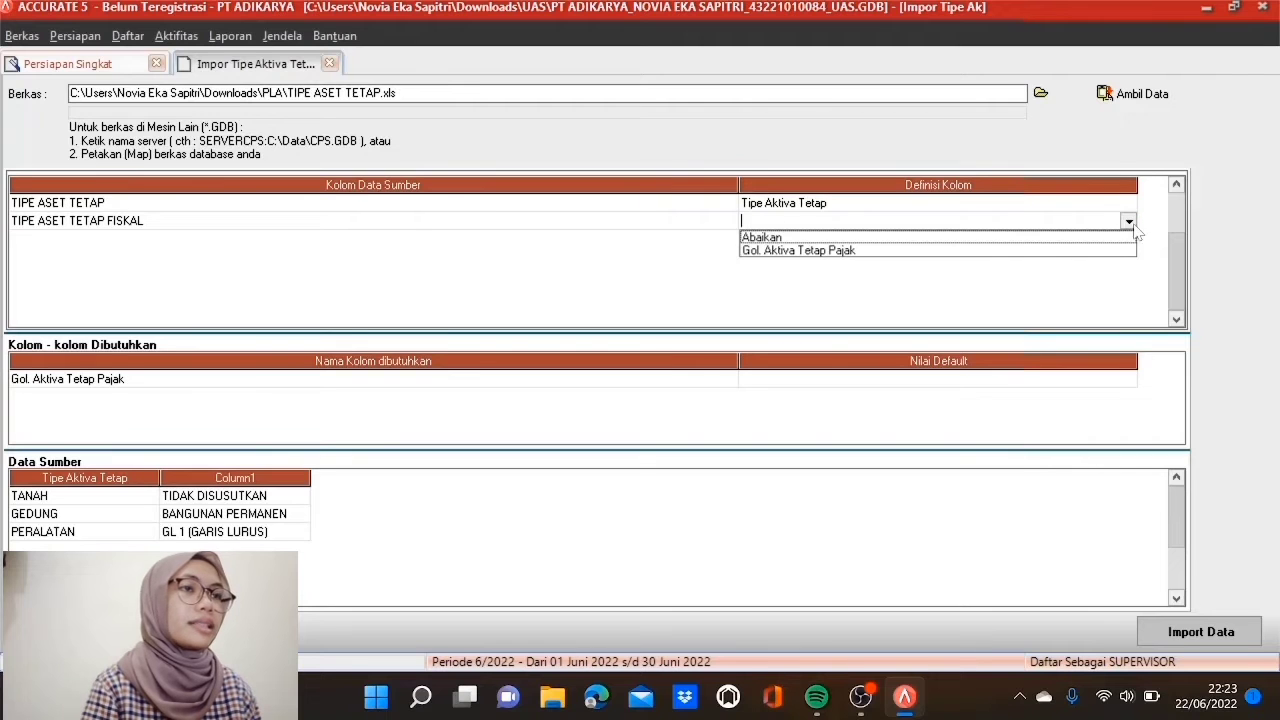
{"action": "left_click", "coordinate": [905, 252]}
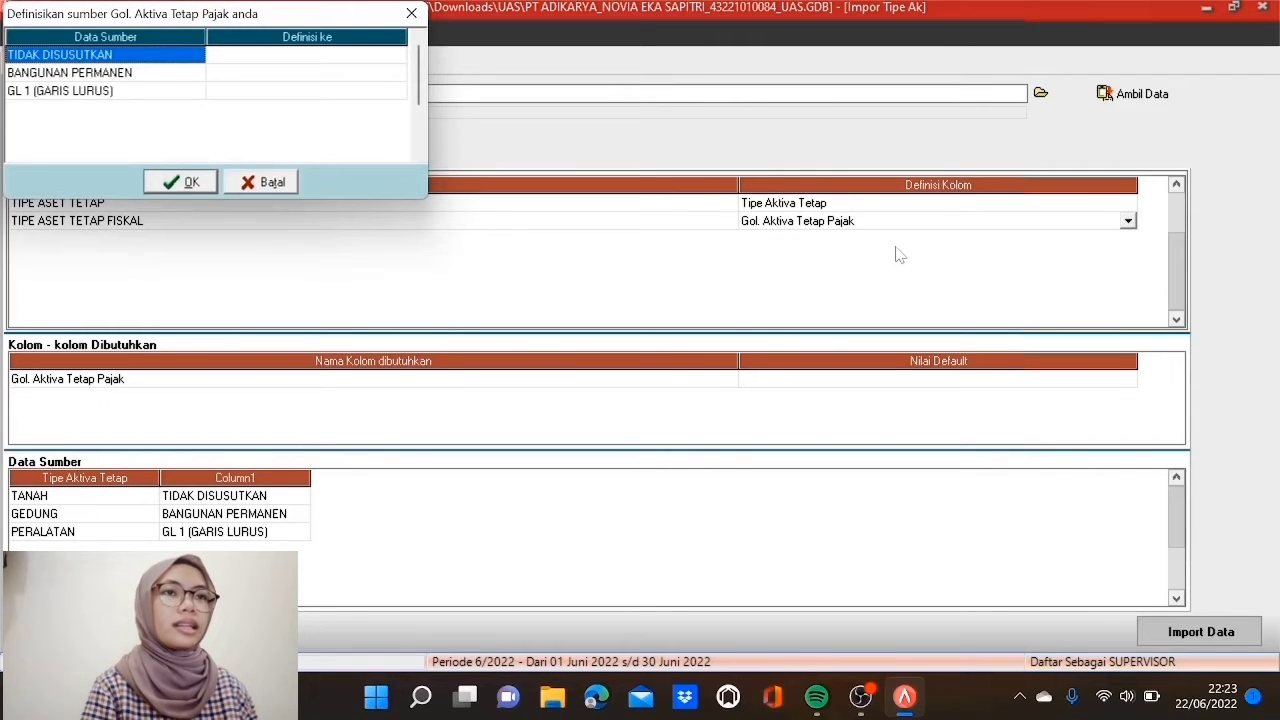
Step: Match the tax classes: Tidak Disusutkan, Bangunan Permanen and Gol 1 (Garis Lurus)
{"action": "left_click", "coordinate": [350, 58]}
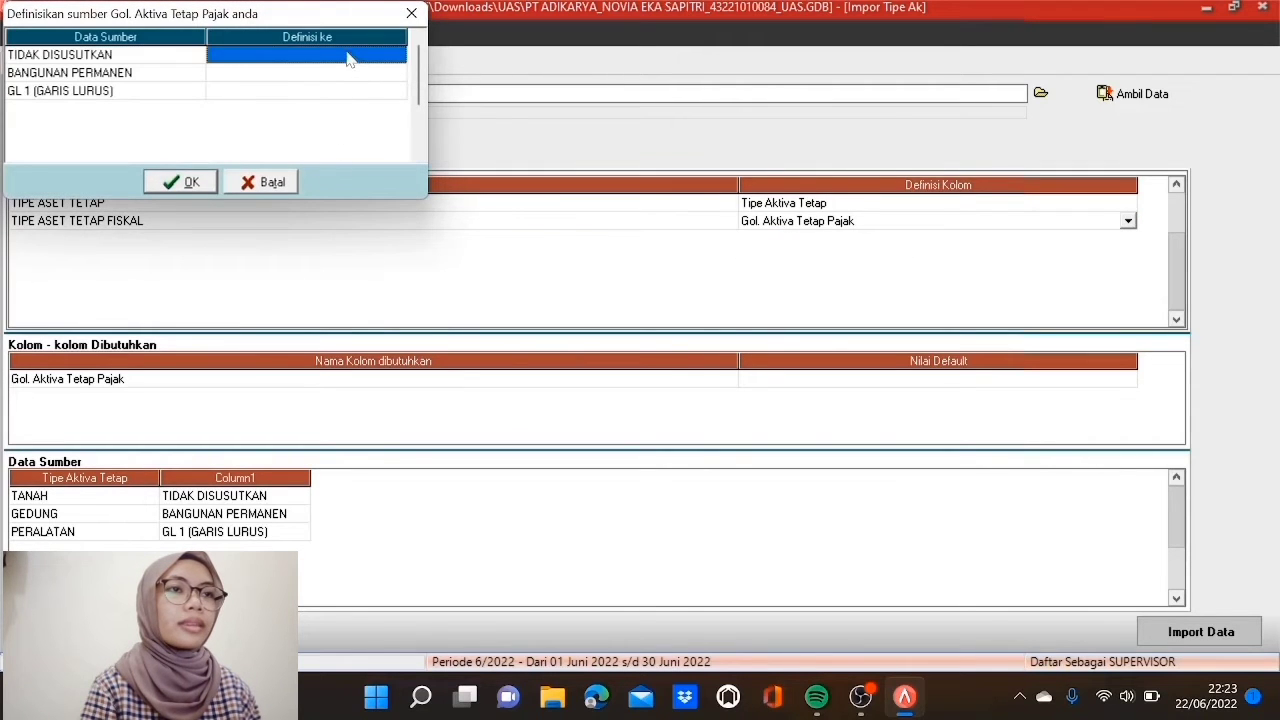
{"action": "left_click", "coordinate": [397, 56]}
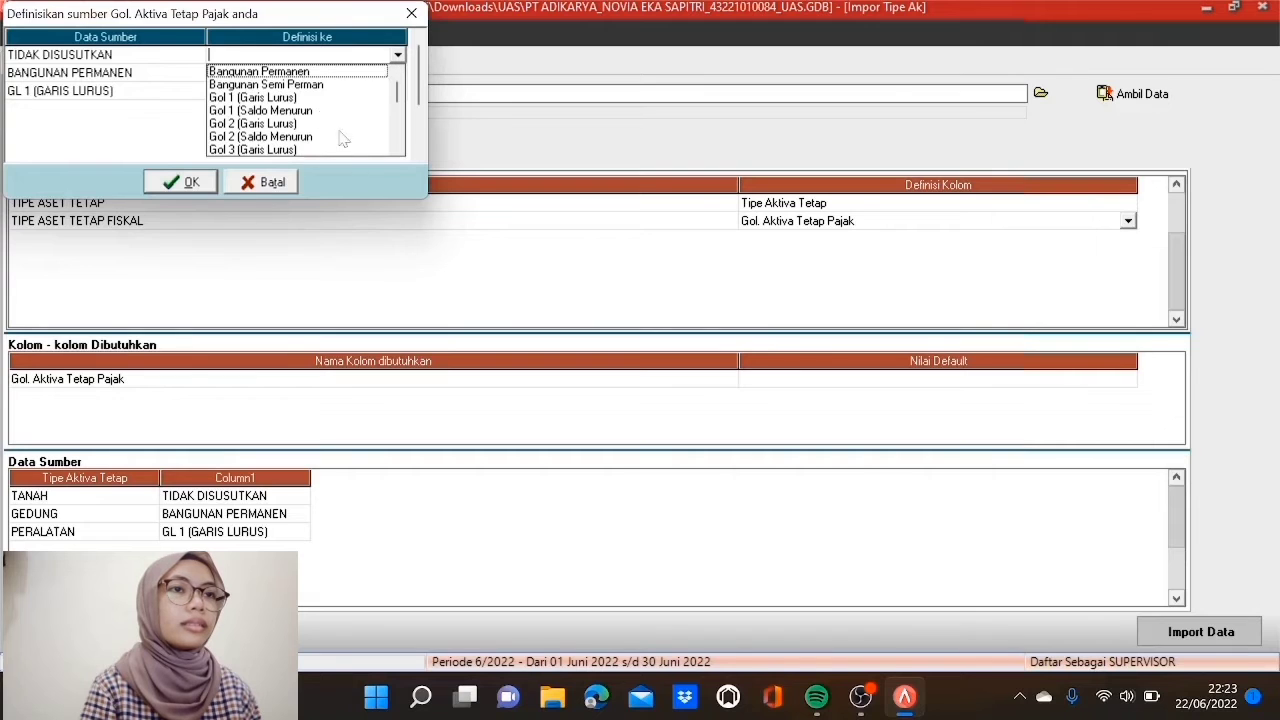
{"action": "left_click", "coordinate": [397, 149]}
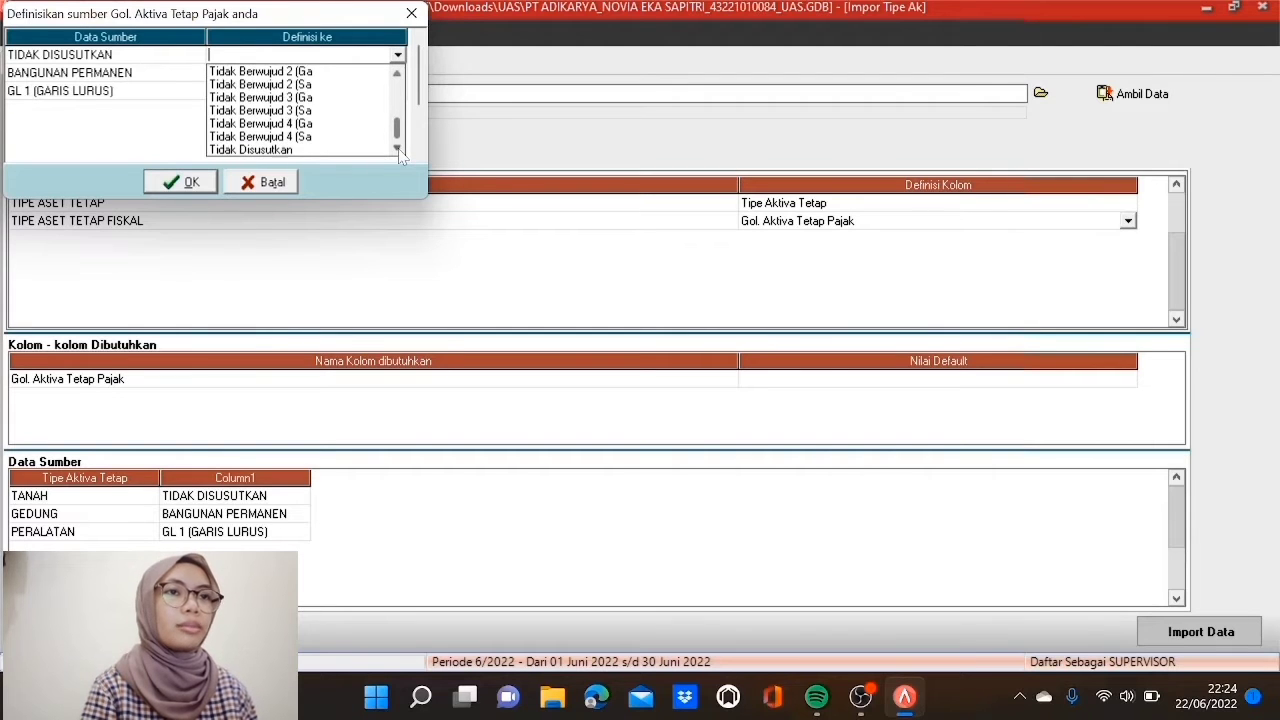
{"action": "left_click", "coordinate": [300, 149]}
{"action": "left_click", "coordinate": [305, 74]}
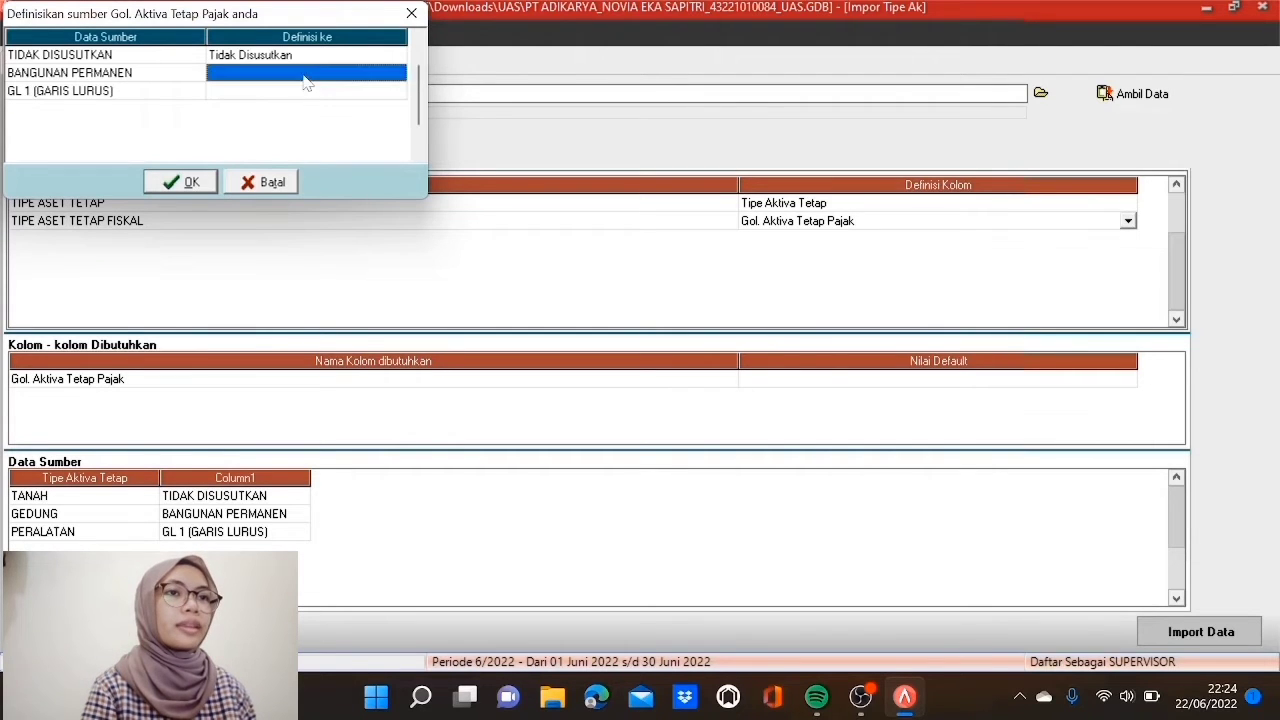
{"action": "left_click", "coordinate": [397, 73]}
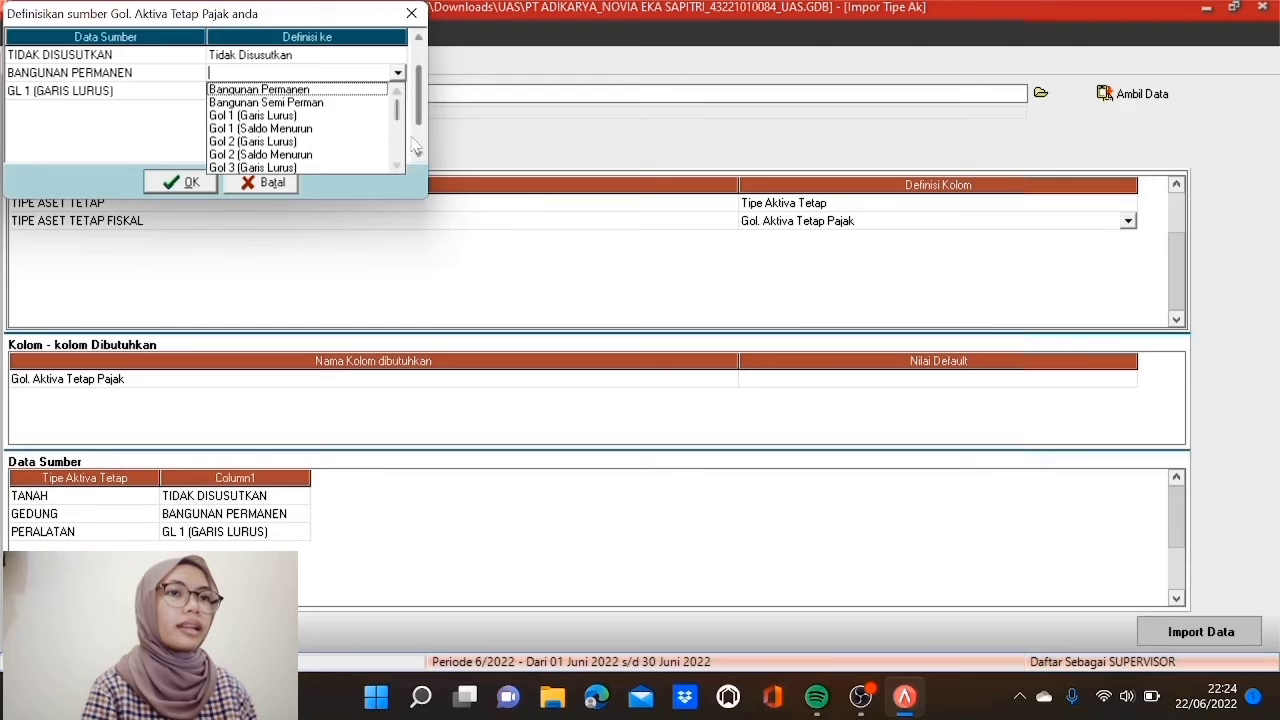
{"action": "left_click", "coordinate": [320, 89]}
{"action": "left_click", "coordinate": [320, 91]}
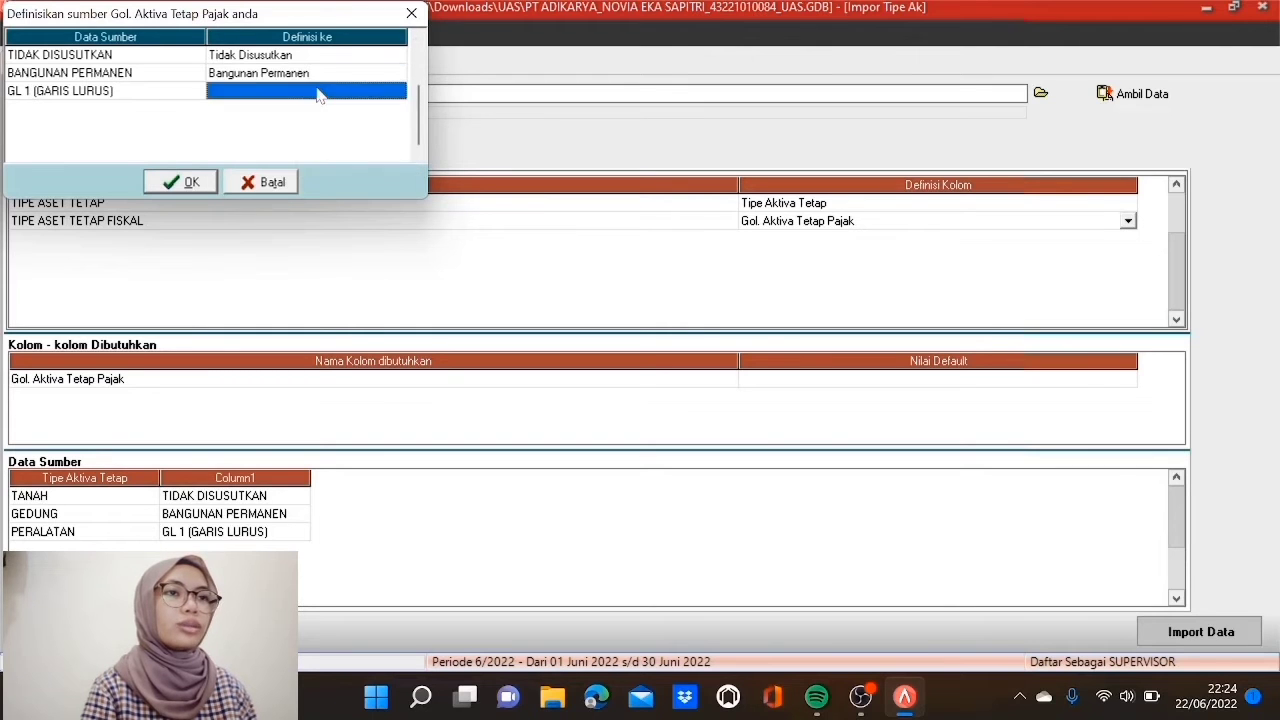
{"action": "left_click", "coordinate": [397, 91]}
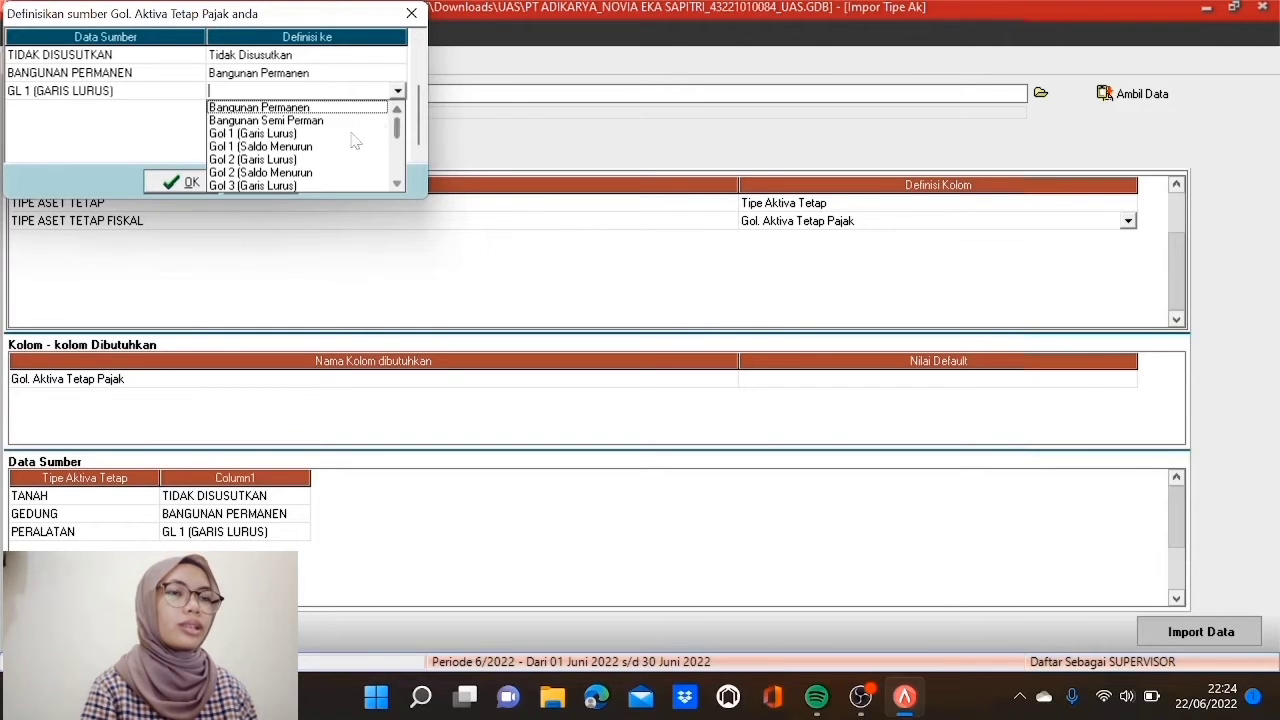
{"action": "left_click", "coordinate": [268, 135]}
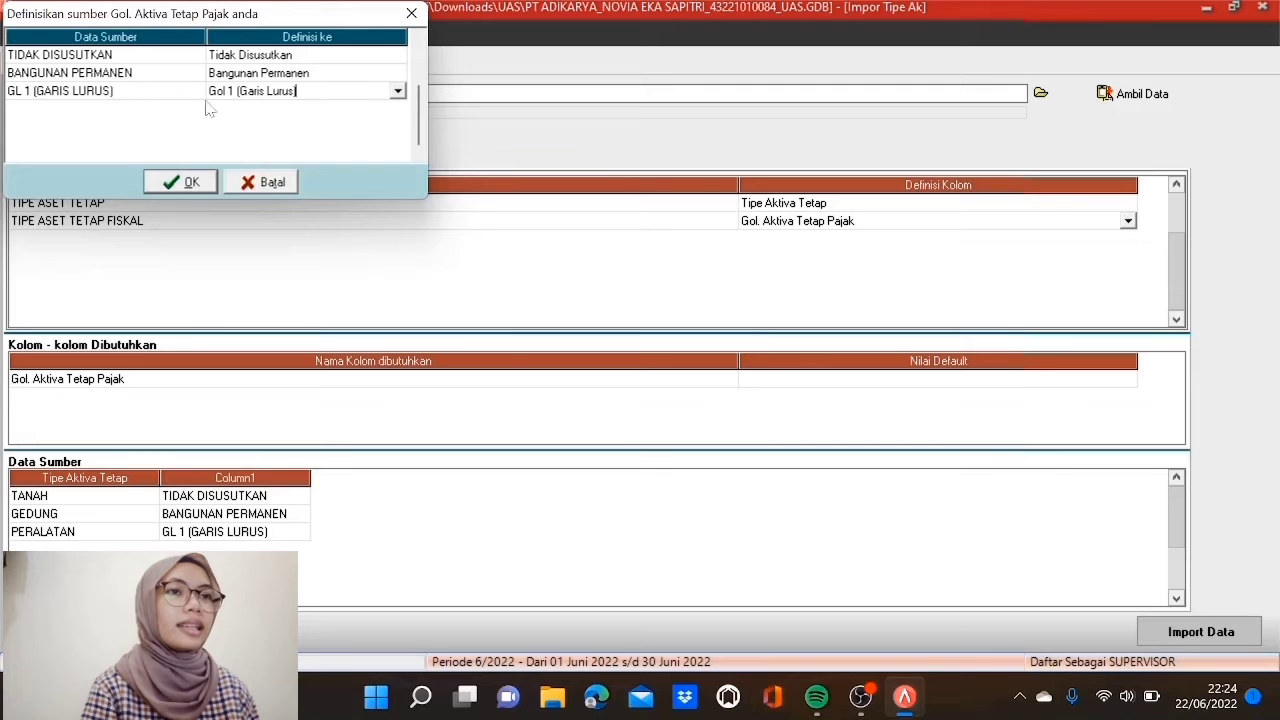
{"action": "left_click", "coordinate": [178, 182]}
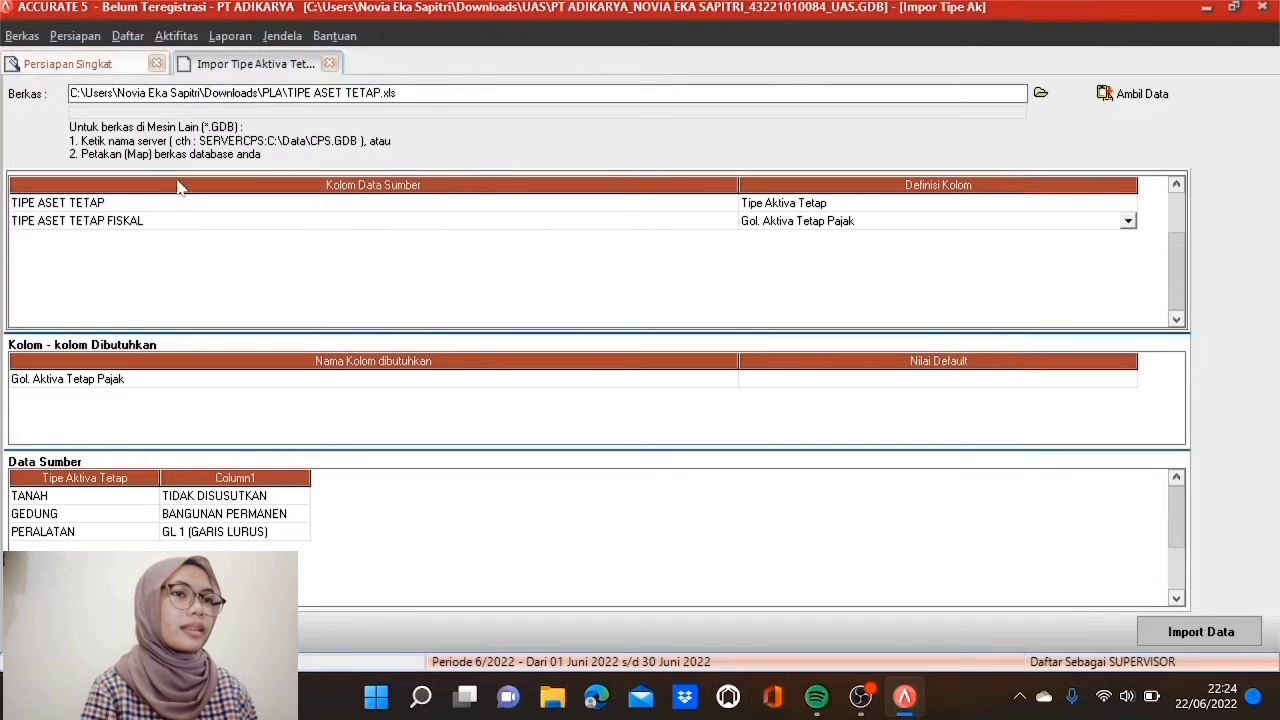
Step: Import GEDUNG, PERALATAN and TANAH and dismiss the 0-failed result
{"action": "left_click", "coordinate": [611, 383]}
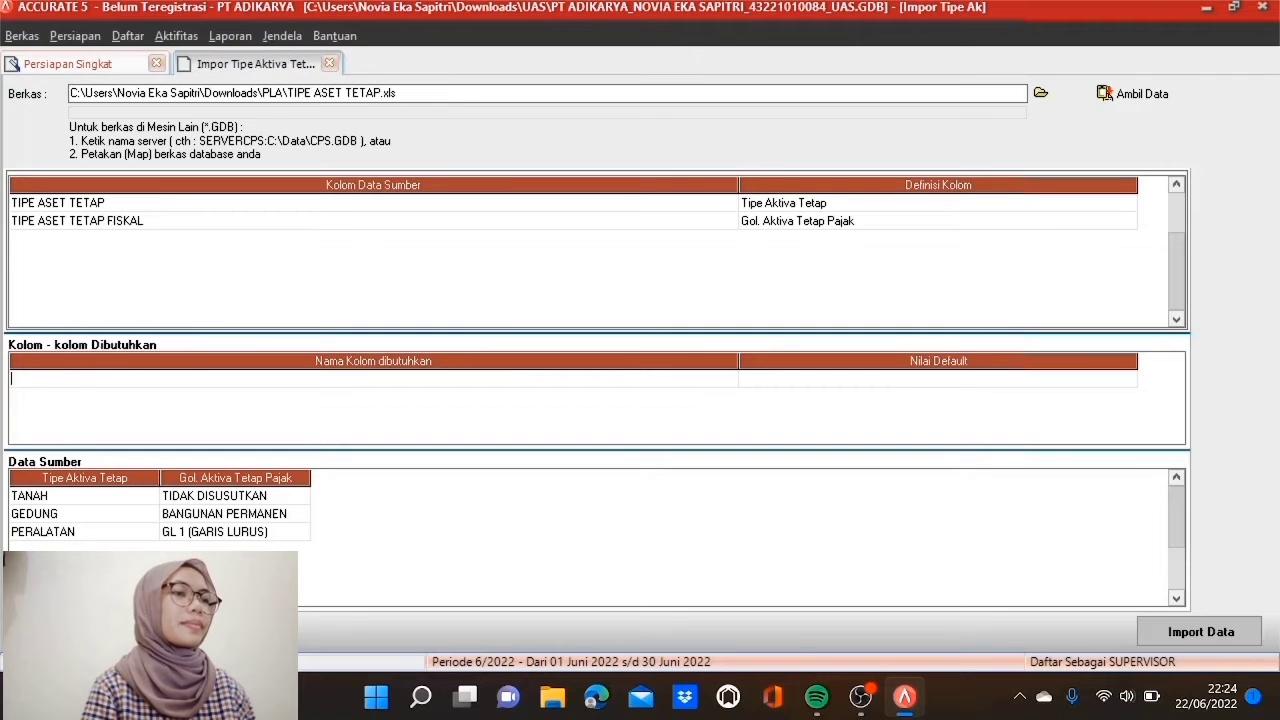
{"action": "left_click", "coordinate": [1201, 628]}
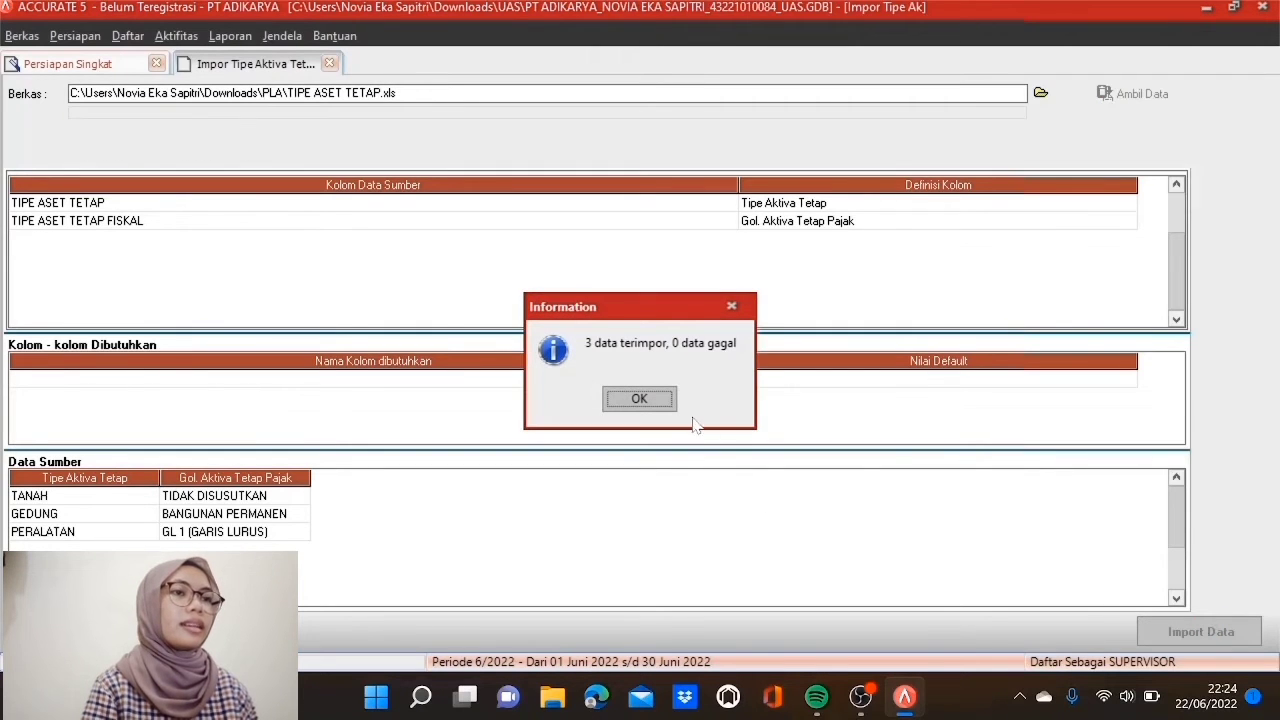
{"action": "left_click", "coordinate": [639, 400]}
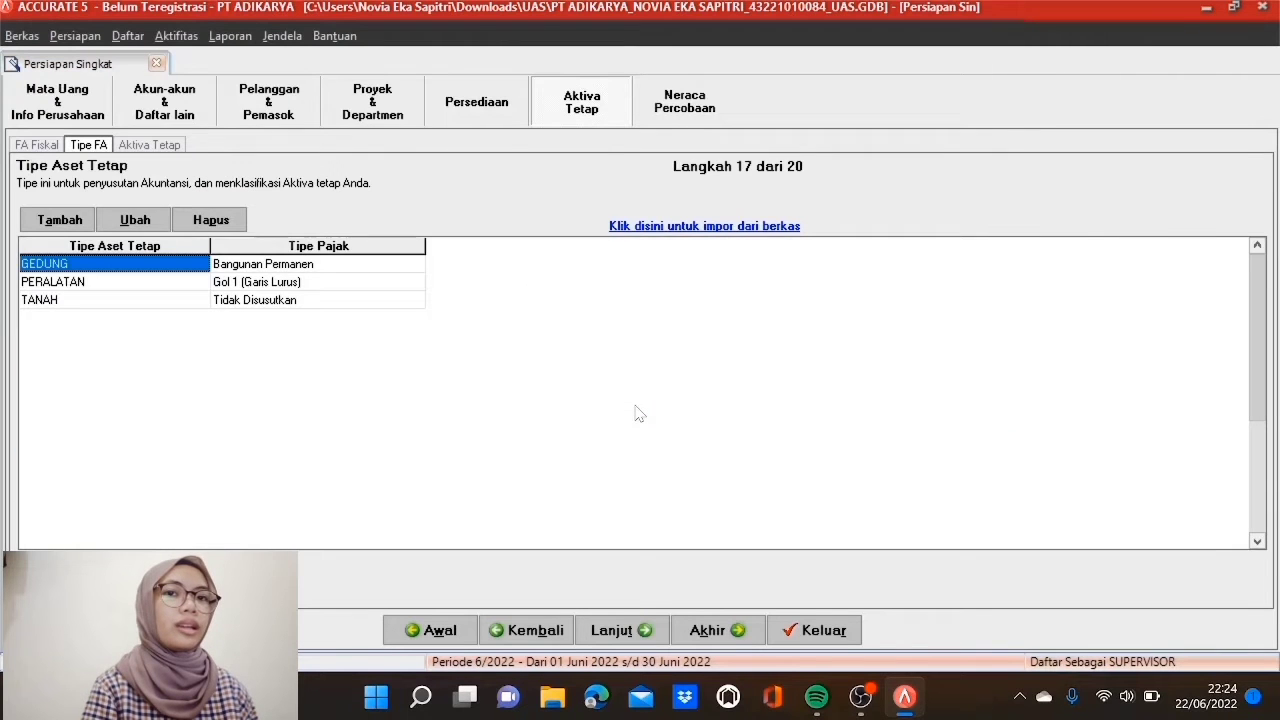
Step: Go to the fixed-asset list step and load Daftar Asset Tetap - Jess.xls into the import
{"action": "left_click", "coordinate": [645, 631]}
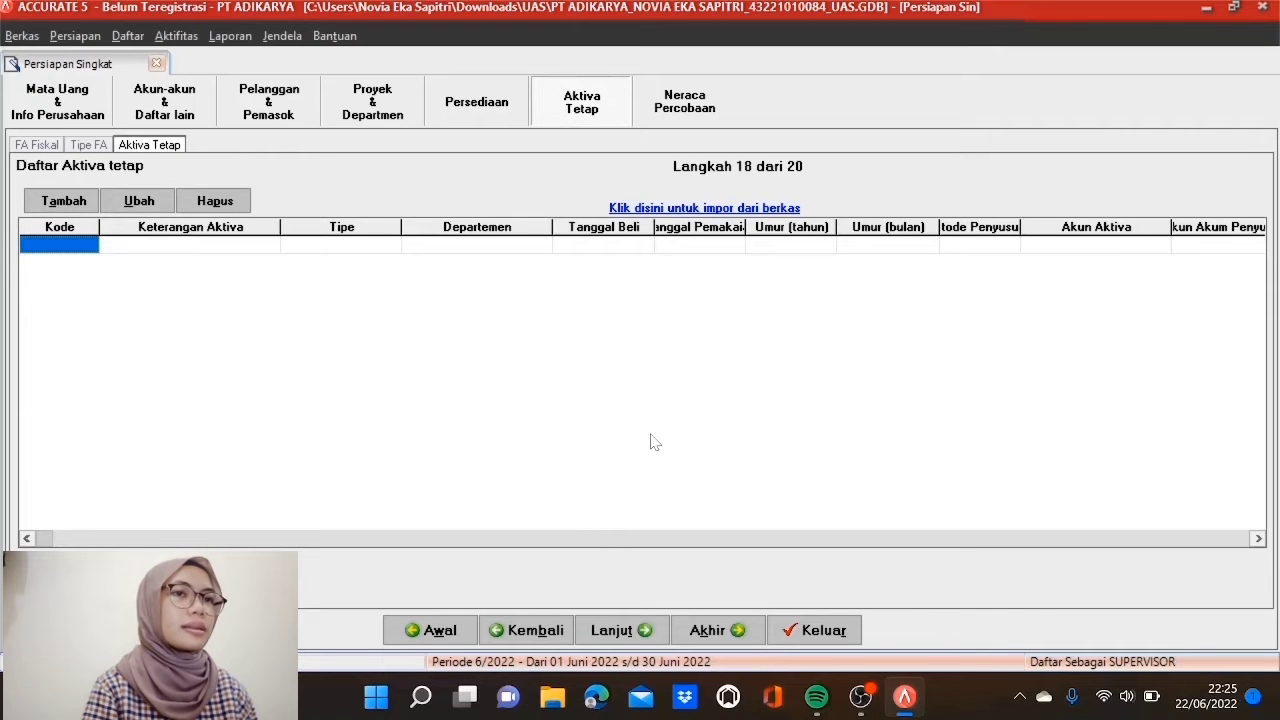
{"action": "left_click", "coordinate": [705, 209]}
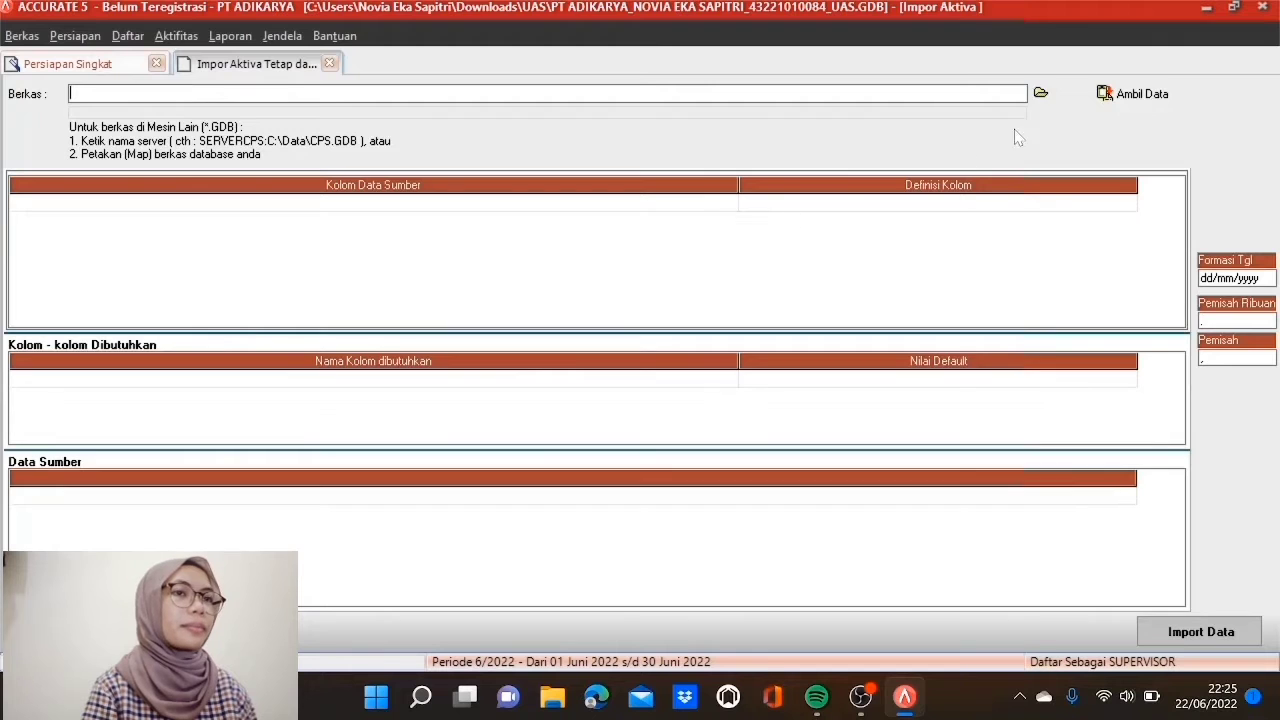
{"action": "left_click", "coordinate": [1041, 94]}
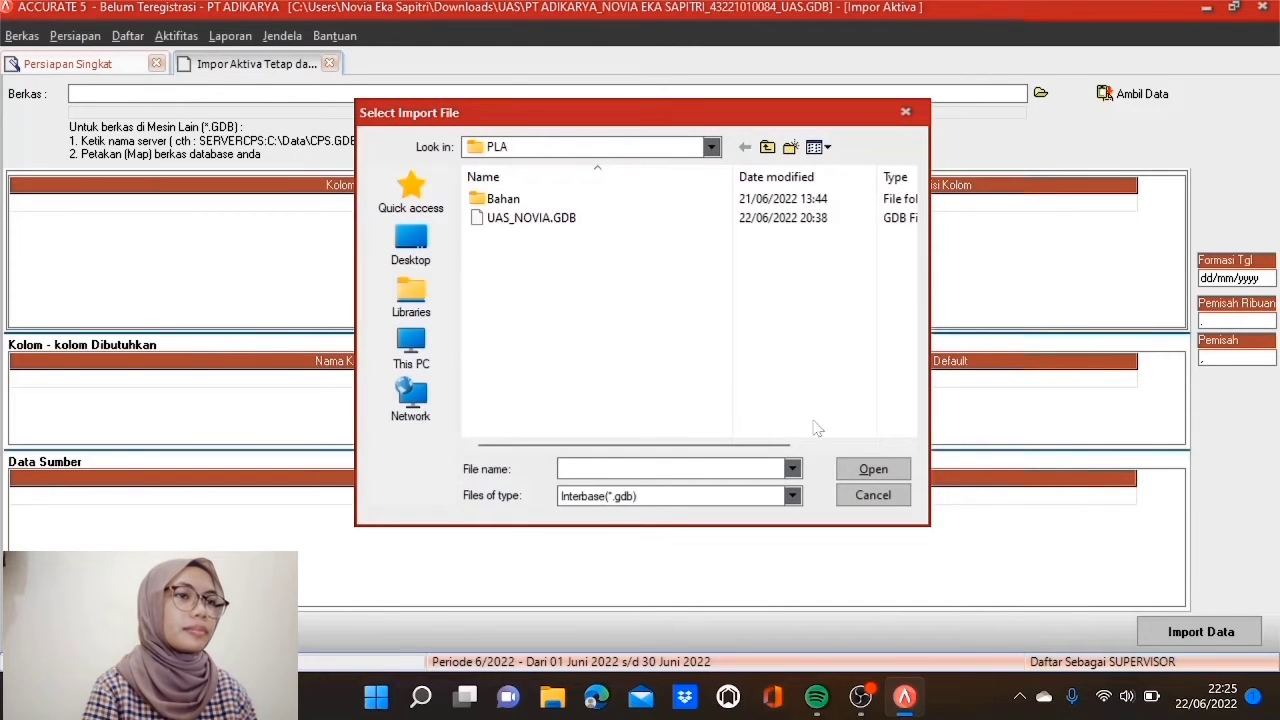
{"action": "left_click", "coordinate": [792, 496]}
{"action": "left_click", "coordinate": [748, 527]}
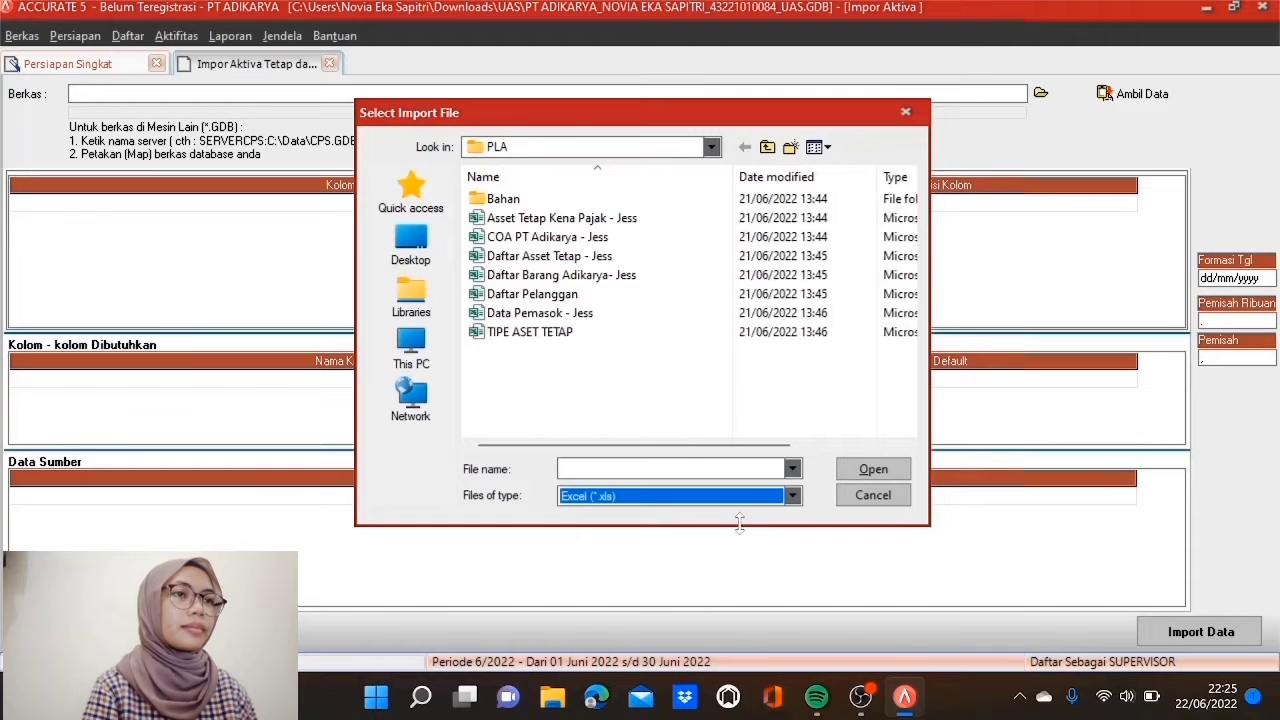
{"action": "left_click", "coordinate": [598, 257]}
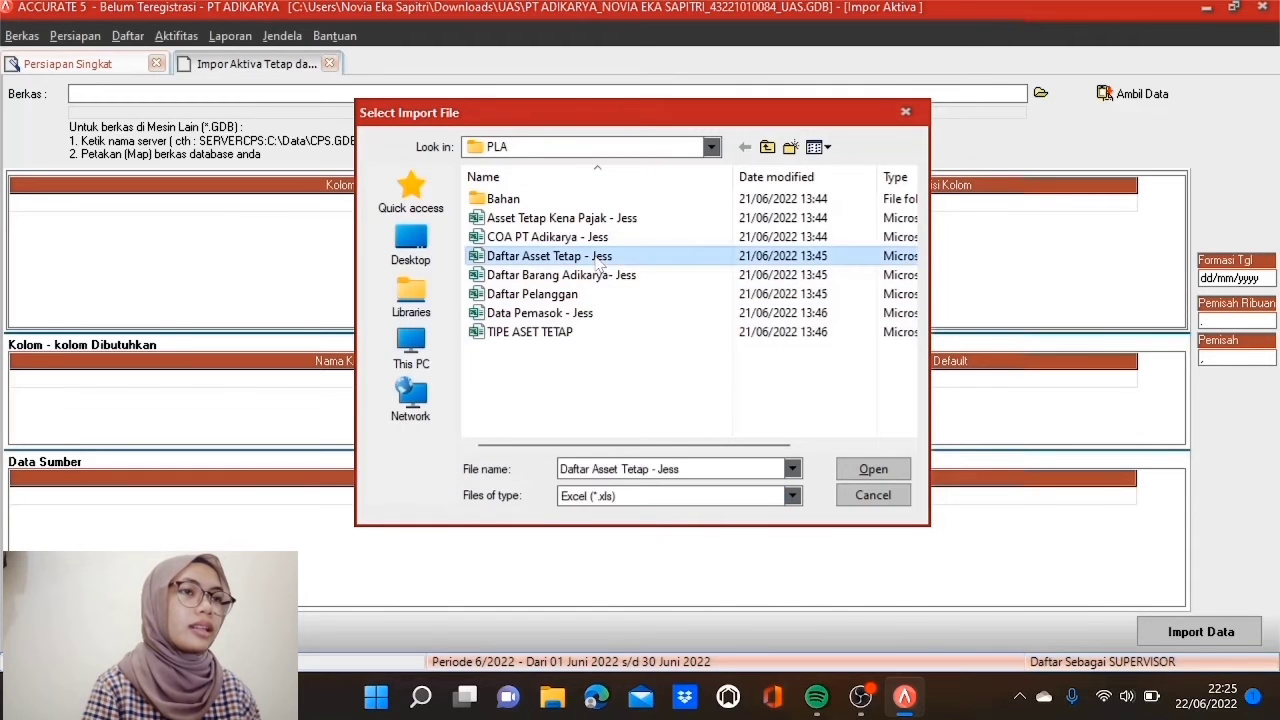
{"action": "left_click", "coordinate": [873, 470]}
{"action": "left_click", "coordinate": [1108, 92]}
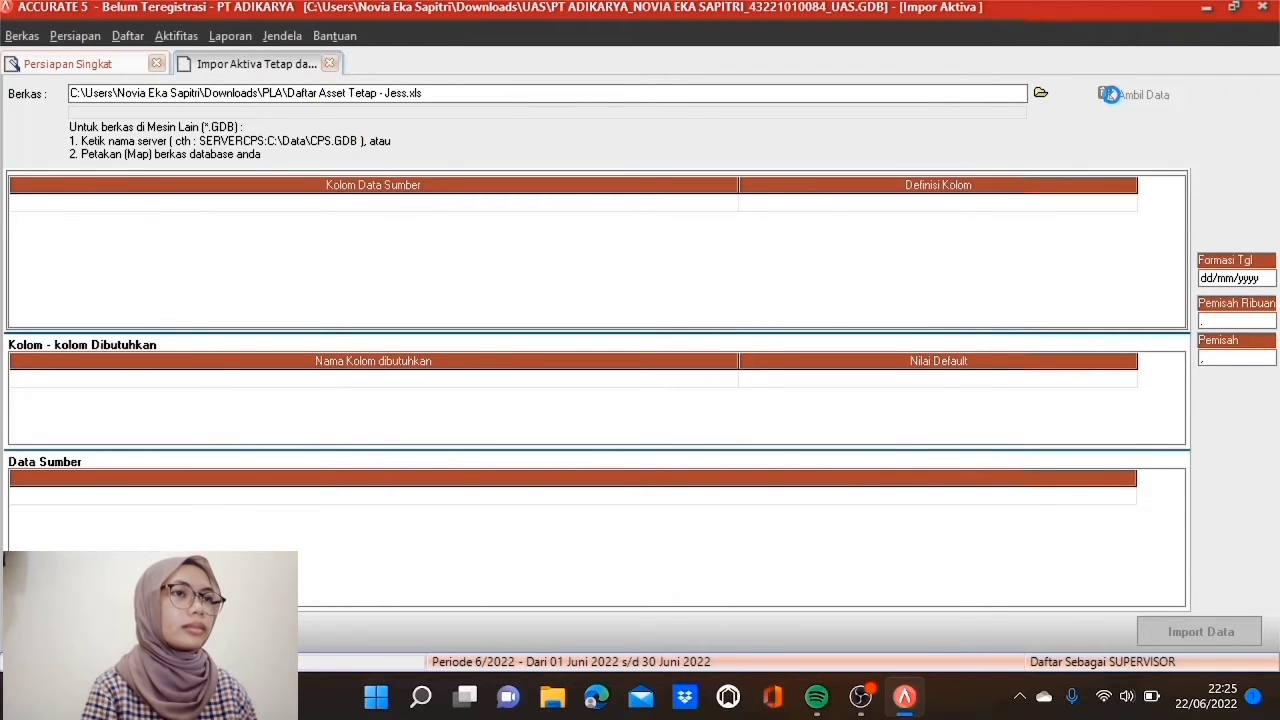
{"action": "left_click", "coordinate": [171, 499]}
Step: Delete the Asset Code header row from the source data
{"action": "left_click", "coordinate": [131, 500]}
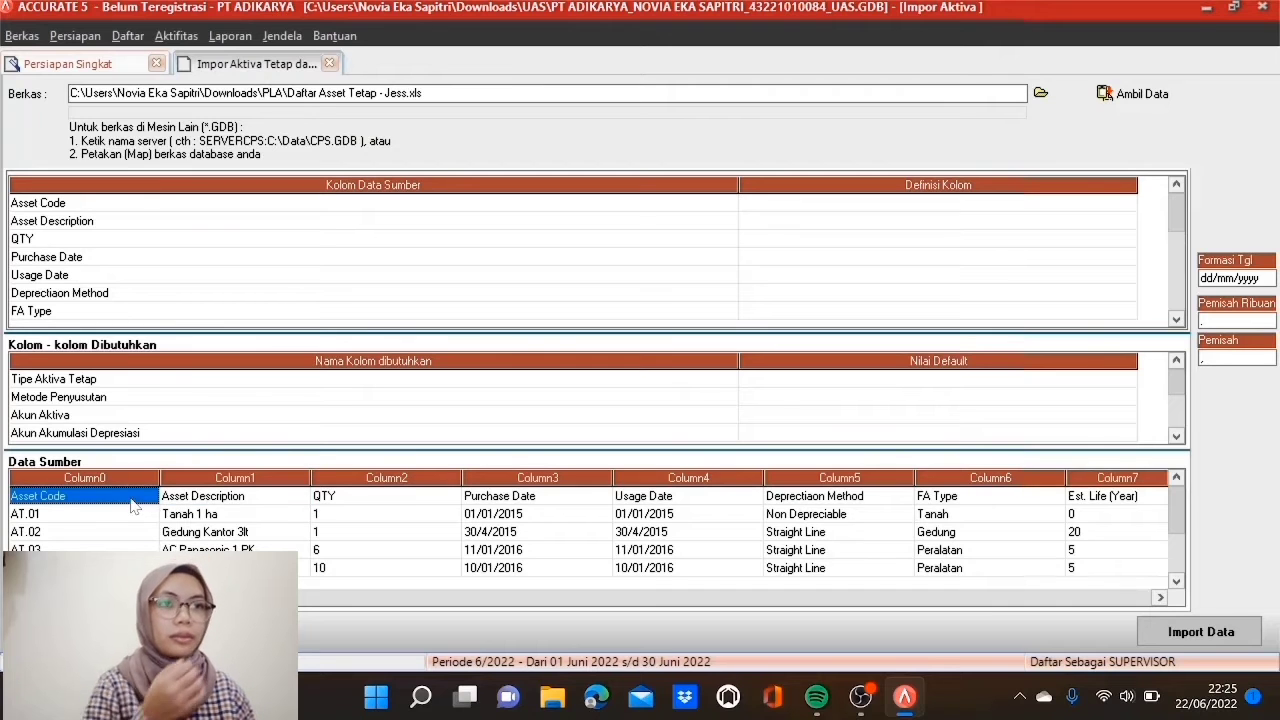
{"action": "right_click", "coordinate": [133, 505]}
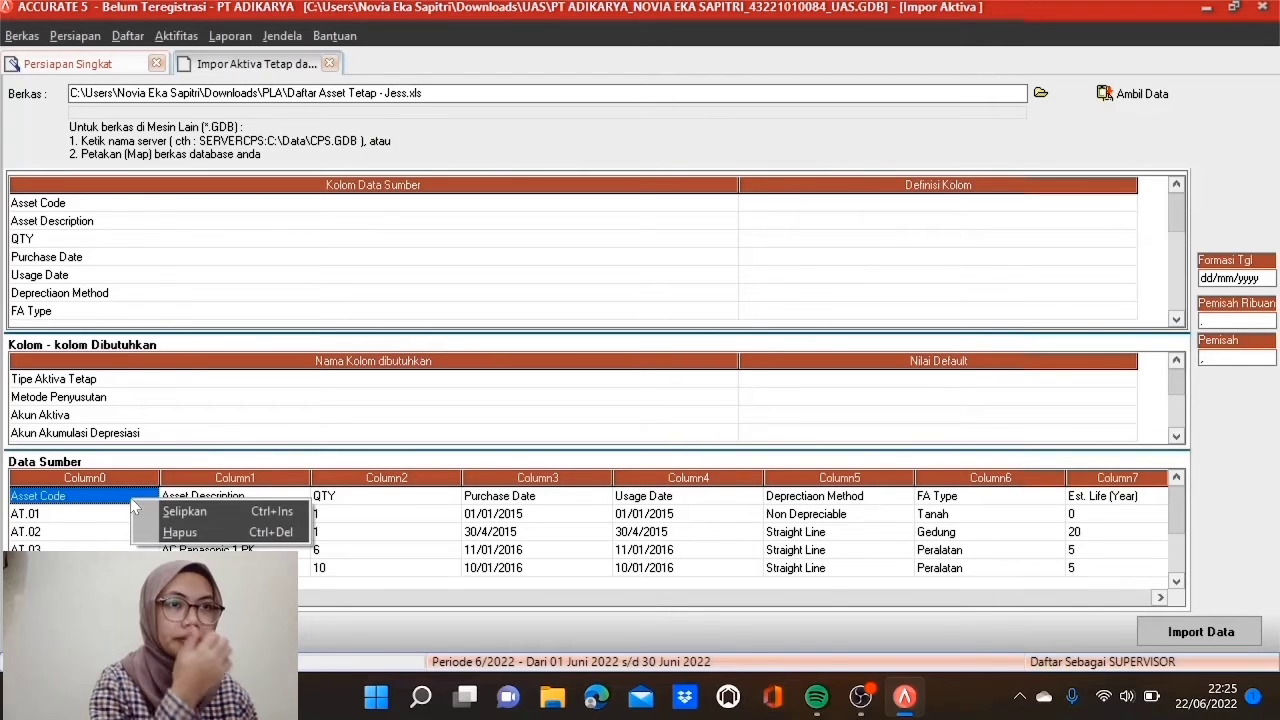
{"action": "left_click", "coordinate": [170, 531]}
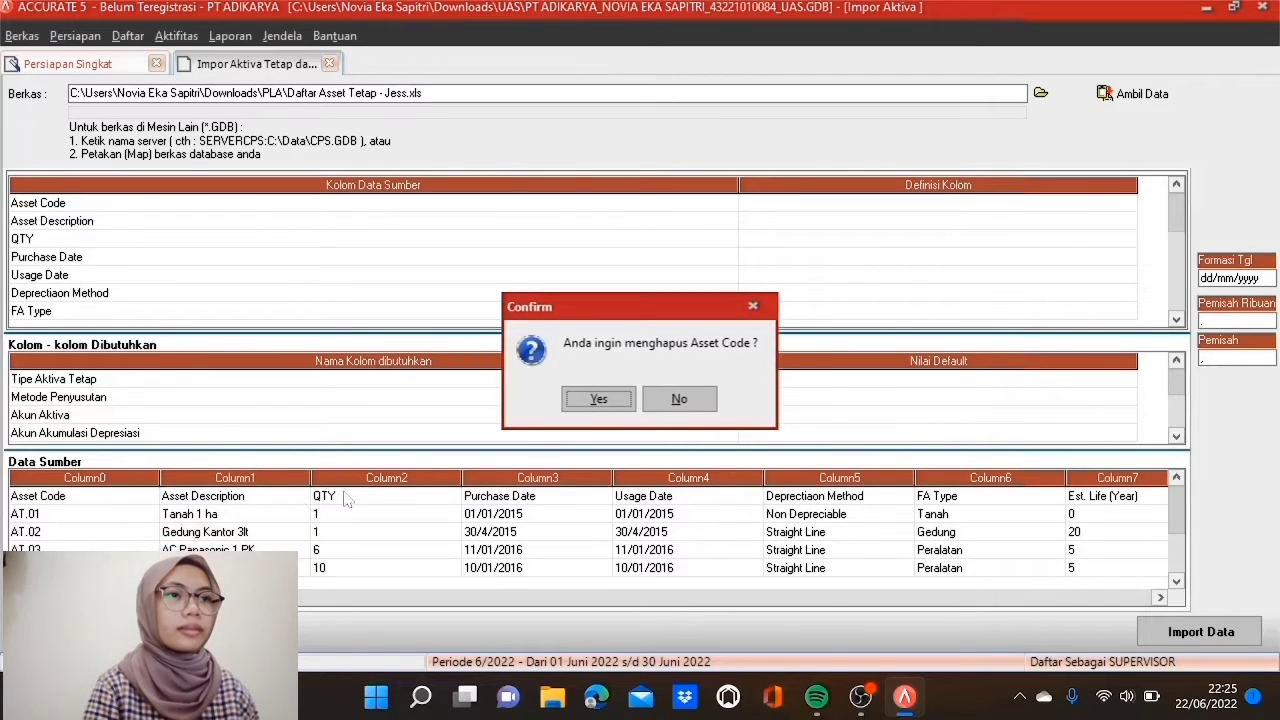
{"action": "left_click", "coordinate": [590, 404]}
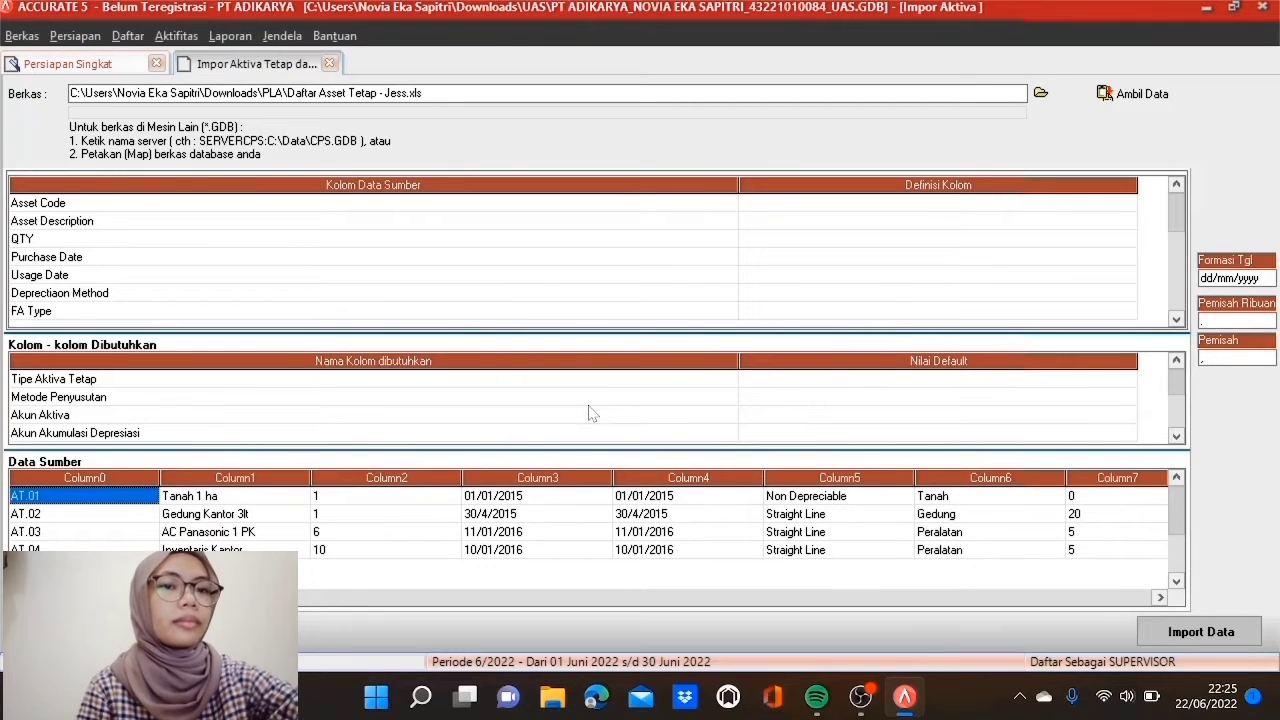
Step: Map Asset Code, Asset Description and QTY to Kode Aktiva, Keterangan Aktiva and Kuantitas
{"action": "left_click", "coordinate": [893, 206]}
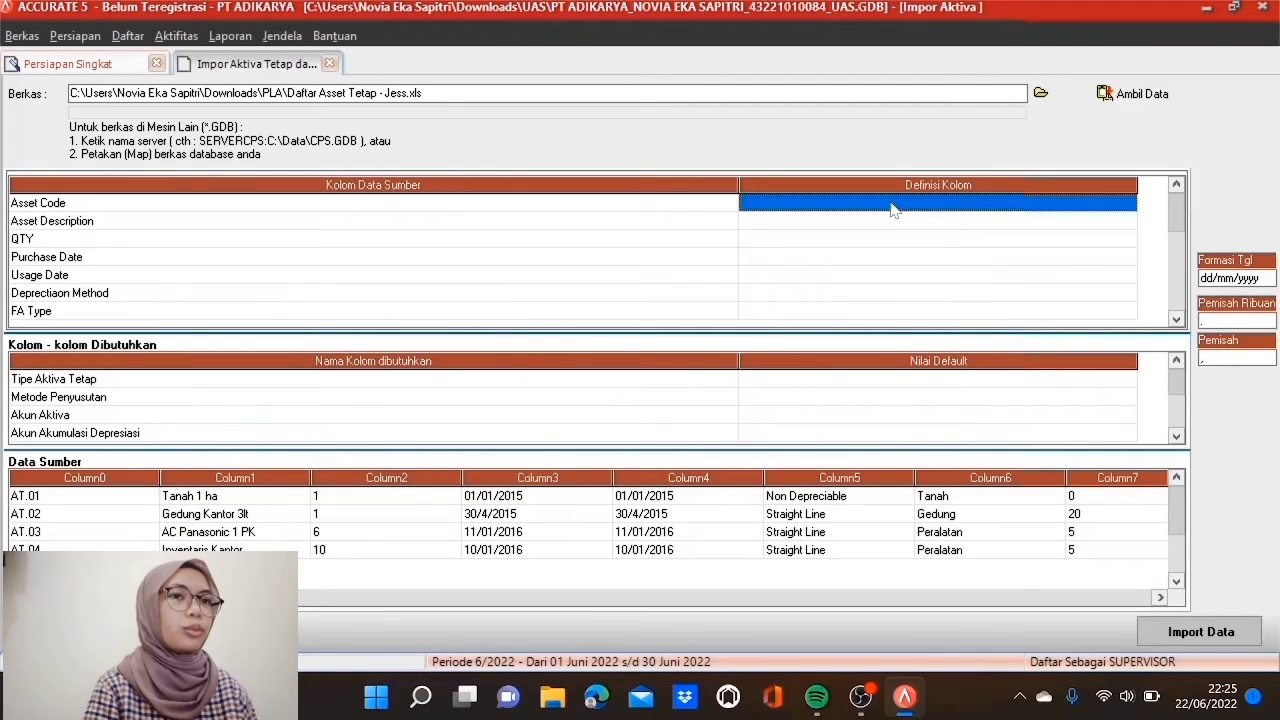
{"action": "left_click", "coordinate": [1100, 201]}
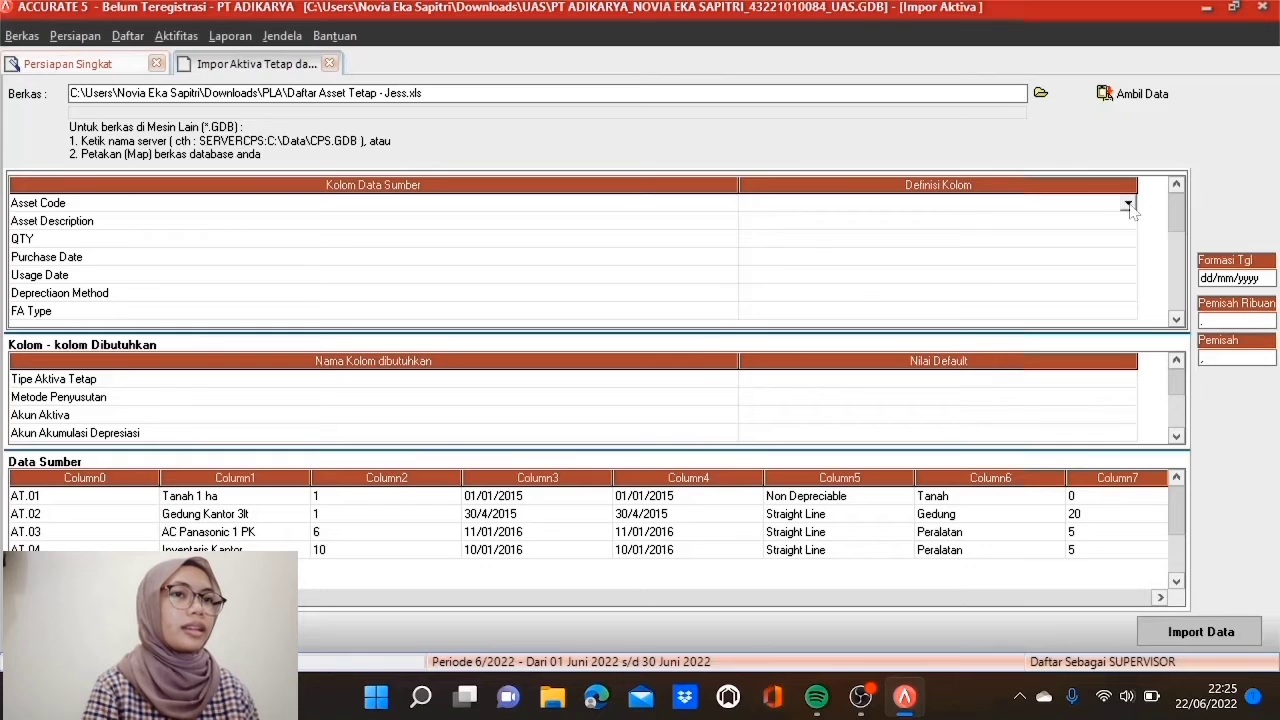
{"action": "left_click", "coordinate": [1128, 205]}
{"action": "left_click", "coordinate": [784, 245]}
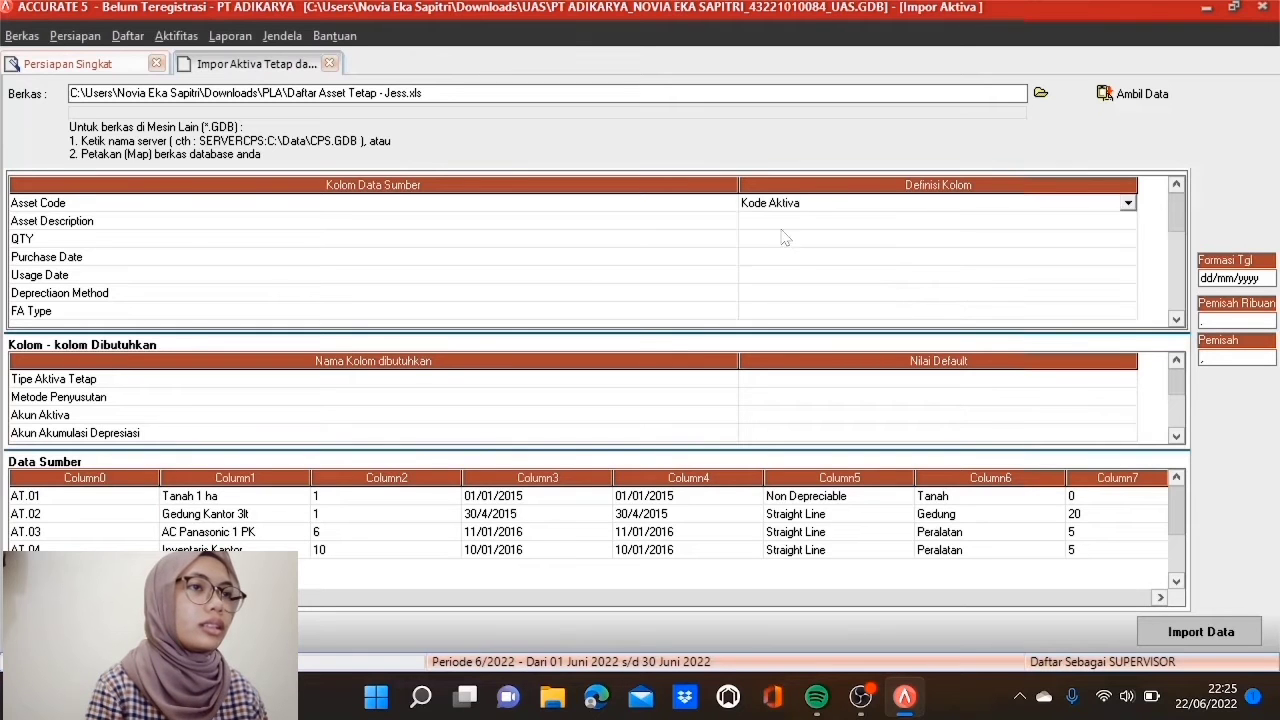
{"action": "left_click", "coordinate": [786, 221]}
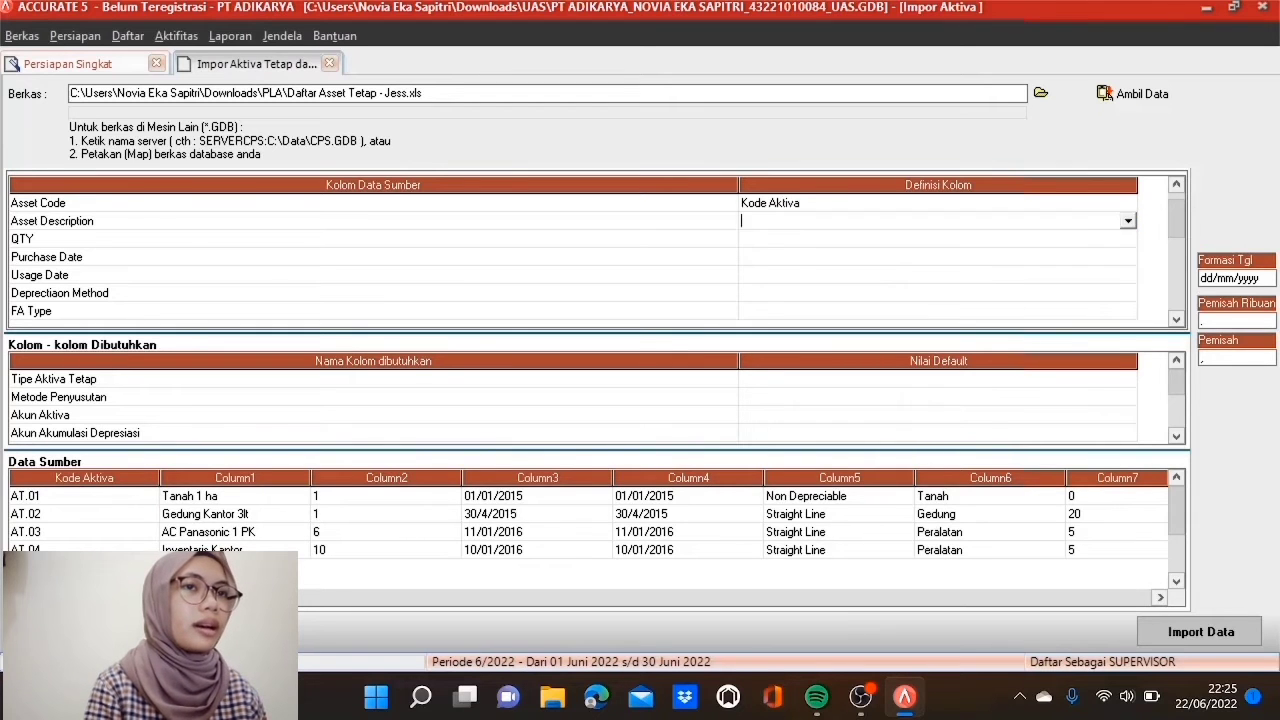
{"action": "left_click", "coordinate": [1128, 221]}
{"action": "left_click", "coordinate": [790, 263]}
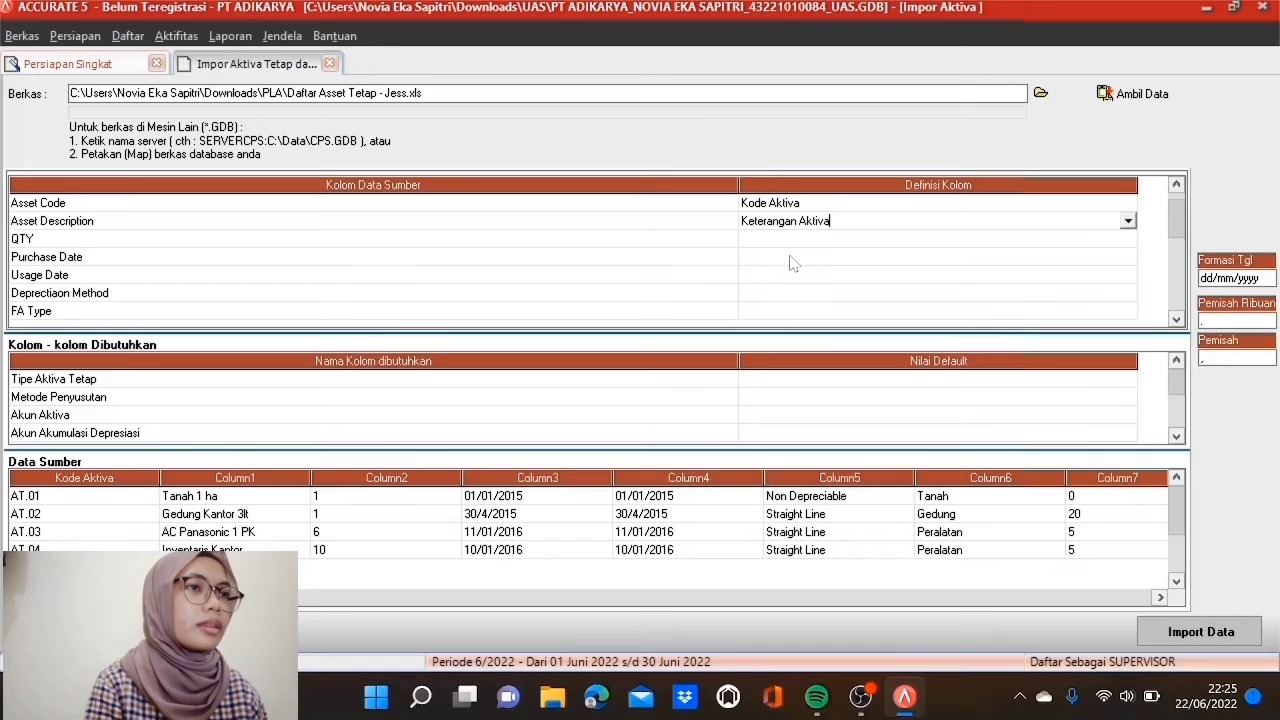
{"action": "left_click", "coordinate": [790, 240]}
{"action": "left_click", "coordinate": [1128, 239]}
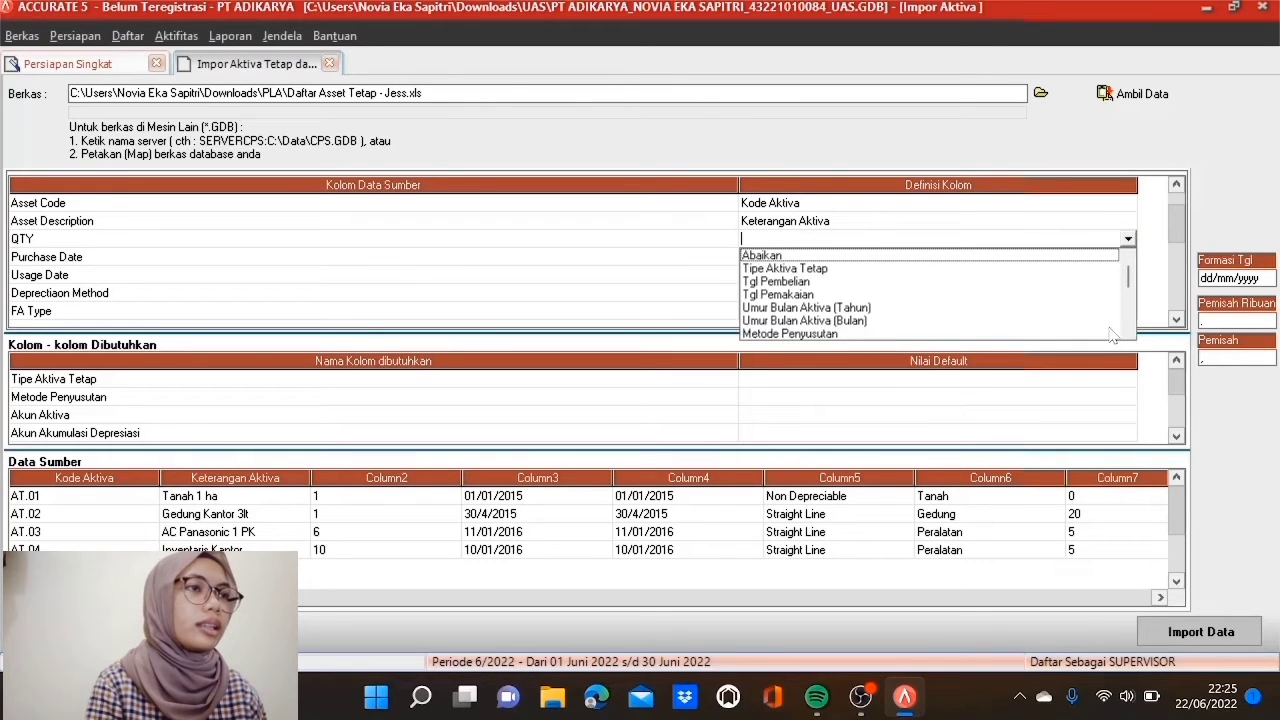
{"action": "scroll", "coordinate": [1128, 335], "scroll_direction": "down", "scroll_amount": 4}
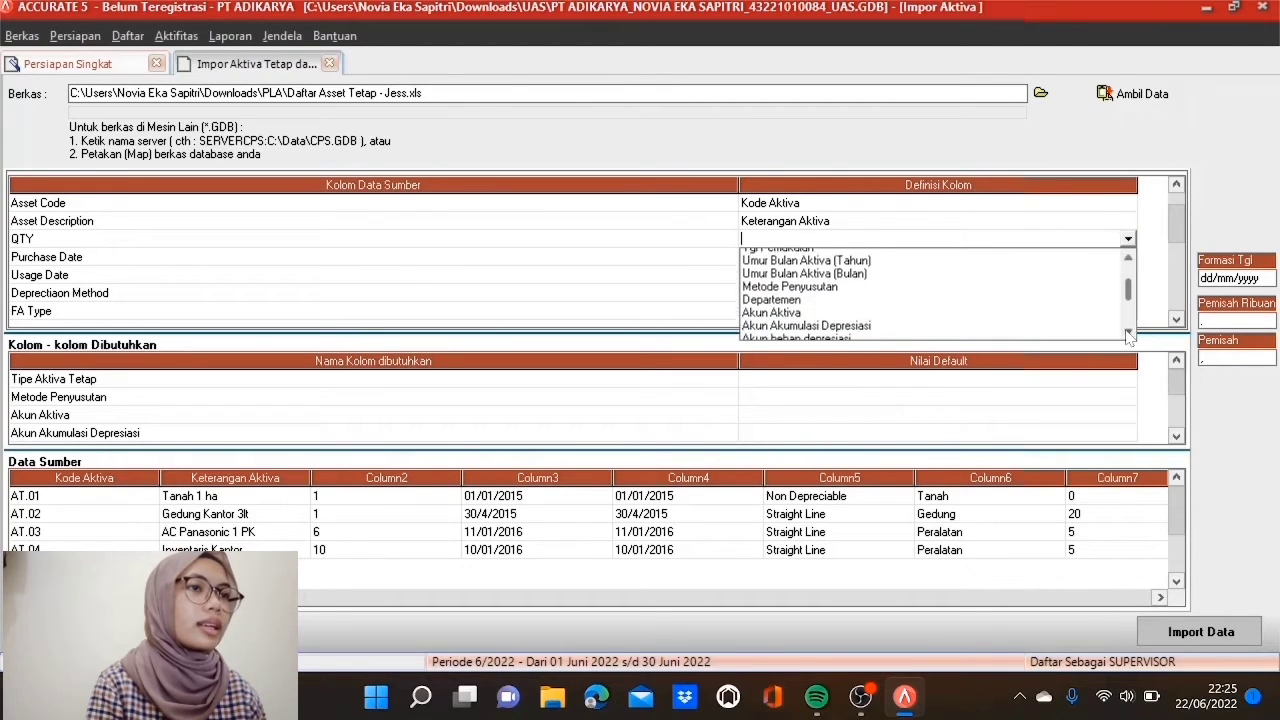
{"action": "scroll", "coordinate": [1128, 335], "scroll_direction": "down", "scroll_amount": 3}
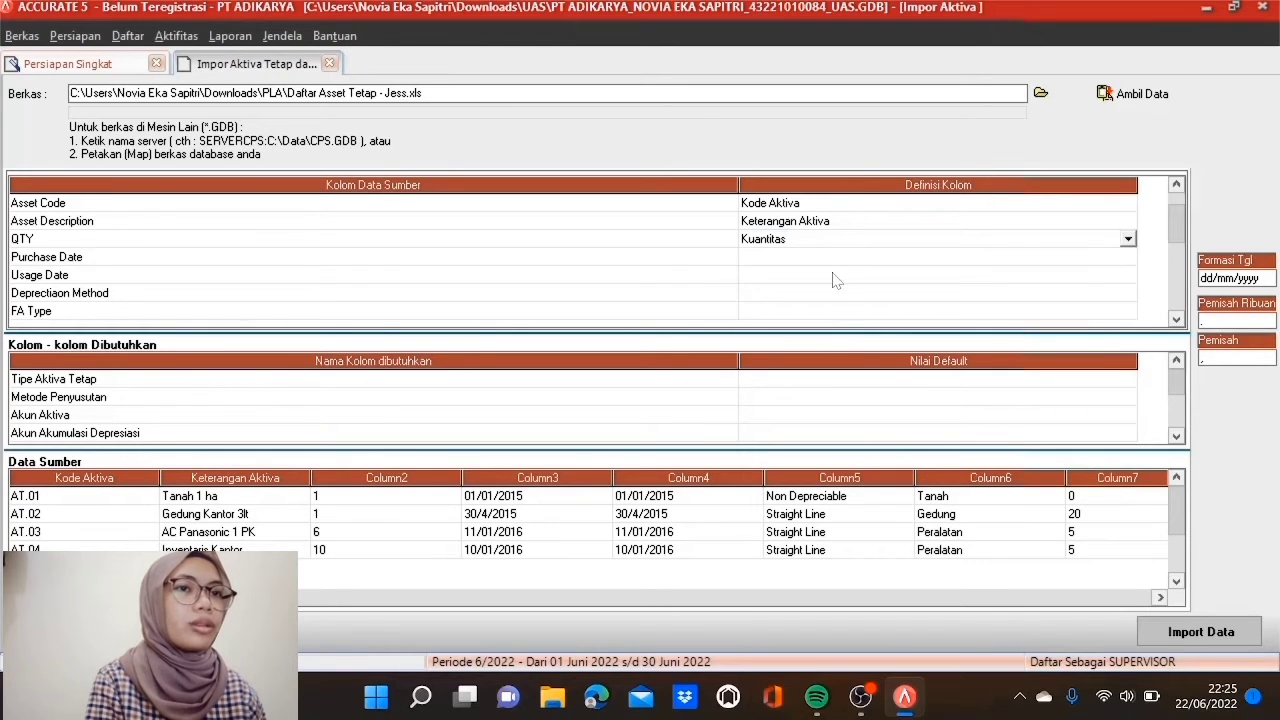
{"action": "left_click", "coordinate": [829, 264]}
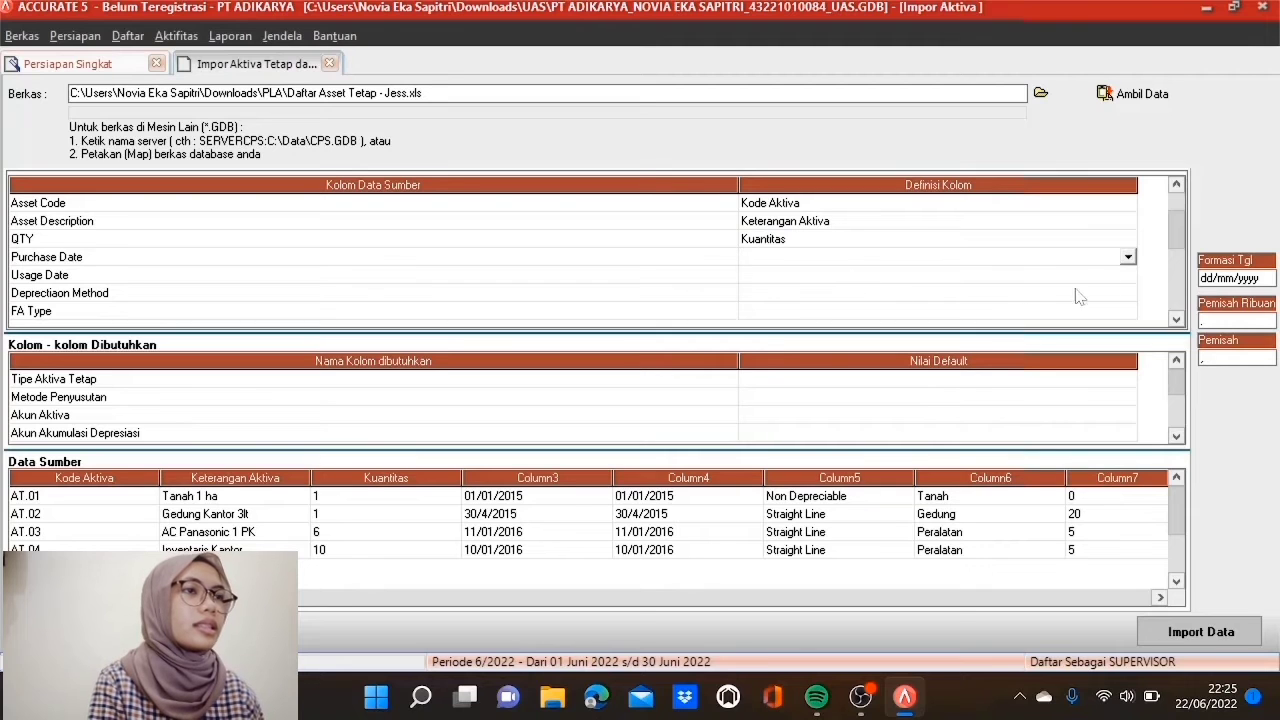
Step: Map Purchase Date to Tgl Pembelian and Usage Date to Tgl Pemakaian
{"action": "left_click", "coordinate": [1128, 258]}
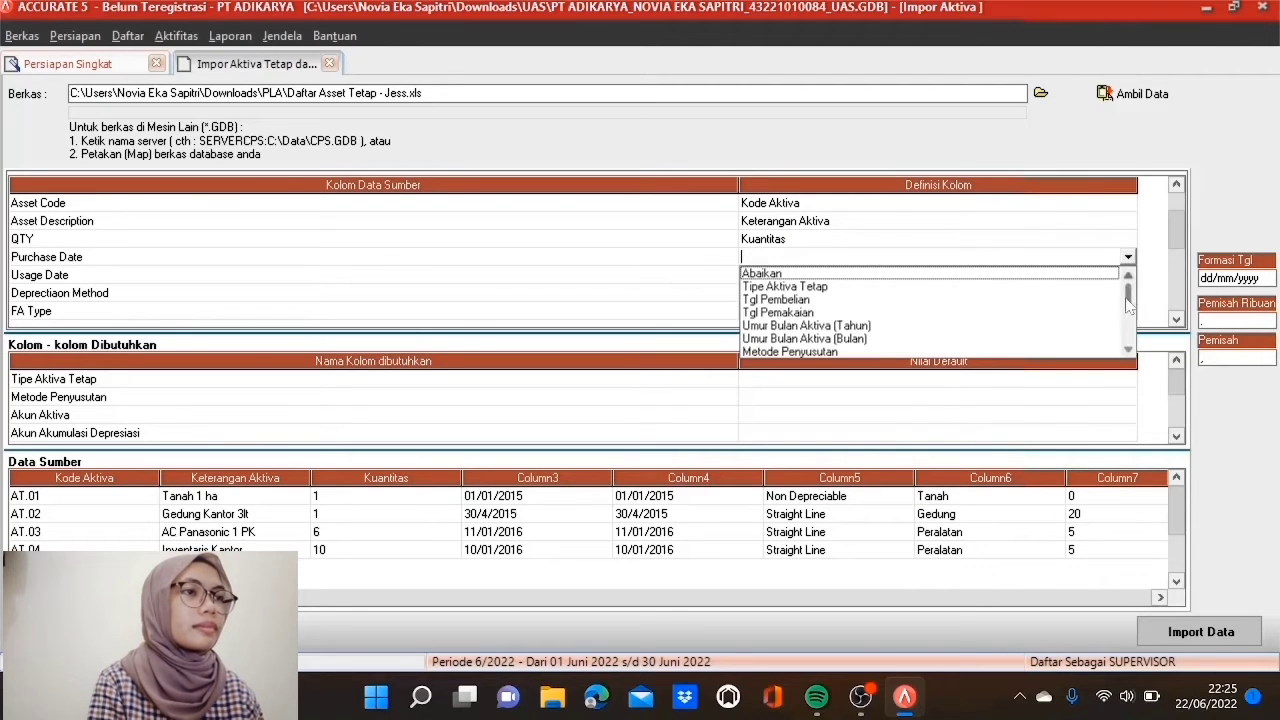
{"action": "left_click", "coordinate": [1129, 347]}
{"action": "left_click", "coordinate": [1129, 347]}
{"action": "left_click", "coordinate": [1129, 347]}
{"action": "left_click", "coordinate": [1129, 347]}
{"action": "left_click", "coordinate": [1129, 347]}
{"action": "left_click", "coordinate": [1129, 347]}
{"action": "left_click", "coordinate": [1129, 347]}
{"action": "left_click", "coordinate": [1129, 347]}
{"action": "left_click", "coordinate": [1129, 347]}
{"action": "scroll", "coordinate": [1128, 291], "scroll_direction": "up", "scroll_amount": 4}
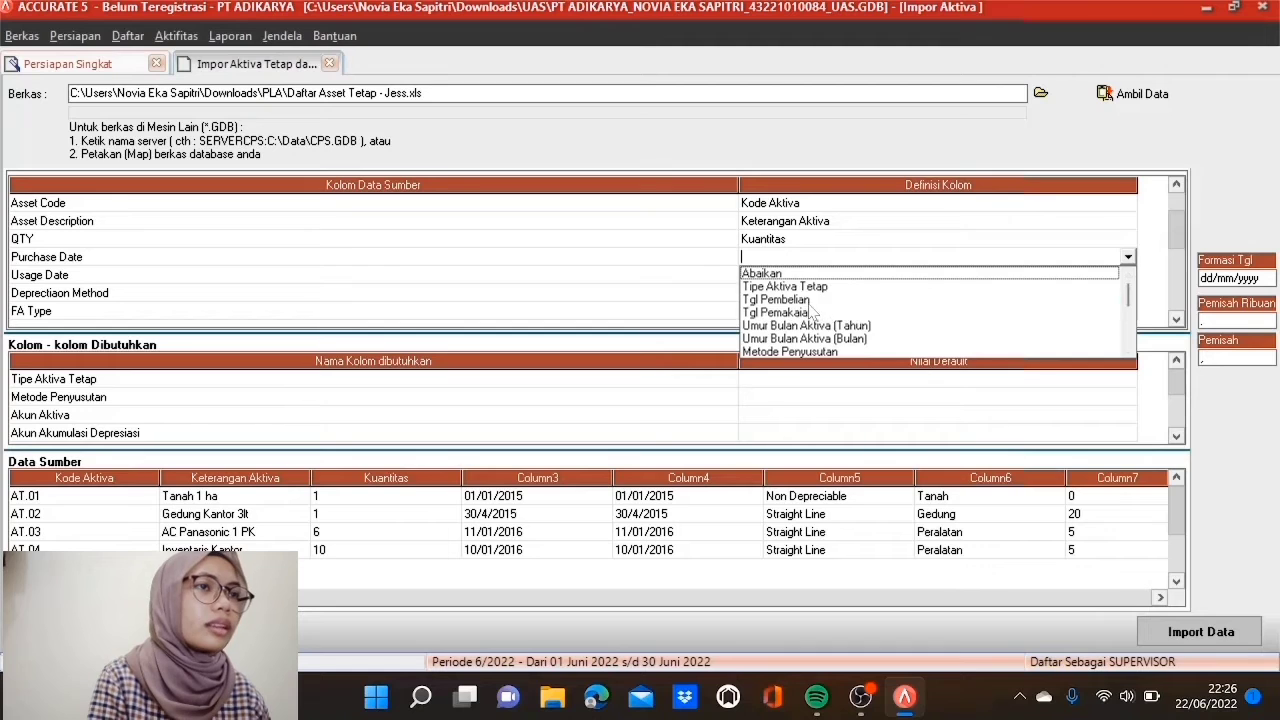
{"action": "left_click", "coordinate": [810, 300]}
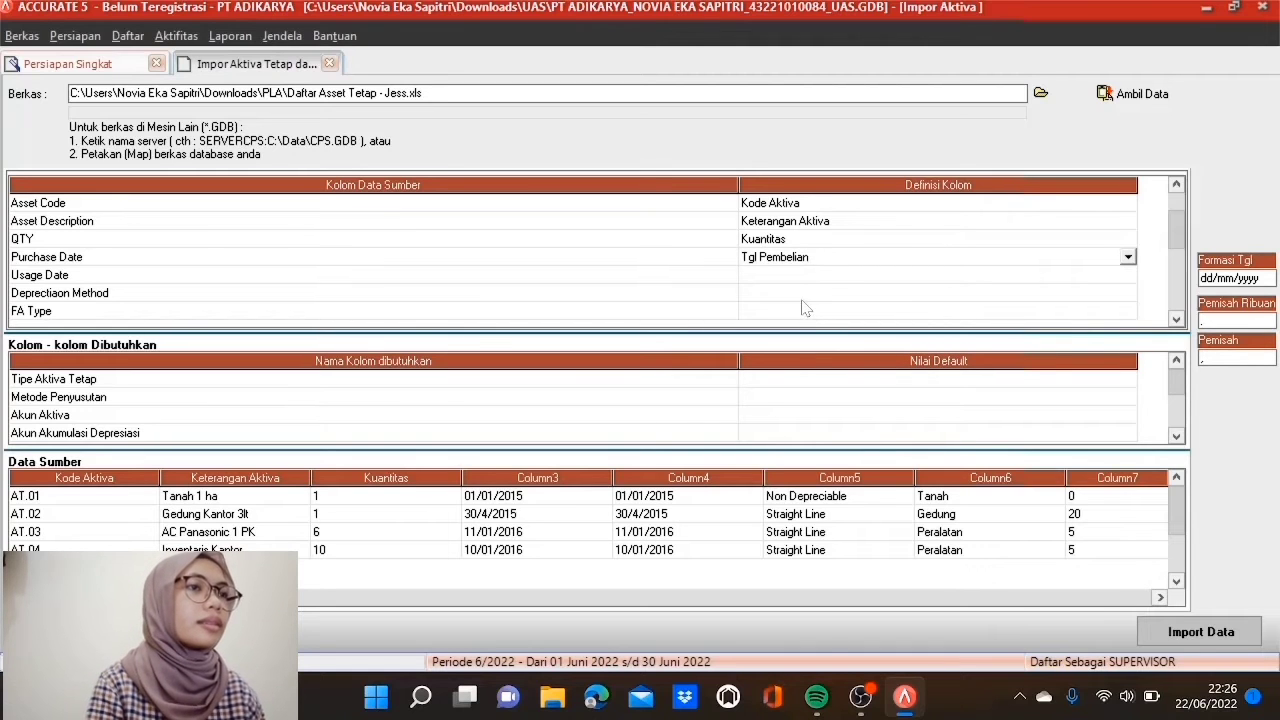
{"action": "left_click", "coordinate": [810, 276]}
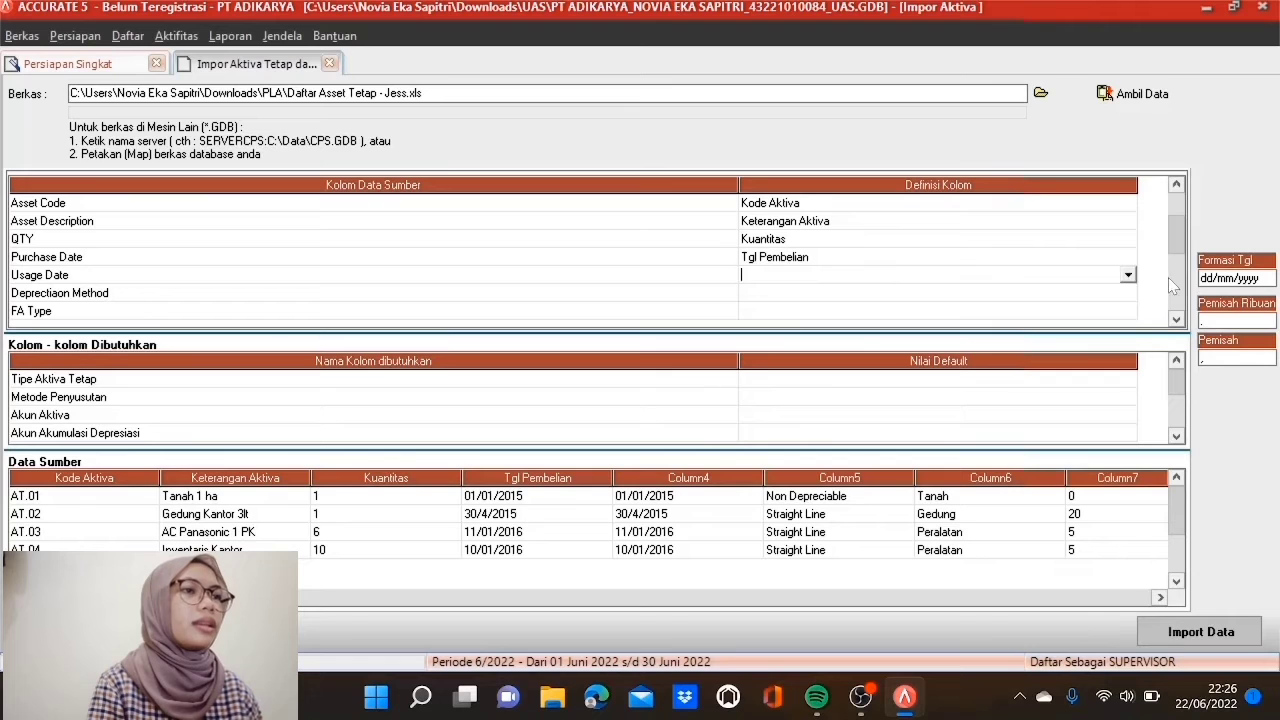
{"action": "left_click", "coordinate": [1128, 275]}
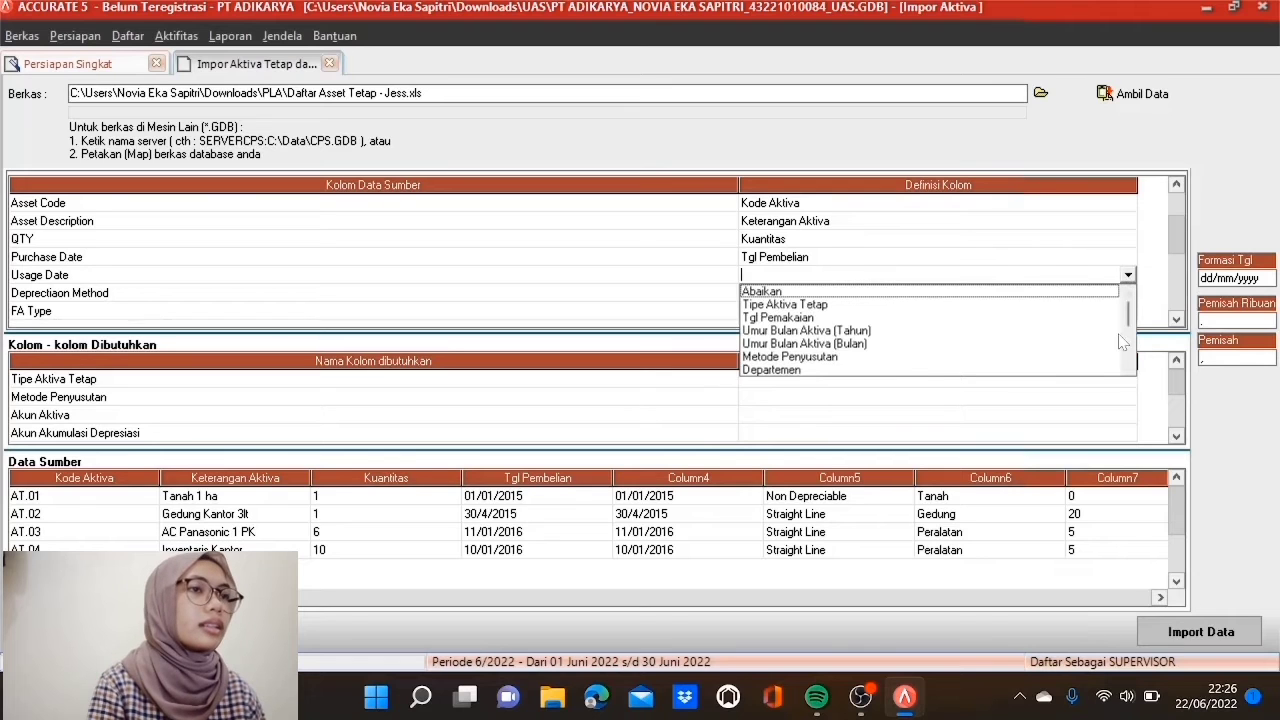
{"action": "left_click", "coordinate": [780, 317]}
{"action": "left_click", "coordinate": [790, 293]}
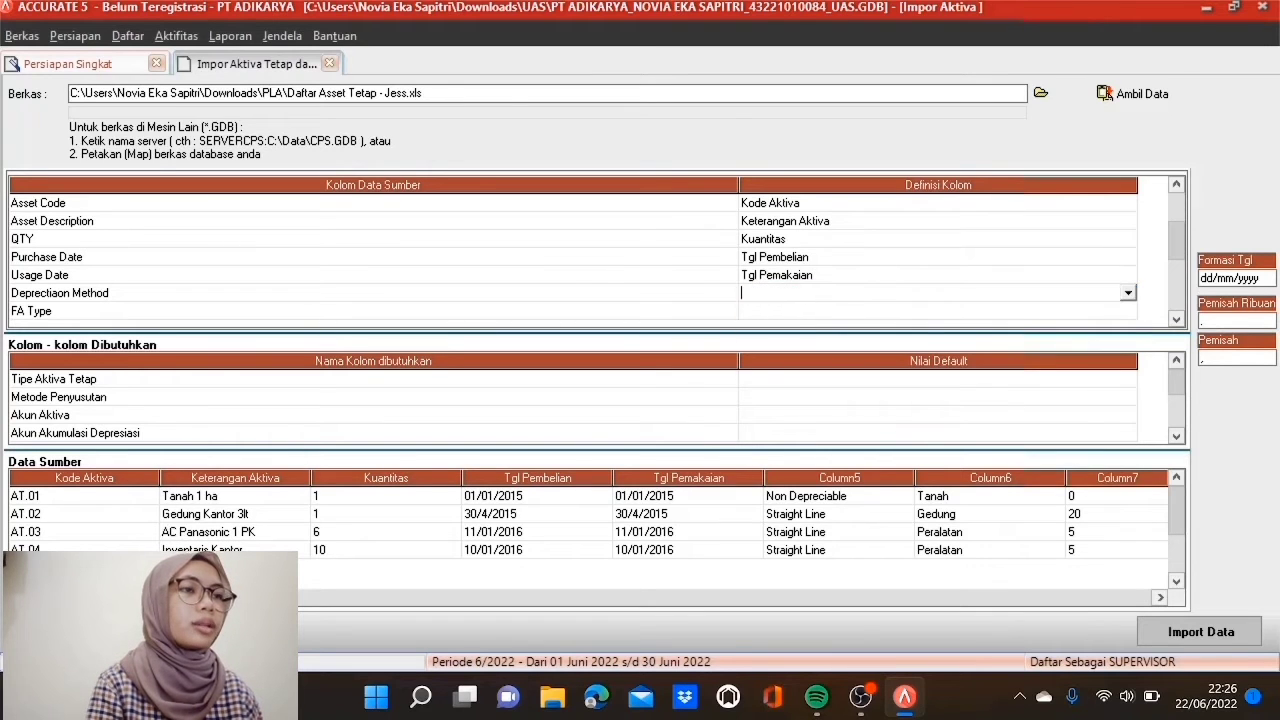
{"action": "left_click", "coordinate": [1128, 293]}
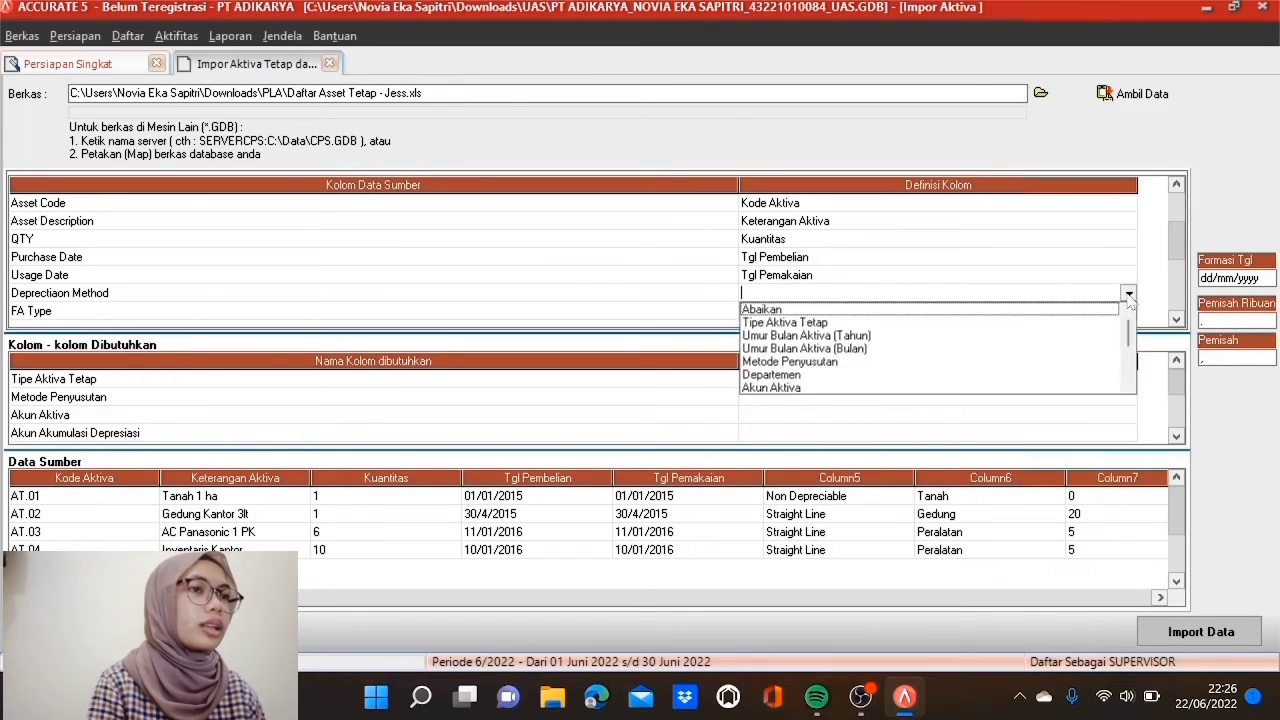
Step: Map Depreciation Method to Metode Penyusutan: Non Depreciable→Tidak terdepresiasi, Straight Line→Metode Garis Lurus
{"action": "left_click", "coordinate": [828, 362]}
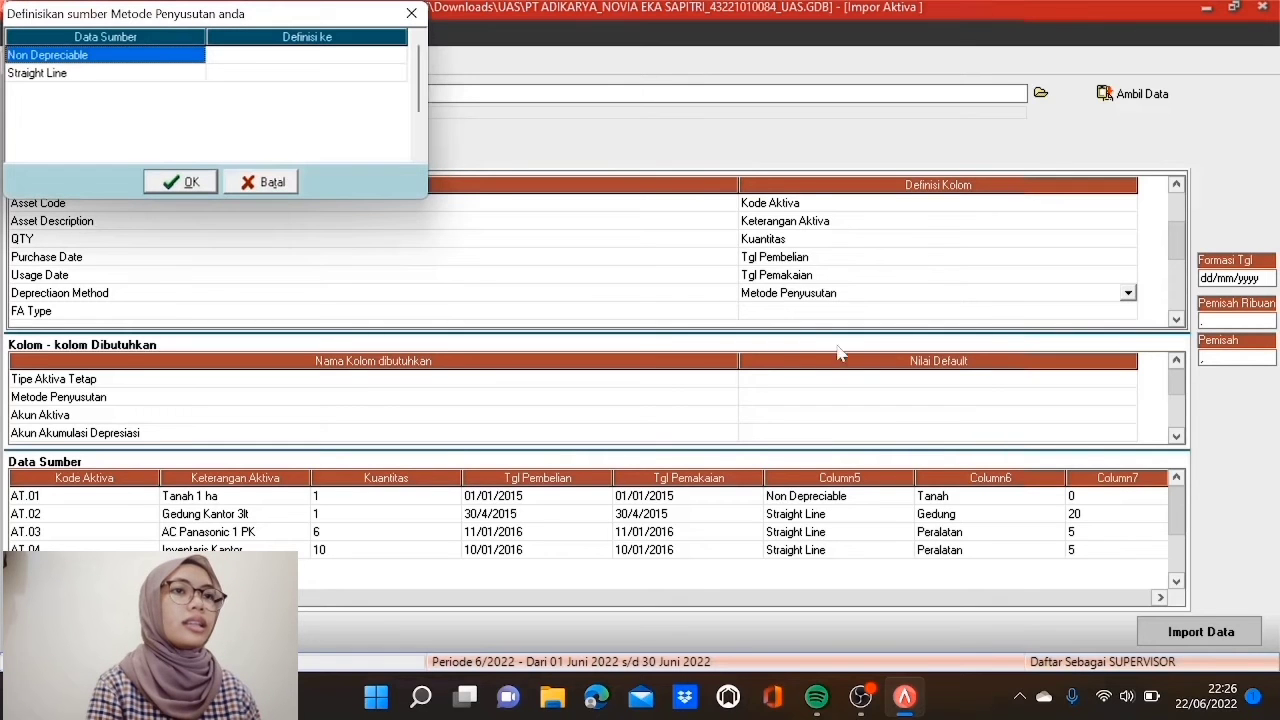
{"action": "left_click", "coordinate": [390, 58]}
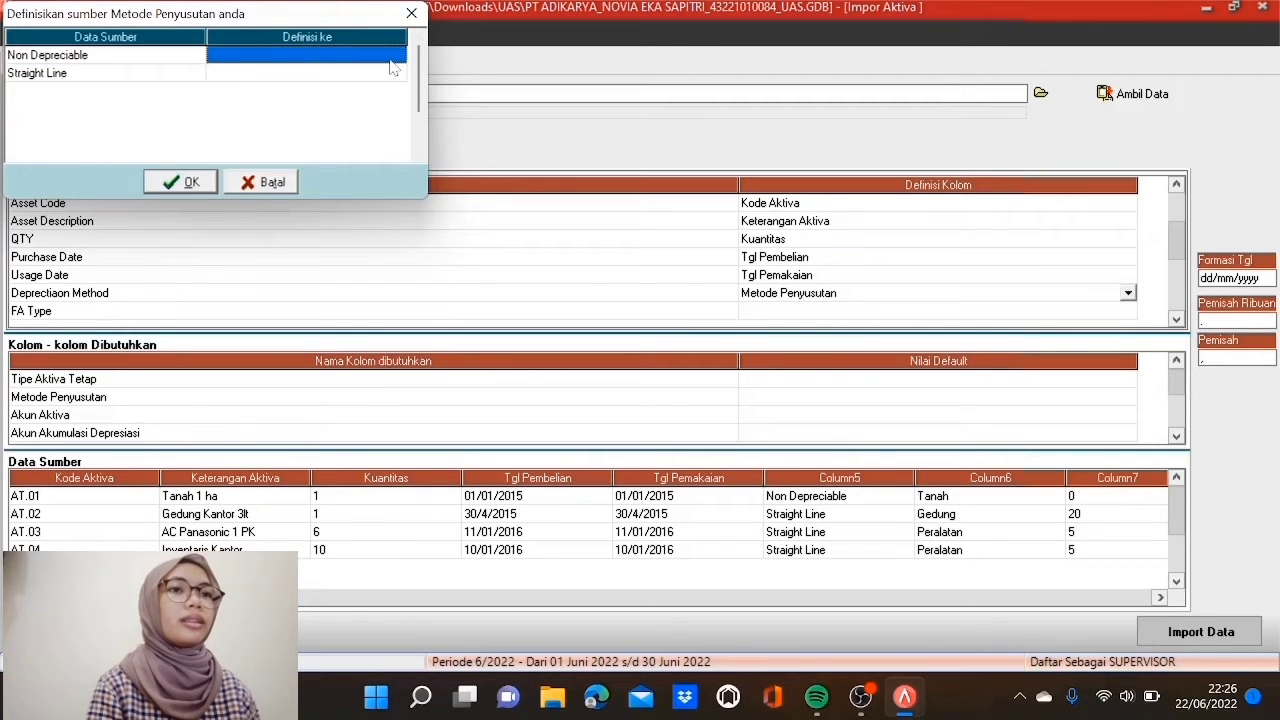
{"action": "left_click", "coordinate": [397, 56]}
{"action": "left_click", "coordinate": [383, 72]}
{"action": "left_click", "coordinate": [380, 73]}
{"action": "left_click", "coordinate": [398, 74]}
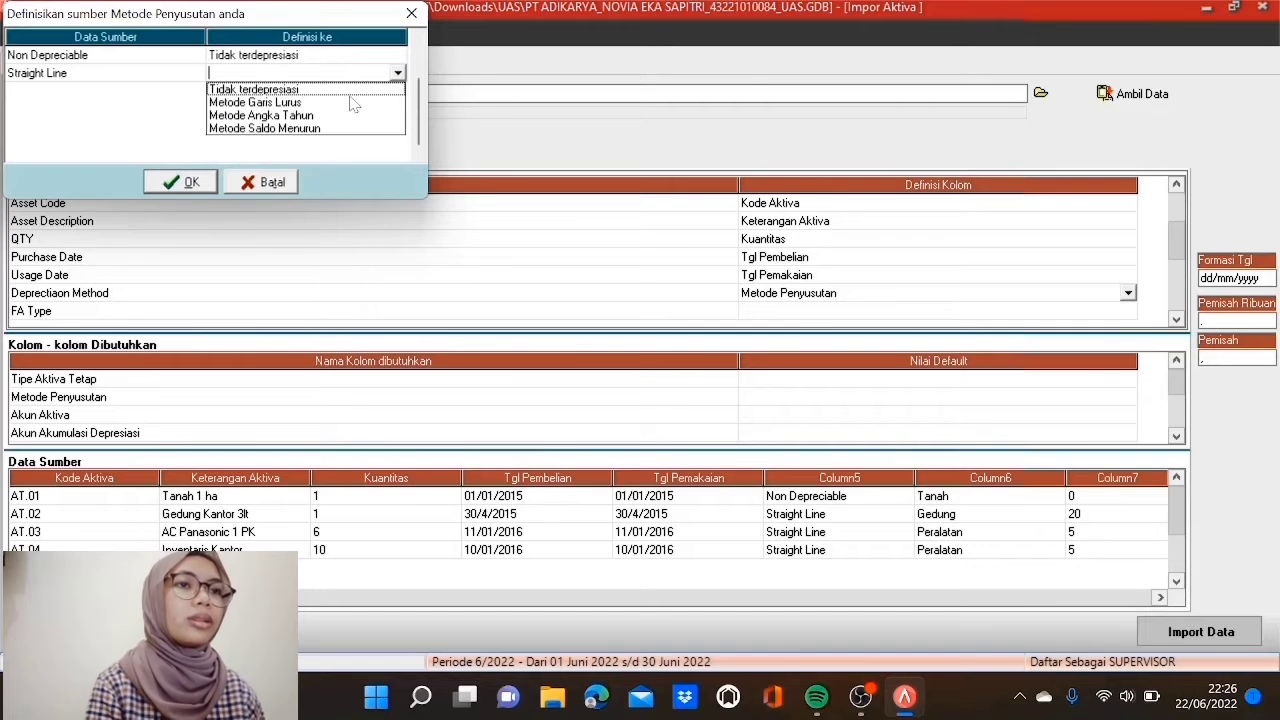
{"action": "left_click", "coordinate": [297, 103]}
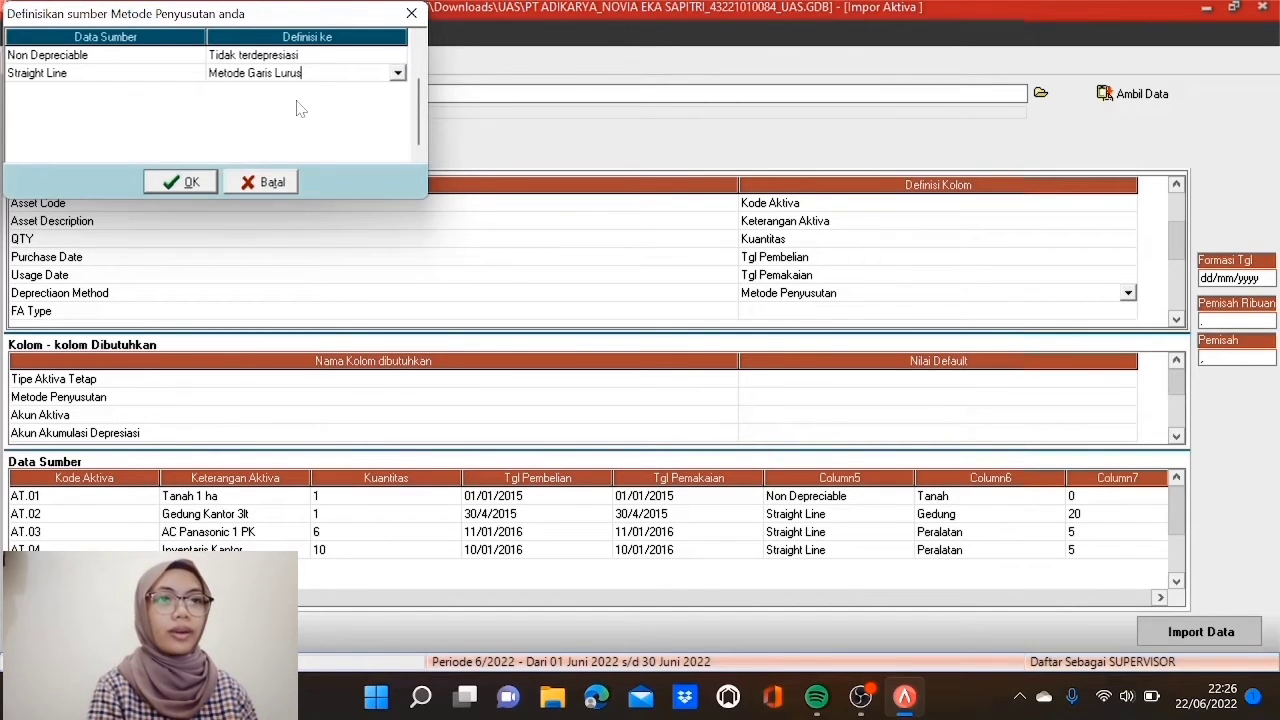
{"action": "left_click", "coordinate": [190, 182]}
Step: Map the FA Type column to Tipe Aktiva Tetap
{"action": "key", "text": "Down"}
{"action": "key", "text": "Down"}
{"action": "key", "text": "Down"}
{"action": "key", "text": "Down"}
{"action": "key", "text": "Down"}
{"action": "key", "text": "Down"}
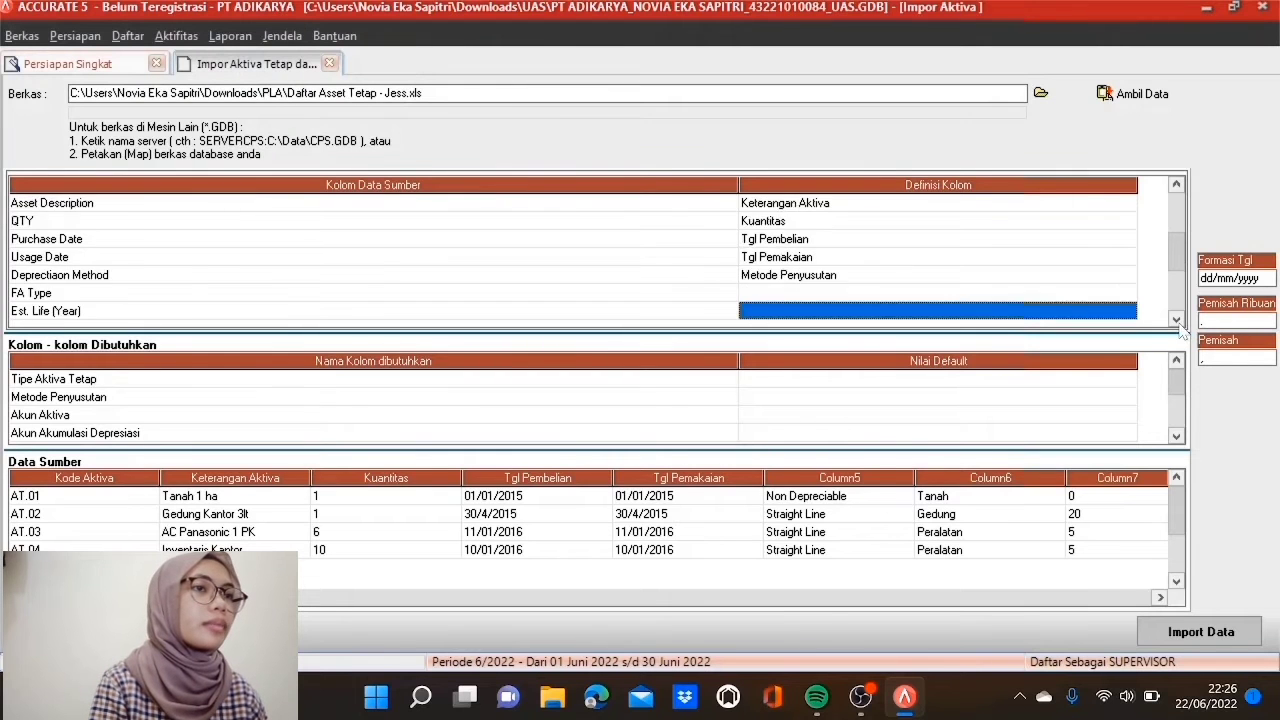
{"action": "left_click", "coordinate": [1000, 221]}
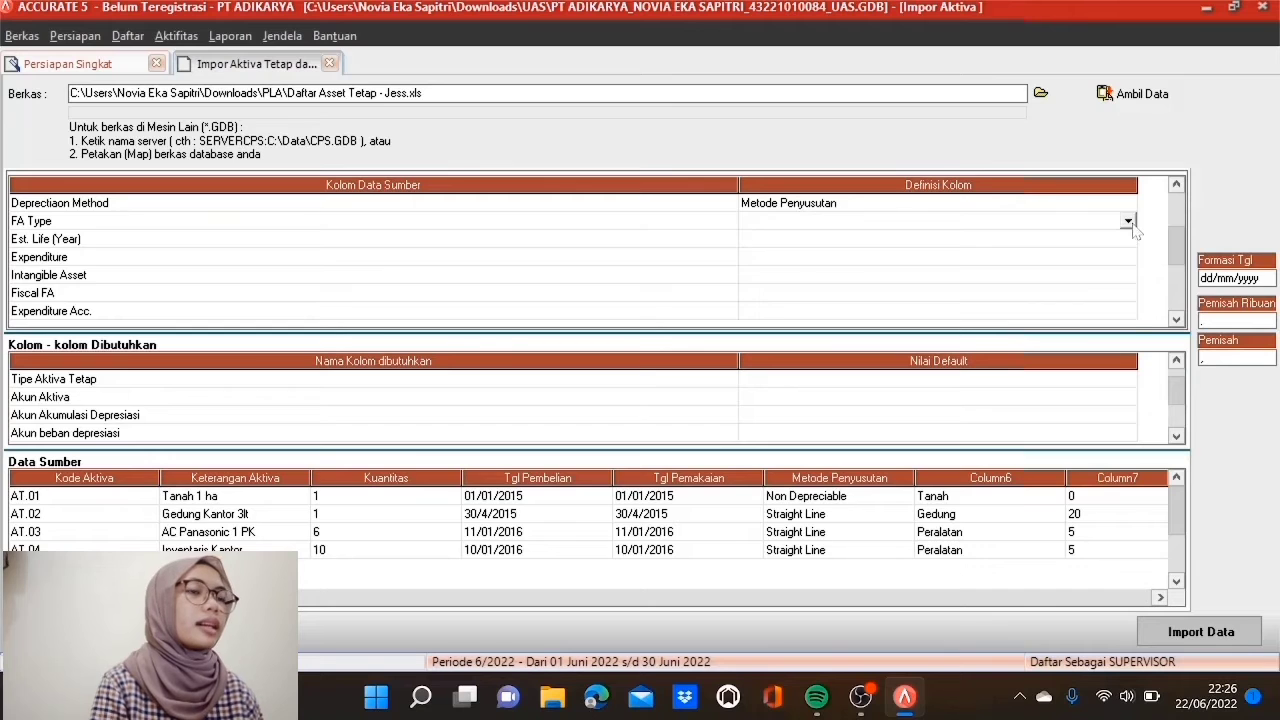
{"action": "left_click", "coordinate": [1128, 222]}
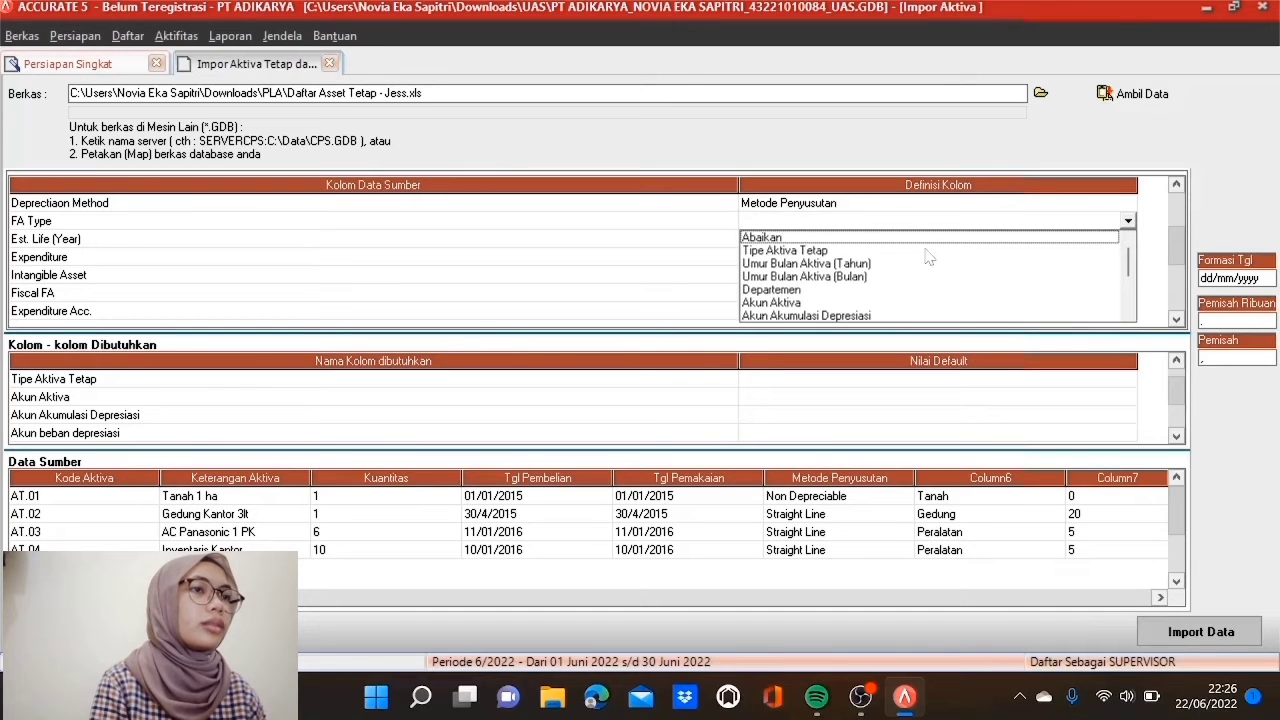
{"action": "left_click", "coordinate": [809, 253]}
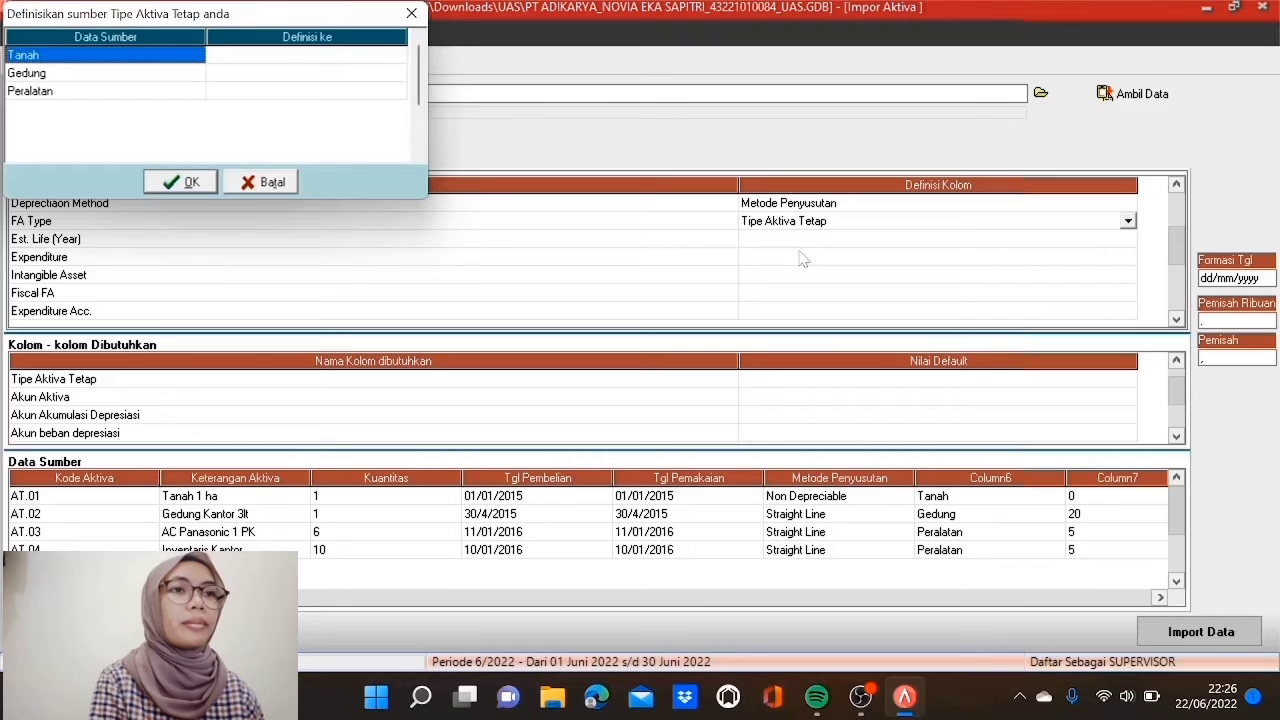
{"action": "left_click", "coordinate": [378, 57]}
Step: Match Tanah, Gedung and Peralatan to the TANAH, GEDUNG and PERALATAN asset types
{"action": "left_click", "coordinate": [378, 57]}
{"action": "left_click", "coordinate": [398, 58]}
{"action": "left_click", "coordinate": [393, 73]}
{"action": "left_click", "coordinate": [393, 74]}
{"action": "left_click", "coordinate": [393, 74]}
{"action": "left_click", "coordinate": [398, 76]}
{"action": "left_click", "coordinate": [372, 100]}
{"action": "left_click", "coordinate": [373, 92]}
{"action": "left_click", "coordinate": [395, 93]}
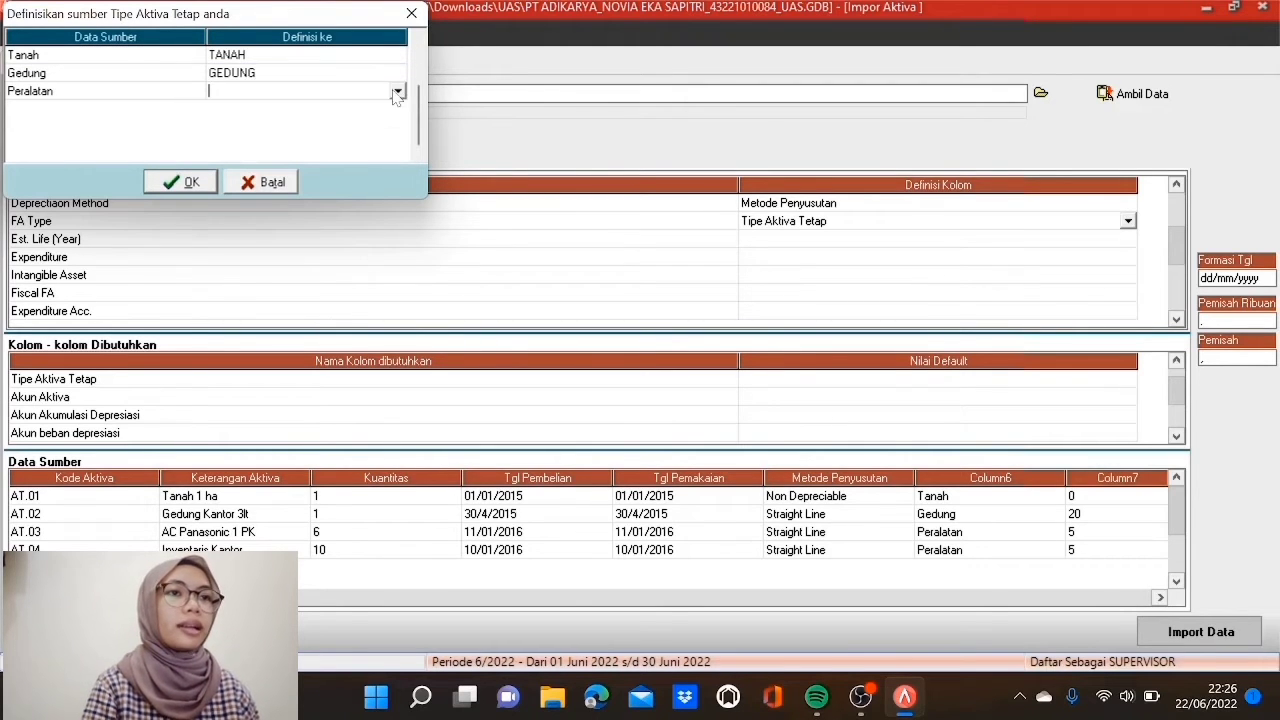
{"action": "left_click", "coordinate": [398, 92]}
{"action": "left_click", "coordinate": [368, 135]}
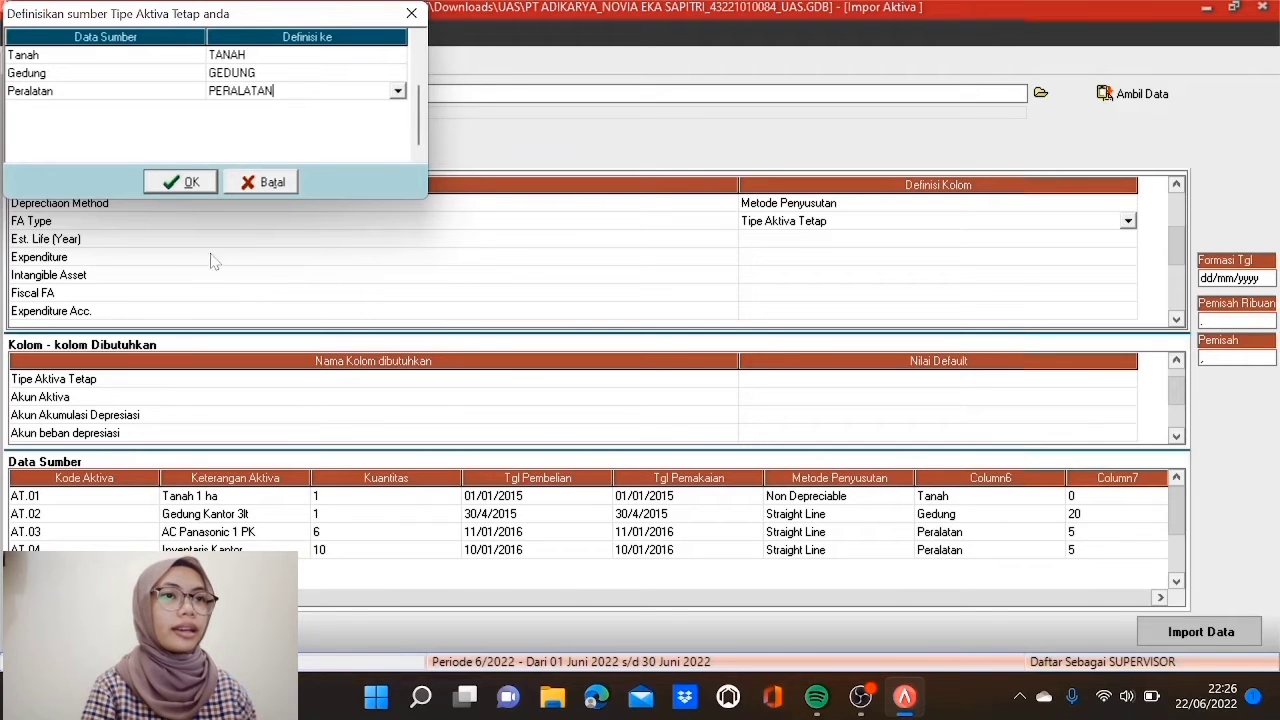
{"action": "left_click", "coordinate": [183, 181]}
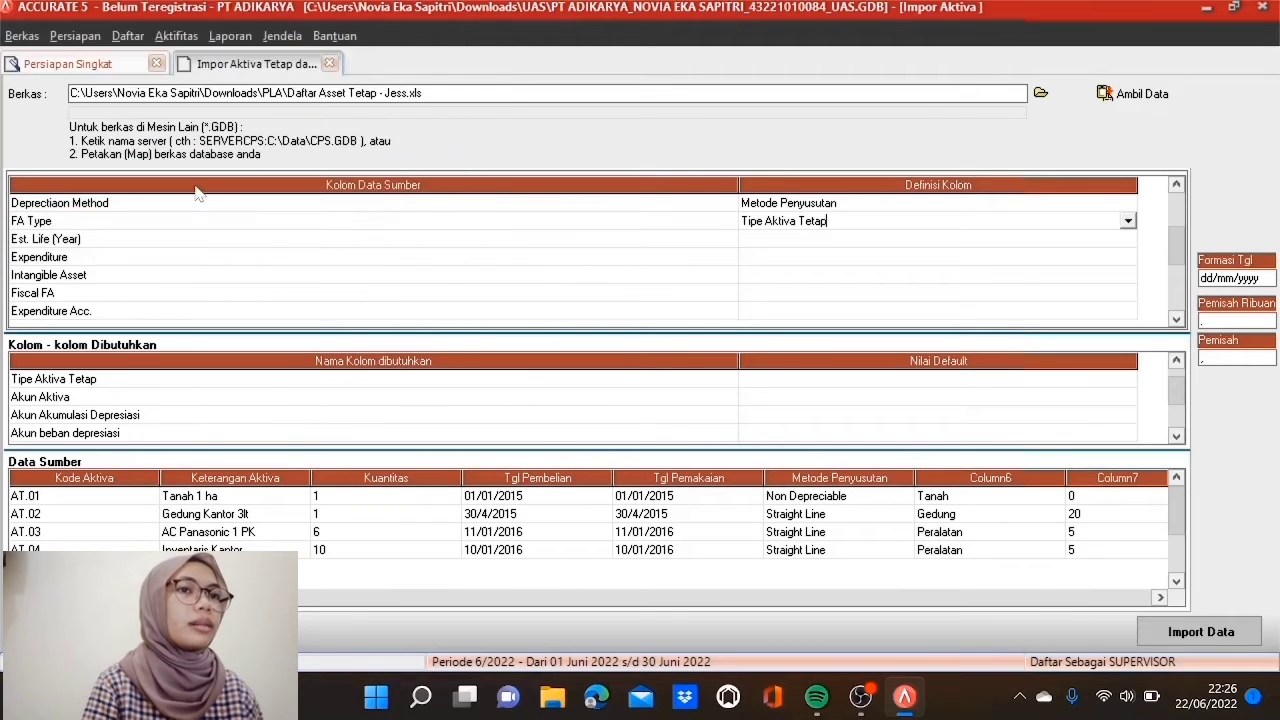
Step: Map Est. Life to Umur Bulan Aktiva (Tahun) and Expenditure to Sumber Dana
{"action": "left_click", "coordinate": [839, 246]}
{"action": "left_click", "coordinate": [839, 246]}
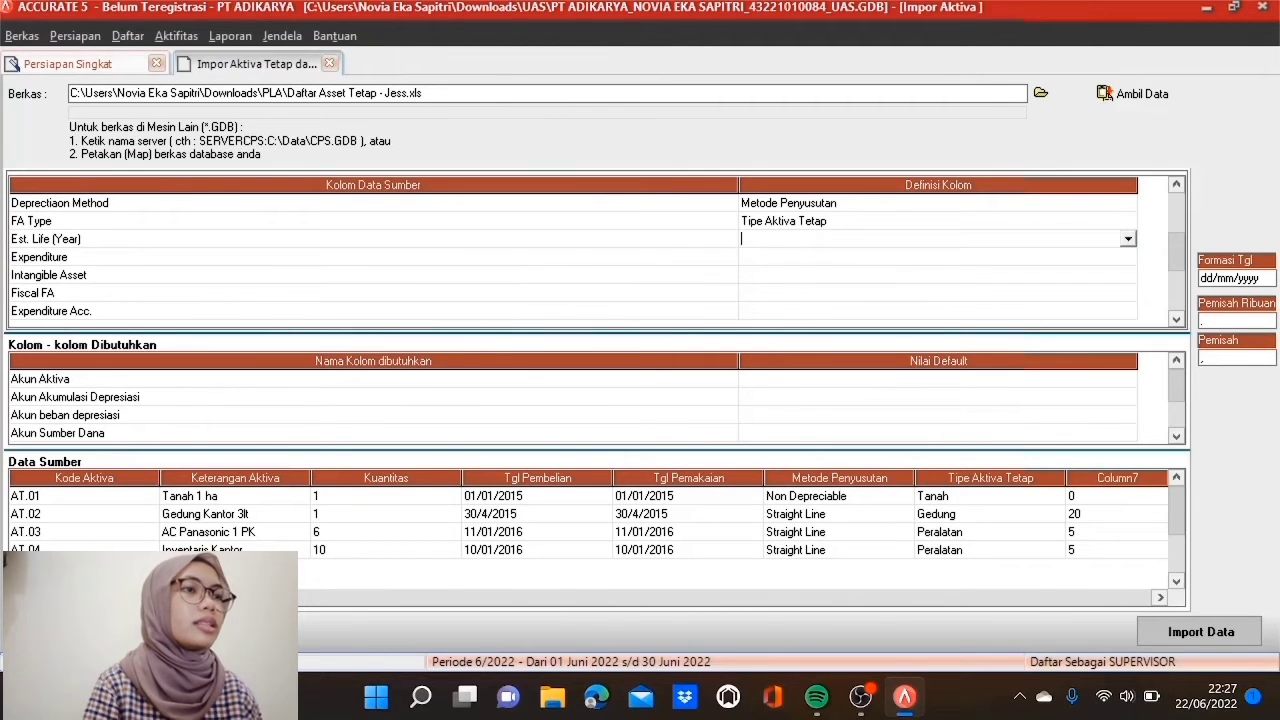
{"action": "left_click", "coordinate": [1127, 240]}
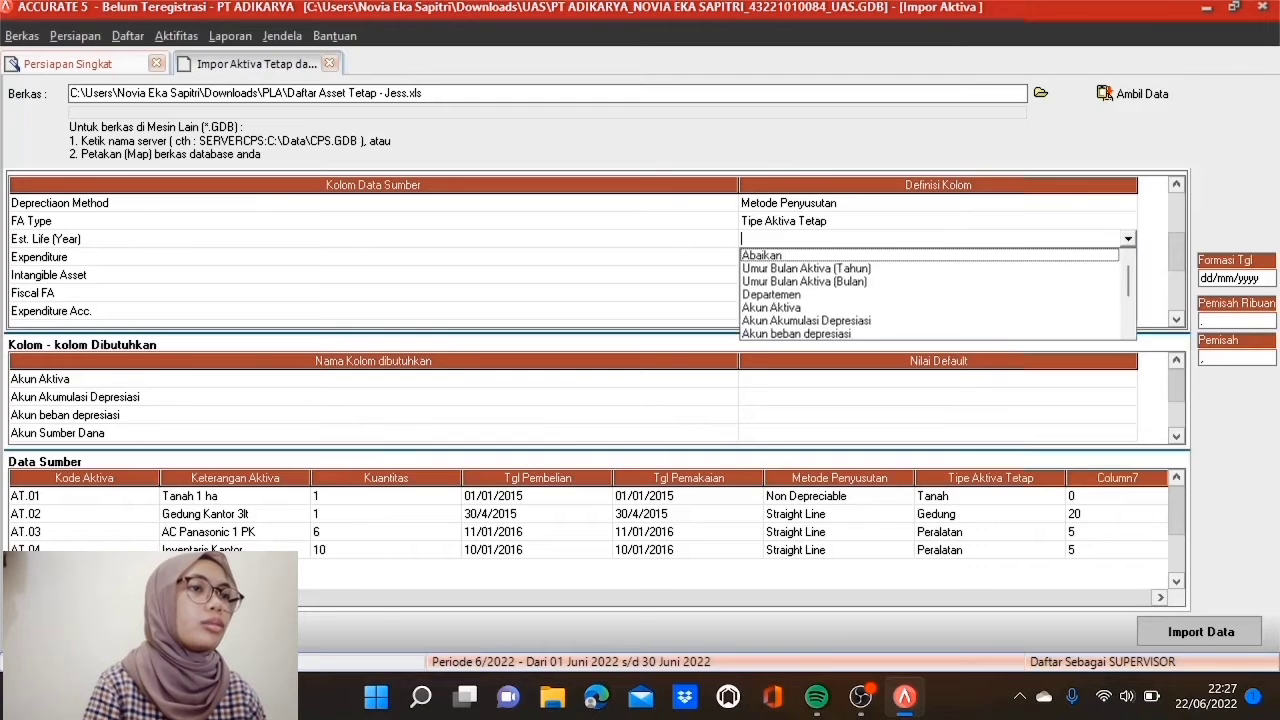
{"action": "left_click", "coordinate": [866, 268]}
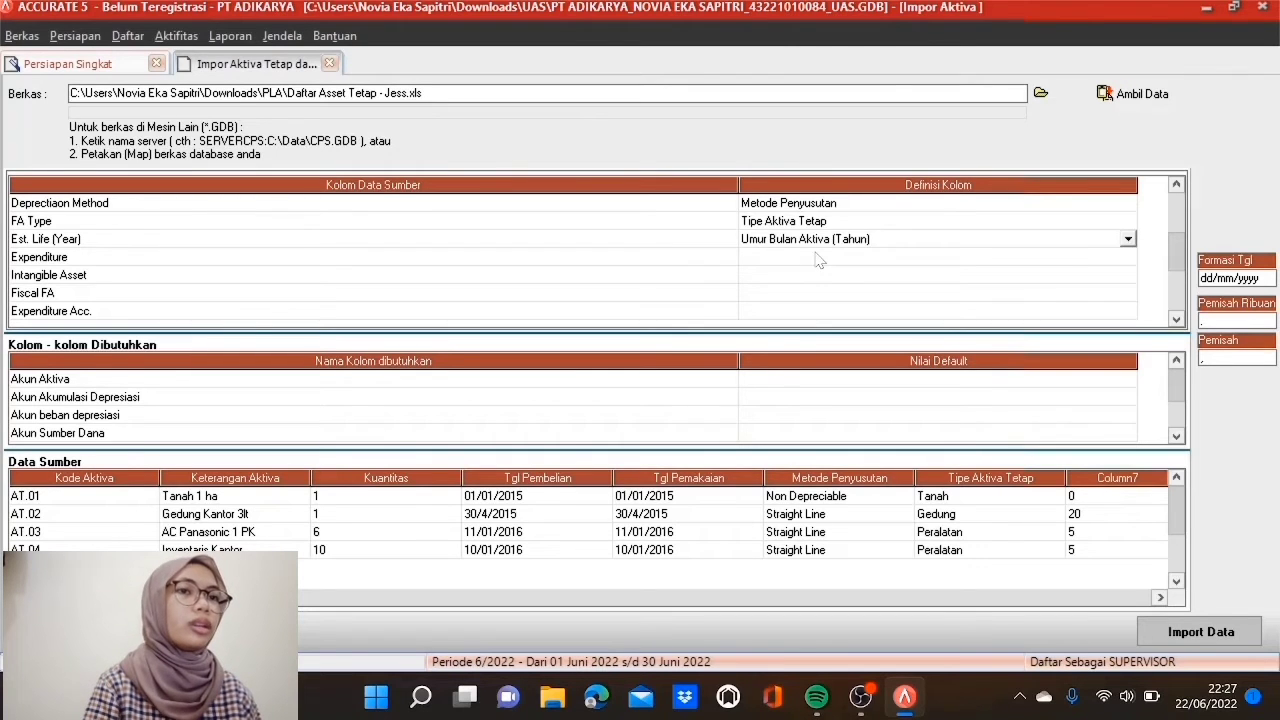
{"action": "left_click", "coordinate": [818, 258]}
{"action": "left_click", "coordinate": [818, 258]}
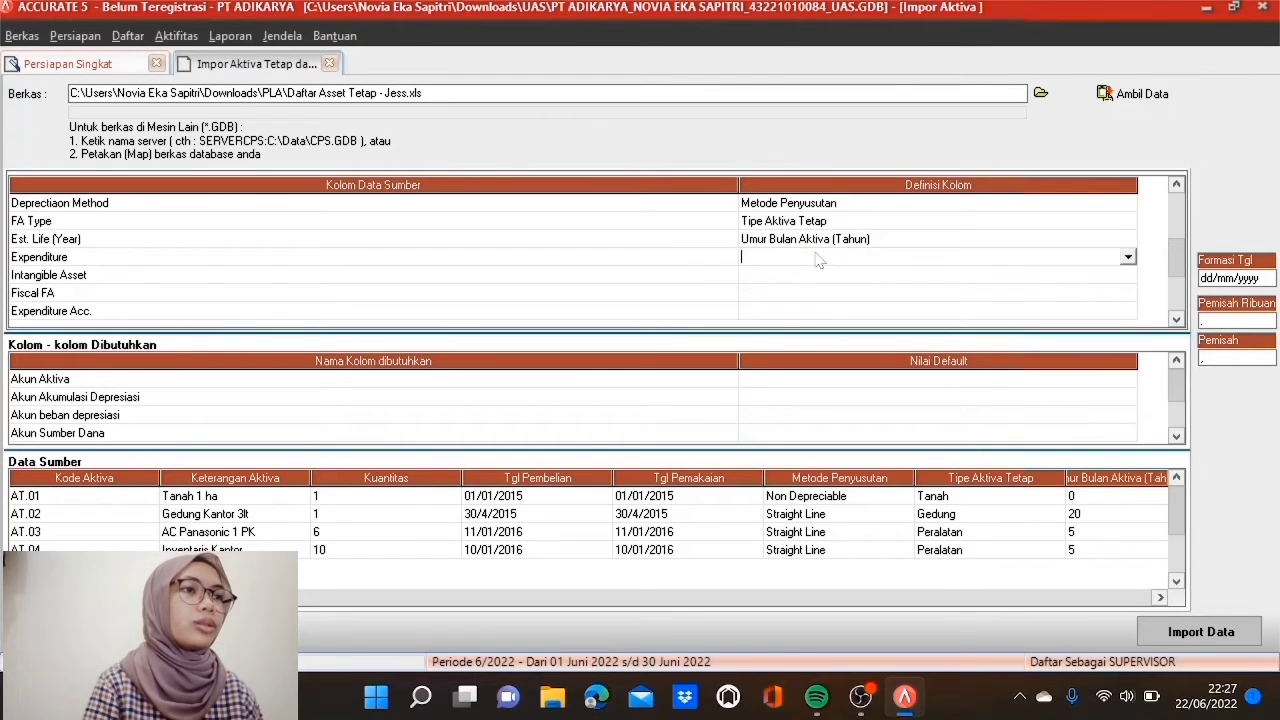
{"action": "left_click", "coordinate": [1127, 258]}
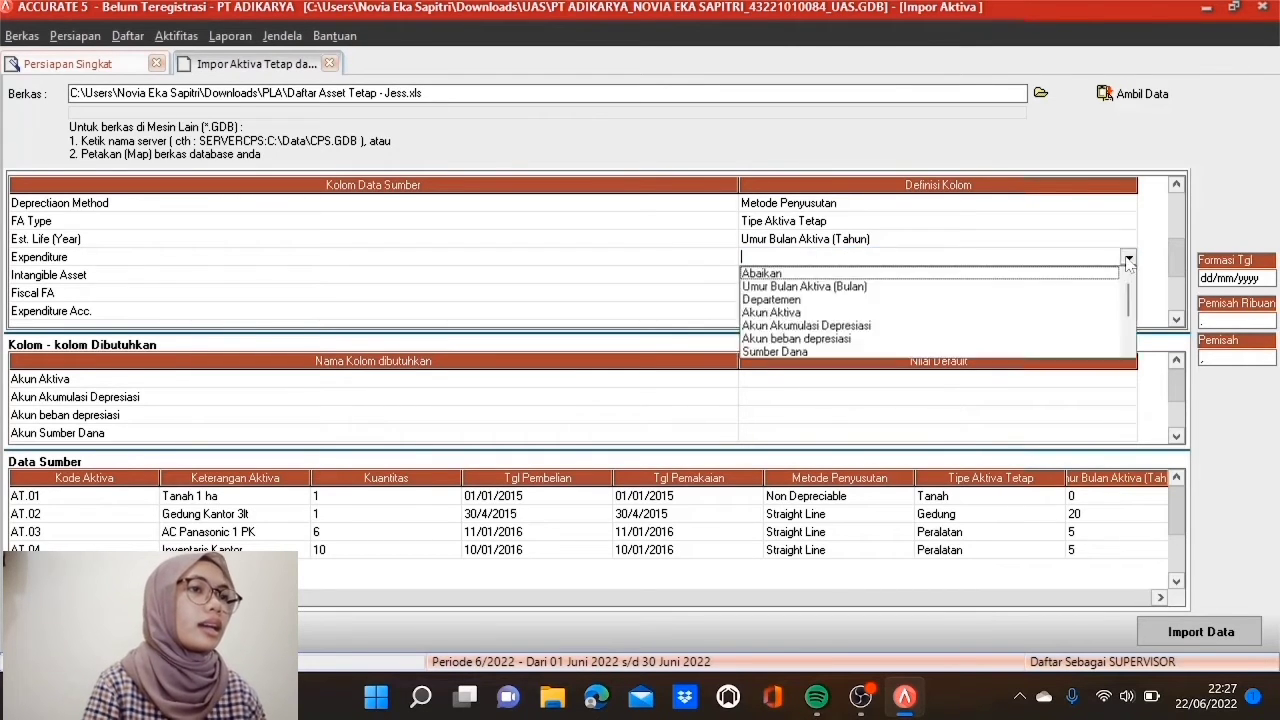
{"action": "left_click", "coordinate": [811, 355]}
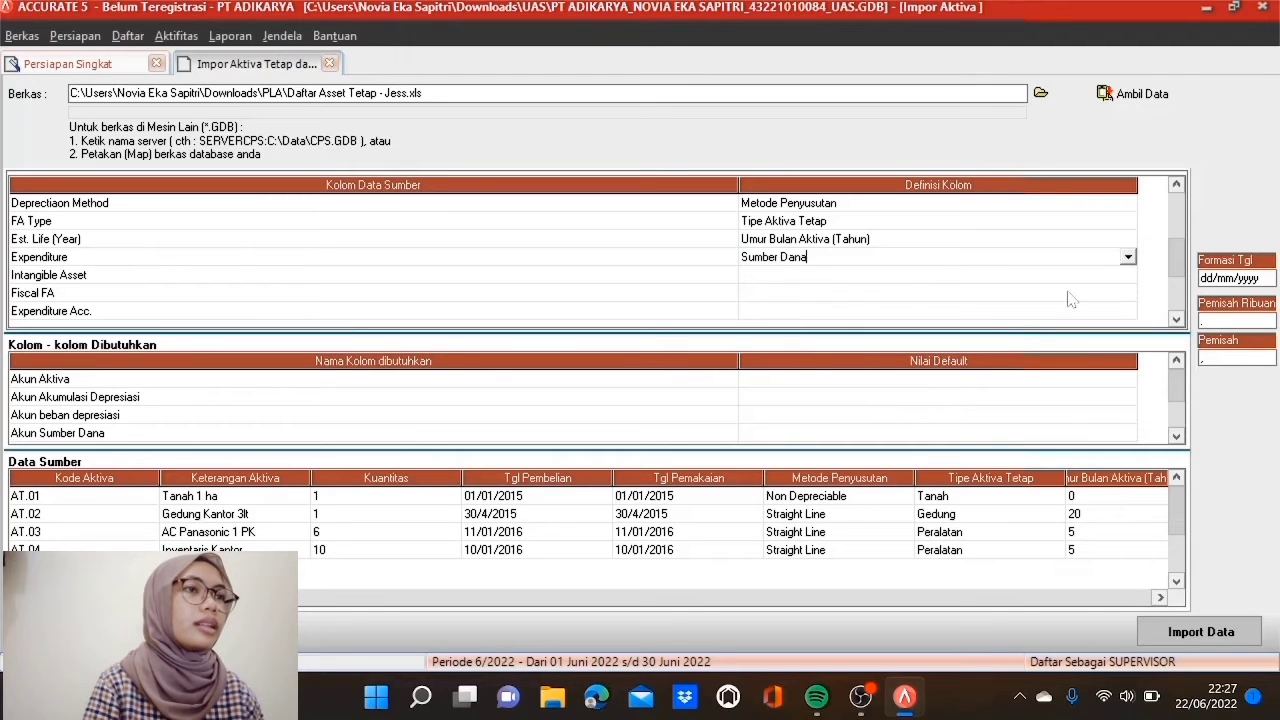
Step: Map Intangible Asset to Tidak Berwujud, defining False as Salah
{"action": "left_click", "coordinate": [1056, 283]}
{"action": "left_click", "coordinate": [1128, 276]}
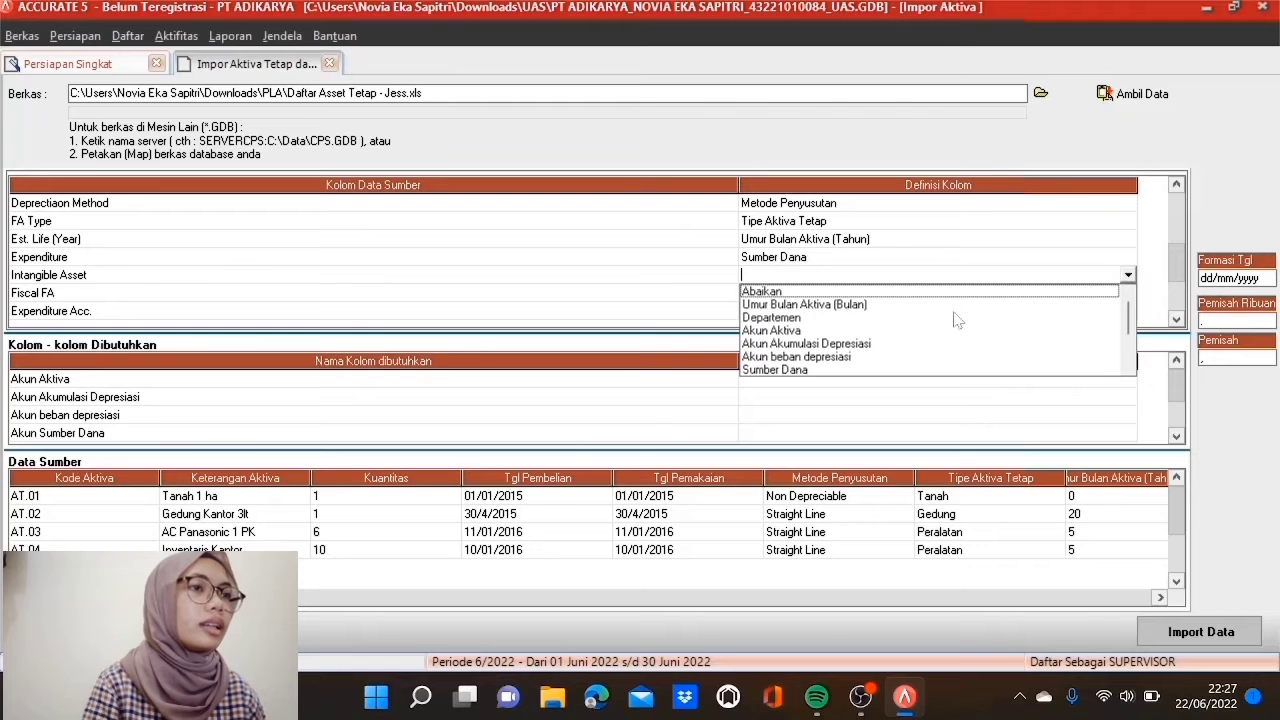
{"action": "left_click", "coordinate": [1128, 369]}
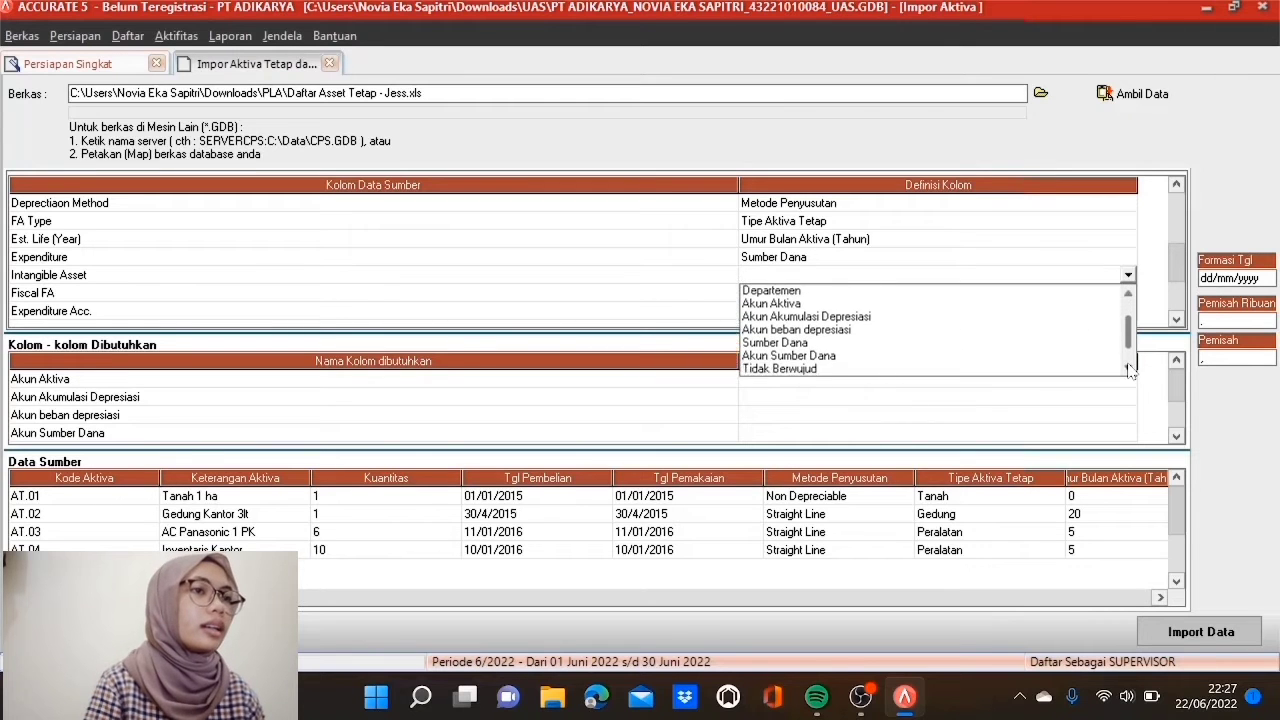
{"action": "left_click", "coordinate": [814, 334]}
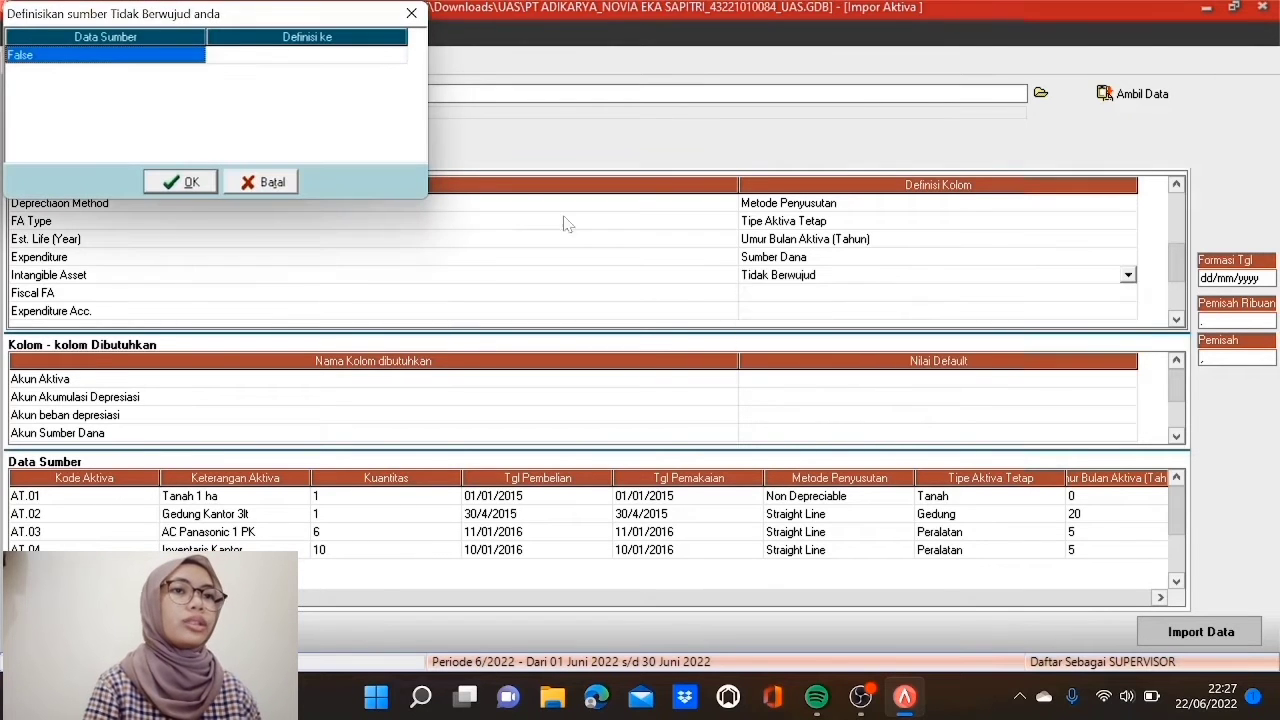
{"action": "left_click", "coordinate": [368, 56]}
{"action": "left_click", "coordinate": [397, 55]}
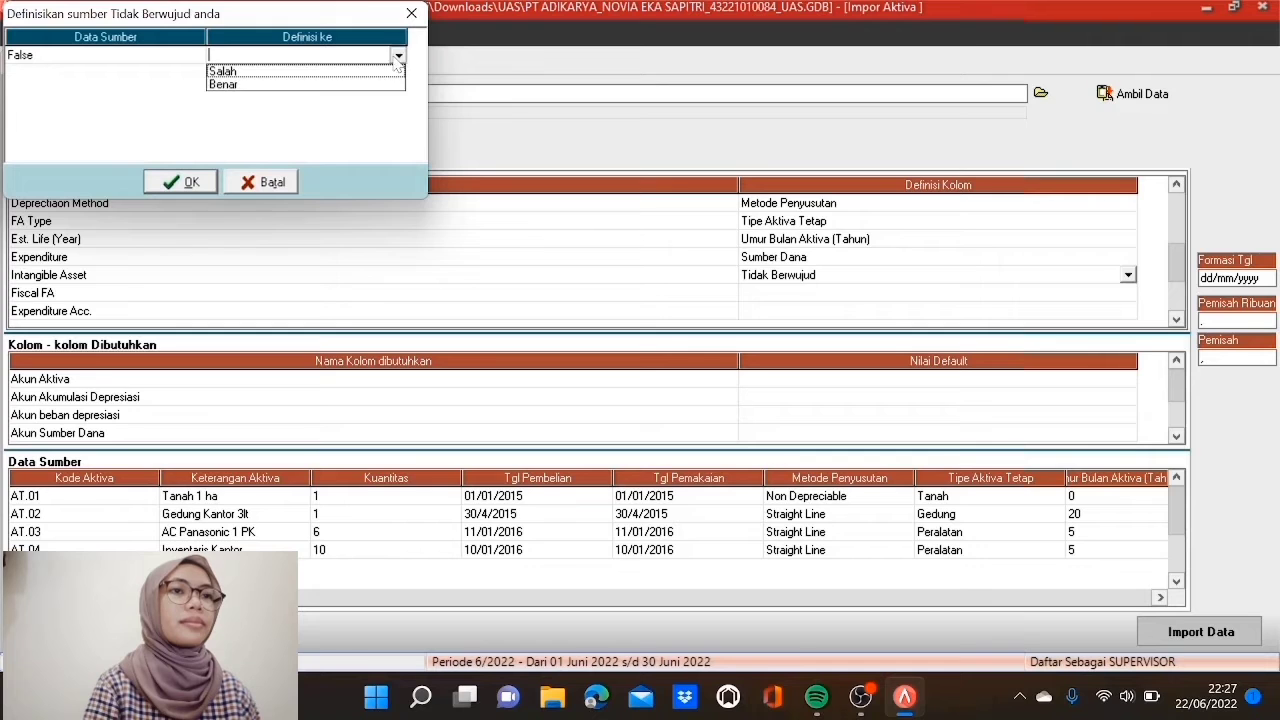
{"action": "left_click", "coordinate": [369, 66]}
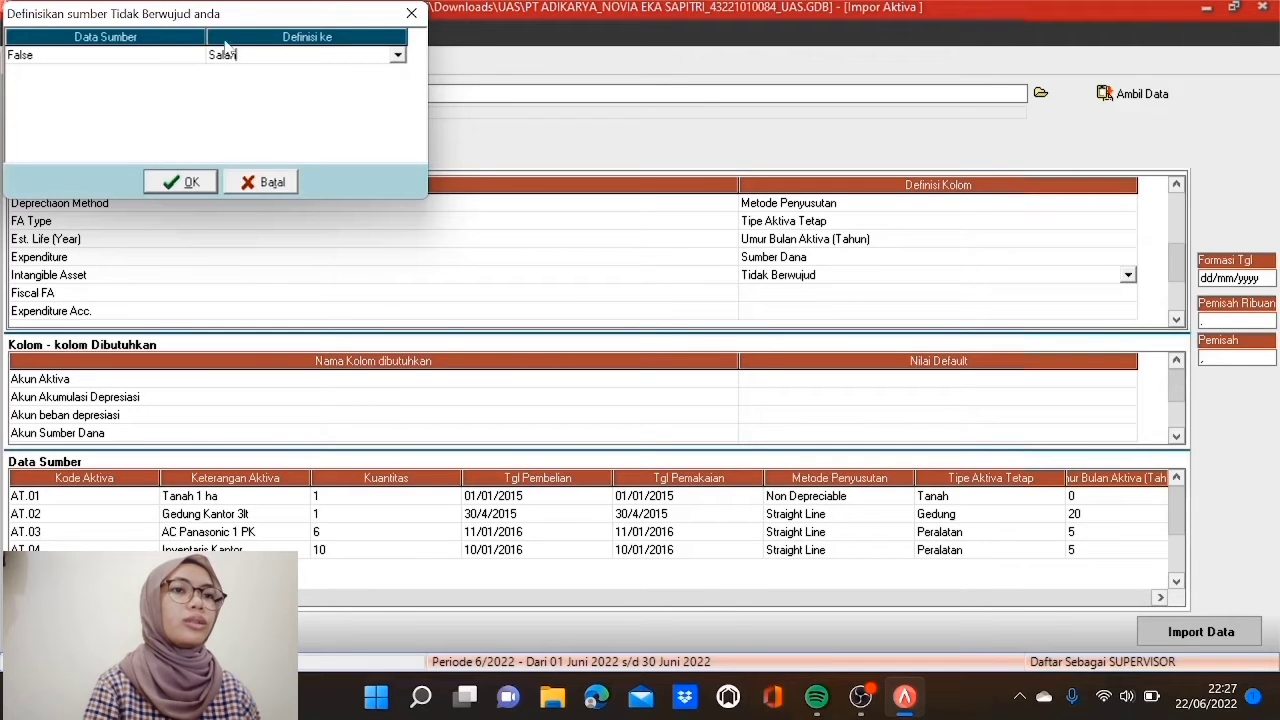
{"action": "left_click", "coordinate": [165, 180]}
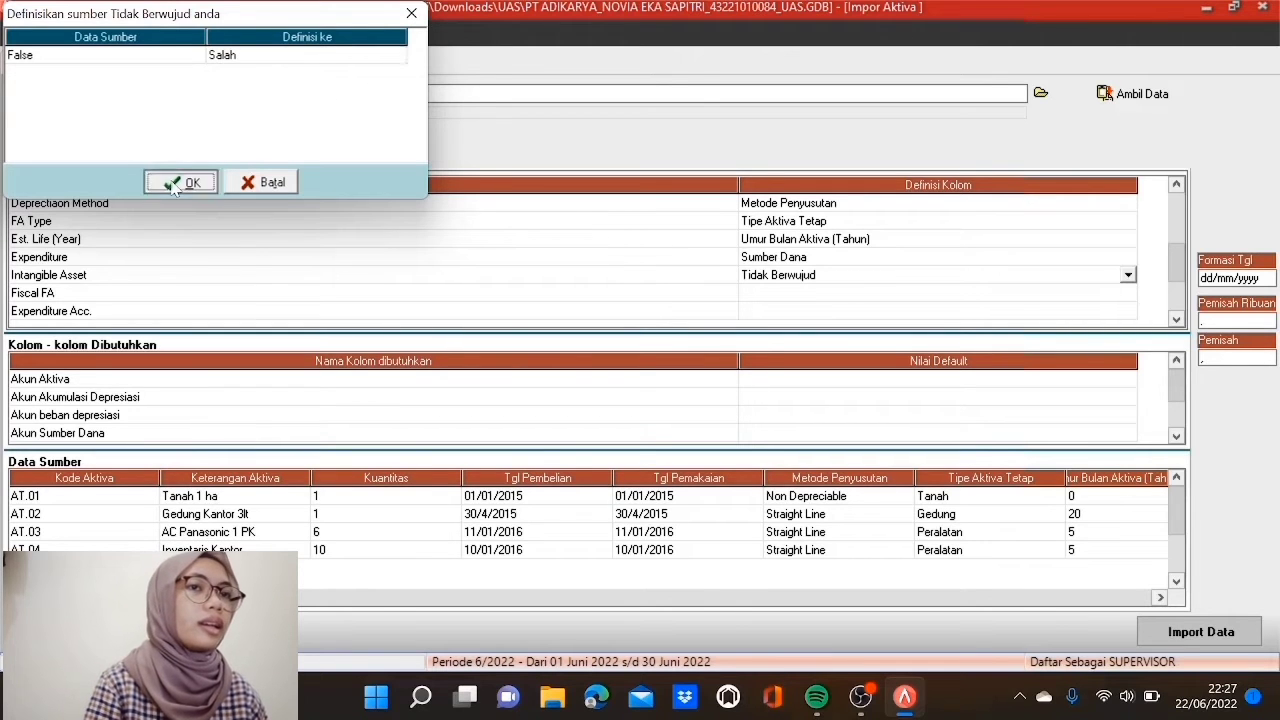
Step: Map Fiscal FA to Aktiva Tetap Pajak, defining True as Benar
{"action": "left_click", "coordinate": [893, 295]}
{"action": "left_click", "coordinate": [893, 298]}
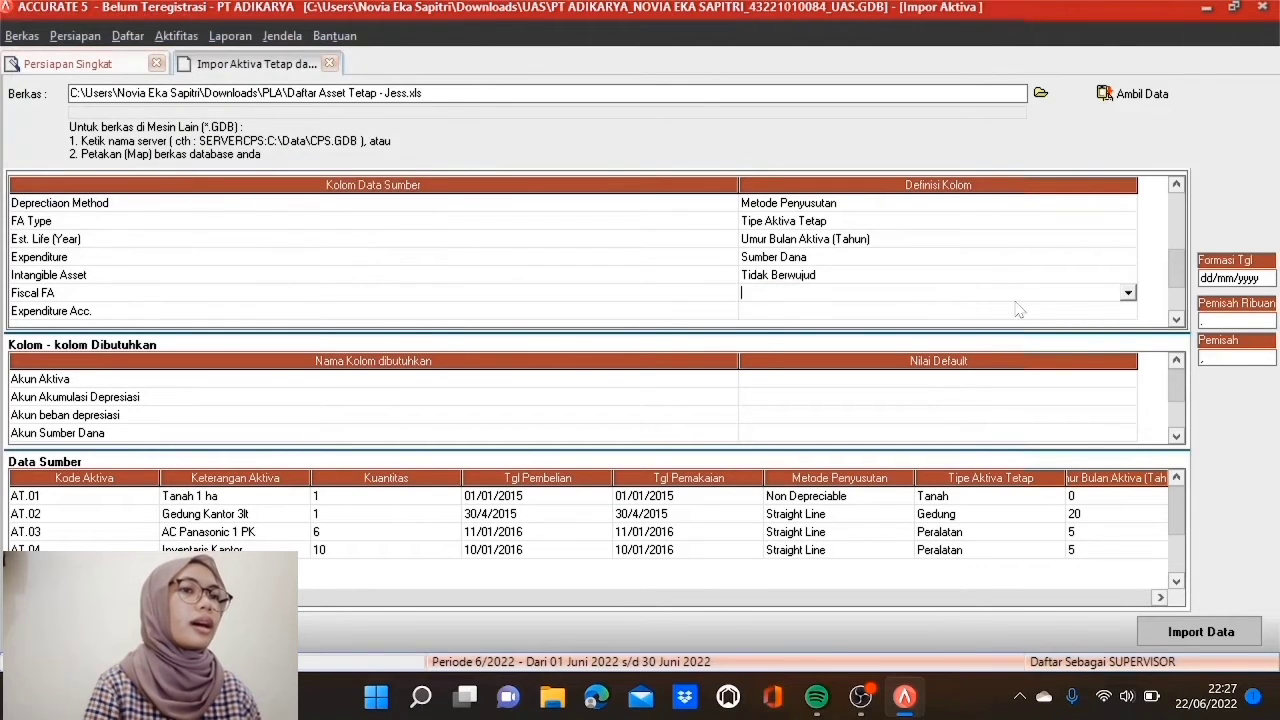
{"action": "left_click", "coordinate": [1128, 294]}
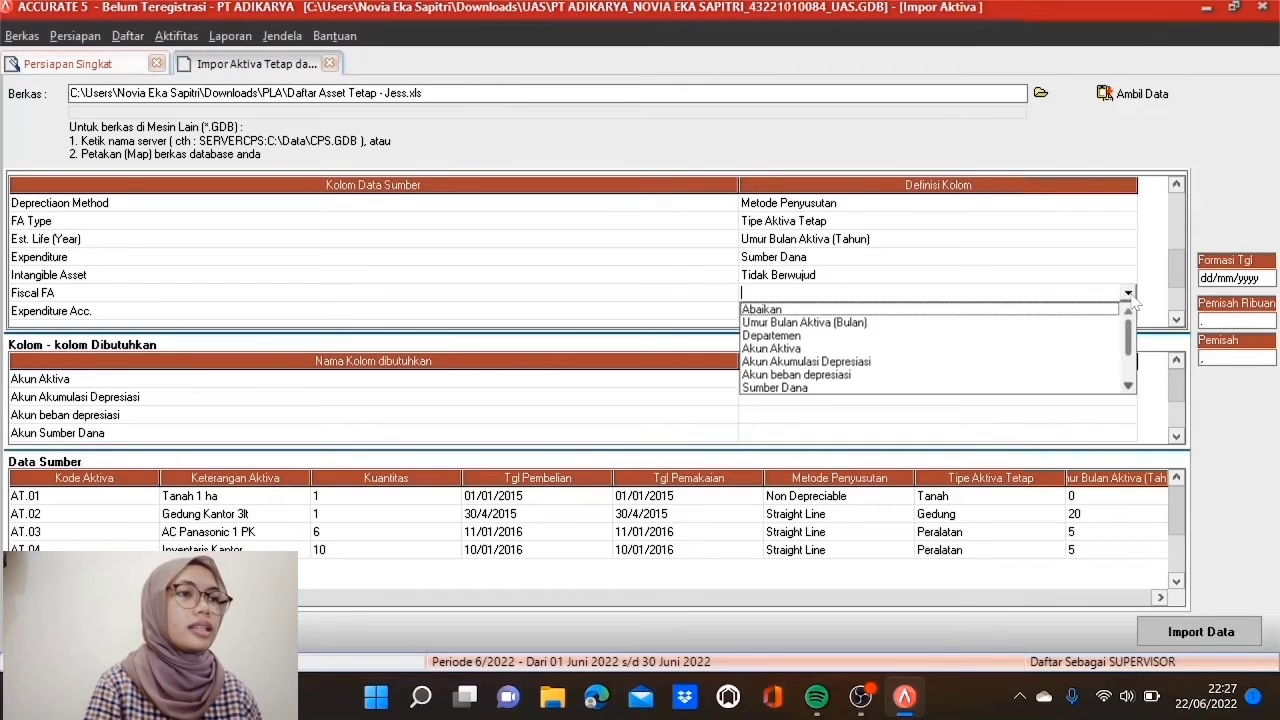
{"action": "left_click", "coordinate": [1128, 386]}
{"action": "scroll", "coordinate": [1128, 386], "scroll_direction": "down", "scroll_amount": 3}
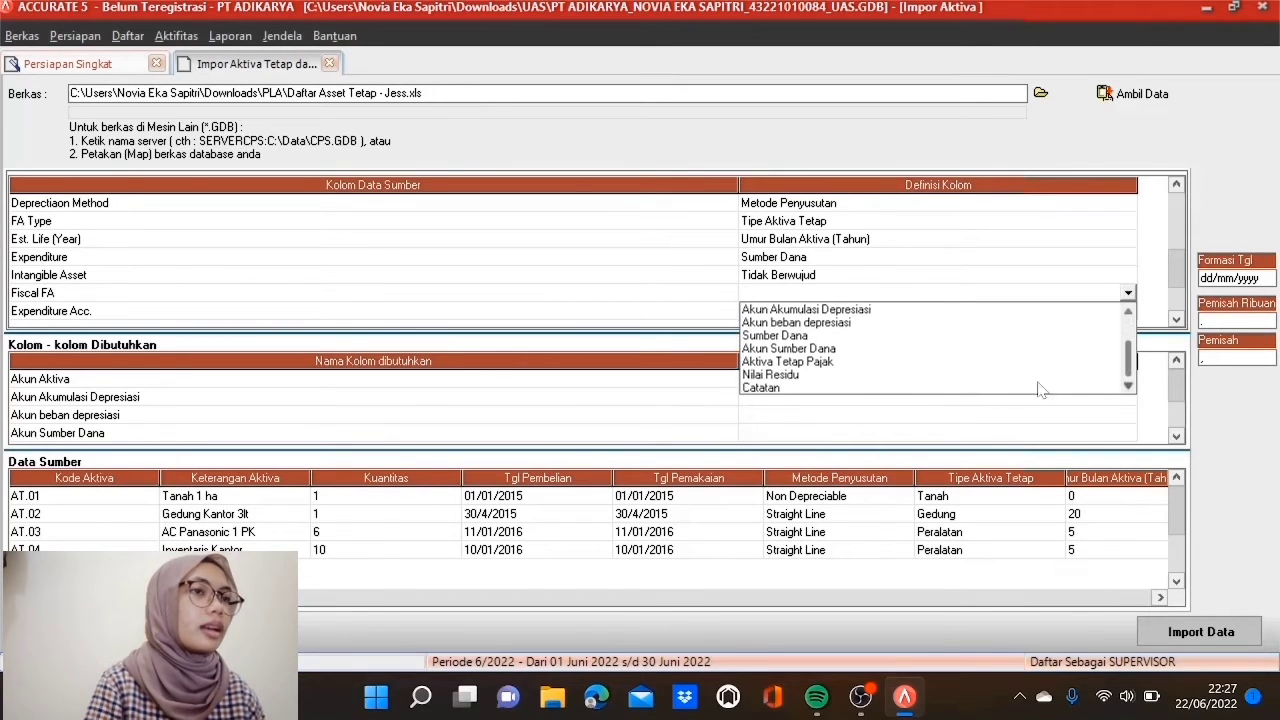
{"action": "left_click", "coordinate": [842, 363]}
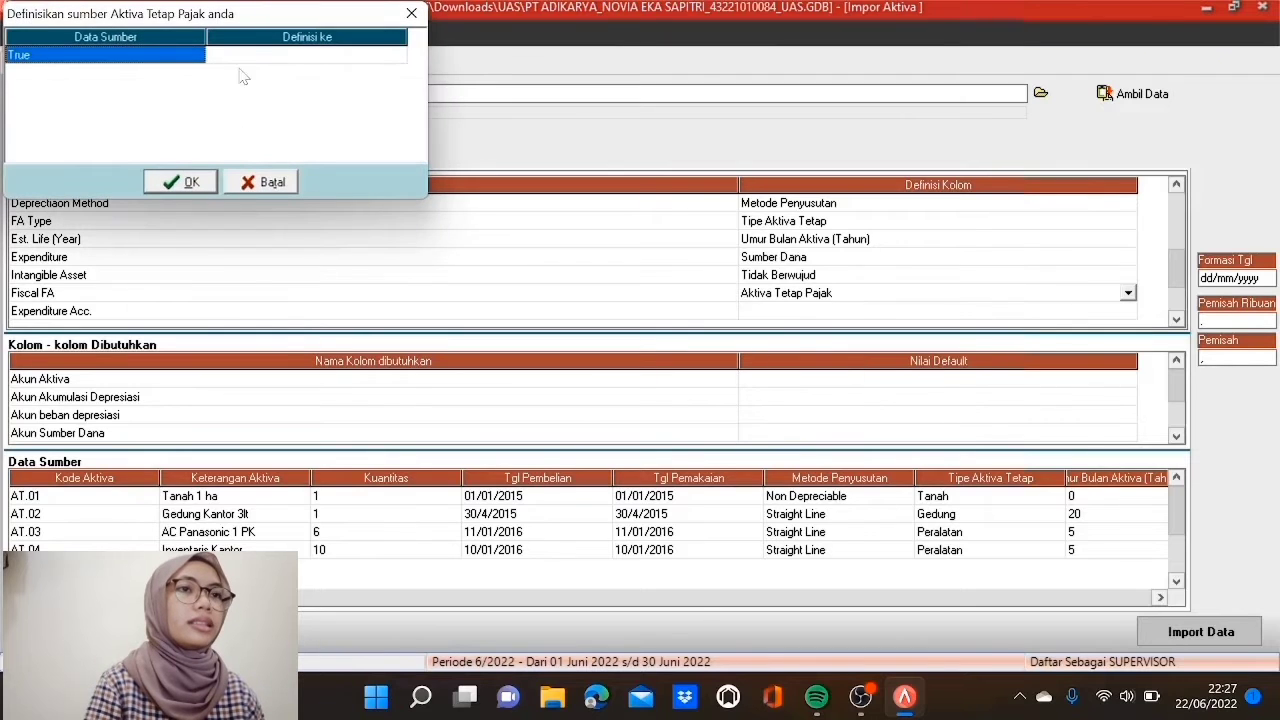
{"action": "left_click", "coordinate": [266, 57]}
{"action": "left_click", "coordinate": [397, 58]}
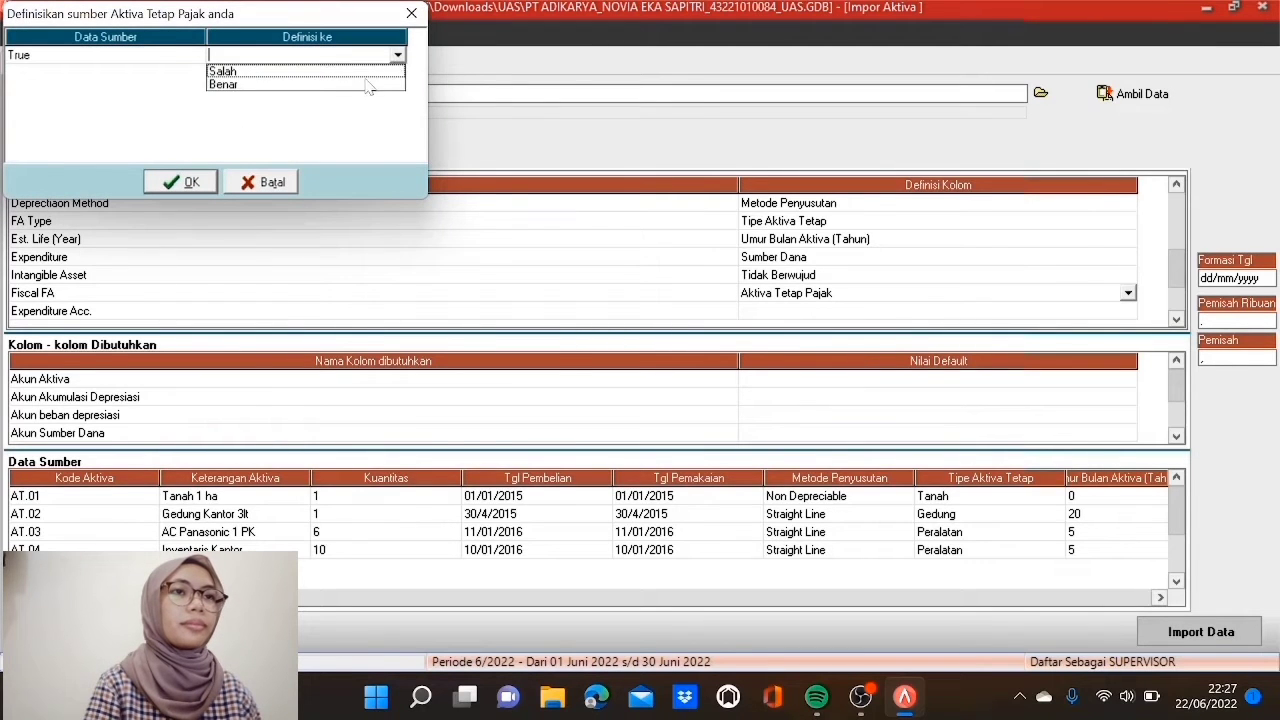
{"action": "left_click", "coordinate": [358, 88]}
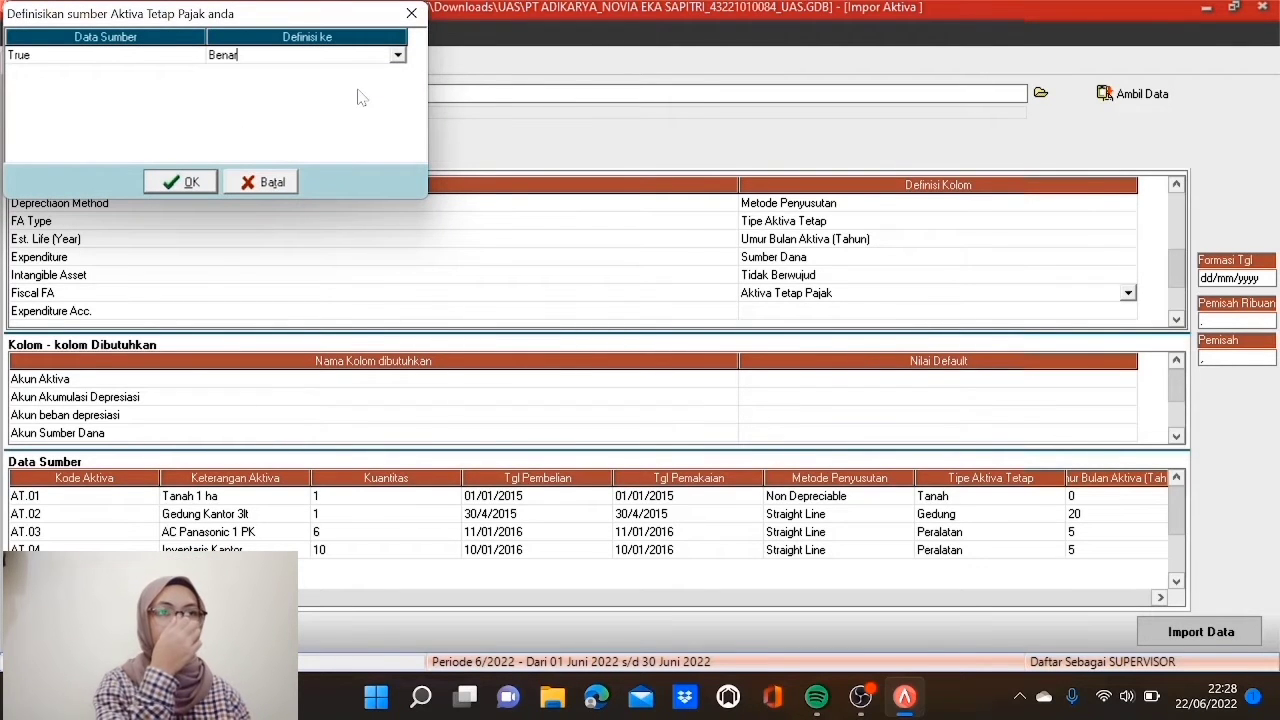
{"action": "left_click", "coordinate": [181, 182]}
{"action": "left_click", "coordinate": [1176, 318]}
{"action": "left_click", "coordinate": [1176, 318]}
{"action": "left_click", "coordinate": [1176, 318]}
Step: Map the Expenditure Acc. column to Akun Sumber Dana, linking 3201 Laba Ditahan to account 3201
{"action": "left_click", "coordinate": [953, 260]}
{"action": "left_click", "coordinate": [953, 262]}
{"action": "left_click", "coordinate": [1128, 257]}
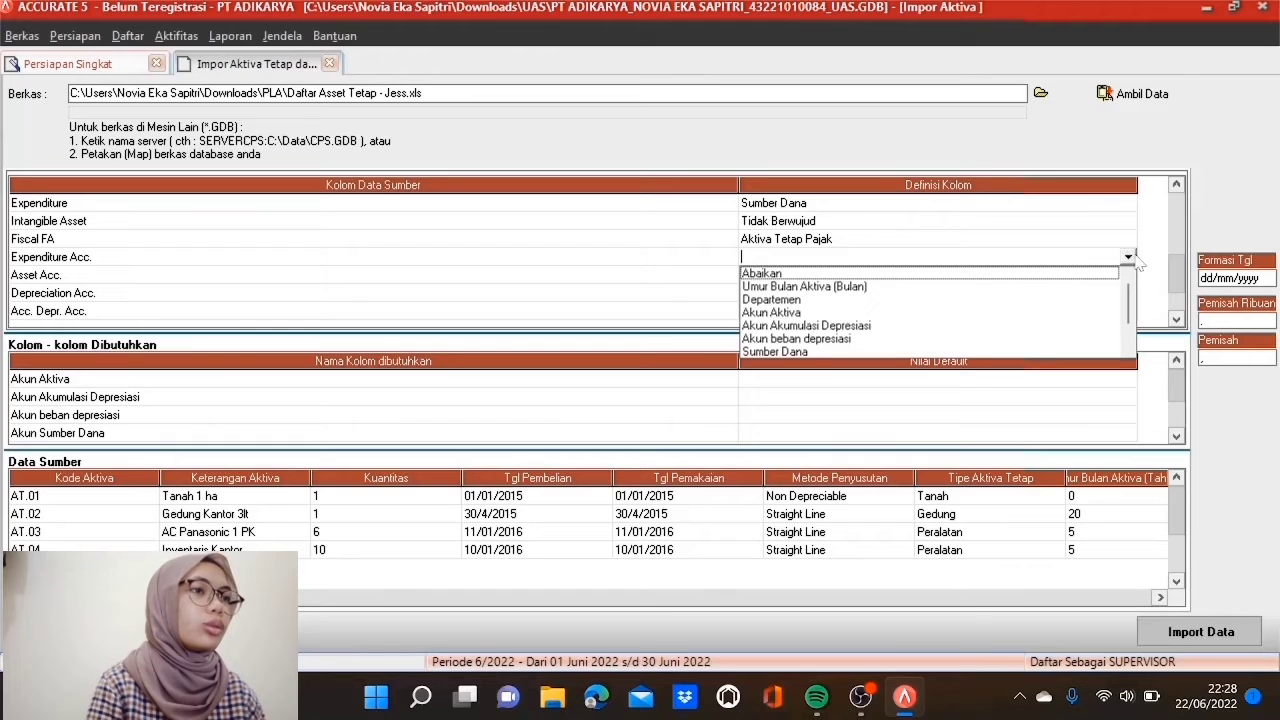
{"action": "left_click", "coordinate": [1130, 352]}
{"action": "left_click", "coordinate": [1130, 352]}
{"action": "left_click", "coordinate": [1130, 352]}
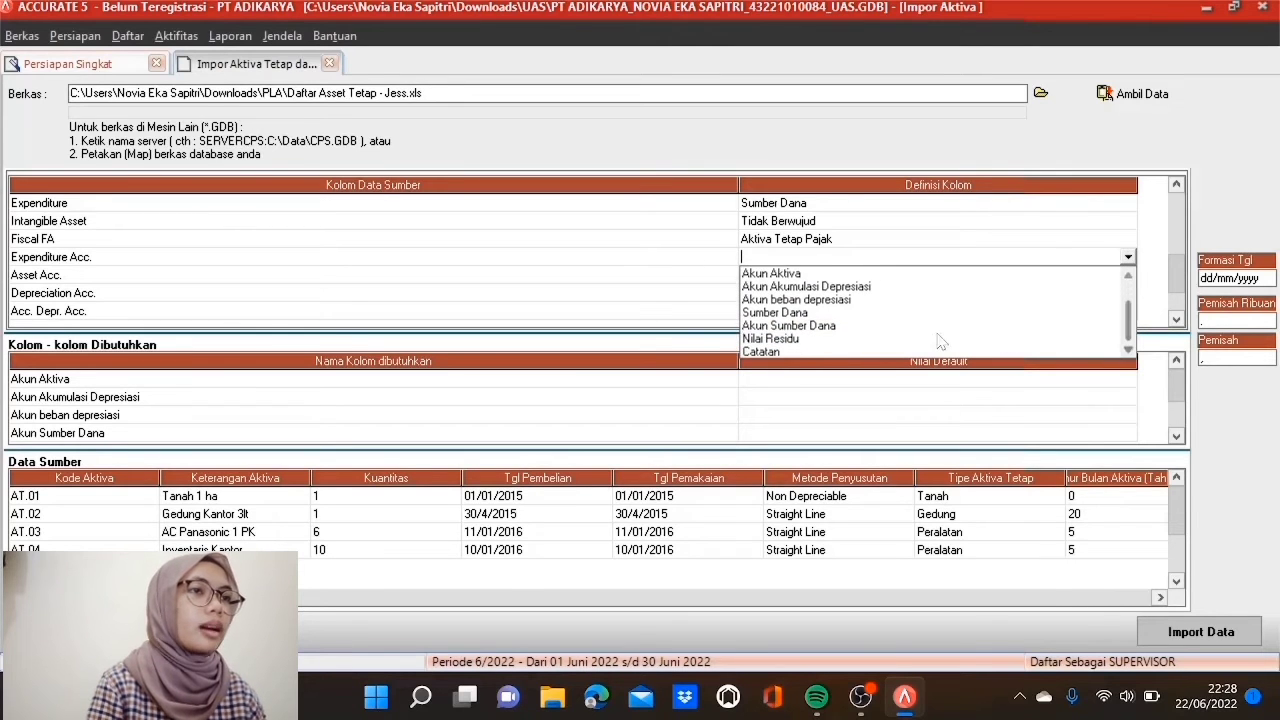
{"action": "left_click", "coordinate": [859, 328]}
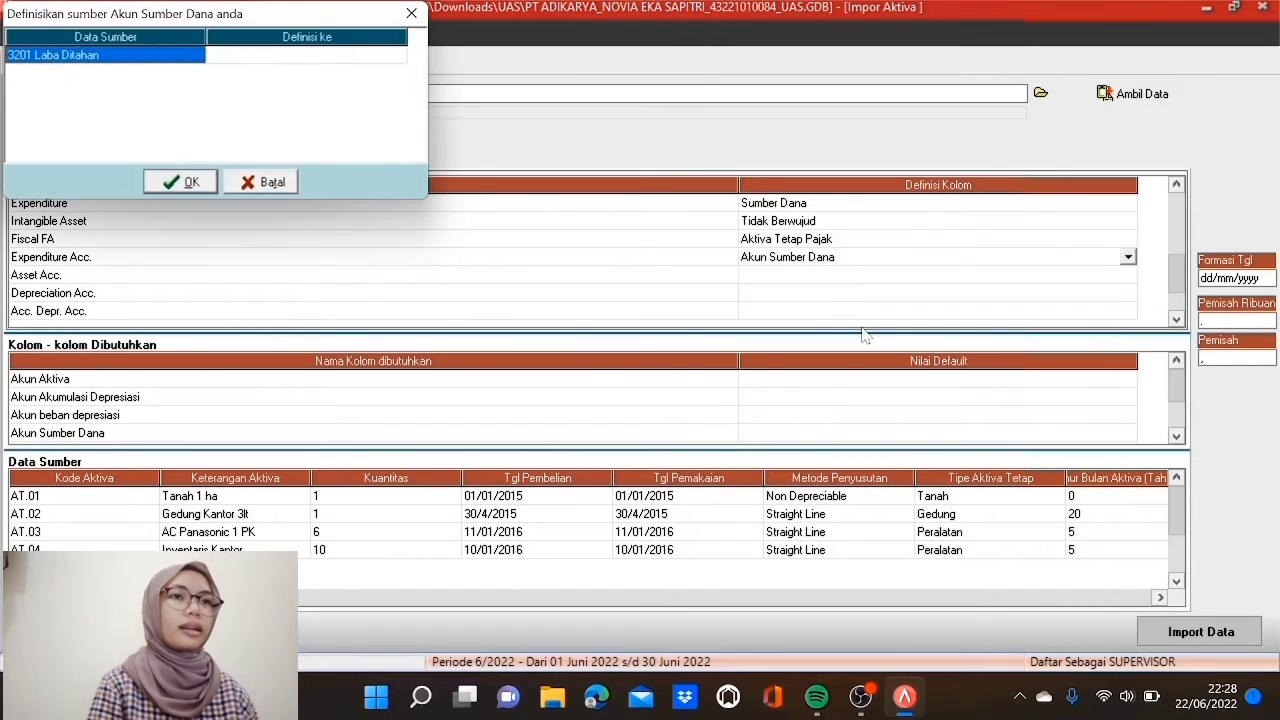
{"action": "left_click", "coordinate": [283, 56]}
{"action": "left_click", "coordinate": [283, 60]}
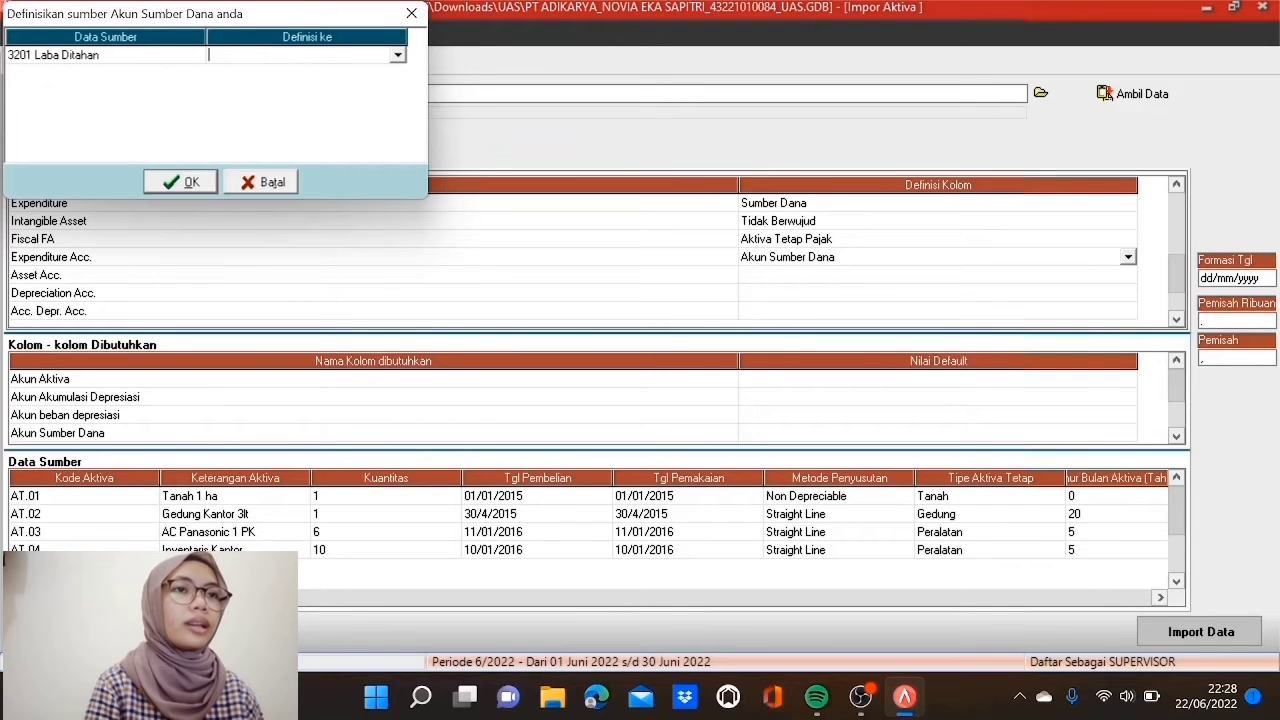
{"action": "left_click", "coordinate": [397, 56]}
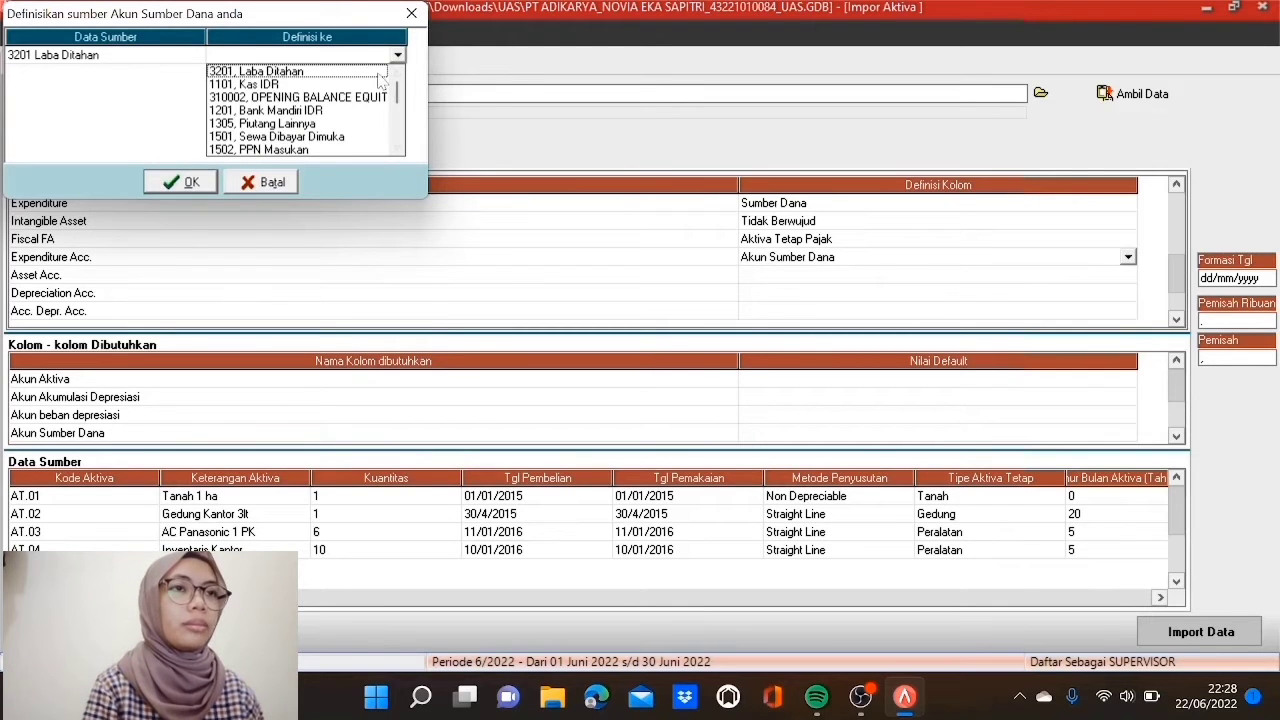
{"action": "left_click", "coordinate": [380, 73]}
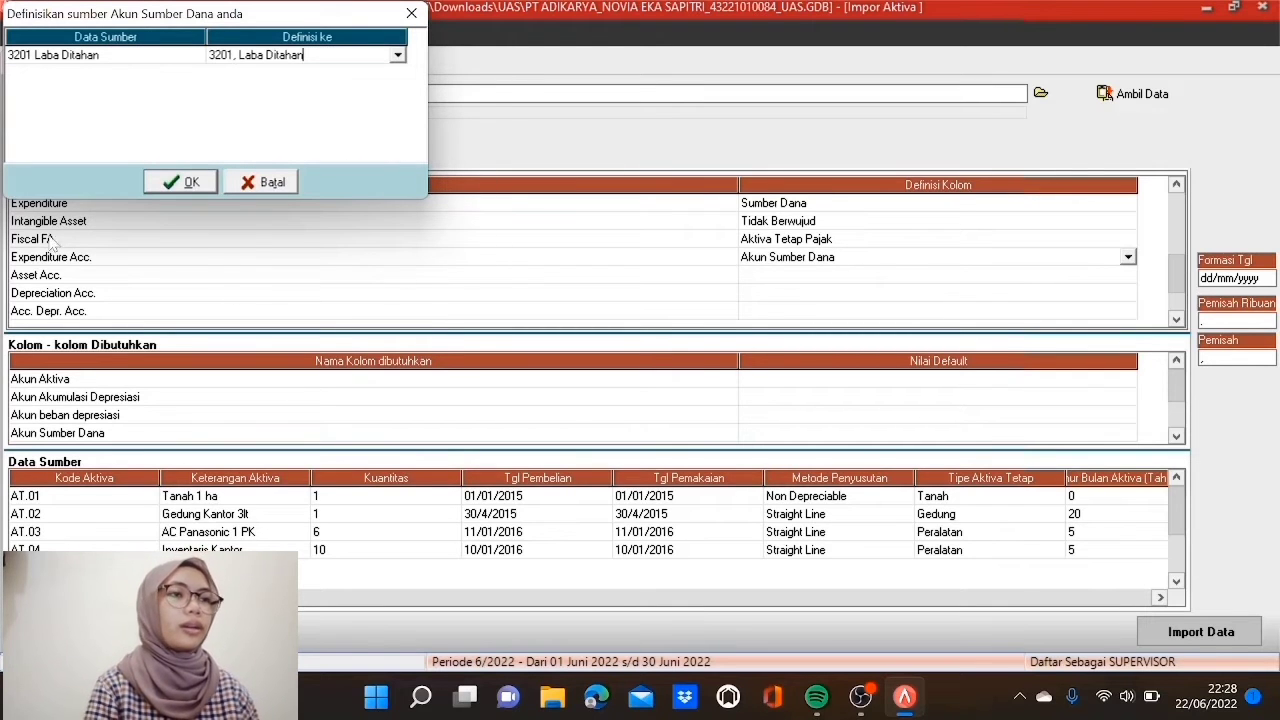
{"action": "left_click", "coordinate": [172, 186]}
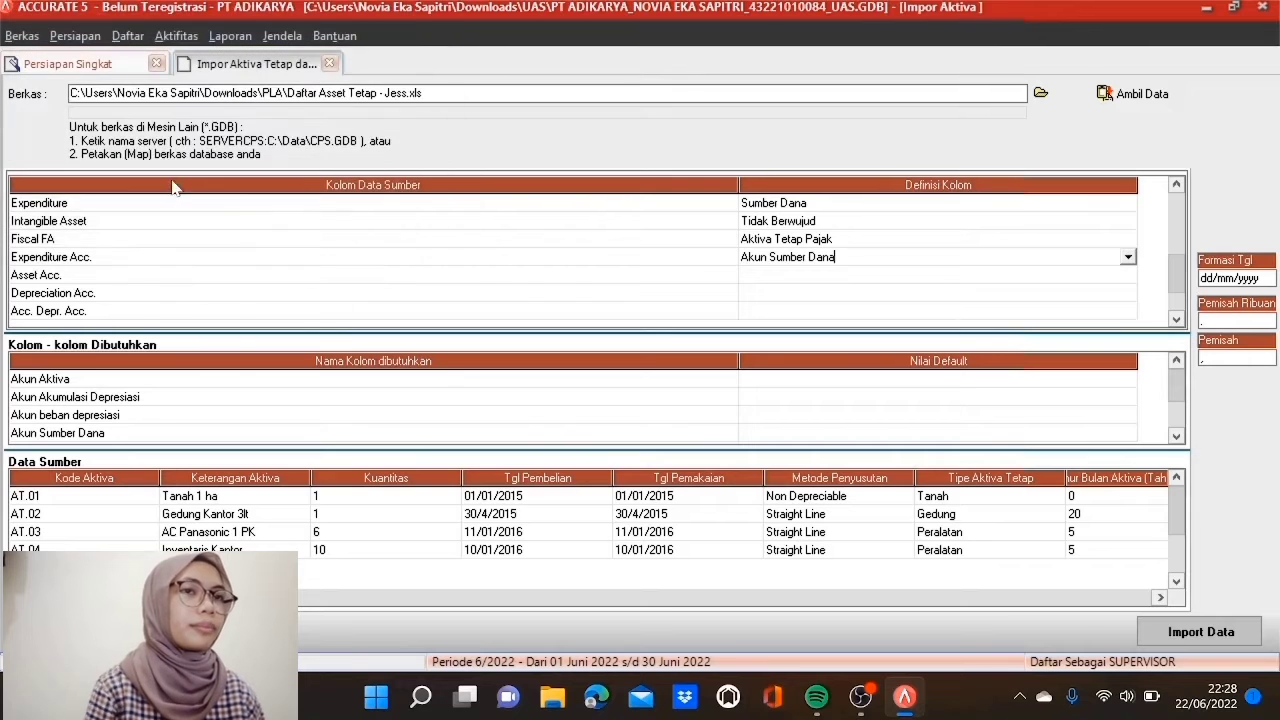
Step: Map Asset Acc. to Akun Aktiva, linking 1601 Tanah, 1602 Gedung and 1603 Peralatan
{"action": "left_click", "coordinate": [778, 279]}
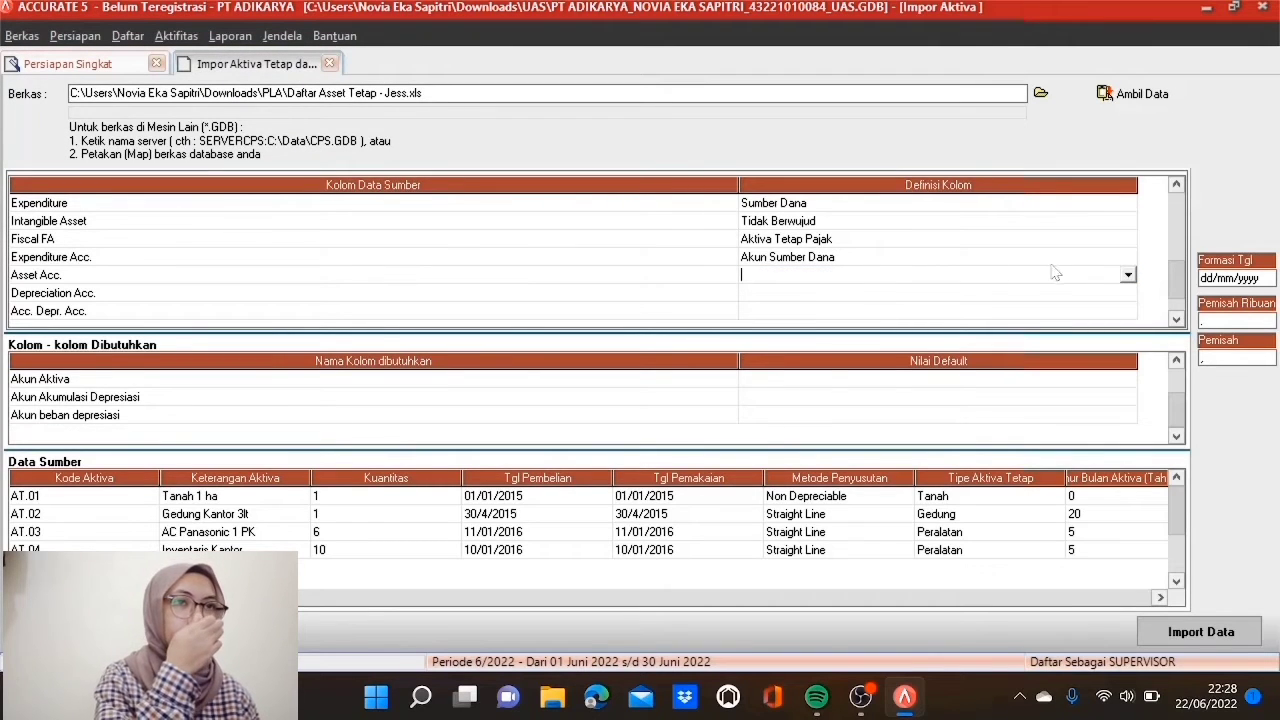
{"action": "left_click", "coordinate": [1128, 275]}
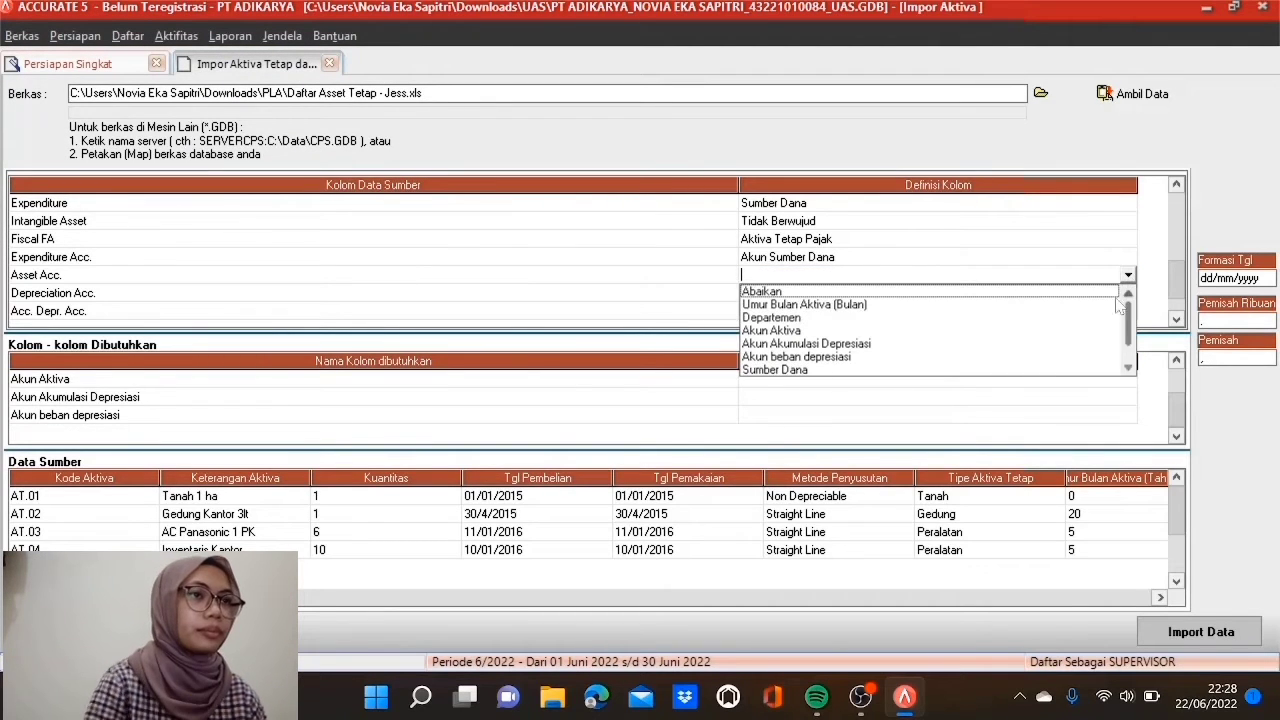
{"action": "left_click", "coordinate": [792, 331]}
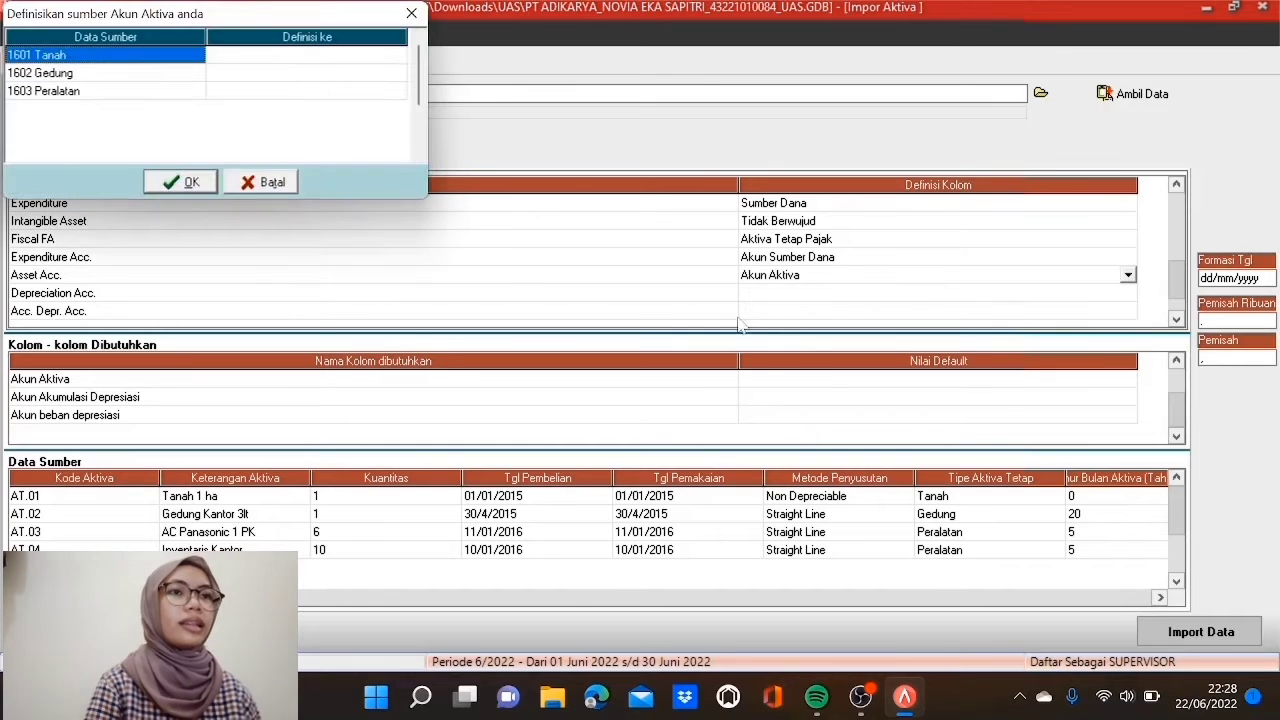
{"action": "left_click", "coordinate": [350, 57]}
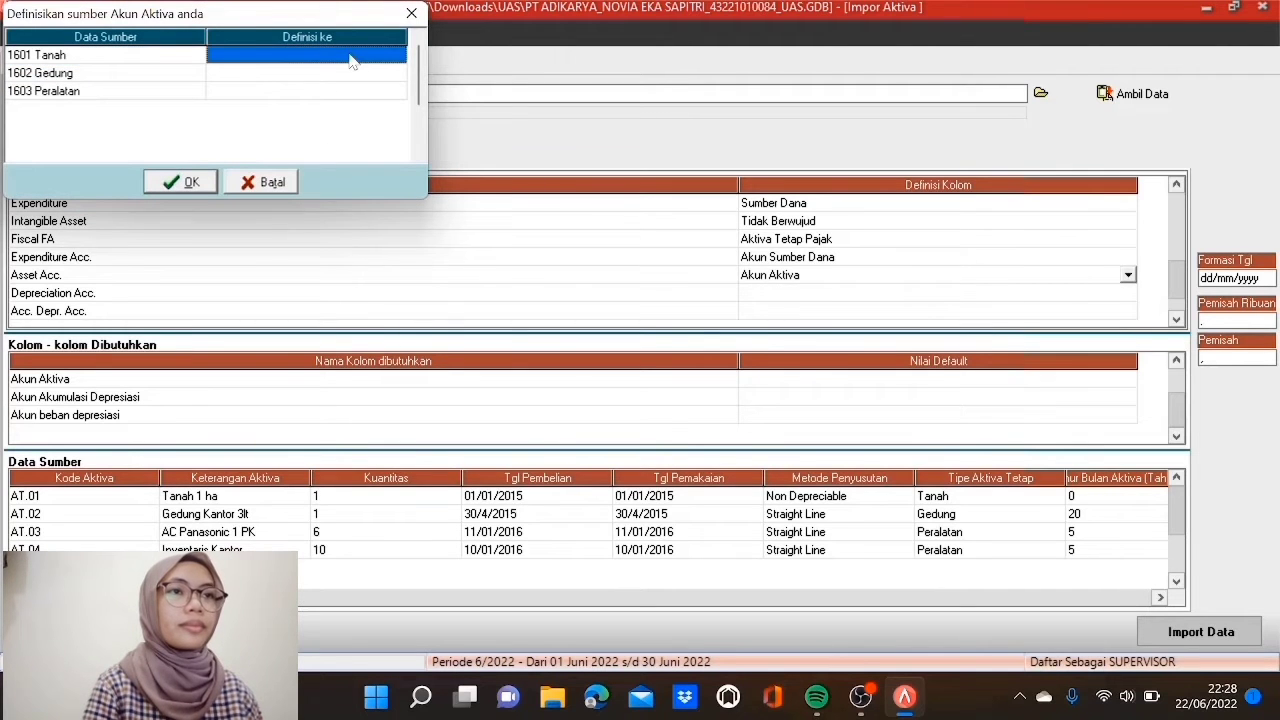
{"action": "left_click", "coordinate": [398, 55]}
{"action": "left_click", "coordinate": [374, 71]}
{"action": "left_click", "coordinate": [371, 74]}
{"action": "left_click", "coordinate": [398, 74]}
{"action": "left_click", "coordinate": [369, 102]}
{"action": "left_click", "coordinate": [369, 92]}
{"action": "left_click", "coordinate": [369, 92]}
{"action": "left_click", "coordinate": [398, 91]}
{"action": "left_click", "coordinate": [374, 134]}
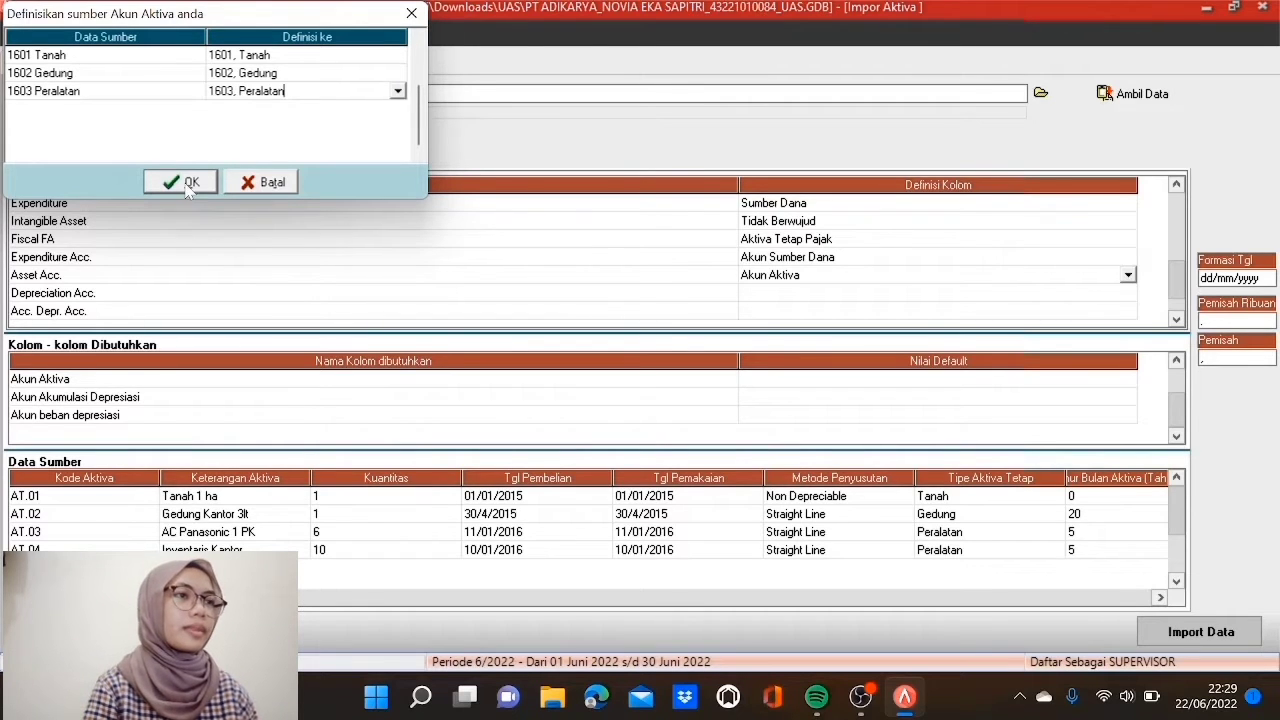
{"action": "left_click", "coordinate": [188, 185]}
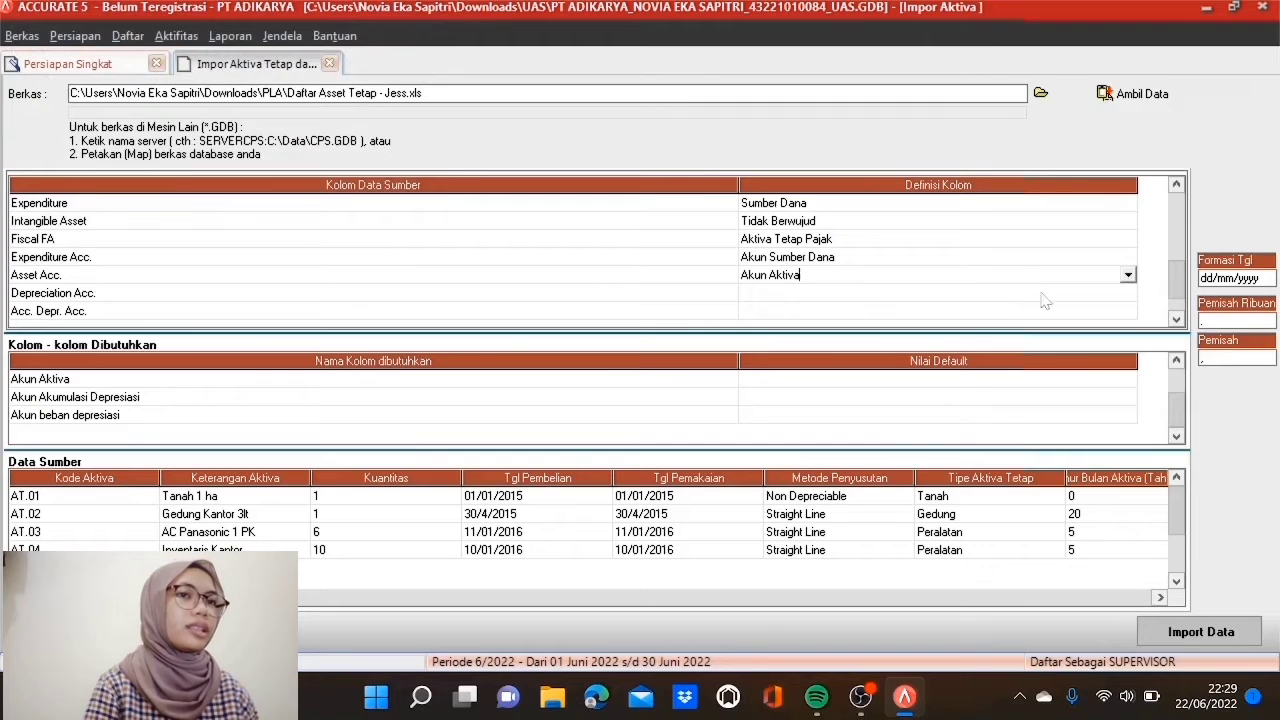
{"action": "left_click", "coordinate": [1176, 321]}
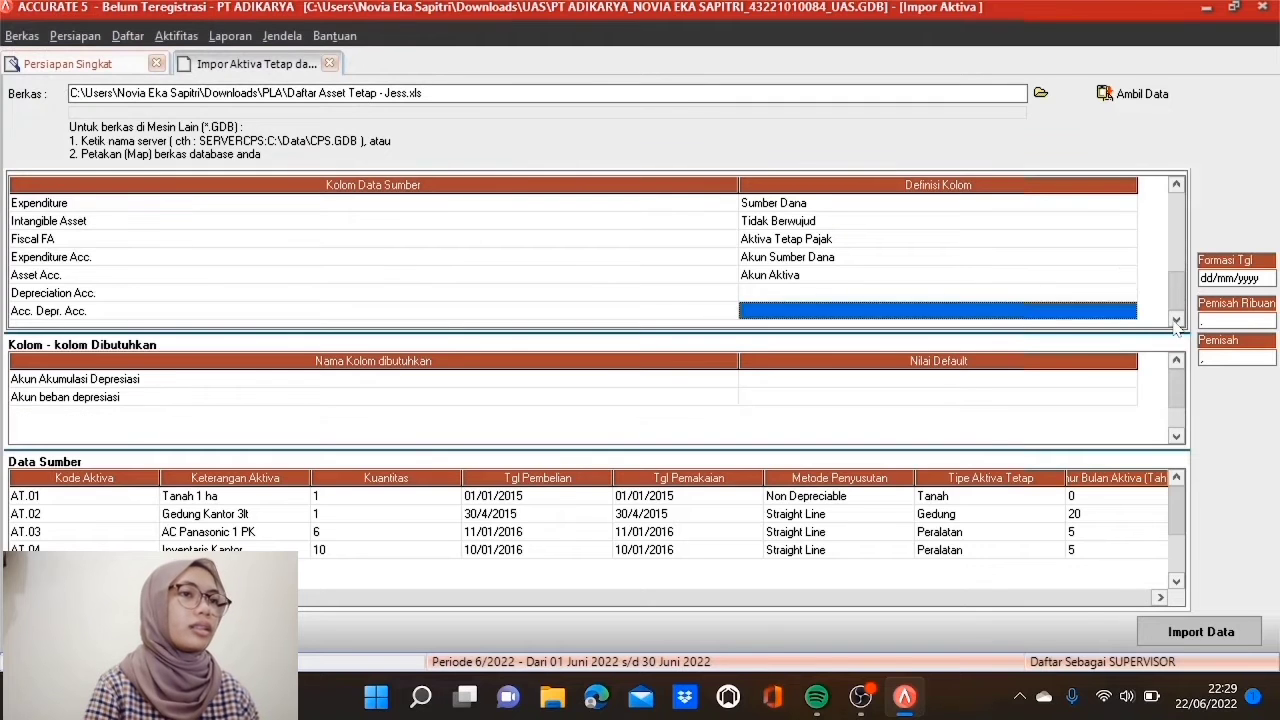
Step: Define Depreciation Acc. as Akun beban depresiasi, mapping 6201 Beban Penyust Gedung and 6202 Beban Penyust Peralatan
{"action": "left_click", "coordinate": [1015, 294]}
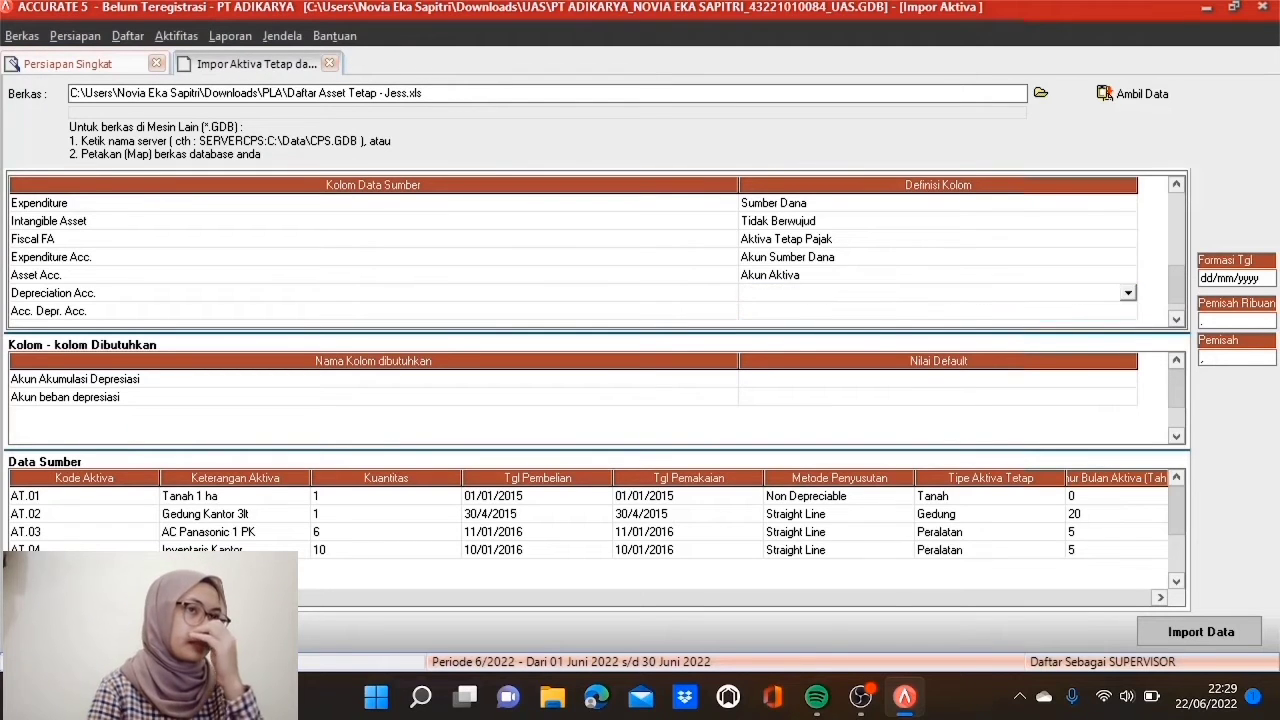
{"action": "left_click", "coordinate": [1128, 293]}
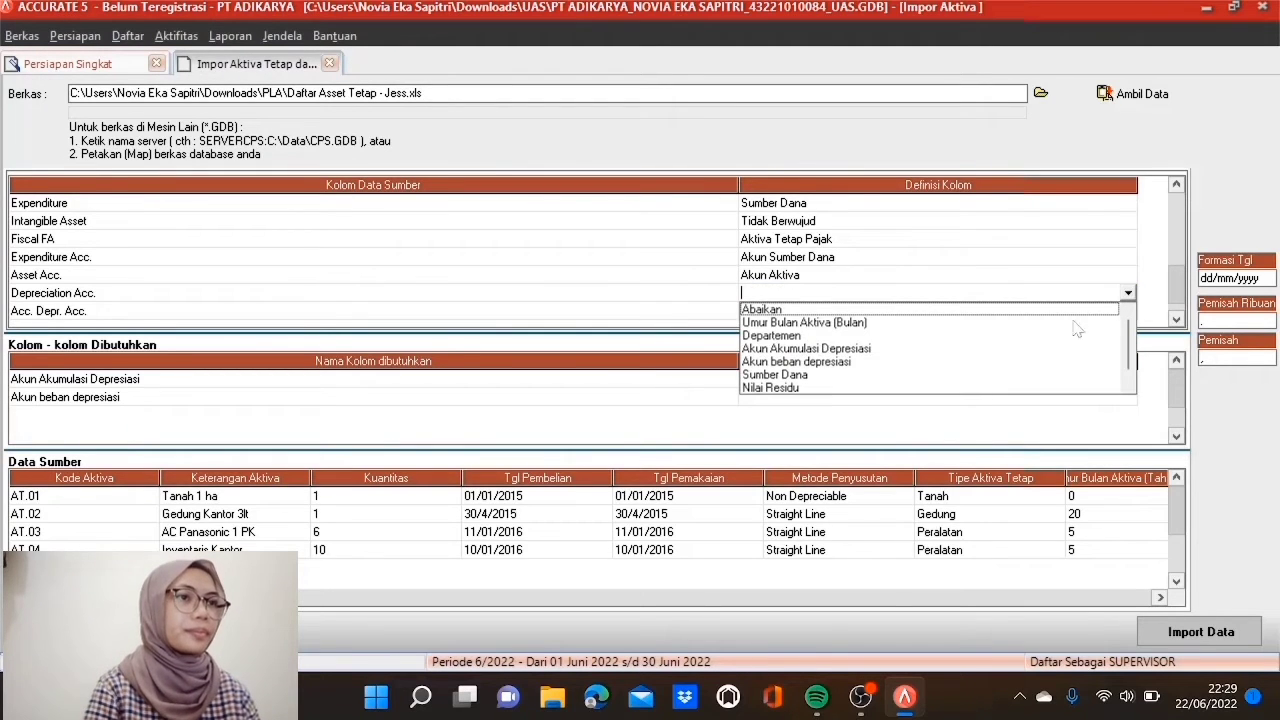
{"action": "left_click", "coordinate": [808, 362]}
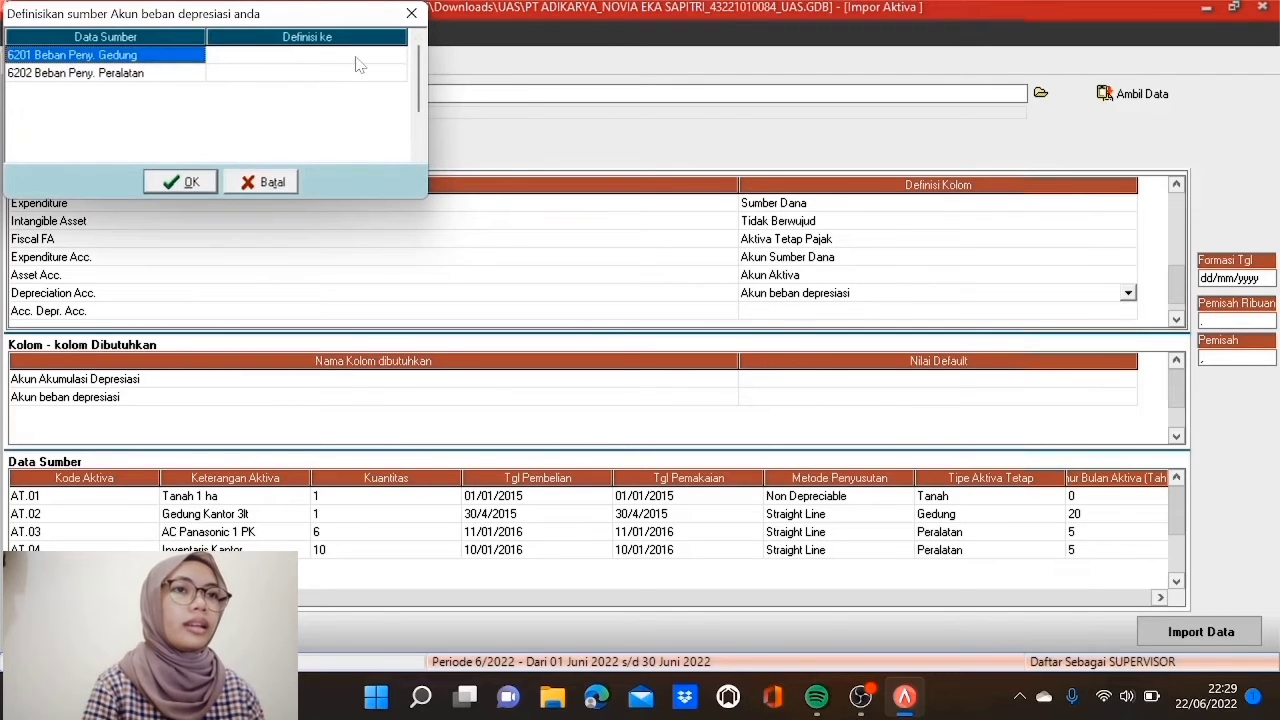
{"action": "left_click", "coordinate": [358, 55]}
{"action": "left_click", "coordinate": [357, 60]}
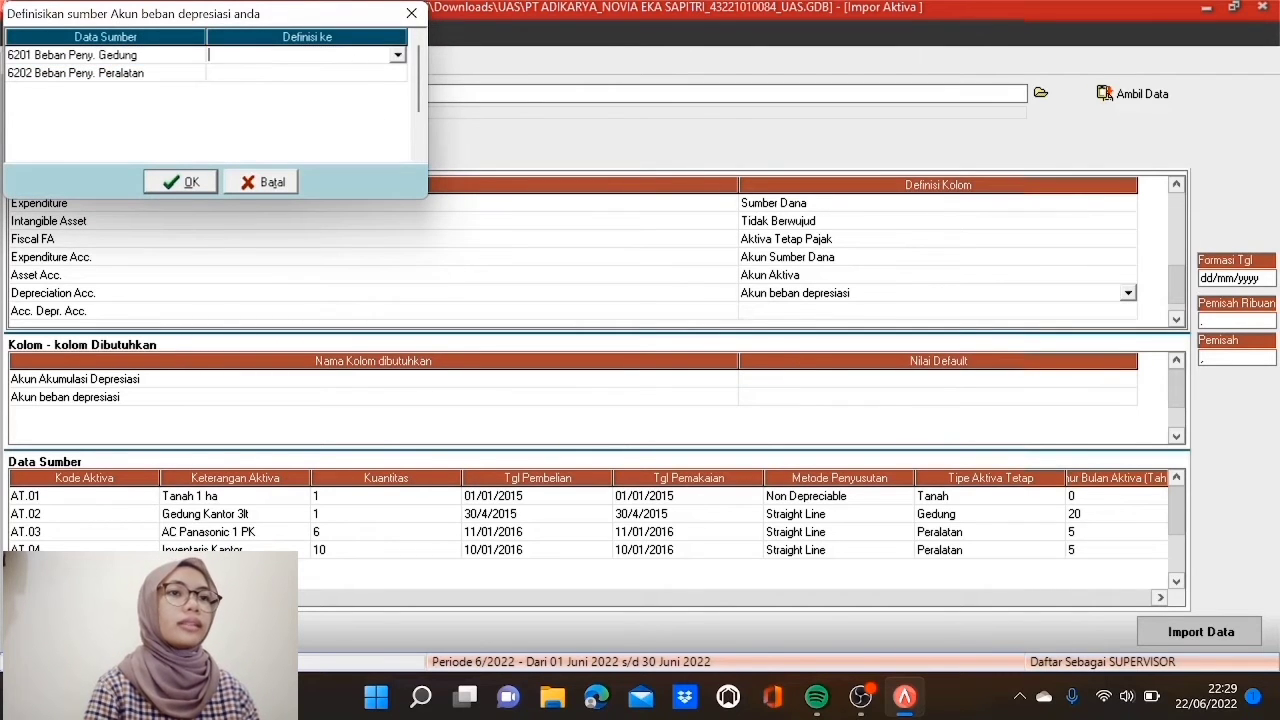
{"action": "left_click", "coordinate": [397, 56]}
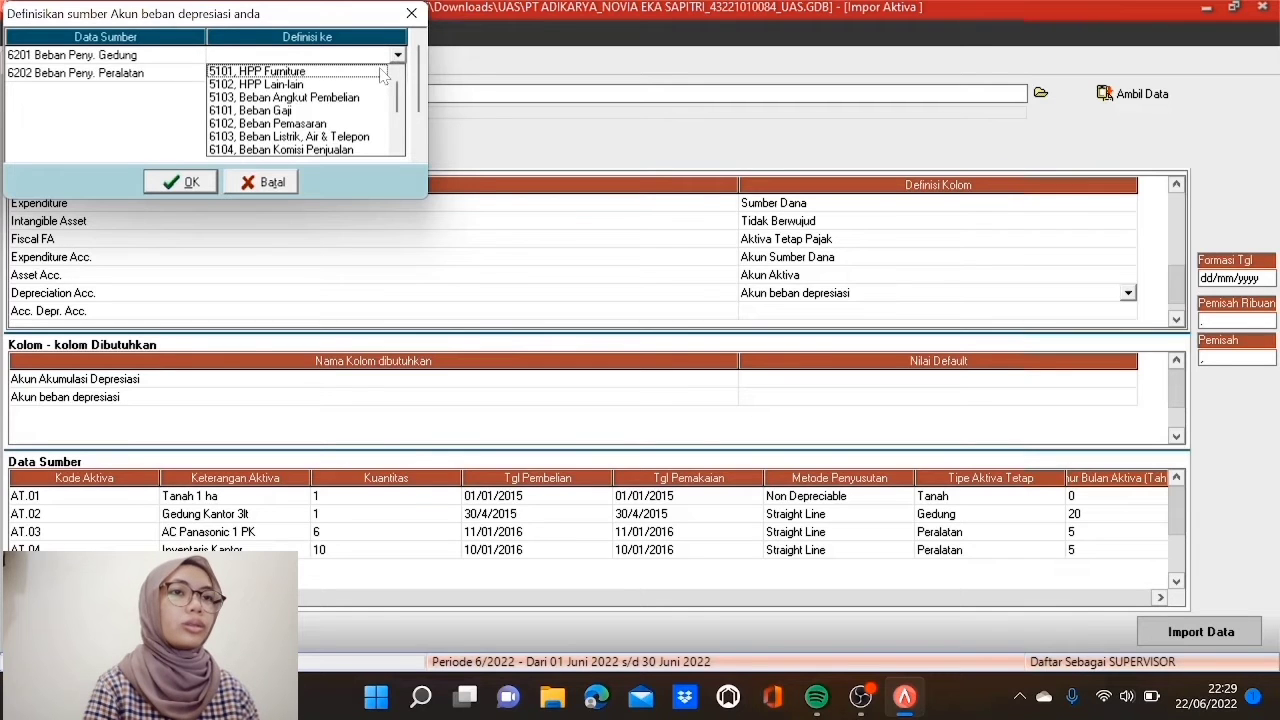
{"action": "type", "text": "62"}
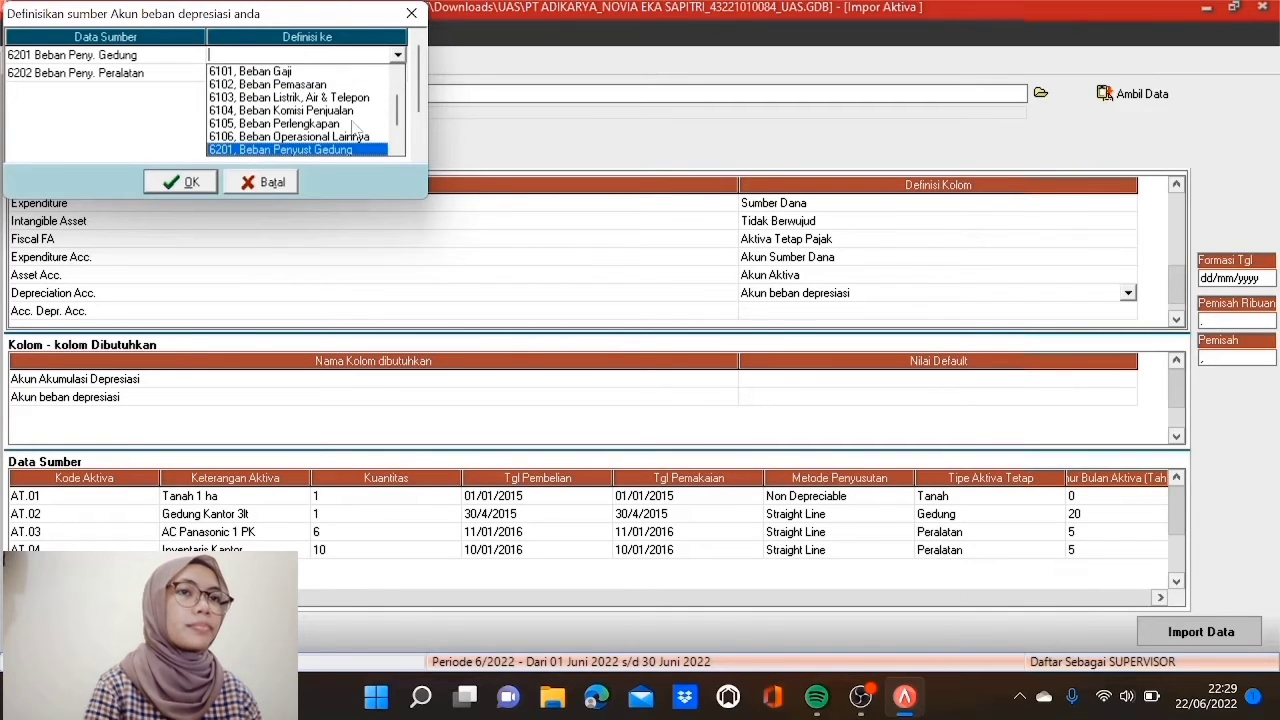
{"action": "left_click", "coordinate": [357, 149]}
{"action": "left_click", "coordinate": [357, 74]}
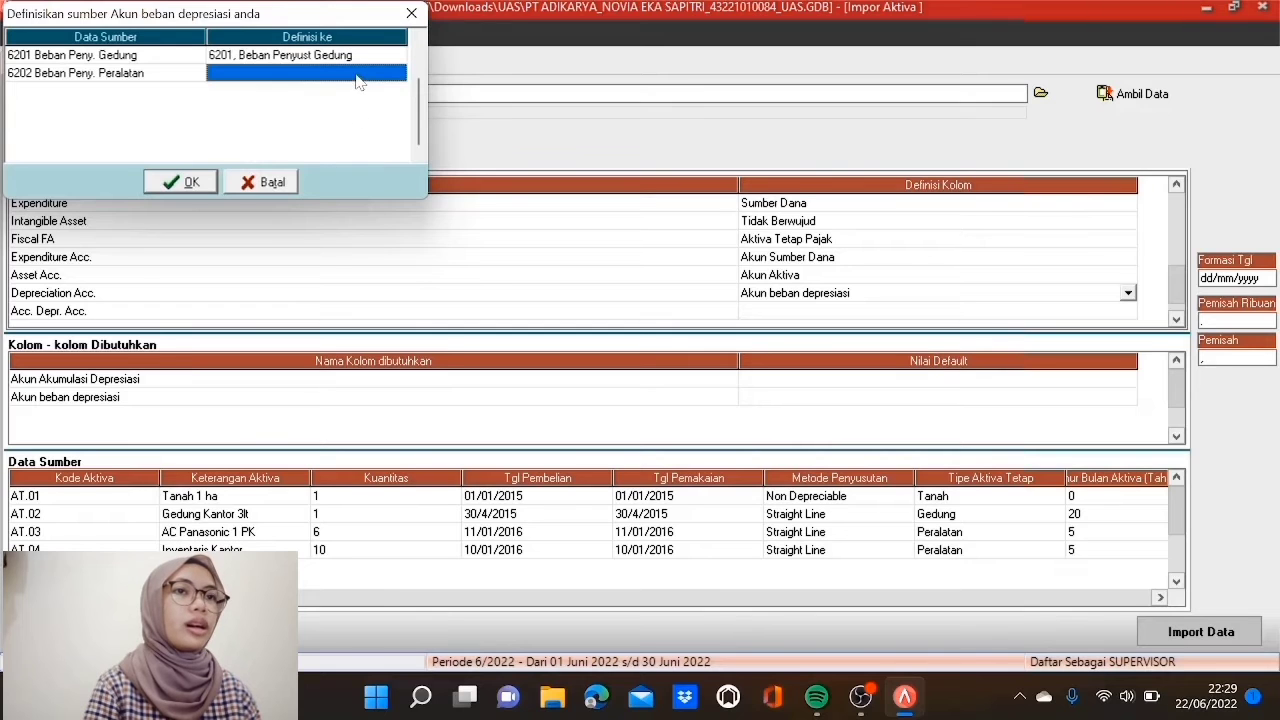
{"action": "left_click", "coordinate": [398, 74]}
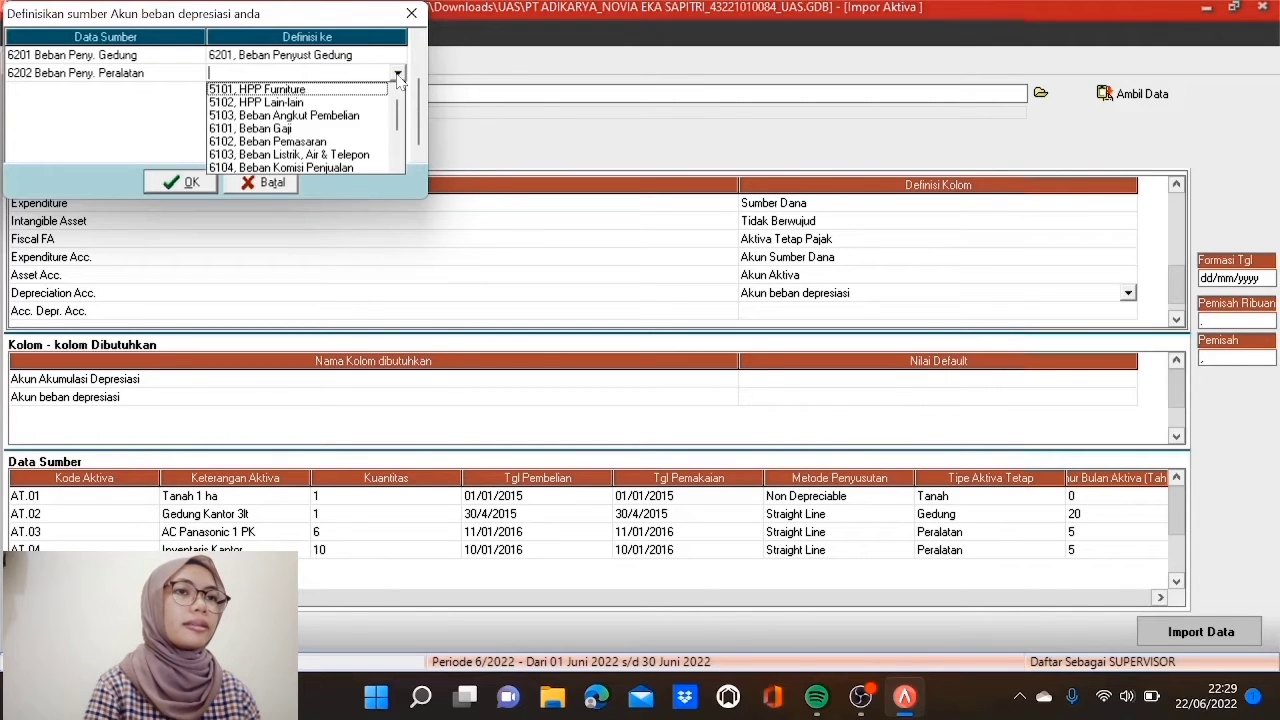
{"action": "key", "text": "6"}
{"action": "key", "text": "2"}
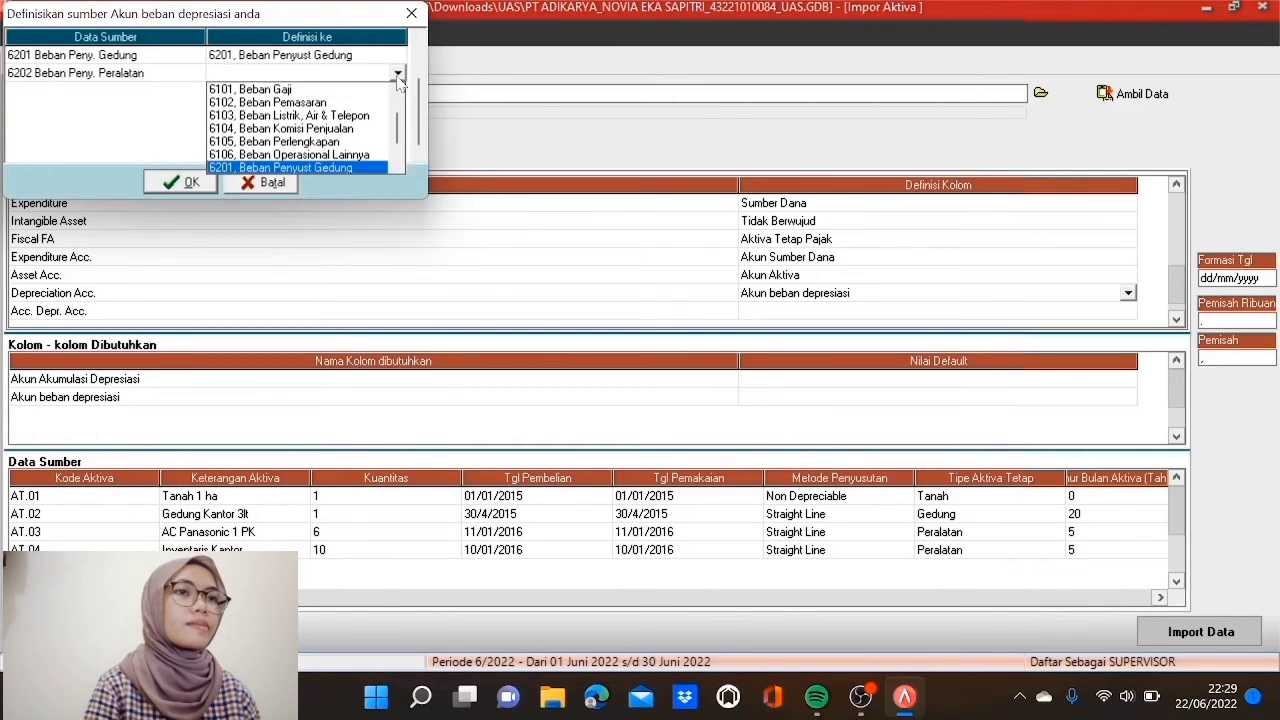
{"action": "key", "text": "Down"}
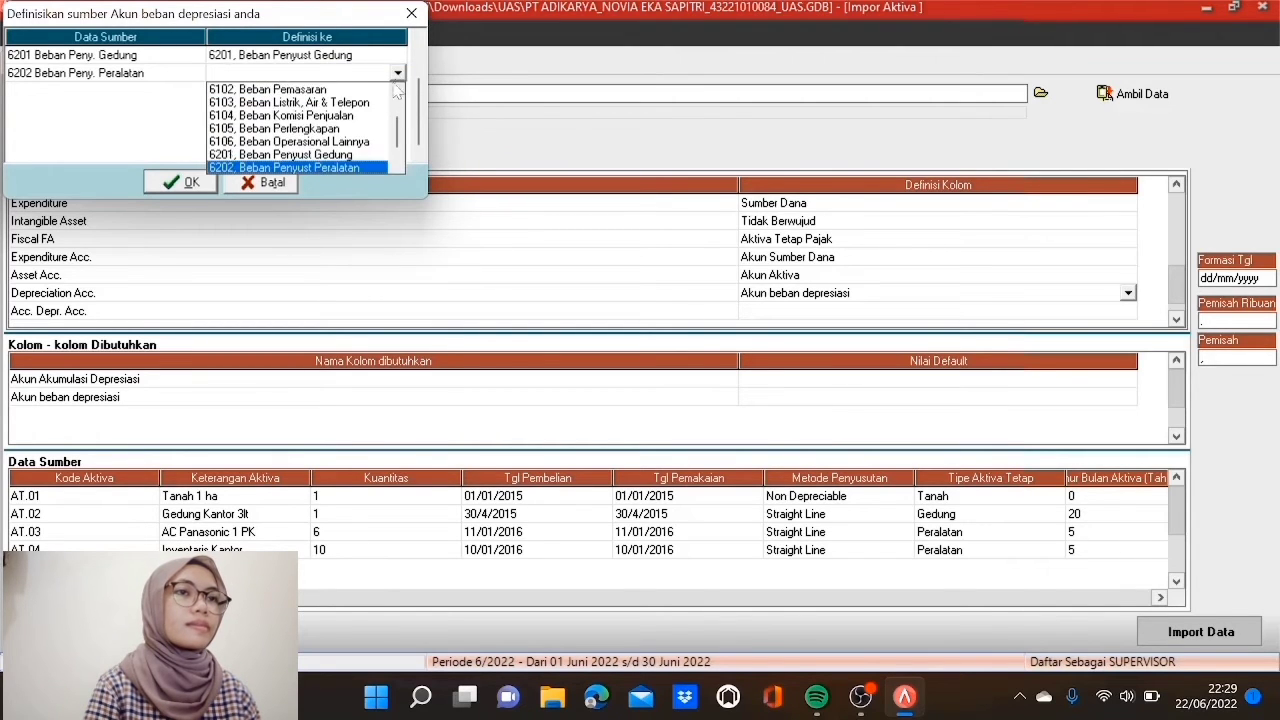
{"action": "left_click", "coordinate": [367, 167]}
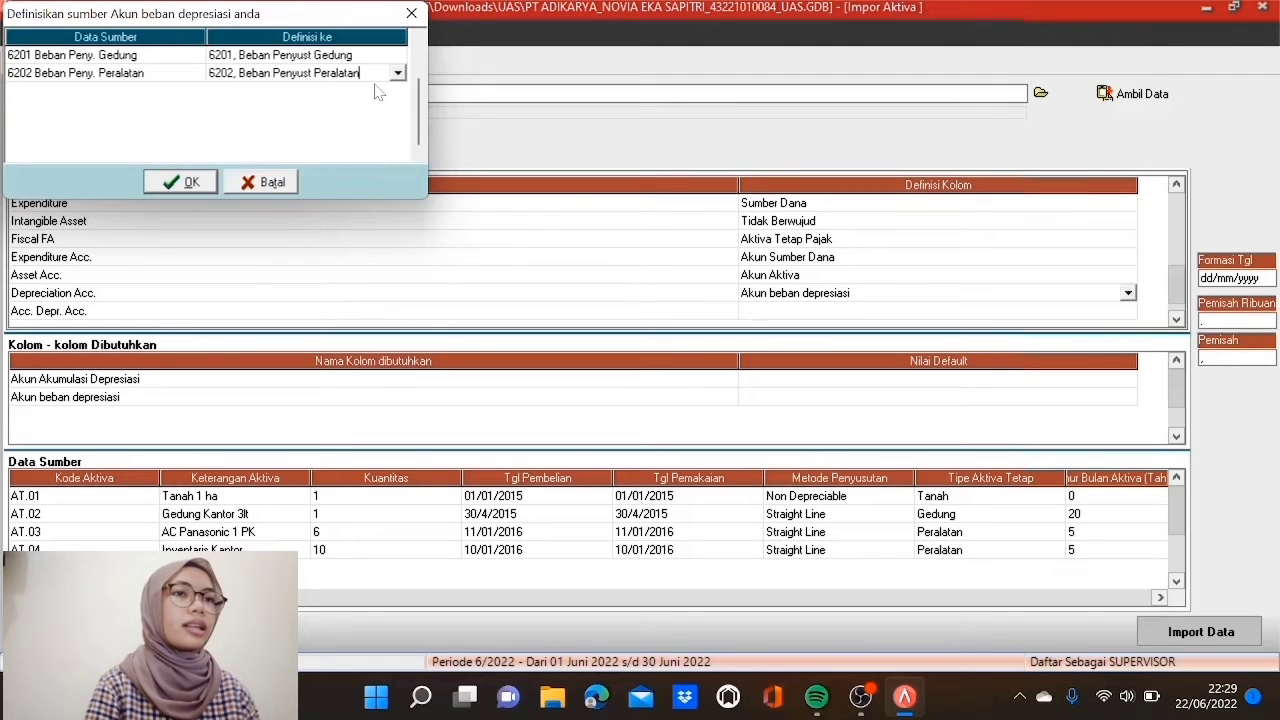
{"action": "left_click", "coordinate": [179, 182]}
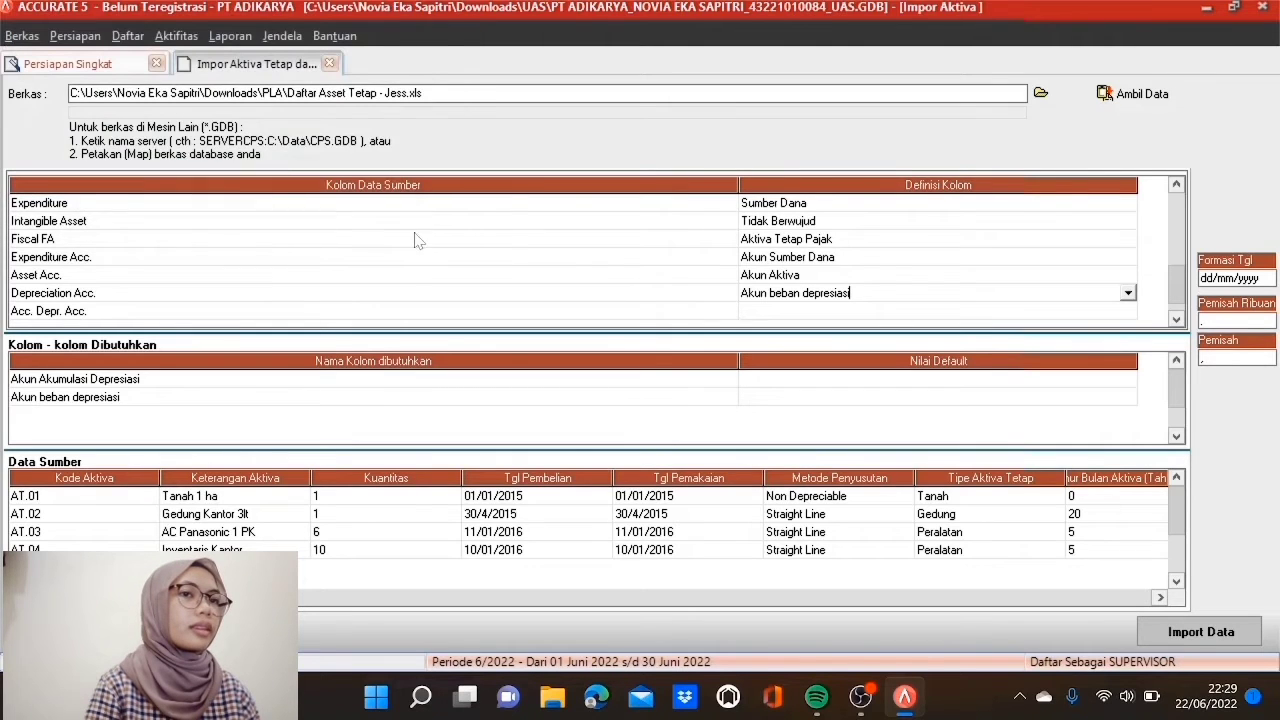
Step: Define Acc. Depr. Acc. as Akun Akumulasi Depresiasi, mapping 1701 and 1702 Akum Penyust accounts
{"action": "left_click", "coordinate": [963, 311]}
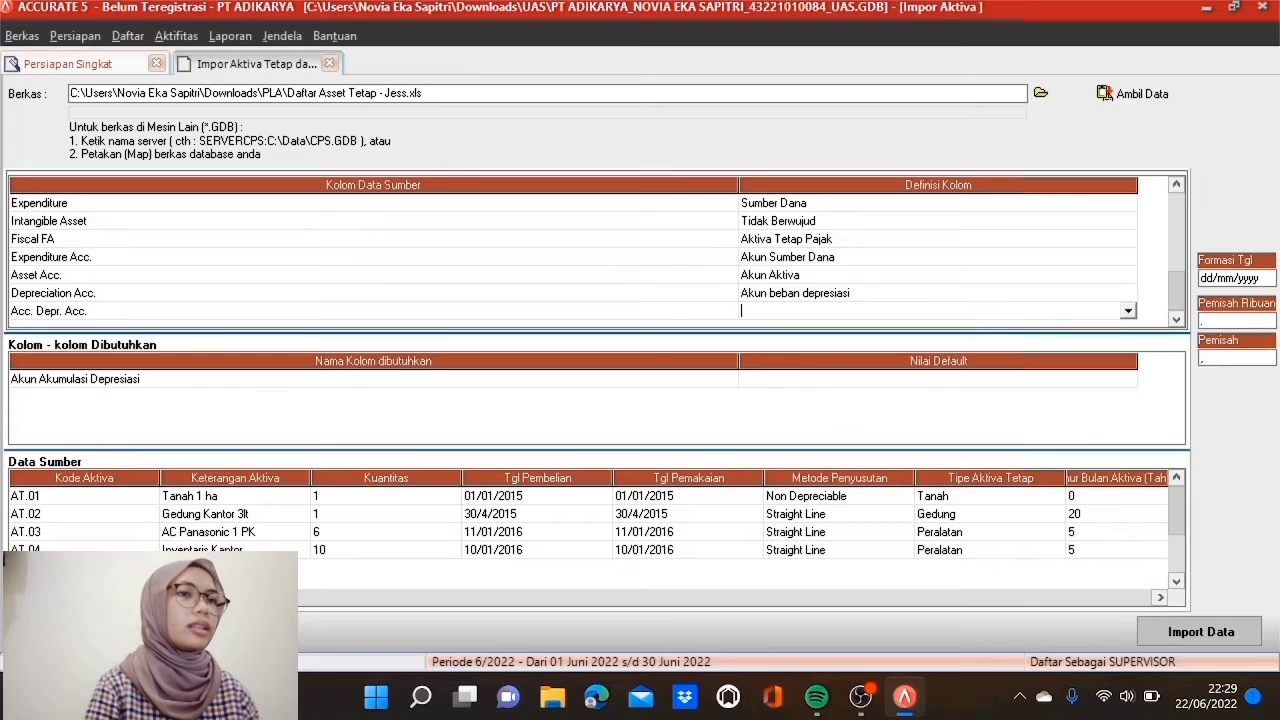
{"action": "left_click", "coordinate": [1127, 311]}
{"action": "left_click", "coordinate": [869, 369]}
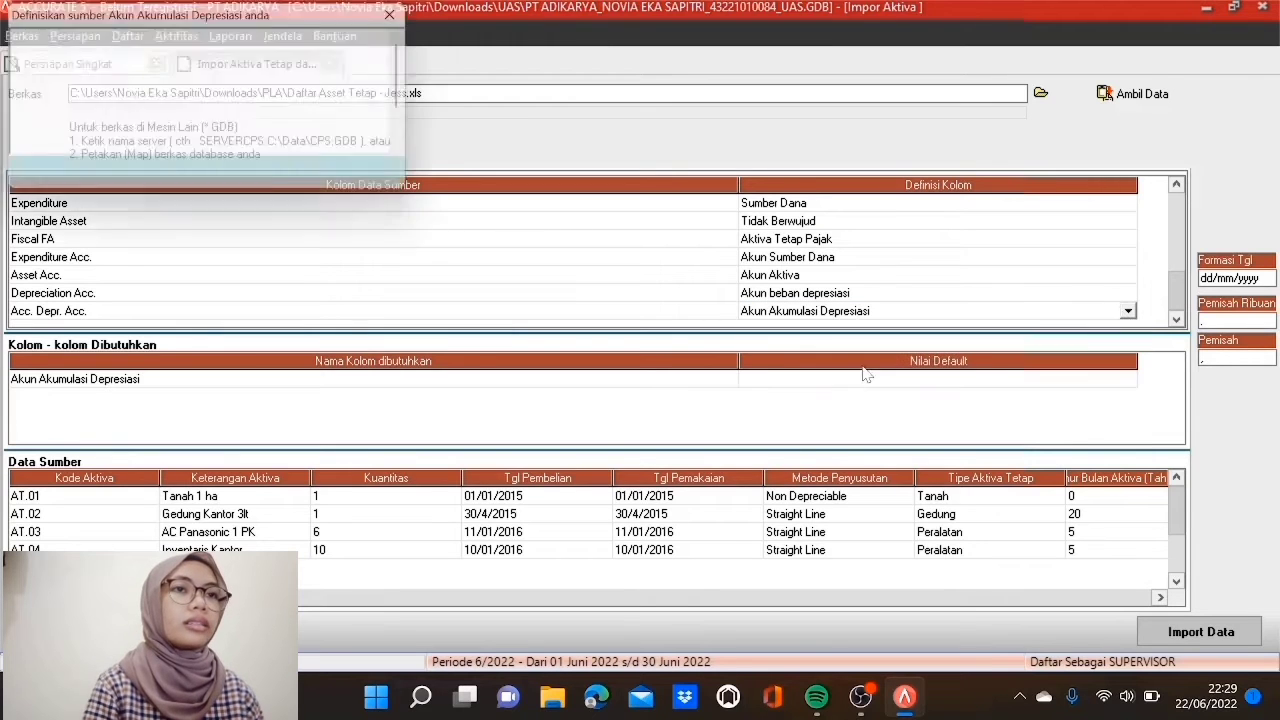
{"action": "left_click", "coordinate": [312, 57]}
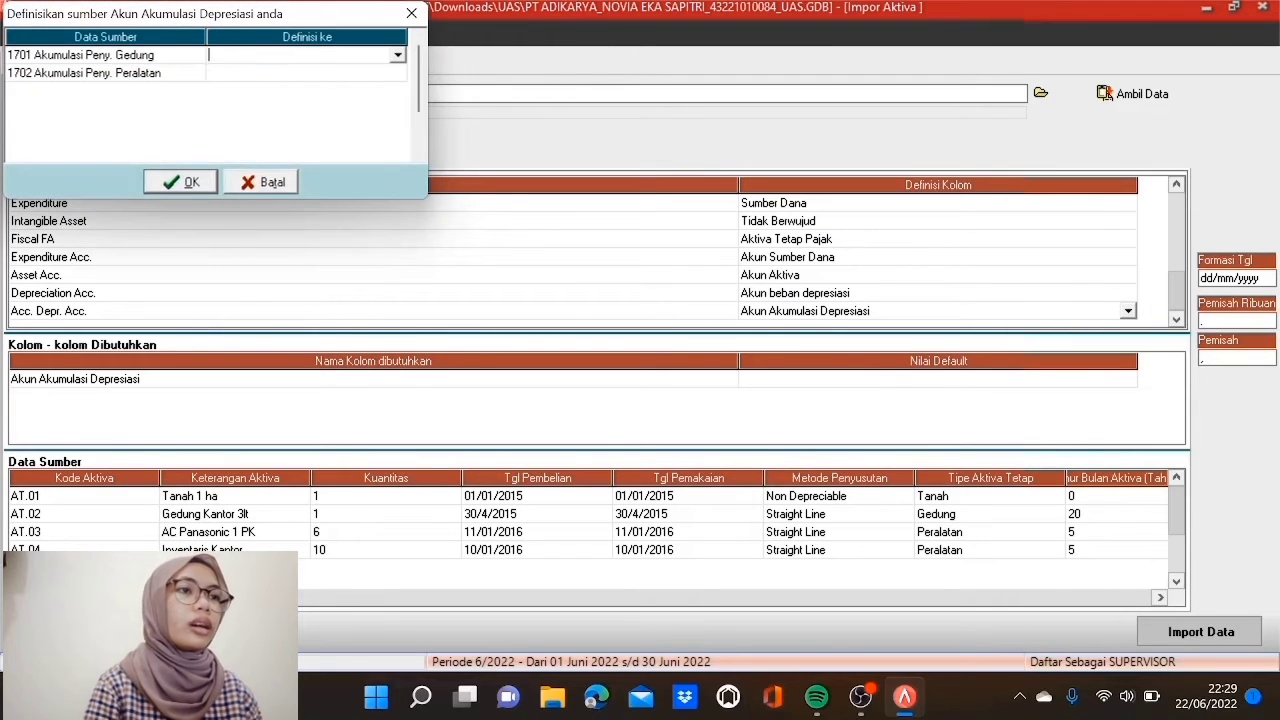
{"action": "left_click", "coordinate": [398, 56]}
{"action": "left_click", "coordinate": [352, 73]}
{"action": "left_click", "coordinate": [362, 72]}
{"action": "left_click", "coordinate": [398, 74]}
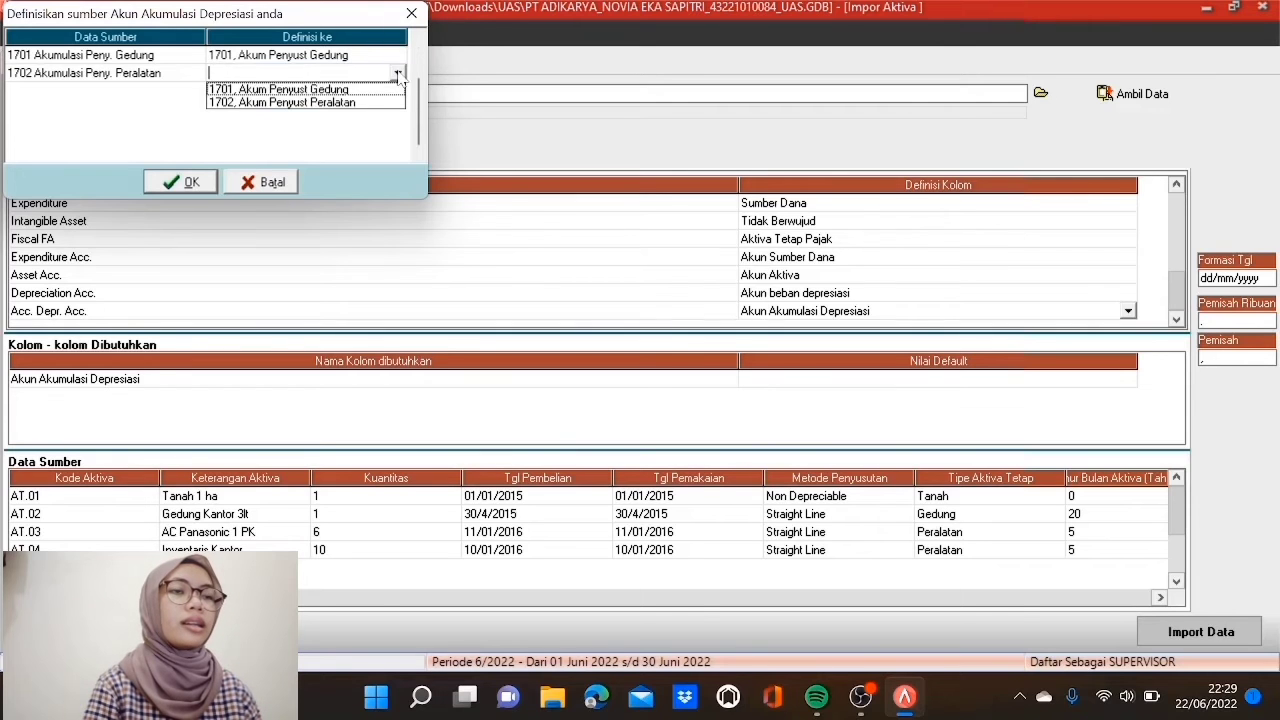
{"action": "left_click", "coordinate": [352, 102]}
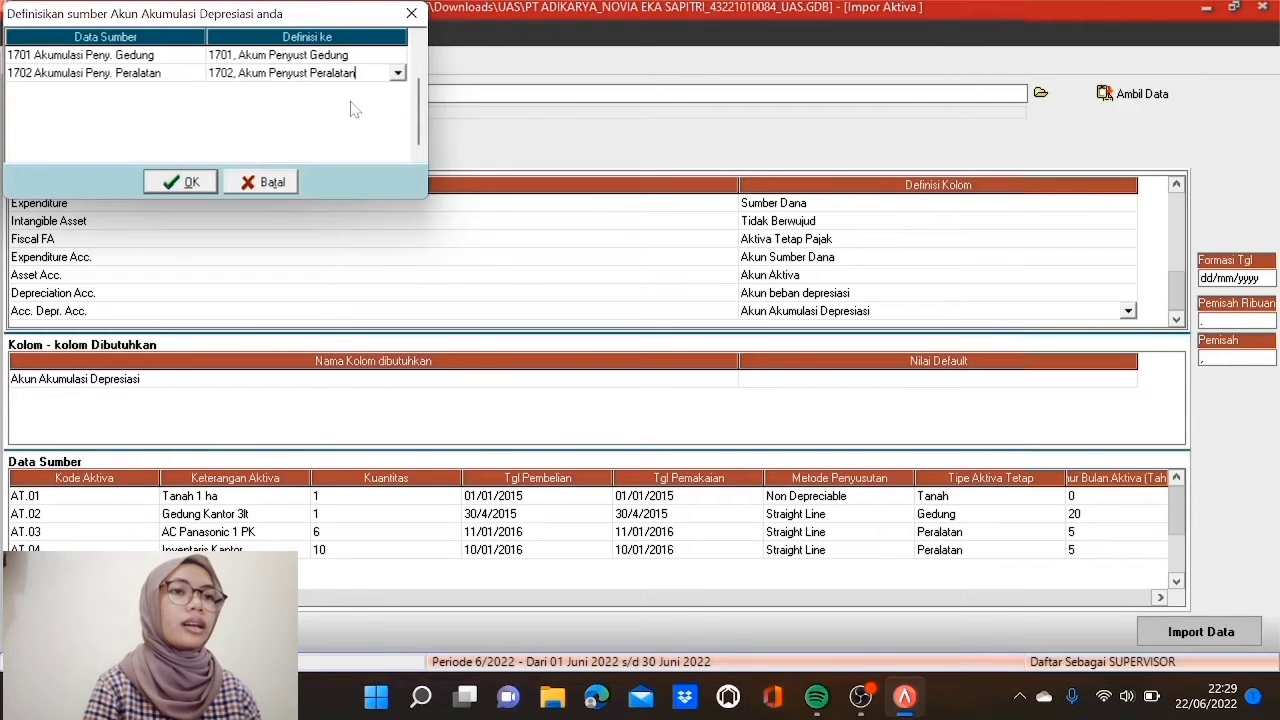
{"action": "left_click", "coordinate": [188, 181]}
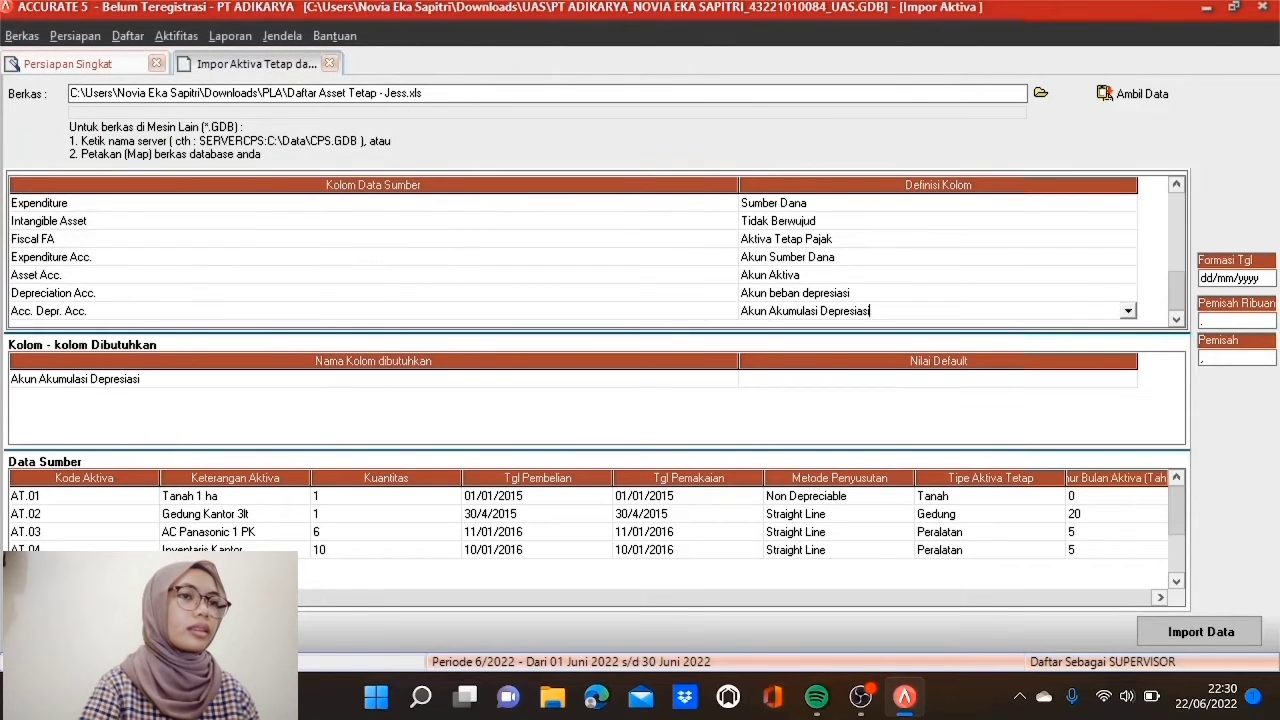
Step: Import fixed assets AT.01–AT.04 from the file, confirming 4 imported and 0 failed
{"action": "left_click", "coordinate": [718, 396]}
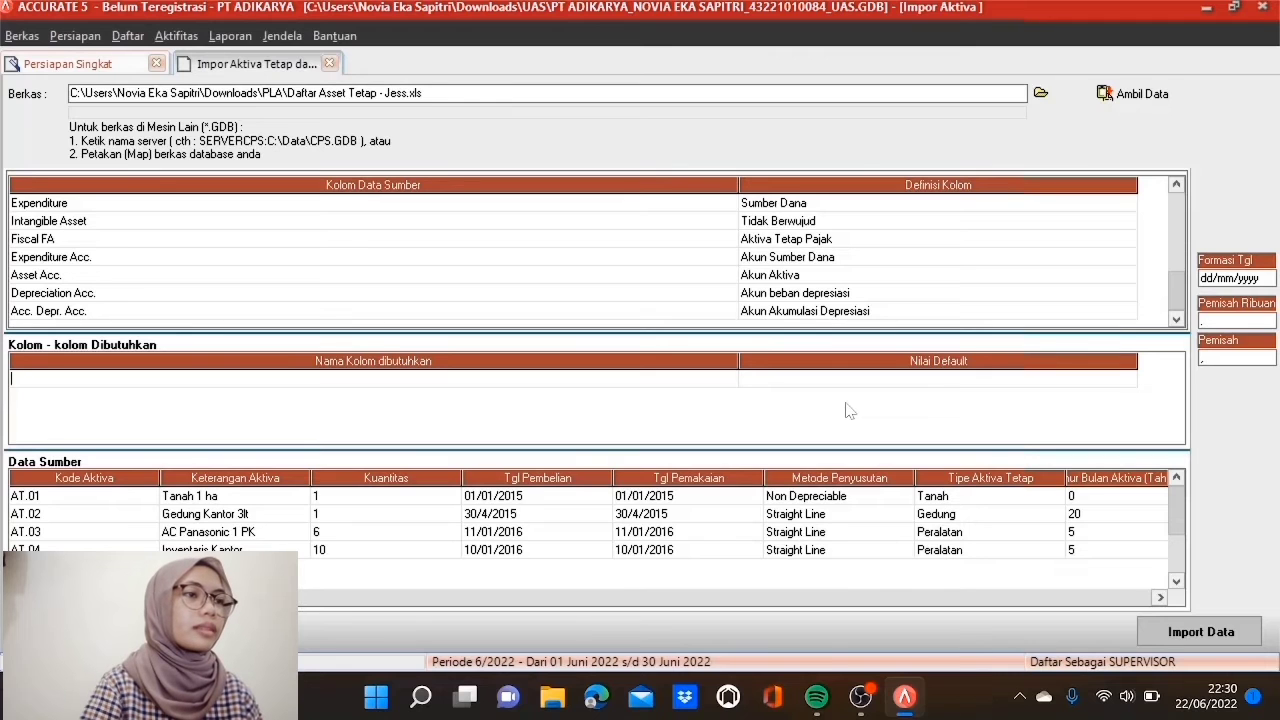
{"action": "left_click", "coordinate": [1217, 638]}
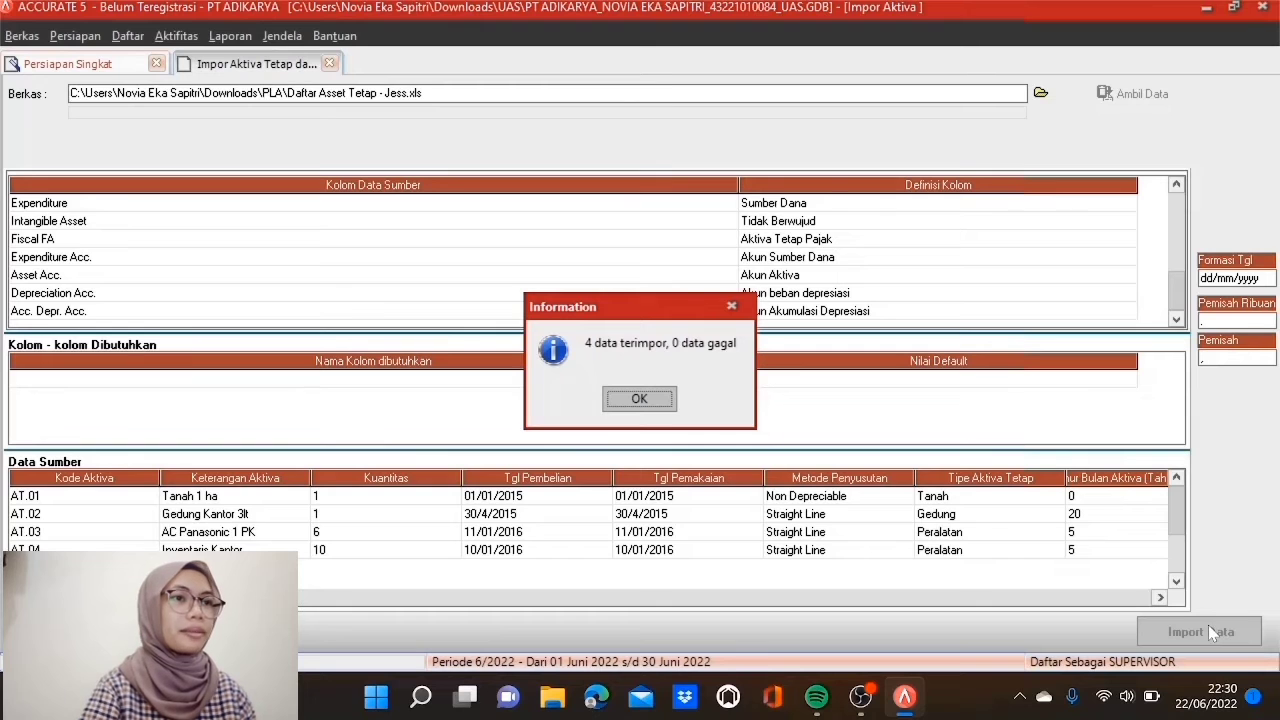
{"action": "left_click", "coordinate": [660, 405]}
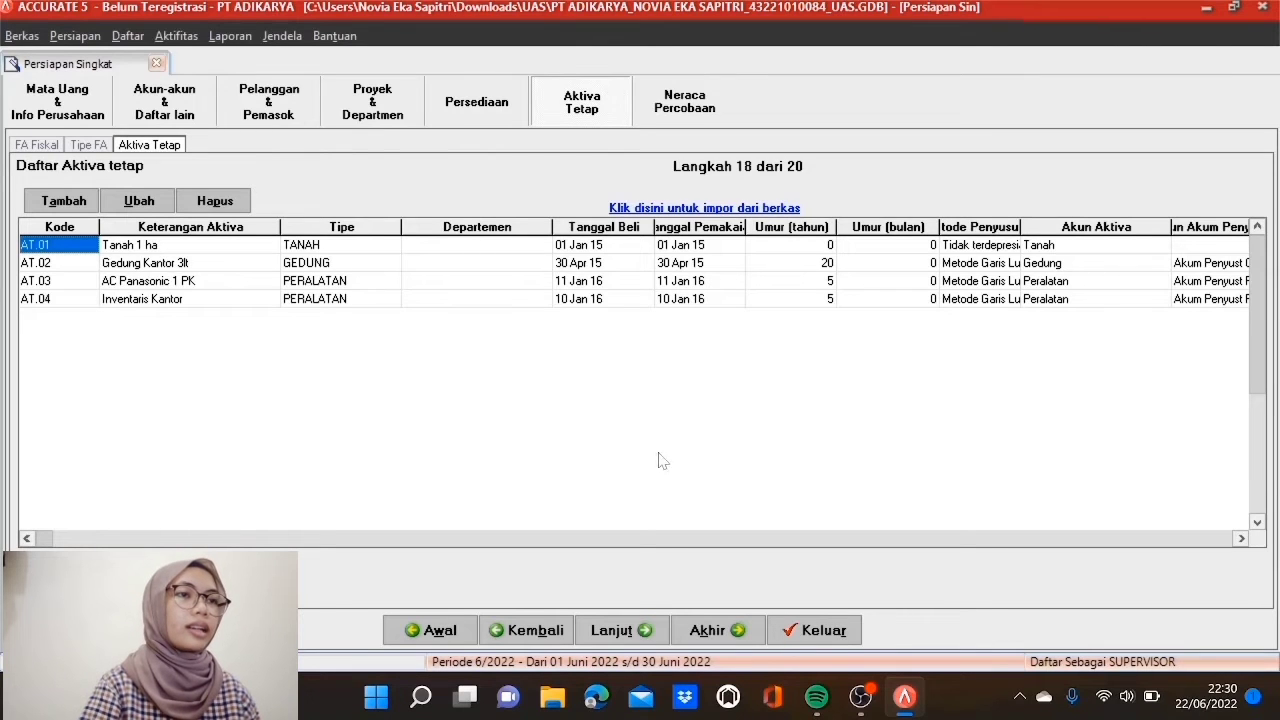
Step: Move past the trial balance and company preferences pages and finish the Persiapan Singkat wizard
{"action": "left_click", "coordinate": [627, 636]}
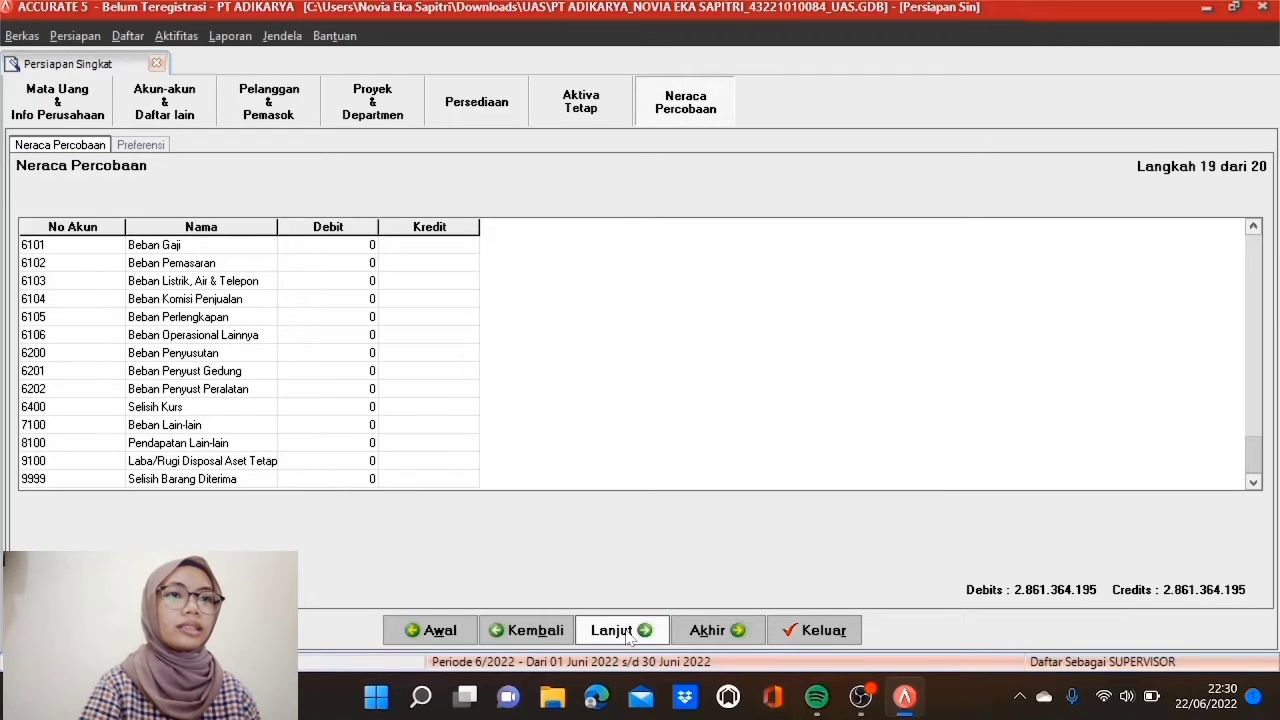
{"action": "left_click", "coordinate": [627, 636]}
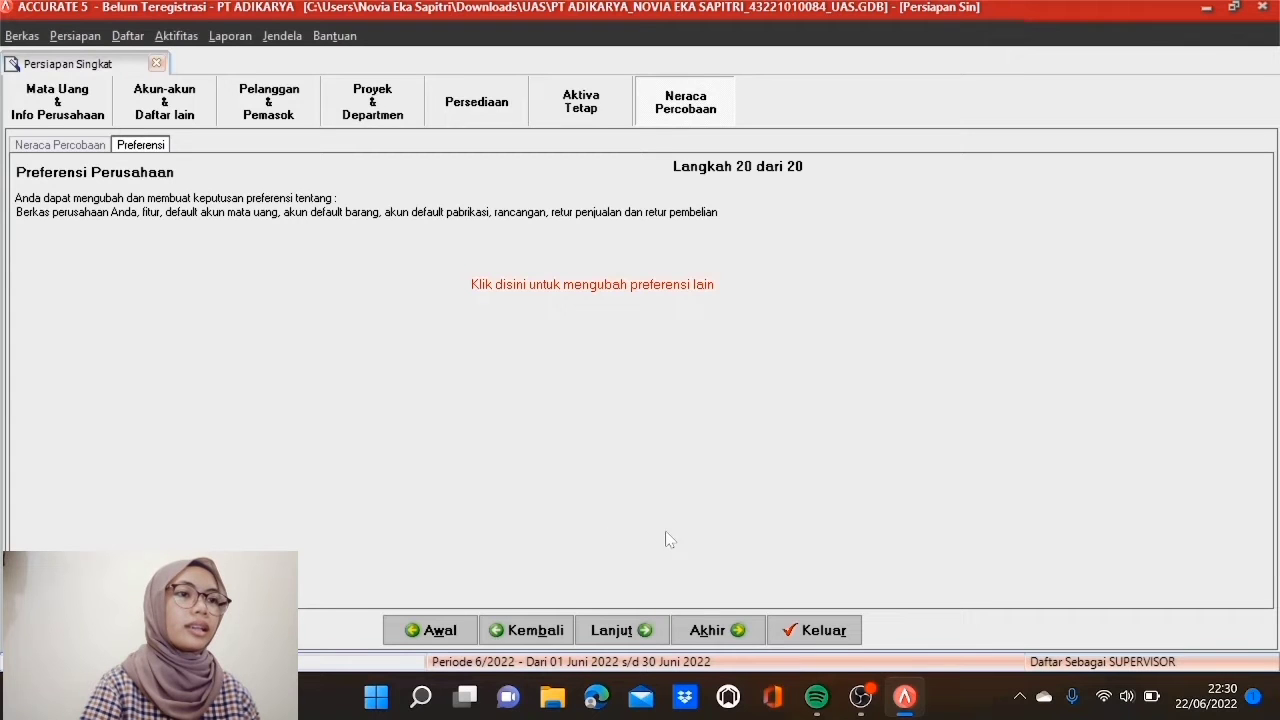
{"action": "left_click", "coordinate": [737, 632]}
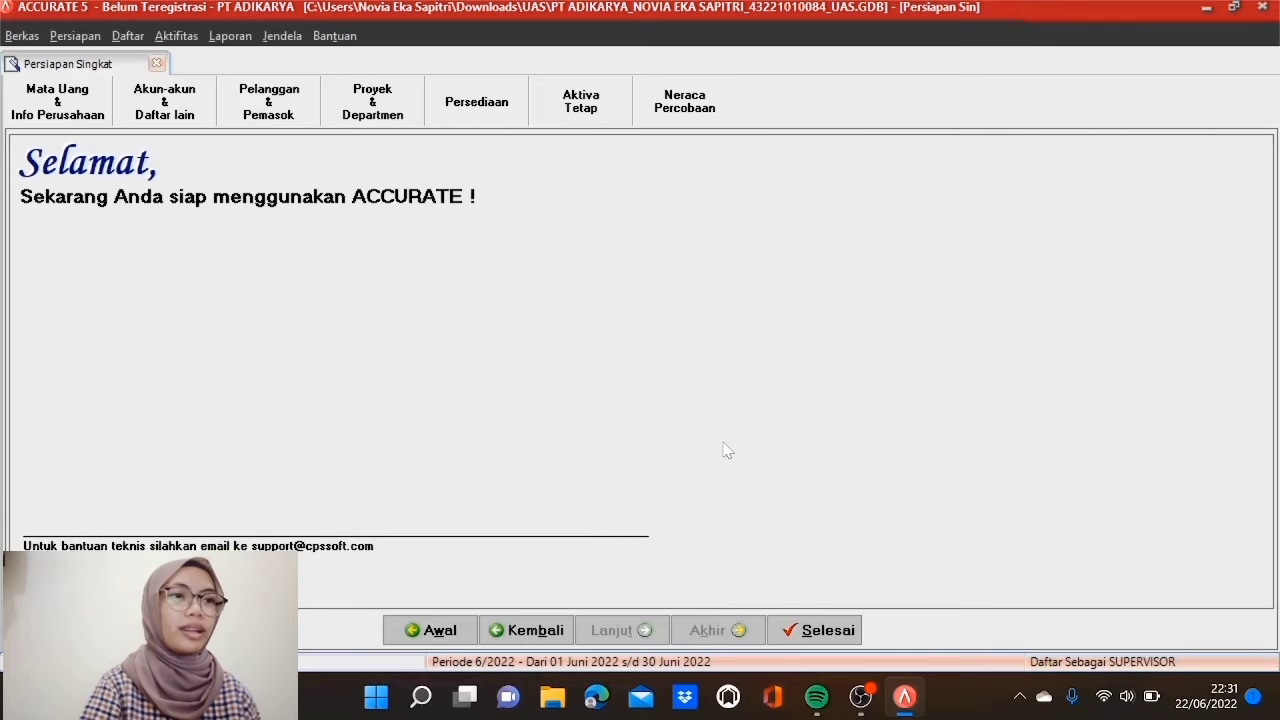
{"action": "left_click", "coordinate": [819, 634]}
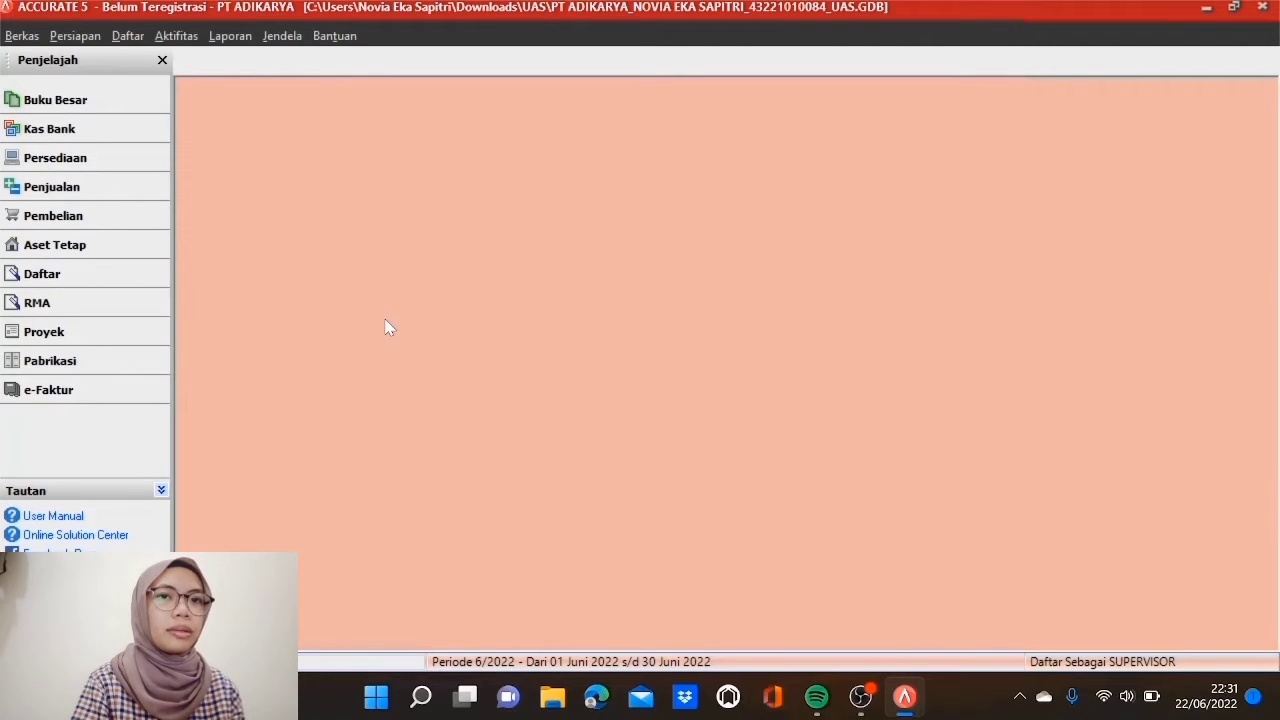
Step: Start a new Serial Number entry for a Penyesuaian Persediaan transaction
{"action": "left_click", "coordinate": [177, 38]}
{"action": "mouse_move", "coordinate": [310, 170]}
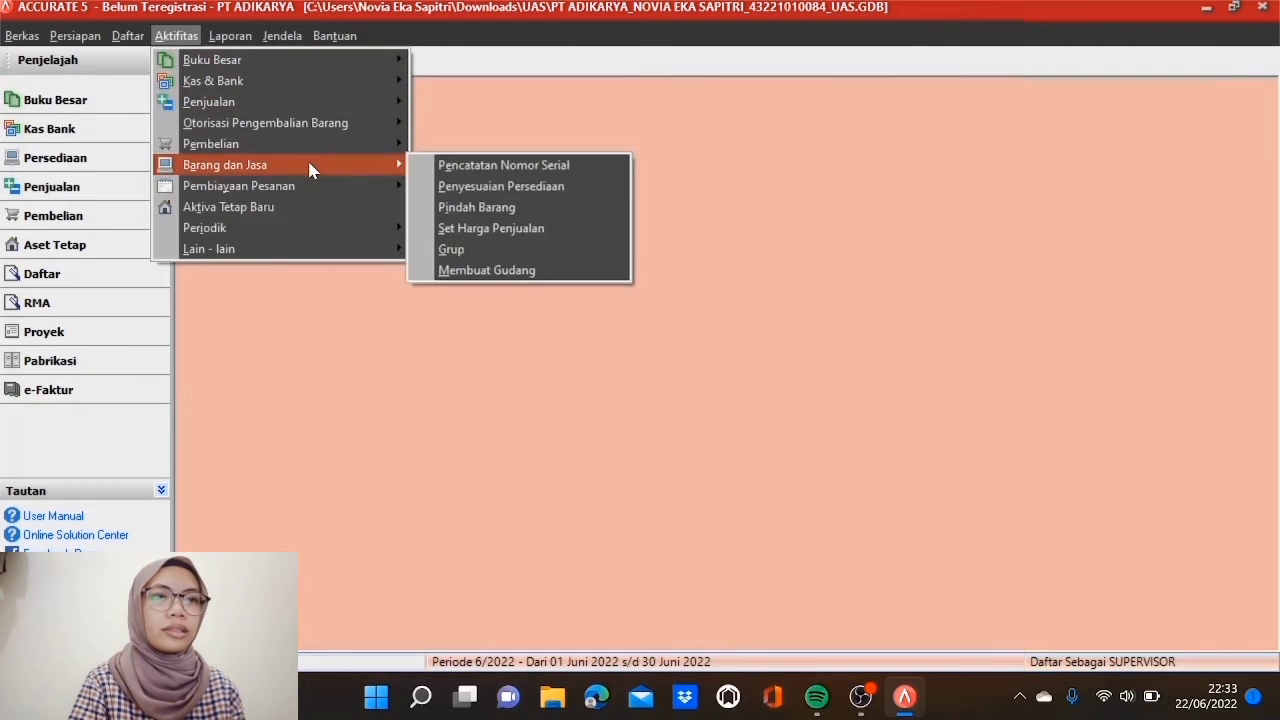
{"action": "left_click", "coordinate": [452, 166]}
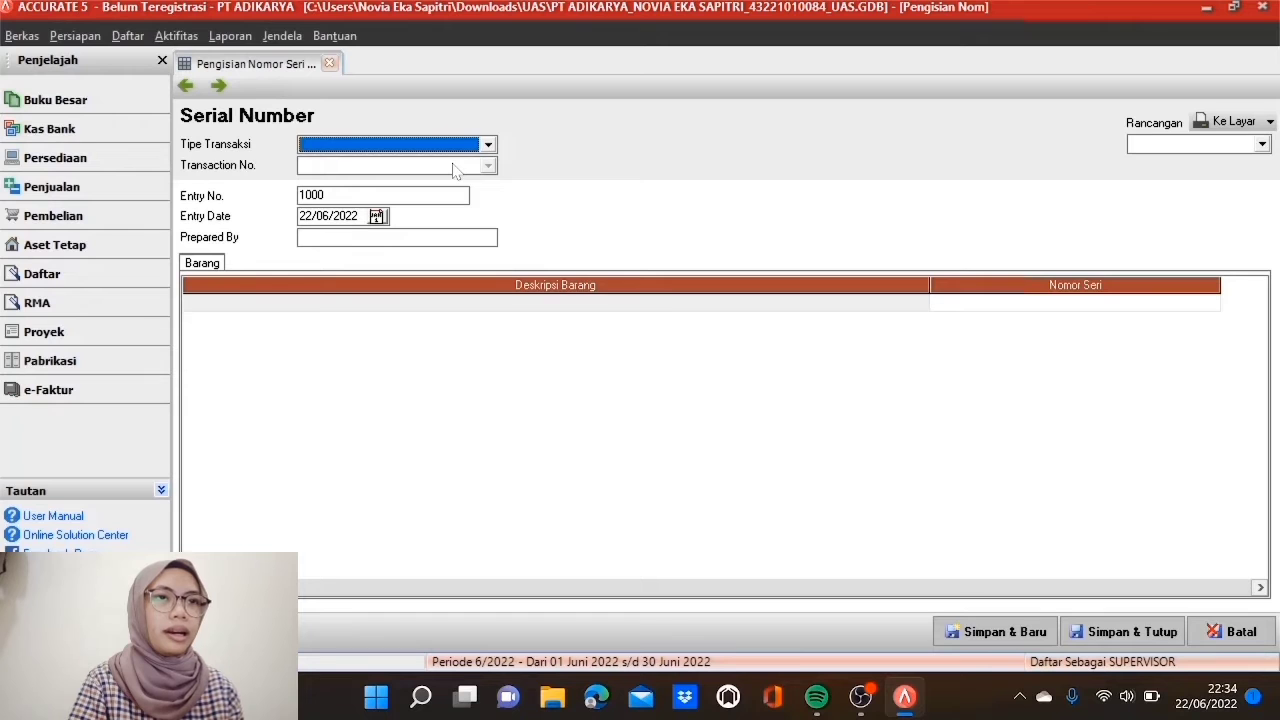
{"action": "left_click", "coordinate": [488, 145]}
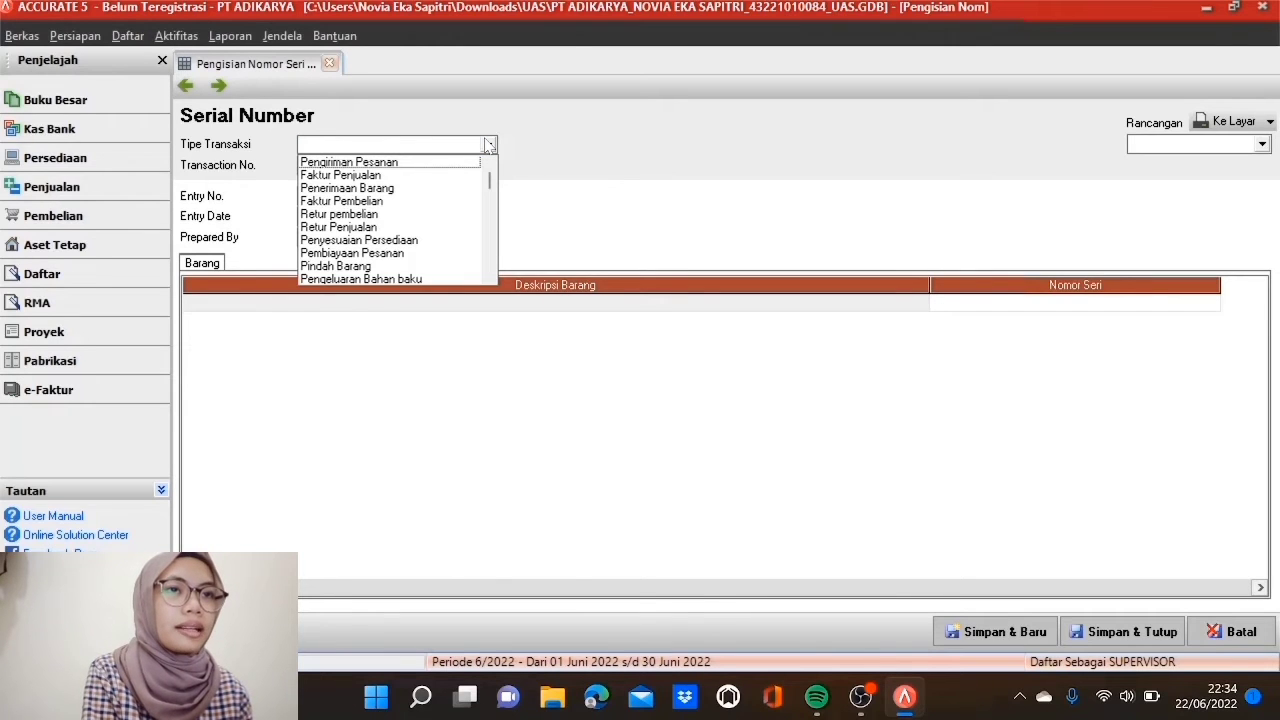
{"action": "left_click", "coordinate": [405, 240]}
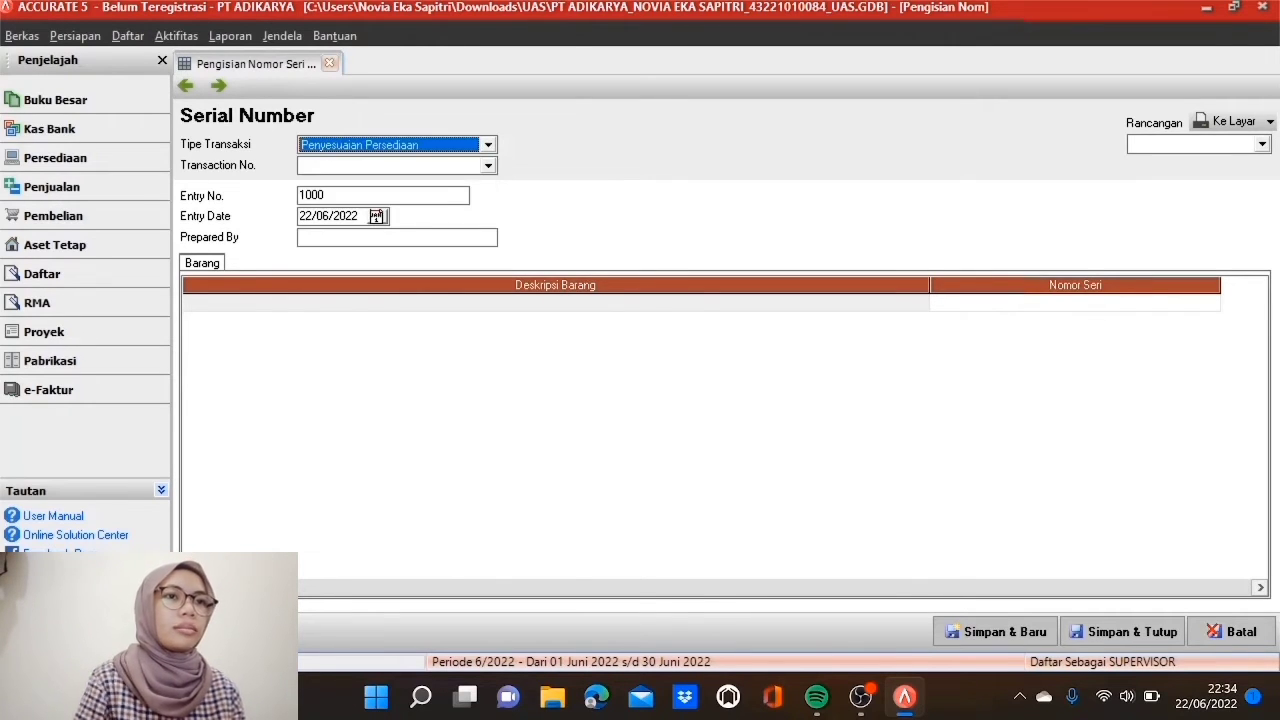
Step: Select adjustment 1000, numbering the entry SN001 and dating it 30/04/2017
{"action": "left_click", "coordinate": [489, 166]}
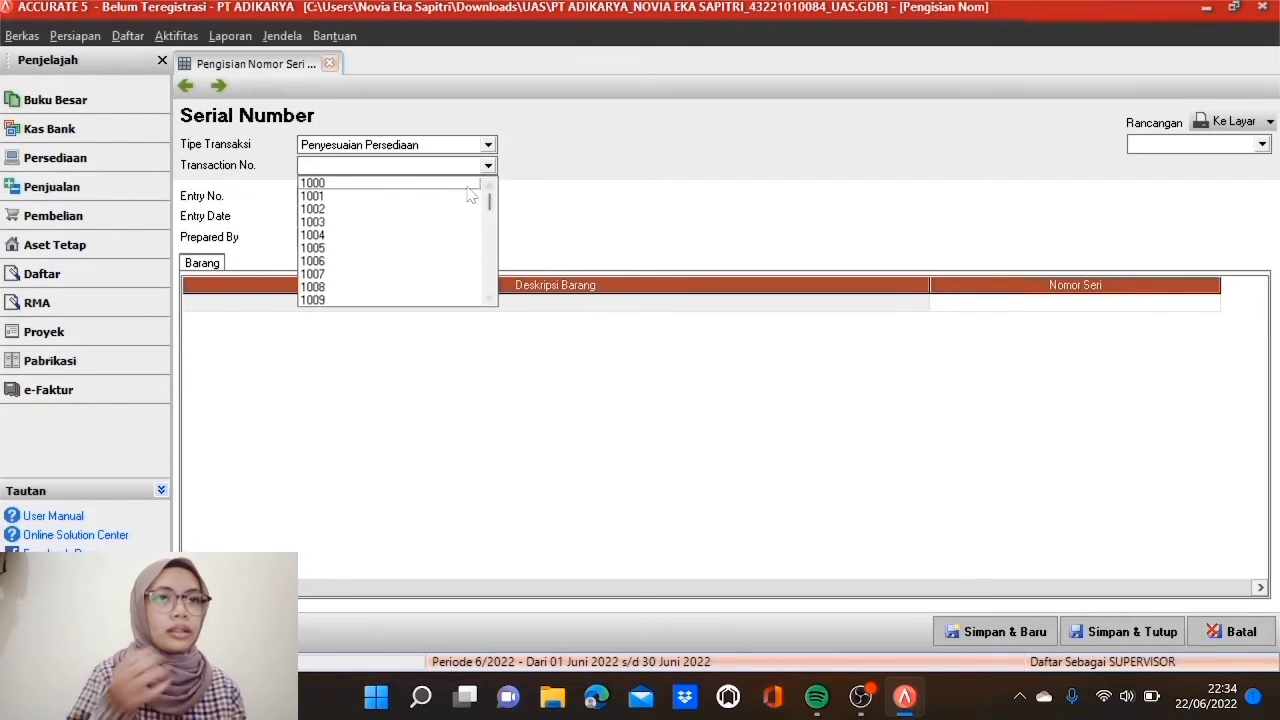
{"action": "left_click", "coordinate": [470, 185]}
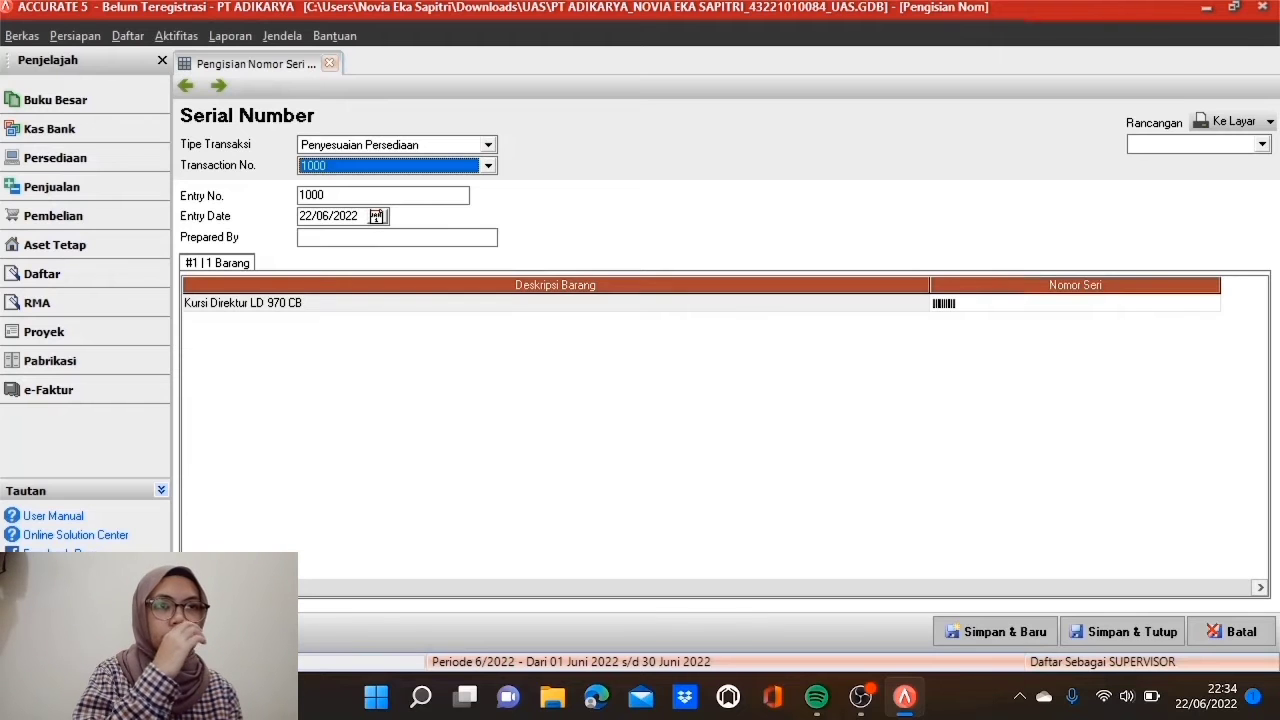
{"action": "key", "text": "Tab"}
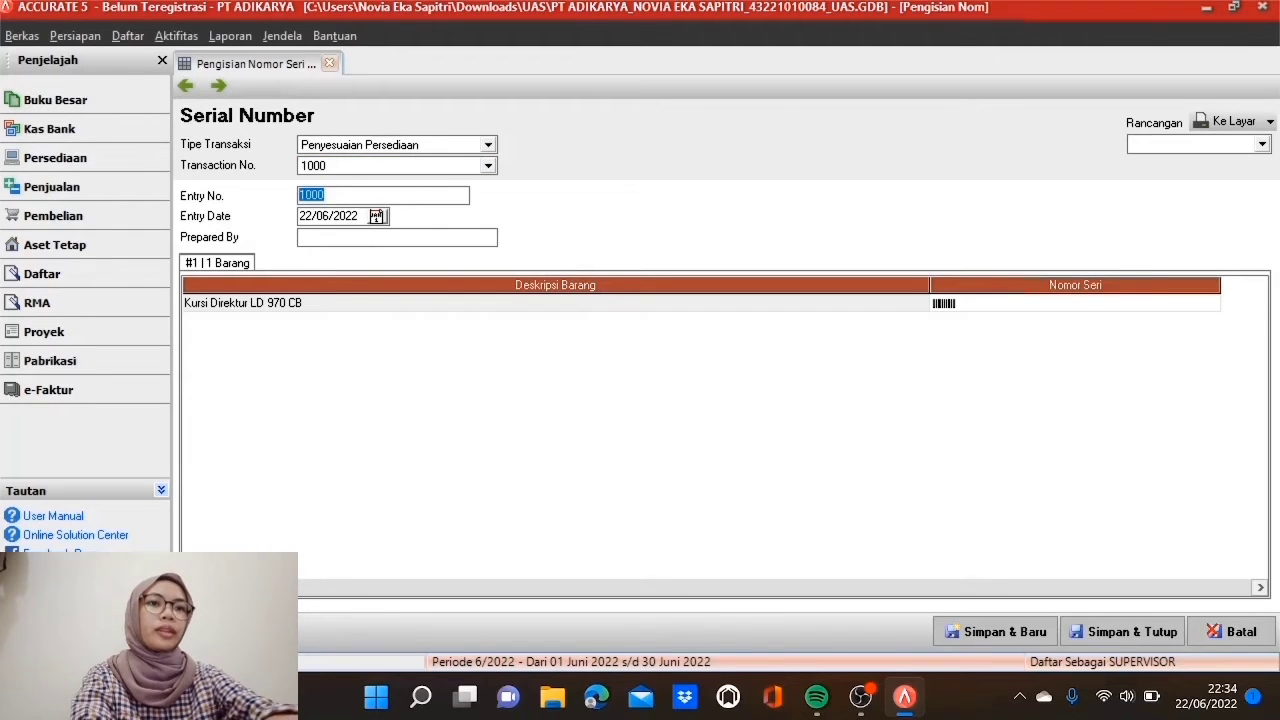
{"action": "type", "text": "SN001"}
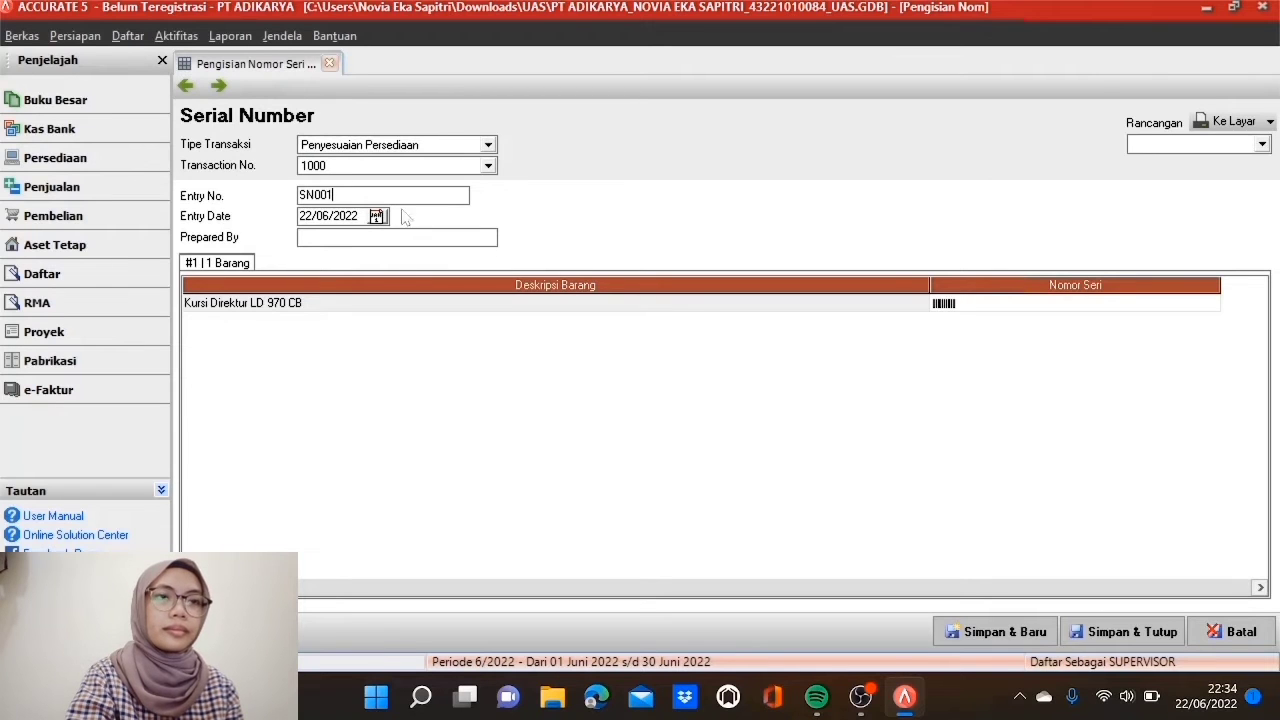
{"action": "key", "text": "Tab"}
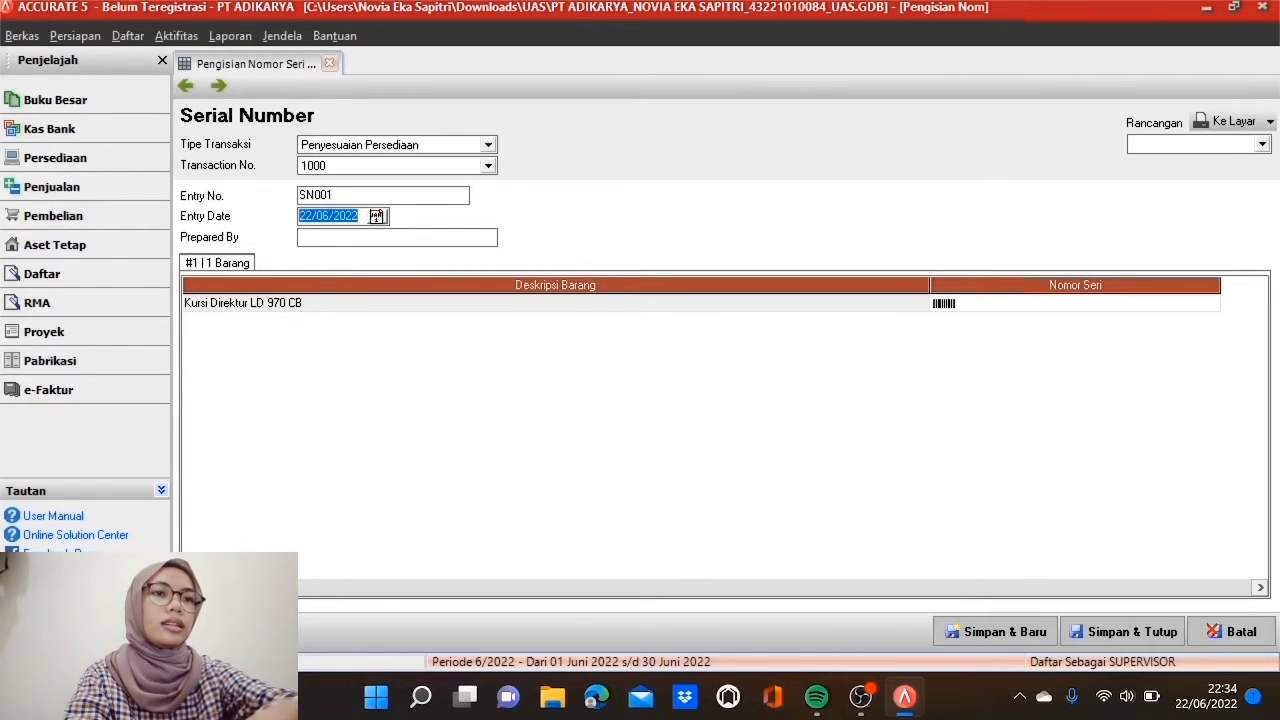
{"action": "type", "text": "3"}
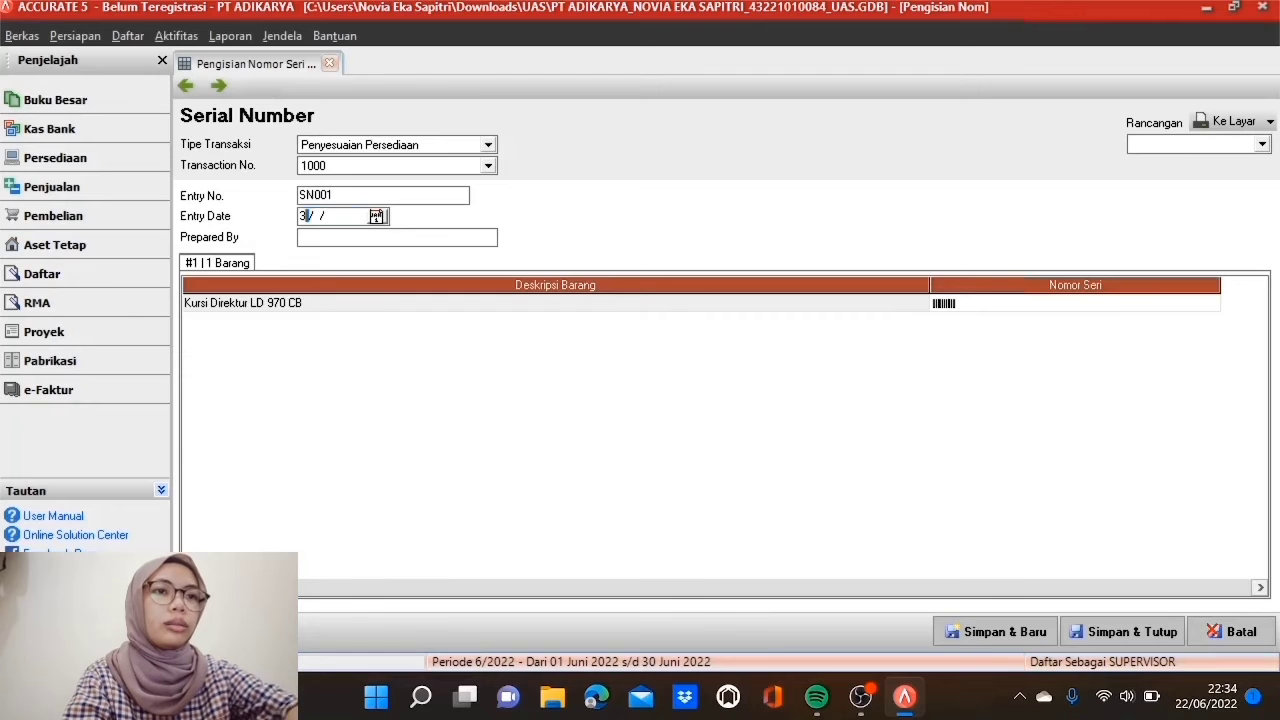
{"action": "type", "text": "0/0"}
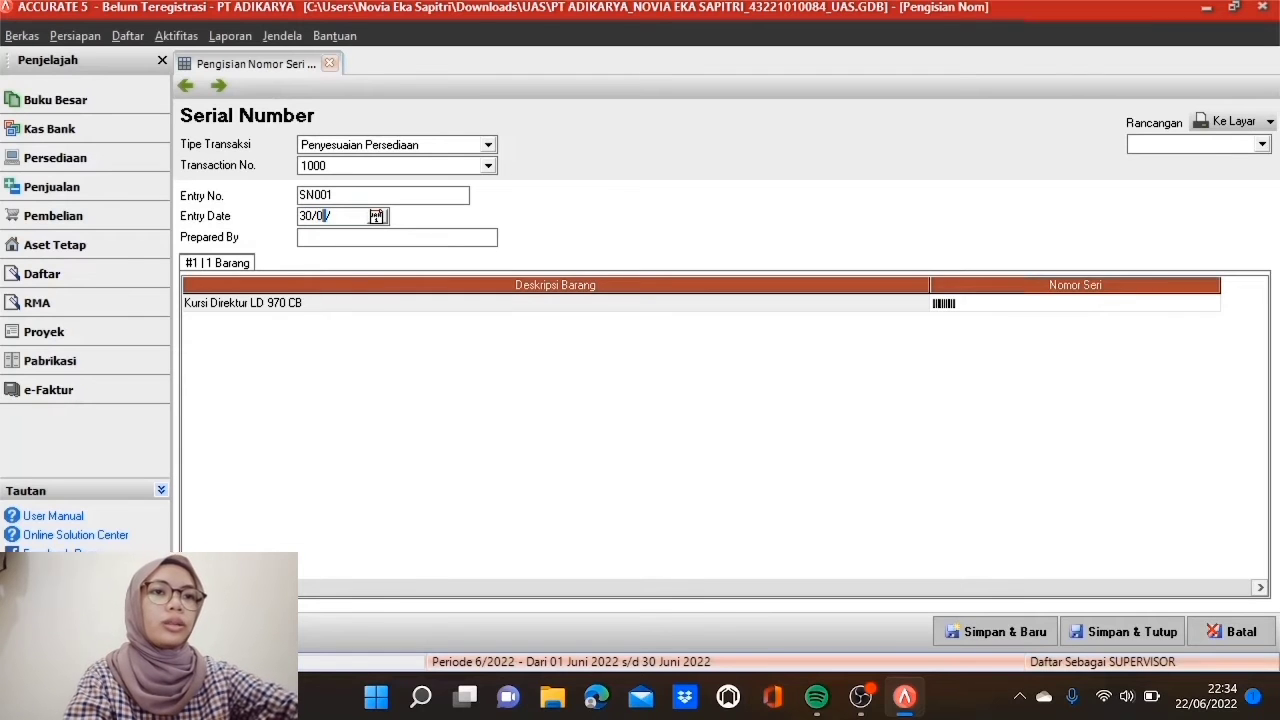
{"action": "type", "text": "4/2017"}
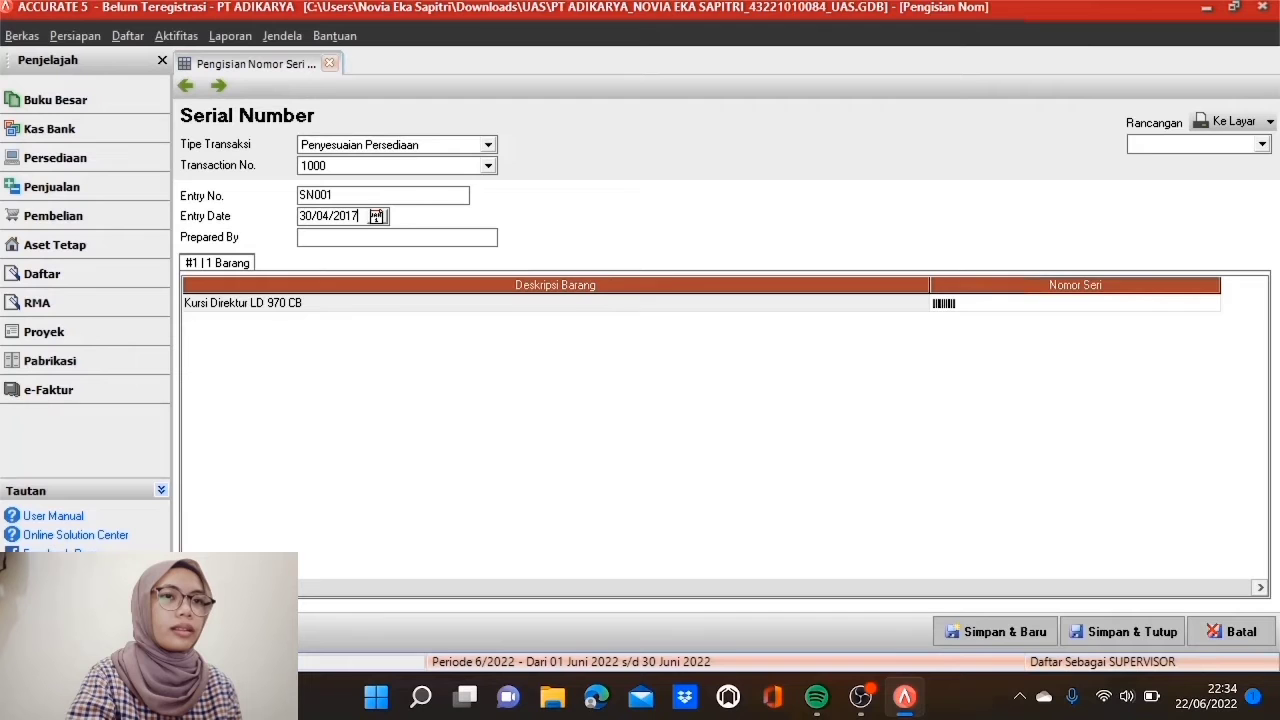
Step: Add 20 sequential serials, LD 970 CB - 1001 to 1020, to Kursi Direktur LD 970 CB
{"action": "double_click", "coordinate": [1035, 310]}
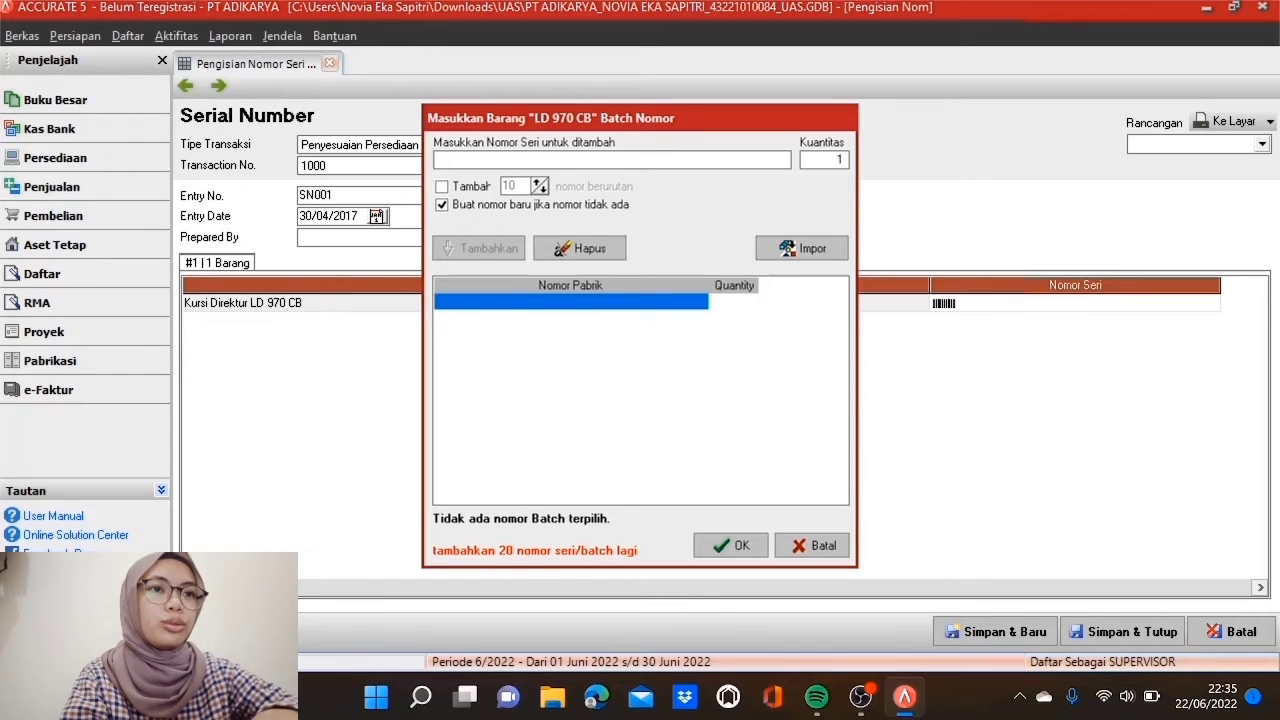
{"action": "type", "text": "L"}
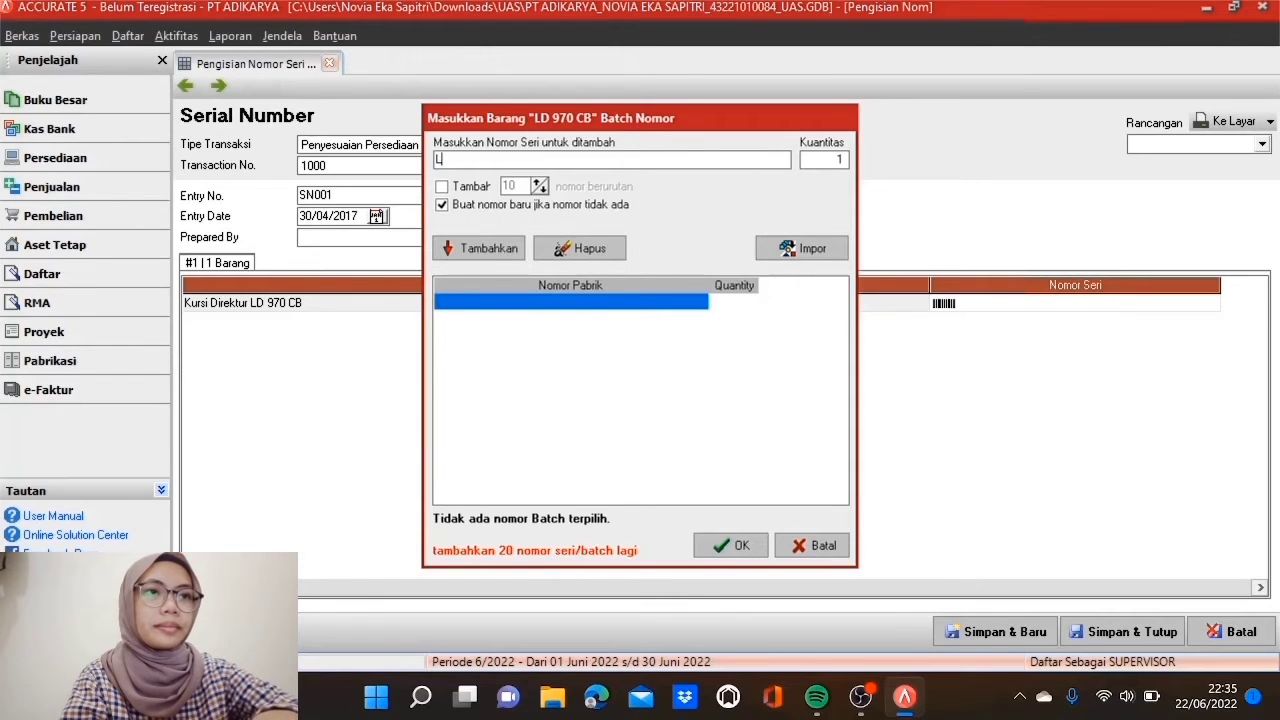
{"action": "type", "text": "D 970 CB"}
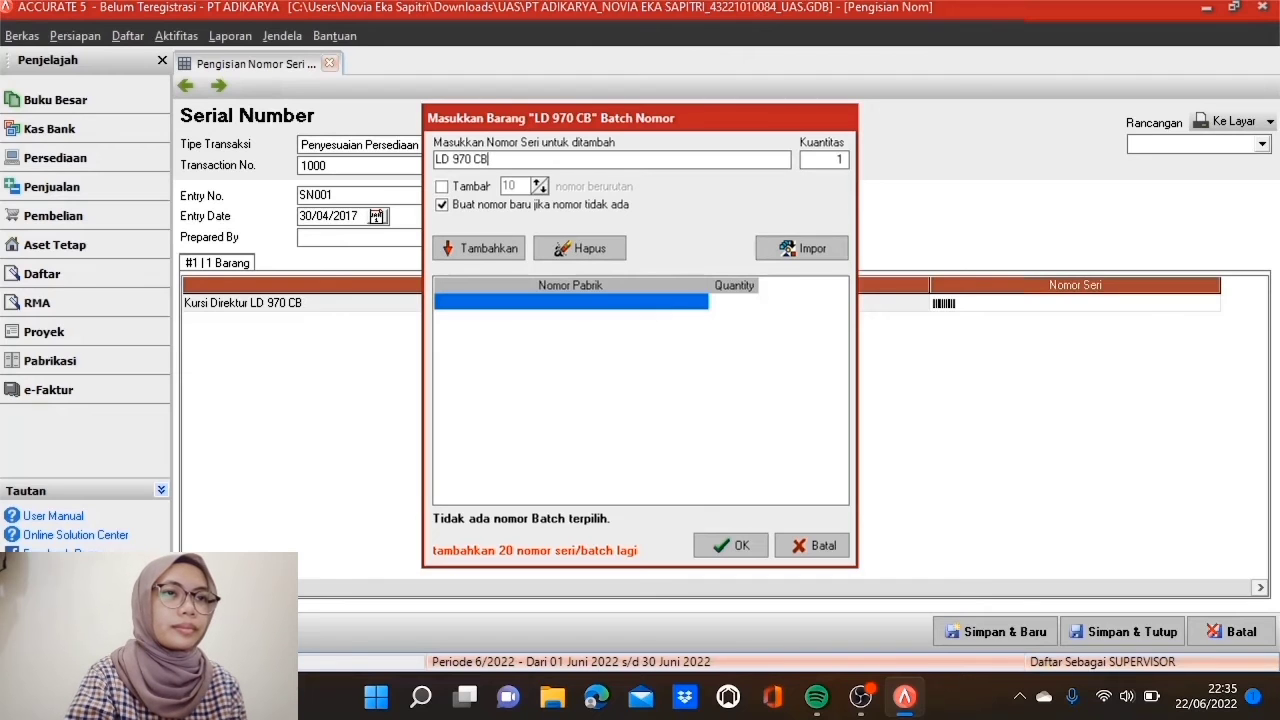
{"action": "type", "text": " - 1001"}
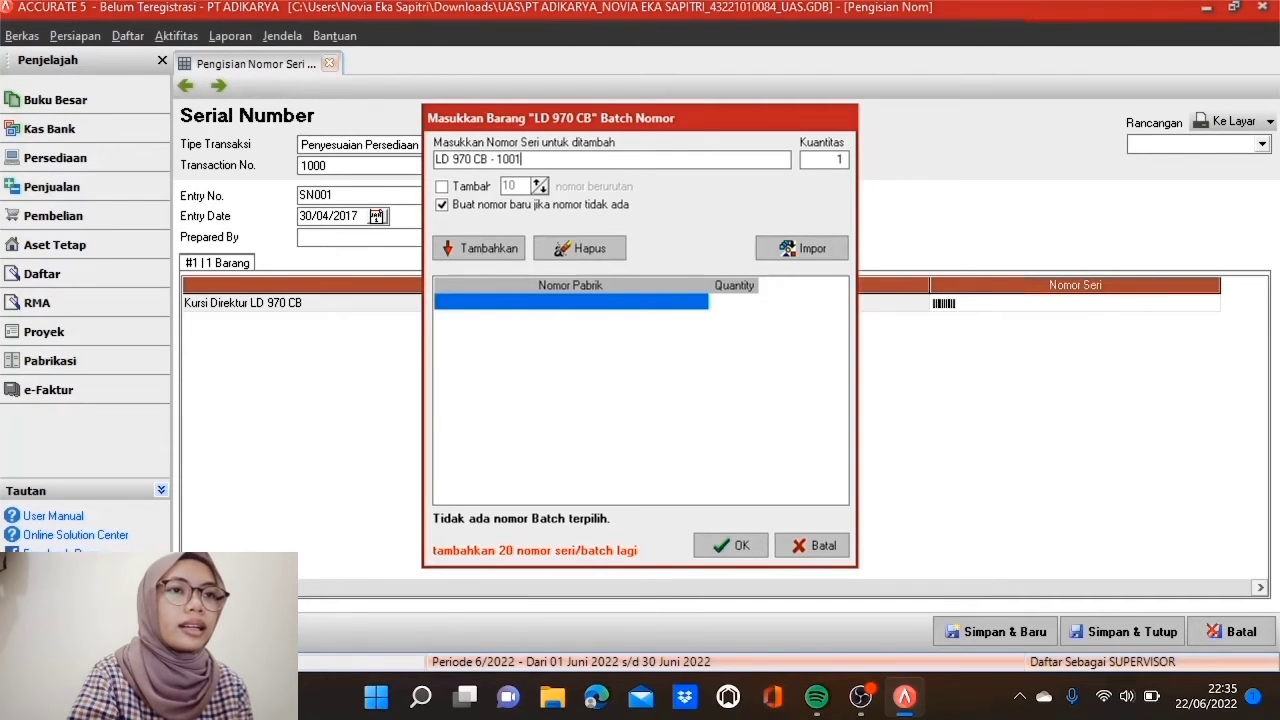
{"action": "left_click", "coordinate": [441, 187]}
{"action": "key", "text": "Tab"}
{"action": "type", "text": "20"}
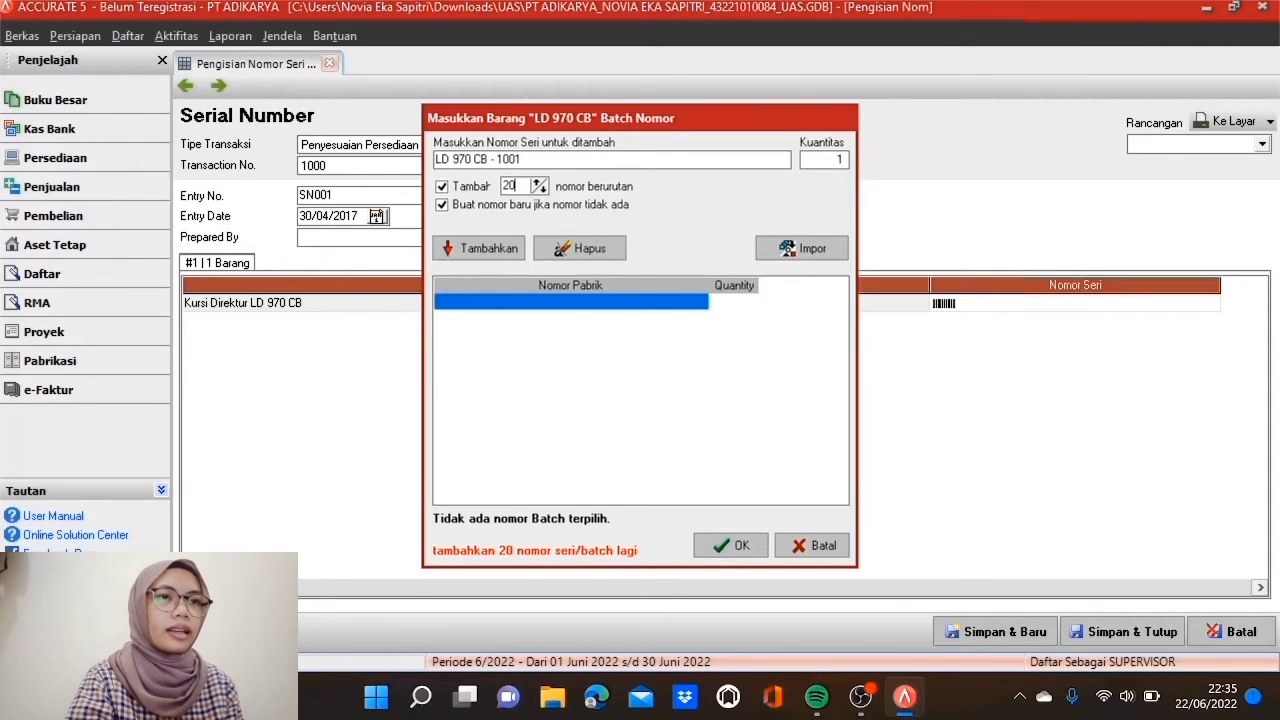
{"action": "left_click", "coordinate": [500, 255]}
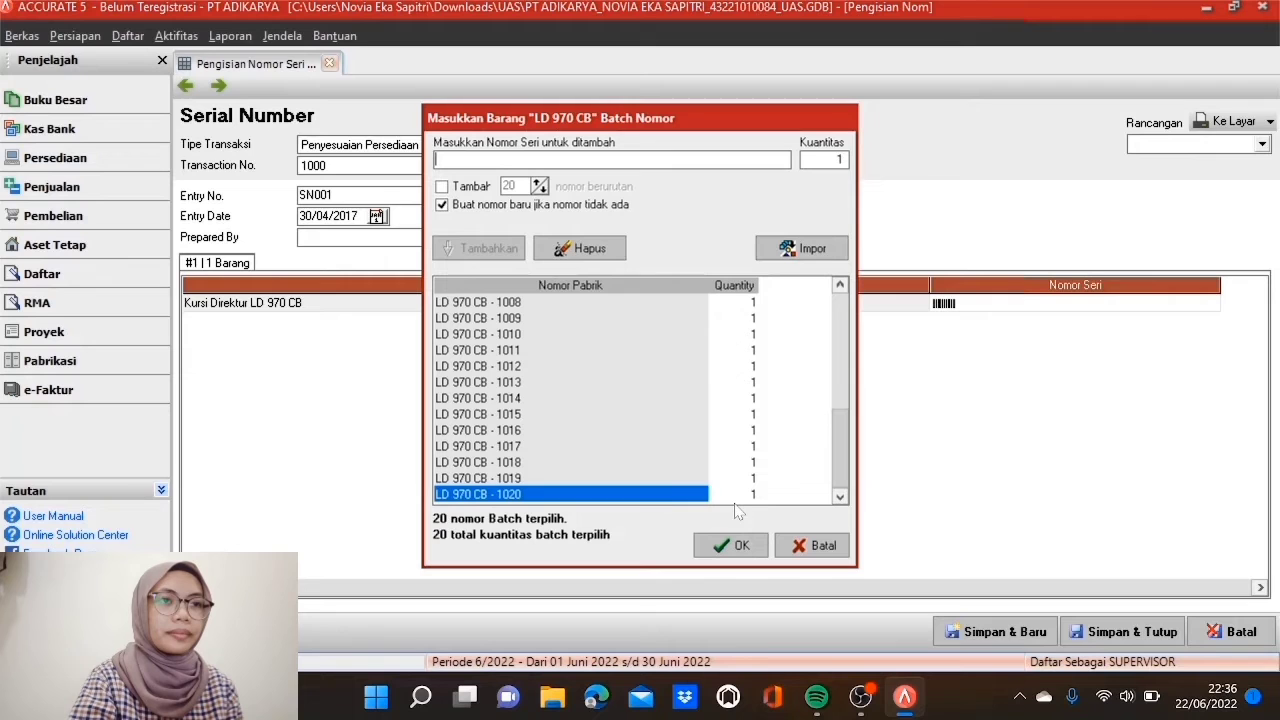
{"action": "left_click", "coordinate": [744, 545]}
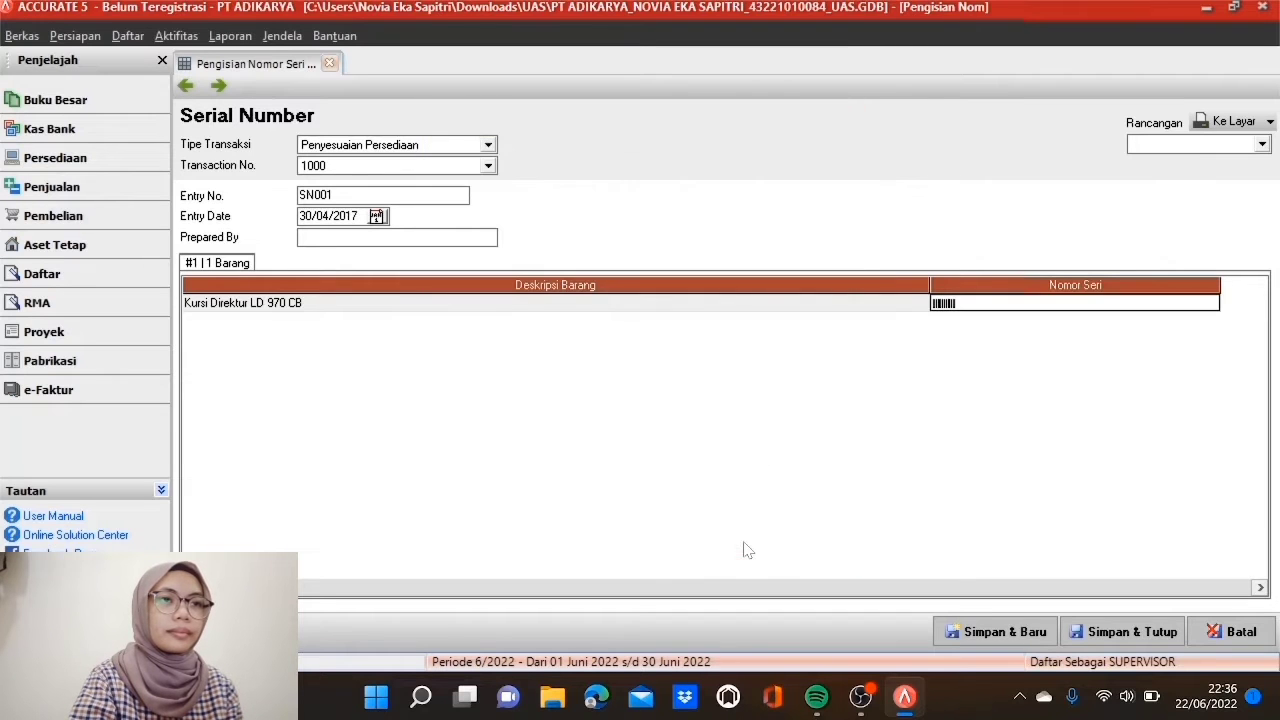
{"action": "left_click", "coordinate": [797, 310]}
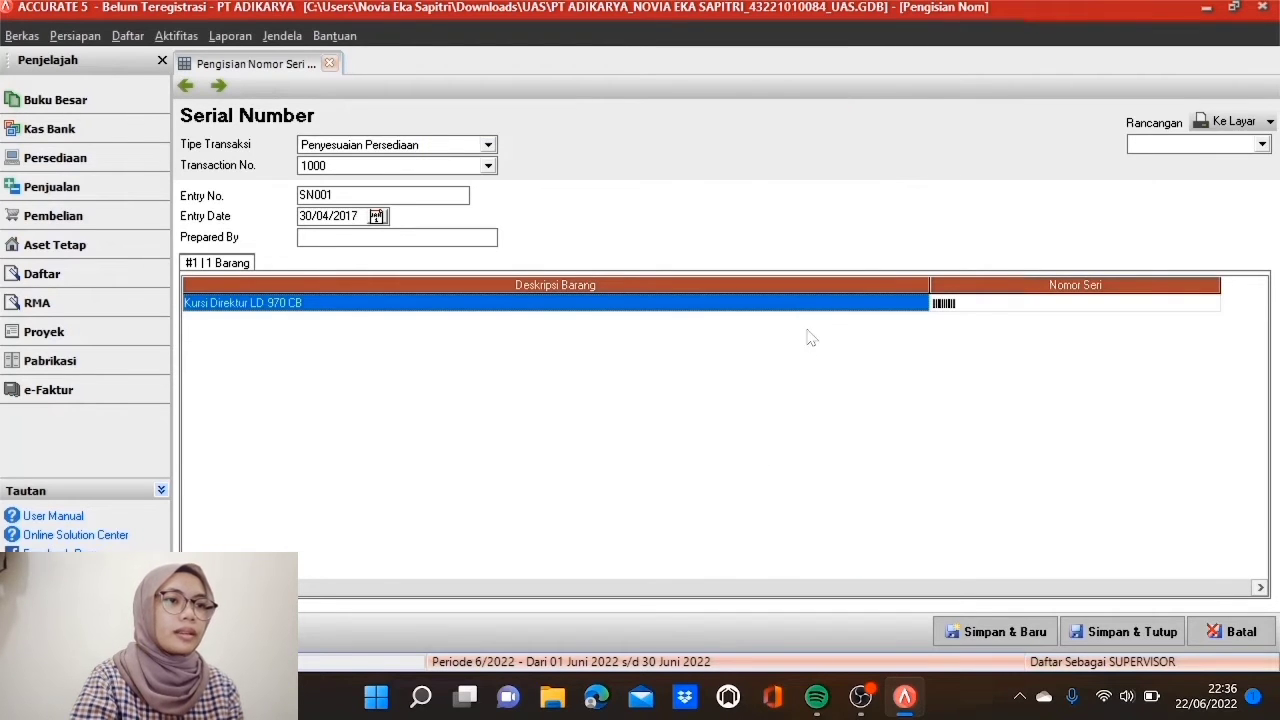
Step: Save SN001 and start SN002 for Penyesuaian Persediaan 1001 dated 30/04/2017
{"action": "left_click", "coordinate": [946, 634]}
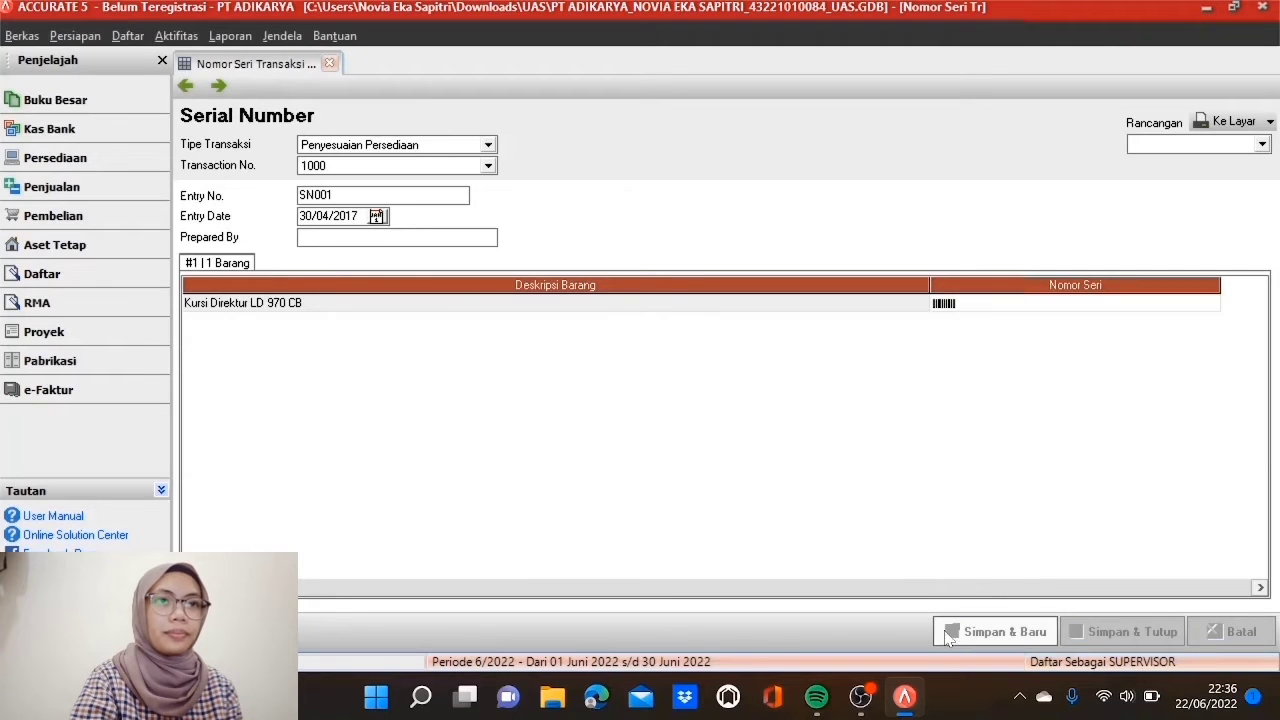
{"action": "left_click", "coordinate": [487, 145]}
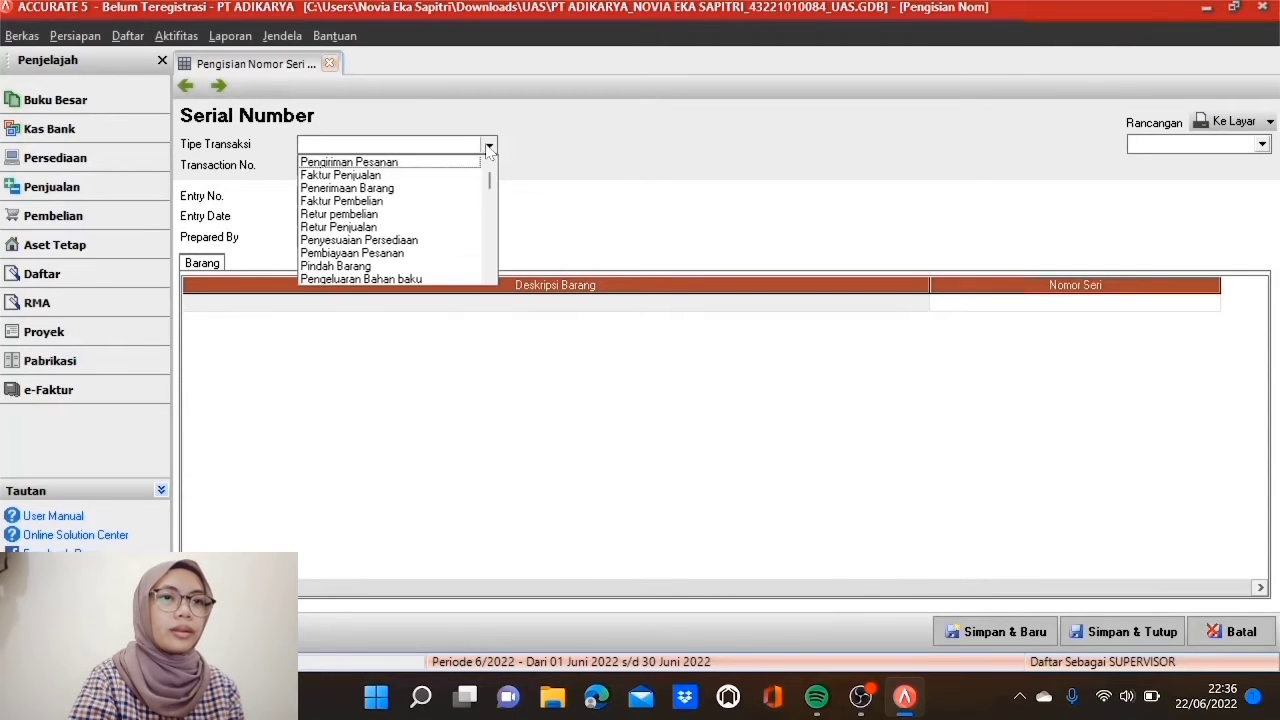
{"action": "left_click", "coordinate": [428, 240]}
{"action": "left_click", "coordinate": [487, 165]}
{"action": "left_click", "coordinate": [452, 191]}
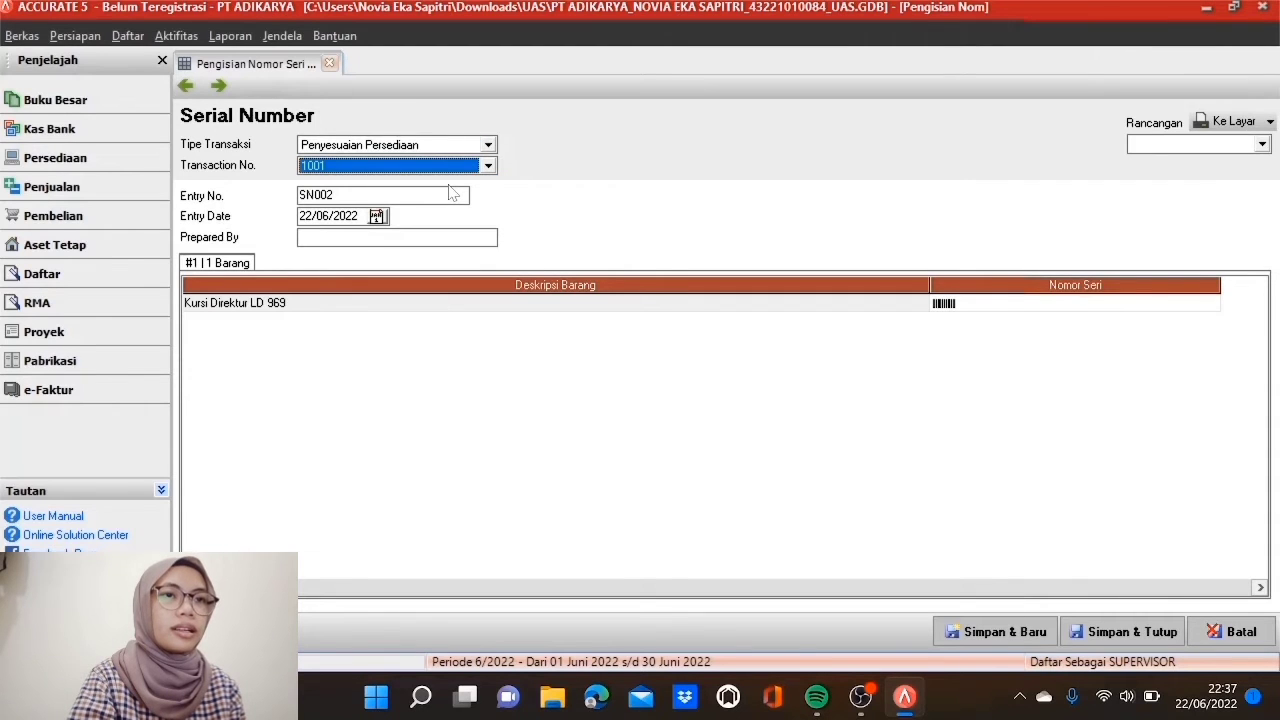
{"action": "left_click", "coordinate": [376, 216]}
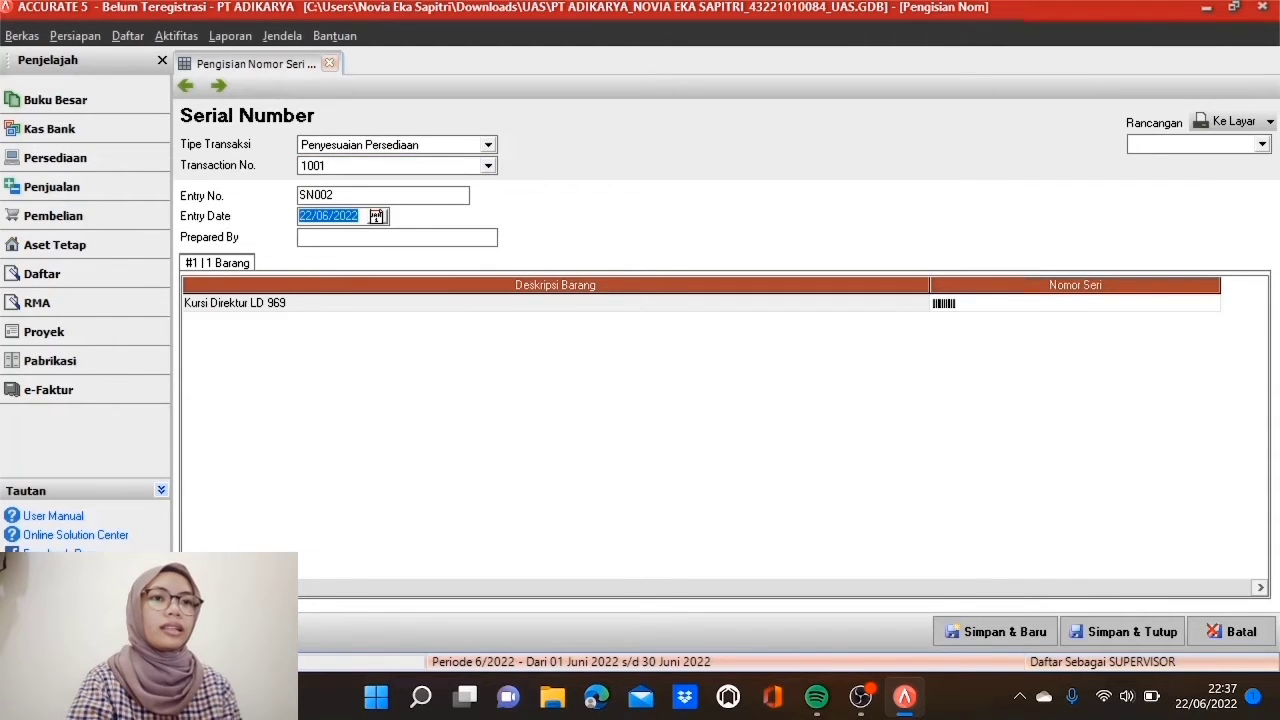
{"action": "type", "text": "30/04/2017"}
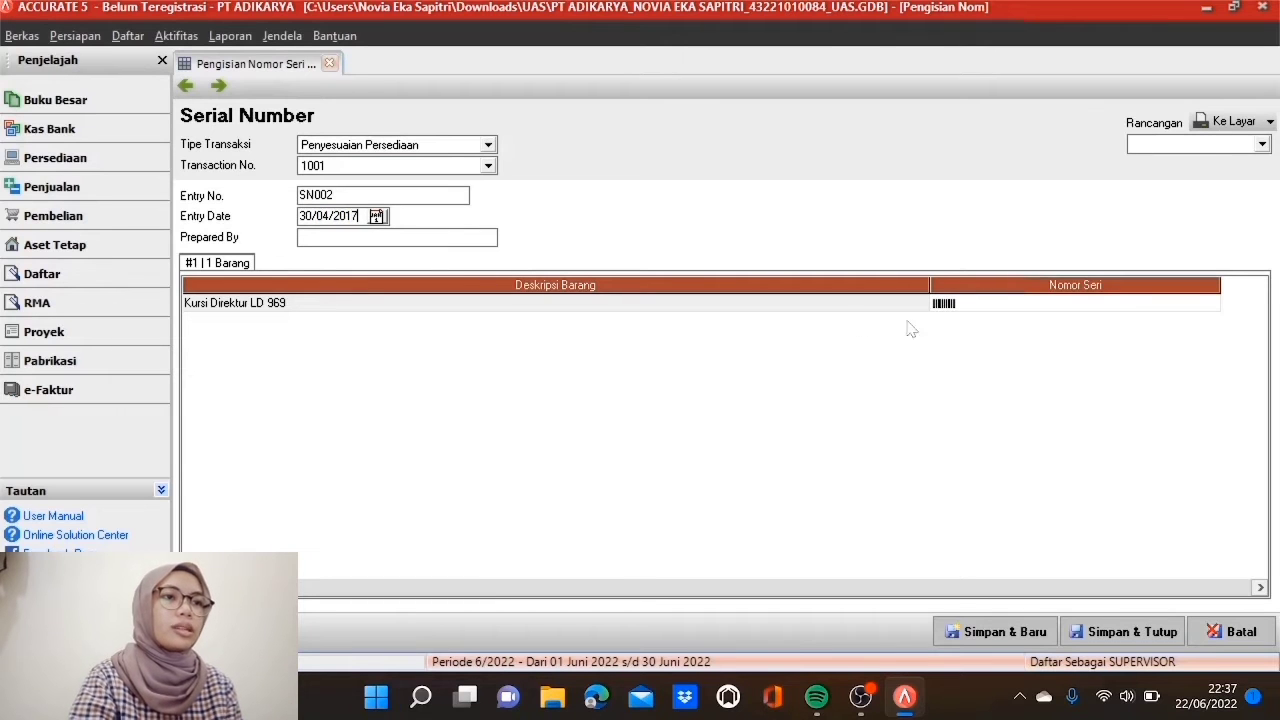
Step: Give Kursi Direktur LD 969 three sequential serials, LD 969 - 1001 to 1003
{"action": "double_click", "coordinate": [988, 310]}
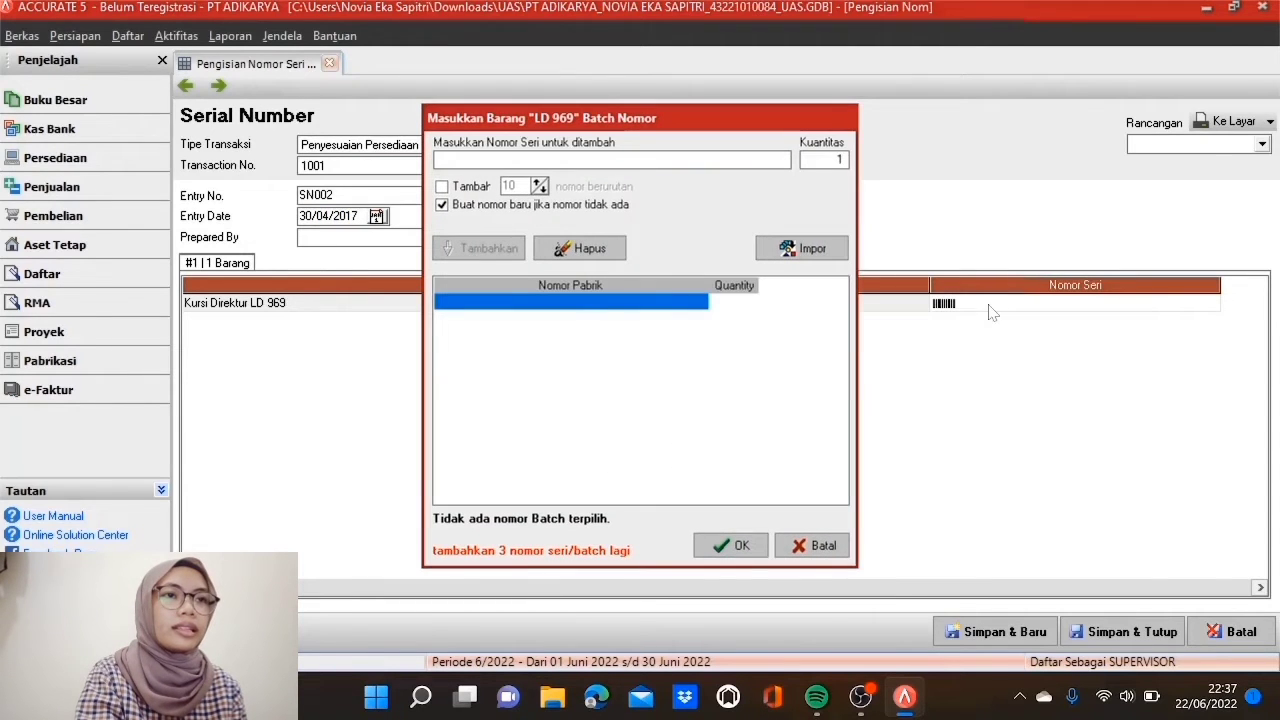
{"action": "type", "text": "LD 969 - 1001"}
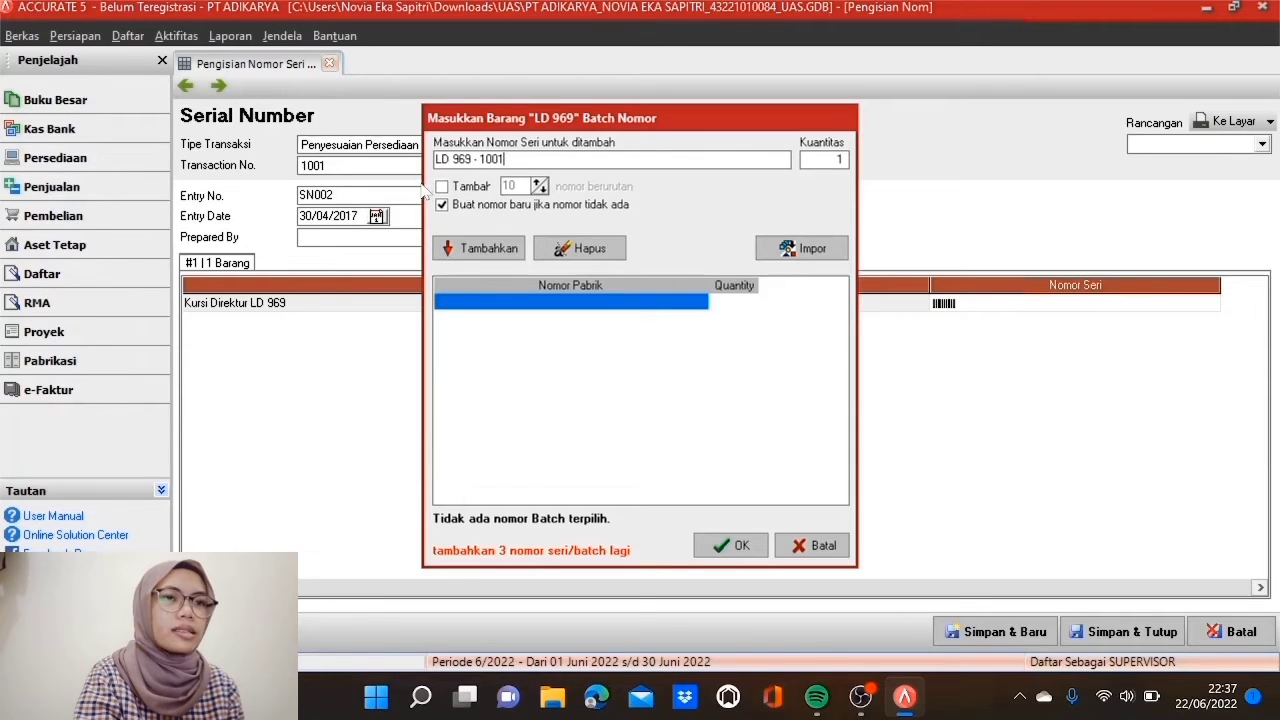
{"action": "left_click", "coordinate": [441, 187]}
{"action": "double_click", "coordinate": [509, 186]}
{"action": "type", "text": "3"}
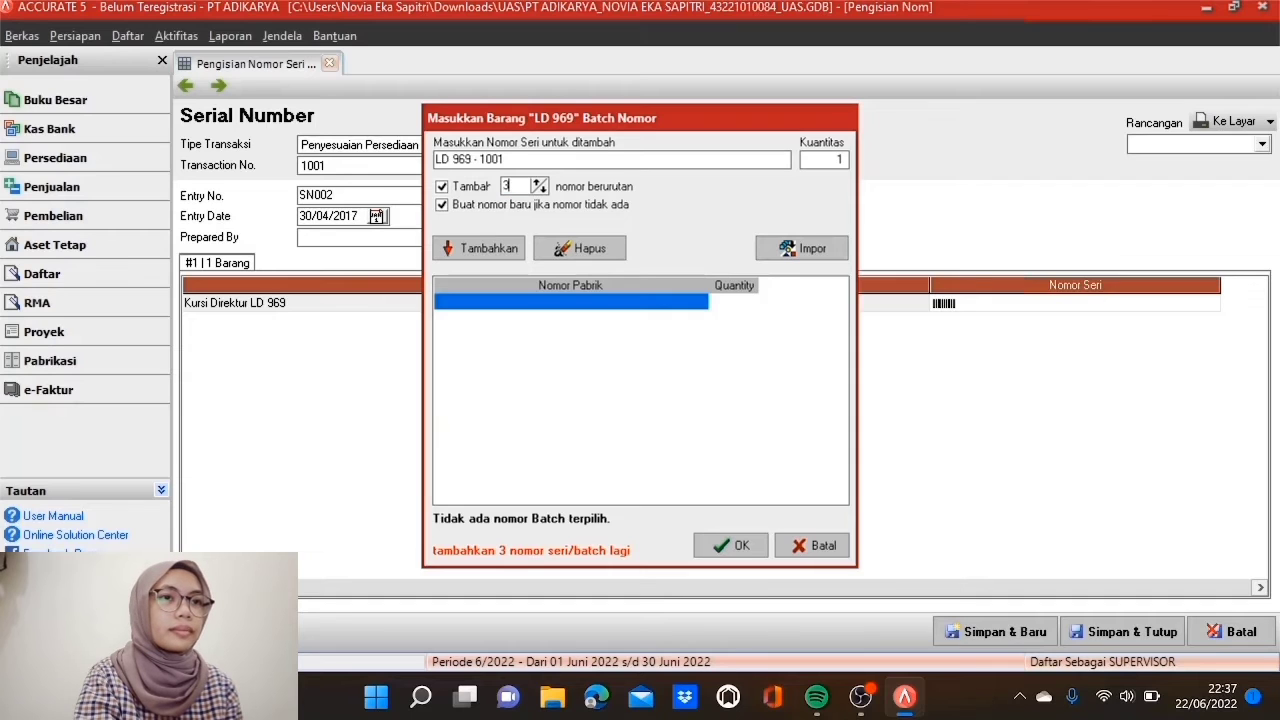
{"action": "left_click", "coordinate": [507, 249]}
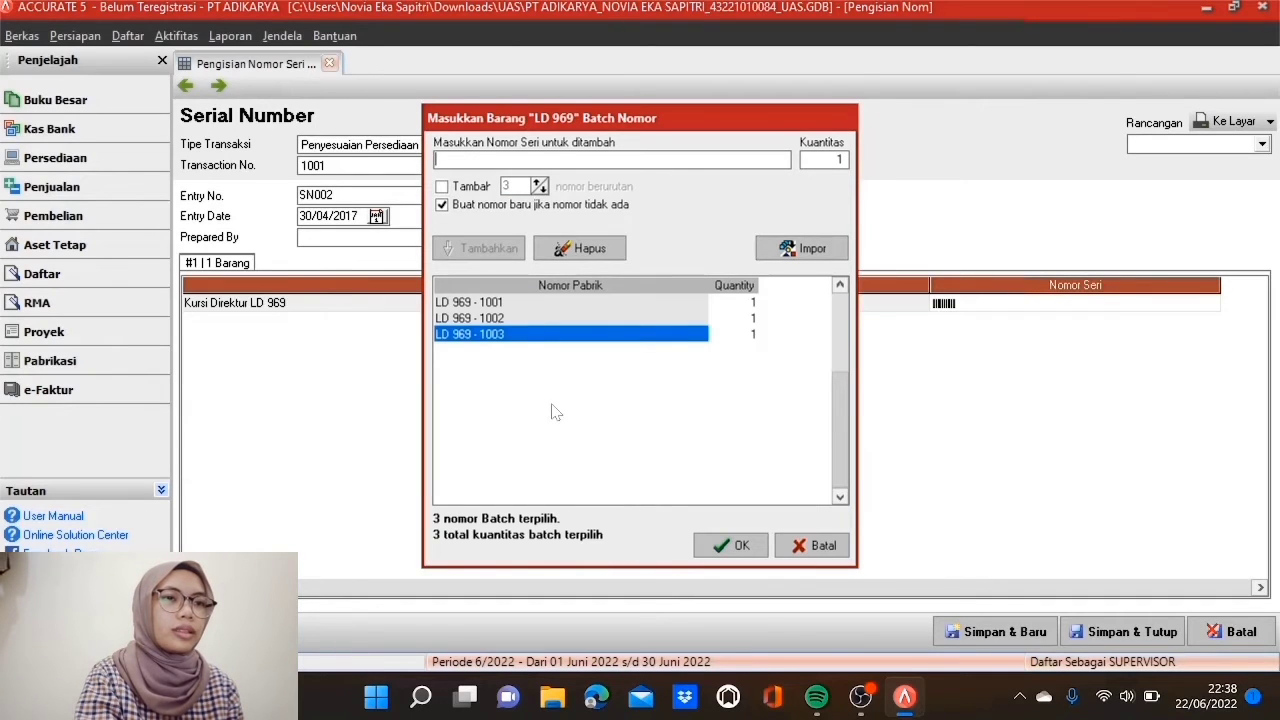
{"action": "left_click", "coordinate": [741, 546]}
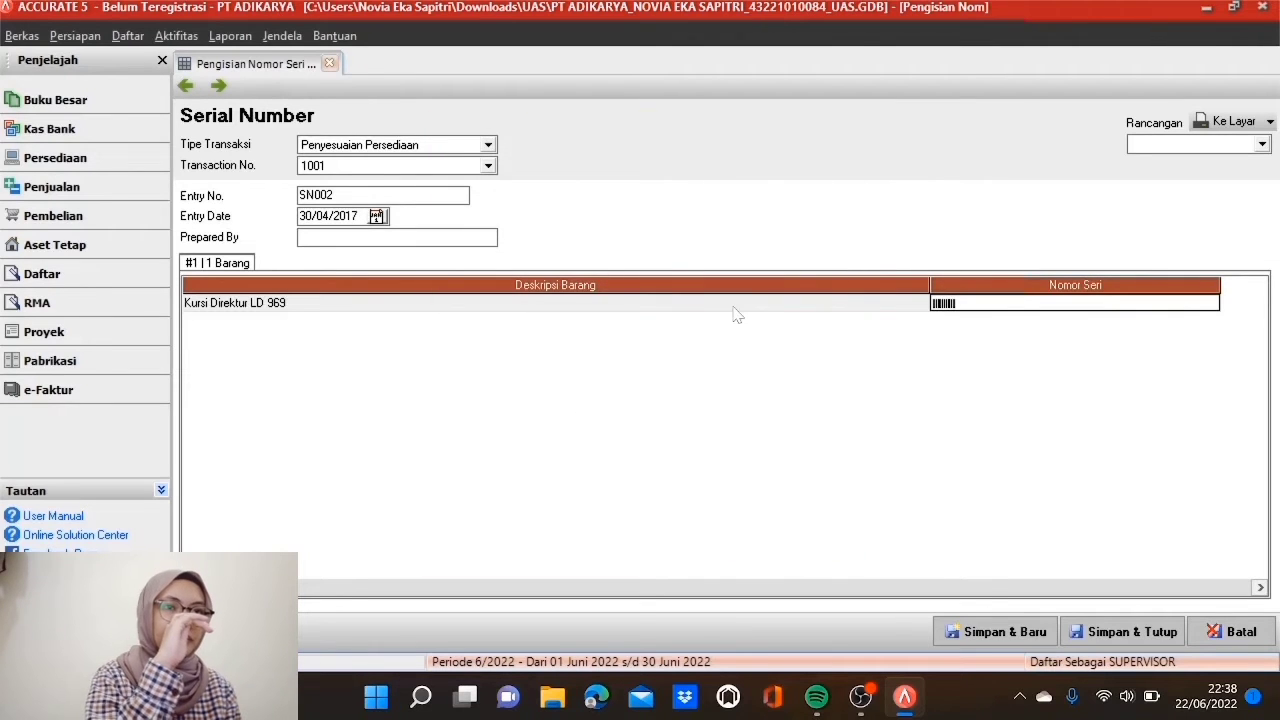
{"action": "left_click", "coordinate": [733, 305]}
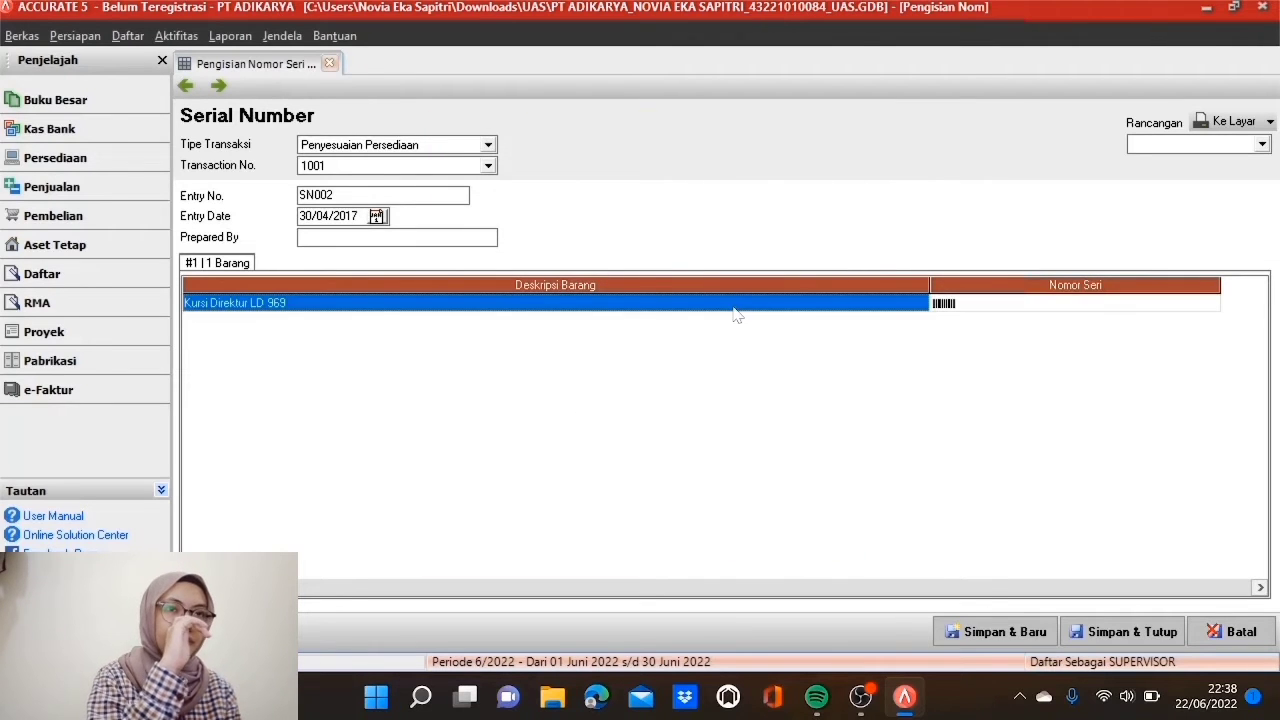
Step: Save SN002 and start SN003 for Penyesuaian Persediaan 1002 dated 30/04/2017
{"action": "left_click", "coordinate": [950, 636]}
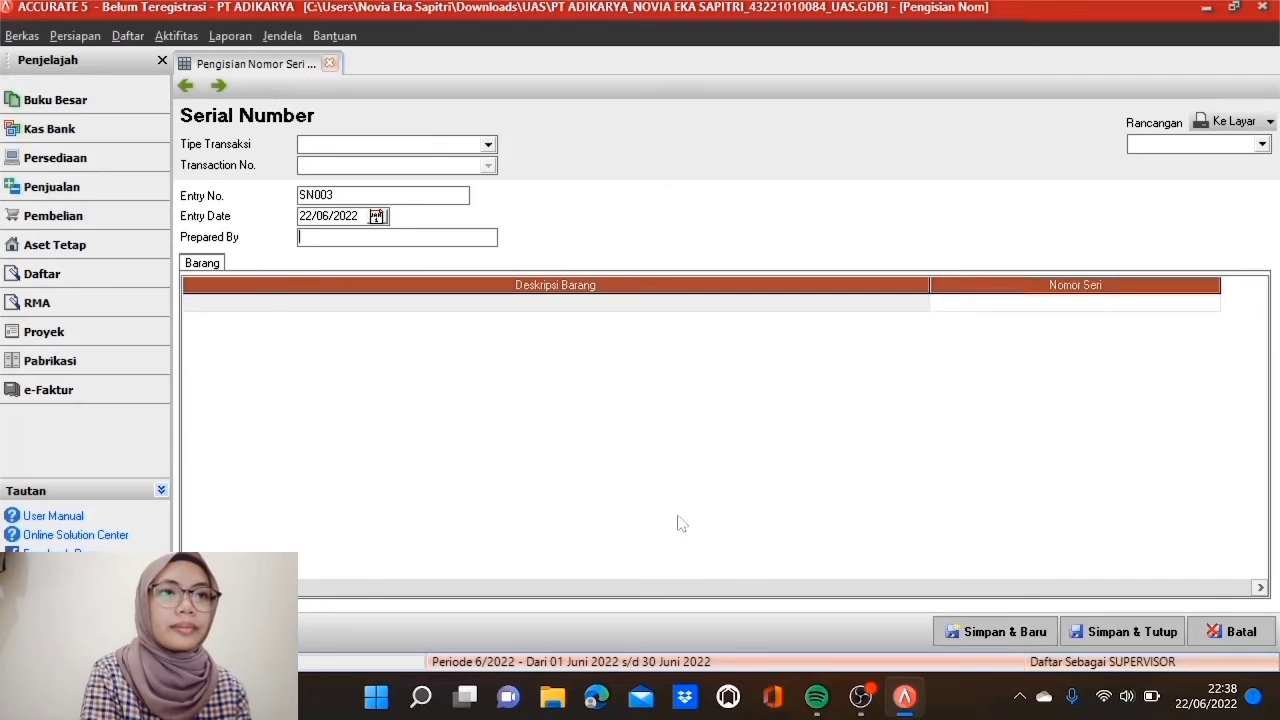
{"action": "left_click", "coordinate": [480, 147]}
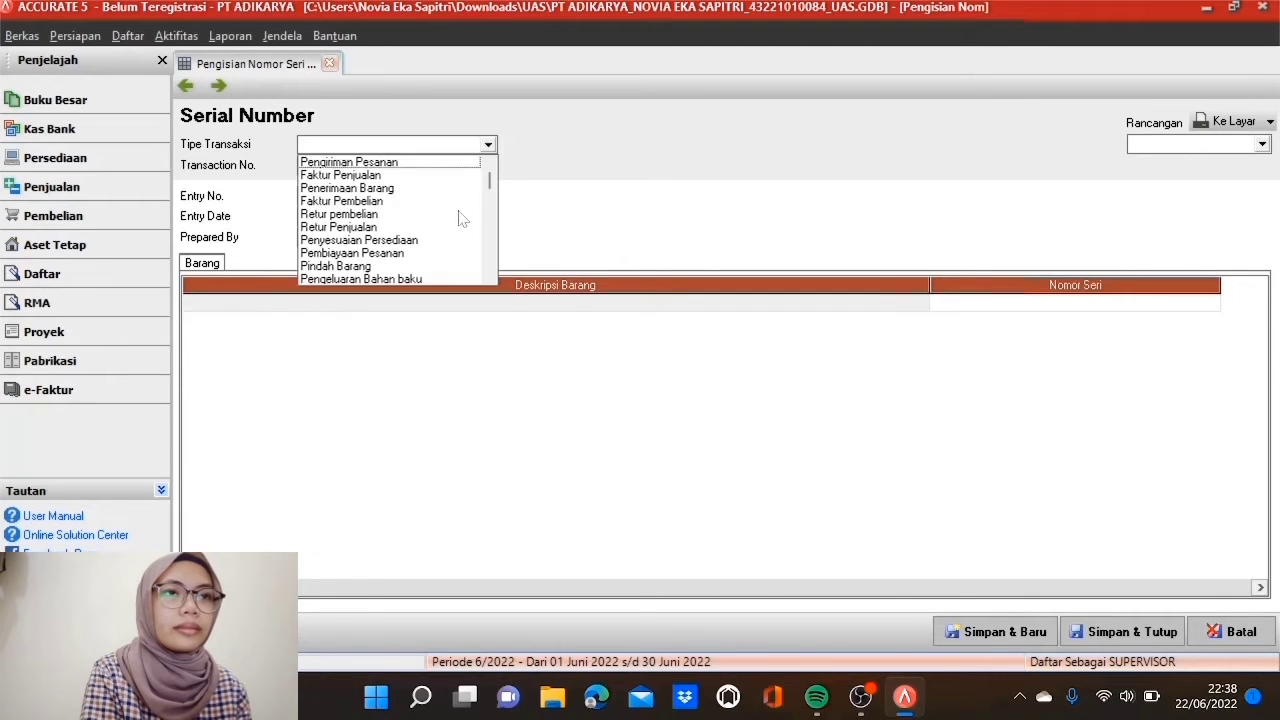
{"action": "left_click", "coordinate": [420, 241]}
{"action": "left_click", "coordinate": [422, 243]}
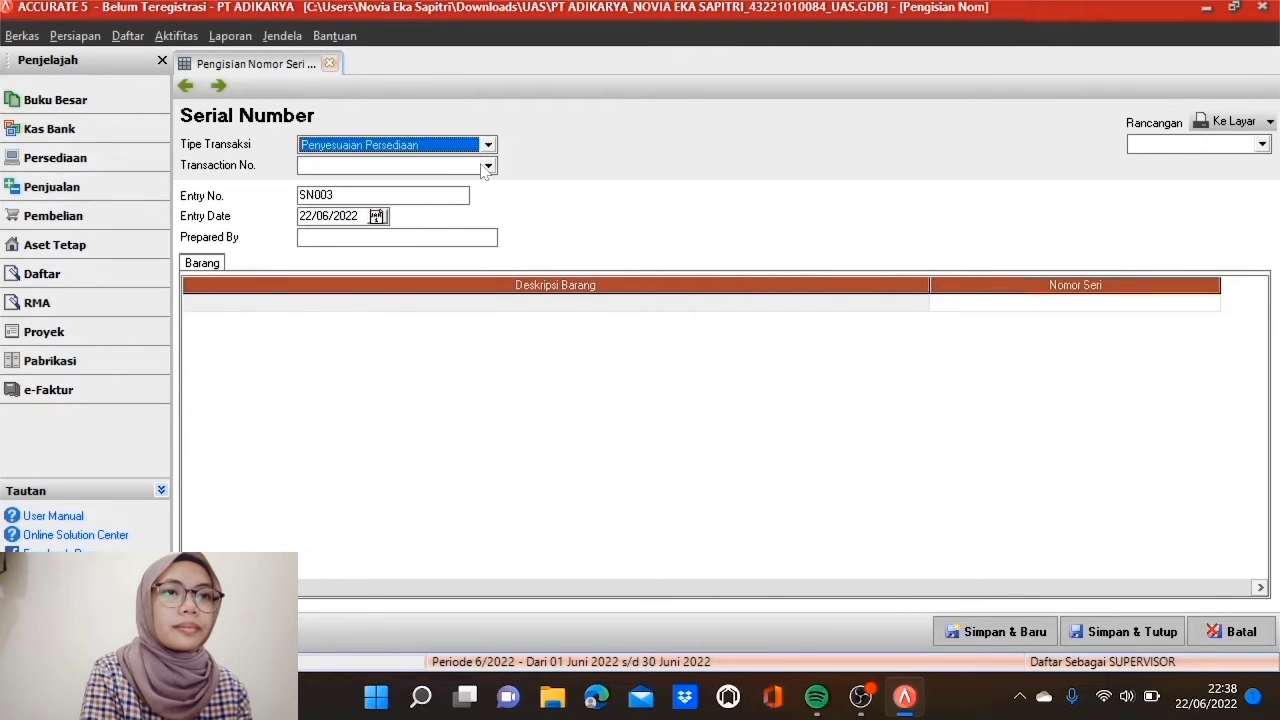
{"action": "left_click", "coordinate": [487, 165]}
{"action": "left_click", "coordinate": [463, 184]}
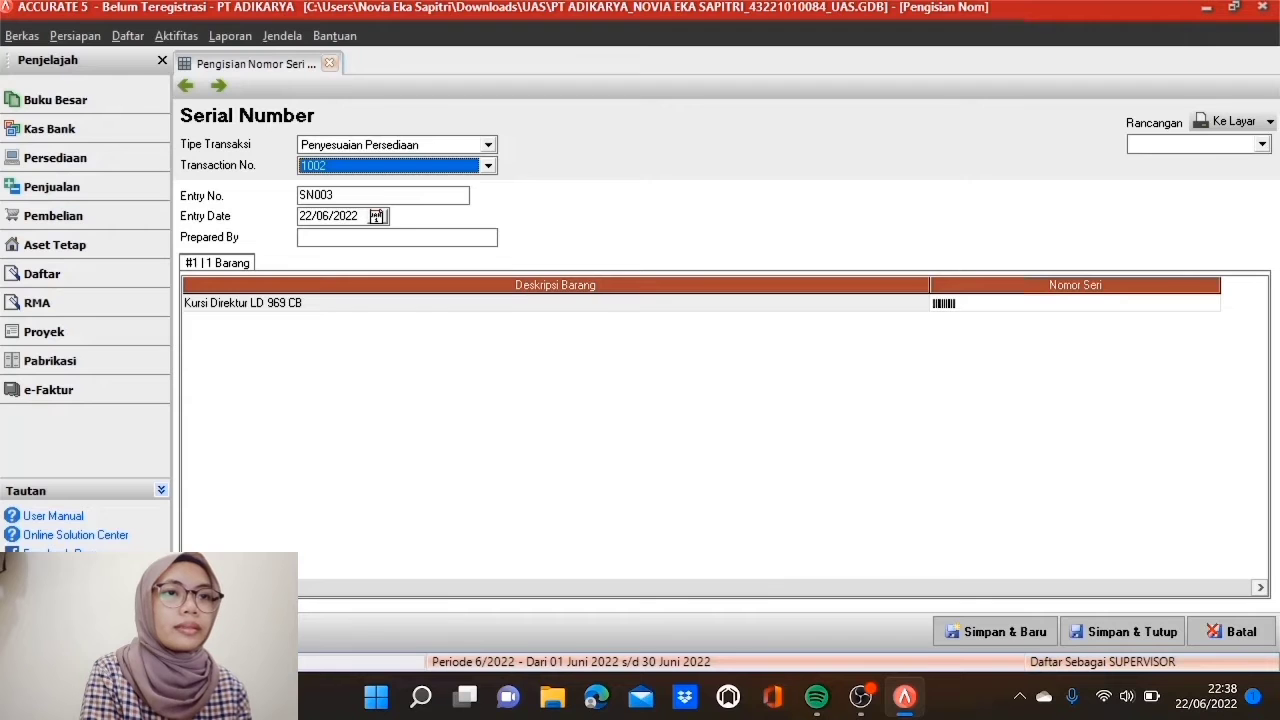
{"action": "left_click", "coordinate": [370, 216]}
{"action": "double_click", "coordinate": [370, 216]}
{"action": "type", "text": "30/04/2017"}
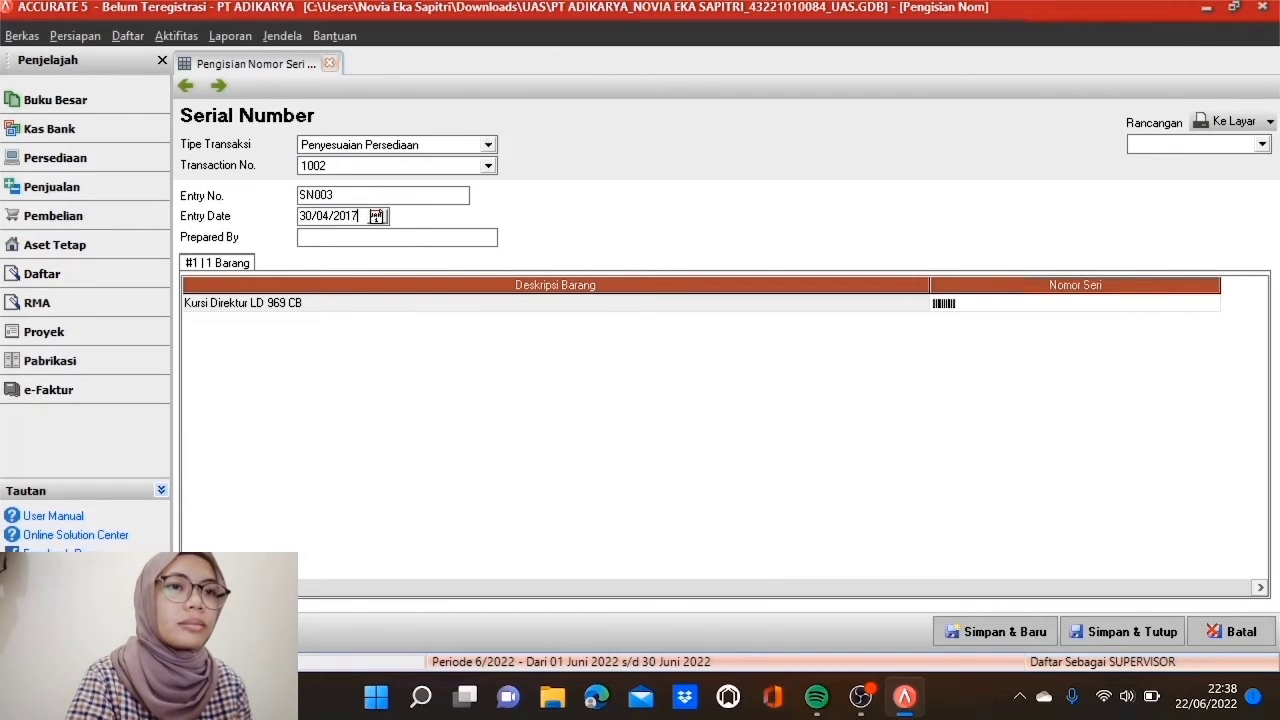
Step: Give Kursi Direktur LD 969 CB serials LD 969 CB - 1001 to 1007 and save SN003
{"action": "double_click", "coordinate": [1046, 303]}
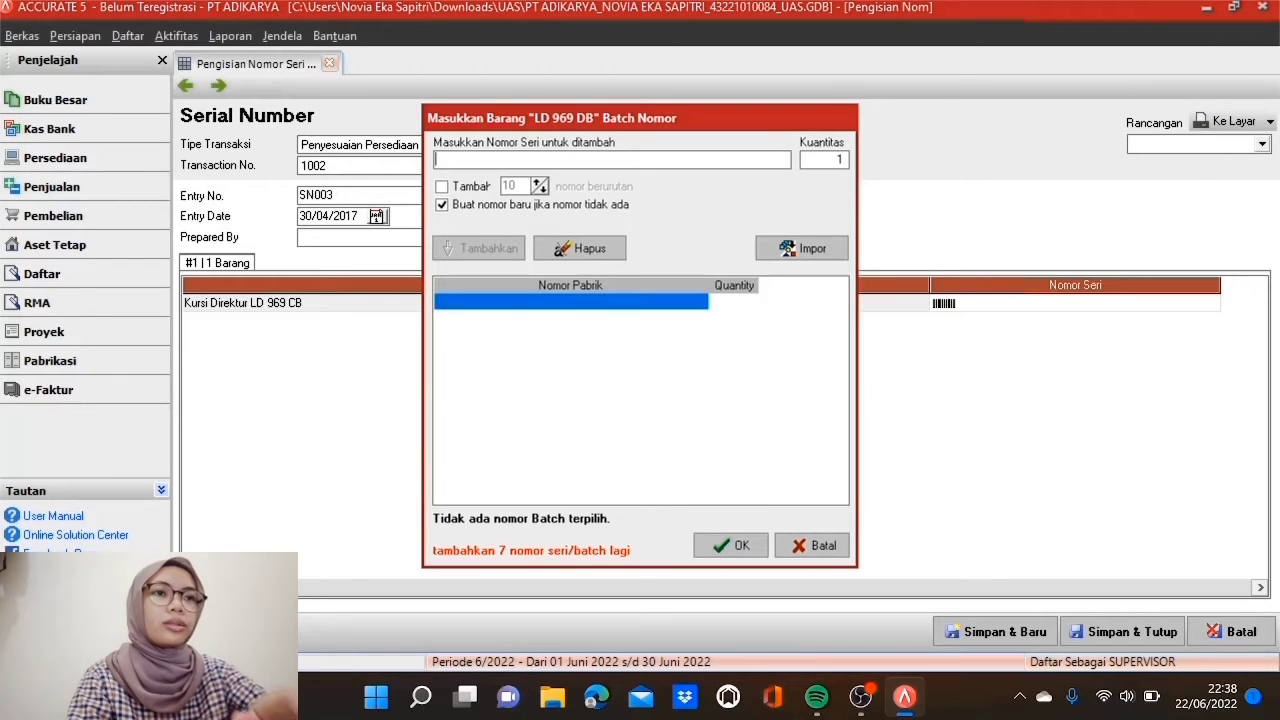
{"action": "type", "text": "LD 969 "}
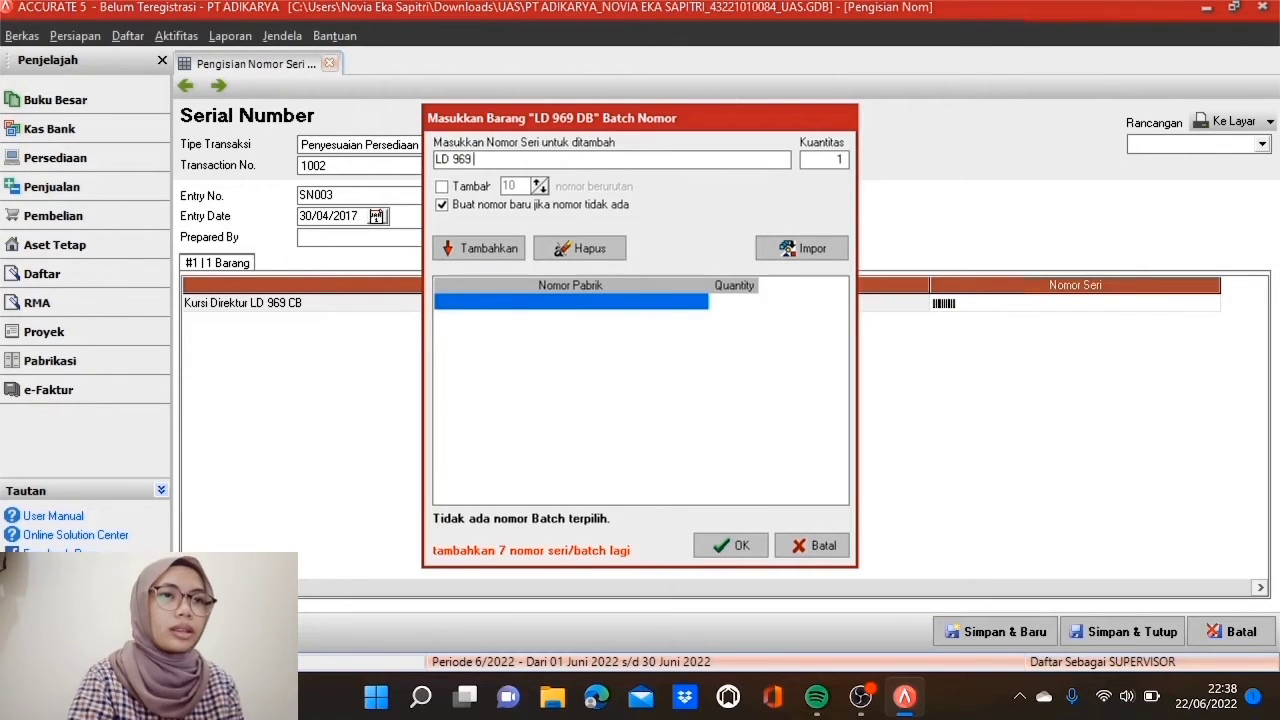
{"action": "type", "text": "CB - 1001"}
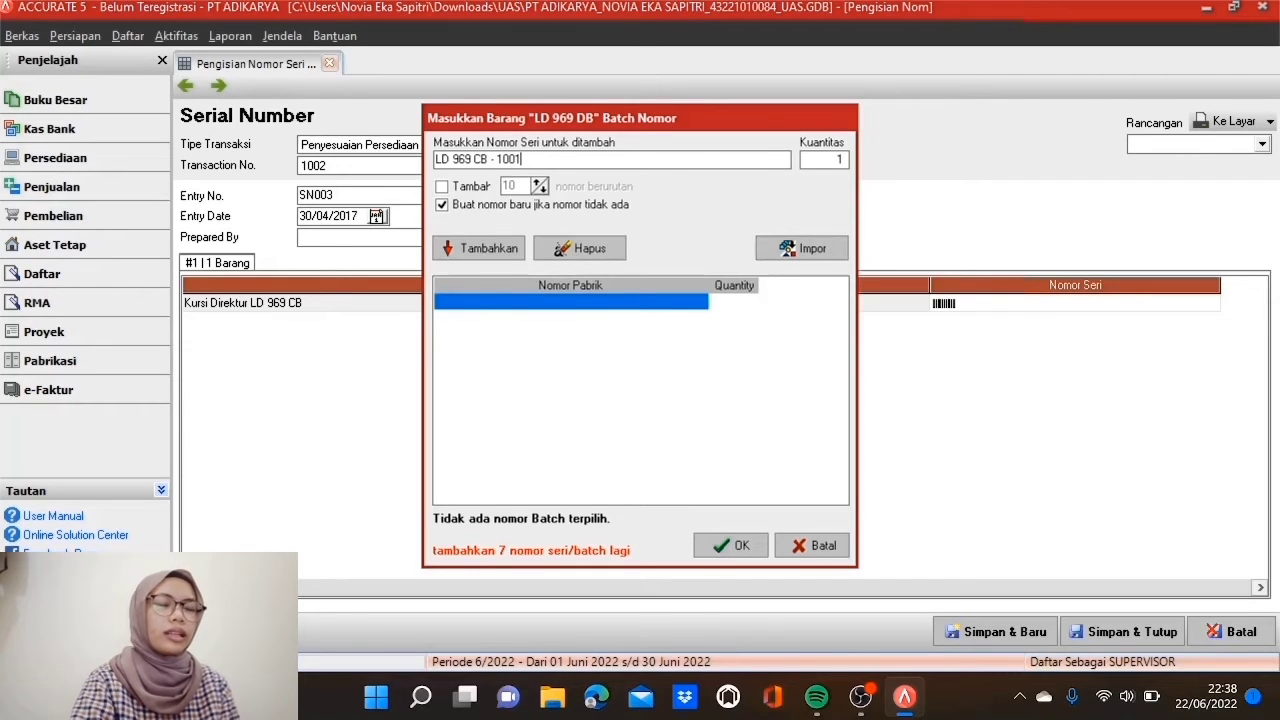
{"action": "left_click", "coordinate": [447, 194]}
{"action": "key", "text": "Tab"}
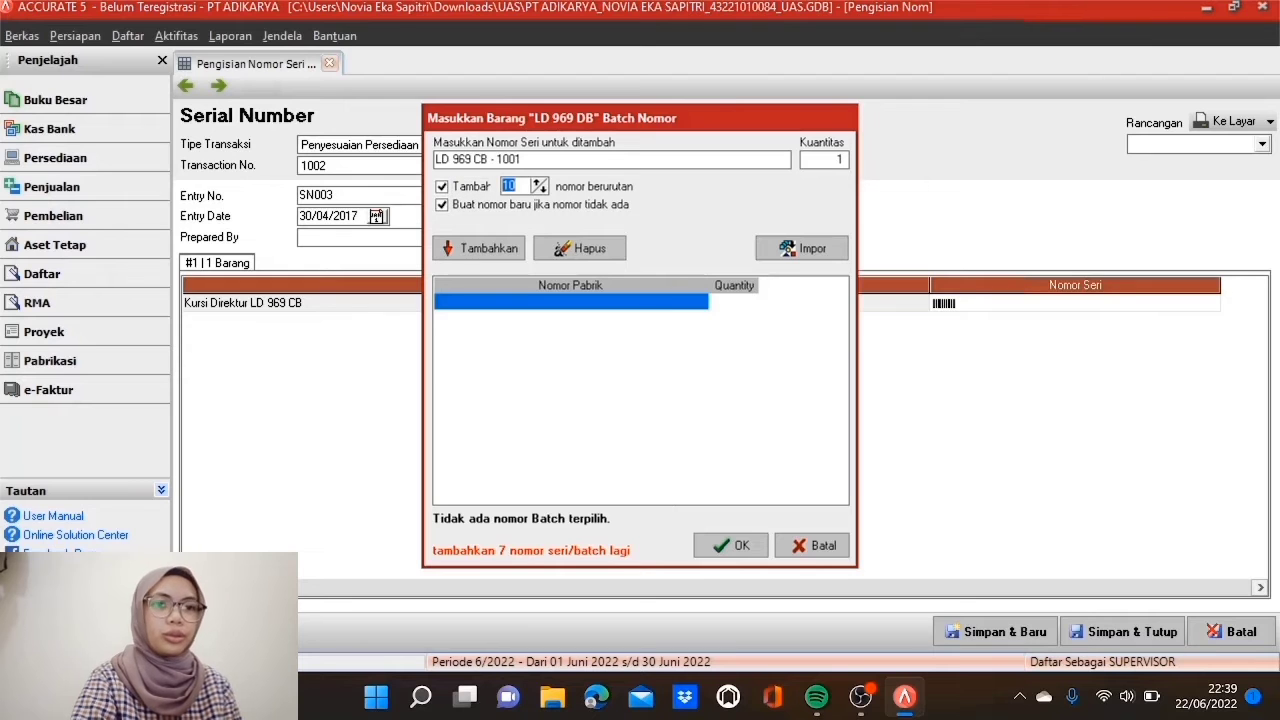
{"action": "type", "text": "7"}
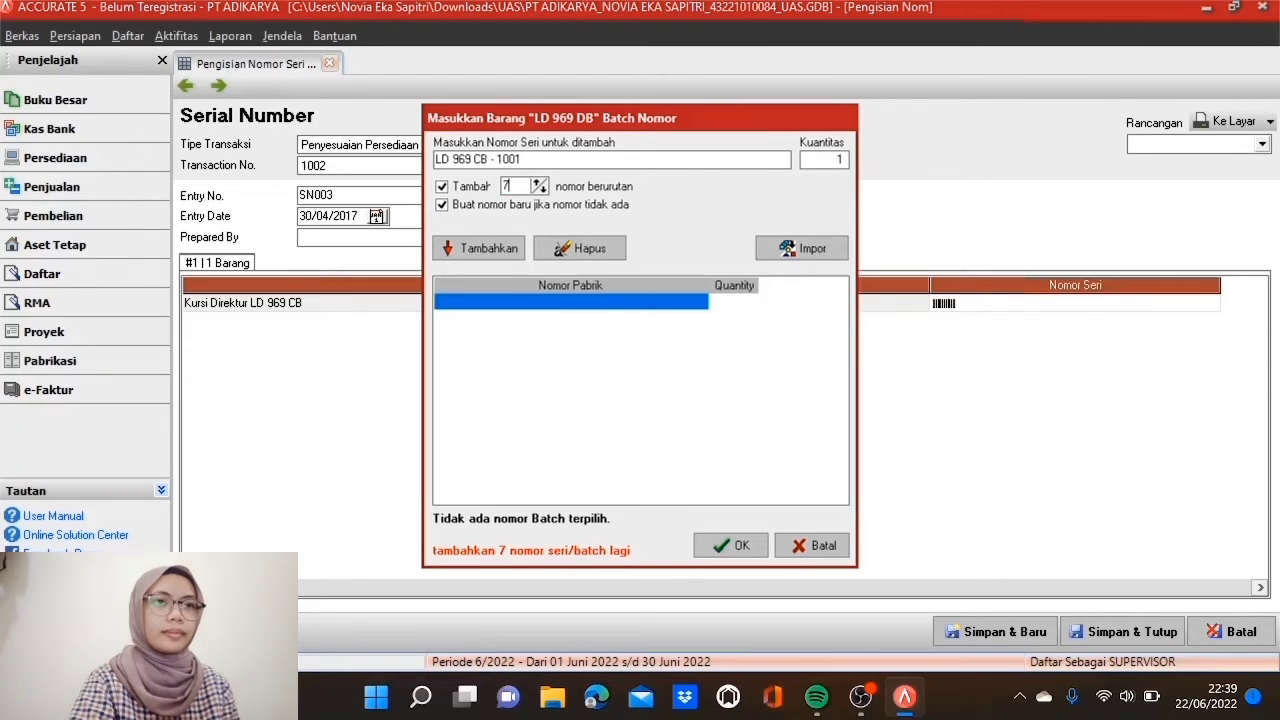
{"action": "left_click", "coordinate": [508, 257]}
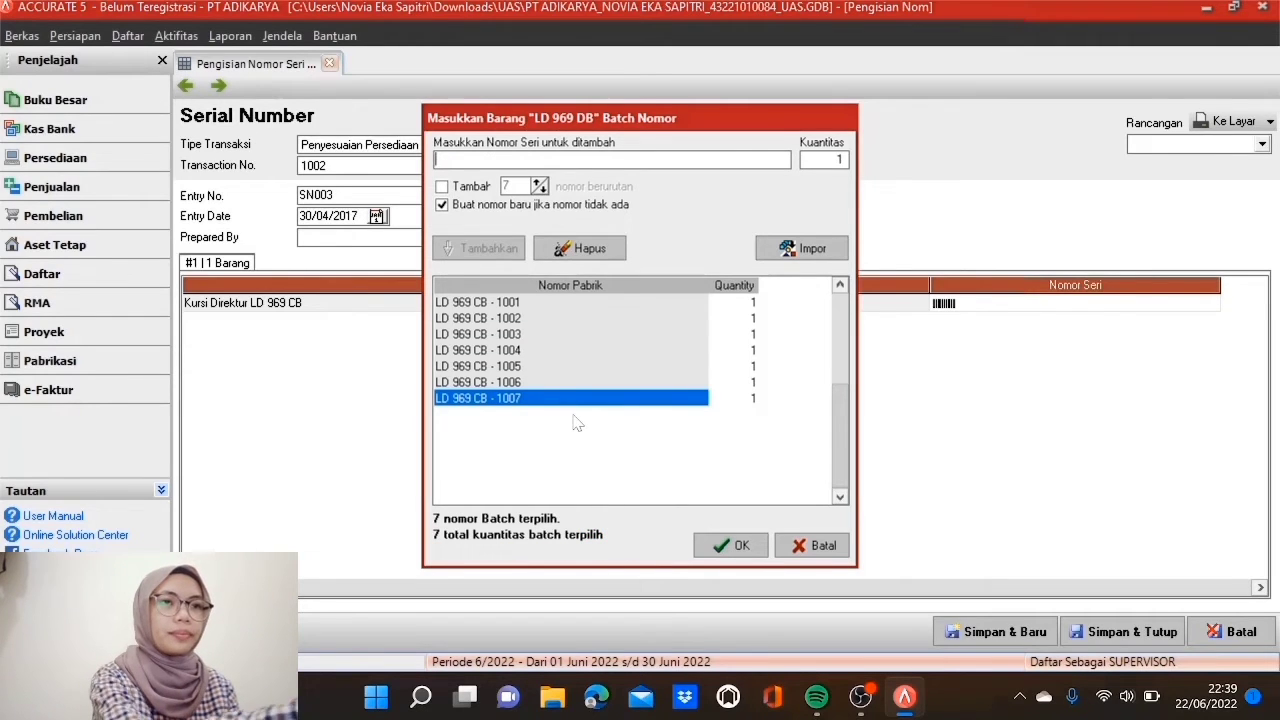
{"action": "left_click", "coordinate": [735, 547]}
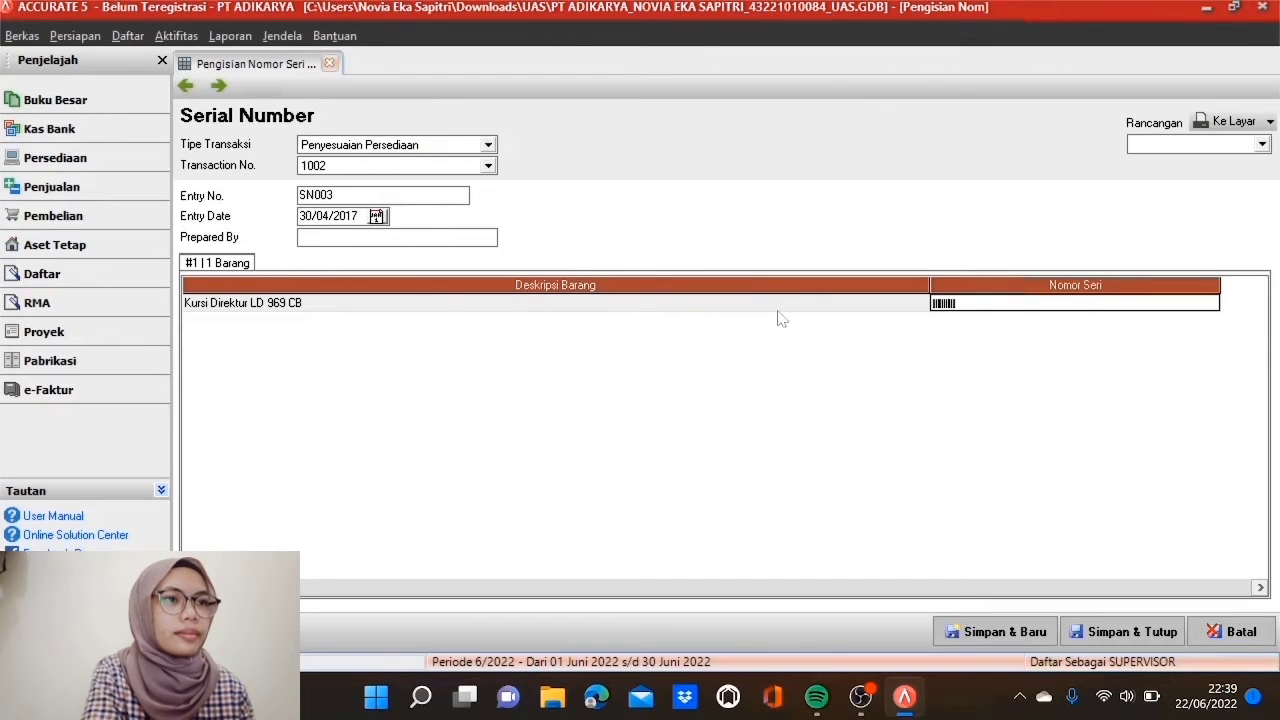
{"action": "left_click", "coordinate": [779, 304]}
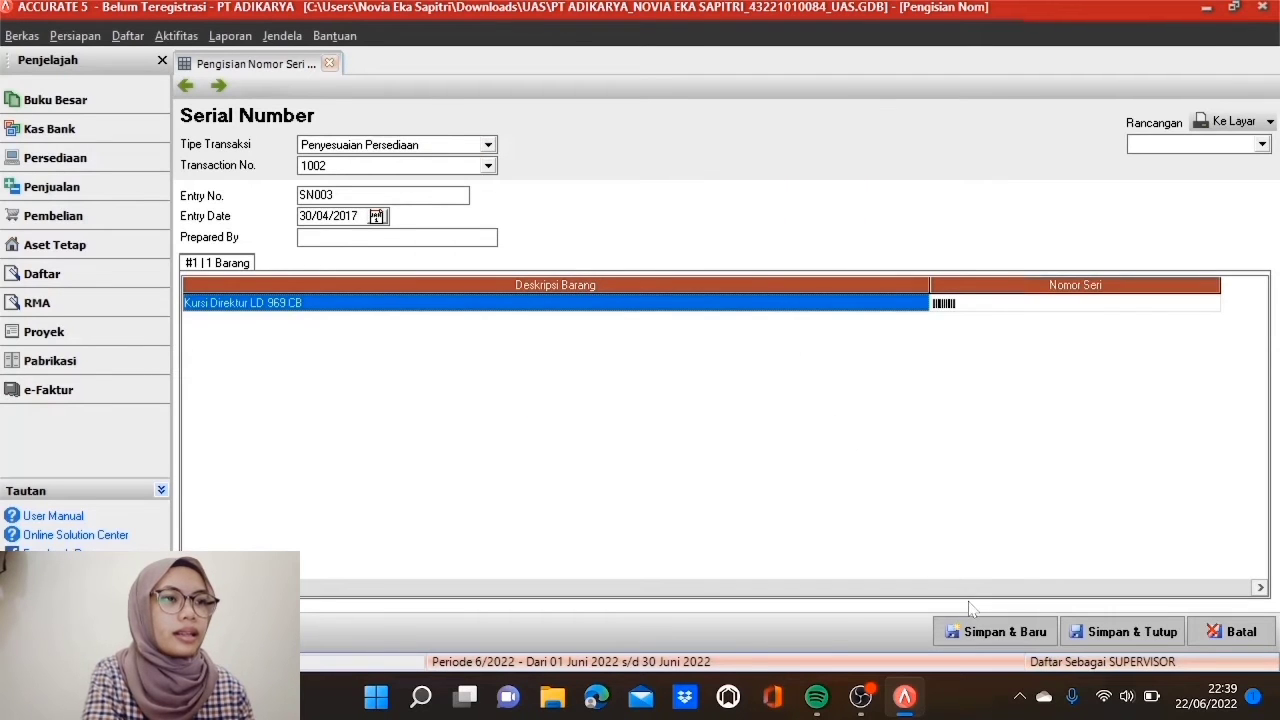
{"action": "left_click", "coordinate": [975, 630]}
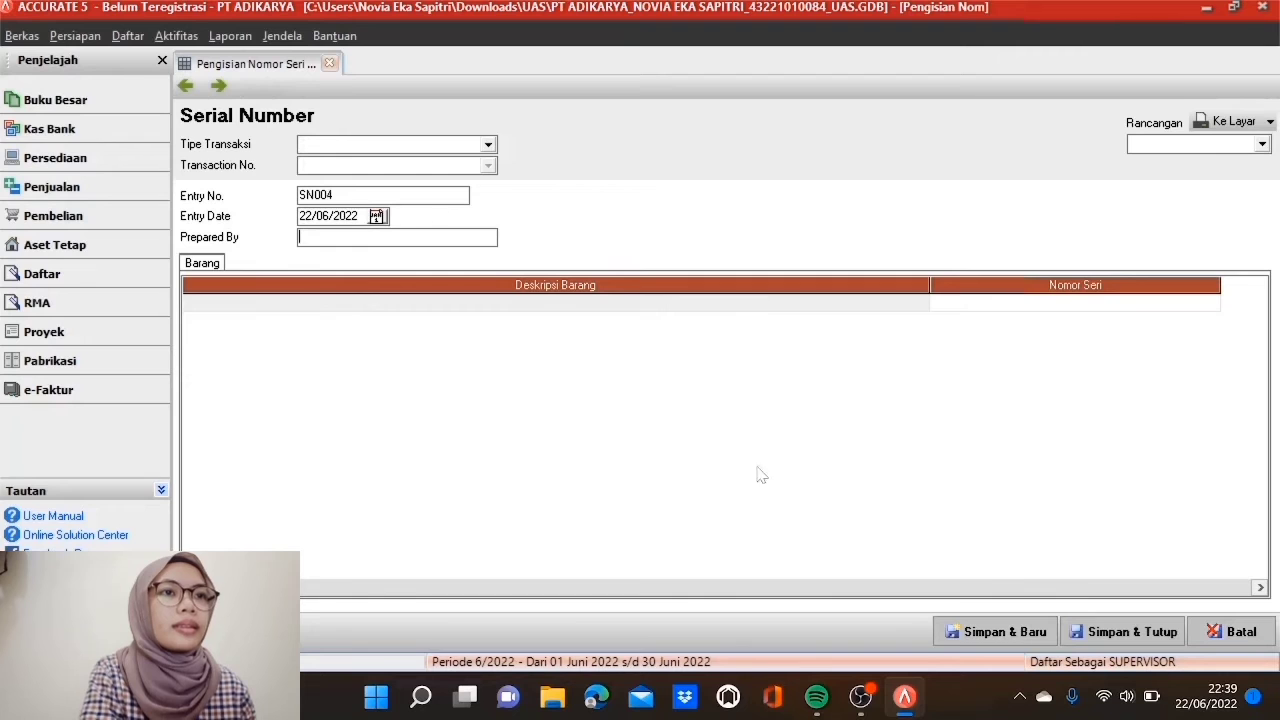
Step: Set SN004 to Penyesuaian Persediaan transaction 1003, dated 30/04/2017
{"action": "left_click", "coordinate": [488, 144]}
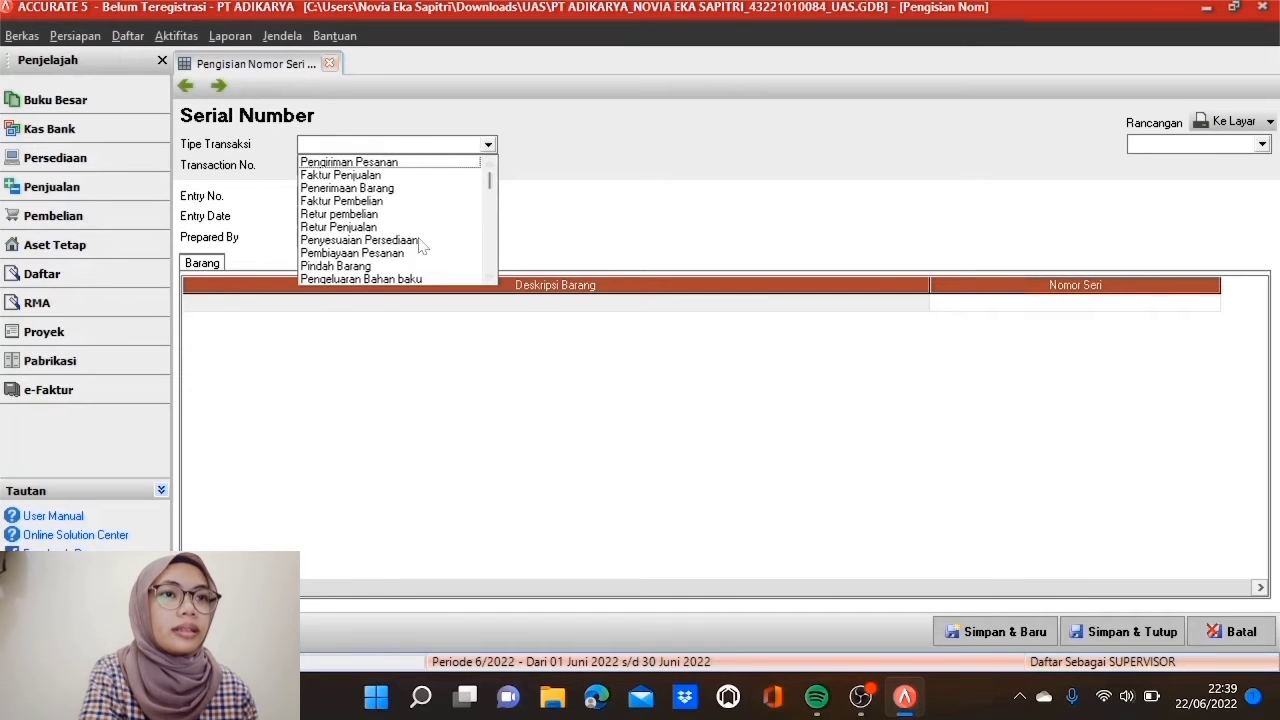
{"action": "left_click", "coordinate": [421, 241]}
{"action": "left_click", "coordinate": [488, 165]}
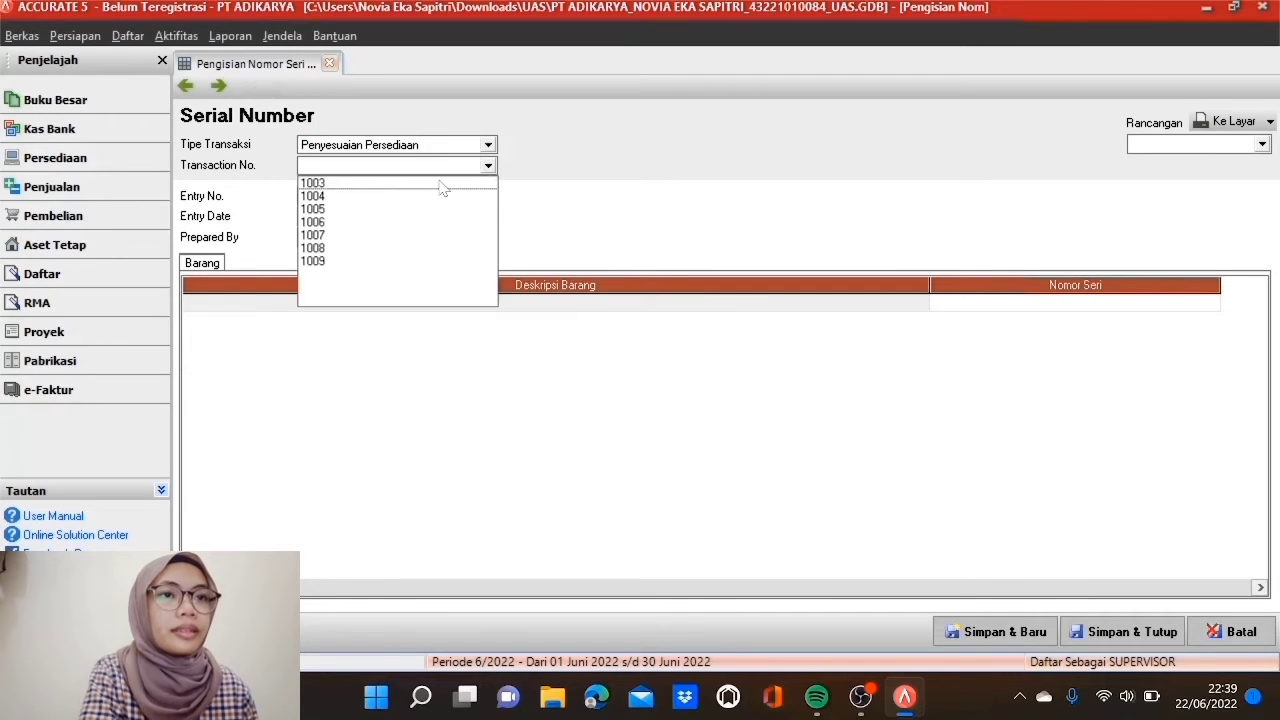
{"action": "left_click", "coordinate": [443, 186]}
{"action": "left_click", "coordinate": [350, 216]}
{"action": "type", "text": "30/04/"}
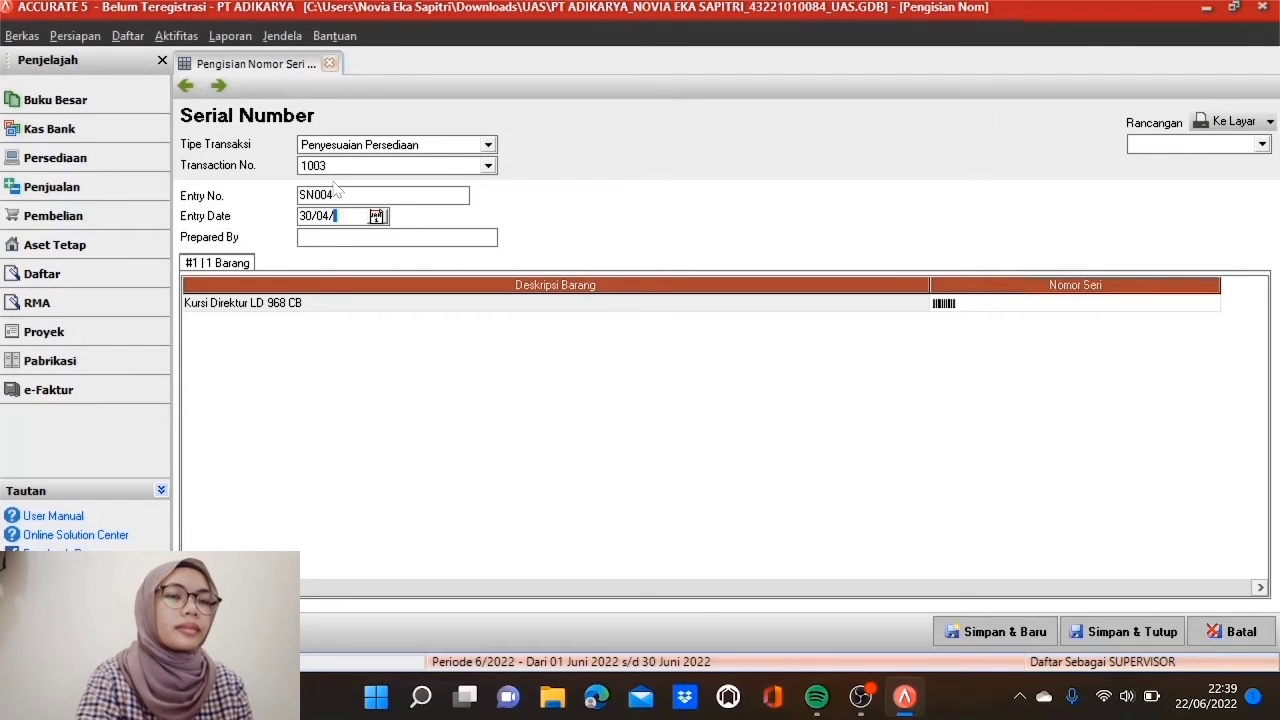
{"action": "type", "text": "2017"}
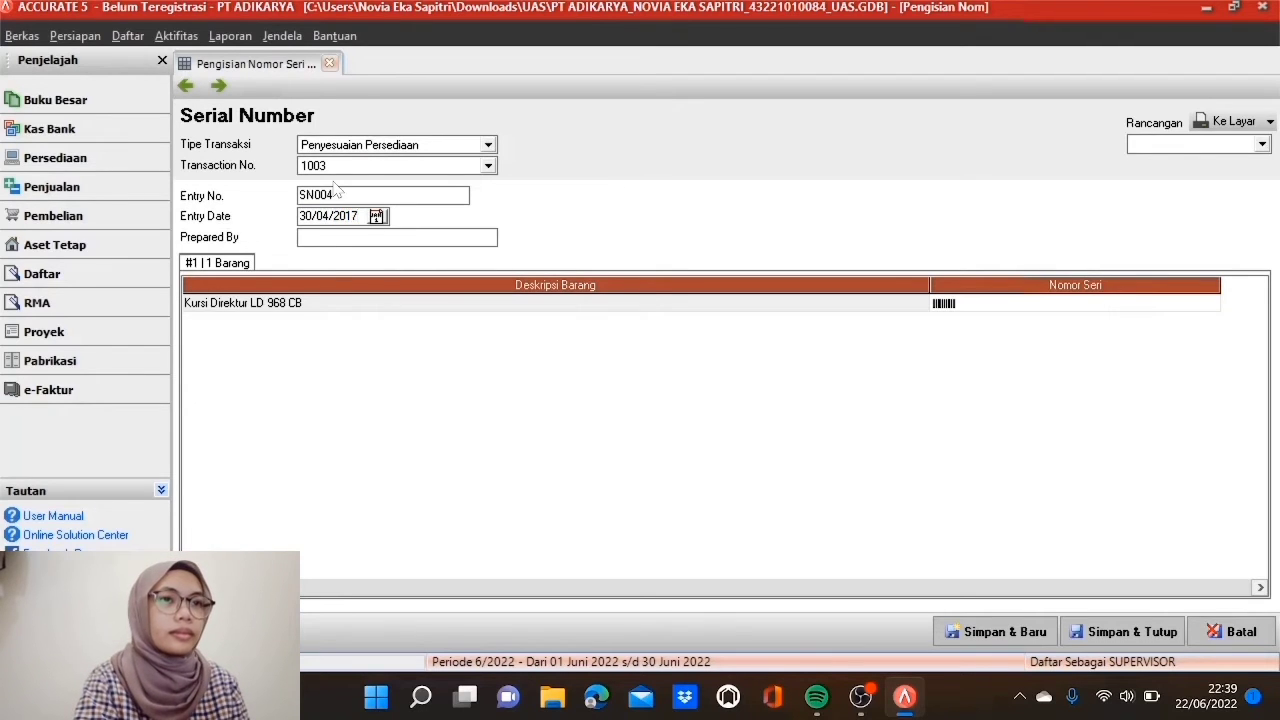
Step: Give Kursi Direktur LD 968 CB three serials, LD 968 CB - 1001 to 1003
{"action": "left_click", "coordinate": [966, 305]}
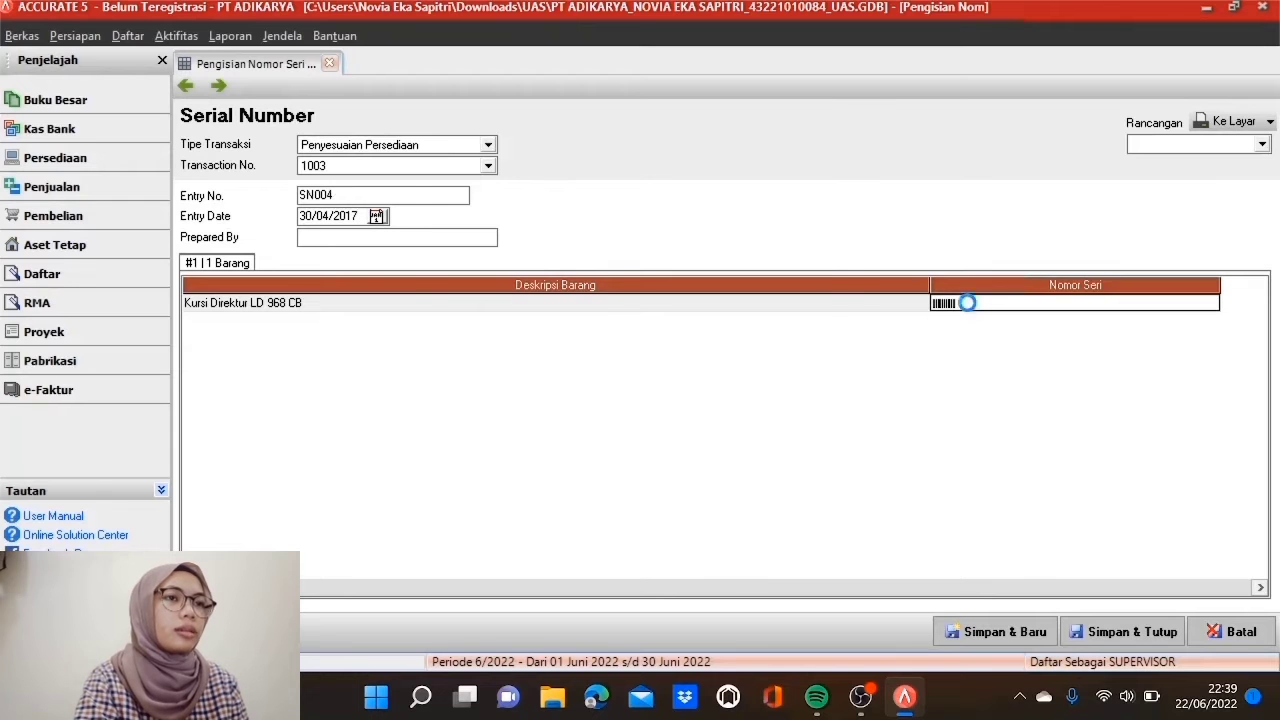
{"action": "left_click", "coordinate": [966, 305]}
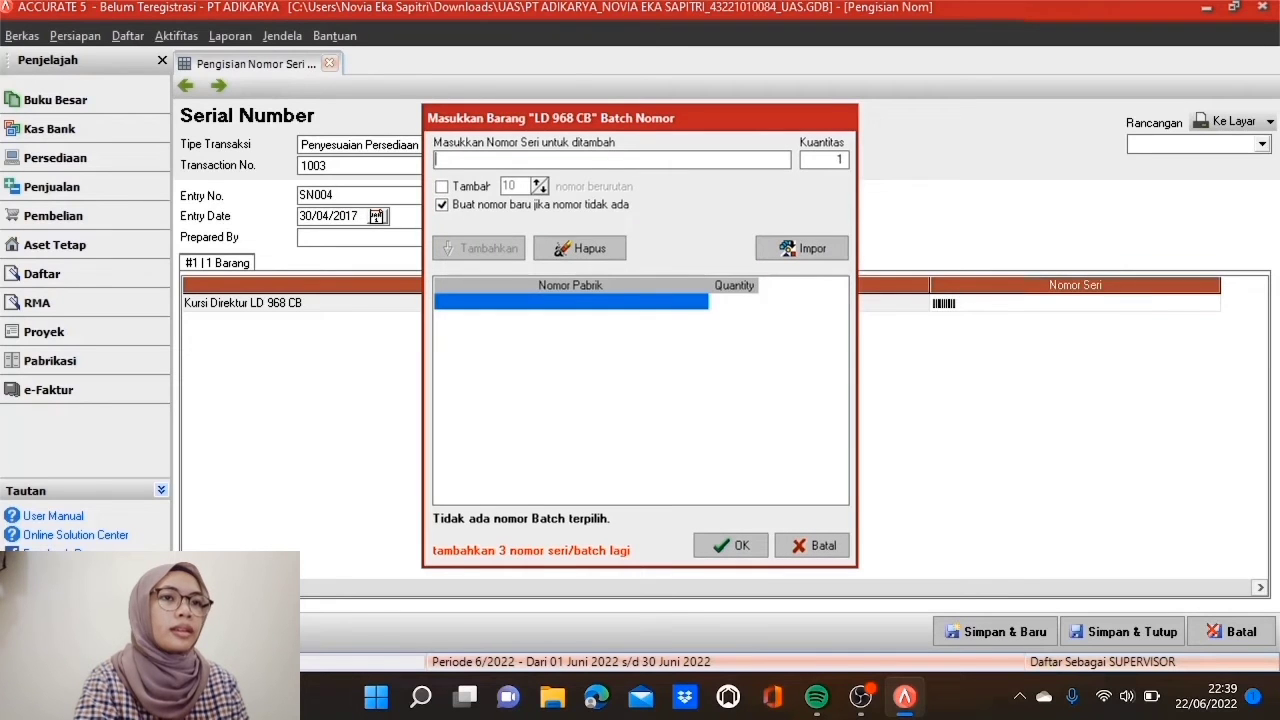
{"action": "type", "text": "LD 9"}
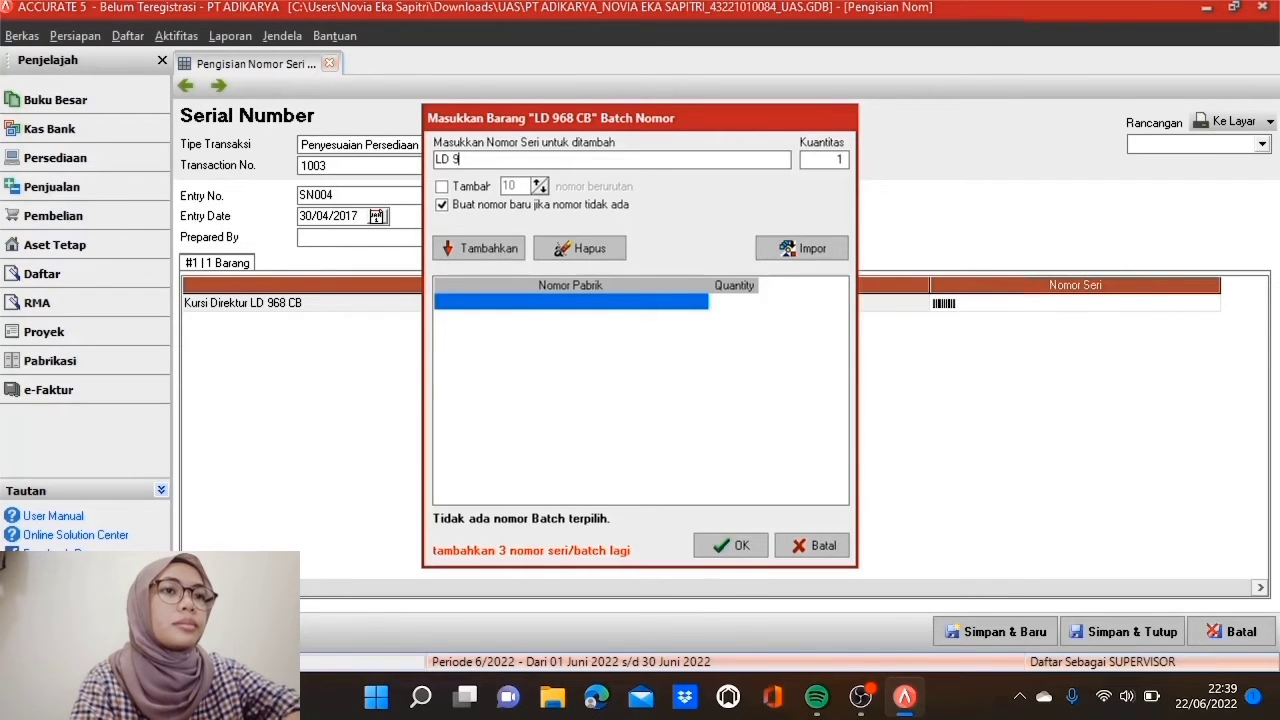
{"action": "type", "text": "68 CB - 1001"}
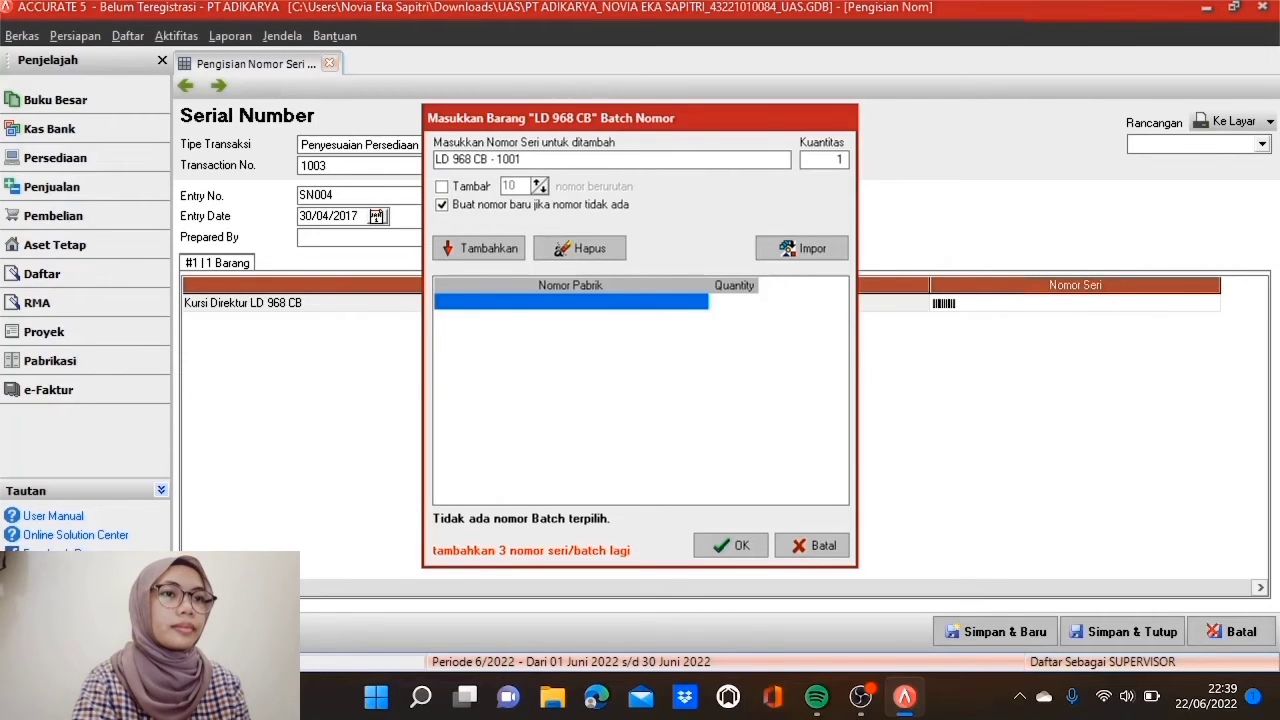
{"action": "left_click", "coordinate": [443, 188]}
{"action": "key", "text": "Tab"}
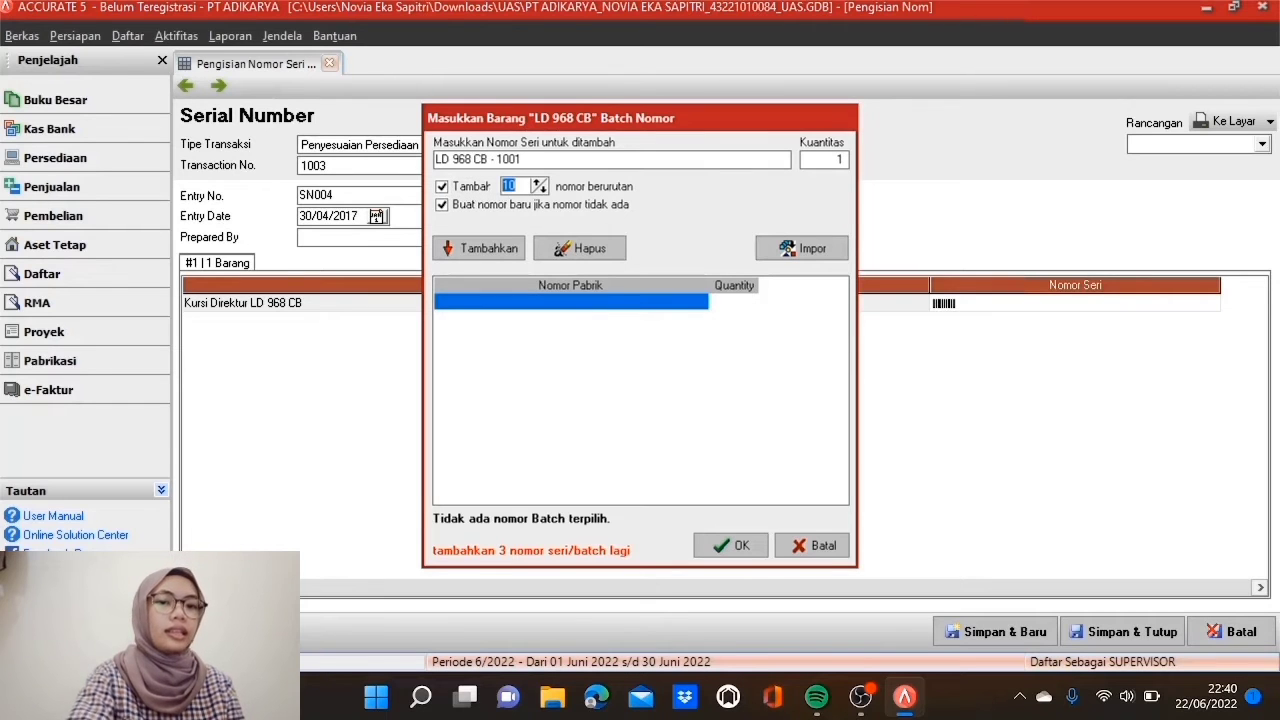
{"action": "type", "text": "3"}
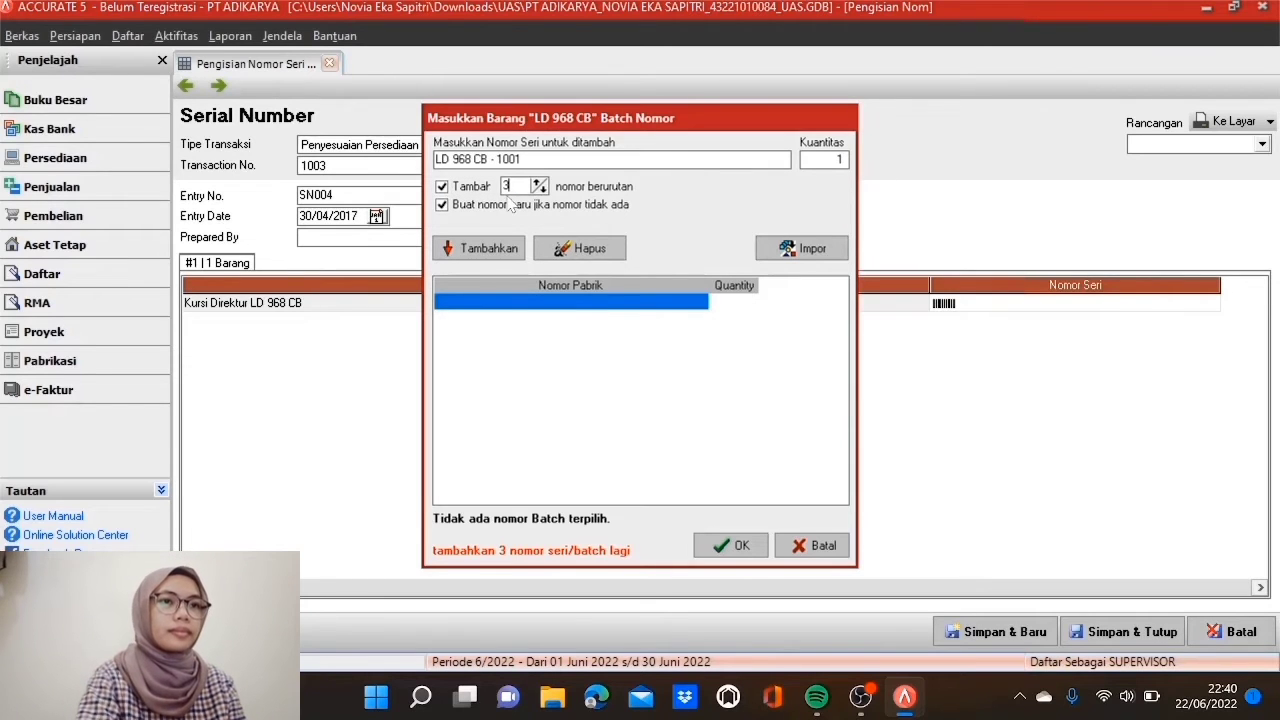
{"action": "left_click", "coordinate": [476, 248]}
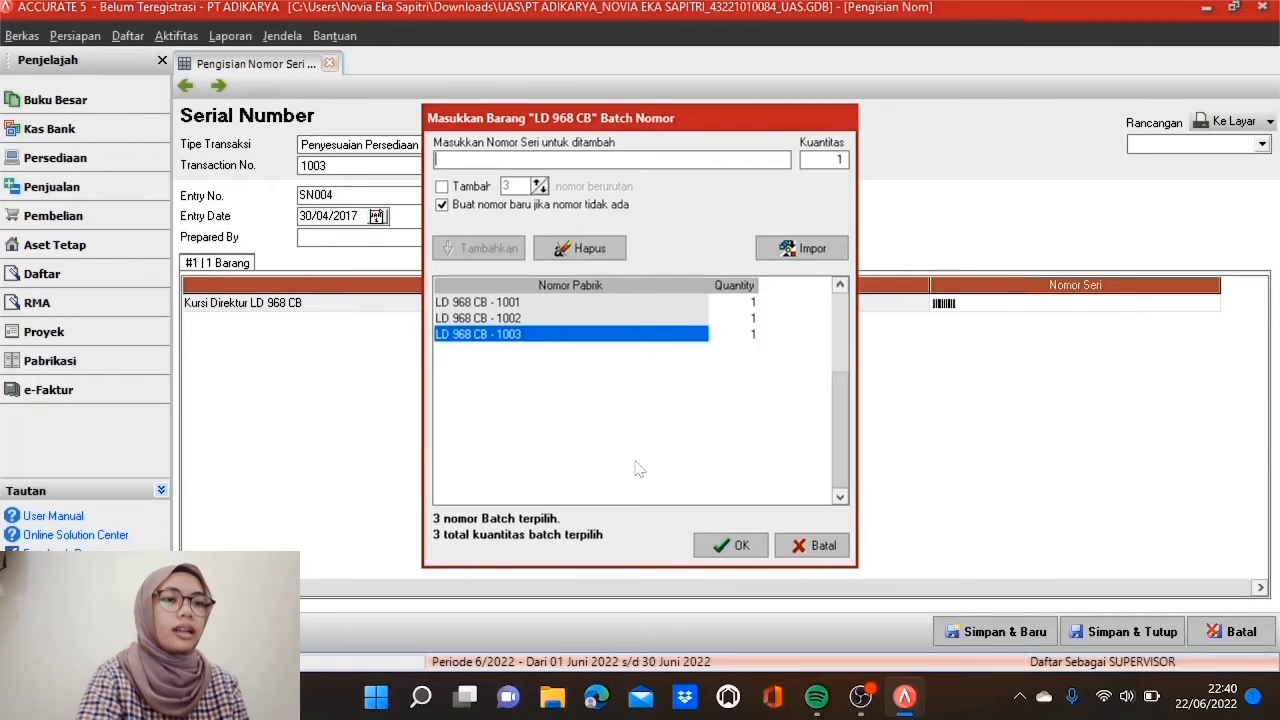
{"action": "left_click", "coordinate": [730, 545]}
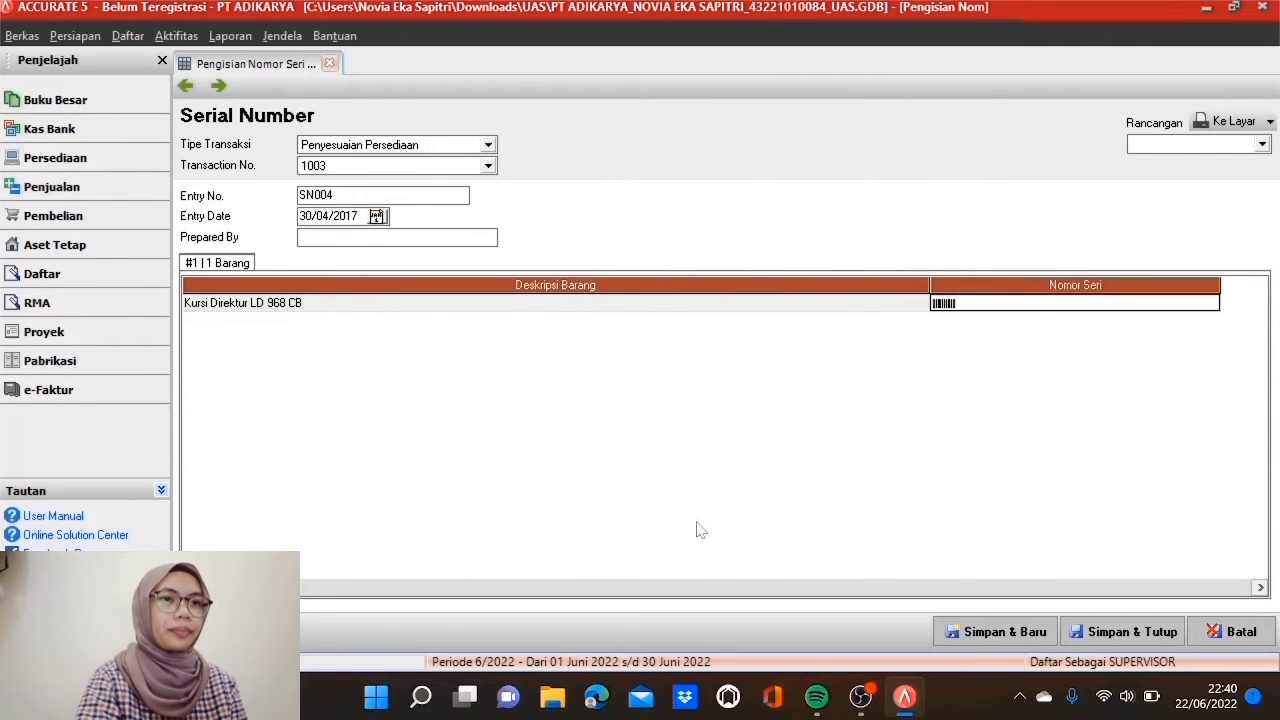
{"action": "left_click", "coordinate": [795, 306]}
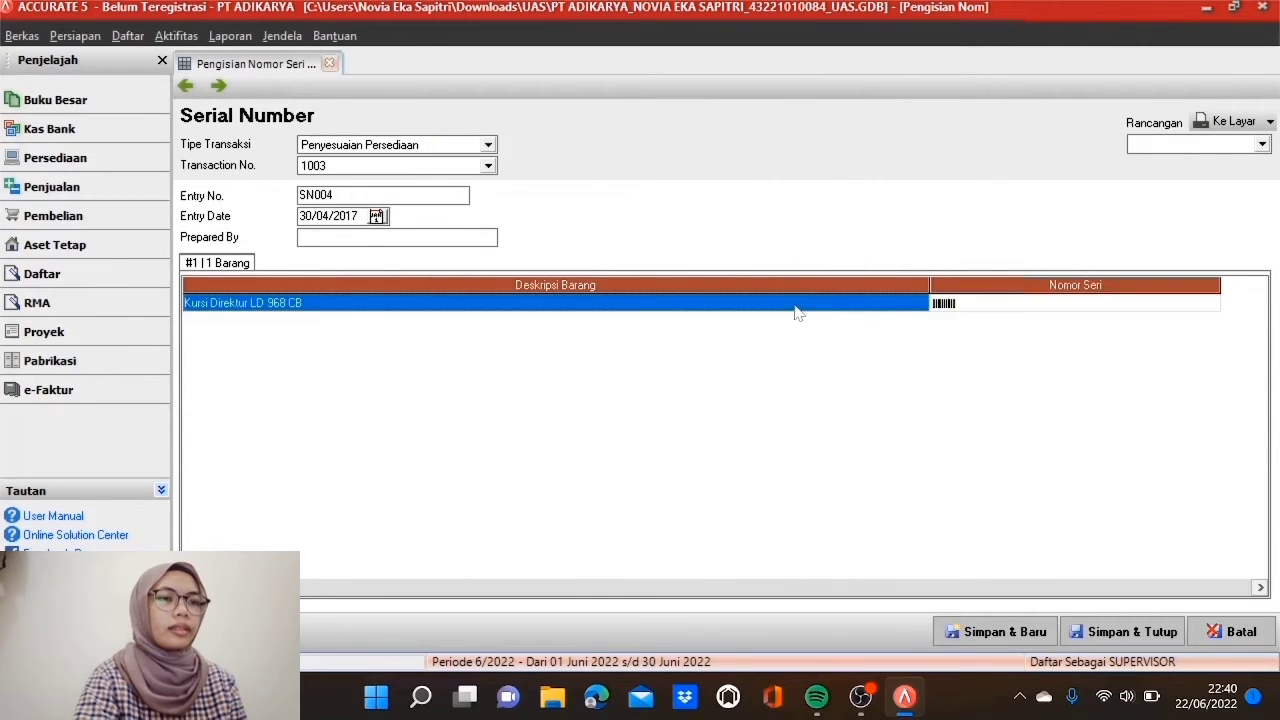
Step: Save SN004 and start SN005 for Penyesuaian Persediaan 1004 dated 30/04/2017
{"action": "left_click", "coordinate": [988, 632]}
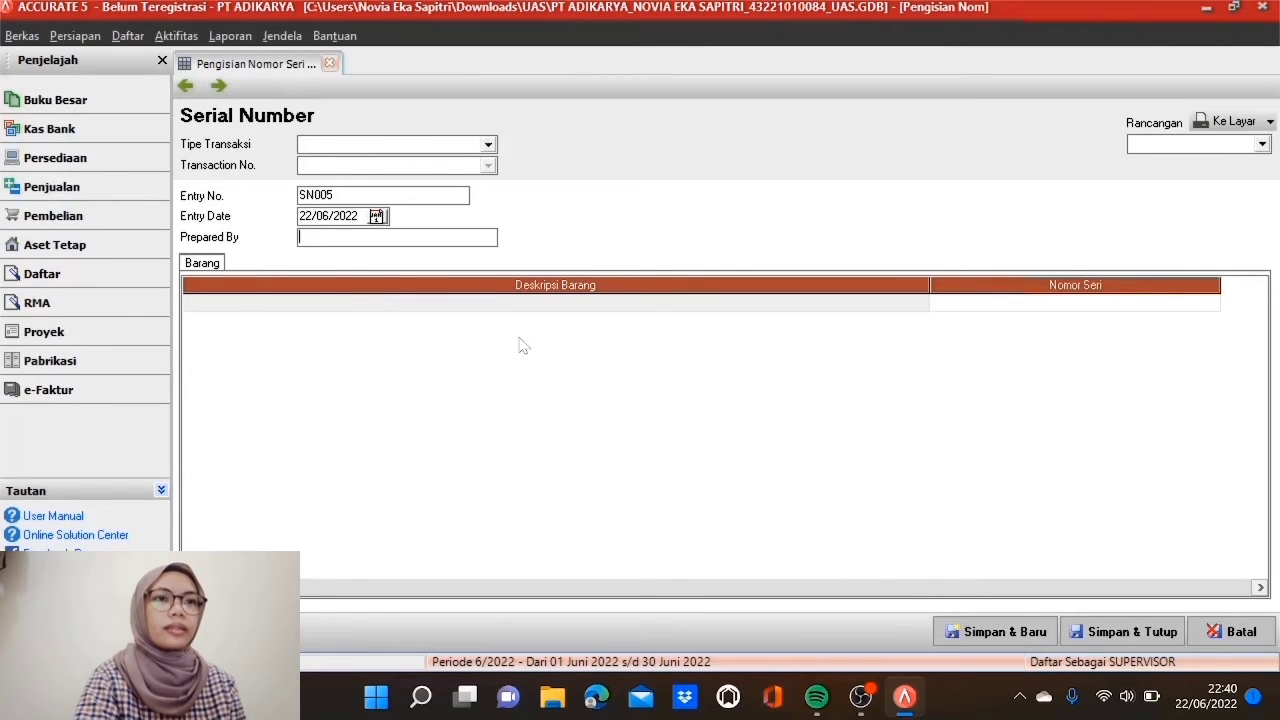
{"action": "left_click", "coordinate": [485, 145]}
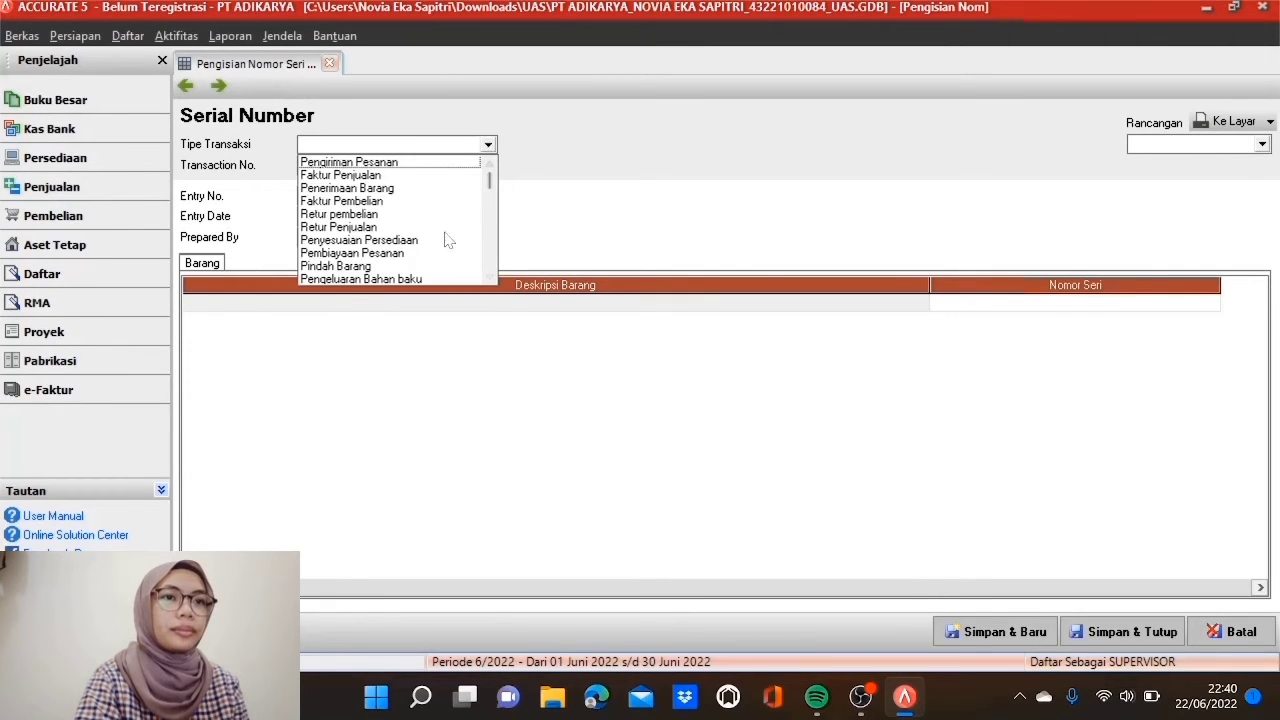
{"action": "left_click", "coordinate": [388, 240]}
{"action": "left_click", "coordinate": [487, 166]}
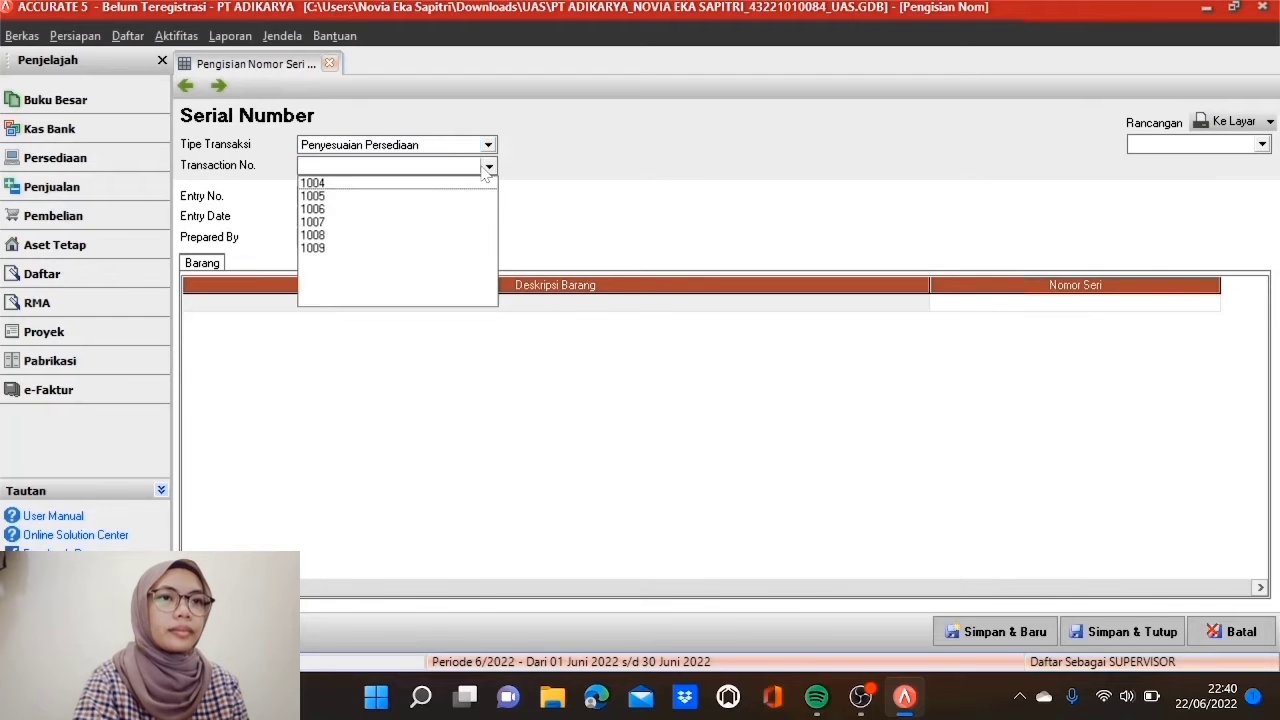
{"action": "left_click", "coordinate": [433, 184]}
{"action": "left_click", "coordinate": [376, 217]}
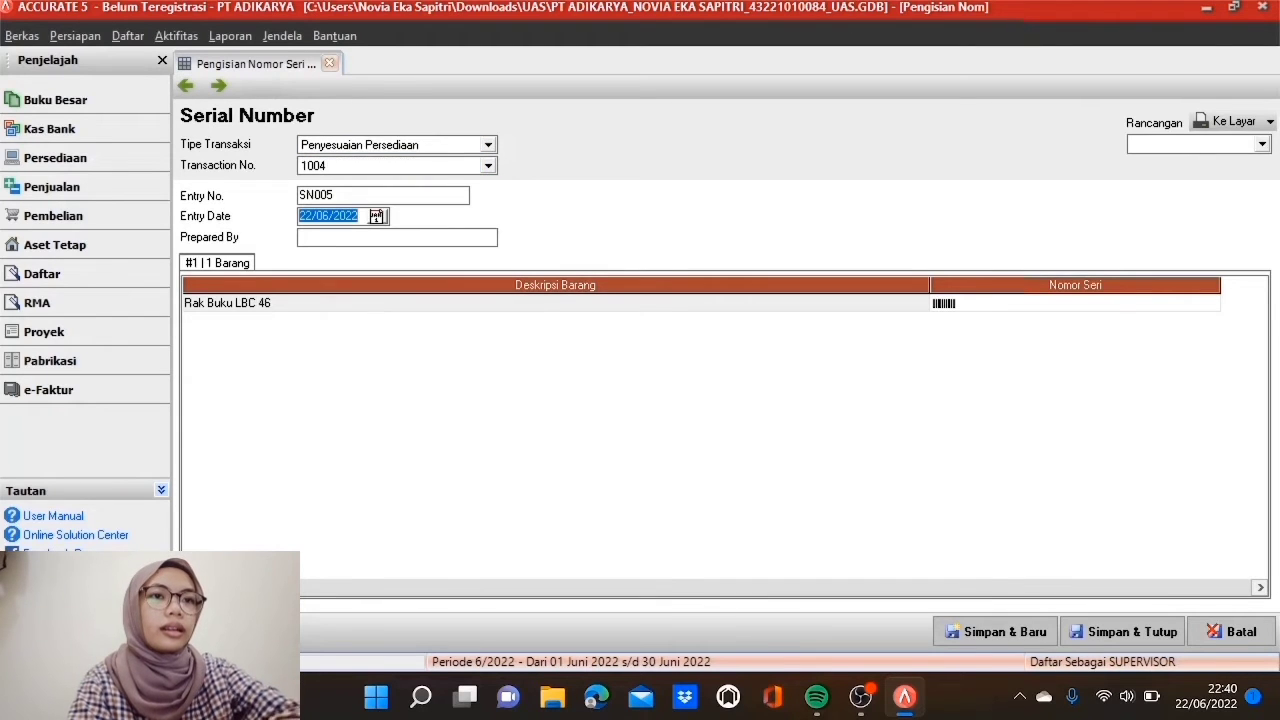
{"action": "type", "text": "30/04/"}
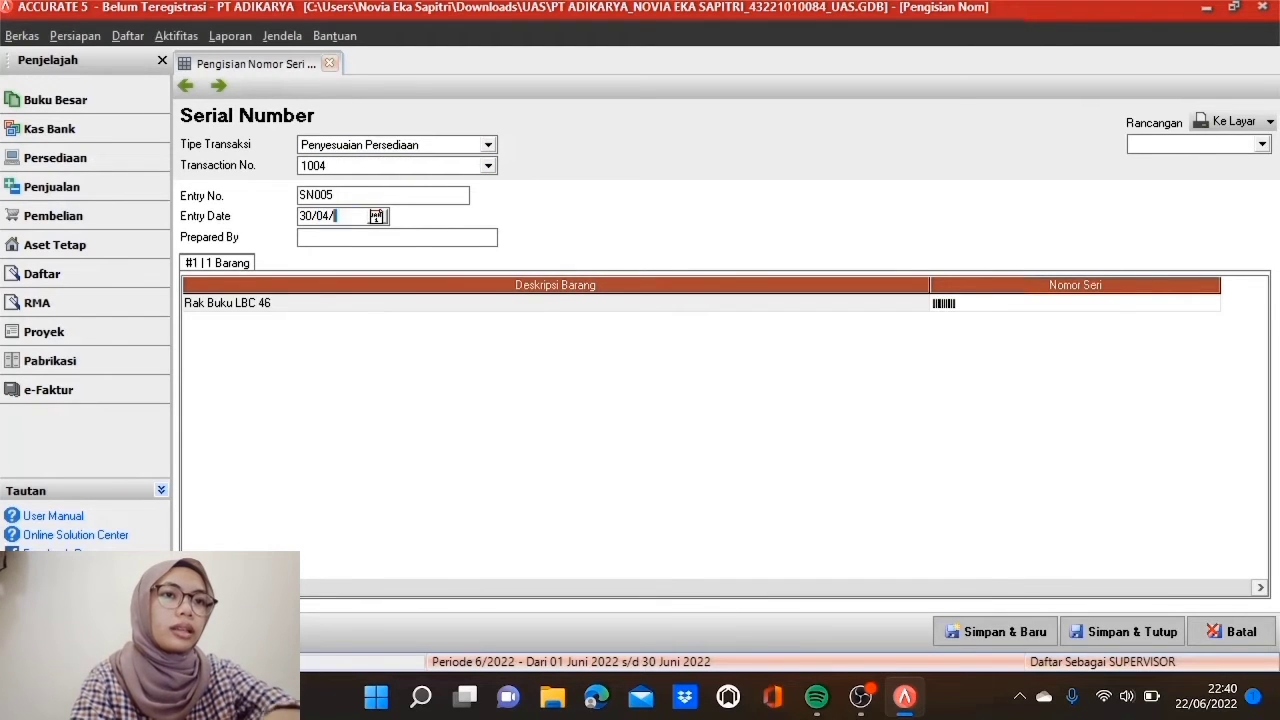
{"action": "type", "text": "2017"}
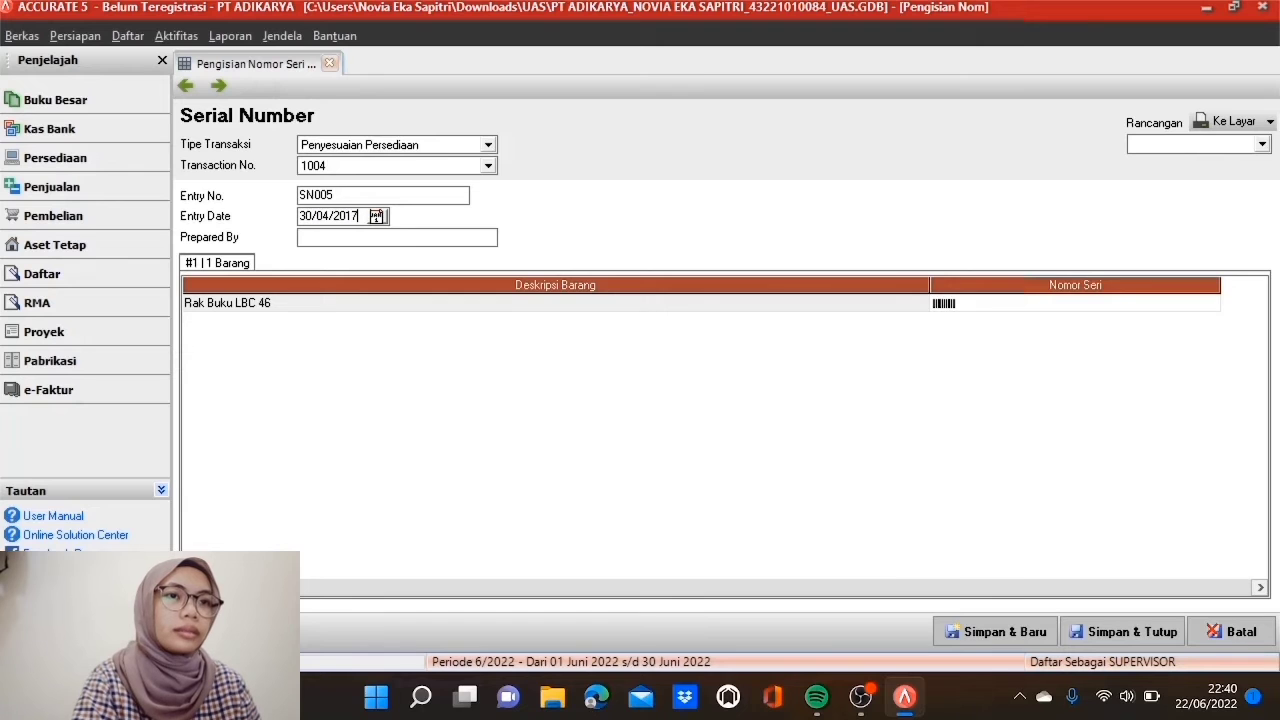
Step: Give Rak Buku LBC 46 serials LBC 46 S - 1001 to 1032 and save SN005
{"action": "double_click", "coordinate": [990, 305]}
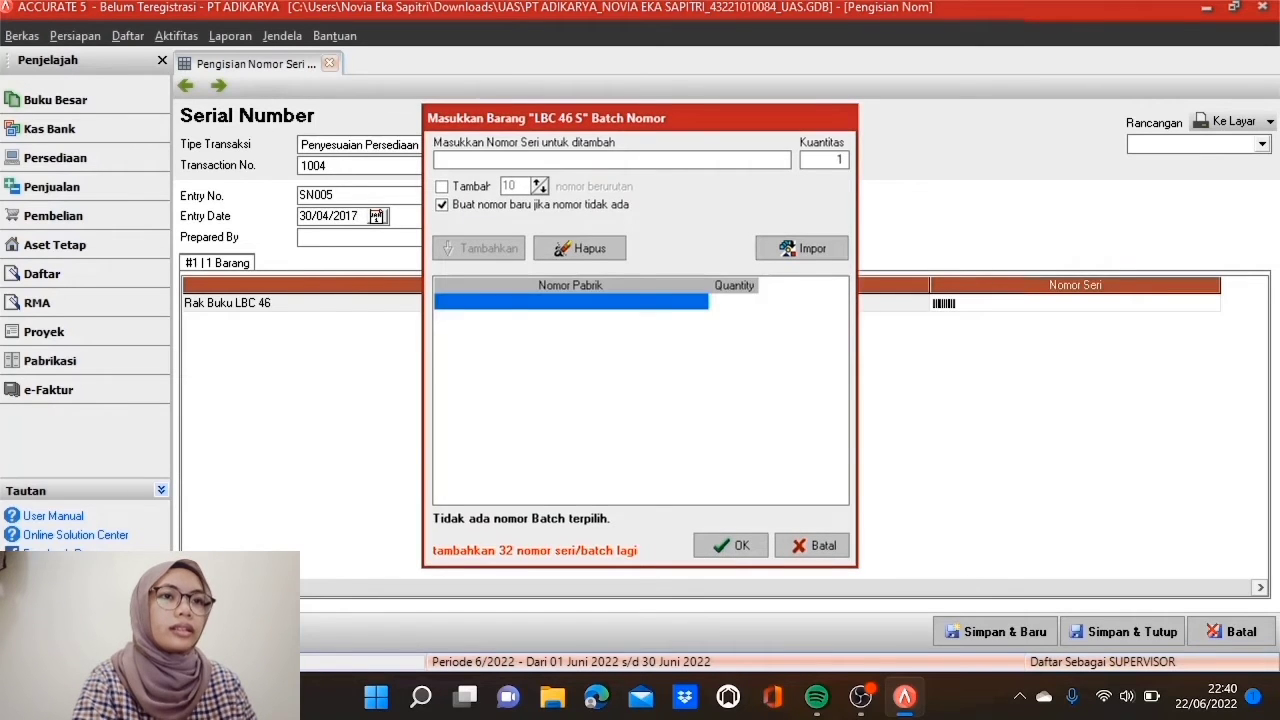
{"action": "type", "text": "LBC 46 S - 1001"}
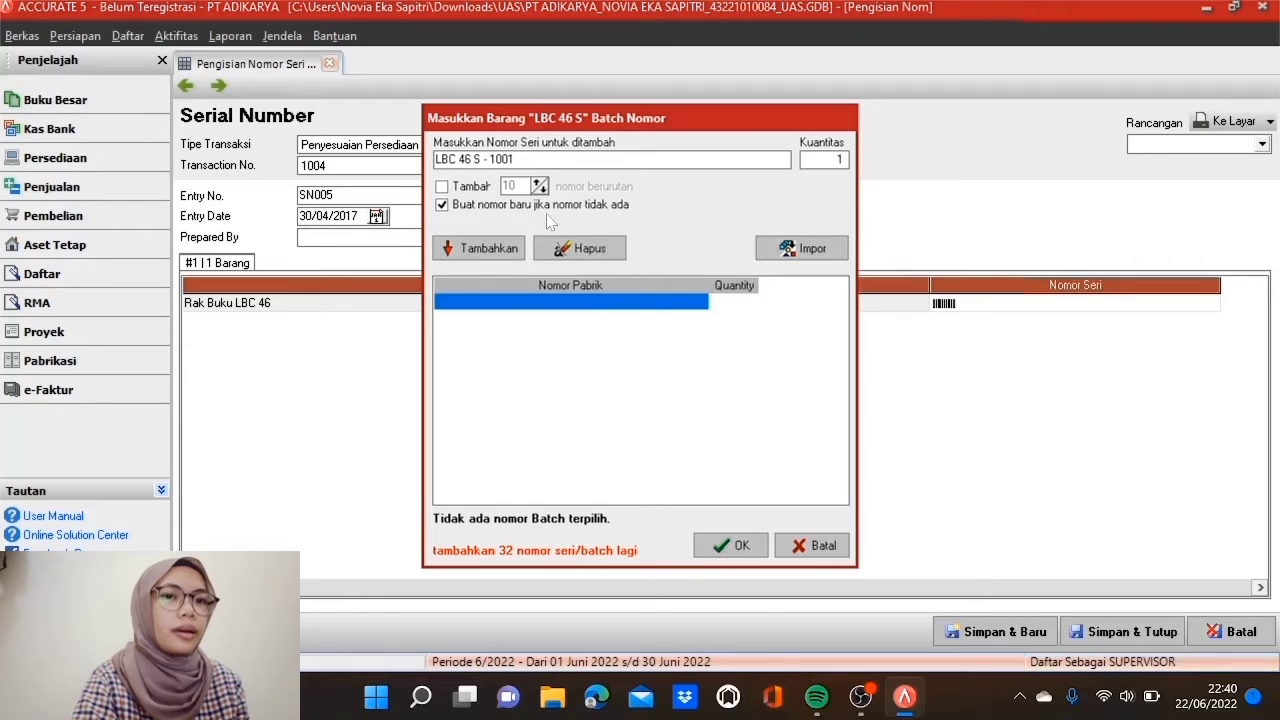
{"action": "left_click", "coordinate": [442, 186]}
{"action": "left_click", "coordinate": [510, 186]}
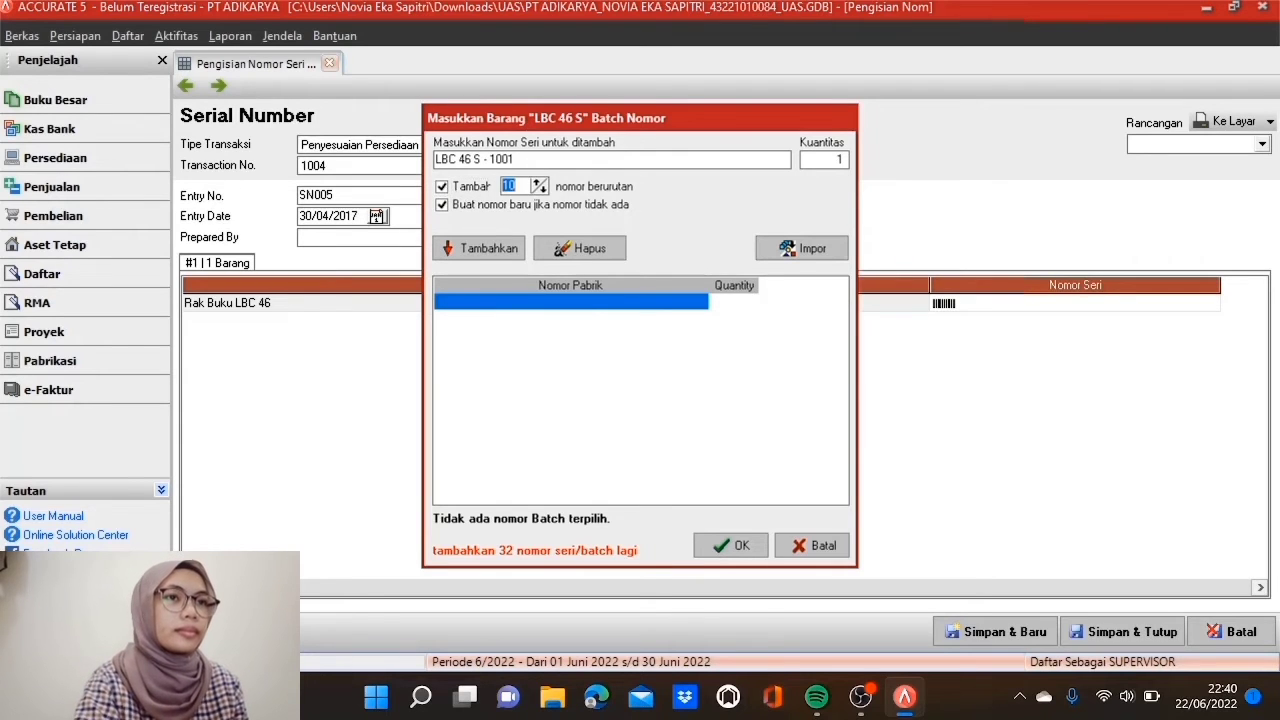
{"action": "left_click", "coordinate": [495, 251]}
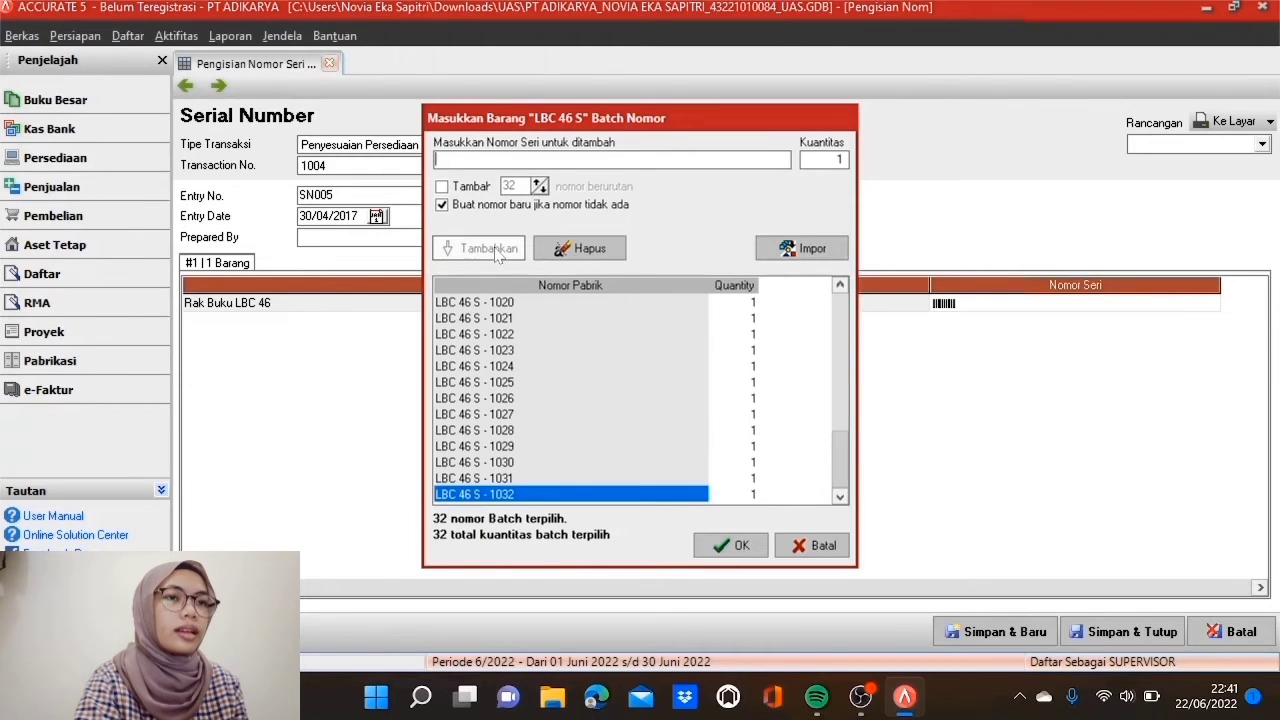
{"action": "left_click", "coordinate": [731, 545]}
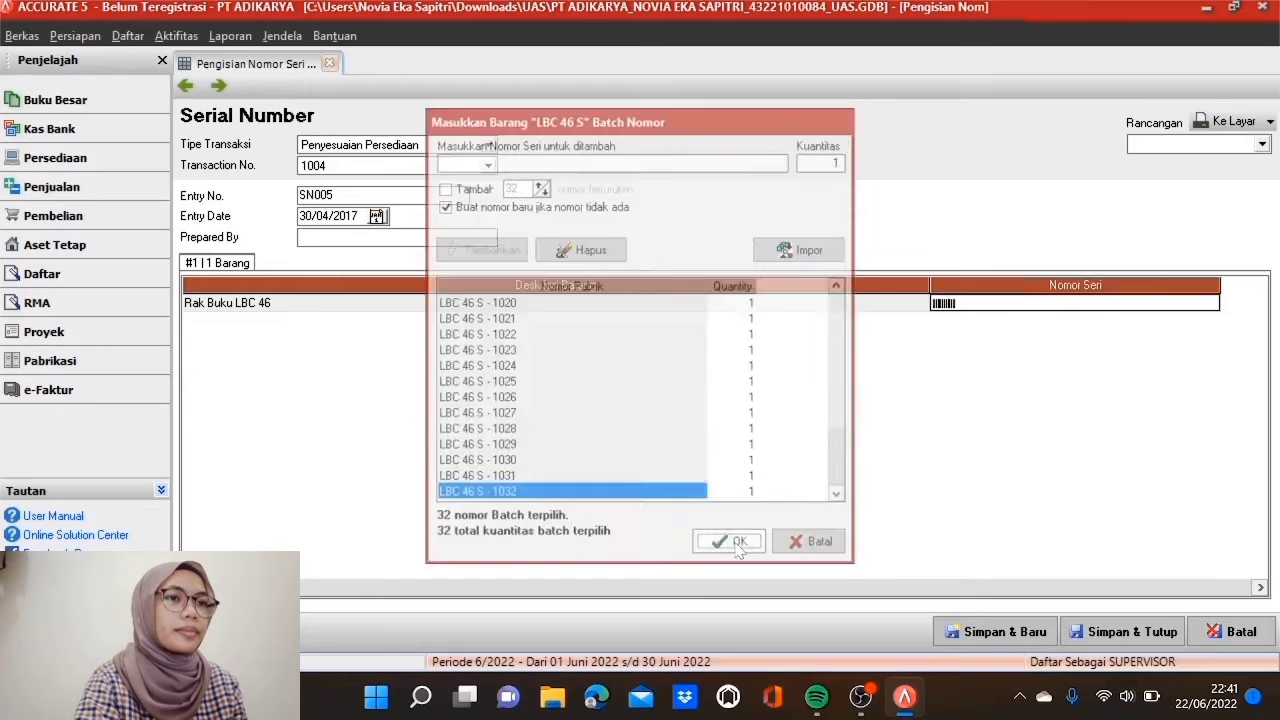
{"action": "left_click", "coordinate": [783, 302]}
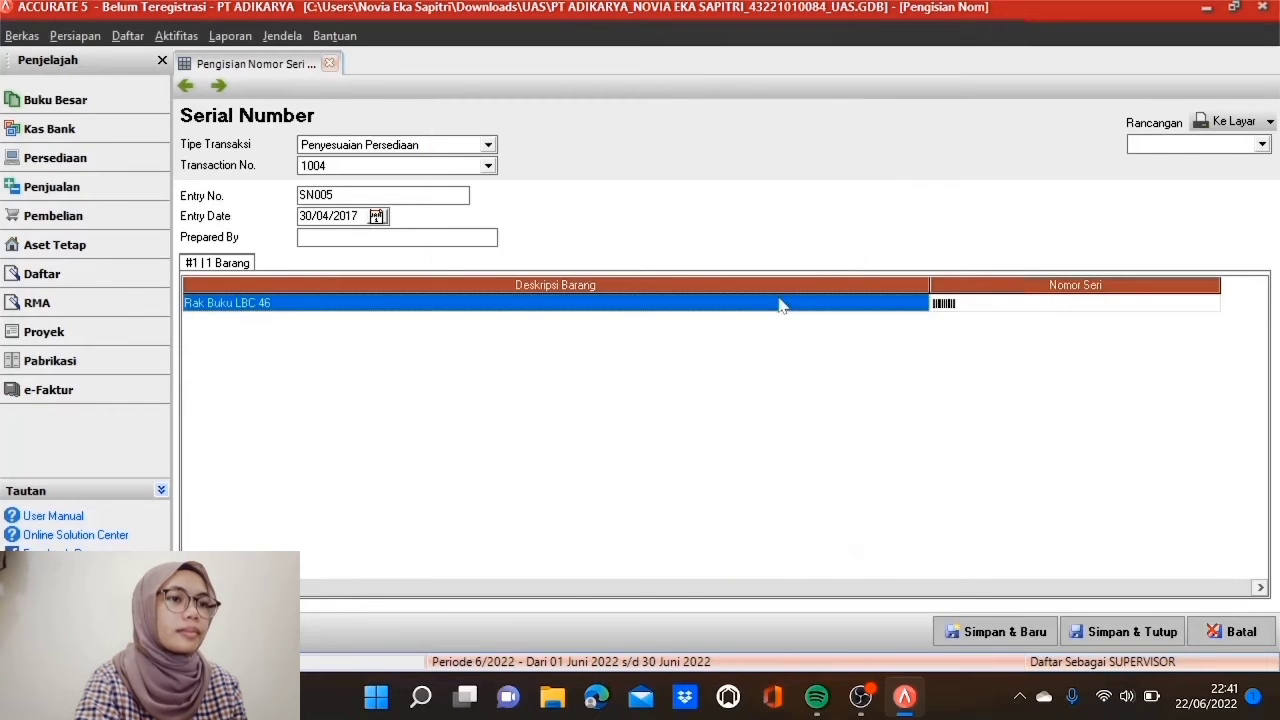
{"action": "left_click", "coordinate": [963, 631]}
Step: Link the entry to Penyesuaian Persediaan transaction 1005, dated 30/04/2017
{"action": "left_click", "coordinate": [488, 144]}
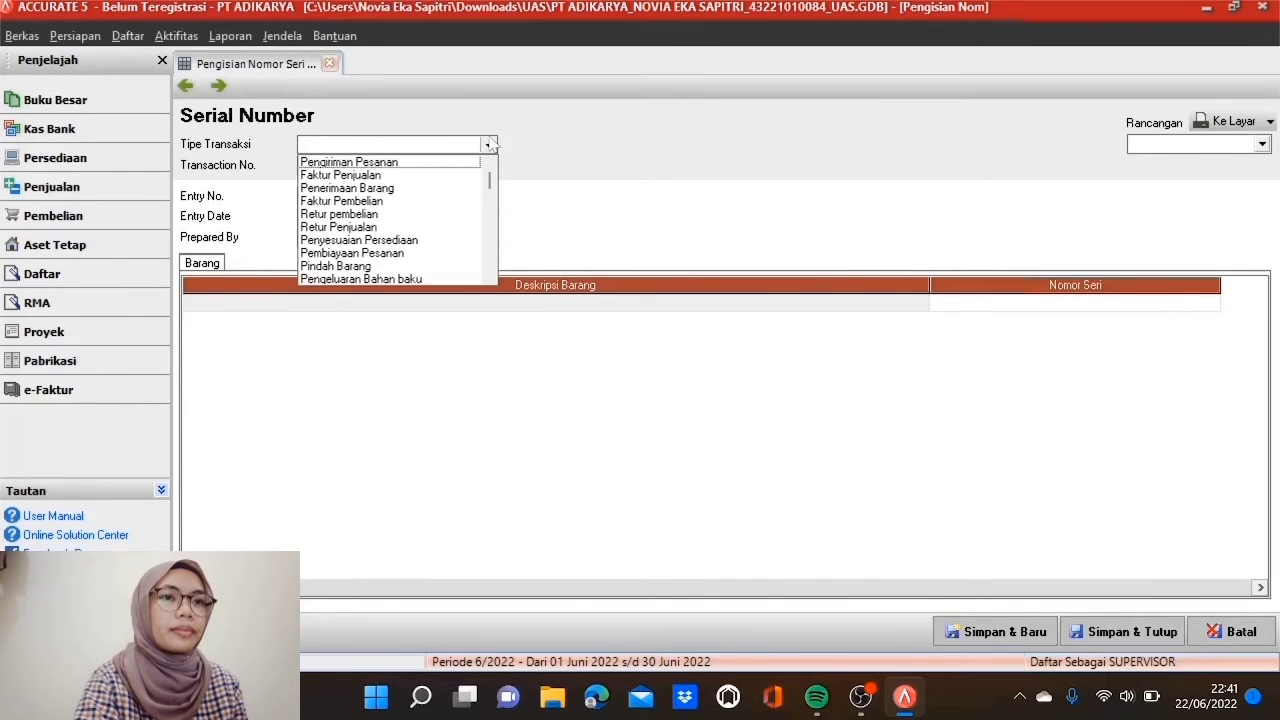
{"action": "left_click", "coordinate": [412, 242]}
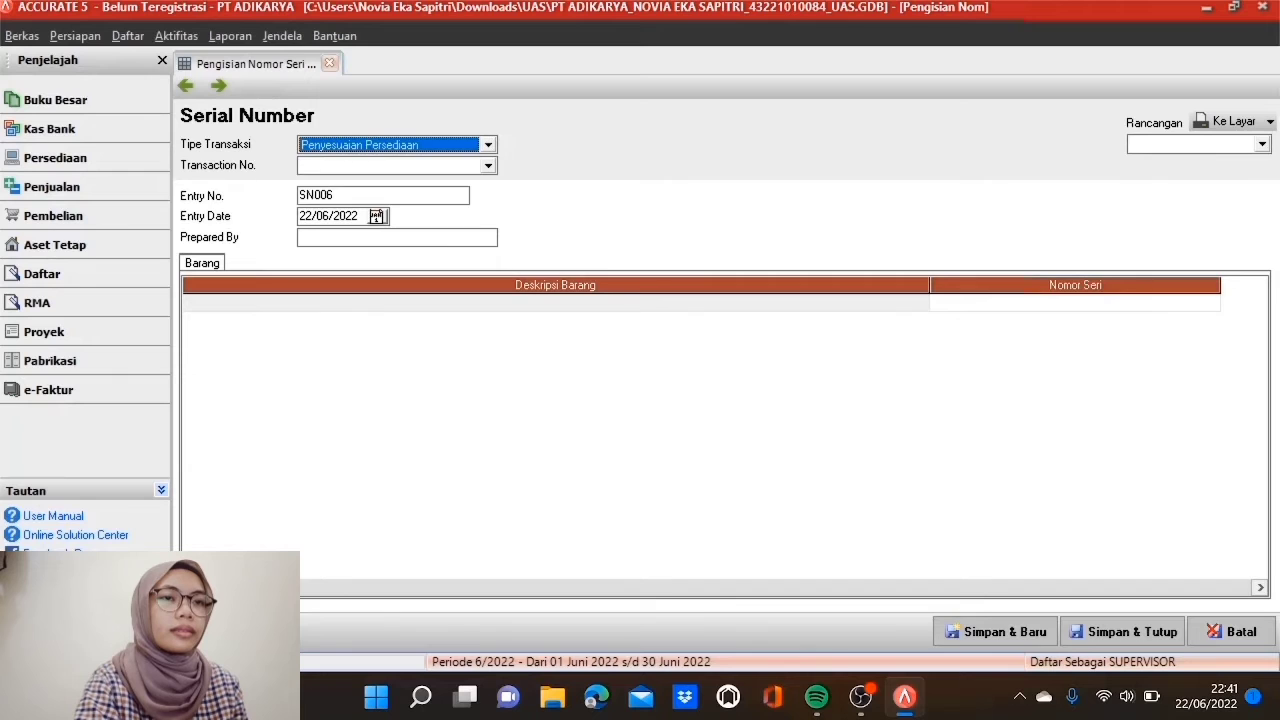
{"action": "left_click", "coordinate": [488, 166]}
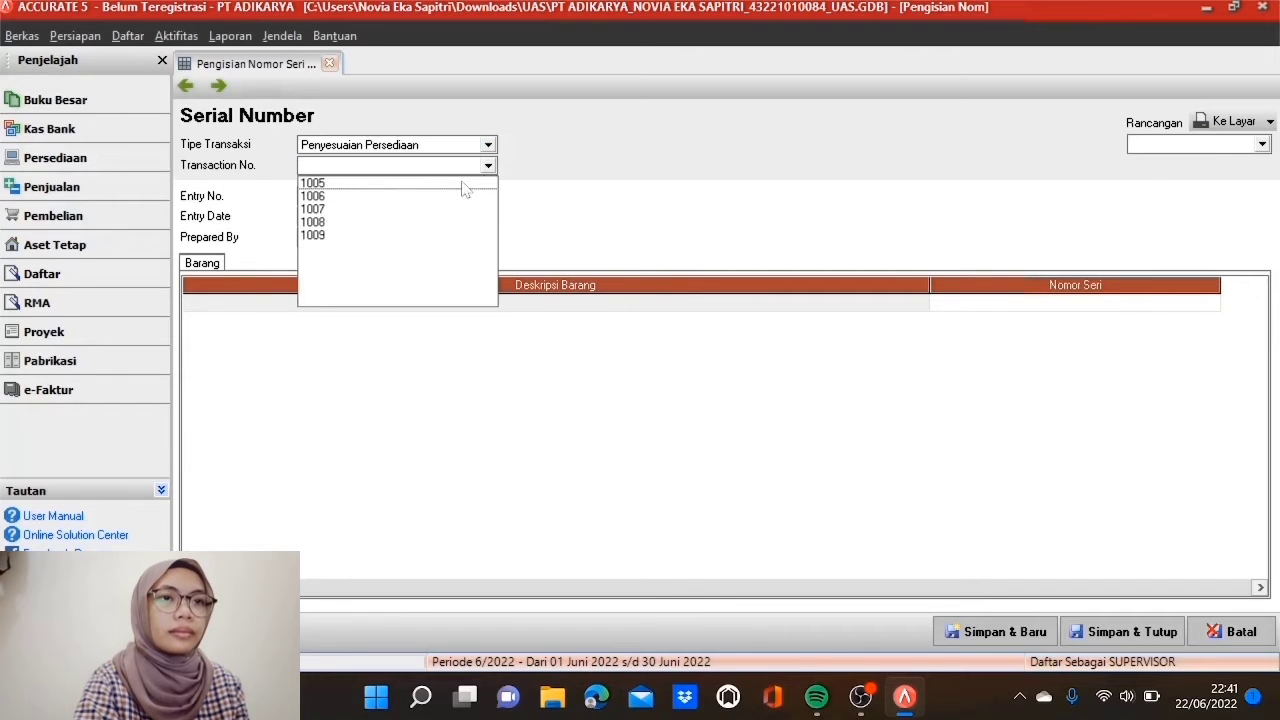
{"action": "left_click", "coordinate": [463, 181]}
{"action": "left_click_drag", "start_coordinate": [361, 216], "coordinate": [298, 216]}
{"action": "type", "text": "30/04/2017"}
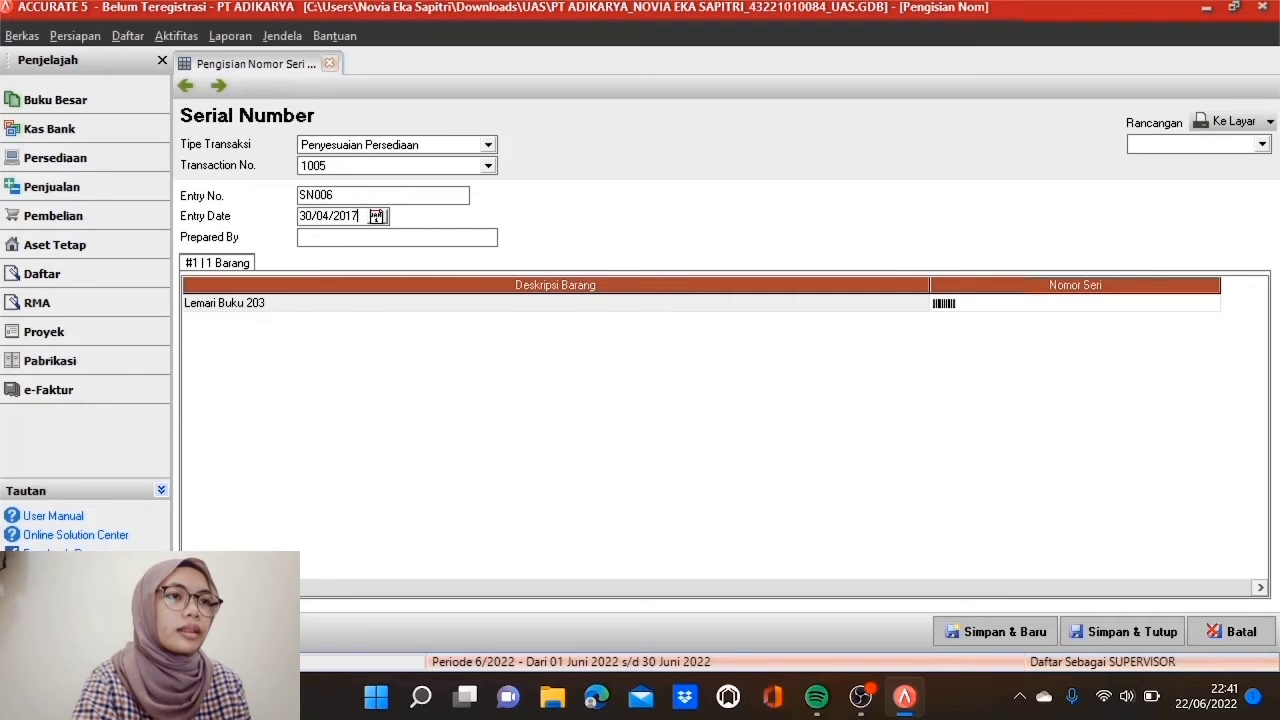
Step: Give Lemari Buku 203 ten serials, LRT 203 - 1001 to 1010, and save the entry
{"action": "double_click", "coordinate": [976, 305]}
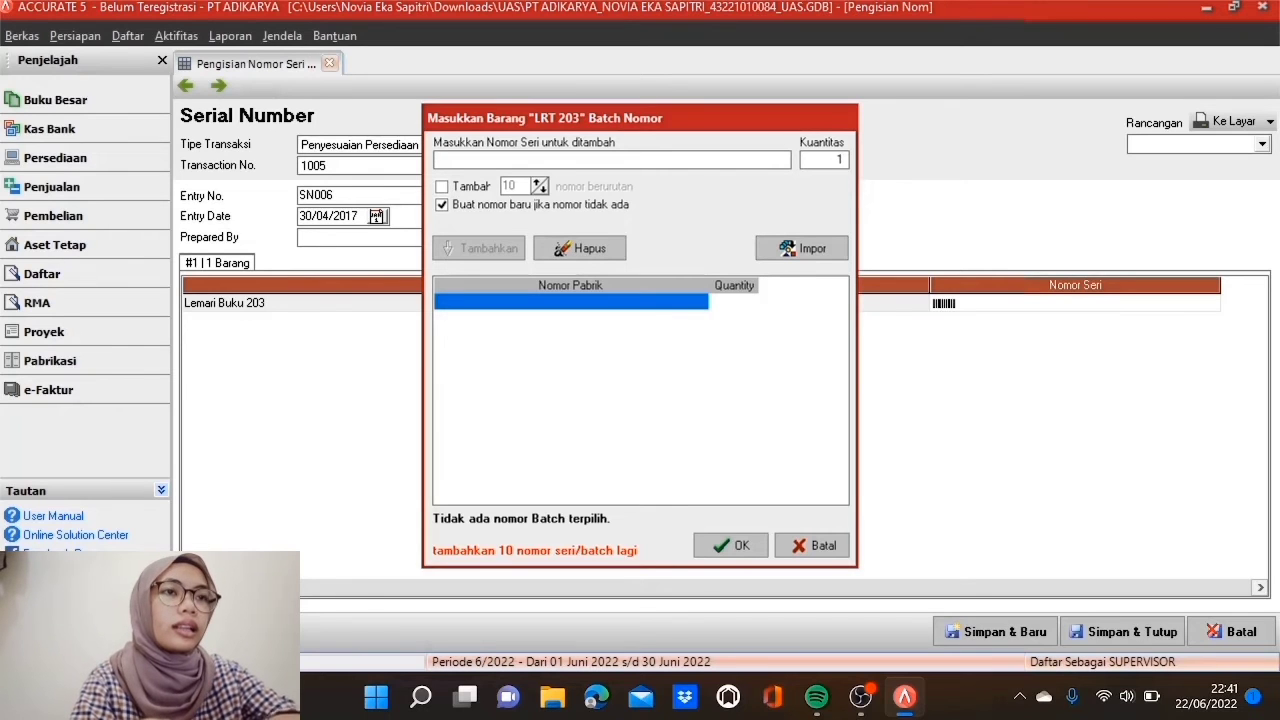
{"action": "type", "text": "L"}
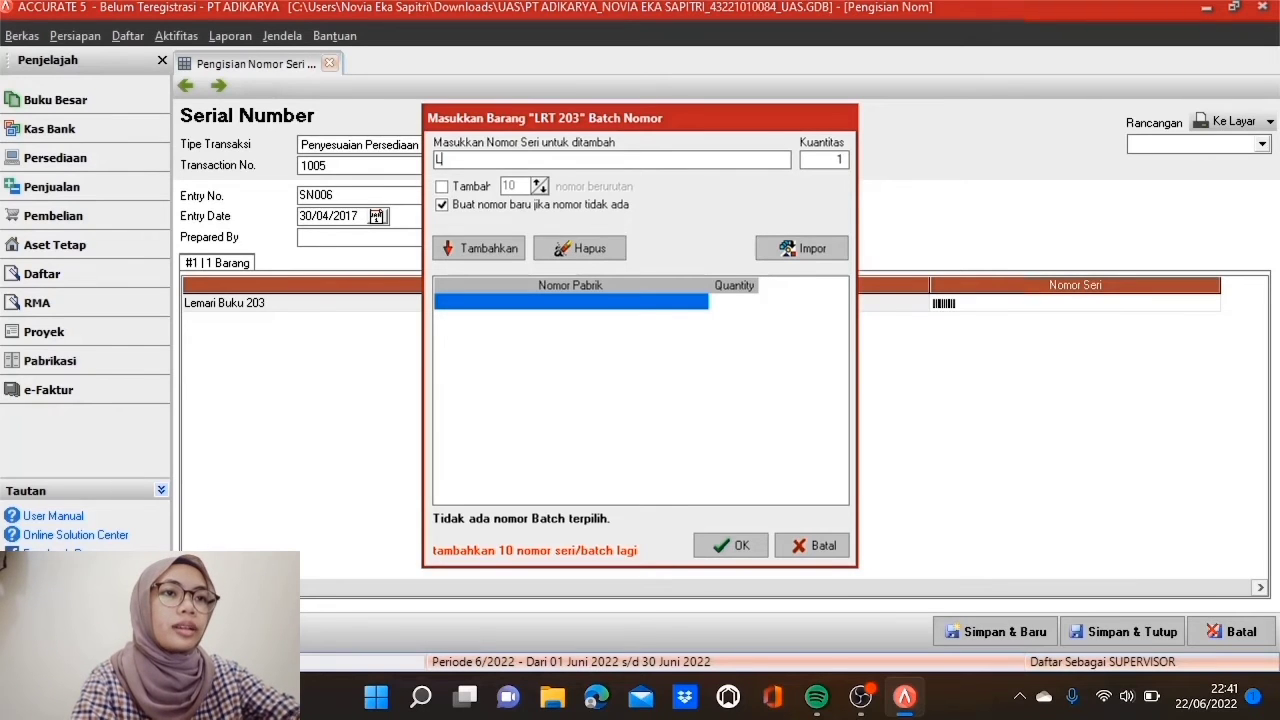
{"action": "type", "text": "RT 203"}
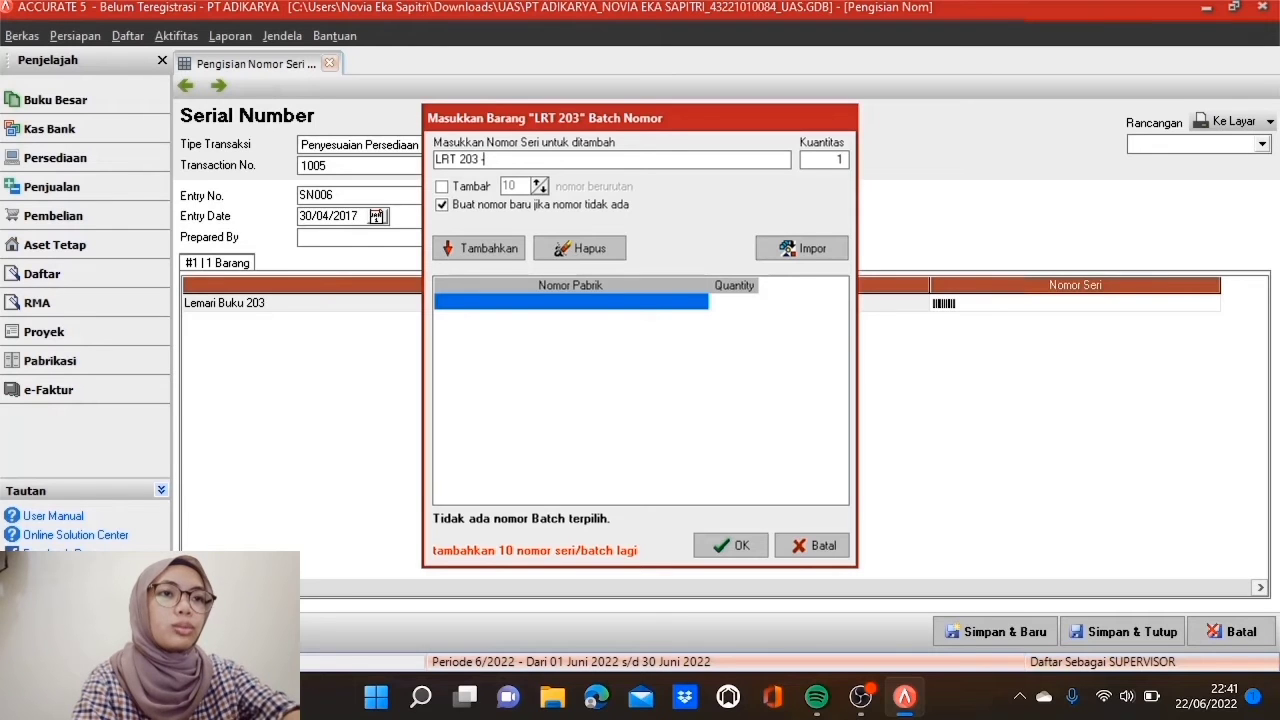
{"action": "type", "text": " - 1001"}
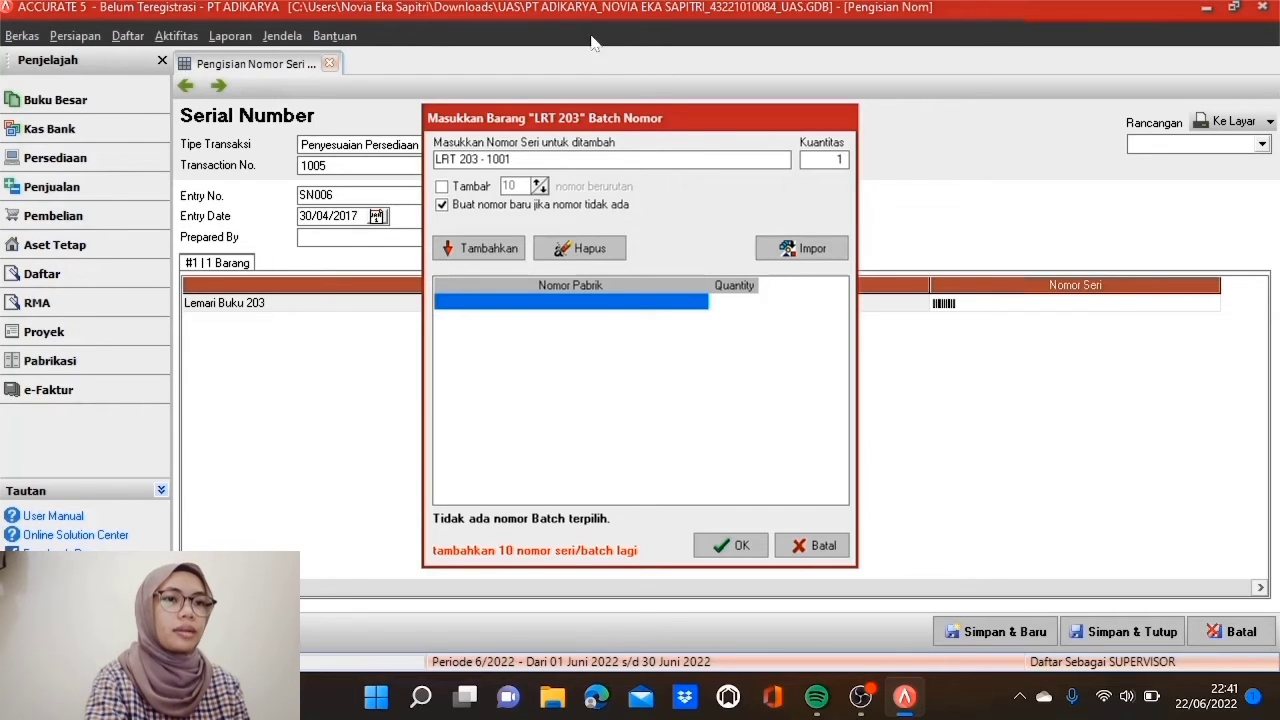
{"action": "left_click", "coordinate": [441, 187]}
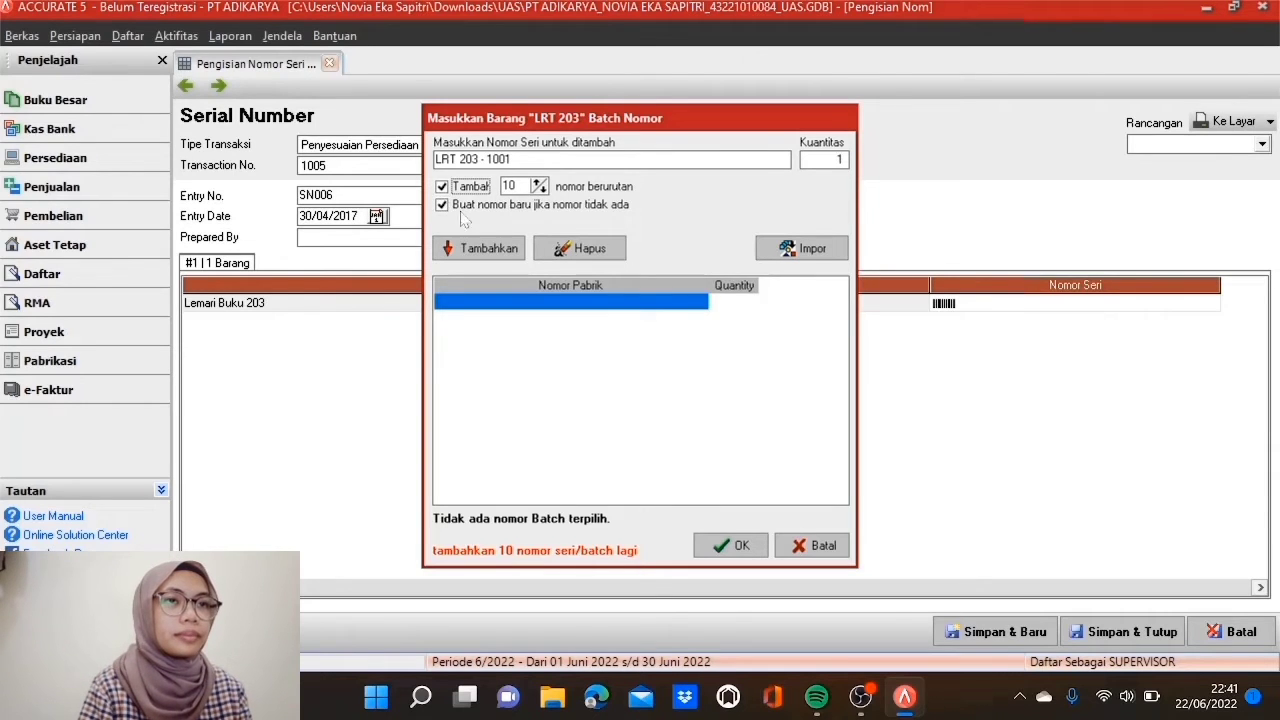
{"action": "left_click", "coordinate": [487, 251]}
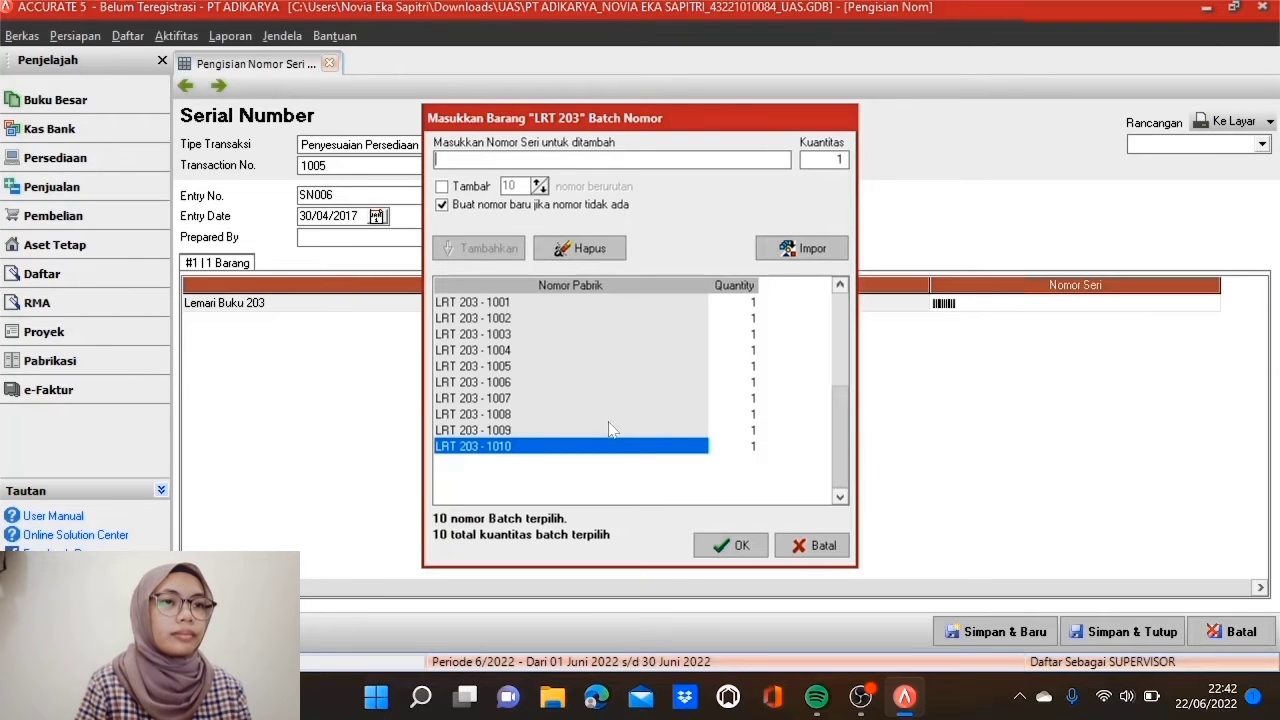
{"action": "left_click", "coordinate": [728, 545]}
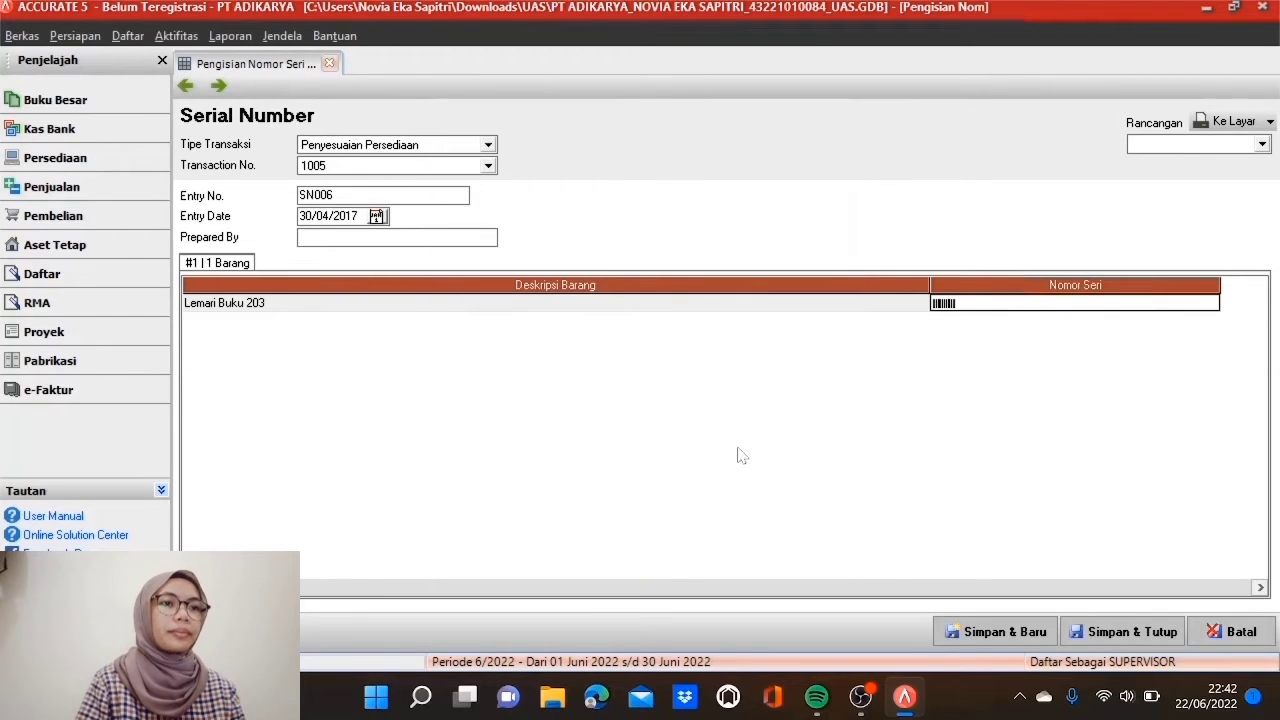
{"action": "left_click", "coordinate": [764, 310]}
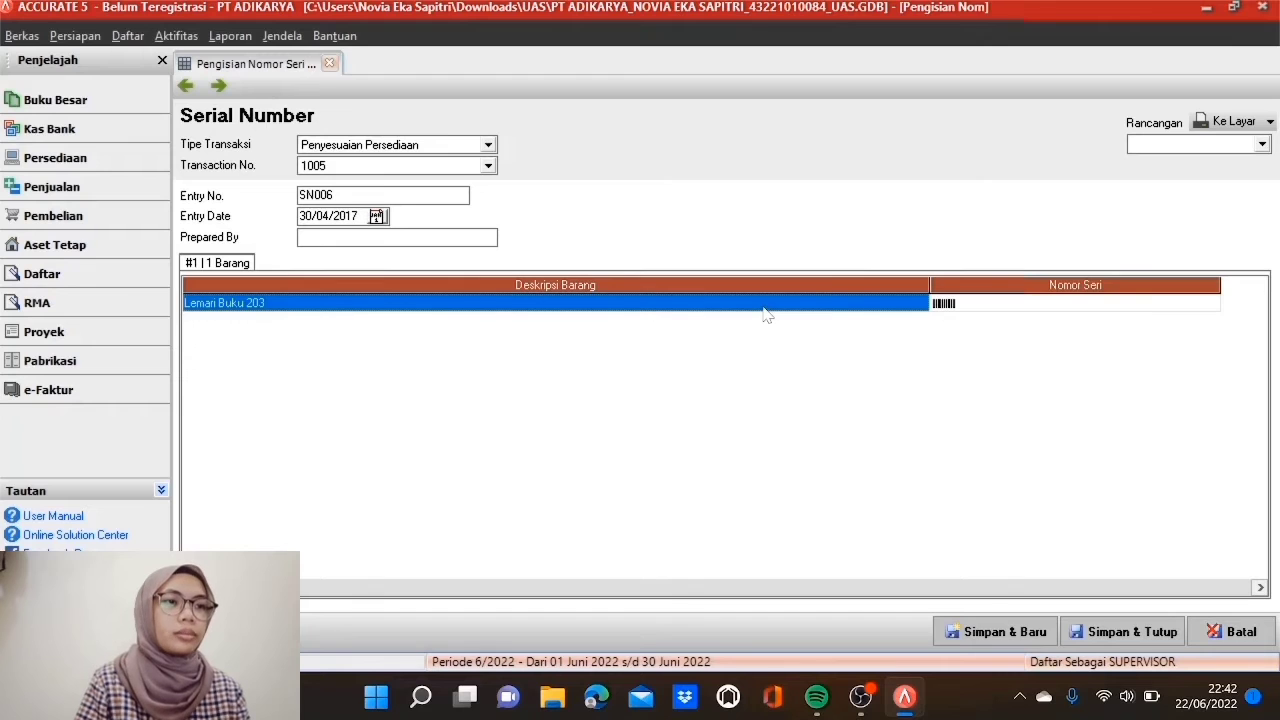
{"action": "left_click", "coordinate": [992, 631]}
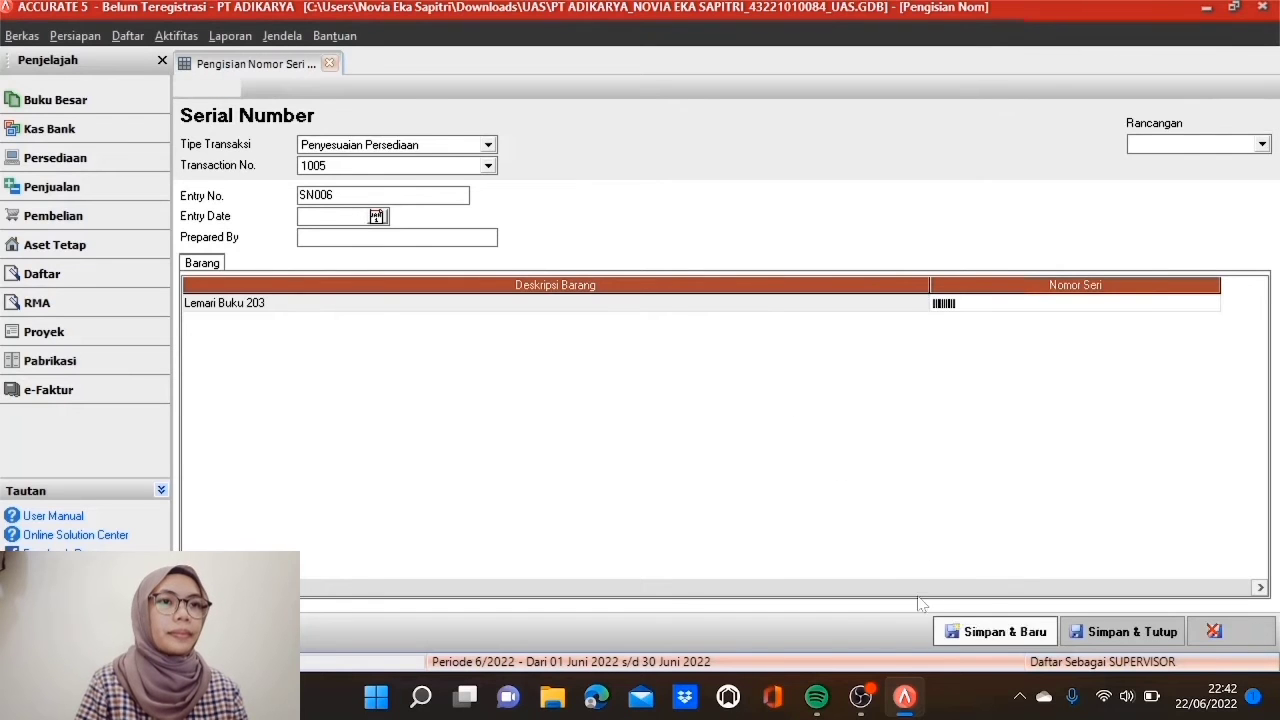
Step: Link the entry to Penyesuaian Persediaan transaction 1006, dated 30/04/2017
{"action": "left_click", "coordinate": [487, 144]}
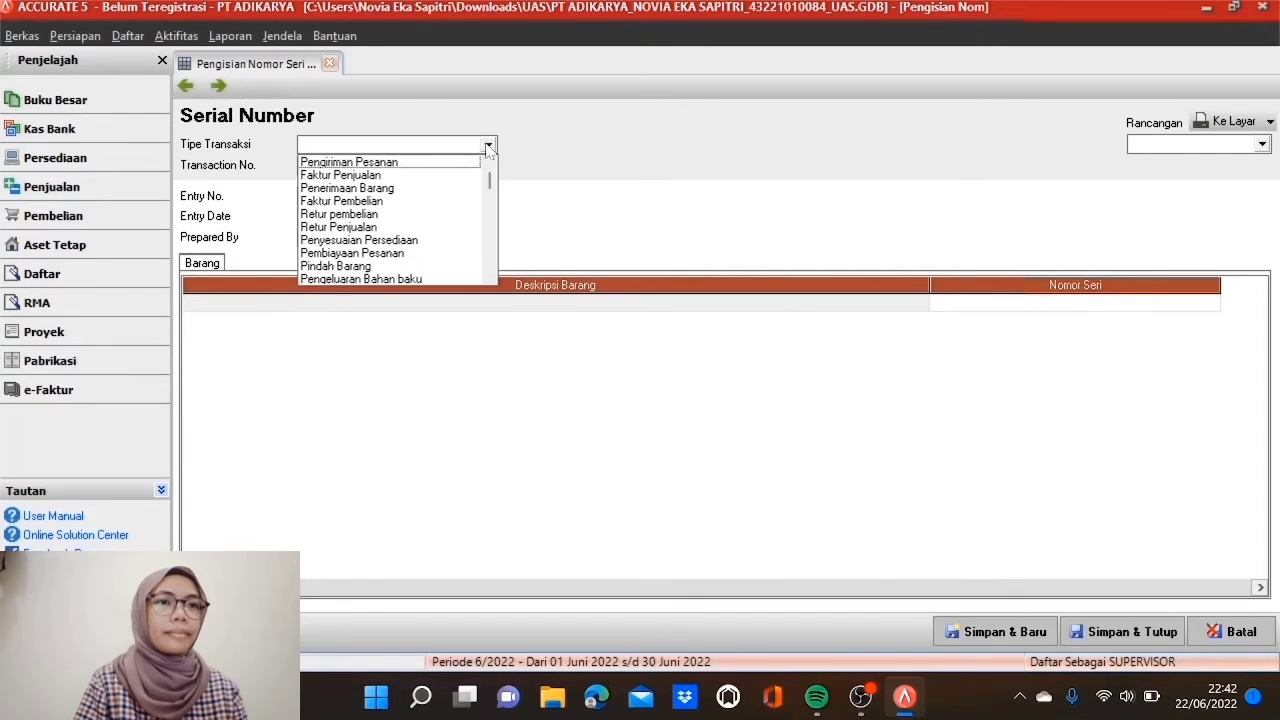
{"action": "left_click", "coordinate": [420, 244]}
{"action": "left_click", "coordinate": [487, 165]}
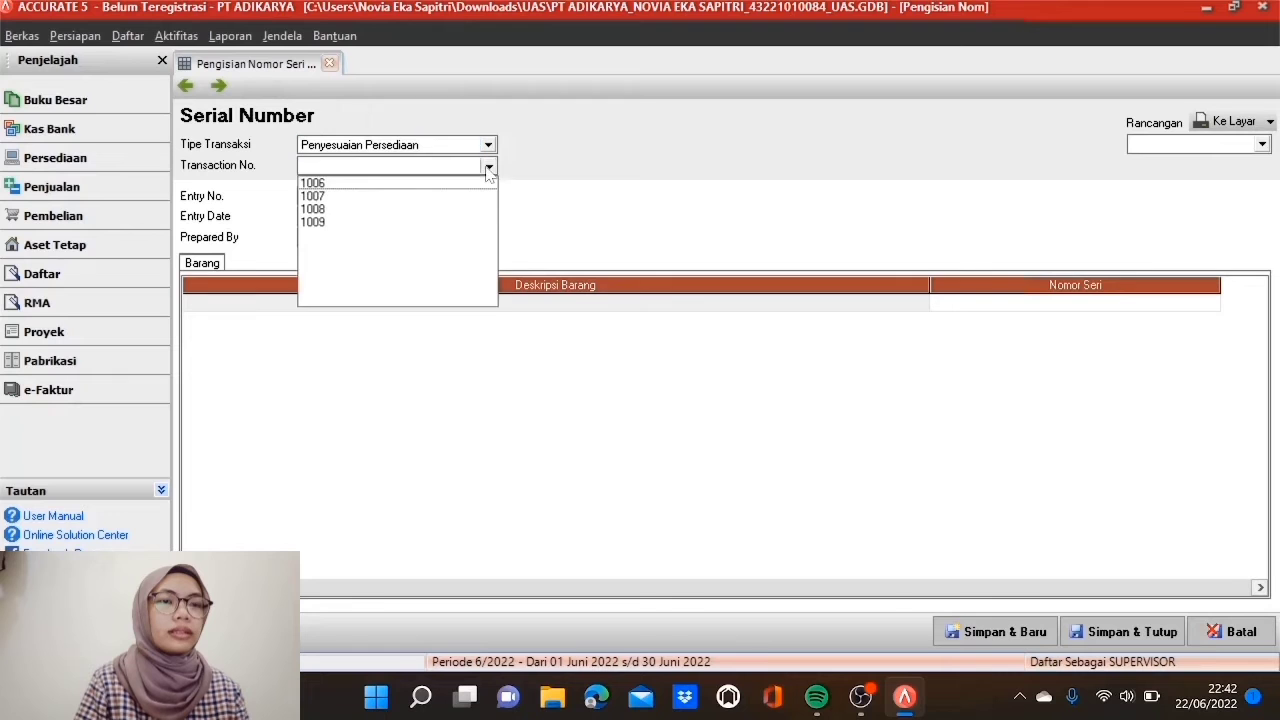
{"action": "left_click", "coordinate": [450, 185]}
{"action": "double_click", "coordinate": [358, 216]}
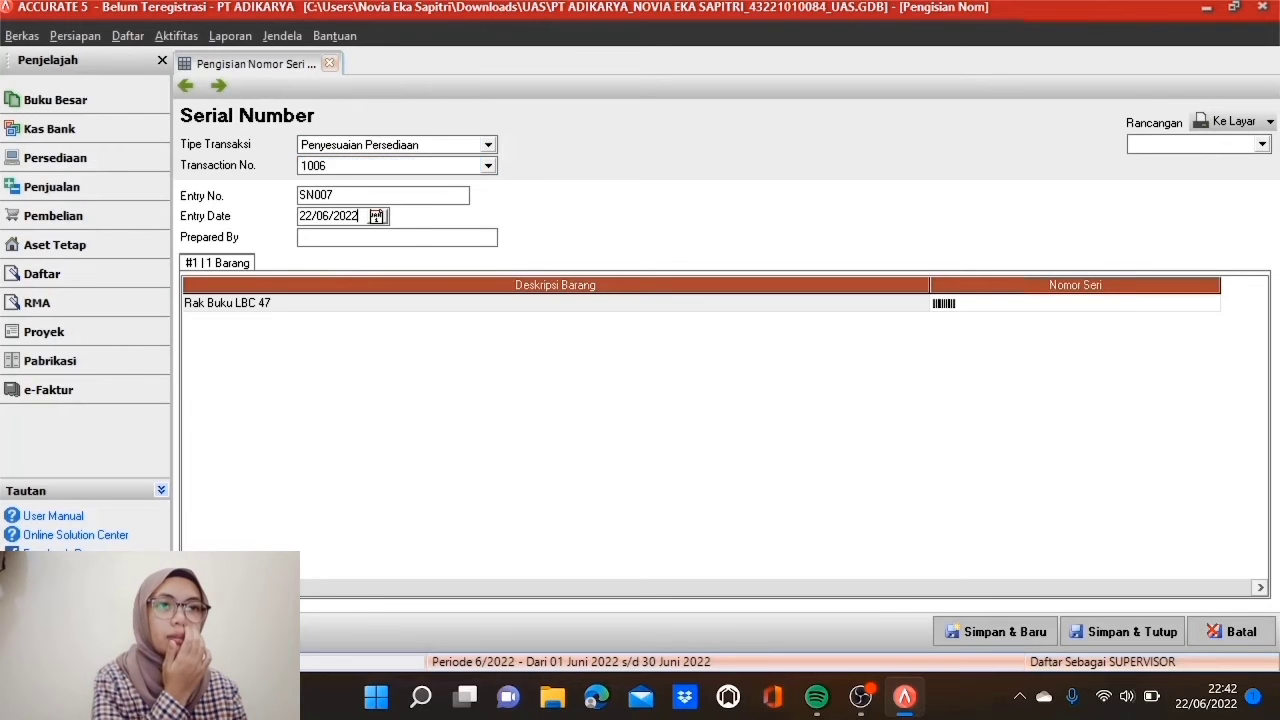
{"action": "key", "text": "BackSpace"}
{"action": "type", "text": "30/04/2017"}
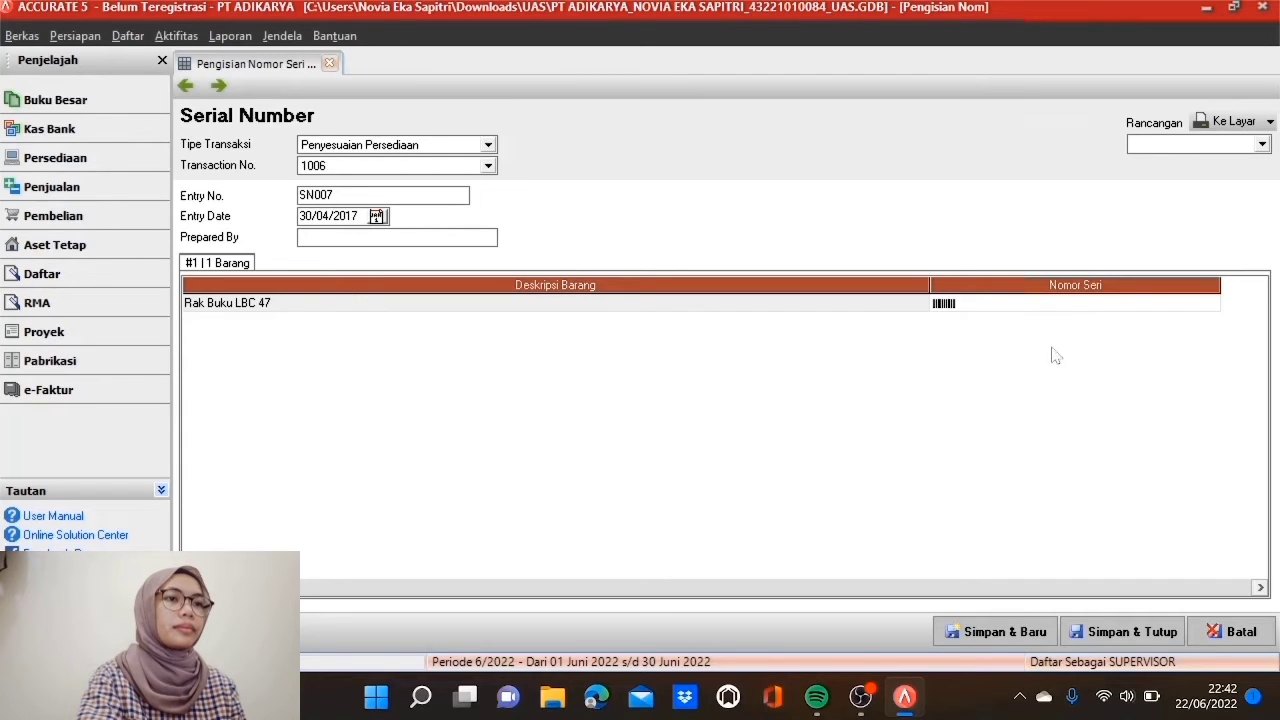
Step: Give Rak Buku LBC 47 six serials, LBC 47 - 1001 to 1006, and save SN007
{"action": "left_click", "coordinate": [1066, 308]}
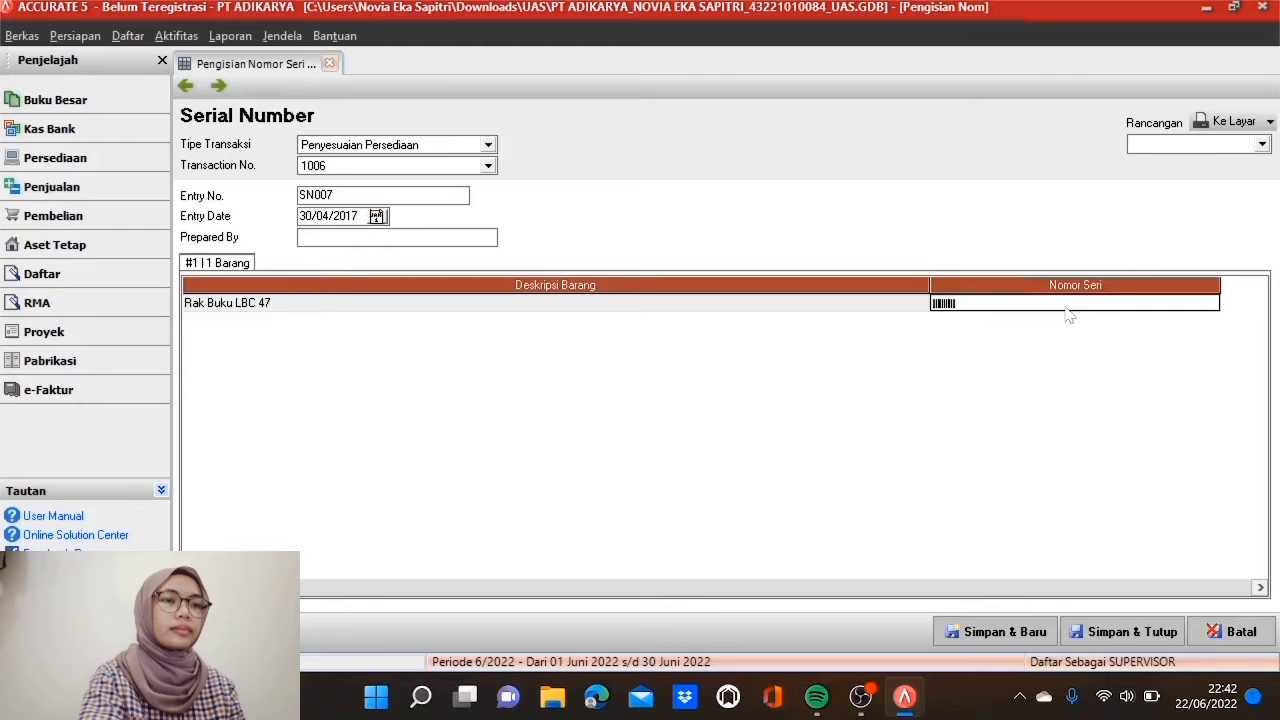
{"action": "left_click", "coordinate": [1066, 310]}
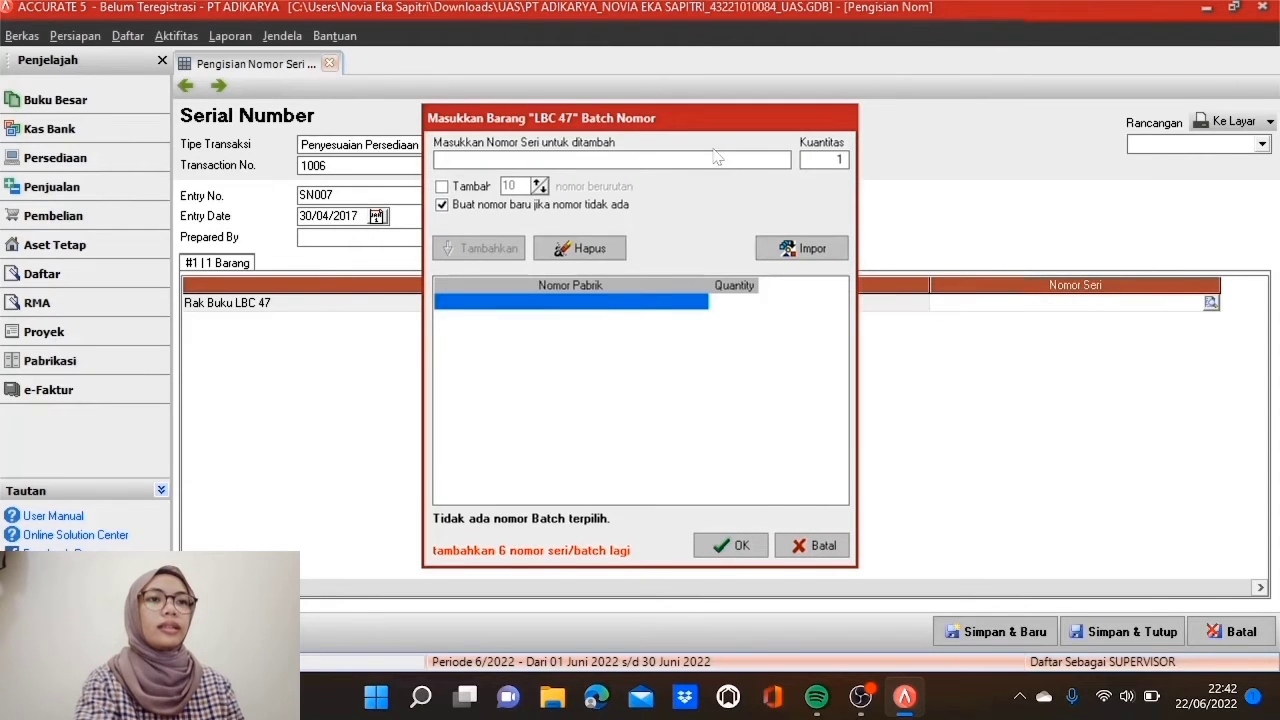
{"action": "type", "text": "LBC 47"}
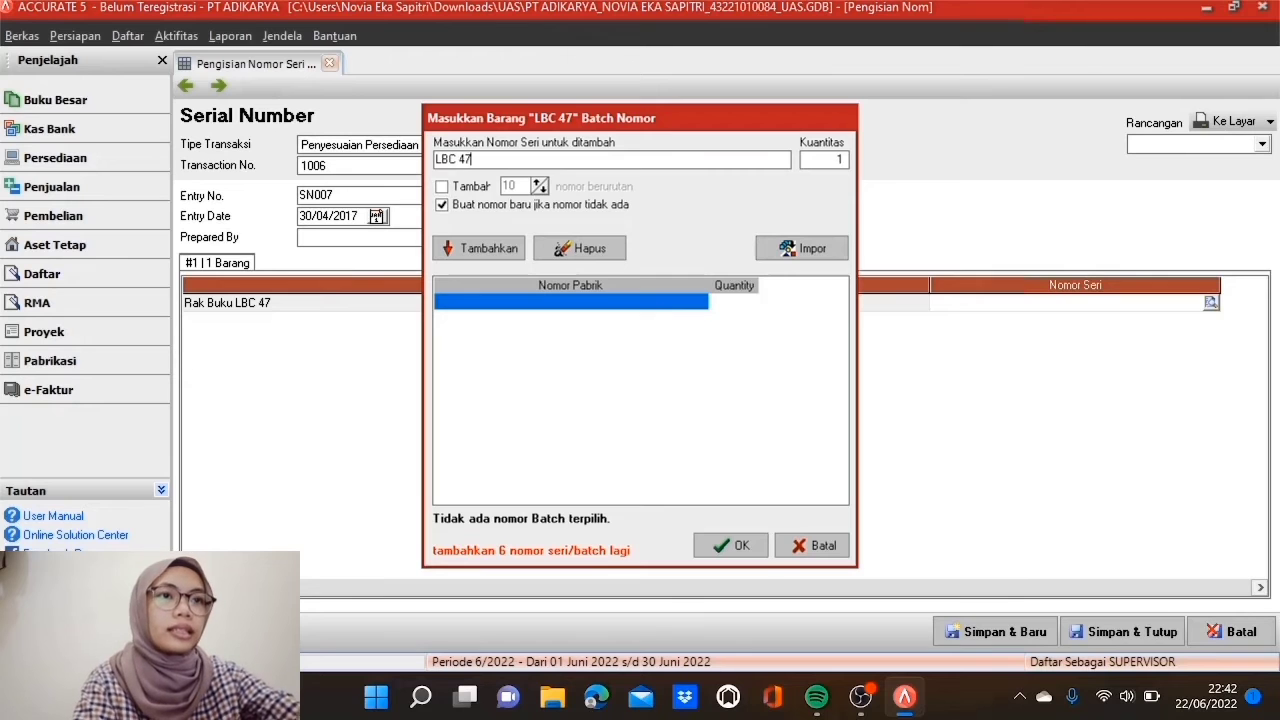
{"action": "type", "text": " - 1001"}
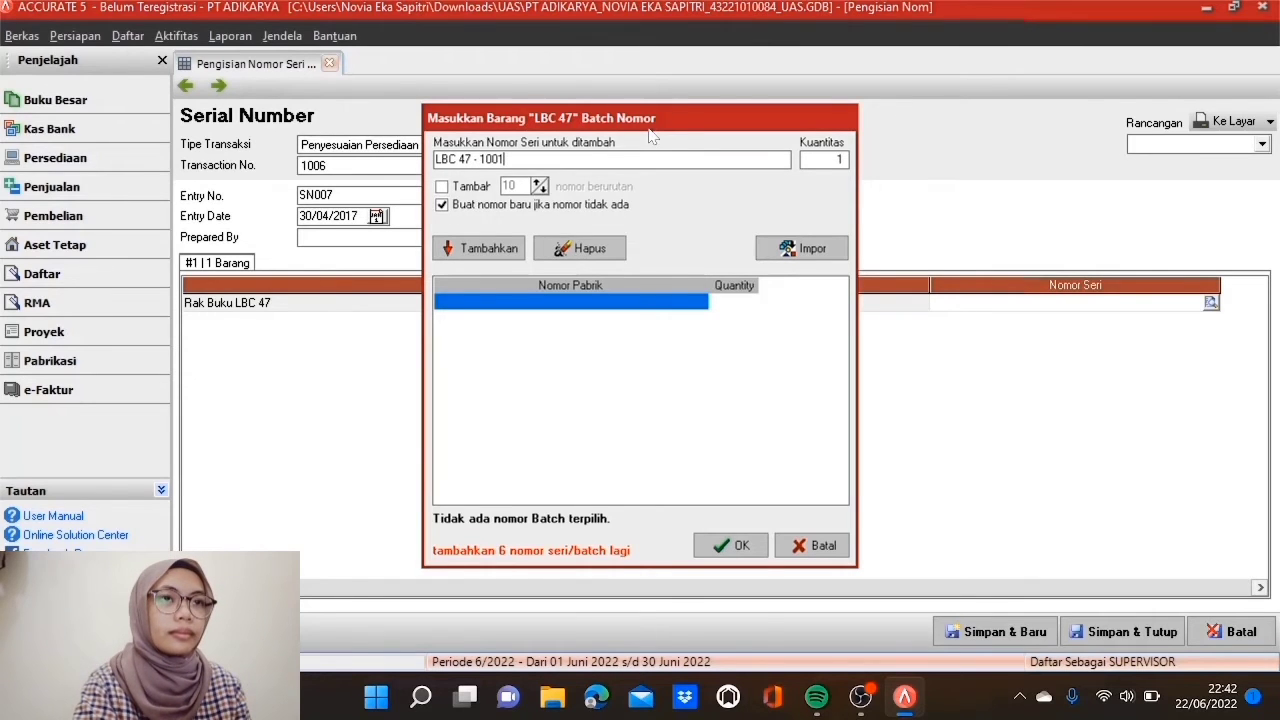
{"action": "left_click", "coordinate": [442, 187]}
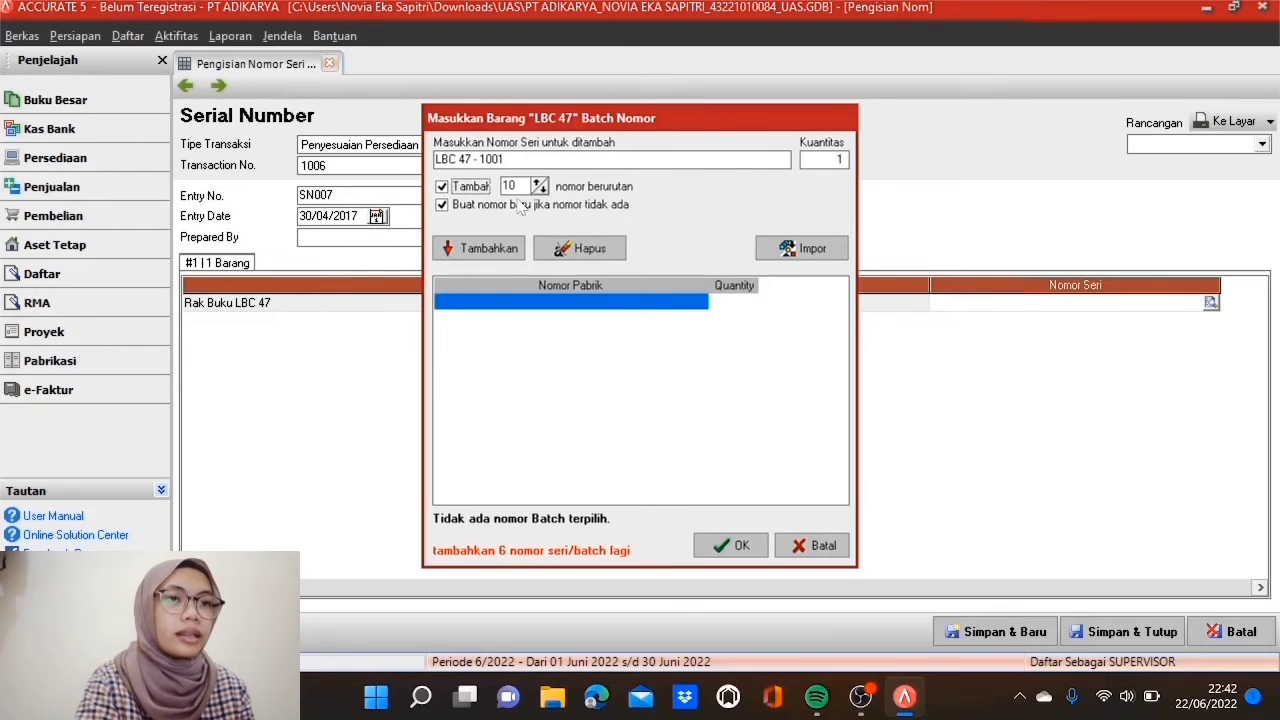
{"action": "double_click", "coordinate": [508, 186]}
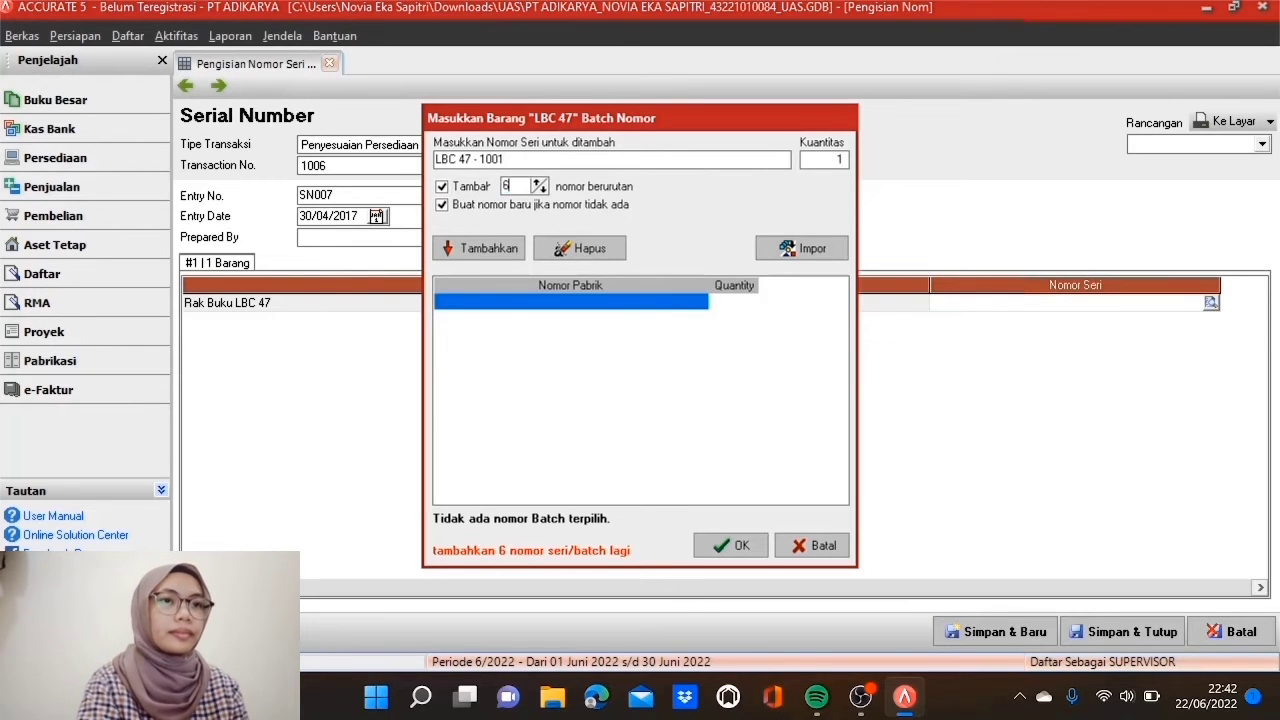
{"action": "left_click", "coordinate": [510, 252]}
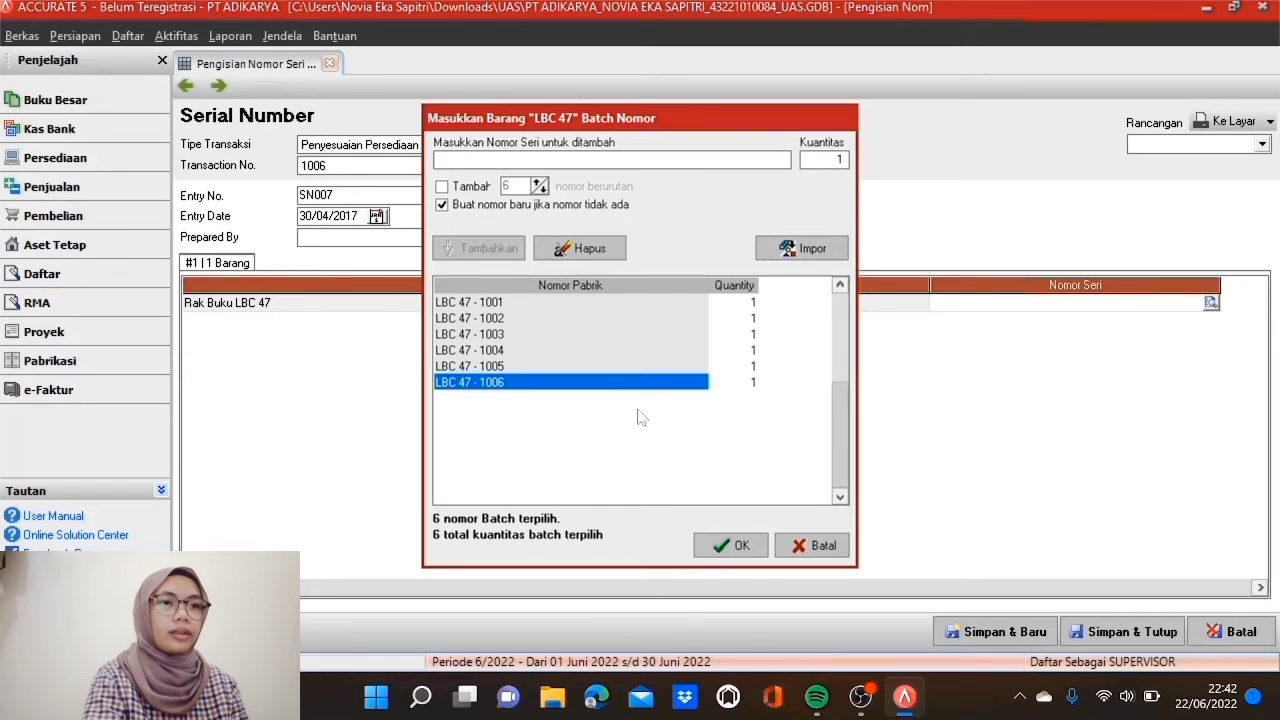
{"action": "left_click", "coordinate": [742, 546]}
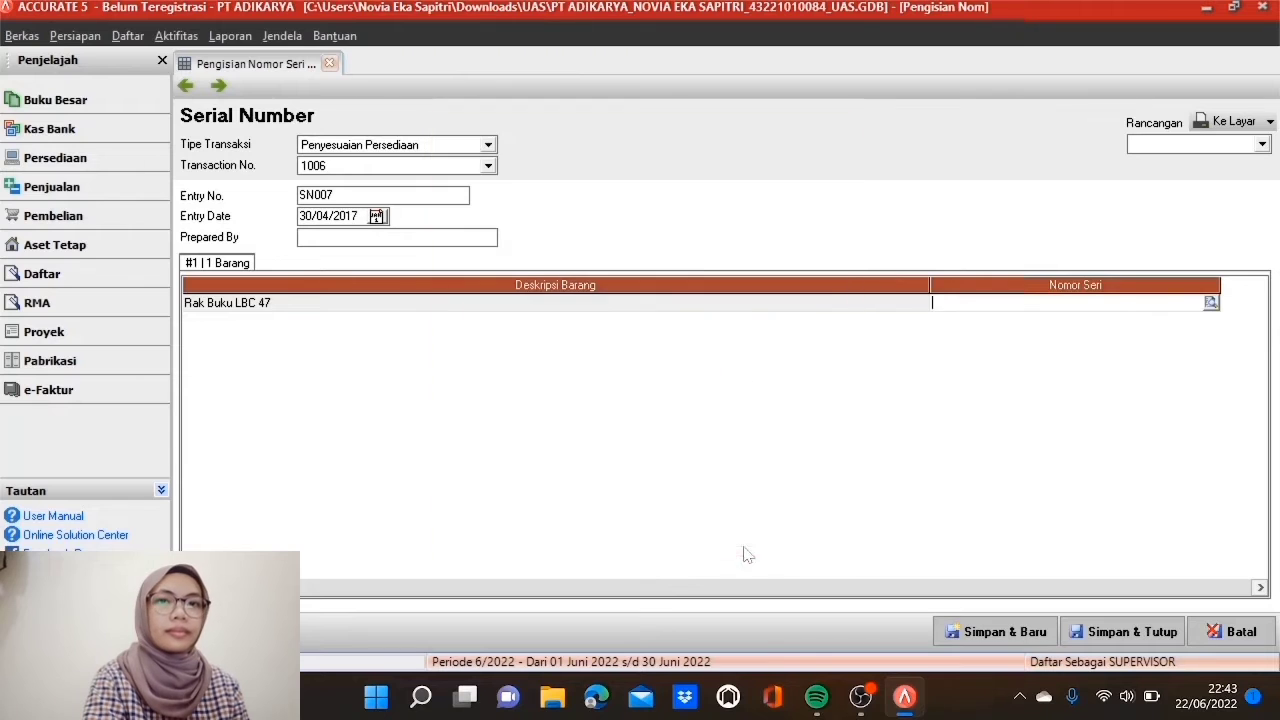
{"action": "left_click", "coordinate": [746, 306]}
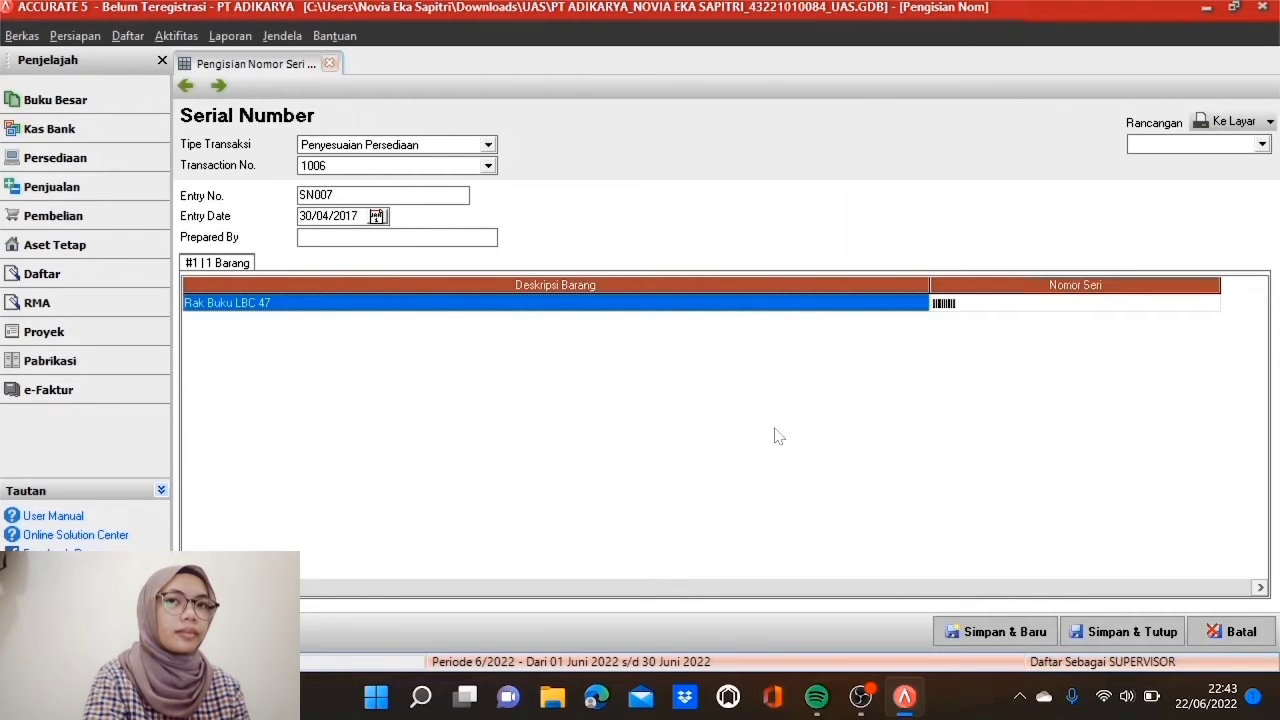
{"action": "left_click", "coordinate": [998, 632]}
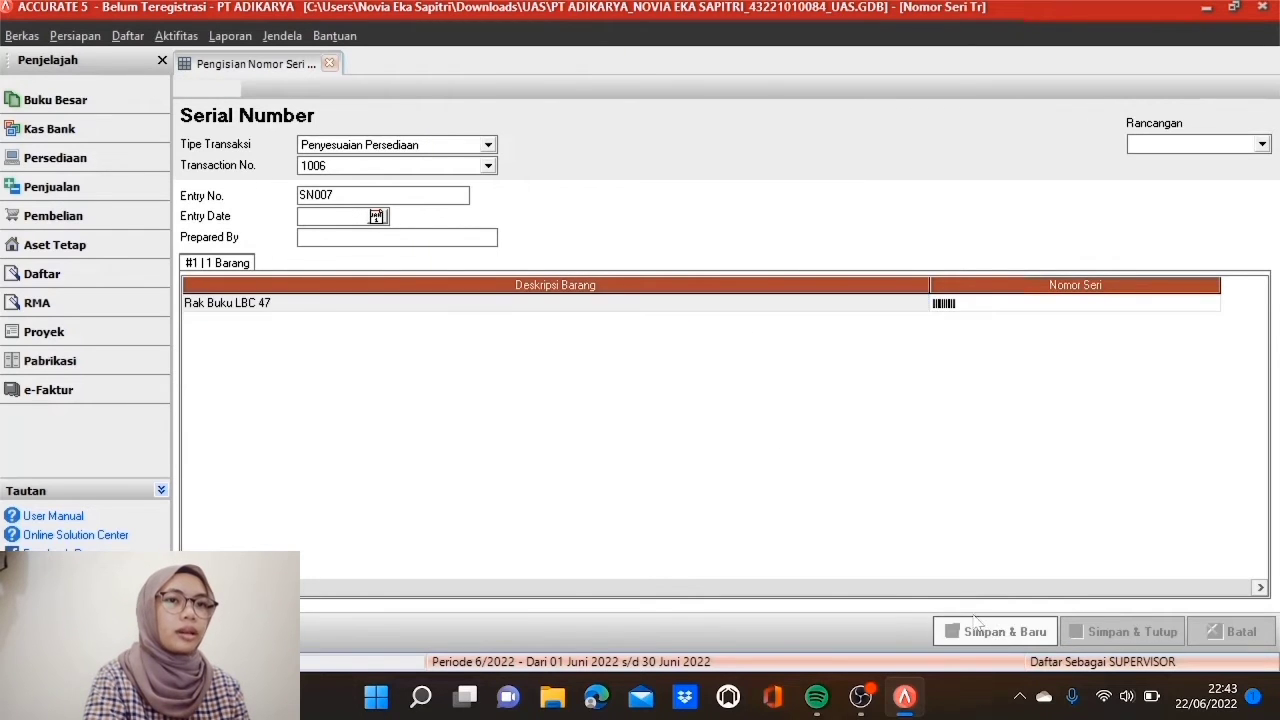
{"action": "left_click", "coordinate": [488, 145]}
Step: Set the entry to Penyesuaian Persediaan transaction 1007, dated 30/04/2017
{"action": "left_click", "coordinate": [421, 241]}
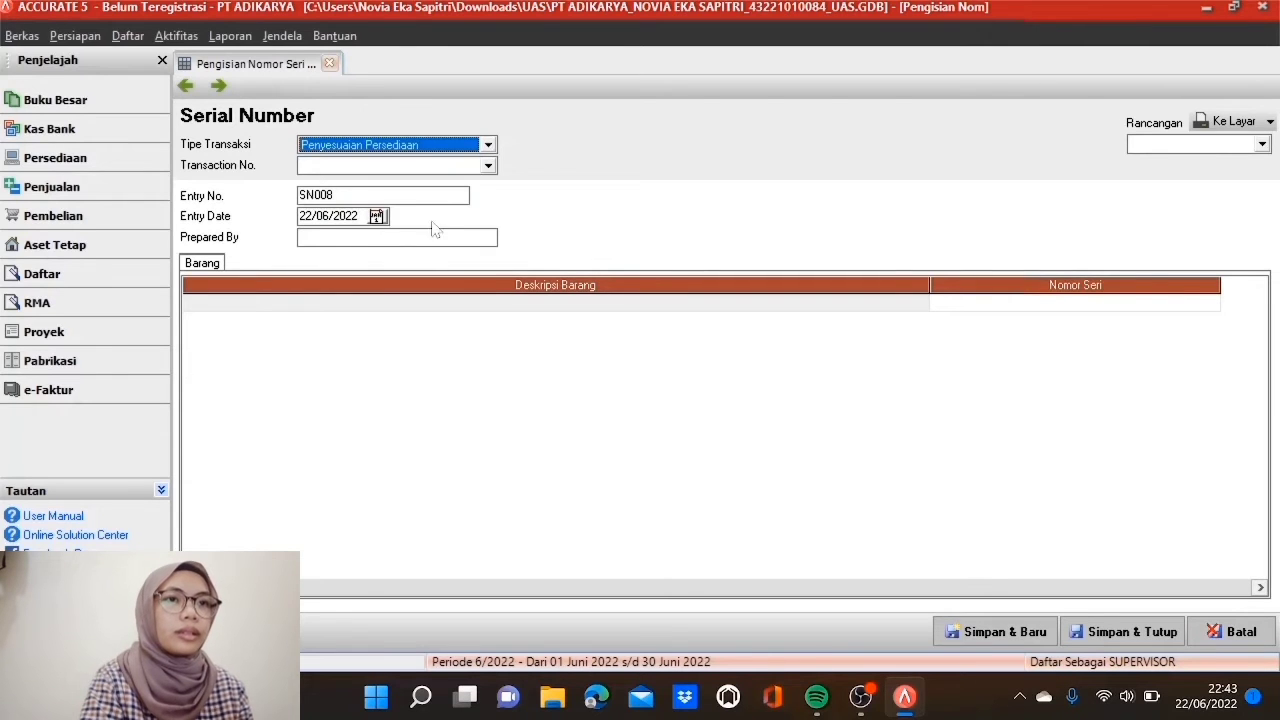
{"action": "left_click", "coordinate": [488, 166]}
{"action": "left_click", "coordinate": [428, 186]}
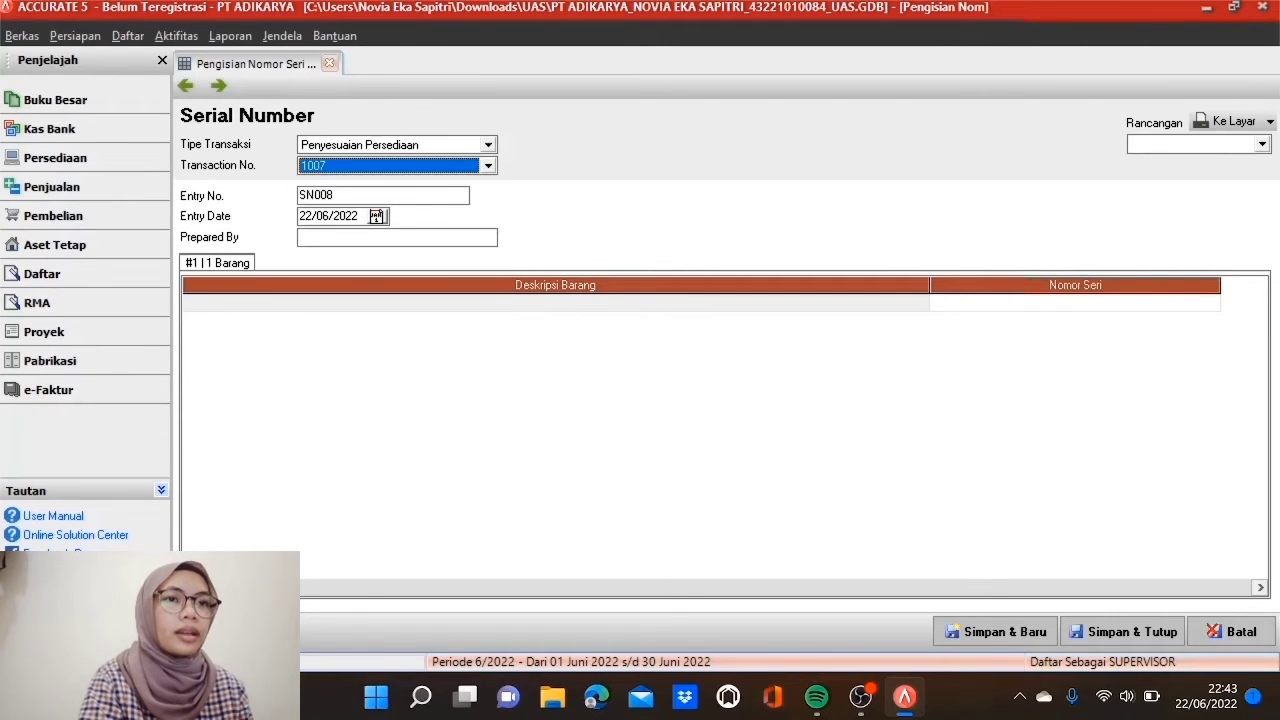
{"action": "left_click", "coordinate": [355, 216]}
{"action": "type", "text": "30/04/2017"}
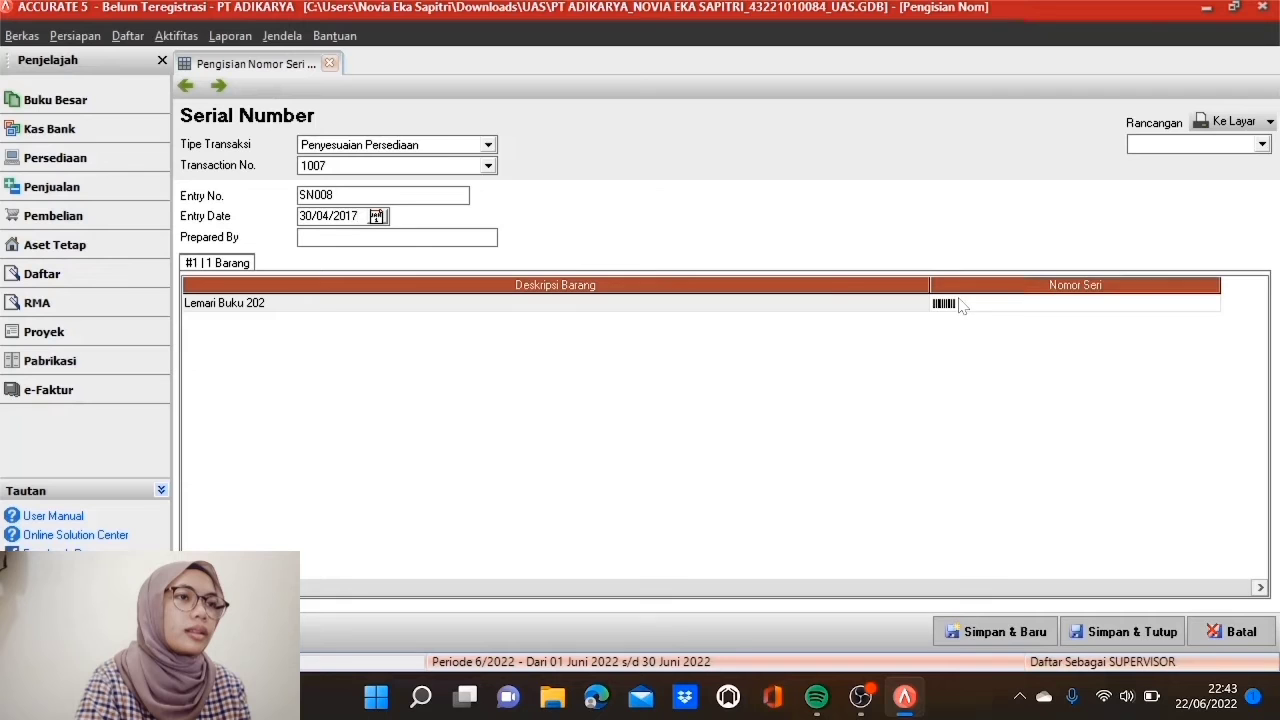
Step: Give Lemari Buku 202 serials LRT 202 - 1001 and 1002, then save SN008
{"action": "left_click", "coordinate": [955, 304]}
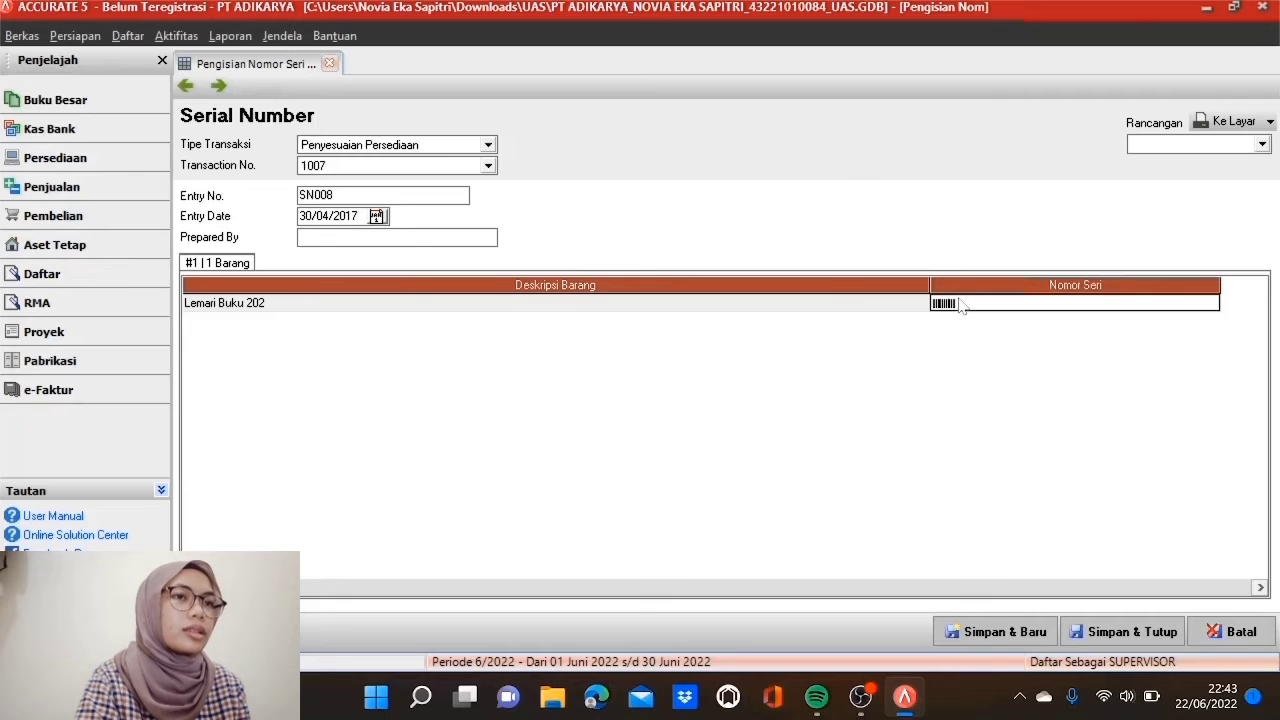
{"action": "type", "text": "LRT 202 - 1001"}
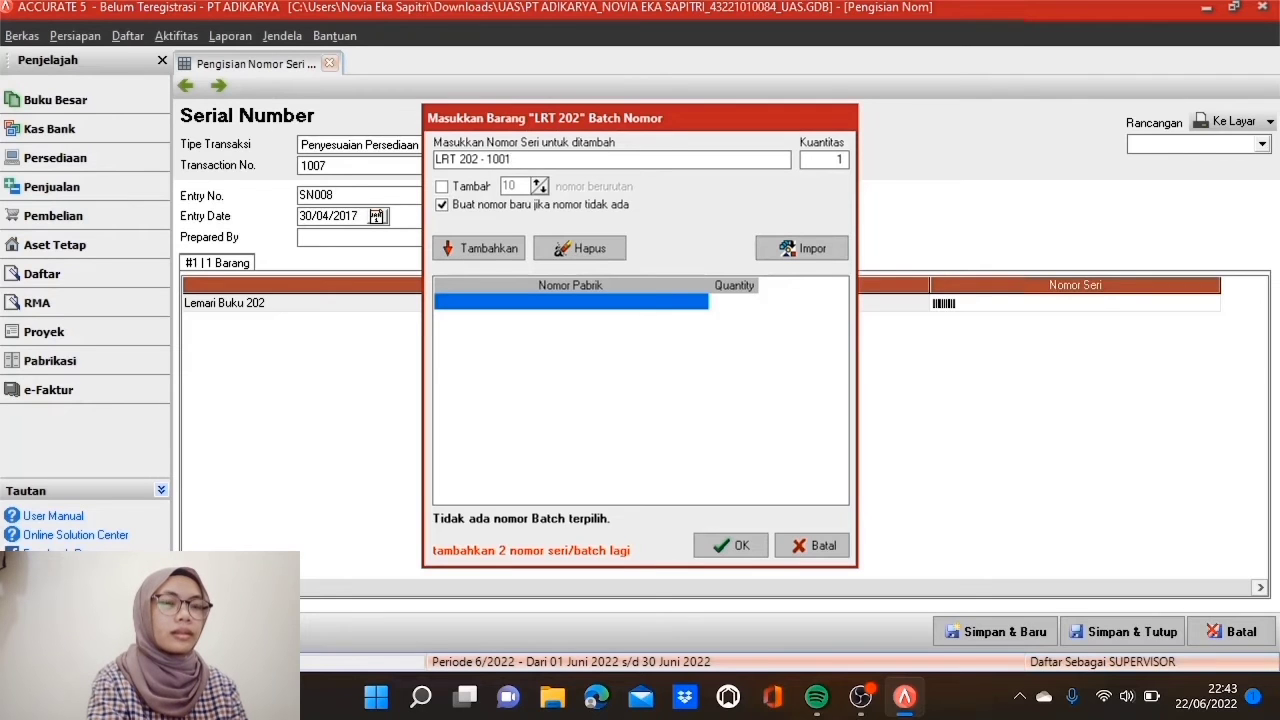
{"action": "left_click", "coordinate": [443, 188]}
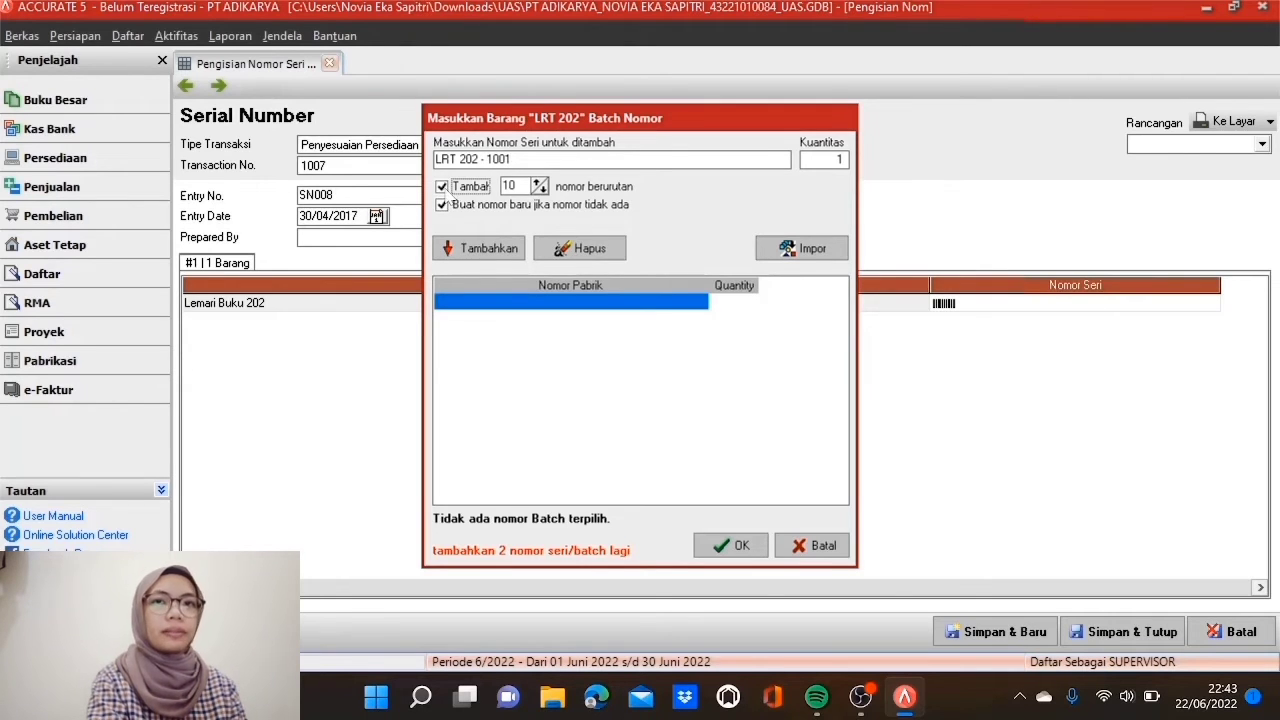
{"action": "key", "text": "Tab"}
{"action": "type", "text": "2"}
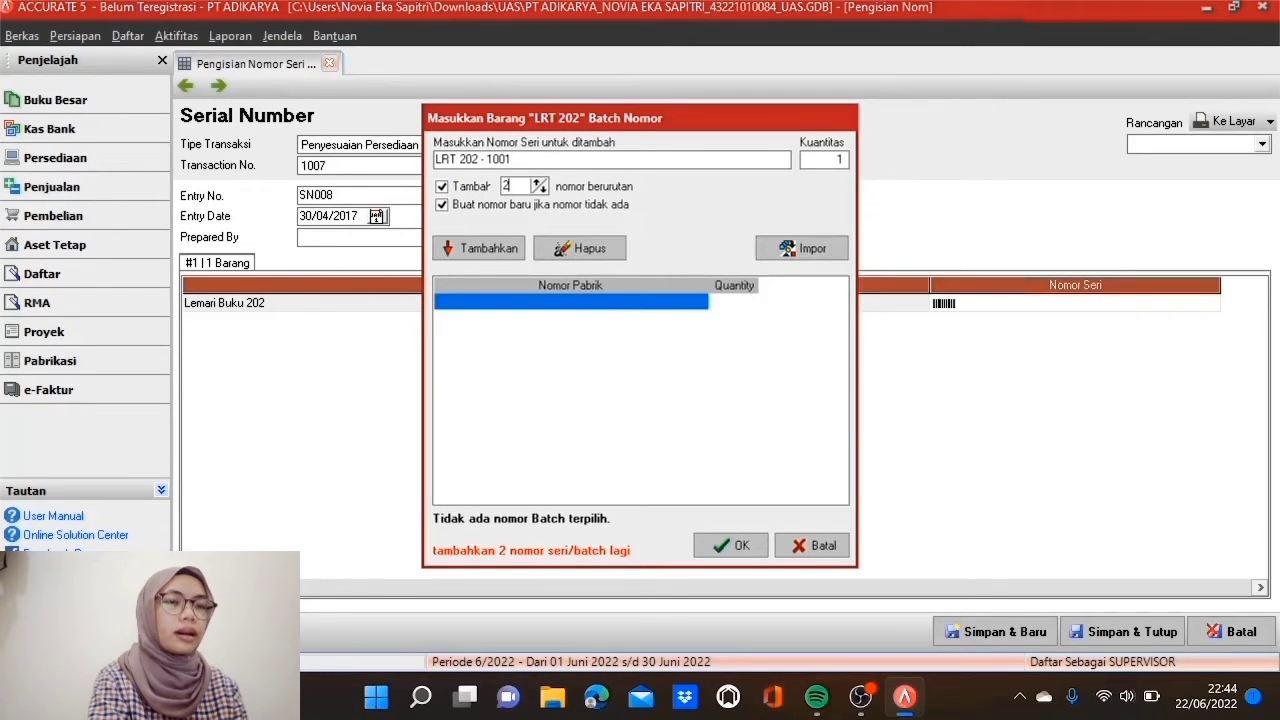
{"action": "left_click", "coordinate": [474, 252]}
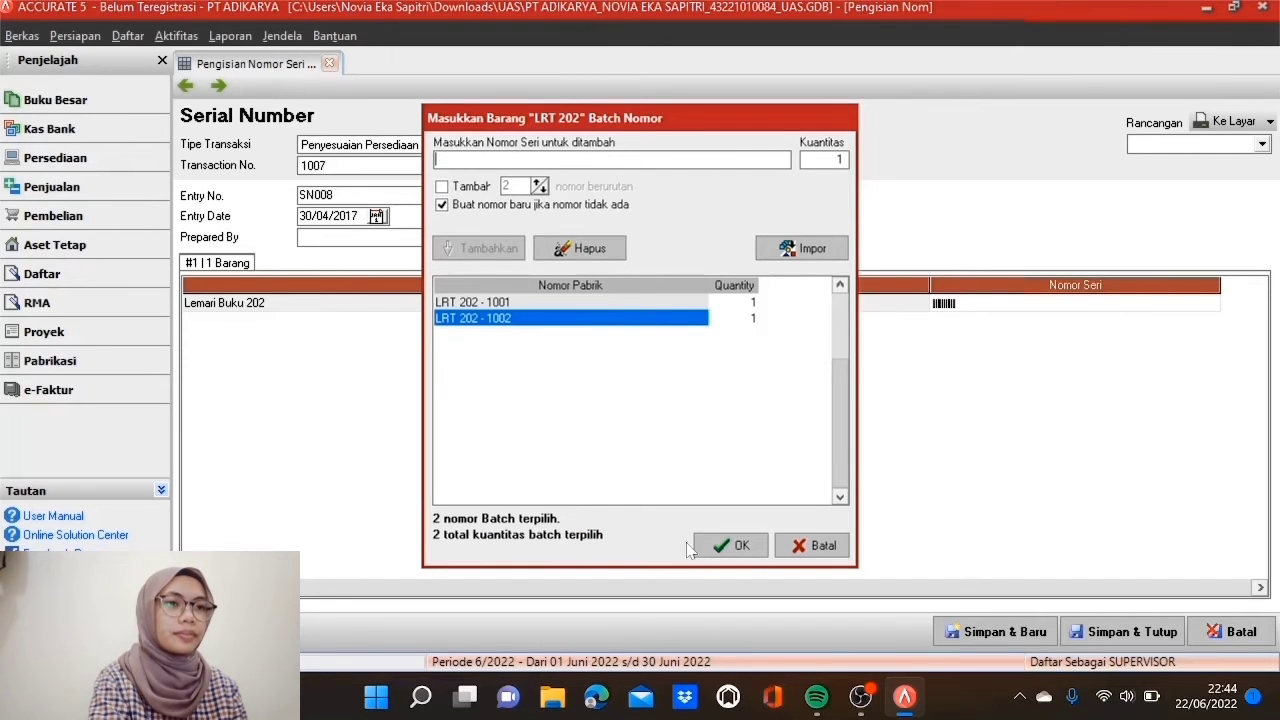
{"action": "left_click", "coordinate": [716, 547]}
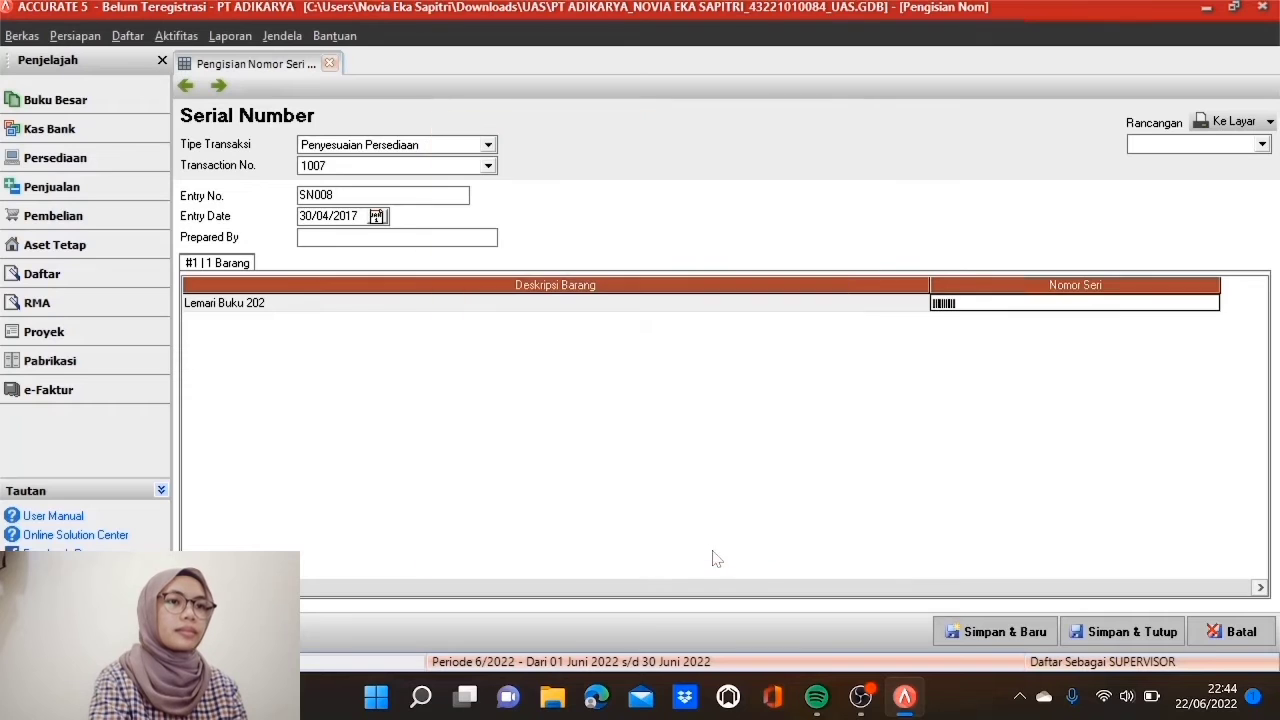
{"action": "left_click", "coordinate": [646, 308]}
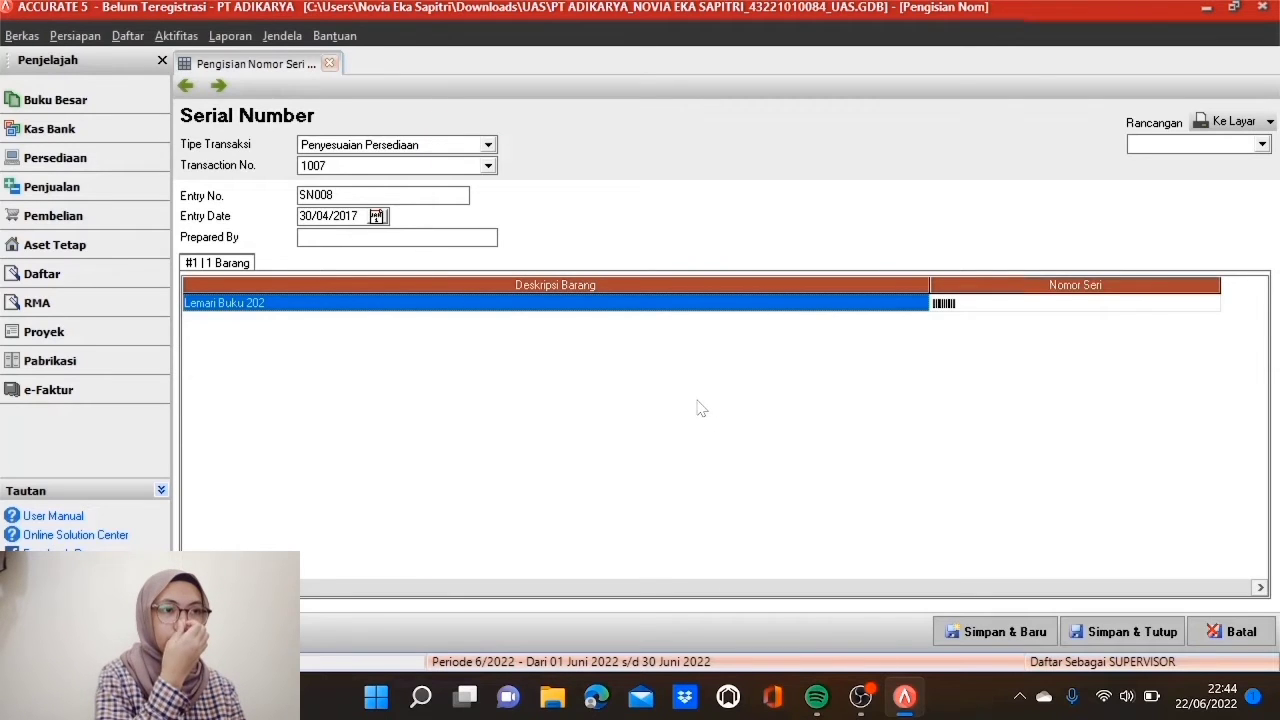
{"action": "left_click", "coordinate": [977, 632]}
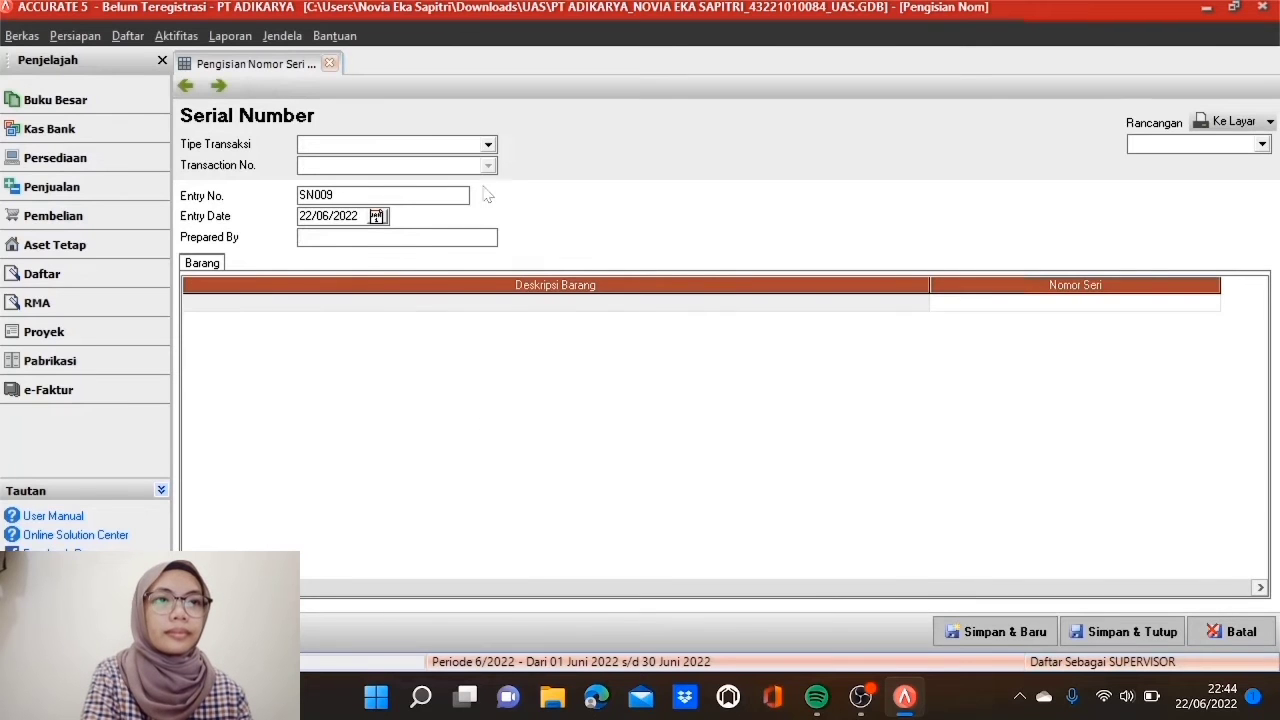
Step: Set the entry to Penyesuaian Persediaan transaction 1008, dated 30/04/2017
{"action": "left_click", "coordinate": [488, 145]}
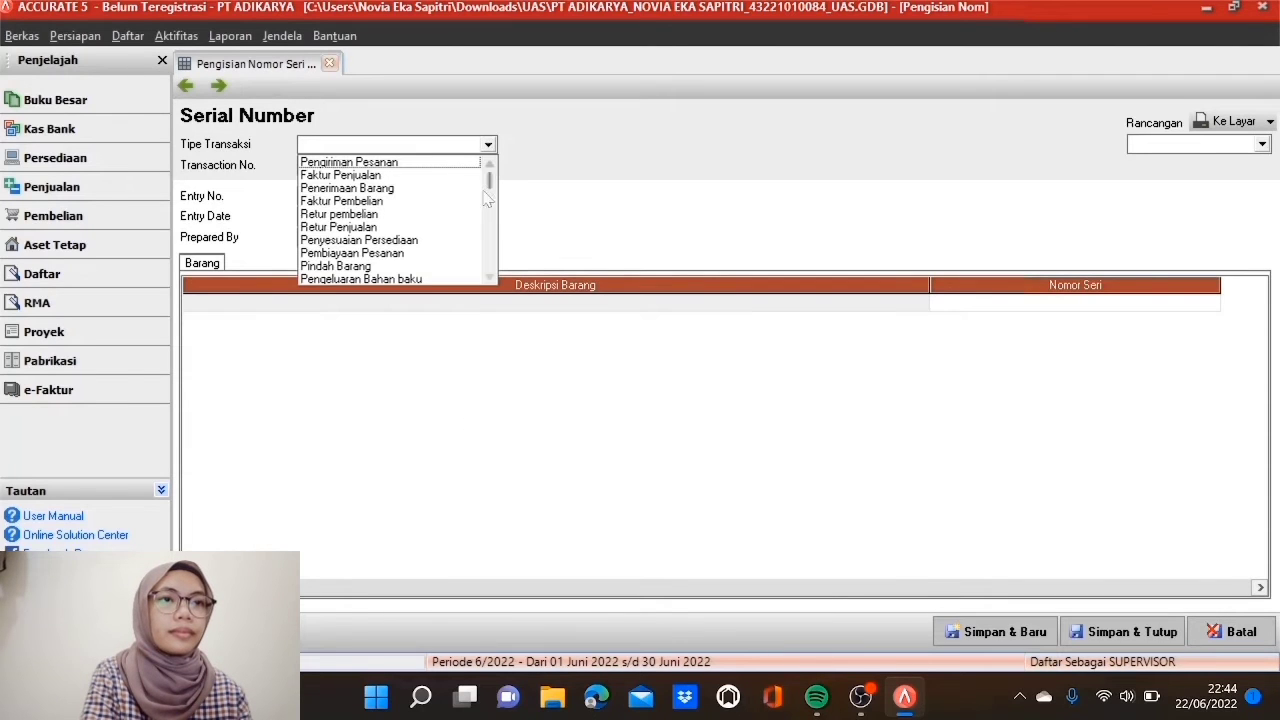
{"action": "left_click", "coordinate": [404, 241]}
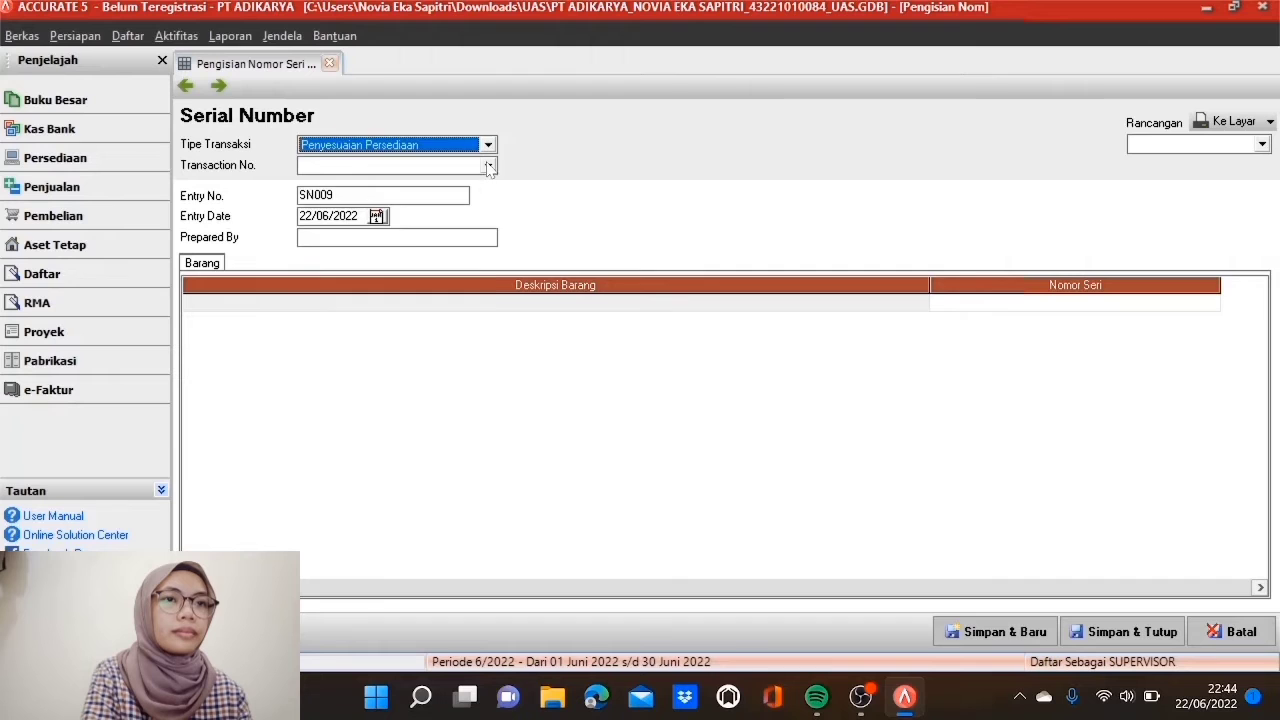
{"action": "left_click", "coordinate": [489, 166]}
{"action": "left_click", "coordinate": [437, 184]}
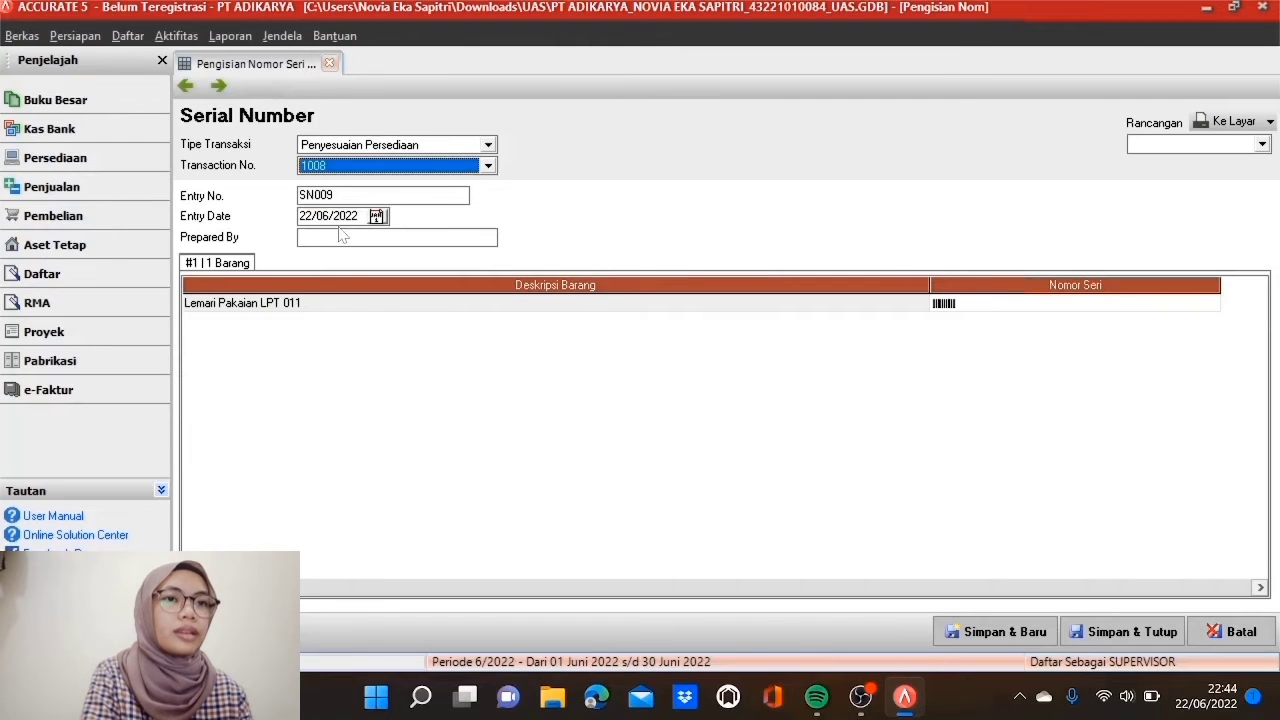
{"action": "key", "text": "Tab"}
{"action": "type", "text": "30042017"}
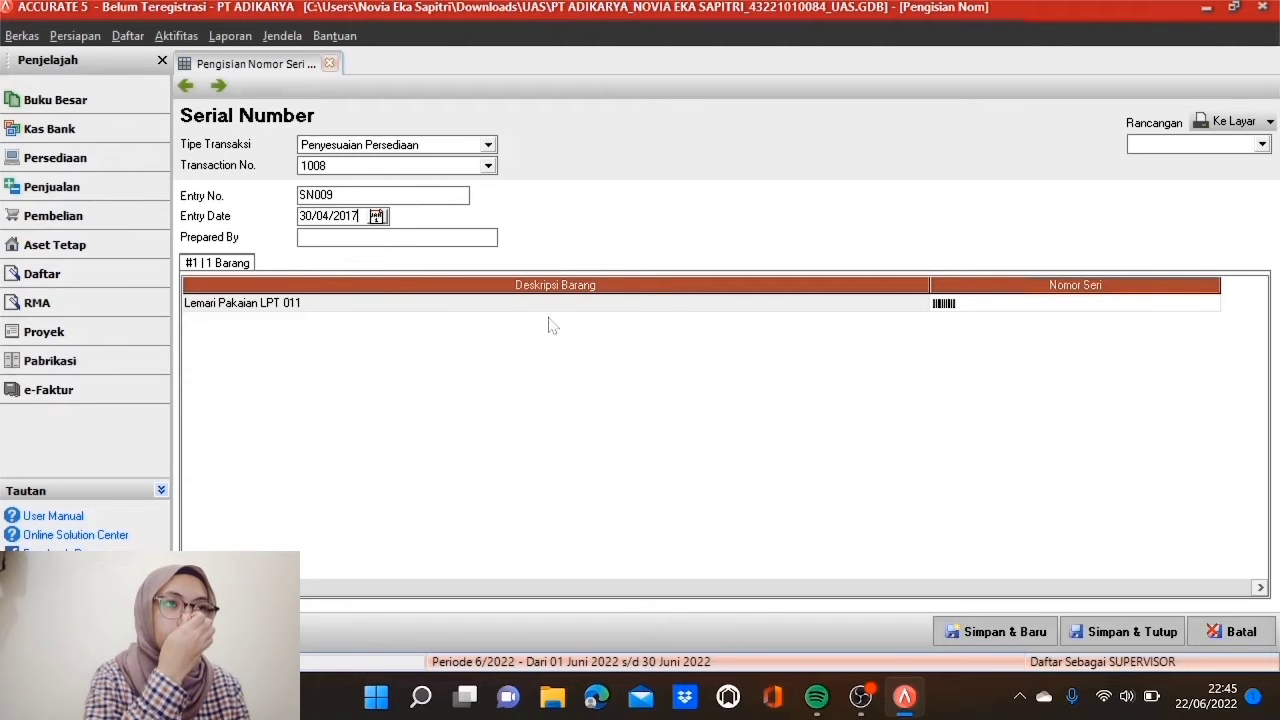
Step: Give Lemari Pakaian LPT 011 serials LPT 011 - 1001 to 1035, then save SN009
{"action": "double_click", "coordinate": [997, 304]}
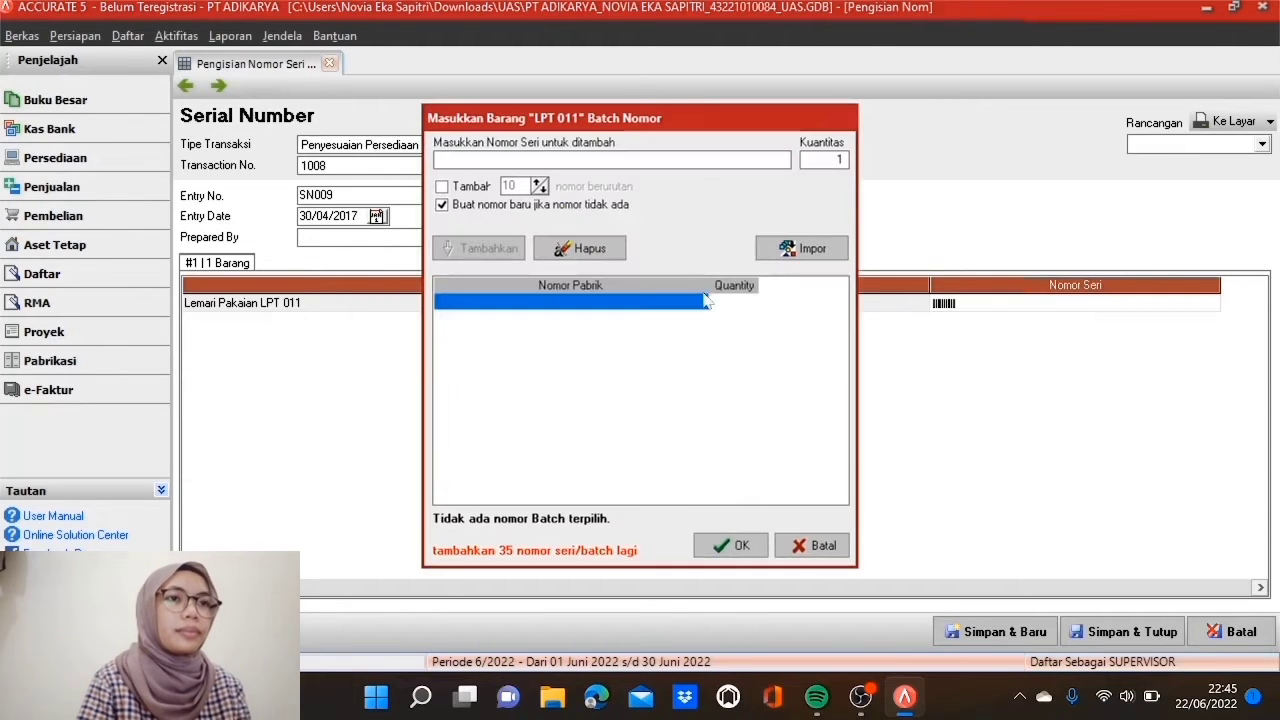
{"action": "type", "text": "LPT 011 - 1001"}
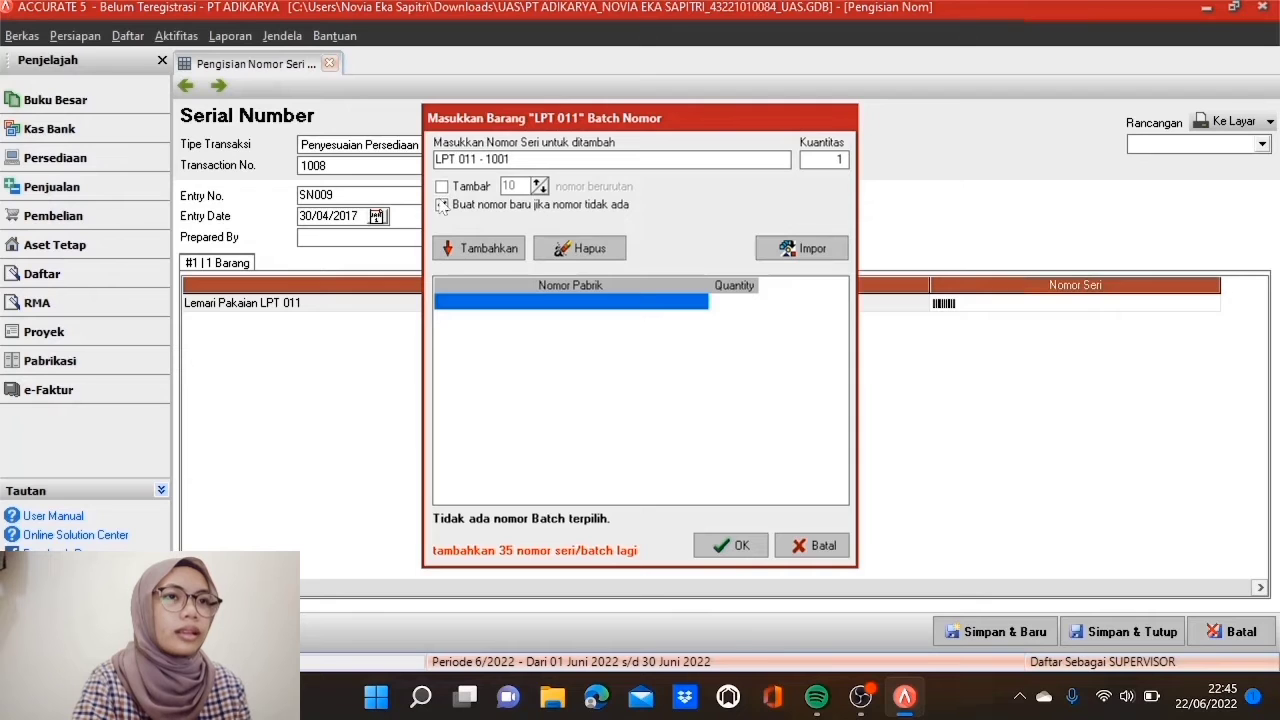
{"action": "left_click", "coordinate": [441, 186]}
{"action": "double_click", "coordinate": [510, 186]}
{"action": "type", "text": "35"}
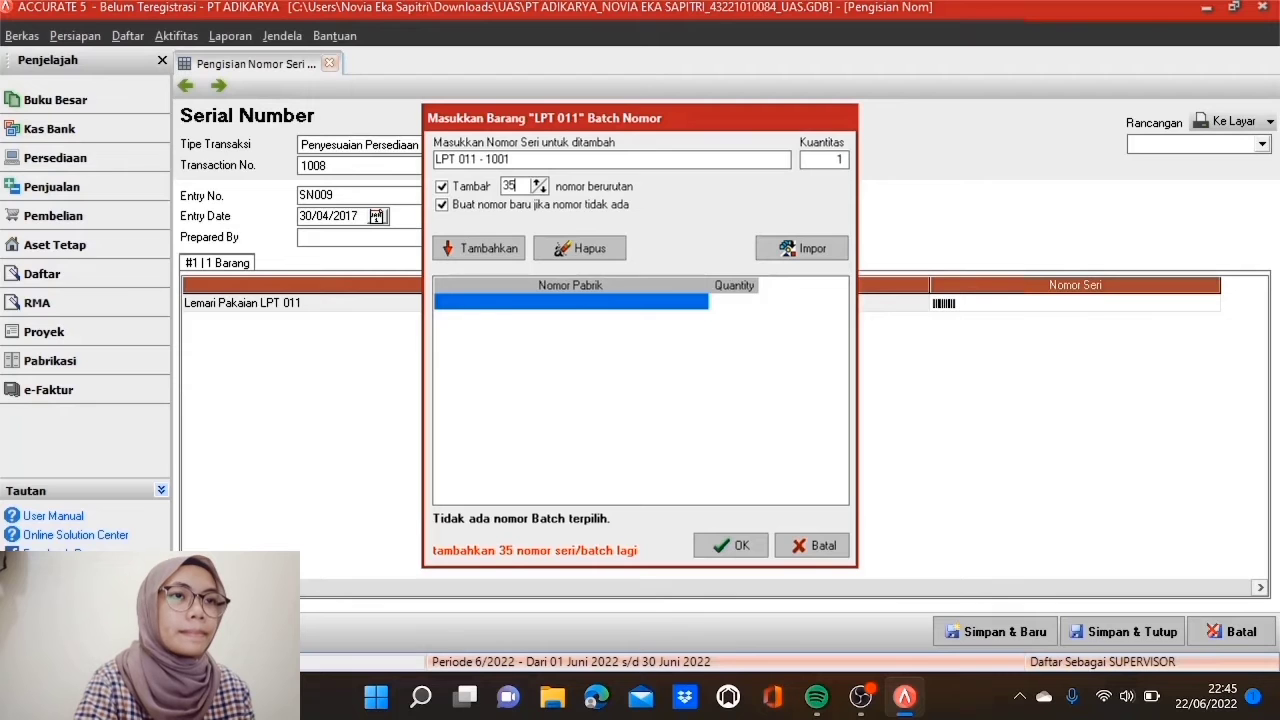
{"action": "left_click", "coordinate": [479, 248]}
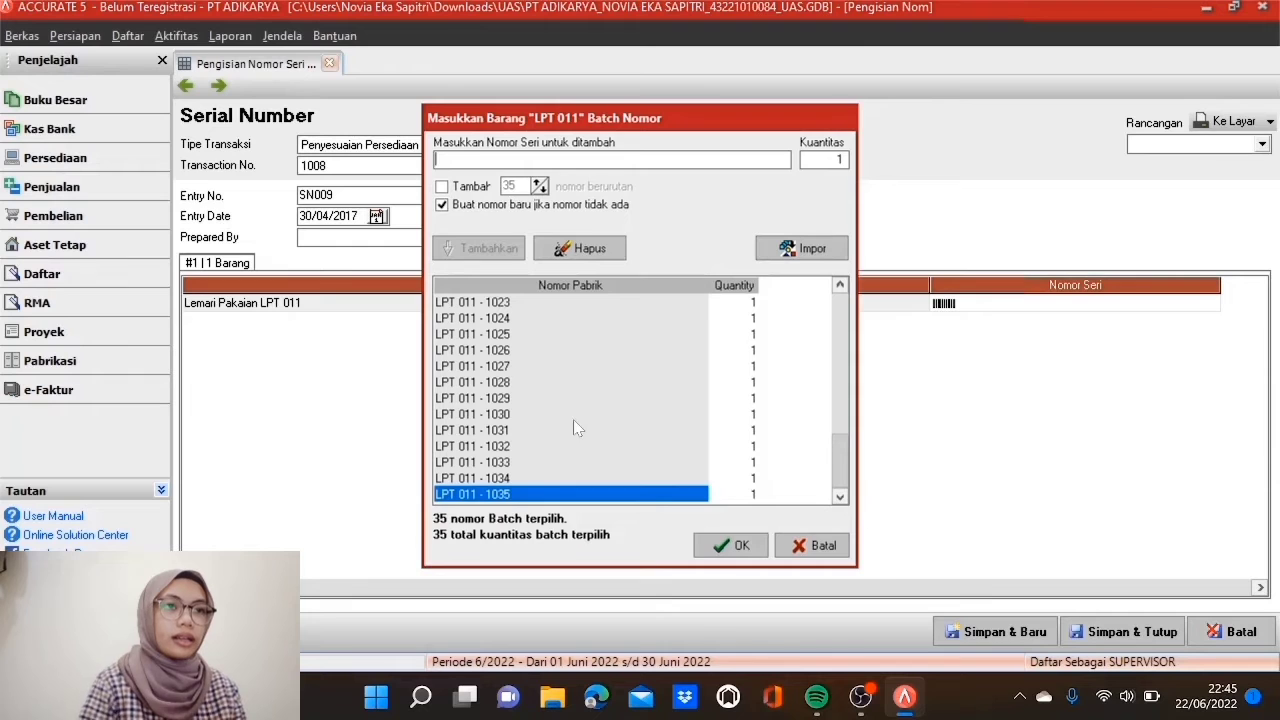
{"action": "left_click", "coordinate": [722, 548]}
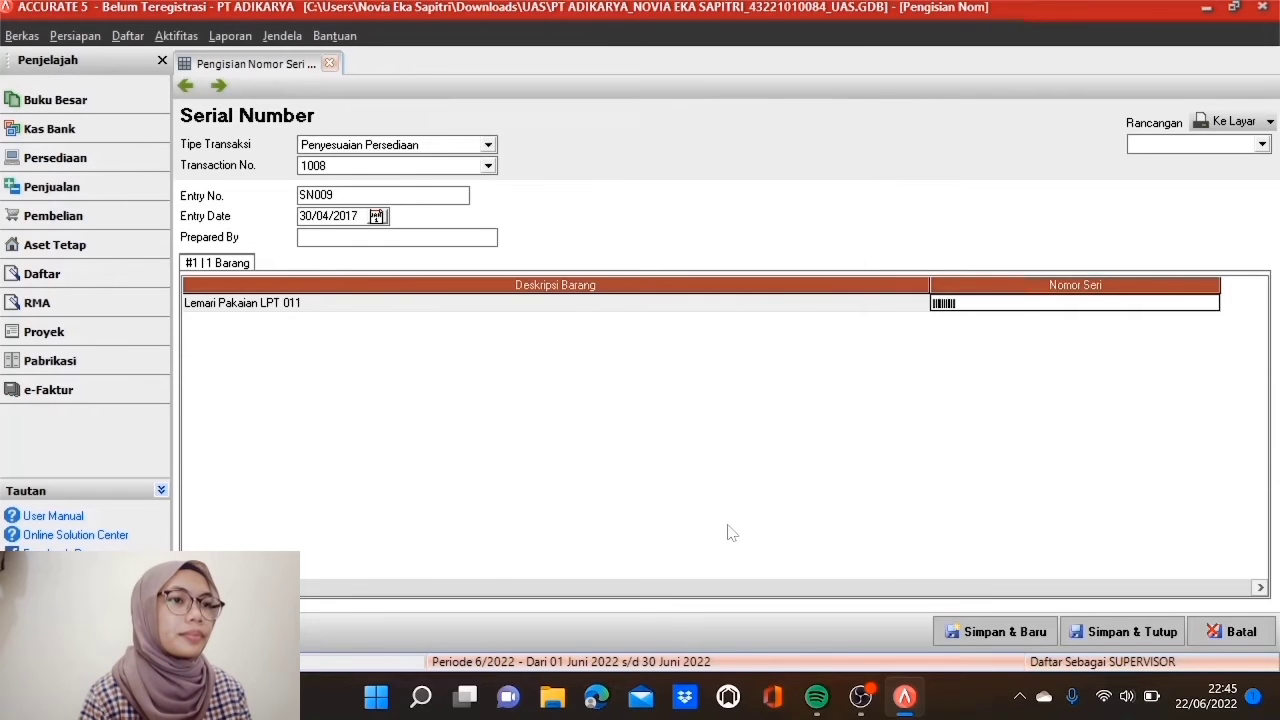
{"action": "left_click", "coordinate": [716, 308]}
{"action": "left_click", "coordinate": [971, 633]}
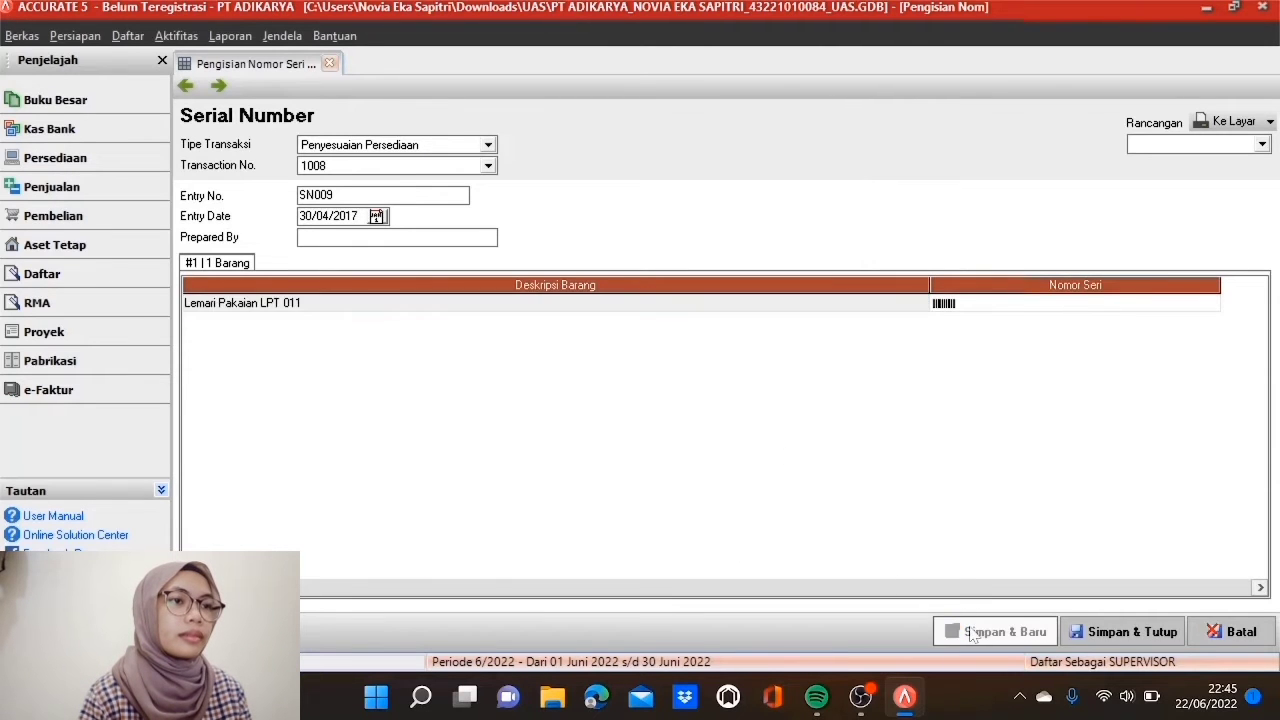
Step: Choose Penyesuaian Persediaan and transaction 1009, and enter 30/04/2017 as the entry date
{"action": "left_click", "coordinate": [488, 145]}
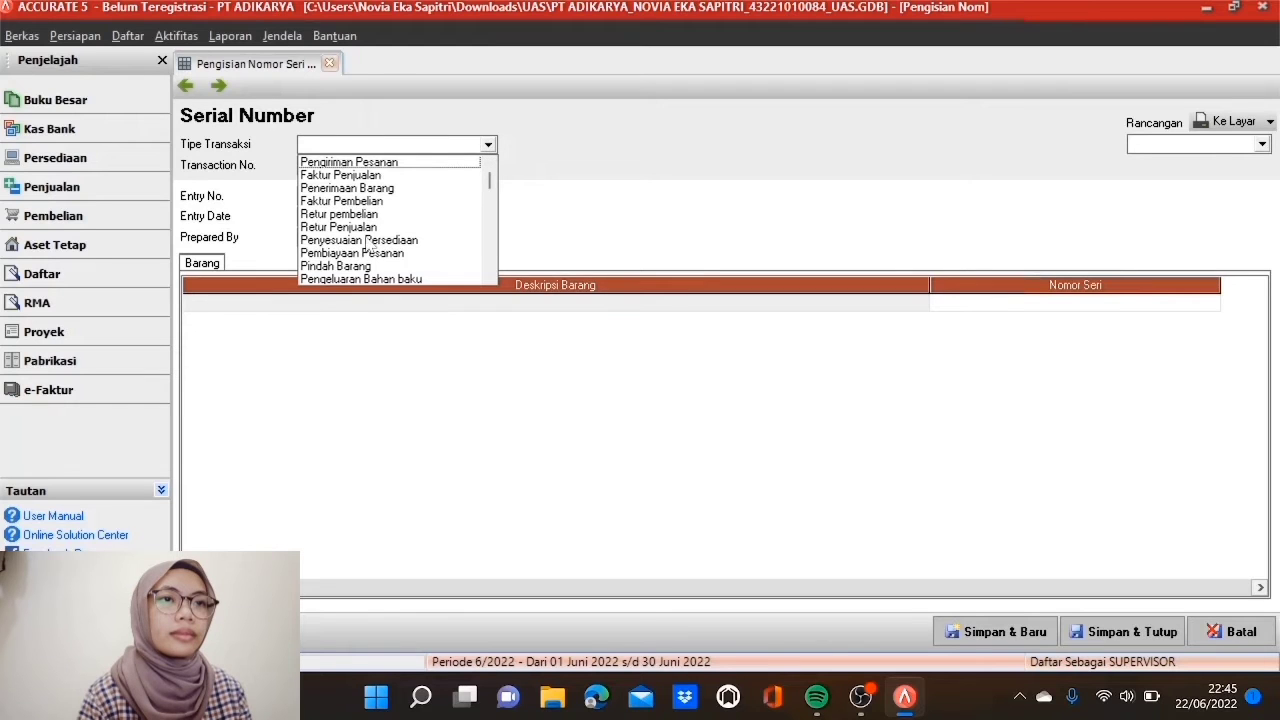
{"action": "left_click", "coordinate": [360, 240]}
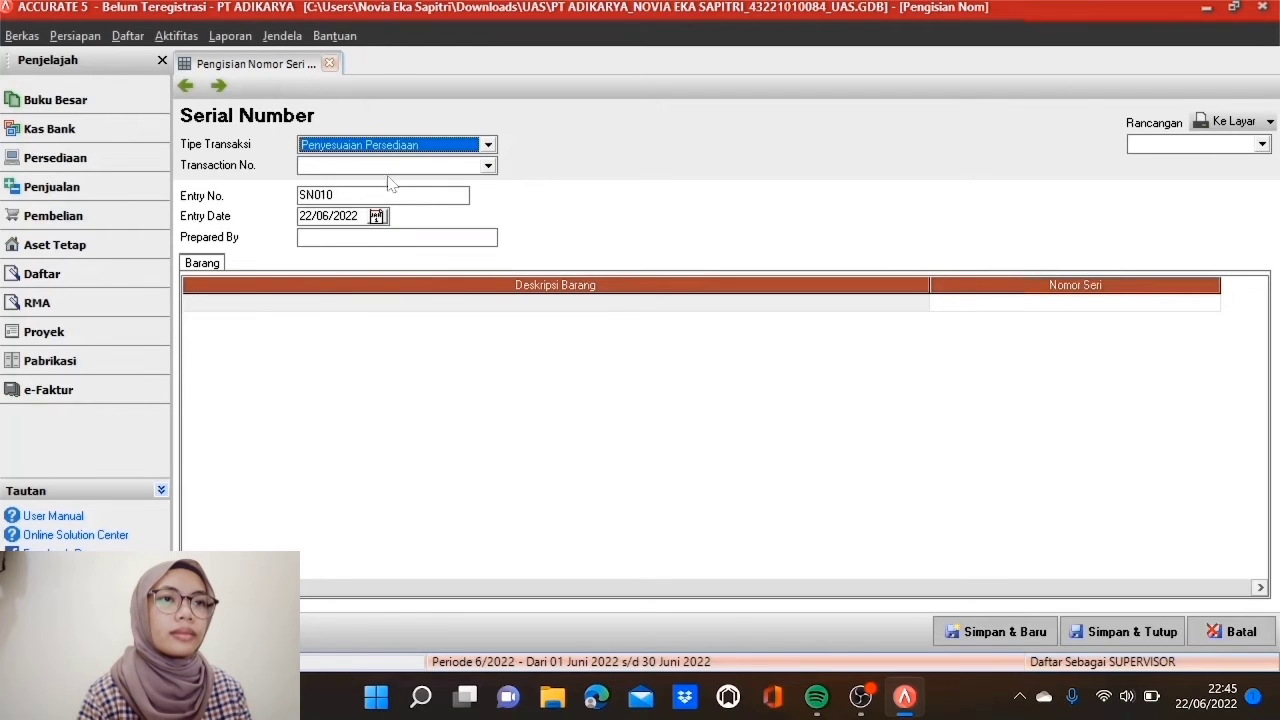
{"action": "left_click", "coordinate": [488, 166]}
{"action": "left_click", "coordinate": [470, 184]}
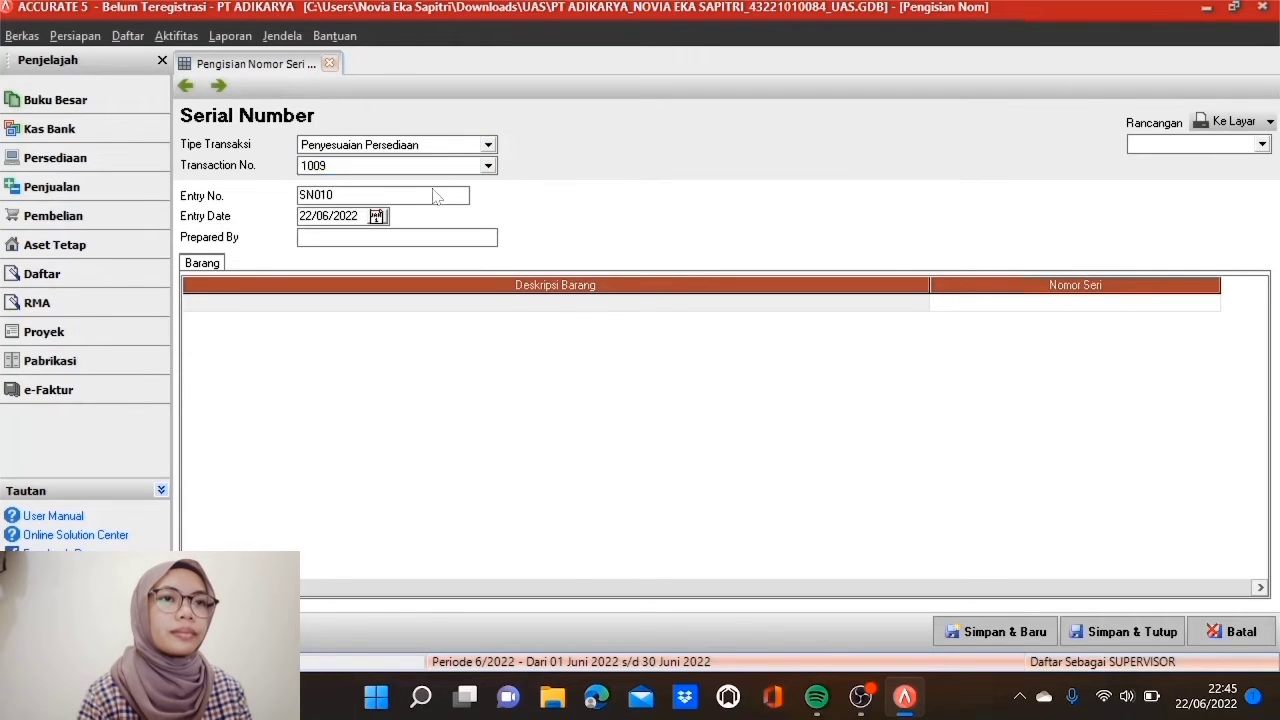
{"action": "left_click", "coordinate": [343, 216]}
{"action": "type", "text": "30/04/20"}
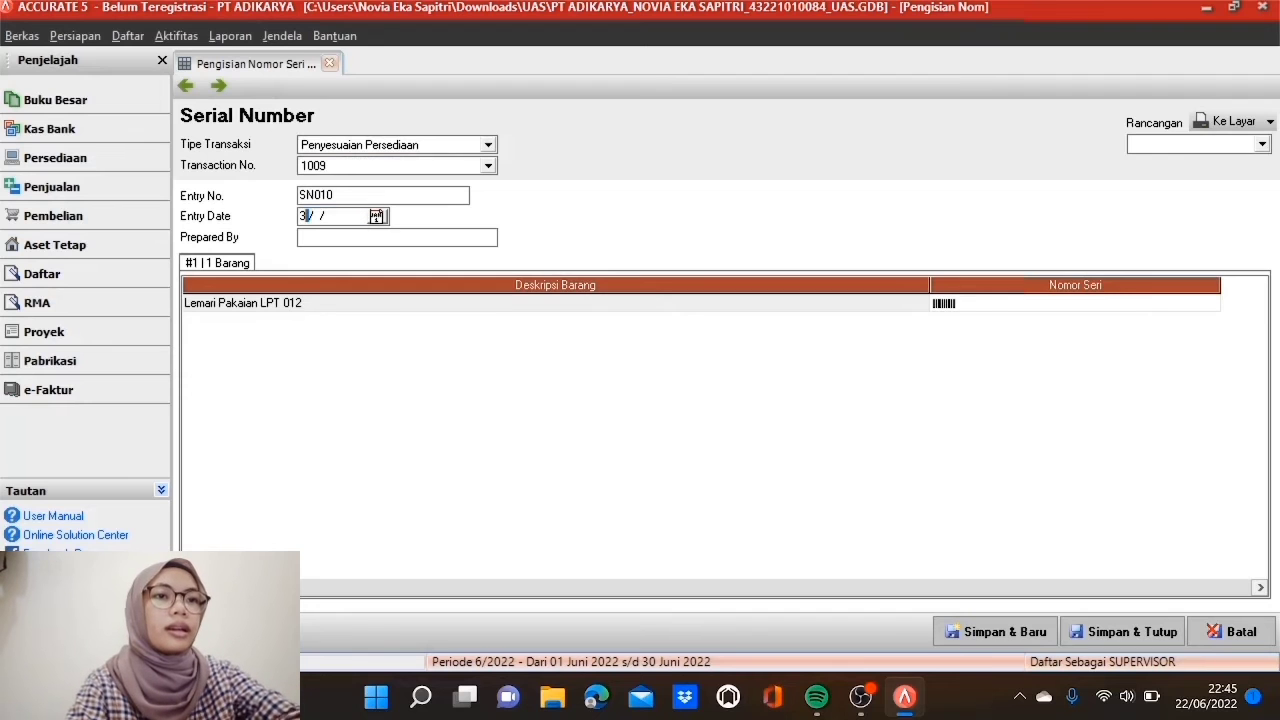
{"action": "type", "text": "17"}
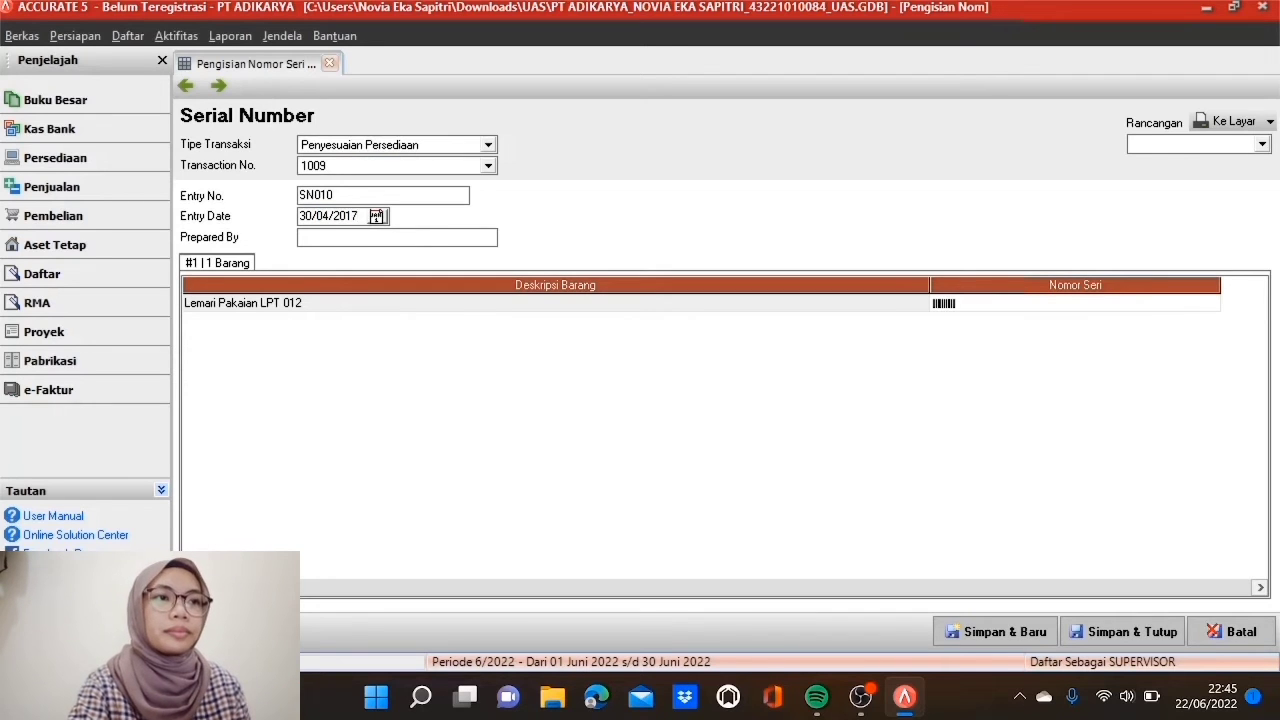
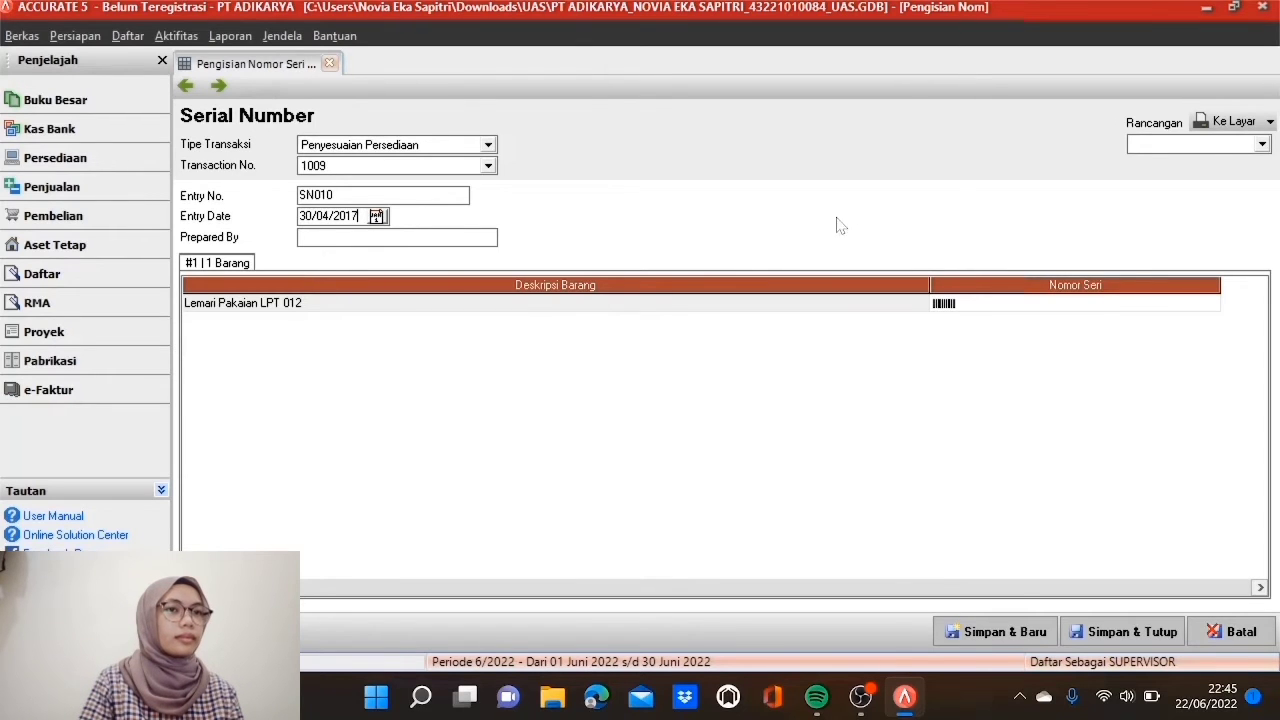
Step: Assign Lemari Pakaian LPT 012 the 30 serials LPT 012 - 1001 to 1030 and save entry SN010
{"action": "double_click", "coordinate": [960, 303]}
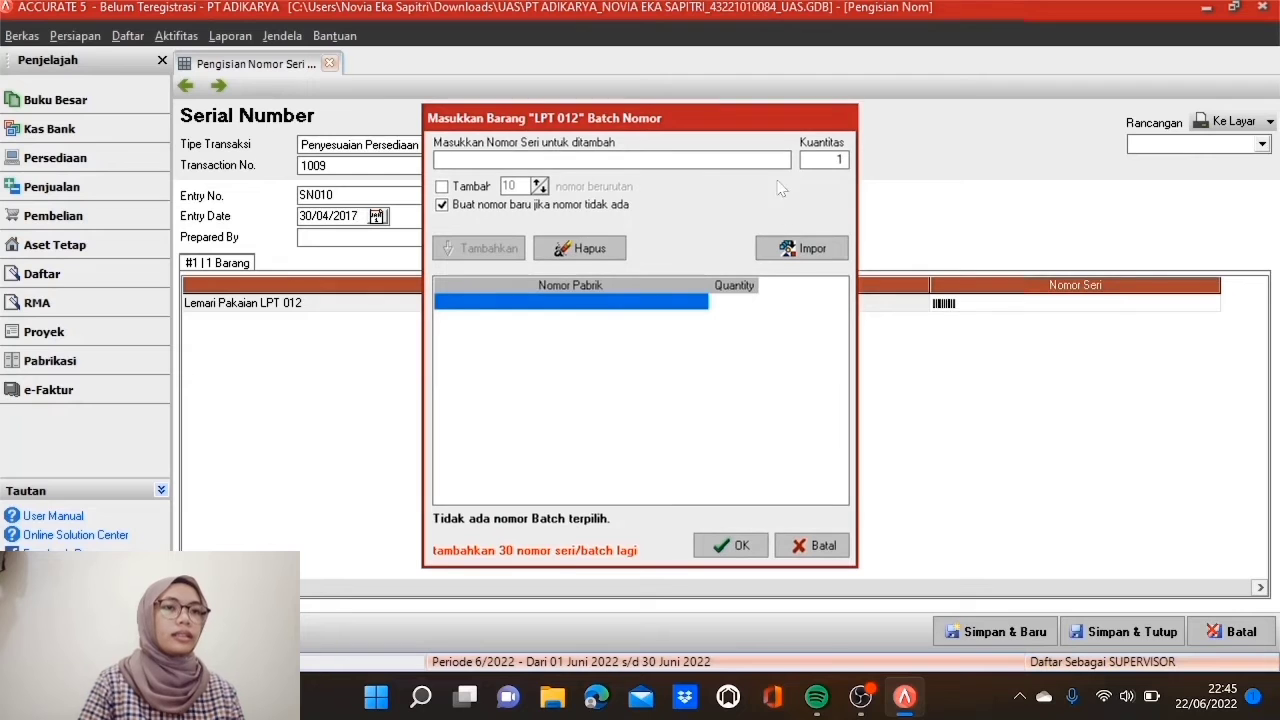
{"action": "type", "text": "LP"}
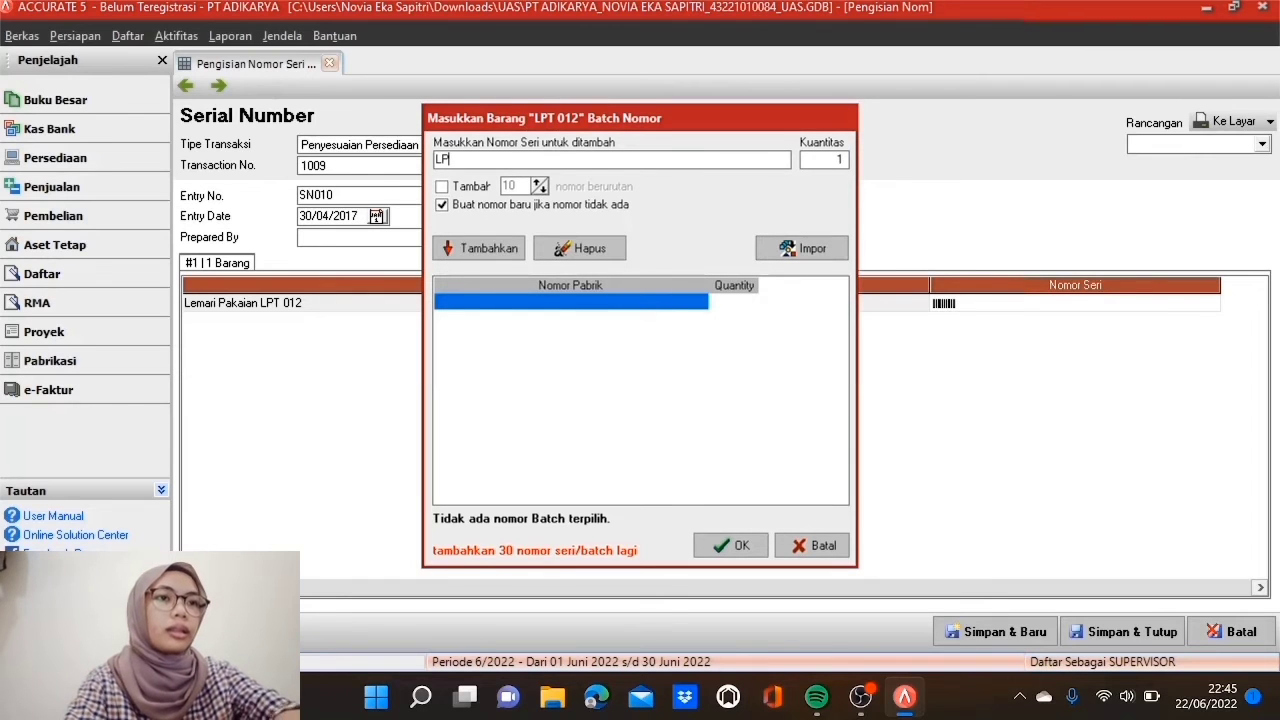
{"action": "type", "text": "T 012"}
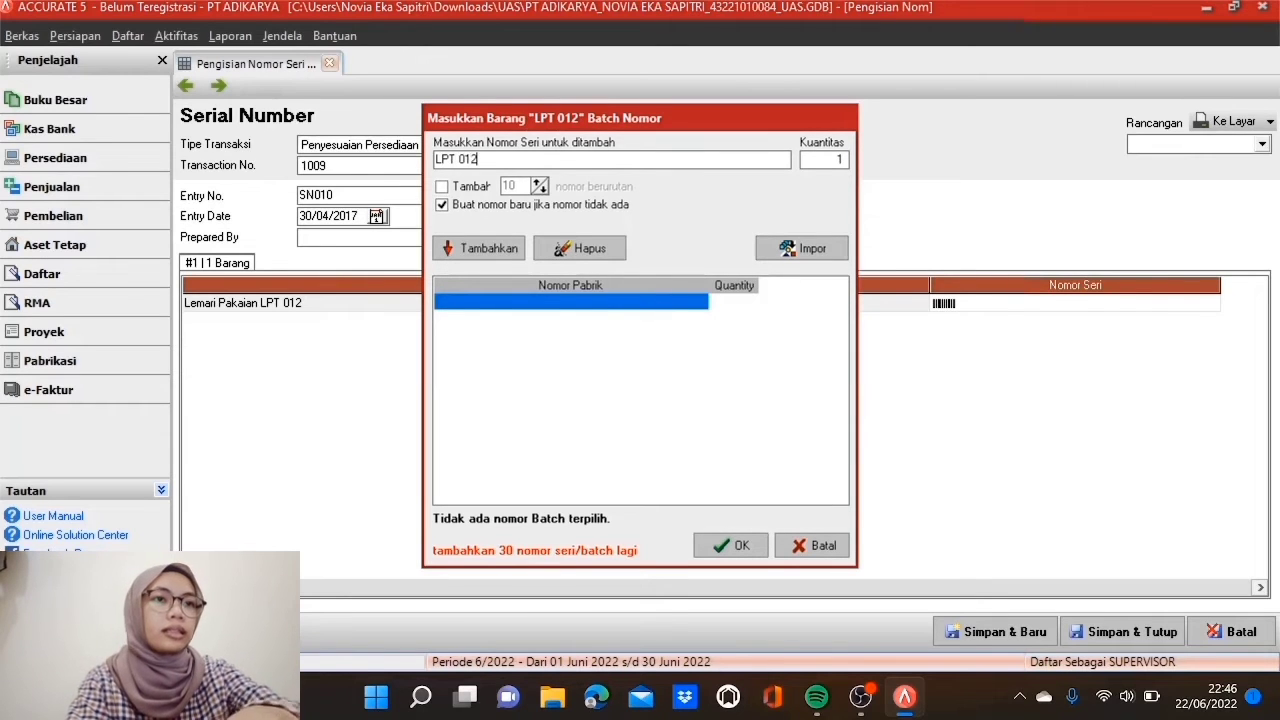
{"action": "type", "text": " - 1001"}
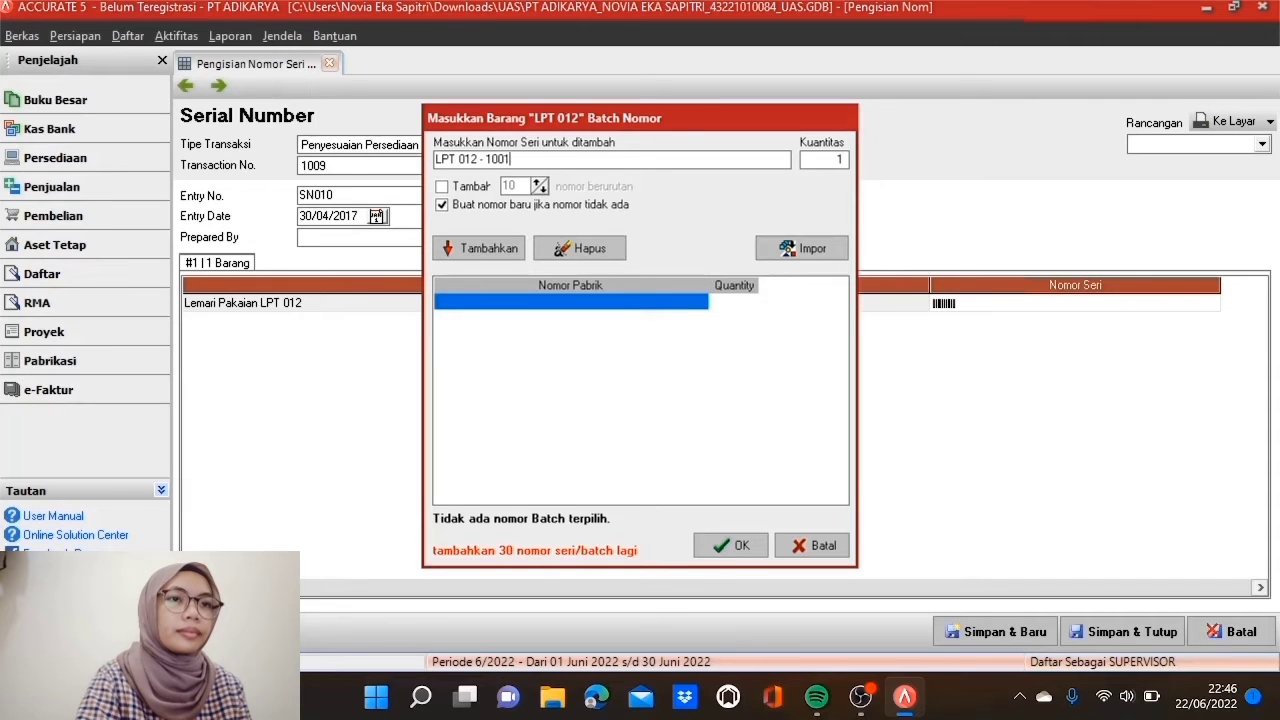
{"action": "left_click", "coordinate": [445, 189]}
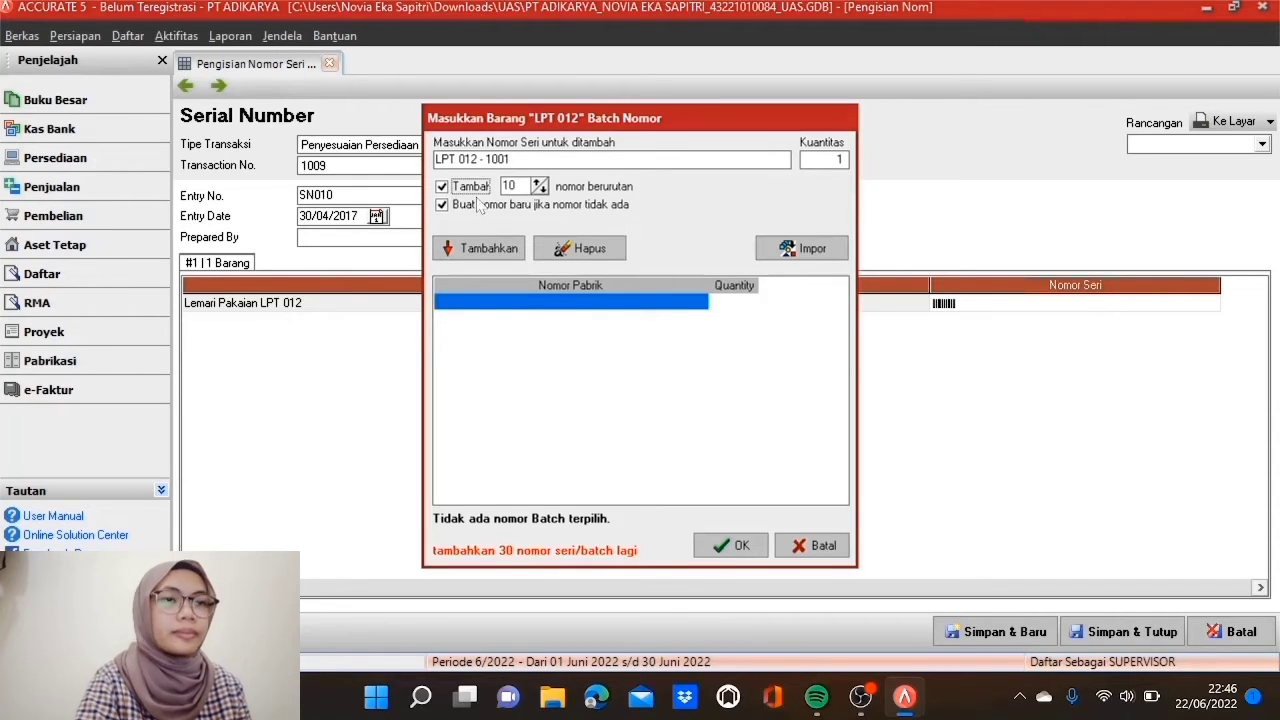
{"action": "double_click", "coordinate": [509, 186]}
{"action": "type", "text": "3"}
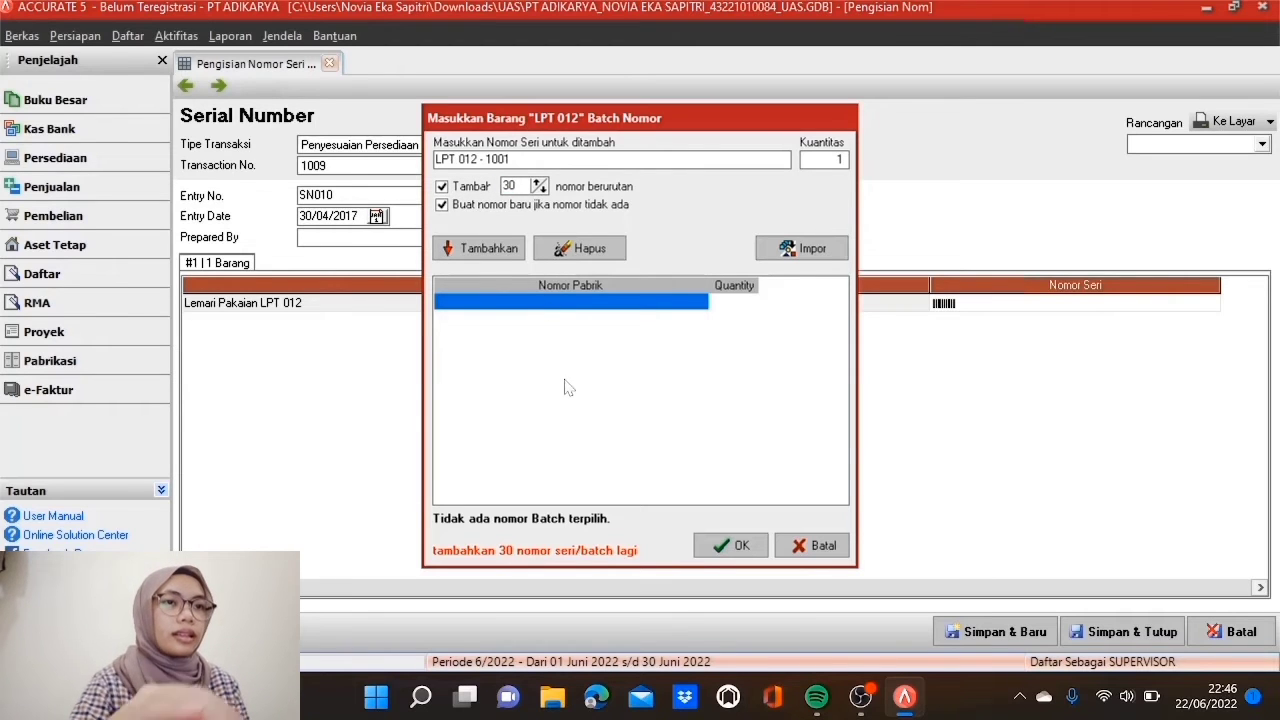
{"action": "type", "text": "0"}
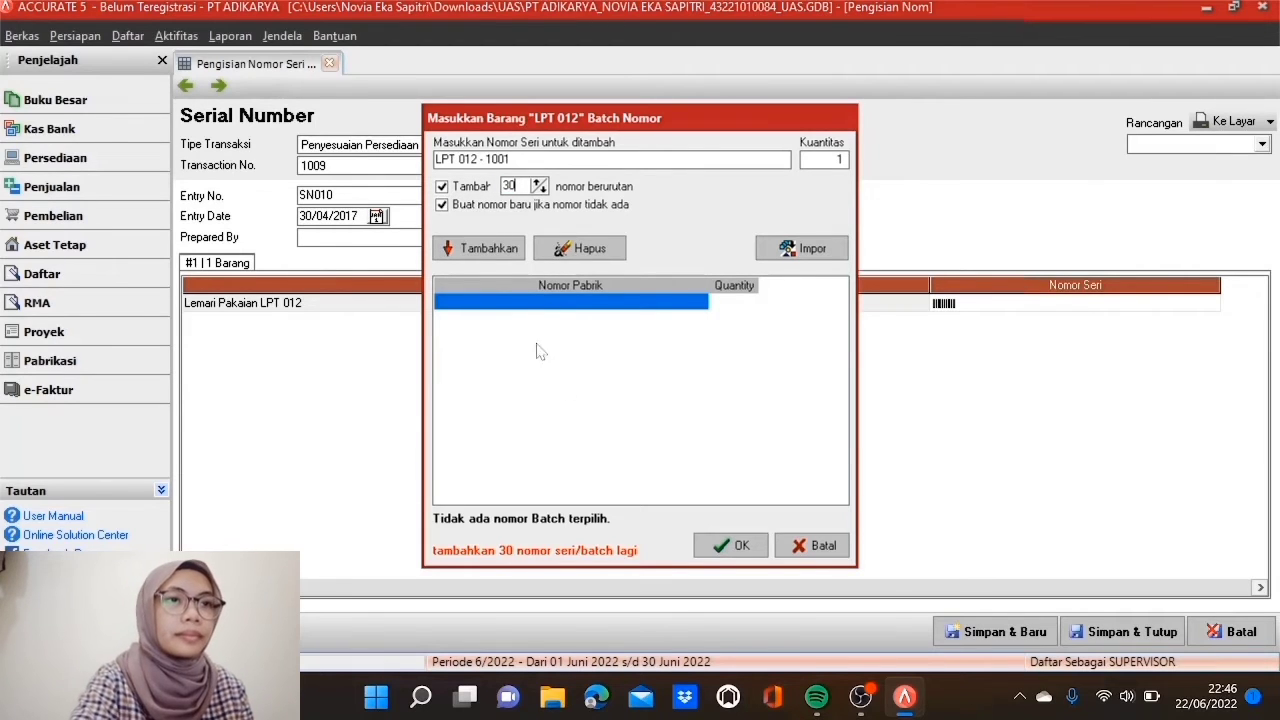
{"action": "left_click", "coordinate": [479, 248]}
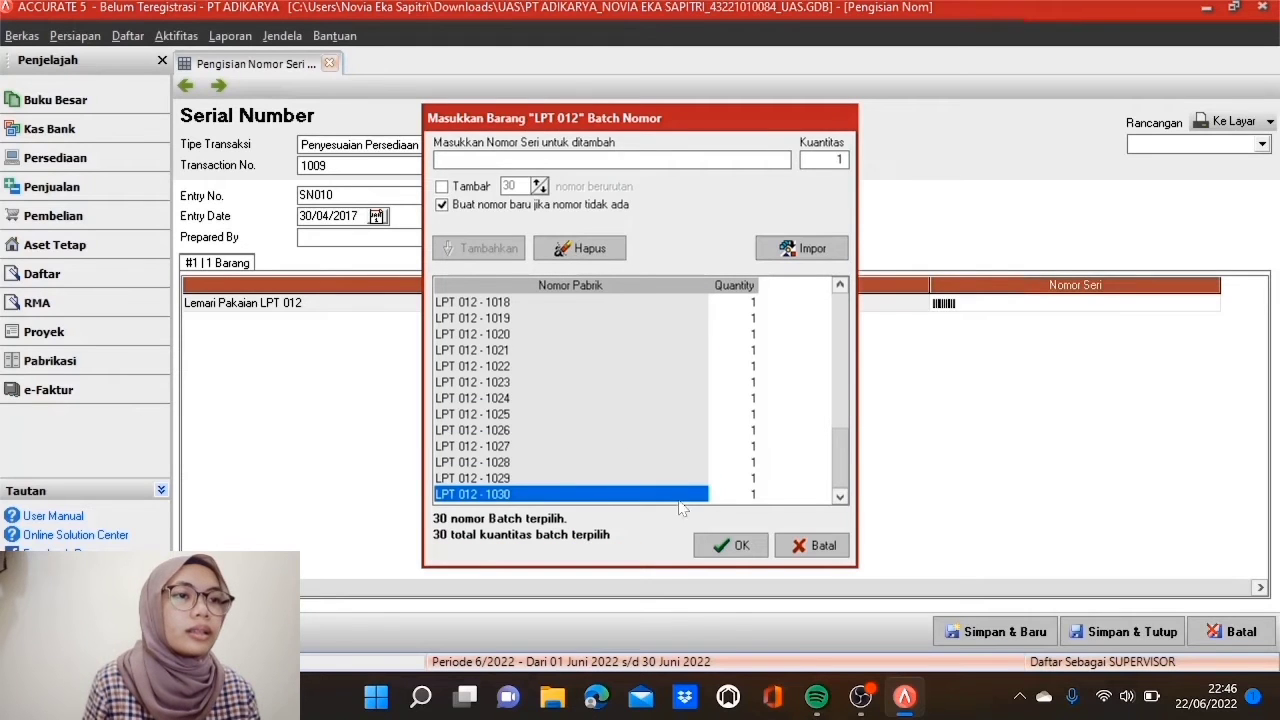
{"action": "left_click", "coordinate": [730, 546]}
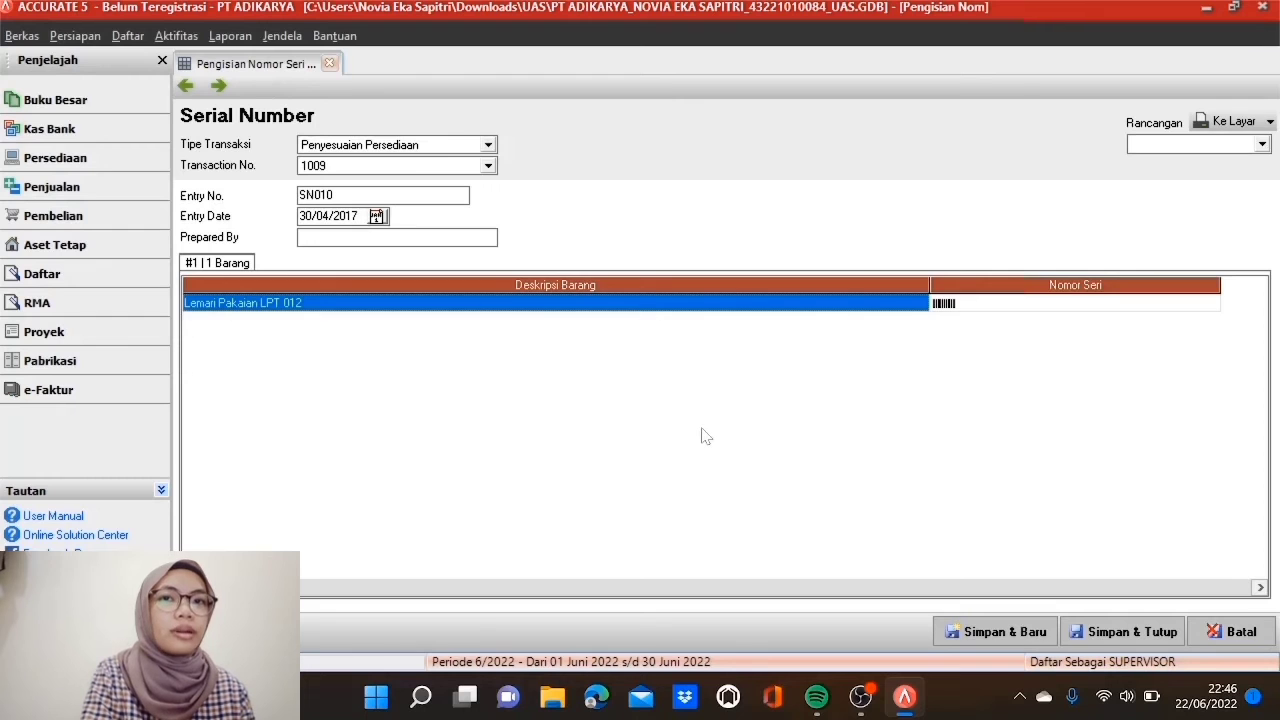
{"action": "left_click", "coordinate": [1113, 631]}
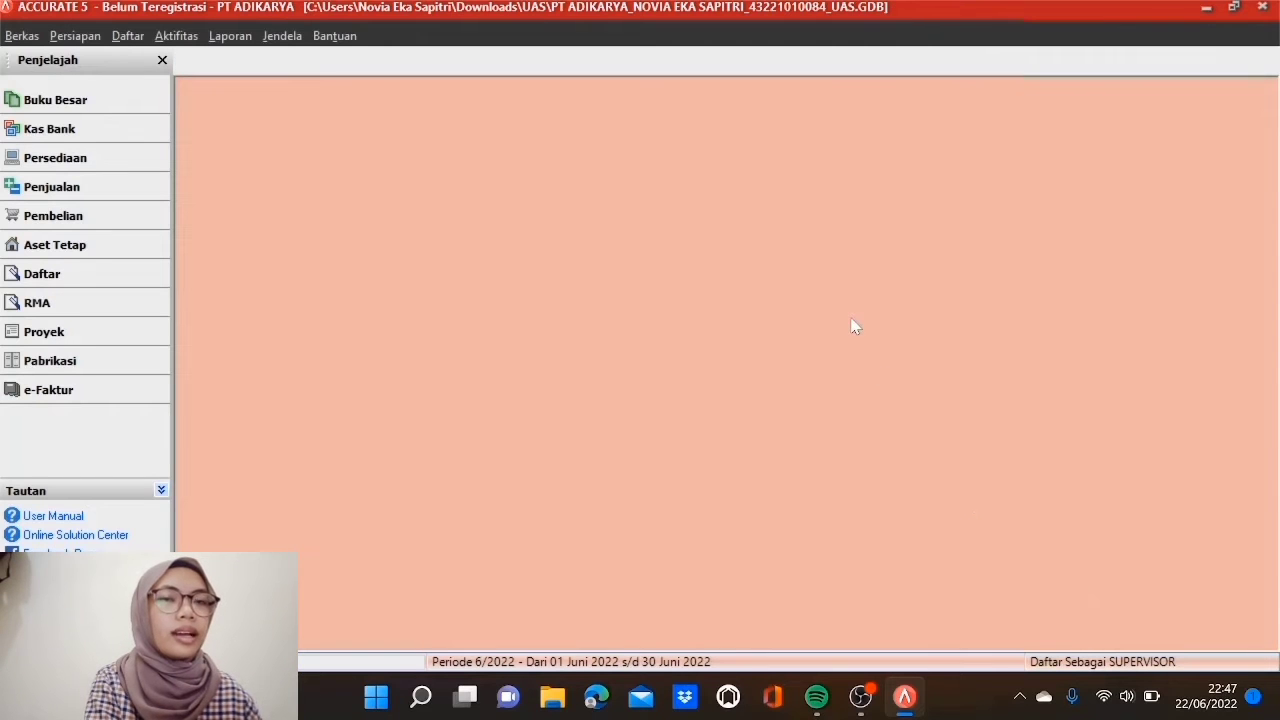
Step: Run the Buku Besar report Neraca Saldo (Klasik) per 30/04/2017 with Termasuk saldo nol ticked
{"action": "left_click", "coordinate": [230, 35]}
{"action": "left_click", "coordinate": [273, 62]}
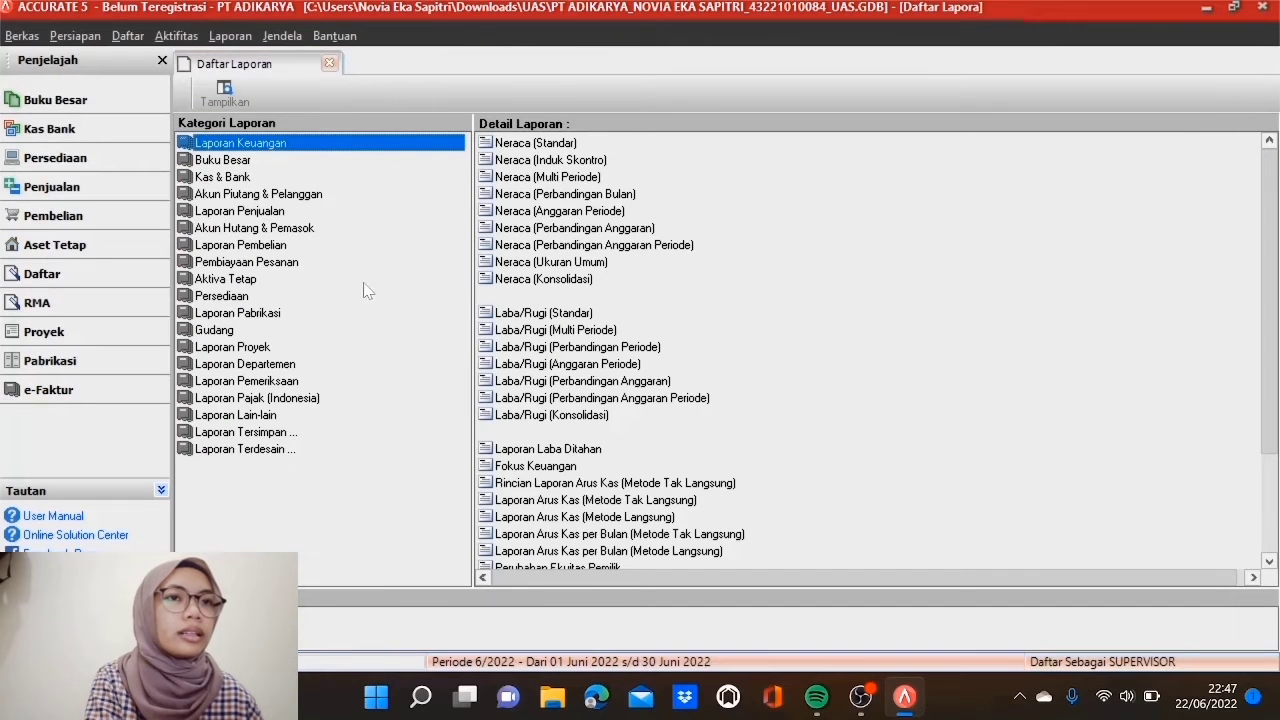
{"action": "left_click", "coordinate": [316, 162]}
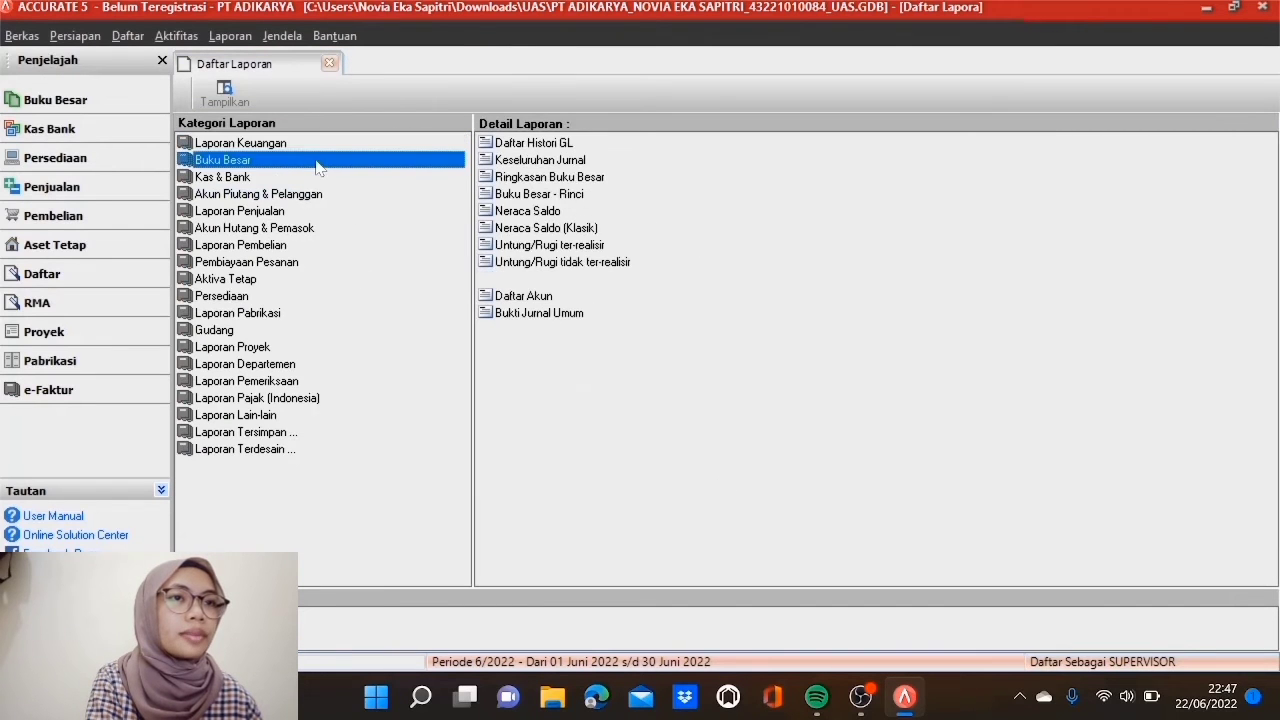
{"action": "left_click", "coordinate": [529, 230]}
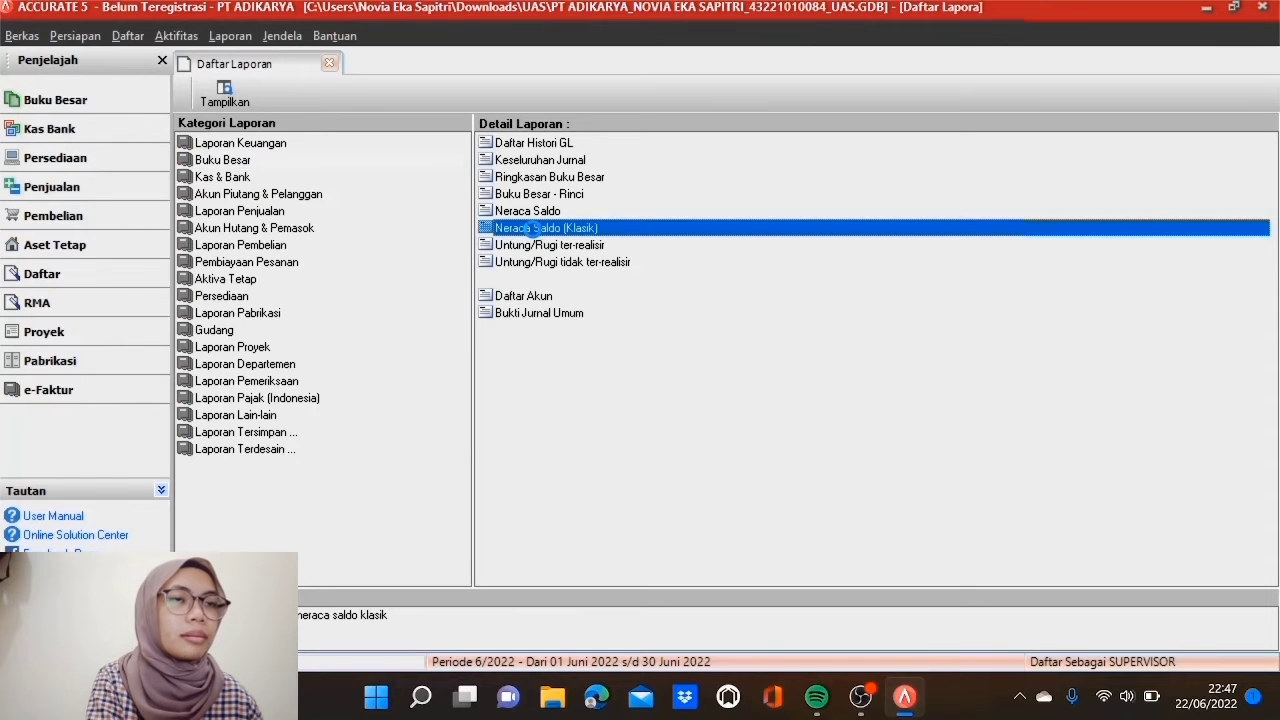
{"action": "double_click", "coordinate": [531, 231]}
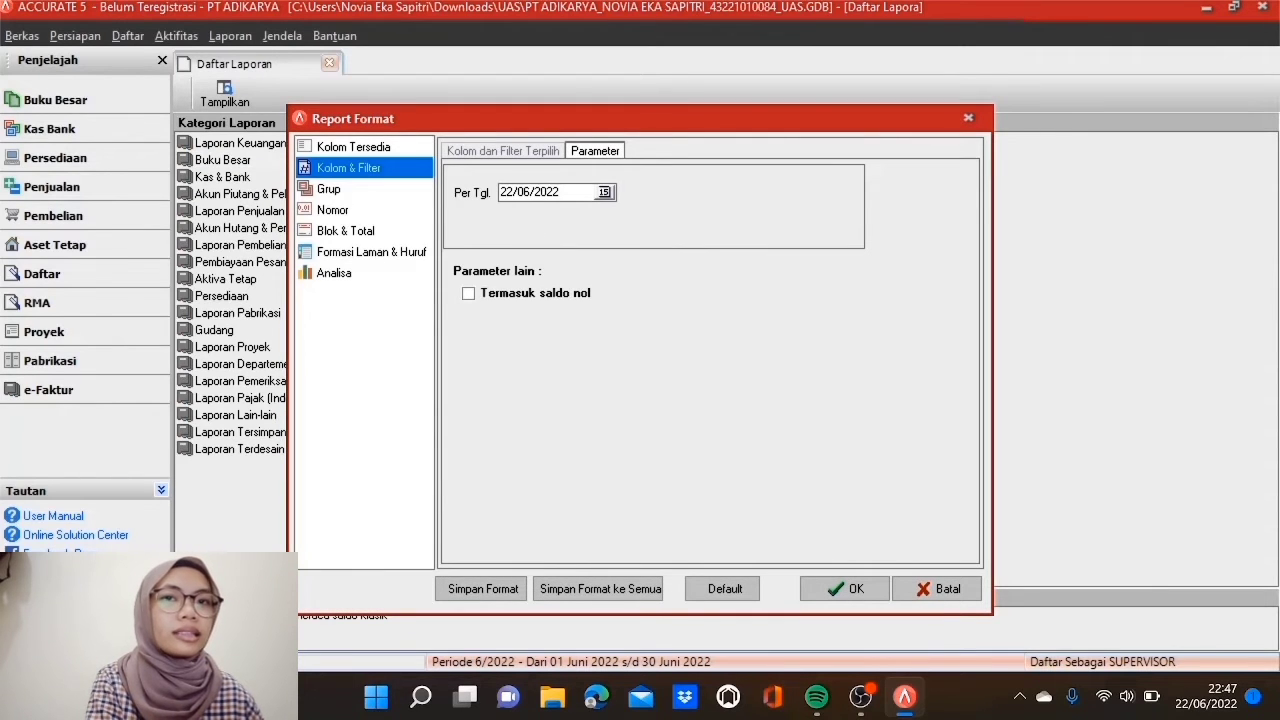
{"action": "double_click", "coordinate": [530, 192]}
{"action": "type", "text": "30/0"}
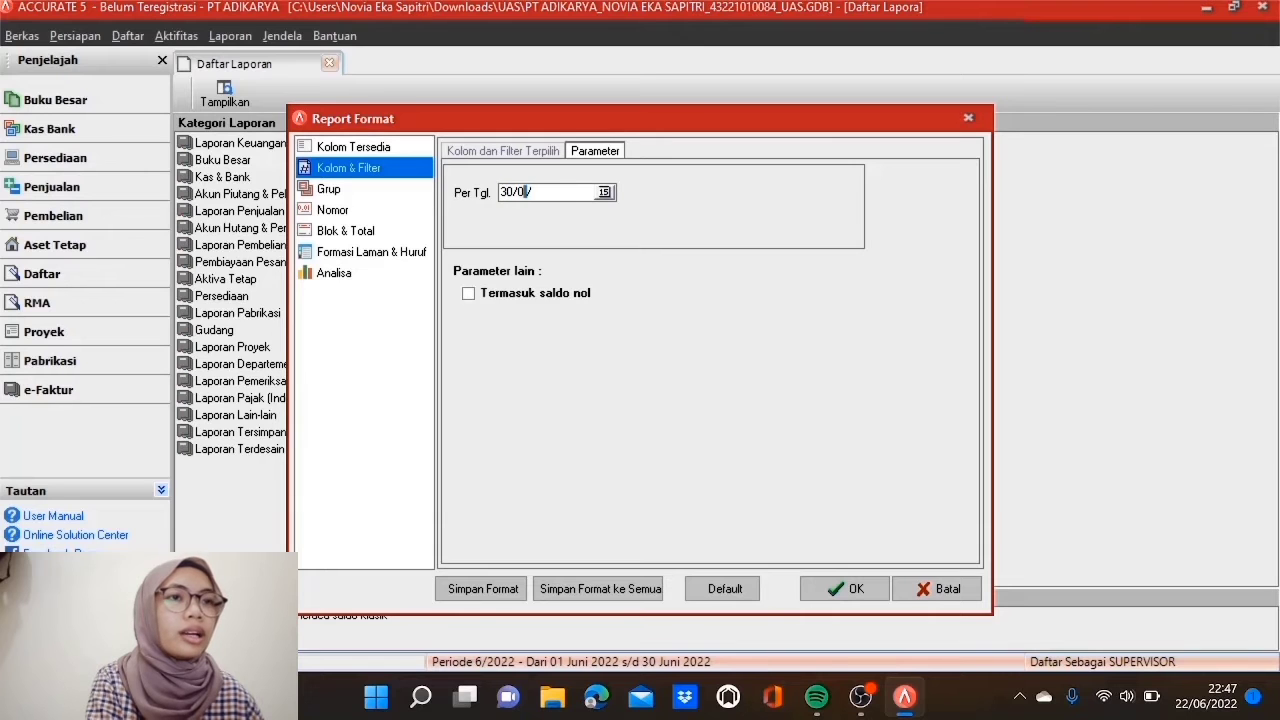
{"action": "type", "text": "4/2017"}
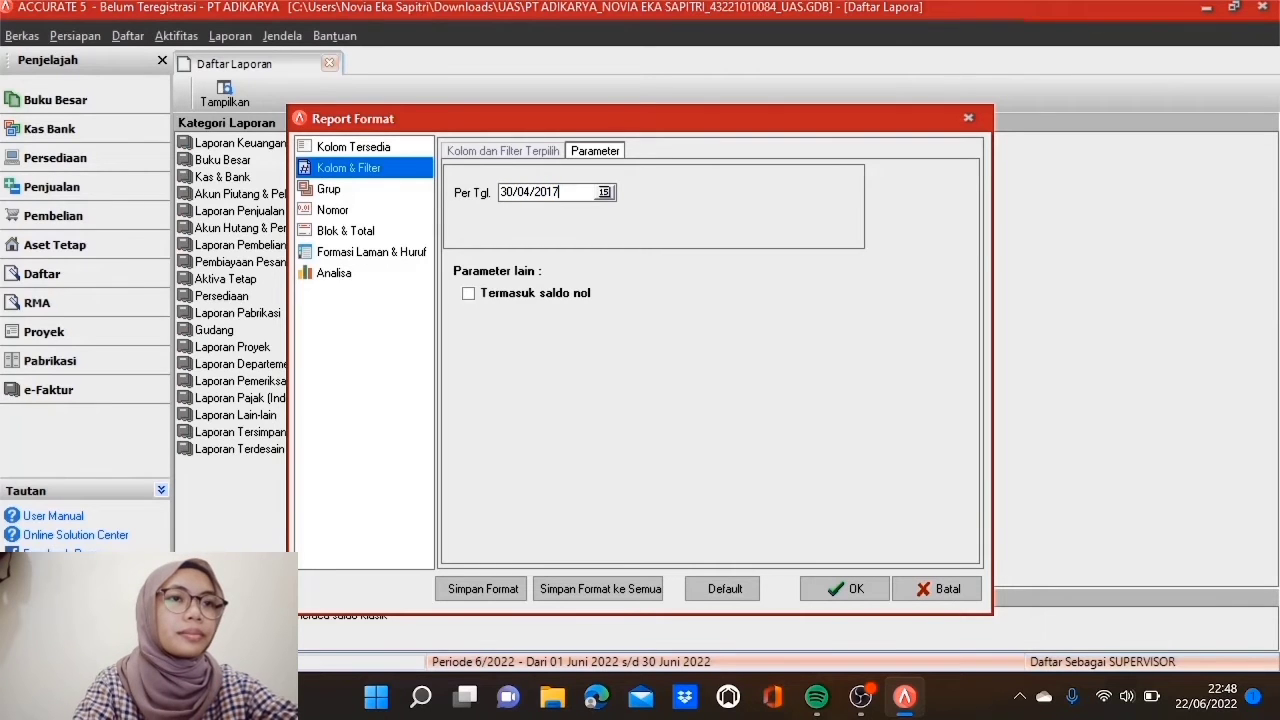
{"action": "left_click", "coordinate": [475, 296]}
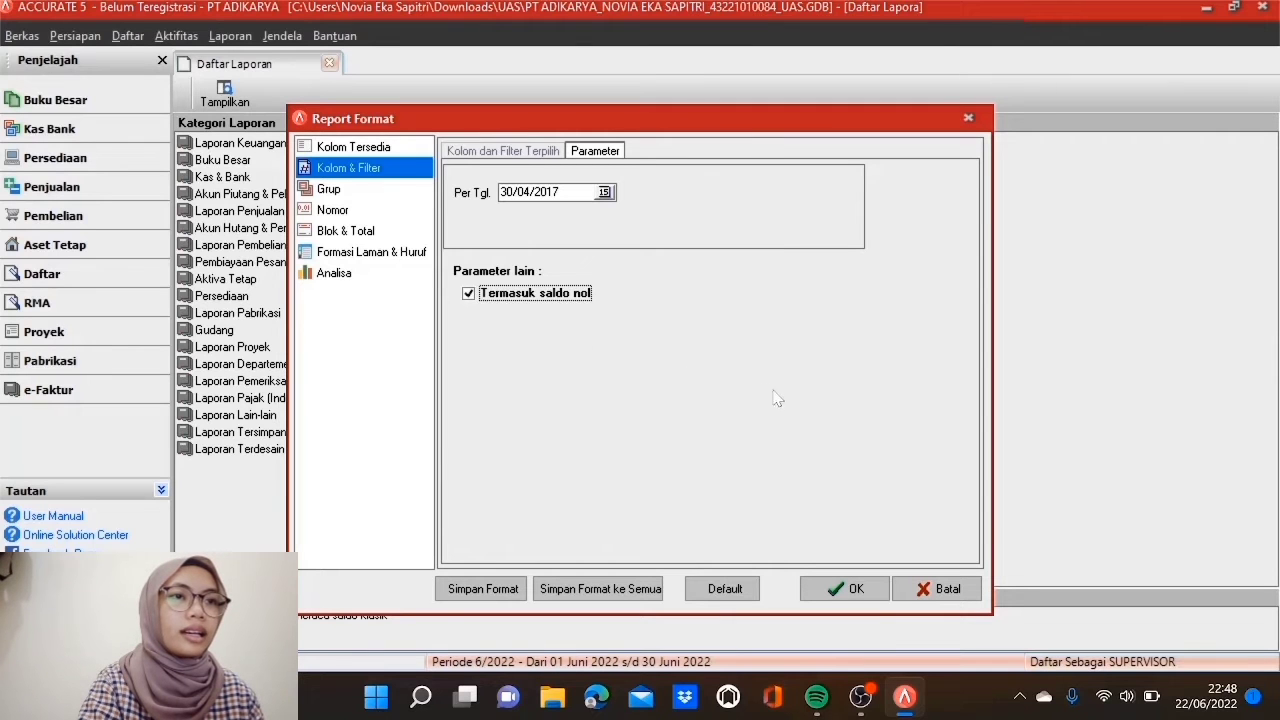
{"action": "left_click", "coordinate": [831, 585]}
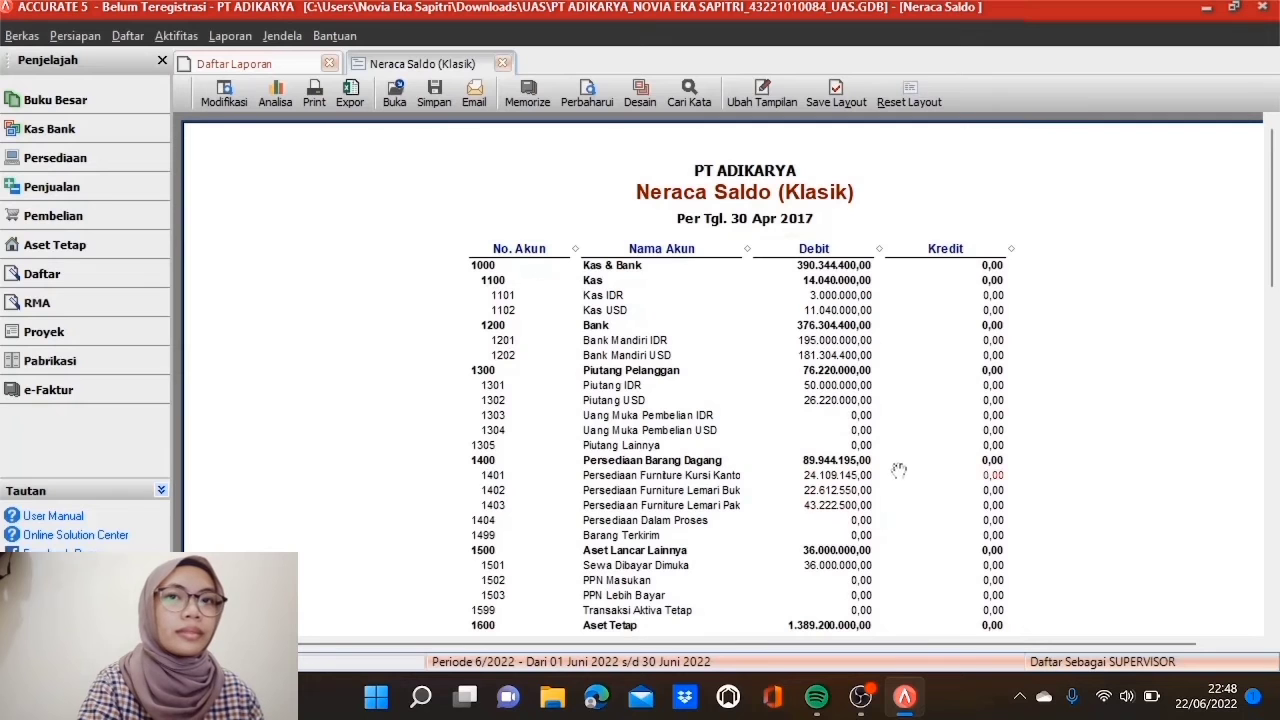
Step: Drill from the trial balance's OPENING BALANCE EQUITY debit into its April 2017 Buku Besar - Rinci
{"action": "scroll", "coordinate": [899, 470], "scroll_direction": "down", "scroll_amount": 15}
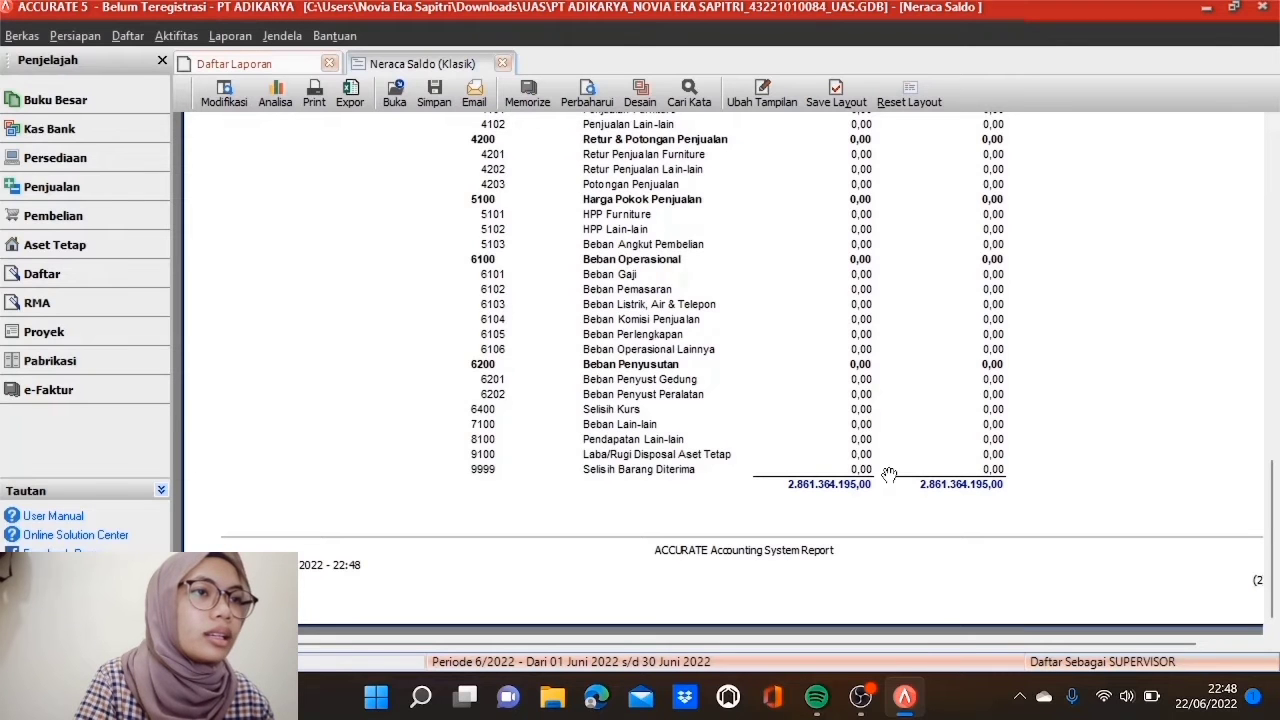
{"action": "scroll", "coordinate": [889, 473], "scroll_direction": "up", "scroll_amount": 5}
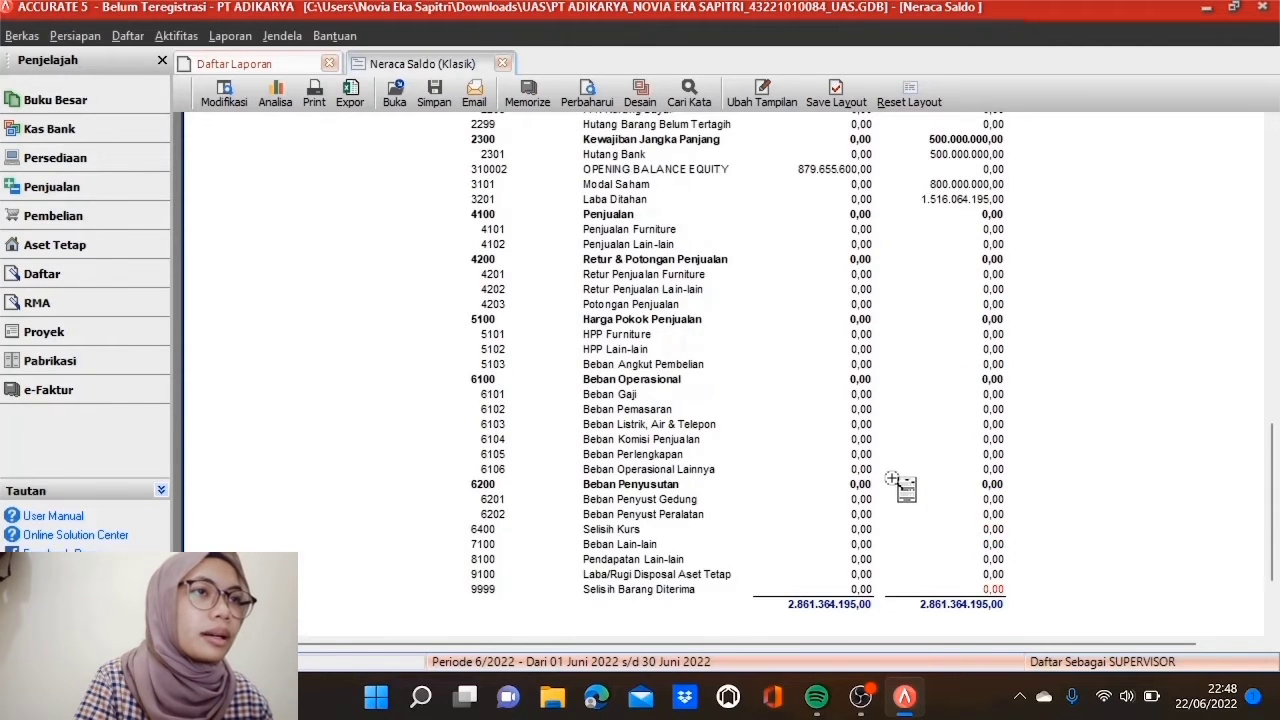
{"action": "scroll", "coordinate": [893, 474], "scroll_direction": "up", "scroll_amount": 1}
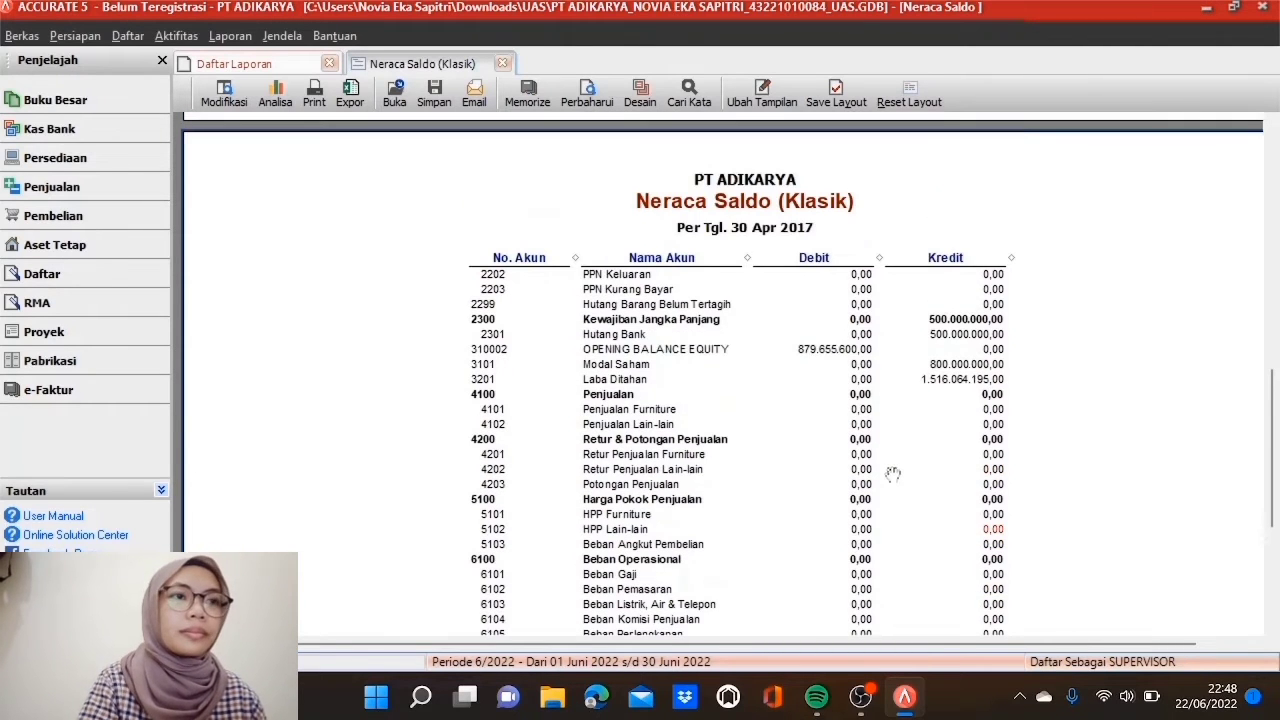
{"action": "double_click", "coordinate": [845, 347]}
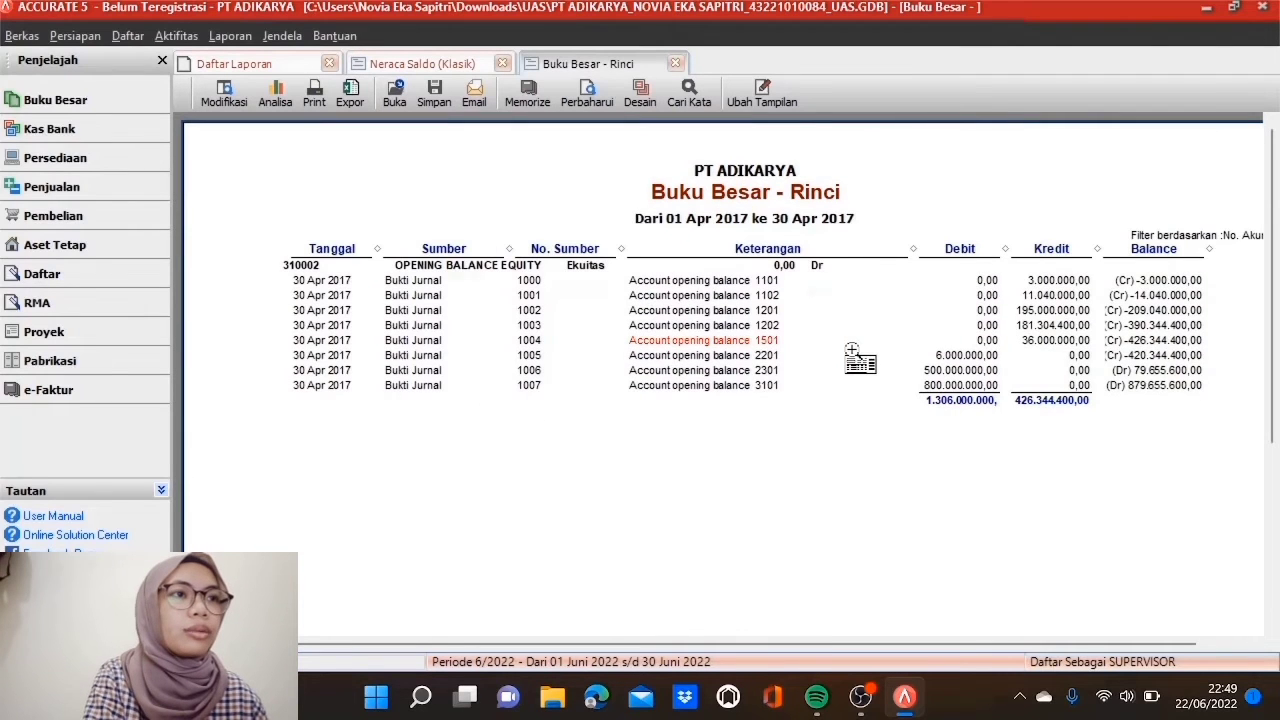
Step: Repoint the first journal voucher's equity line to 3201 Laba Ditahan, save it, and refresh the ledger
{"action": "double_click", "coordinate": [1038, 283]}
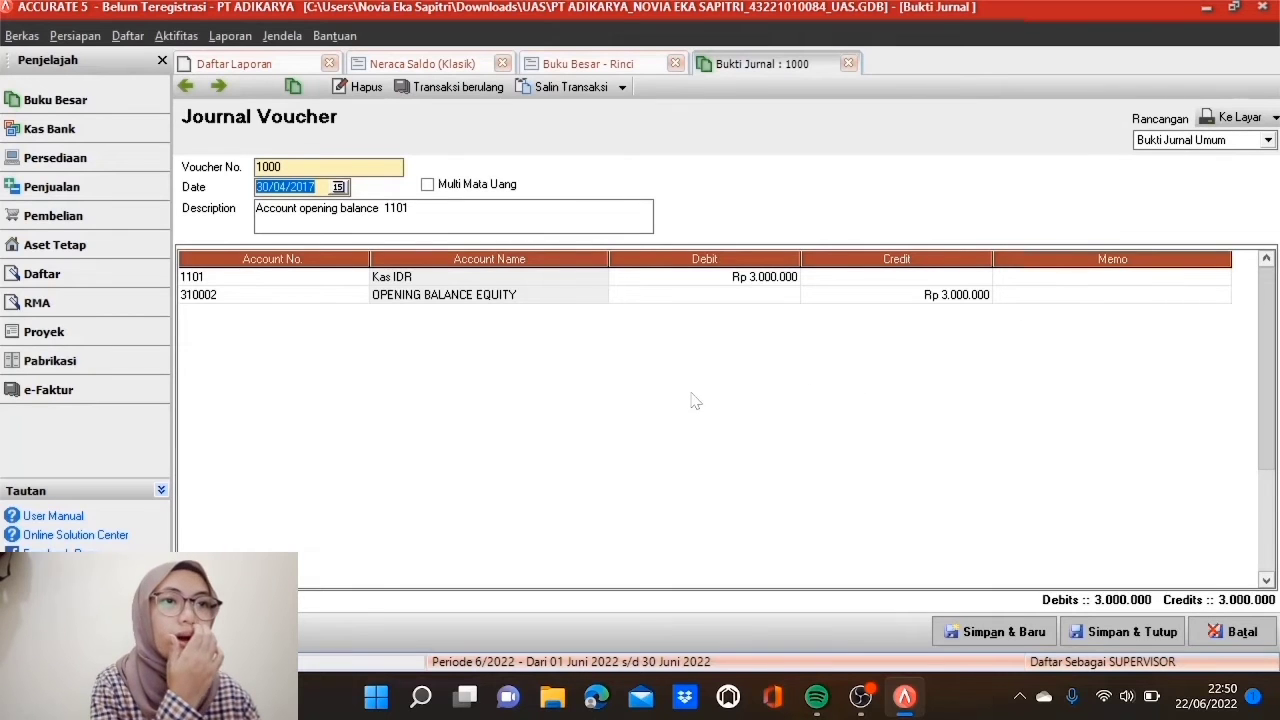
{"action": "double_click", "coordinate": [326, 300]}
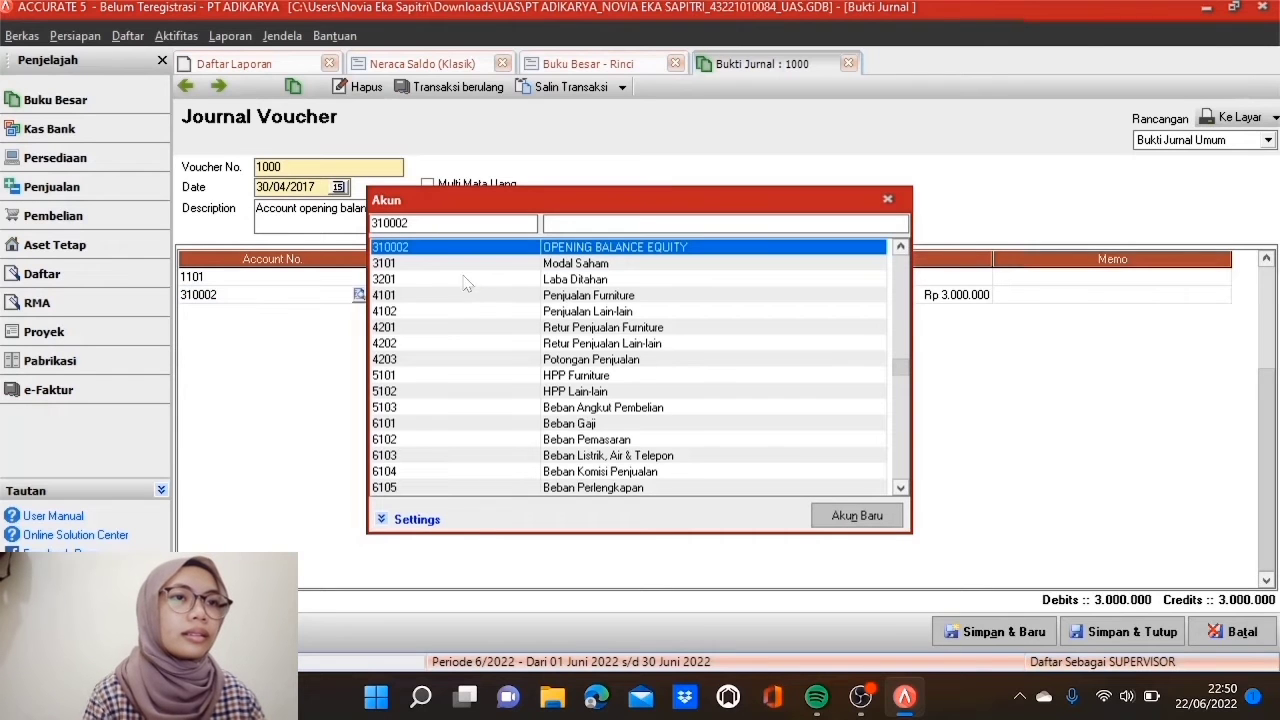
{"action": "double_click", "coordinate": [463, 280]}
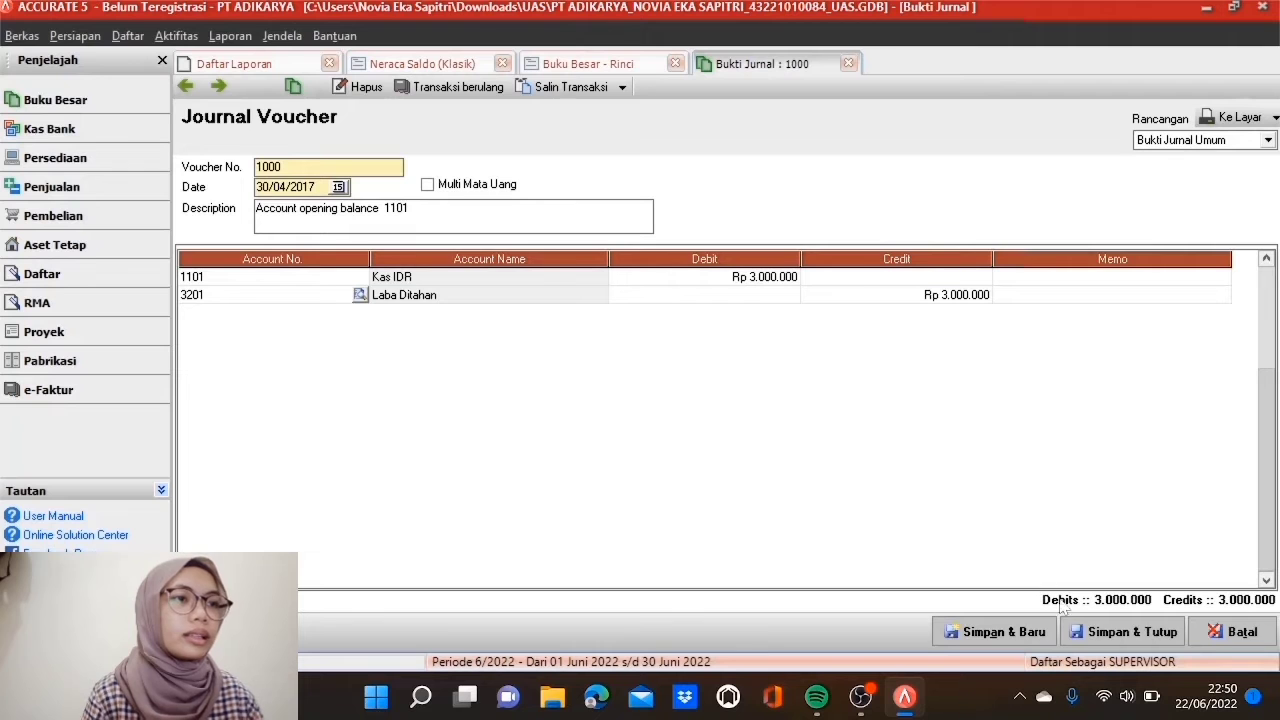
{"action": "left_click", "coordinate": [1093, 637]}
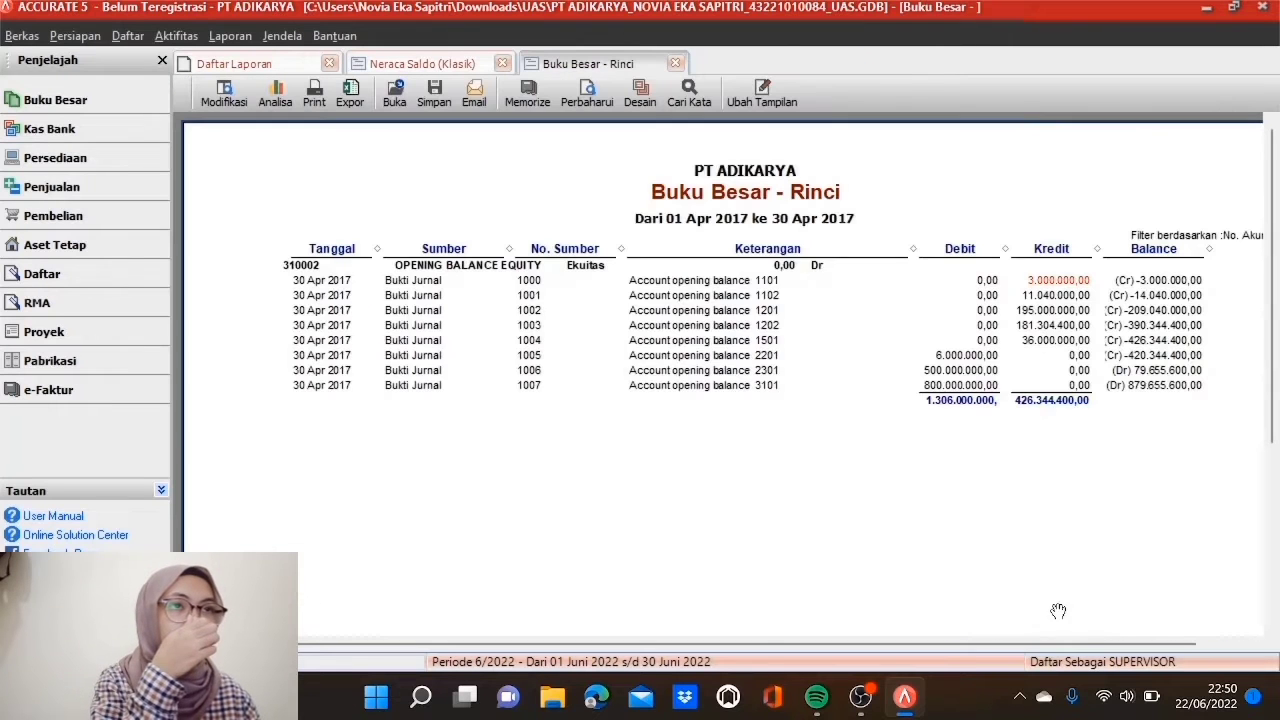
{"action": "left_click", "coordinate": [590, 106]}
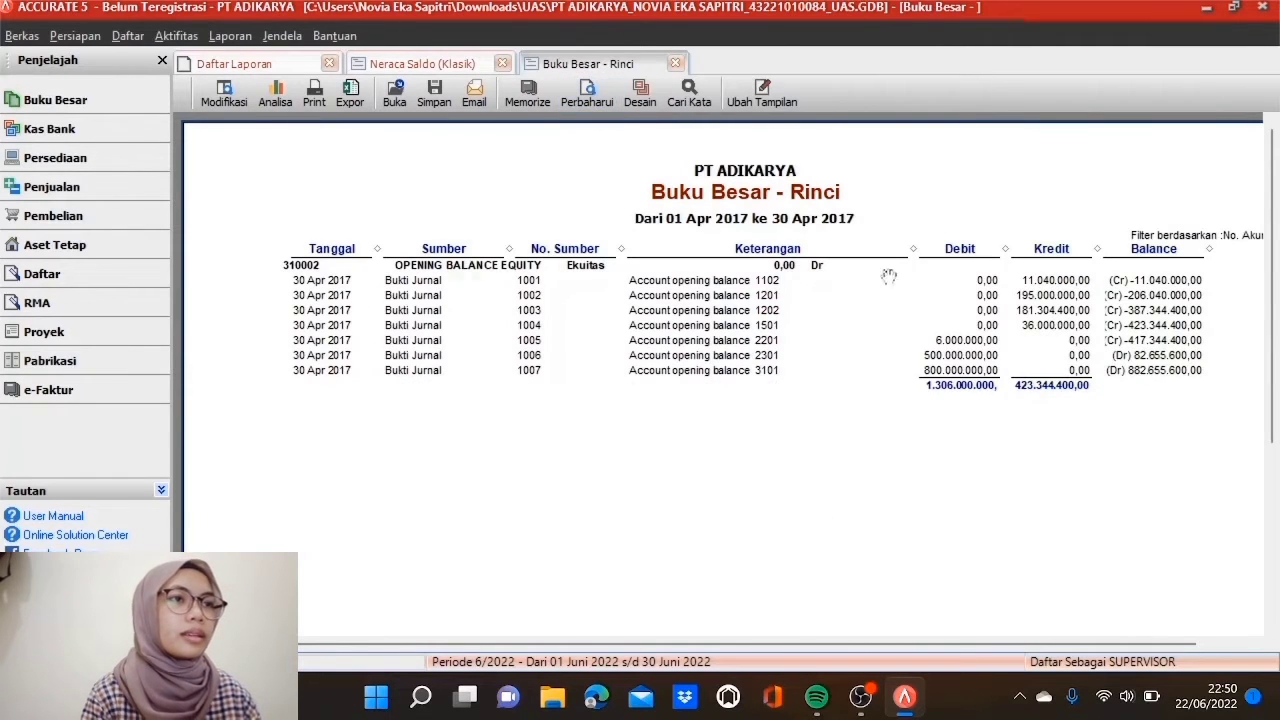
Step: In journal voucher 1001, replace the OPENING BALANCE EQUITY credit account with 3201 Laba Ditahan
{"action": "double_click", "coordinate": [1040, 280]}
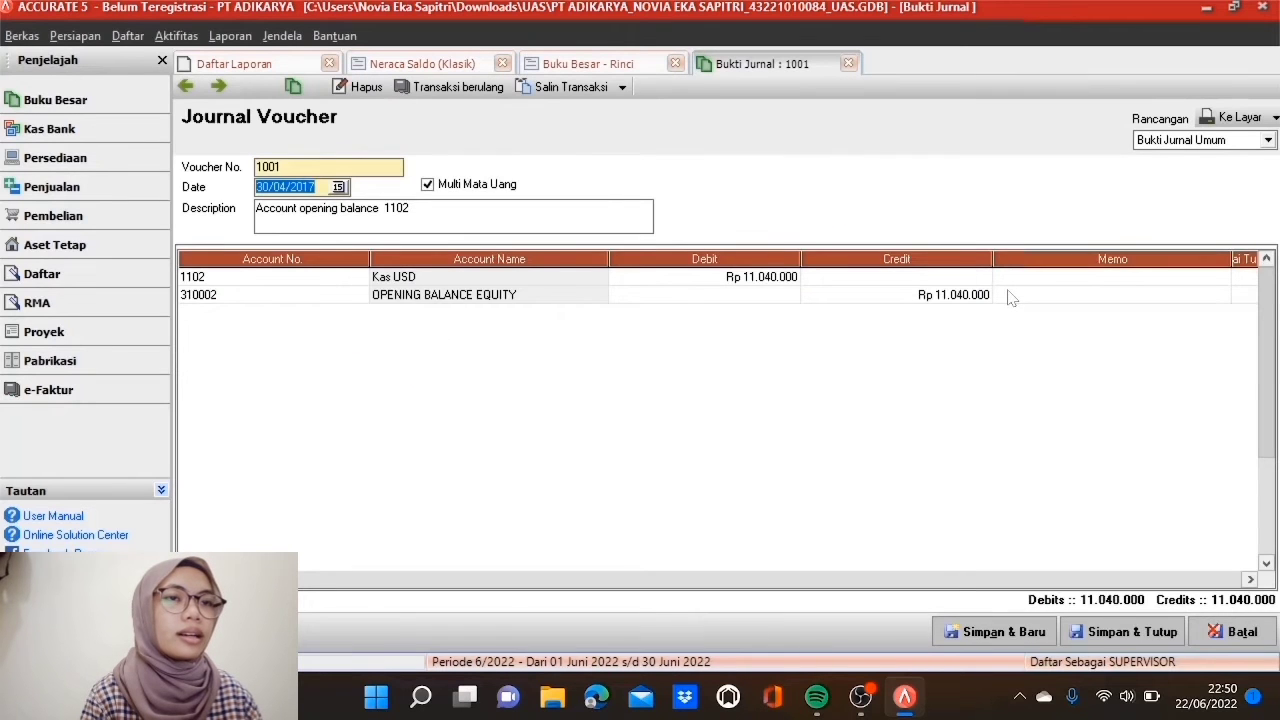
{"action": "left_click", "coordinate": [358, 296]}
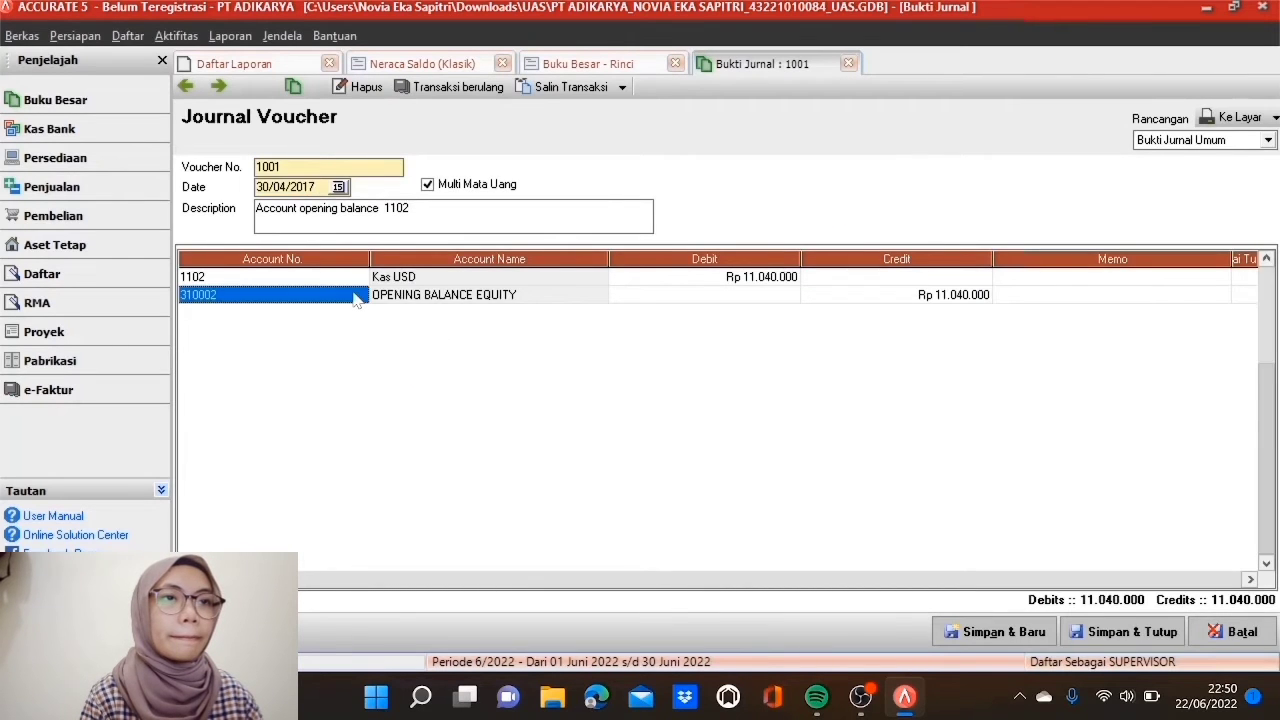
{"action": "left_click", "coordinate": [358, 296]}
{"action": "double_click", "coordinate": [480, 280]}
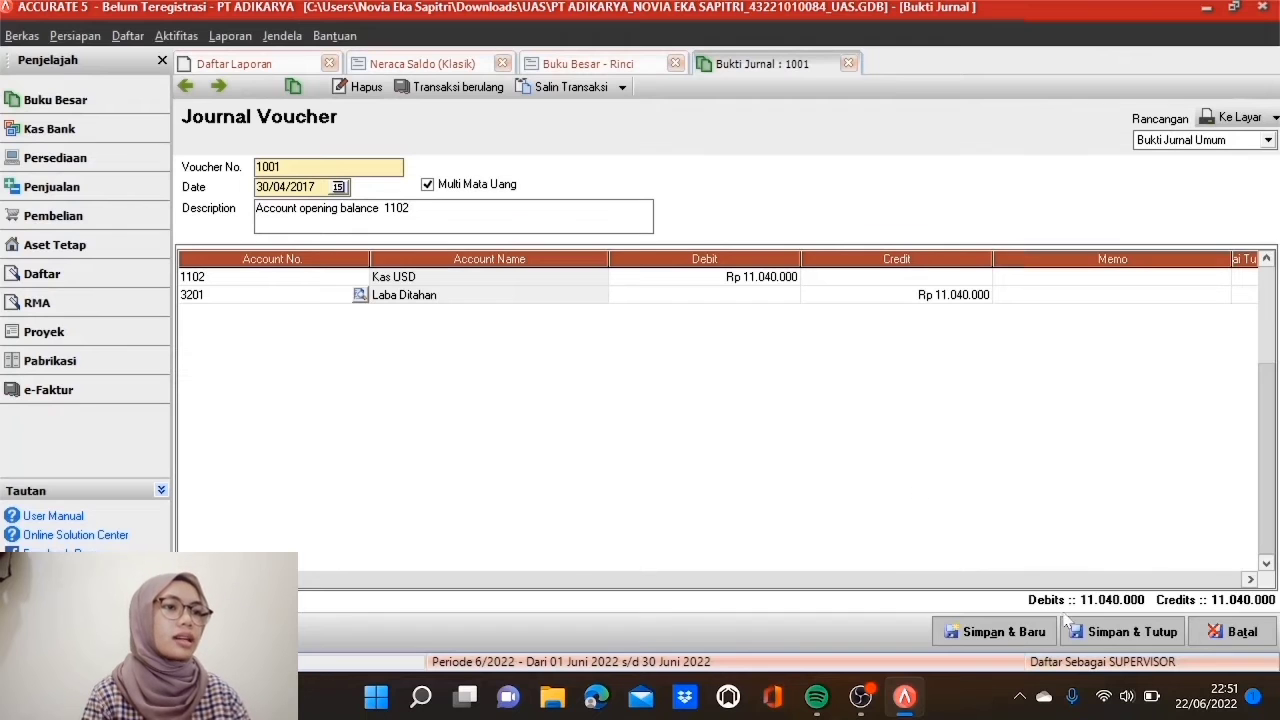
Step: Save voucher 1001, then switch voucher 1002's equity line to 3201 Laba Ditahan and save
{"action": "left_click", "coordinate": [1093, 632]}
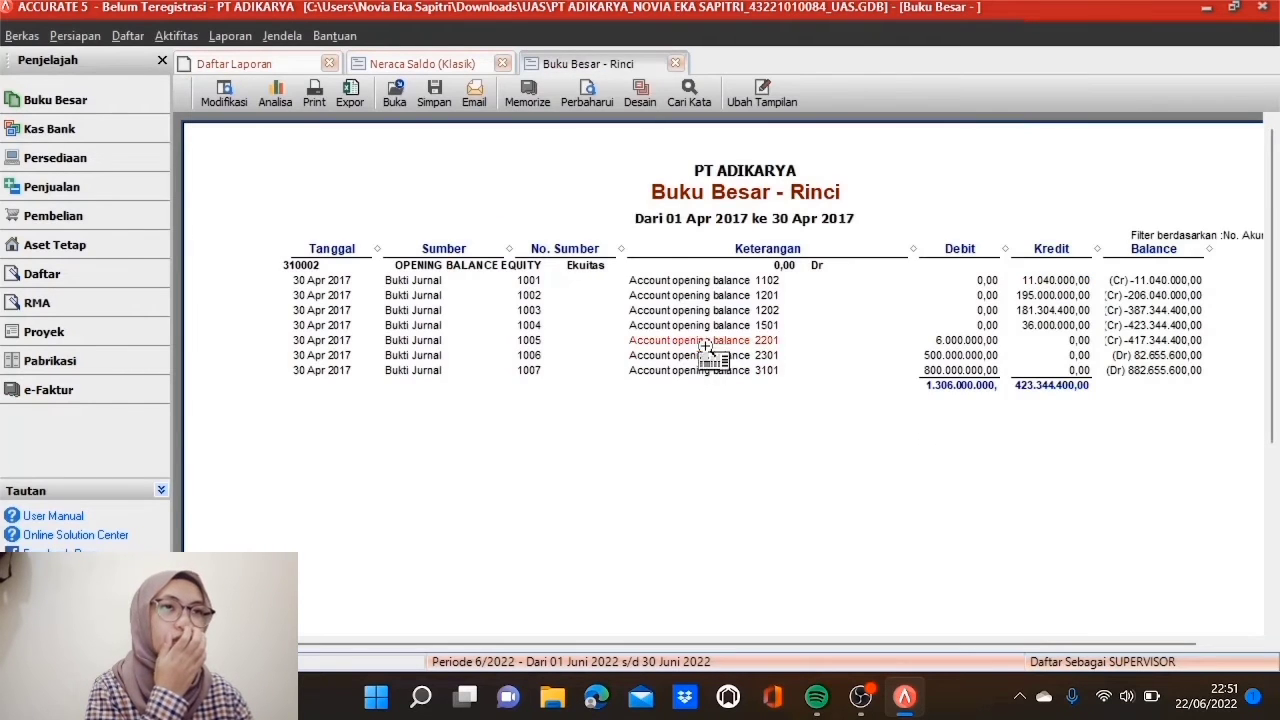
{"action": "left_click", "coordinate": [587, 104]}
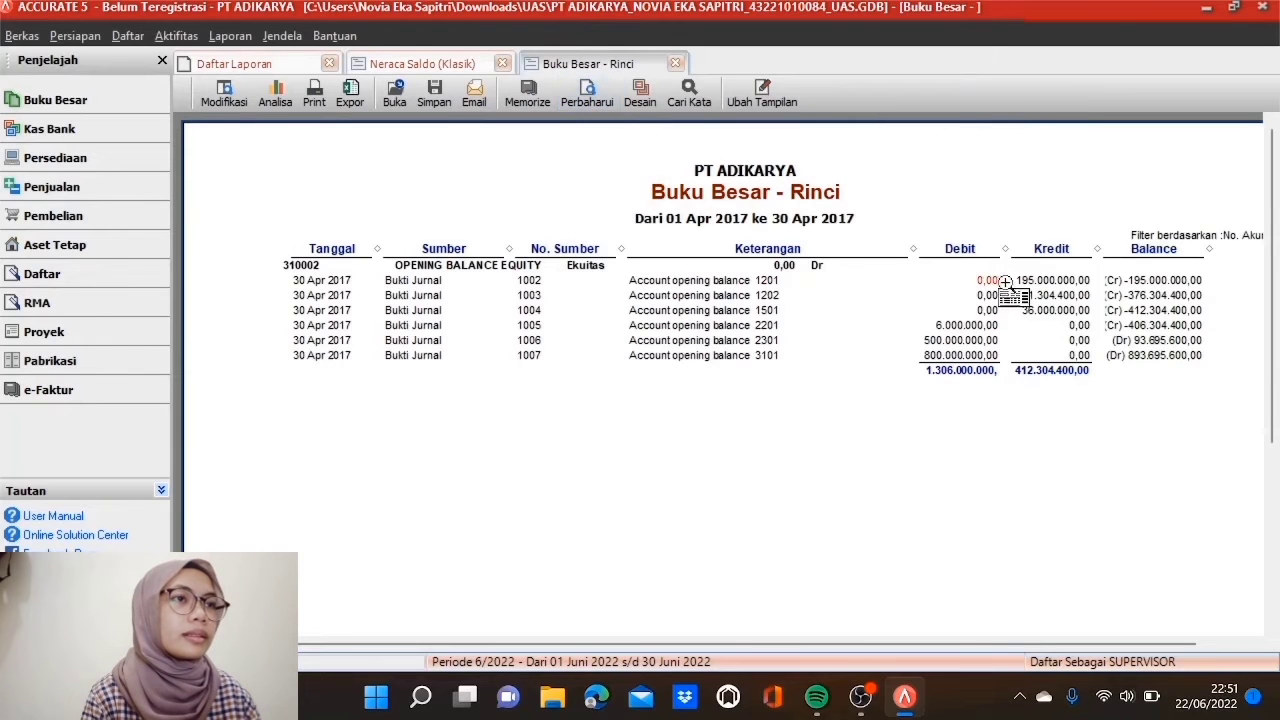
{"action": "double_click", "coordinate": [1042, 283]}
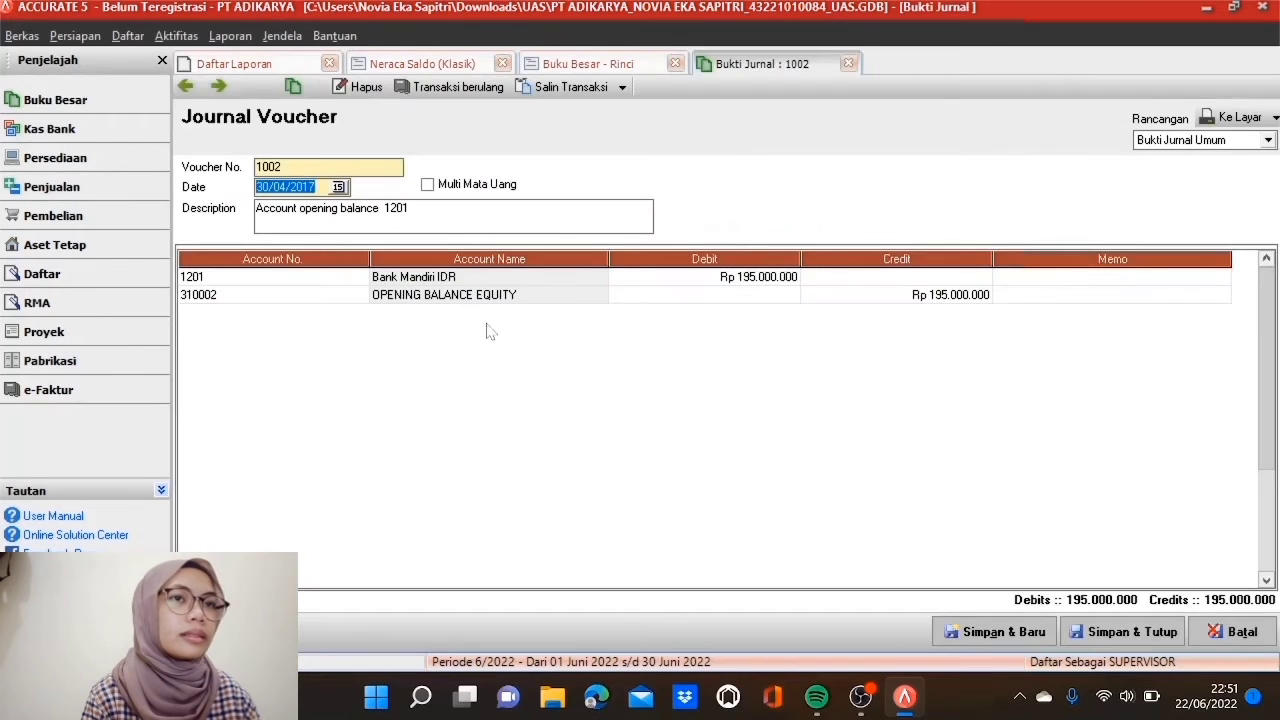
{"action": "double_click", "coordinate": [305, 294]}
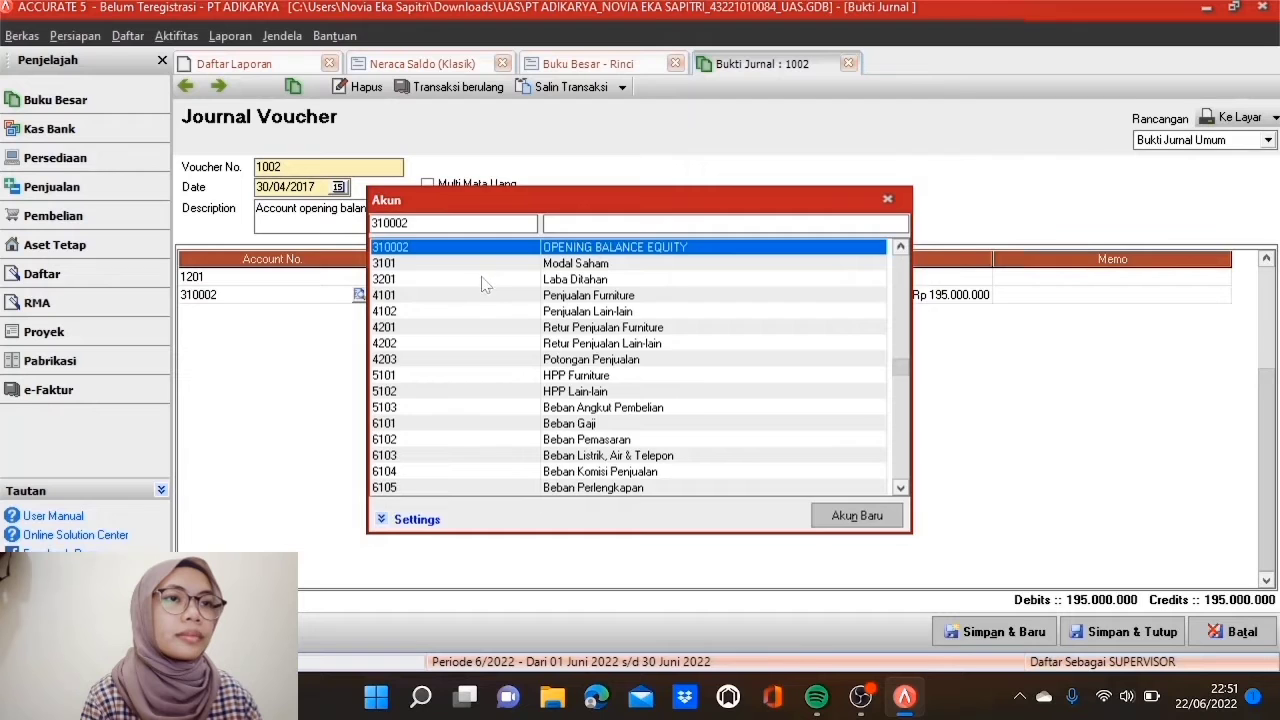
{"action": "double_click", "coordinate": [481, 280]}
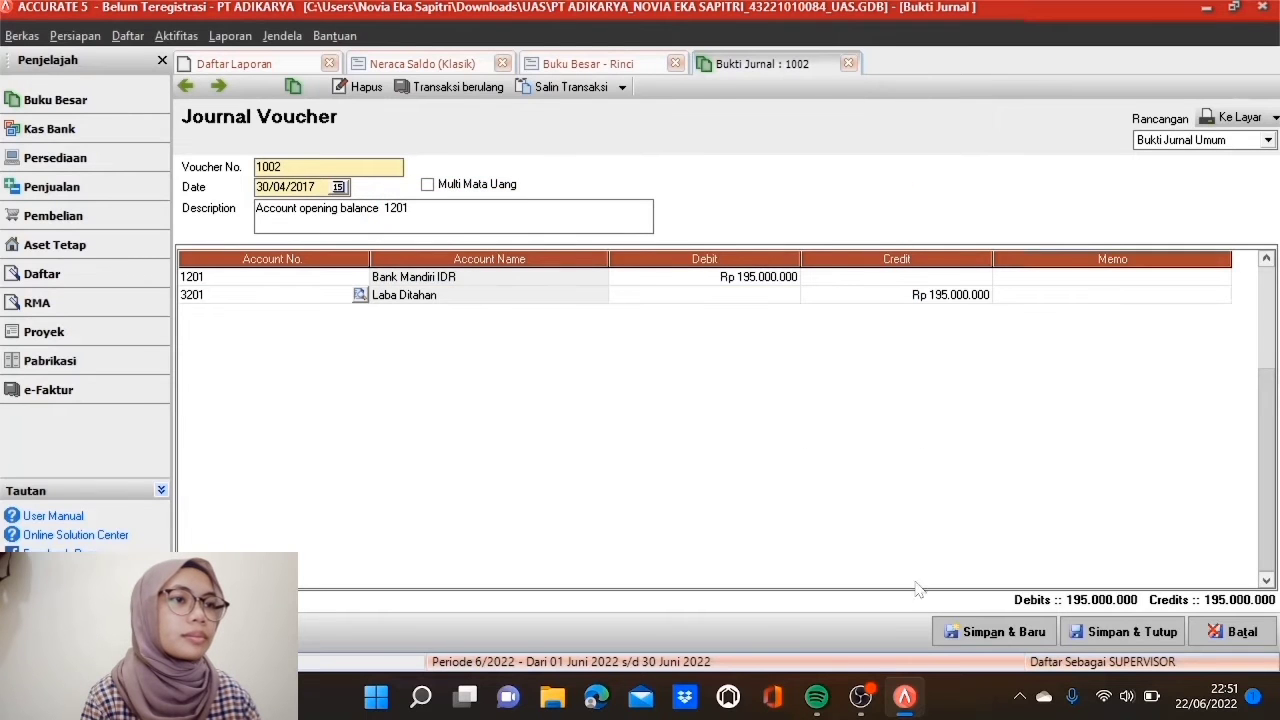
{"action": "left_click", "coordinate": [1108, 632]}
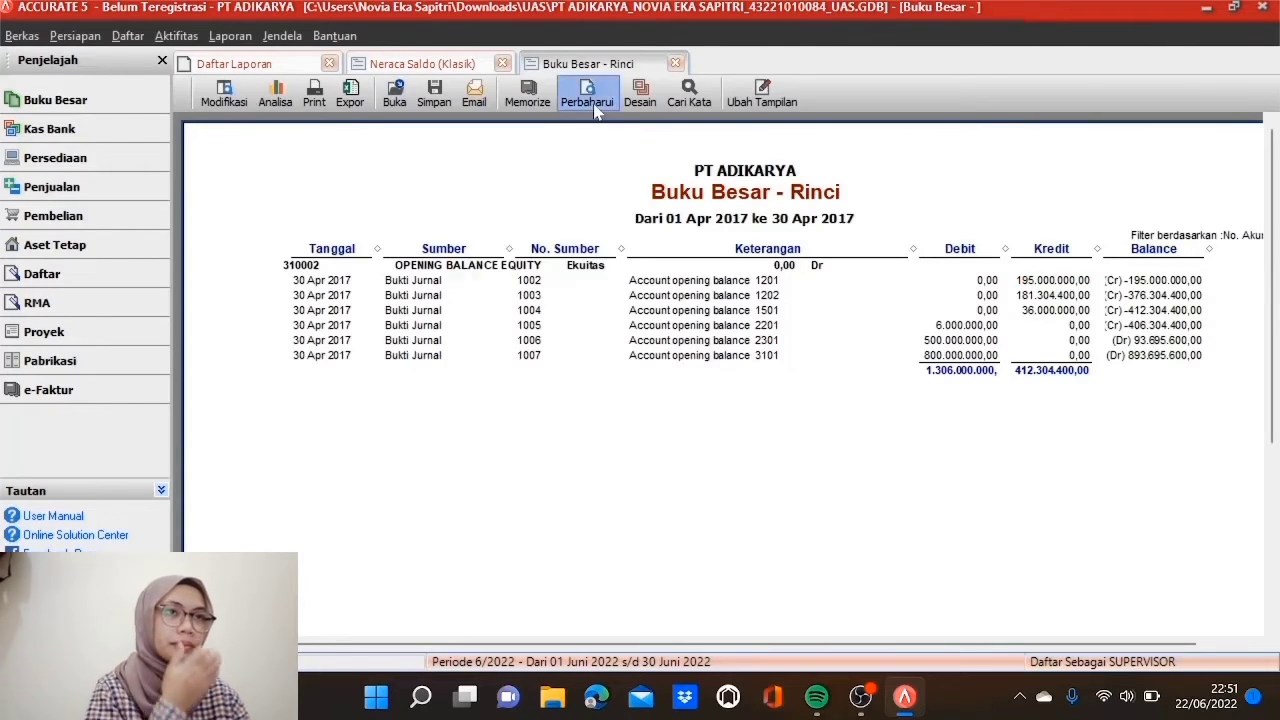
{"action": "left_click", "coordinate": [595, 110]}
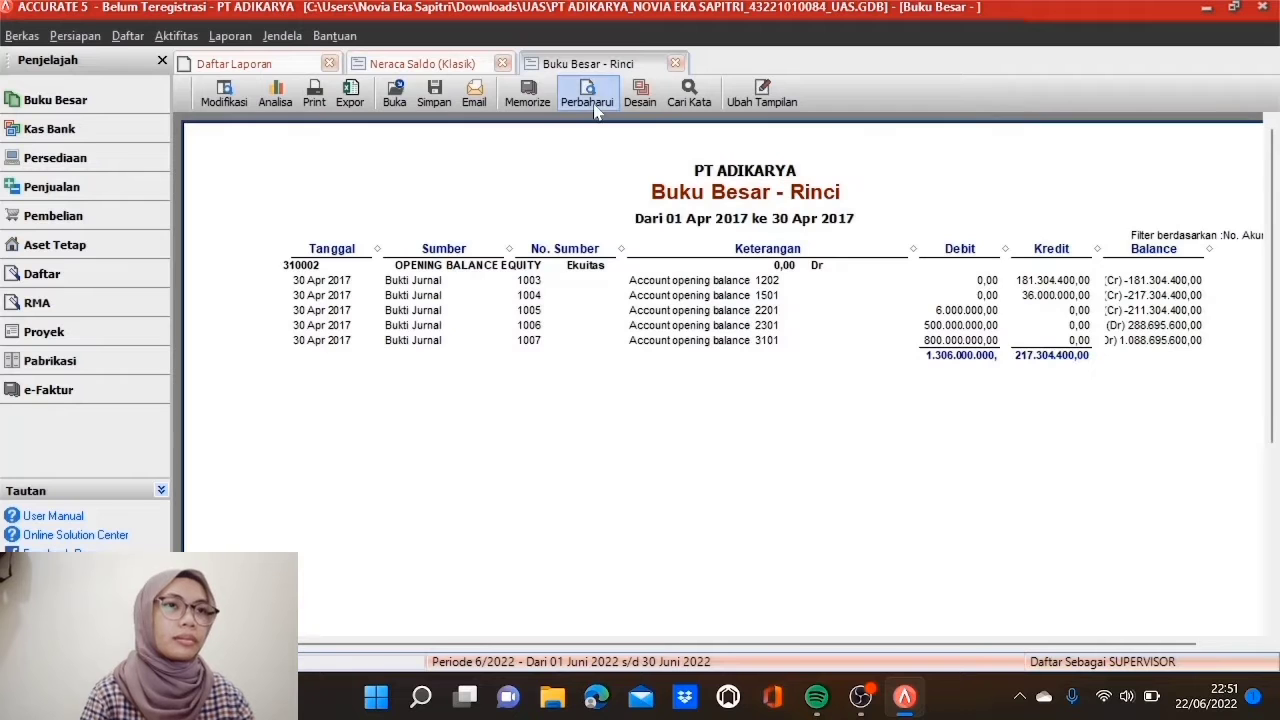
Step: Change the 310002 lines of vouchers 1003 and 1004 to 3201 Laba Ditahan and save each
{"action": "double_click", "coordinate": [1055, 284]}
{"action": "double_click", "coordinate": [349, 298]}
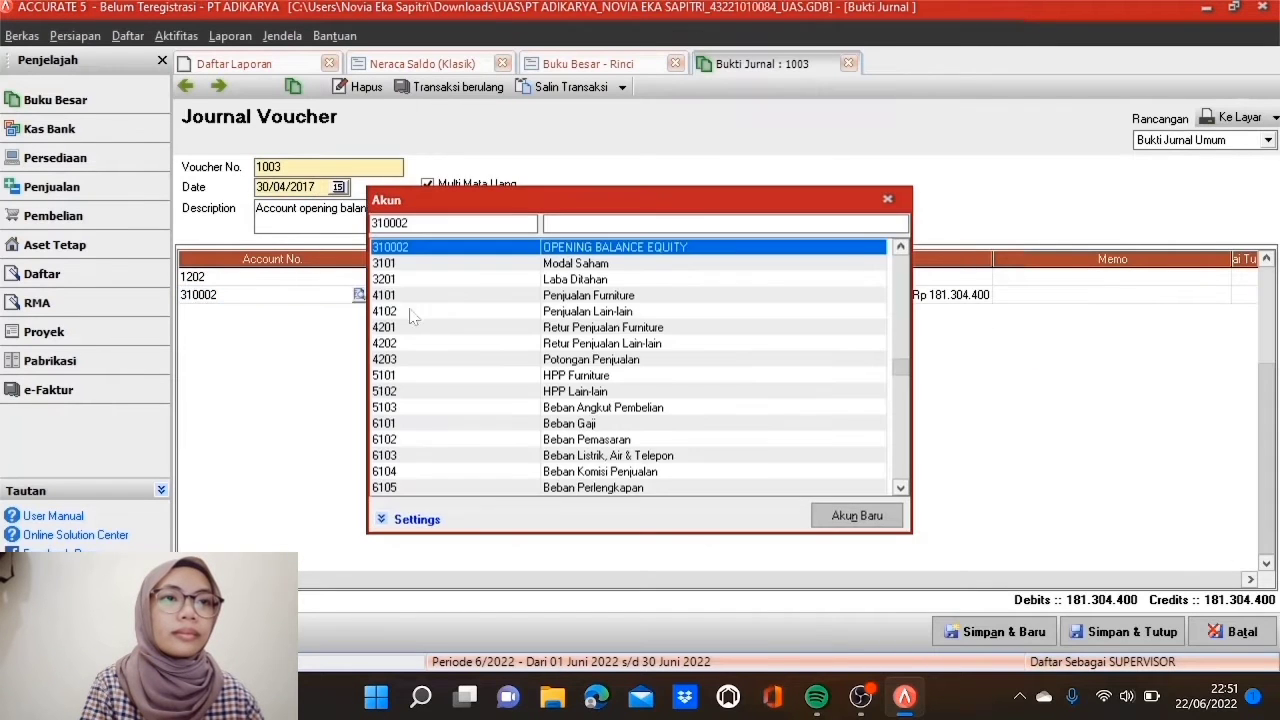
{"action": "double_click", "coordinate": [474, 280]}
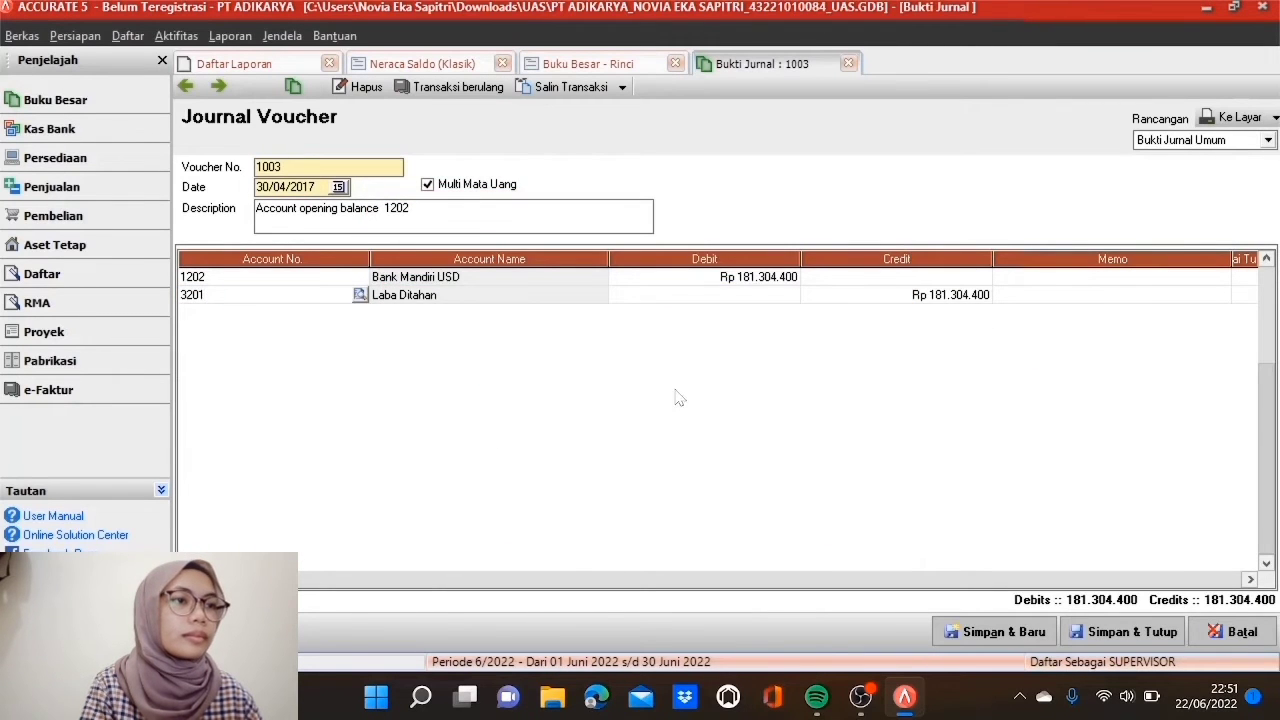
{"action": "left_click", "coordinate": [1110, 632]}
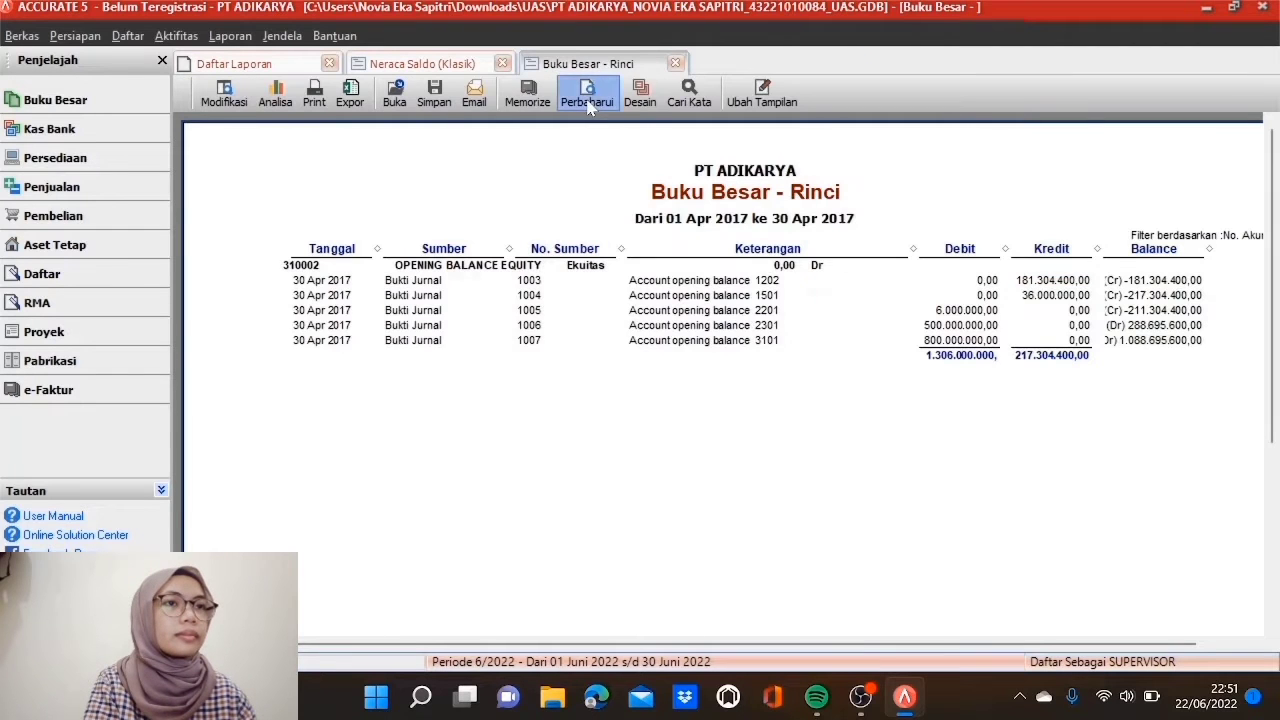
{"action": "left_click", "coordinate": [588, 106]}
{"action": "double_click", "coordinate": [1038, 287]}
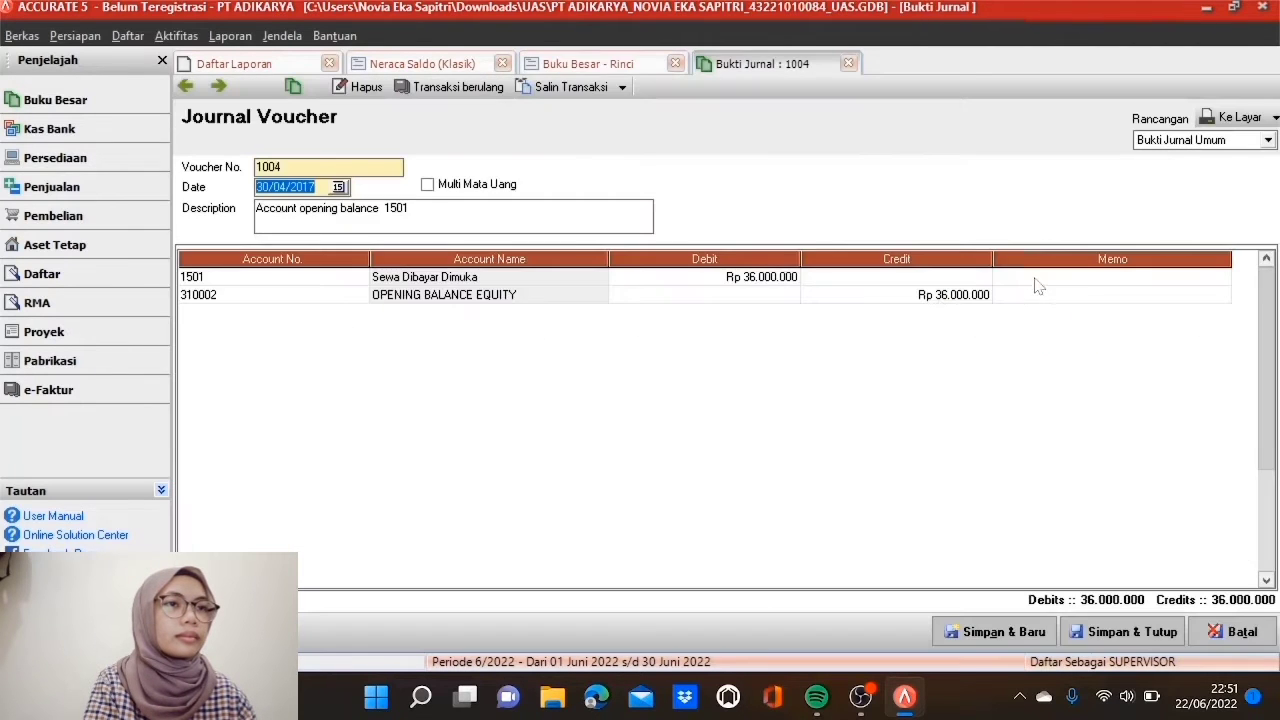
{"action": "double_click", "coordinate": [300, 298]}
{"action": "double_click", "coordinate": [493, 286]}
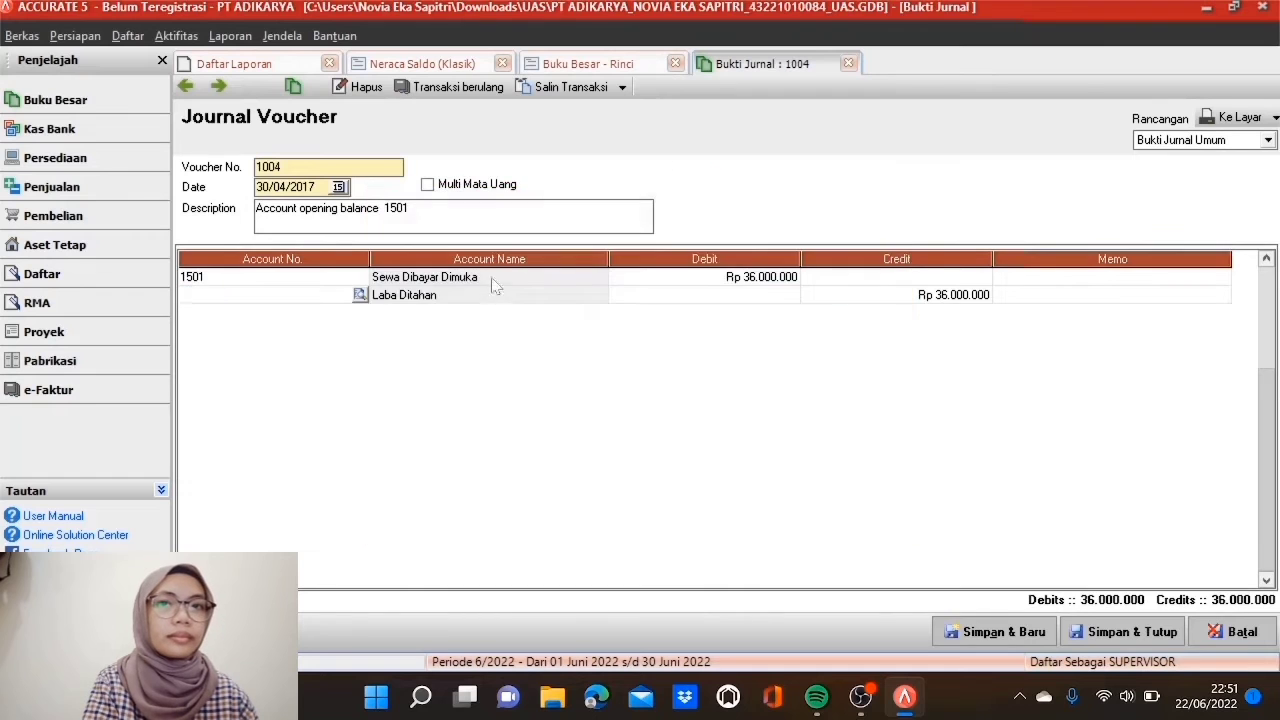
{"action": "left_click", "coordinate": [1094, 632]}
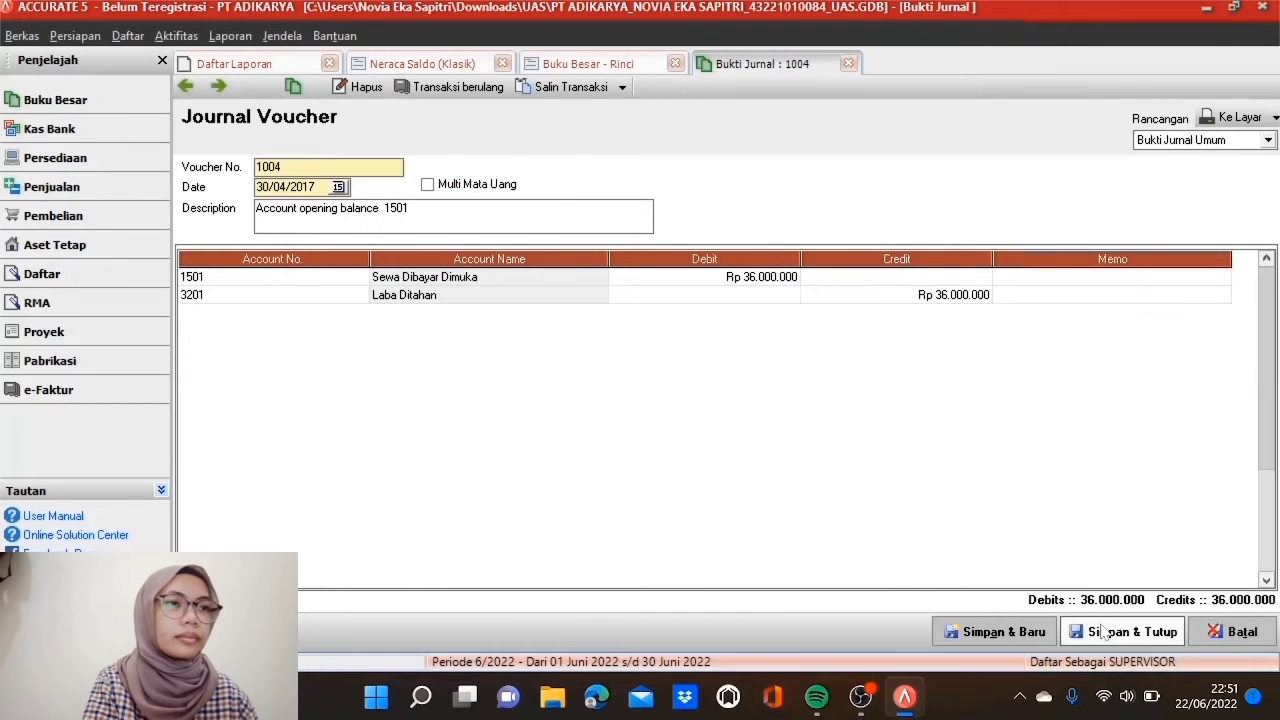
{"action": "left_click", "coordinate": [585, 104]}
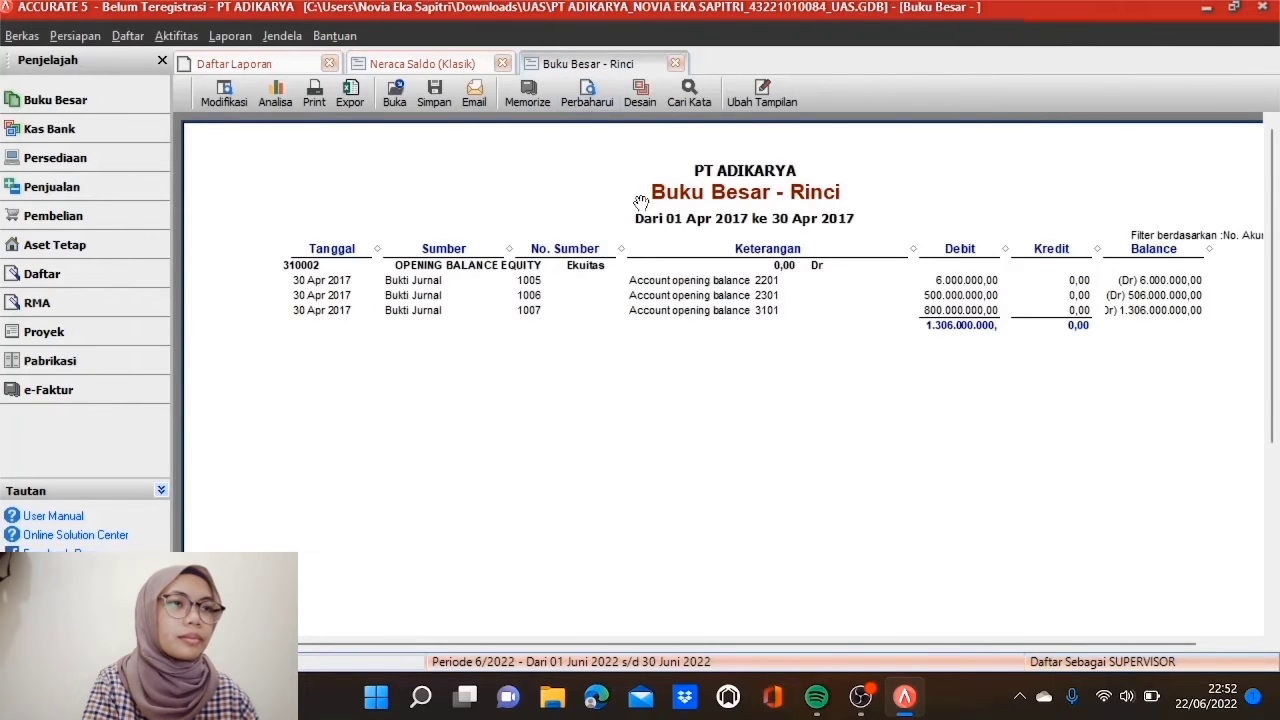
Step: Change the 310002 lines of vouchers 1005 and 1006 to 3201 Laba Ditahan and save each
{"action": "double_click", "coordinate": [958, 282]}
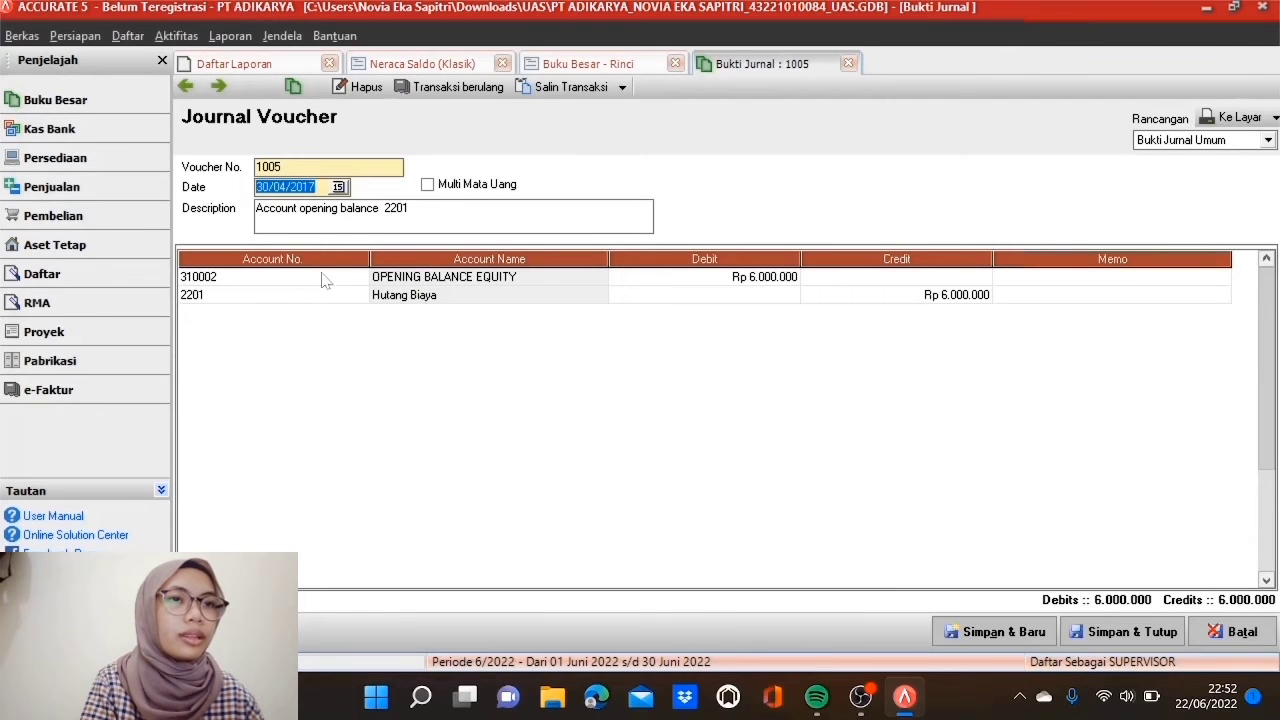
{"action": "left_click", "coordinate": [326, 279]}
{"action": "left_click", "coordinate": [359, 277]}
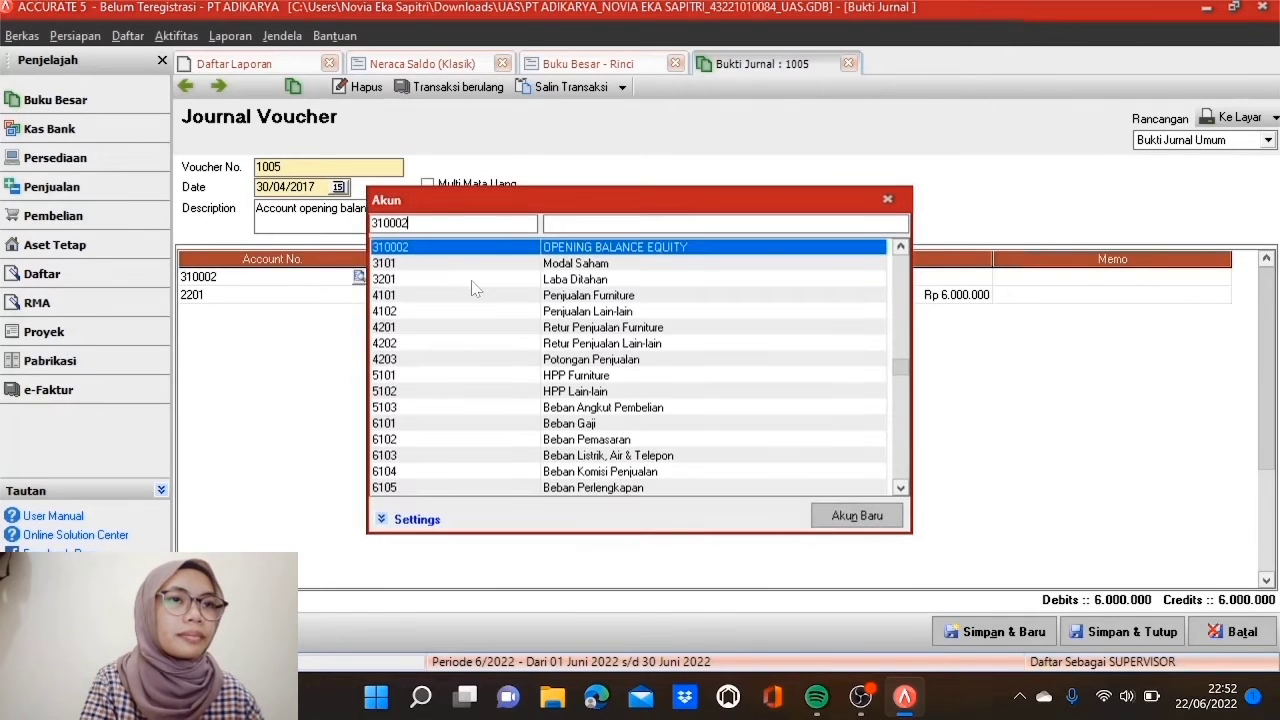
{"action": "double_click", "coordinate": [471, 280]}
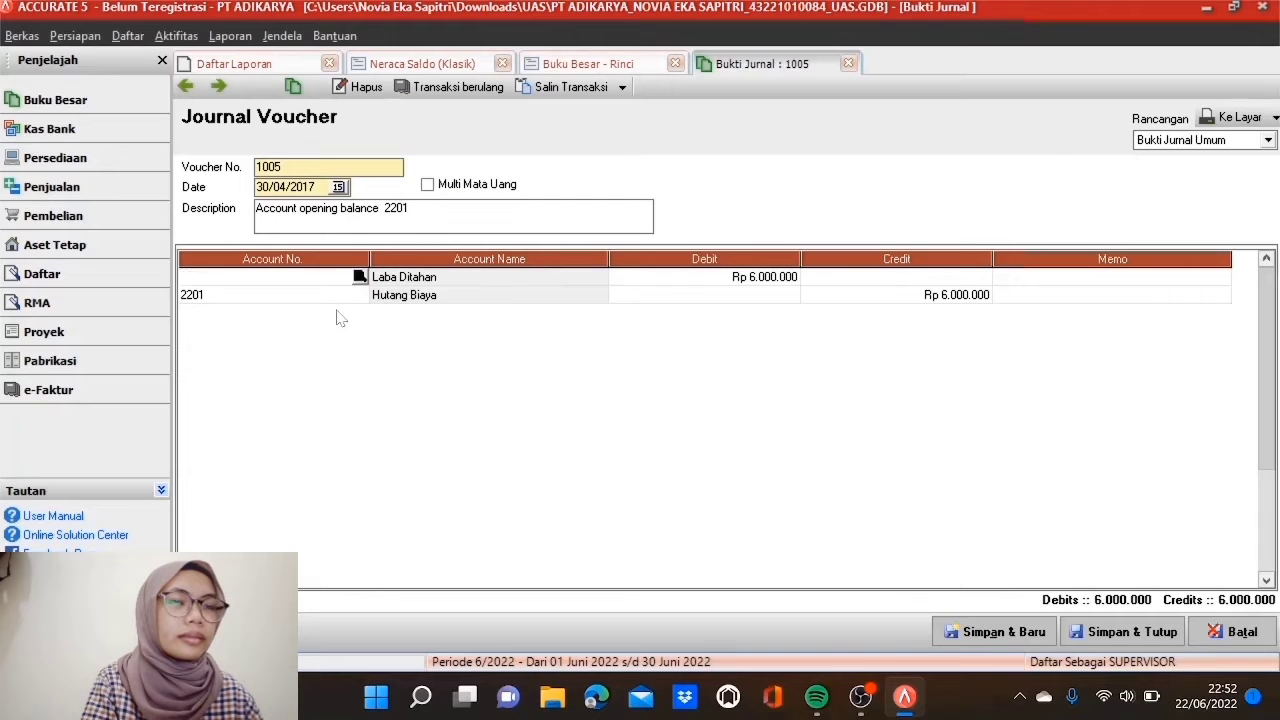
{"action": "left_click", "coordinate": [1110, 635]}
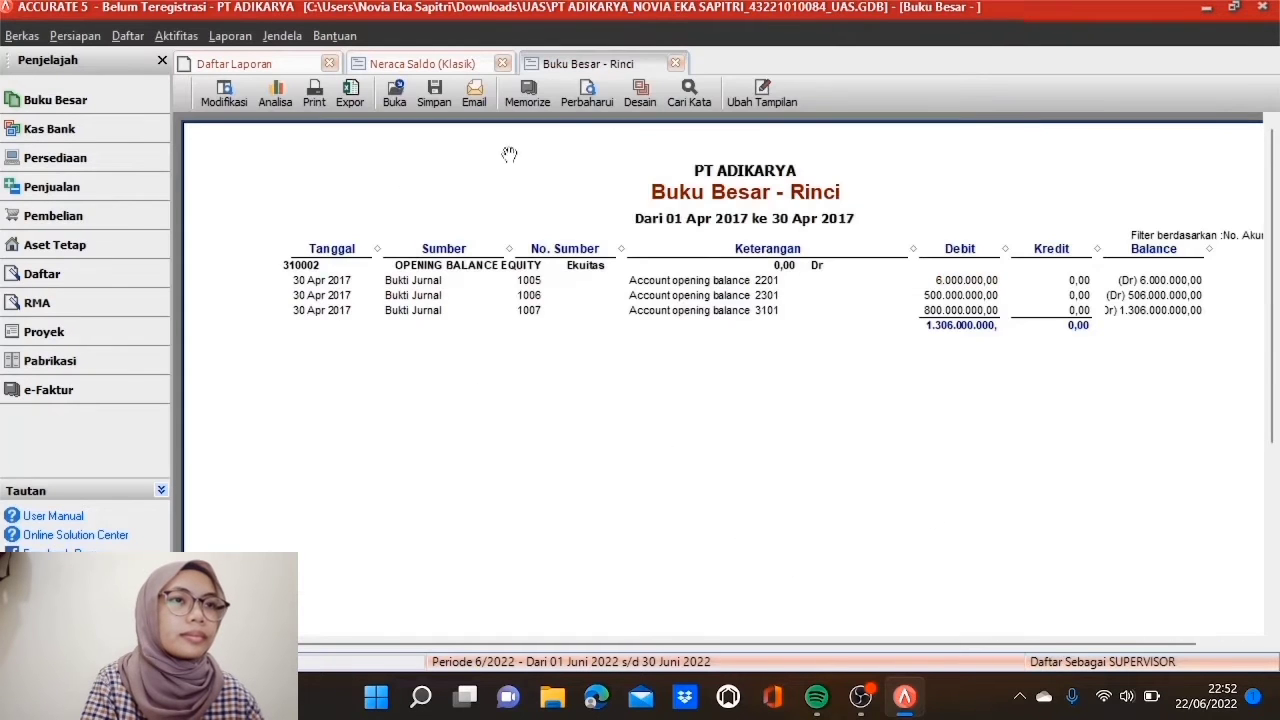
{"action": "left_click", "coordinate": [587, 104]}
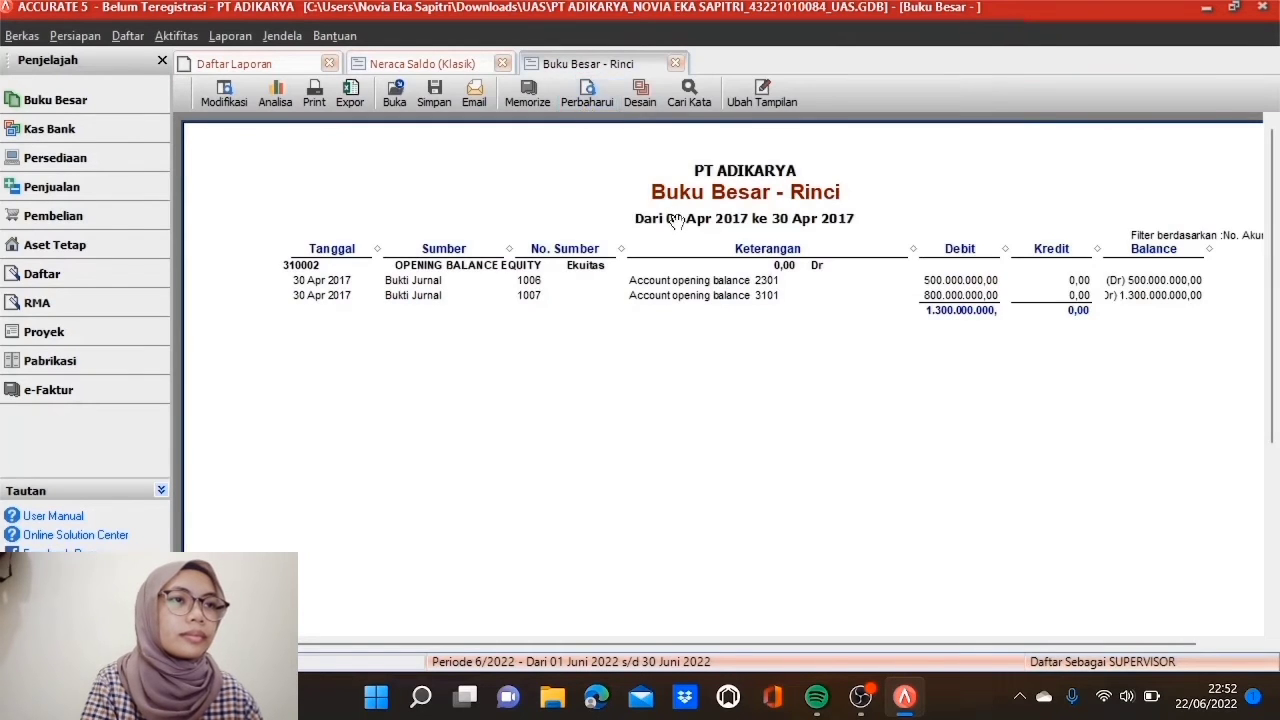
{"action": "double_click", "coordinate": [937, 283]}
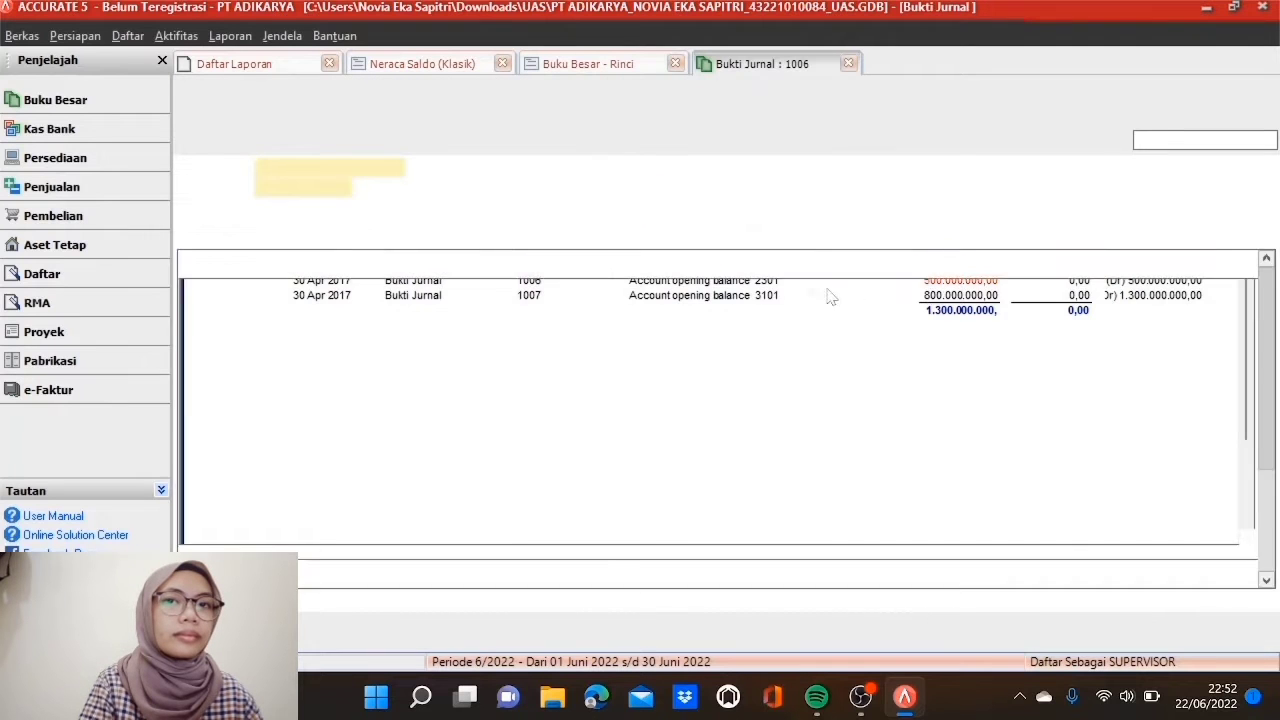
{"action": "double_click", "coordinate": [329, 277]}
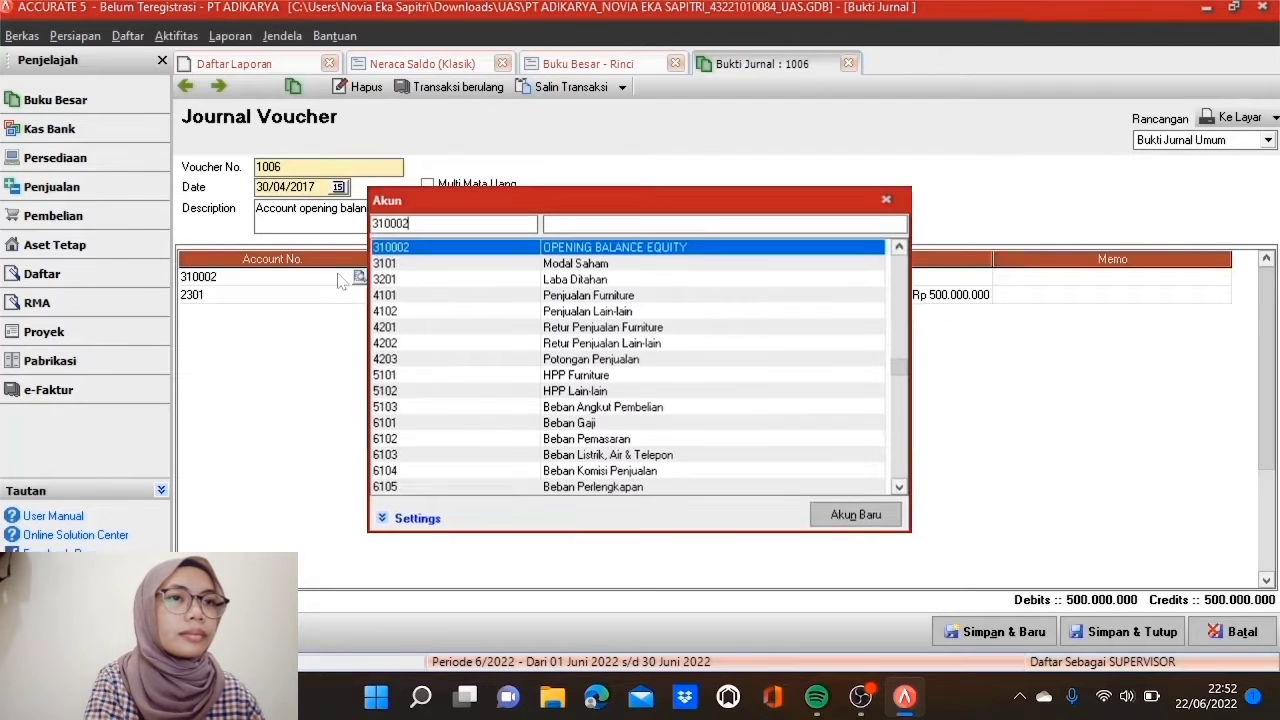
{"action": "double_click", "coordinate": [510, 280]}
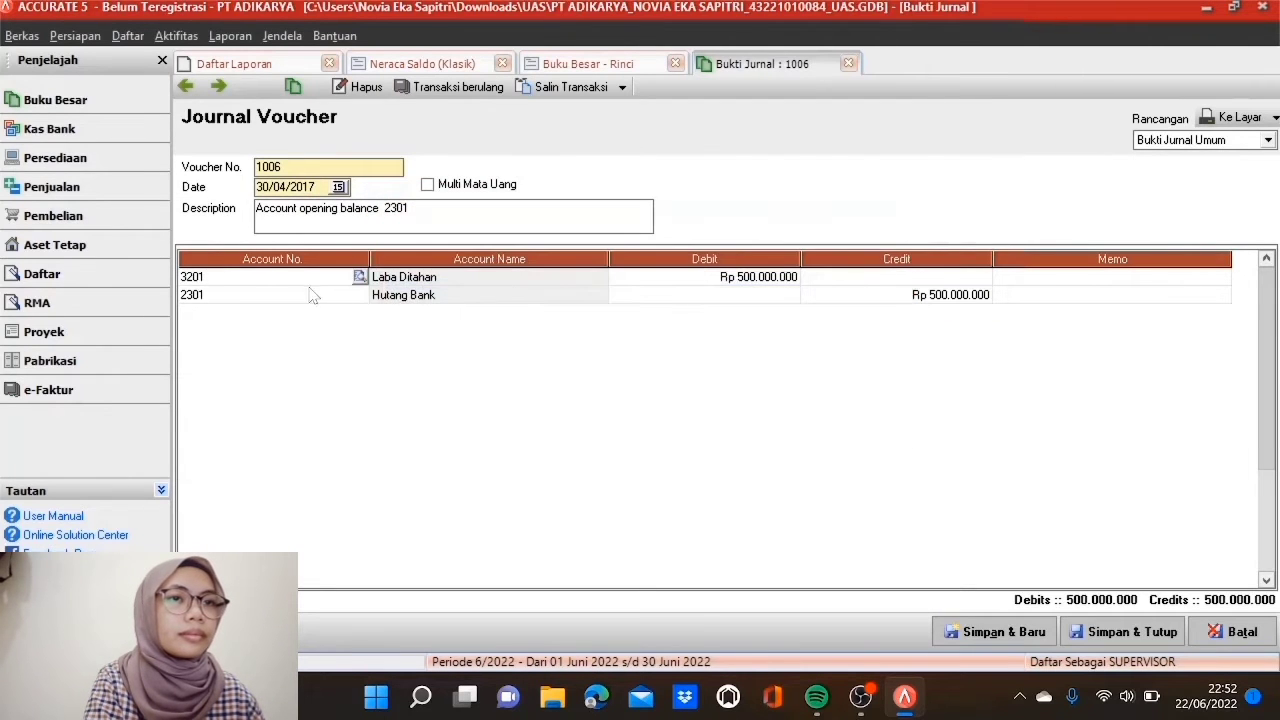
{"action": "left_click", "coordinate": [1090, 634]}
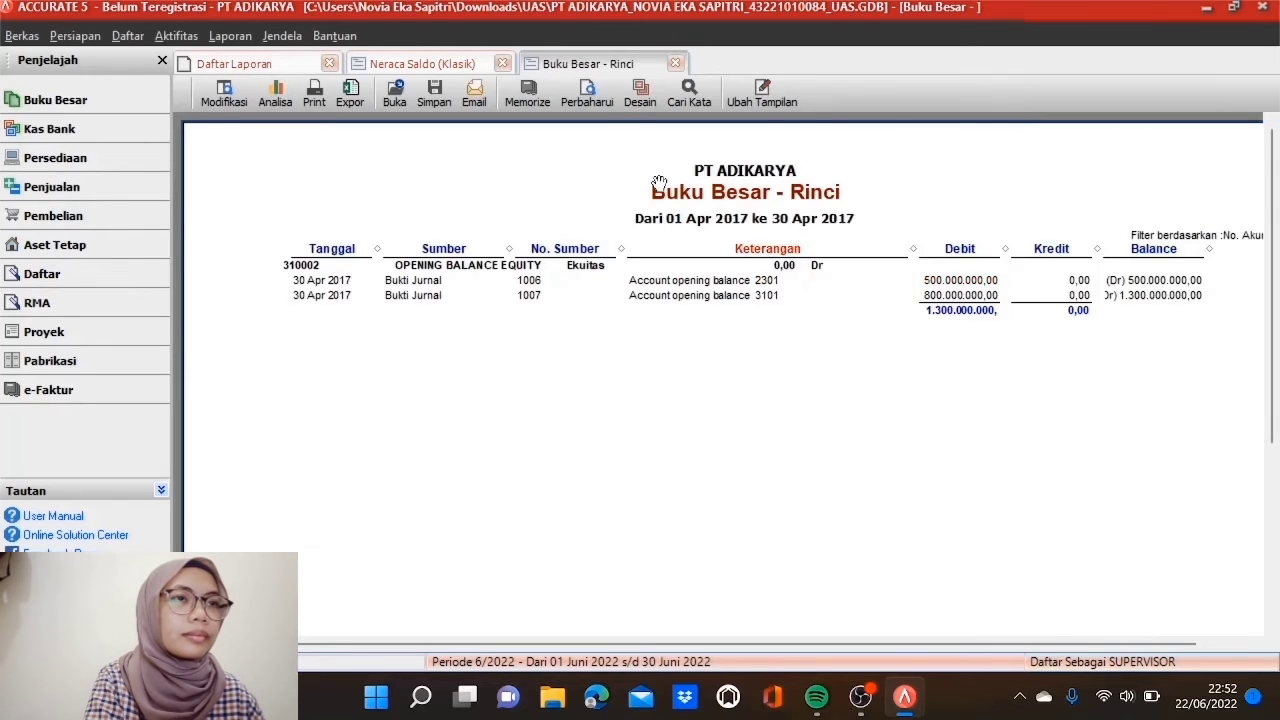
{"action": "left_click", "coordinate": [603, 97]}
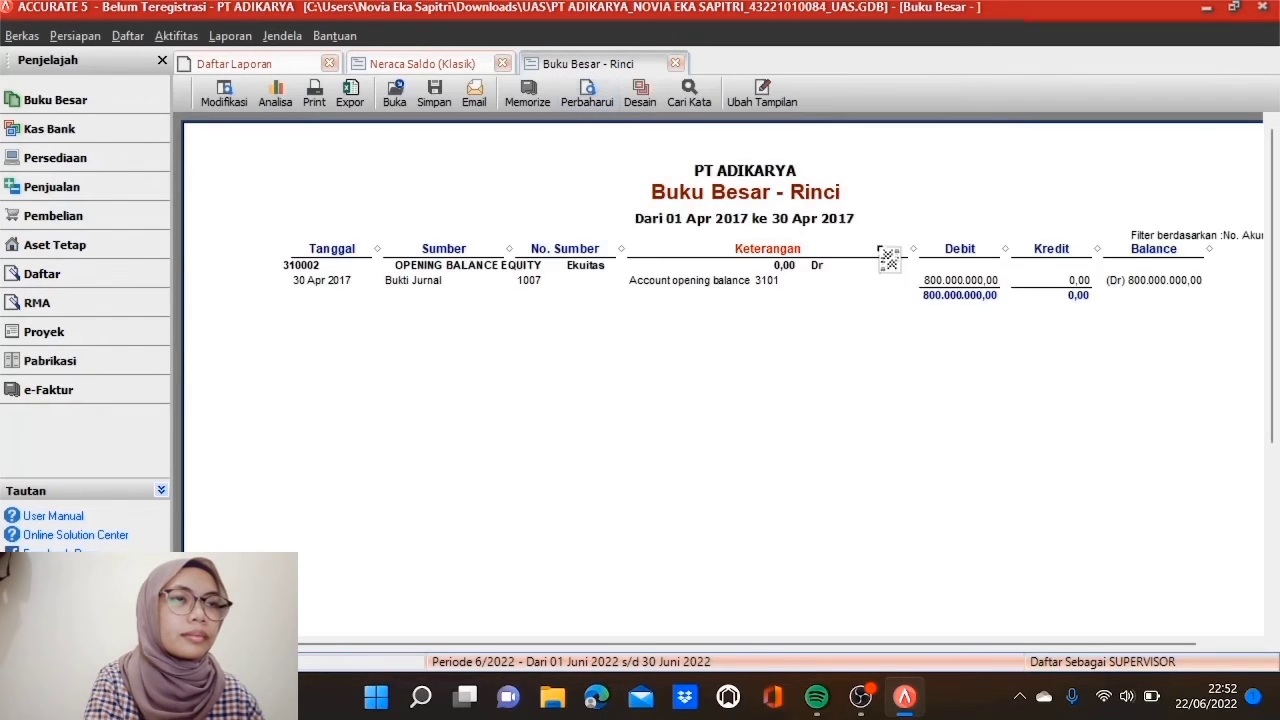
Step: Repoint voucher 1007's debit to 3201 Laba Ditahan, save, and confirm the 310002 ledger shows 0,00
{"action": "double_click", "coordinate": [950, 284]}
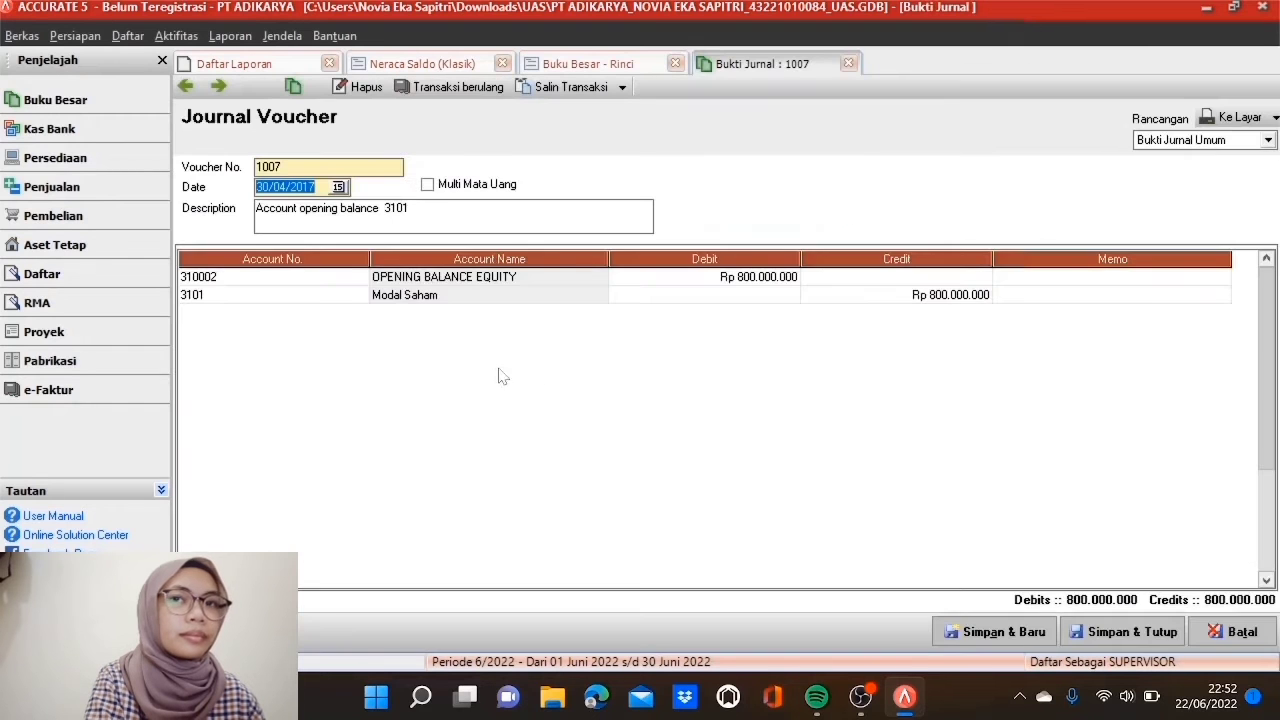
{"action": "left_click", "coordinate": [306, 274]}
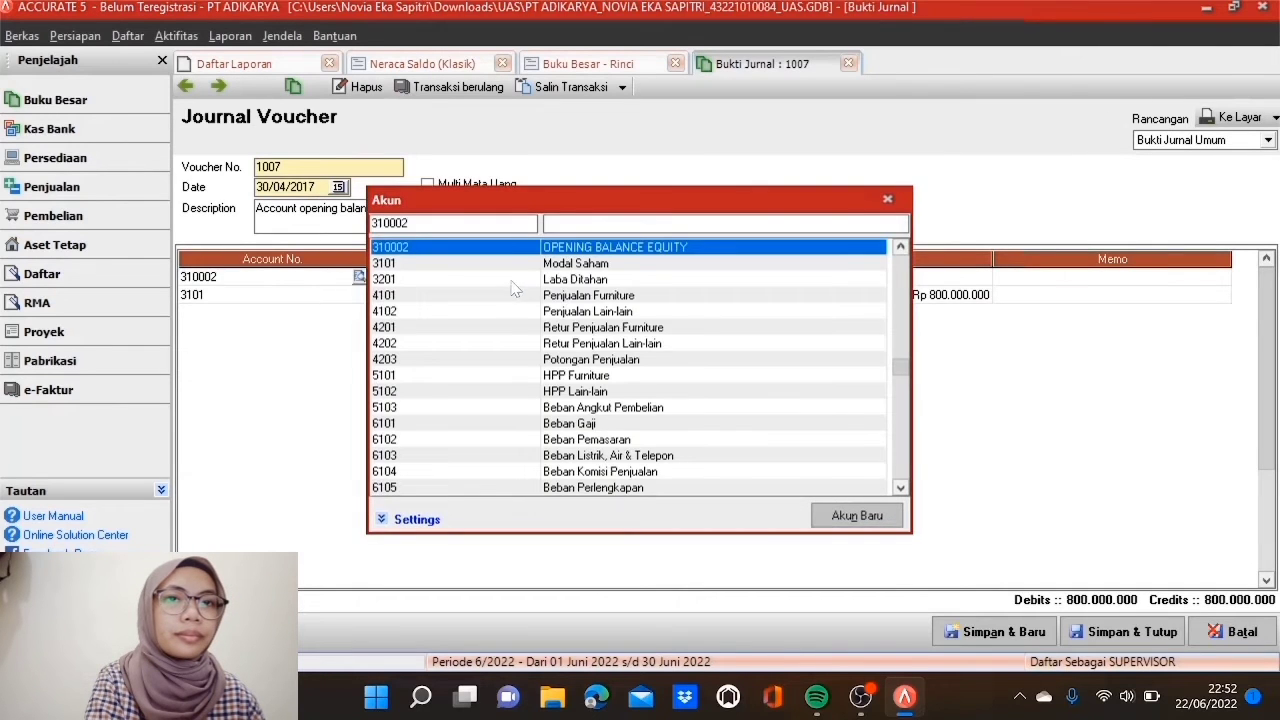
{"action": "double_click", "coordinate": [514, 281]}
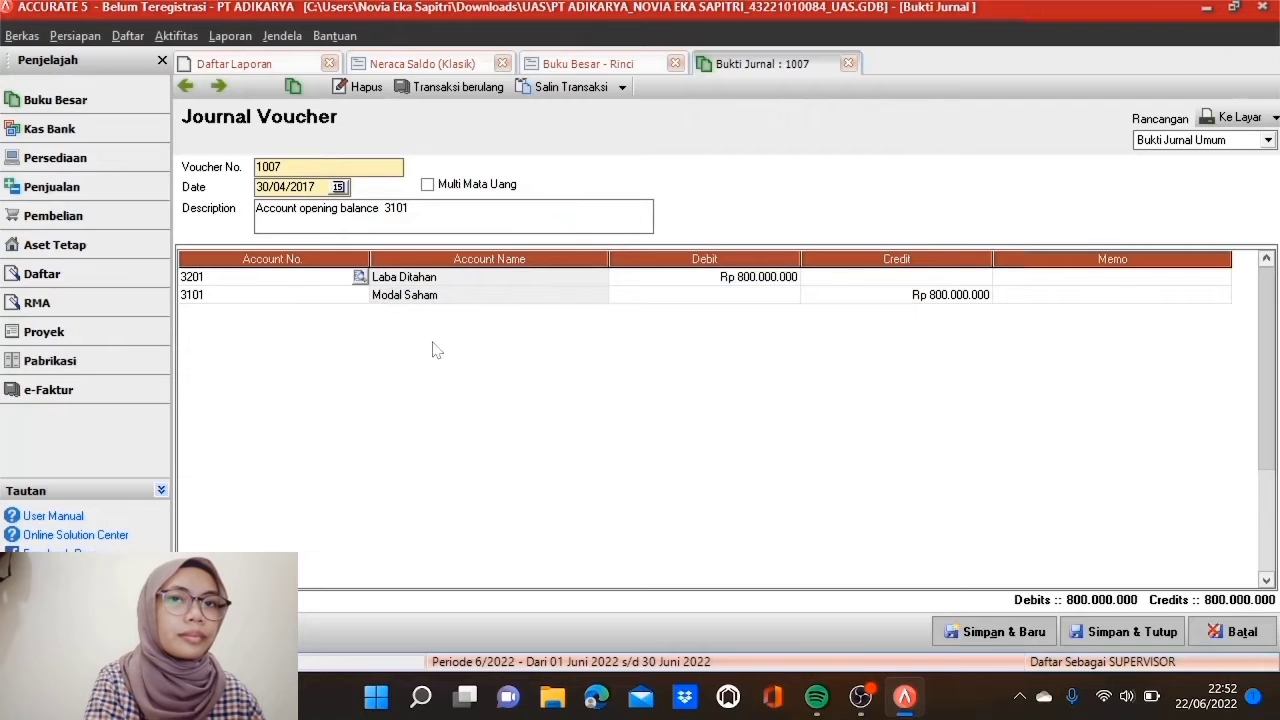
{"action": "left_click", "coordinate": [1133, 632]}
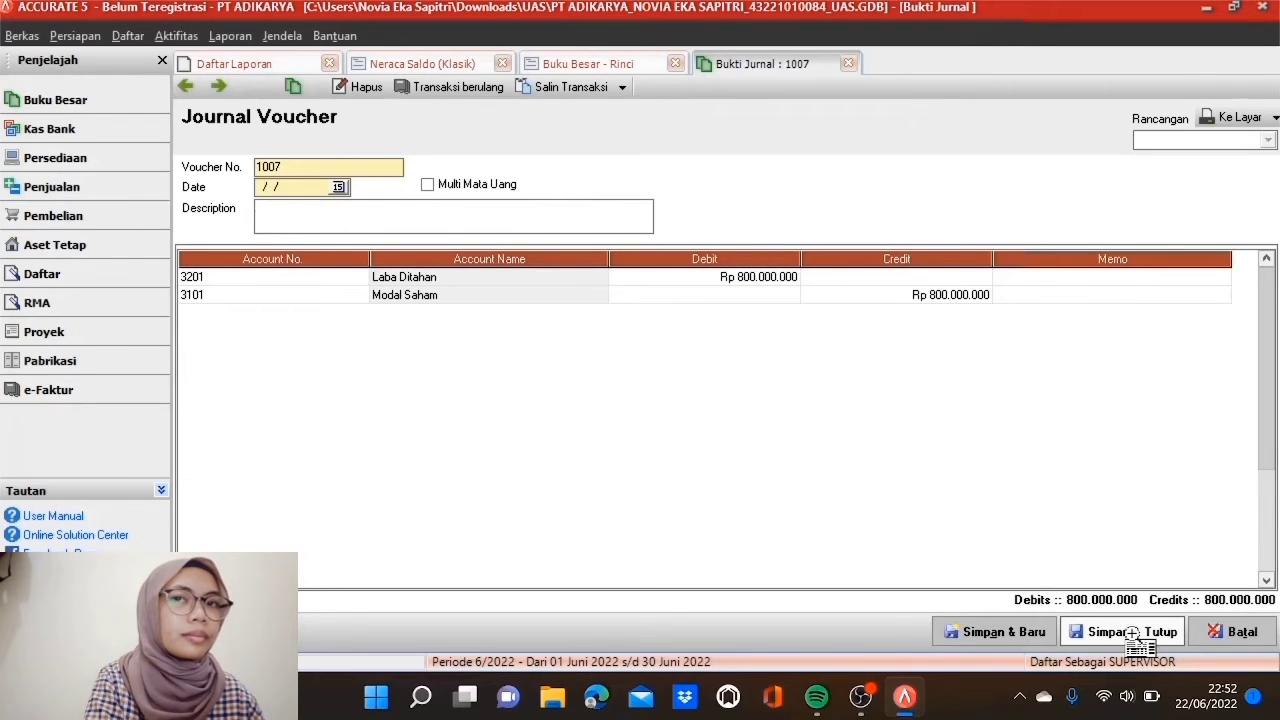
{"action": "left_click", "coordinate": [587, 97]}
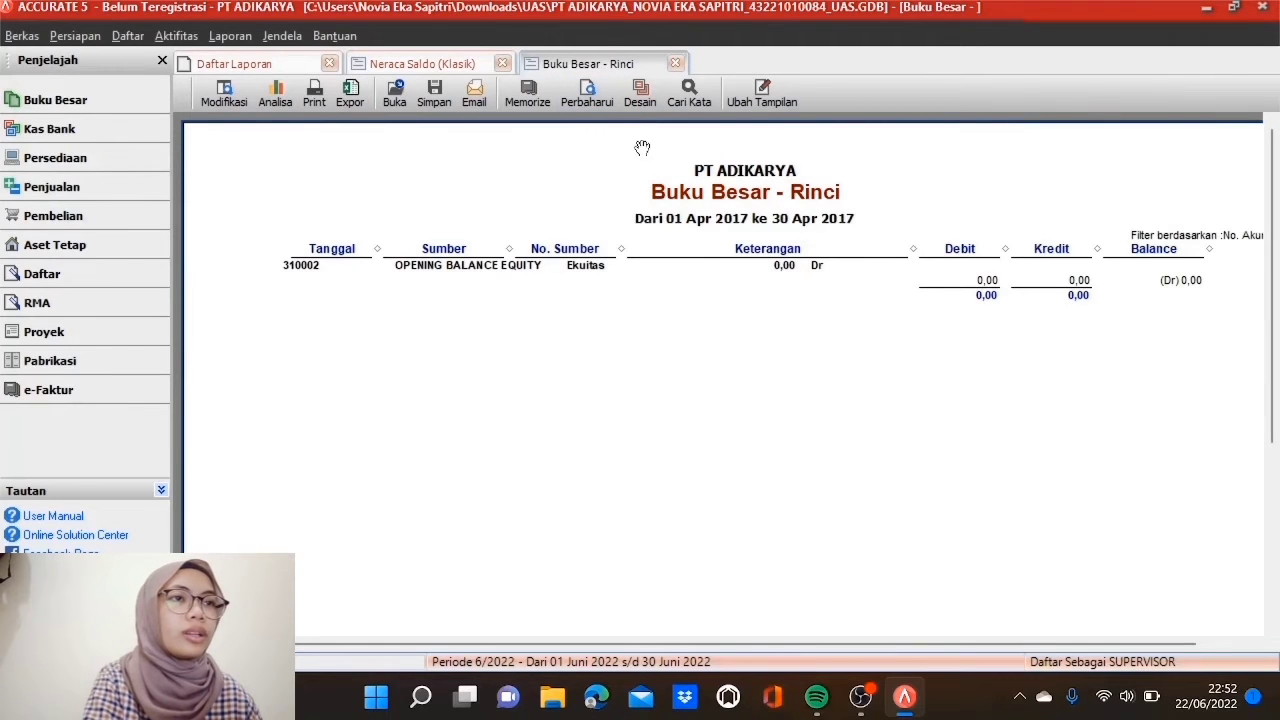
Step: Refresh the trial balance, check Laba Ditahan 636.408.595,00 and totals 1.981.708.595,00, then close it
{"action": "left_click", "coordinate": [675, 63]}
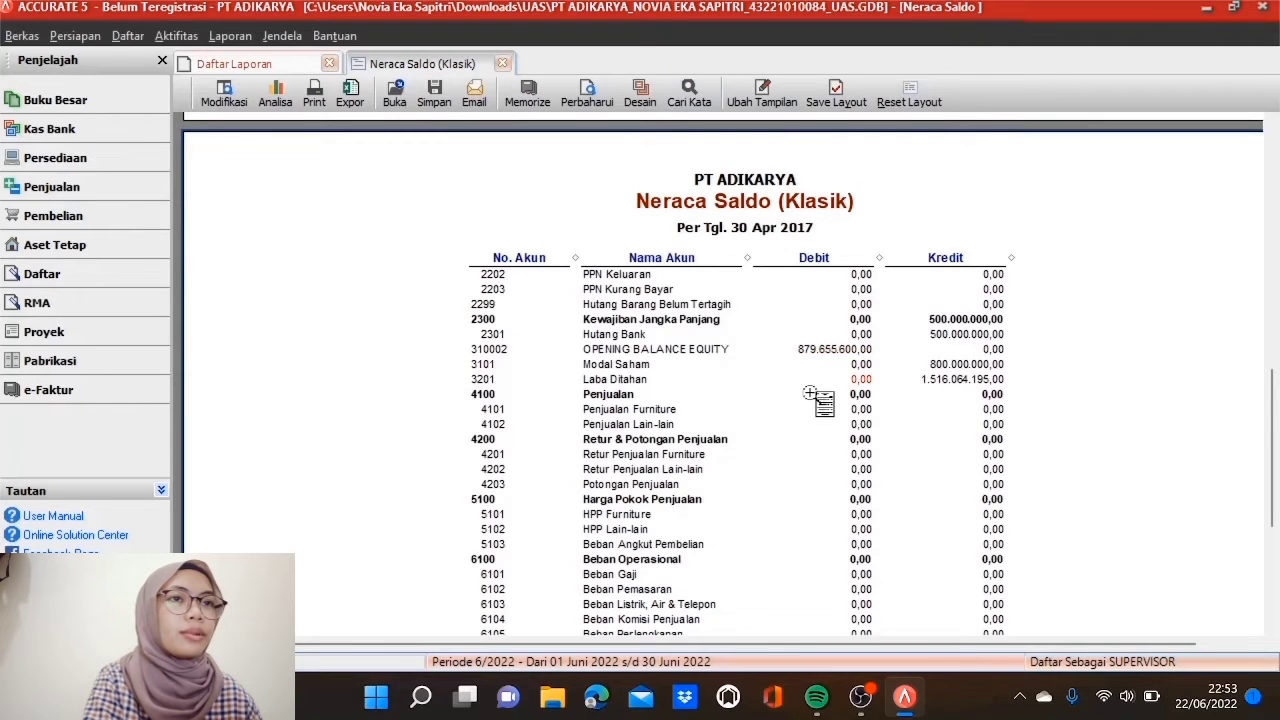
{"action": "scroll", "coordinate": [805, 385], "scroll_direction": "down", "scroll_amount": 1}
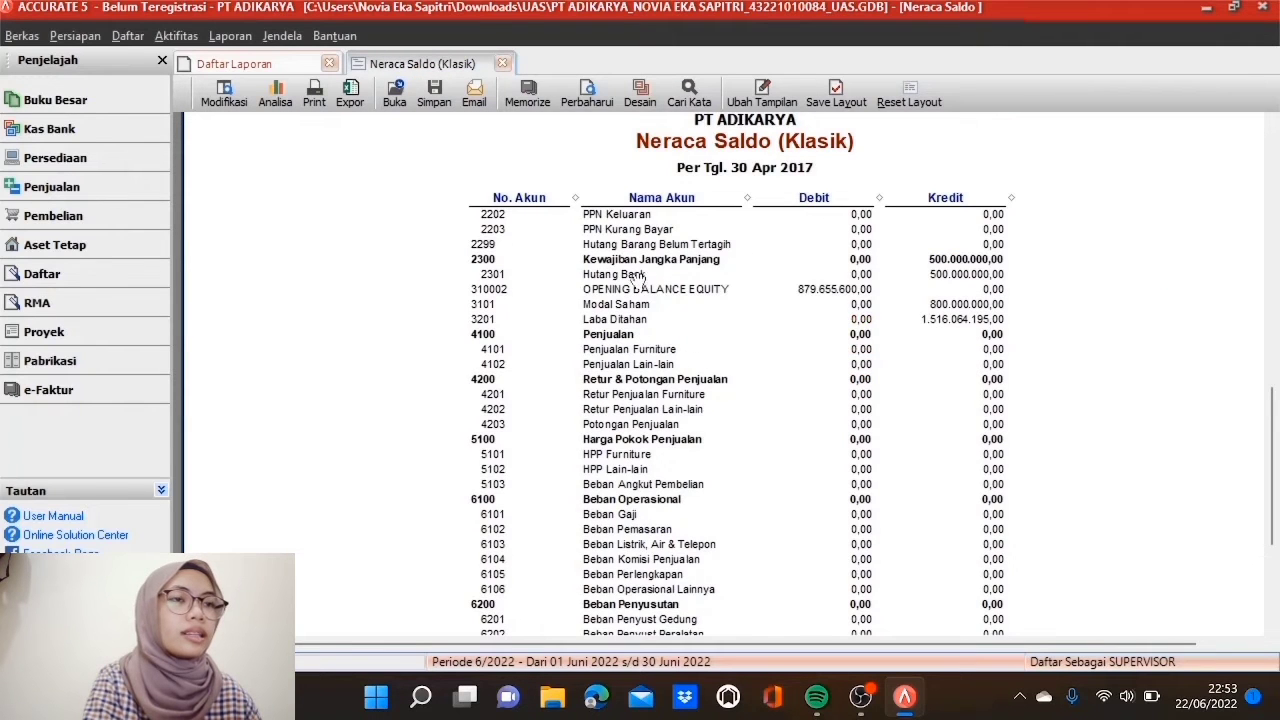
{"action": "left_click", "coordinate": [591, 101]}
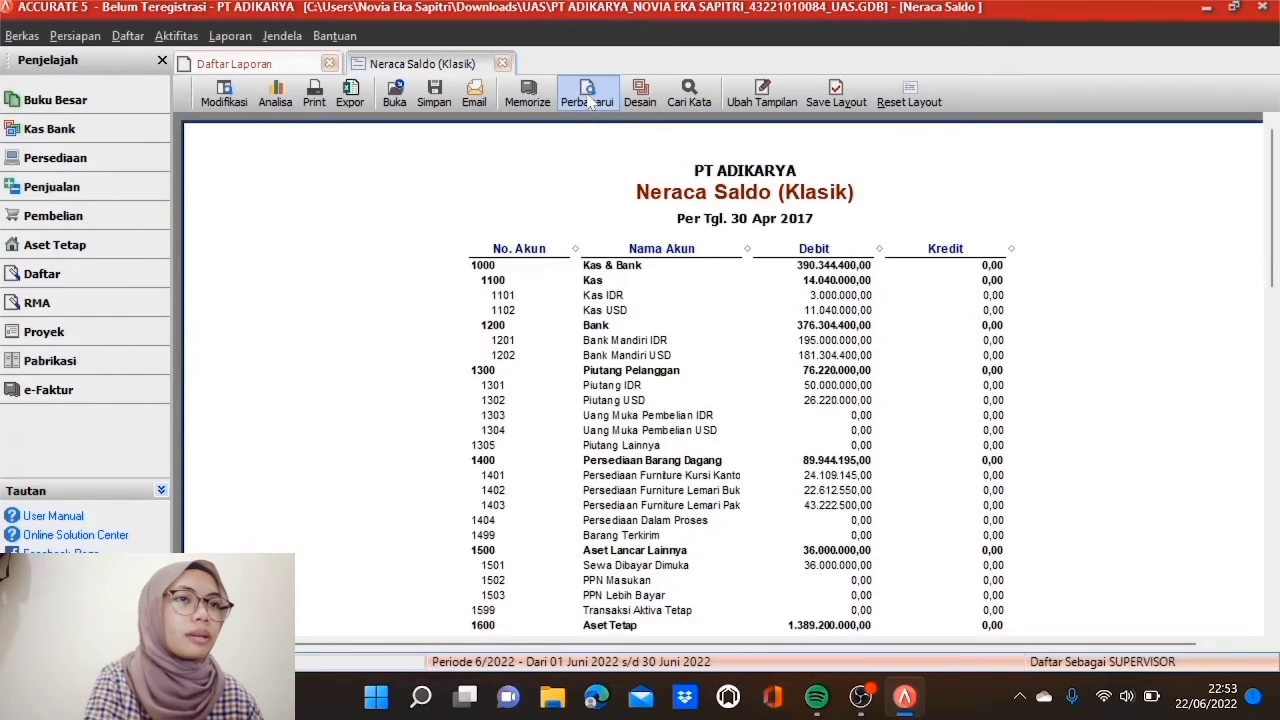
{"action": "scroll", "coordinate": [748, 310], "scroll_direction": "down", "scroll_amount": 8}
{"action": "scroll", "coordinate": [748, 310], "scroll_direction": "down", "scroll_amount": 9}
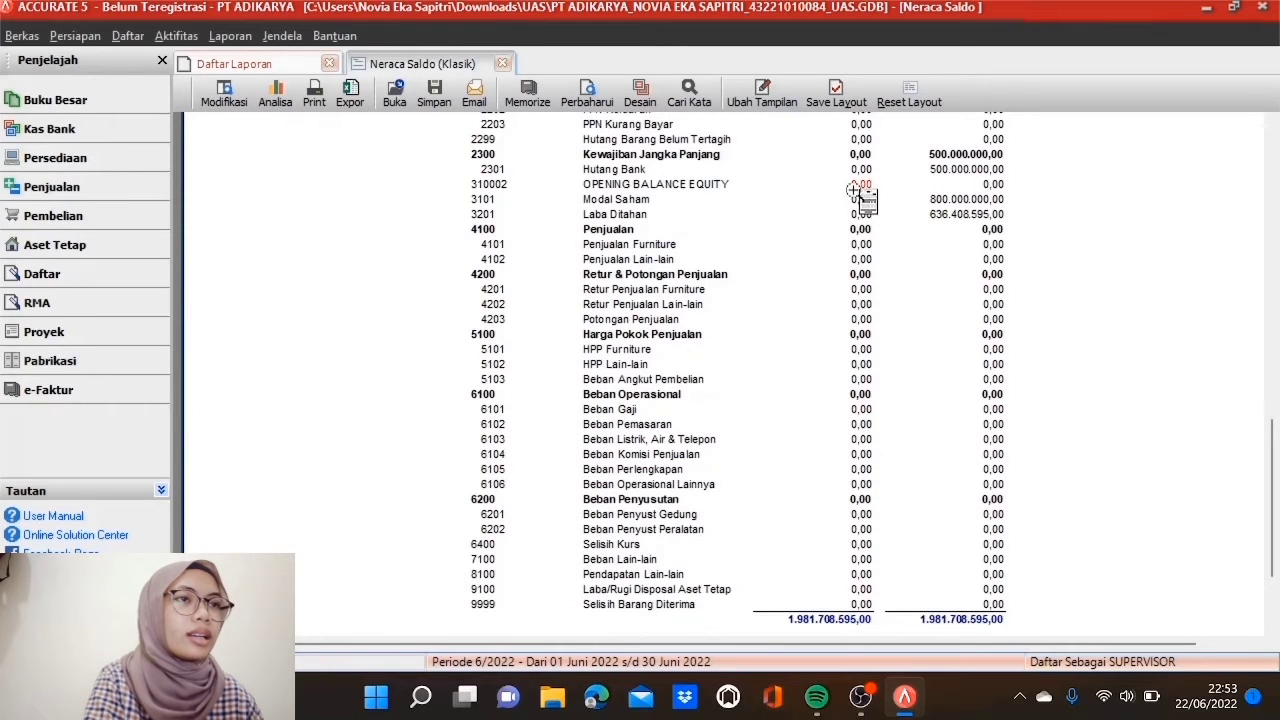
{"action": "scroll", "coordinate": [900, 215], "scroll_direction": "down", "scroll_amount": 3}
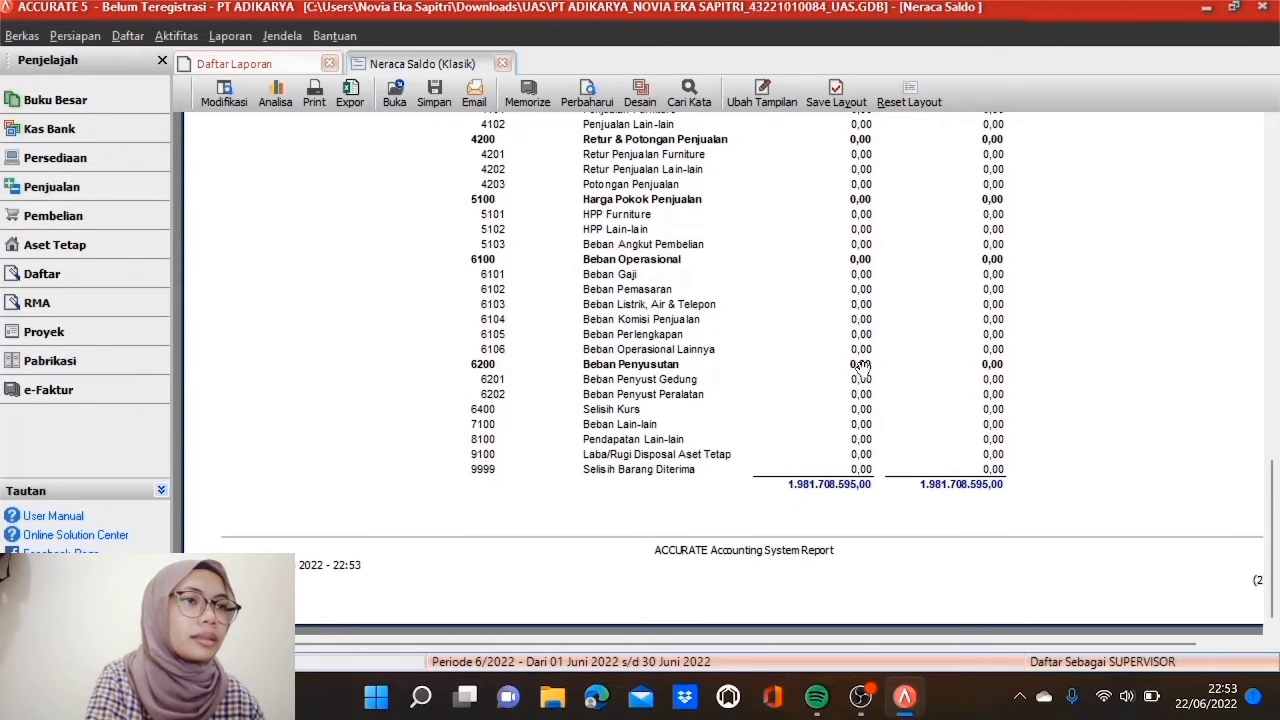
{"action": "scroll", "coordinate": [860, 365], "scroll_direction": "up", "scroll_amount": 5}
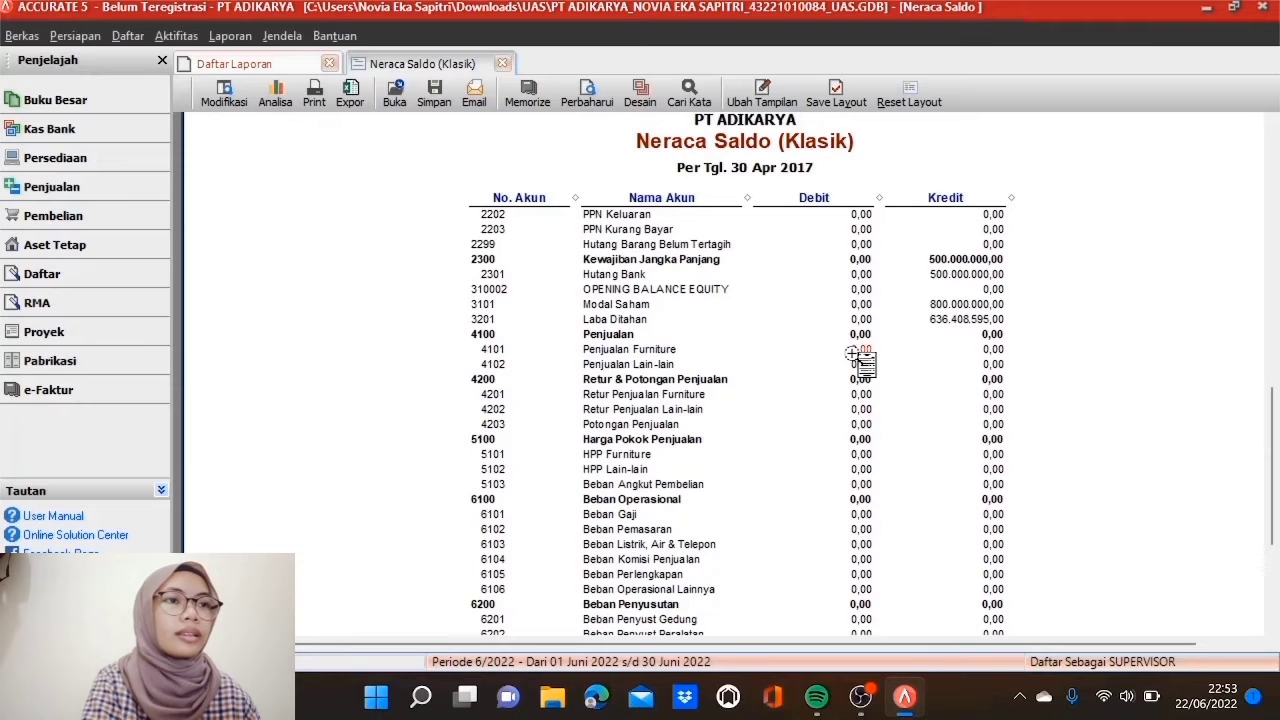
{"action": "left_click", "coordinate": [503, 64]}
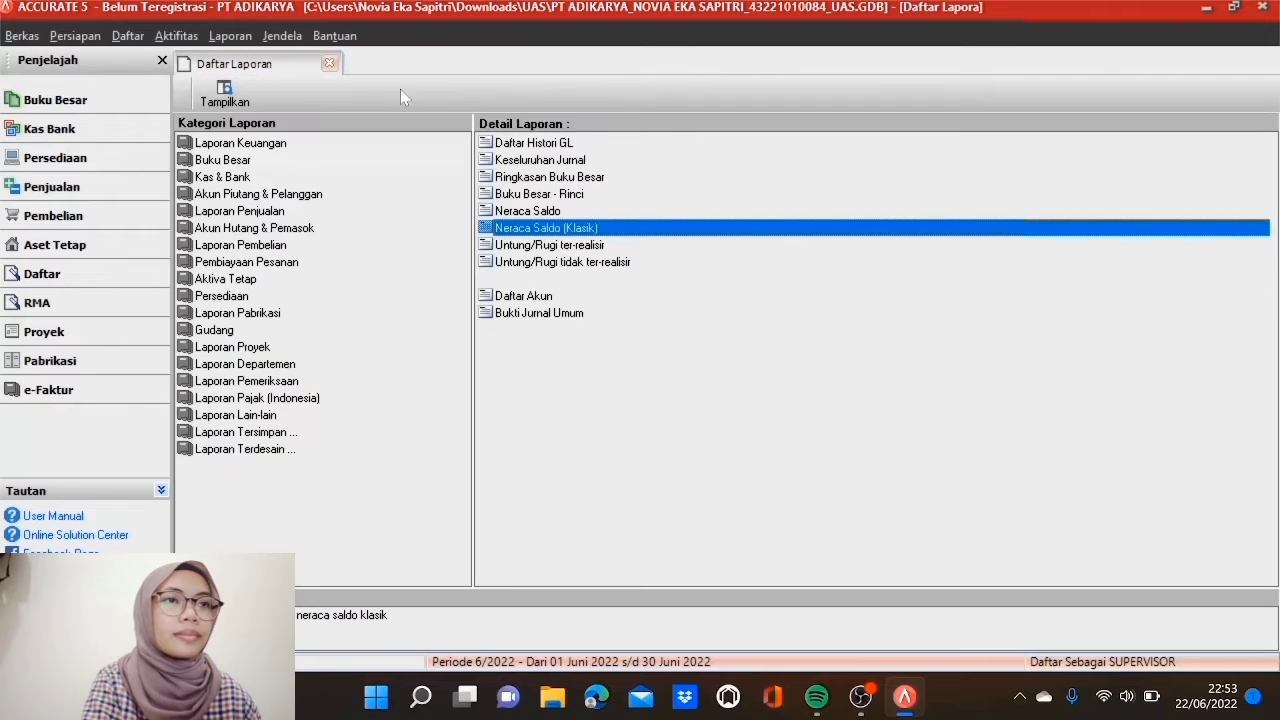
Step: Run Proses Akhir Bulan for Periode April, Tahun 2017 and acknowledge the completion message
{"action": "left_click", "coordinate": [330, 65]}
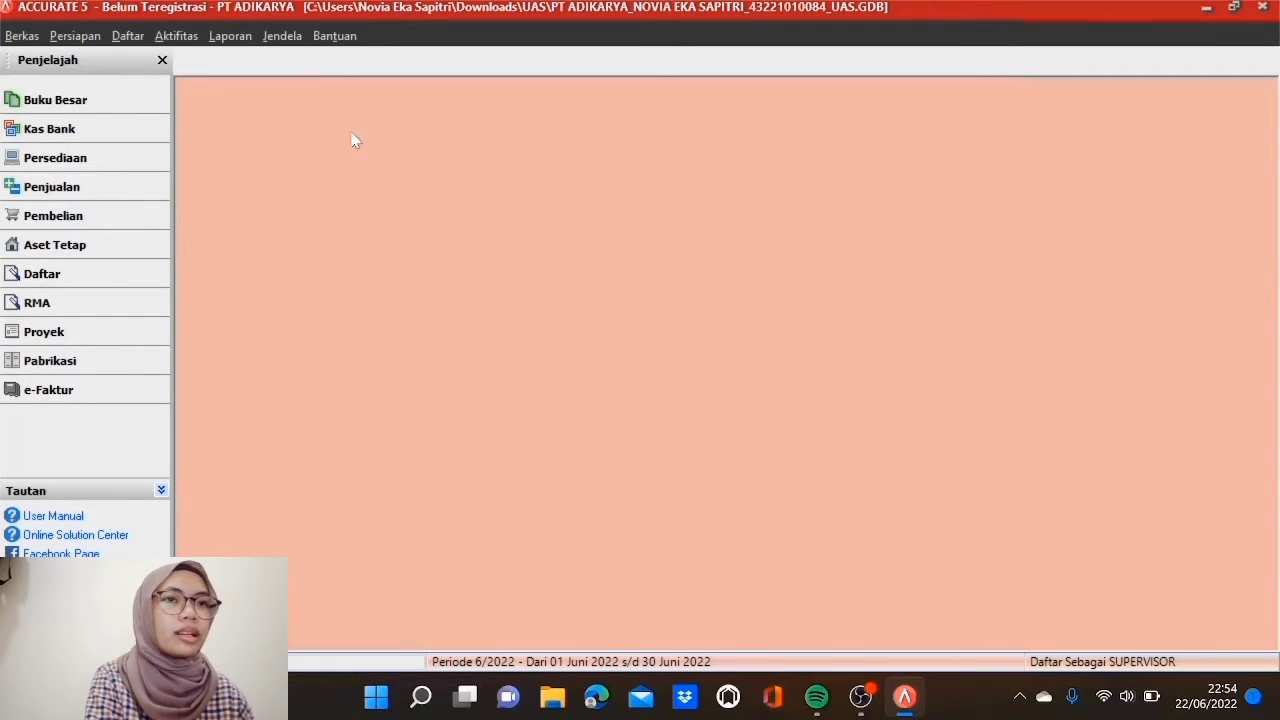
{"action": "left_click", "coordinate": [190, 40]}
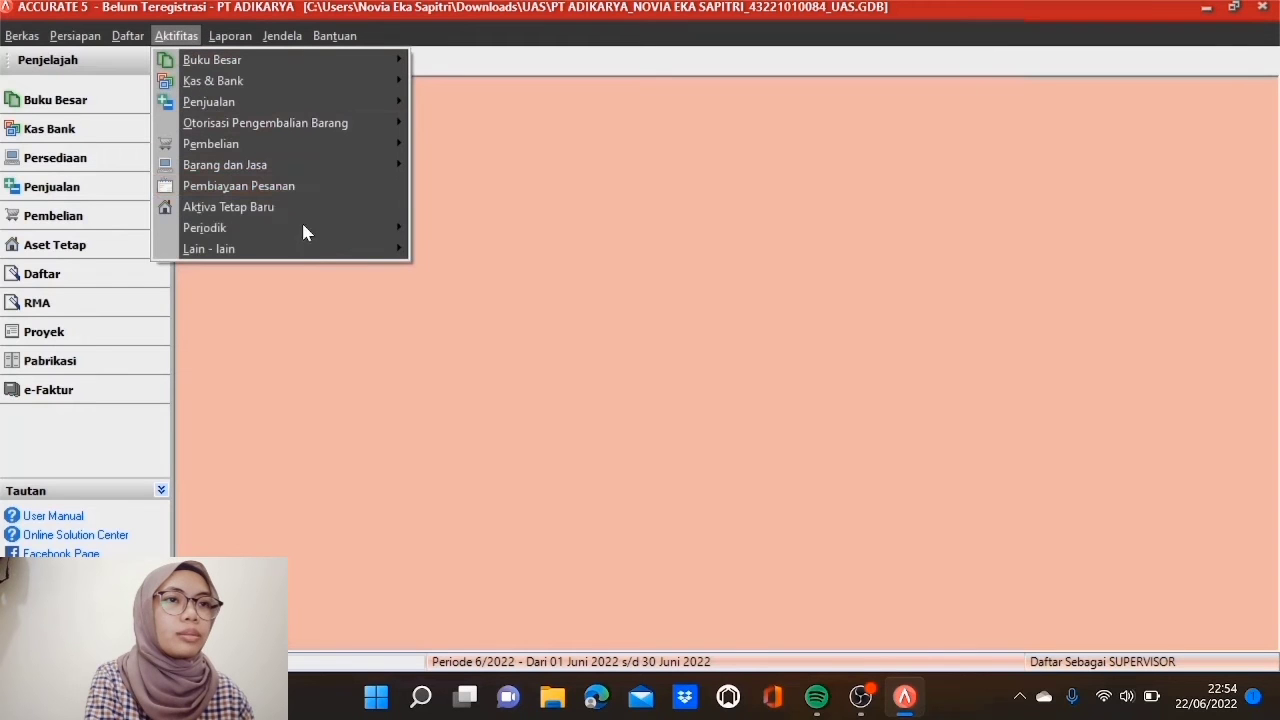
{"action": "mouse_move", "coordinate": [340, 225]}
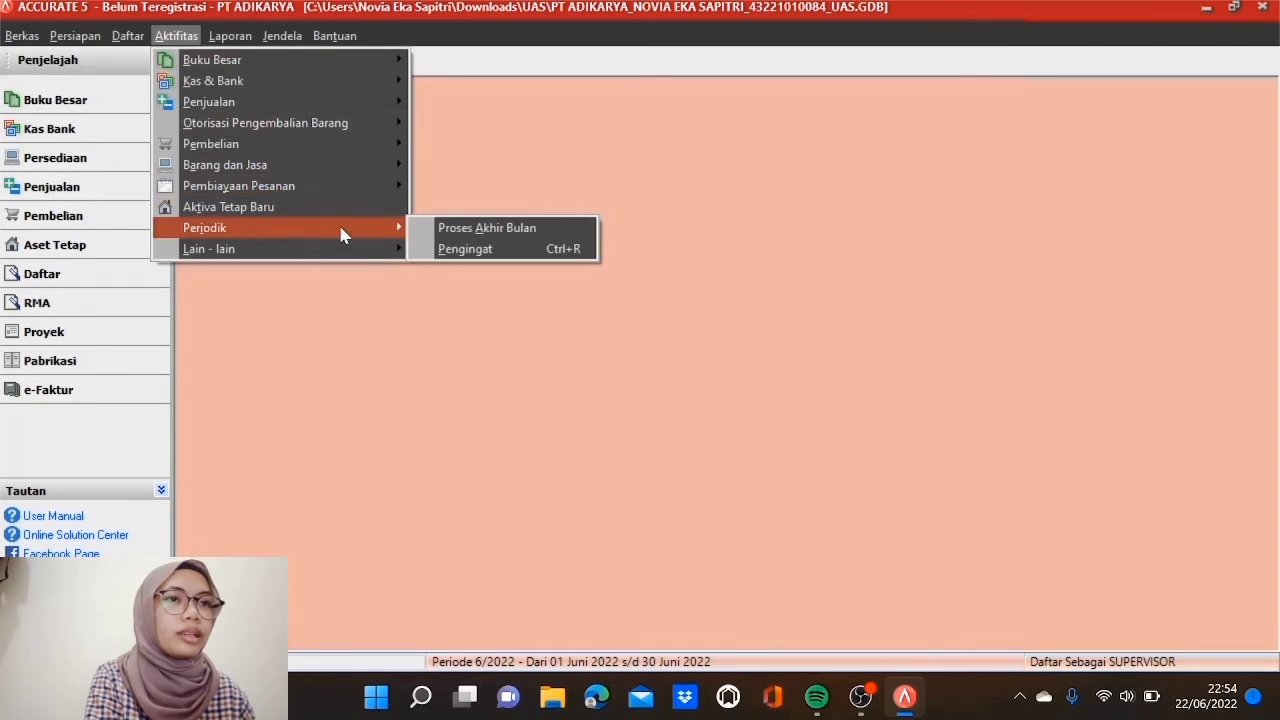
{"action": "left_click", "coordinate": [471, 228]}
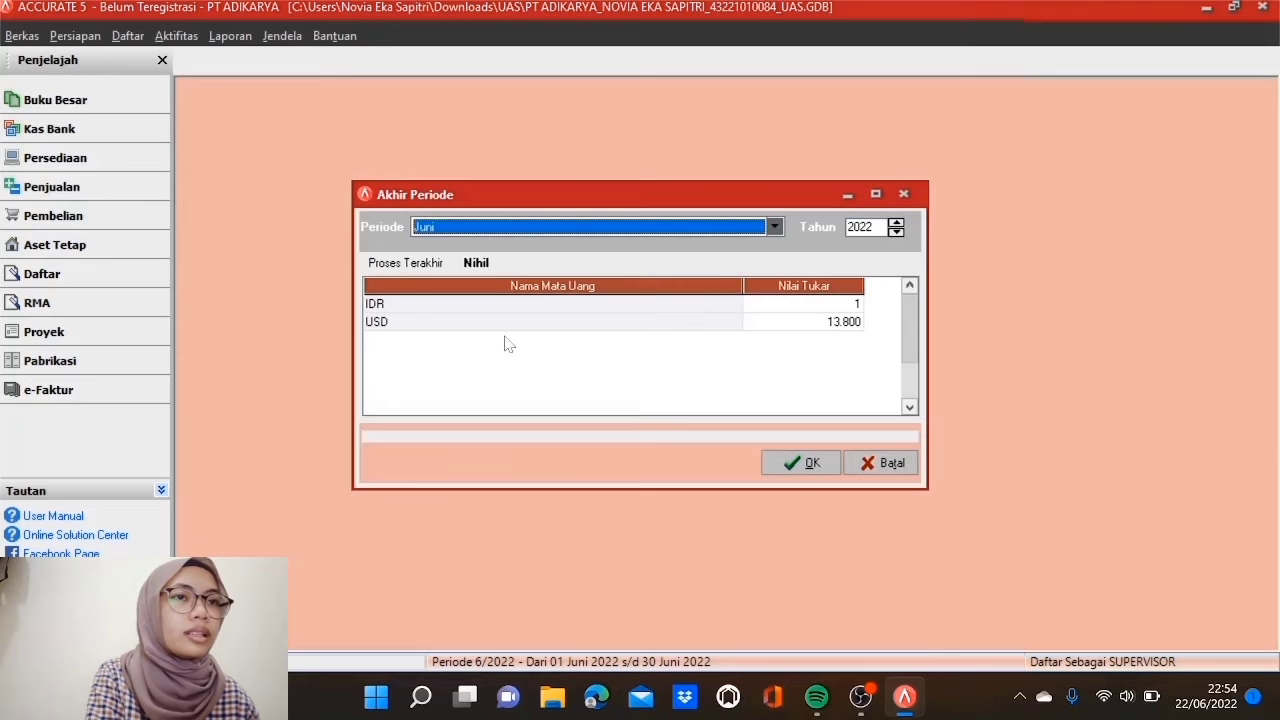
{"action": "left_click", "coordinate": [776, 228]}
{"action": "scroll", "coordinate": [718, 265], "scroll_direction": "up", "scroll_amount": 2}
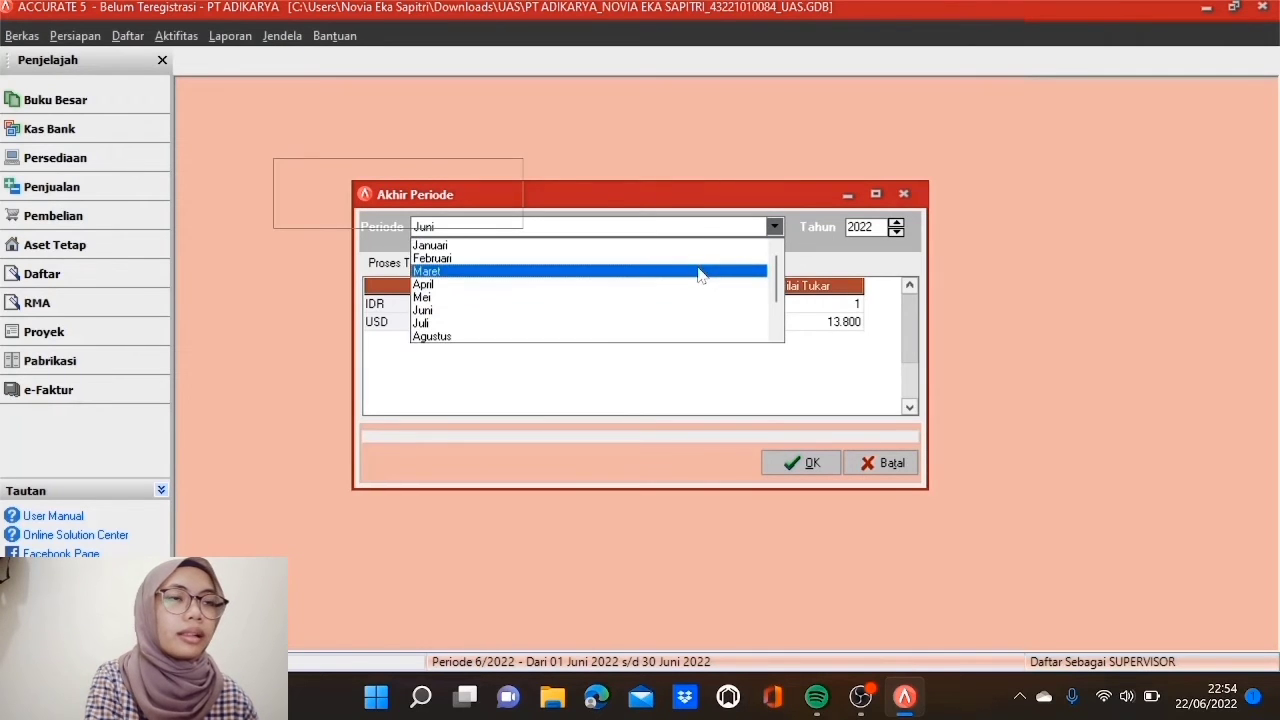
{"action": "left_click", "coordinate": [512, 285]}
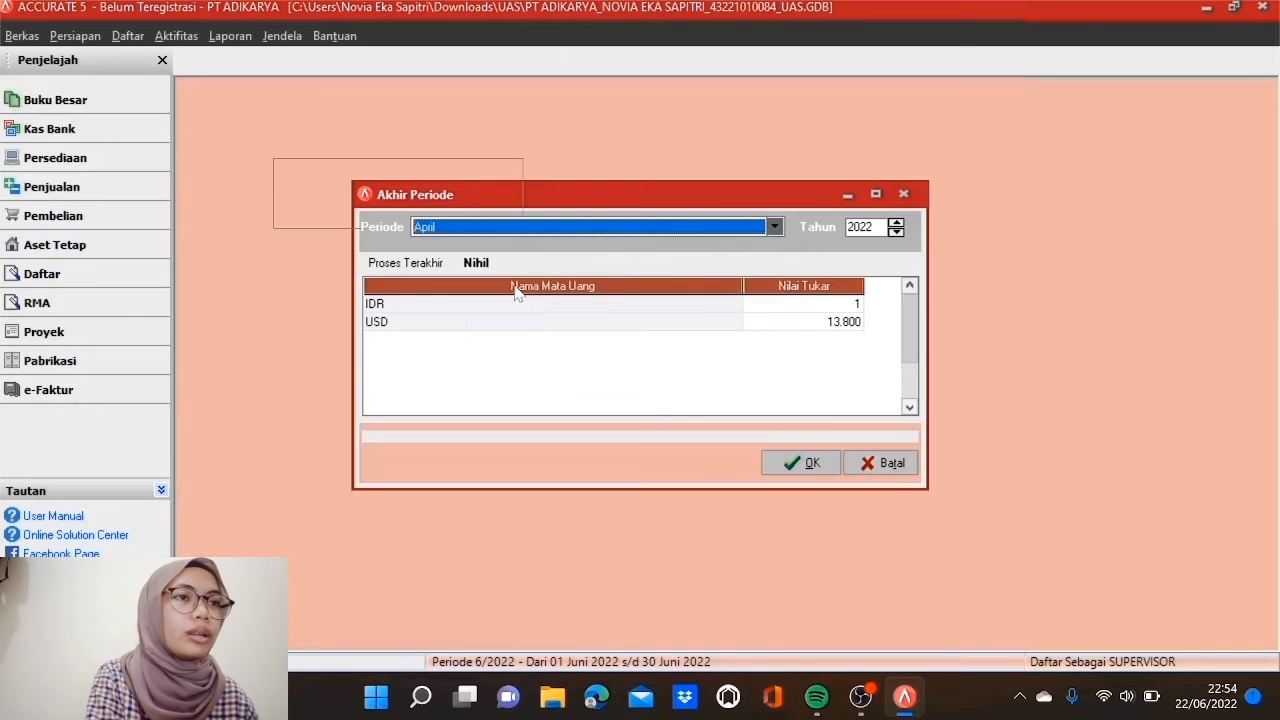
{"action": "left_click", "coordinate": [896, 232]}
{"action": "left_click", "coordinate": [896, 232]}
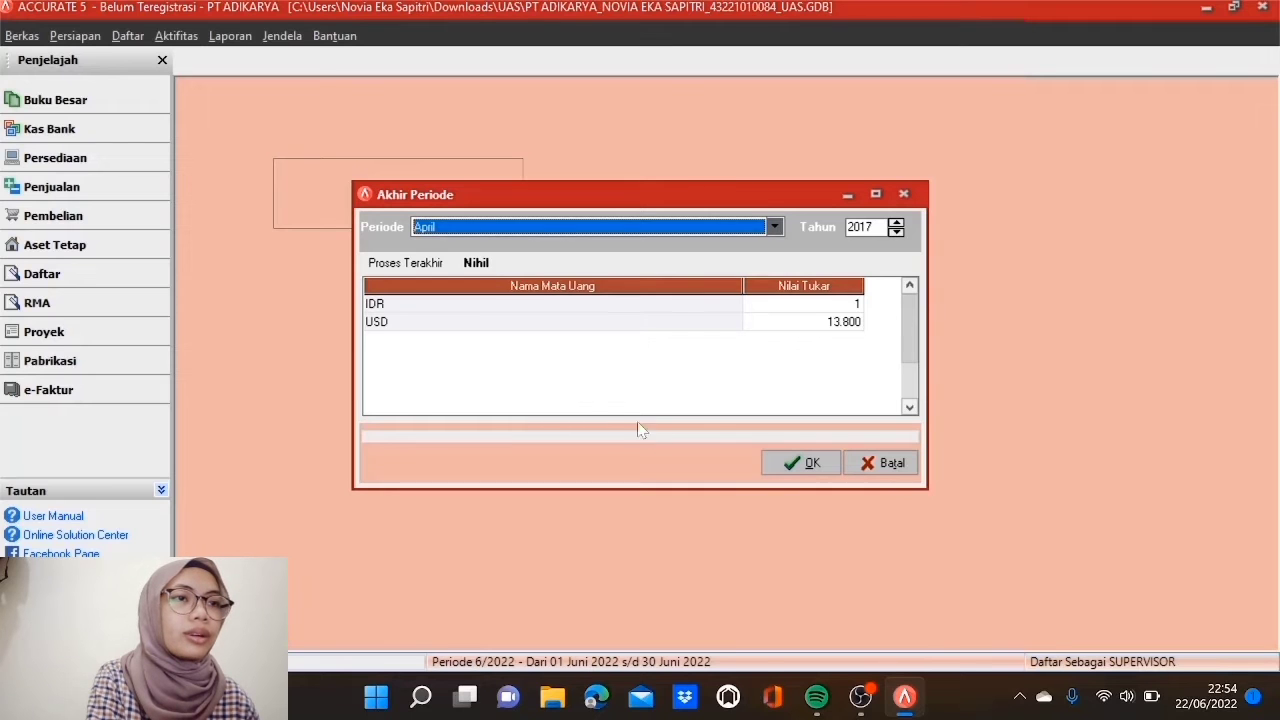
{"action": "left_click", "coordinate": [800, 463]}
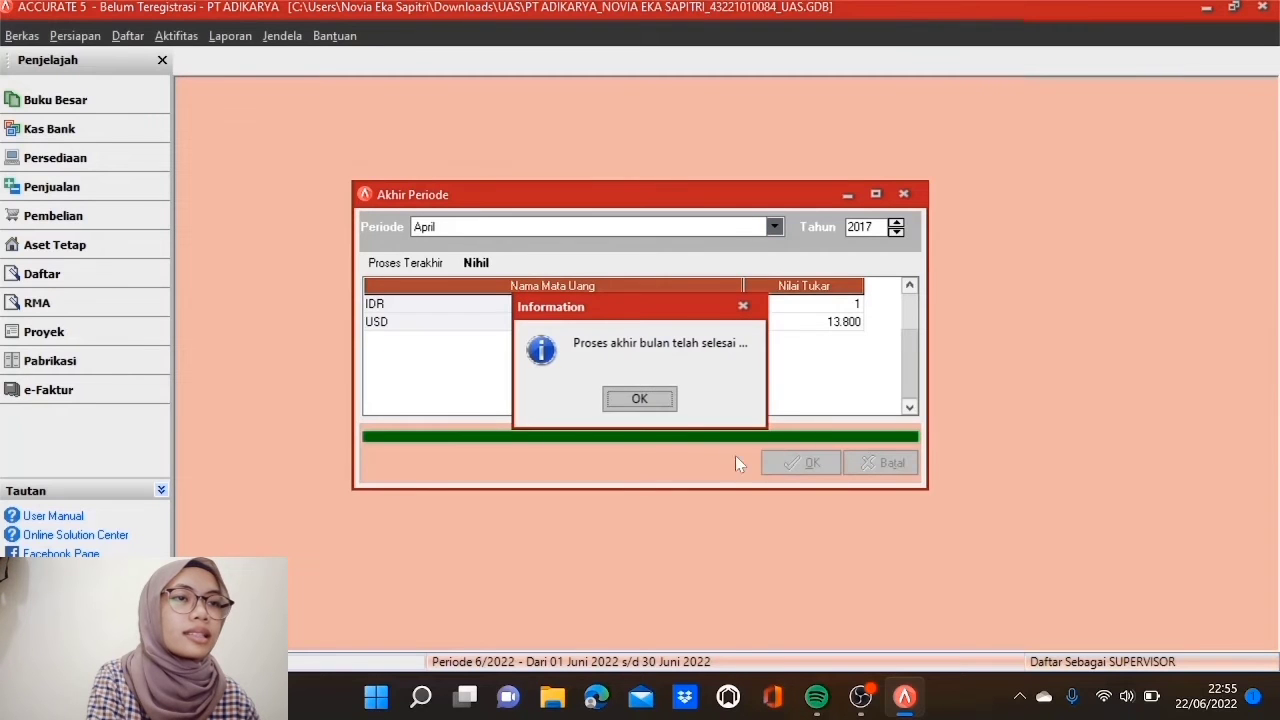
{"action": "left_click", "coordinate": [654, 401]}
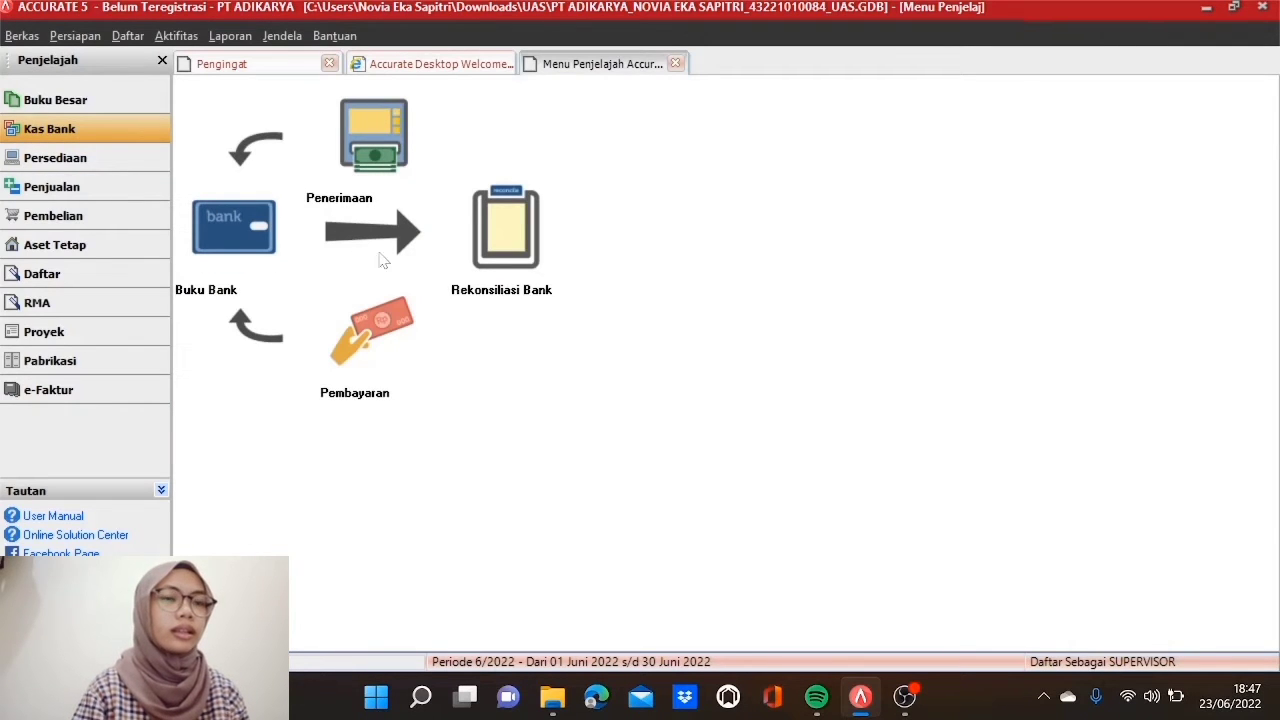
Step: Start a Bank Mandiri IDR payment dated 02/05/2017 to Traveloka with a Jakarta-Bali trip memo
{"action": "left_click", "coordinate": [395, 346]}
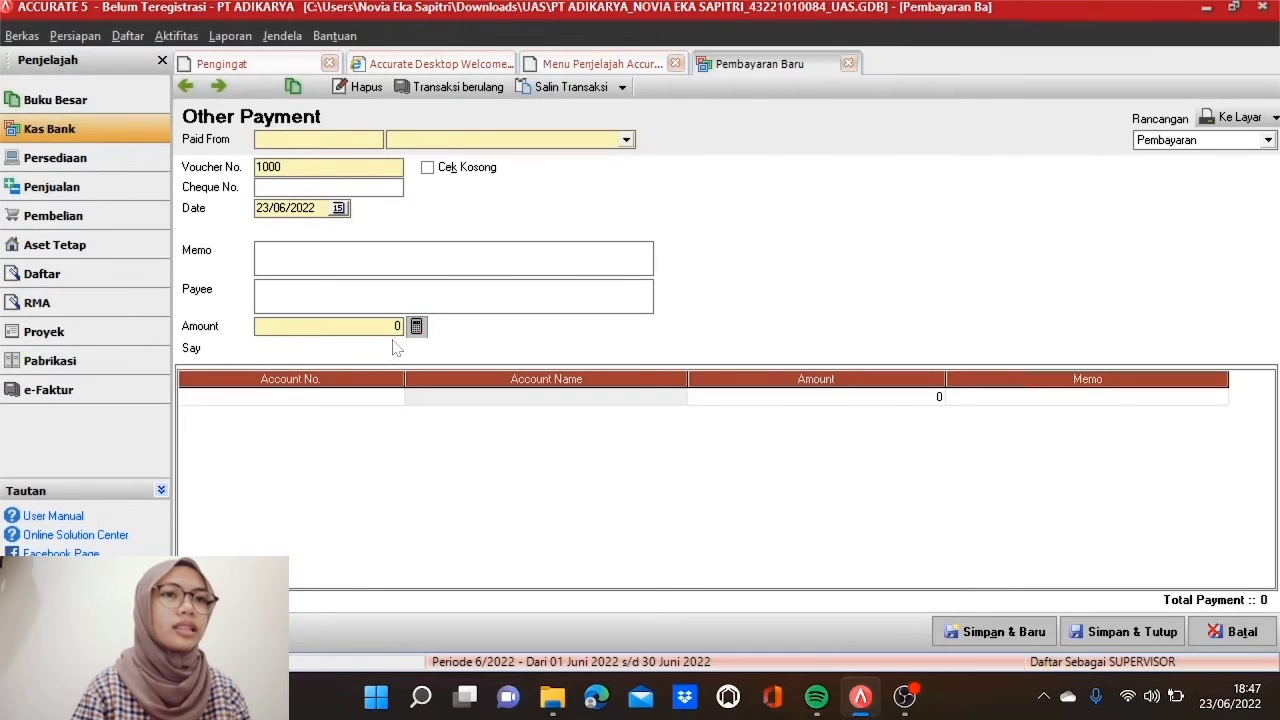
{"action": "left_click", "coordinate": [626, 139]}
{"action": "left_click", "coordinate": [568, 171]}
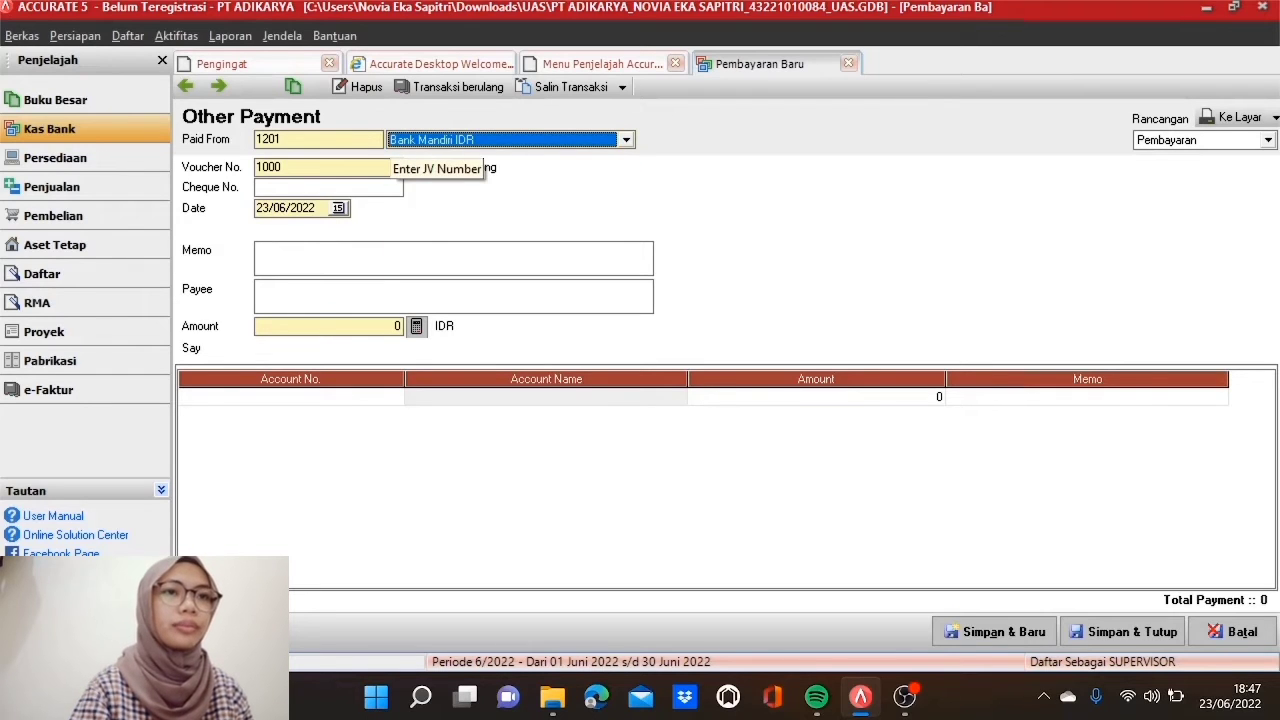
{"action": "key", "text": "Tab"}
{"action": "type", "text": "B"}
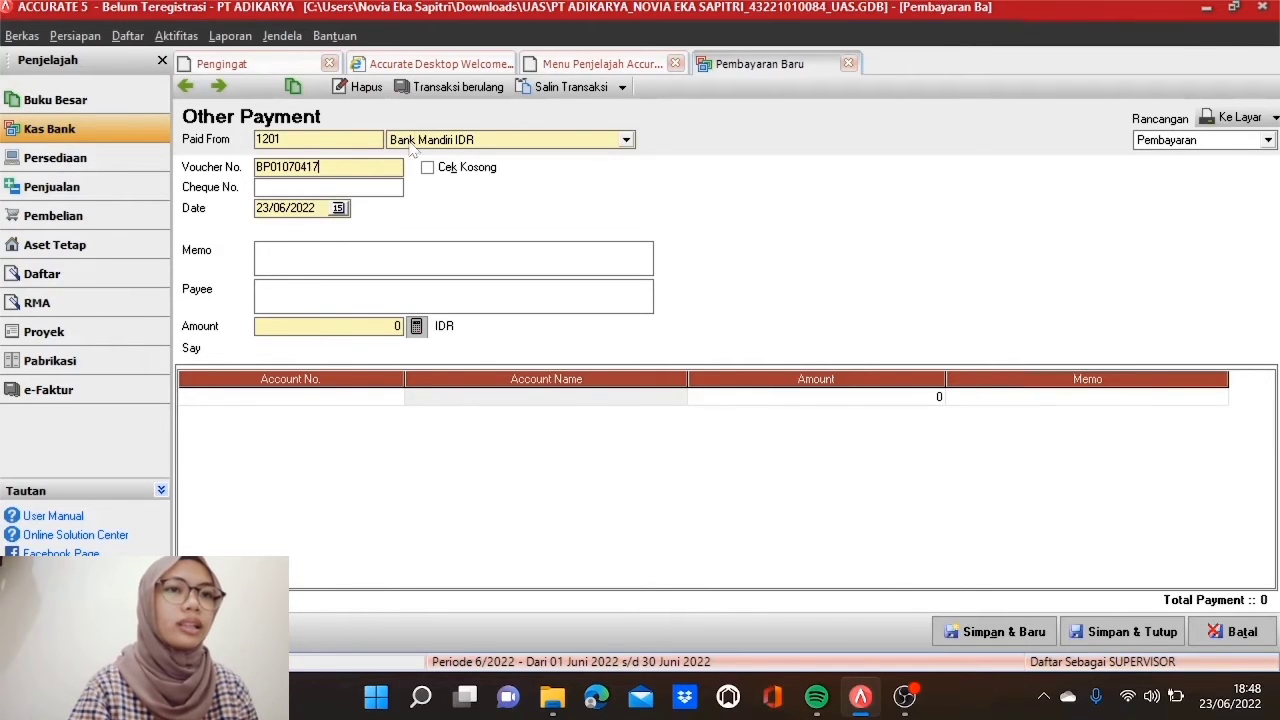
{"action": "left_click", "coordinate": [330, 208]}
{"action": "type", "text": "02"}
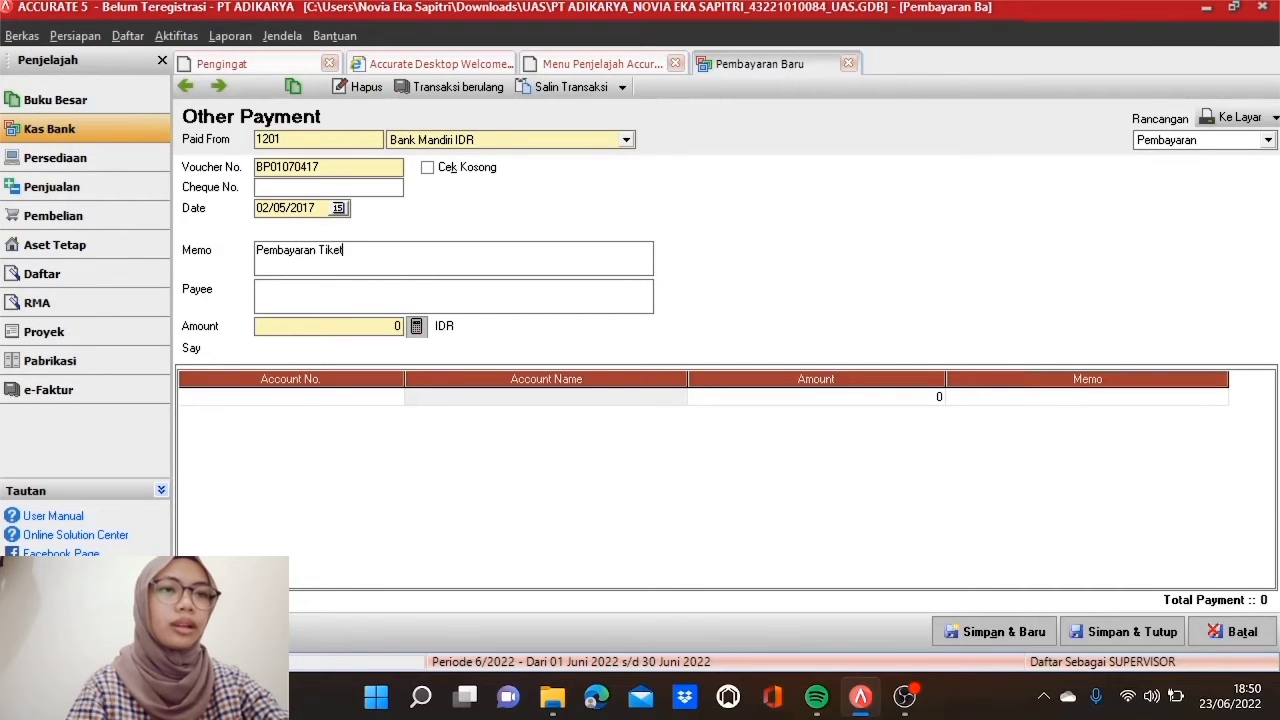
{"action": "type", "text": "Jakarta"}
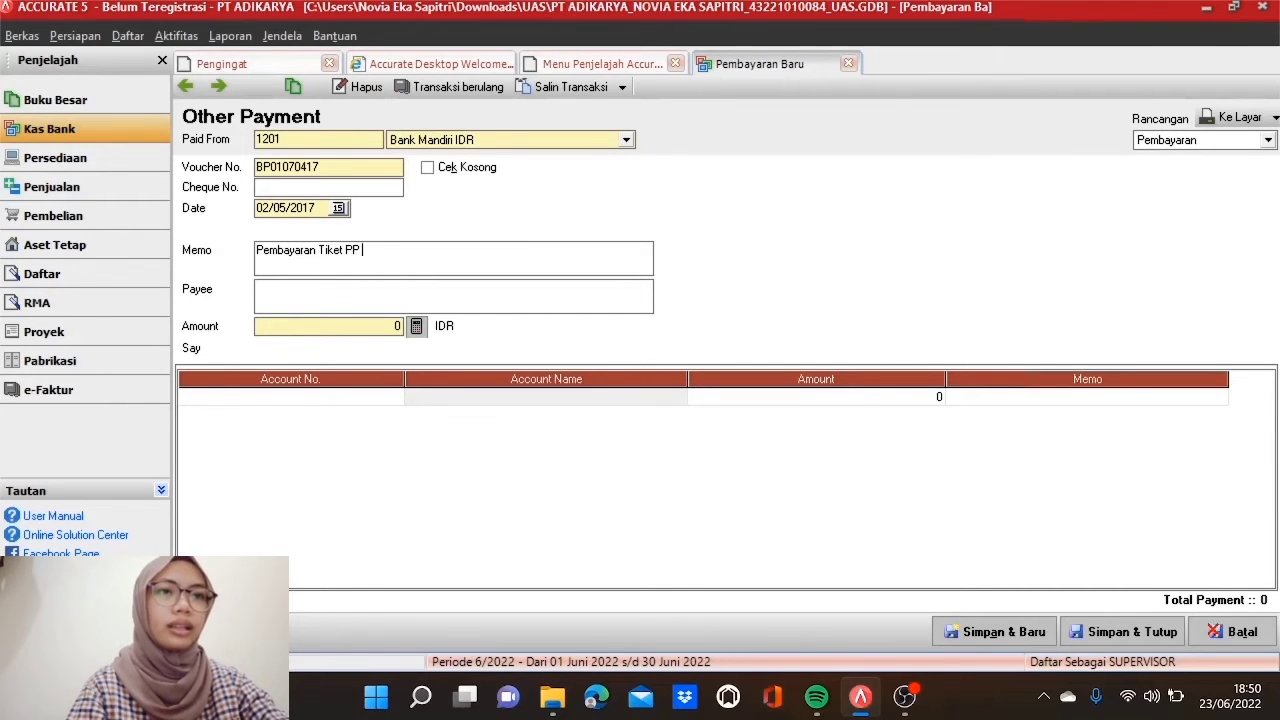
{"action": "type", "text": "-"}
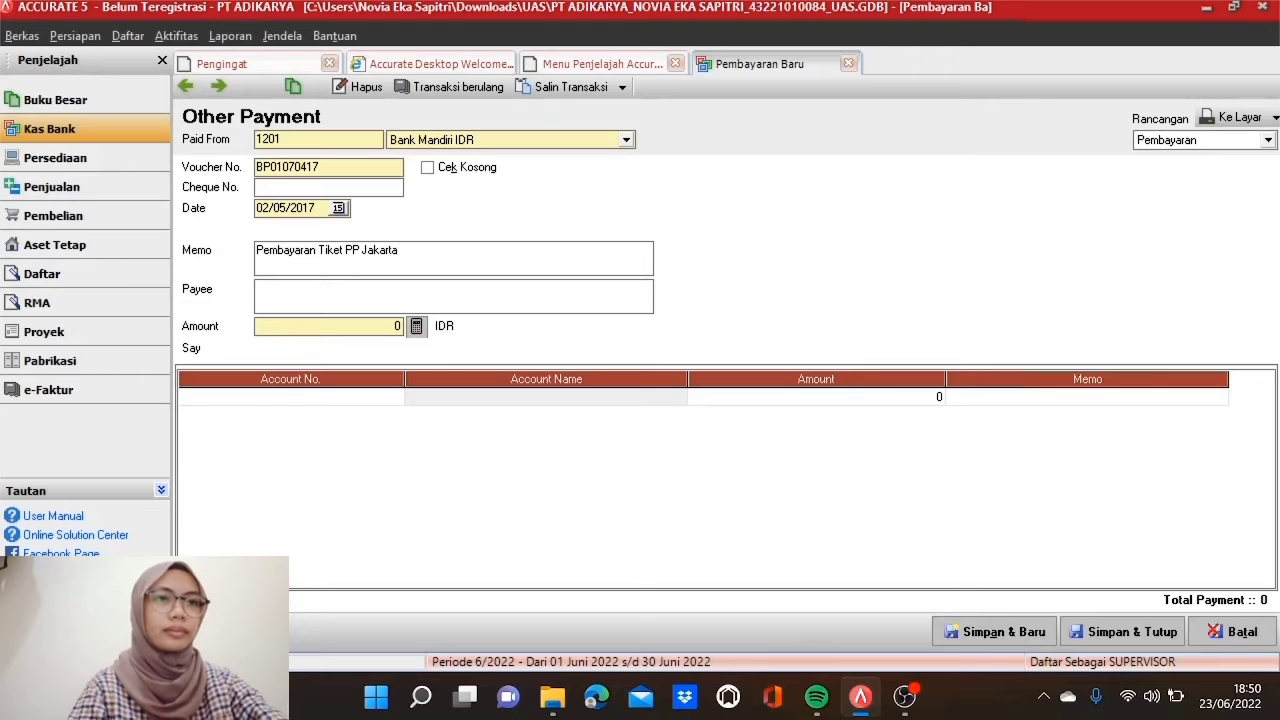
{"action": "type", "text": "Bali"}
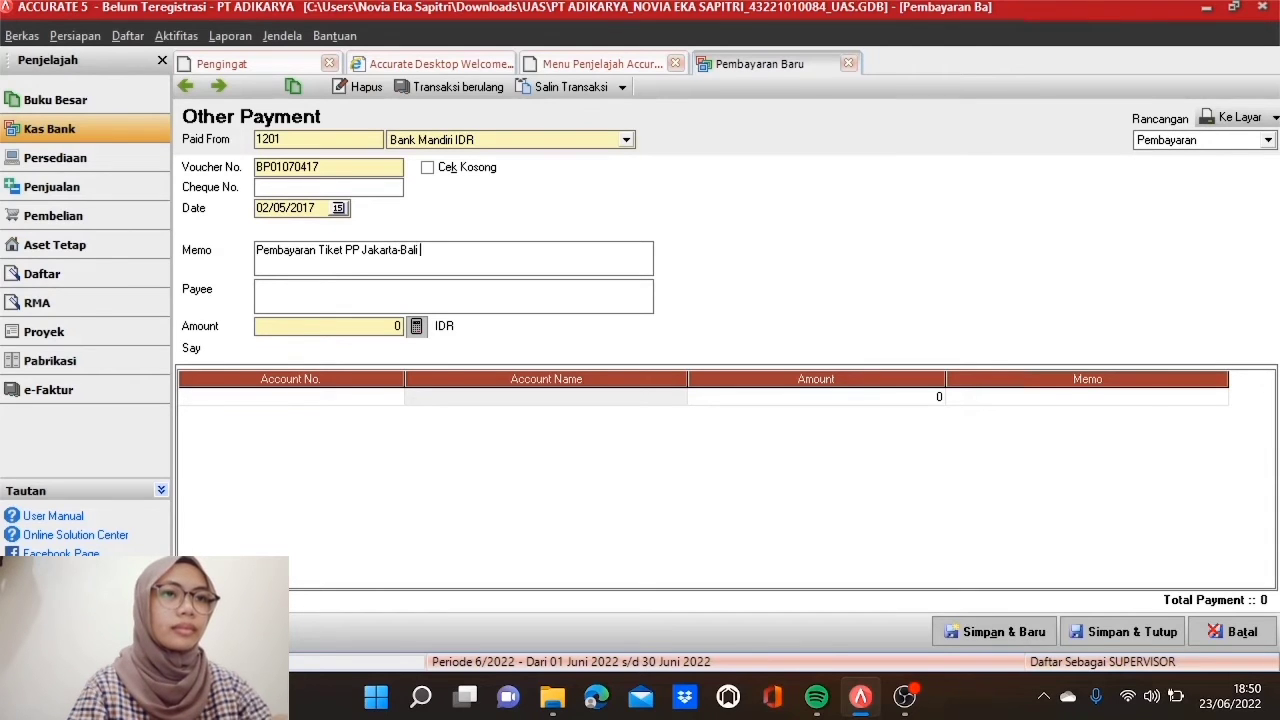
{"action": "type", "text": " Nn. M"}
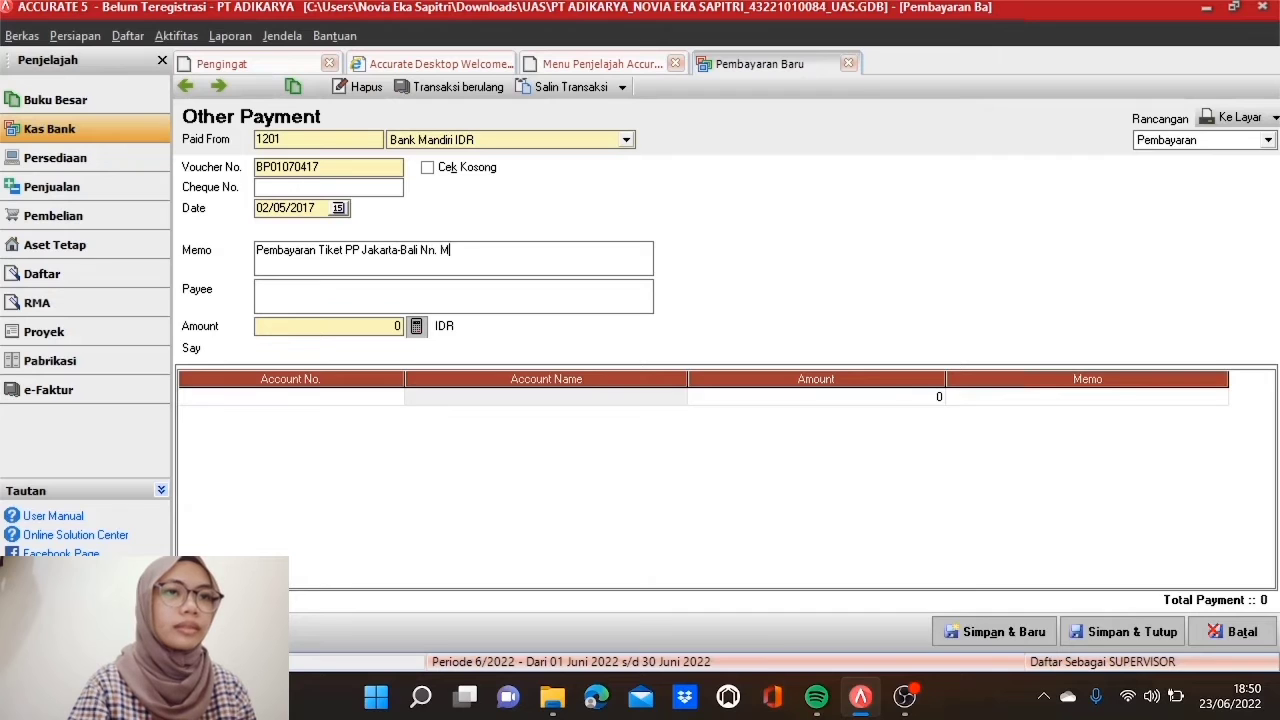
{"action": "type", "text": "onika"}
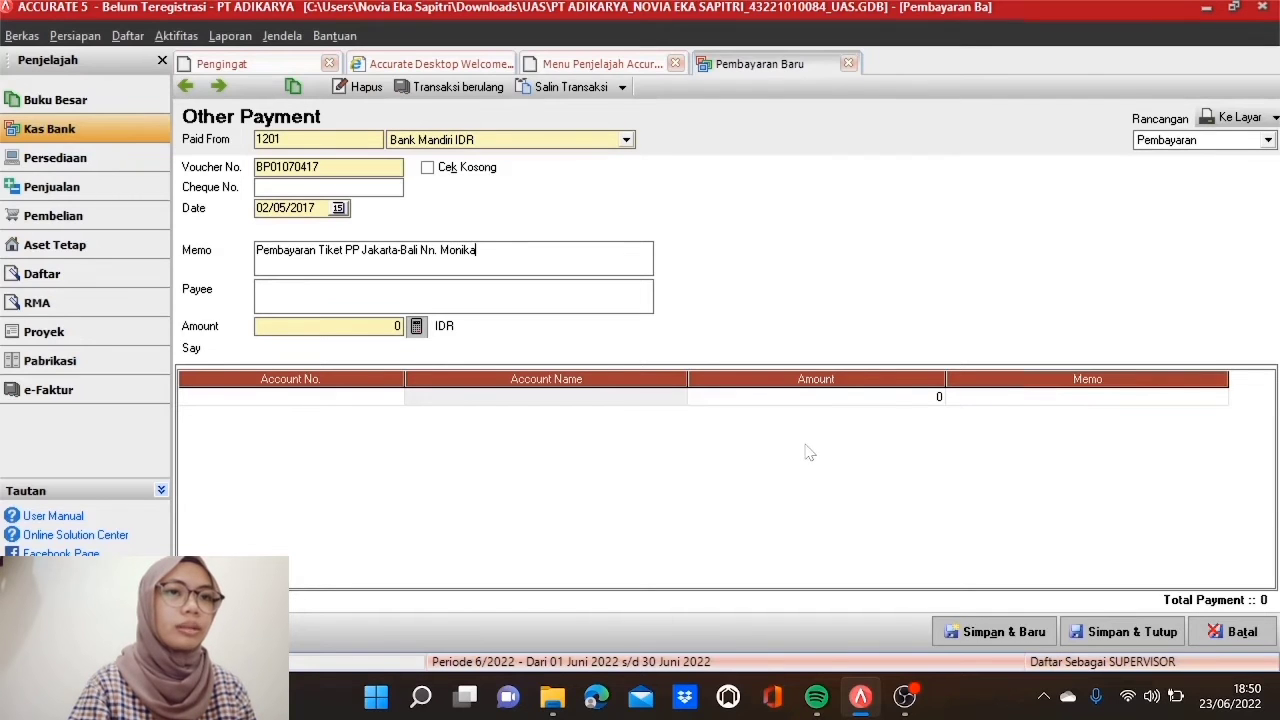
{"action": "key", "text": "Tab"}
{"action": "type", "text": "Traveloka"}
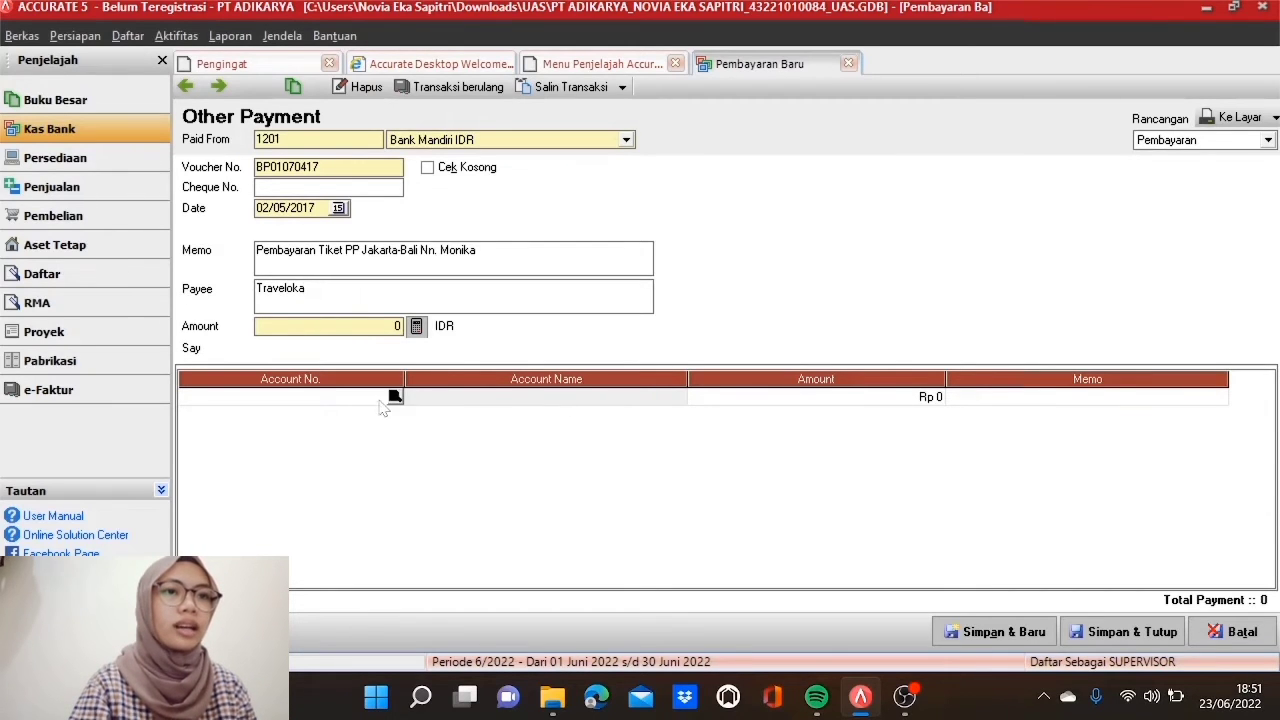
Step: Charge Rp 2.000.000 to 6106 Beban Operasional Lainnya and fill the payment amount from the line total
{"action": "double_click", "coordinate": [392, 398]}
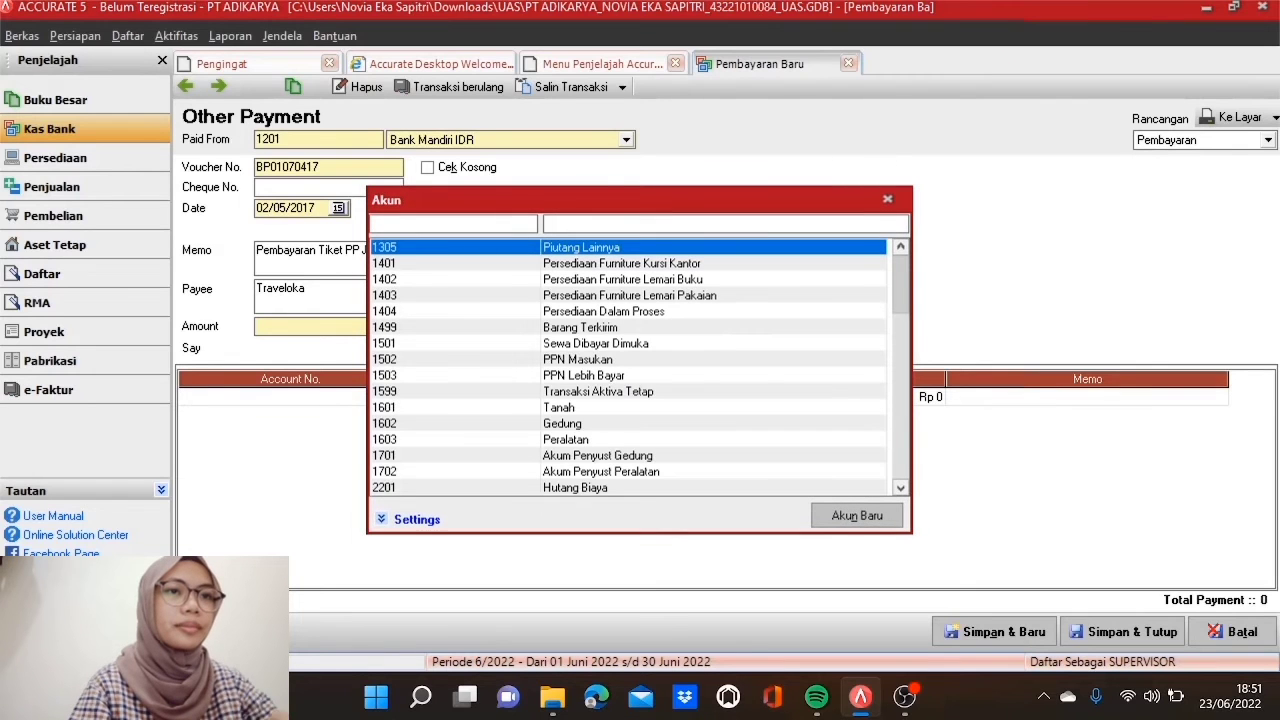
{"action": "type", "text": "61"}
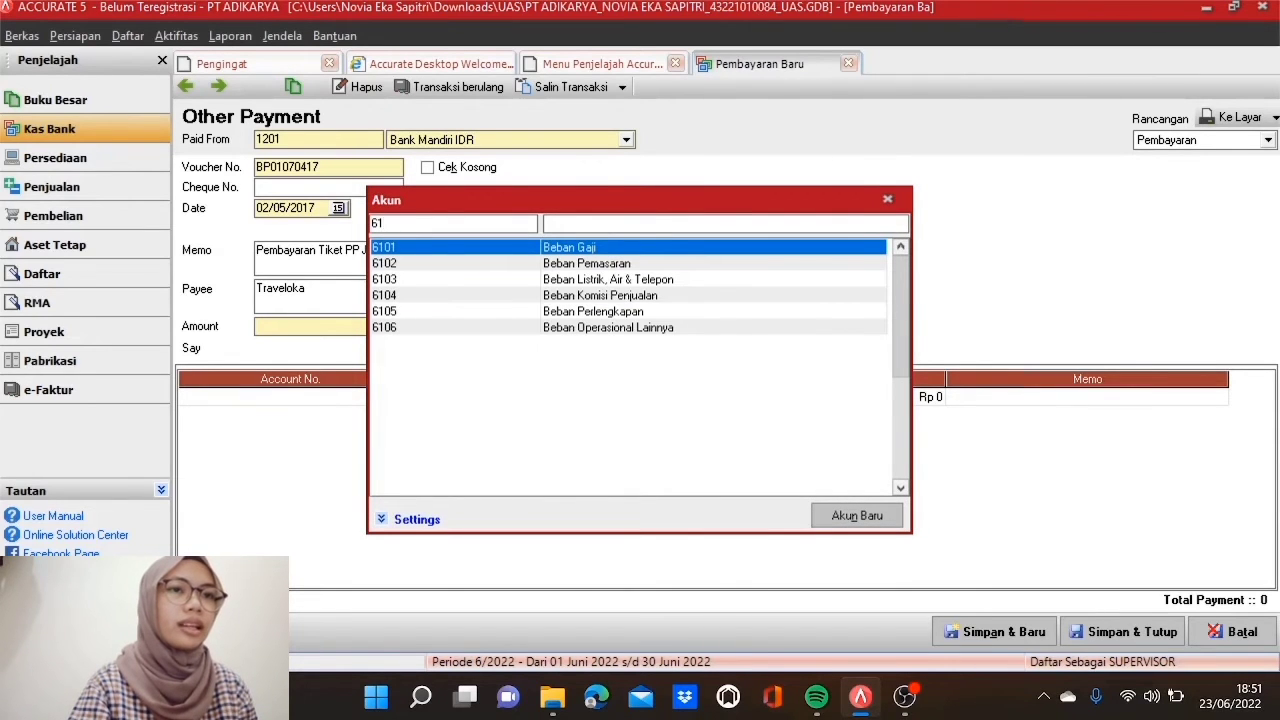
{"action": "type", "text": "06"}
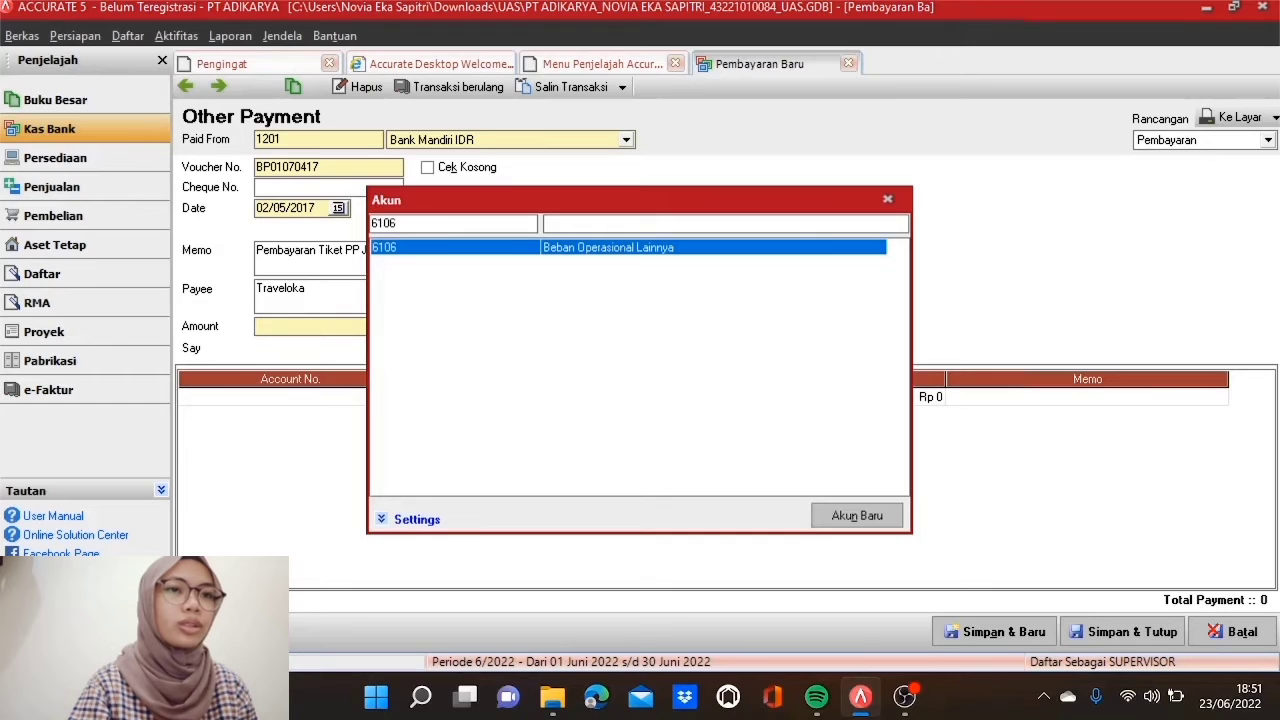
{"action": "double_click", "coordinate": [508, 254]}
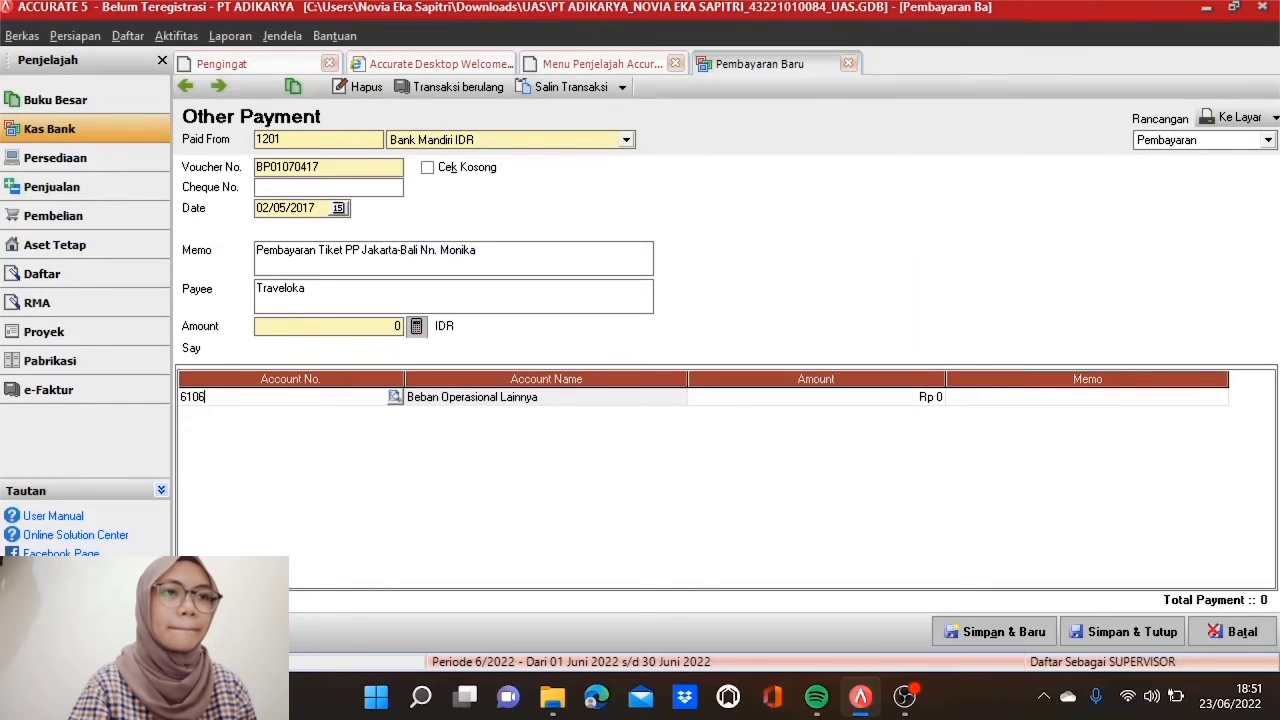
{"action": "left_click", "coordinate": [541, 400]}
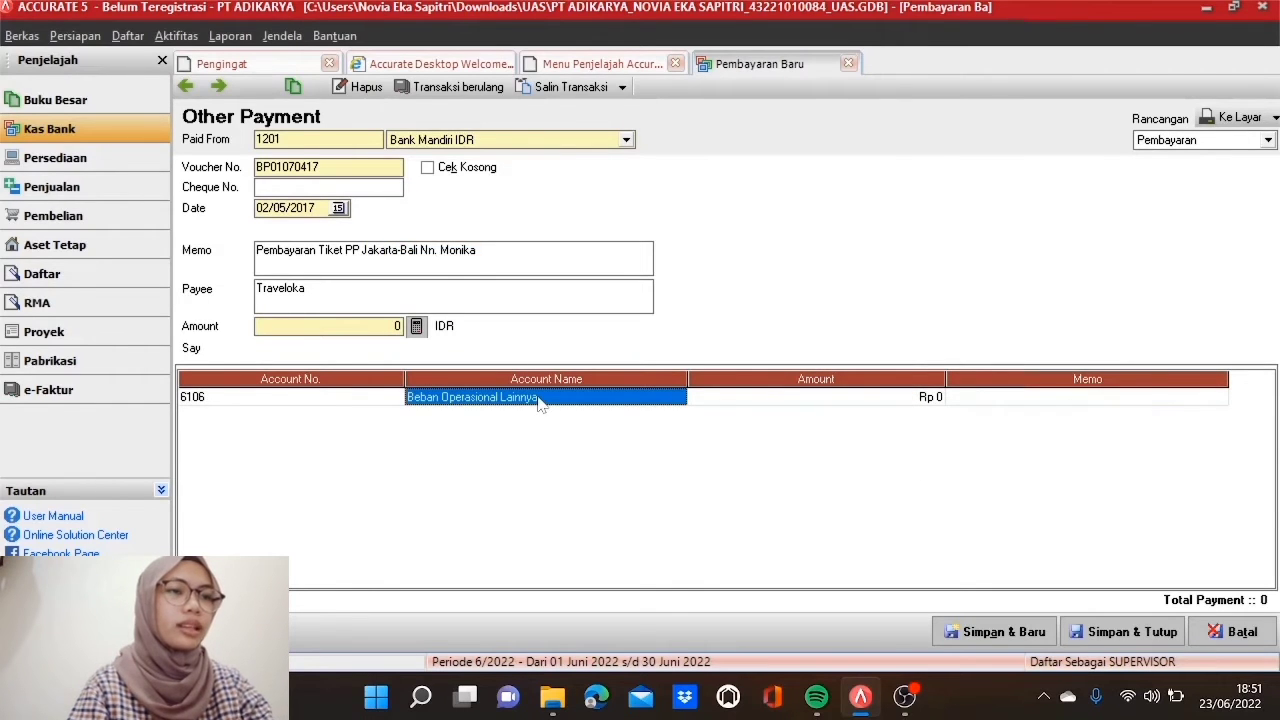
{"action": "left_click", "coordinate": [731, 406]}
{"action": "left_click", "coordinate": [731, 406]}
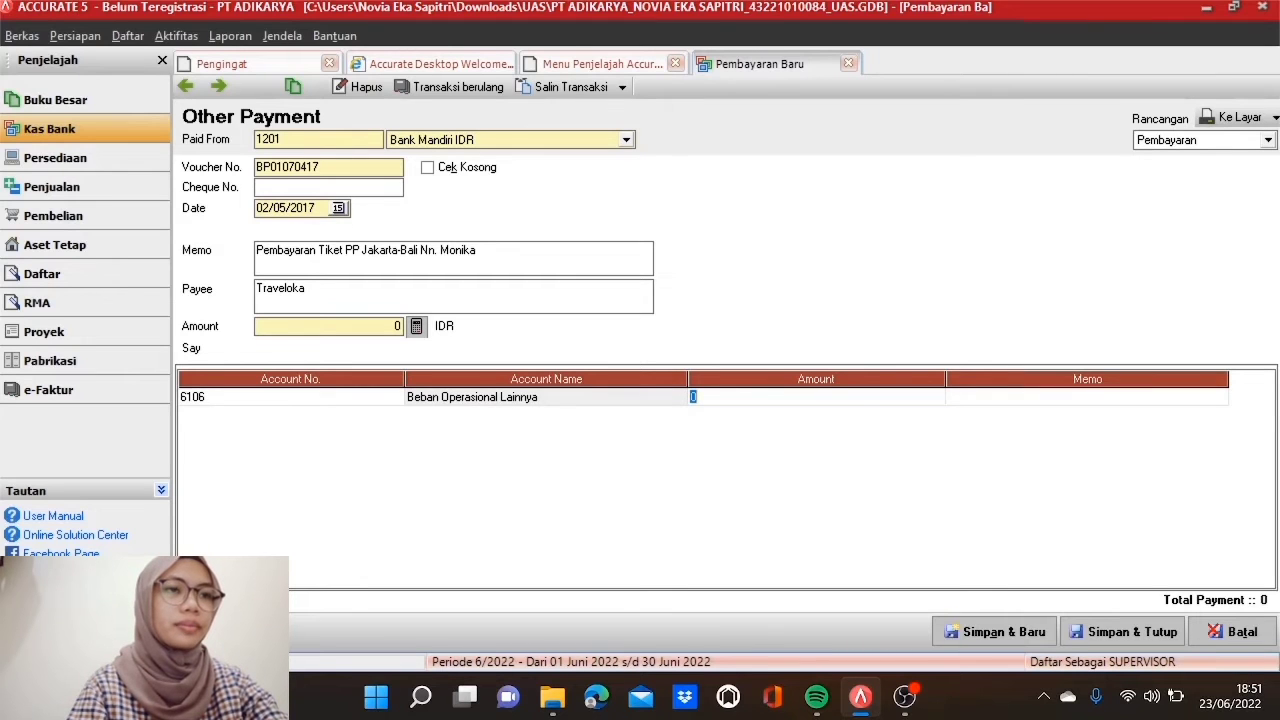
{"action": "type", "text": "2.000.000"}
{"action": "key", "text": "Tab"}
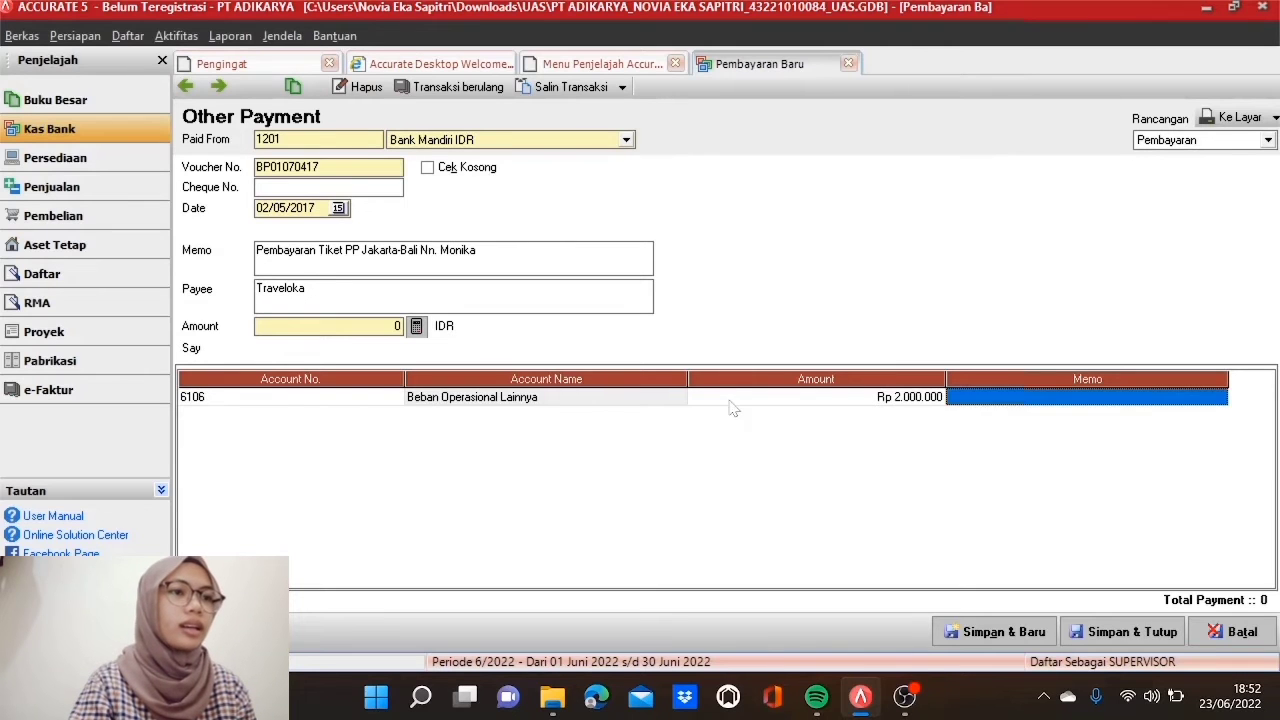
{"action": "key", "text": "Tab"}
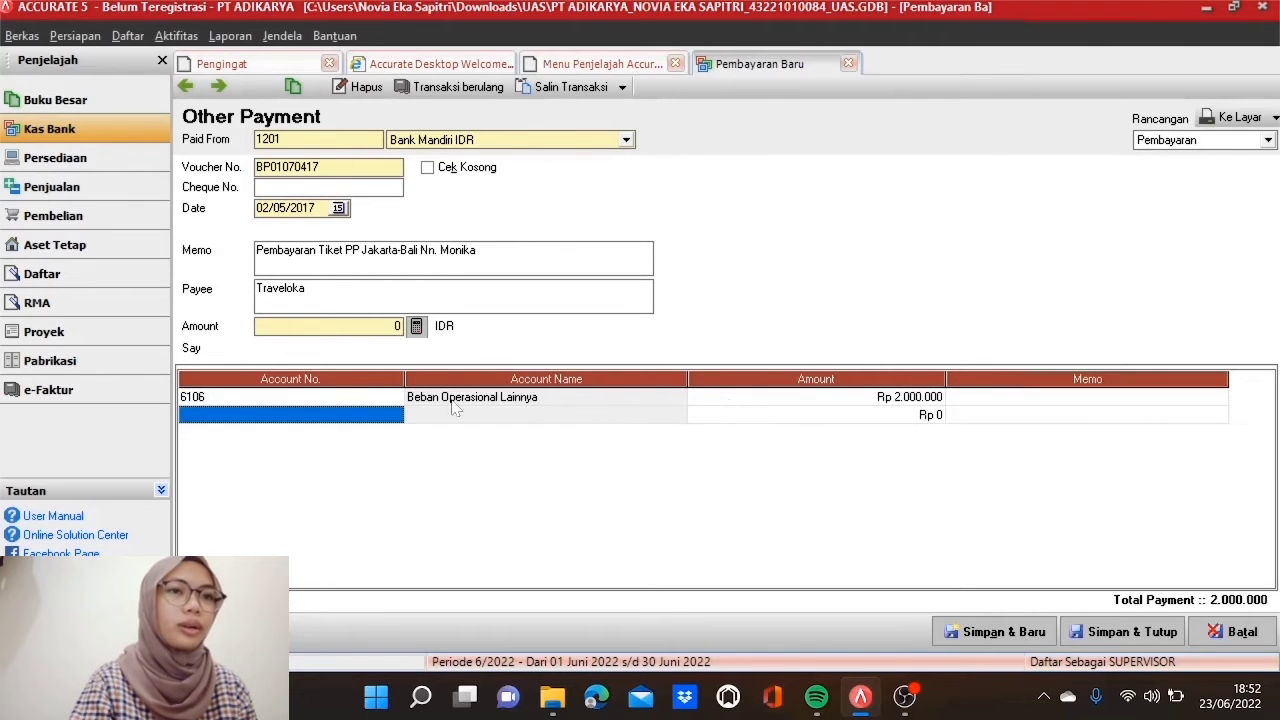
{"action": "left_click", "coordinate": [390, 402]}
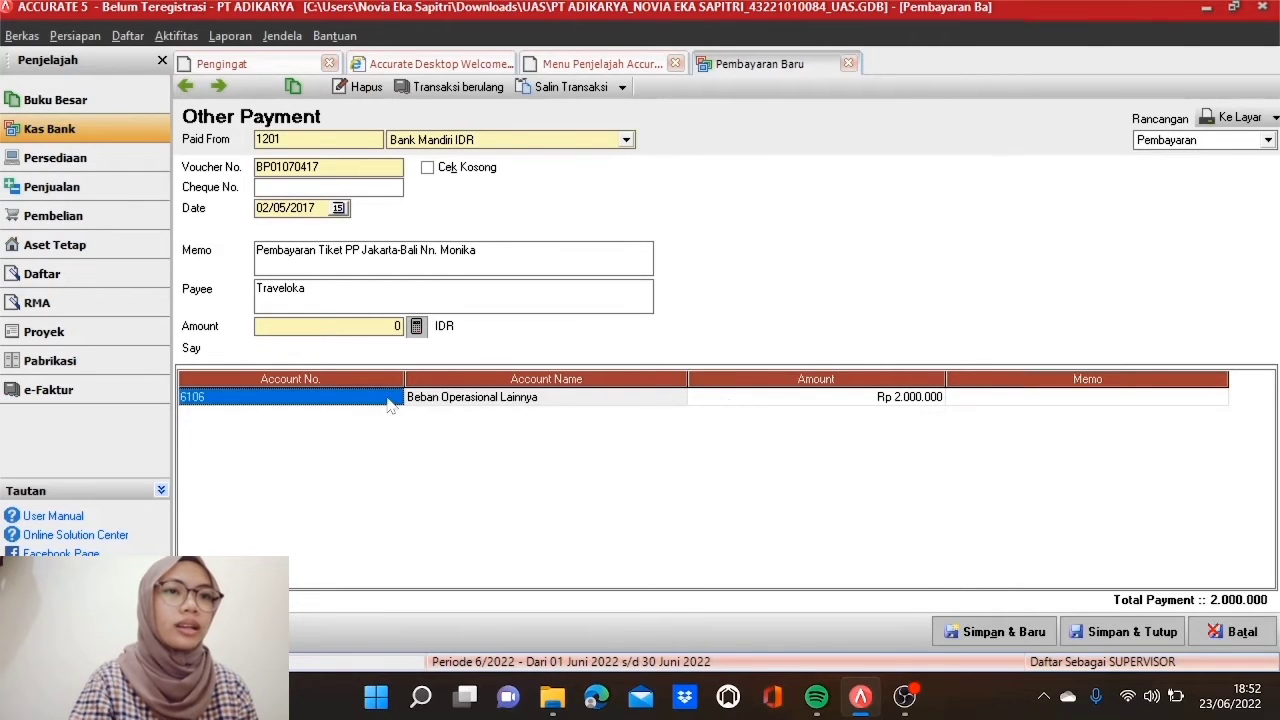
{"action": "left_click", "coordinate": [417, 328]}
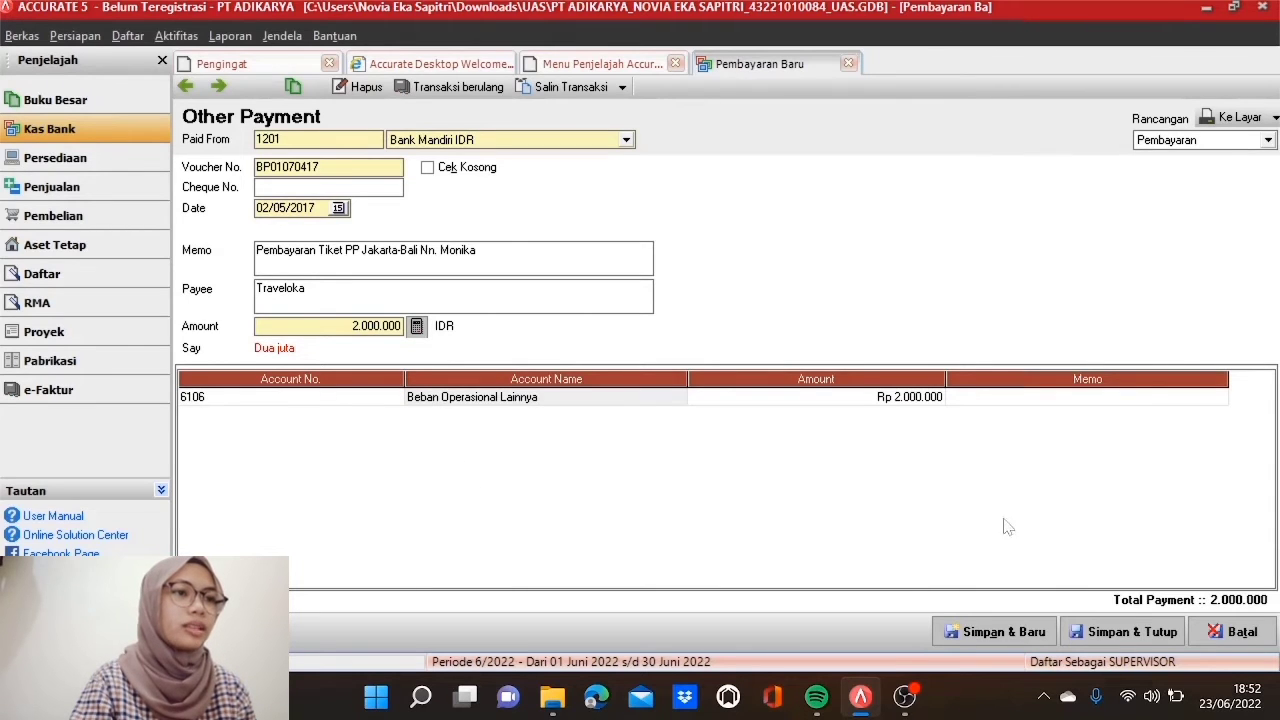
Step: Save the Traveloka payment and start a new payment from Bank Mandiri IDR
{"action": "left_click", "coordinate": [1134, 632]}
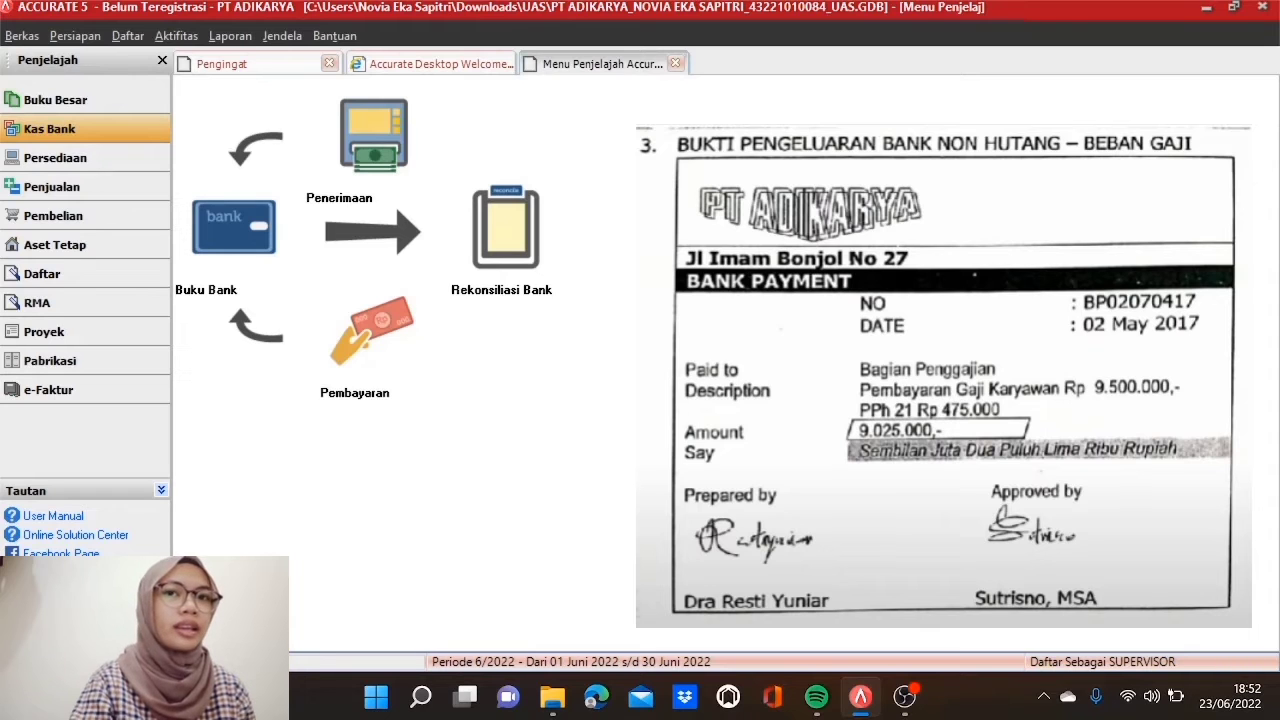
{"action": "left_click", "coordinate": [383, 362]}
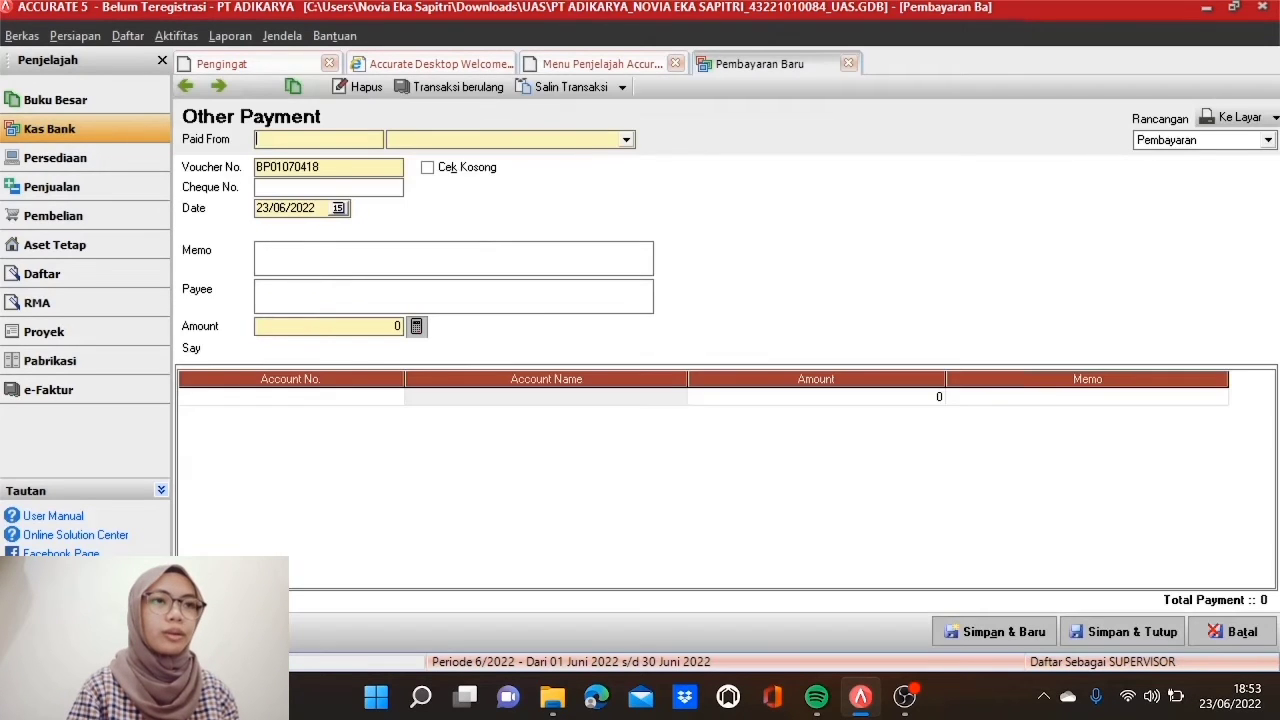
{"action": "left_click", "coordinate": [629, 145]}
{"action": "left_click", "coordinate": [603, 170]}
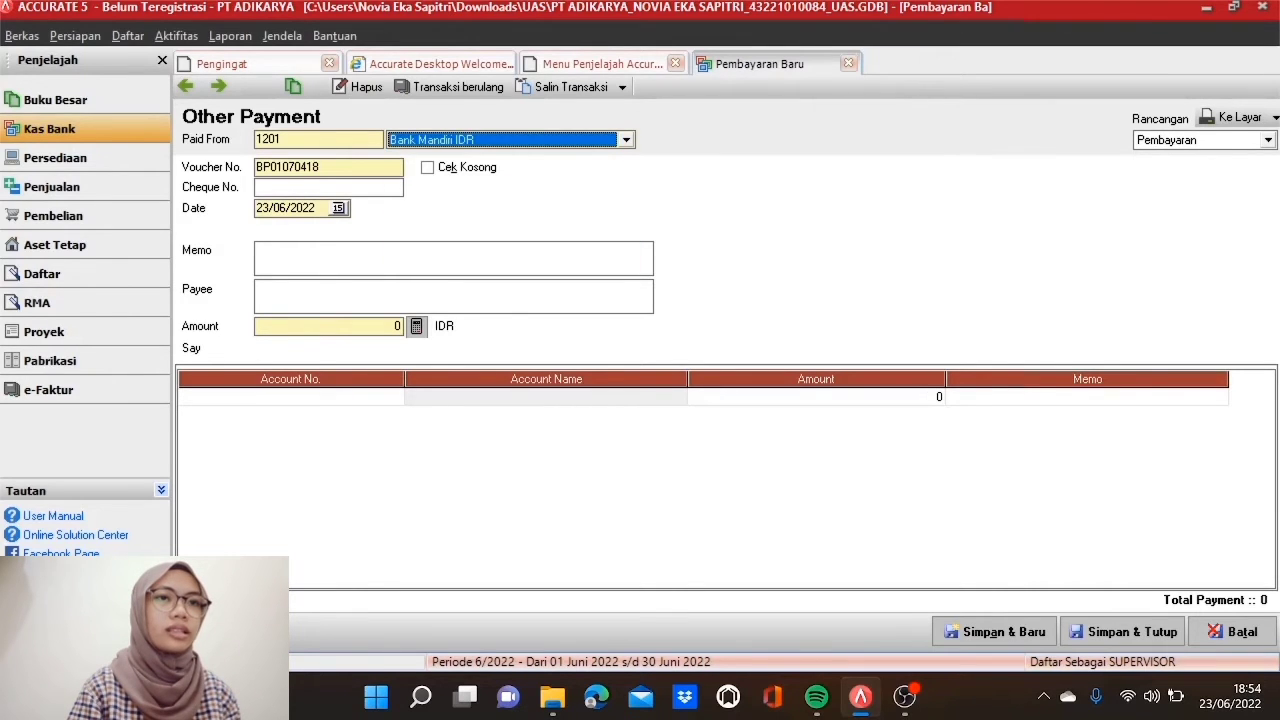
Step: Enter voucher BP02070417, date 02/05/2017, memo 'Pembayaran Gaji Karyawan bulan April', payee Bagian Penggajian
{"action": "left_click", "coordinate": [324, 167]}
{"action": "double_click", "coordinate": [324, 167]}
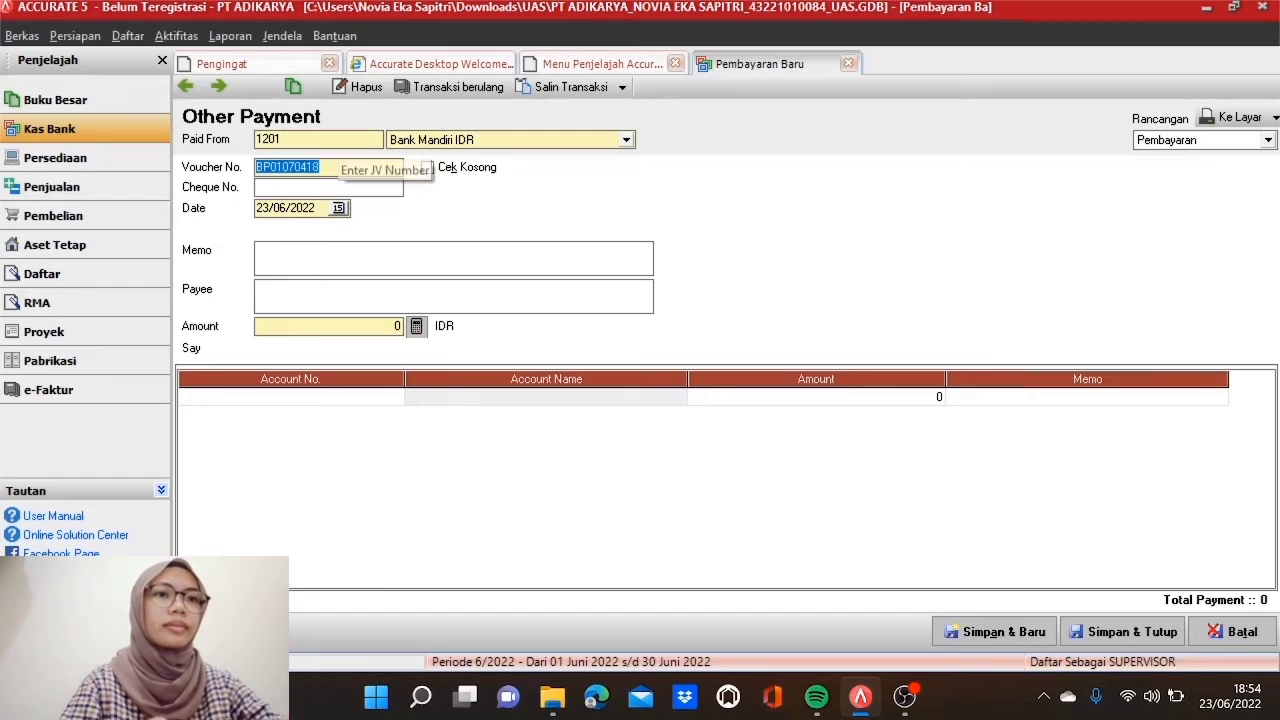
{"action": "type", "text": "BP020"}
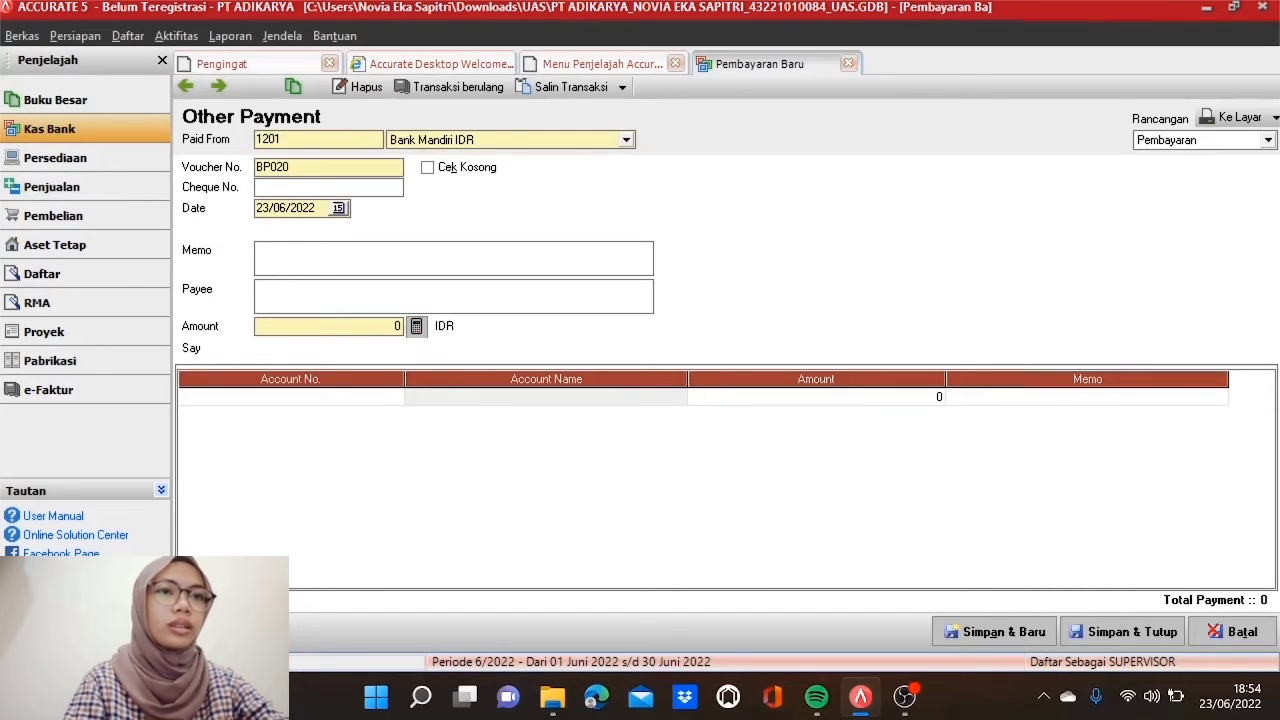
{"action": "type", "text": "70417"}
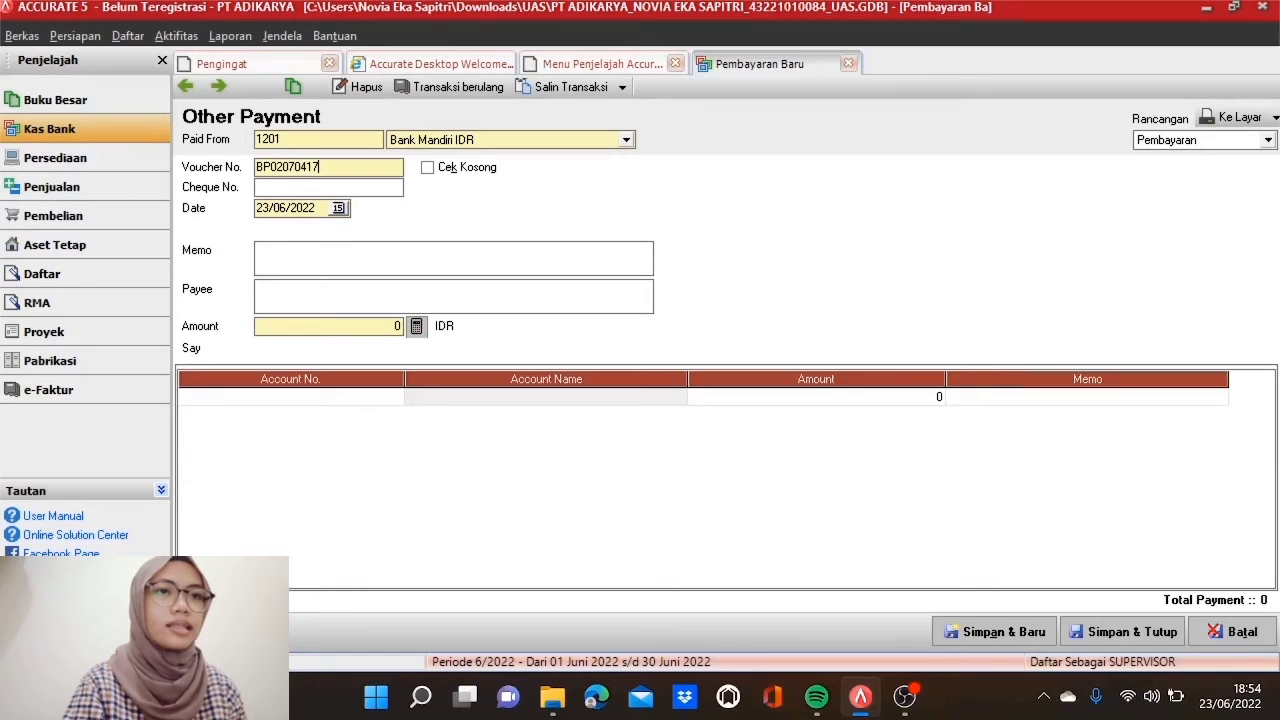
{"action": "double_click", "coordinate": [313, 208]}
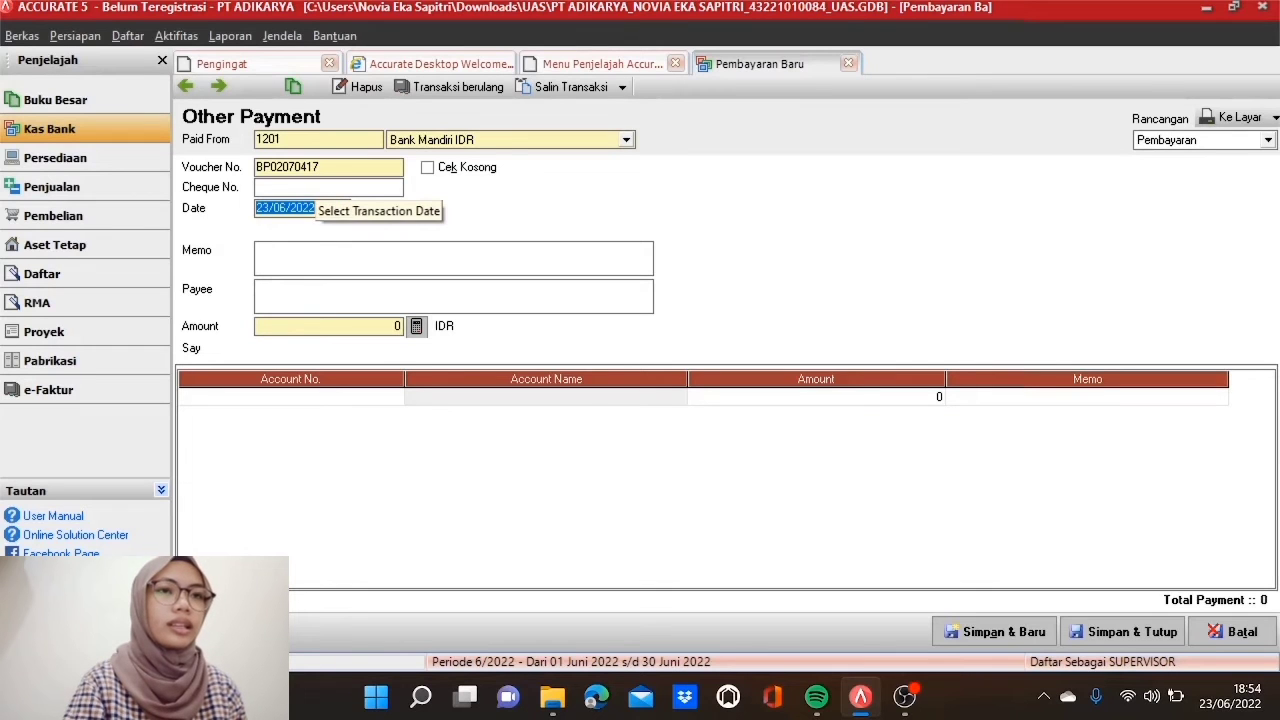
{"action": "type", "text": "02/05/"}
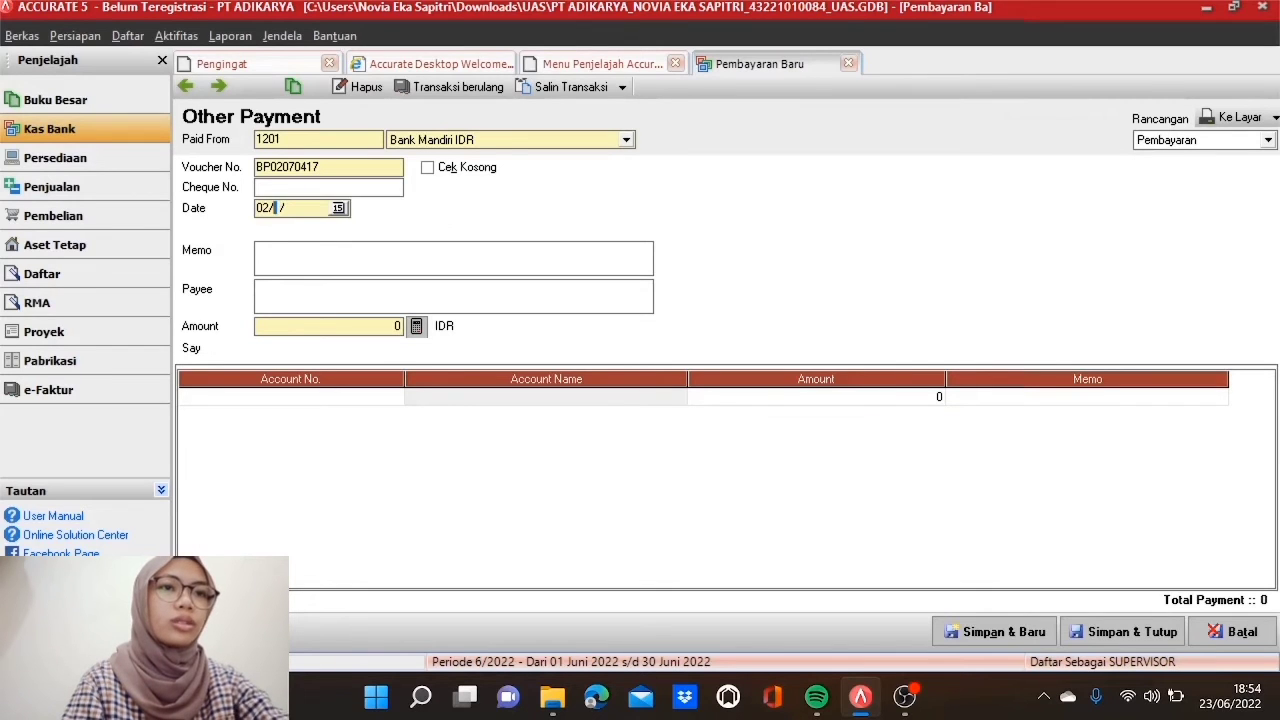
{"action": "type", "text": "2017"}
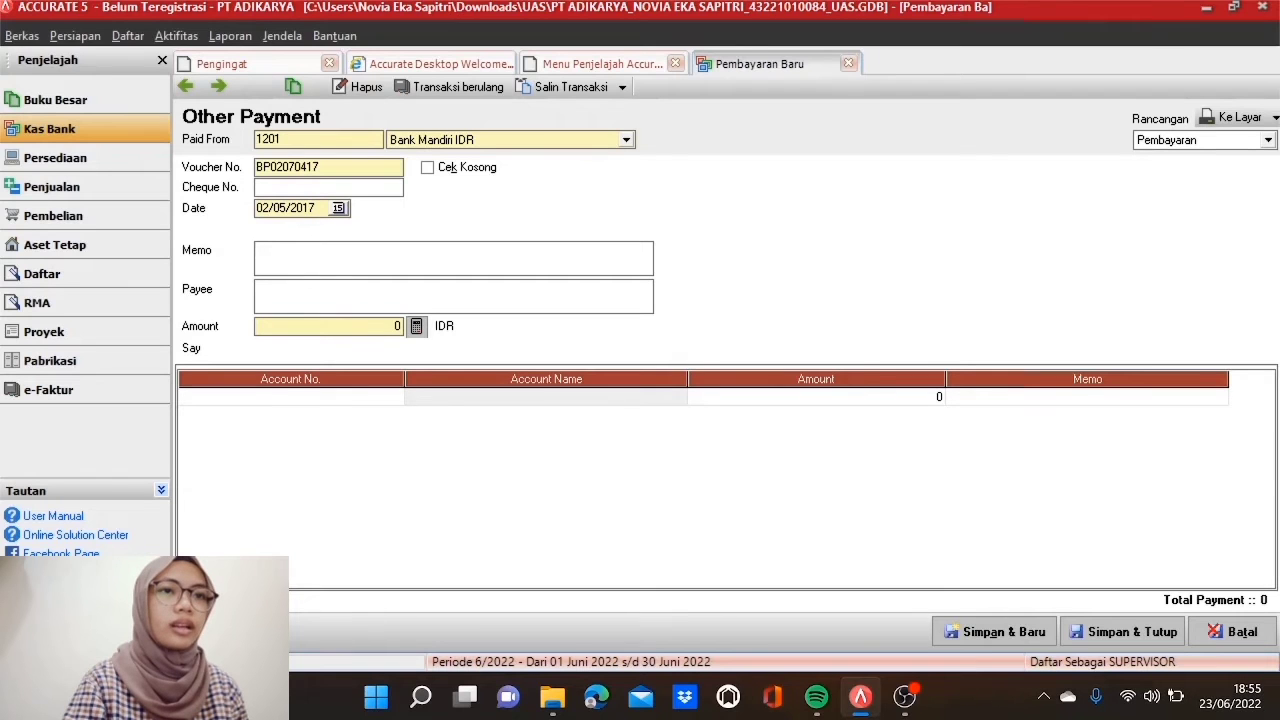
{"action": "type", "text": "Pemb"}
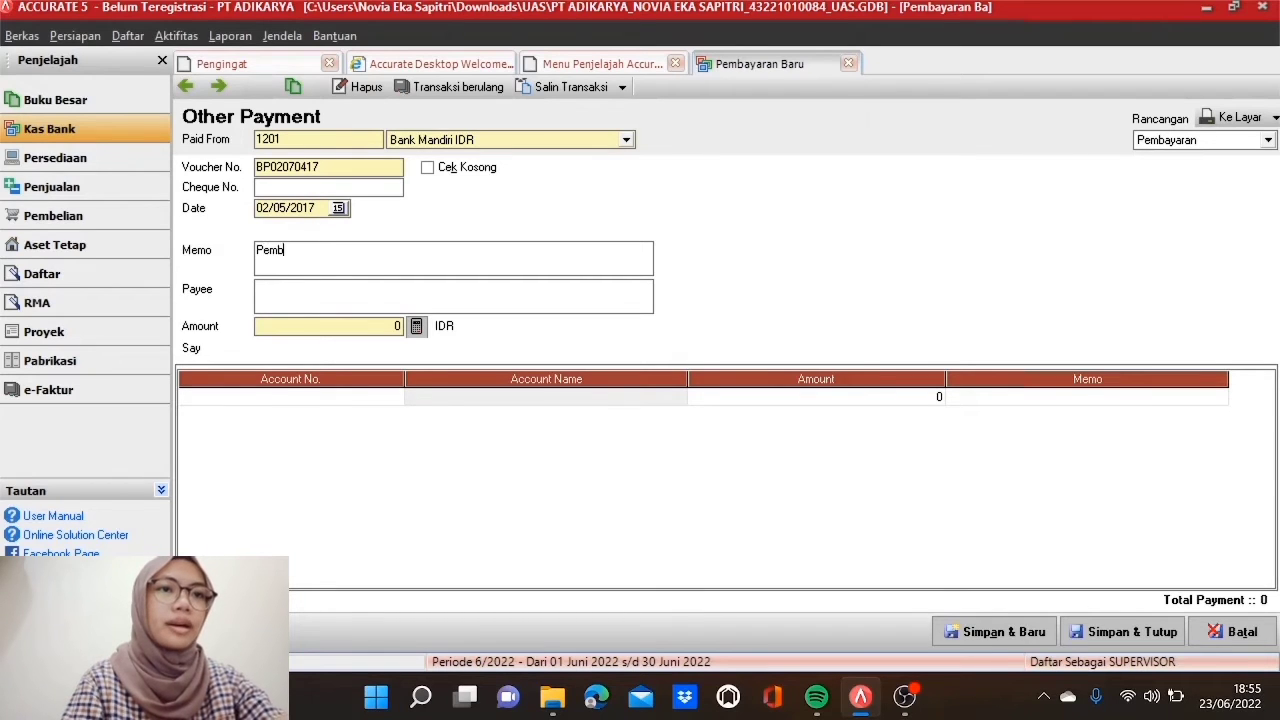
{"action": "type", "text": "ayaran Ga"}
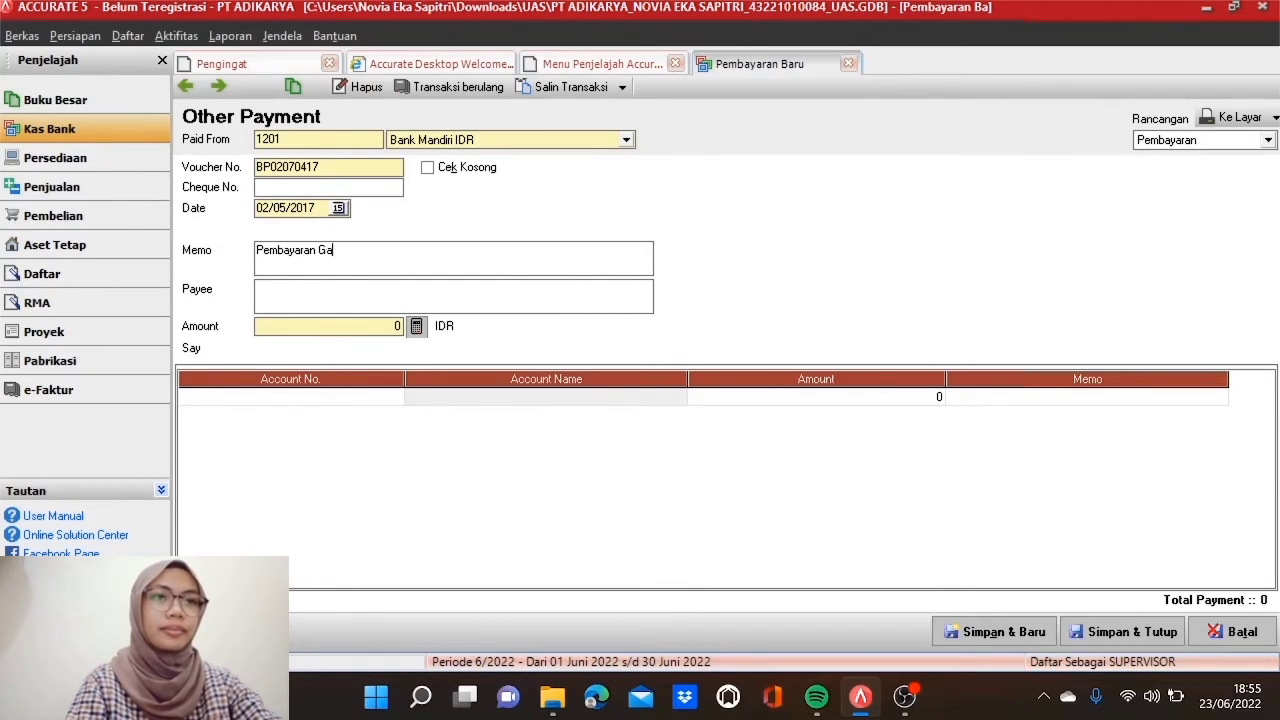
{"action": "type", "text": "ji K"}
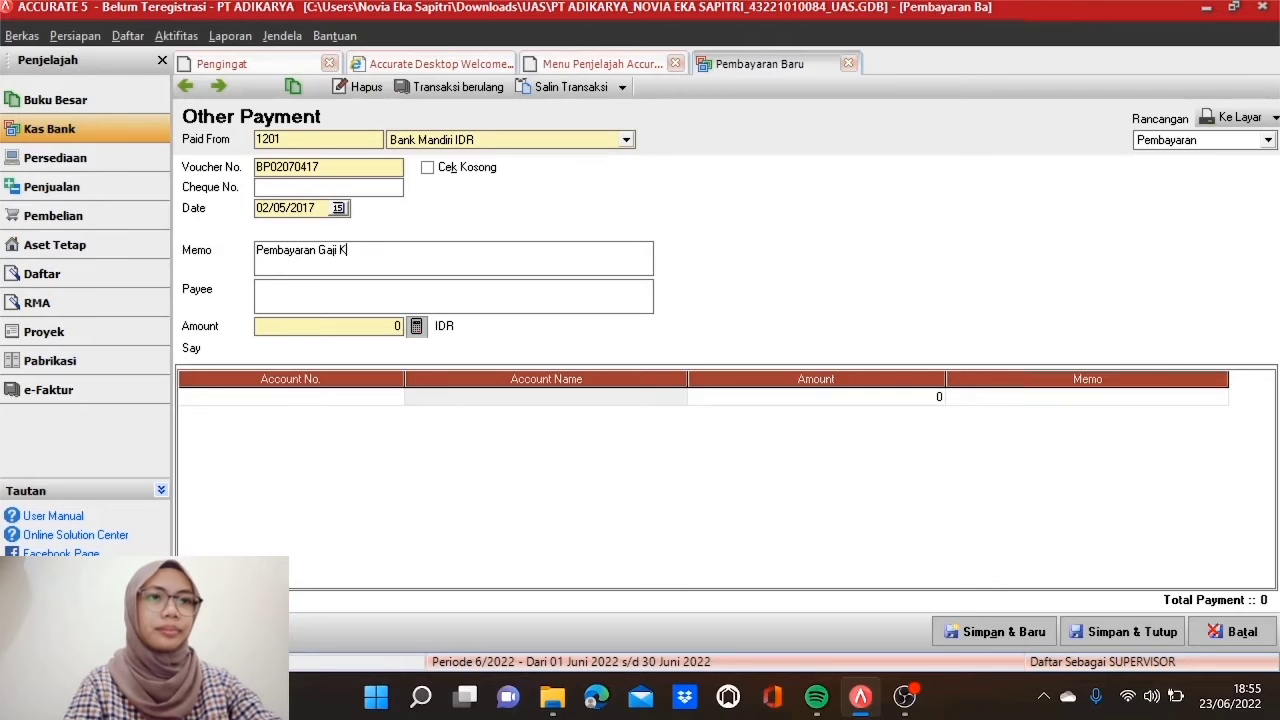
{"action": "type", "text": "aryawan "}
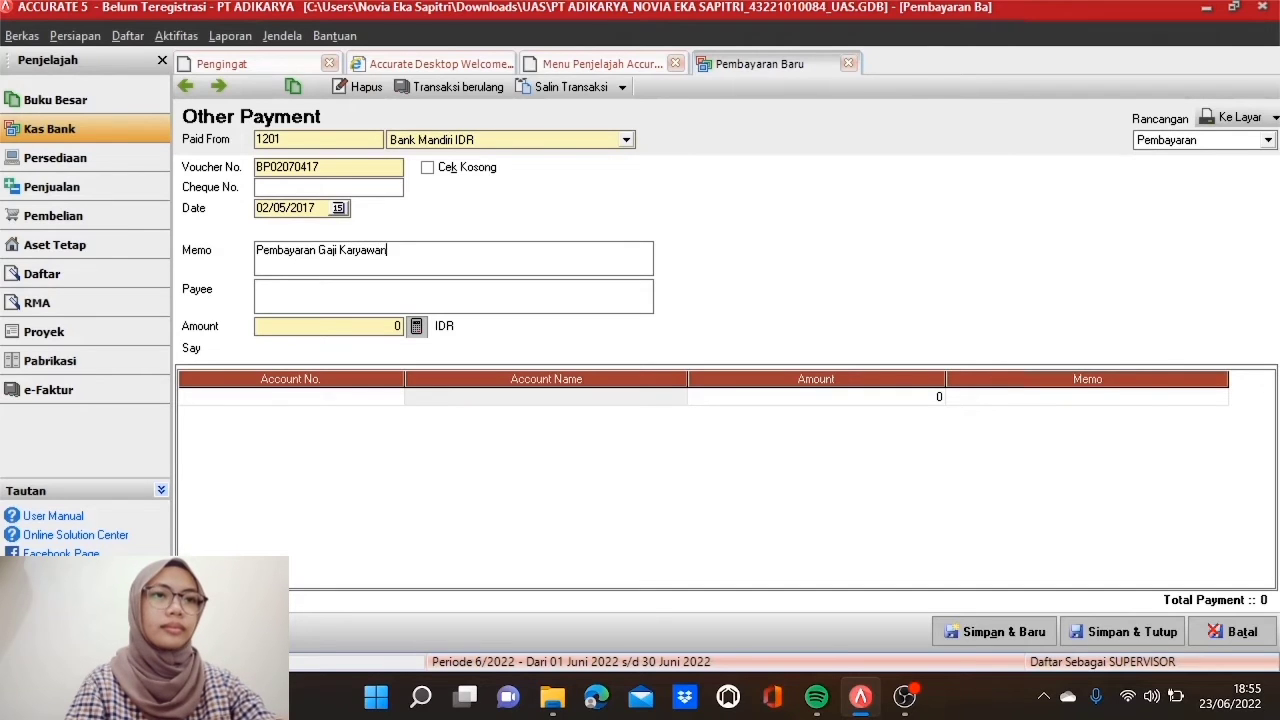
{"action": "type", "text": "bulan A"}
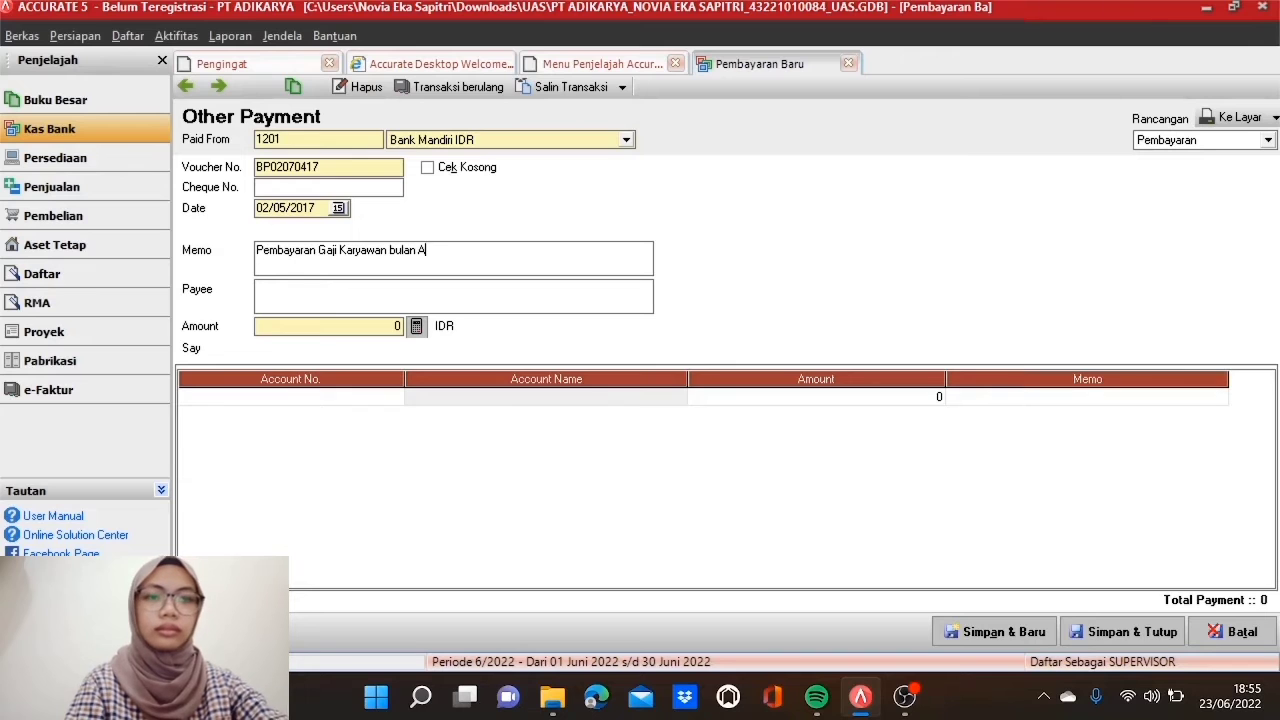
{"action": "type", "text": "pril"}
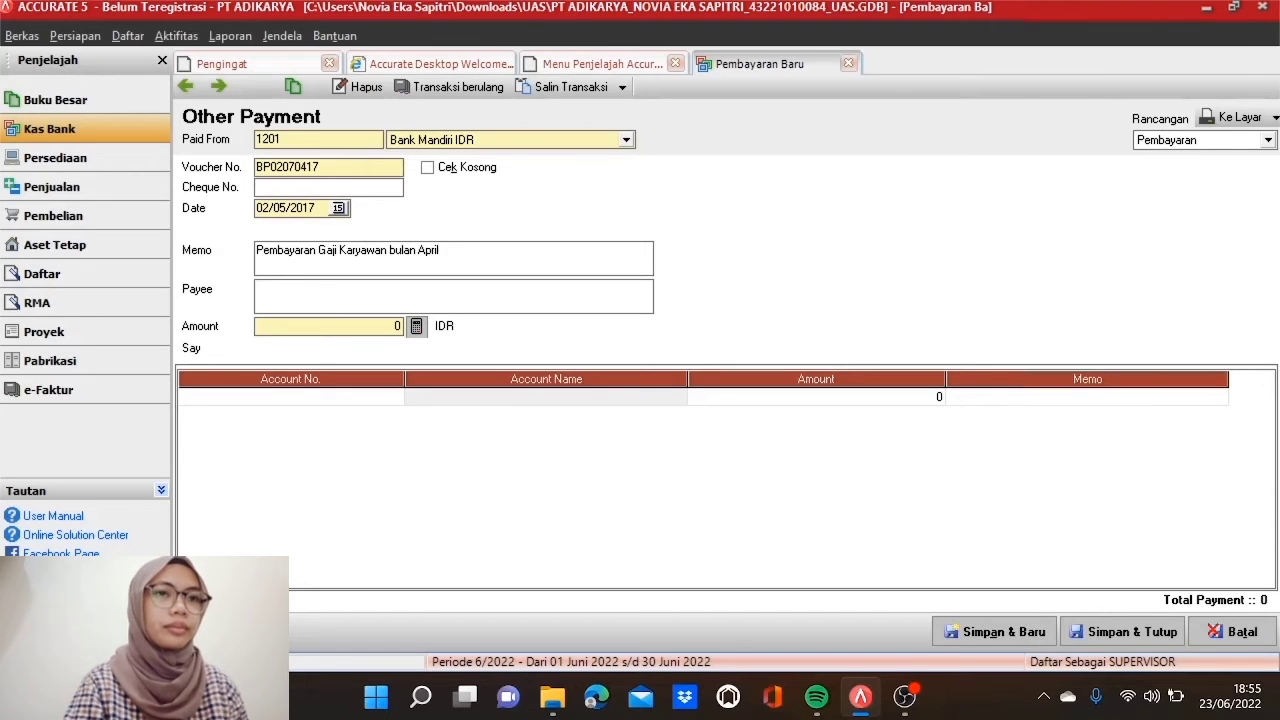
{"action": "left_click", "coordinate": [257, 289]}
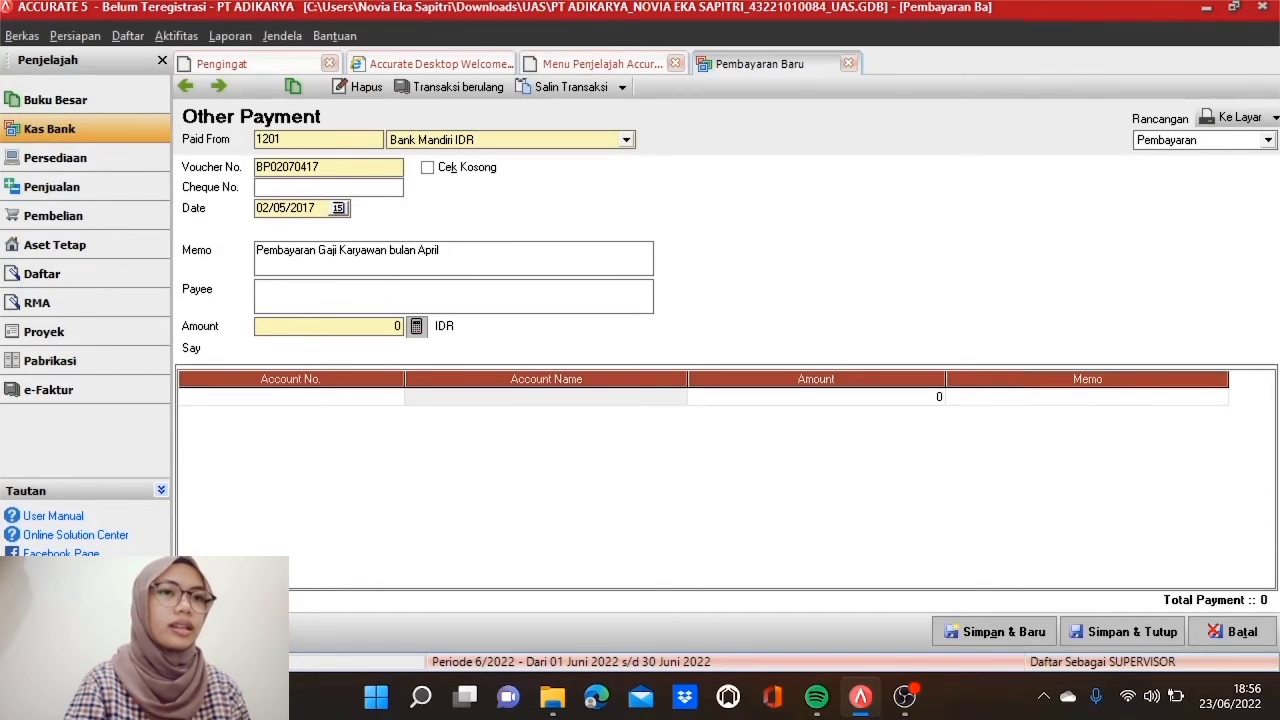
{"action": "type", "text": "Bagian Penggajian"}
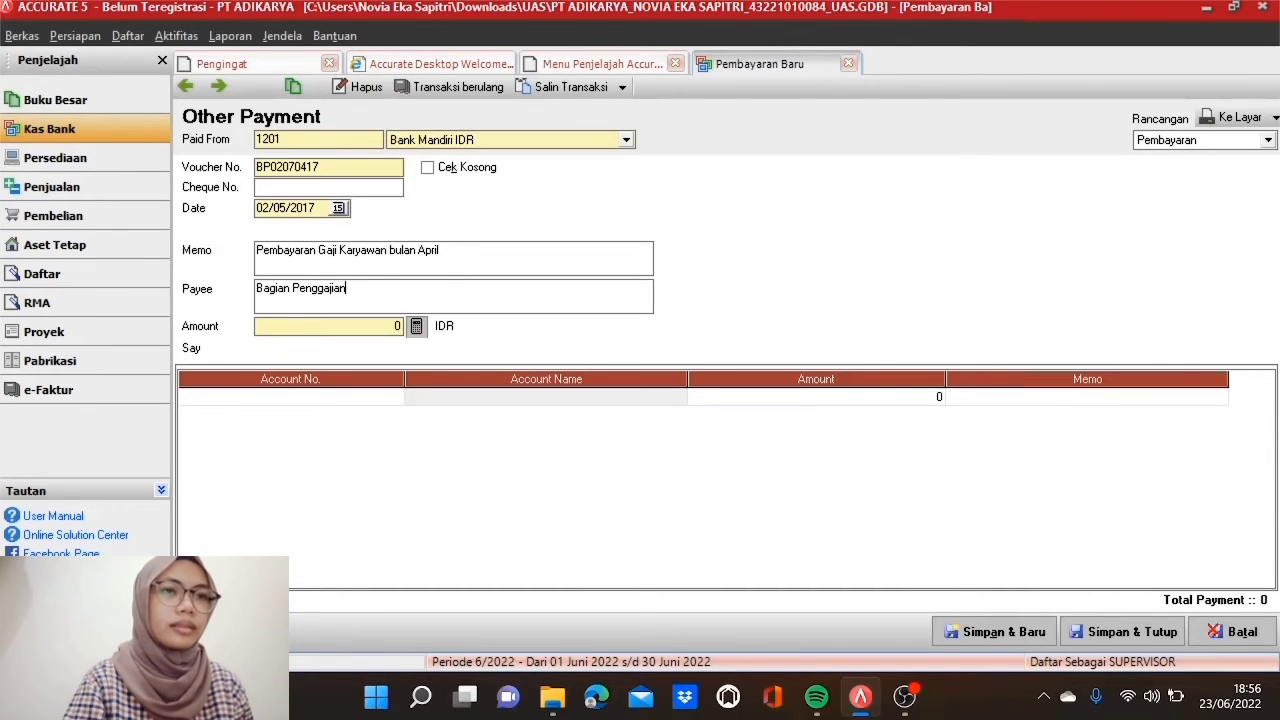
Step: Add a 6101 Beban Gaji line of 9,500,000
{"action": "left_click", "coordinate": [363, 400]}
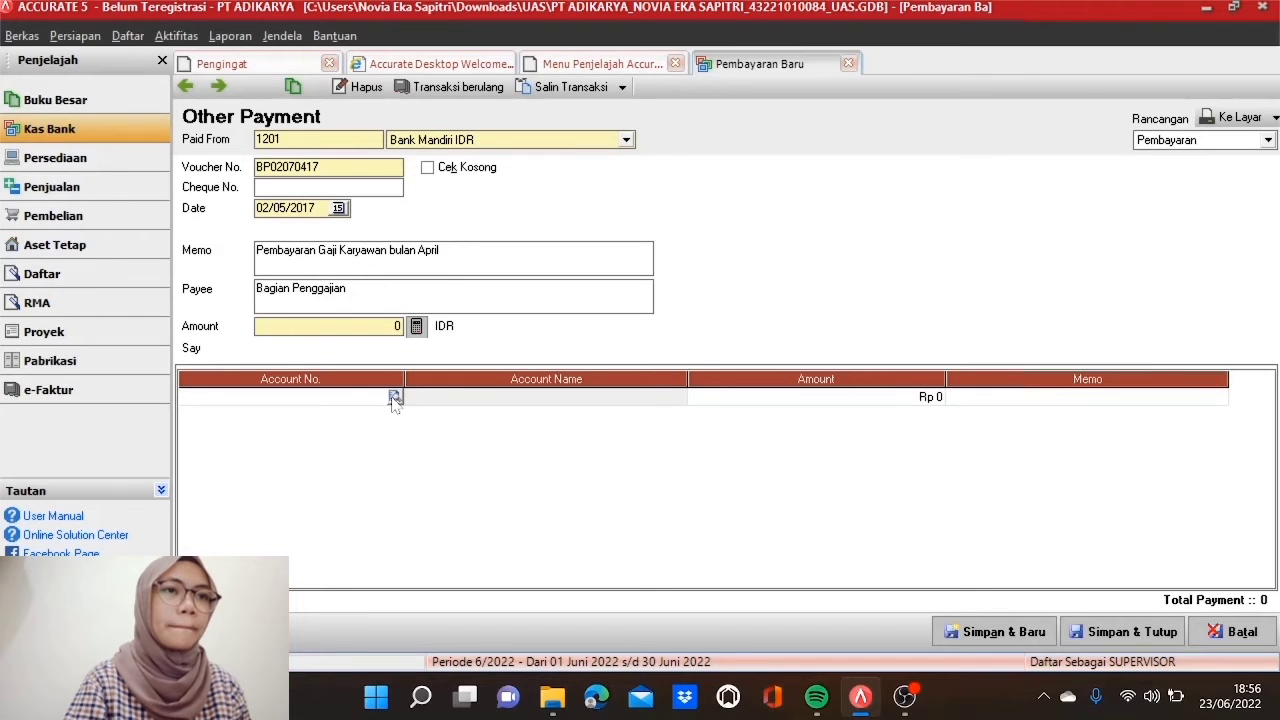
{"action": "left_click", "coordinate": [395, 398]}
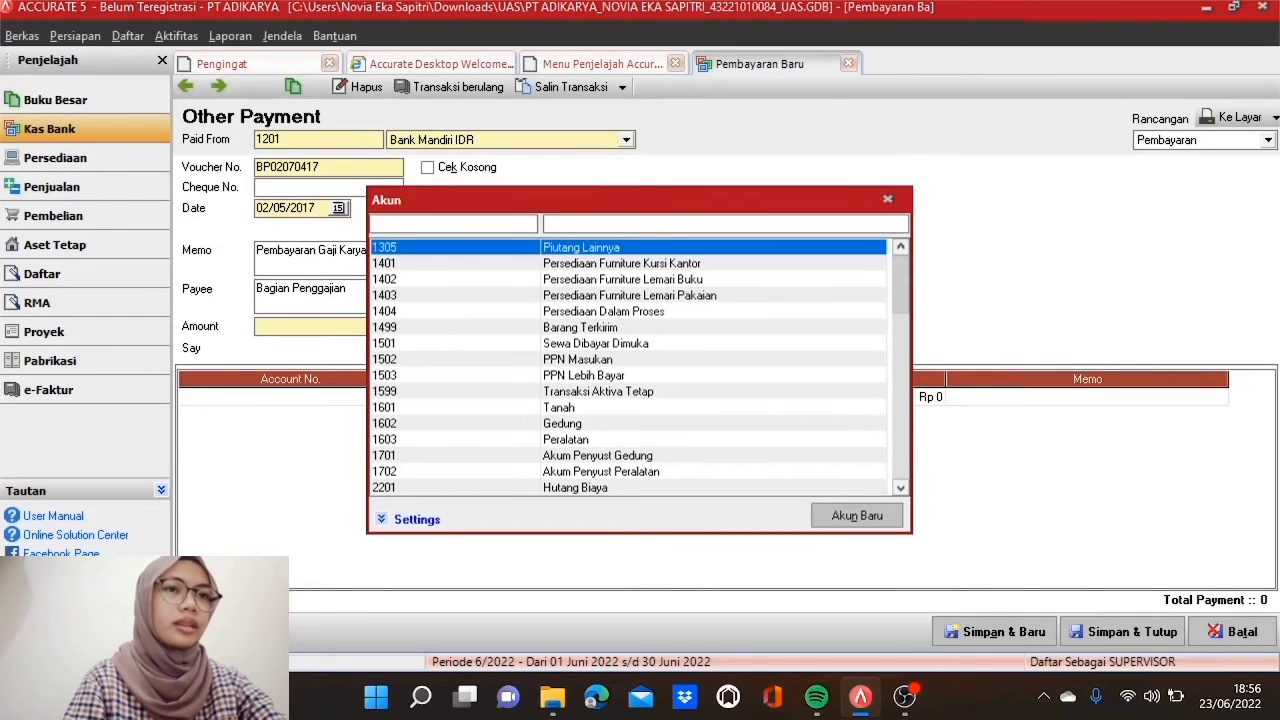
{"action": "type", "text": "610"}
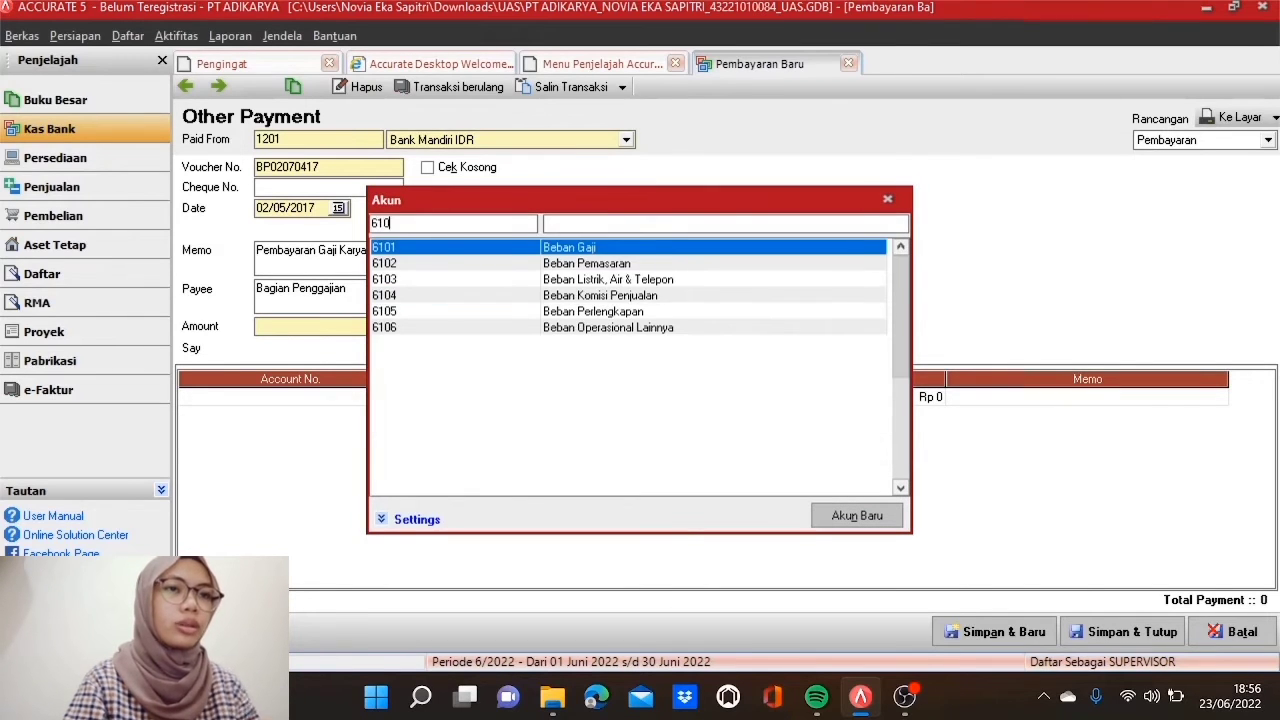
{"action": "type", "text": "1"}
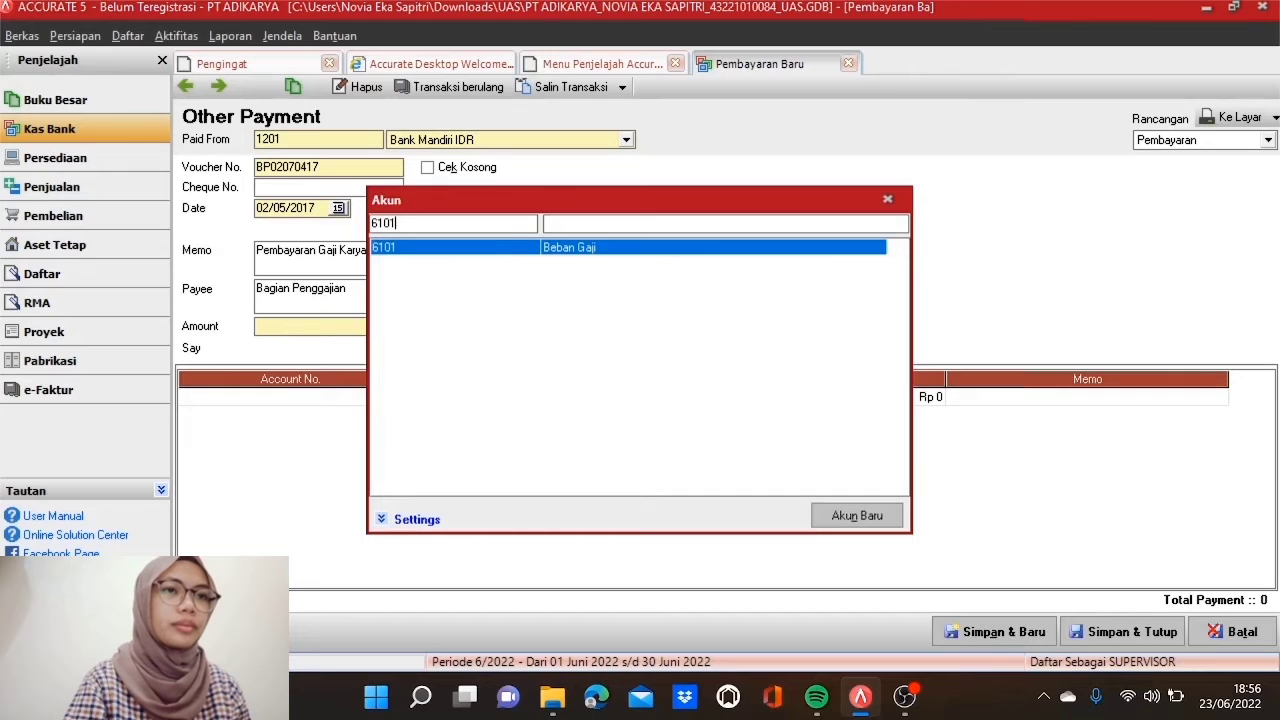
{"action": "double_click", "coordinate": [524, 250]}
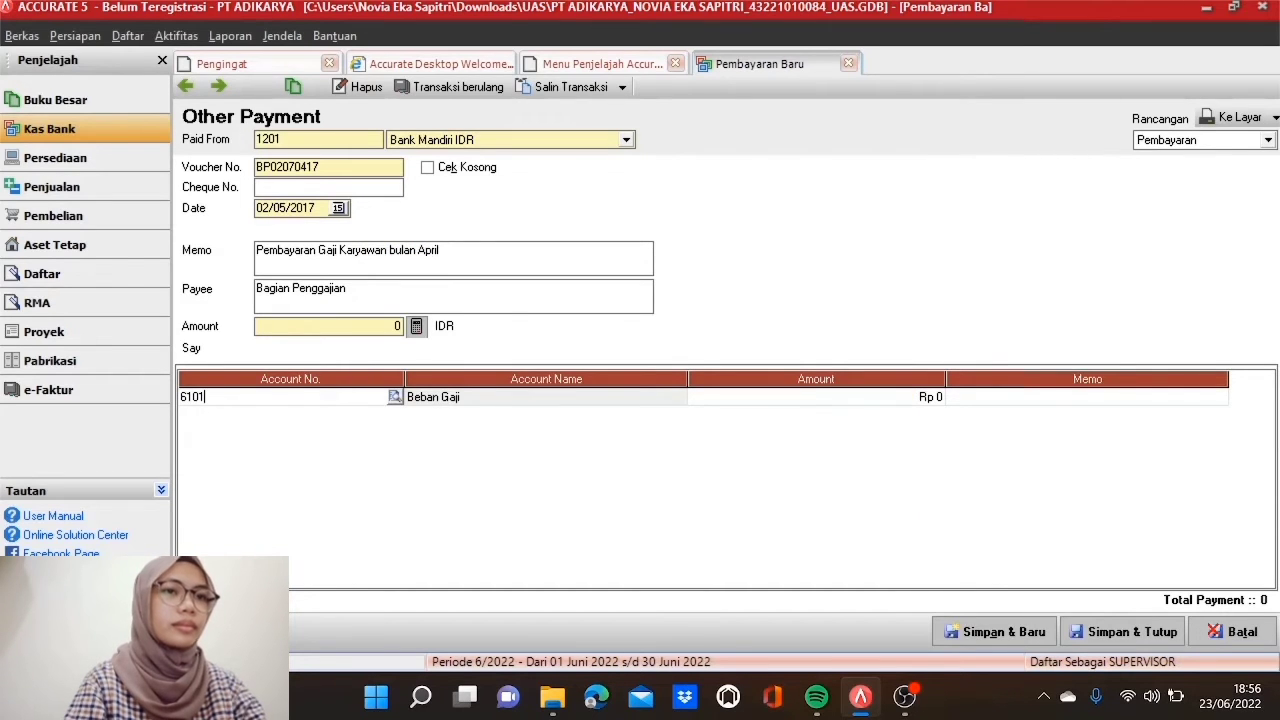
{"action": "left_click", "coordinate": [533, 399]}
{"action": "key", "text": "Tab"}
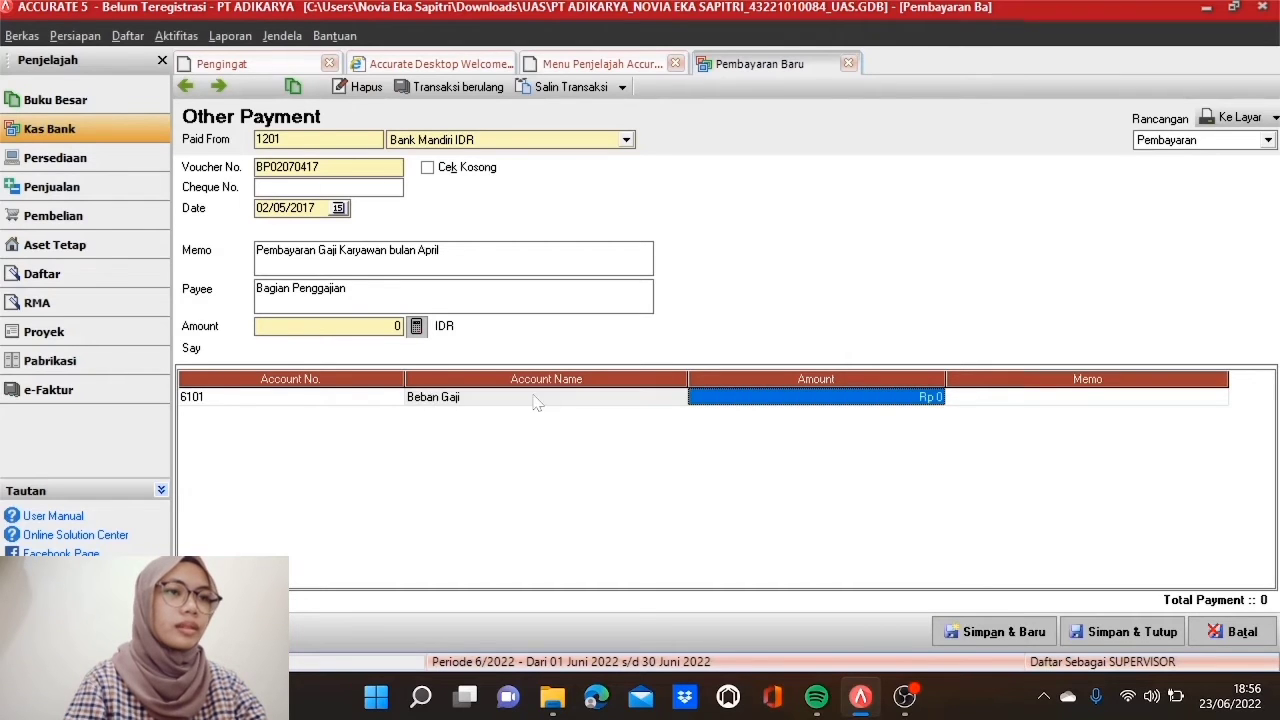
{"action": "left_click", "coordinate": [777, 398]}
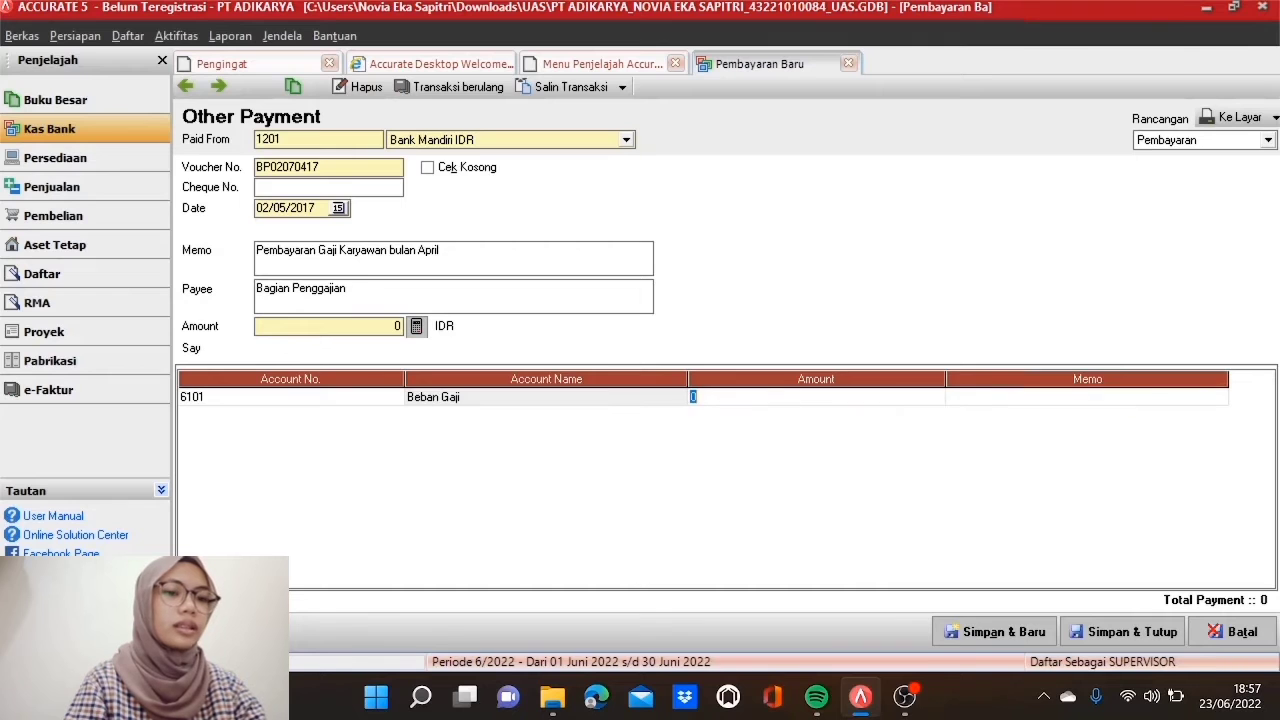
{"action": "type", "text": "9500000"}
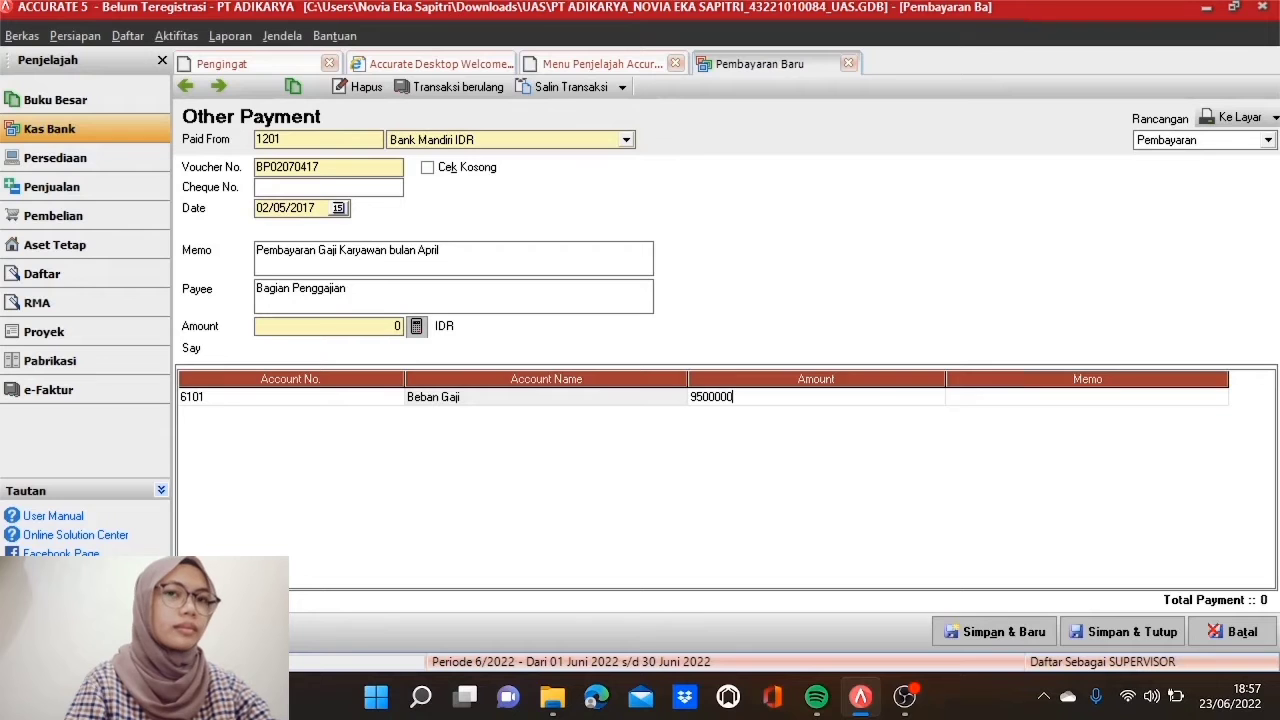
{"action": "key", "text": "Tab"}
{"action": "key", "text": "Tab"}
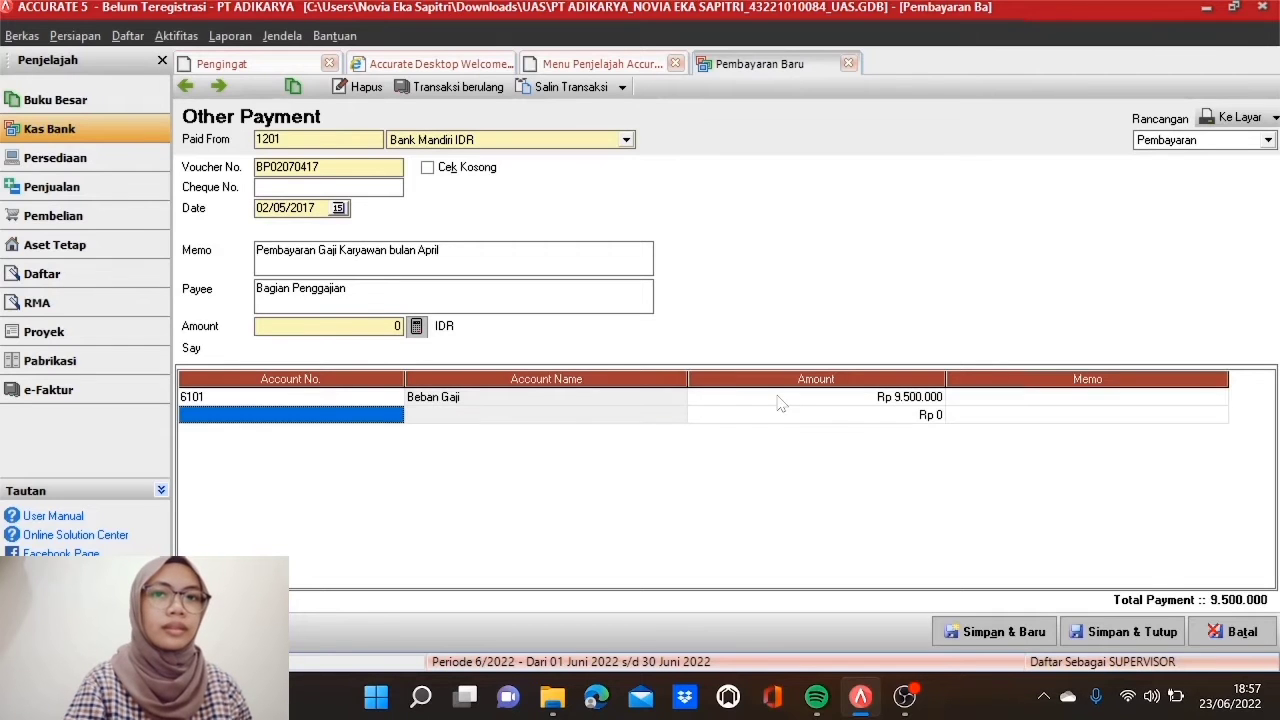
Step: Add a 2201 Hutang Biaya line of -475,000 memo 'PPh Pasal 21', total 9.025.000, and save
{"action": "left_click", "coordinate": [391, 420]}
{"action": "left_click", "coordinate": [394, 415]}
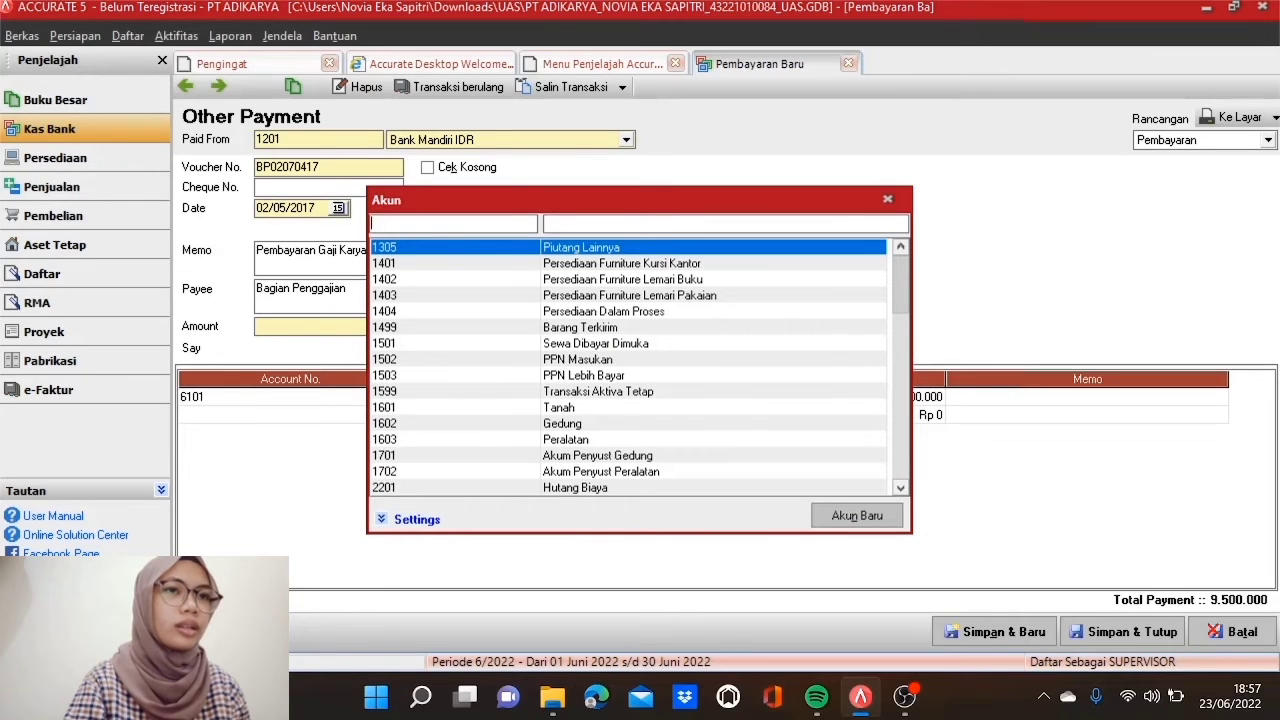
{"action": "type", "text": "2201"}
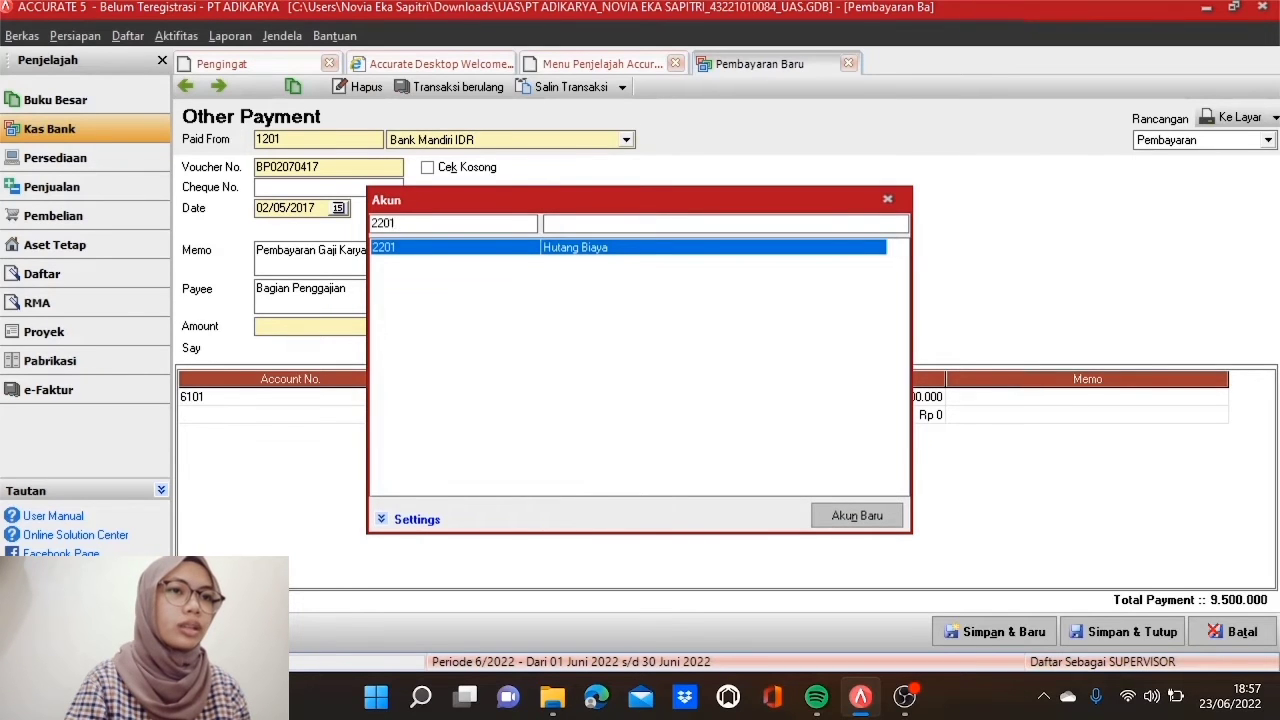
{"action": "double_click", "coordinate": [523, 248]}
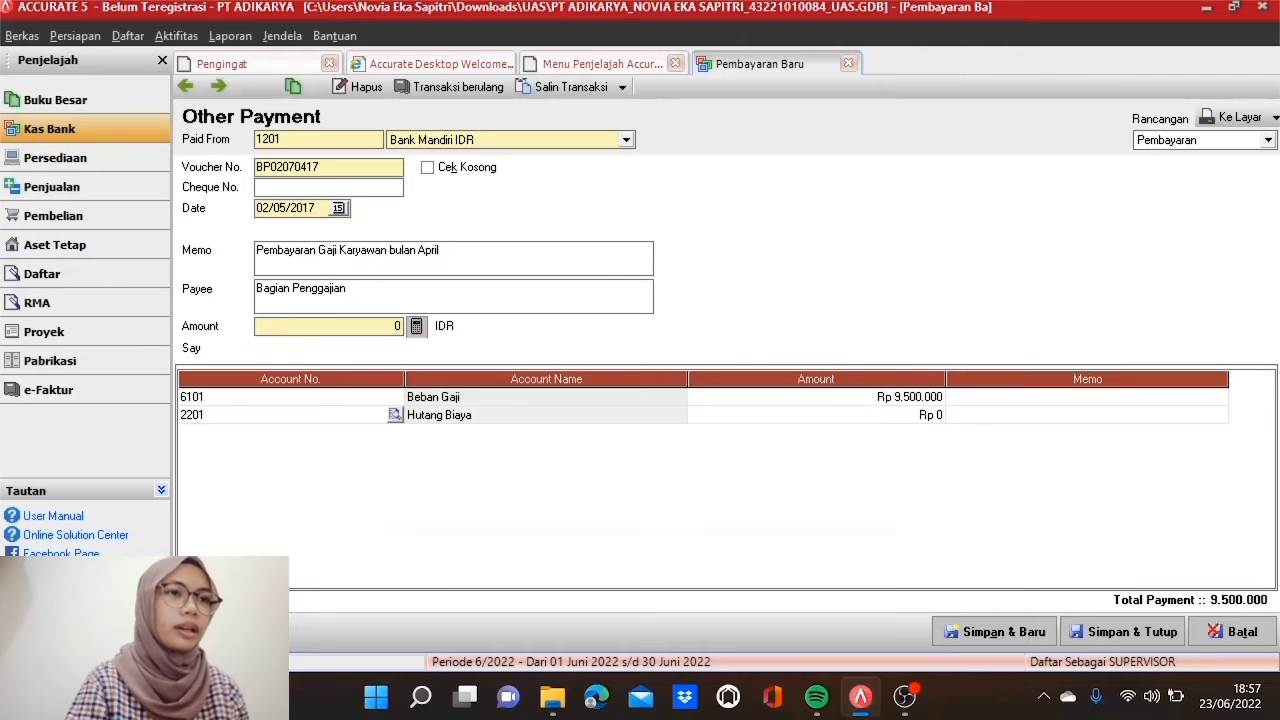
{"action": "left_click", "coordinate": [716, 420]}
{"action": "left_click", "coordinate": [716, 421]}
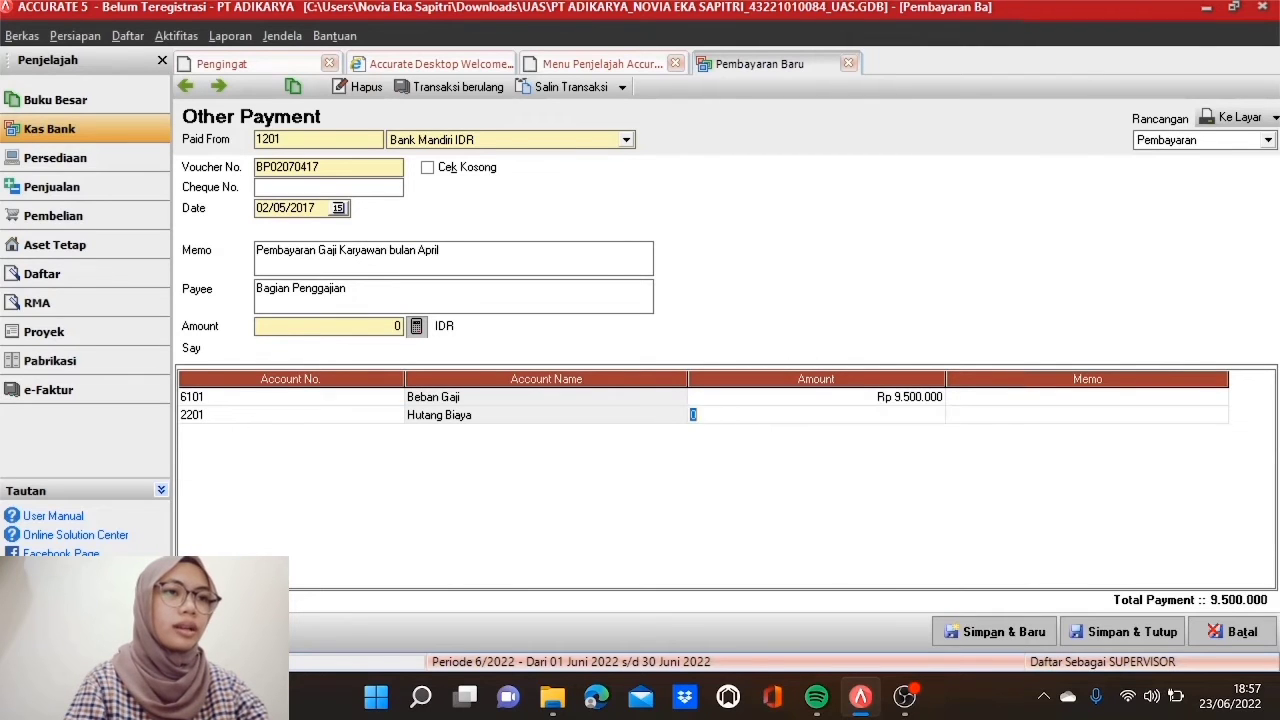
{"action": "key", "text": "BackSpace"}
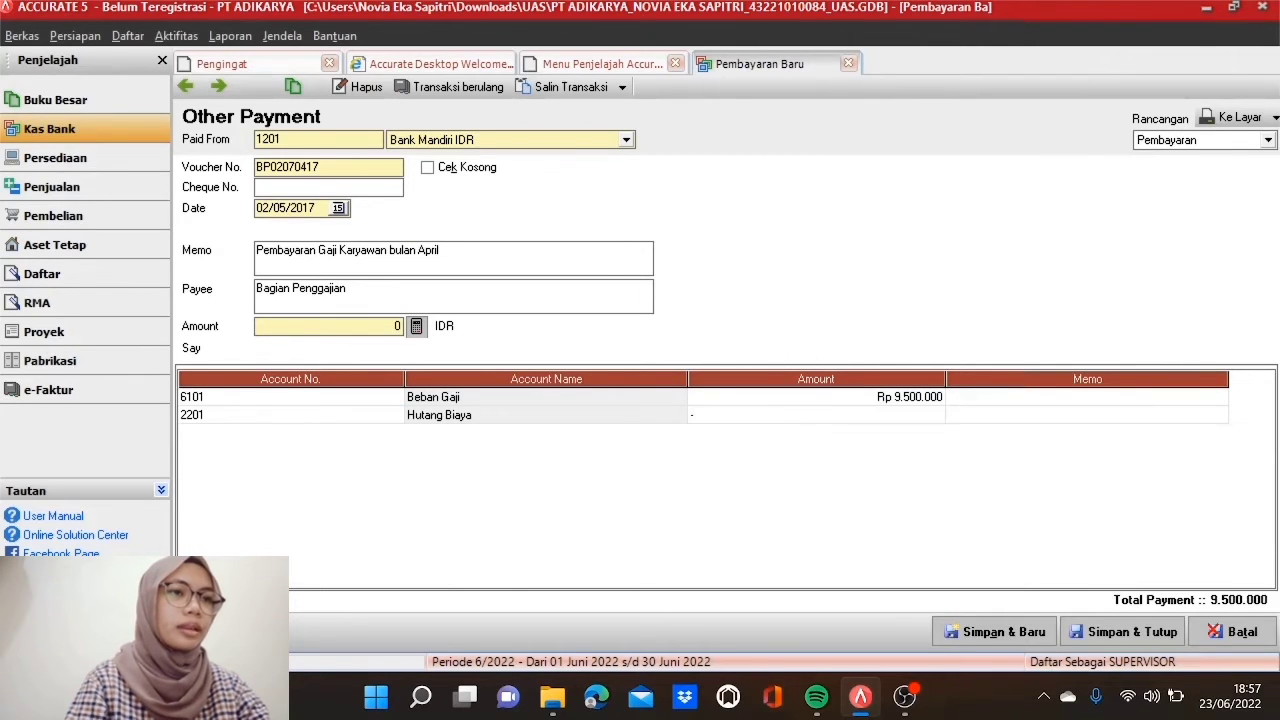
{"action": "type", "text": "-4"}
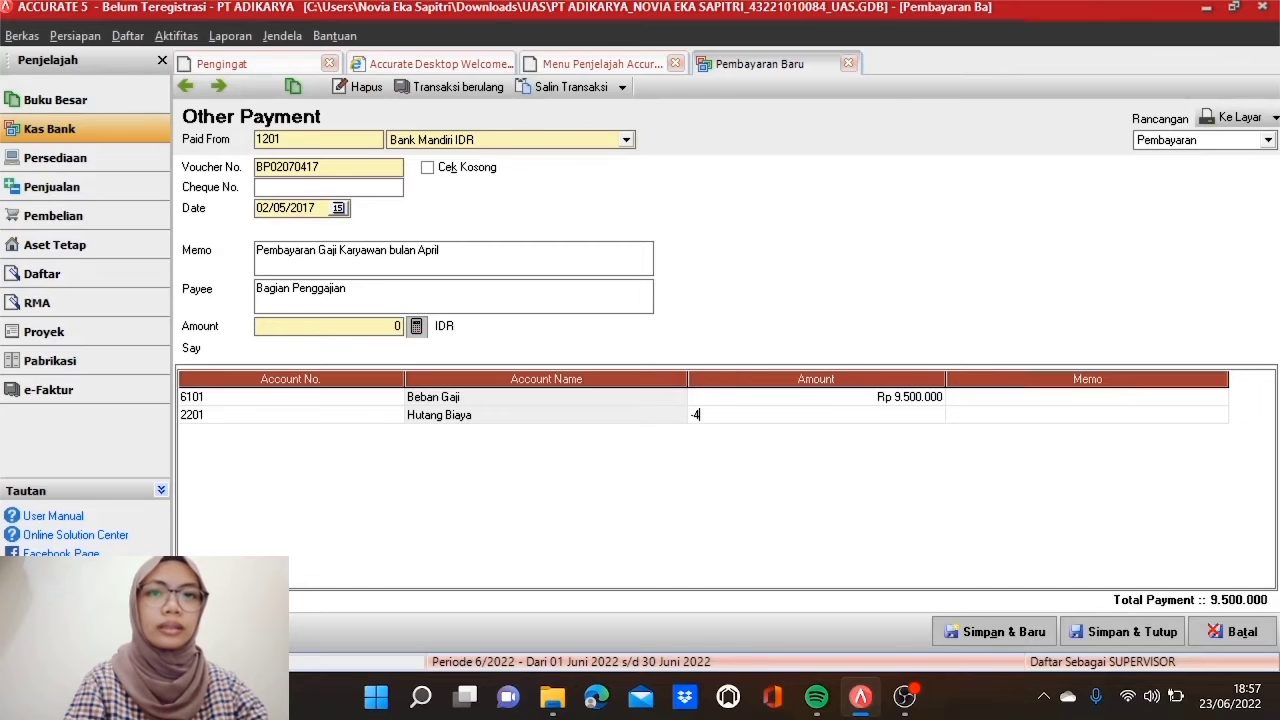
{"action": "type", "text": "75000"}
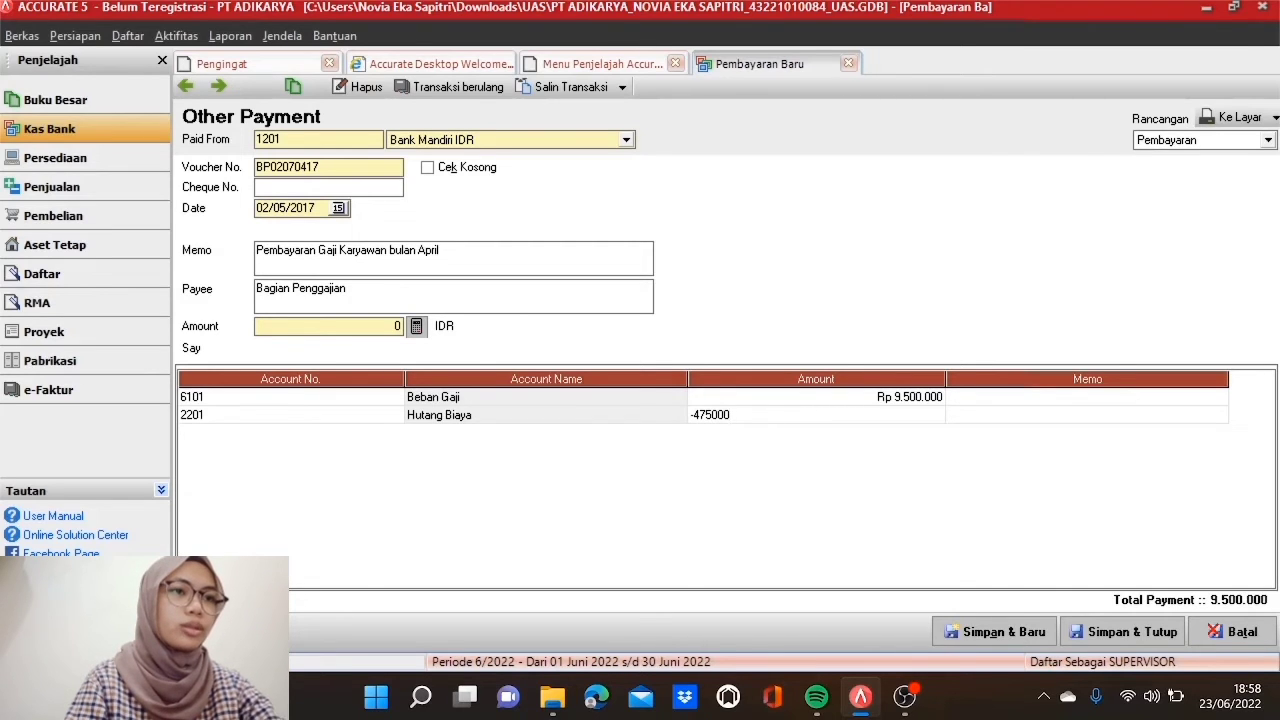
{"action": "key", "text": "Tab"}
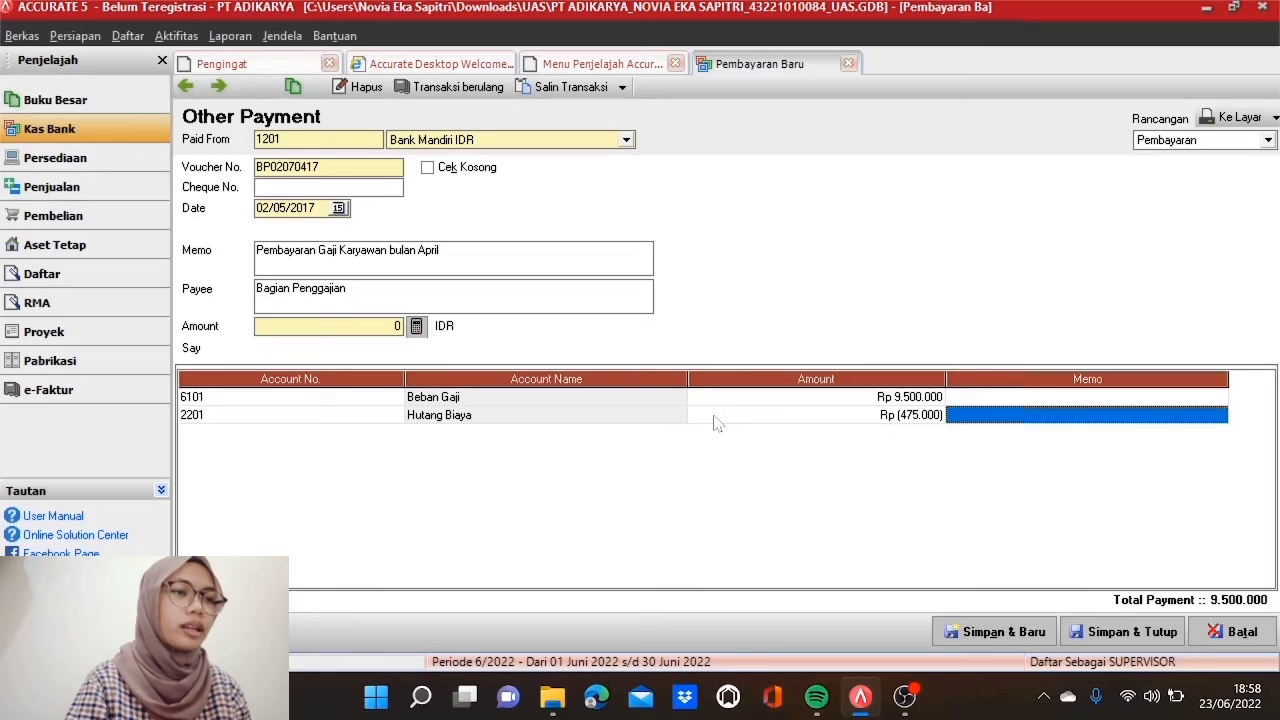
{"action": "left_click", "coordinate": [980, 414]}
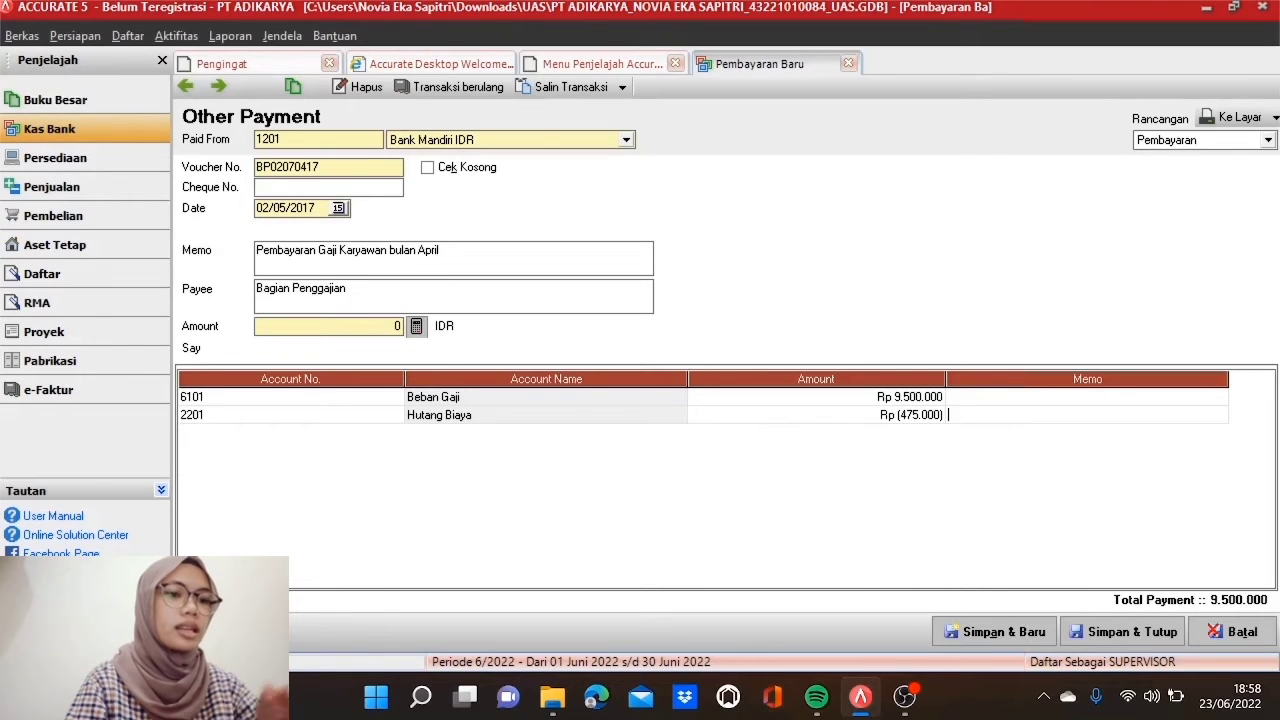
{"action": "type", "text": "PPh"}
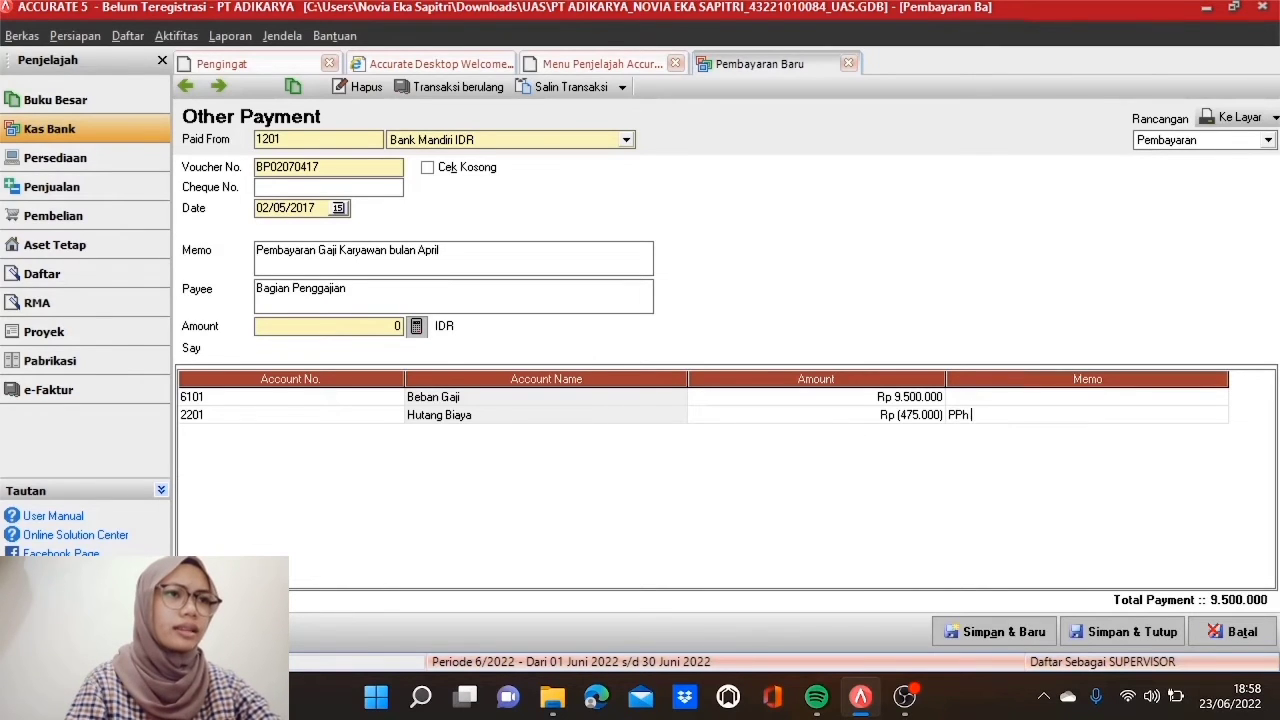
{"action": "type", "text": " Pasal 21"}
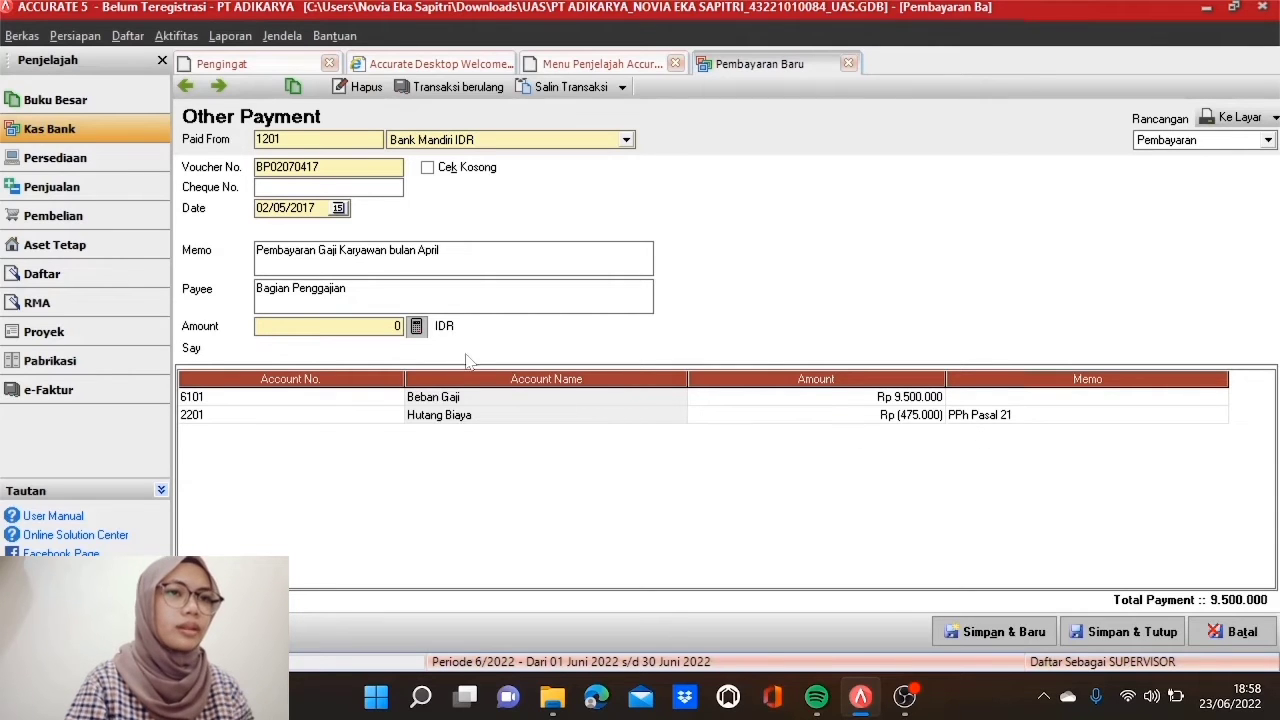
{"action": "left_click", "coordinate": [416, 326]}
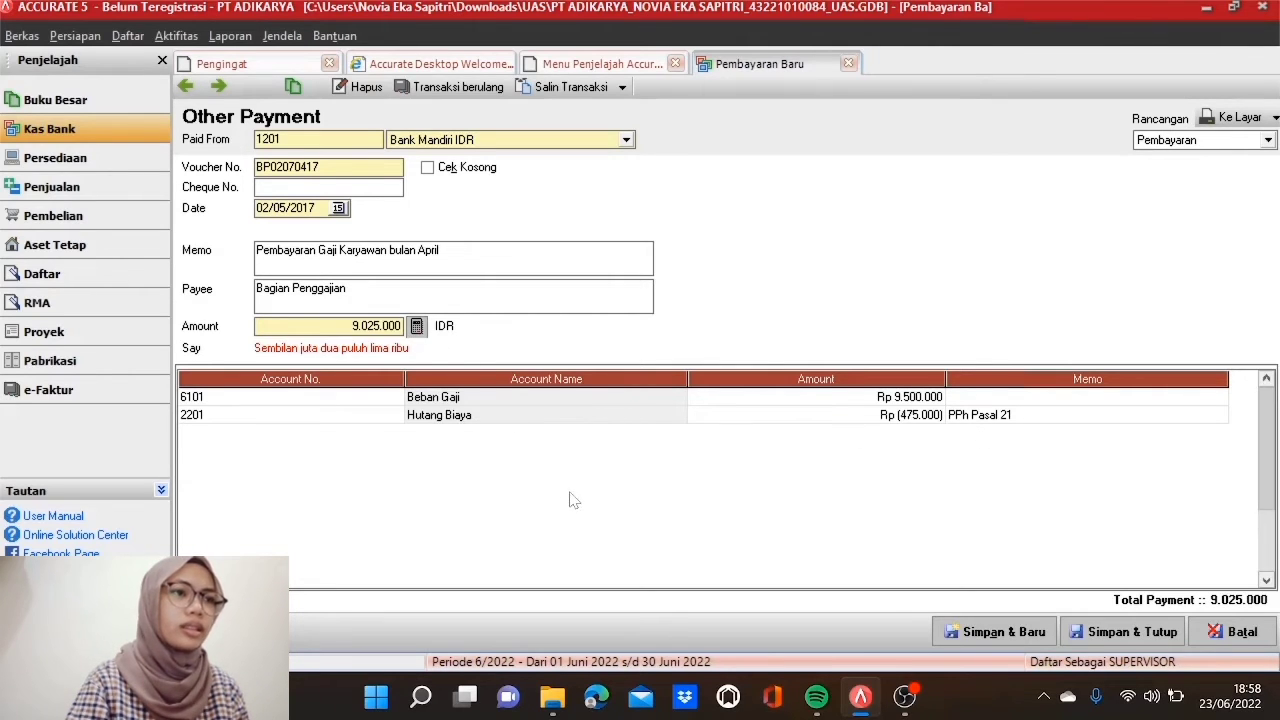
{"action": "left_click", "coordinate": [1150, 644]}
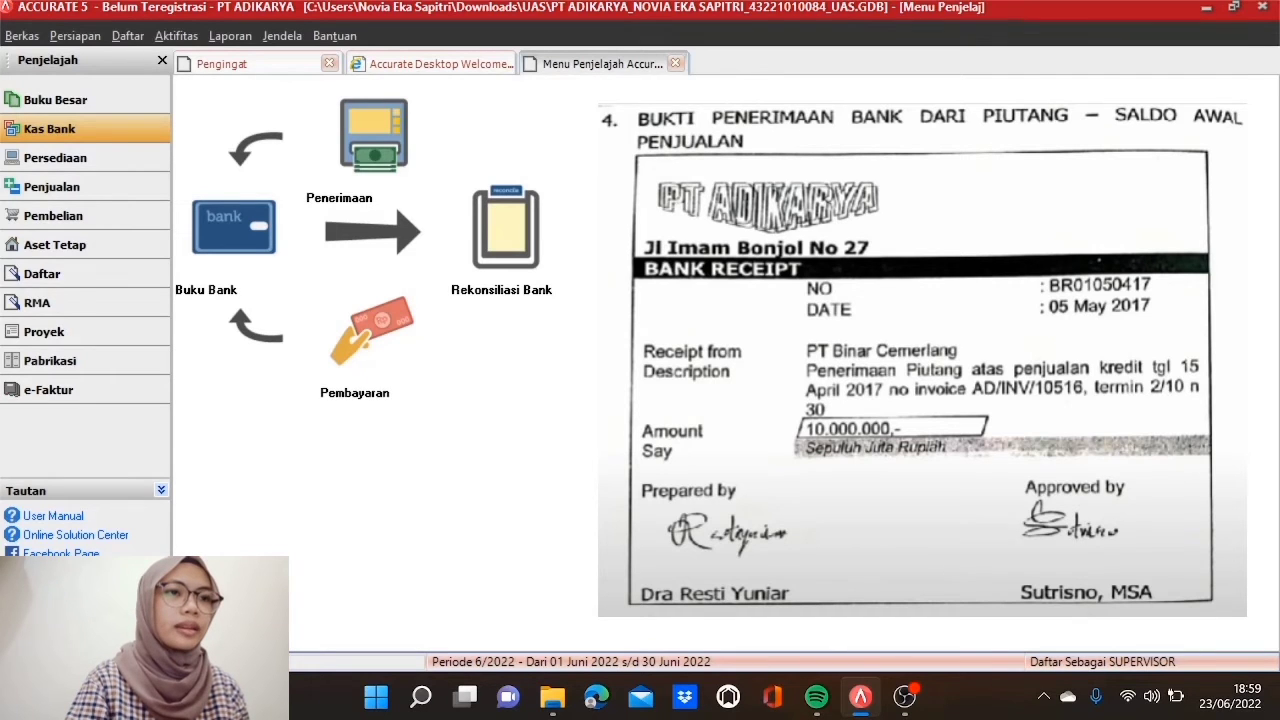
Step: Start a new customer receipt from PT Binar Cemerlang
{"action": "left_click", "coordinate": [74, 183]}
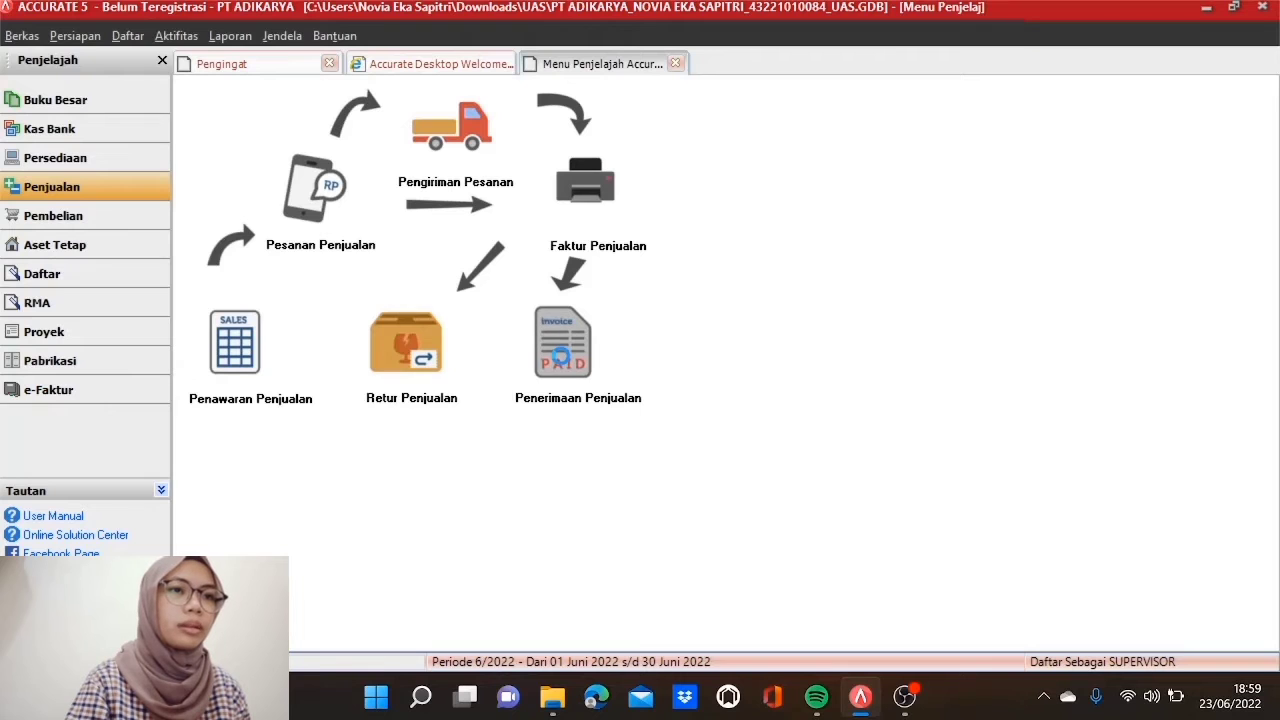
{"action": "left_click", "coordinate": [563, 358]}
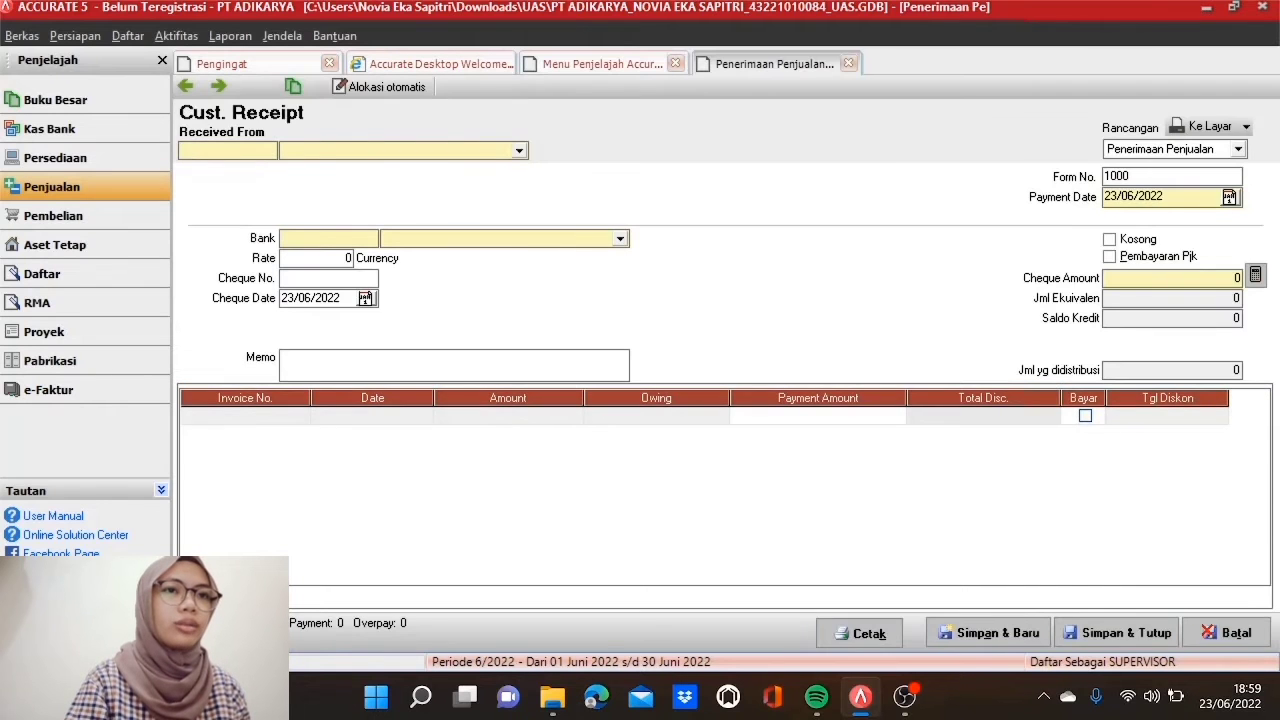
{"action": "left_click", "coordinate": [519, 150]}
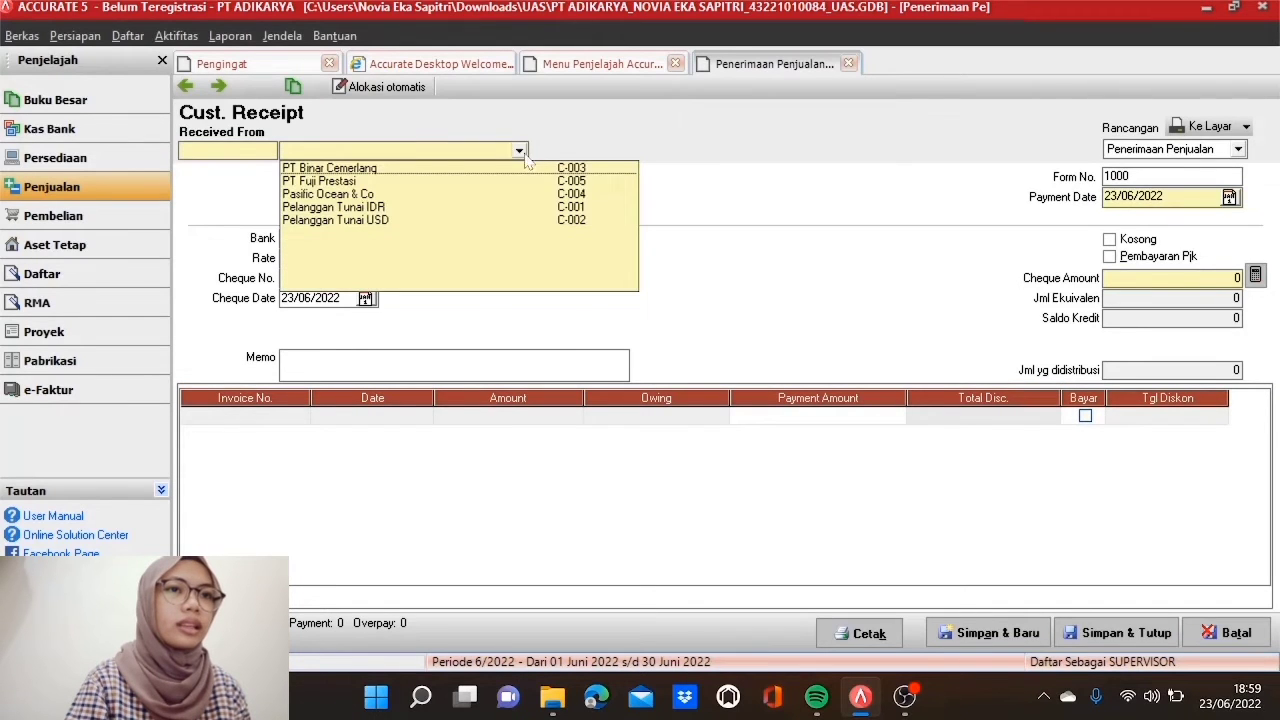
{"action": "left_click", "coordinate": [487, 170]}
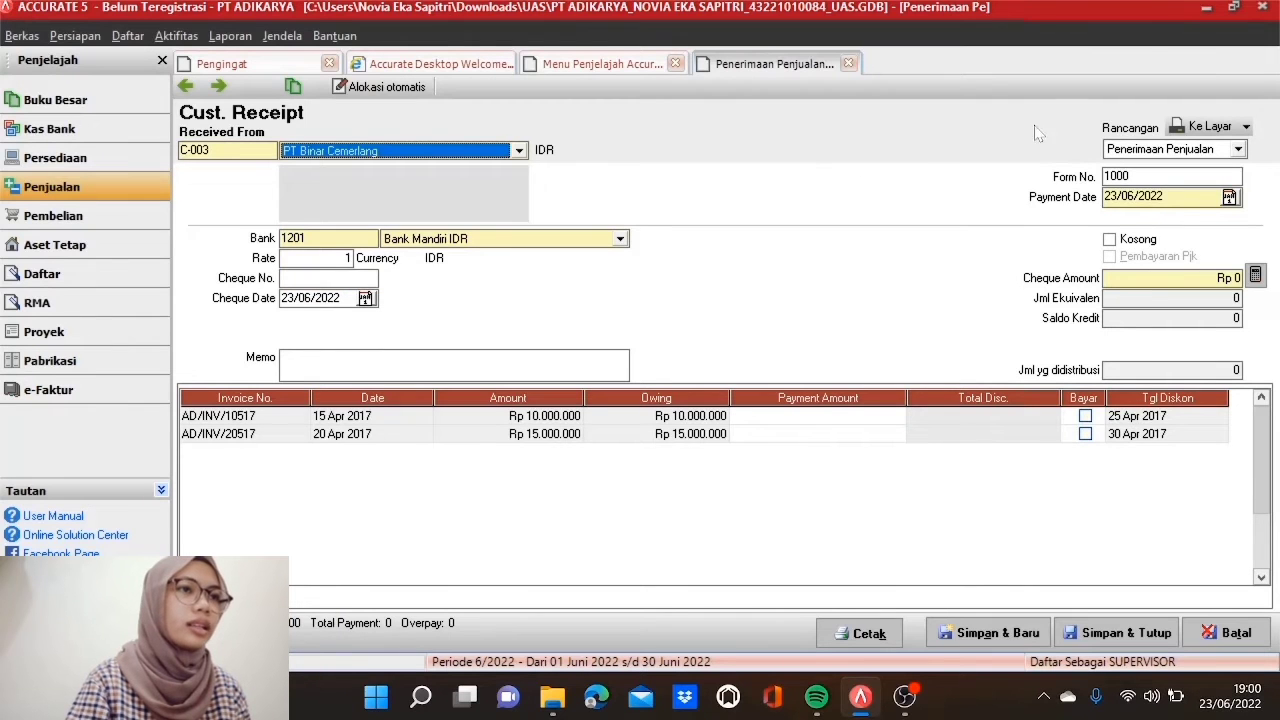
Step: Set form number BR01050417 and both payment and cheque dates to 05/05/2017
{"action": "double_click", "coordinate": [1118, 176]}
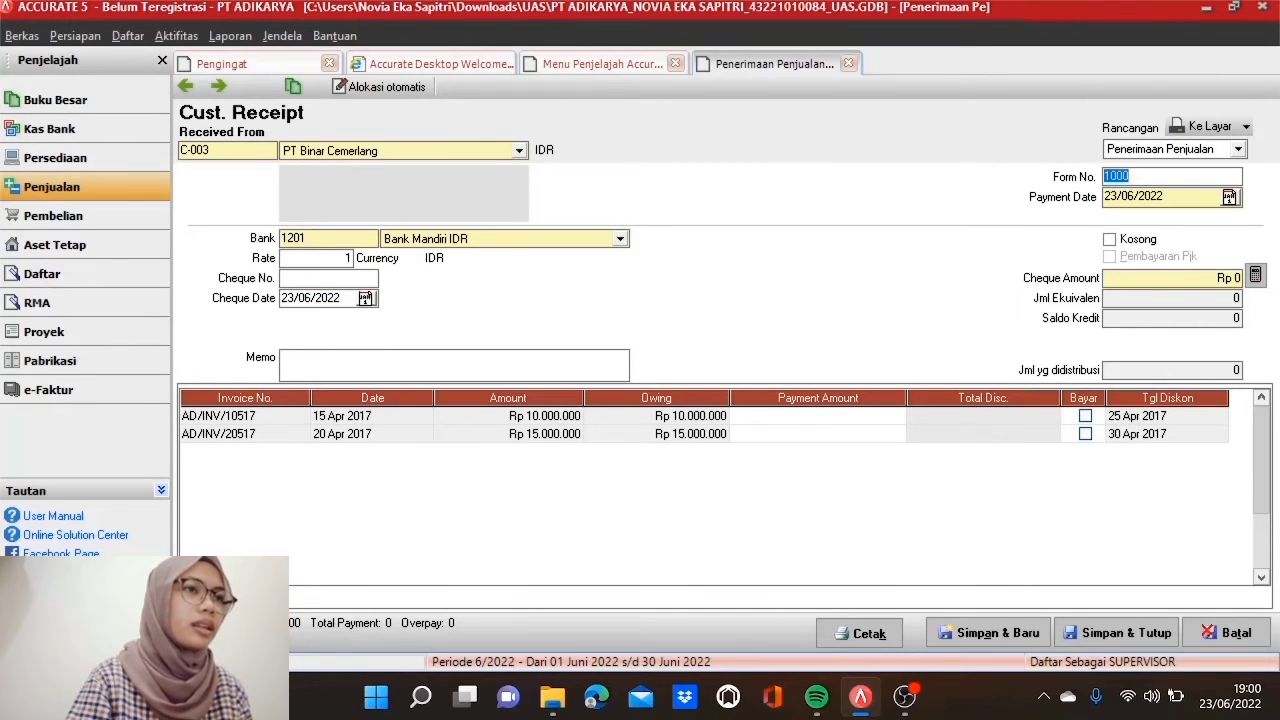
{"action": "type", "text": "BR01050"}
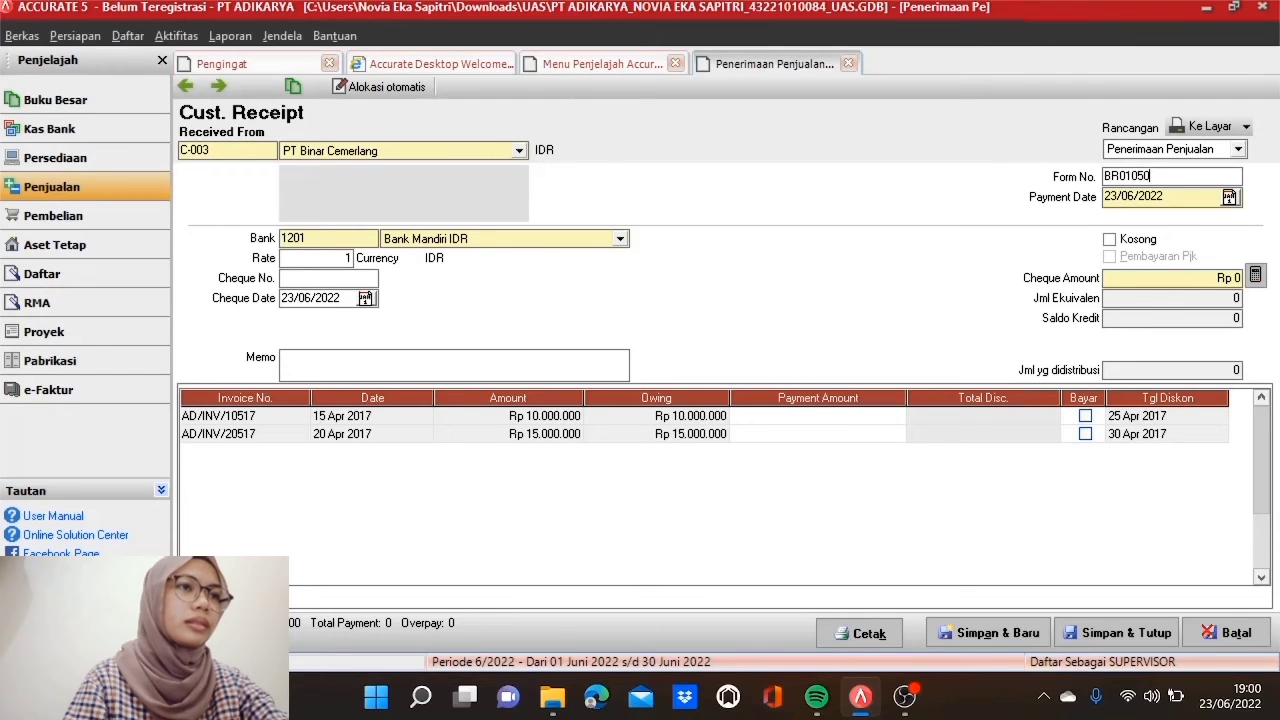
{"action": "type", "text": "417"}
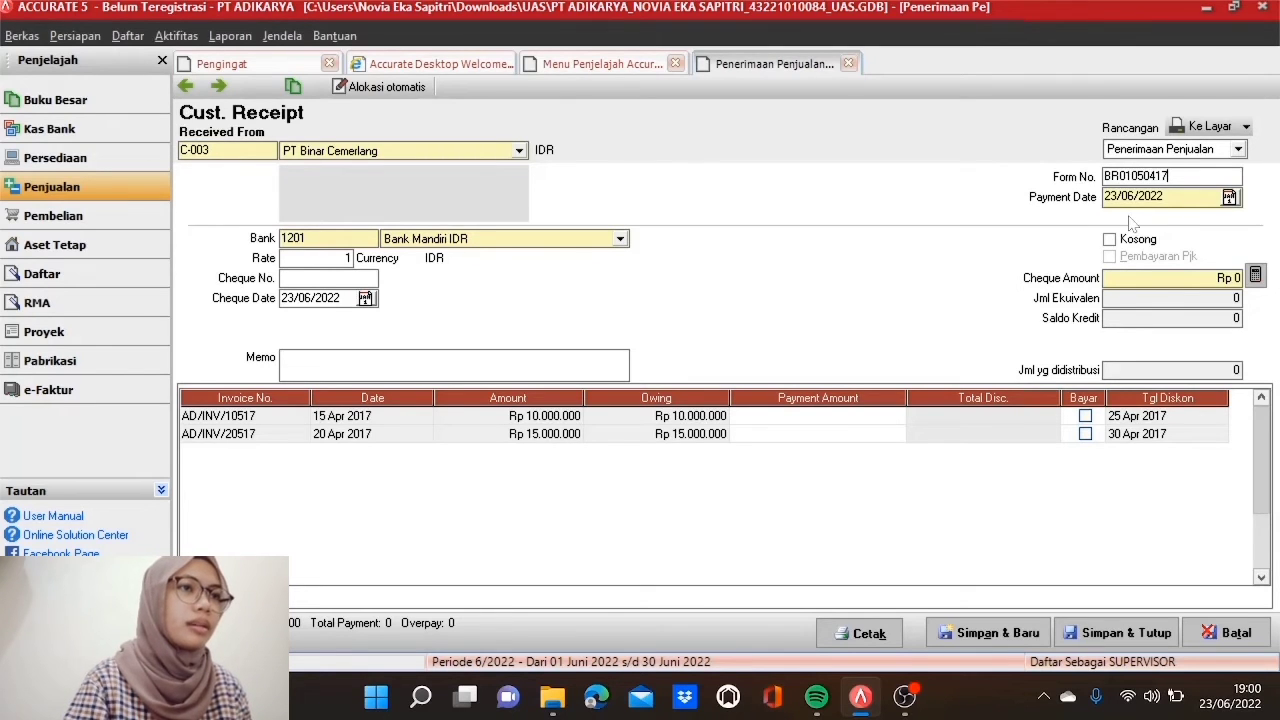
{"action": "left_click", "coordinate": [1160, 195]}
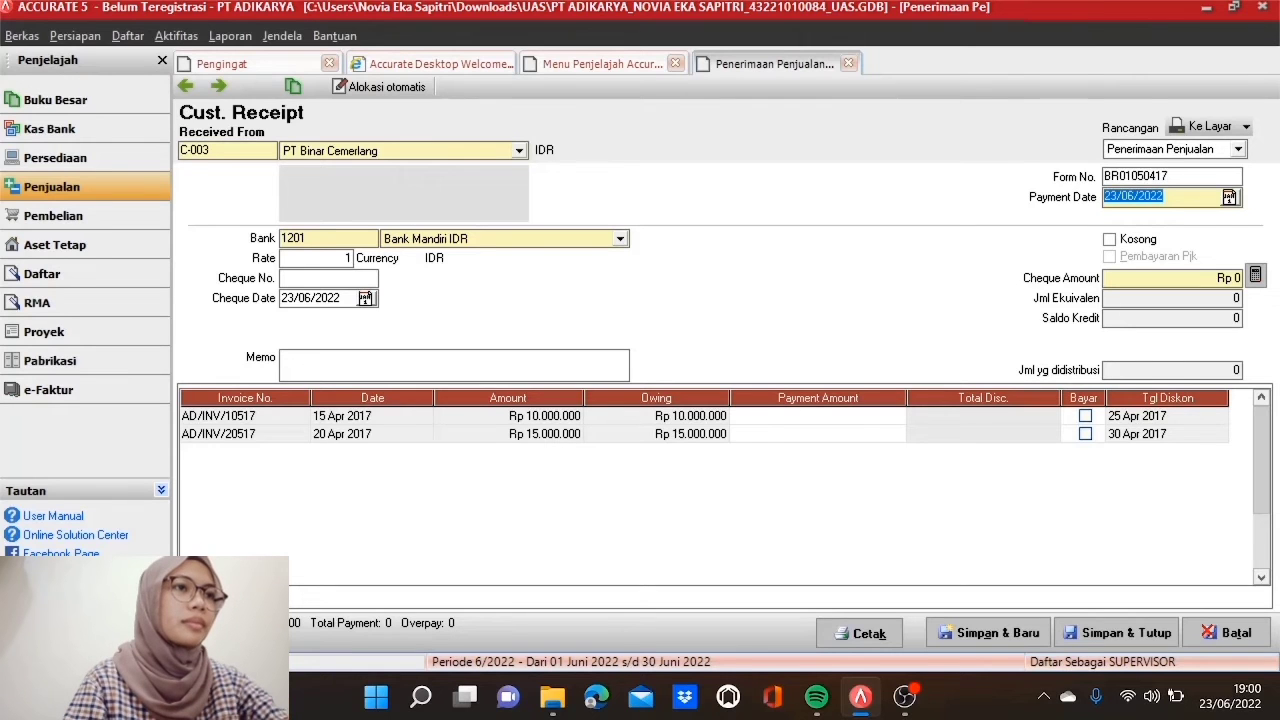
{"action": "type", "text": "05/05/2017"}
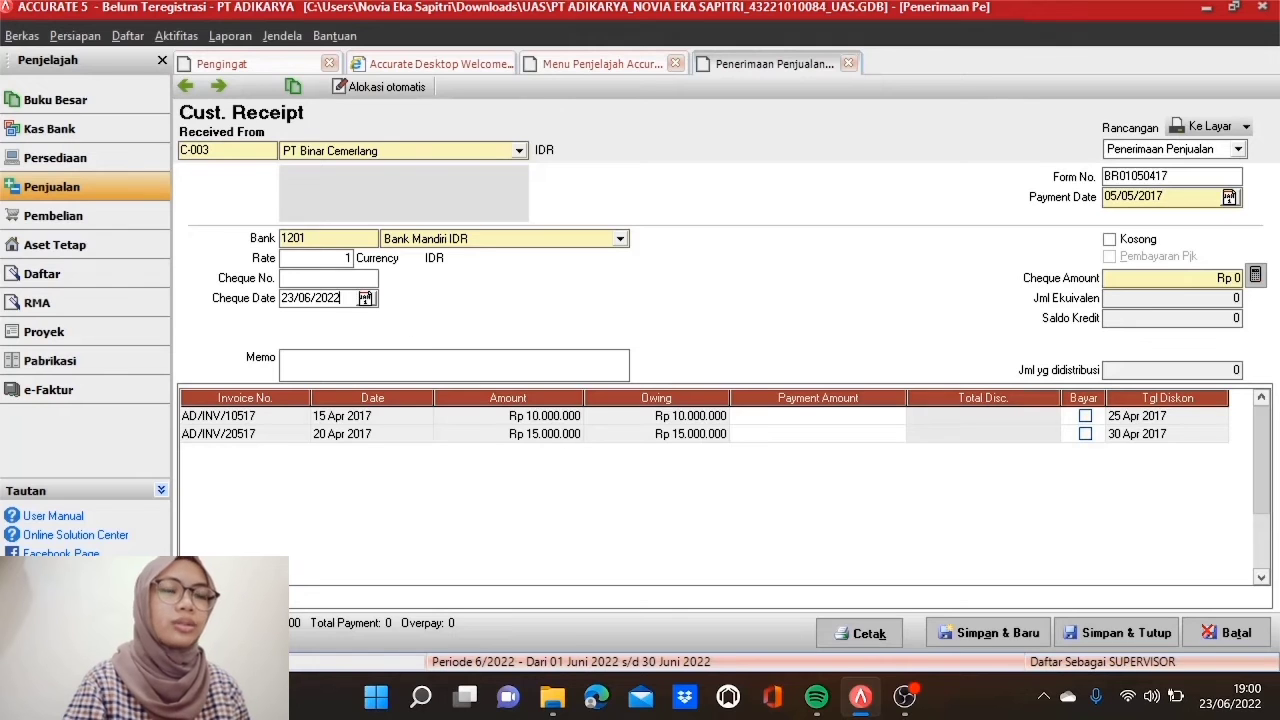
{"action": "left_click", "coordinate": [339, 298]}
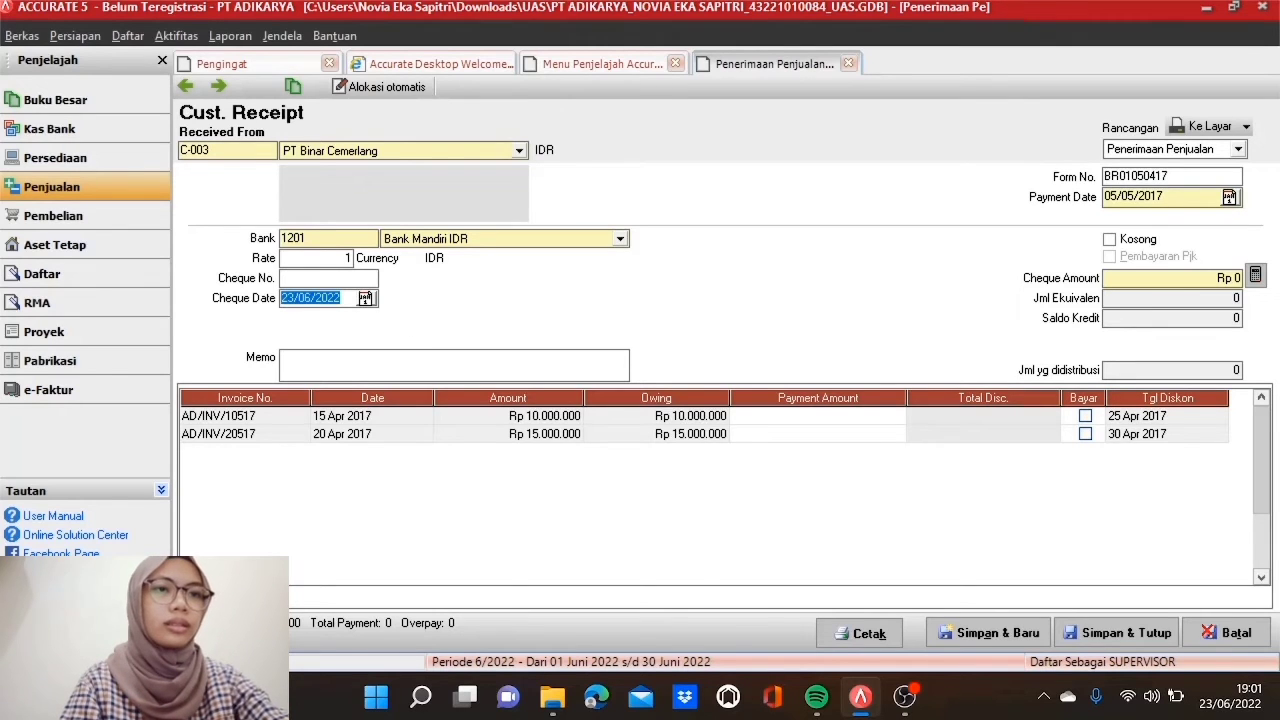
{"action": "type", "text": "05/05/"}
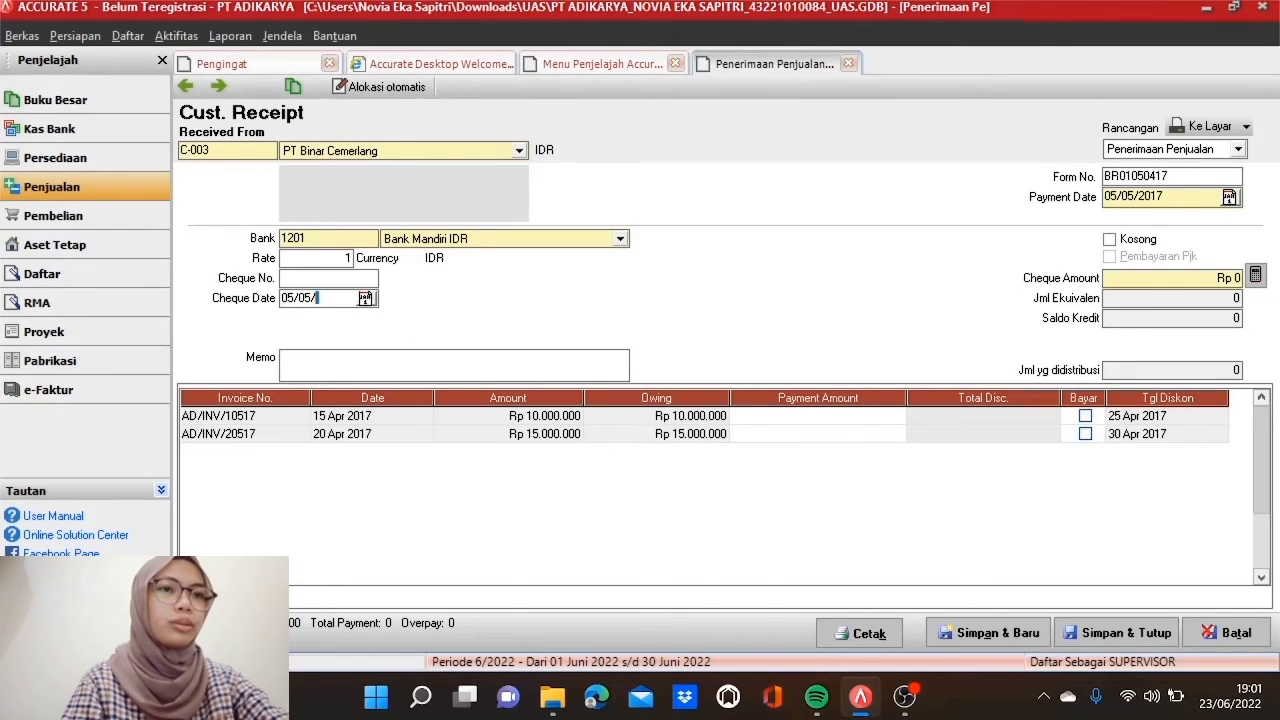
{"action": "type", "text": "2017"}
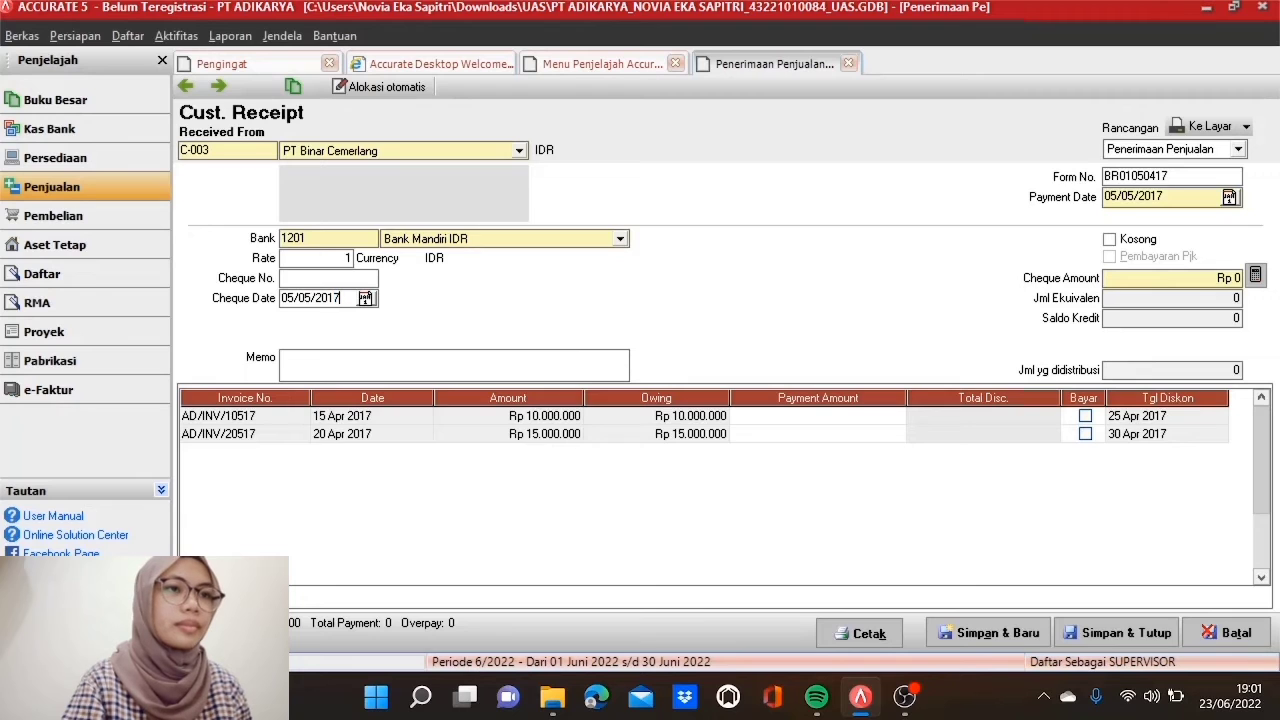
Step: Pay the 15 Apr 2017 invoice in full for Rp 10.000.000 and save the receipt
{"action": "left_click", "coordinate": [1093, 420]}
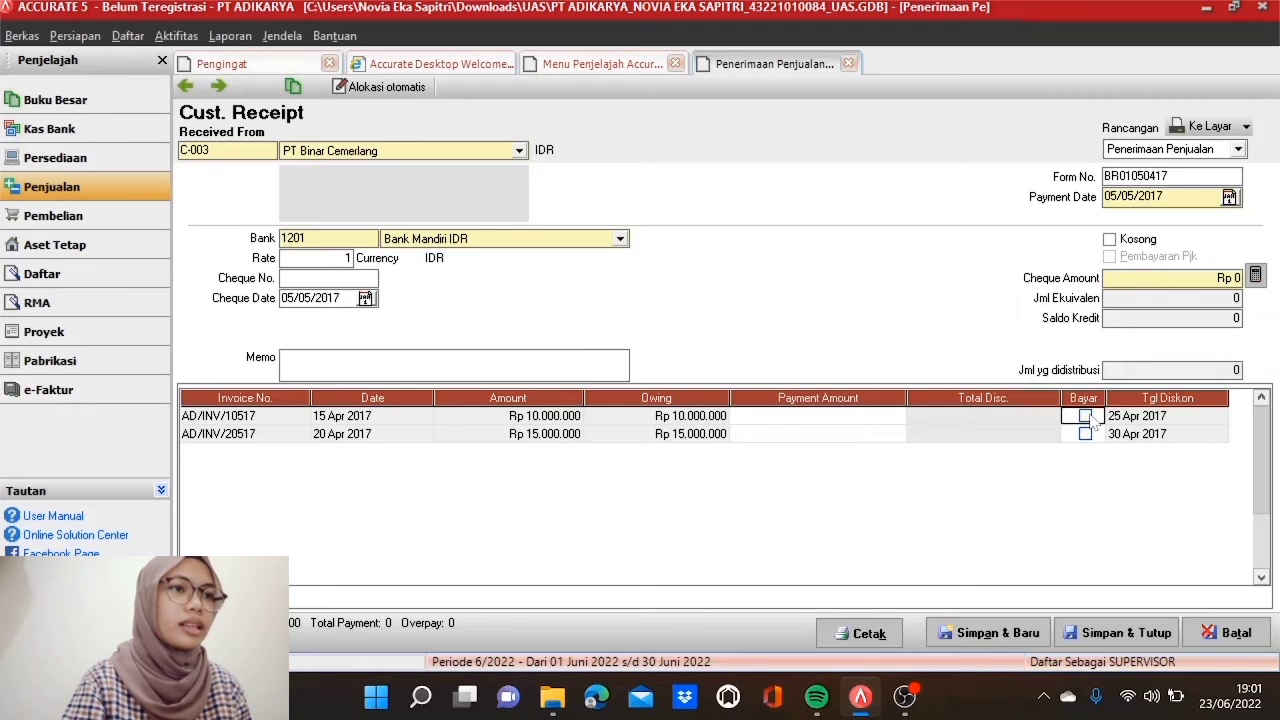
{"action": "left_click", "coordinate": [1088, 418]}
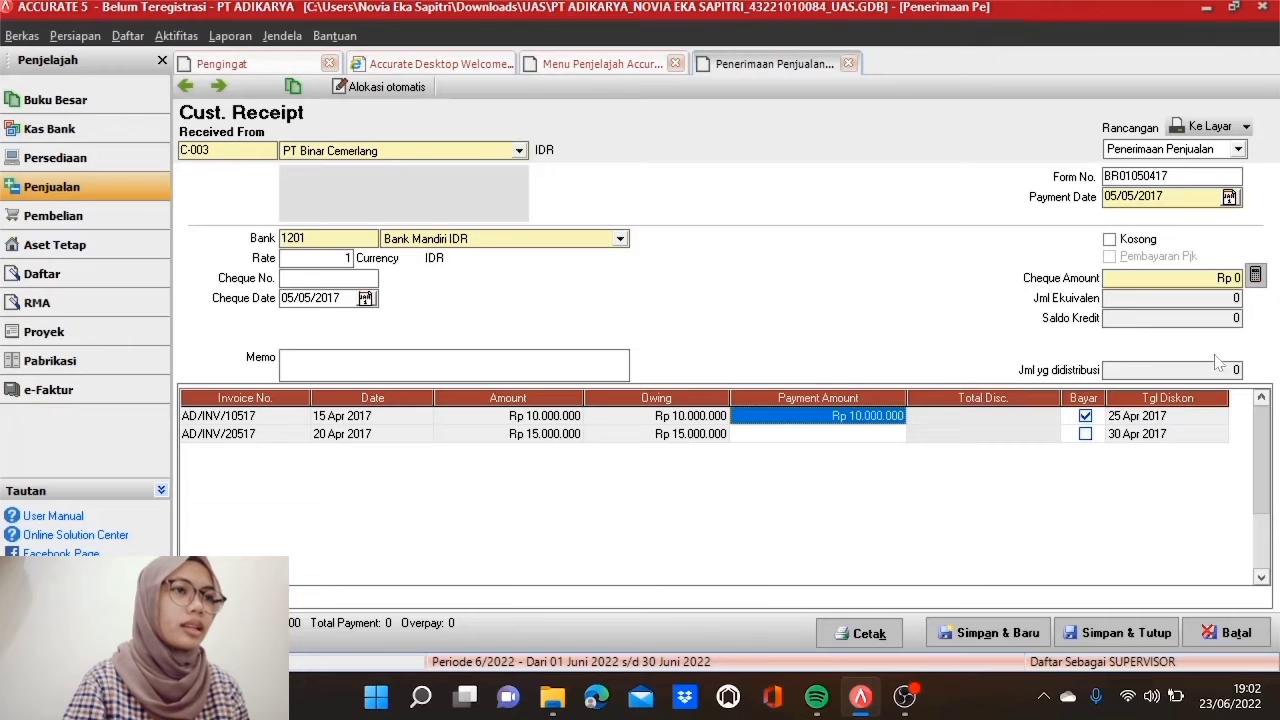
{"action": "left_click", "coordinate": [1256, 277]}
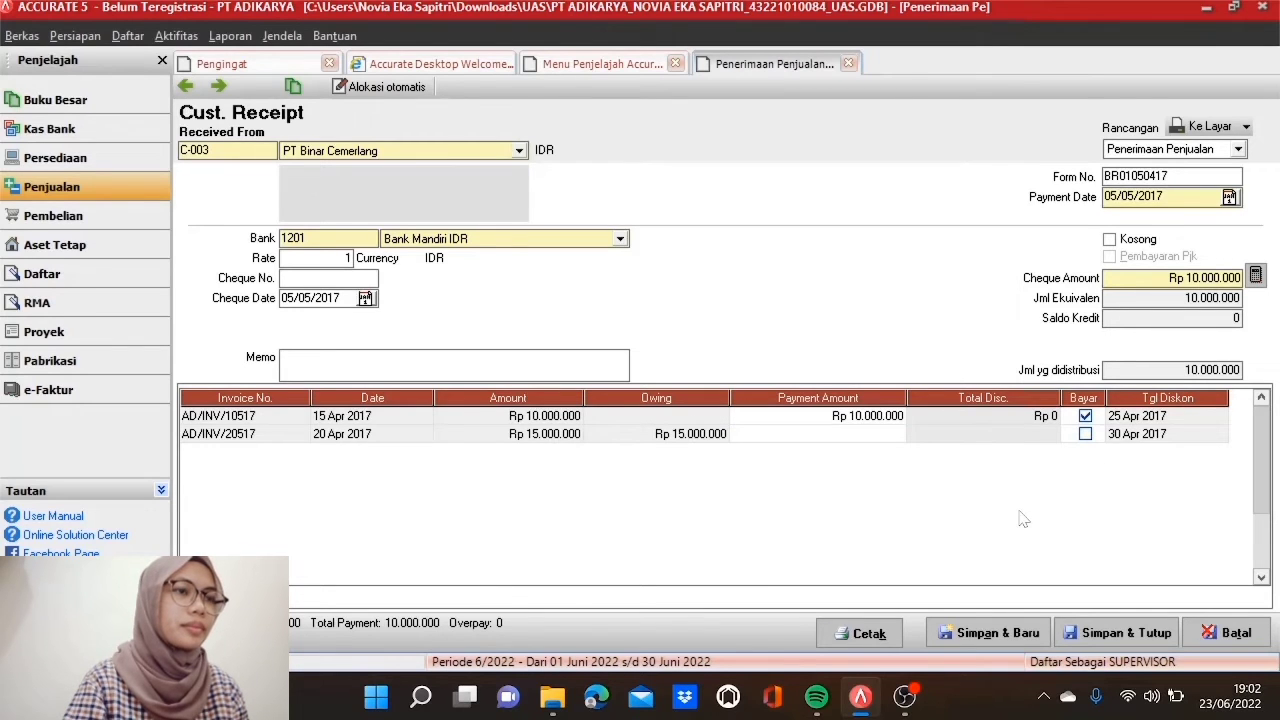
{"action": "left_click", "coordinate": [1100, 636]}
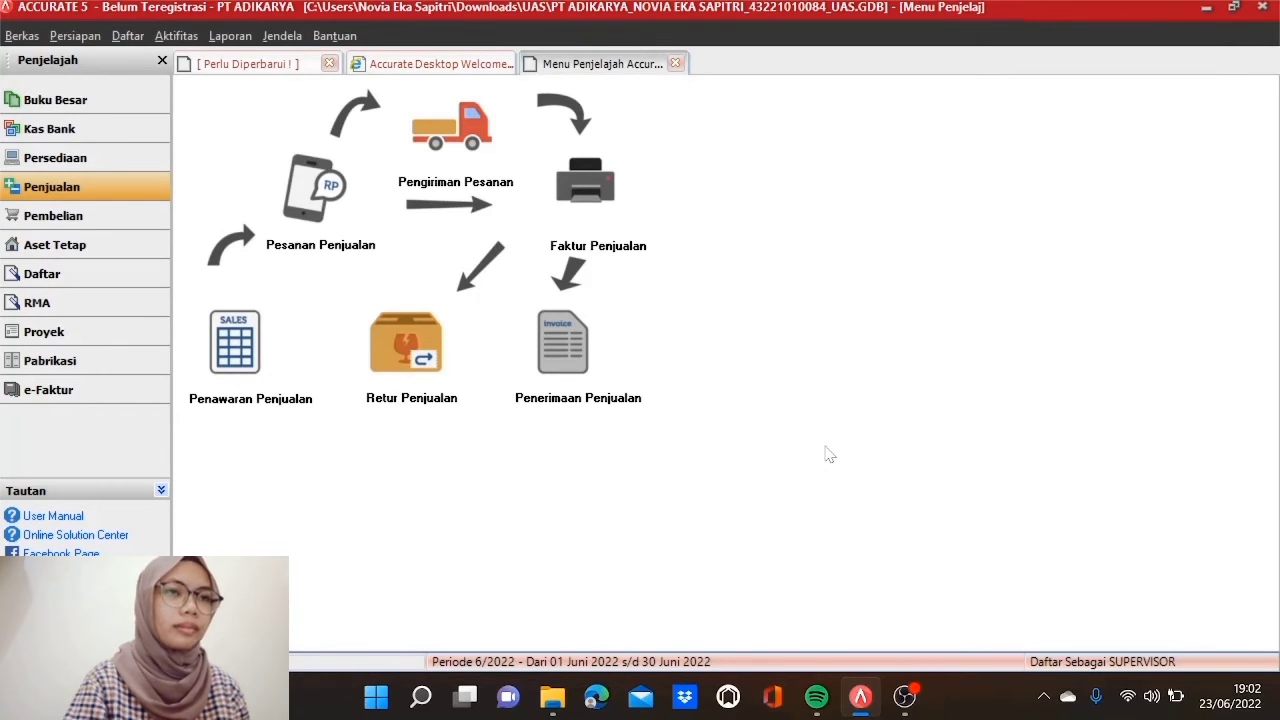
Step: Open a new customer receipt from Pasific Ocean & Co at a USD exchange rate of 13263
{"action": "left_click", "coordinate": [565, 345]}
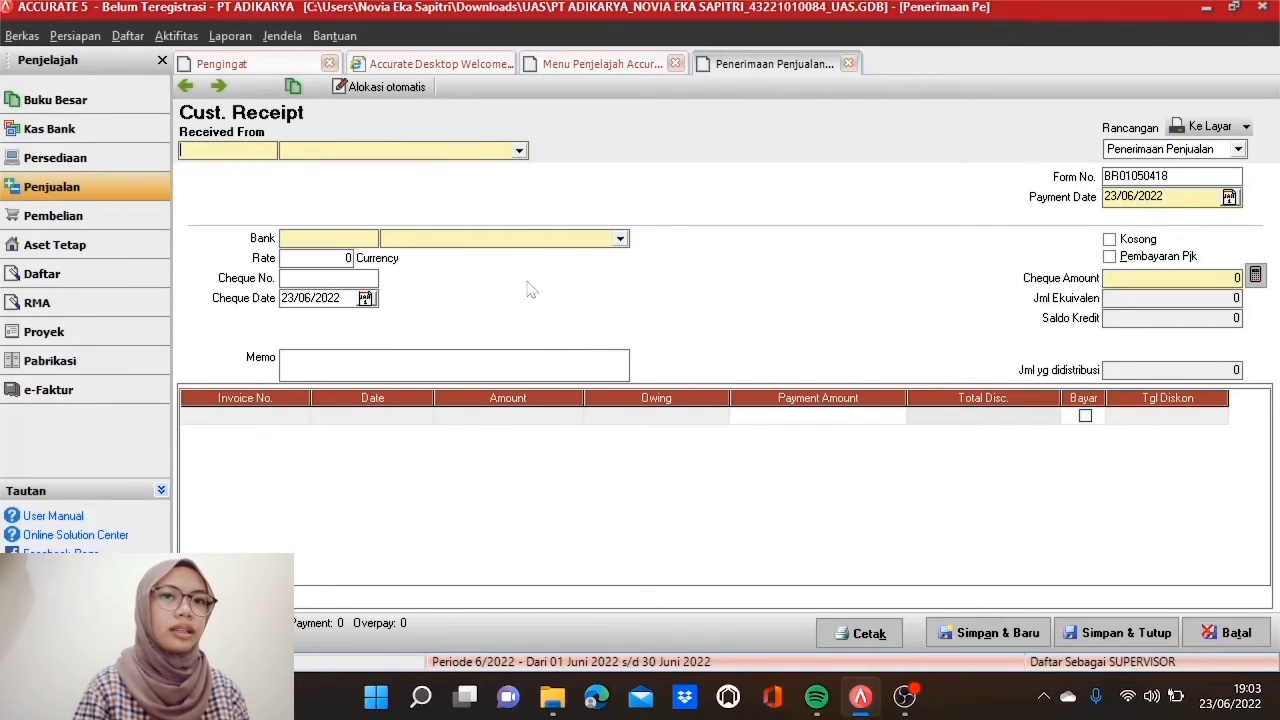
{"action": "left_click", "coordinate": [519, 151]}
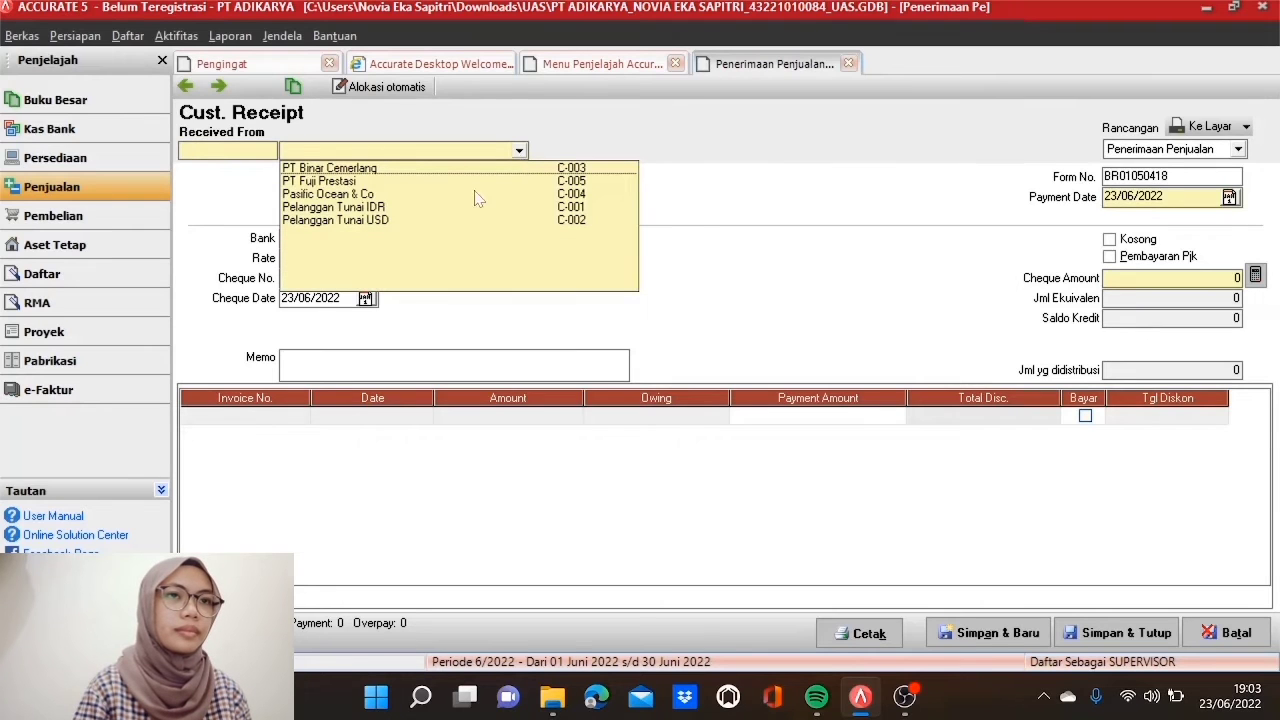
{"action": "left_click", "coordinate": [448, 196]}
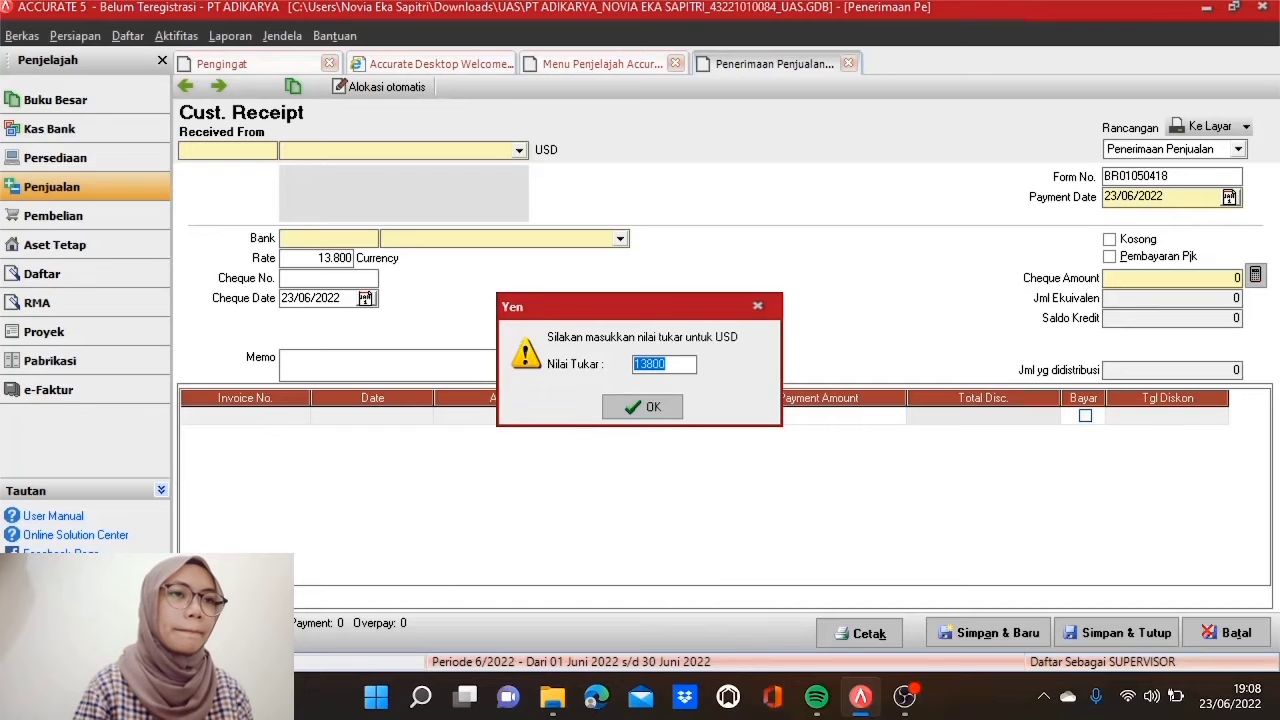
{"action": "type", "text": "13"}
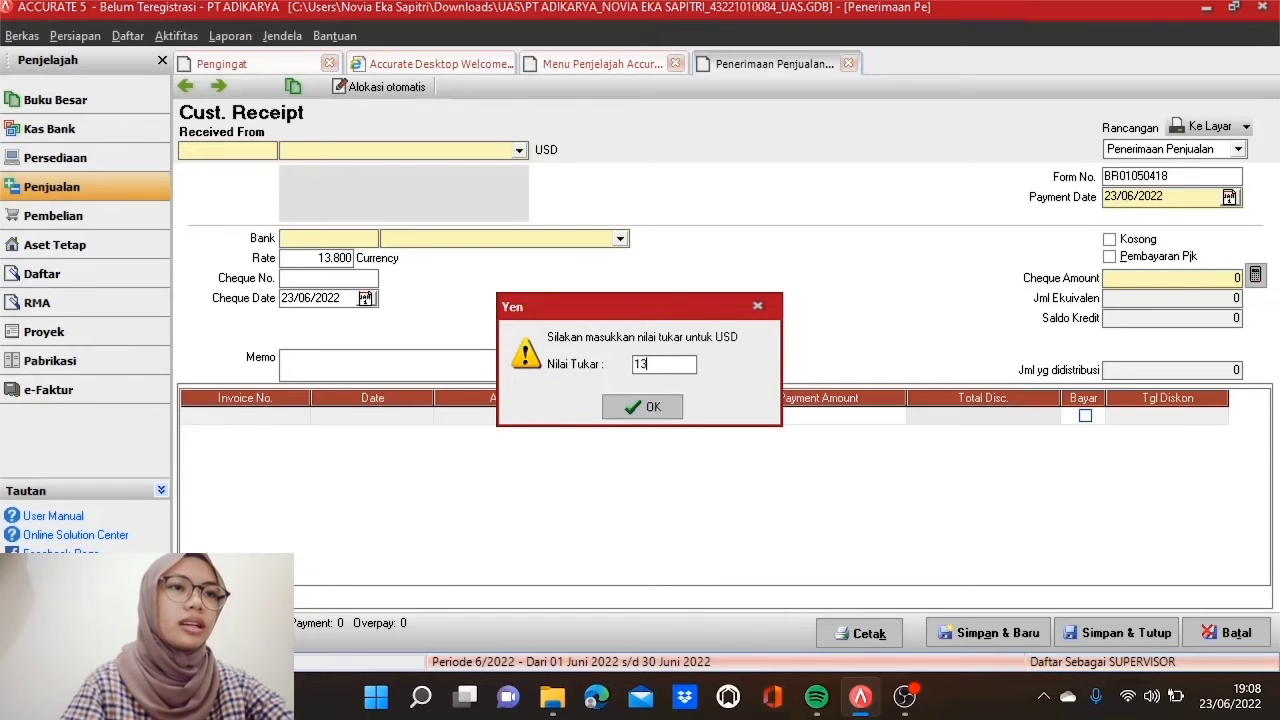
{"action": "type", "text": "263"}
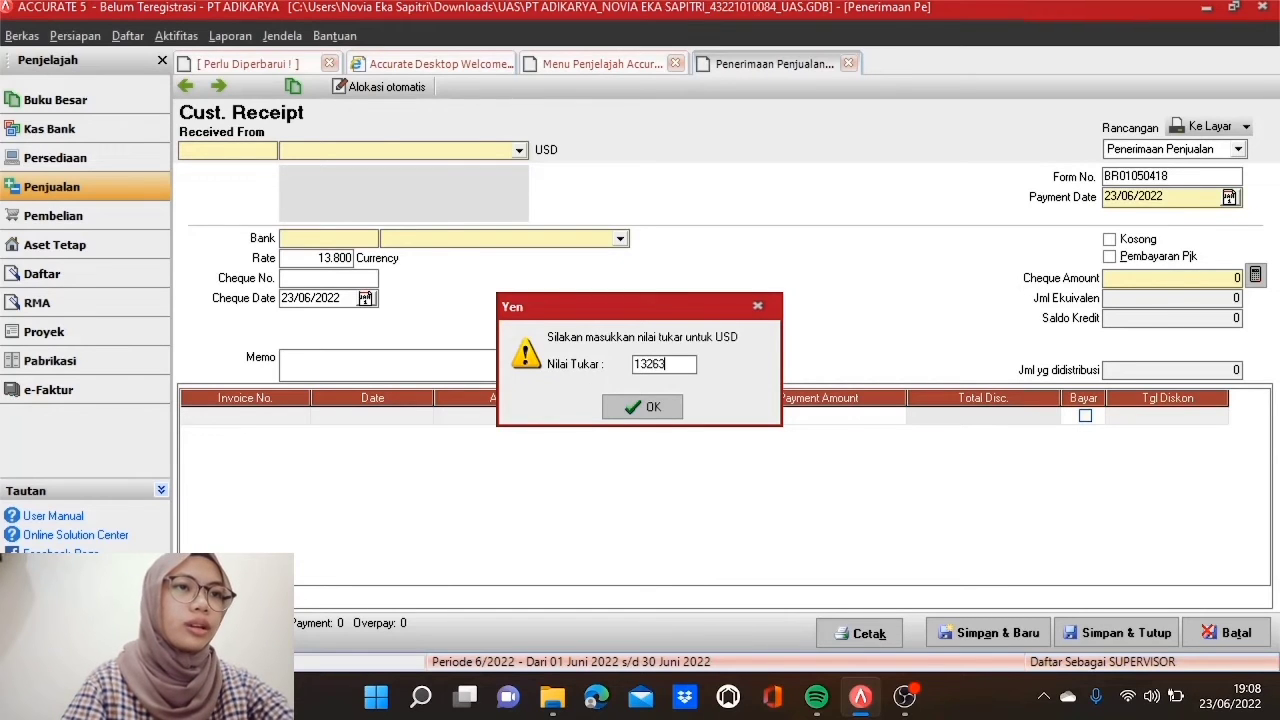
{"action": "left_click", "coordinate": [668, 416]}
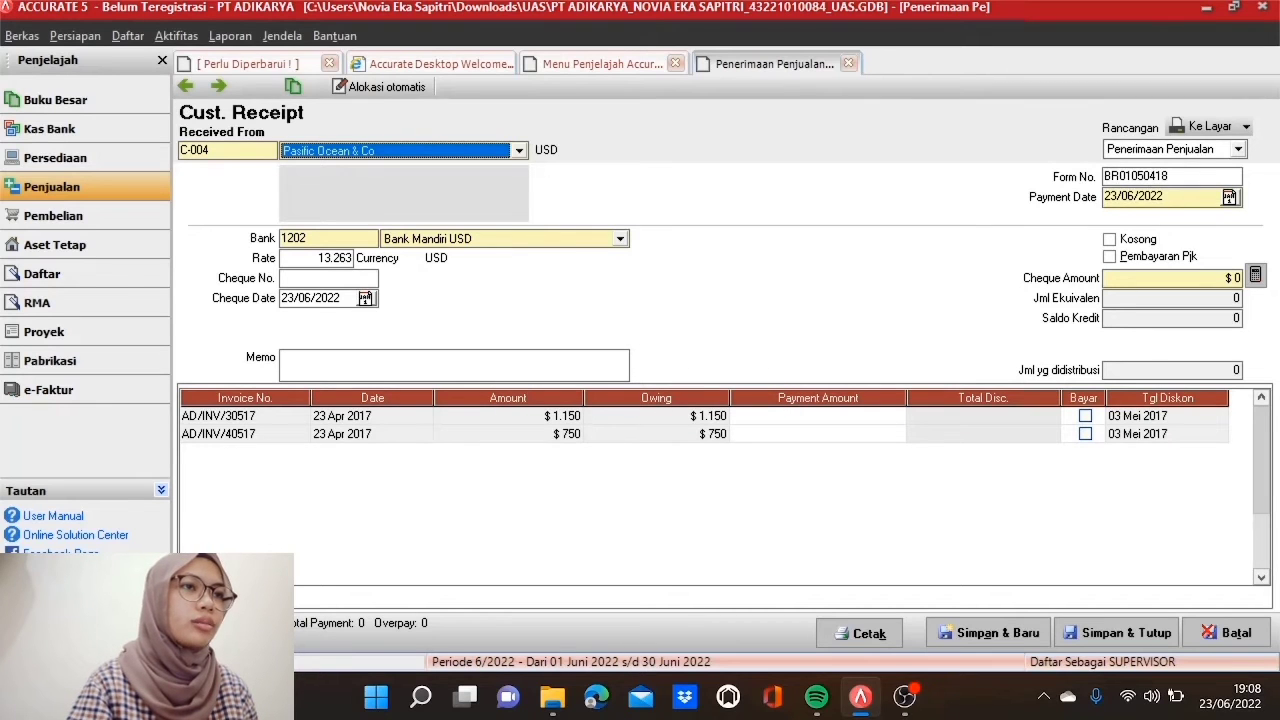
Step: Set form number BR02060417 and payment and cheque dates to 07/05/2017
{"action": "double_click", "coordinate": [1170, 177]}
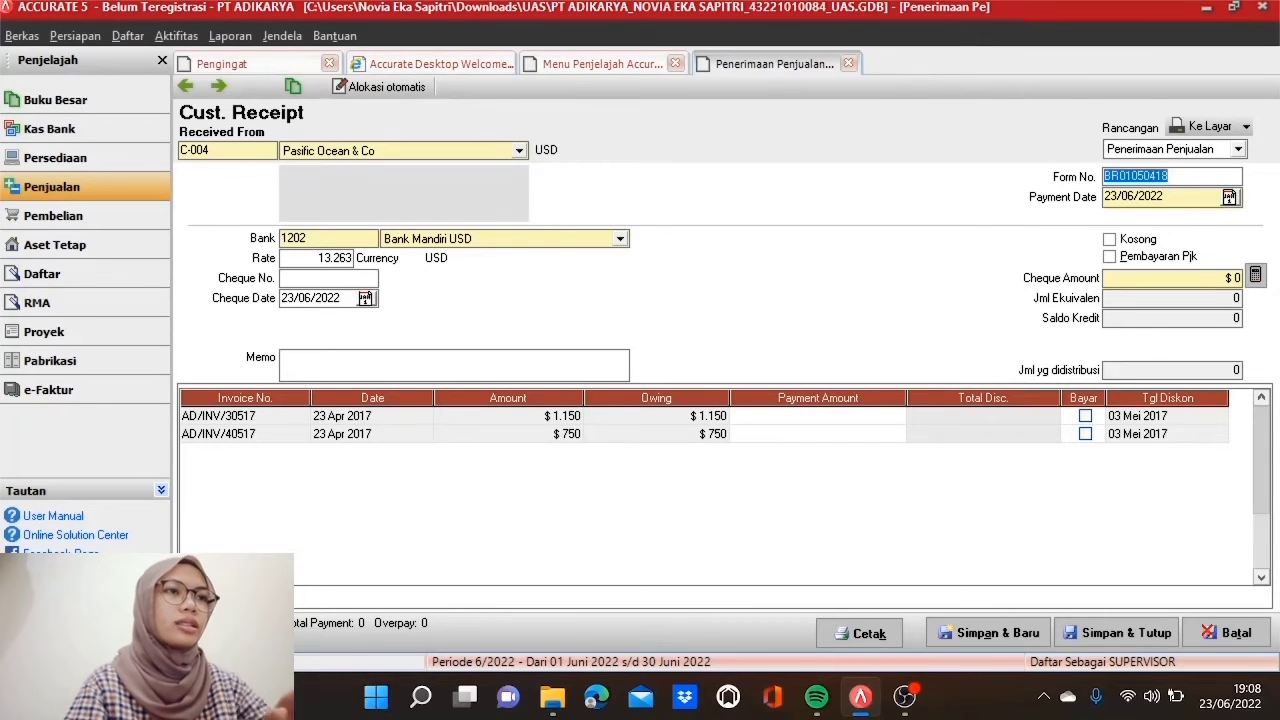
{"action": "type", "text": "BR"}
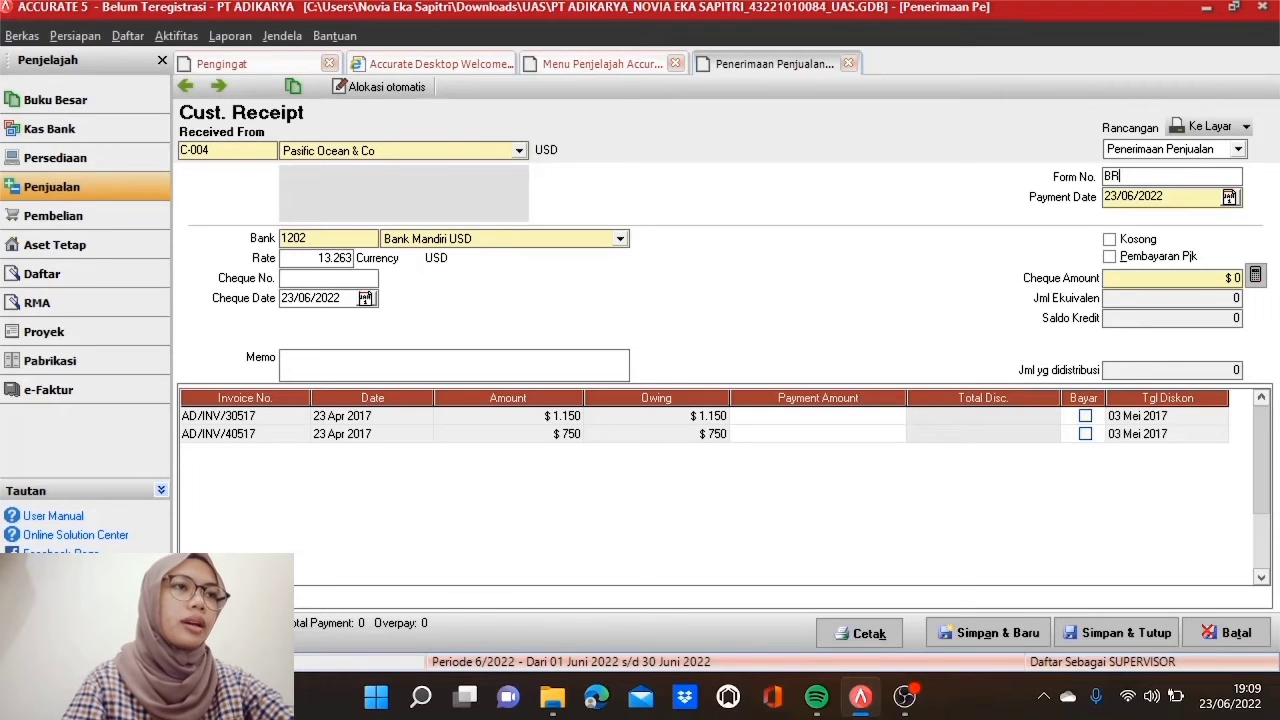
{"action": "type", "text": "0206"}
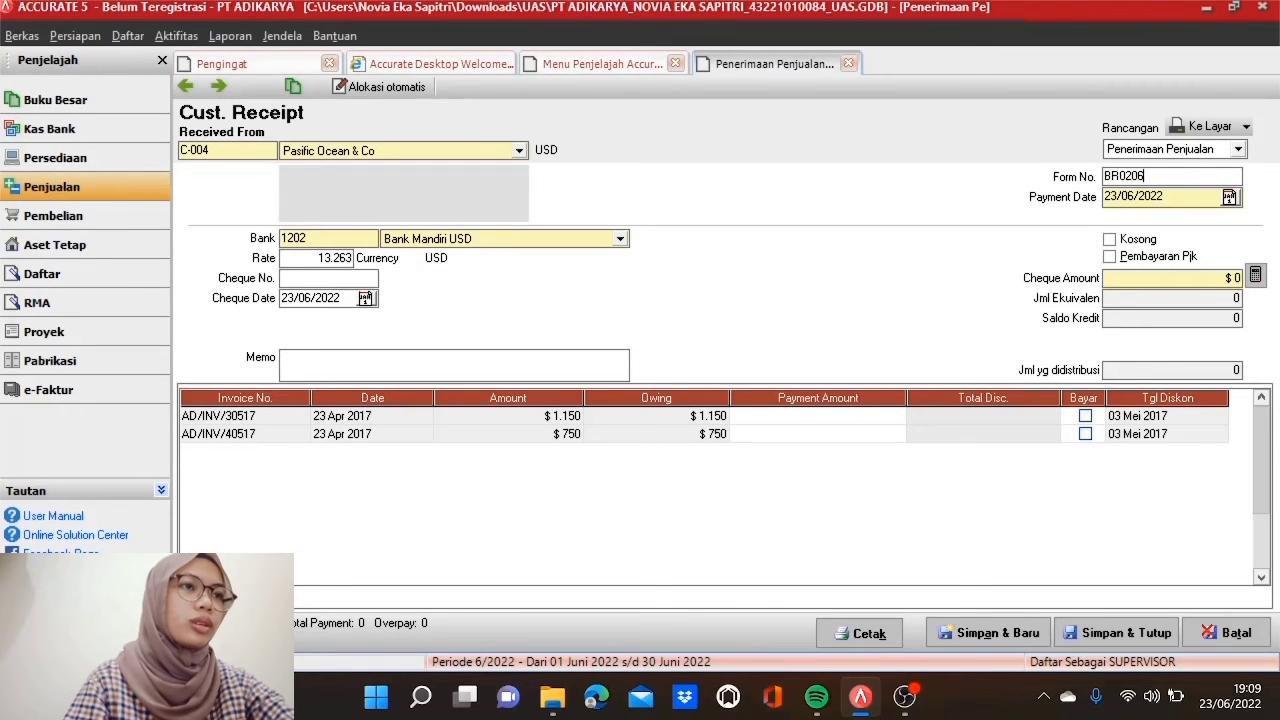
{"action": "type", "text": "0"}
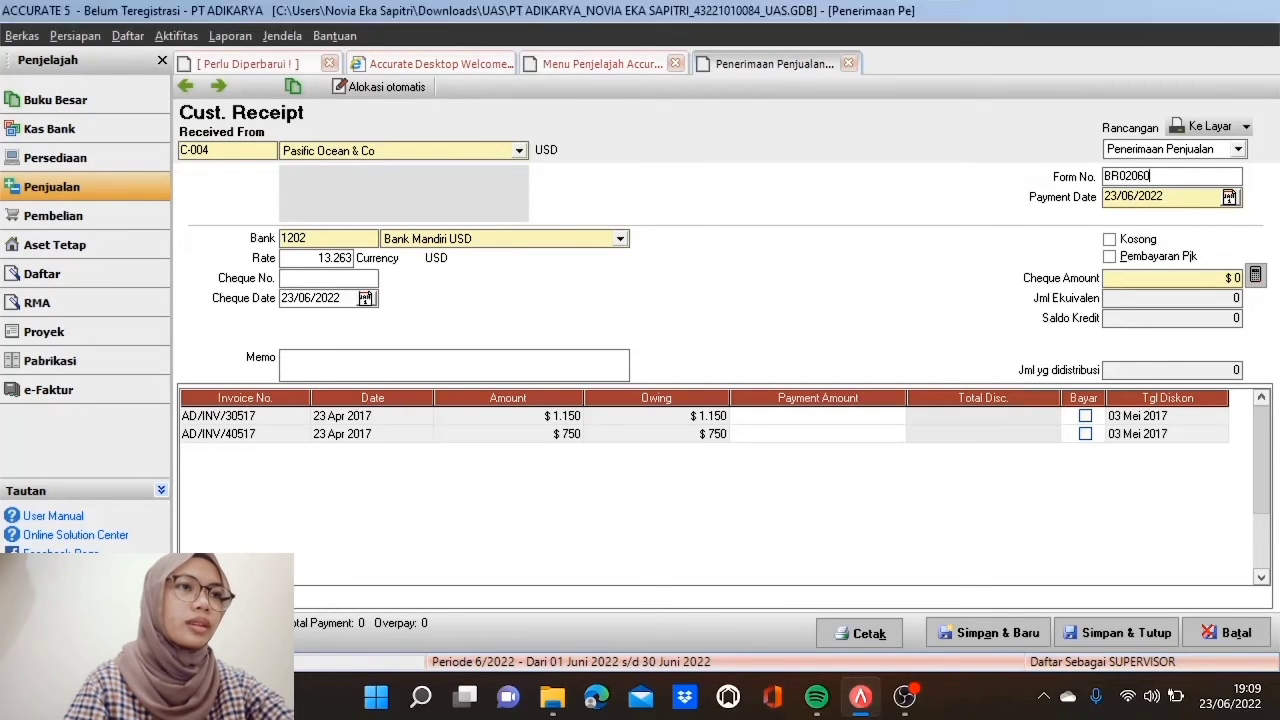
{"action": "type", "text": "417"}
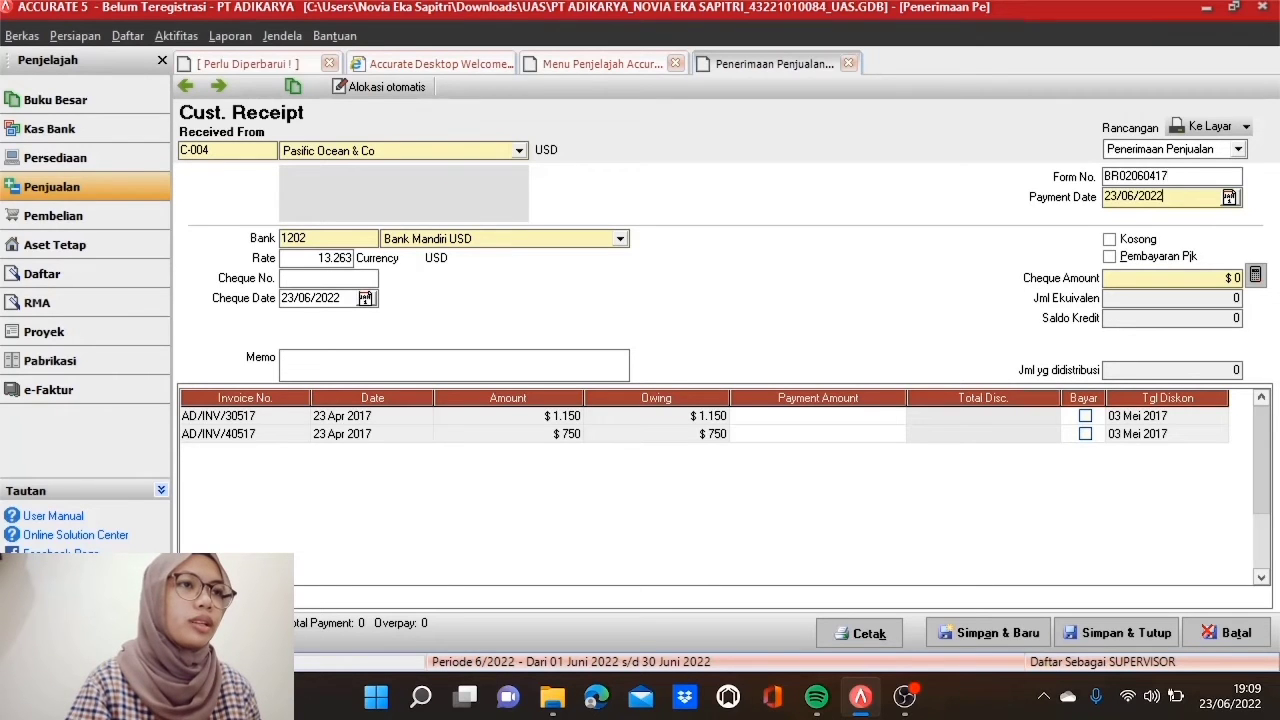
{"action": "double_click", "coordinate": [1158, 197]}
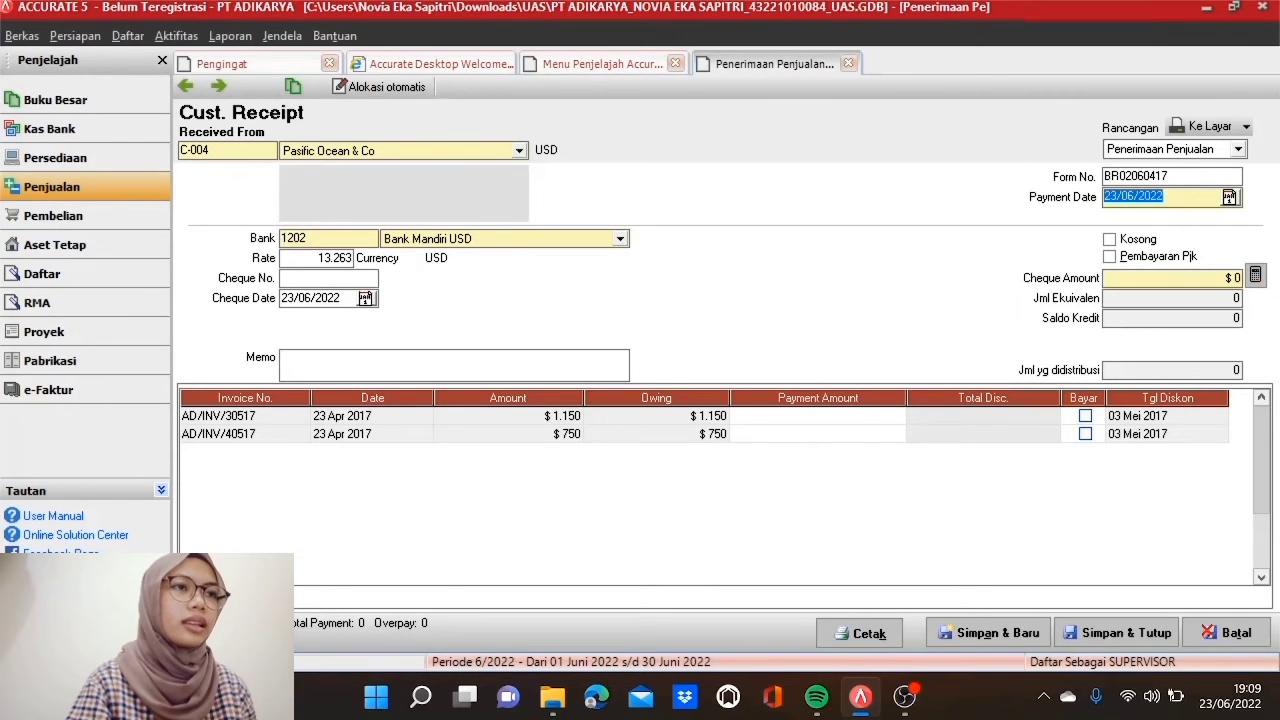
{"action": "type", "text": "07/0"}
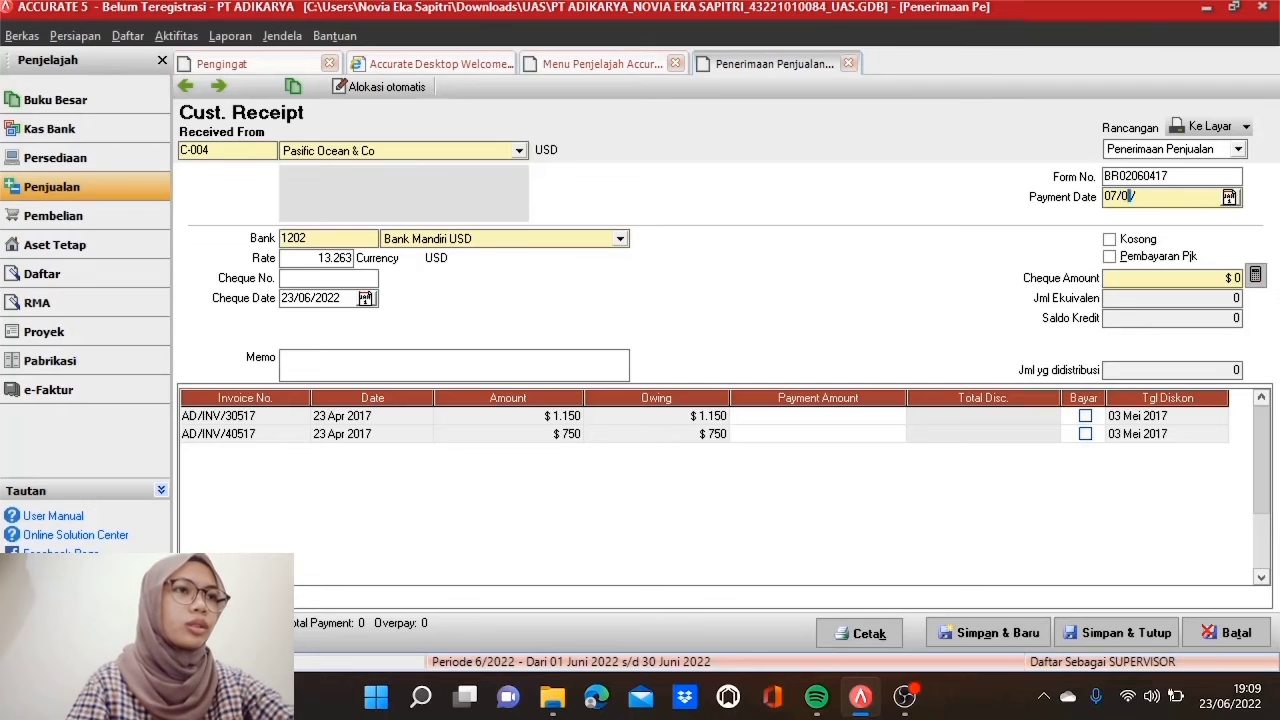
{"action": "type", "text": "5/2017"}
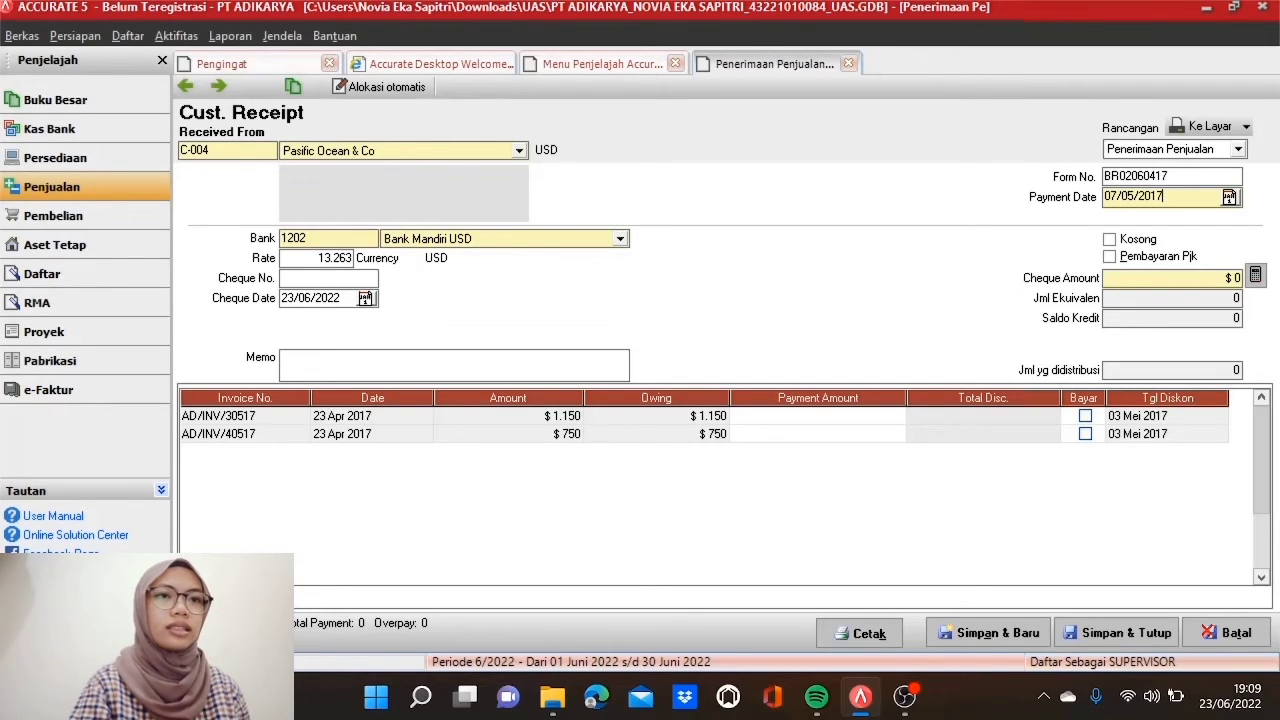
{"action": "double_click", "coordinate": [336, 298]}
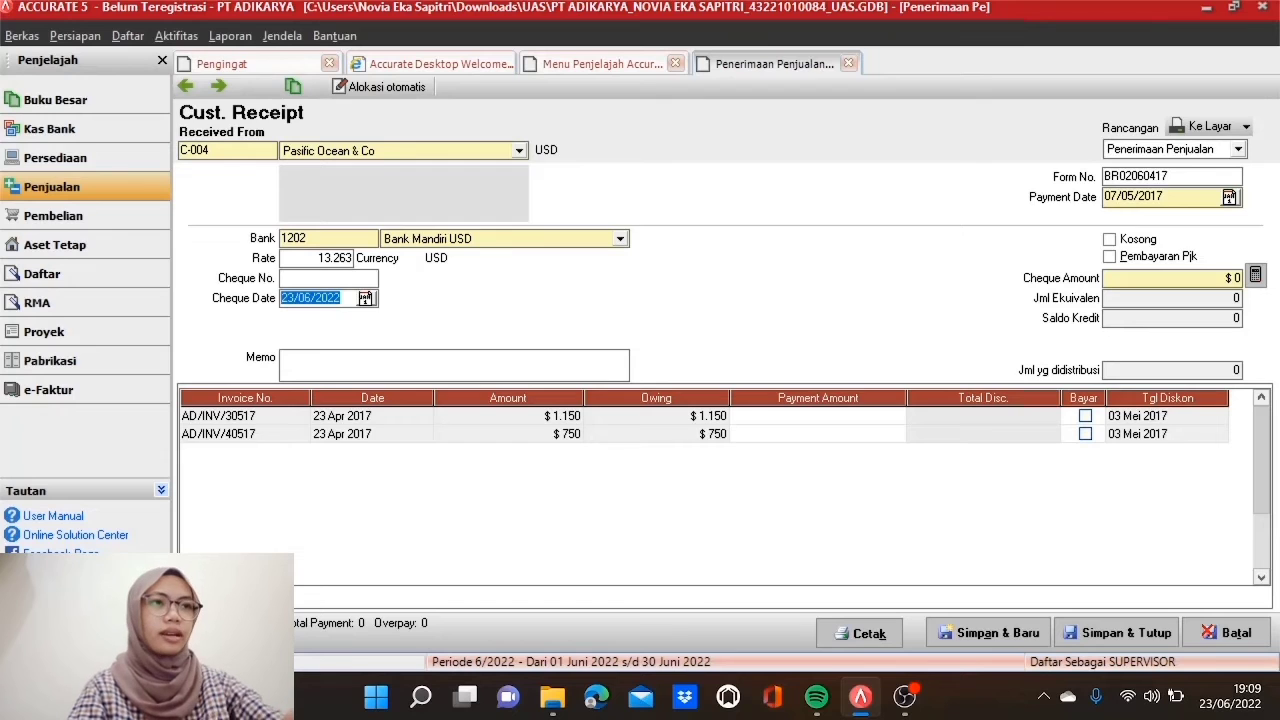
{"action": "type", "text": "07/05/"}
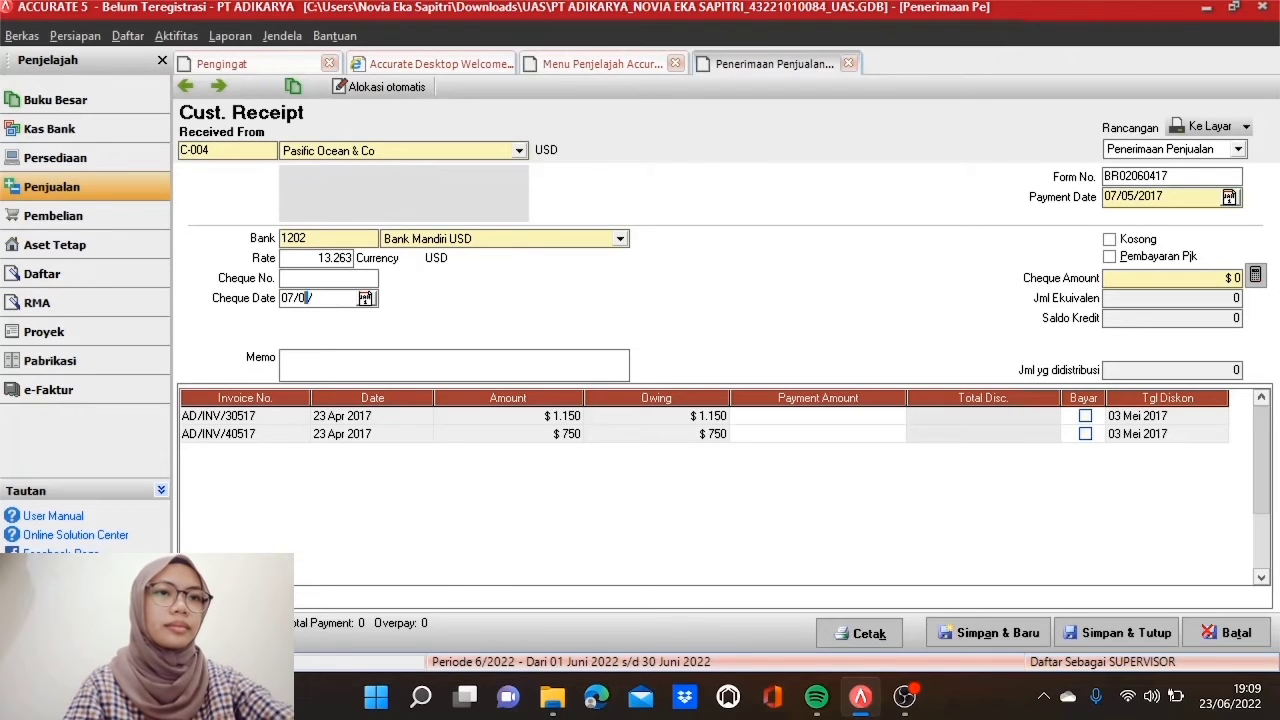
{"action": "type", "text": "2017"}
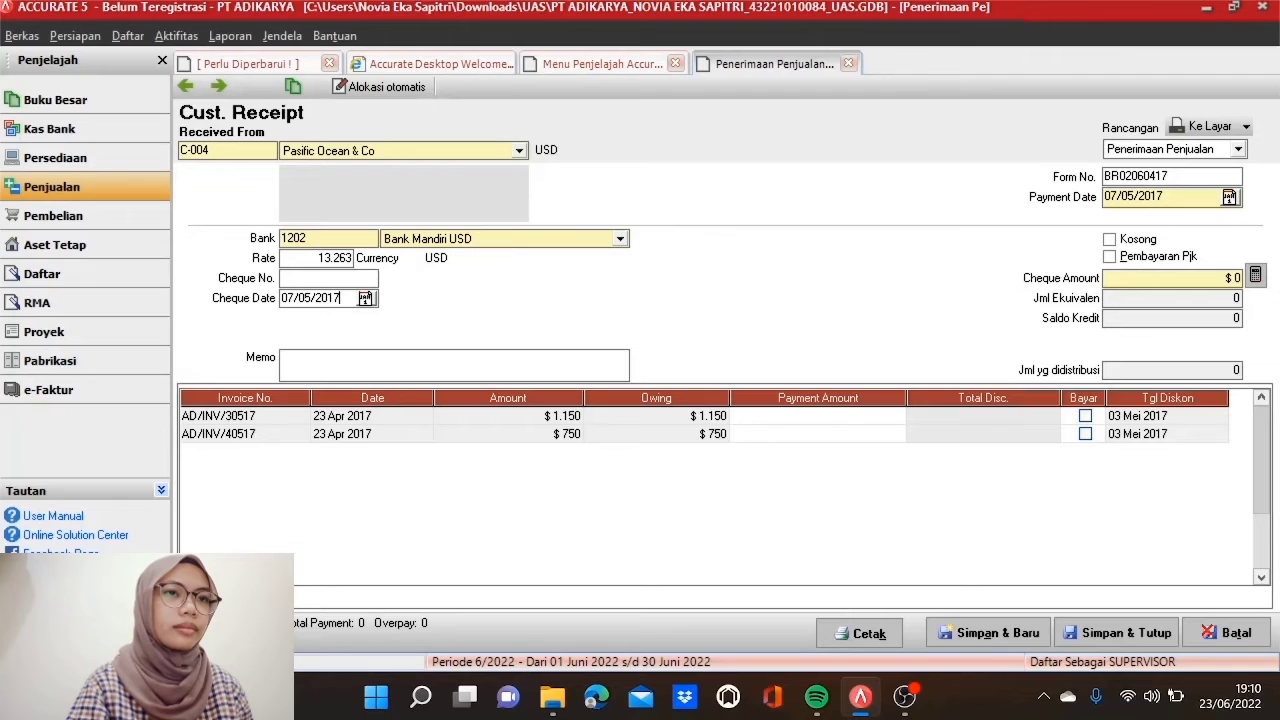
Step: Pay invoice AD/INV/40517's $750 in full and save the receipt
{"action": "left_click", "coordinate": [1086, 438]}
{"action": "left_click", "coordinate": [1086, 436]}
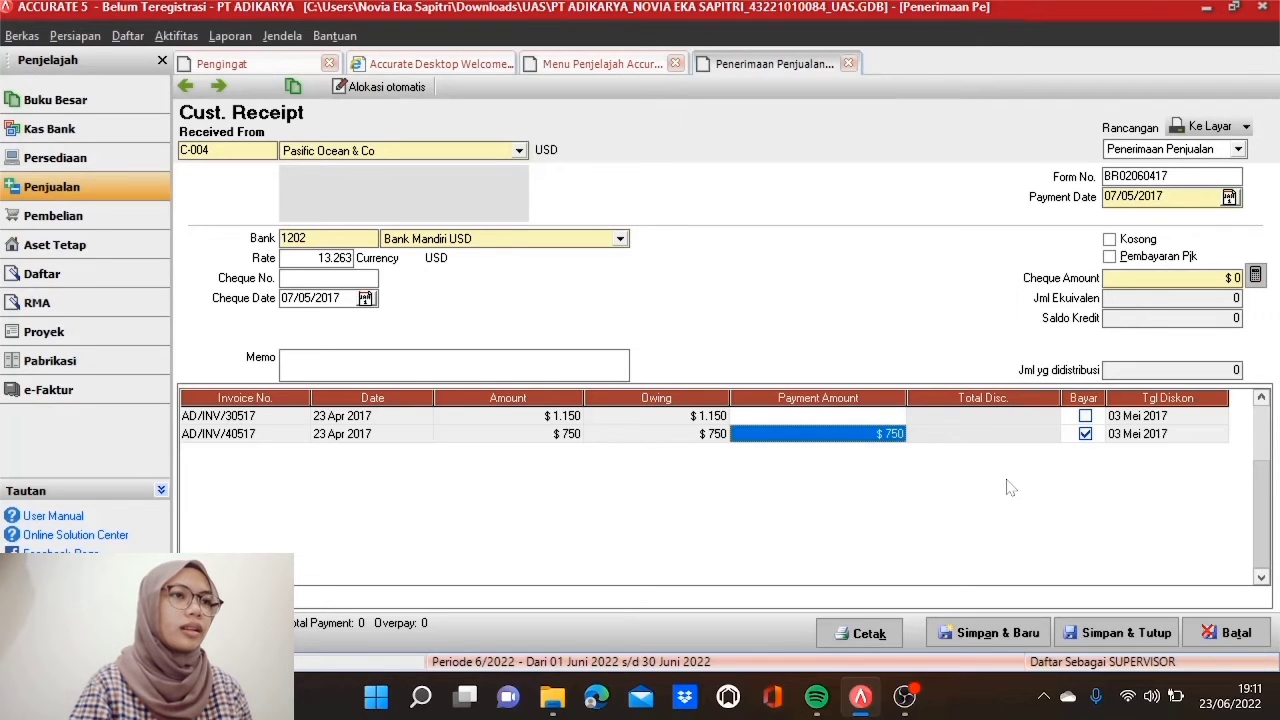
{"action": "left_click", "coordinate": [1255, 276]}
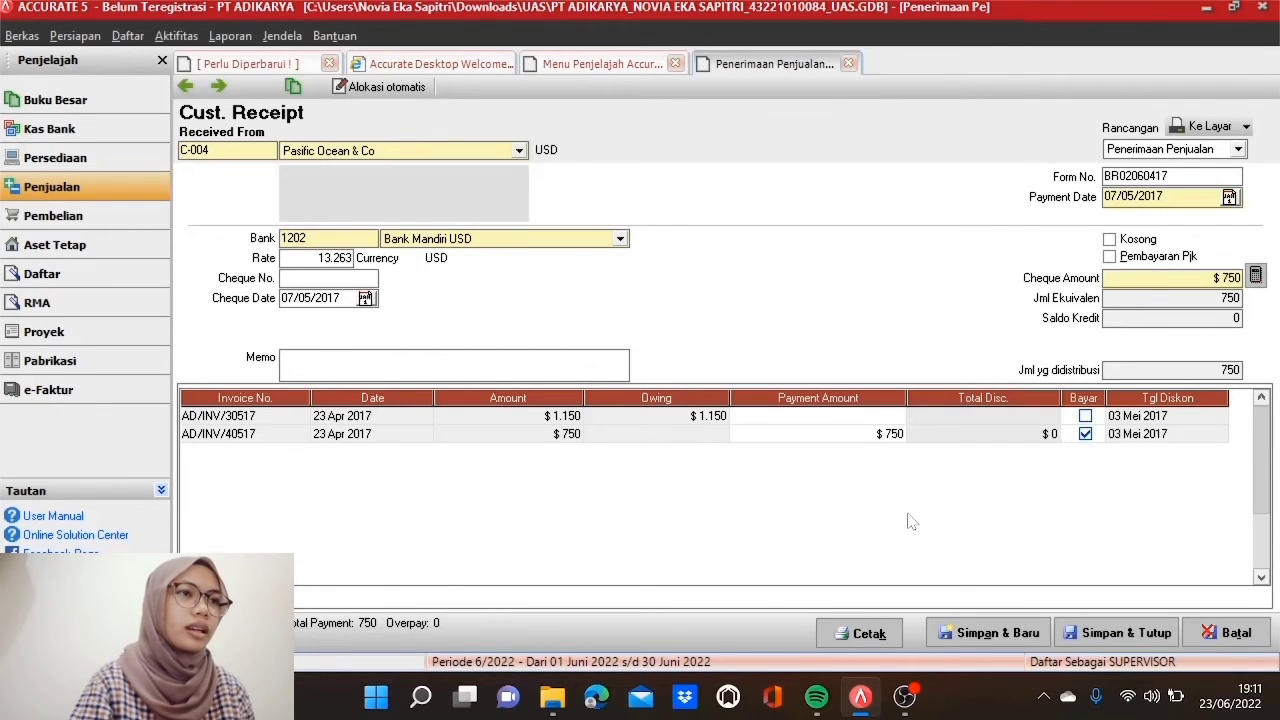
{"action": "left_click", "coordinate": [1103, 640]}
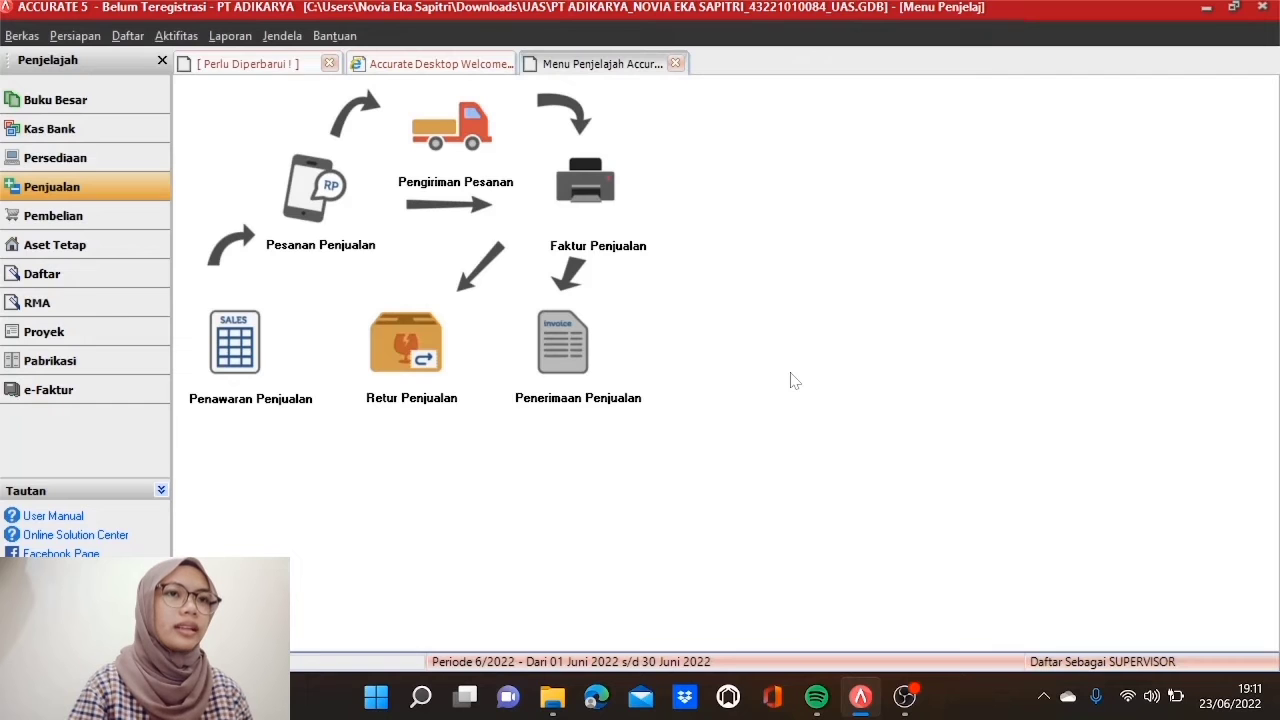
Step: Start a new other payment from Bank Mandiri IDR with voucher BP03070417
{"action": "left_click", "coordinate": [91, 129]}
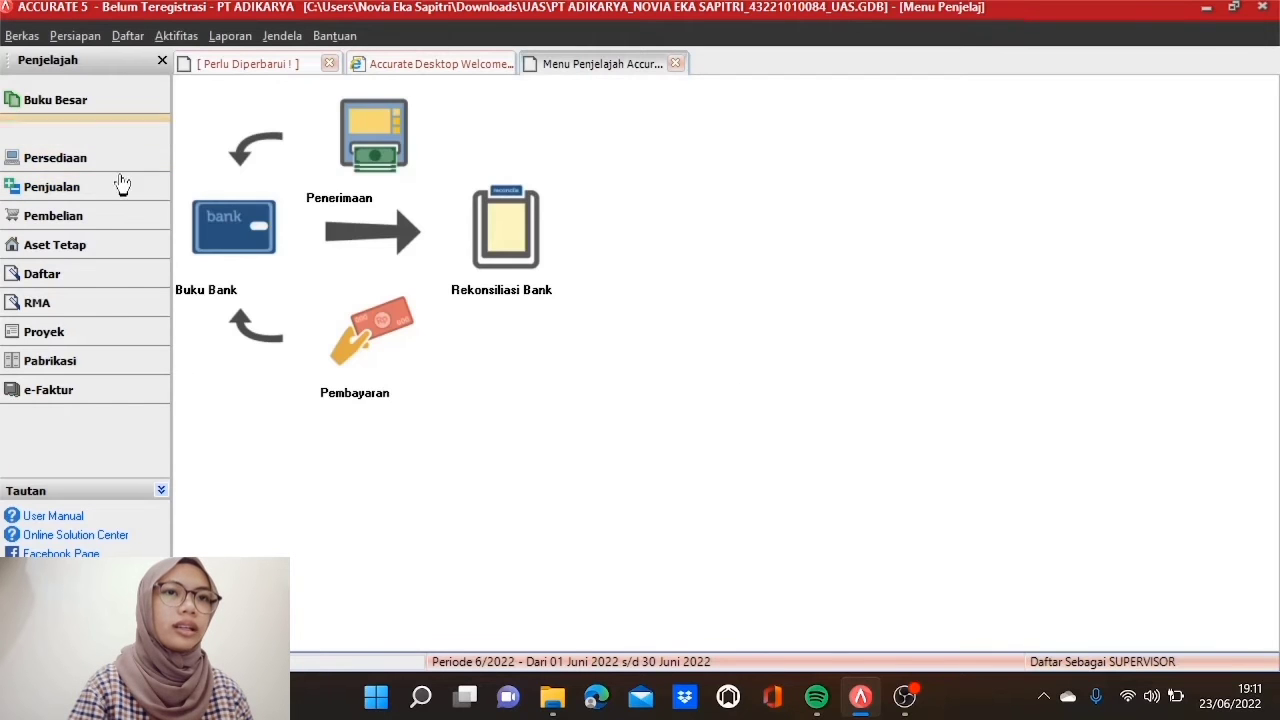
{"action": "left_click", "coordinate": [380, 352]}
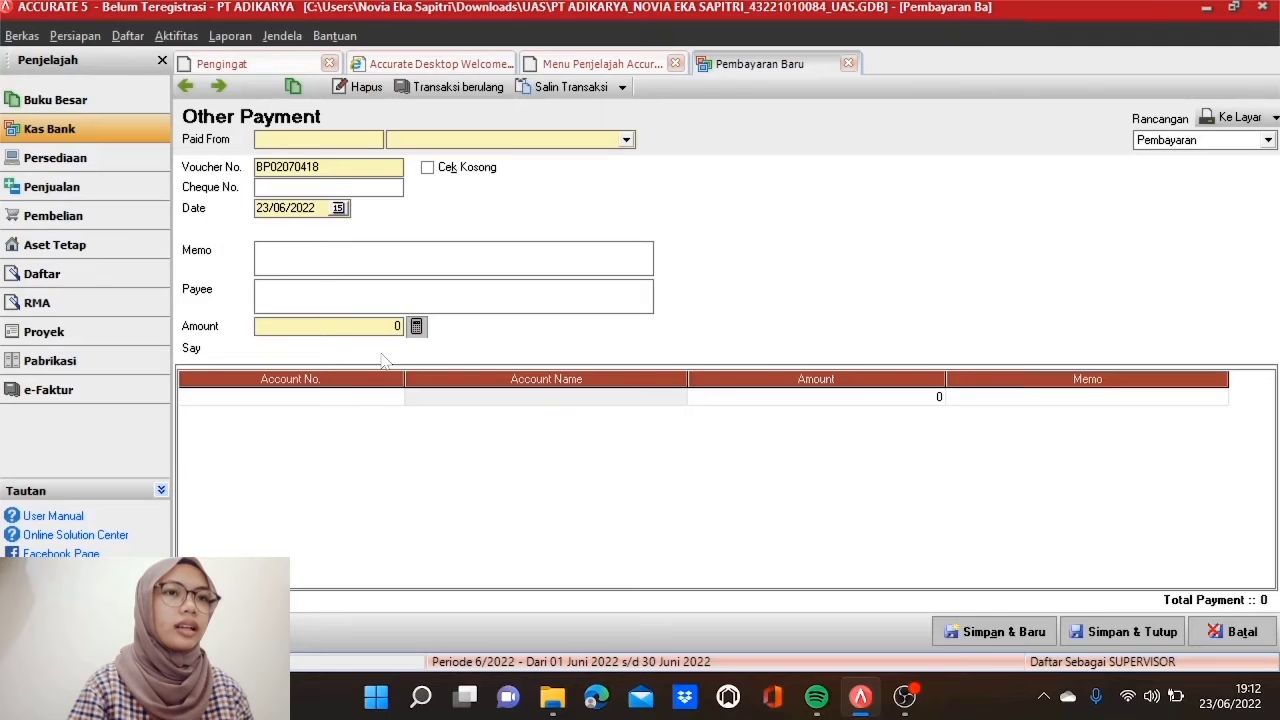
{"action": "left_click", "coordinate": [626, 139]}
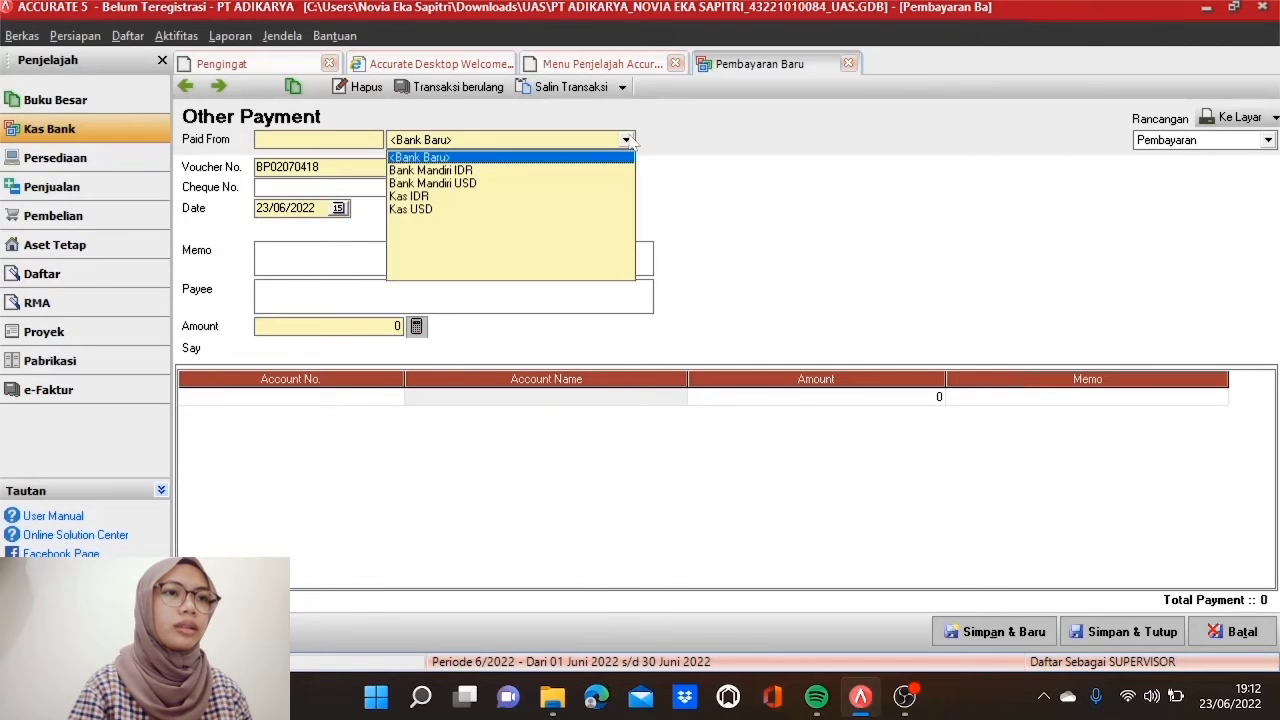
{"action": "left_click", "coordinate": [605, 171]}
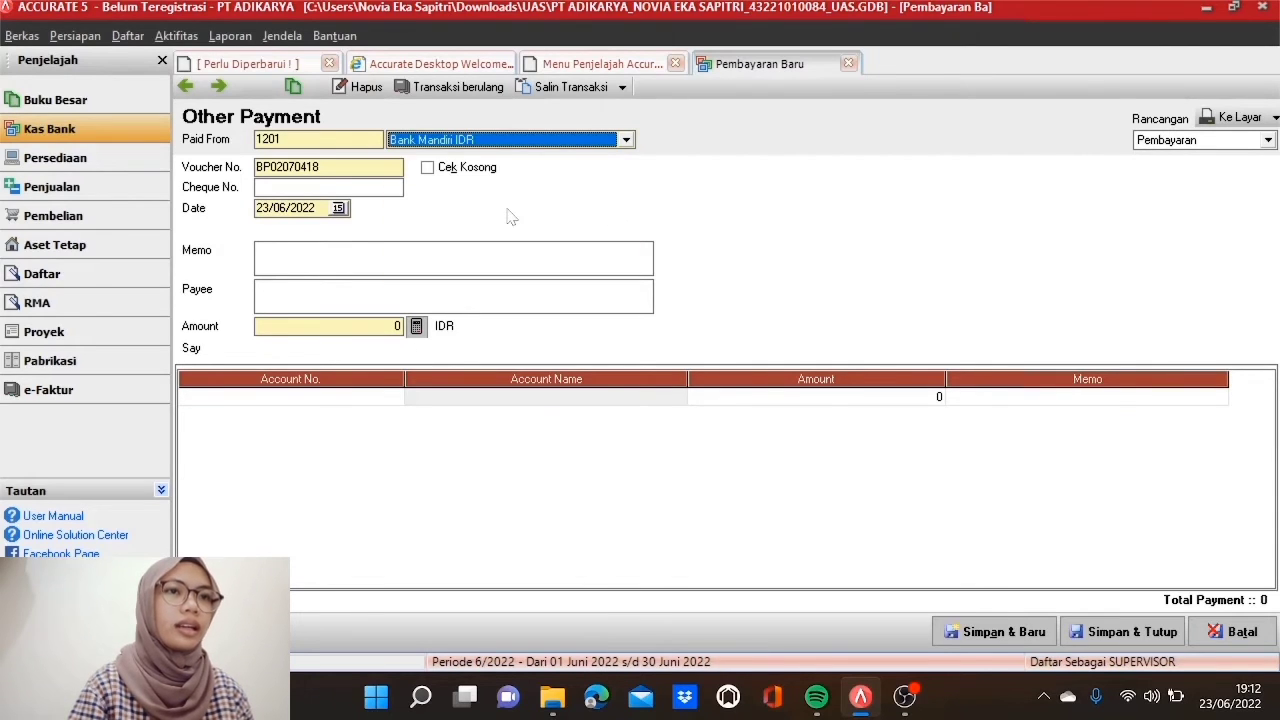
{"action": "key", "text": "Tab"}
{"action": "type", "text": "BP"}
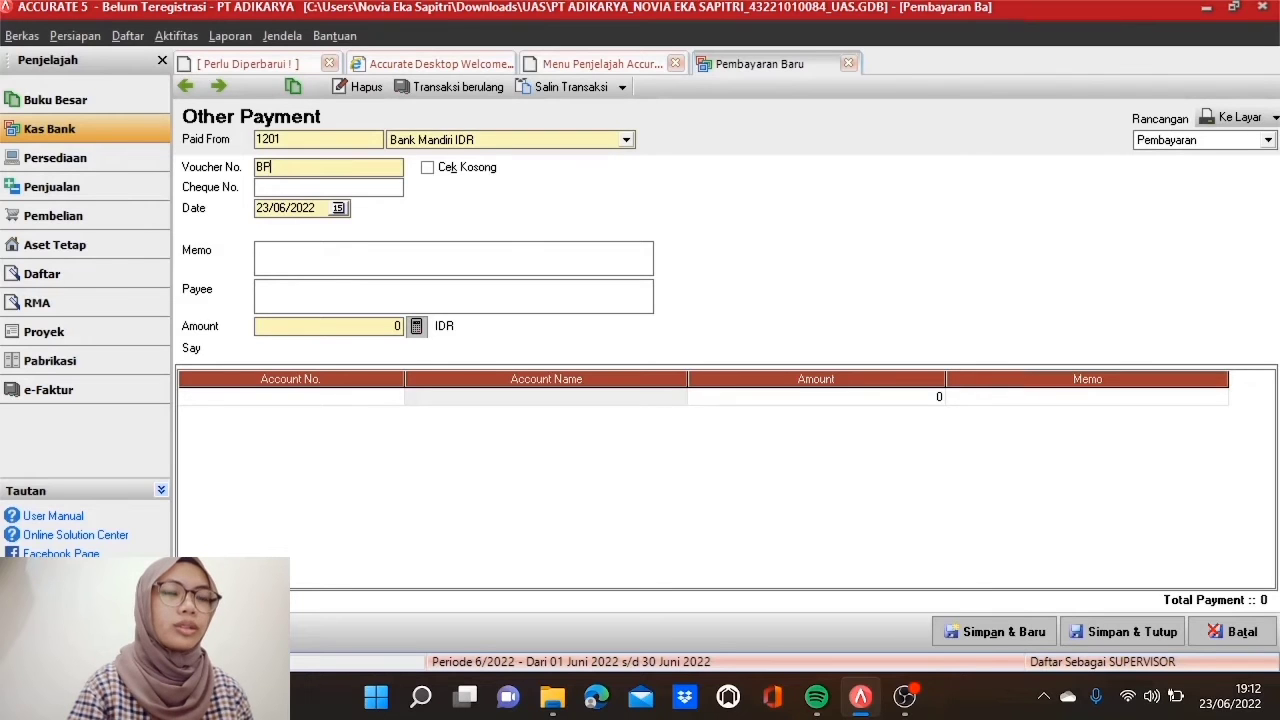
{"action": "type", "text": "0"}
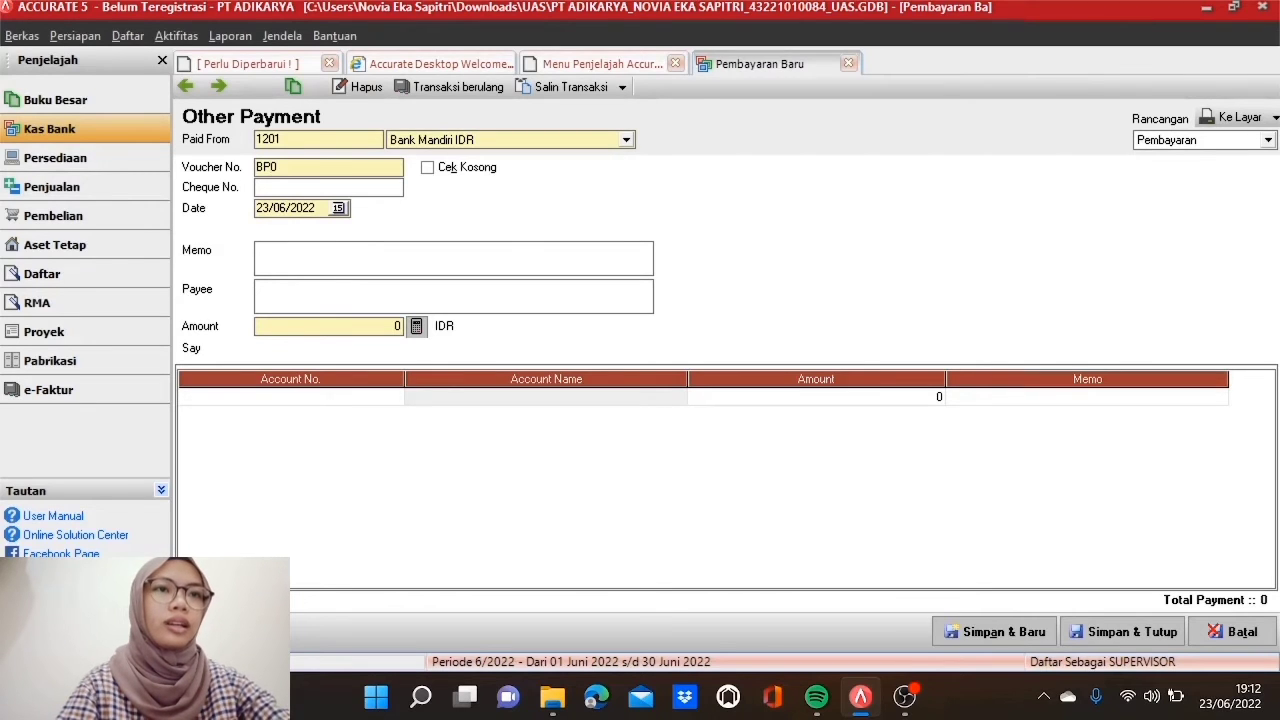
{"action": "type", "text": "3070417"}
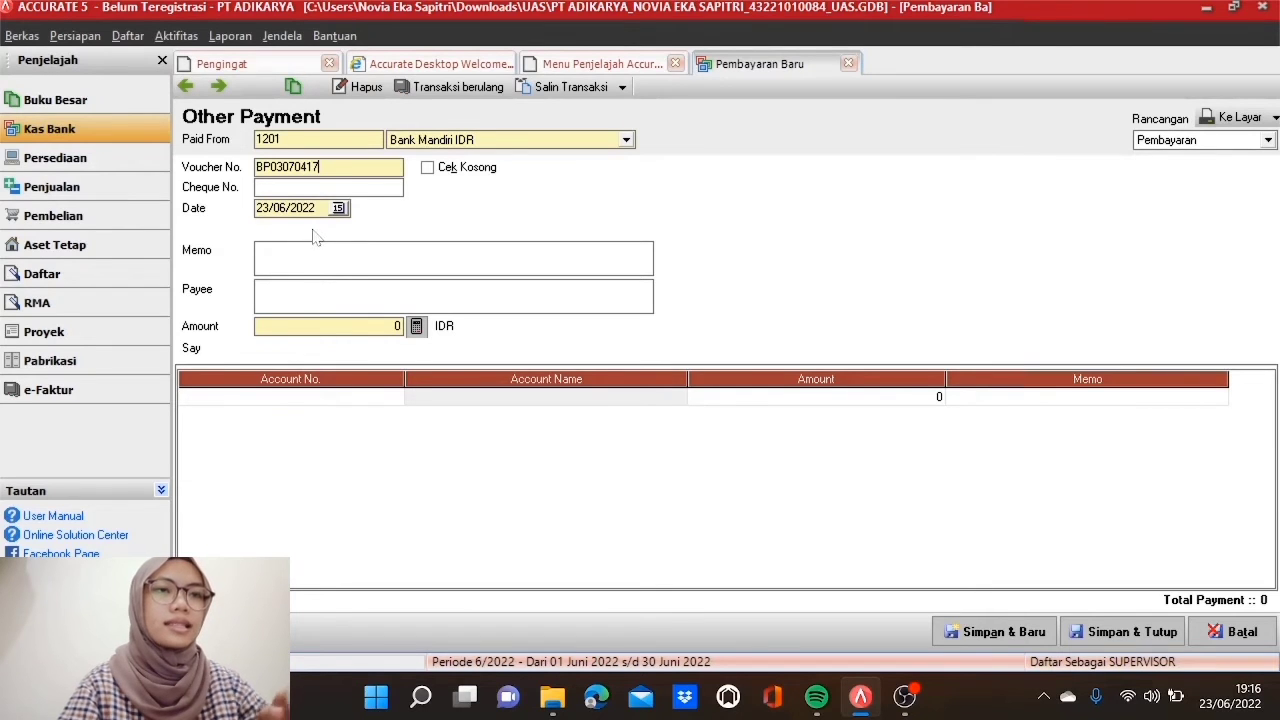
Step: Date it 07/05/2017 with the Kompas advertising memo and payee 'Biro Iklan Harian Kompas'
{"action": "left_click", "coordinate": [292, 207]}
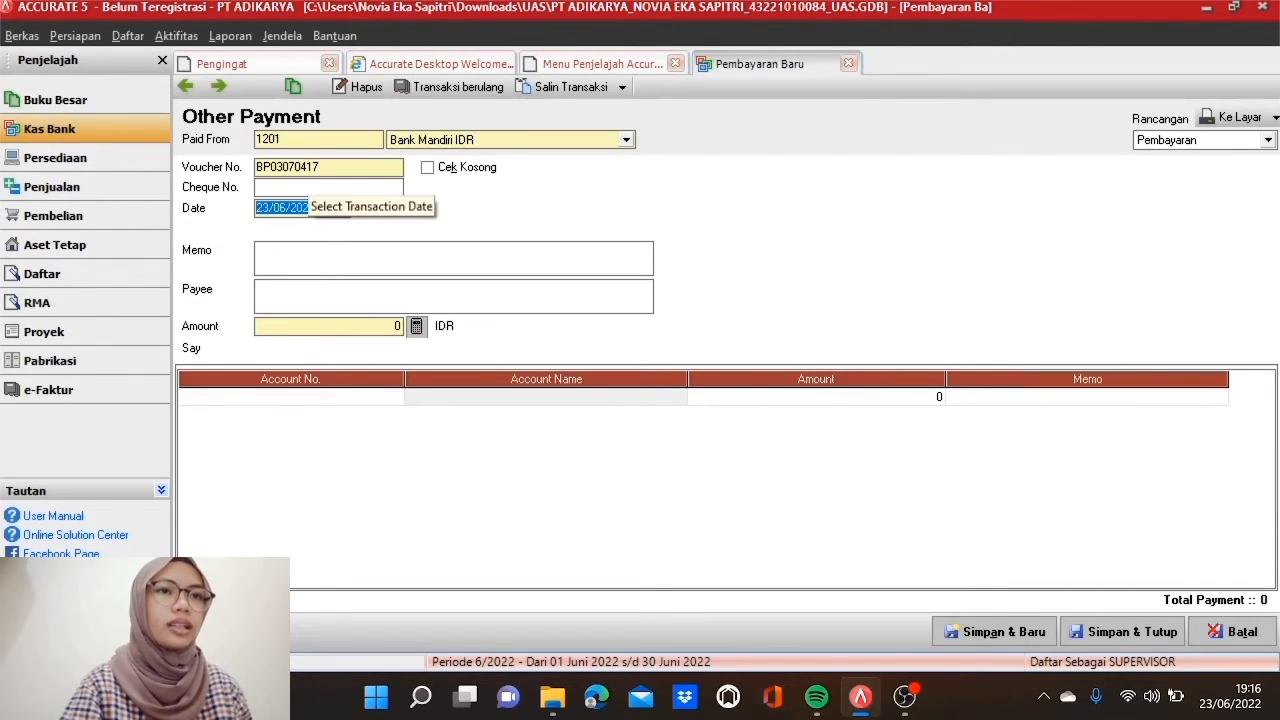
{"action": "type", "text": "07052017"}
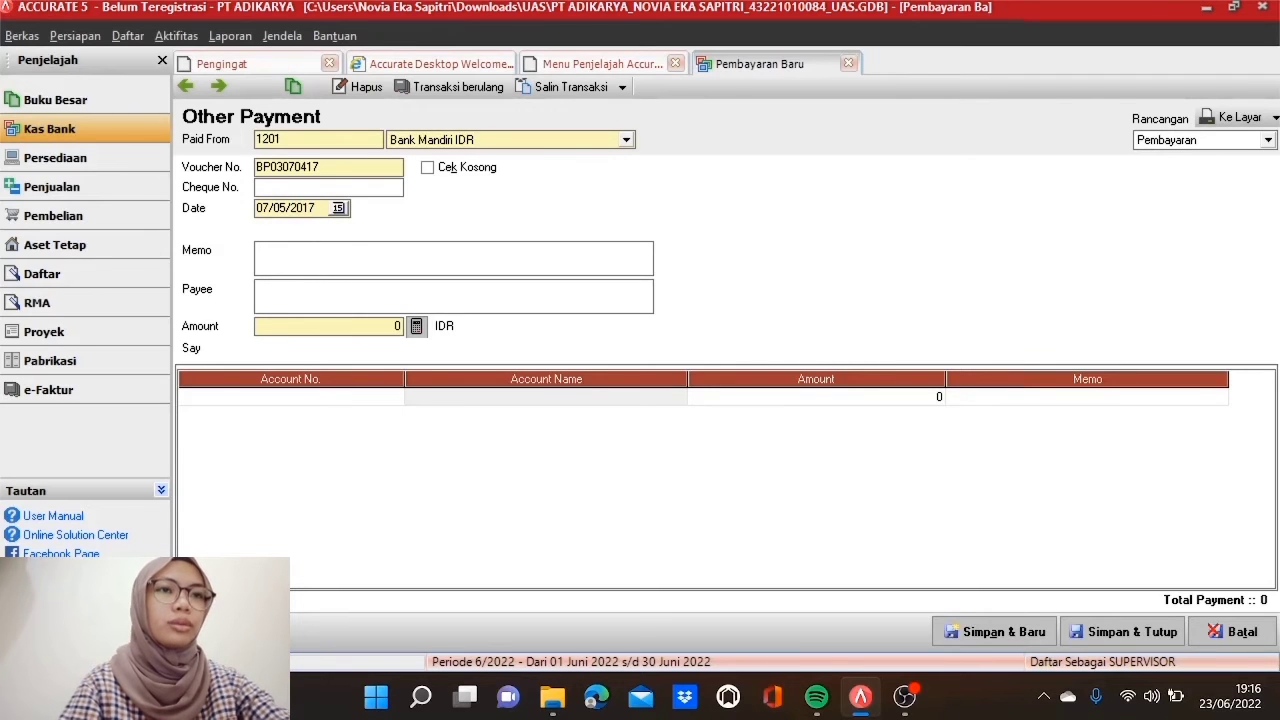
{"action": "type", "text": "B"}
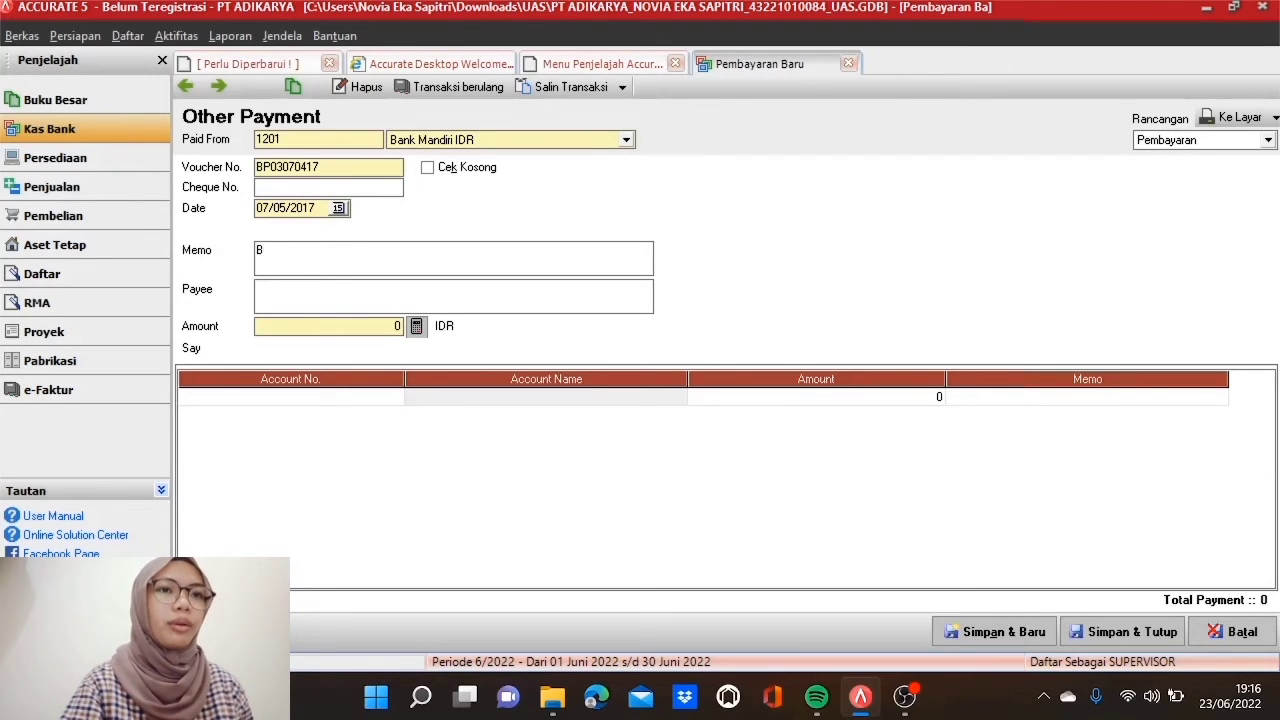
{"action": "type", "text": "eban Ikla"}
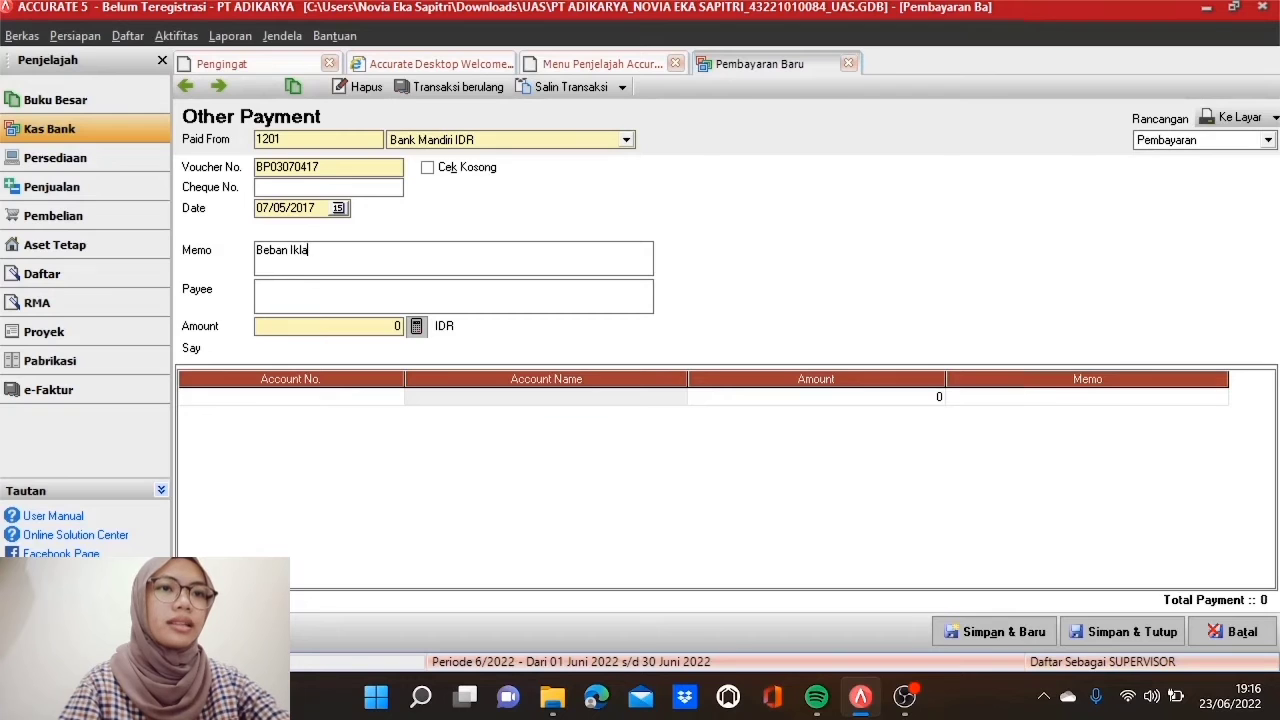
{"action": "type", "text": "n Prod"}
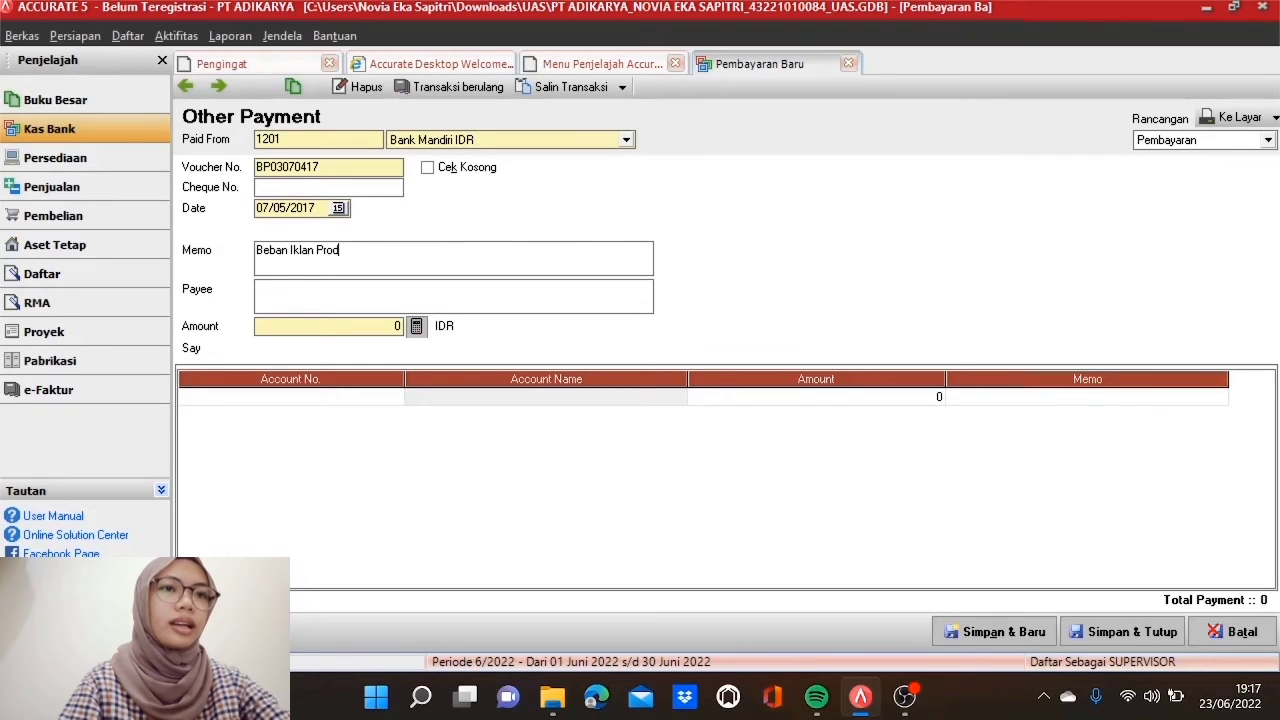
{"action": "type", "text": "uk"}
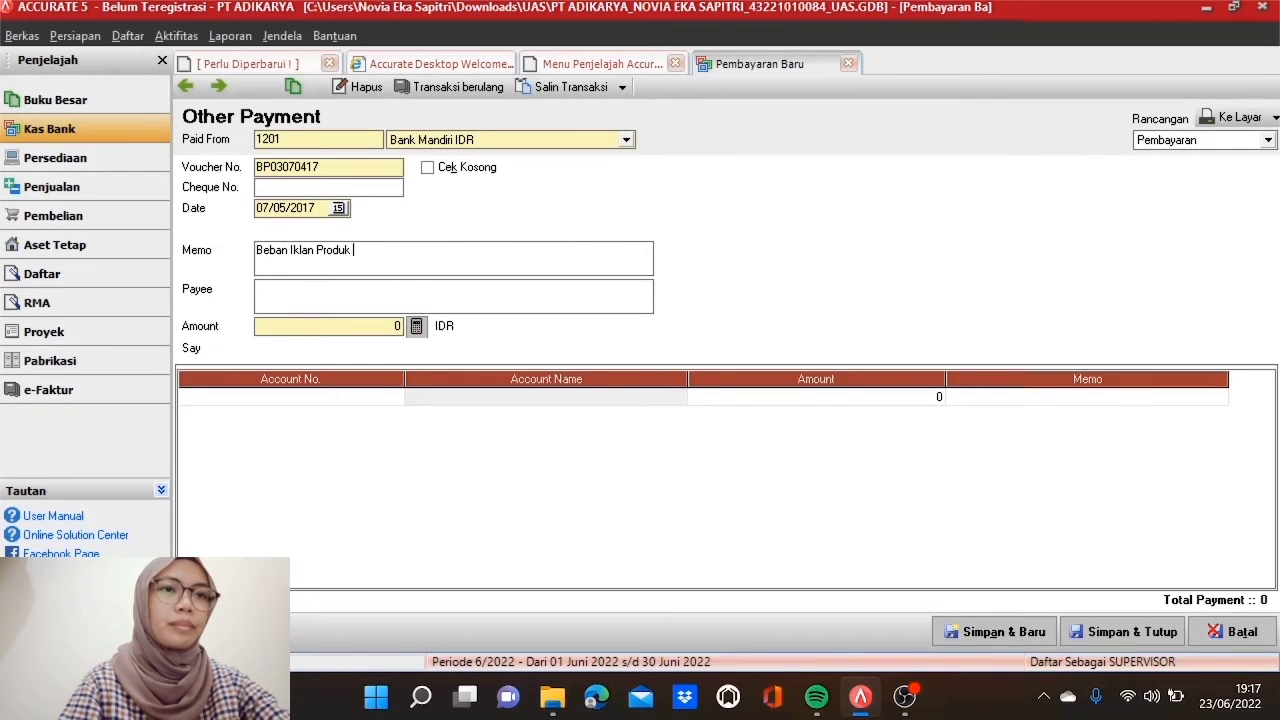
{"action": "type", "text": " di"}
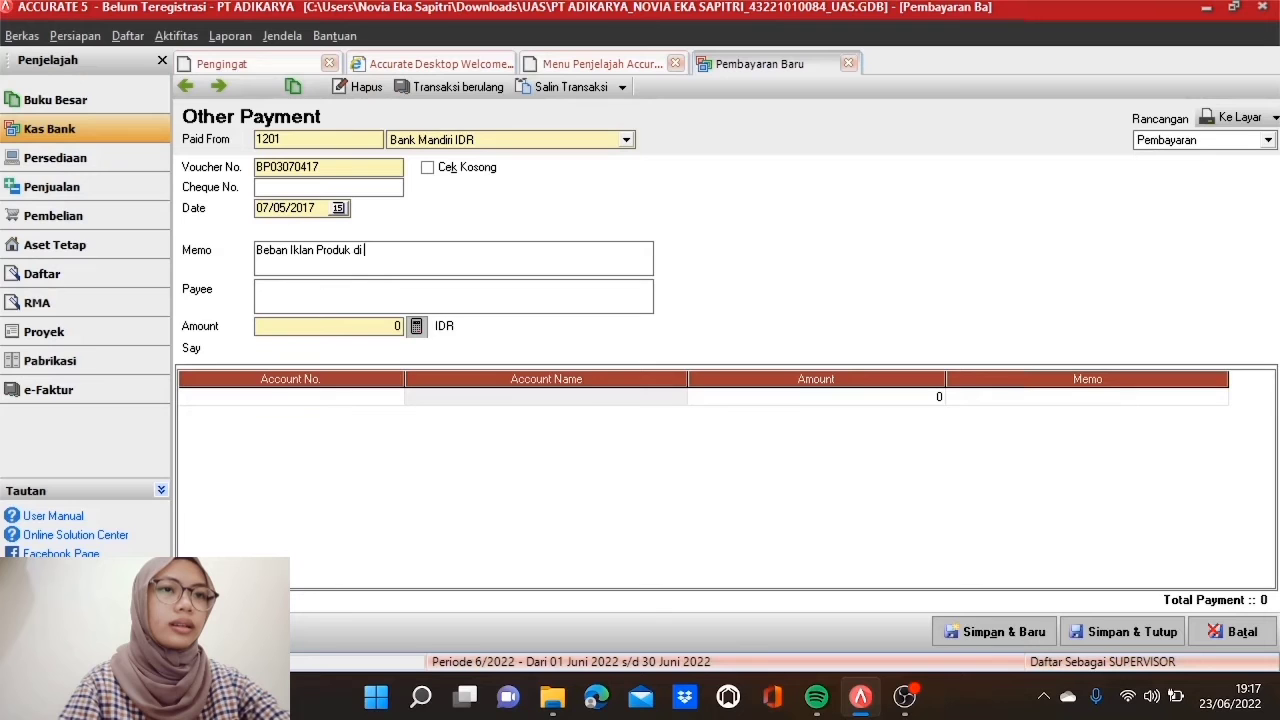
{"action": "type", "text": " Harian K"}
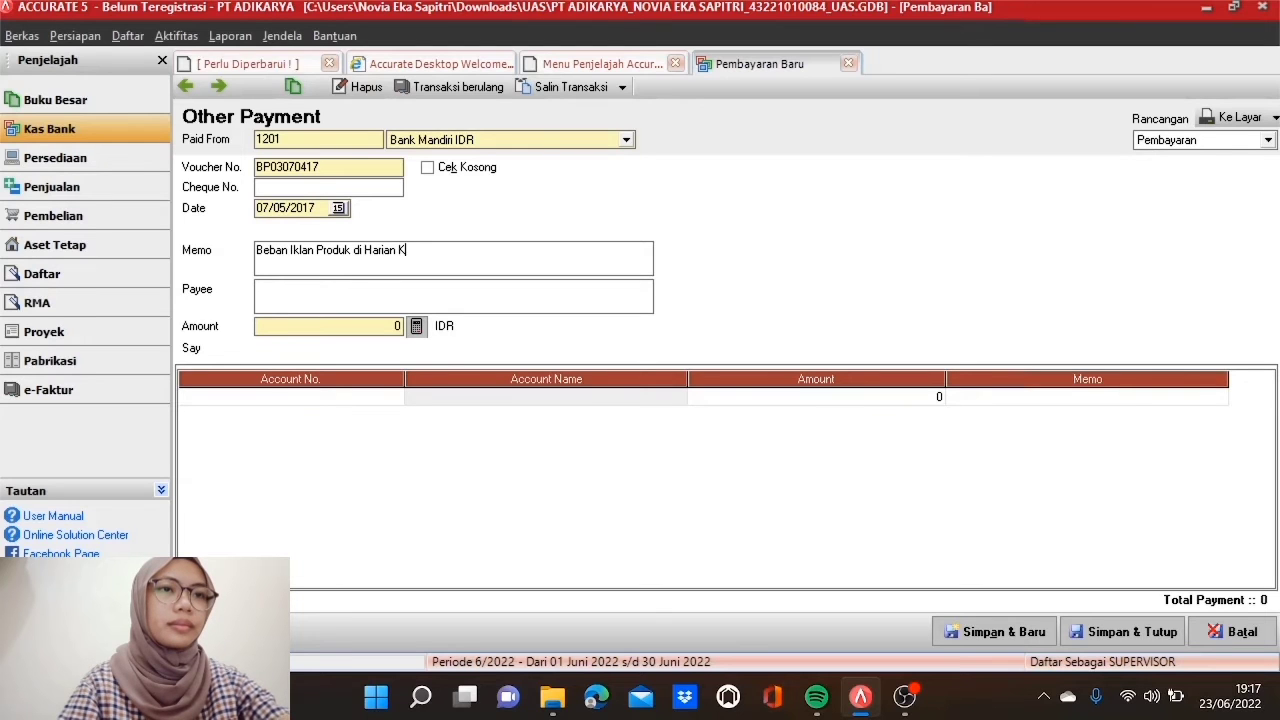
{"action": "type", "text": "ompas"}
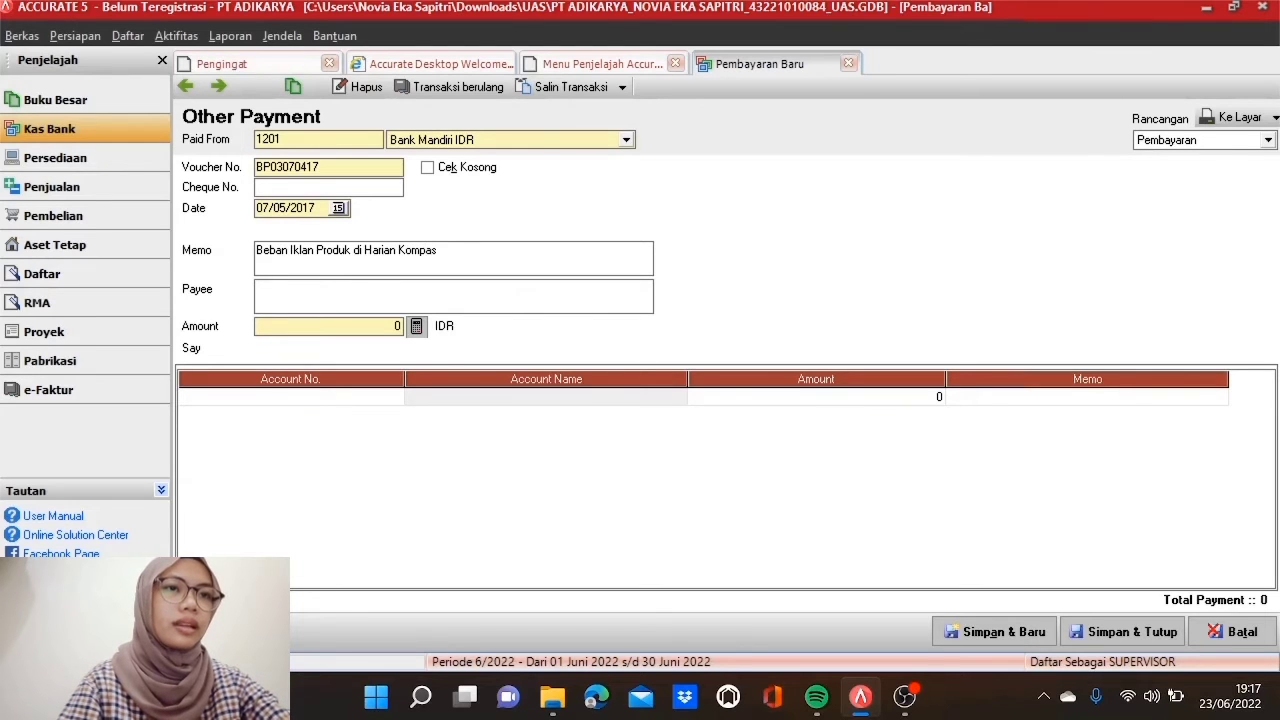
{"action": "type", "text": " selama b"}
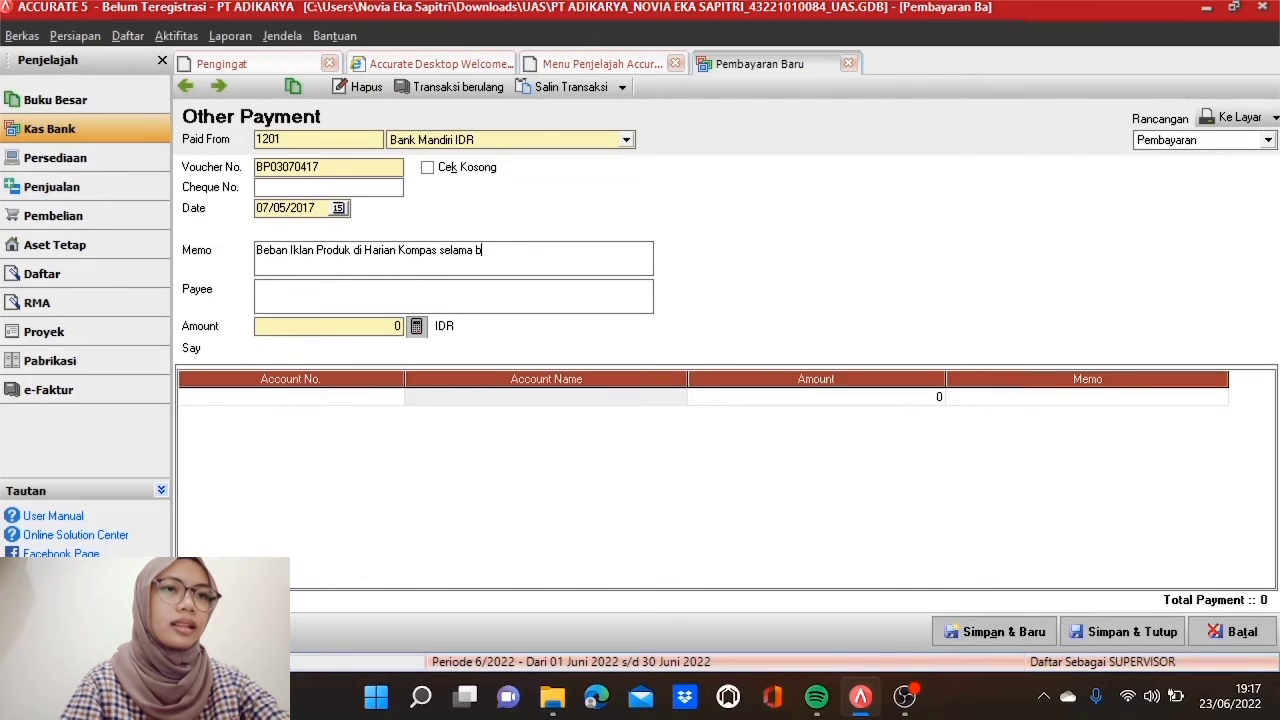
{"action": "type", "text": "ulan April 2017"}
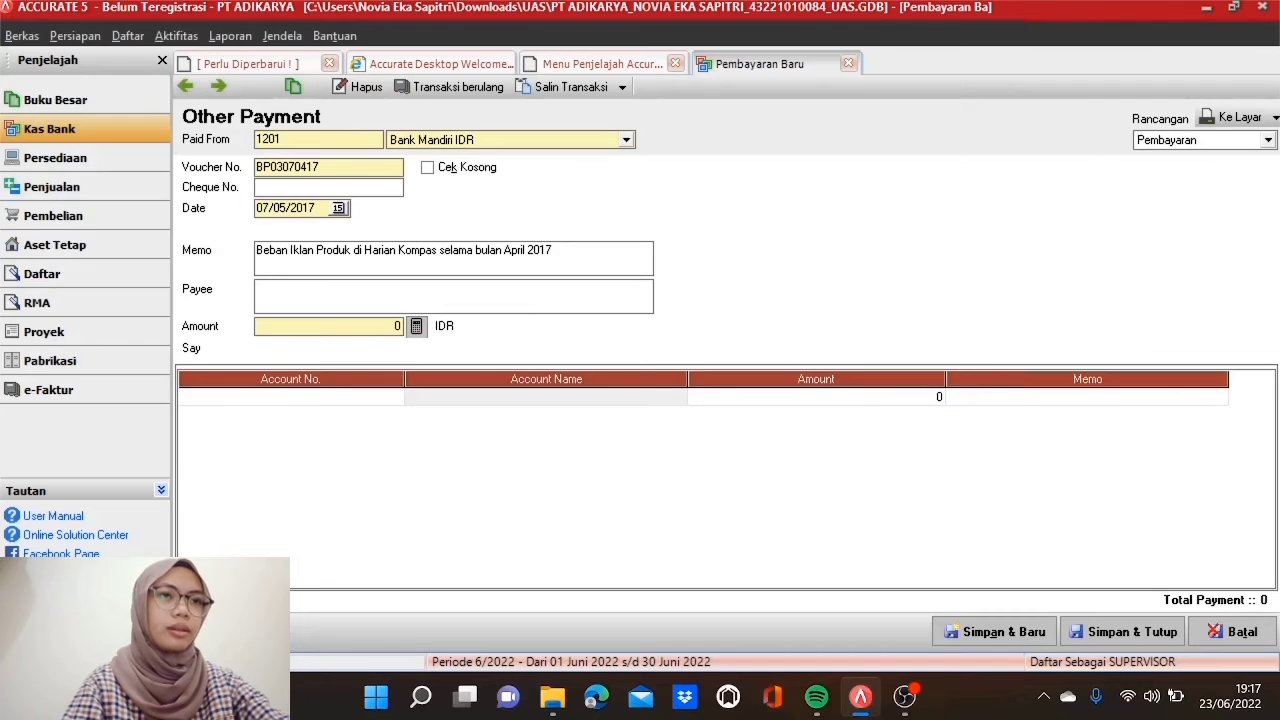
{"action": "left_click", "coordinate": [258, 289]}
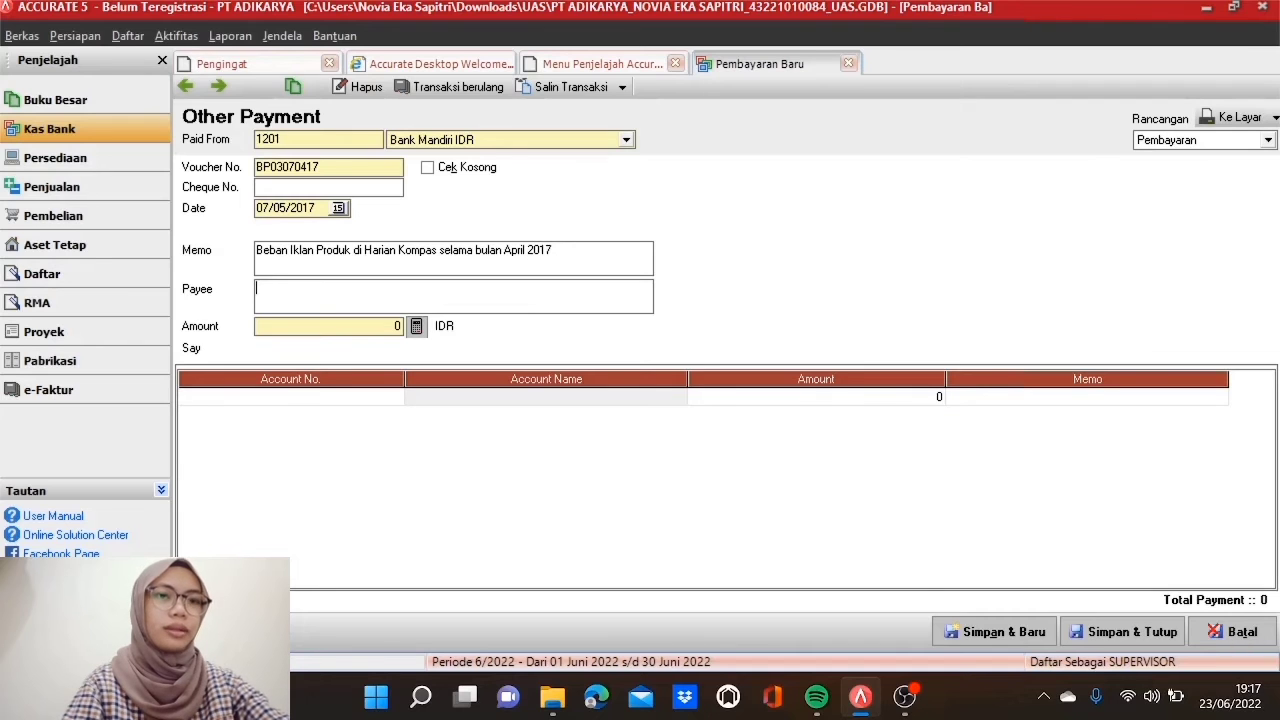
{"action": "type", "text": "Biro"}
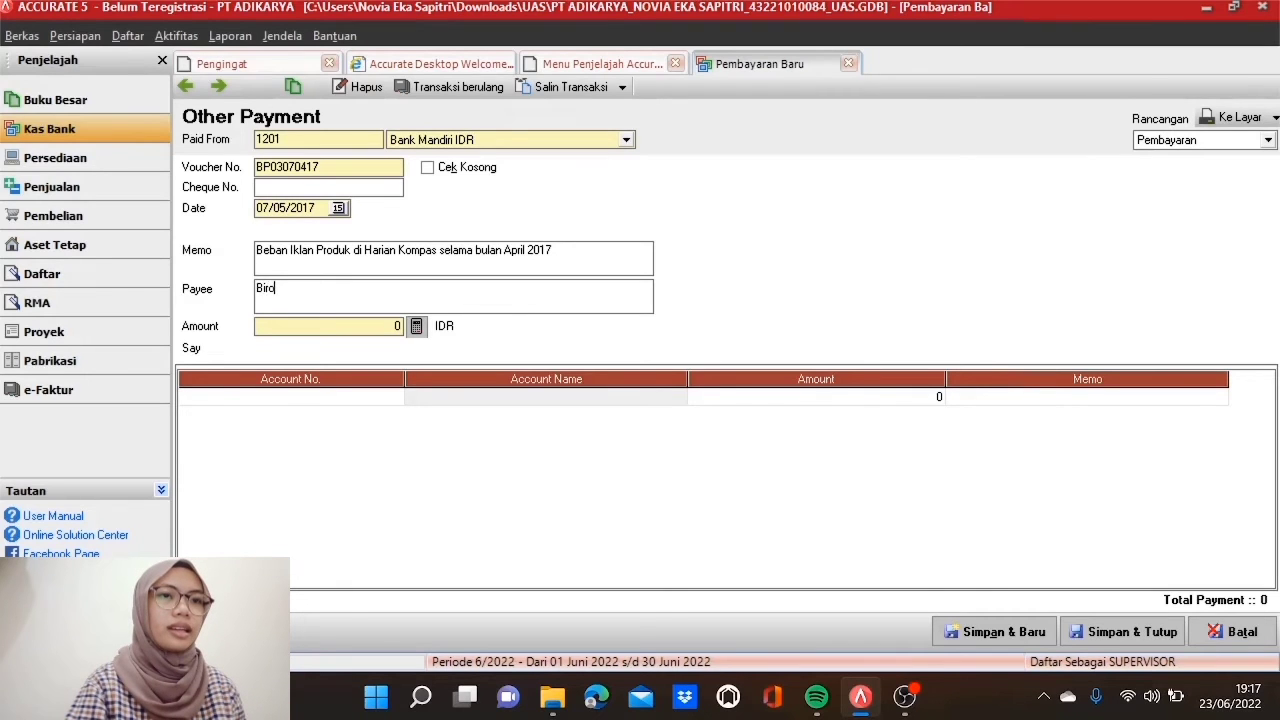
{"action": "type", "text": " Iklan"}
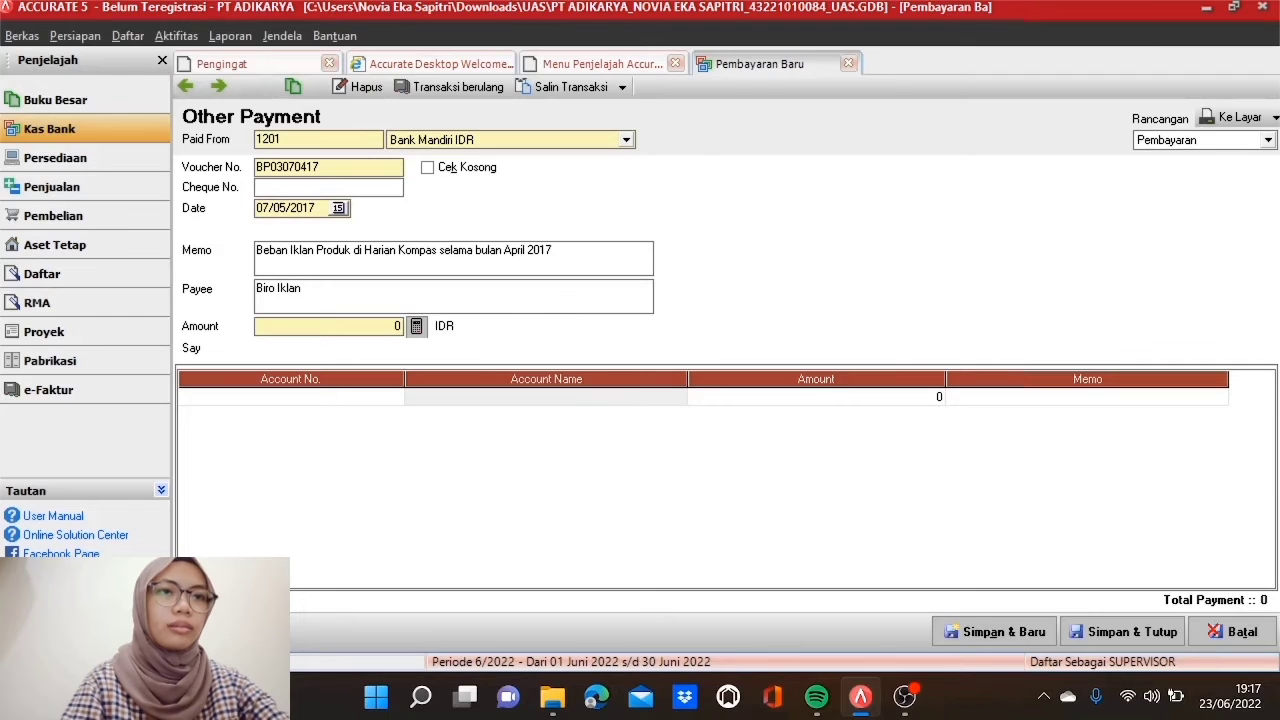
{"action": "type", "text": " H"}
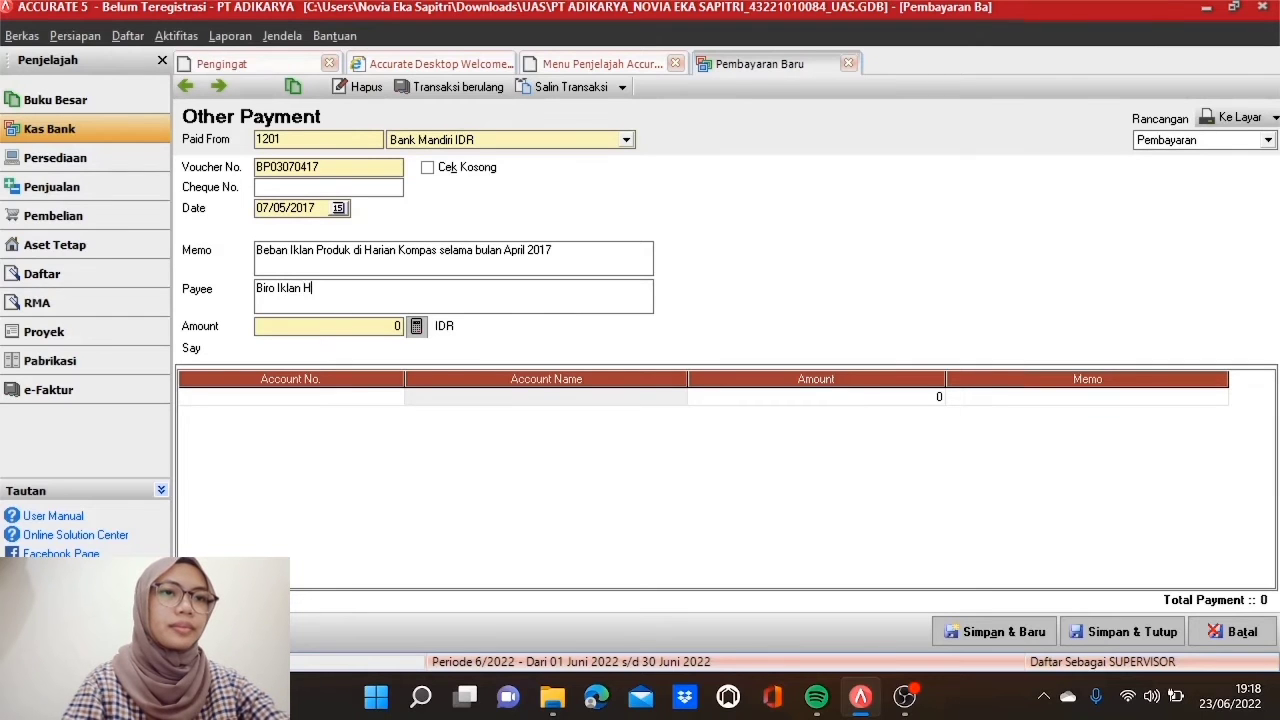
{"action": "type", "text": "arian"}
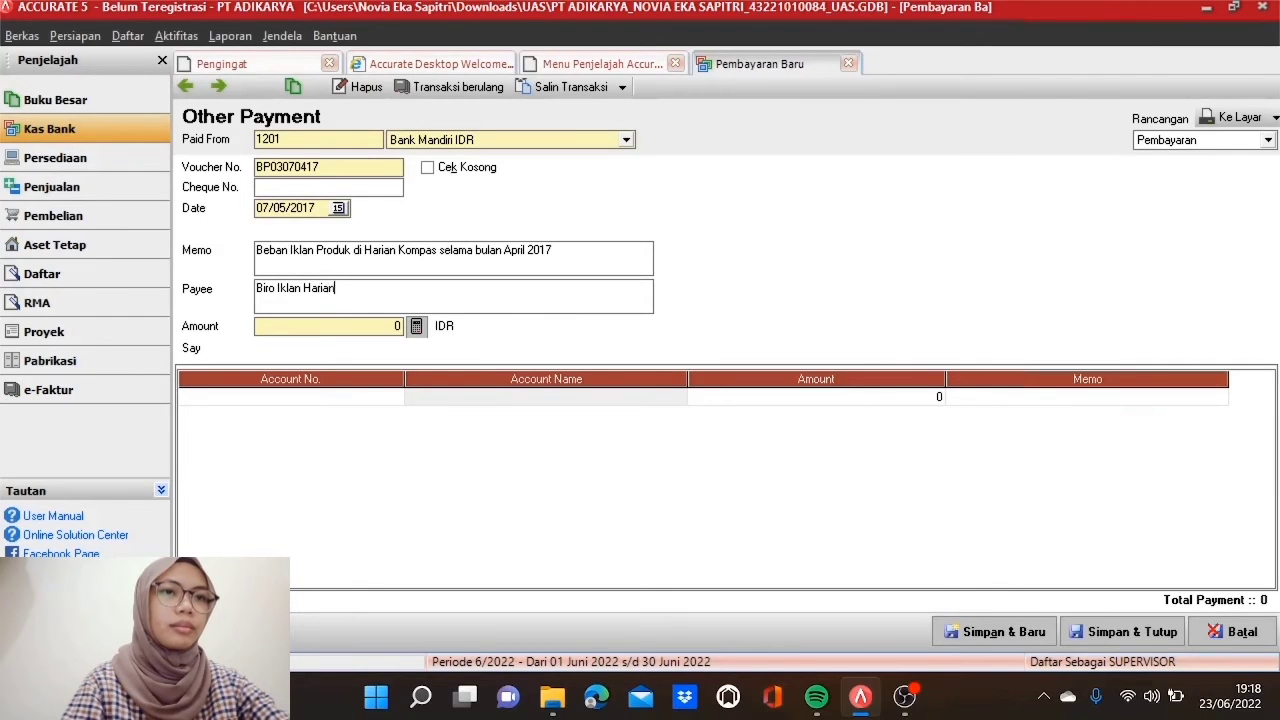
{"action": "type", "text": " Kompas"}
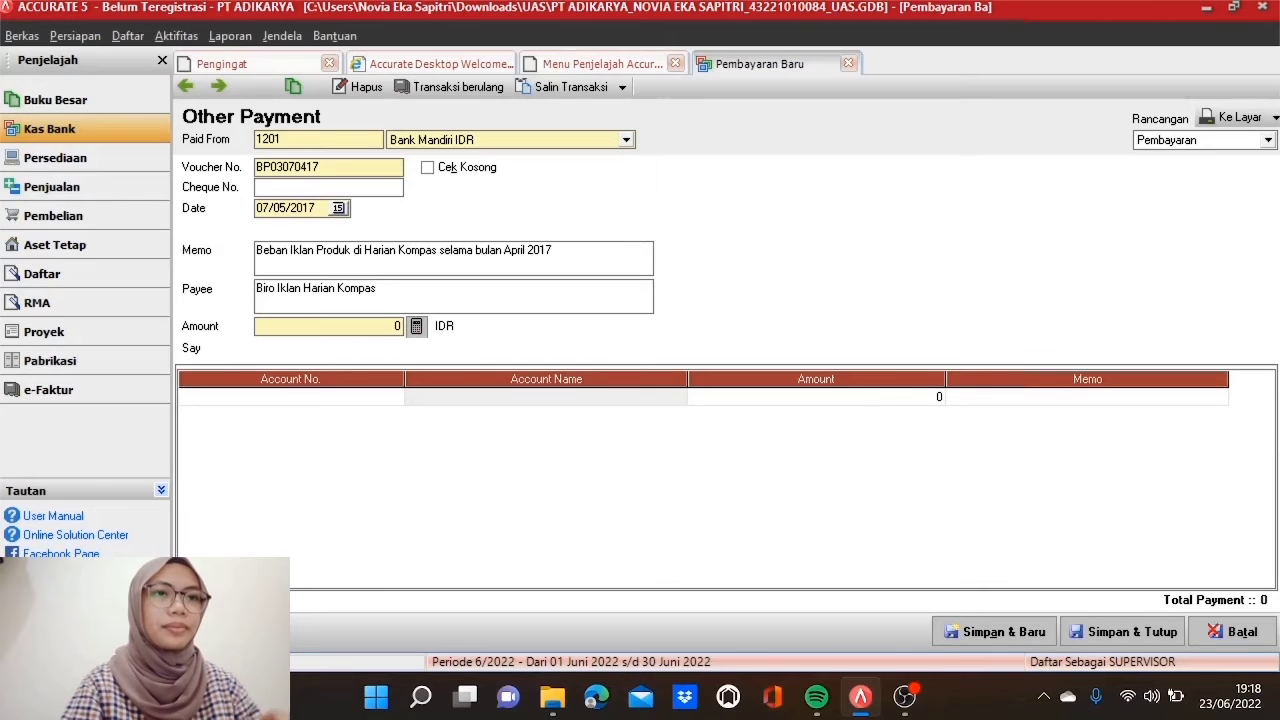
Step: Add a line charging Rp 1.200.000 to account 6102 Beban Pemasaran
{"action": "double_click", "coordinate": [385, 398]}
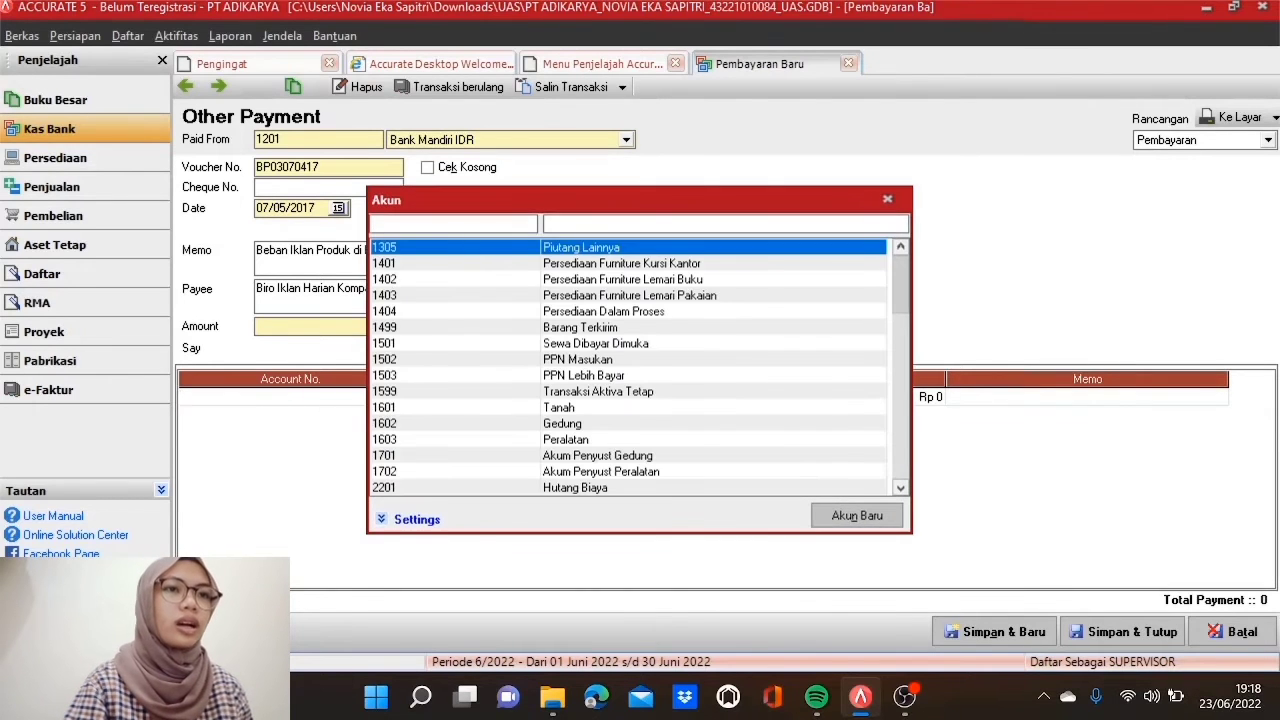
{"action": "type", "text": "610"}
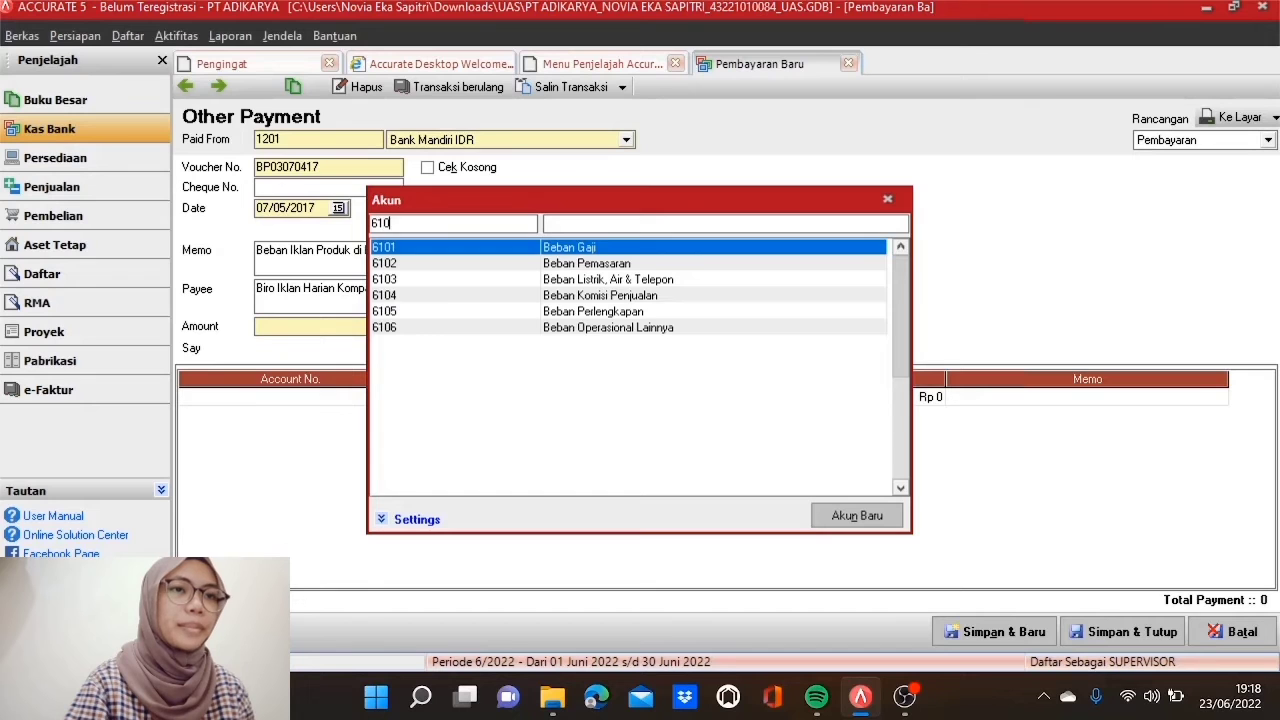
{"action": "type", "text": "2"}
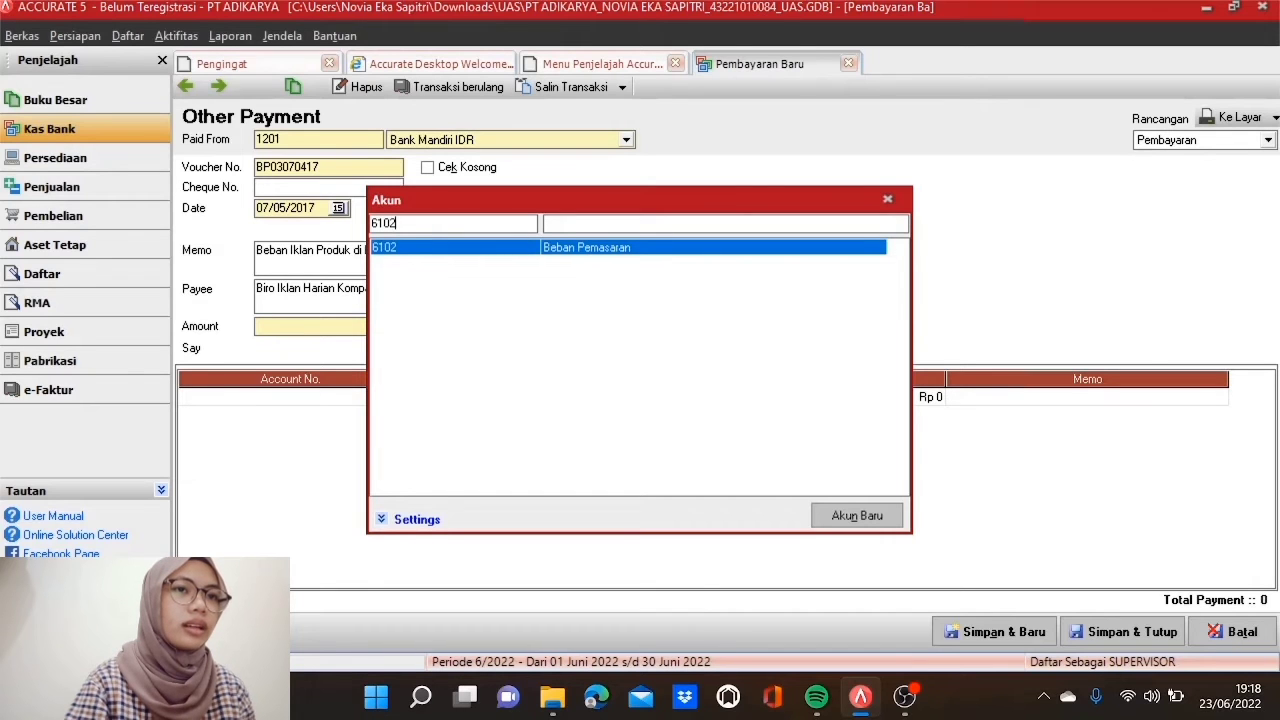
{"action": "double_click", "coordinate": [507, 252]}
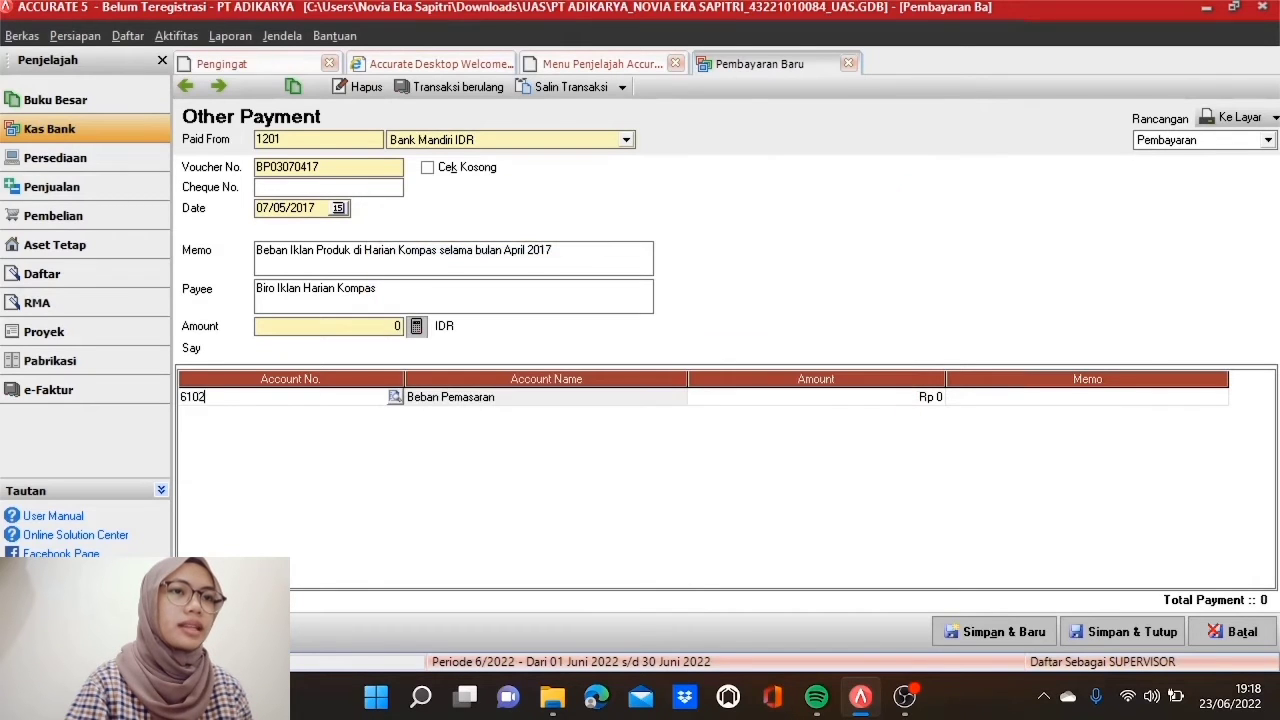
{"action": "left_click", "coordinate": [691, 401]}
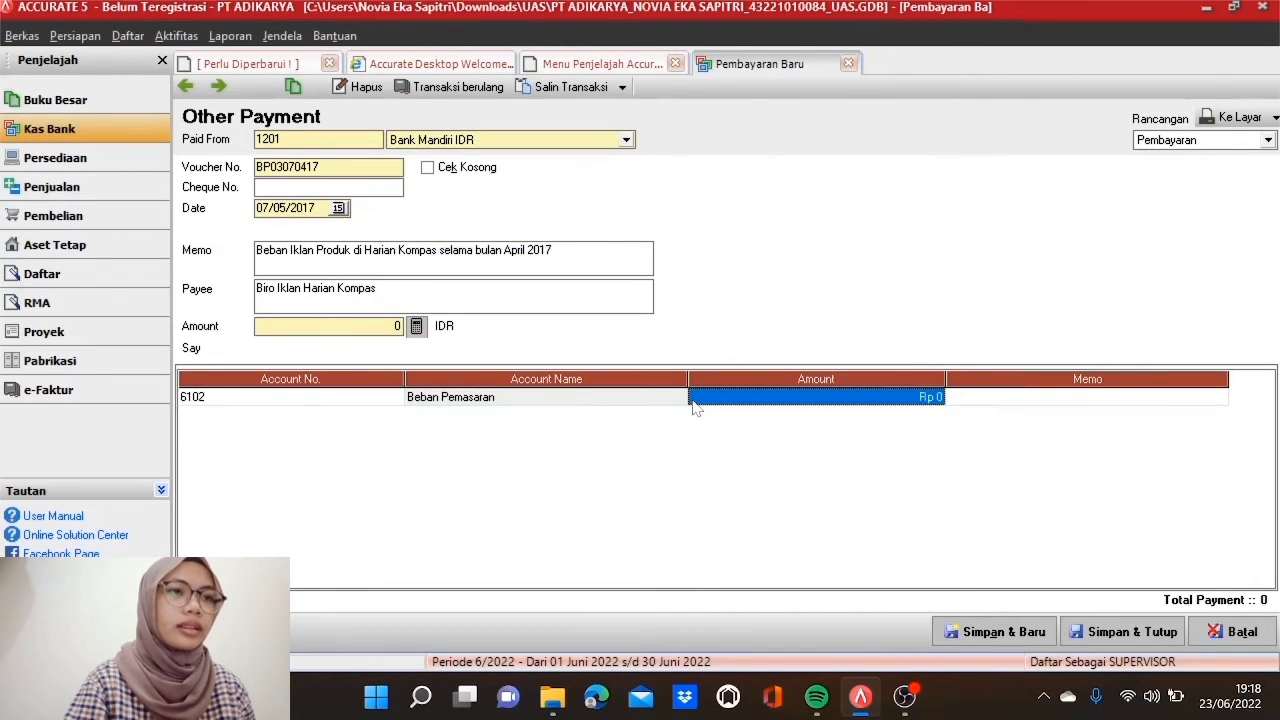
{"action": "left_click", "coordinate": [694, 402]}
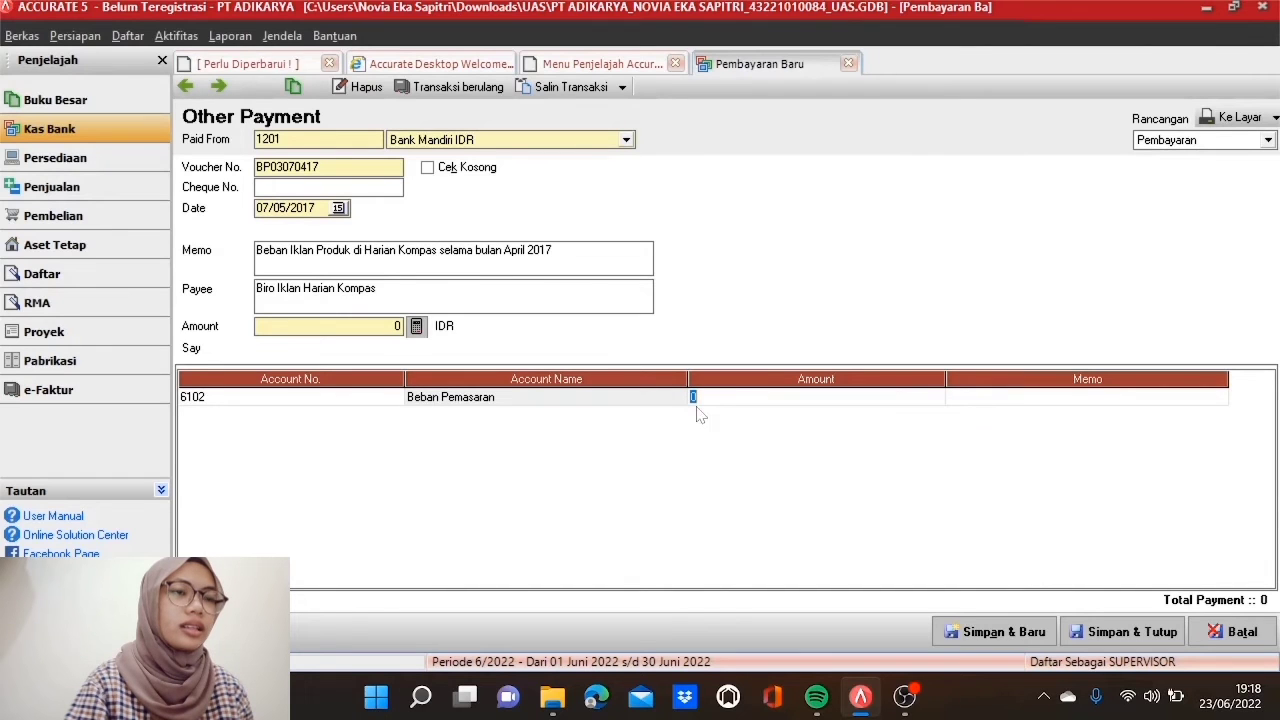
{"action": "type", "text": "120"}
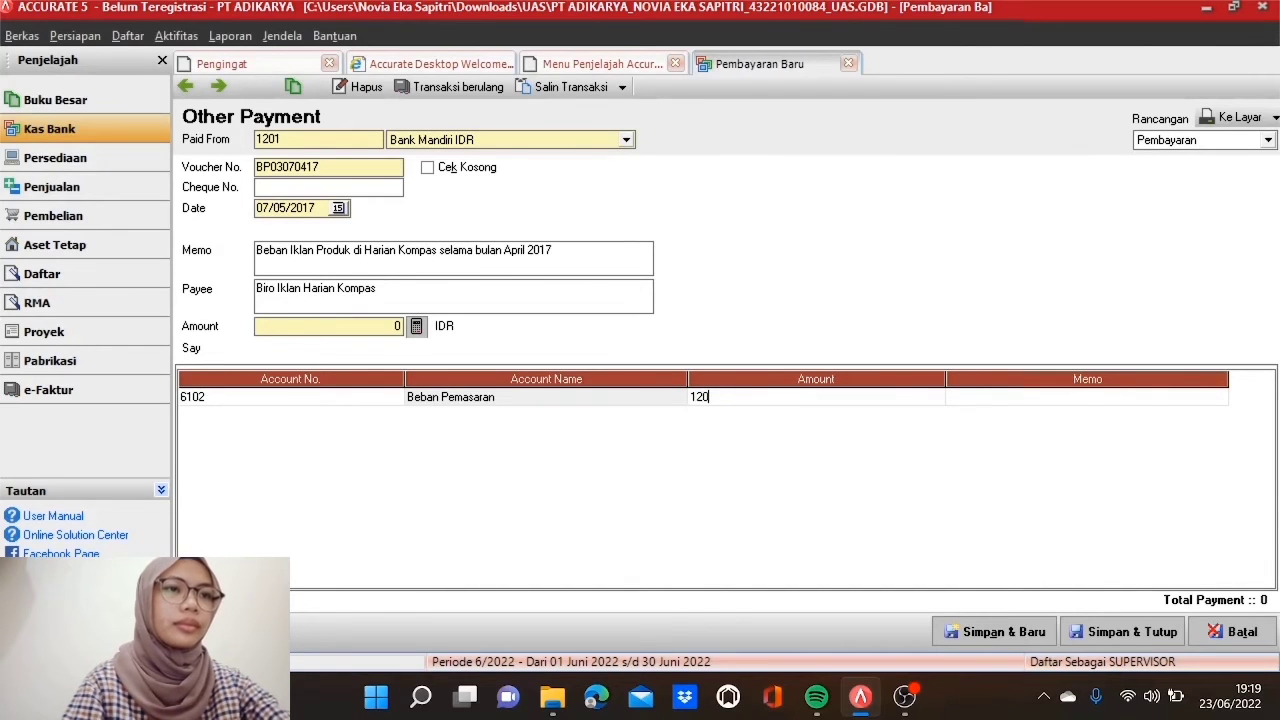
{"action": "type", "text": "0"}
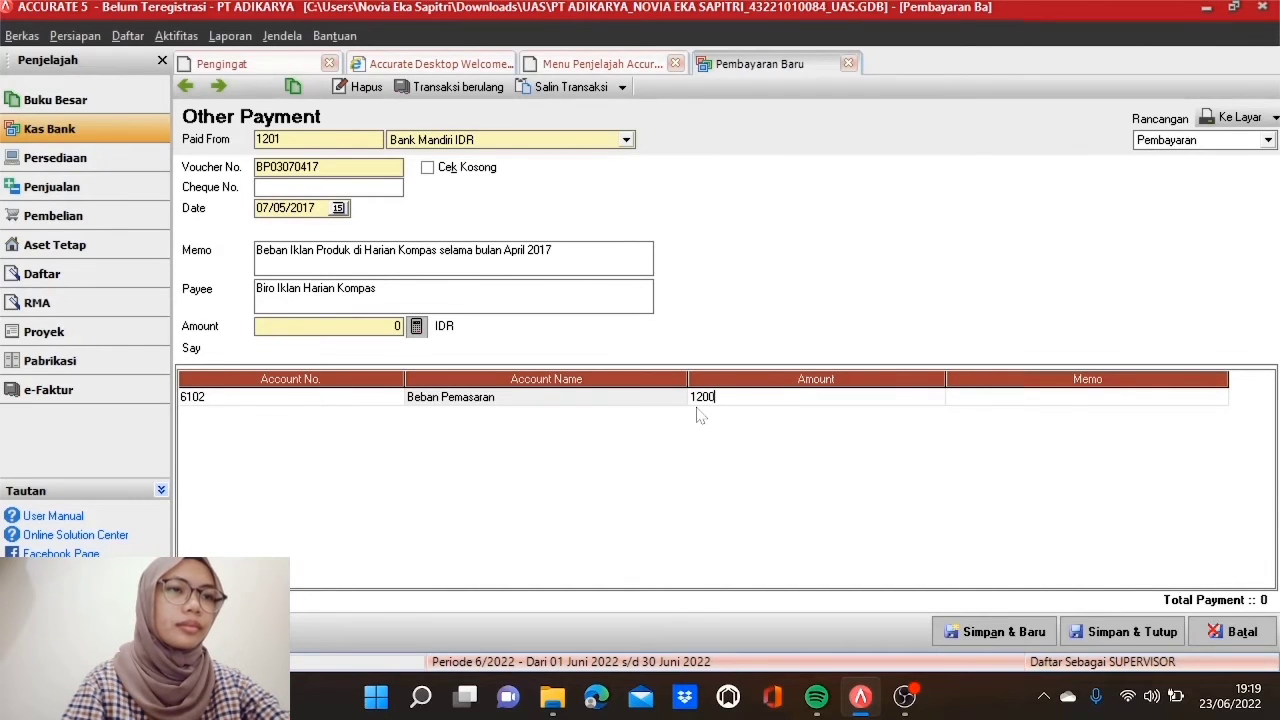
{"action": "type", "text": "000"}
{"action": "key", "text": "Tab"}
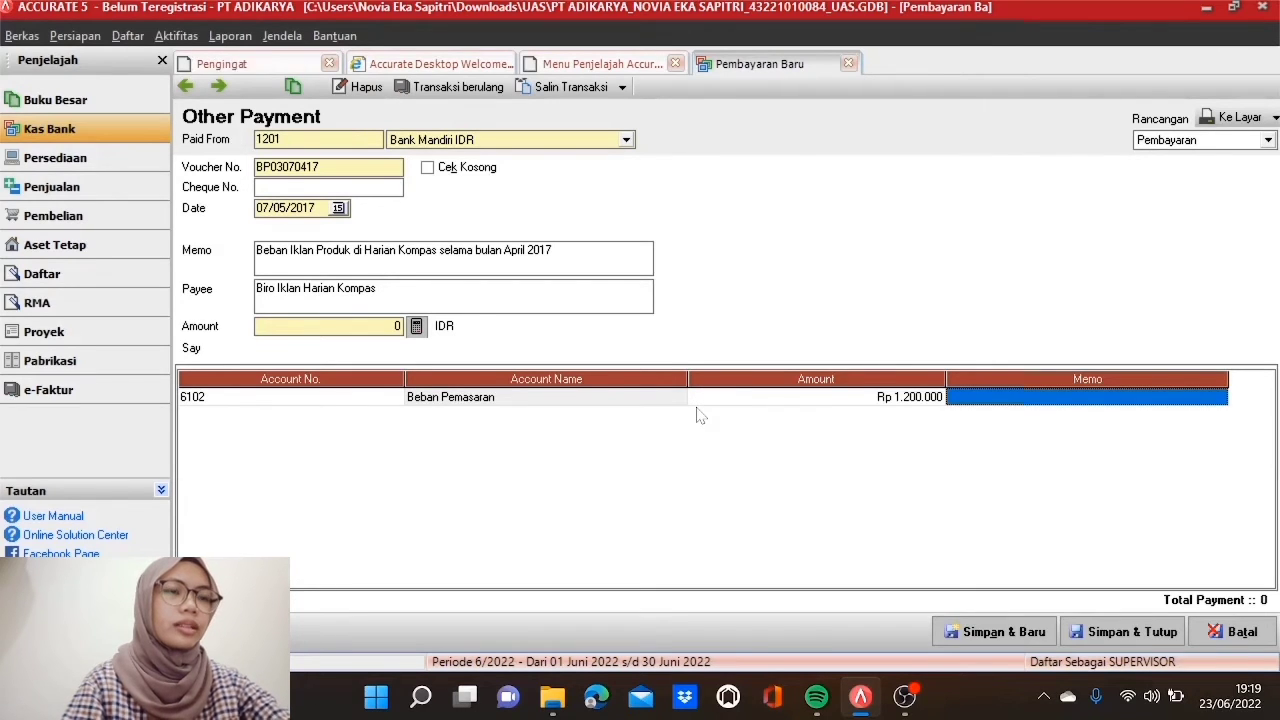
{"action": "left_click", "coordinate": [424, 332]}
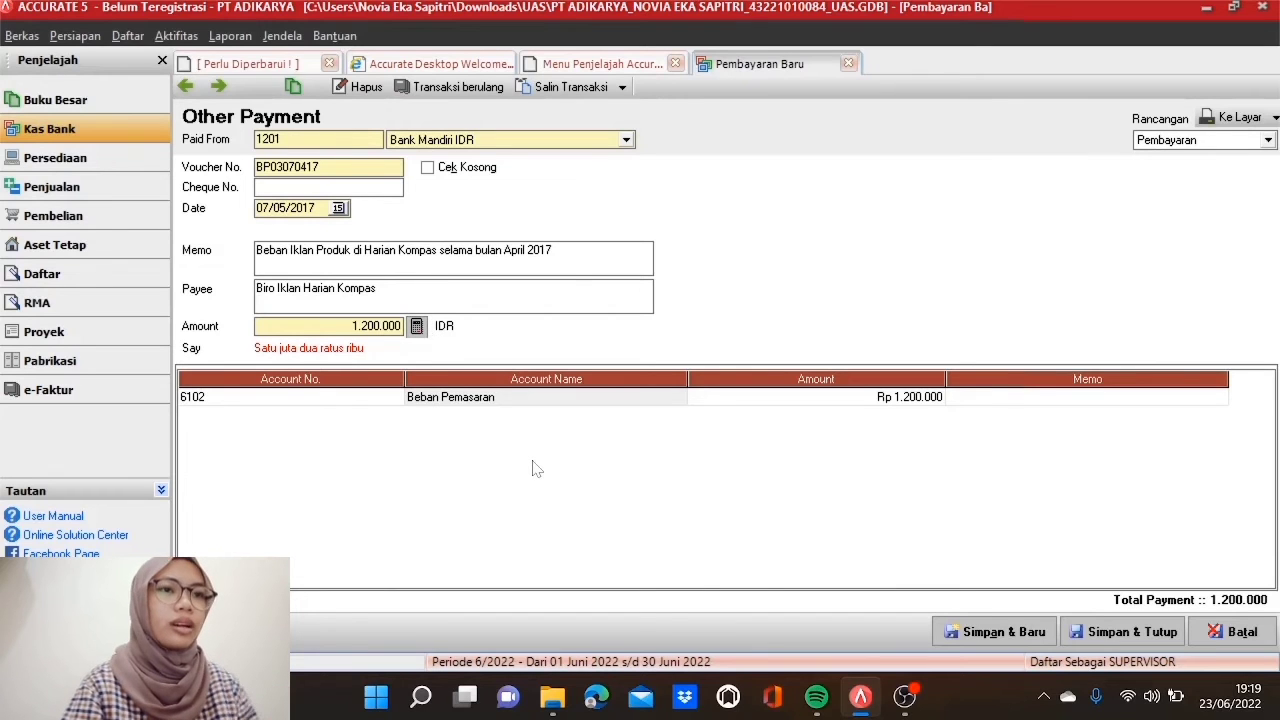
Step: Save and close the advertising payment, then start a blank other payment
{"action": "left_click", "coordinate": [1130, 638]}
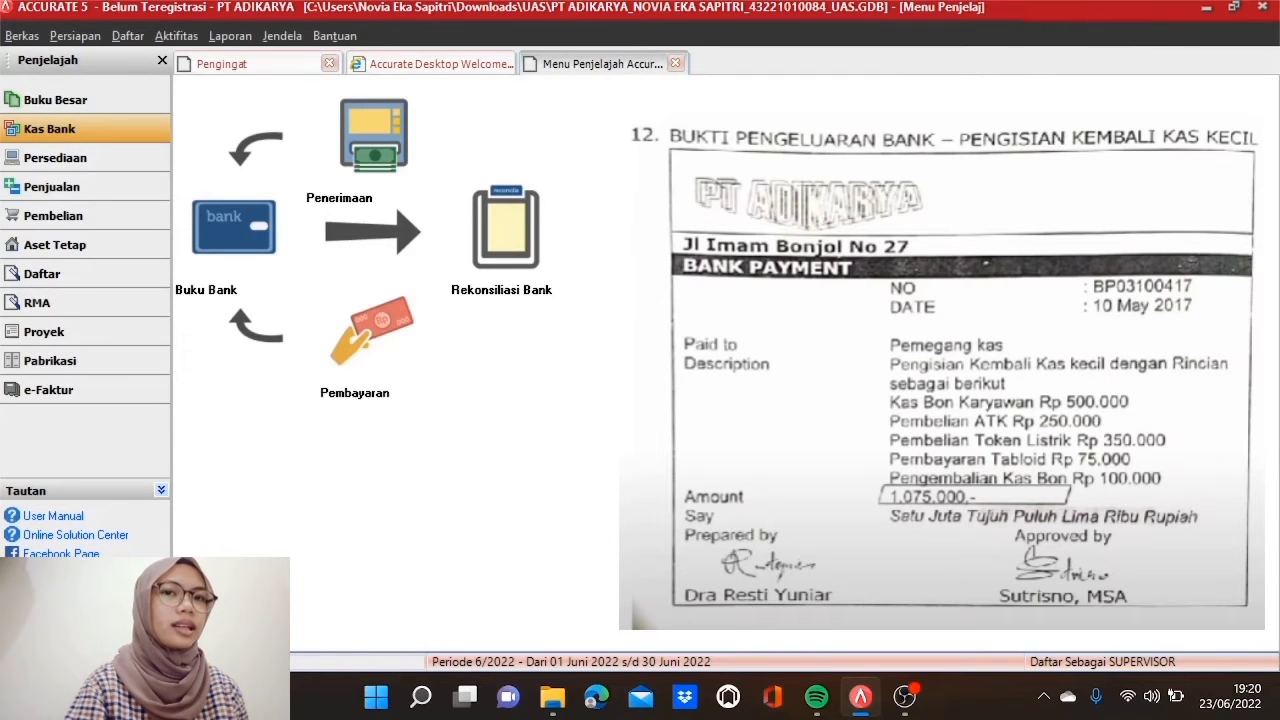
{"action": "left_click", "coordinate": [350, 356]}
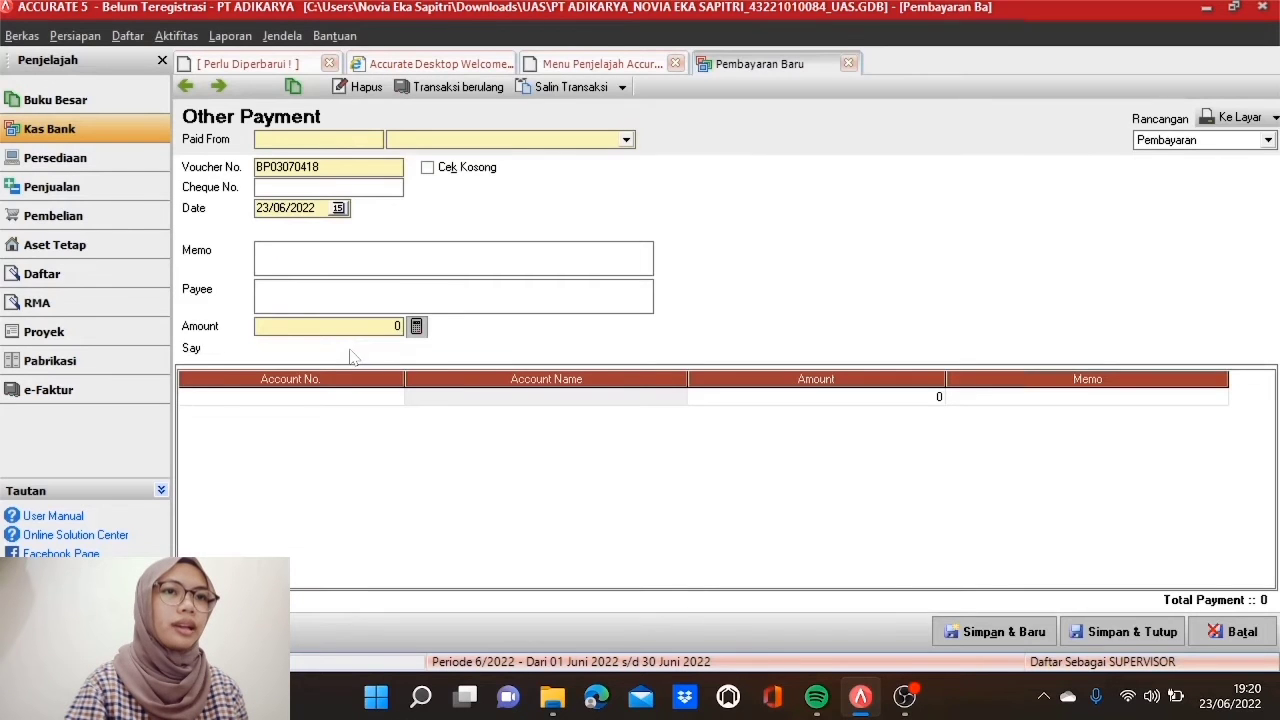
Step: Pay from Kas IDR, voucher BP03100417, date 10/05/2017, memo 'Pengisian Kembali Kas Kecil' and payee
{"action": "left_click", "coordinate": [625, 140]}
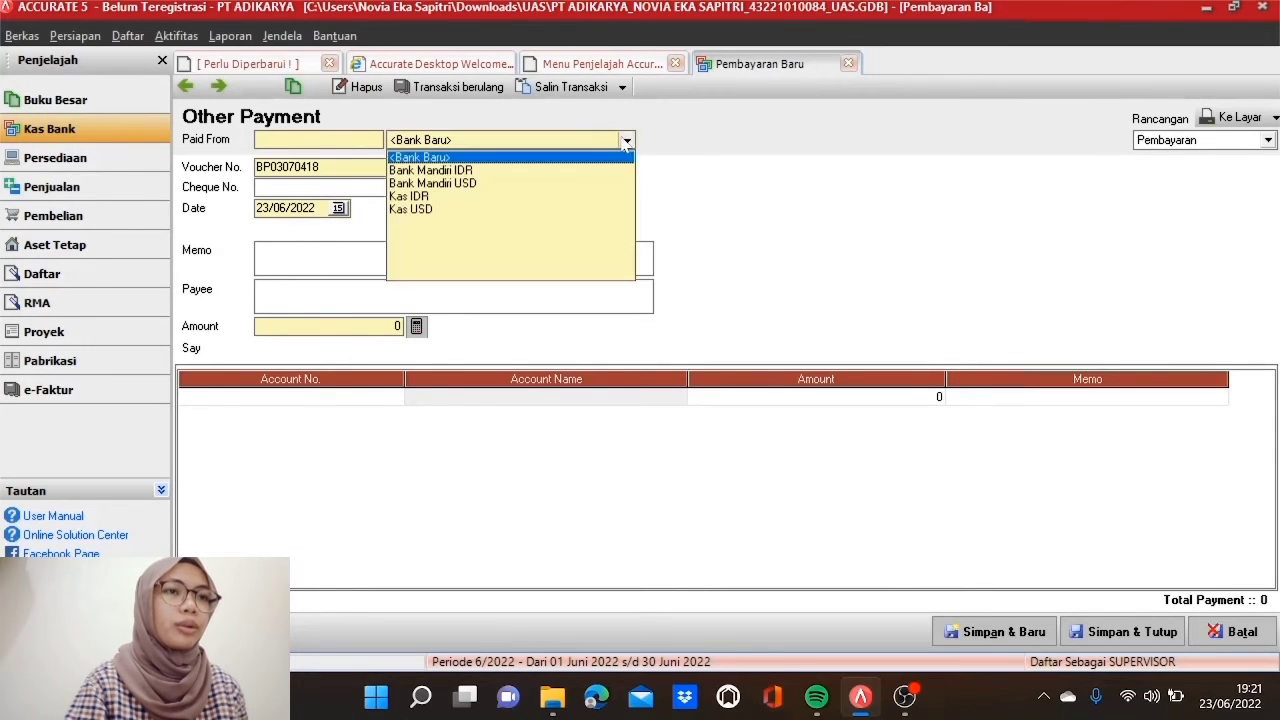
{"action": "left_click", "coordinate": [441, 198]}
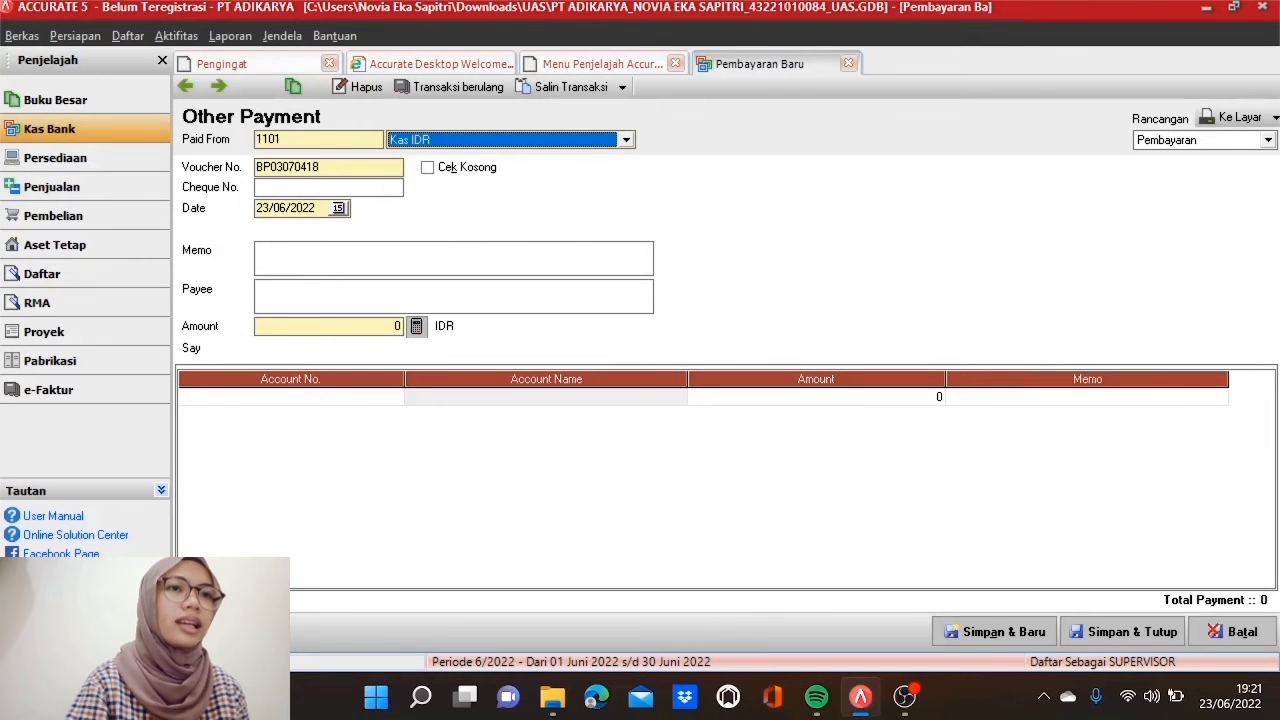
{"action": "key", "text": "Tab"}
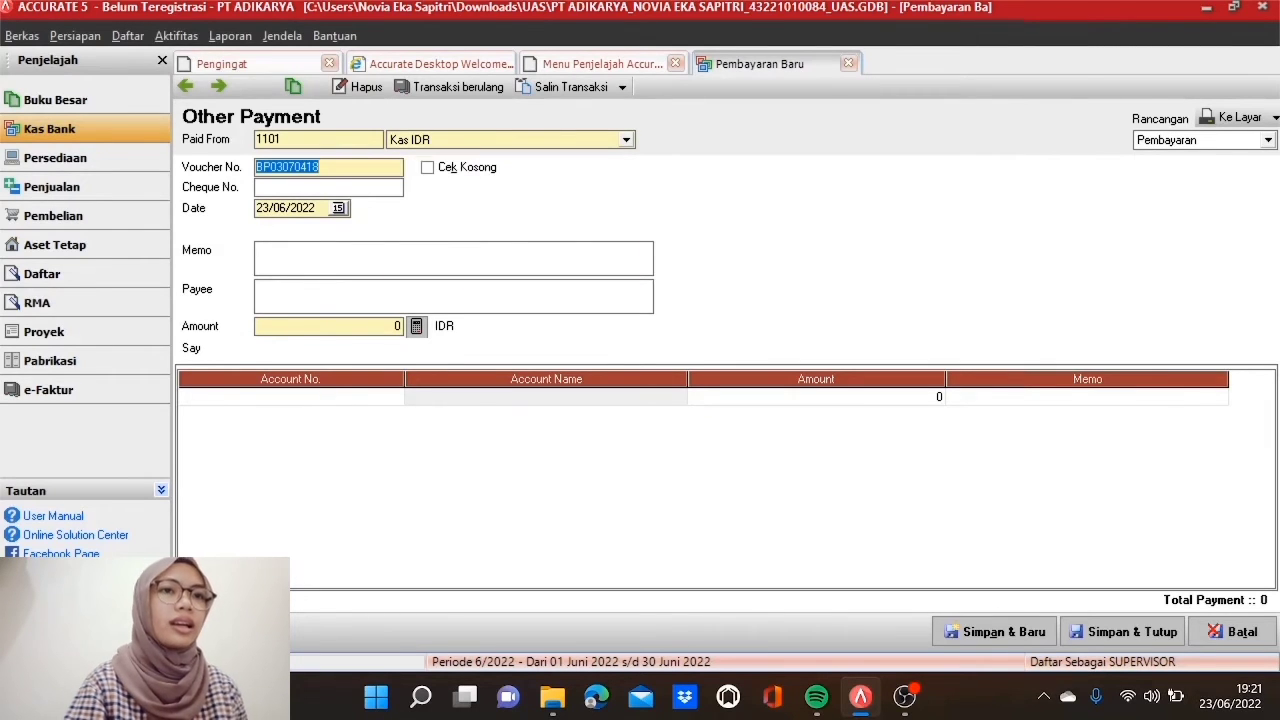
{"action": "type", "text": "BP03"}
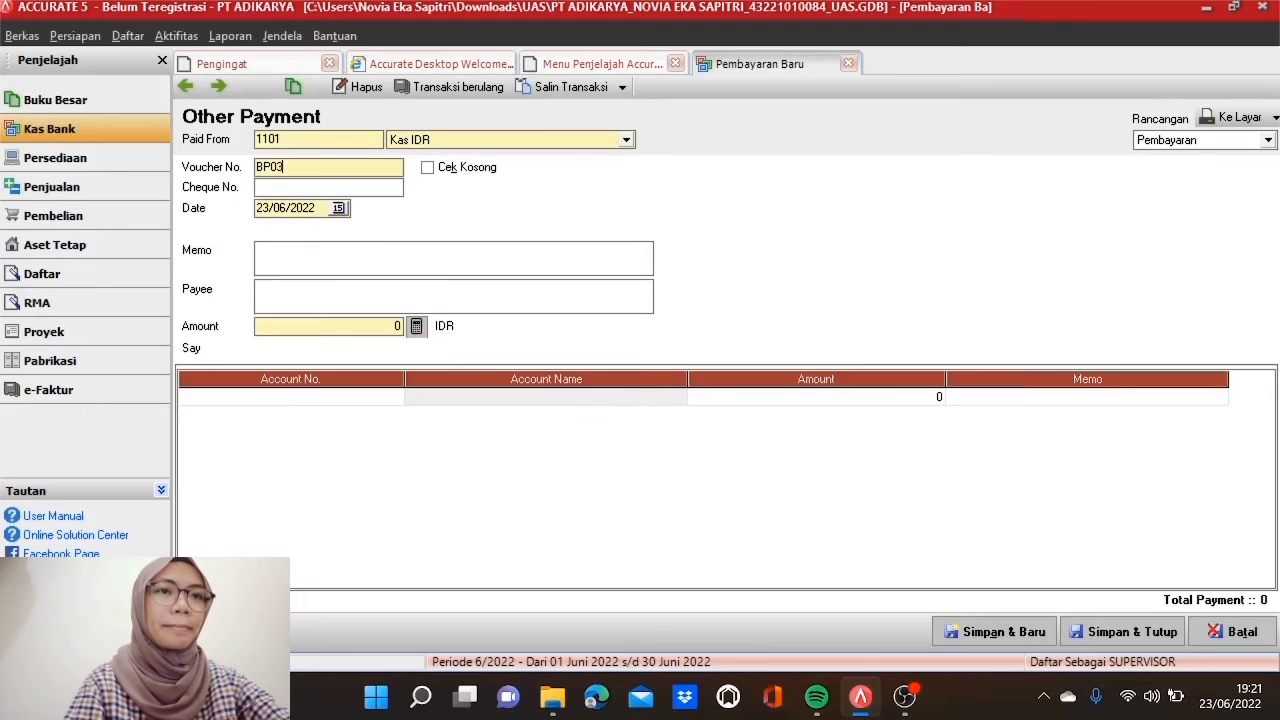
{"action": "type", "text": "1004"}
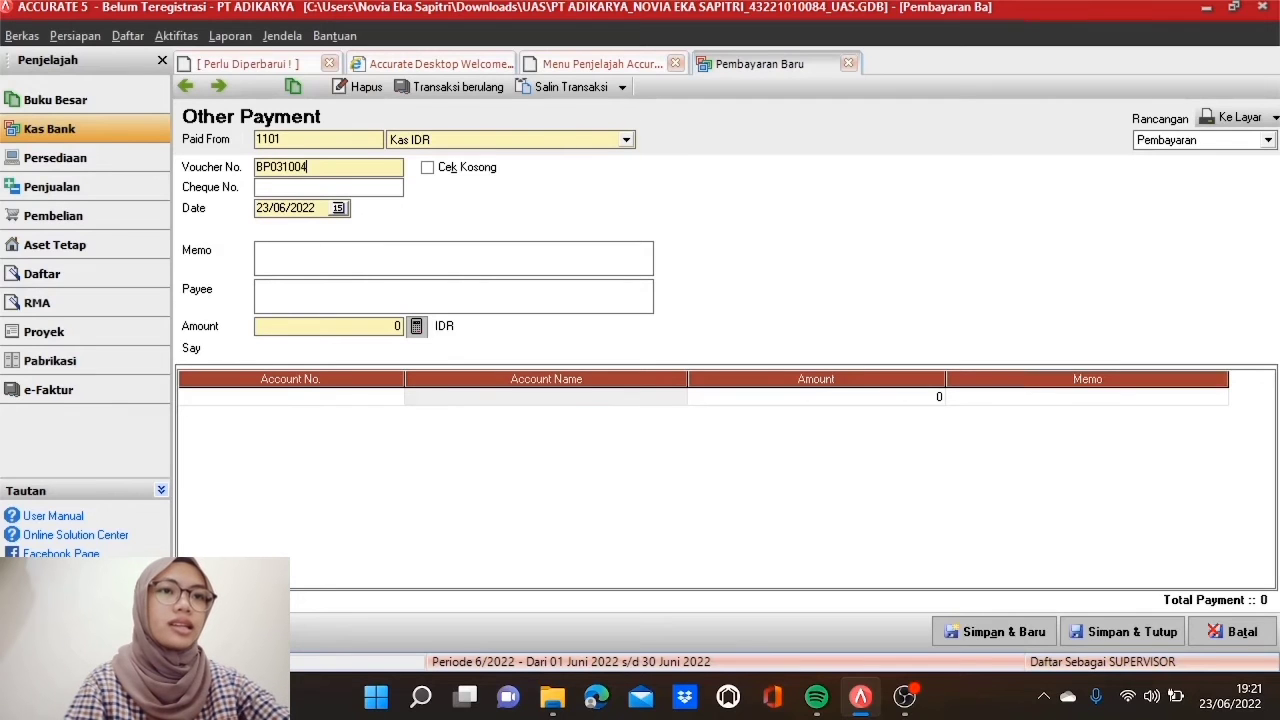
{"action": "type", "text": "17"}
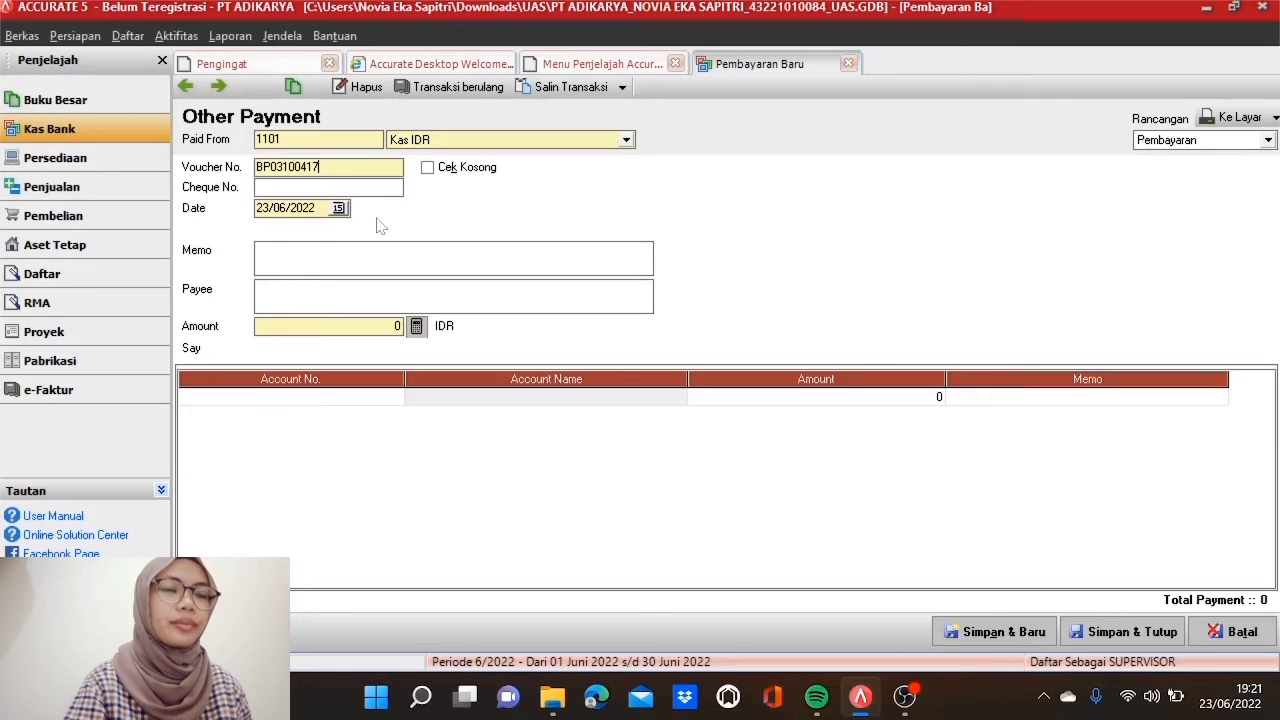
{"action": "double_click", "coordinate": [299, 208]}
{"action": "type", "text": "10/05/"}
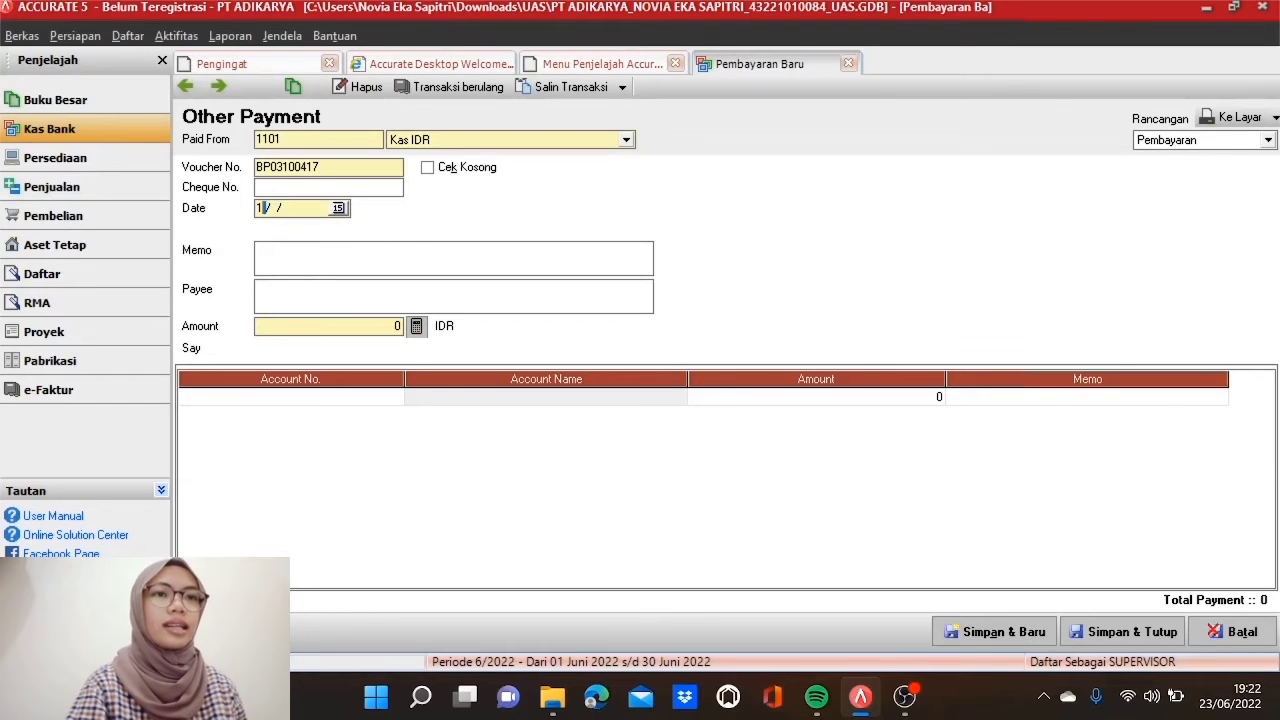
{"action": "type", "text": "2017"}
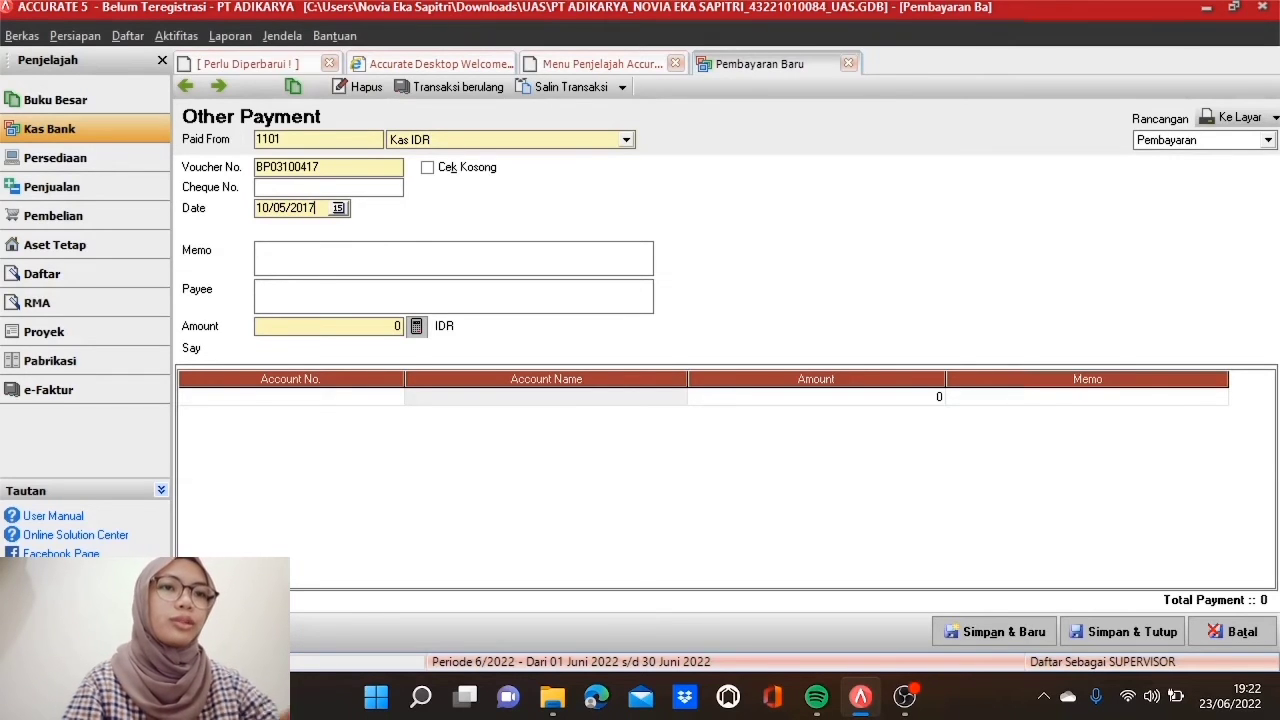
{"action": "key", "text": "Tab"}
{"action": "type", "text": "Pengisian Kembali"}
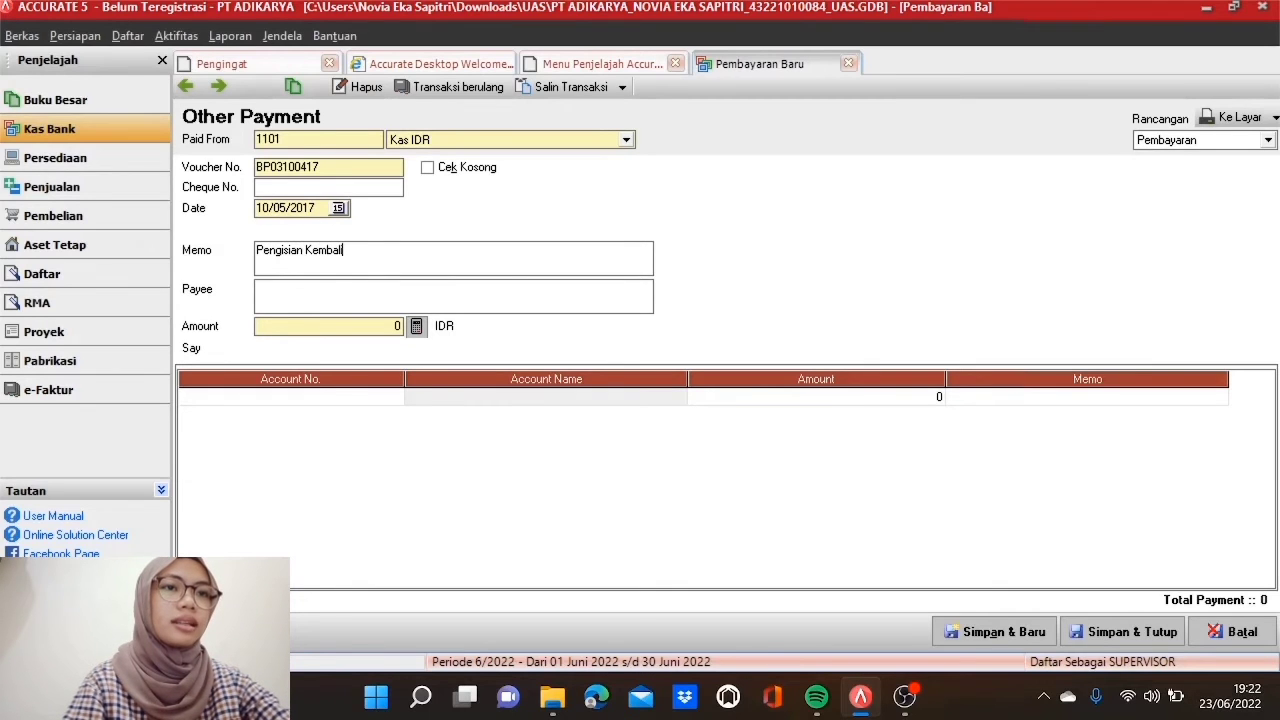
{"action": "type", "text": " Kas Kecil"}
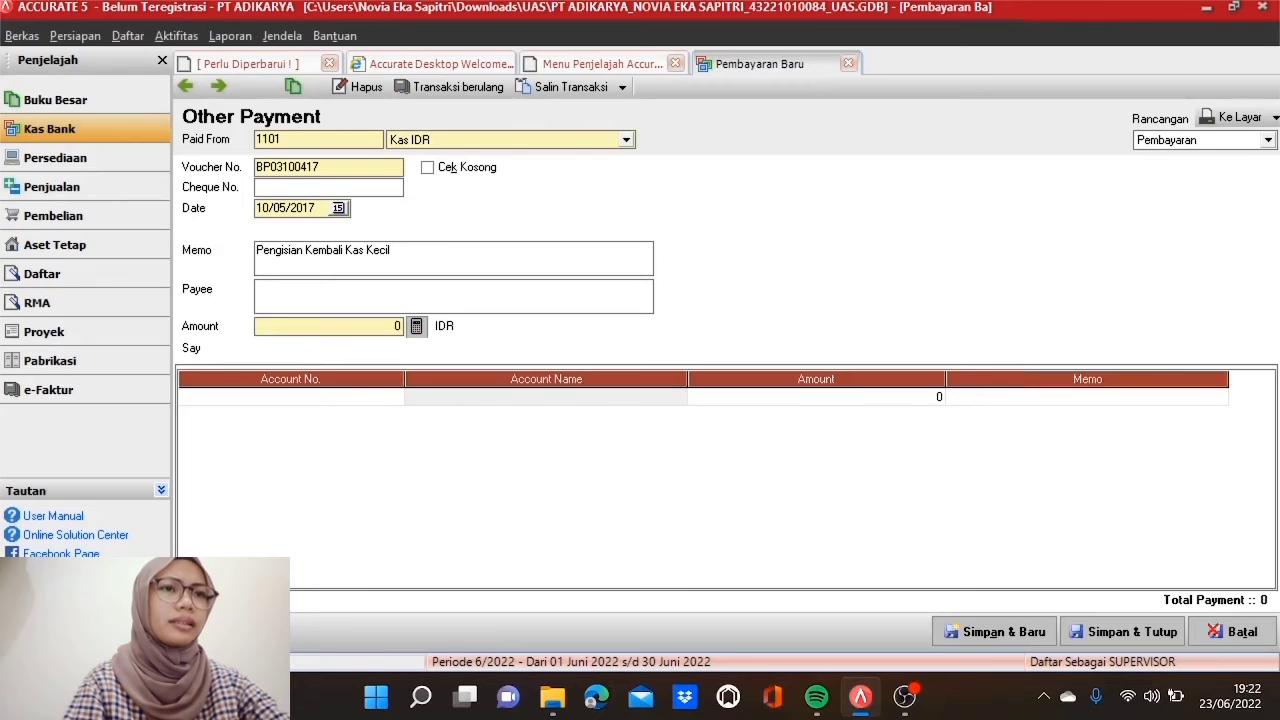
{"action": "type", "text": "Pemegang Kas"}
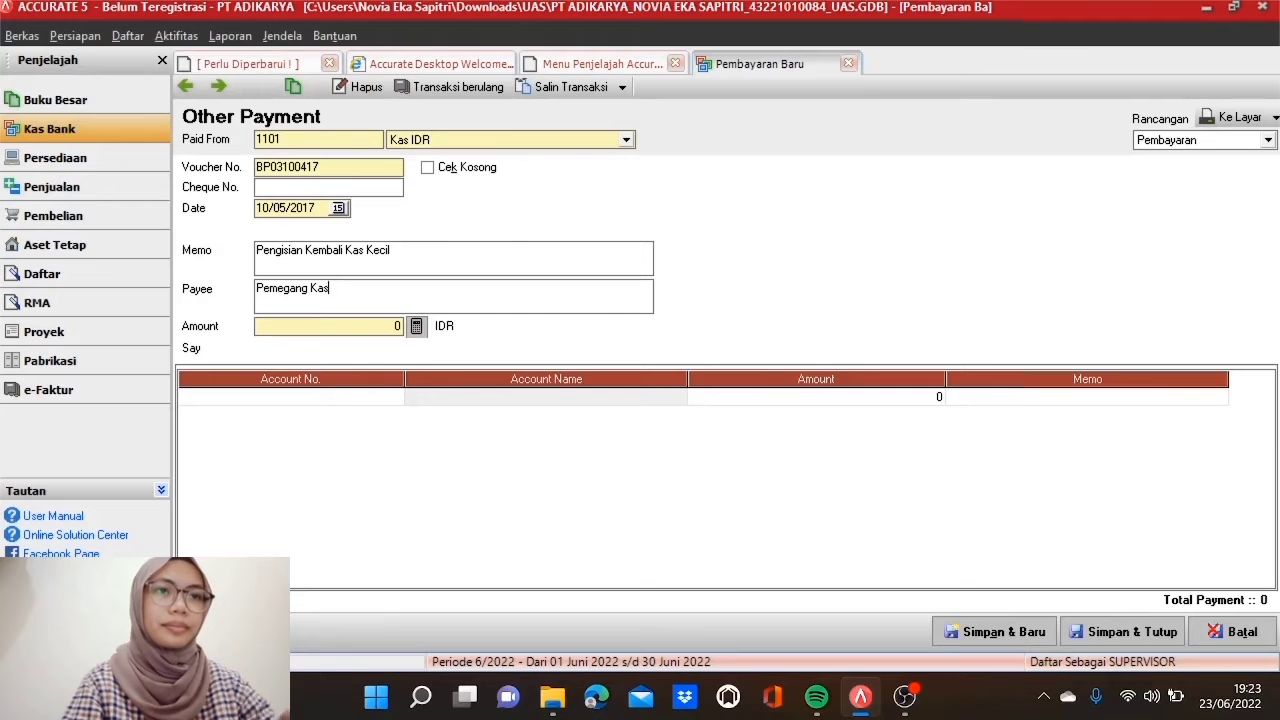
Step: Add a 1305 Piutang Lainnya line of Rp 500.000 with memo 'Kas Bon Karyawan'
{"action": "double_click", "coordinate": [374, 401]}
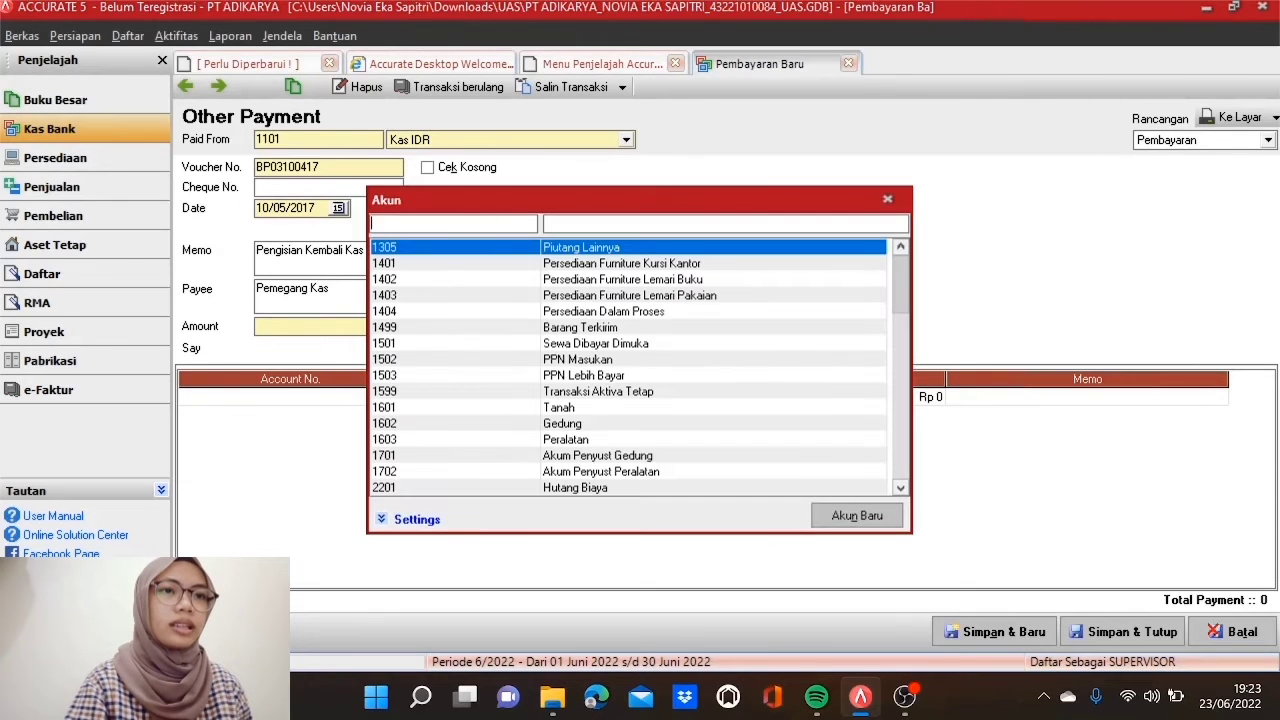
{"action": "double_click", "coordinate": [504, 248]}
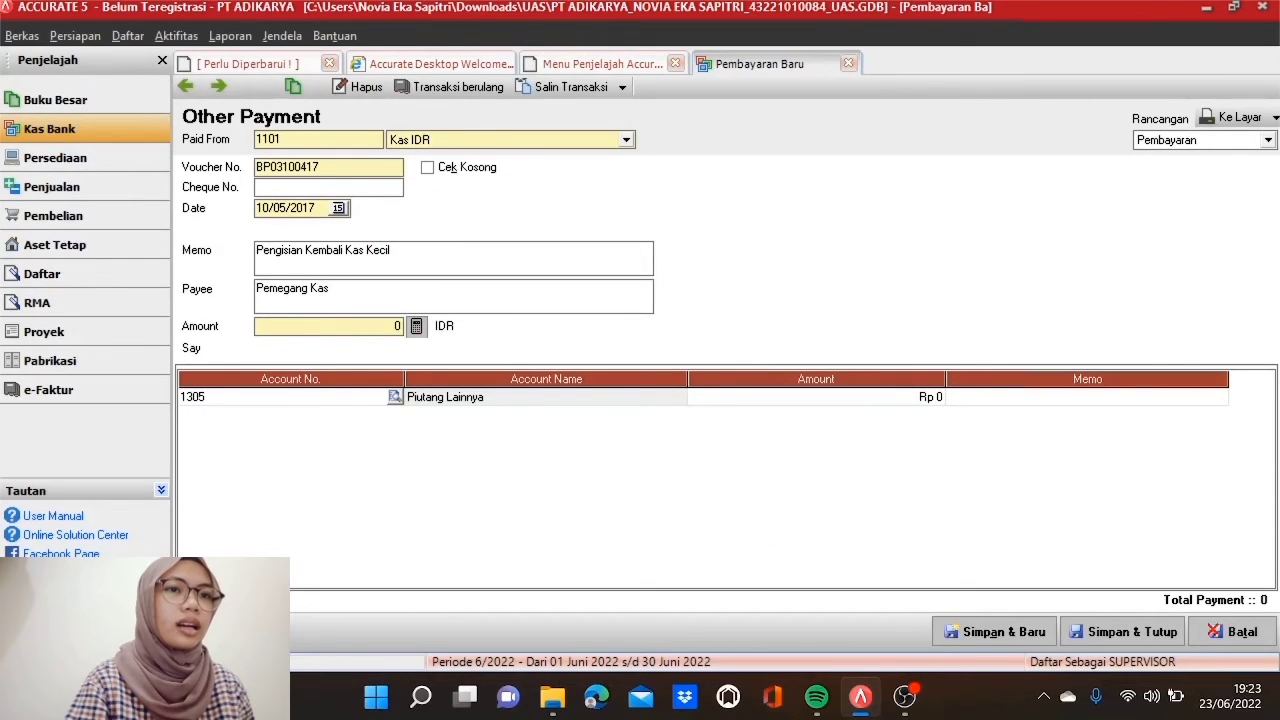
{"action": "left_click", "coordinate": [735, 400]}
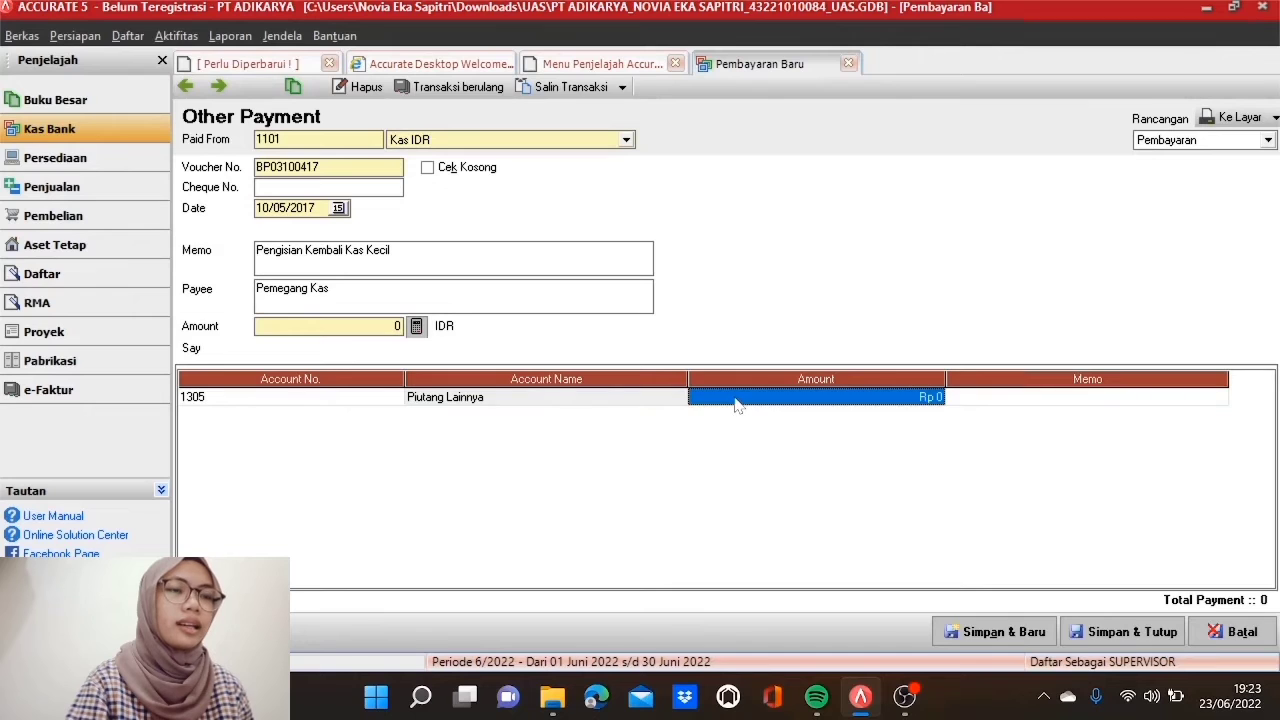
{"action": "left_click", "coordinate": [735, 399]}
{"action": "type", "text": "5"}
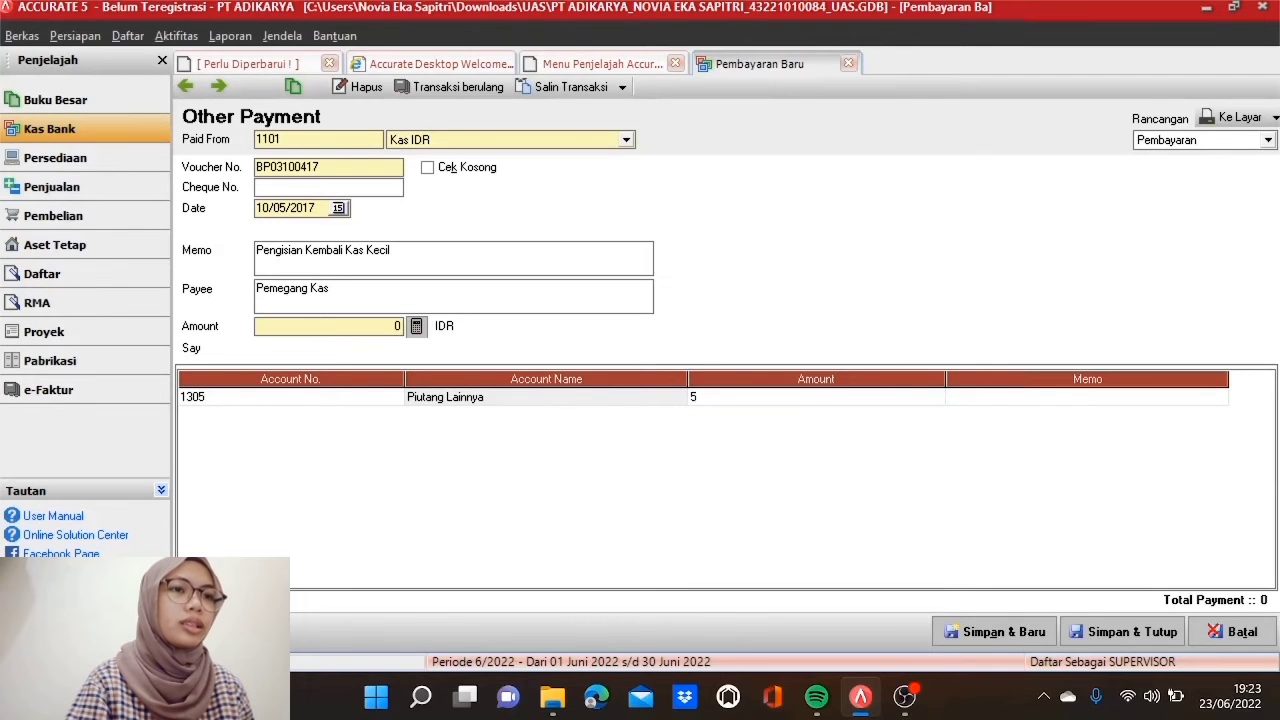
{"action": "type", "text": "00000"}
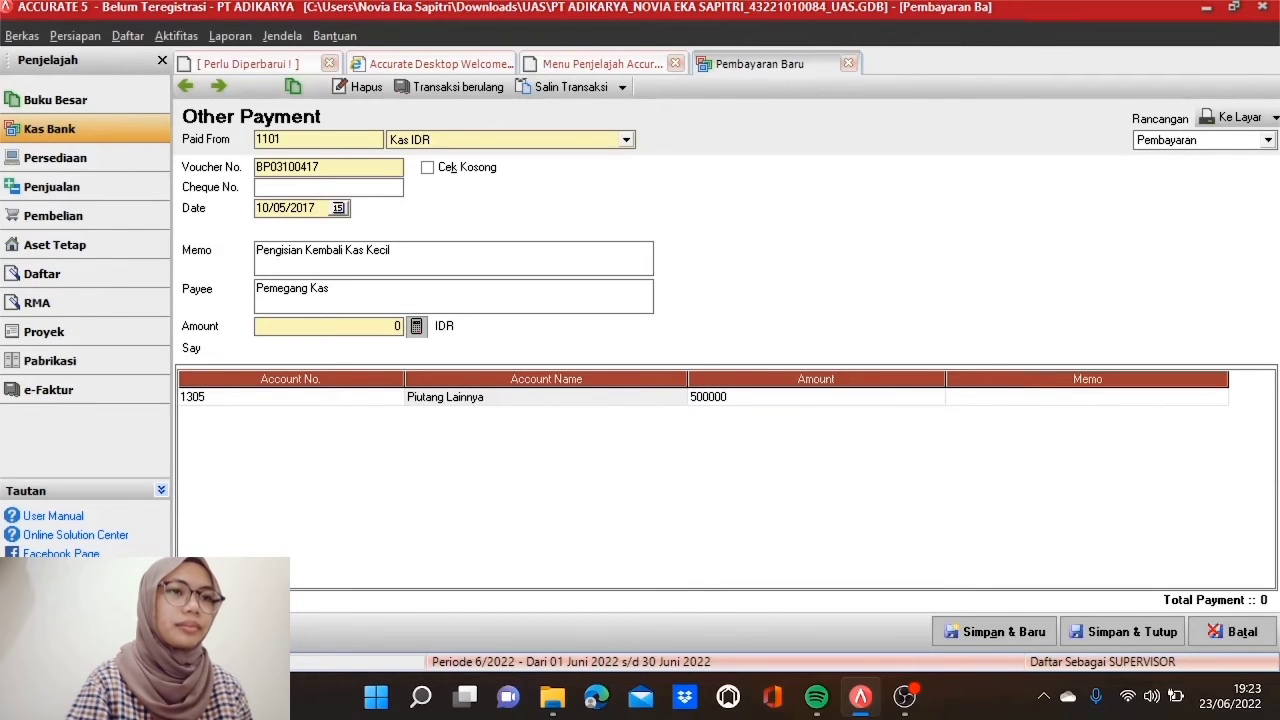
{"action": "key", "text": "Tab"}
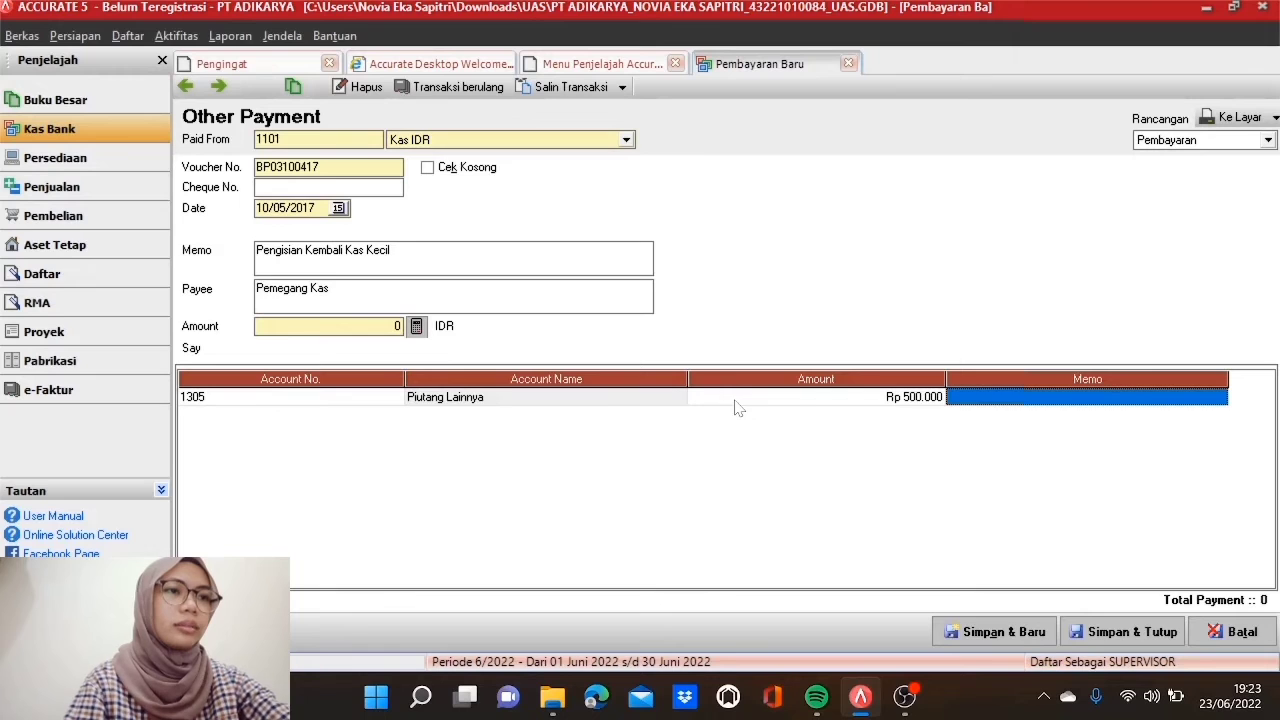
{"action": "left_click", "coordinate": [971, 401]}
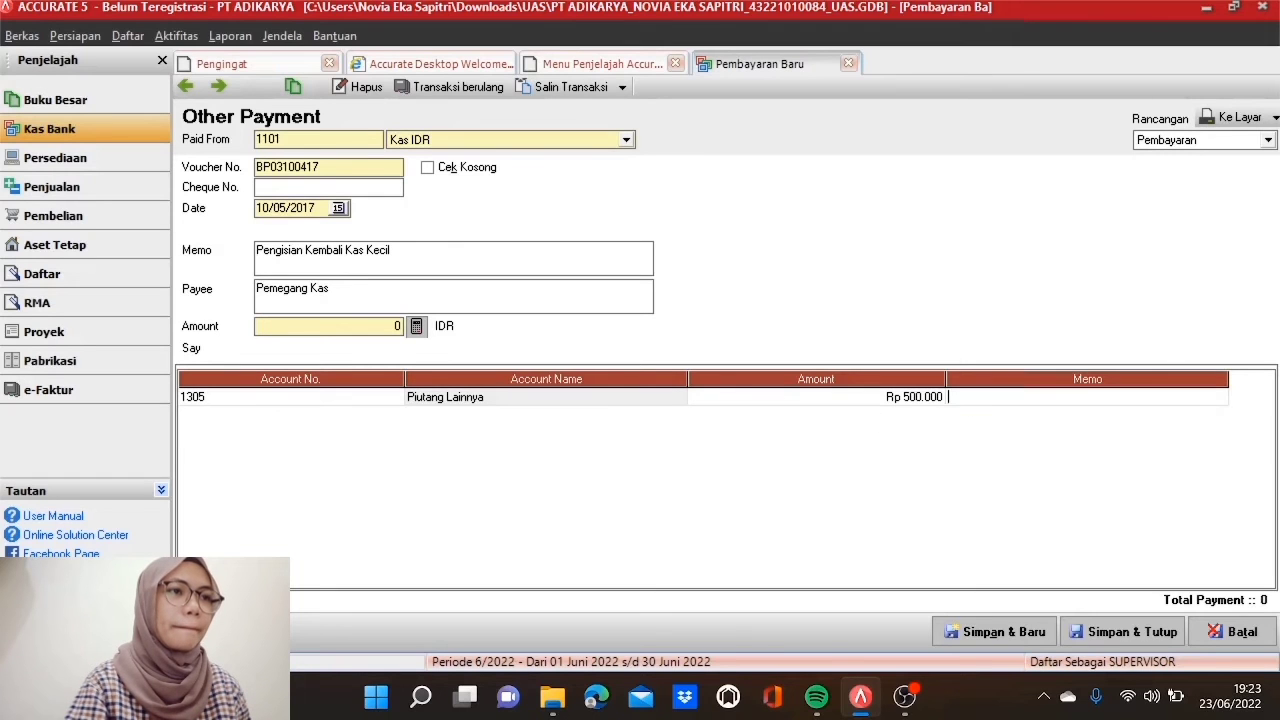
{"action": "type", "text": "Kas B"}
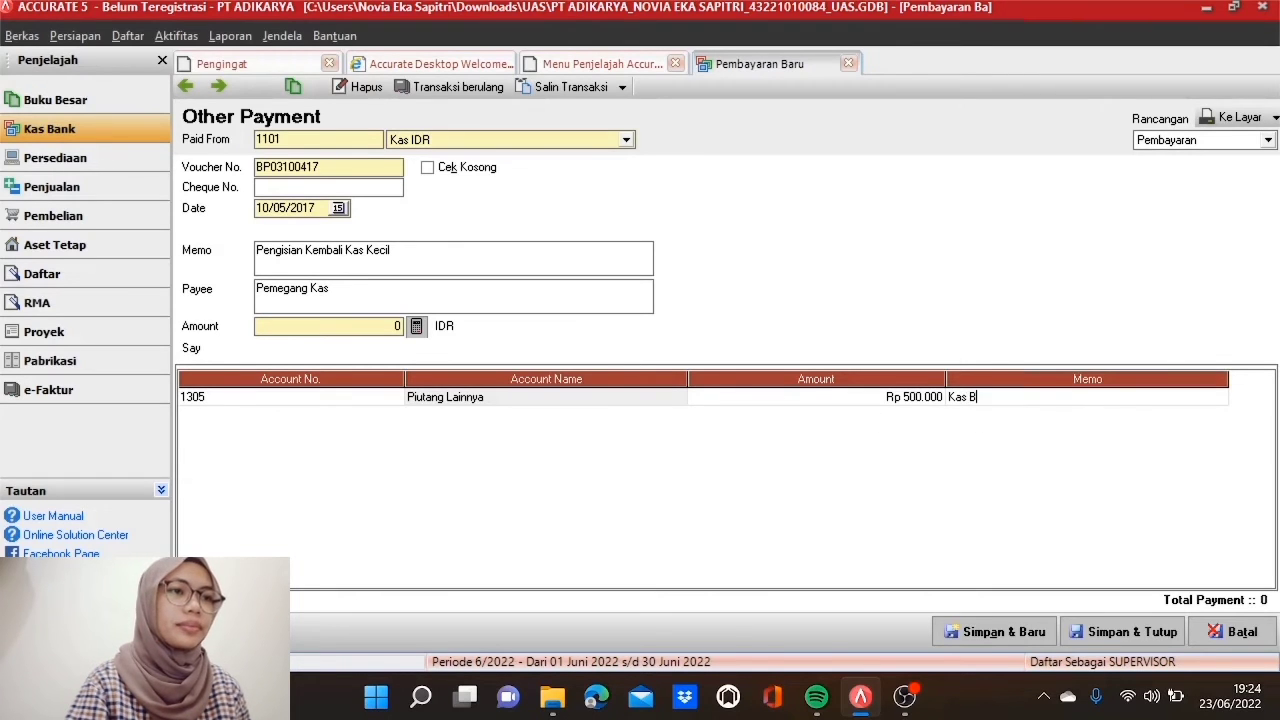
{"action": "type", "text": "onKaryawab"}
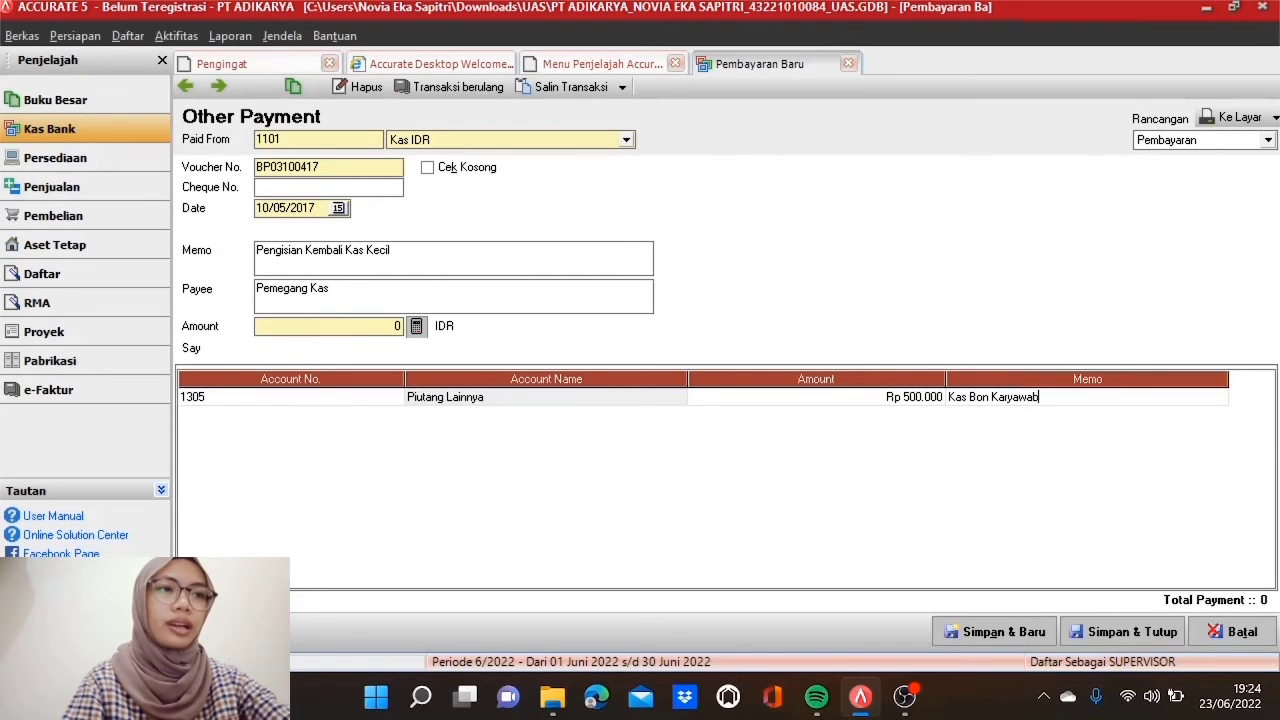
{"action": "key", "text": "BackSpace"}
{"action": "type", "text": "n"}
{"action": "key", "text": "Return"}
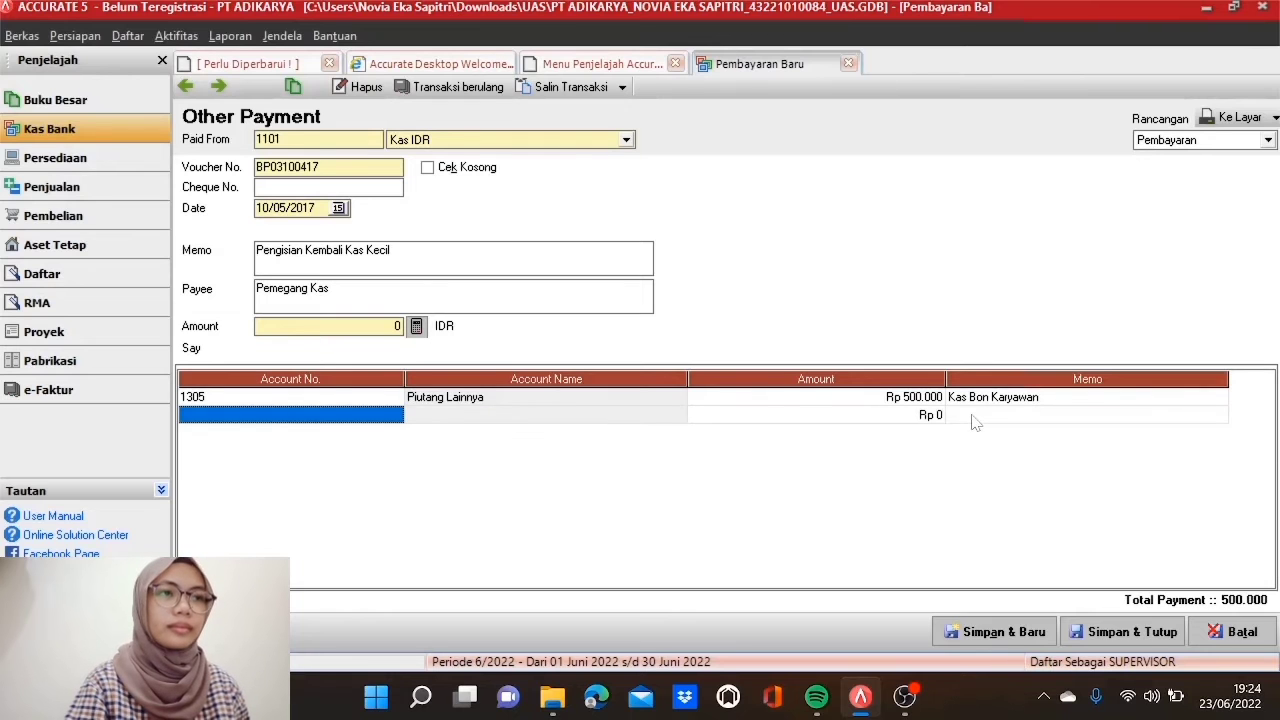
Step: Add a 6105 Beban Perlengkapan line of Rp 250.000 with memo 'Pembelian ATK'
{"action": "left_click", "coordinate": [392, 418]}
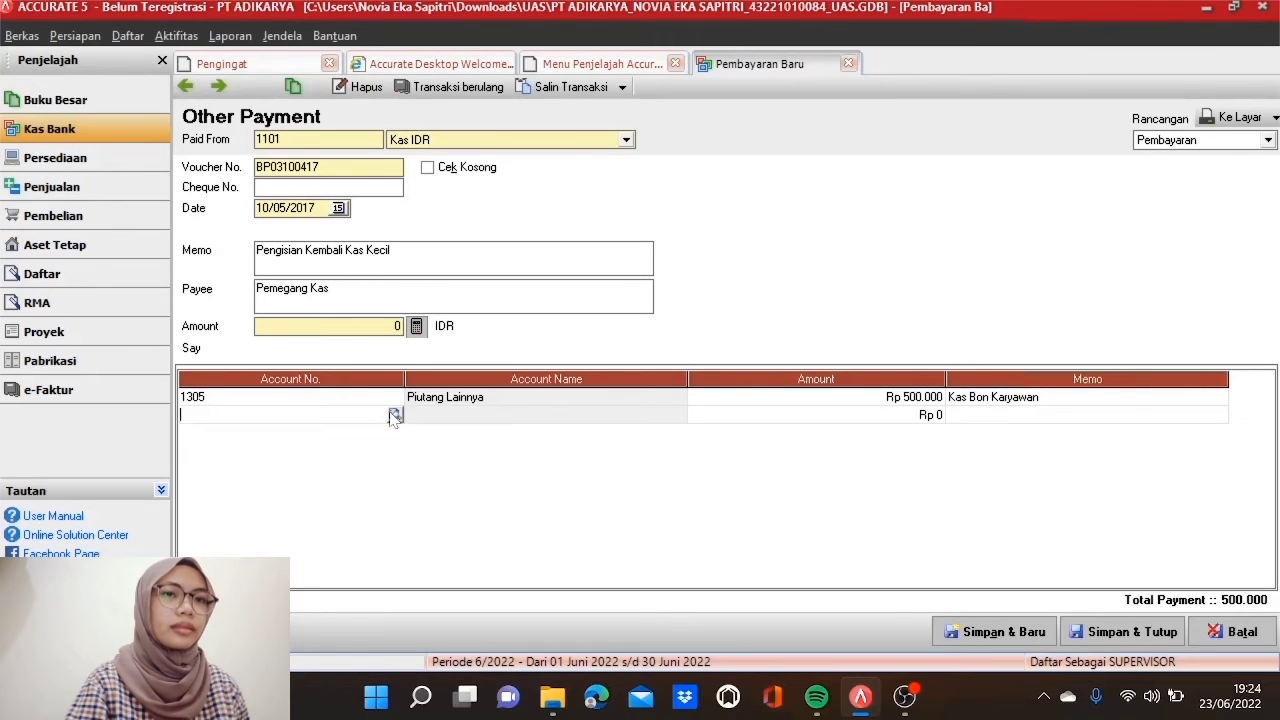
{"action": "left_click", "coordinate": [392, 415]}
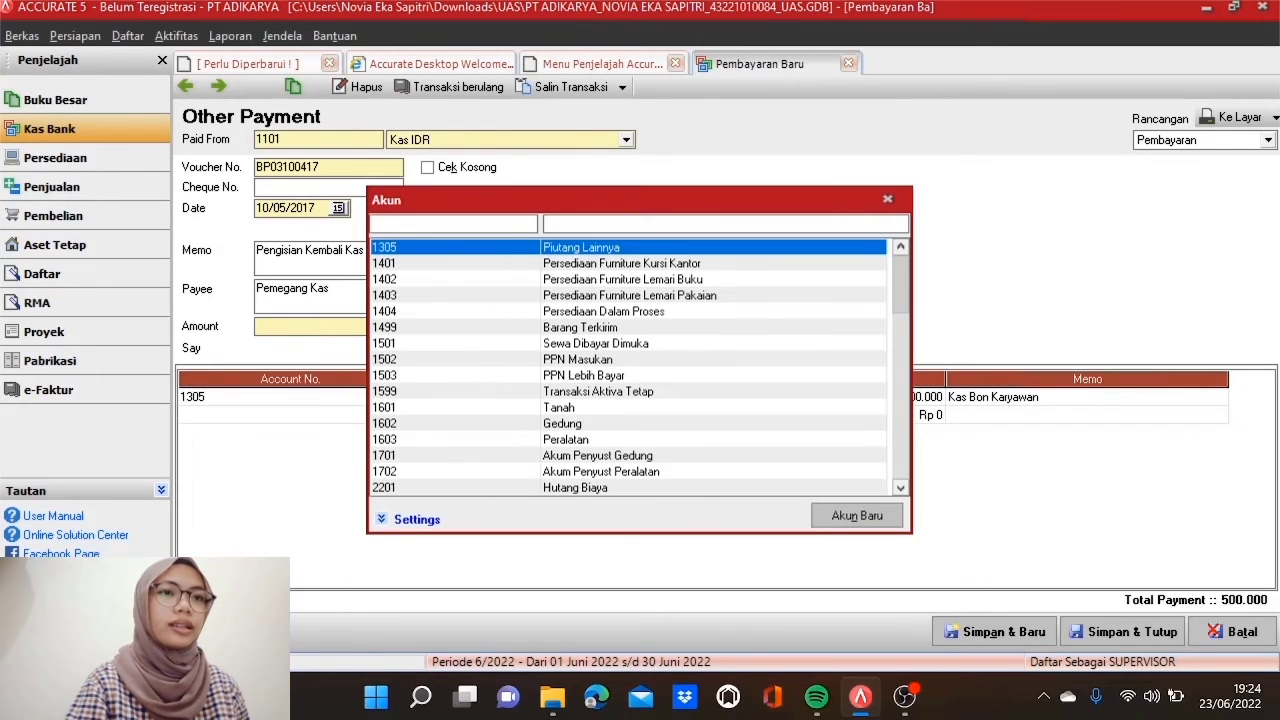
{"action": "type", "text": "610"}
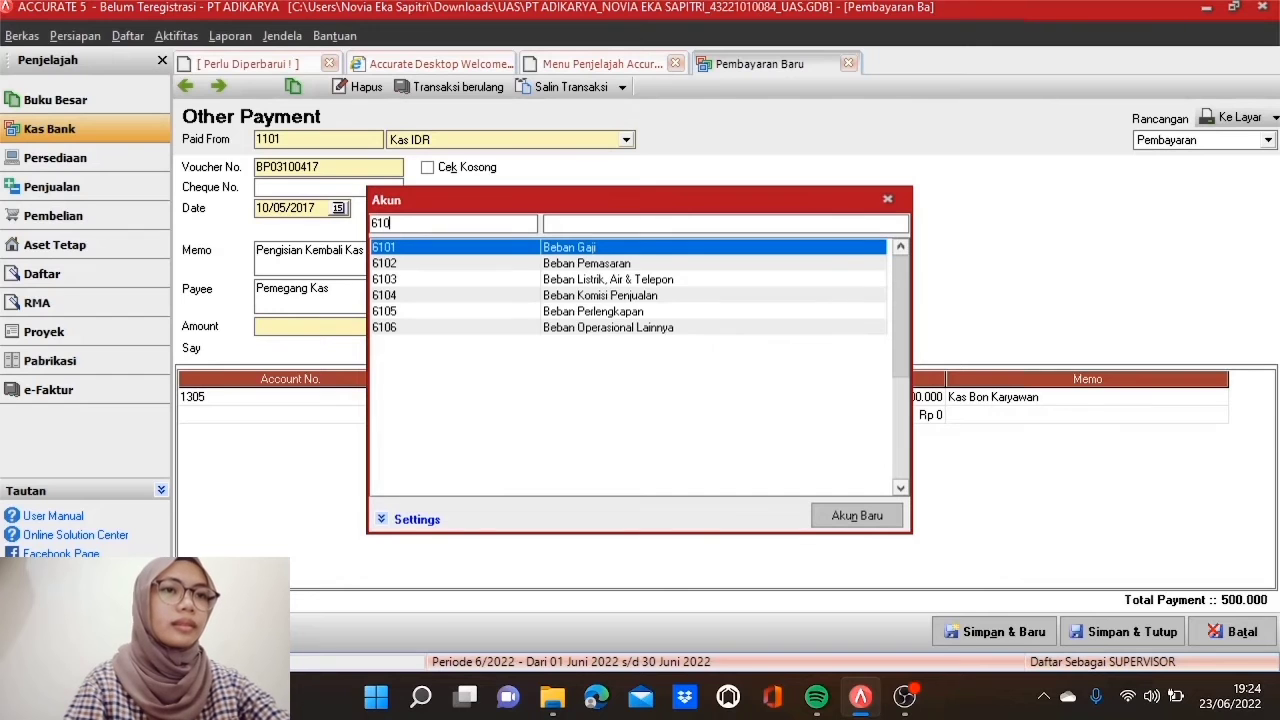
{"action": "type", "text": "5"}
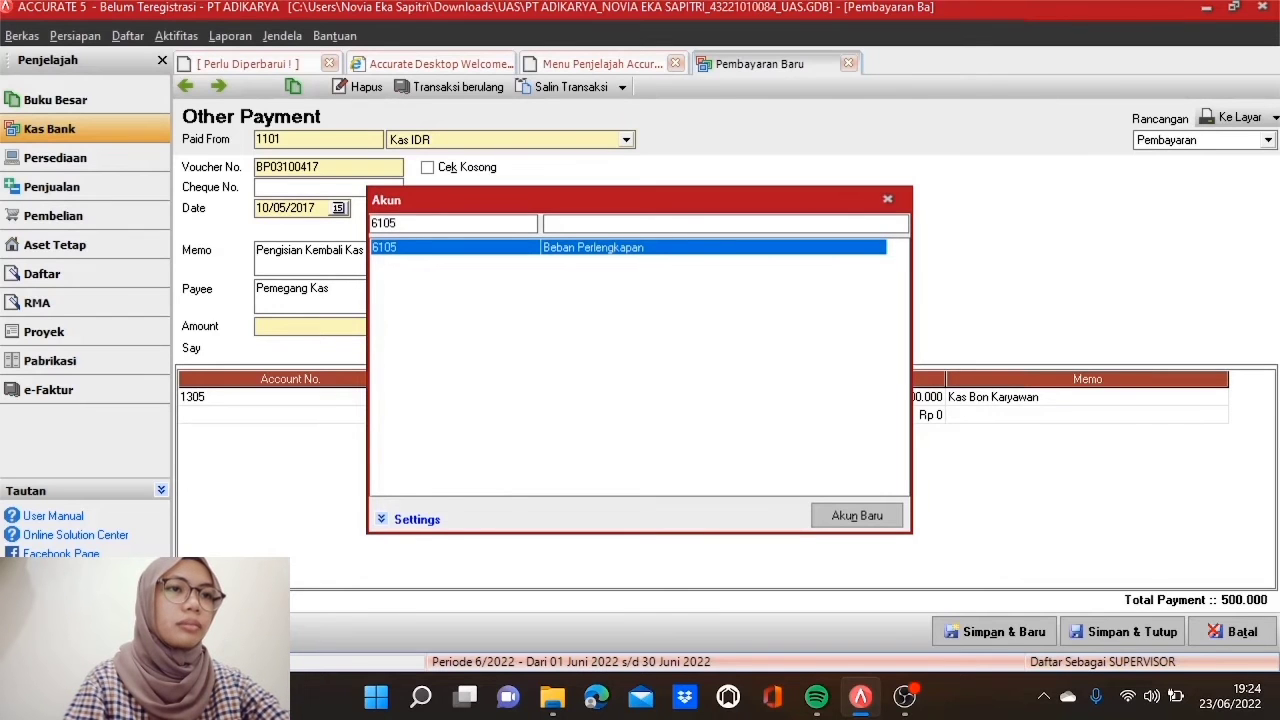
{"action": "double_click", "coordinate": [493, 260]}
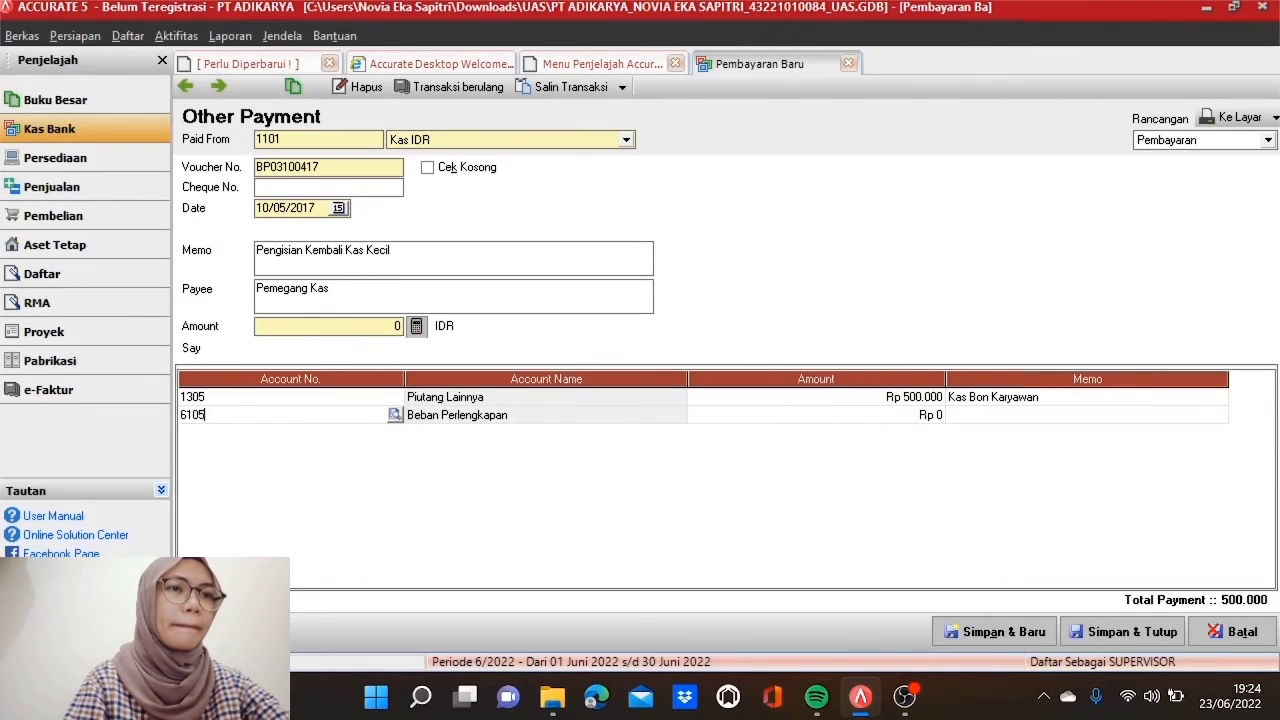
{"action": "left_click", "coordinate": [764, 419]}
{"action": "left_click", "coordinate": [764, 419]}
{"action": "type", "text": "25"}
{"action": "type", "text": "0."}
{"action": "type", "text": "0000"}
{"action": "key", "text": "Tab"}
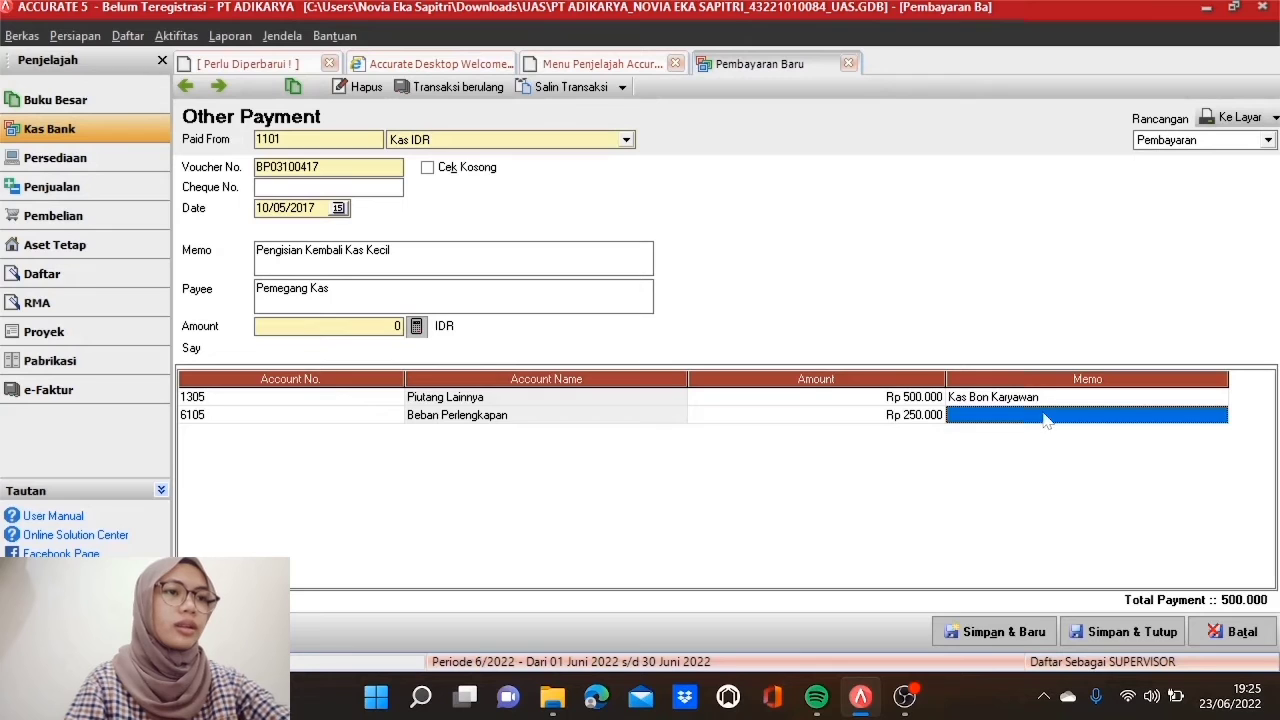
{"action": "type", "text": "Pembelian ATK"}
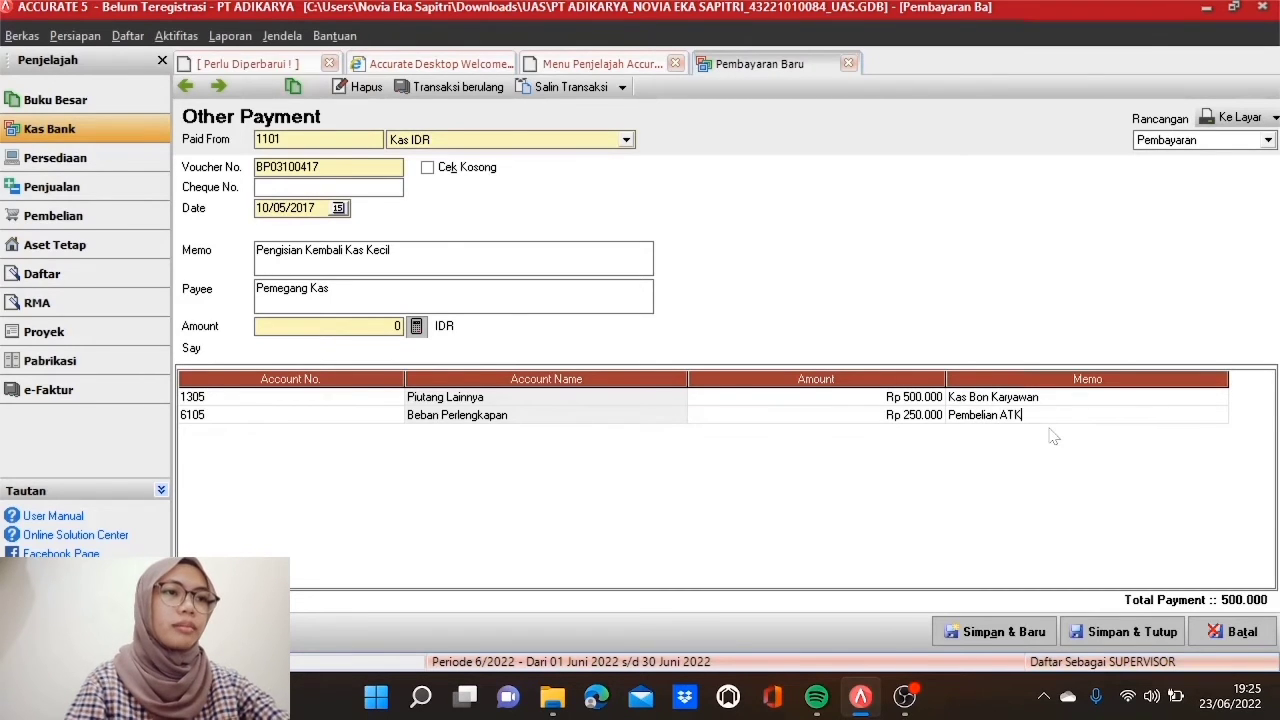
{"action": "key", "text": "Tab"}
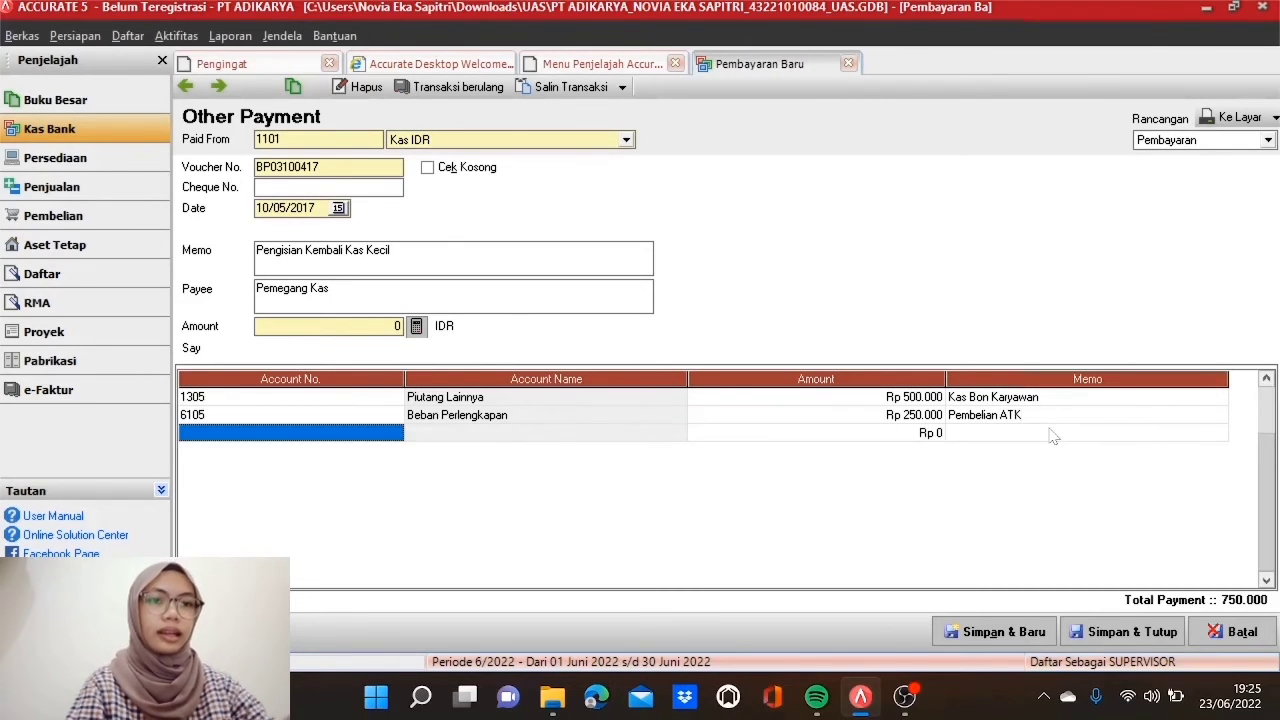
Step: Add a 6103 Beban Listrik, Air & Telepon line of Rp 350.000 with memo 'Pembelian Token Listrik'
{"action": "left_click", "coordinate": [391, 440]}
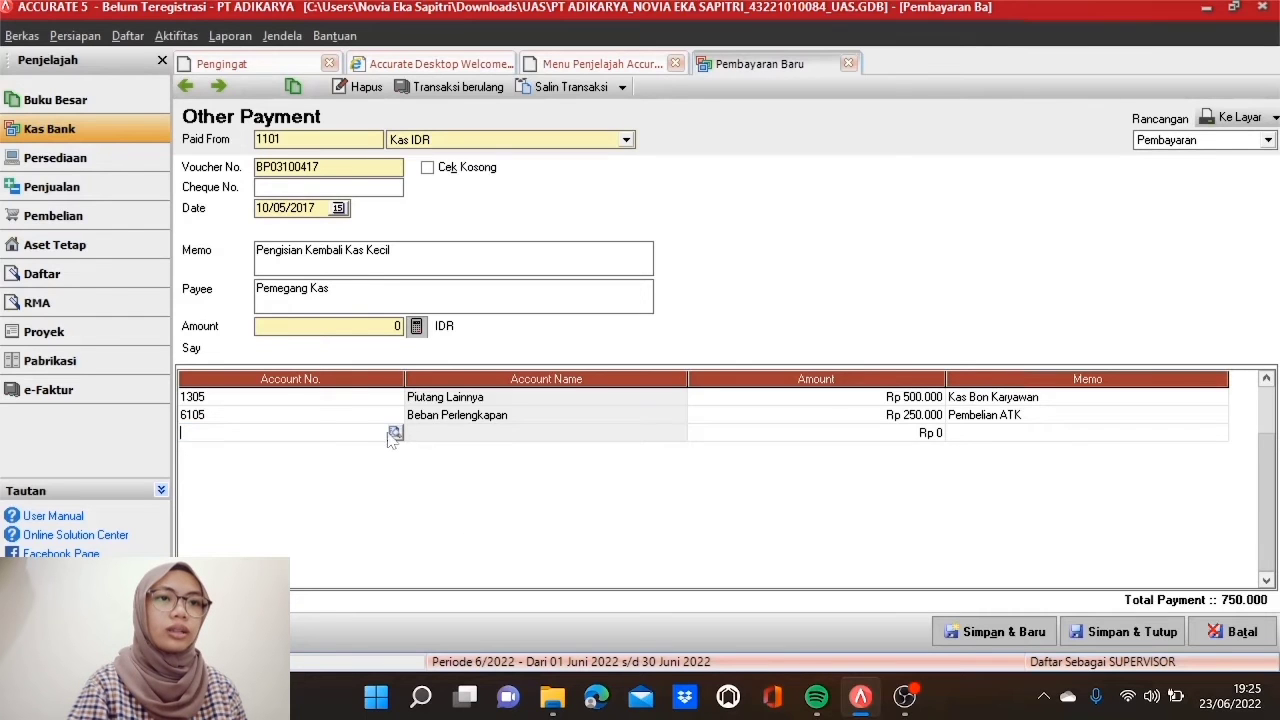
{"action": "left_click", "coordinate": [395, 432]}
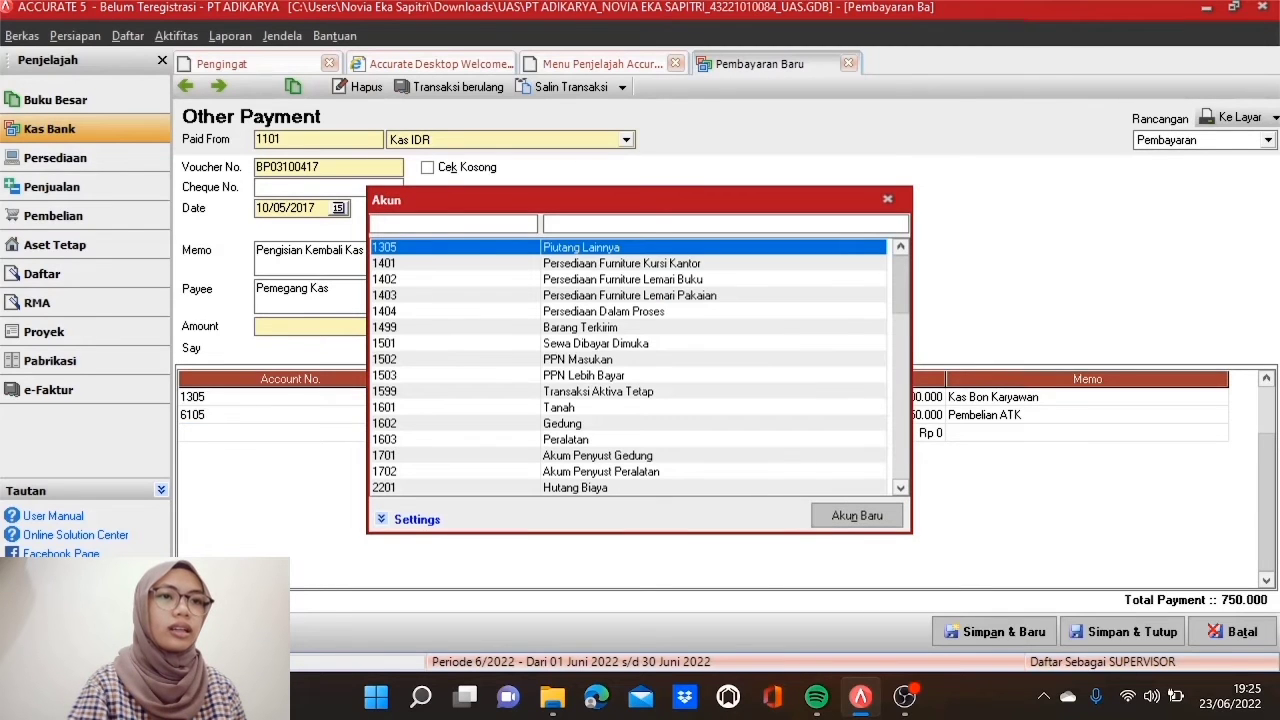
{"action": "type", "text": "6103"}
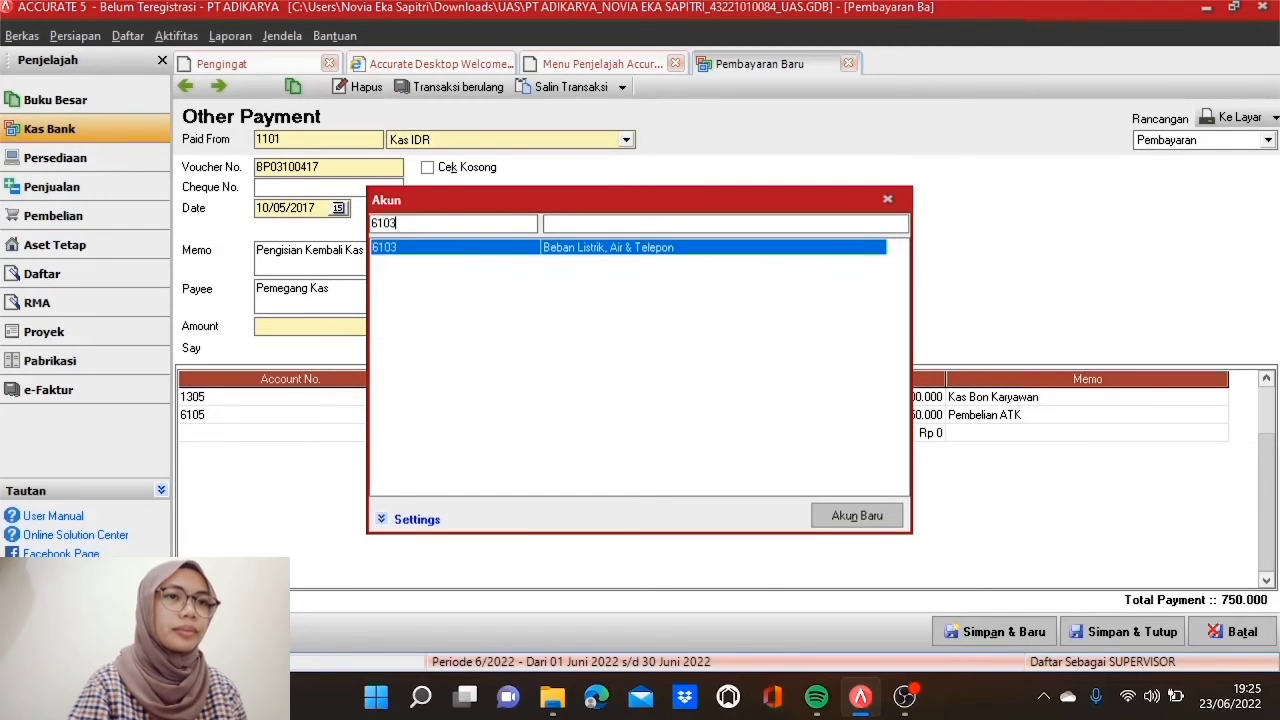
{"action": "double_click", "coordinate": [491, 251]}
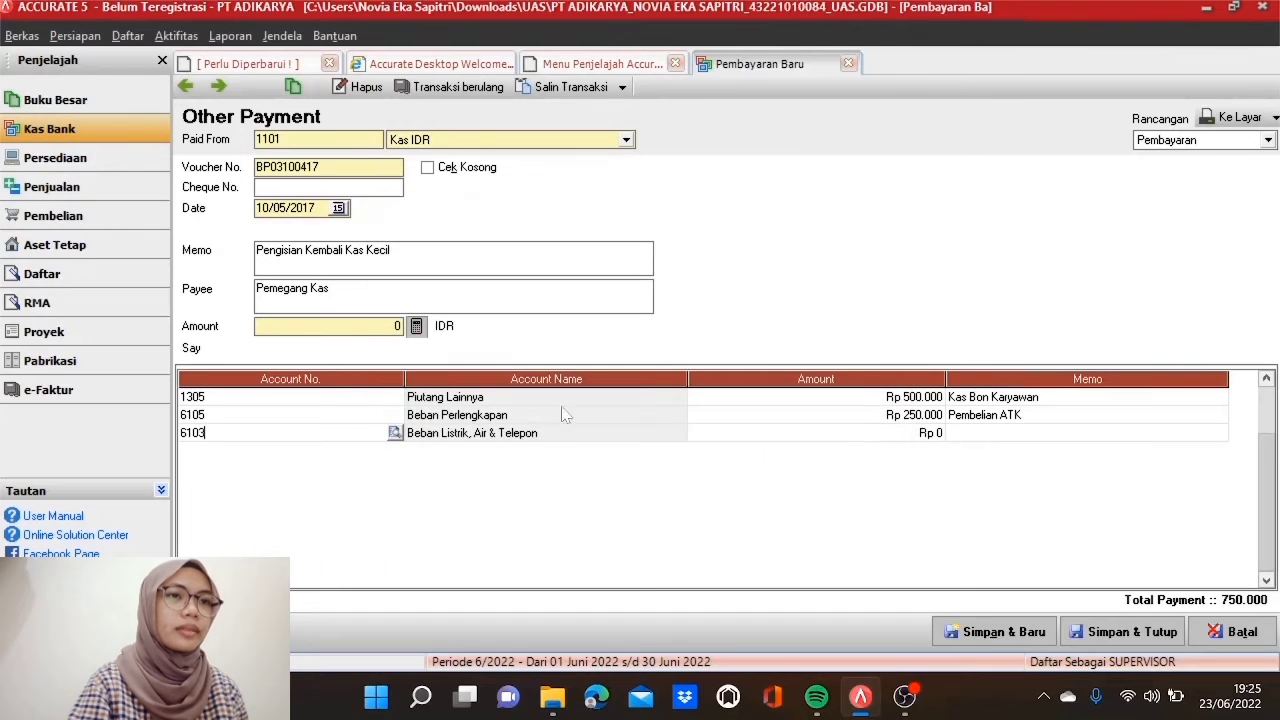
{"action": "left_click", "coordinate": [772, 434]}
{"action": "type", "text": "350000"}
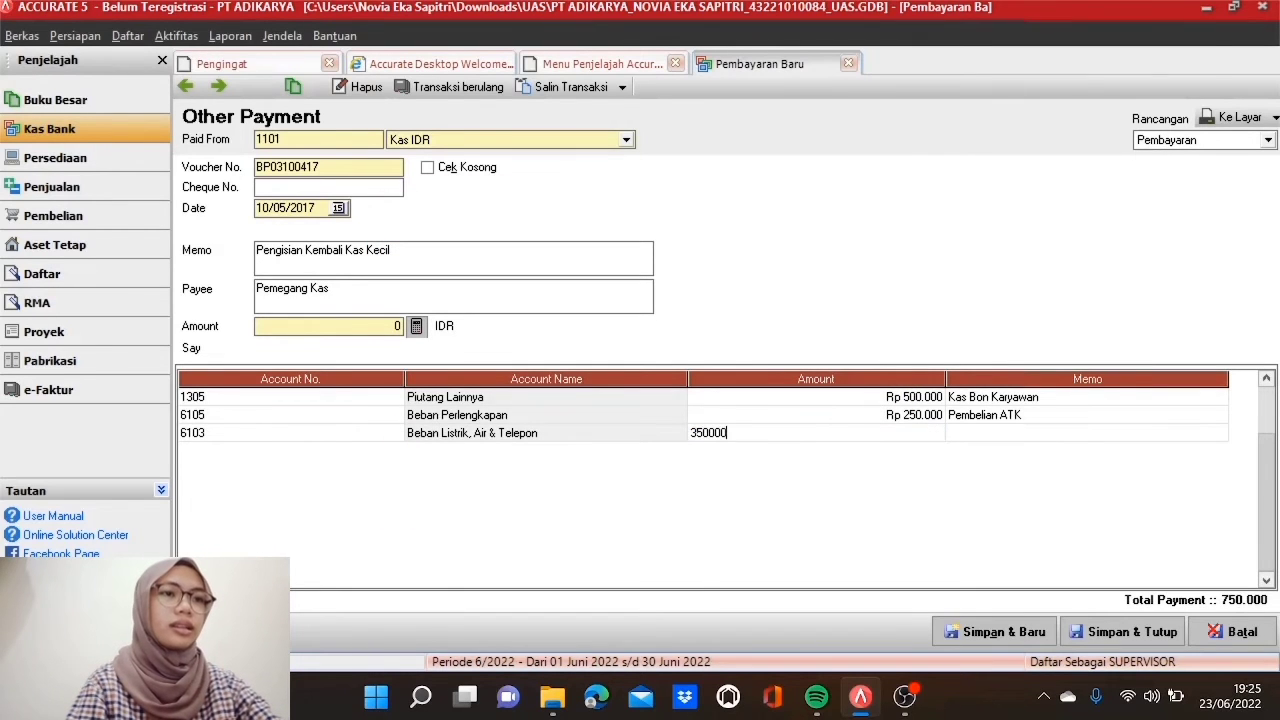
{"action": "key", "text": "Tab"}
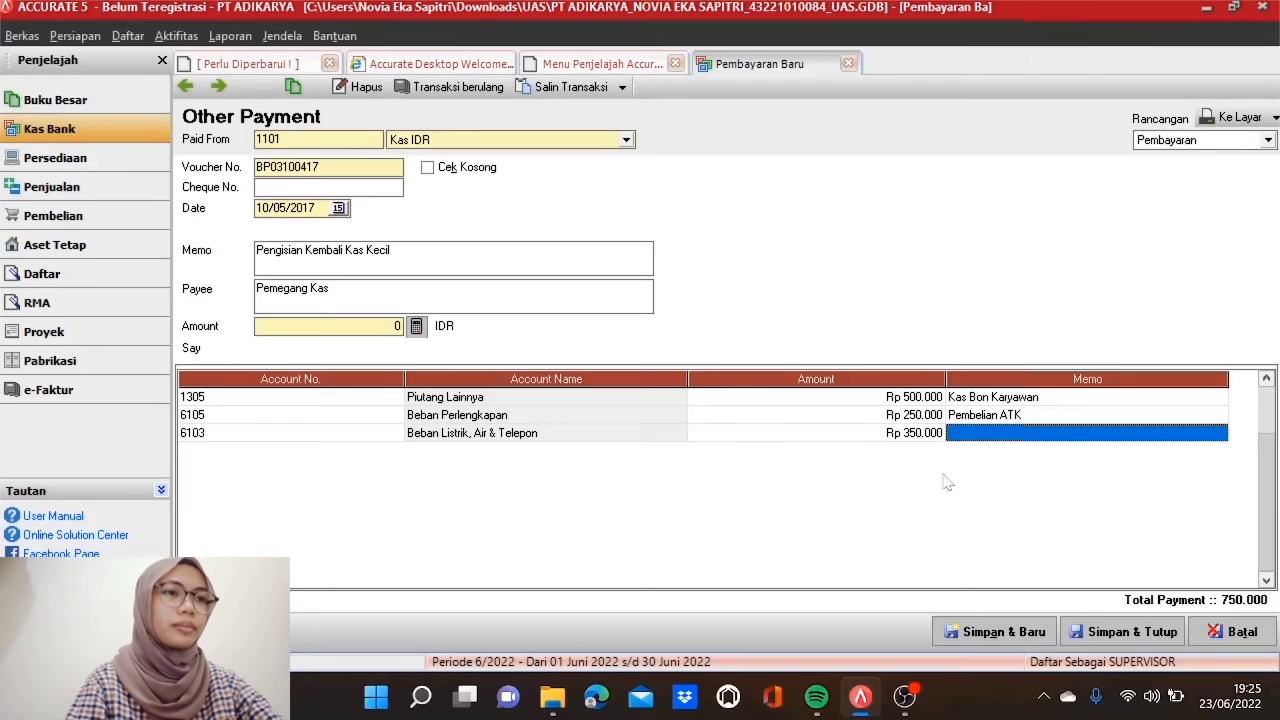
{"action": "left_click", "coordinate": [972, 434]}
{"action": "type", "text": "Pembe"}
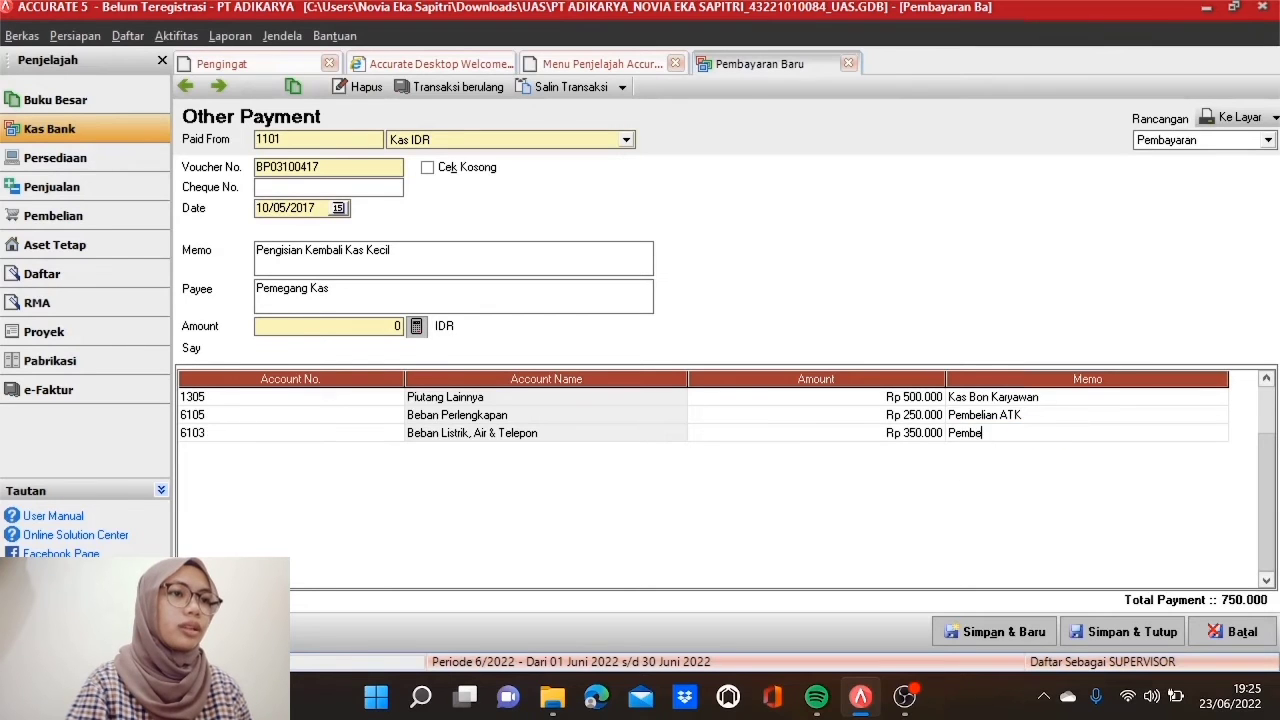
{"action": "type", "text": "lian Token Listrik"}
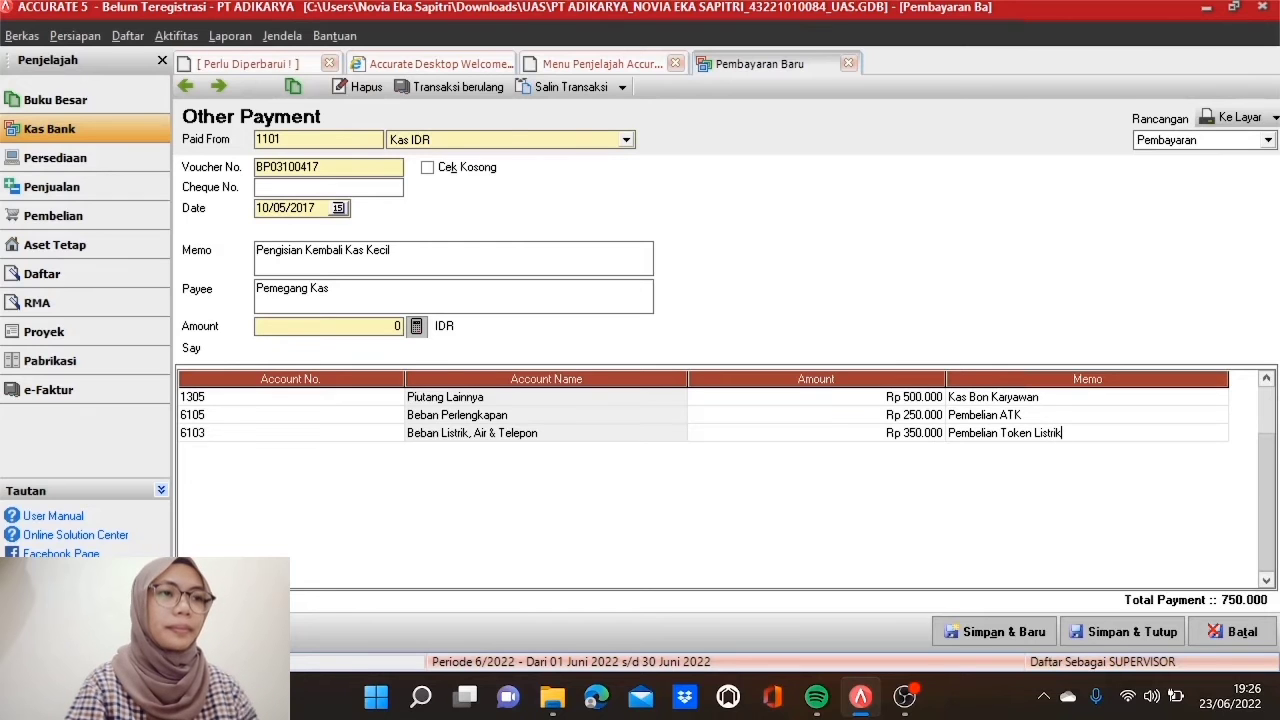
{"action": "key", "text": "Tab"}
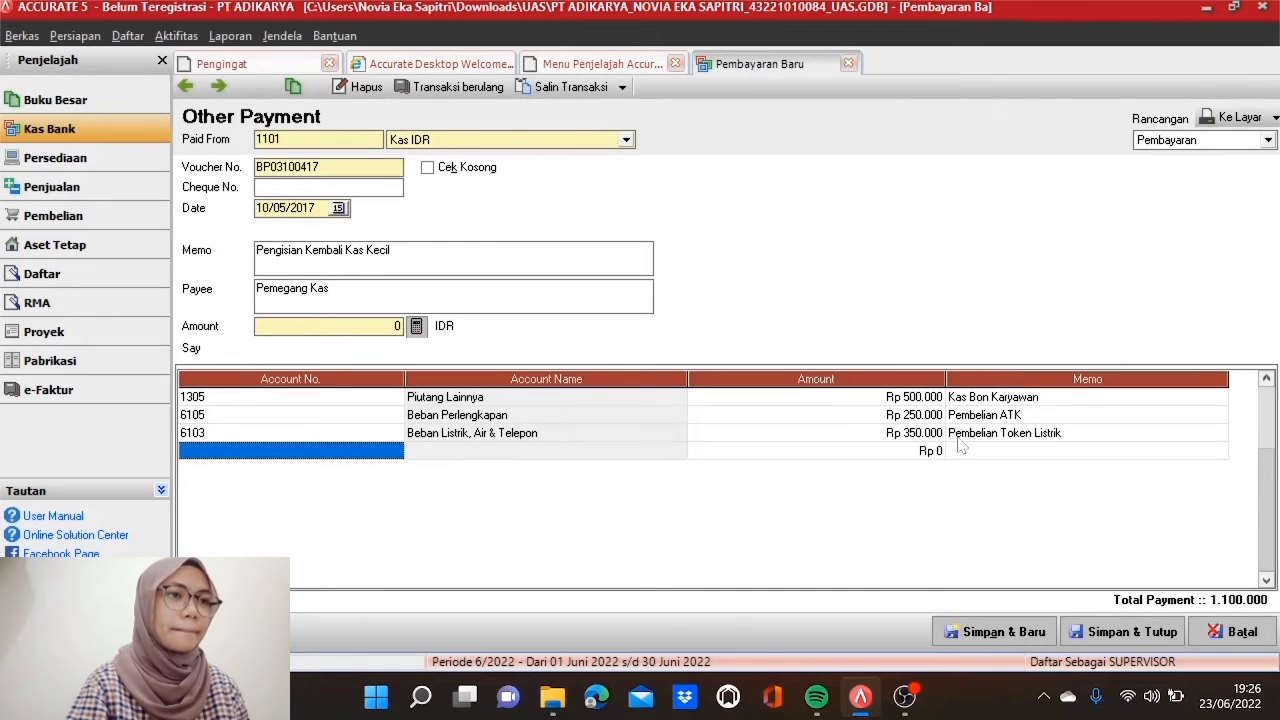
Step: Add a 6102 Beban Pemasaran line of Rp 75.000 with memo 'Pembayaran Tabloid'
{"action": "left_click", "coordinate": [395, 464]}
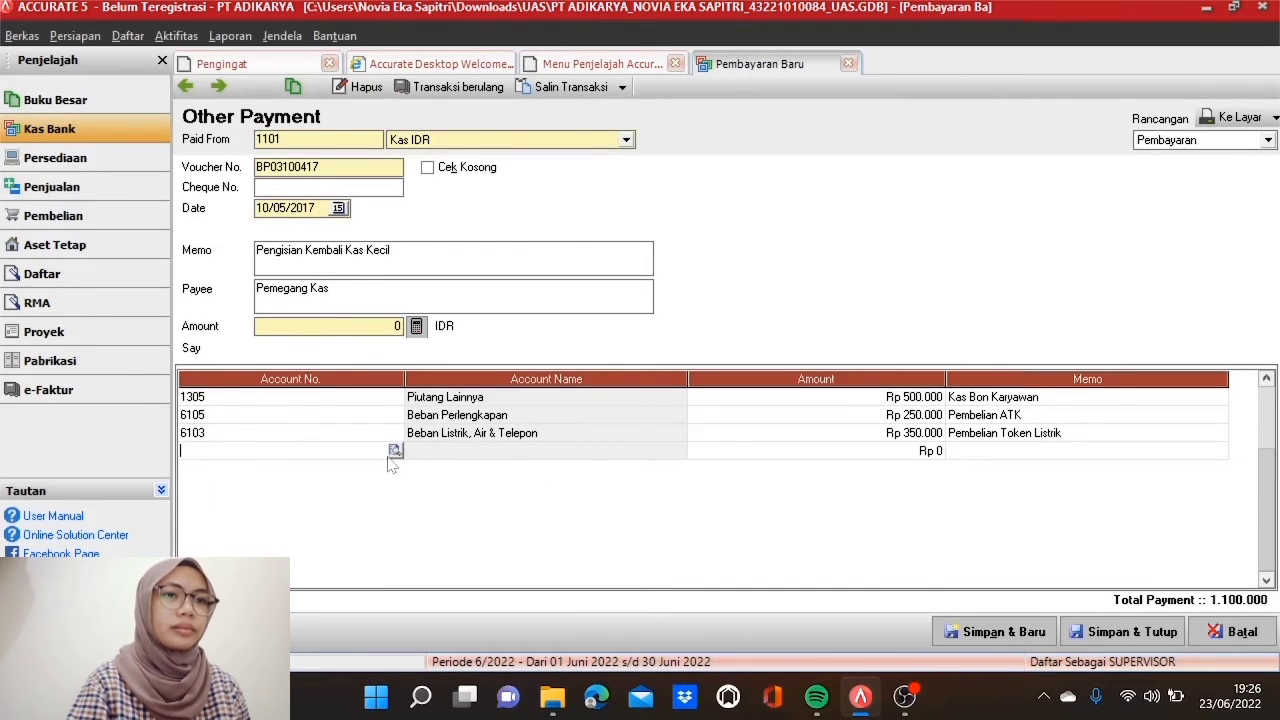
{"action": "left_click", "coordinate": [394, 452]}
{"action": "type", "text": "6102"}
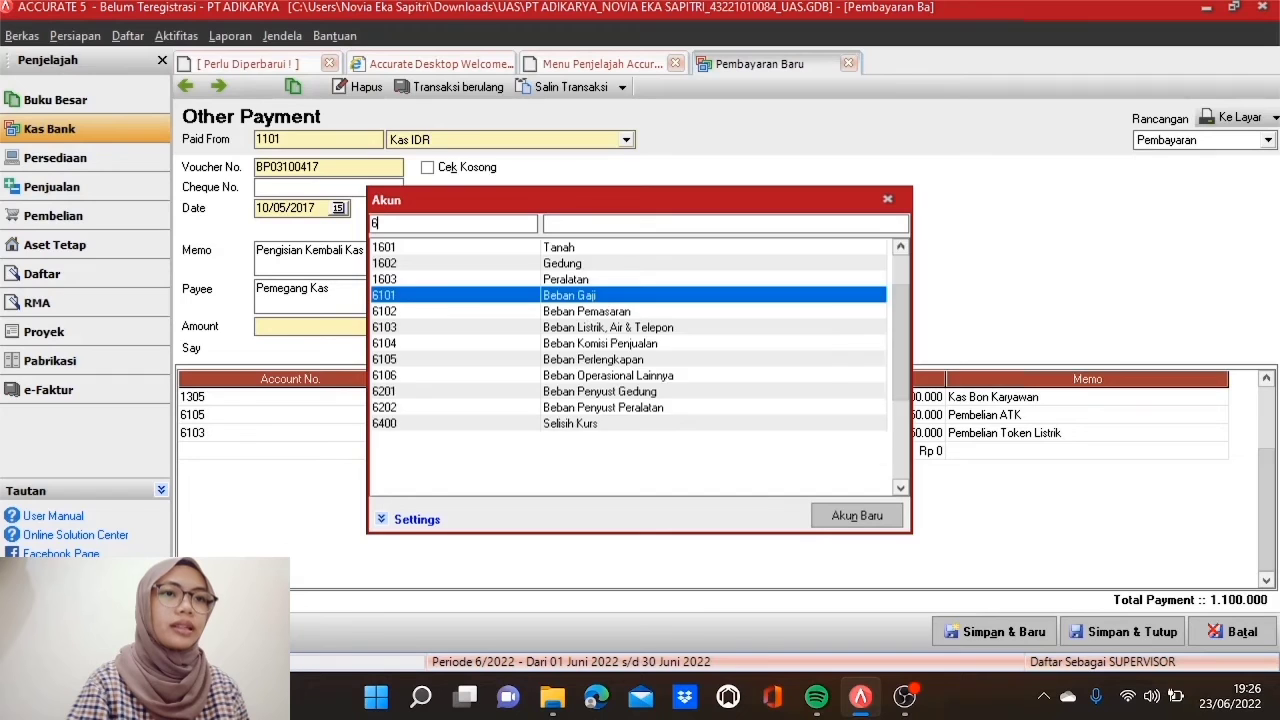
{"action": "double_click", "coordinate": [490, 247]}
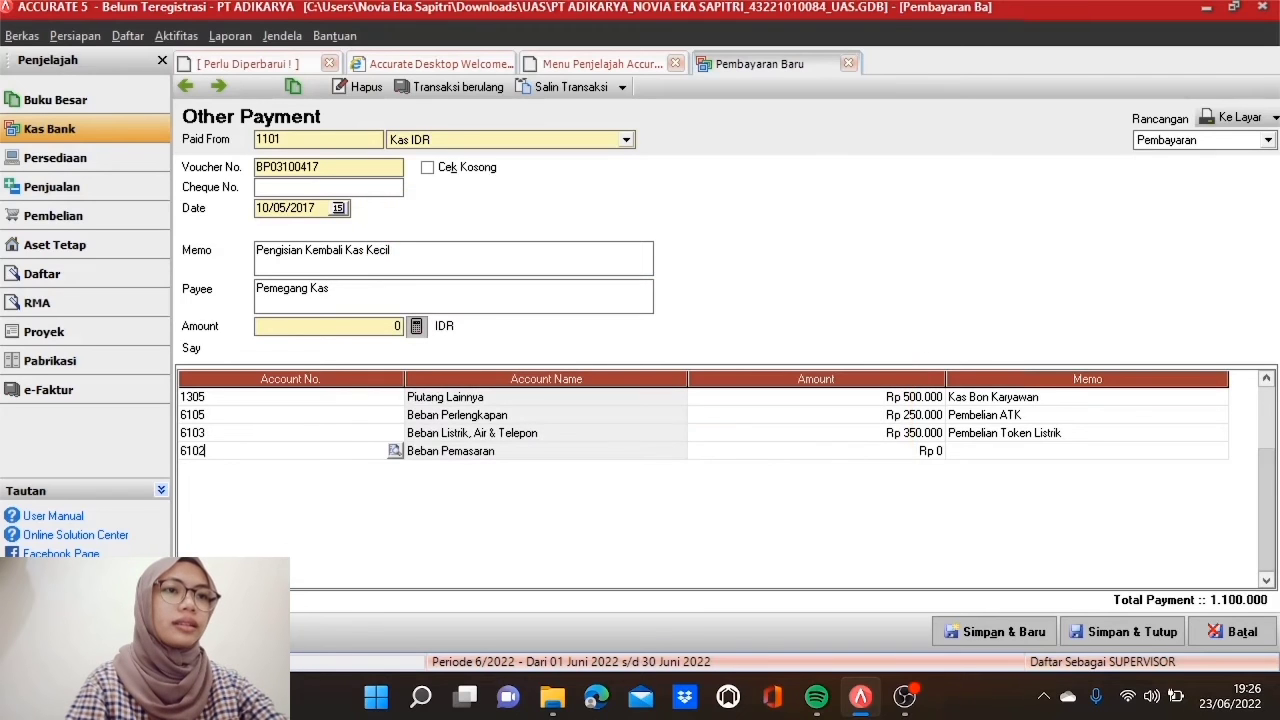
{"action": "left_click", "coordinate": [805, 452]}
{"action": "left_click", "coordinate": [805, 452]}
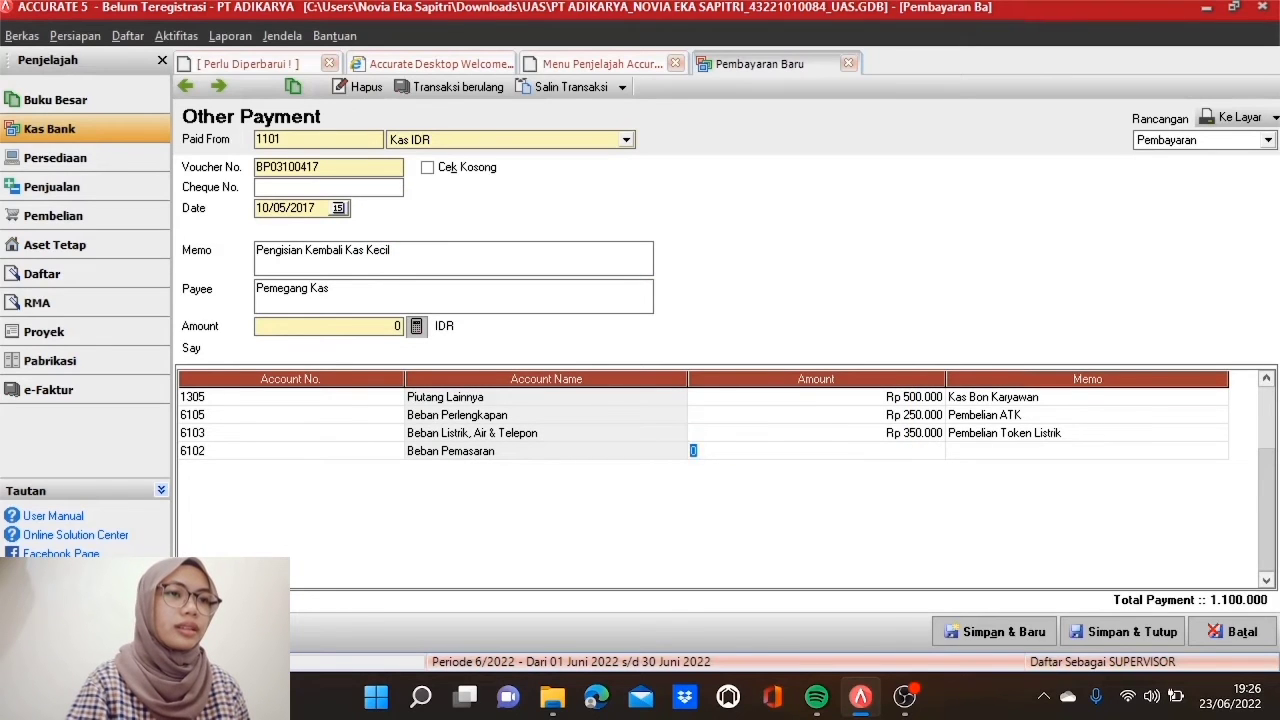
{"action": "type", "text": "75.000"}
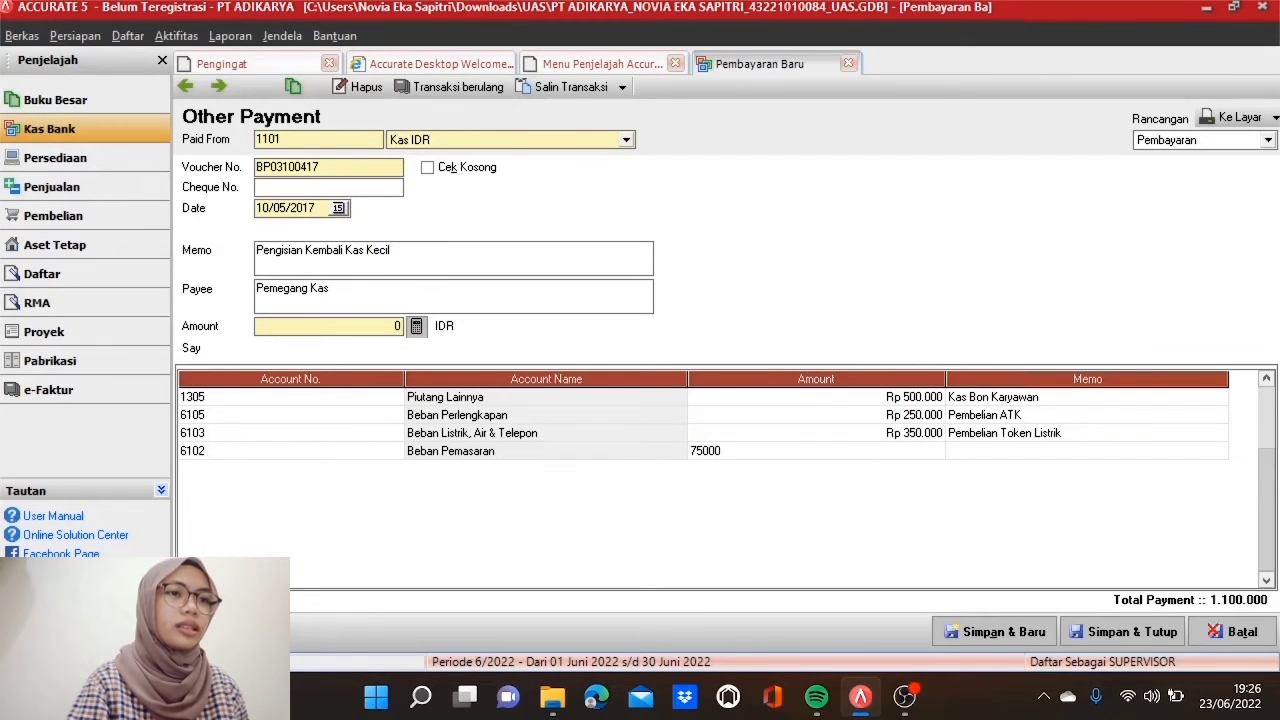
{"action": "key", "text": "Tab"}
{"action": "left_click", "coordinate": [963, 462]}
{"action": "type", "text": "P"}
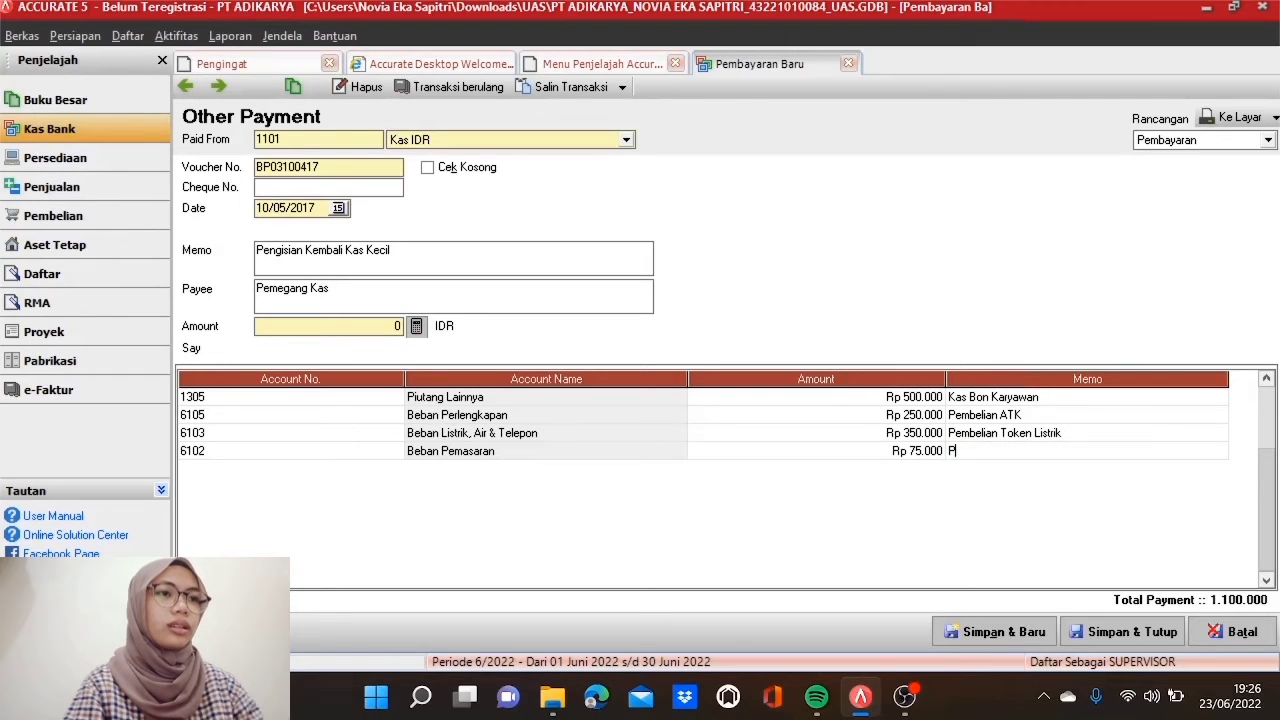
{"action": "type", "text": "embayaran"}
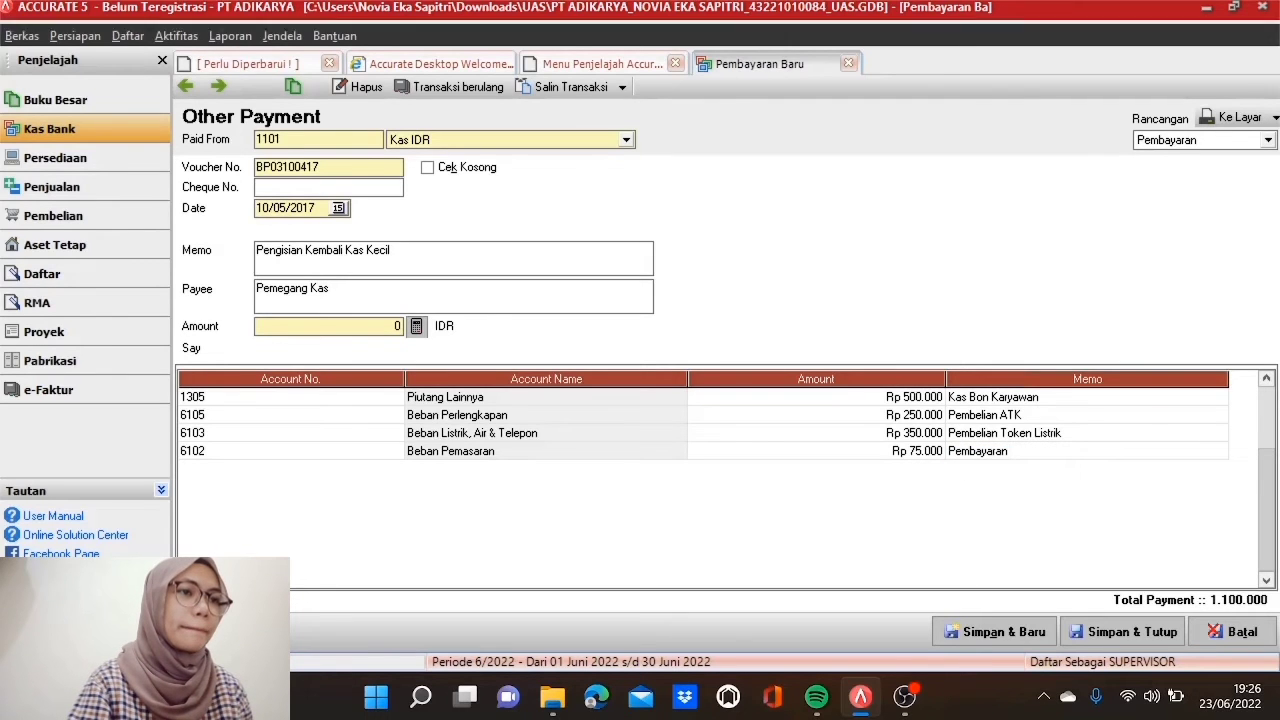
{"action": "type", "text": " Tabloid"}
{"action": "key", "text": "Tab"}
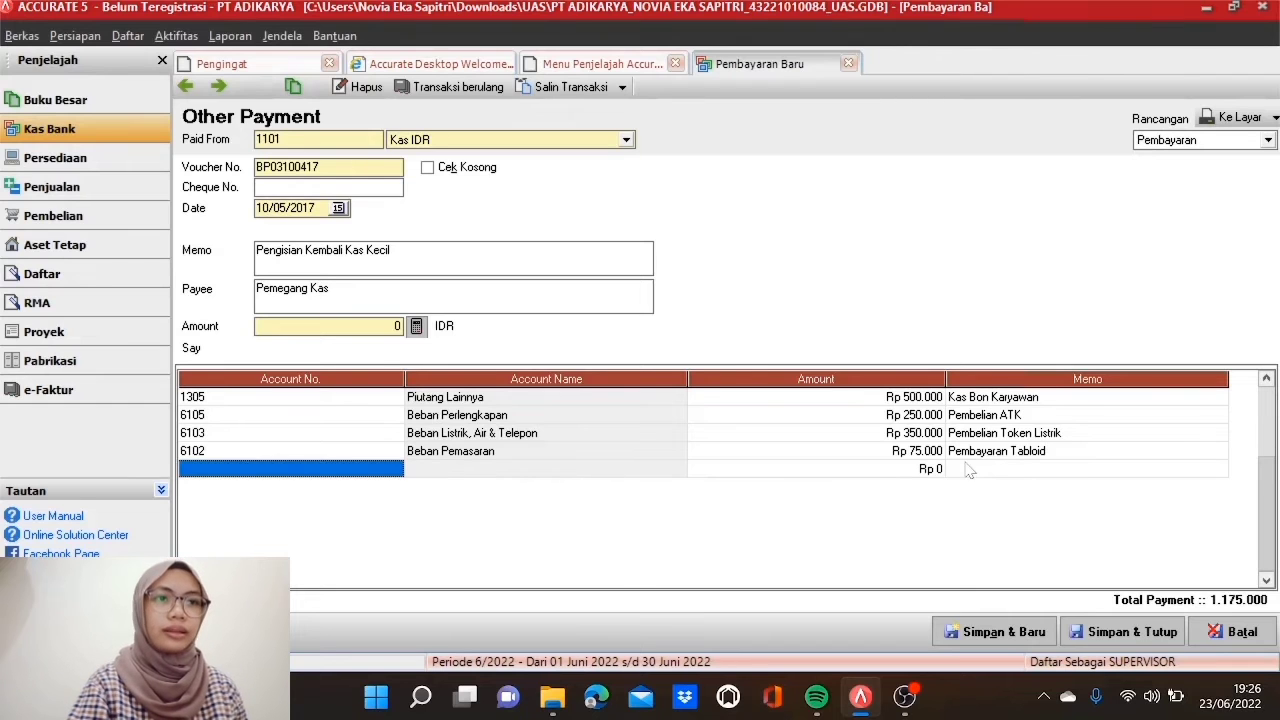
Step: Add a 1305 Piutang Lainnya line of Rp -100.000 'Pengembalian Kas Bon', then save the payment
{"action": "left_click", "coordinate": [396, 470]}
{"action": "left_click", "coordinate": [396, 472]}
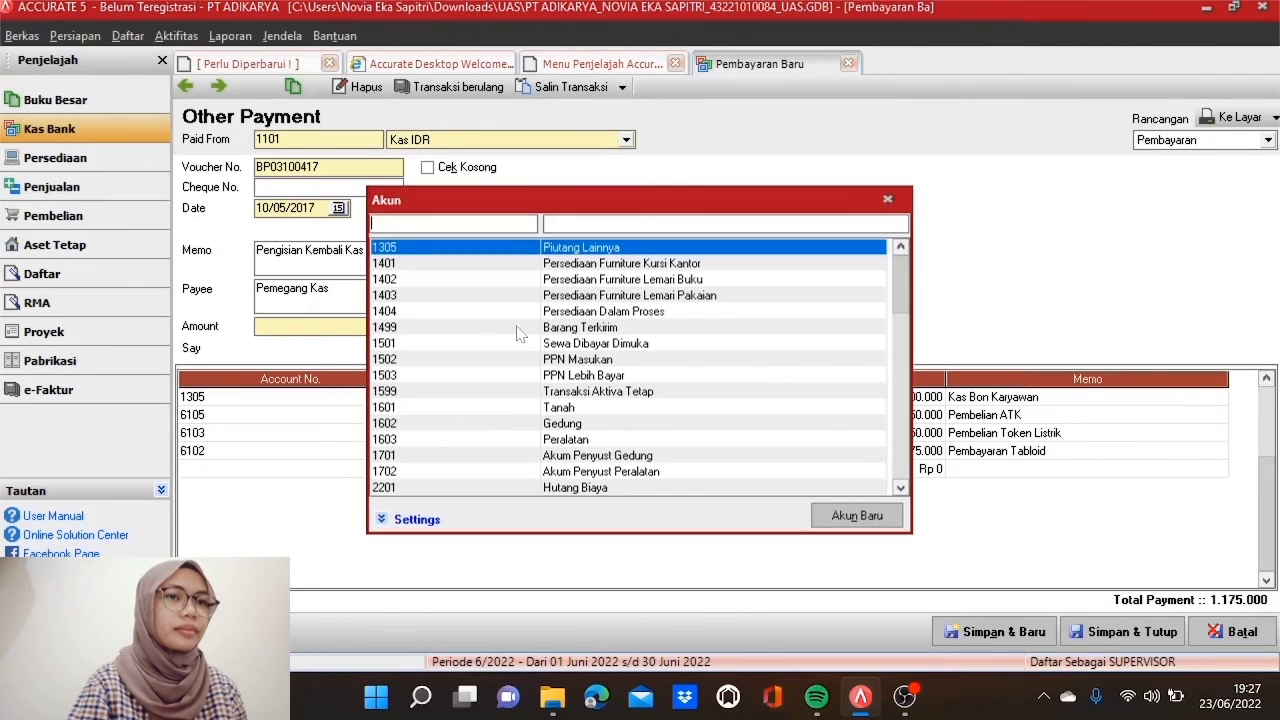
{"action": "type", "text": "1305"}
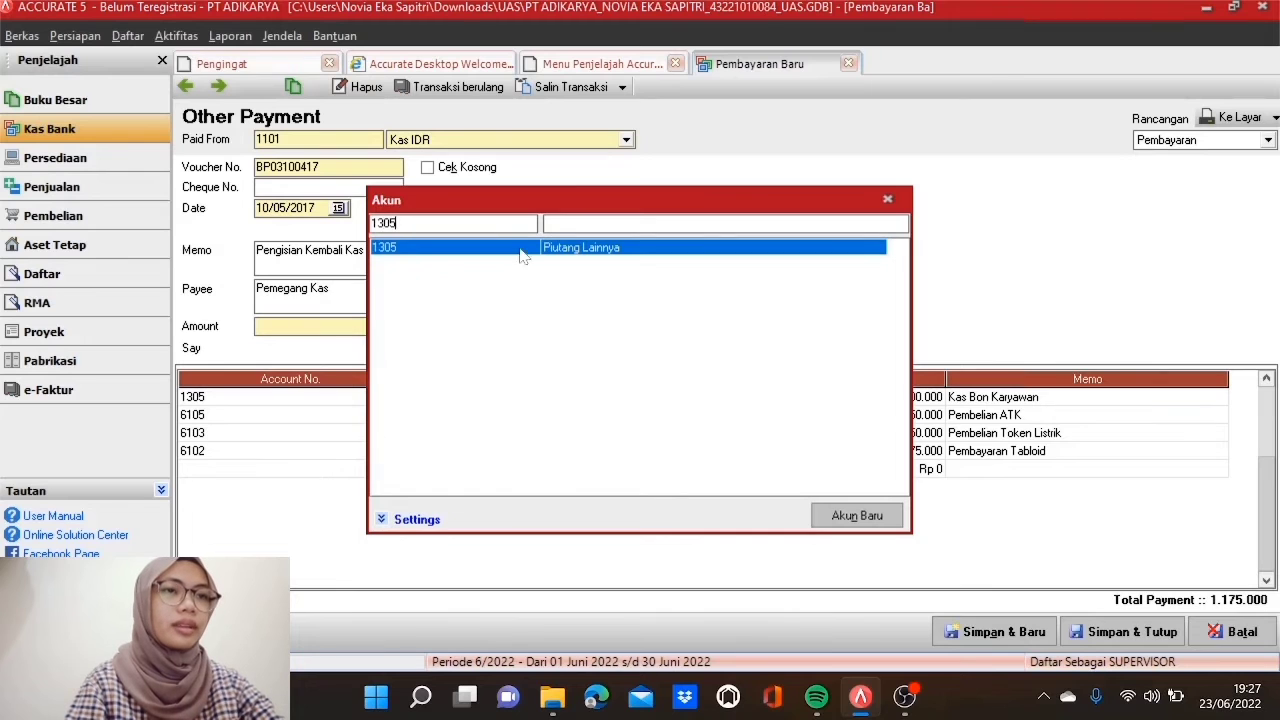
{"action": "double_click", "coordinate": [529, 251]}
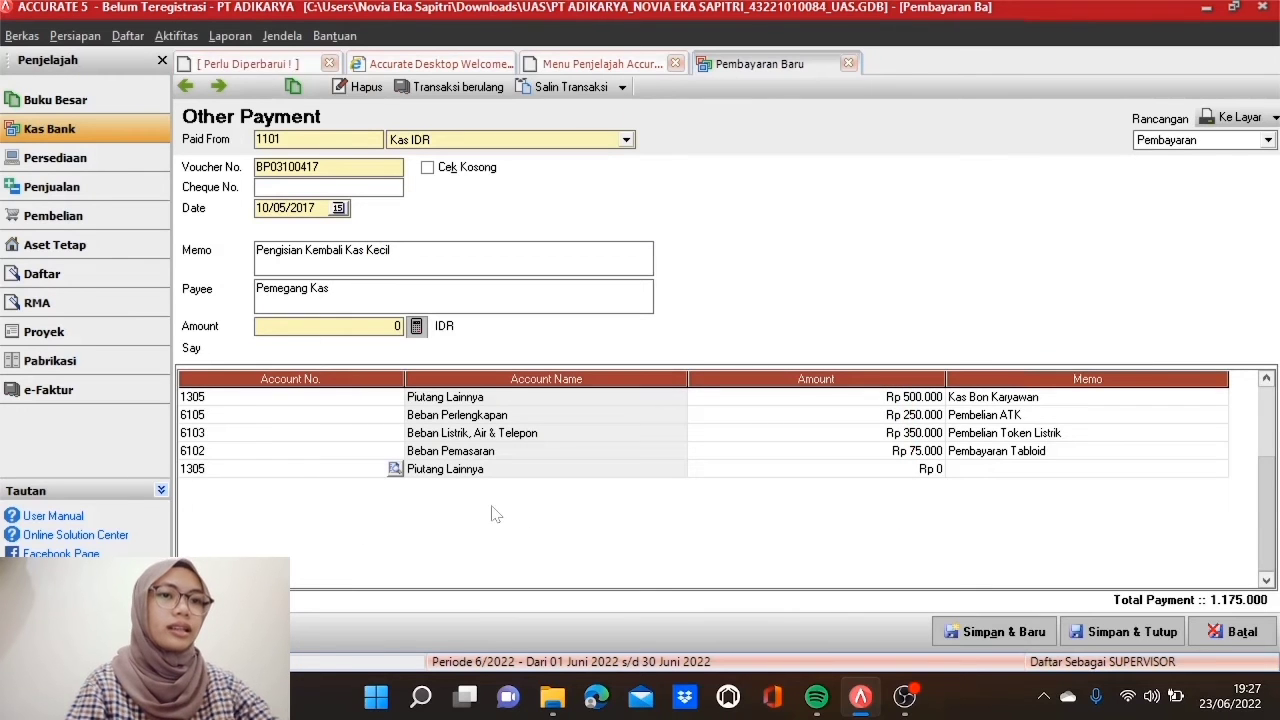
{"action": "left_click", "coordinate": [764, 476]}
{"action": "left_click", "coordinate": [764, 476]}
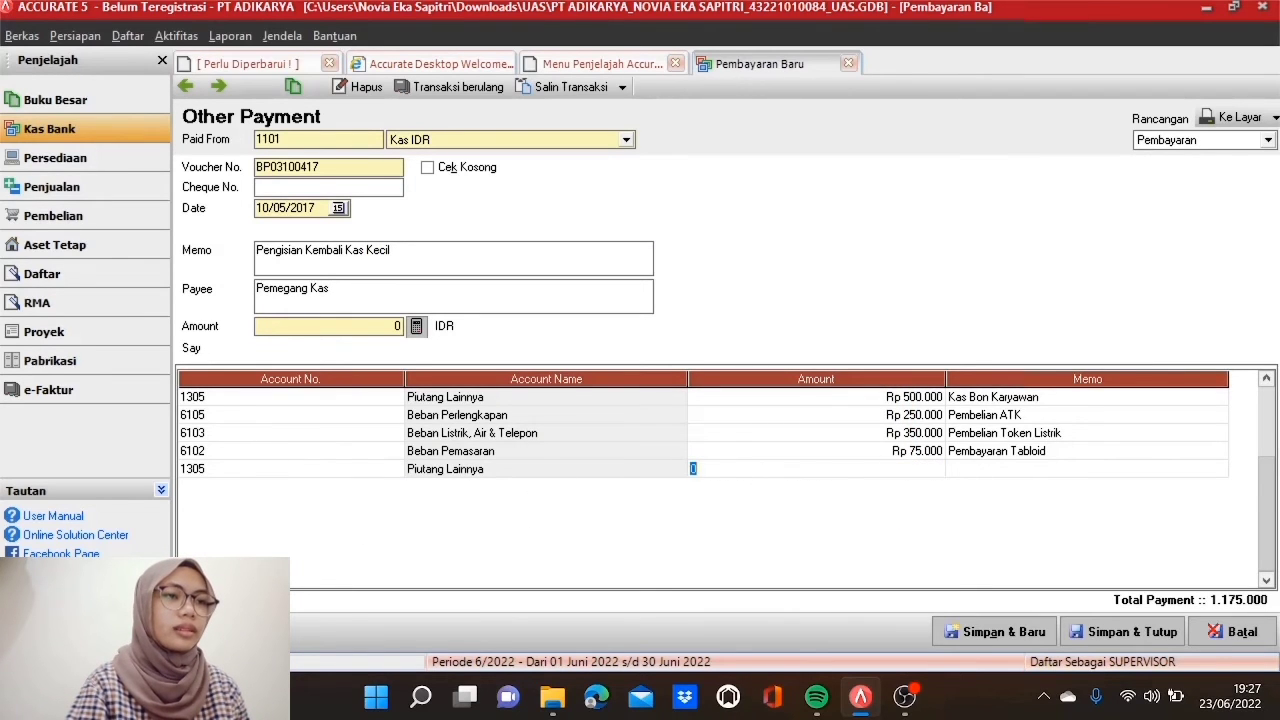
{"action": "type", "text": "-100"}
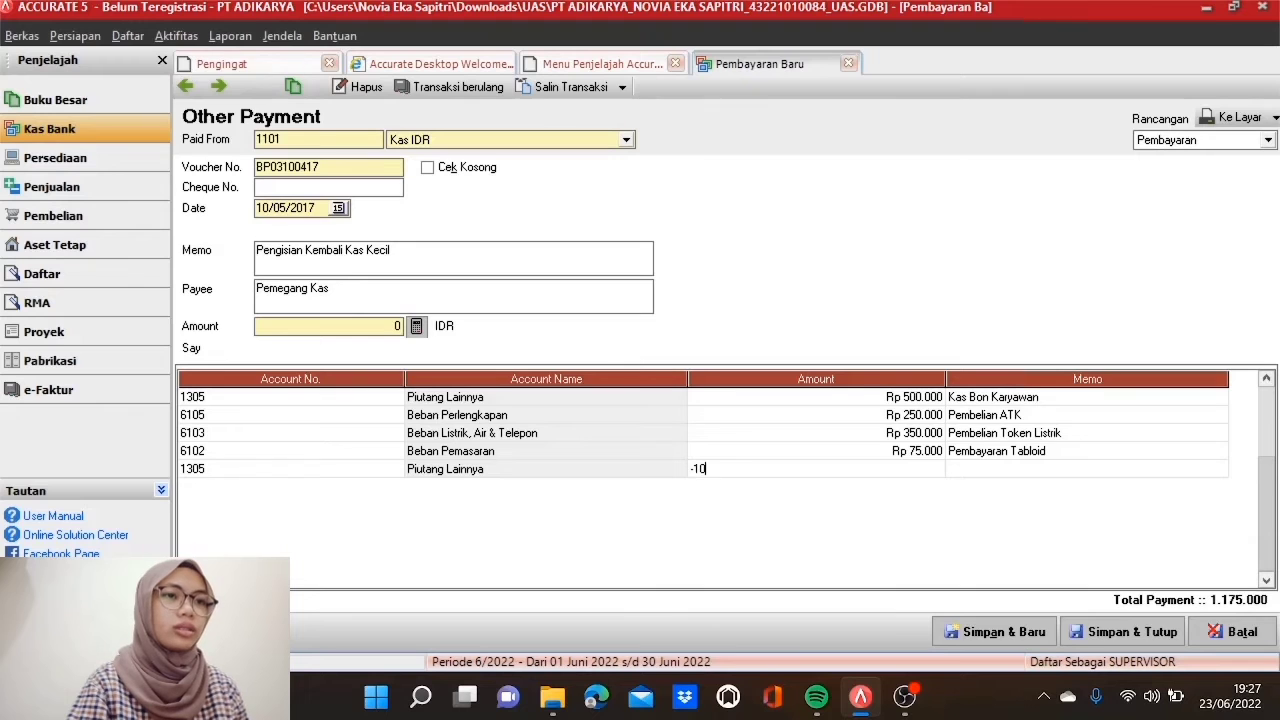
{"action": "type", "text": "000"}
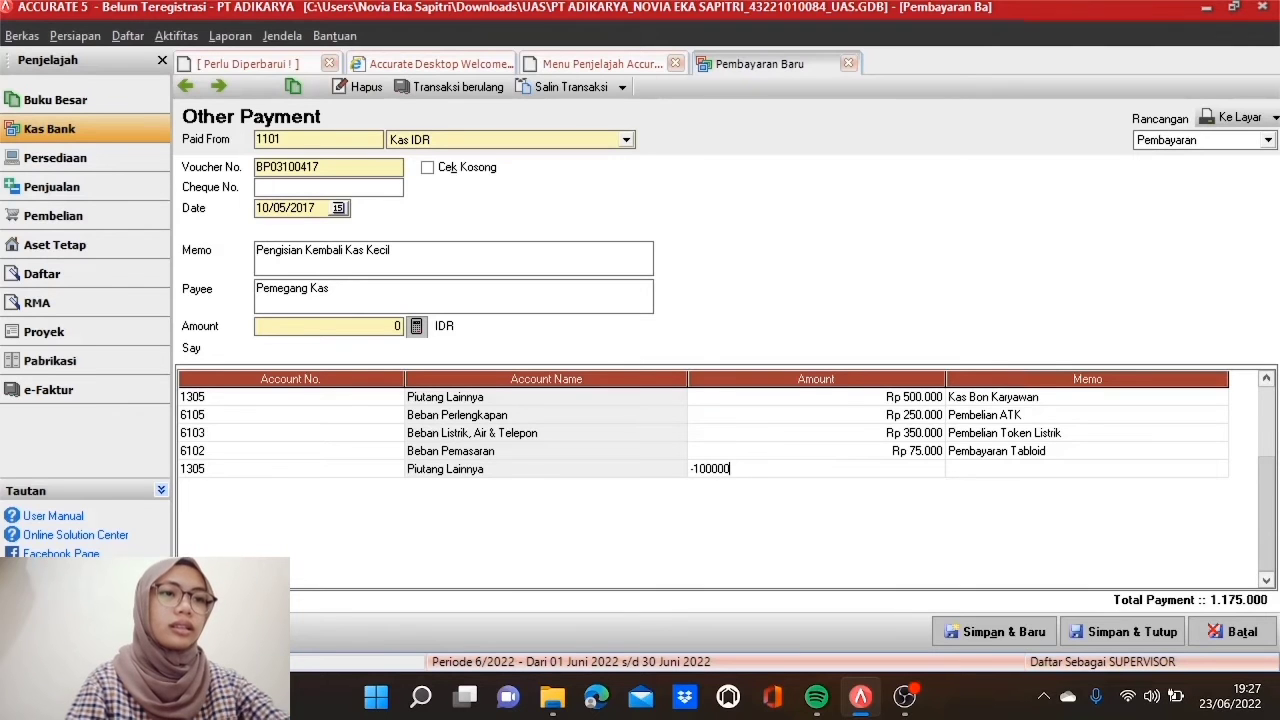
{"action": "key", "text": "Tab"}
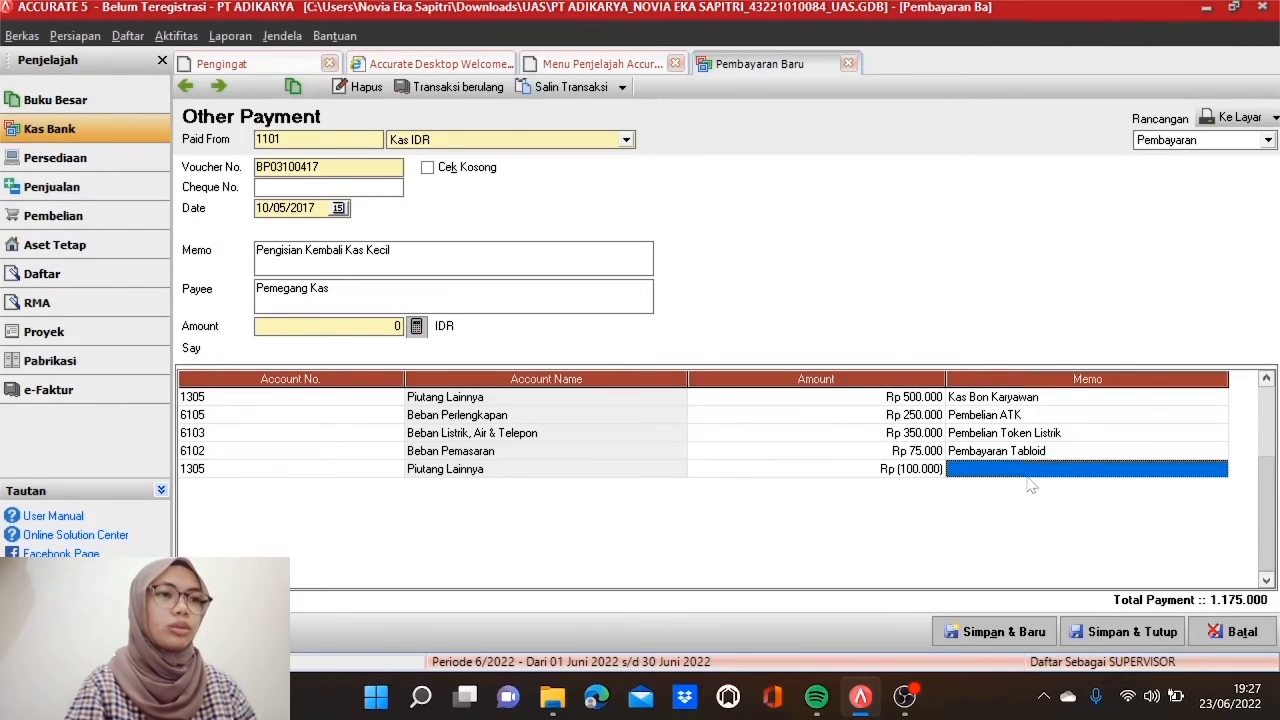
{"action": "type", "text": "Pengembalia"}
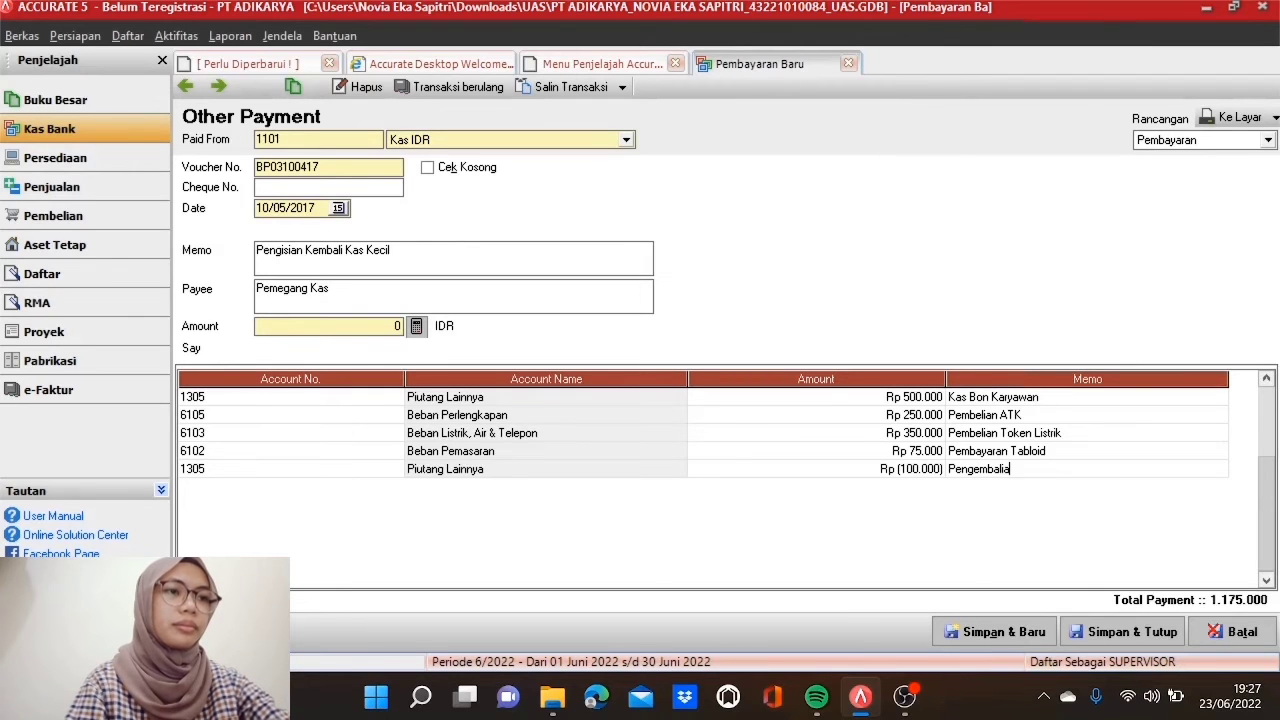
{"action": "type", "text": "n Kas Bon"}
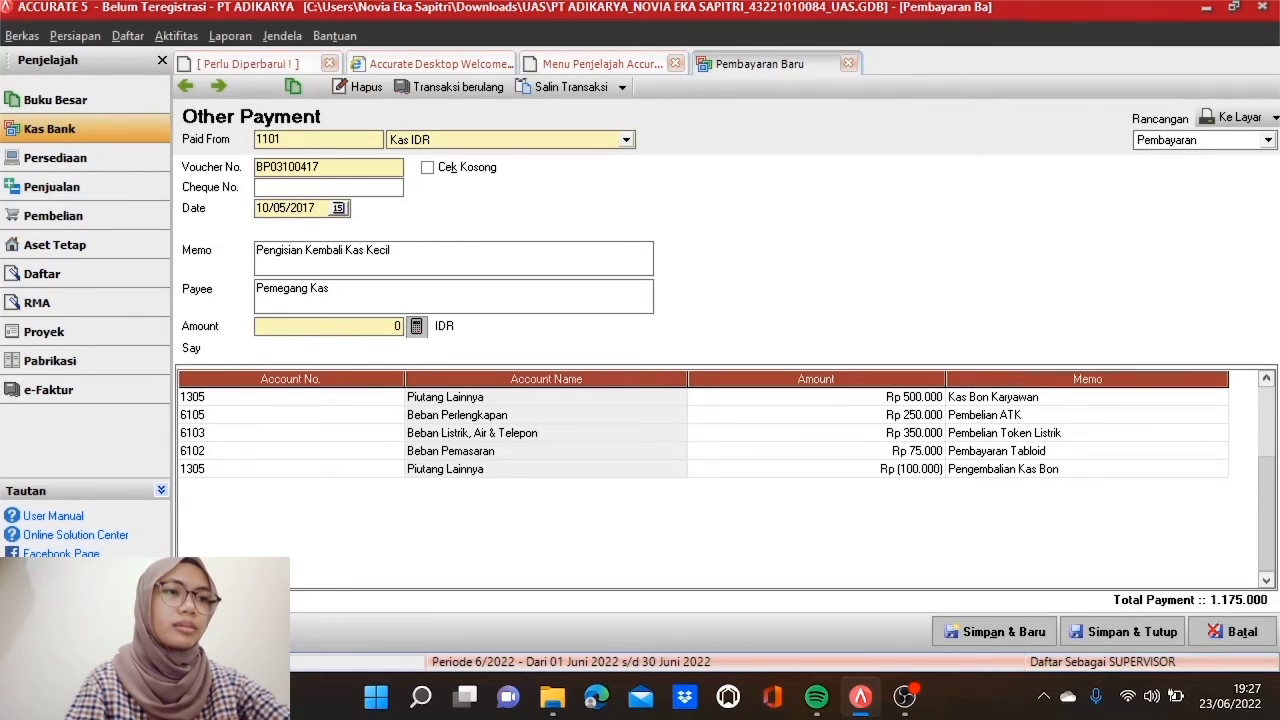
{"action": "left_click", "coordinate": [416, 326]}
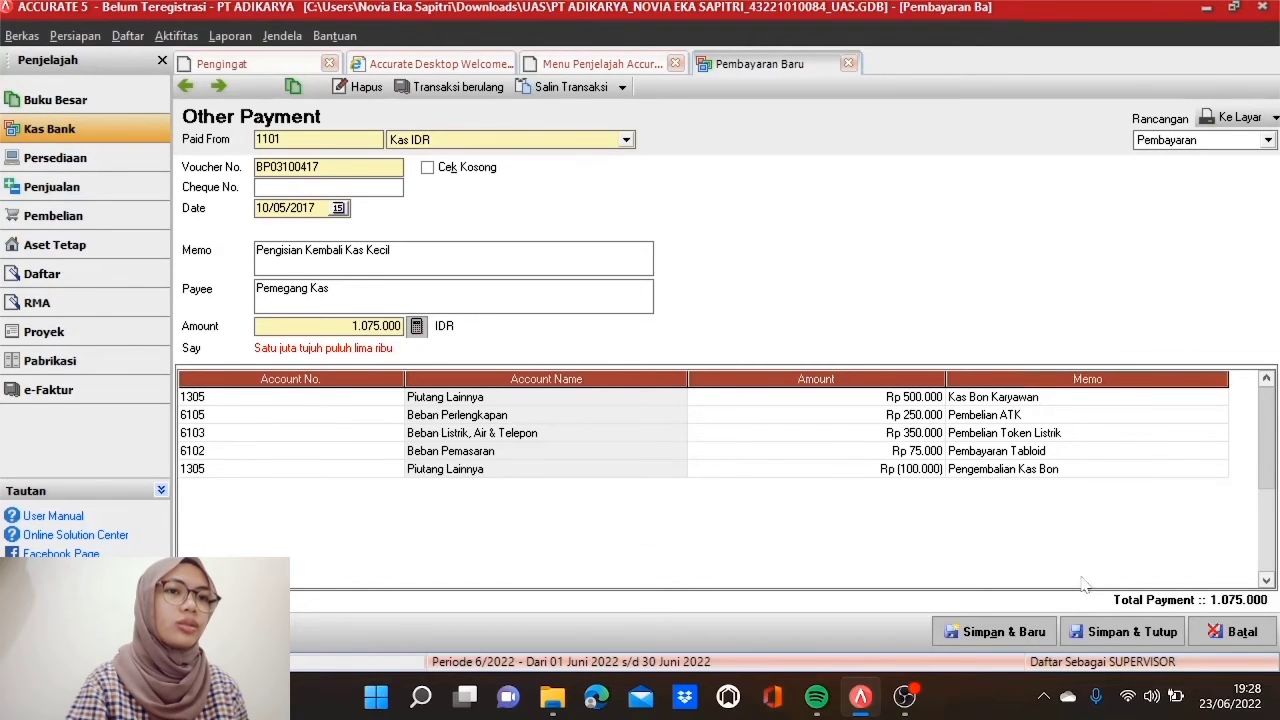
{"action": "left_click", "coordinate": [1107, 641]}
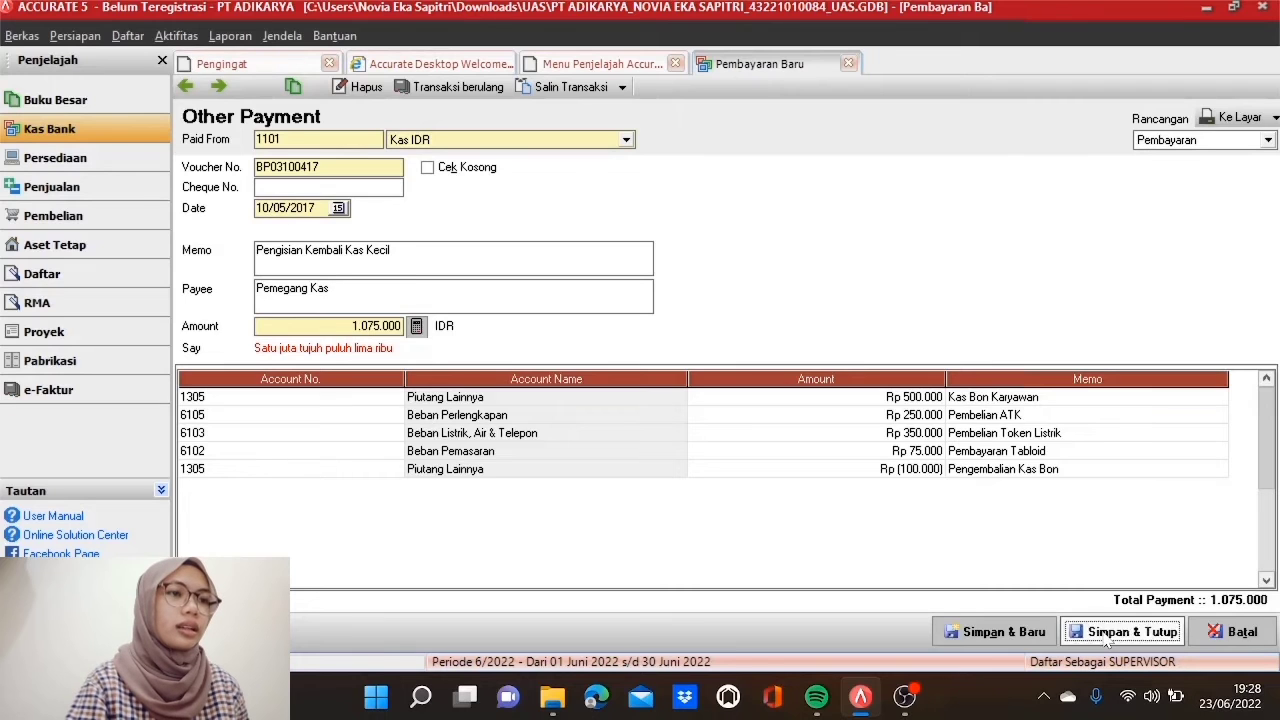
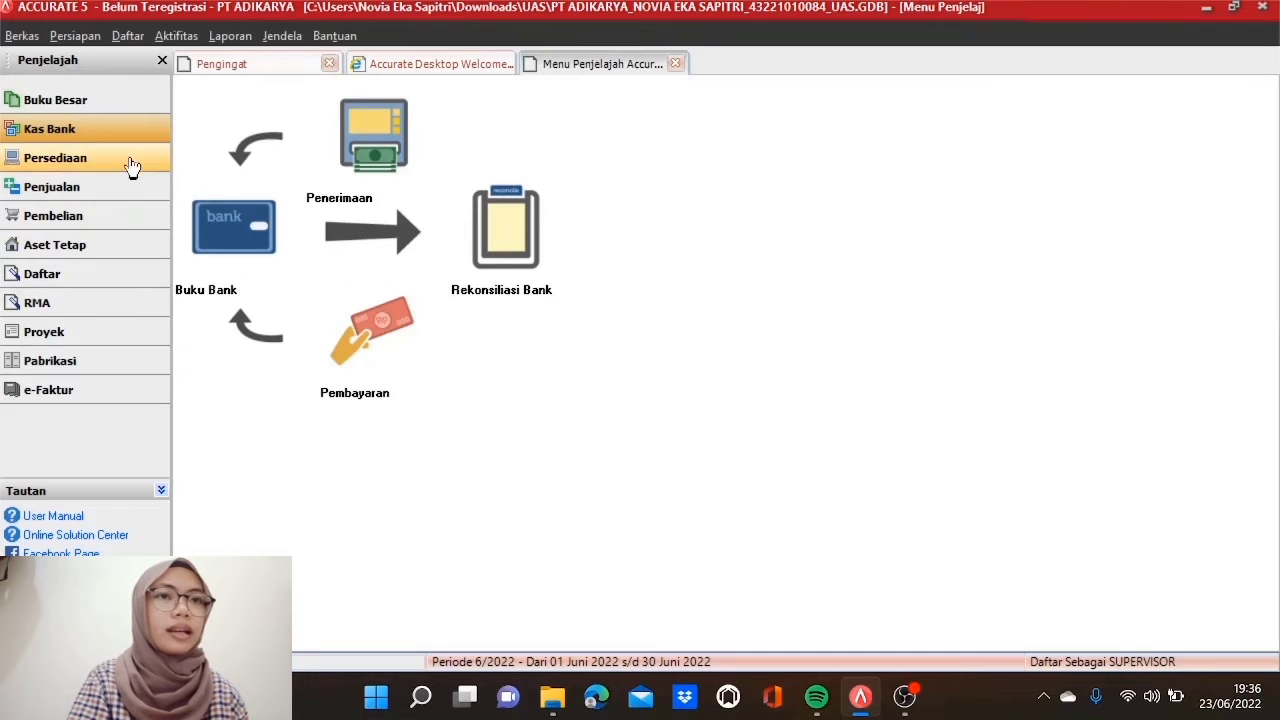
Step: Start a general journal voucher numbered BP03100417 dated 10/05/2017
{"action": "left_click", "coordinate": [134, 101]}
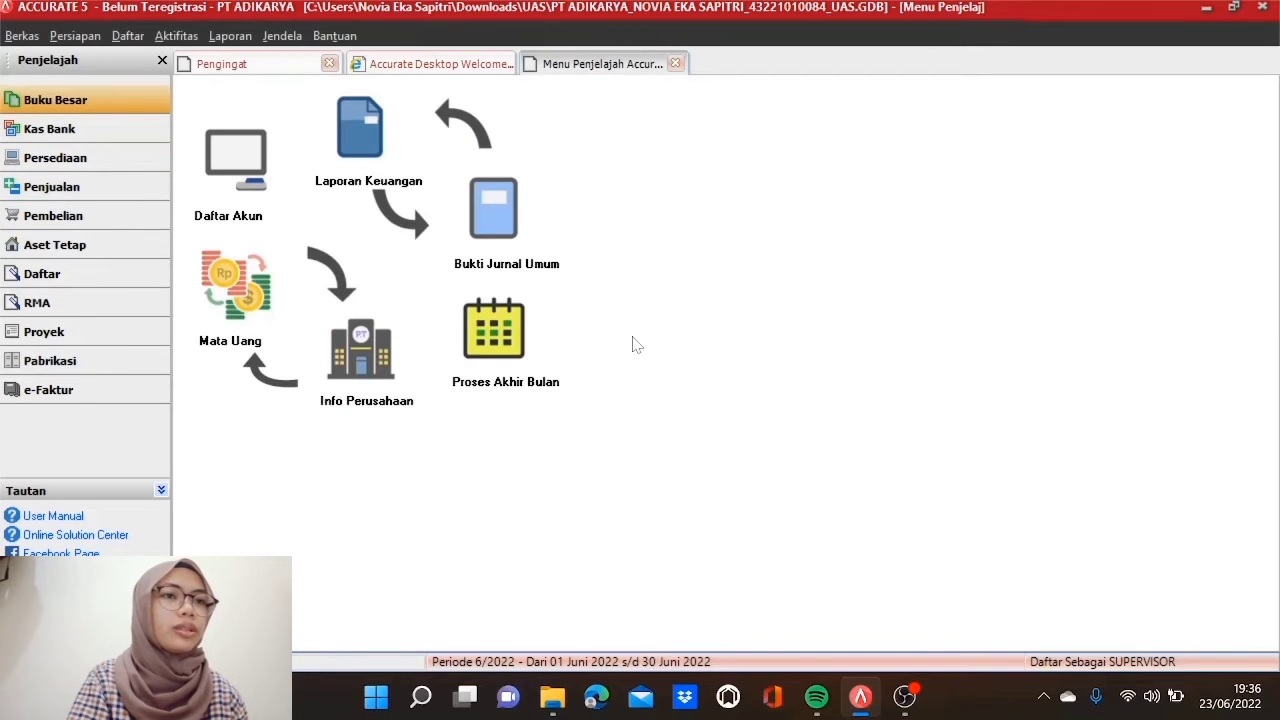
{"action": "left_click", "coordinate": [507, 240]}
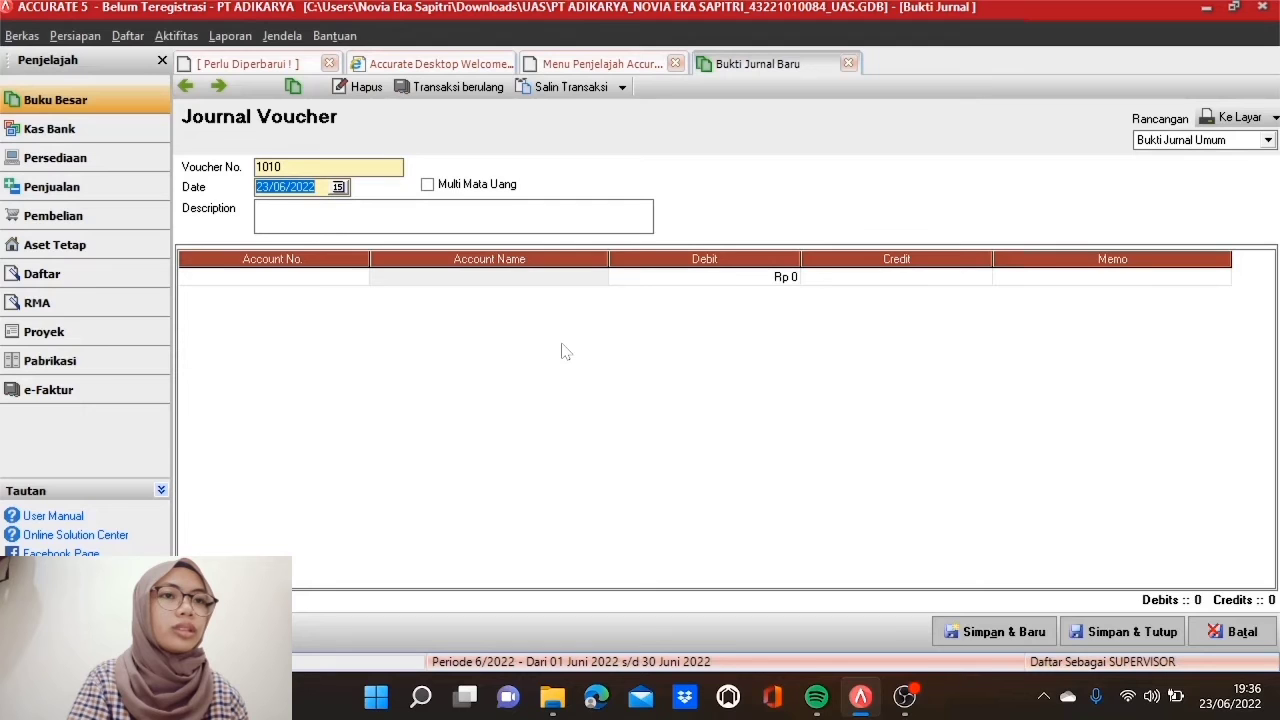
{"action": "double_click", "coordinate": [340, 167]}
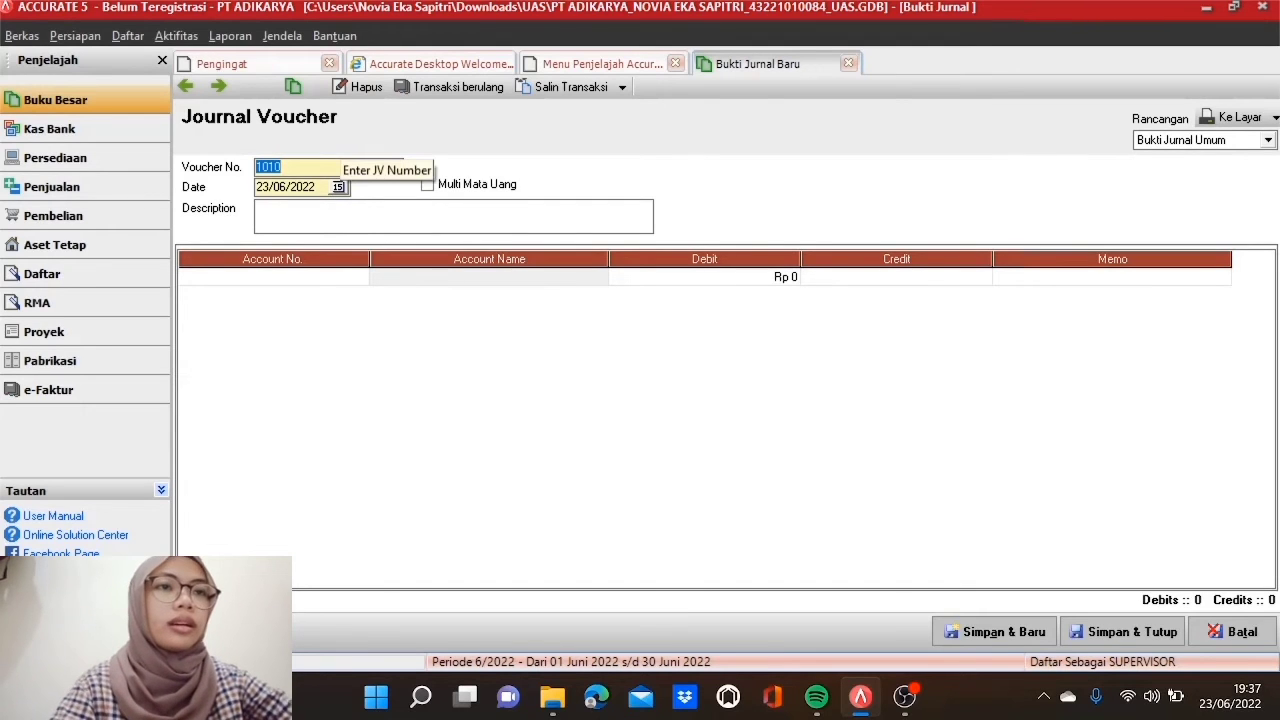
{"action": "type", "text": "BP0310"}
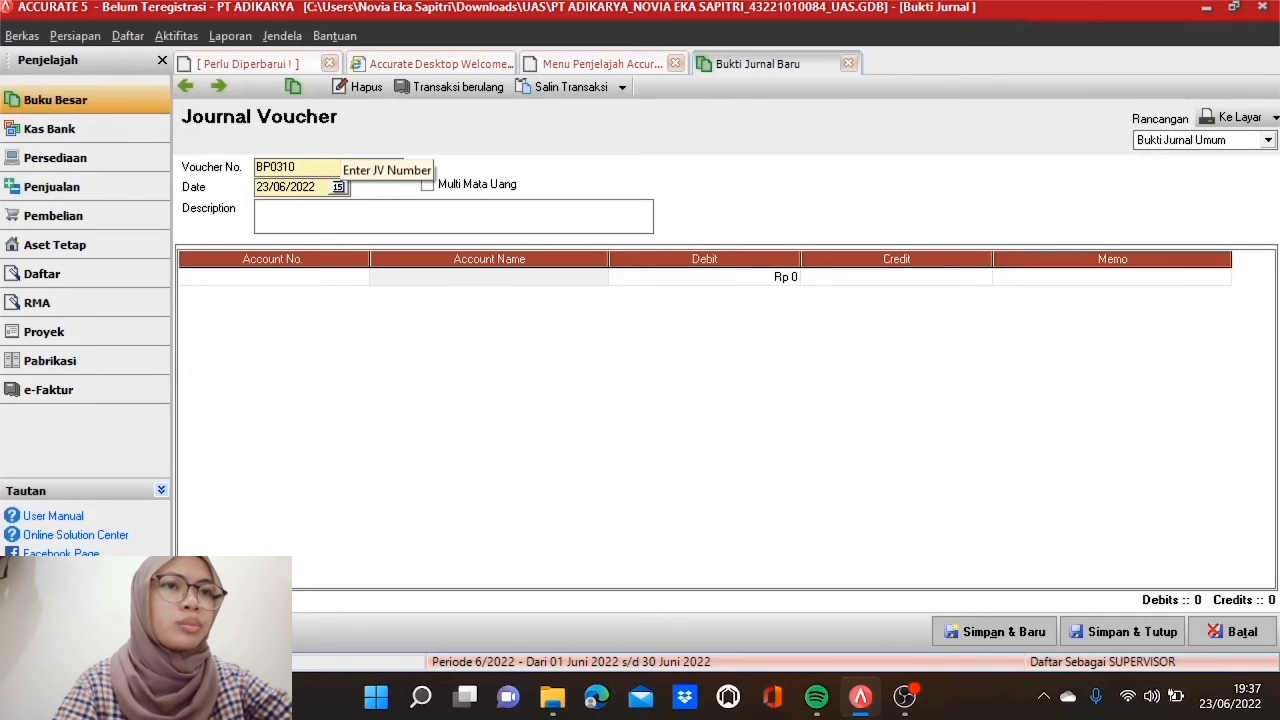
{"action": "type", "text": "0417"}
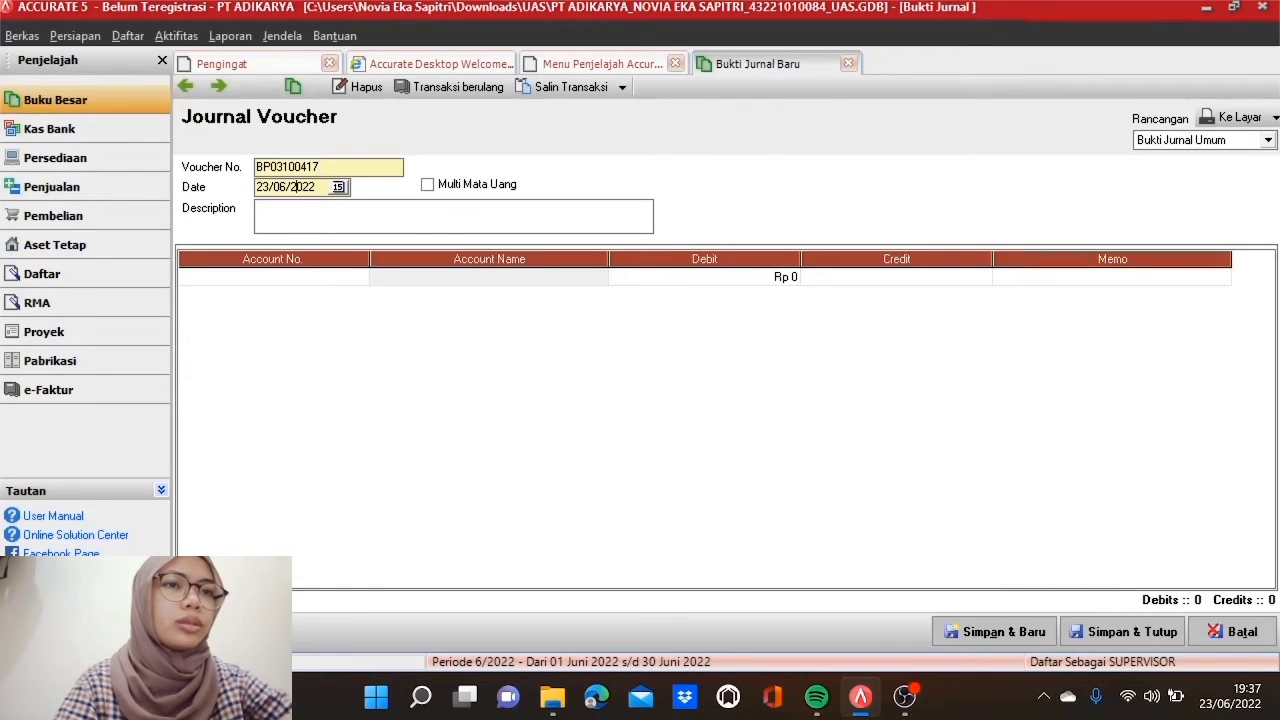
{"action": "left_click", "coordinate": [292, 187]}
{"action": "type", "text": "10/0"}
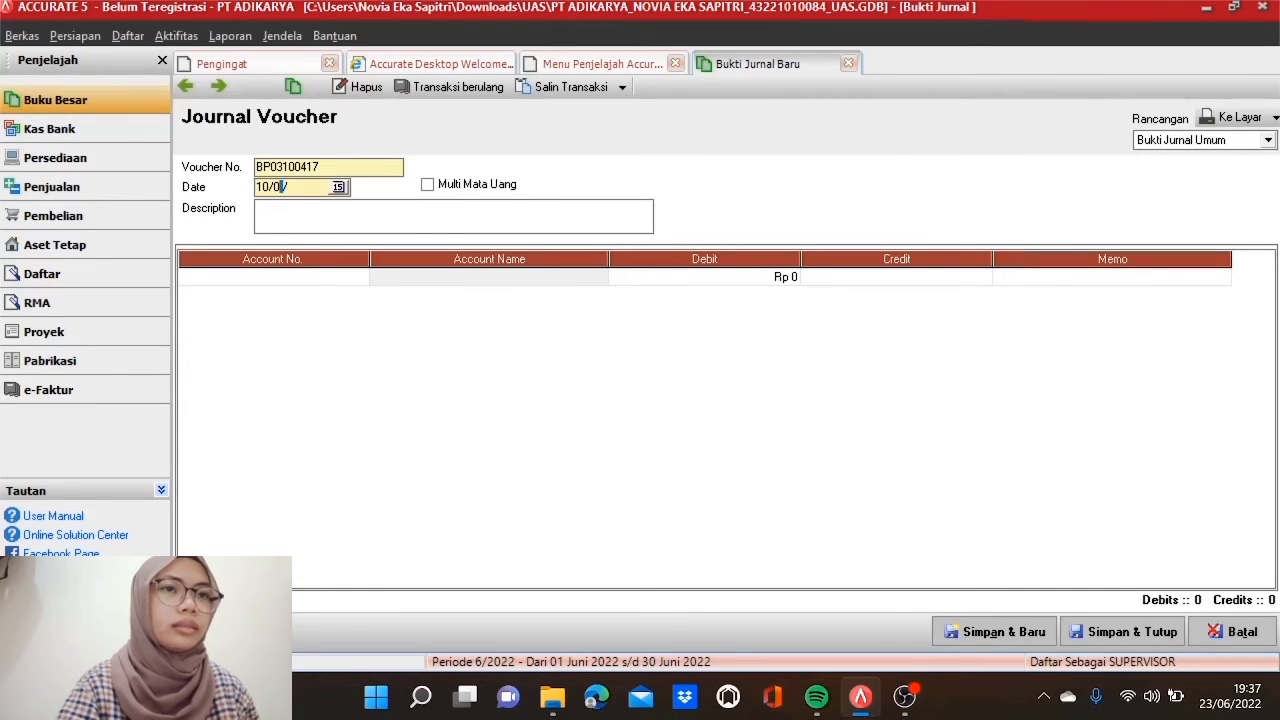
{"action": "type", "text": "5/2017"}
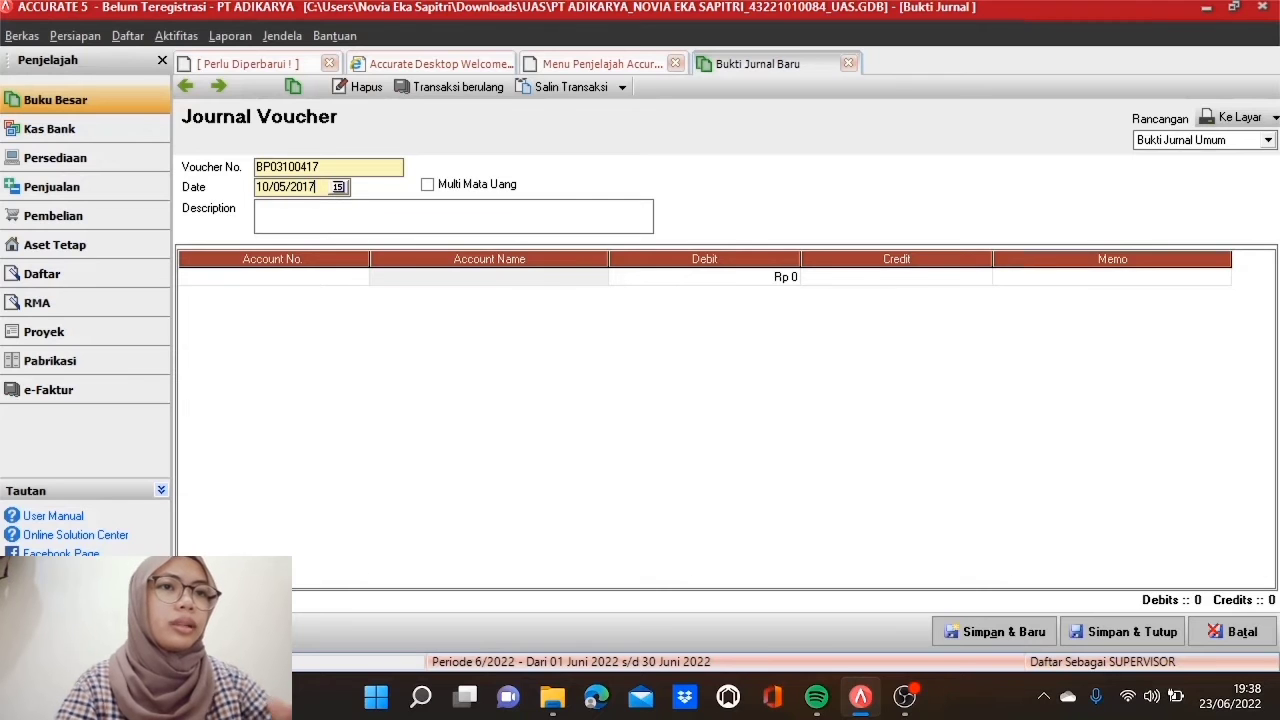
Step: Debit account 1101 Kas IDR for Rp 1.075.000 on the first line
{"action": "left_click", "coordinate": [337, 284]}
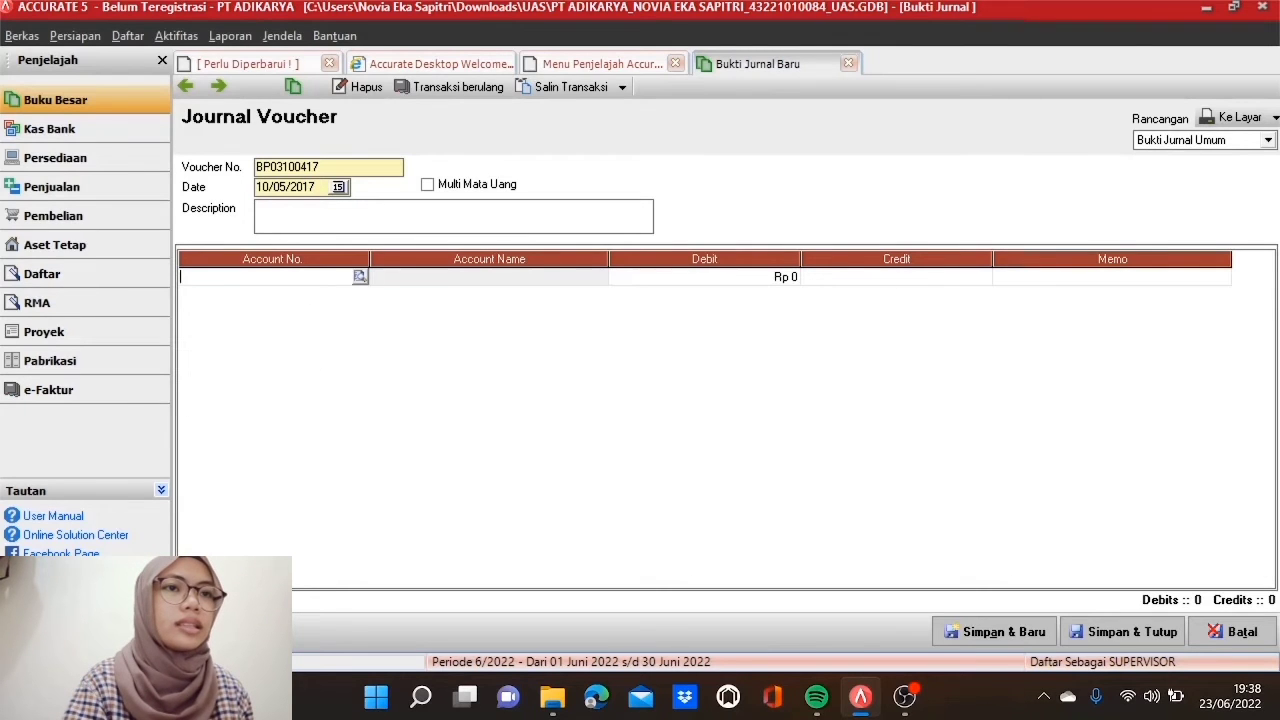
{"action": "left_click", "coordinate": [360, 277]}
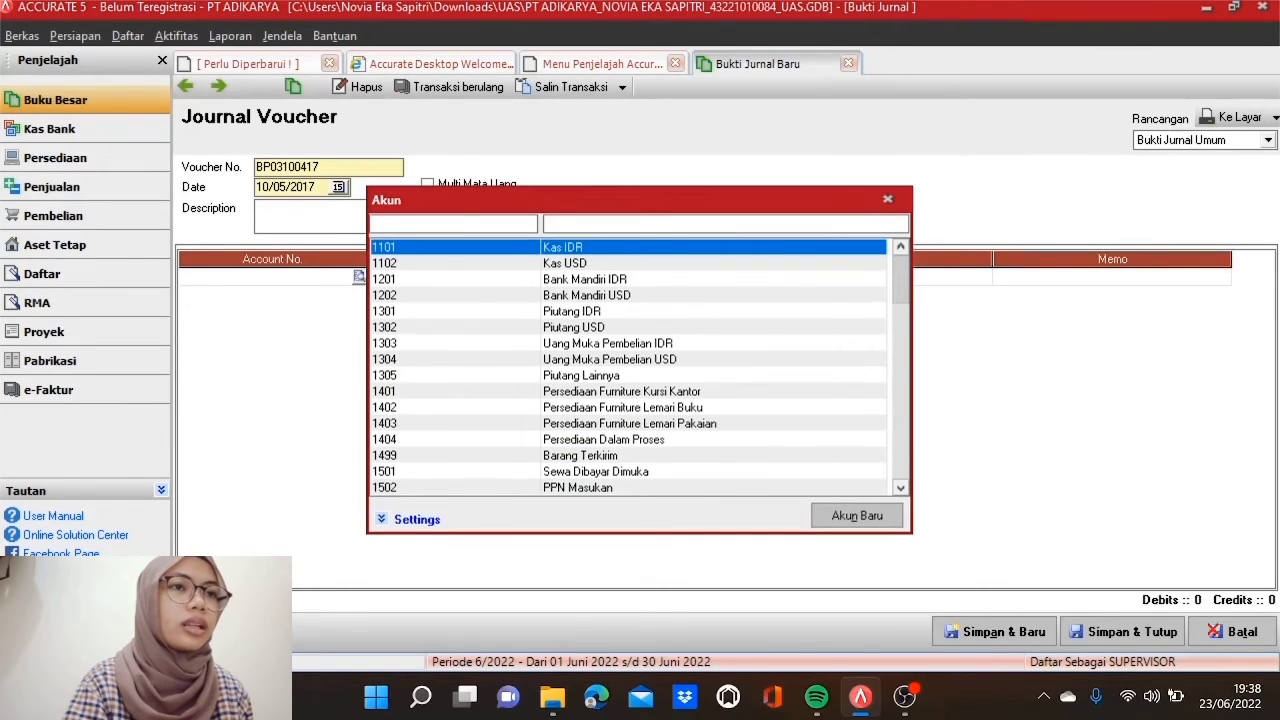
{"action": "type", "text": "1101"}
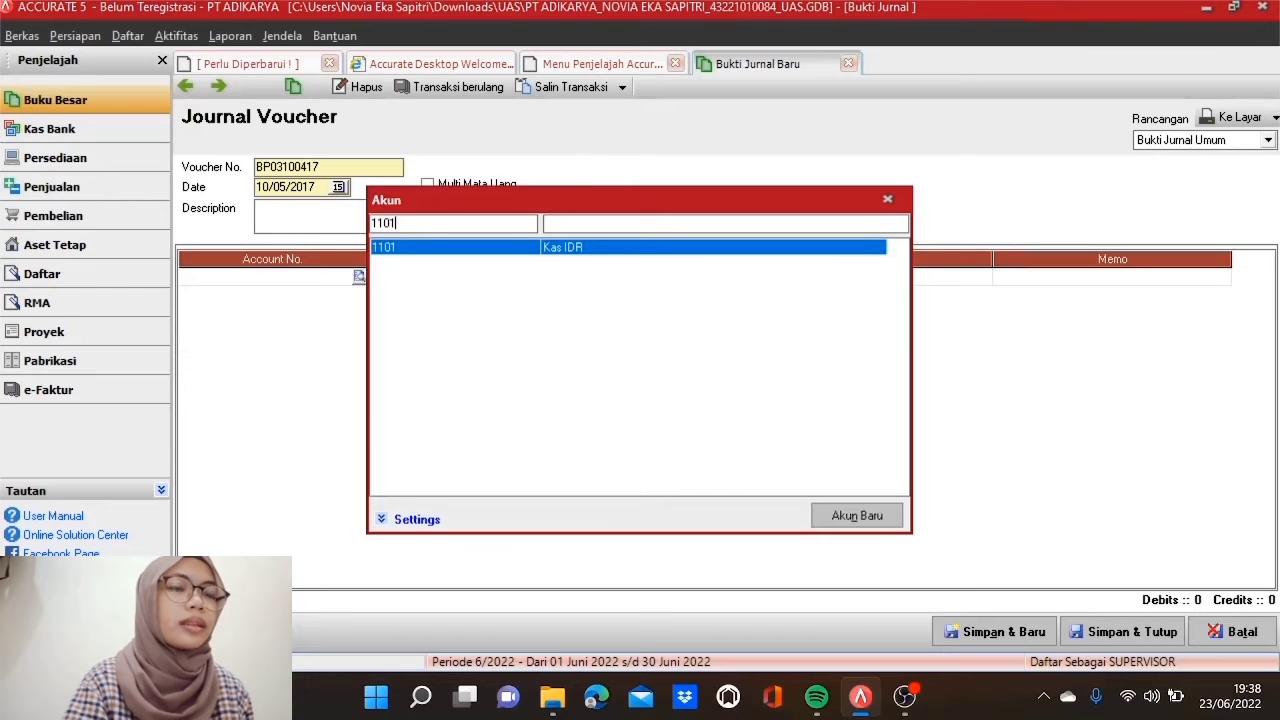
{"action": "double_click", "coordinate": [480, 251]}
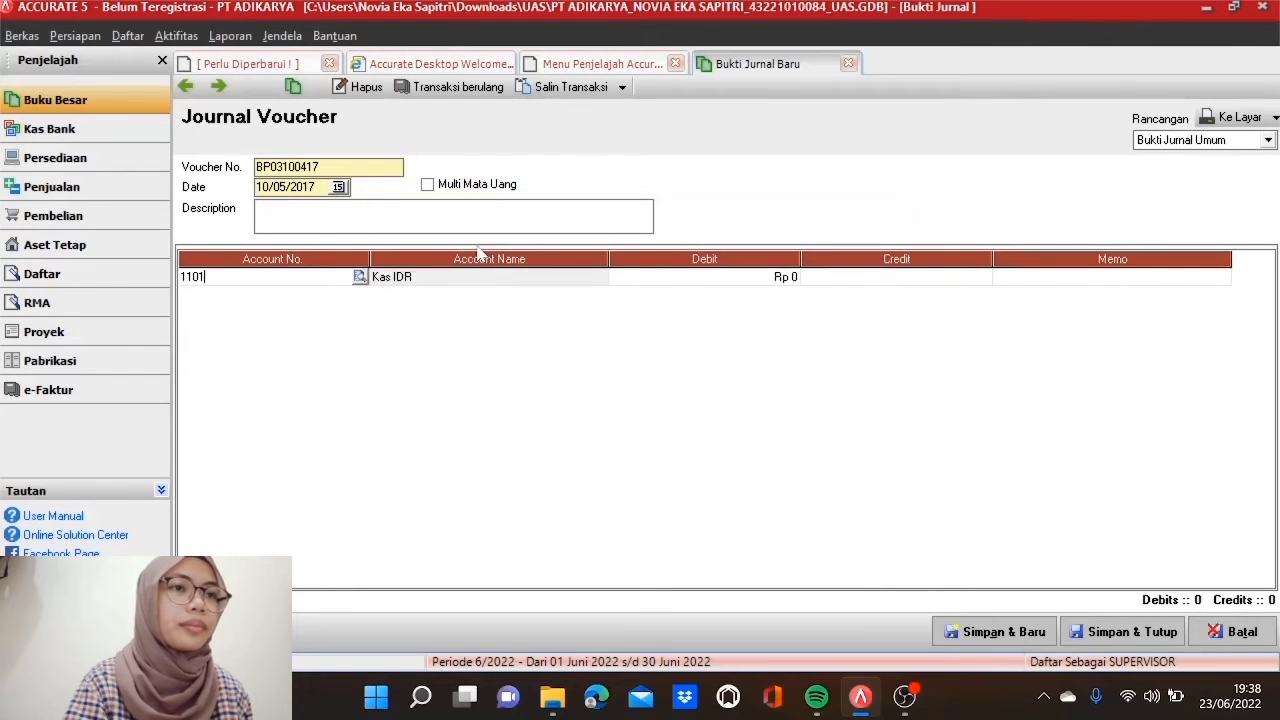
{"action": "left_click", "coordinate": [618, 282]}
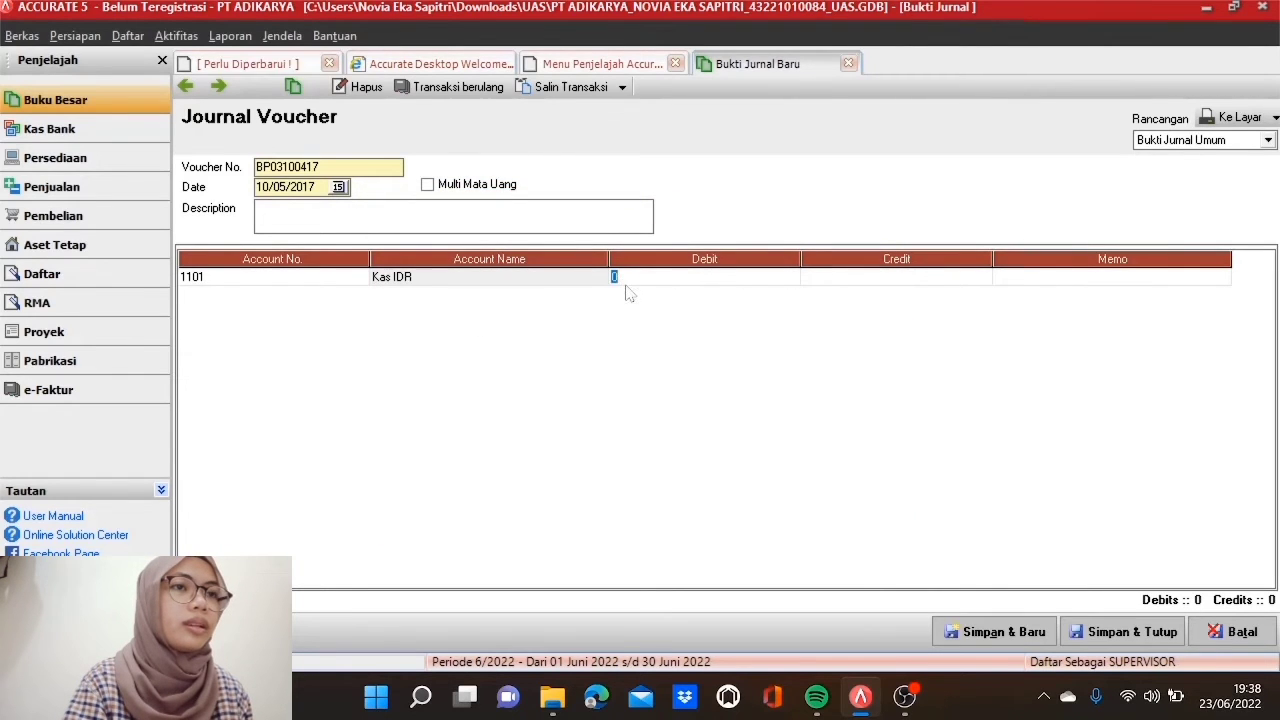
{"action": "type", "text": "1075000"}
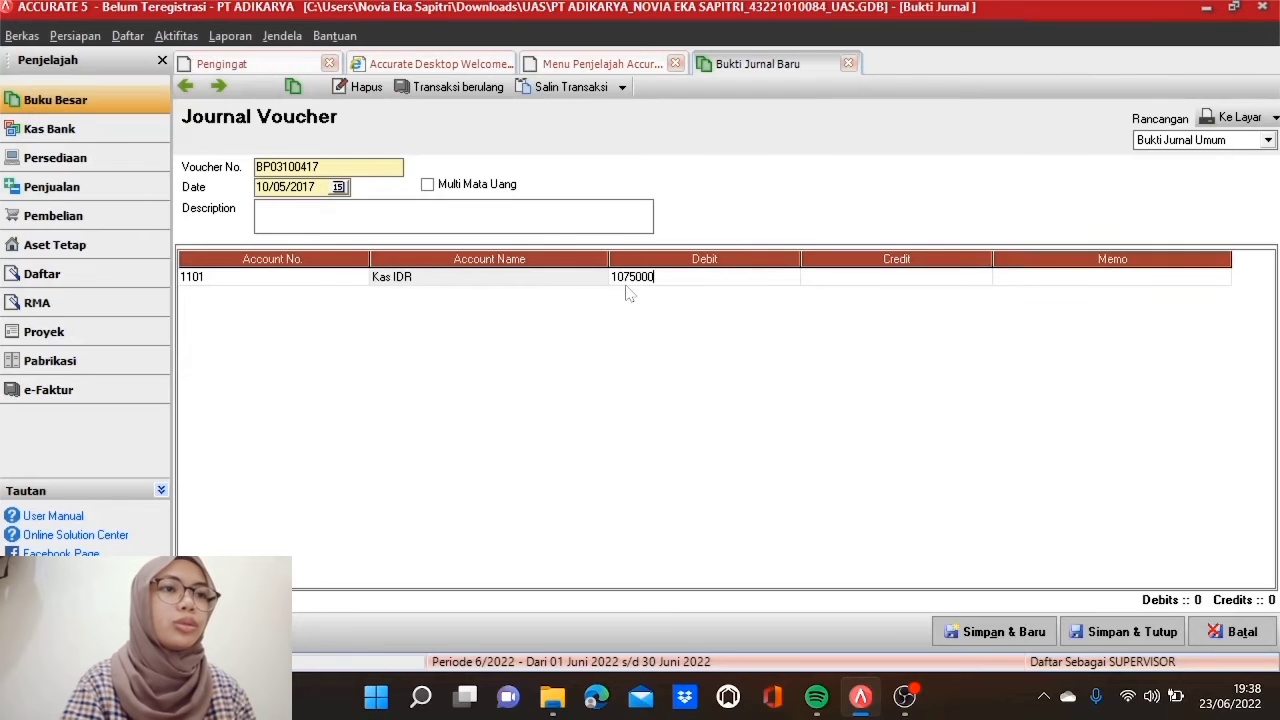
{"action": "key", "text": "Tab"}
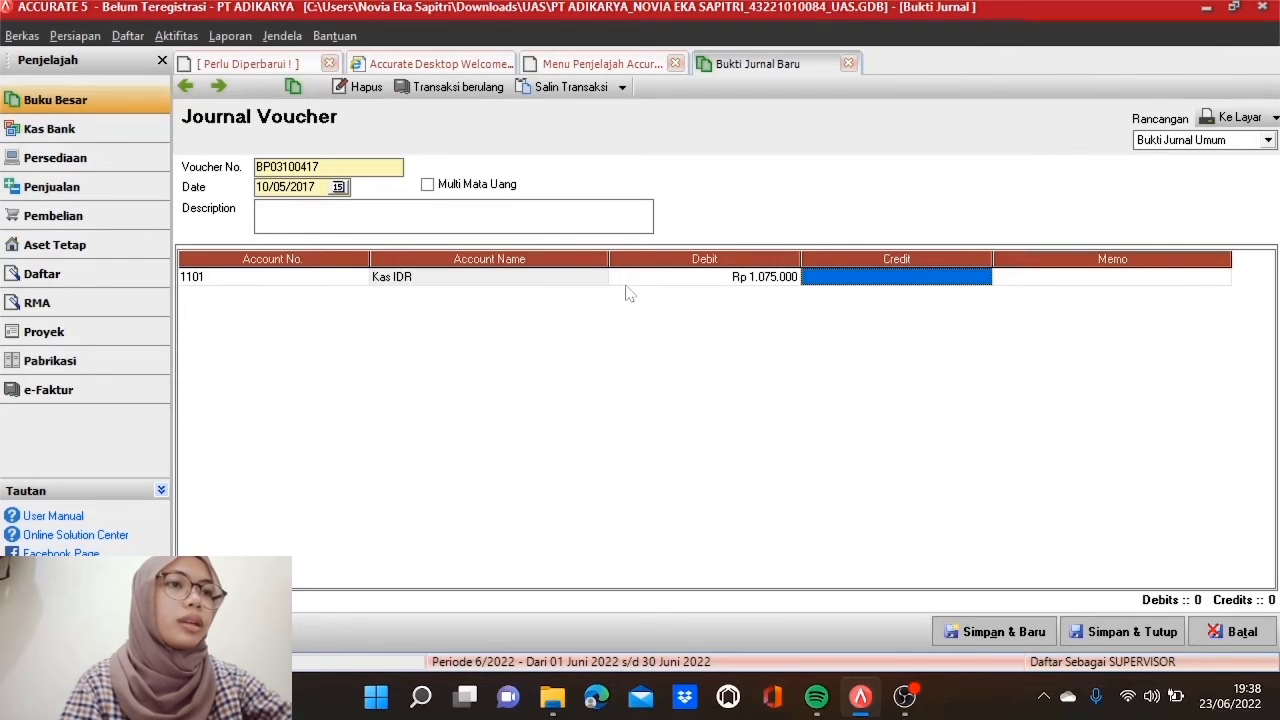
{"action": "key", "text": "Tab"}
{"action": "key", "text": "Tab"}
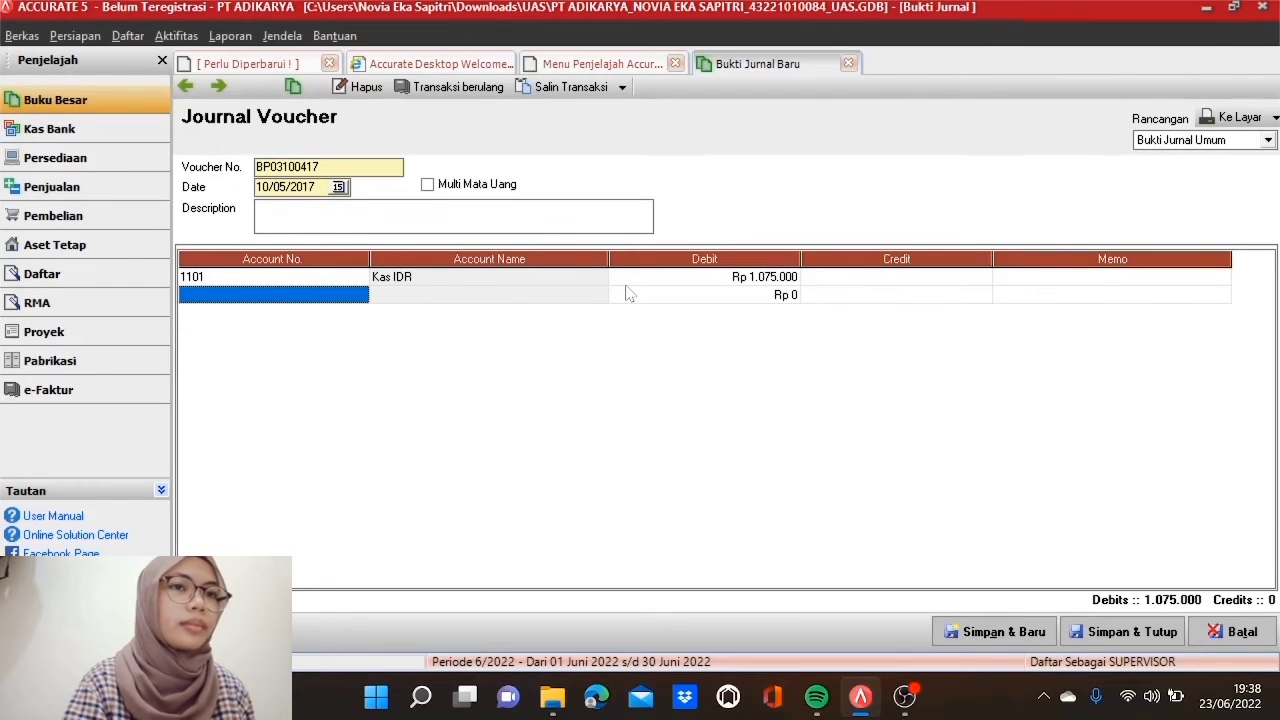
Step: Credit 1201 Bank Mandiri IDR on the second line and save the voucher
{"action": "left_click", "coordinate": [358, 296]}
{"action": "left_click", "coordinate": [358, 296]}
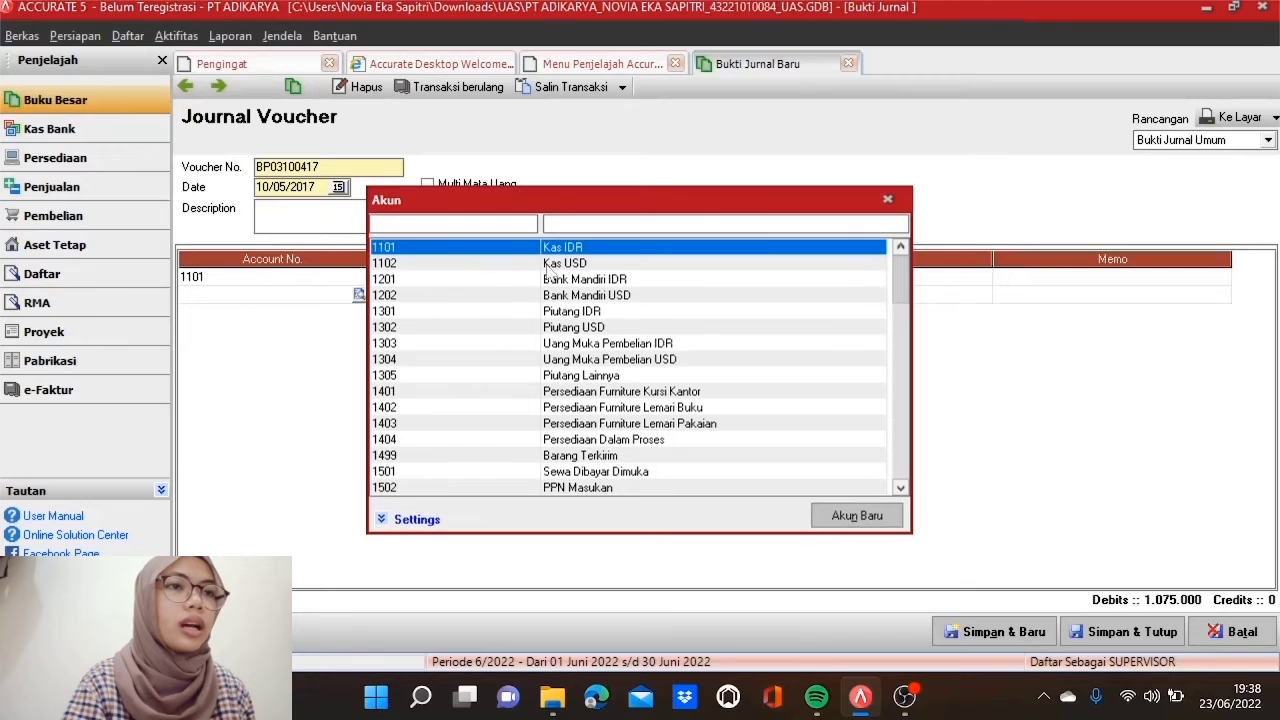
{"action": "type", "text": "120"}
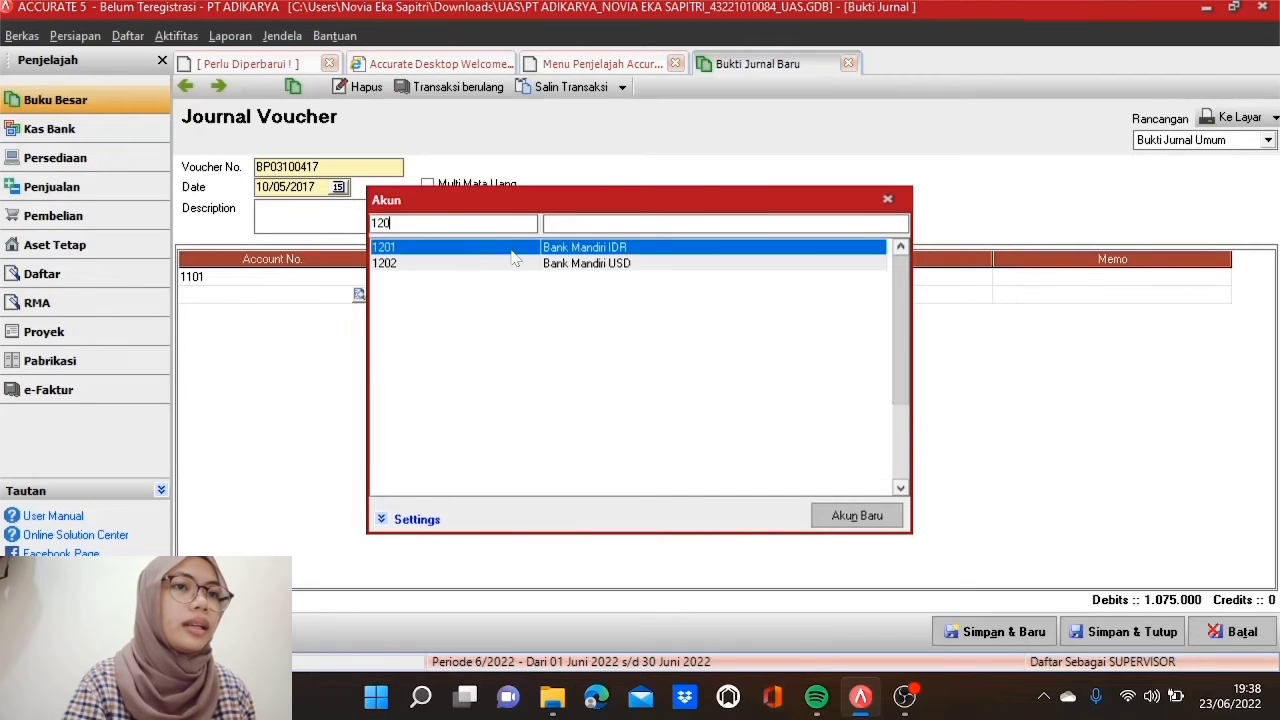
{"action": "double_click", "coordinate": [512, 250]}
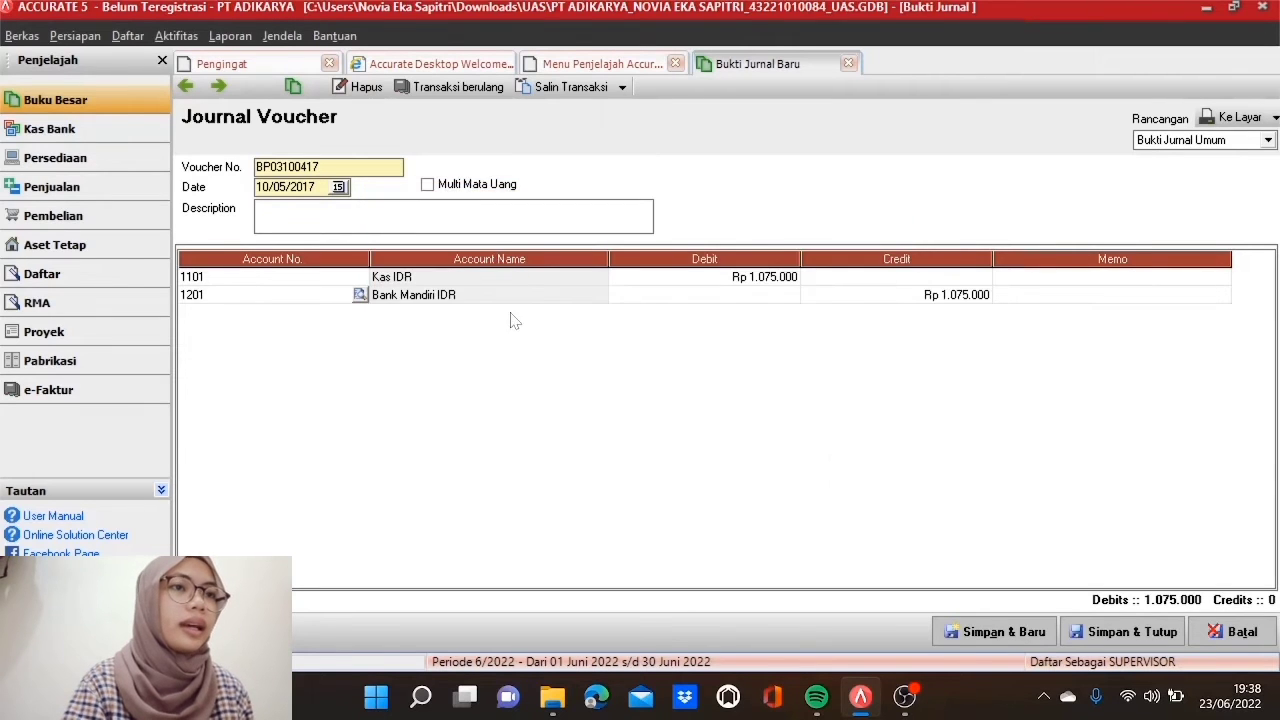
{"action": "left_click", "coordinate": [582, 298]}
{"action": "key", "text": "Tab"}
{"action": "key", "text": "Tab"}
{"action": "key", "text": "Tab"}
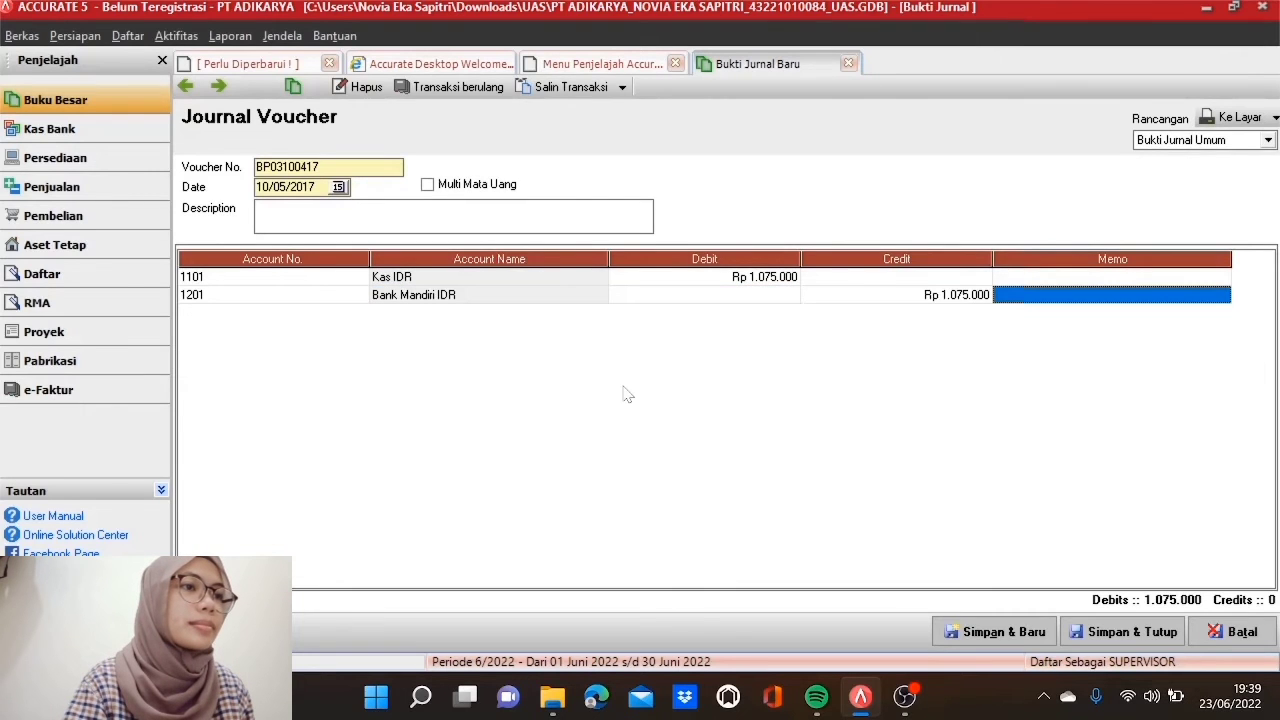
{"action": "left_click", "coordinate": [1092, 635]}
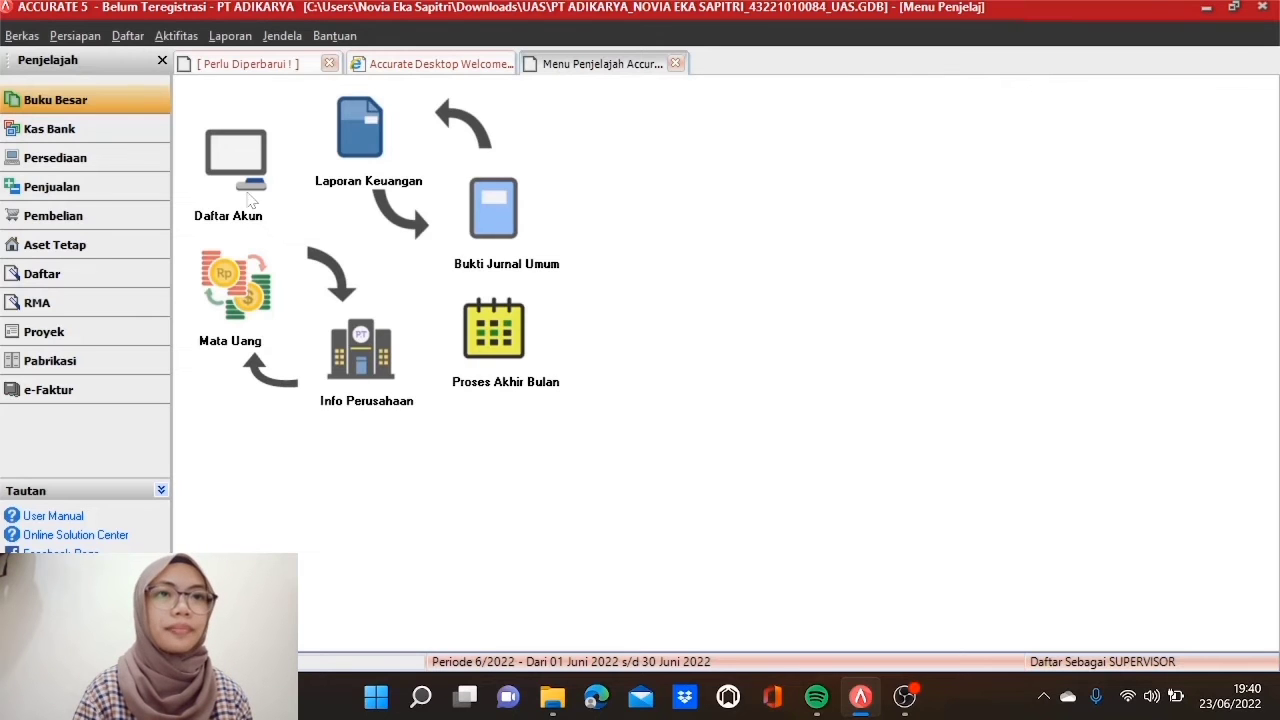
Step: Start a bank reconciliation for Kas IDR dated 10/05/2017
{"action": "left_click", "coordinate": [143, 138]}
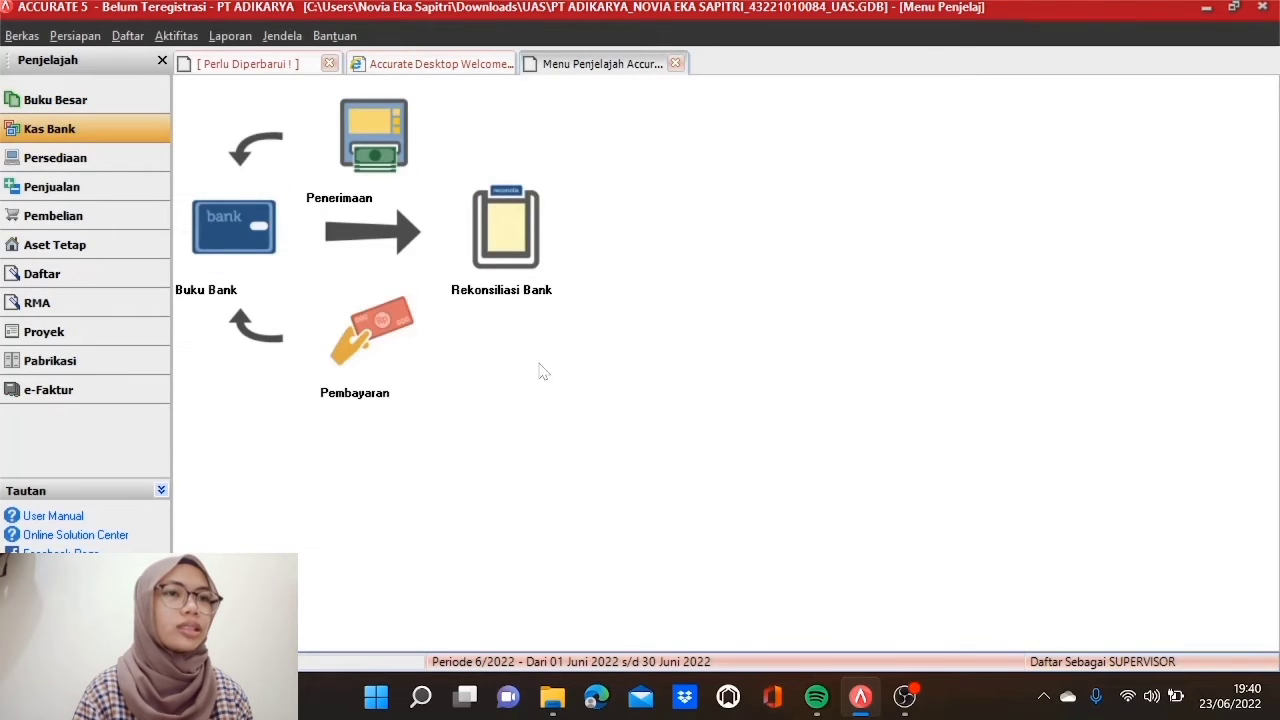
{"action": "left_click", "coordinate": [503, 249]}
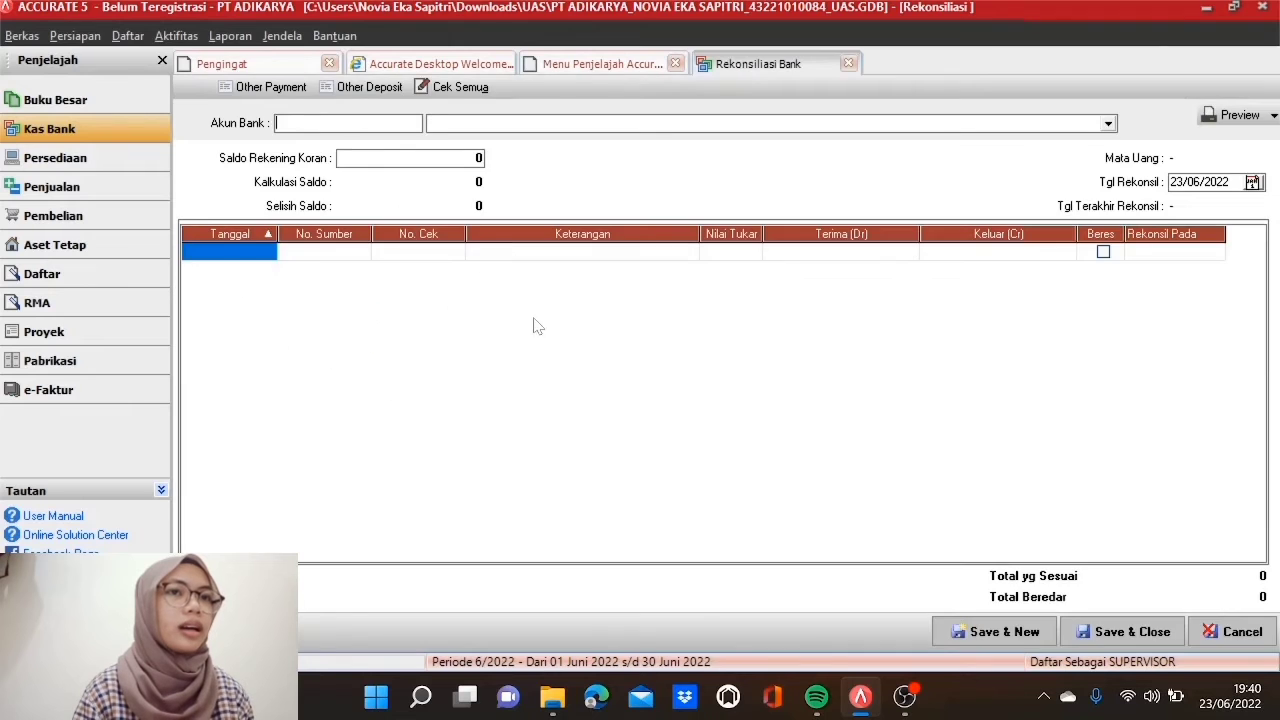
{"action": "left_click", "coordinate": [1107, 123]}
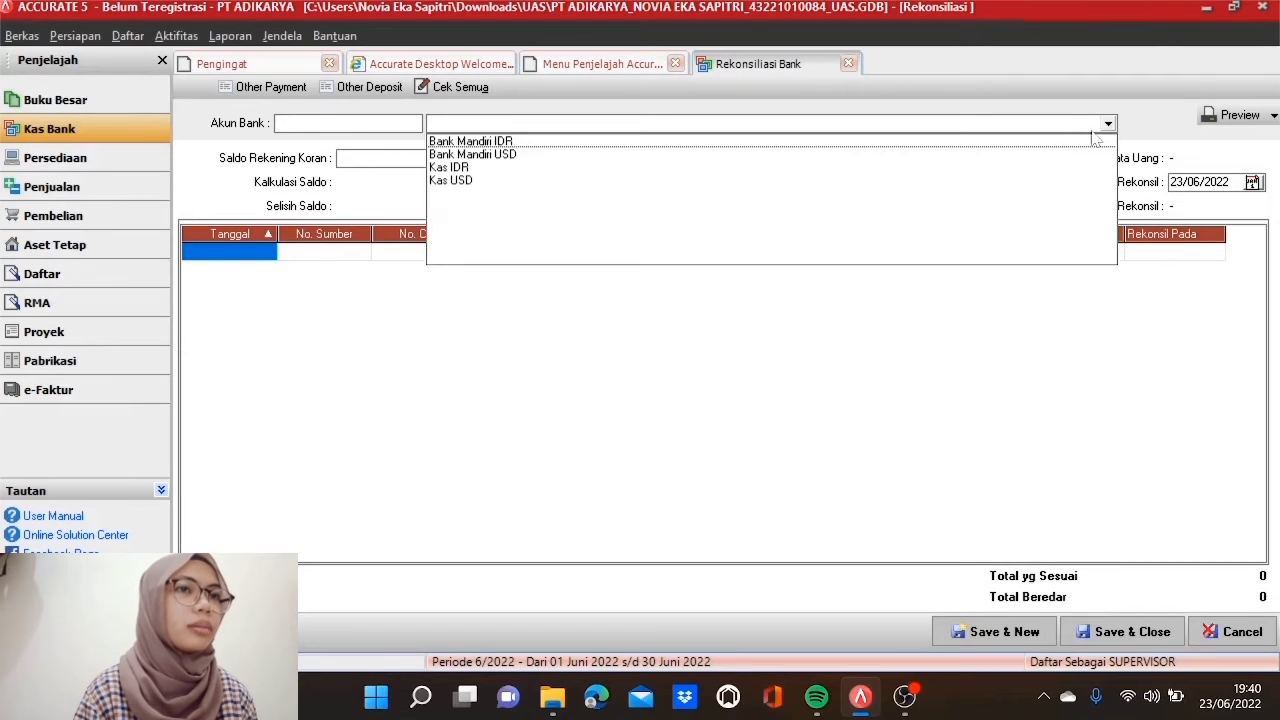
{"action": "left_click", "coordinate": [476, 168]}
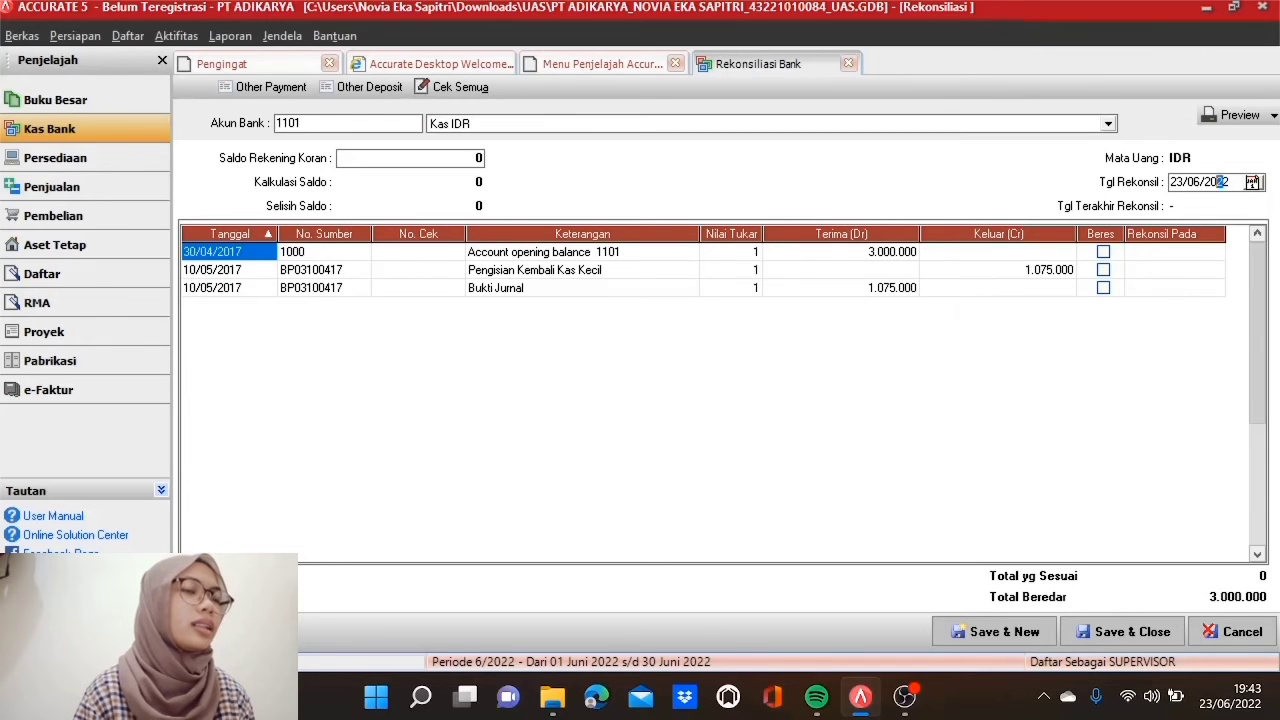
{"action": "left_click", "coordinate": [1220, 181]}
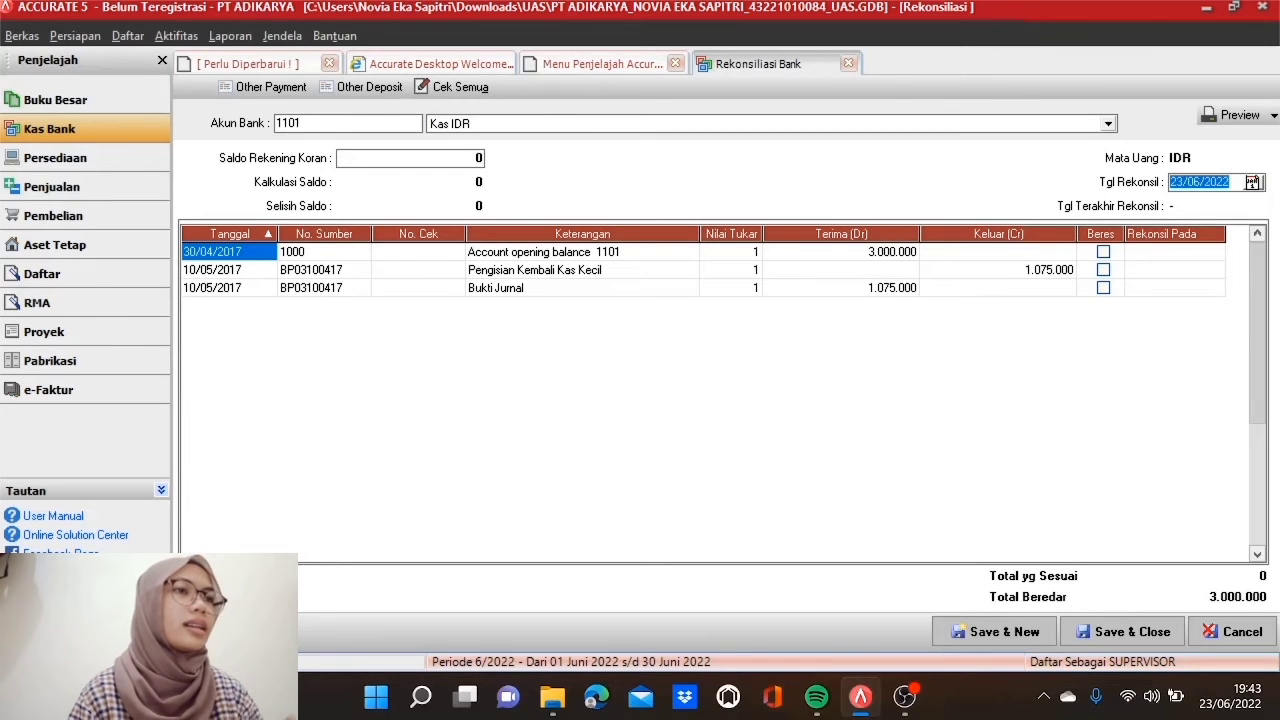
{"action": "type", "text": "10/0"}
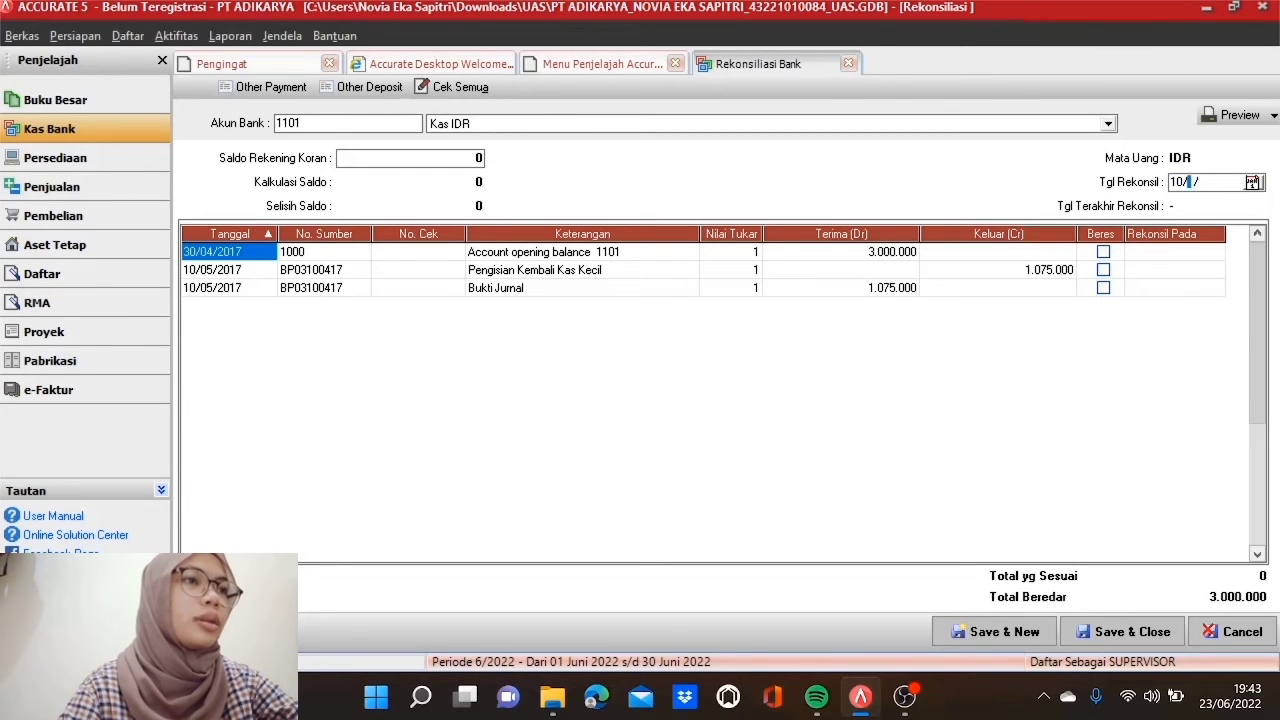
{"action": "type", "text": "5/2017"}
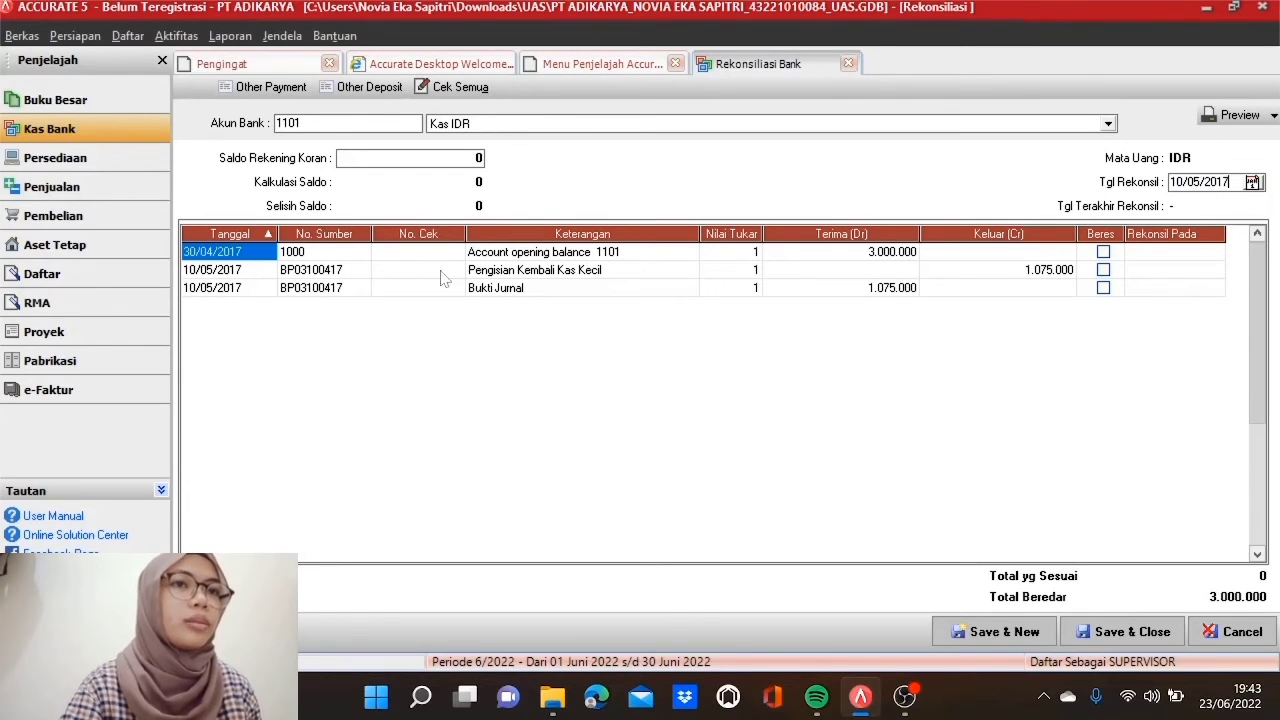
Step: Enter a 3.000.000 statement balance, clear all transactions, and save the reconciliation
{"action": "left_click", "coordinate": [434, 159]}
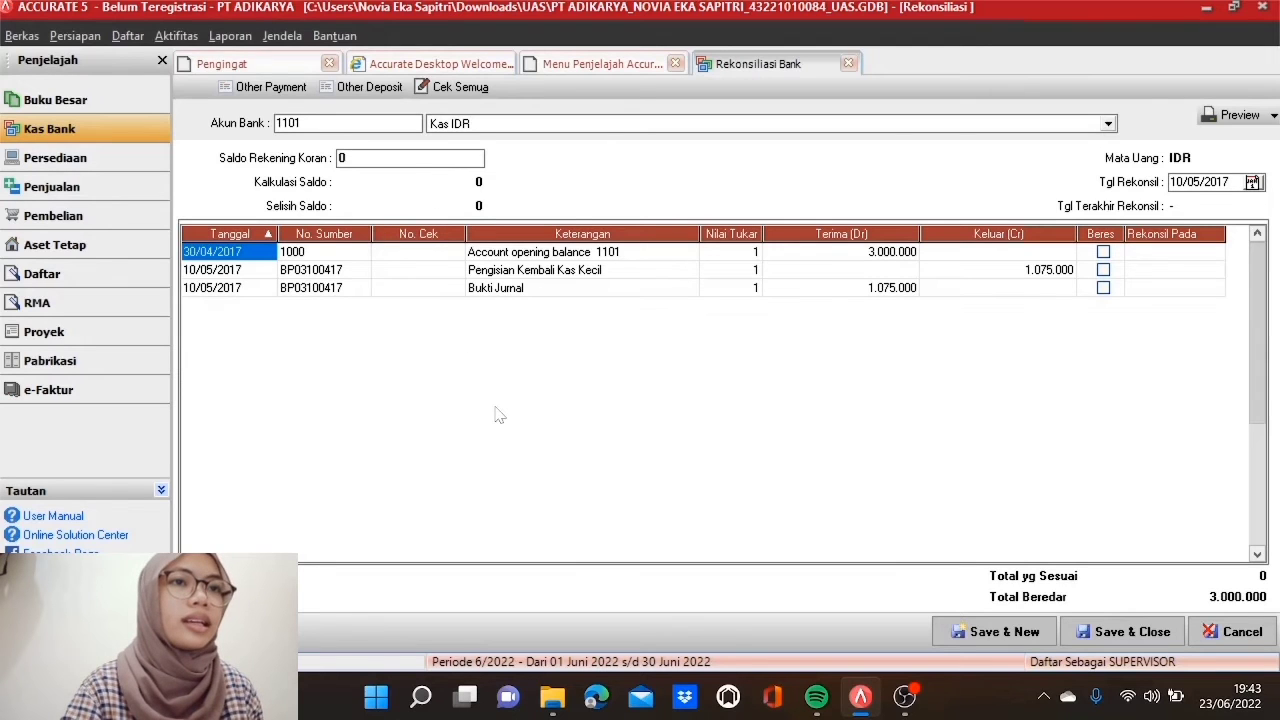
{"action": "type", "text": "3000000"}
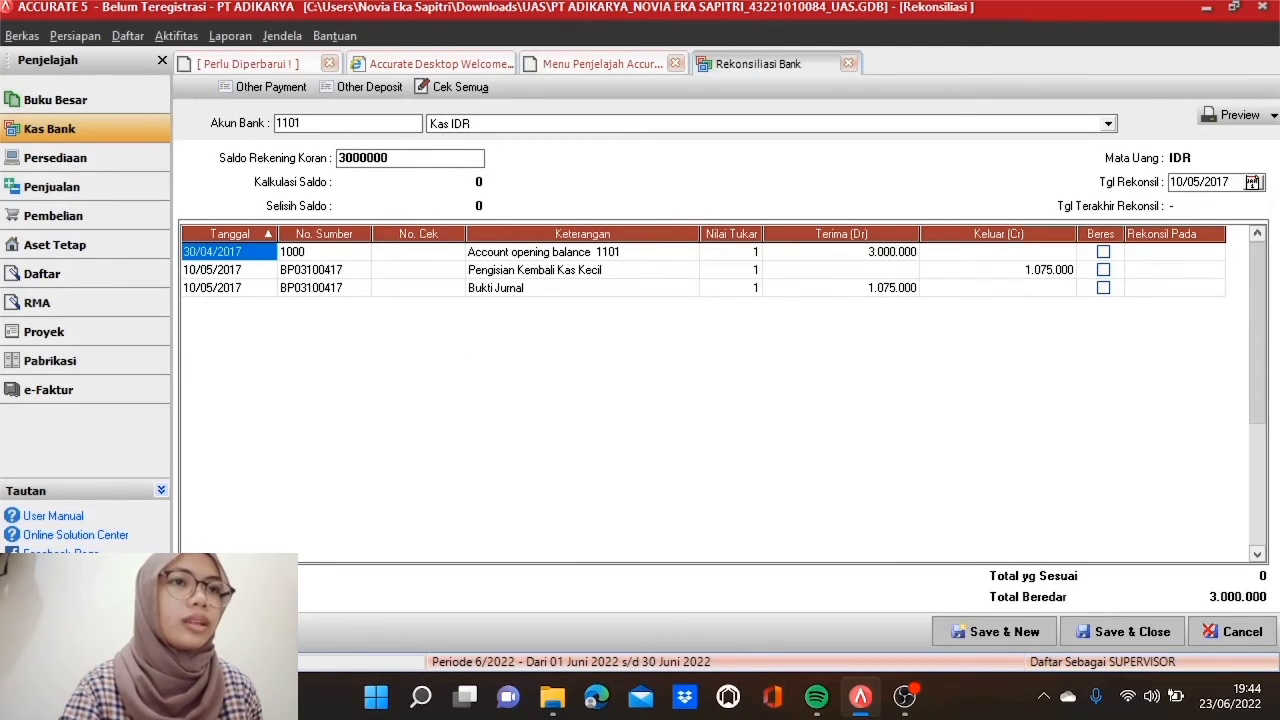
{"action": "key", "text": "Tab"}
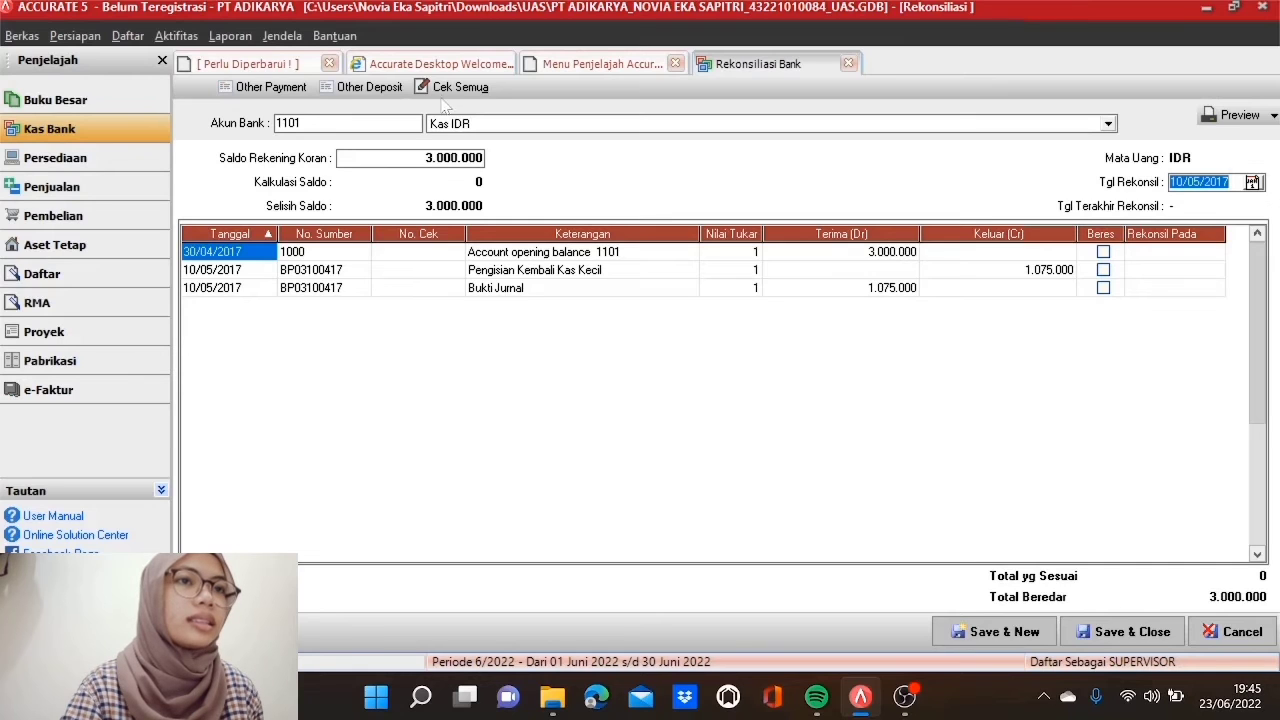
{"action": "left_click", "coordinate": [452, 88]}
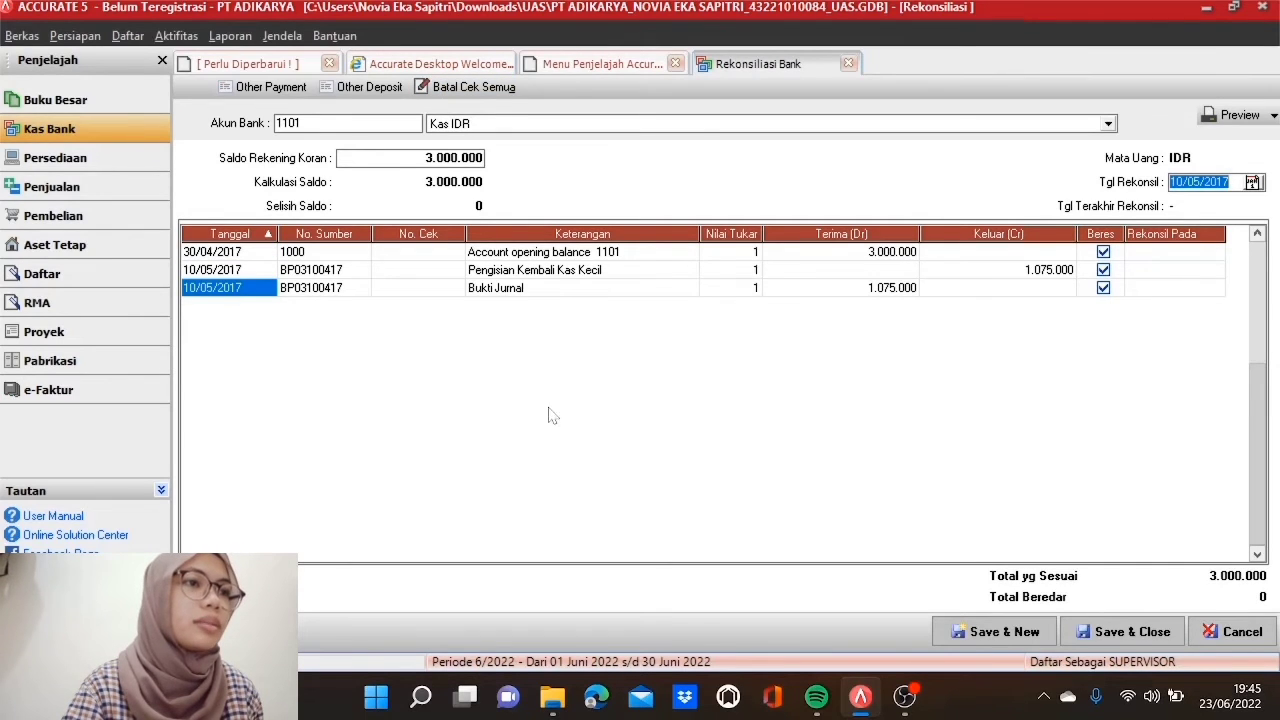
{"action": "left_click", "coordinate": [1103, 642]}
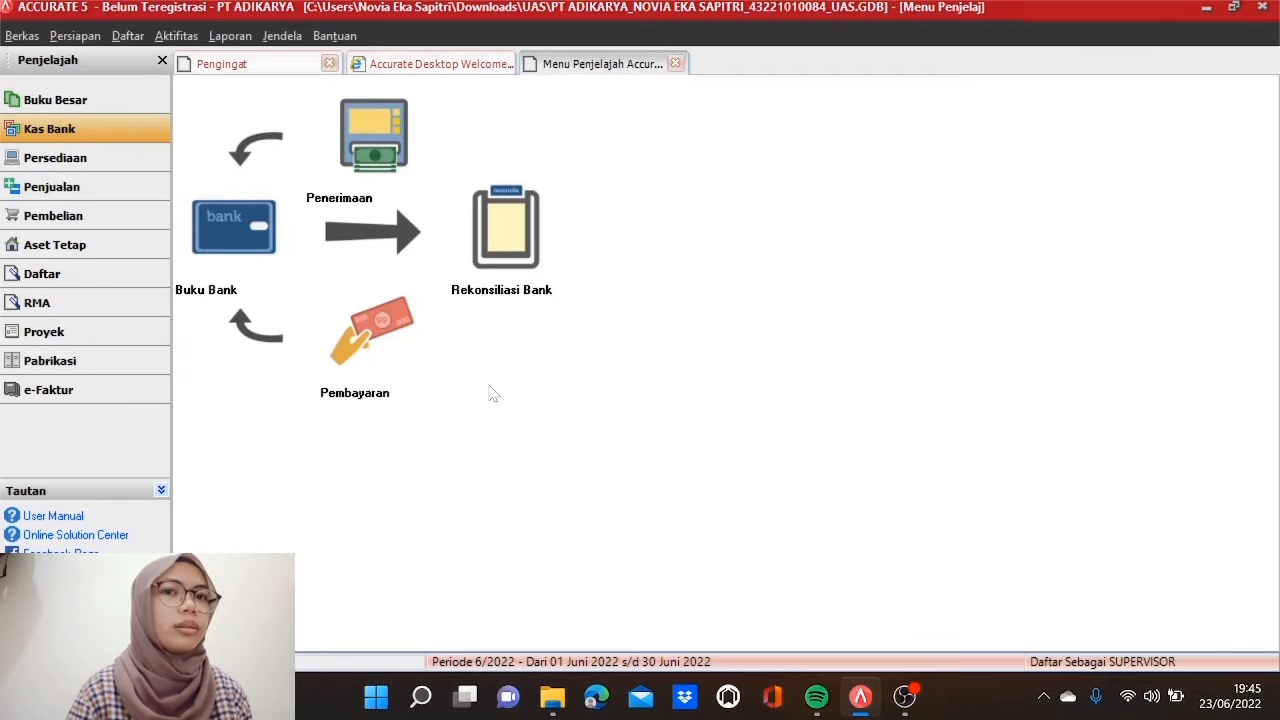
Step: Start a Bank Mandiri IDR payment with voucher BP04070417 dated 10/05/2017
{"action": "left_click", "coordinate": [410, 362]}
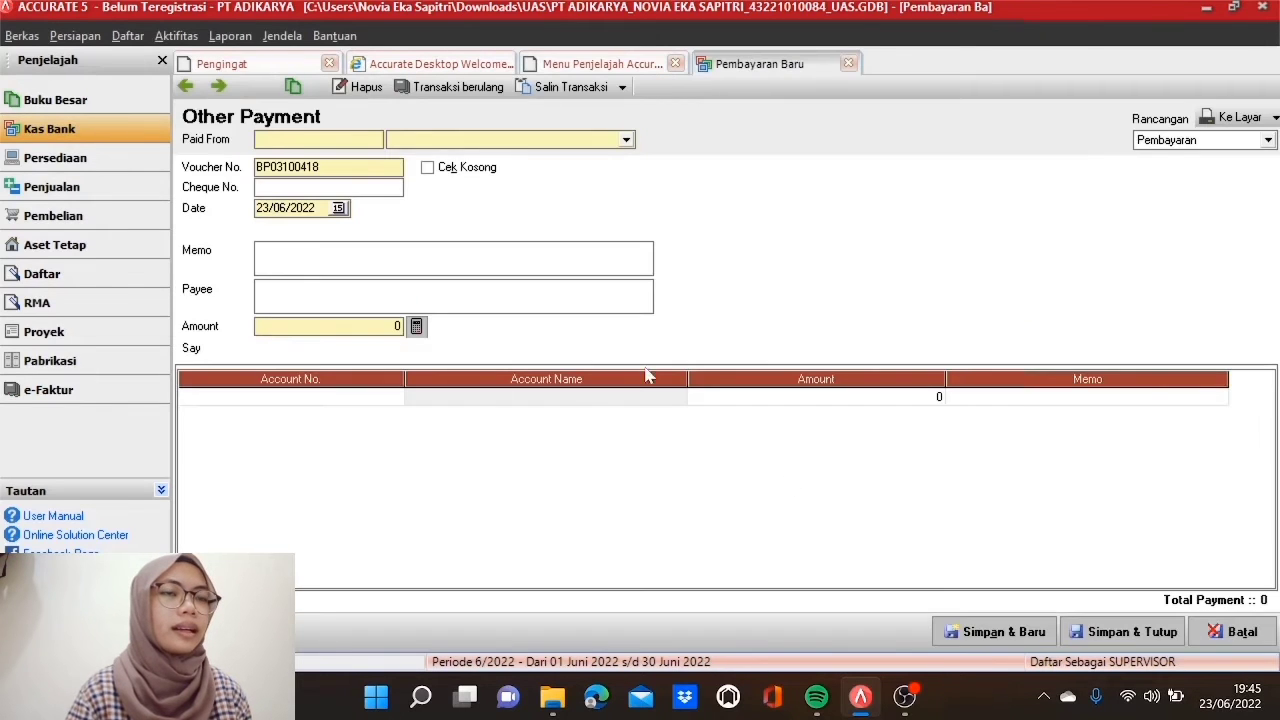
{"action": "left_click", "coordinate": [625, 140]}
{"action": "left_click", "coordinate": [570, 171]}
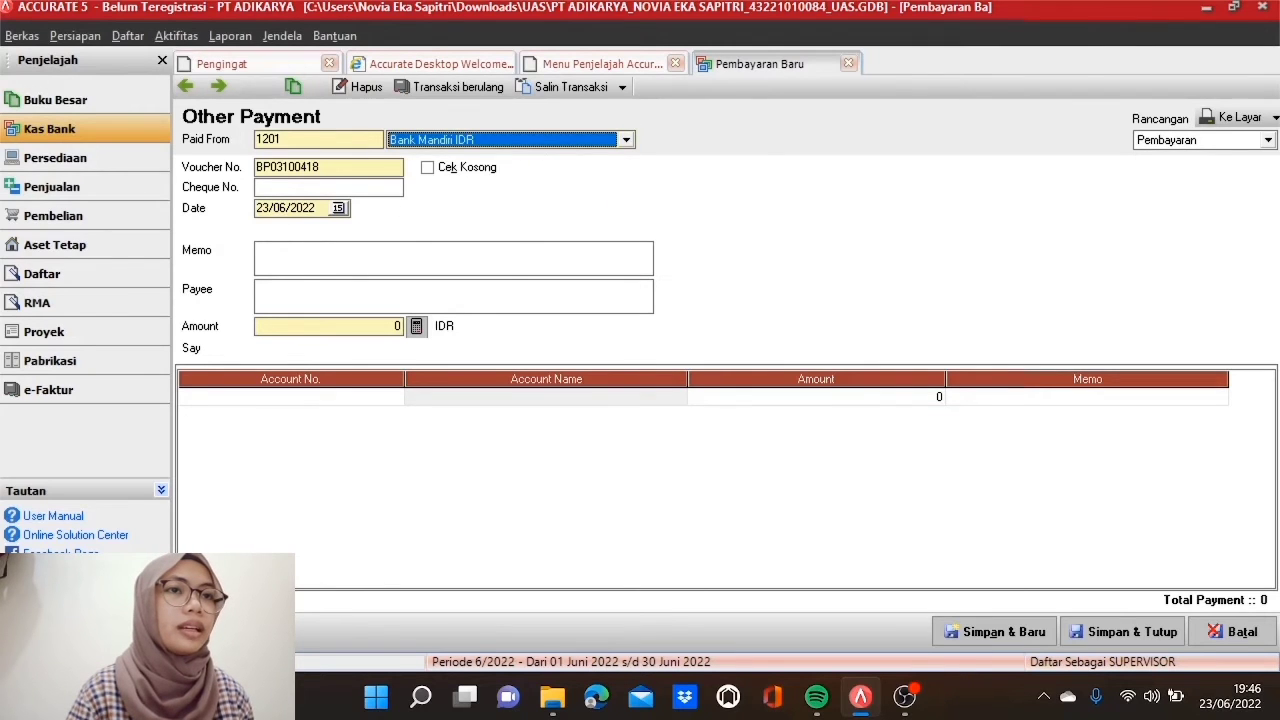
{"action": "key", "text": "Tab"}
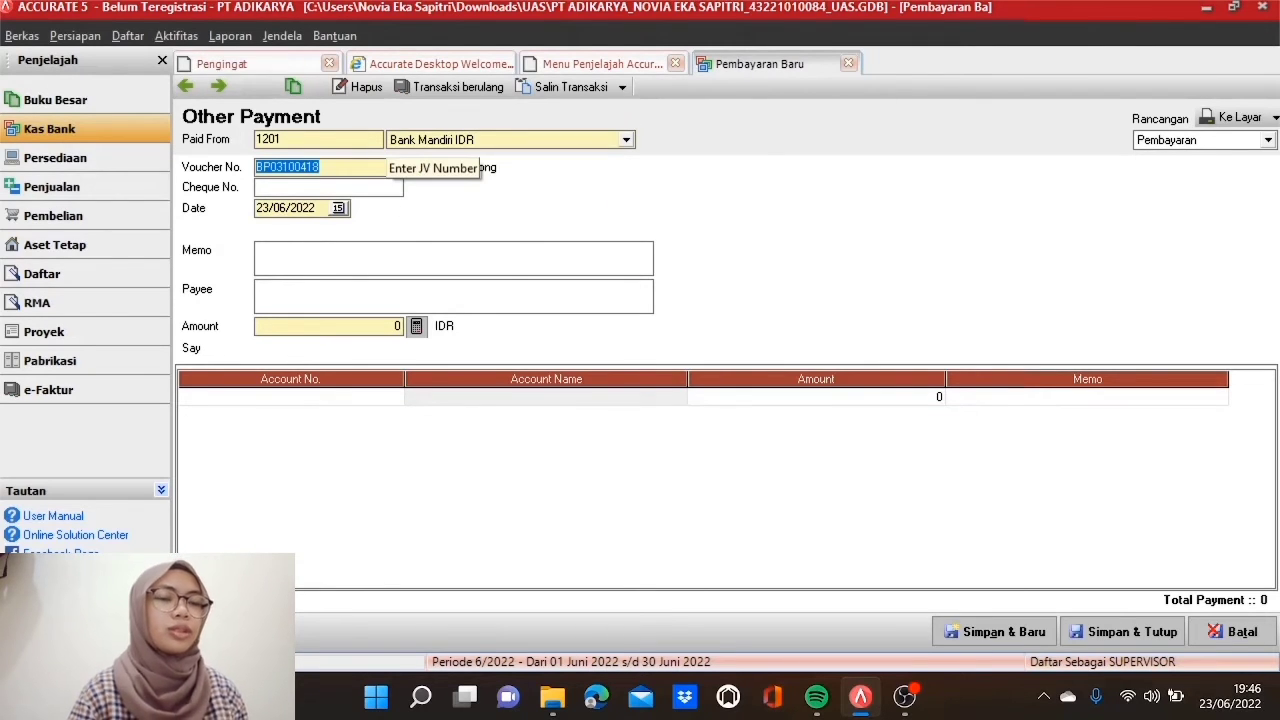
{"action": "type", "text": "BP"}
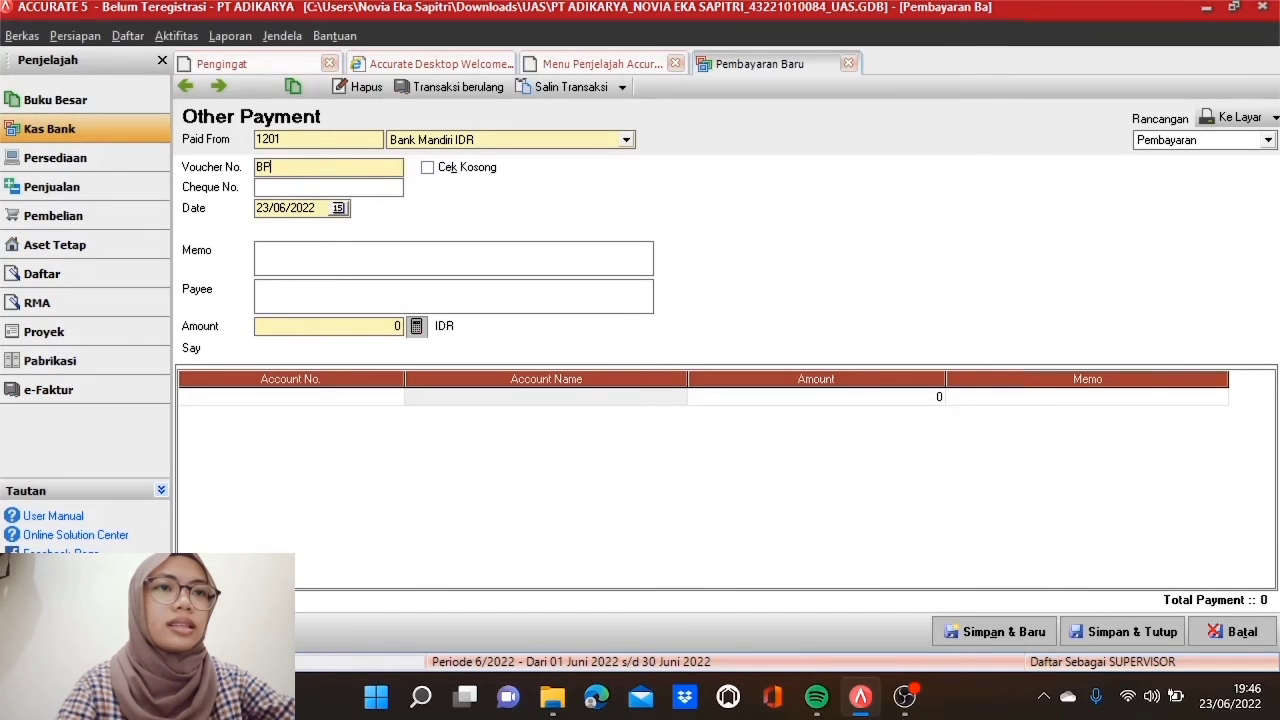
{"action": "type", "text": "0407"}
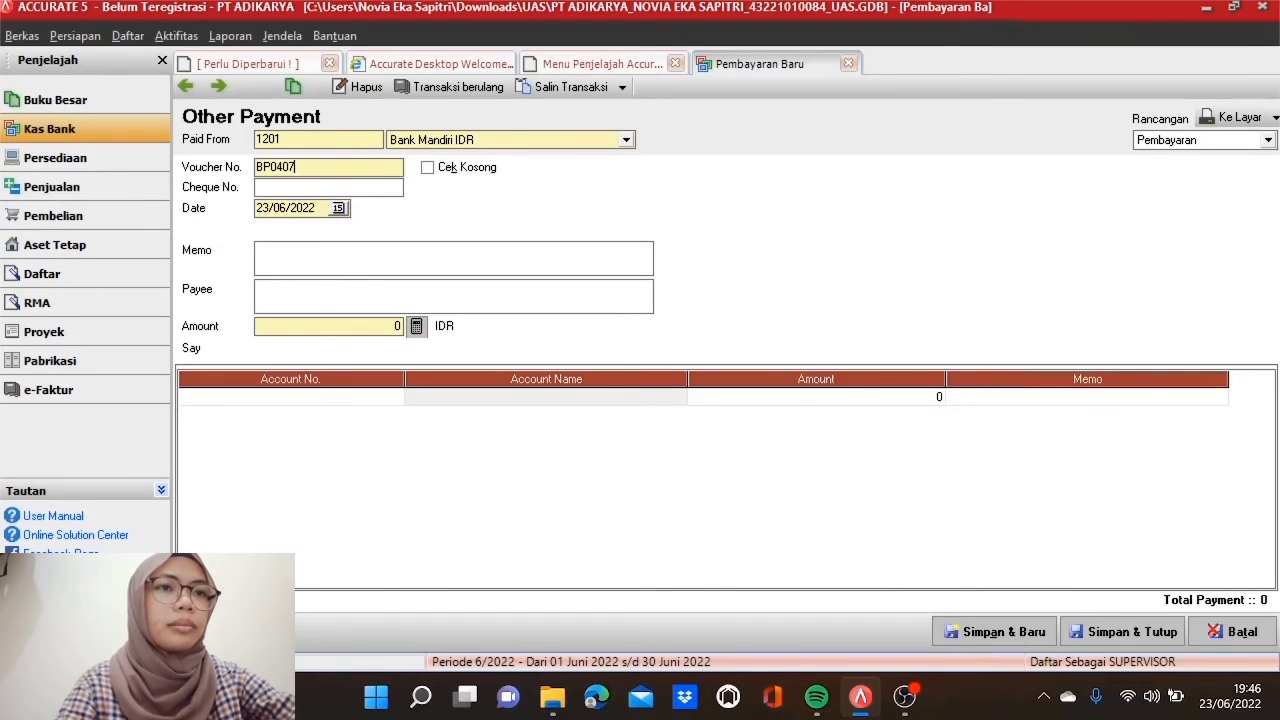
{"action": "type", "text": "0417"}
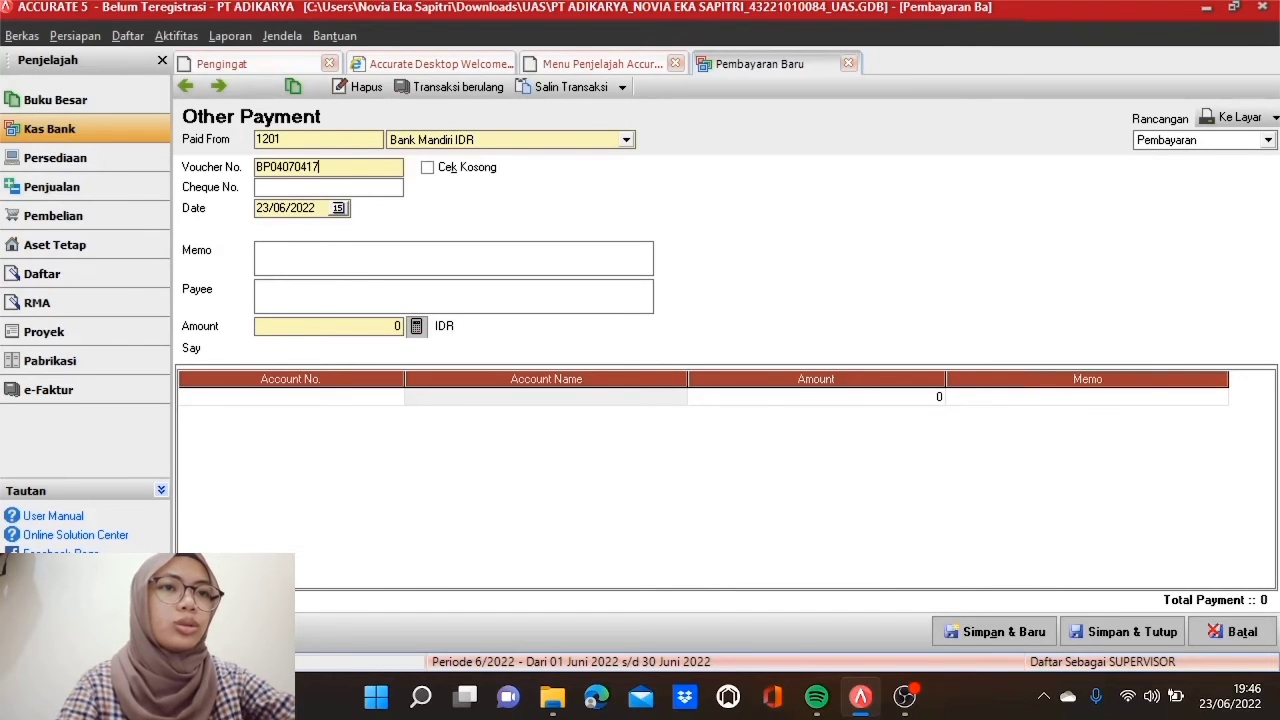
{"action": "double_click", "coordinate": [298, 208]}
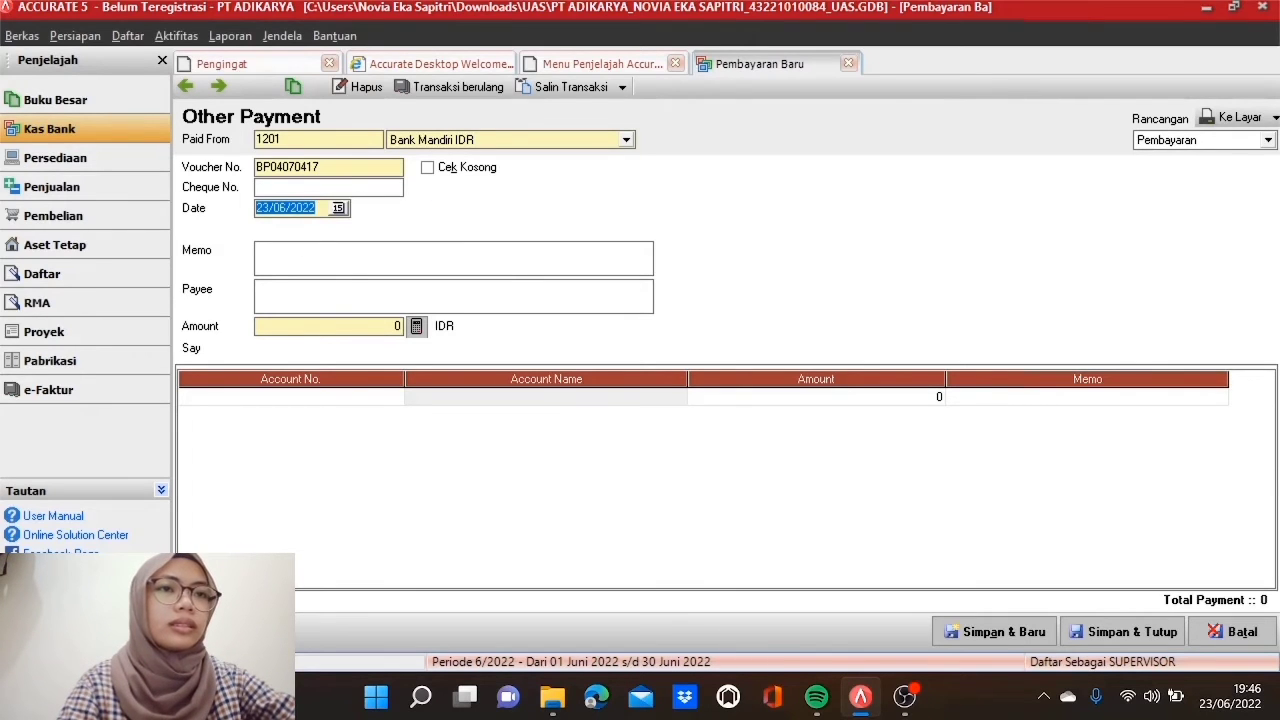
{"action": "type", "text": "10/0"}
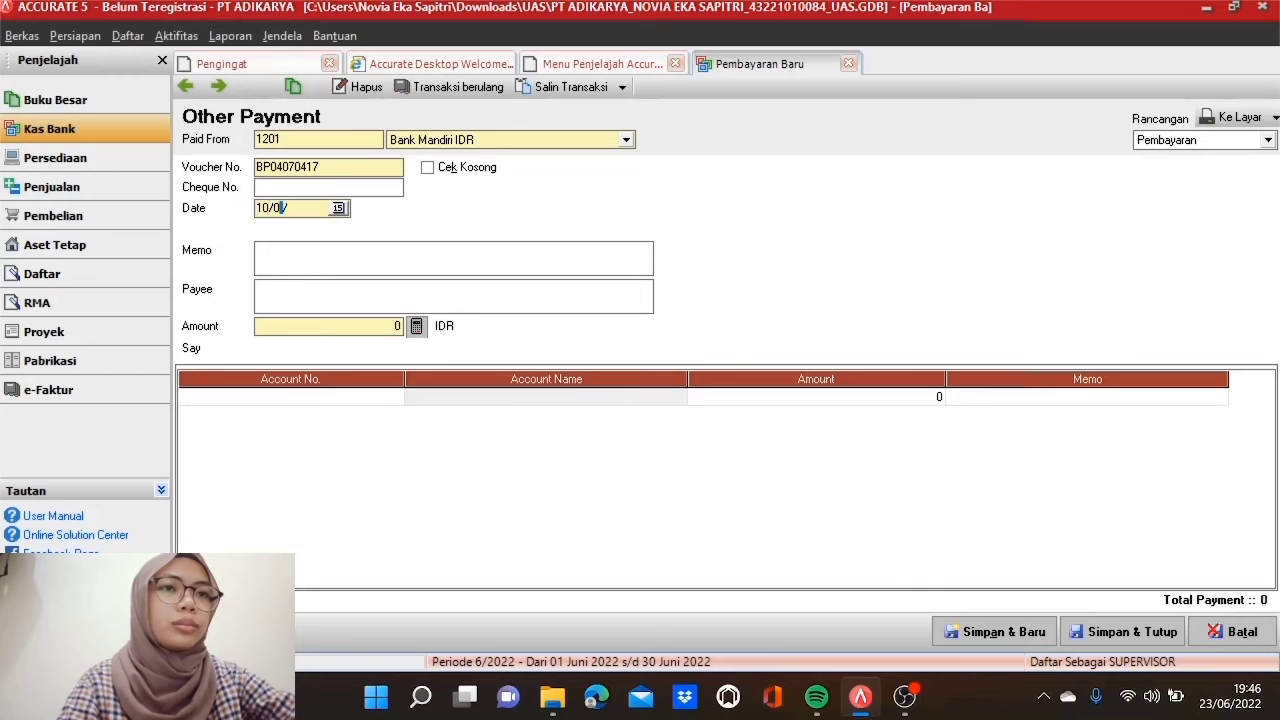
{"action": "type", "text": "5/2017"}
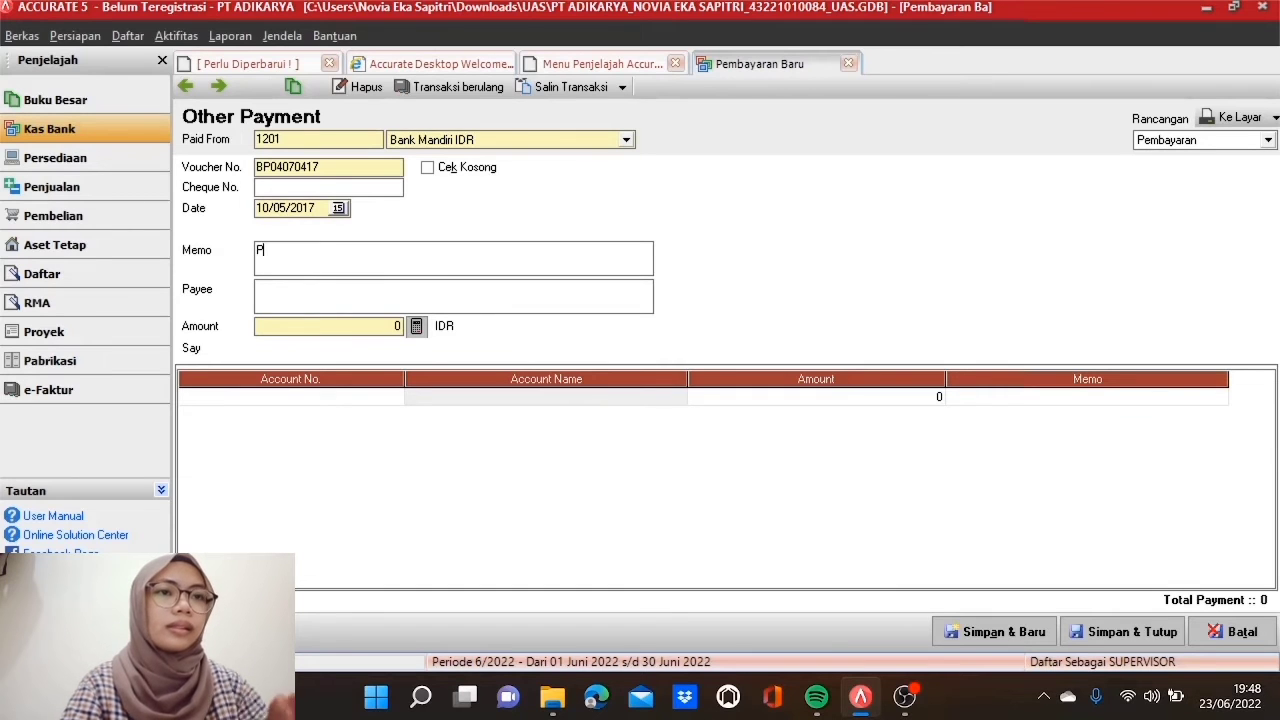
Step: Enter memo 'Pembayaran PPH Terhutang tanggal 02 Mei 2017' and payee 'Kas Negara Via e-payment'
{"action": "type", "text": "mbayaran "}
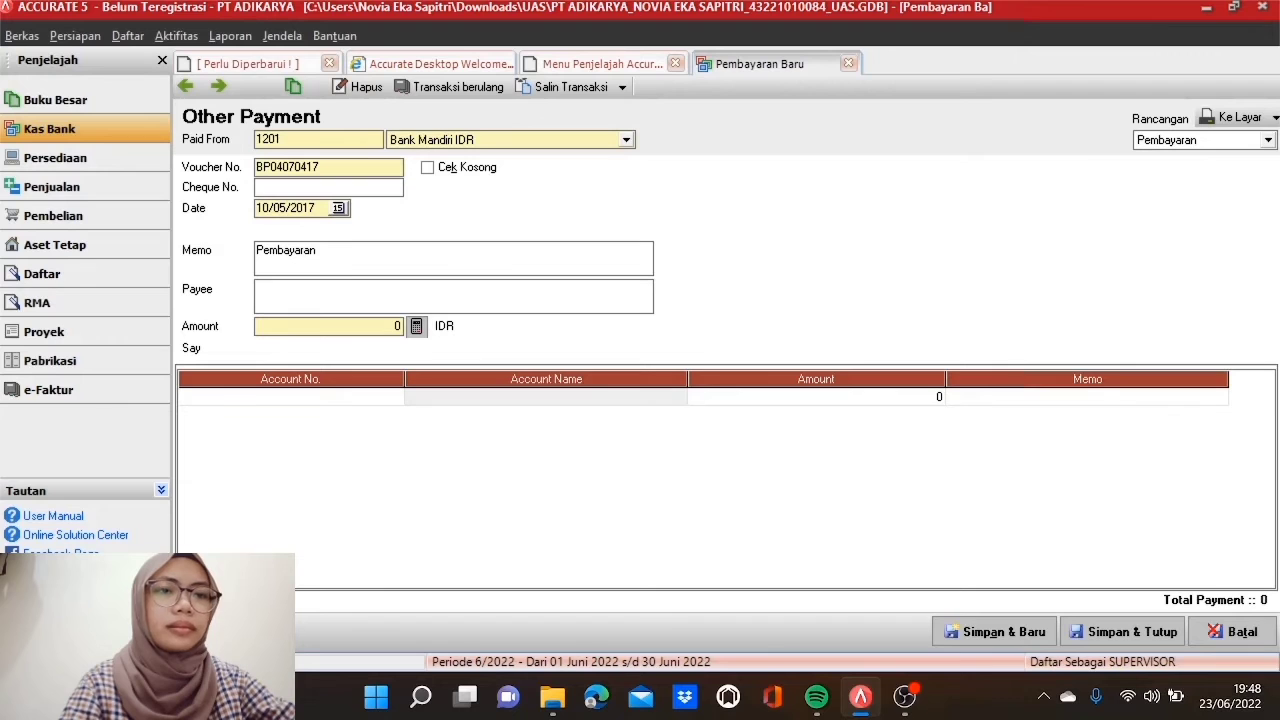
{"action": "type", "text": "PPH"}
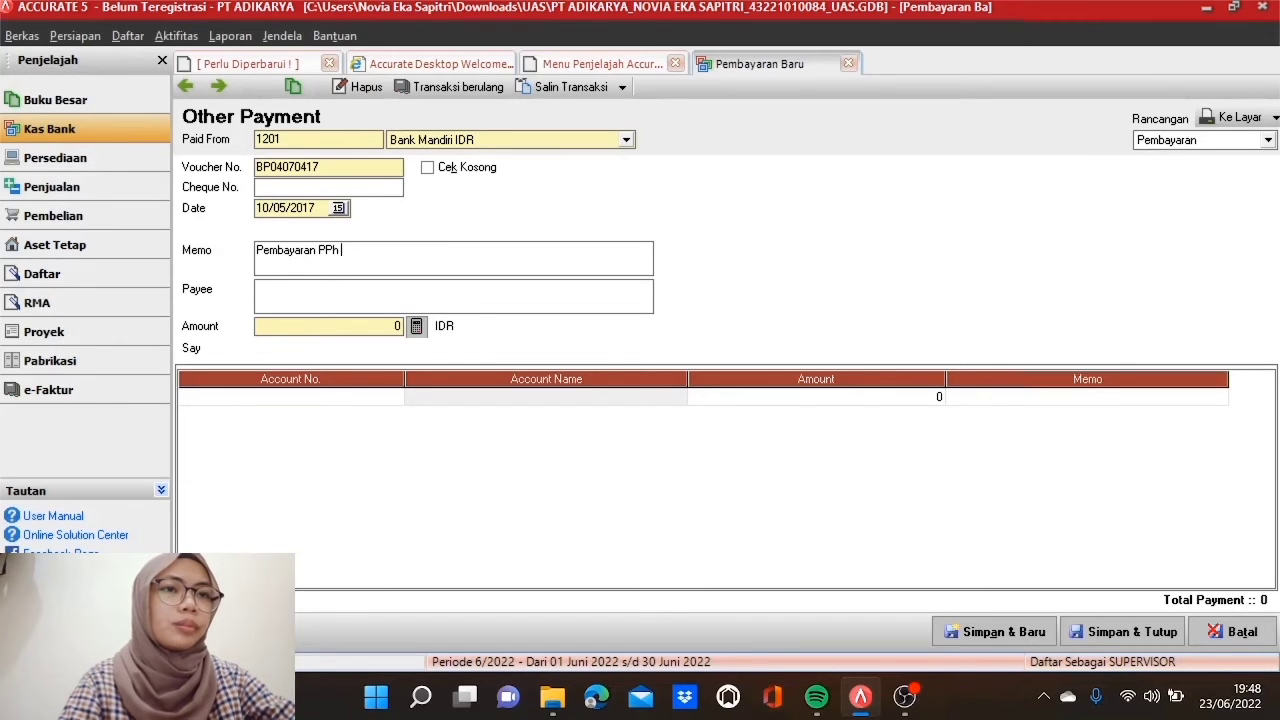
{"action": "type", "text": " Terhutang tanggal 0"}
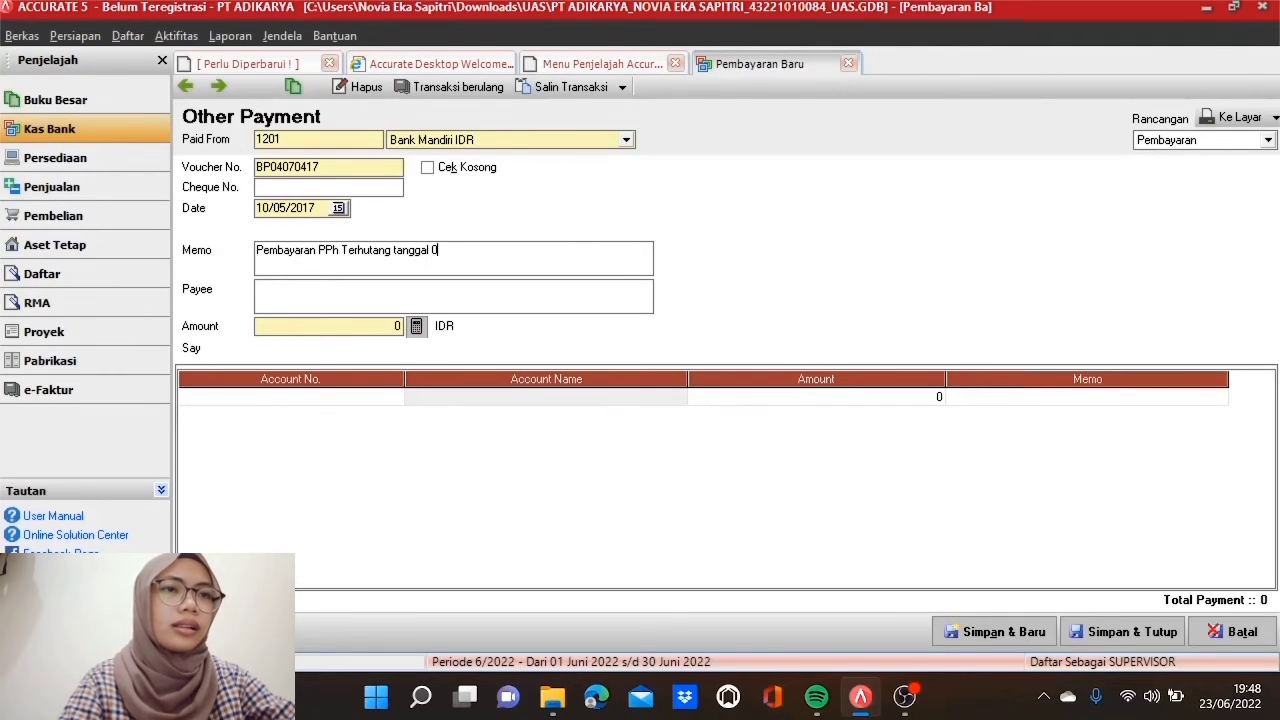
{"action": "type", "text": "2 Mei 2017"}
{"action": "left_click", "coordinate": [257, 288]}
{"action": "type", "text": "Ka"}
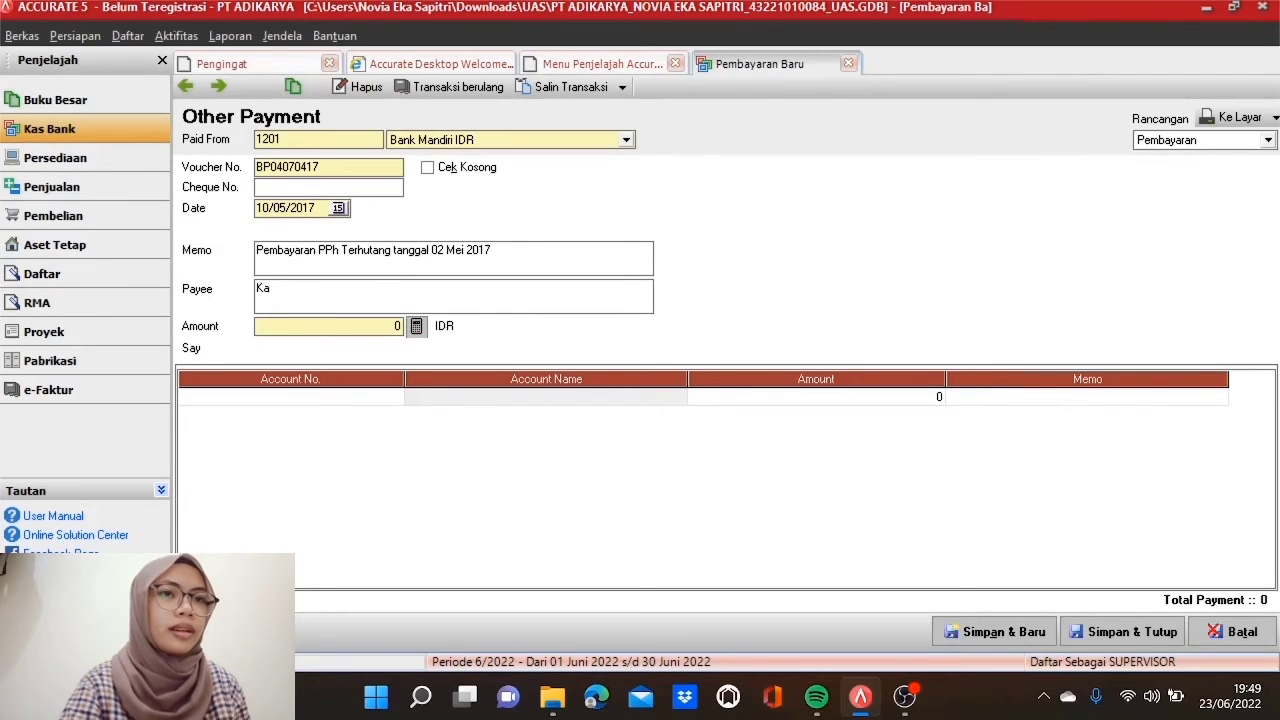
{"action": "type", "text": "s Nrga"}
{"action": "key", "text": "BackSpace"}
{"action": "key", "text": "BackSpace"}
{"action": "type", "text": "egar"}
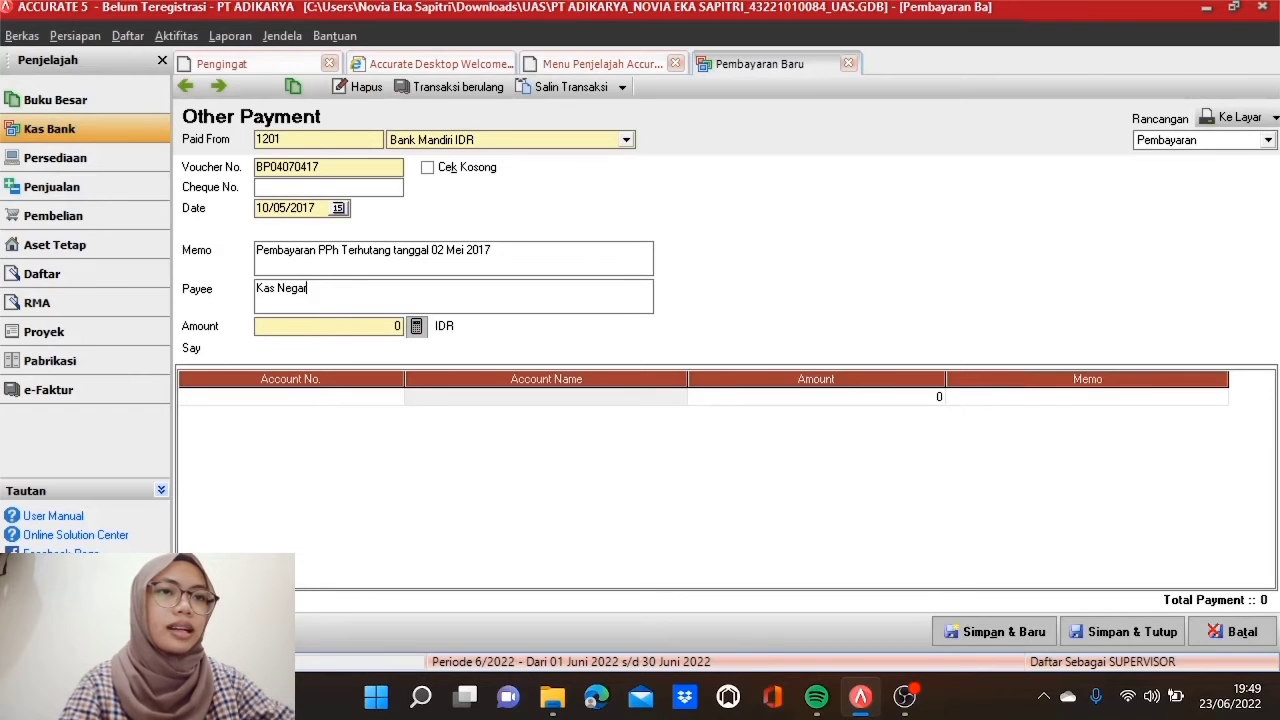
{"action": "type", "text": "a Via e-"}
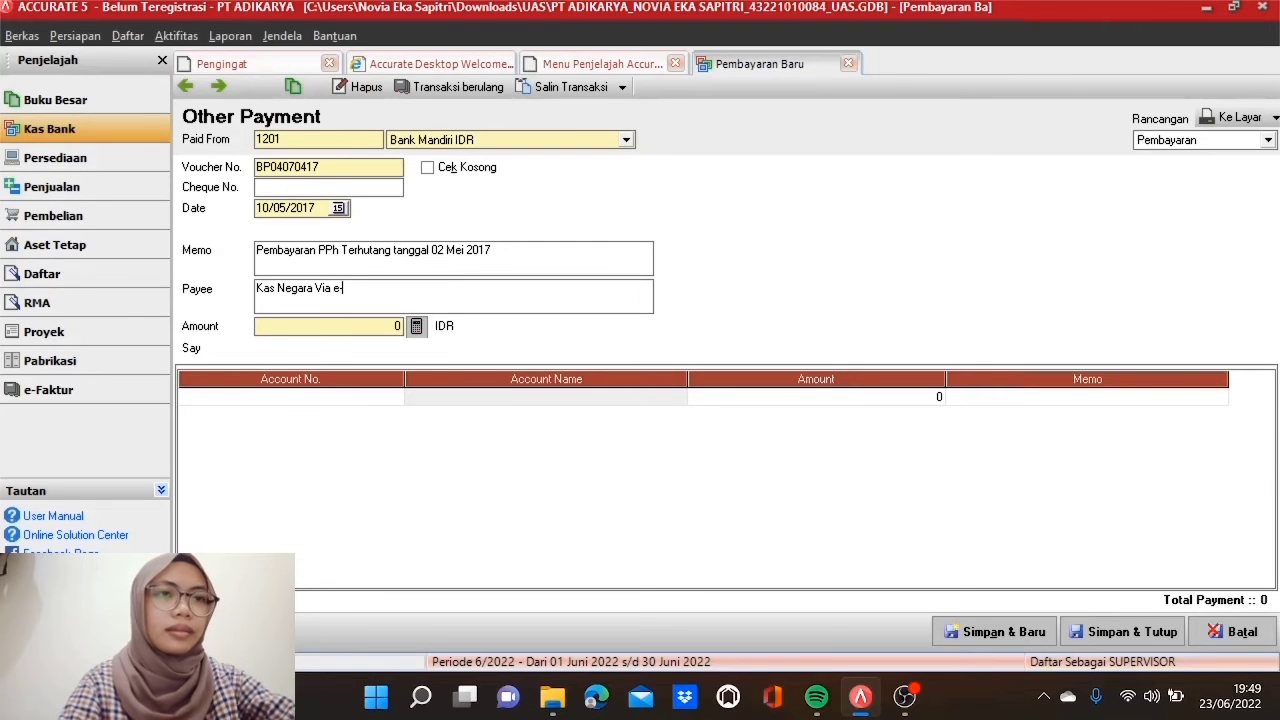
{"action": "type", "text": "payment"}
Step: Change 'Via' to 'via' in the payee and add a 2201 Hutang Biaya line of Rp 475.000
{"action": "left_click", "coordinate": [320, 288]}
{"action": "key", "text": "BackSpace"}
{"action": "type", "text": "v"}
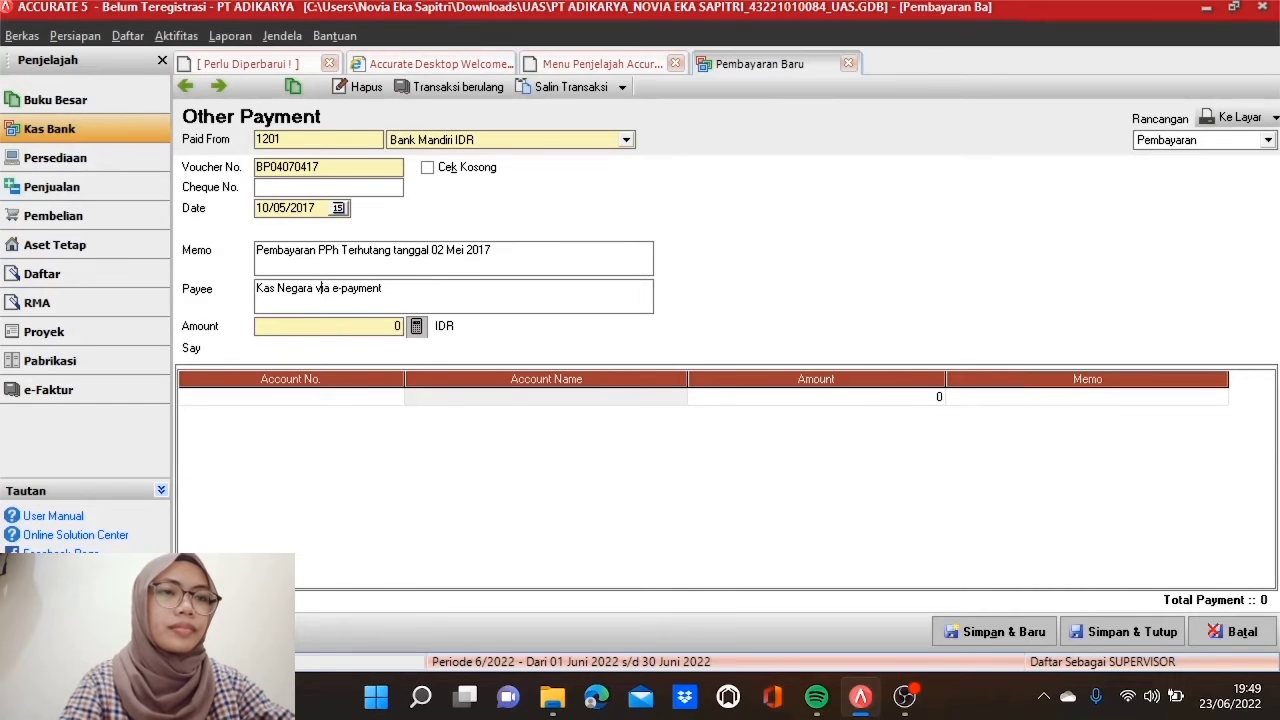
{"action": "left_click", "coordinate": [368, 400]}
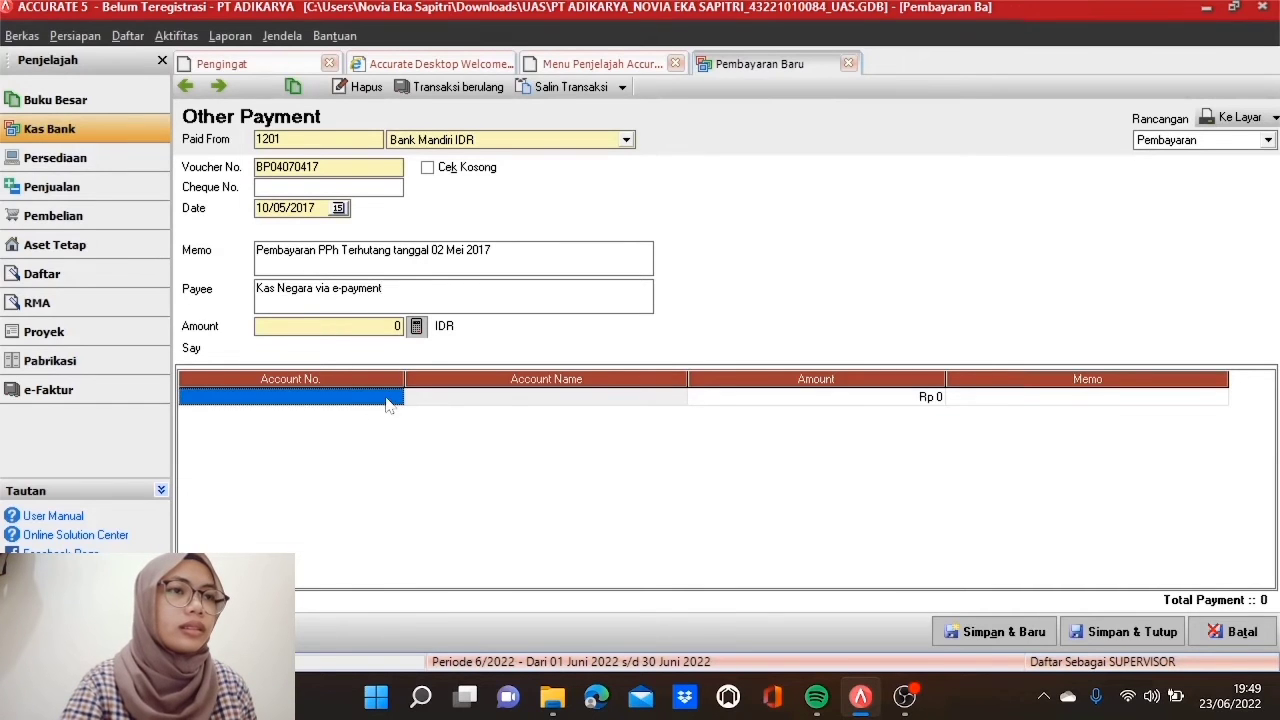
{"action": "left_click", "coordinate": [395, 397]}
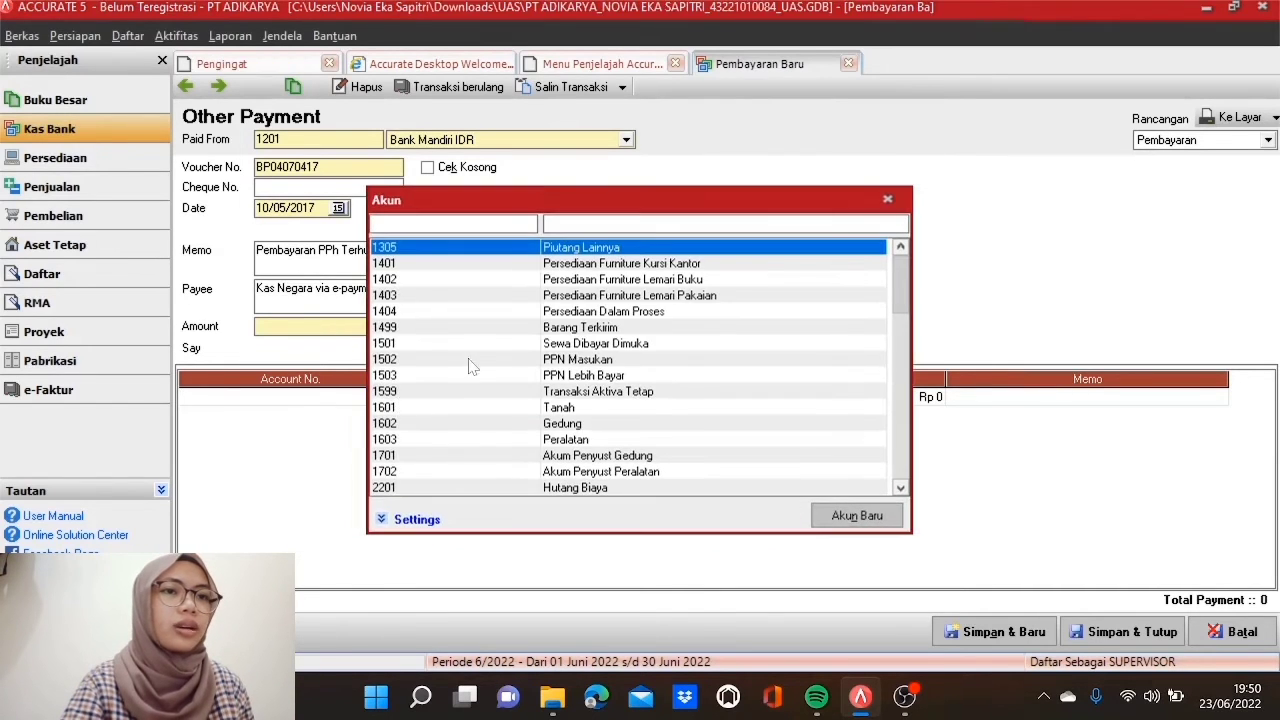
{"action": "type", "text": "2201"}
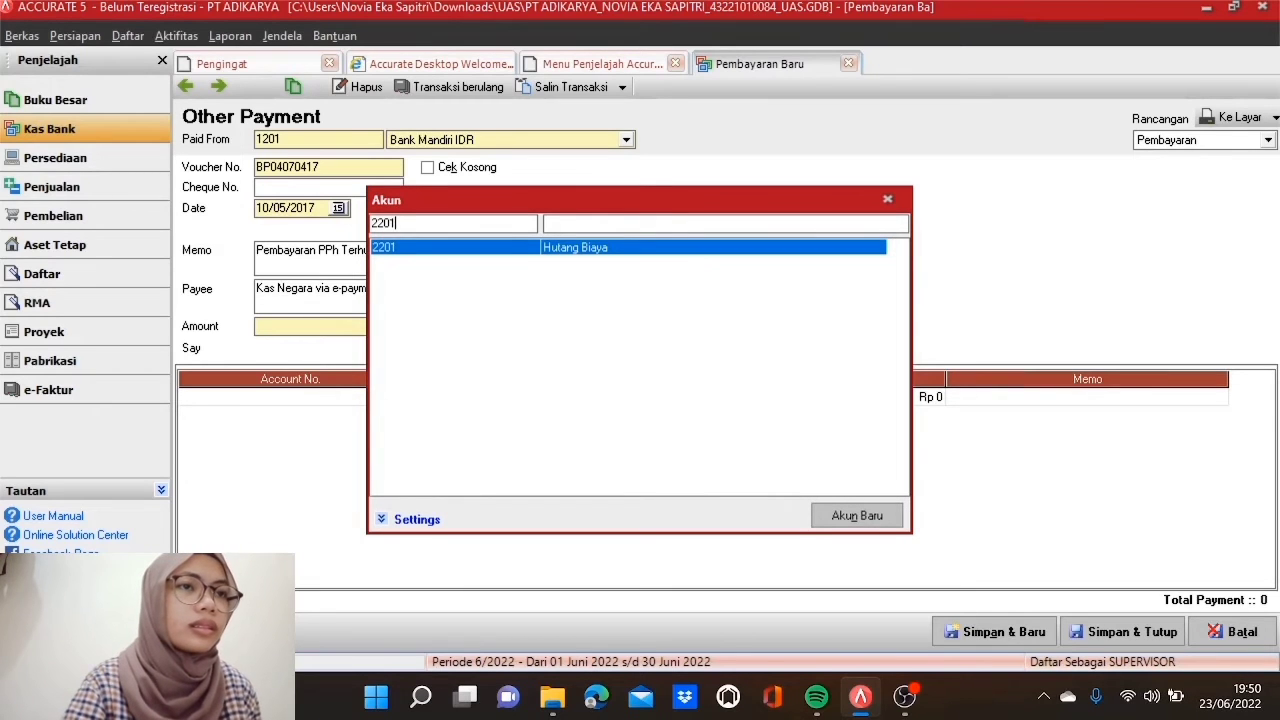
{"action": "double_click", "coordinate": [517, 250]}
{"action": "left_click", "coordinate": [716, 400]}
{"action": "left_click", "coordinate": [720, 400]}
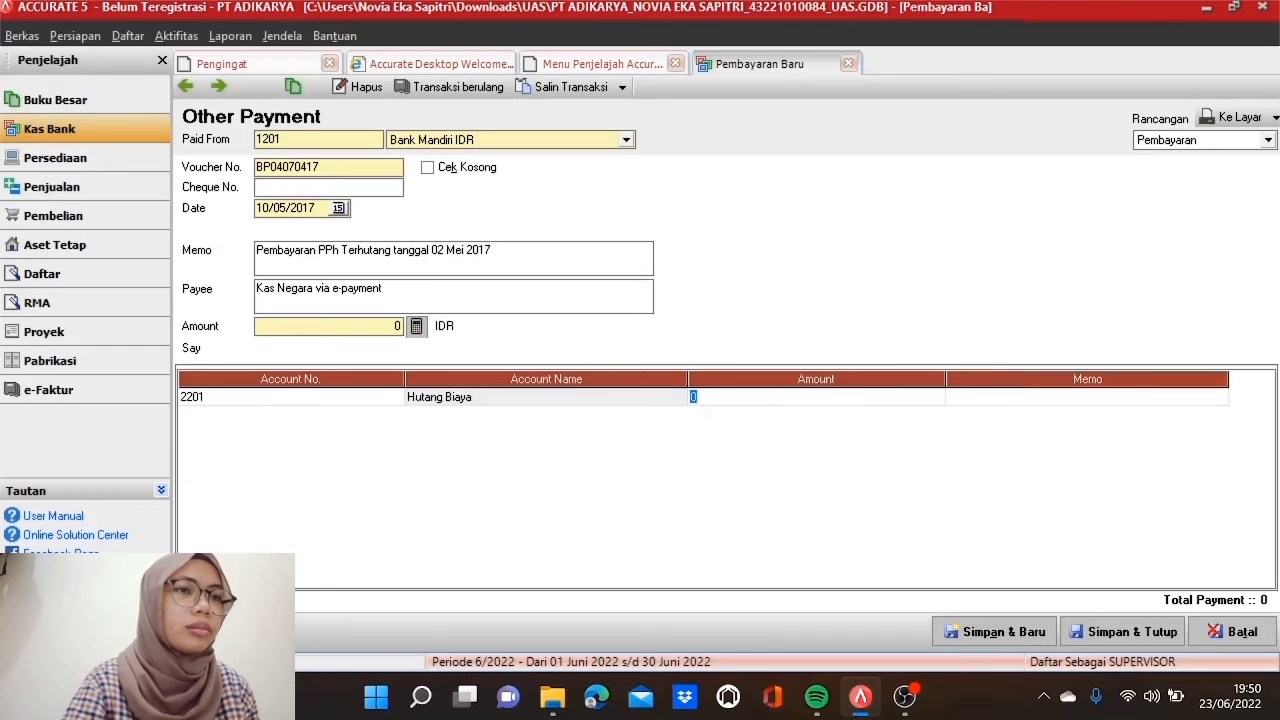
{"action": "type", "text": "475000"}
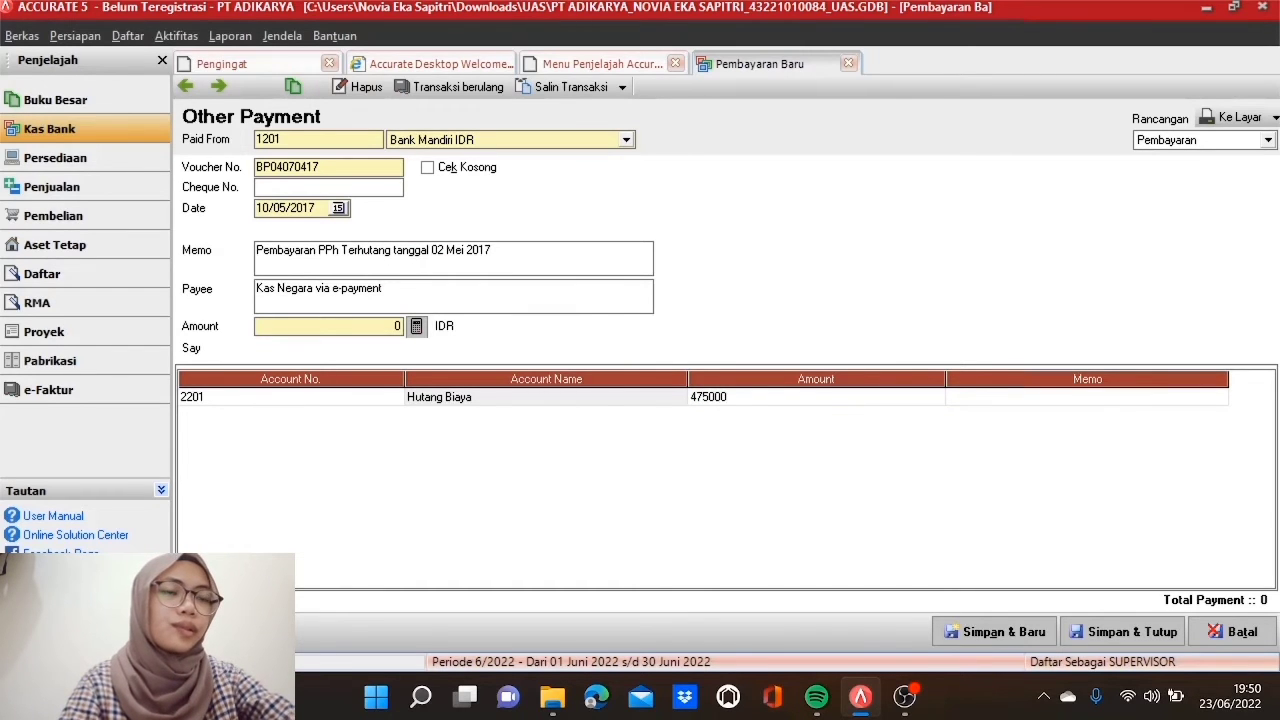
{"action": "key", "text": "Tab"}
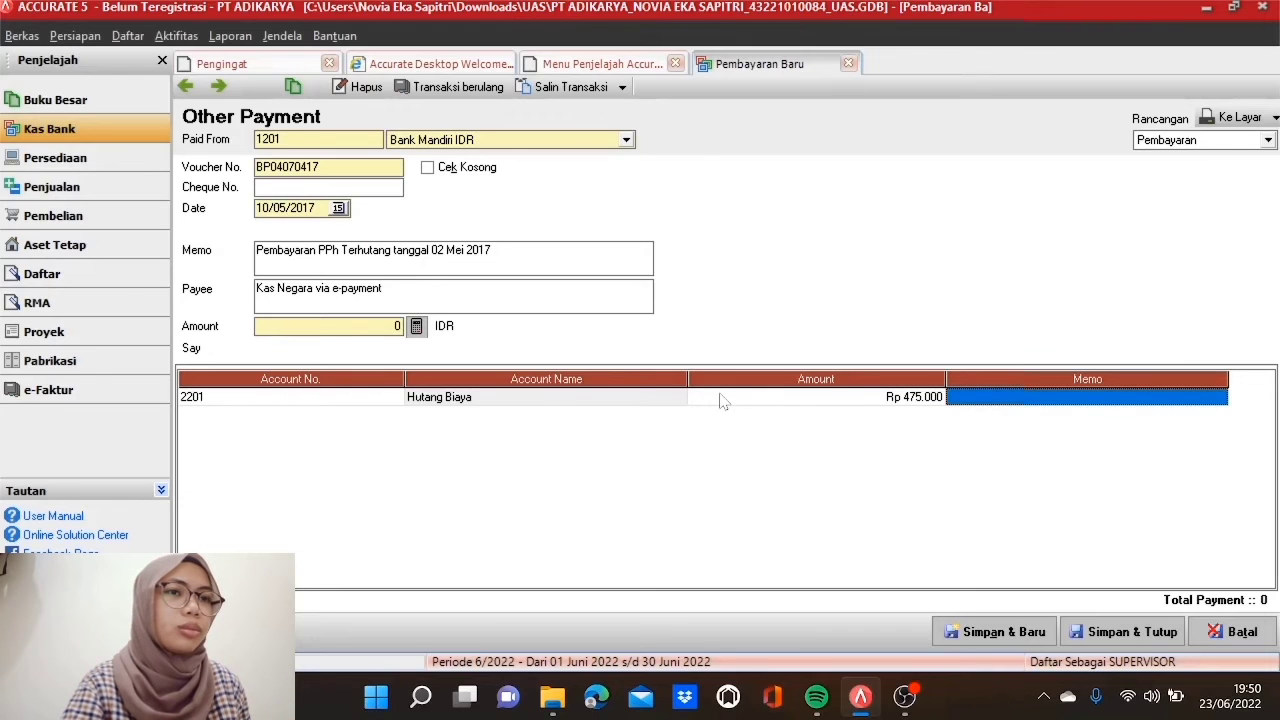
Step: Give the line memo 'PPh 21 terhutang', fill the payment amount, and save
{"action": "left_click", "coordinate": [995, 400]}
{"action": "type", "text": "PPh 21 "}
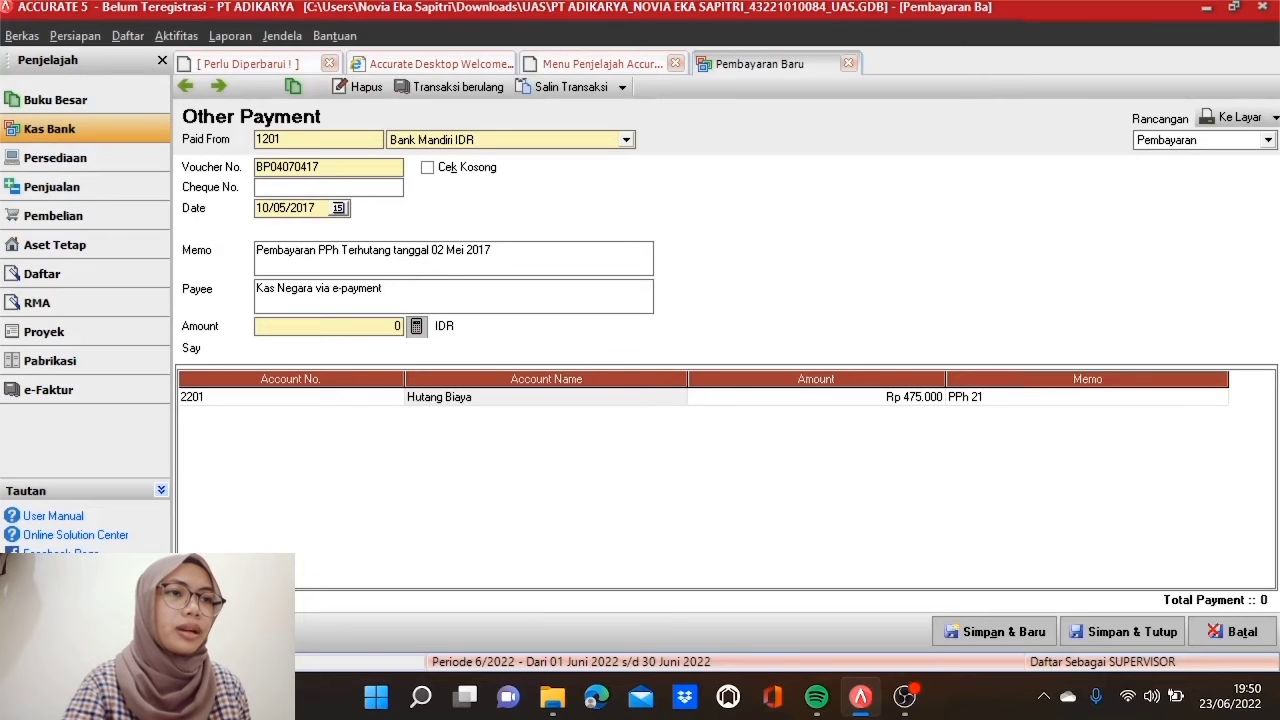
{"action": "type", "text": "terhutang"}
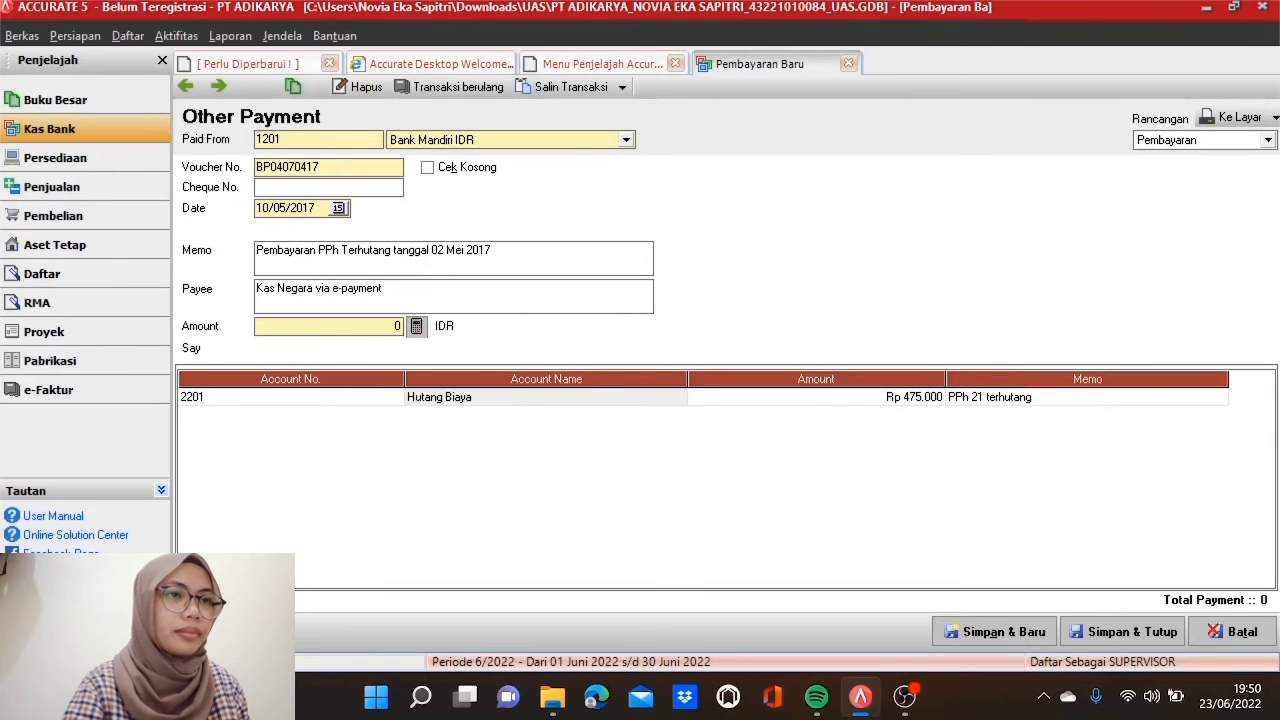
{"action": "left_click", "coordinate": [416, 326]}
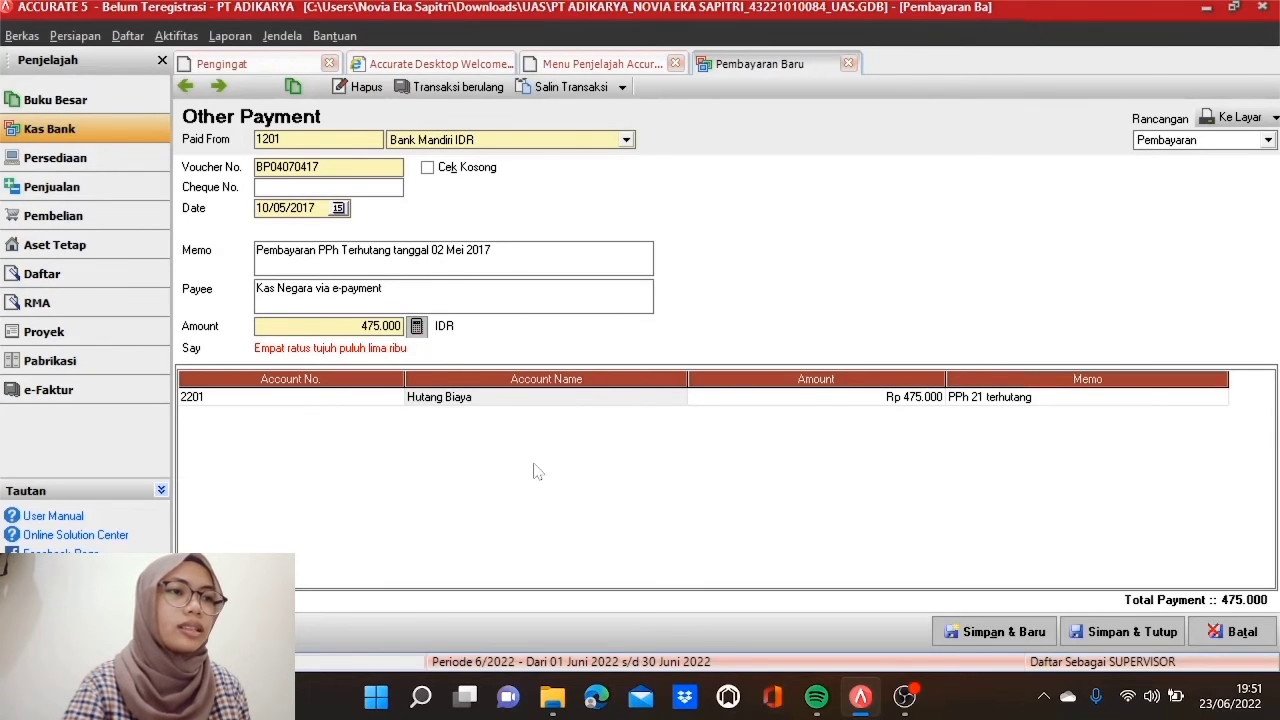
{"action": "left_click", "coordinate": [1131, 641]}
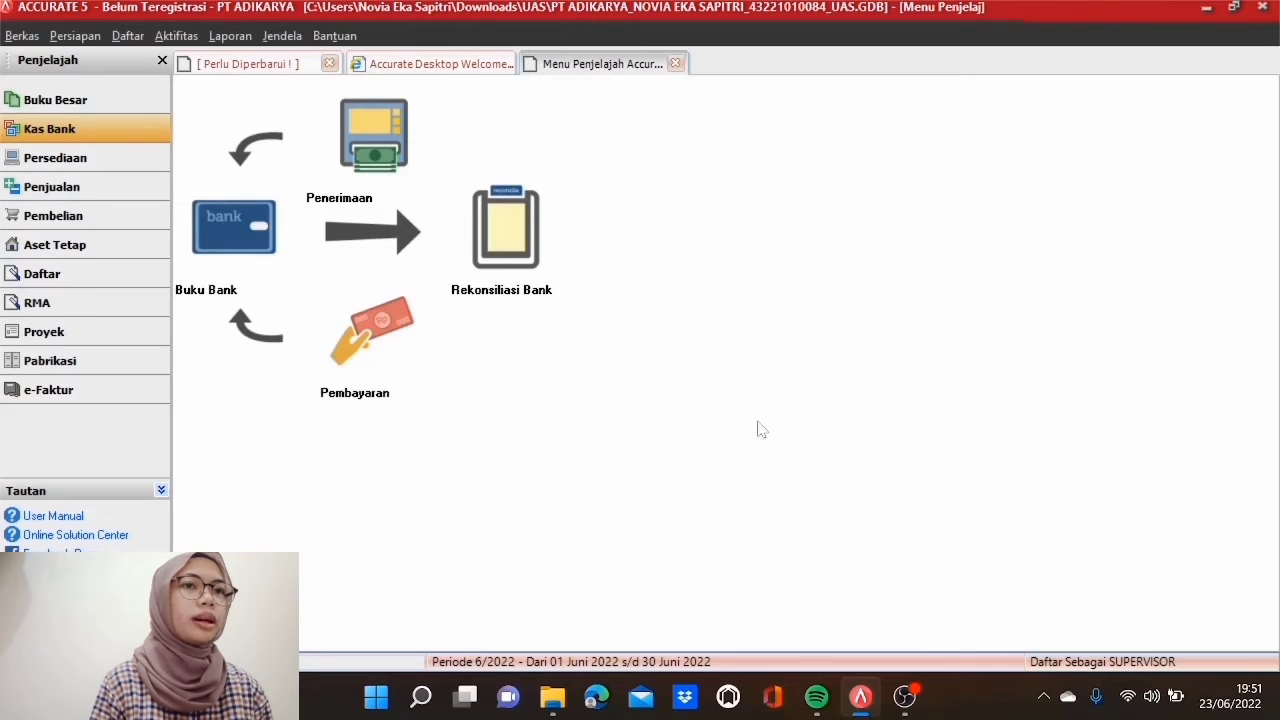
Step: Tick Pakai Penjual on the Fitur page of Preferensi and save the preferences
{"action": "left_click", "coordinate": [136, 36]}
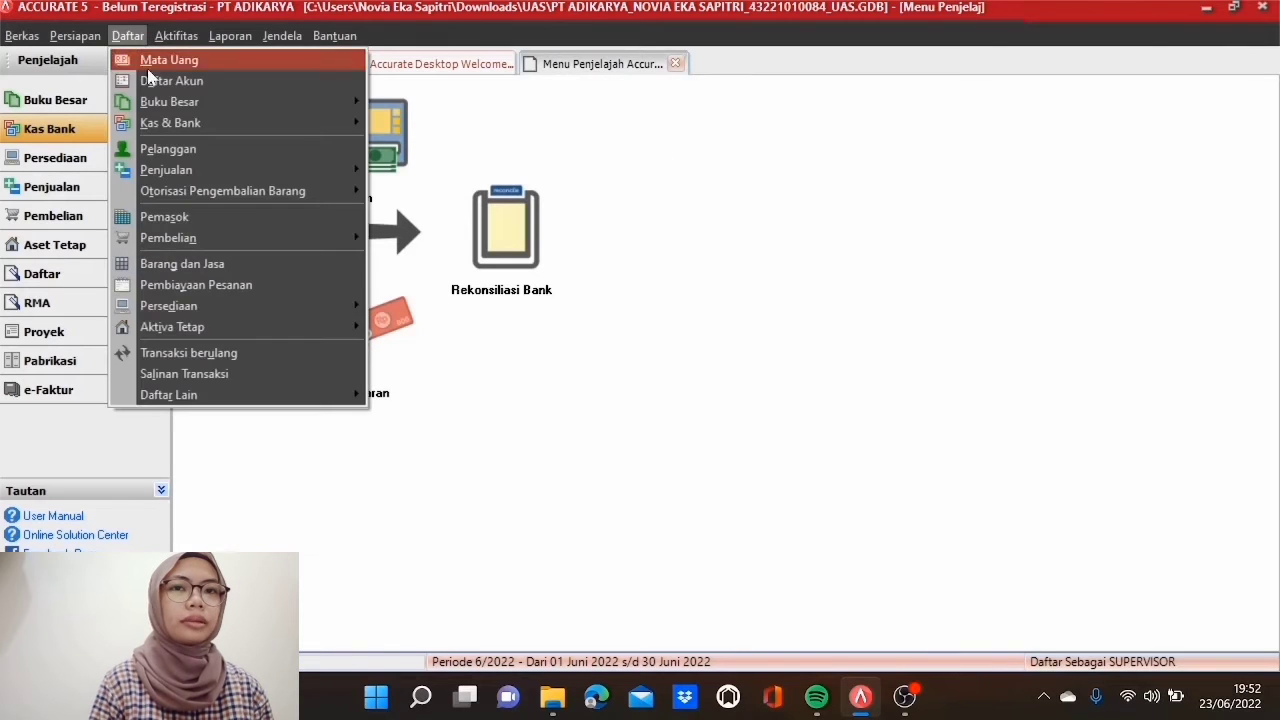
{"action": "mouse_move", "coordinate": [337, 402]}
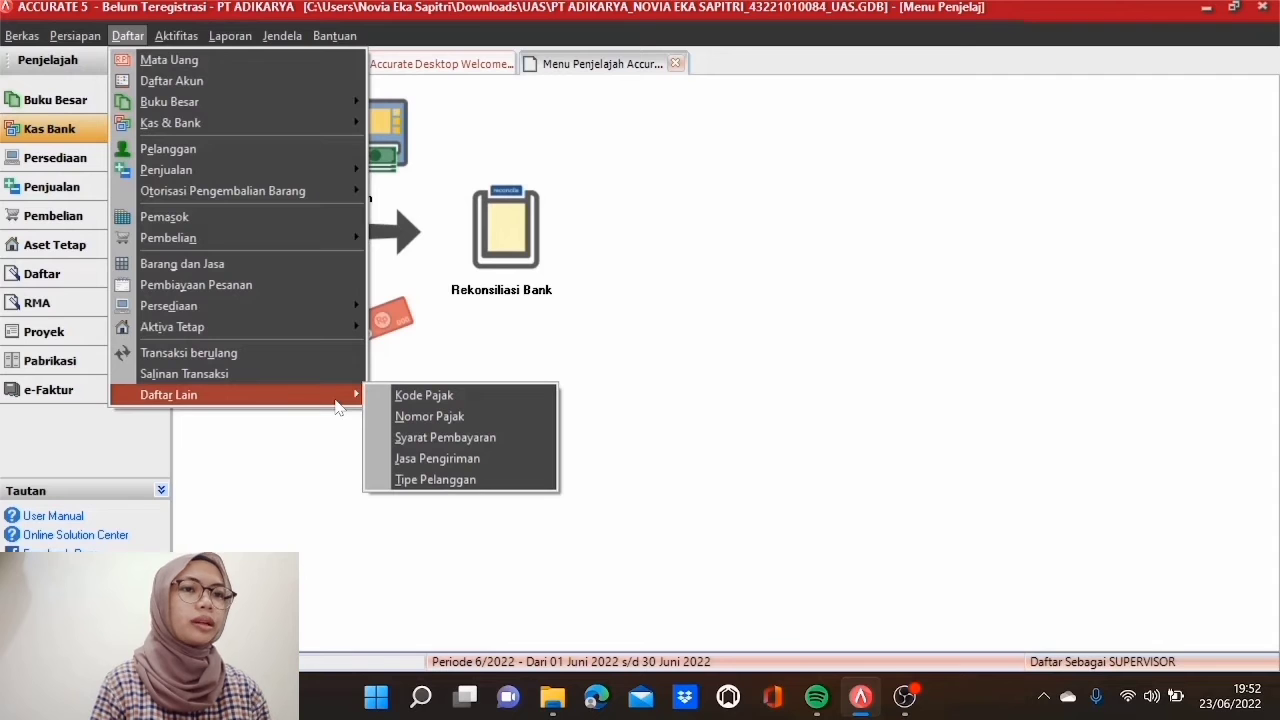
{"action": "left_click", "coordinate": [643, 409]}
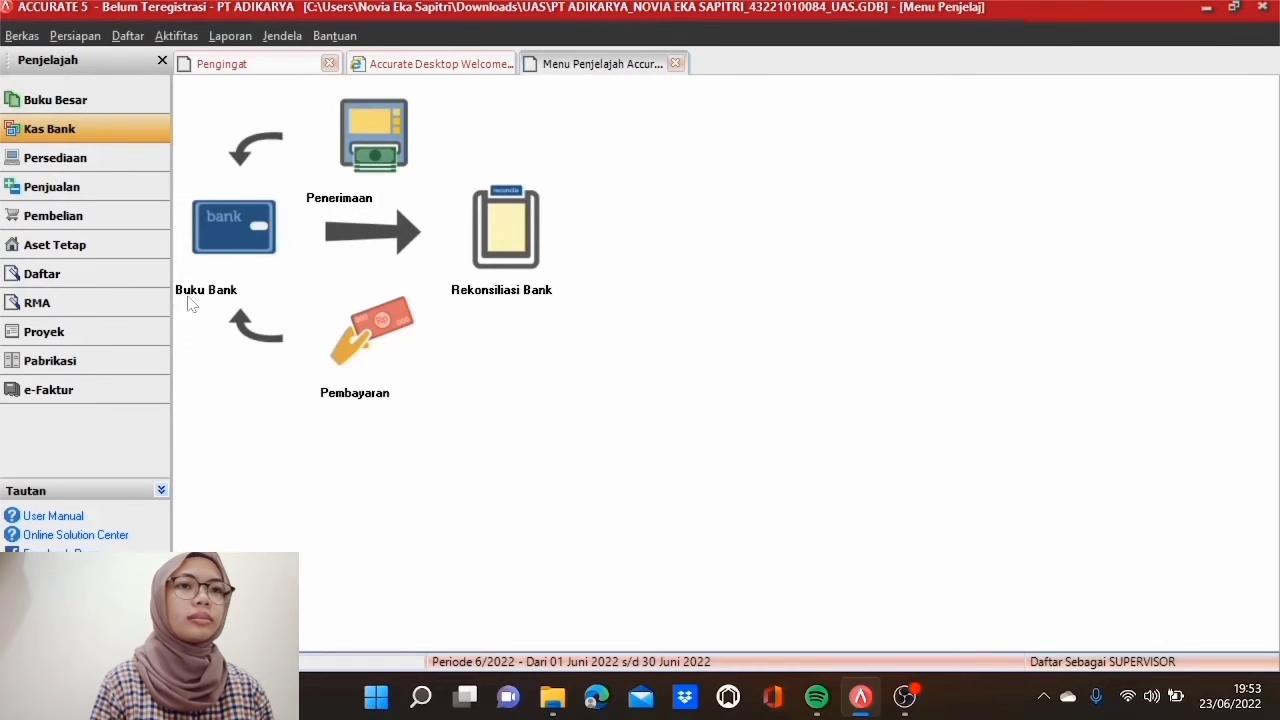
{"action": "left_click", "coordinate": [90, 37]}
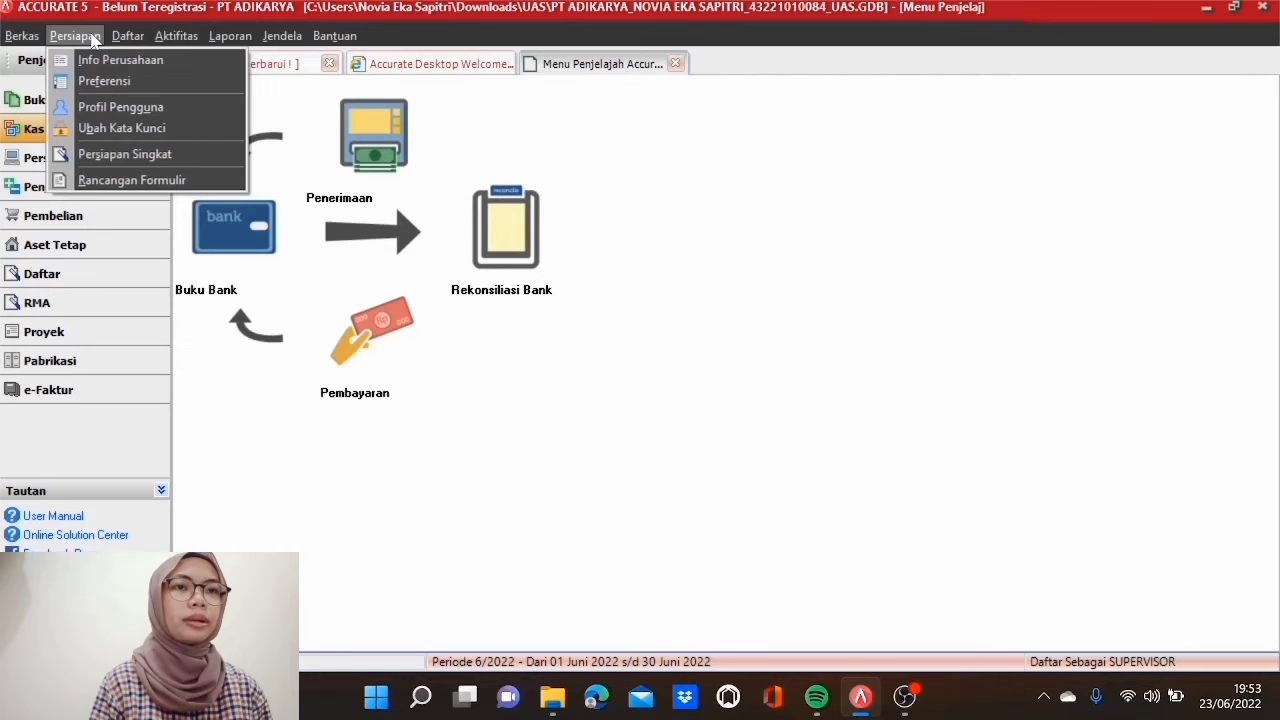
{"action": "left_click", "coordinate": [110, 84]}
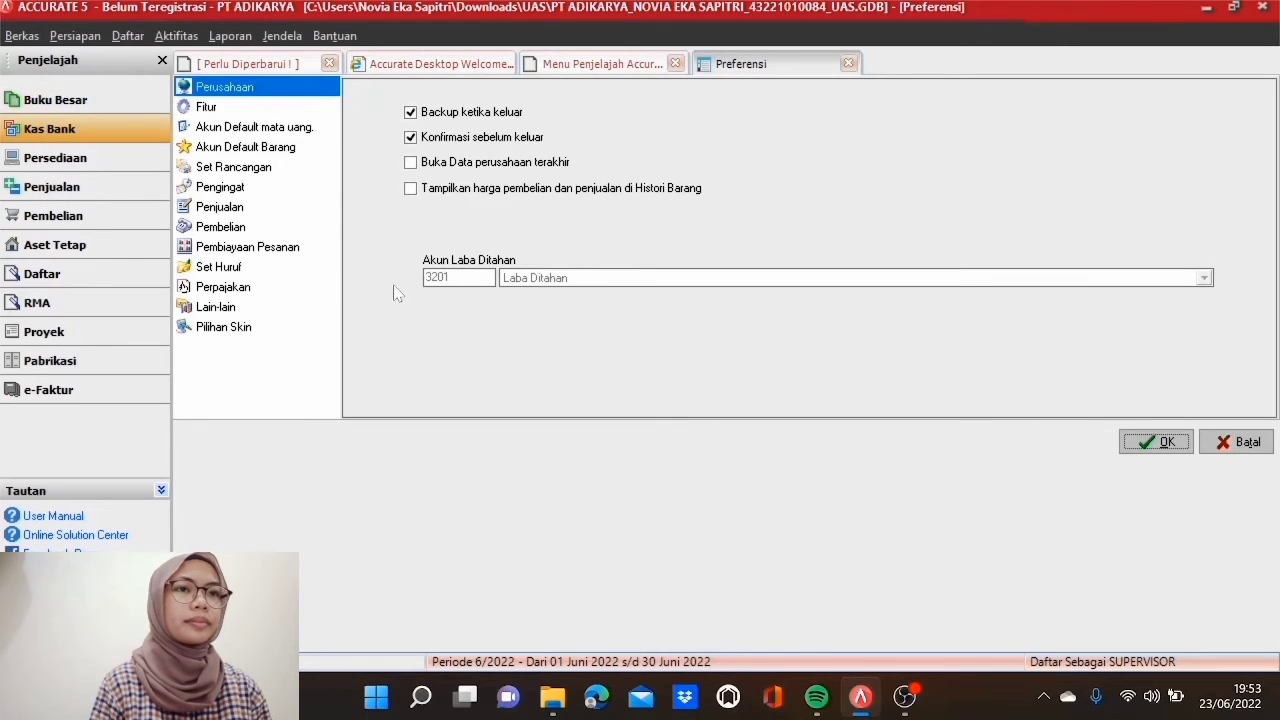
{"action": "left_click", "coordinate": [296, 112]}
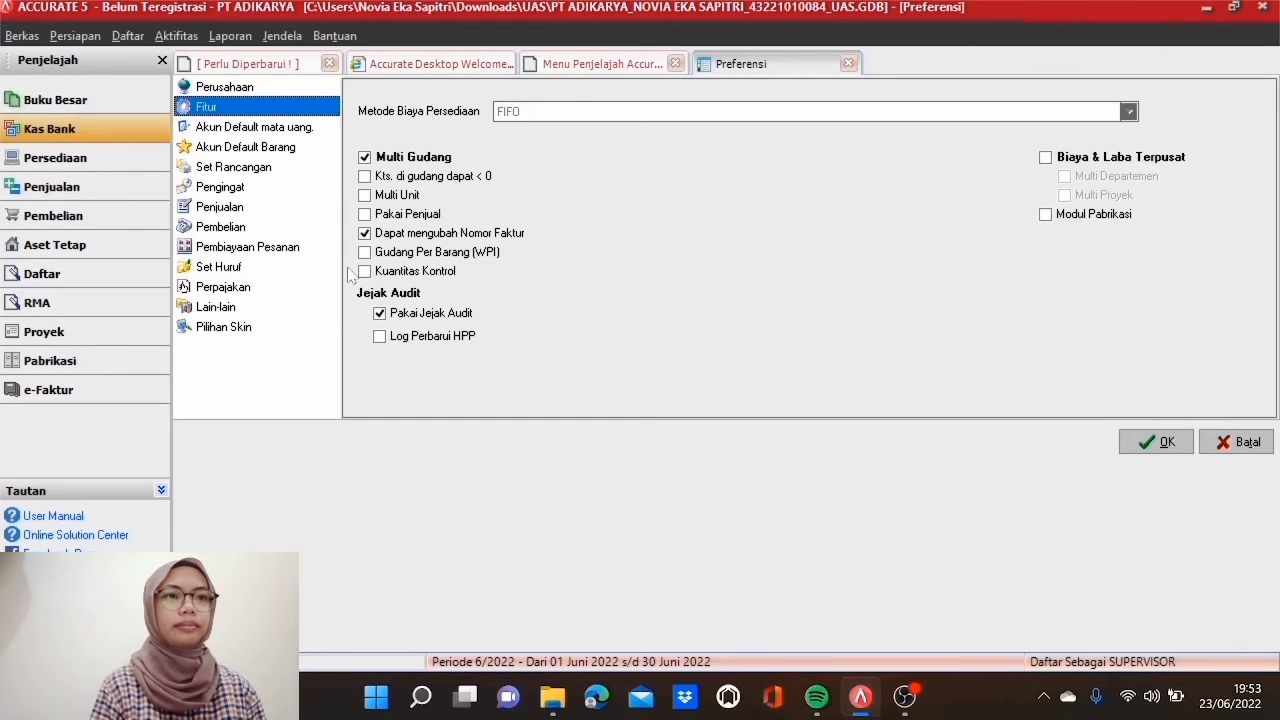
{"action": "left_click", "coordinate": [368, 217]}
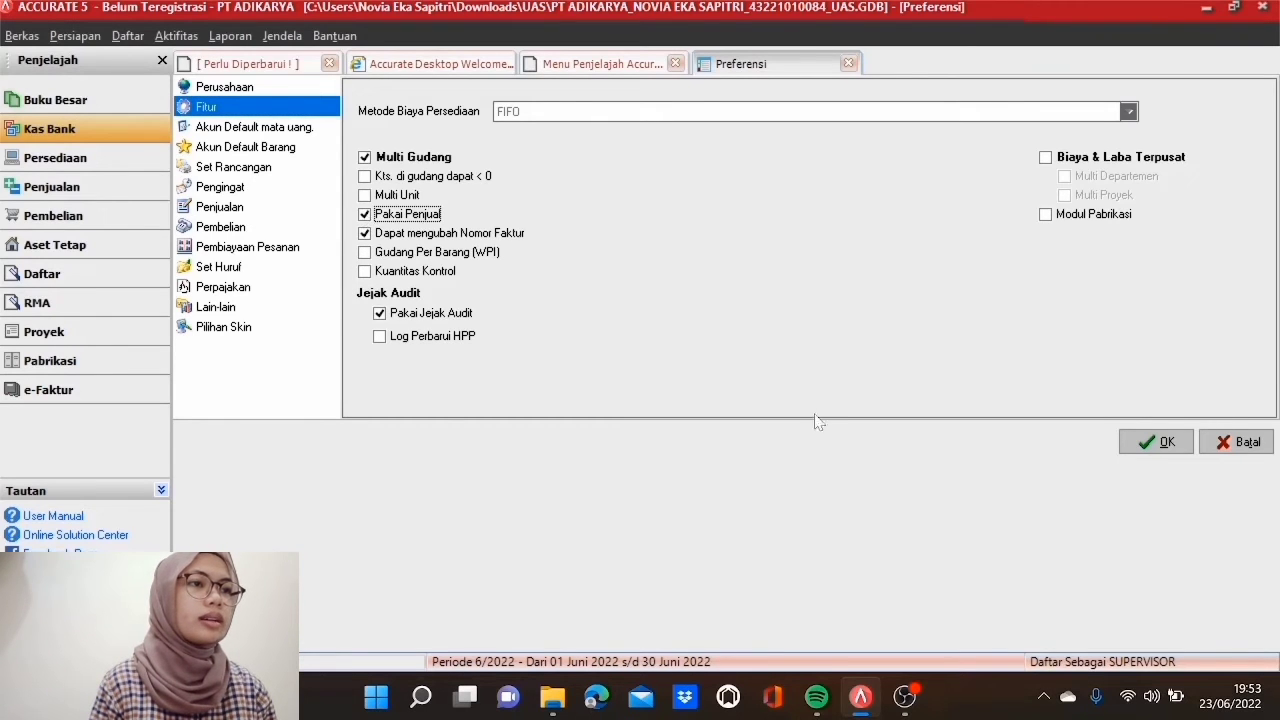
{"action": "left_click", "coordinate": [1160, 443]}
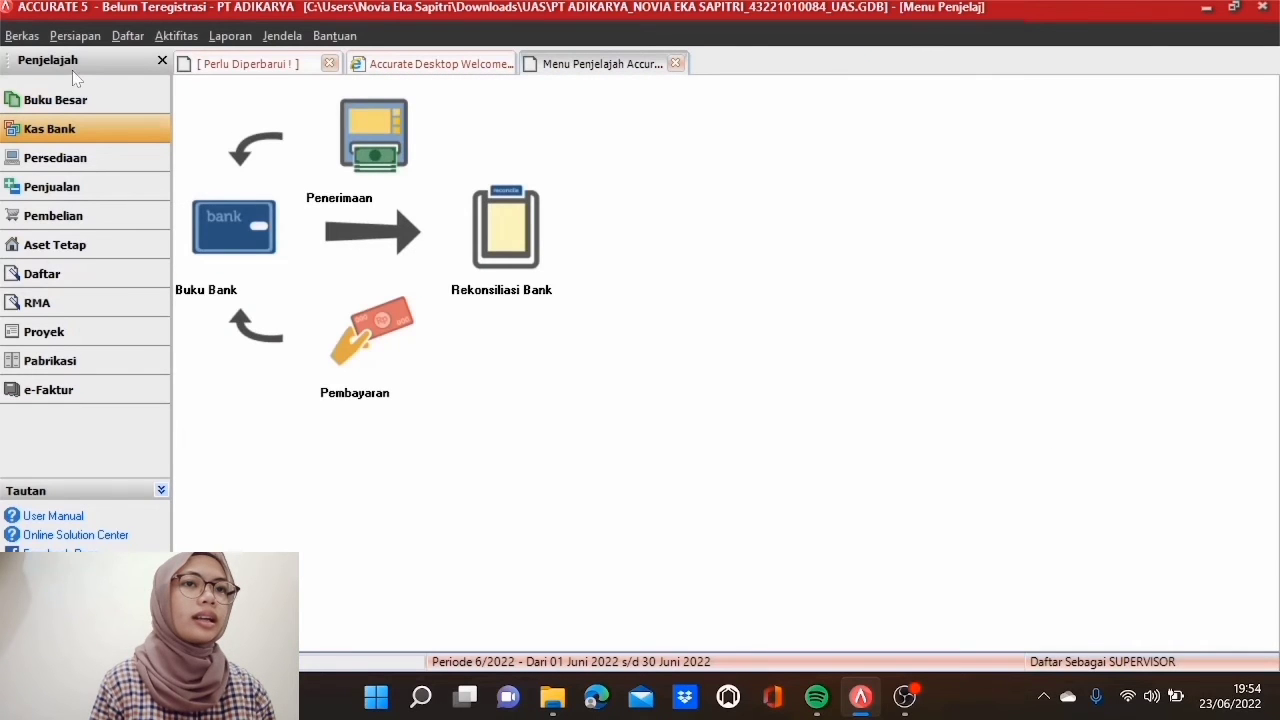
Step: Start commission rule K3 based on Jumlah of each Faktur, condition dalam batasan
{"action": "left_click", "coordinate": [128, 36]}
{"action": "mouse_move", "coordinate": [147, 103]}
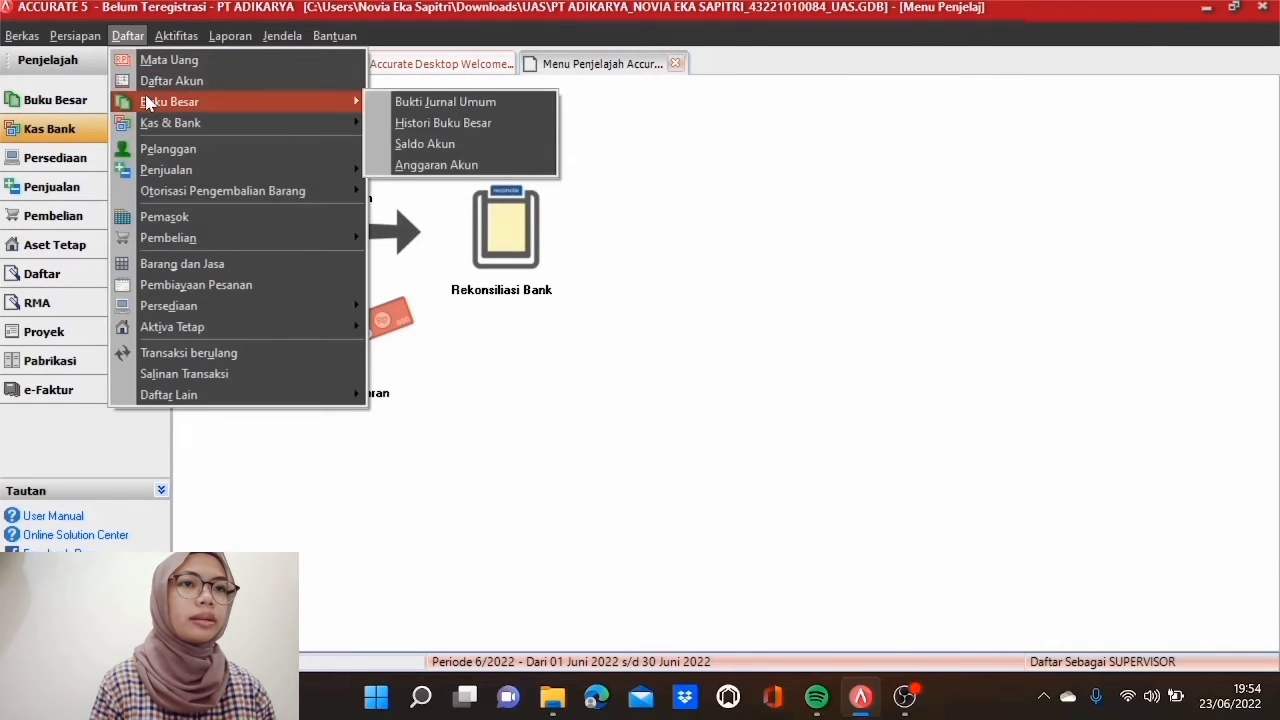
{"action": "mouse_move", "coordinate": [258, 402]}
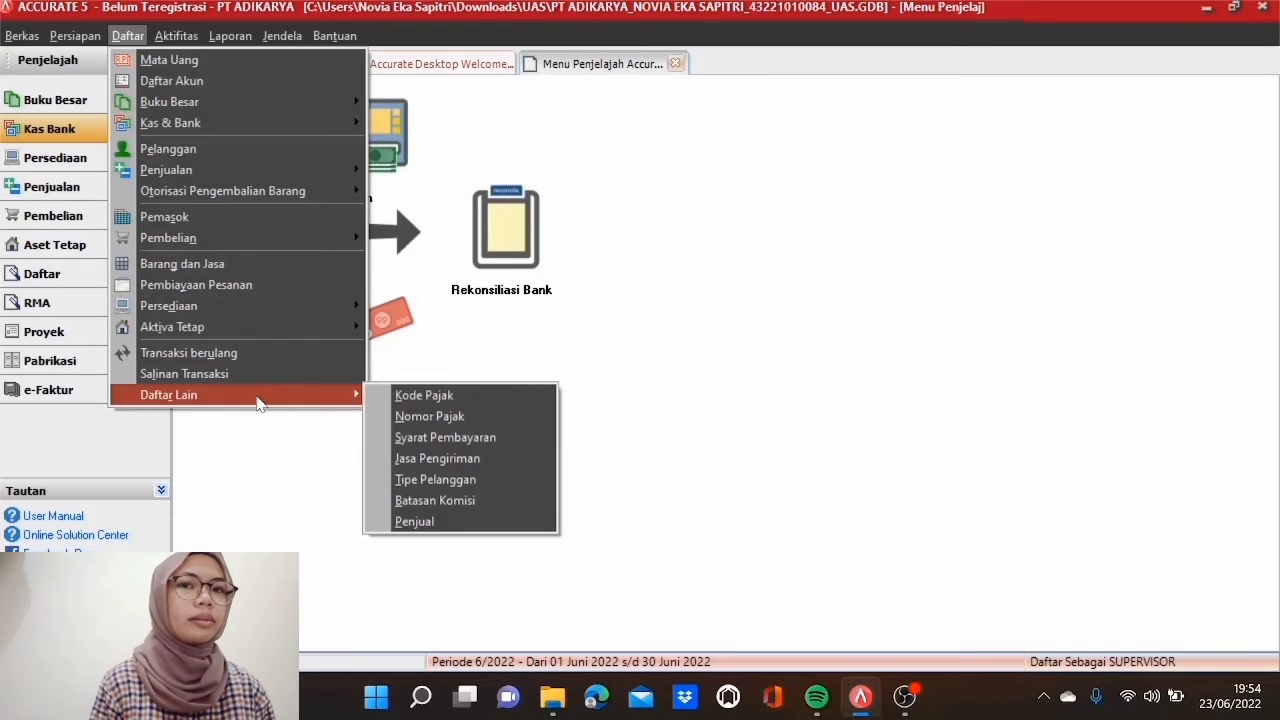
{"action": "left_click", "coordinate": [430, 501]}
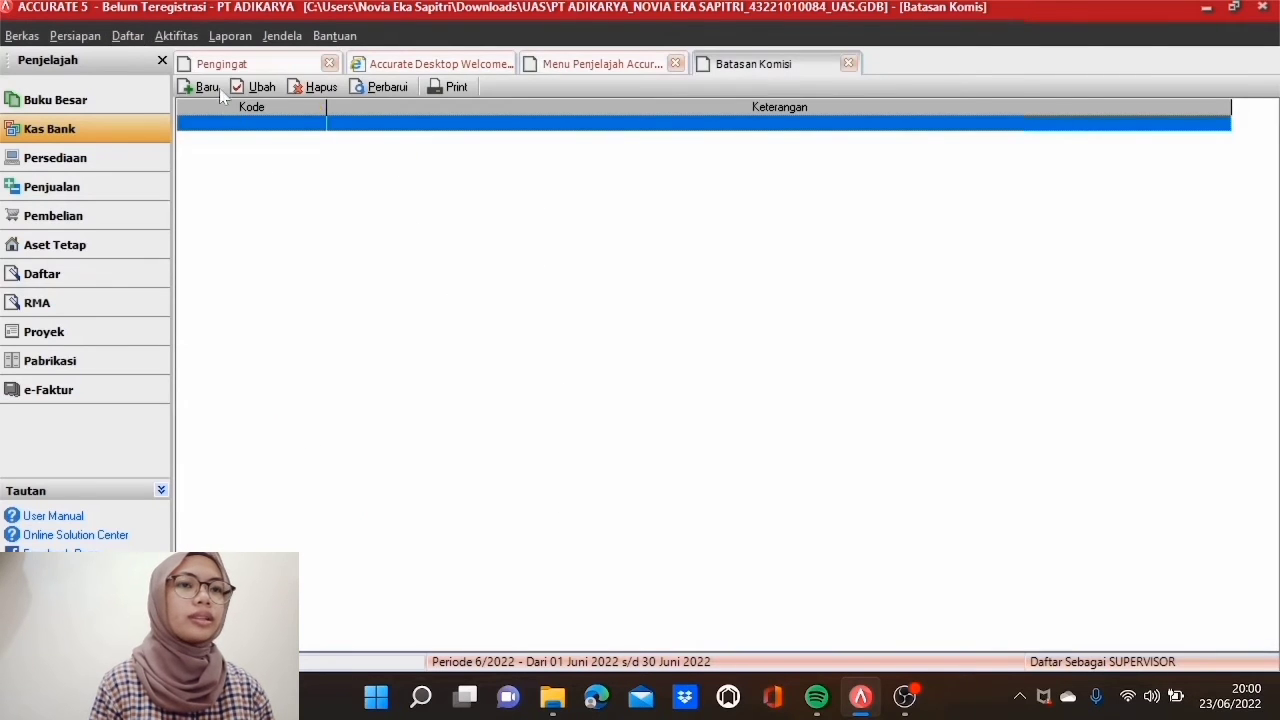
{"action": "left_click", "coordinate": [217, 88]}
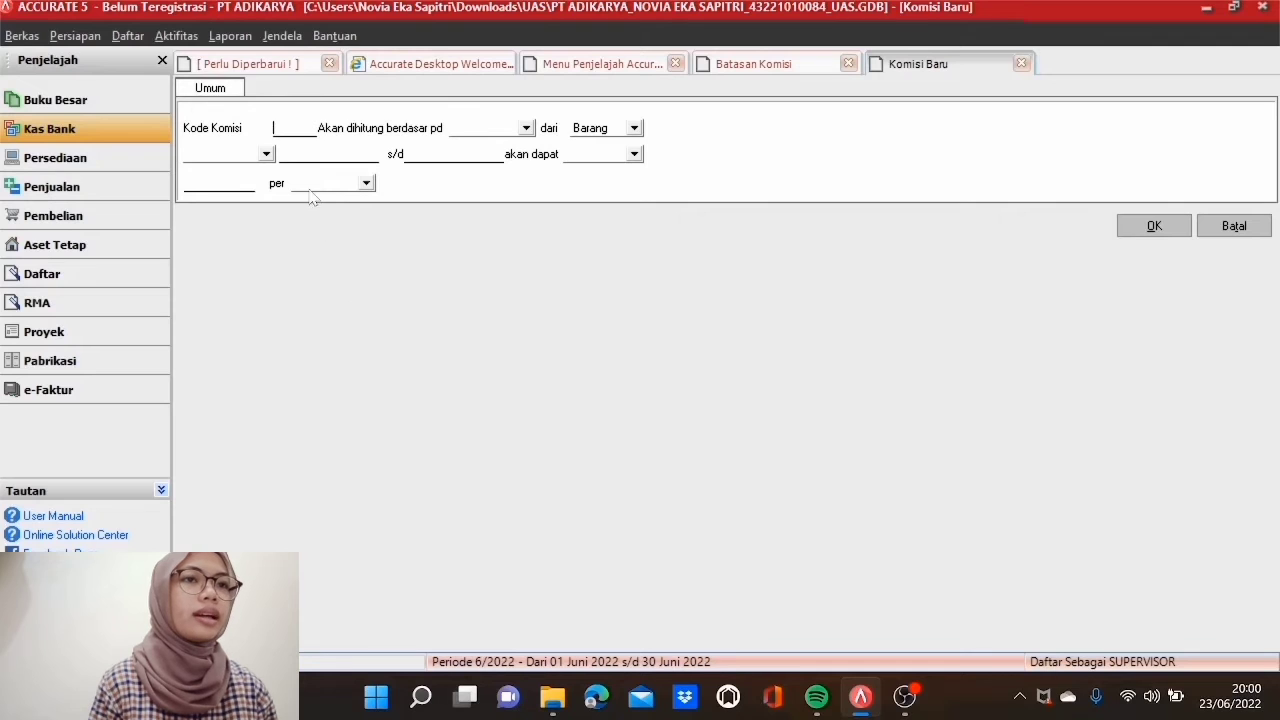
{"action": "left_click", "coordinate": [292, 128]}
{"action": "type", "text": "K3"}
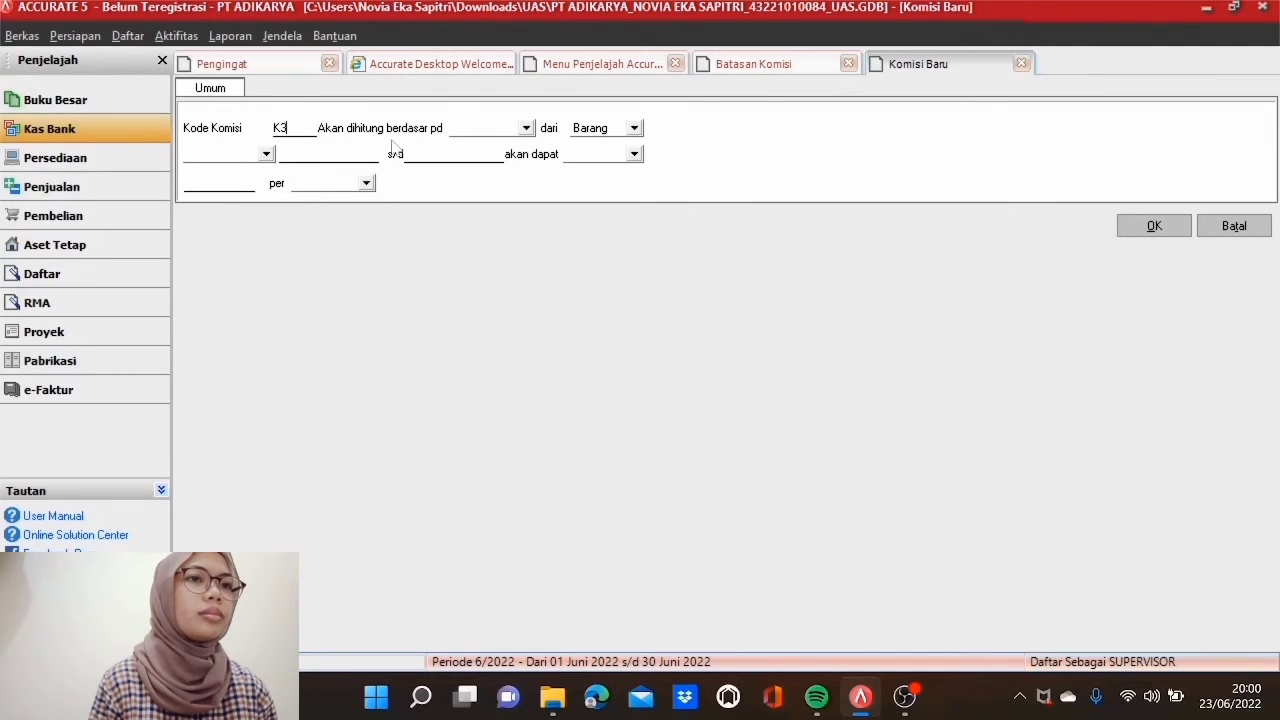
{"action": "left_click", "coordinate": [525, 128]}
{"action": "left_click", "coordinate": [490, 160]}
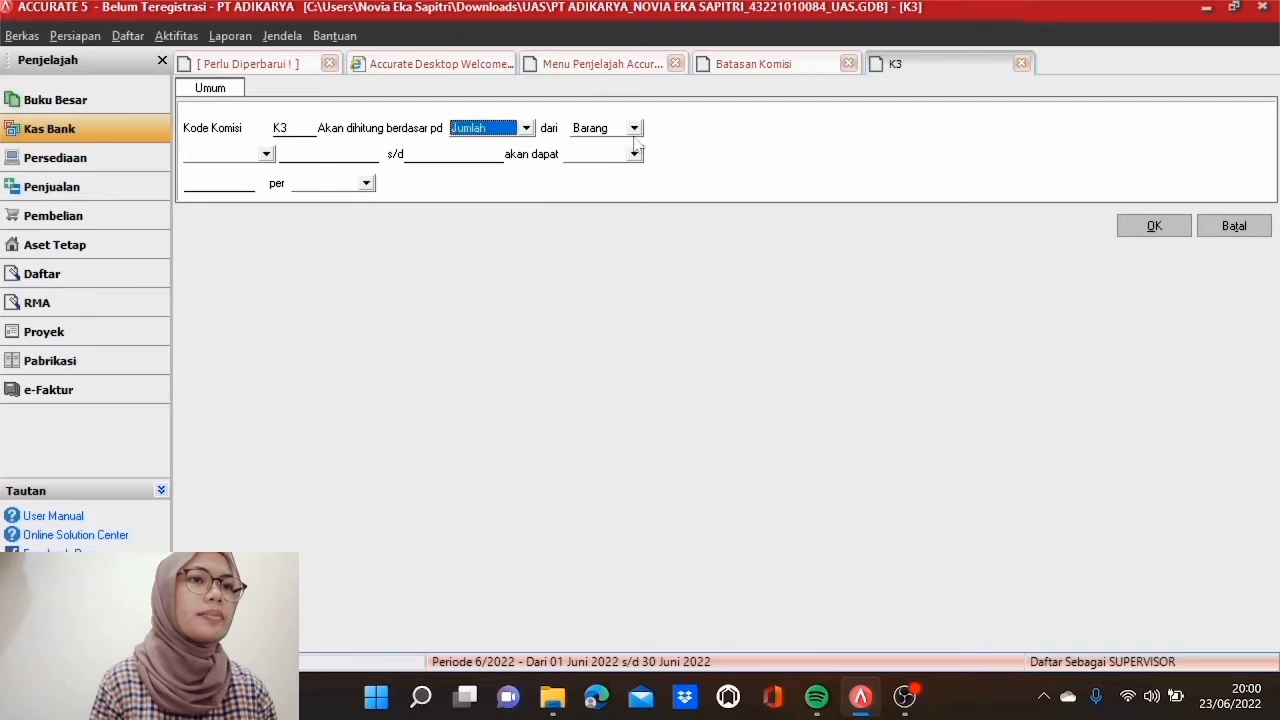
{"action": "left_click", "coordinate": [634, 128]}
{"action": "left_click", "coordinate": [620, 157]}
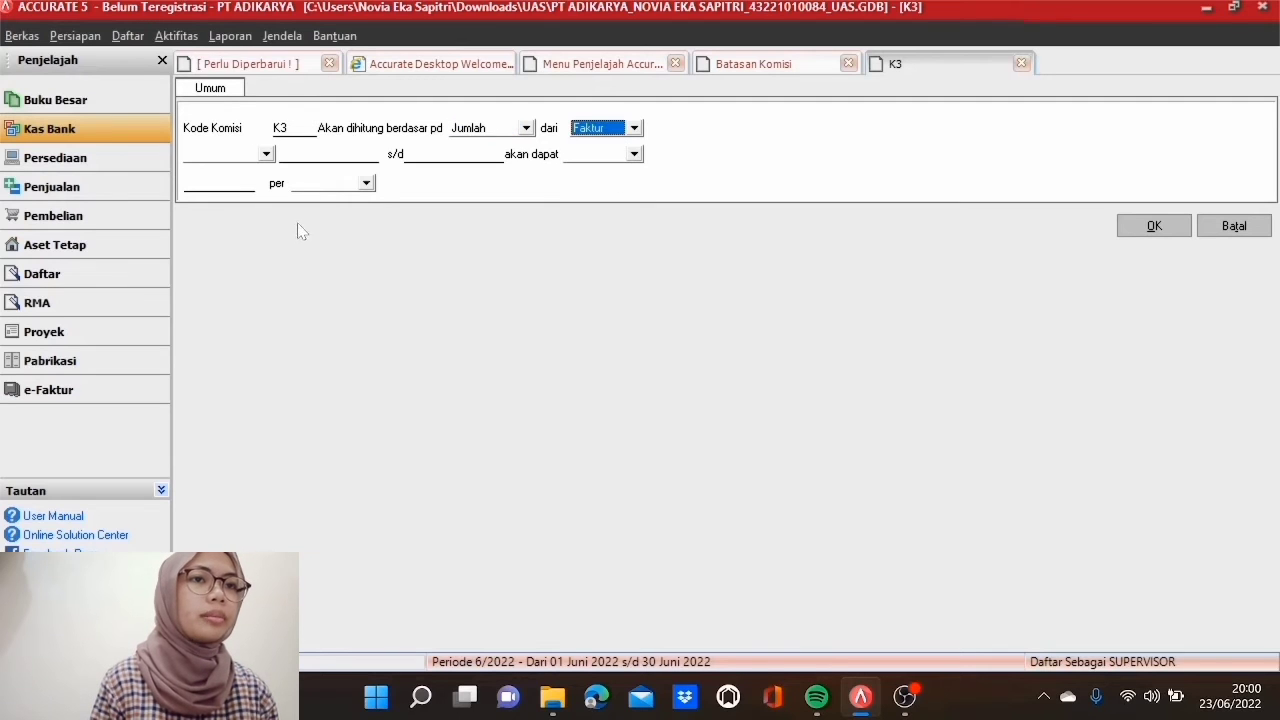
{"action": "left_click", "coordinate": [266, 153]}
{"action": "left_click", "coordinate": [264, 183]}
Step: Set the range 1 to 1.000.000.000 with a 3 % Persentase per Faktur, and save K3
{"action": "left_click", "coordinate": [312, 155]}
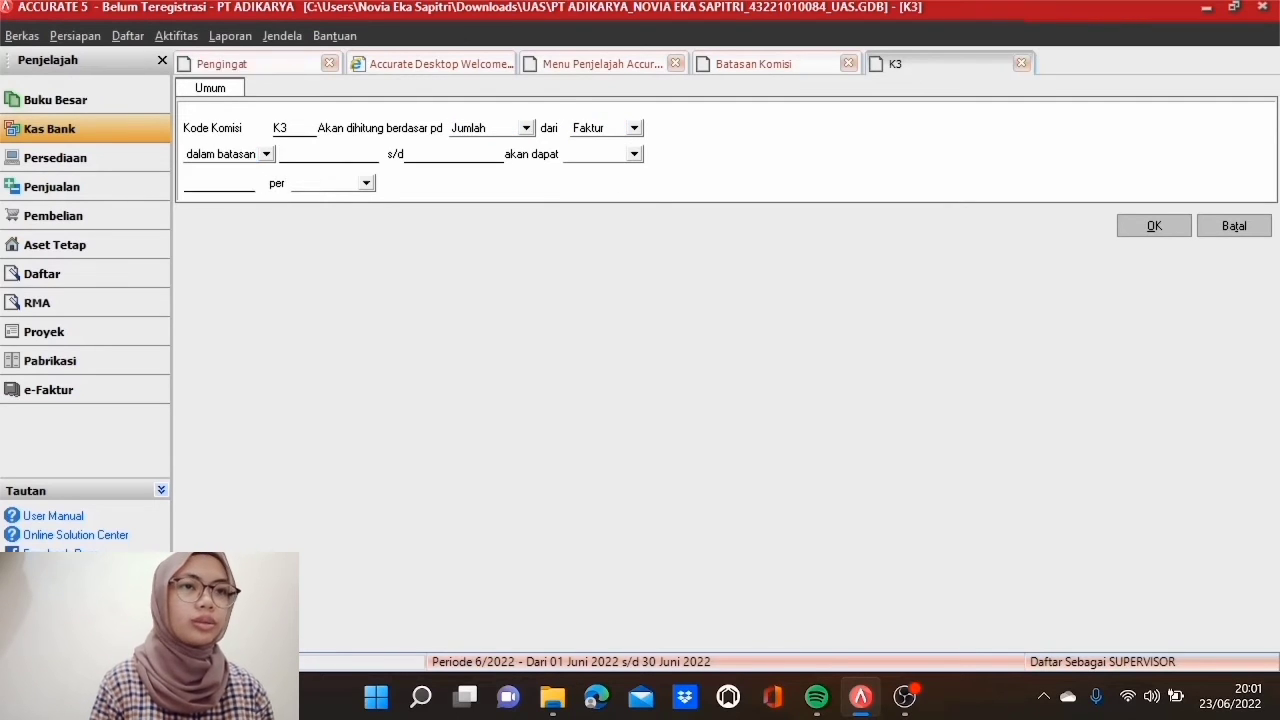
{"action": "type", "text": "1"}
{"action": "key", "text": "Tab"}
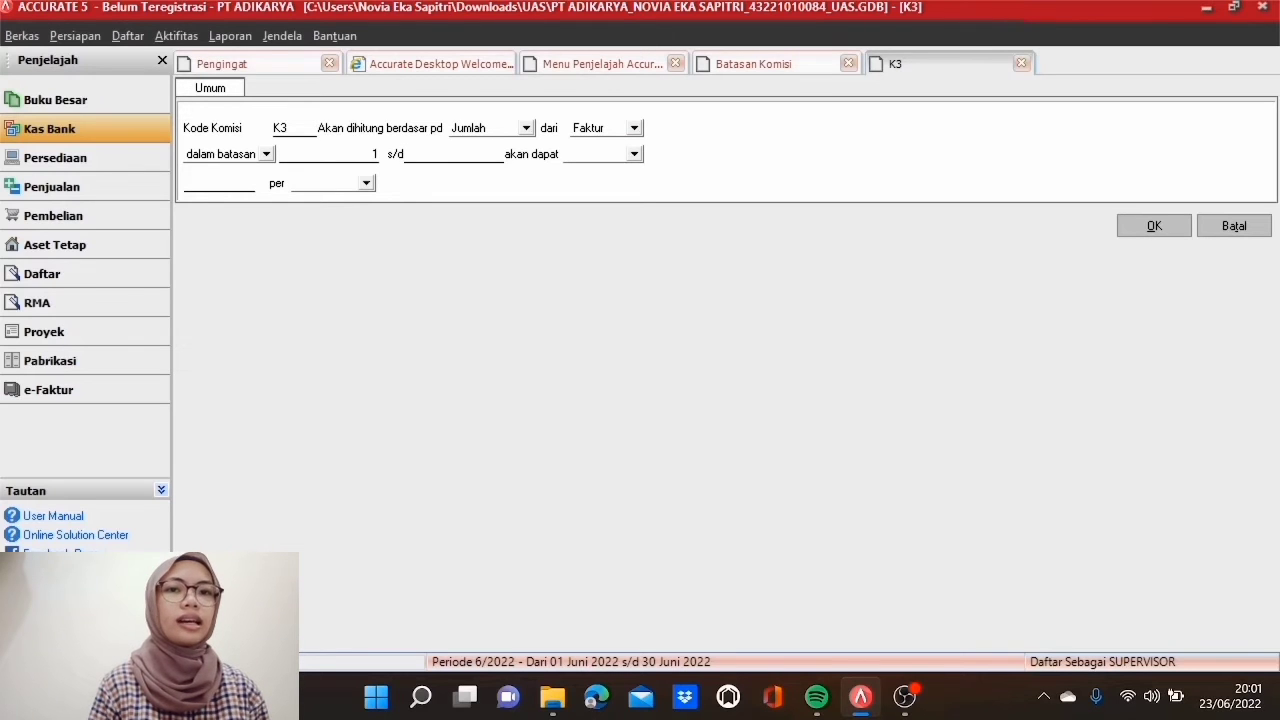
{"action": "type", "text": "1000000000"}
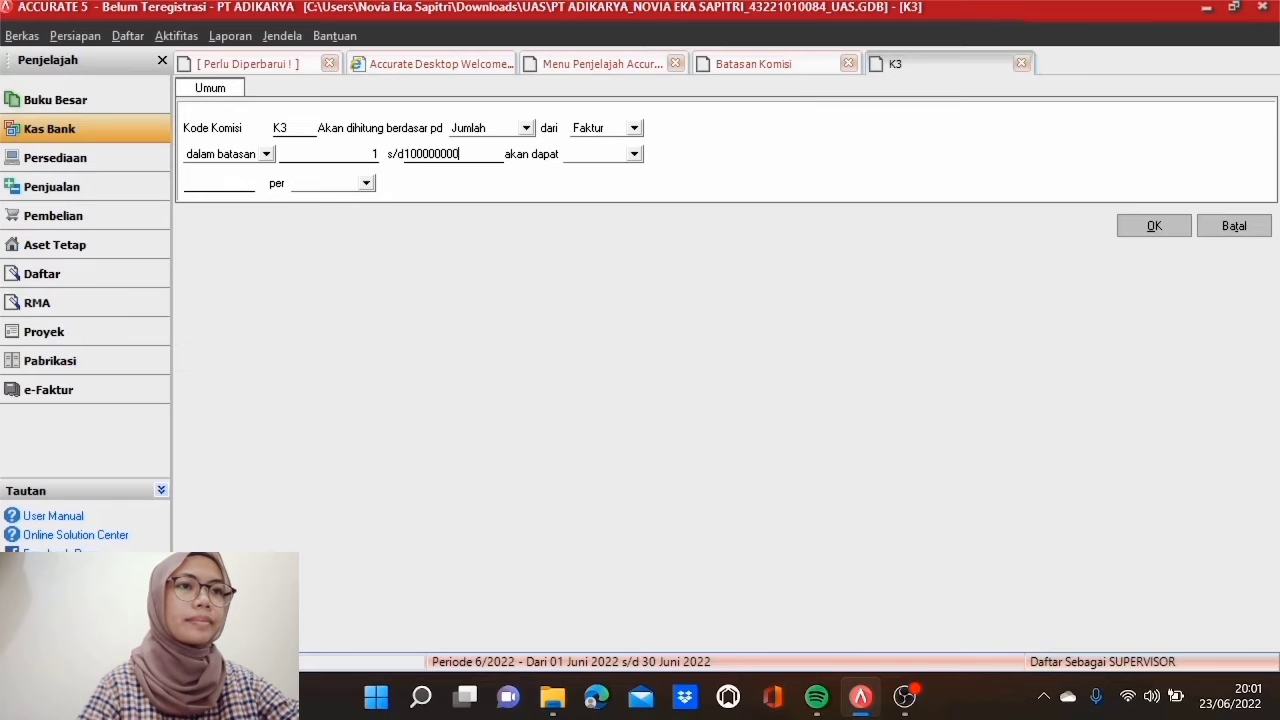
{"action": "left_click", "coordinate": [613, 159]}
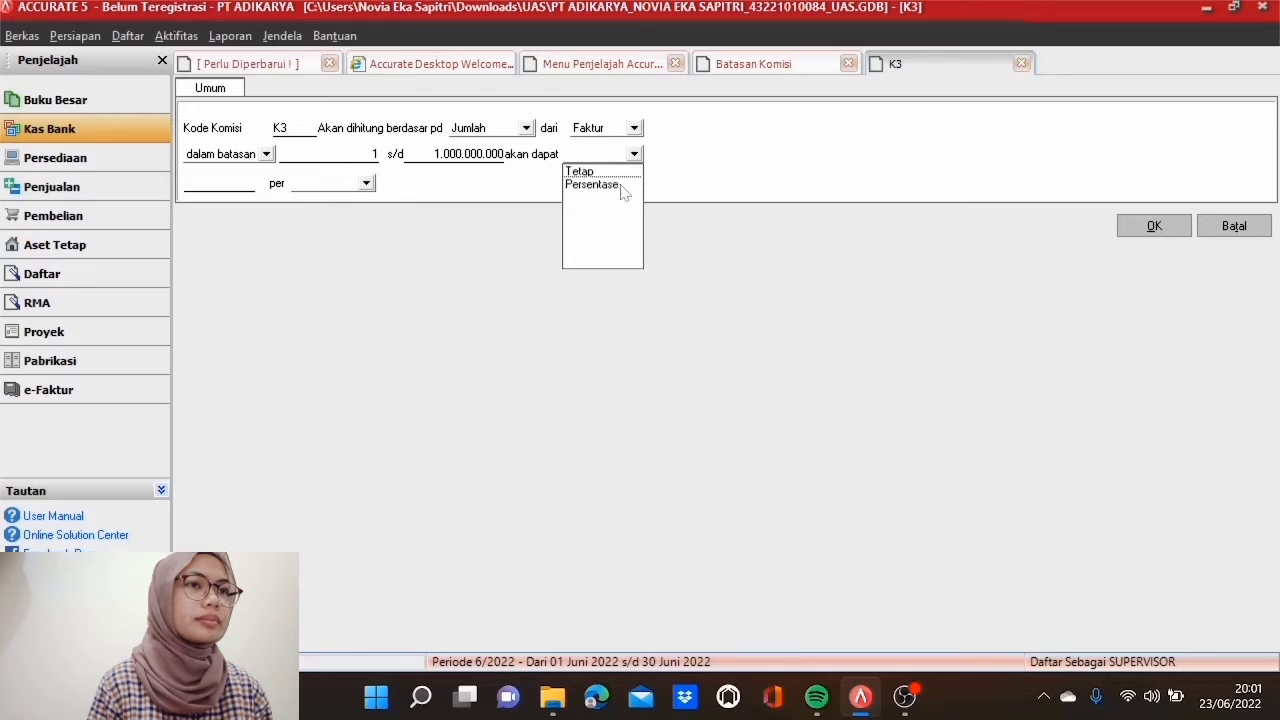
{"action": "left_click", "coordinate": [620, 188]}
{"action": "key", "text": "Tab"}
{"action": "type", "text": "3"}
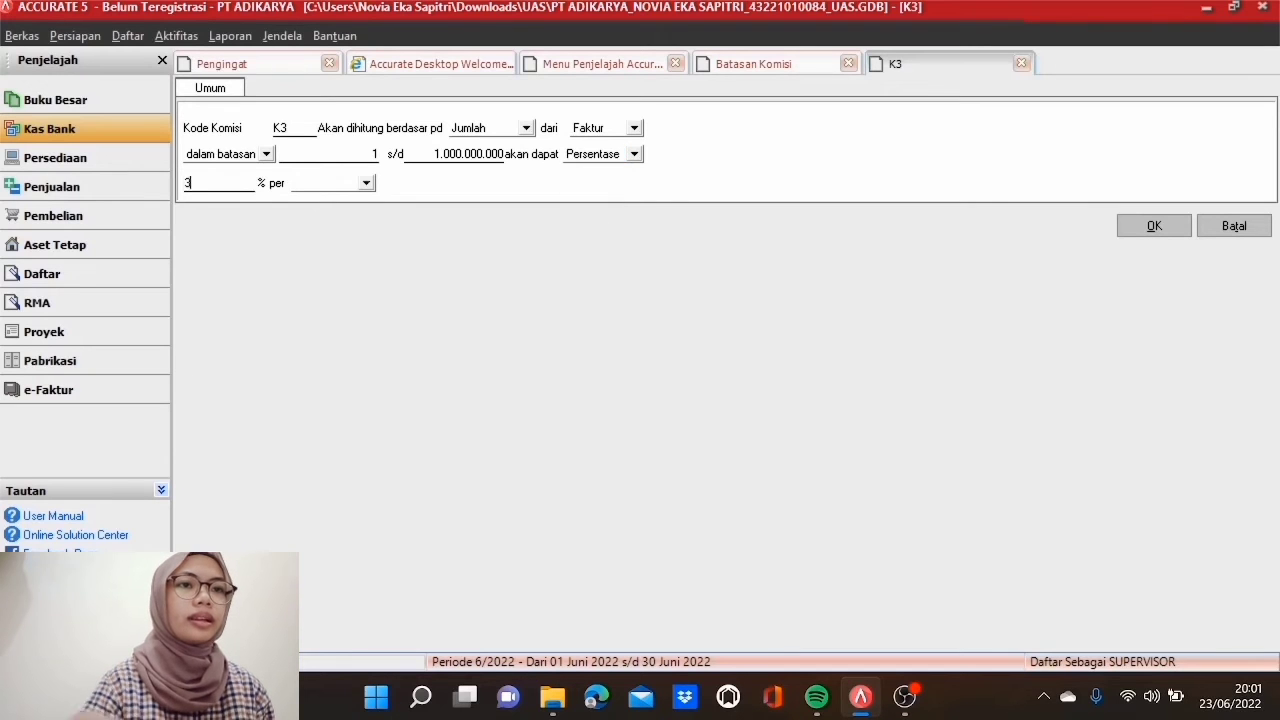
{"action": "left_click", "coordinate": [315, 184]}
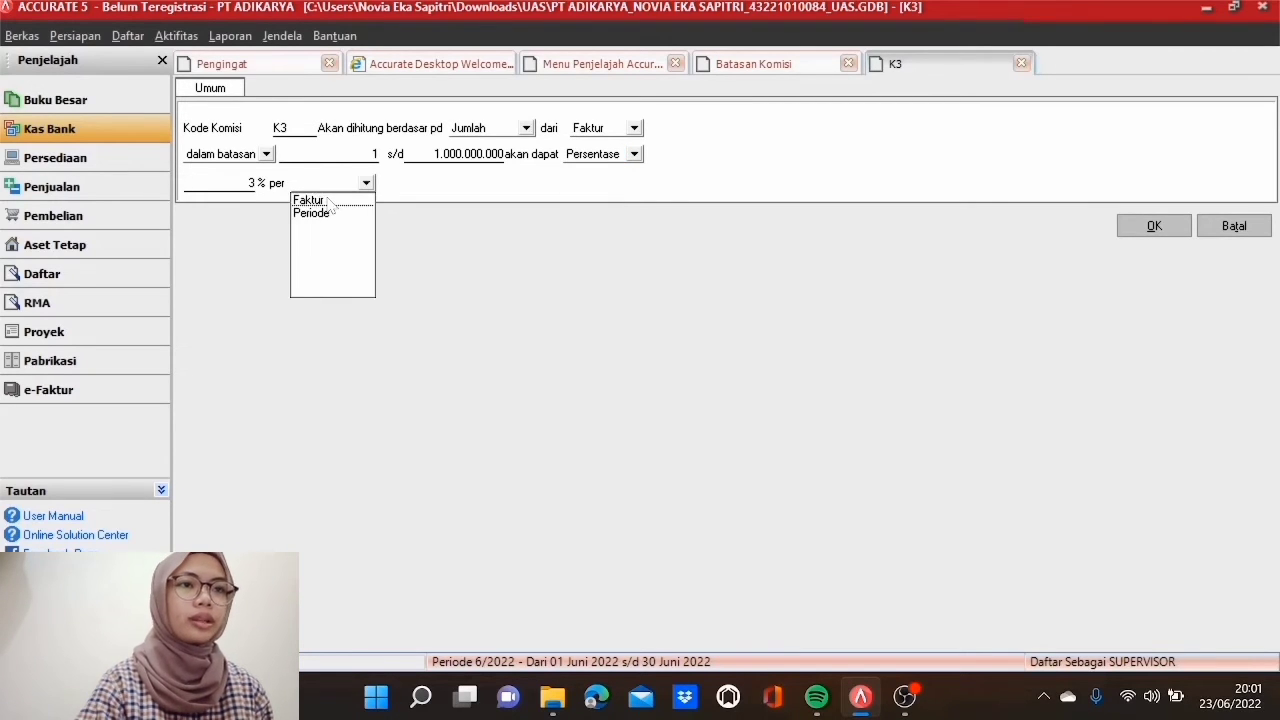
{"action": "left_click", "coordinate": [328, 197]}
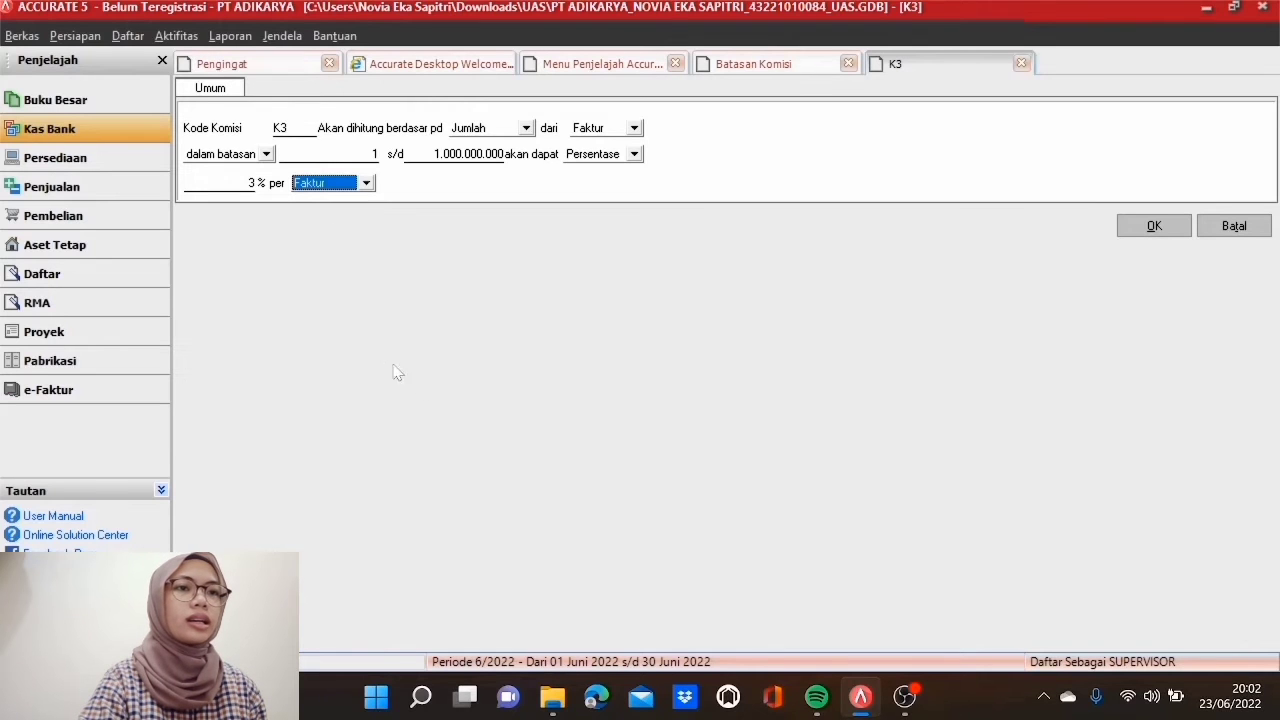
{"action": "left_click", "coordinate": [1180, 233]}
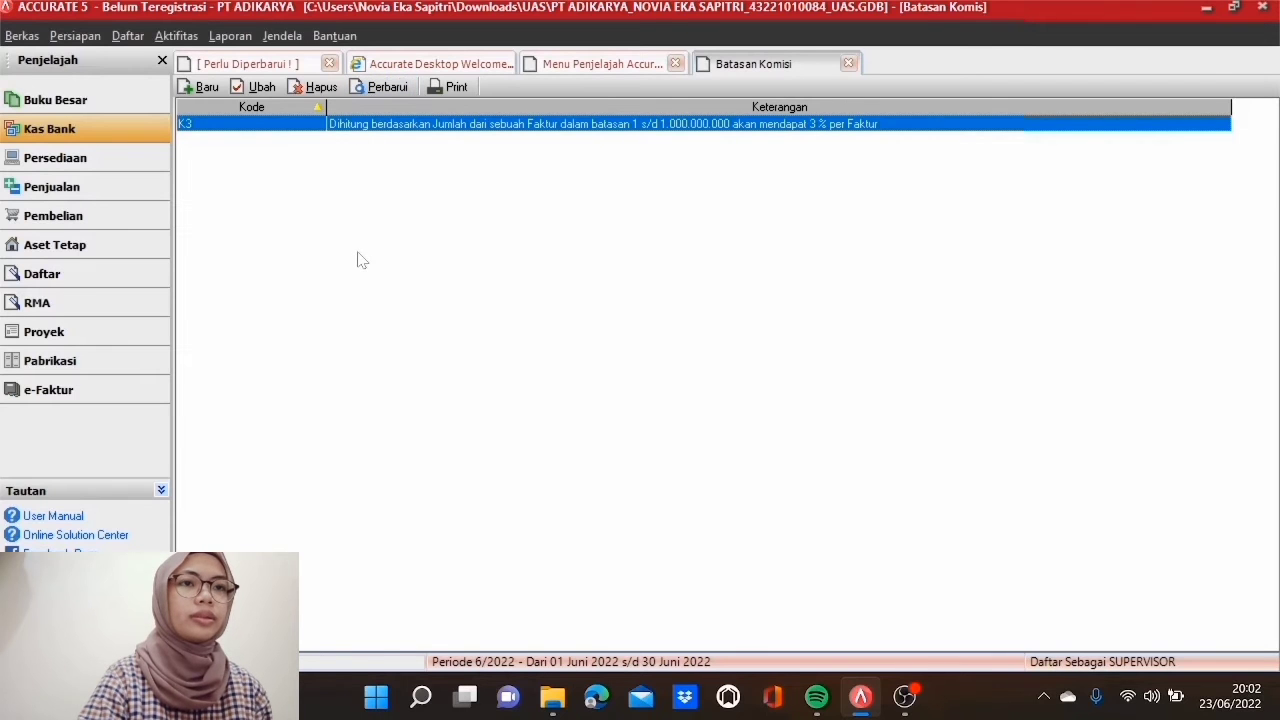
Step: Start rule K2 based on Jumlah per Faktur, dalam batasan up to 1.000.000.000
{"action": "left_click", "coordinate": [206, 88]}
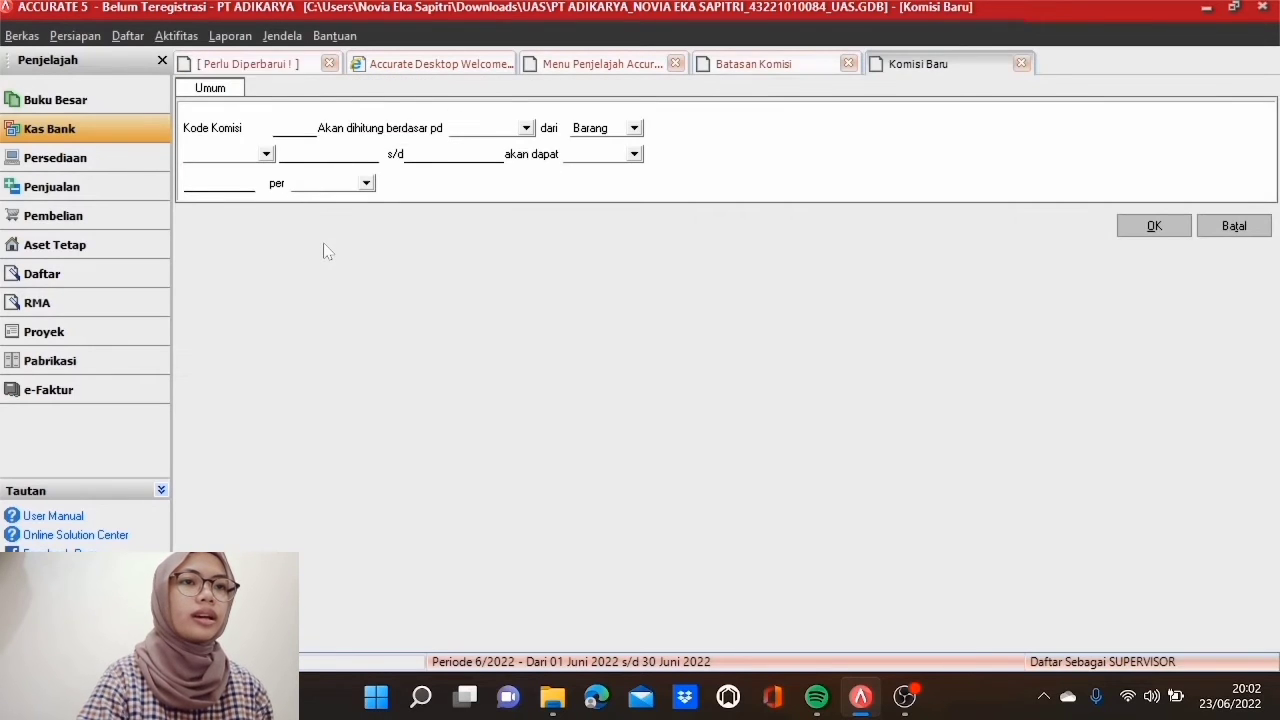
{"action": "type", "text": "K2"}
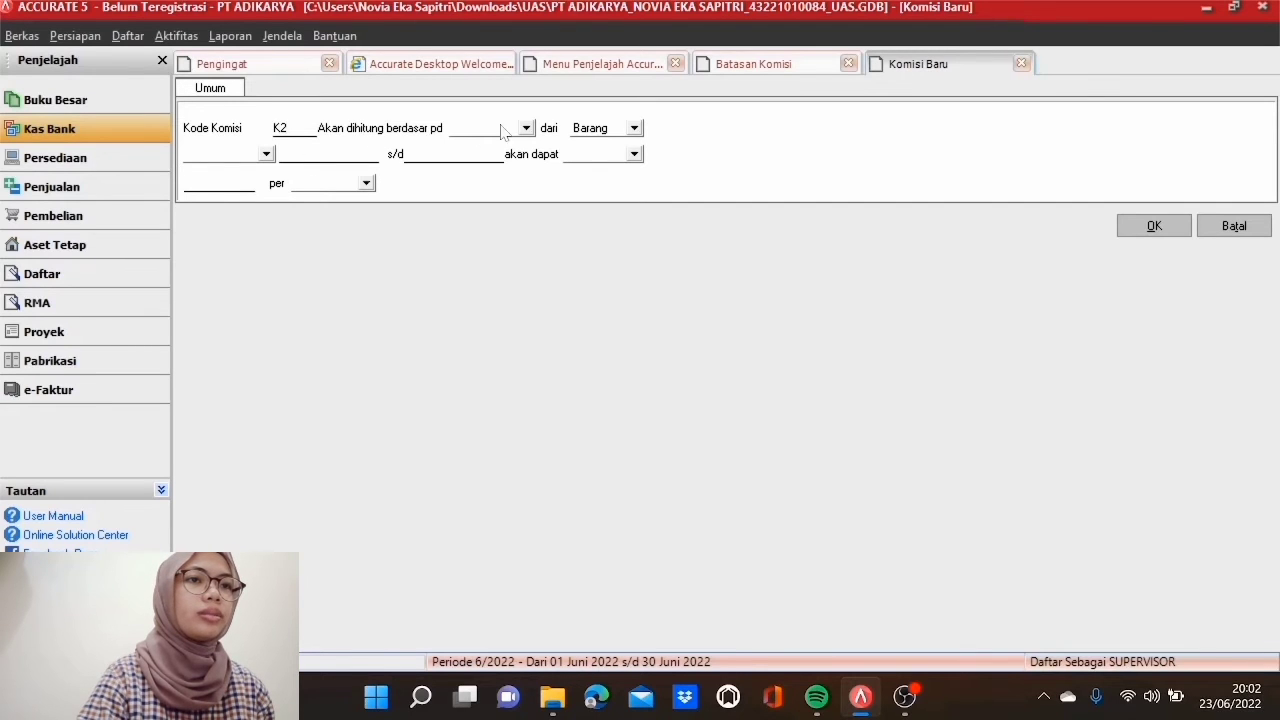
{"action": "left_click", "coordinate": [525, 128]}
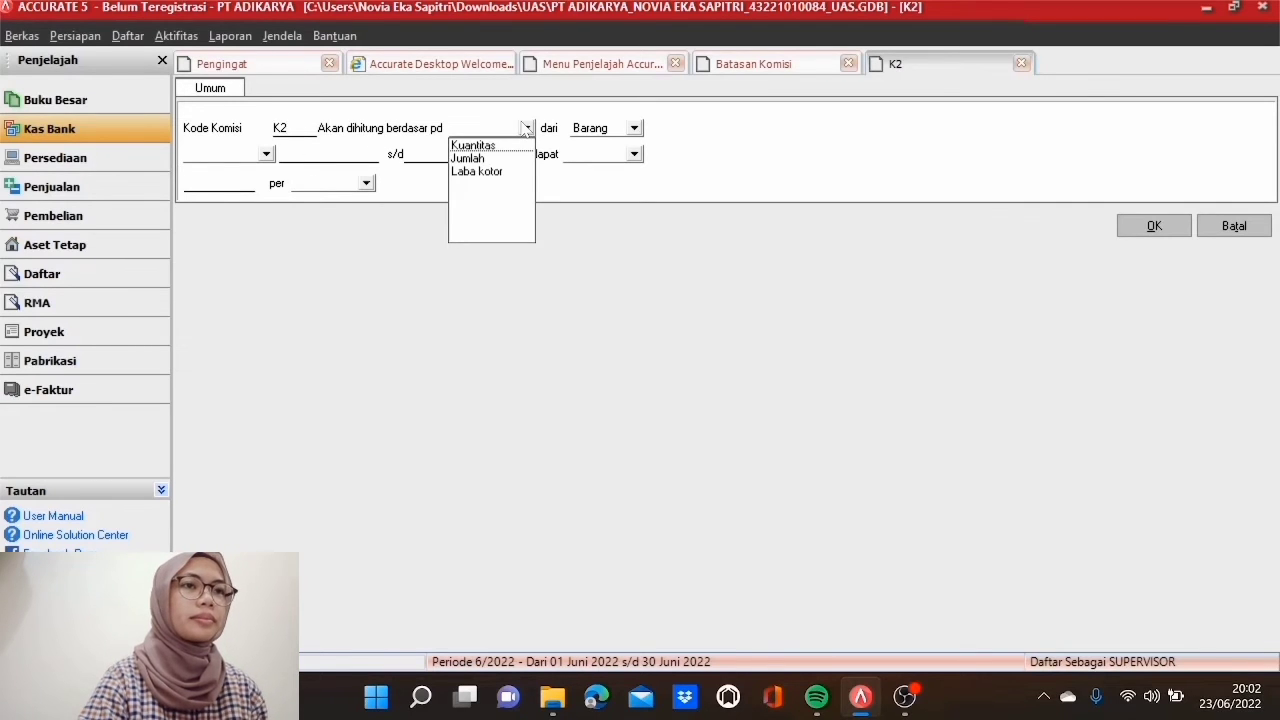
{"action": "left_click", "coordinate": [490, 159]}
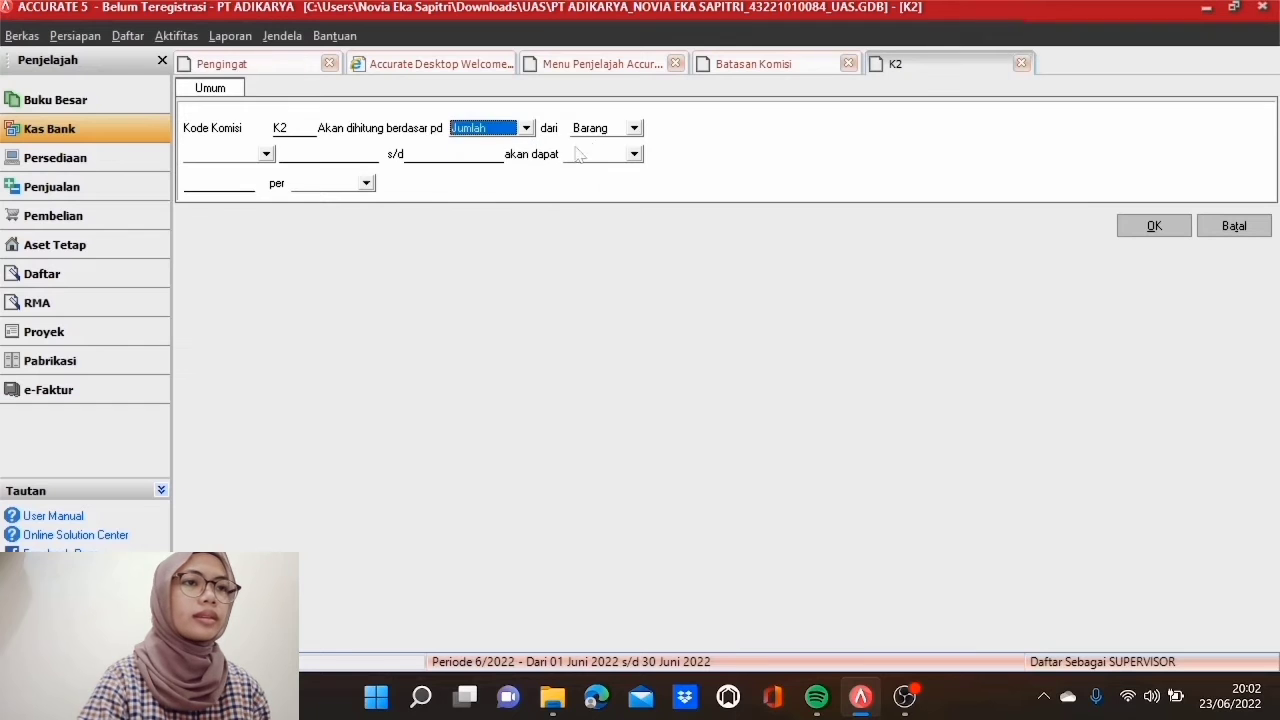
{"action": "left_click", "coordinate": [634, 128]}
{"action": "left_click", "coordinate": [612, 141]}
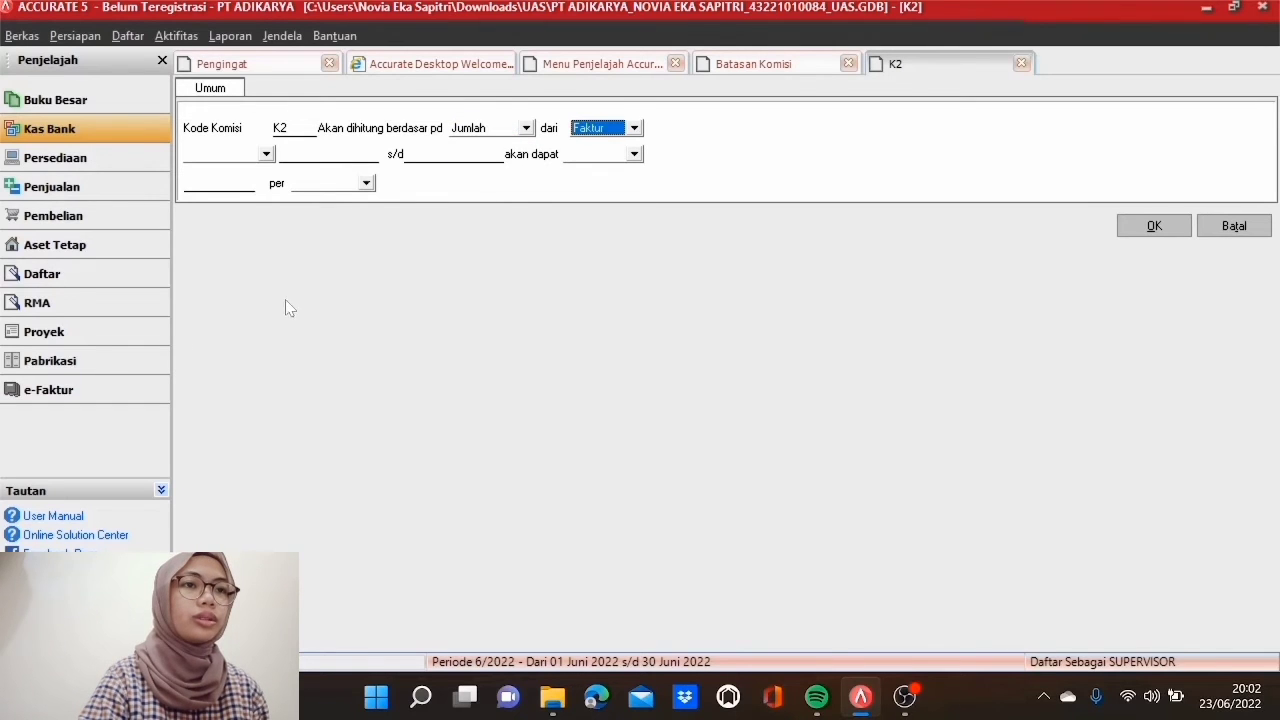
{"action": "left_click", "coordinate": [266, 154]}
{"action": "left_click", "coordinate": [262, 174]}
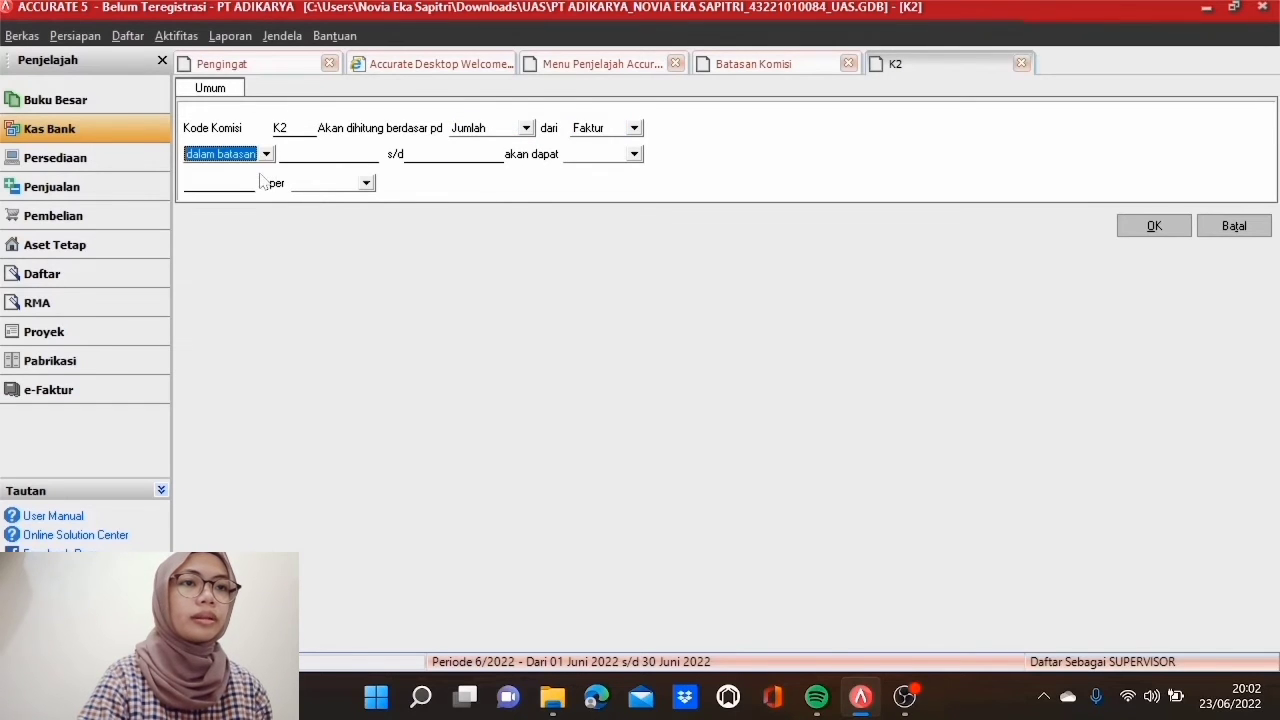
{"action": "key", "text": "Tab"}
{"action": "type", "text": "1"}
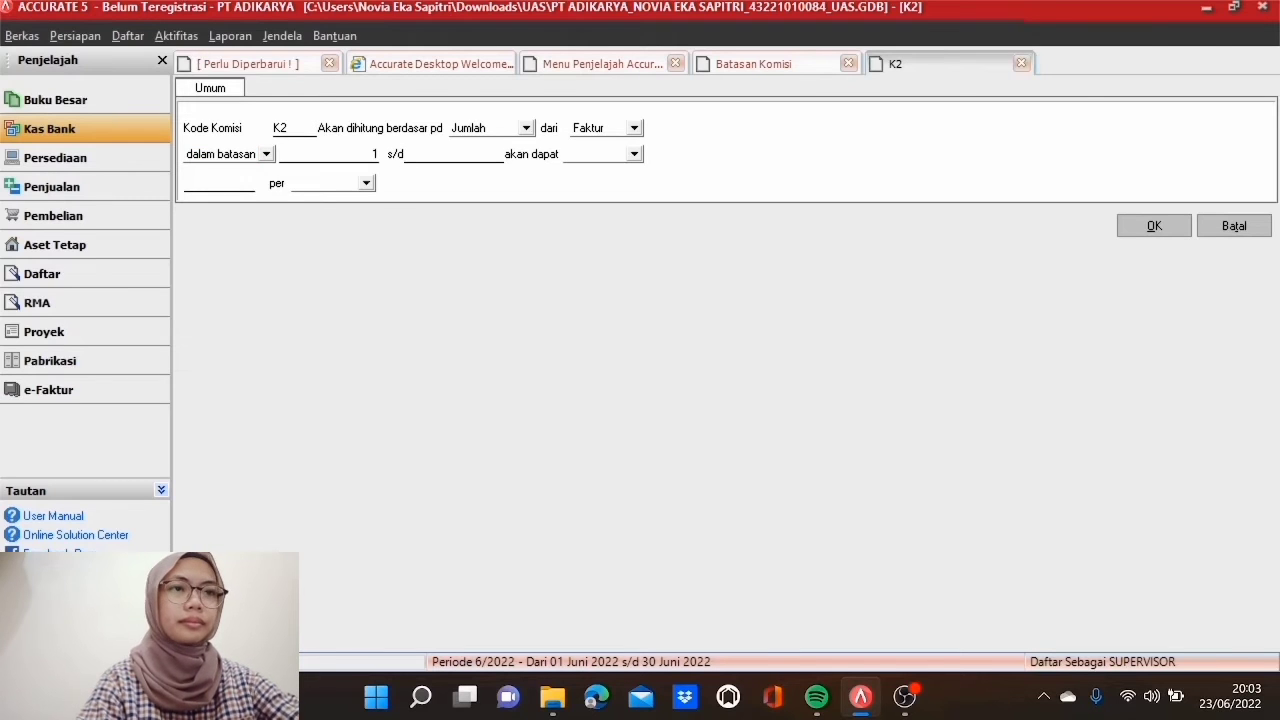
{"action": "type", "text": "00"}
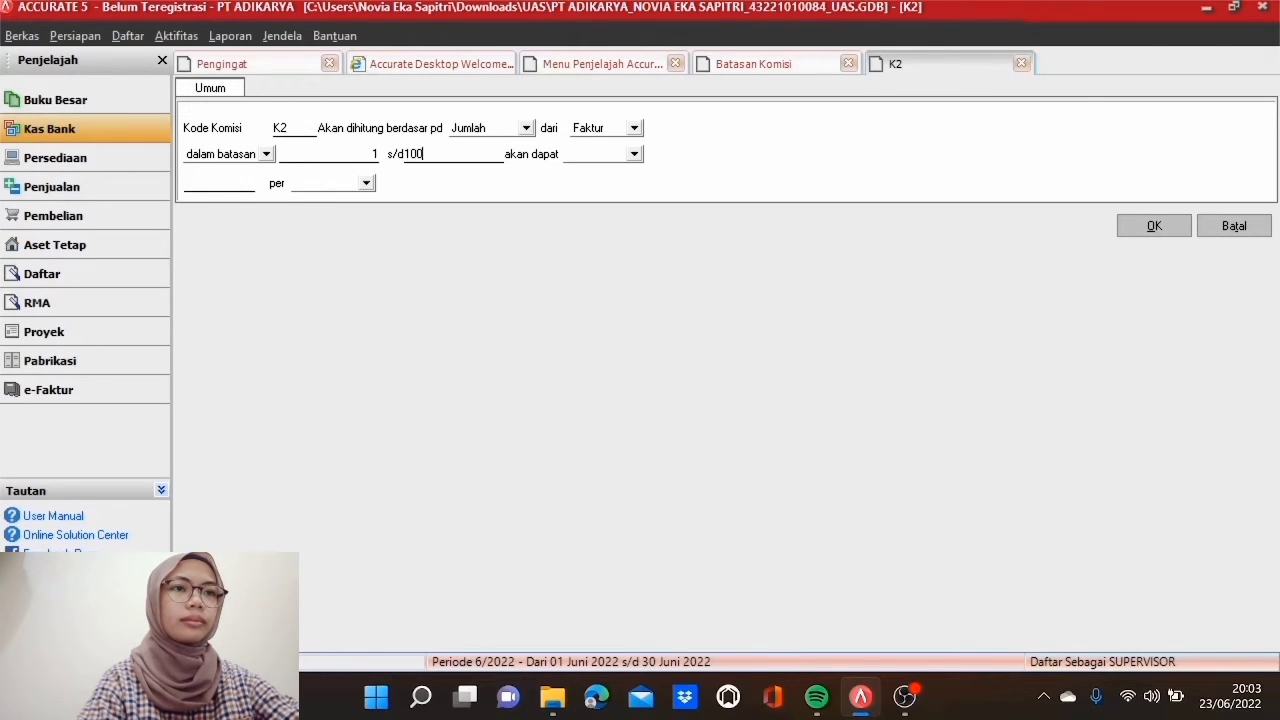
{"action": "type", "text": "0000000"}
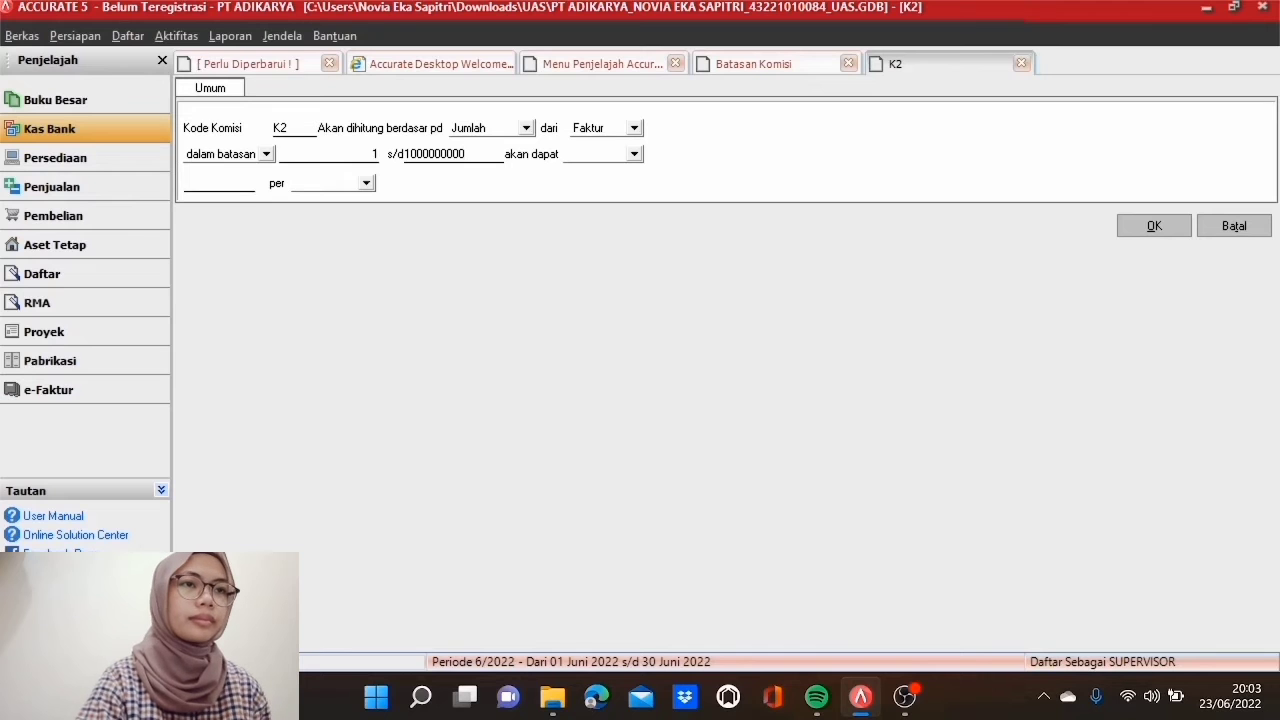
Step: Make K2 a 2 % Persentase per Faktur, save it, refresh, and close the commission tabs
{"action": "left_click", "coordinate": [632, 154]}
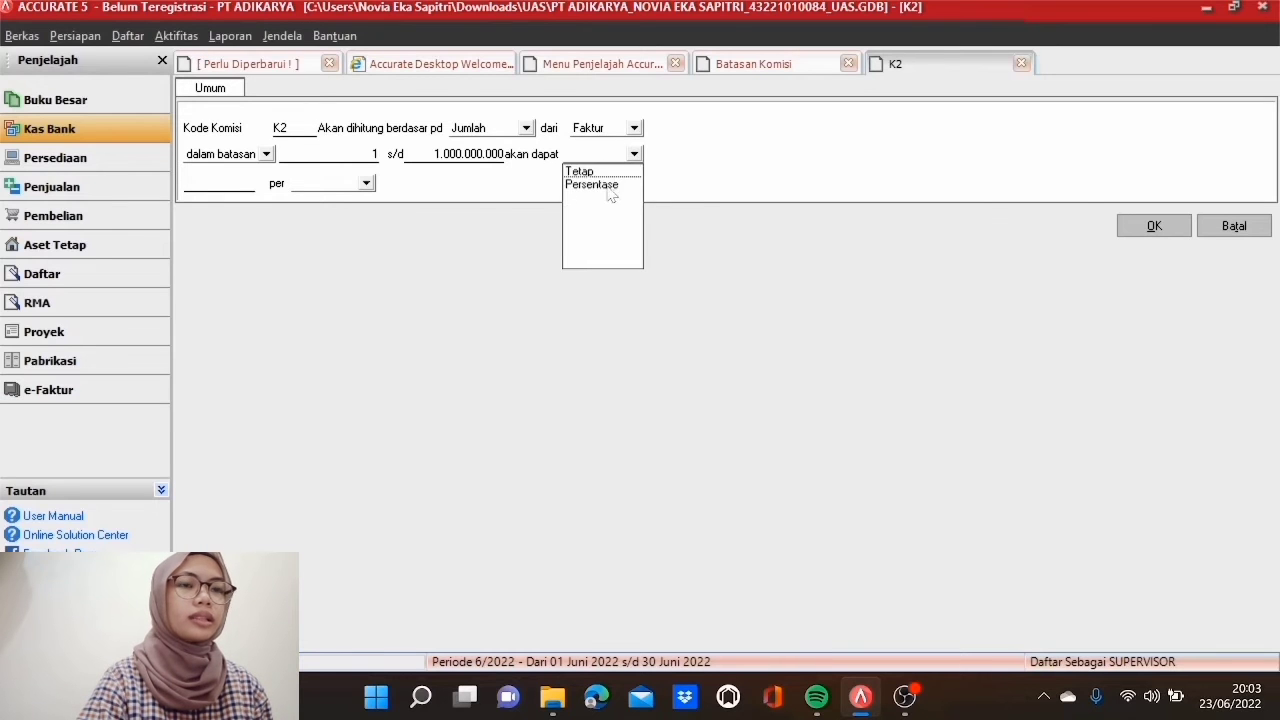
{"action": "left_click", "coordinate": [608, 185]}
{"action": "key", "text": "Tab"}
{"action": "type", "text": "2"}
{"action": "left_click", "coordinate": [355, 186]}
{"action": "left_click", "coordinate": [351, 201]}
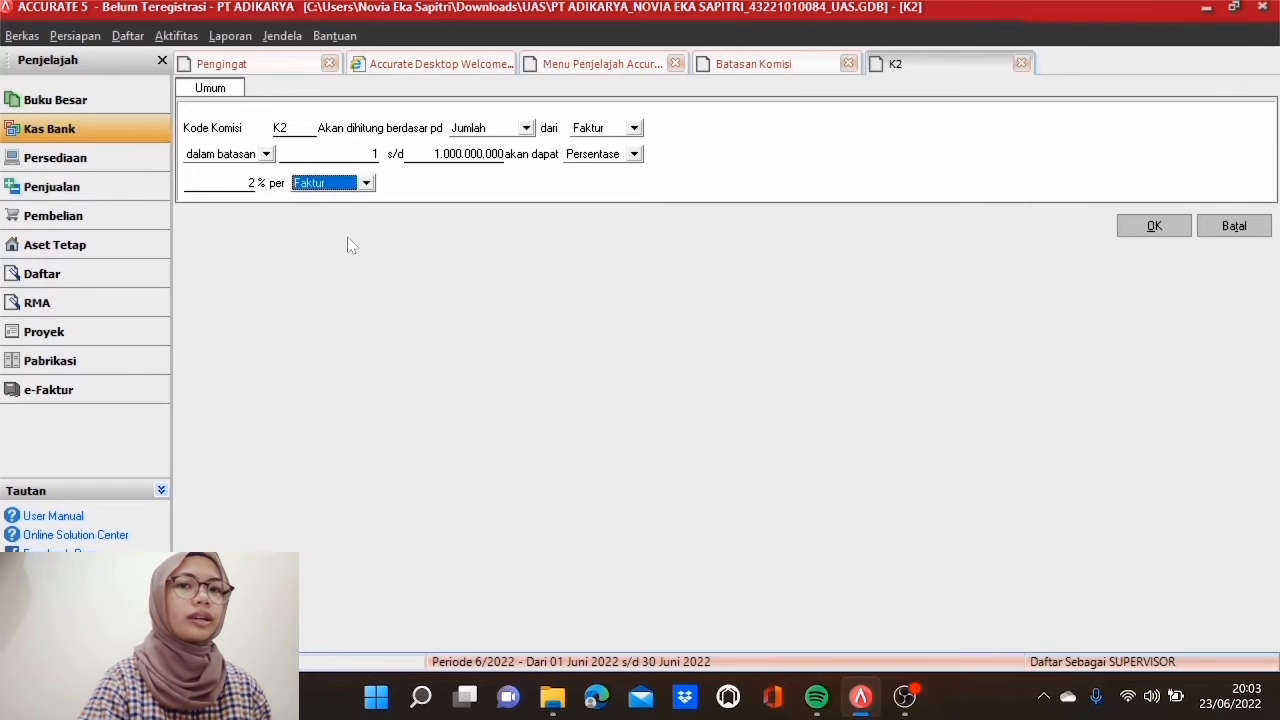
{"action": "left_click", "coordinate": [1154, 225]}
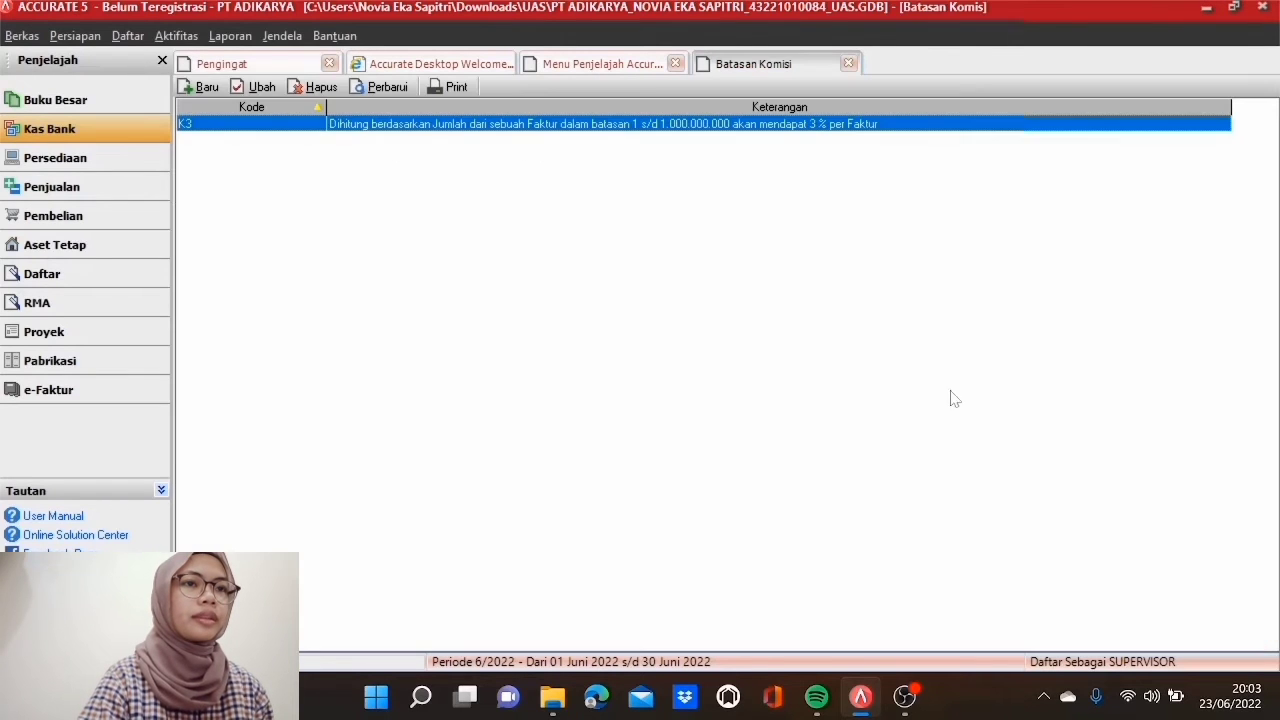
{"action": "left_click", "coordinate": [385, 90]}
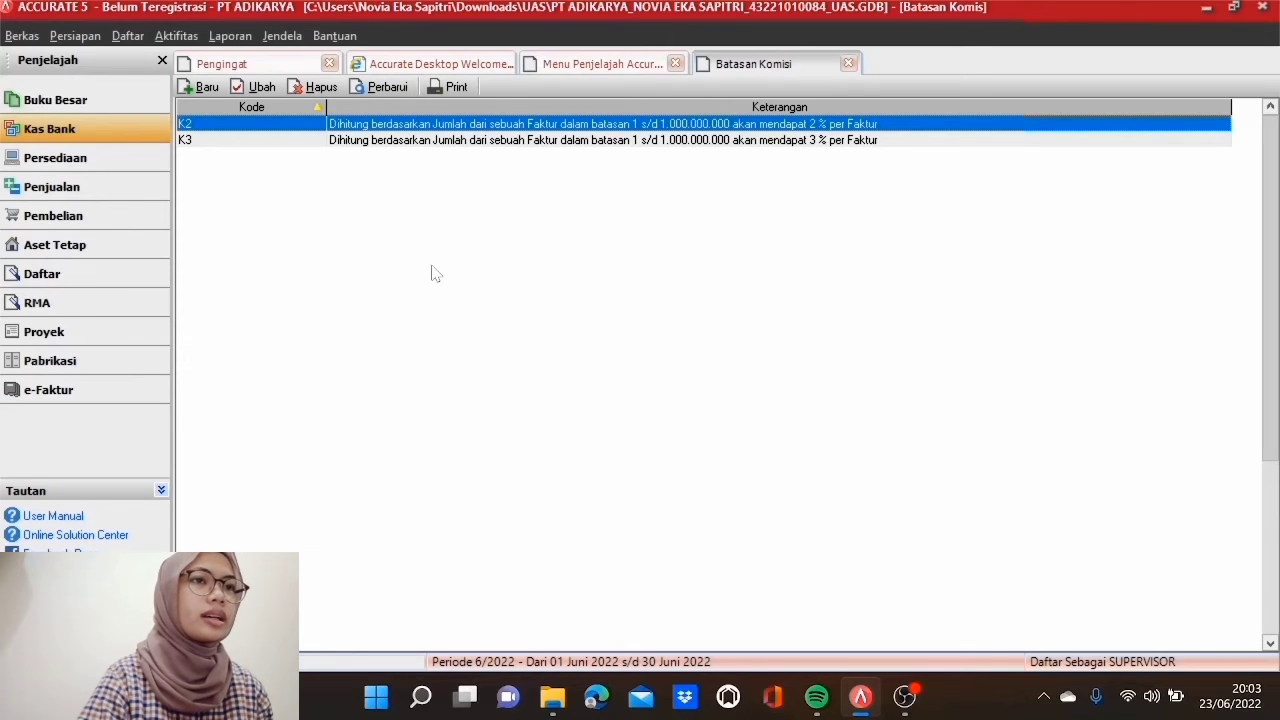
{"action": "left_click", "coordinate": [676, 64]}
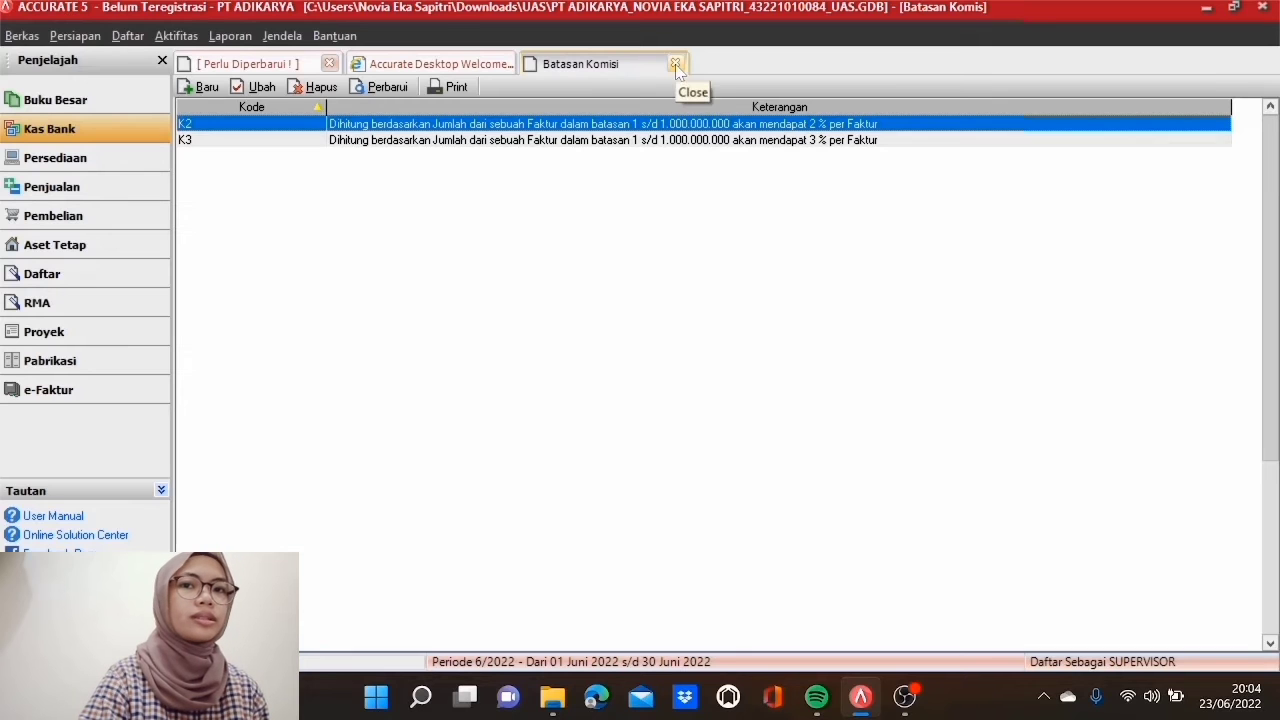
{"action": "left_click", "coordinate": [676, 64]}
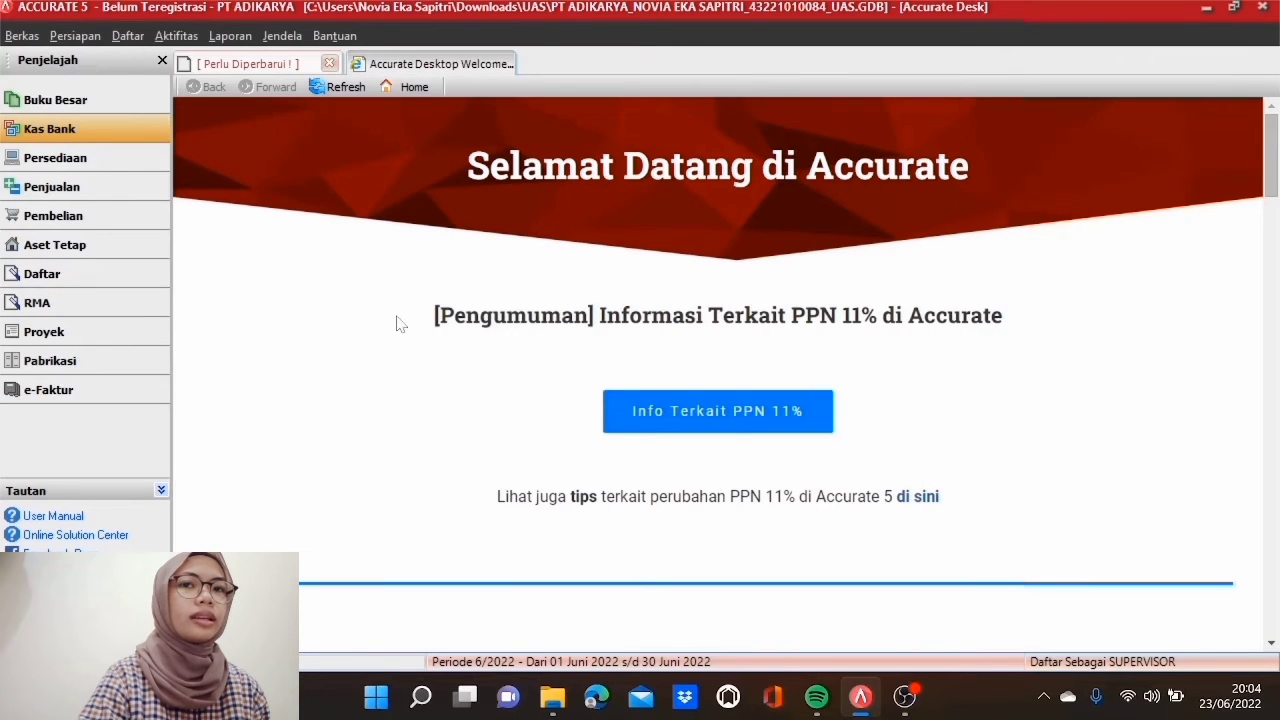
Step: In the Penjual list, add a salesperson's first name with commission code K3 and save
{"action": "left_click", "coordinate": [151, 282]}
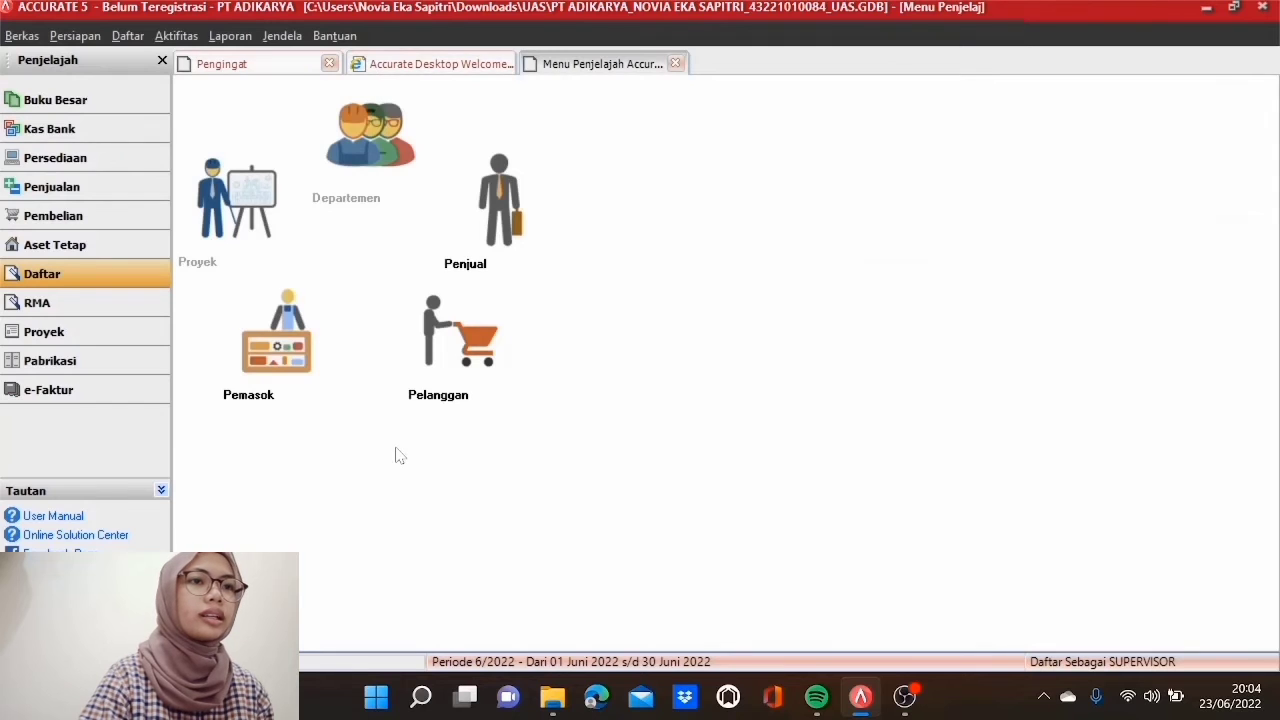
{"action": "left_click", "coordinate": [507, 232]}
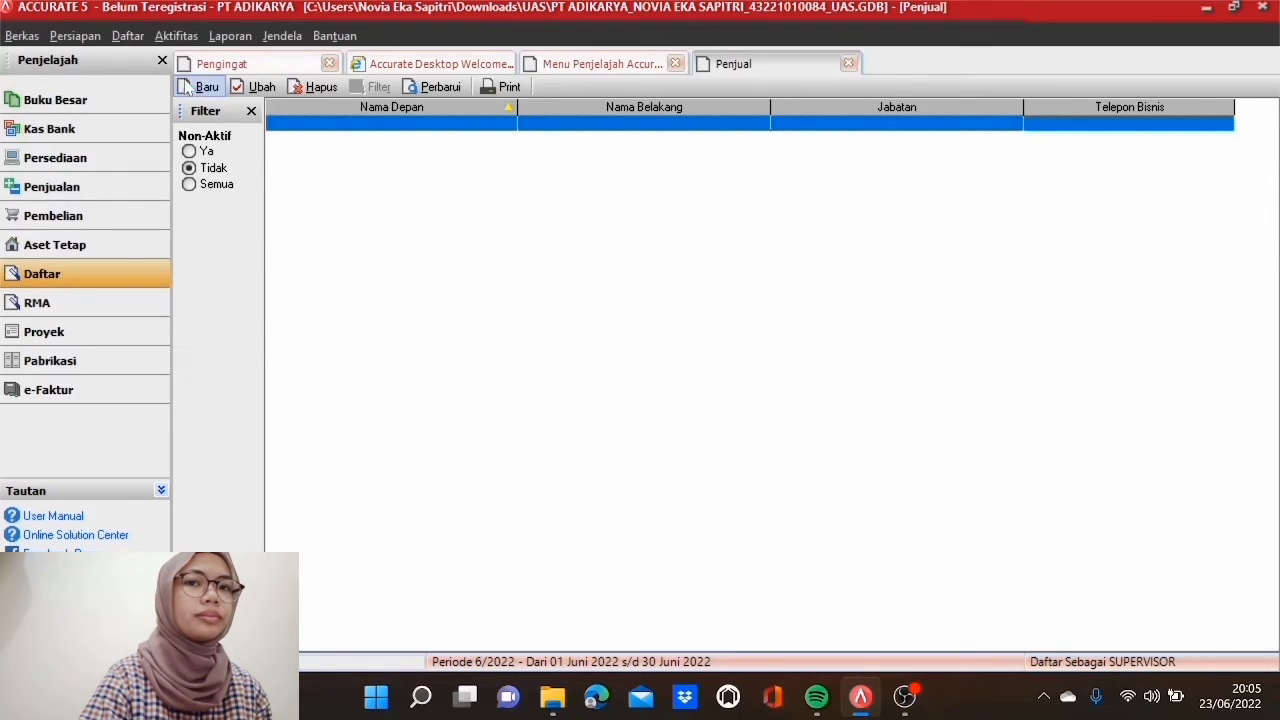
{"action": "left_click", "coordinate": [203, 88]}
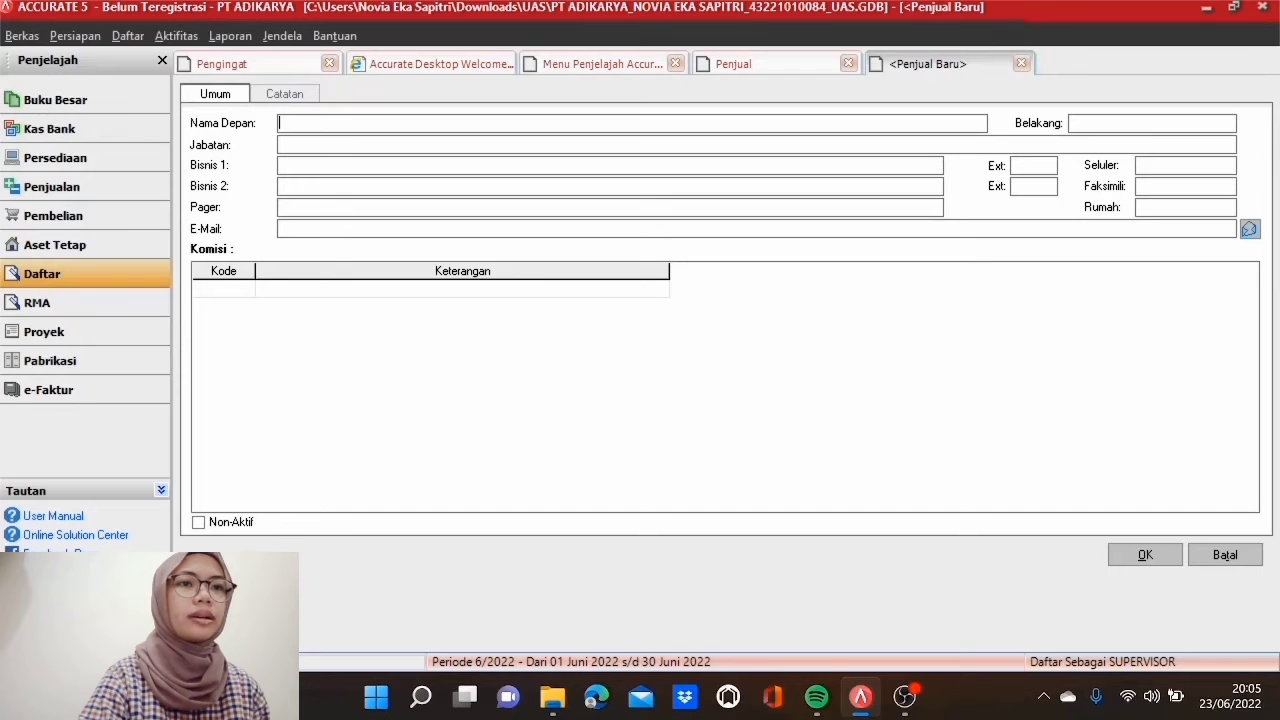
{"action": "type", "text": "Ahong"}
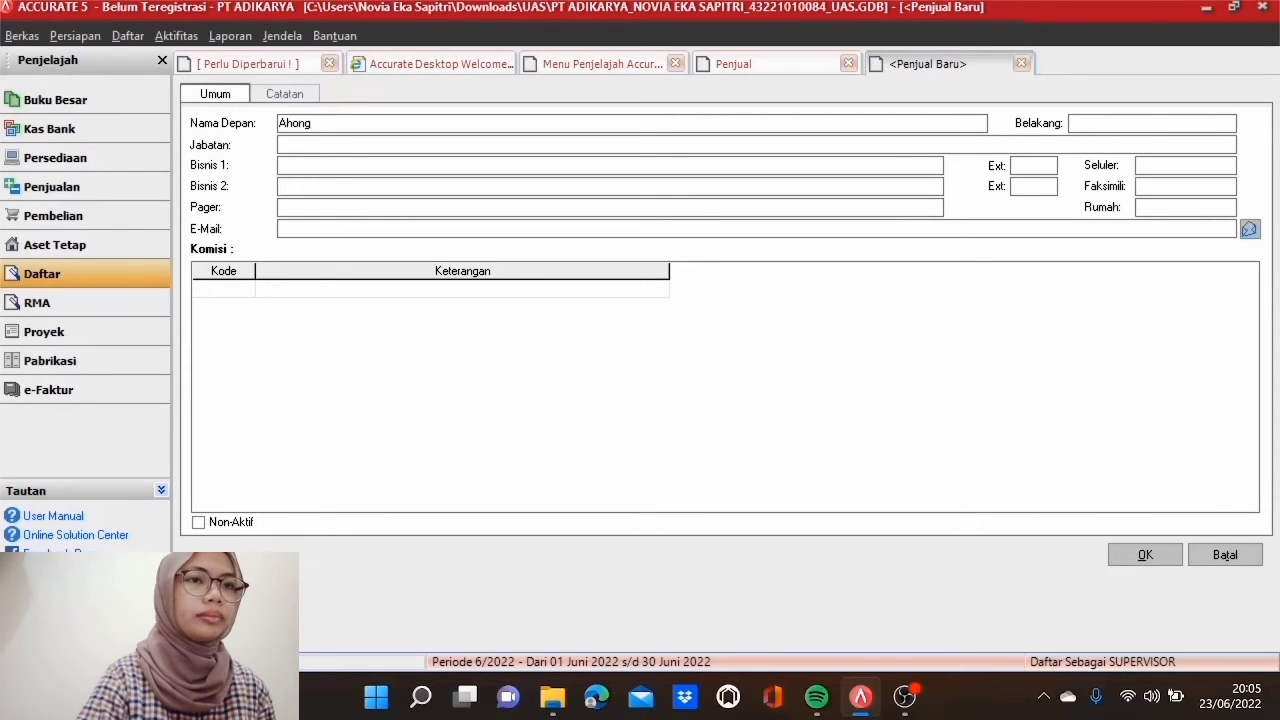
{"action": "left_click", "coordinate": [240, 289]}
{"action": "left_click", "coordinate": [245, 288]}
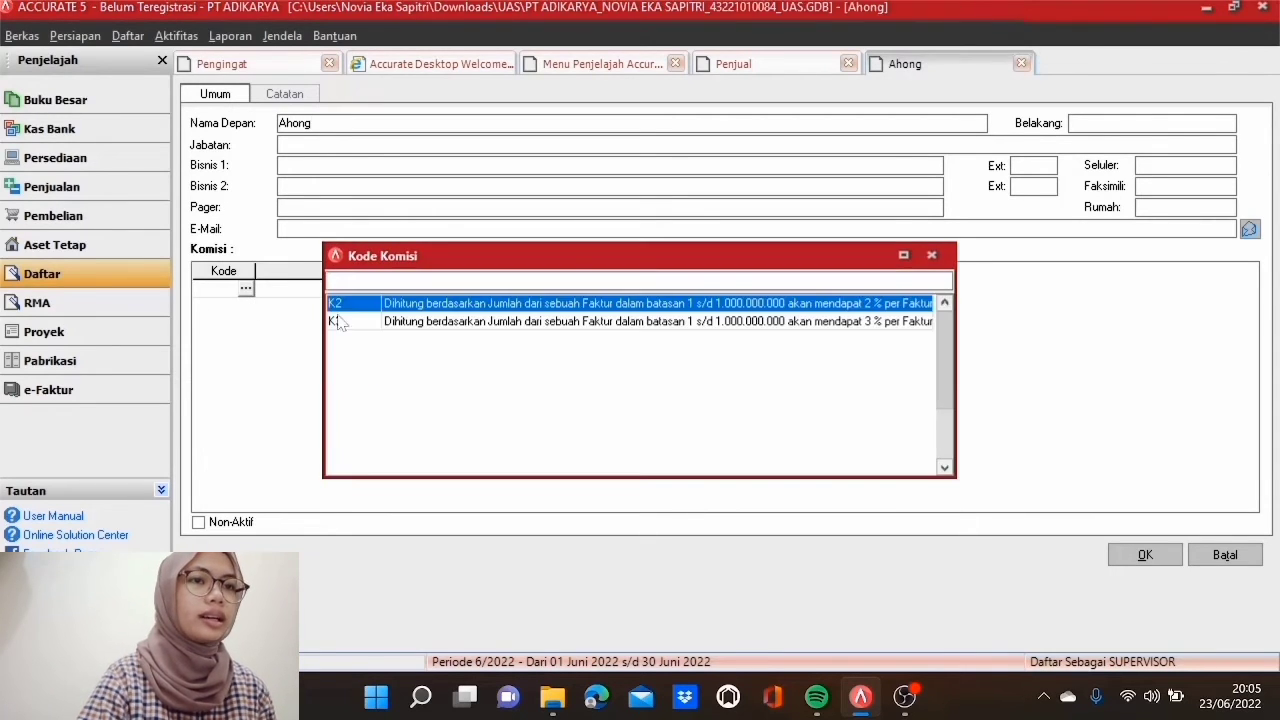
{"action": "left_click", "coordinate": [352, 322]}
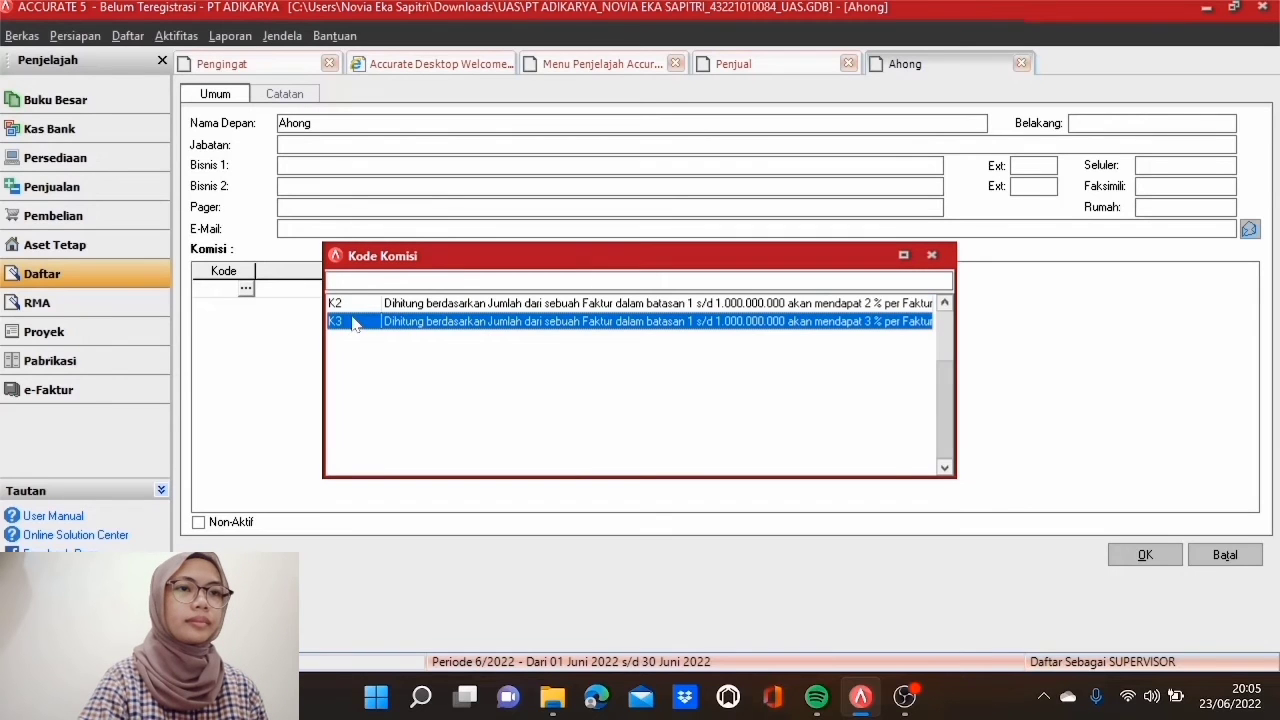
{"action": "double_click", "coordinate": [353, 322]}
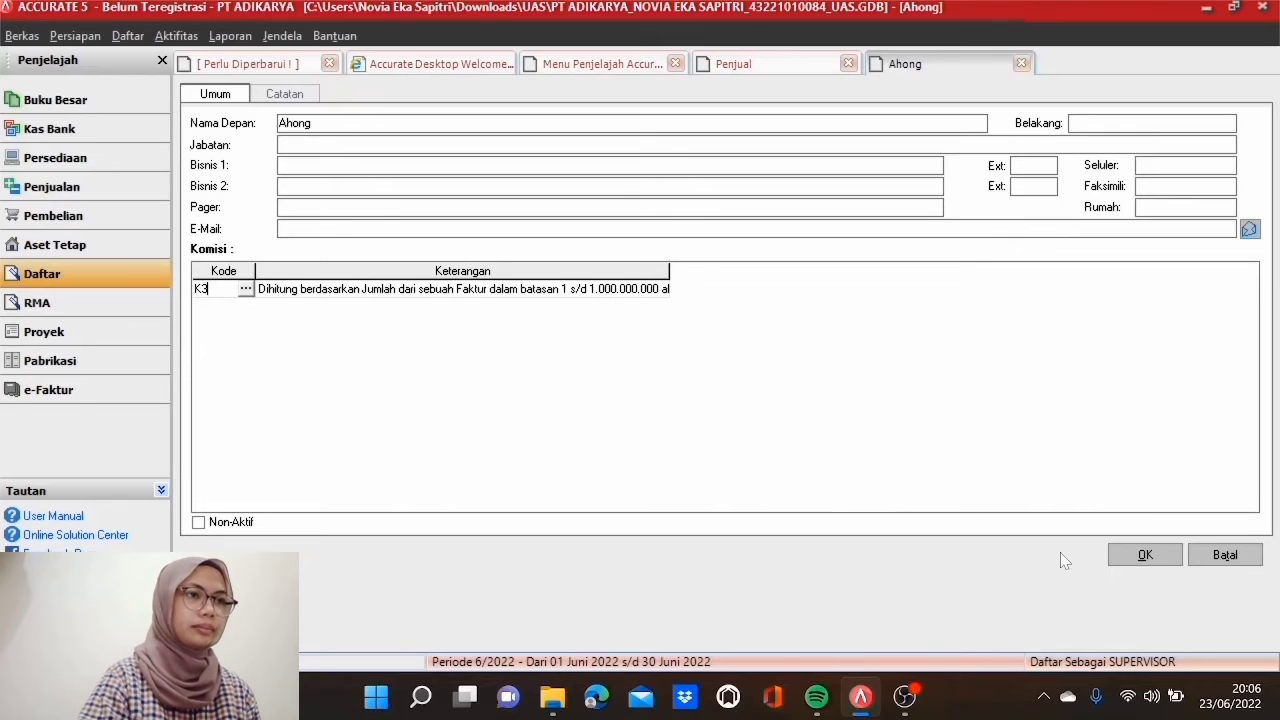
{"action": "left_click", "coordinate": [1140, 556]}
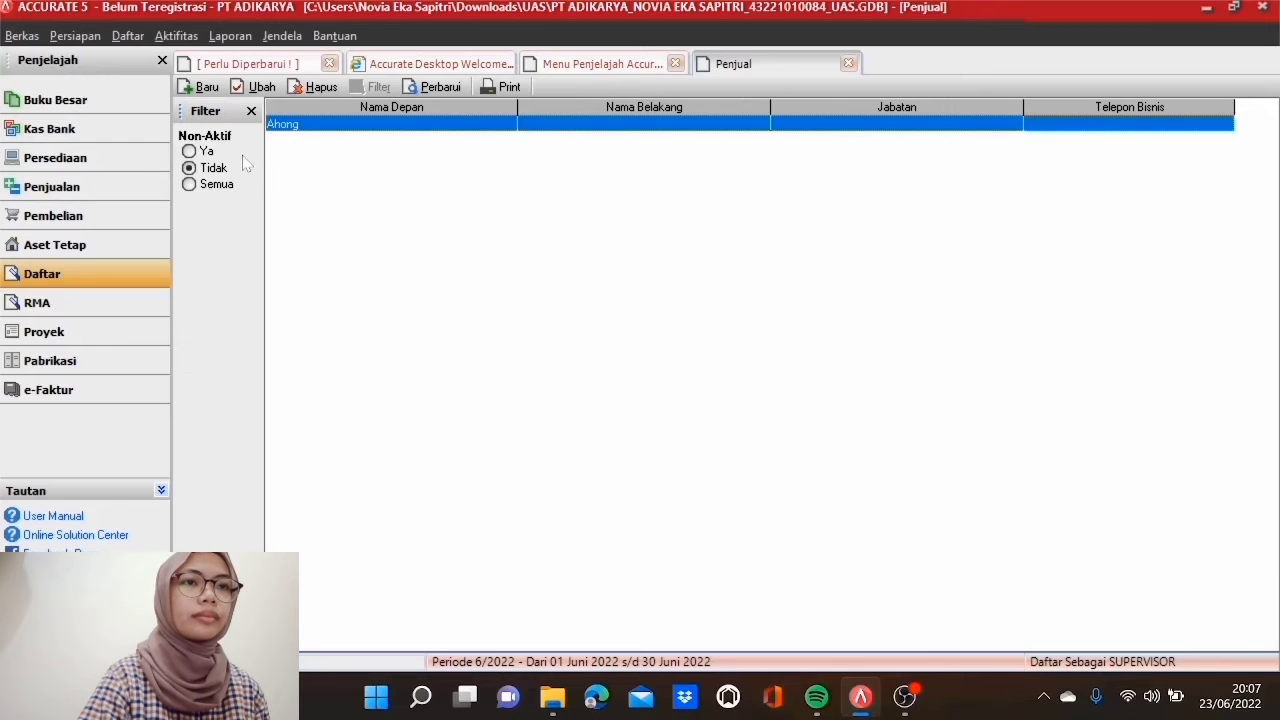
Step: Add a second salesperson, changing the commission code from K2 to K3, and save
{"action": "left_click", "coordinate": [200, 88]}
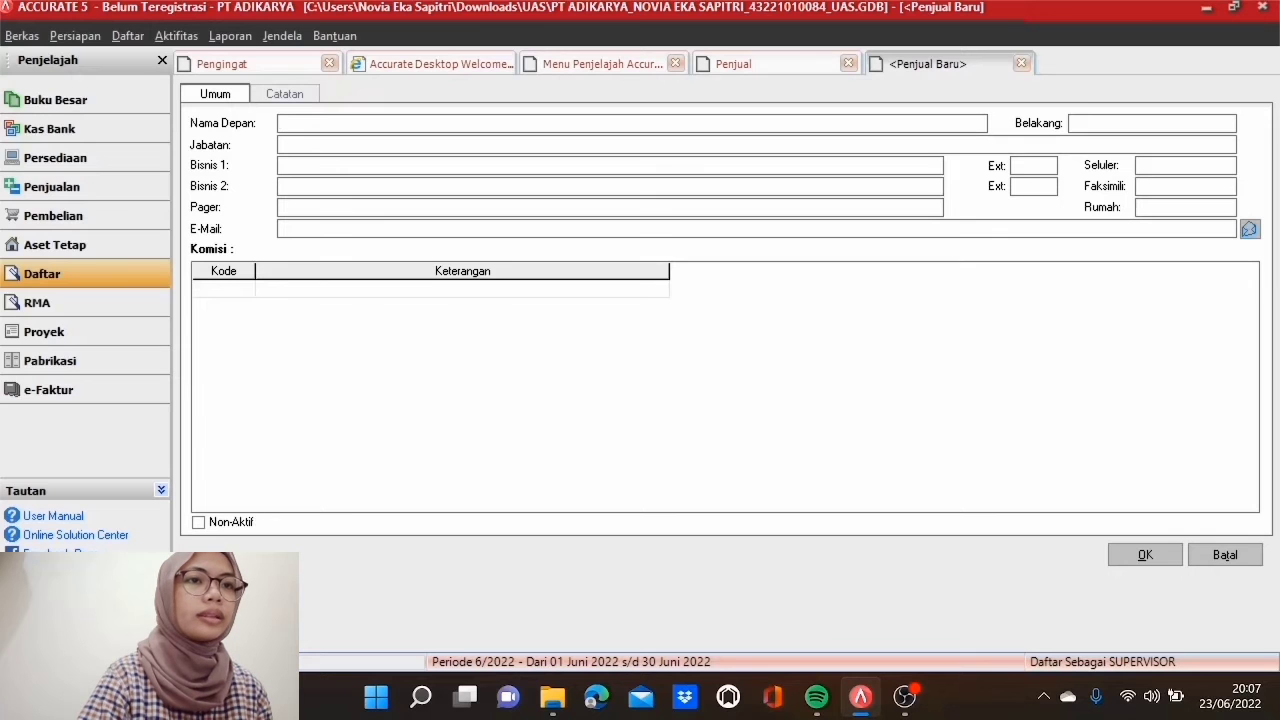
{"action": "type", "text": "nton"}
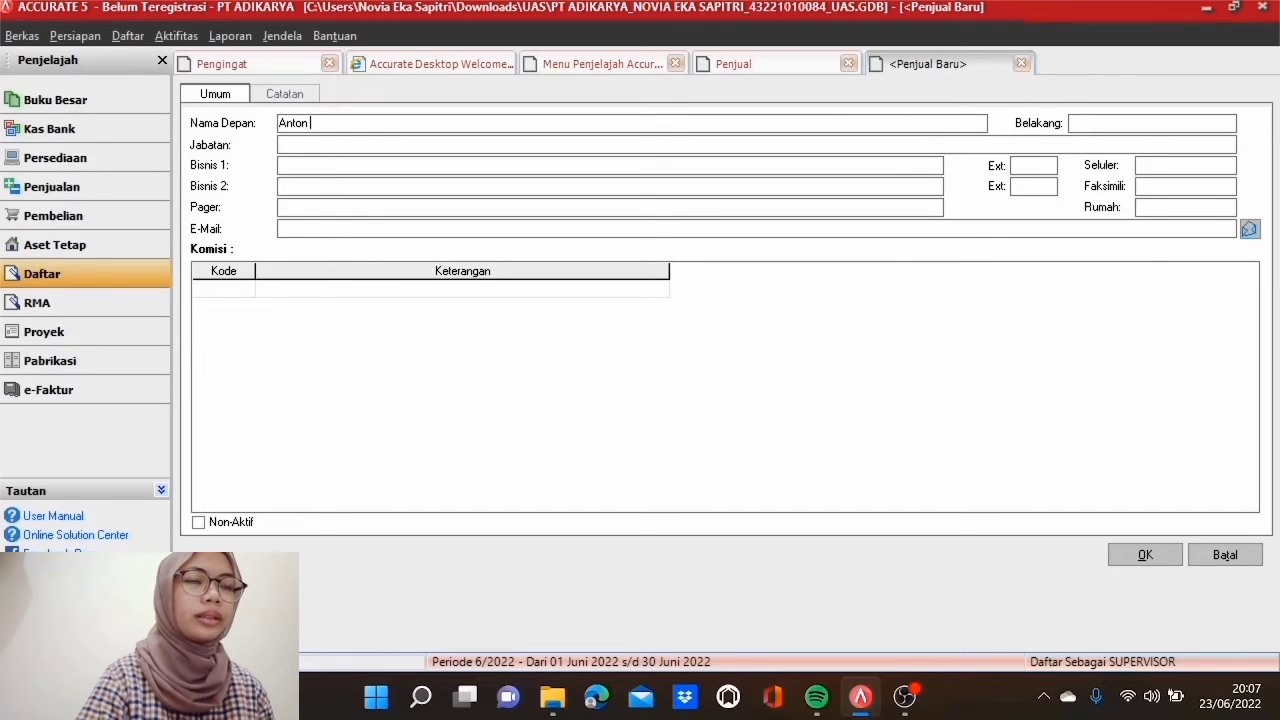
{"action": "left_click", "coordinate": [255, 292]}
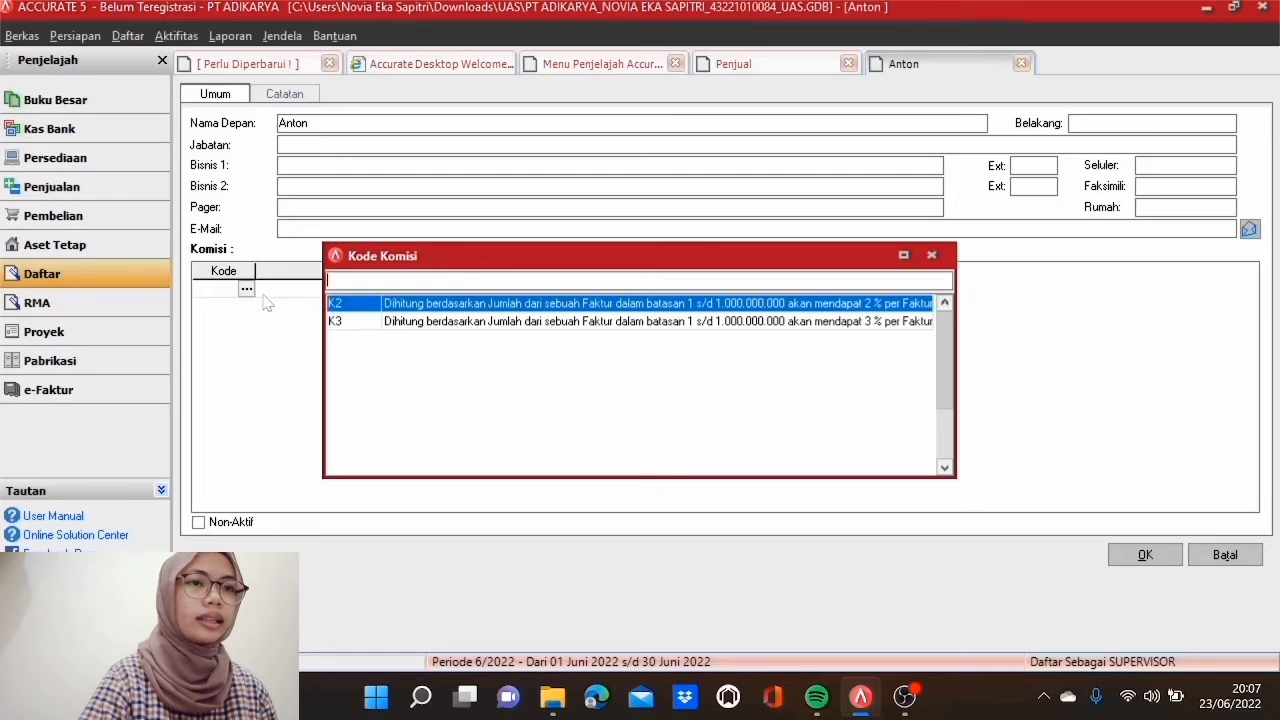
{"action": "double_click", "coordinate": [390, 303]}
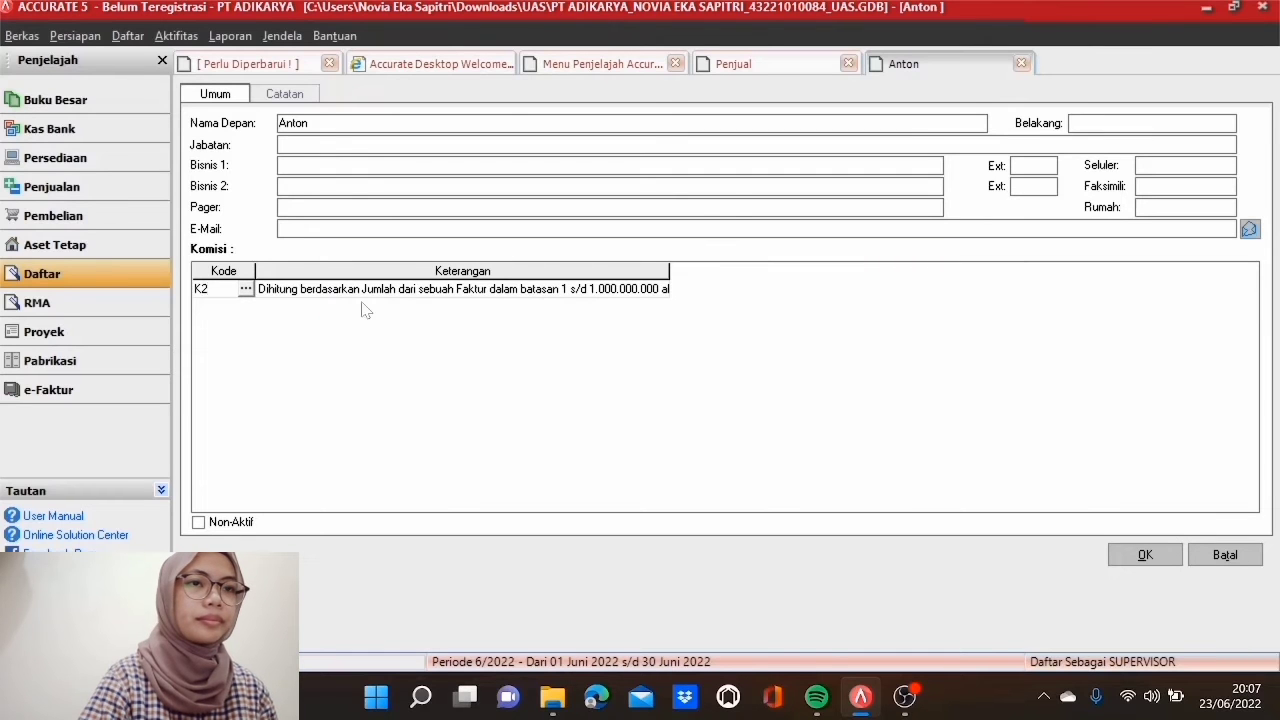
{"action": "left_click", "coordinate": [244, 289]}
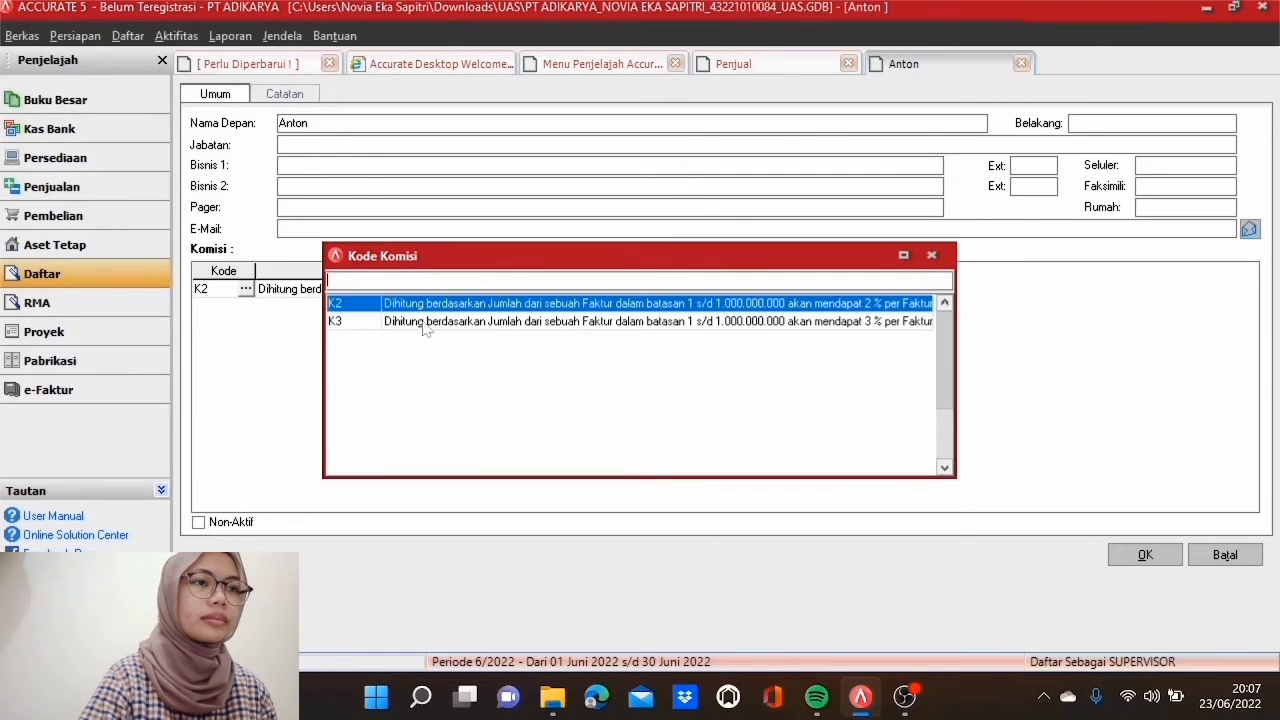
{"action": "double_click", "coordinate": [422, 322]}
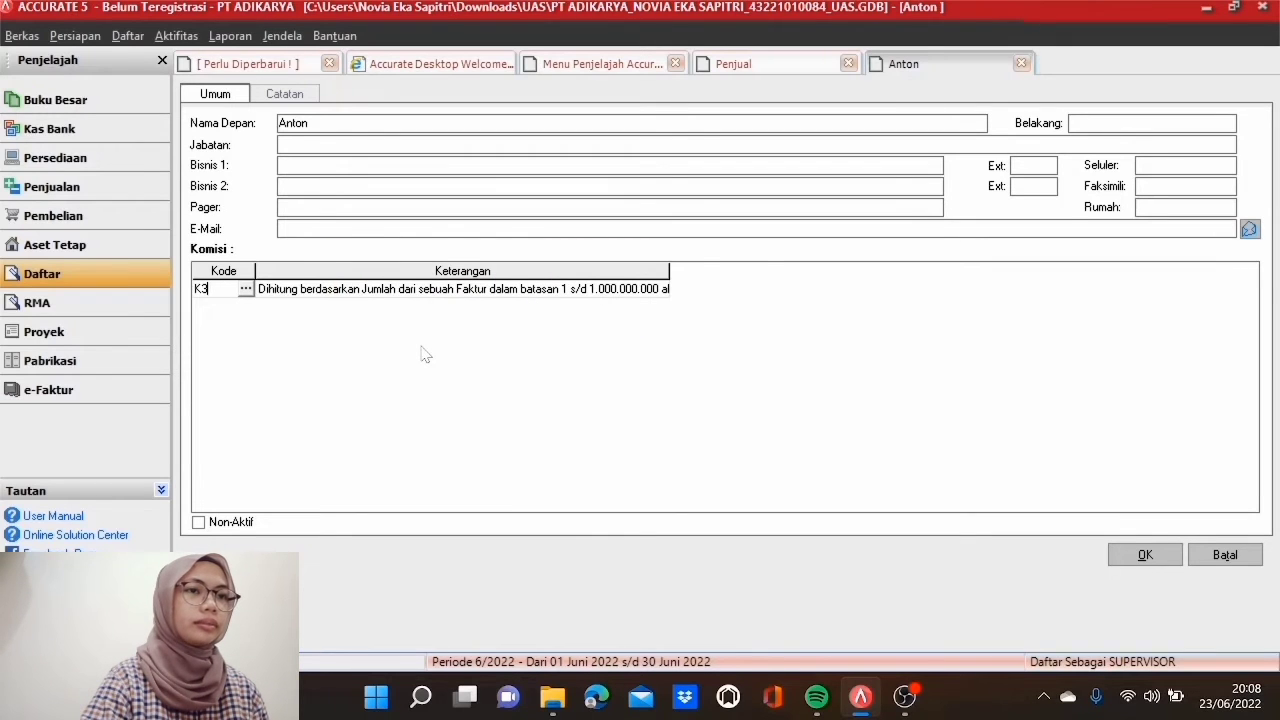
{"action": "left_click", "coordinate": [1130, 560]}
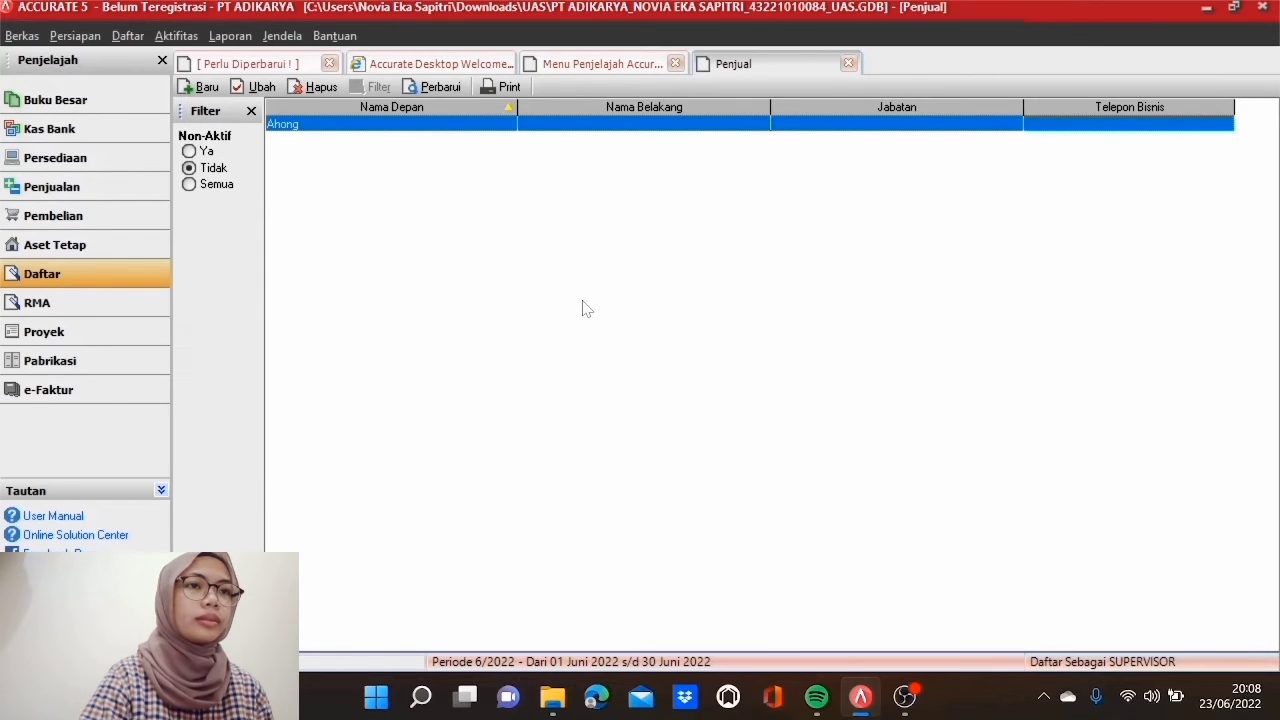
Step: Add a third salesperson with commission code K2, then refresh and close the Penjual list
{"action": "left_click", "coordinate": [450, 90]}
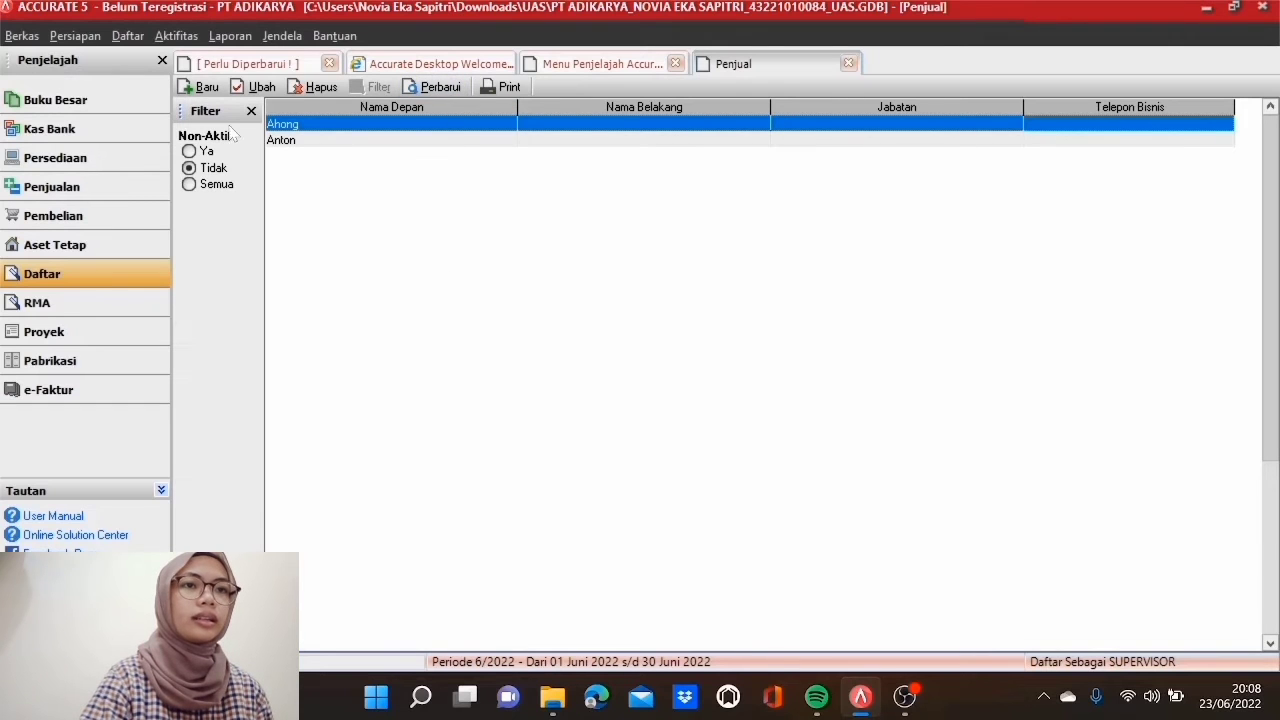
{"action": "left_click", "coordinate": [200, 87]}
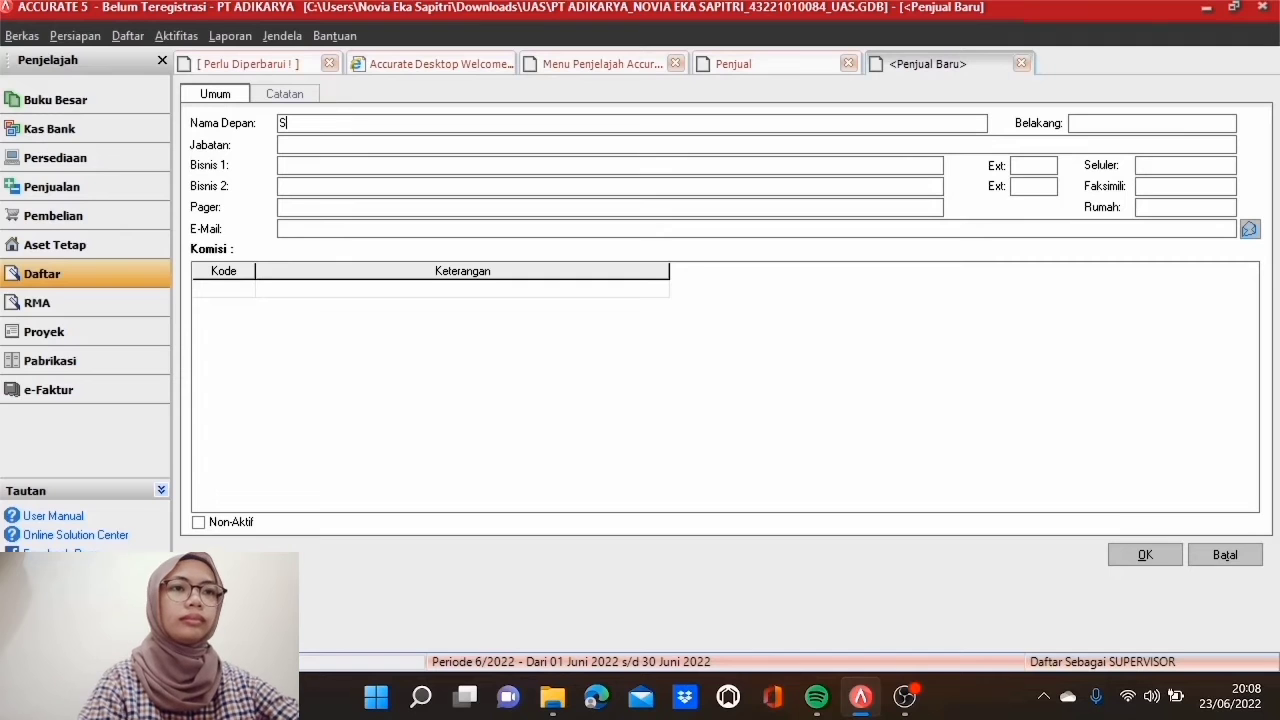
{"action": "type", "text": "lly"}
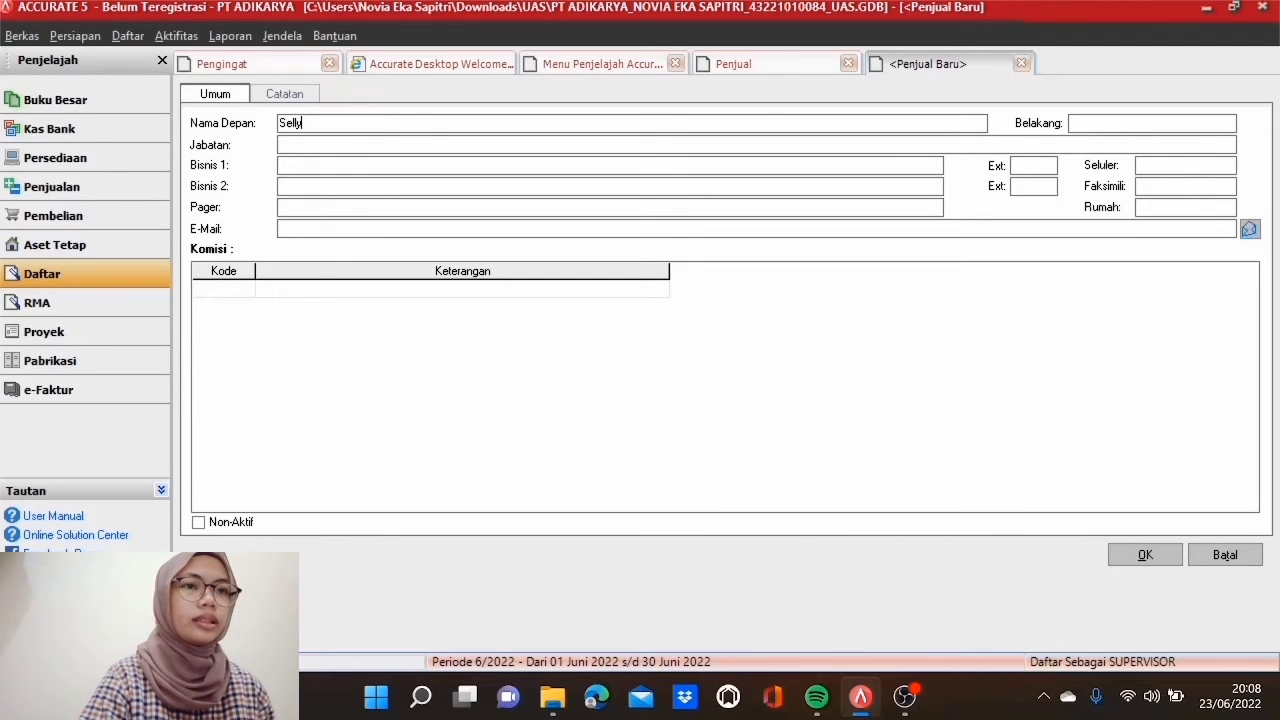
{"action": "left_click", "coordinate": [260, 288]}
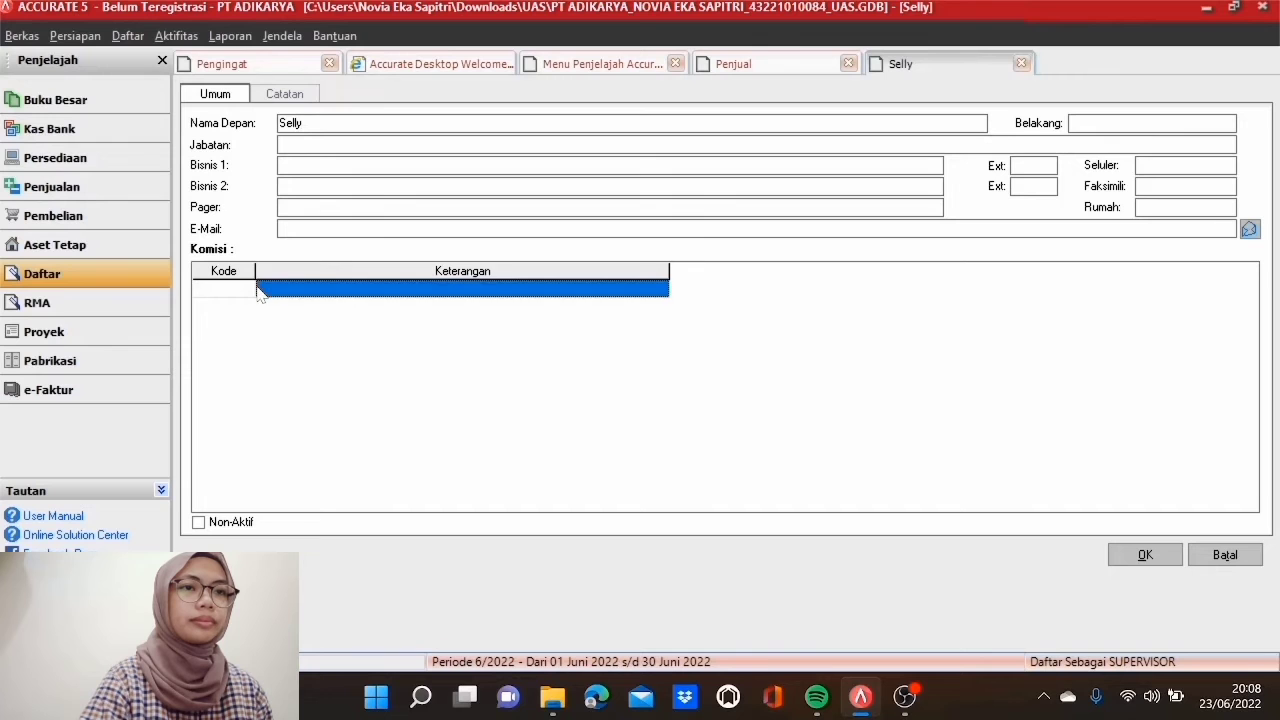
{"action": "left_click", "coordinate": [254, 292]}
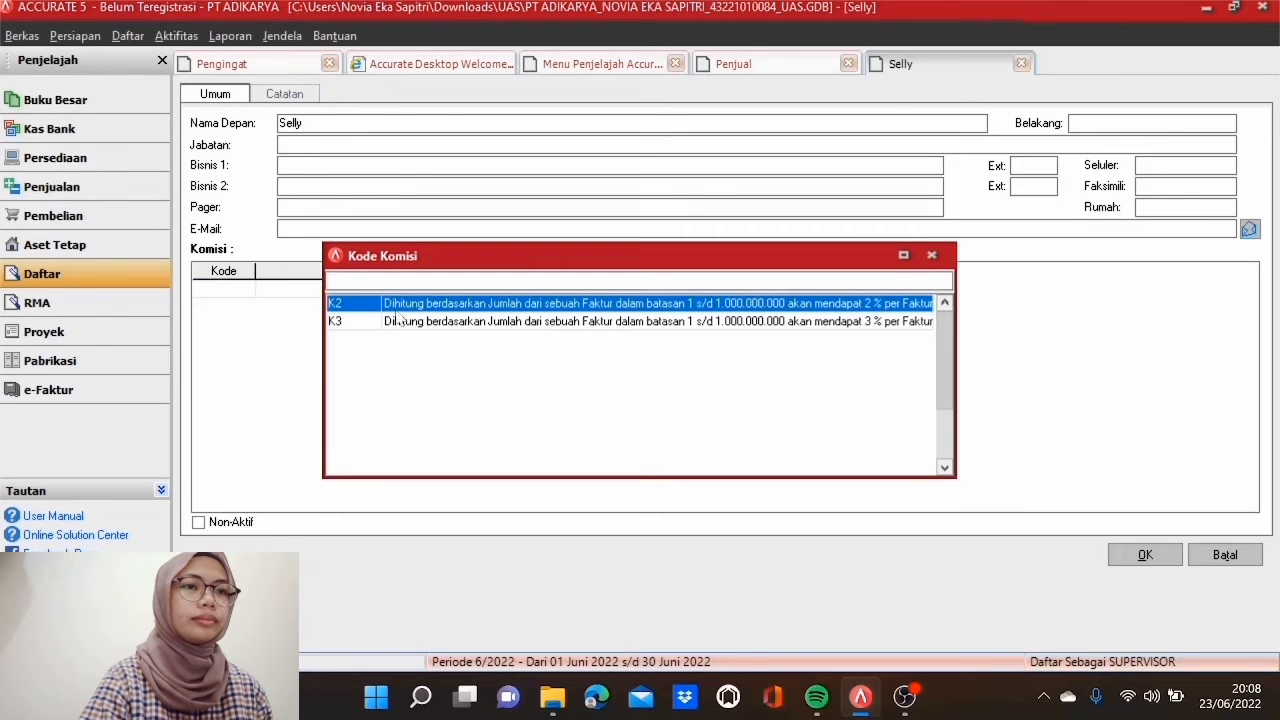
{"action": "double_click", "coordinate": [461, 308]}
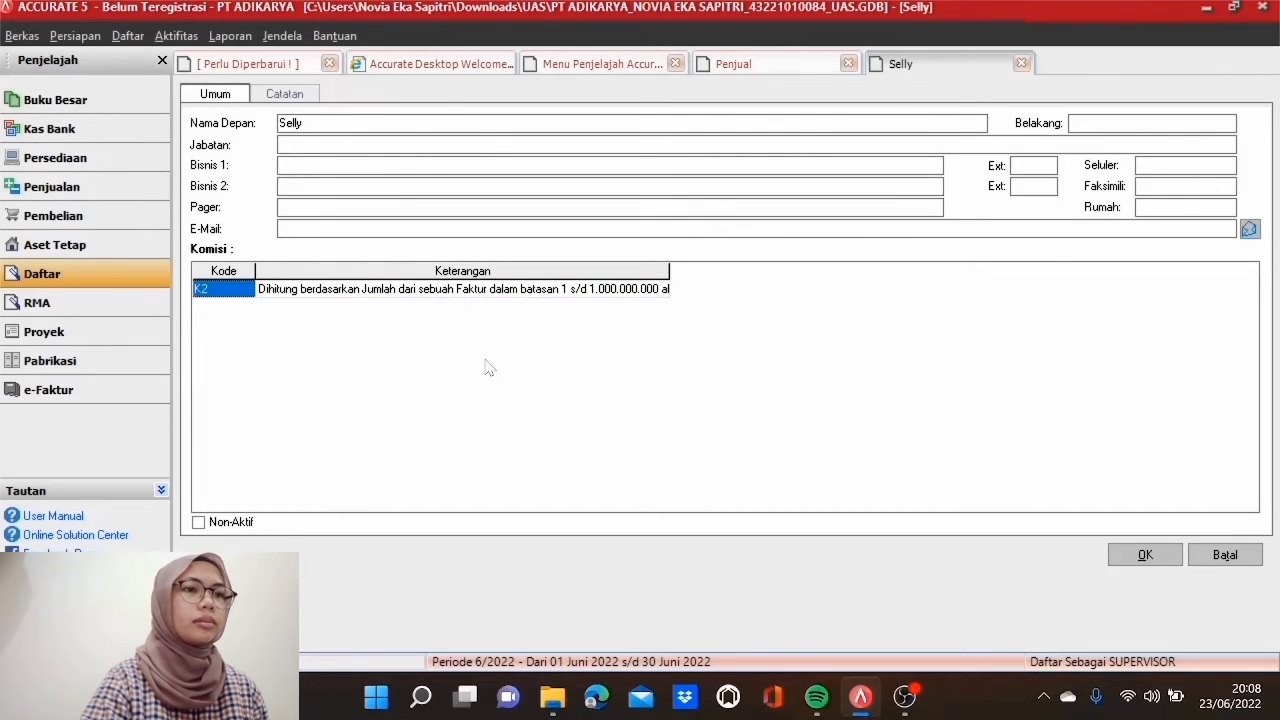
{"action": "left_click", "coordinate": [1140, 556]}
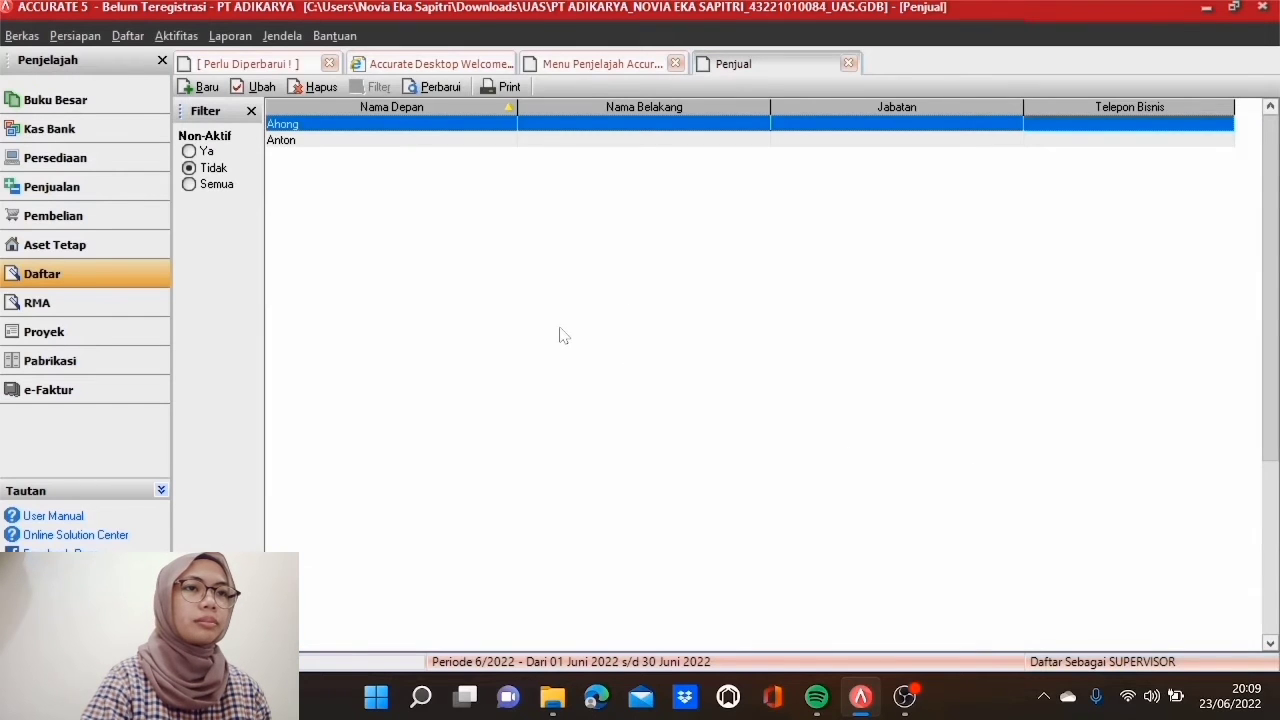
{"action": "left_click", "coordinate": [443, 86]}
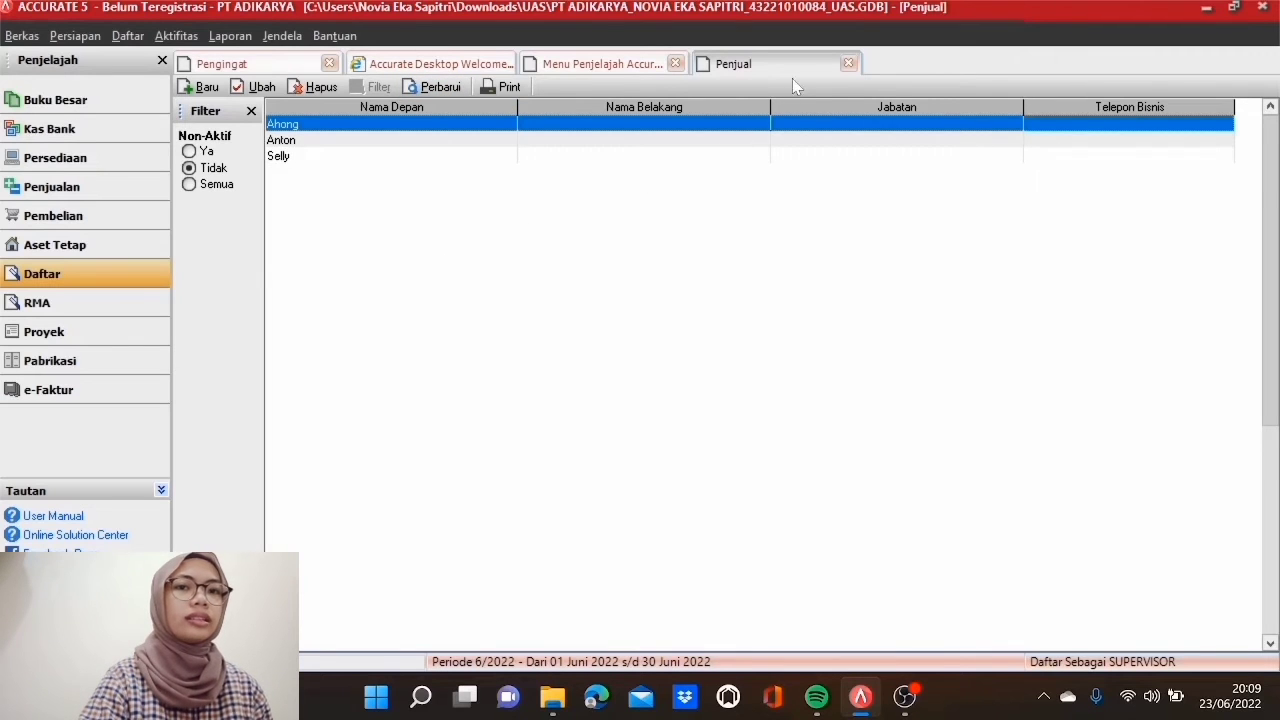
{"action": "left_click", "coordinate": [846, 67]}
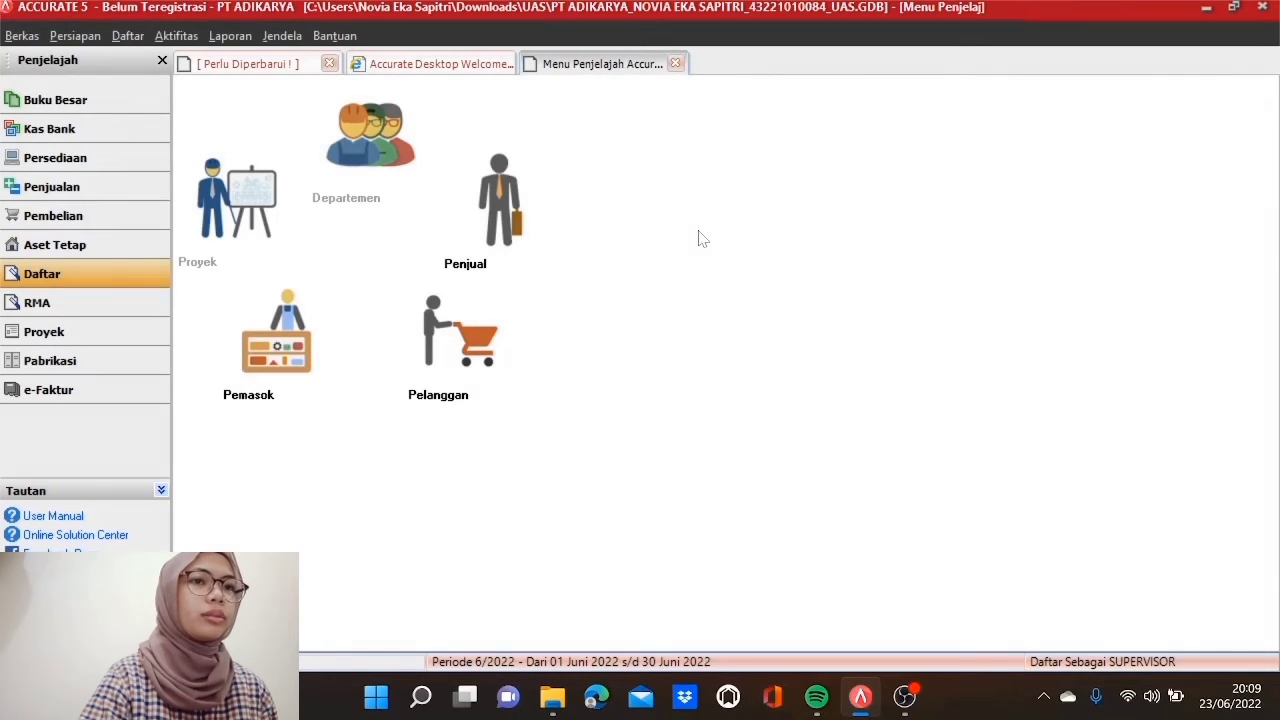
Step: Start a new sales quotation for customer PT Binar Cemerlang
{"action": "left_click", "coordinate": [77, 194]}
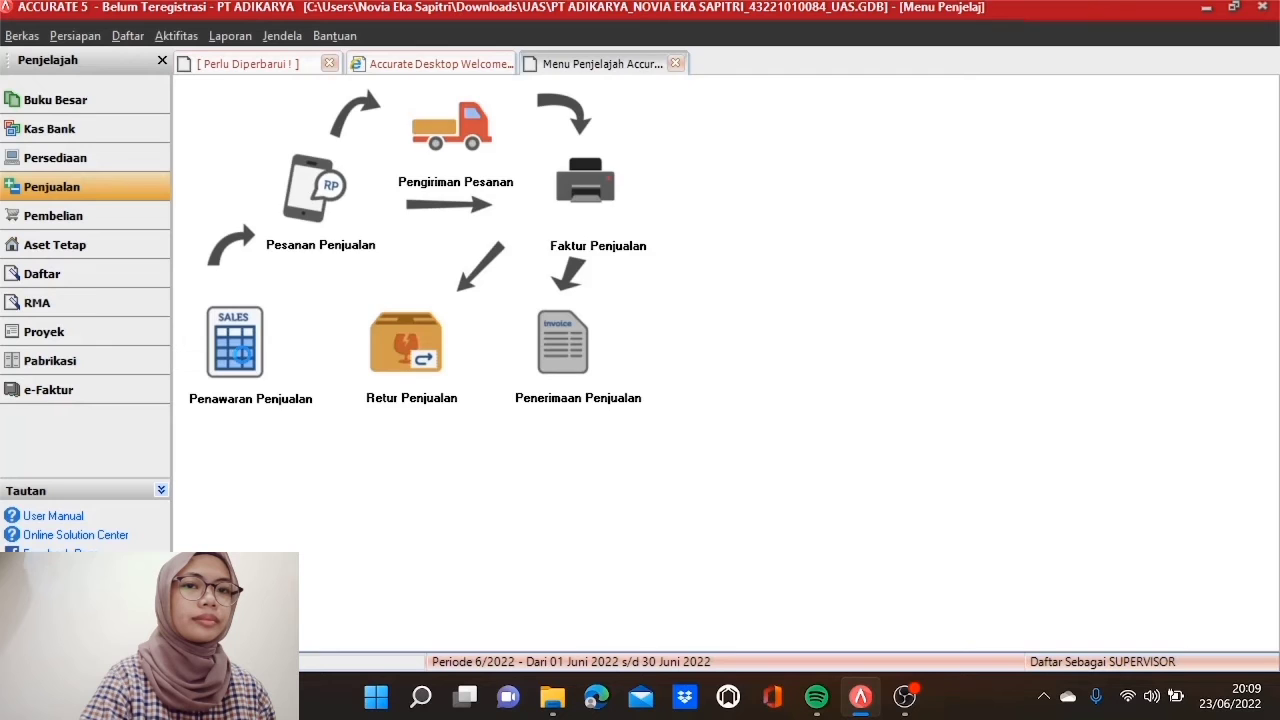
{"action": "left_click", "coordinate": [238, 352]}
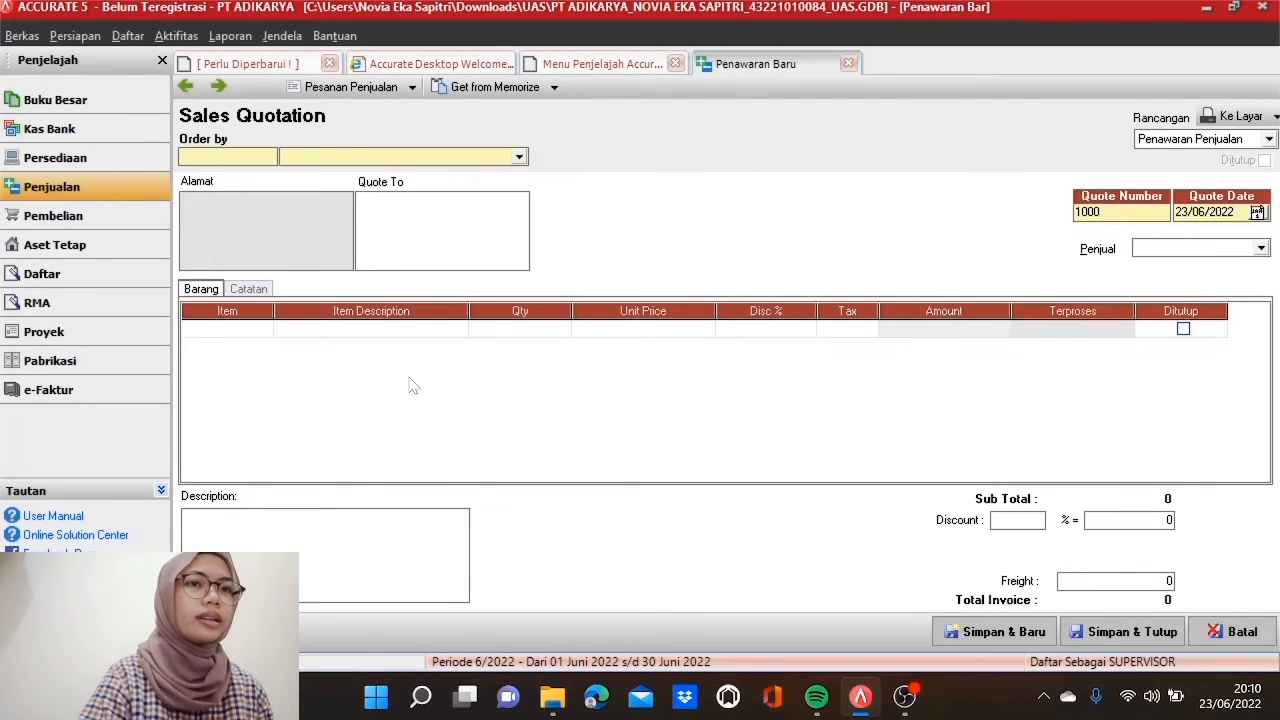
{"action": "left_click", "coordinate": [518, 157]}
{"action": "left_click", "coordinate": [440, 189]}
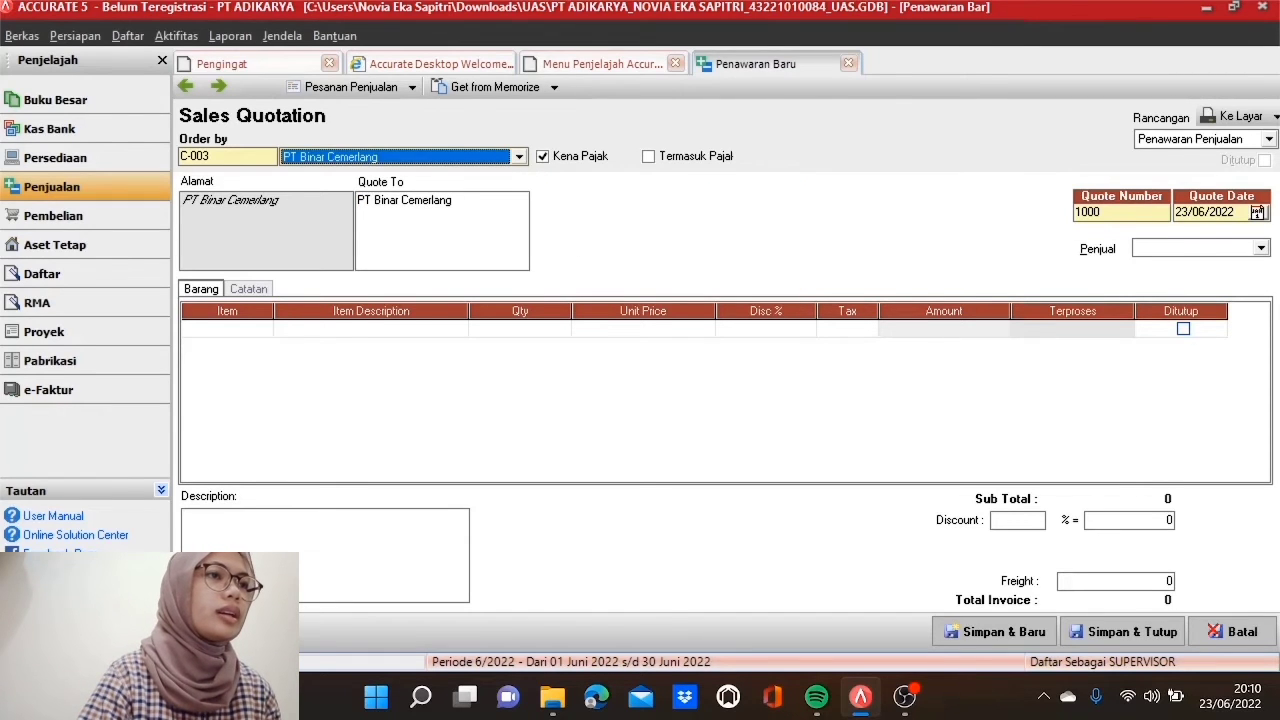
Step: Number the quotation SQ1060417, date it 06/05/2017, and assign the salesperson
{"action": "double_click", "coordinate": [1095, 212]}
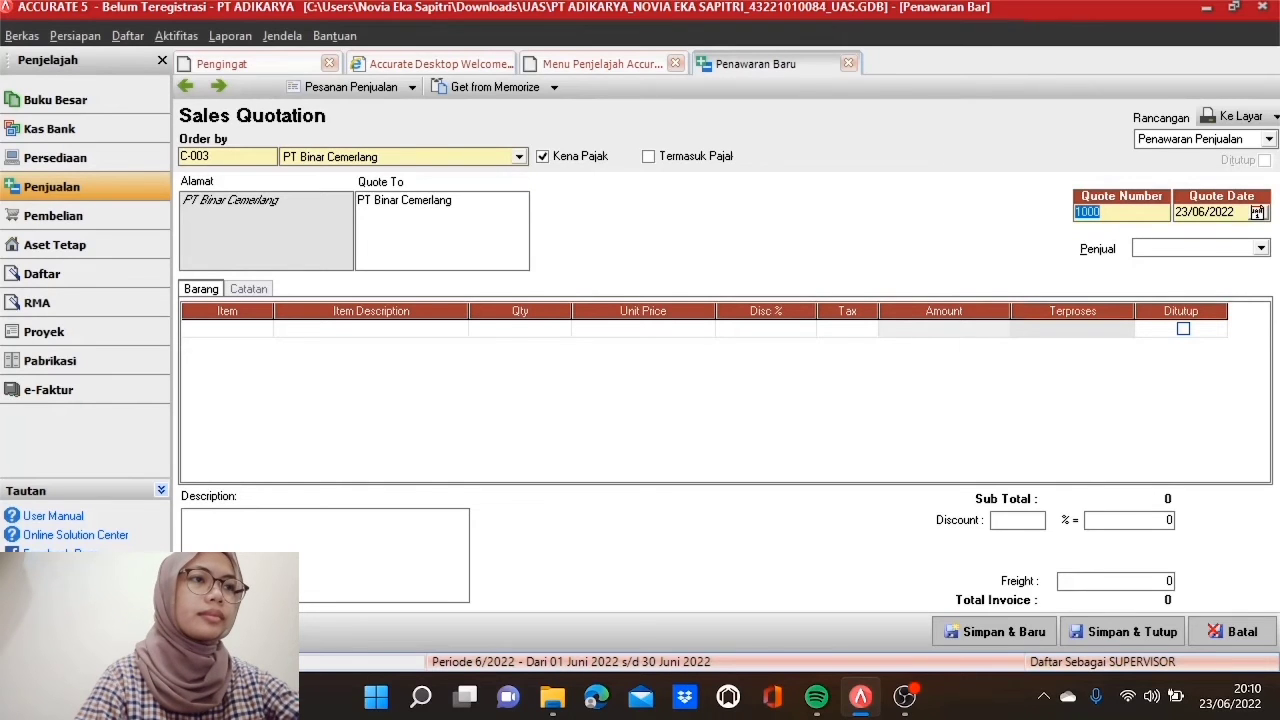
{"action": "type", "text": "SQ1"}
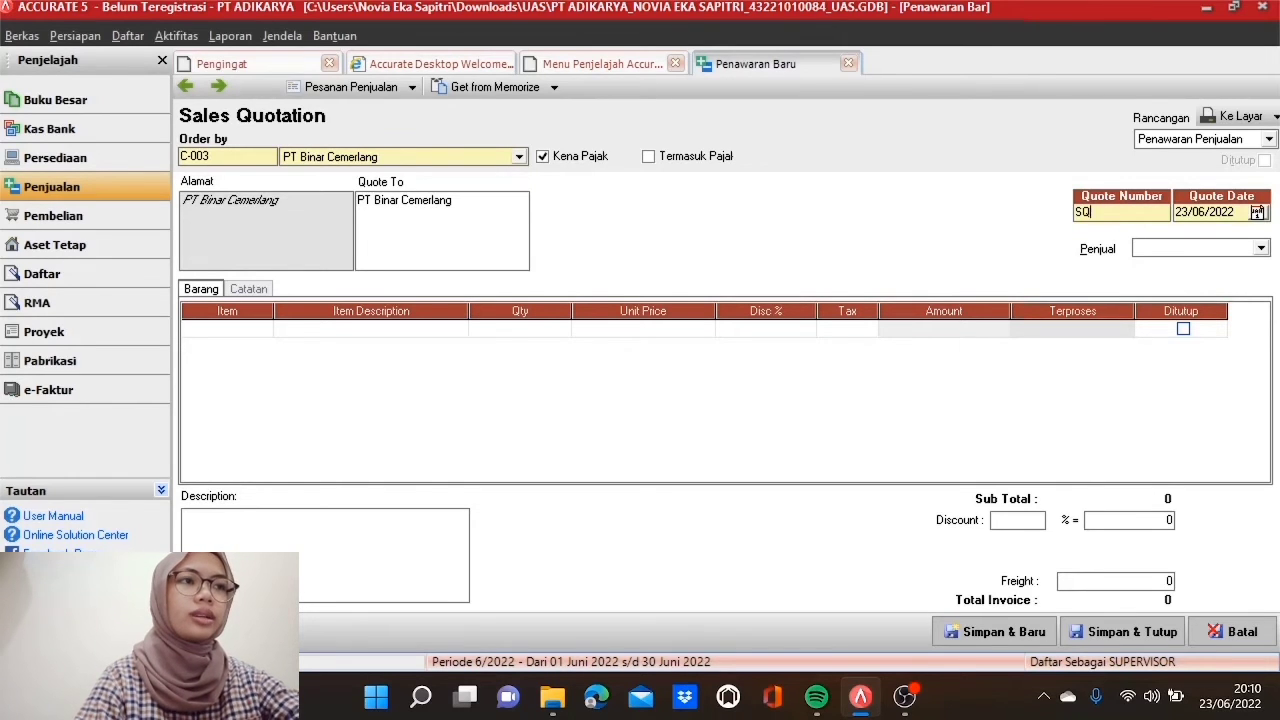
{"action": "type", "text": "060417"}
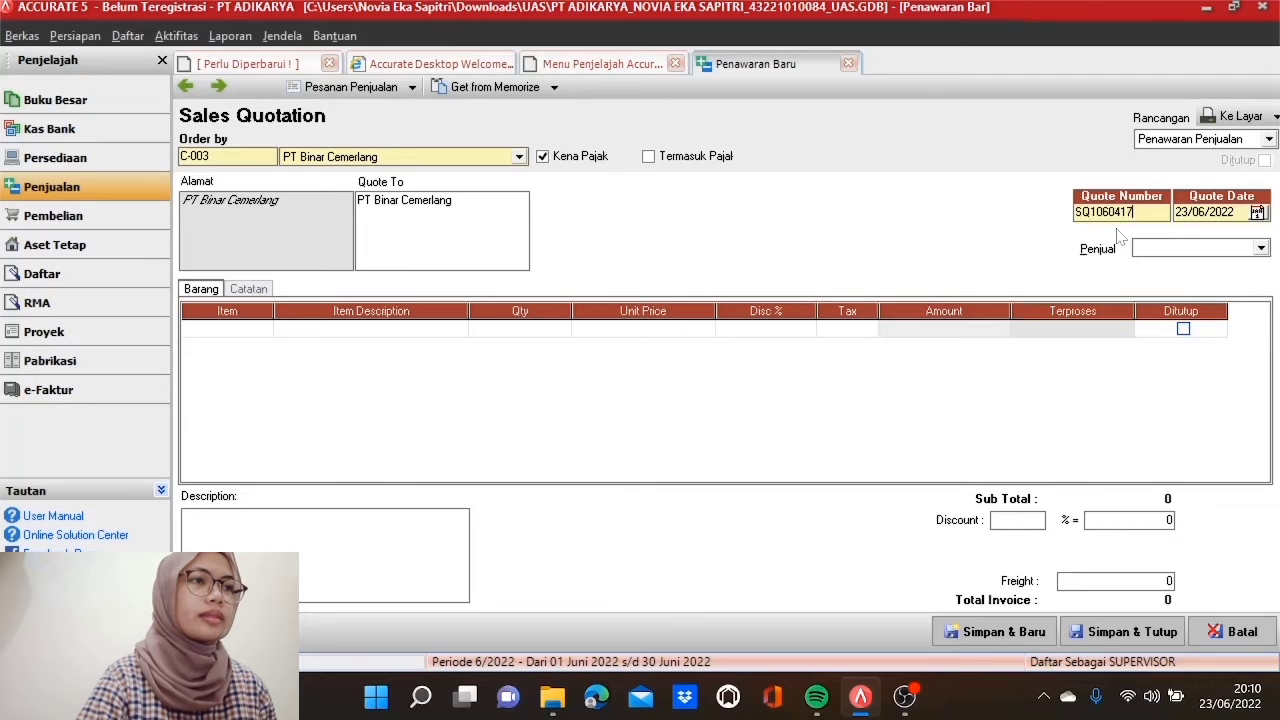
{"action": "key", "text": "Tab"}
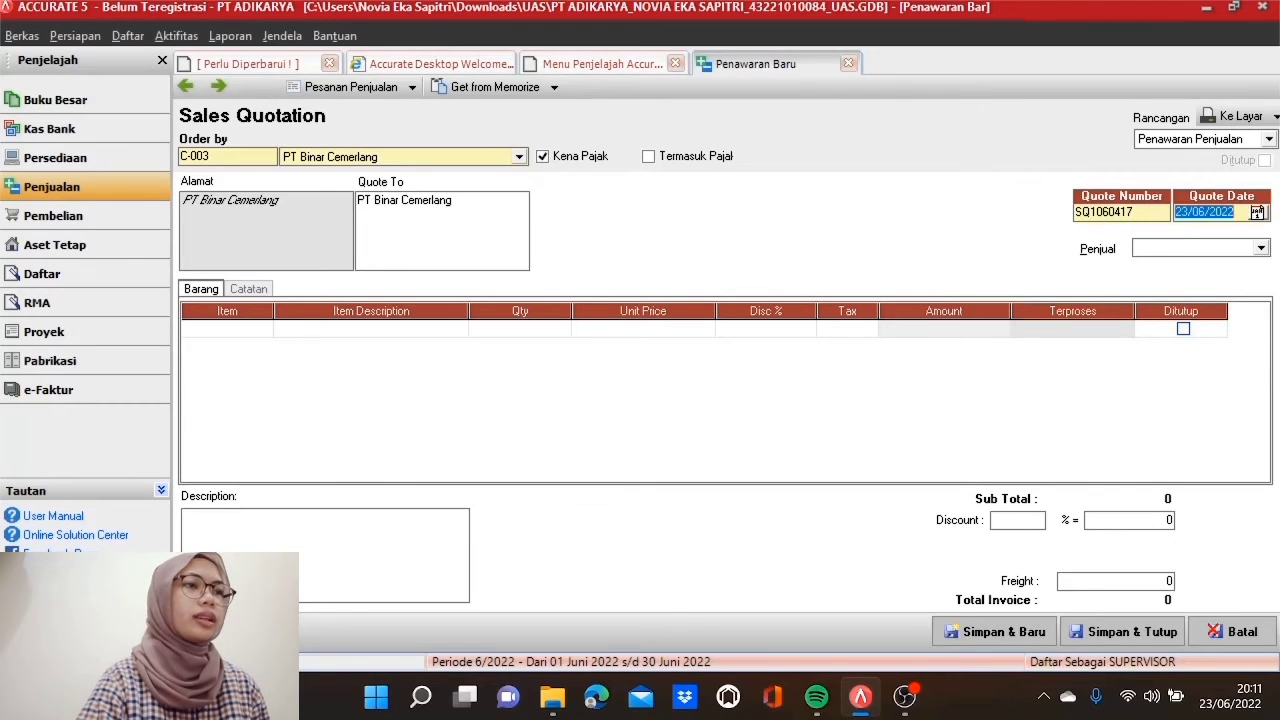
{"action": "type", "text": "06/0"}
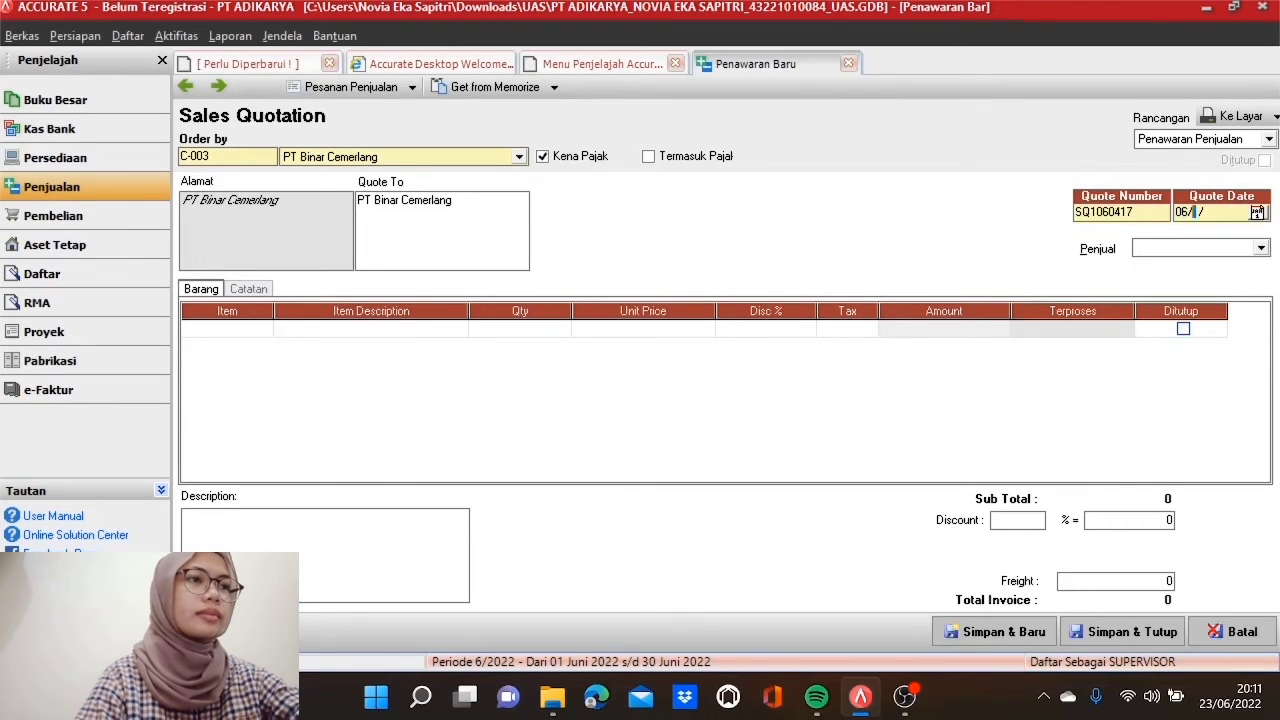
{"action": "type", "text": "5/2017"}
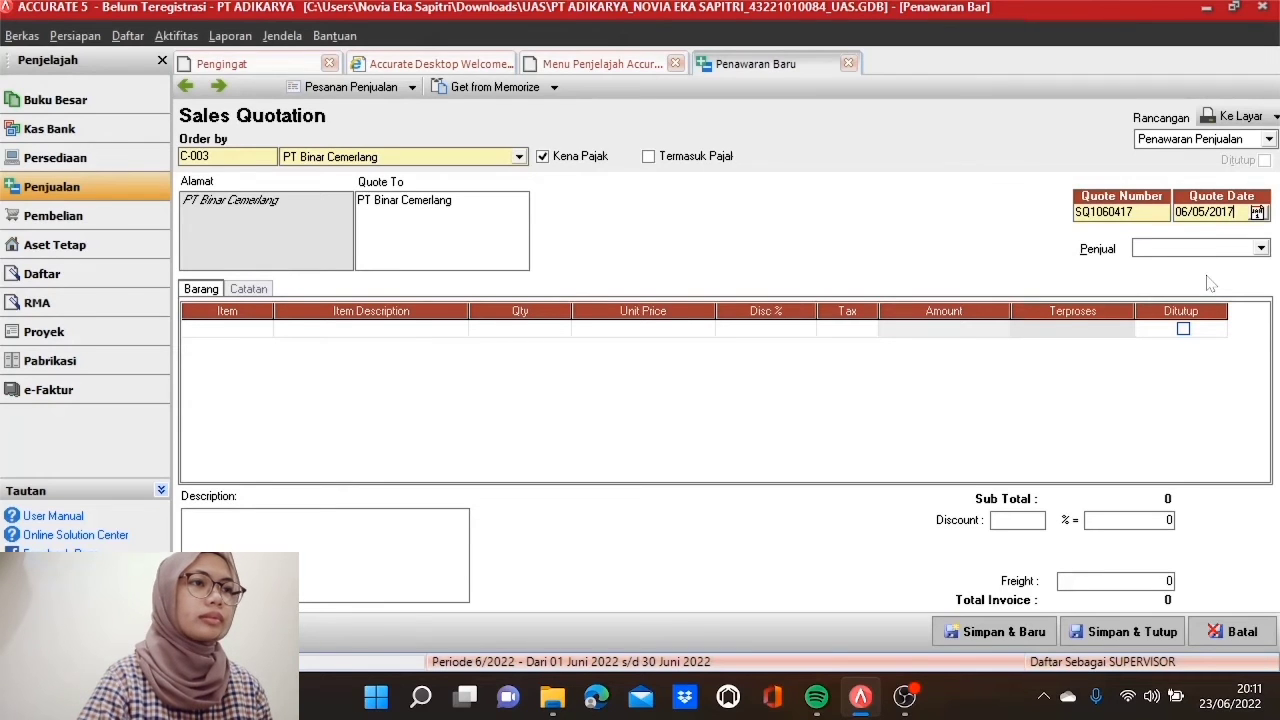
{"action": "left_click", "coordinate": [1261, 250]}
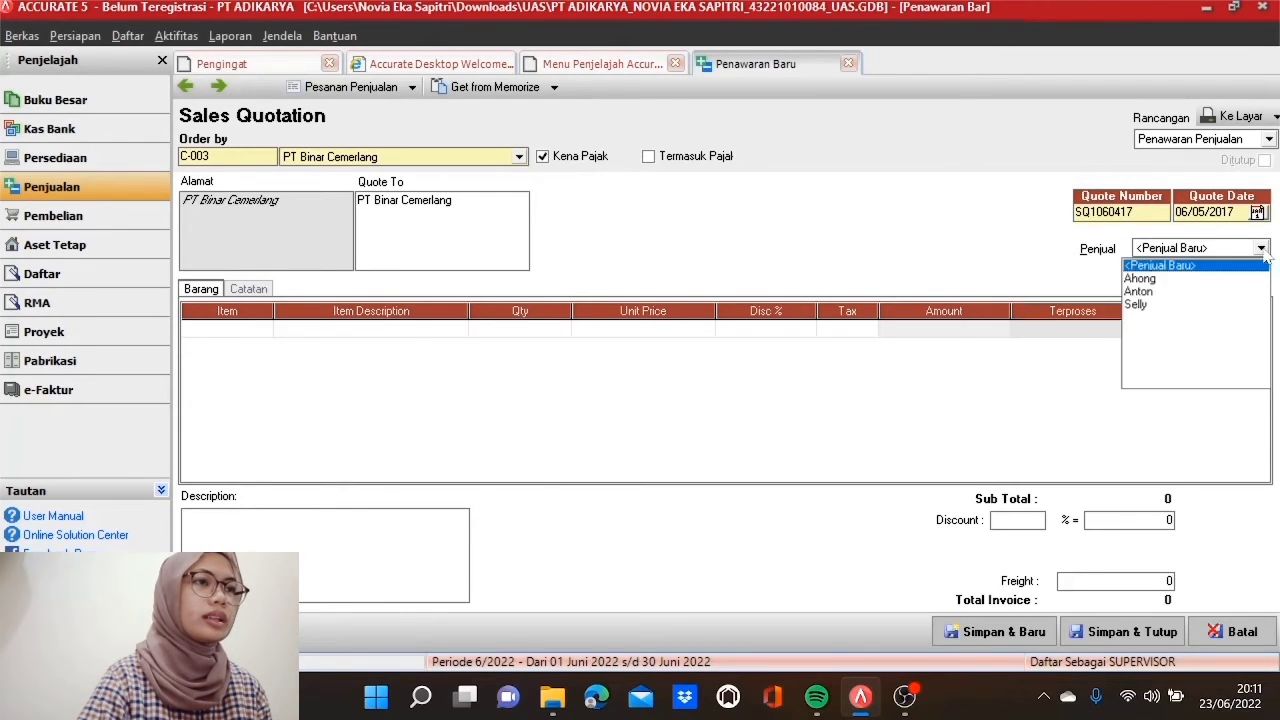
{"action": "left_click", "coordinate": [1184, 292]}
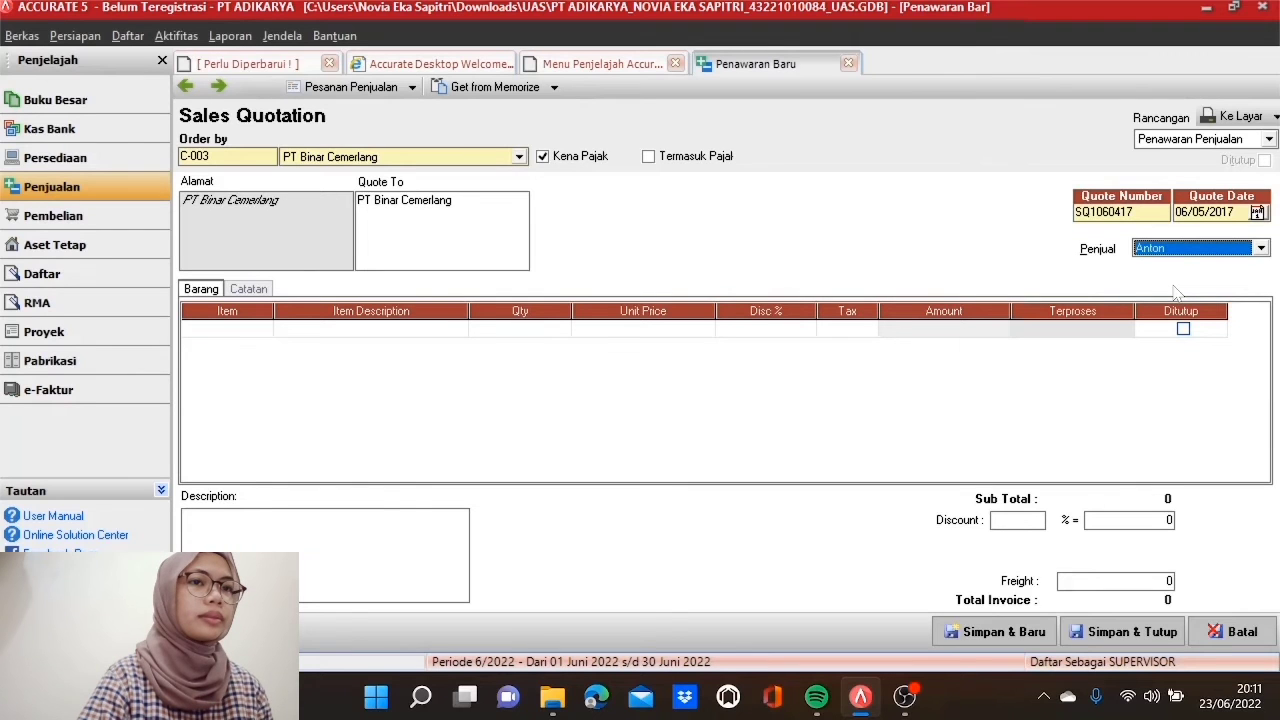
{"action": "left_click", "coordinate": [268, 333]}
Step: Add two LD 970 CB as the quotation's first item line
{"action": "left_click", "coordinate": [264, 330]}
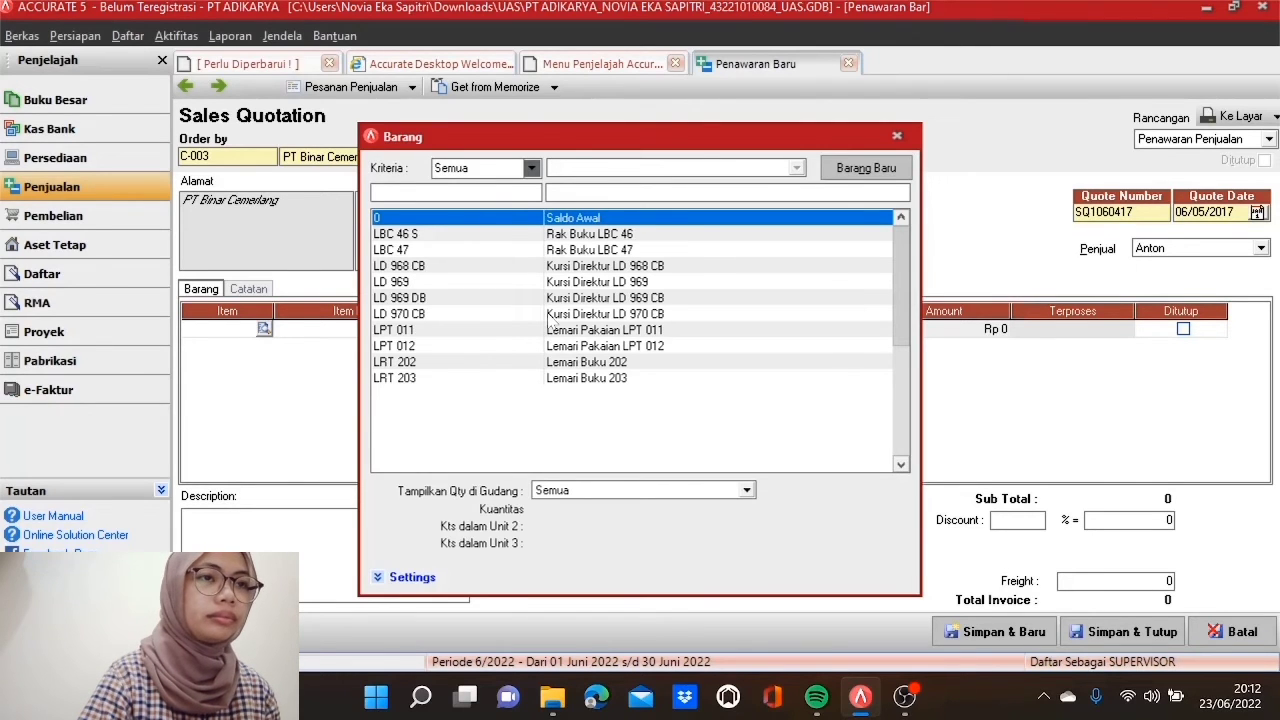
{"action": "double_click", "coordinate": [549, 315]}
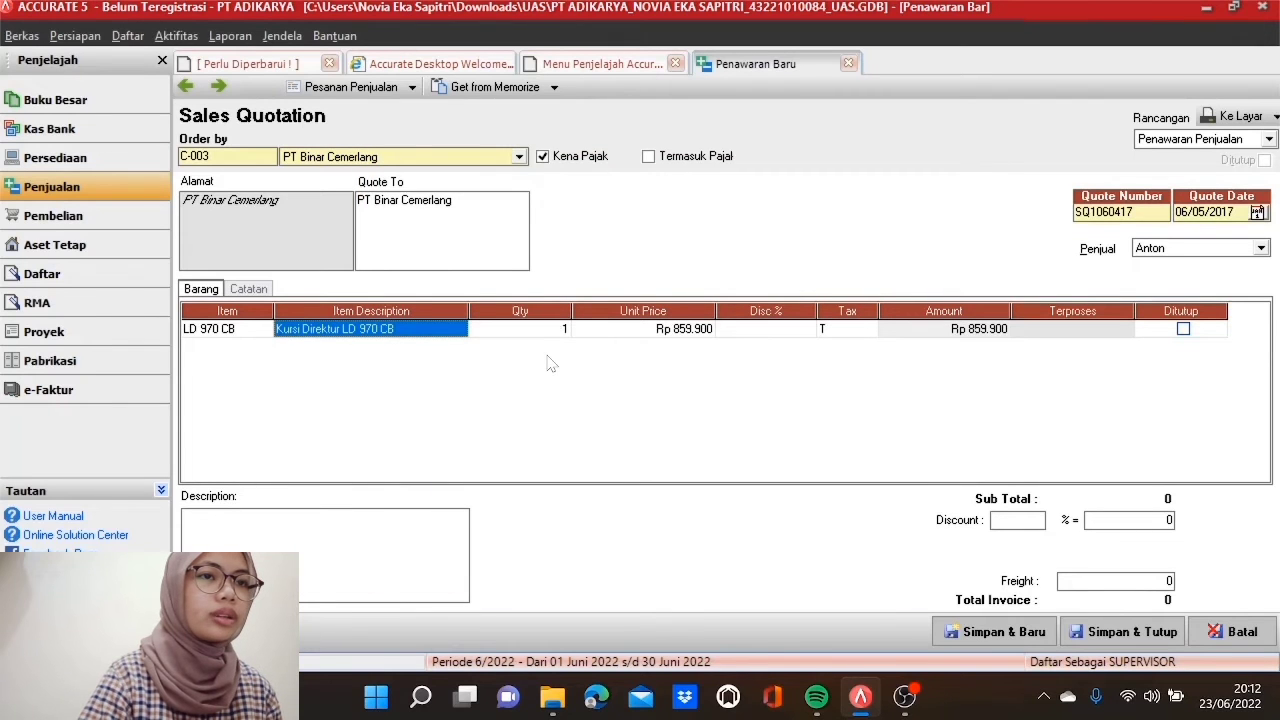
{"action": "key", "text": "Tab"}
{"action": "type", "text": "2"}
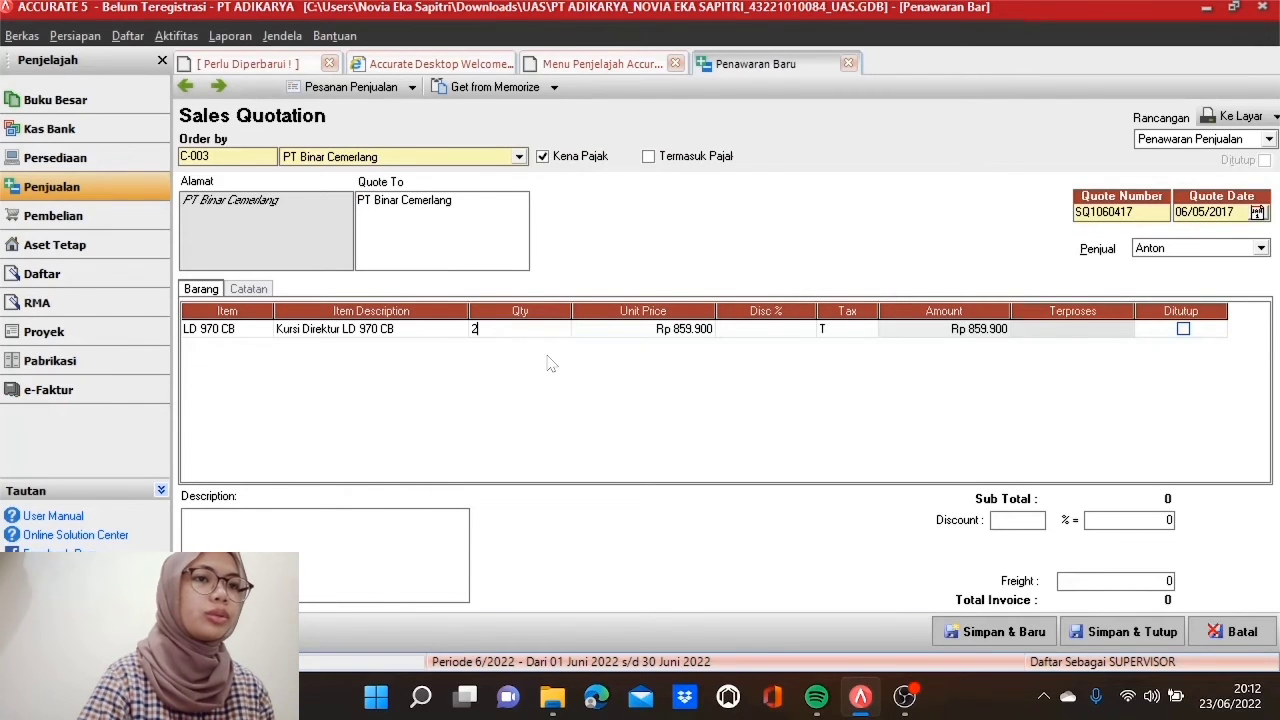
{"action": "key", "text": "Tab"}
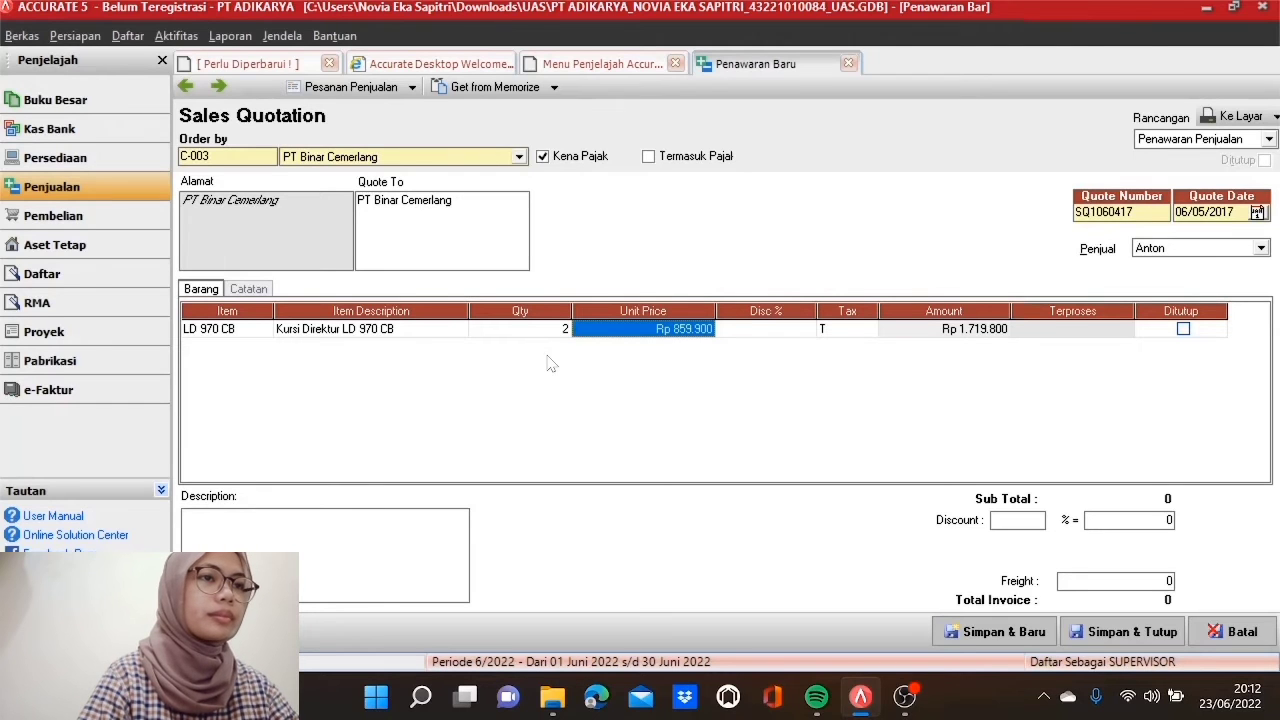
{"action": "key", "text": "Tab"}
{"action": "key", "text": "Tab"}
{"action": "key", "text": "Tab"}
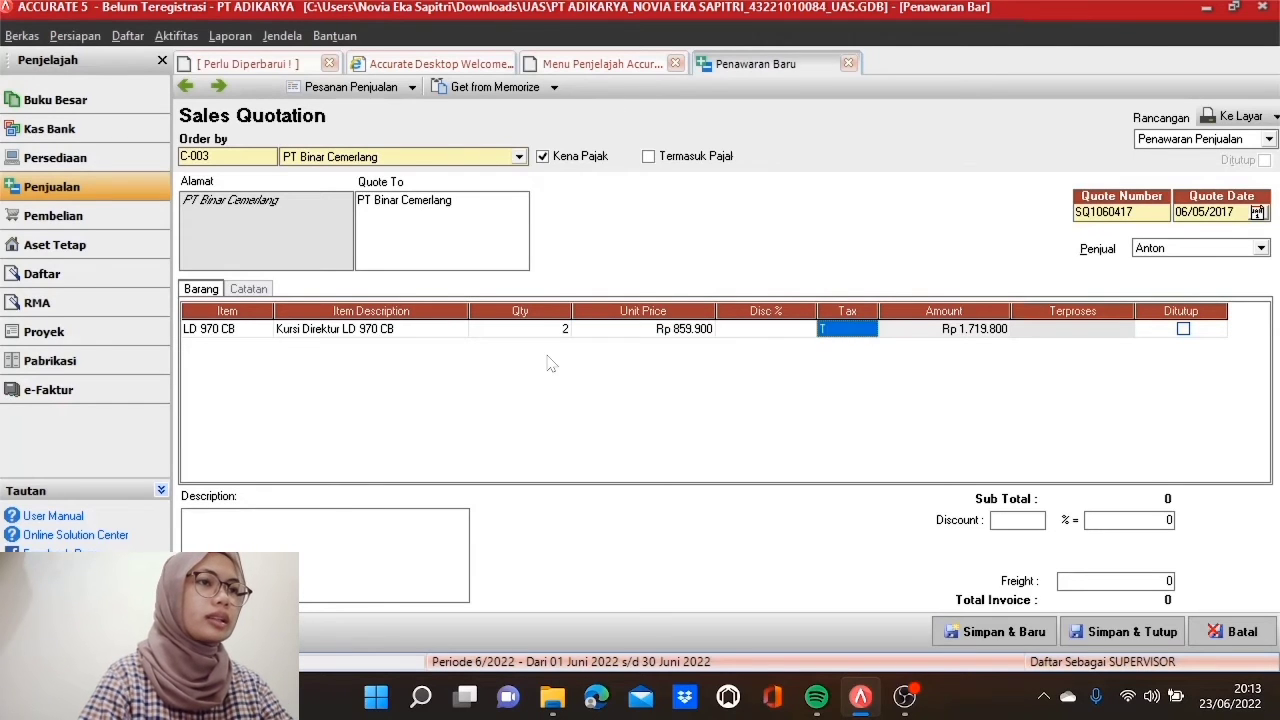
{"action": "key", "text": "Tab"}
{"action": "key", "text": "Tab"}
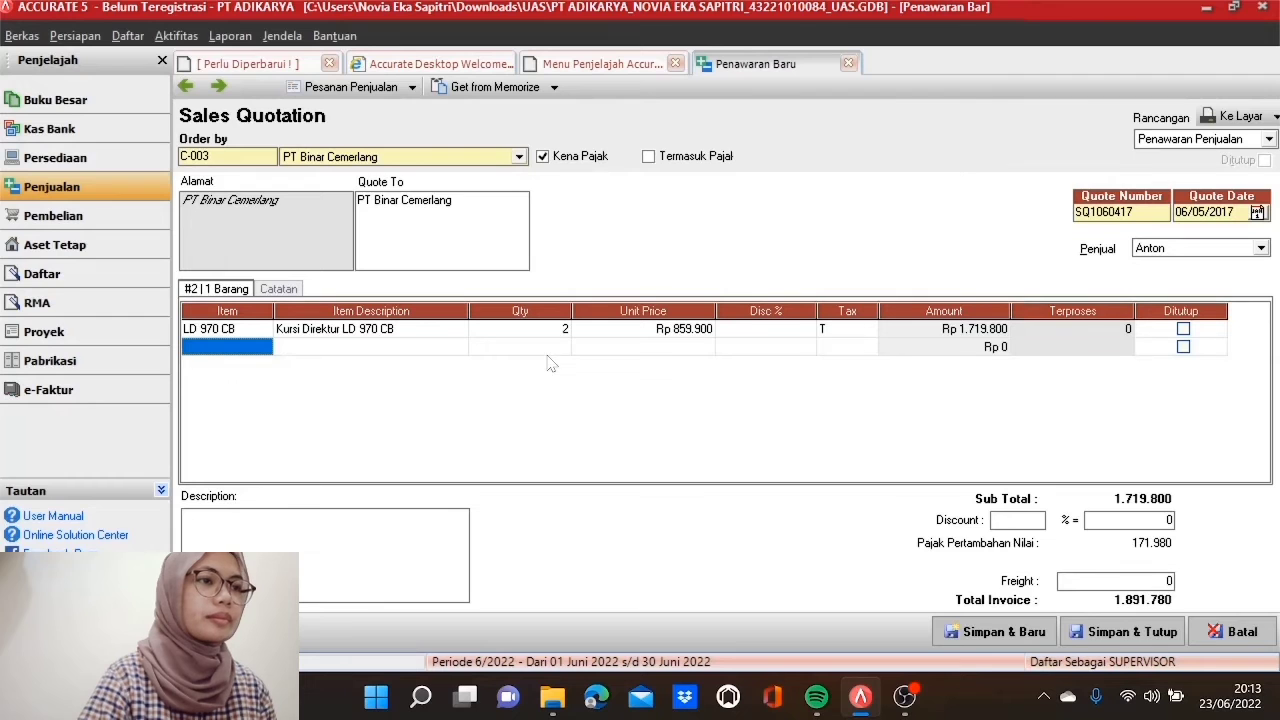
Step: Add two LBC 46 S as the second item line
{"action": "left_click", "coordinate": [266, 350]}
{"action": "left_click", "coordinate": [264, 348]}
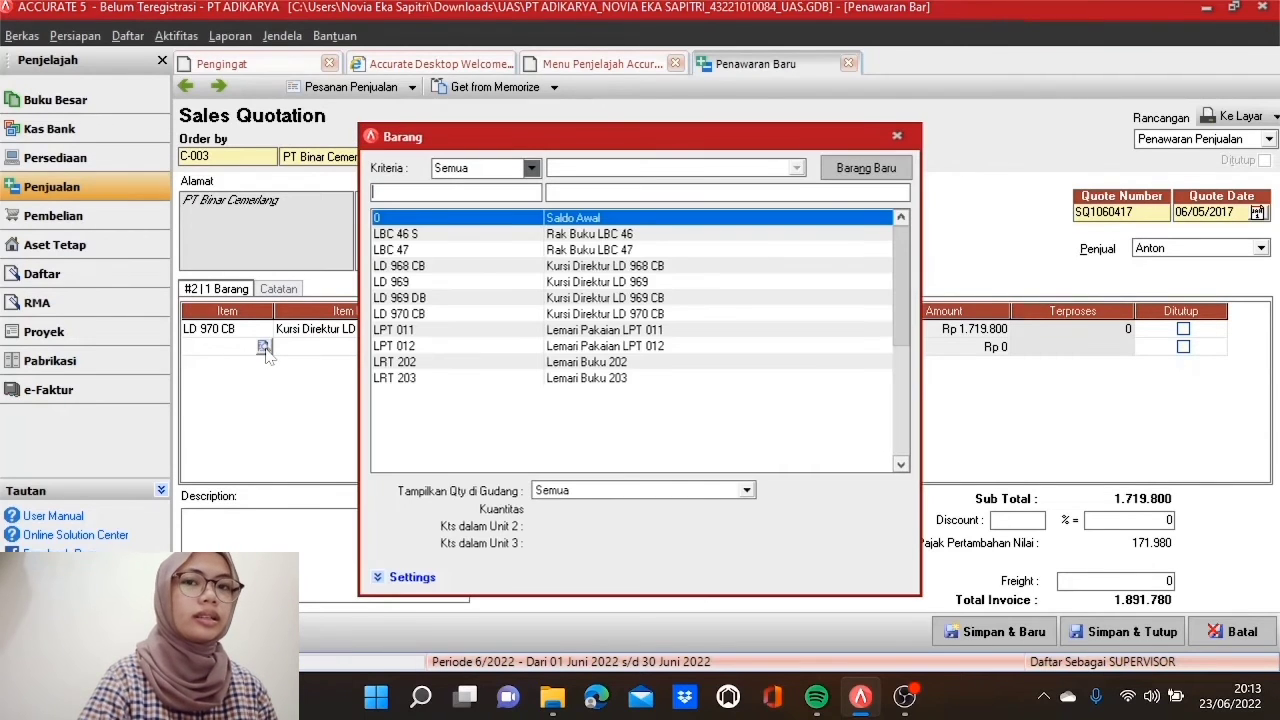
{"action": "double_click", "coordinate": [549, 237]}
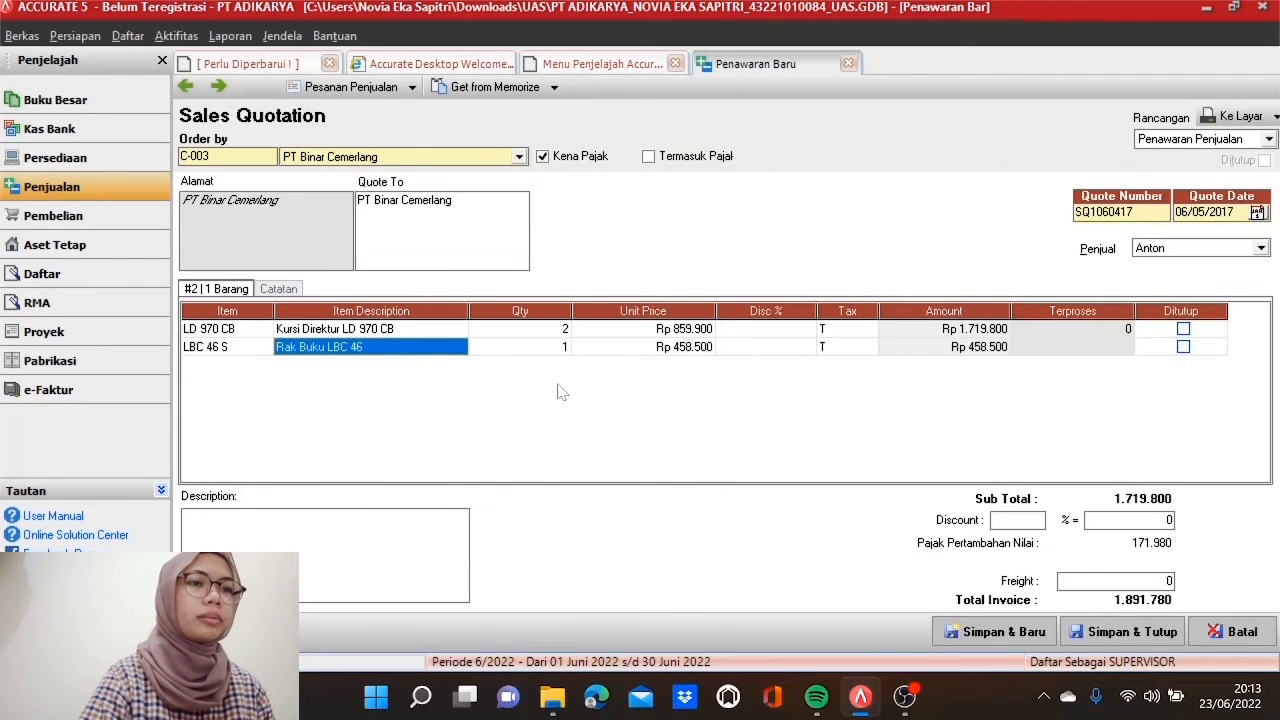
{"action": "key", "text": "Tab"}
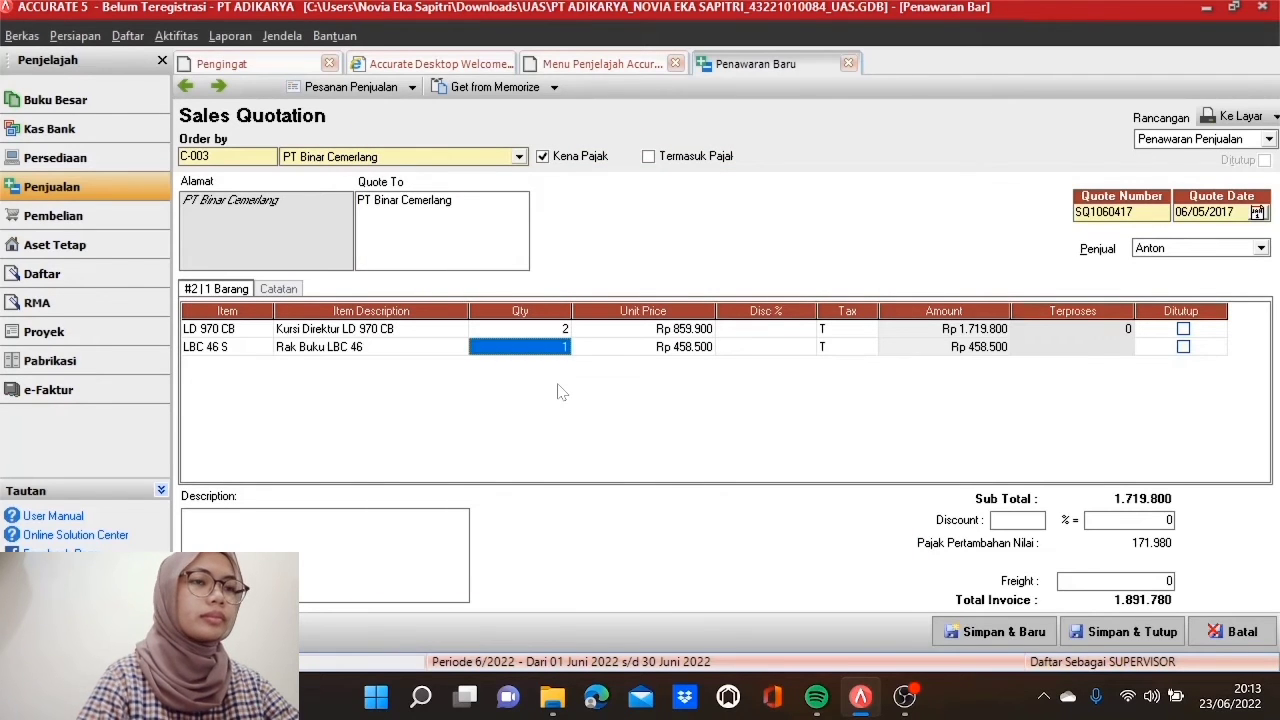
{"action": "type", "text": "2"}
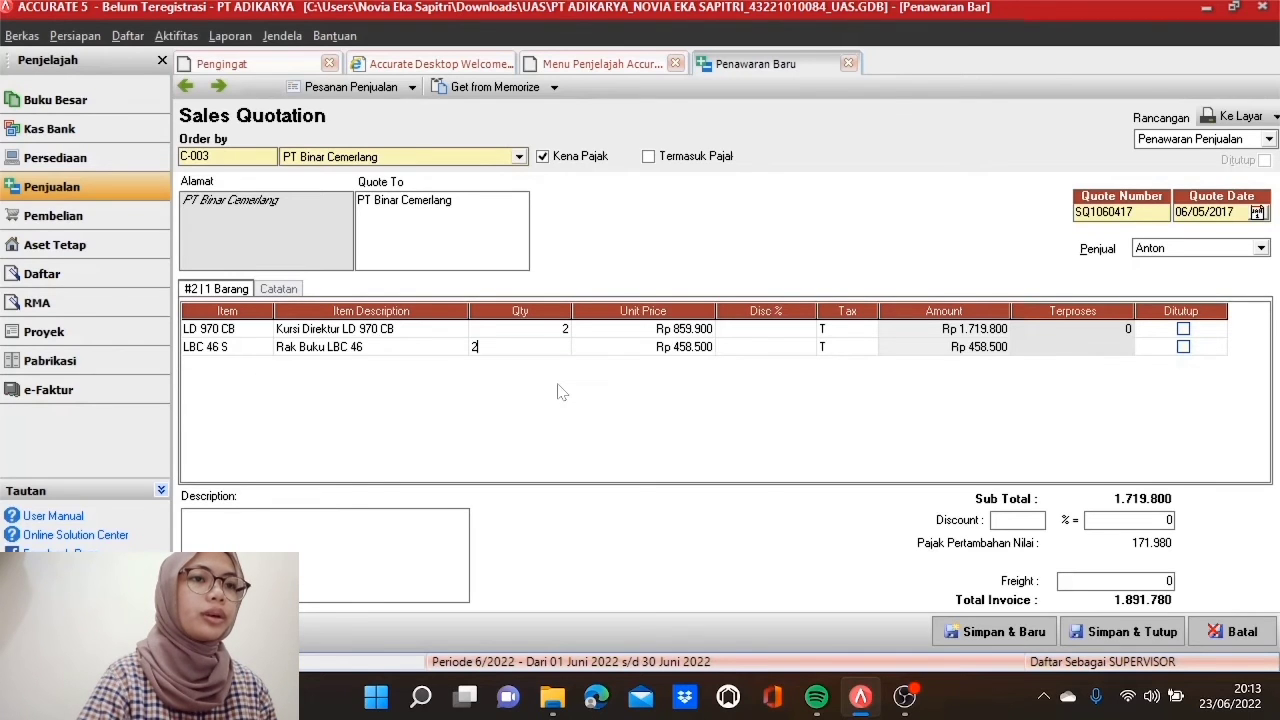
{"action": "key", "text": "Tab"}
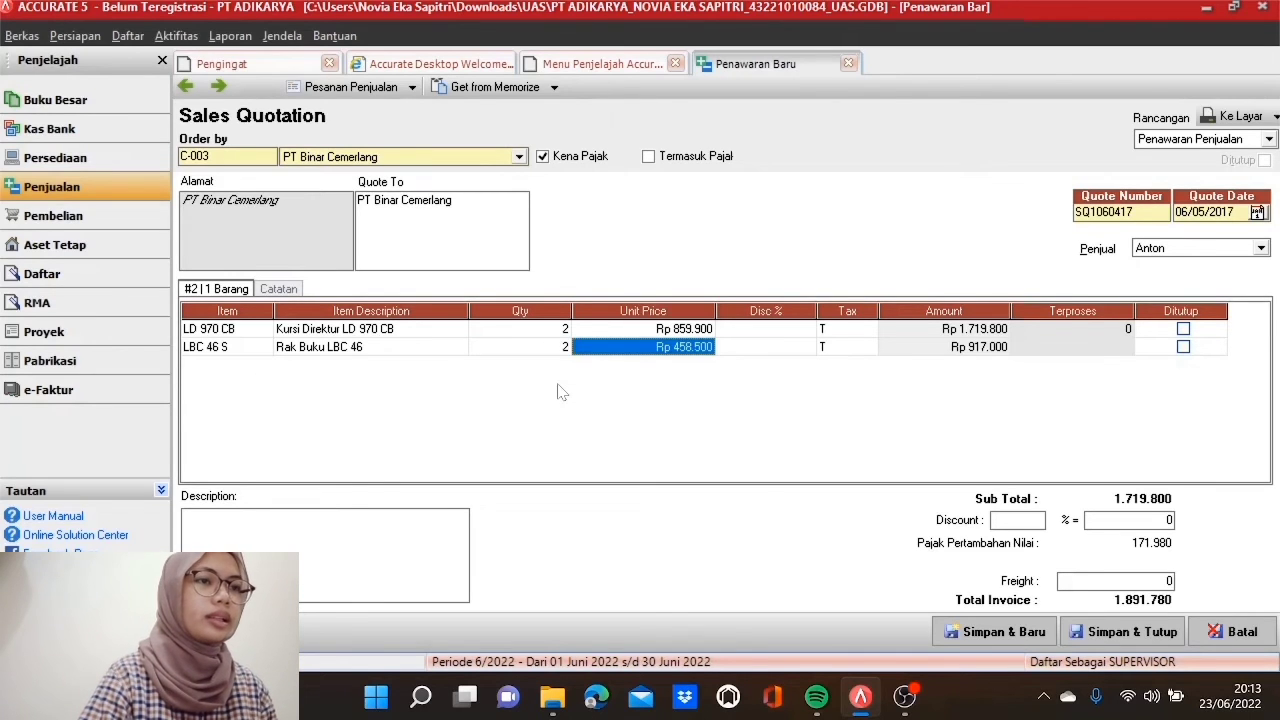
{"action": "key", "text": "Tab"}
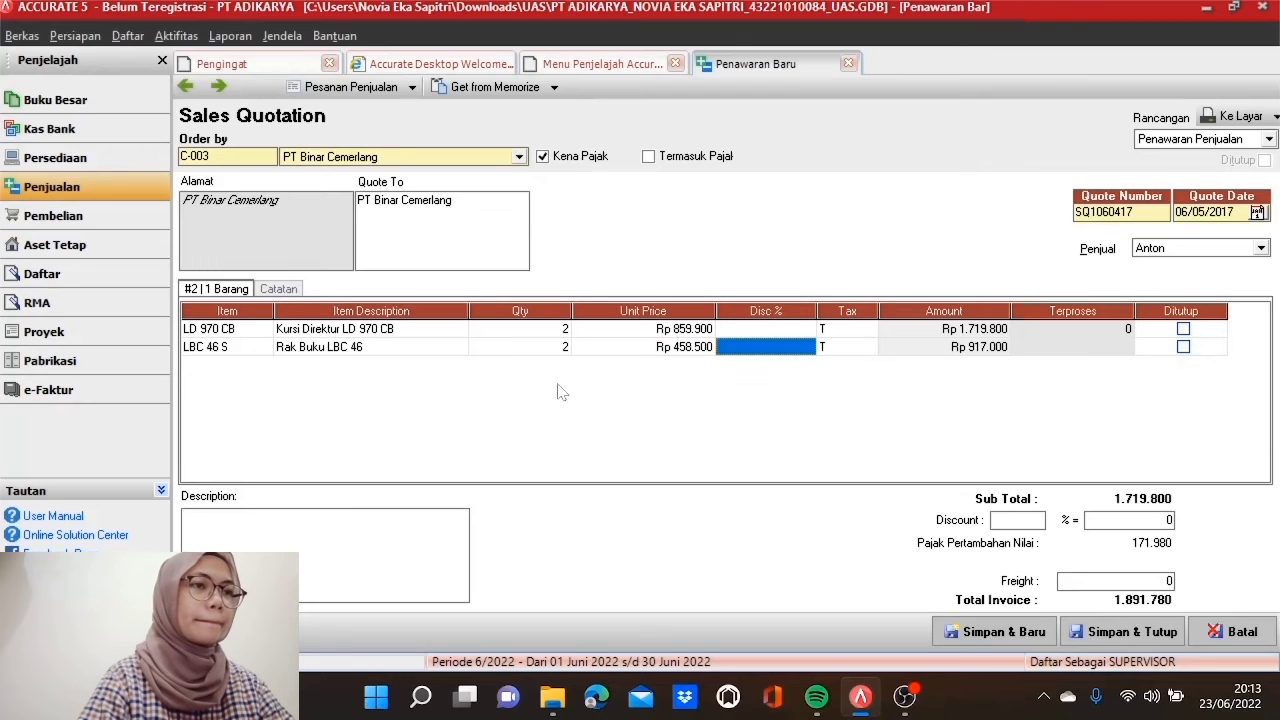
{"action": "key", "text": "Tab"}
{"action": "key", "text": "Tab"}
{"action": "key", "text": "Tab"}
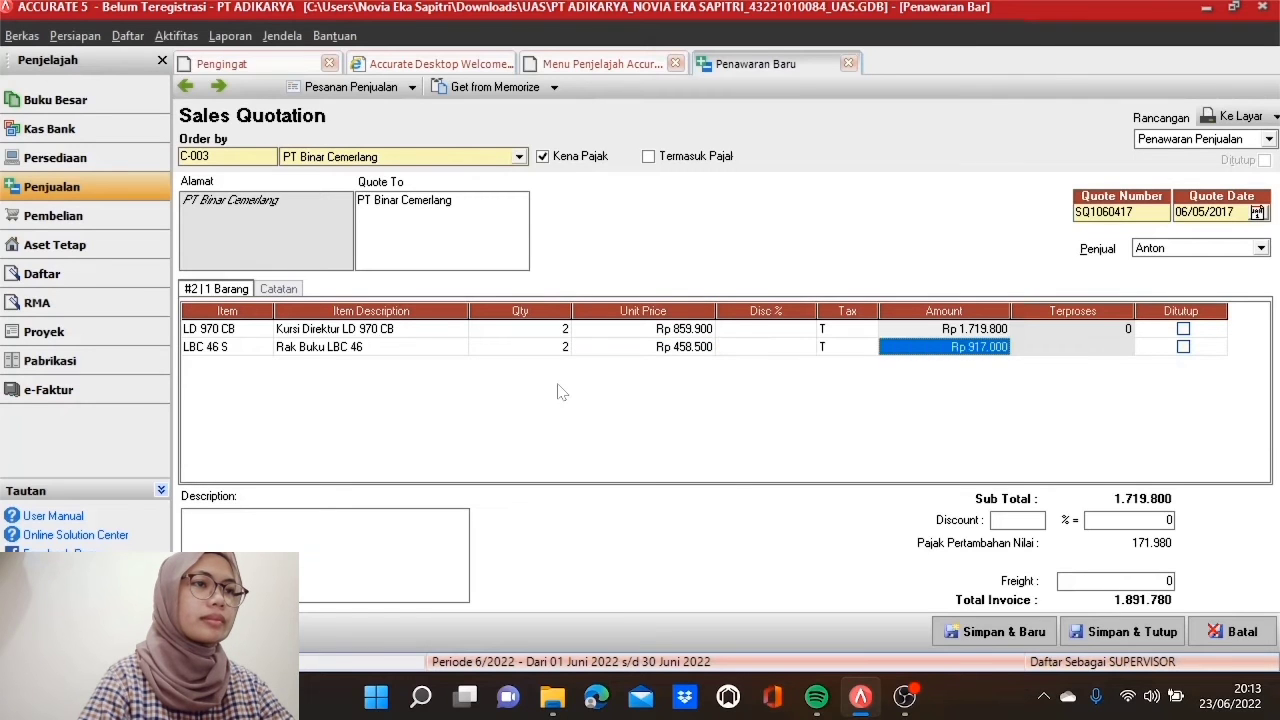
{"action": "key", "text": "Tab"}
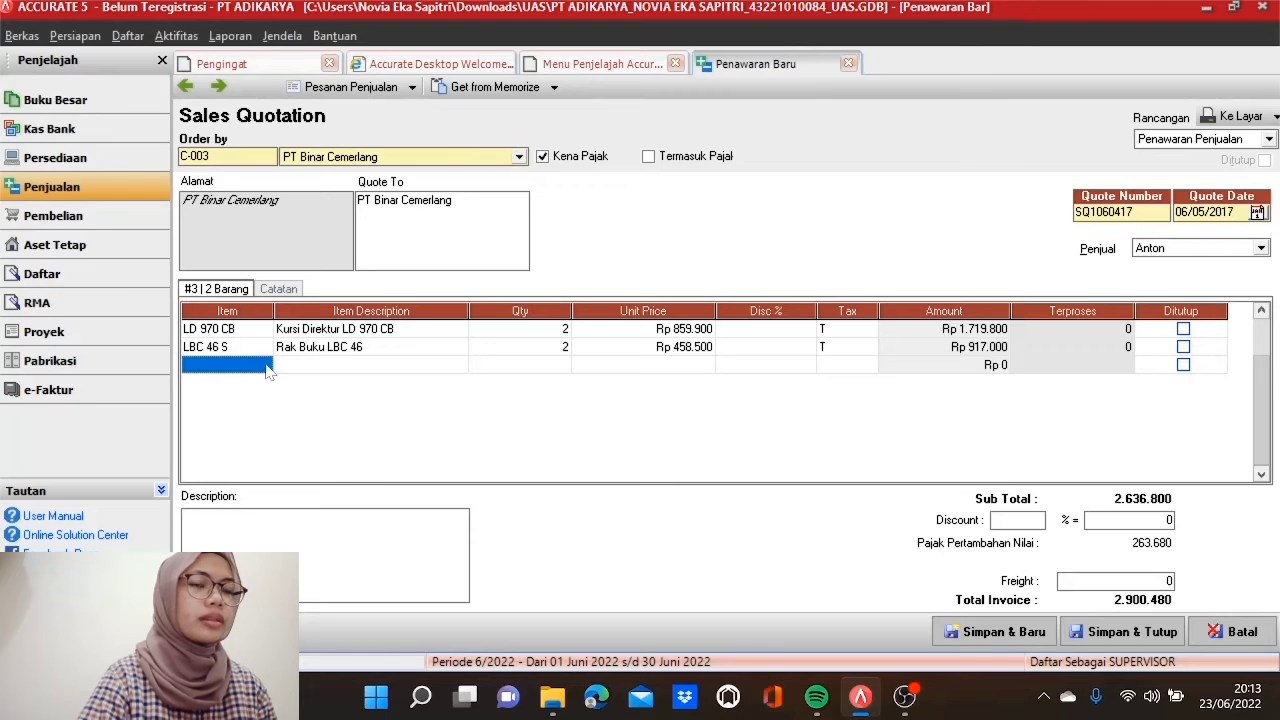
Step: Add three LRT 203 as the third line, drop the empty row, and save the quotation
{"action": "left_click", "coordinate": [264, 364]}
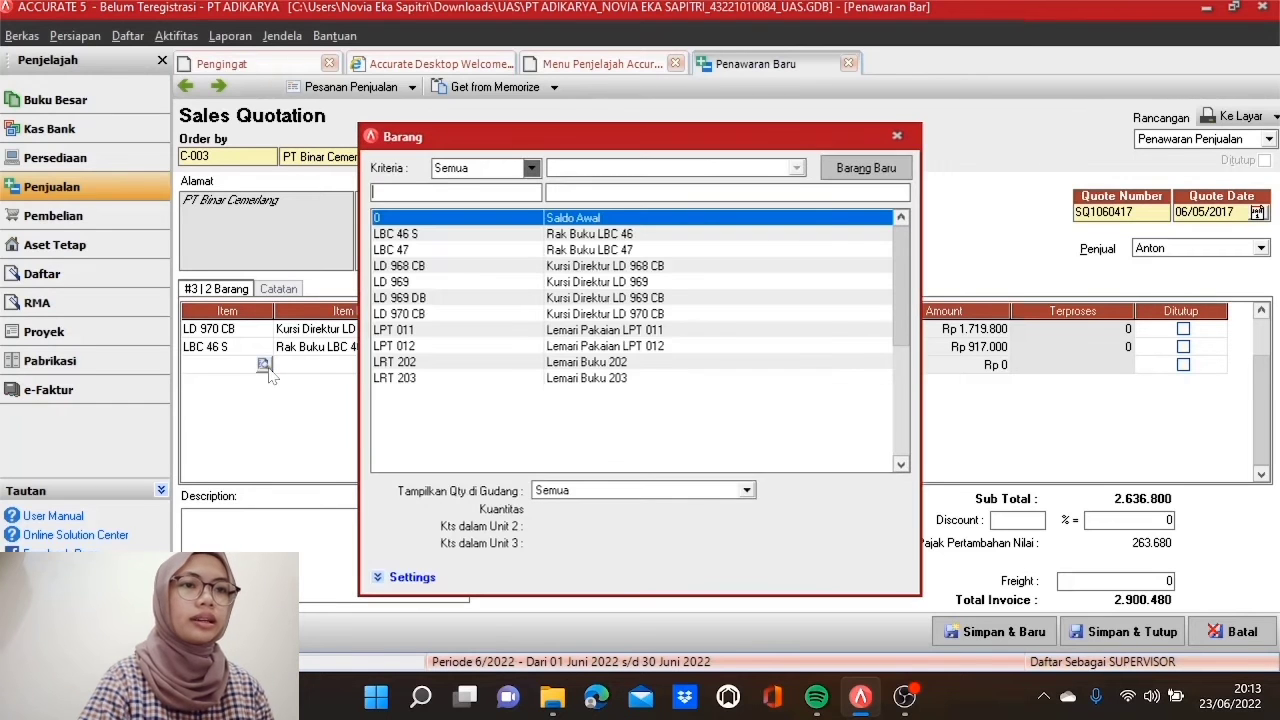
{"action": "double_click", "coordinate": [501, 378]}
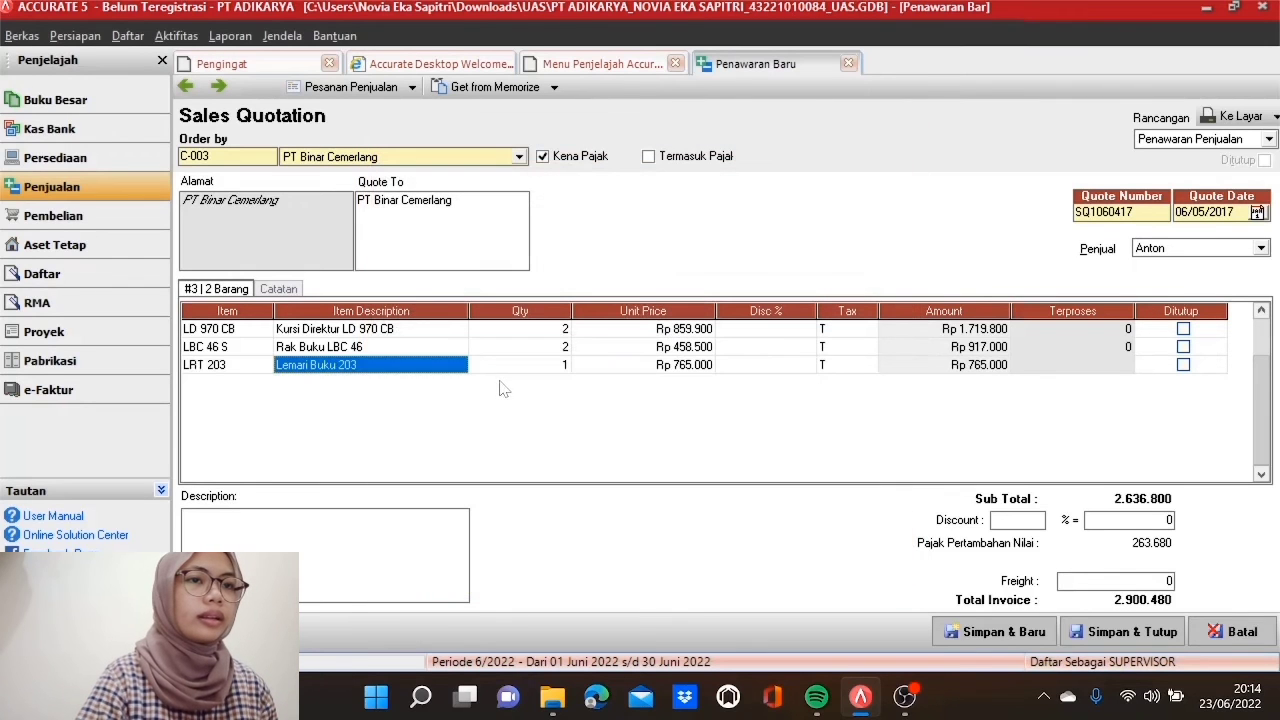
{"action": "key", "text": "Tab"}
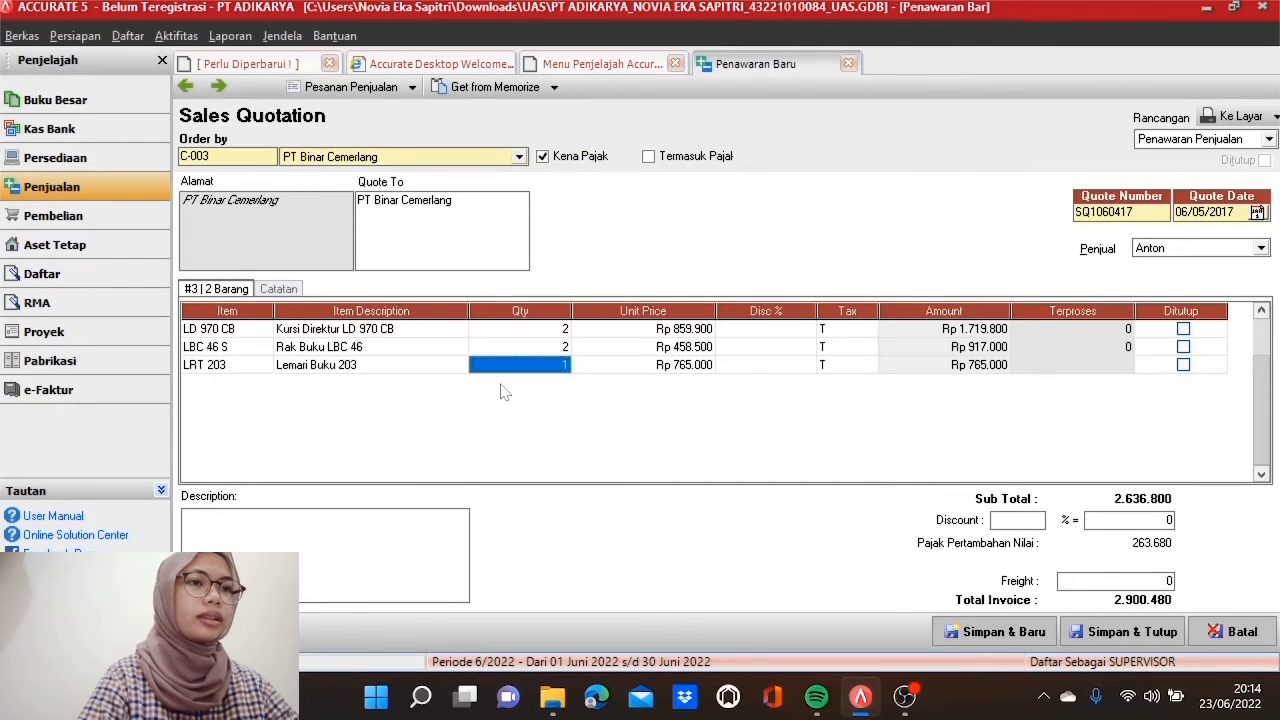
{"action": "type", "text": "3"}
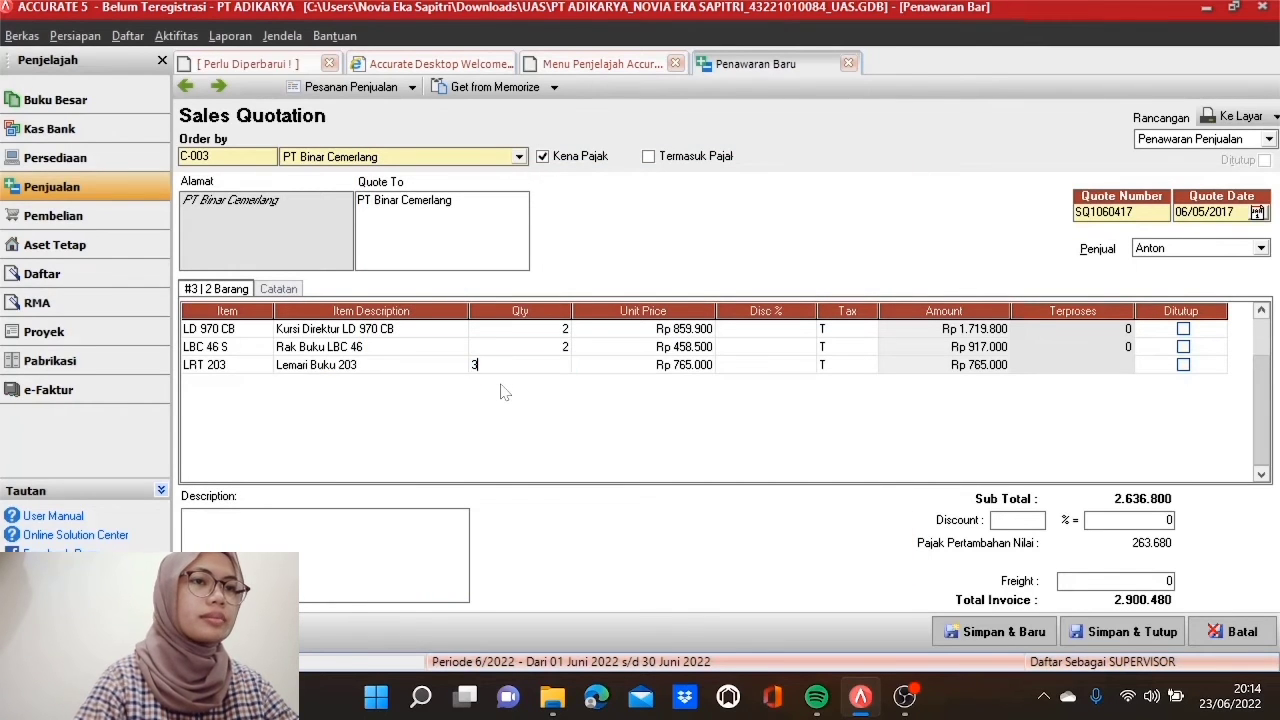
{"action": "key", "text": "Tab"}
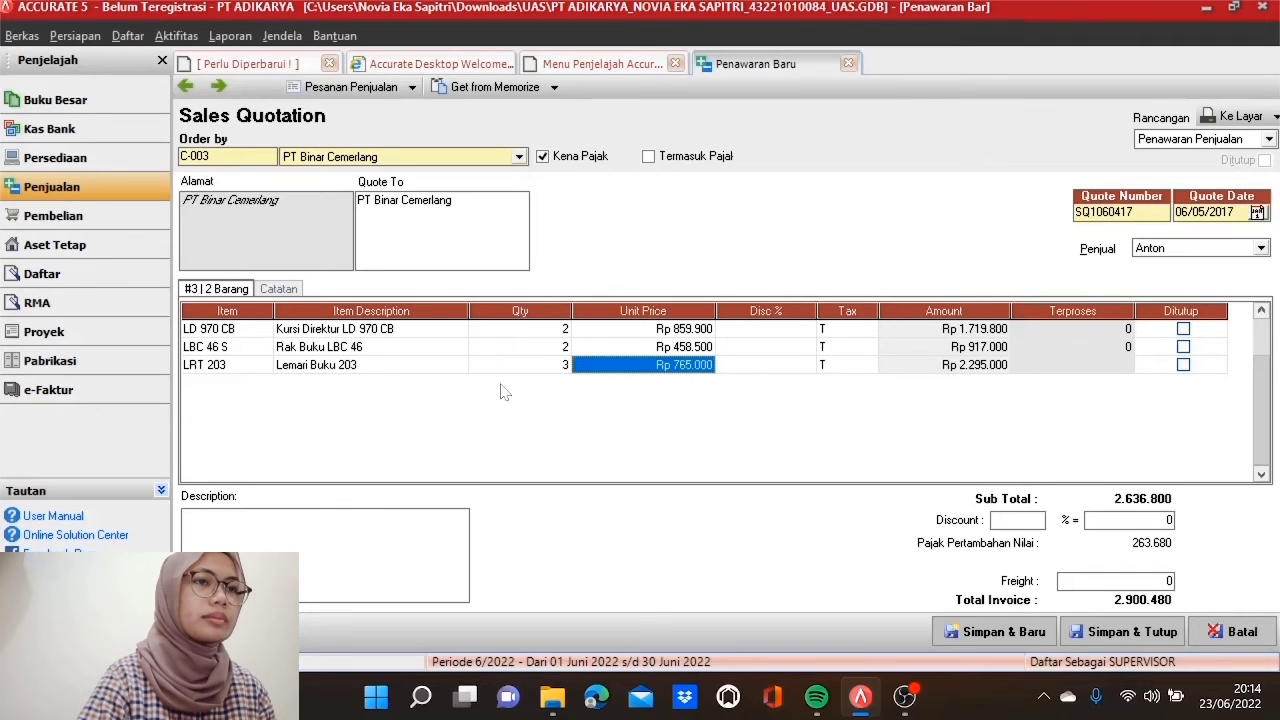
{"action": "key", "text": "Tab"}
{"action": "key", "text": "Tab"}
{"action": "key", "text": "Tab"}
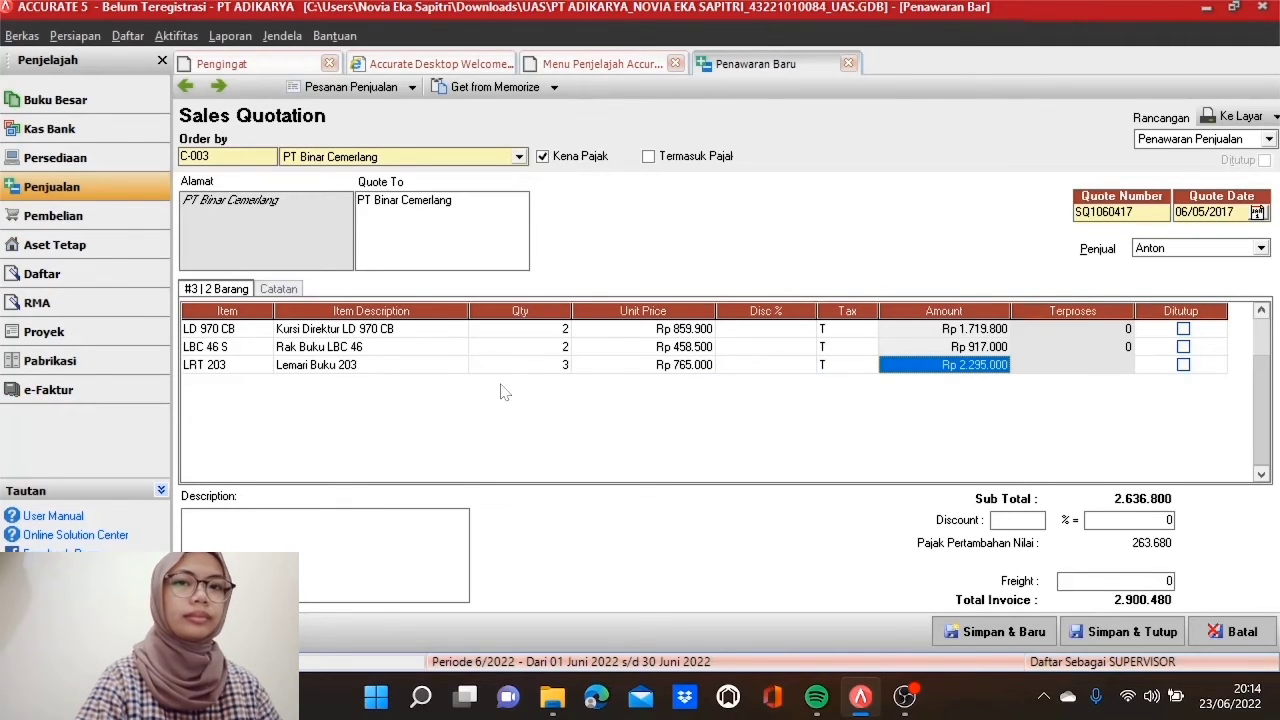
{"action": "key", "text": "Tab"}
{"action": "key", "text": "Tab"}
{"action": "key", "text": "Tab"}
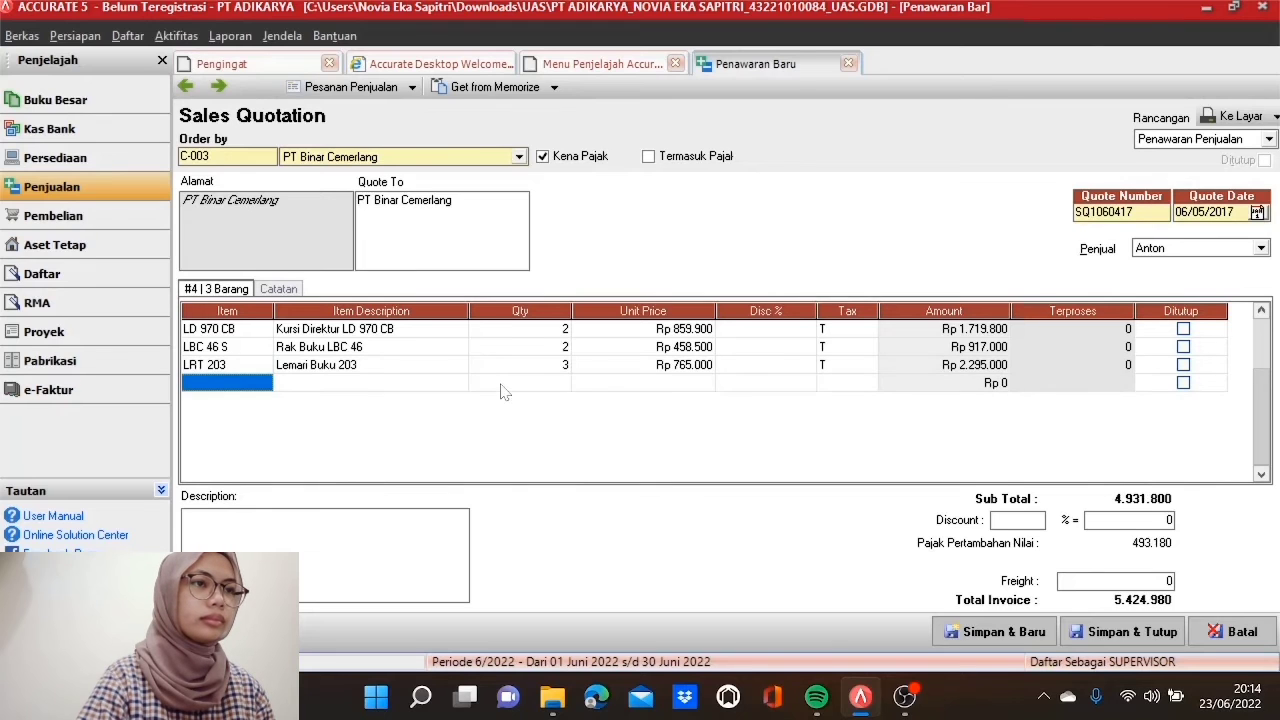
{"action": "left_click", "coordinate": [597, 337]}
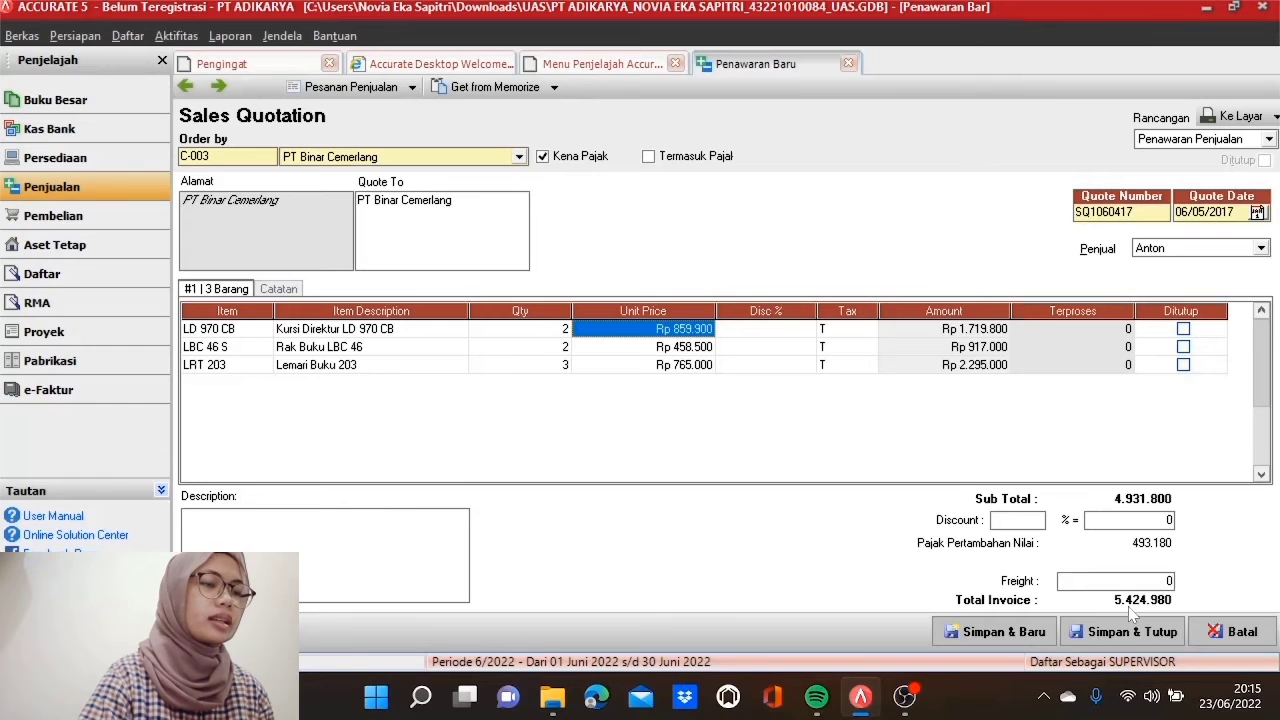
{"action": "left_click", "coordinate": [1147, 640]}
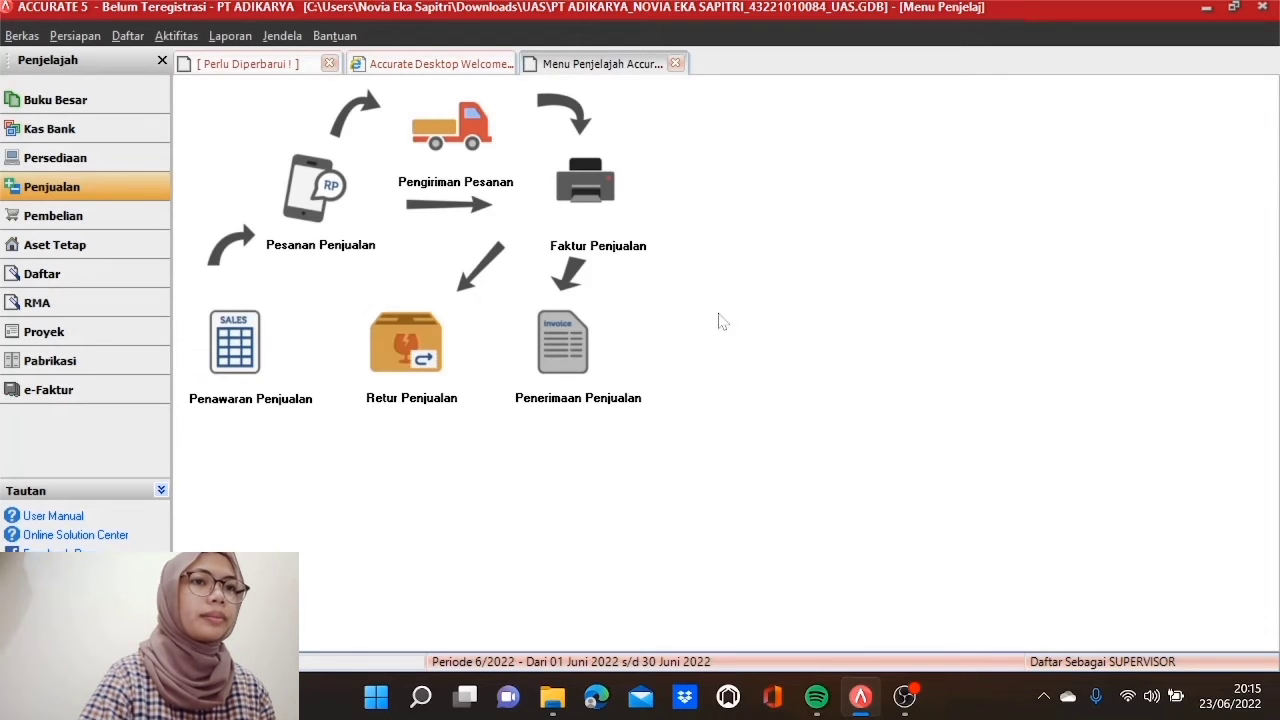
Step: Start a sales invoice for Pelanggan Tunai IDR numbered INV1070417
{"action": "left_click", "coordinate": [600, 205]}
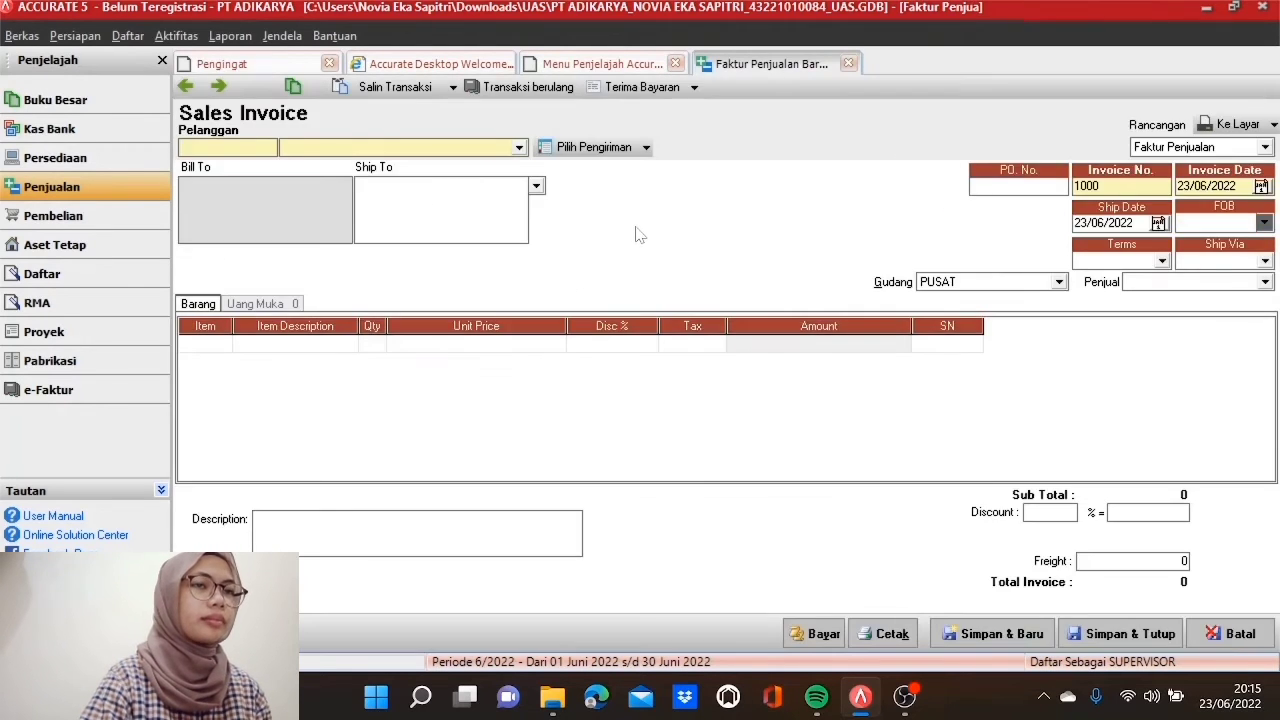
{"action": "left_click", "coordinate": [520, 147]}
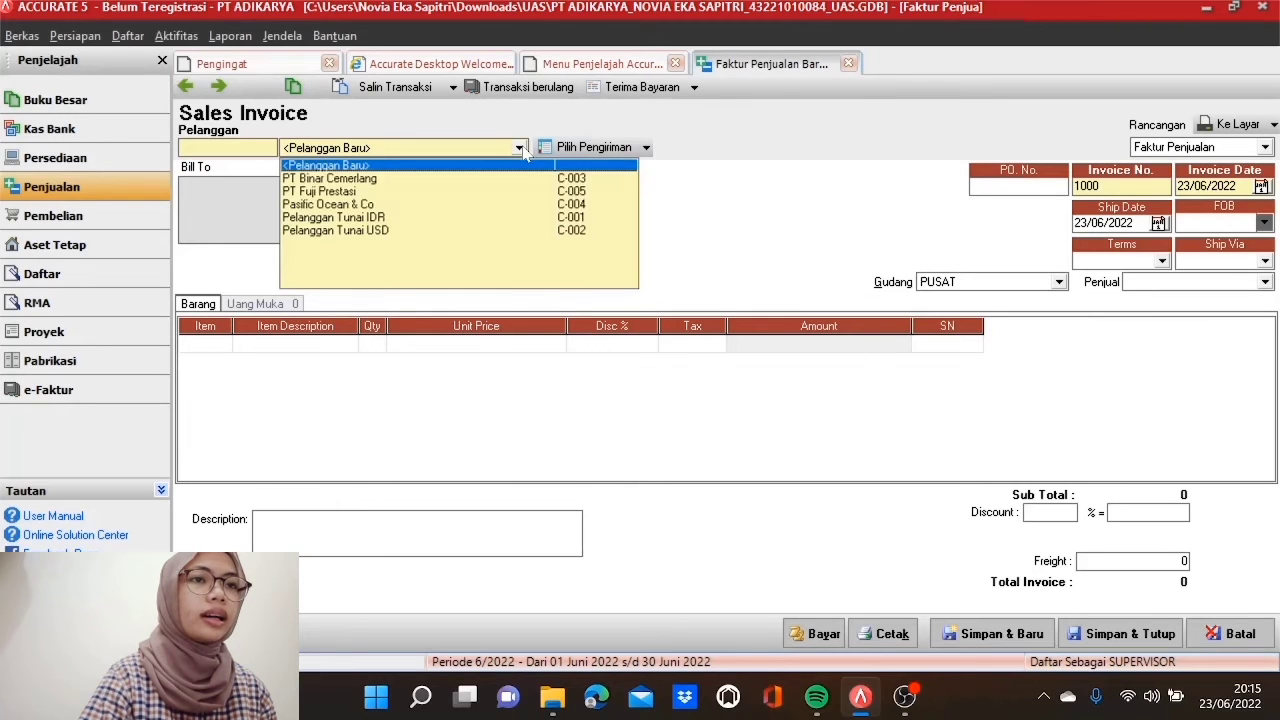
{"action": "left_click", "coordinate": [423, 217]}
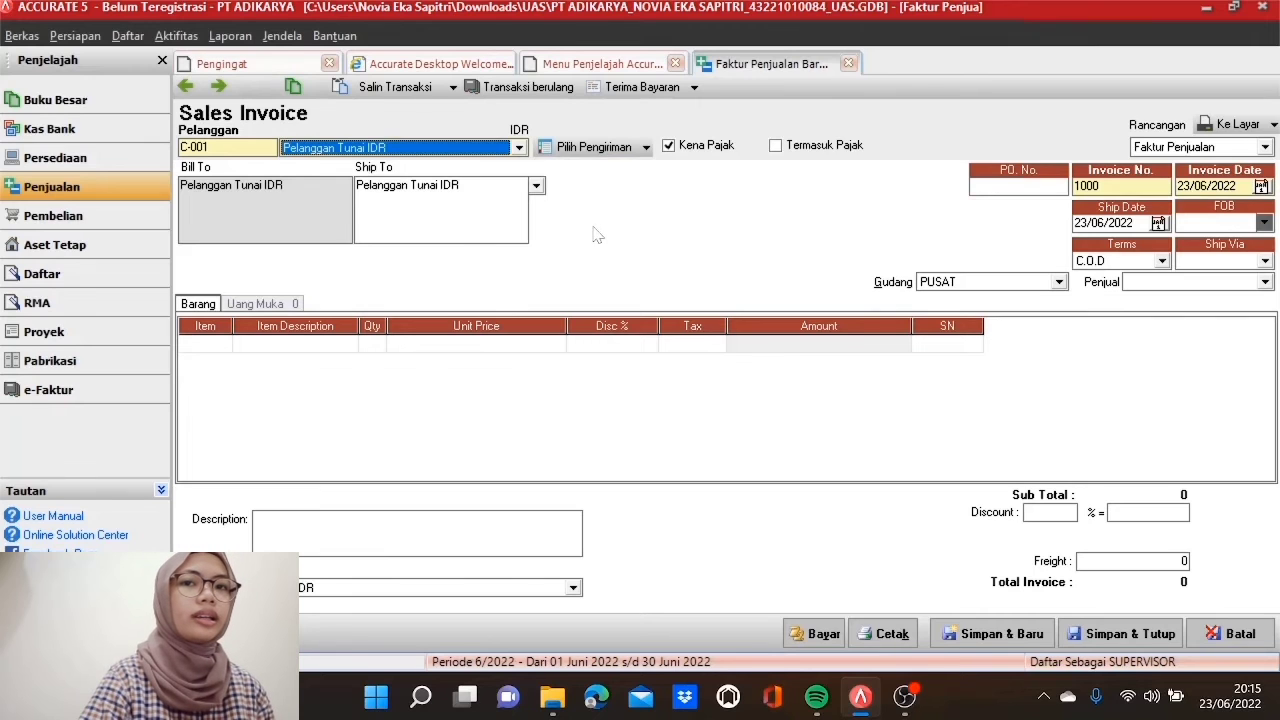
{"action": "left_click_drag", "start_coordinate": [1103, 187], "coordinate": [1073, 187]}
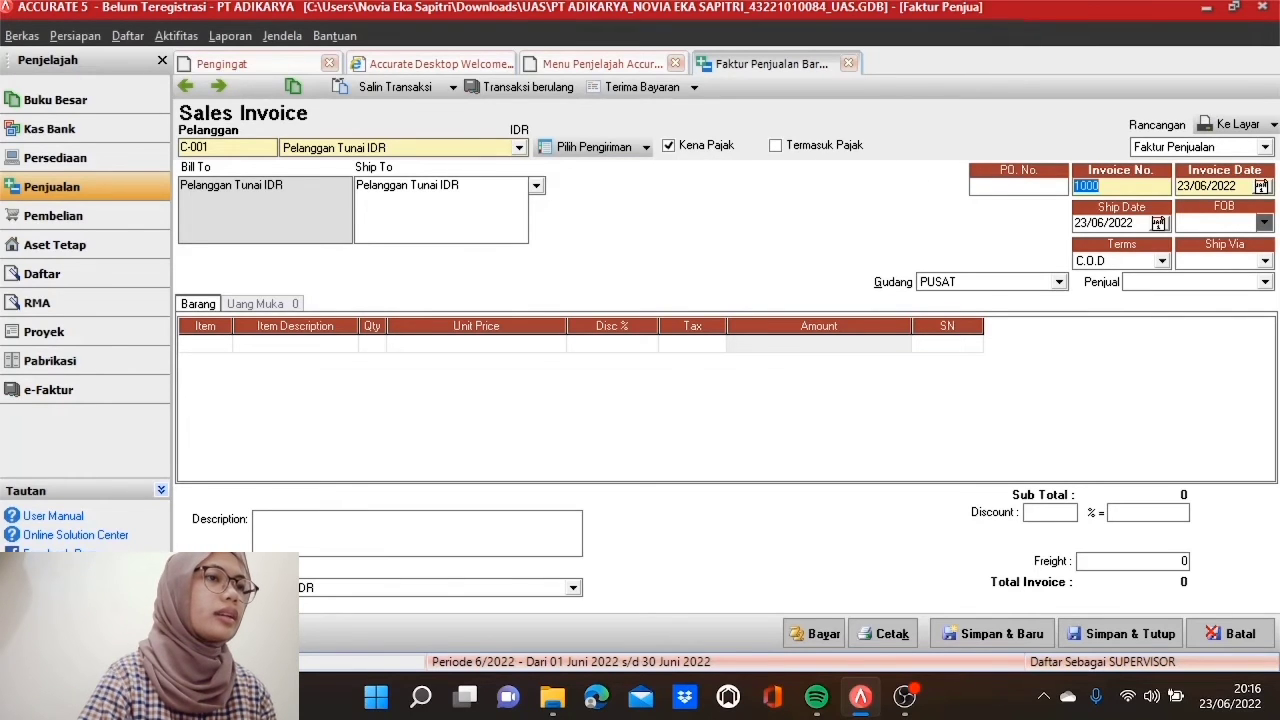
{"action": "key", "text": "BackSpace"}
{"action": "type", "text": "INV"}
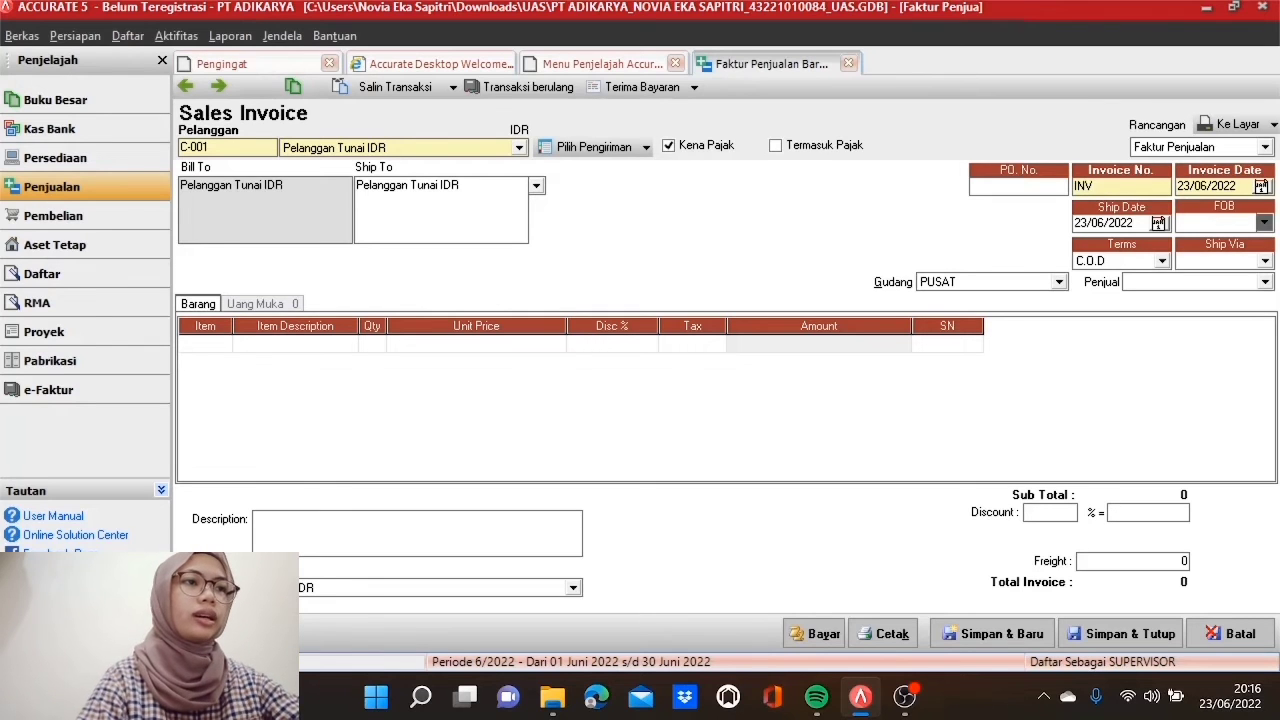
{"action": "type", "text": "1070"}
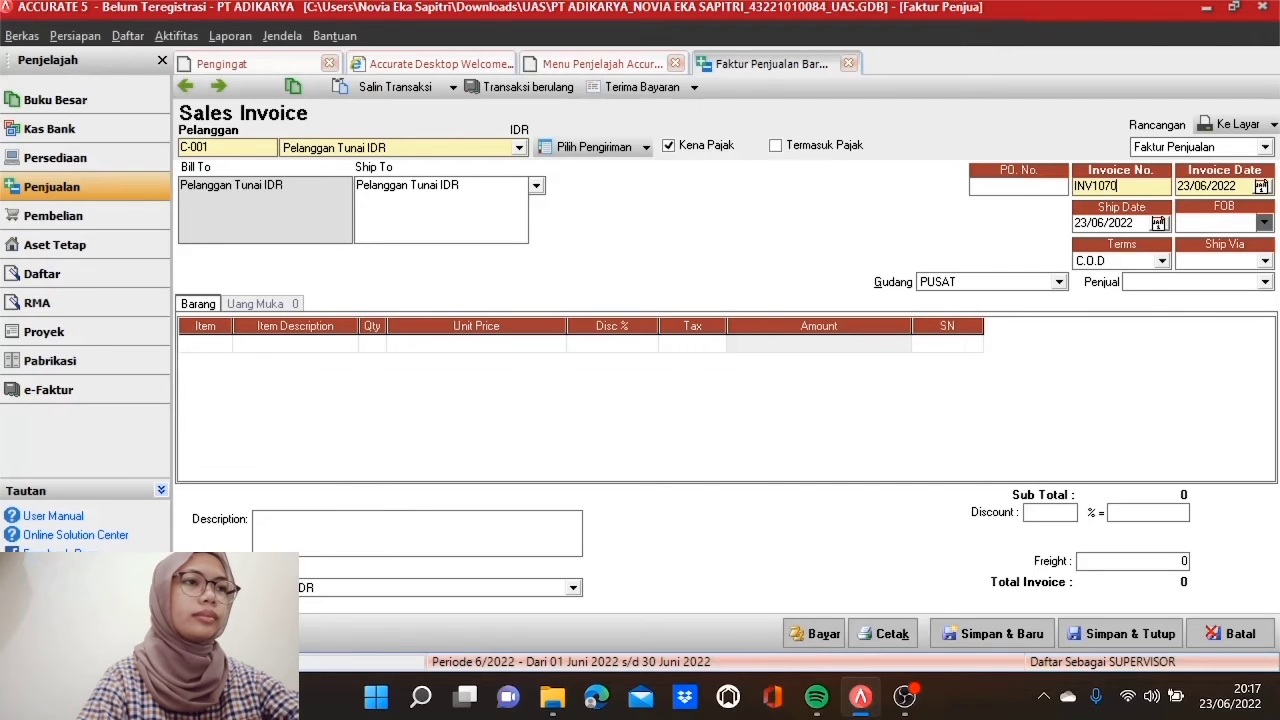
{"action": "type", "text": "417"}
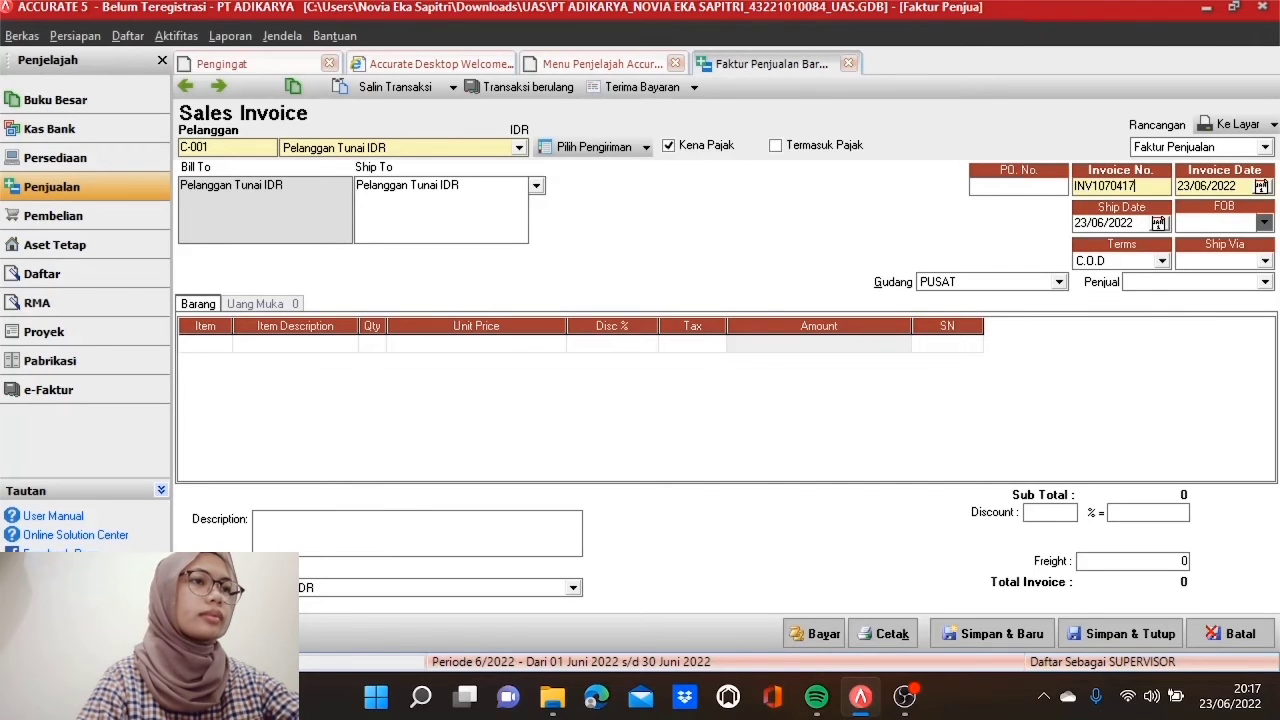
Step: Set invoice and ship dates to 07/05/2017, ship via JNE, and assign the salesperson
{"action": "key", "text": "Tab"}
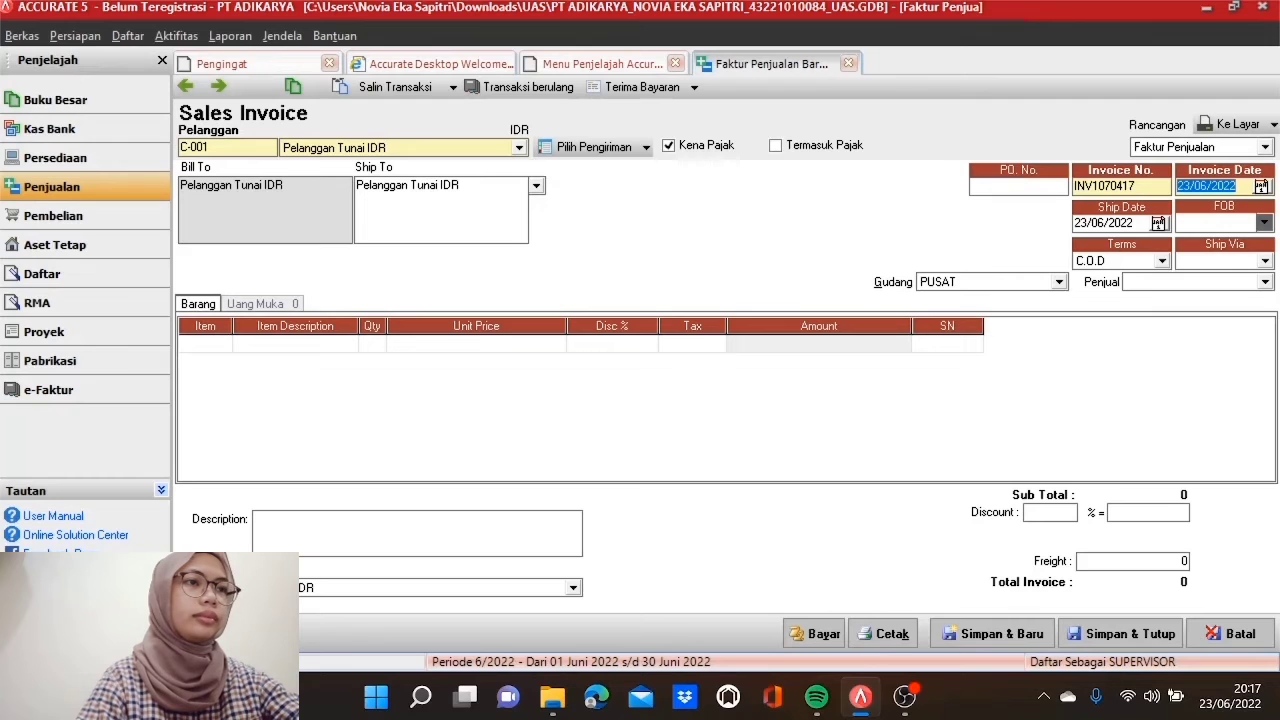
{"action": "type", "text": "0"}
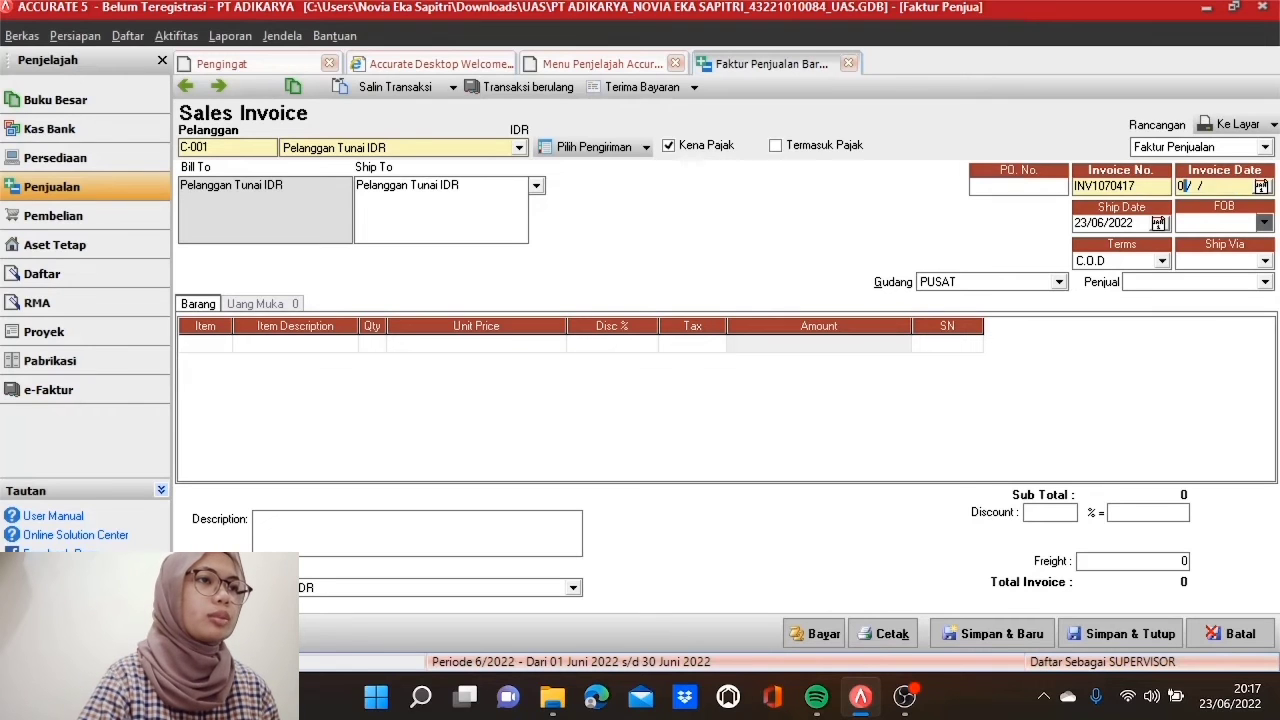
{"action": "type", "text": "7/05/"}
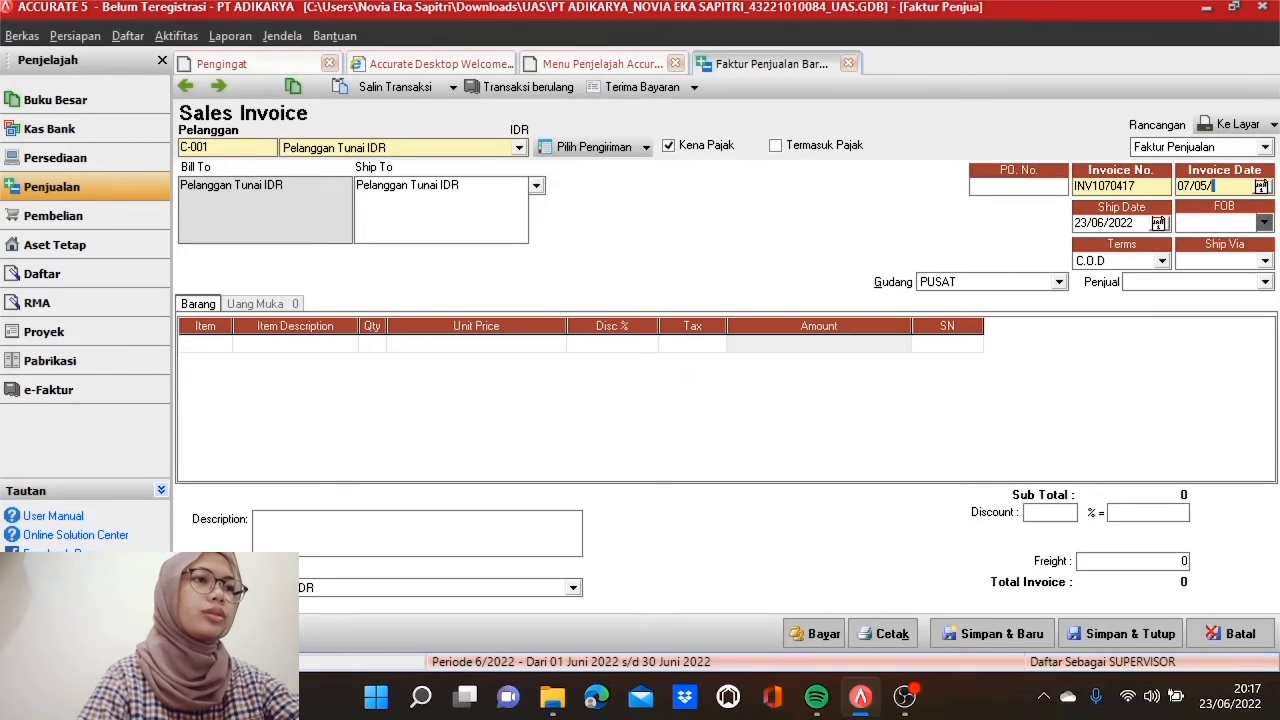
{"action": "type", "text": "2017"}
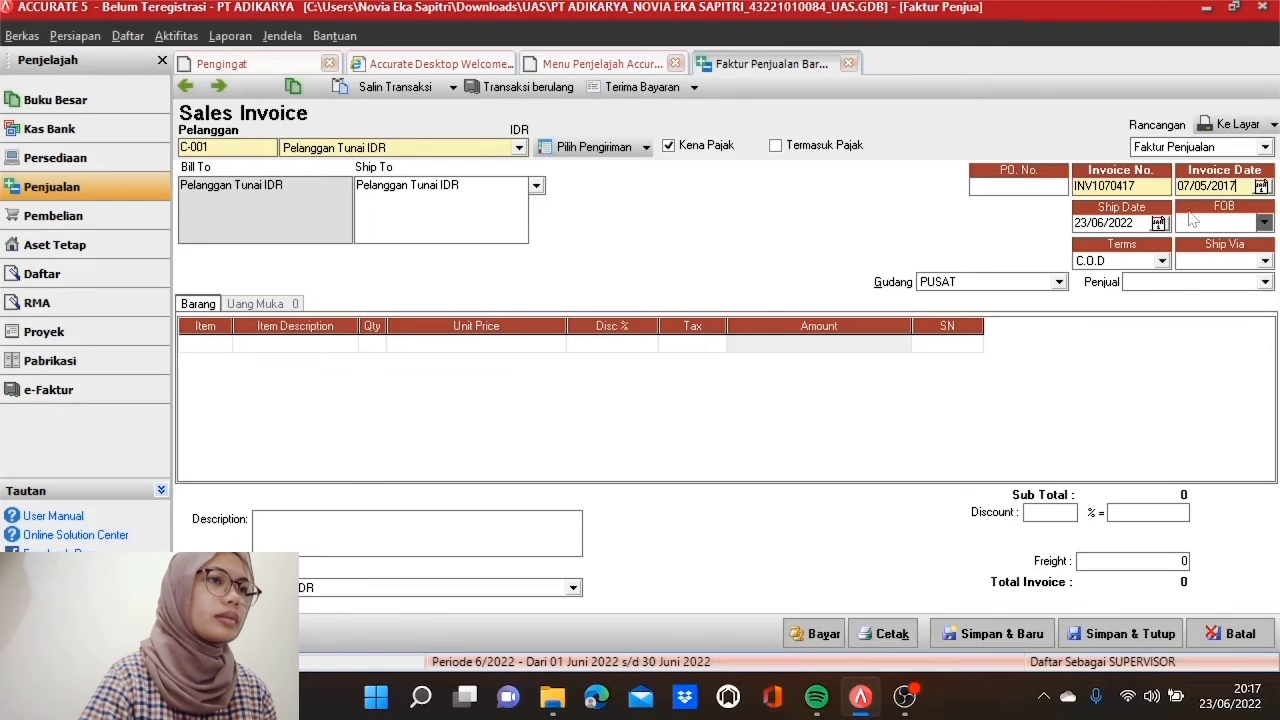
{"action": "key", "text": "Tab"}
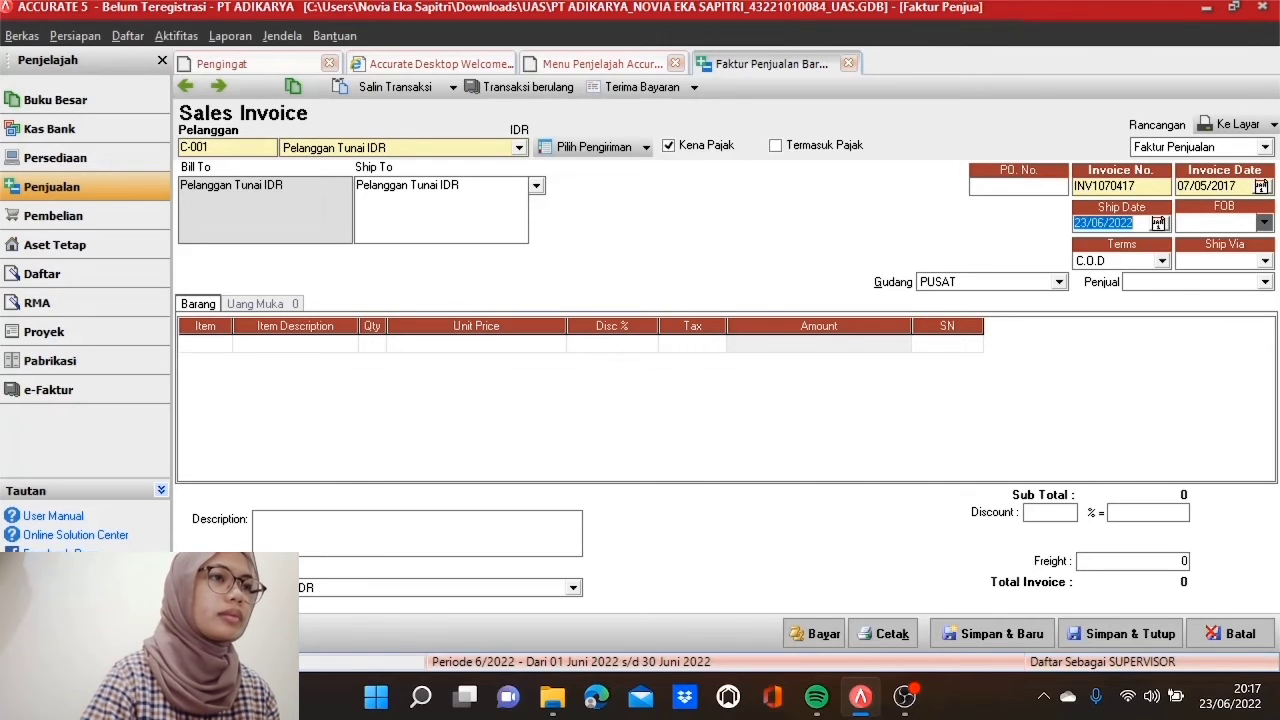
{"action": "type", "text": "07/0"}
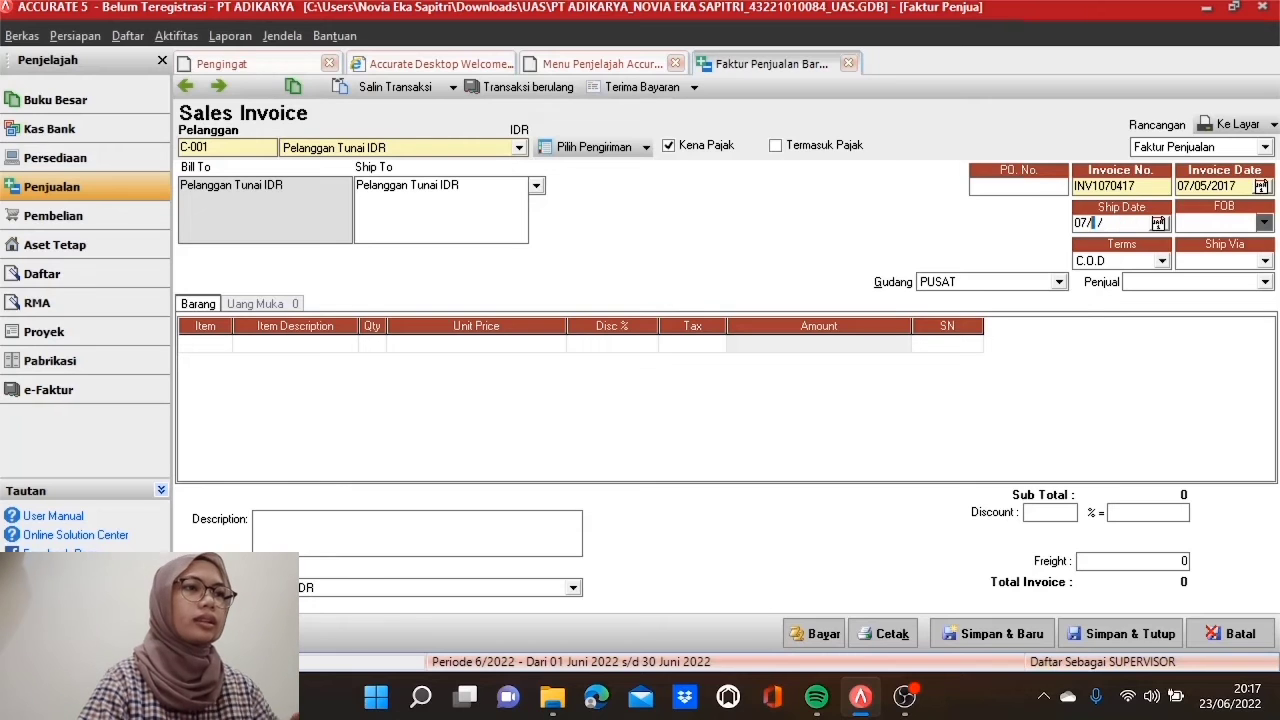
{"action": "type", "text": "5/2017"}
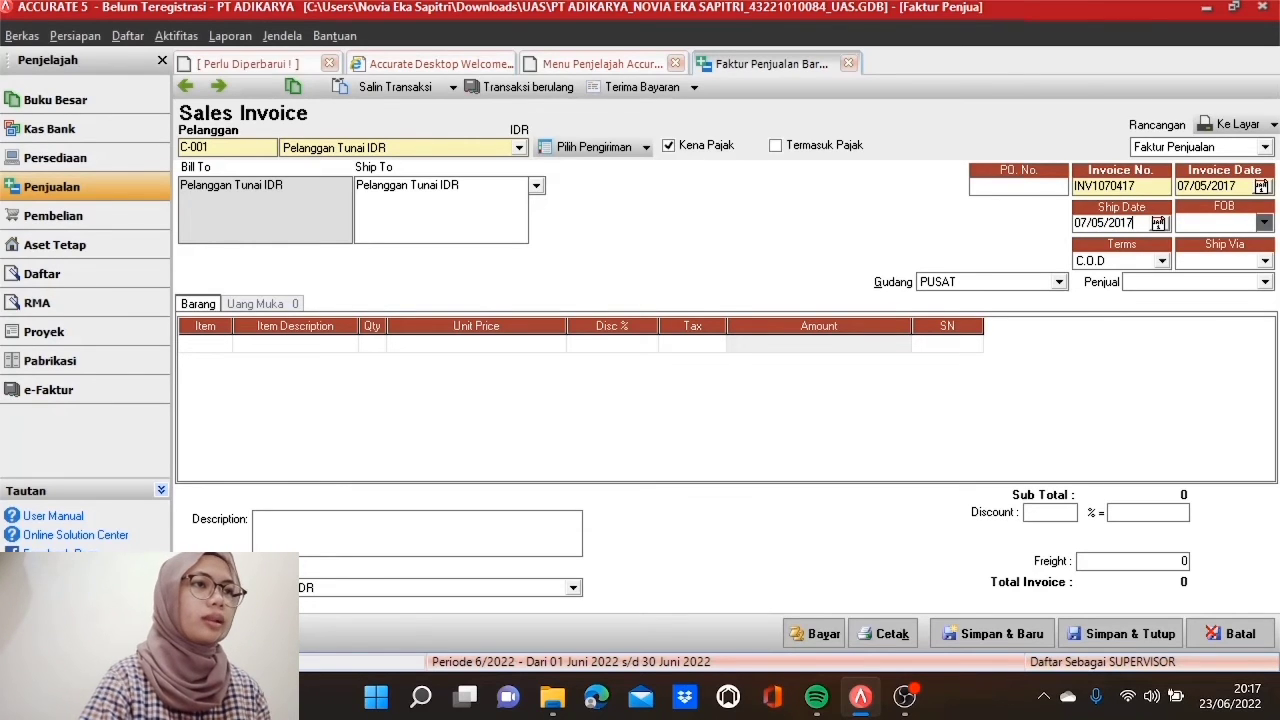
{"action": "left_click", "coordinate": [1265, 261]}
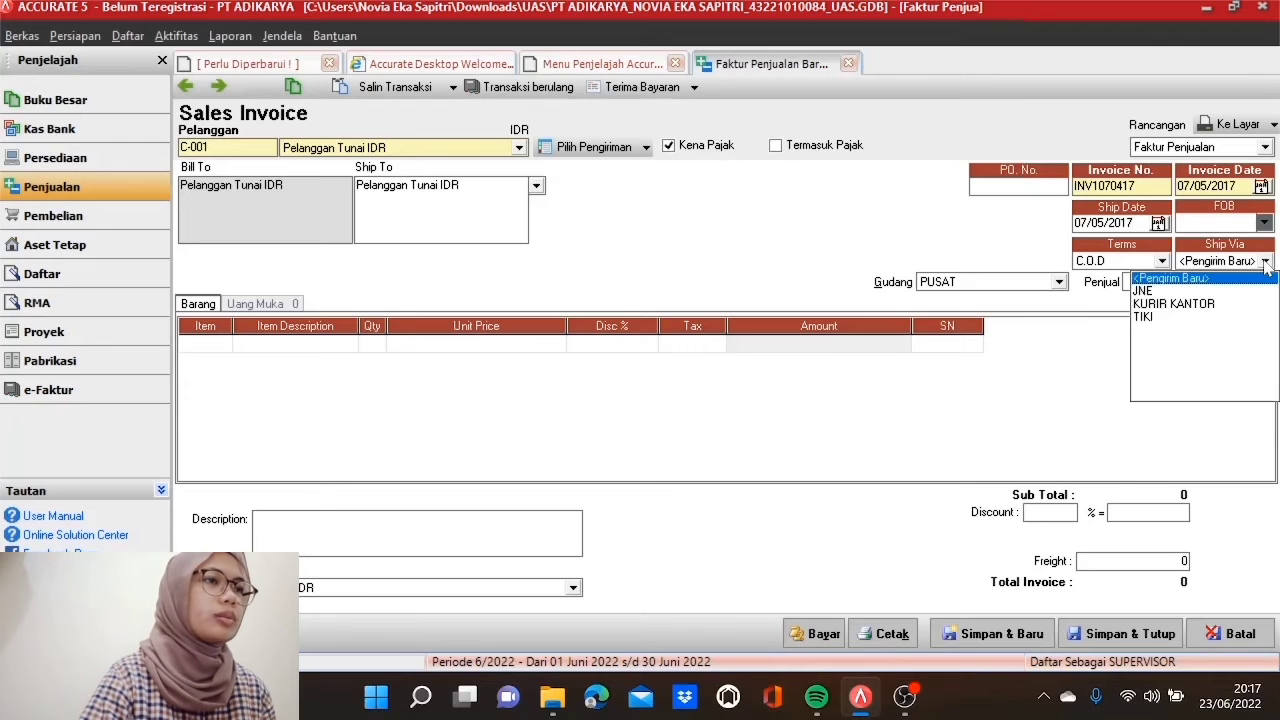
{"action": "left_click", "coordinate": [1220, 292]}
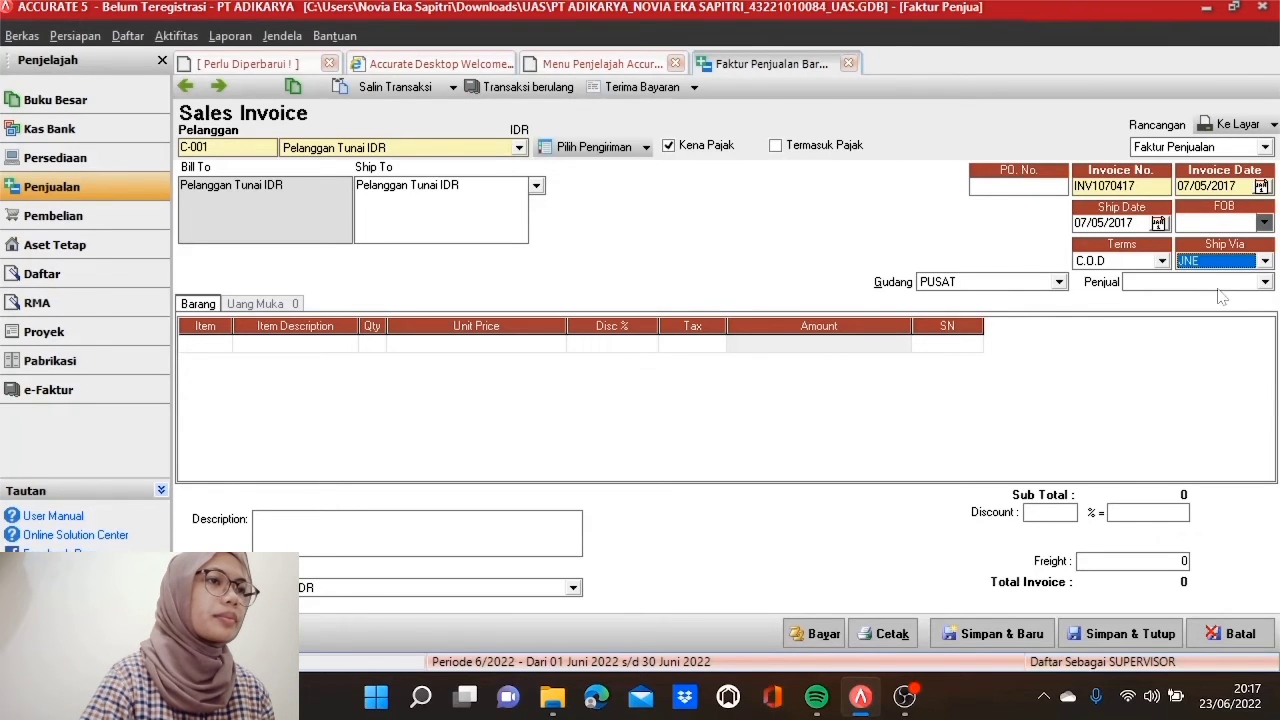
{"action": "left_click", "coordinate": [1265, 282]}
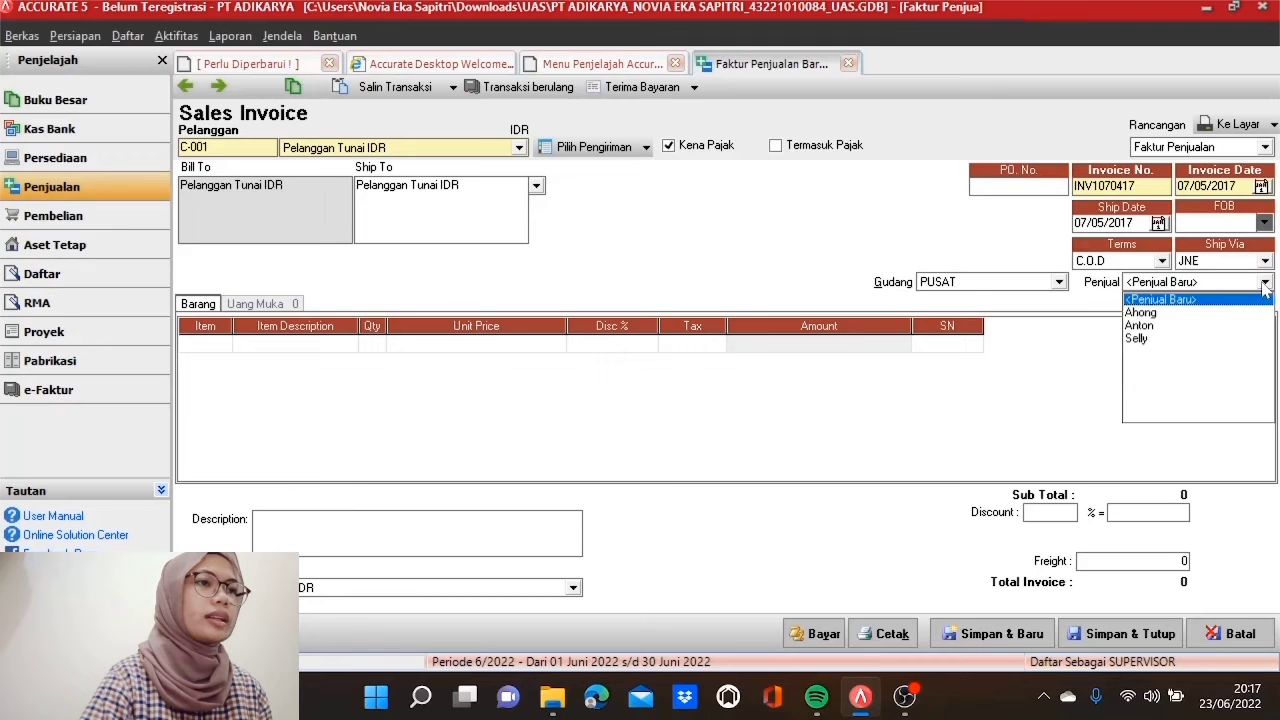
{"action": "left_click", "coordinate": [1156, 313]}
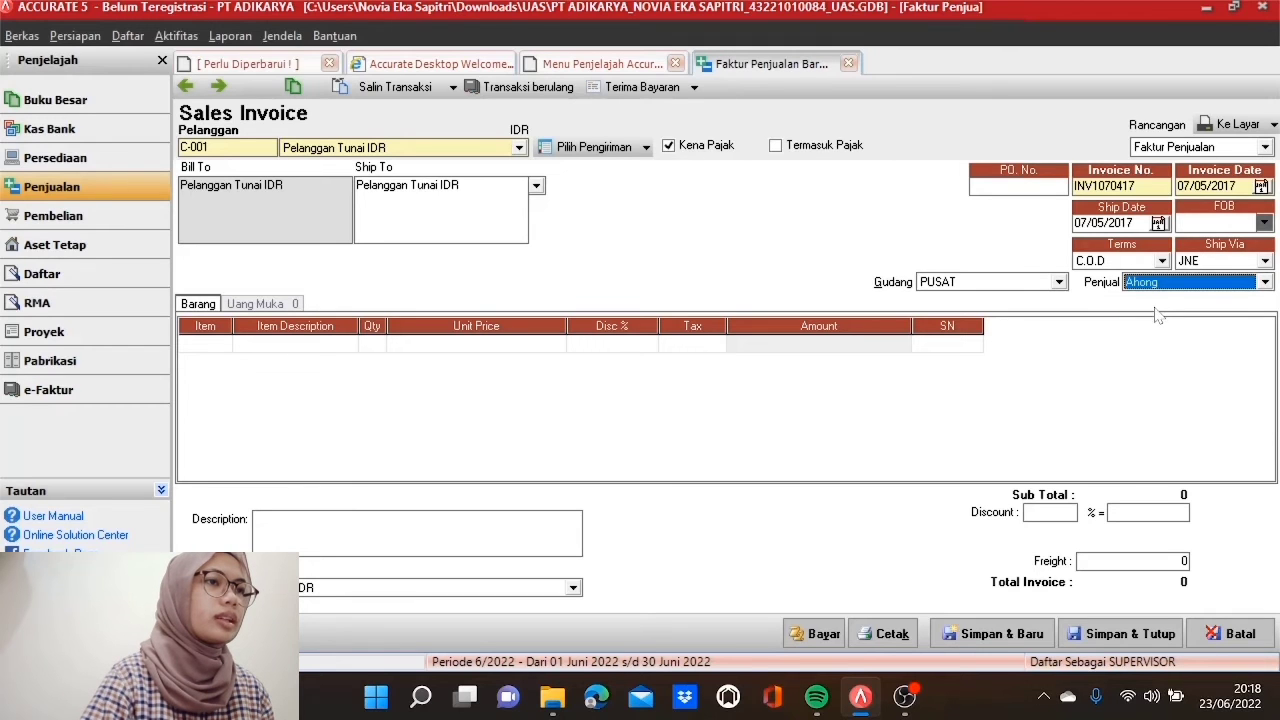
{"action": "left_click", "coordinate": [213, 343]}
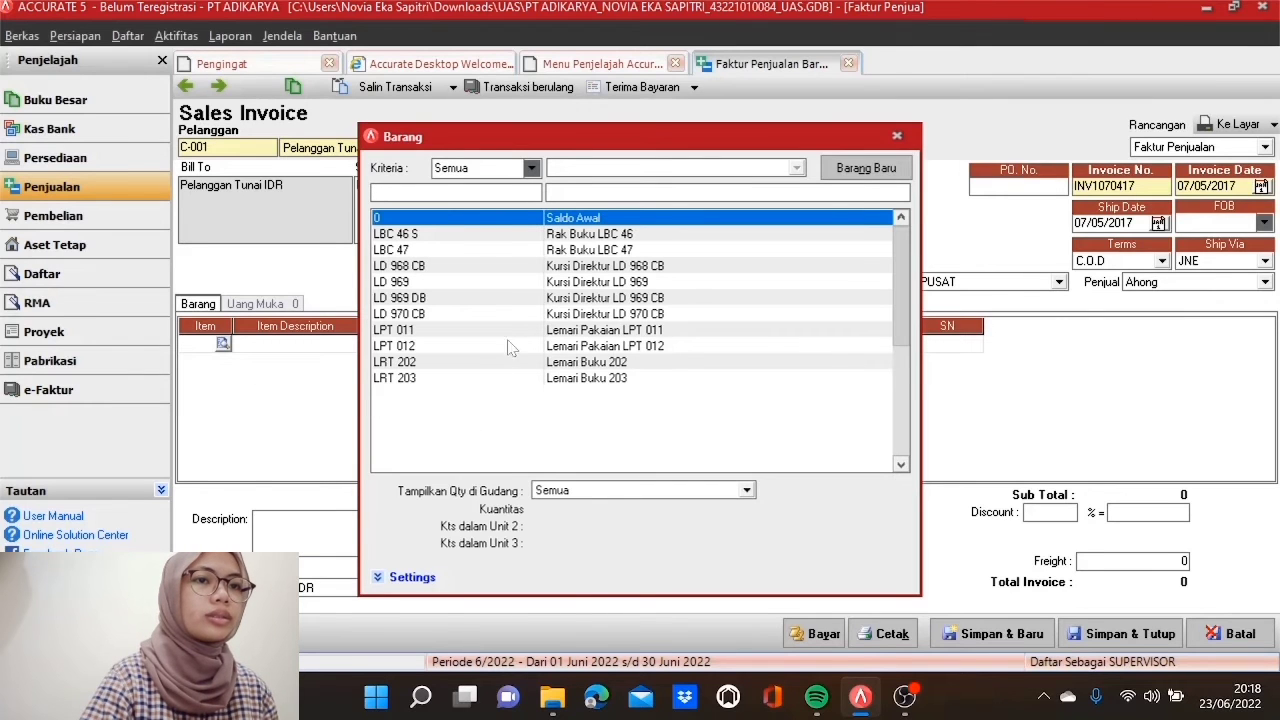
Step: Bill 2 LD 970 CB on the invoice, drop the empty row, and start recording payment
{"action": "left_click", "coordinate": [521, 316]}
{"action": "double_click", "coordinate": [521, 316]}
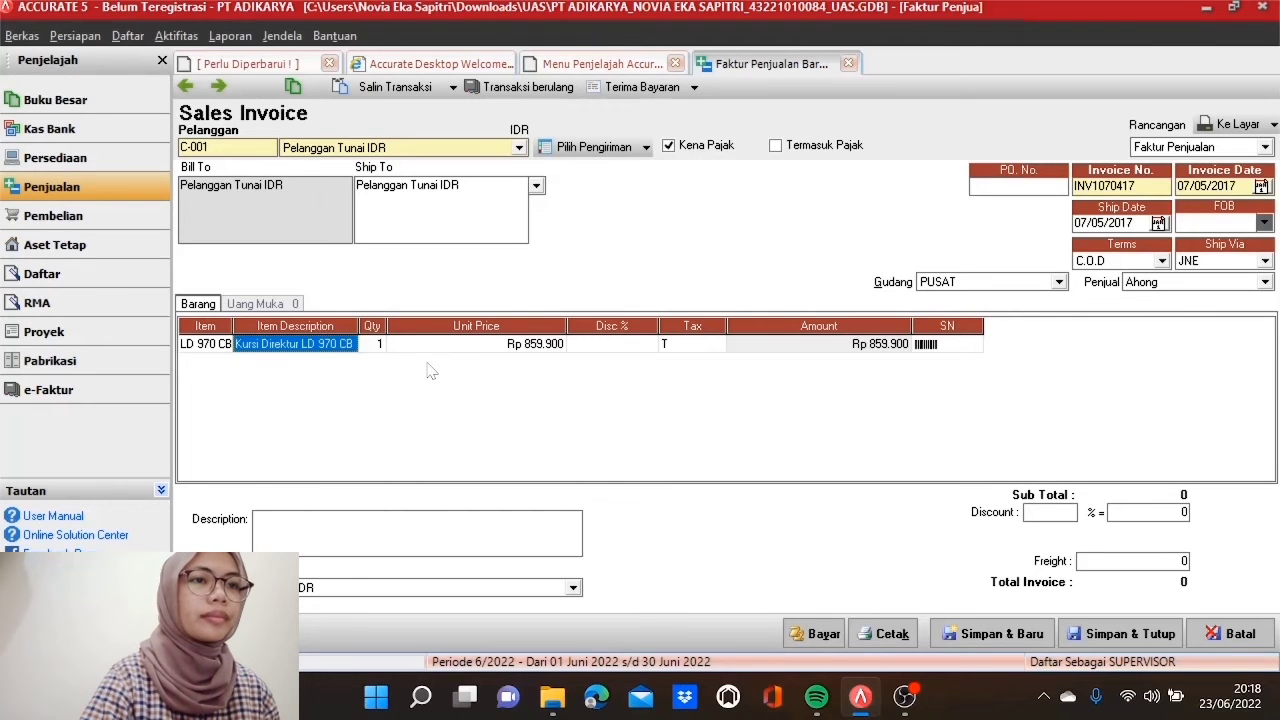
{"action": "key", "text": "Tab"}
{"action": "type", "text": "2"}
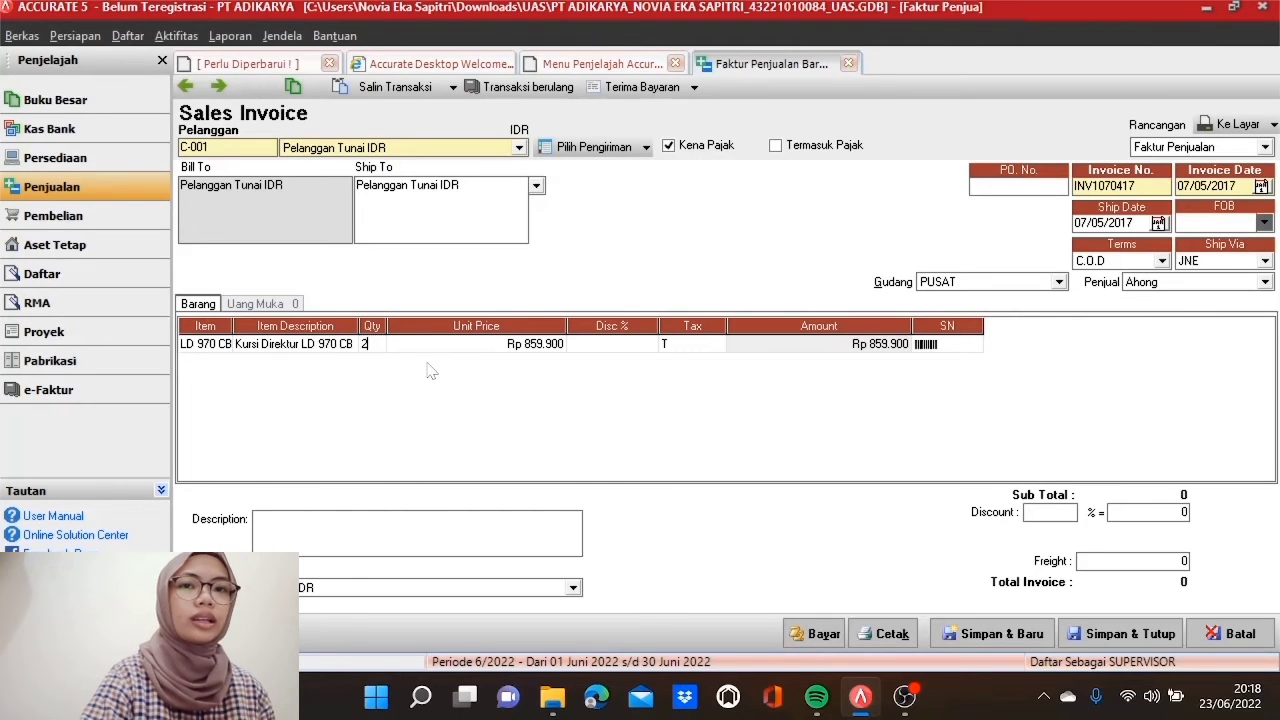
{"action": "key", "text": "Tab"}
{"action": "key", "text": "Tab"}
{"action": "key", "text": "Tab"}
{"action": "key", "text": "Tab"}
{"action": "key", "text": "Tab"}
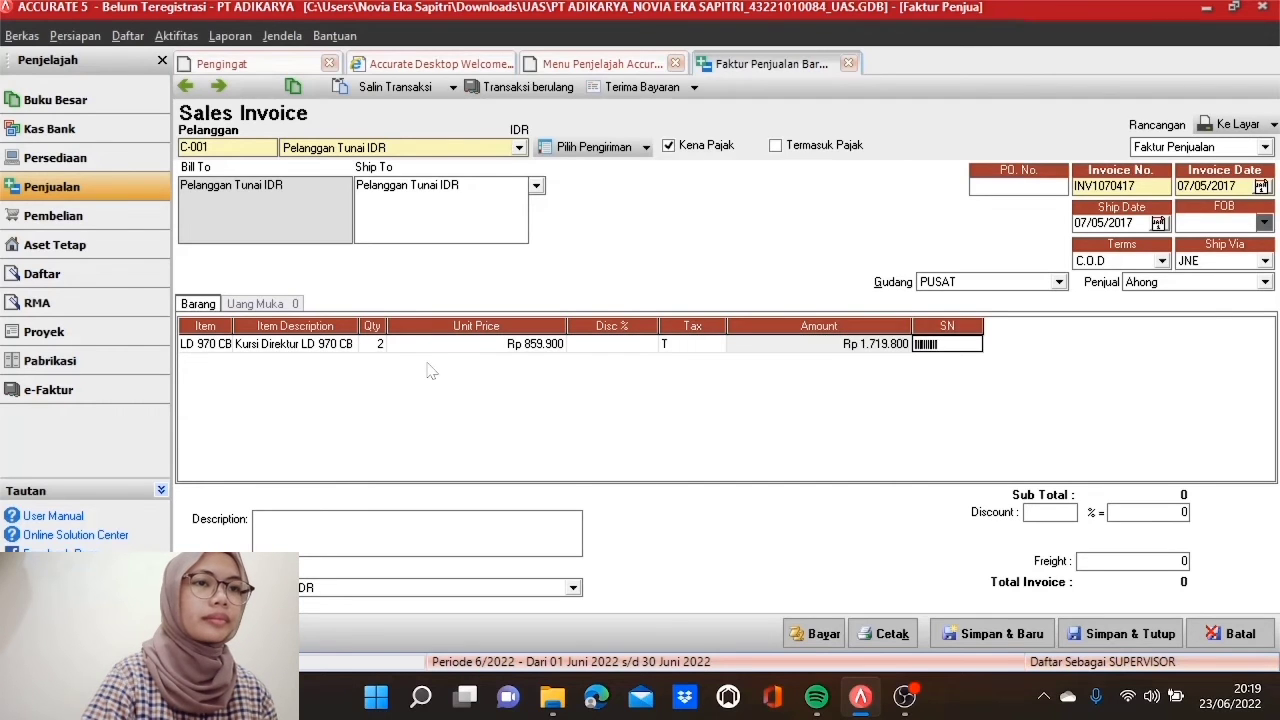
{"action": "key", "text": "Tab"}
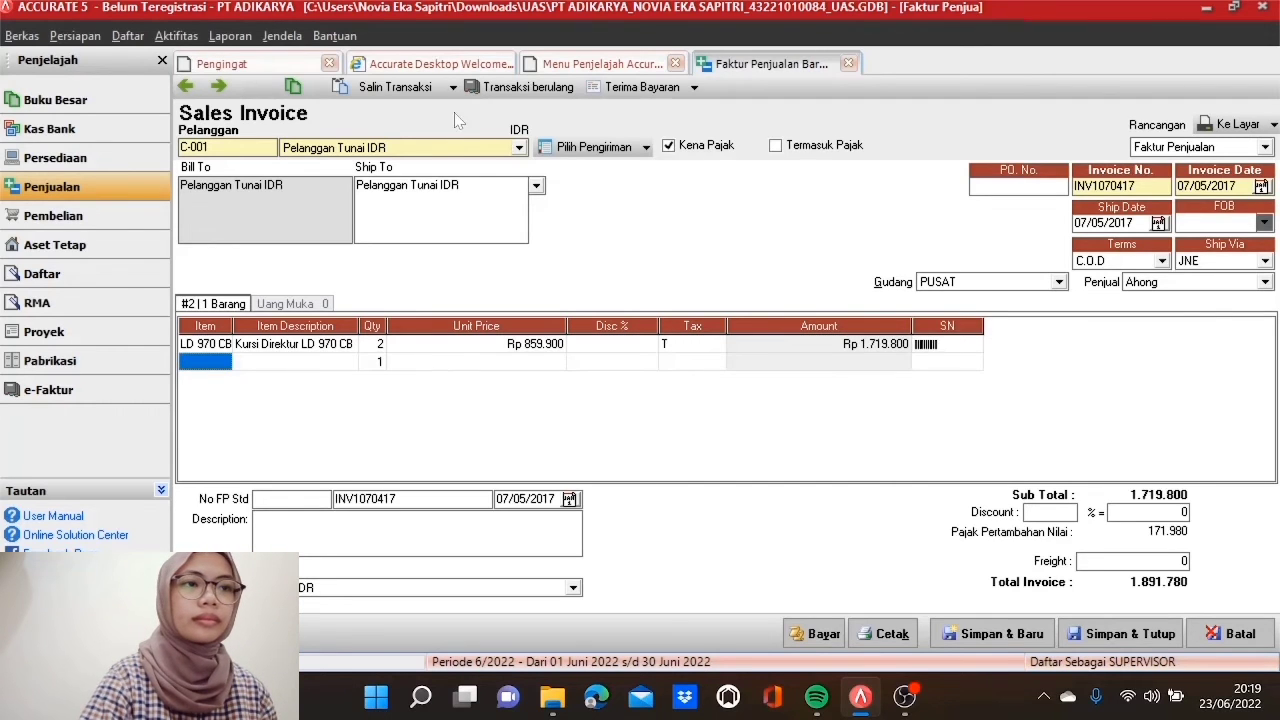
{"action": "left_click", "coordinate": [325, 344]}
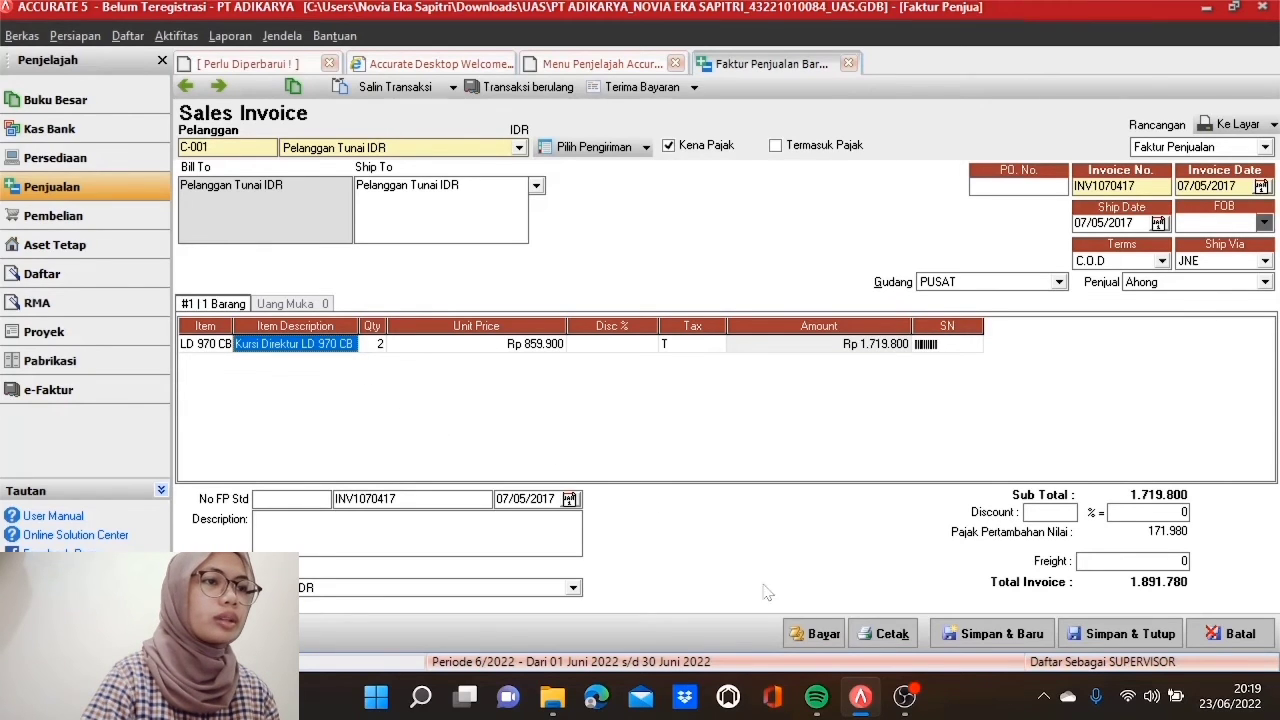
{"action": "left_click", "coordinate": [815, 634]}
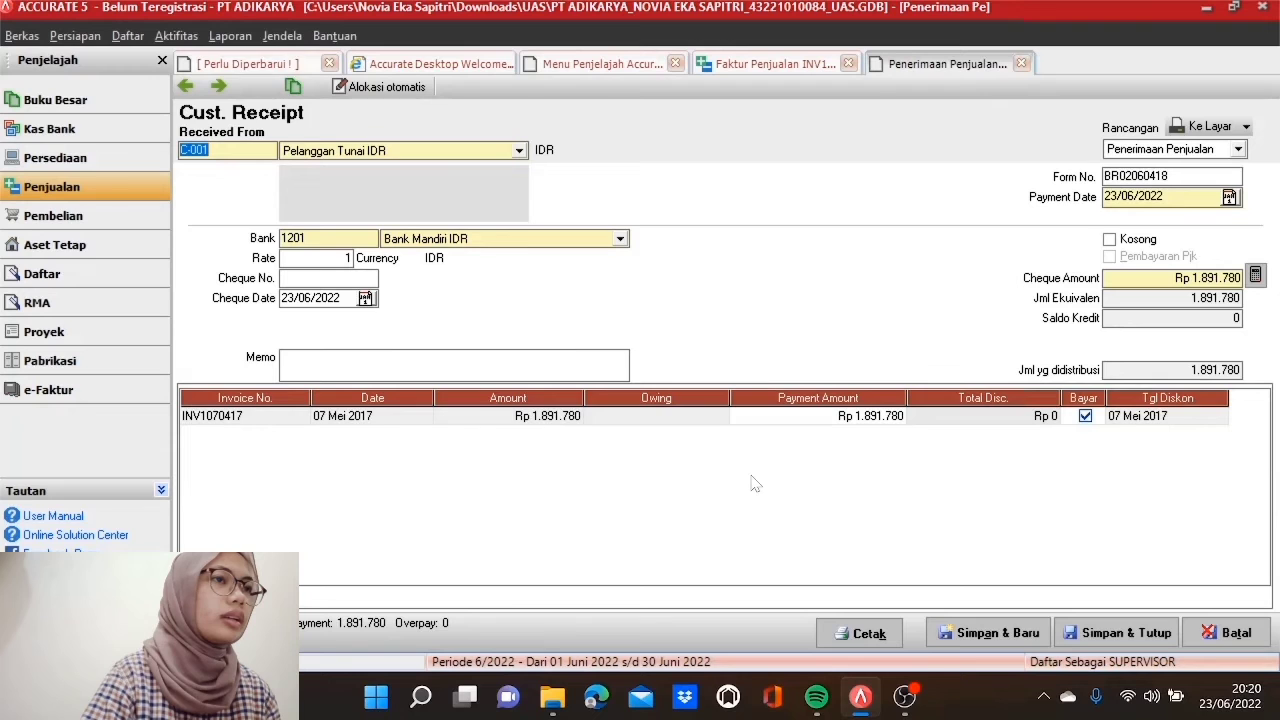
Step: Fill the receipt with form number INV1070417, dates 07/05/2017, and memo 'Penjualan Tunai'
{"action": "double_click", "coordinate": [1163, 176]}
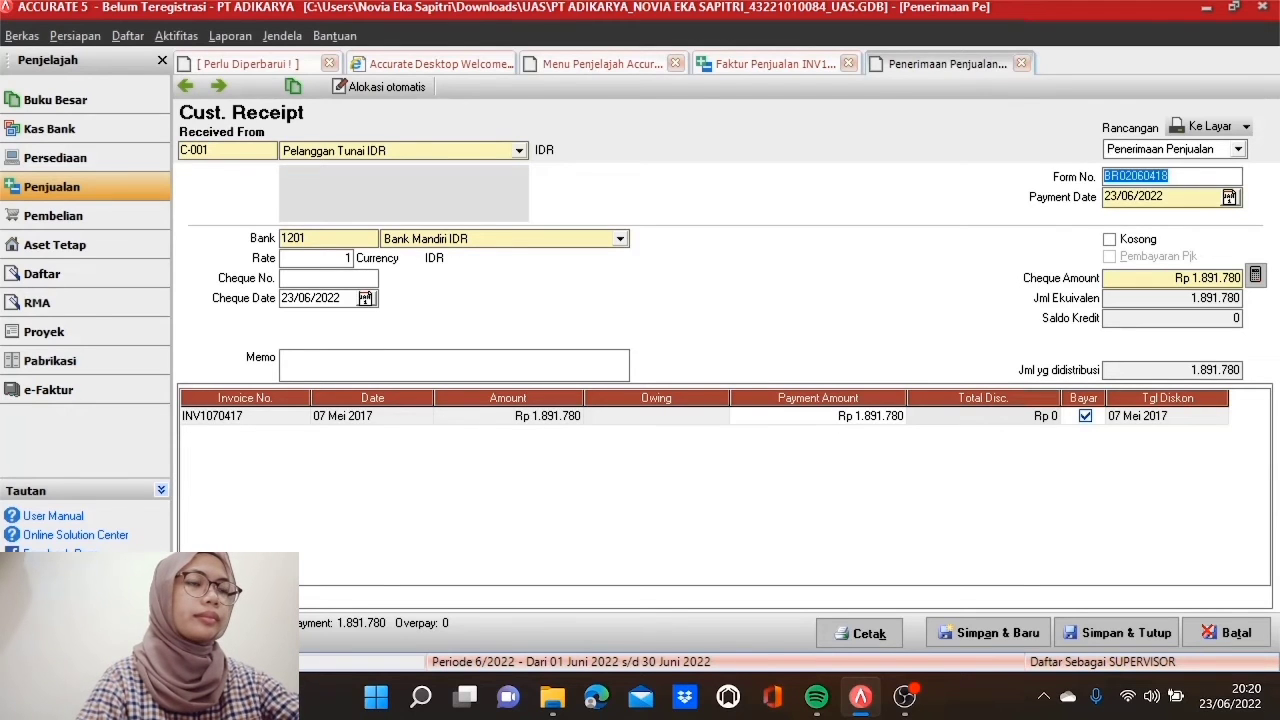
{"action": "type", "text": "INV107"}
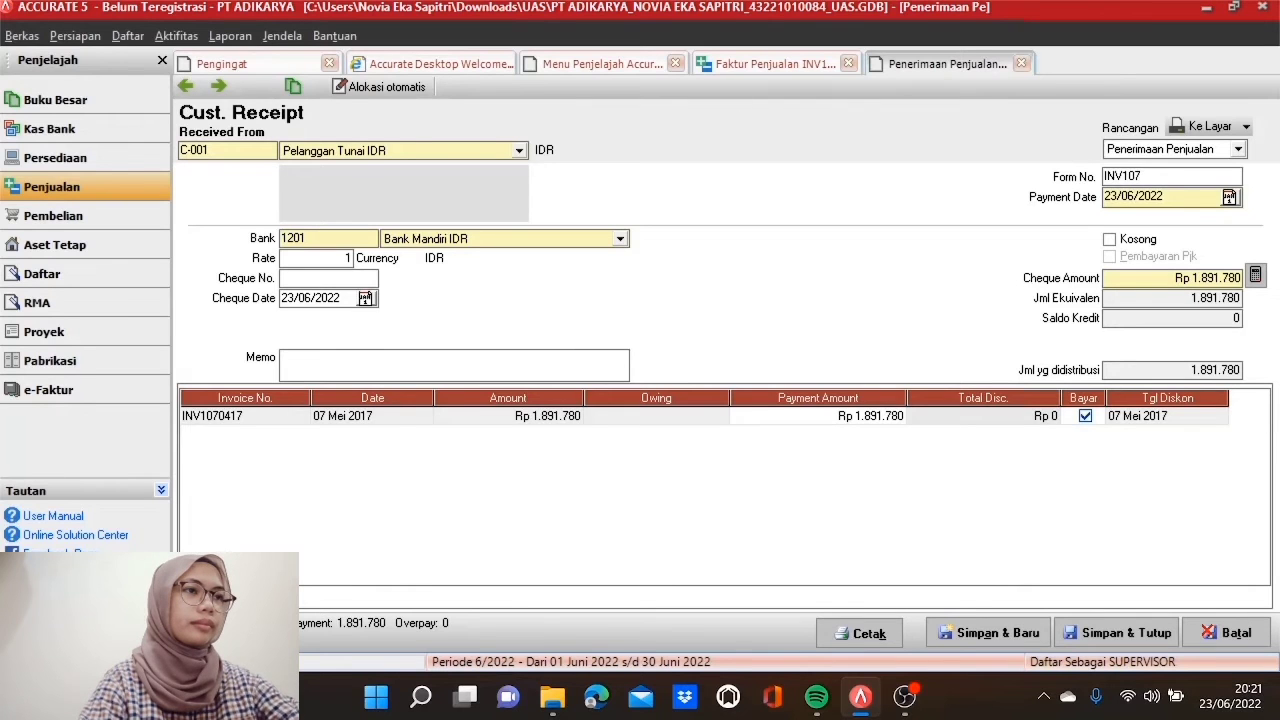
{"action": "type", "text": "0417"}
{"action": "key", "text": "Tab"}
{"action": "type", "text": "07/05/201"}
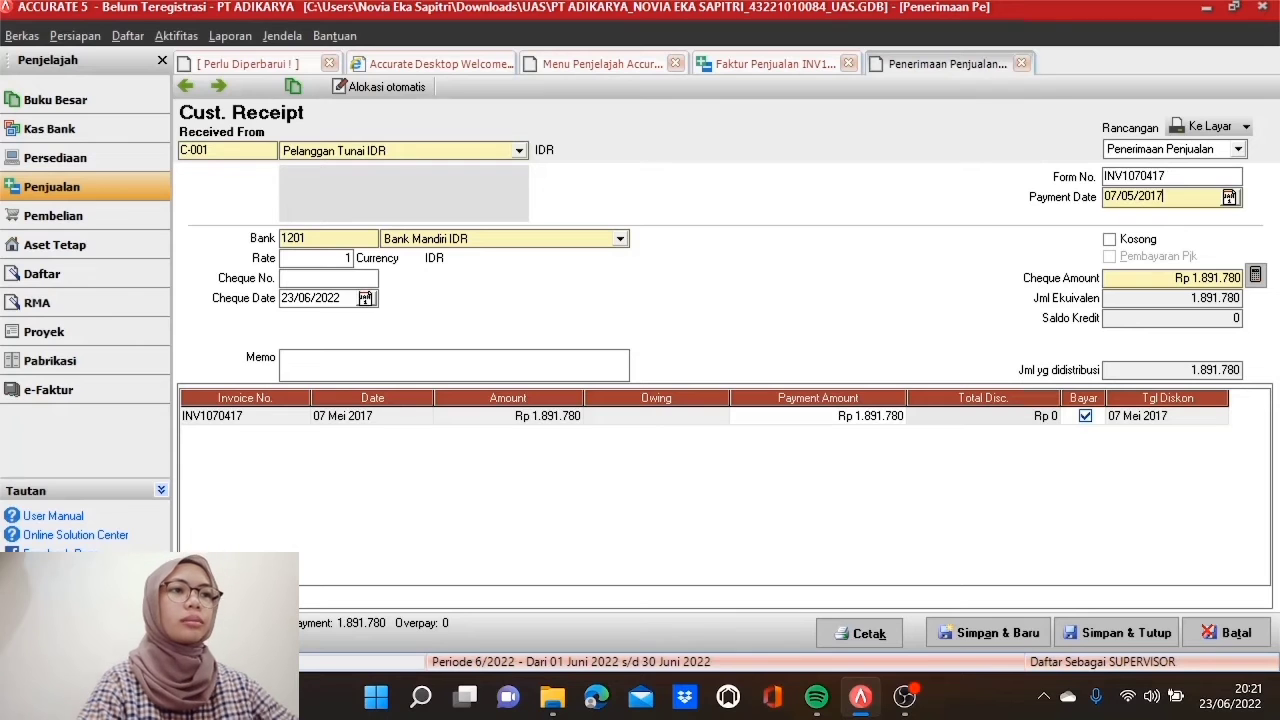
{"action": "left_click_drag", "start_coordinate": [342, 298], "coordinate": [281, 298]}
{"action": "type", "text": "07/0"}
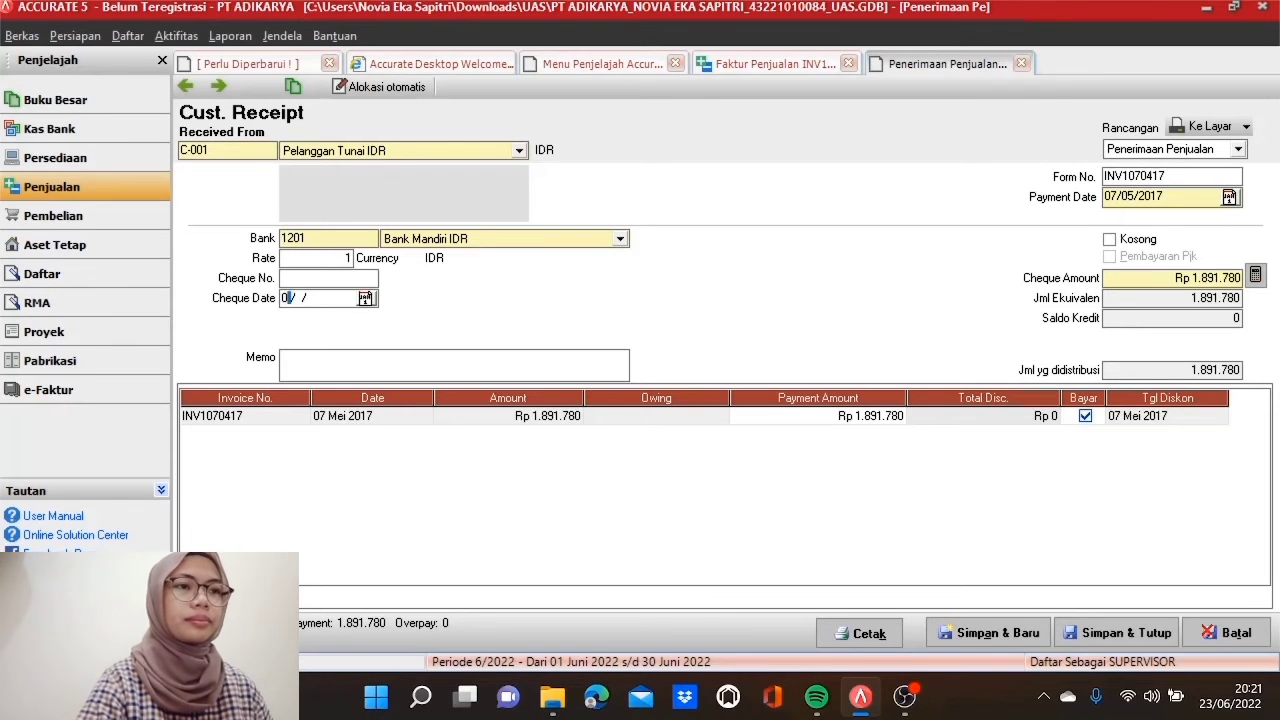
{"action": "type", "text": "5/2017"}
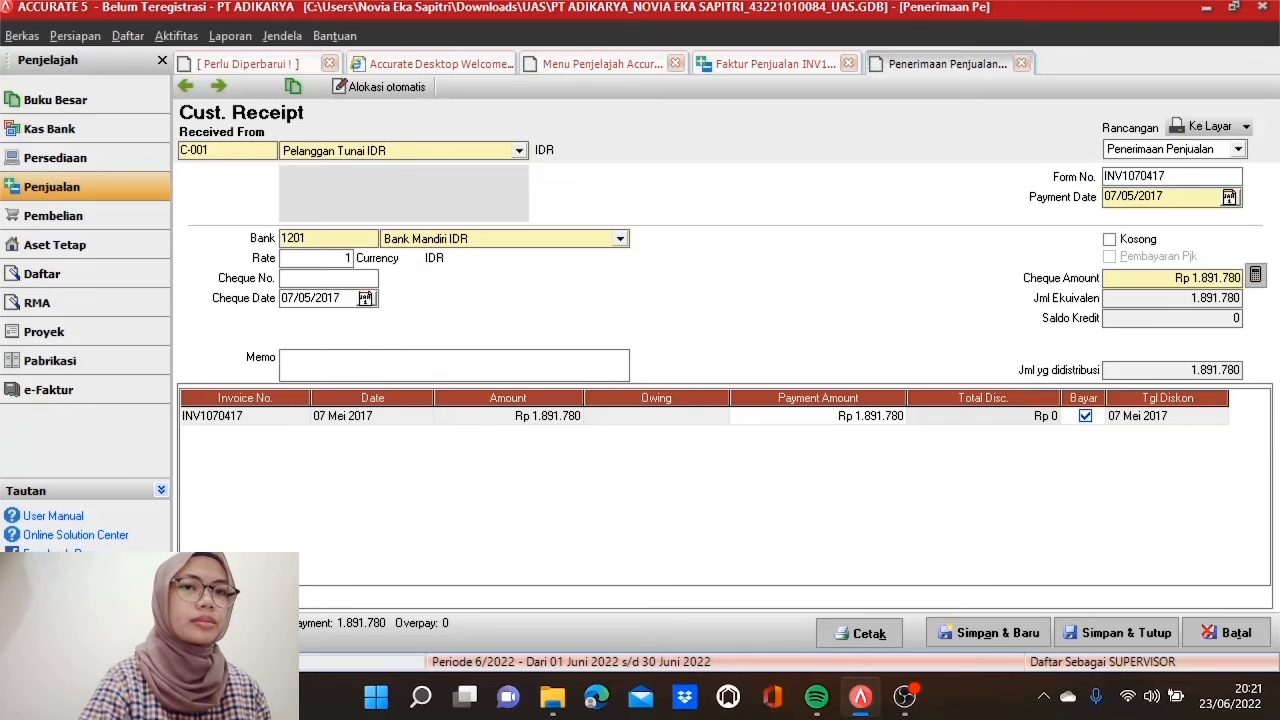
{"action": "left_click", "coordinate": [300, 360]}
{"action": "type", "text": "Penjualan Tunai"}
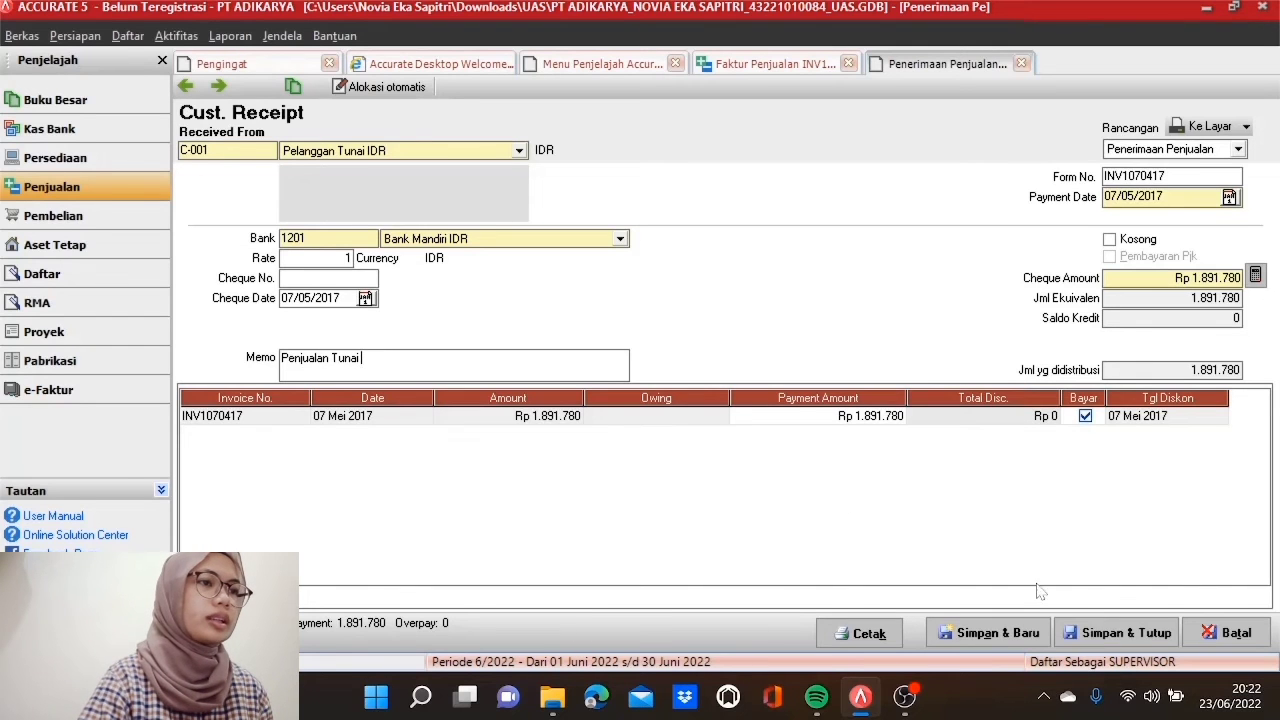
Step: Save the receipt and the paid invoice INV1070417, then start a new sales order
{"action": "left_click", "coordinate": [1080, 638]}
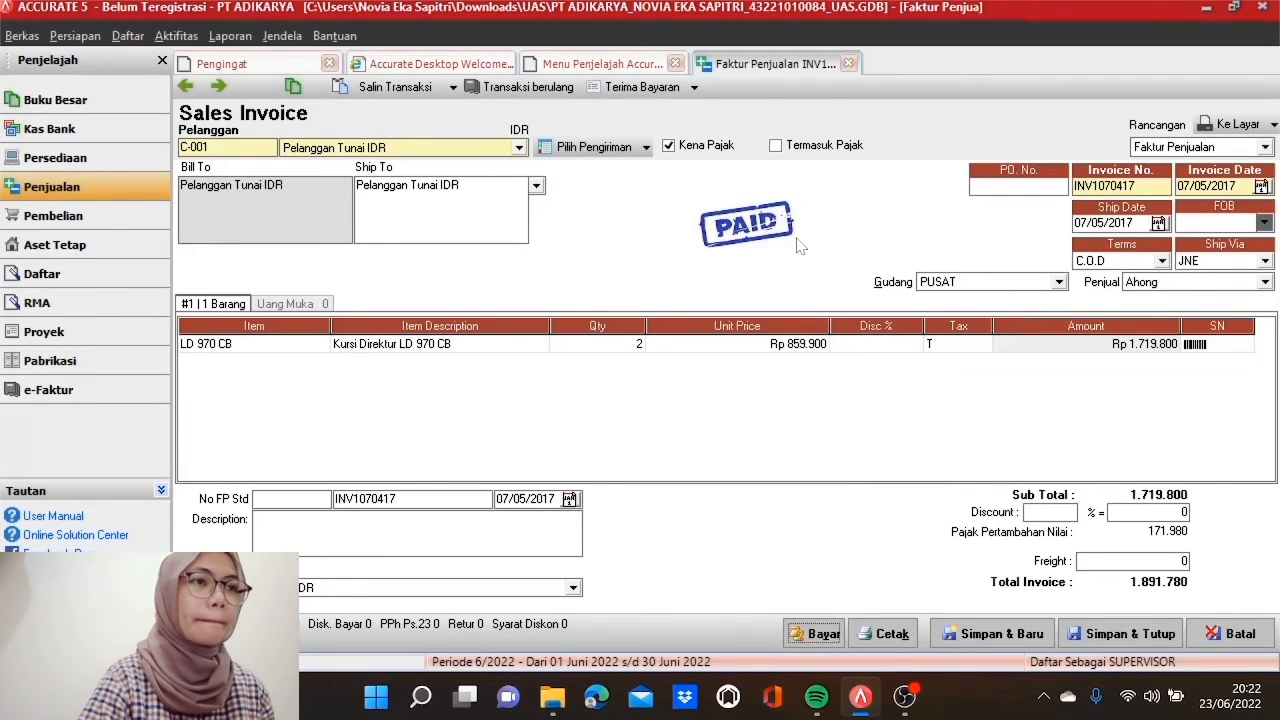
{"action": "left_click", "coordinate": [1090, 640]}
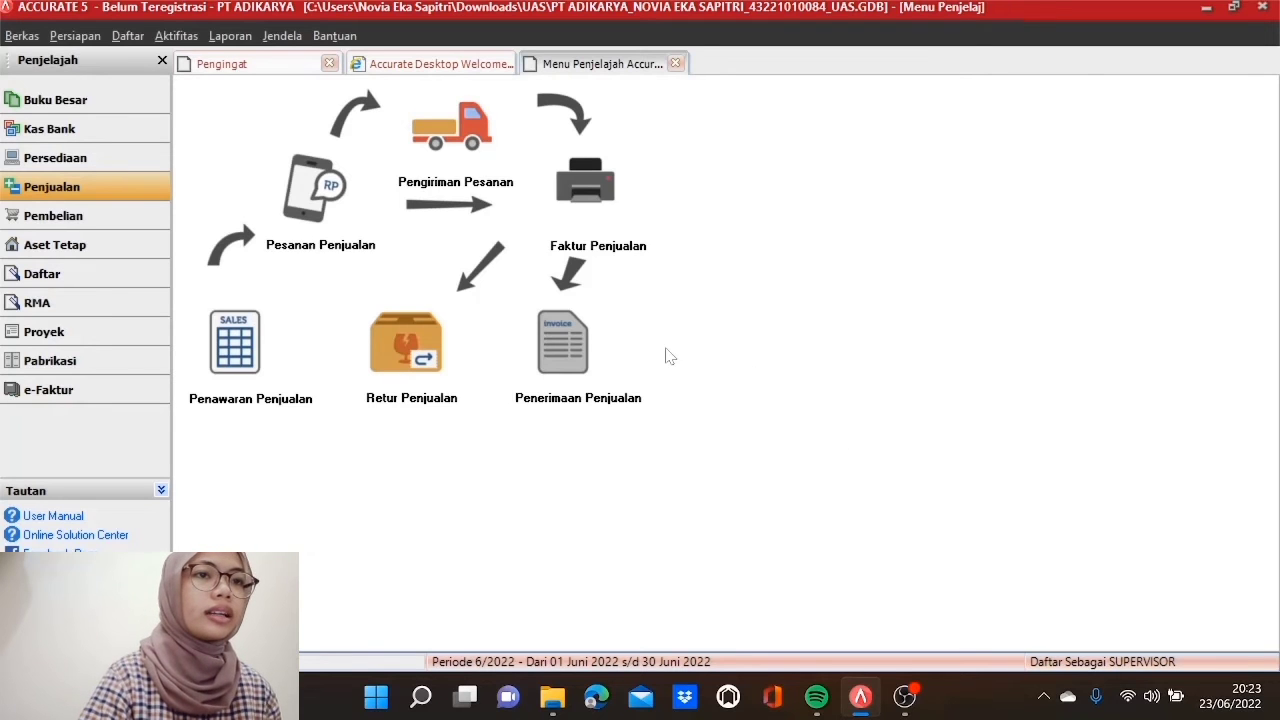
{"action": "left_click", "coordinate": [312, 215]}
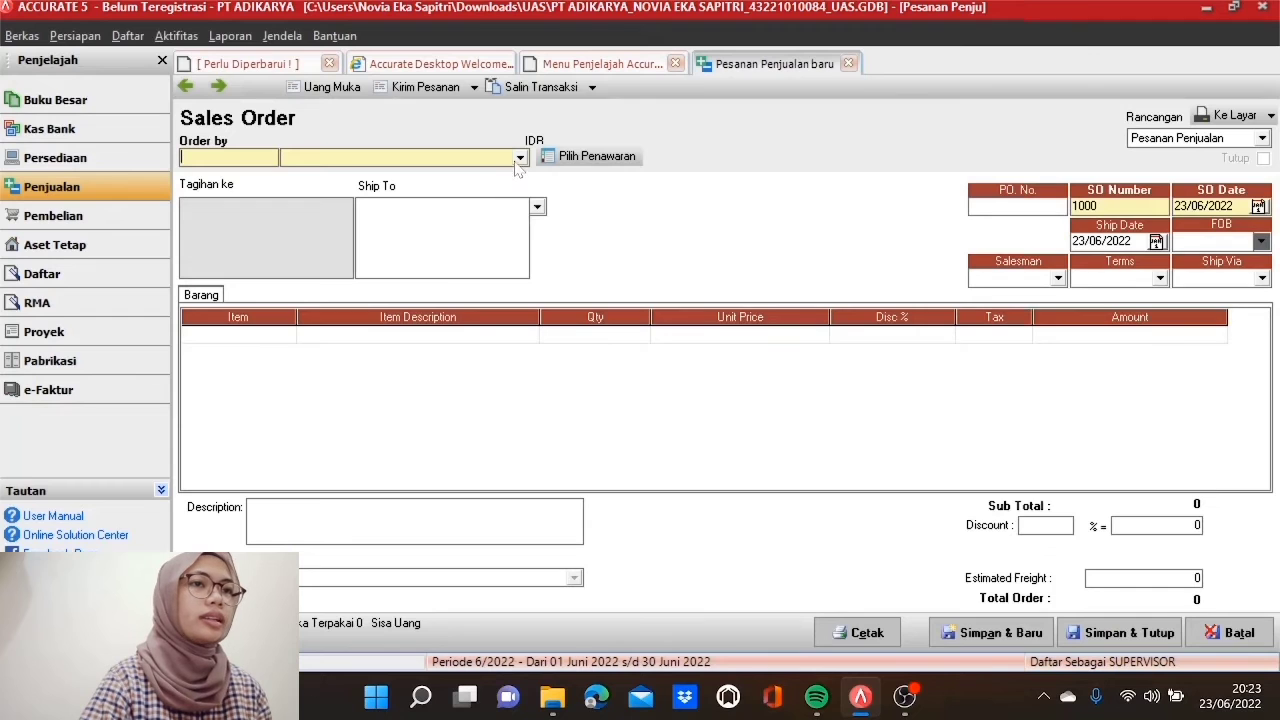
Step: Pick PT Binar Cemerlang and copy quotation SQ1060417's three items into the order
{"action": "left_click", "coordinate": [520, 158]}
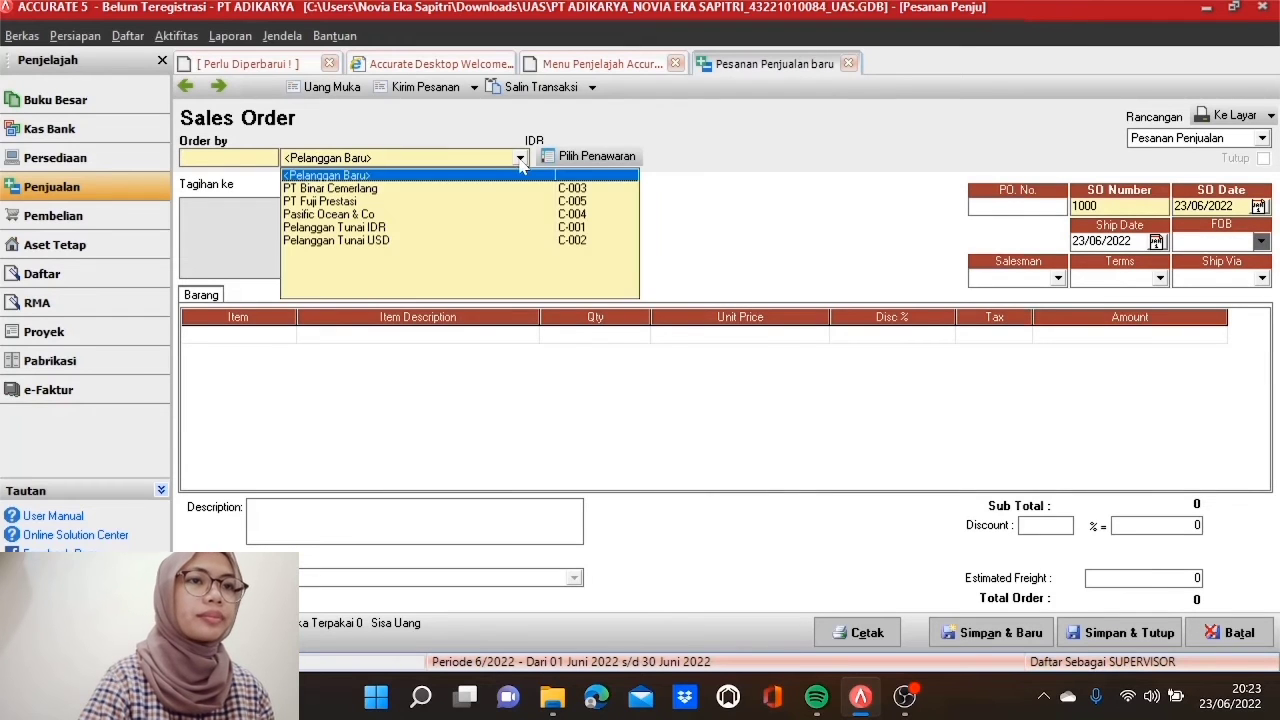
{"action": "left_click", "coordinate": [428, 199]}
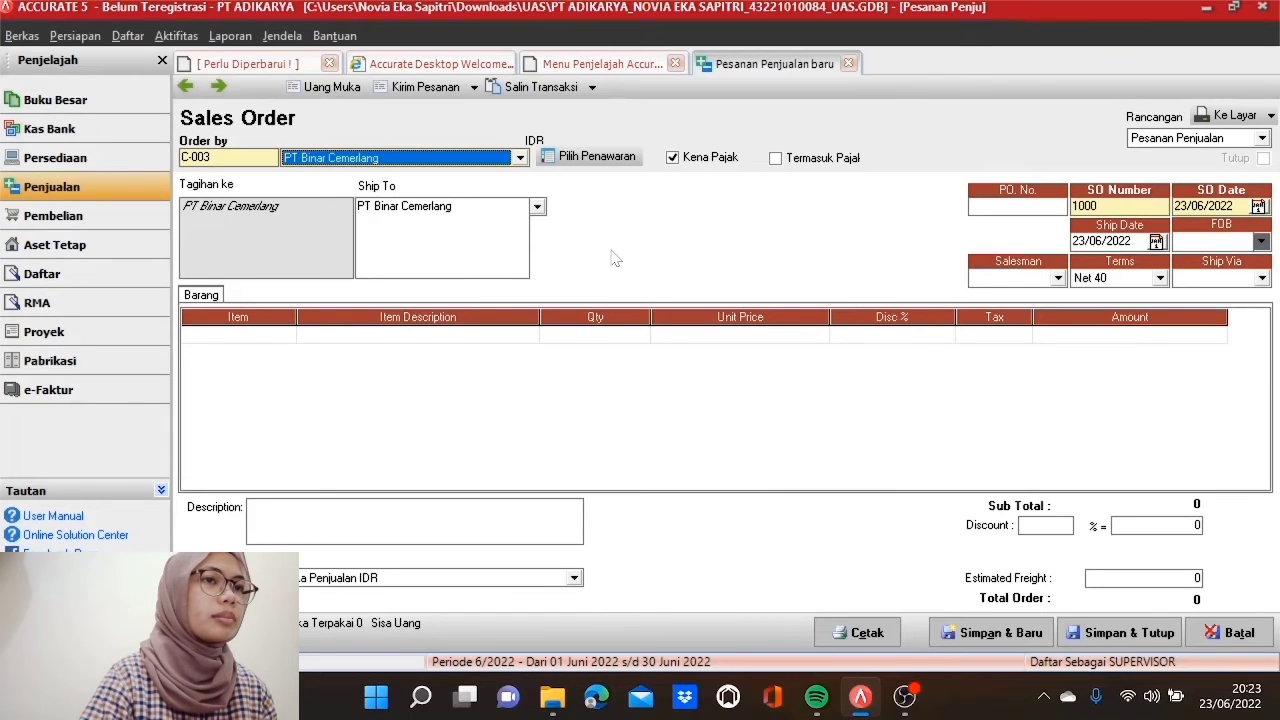
{"action": "left_click", "coordinate": [592, 160]}
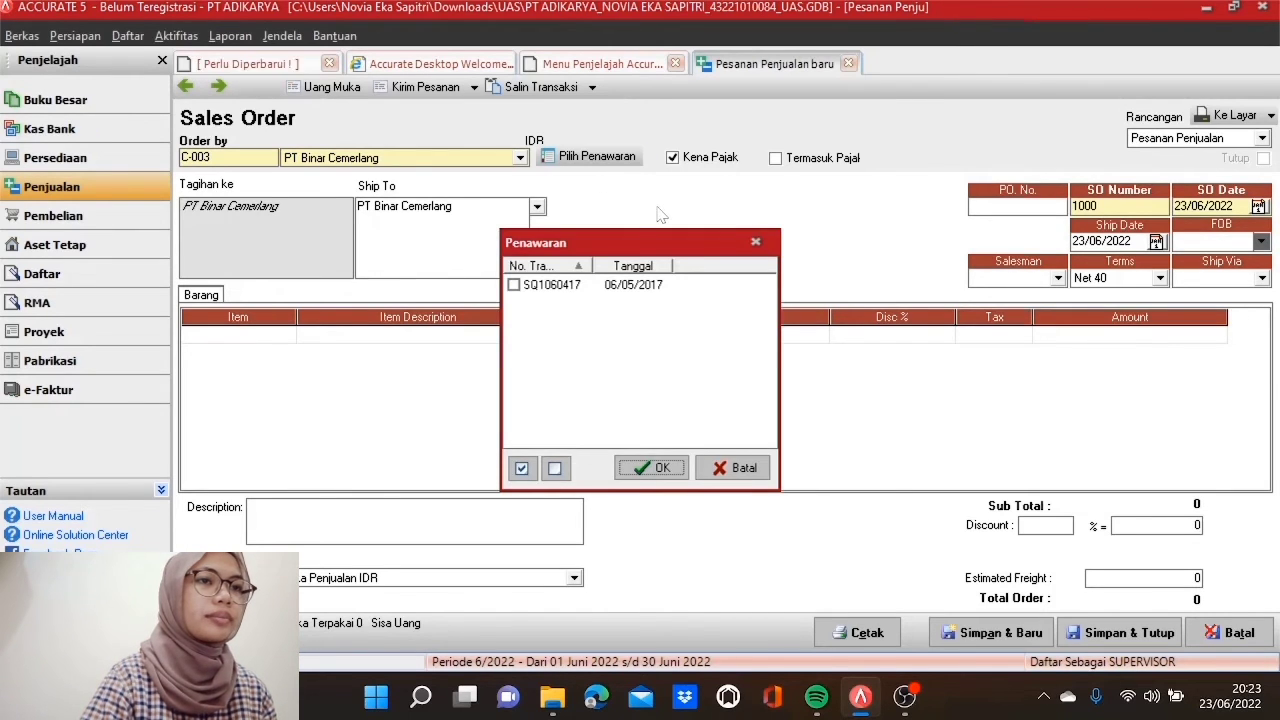
{"action": "left_click", "coordinate": [575, 289]}
{"action": "left_click", "coordinate": [513, 286]}
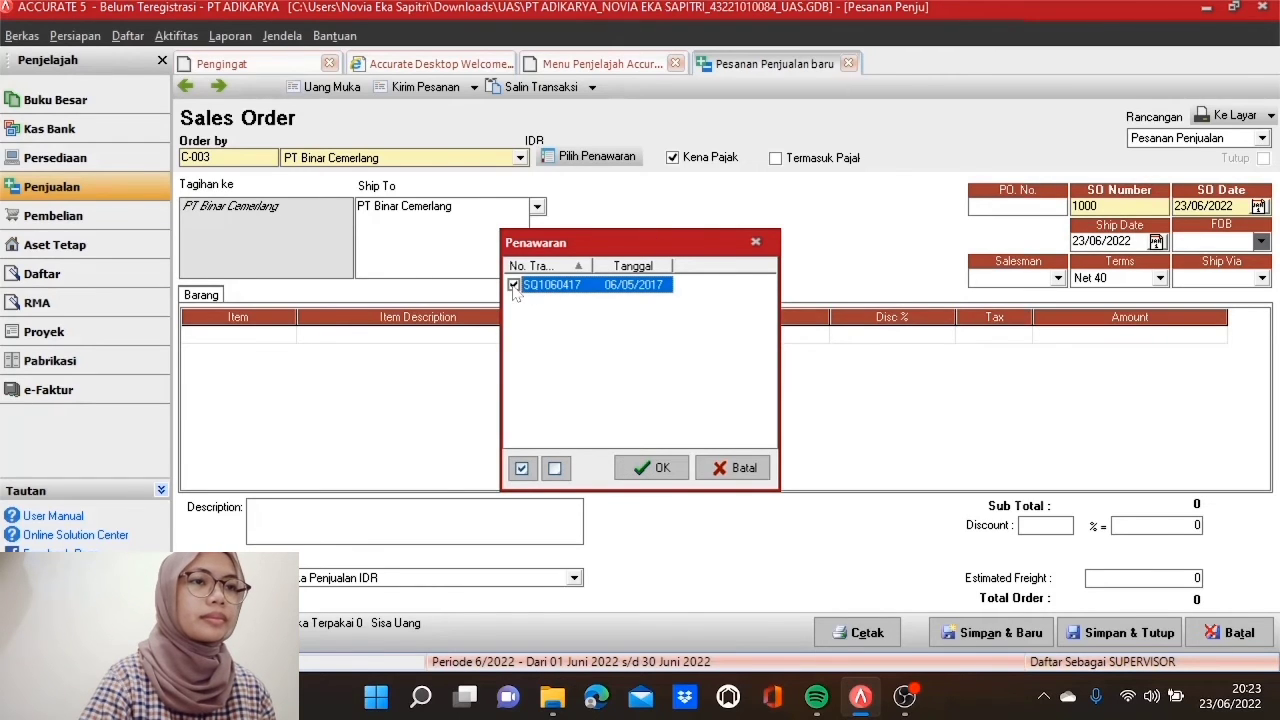
{"action": "left_click", "coordinate": [657, 469]}
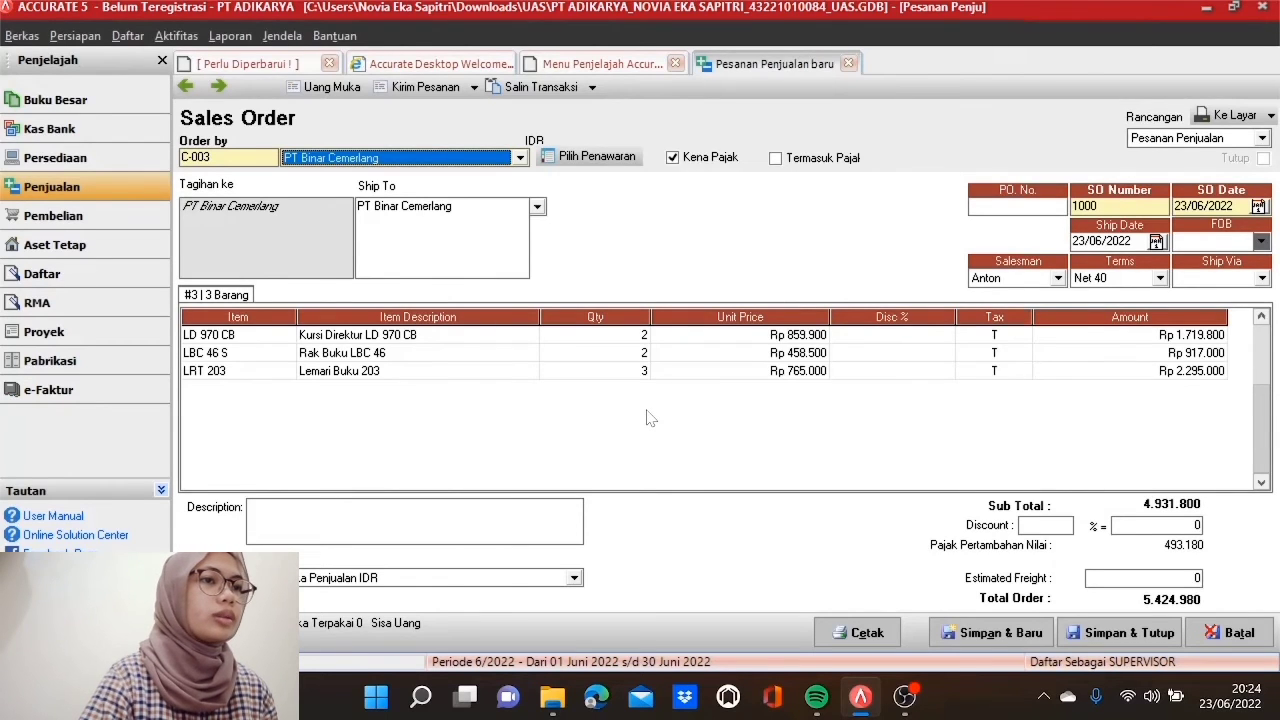
Step: Enter the customer's PO number, order number SO1060417, dates 07/05/2017, and terms 2/10 n/30
{"action": "left_click", "coordinate": [990, 206]}
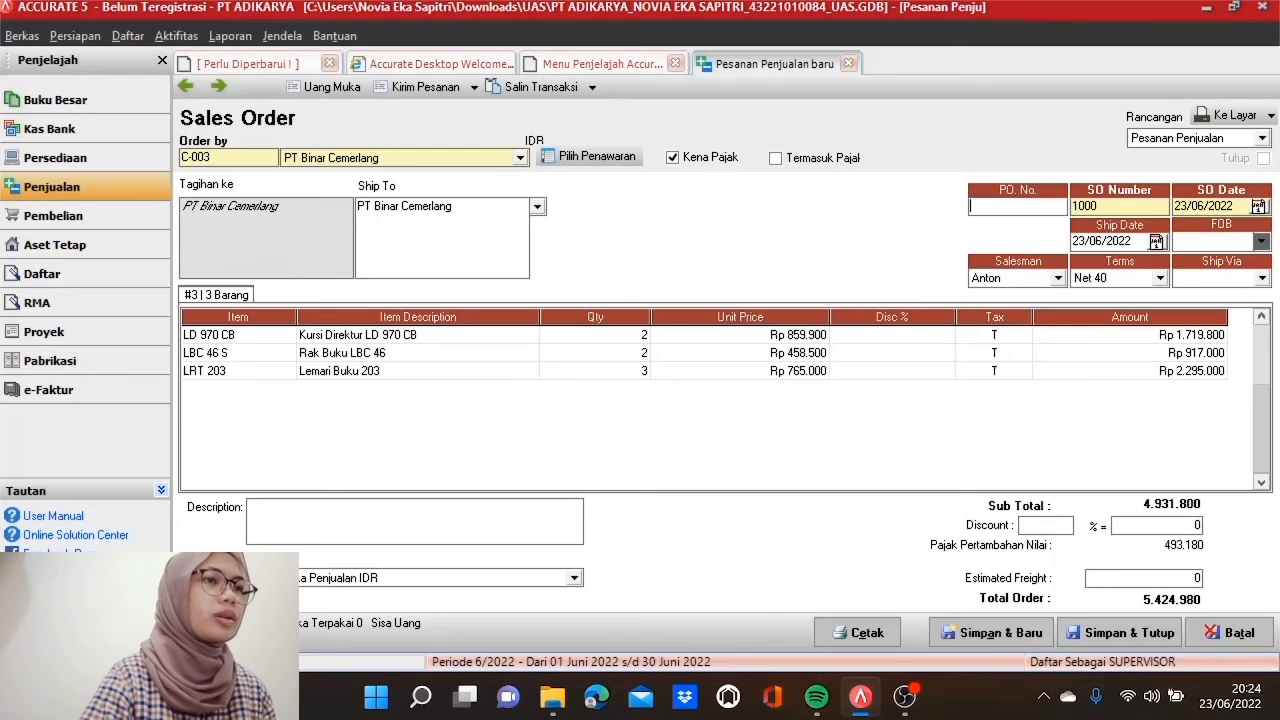
{"action": "type", "text": "PO"}
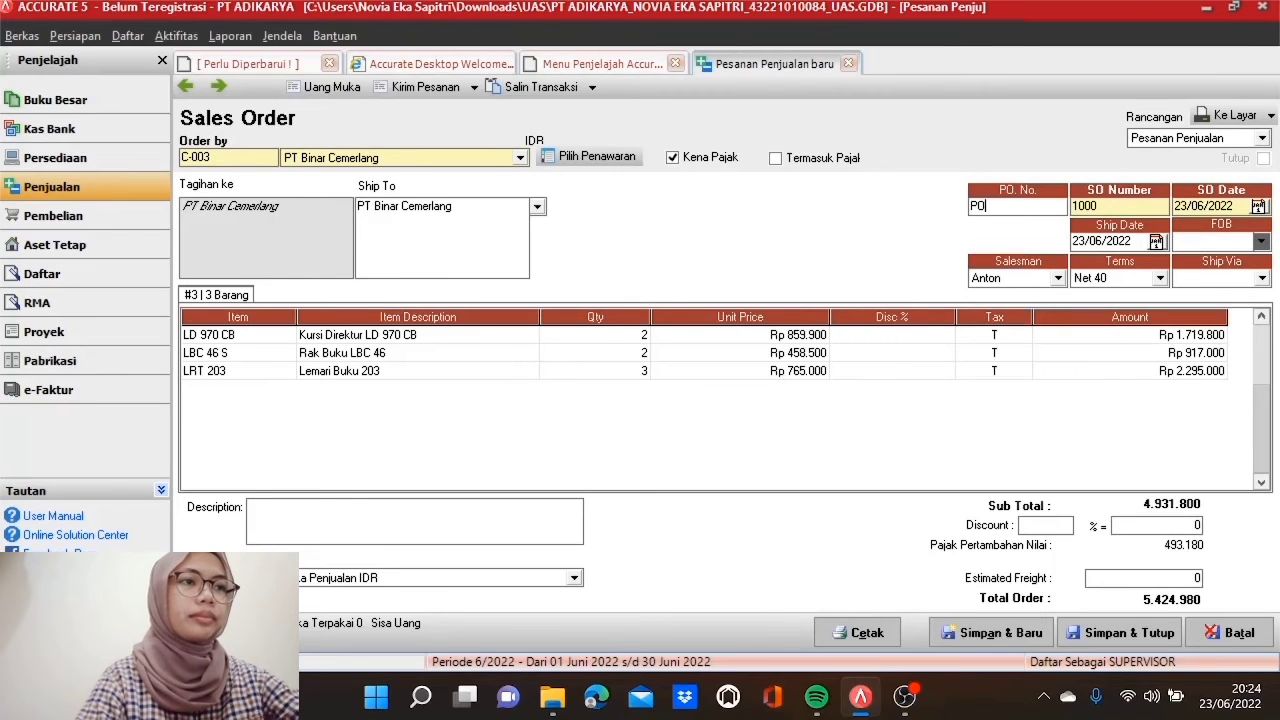
{"action": "type", "text": "0101PBC"}
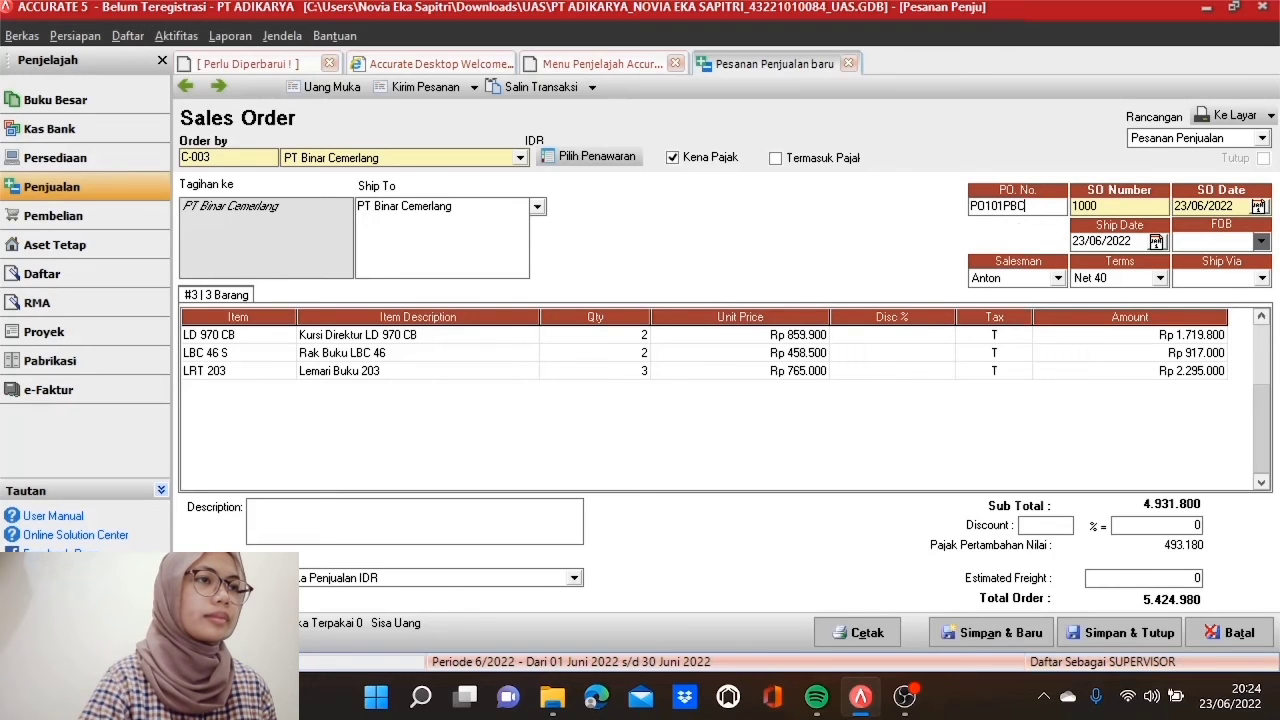
{"action": "key", "text": "Tab"}
{"action": "type", "text": "S"}
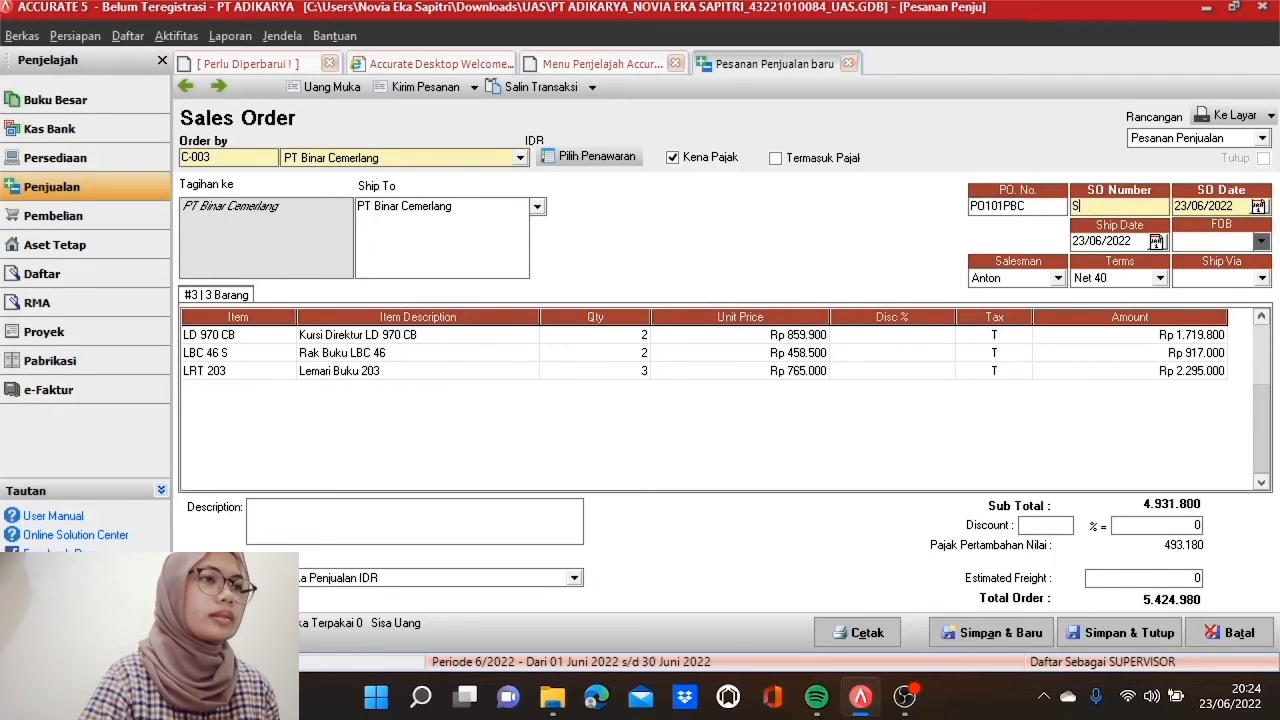
{"action": "type", "text": "O10"}
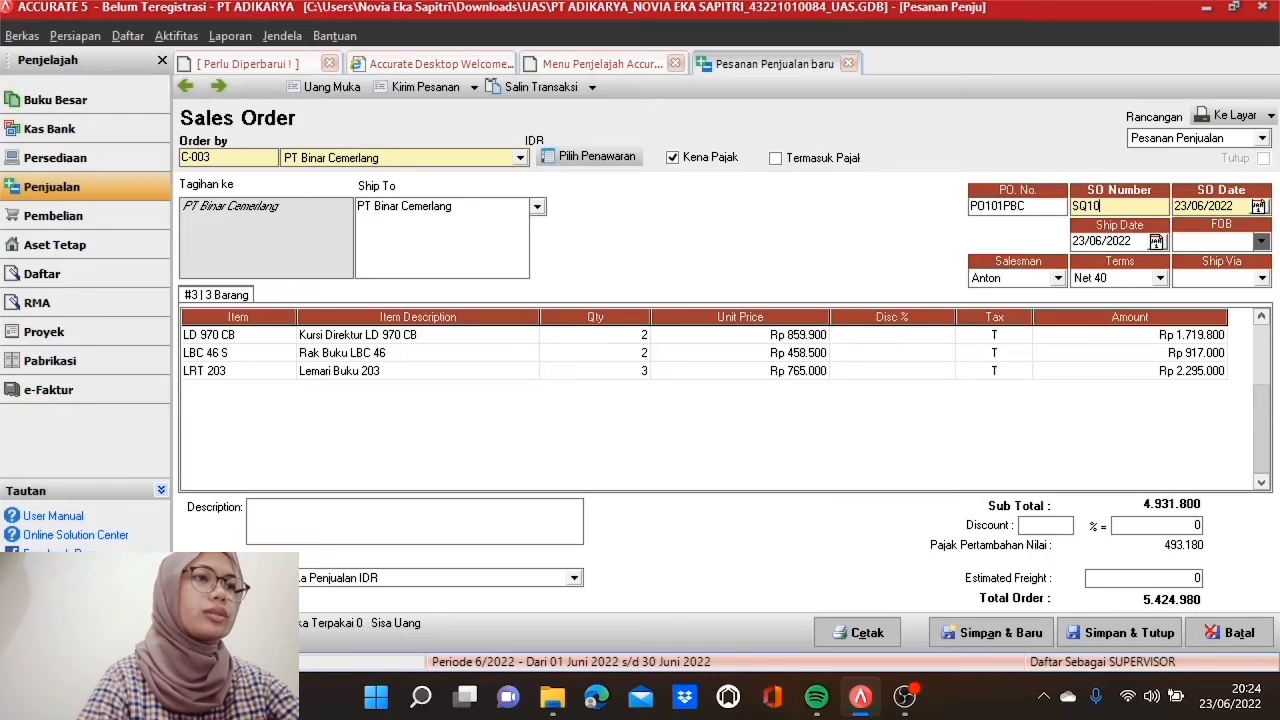
{"action": "type", "text": "60"}
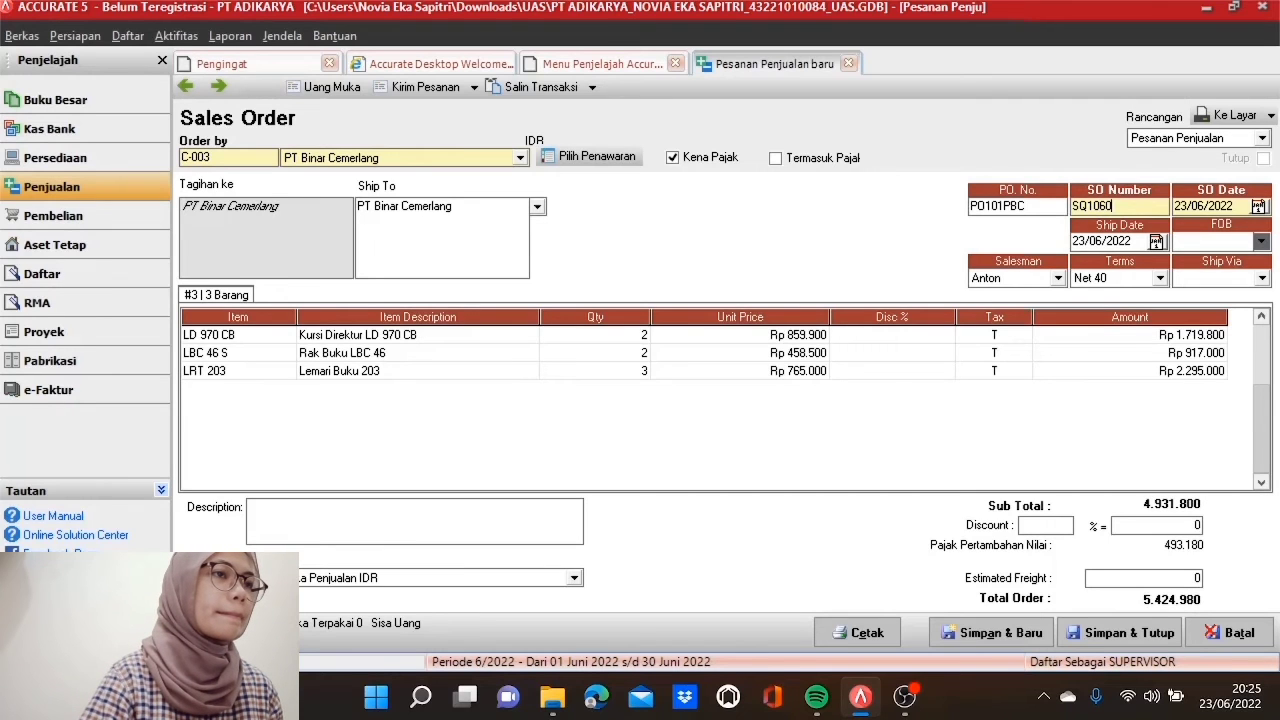
{"action": "type", "text": "417"}
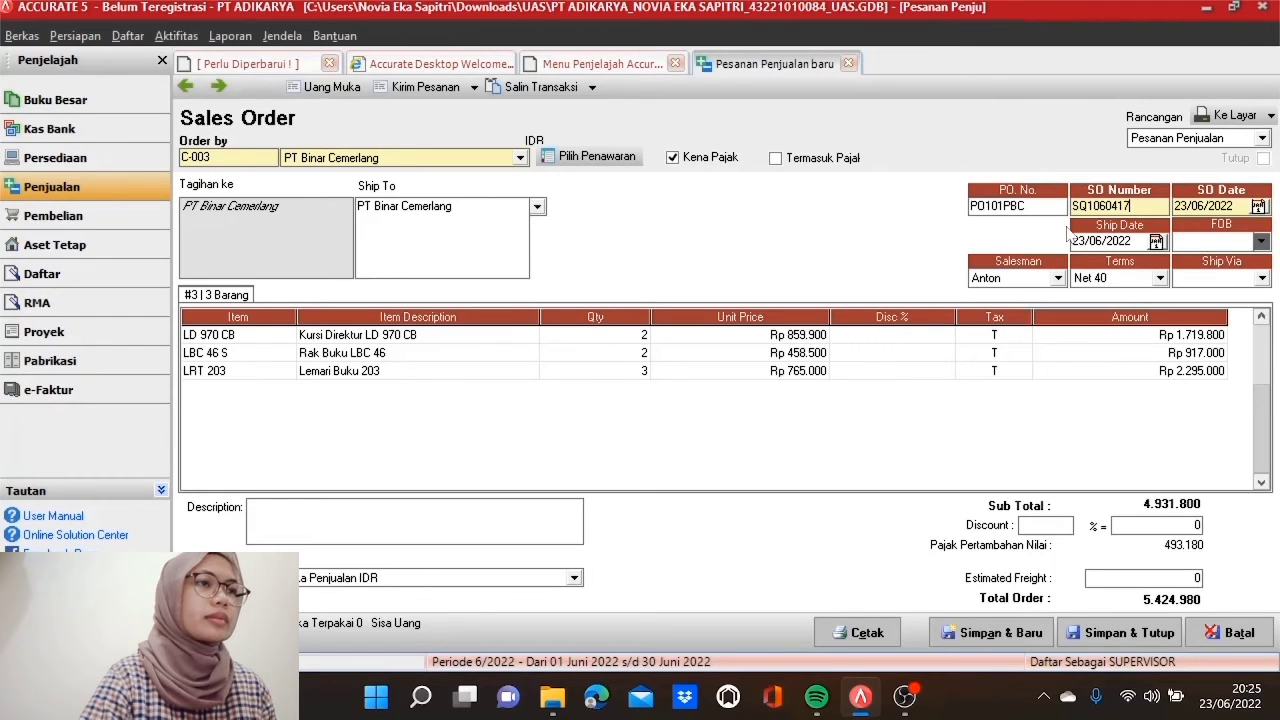
{"action": "key", "text": "Tab"}
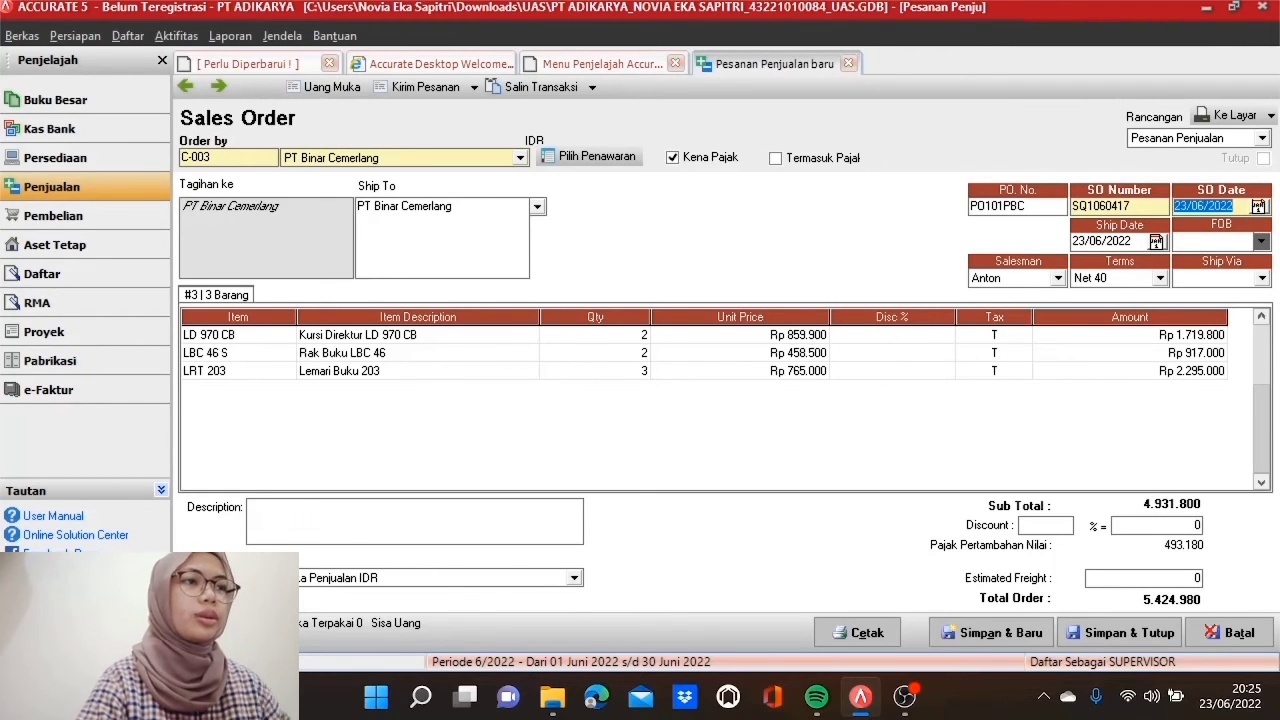
{"action": "type", "text": "07/05/20"}
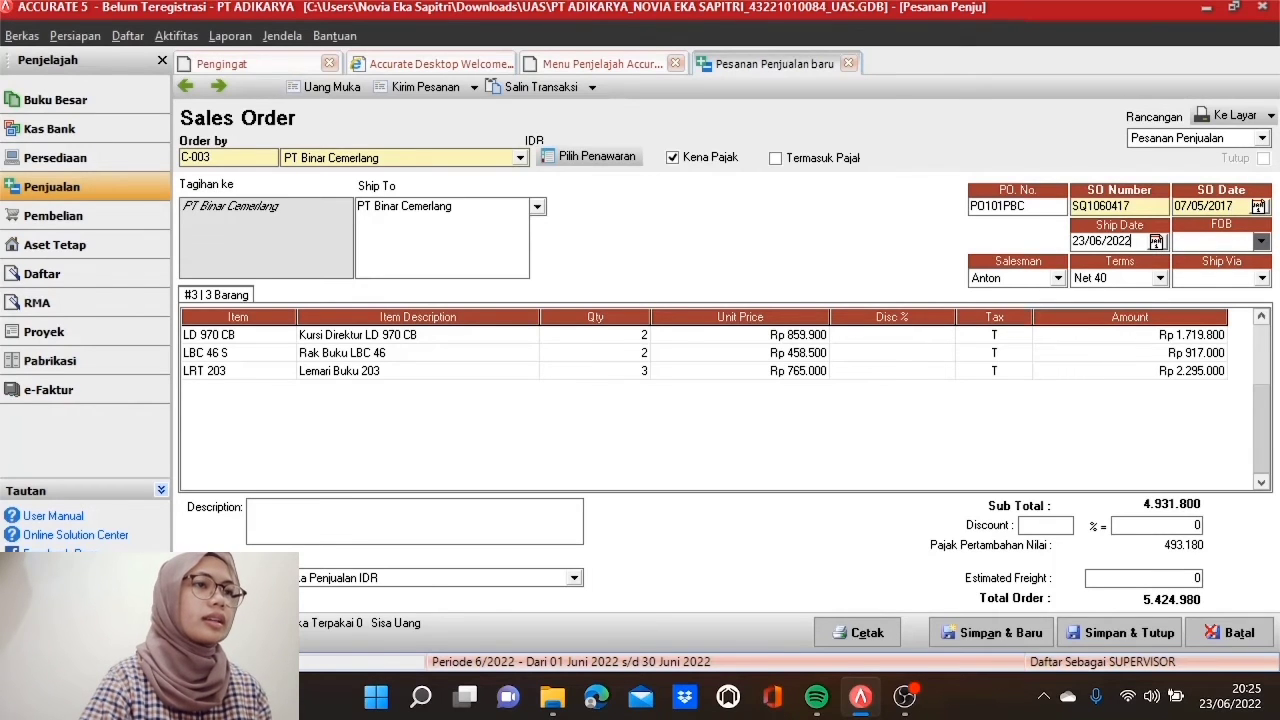
{"action": "key", "text": "Tab"}
{"action": "type", "text": "07/"}
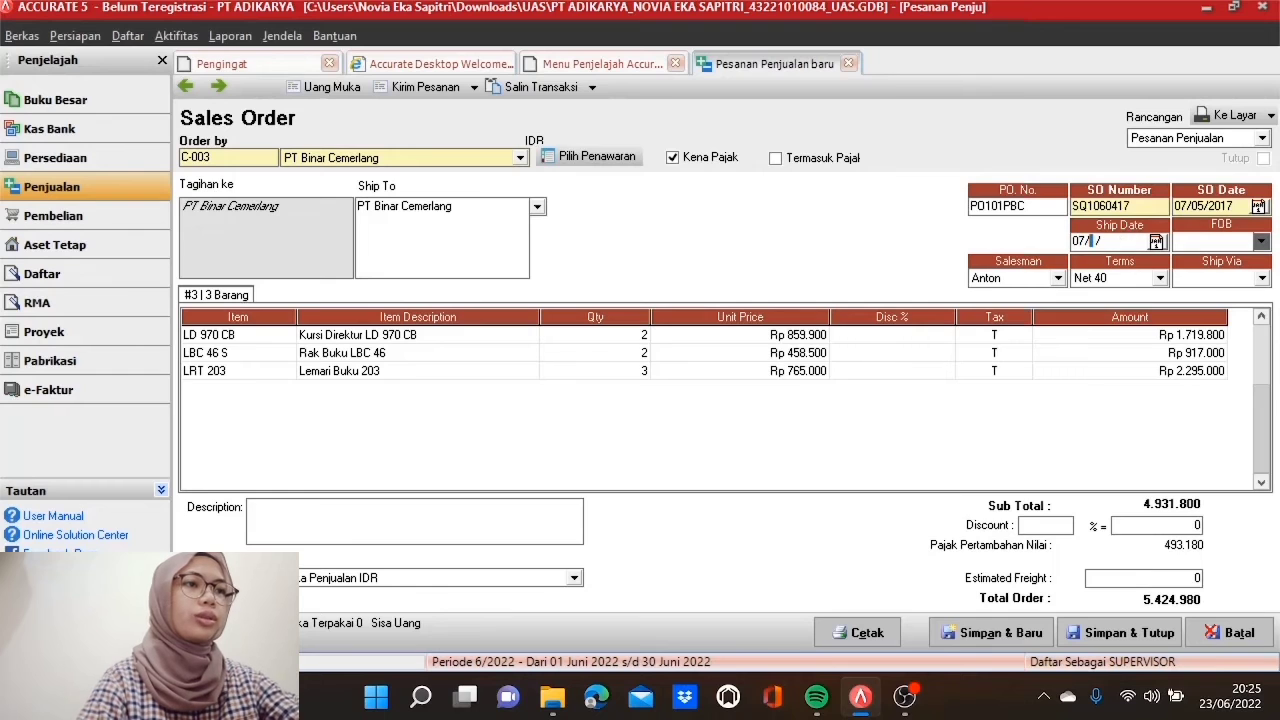
{"action": "type", "text": "05/2017"}
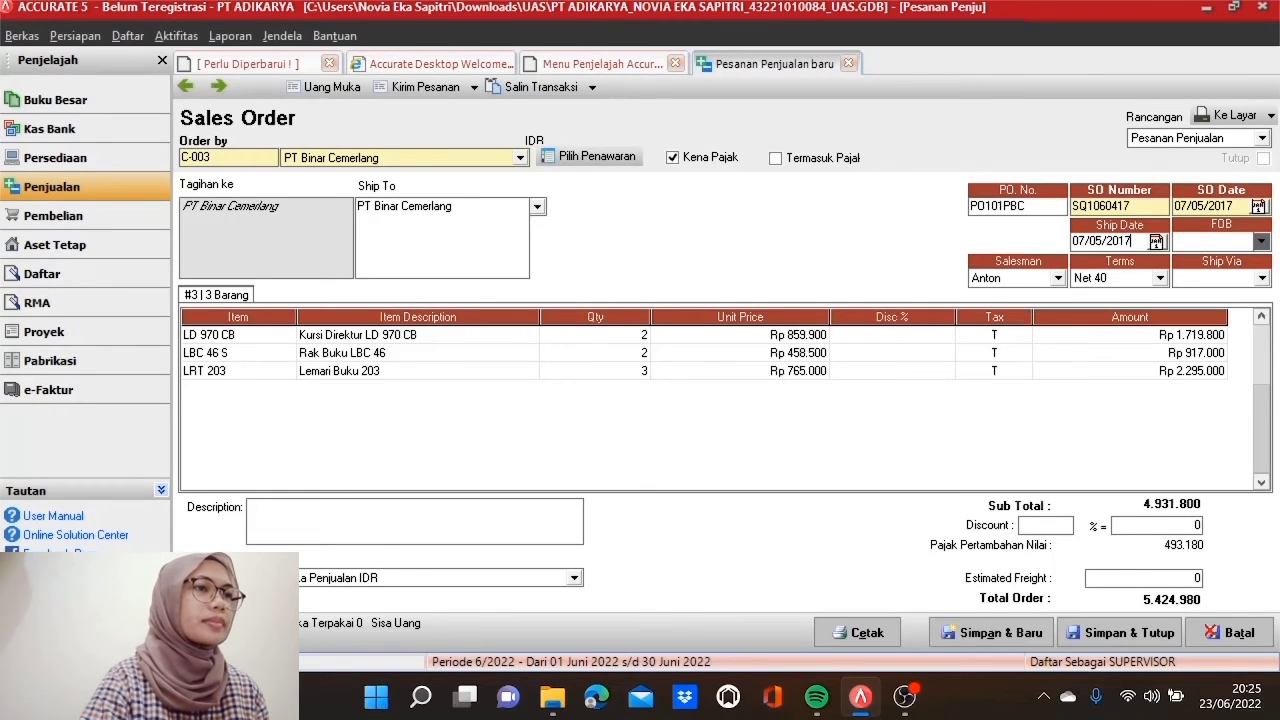
{"action": "left_click", "coordinate": [1160, 278]}
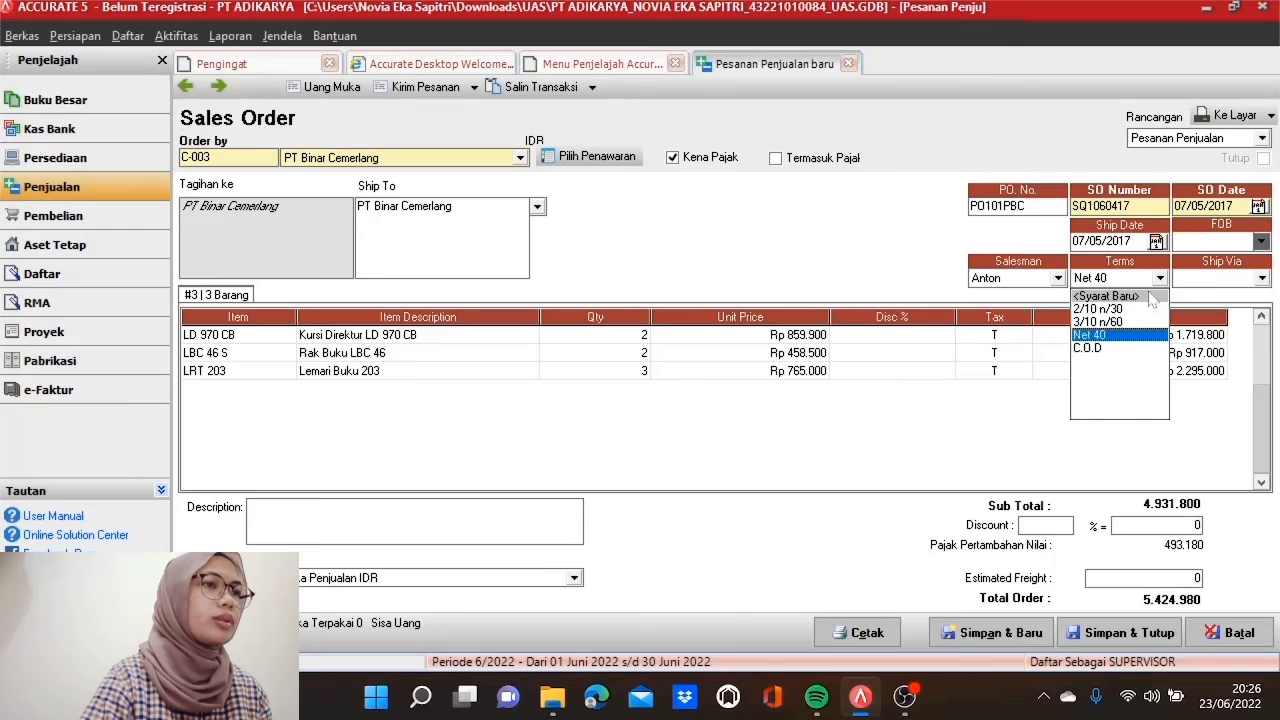
{"action": "left_click", "coordinate": [1143, 310]}
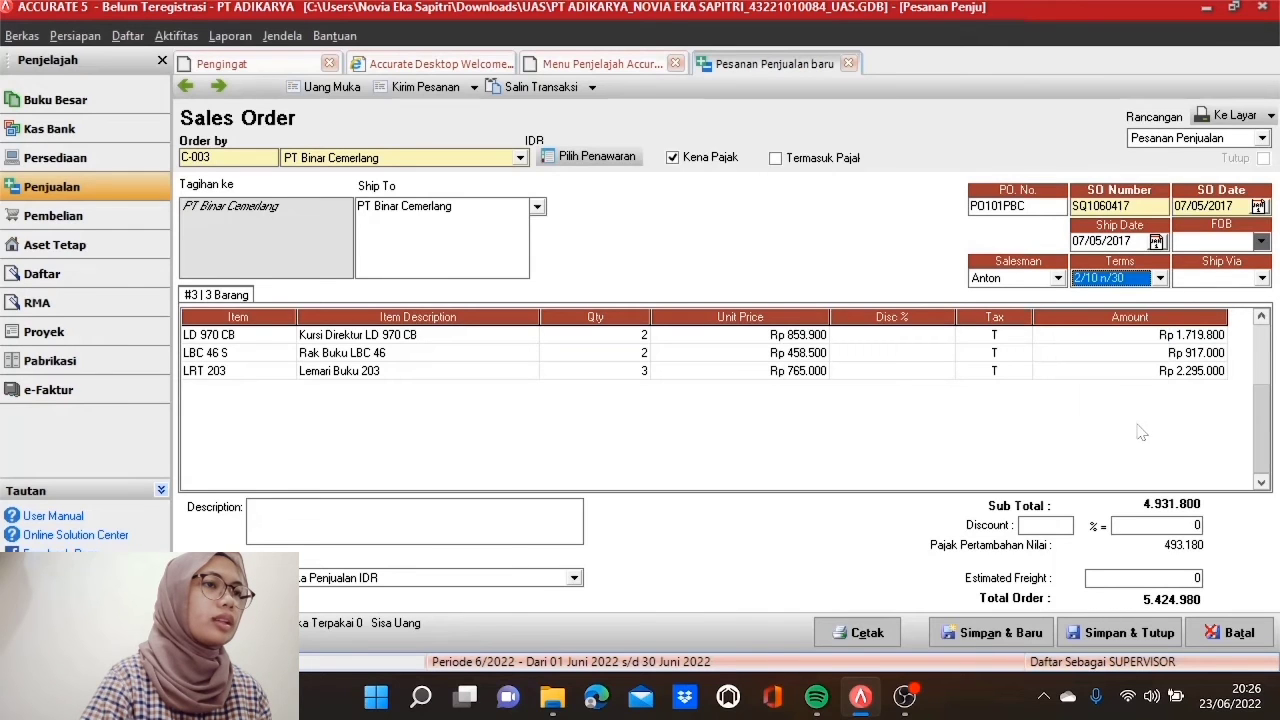
{"action": "left_click", "coordinate": [1145, 371]}
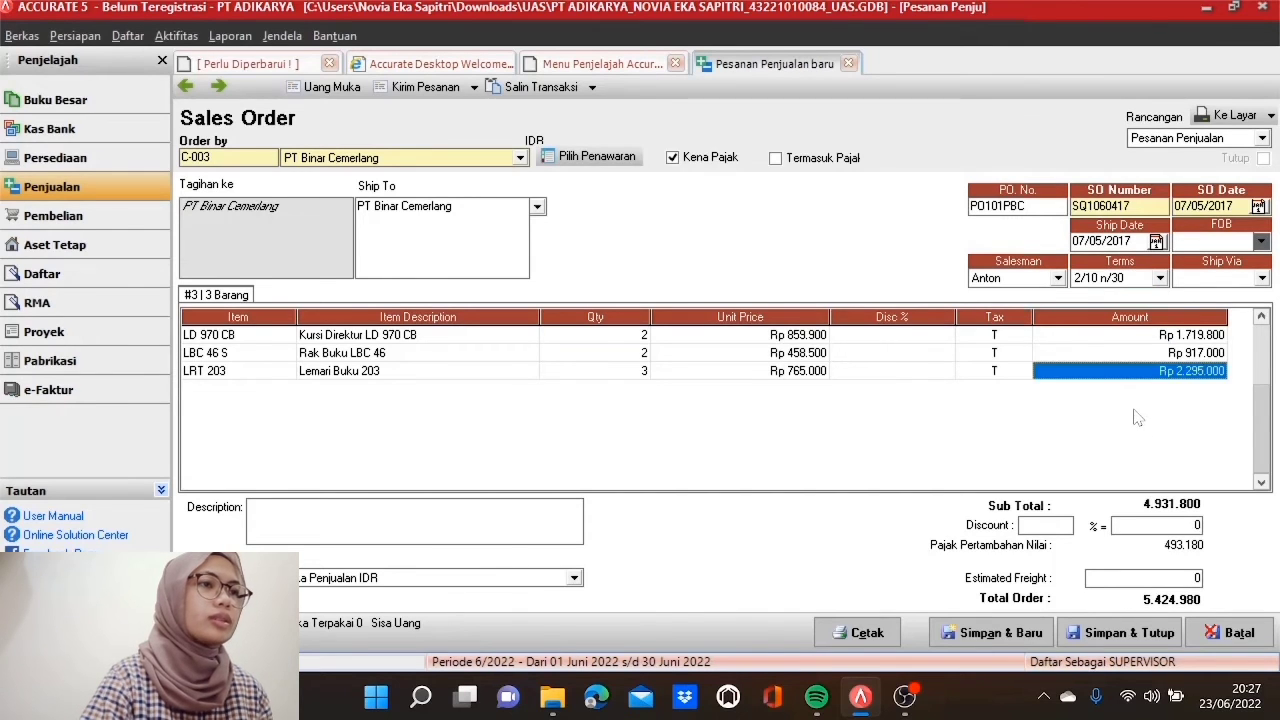
Step: Save the Binar Cemerlang order, then start a PT Fuji Prestasi order numbered SO02092017
{"action": "left_click", "coordinate": [1117, 633]}
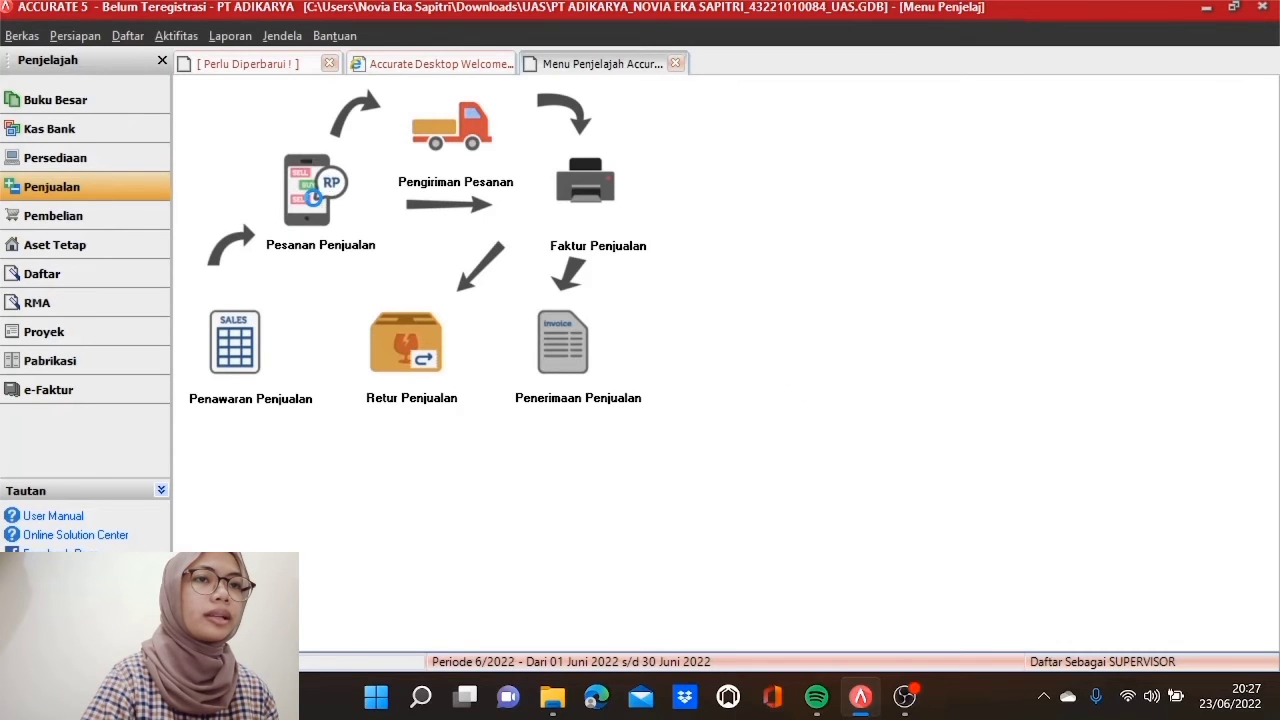
{"action": "left_click", "coordinate": [308, 193]}
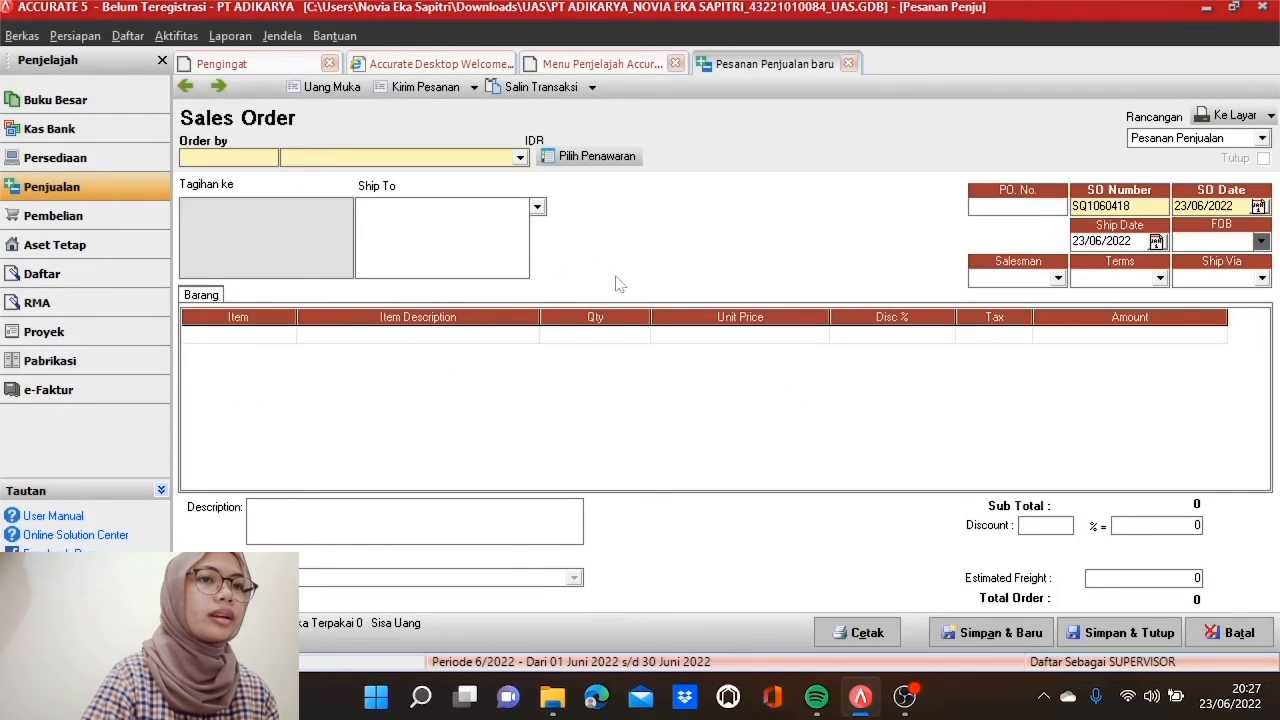
{"action": "left_click", "coordinate": [520, 158]}
{"action": "left_click", "coordinate": [403, 202]}
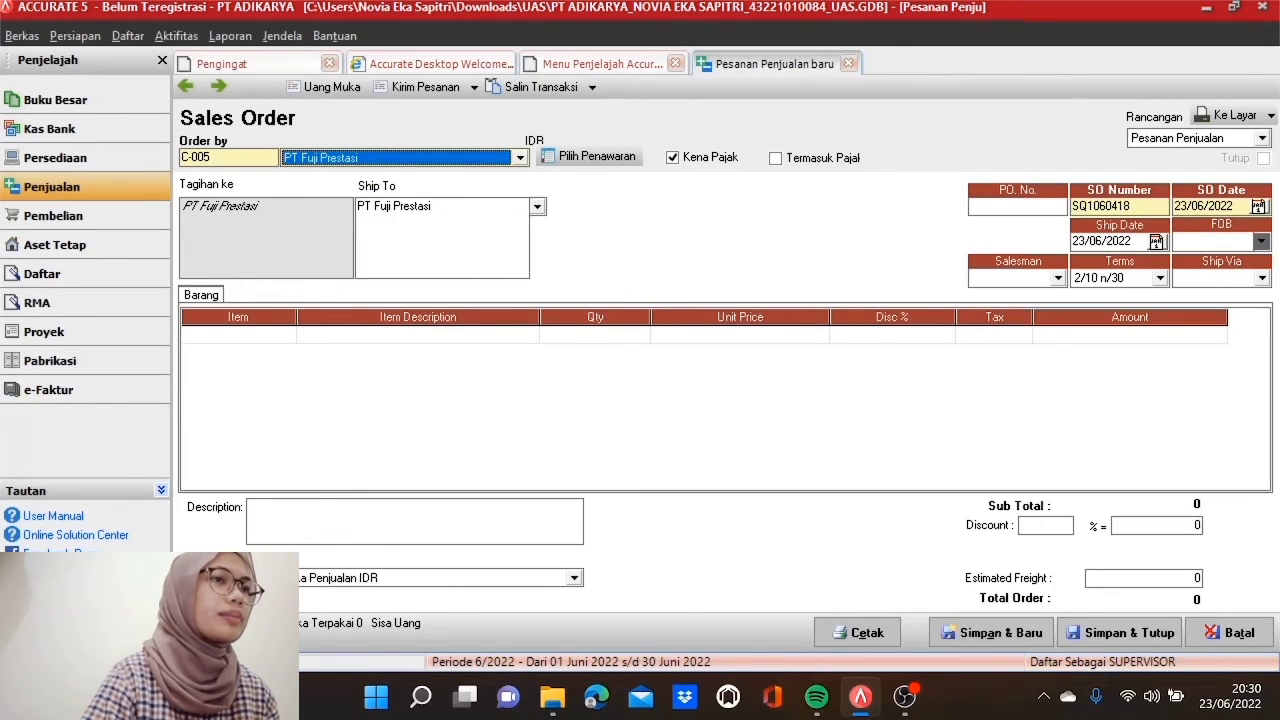
{"action": "double_click", "coordinate": [1118, 206]}
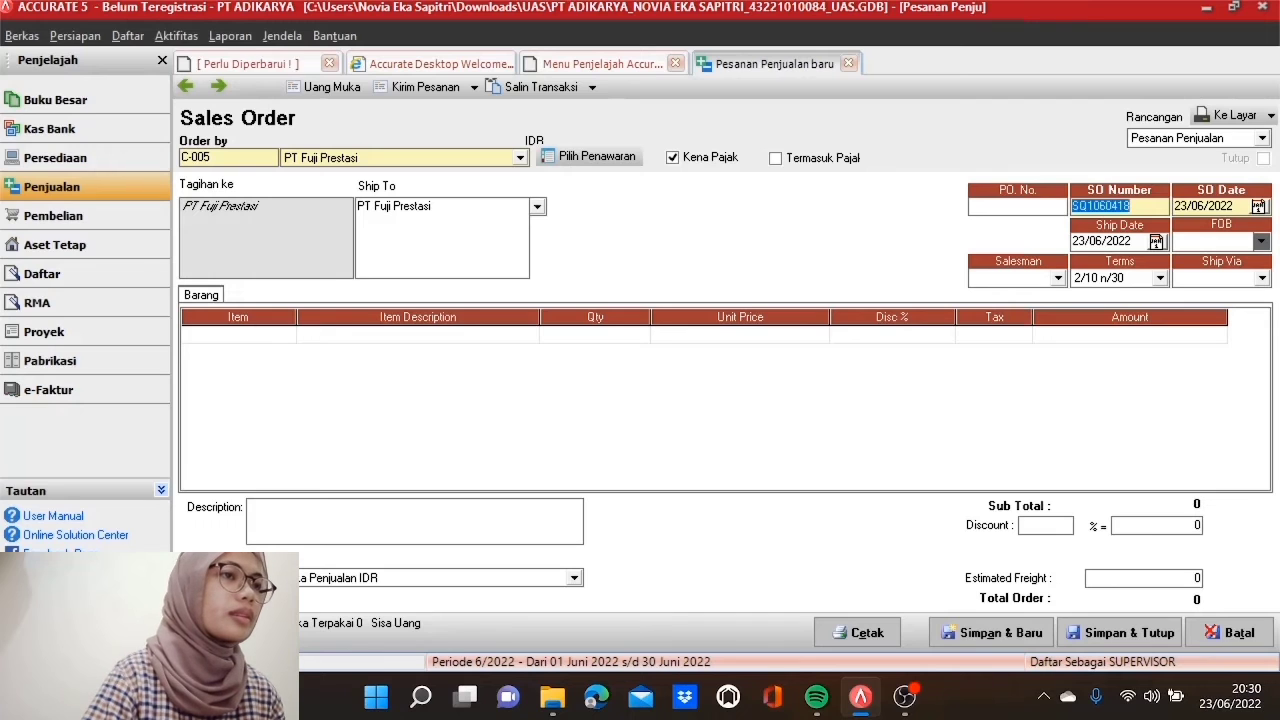
{"action": "type", "text": "SO"}
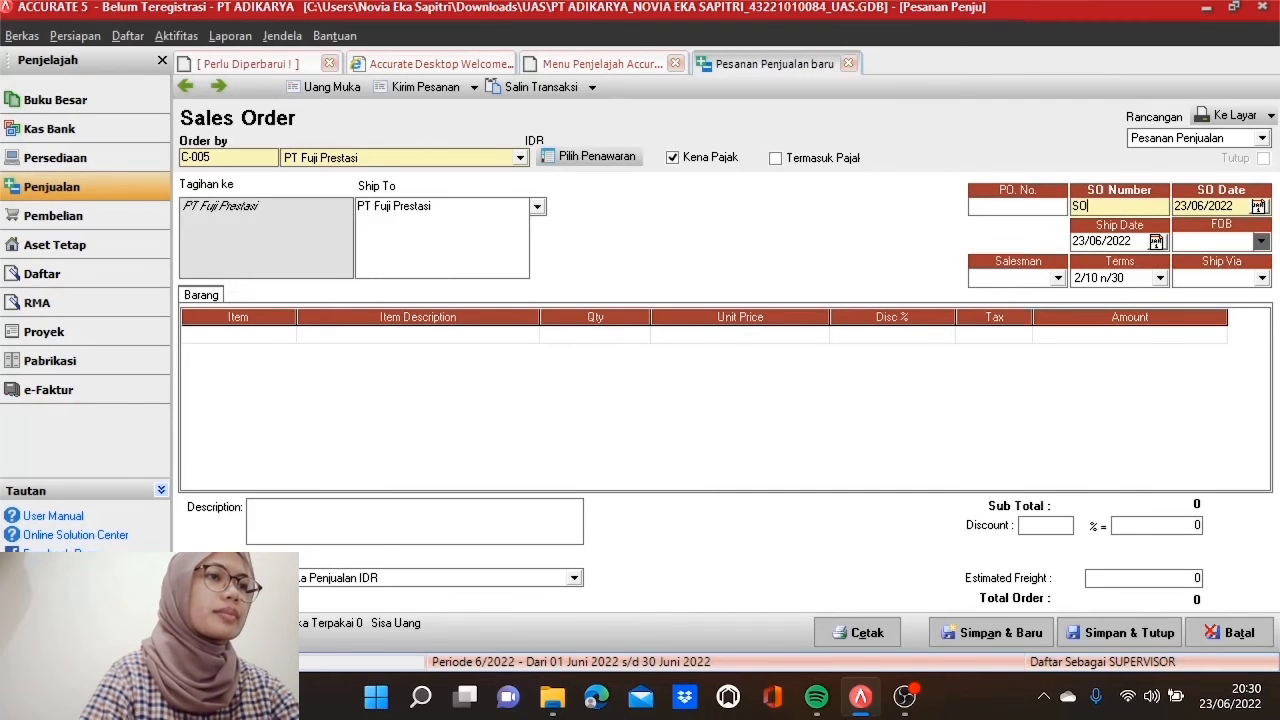
{"action": "type", "text": "0209"}
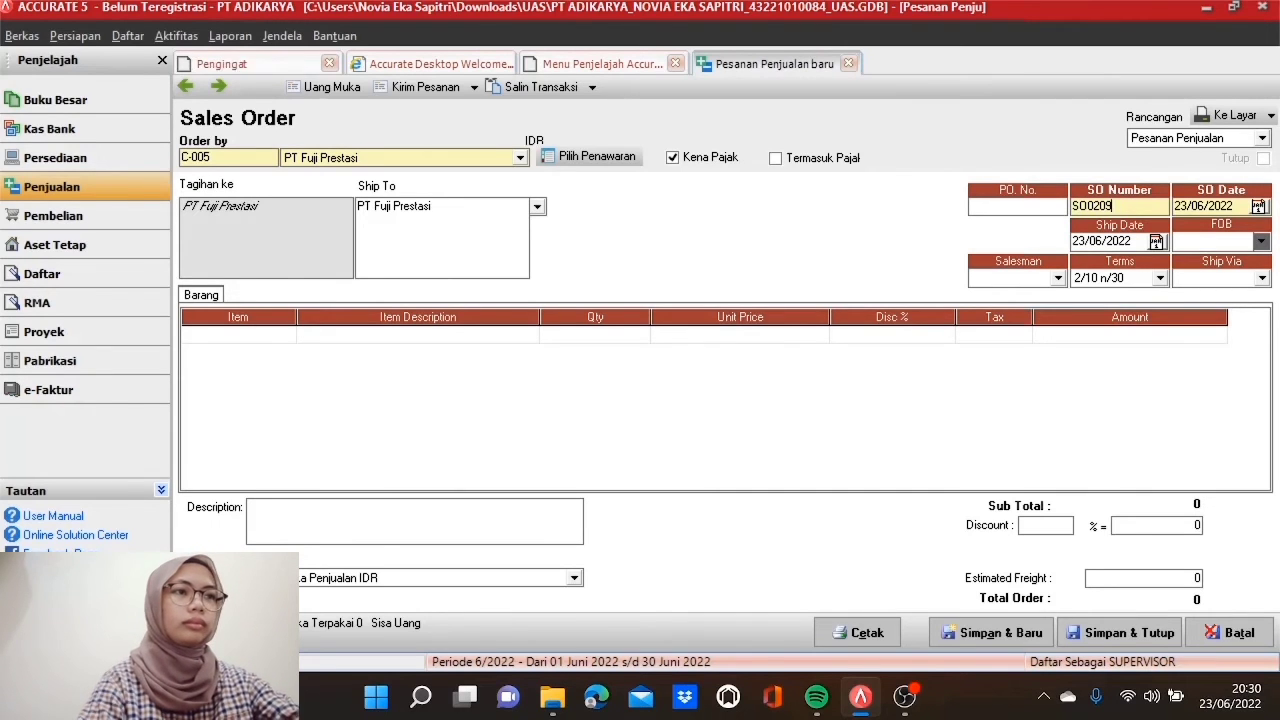
{"action": "type", "text": "2017"}
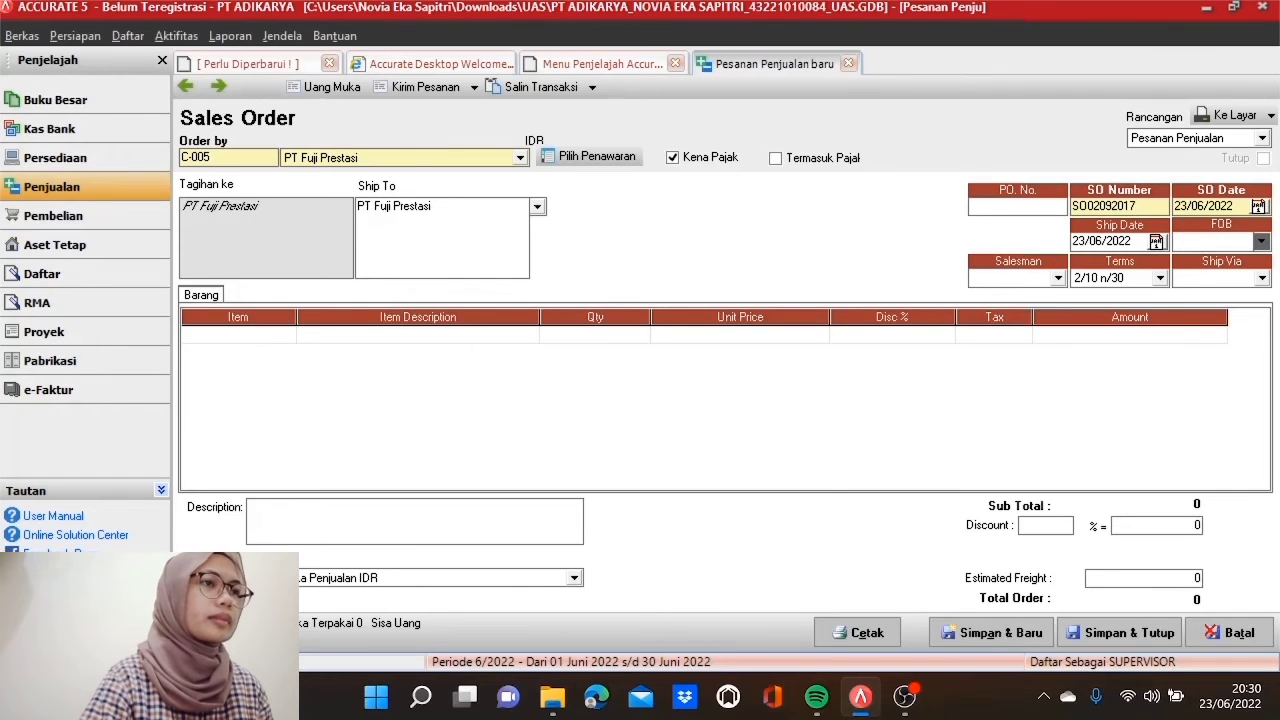
Step: Date order and shipment 09/05/2017, salesman Selly, terms Net 40, ship via KURIR KANTOR
{"action": "key", "text": "Tab"}
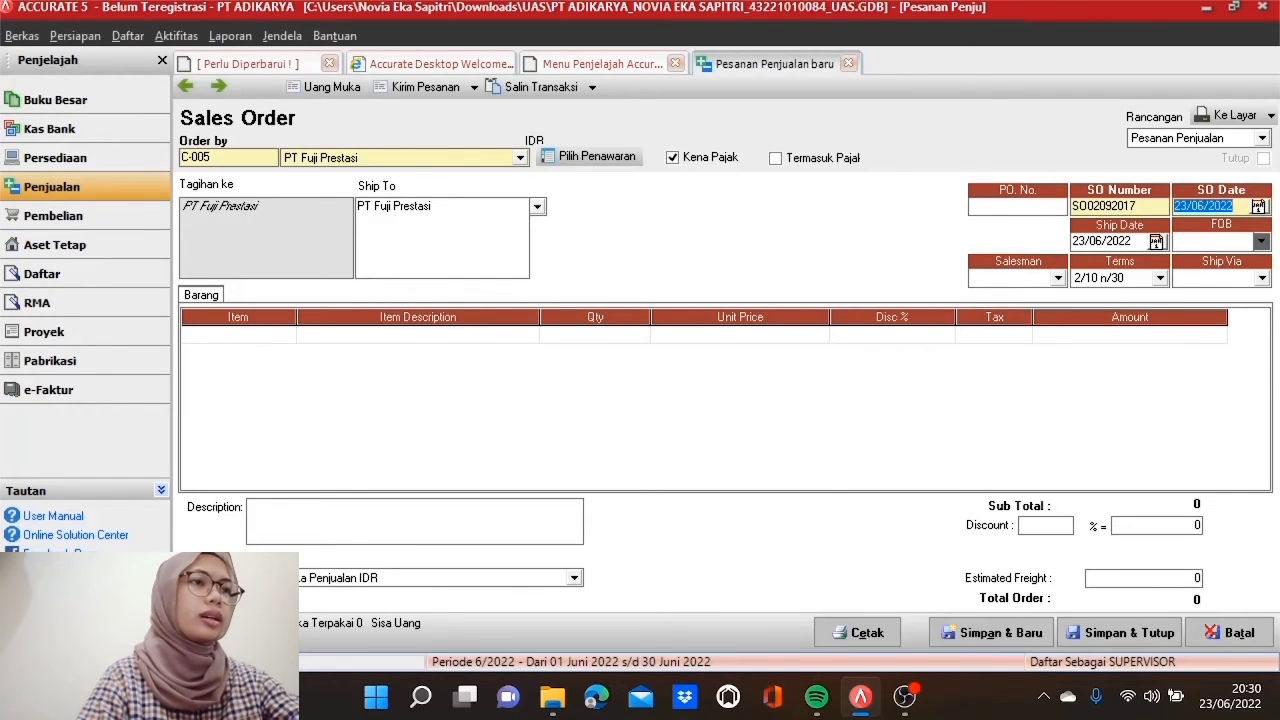
{"action": "type", "text": "09/"}
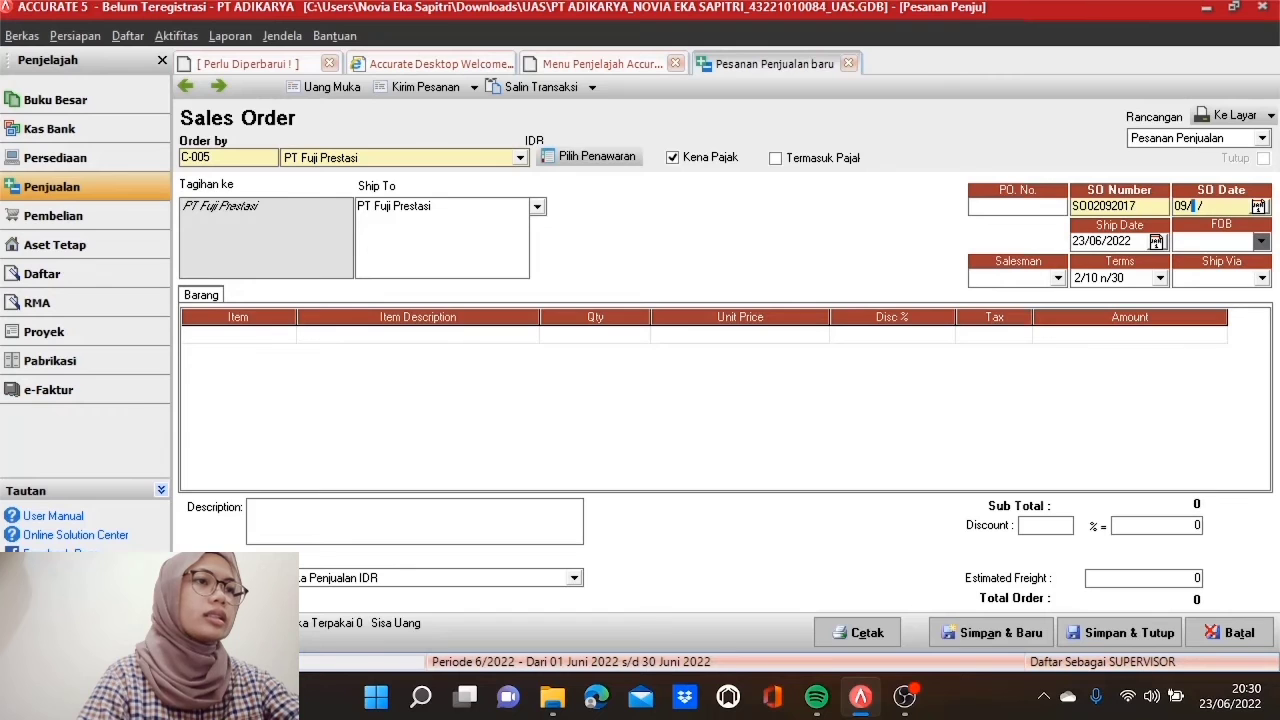
{"action": "type", "text": "05/2017"}
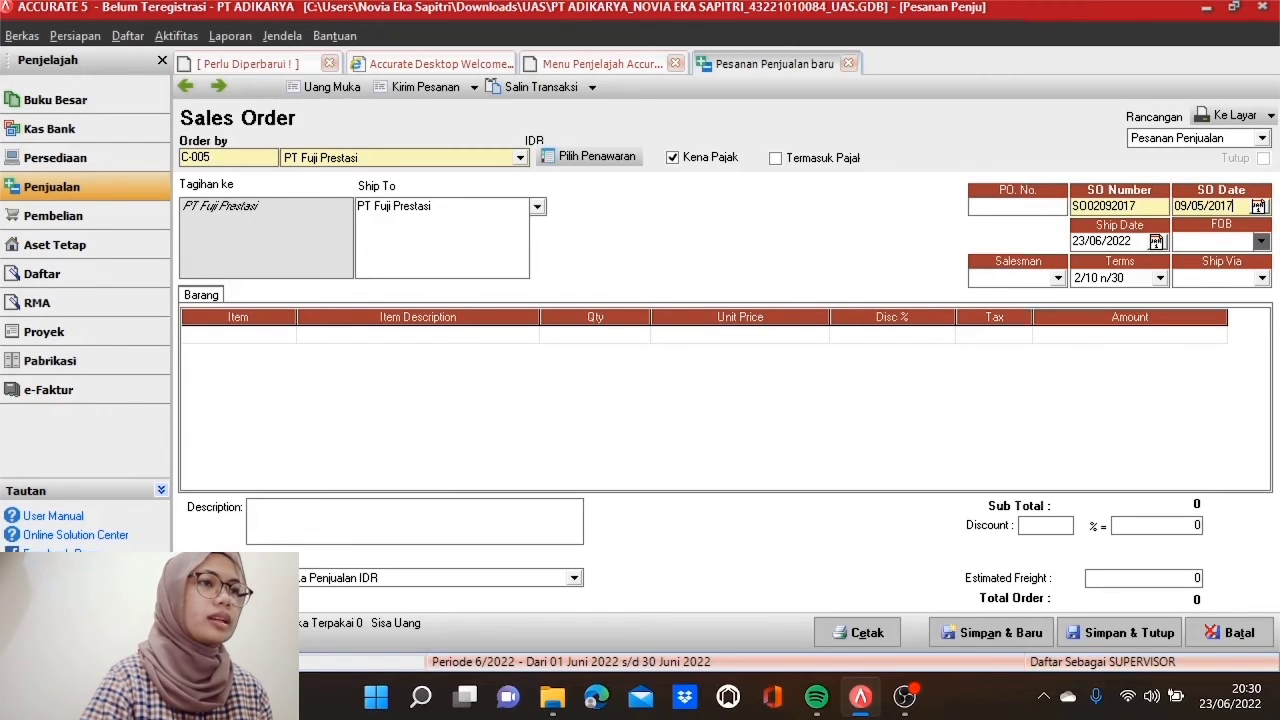
{"action": "key", "text": "Tab"}
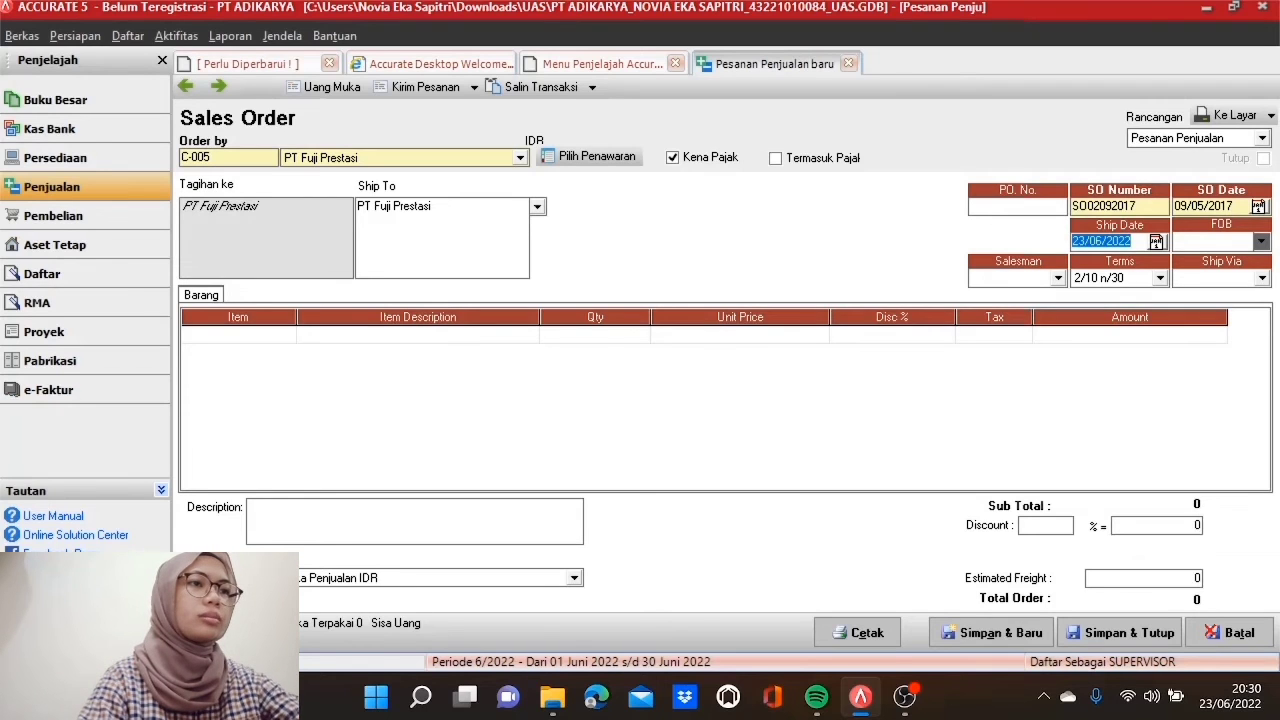
{"action": "type", "text": "09/05/20"}
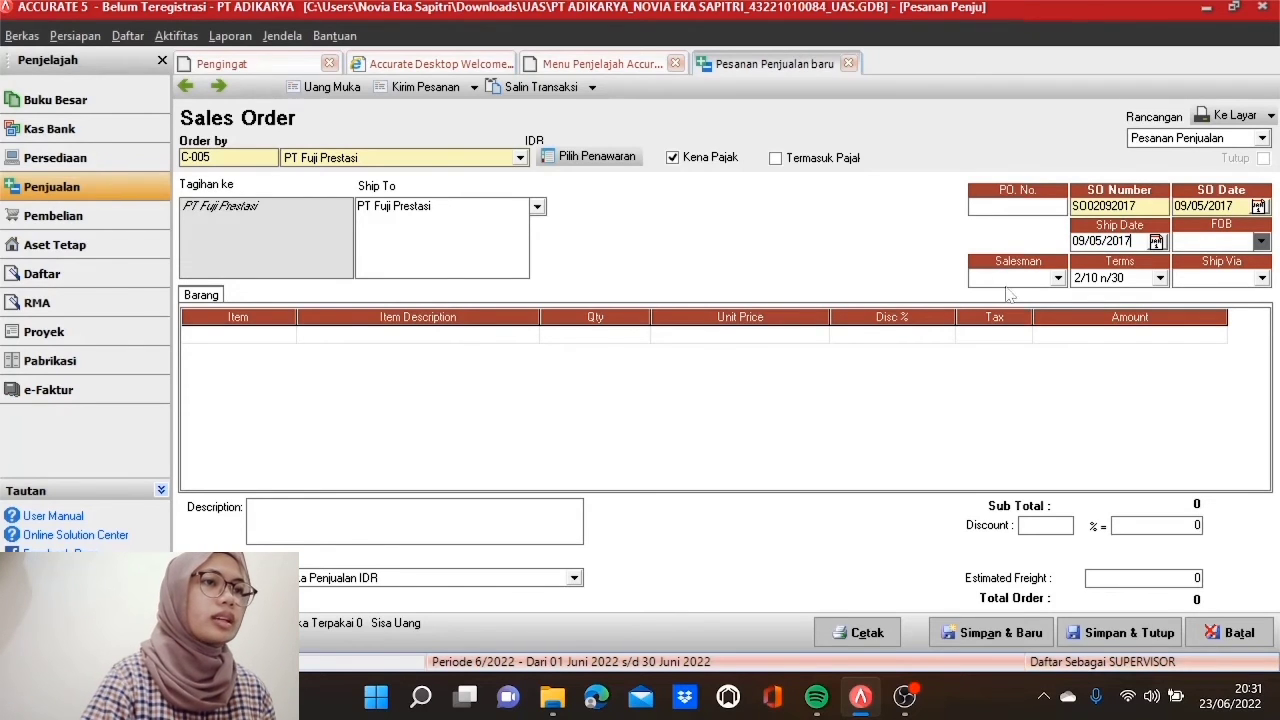
{"action": "left_click", "coordinate": [1057, 278]}
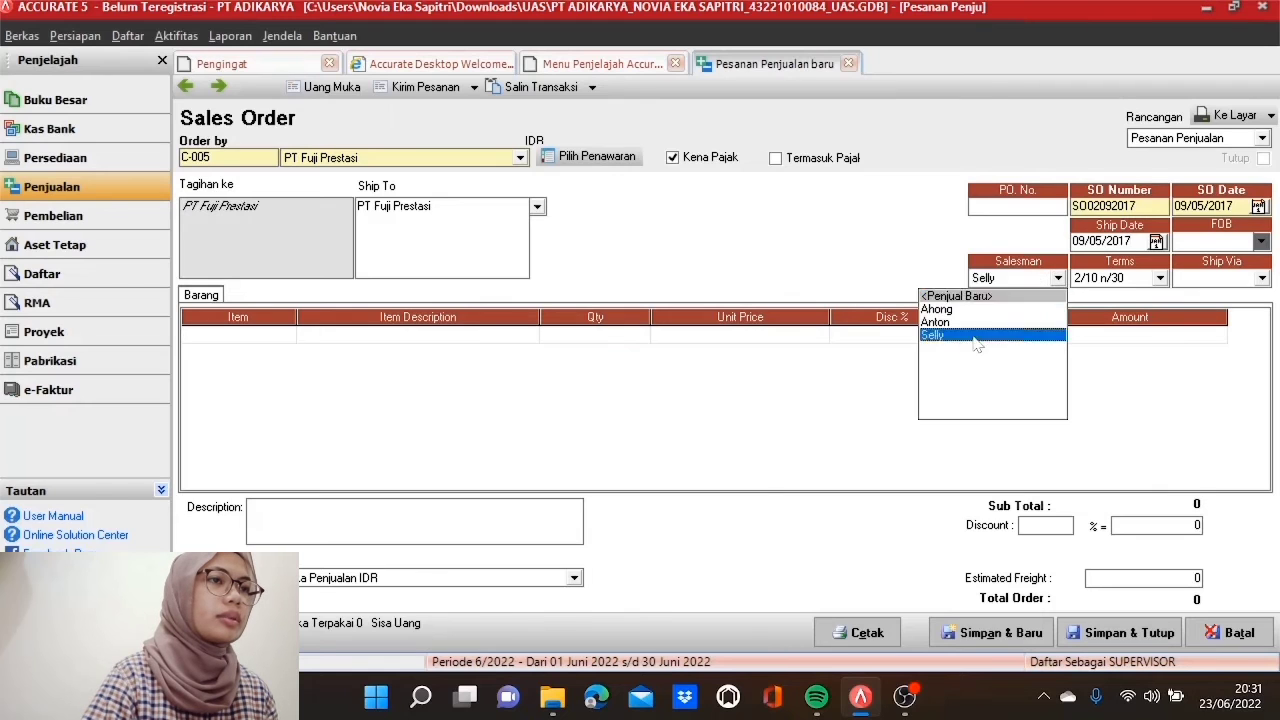
{"action": "left_click", "coordinate": [976, 338]}
{"action": "left_click", "coordinate": [1160, 278]}
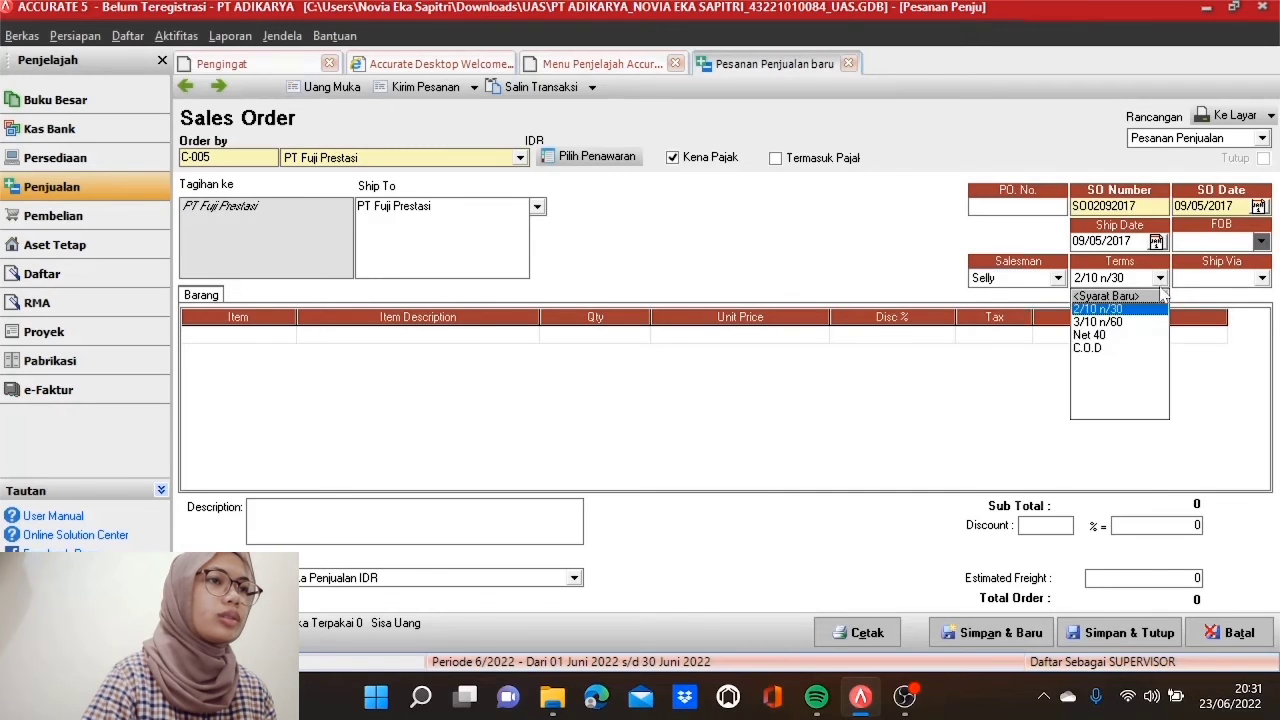
{"action": "left_click", "coordinate": [1126, 336]}
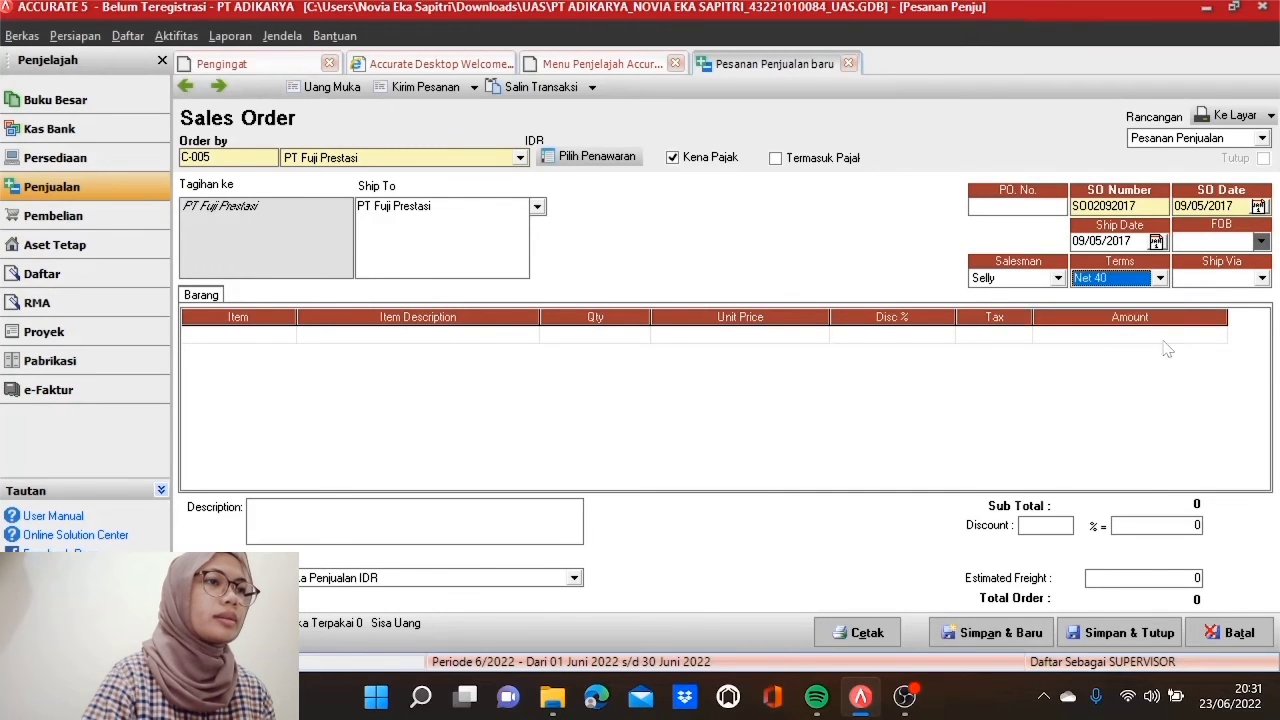
{"action": "left_click", "coordinate": [1264, 279]}
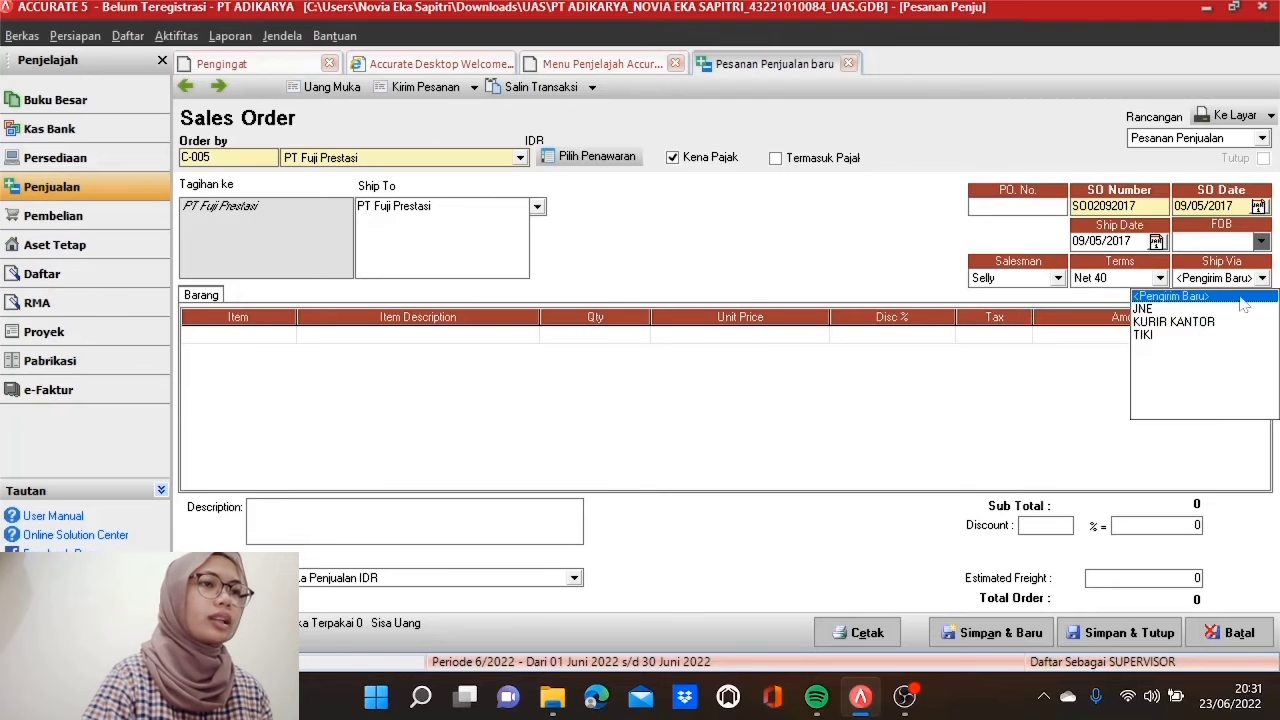
{"action": "left_click", "coordinate": [1186, 323]}
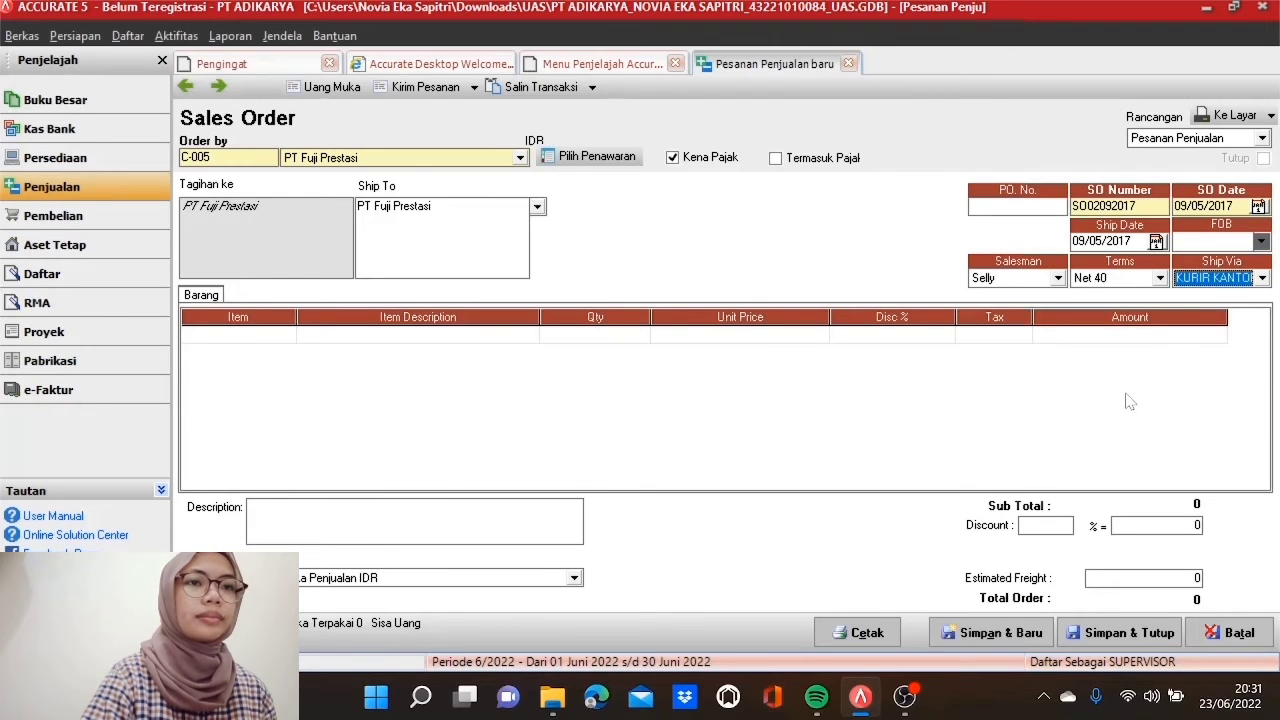
{"action": "left_click", "coordinate": [288, 340]}
Step: Add 10 LPT 011 wardrobes as the order's first line
{"action": "left_click", "coordinate": [286, 336]}
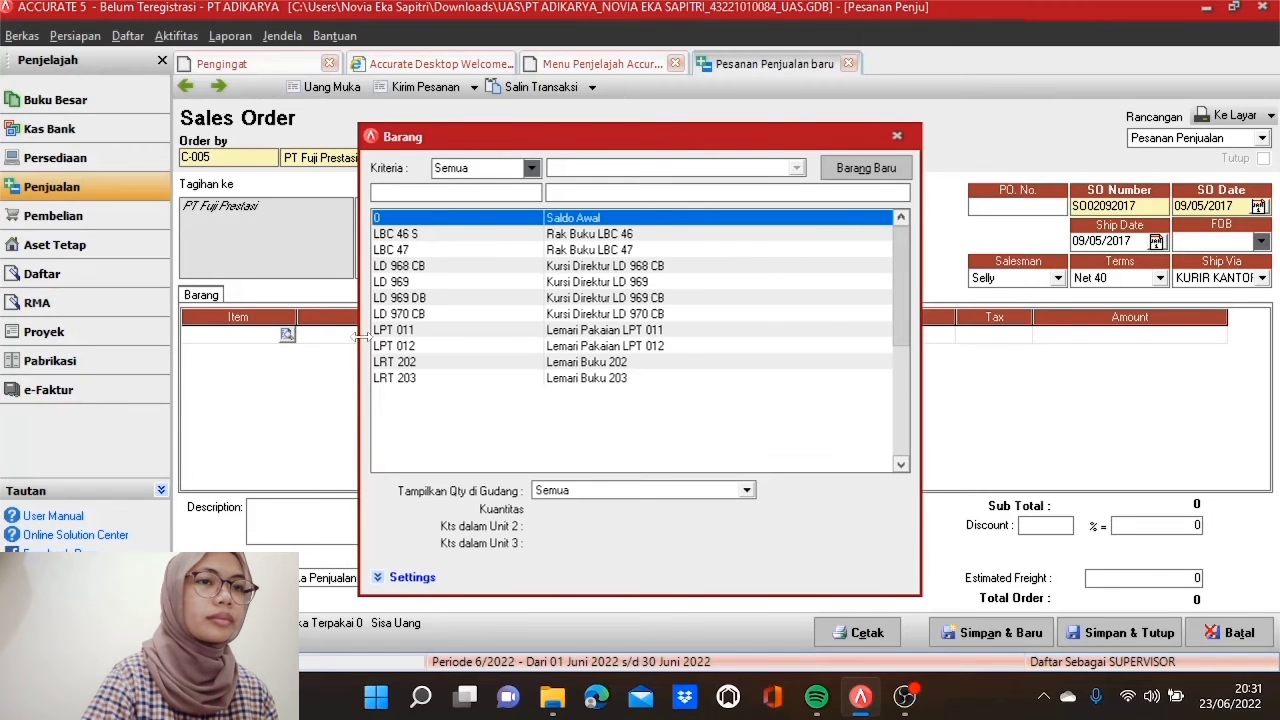
{"action": "left_click", "coordinate": [472, 330]}
{"action": "double_click", "coordinate": [472, 330]}
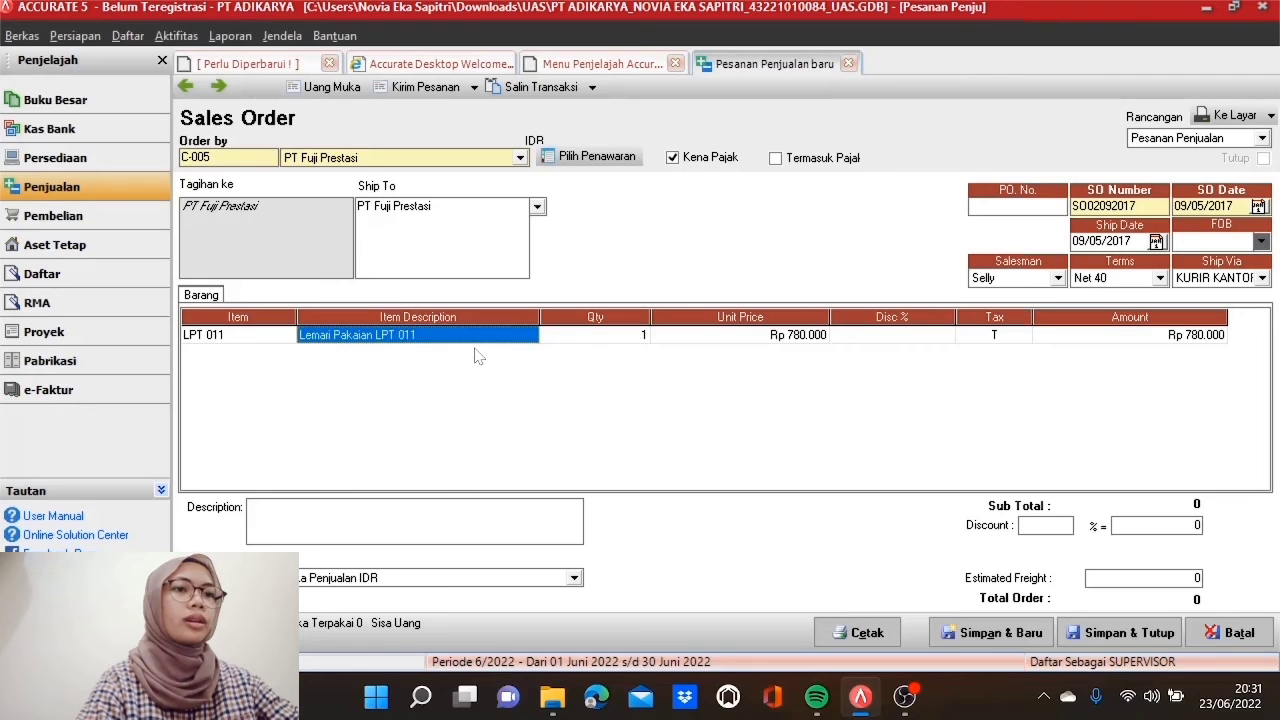
{"action": "key", "text": "Tab"}
{"action": "type", "text": "10"}
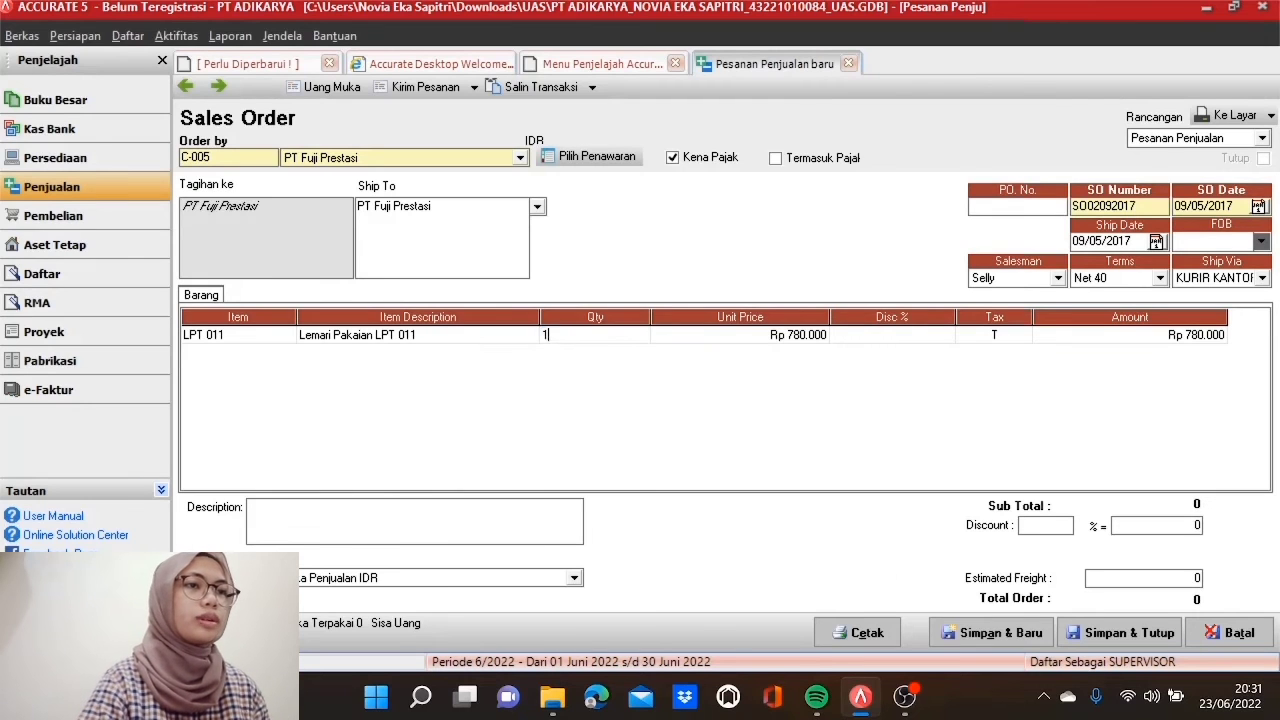
{"action": "key", "text": "Tab"}
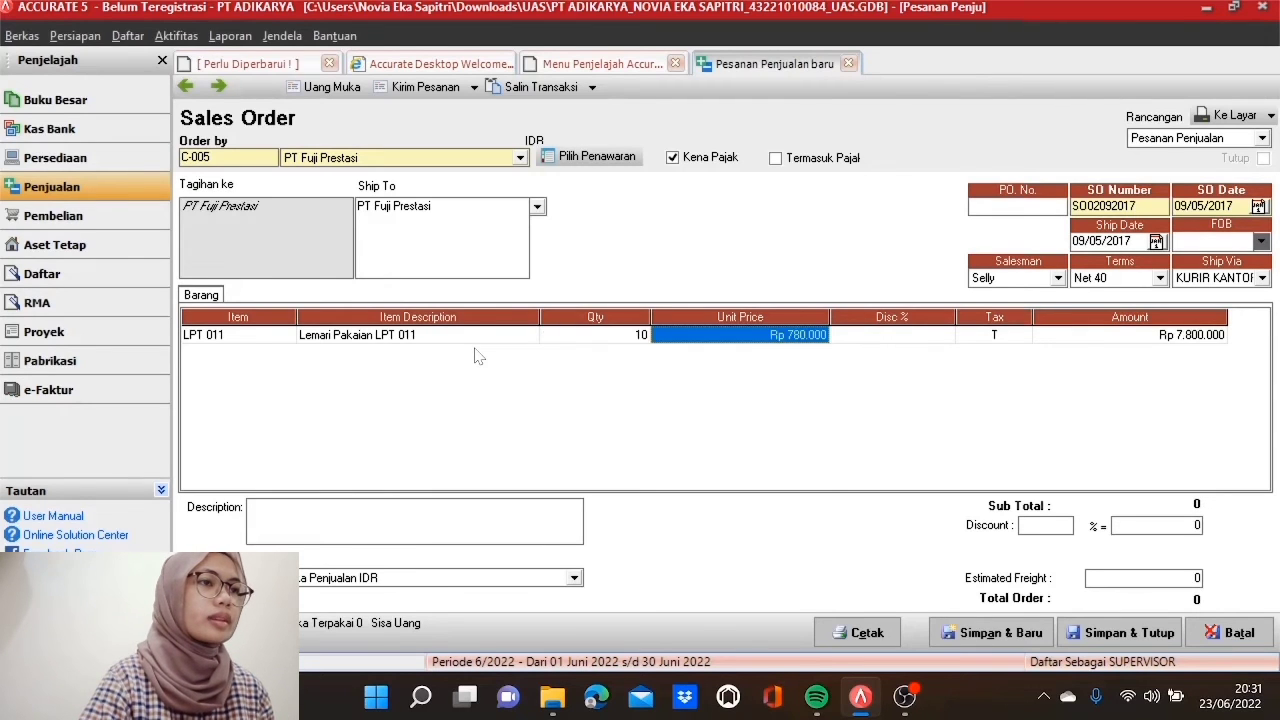
{"action": "key", "text": "Tab"}
{"action": "key", "text": "Tab"}
{"action": "key", "text": "Tab"}
{"action": "key", "text": "Tab"}
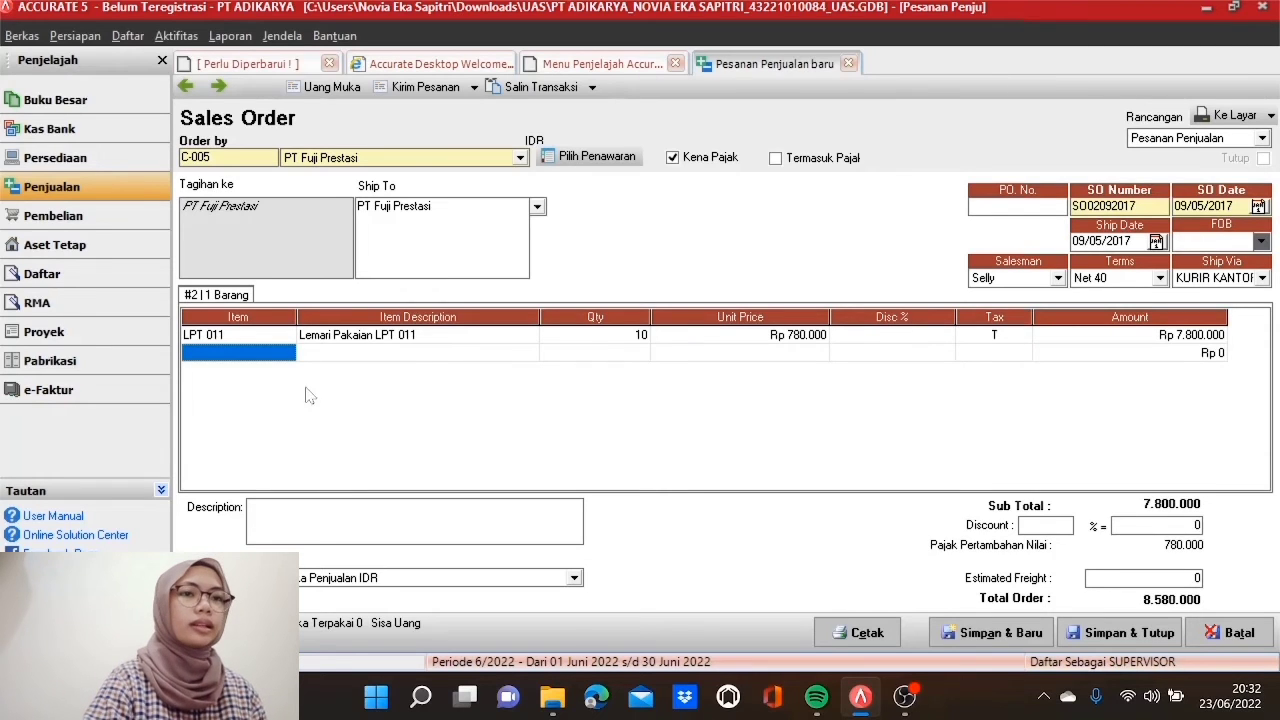
Step: Add 15 LPT 012 as the second line, drop the empty row, and save the order
{"action": "left_click", "coordinate": [290, 358]}
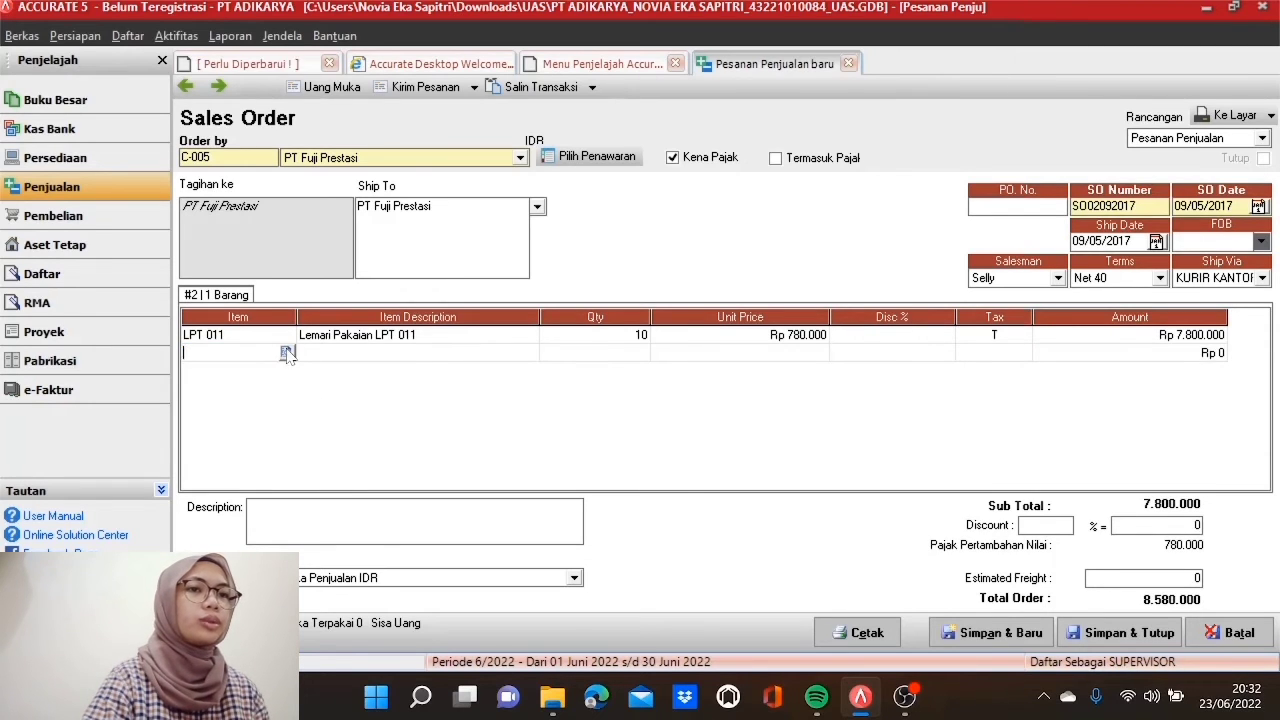
{"action": "left_click", "coordinate": [287, 354]}
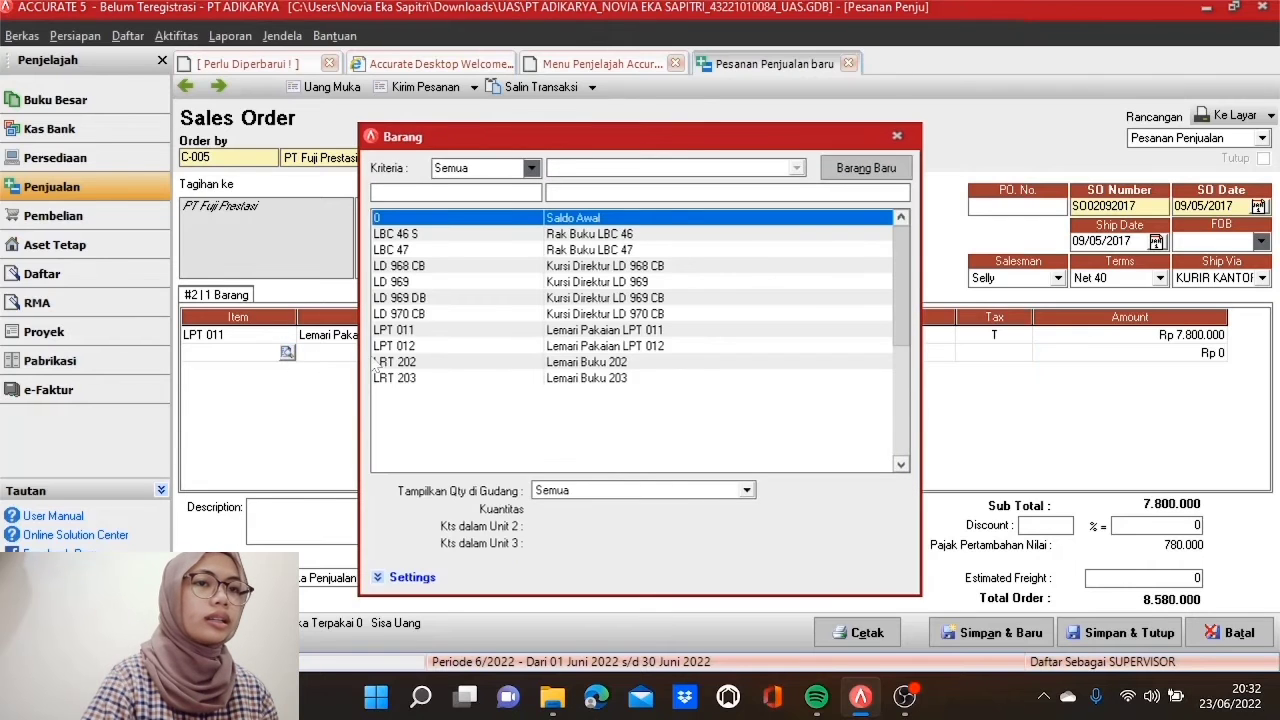
{"action": "double_click", "coordinate": [435, 346]}
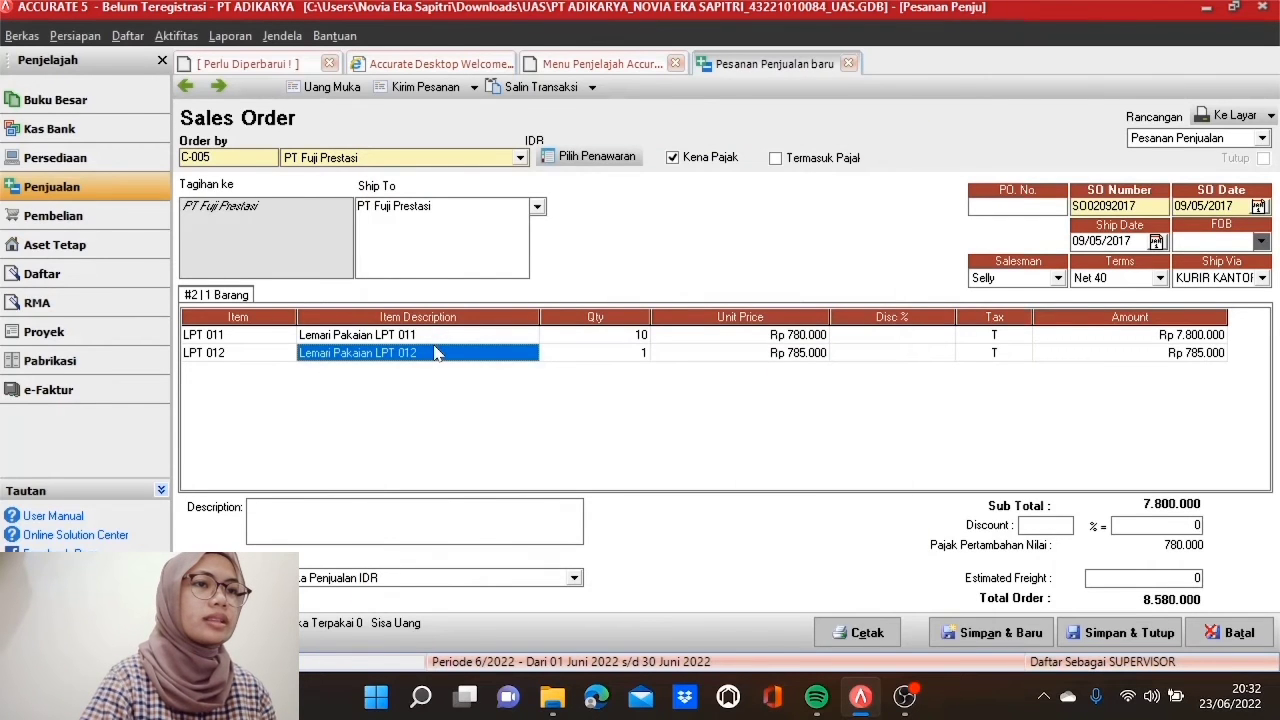
{"action": "key", "text": "Tab"}
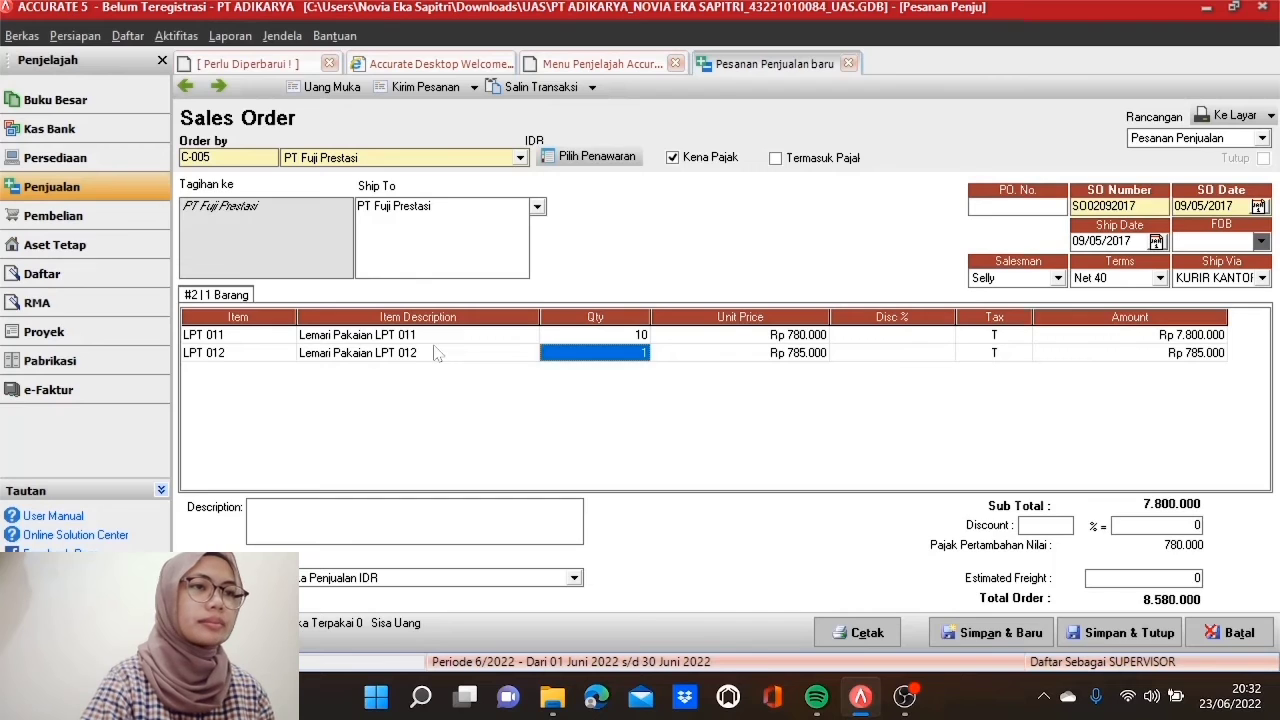
{"action": "type", "text": "15"}
{"action": "key", "text": "Tab"}
{"action": "key", "text": "Tab"}
{"action": "key", "text": "Tab"}
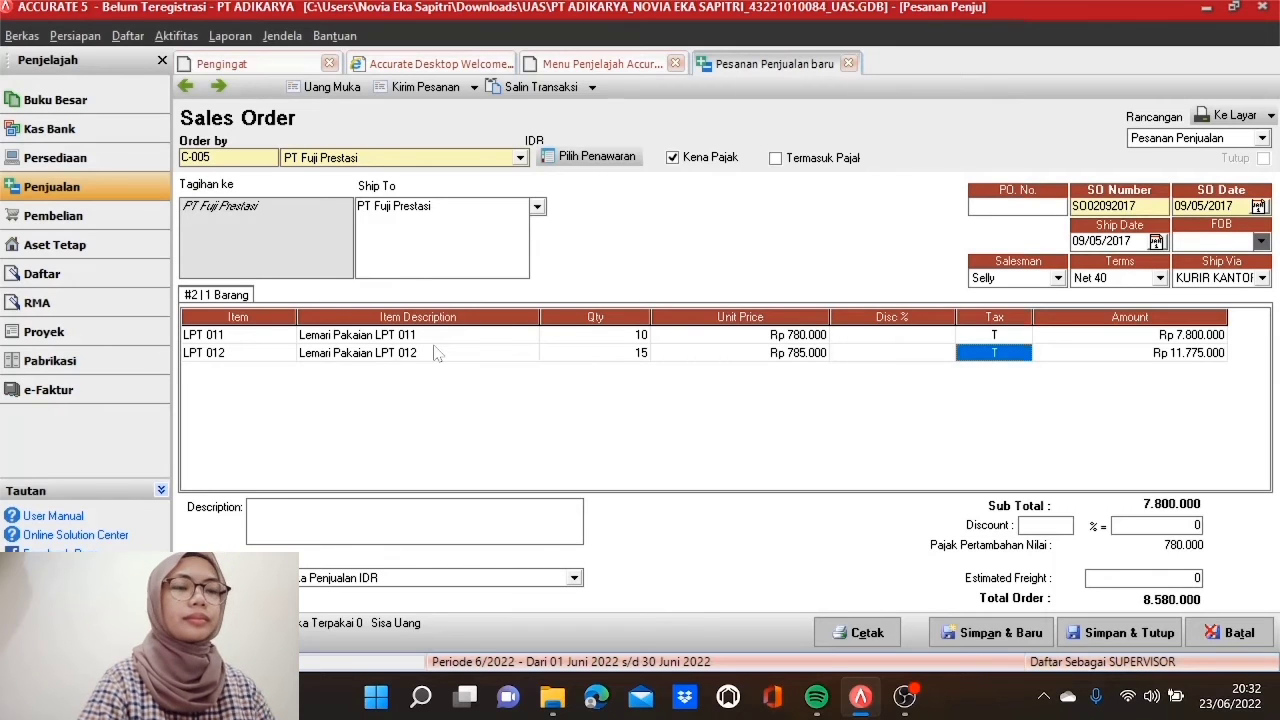
{"action": "key", "text": "Tab"}
{"action": "key", "text": "Tab"}
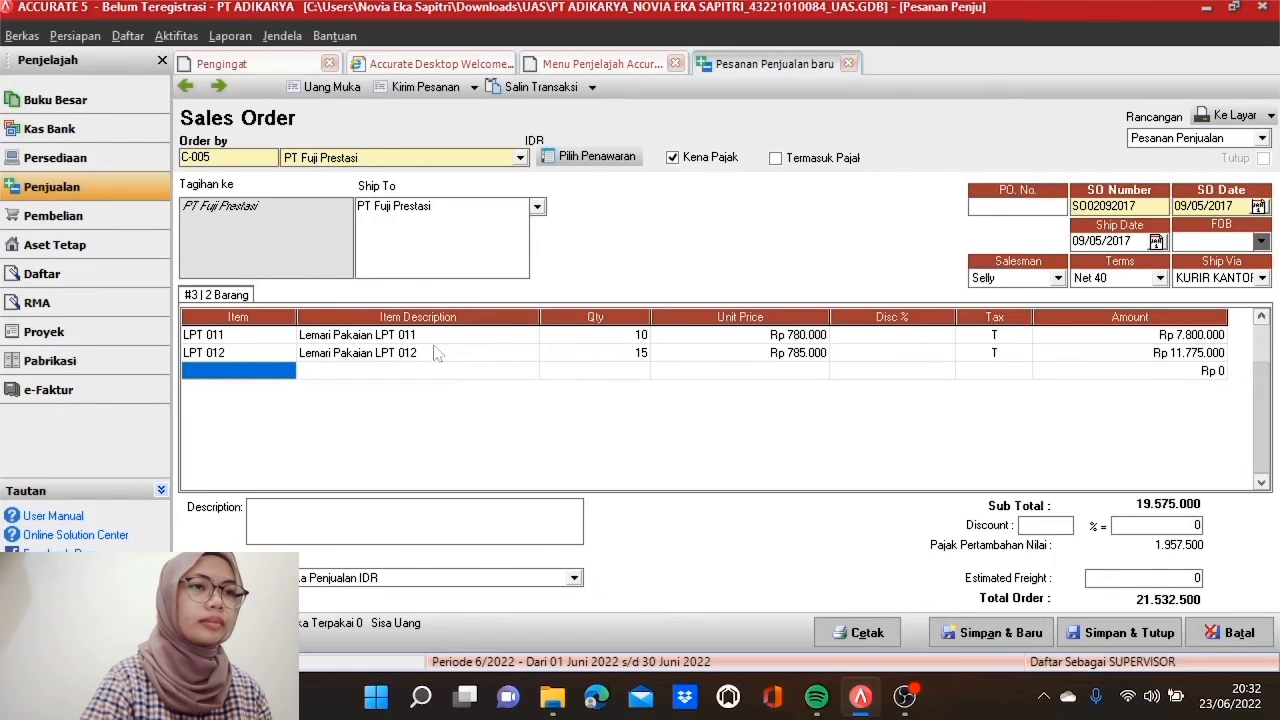
{"action": "left_click", "coordinate": [585, 340]}
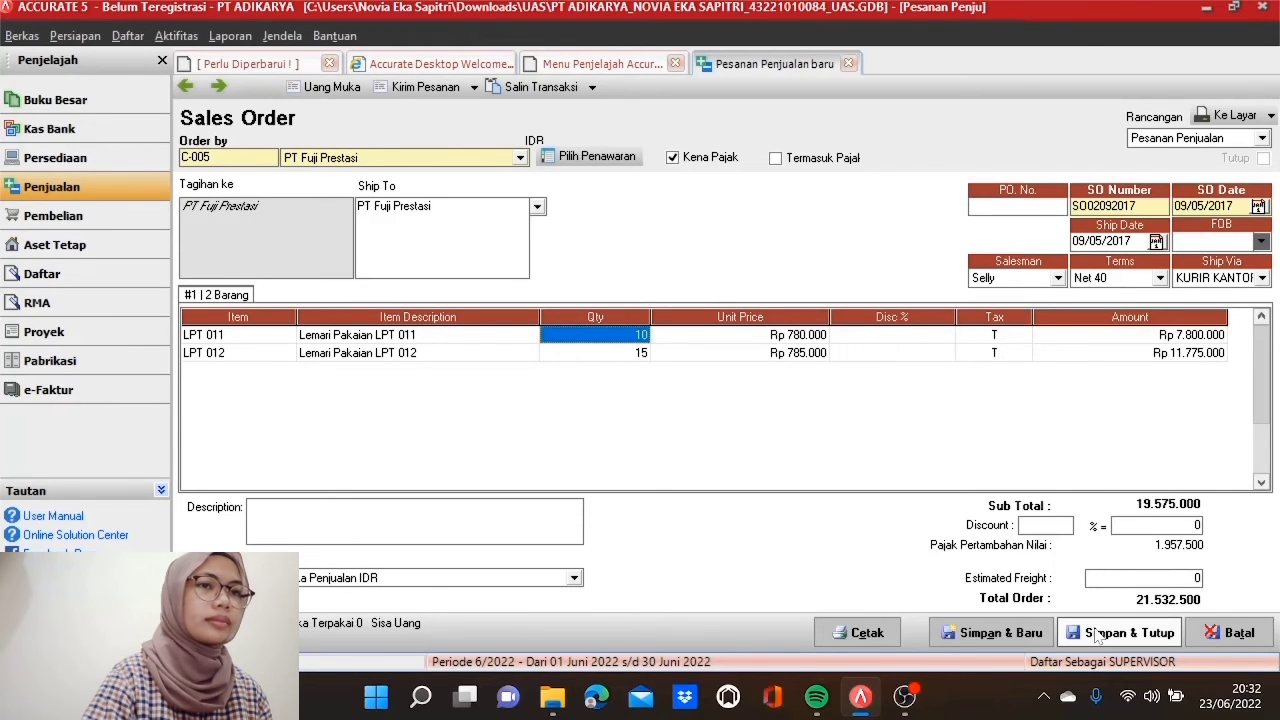
{"action": "left_click", "coordinate": [1097, 634]}
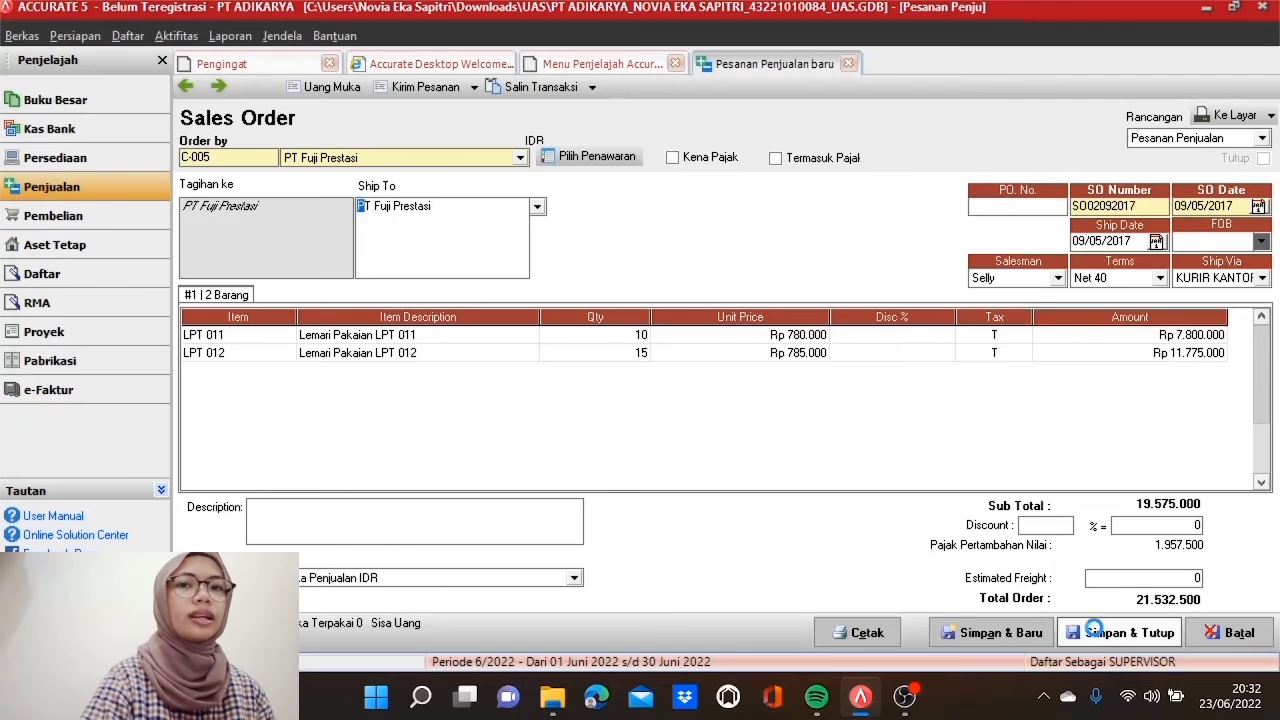
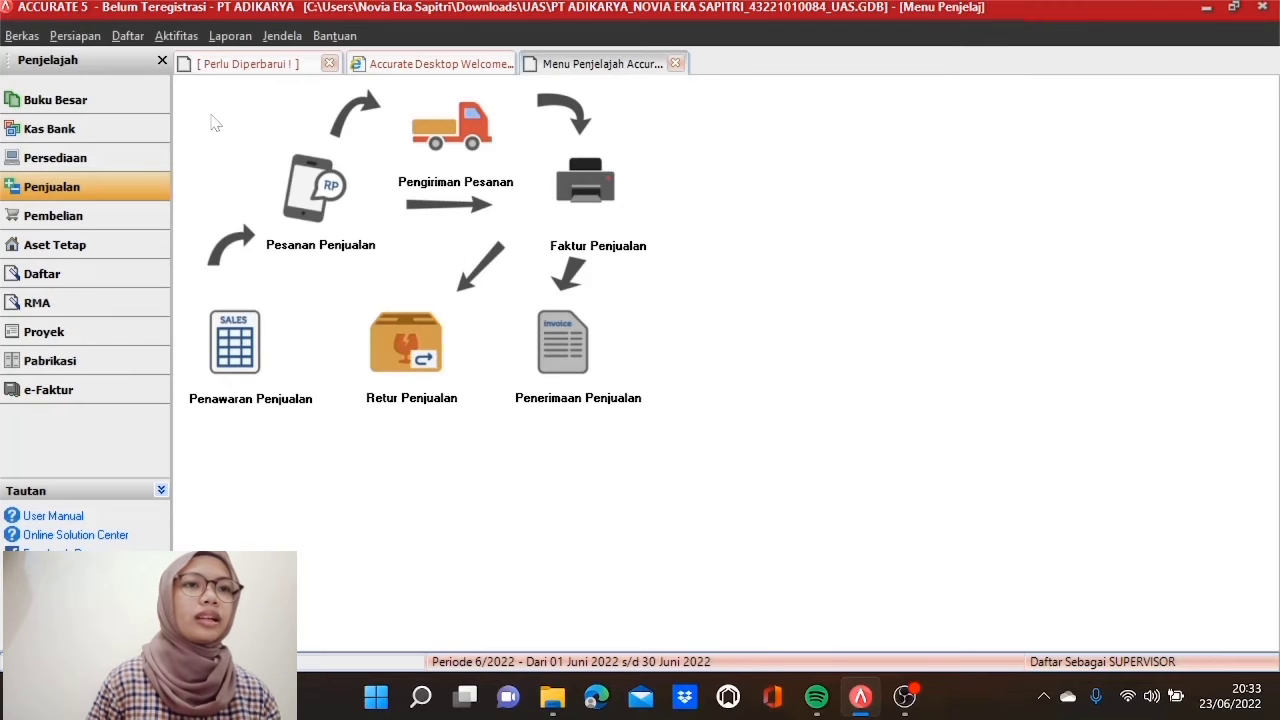
Step: Open the sales order list and filter it from 09/05/2017 to 09/05/2017
{"action": "left_click", "coordinate": [137, 40]}
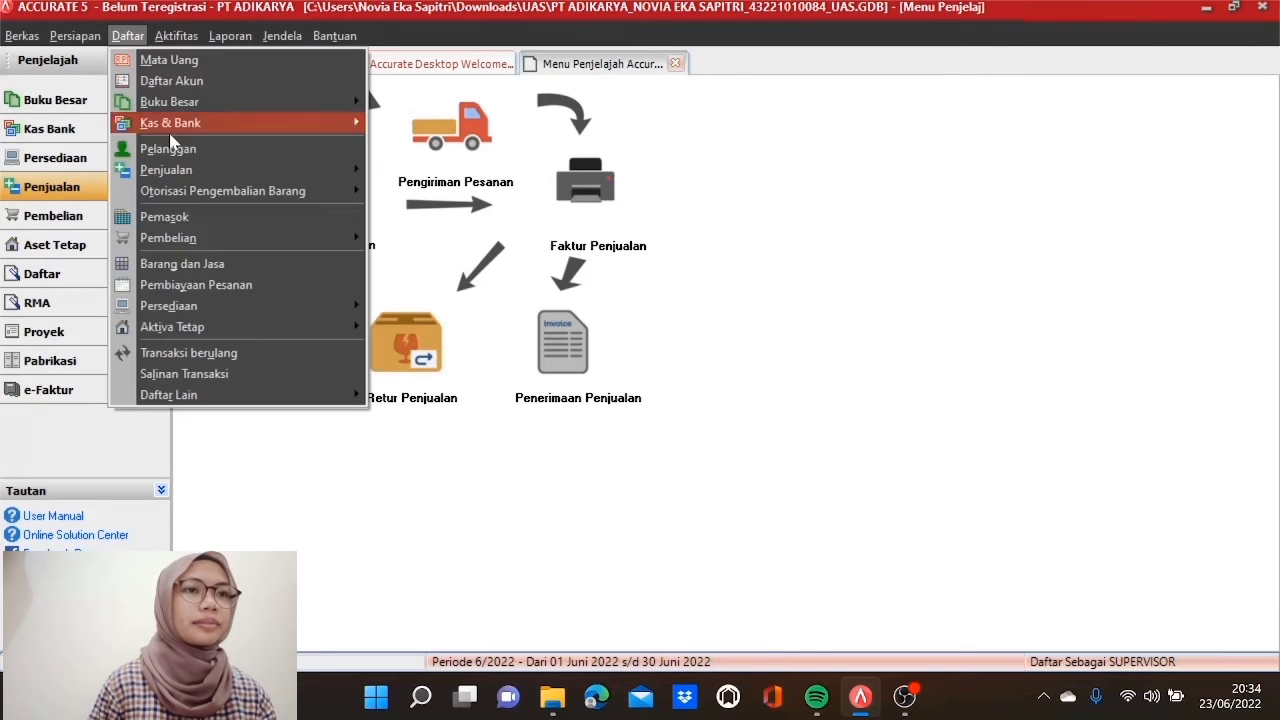
{"action": "mouse_move", "coordinate": [198, 170]}
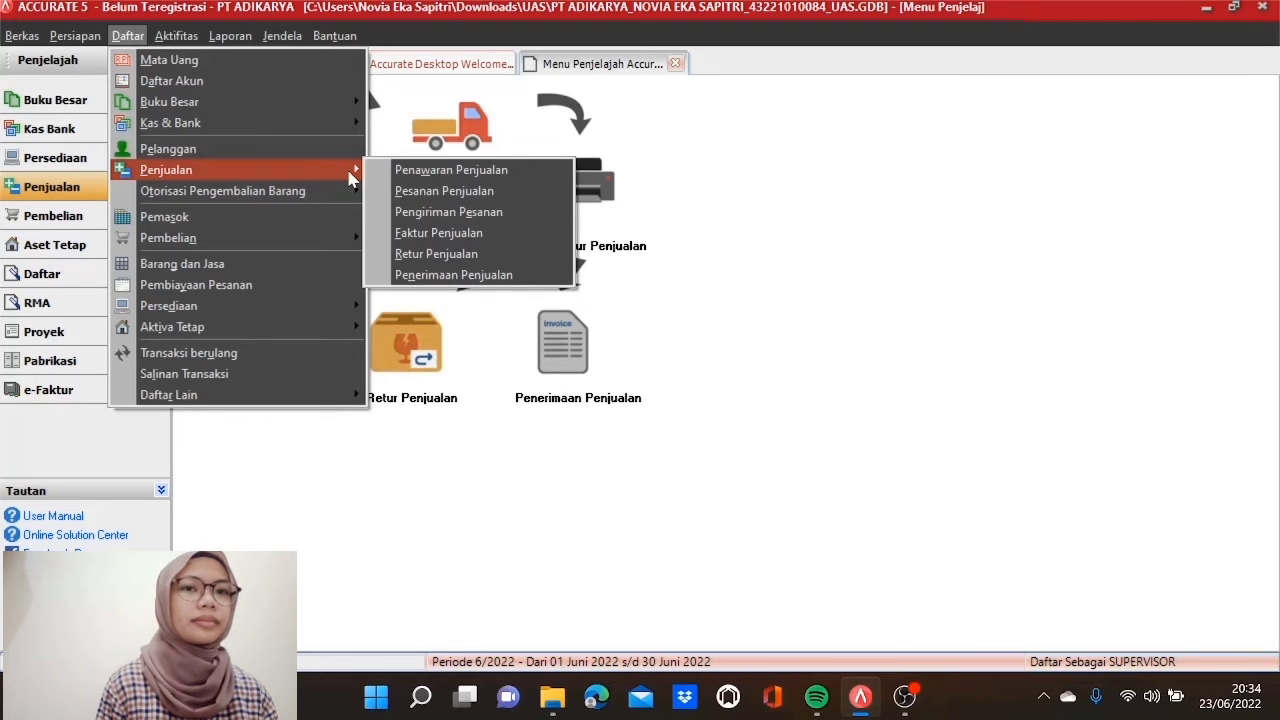
{"action": "left_click", "coordinate": [391, 191]}
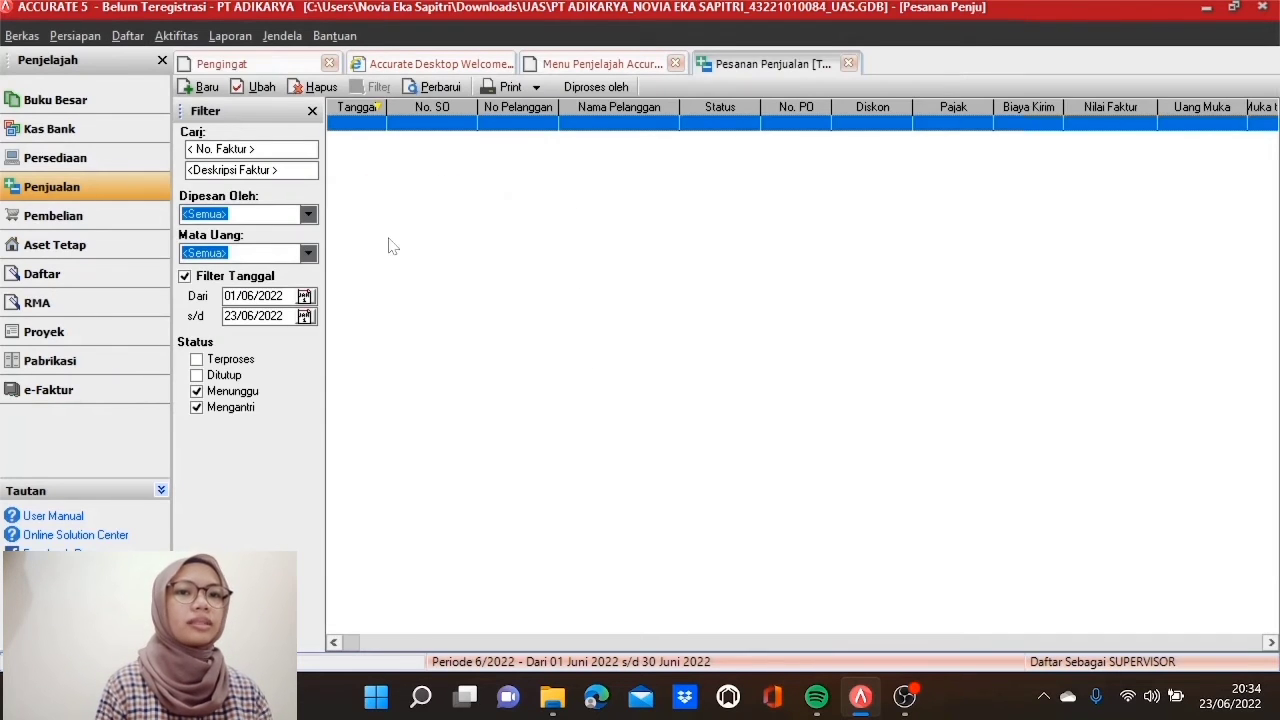
{"action": "left_click_drag", "start_coordinate": [285, 296], "coordinate": [223, 296]}
{"action": "type", "text": "09/"}
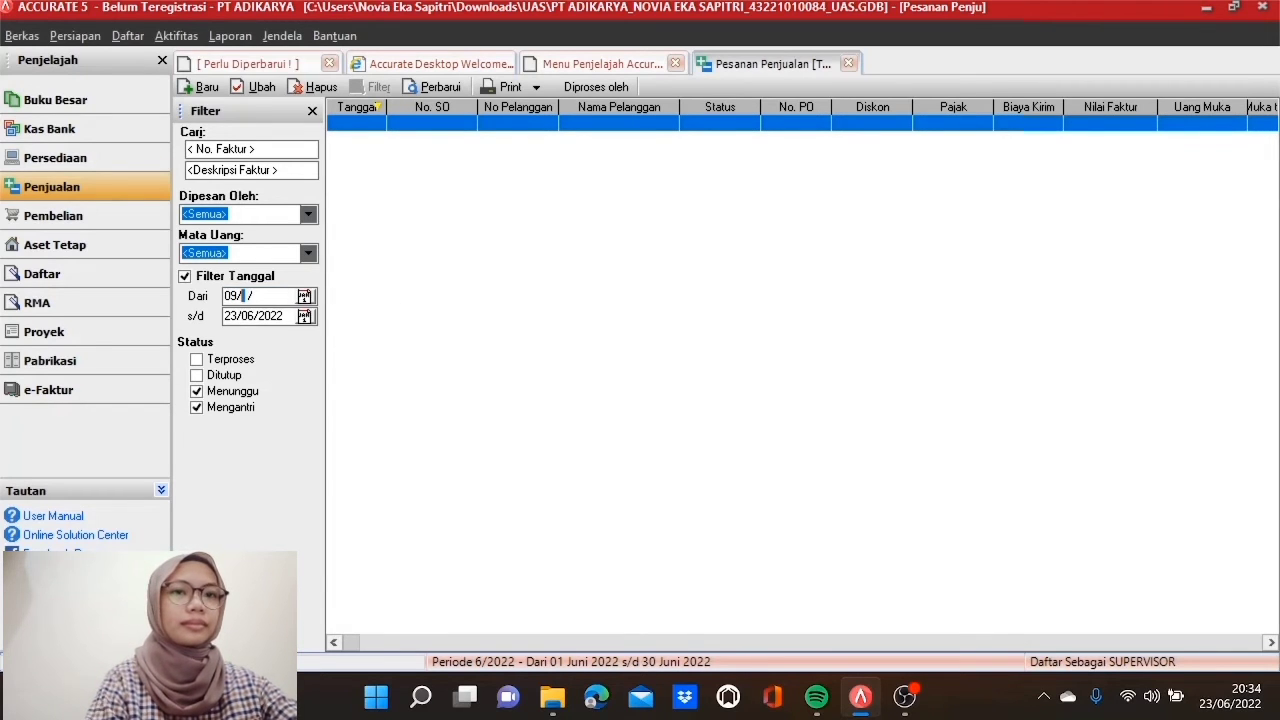
{"action": "type", "text": "05/2017"}
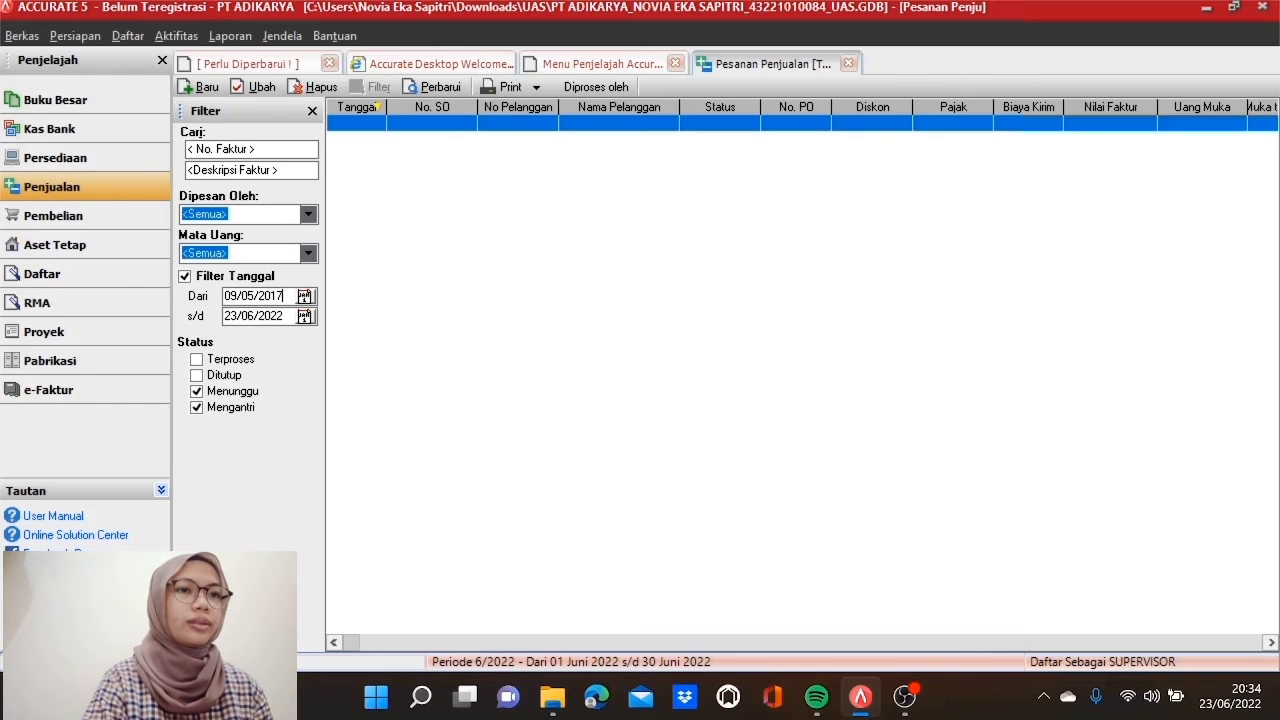
{"action": "key", "text": "Tab"}
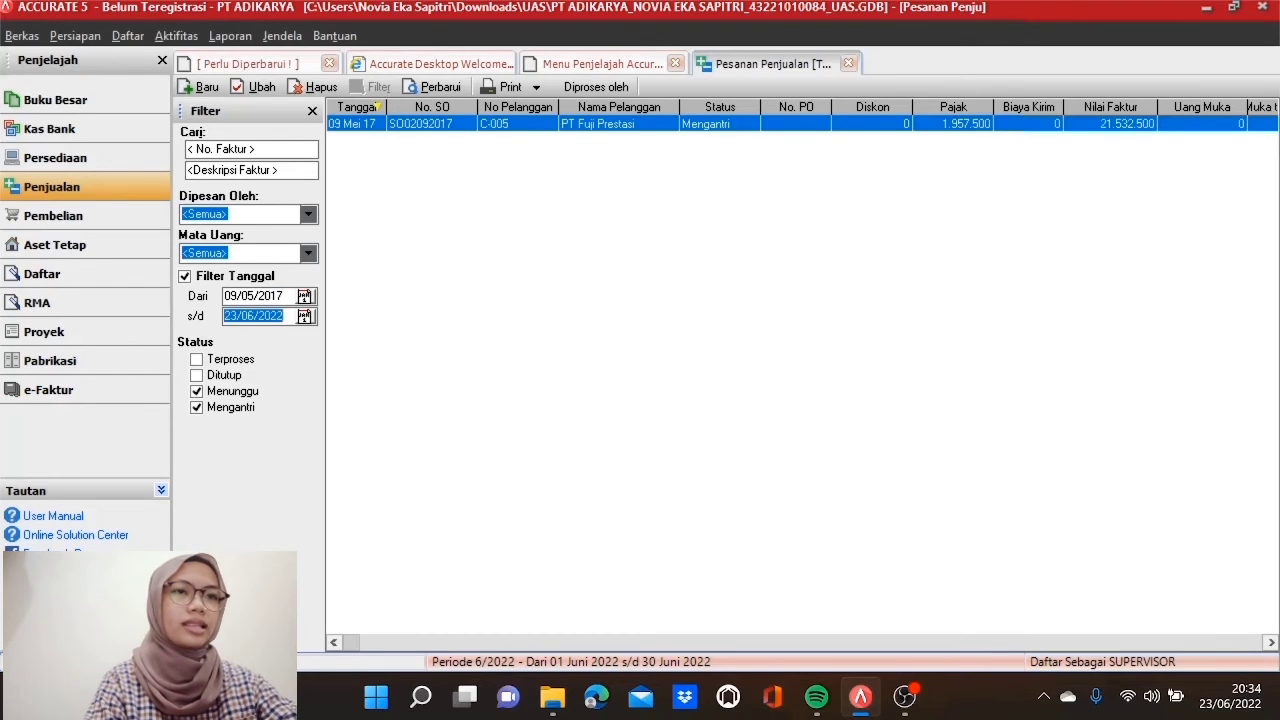
{"action": "type", "text": "09/05/2017"}
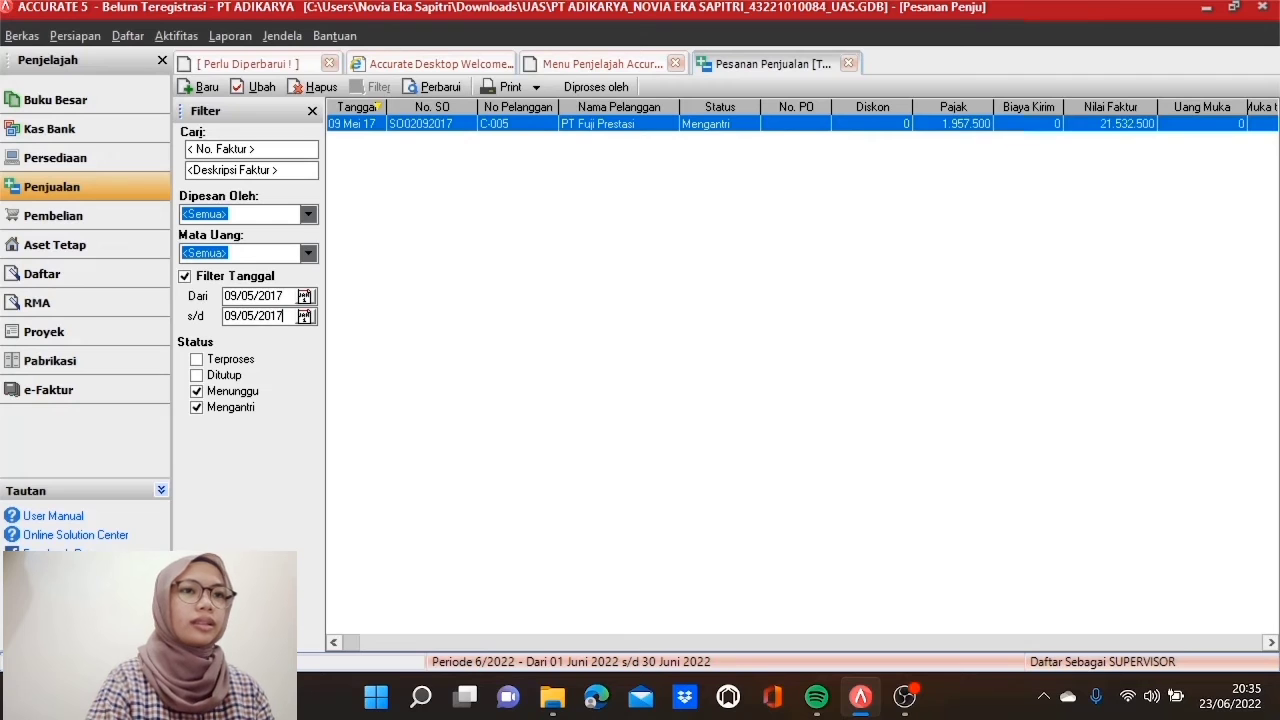
Step: From order SO02092017, create down-payment invoice BR01090417 dated 09/05/2017
{"action": "double_click", "coordinate": [722, 134]}
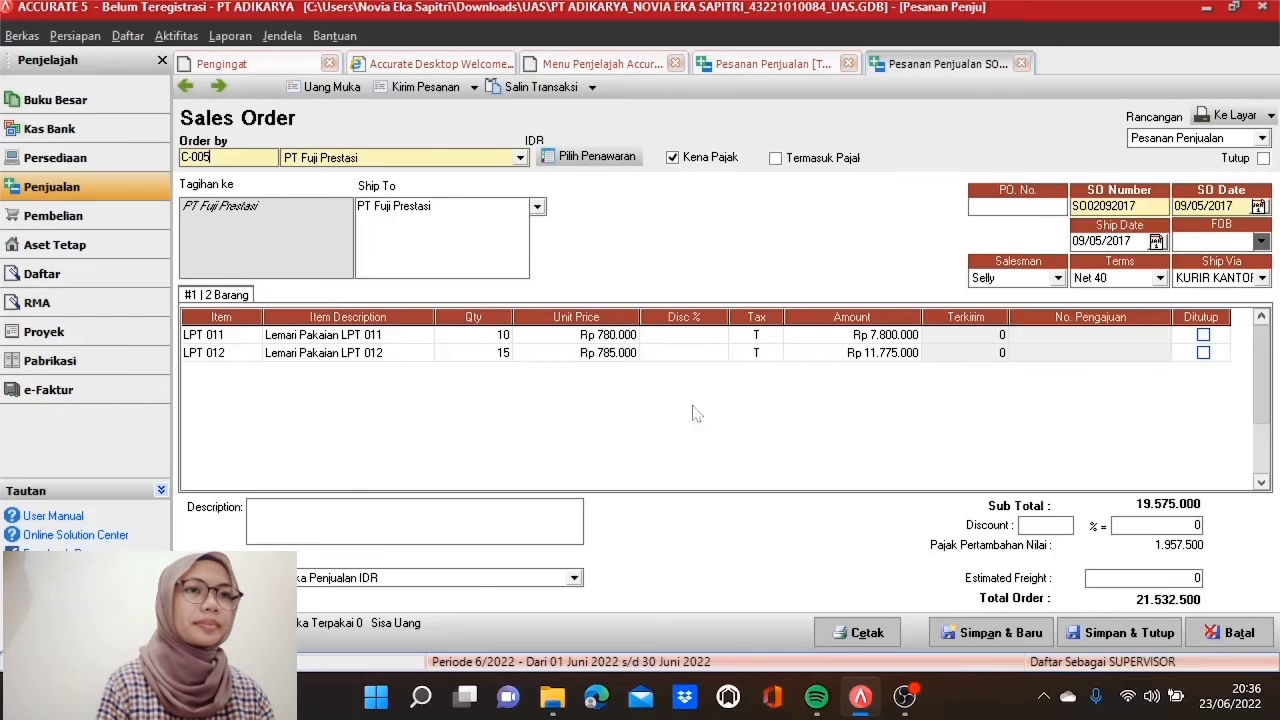
{"action": "left_click", "coordinate": [332, 87]}
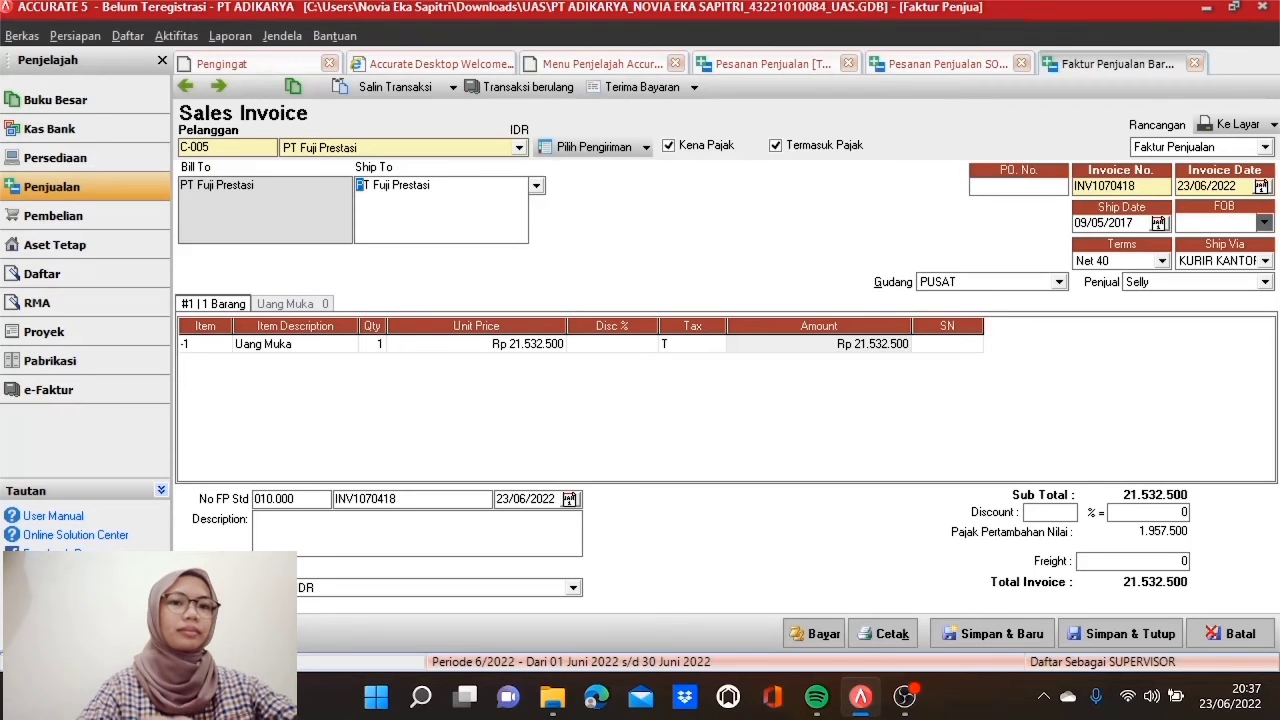
{"action": "key", "text": "Tab"}
{"action": "key", "text": "Tab"}
{"action": "type", "text": "BR0109"}
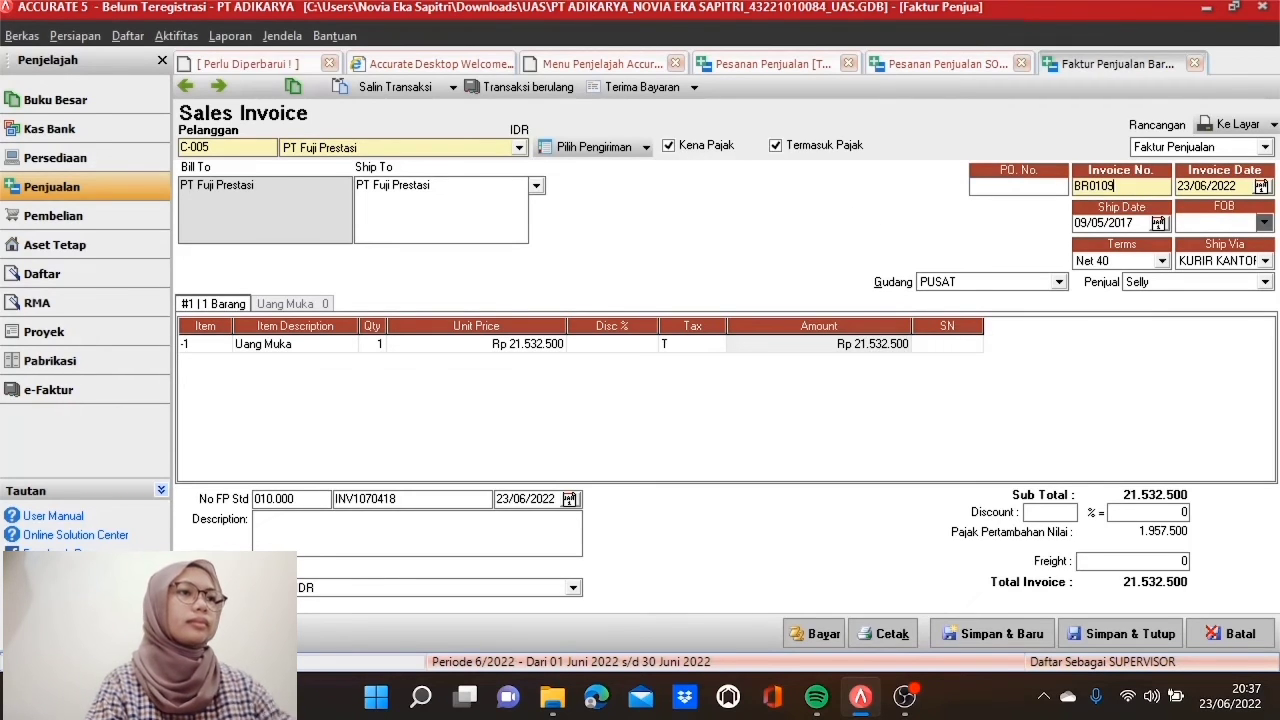
{"action": "type", "text": "0417"}
{"action": "key", "text": "Tab"}
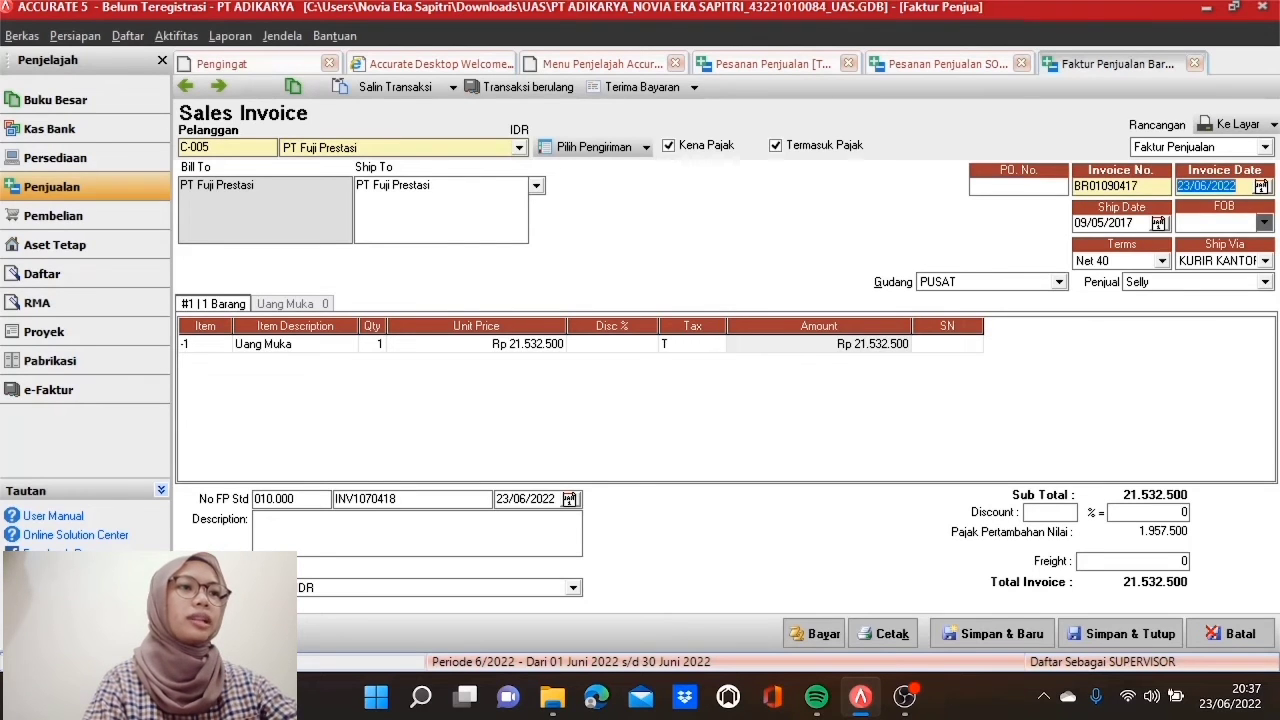
{"action": "type", "text": "0"}
{"action": "type", "text": "2017"}
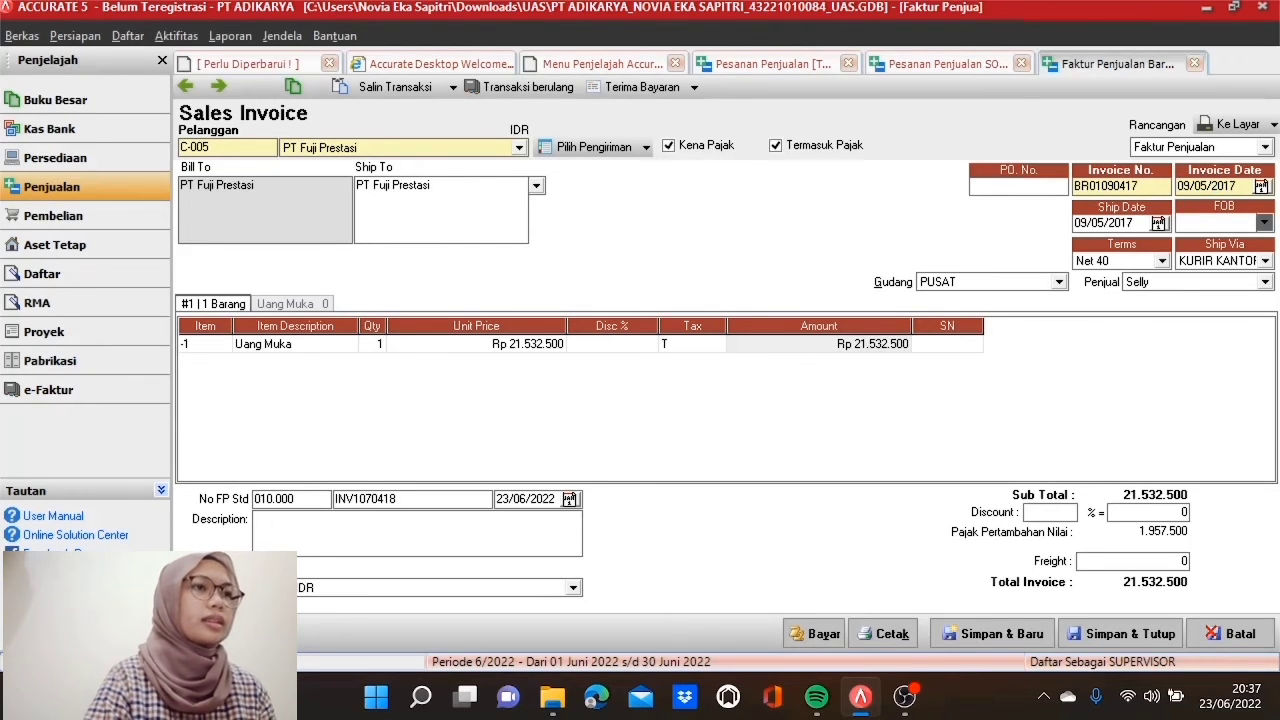
{"action": "key", "text": "Tab"}
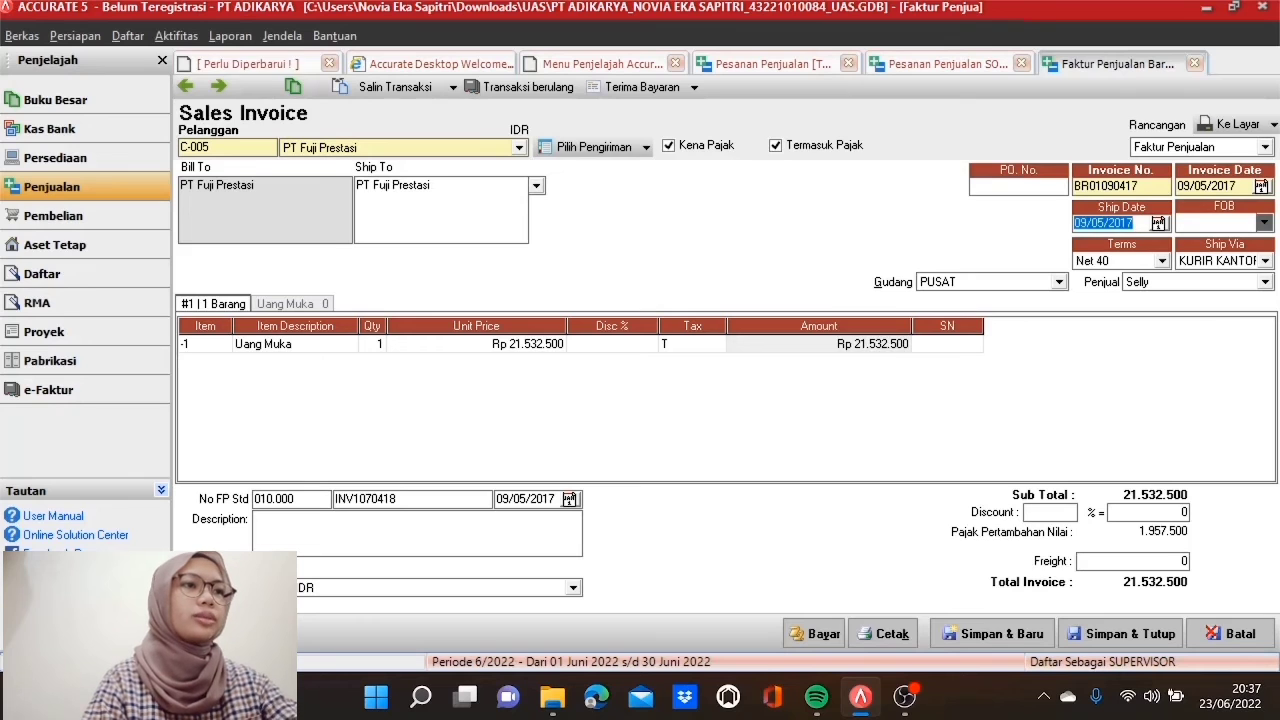
Step: Price the invoice's Uang Muka line at Rp 10.000.000
{"action": "left_click", "coordinate": [1138, 223]}
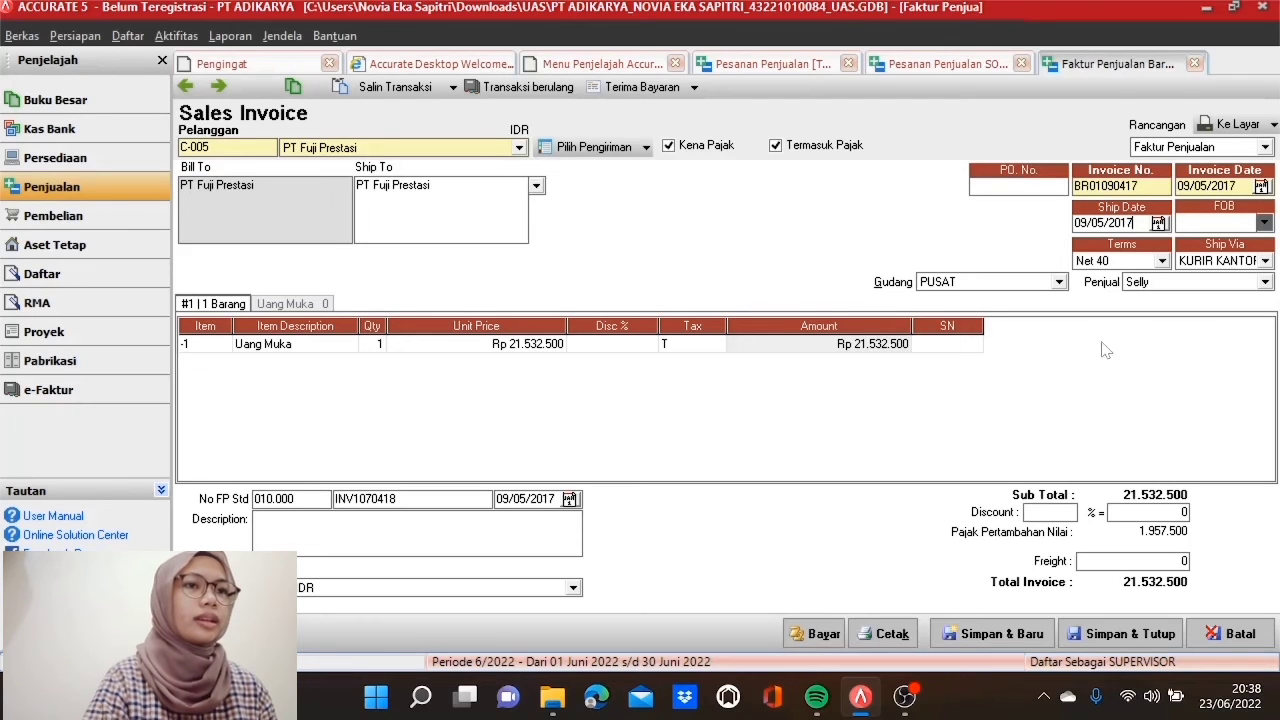
{"action": "left_click", "coordinate": [495, 350]}
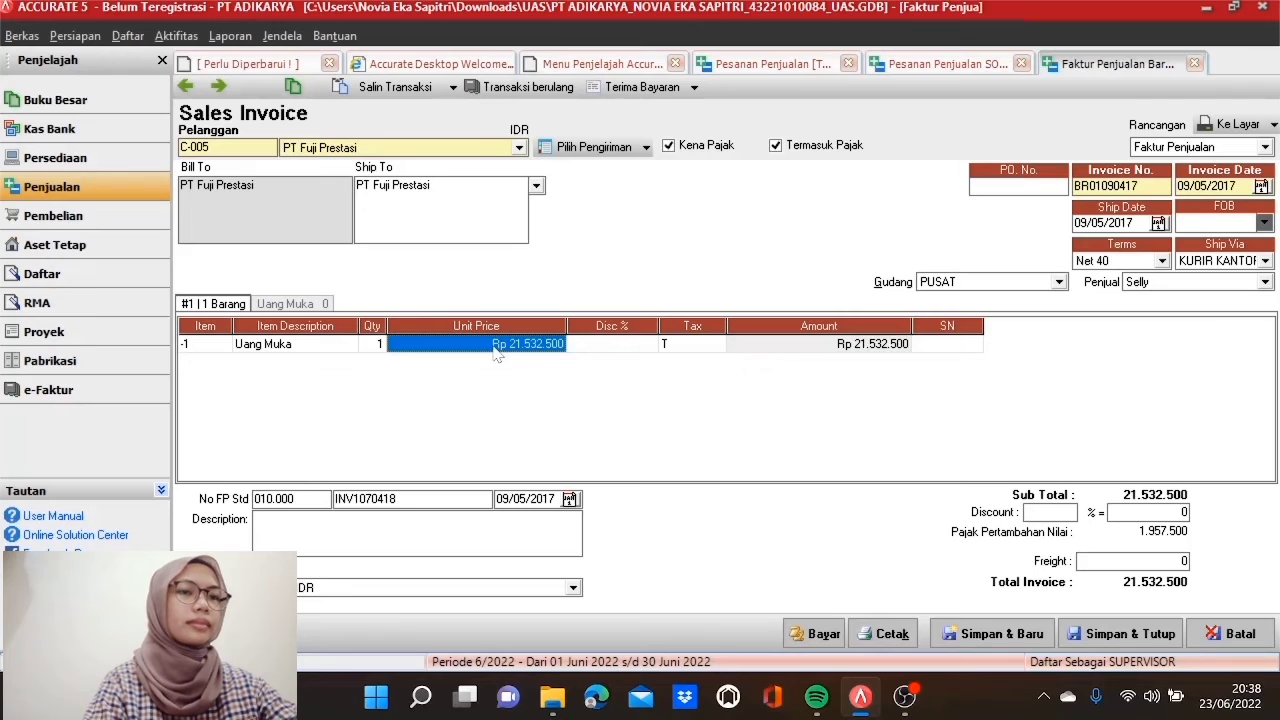
{"action": "type", "text": "10."}
{"action": "type", "text": "000"}
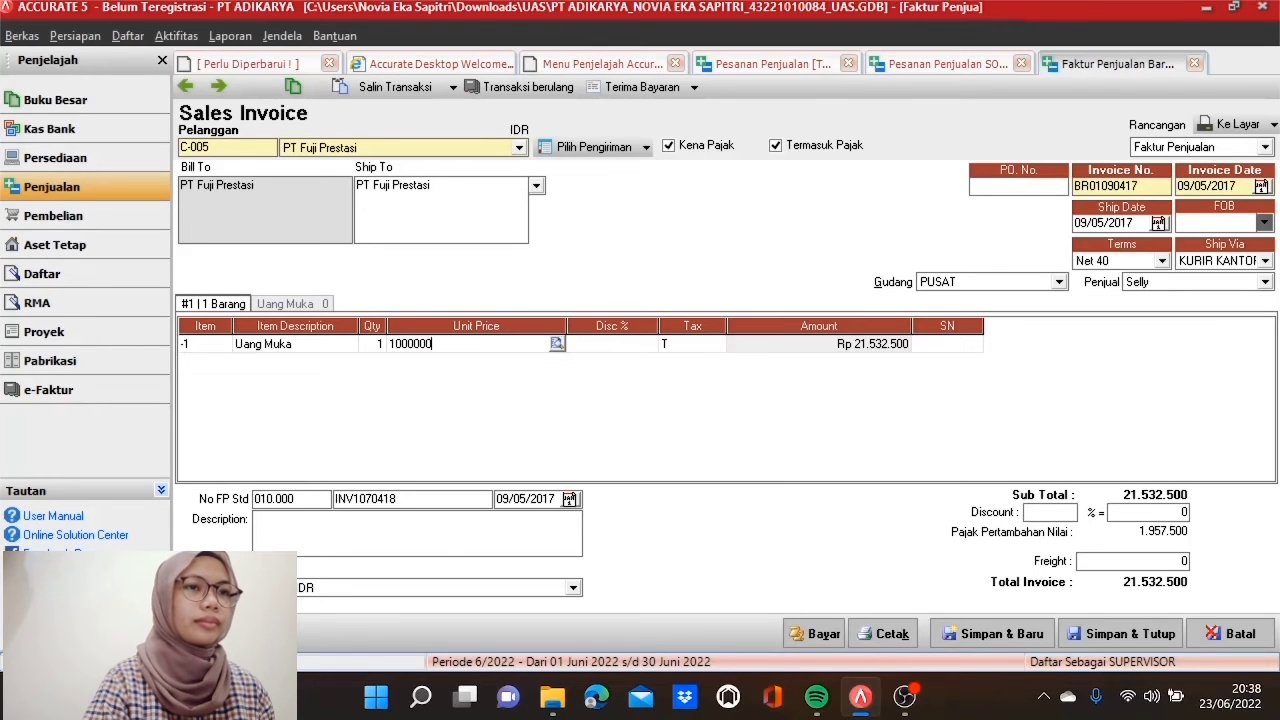
{"action": "type", "text": ".000"}
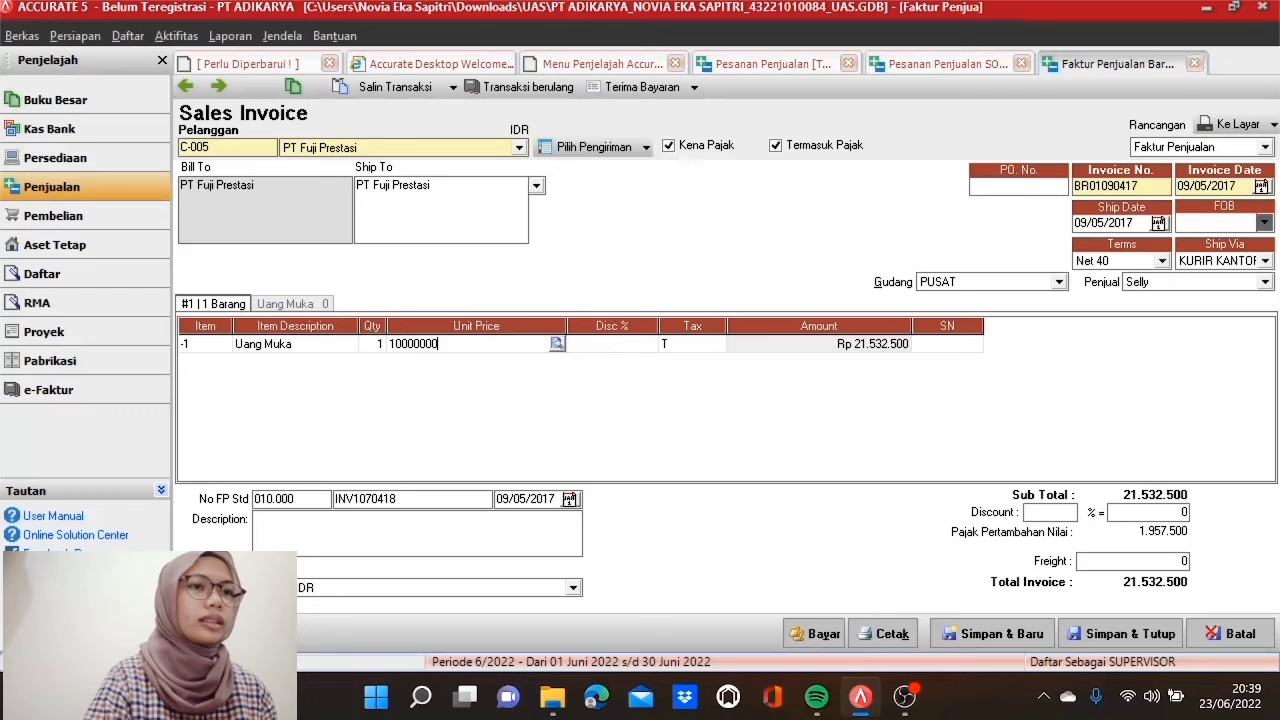
{"action": "key", "text": "Tab"}
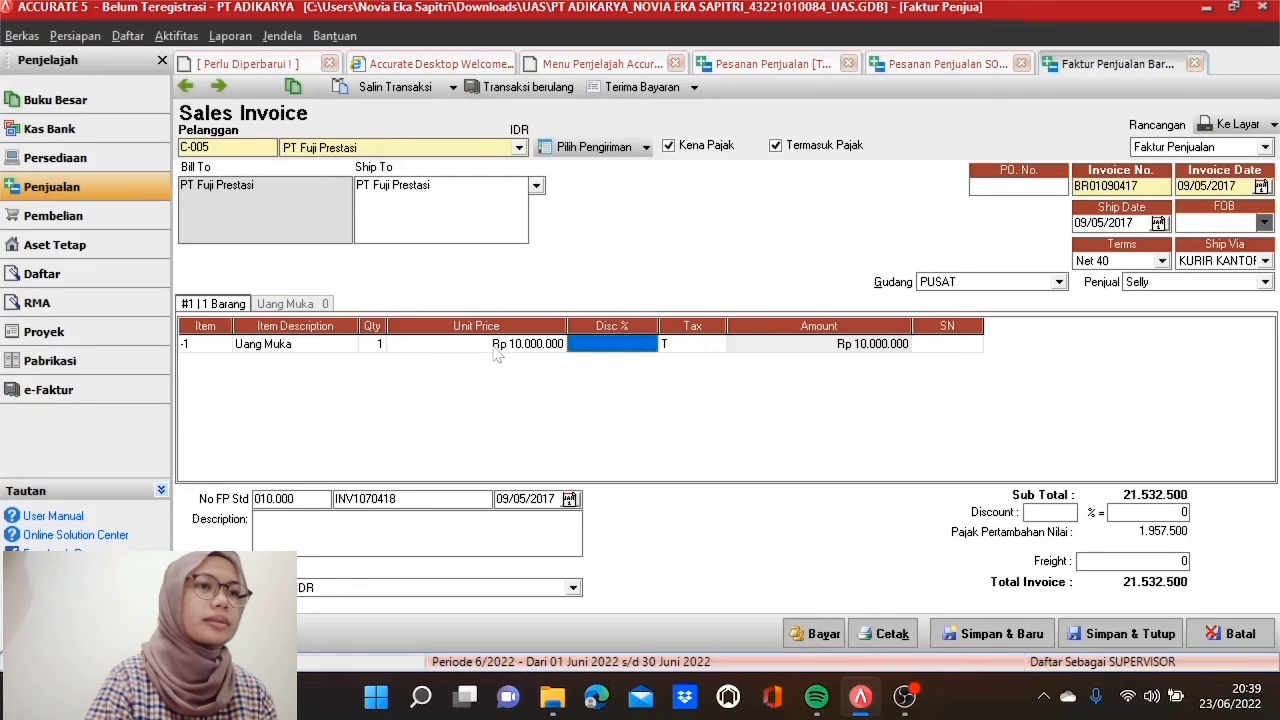
{"action": "key", "text": "Tab"}
{"action": "key", "text": "Tab"}
{"action": "key", "text": "Tab"}
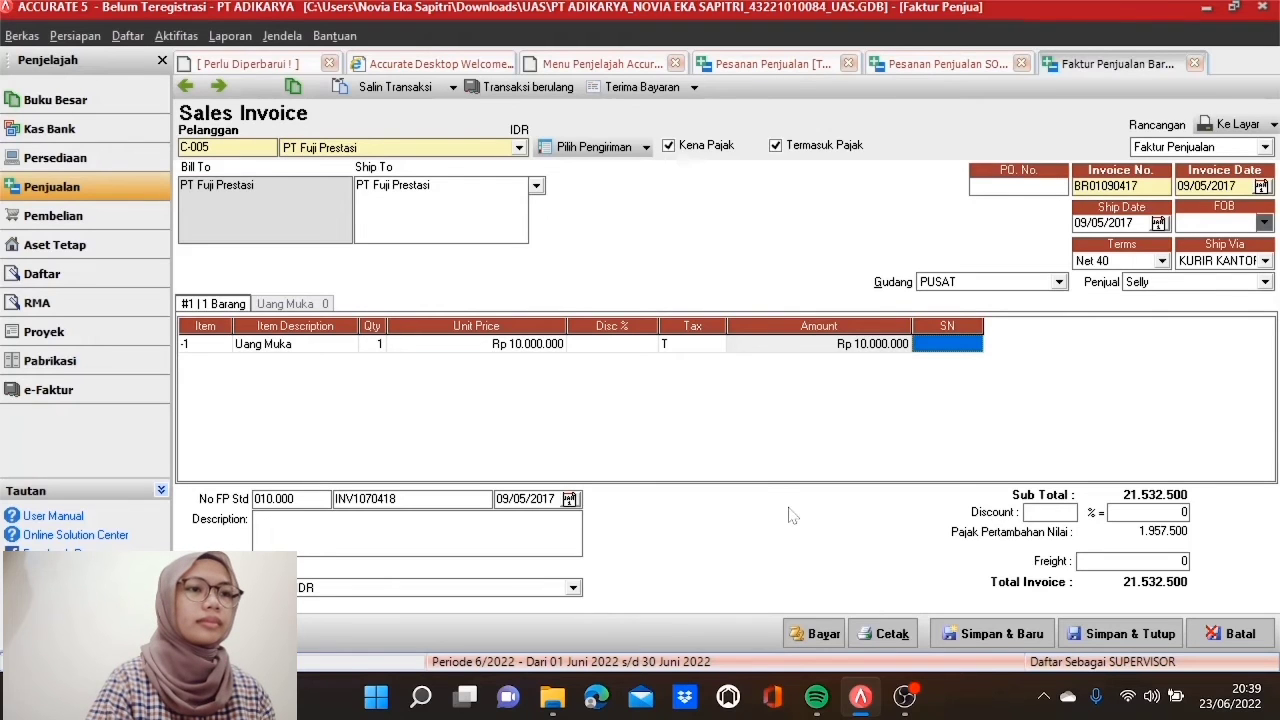
Step: Receive payment on the invoice as receipt BR01090417, with payment and cheque dates 09/05/2017
{"action": "left_click", "coordinate": [813, 634]}
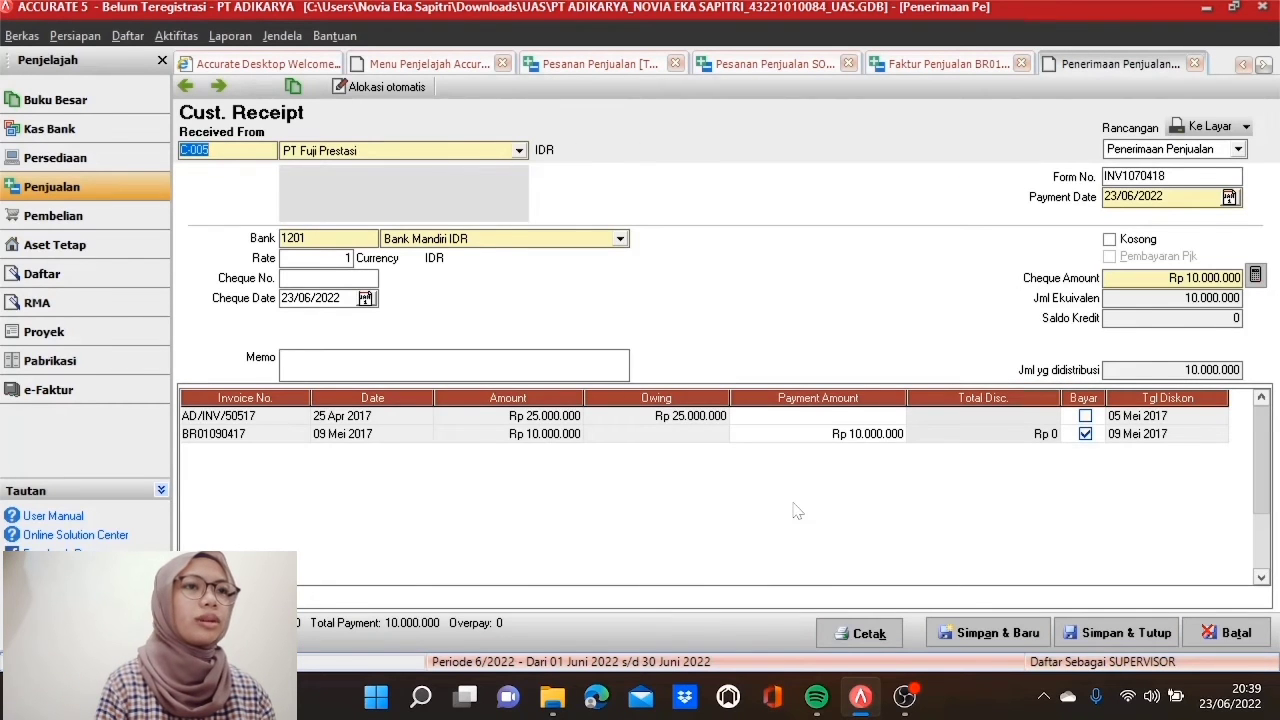
{"action": "left_click", "coordinate": [1140, 176]}
{"action": "type", "text": "BR"}
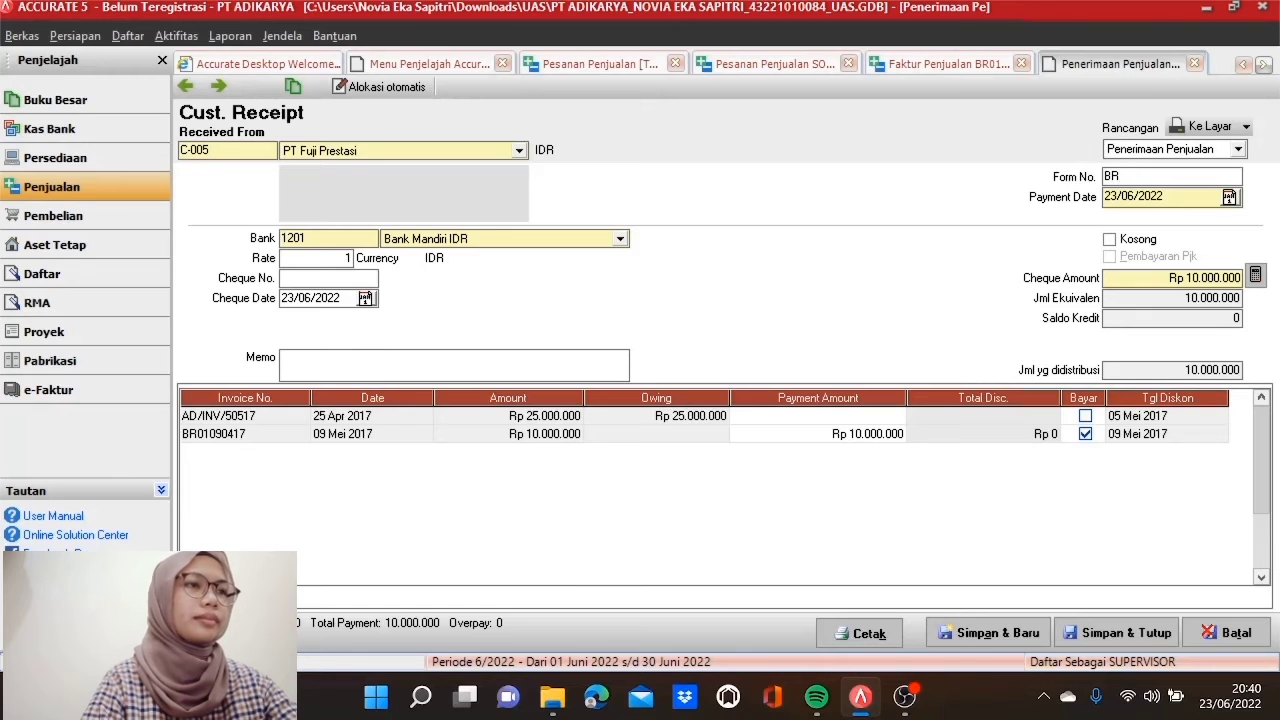
{"action": "type", "text": "01090417"}
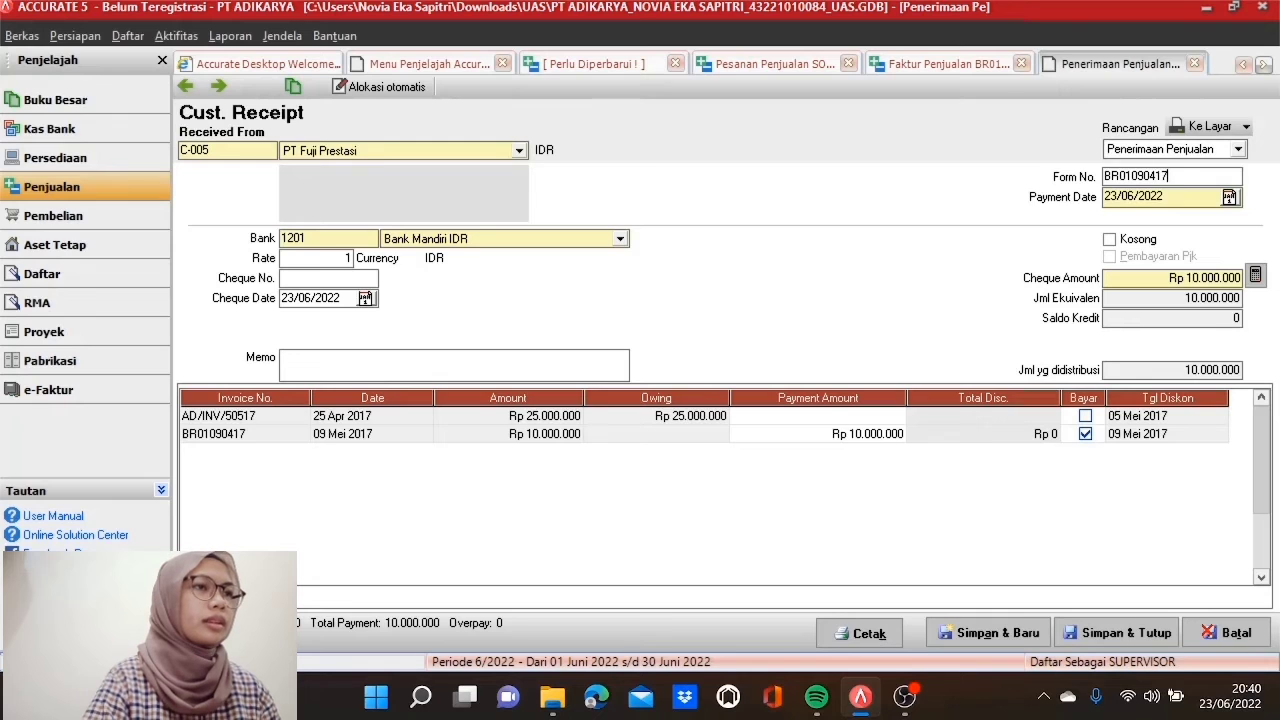
{"action": "left_click", "coordinate": [1166, 197]}
{"action": "left_click_drag", "start_coordinate": [1166, 197], "coordinate": [1104, 197]}
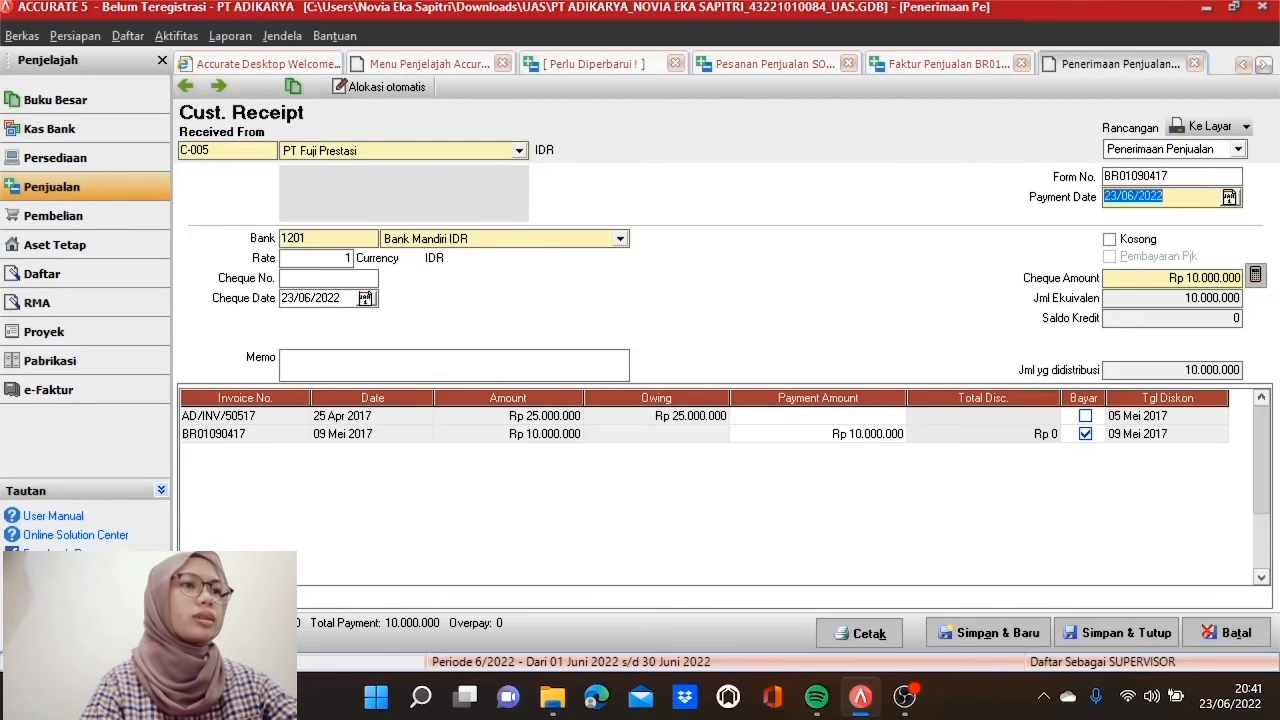
{"action": "type", "text": "09/05/2017"}
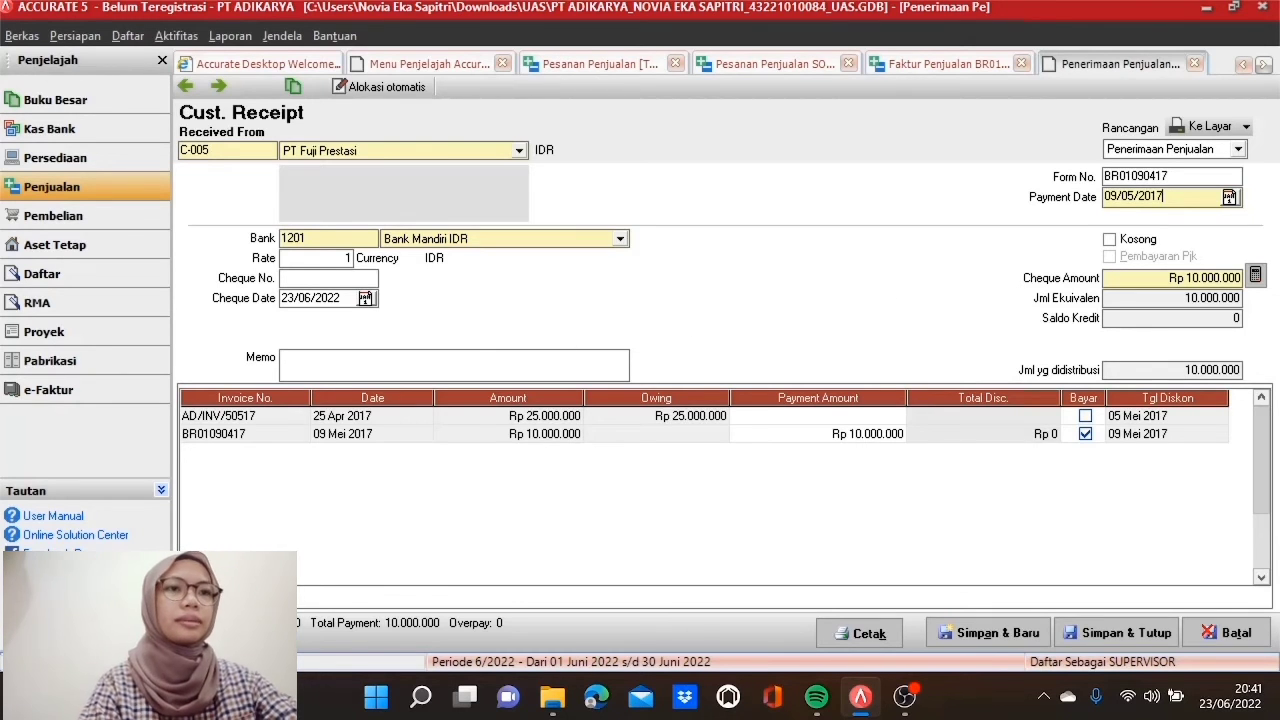
{"action": "double_click", "coordinate": [311, 298]}
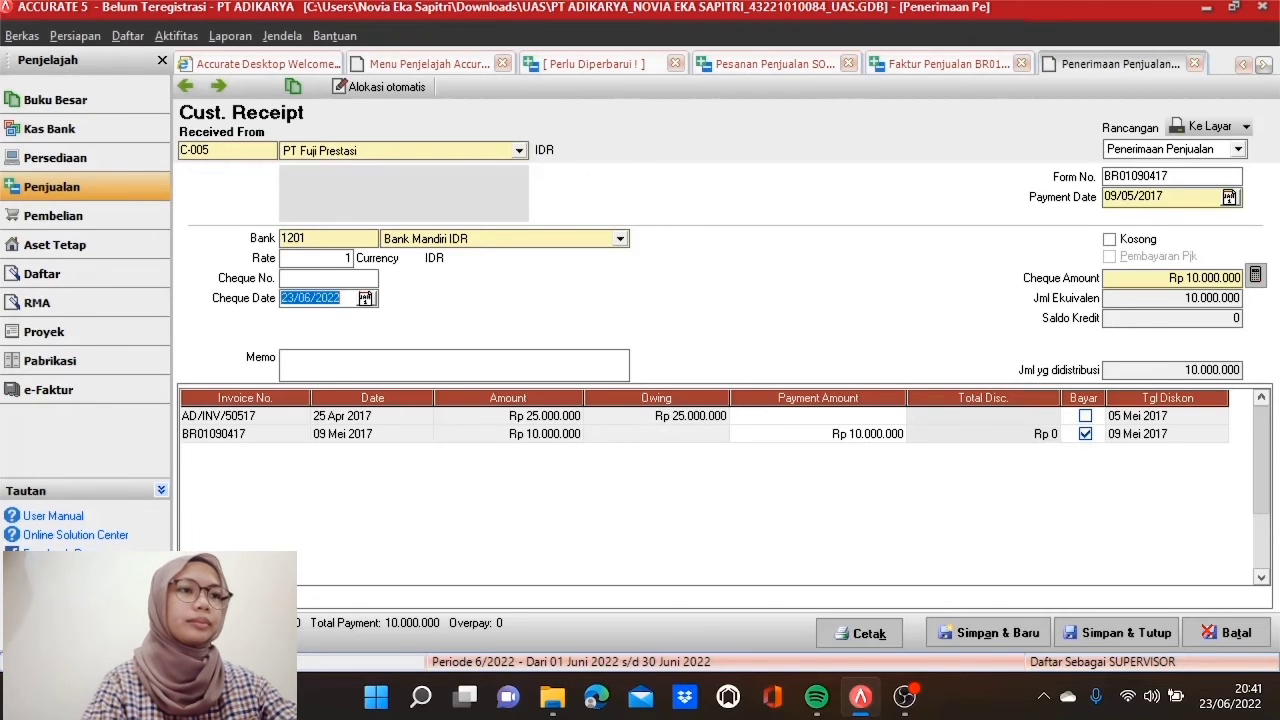
{"action": "type", "text": "09/05/2017"}
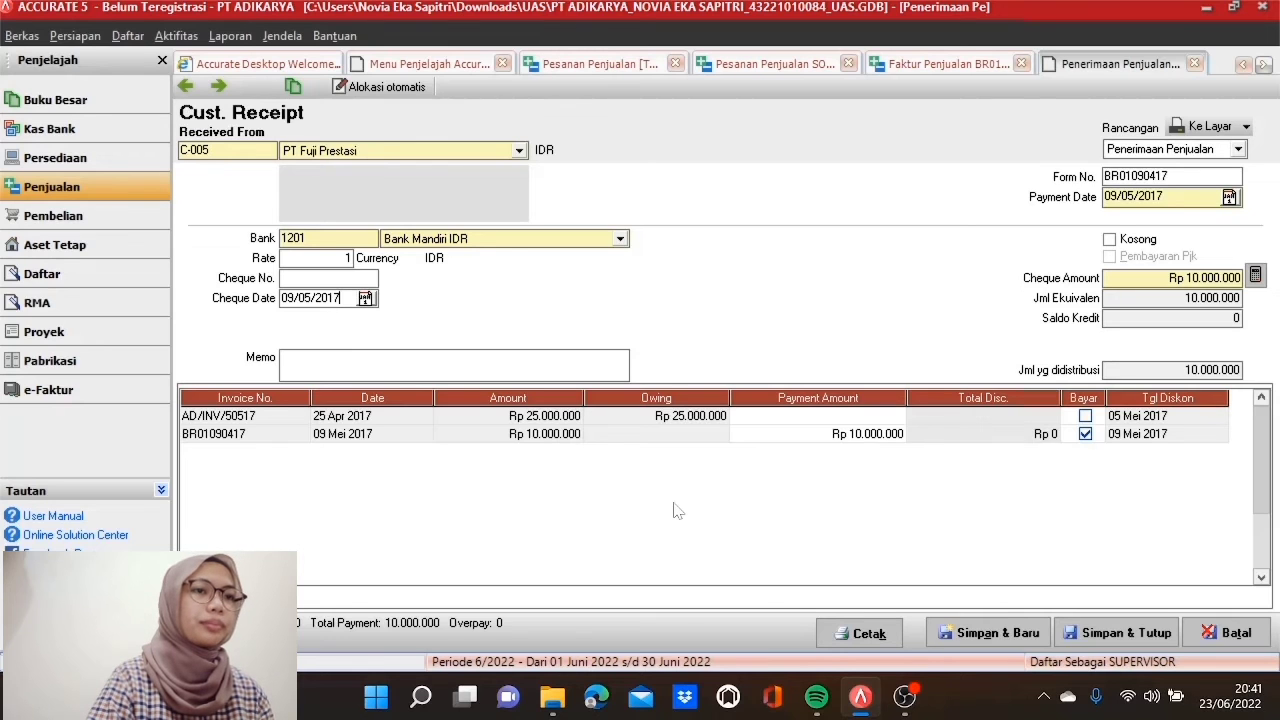
Step: Save and close the receipt, the down-payment invoice and the sales order, then close both lists
{"action": "left_click", "coordinate": [1116, 635]}
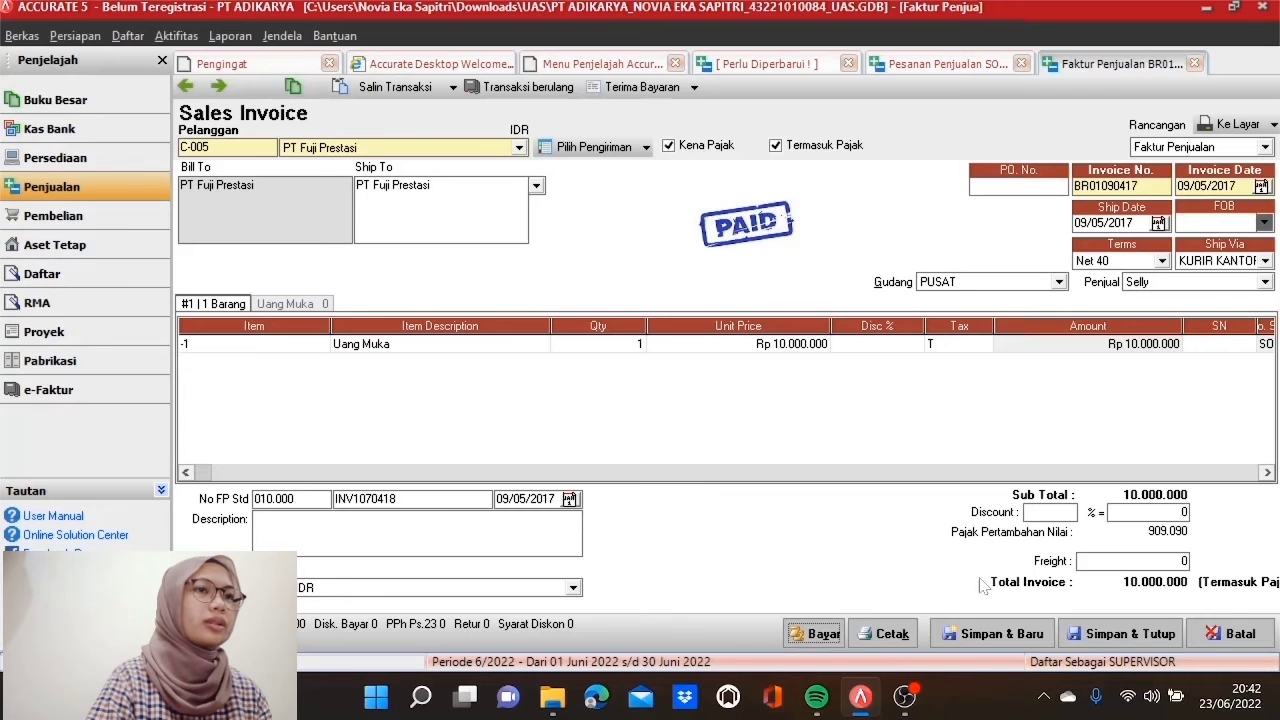
{"action": "left_click", "coordinate": [1104, 638]}
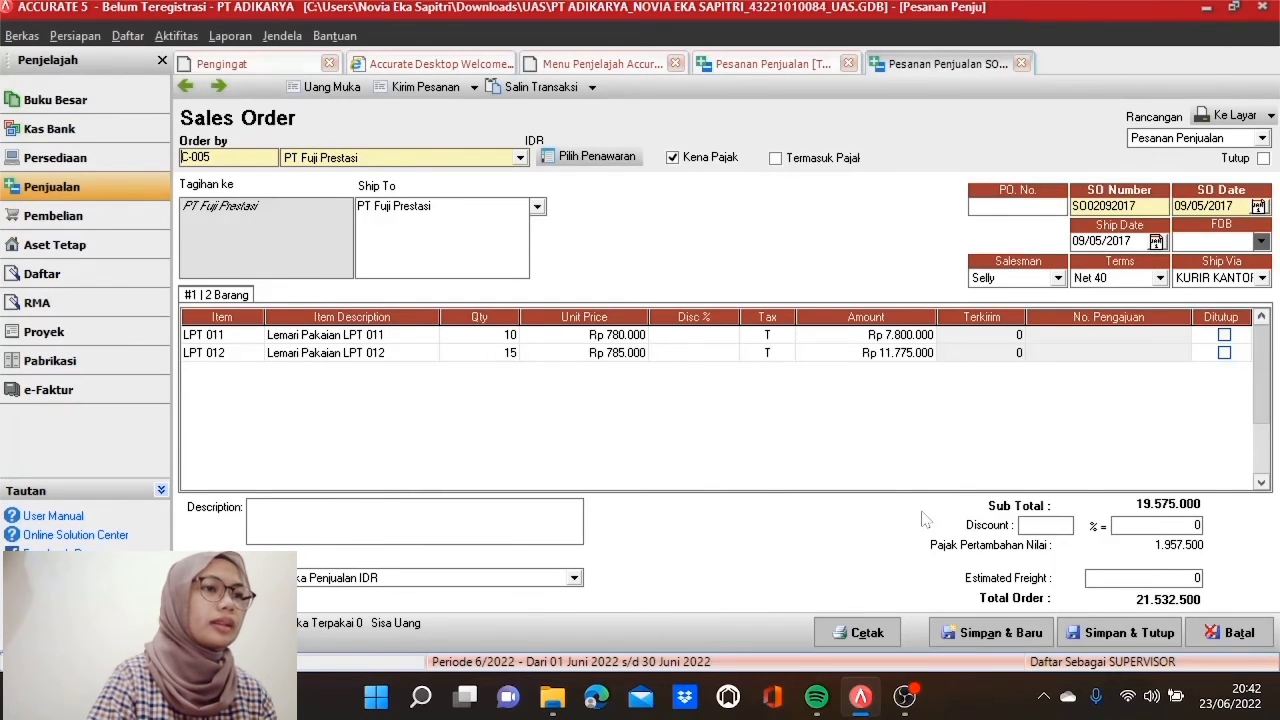
{"action": "left_click", "coordinate": [1100, 633]}
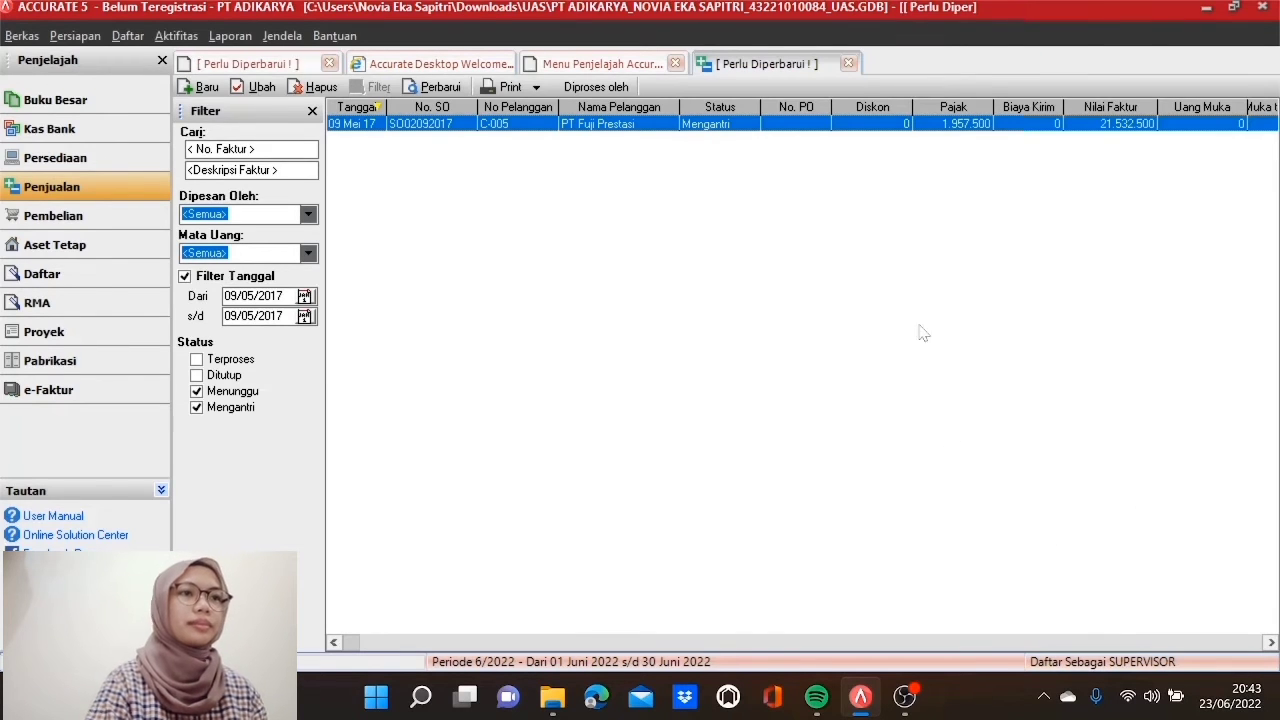
{"action": "left_click", "coordinate": [849, 64]}
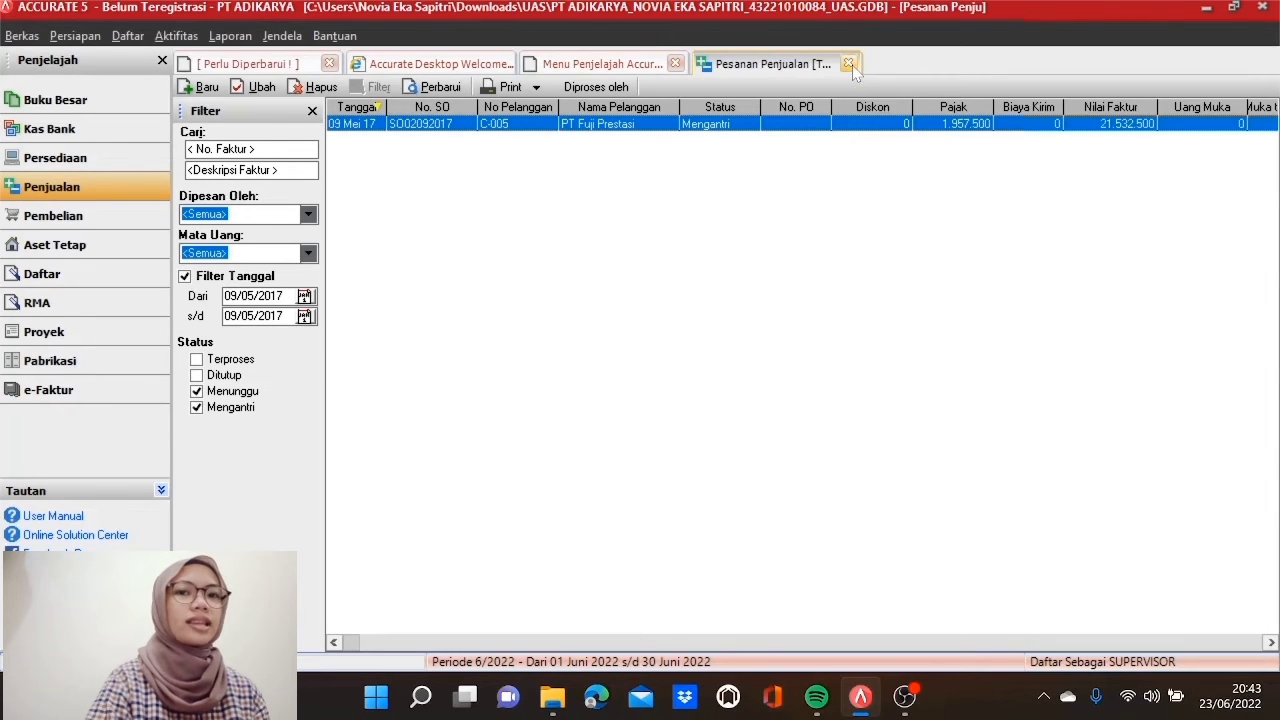
{"action": "left_click", "coordinate": [849, 64]}
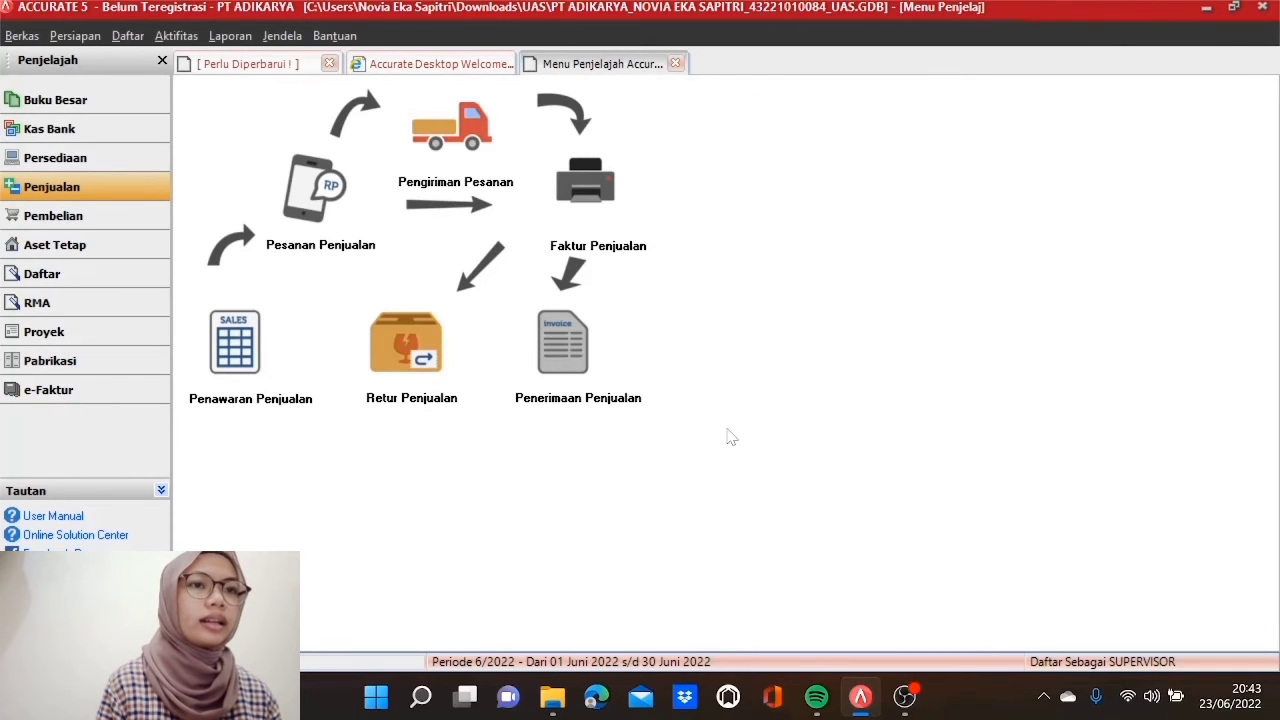
Step: Start a sales quotation for Pasific Ocean & Co at a USD rate of 13422
{"action": "left_click", "coordinate": [255, 370]}
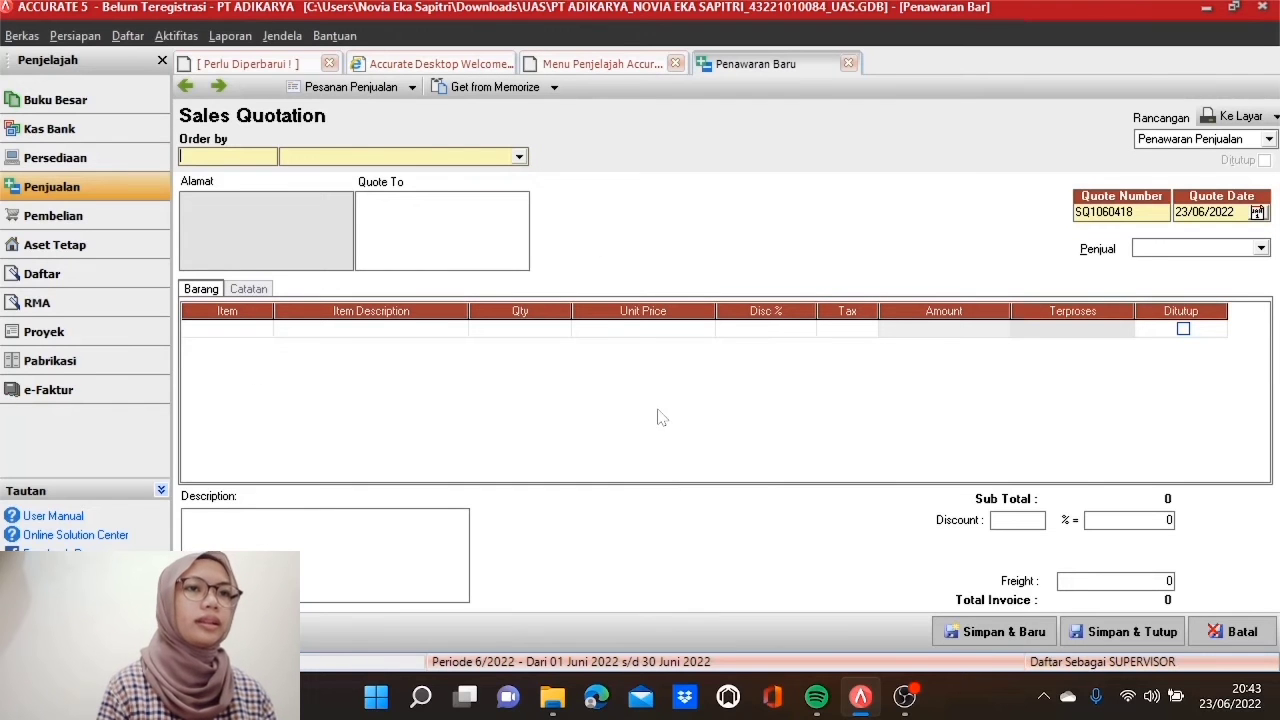
{"action": "left_click", "coordinate": [519, 157]}
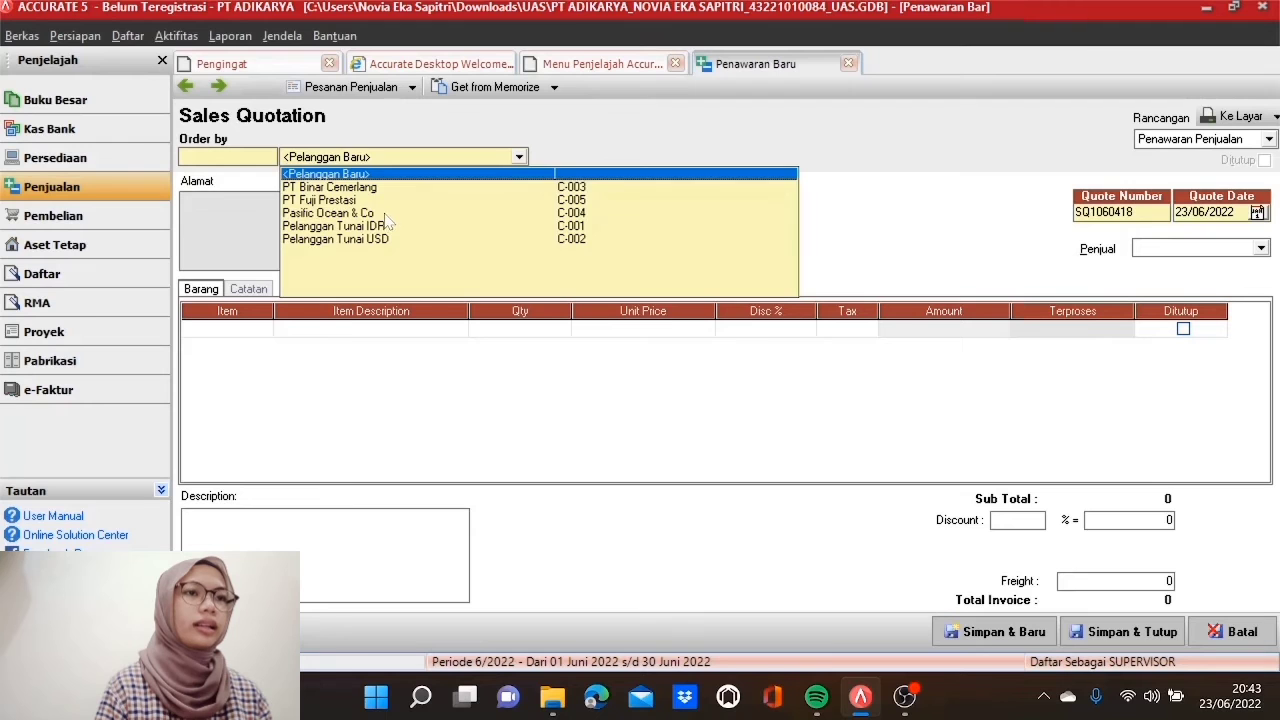
{"action": "left_click", "coordinate": [388, 214]}
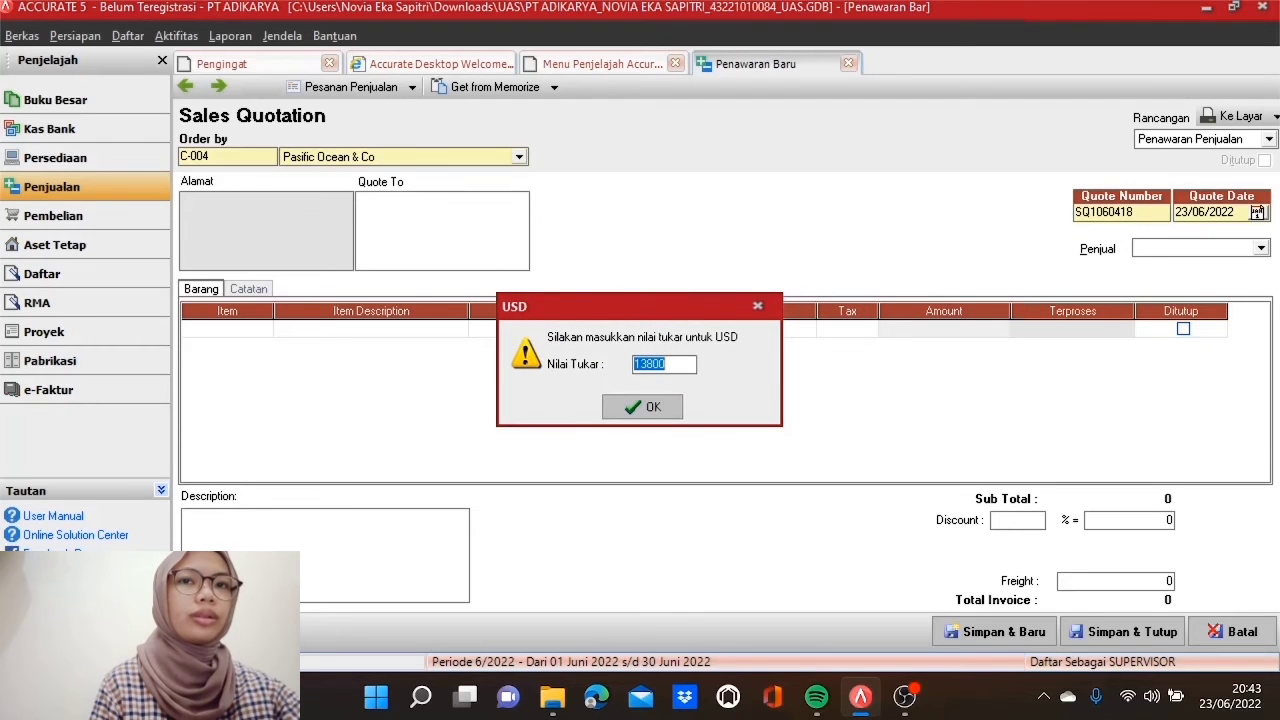
{"action": "type", "text": "13422"}
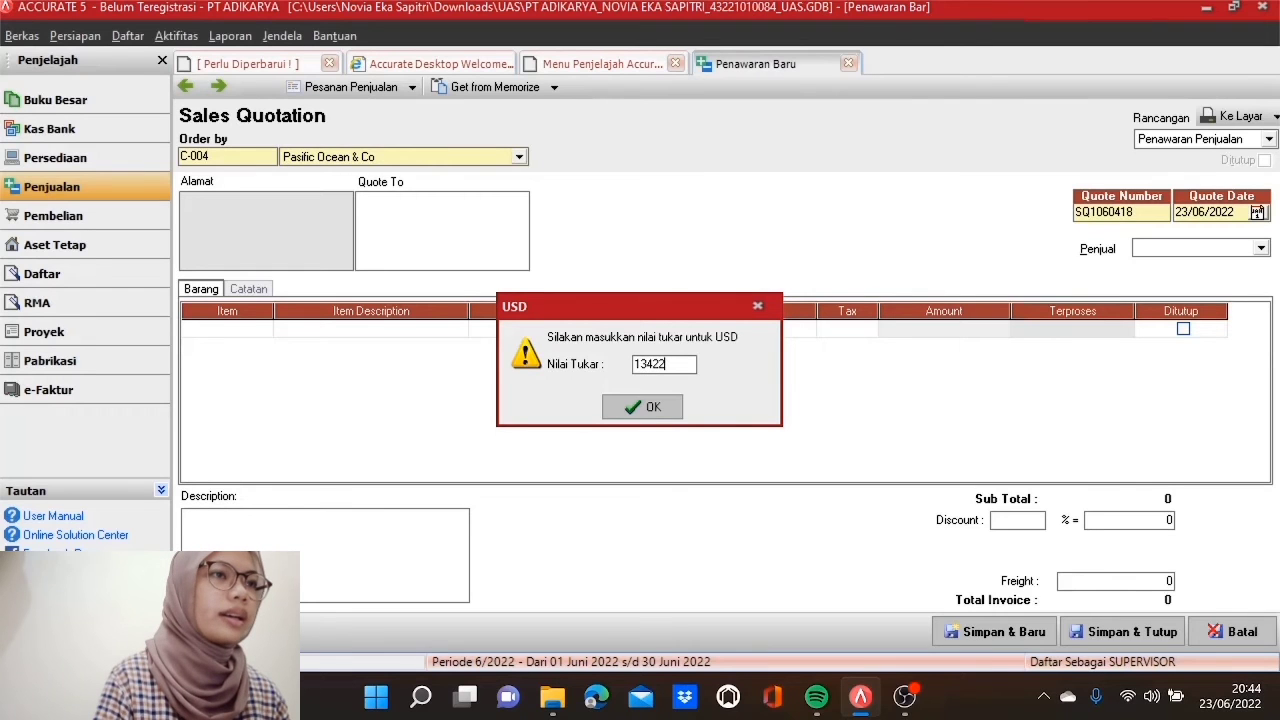
{"action": "left_click", "coordinate": [670, 410]}
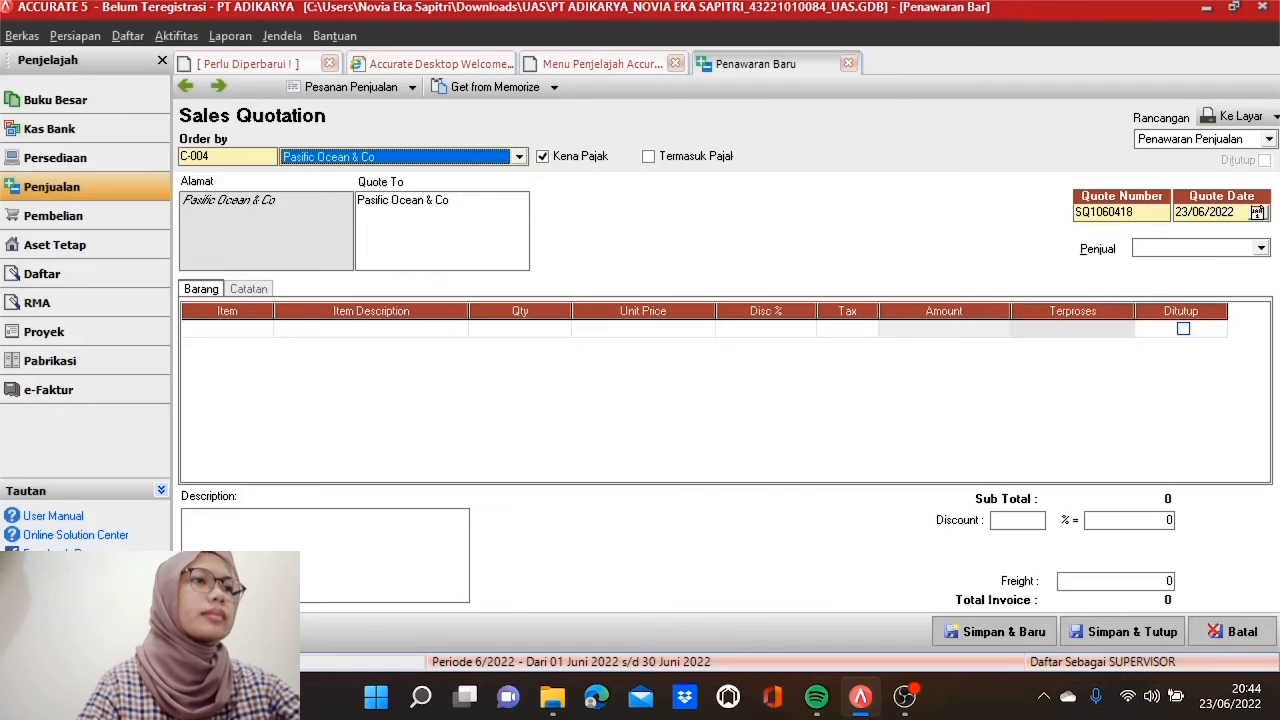
Step: Number the quotation SQ2100417, date it 10/05/2017, and assign salesperson Ahong
{"action": "double_click", "coordinate": [1104, 212]}
{"action": "type", "text": "SQ"}
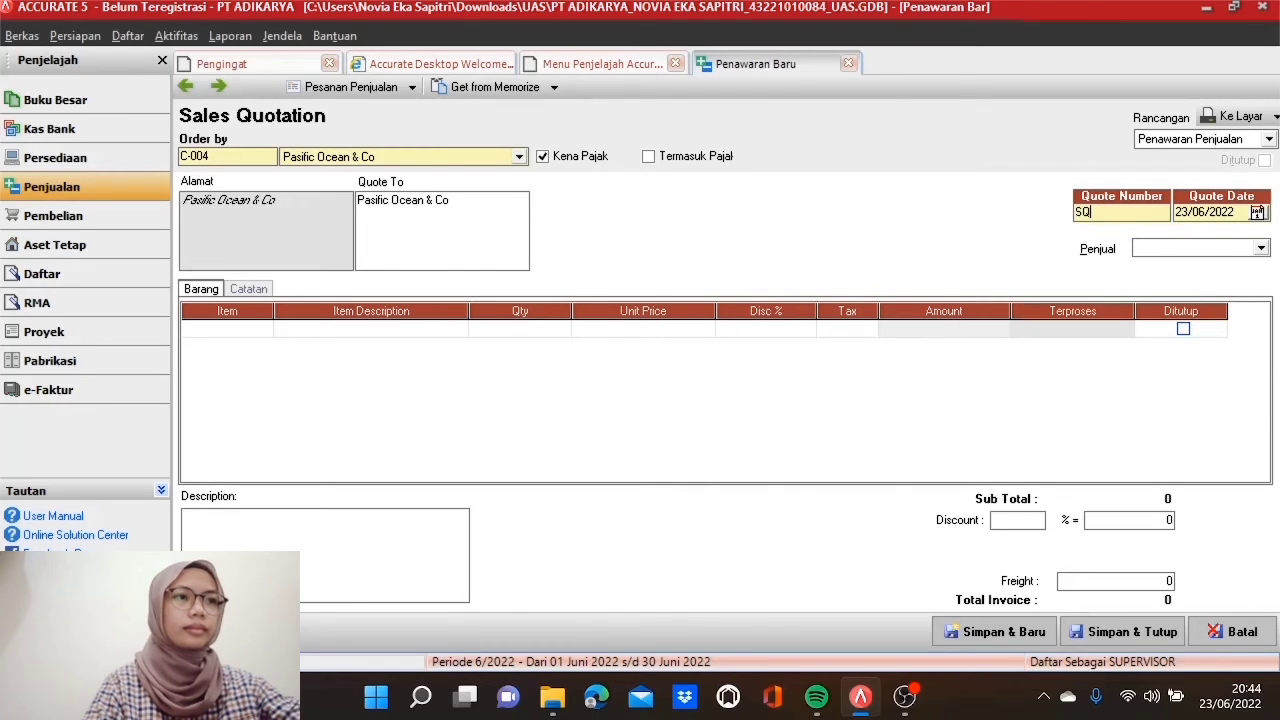
{"action": "type", "text": "21"}
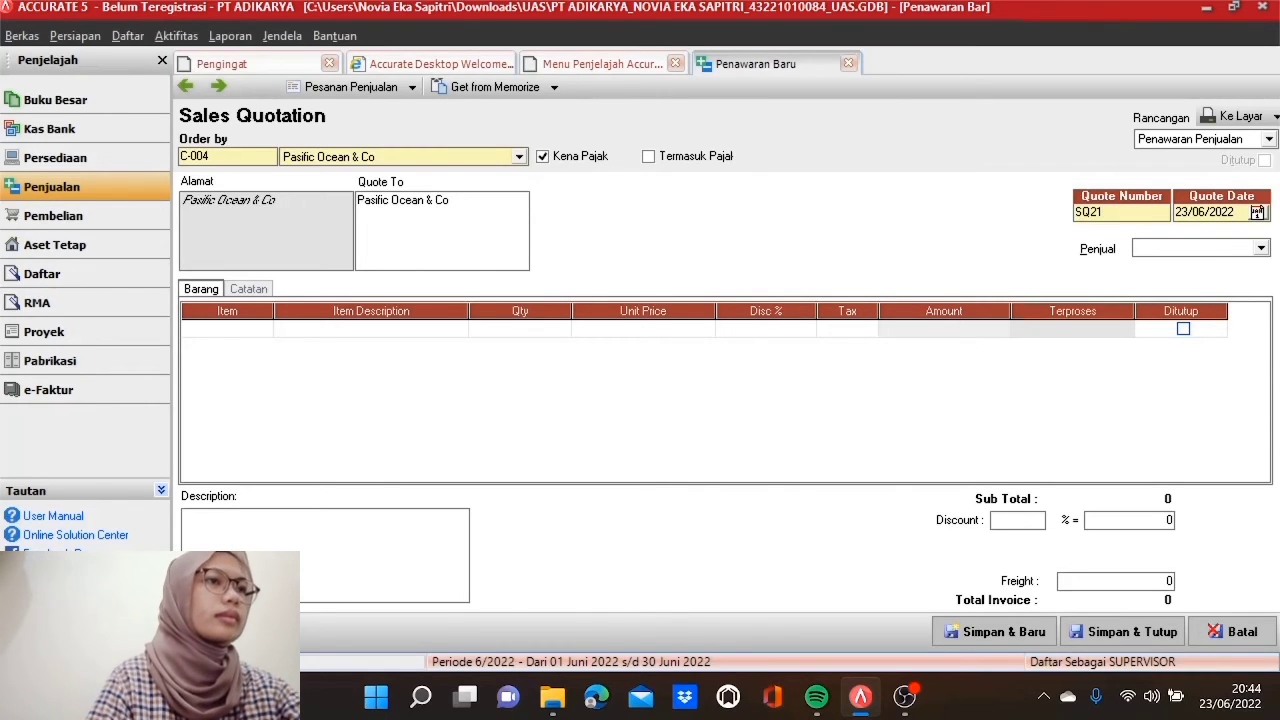
{"action": "type", "text": "00417"}
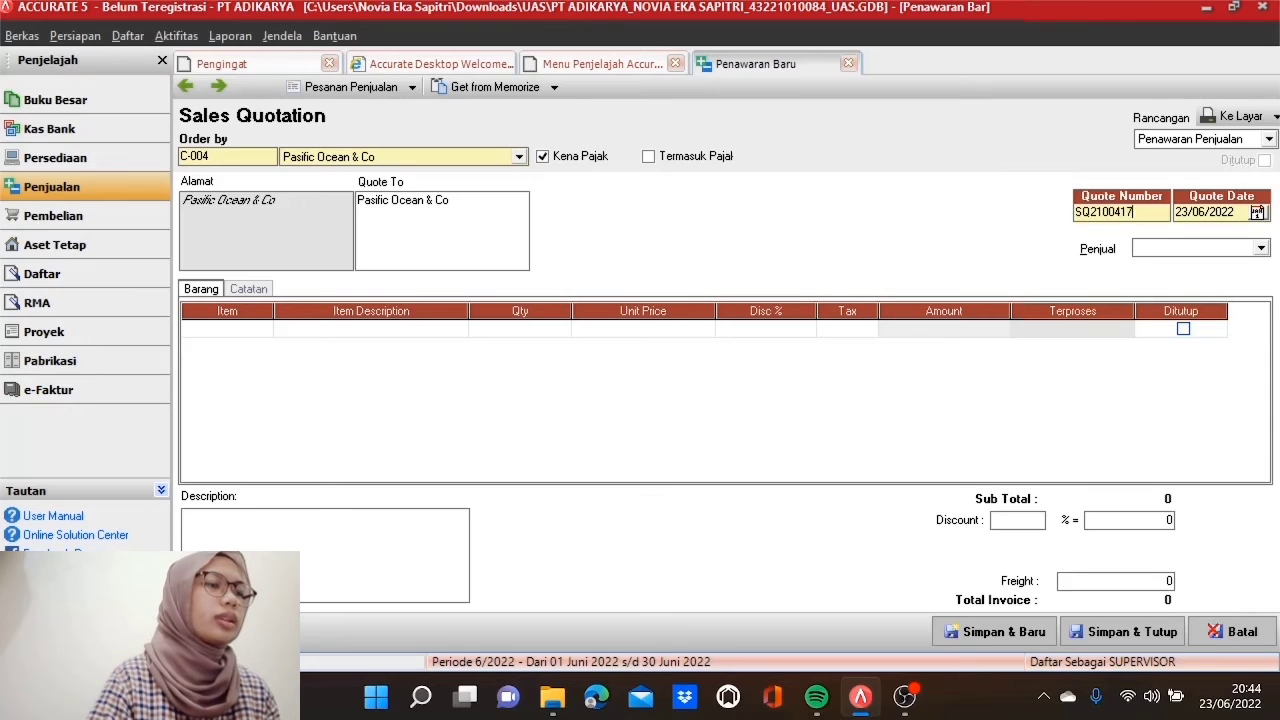
{"action": "key", "text": "Tab"}
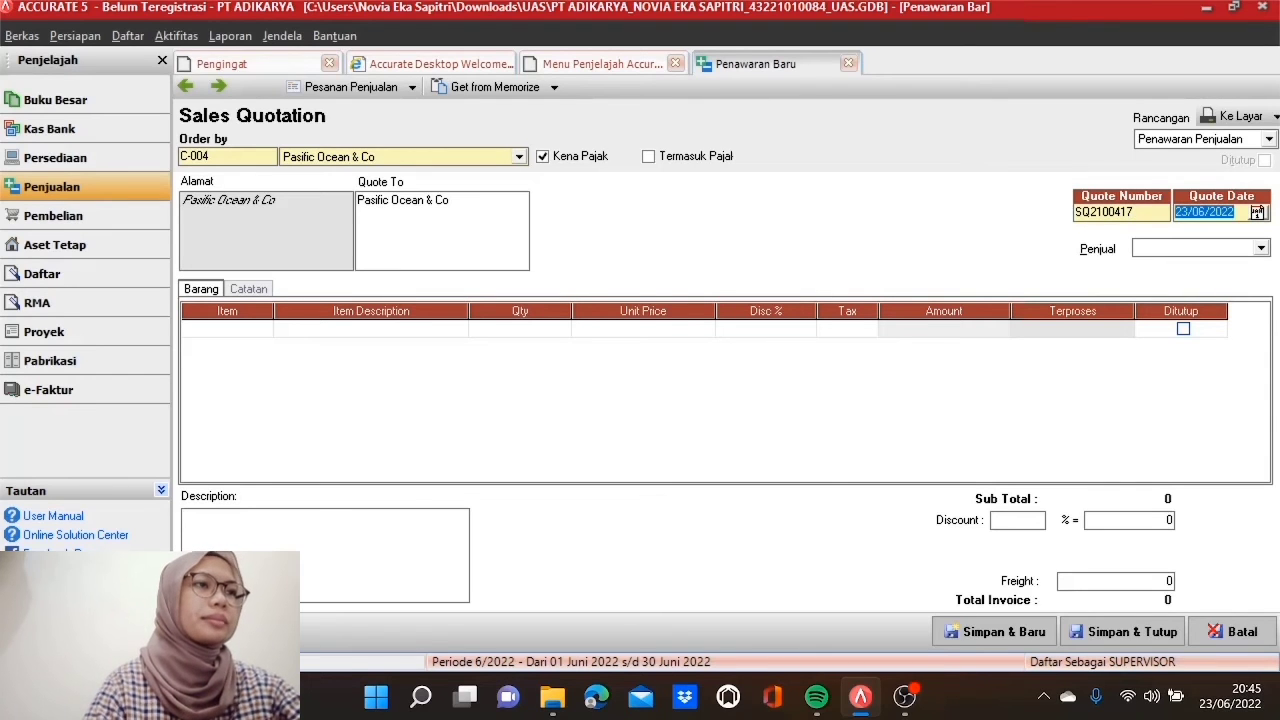
{"action": "type", "text": "10/05/2017"}
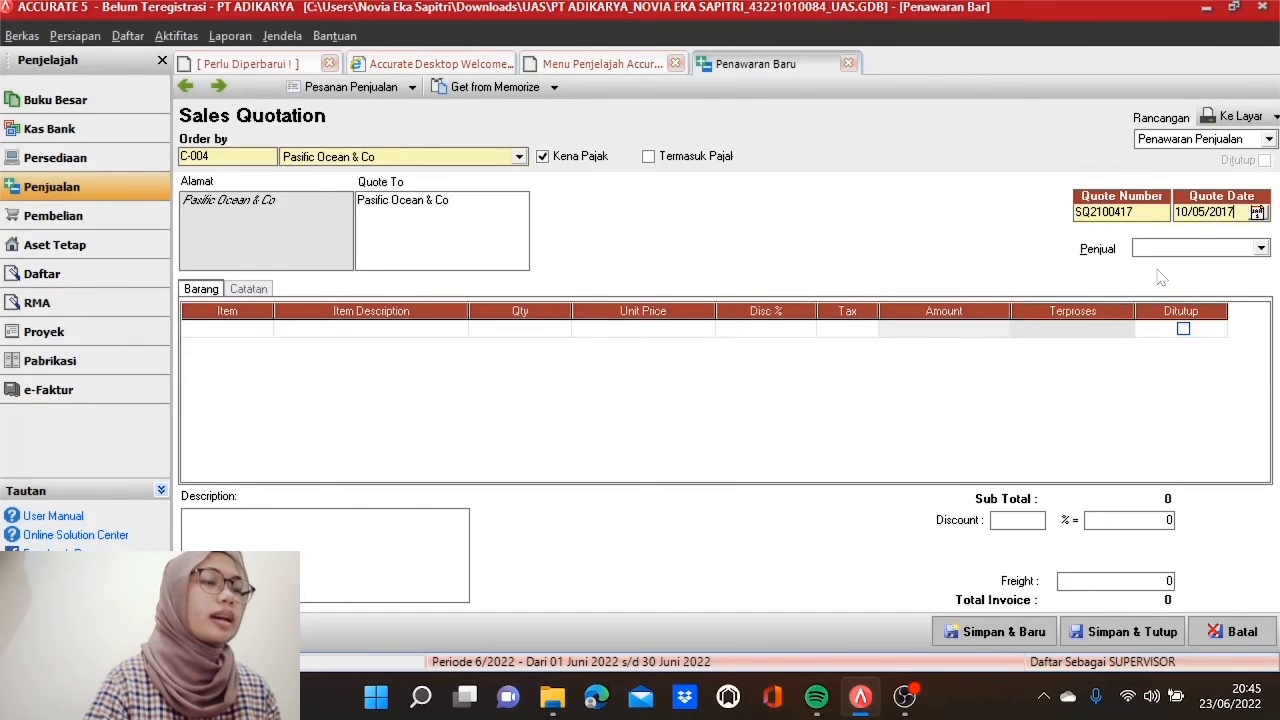
{"action": "left_click", "coordinate": [1262, 249]}
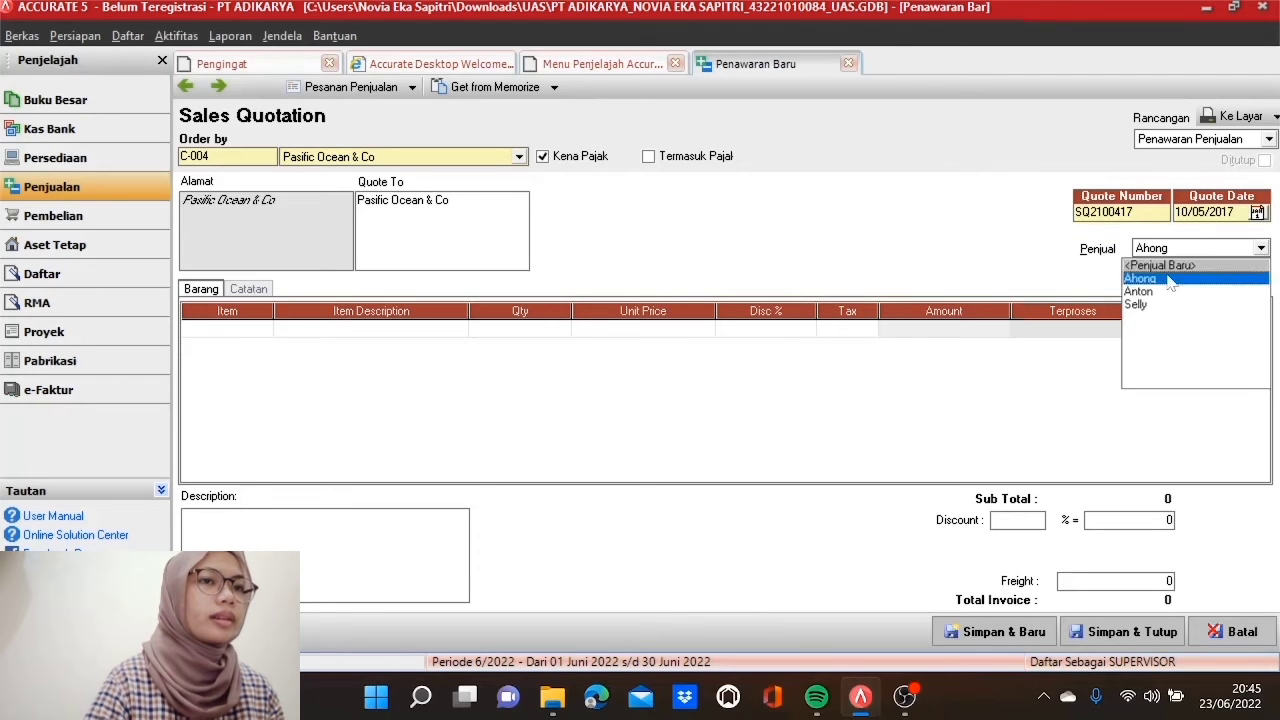
{"action": "left_click", "coordinate": [1170, 281]}
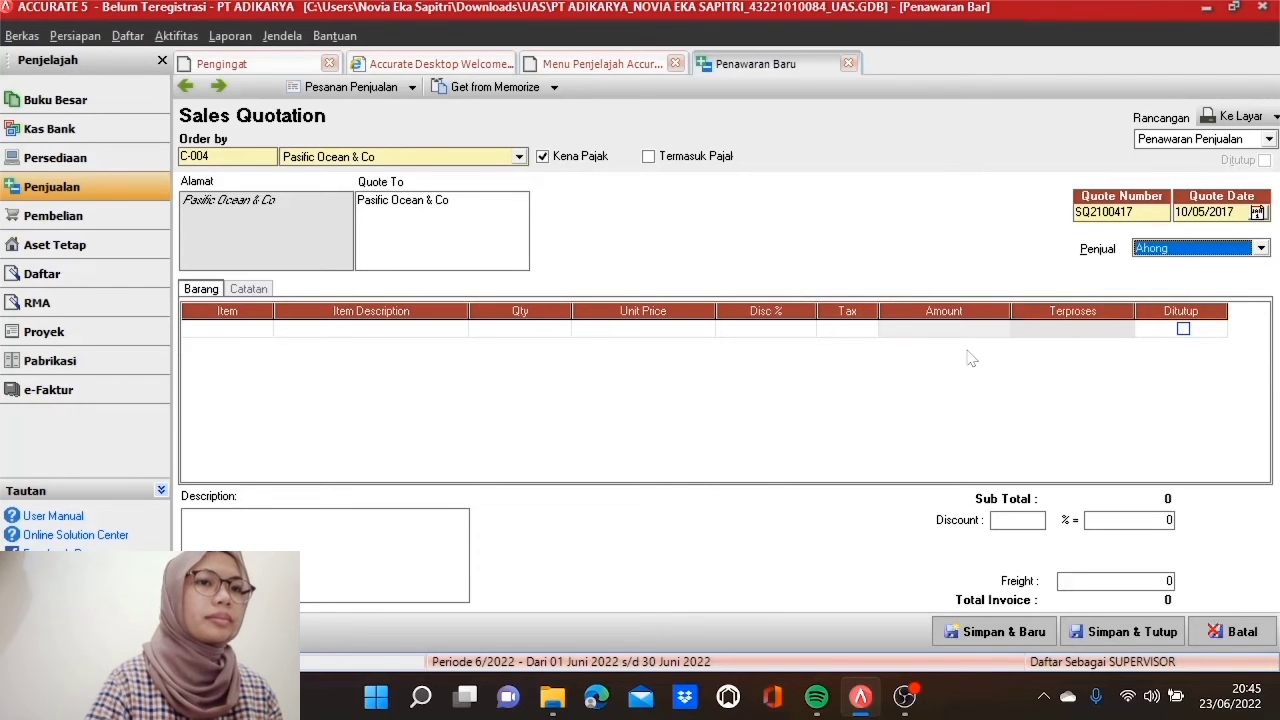
{"action": "left_click", "coordinate": [262, 328]}
Step: Add 8 LD 970 CB at $64 as the first quotation line
{"action": "left_click", "coordinate": [262, 328]}
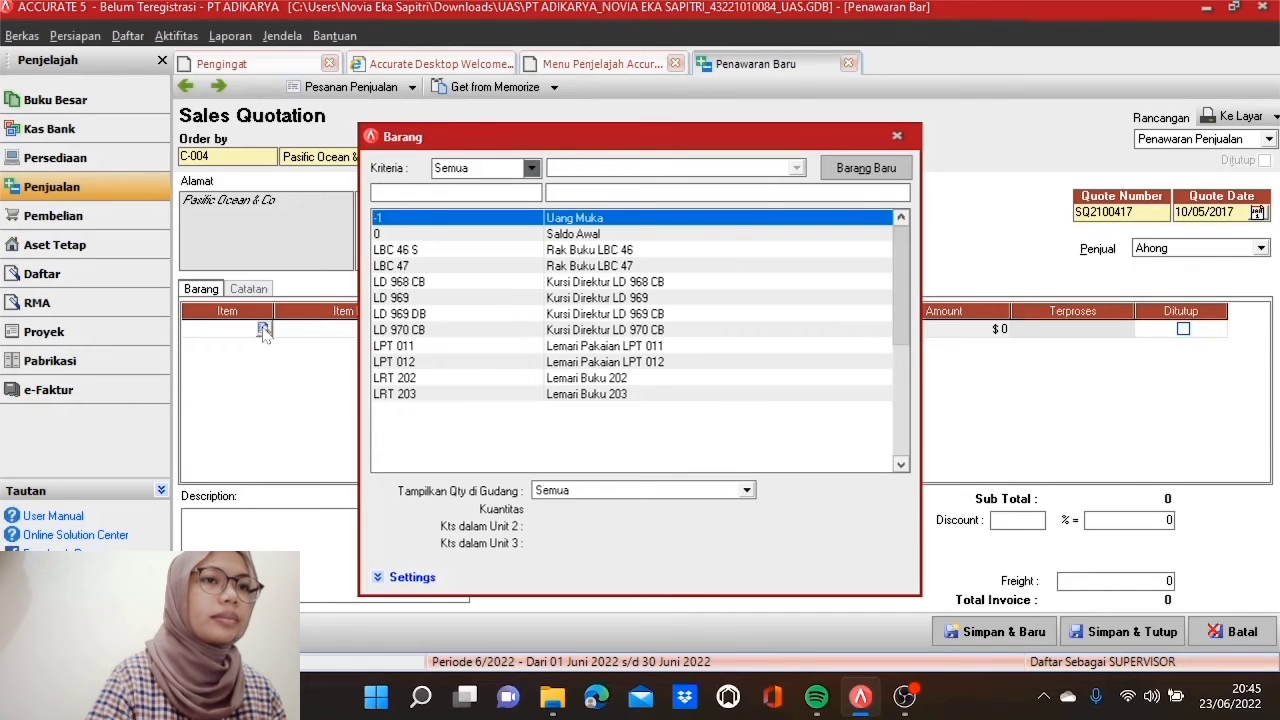
{"action": "double_click", "coordinate": [423, 333]}
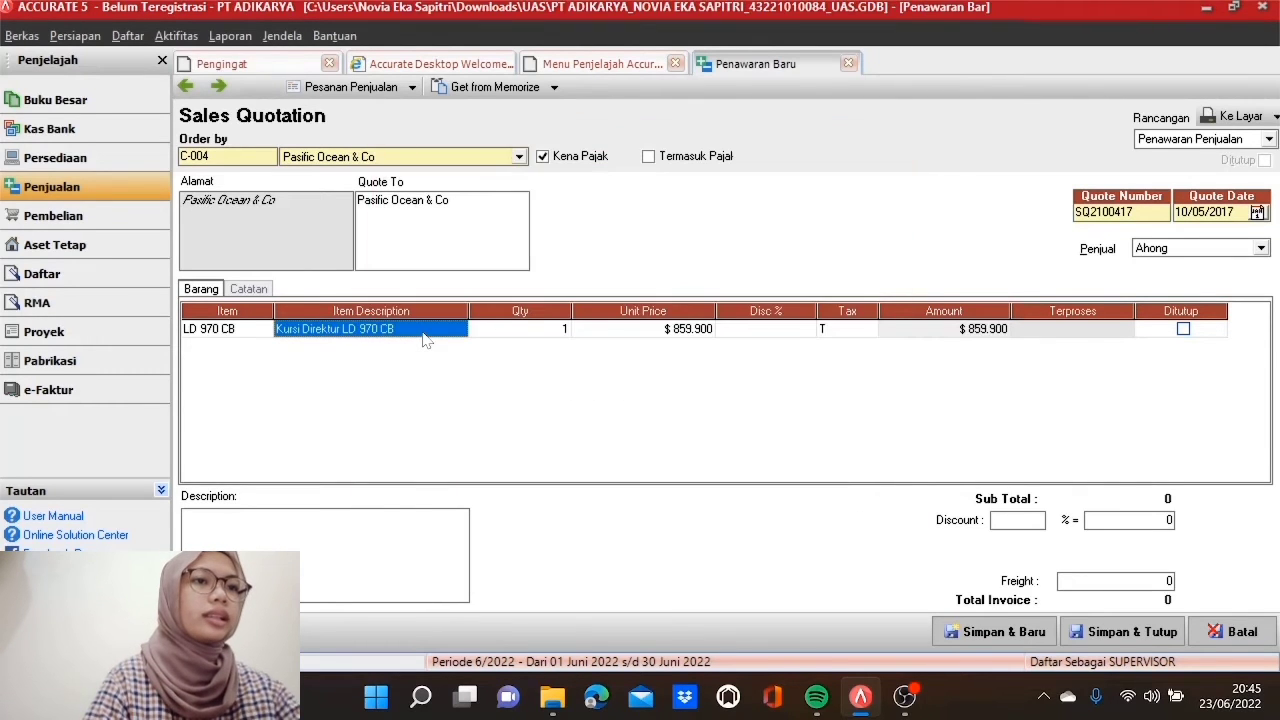
{"action": "key", "text": "Tab"}
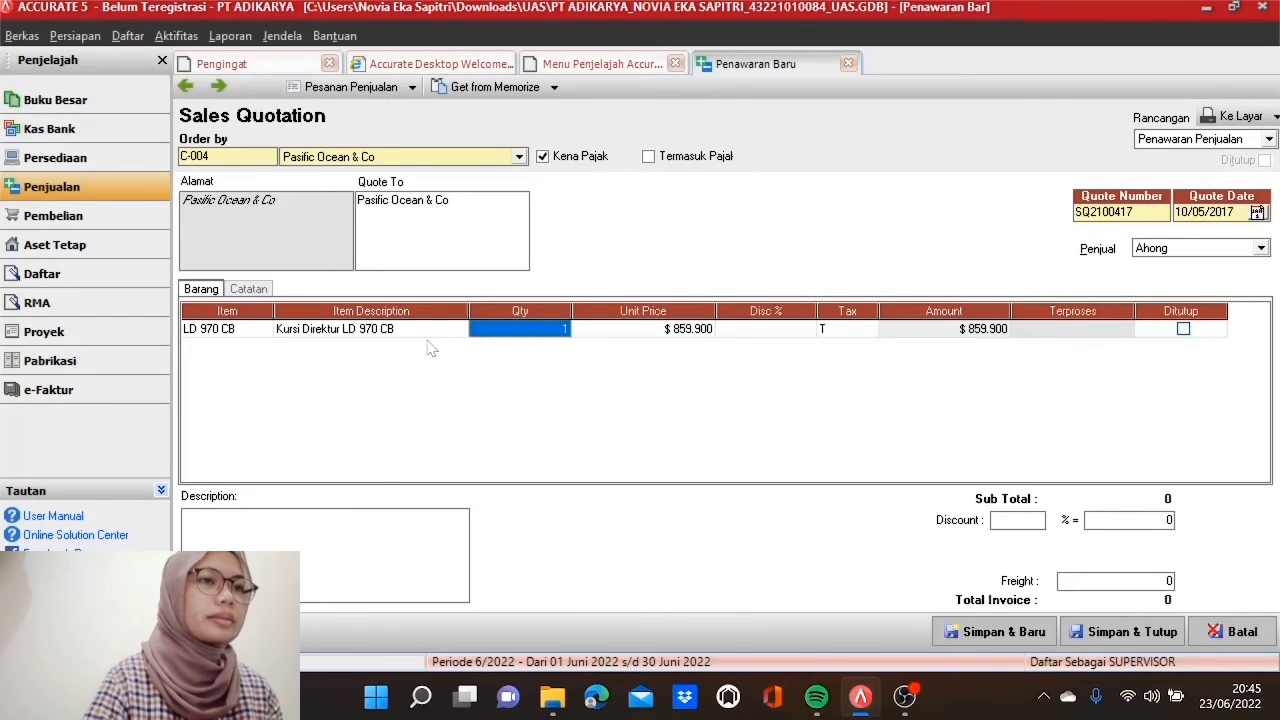
{"action": "type", "text": "8"}
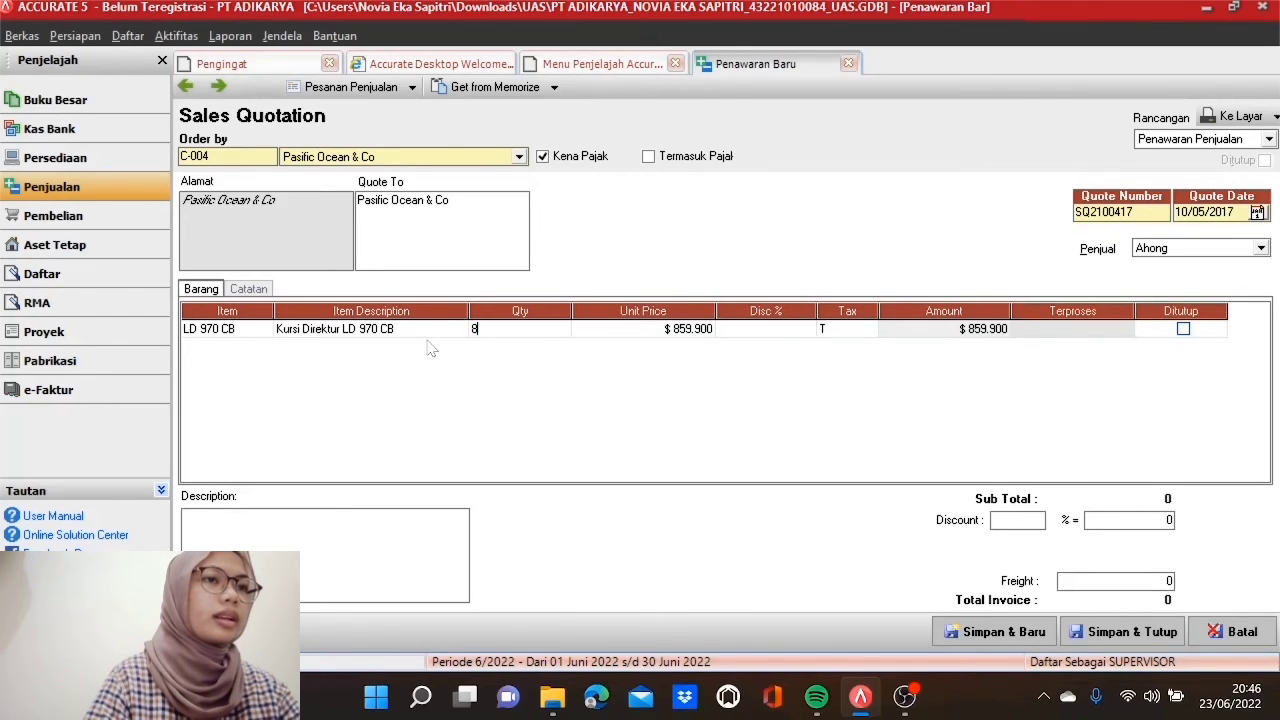
{"action": "key", "text": "Tab"}
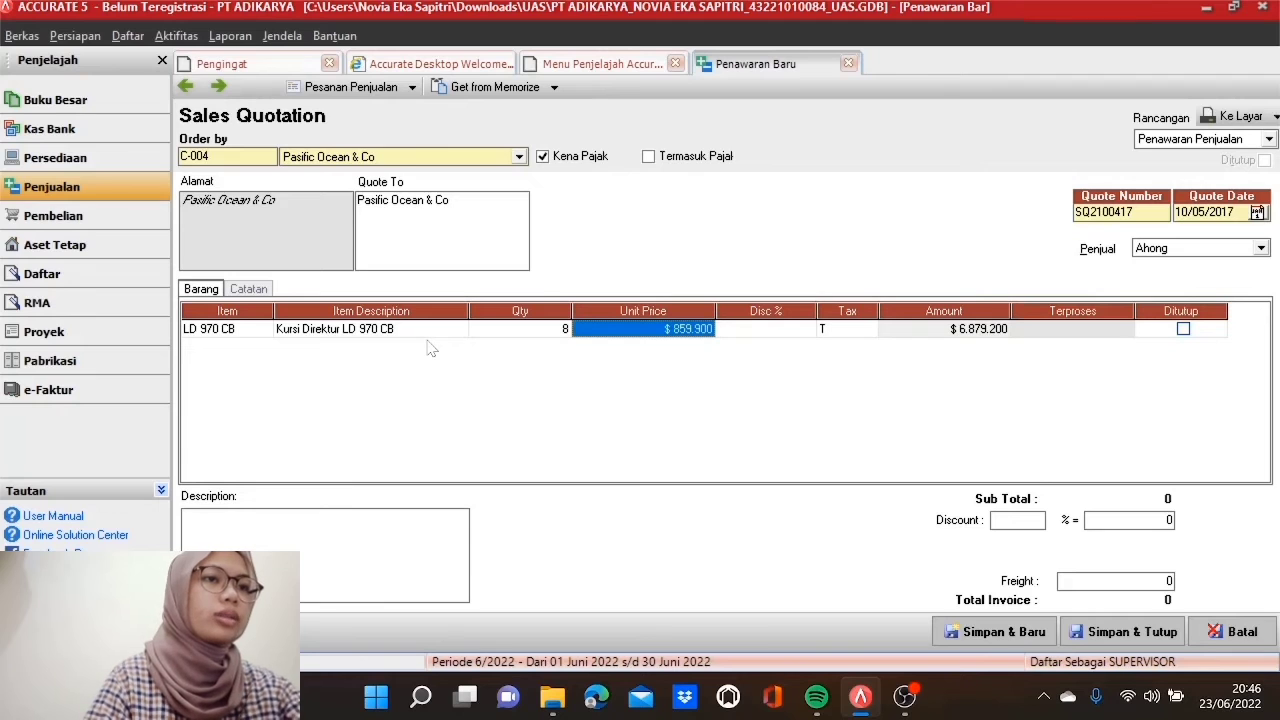
{"action": "type", "text": "64"}
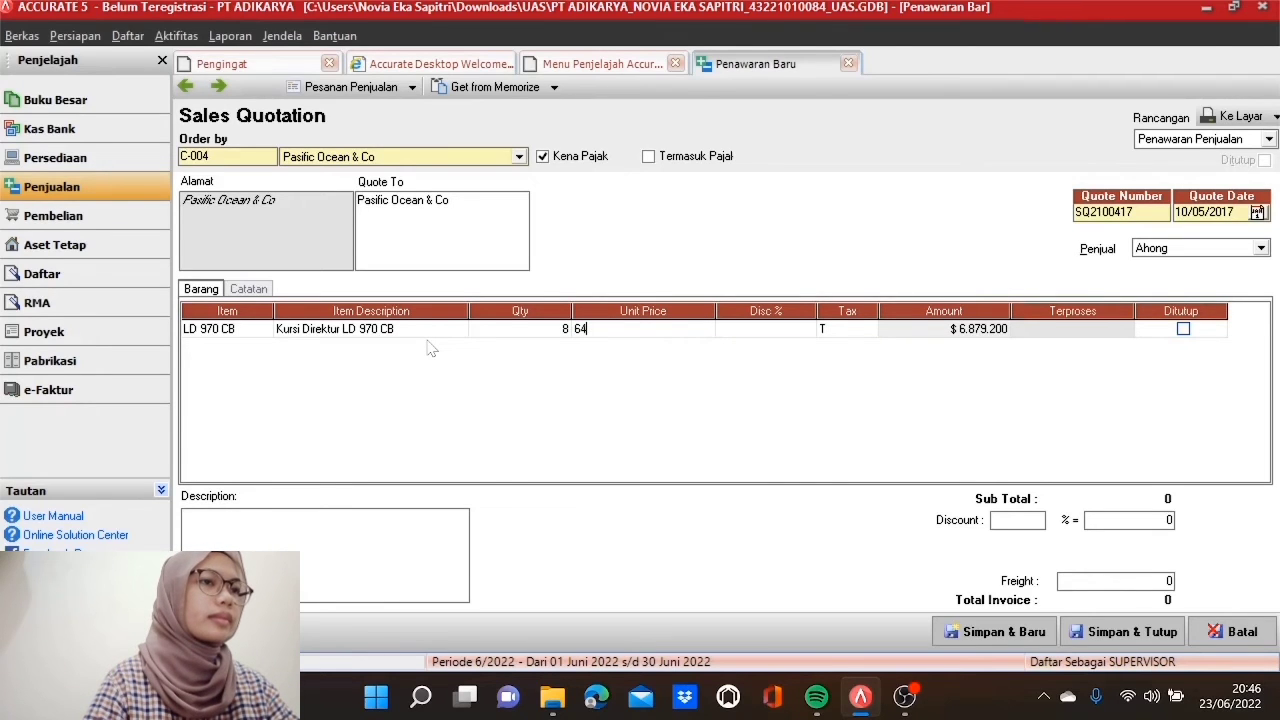
{"action": "key", "text": "Tab"}
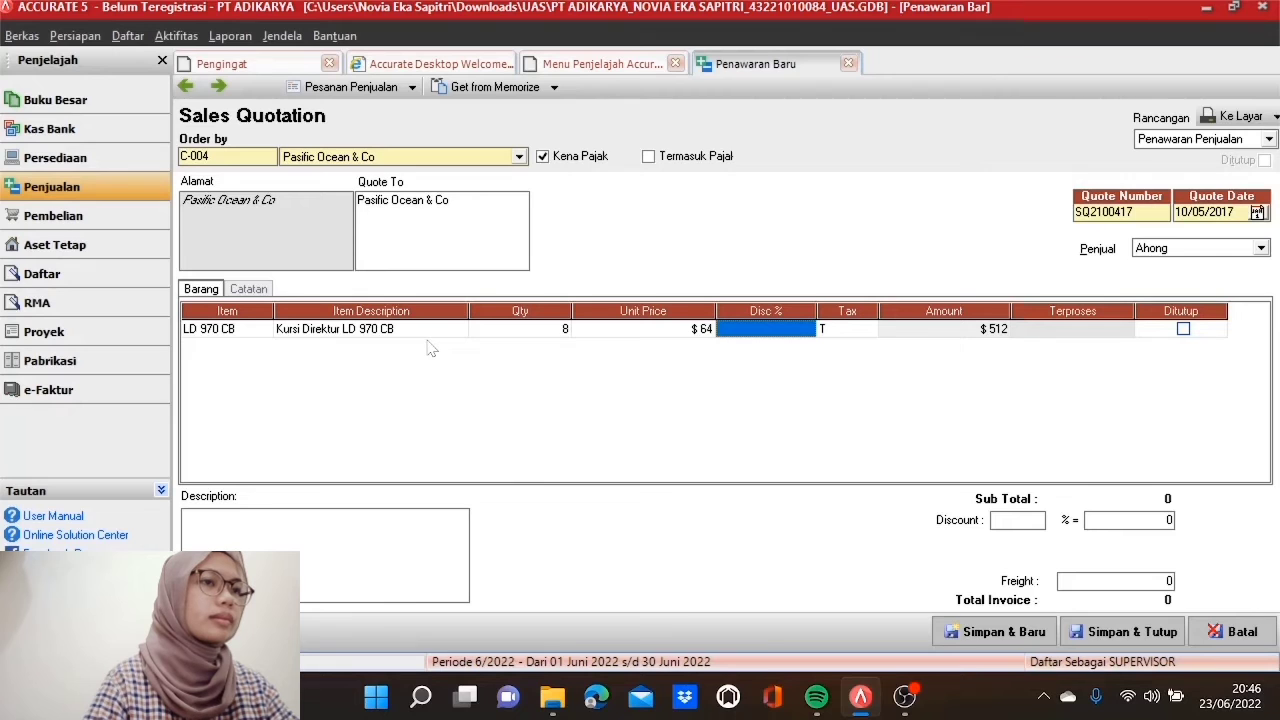
{"action": "key", "text": "Tab"}
{"action": "key", "text": "Tab"}
{"action": "key", "text": "Tab"}
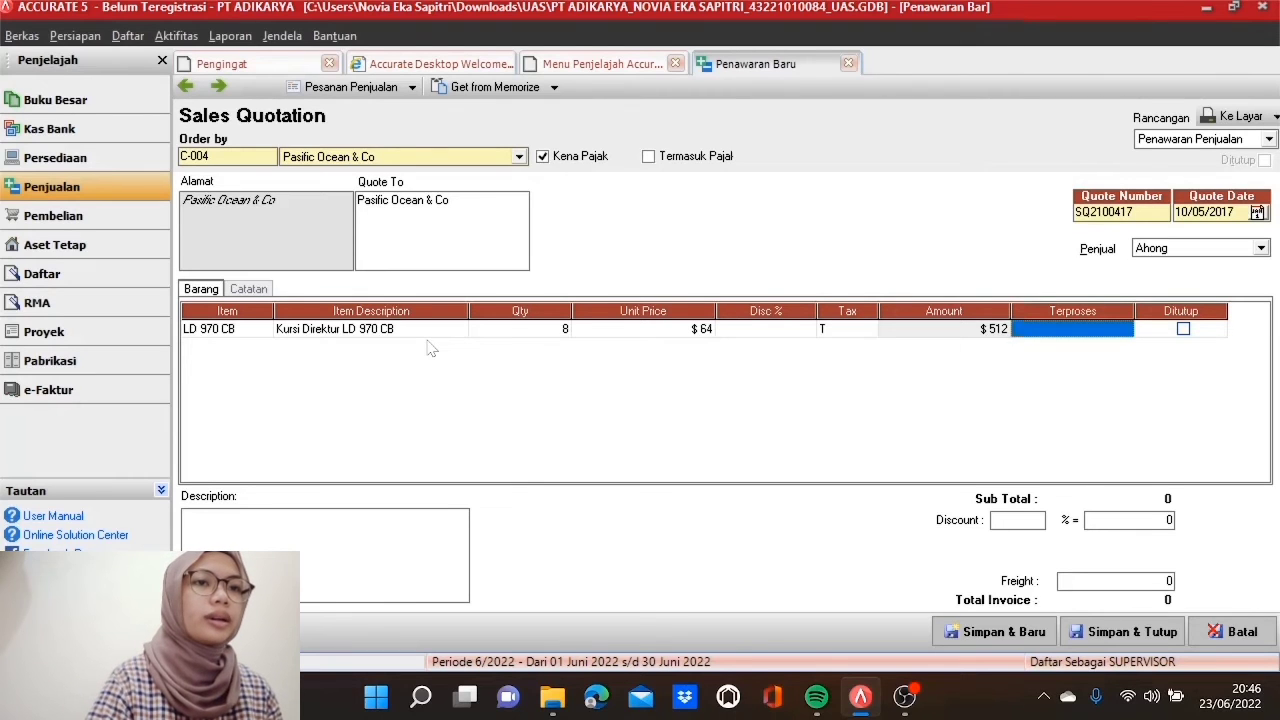
{"action": "key", "text": "Tab"}
{"action": "key", "text": "Tab"}
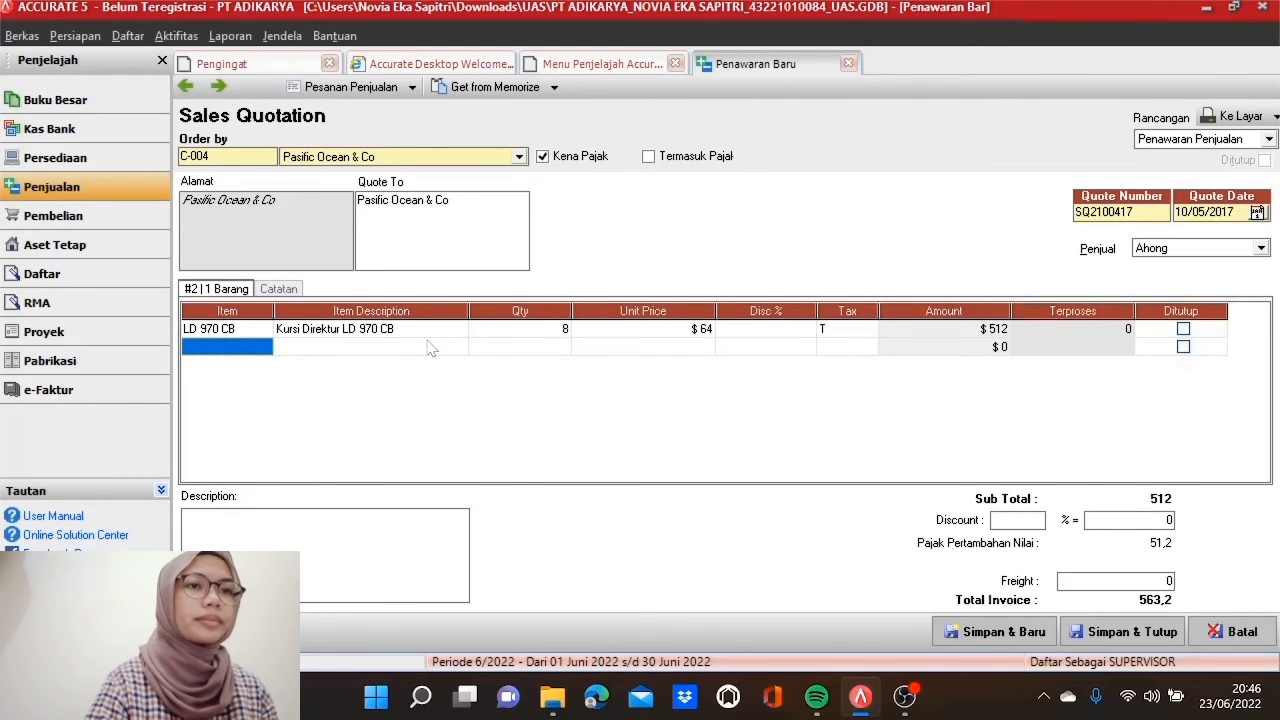
Step: Add 5 LBC 46 S at $34 as the second line
{"action": "left_click", "coordinate": [268, 348]}
{"action": "left_click", "coordinate": [264, 347]}
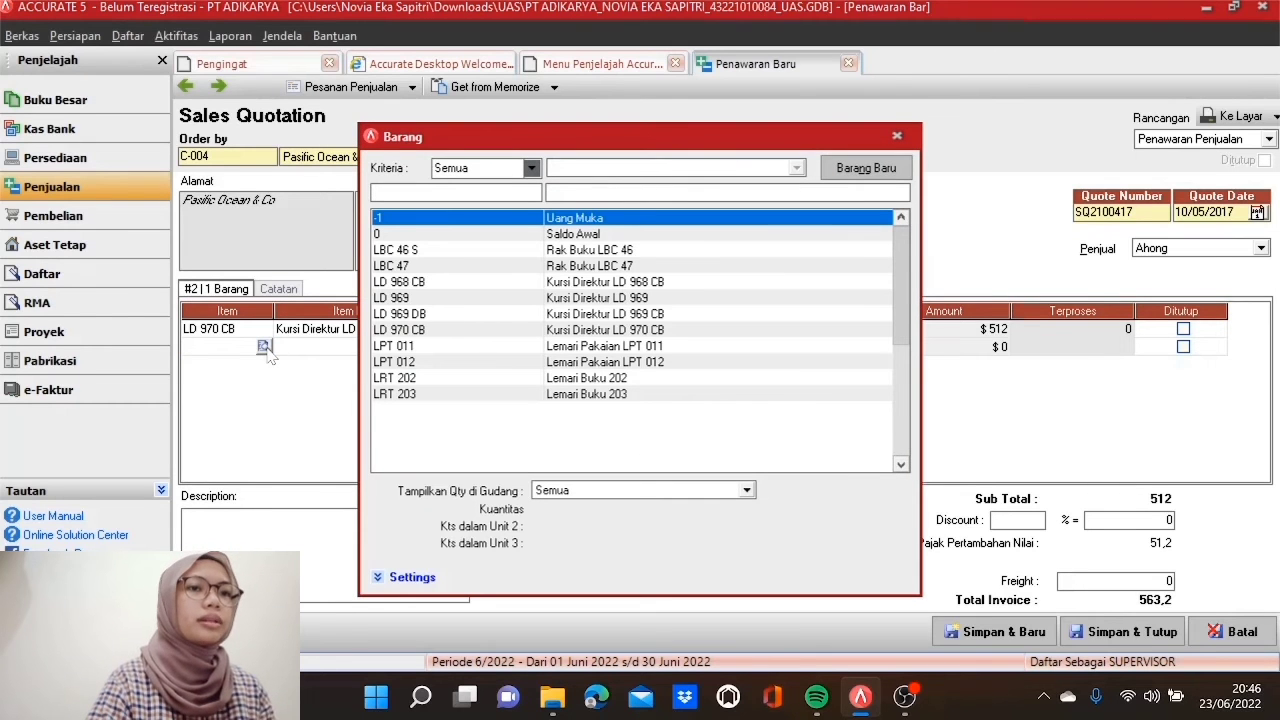
{"action": "double_click", "coordinate": [452, 250]}
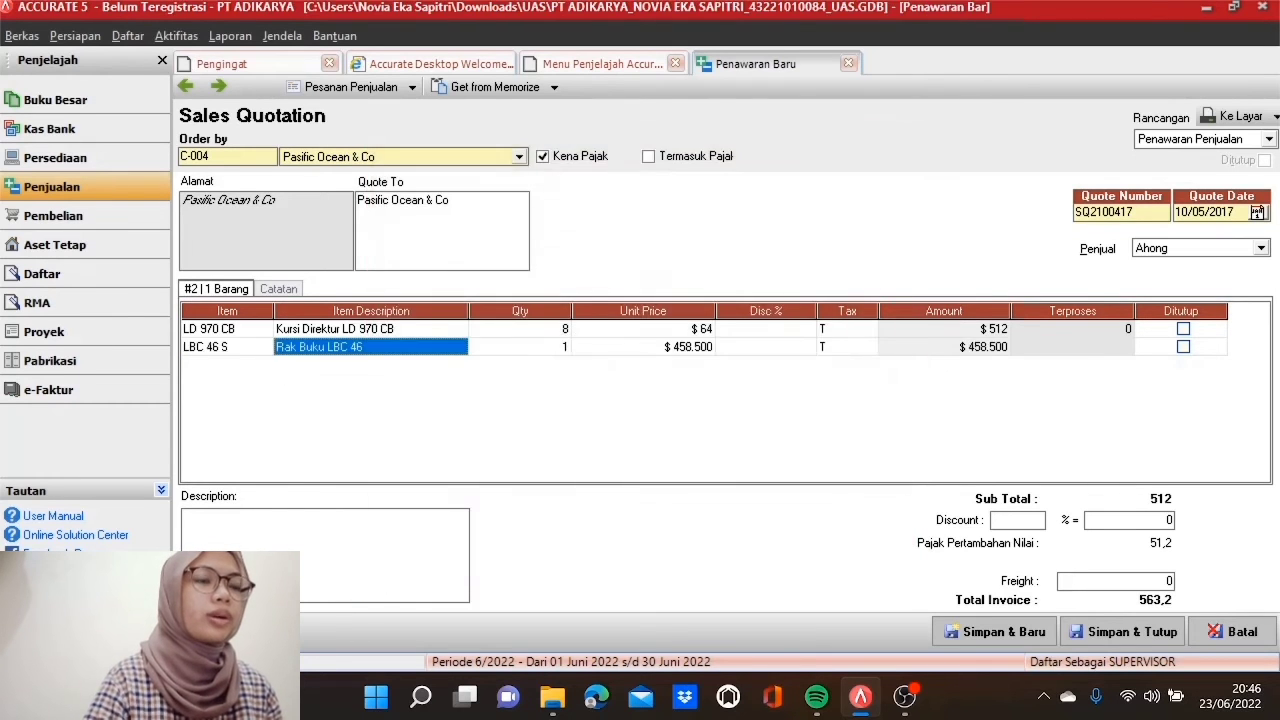
{"action": "left_click", "coordinate": [473, 353]}
{"action": "type", "text": "5"}
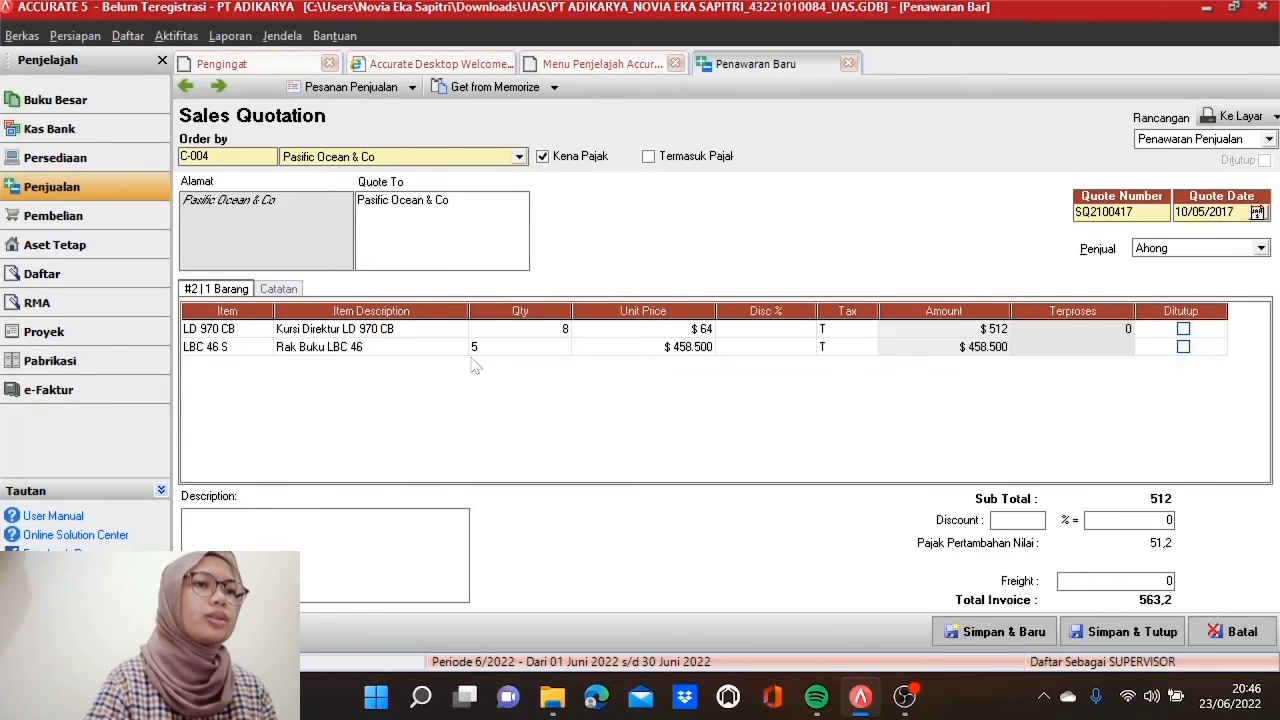
{"action": "key", "text": "Tab"}
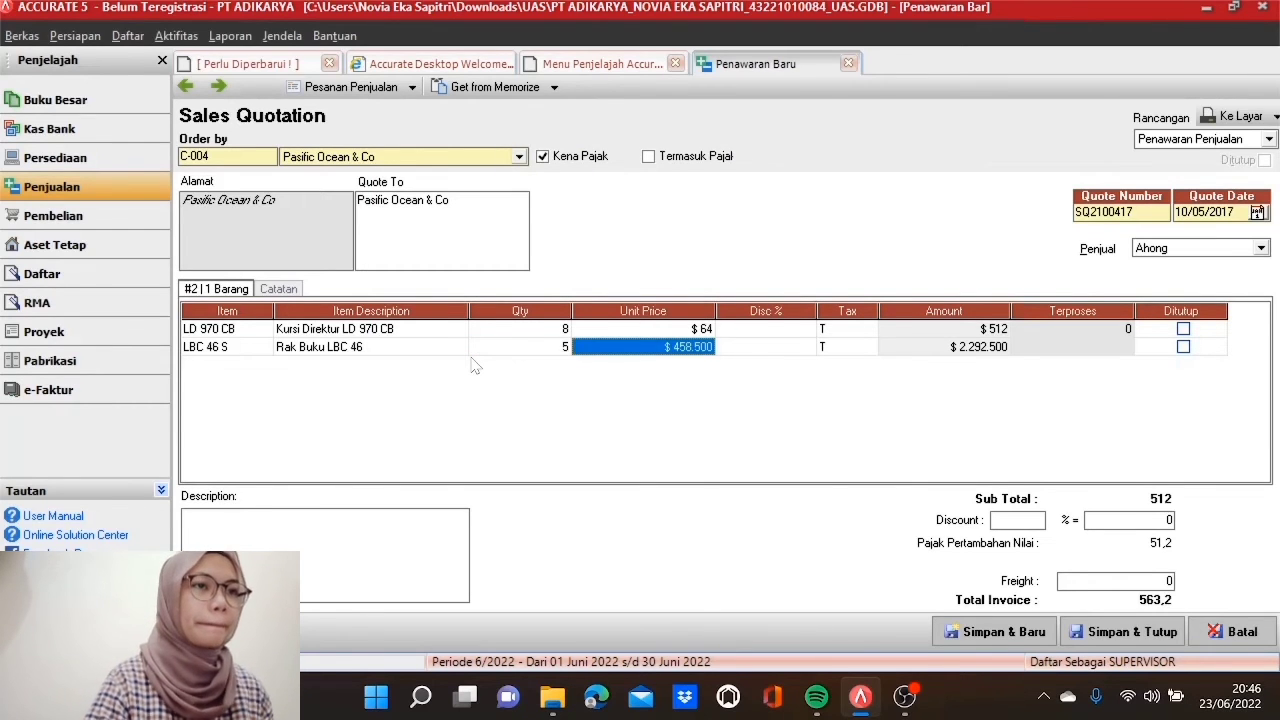
{"action": "type", "text": "34"}
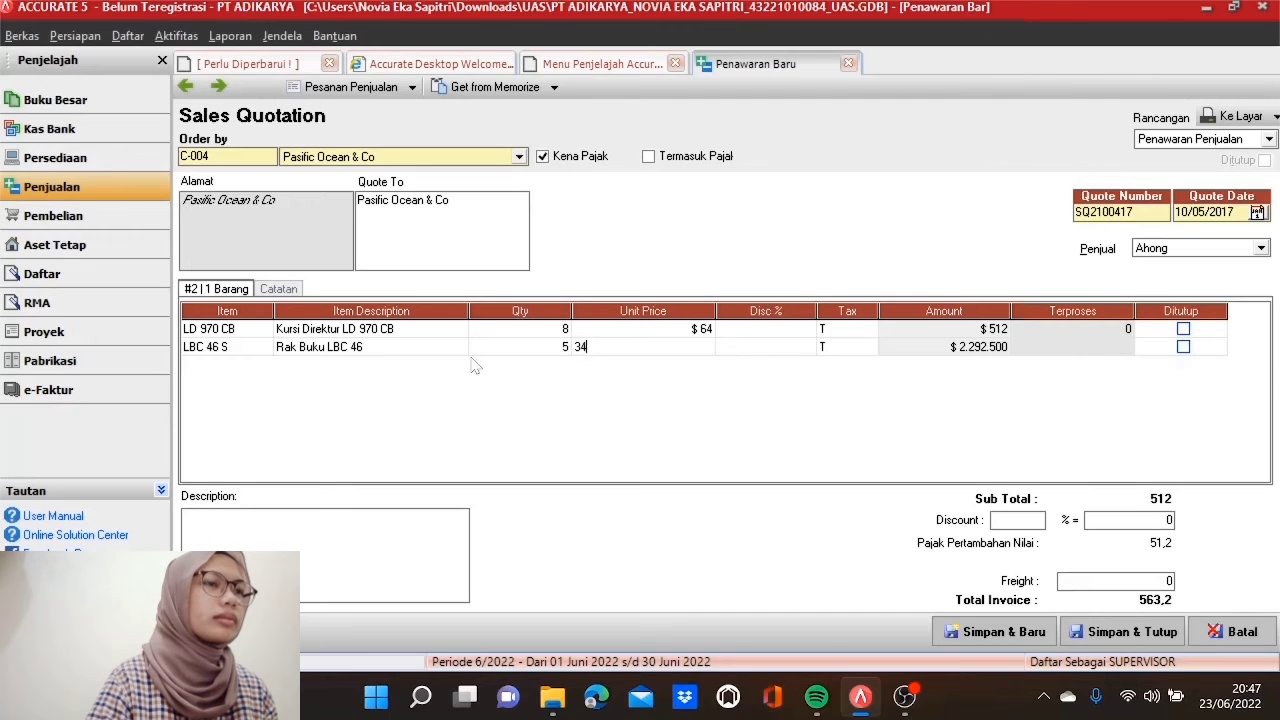
{"action": "key", "text": "Tab"}
{"action": "key", "text": "Tab"}
{"action": "key", "text": "Tab"}
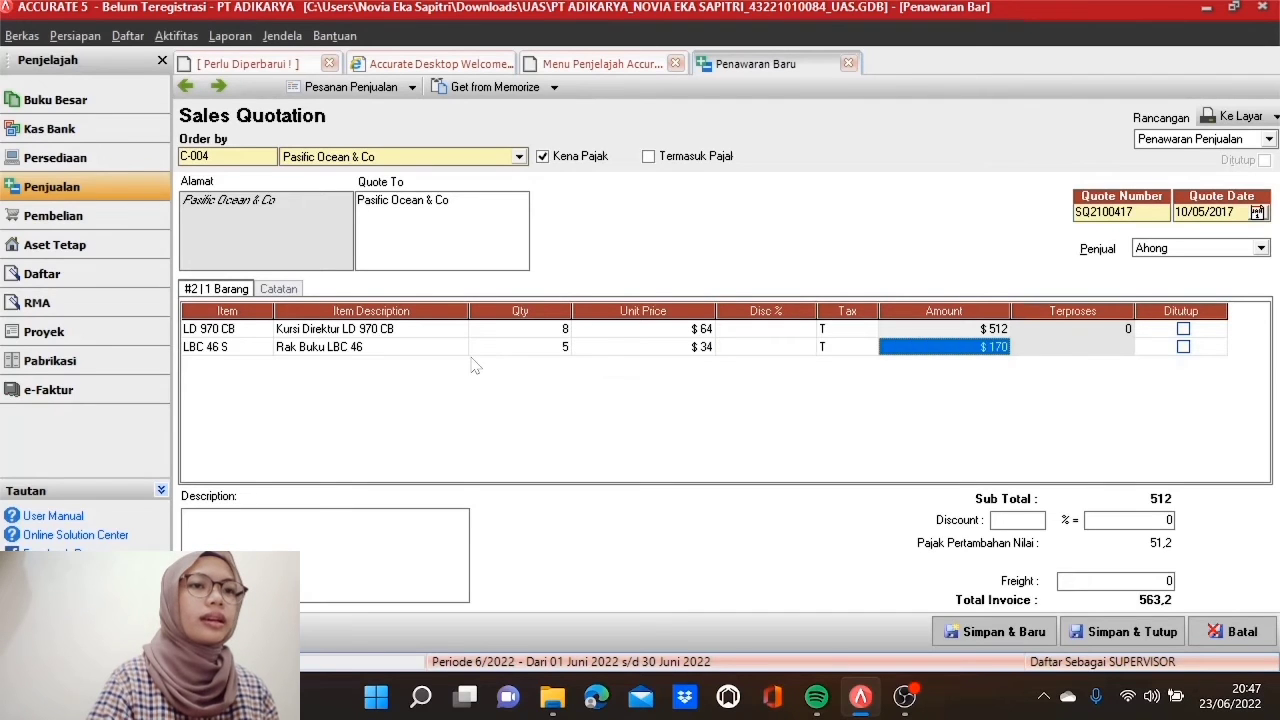
{"action": "key", "text": "Tab"}
{"action": "key", "text": "Tab"}
{"action": "key", "text": "Tab"}
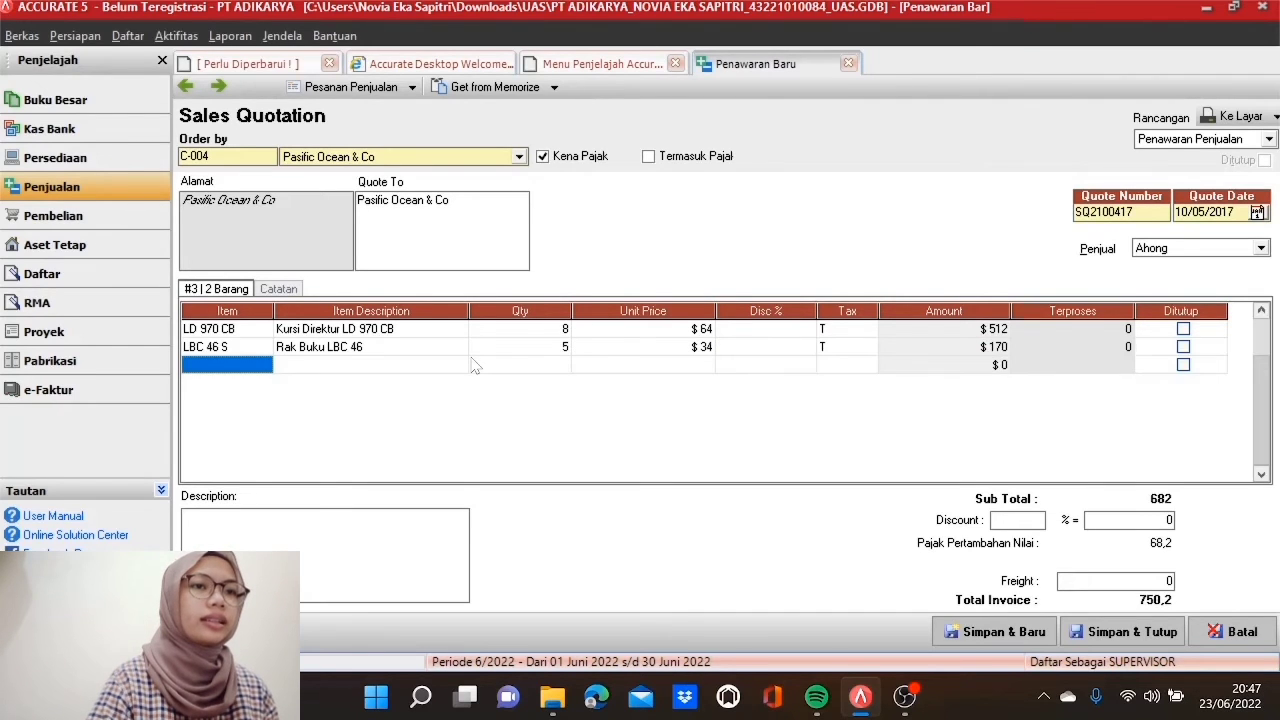
Step: Add 6 LPT 011 at $58 as the third line and delete the empty row
{"action": "left_click", "coordinate": [275, 366]}
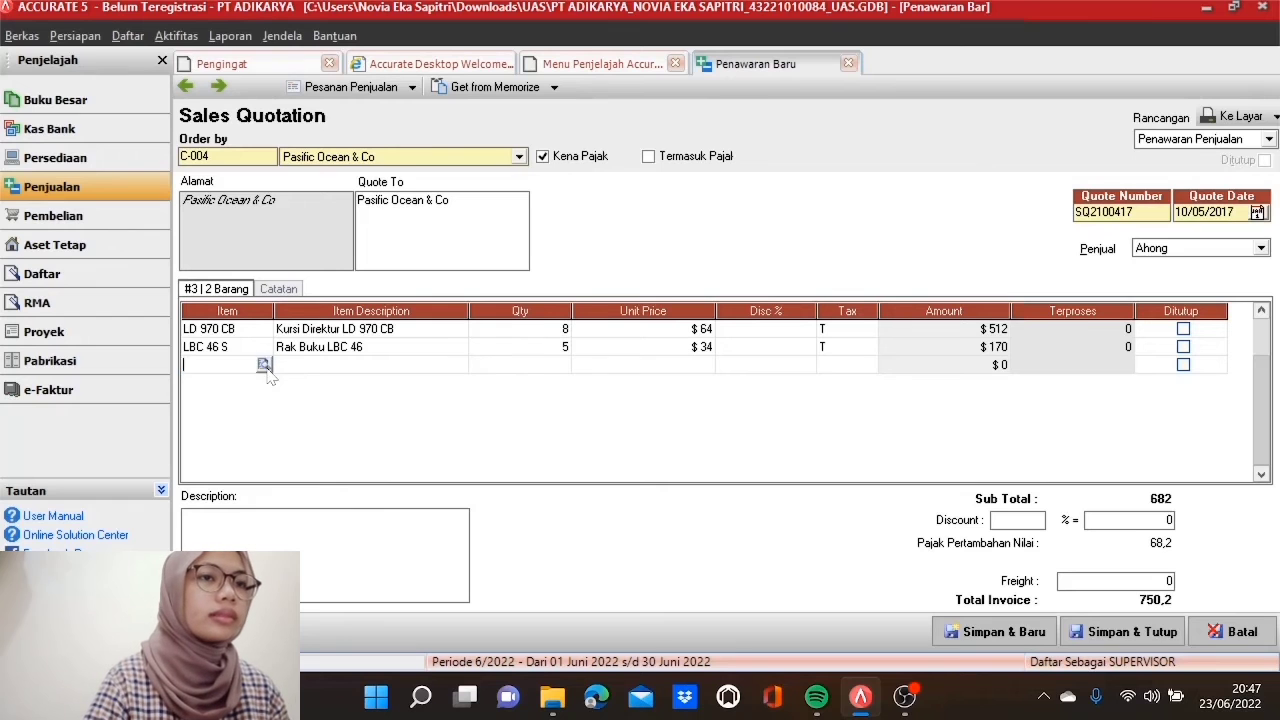
{"action": "left_click", "coordinate": [265, 368]}
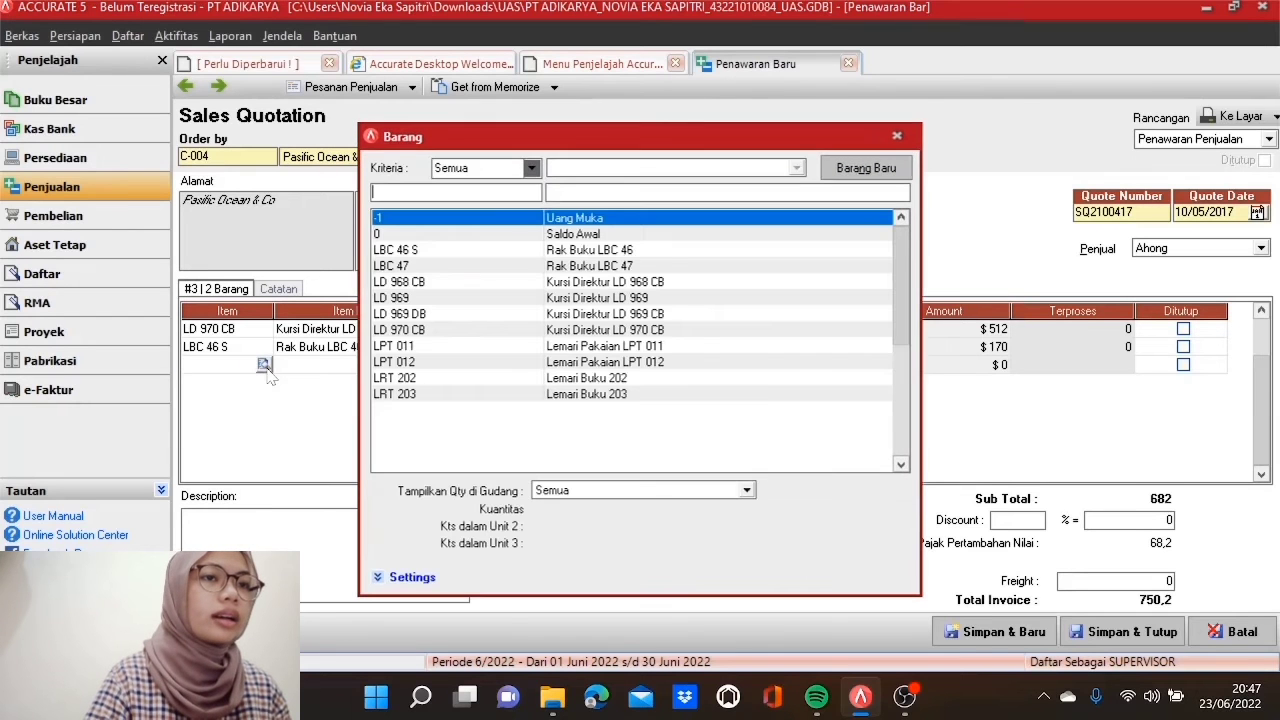
{"action": "left_click", "coordinate": [452, 350]}
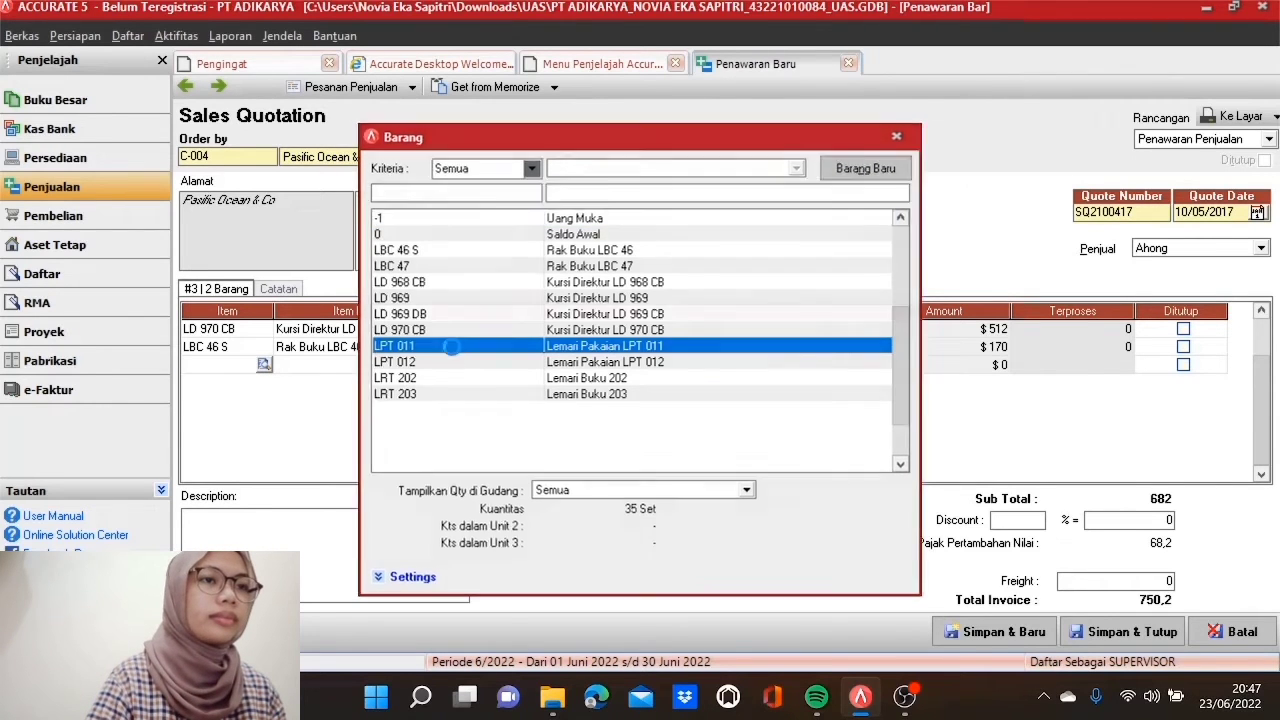
{"action": "double_click", "coordinate": [452, 350]}
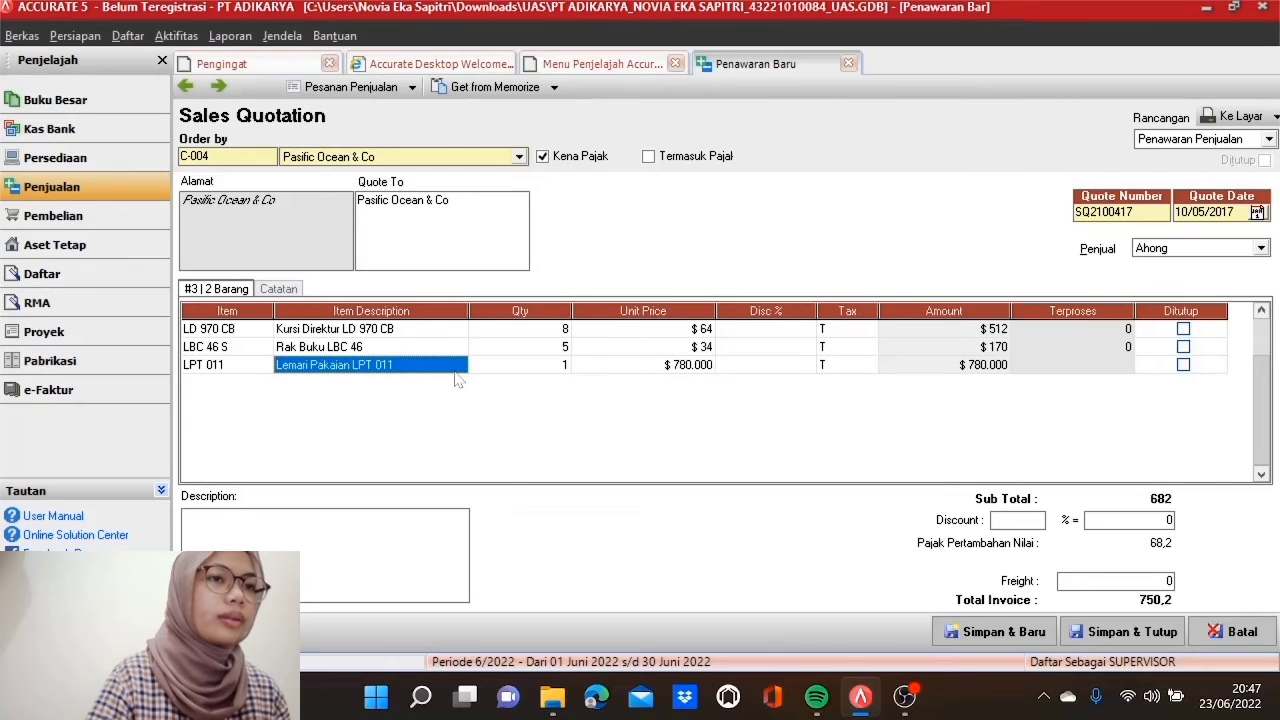
{"action": "key", "text": "Tab"}
{"action": "type", "text": "6"}
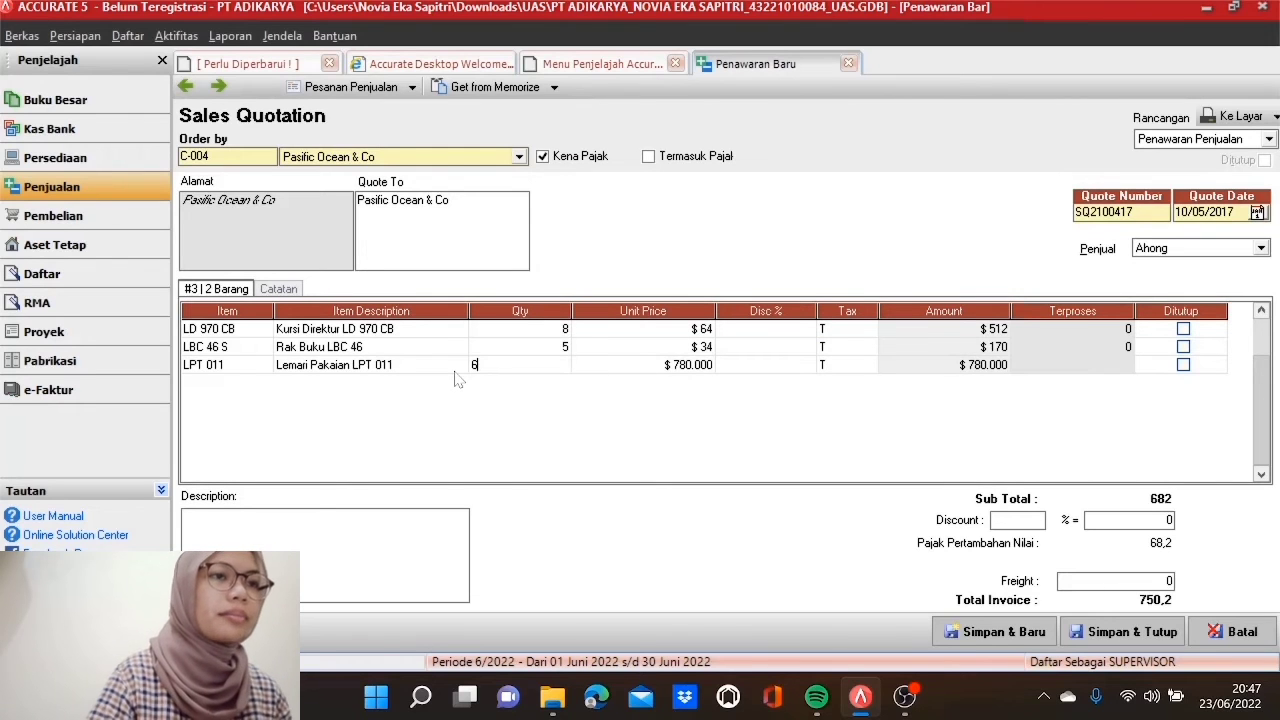
{"action": "key", "text": "Tab"}
{"action": "type", "text": "58"}
{"action": "key", "text": "Tab"}
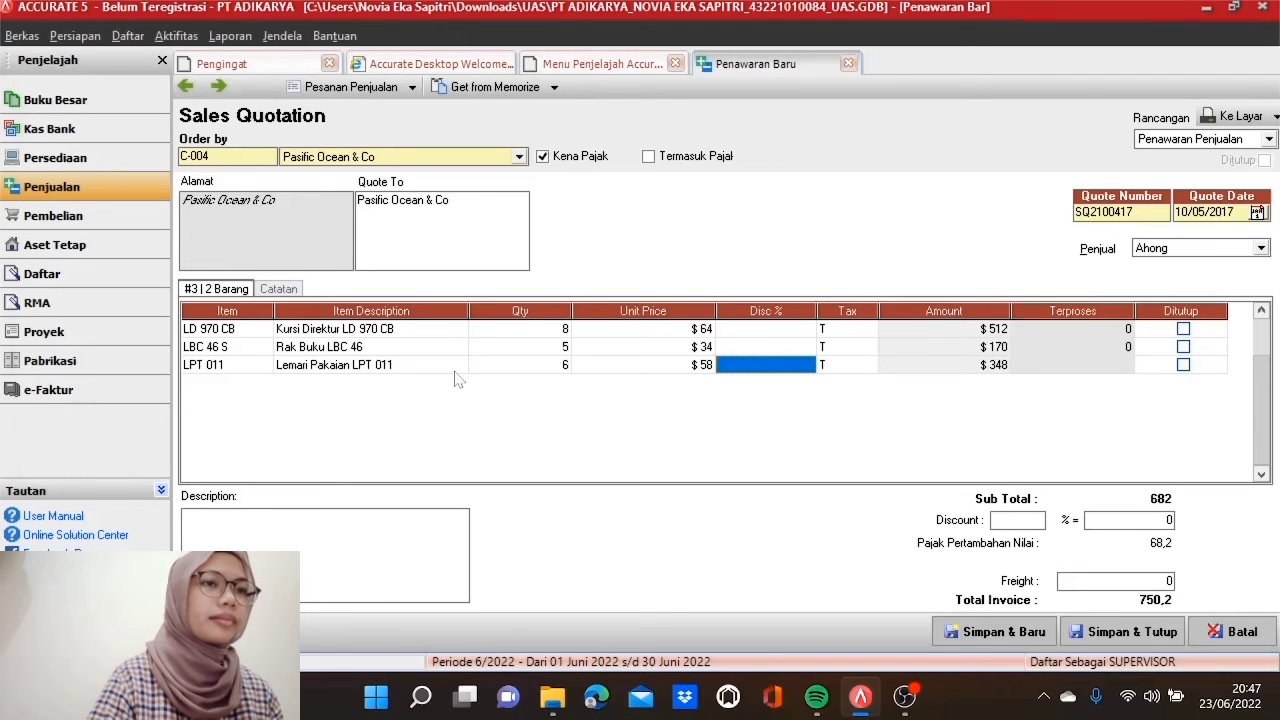
{"action": "key", "text": "Tab"}
{"action": "key", "text": "Tab"}
{"action": "key", "text": "Tab"}
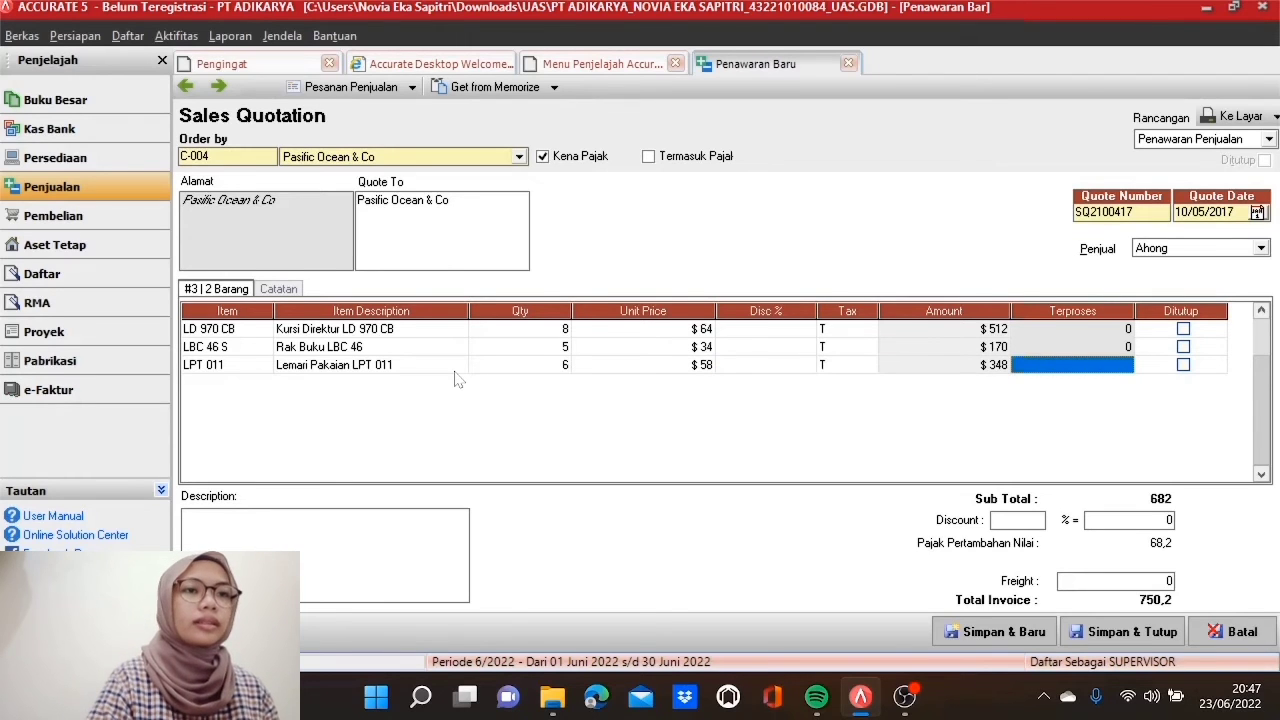
{"action": "key", "text": "Tab"}
{"action": "key", "text": "Tab"}
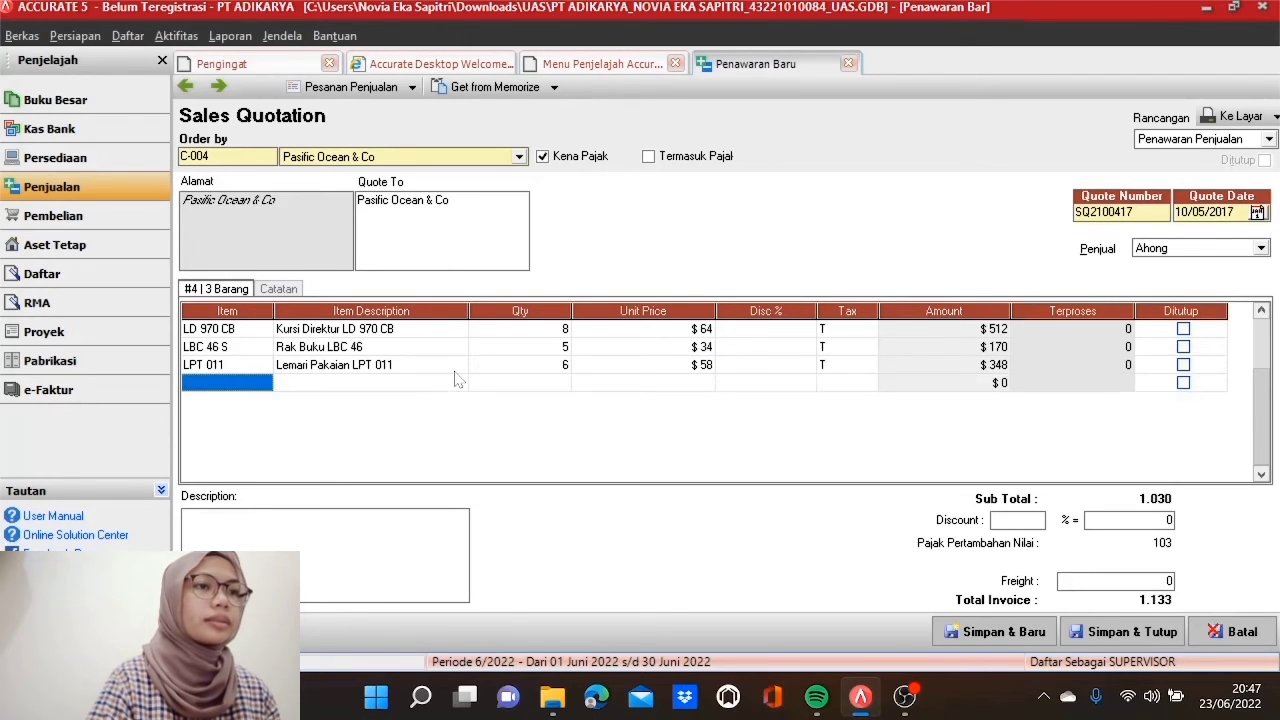
{"action": "left_click", "coordinate": [786, 346]}
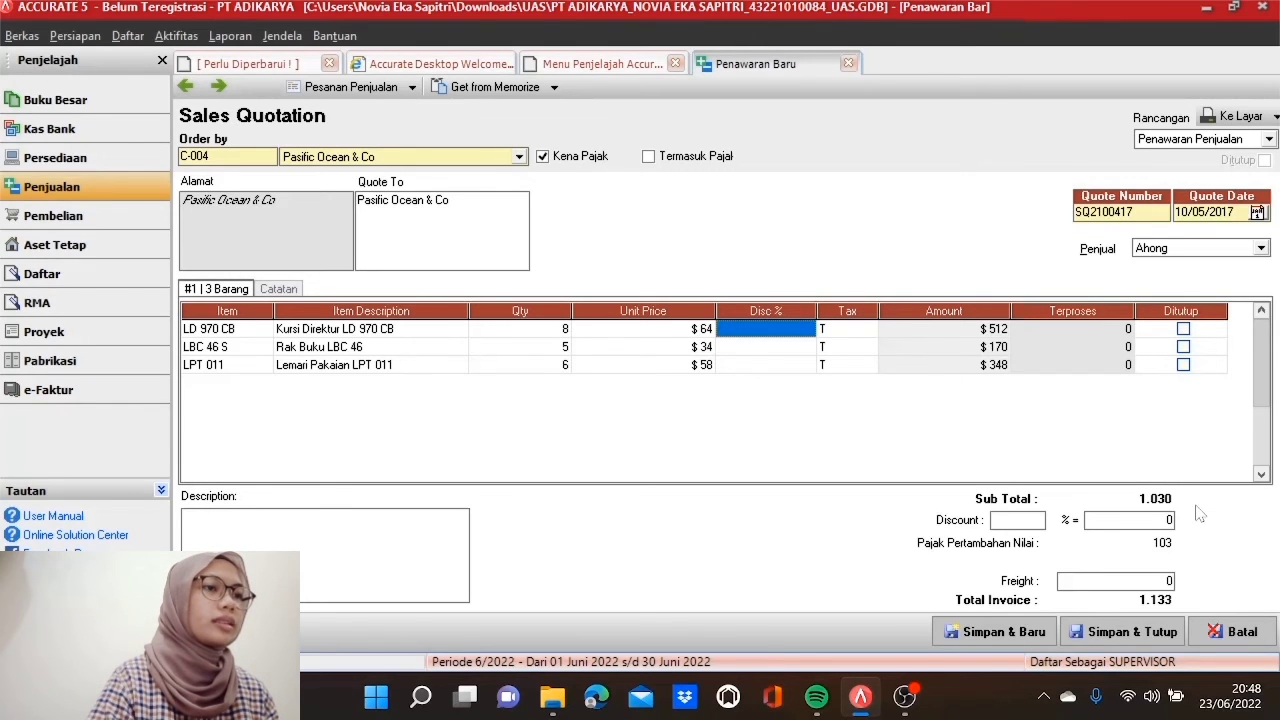
Step: Save quotation SQ2100417, then open a new delivery order for customer PT Binar Cemerlang
{"action": "left_click", "coordinate": [1117, 633]}
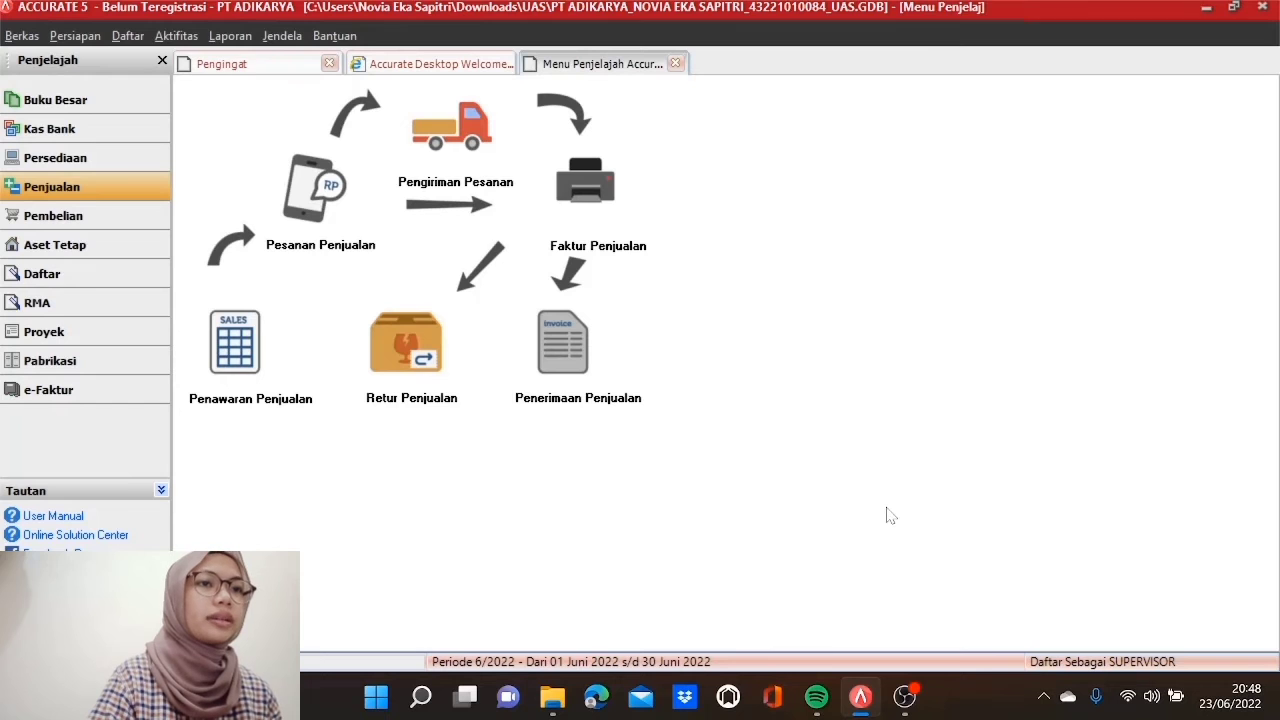
{"action": "left_click", "coordinate": [463, 155]}
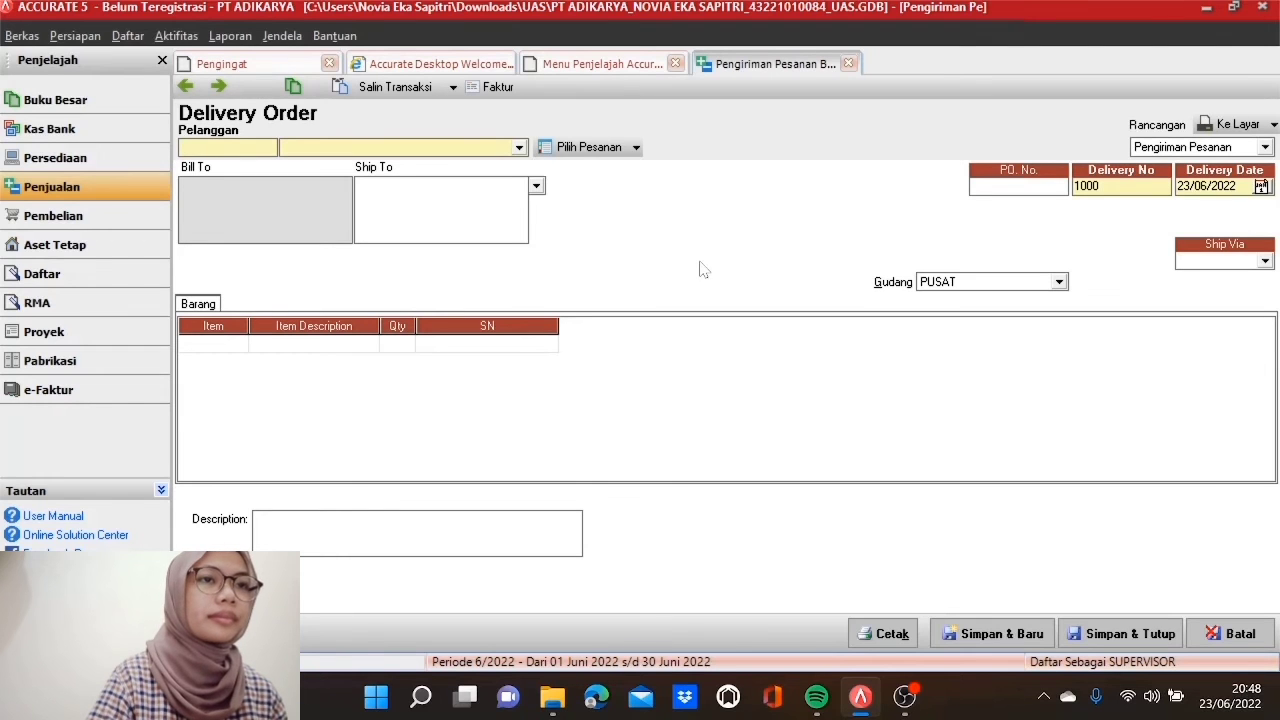
{"action": "left_click", "coordinate": [519, 148]}
{"action": "left_click", "coordinate": [456, 179]}
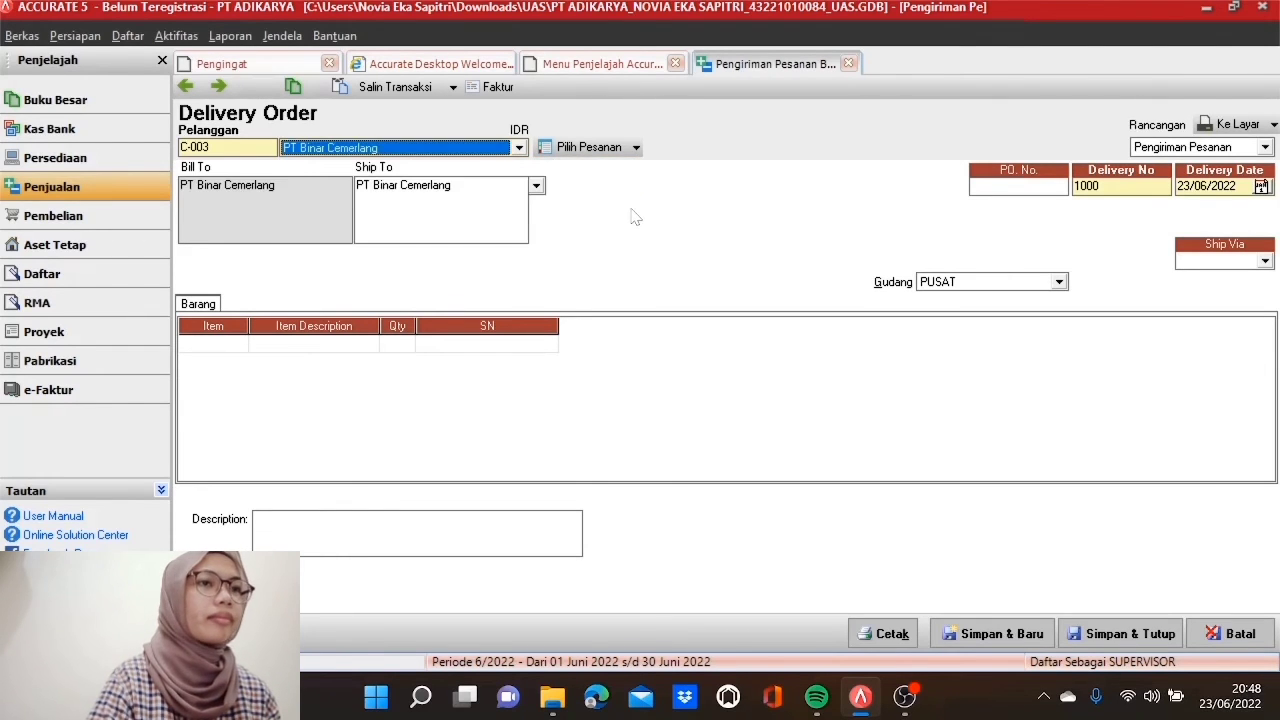
Step: Copy the items of sales order SQ1060417 into the delivery order
{"action": "left_click", "coordinate": [624, 150]}
{"action": "left_click", "coordinate": [568, 287]}
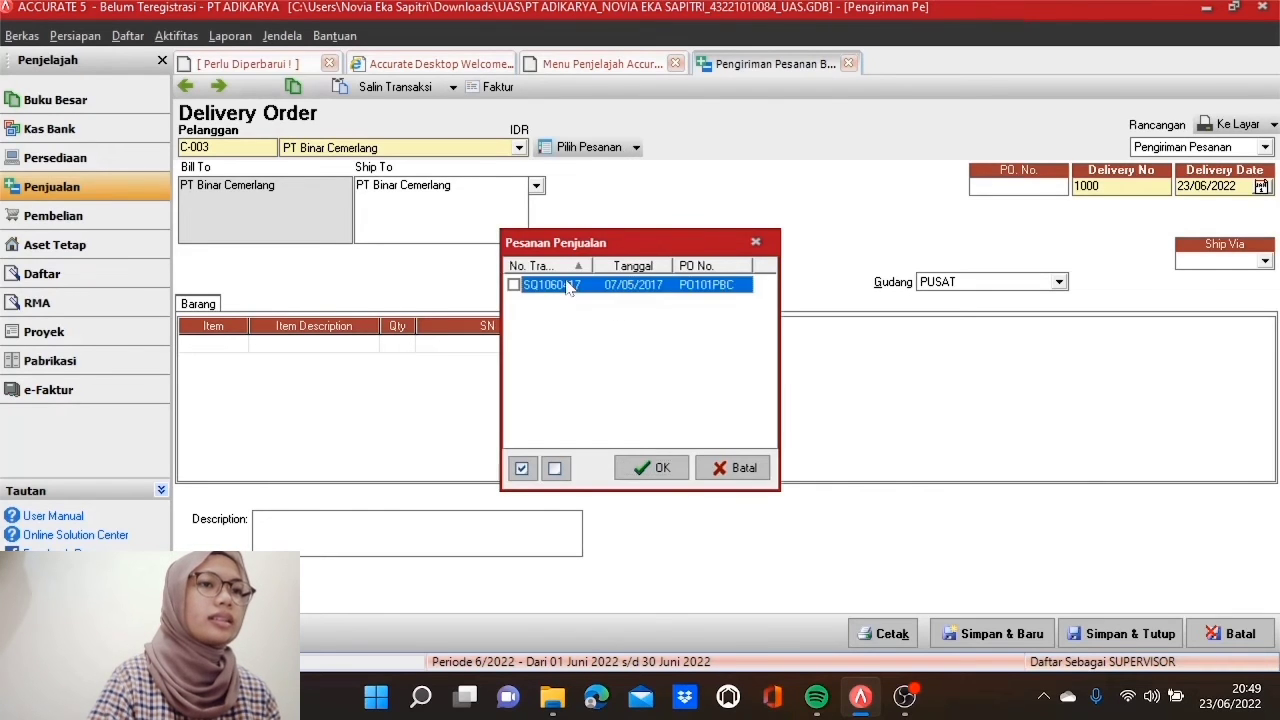
{"action": "left_click", "coordinate": [514, 286]}
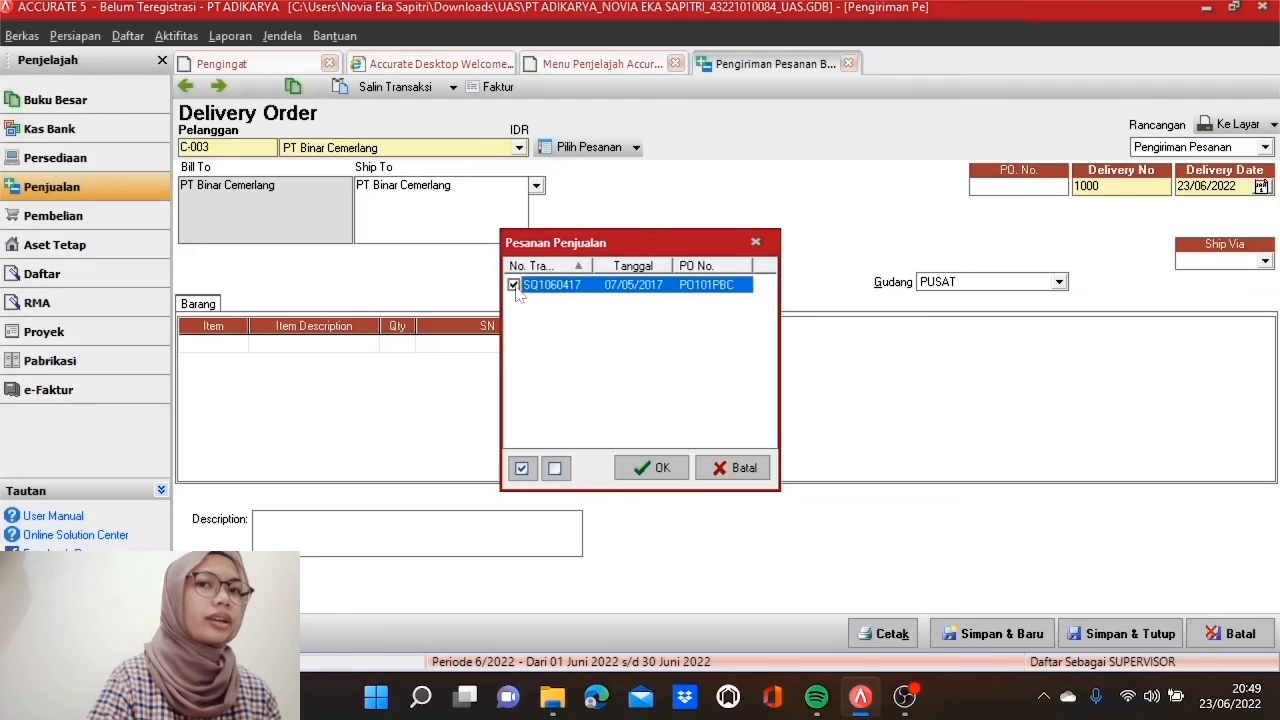
{"action": "left_click", "coordinate": [664, 470]}
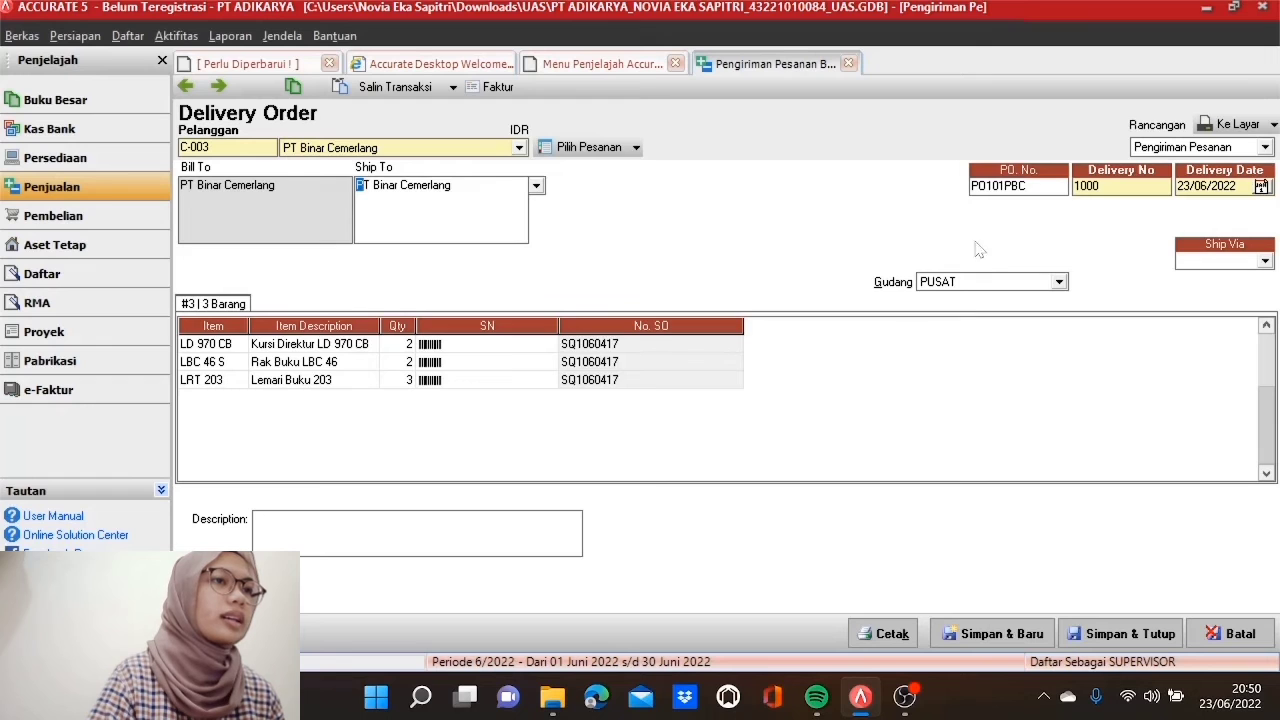
Step: Set PO101PBC, delivery DN1070417 dated 07/05/2017, ship via KURIR KANTOR, and attempt to save
{"action": "double_click", "coordinate": [1012, 186]}
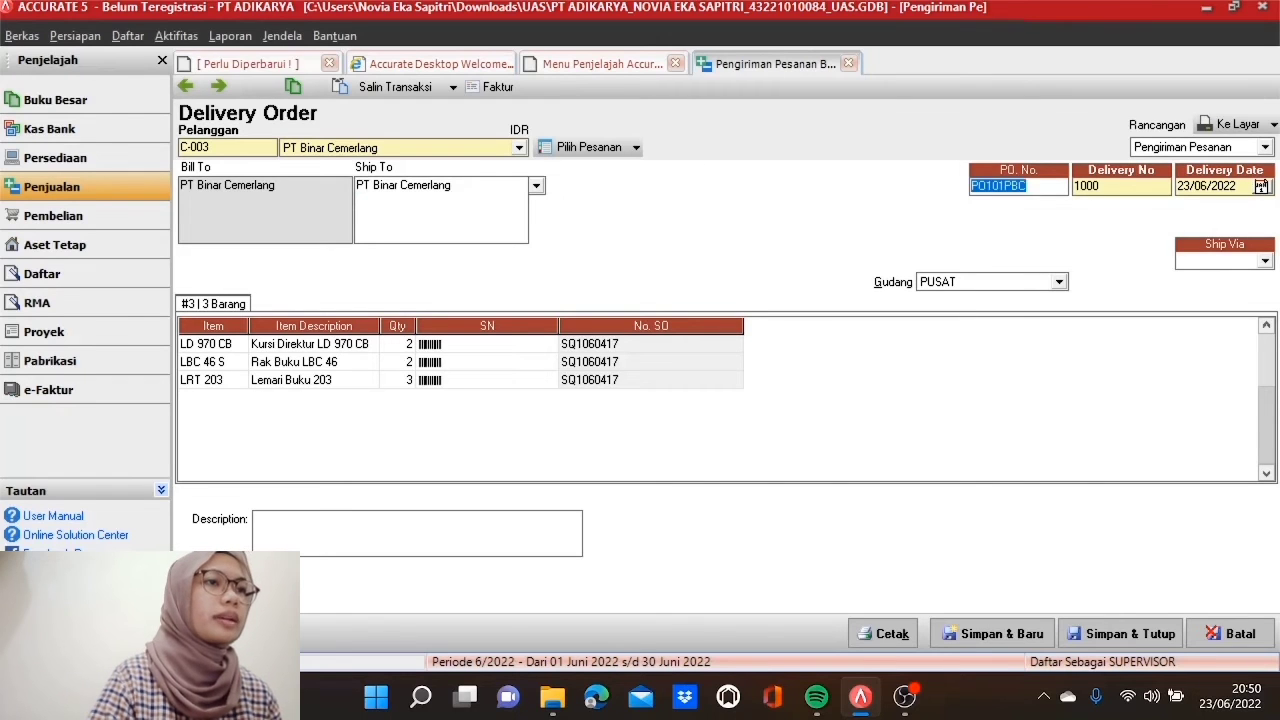
{"action": "type", "text": "PO101"}
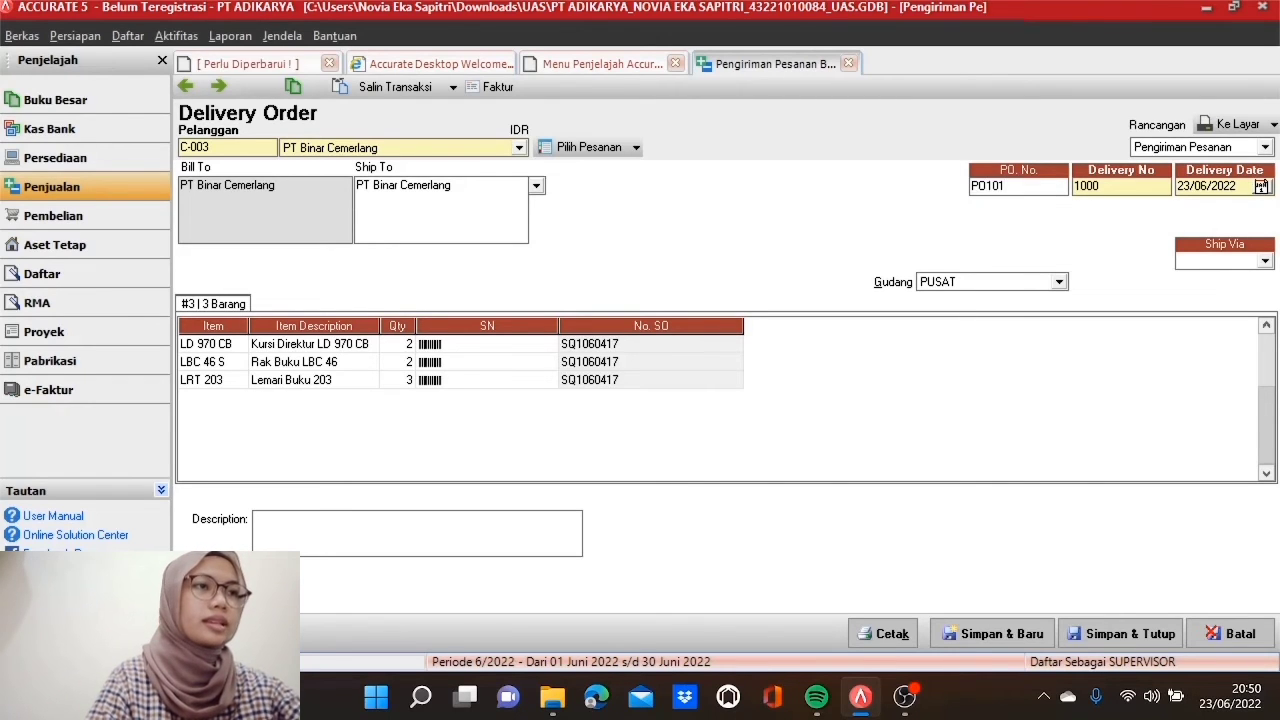
{"action": "type", "text": "PBC"}
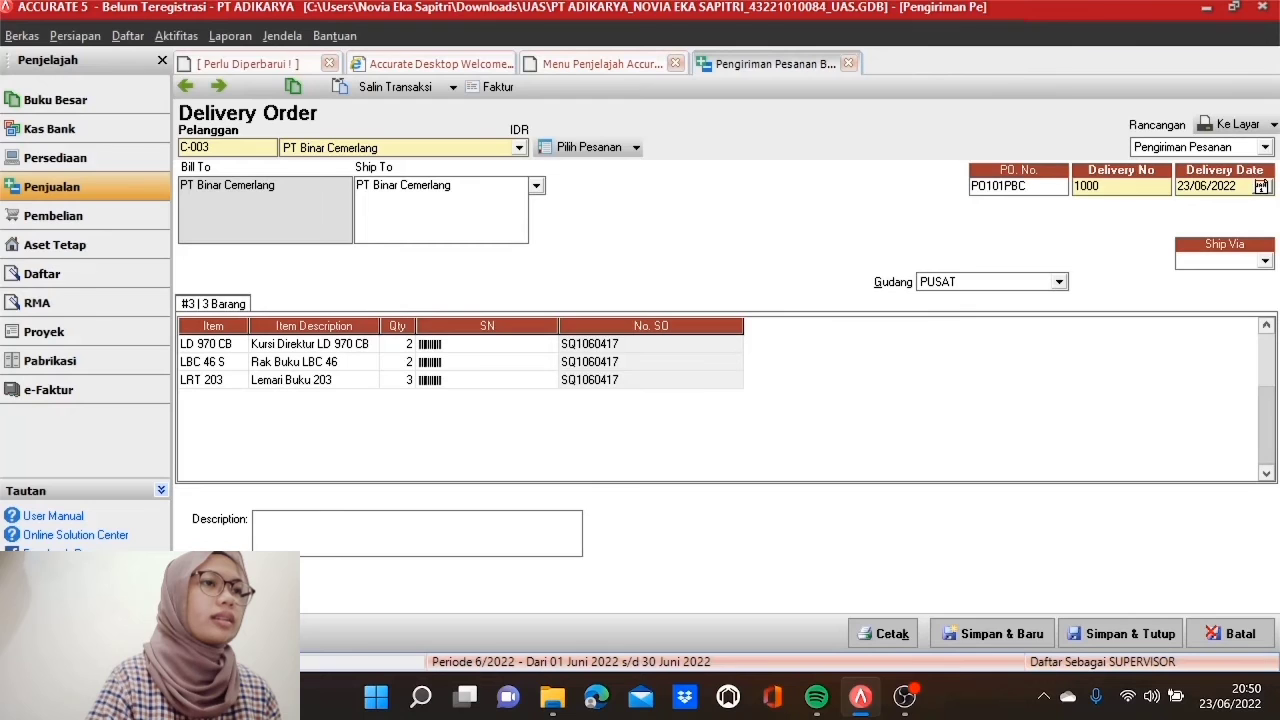
{"action": "left_click", "coordinate": [1100, 187]}
{"action": "double_click", "coordinate": [1098, 187]}
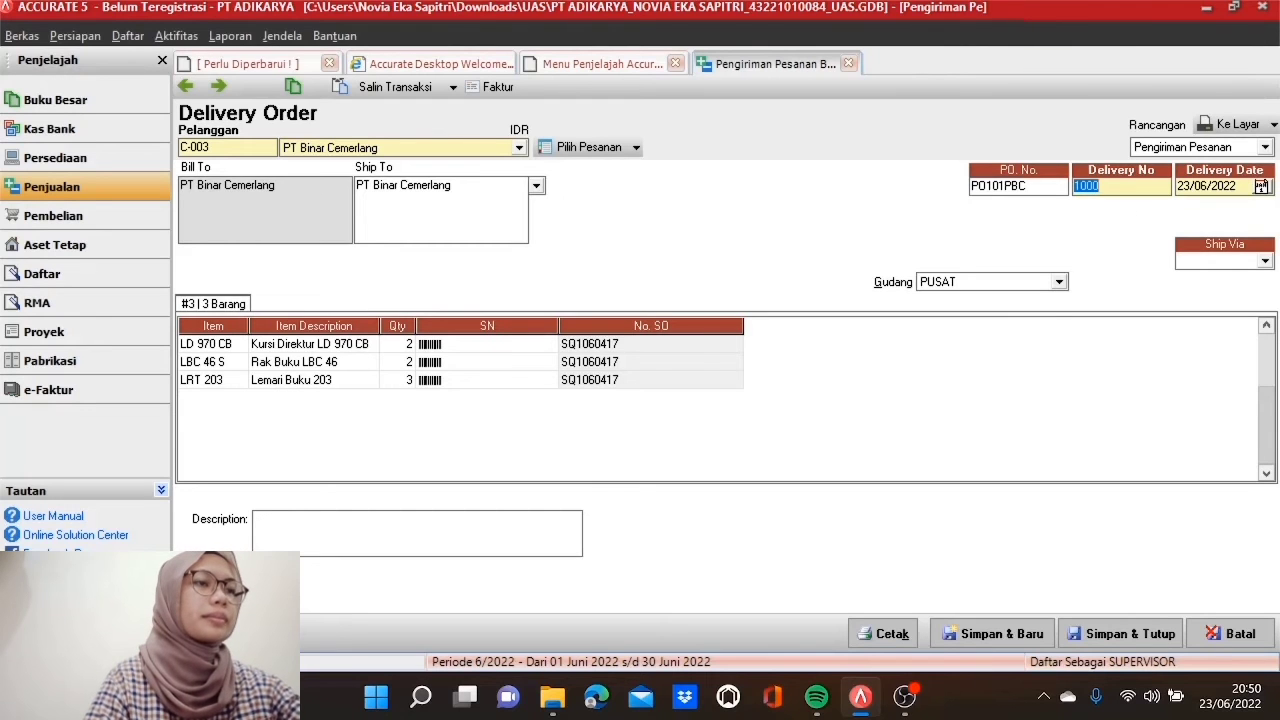
{"action": "type", "text": "DN"}
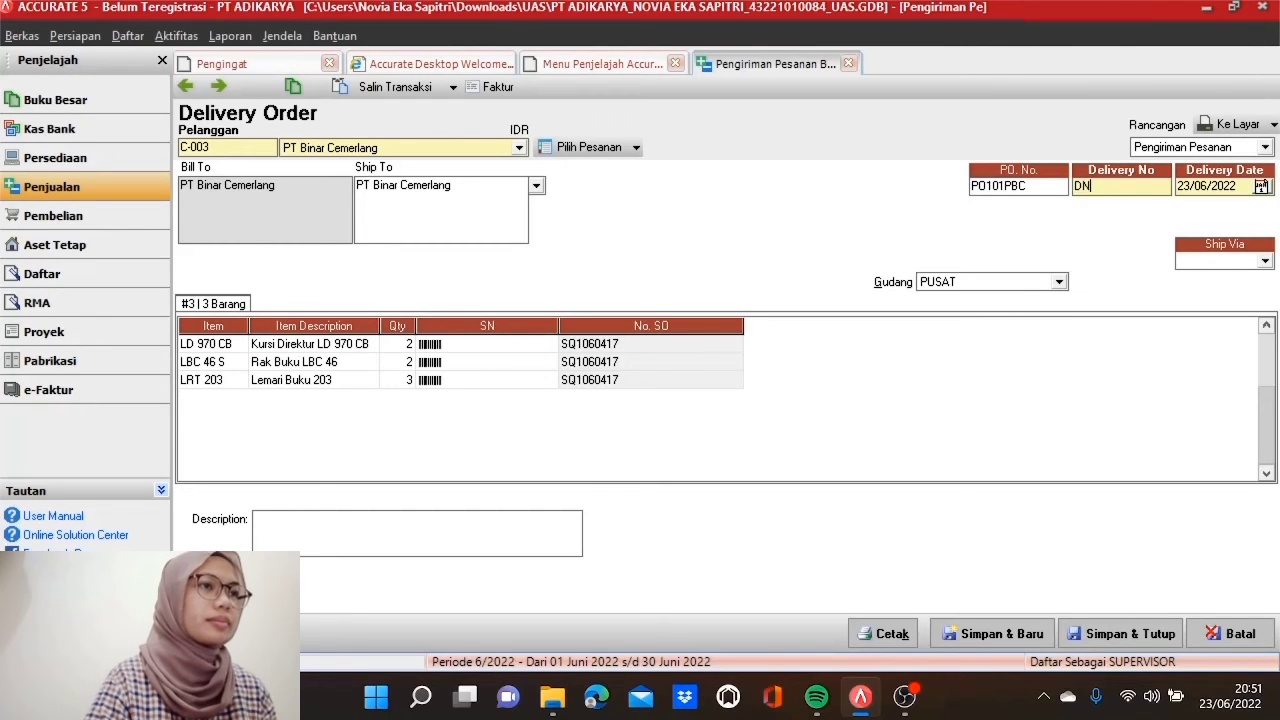
{"action": "type", "text": "107"}
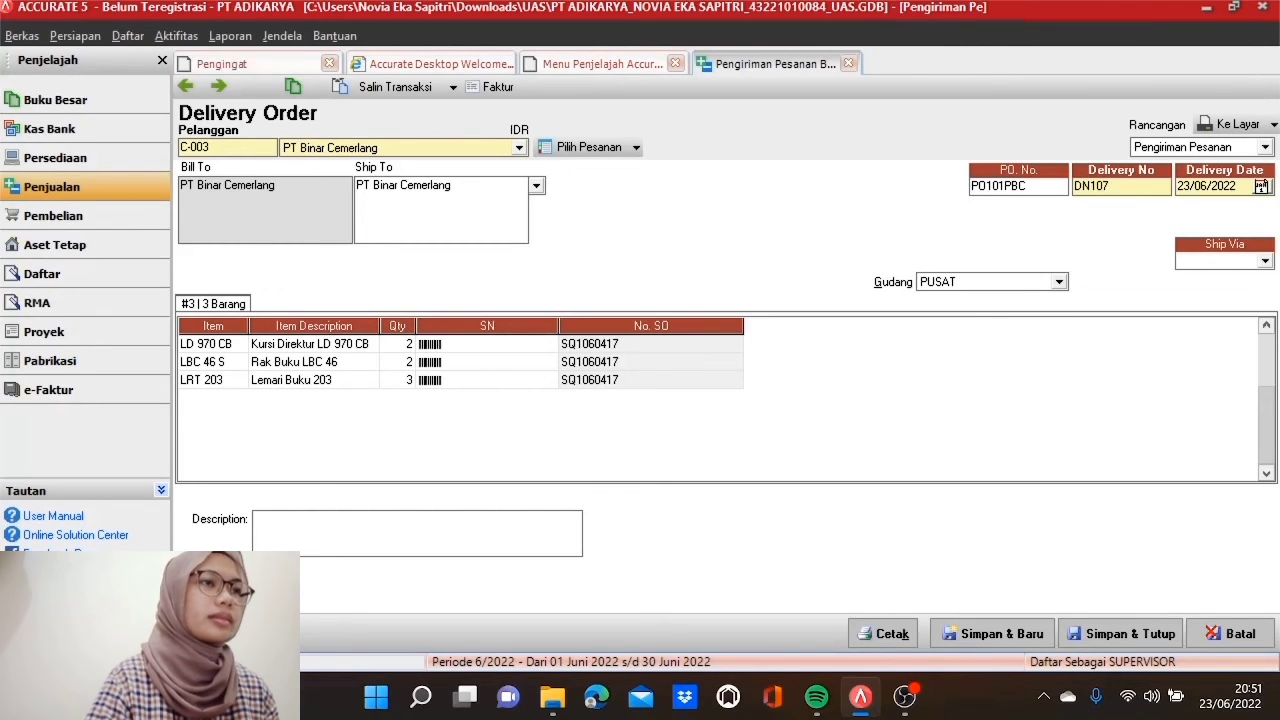
{"action": "type", "text": "0417"}
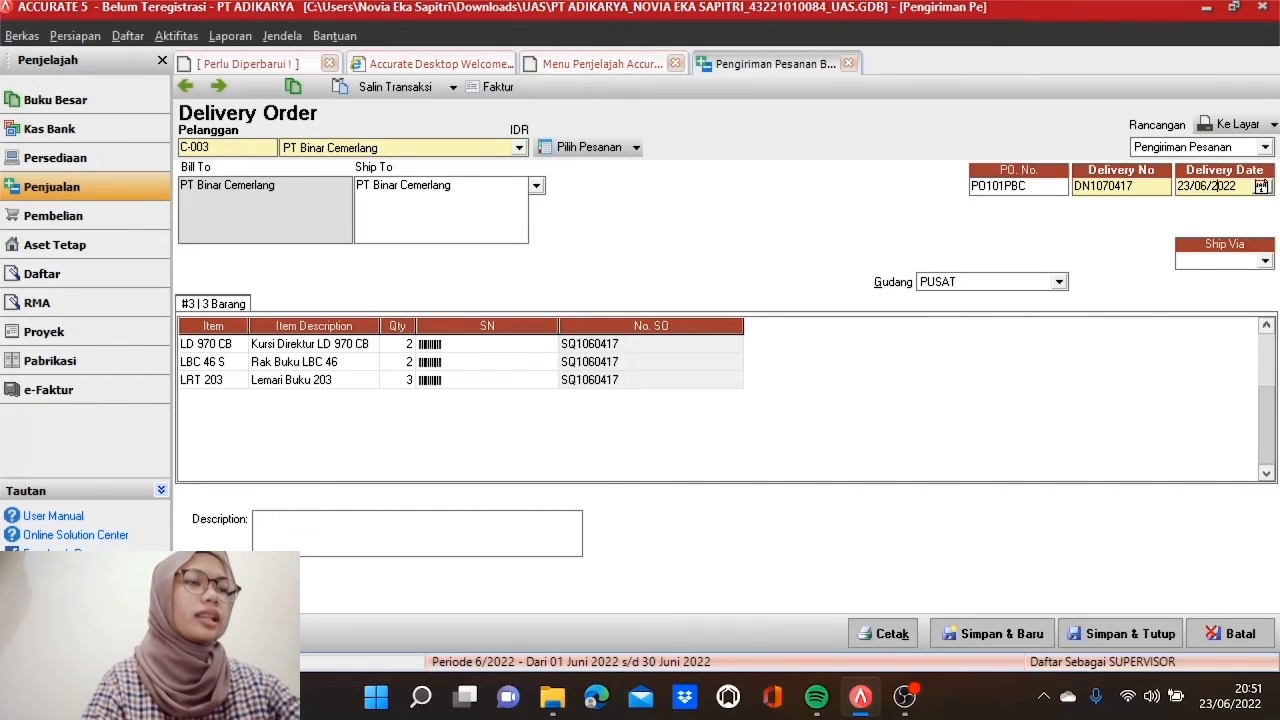
{"action": "key", "text": "Tab"}
{"action": "type", "text": "07/"}
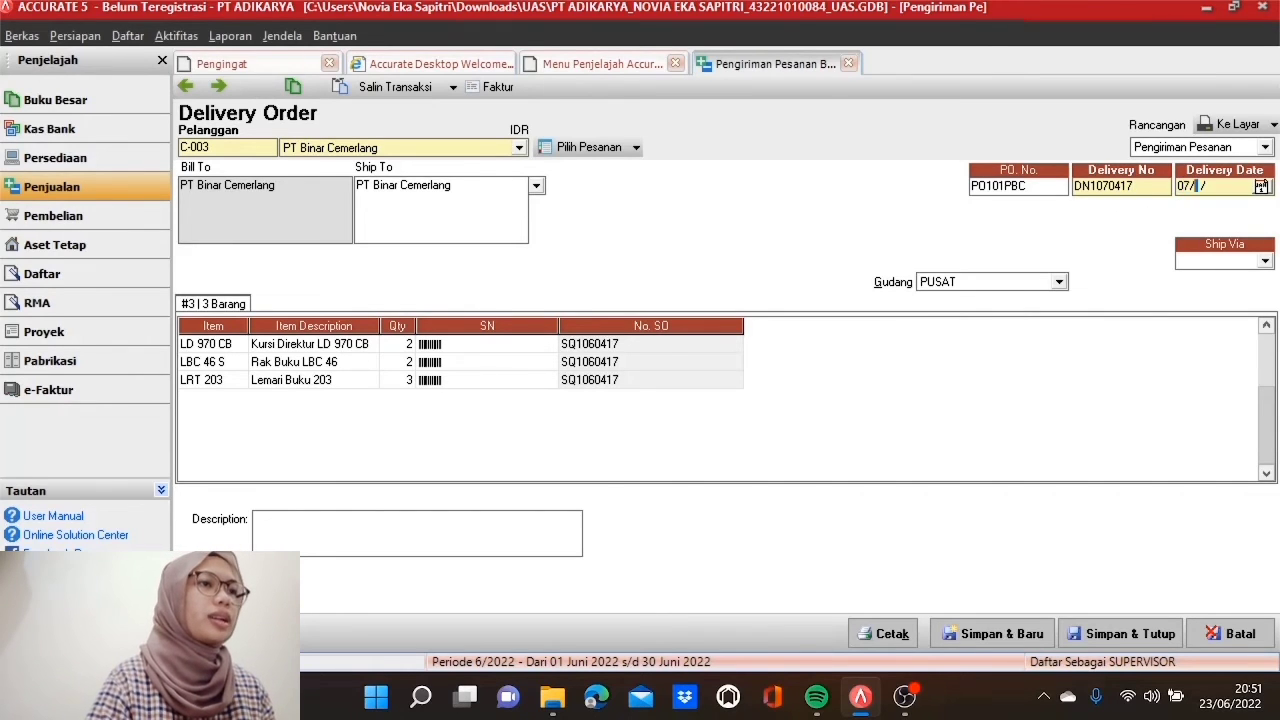
{"action": "type", "text": "05/2017"}
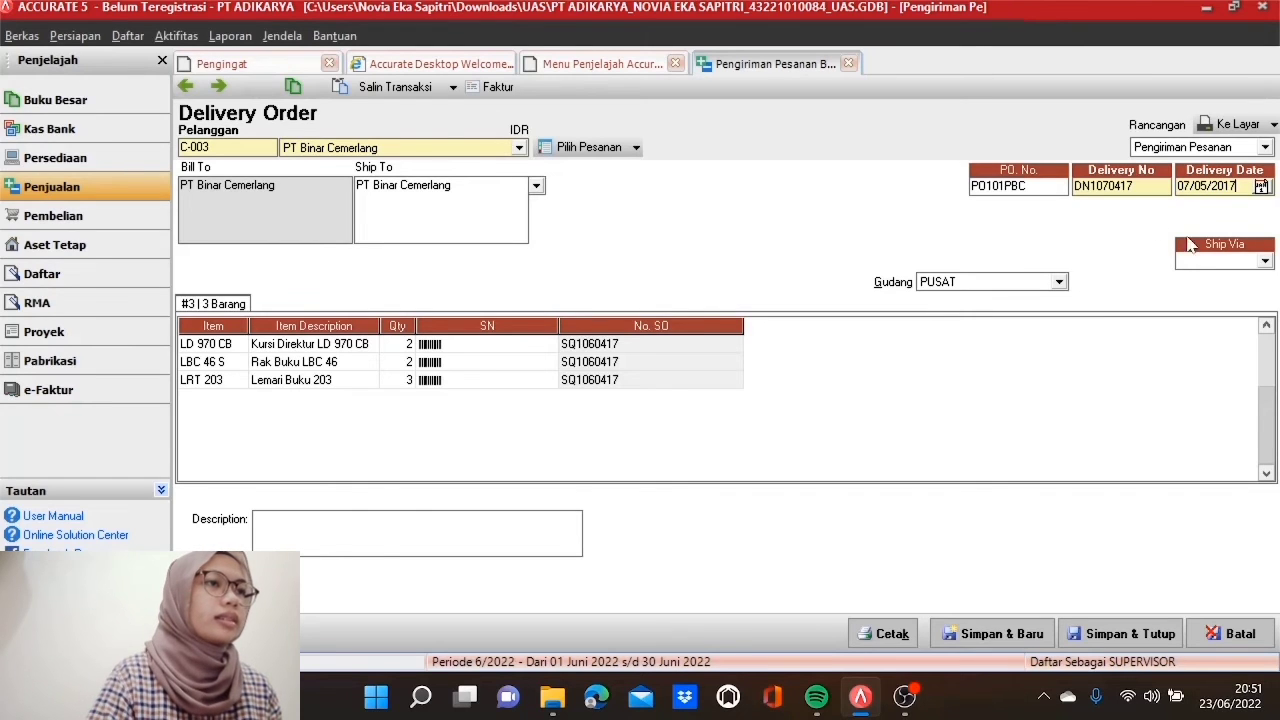
{"action": "left_click", "coordinate": [1265, 261]}
{"action": "left_click", "coordinate": [1222, 300]}
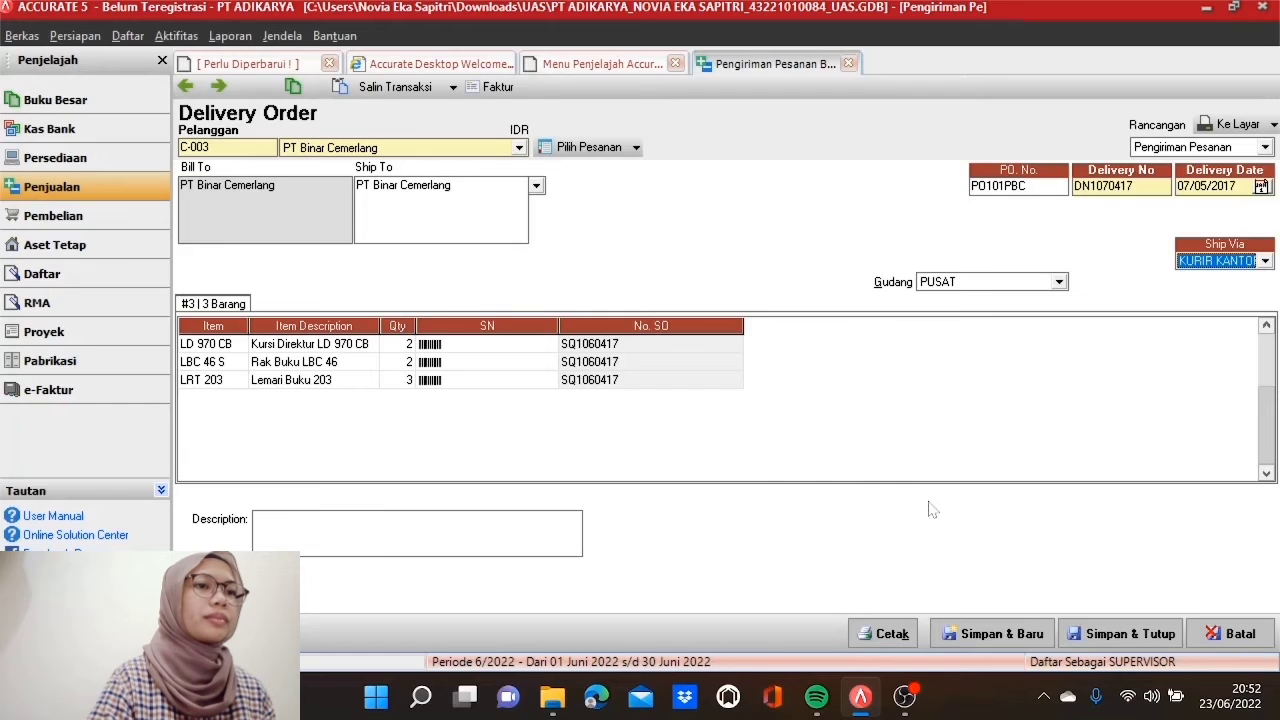
{"action": "left_click", "coordinate": [1096, 640]}
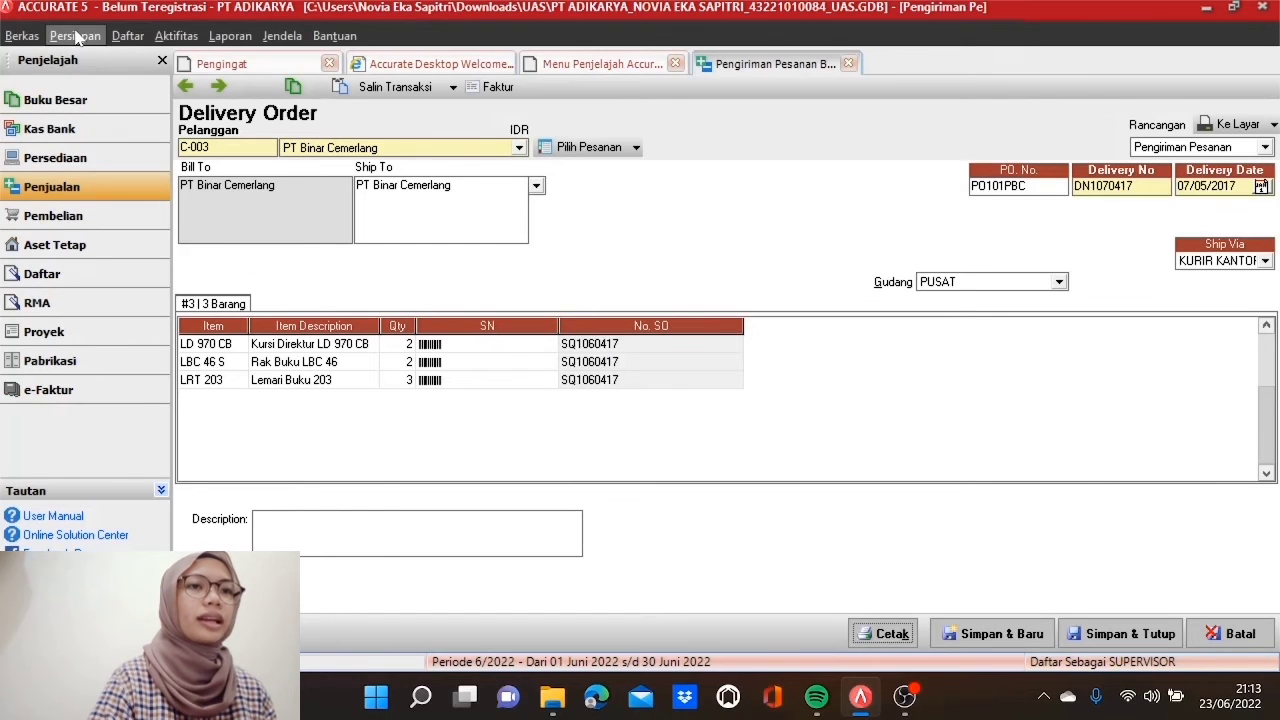
{"action": "left_click", "coordinate": [75, 37]}
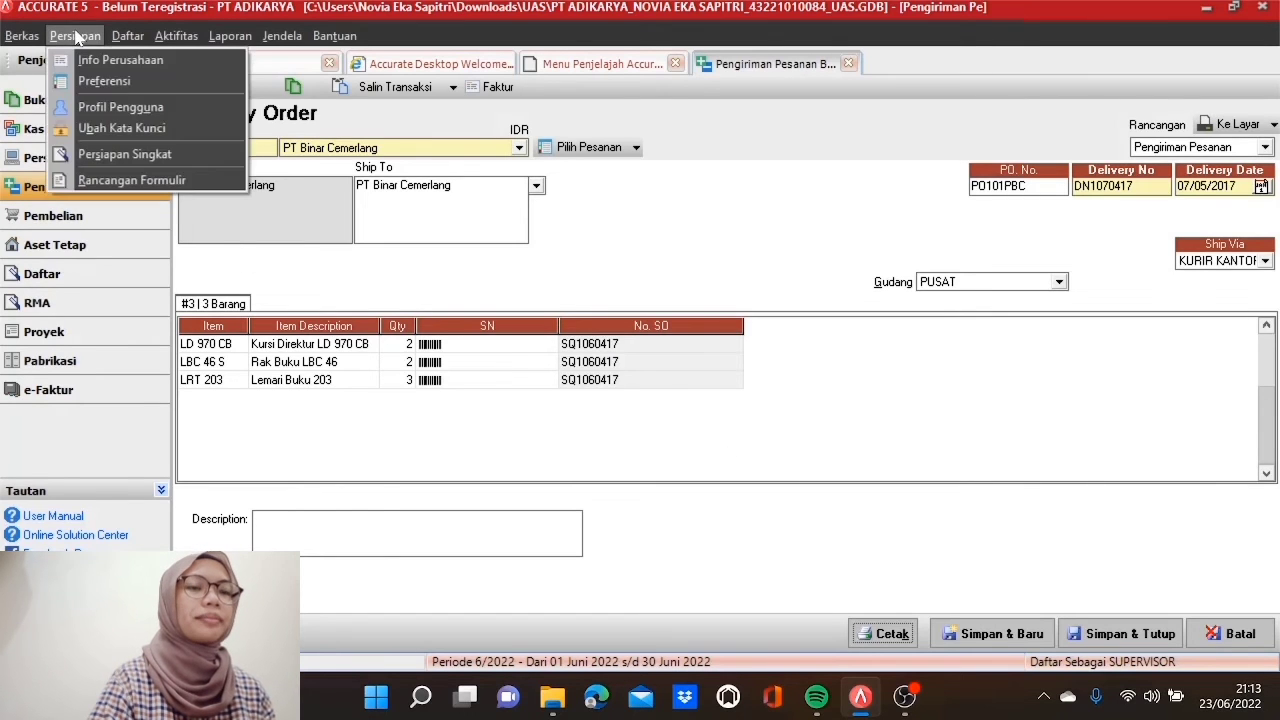
Step: Allow negative stock and enable Multi Unit, Gudang Per Barang (WPI) and Kuantitas Kontrol in feature preferences
{"action": "left_click", "coordinate": [136, 80]}
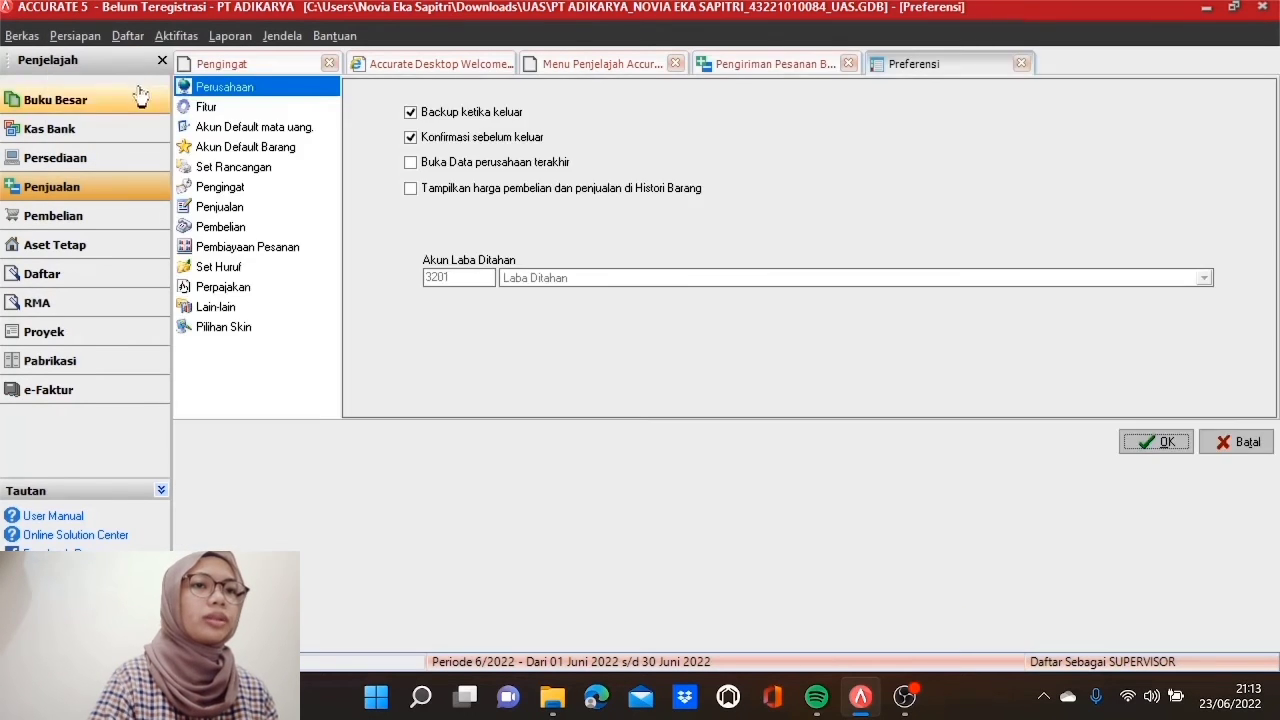
{"action": "left_click", "coordinate": [288, 108]}
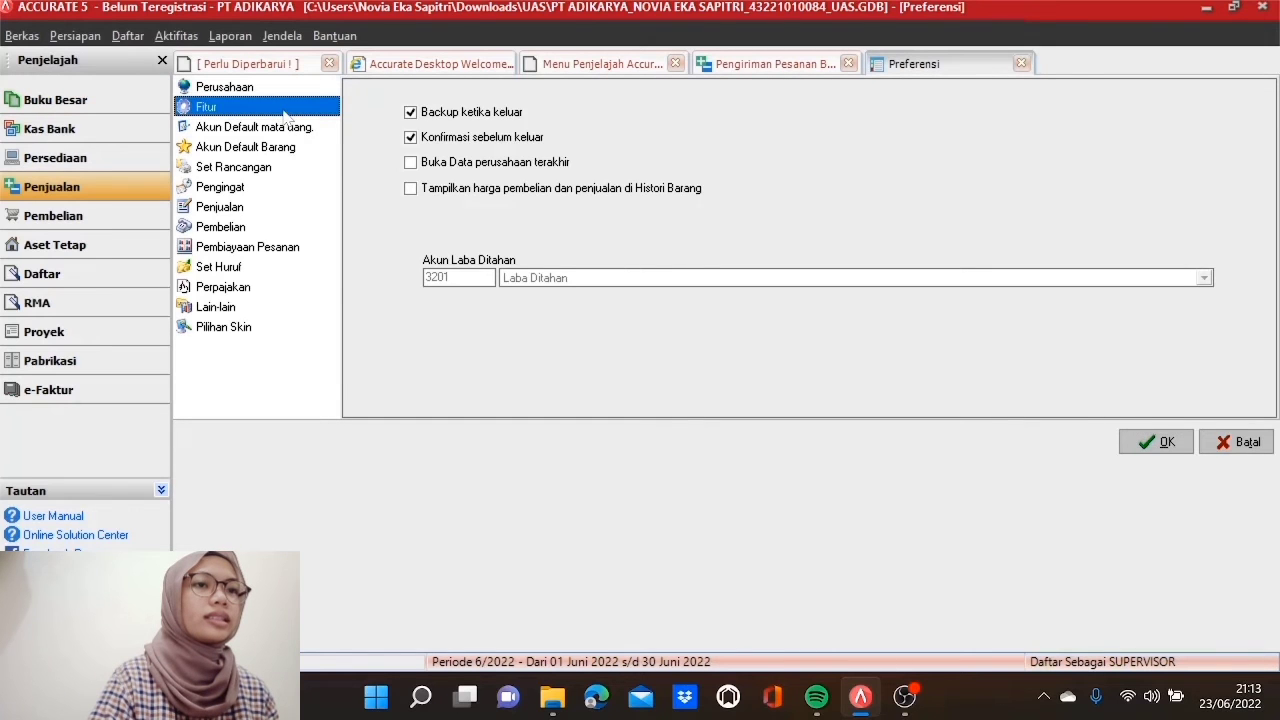
{"action": "left_click", "coordinate": [365, 176]}
{"action": "left_click", "coordinate": [365, 195]}
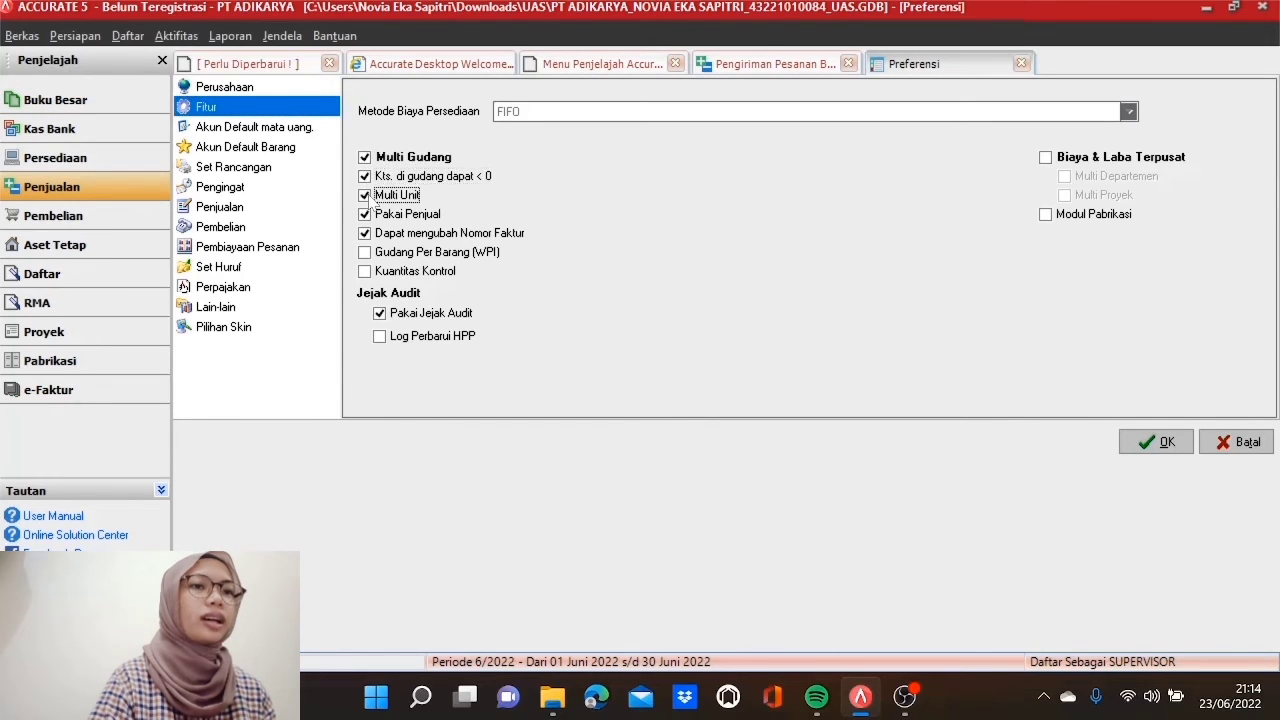
{"action": "left_click", "coordinate": [365, 252]}
{"action": "left_click", "coordinate": [366, 274]}
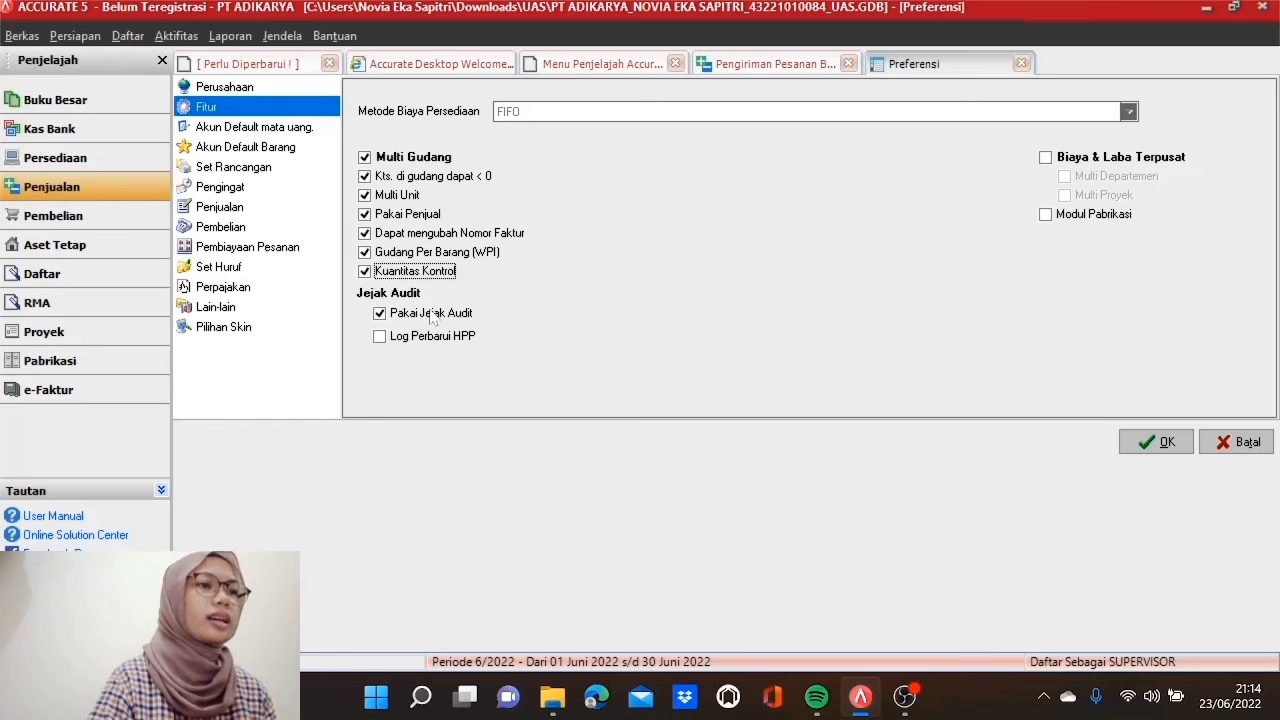
{"action": "left_click", "coordinate": [1145, 447]}
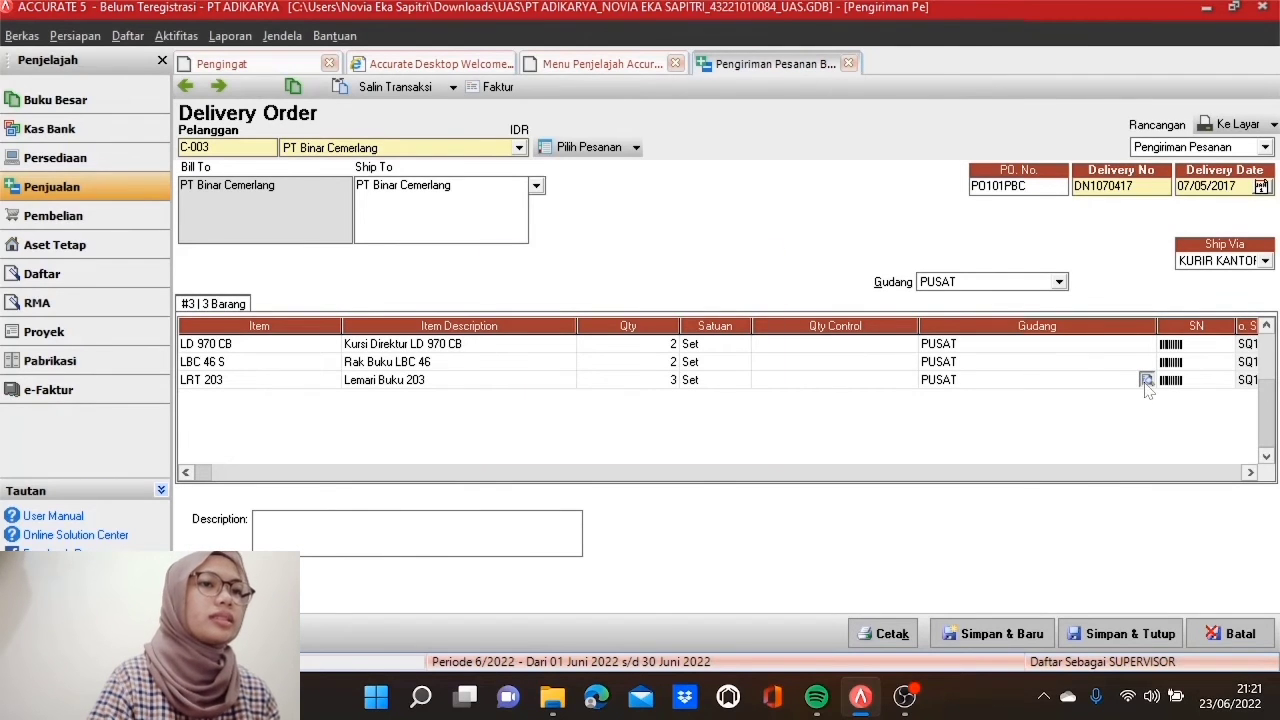
Step: Ship the LRT 203 line from the EXPEDISI warehouse and save delivery order DN1070417
{"action": "left_click", "coordinate": [1147, 381]}
{"action": "left_click", "coordinate": [724, 298]}
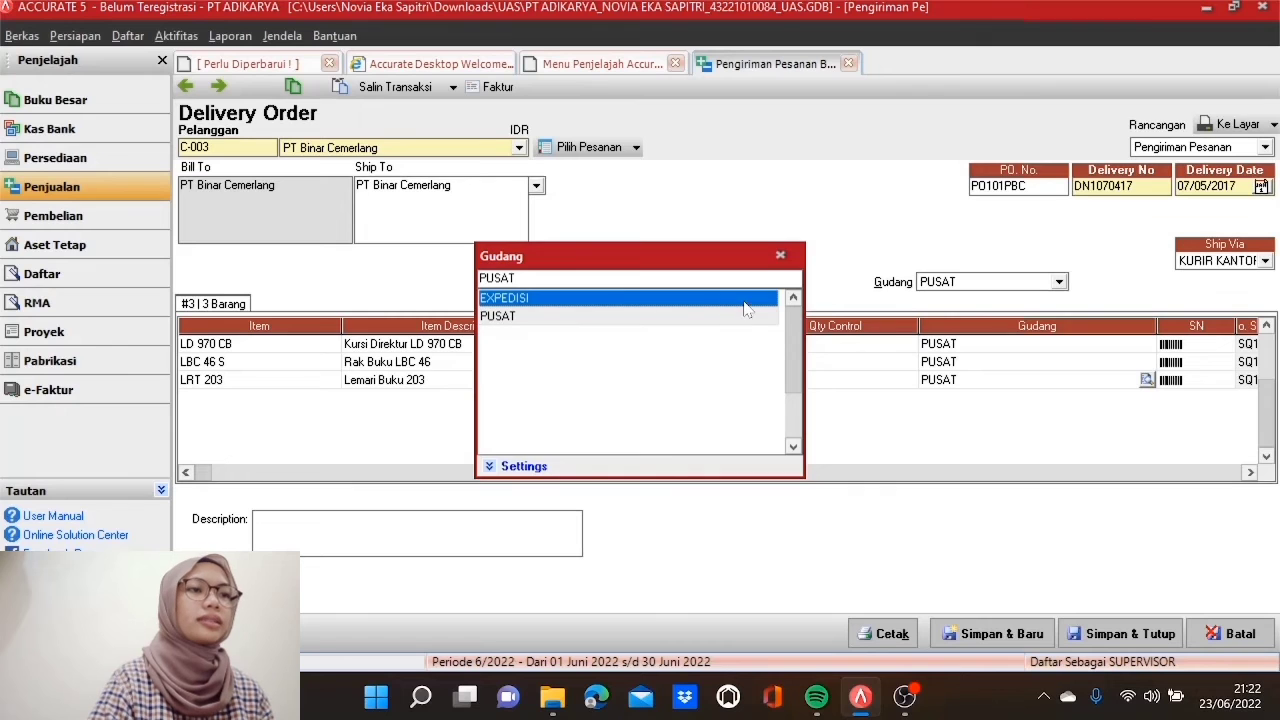
{"action": "double_click", "coordinate": [744, 302]}
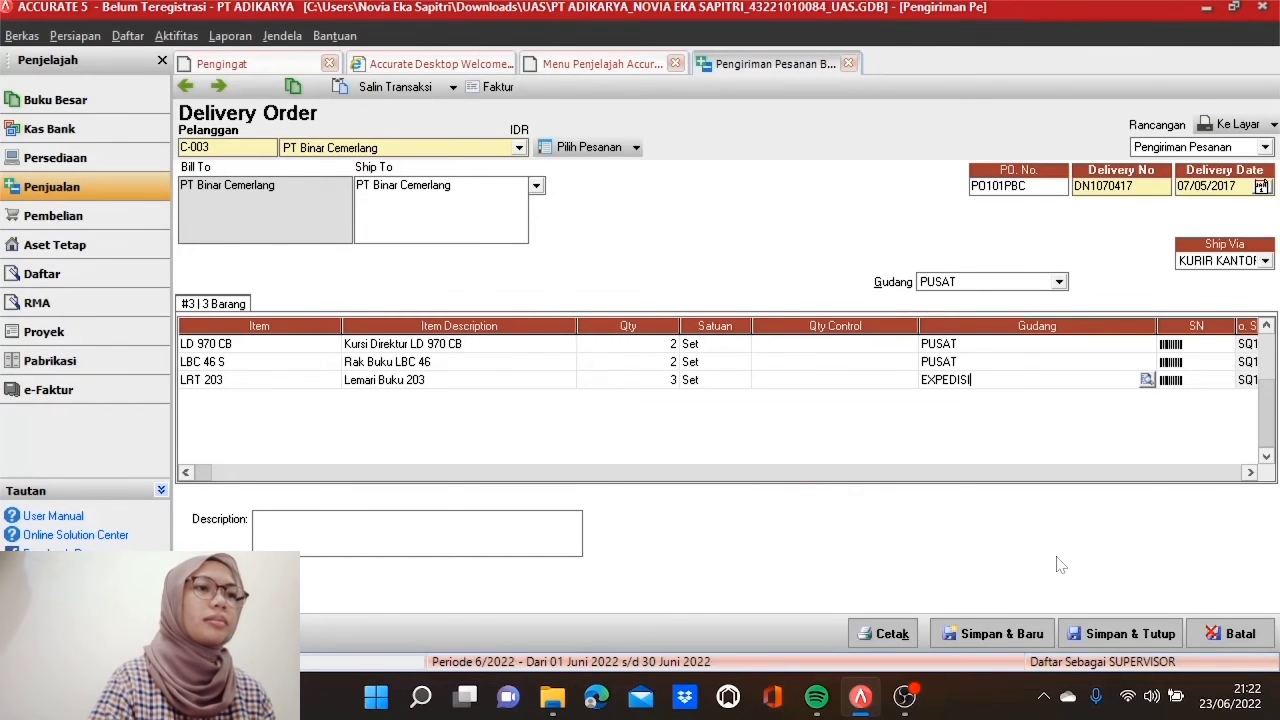
{"action": "left_click", "coordinate": [1122, 633]}
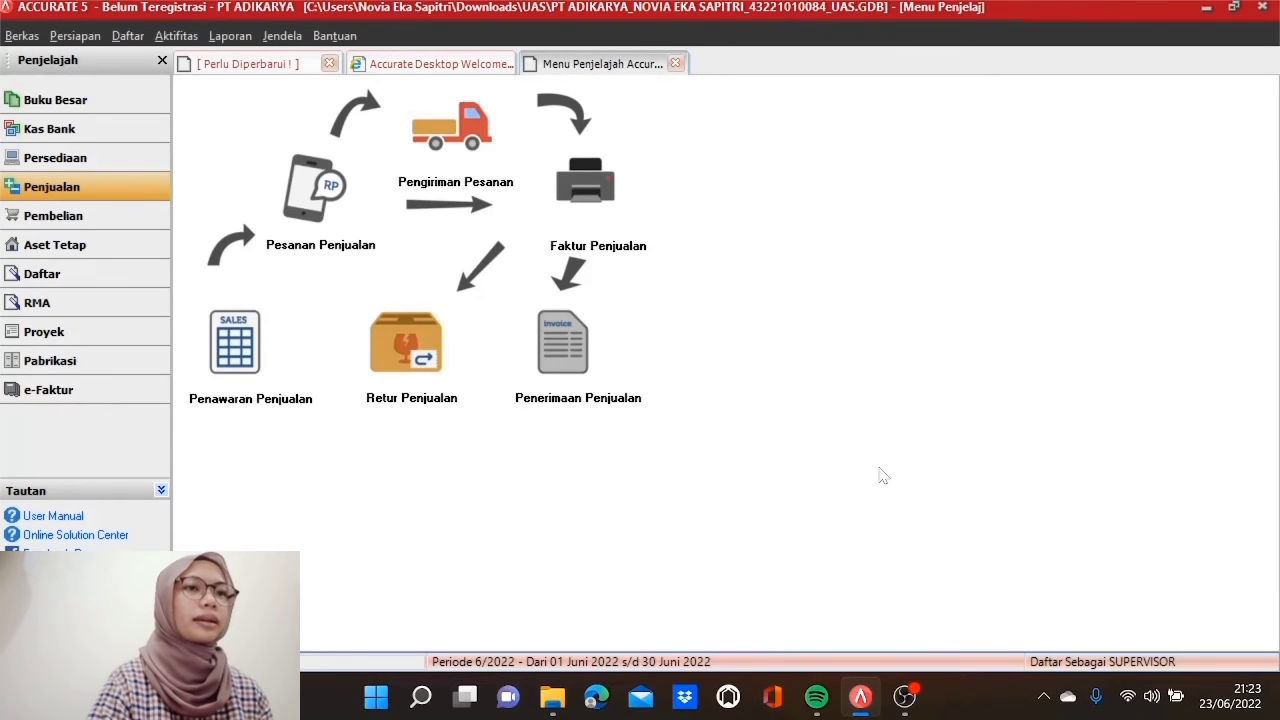
Step: Create a new sales order for Pasific Ocean & Co at a USD exchange rate of 13.422
{"action": "left_click", "coordinate": [327, 207]}
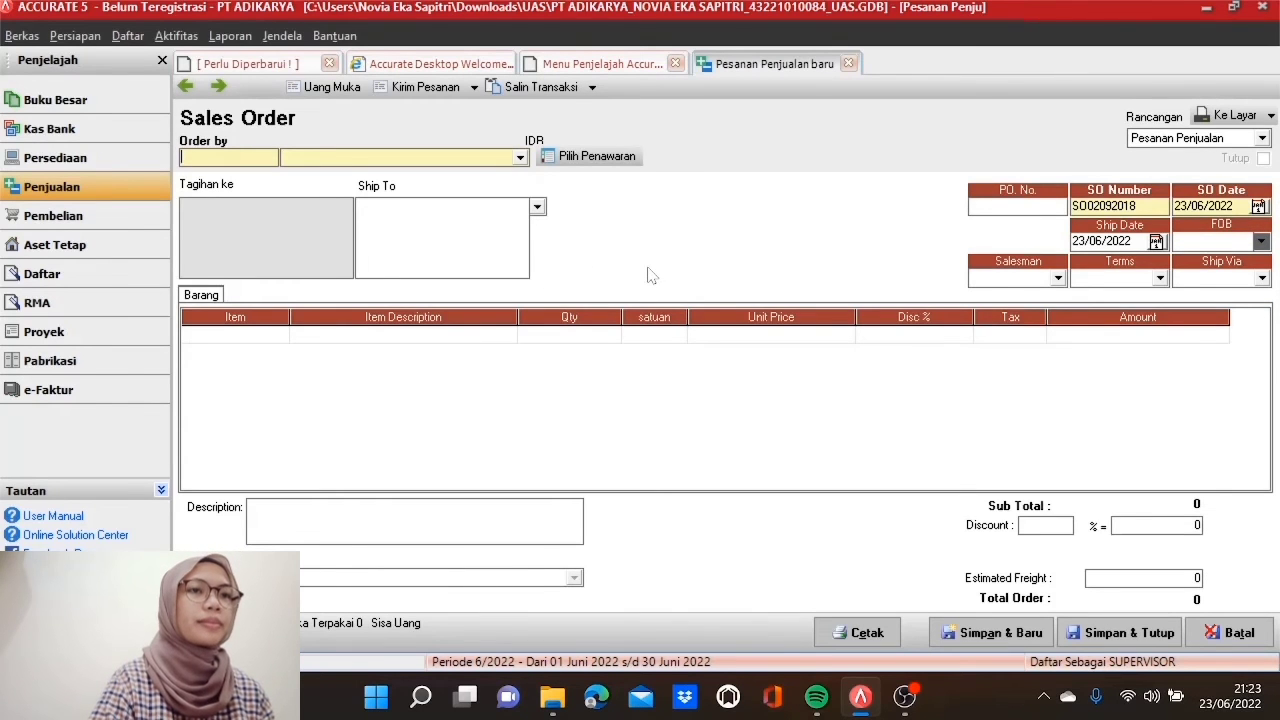
{"action": "left_click", "coordinate": [521, 158]}
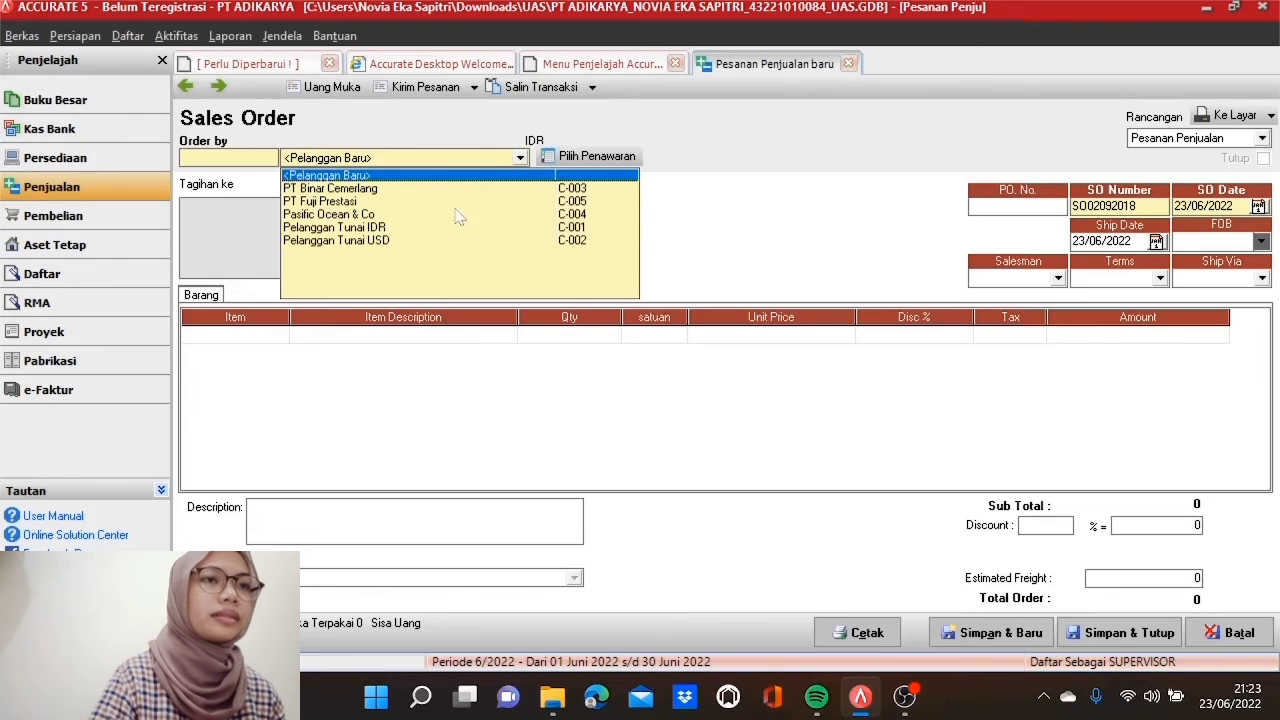
{"action": "left_click", "coordinate": [448, 215]}
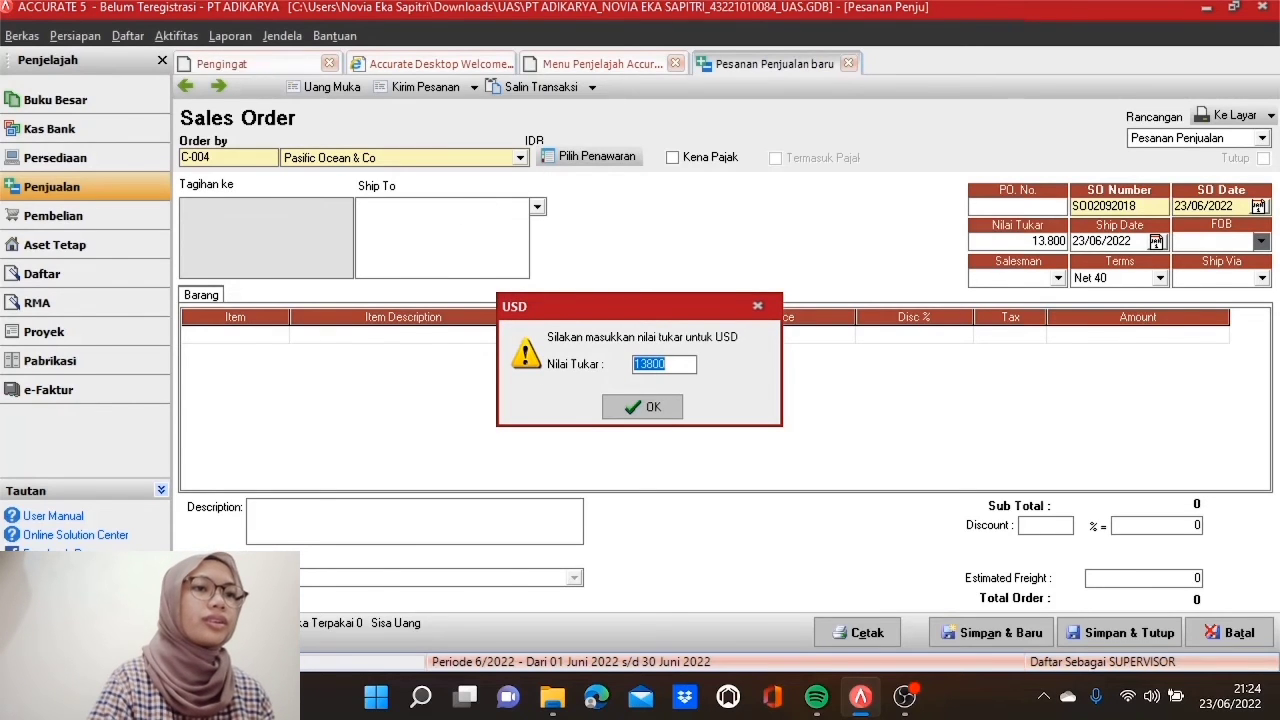
{"action": "type", "text": "134"}
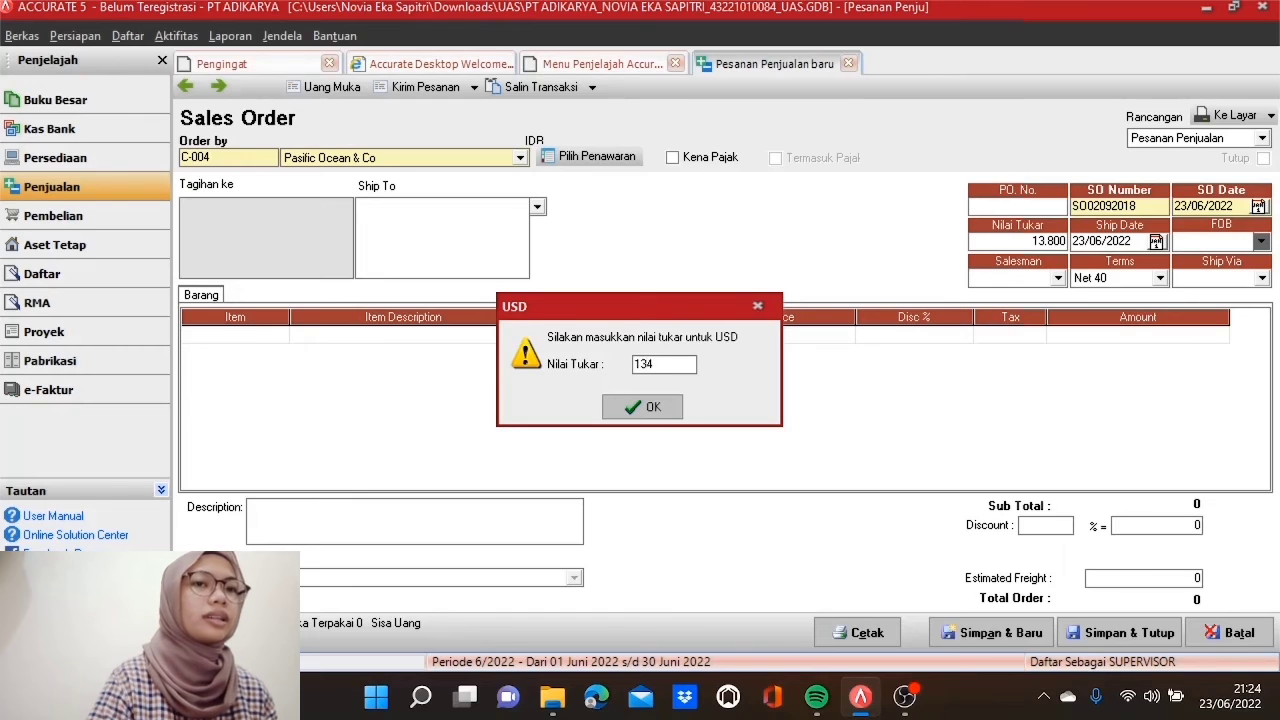
{"action": "type", "text": "22"}
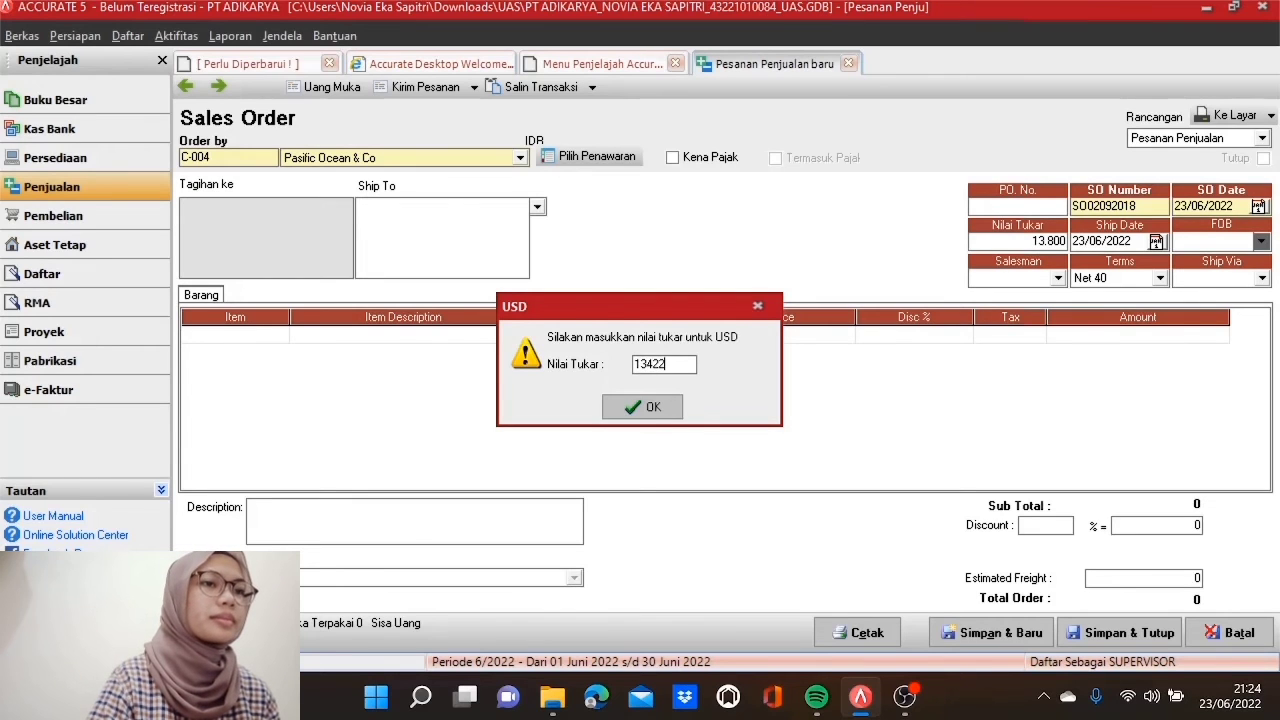
{"action": "left_click", "coordinate": [656, 407]}
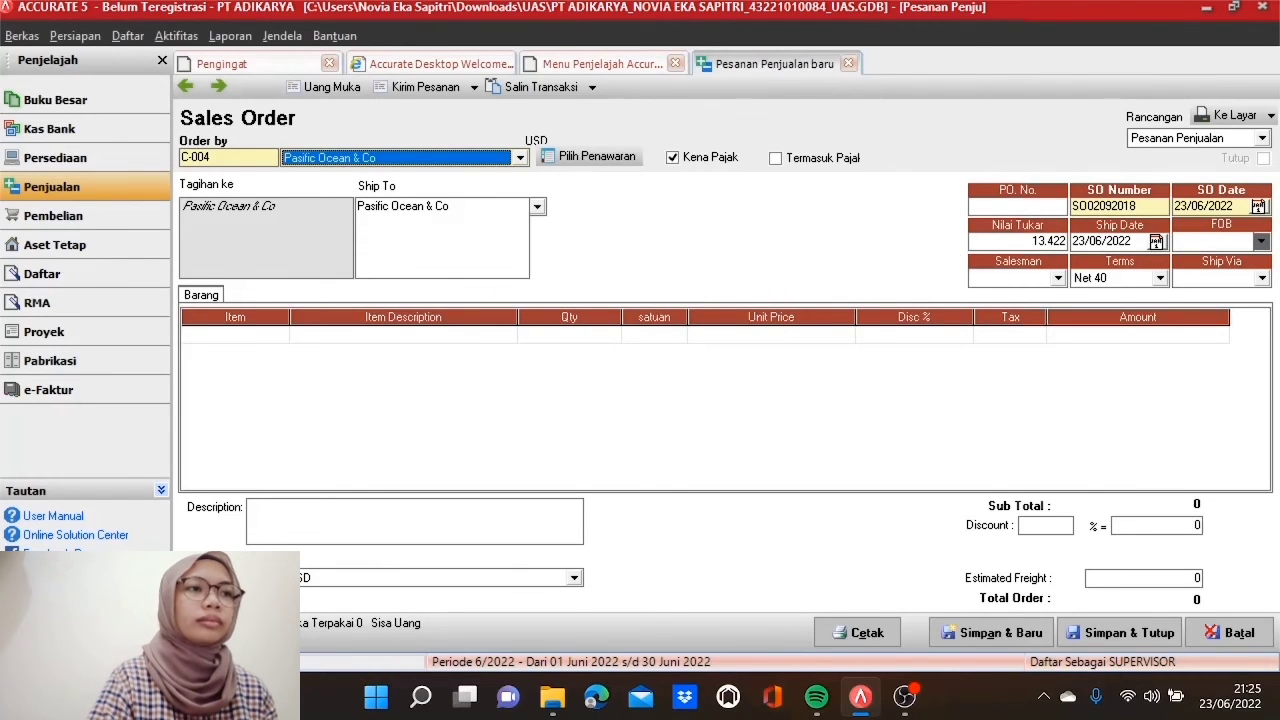
Step: Number the order SO03112017, set order and ship dates to 11/05/2017, and assign the salesman
{"action": "left_click_drag", "start_coordinate": [1139, 206], "coordinate": [1072, 206]}
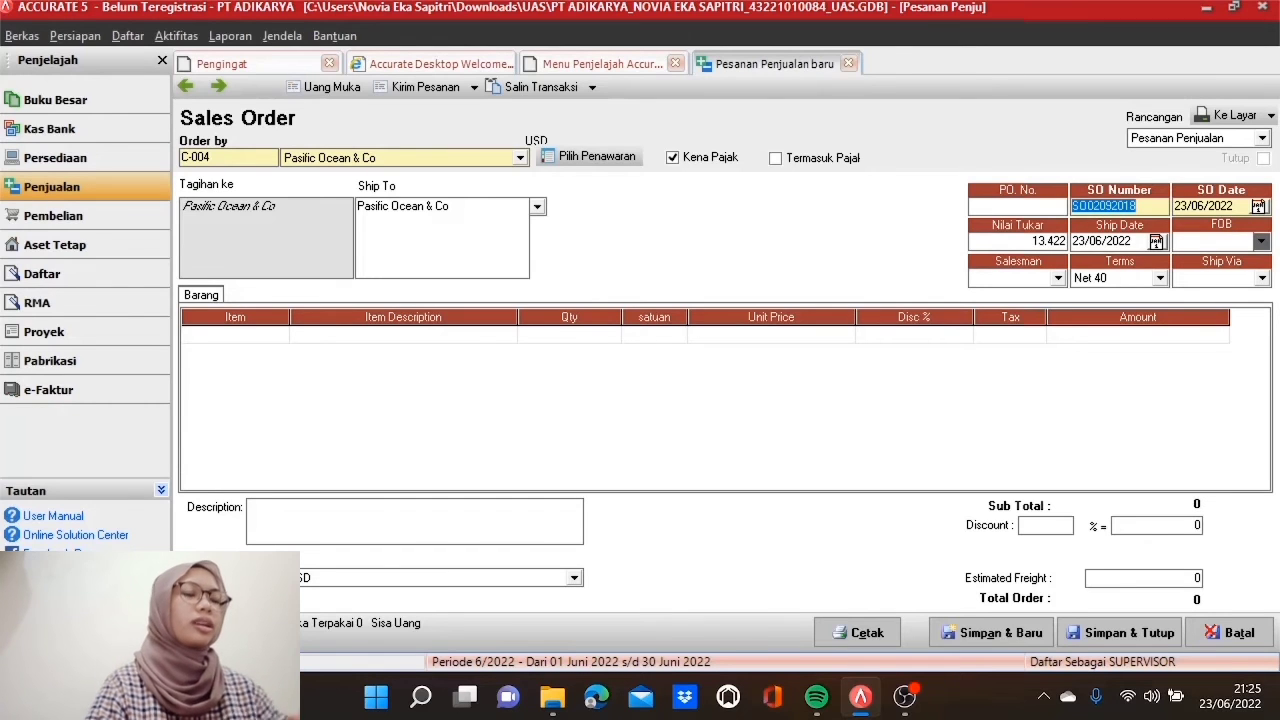
{"action": "type", "text": "SO"}
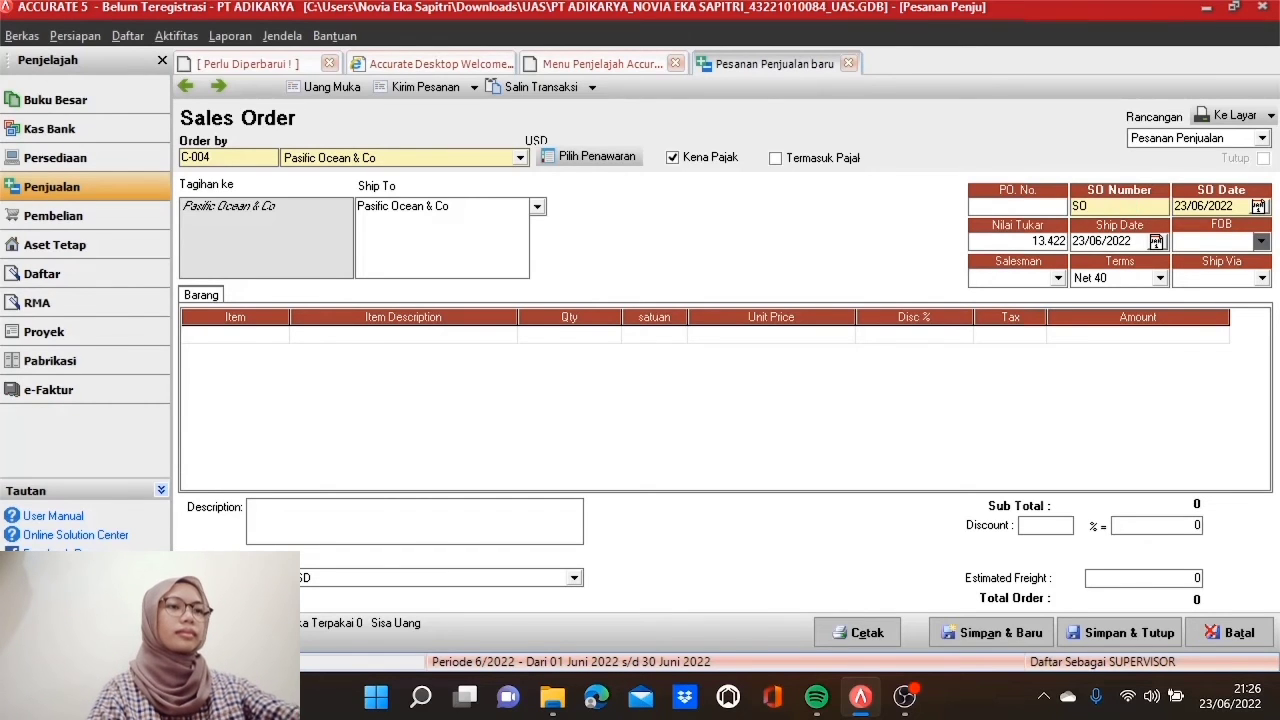
{"action": "type", "text": "03"}
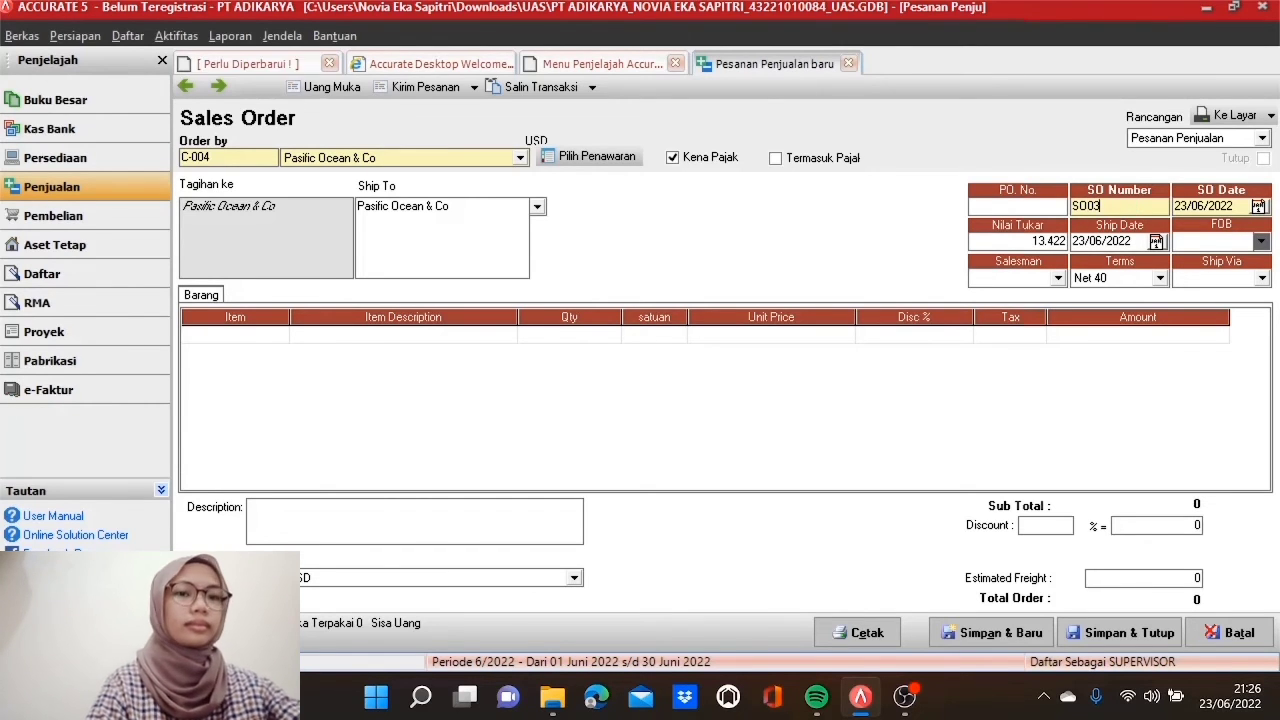
{"action": "type", "text": "112017"}
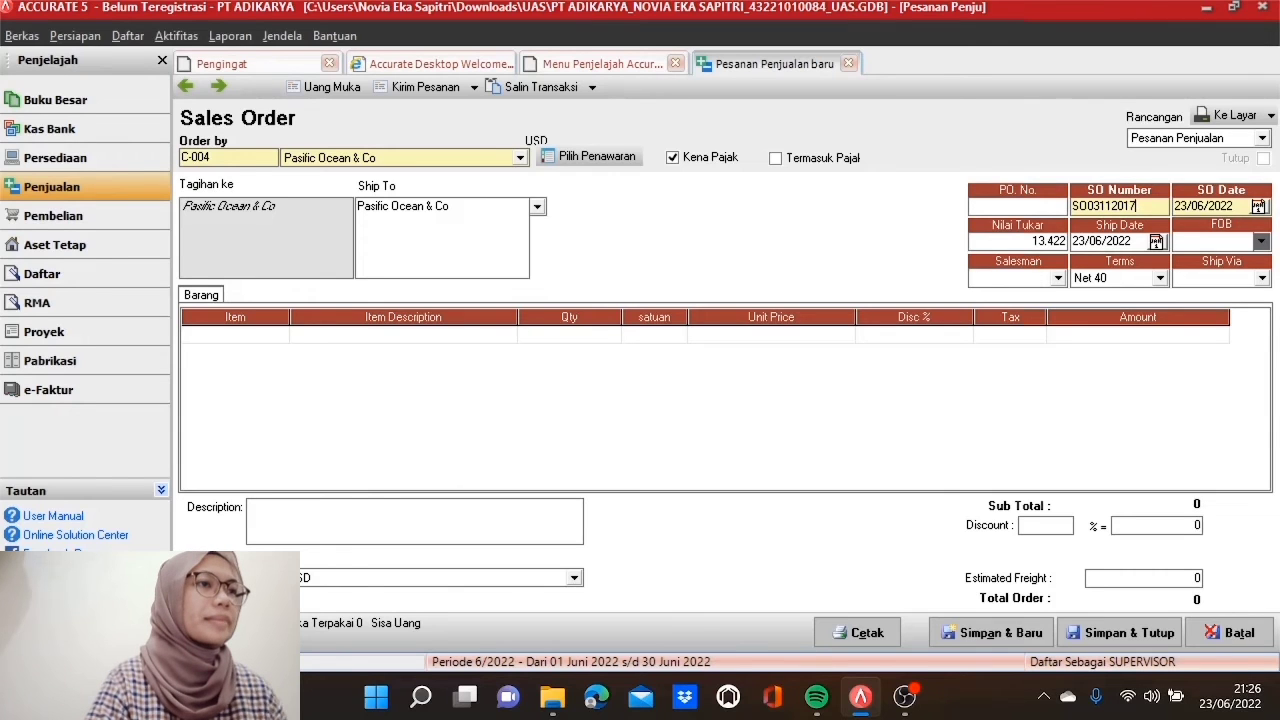
{"action": "key", "text": "Tab"}
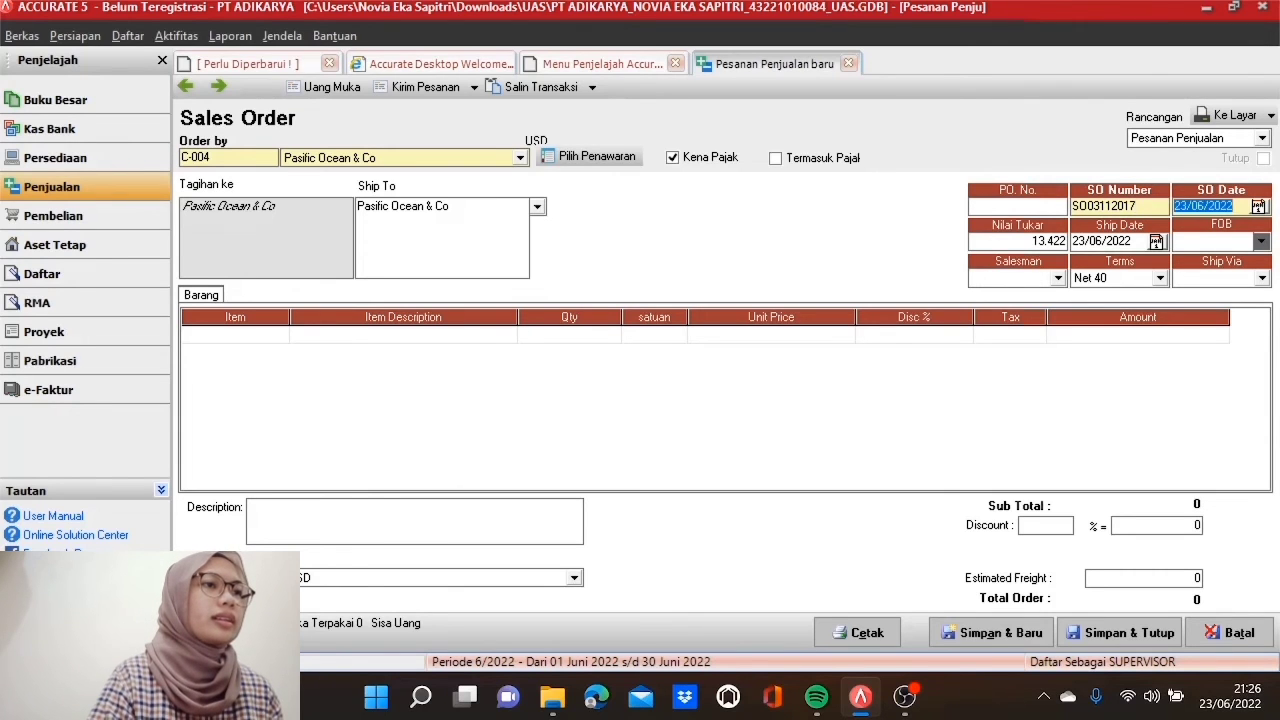
{"action": "type", "text": "11/05/2017"}
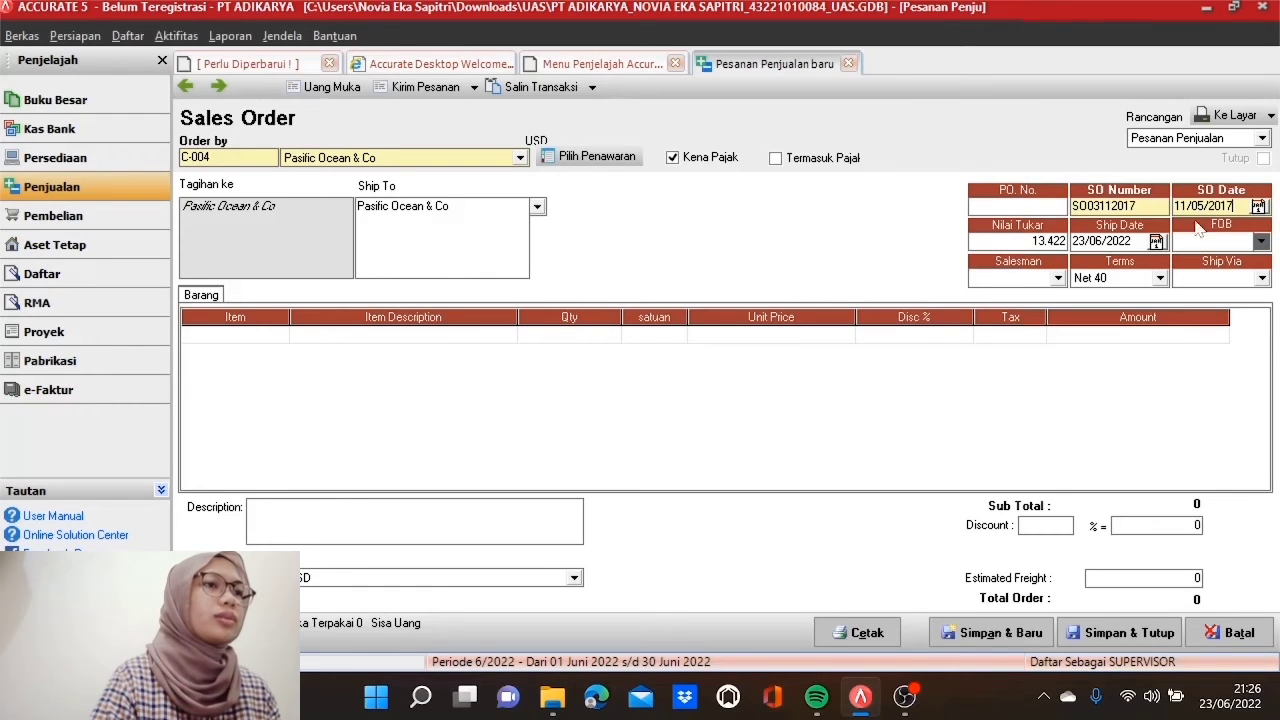
{"action": "key", "text": "Tab"}
{"action": "type", "text": "11/"}
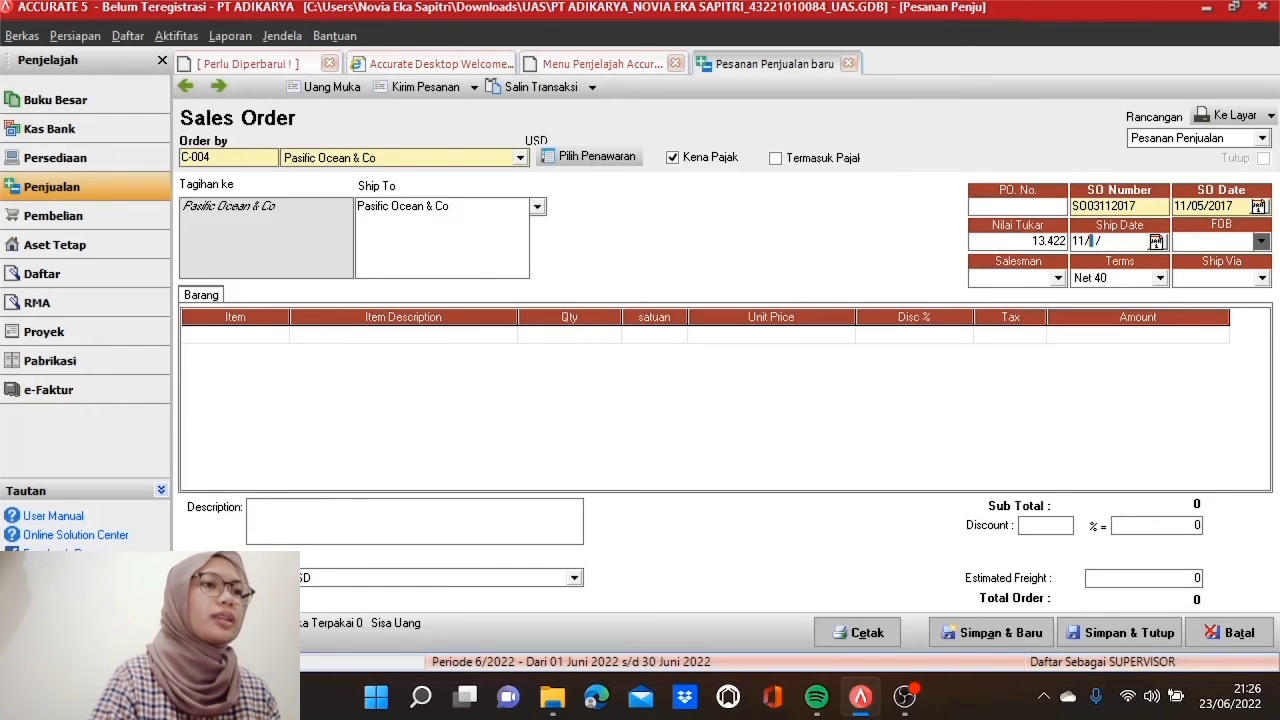
{"action": "type", "text": "05/20"}
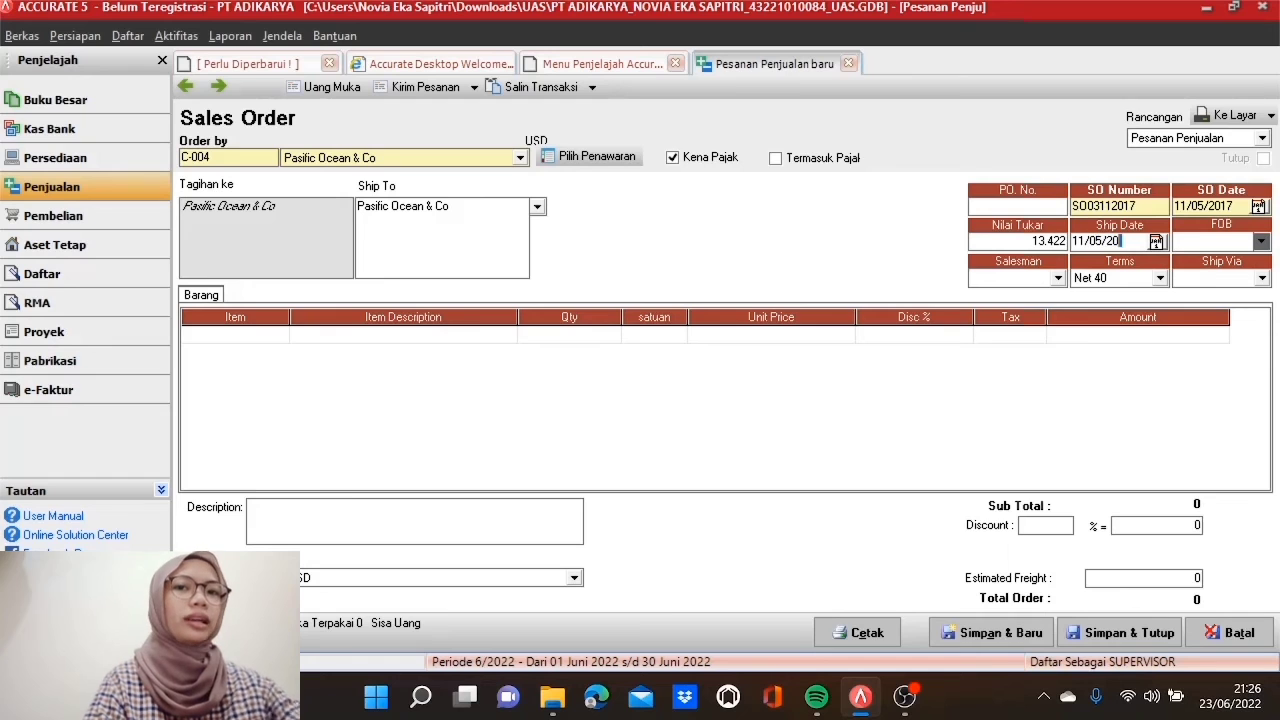
{"action": "type", "text": "17"}
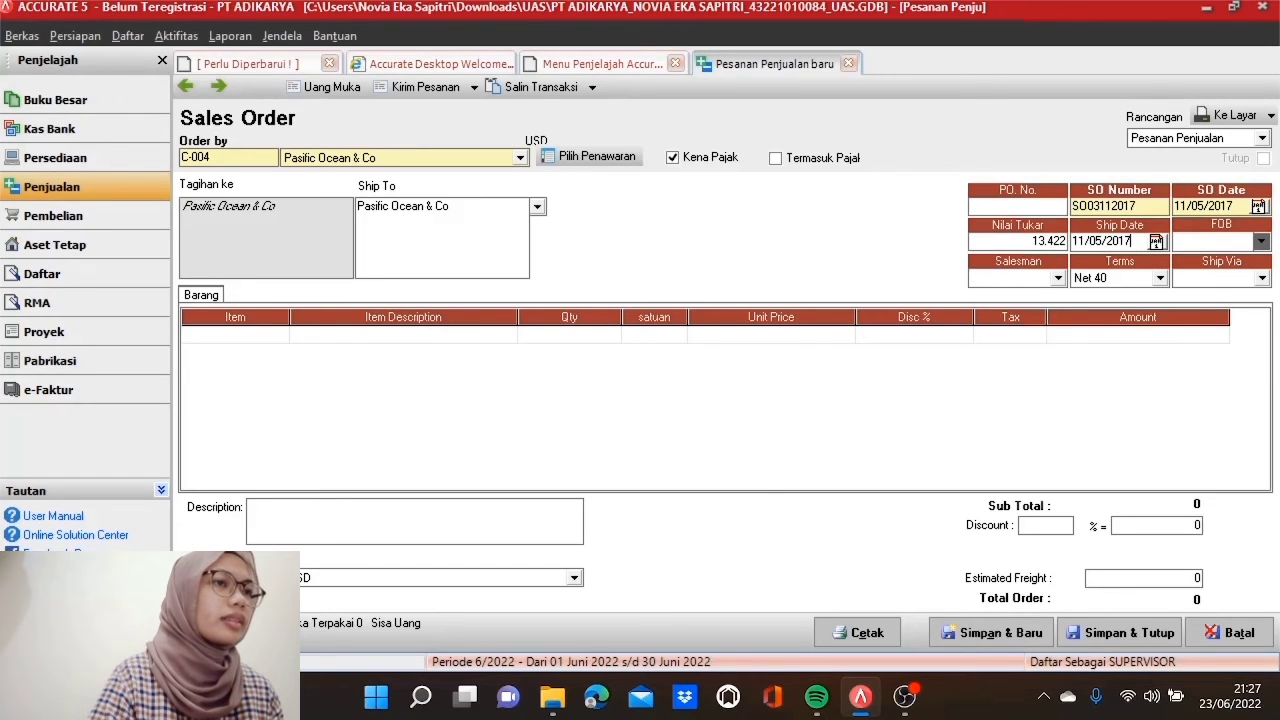
{"action": "left_click", "coordinate": [1059, 279]}
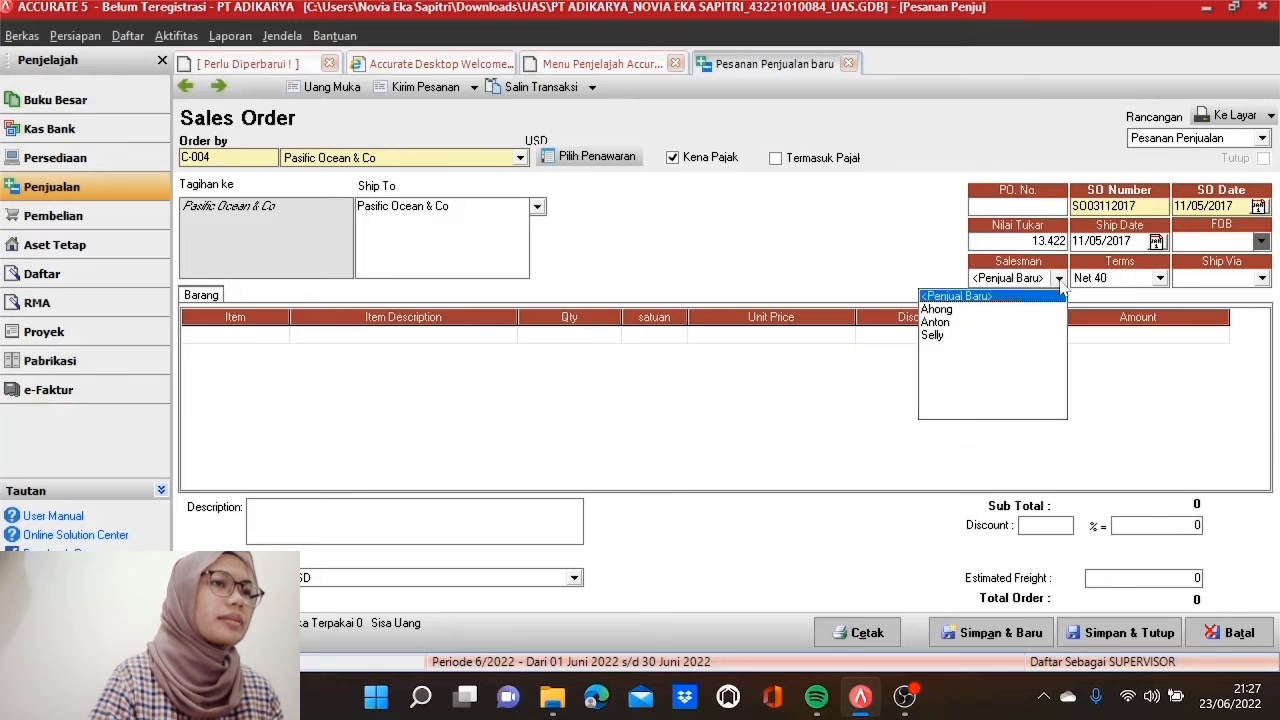
{"action": "left_click", "coordinate": [1021, 321]}
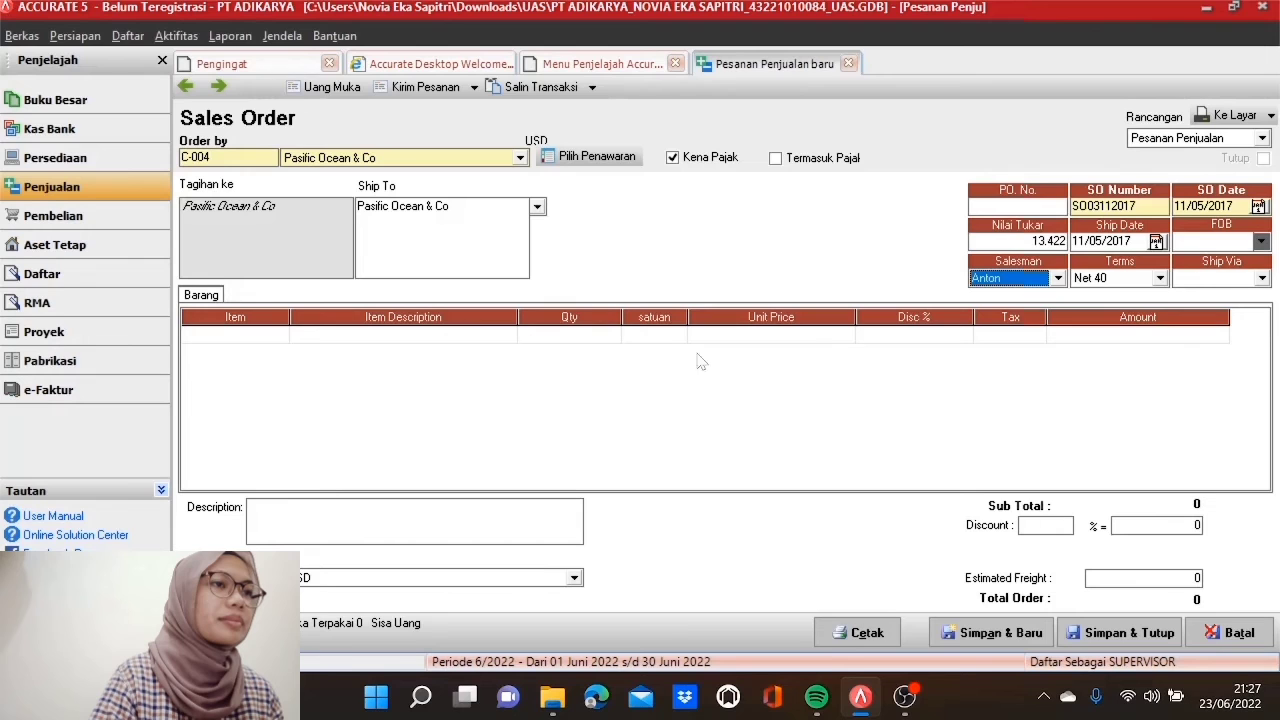
Step: Add item LD 970 CB as the first line with quantity 8 at $64
{"action": "left_click", "coordinate": [280, 335]}
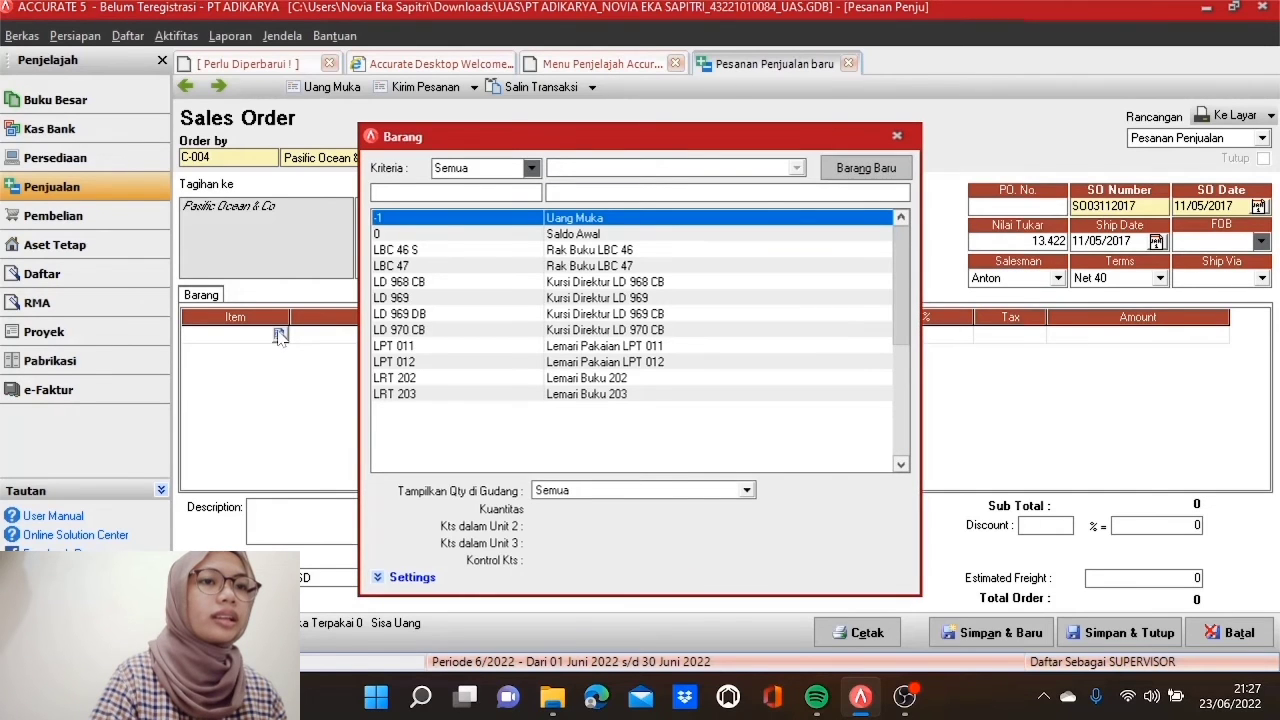
{"action": "double_click", "coordinate": [447, 331]}
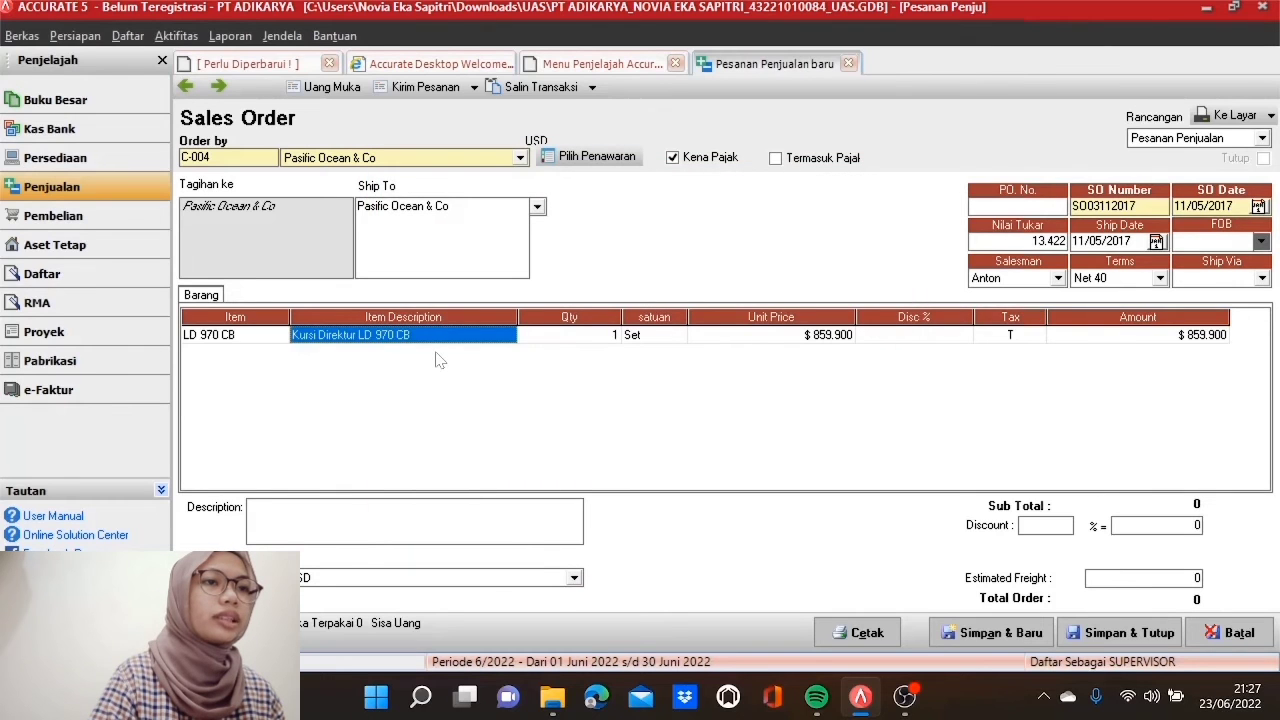
{"action": "key", "text": "Tab"}
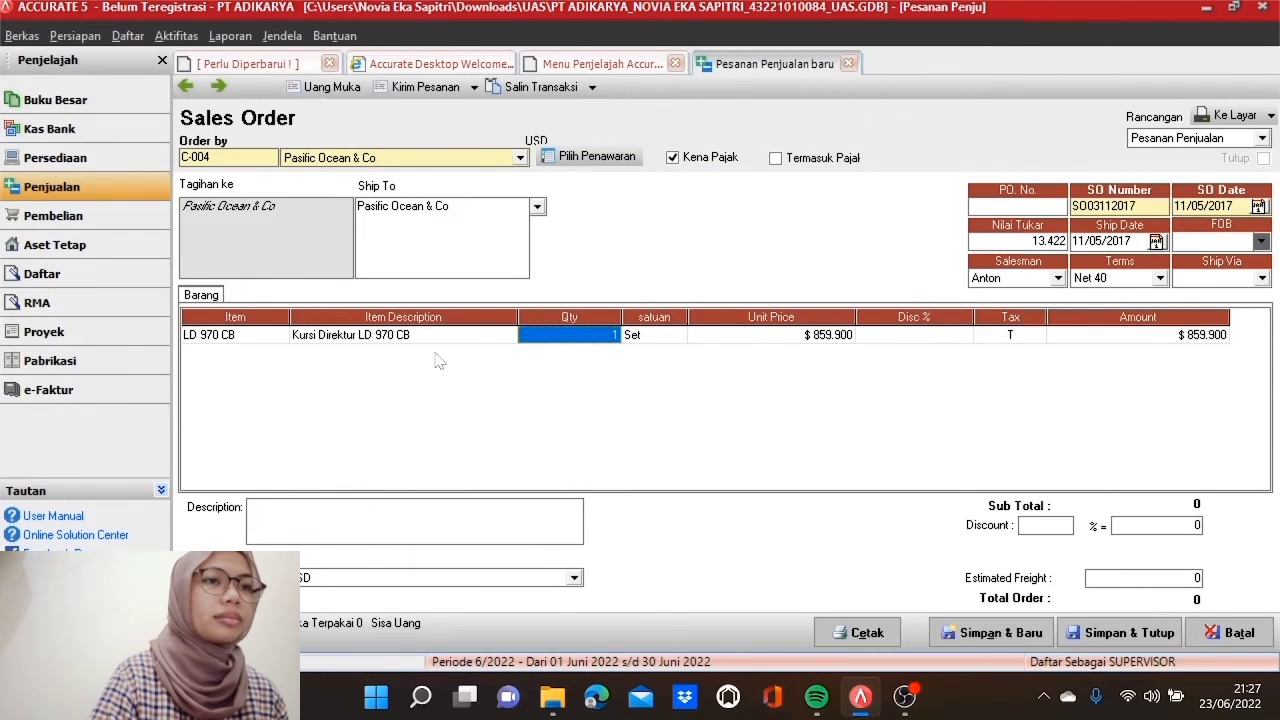
{"action": "type", "text": "8"}
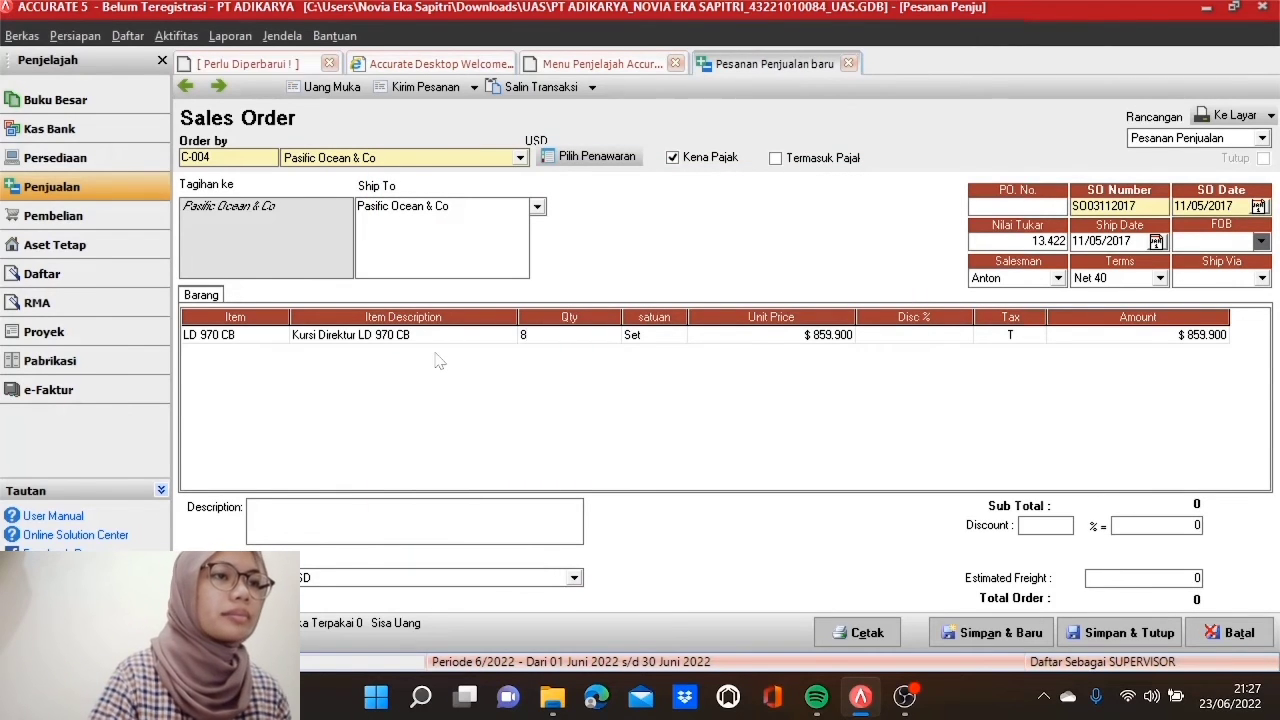
{"action": "key", "text": "Tab"}
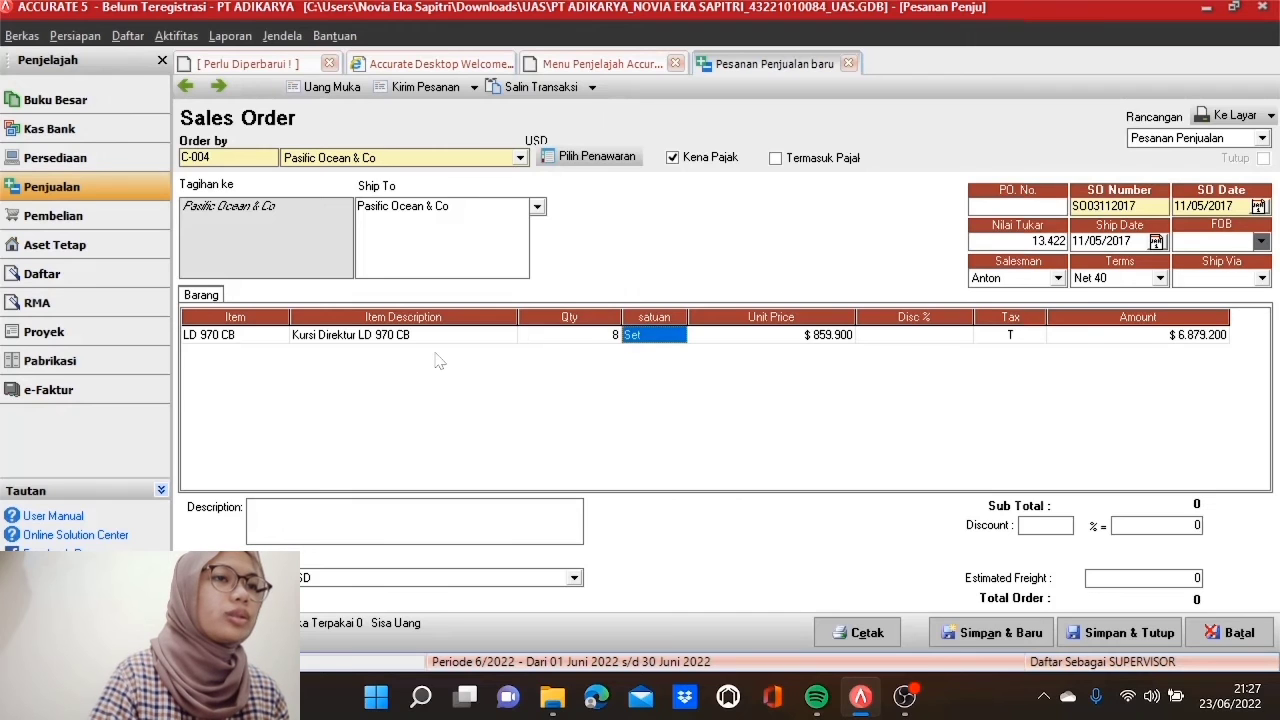
{"action": "key", "text": "Tab"}
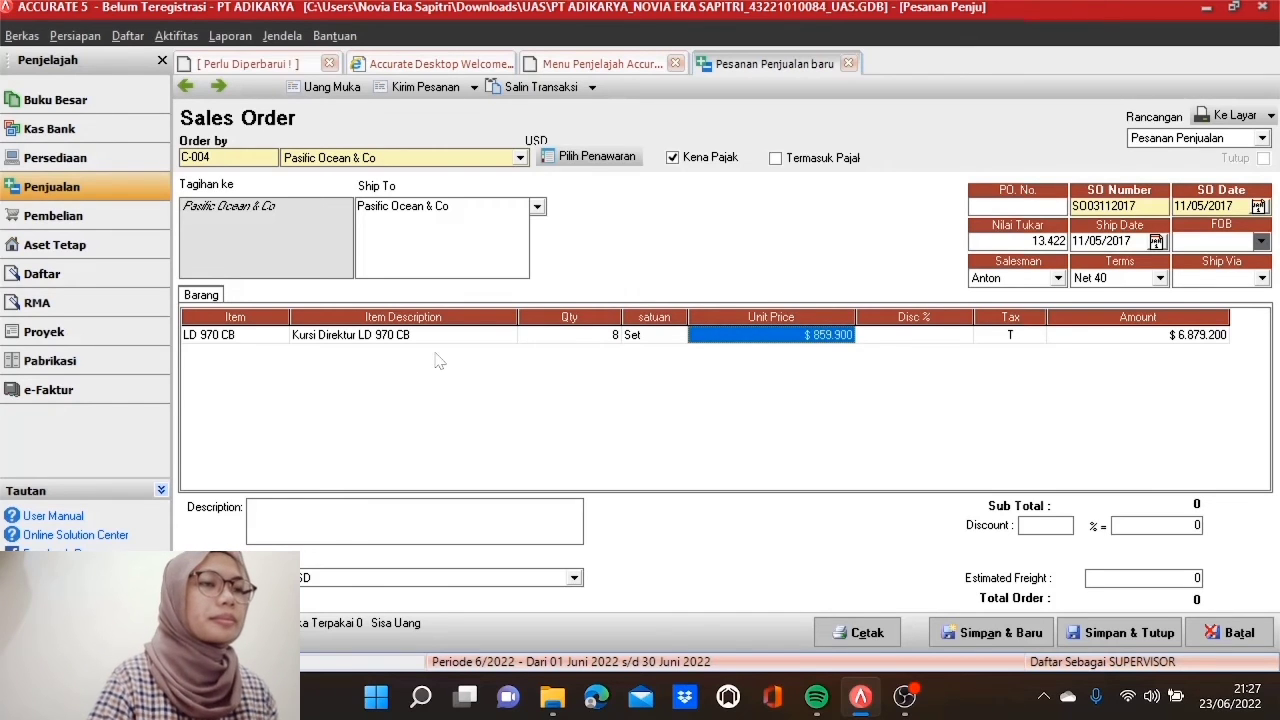
{"action": "type", "text": "64"}
{"action": "key", "text": "Tab"}
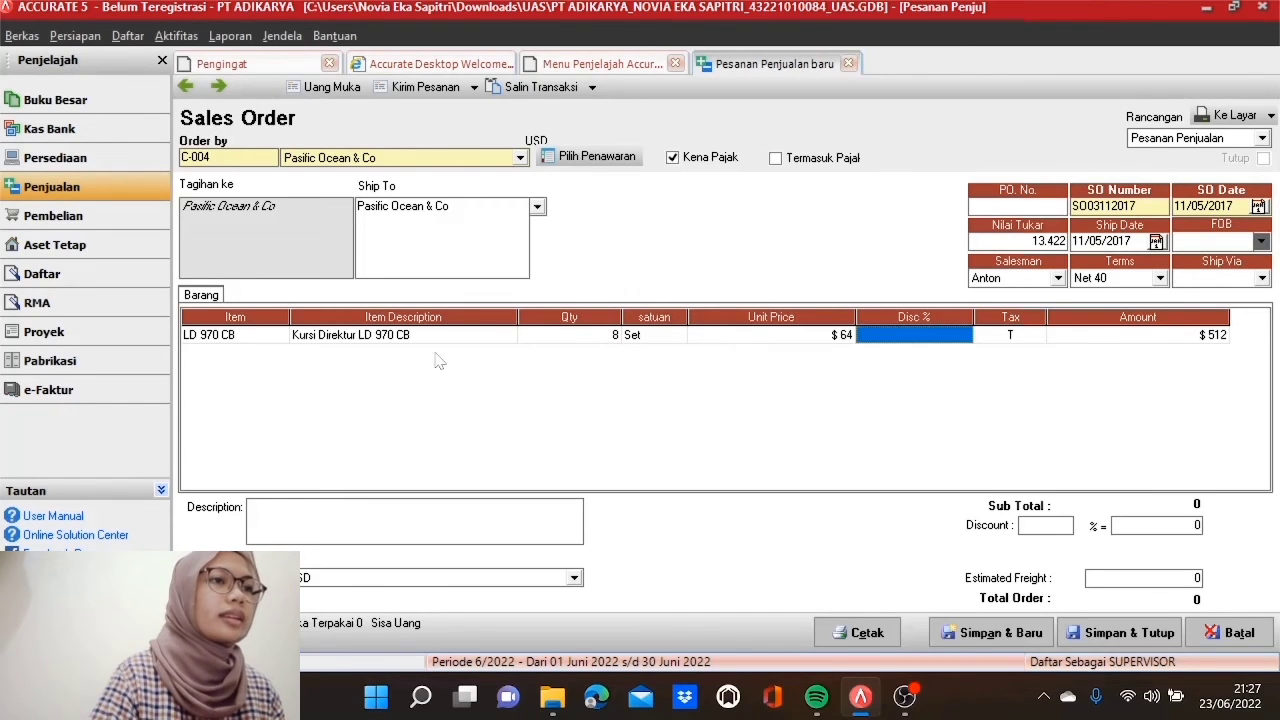
{"action": "key", "text": "Tab"}
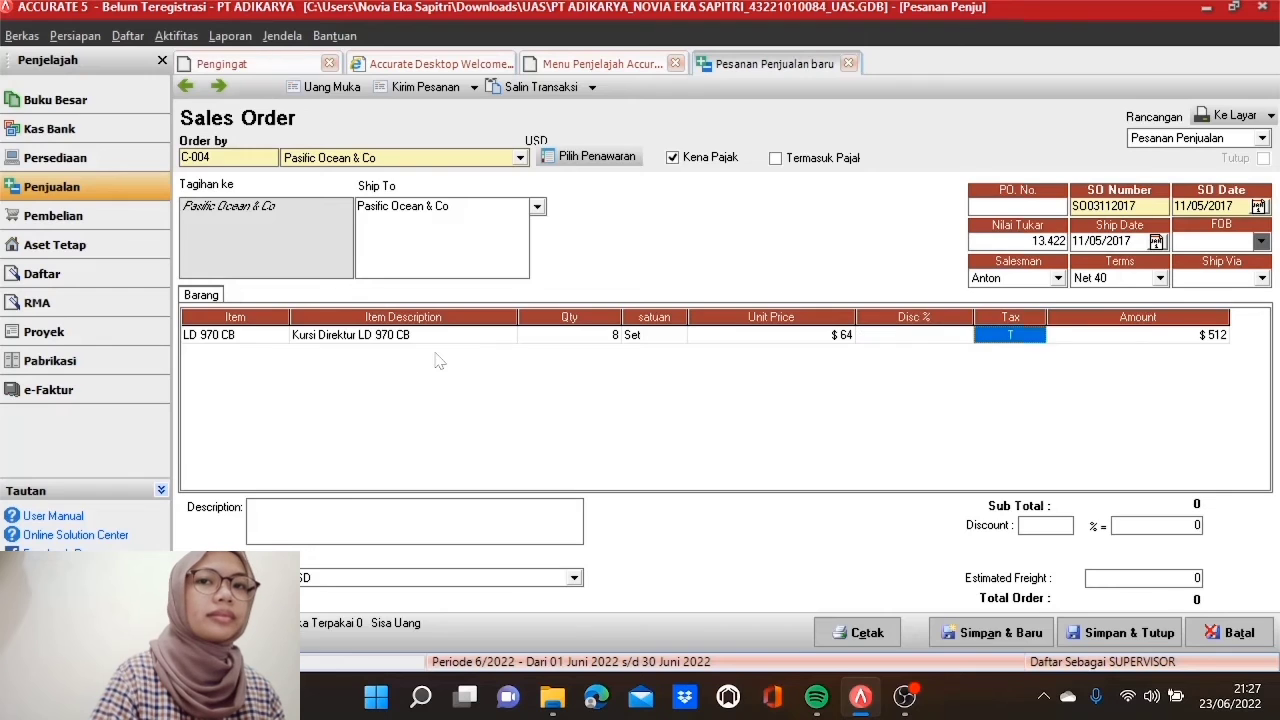
{"action": "key", "text": "Tab"}
{"action": "key", "text": "Tab"}
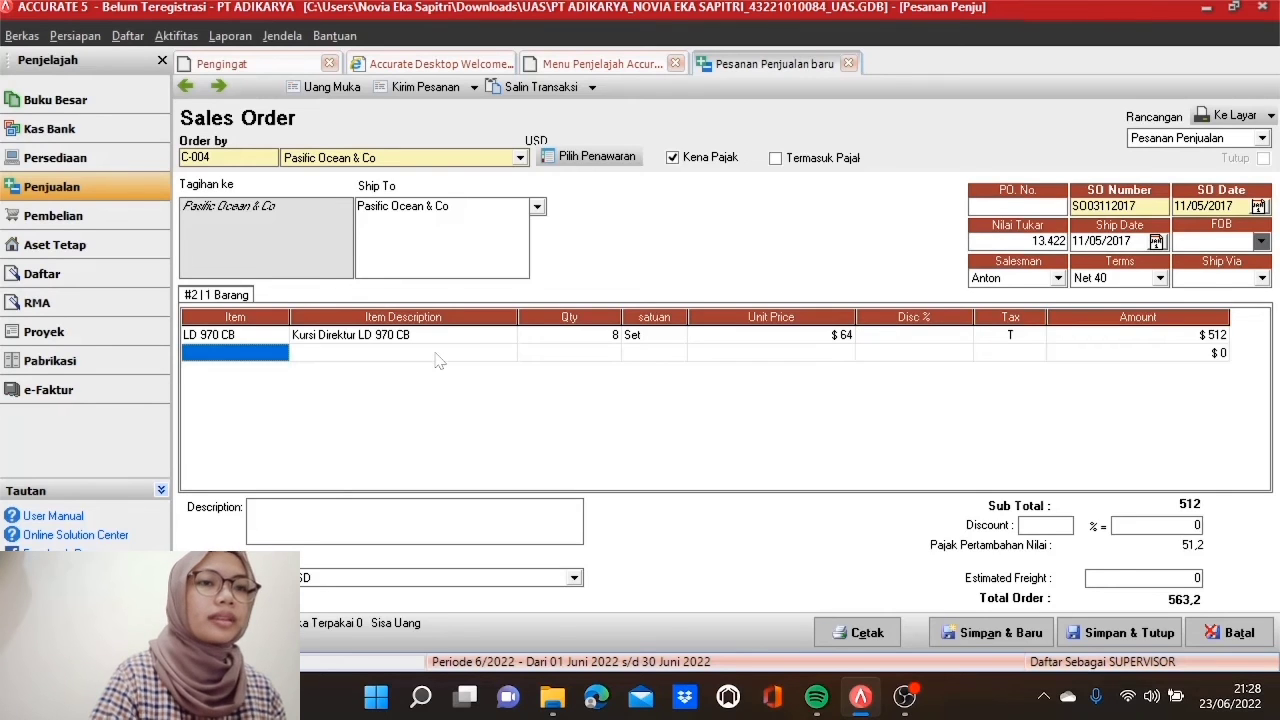
Step: Add item LBC 46 S as the second line with quantity 5 at $34
{"action": "left_click", "coordinate": [284, 353]}
{"action": "left_click", "coordinate": [281, 353]}
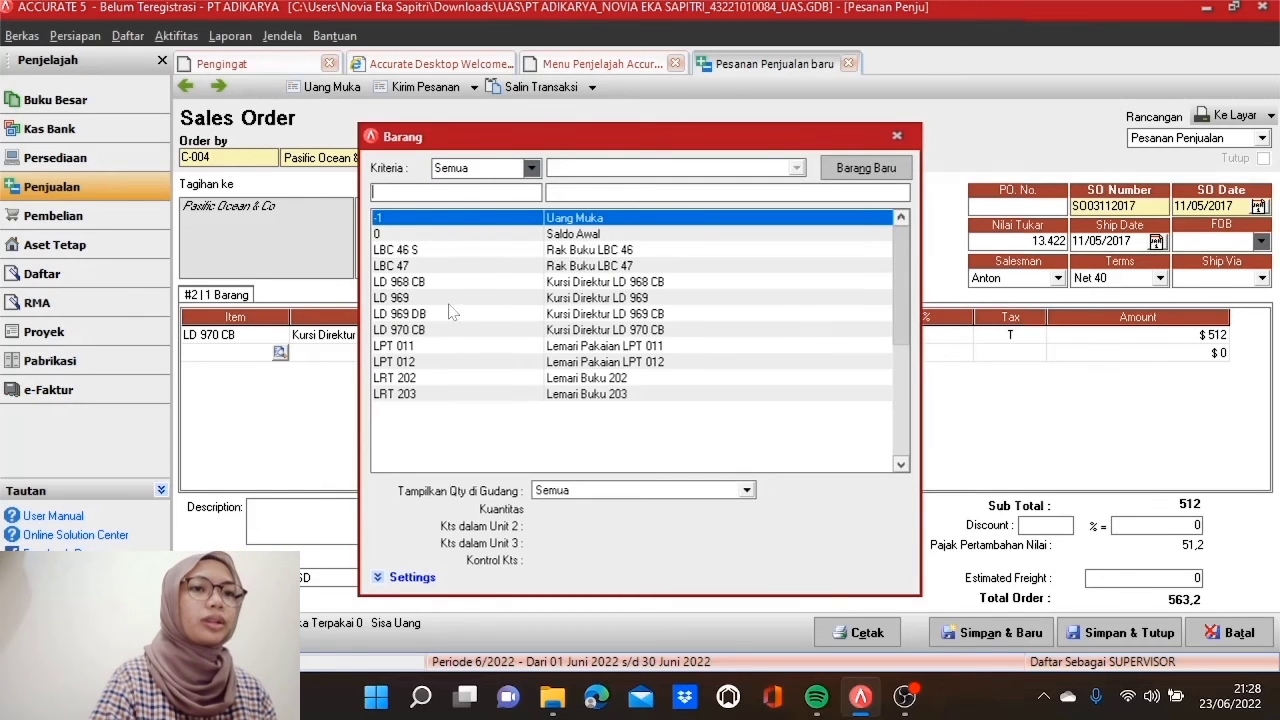
{"action": "double_click", "coordinate": [465, 255]}
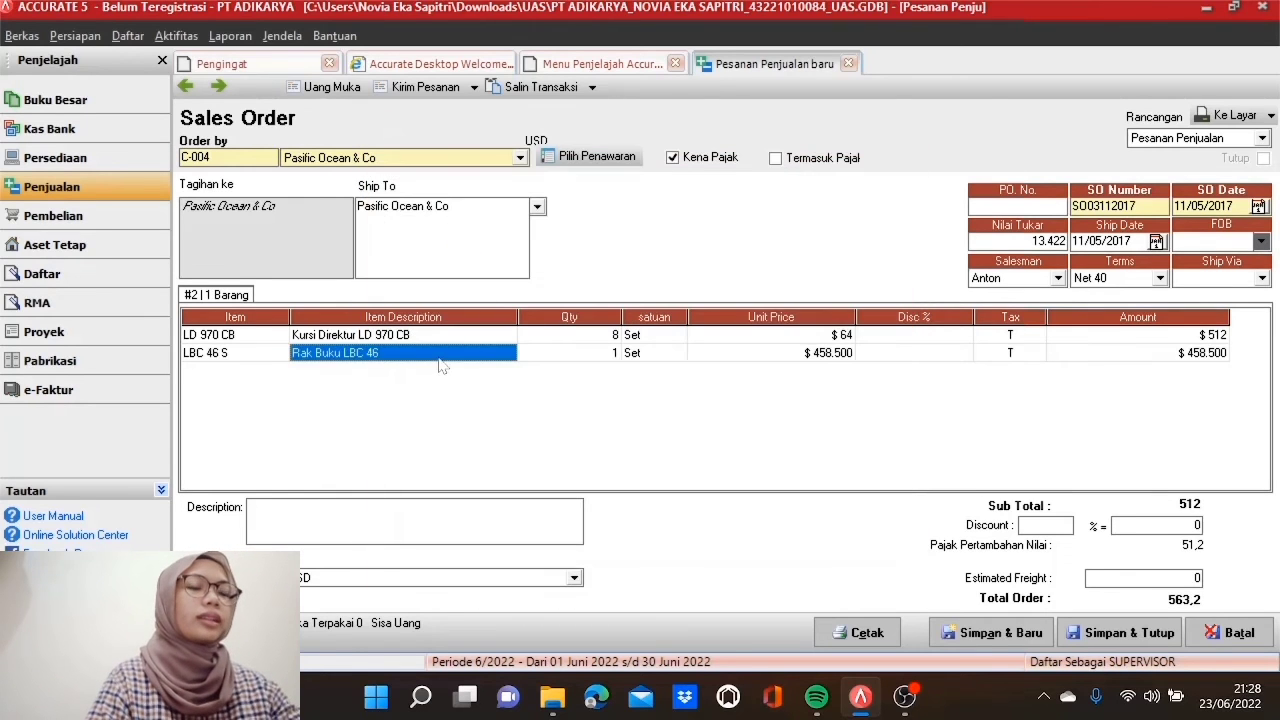
{"action": "key", "text": "Tab"}
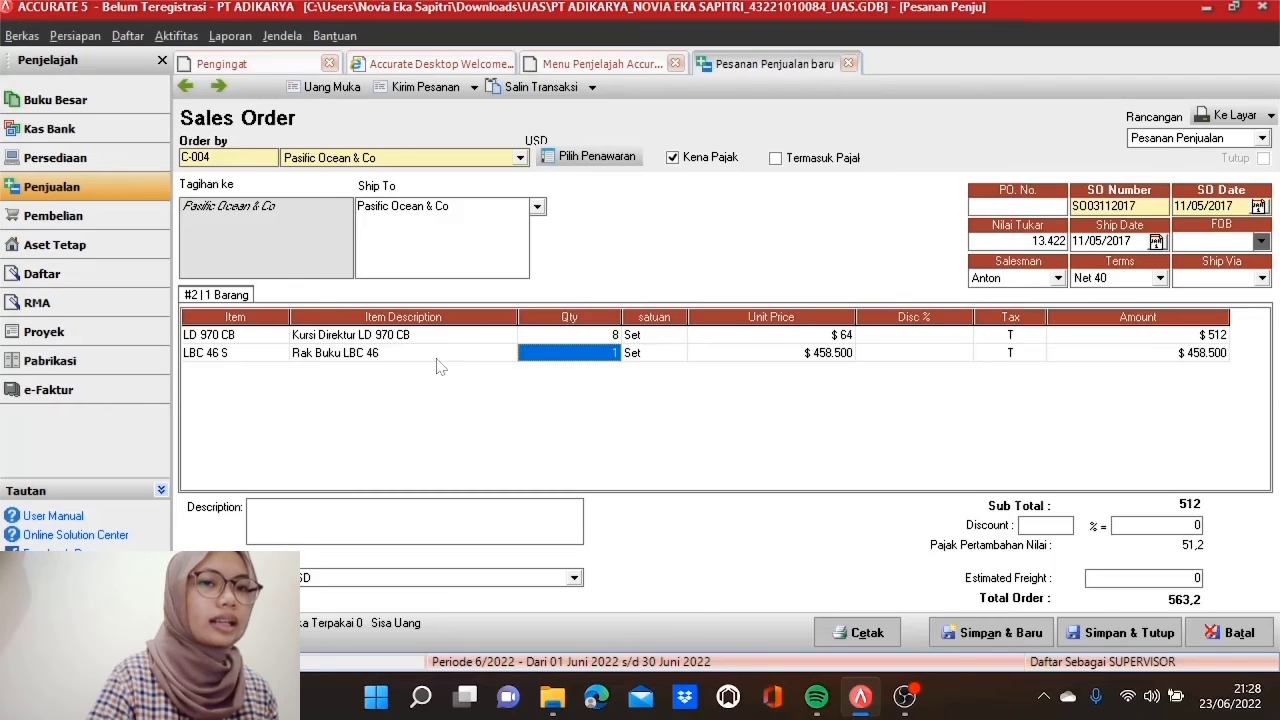
{"action": "type", "text": "5"}
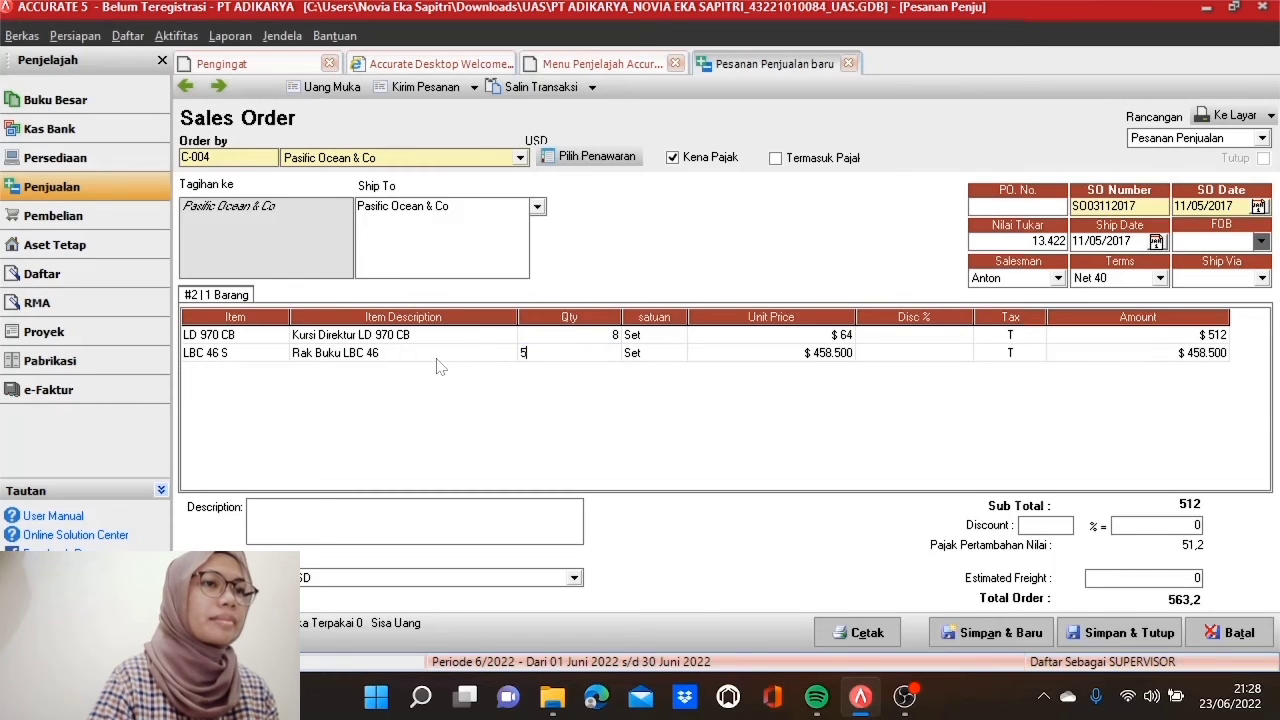
{"action": "key", "text": "Tab"}
{"action": "key", "text": "Tab"}
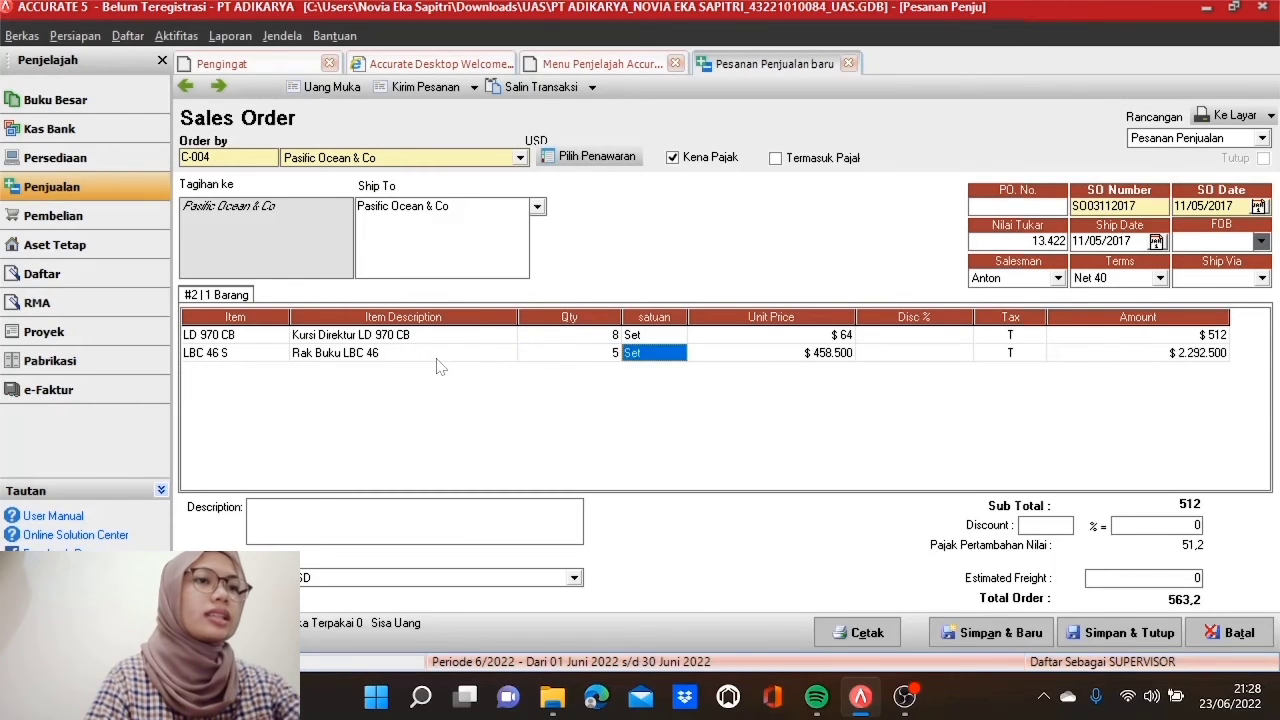
{"action": "type", "text": "3"}
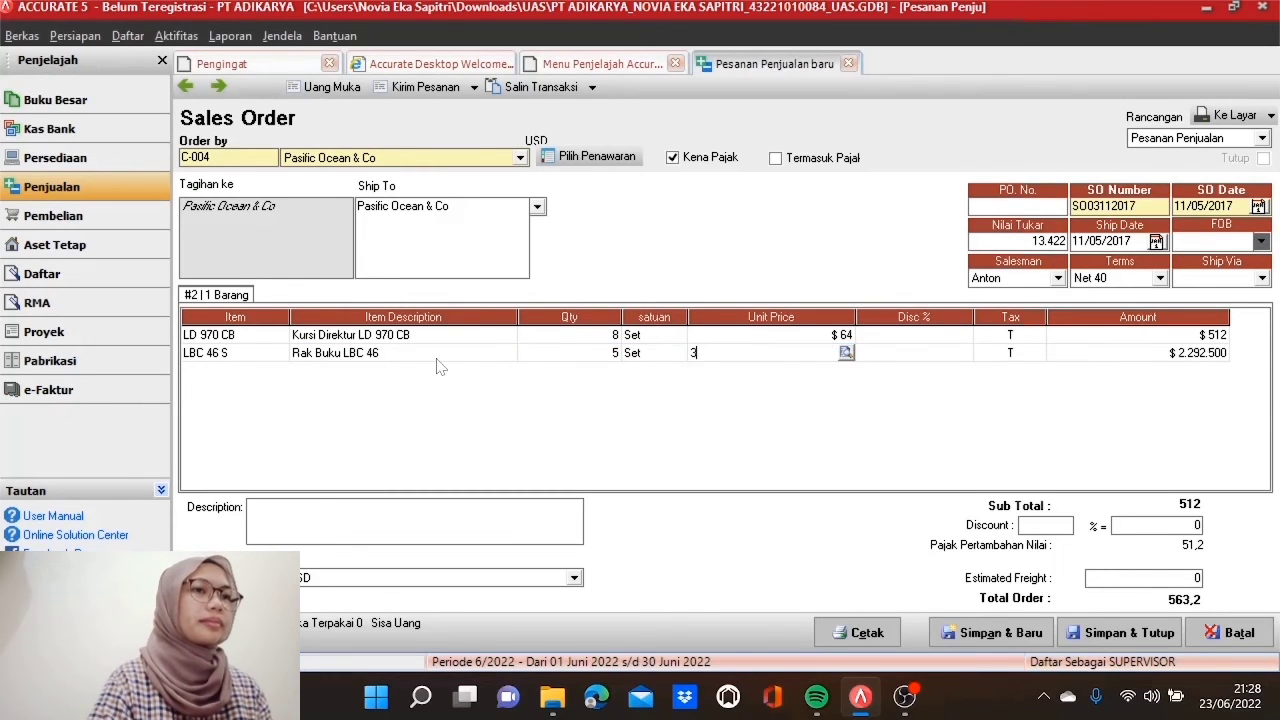
{"action": "type", "text": "4"}
{"action": "key", "text": "Tab"}
{"action": "key", "text": "Tab"}
{"action": "key", "text": "Tab"}
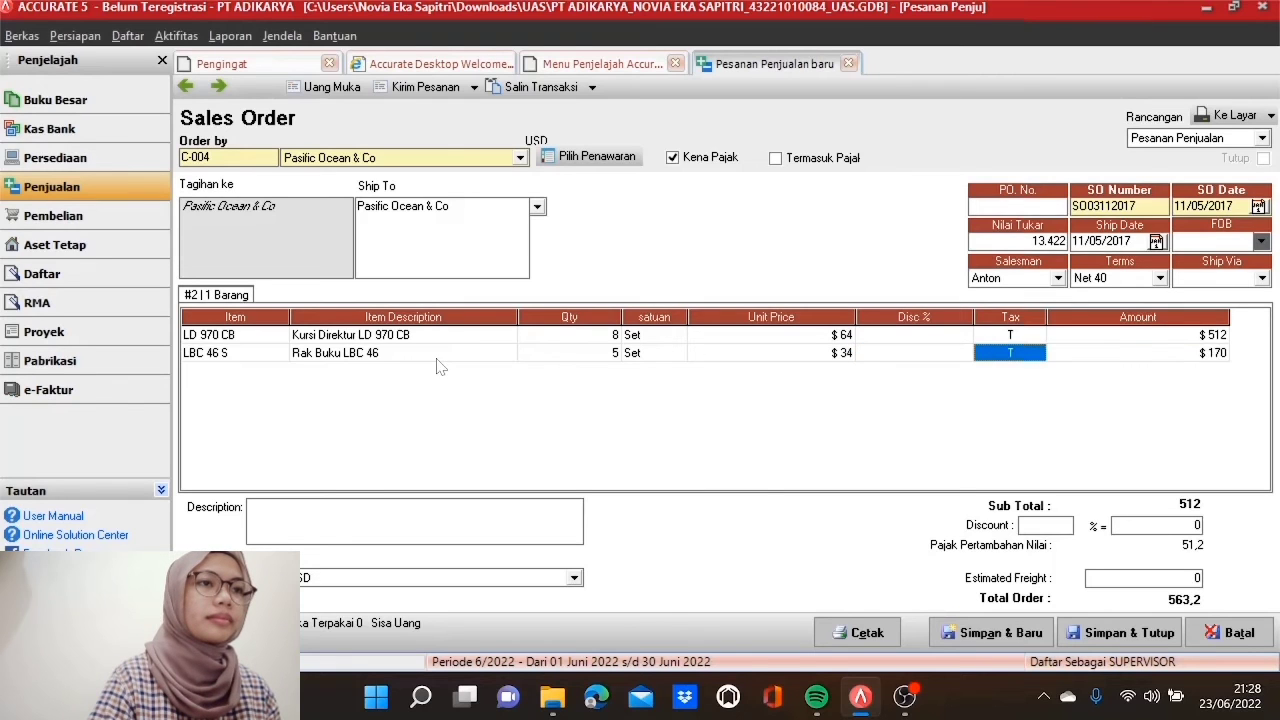
{"action": "key", "text": "Tab"}
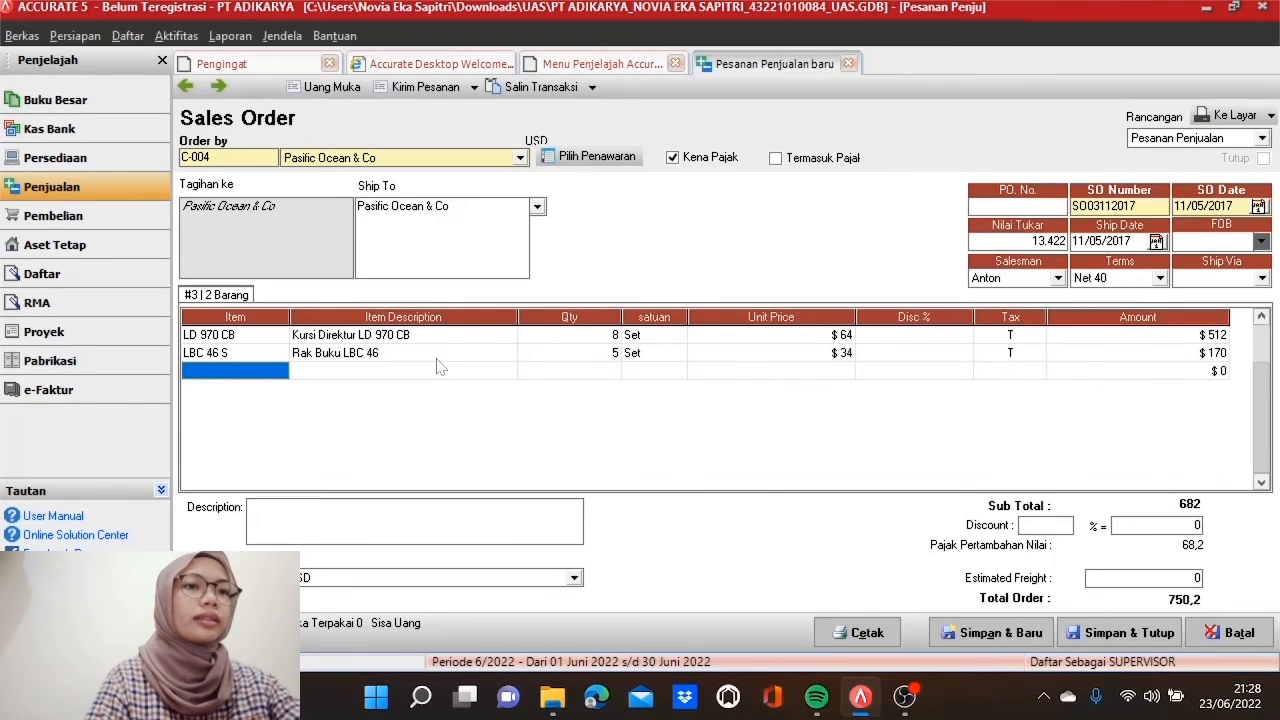
Step: Add Lemari Pakaian LPT 011 with quantity 6 at $58 and remove the extra empty line
{"action": "left_click", "coordinate": [280, 374]}
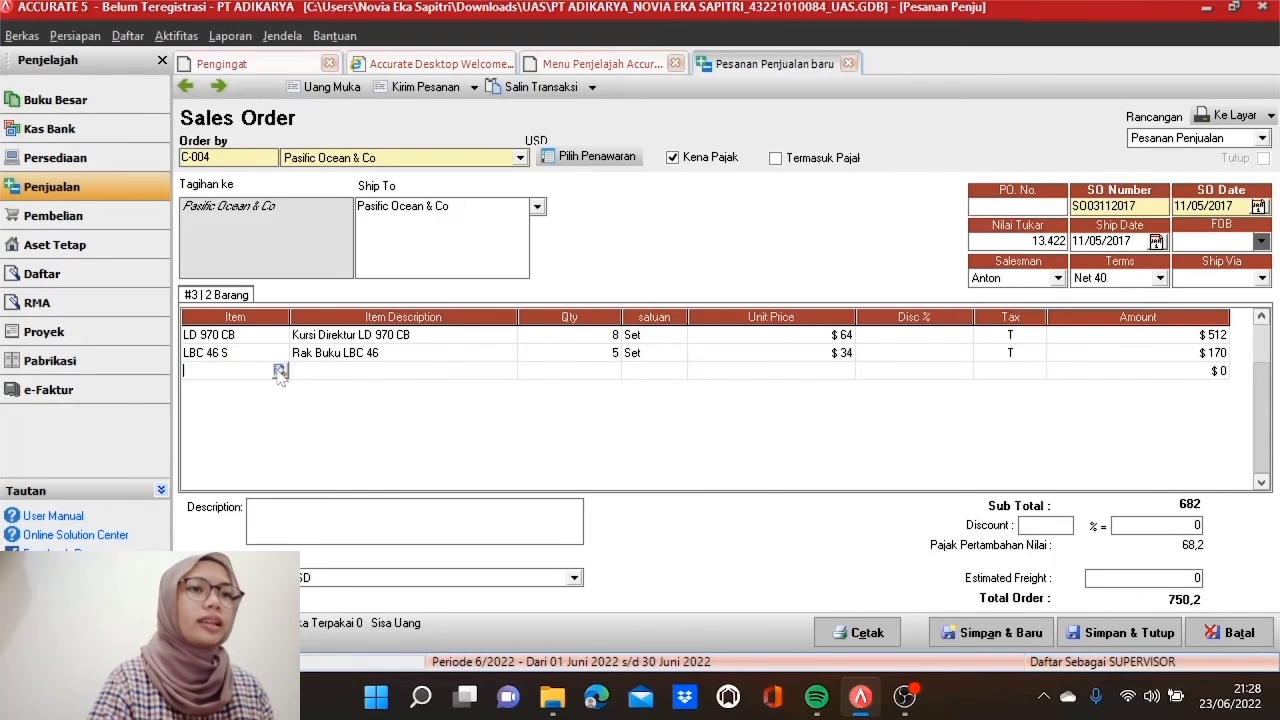
{"action": "left_click", "coordinate": [281, 372]}
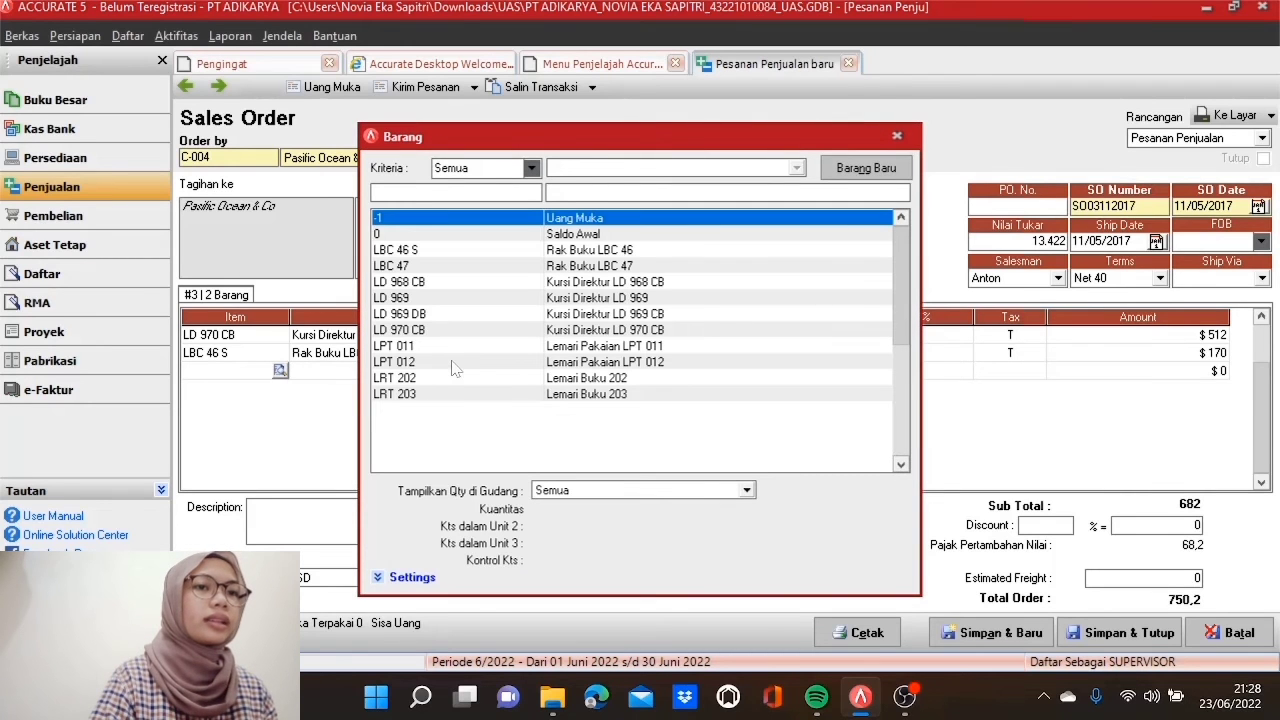
{"action": "left_click", "coordinate": [451, 350]}
{"action": "double_click", "coordinate": [451, 350]}
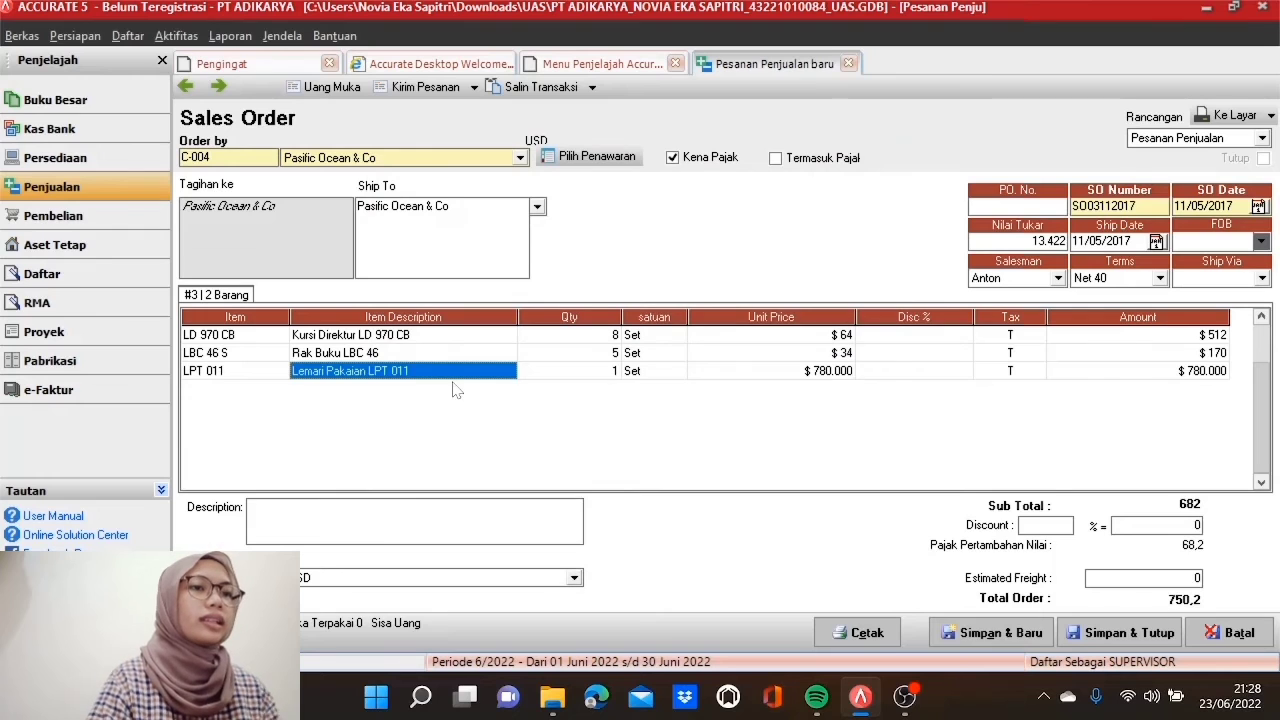
{"action": "key", "text": "Tab"}
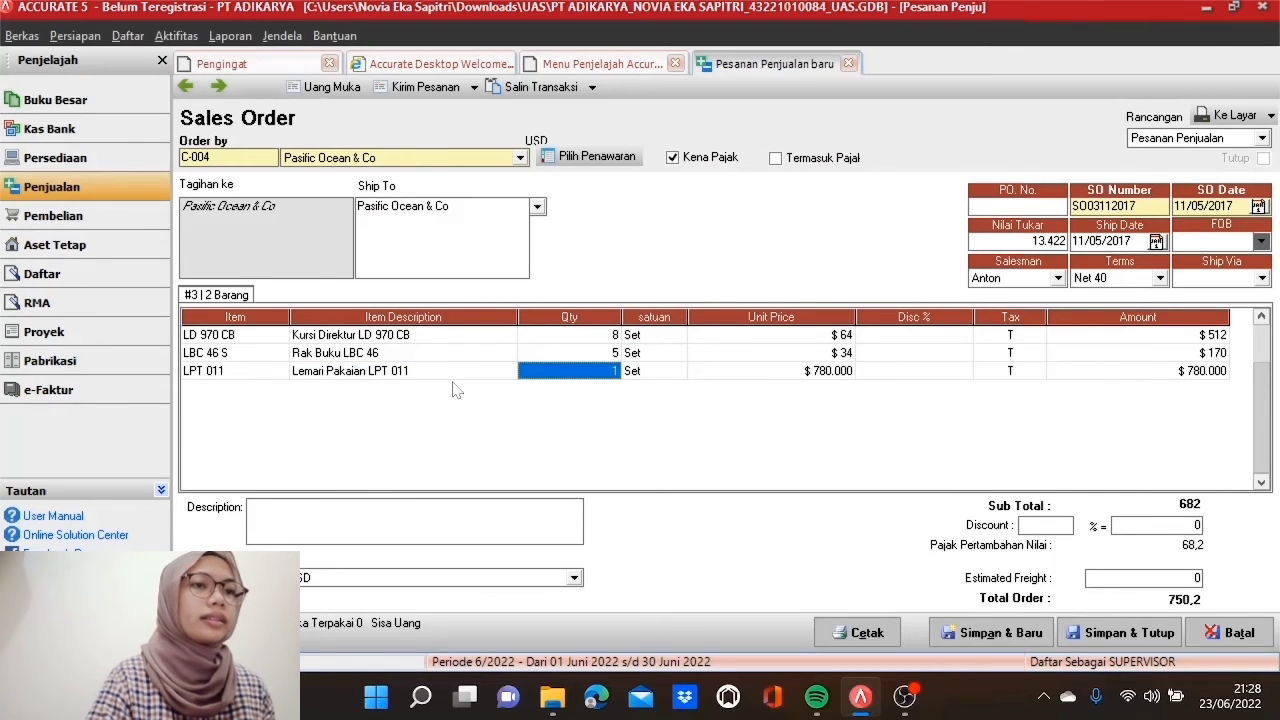
{"action": "type", "text": "6"}
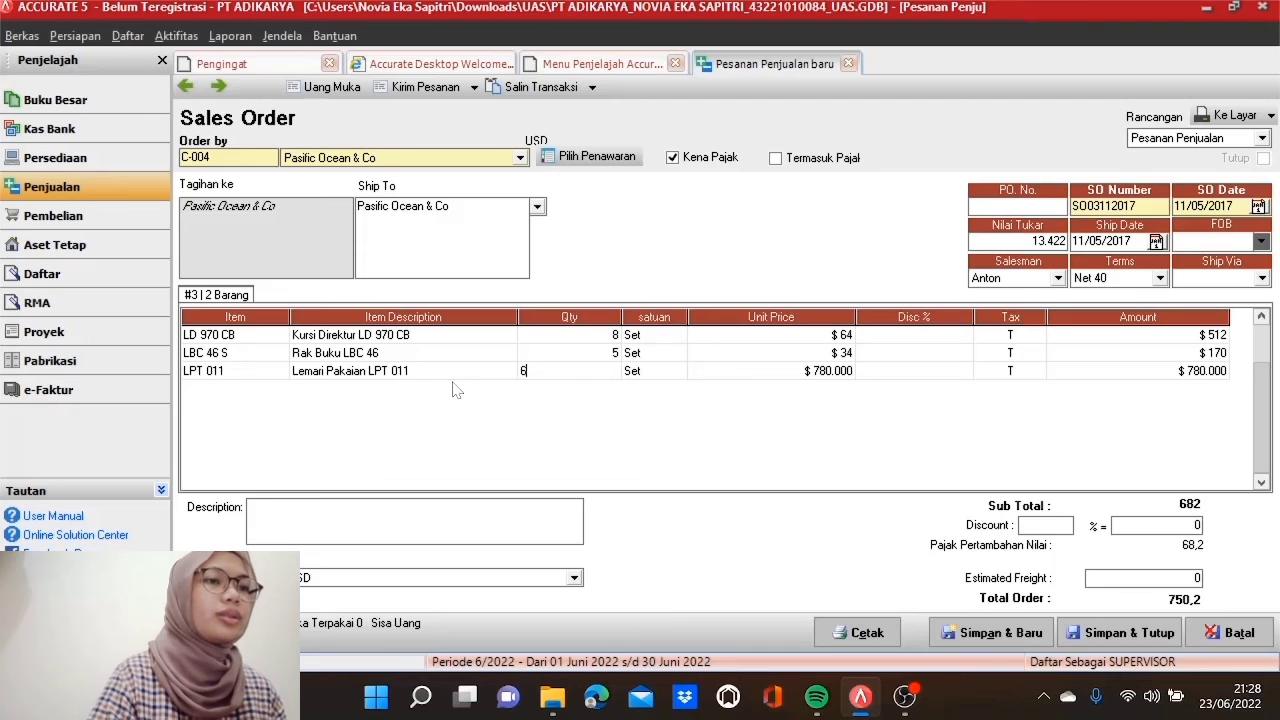
{"action": "key", "text": "Tab"}
{"action": "key", "text": "Tab"}
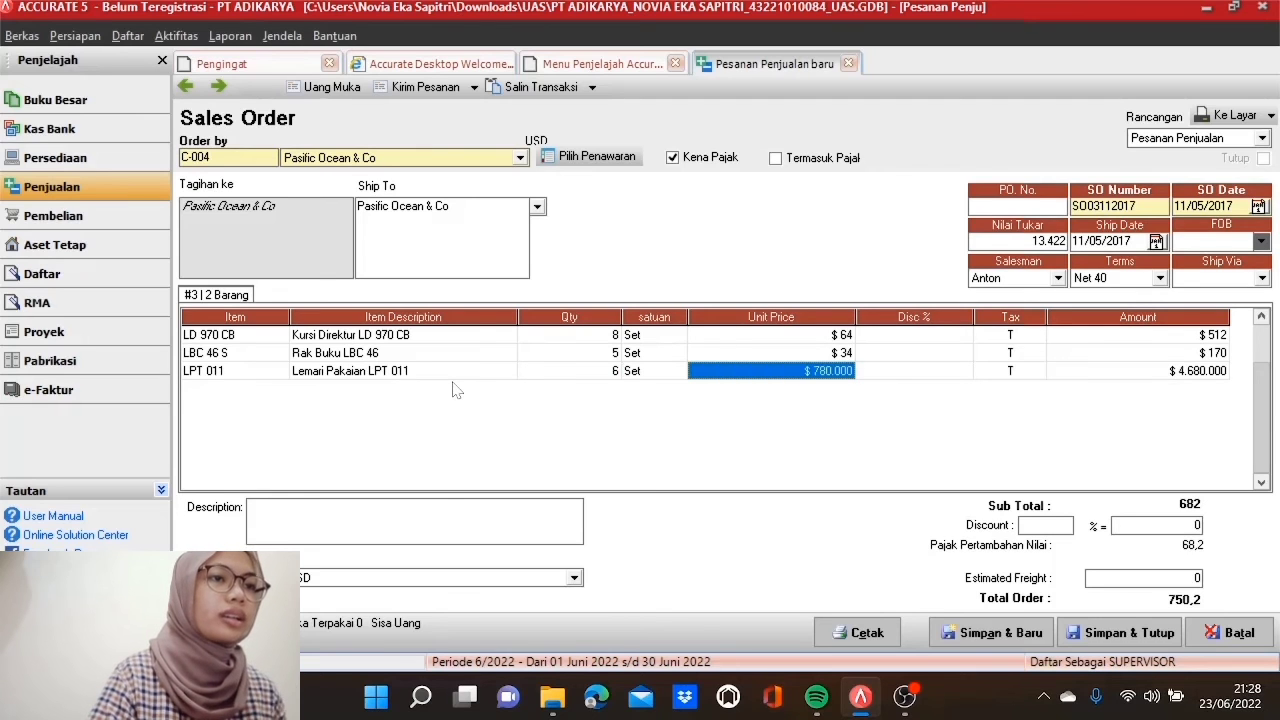
{"action": "type", "text": "58"}
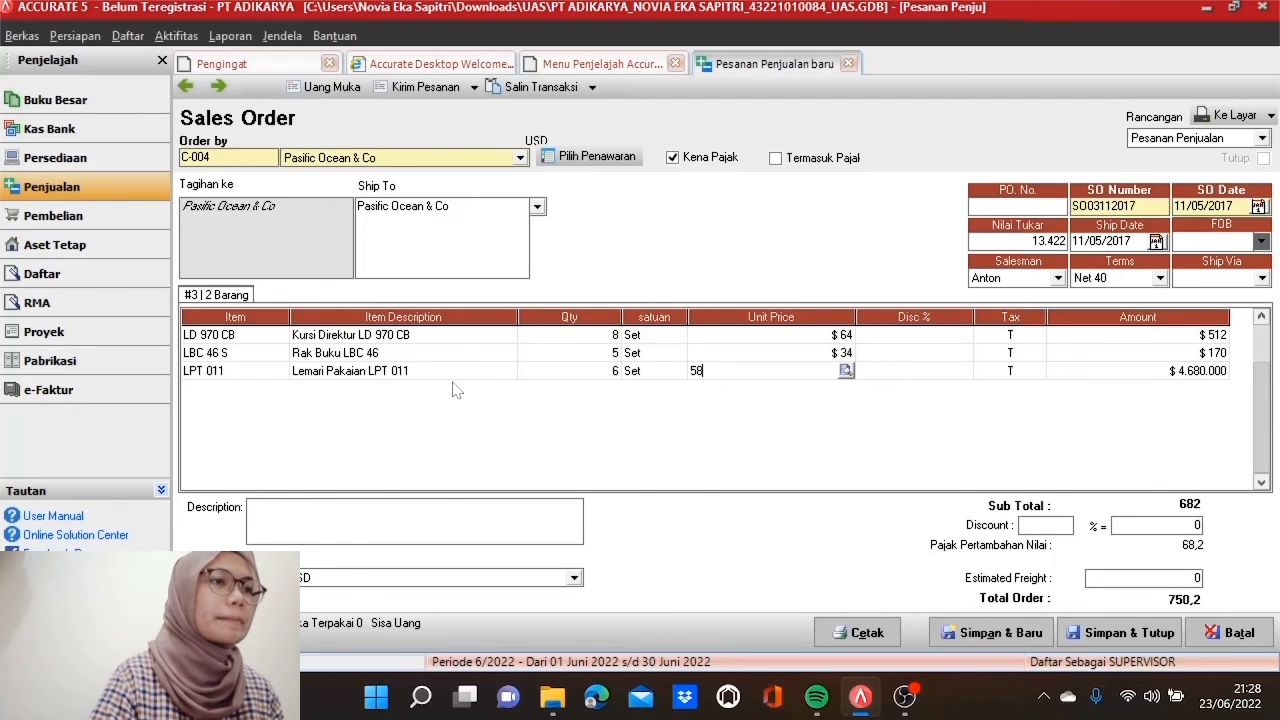
{"action": "key", "text": "Tab"}
{"action": "key", "text": "Tab"}
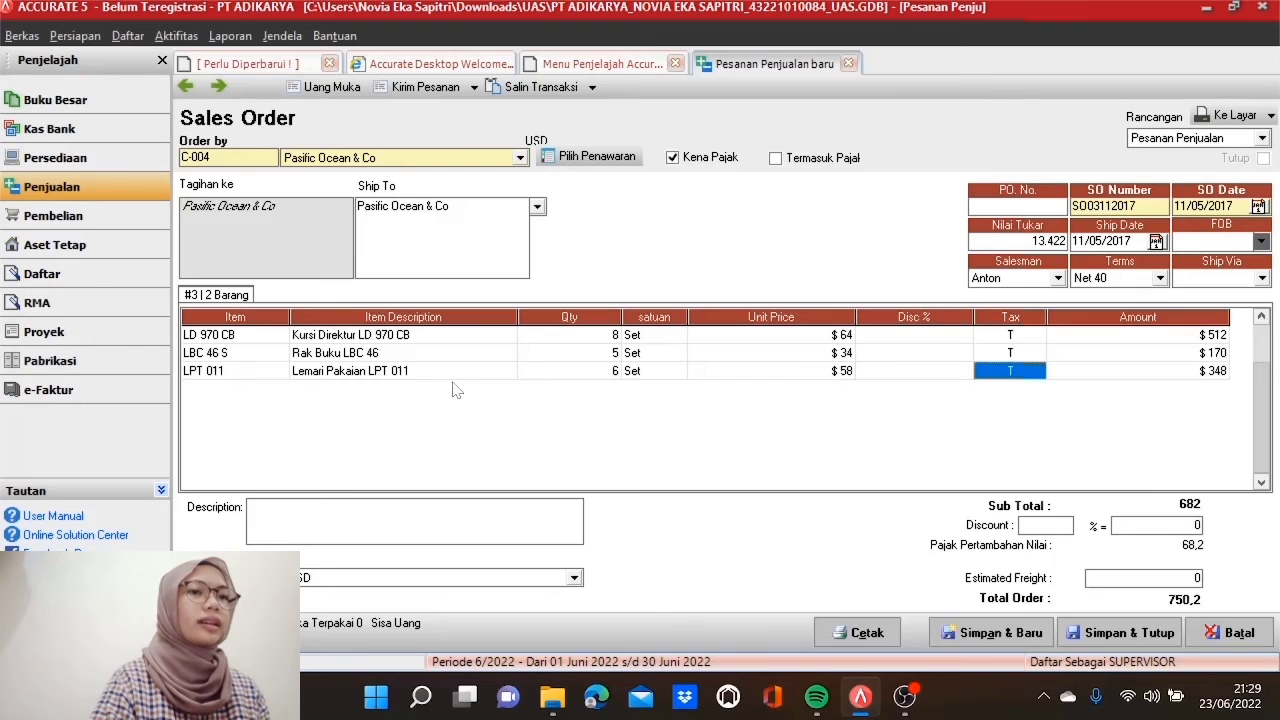
{"action": "key", "text": "Tab"}
{"action": "key", "text": "Tab"}
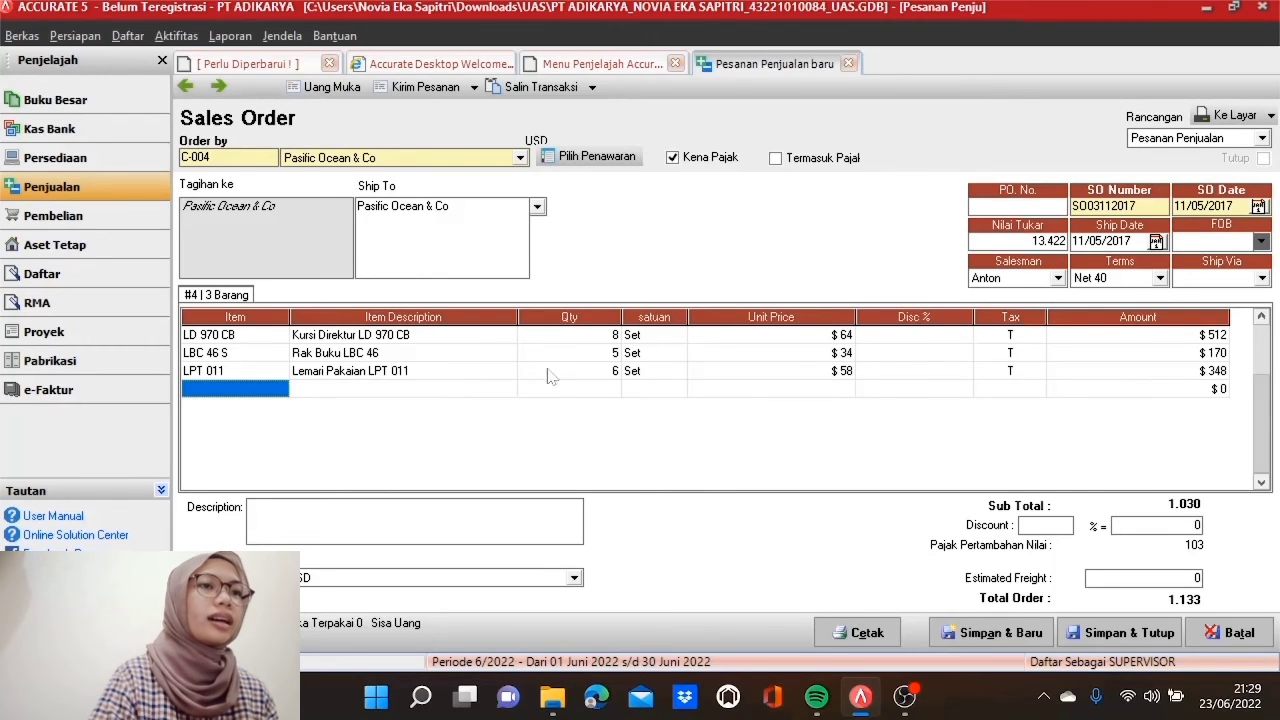
{"action": "left_click", "coordinate": [997, 341]}
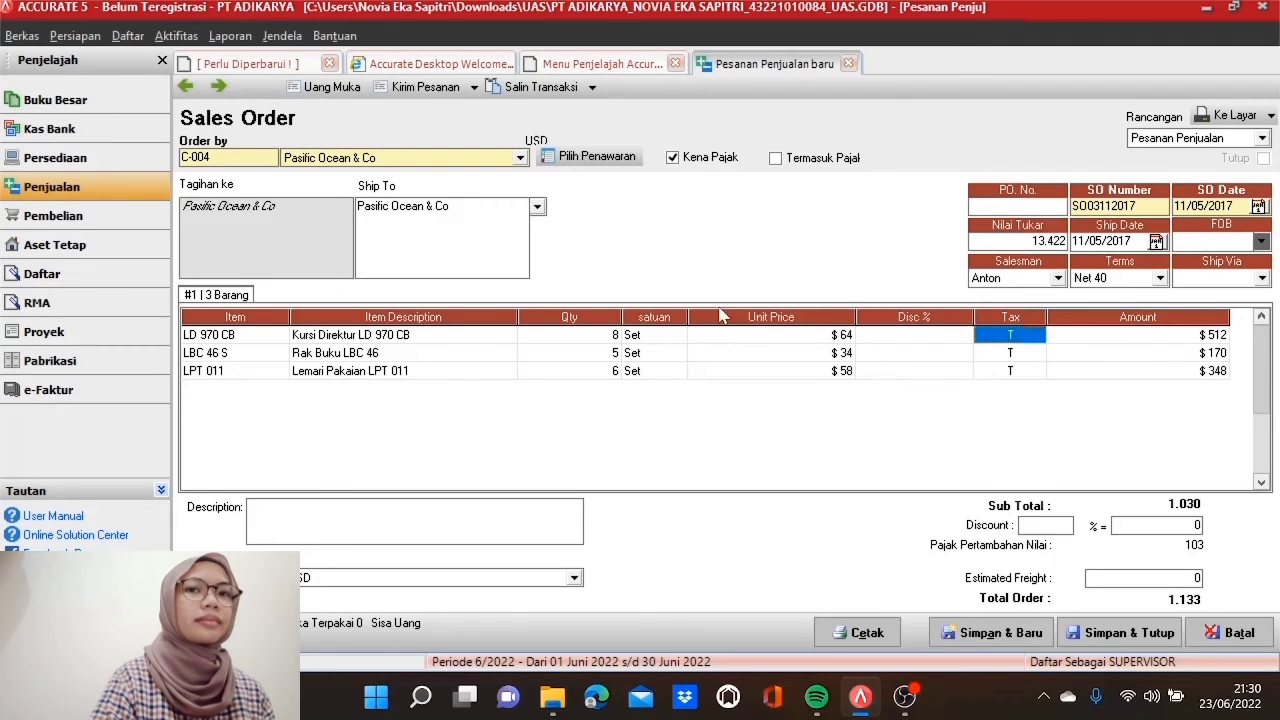
Step: Untick Kena Pajak so sales order SO03112017 totals 1.030, then save and close it
{"action": "left_click", "coordinate": [677, 160]}
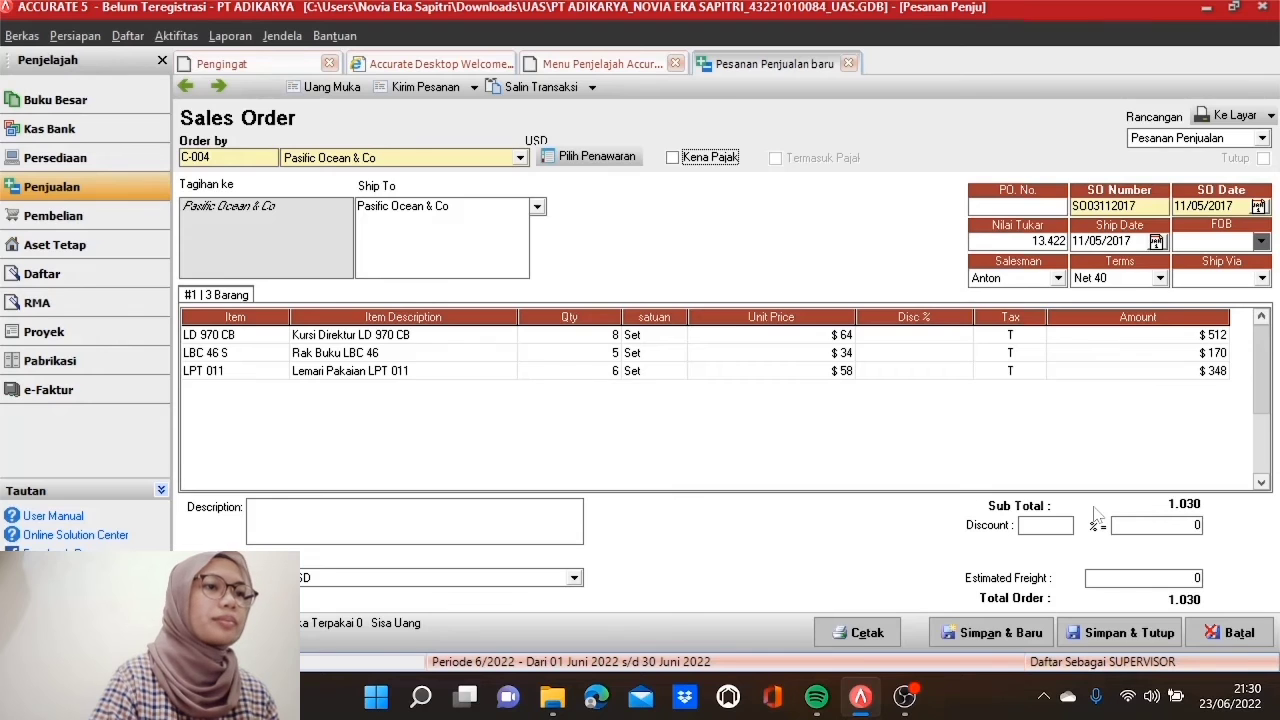
{"action": "left_click", "coordinate": [1112, 634]}
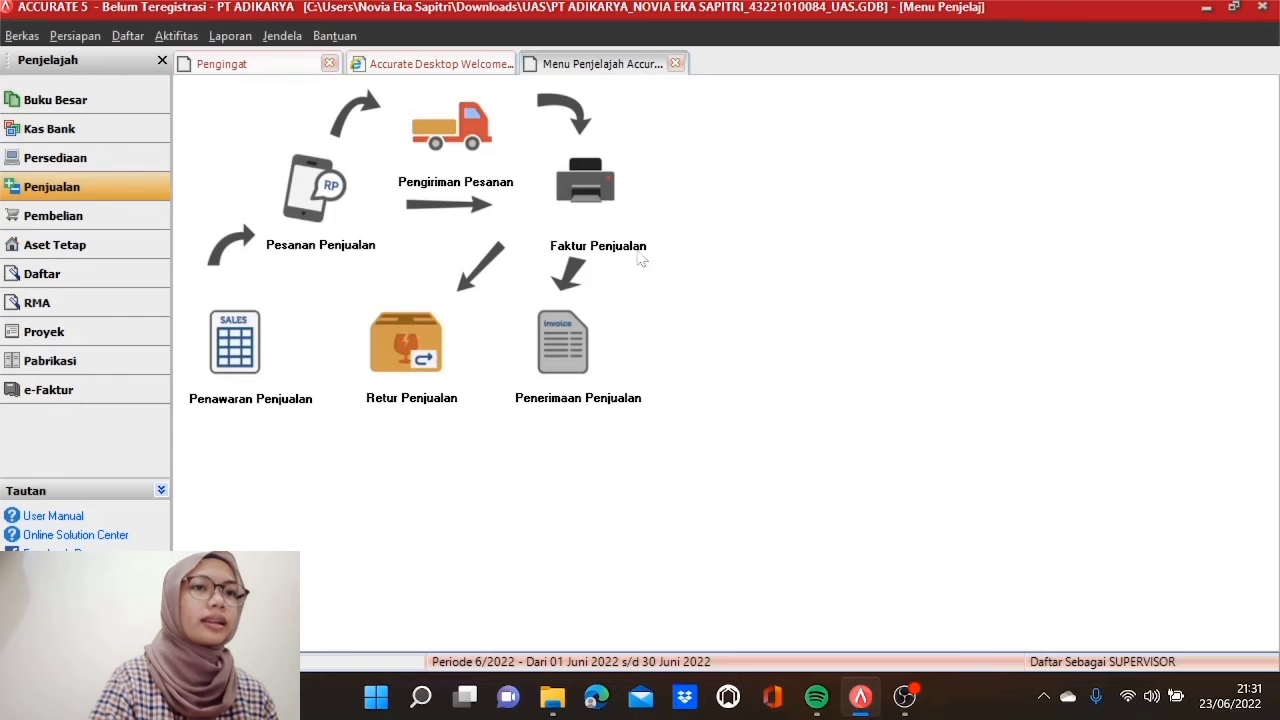
Step: Create a PT Binar Cemerlang sales invoice filled from delivery DN1070417, totalling 5.424.980
{"action": "left_click", "coordinate": [598, 190]}
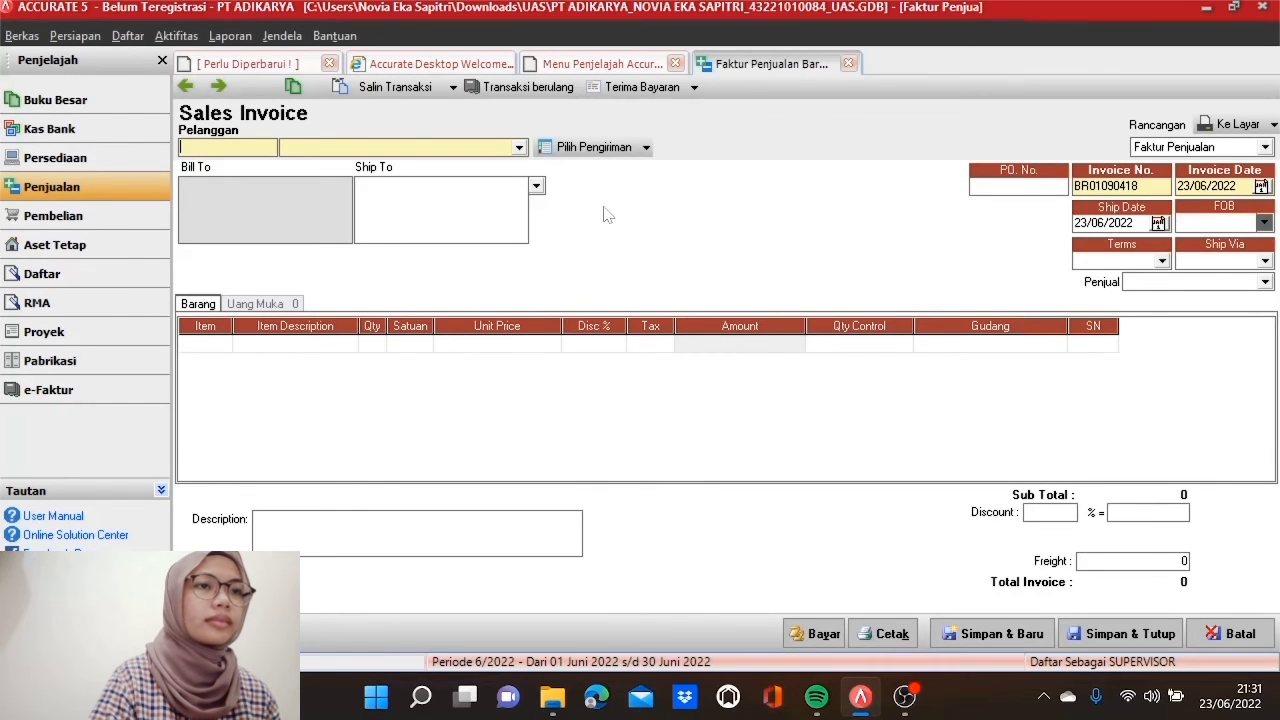
{"action": "left_click", "coordinate": [520, 150]}
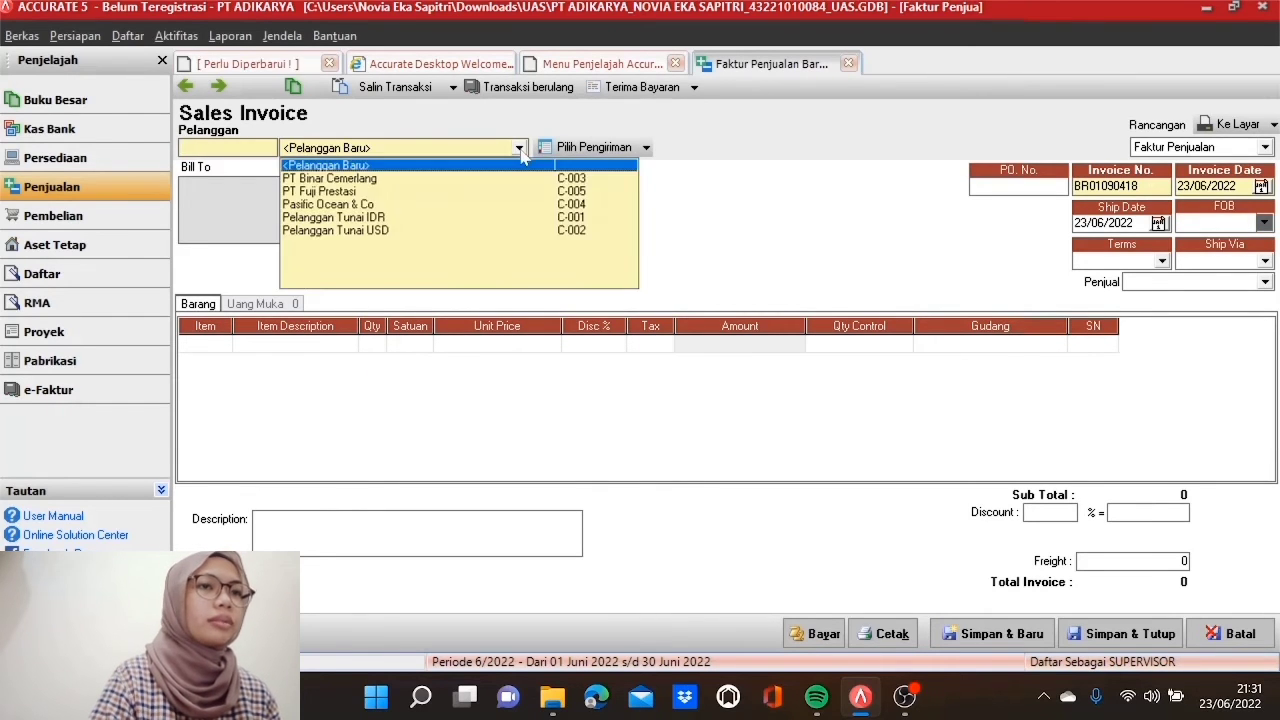
{"action": "left_click", "coordinate": [467, 179]}
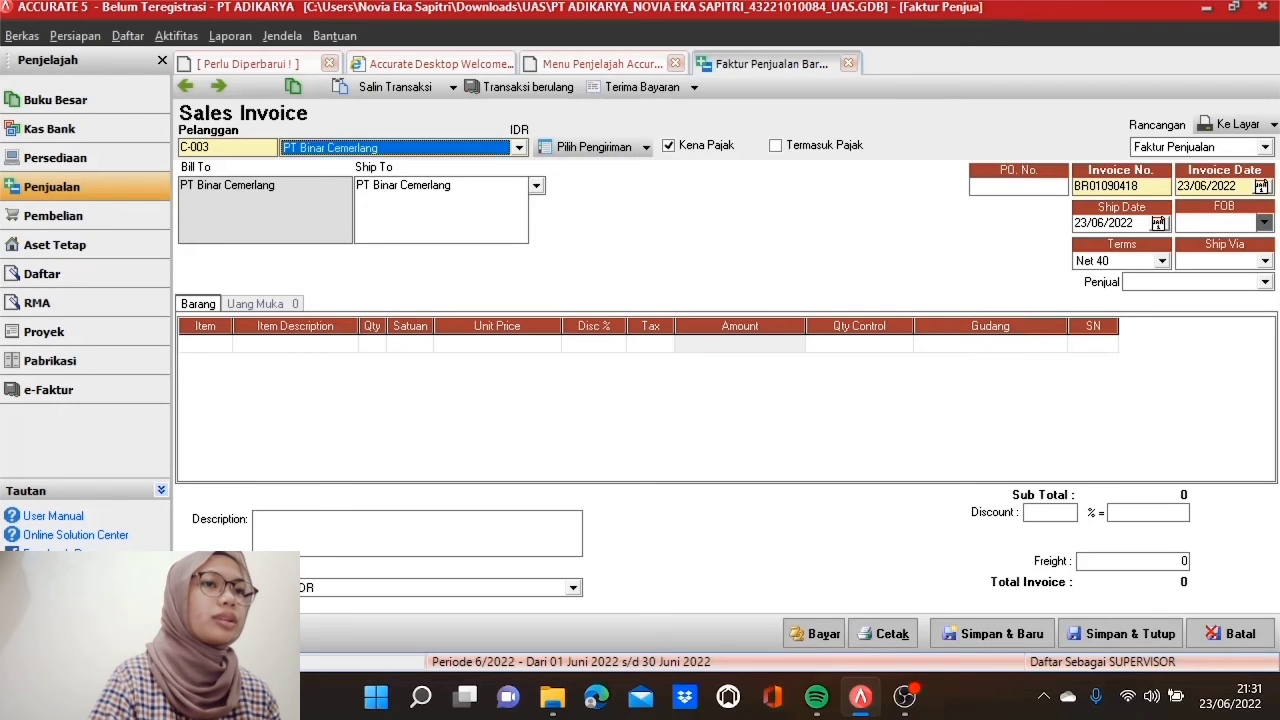
{"action": "left_click", "coordinate": [600, 147]}
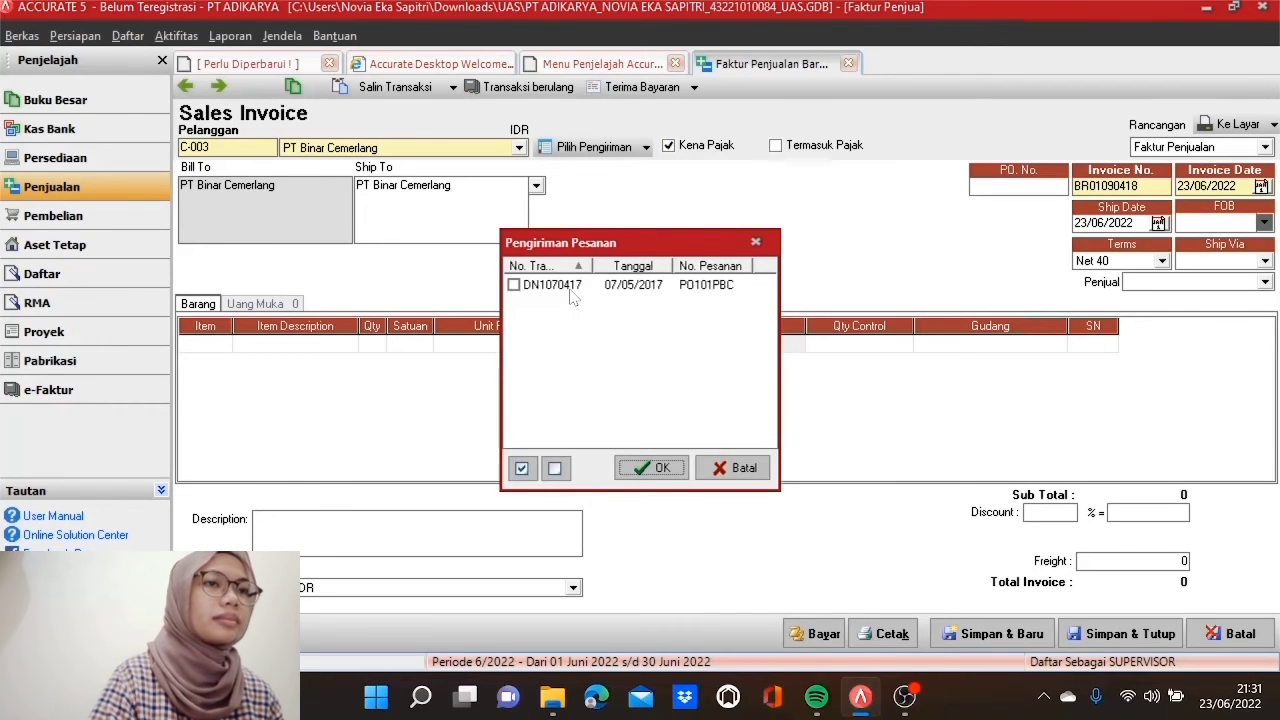
{"action": "left_click", "coordinate": [568, 290]}
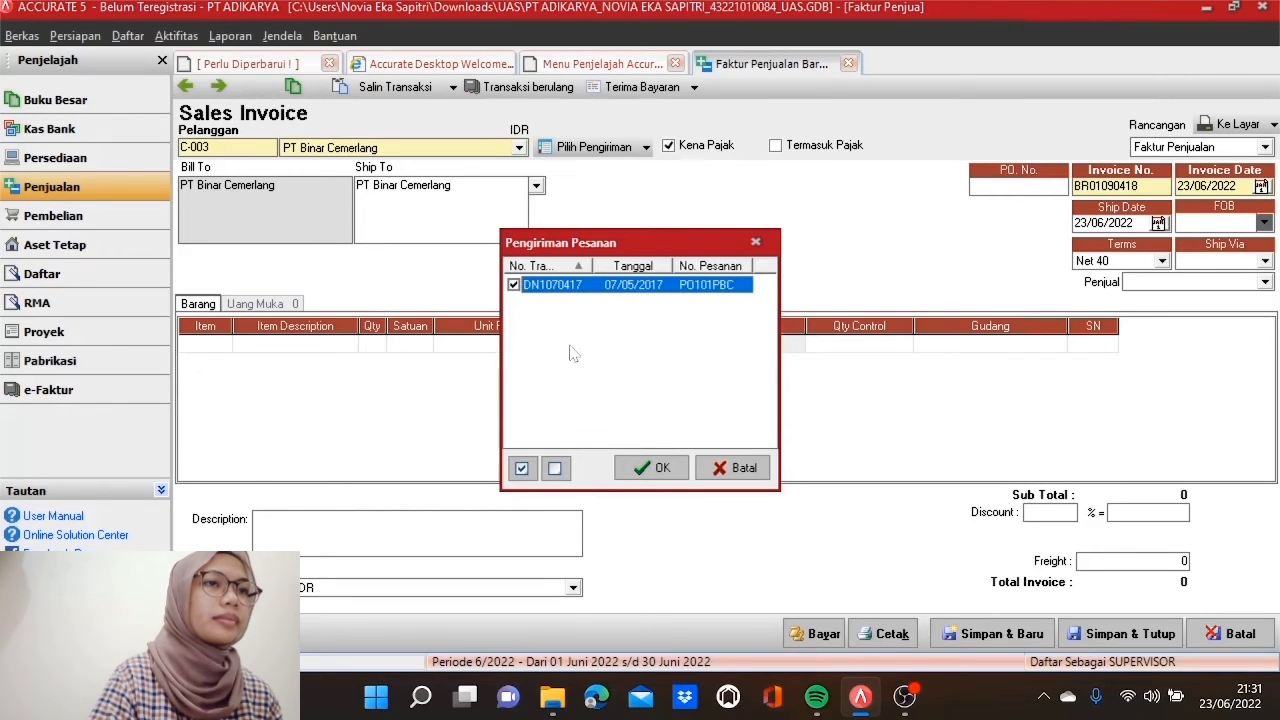
{"action": "left_click", "coordinate": [659, 469]}
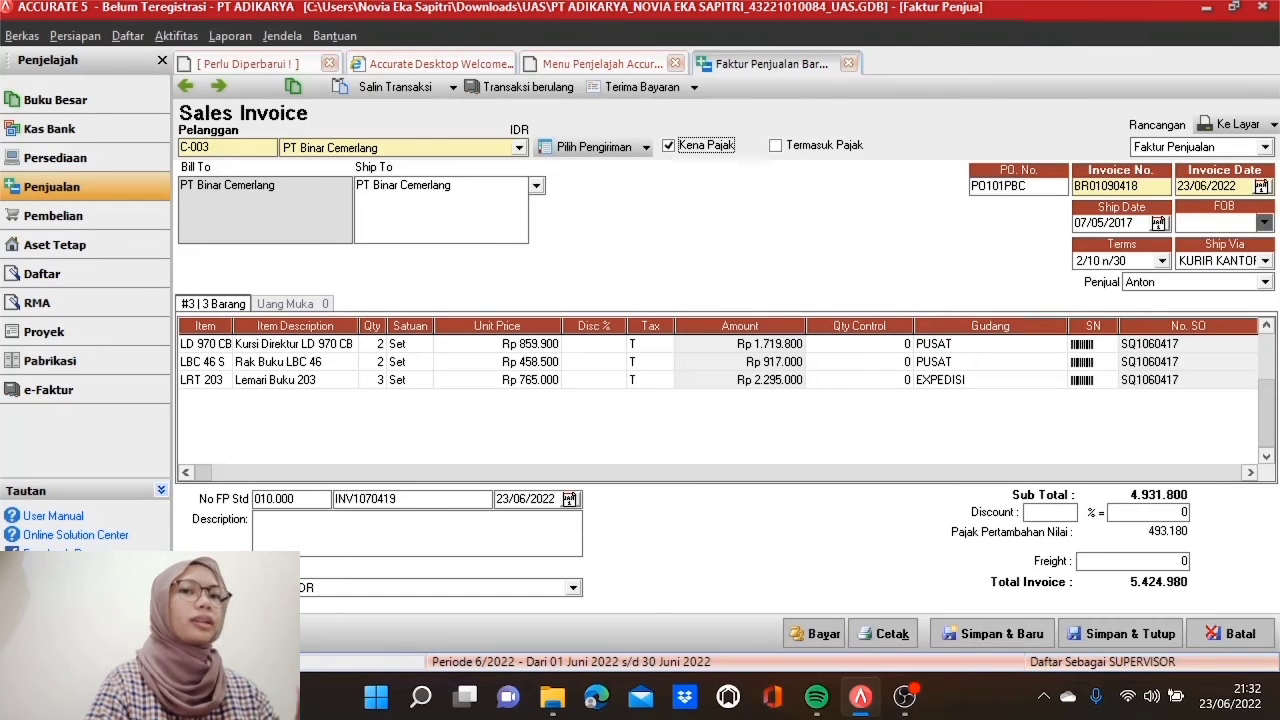
Step: Set the invoice number to INV2070417 and the date to 07/05/2017, then save and close it
{"action": "double_click", "coordinate": [1112, 185]}
{"action": "type", "text": "INV"}
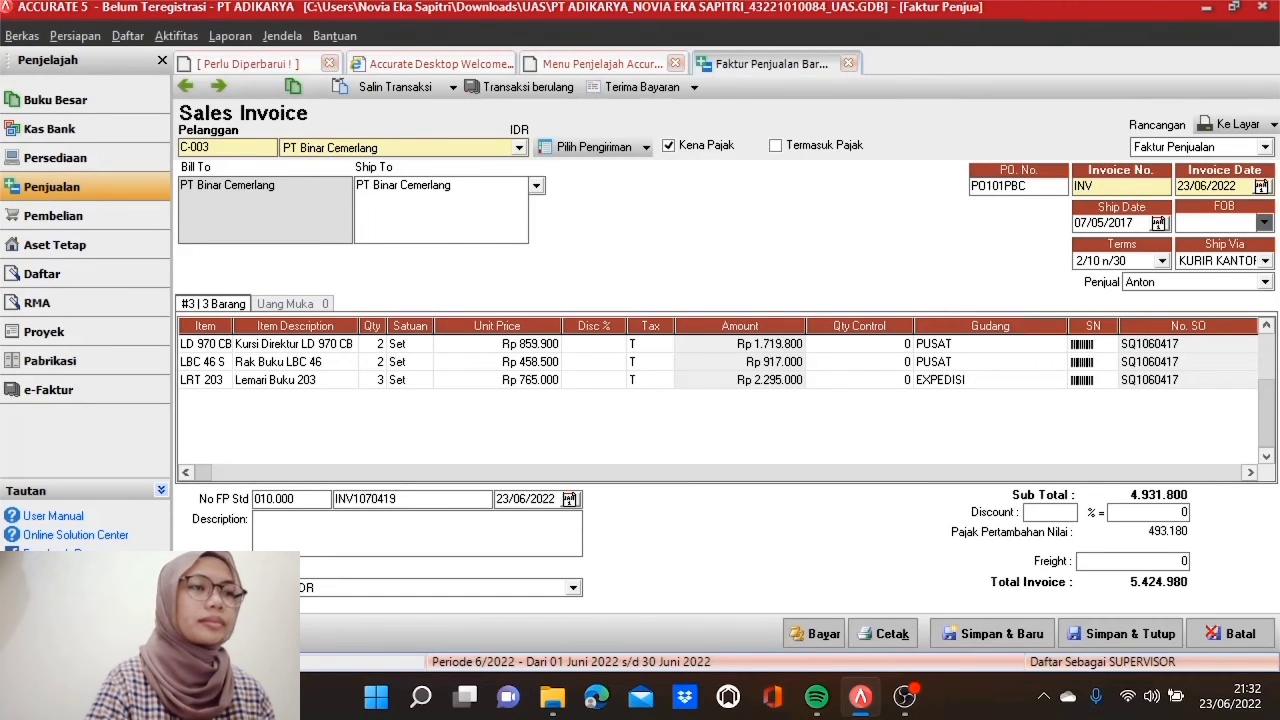
{"action": "type", "text": "20"}
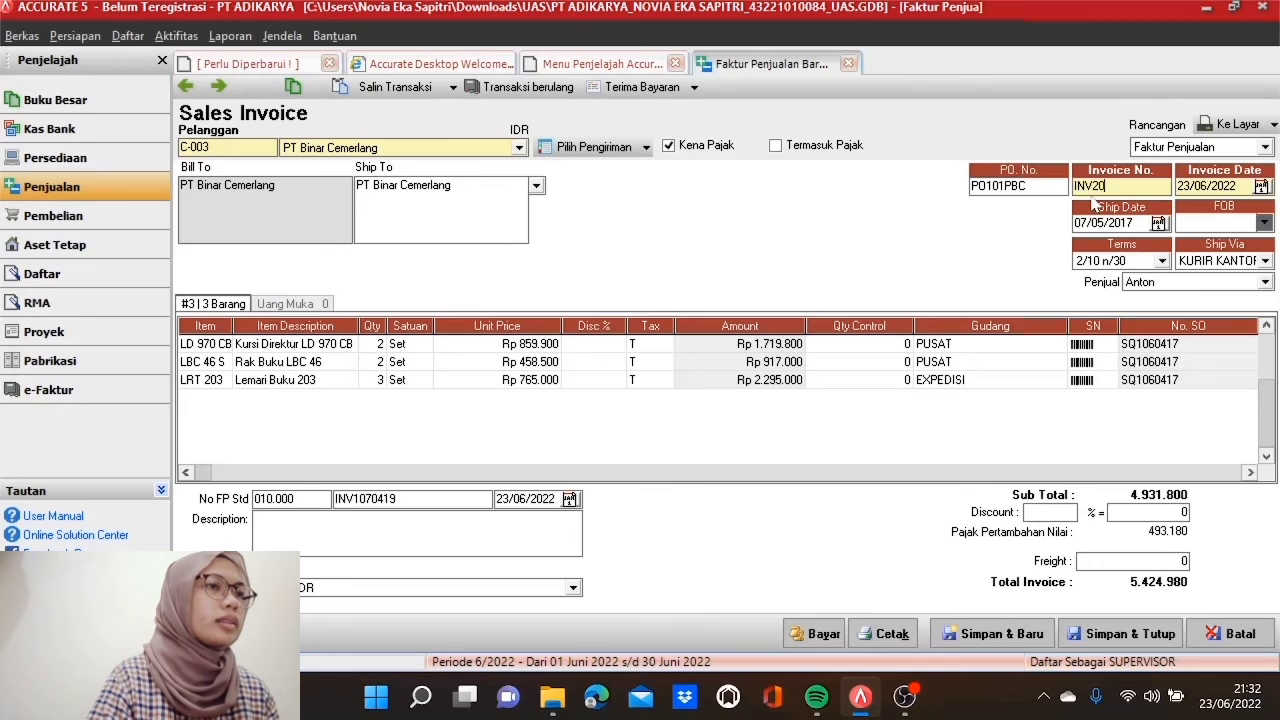
{"action": "type", "text": "70417"}
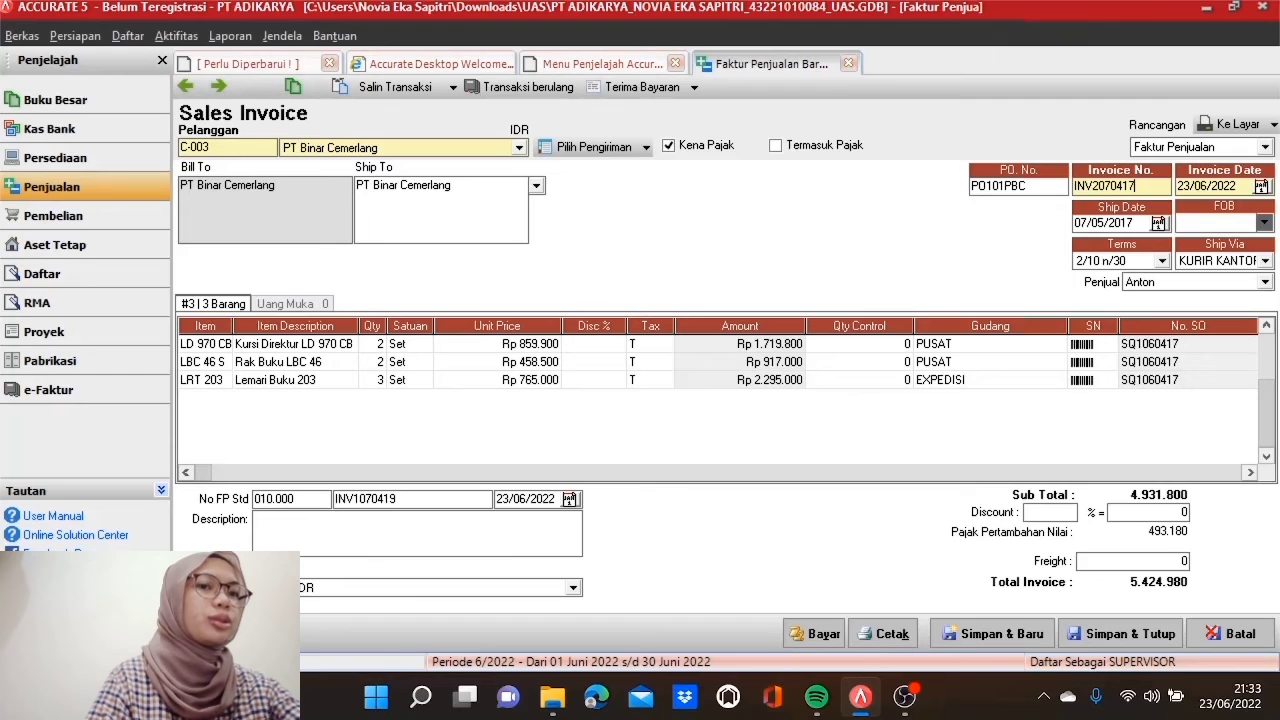
{"action": "key", "text": "Tab"}
{"action": "type", "text": "07/"}
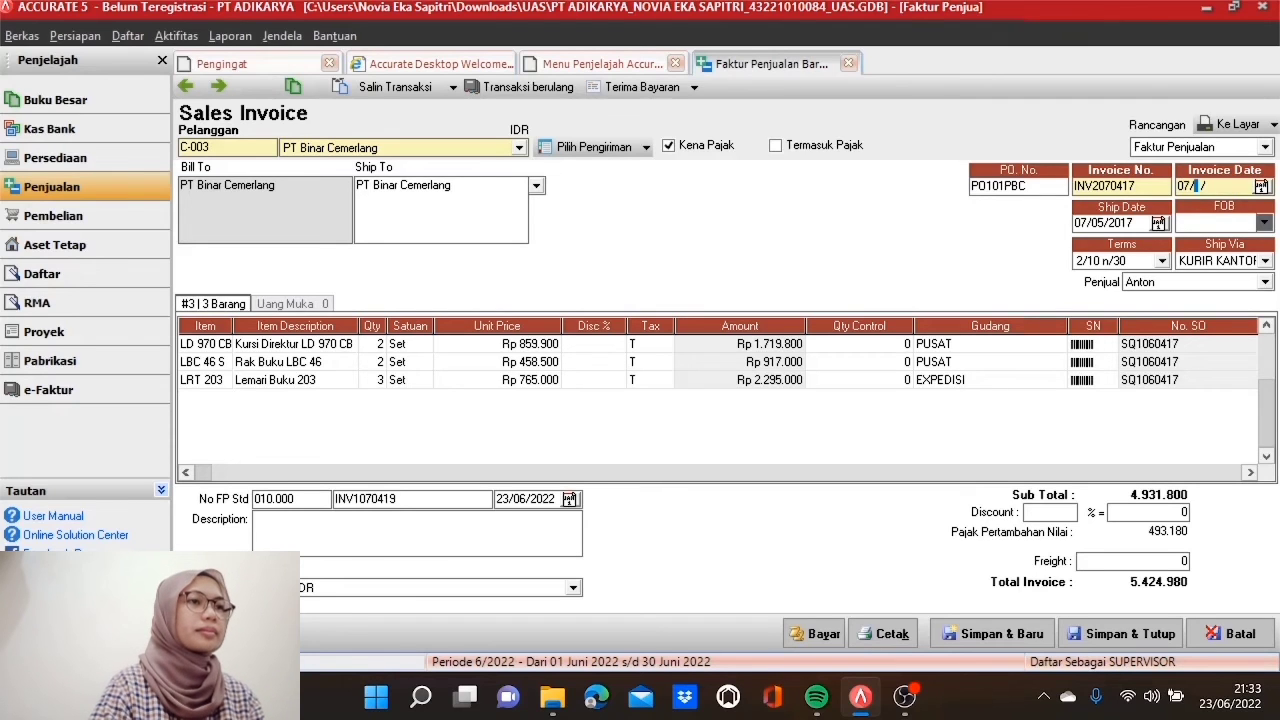
{"action": "type", "text": "05/2017"}
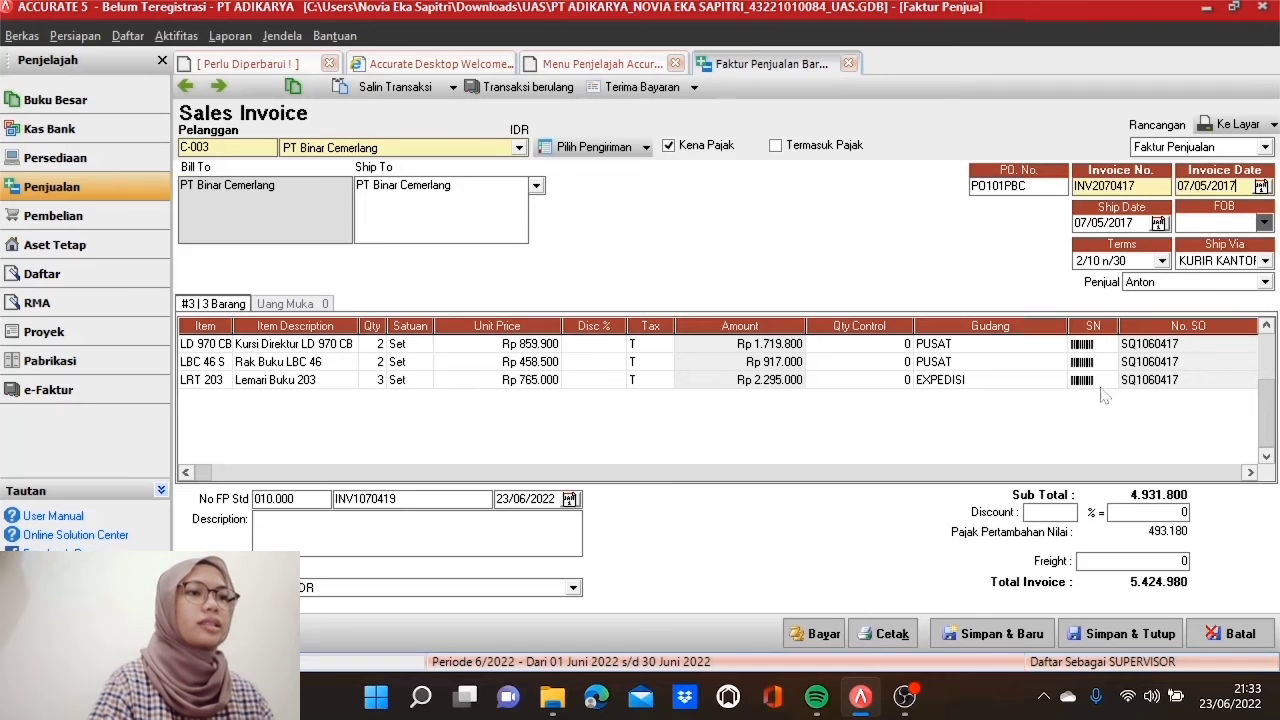
{"action": "left_click", "coordinate": [1130, 634]}
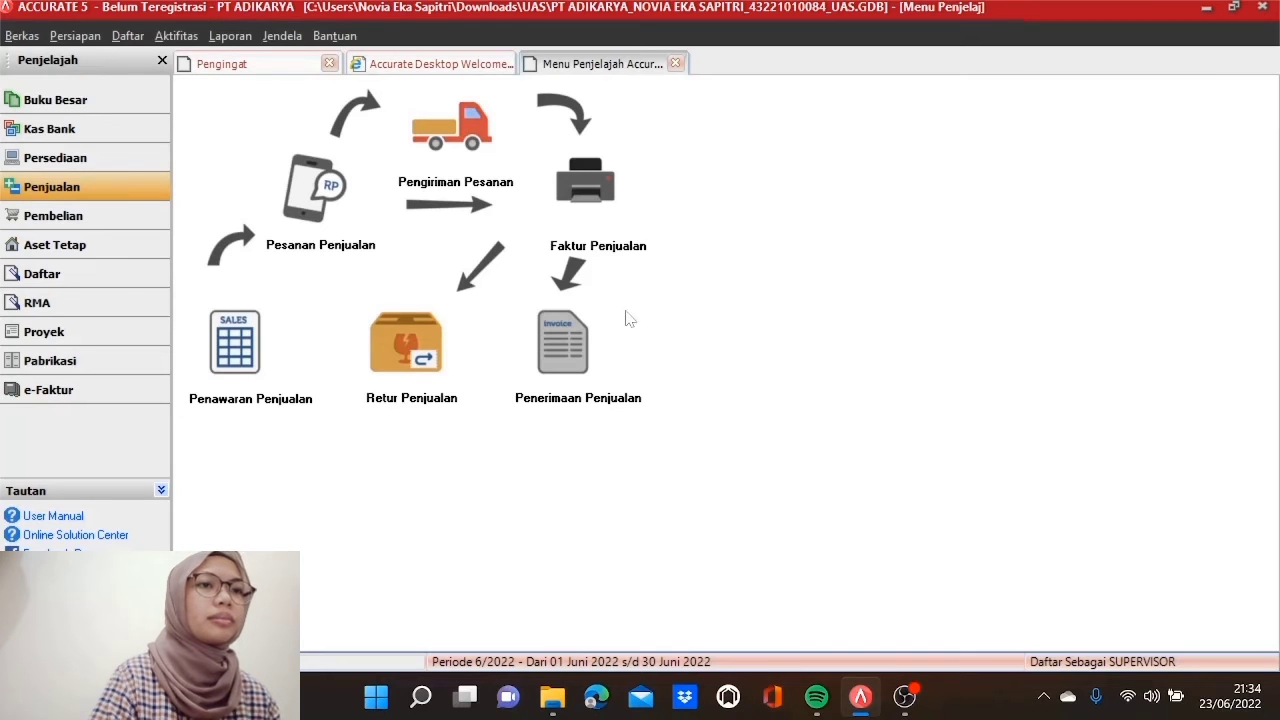
Step: Start a PT Fuji Prestasi delivery order that copies from sales order SO02092017
{"action": "left_click", "coordinate": [457, 162]}
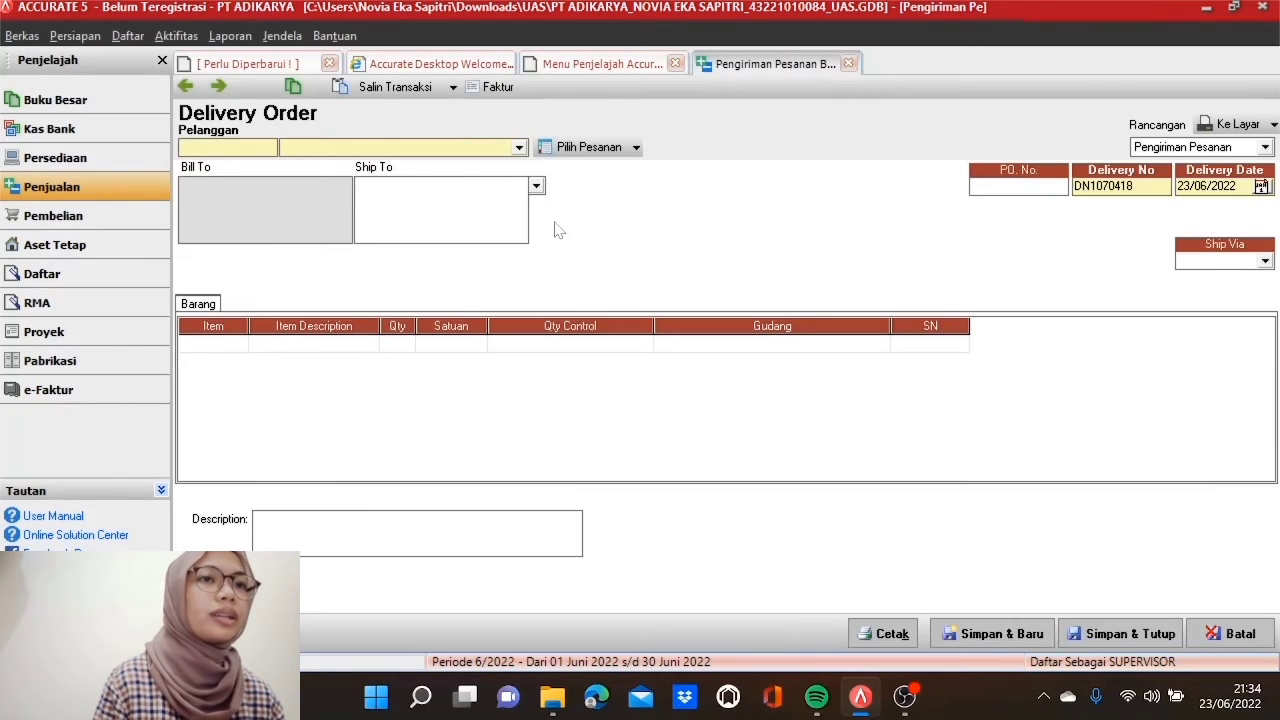
{"action": "left_click", "coordinate": [519, 147]}
{"action": "left_click", "coordinate": [369, 196]}
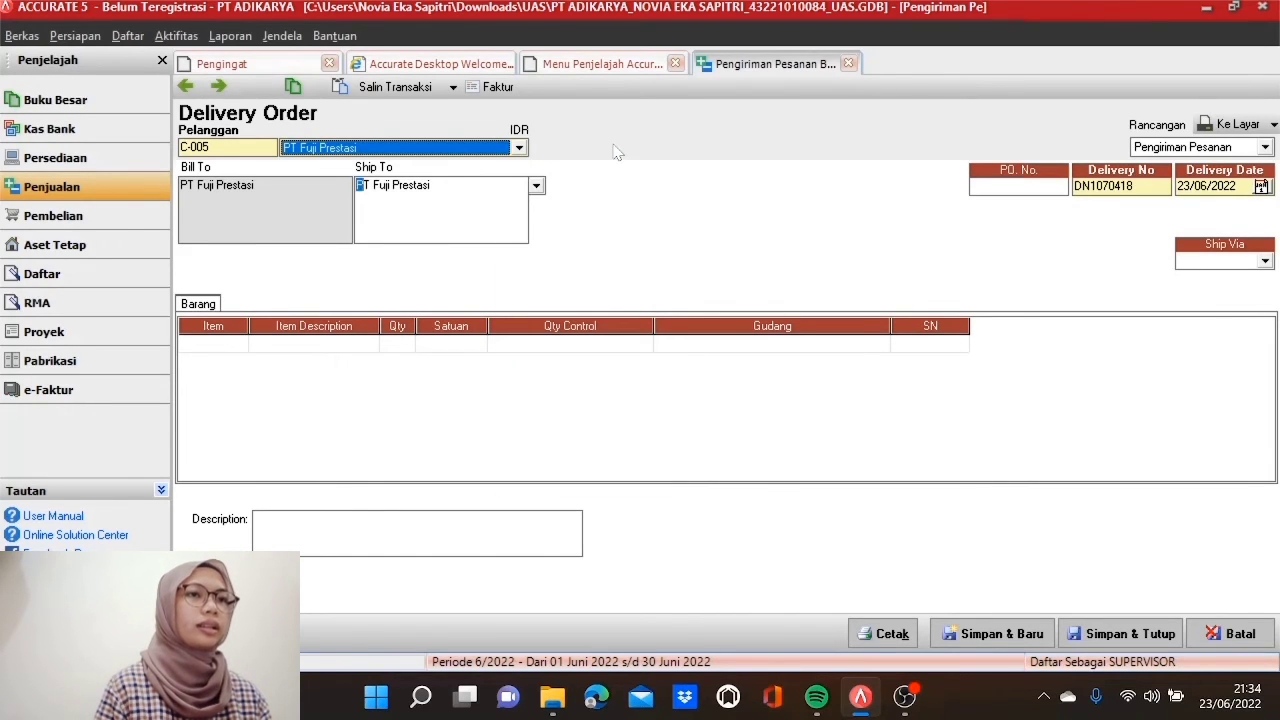
{"action": "left_click", "coordinate": [617, 151]}
{"action": "left_click", "coordinate": [551, 290]}
{"action": "left_click", "coordinate": [513, 285]}
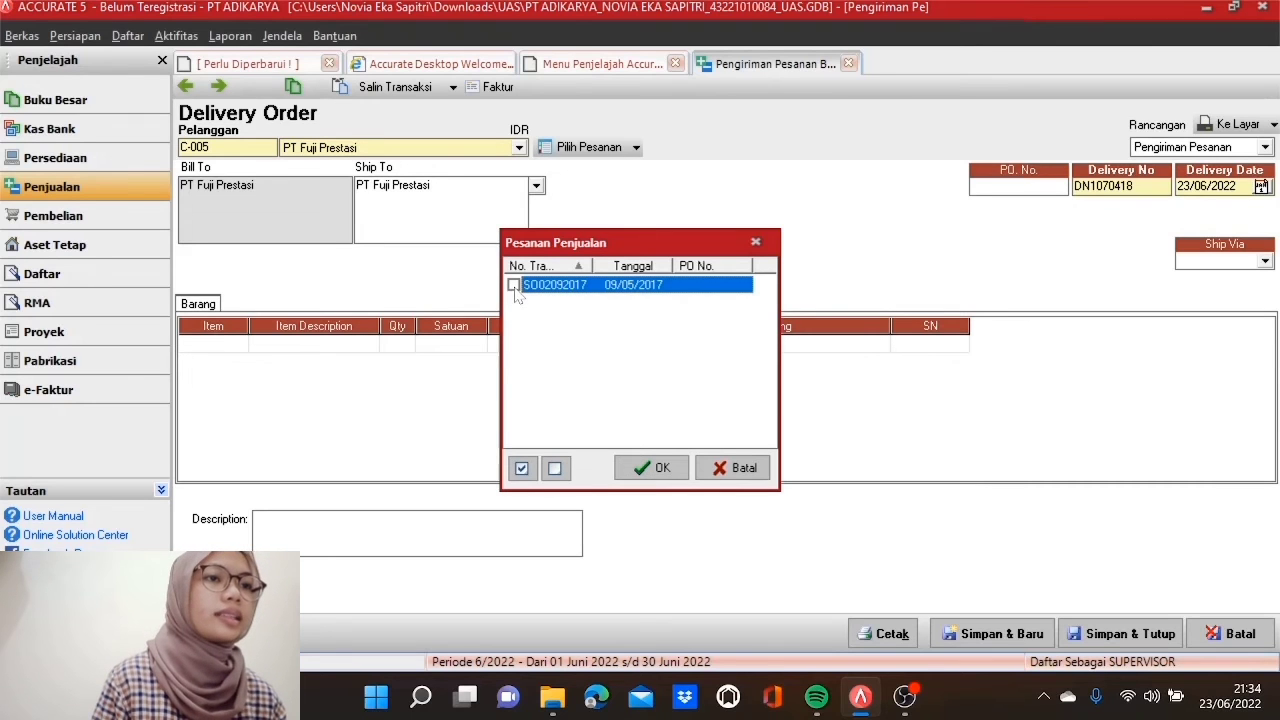
{"action": "left_click", "coordinate": [645, 469]}
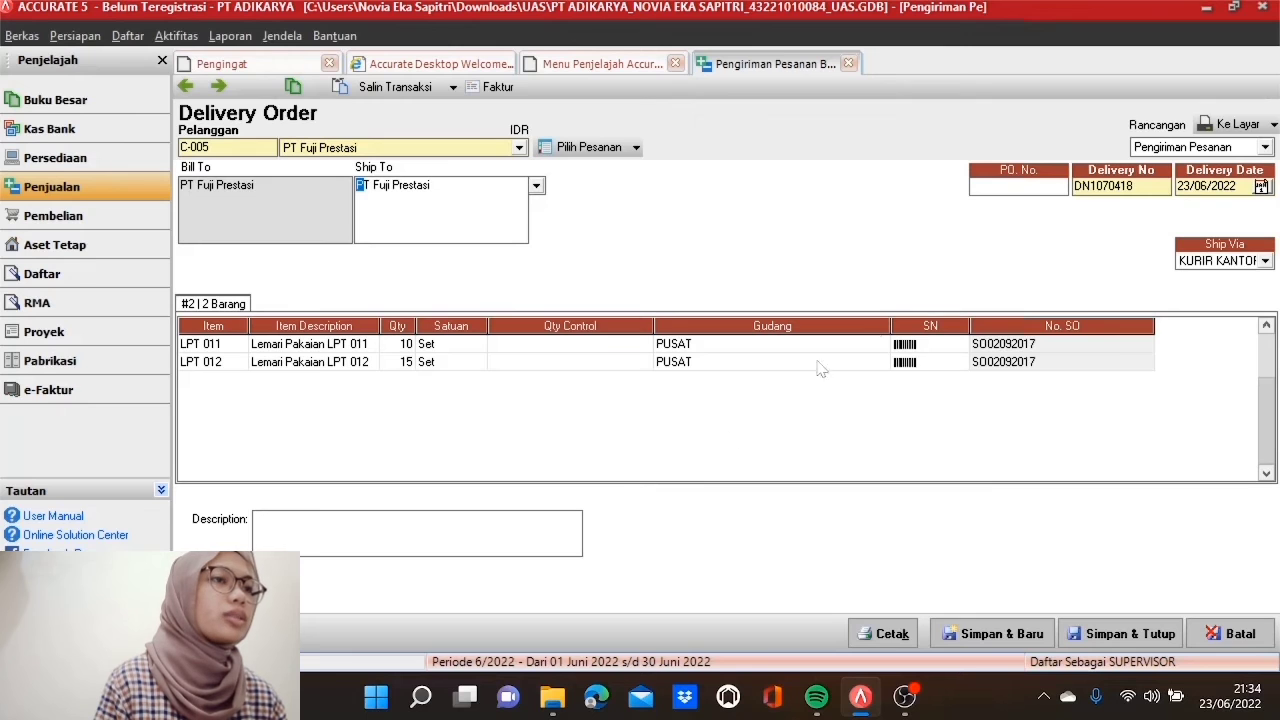
Step: Set delivery number DN2080417 and date 08/05/2017, then save and close the delivery order
{"action": "left_click", "coordinate": [1103, 186]}
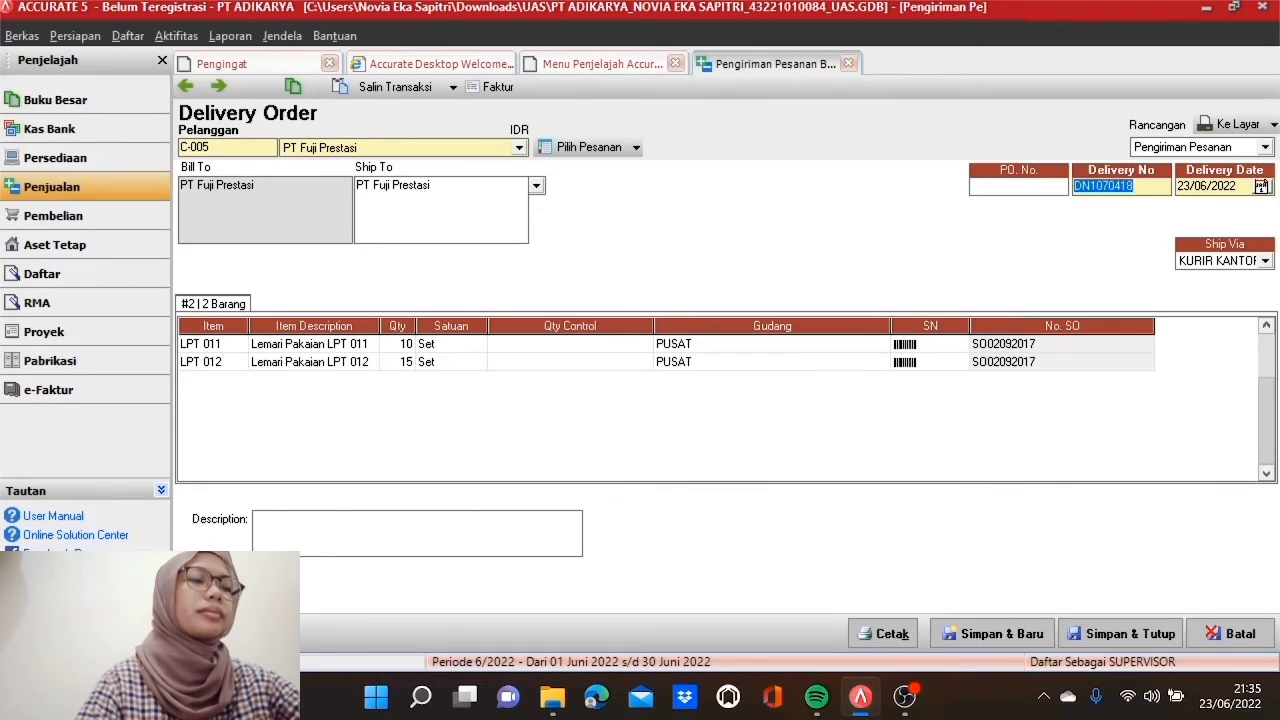
{"action": "type", "text": "DN20"}
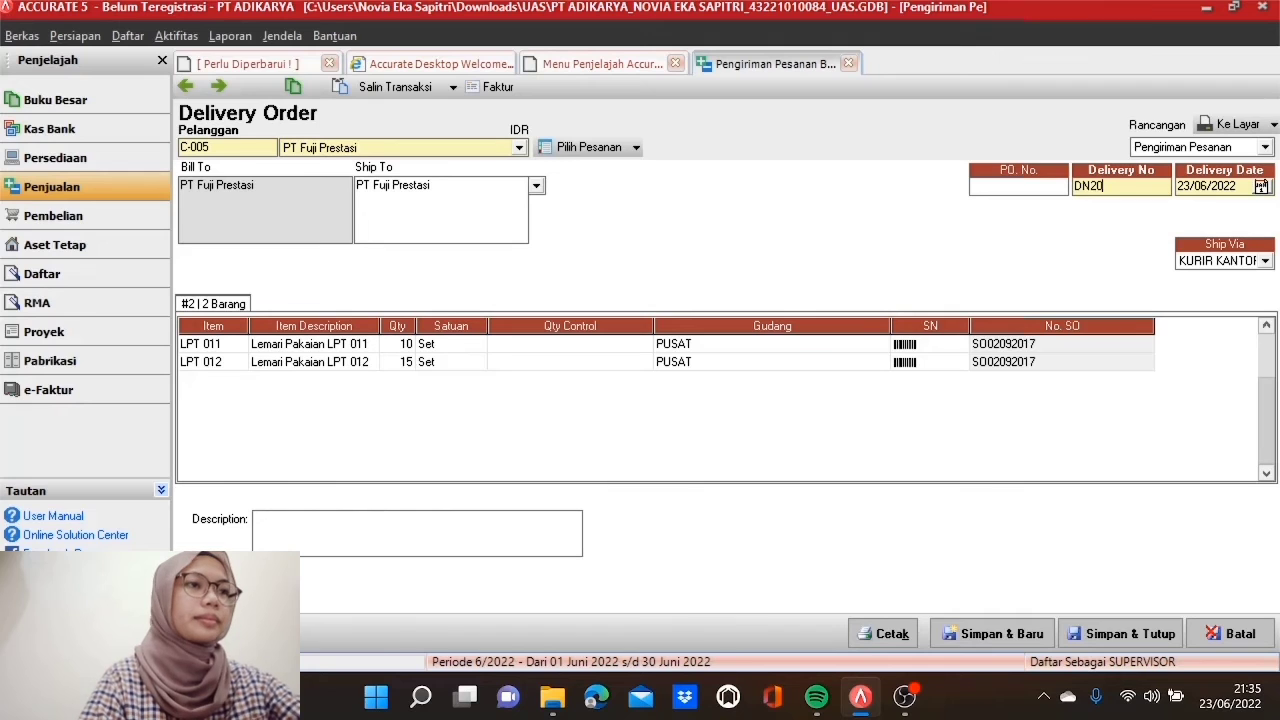
{"action": "type", "text": "80417"}
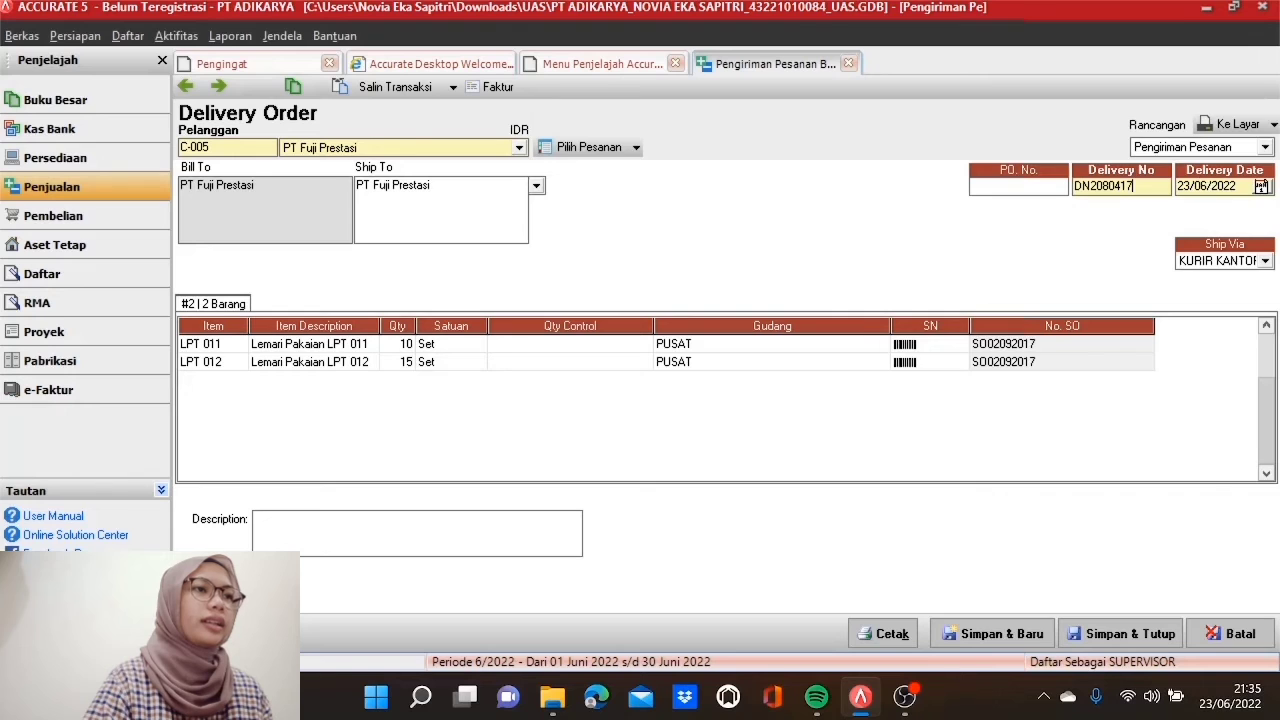
{"action": "key", "text": "Tab"}
{"action": "type", "text": "08/"}
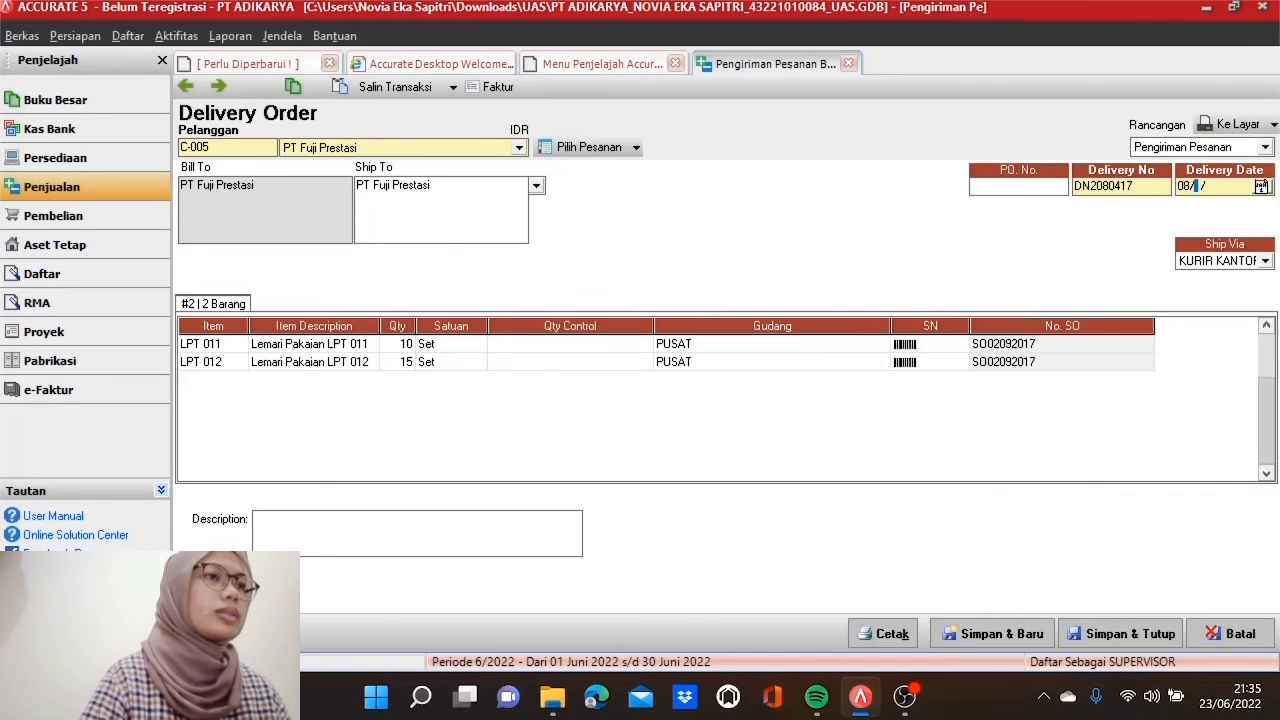
{"action": "type", "text": "05/2017"}
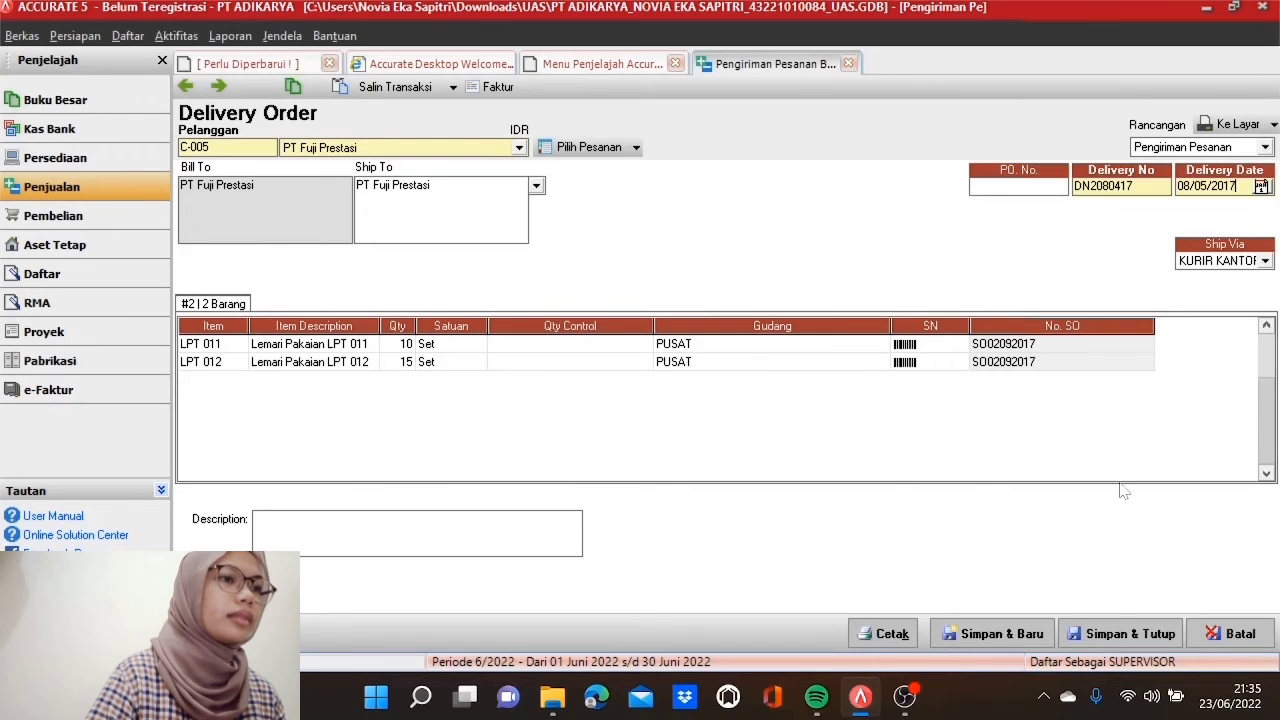
{"action": "left_click", "coordinate": [1124, 634]}
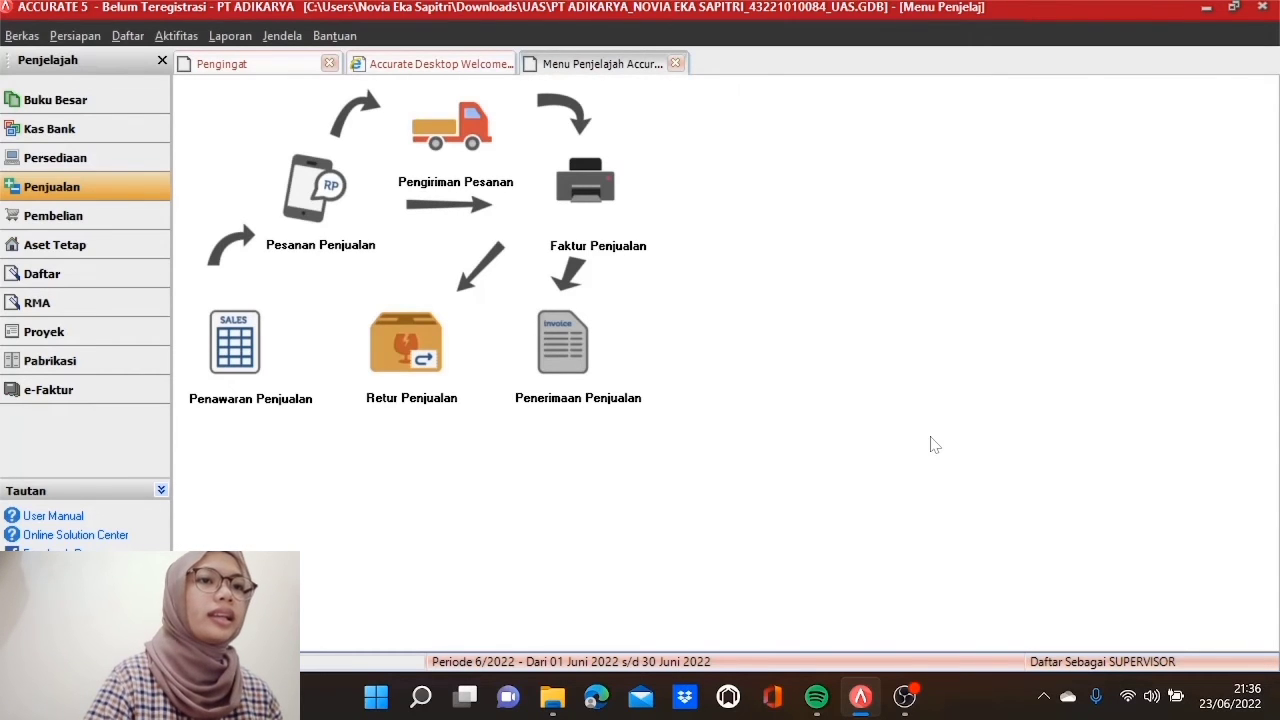
Step: Open receipt BR02080417 from PT Binar Cemerlang with payment and cheque dates 08/05/2017
{"action": "left_click", "coordinate": [578, 353]}
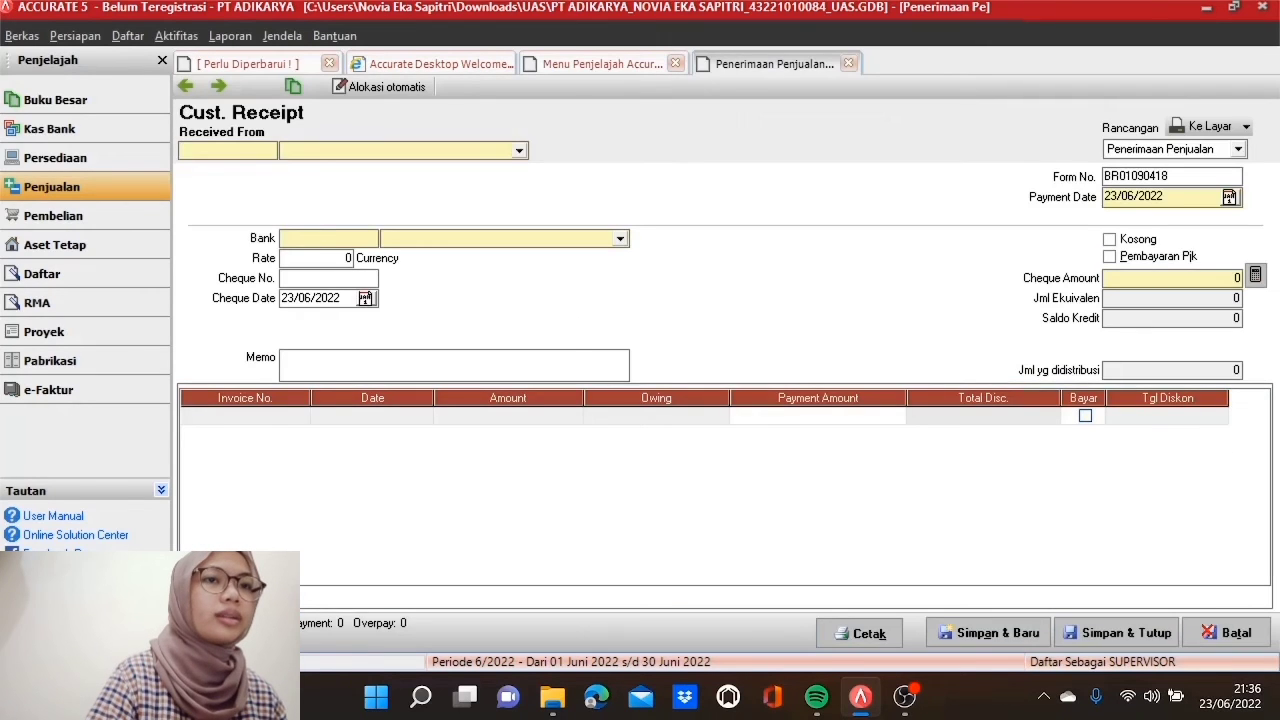
{"action": "left_click", "coordinate": [519, 150]}
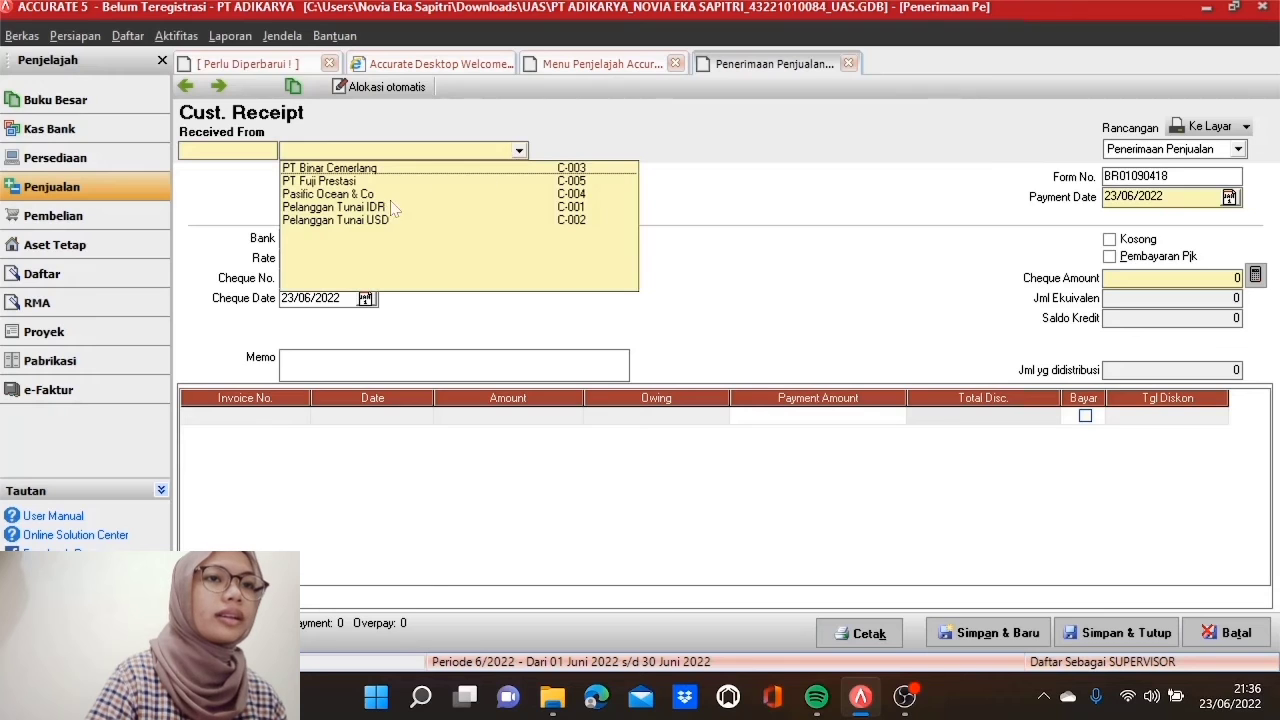
{"action": "left_click", "coordinate": [378, 168]}
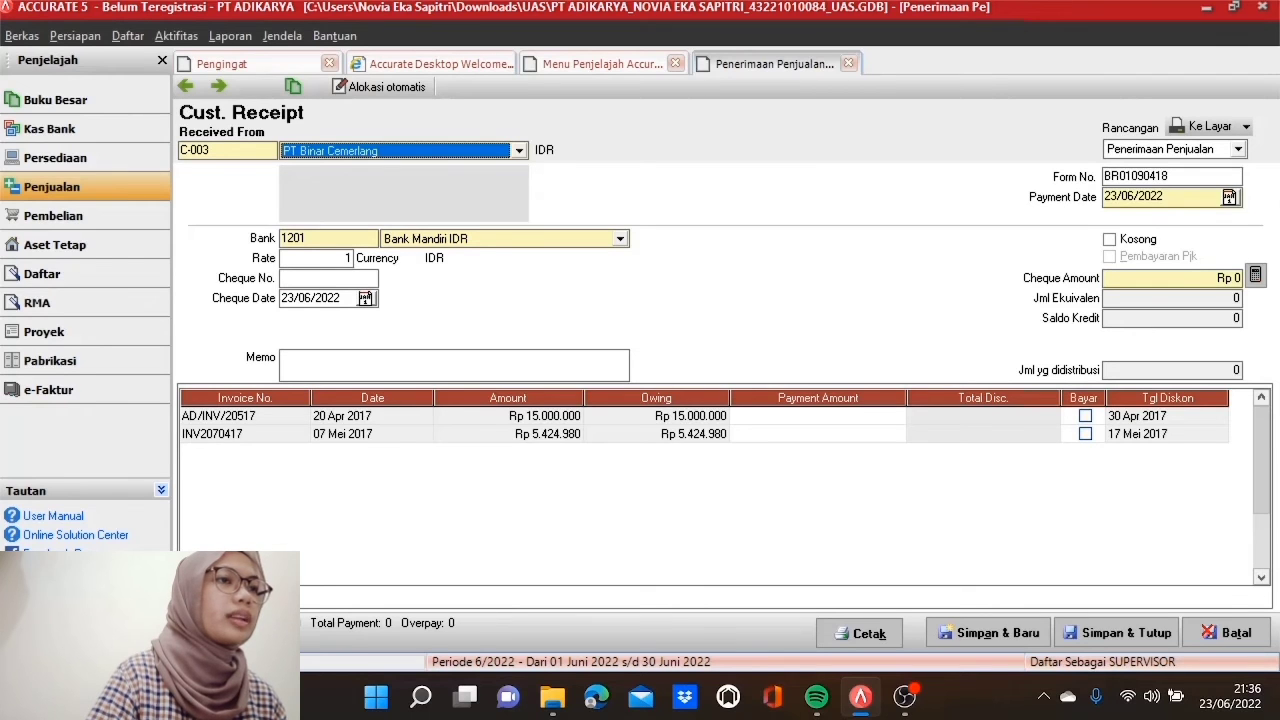
{"action": "left_click_drag", "start_coordinate": [1170, 177], "coordinate": [1103, 177]}
{"action": "type", "text": "B"}
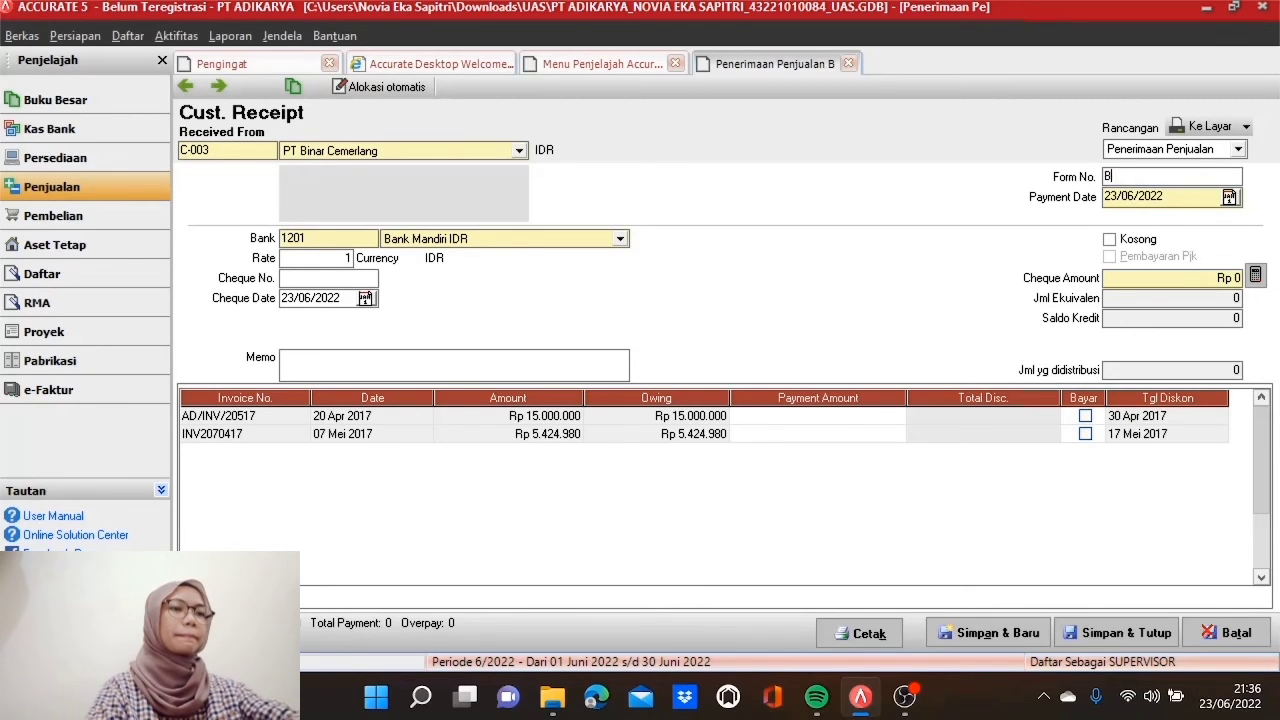
{"action": "type", "text": "R02"}
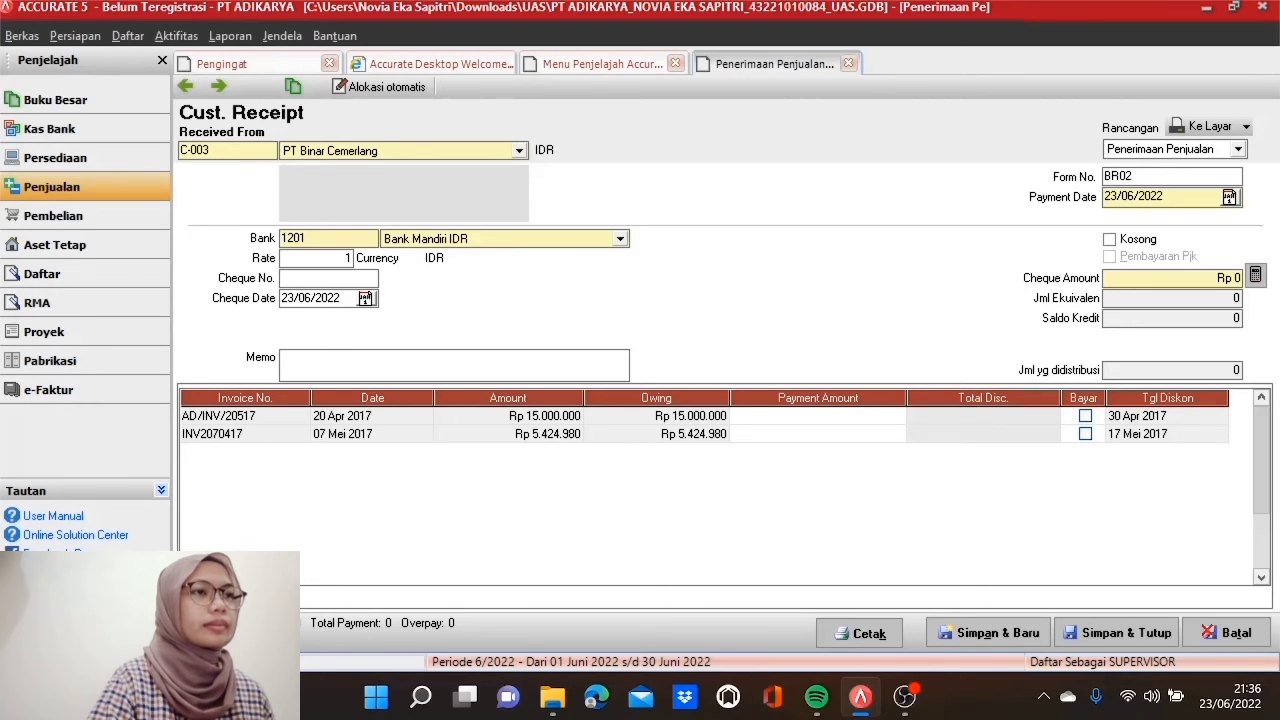
{"action": "type", "text": "080417"}
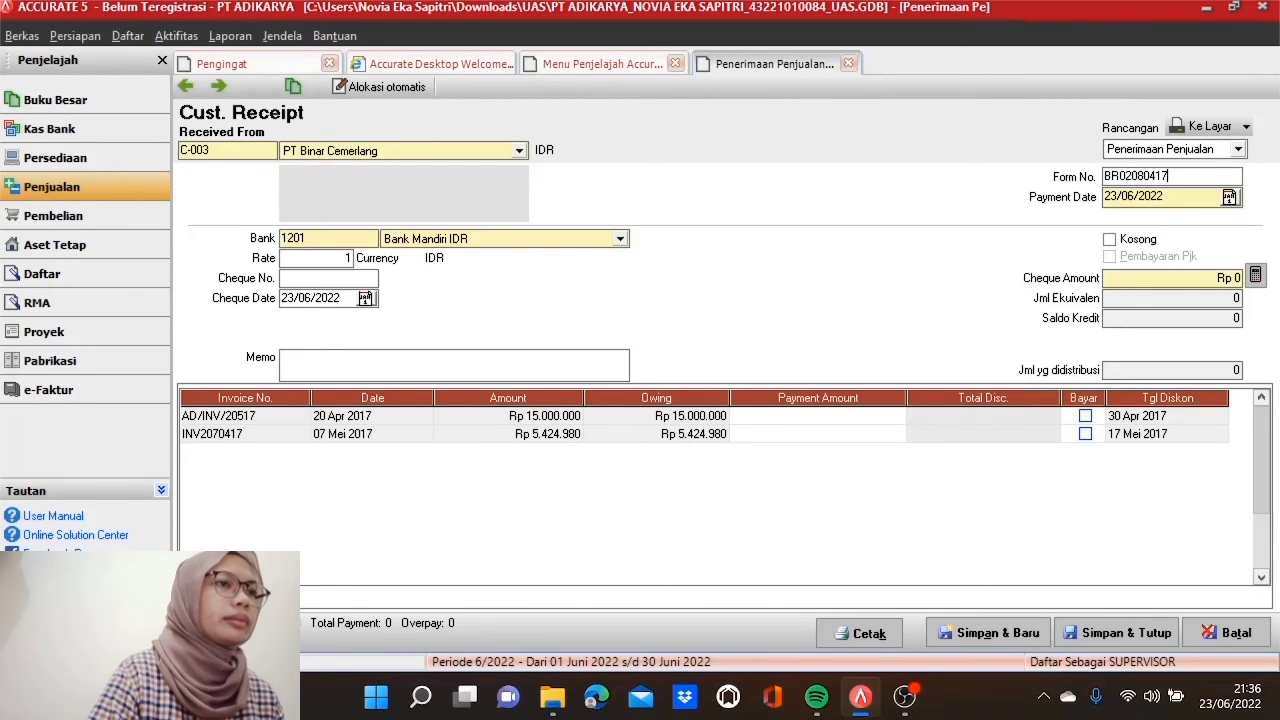
{"action": "key", "text": "Tab"}
{"action": "type", "text": "08/05/2017"}
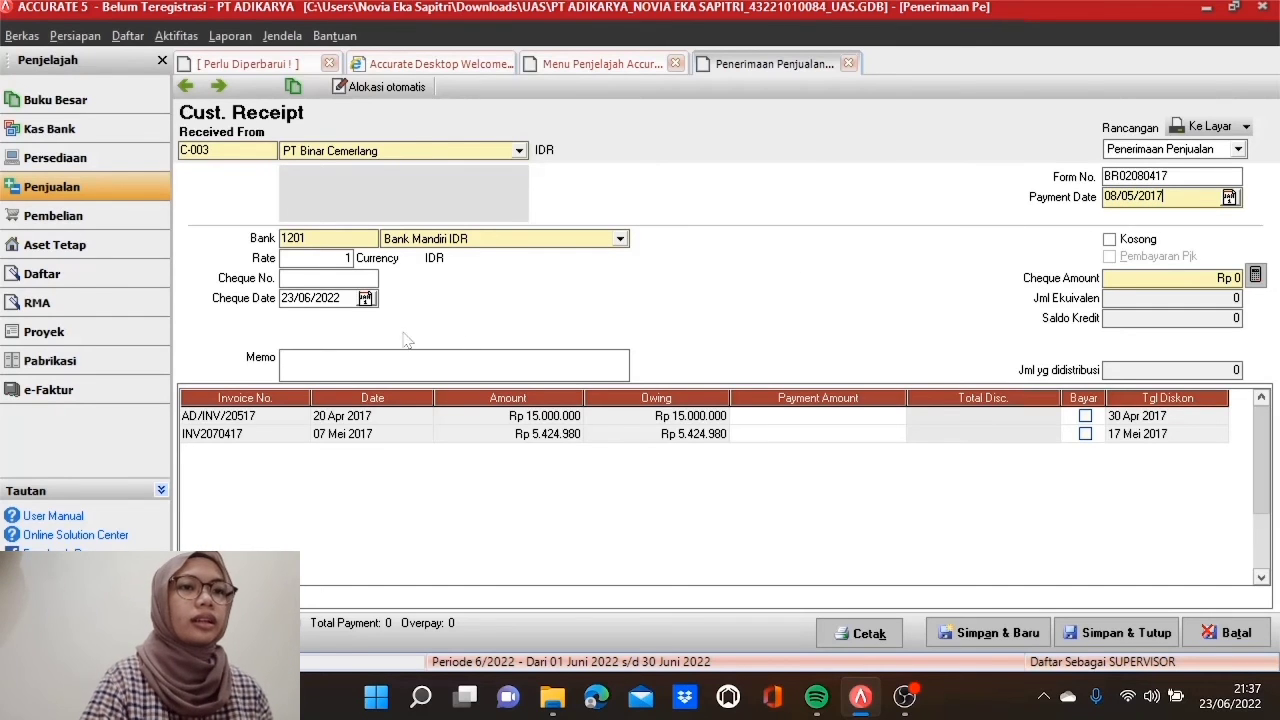
{"action": "key", "text": "Tab"}
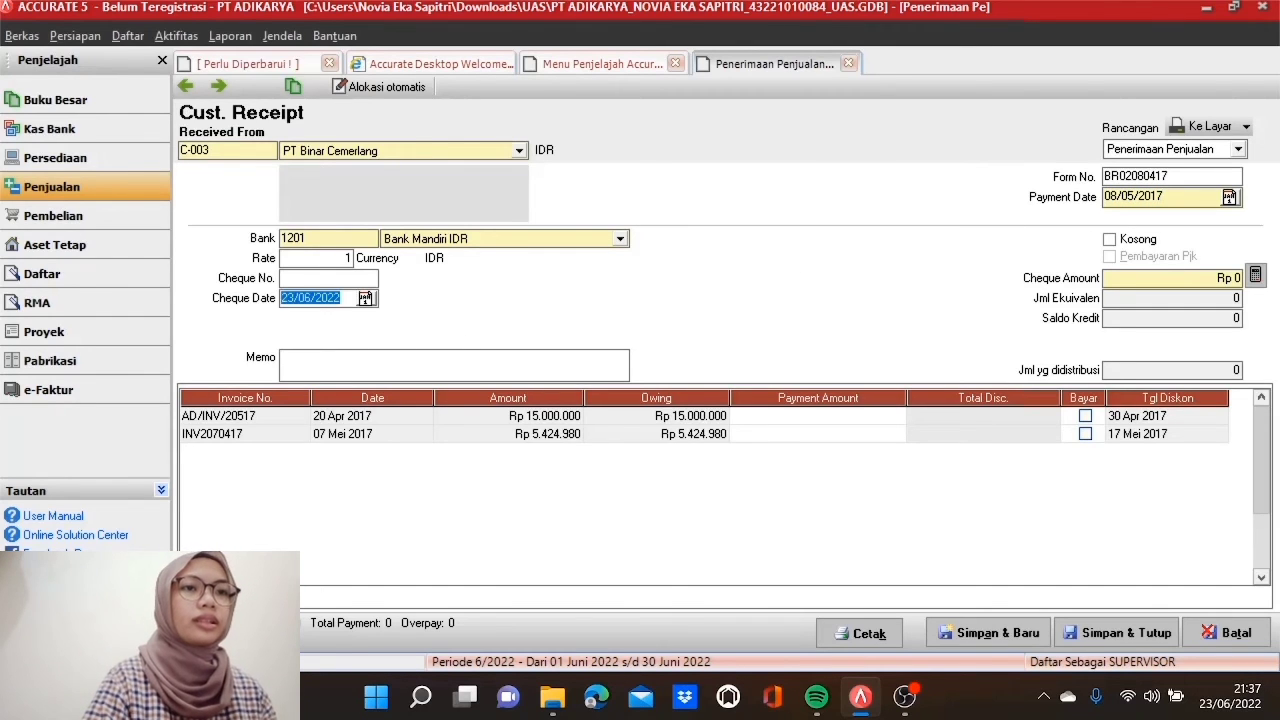
{"action": "type", "text": "08/05/"}
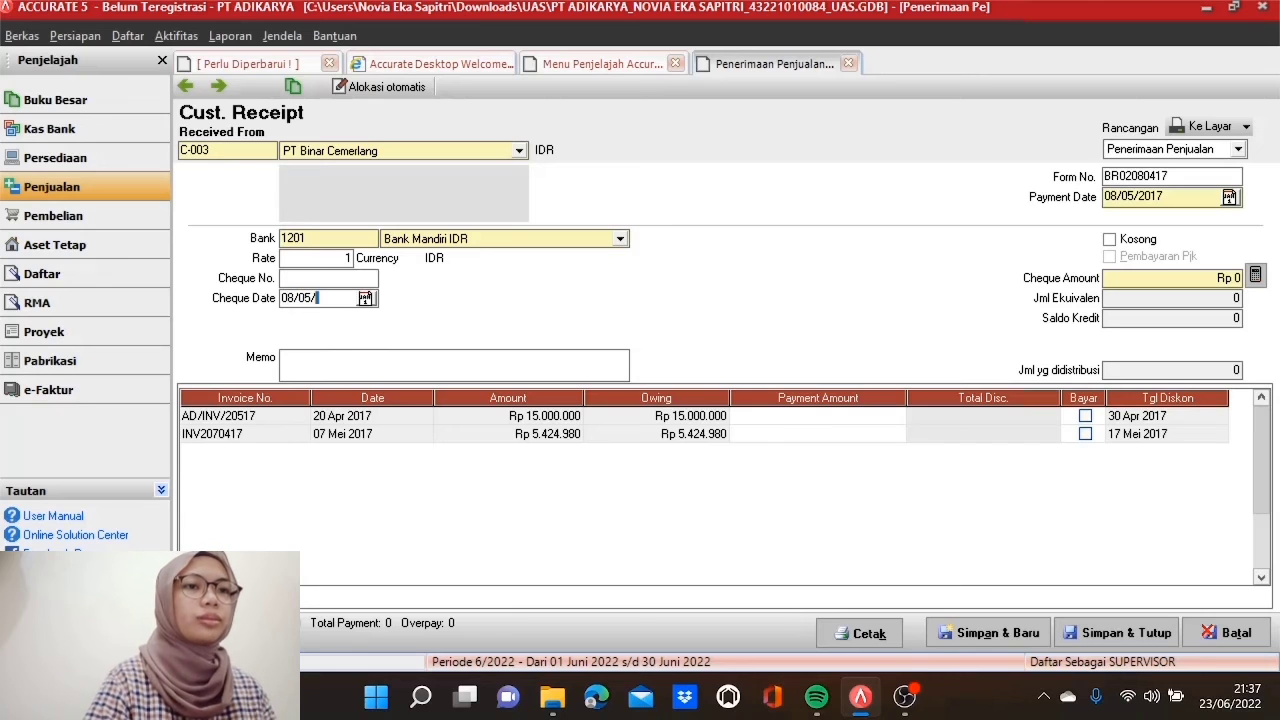
{"action": "type", "text": "2017"}
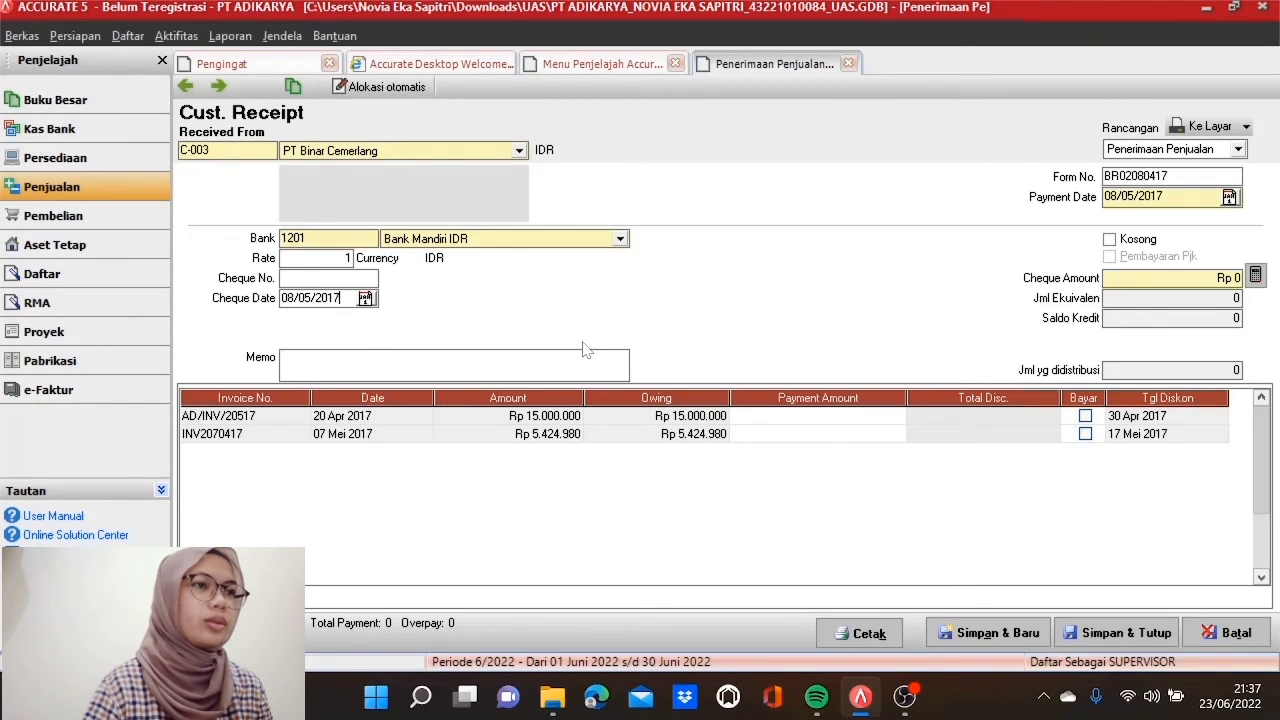
Step: Mark invoice INV2070417 for payment and enter a 108.499,6 discount on it
{"action": "left_click", "coordinate": [1086, 435]}
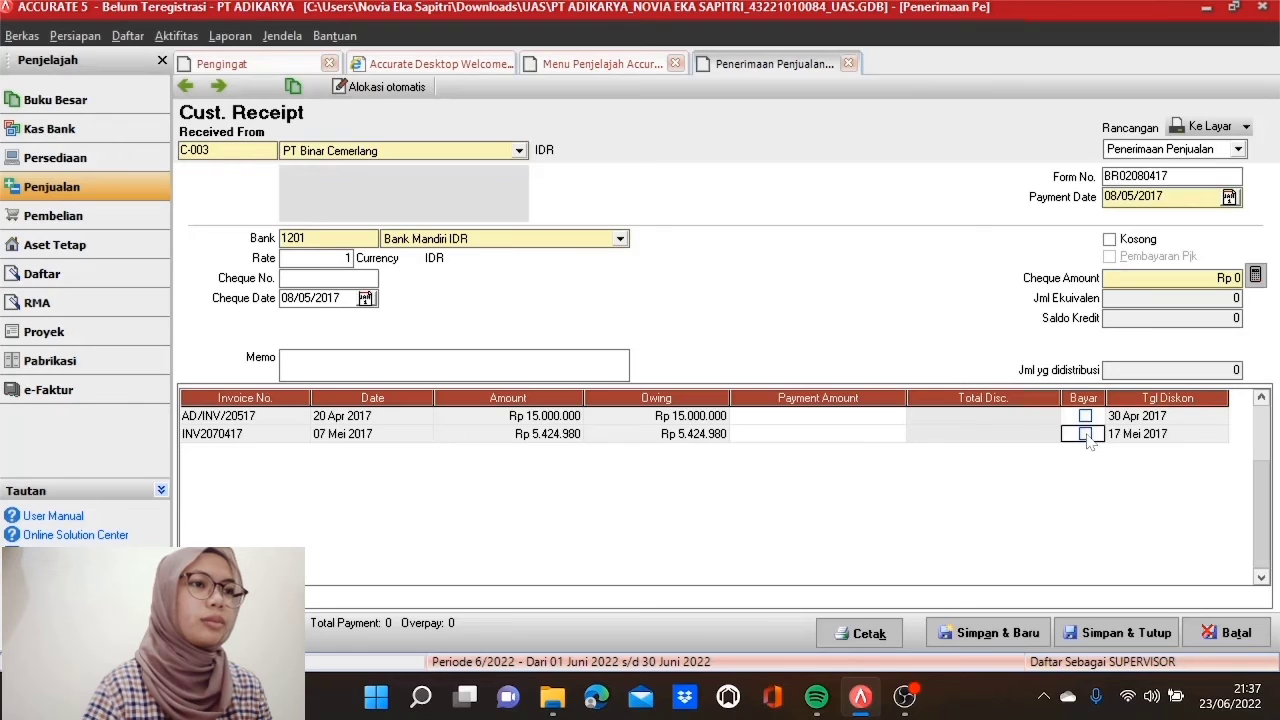
{"action": "left_click", "coordinate": [1086, 434]}
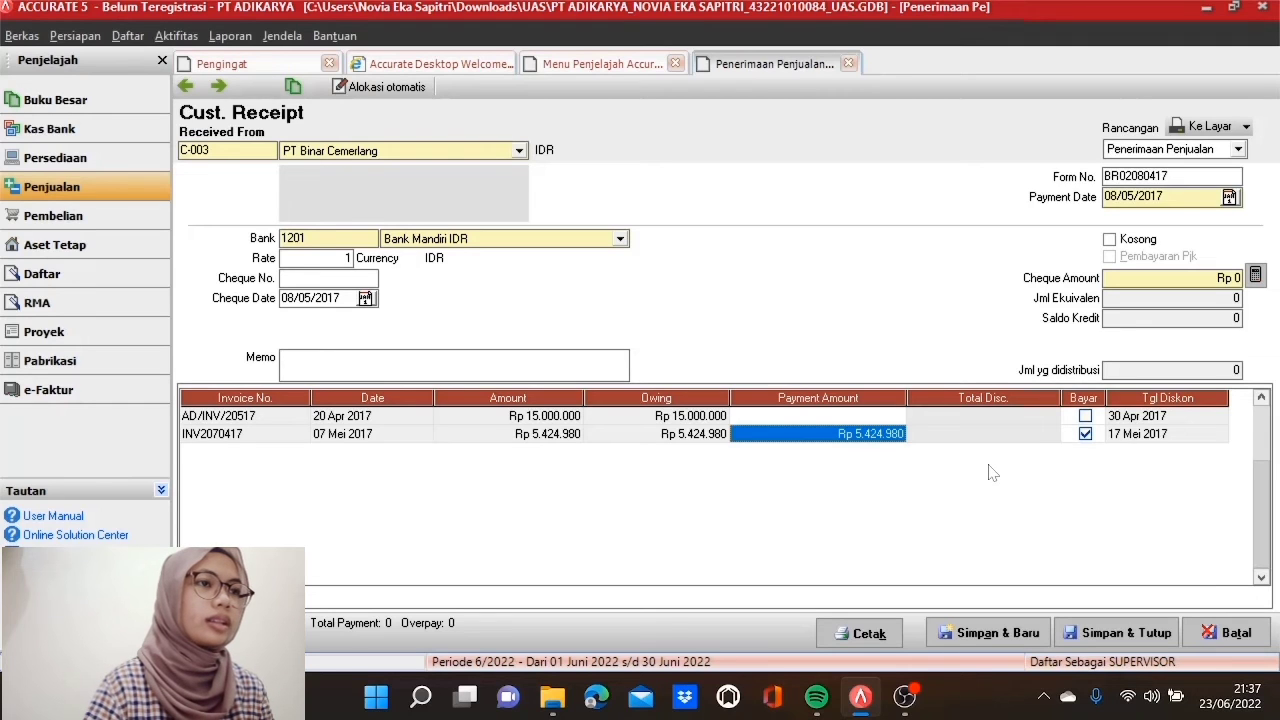
{"action": "left_click", "coordinate": [1010, 436]}
{"action": "right_click", "coordinate": [1011, 440]}
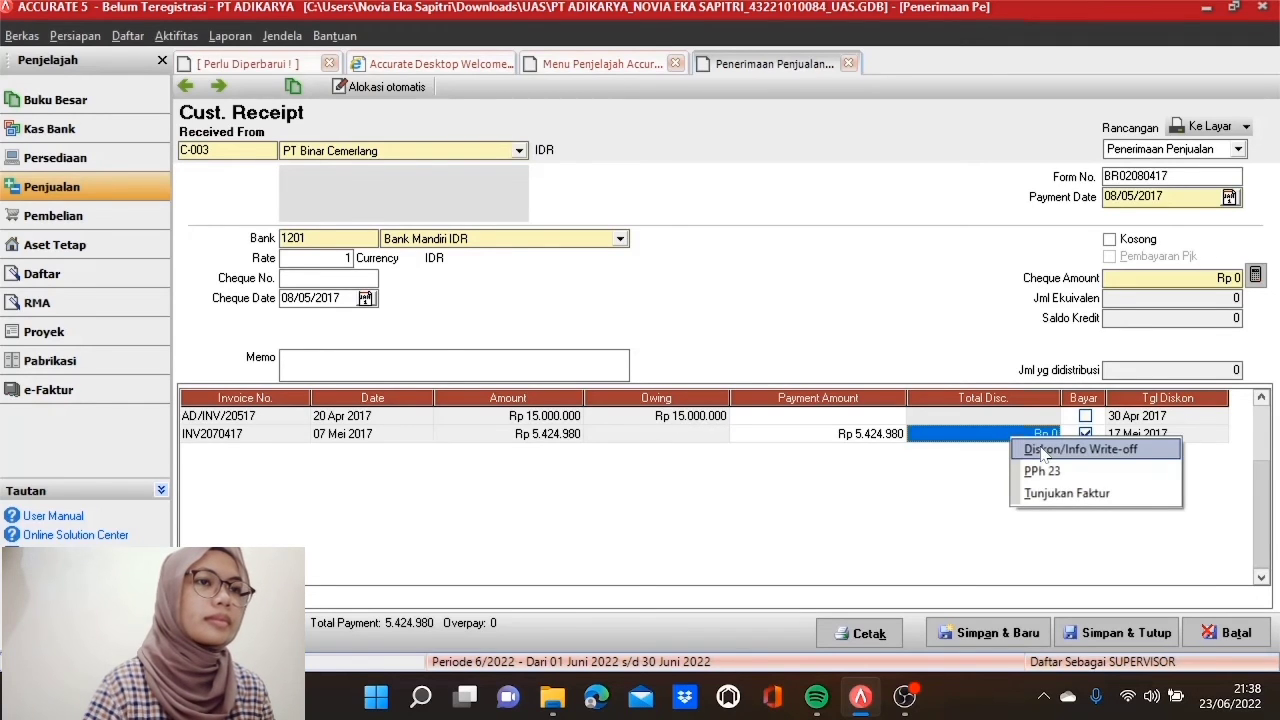
{"action": "left_click", "coordinate": [1043, 451]}
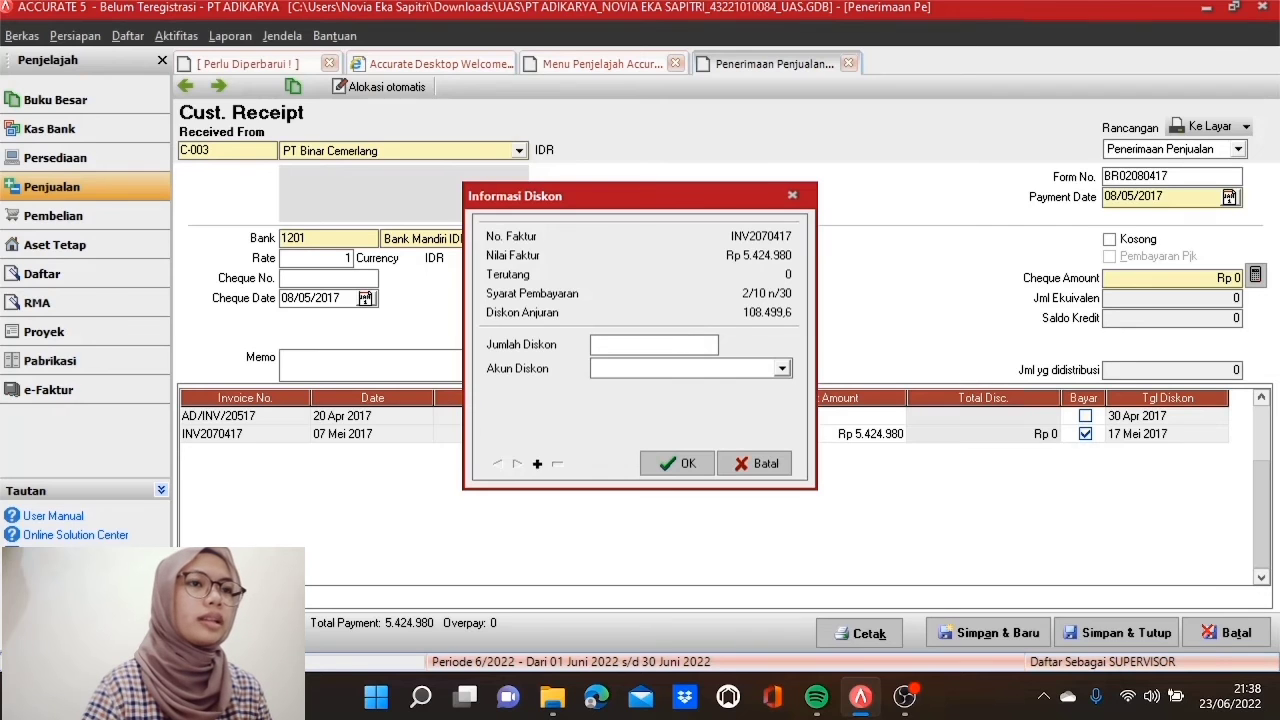
{"action": "type", "text": "10"}
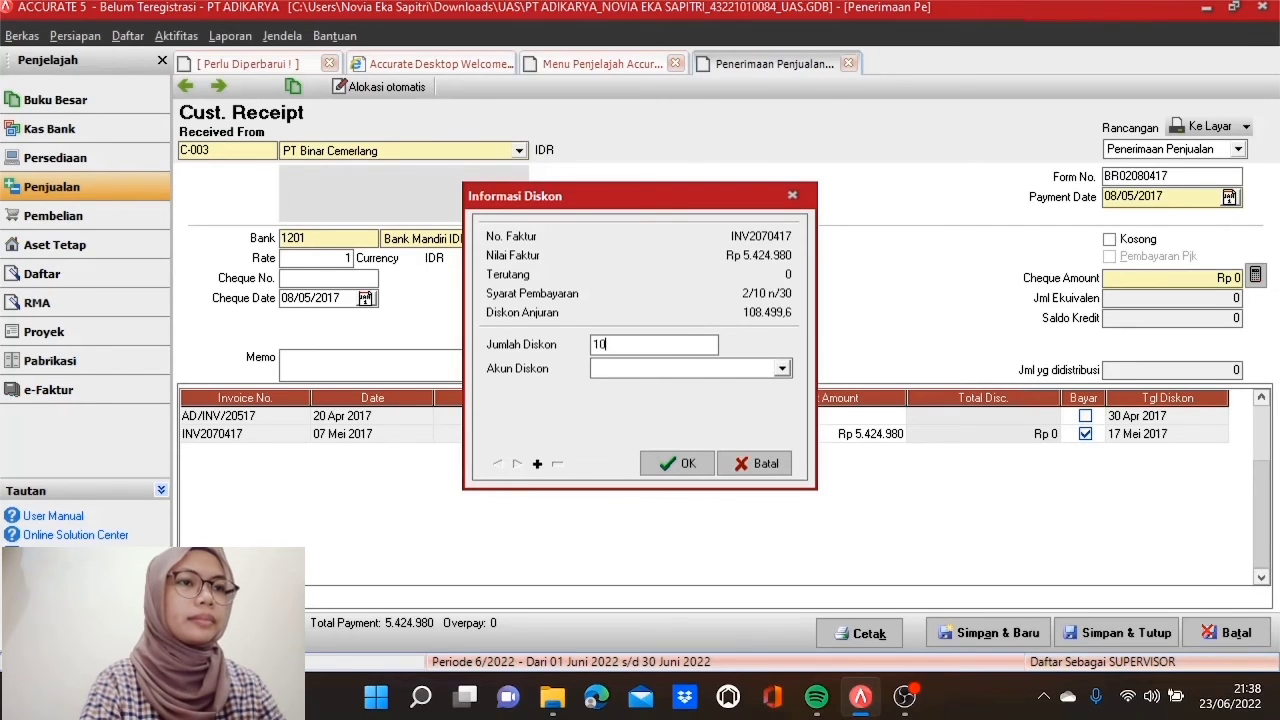
{"action": "type", "text": "8499,6"}
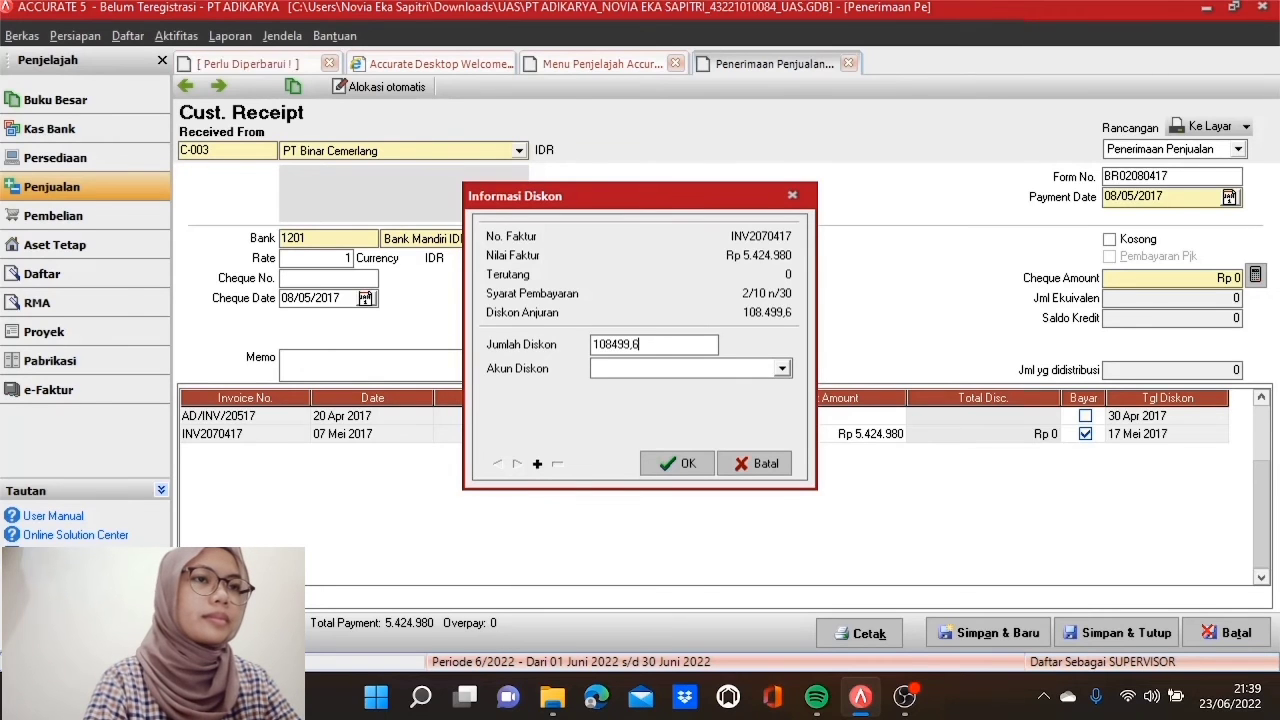
Step: Book the discount to Potongan Penjualan, fill the Rp 5.316.480,4 cheque amount, and save the receipt
{"action": "left_click", "coordinate": [782, 368]}
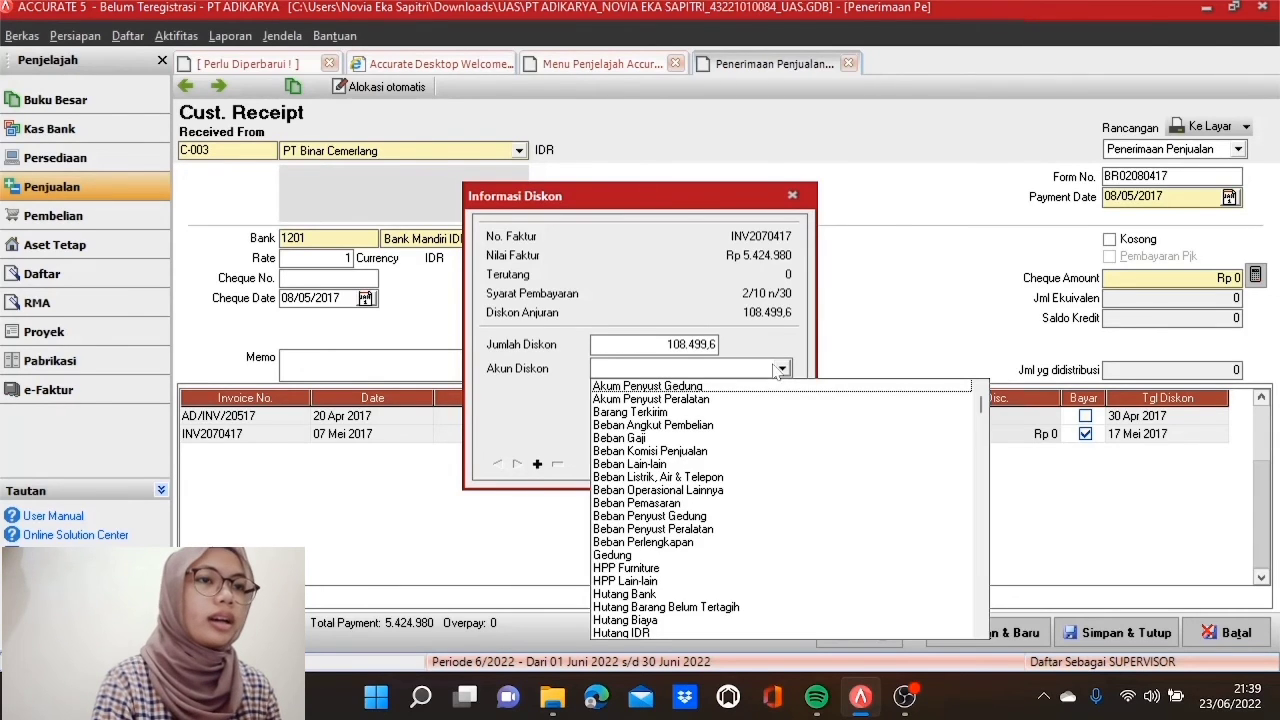
{"action": "scroll", "coordinate": [983, 620], "scroll_direction": "down", "scroll_amount": 10}
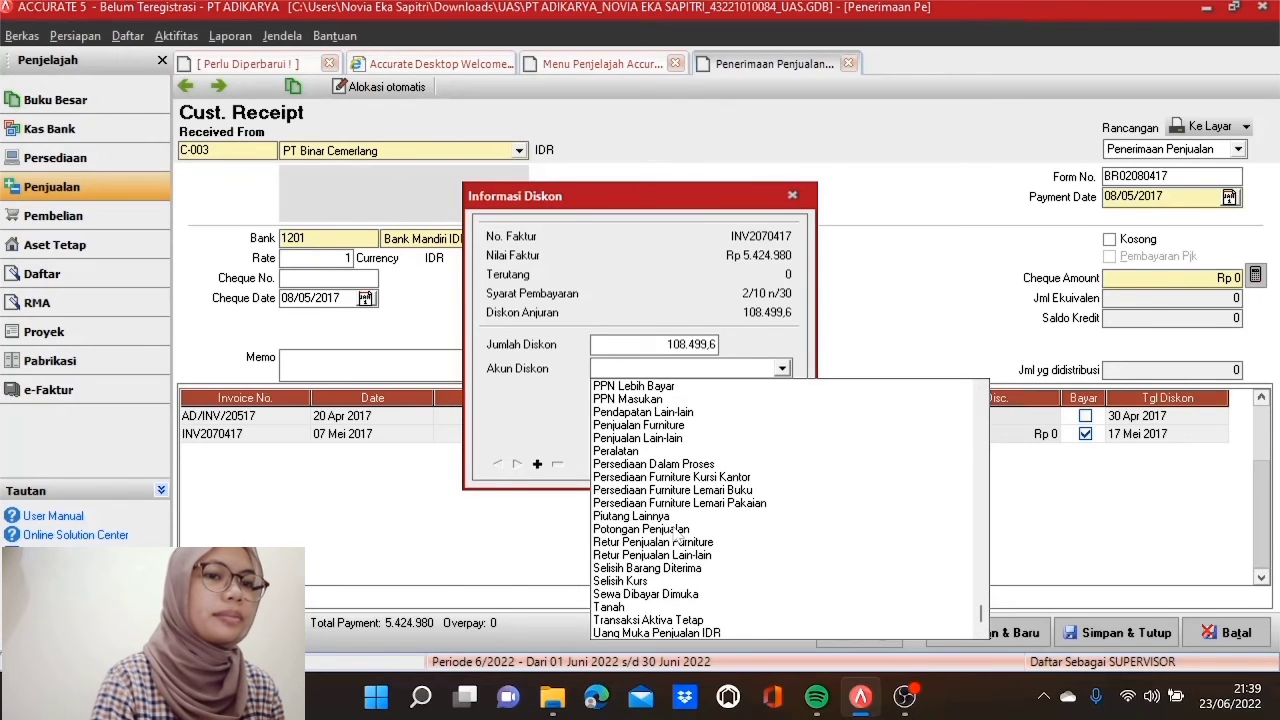
{"action": "left_click", "coordinate": [677, 529]}
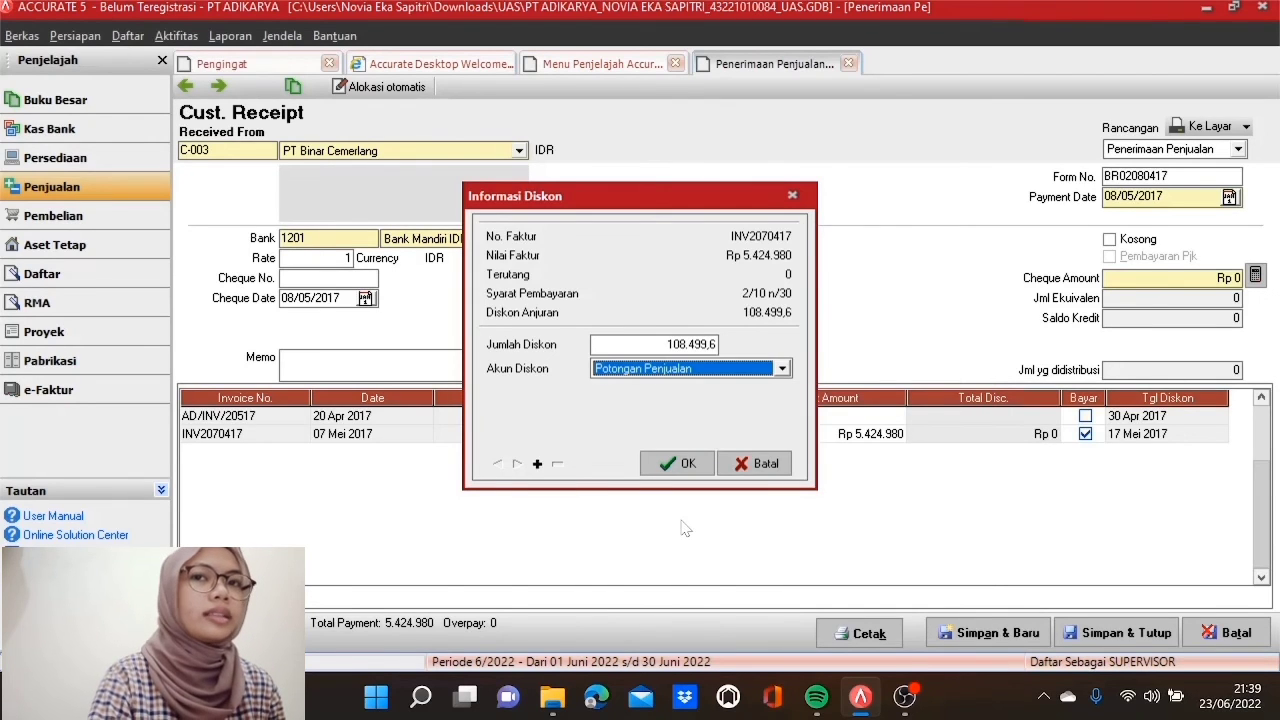
{"action": "left_click", "coordinate": [689, 464]}
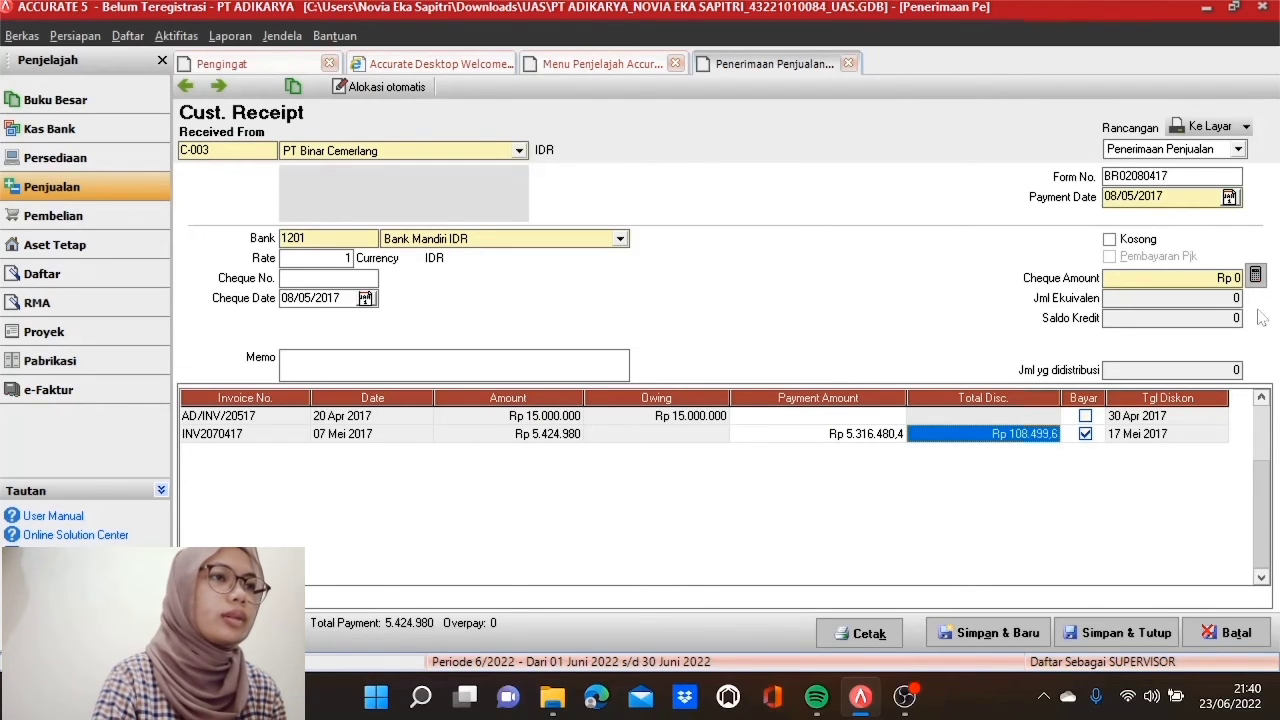
{"action": "left_click", "coordinate": [1255, 276]}
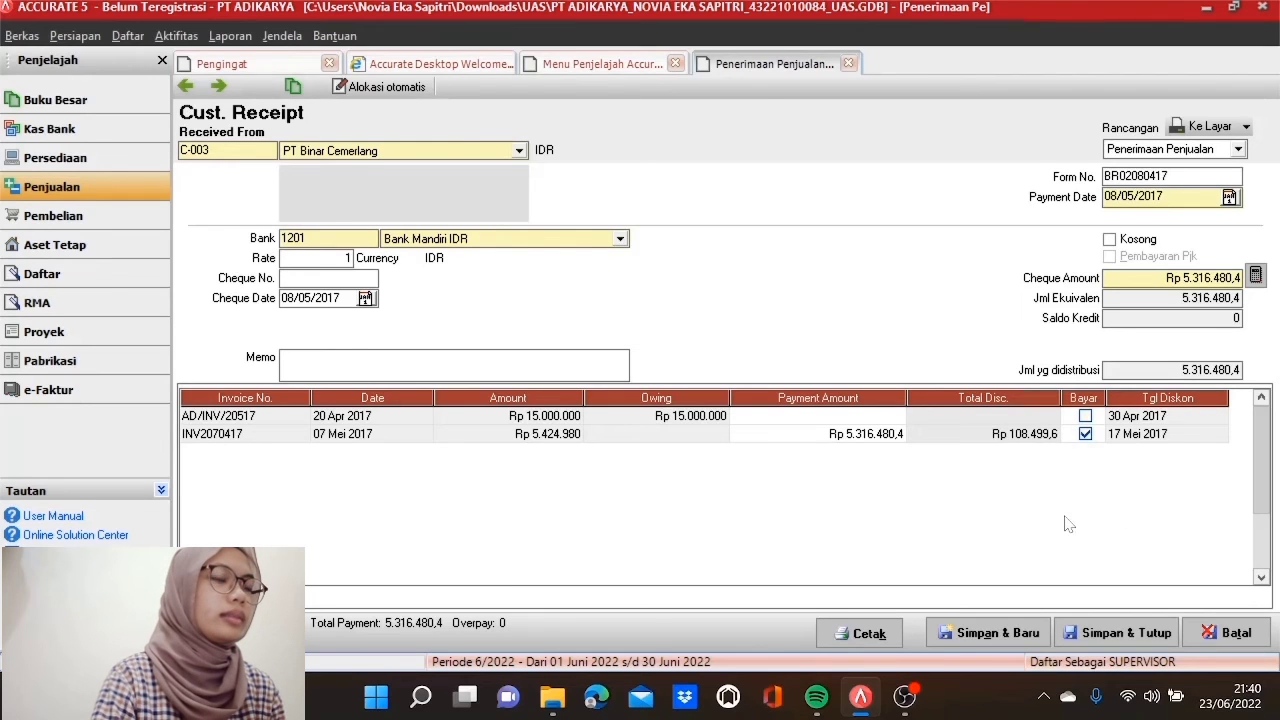
{"action": "left_click", "coordinate": [1135, 638]}
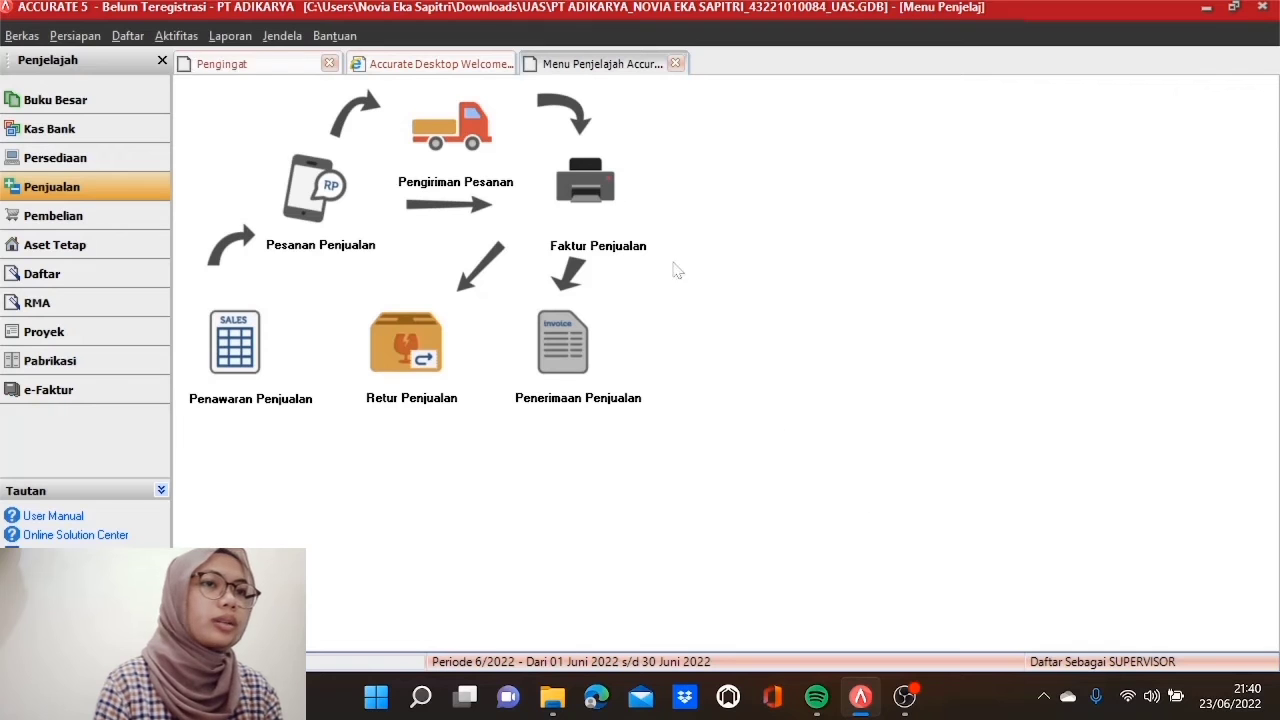
Step: Create a PT Fuji Prestasi sales invoice from delivery DN2080417's two wardrobe lines, totalling 21.532.500
{"action": "left_click", "coordinate": [600, 207]}
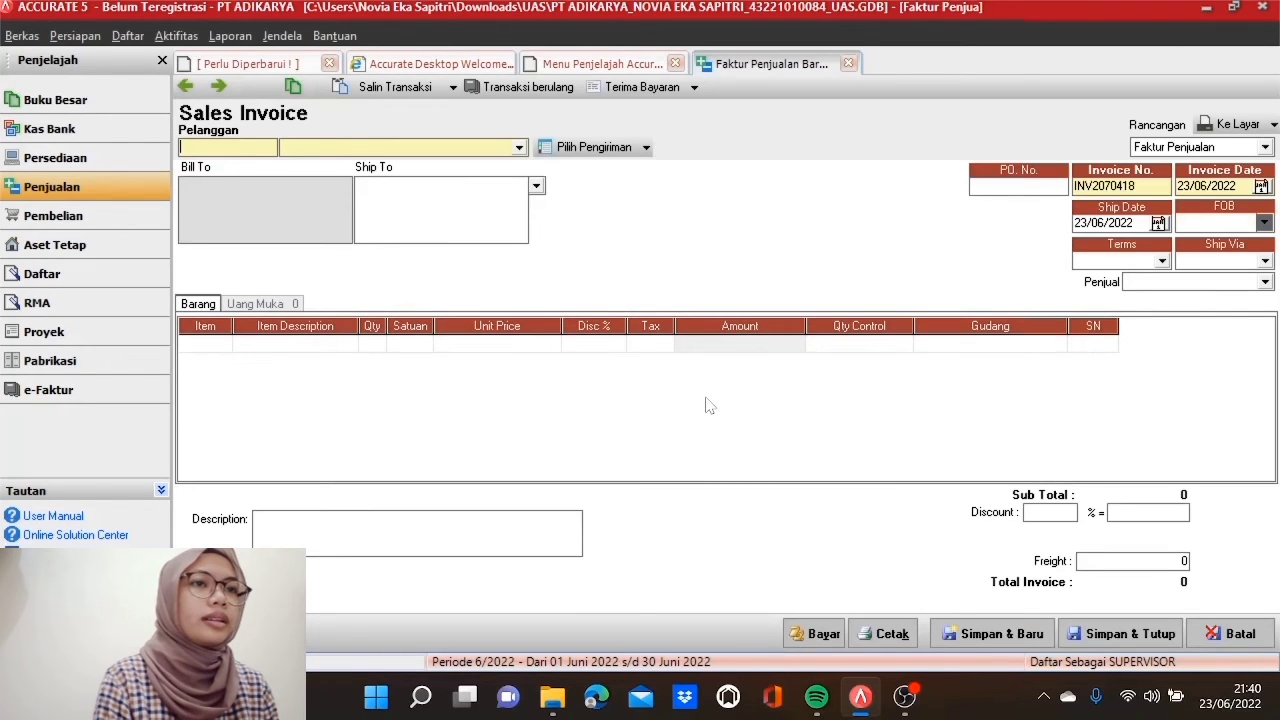
{"action": "left_click", "coordinate": [519, 148]}
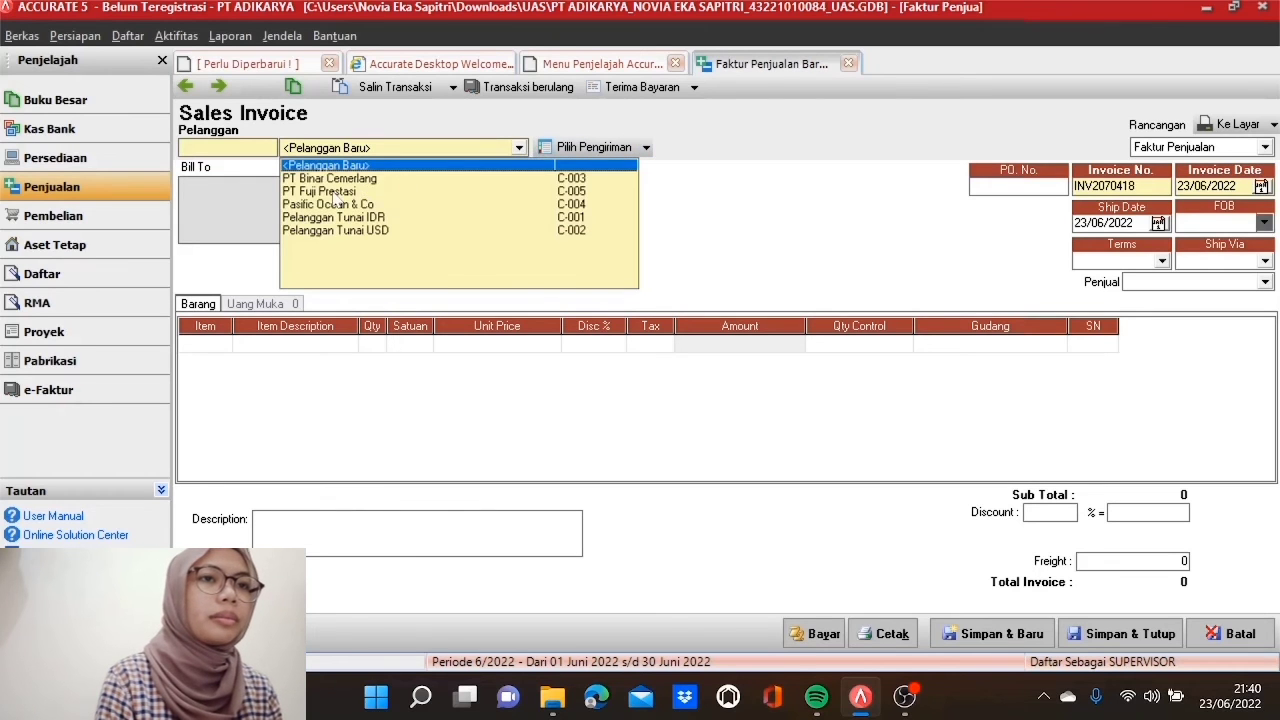
{"action": "left_click", "coordinate": [333, 192]}
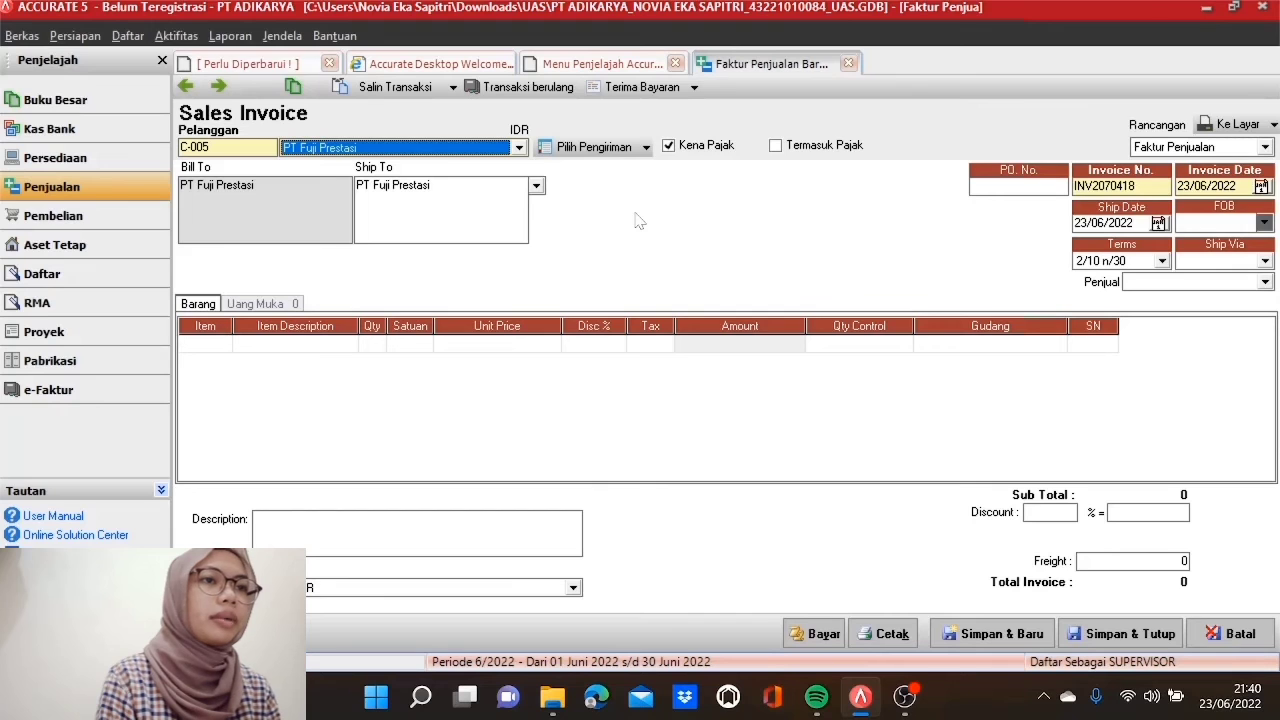
{"action": "left_click", "coordinate": [588, 150]}
{"action": "left_click", "coordinate": [586, 290]}
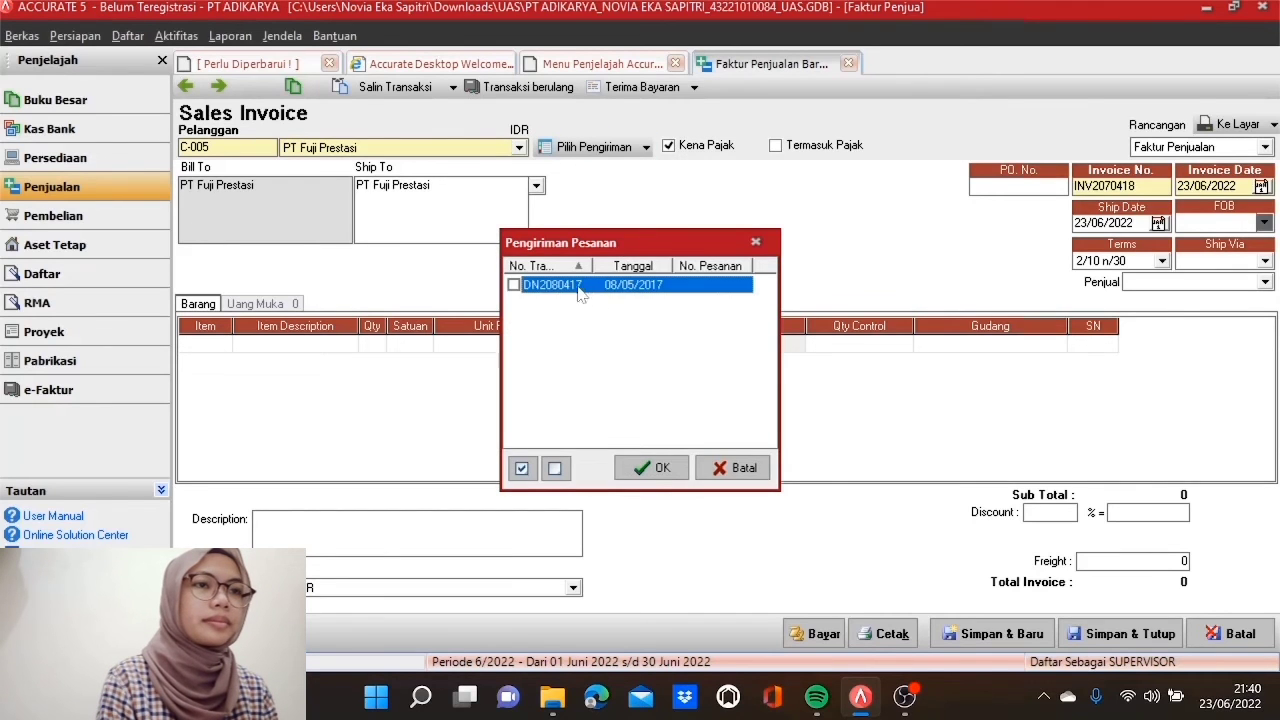
{"action": "left_click", "coordinate": [514, 286]}
{"action": "left_click", "coordinate": [652, 468]}
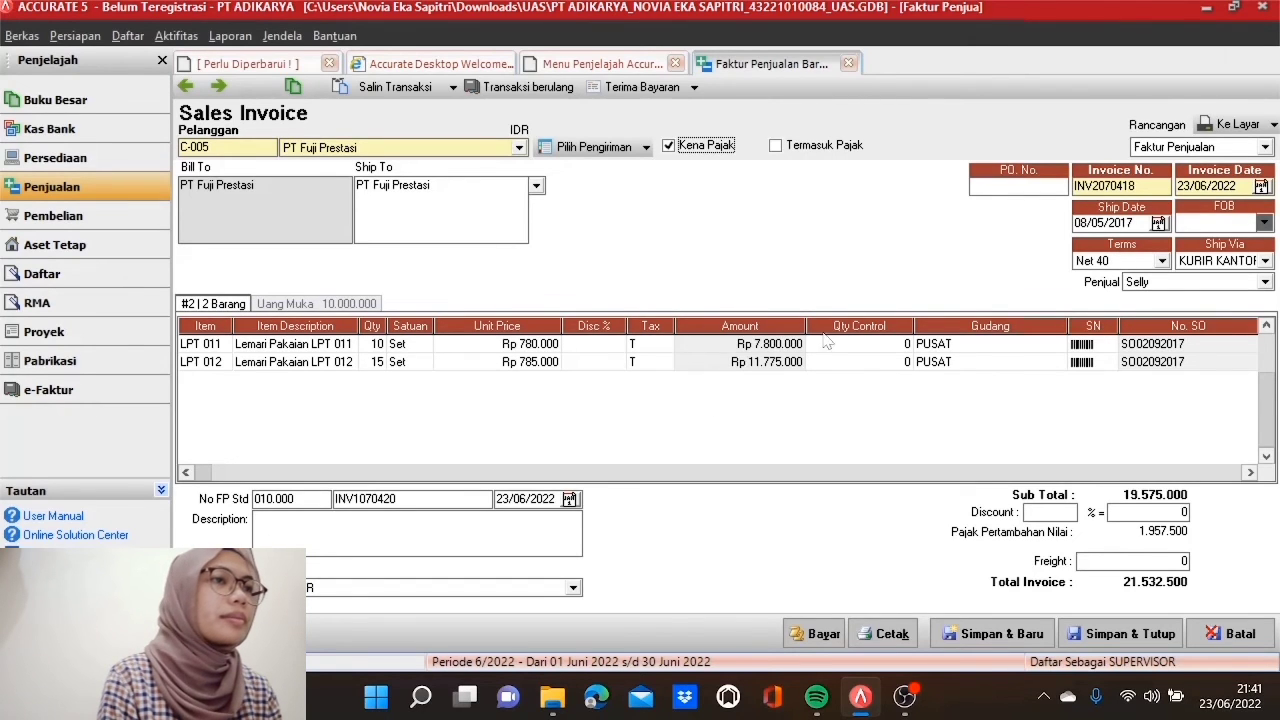
Step: Set invoice number INV3090417 and invoice and ship dates 09/05/2017, and check the down payment
{"action": "double_click", "coordinate": [1105, 186]}
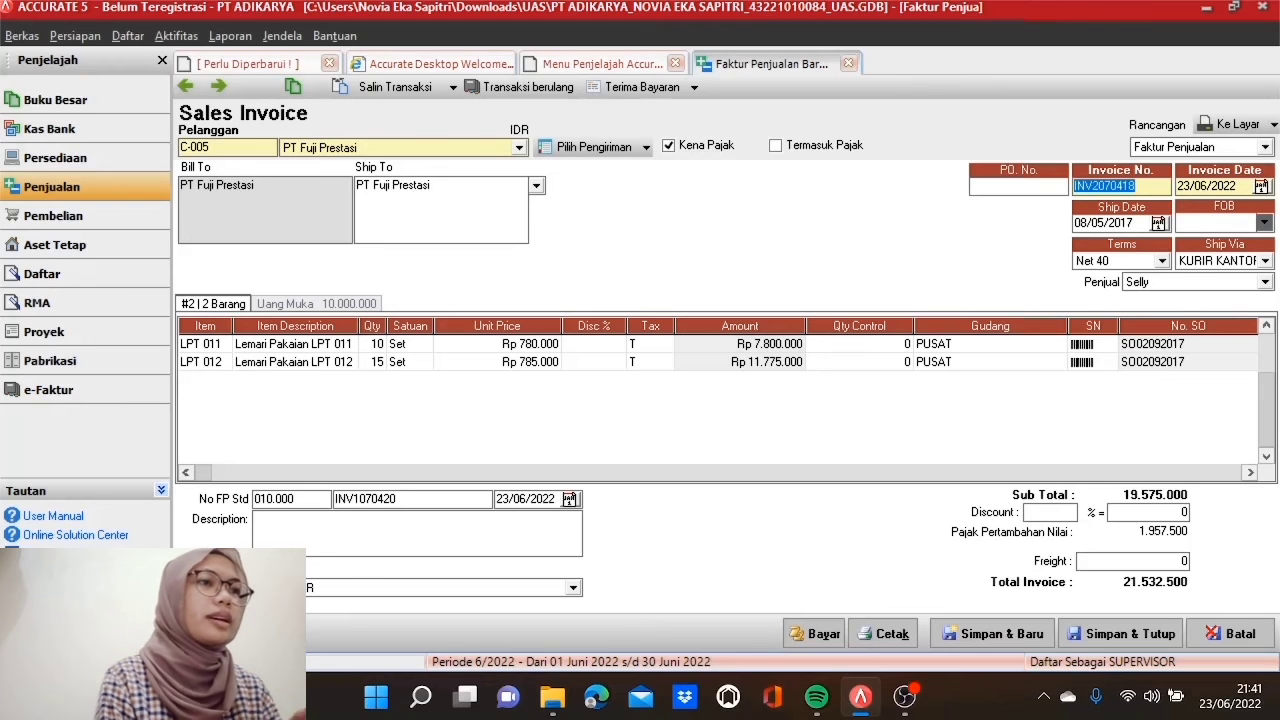
{"action": "type", "text": "INV3090417"}
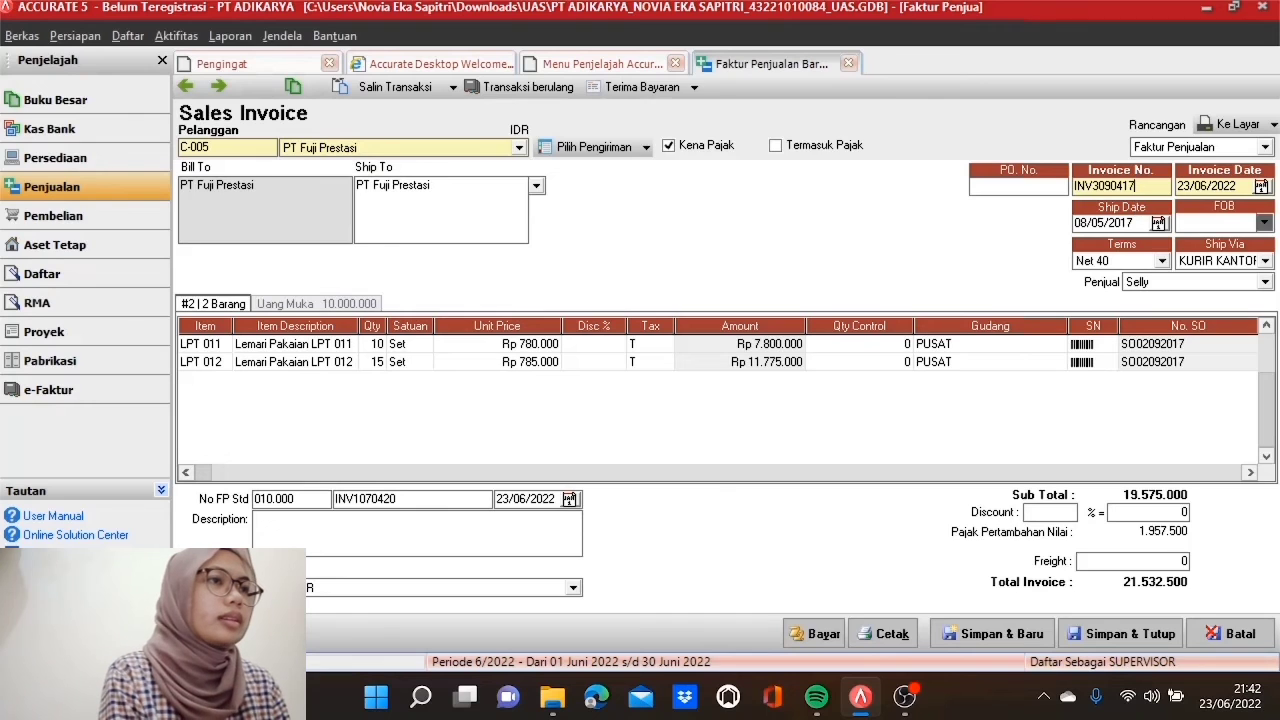
{"action": "left_click", "coordinate": [1214, 185]}
{"action": "type", "text": "09/0"}
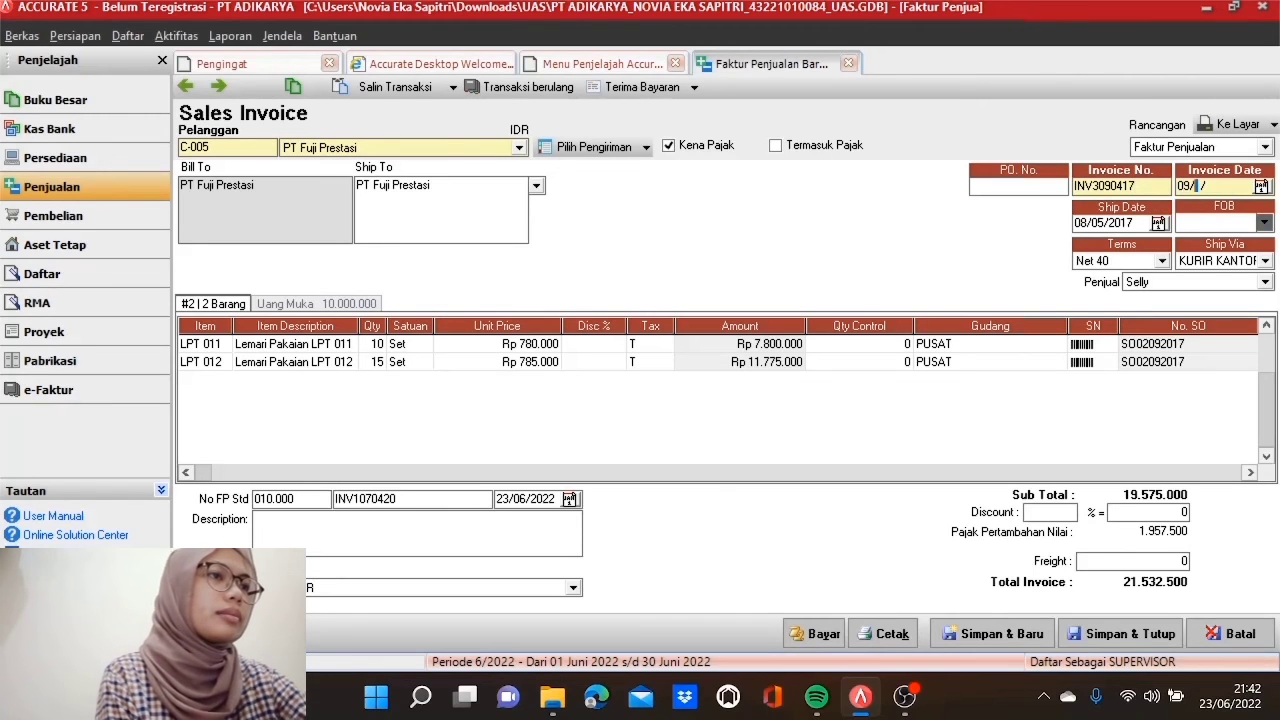
{"action": "type", "text": "5/2"}
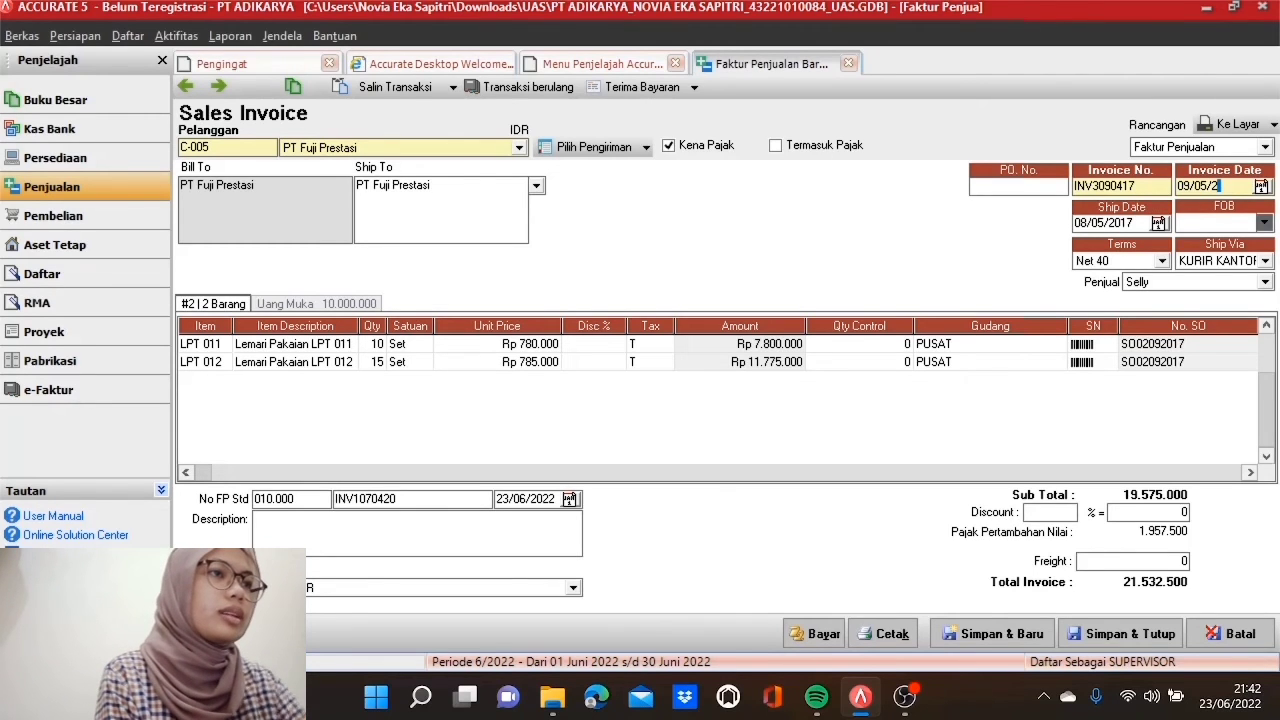
{"action": "type", "text": "017"}
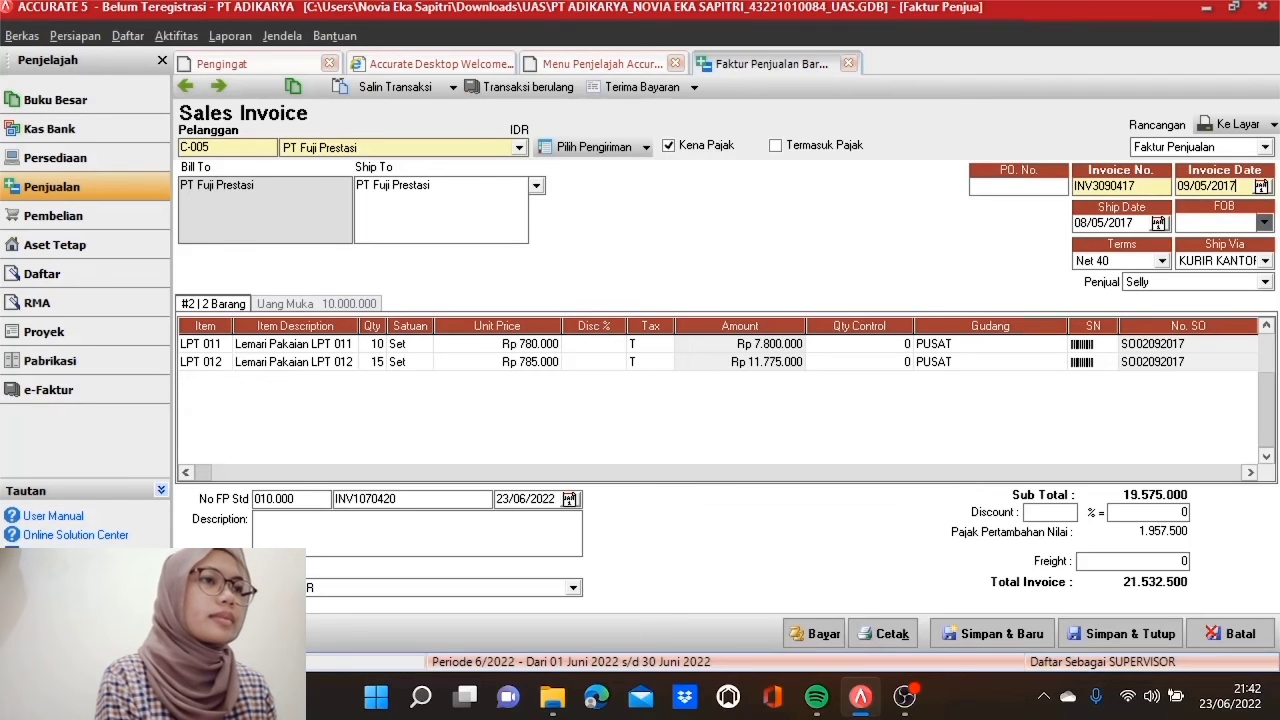
{"action": "left_click", "coordinate": [1132, 223]}
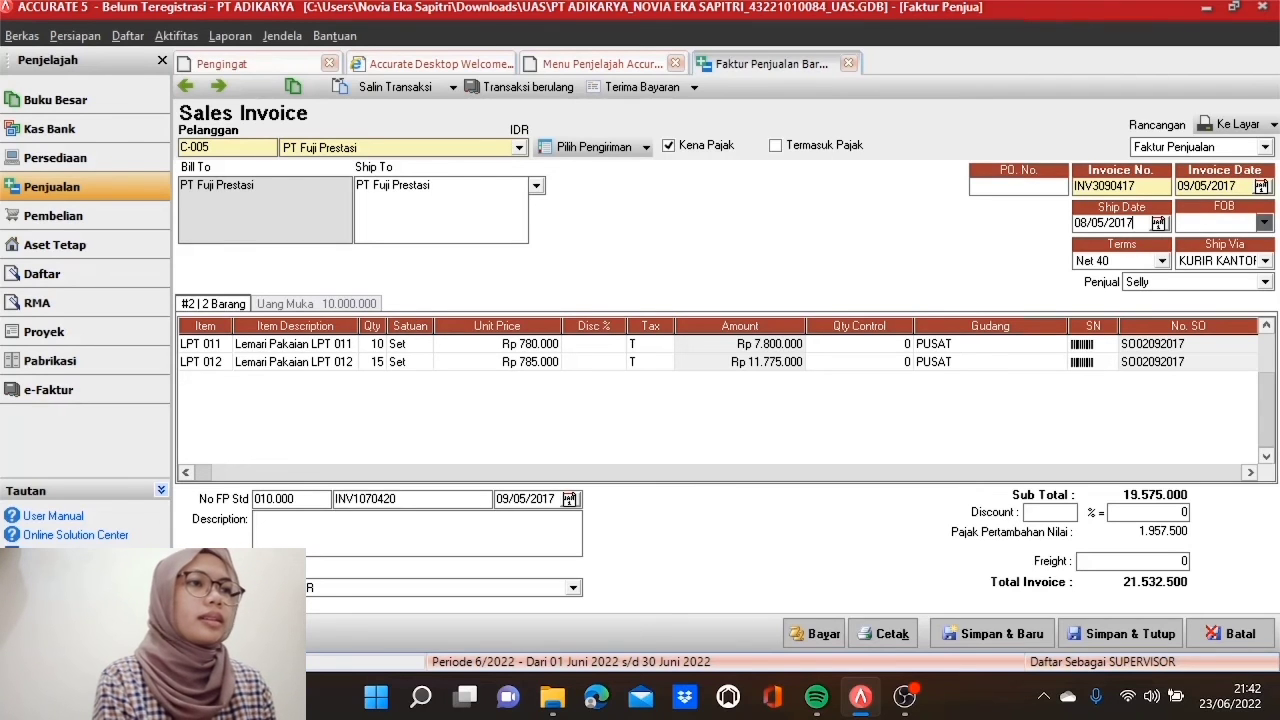
{"action": "left_click_drag", "start_coordinate": [1134, 223], "coordinate": [1073, 223]}
{"action": "type", "text": "09/05/"}
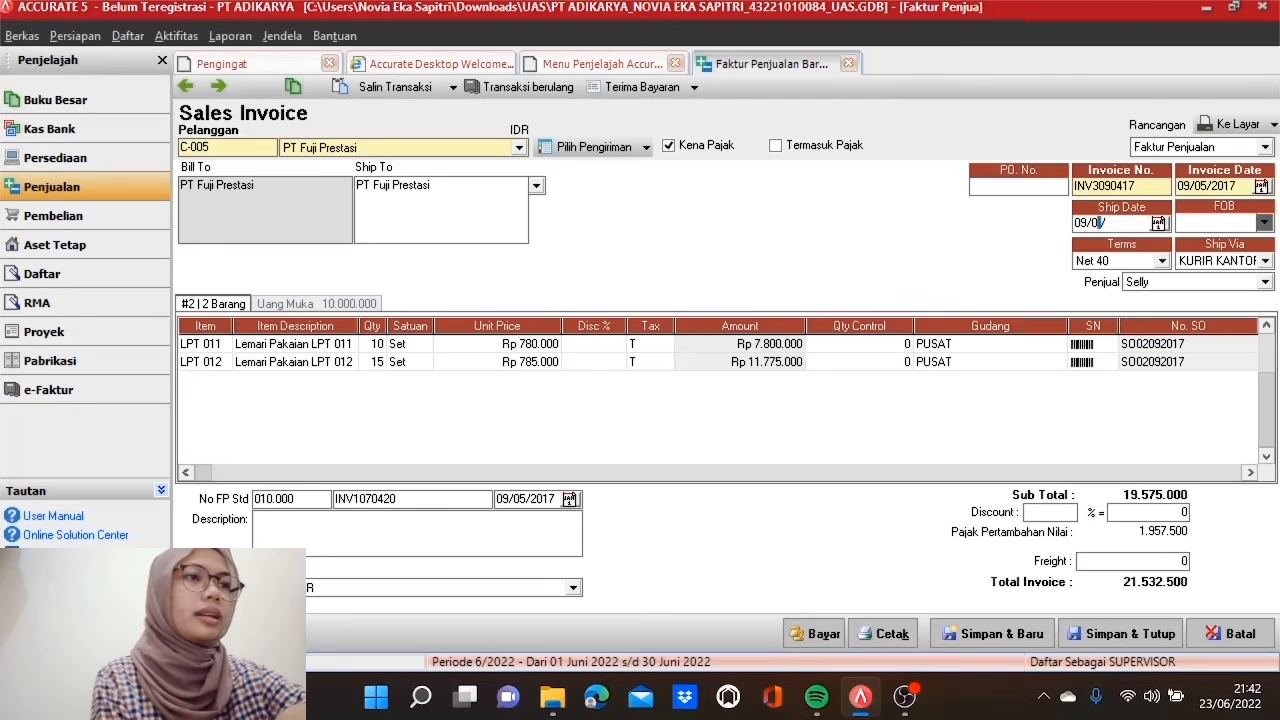
{"action": "type", "text": "2017"}
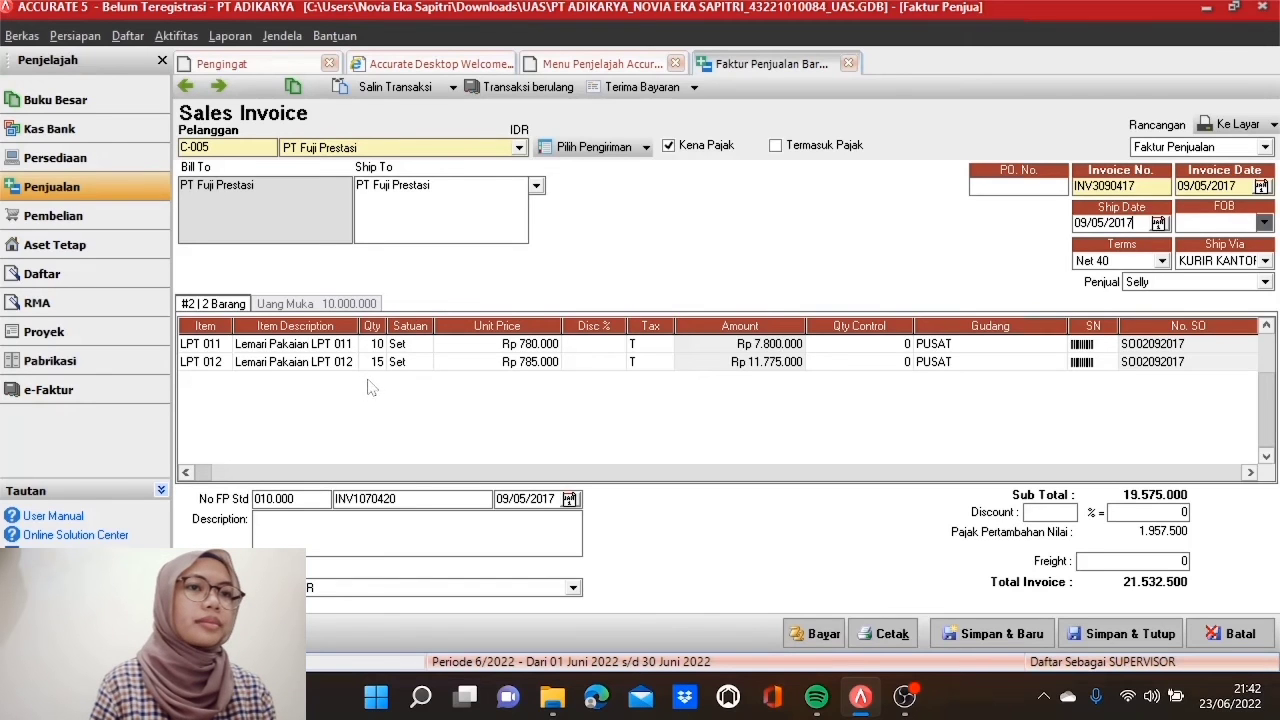
{"action": "left_click", "coordinate": [336, 305]}
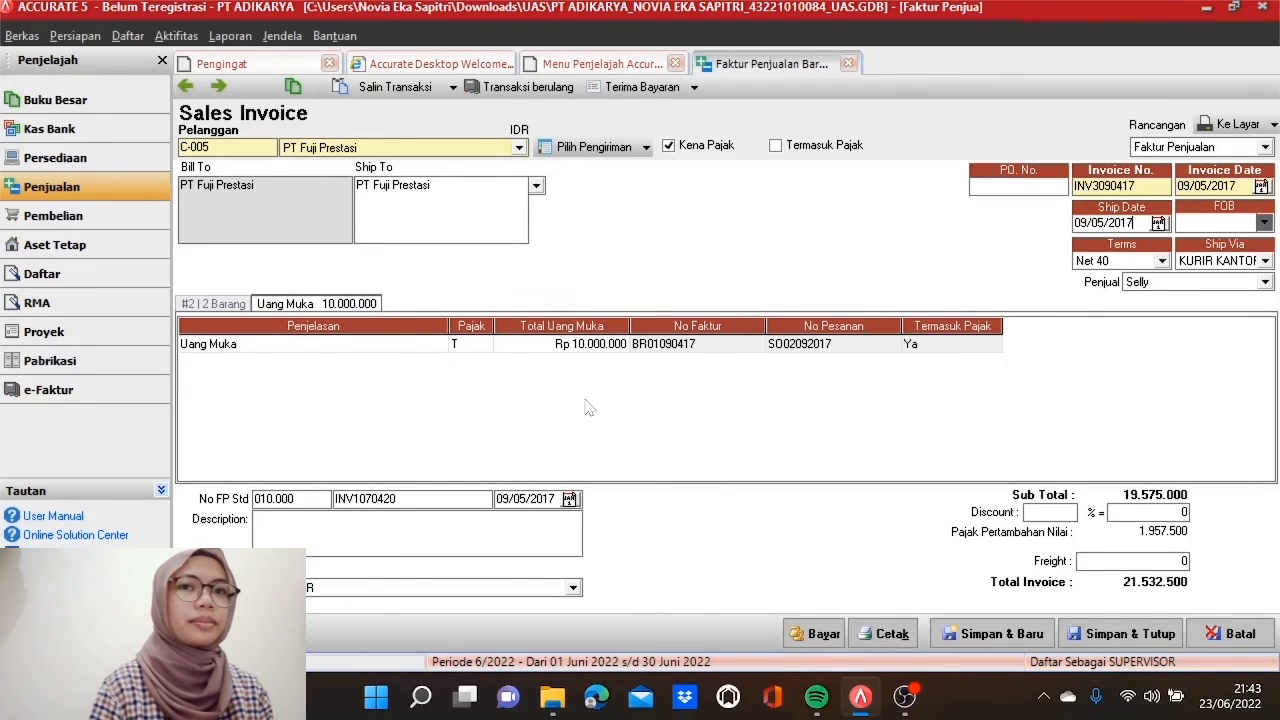
{"action": "left_click", "coordinate": [240, 310]}
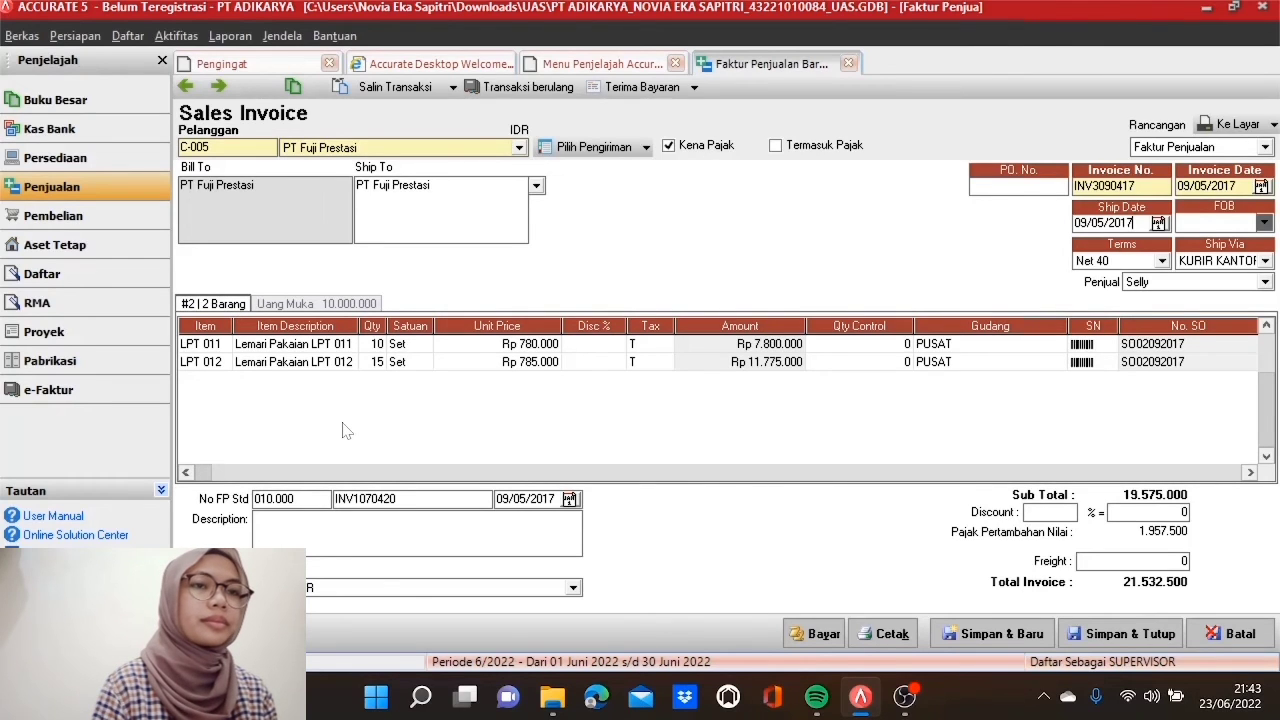
Step: Save the invoice and start a new sales return for PT Fuji Prestasi
{"action": "left_click", "coordinate": [1103, 634]}
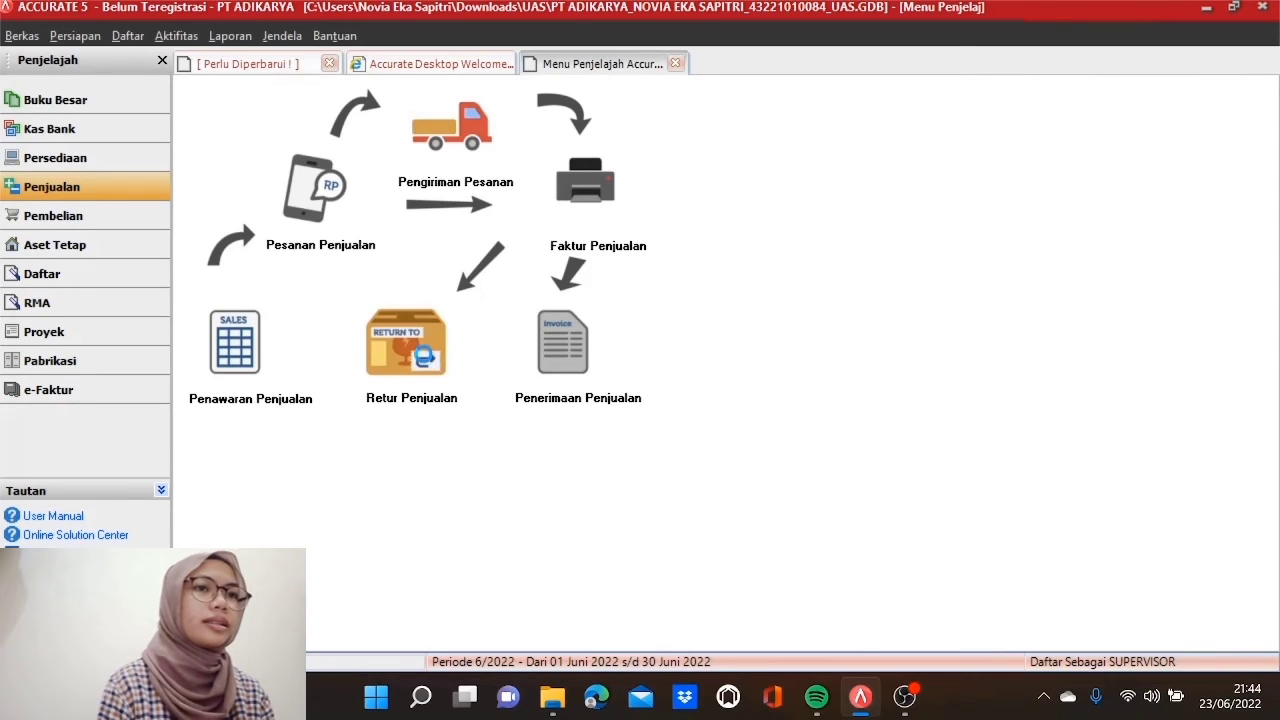
{"action": "left_click", "coordinate": [428, 362]}
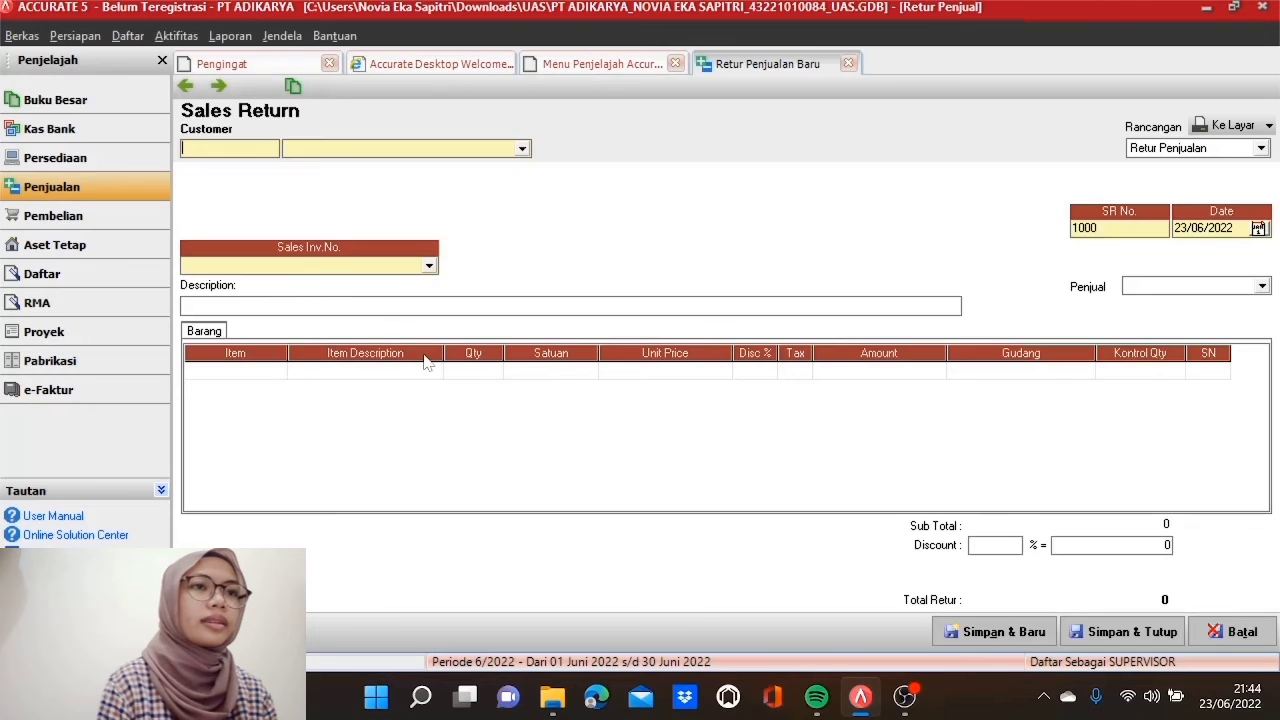
{"action": "left_click", "coordinate": [521, 150]}
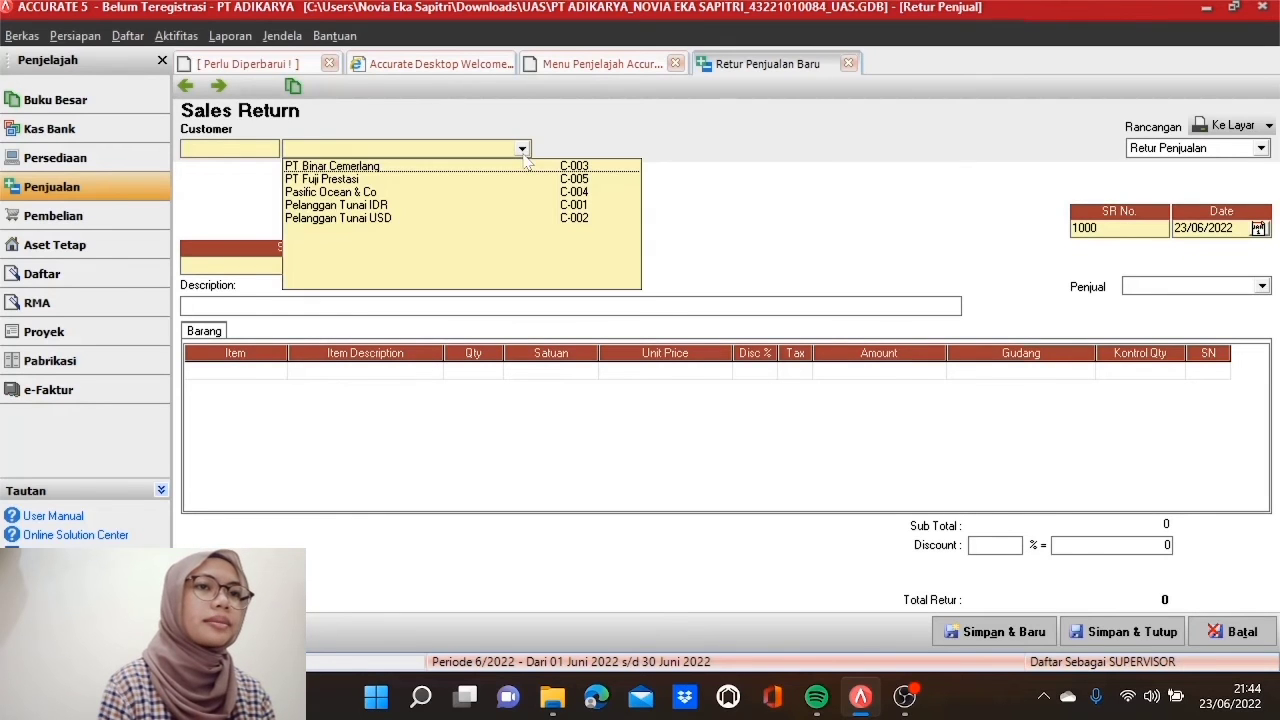
{"action": "left_click", "coordinate": [445, 180]}
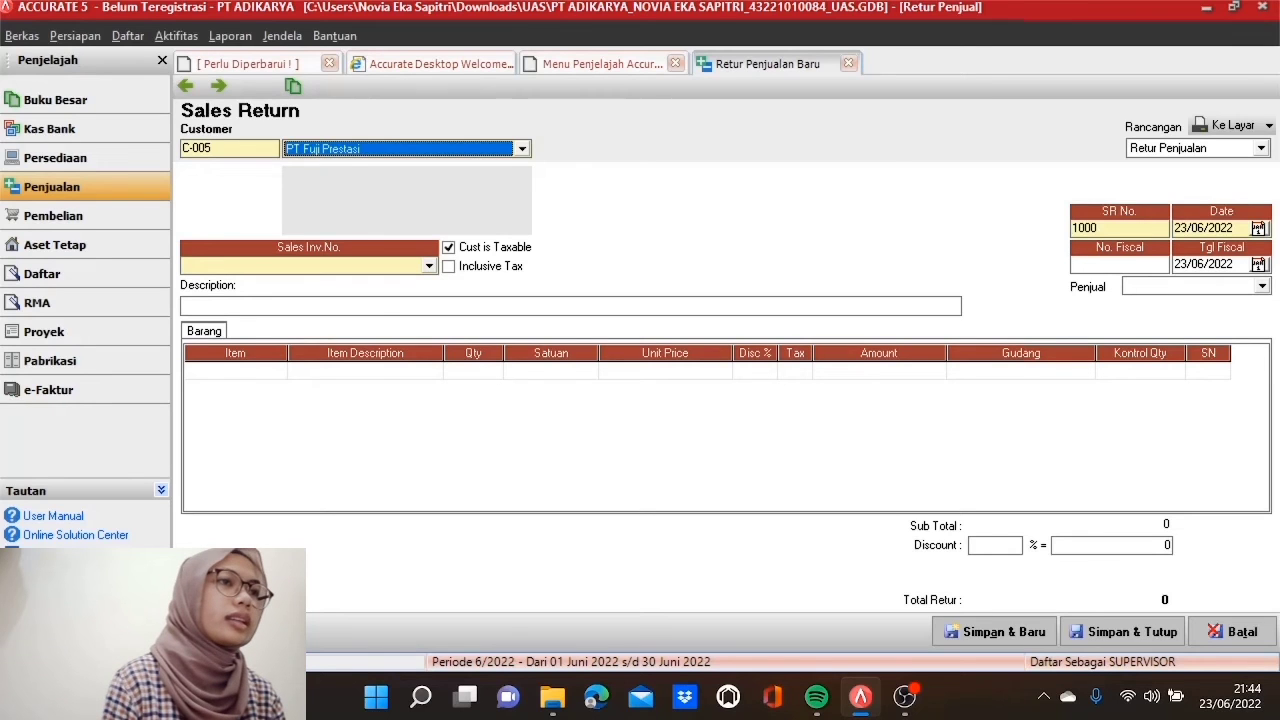
Step: Number the return SR100517 with date and fiscal date 10/05/2017
{"action": "left_click", "coordinate": [1100, 228]}
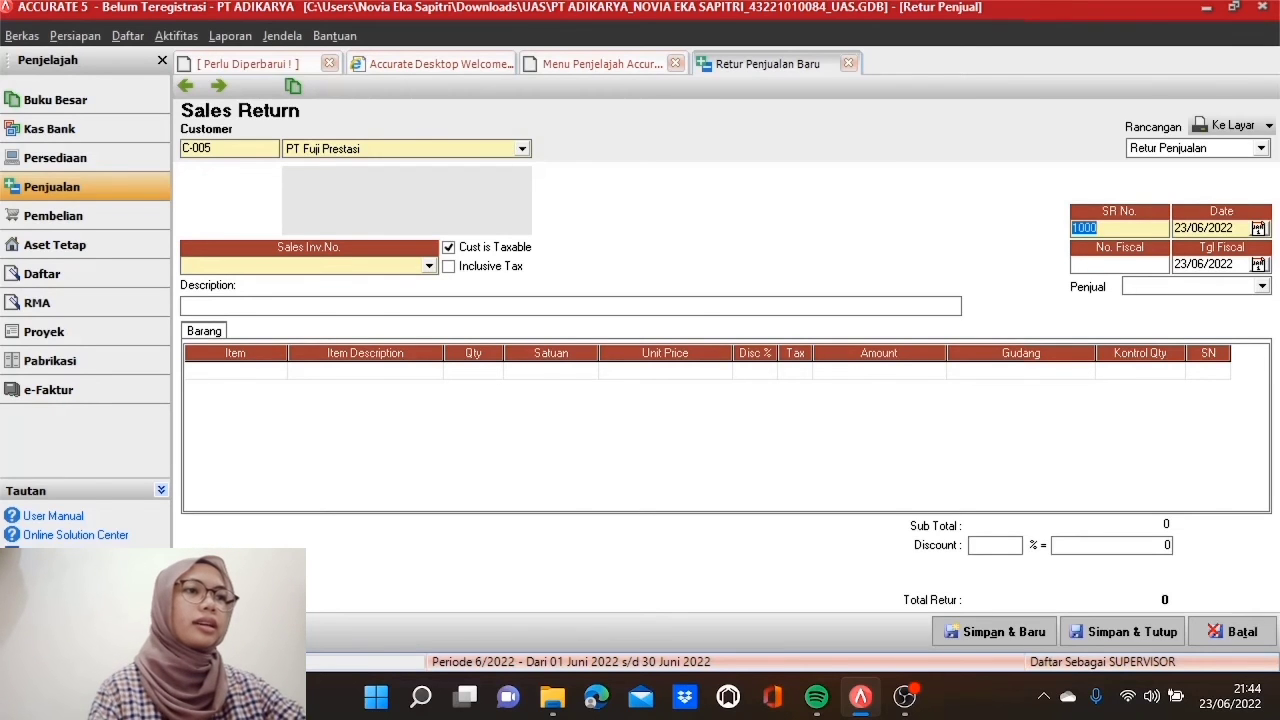
{"action": "type", "text": "SR"}
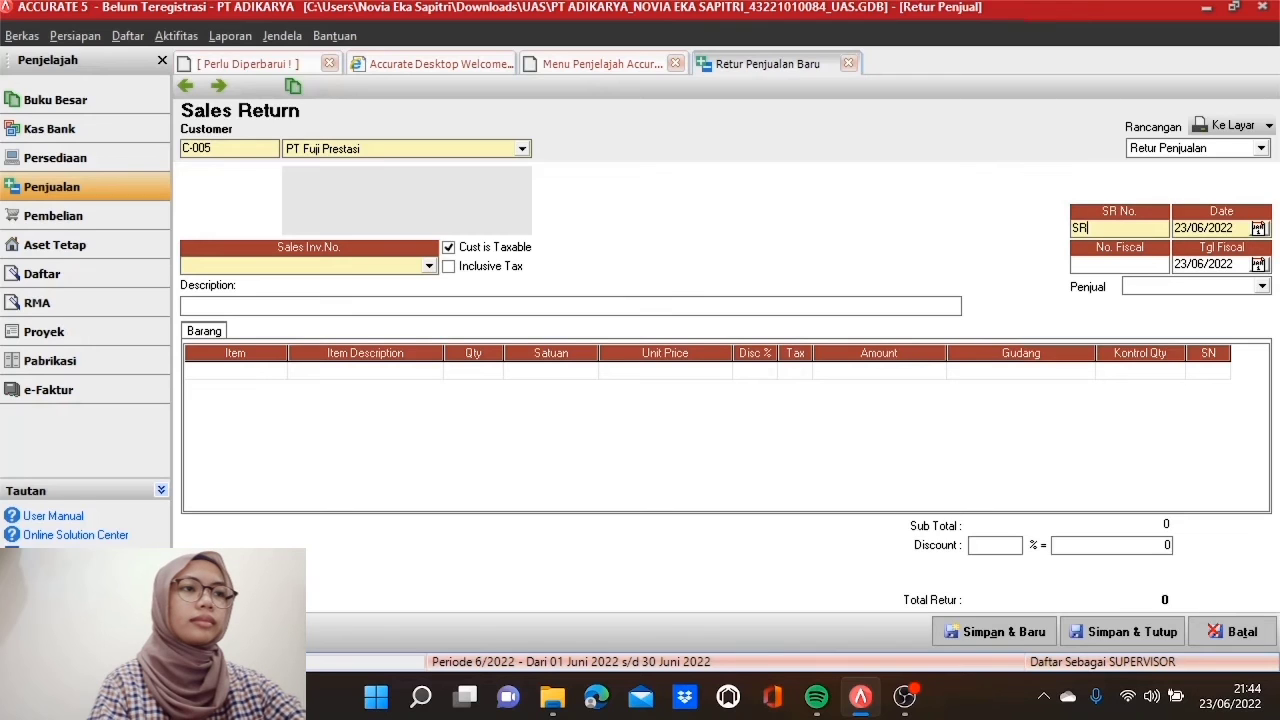
{"action": "type", "text": "100"}
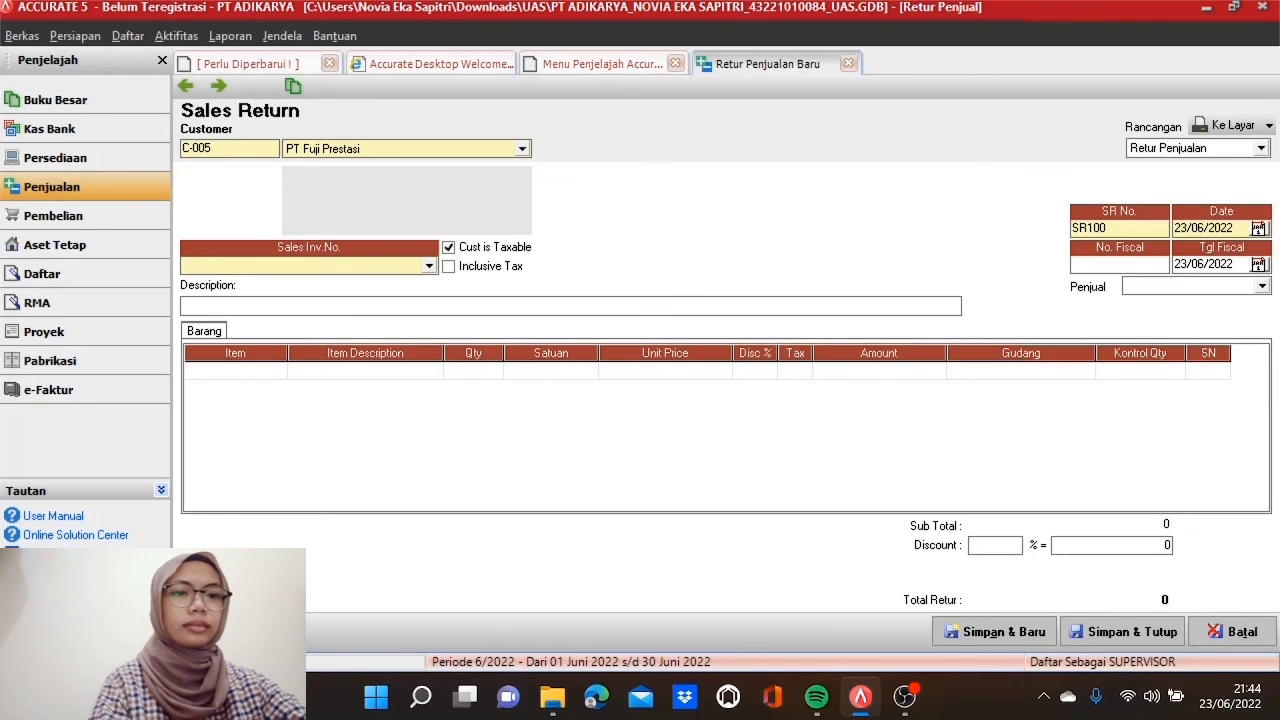
{"action": "type", "text": "517"}
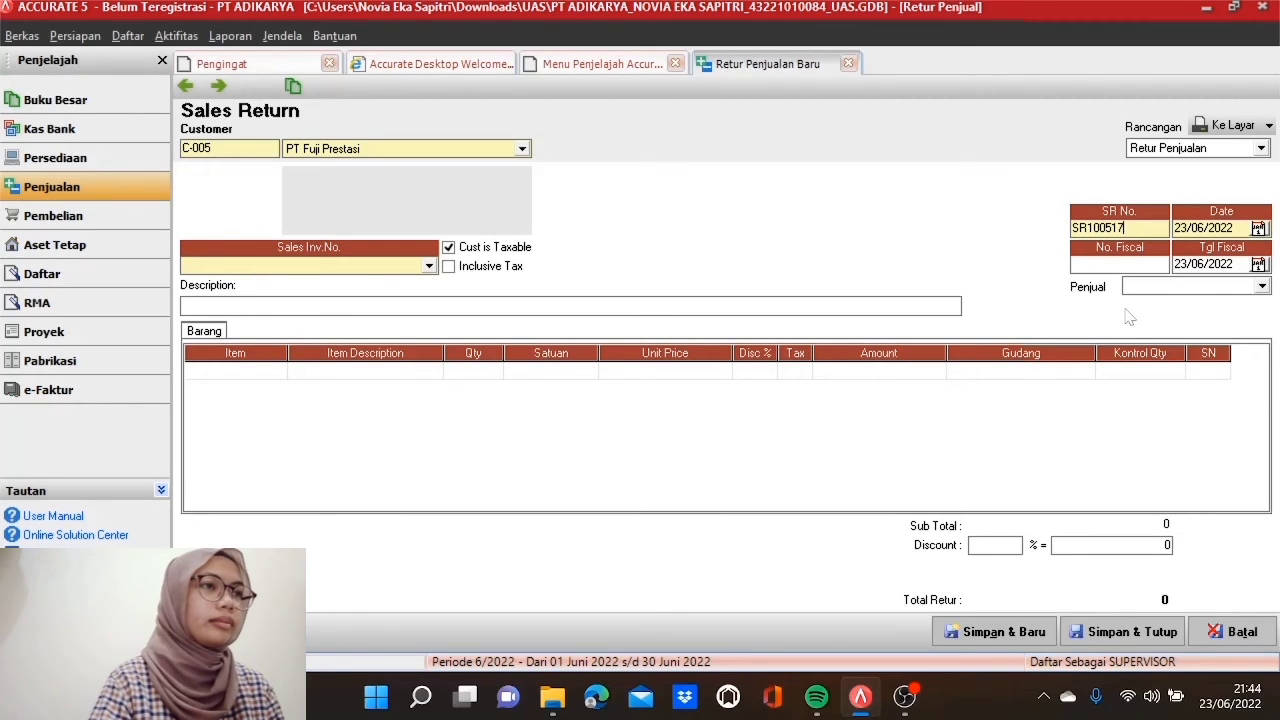
{"action": "key", "text": "Tab"}
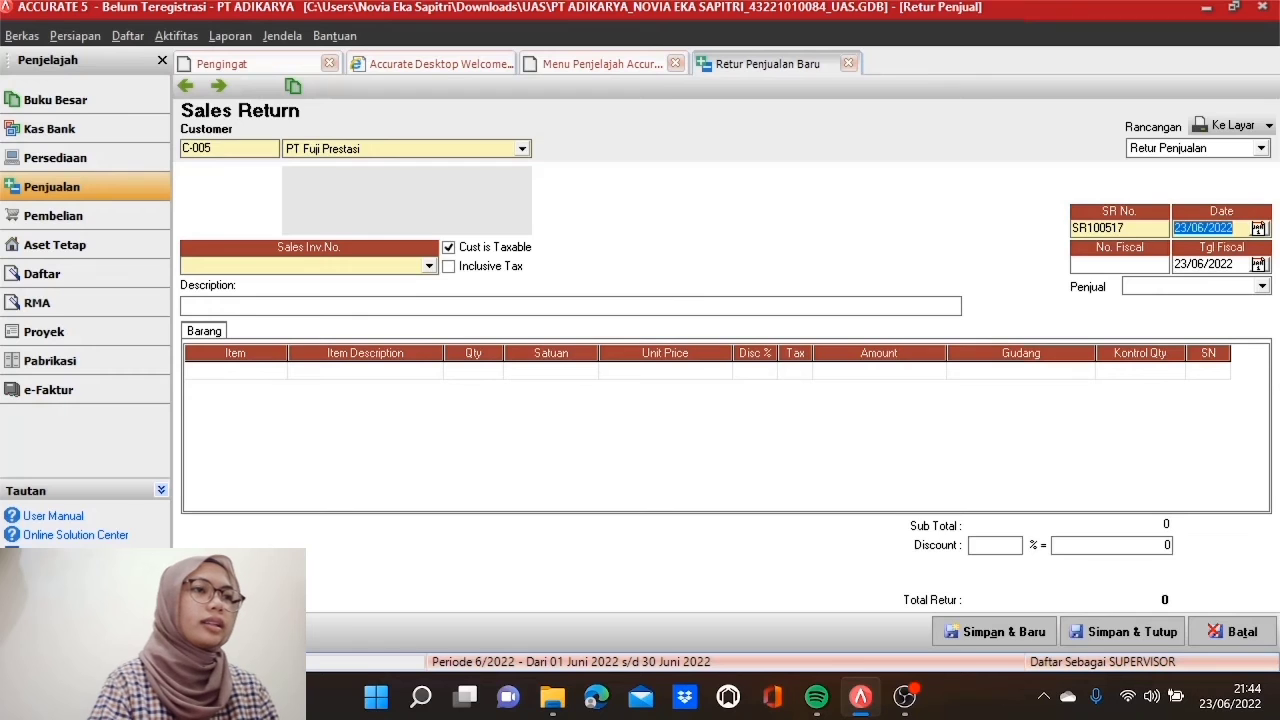
{"action": "type", "text": "10/05/2017"}
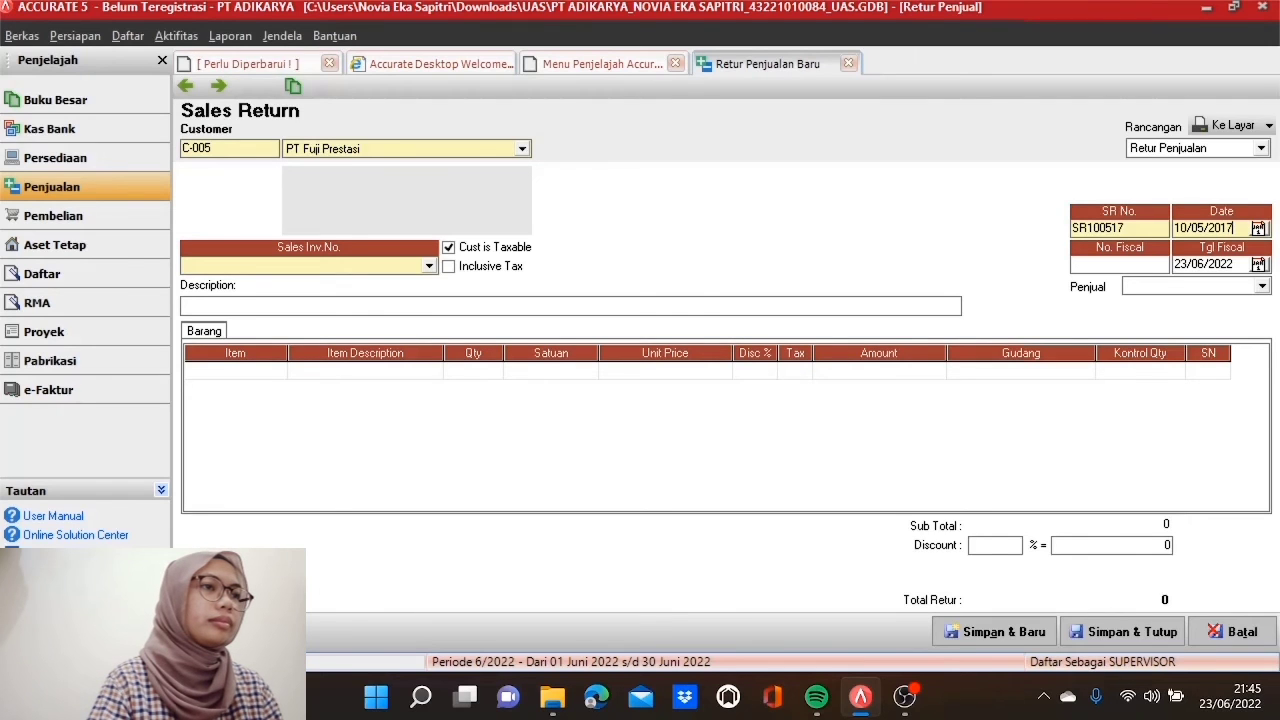
{"action": "key", "text": "Tab"}
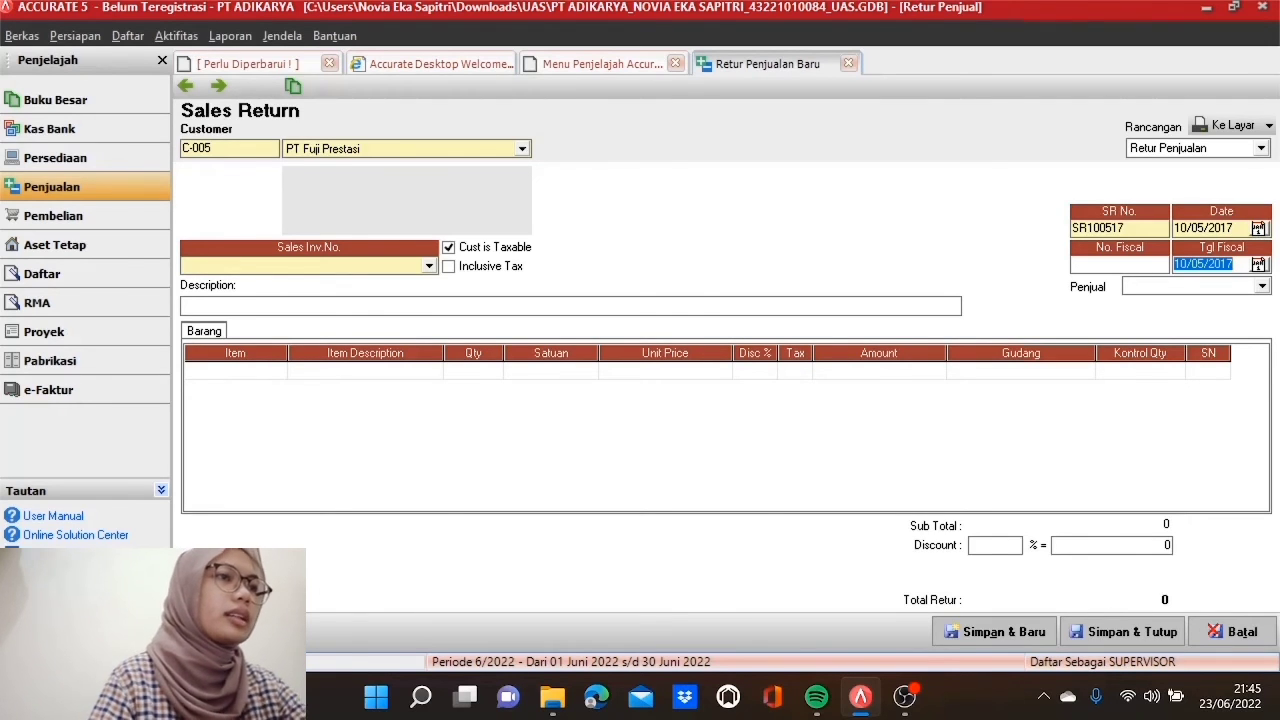
{"action": "type", "text": "10/05/2017"}
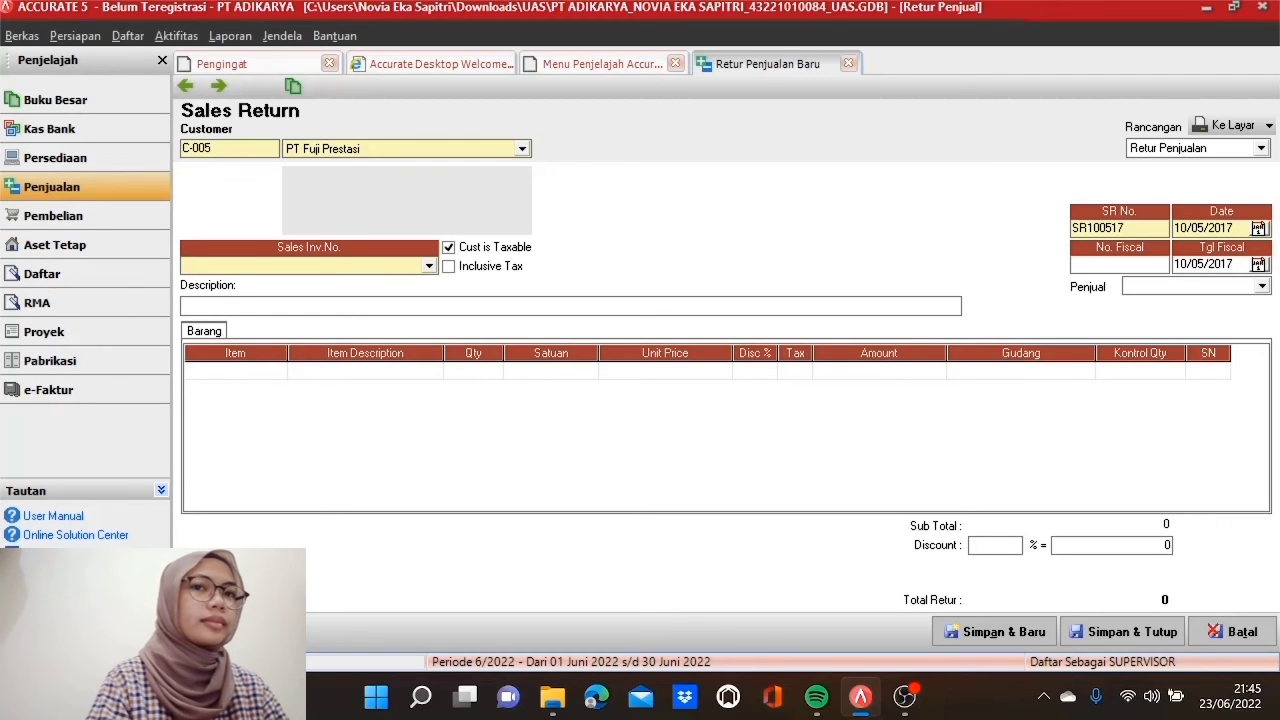
Step: Return against invoice INV3090417, choosing Lemari Pakaian LPT 012 as the item line
{"action": "left_click", "coordinate": [428, 267]}
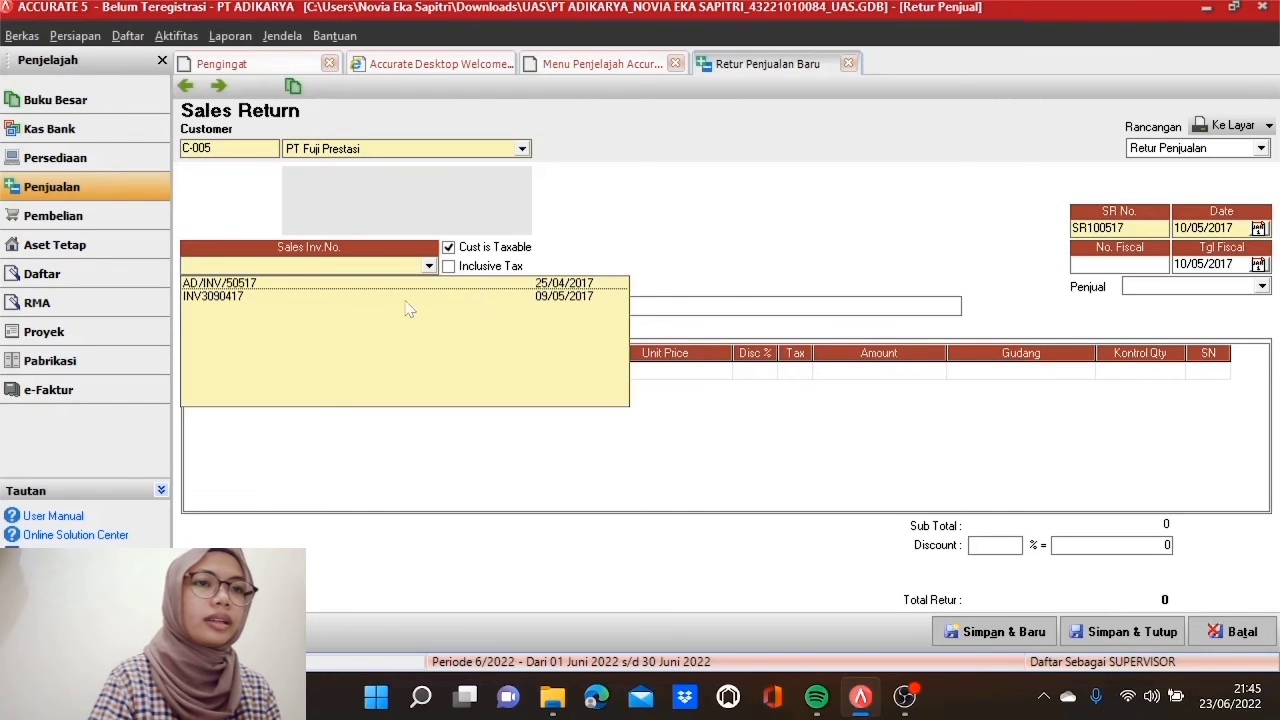
{"action": "left_click", "coordinate": [405, 297]}
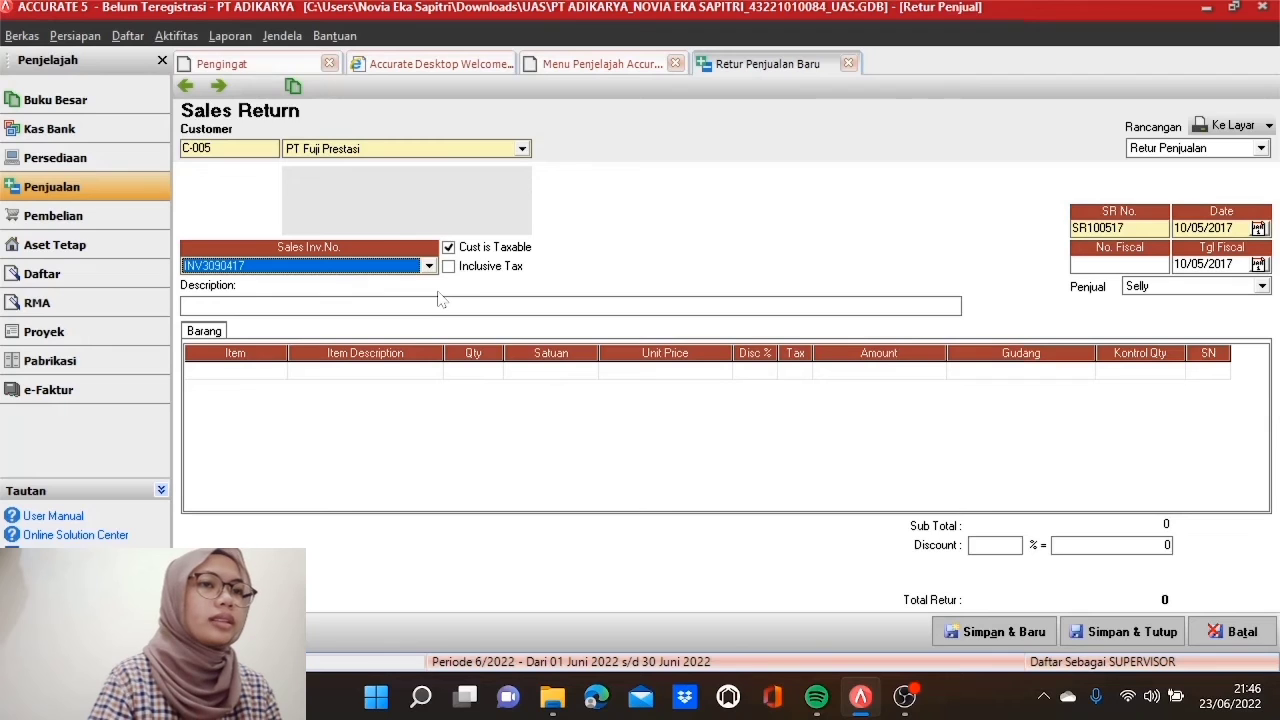
{"action": "left_click", "coordinate": [277, 377]}
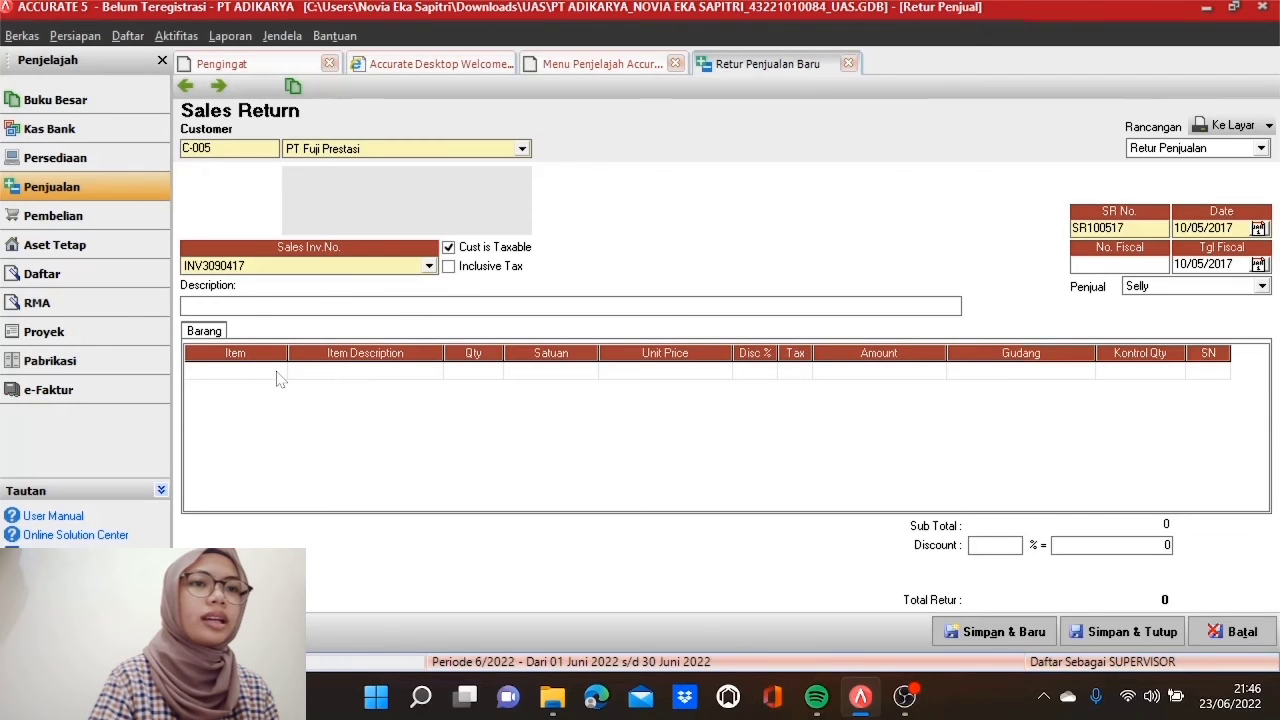
{"action": "left_click", "coordinate": [373, 373]}
{"action": "left_click", "coordinate": [435, 373]}
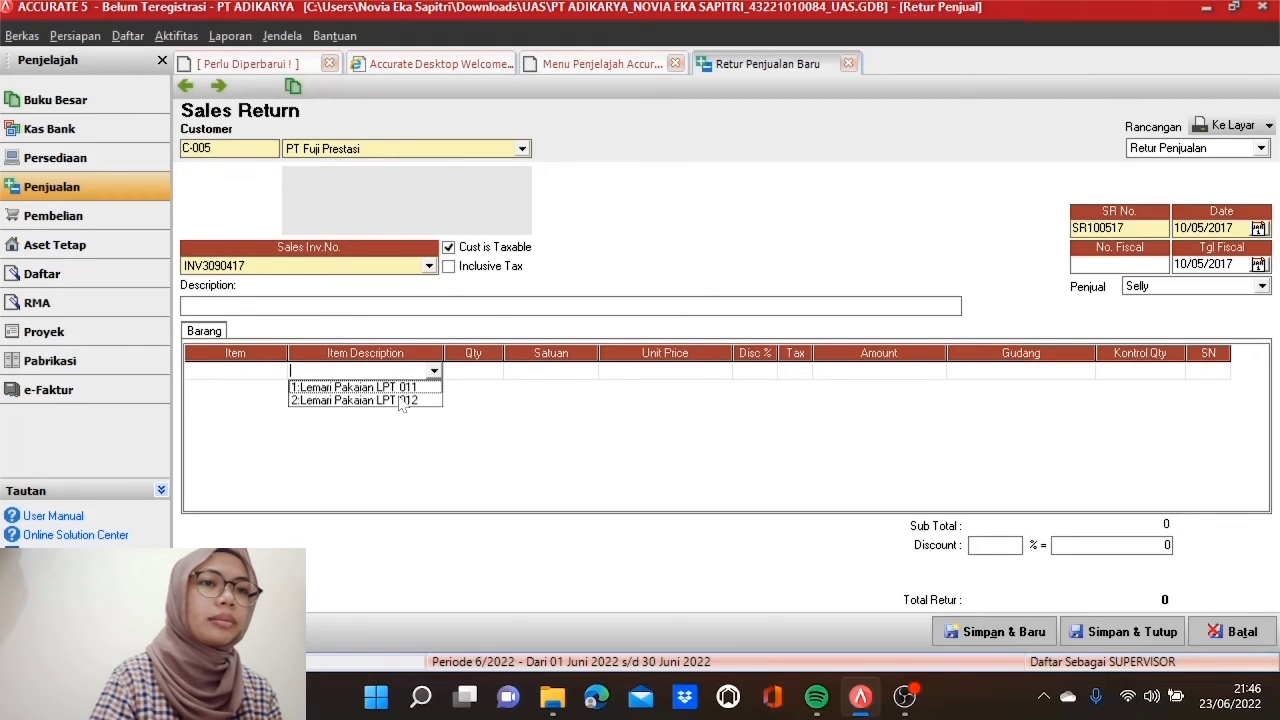
{"action": "left_click", "coordinate": [400, 400]}
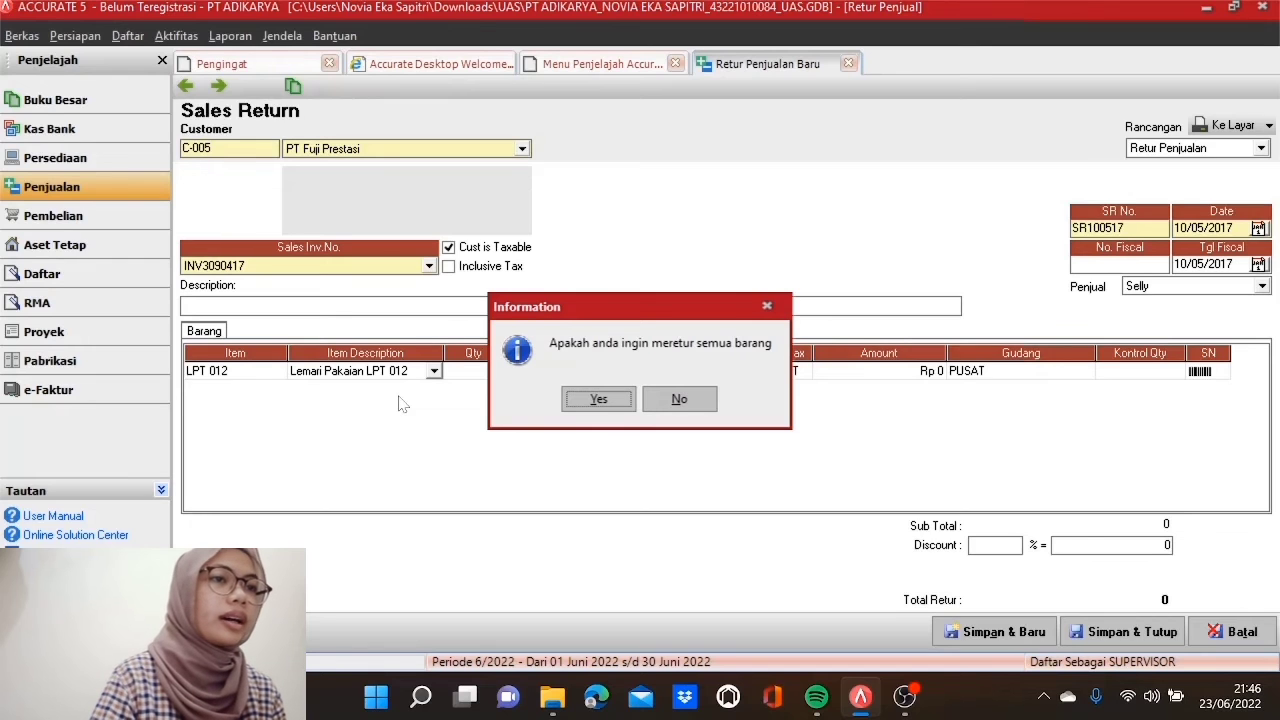
Step: Return 3 sets of LPT 012 for 2.590.500, remove the empty row, and save SR100517
{"action": "left_click", "coordinate": [698, 405]}
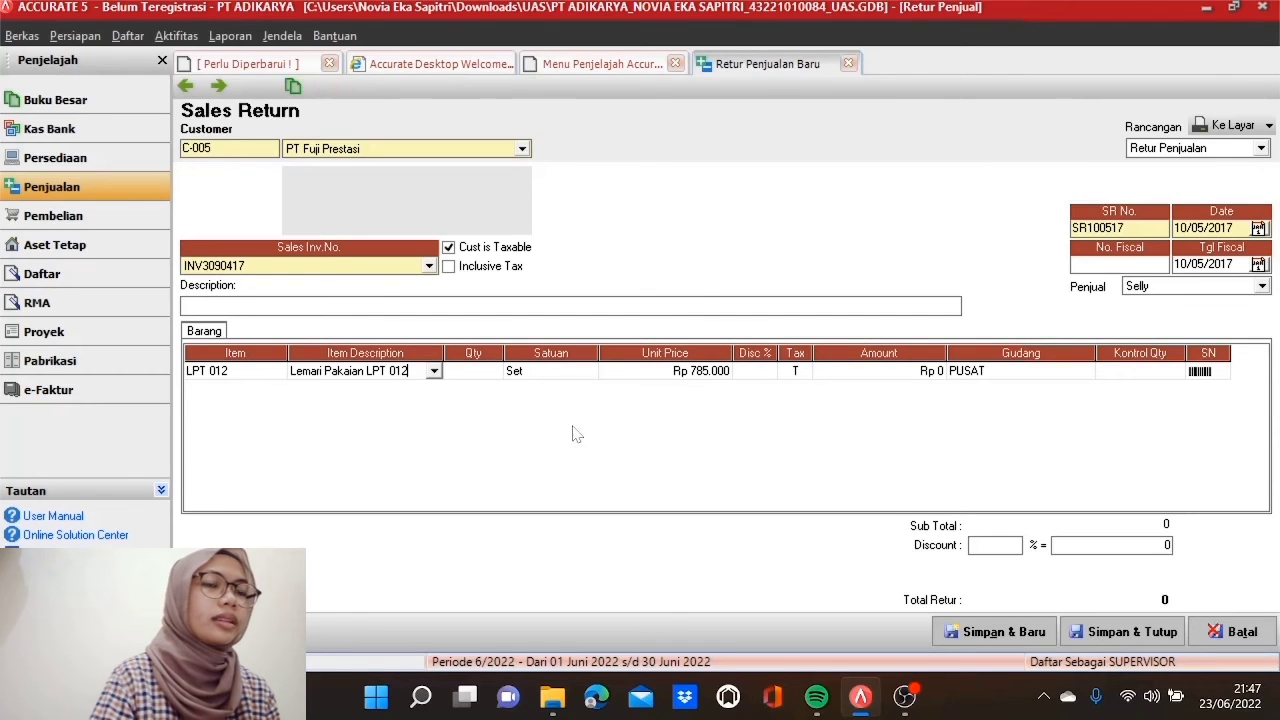
{"action": "left_click", "coordinate": [487, 378]}
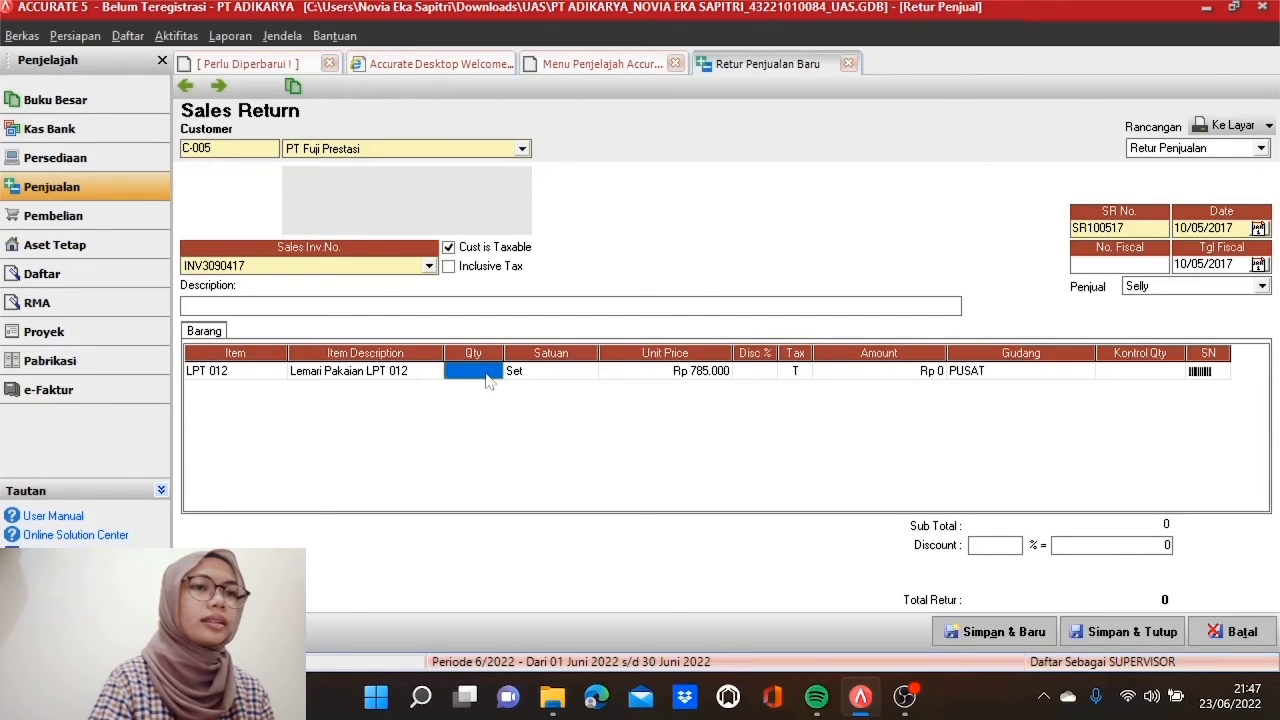
{"action": "type", "text": "3"}
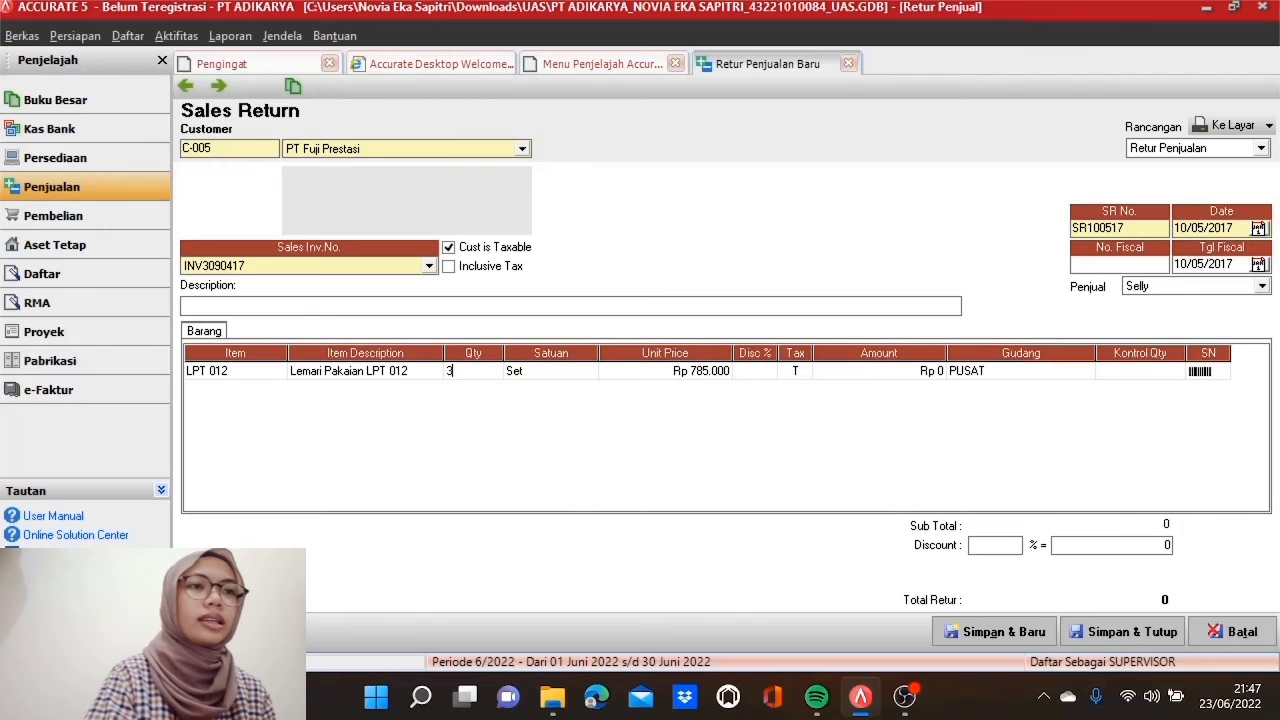
{"action": "key", "text": "Tab"}
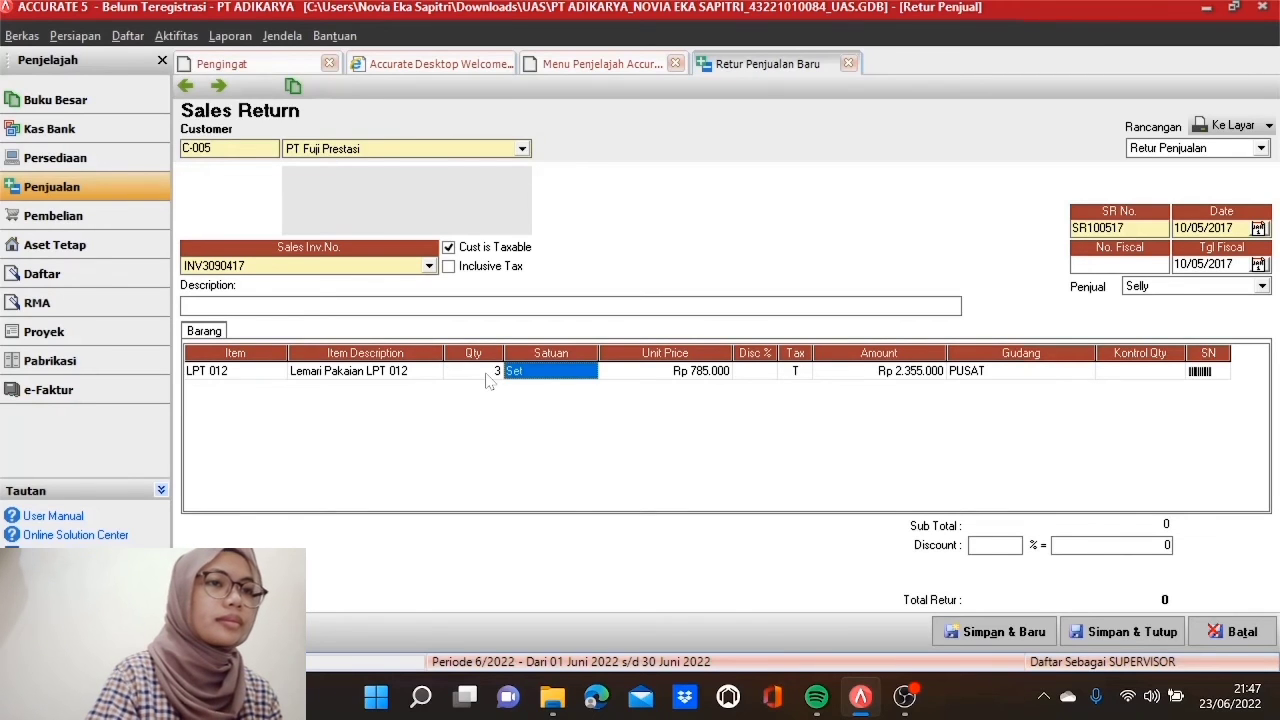
{"action": "key", "text": "Tab"}
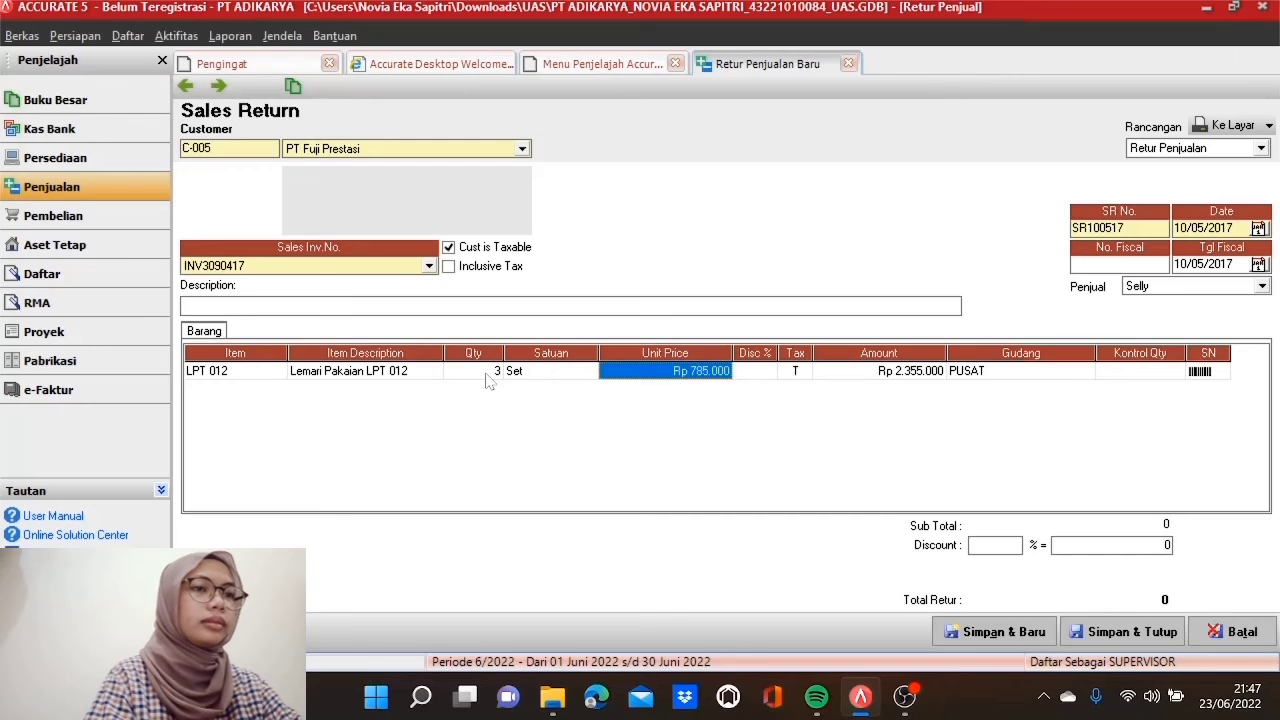
{"action": "key", "text": "Tab"}
{"action": "key", "text": "Tab"}
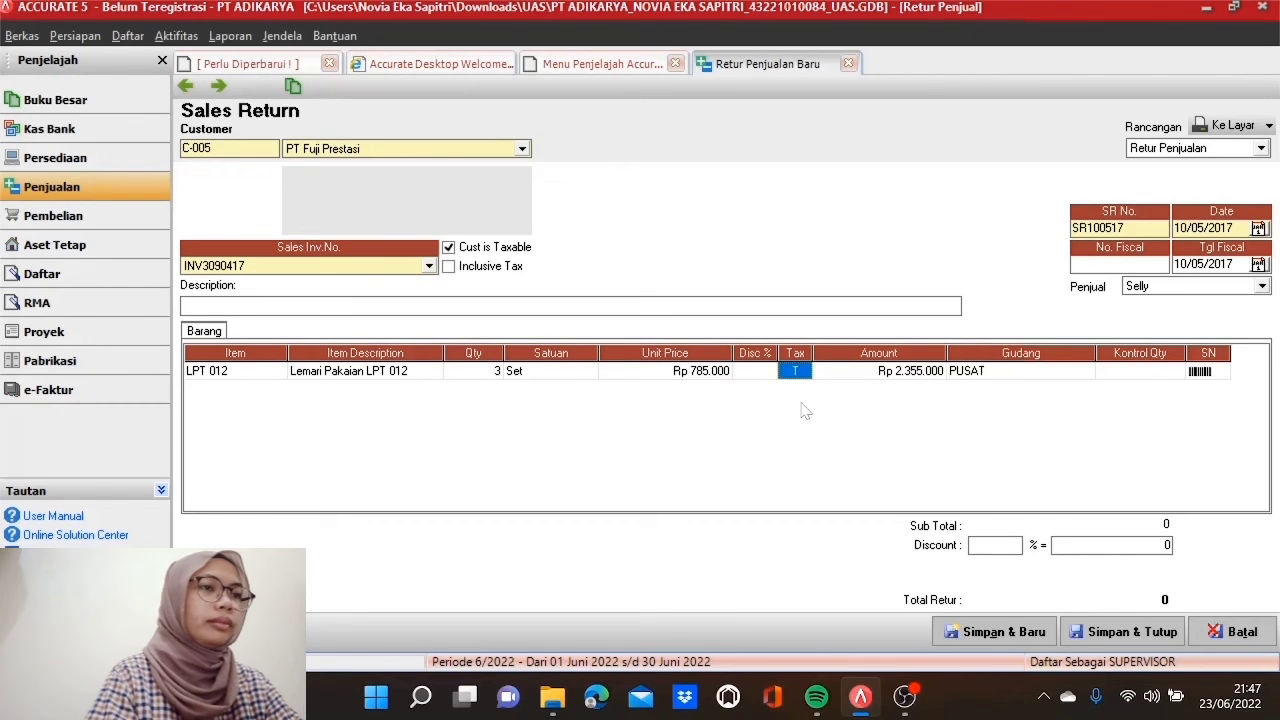
{"action": "key", "text": "Tab"}
{"action": "key", "text": "Tab"}
{"action": "key", "text": "Tab"}
{"action": "key", "text": "Tab"}
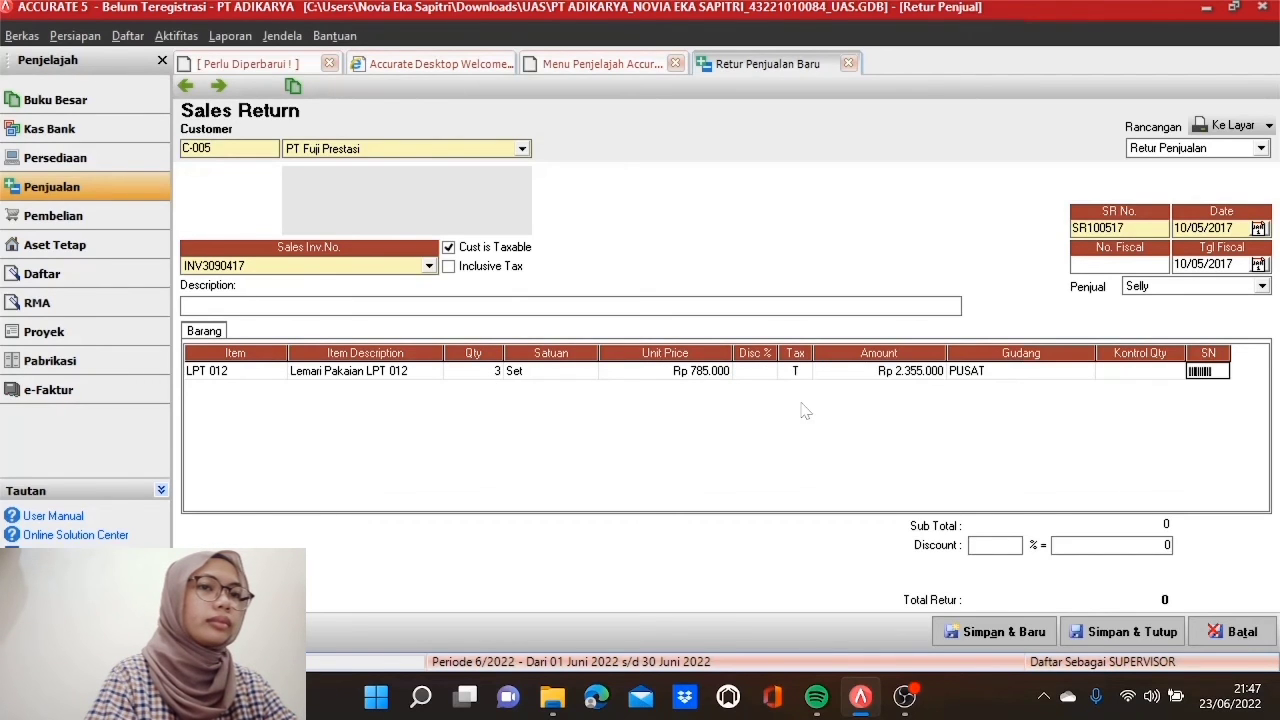
{"action": "key", "text": "Tab"}
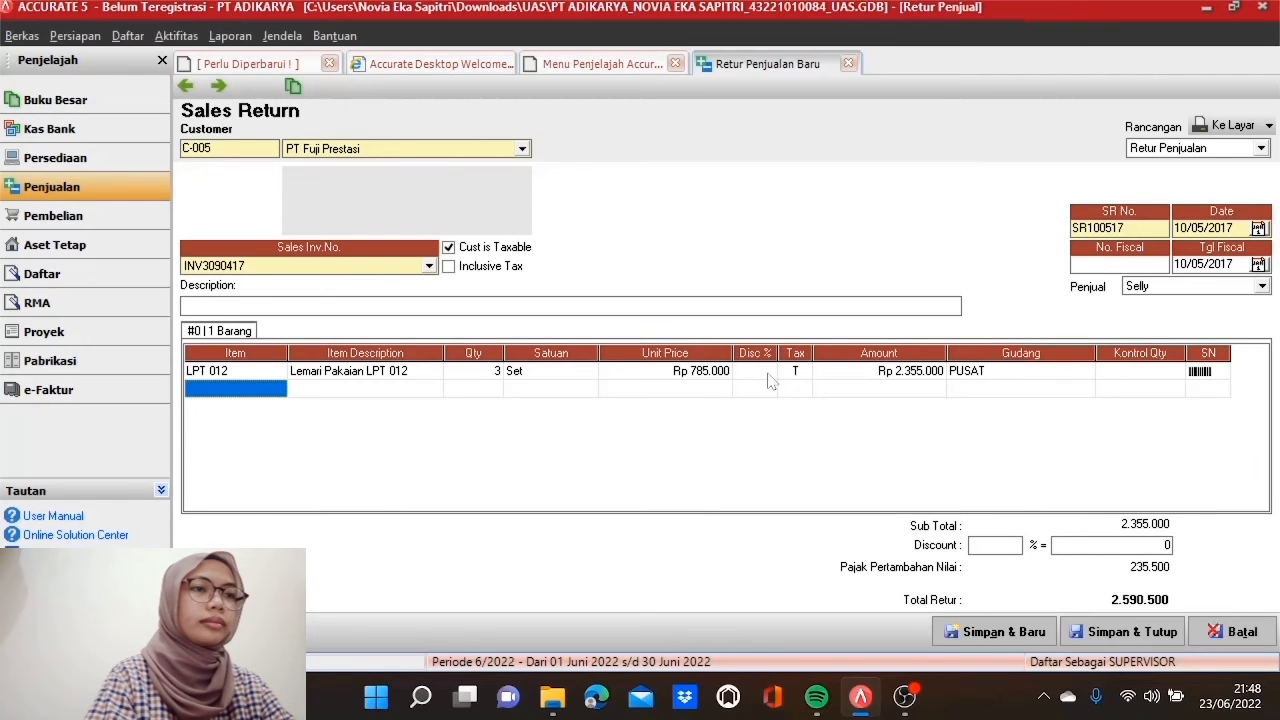
{"action": "left_click", "coordinate": [787, 376]}
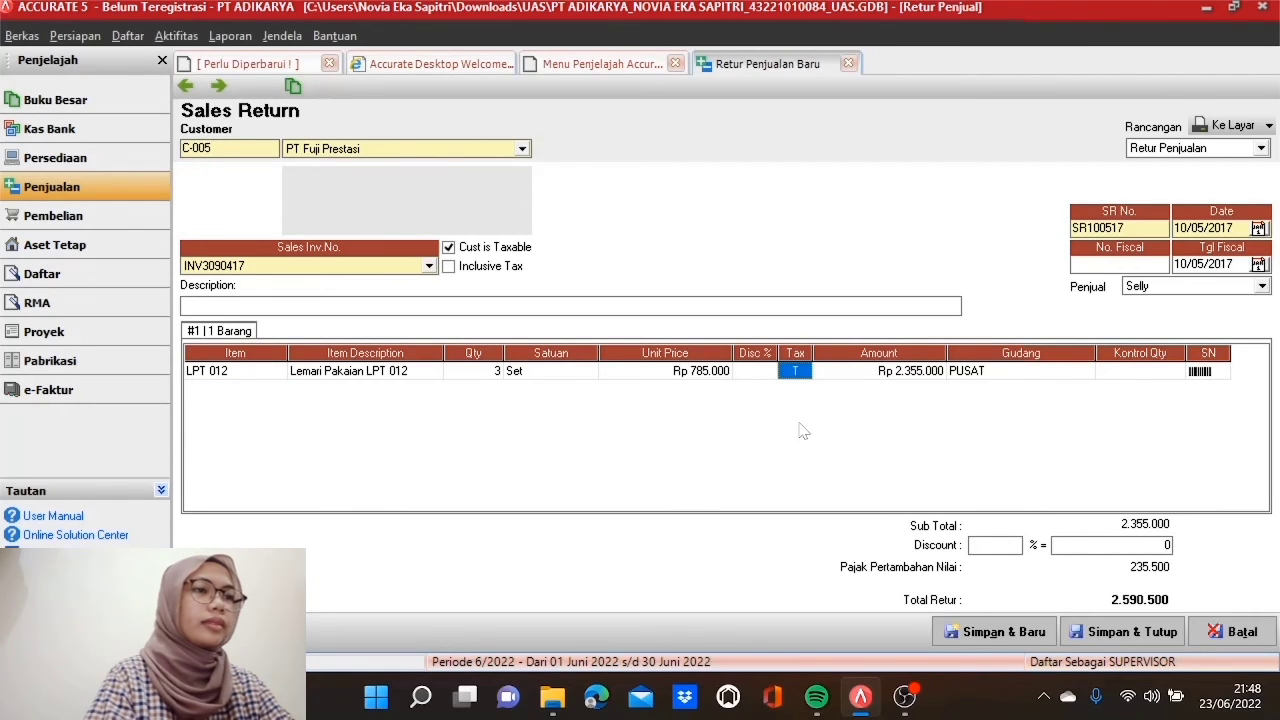
{"action": "left_click", "coordinate": [1141, 643]}
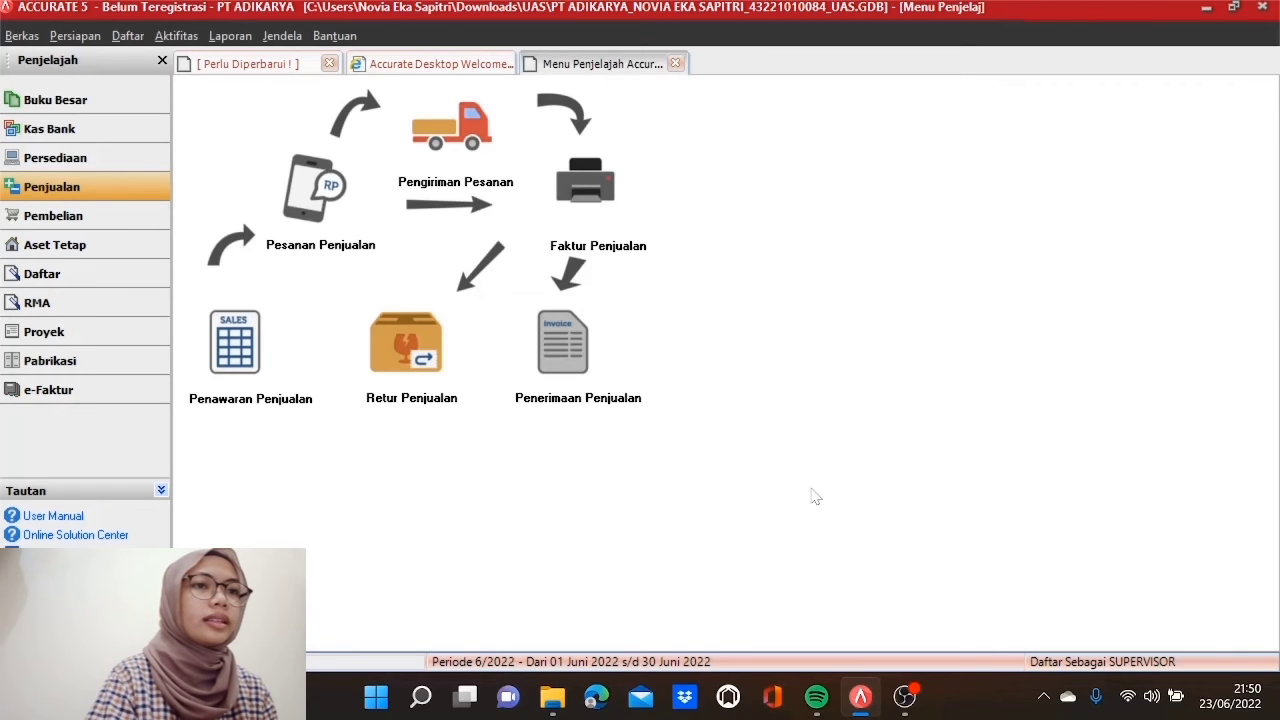
Step: Open a customer receipt from PT Fuji Prestasi with form number BR03100417
{"action": "left_click", "coordinate": [565, 345]}
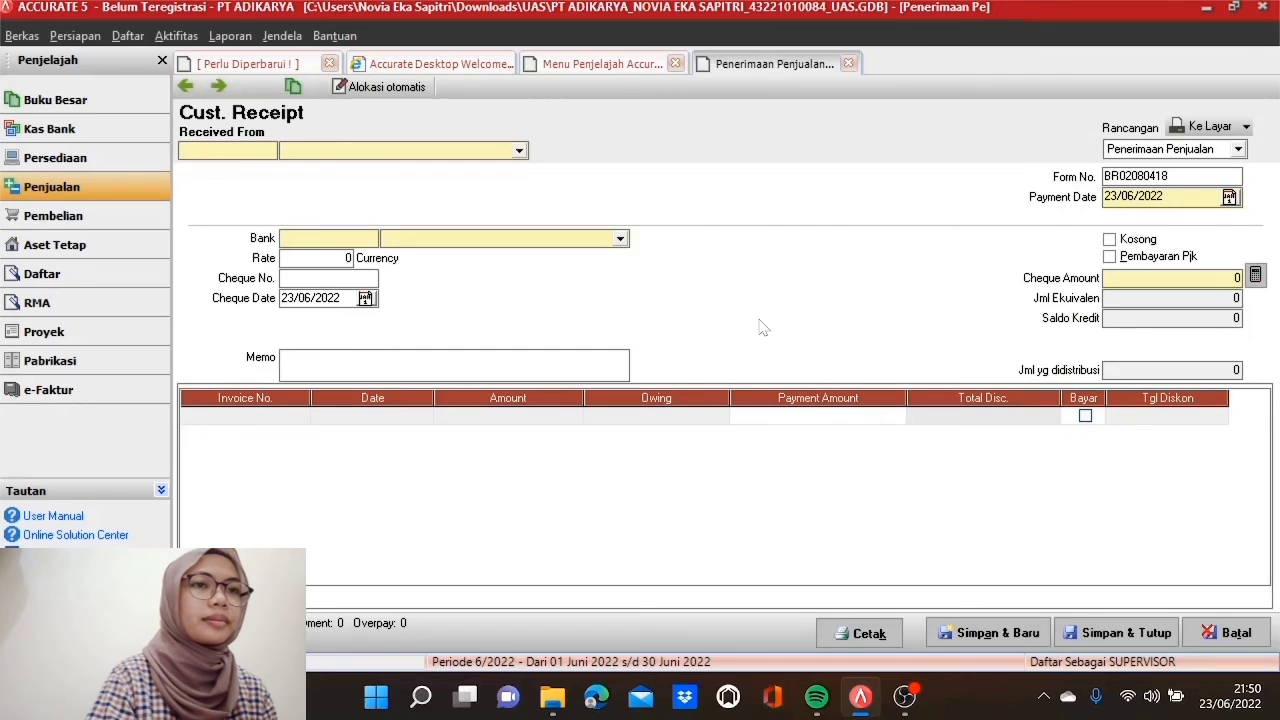
{"action": "left_click", "coordinate": [519, 151]}
{"action": "left_click", "coordinate": [415, 187]}
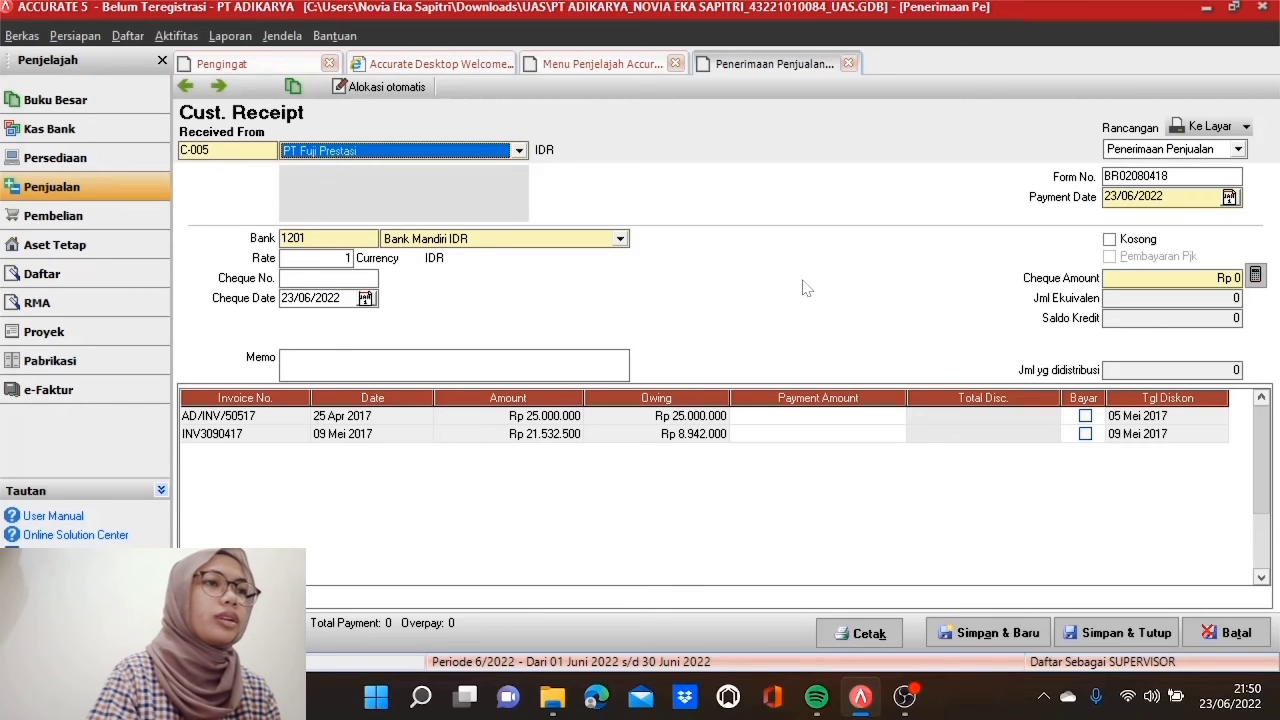
{"action": "double_click", "coordinate": [1136, 176]}
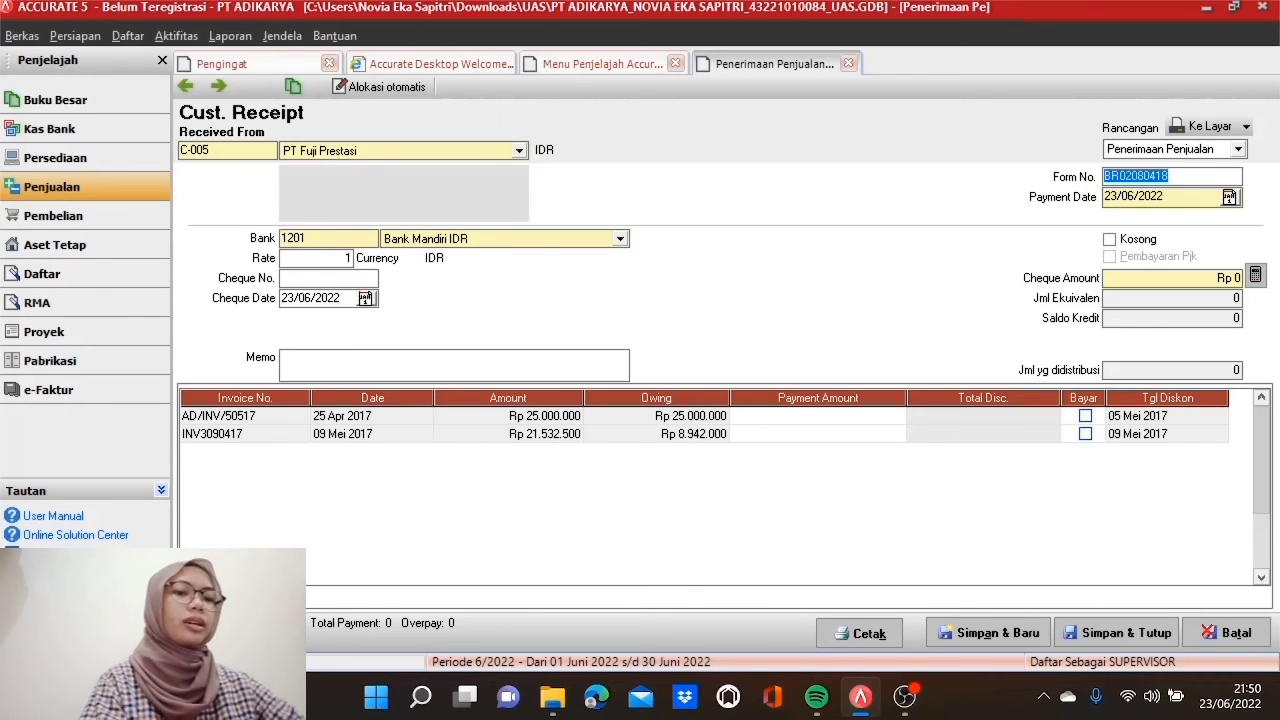
{"action": "type", "text": "BR"}
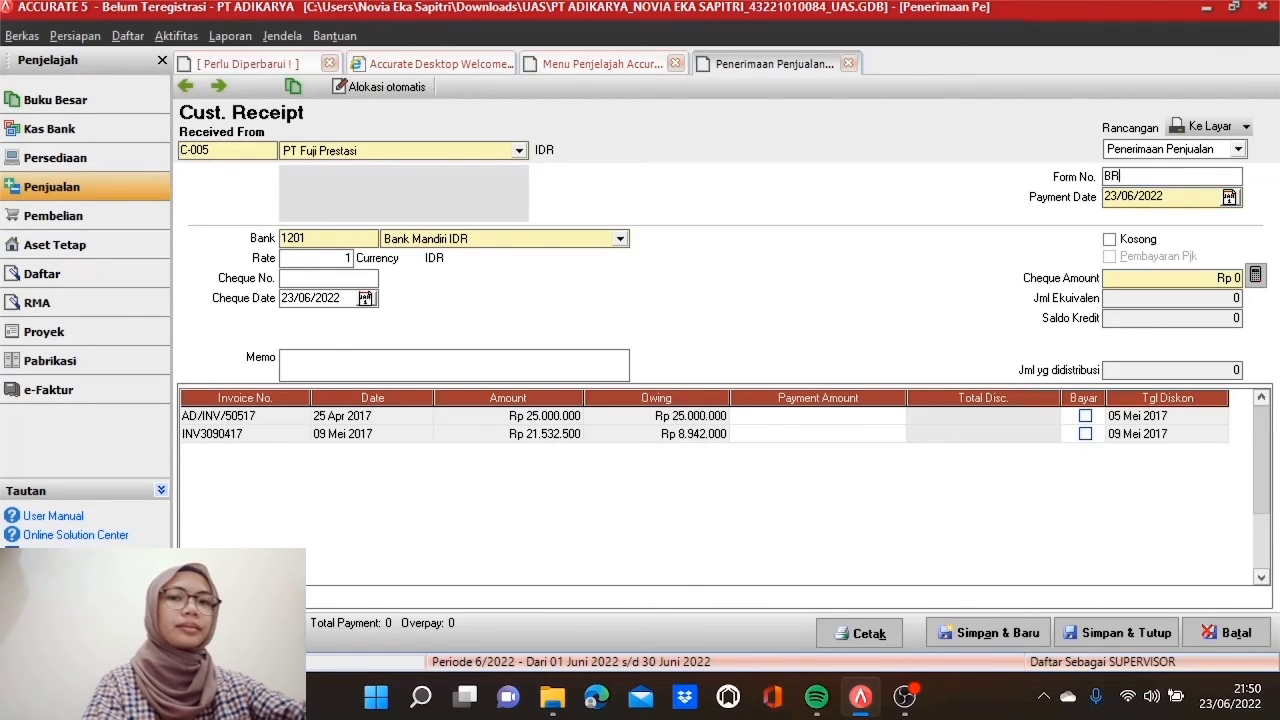
{"action": "type", "text": "03"}
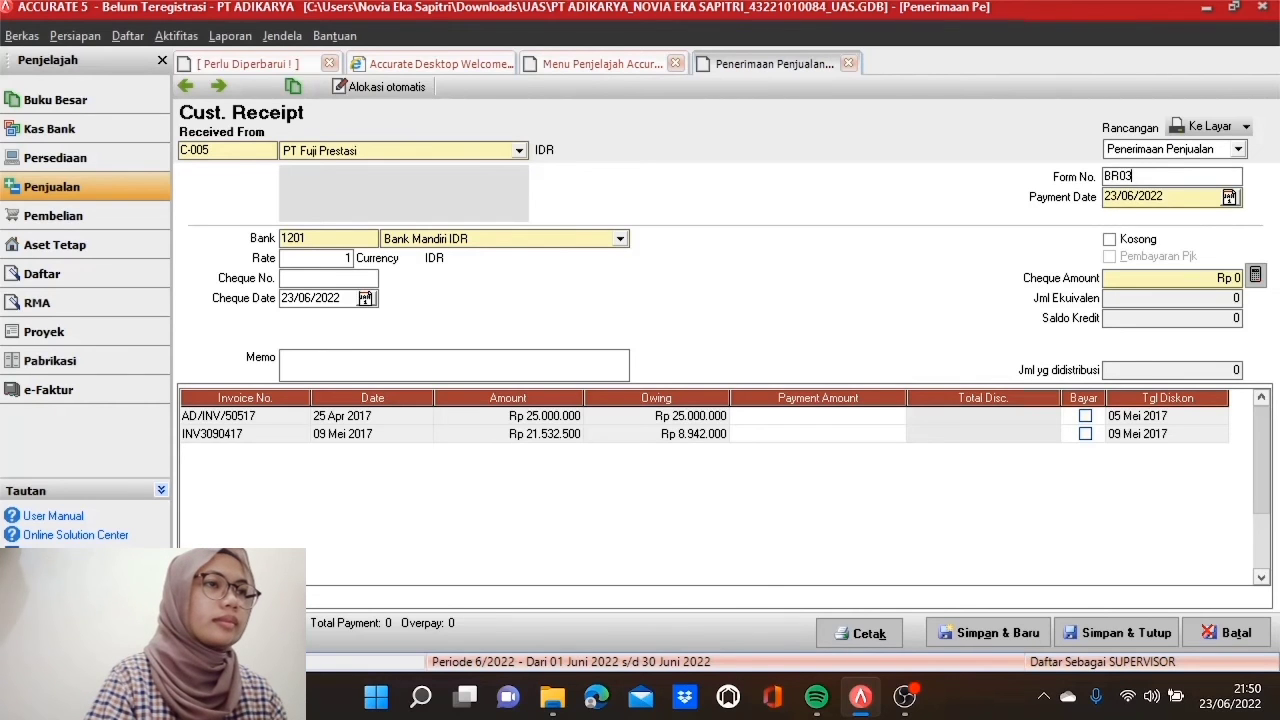
{"action": "type", "text": "100417"}
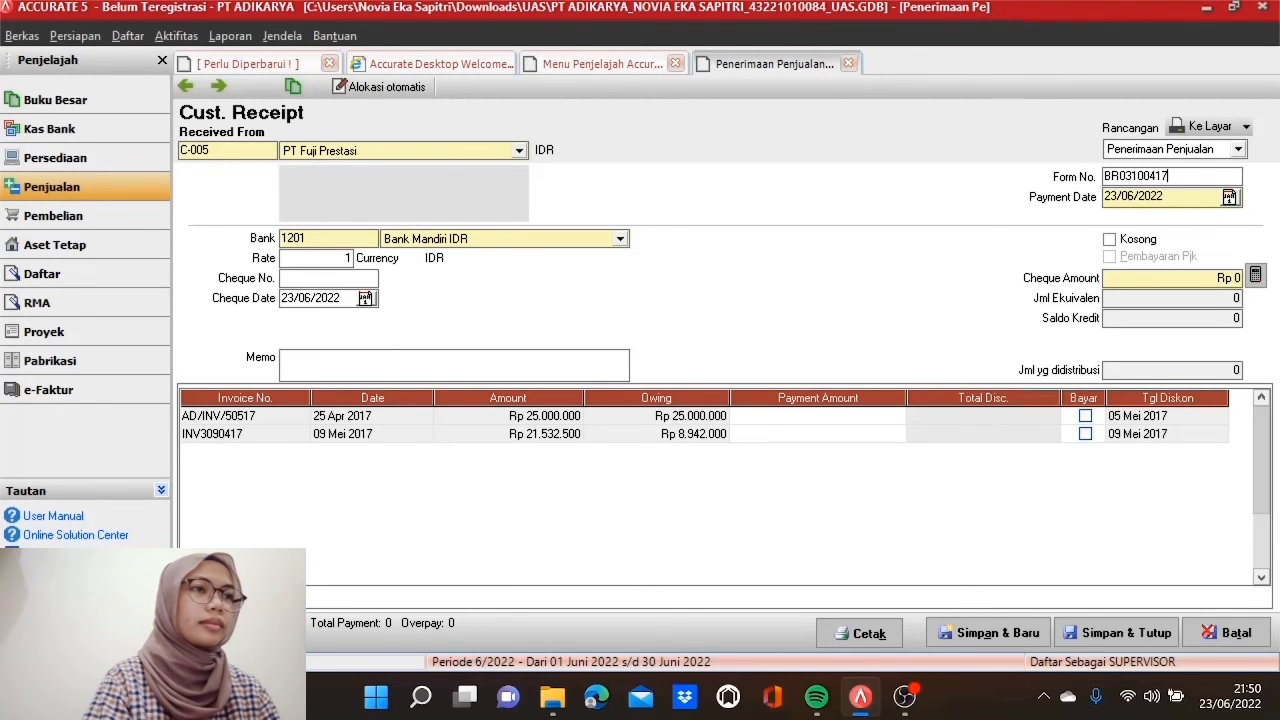
Step: Set the payment date and cheque date to 12/05/2017
{"action": "key", "text": "Tab"}
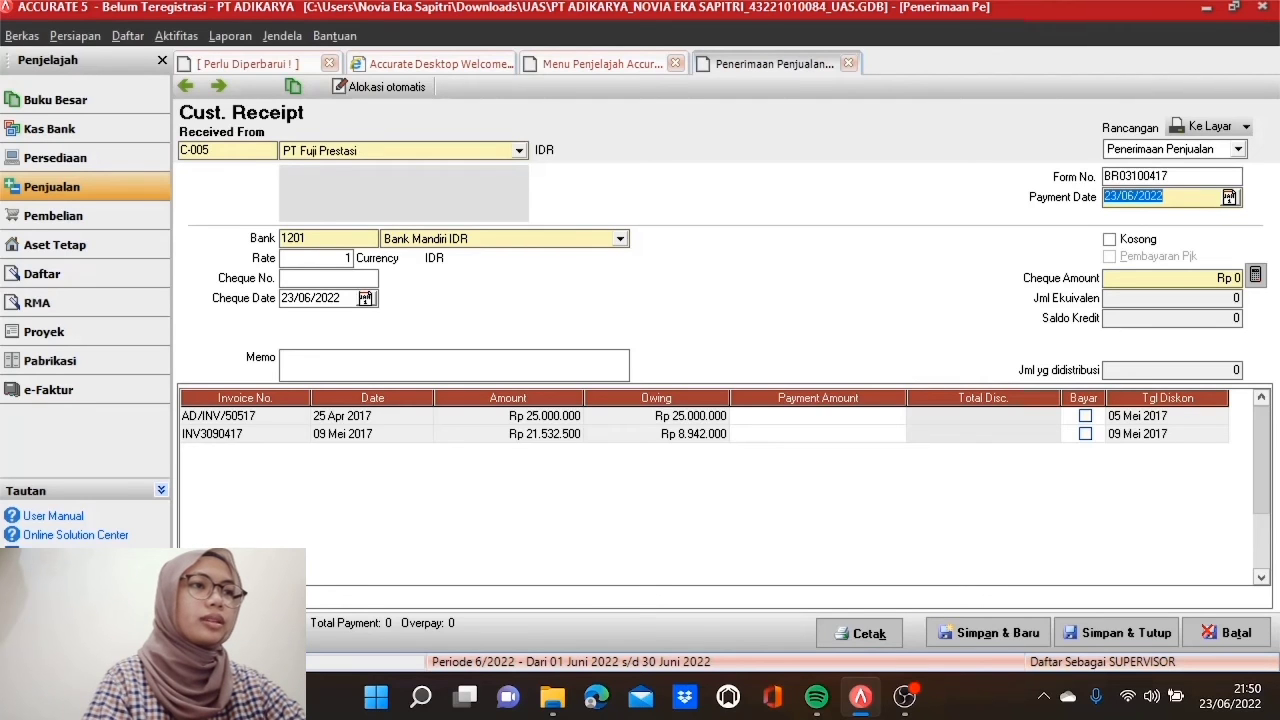
{"action": "type", "text": "12/0"}
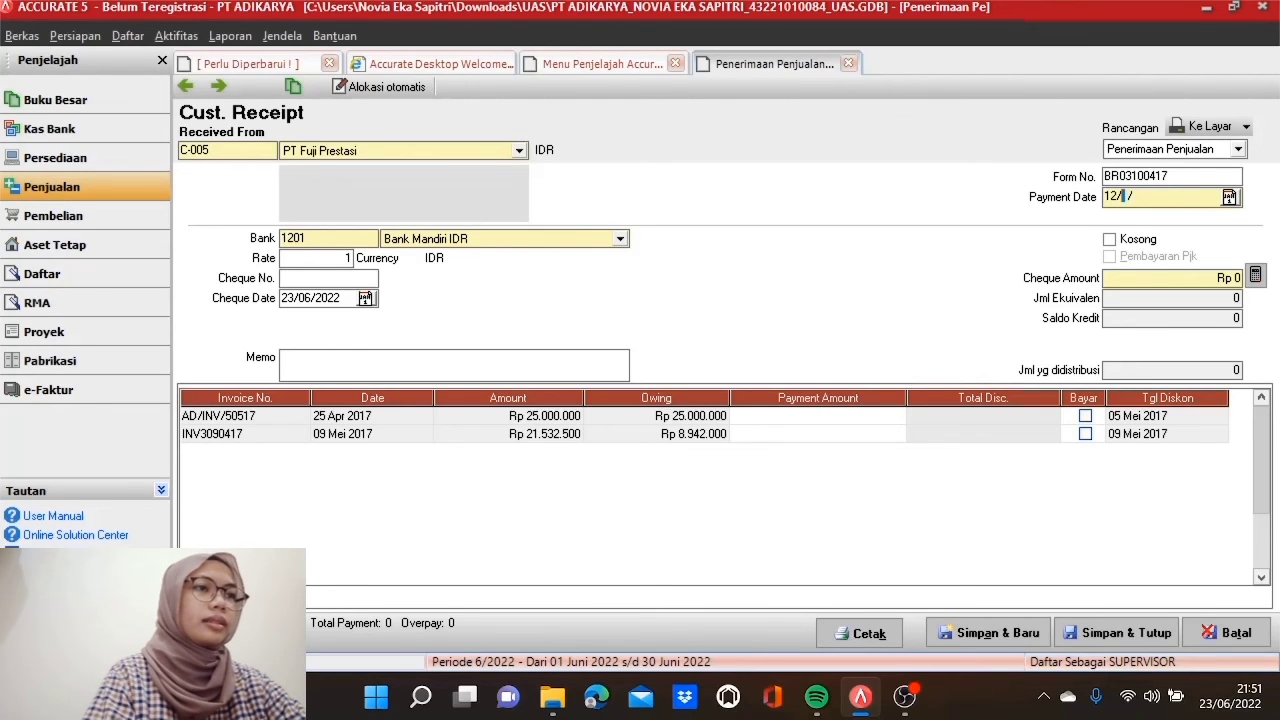
{"action": "type", "text": "5/2017"}
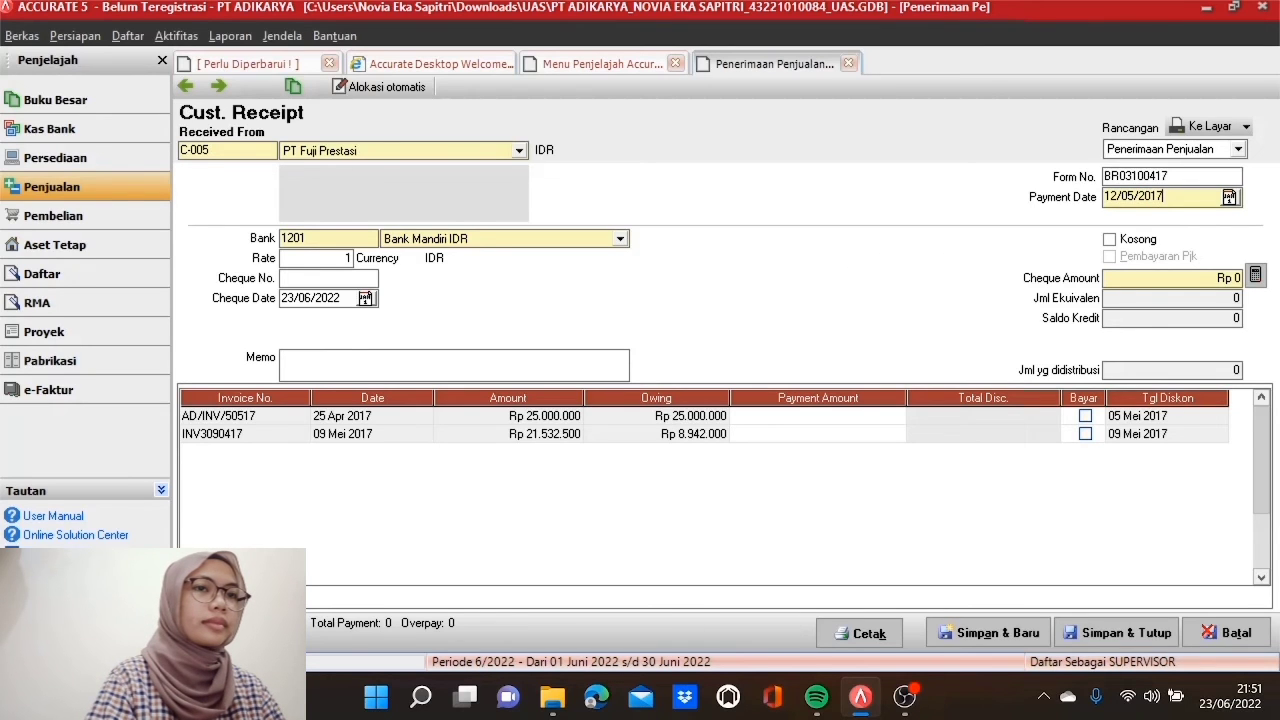
{"action": "key", "text": "Tab"}
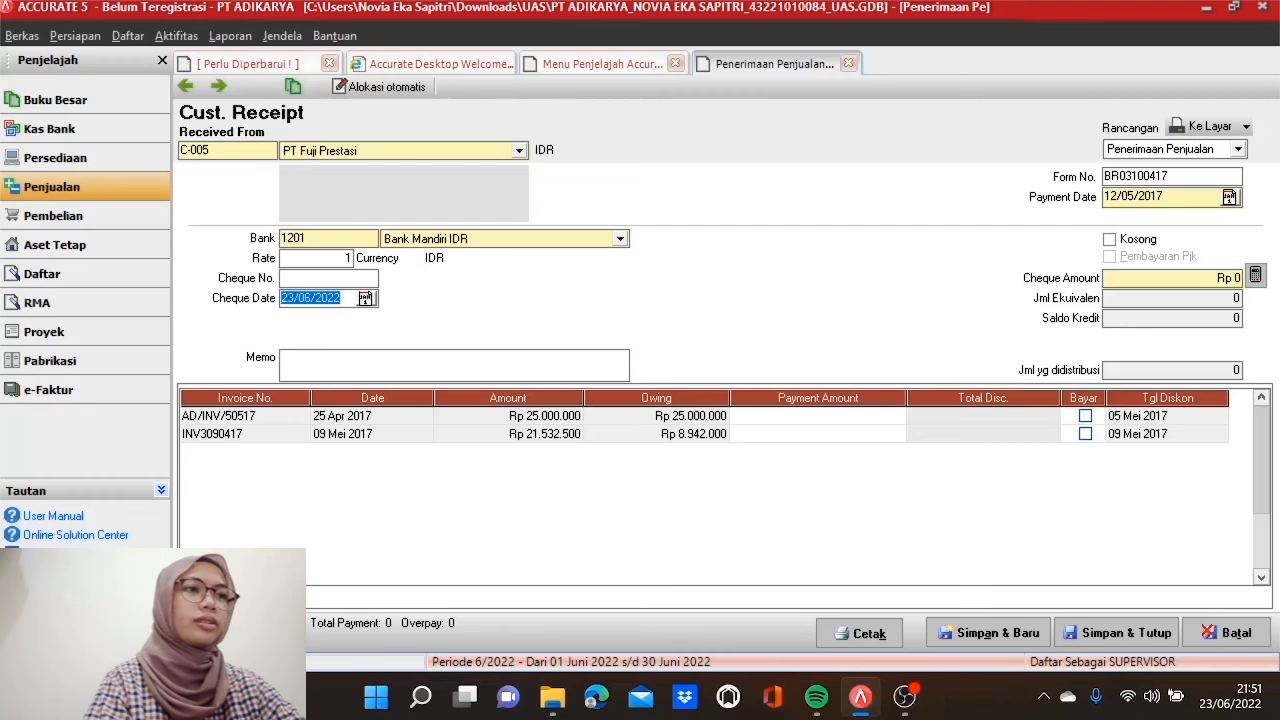
{"action": "type", "text": "1 / /"}
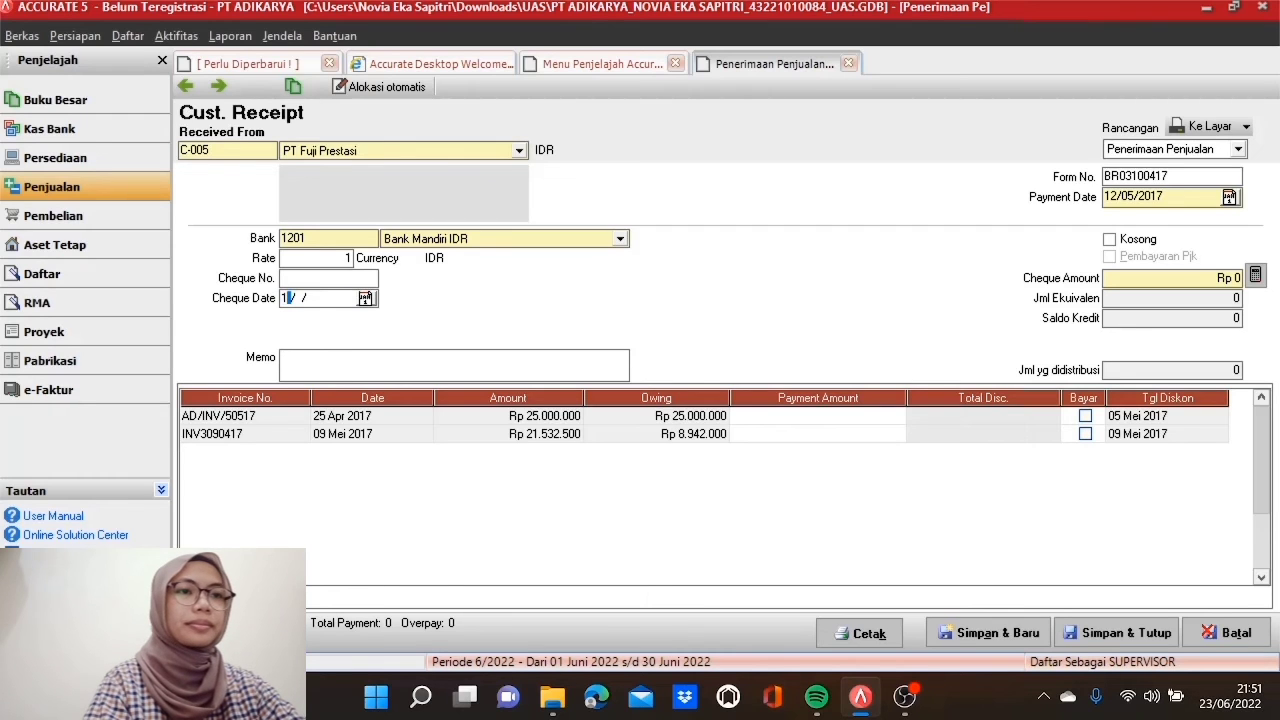
{"action": "type", "text": "2/0"}
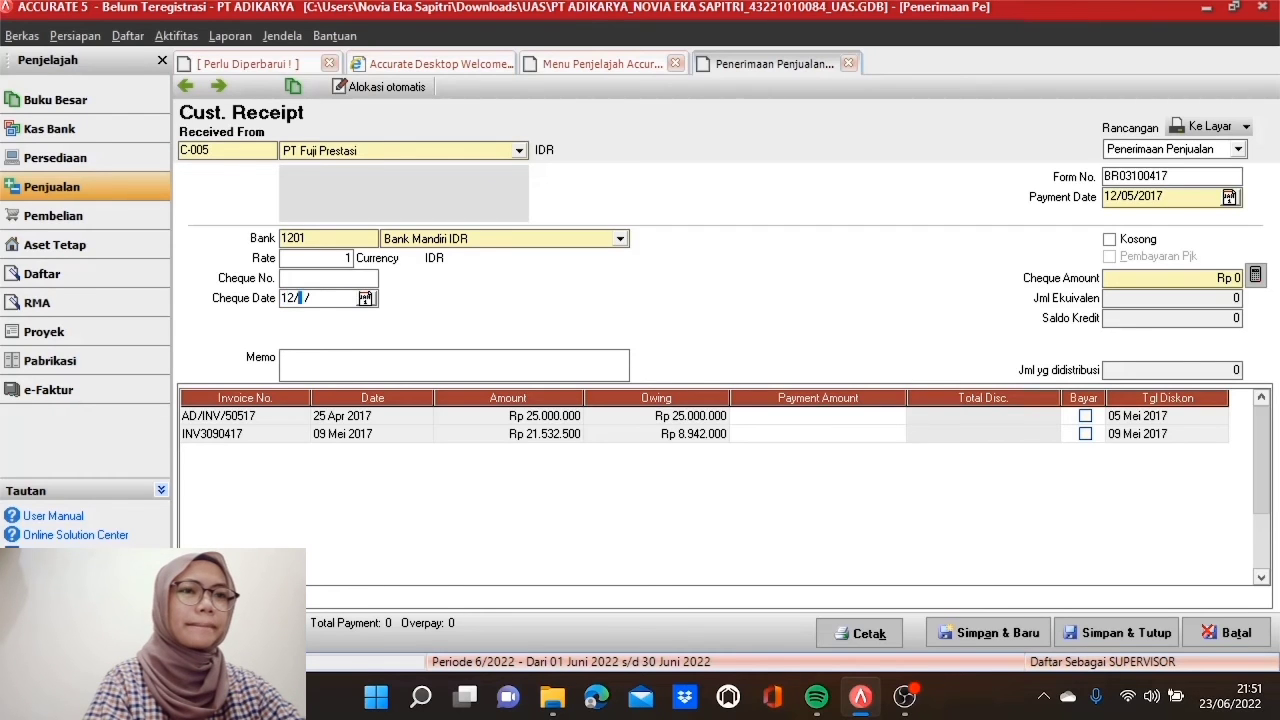
{"action": "type", "text": "5/20"}
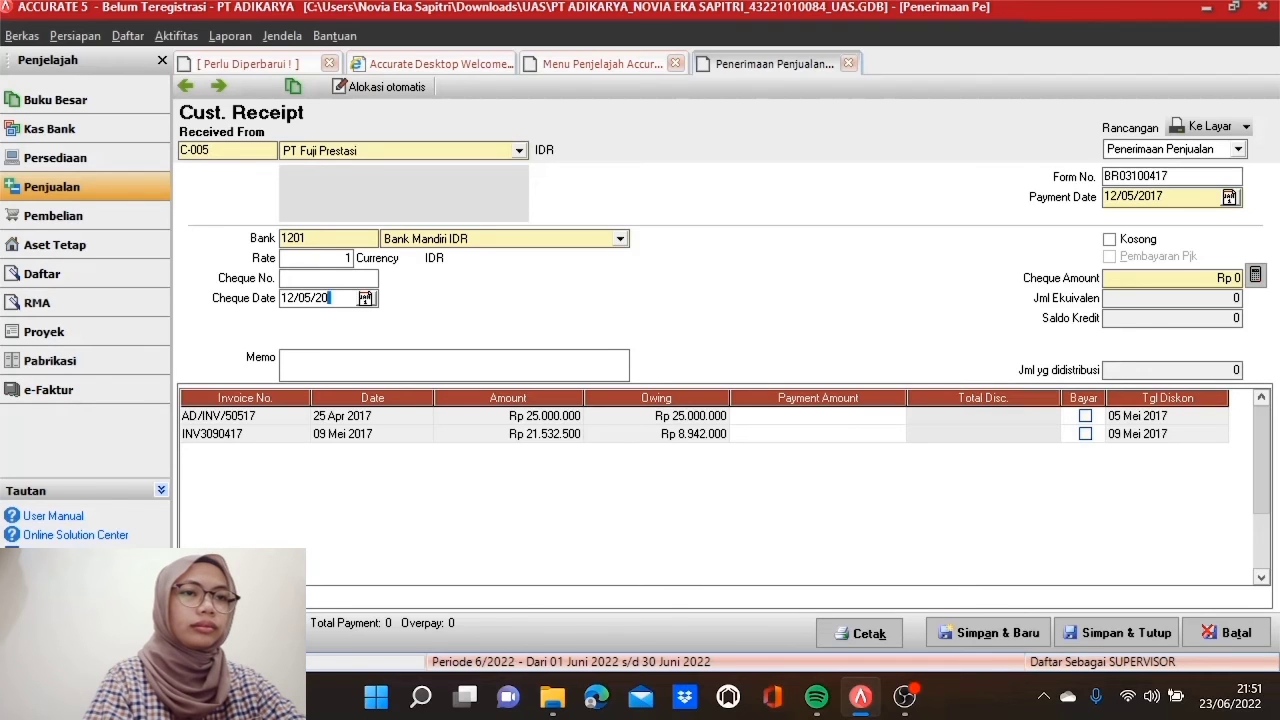
{"action": "type", "text": "17"}
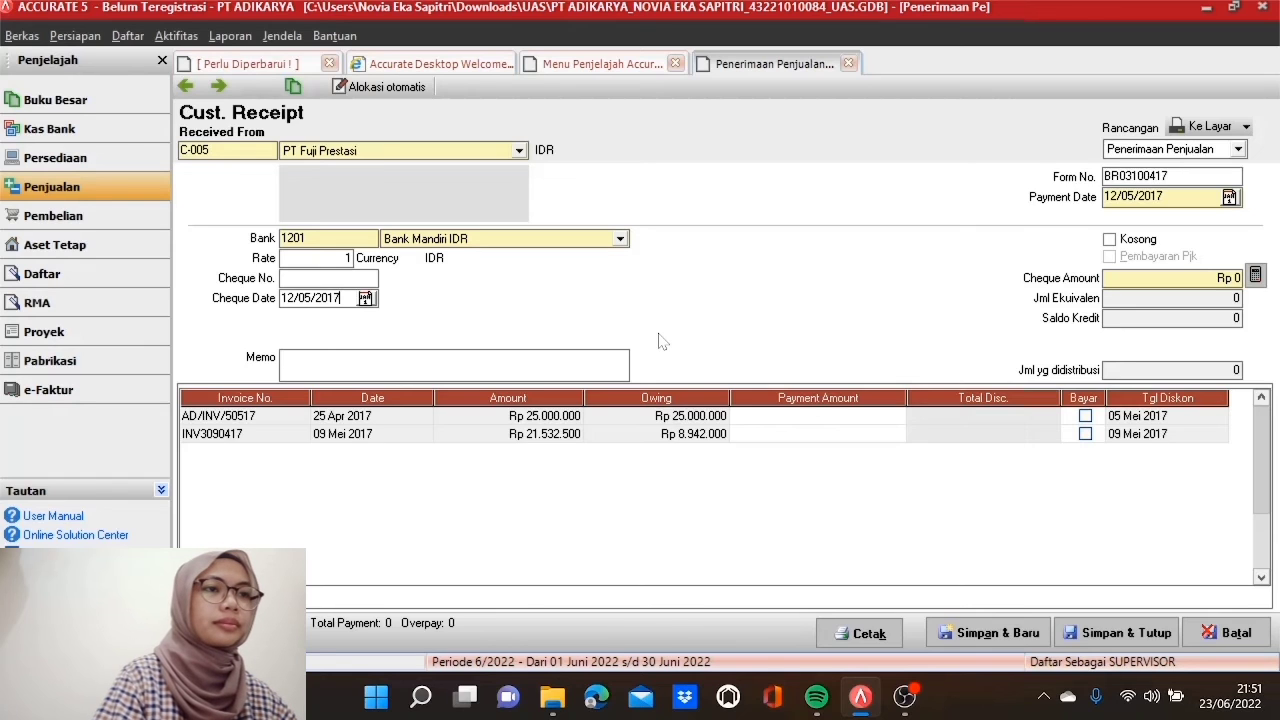
Step: Pay INV3090417's remaining Rp 8.942.000, match the cheque amount, and save the receipt
{"action": "left_click", "coordinate": [1086, 434]}
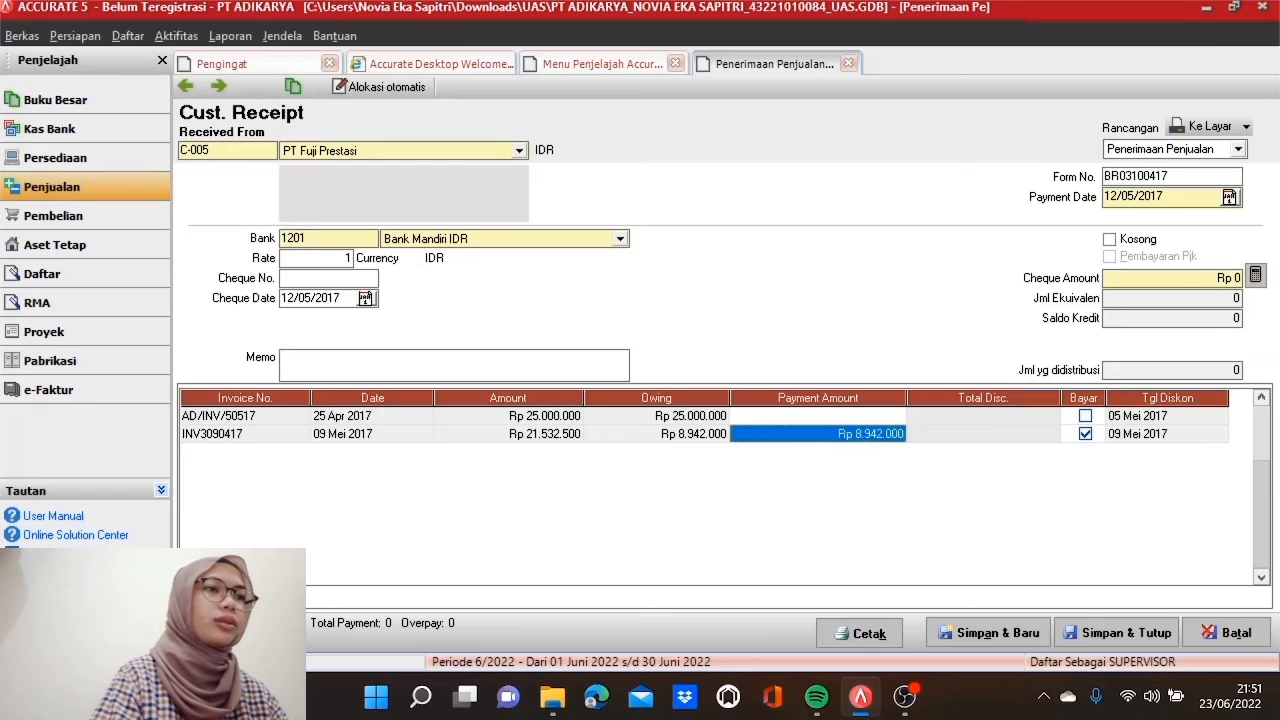
{"action": "left_click", "coordinate": [1255, 277]}
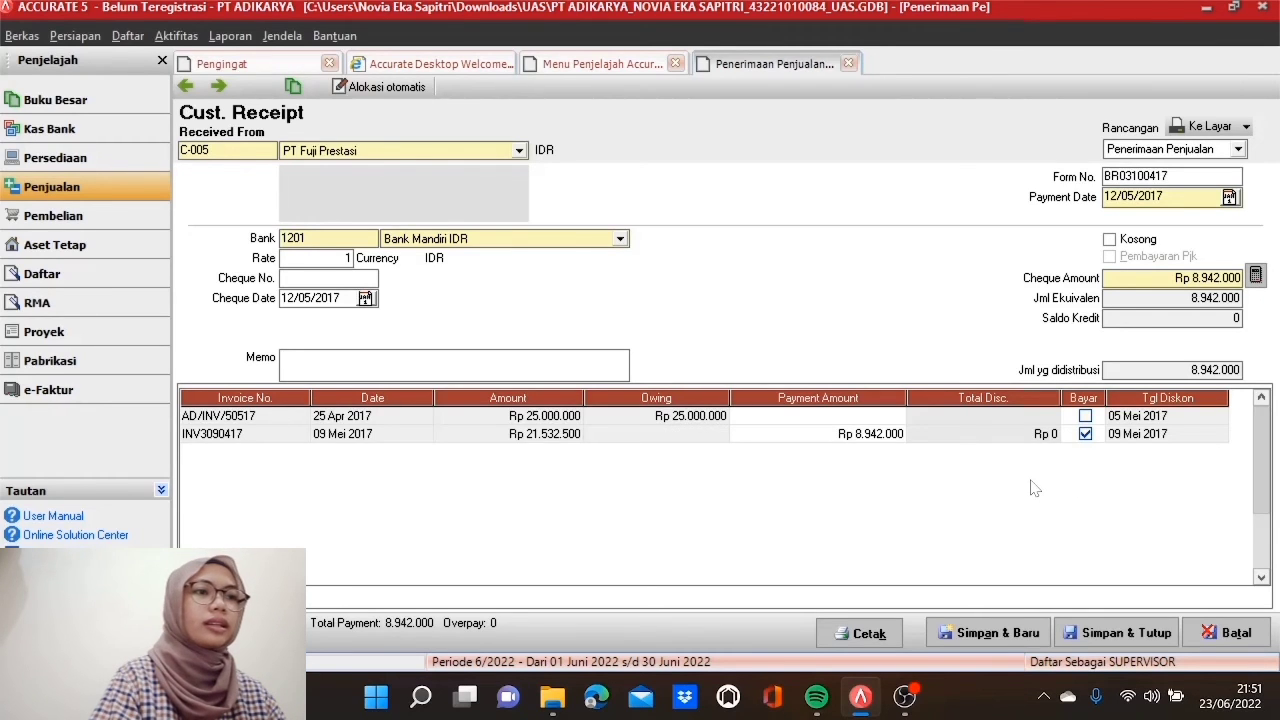
{"action": "left_click", "coordinate": [1115, 636]}
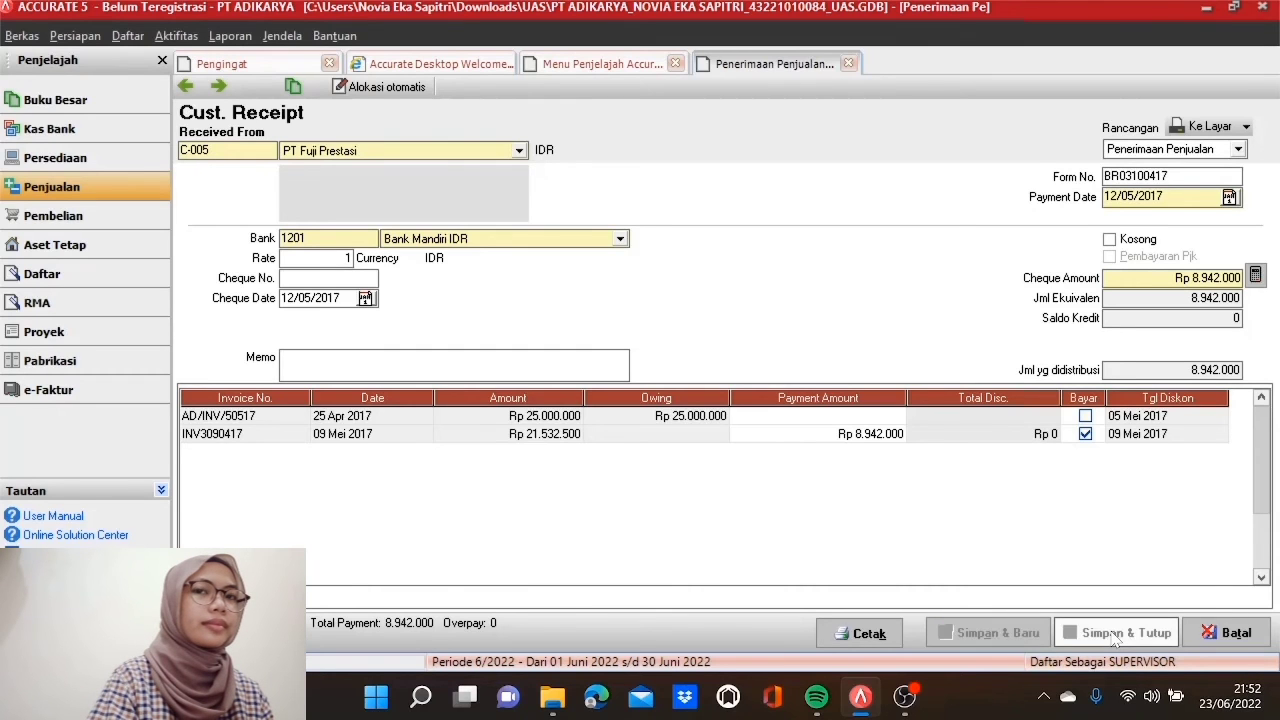
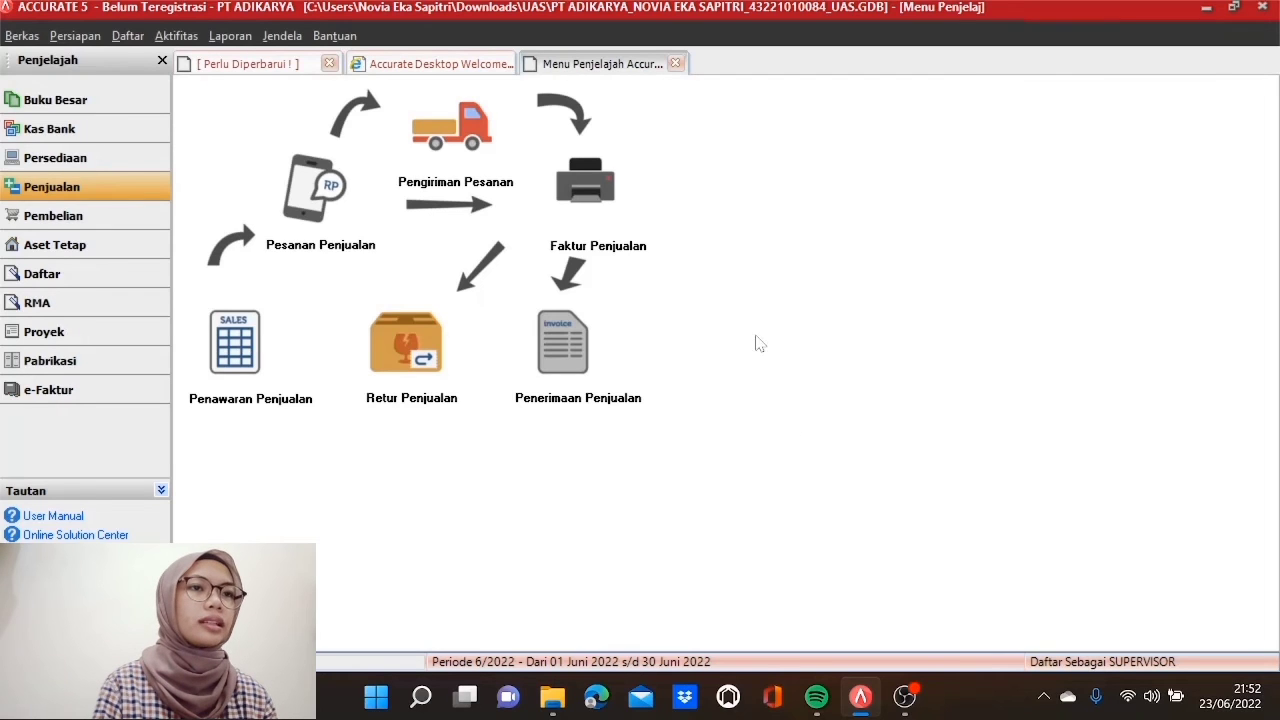
Step: Start a new sales invoice and create a new customer named Dispenda Kota Tangerang
{"action": "left_click", "coordinate": [588, 198]}
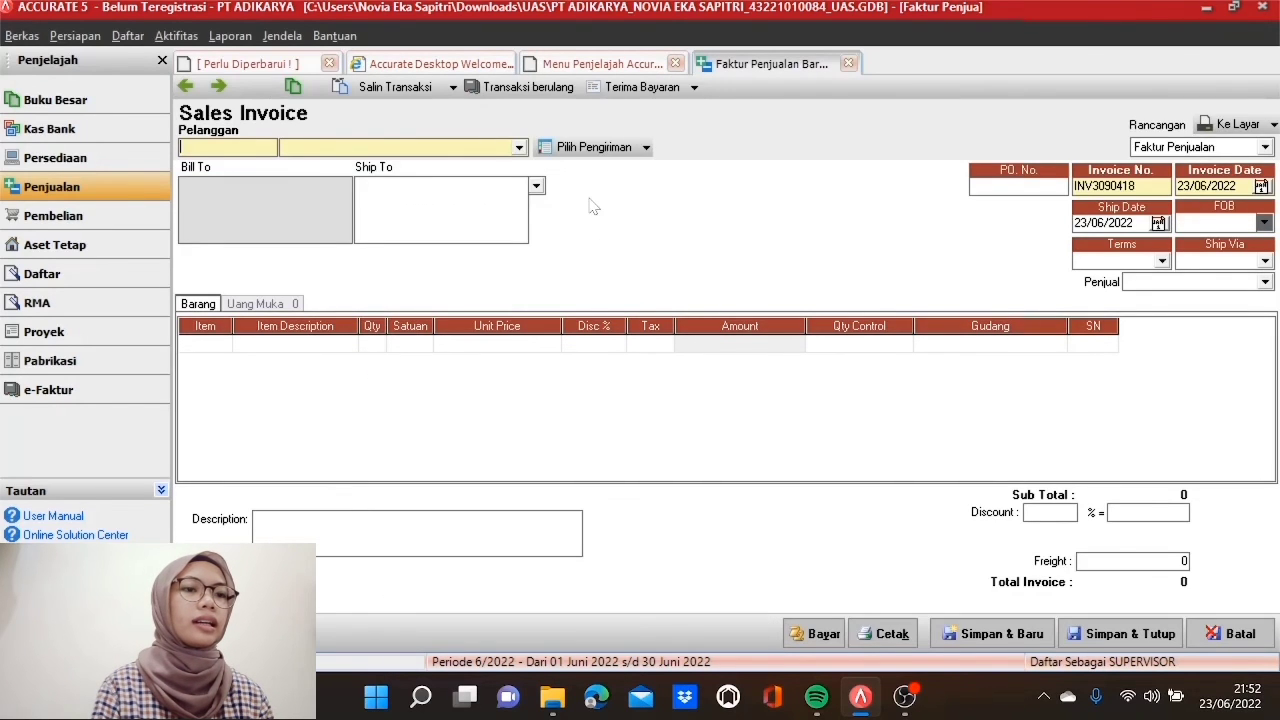
{"action": "left_click", "coordinate": [519, 148]}
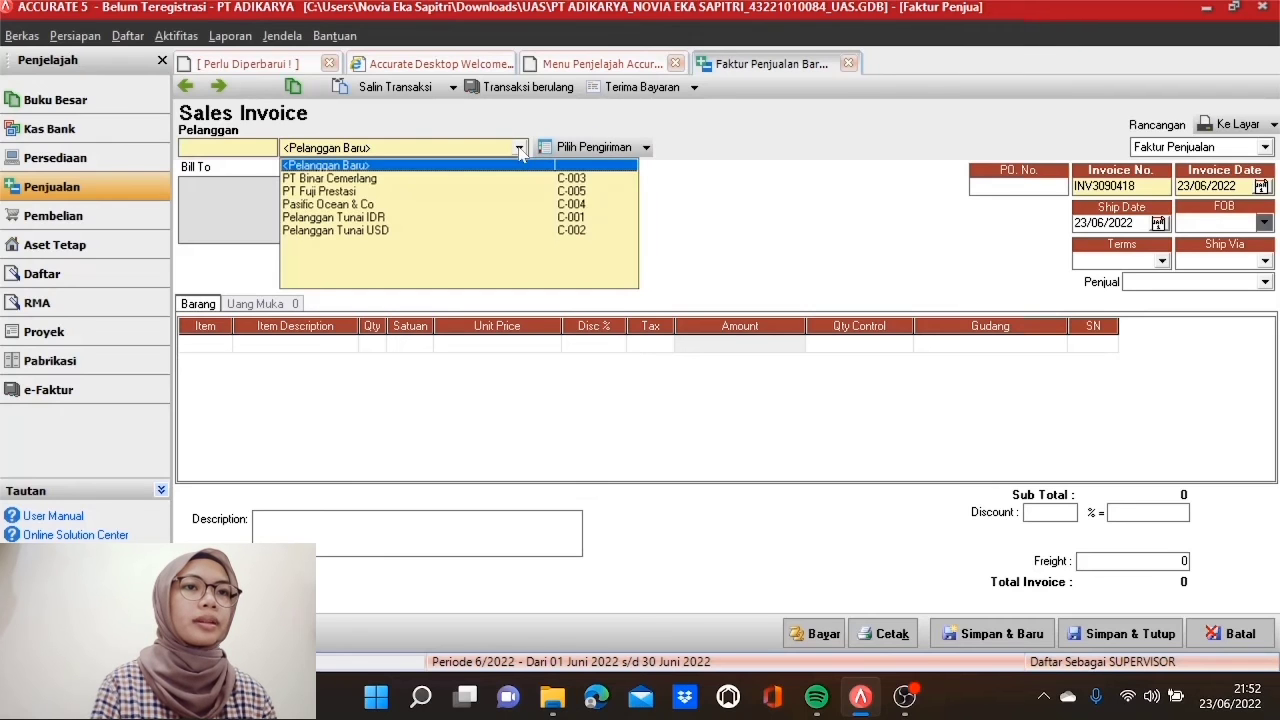
{"action": "left_click", "coordinate": [508, 162]}
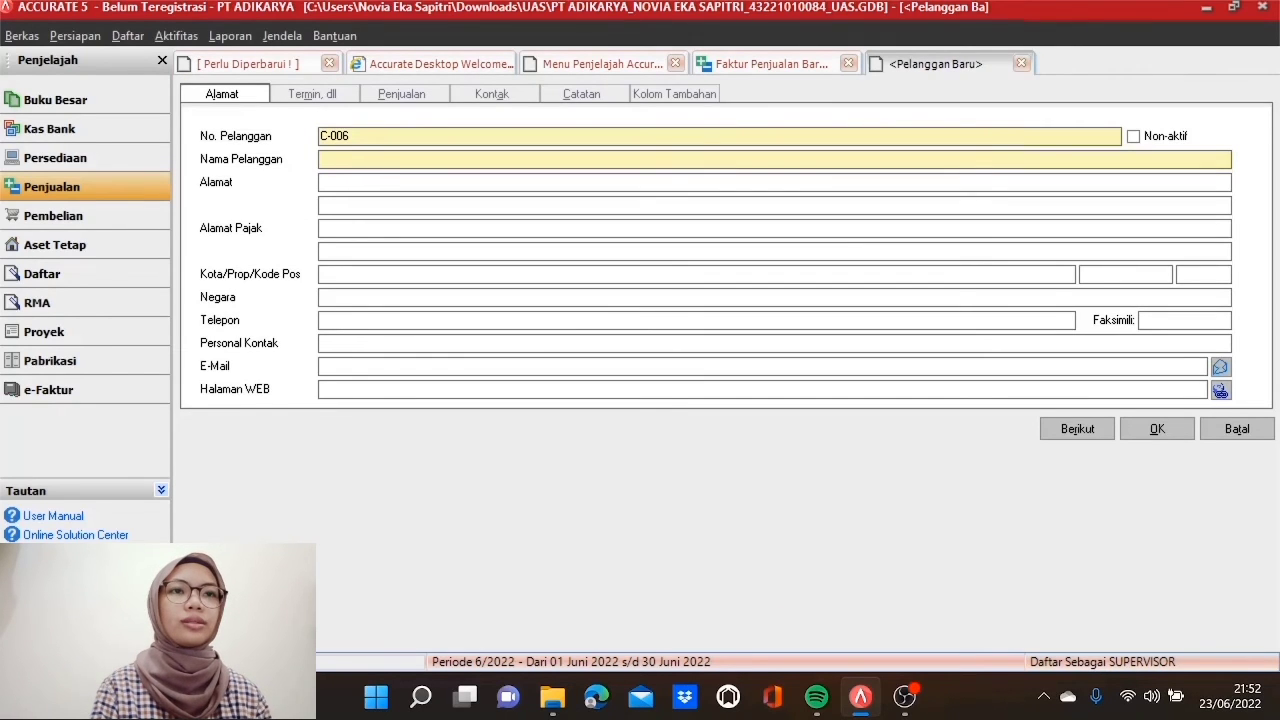
{"action": "type", "text": "Dispenda"}
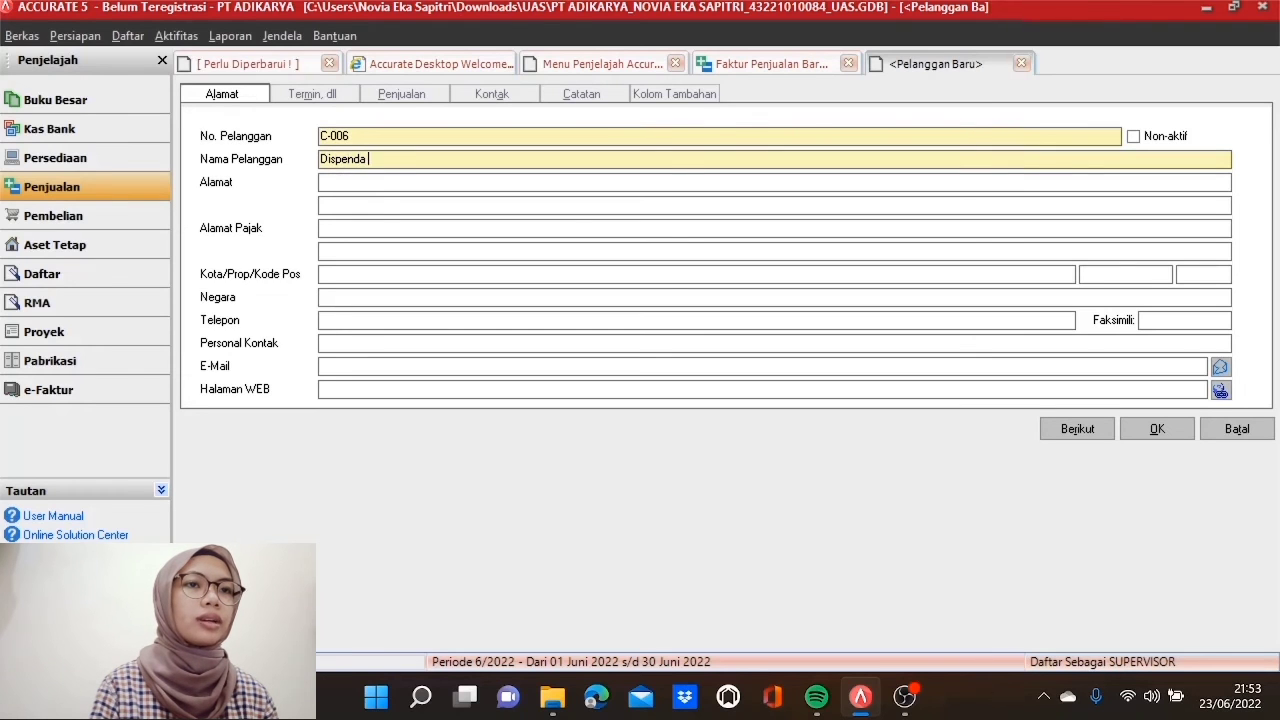
{"action": "type", "text": " Kota T"}
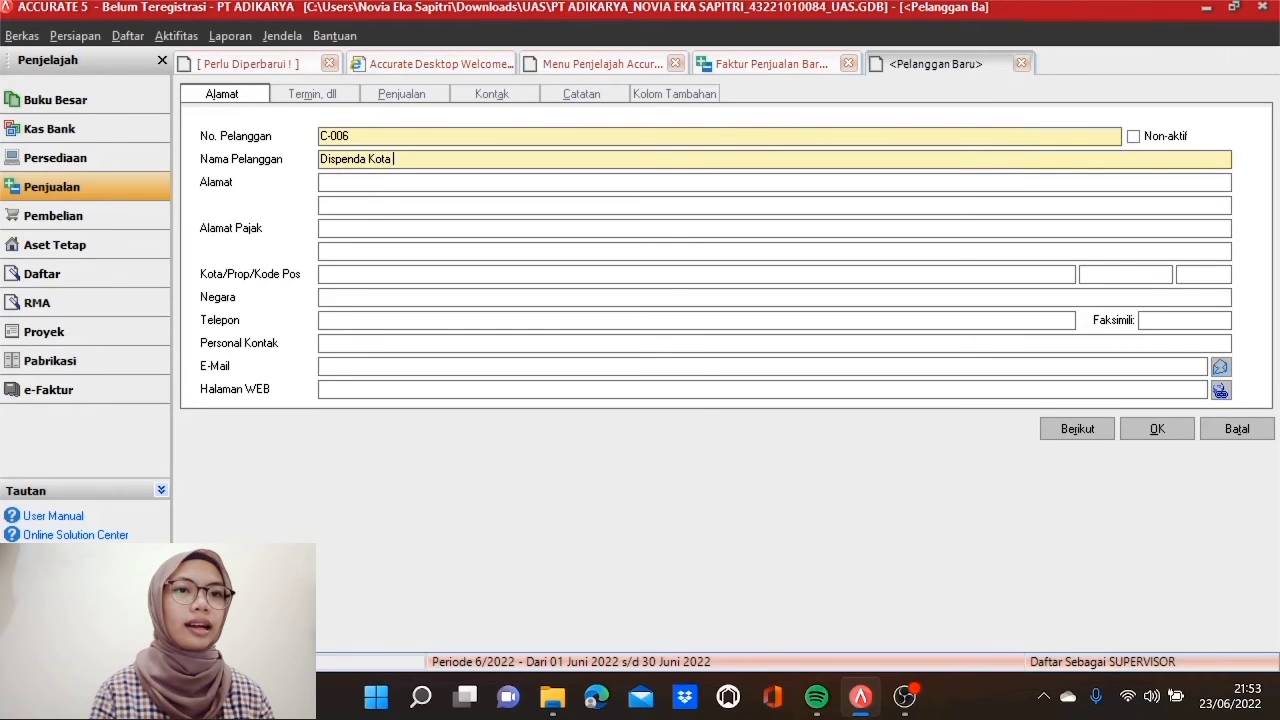
{"action": "type", "text": "n"}
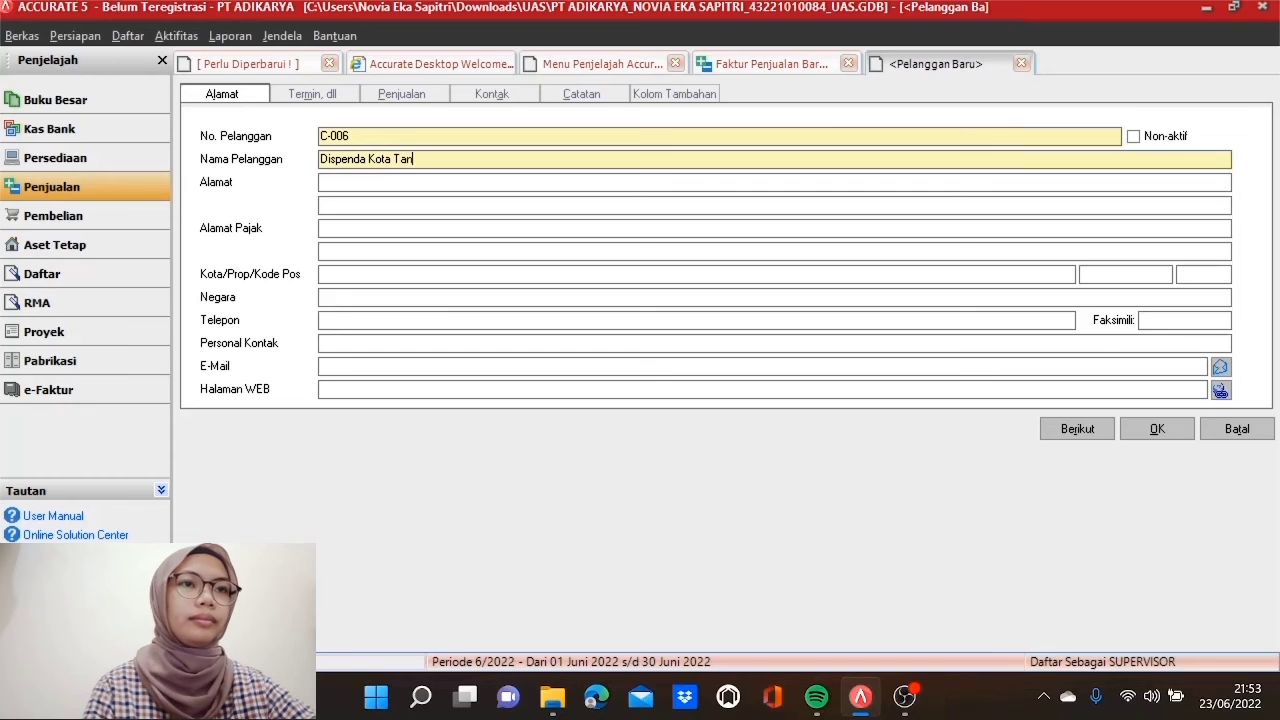
{"action": "type", "text": "gerang"}
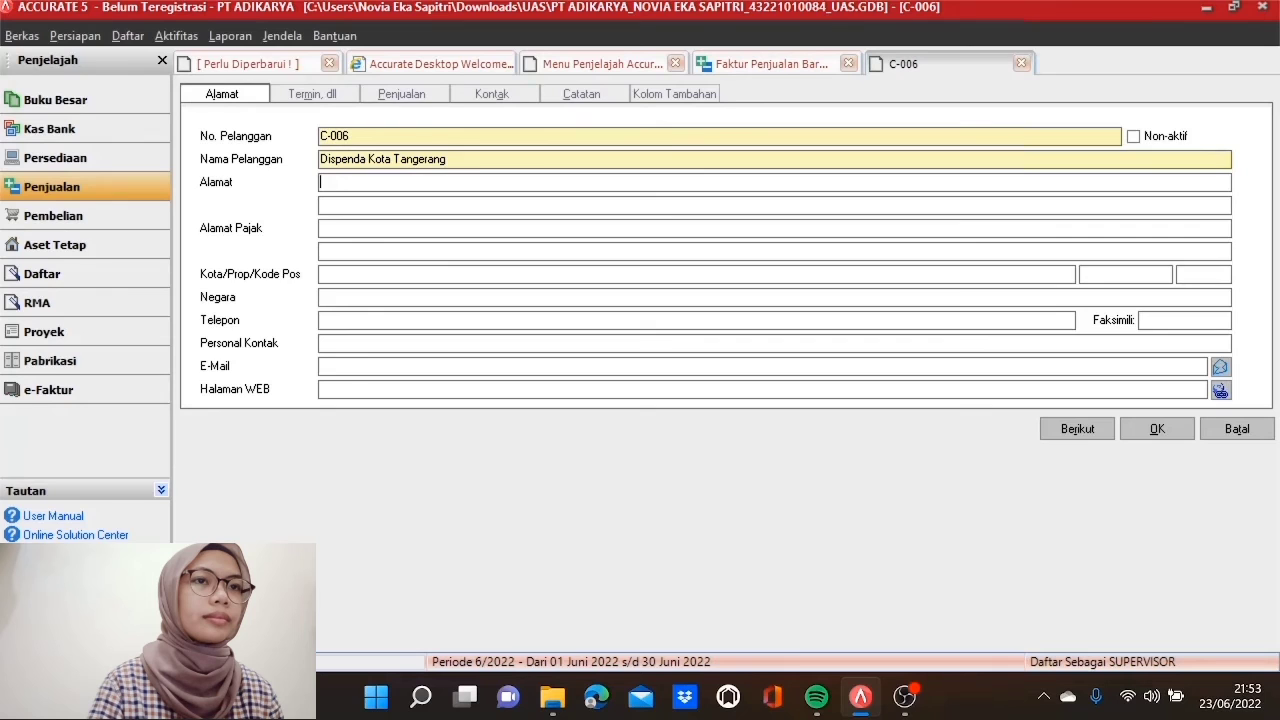
Step: Give the customer Pajak Pertambahan Nilai, tax type 02 Pemungut Bendaharawan Pemerintah, and a salesperson
{"action": "left_click", "coordinate": [415, 96]}
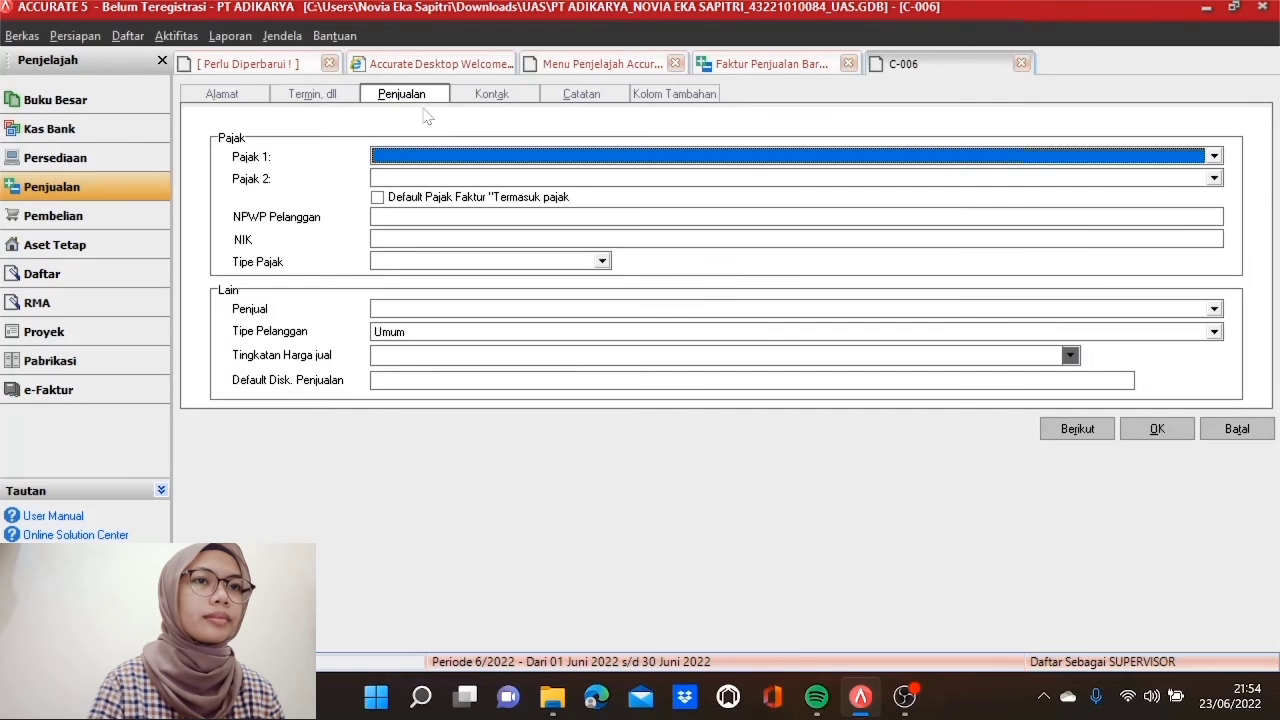
{"action": "left_click", "coordinate": [499, 157]}
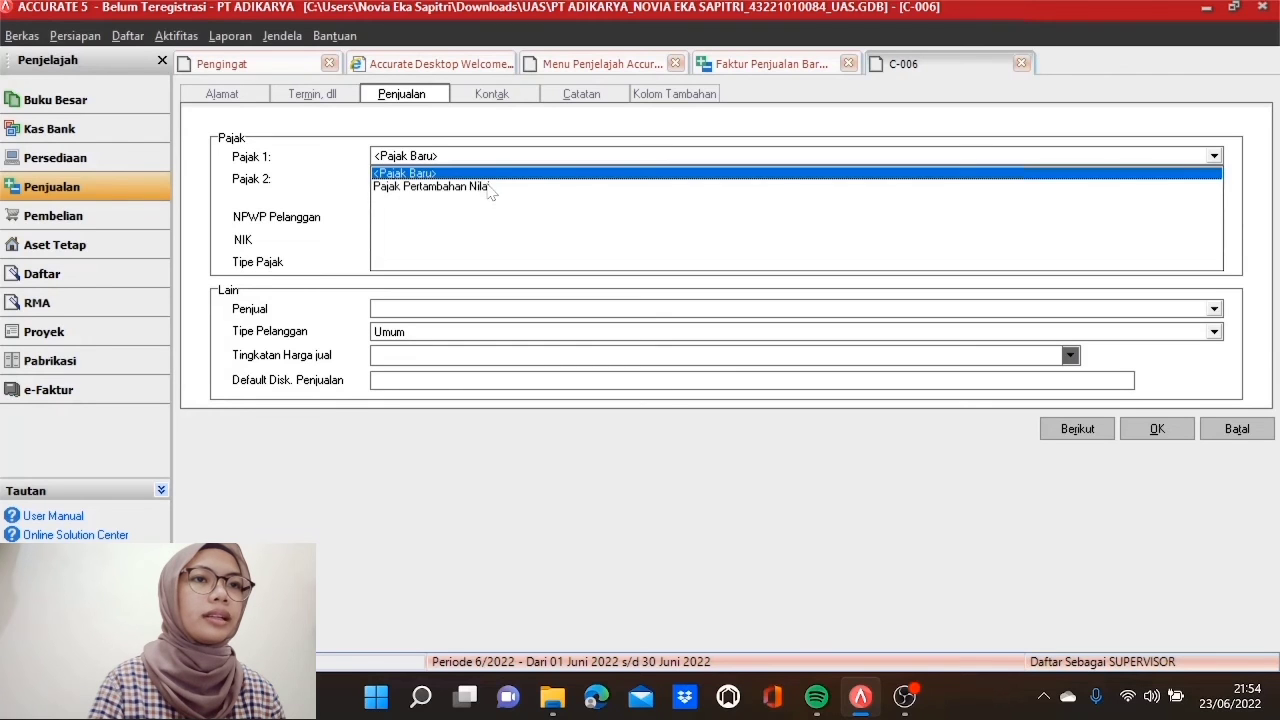
{"action": "left_click", "coordinate": [490, 187]}
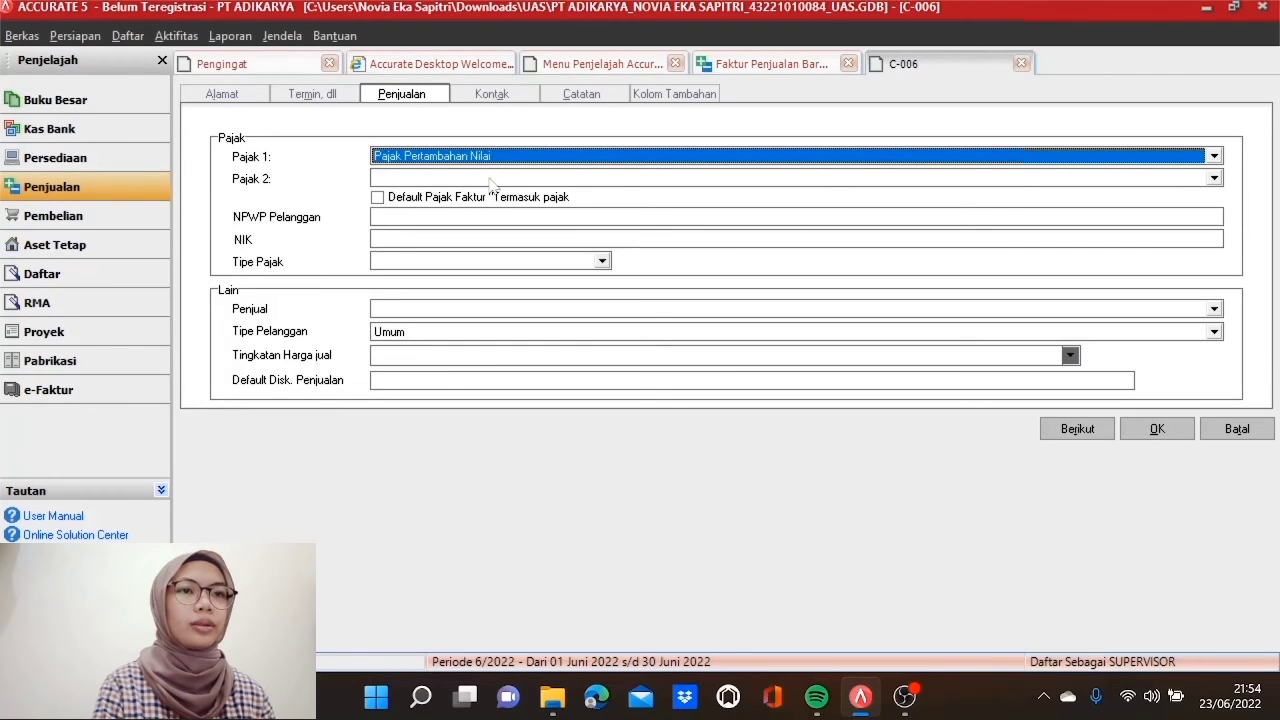
{"action": "left_click", "coordinate": [601, 262]}
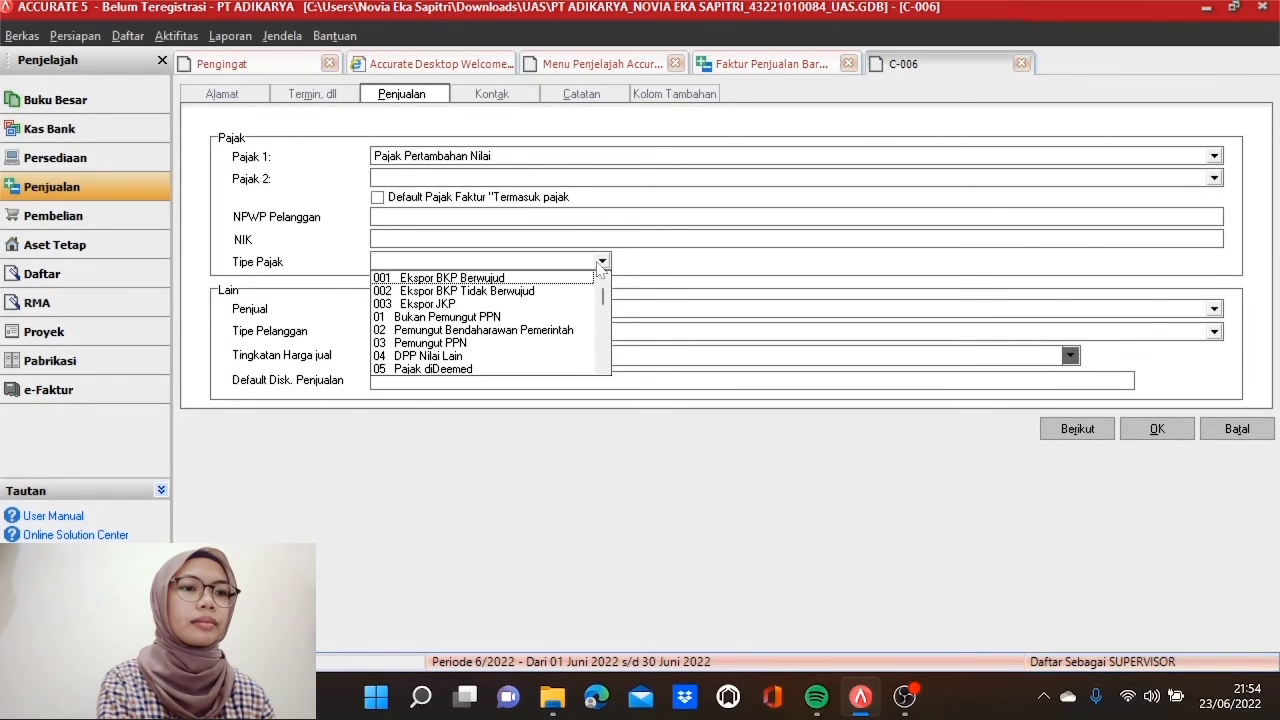
{"action": "left_click", "coordinate": [567, 330]}
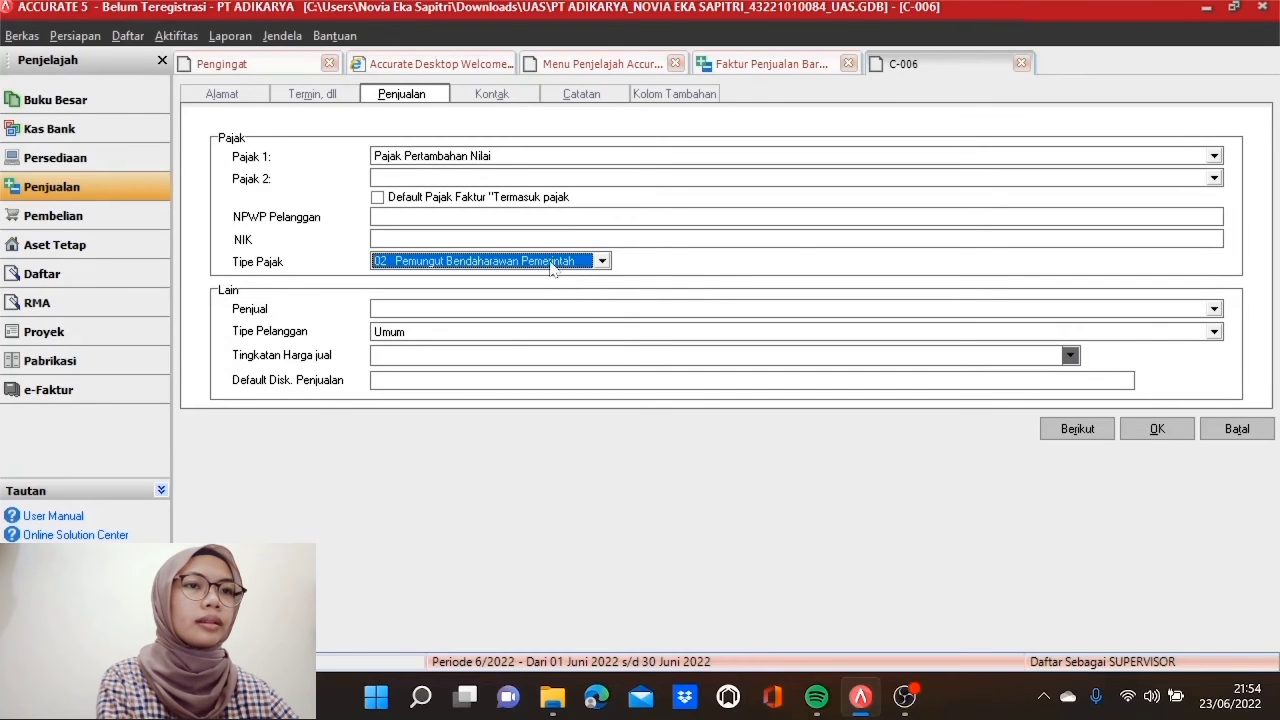
{"action": "left_click", "coordinate": [668, 310]}
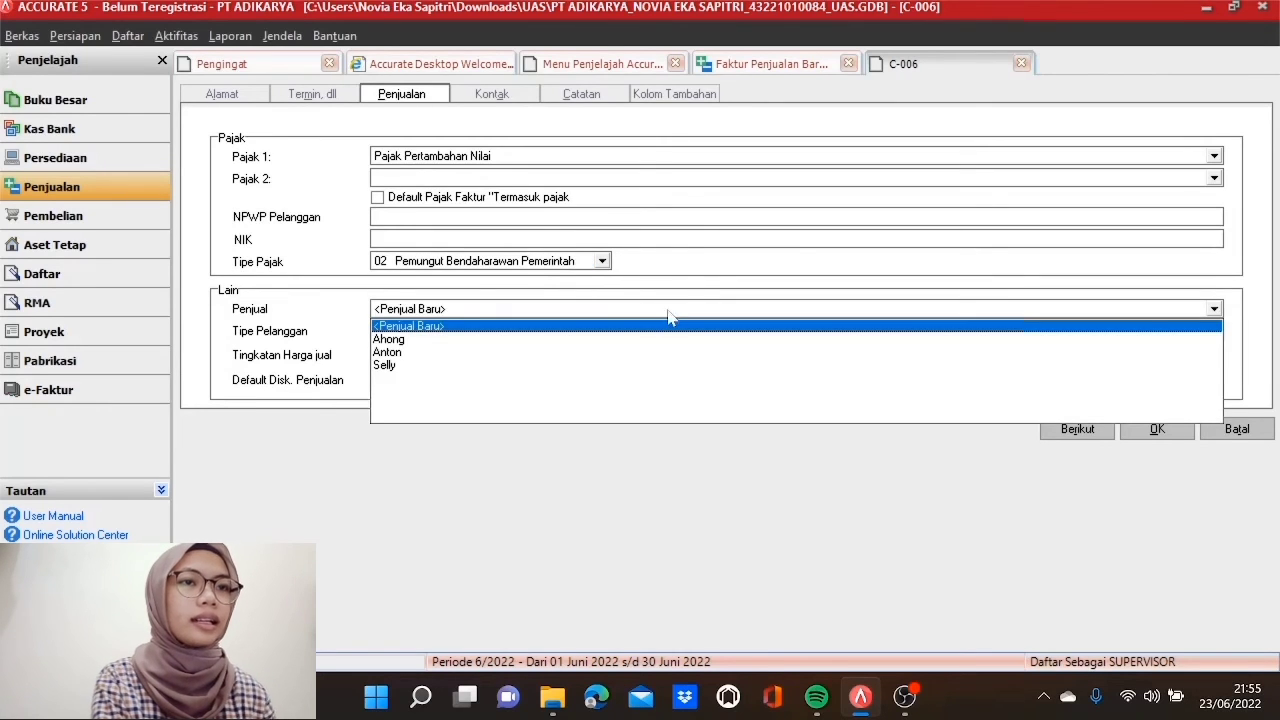
{"action": "left_click", "coordinate": [388, 366]}
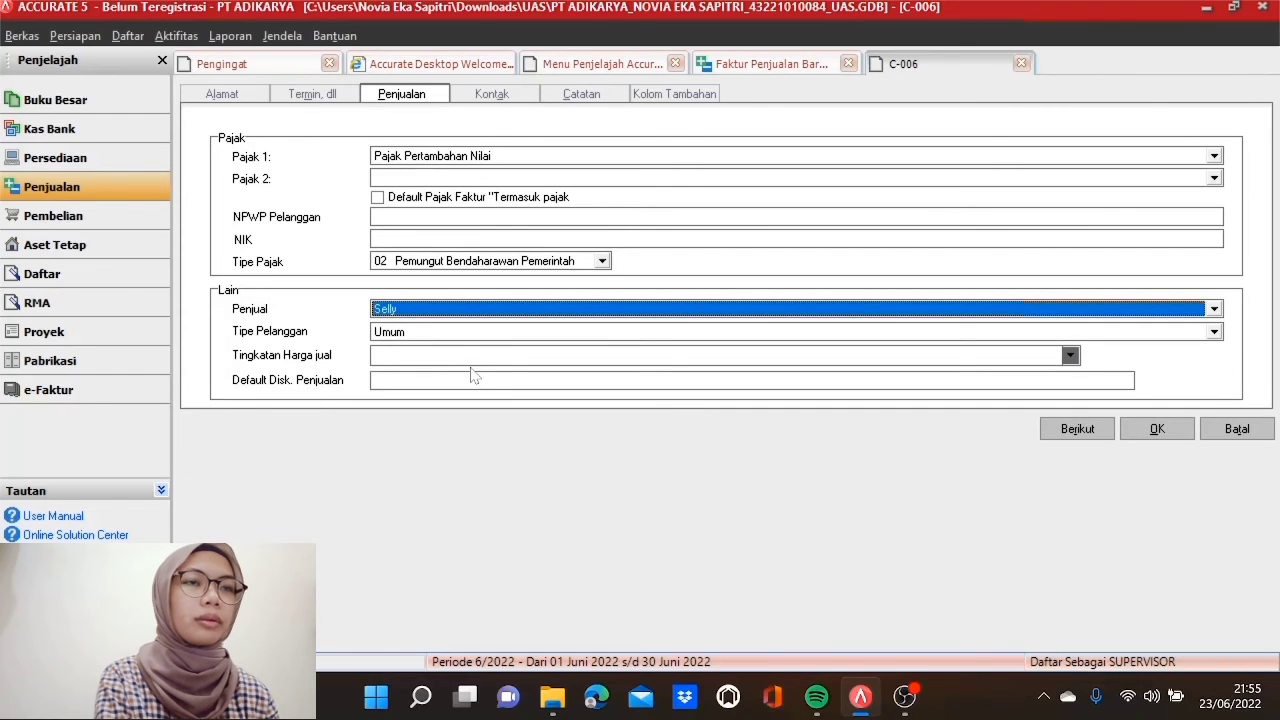
Step: Enter zero NPWP and NPPKP numbers, set customer type Khusus, and save the customer
{"action": "left_click", "coordinate": [475, 216]}
{"action": "type", "text": "00"}
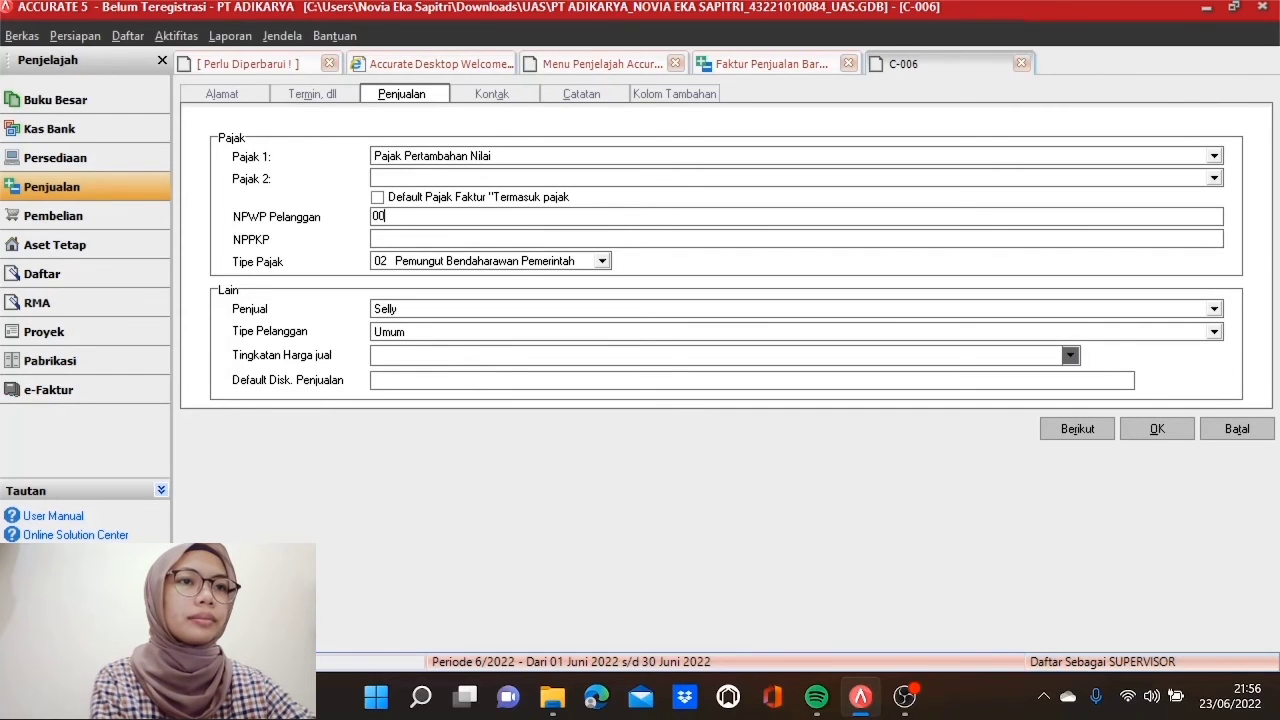
{"action": "type", "text": ".000"}
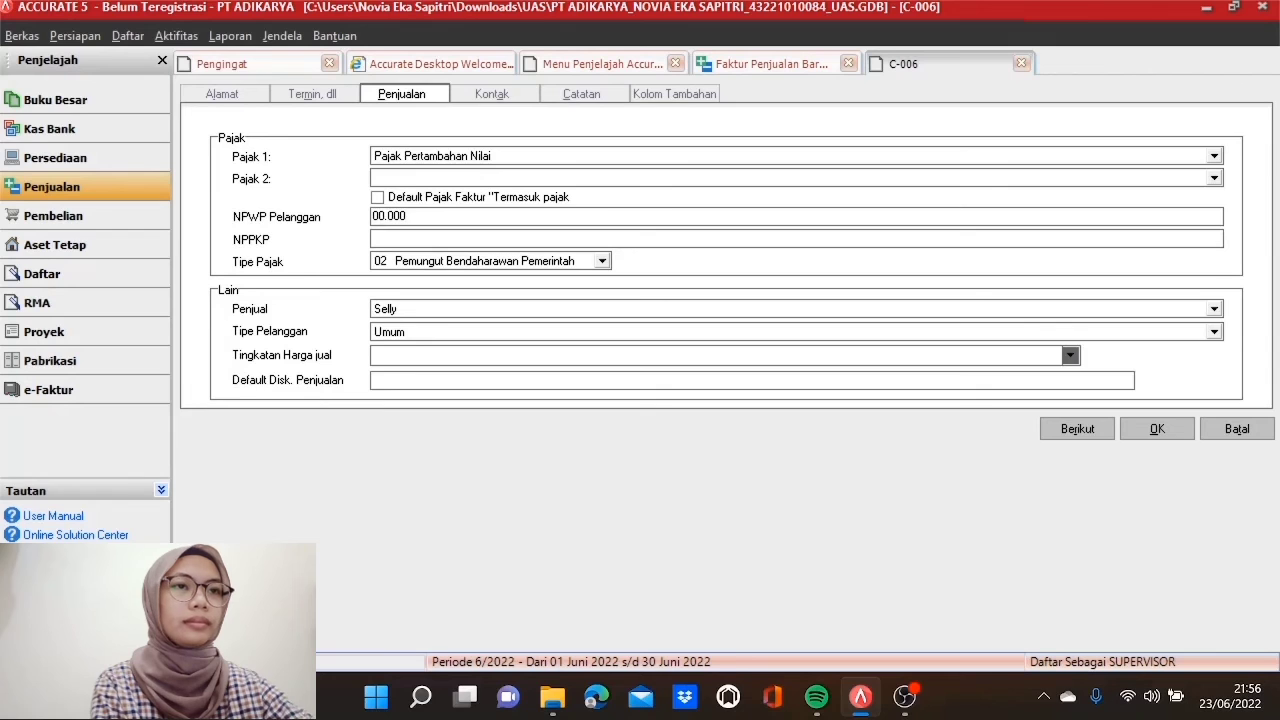
{"action": "type", "text": ".000.0-000."}
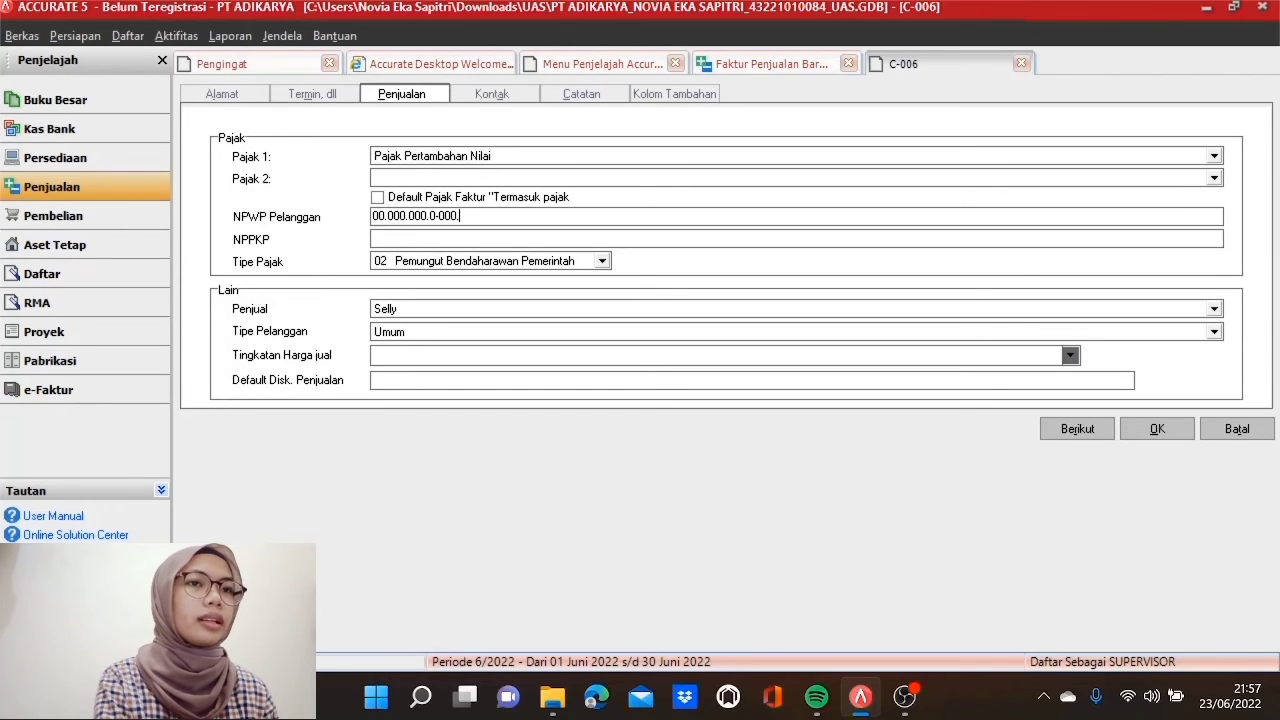
{"action": "type", "text": "000"}
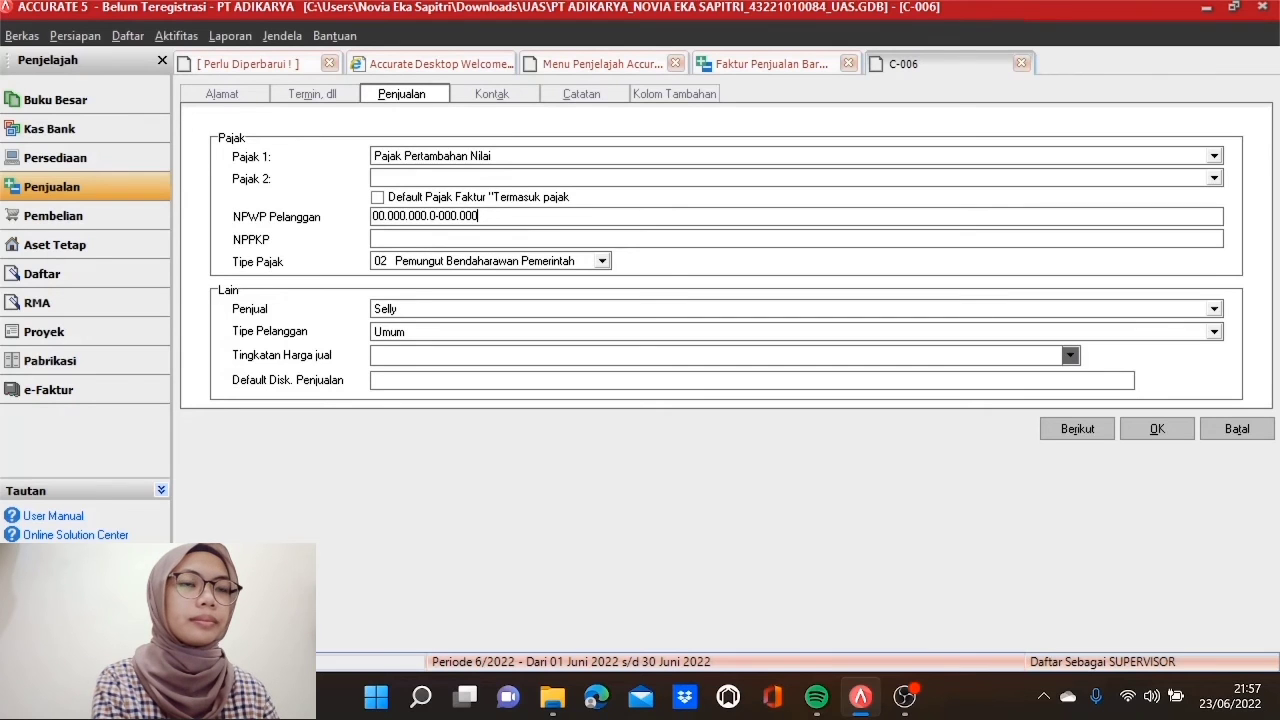
{"action": "left_click", "coordinate": [376, 239]}
{"action": "type", "text": "00.000.000.0-000.000"}
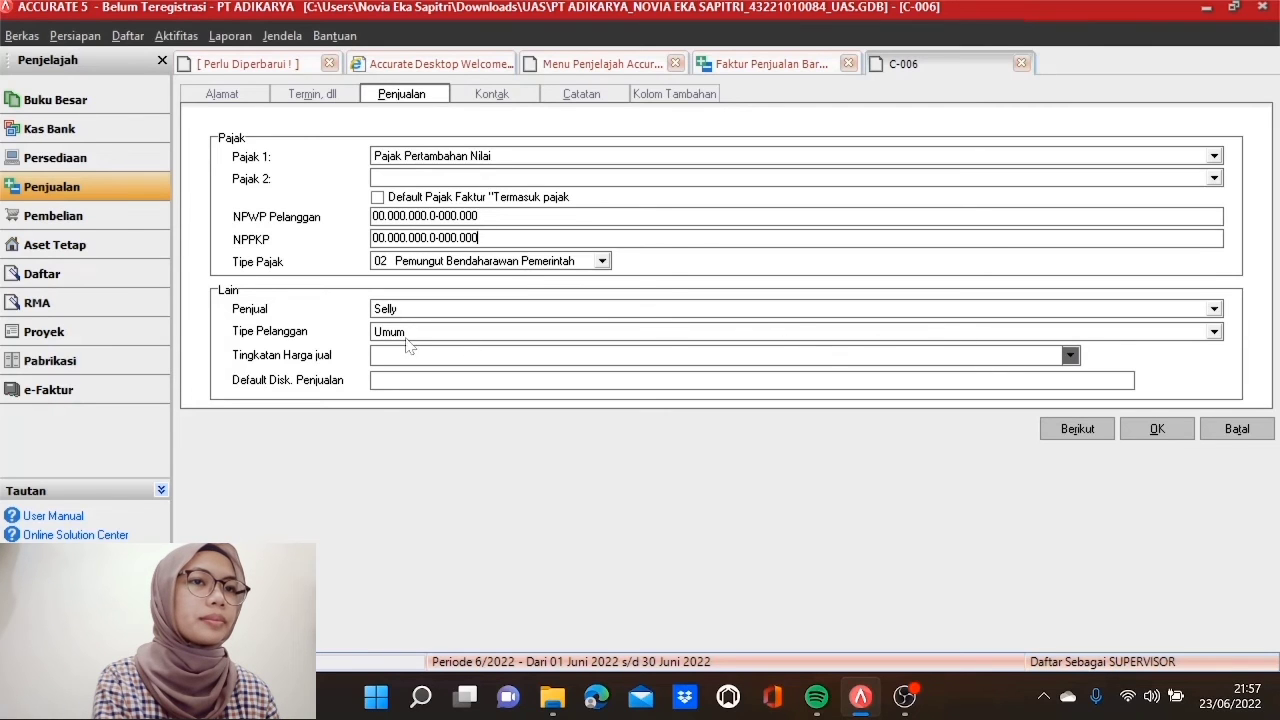
{"action": "left_click", "coordinate": [465, 338]}
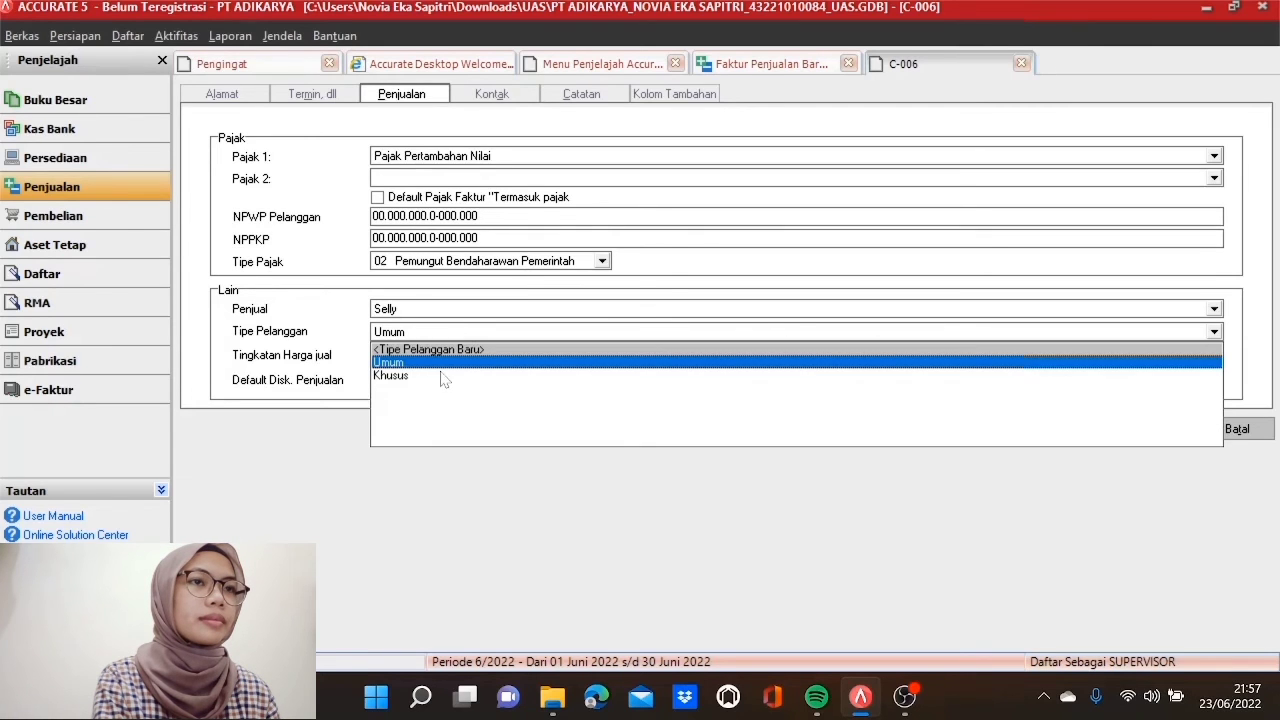
{"action": "left_click", "coordinate": [447, 377]}
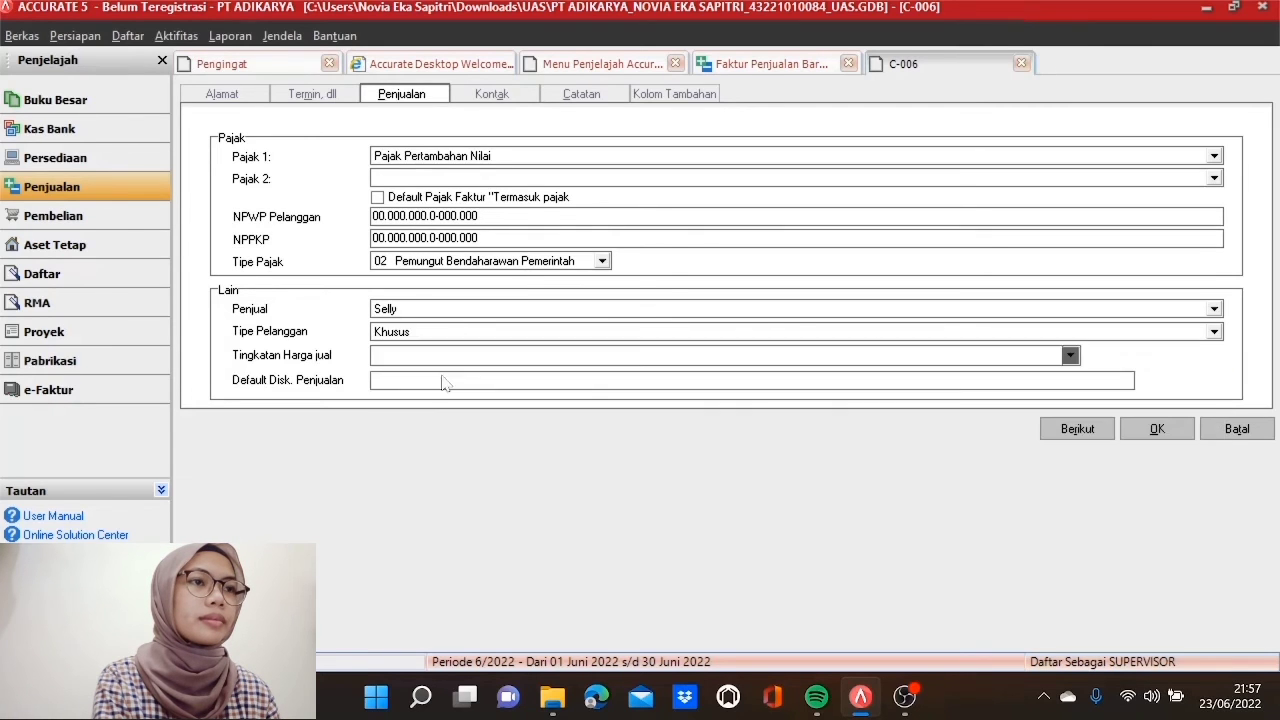
{"action": "left_click", "coordinate": [1158, 430]}
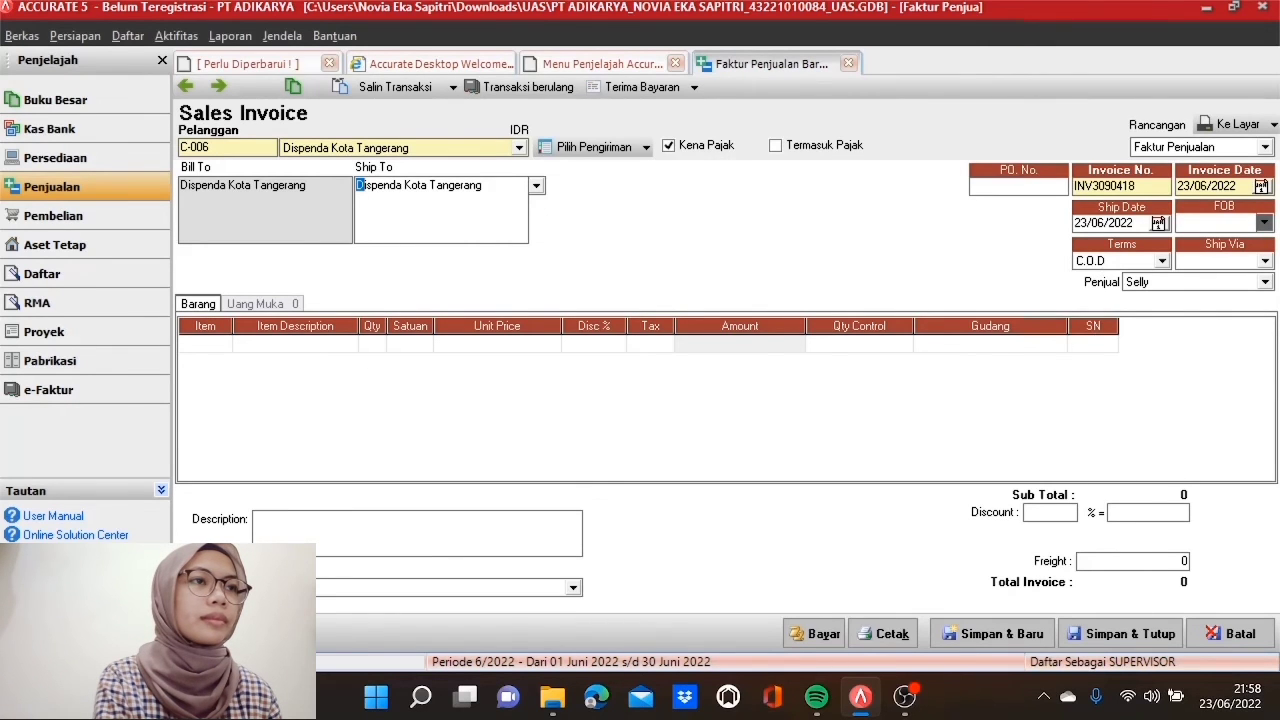
Step: Enter invoice number INV1200517 with invoice and ship dates of 12/05/2017
{"action": "key", "text": "Tab"}
{"action": "key", "text": "Tab"}
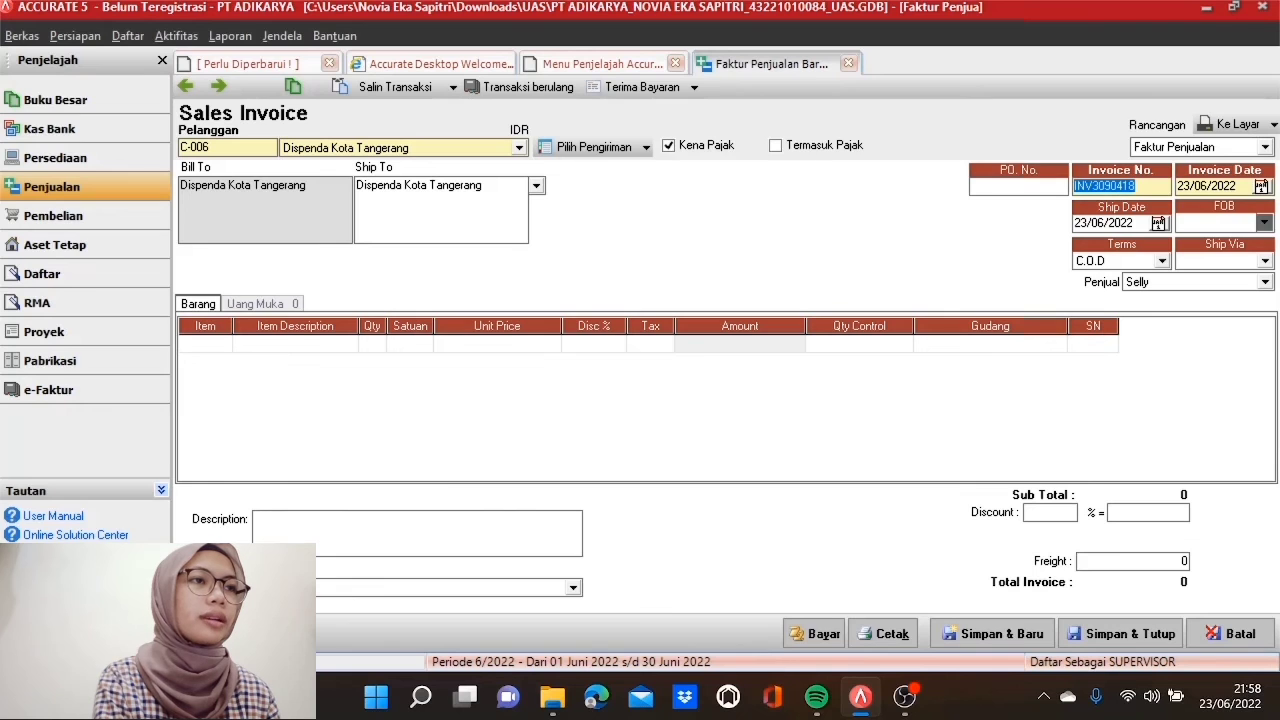
{"action": "type", "text": "INV"}
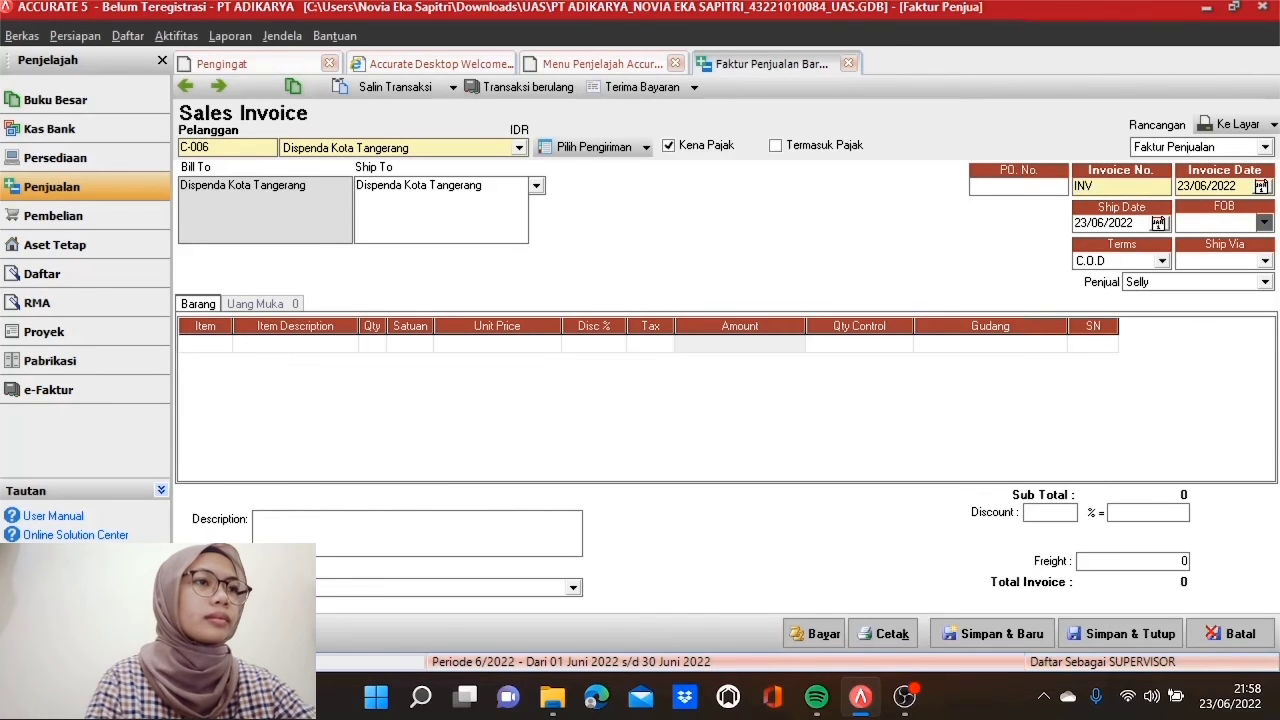
{"action": "type", "text": "1200517"}
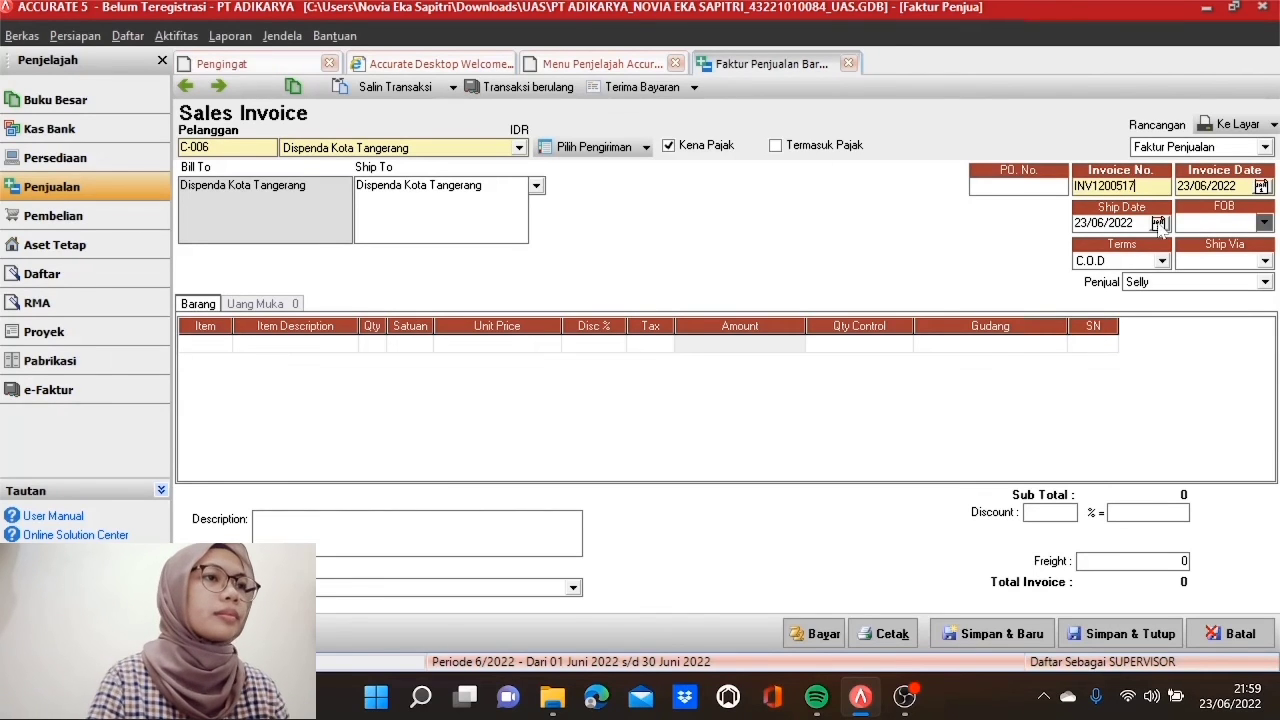
{"action": "key", "text": "Tab"}
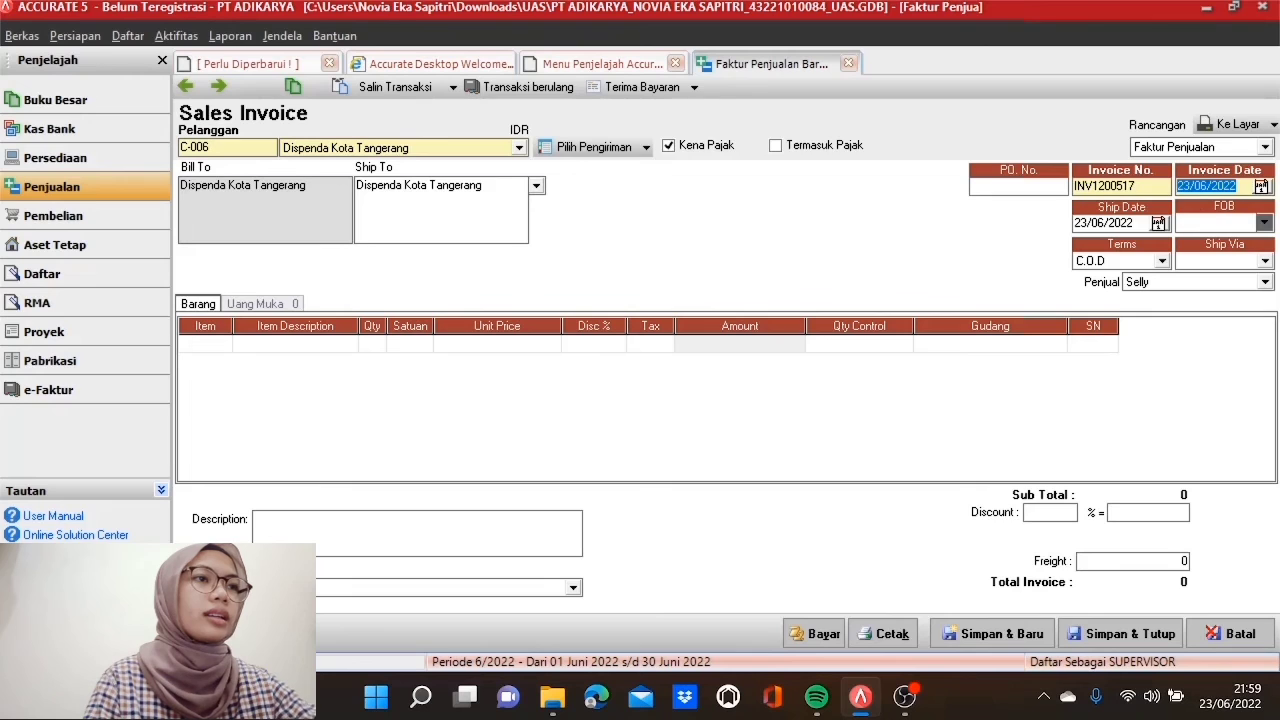
{"action": "type", "text": "12/05/2017"}
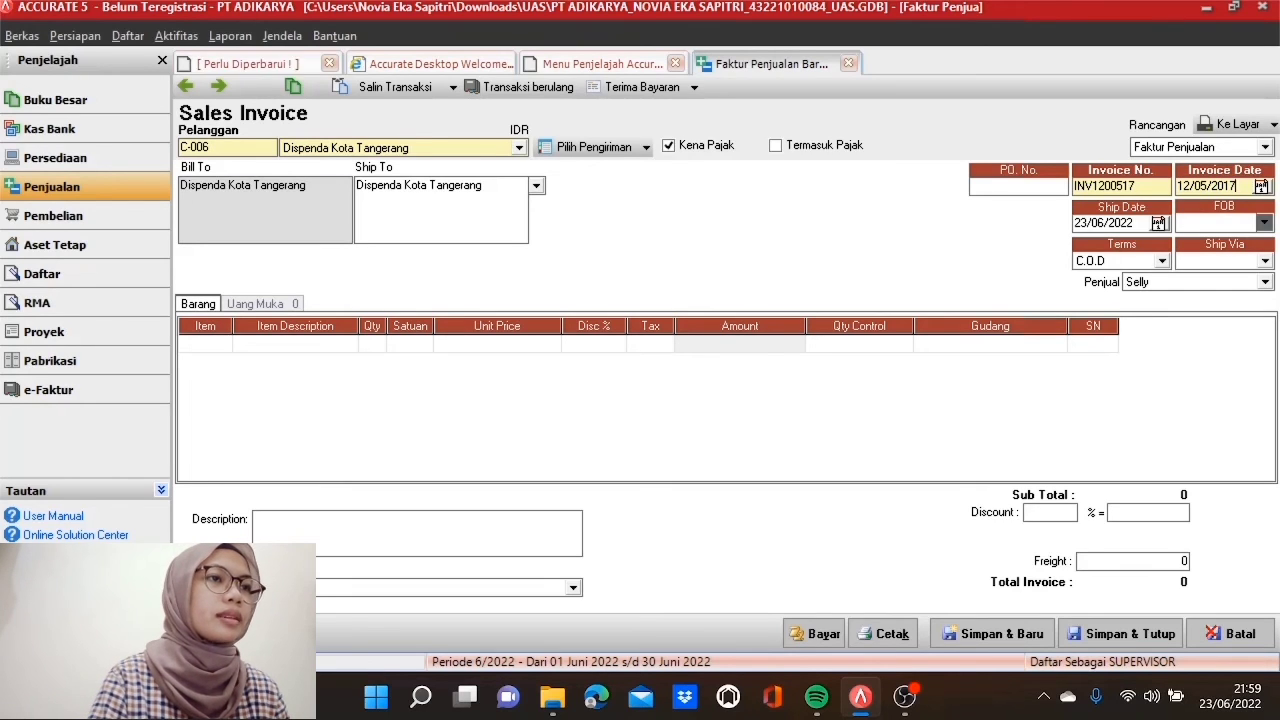
{"action": "left_click", "coordinate": [1120, 223]}
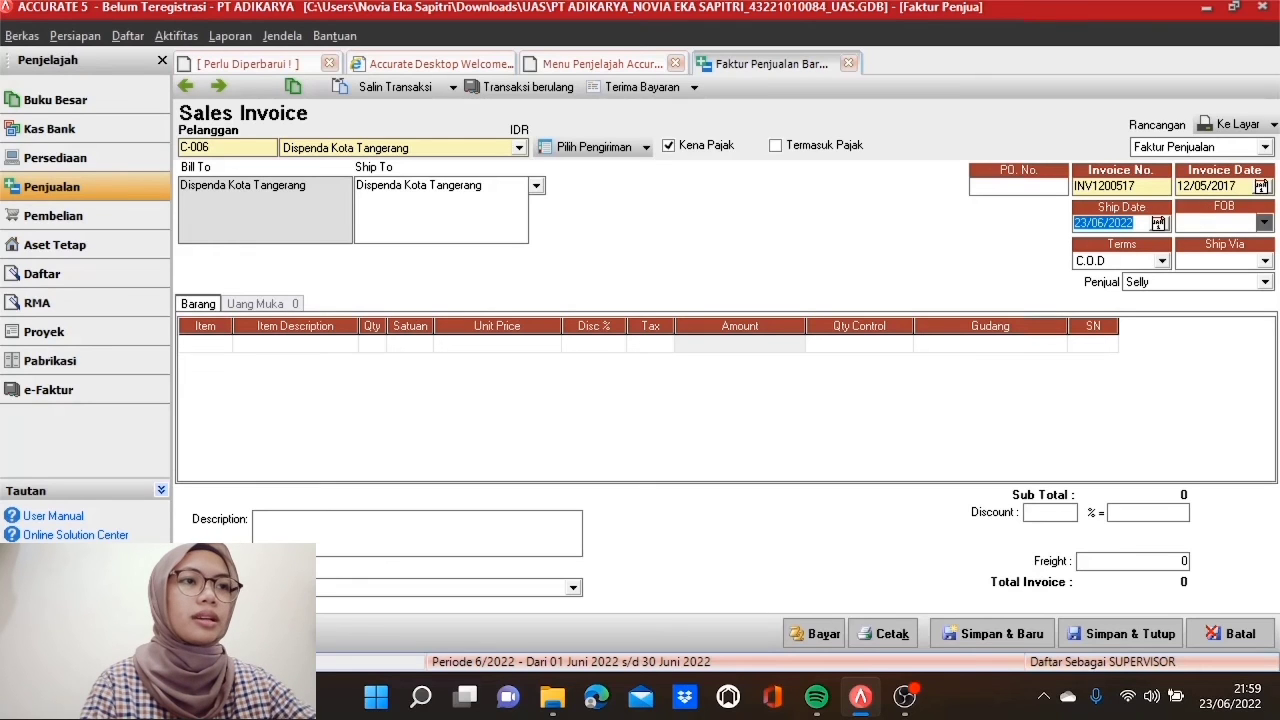
{"action": "type", "text": "12/05/2017"}
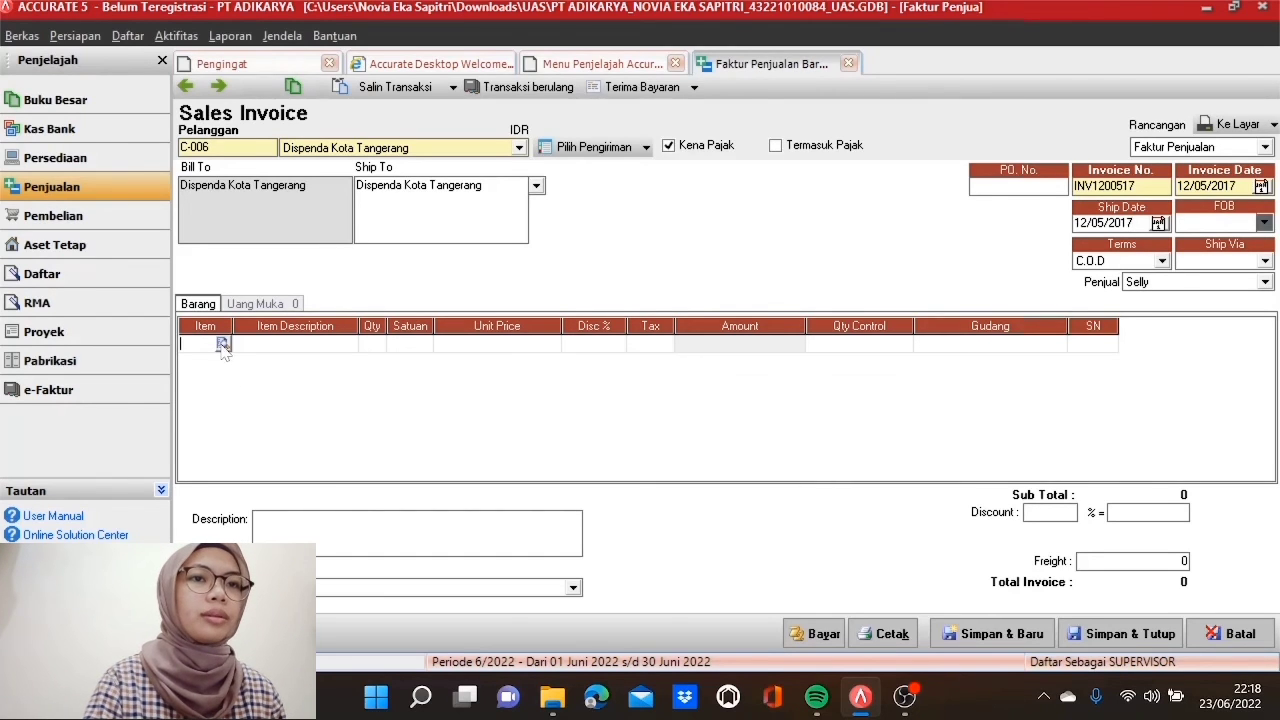
Step: Add Rak Buku LBC 46 to the first invoice line with quantity 15
{"action": "left_click", "coordinate": [222, 344]}
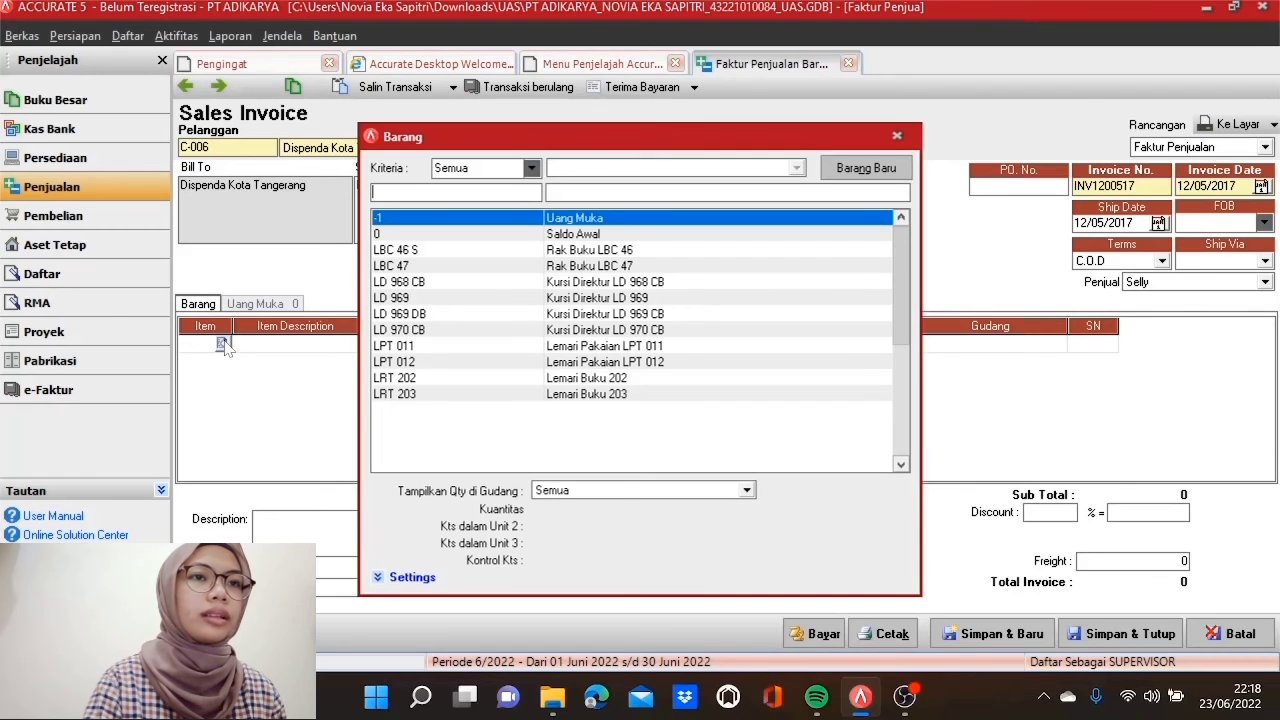
{"action": "double_click", "coordinate": [431, 249]}
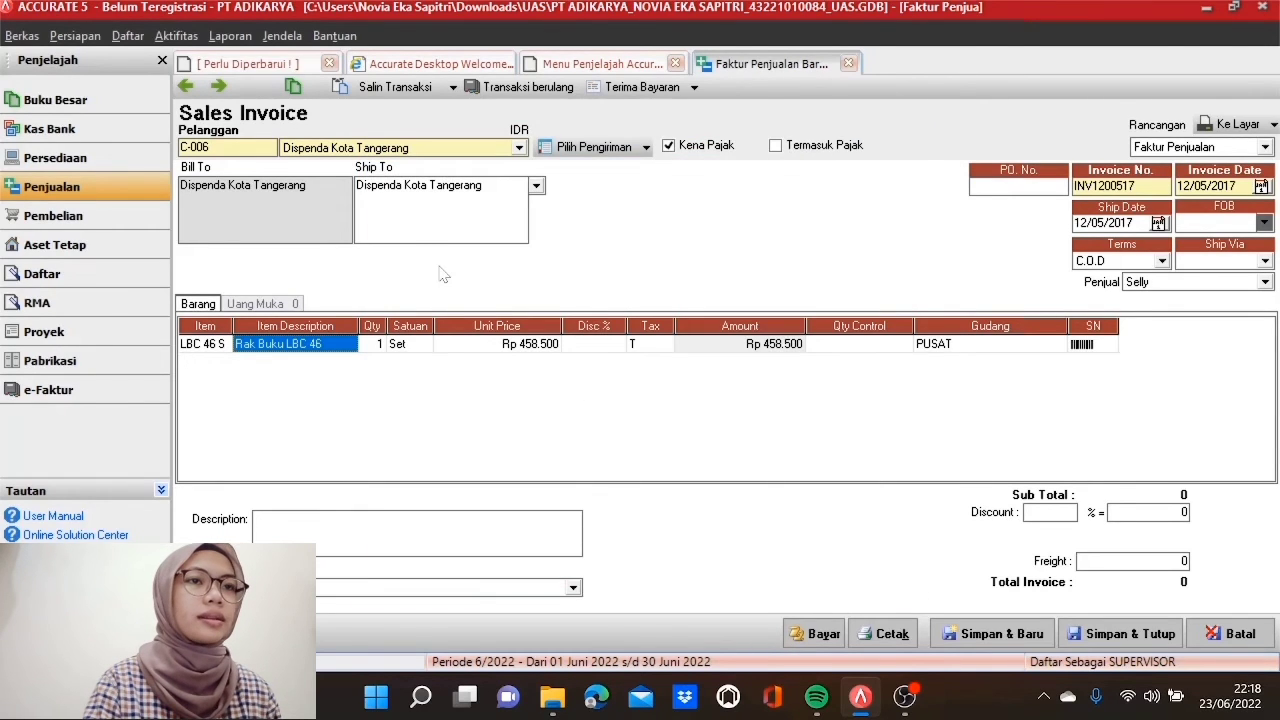
{"action": "key", "text": "Tab"}
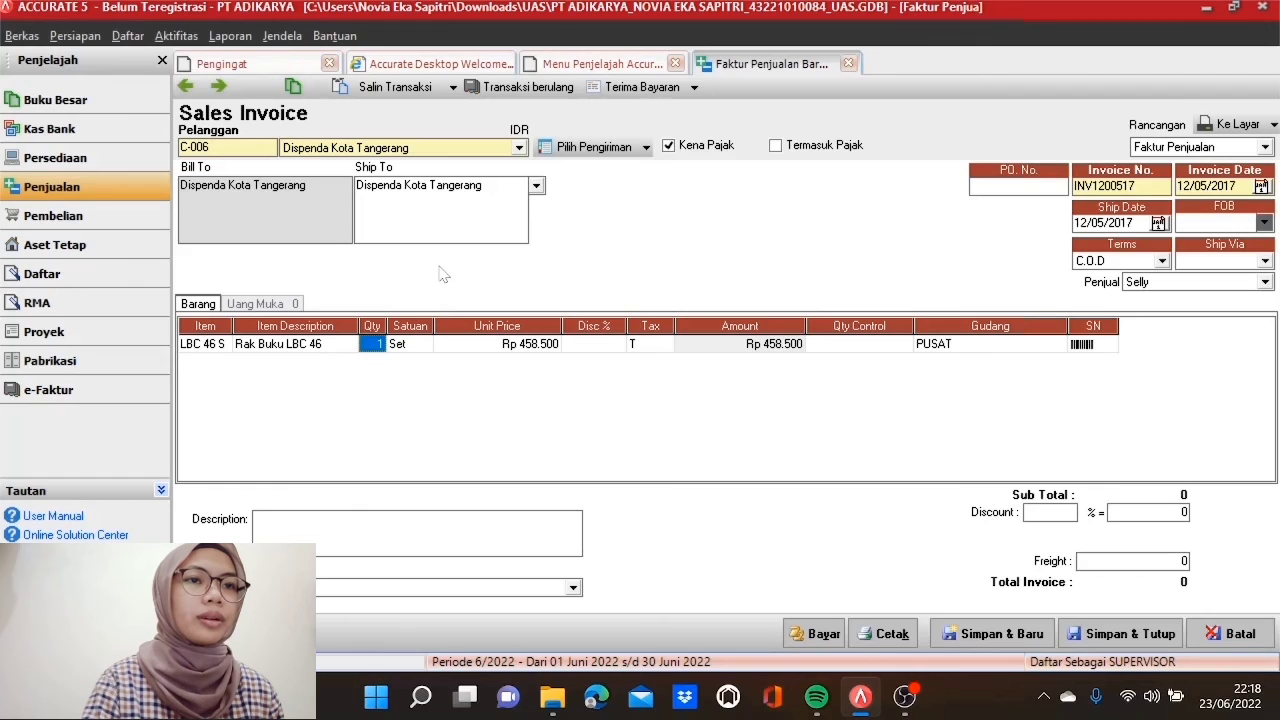
{"action": "type", "text": "15"}
{"action": "key", "text": "Tab"}
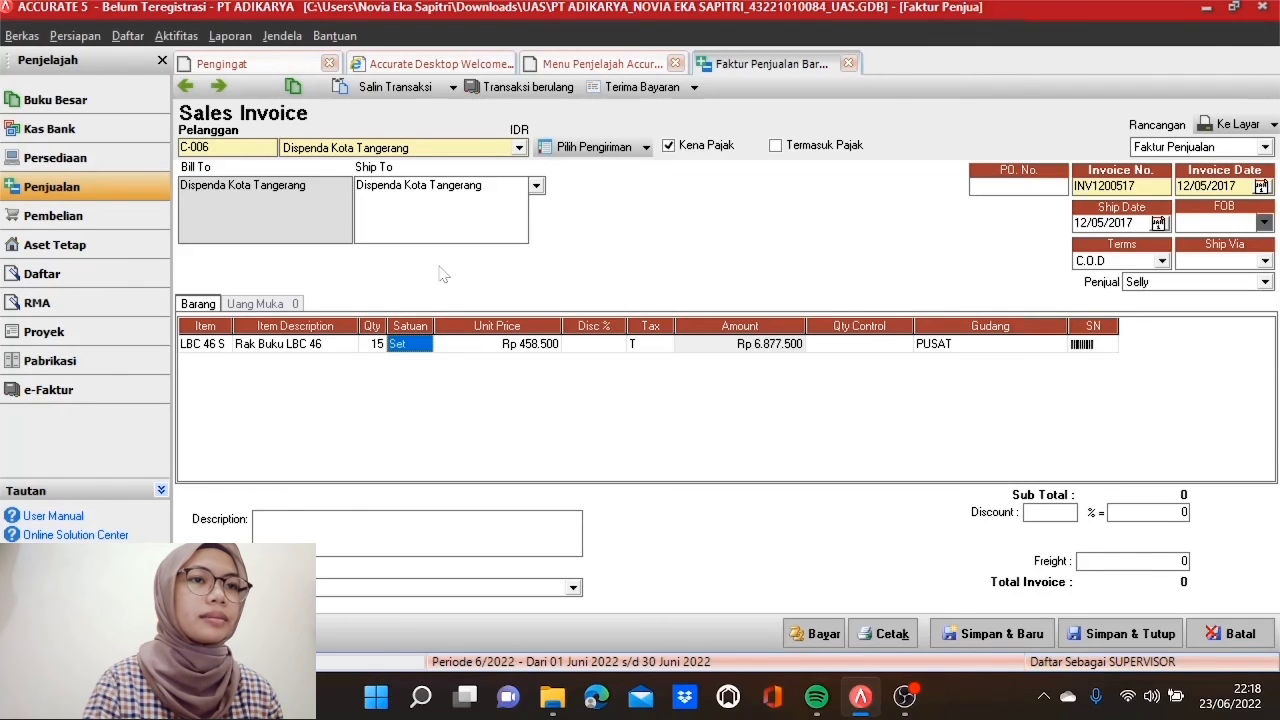
{"action": "key", "text": "Tab"}
{"action": "key", "text": "Tab"}
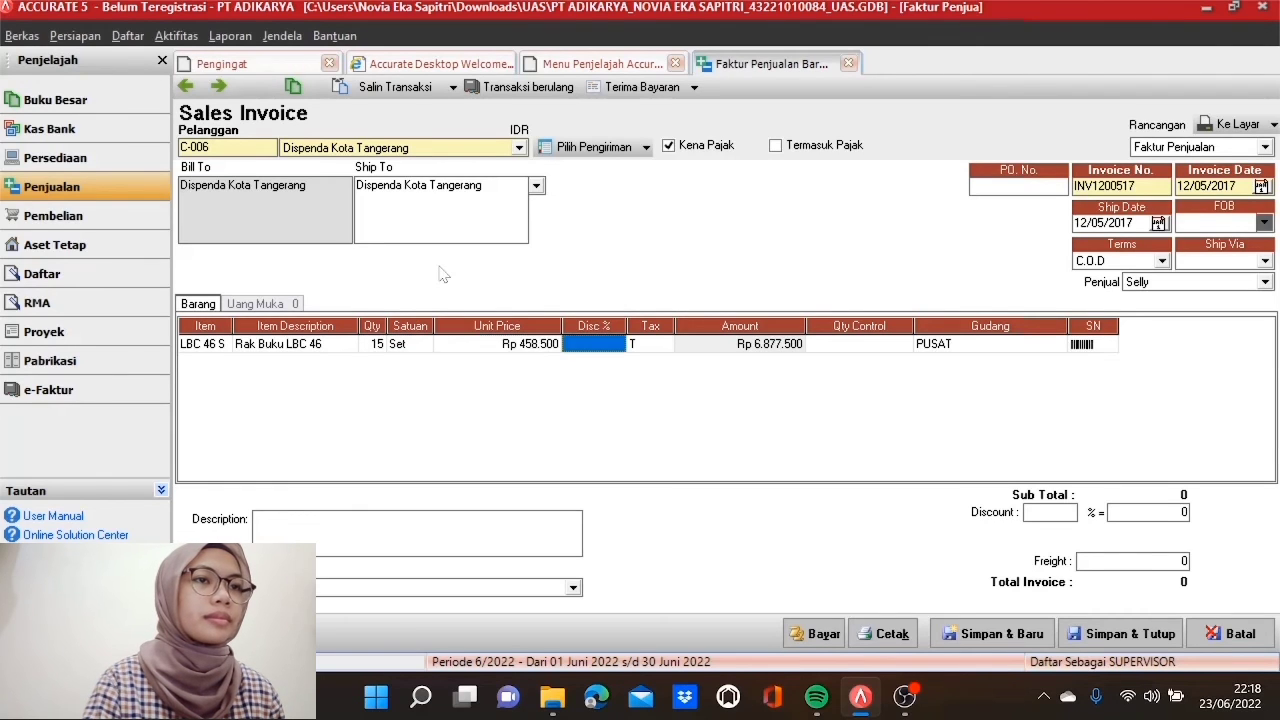
{"action": "key", "text": "Tab"}
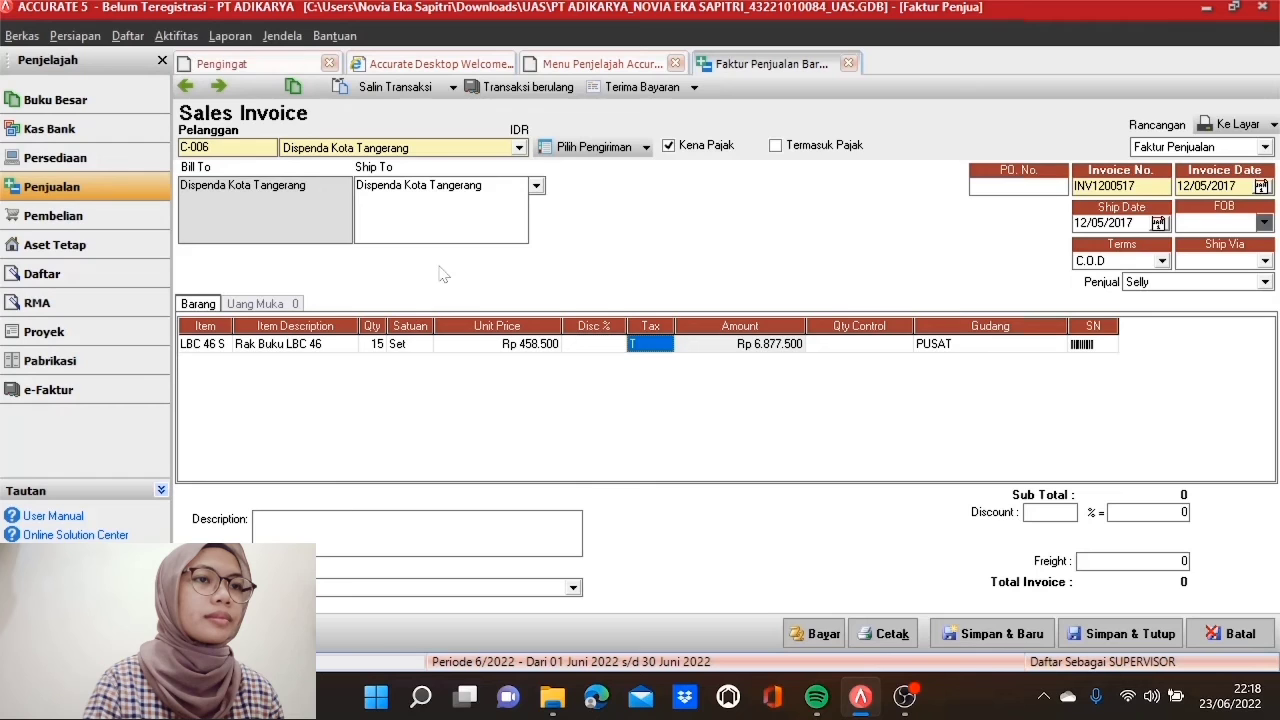
{"action": "key", "text": "Tab"}
{"action": "key", "text": "Tab"}
{"action": "key", "text": "Tab"}
{"action": "key", "text": "Tab"}
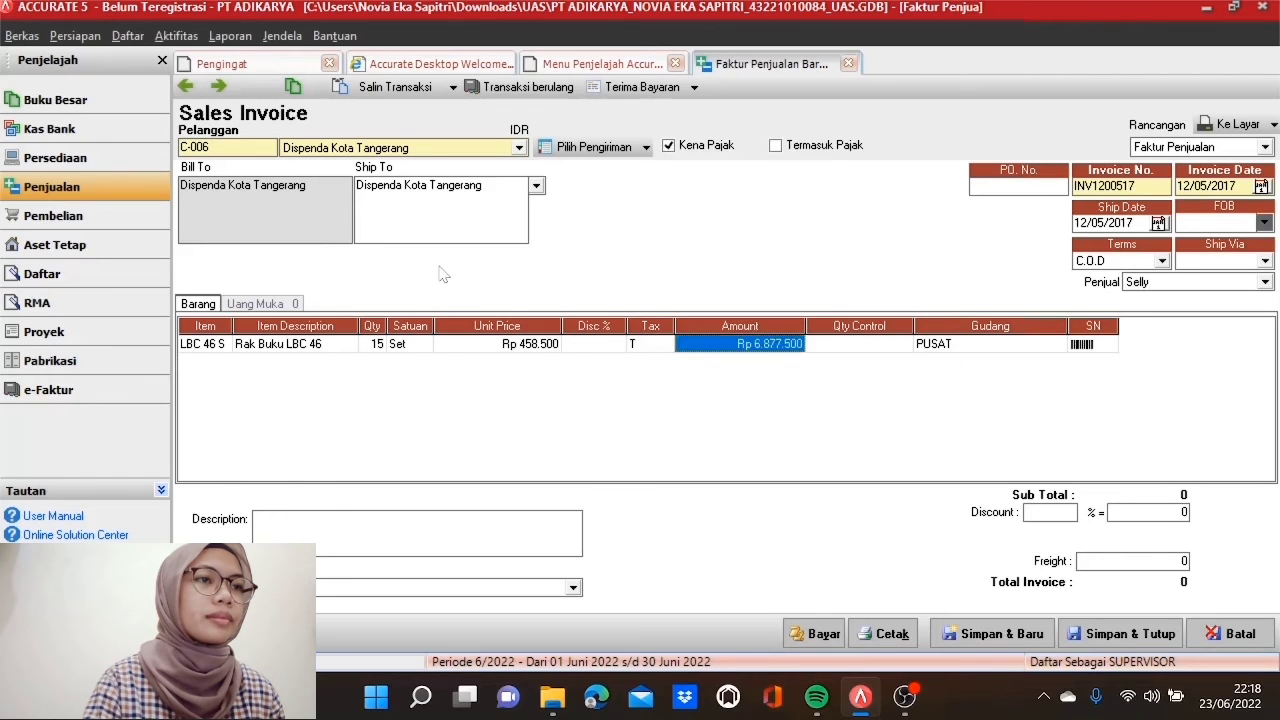
{"action": "key", "text": "Tab"}
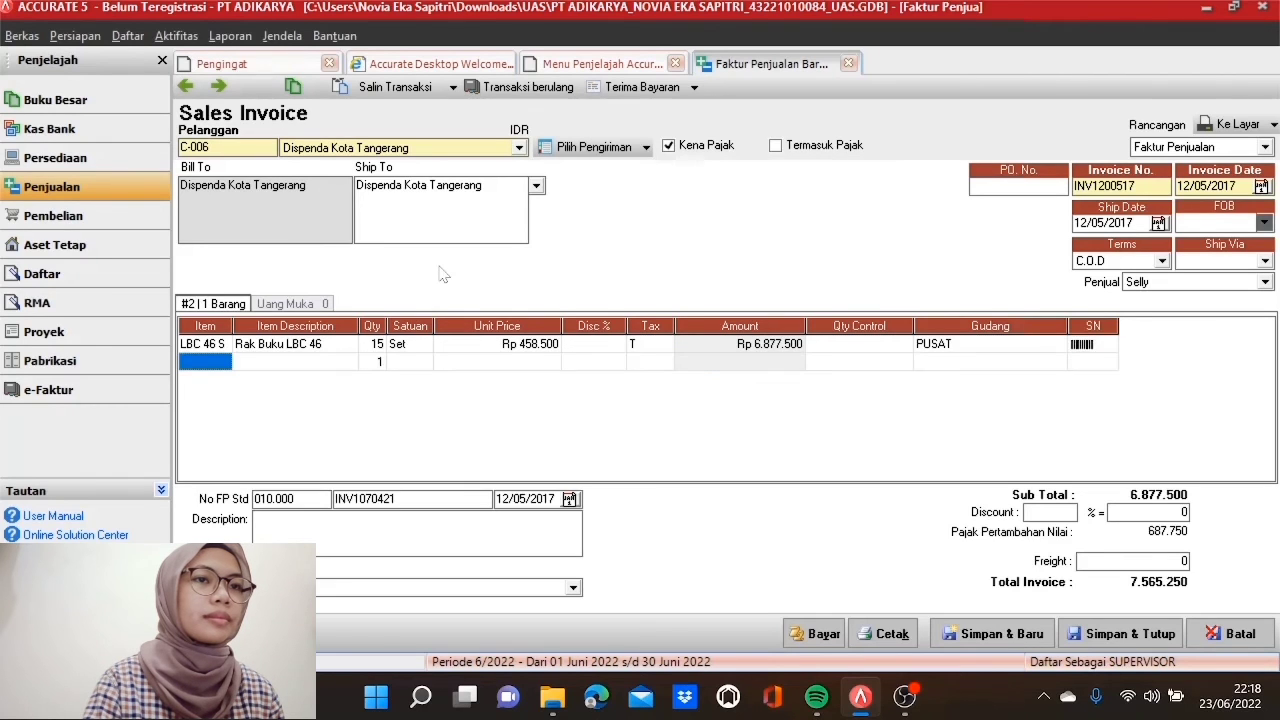
Step: Set the first line's unit price to Rp 475.000
{"action": "left_click", "coordinate": [466, 346]}
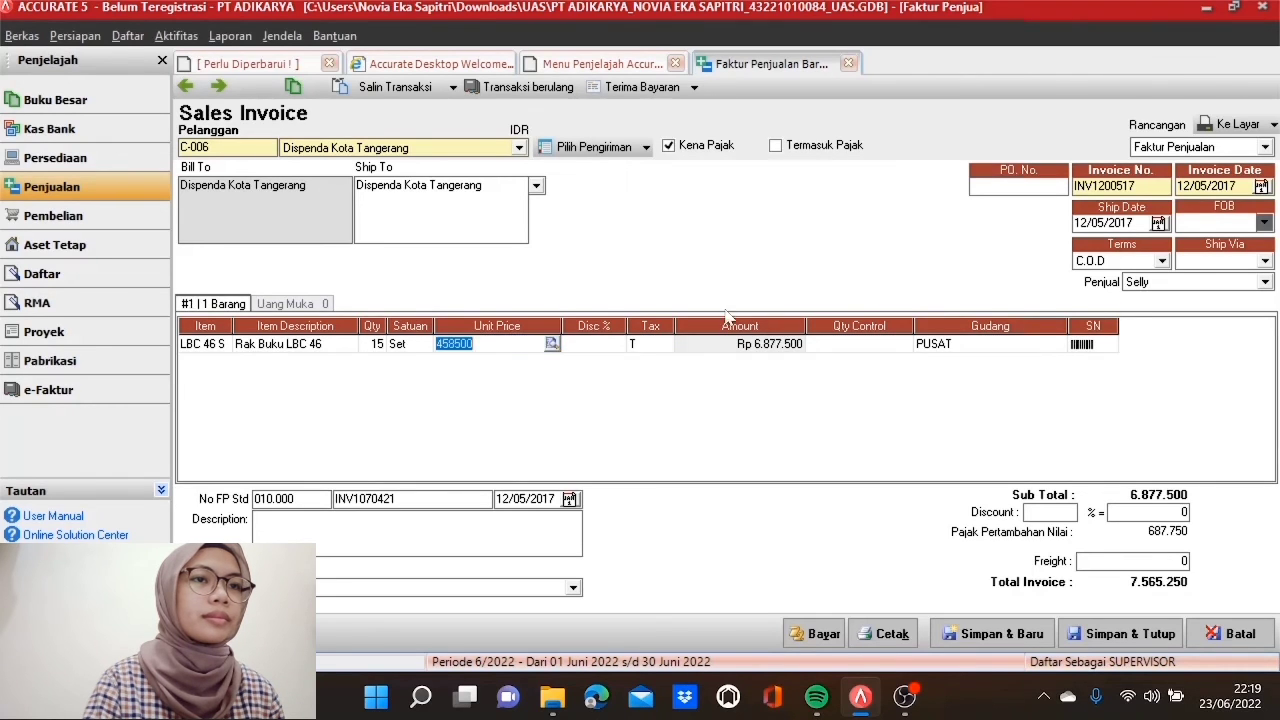
{"action": "type", "text": "47"}
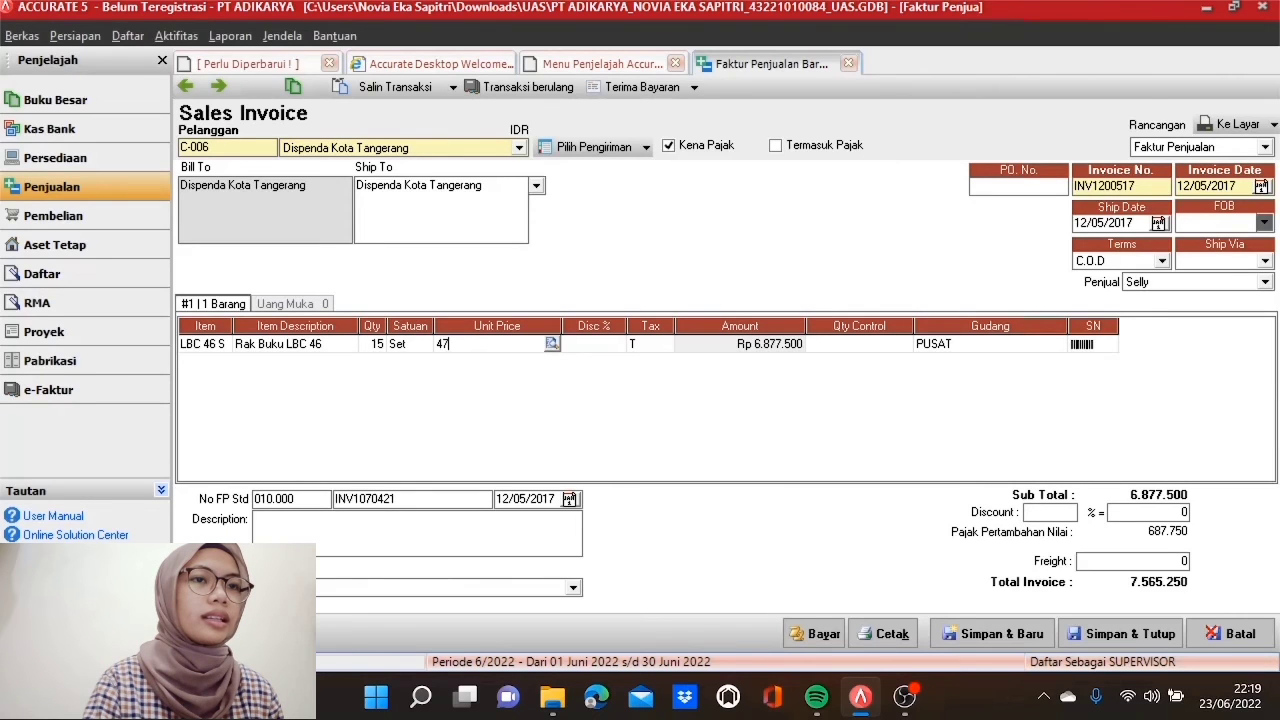
{"action": "type", "text": "5000"}
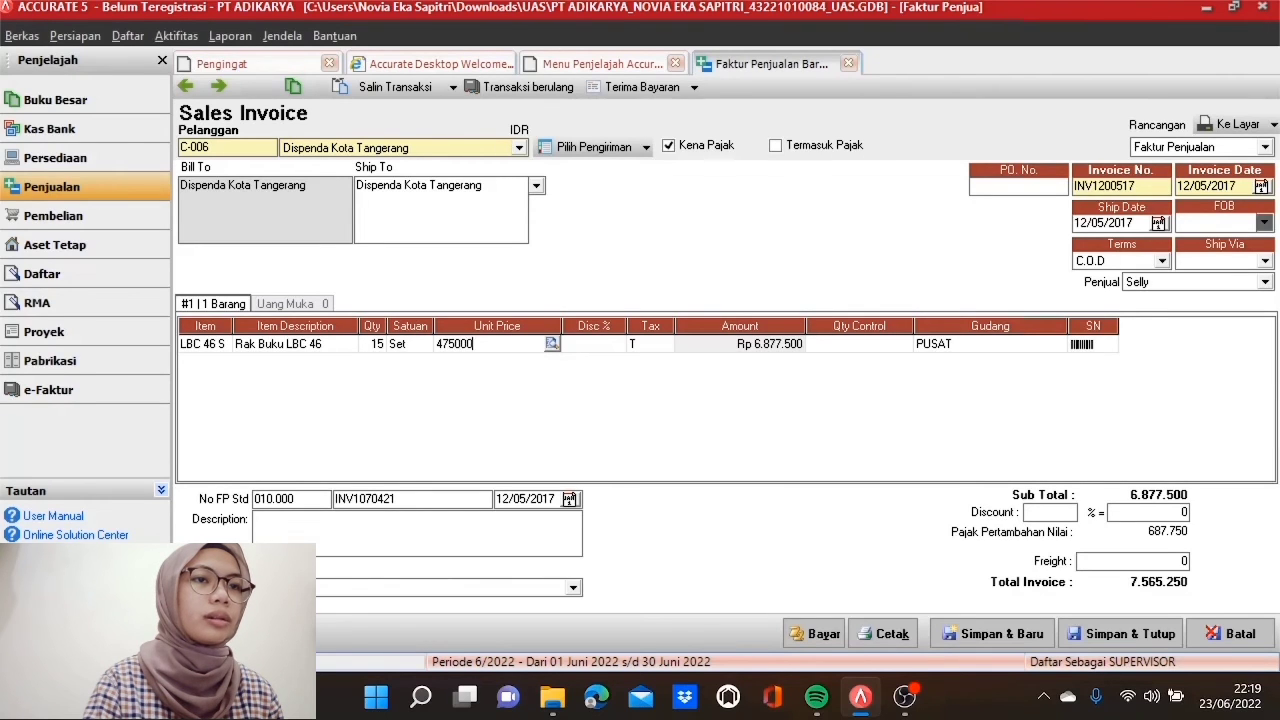
{"action": "key", "text": "Tab"}
{"action": "key", "text": "Tab"}
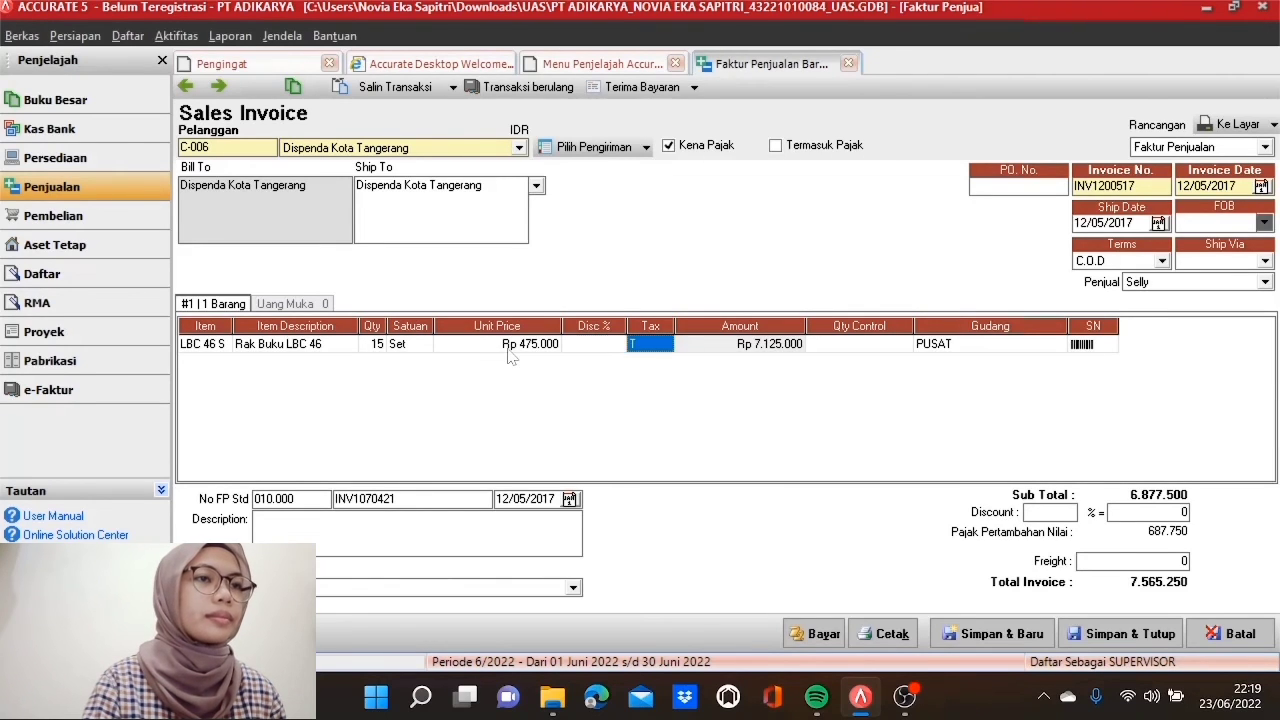
{"action": "key", "text": "Tab"}
{"action": "key", "text": "Tab"}
{"action": "key", "text": "Tab"}
{"action": "key", "text": "Tab"}
{"action": "key", "text": "Tab"}
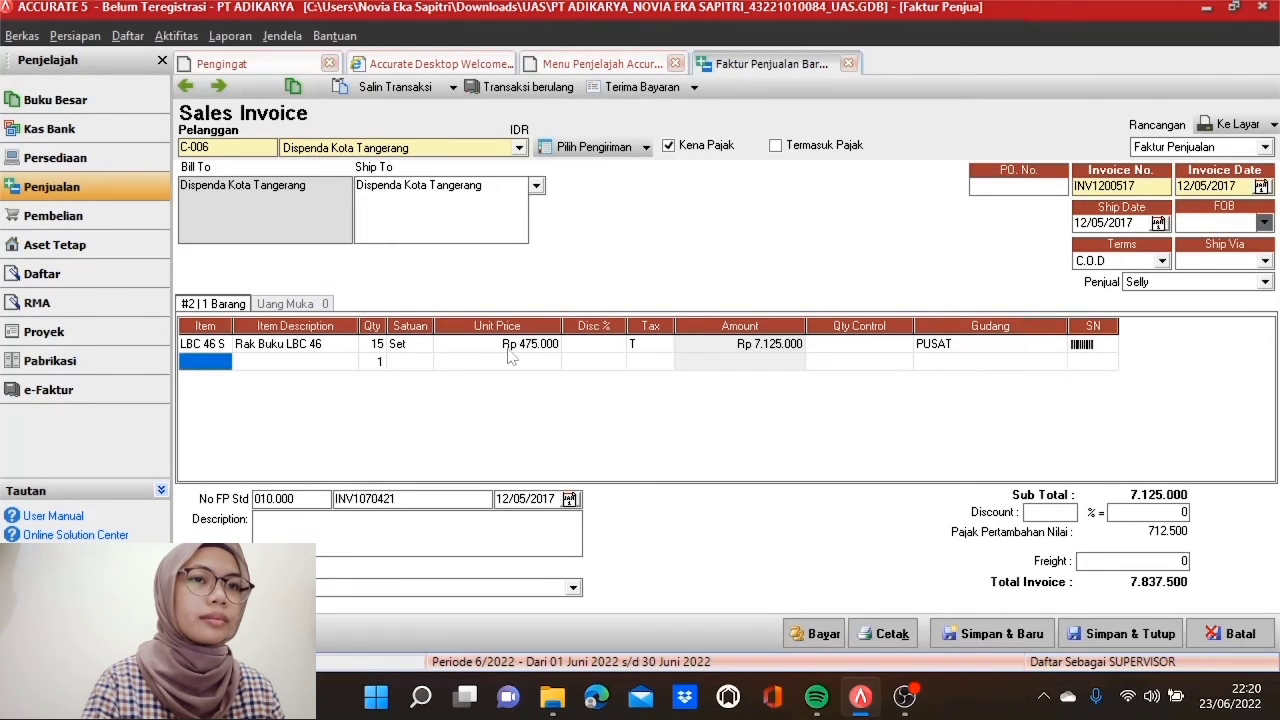
{"action": "left_click", "coordinate": [222, 362]}
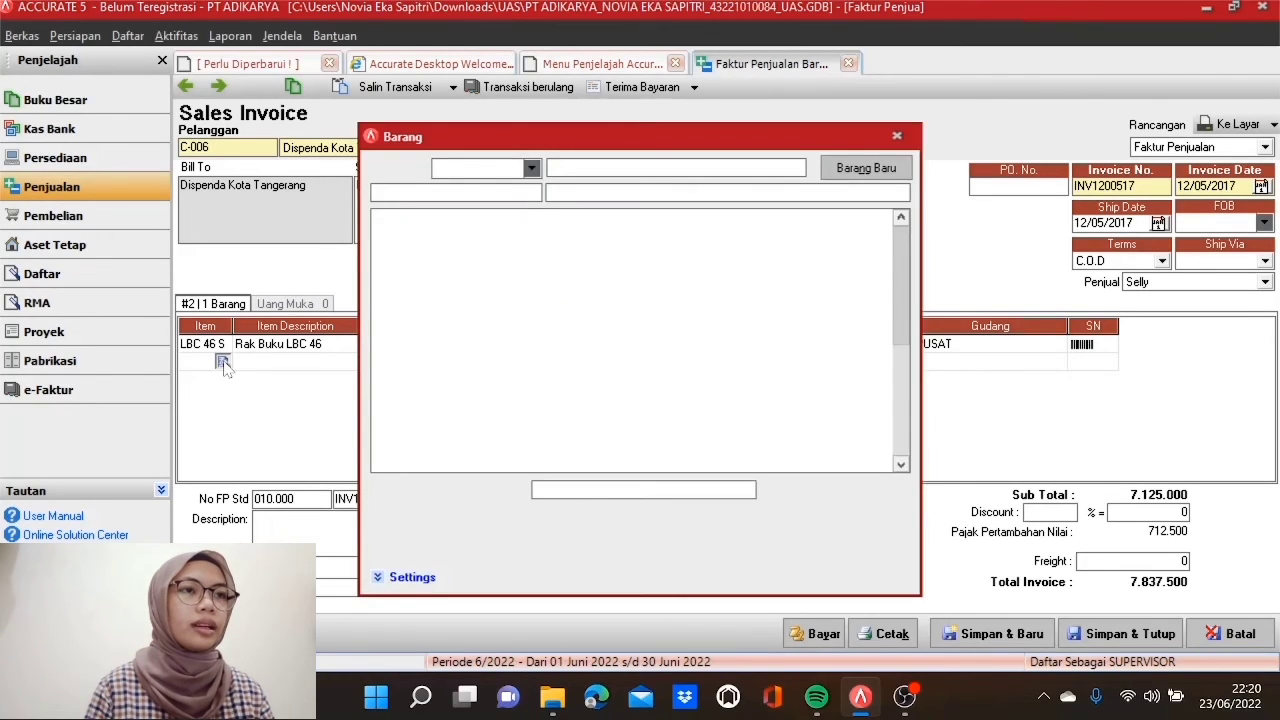
Step: Create non-inventory item 'PPN Wajib Pungut' and begin a new account for its Akun Beban
{"action": "left_click", "coordinate": [866, 168]}
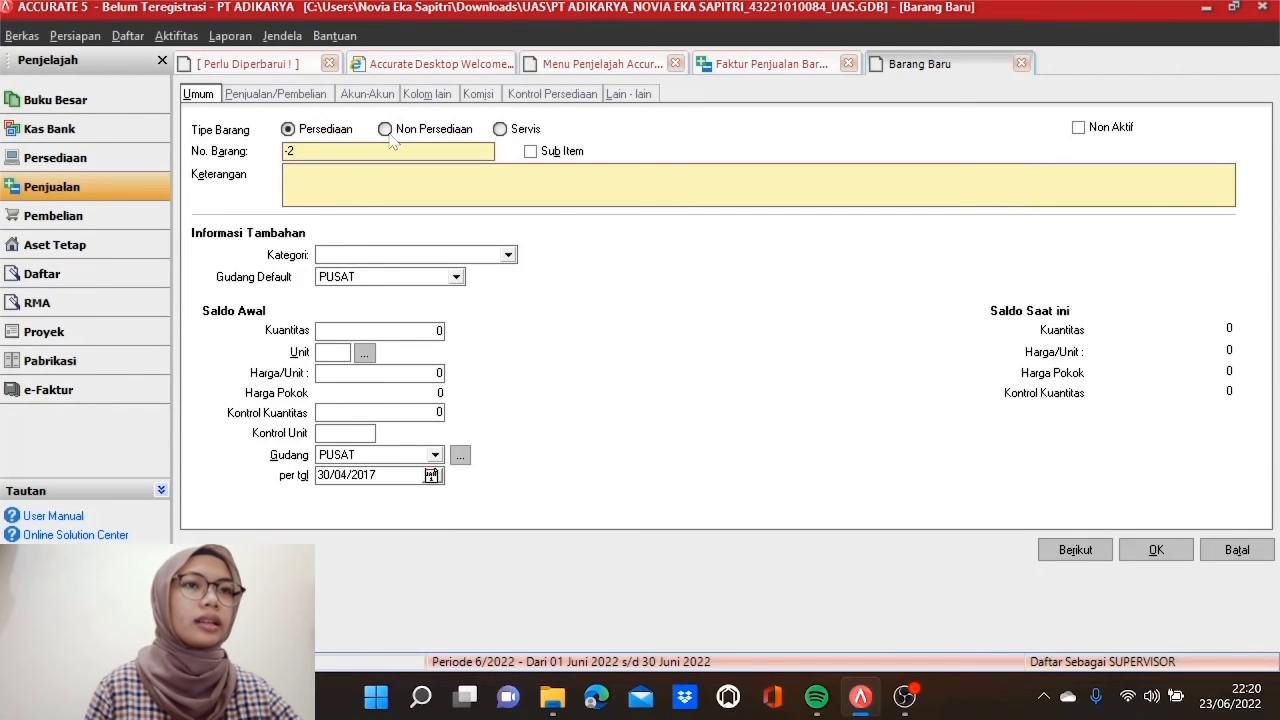
{"action": "left_click", "coordinate": [385, 129]}
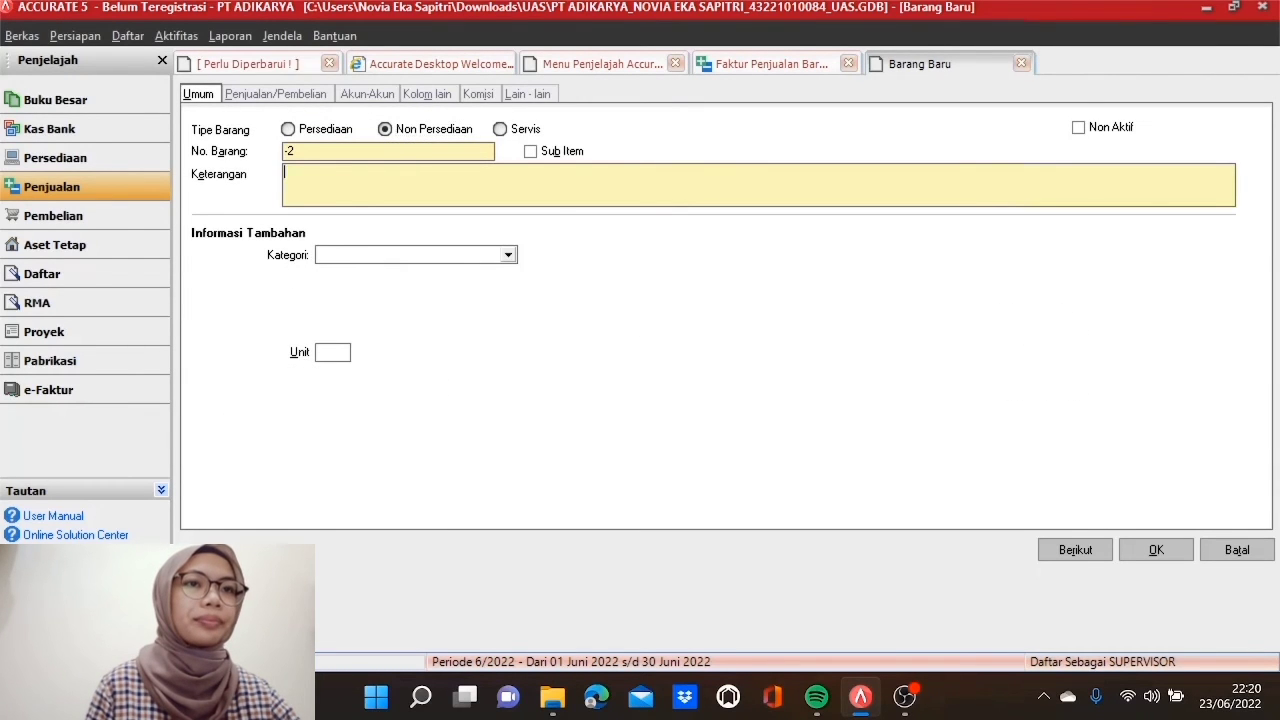
{"action": "type", "text": "PPN Wajib"}
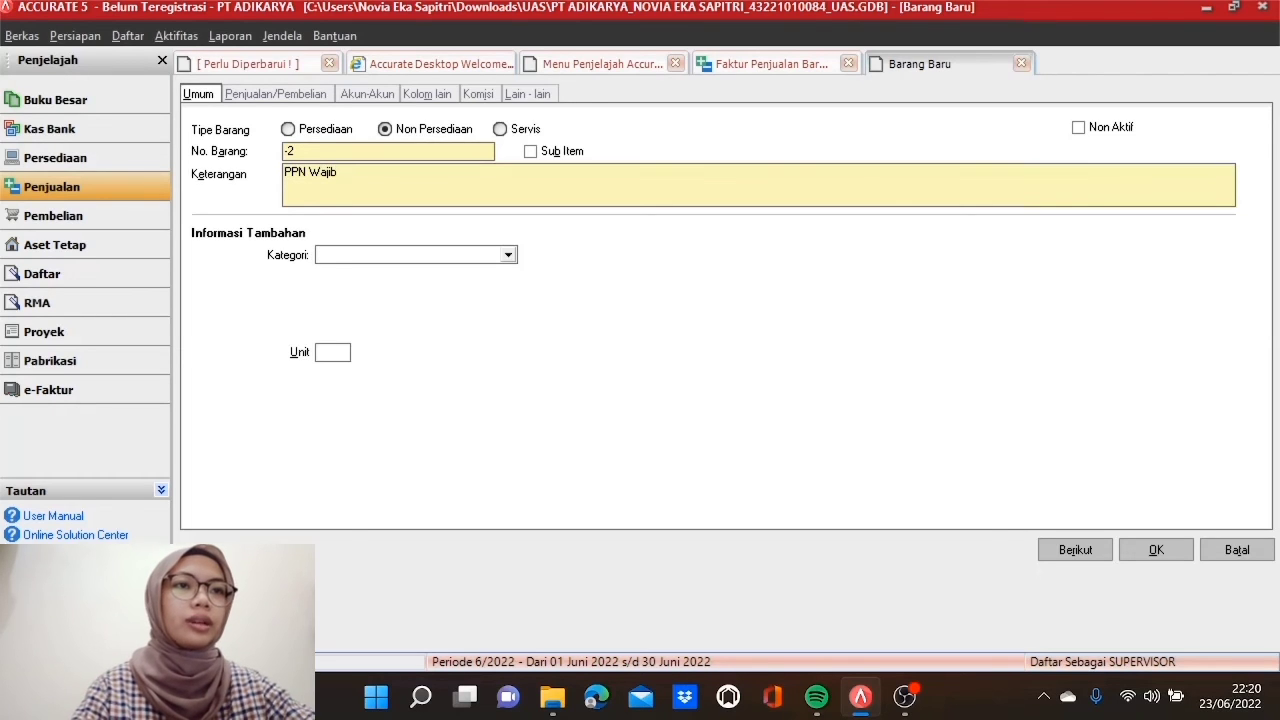
{"action": "type", "text": " Pungut"}
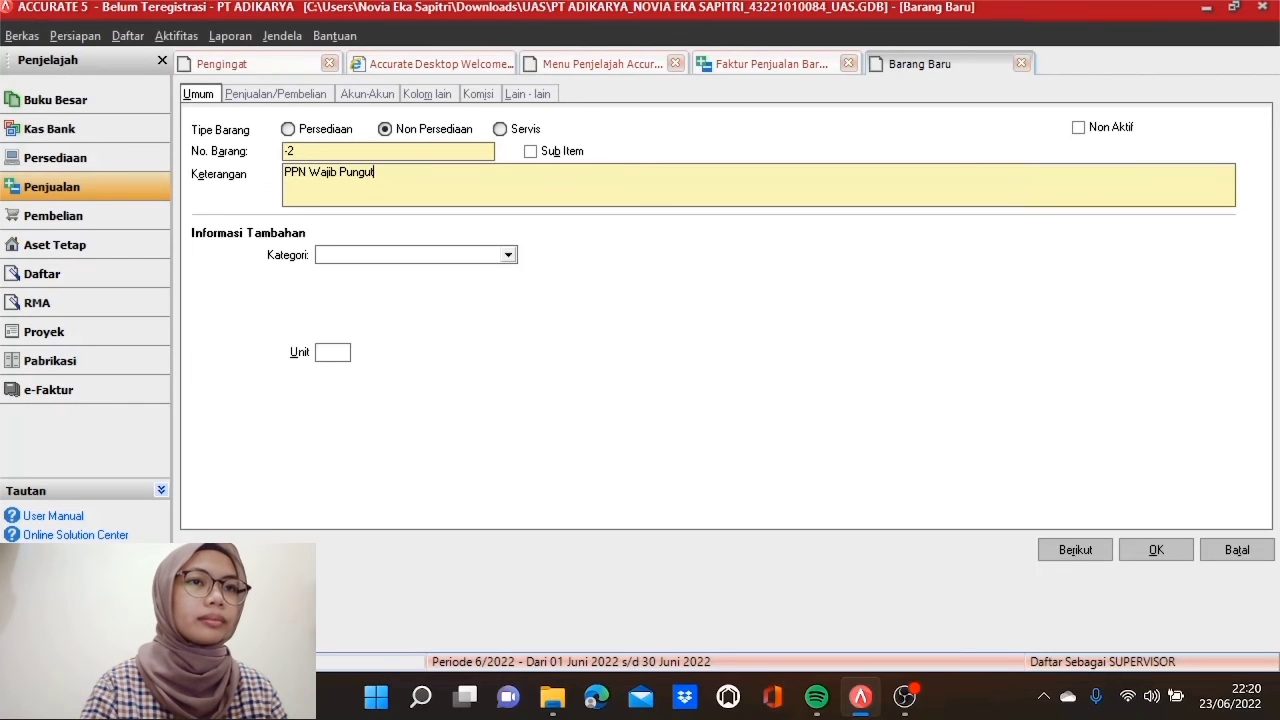
{"action": "left_click", "coordinate": [379, 99]}
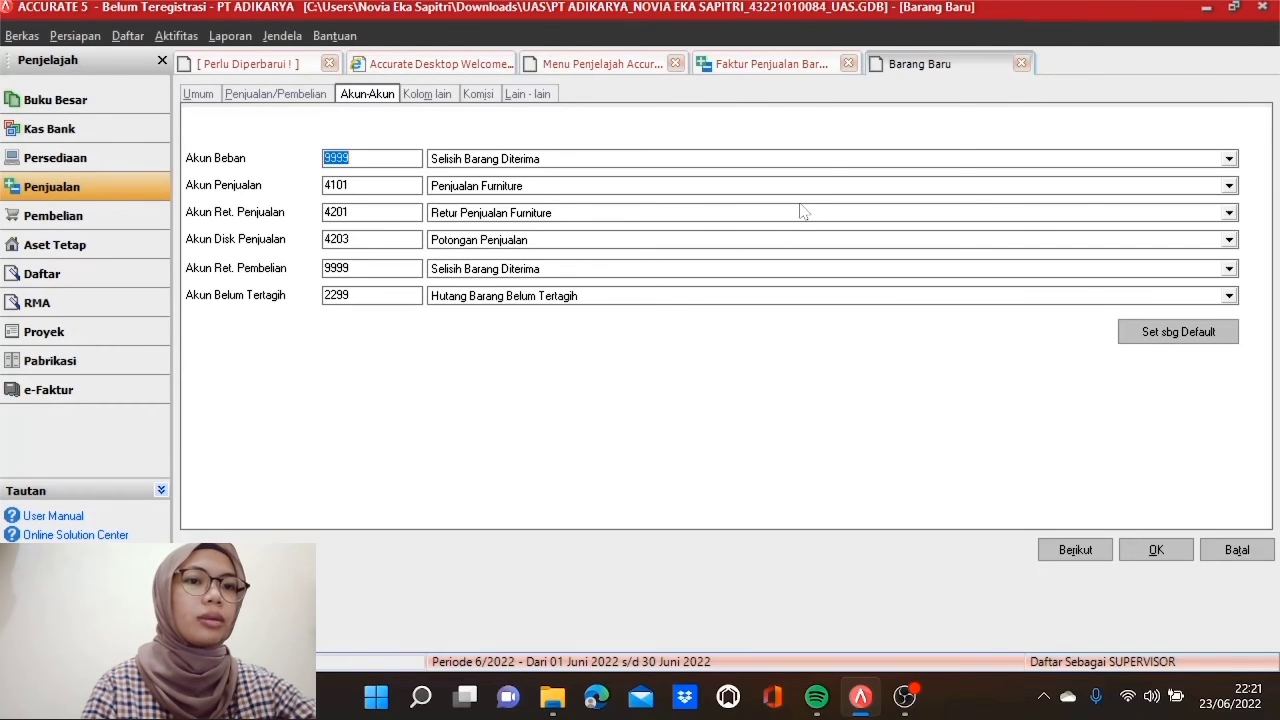
{"action": "left_click", "coordinate": [826, 160]}
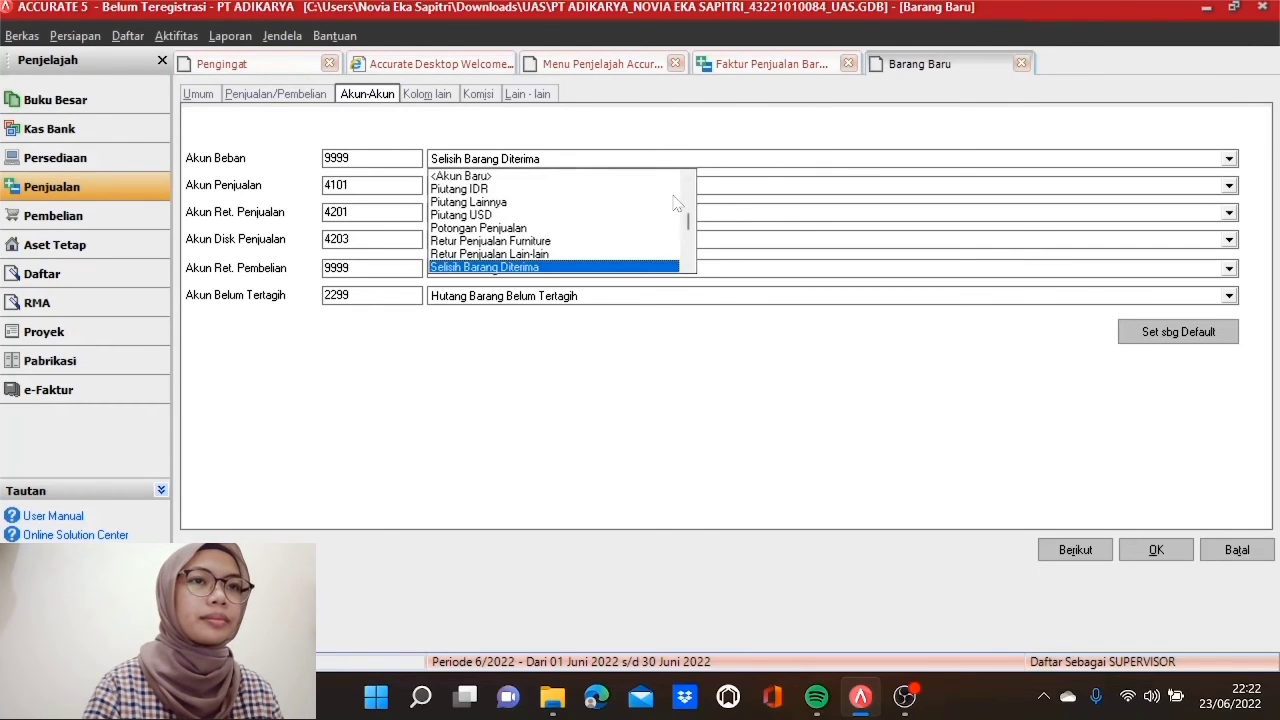
{"action": "left_click", "coordinate": [649, 176]}
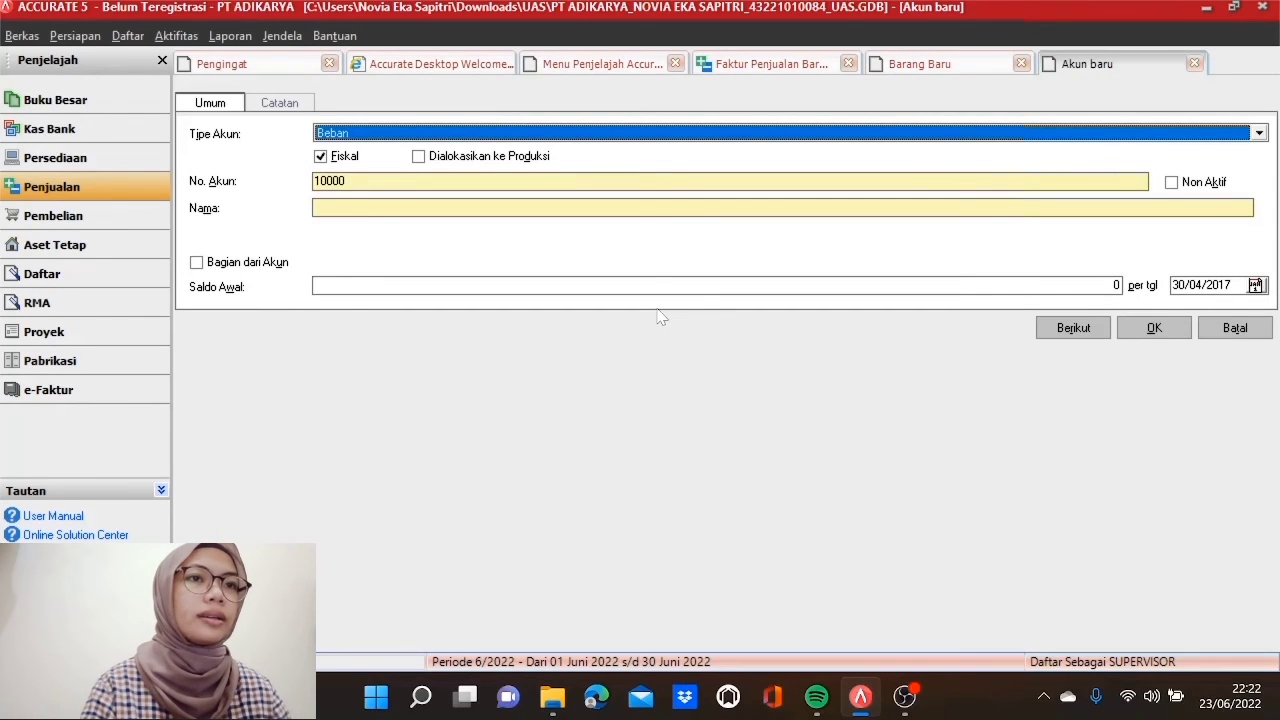
Step: Create account 2204 PPN Wajib Pungut, type Hutang lancar lainnya, under Kewajiban Lancar Lainnya
{"action": "left_click", "coordinate": [677, 139]}
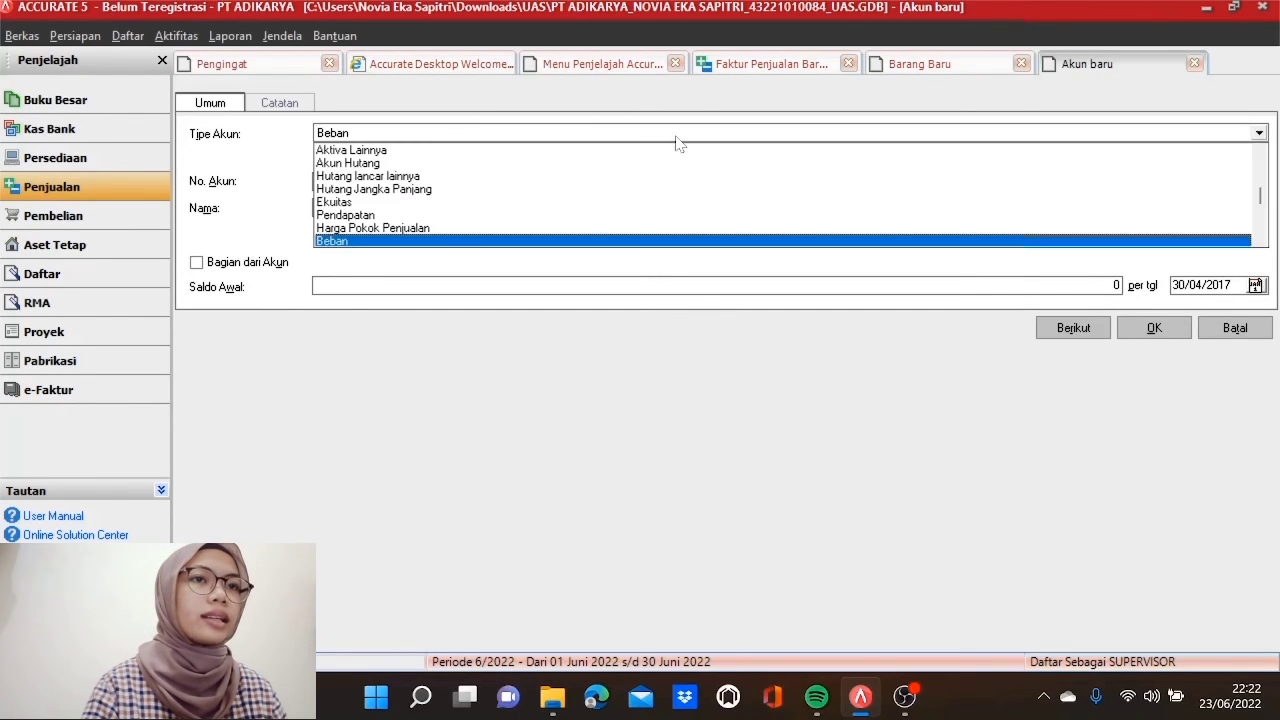
{"action": "left_click", "coordinate": [446, 177]}
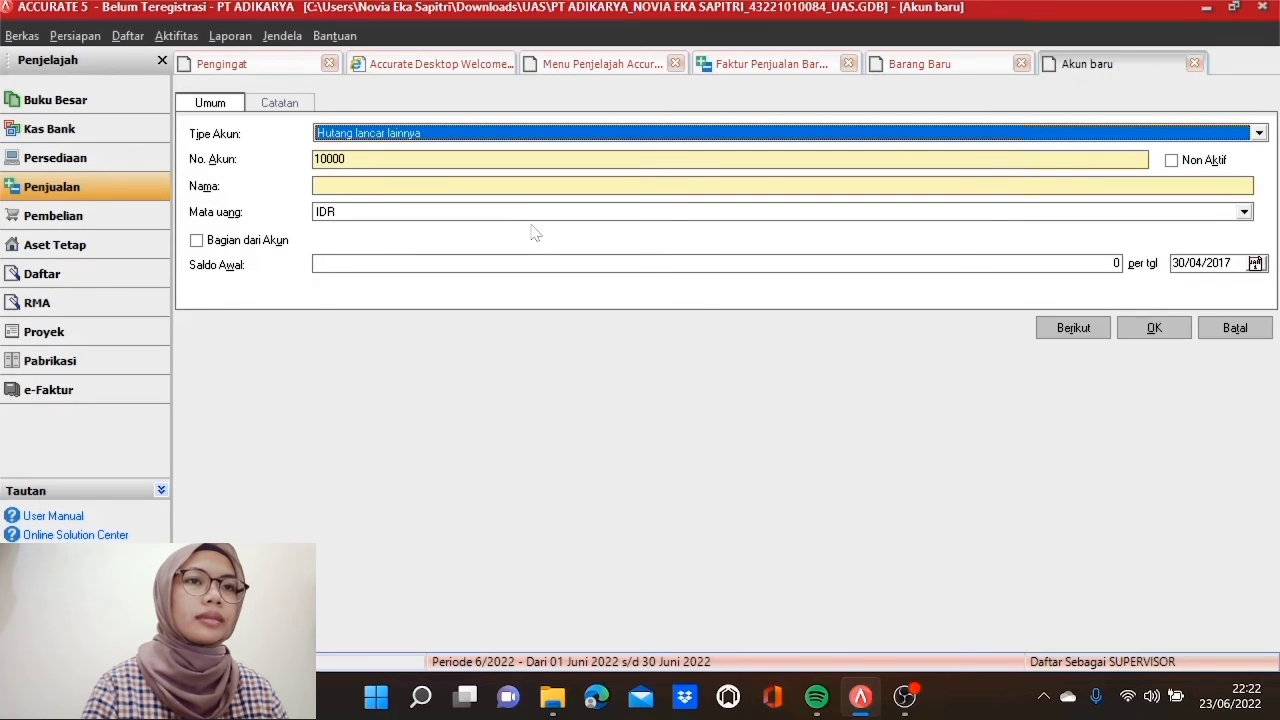
{"action": "key", "text": "Tab"}
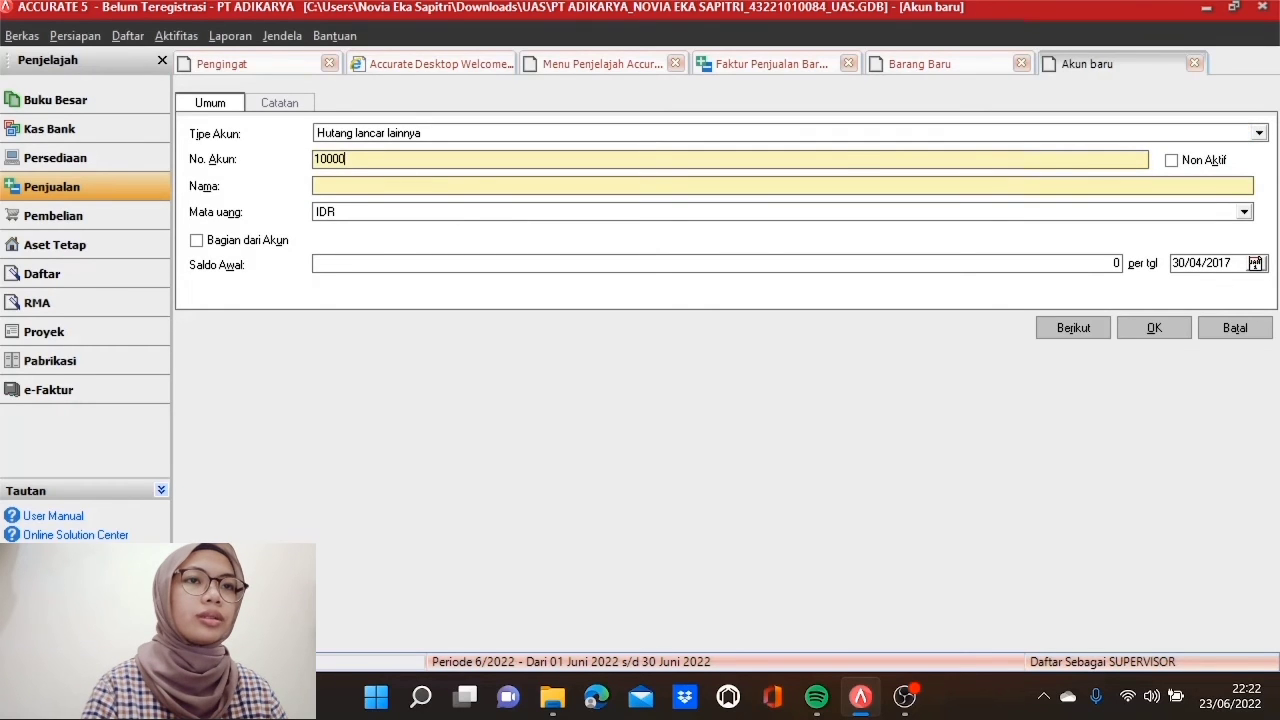
{"action": "type", "text": "2204"}
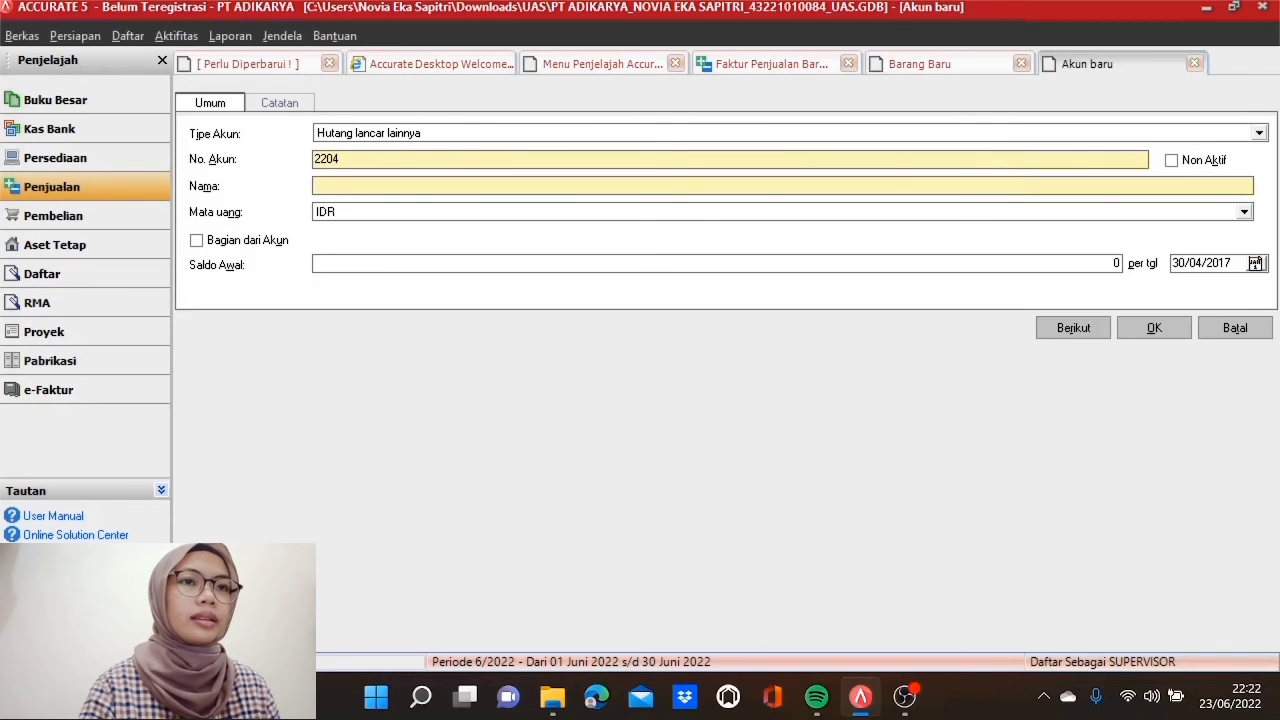
{"action": "type", "text": "PPN Waji"}
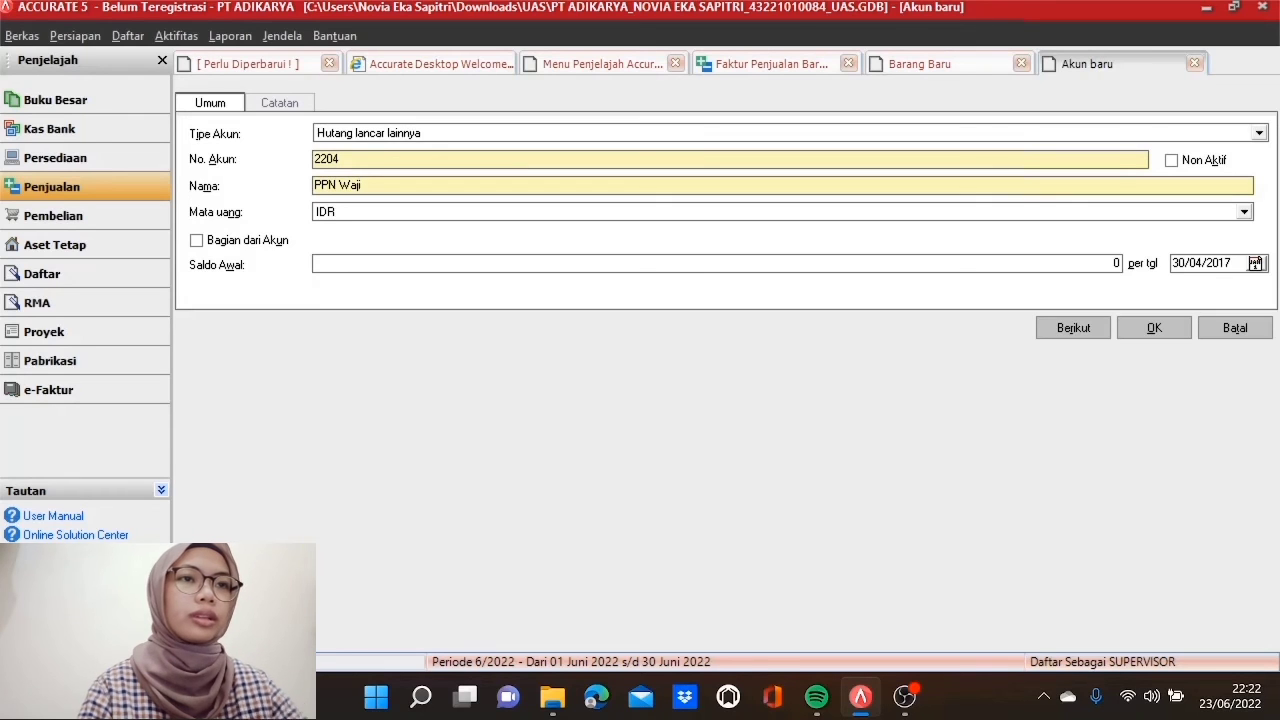
{"action": "type", "text": " Pungut"}
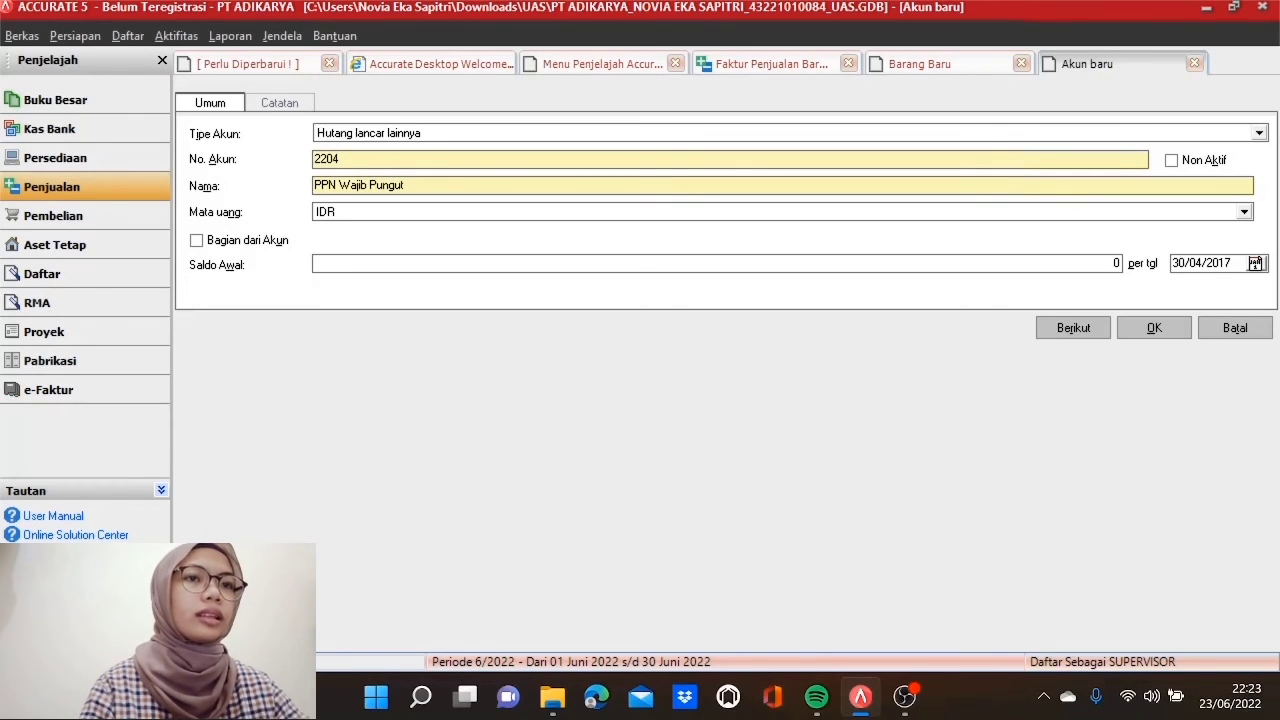
{"action": "left_click", "coordinate": [196, 242]}
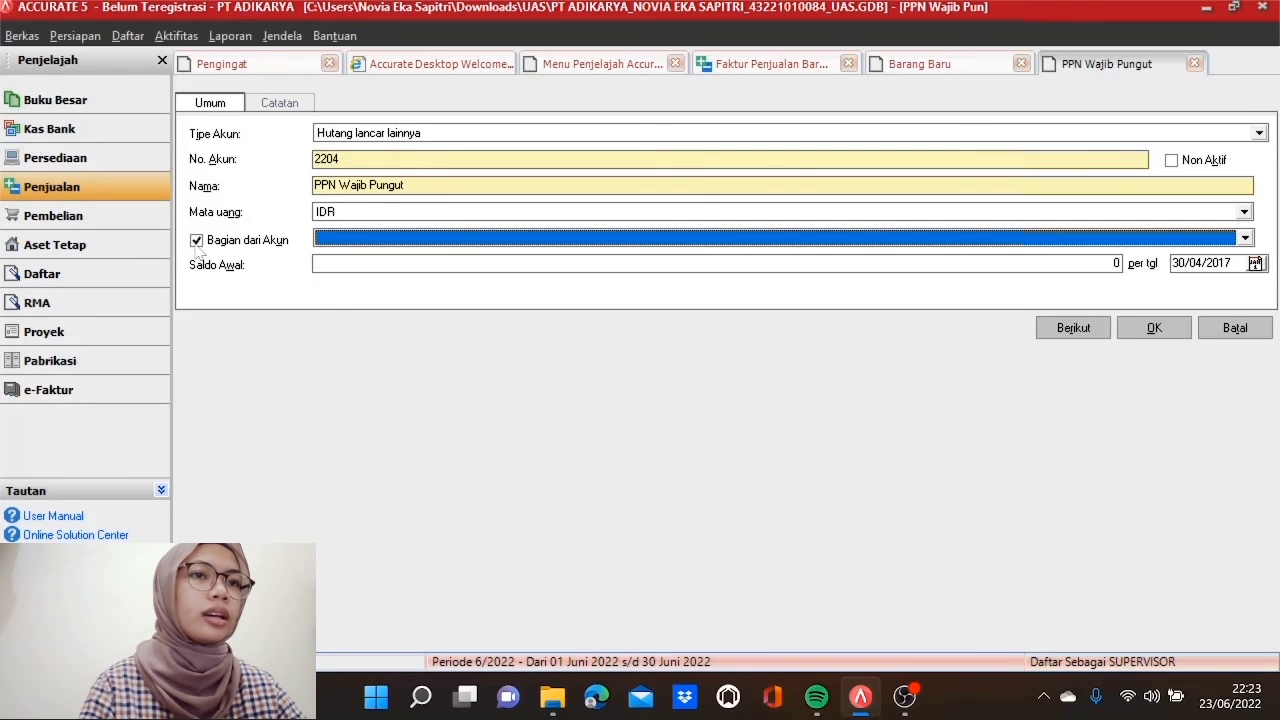
{"action": "left_click", "coordinate": [602, 241]}
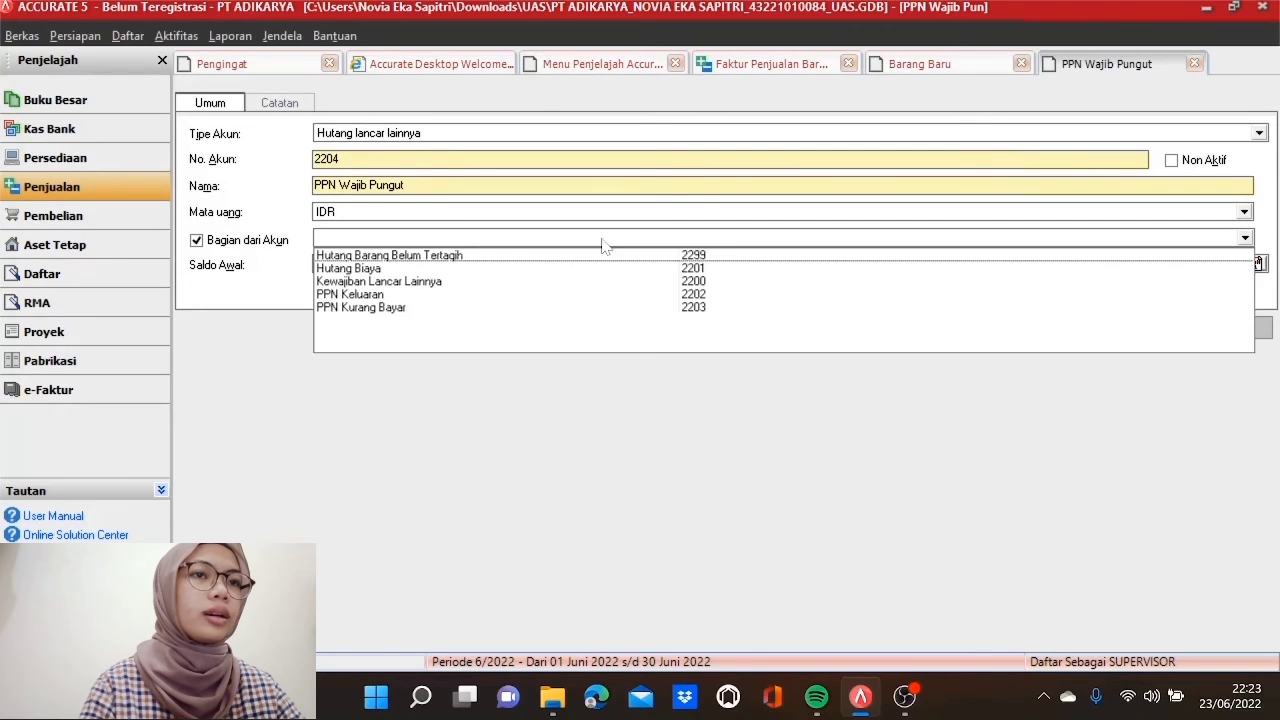
{"action": "left_click", "coordinate": [417, 281]}
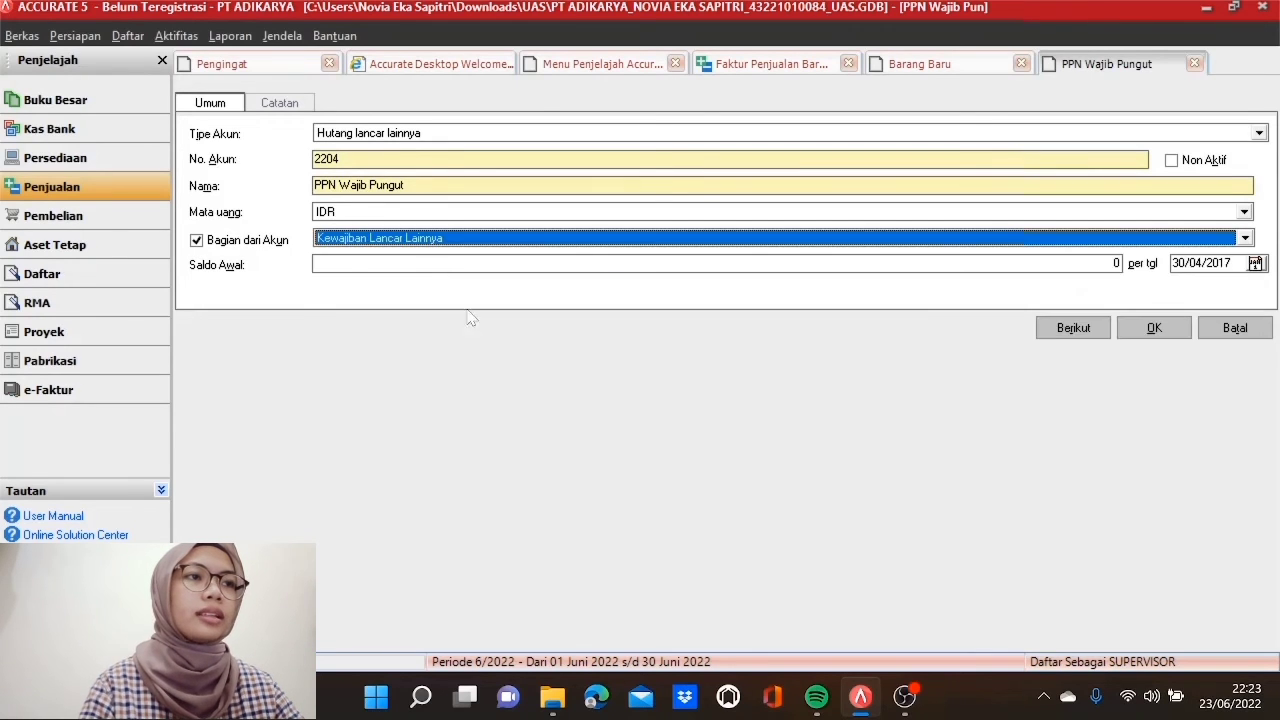
{"action": "left_click", "coordinate": [1163, 337]}
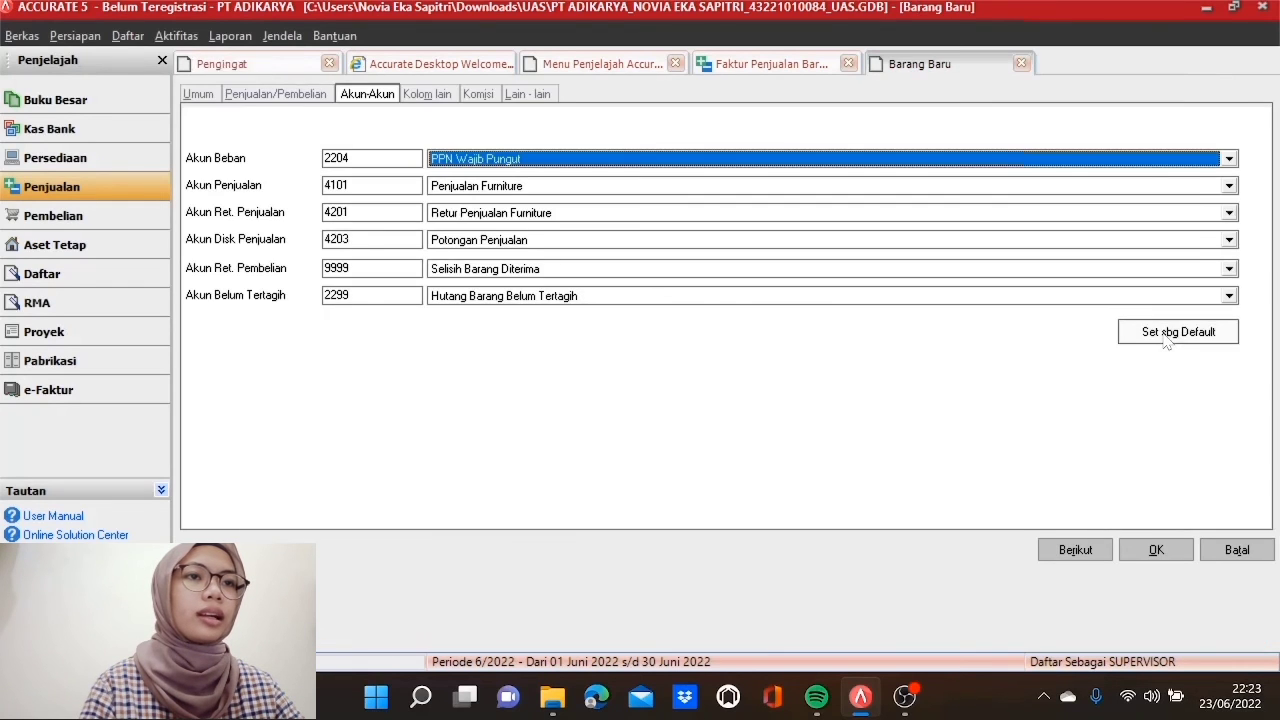
Step: Set Akun Penjualan to 2204 PPN Wajib Pungut, save the item, and accept both warnings
{"action": "left_click", "coordinate": [690, 186]}
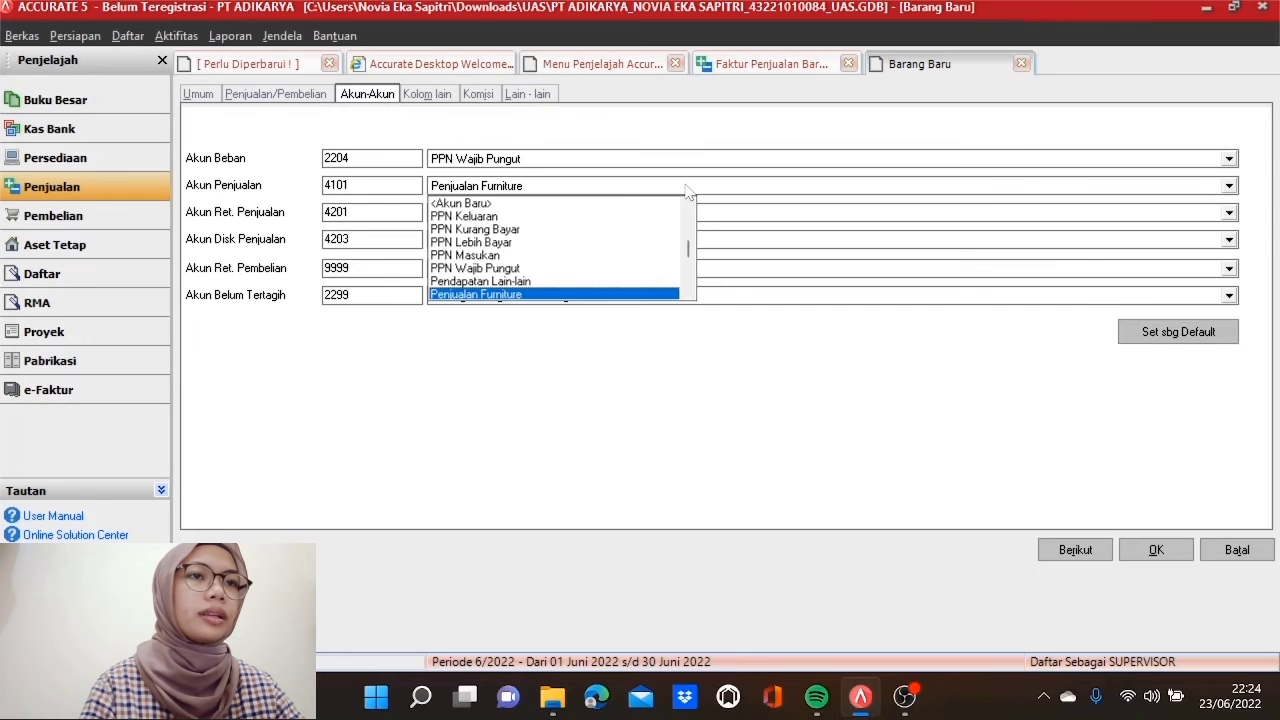
{"action": "left_click", "coordinate": [522, 269]}
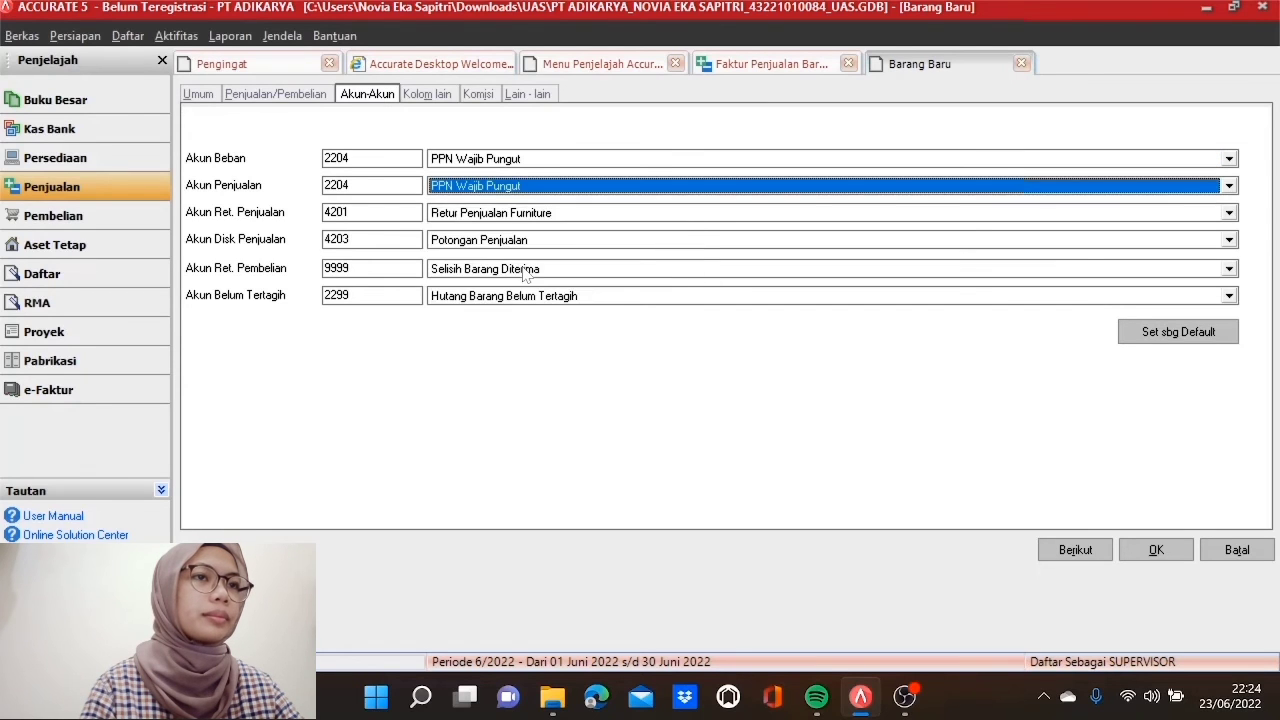
{"action": "left_click", "coordinate": [1178, 555]}
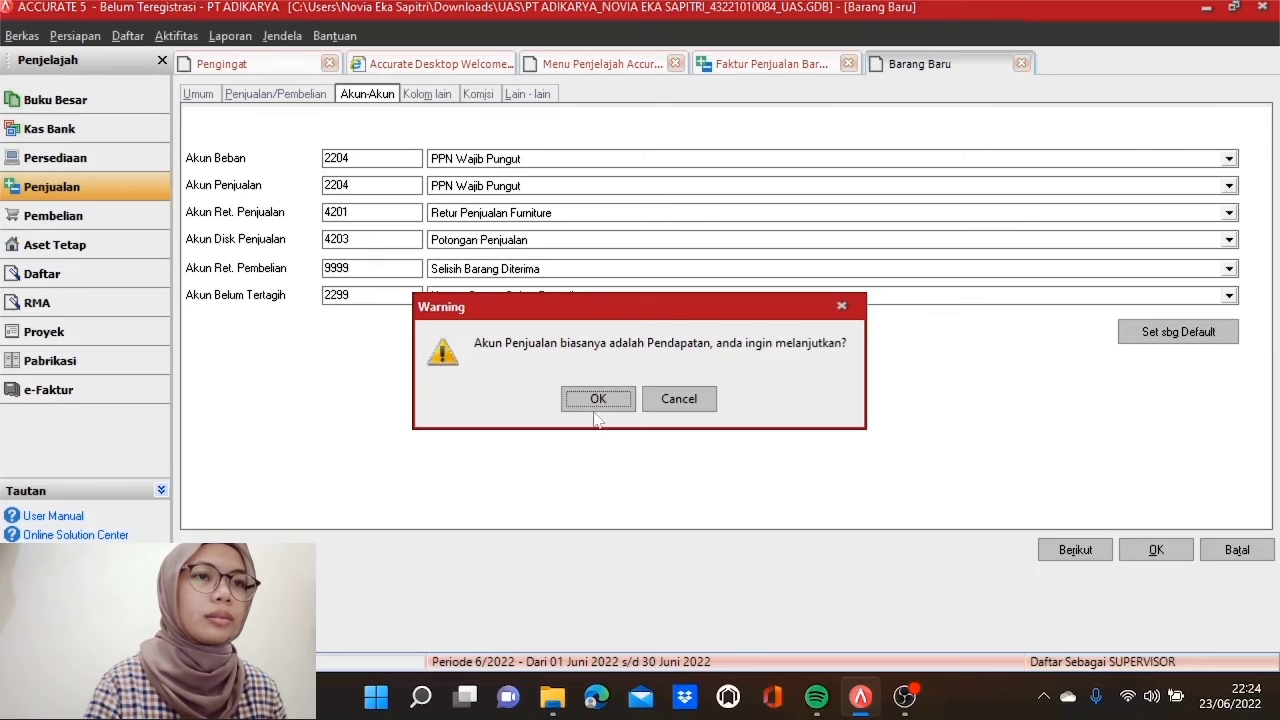
{"action": "left_click", "coordinate": [597, 400]}
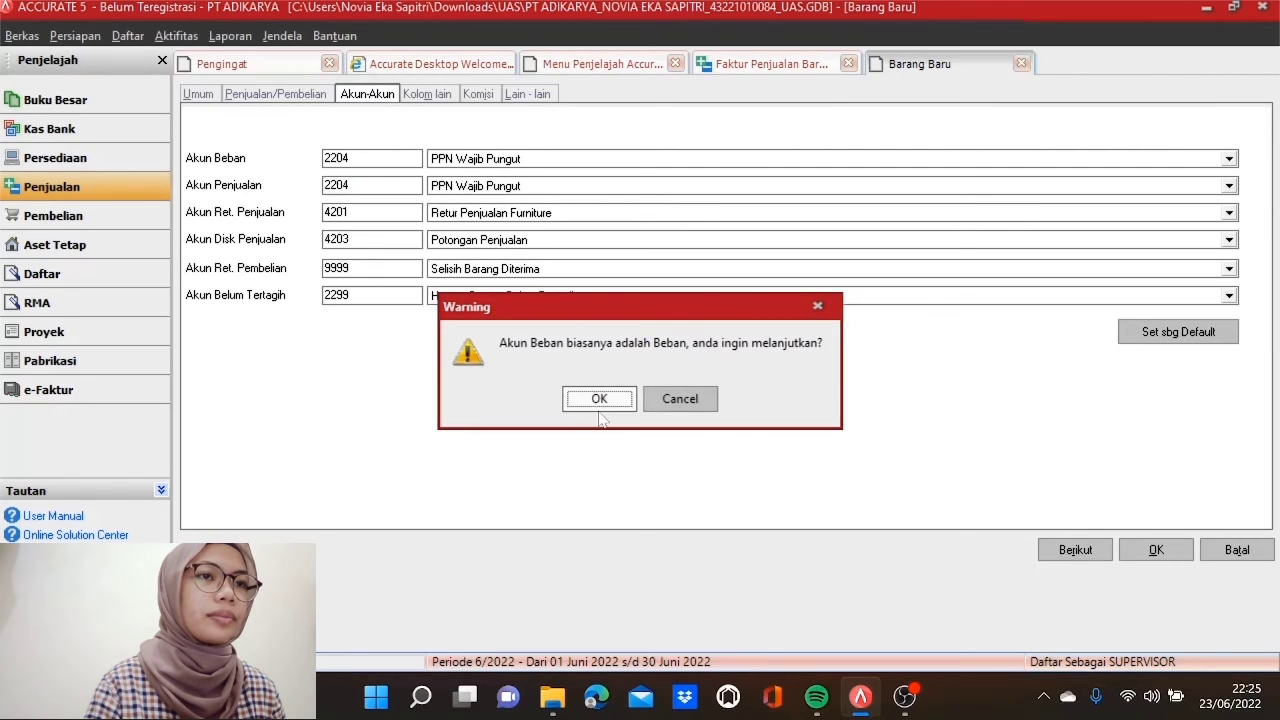
{"action": "left_click", "coordinate": [600, 405]}
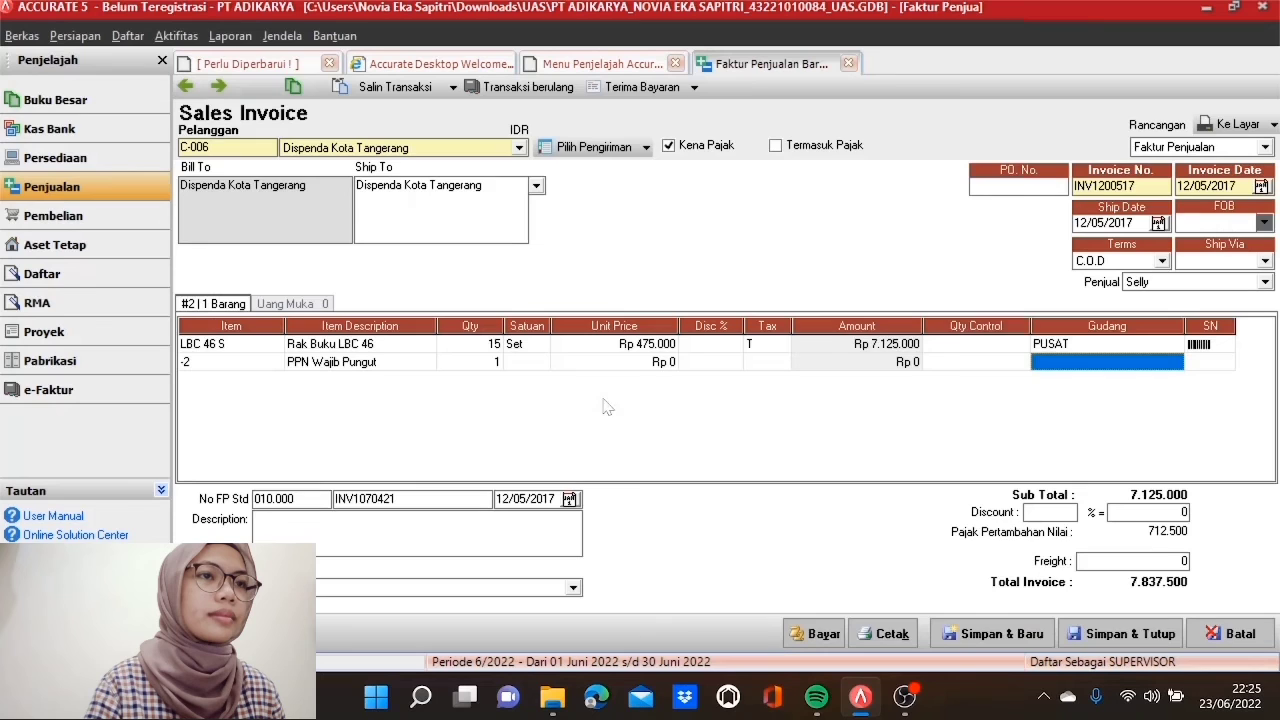
Step: Give the PPN Wajib Pungut line a unit price of Rp -712.500 and add a third line
{"action": "left_click", "coordinate": [631, 364]}
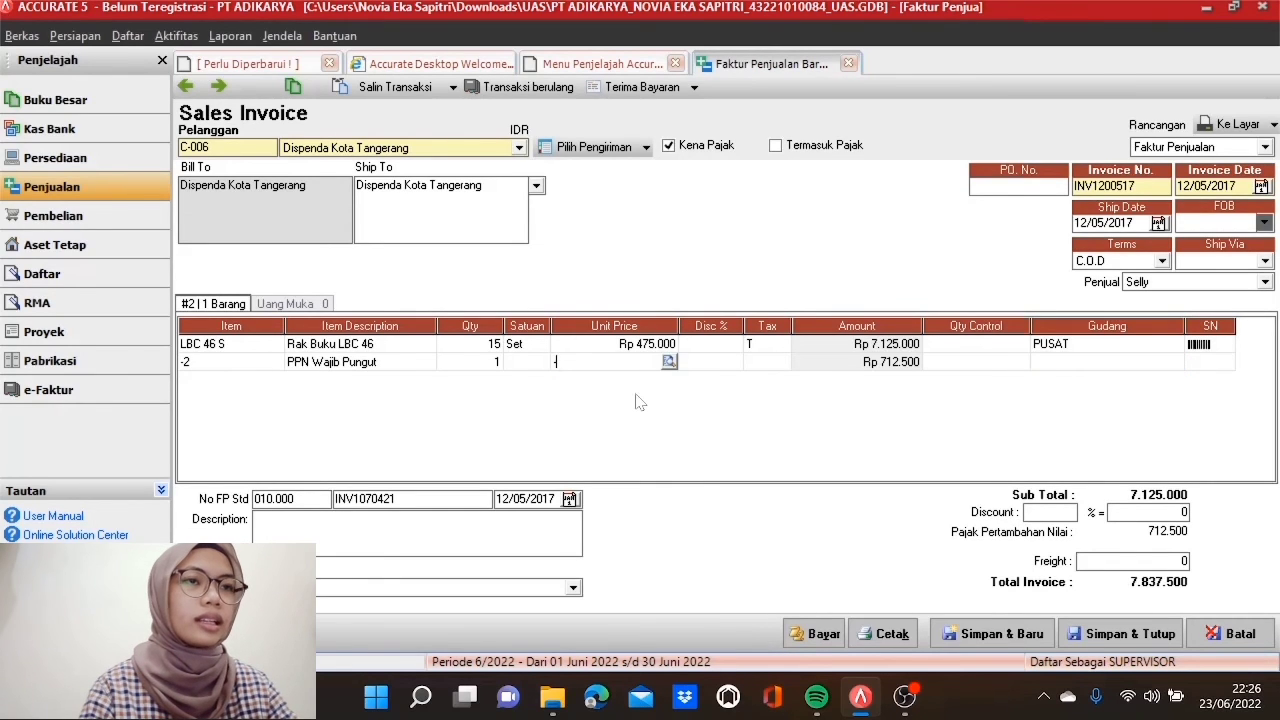
{"action": "type", "text": "-7125"}
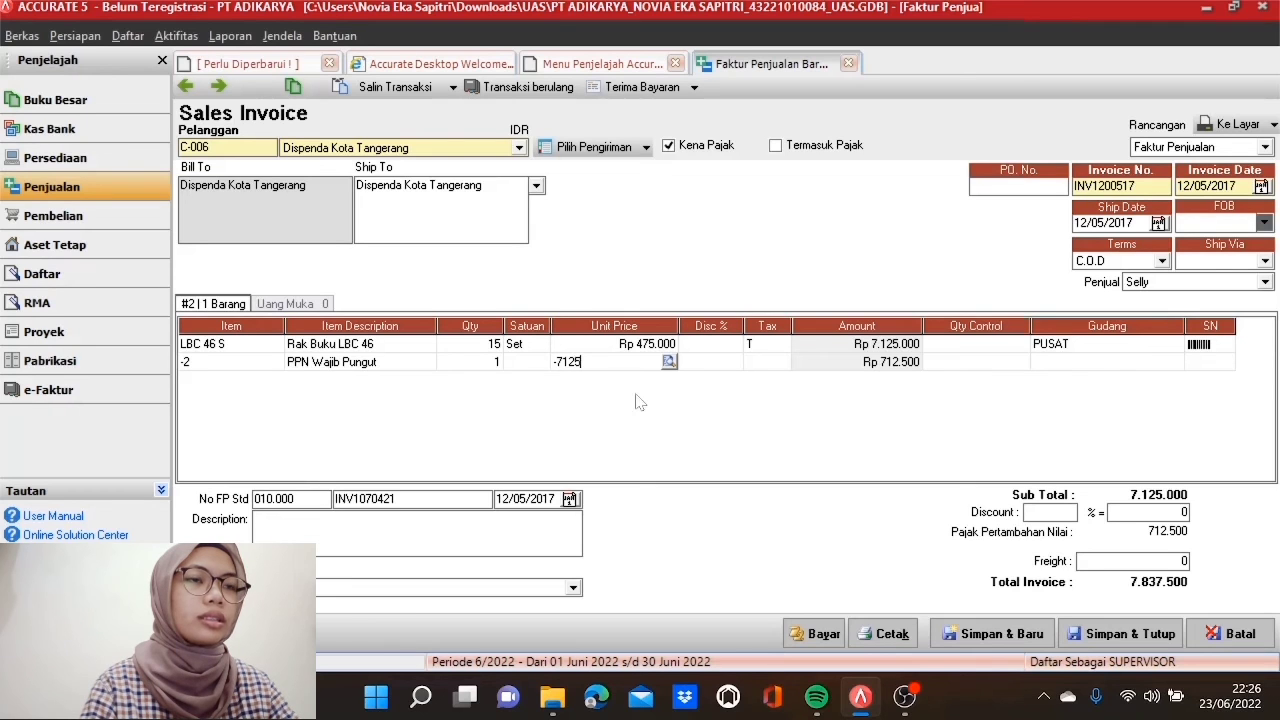
{"action": "type", "text": "00"}
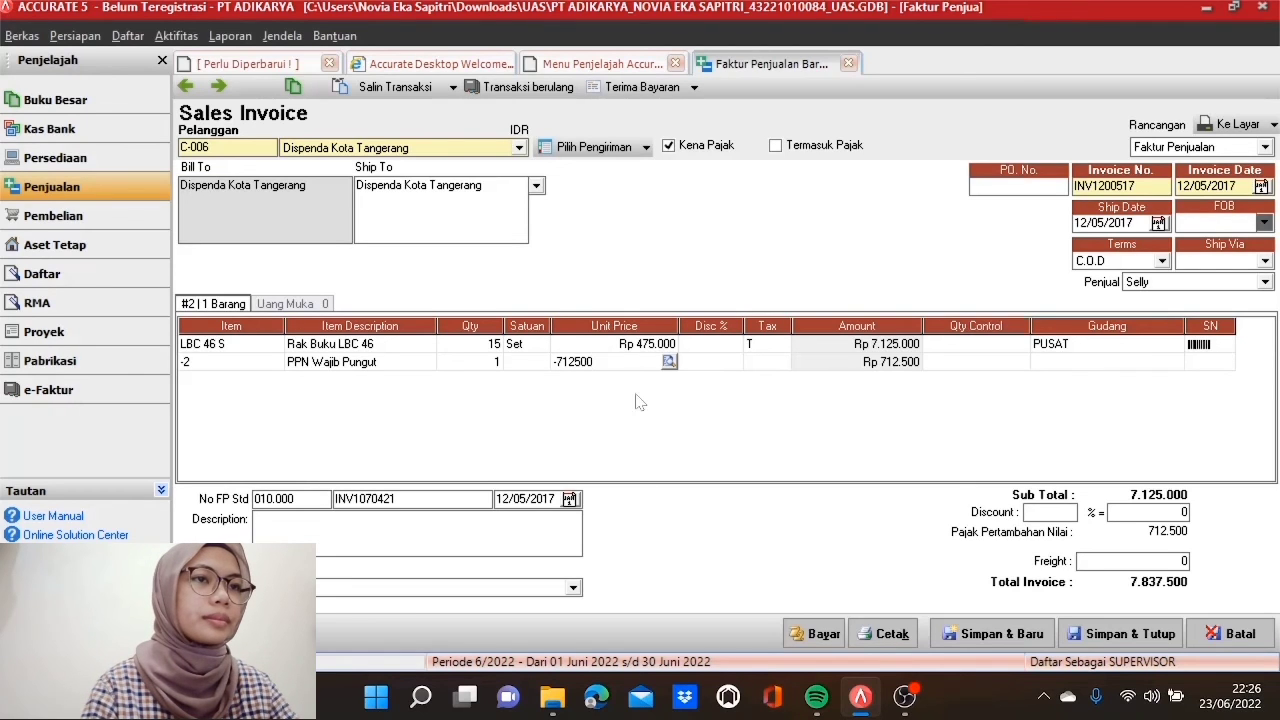
{"action": "key", "text": "Tab"}
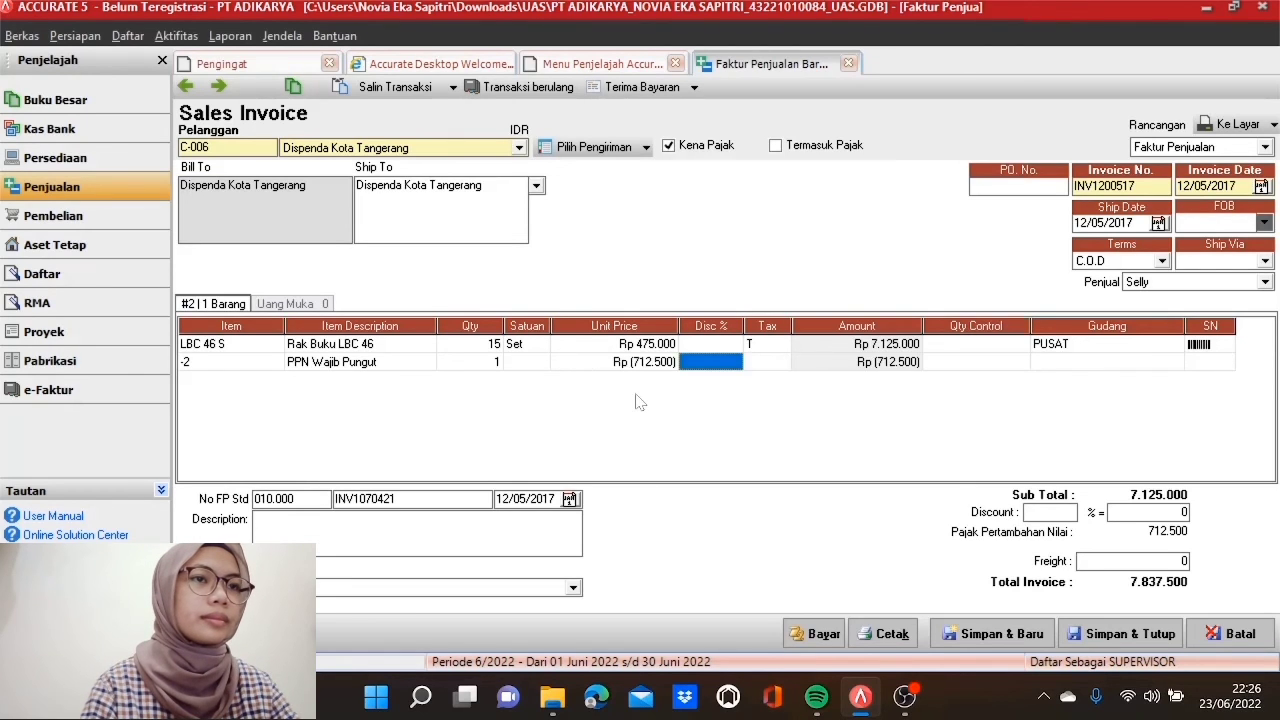
{"action": "key", "text": "Tab"}
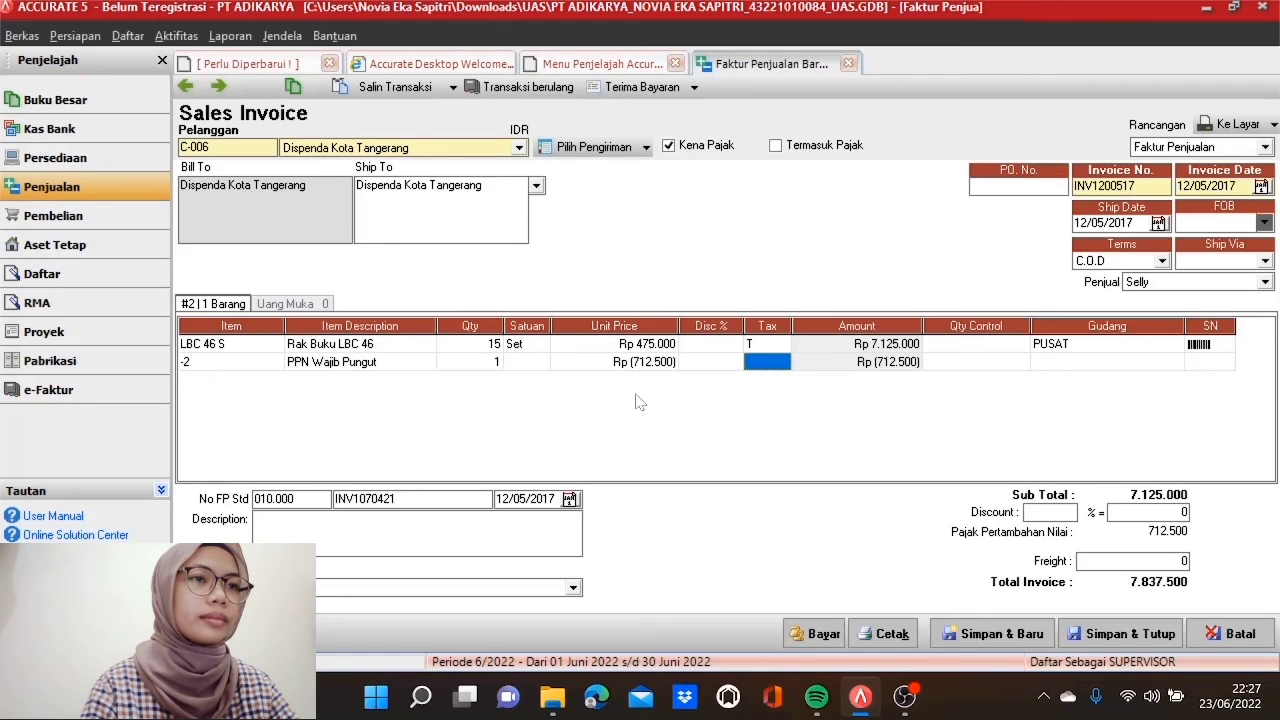
{"action": "key", "text": "Tab"}
{"action": "key", "text": "Tab"}
{"action": "key", "text": "Tab"}
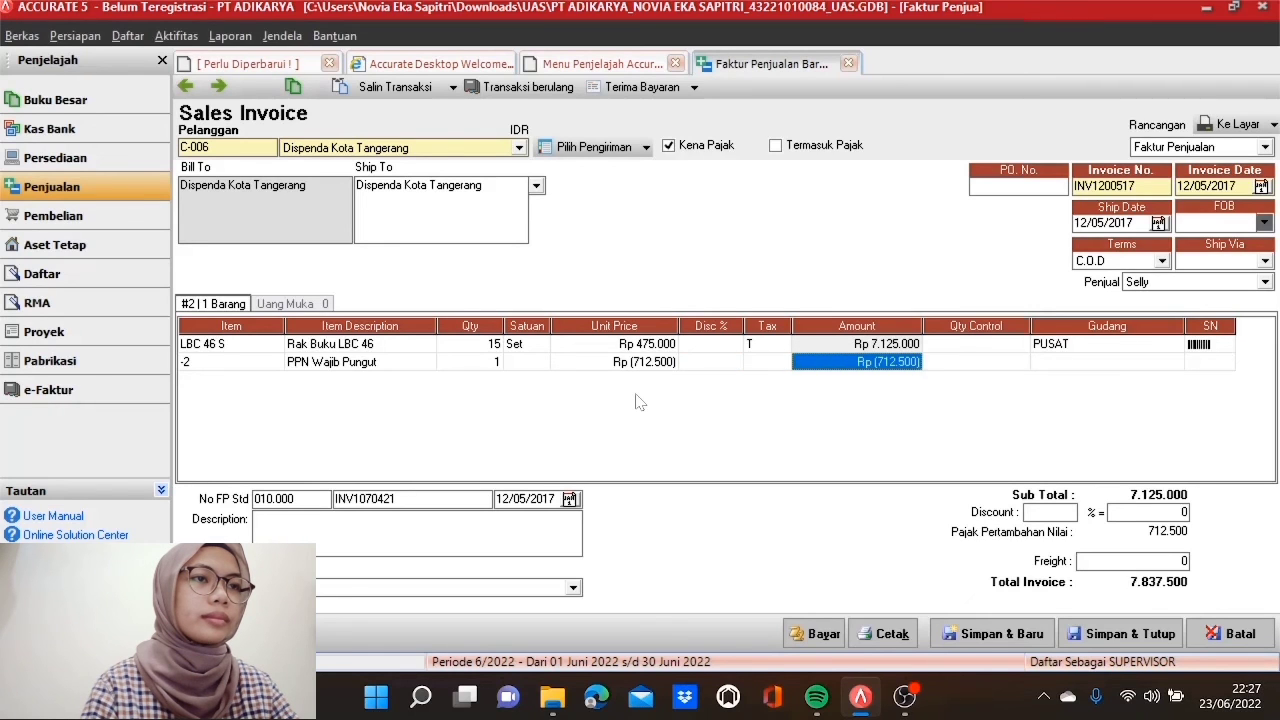
{"action": "key", "text": "Tab"}
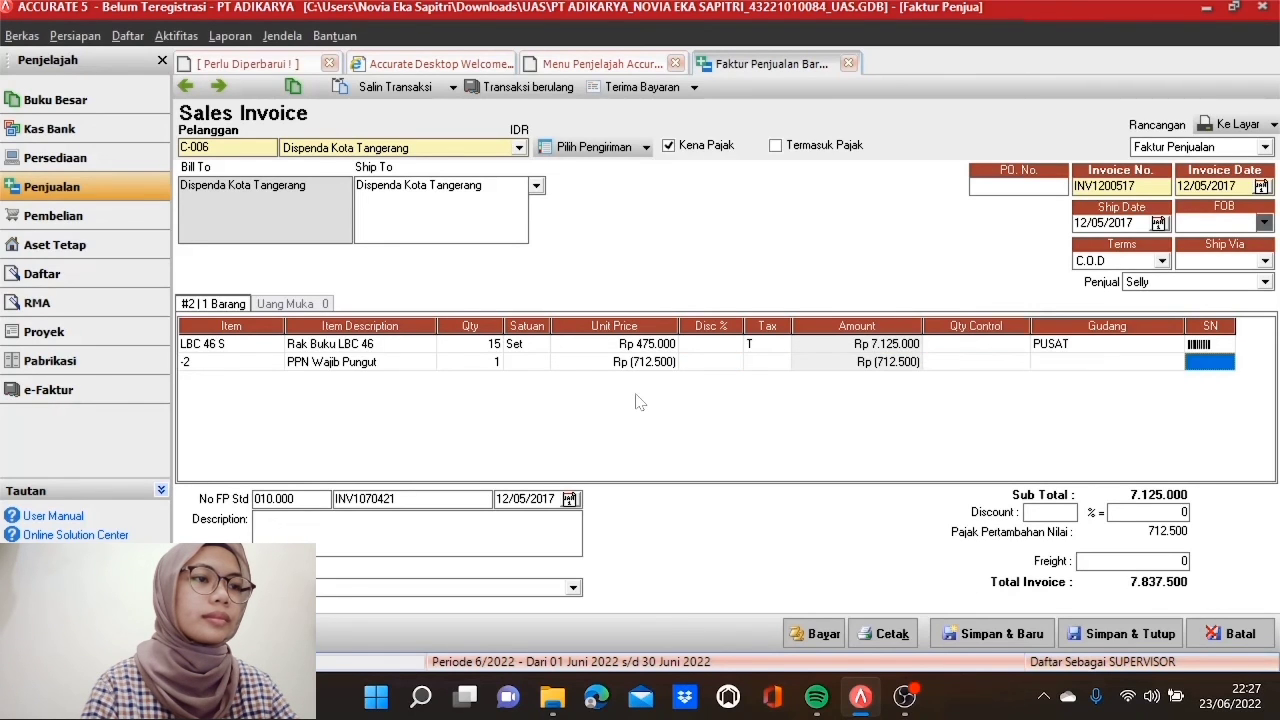
{"action": "key", "text": "Tab"}
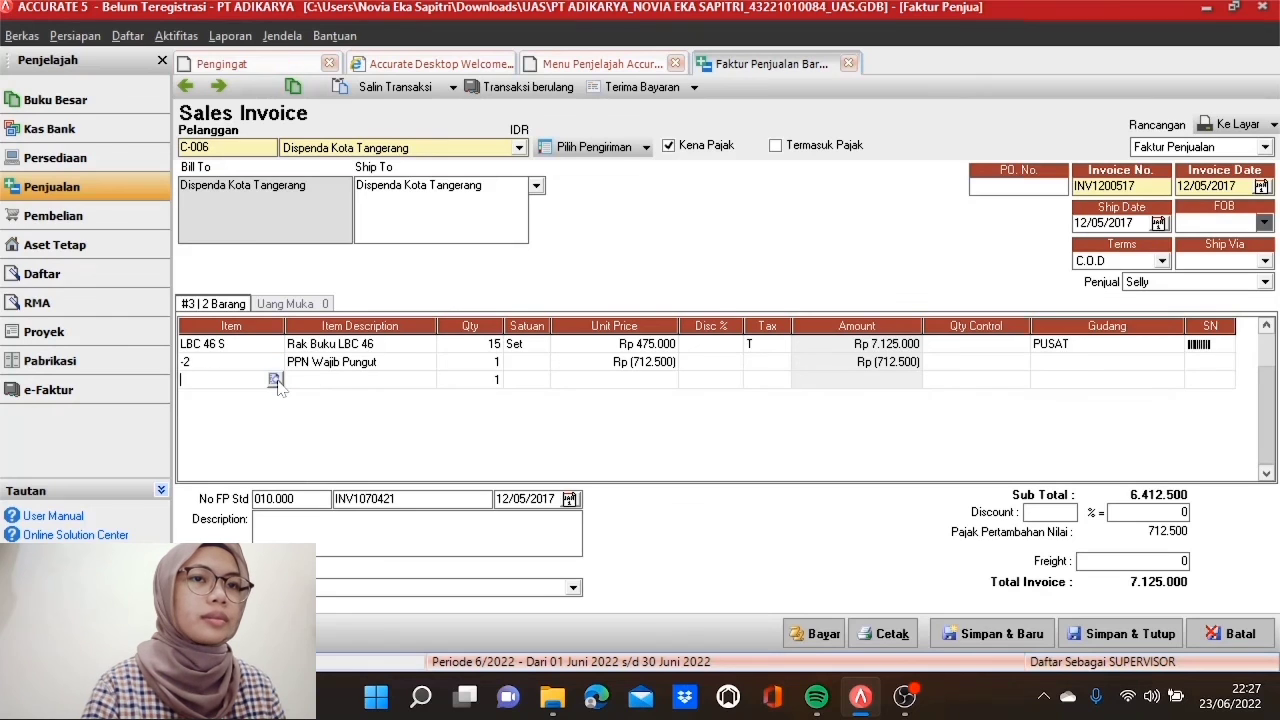
{"action": "left_click", "coordinate": [277, 384]}
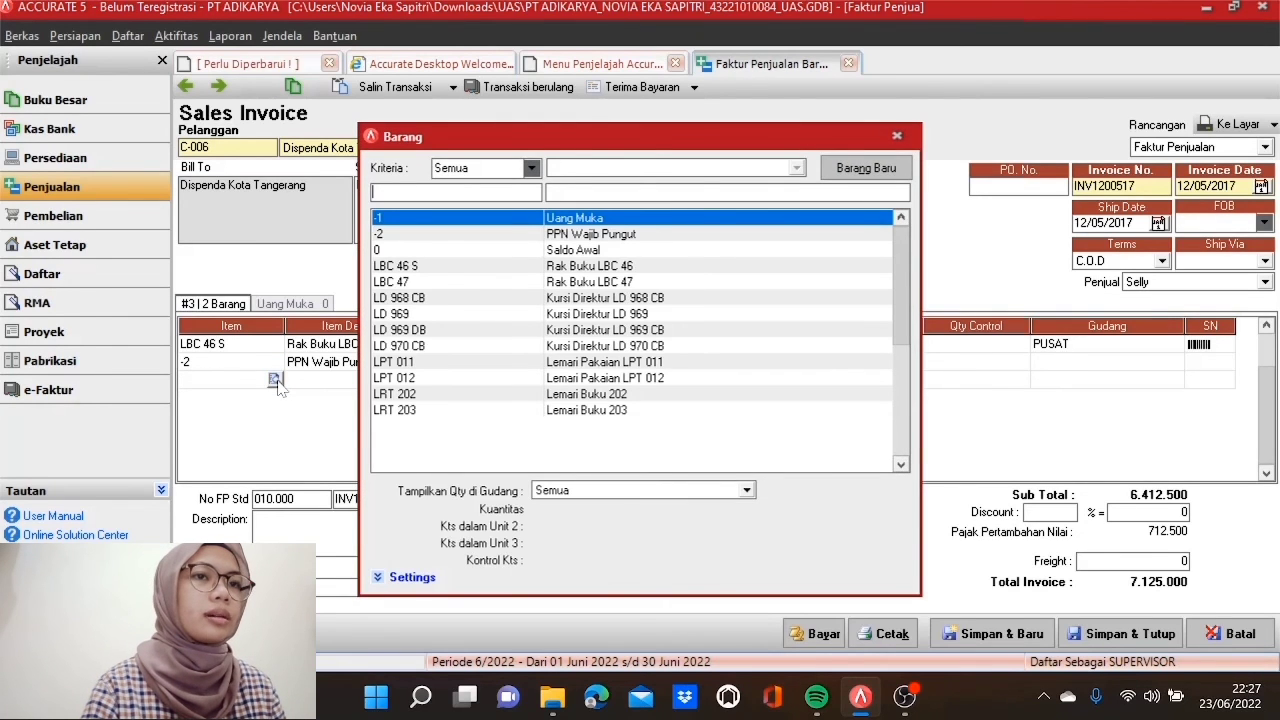
Step: Begin new item 'PPh Pasal 22' and start a new account for its Akun Persediaan
{"action": "left_click", "coordinate": [866, 168]}
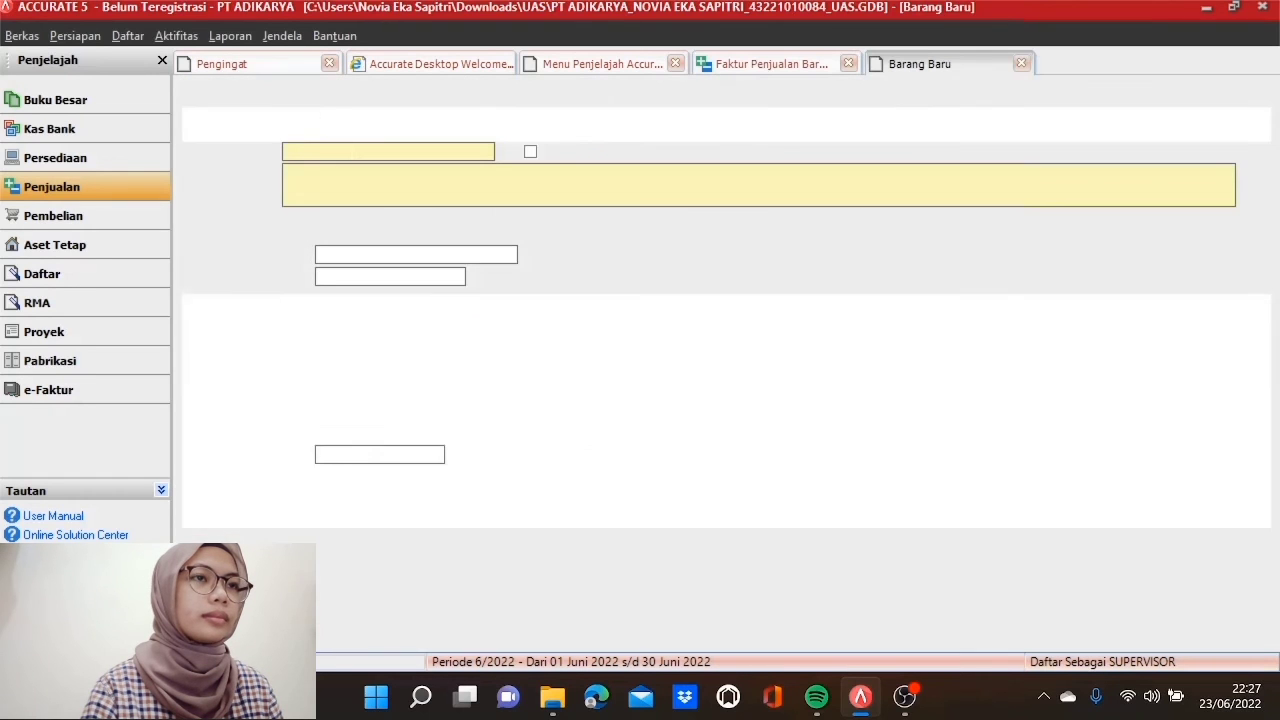
{"action": "left_click", "coordinate": [460, 200]}
{"action": "type", "text": "PP"}
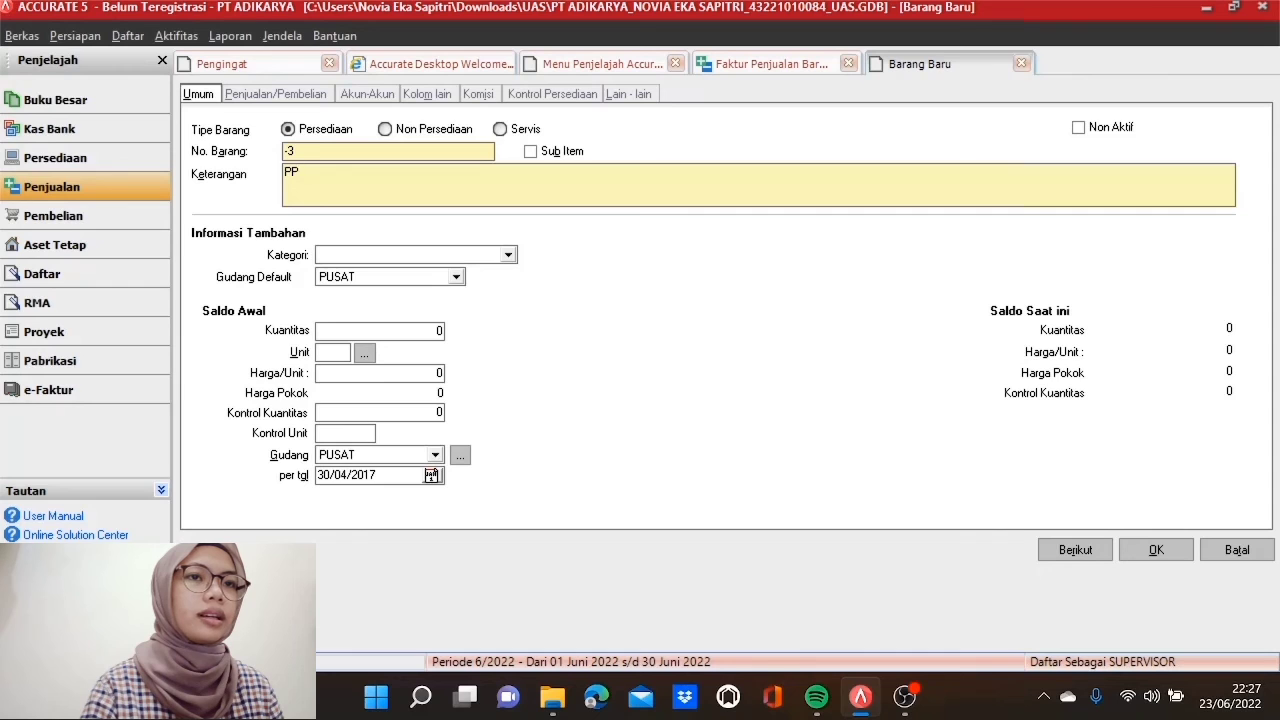
{"action": "type", "text": "h Pasal 22"}
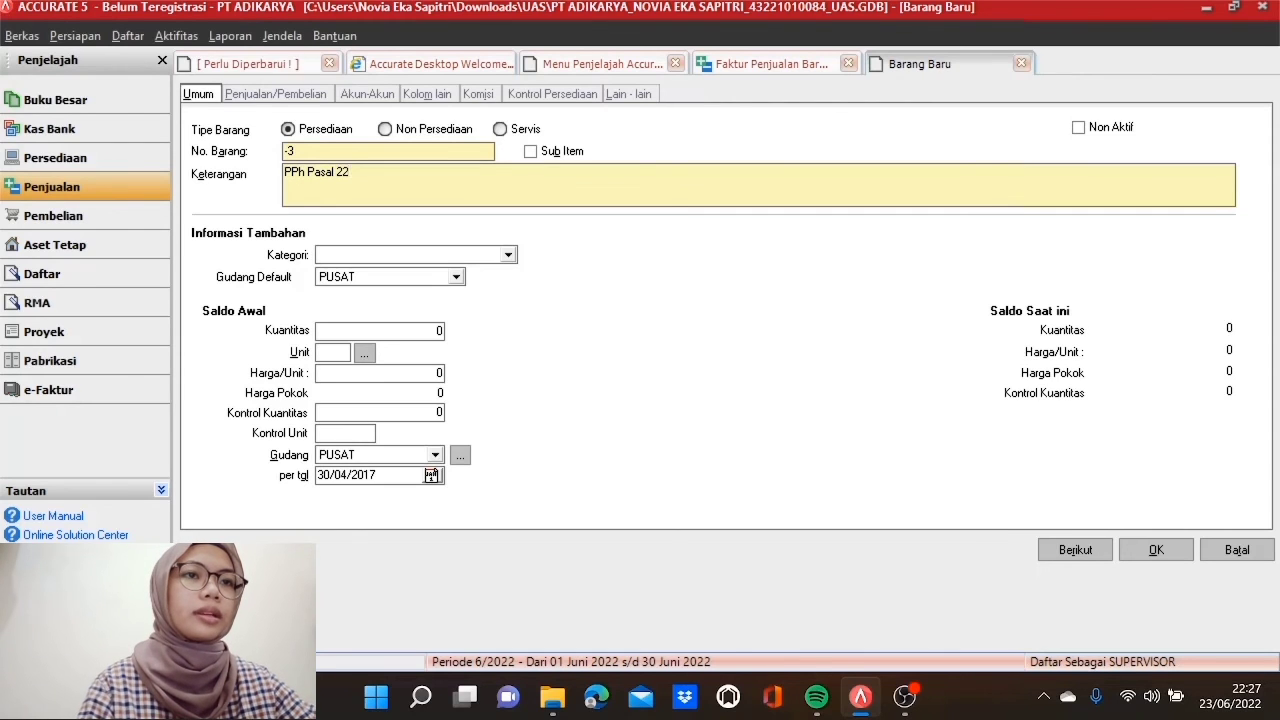
{"action": "left_click", "coordinate": [378, 97]}
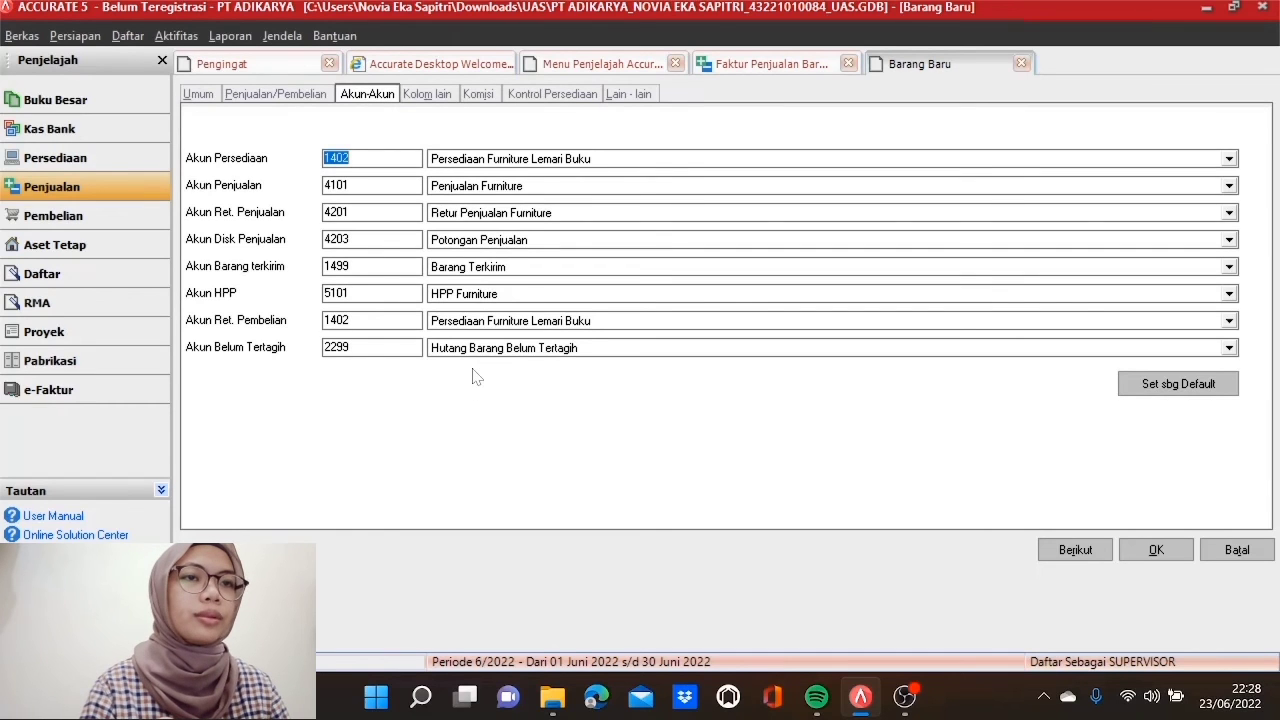
{"action": "left_click", "coordinate": [728, 161]}
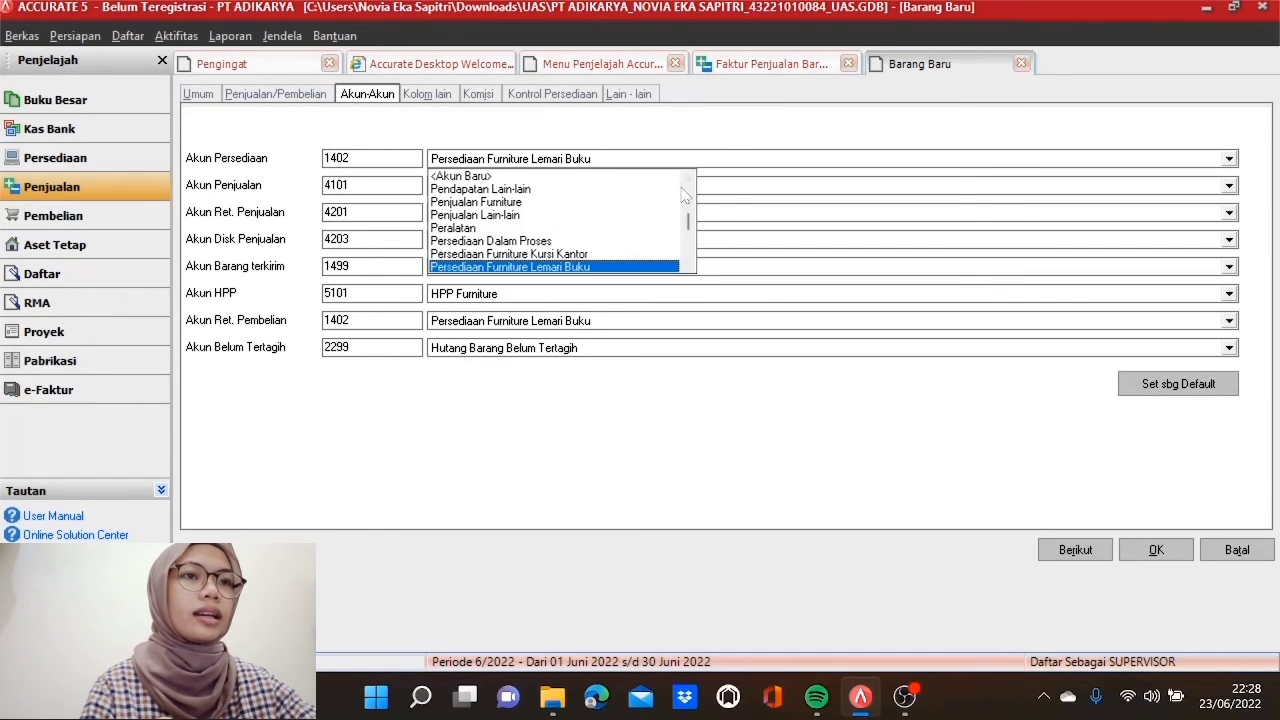
{"action": "left_click", "coordinate": [629, 177]}
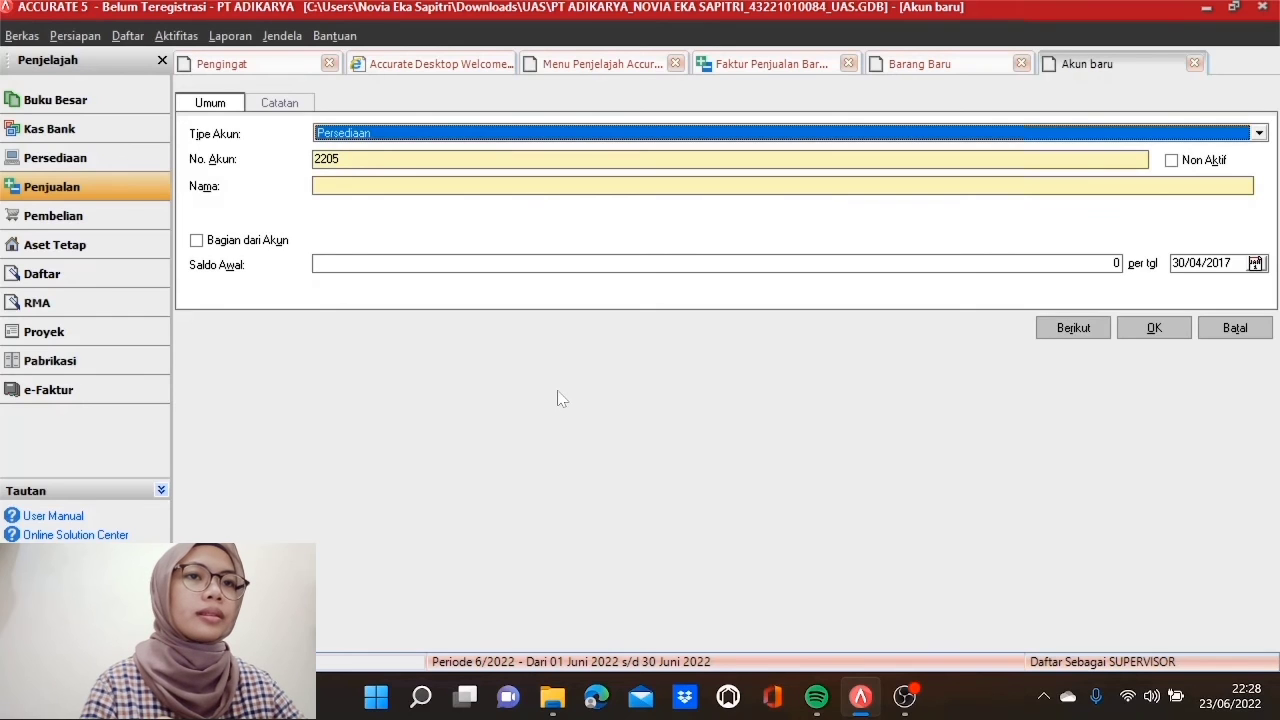
Step: Create account 1504 Pajak Dibayar Dimuka, type Aktiva Lancar lainnya, under Aset Lancar Lainnya
{"action": "left_click", "coordinate": [572, 134]}
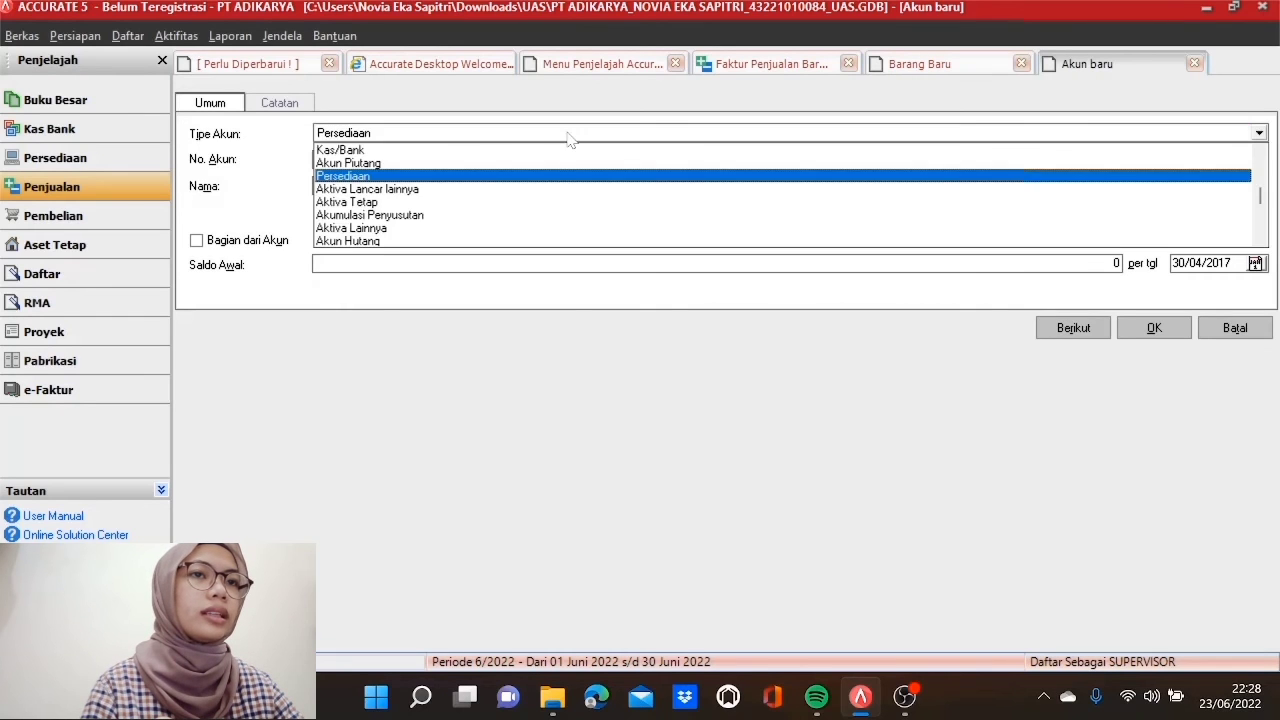
{"action": "left_click", "coordinate": [425, 190]}
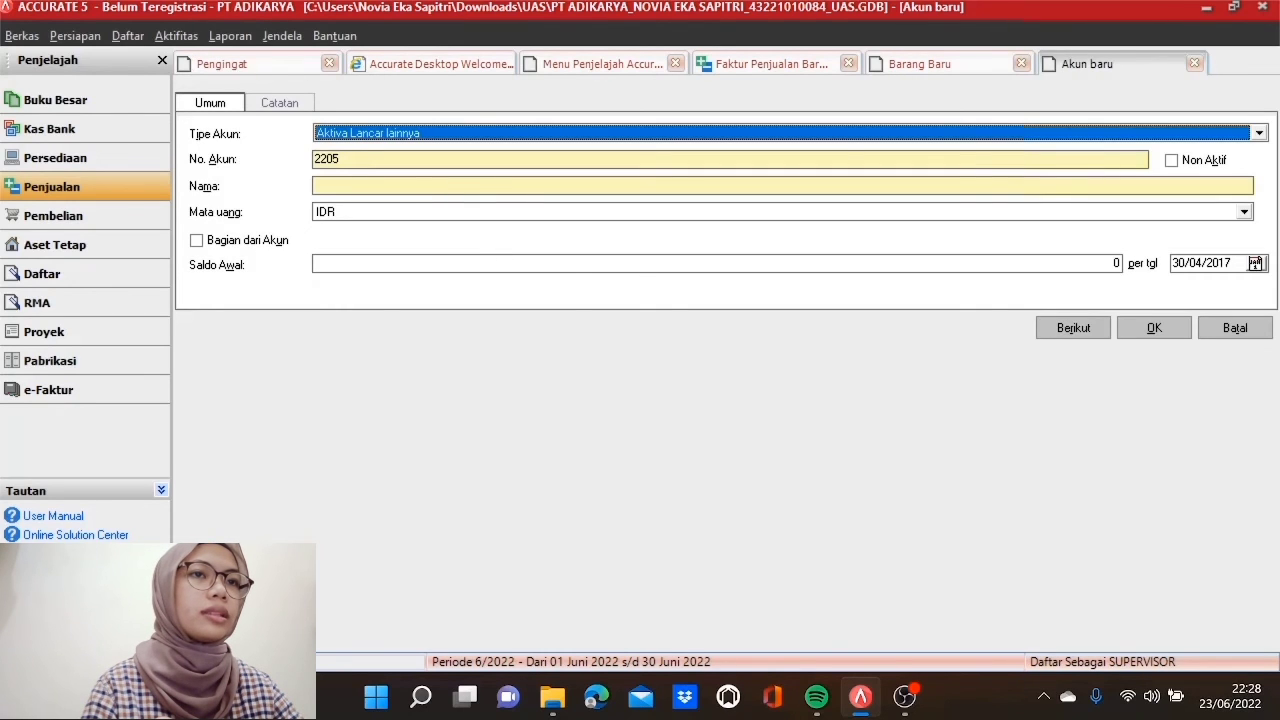
{"action": "key", "text": "Tab"}
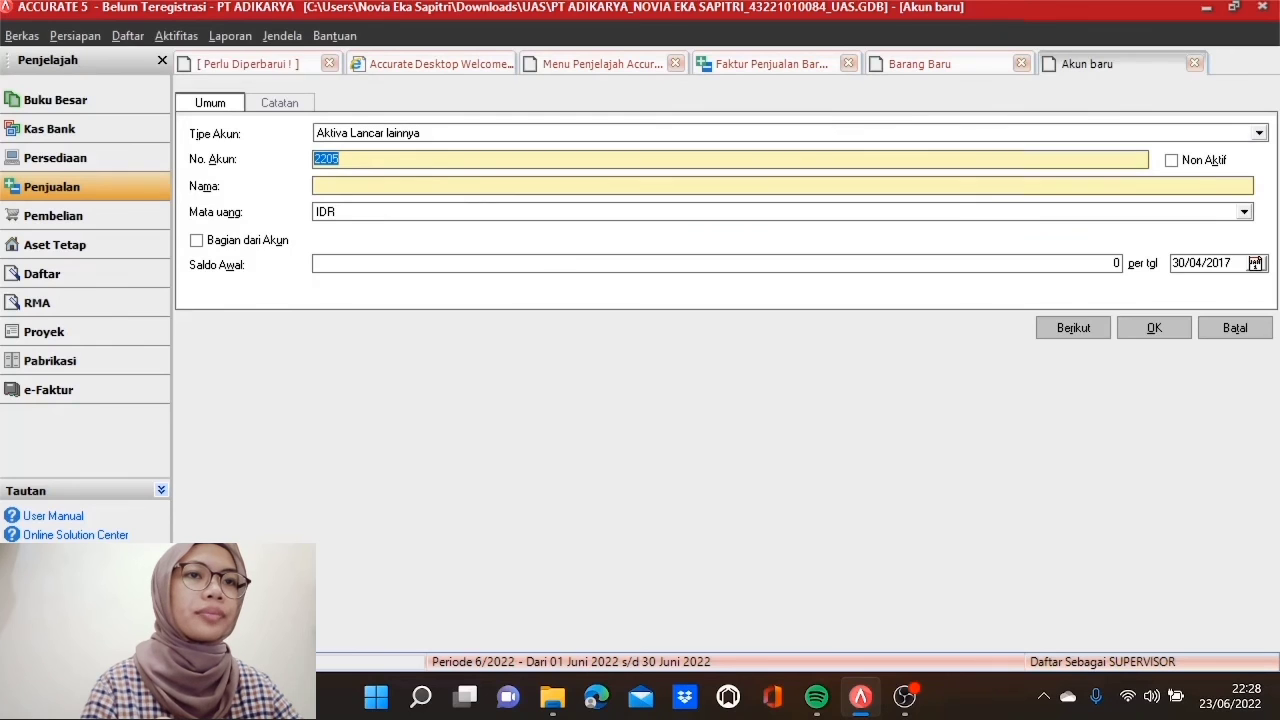
{"action": "type", "text": "1504"}
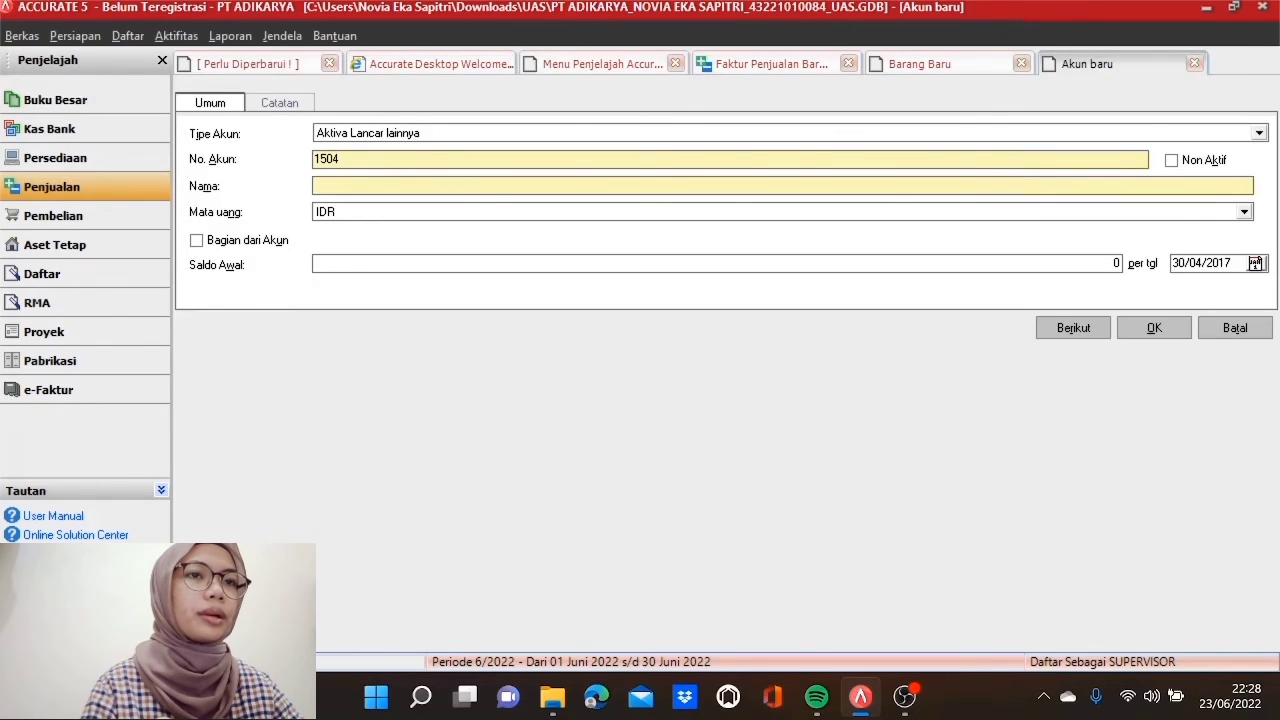
{"action": "type", "text": "Pajak Dibayar Dimuka"}
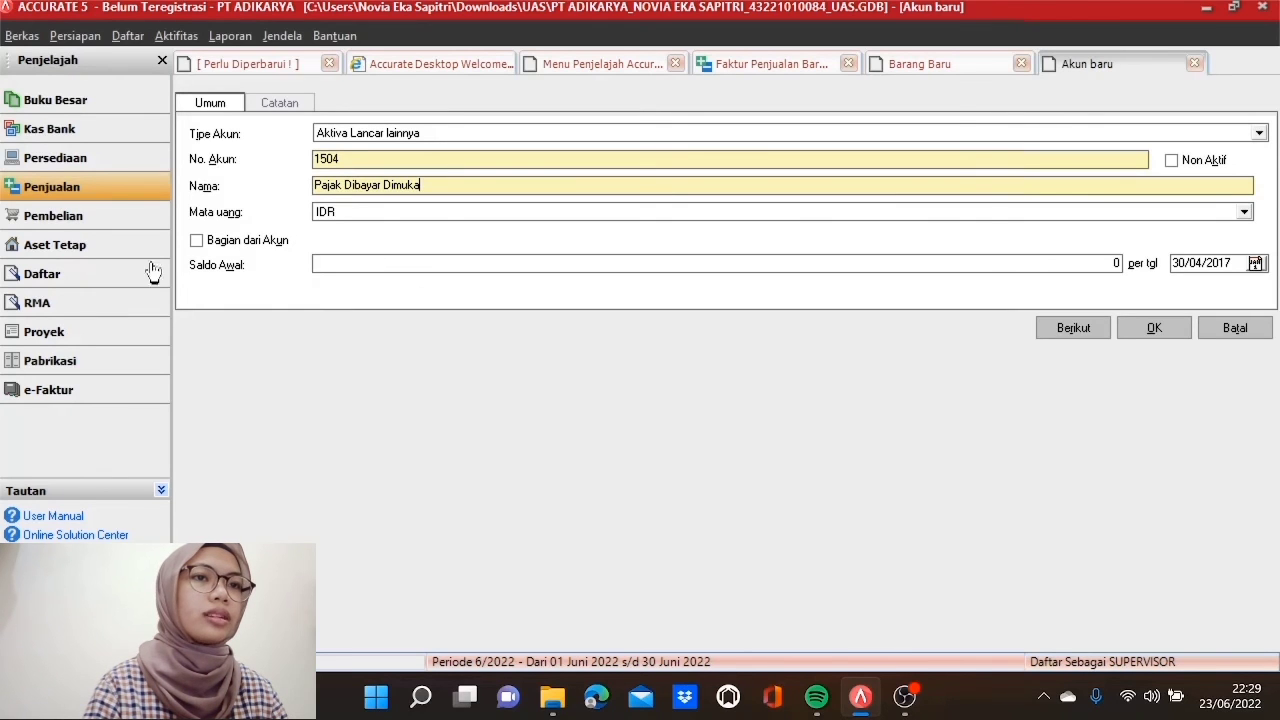
{"action": "left_click", "coordinate": [197, 241]}
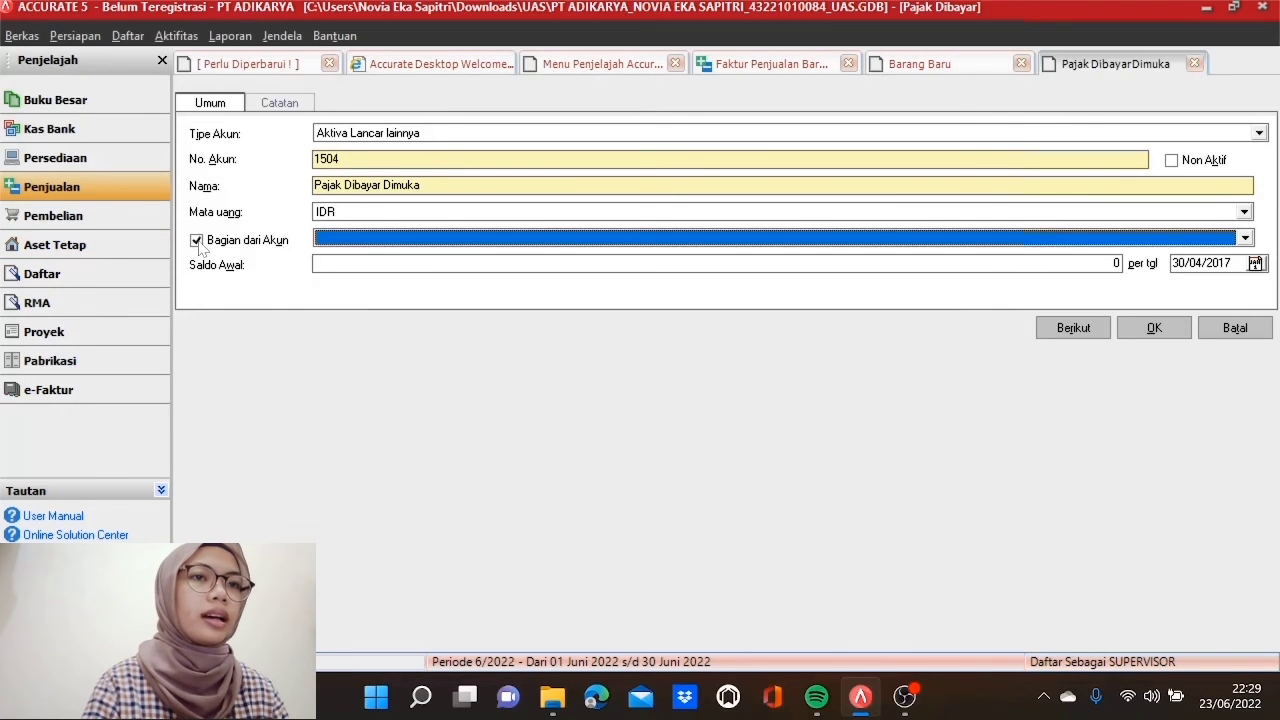
{"action": "left_click", "coordinate": [372, 246]}
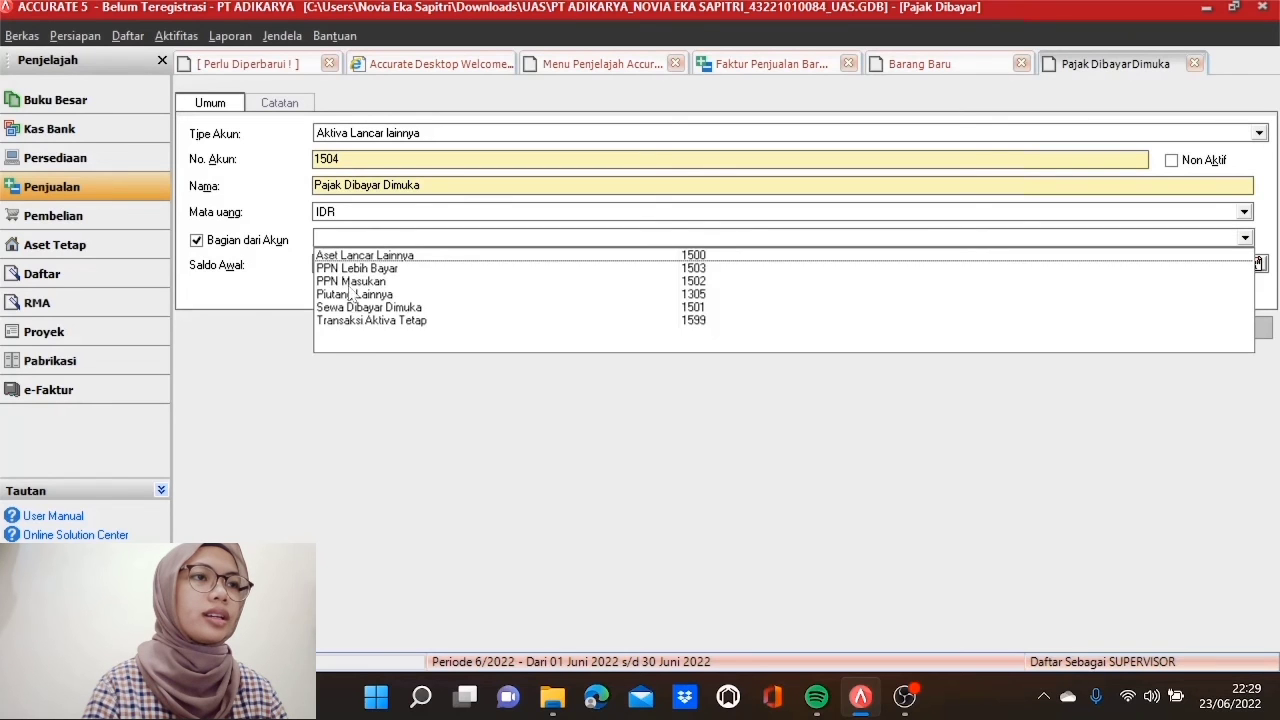
{"action": "left_click", "coordinate": [375, 257]}
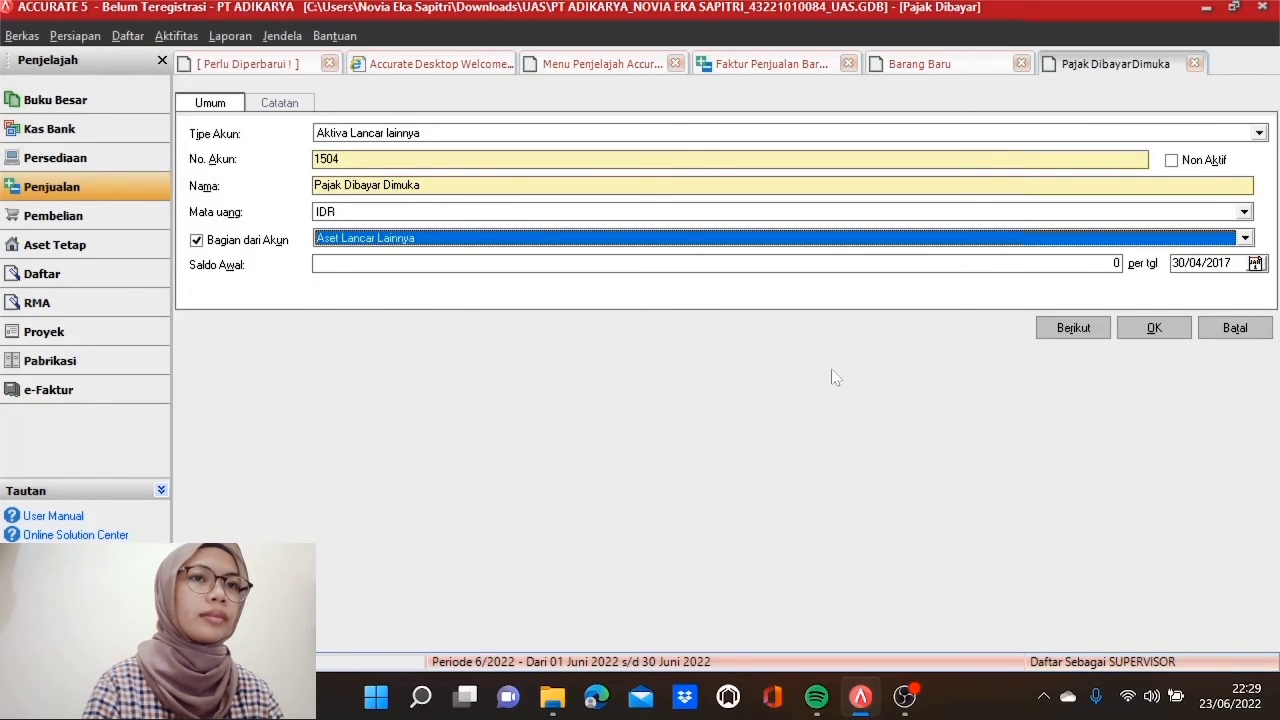
{"action": "left_click", "coordinate": [1137, 338]}
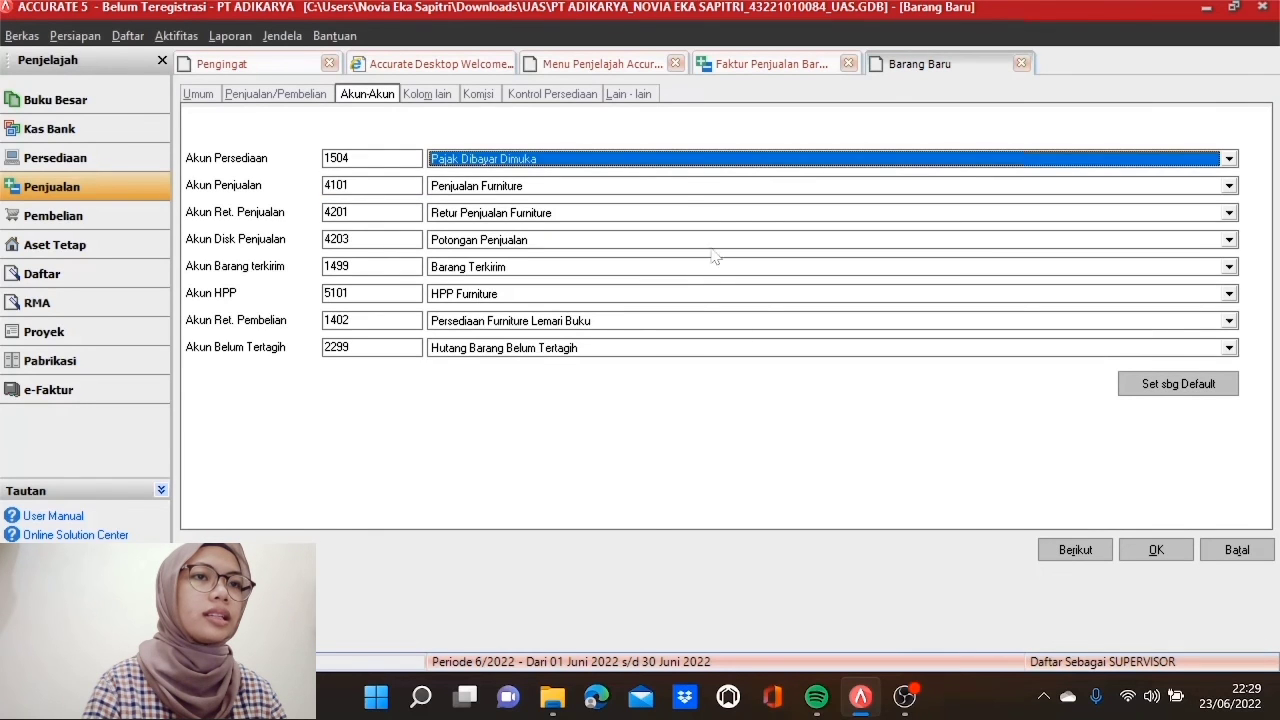
Step: Make 1504 Pajak Dibayar Dimuka the item's sales account and save it, accepting both warnings
{"action": "left_click", "coordinate": [686, 187]}
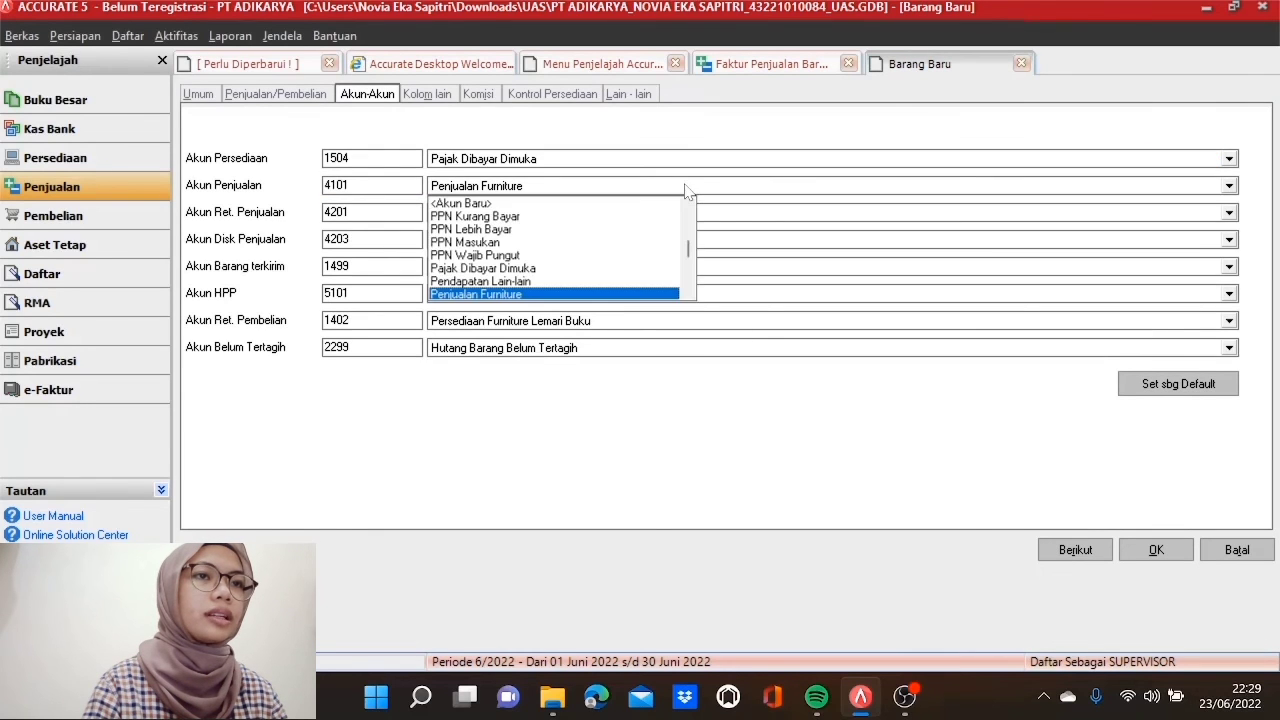
{"action": "left_click", "coordinate": [527, 268]}
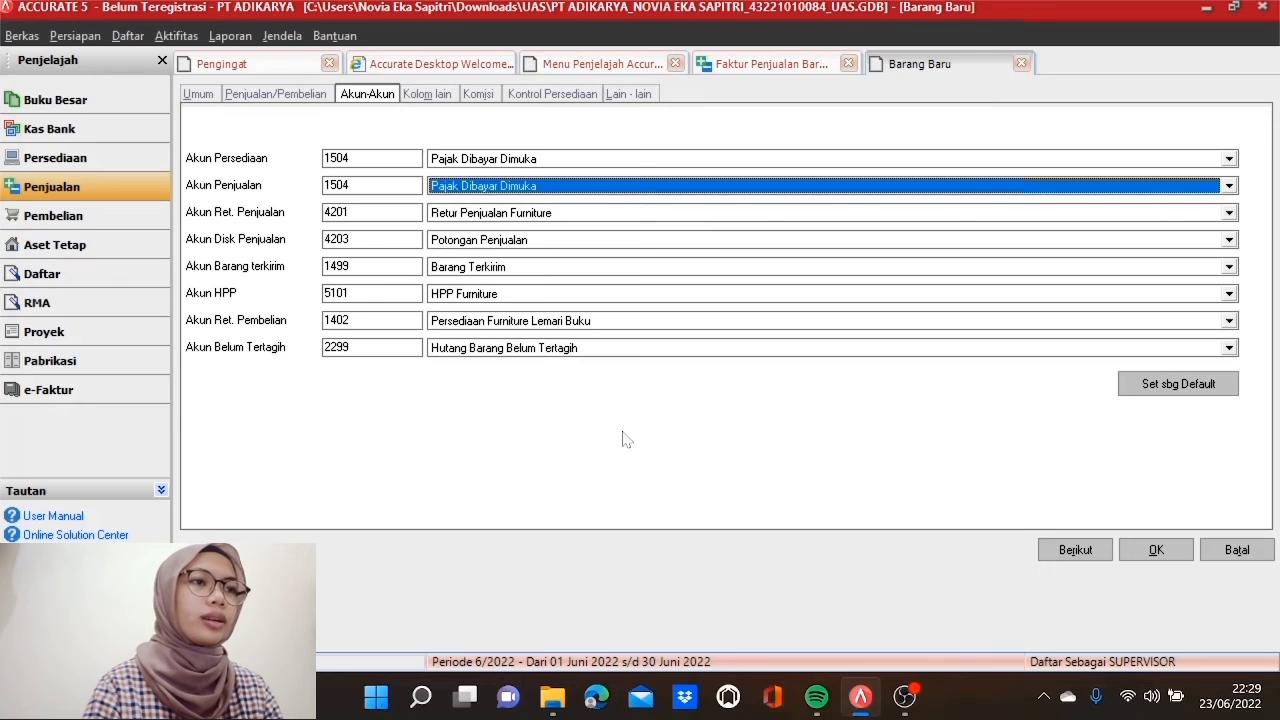
{"action": "left_click", "coordinate": [1168, 555]}
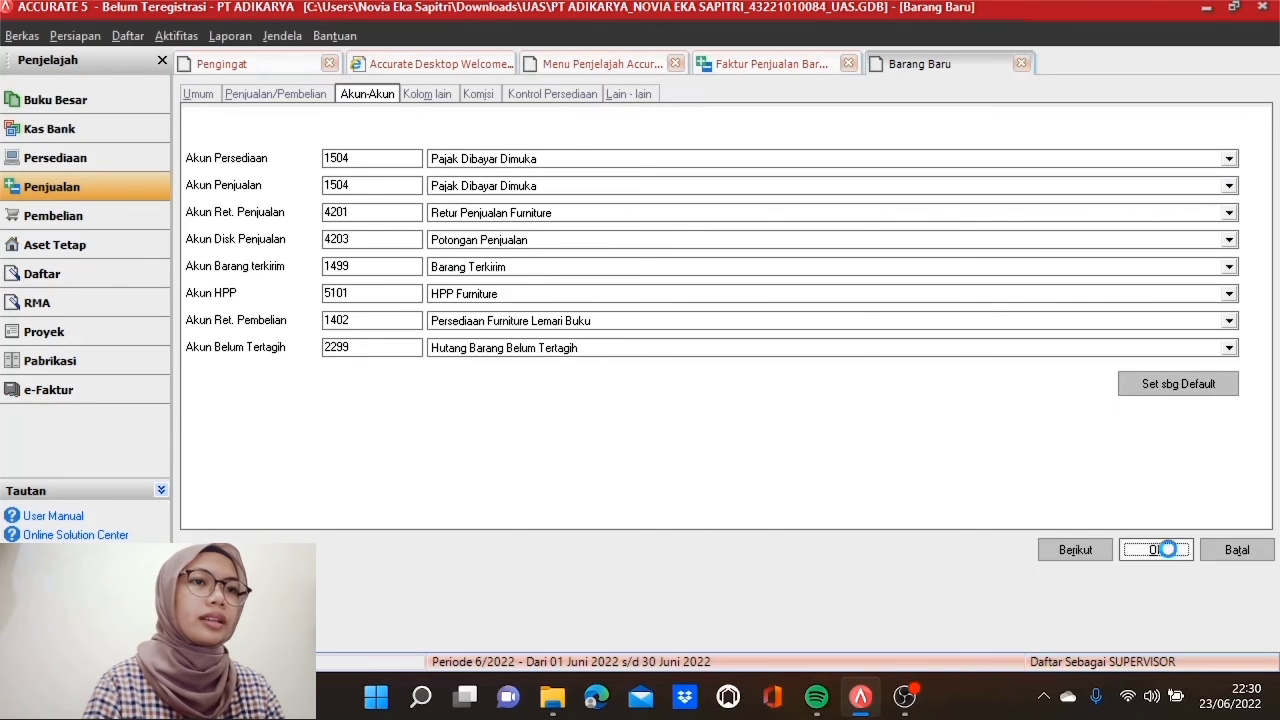
{"action": "left_click", "coordinate": [612, 404]}
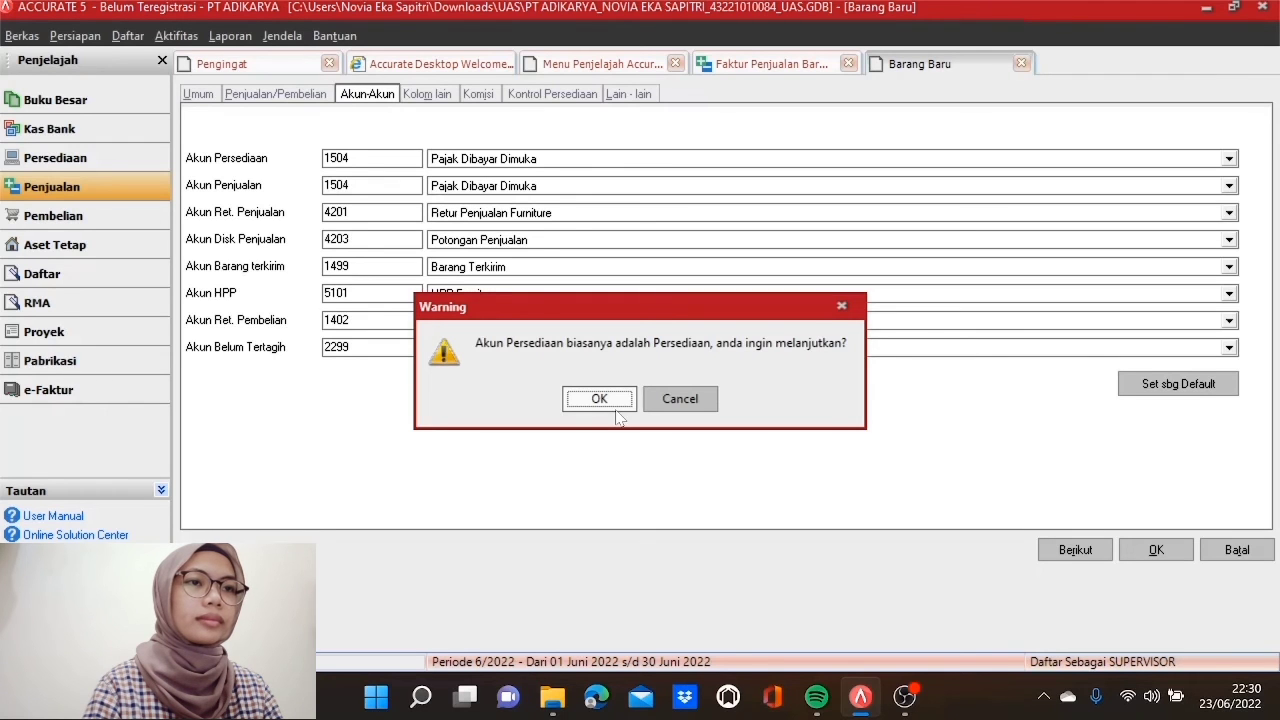
{"action": "left_click", "coordinate": [604, 403]}
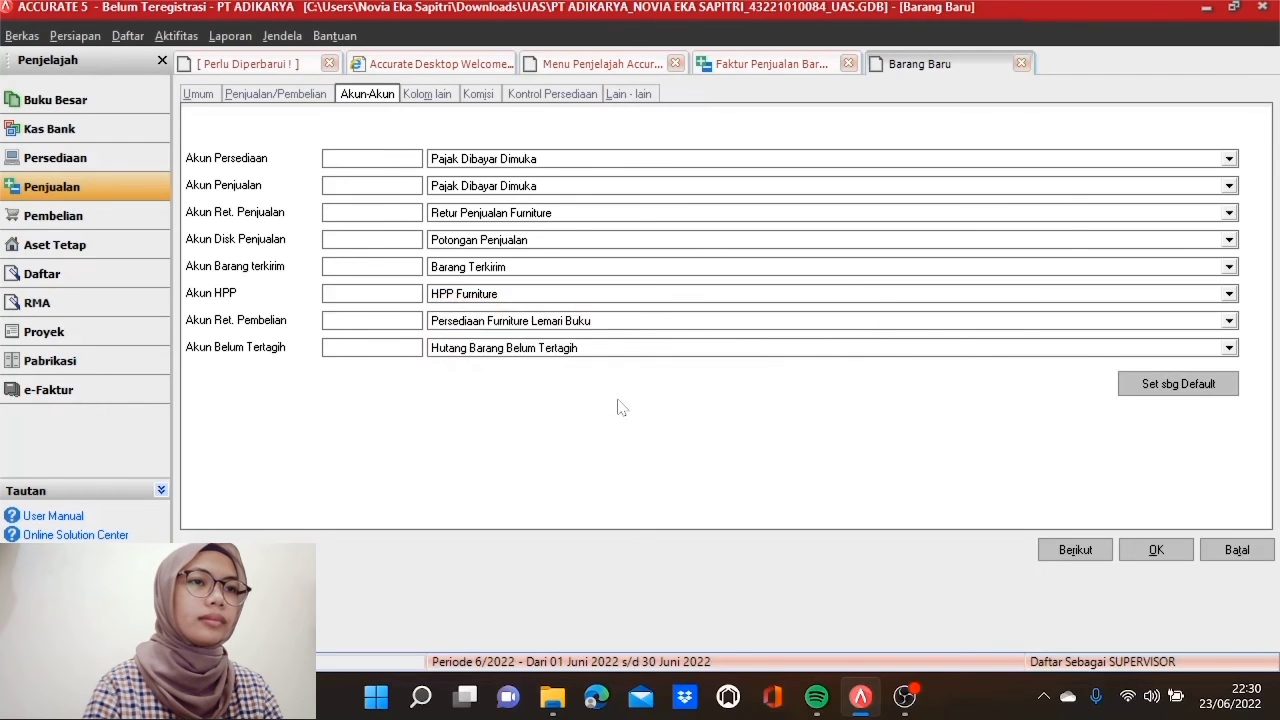
Step: Price the PPh Pasal 22 line at -106.875, drop the empty row, and save the sales invoice
{"action": "left_click", "coordinate": [639, 386]}
{"action": "type", "text": "-"}
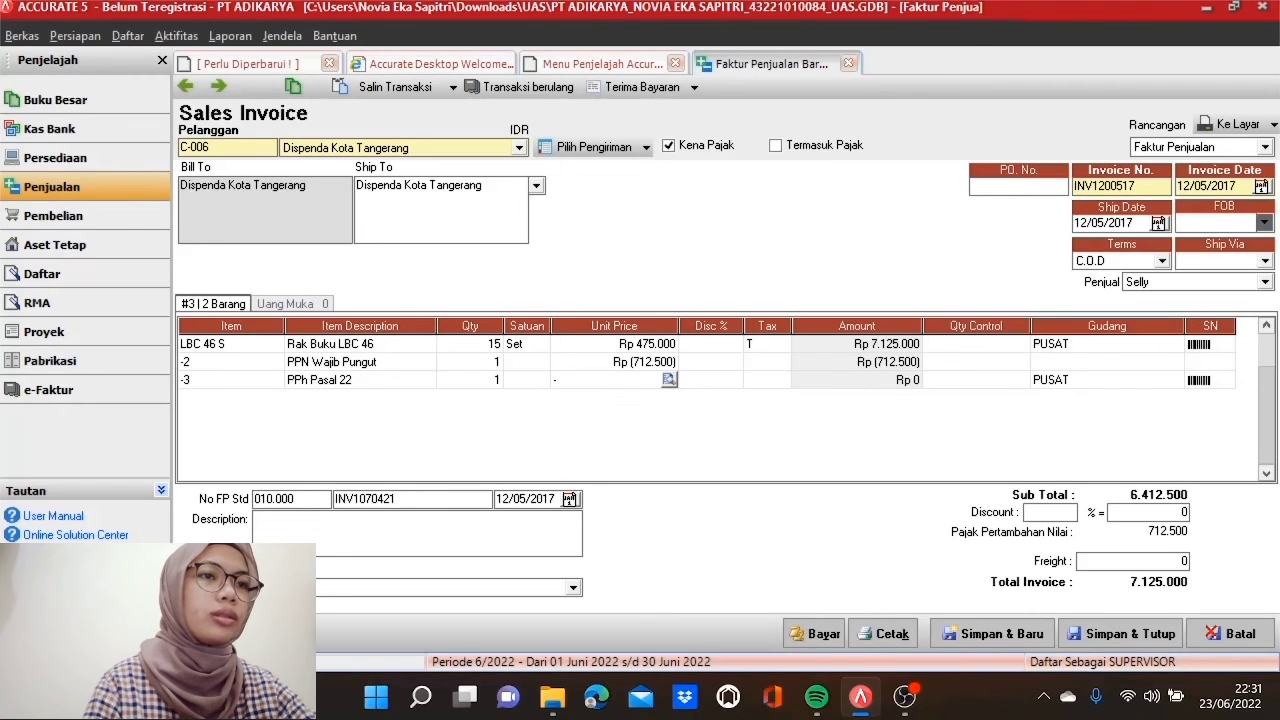
{"action": "type", "text": "106"}
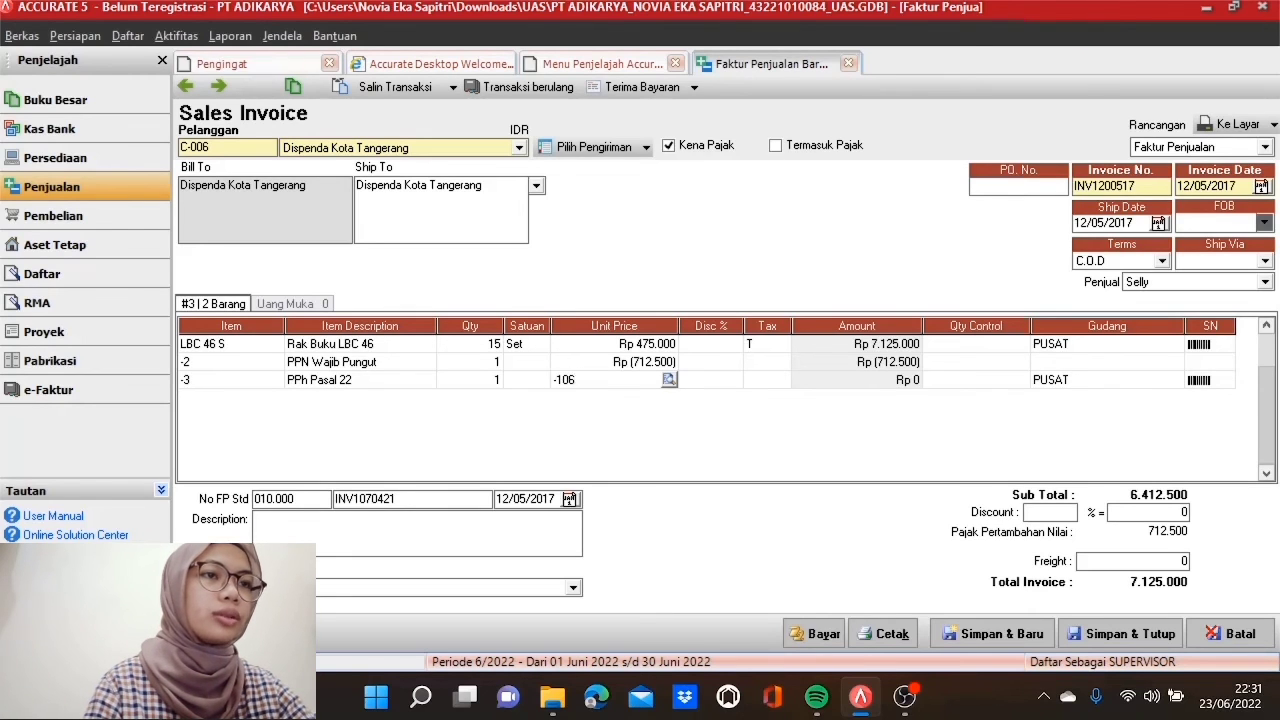
{"action": "type", "text": "875"}
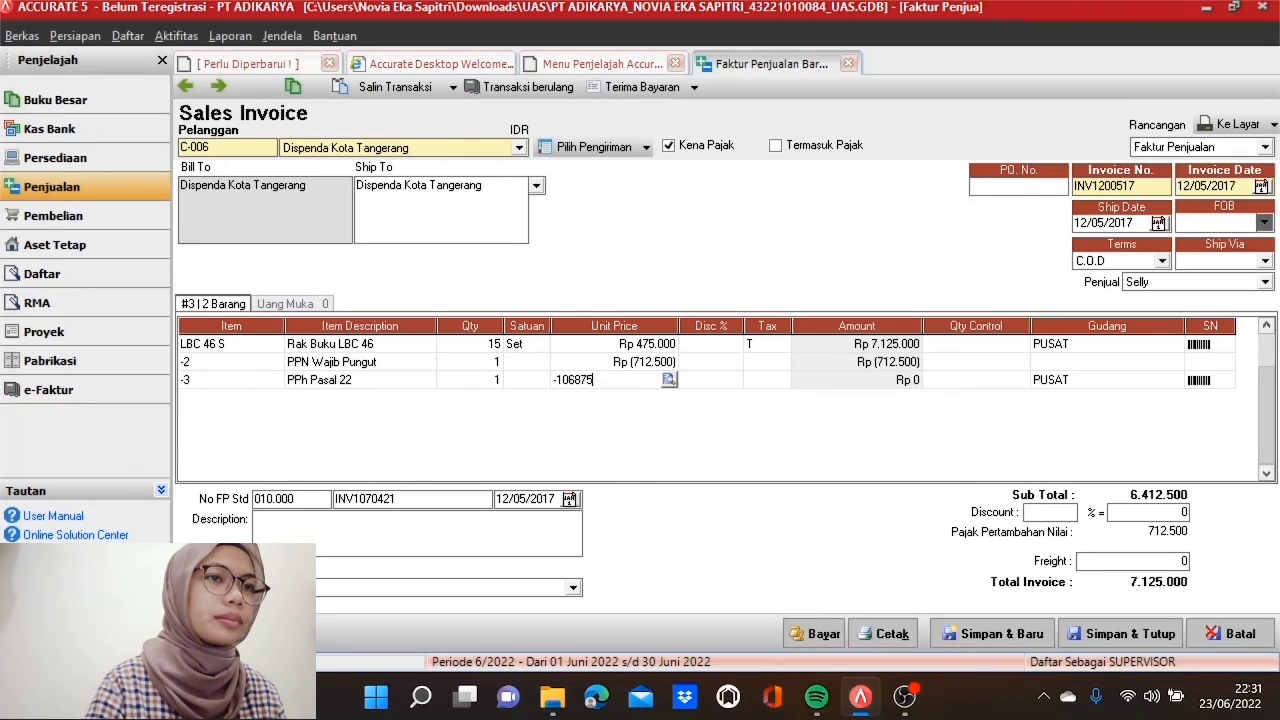
{"action": "key", "text": "Tab"}
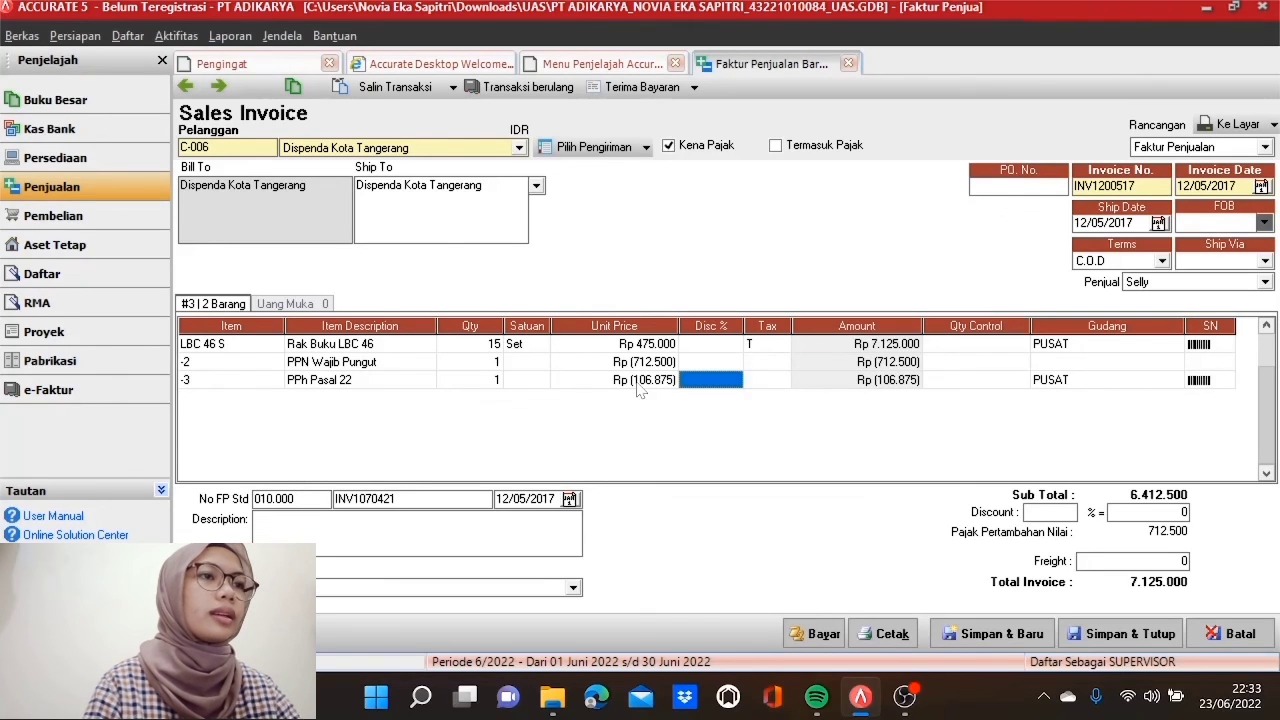
{"action": "key", "text": "Tab"}
{"action": "key", "text": "Tab"}
{"action": "key", "text": "Tab"}
{"action": "key", "text": "Tab"}
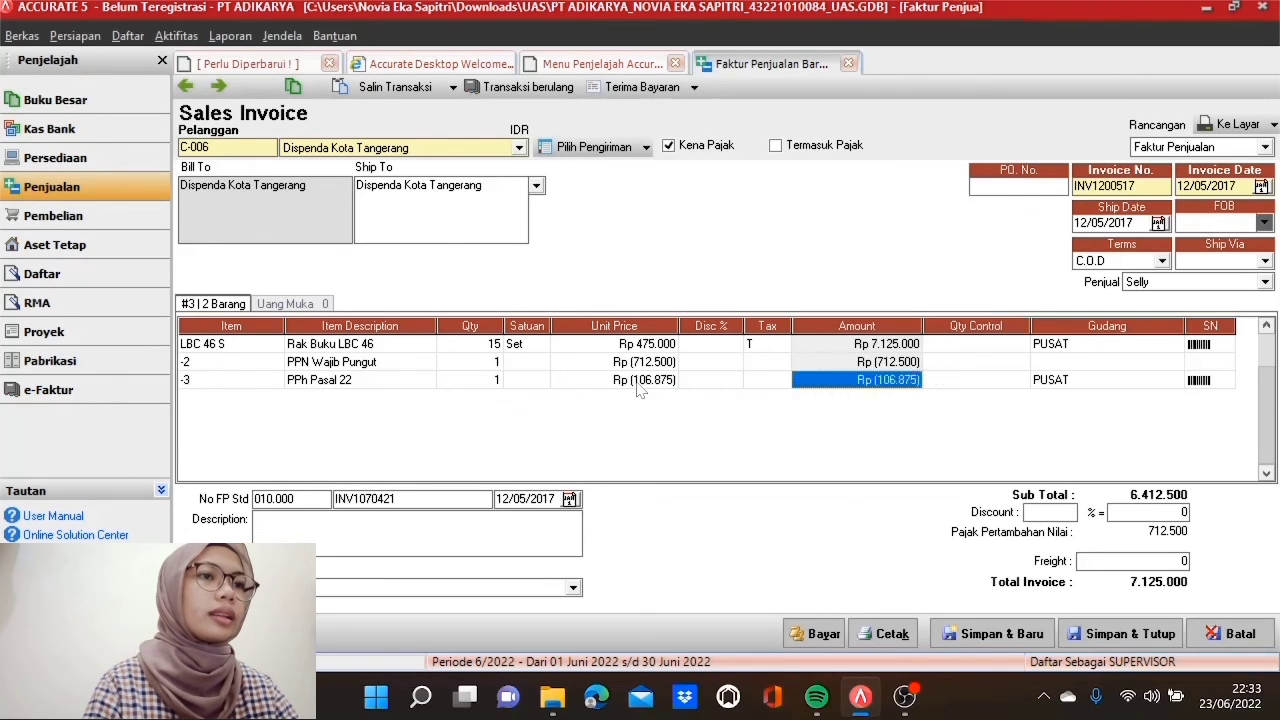
{"action": "key", "text": "Tab"}
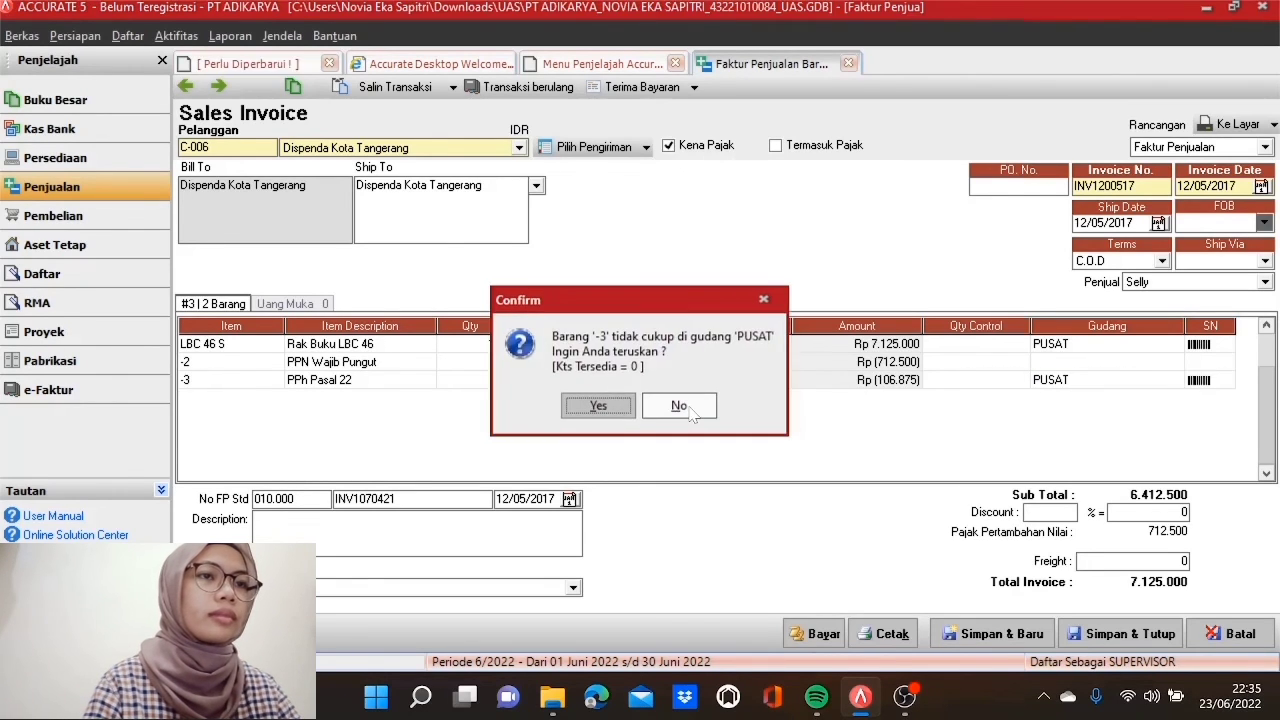
{"action": "left_click", "coordinate": [622, 413]}
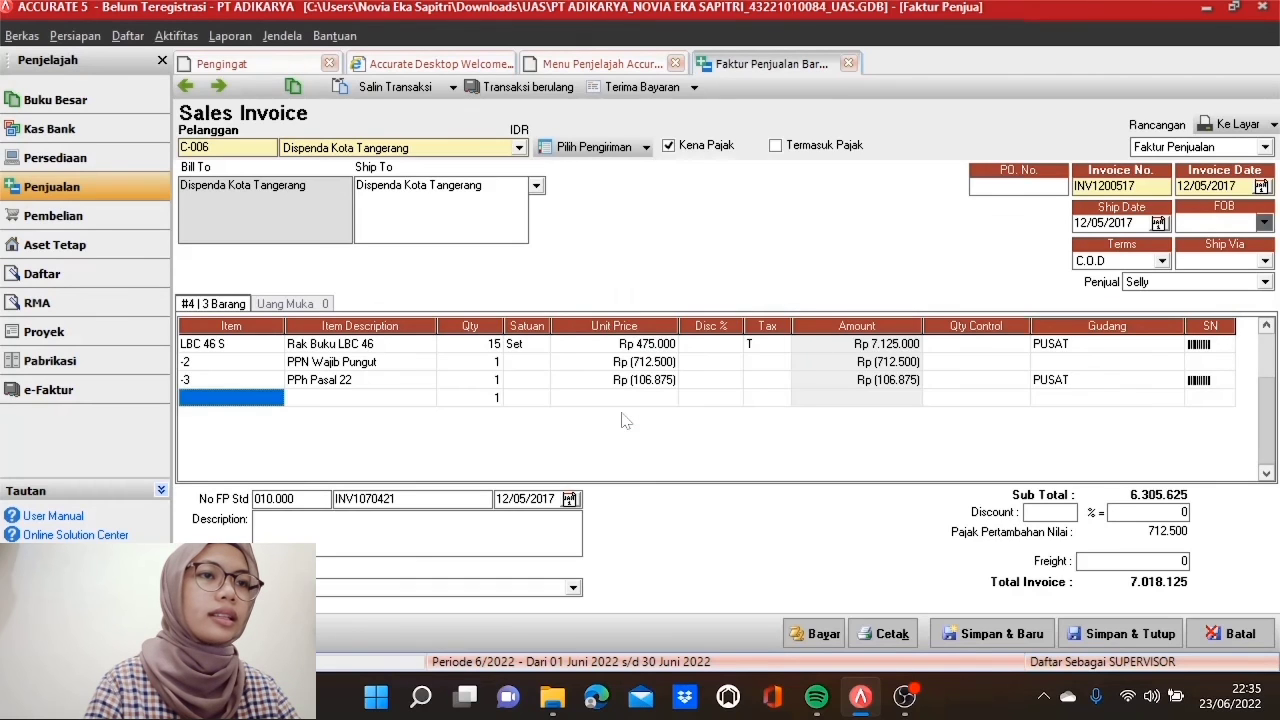
{"action": "left_click", "coordinate": [492, 345]}
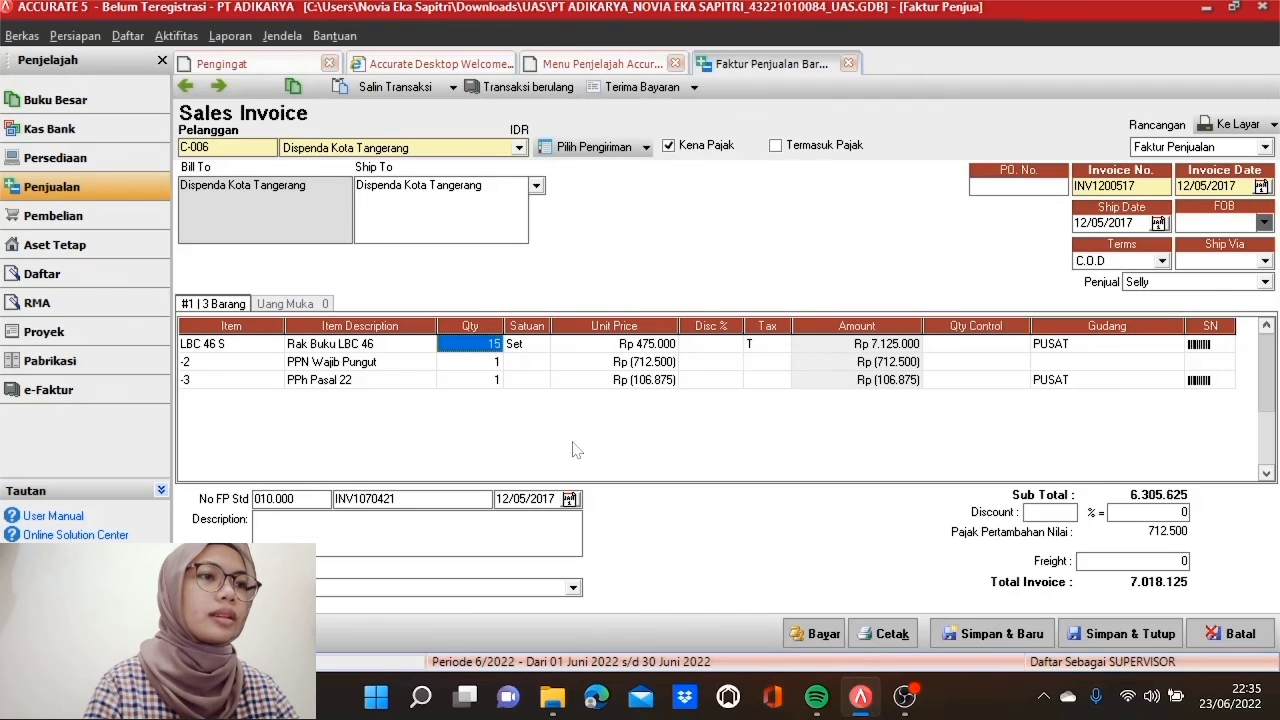
{"action": "left_click", "coordinate": [1130, 634]}
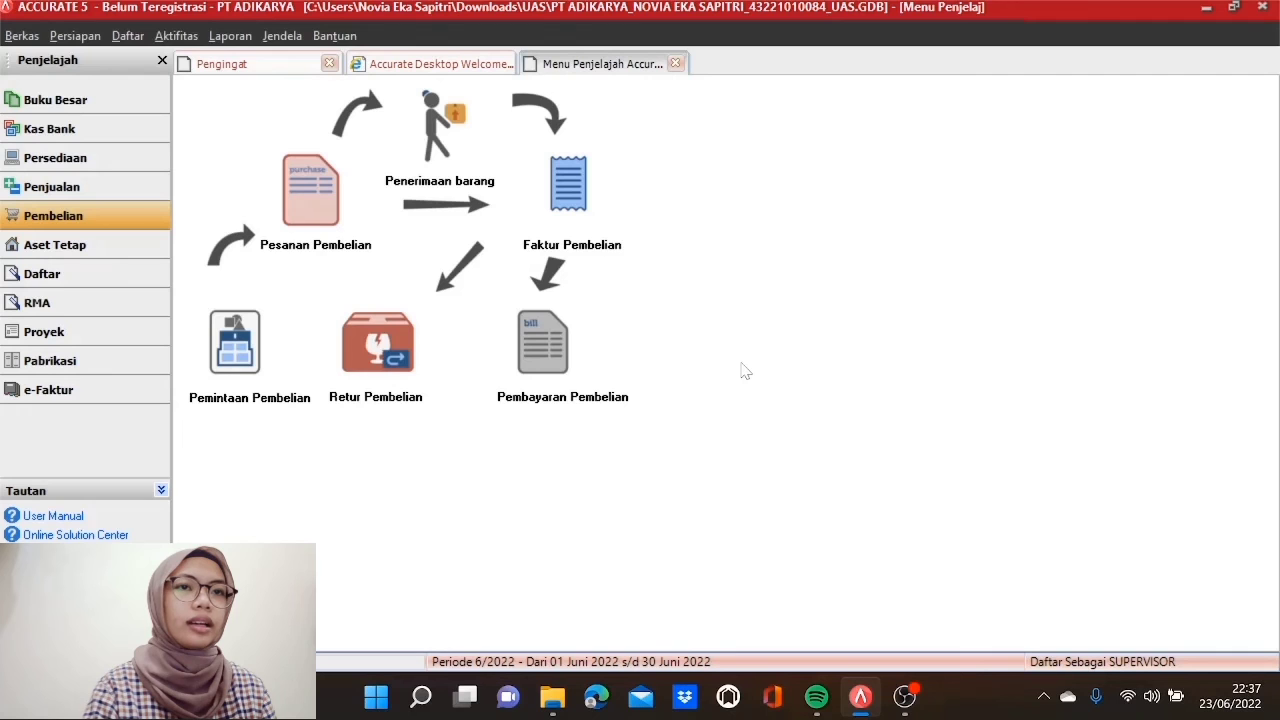
Step: Start a purchase invoice from PT Monique Karachi with form number INV1070417
{"action": "left_click", "coordinate": [585, 190]}
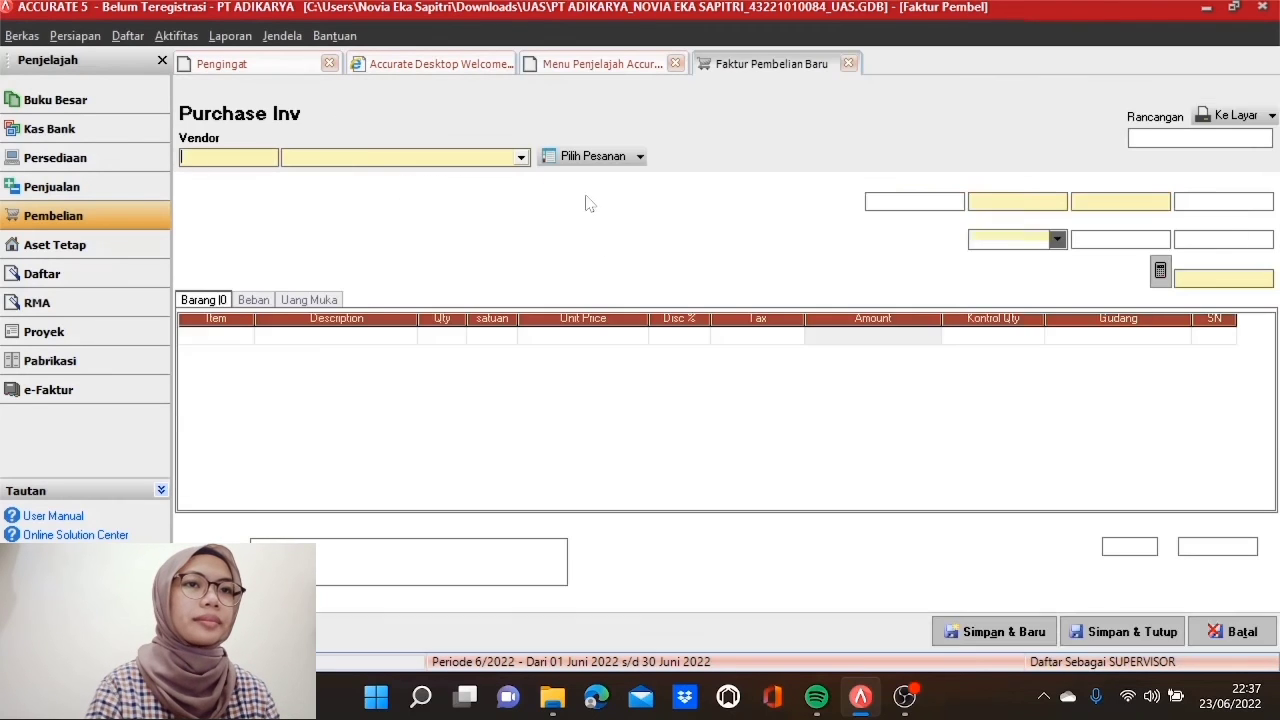
{"action": "left_click", "coordinate": [521, 158]}
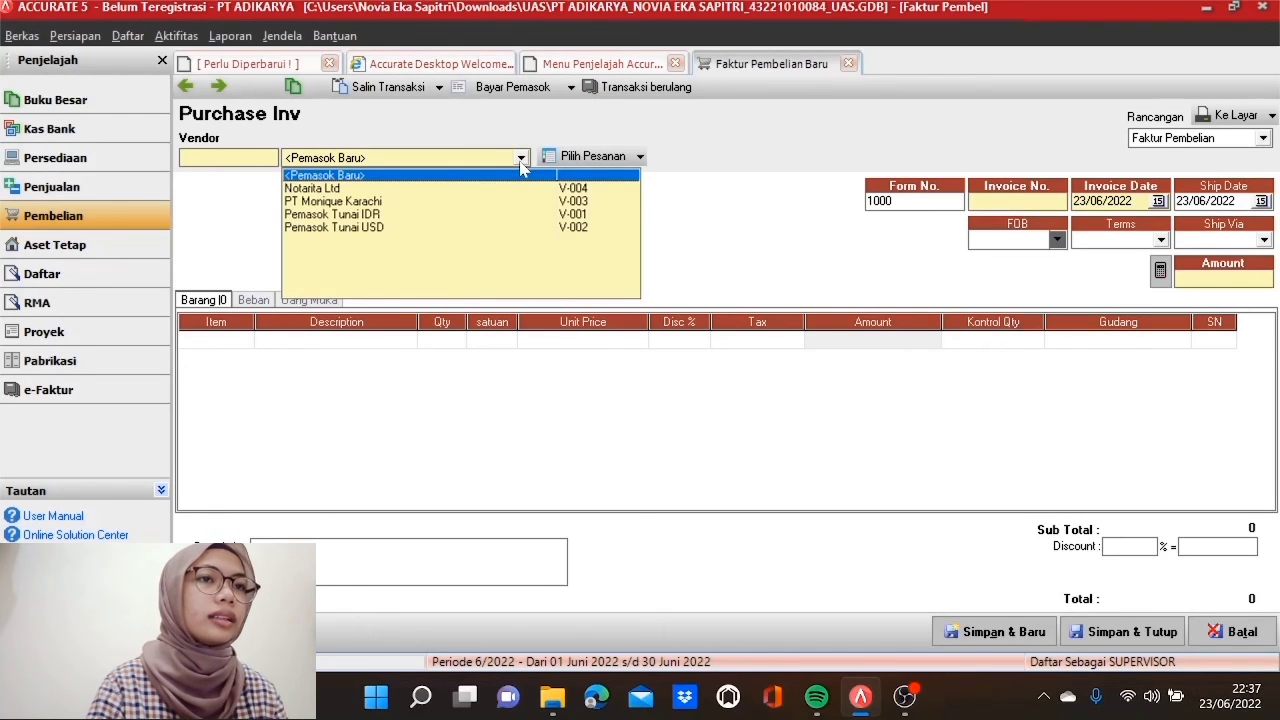
{"action": "left_click", "coordinate": [442, 203]}
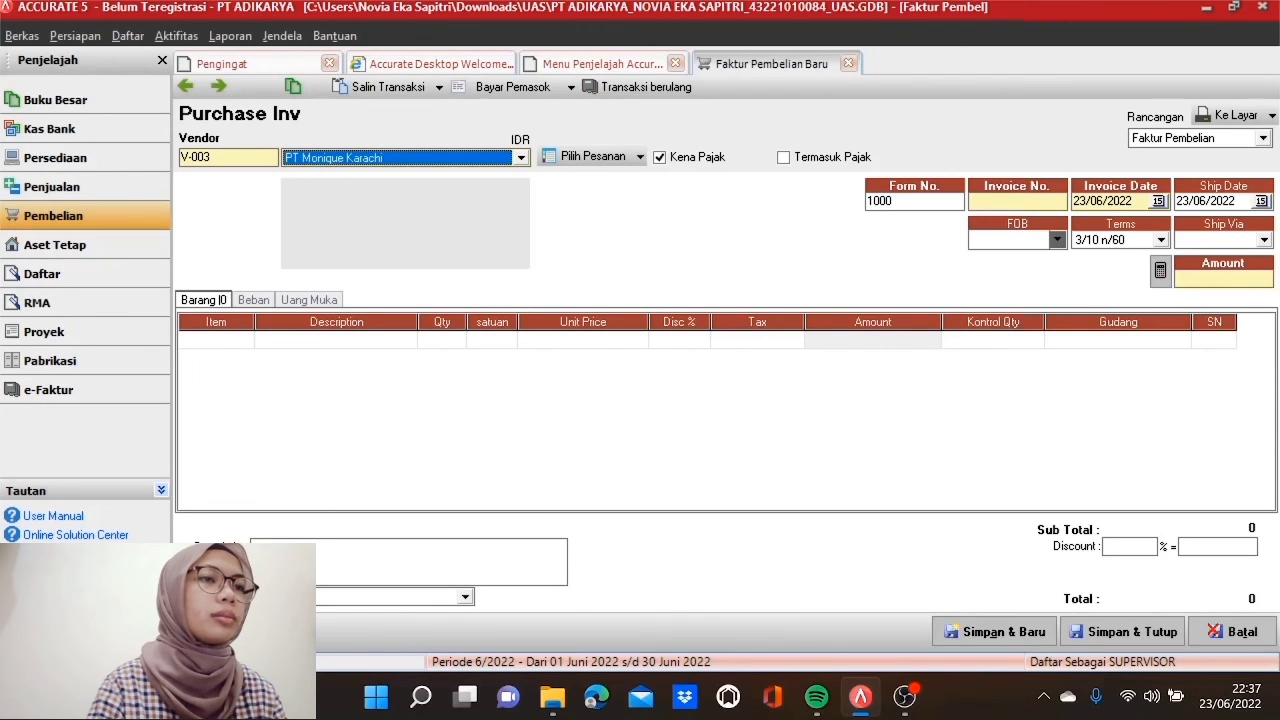
{"action": "key", "text": "Tab"}
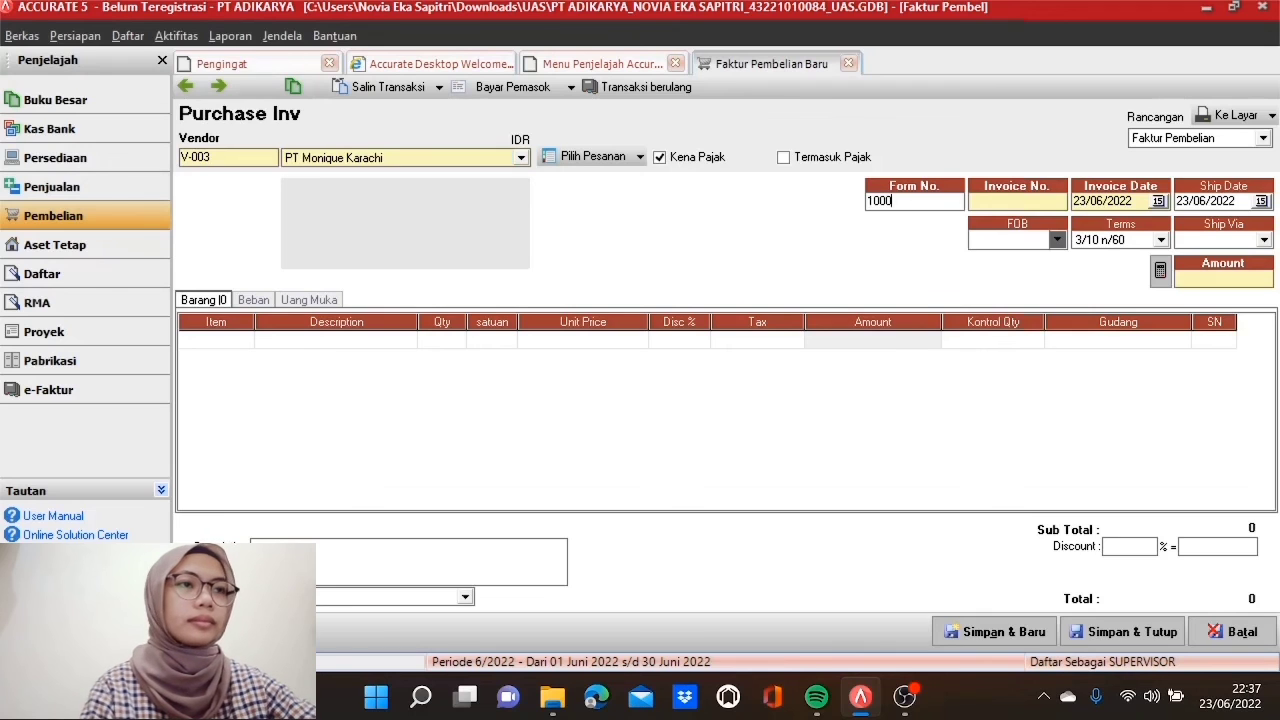
{"action": "type", "text": "INV"}
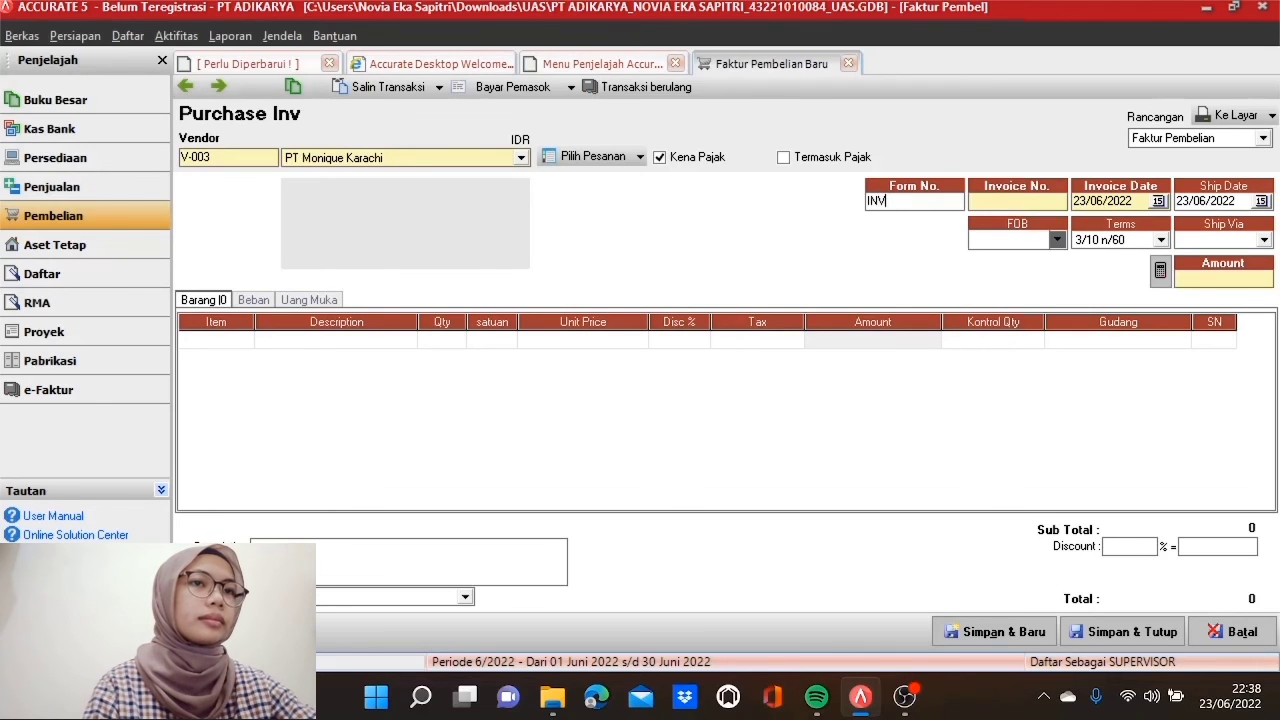
{"action": "type", "text": "1"}
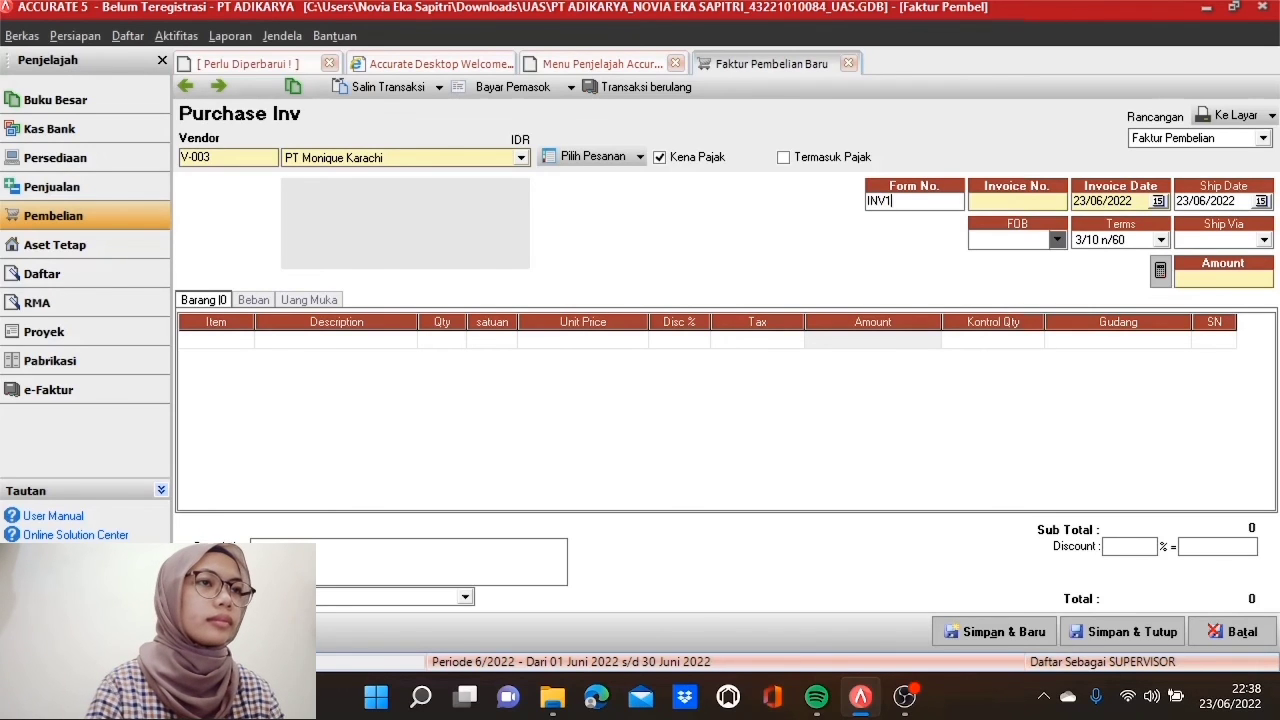
{"action": "type", "text": "070417"}
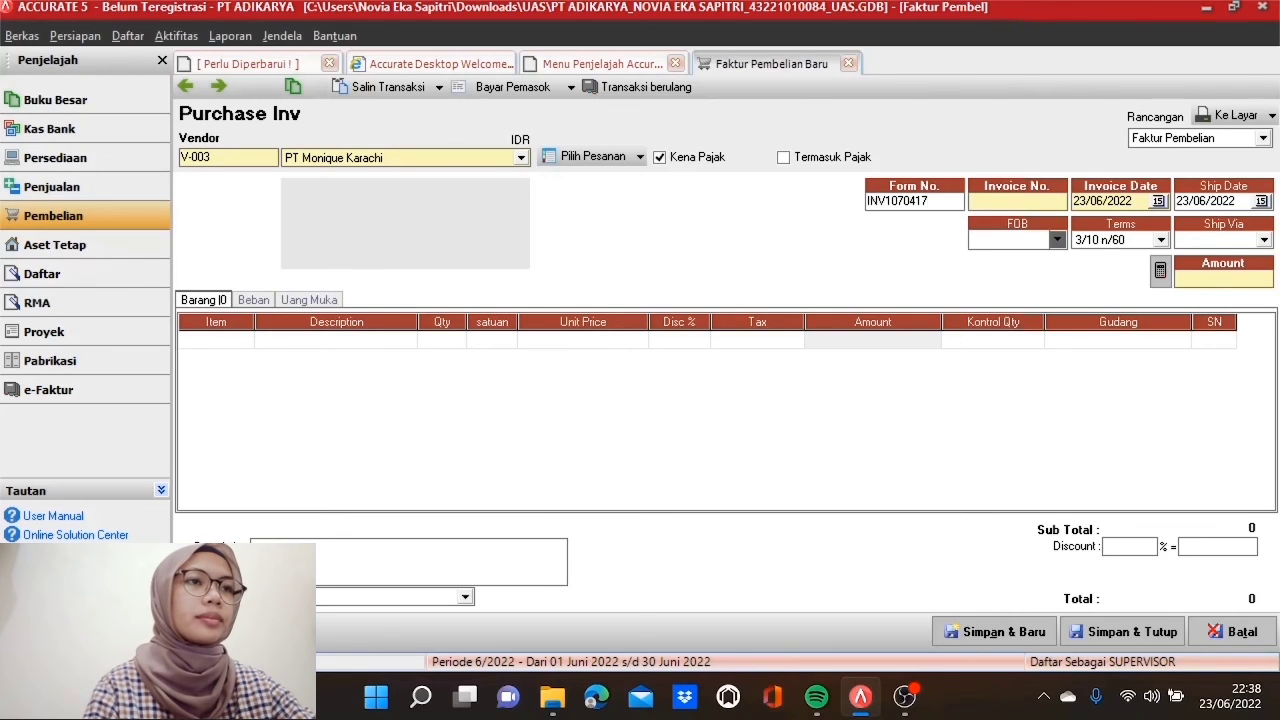
{"action": "type", "text": "INV"}
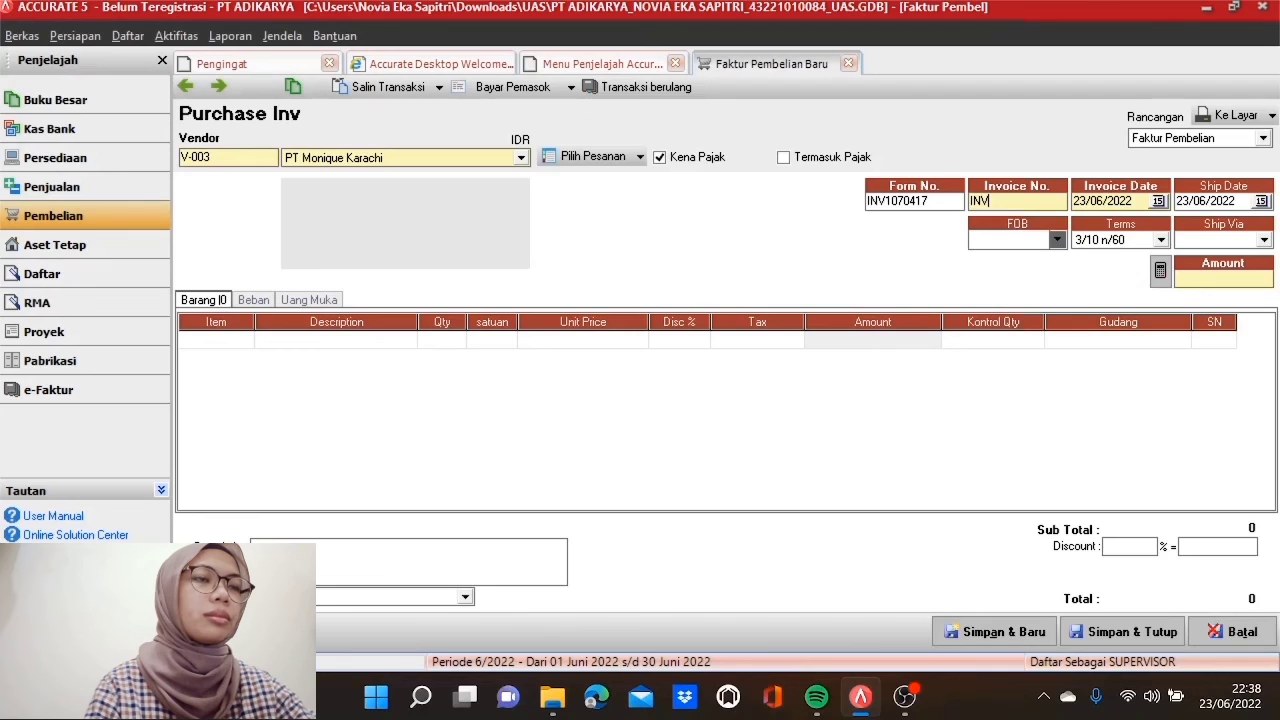
{"action": "type", "text": "1070417"}
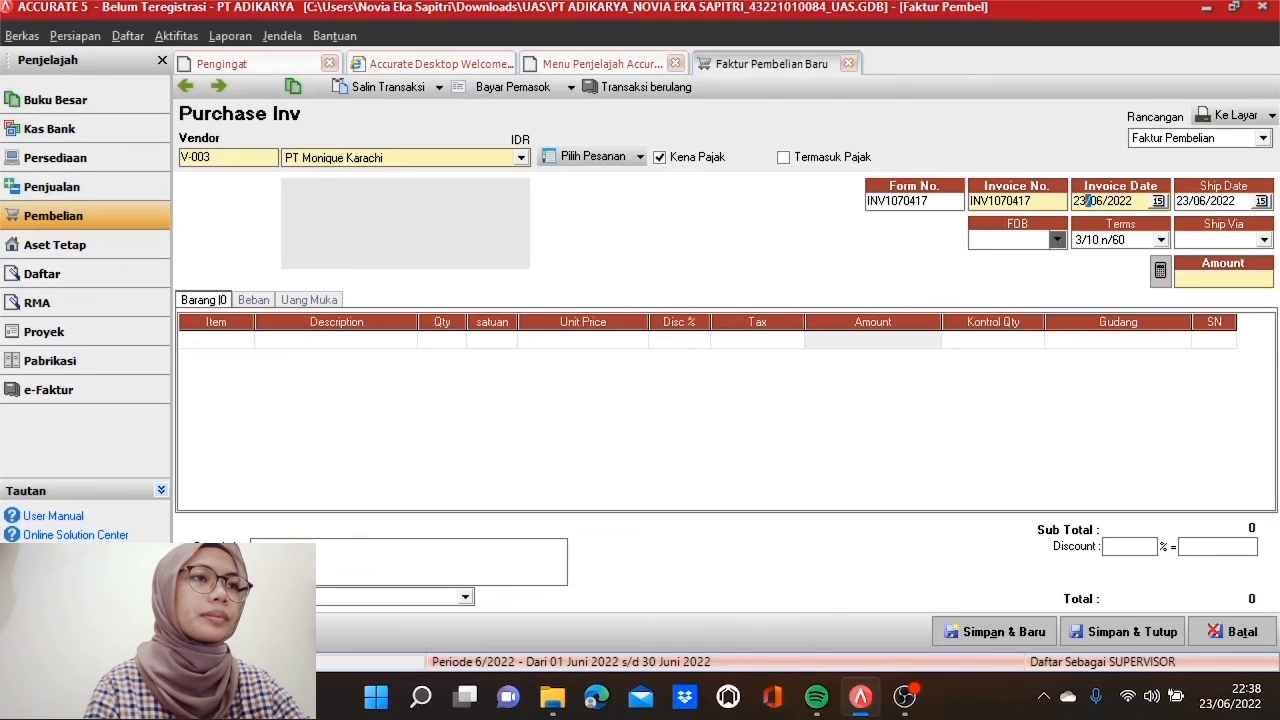
Step: Set both the invoice date and ship date to 07/05/2017
{"action": "left_click", "coordinate": [1088, 201]}
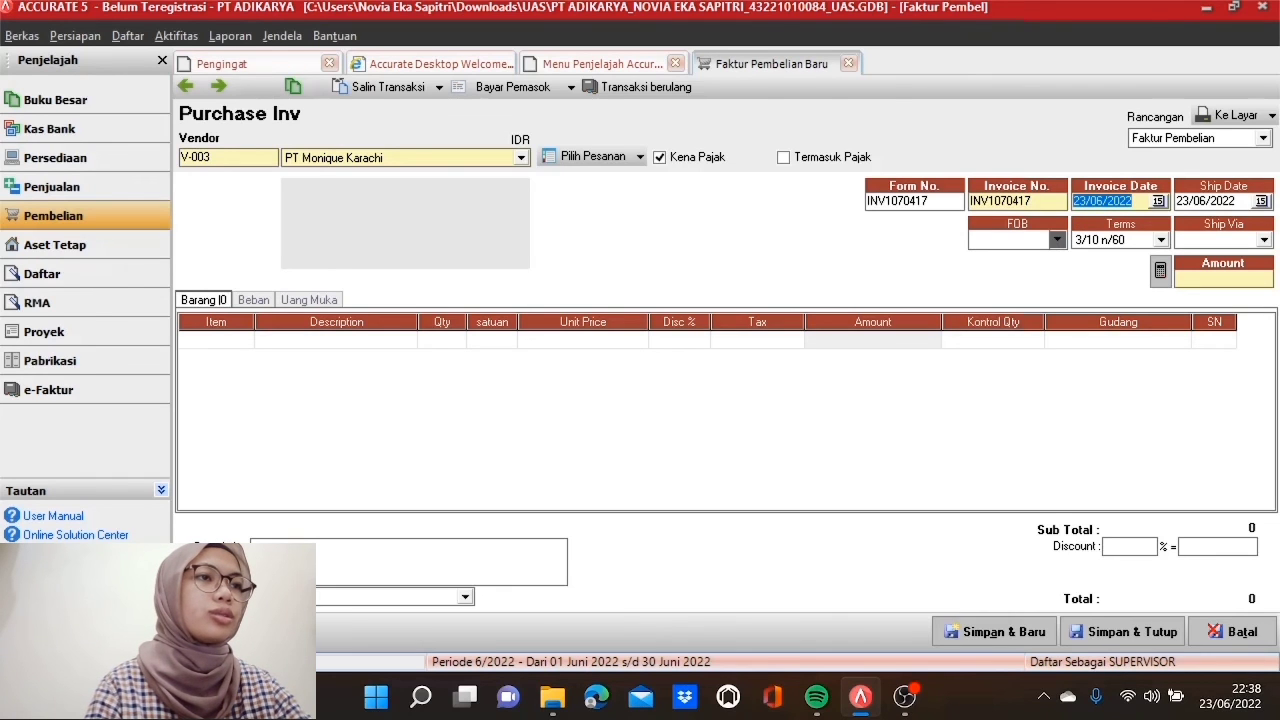
{"action": "type", "text": "07/"}
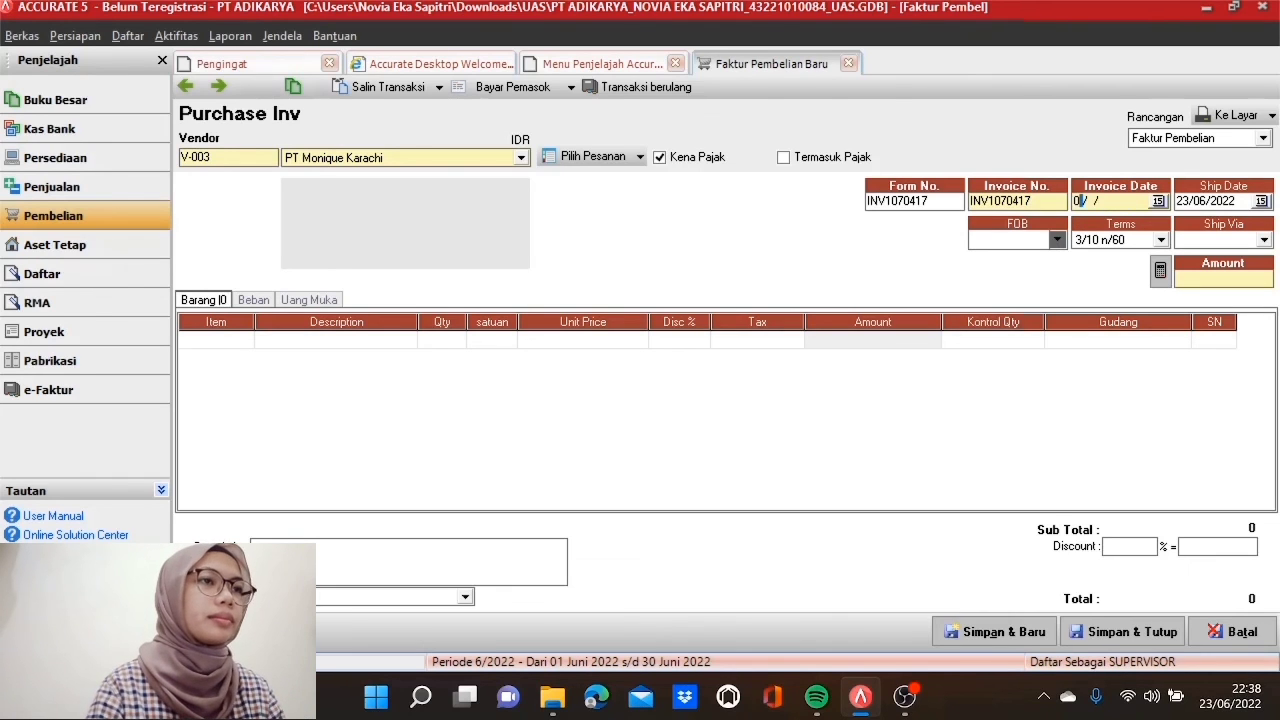
{"action": "type", "text": "05/2017"}
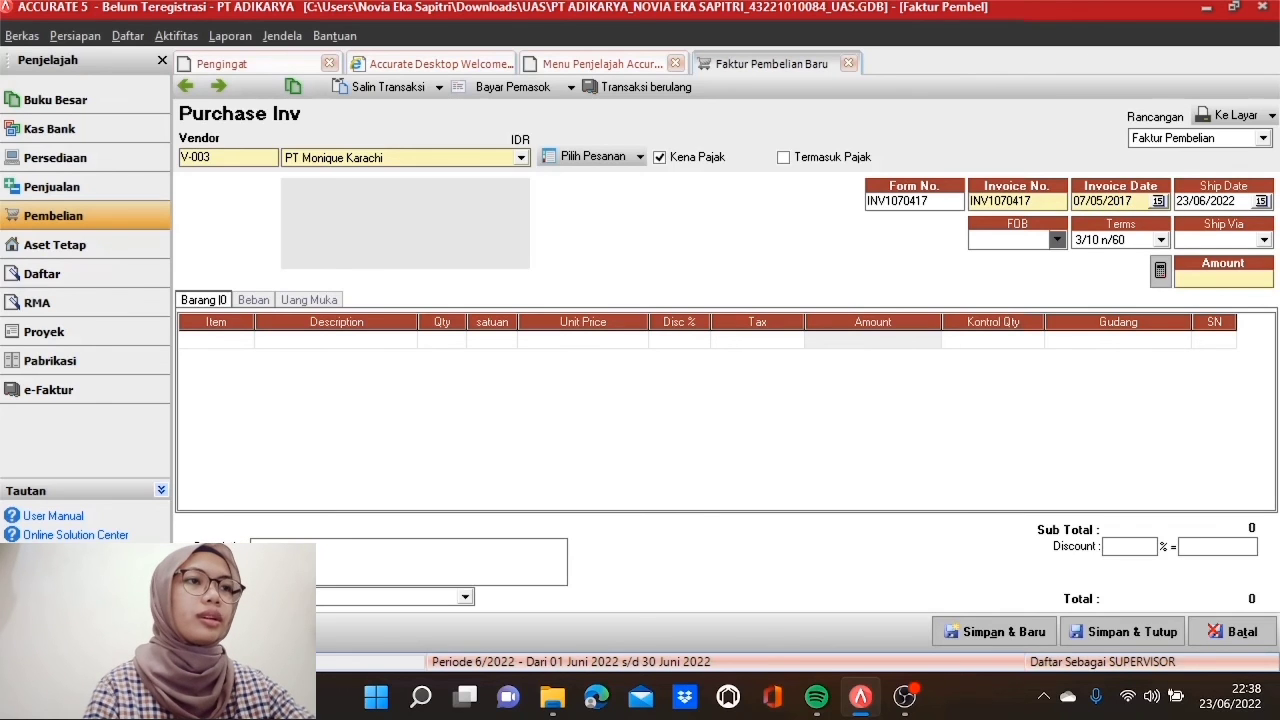
{"action": "key", "text": "Tab"}
{"action": "type", "text": "07/05/"}
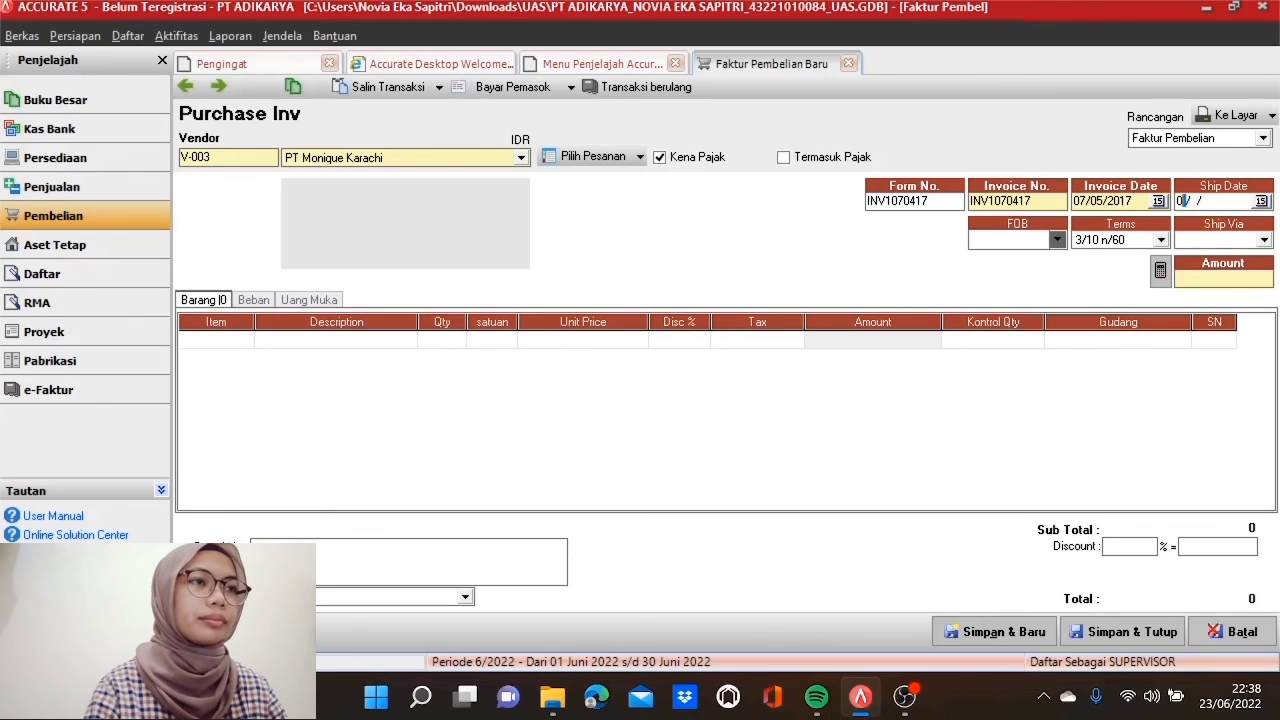
{"action": "type", "text": "2017"}
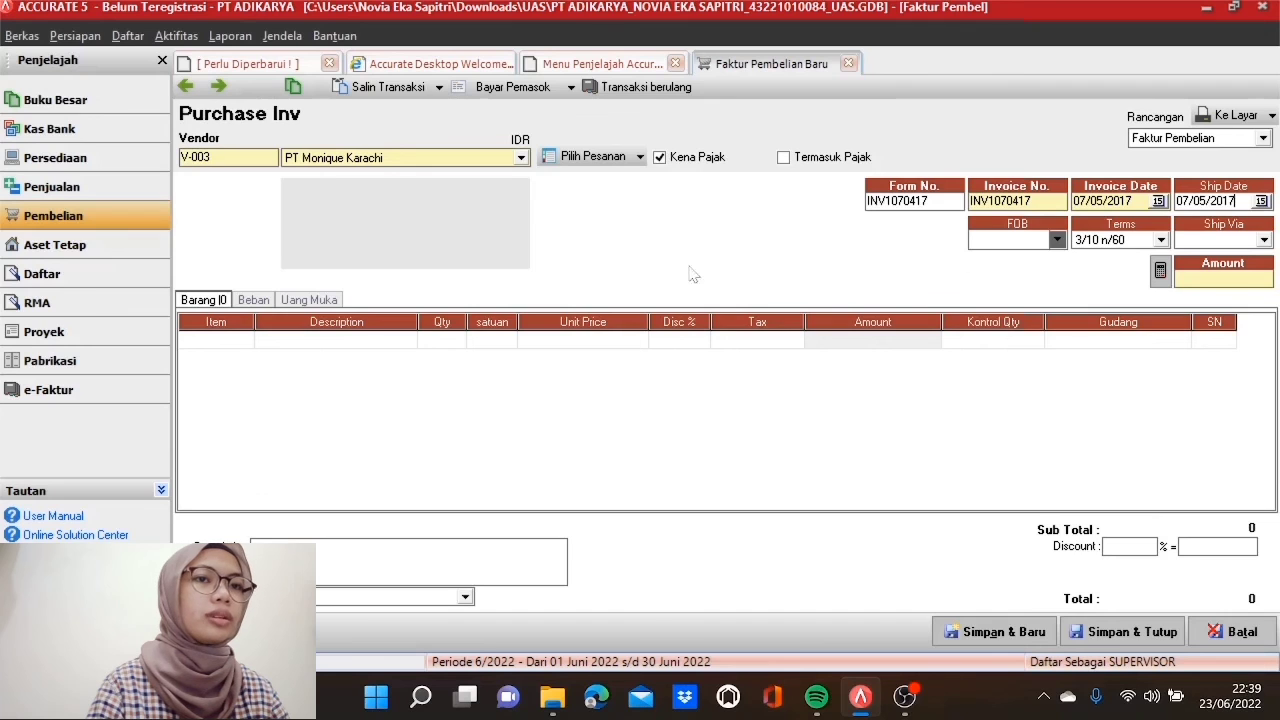
{"action": "left_click", "coordinate": [244, 340]}
Step: Add the LD 970 CB chair line: 10 sets at 730.915
{"action": "left_click", "coordinate": [245, 340]}
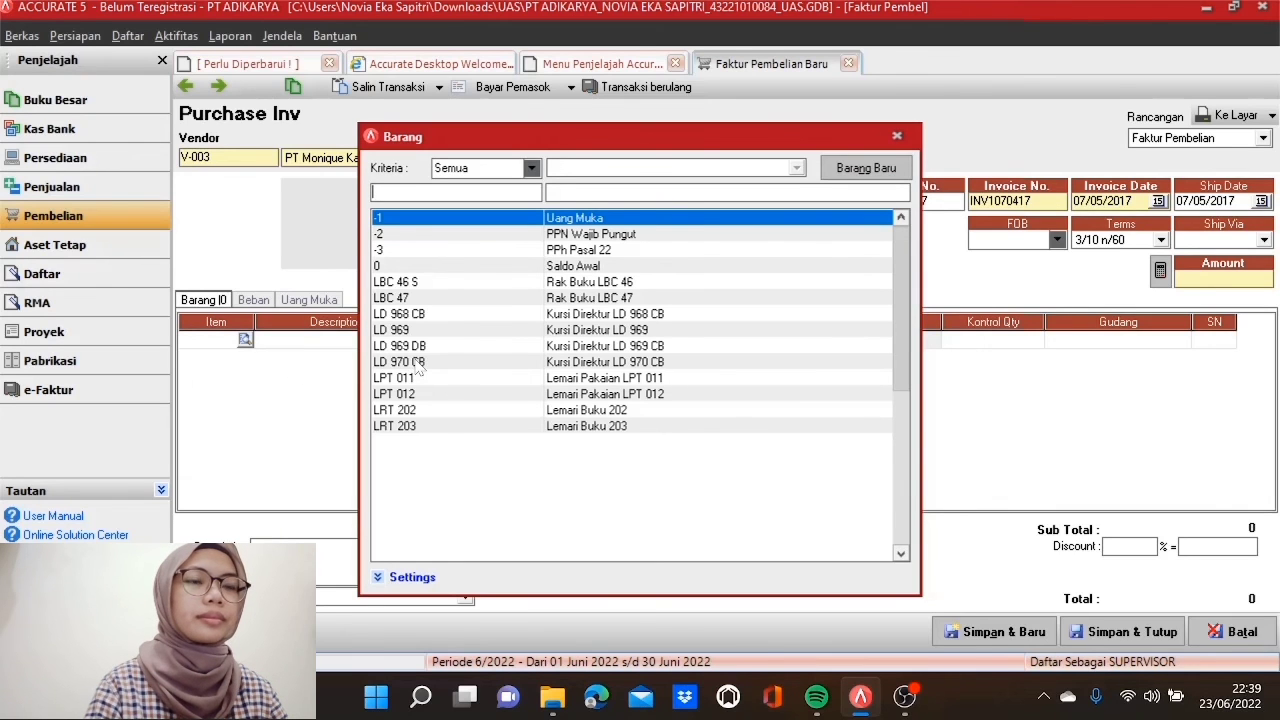
{"action": "double_click", "coordinate": [420, 362]}
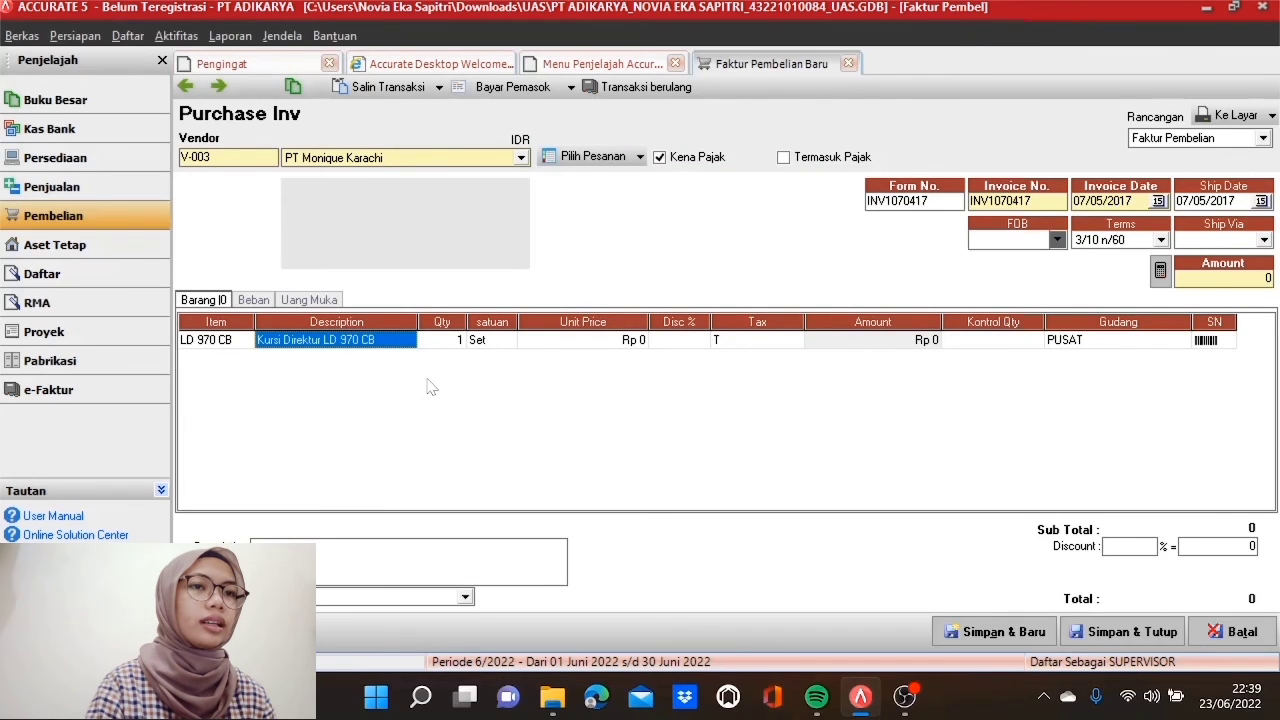
{"action": "key", "text": "Tab"}
{"action": "type", "text": "10"}
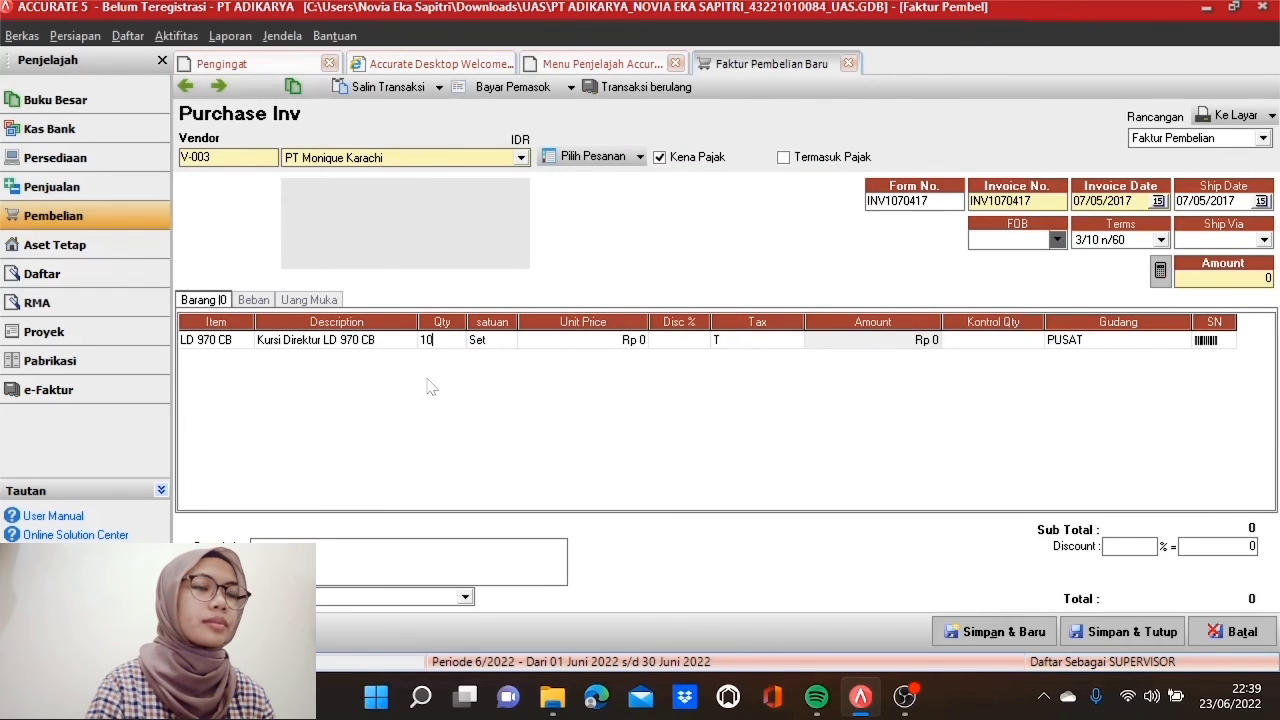
{"action": "key", "text": "Tab"}
{"action": "key", "text": "Tab"}
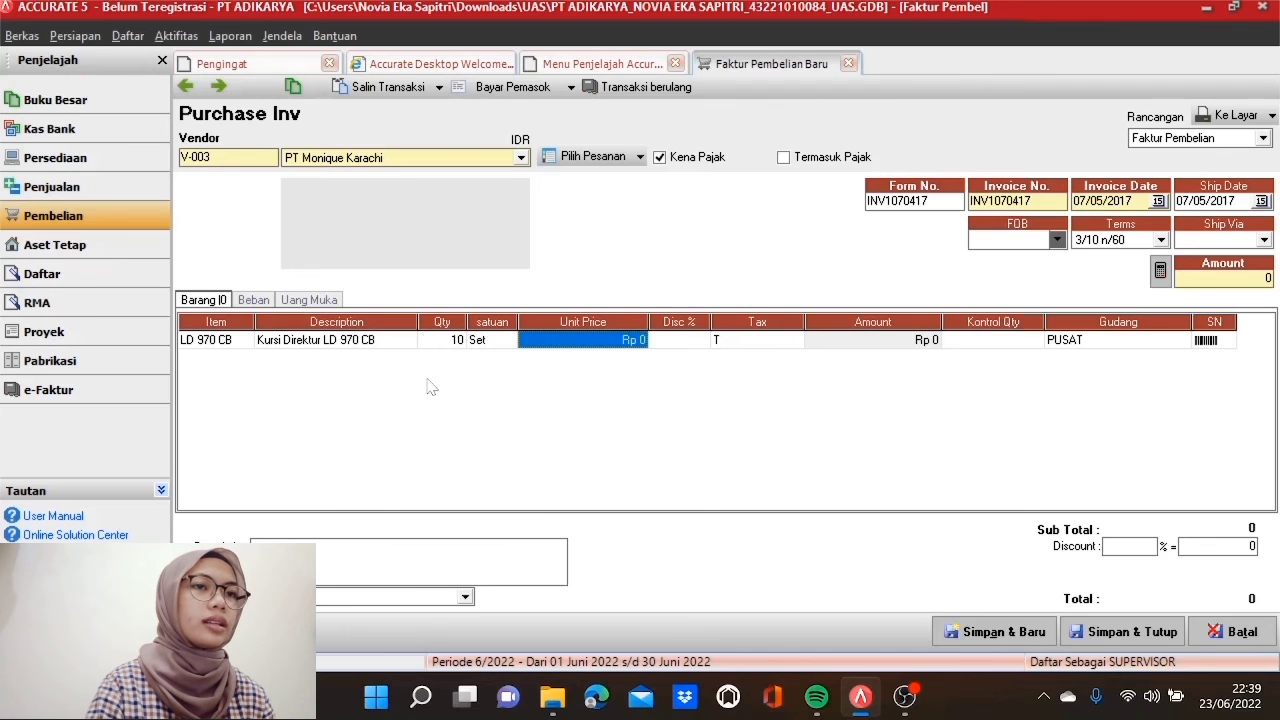
{"action": "type", "text": "7"}
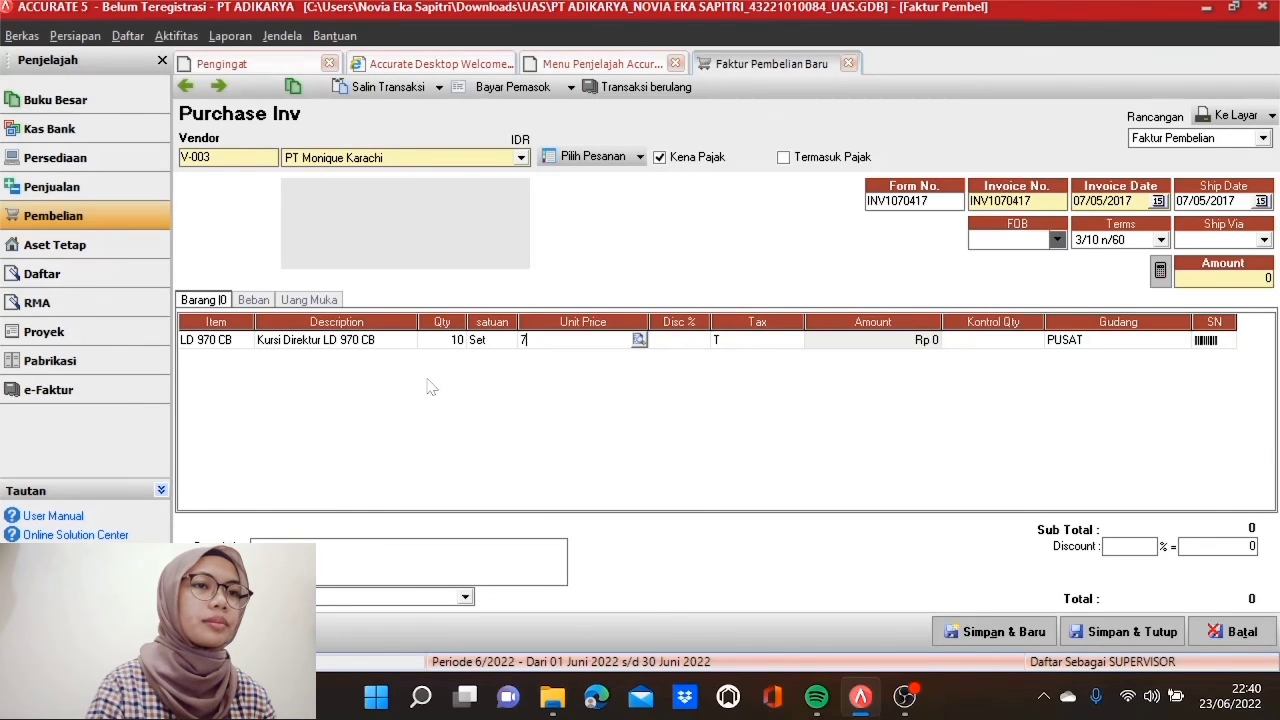
{"action": "type", "text": "30915"}
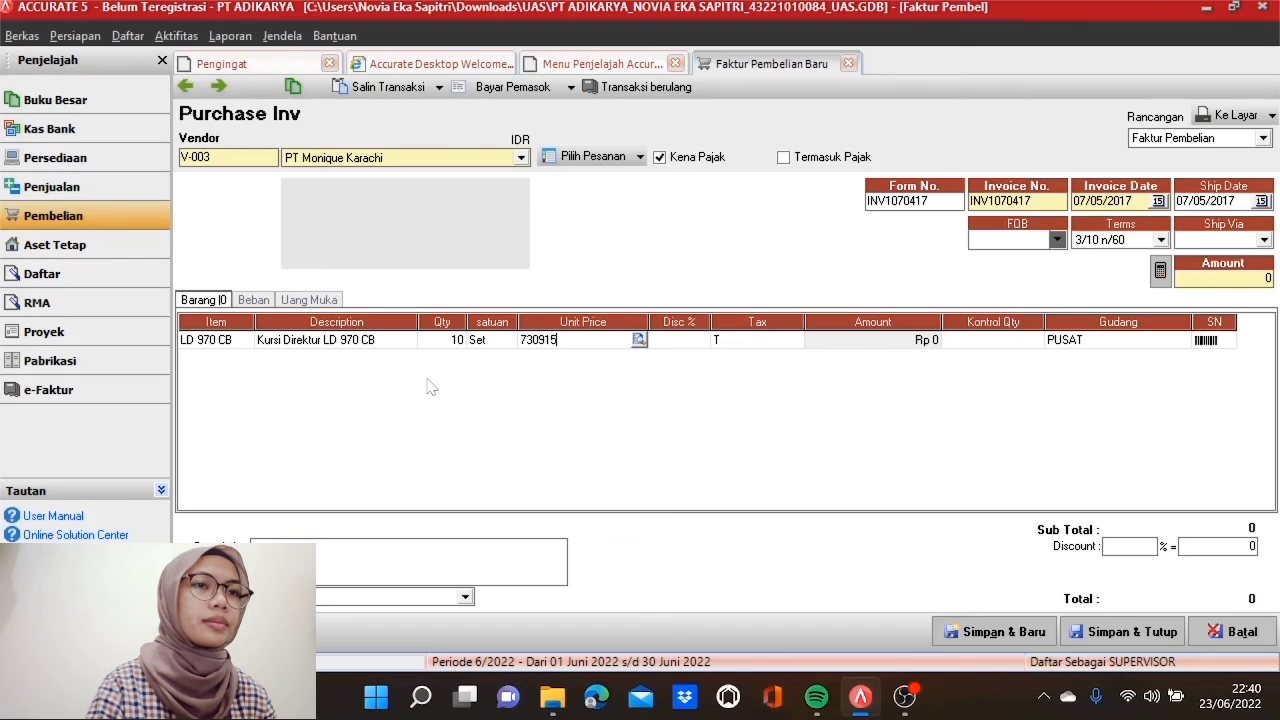
{"action": "key", "text": "Tab"}
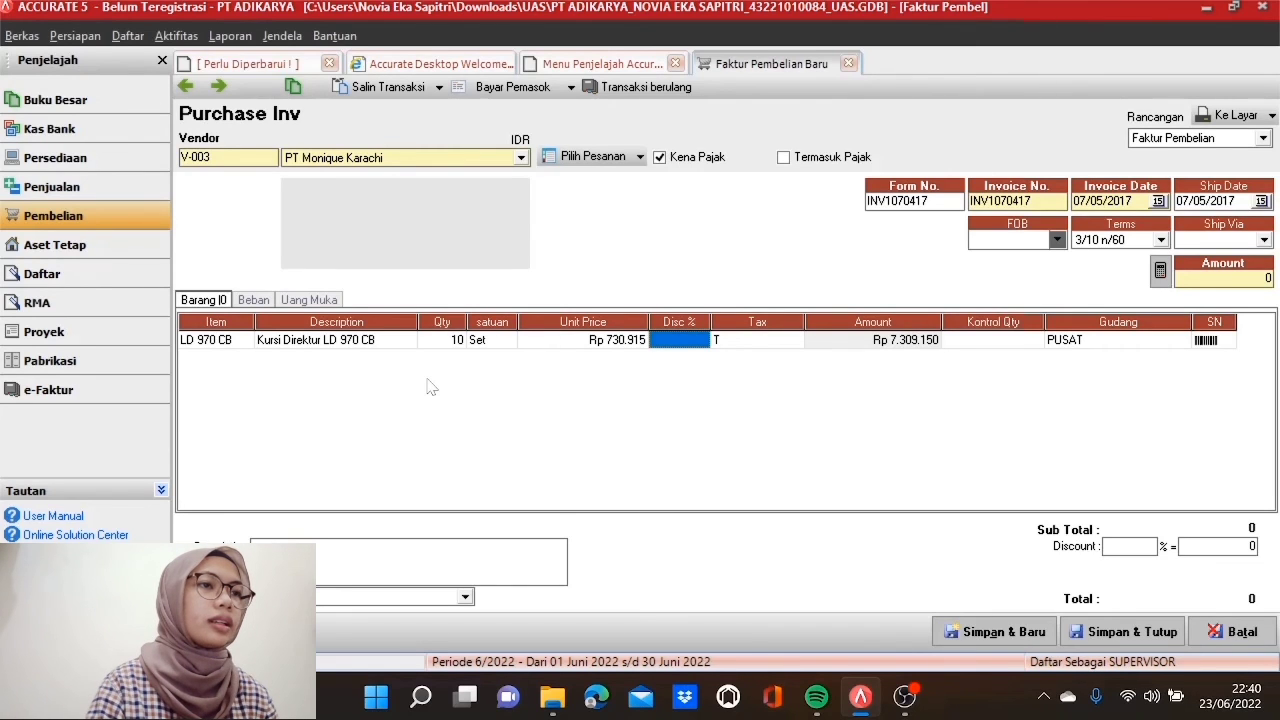
{"action": "key", "text": "Tab"}
{"action": "key", "text": "Tab"}
{"action": "key", "text": "Tab"}
{"action": "key", "text": "Tab"}
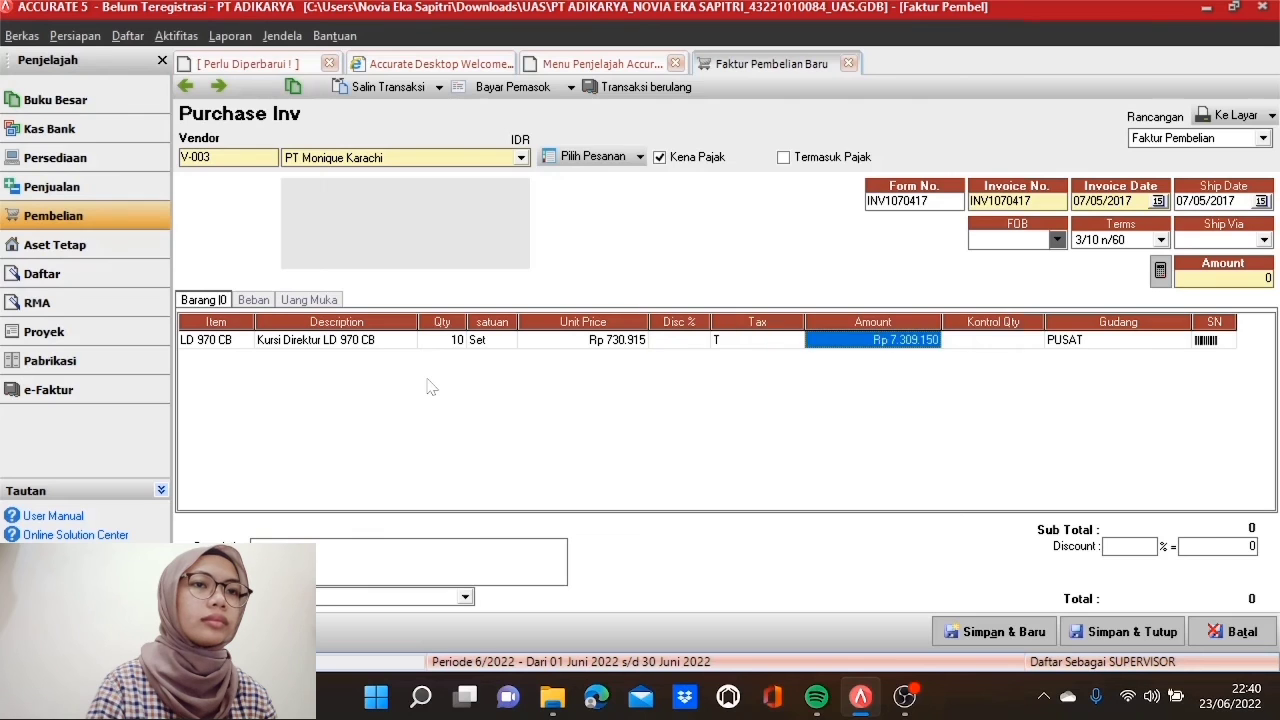
{"action": "key", "text": "Tab"}
{"action": "key", "text": "Tab"}
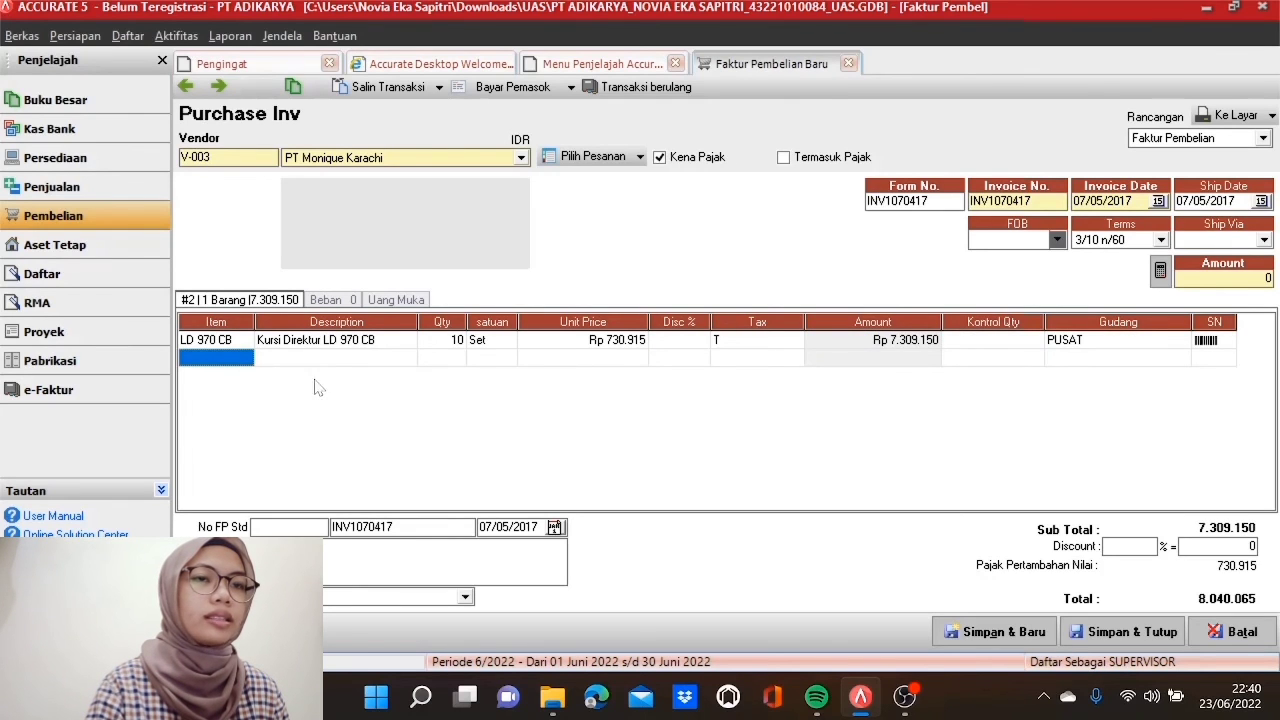
Step: Add a second line for LD 969: 10 sets at 730.065
{"action": "left_click", "coordinate": [248, 364]}
{"action": "left_click", "coordinate": [245, 358]}
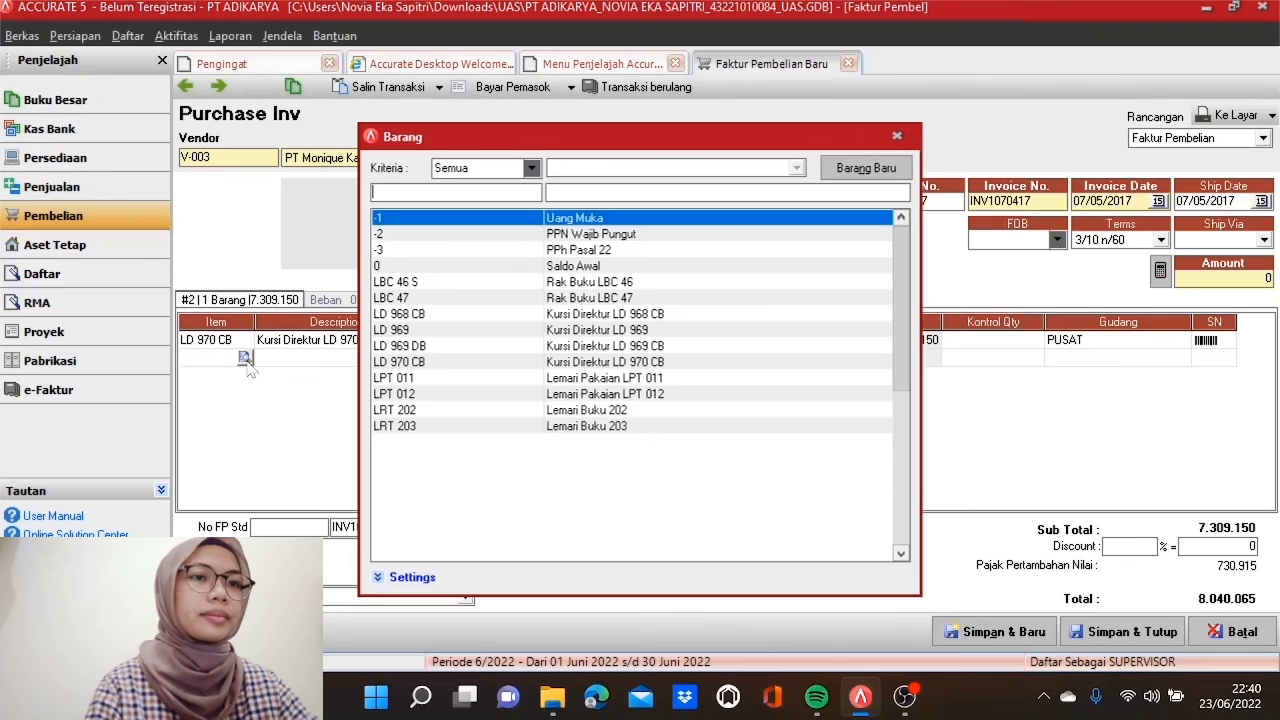
{"action": "double_click", "coordinate": [439, 331]}
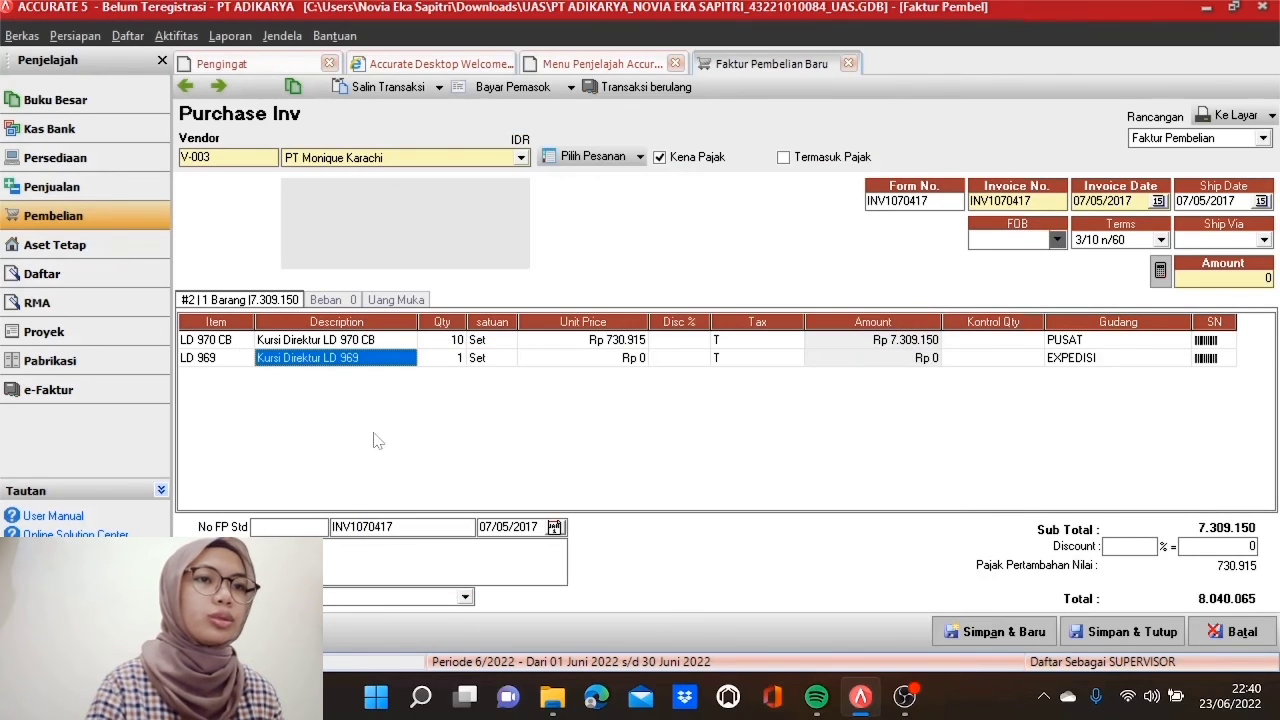
{"action": "key", "text": "Tab"}
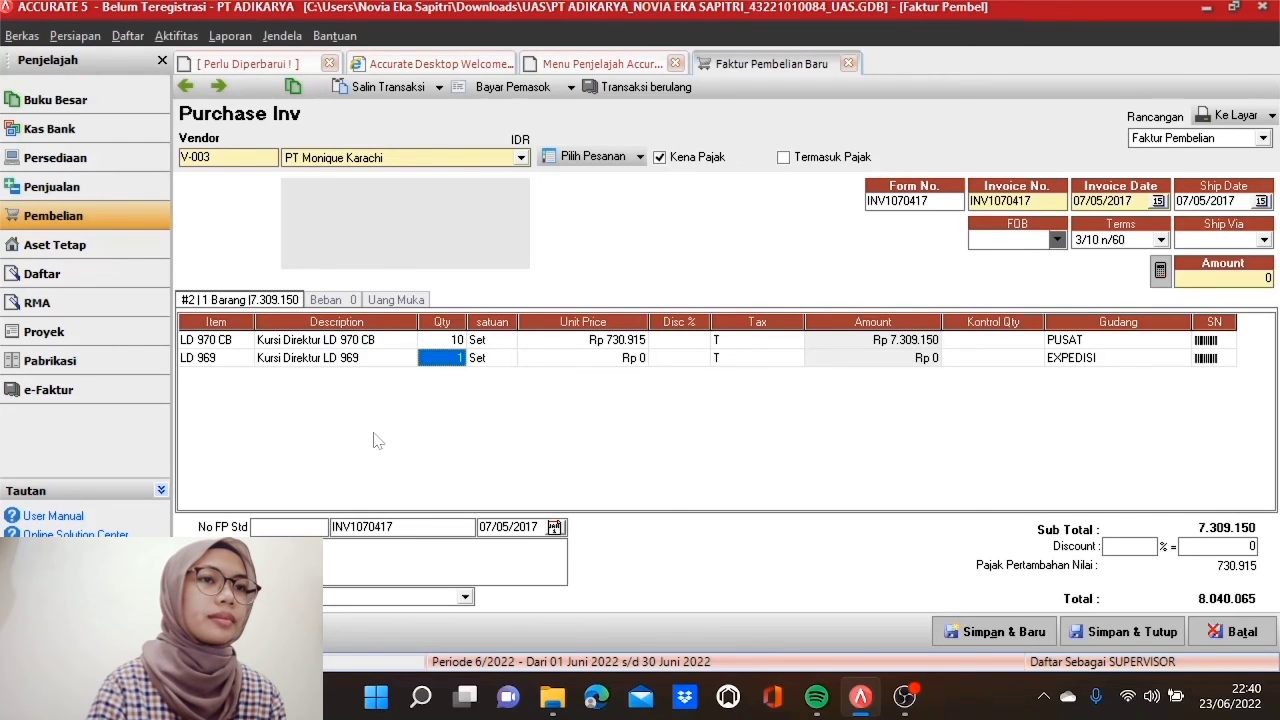
{"action": "type", "text": "1"}
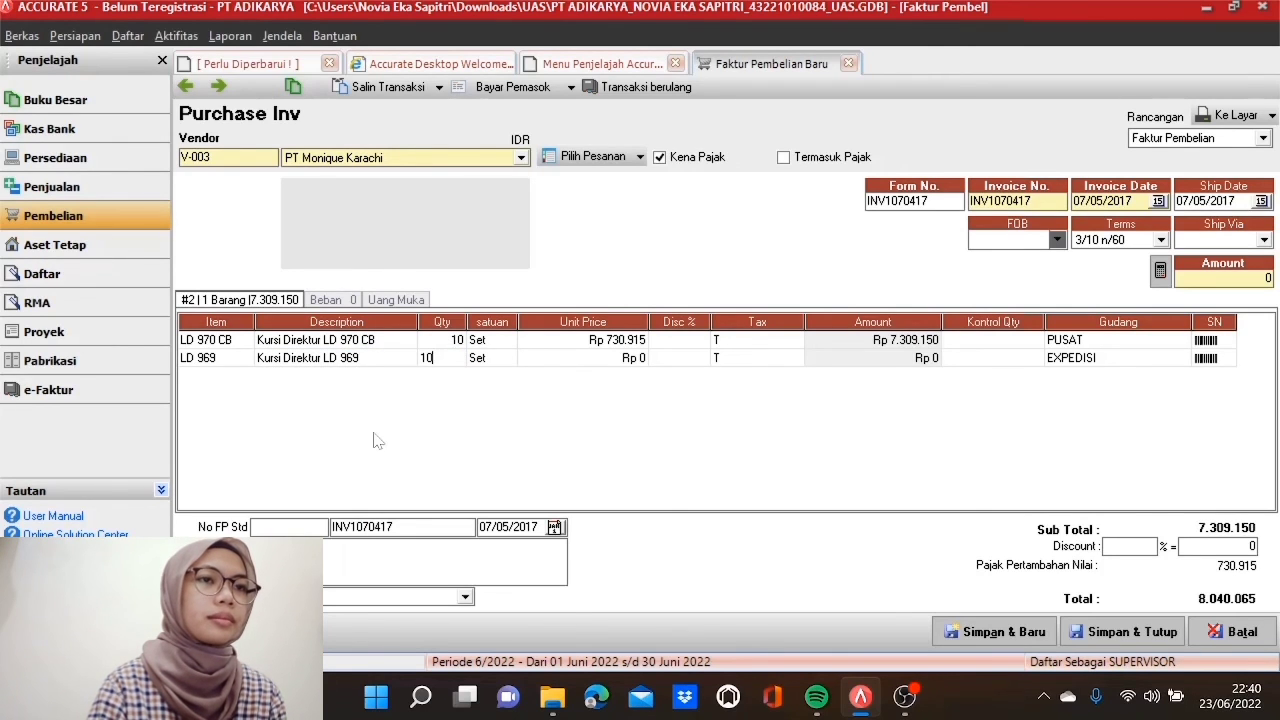
{"action": "key", "text": "Tab"}
{"action": "key", "text": "Tab"}
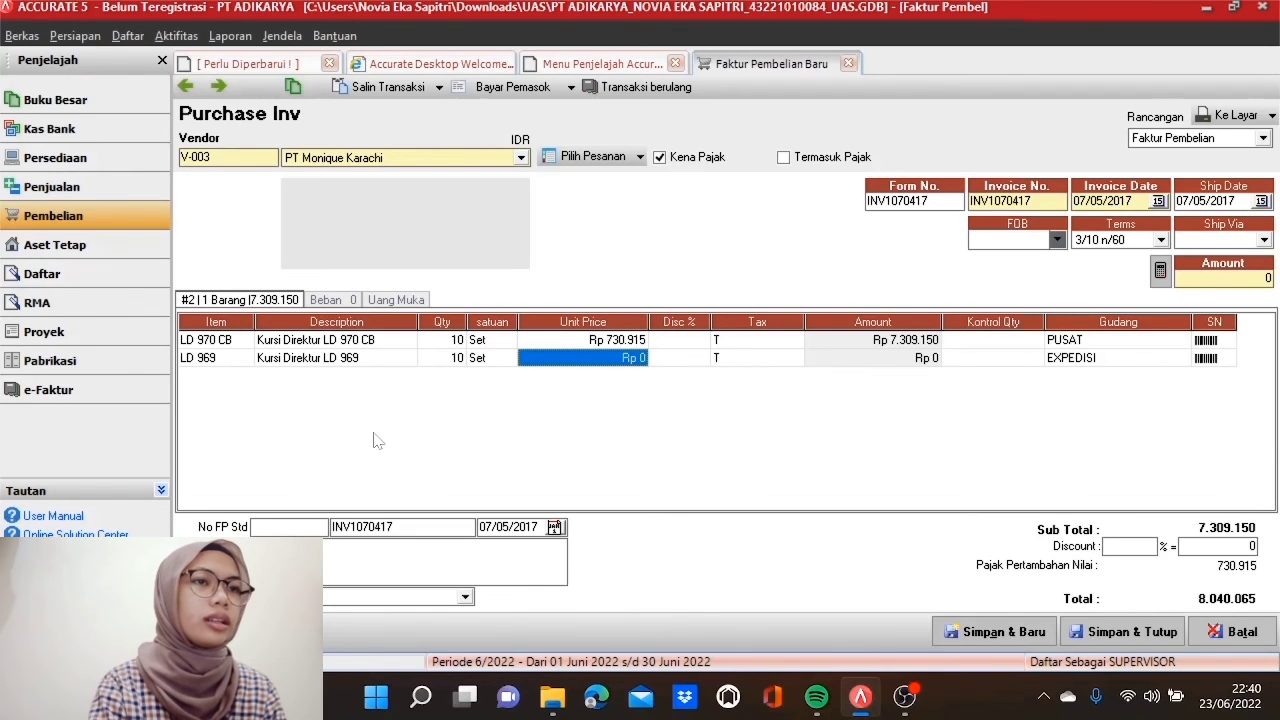
{"action": "type", "text": "730065"}
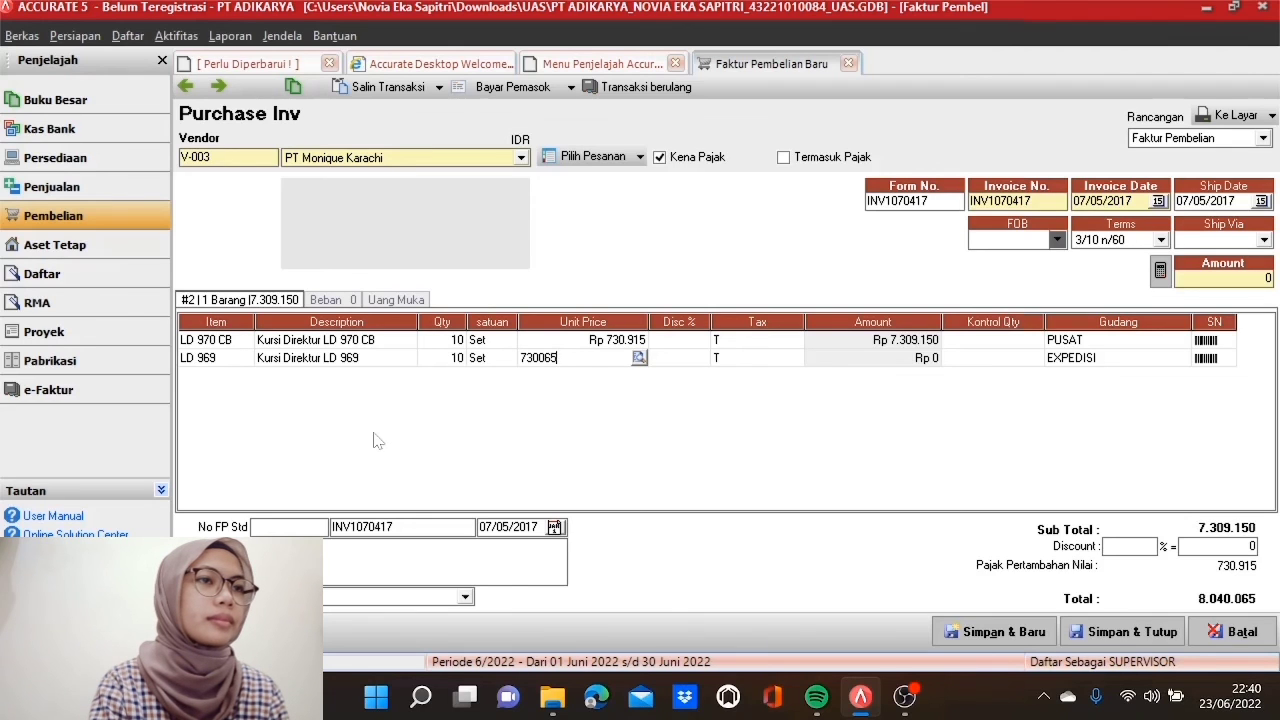
{"action": "key", "text": "Tab"}
{"action": "key", "text": "Tab"}
{"action": "key", "text": "Tab"}
{"action": "key", "text": "Tab"}
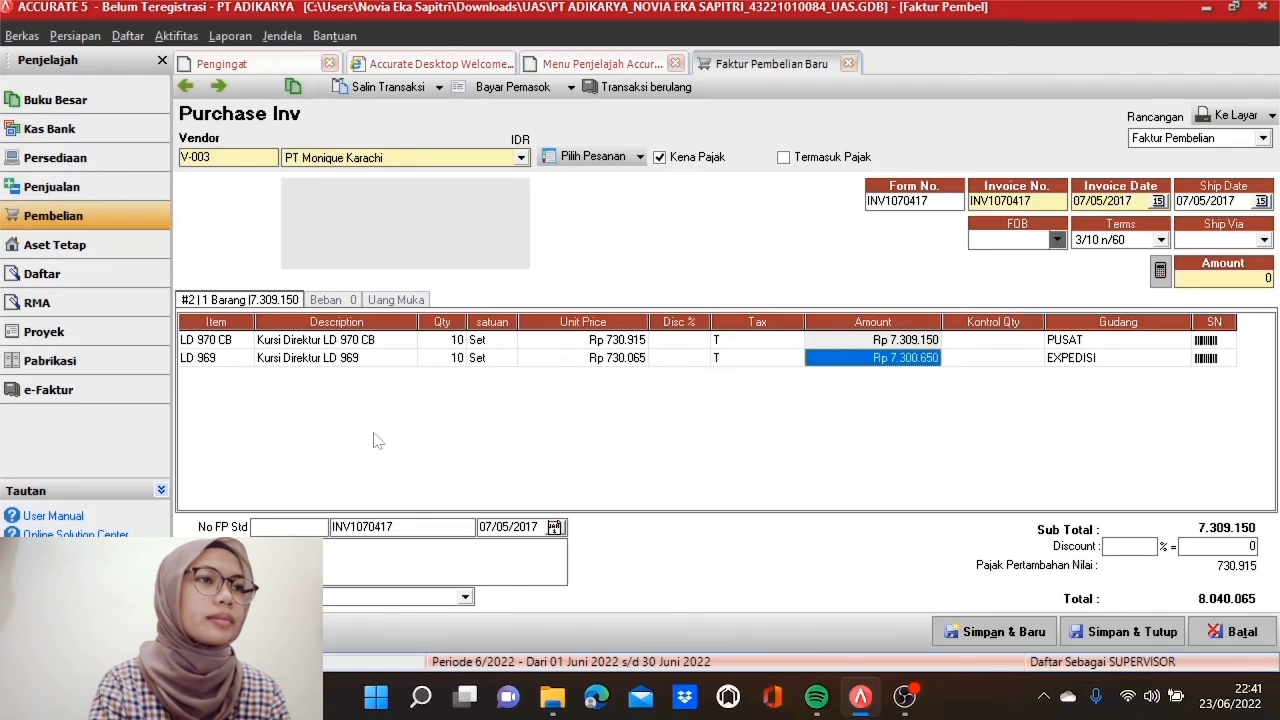
{"action": "key", "text": "Tab"}
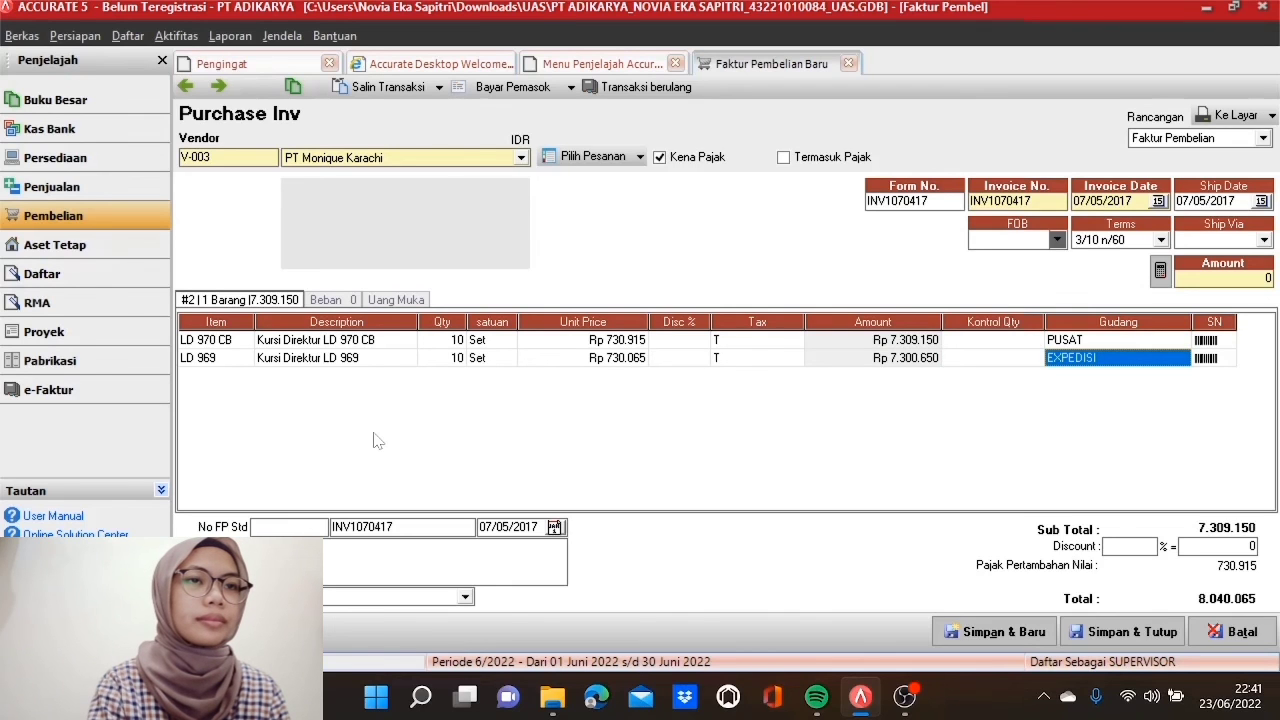
{"action": "key", "text": "Tab"}
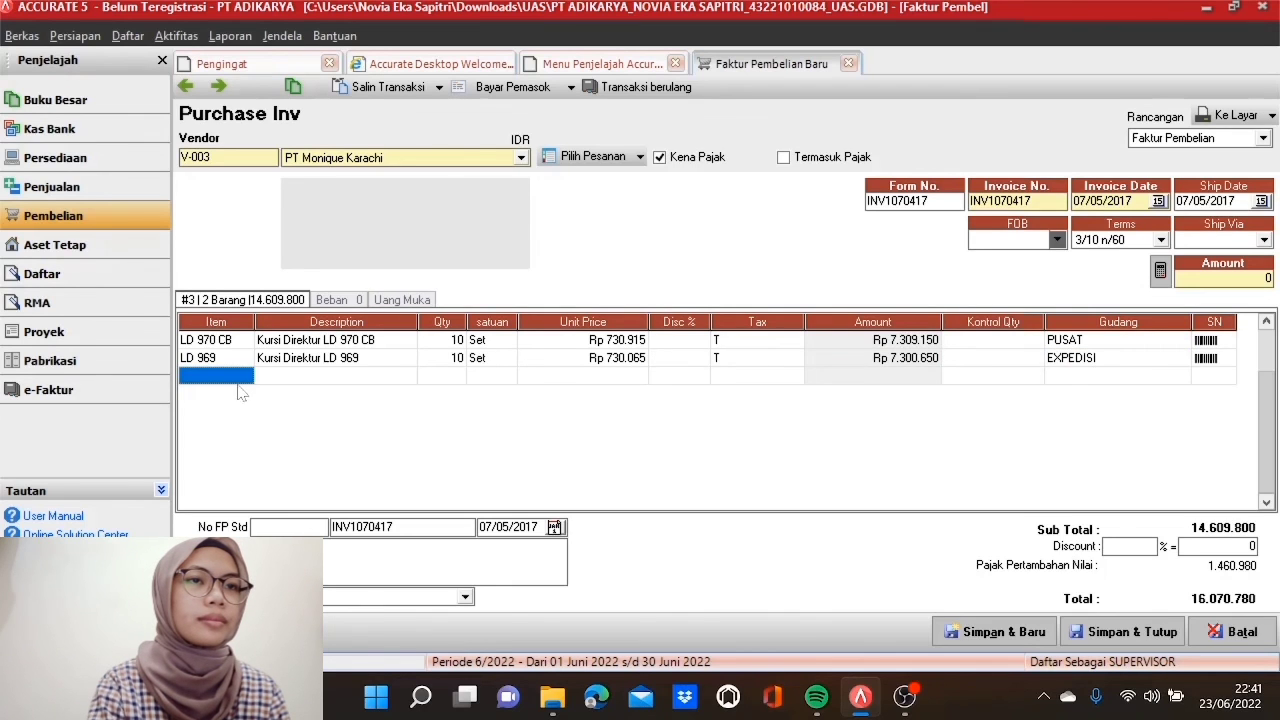
Step: Add a third line for LD 969 DB: 7 sets at 730.065
{"action": "left_click", "coordinate": [245, 375]}
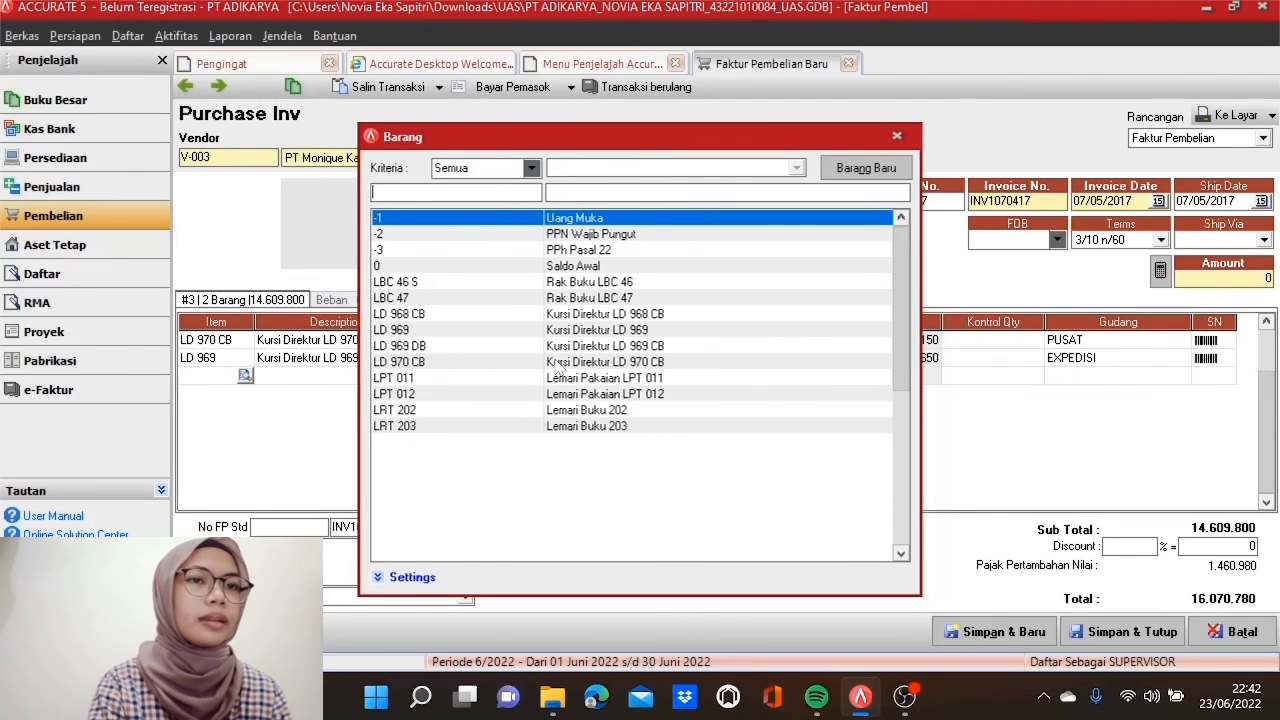
{"action": "double_click", "coordinate": [525, 347]}
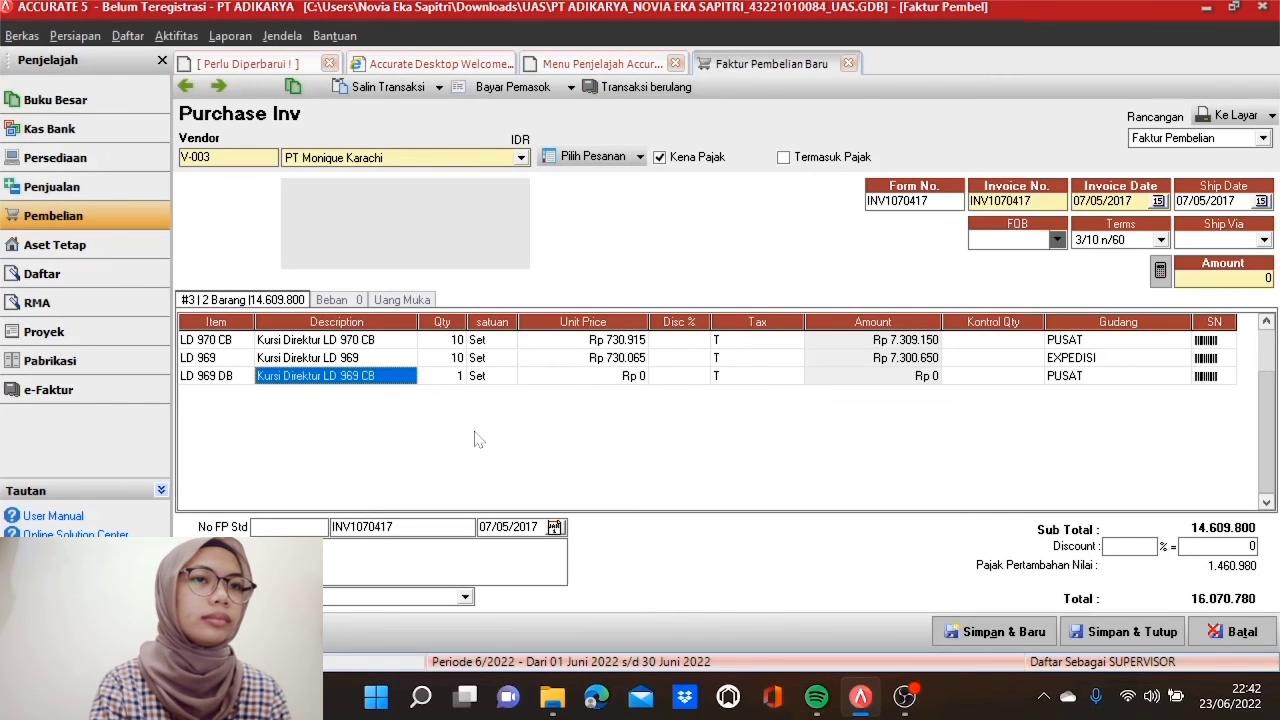
{"action": "key", "text": "Tab"}
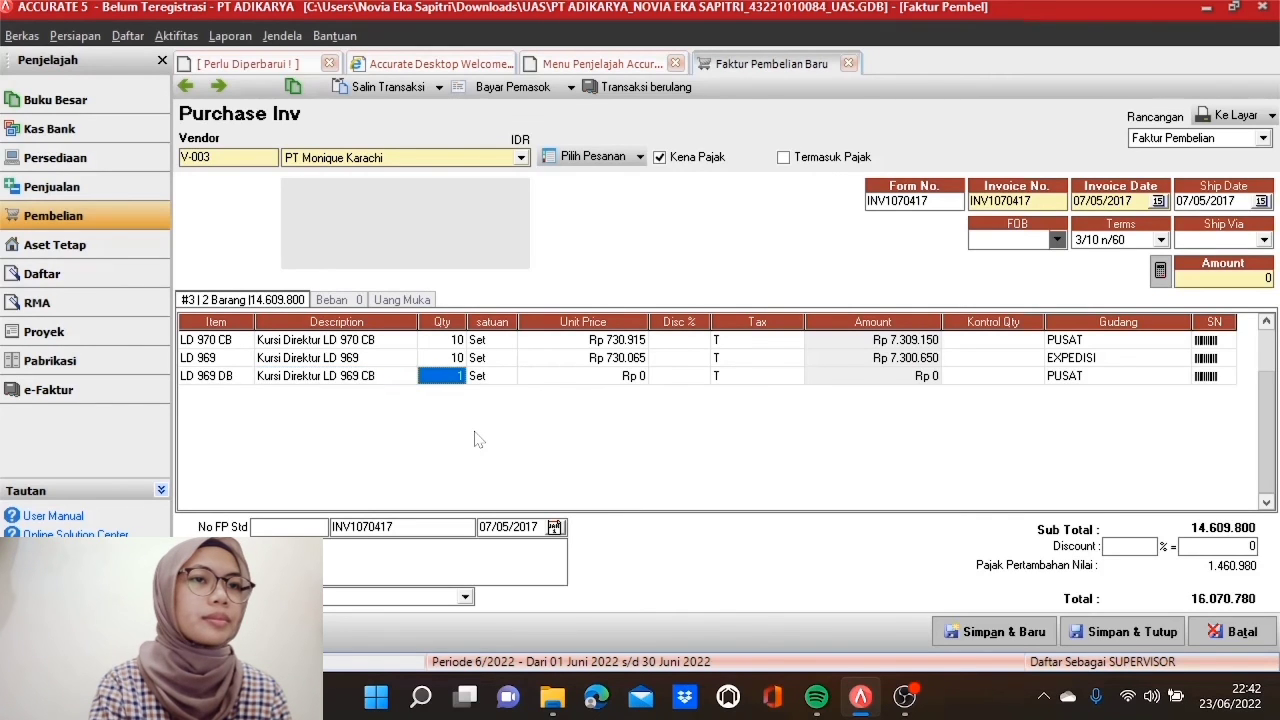
{"action": "type", "text": "7"}
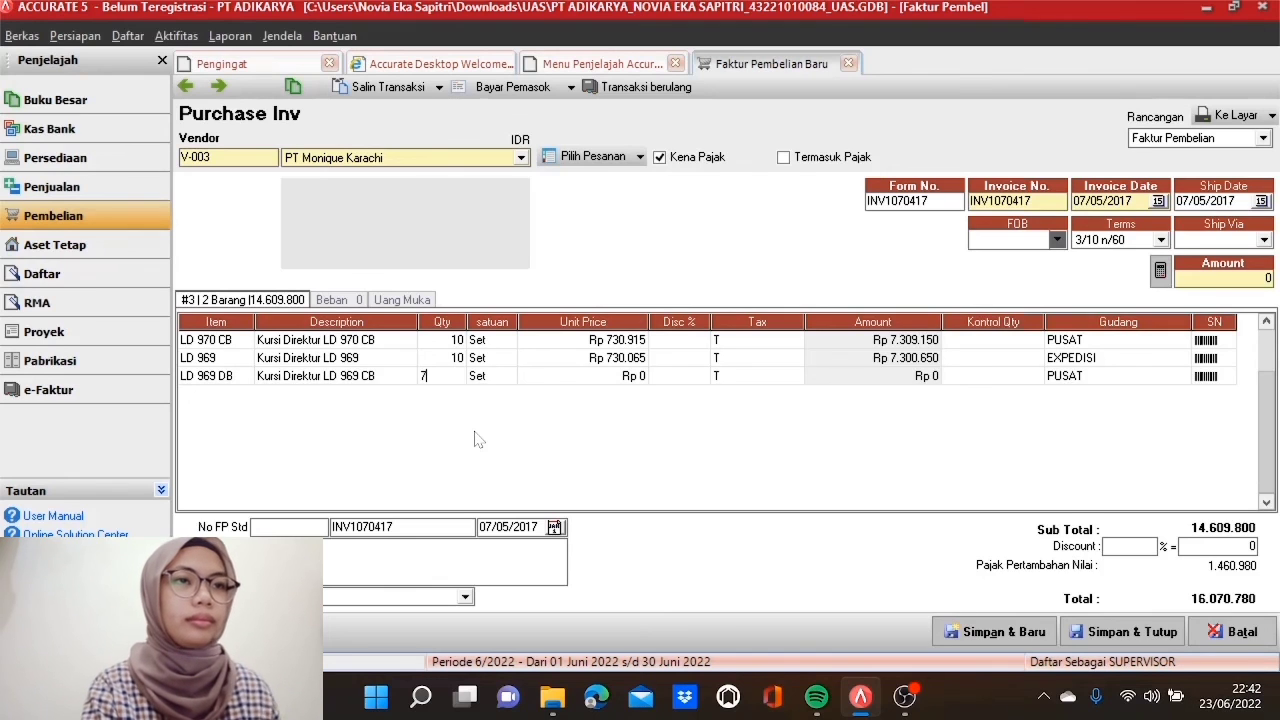
{"action": "key", "text": "Tab"}
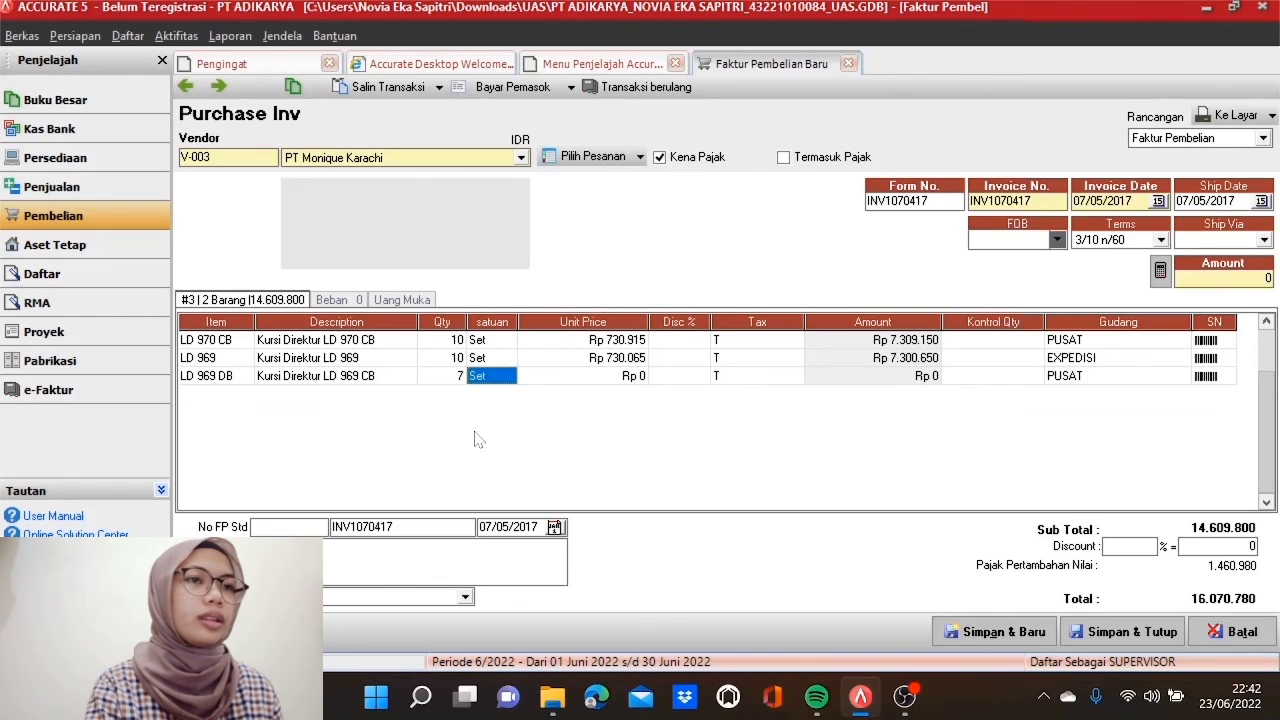
{"action": "key", "text": "Tab"}
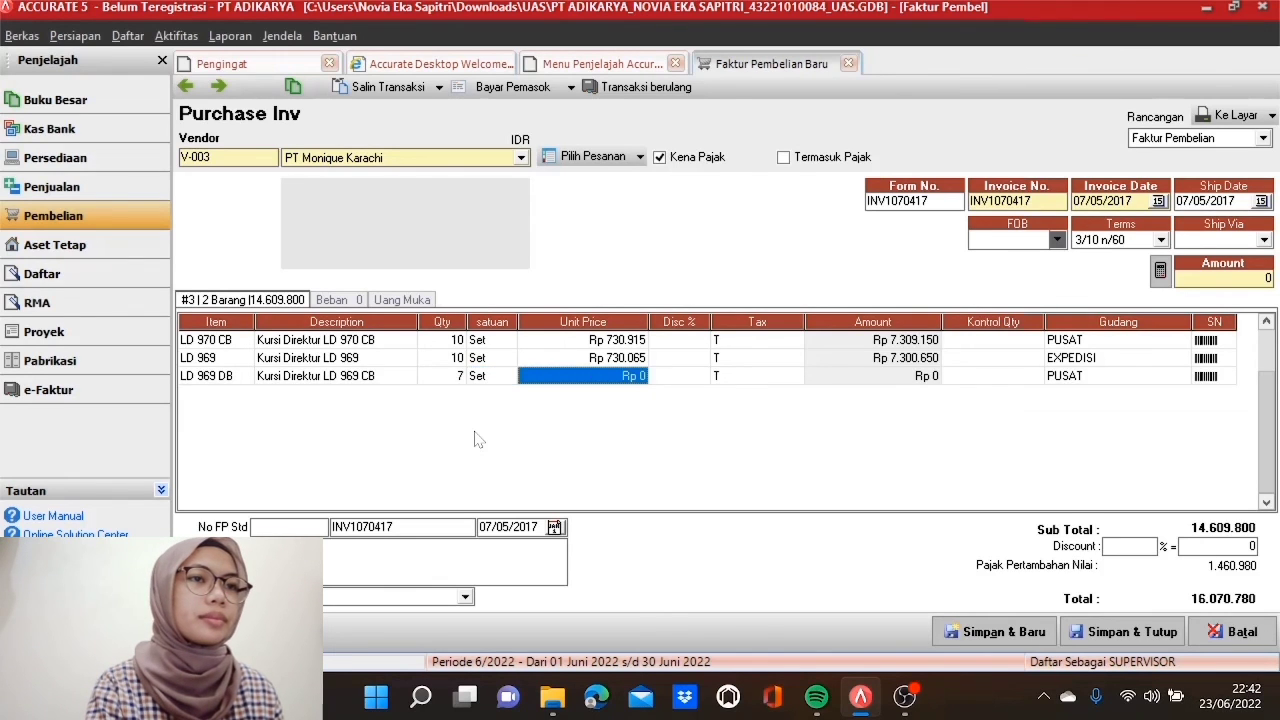
{"action": "type", "text": "730"}
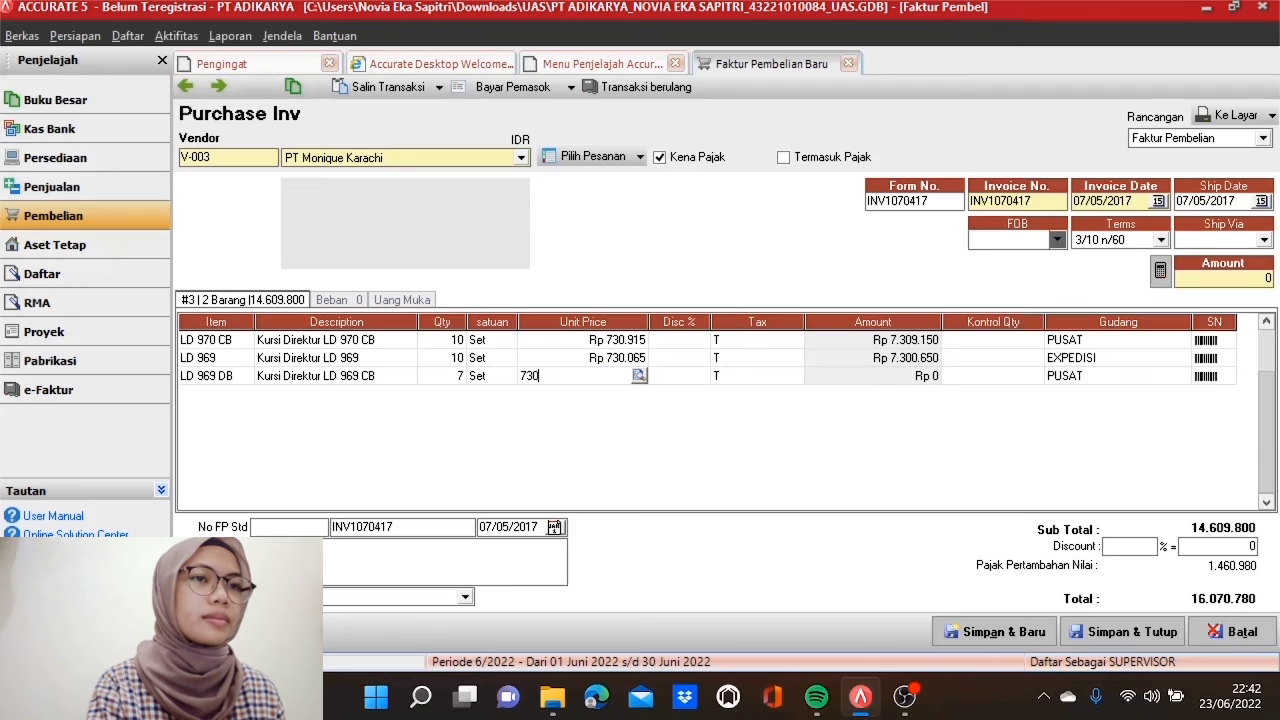
{"action": "type", "text": ".065"}
{"action": "key", "text": "Tab"}
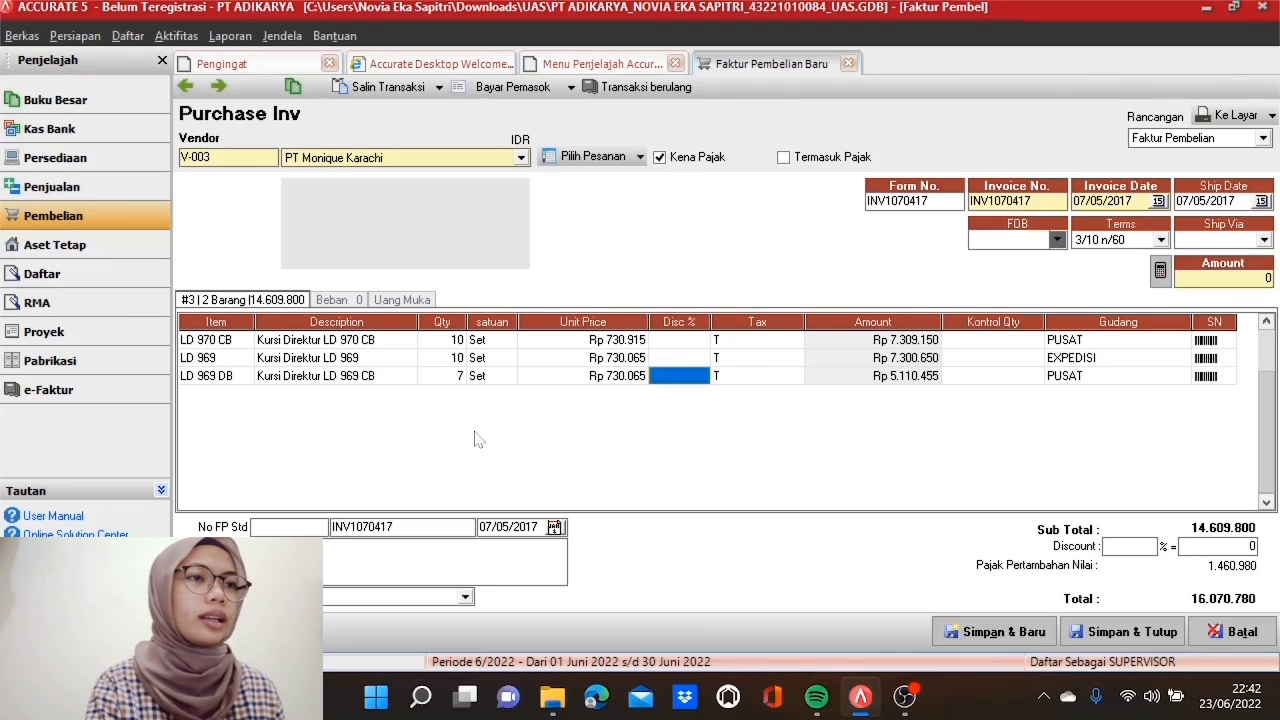
{"action": "key", "text": "Tab"}
{"action": "key", "text": "Tab"}
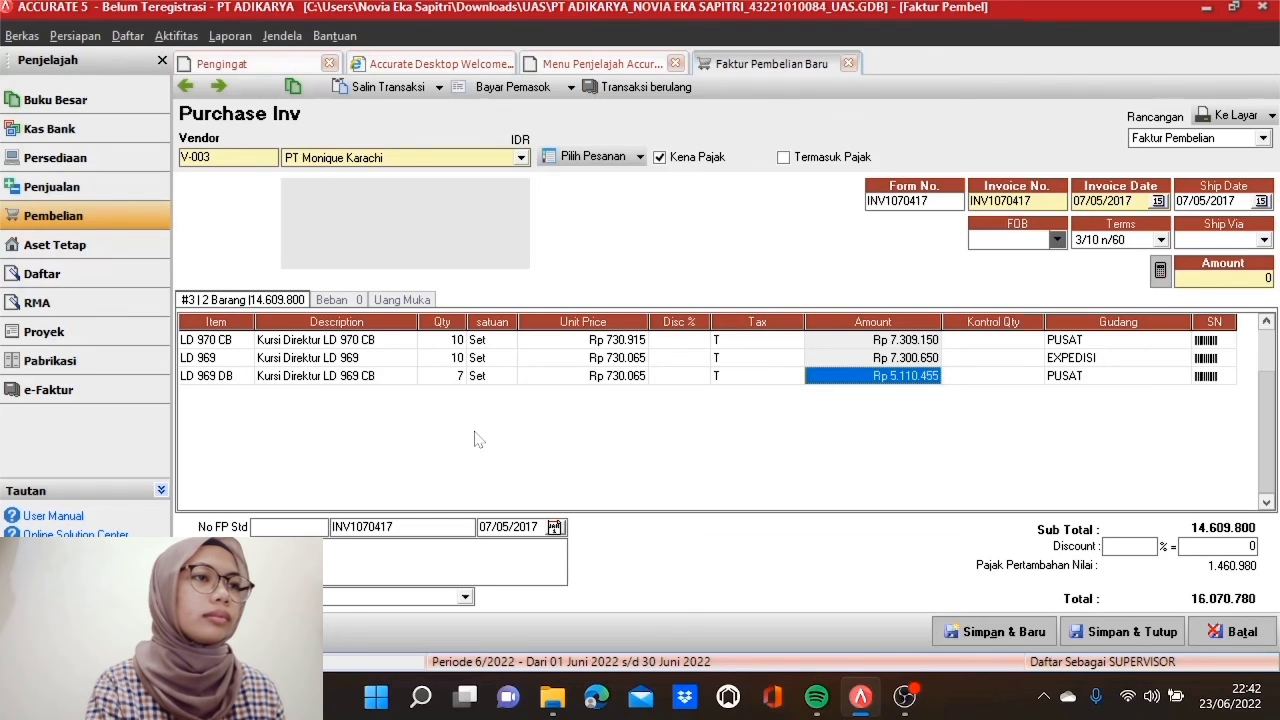
{"action": "key", "text": "Tab"}
{"action": "key", "text": "Tab"}
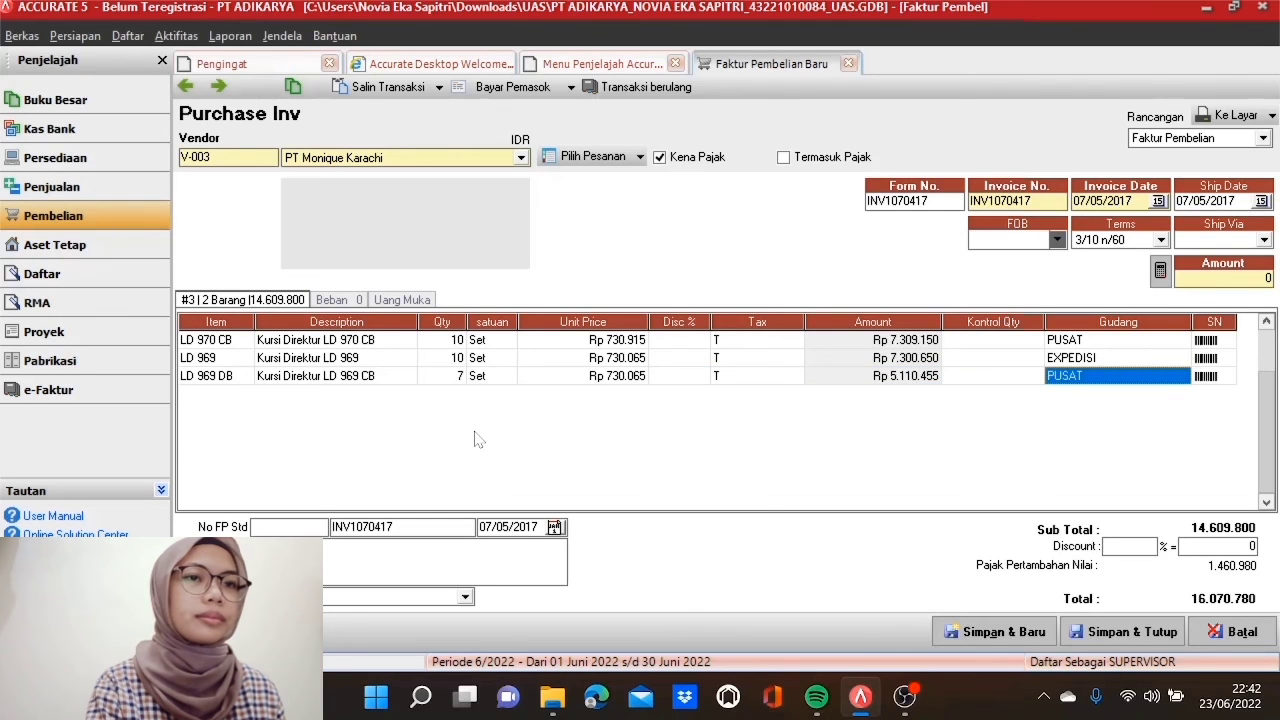
{"action": "key", "text": "Tab"}
{"action": "key", "text": "Tab"}
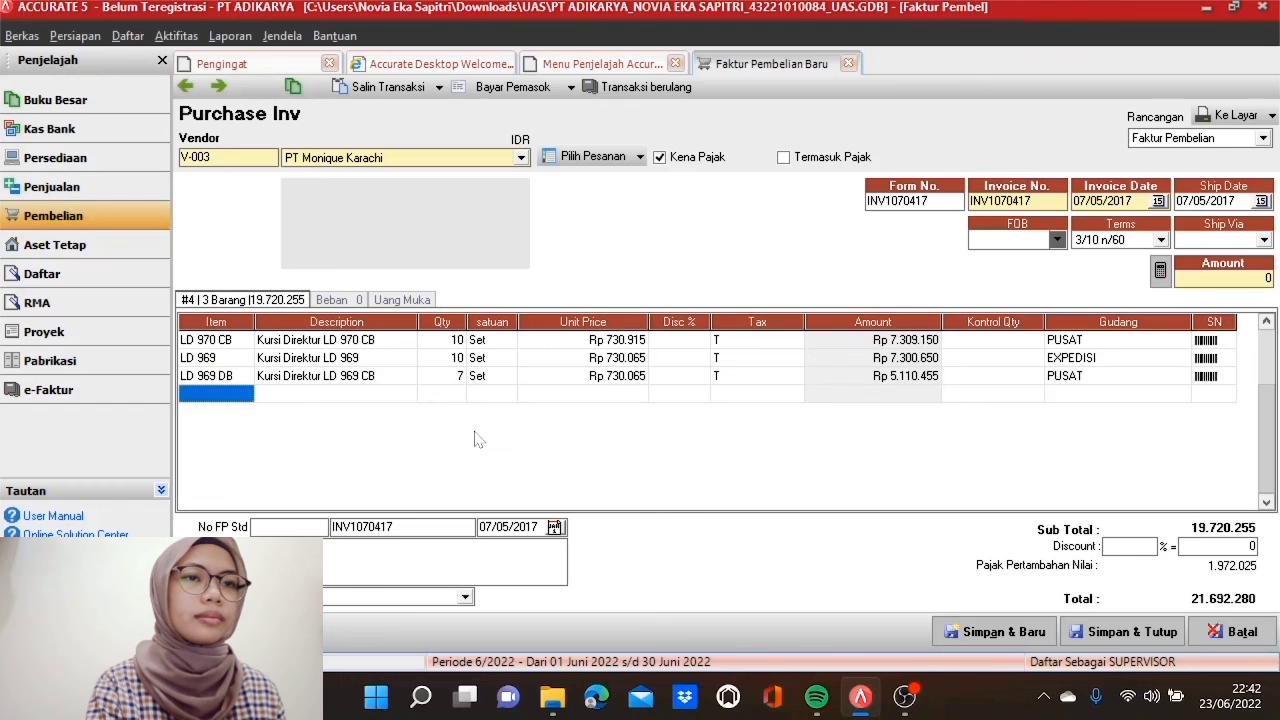
Step: Add a fourth line for LD 968 CB: 7 sets at 730.065, dropping the empty row
{"action": "left_click", "coordinate": [246, 396]}
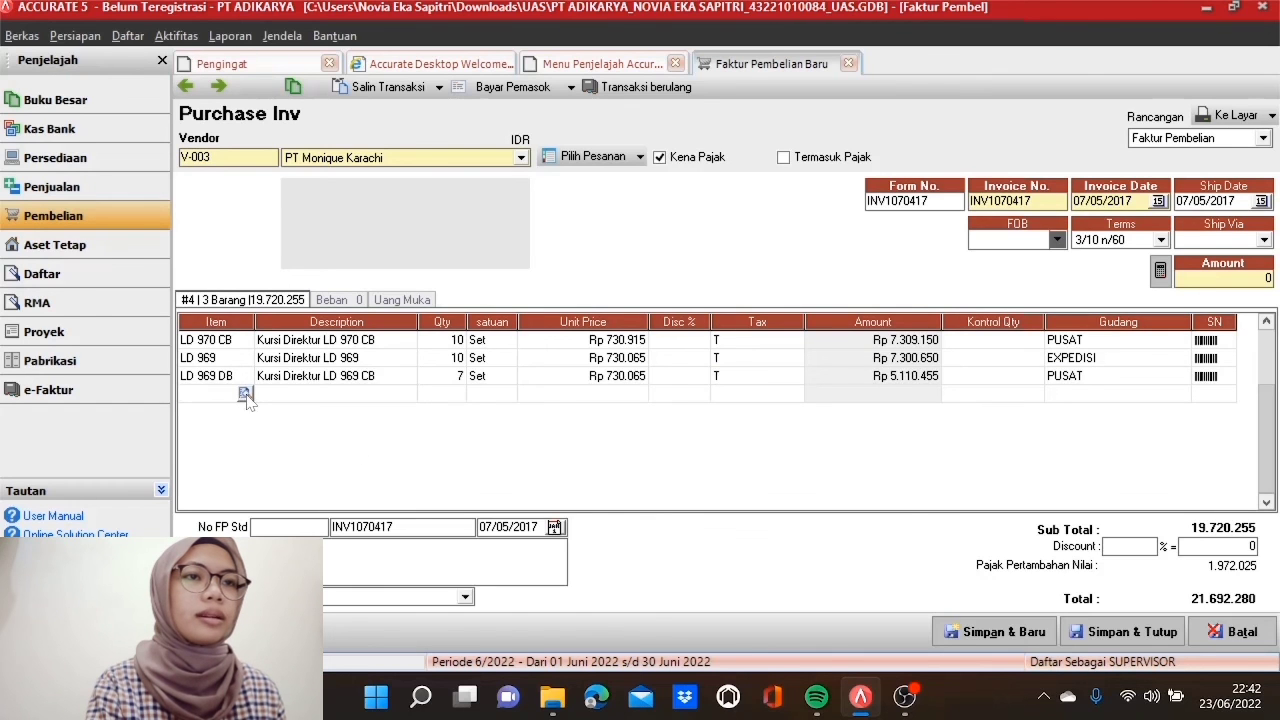
{"action": "left_click", "coordinate": [245, 394]}
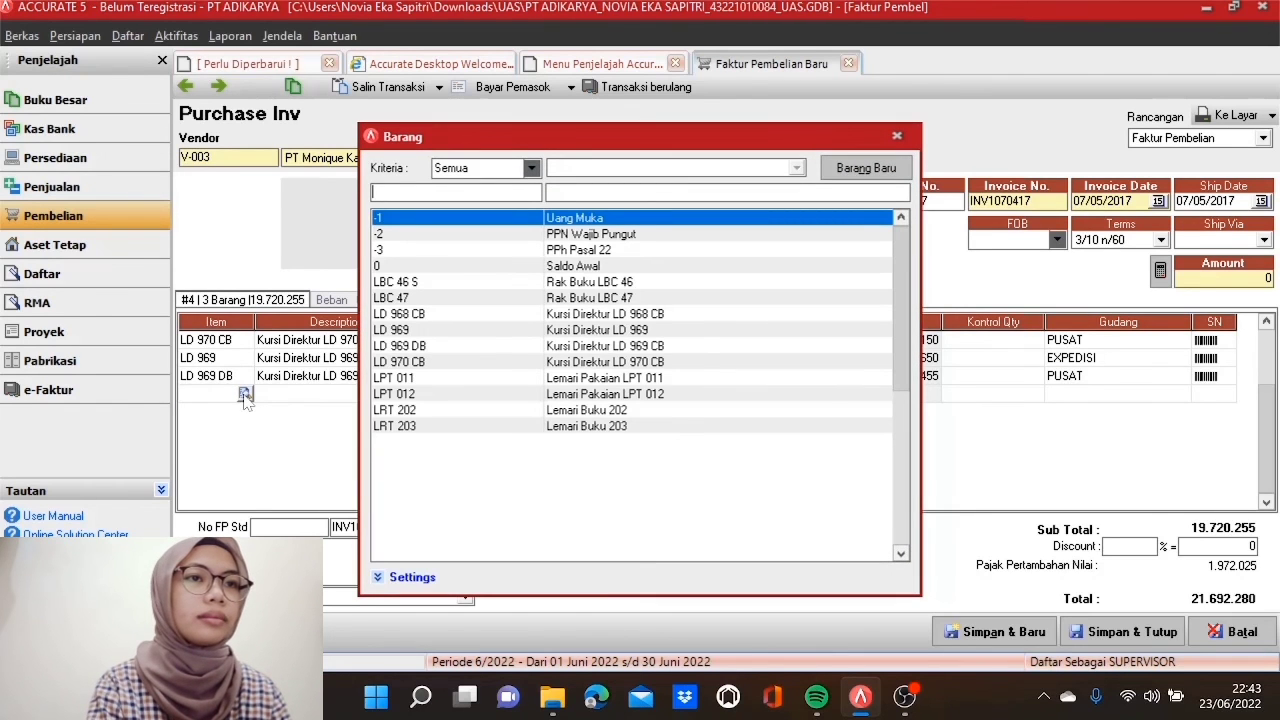
{"action": "double_click", "coordinate": [458, 315]}
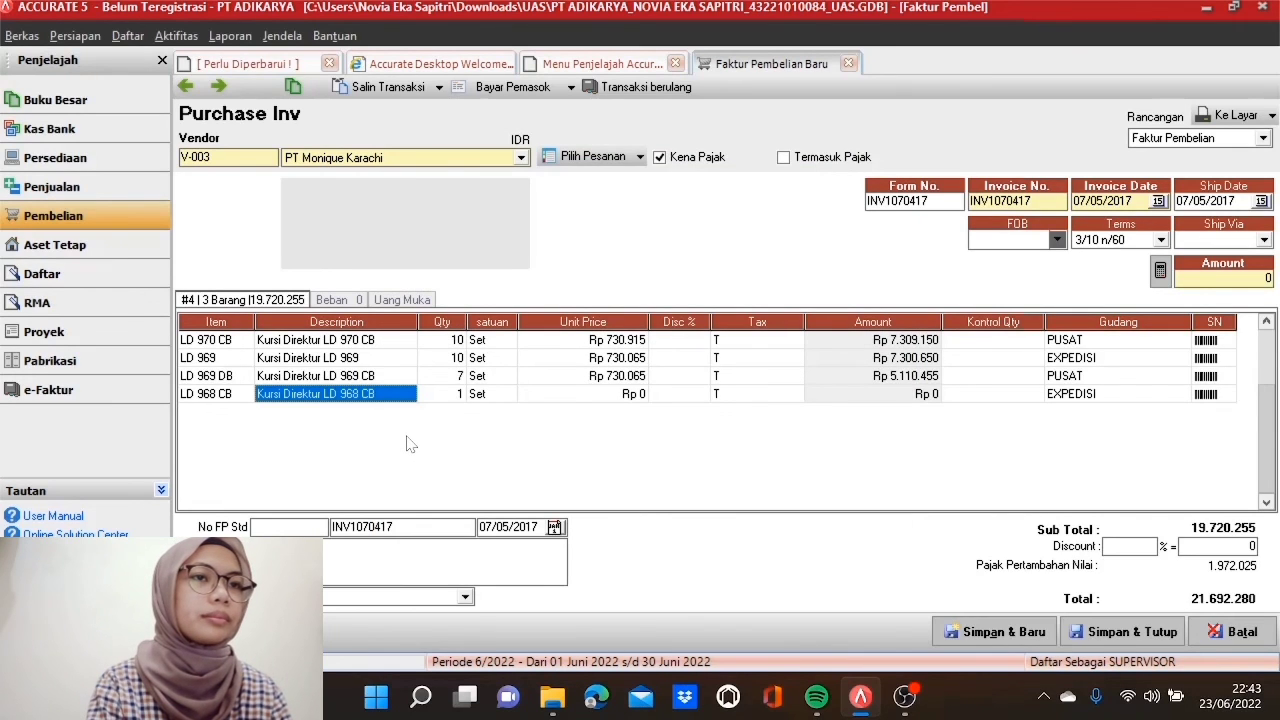
{"action": "key", "text": "Tab"}
{"action": "type", "text": "7"}
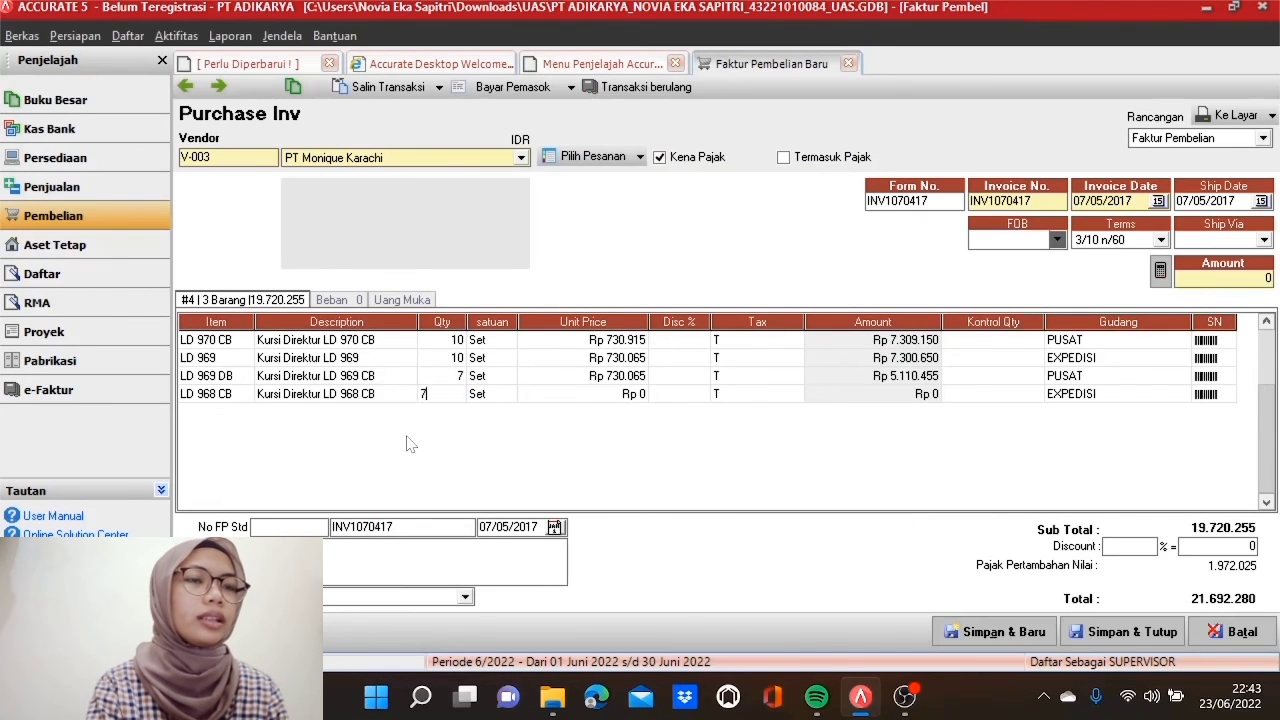
{"action": "key", "text": "Tab"}
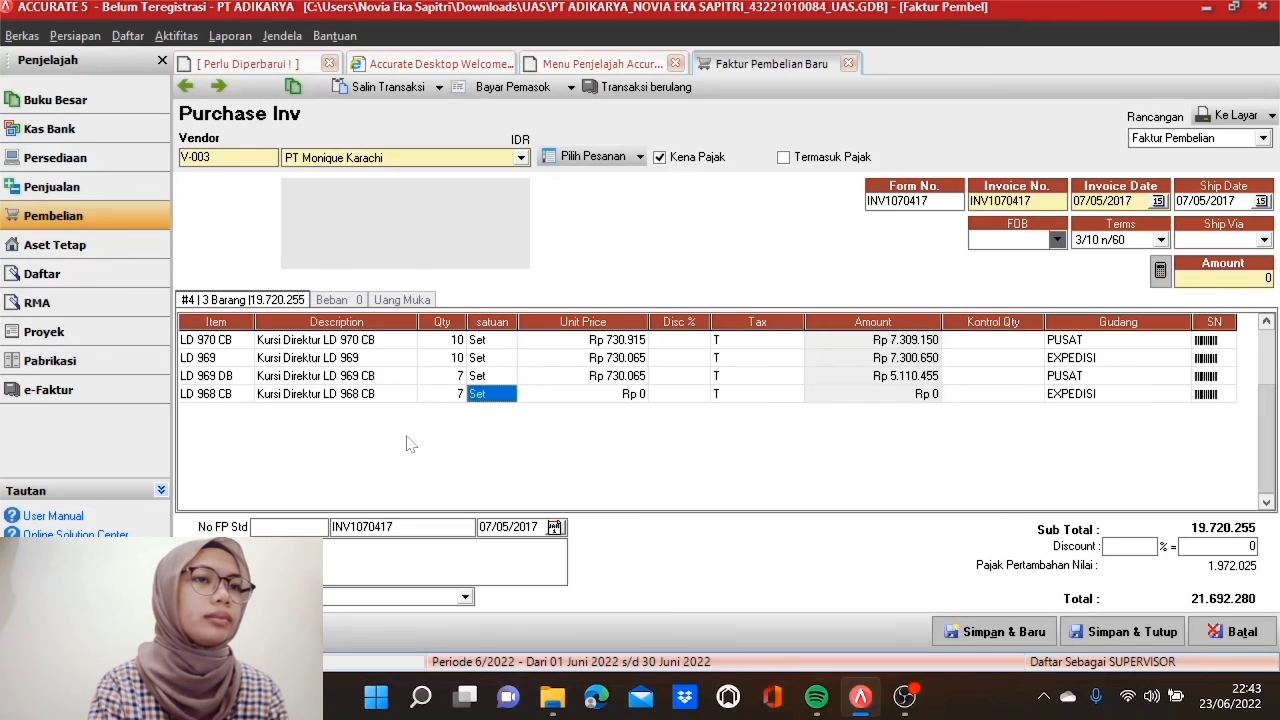
{"action": "key", "text": "Tab"}
{"action": "type", "text": "7"}
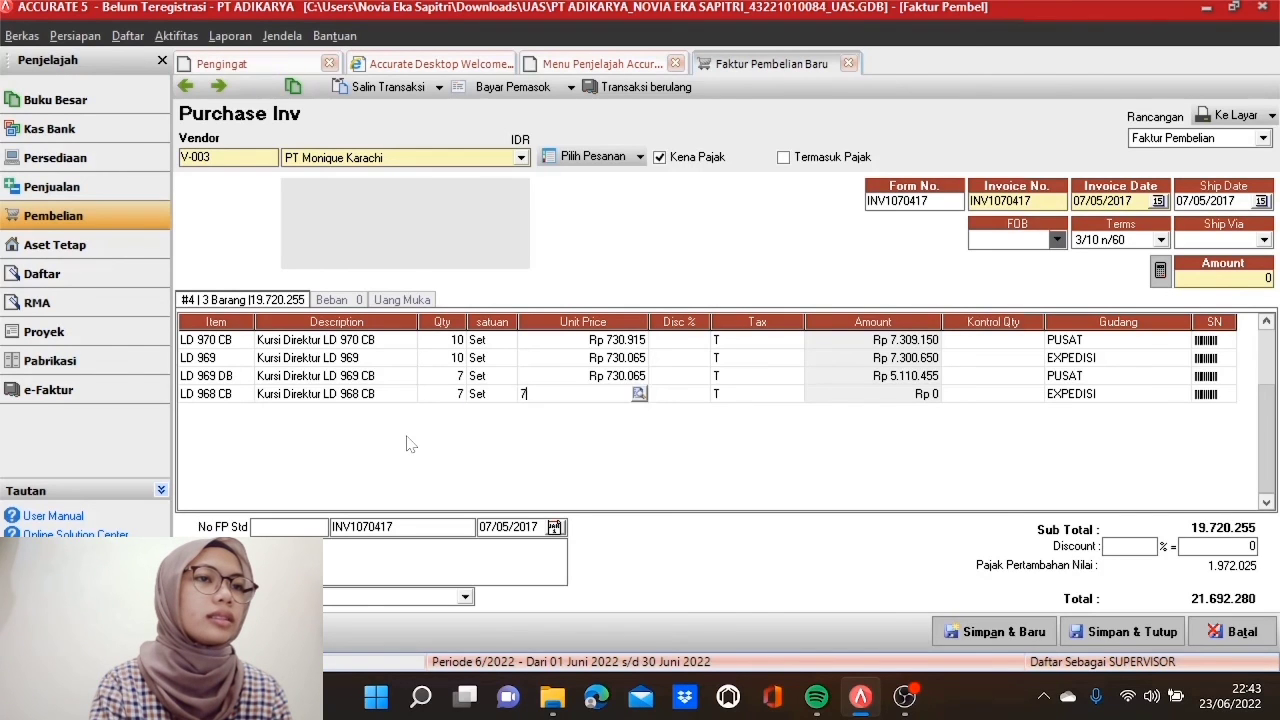
{"action": "type", "text": "30.065"}
{"action": "key", "text": "Tab"}
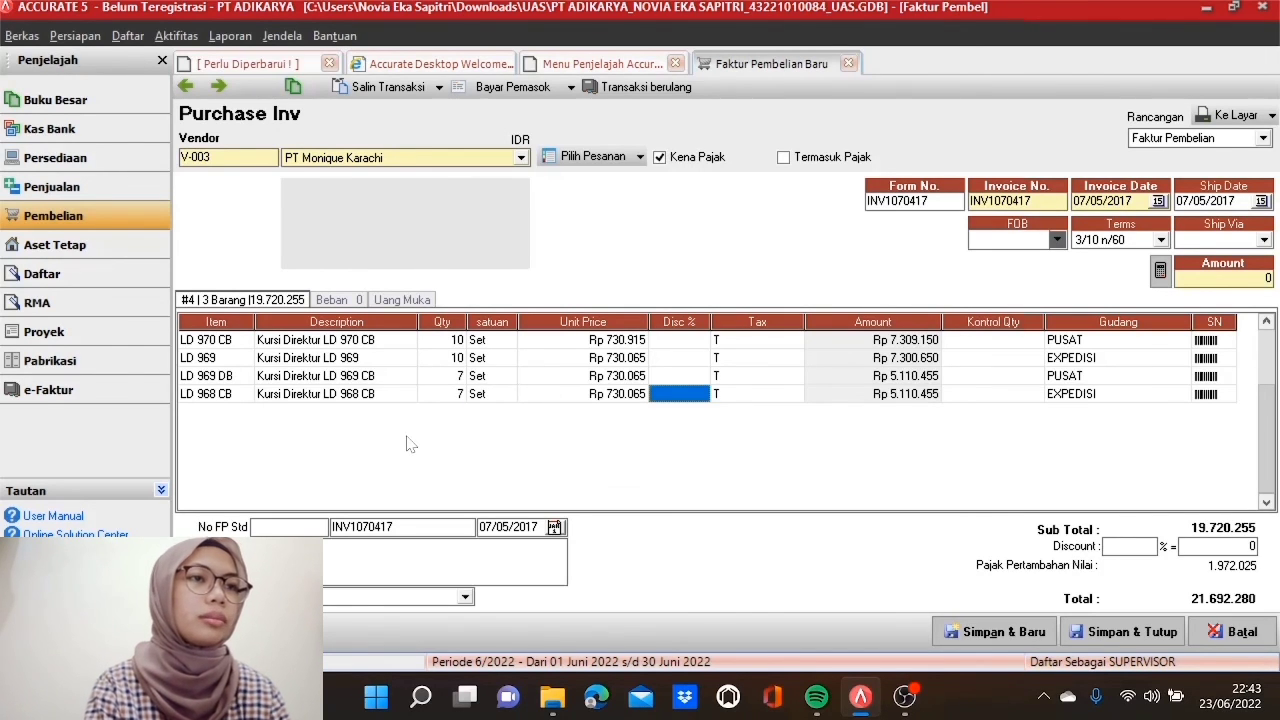
{"action": "key", "text": "Tab"}
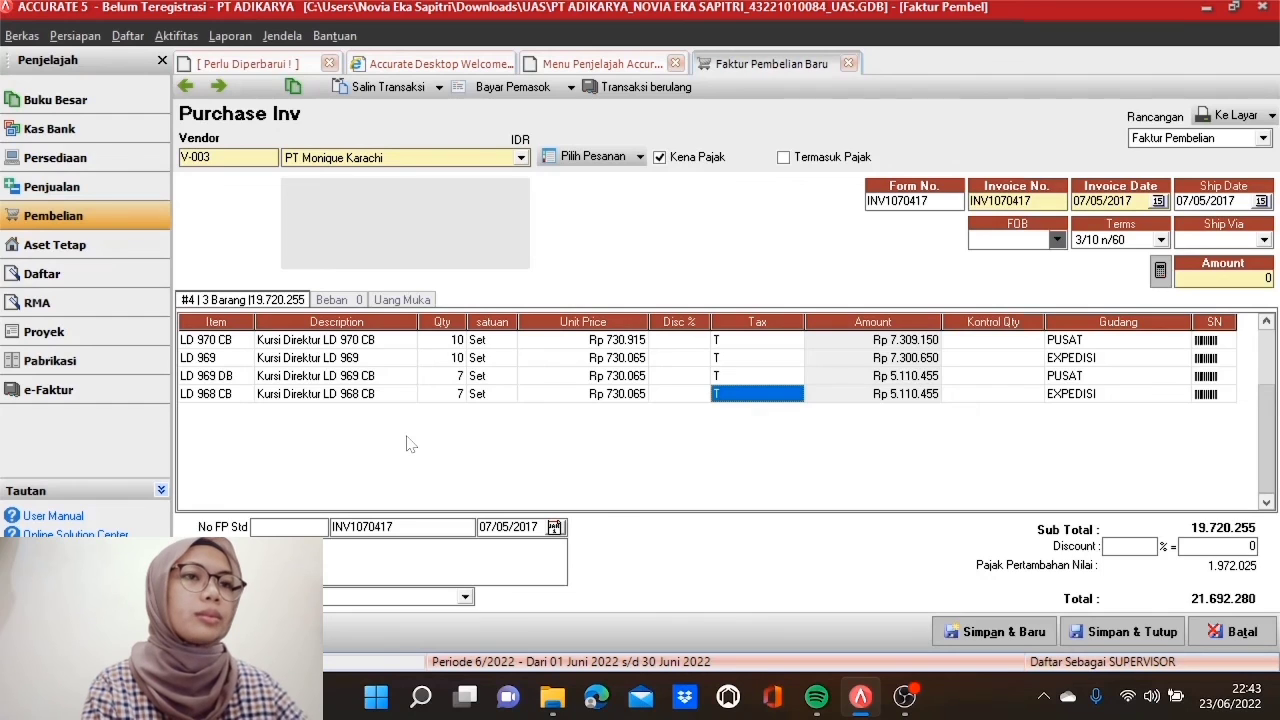
{"action": "key", "text": "Tab"}
{"action": "key", "text": "Tab"}
{"action": "key", "text": "Tab"}
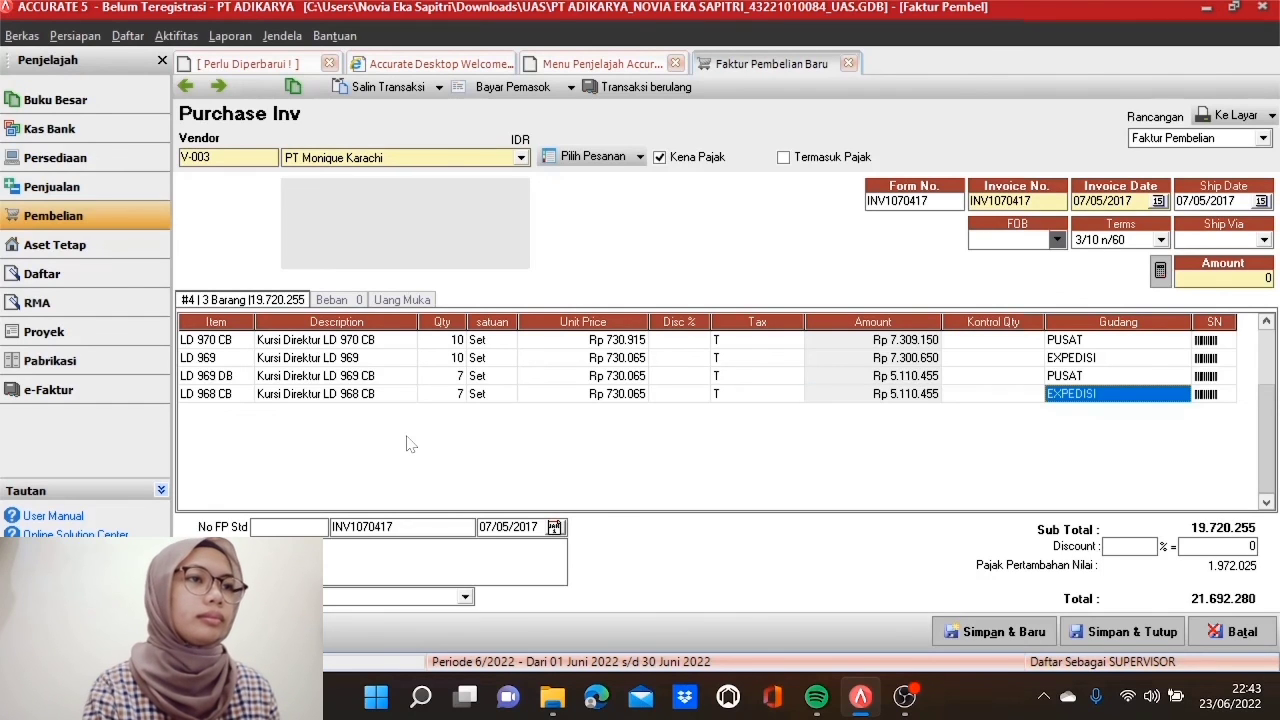
{"action": "key", "text": "Tab"}
{"action": "key", "text": "Tab"}
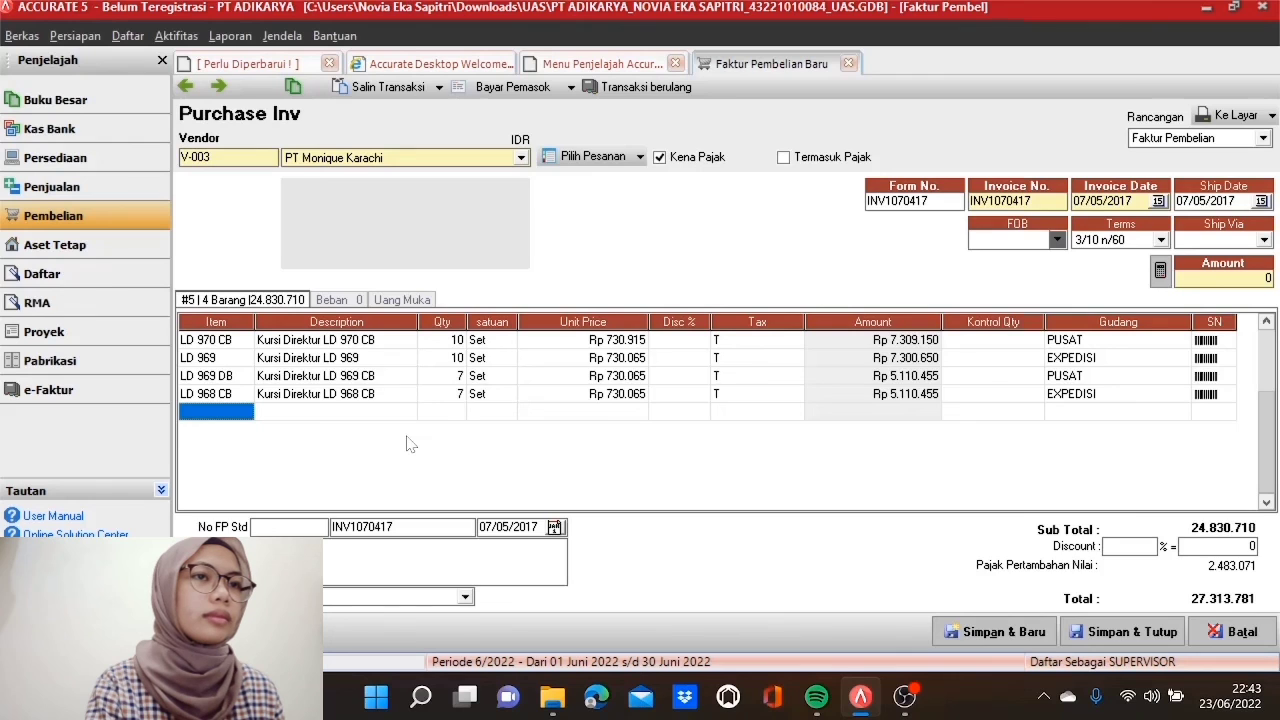
{"action": "left_click", "coordinate": [495, 360]}
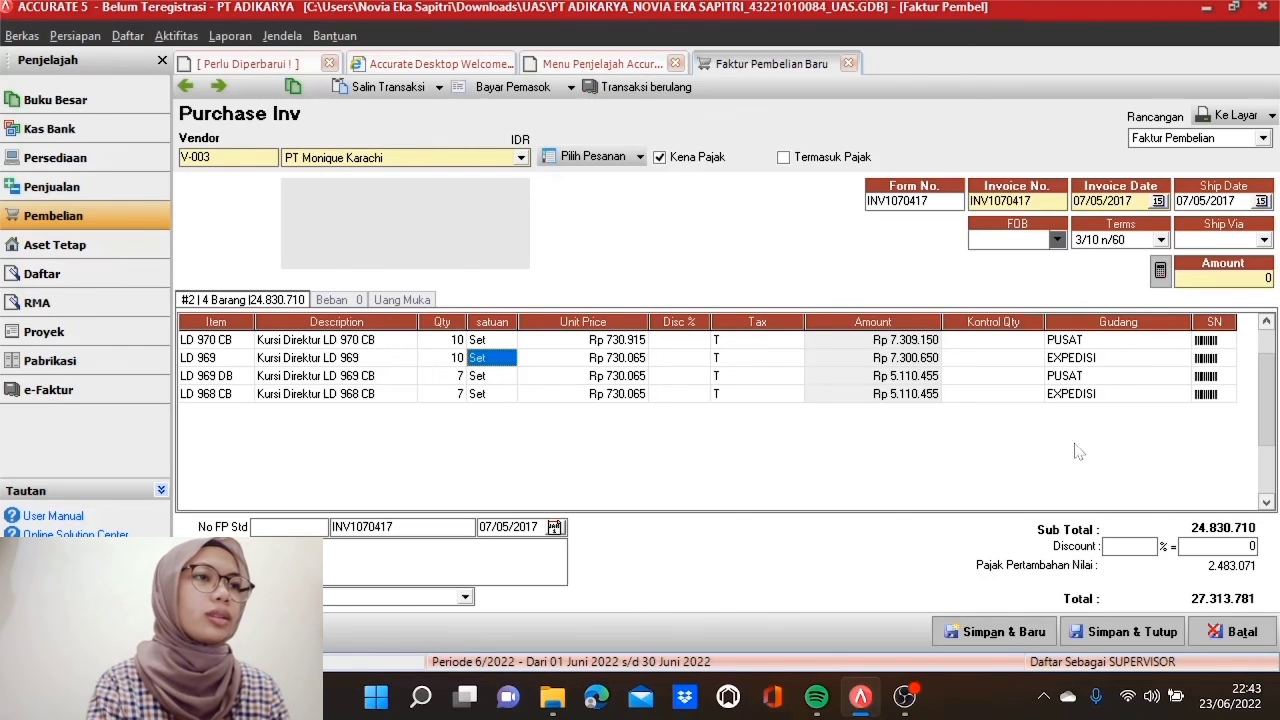
Step: Fill the Amount with the 27.313.781 total and save and close invoice INV1070417
{"action": "left_click", "coordinate": [1159, 271]}
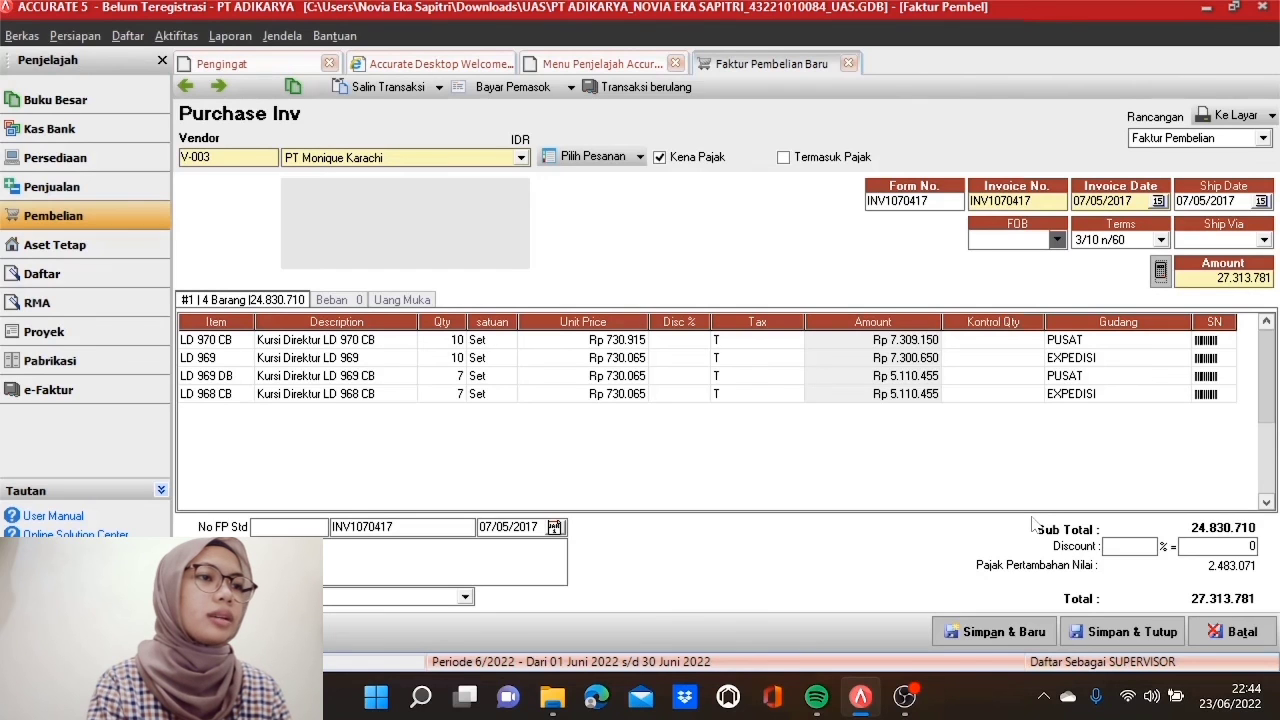
{"action": "left_click", "coordinate": [1112, 634]}
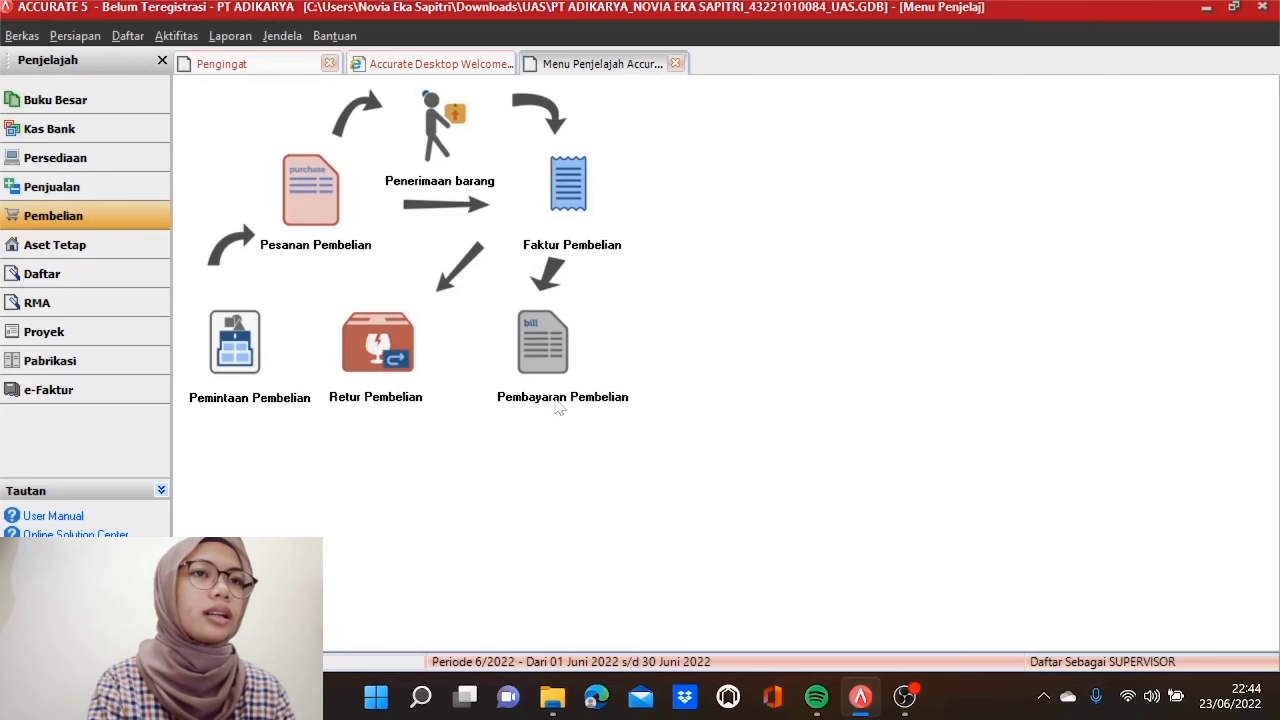
Step: Start a purchase order from Notarita Ltd at a USD exchange rate of 13.252
{"action": "left_click", "coordinate": [306, 238]}
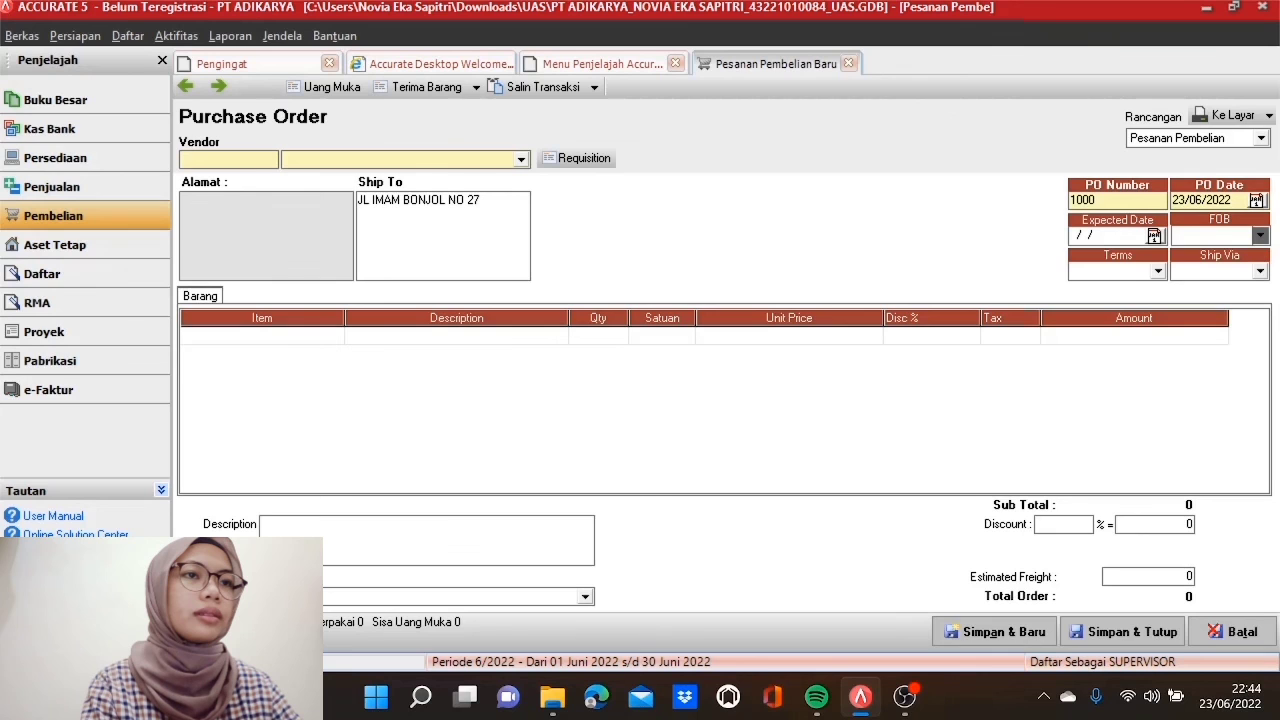
{"action": "left_click", "coordinate": [521, 160]}
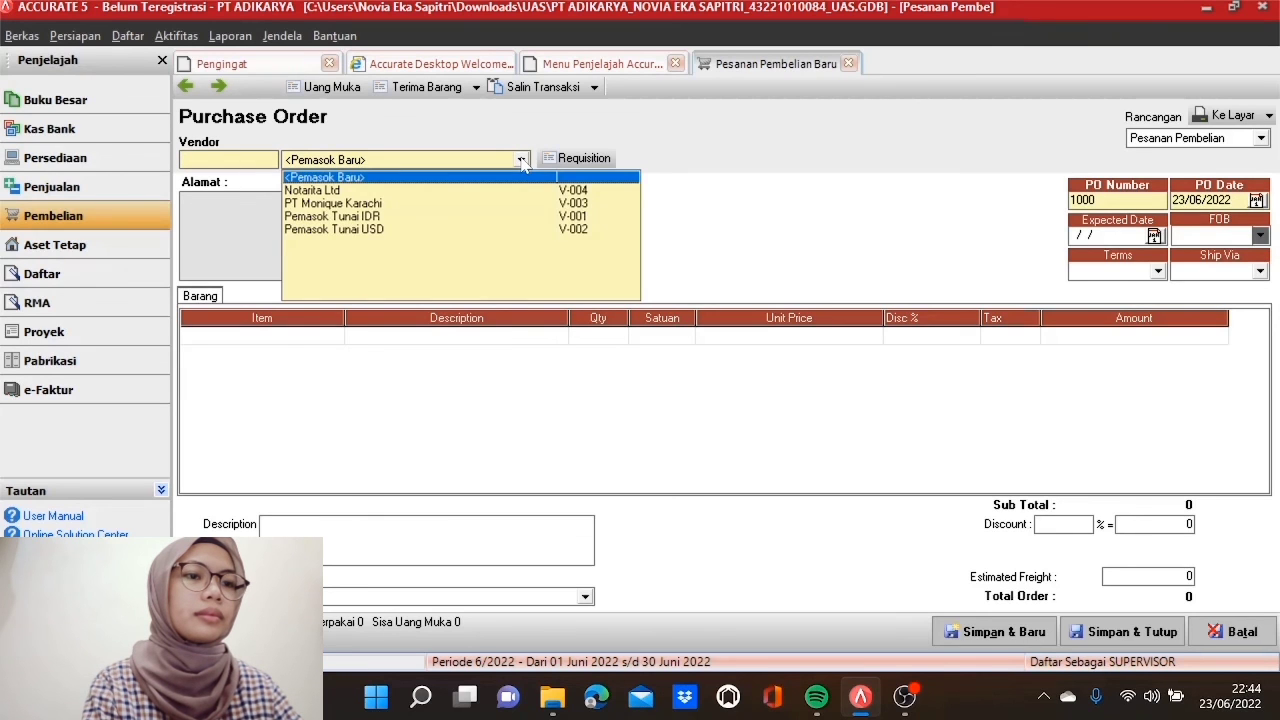
{"action": "left_click", "coordinate": [532, 191]}
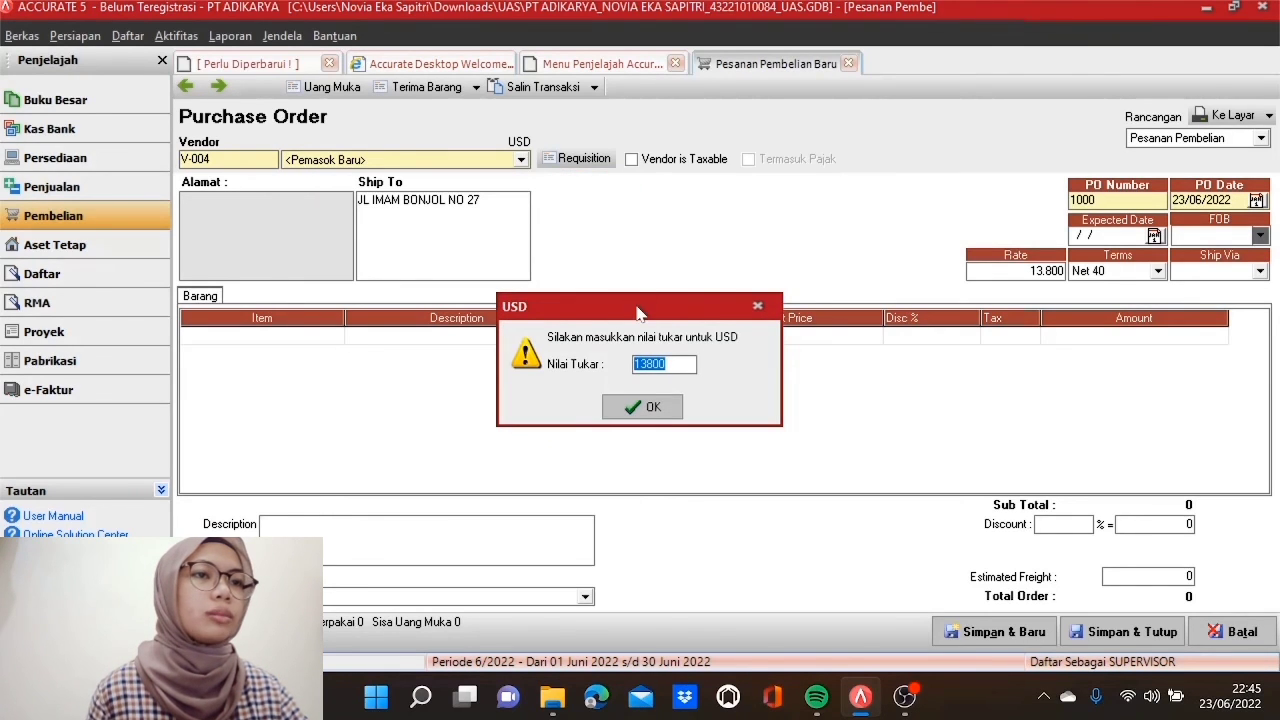
{"action": "type", "text": "13"}
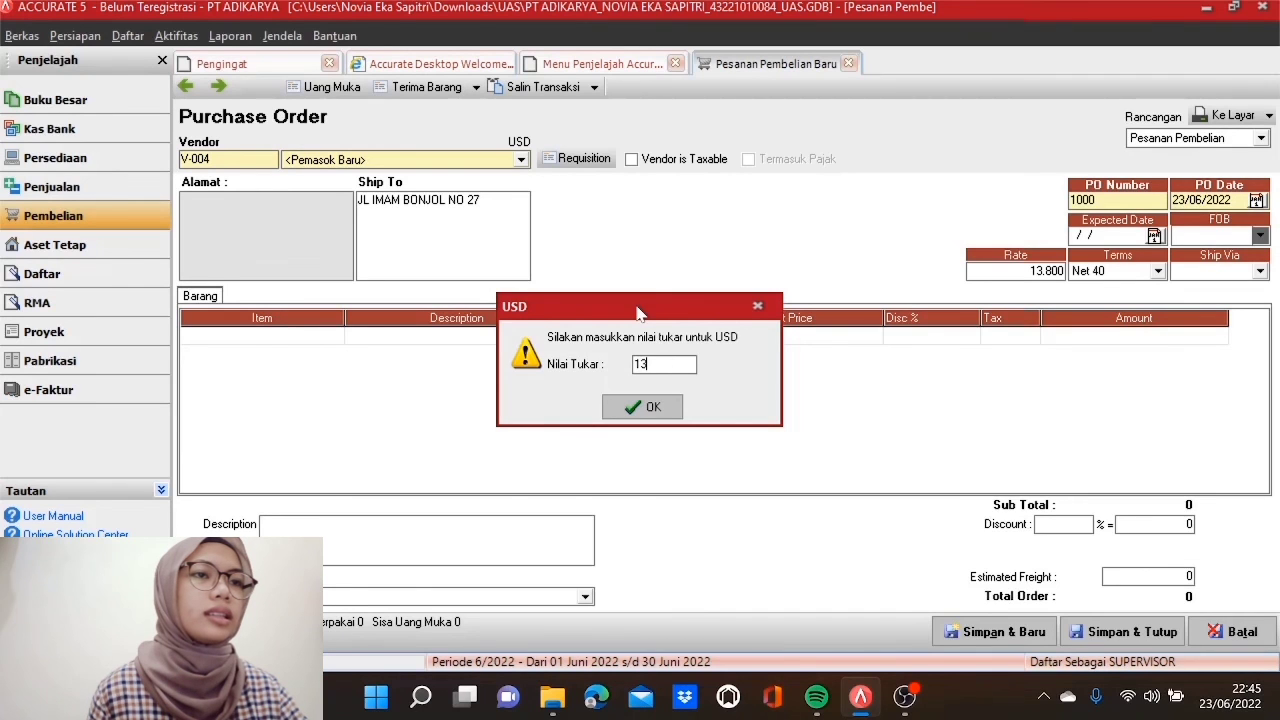
{"action": "type", "text": "252"}
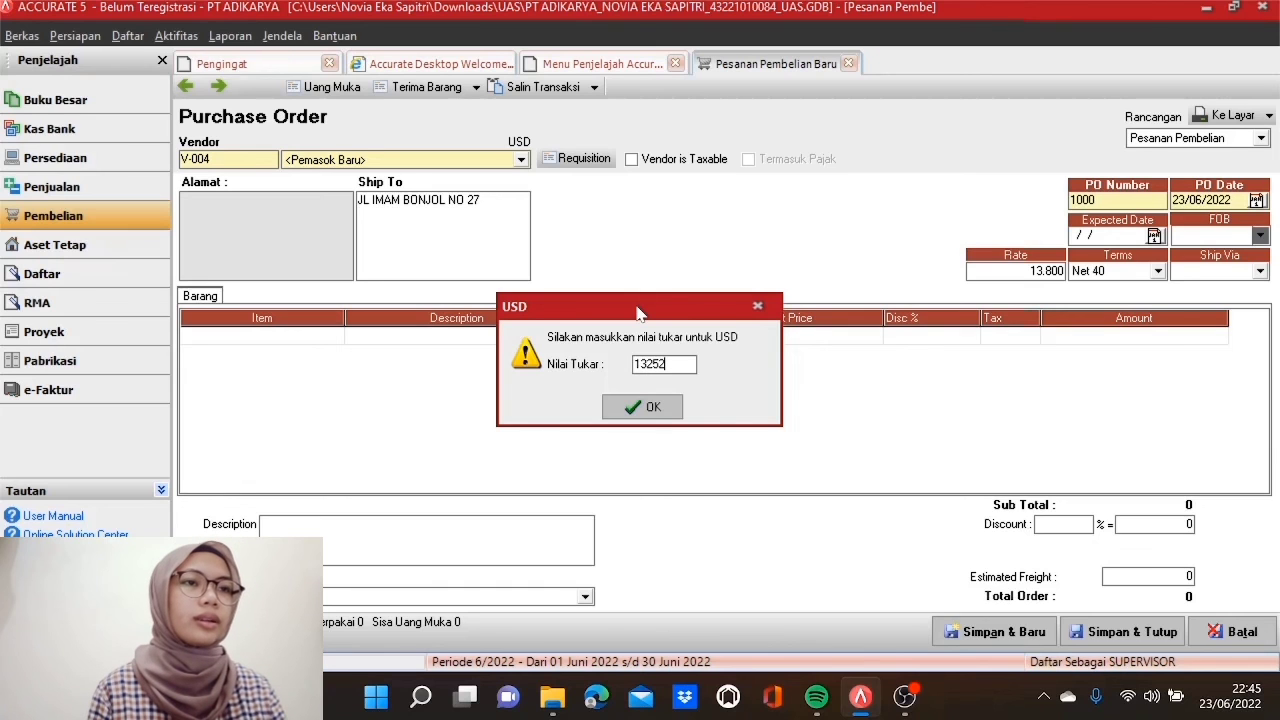
{"action": "left_click", "coordinate": [664, 410]}
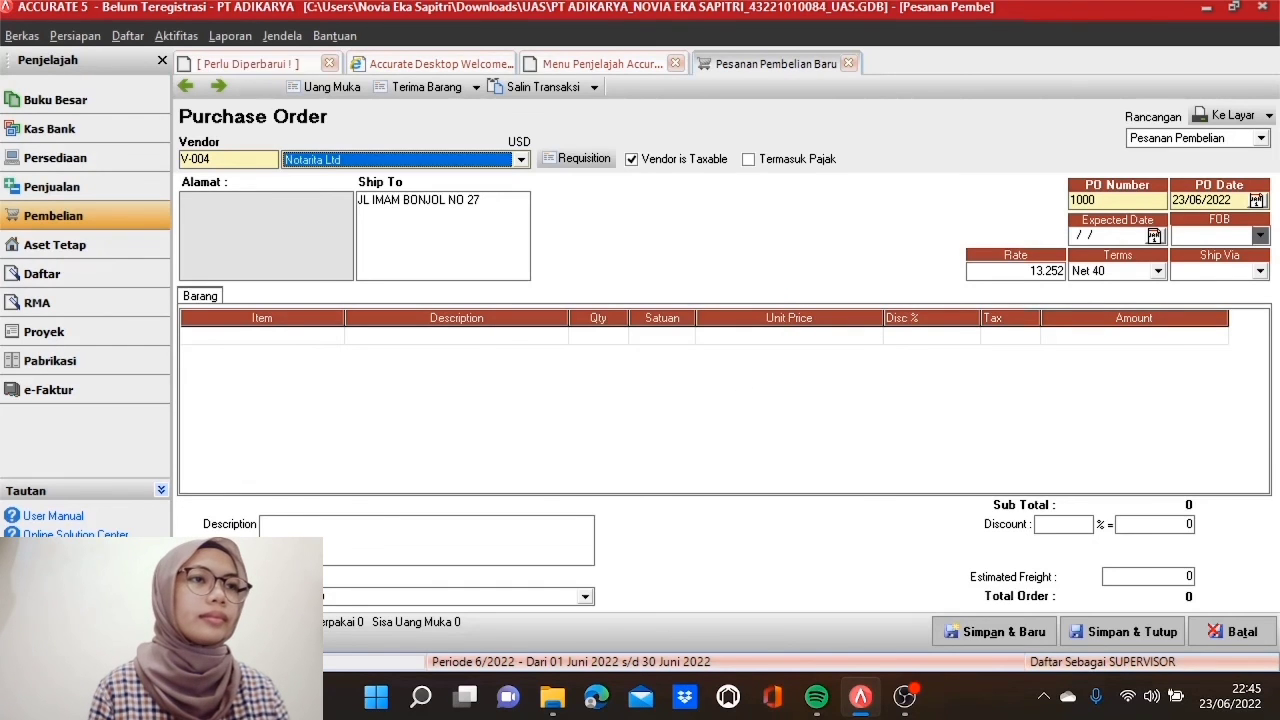
Step: Number the order PO15042017, dated 15/05/2017 with expected date 18/05/2017
{"action": "left_click", "coordinate": [1120, 200]}
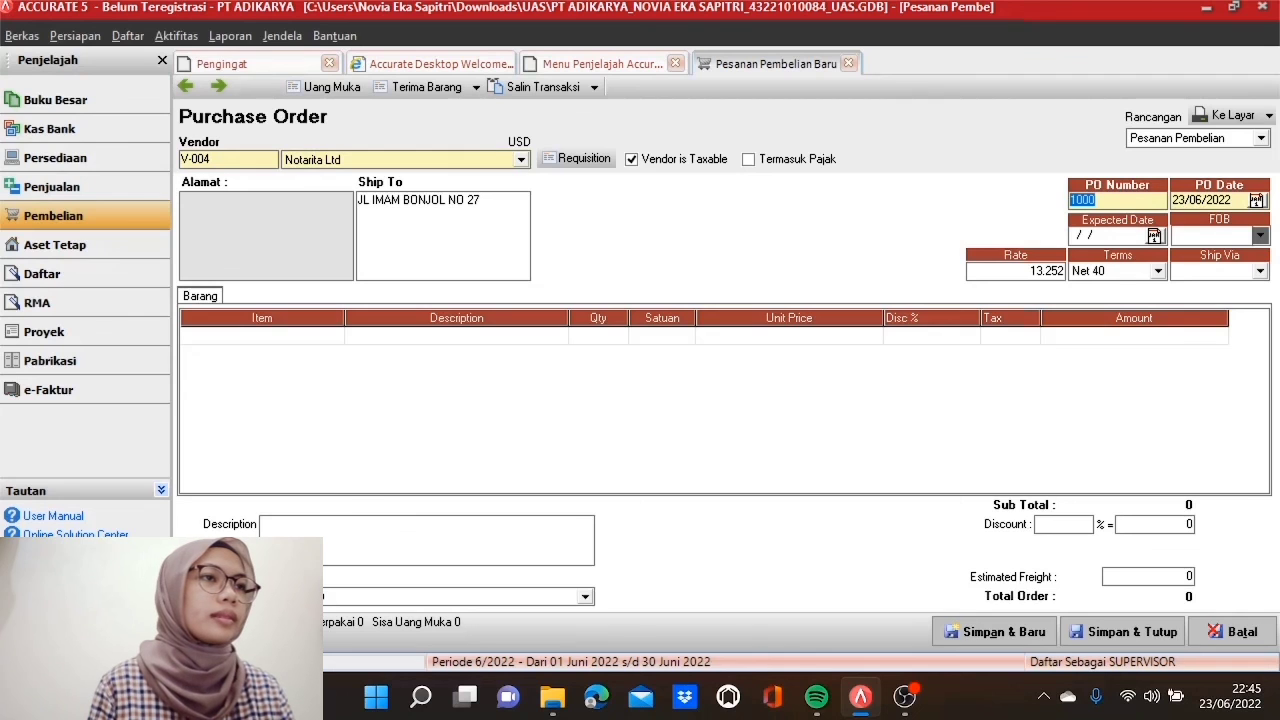
{"action": "type", "text": "PO"}
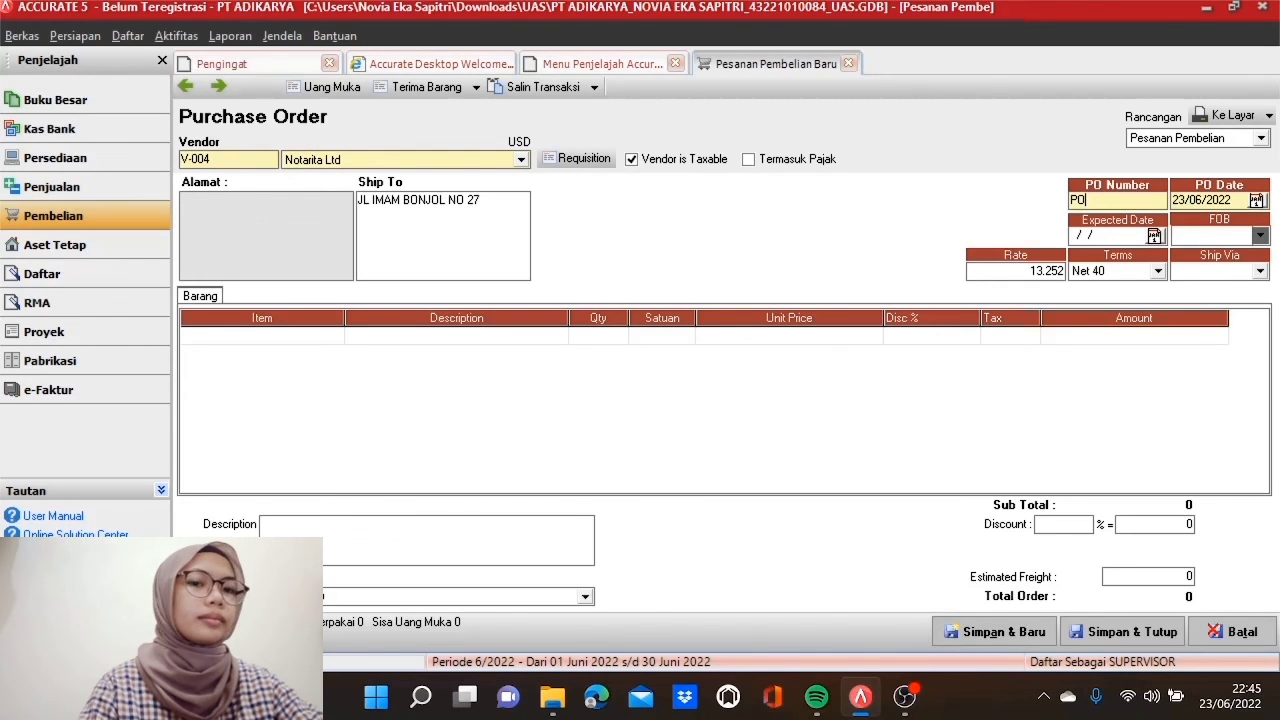
{"action": "type", "text": "1504"}
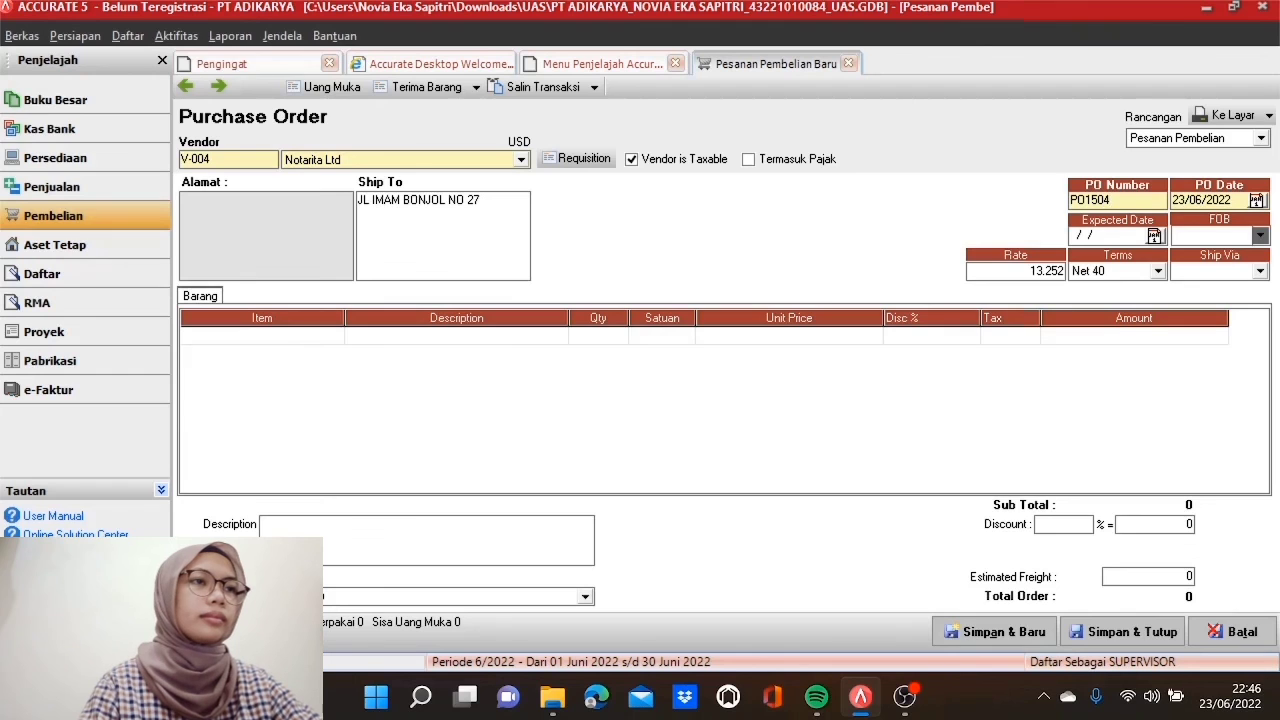
{"action": "type", "text": "2017"}
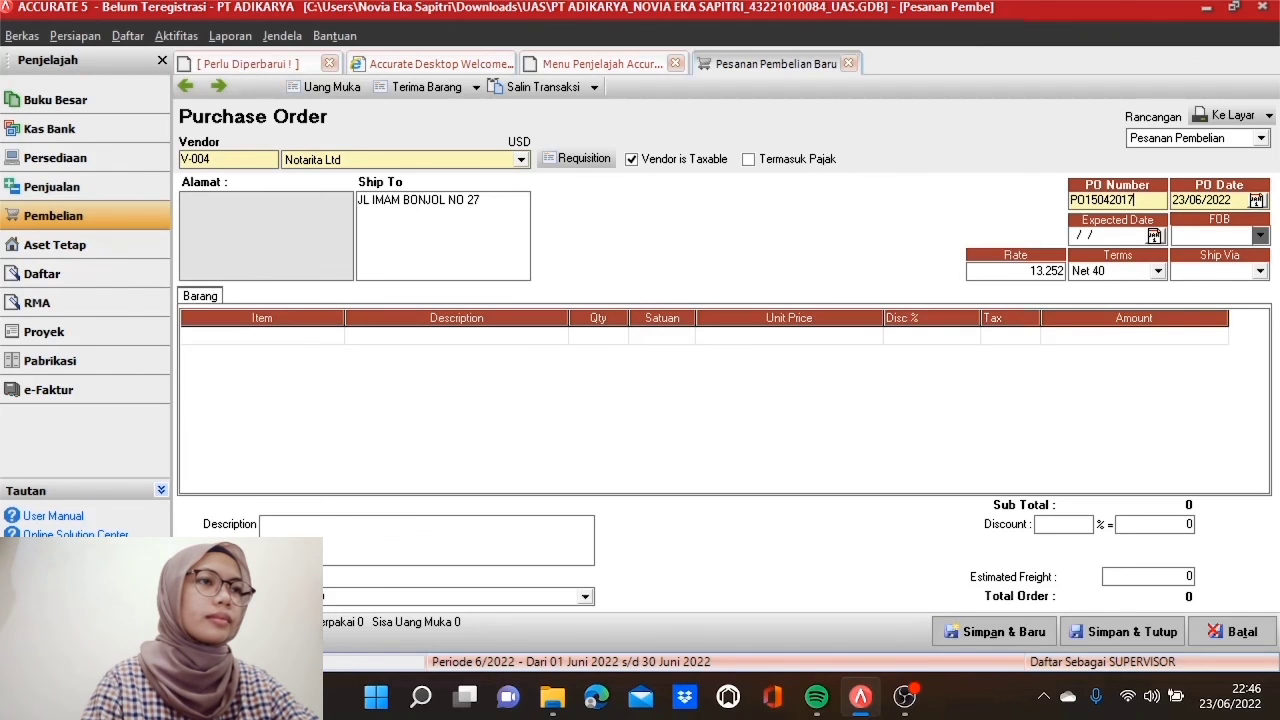
{"action": "key", "text": "Tab"}
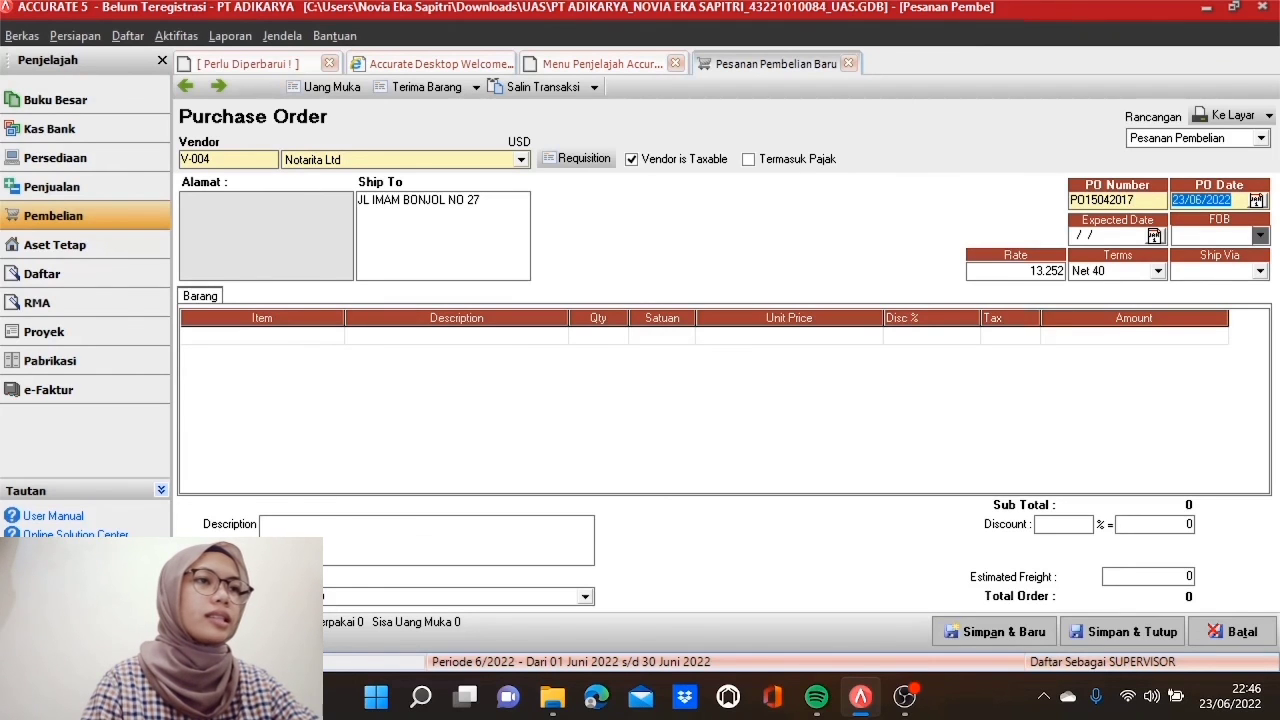
{"action": "type", "text": "15/05/"}
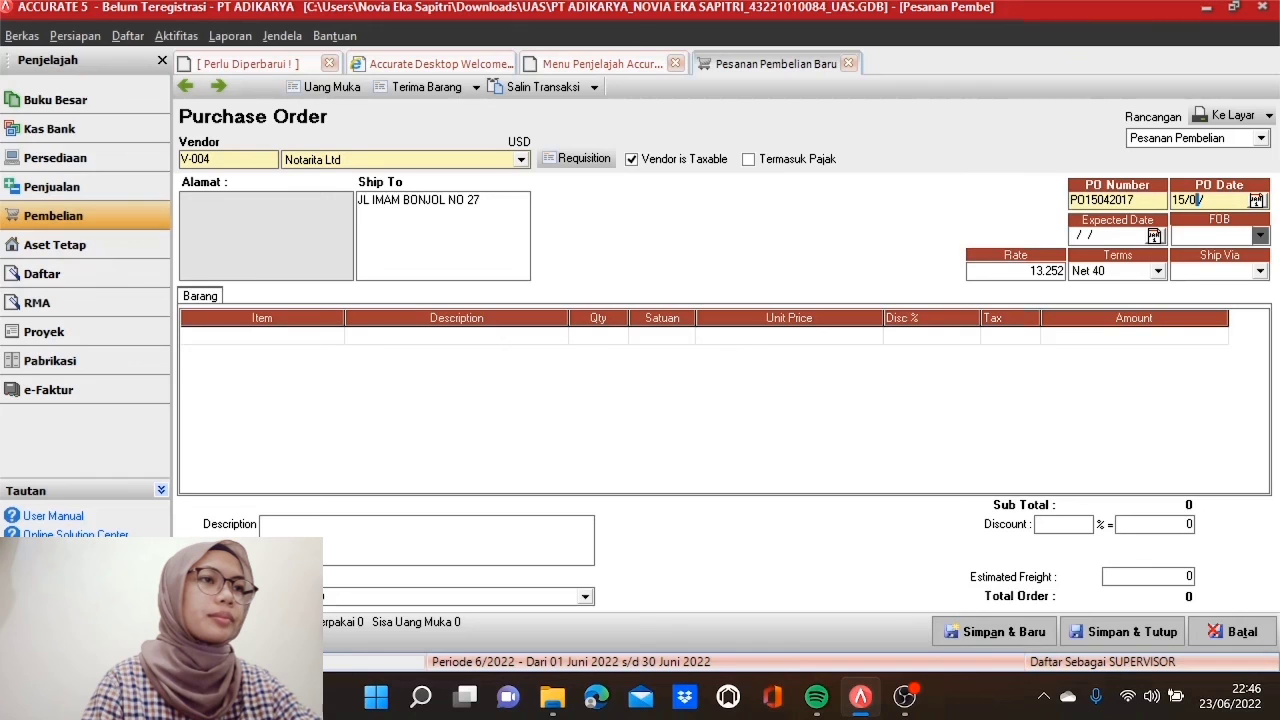
{"action": "type", "text": "2017"}
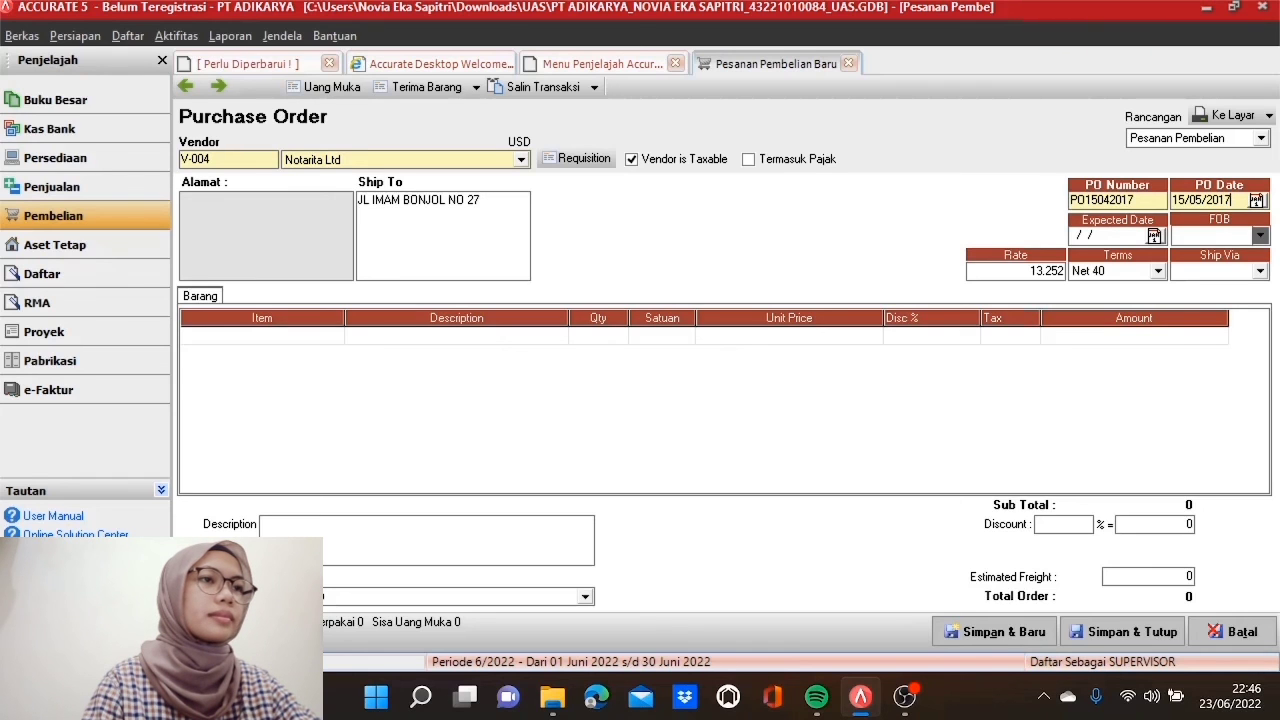
{"action": "key", "text": "Tab"}
{"action": "type", "text": "1/8"}
{"action": "type", "text": "8/ /"}
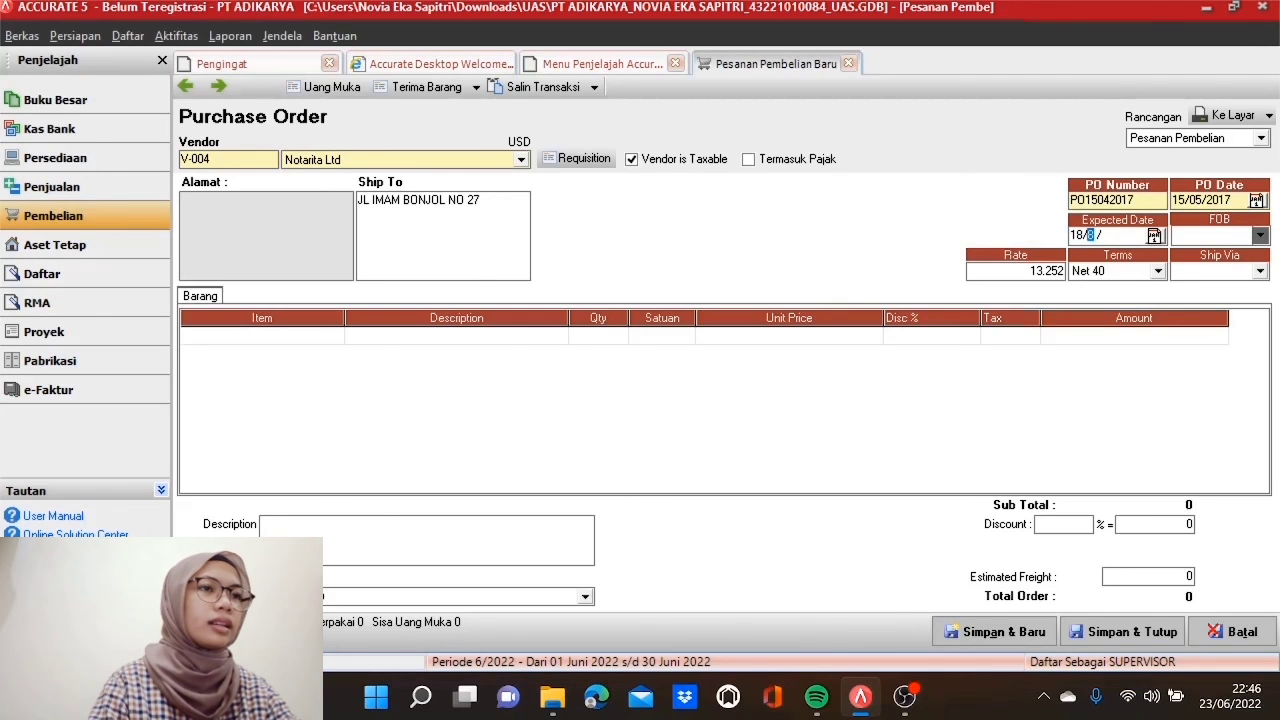
{"action": "type", "text": "052017"}
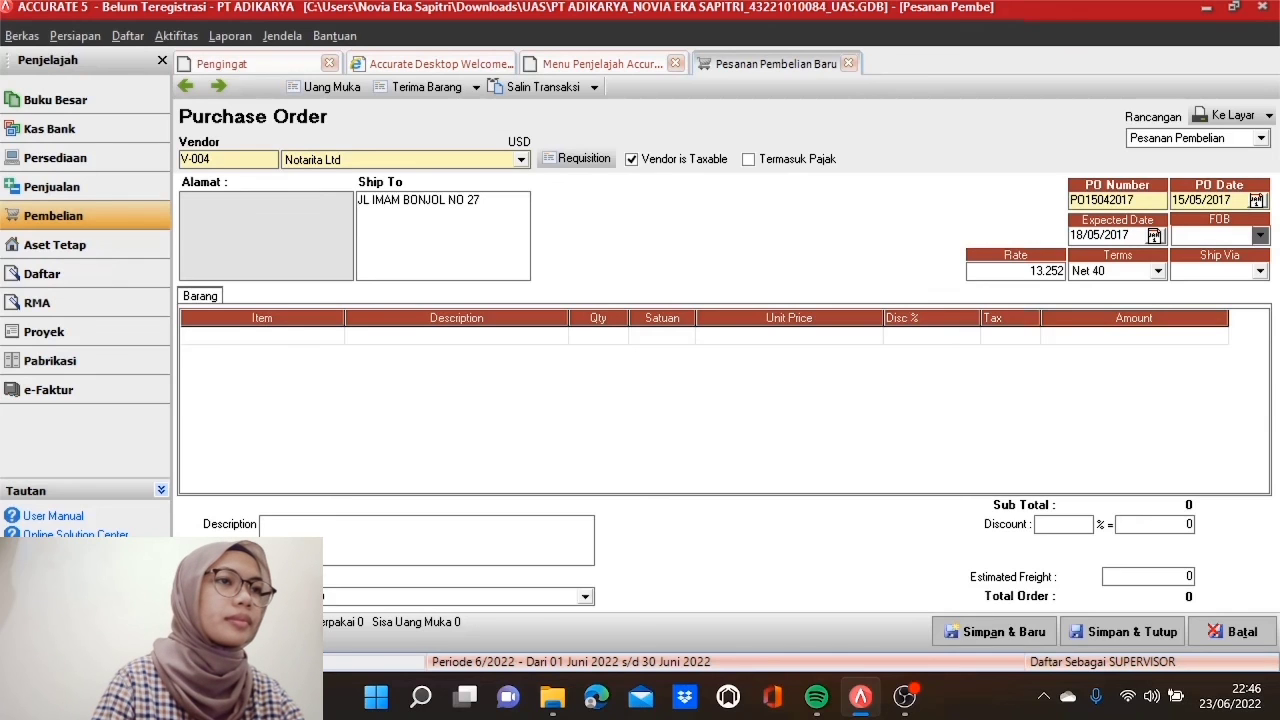
Step: Set payment terms to 2/10 n/30 and ship via JNE
{"action": "left_click", "coordinate": [1159, 272]}
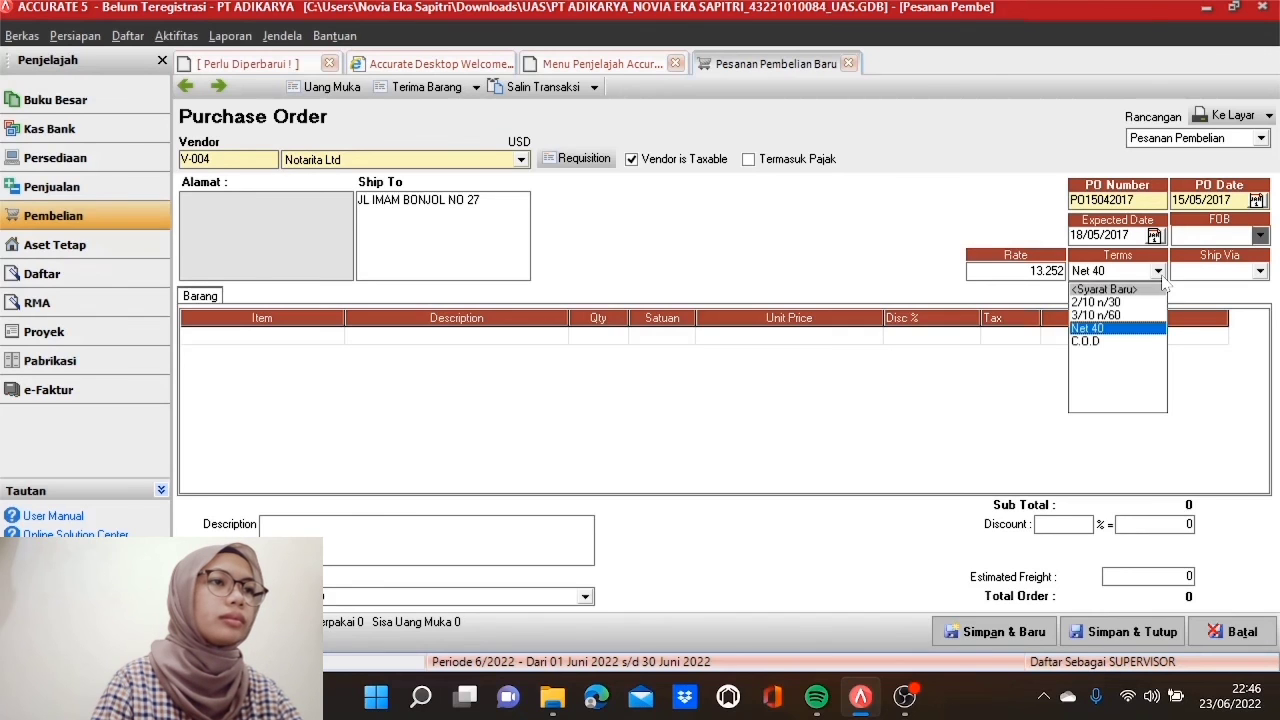
{"action": "left_click", "coordinate": [1138, 303]}
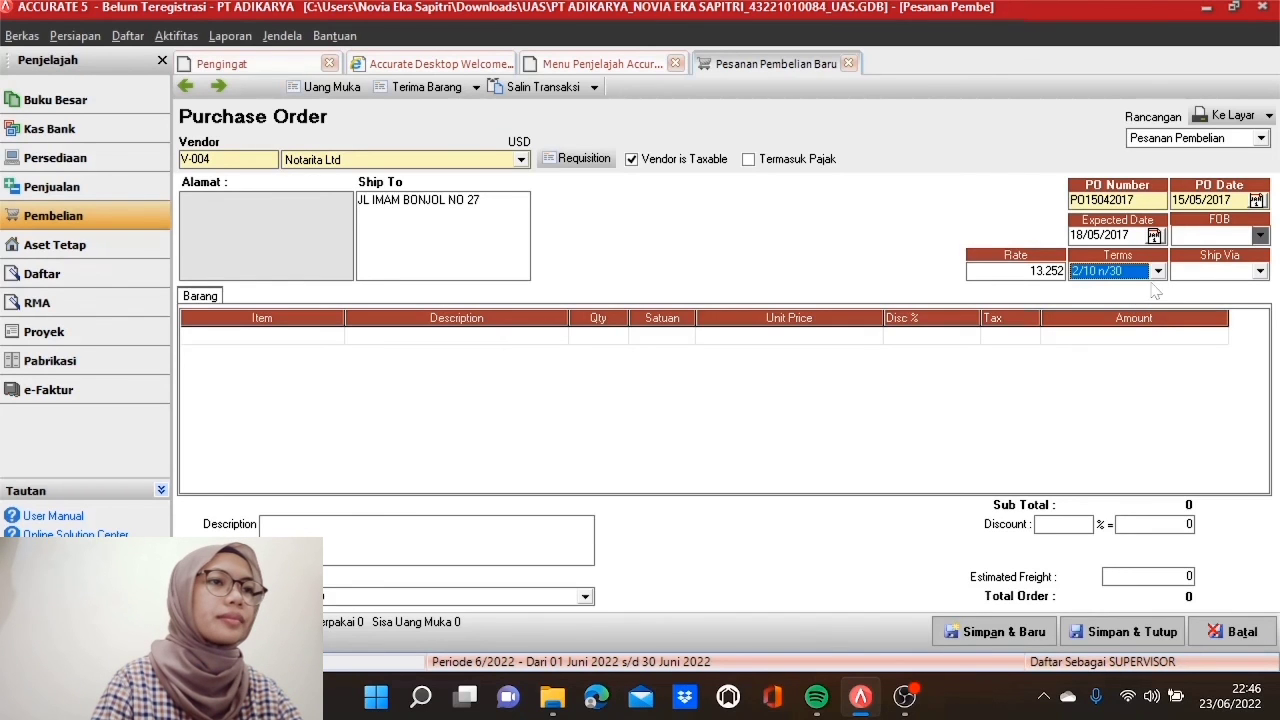
{"action": "left_click", "coordinate": [1256, 272]}
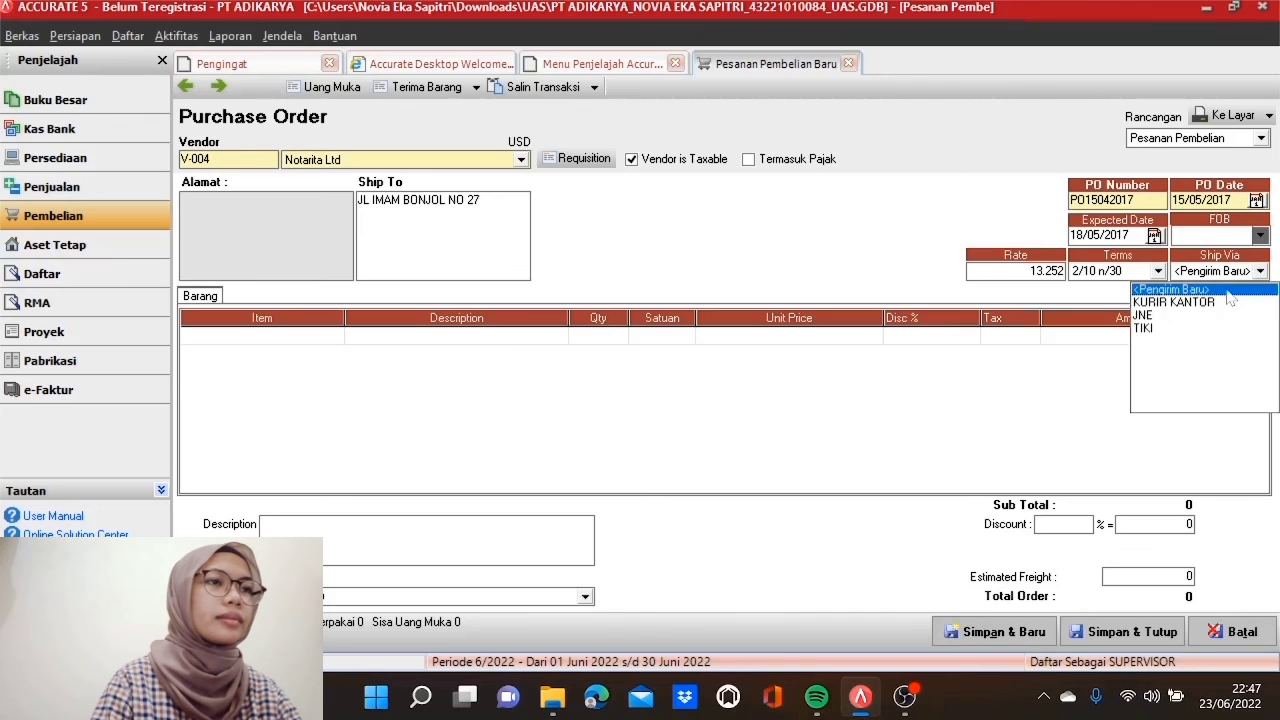
{"action": "left_click", "coordinate": [1198, 316]}
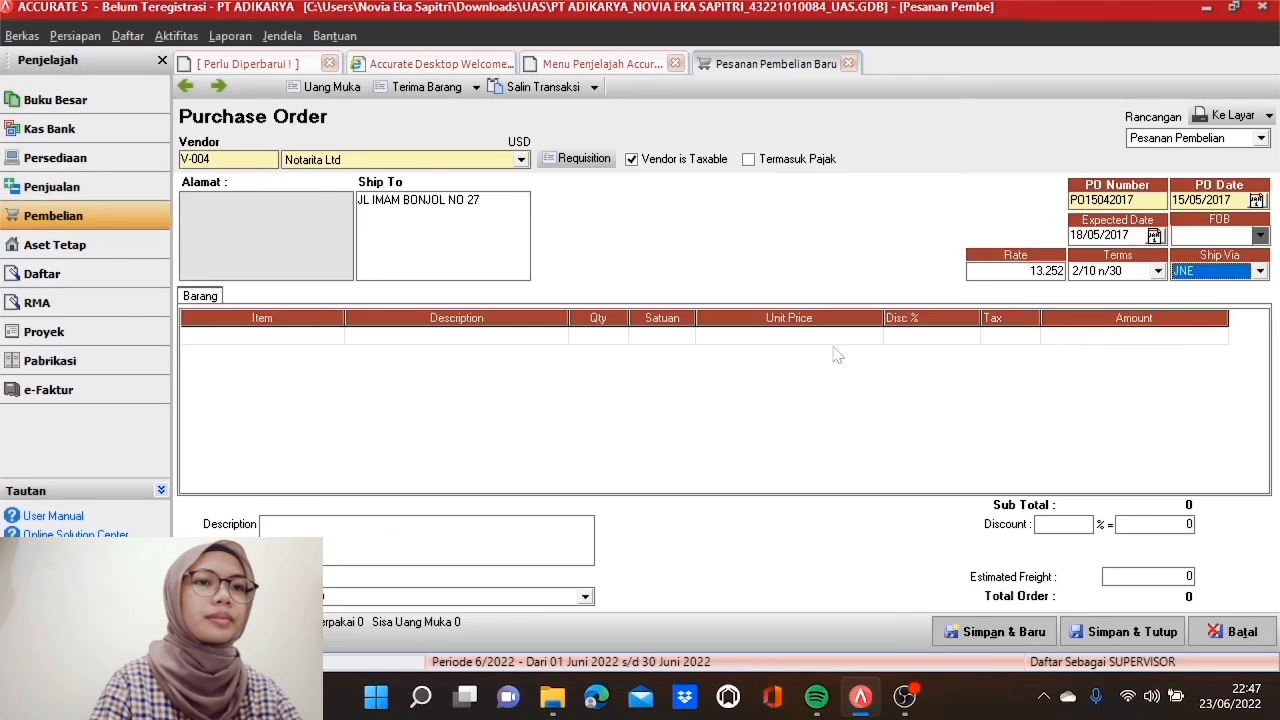
Step: Add the first order line: LD 970 CB, 5 sets at $55
{"action": "left_click", "coordinate": [330, 340]}
{"action": "left_click", "coordinate": [335, 338]}
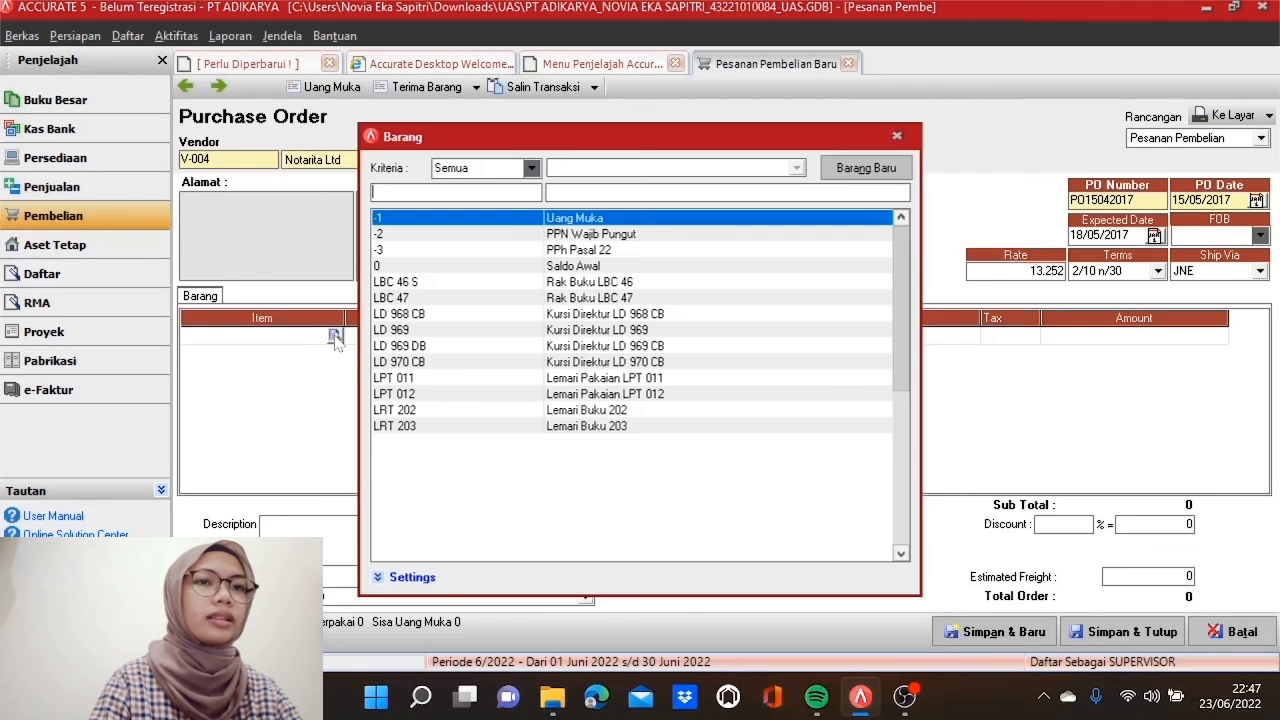
{"action": "double_click", "coordinate": [460, 362]}
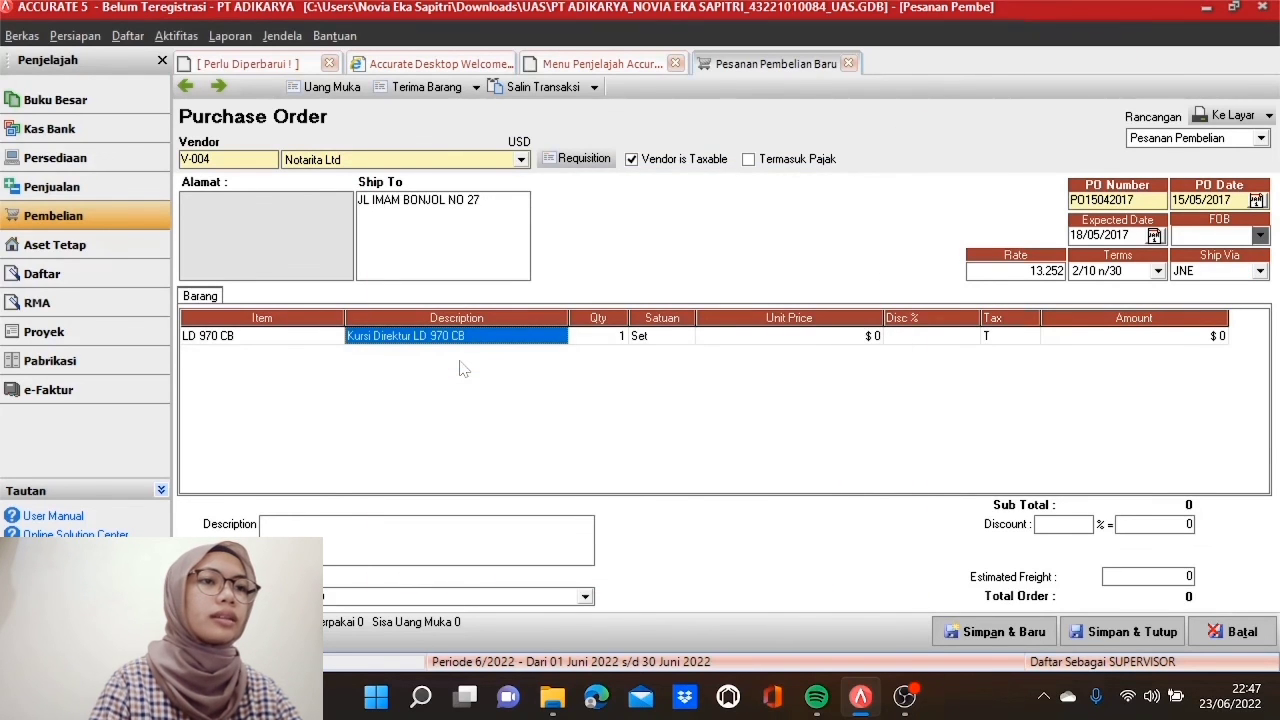
{"action": "key", "text": "Tab"}
{"action": "type", "text": "5"}
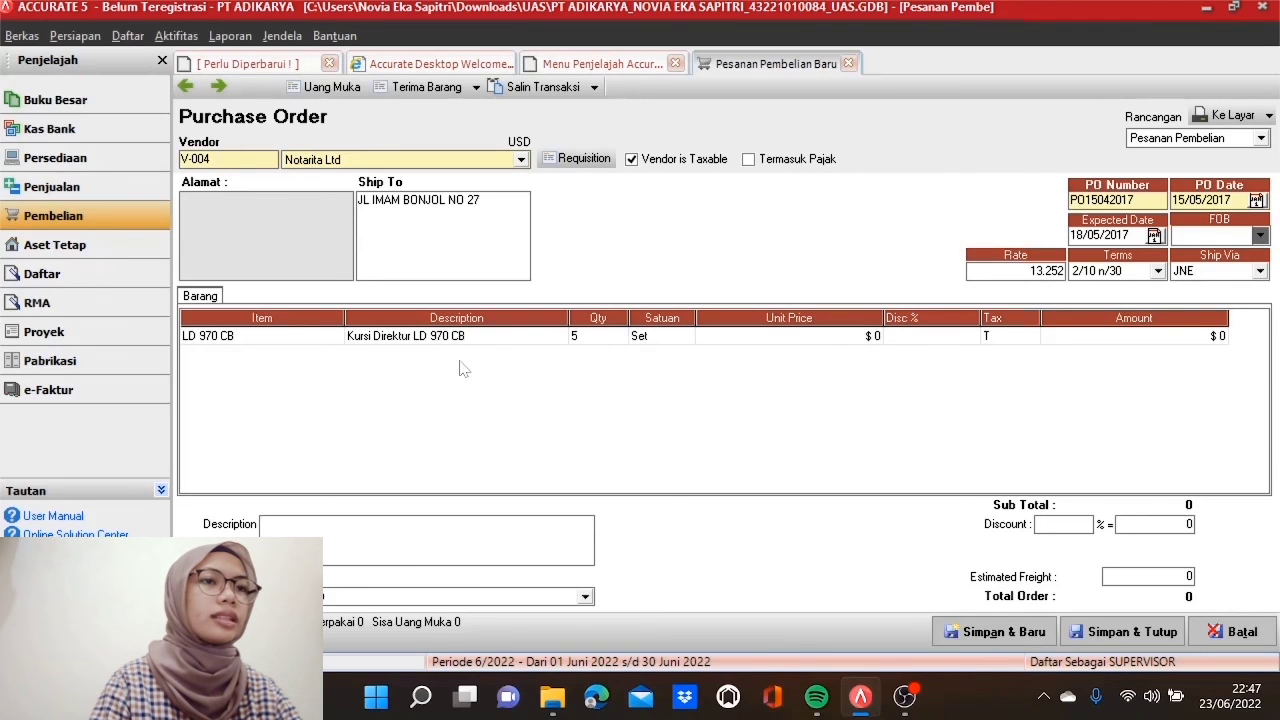
{"action": "key", "text": "Tab"}
{"action": "key", "text": "Tab"}
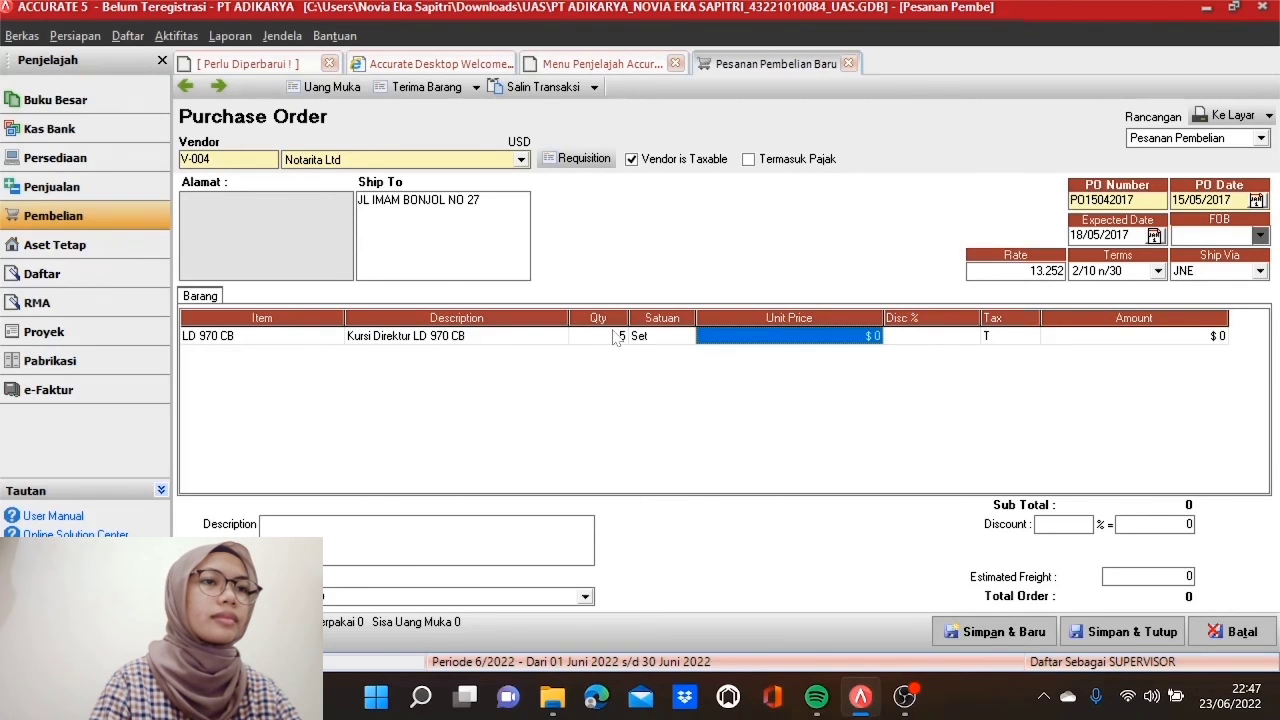
{"action": "type", "text": "55"}
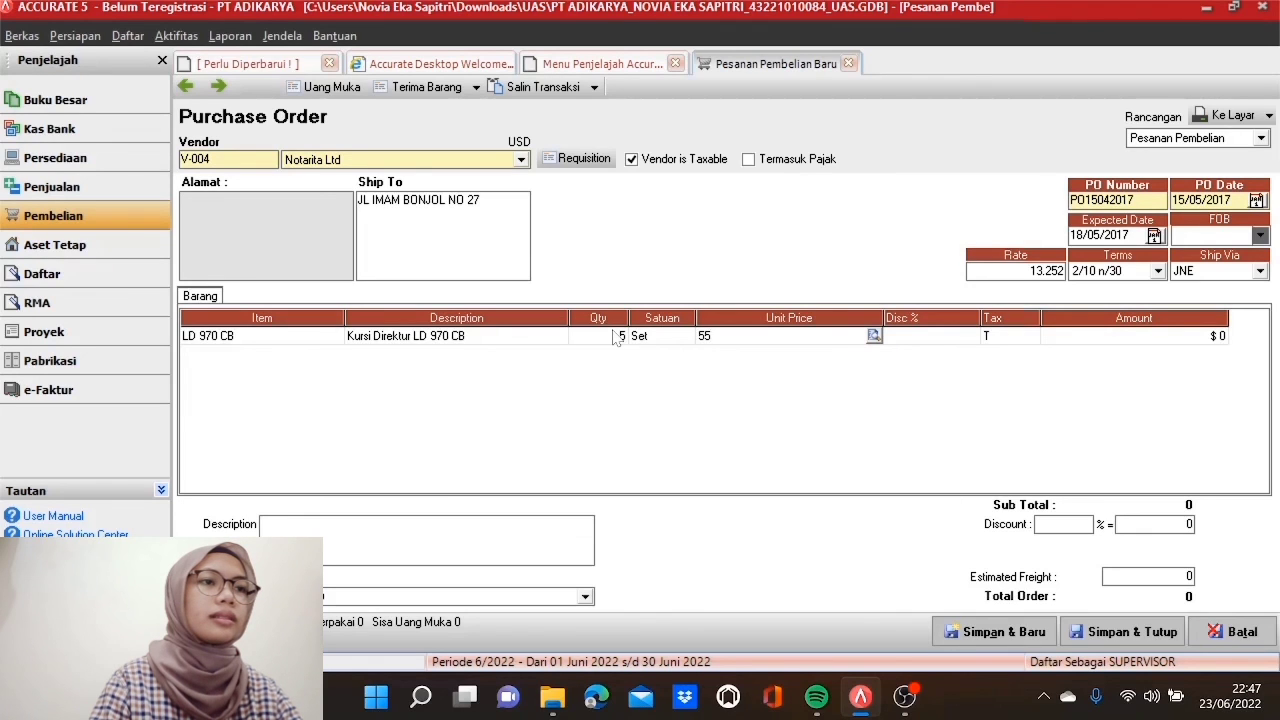
{"action": "key", "text": "Tab"}
{"action": "key", "text": "Tab"}
{"action": "key", "text": "Tab"}
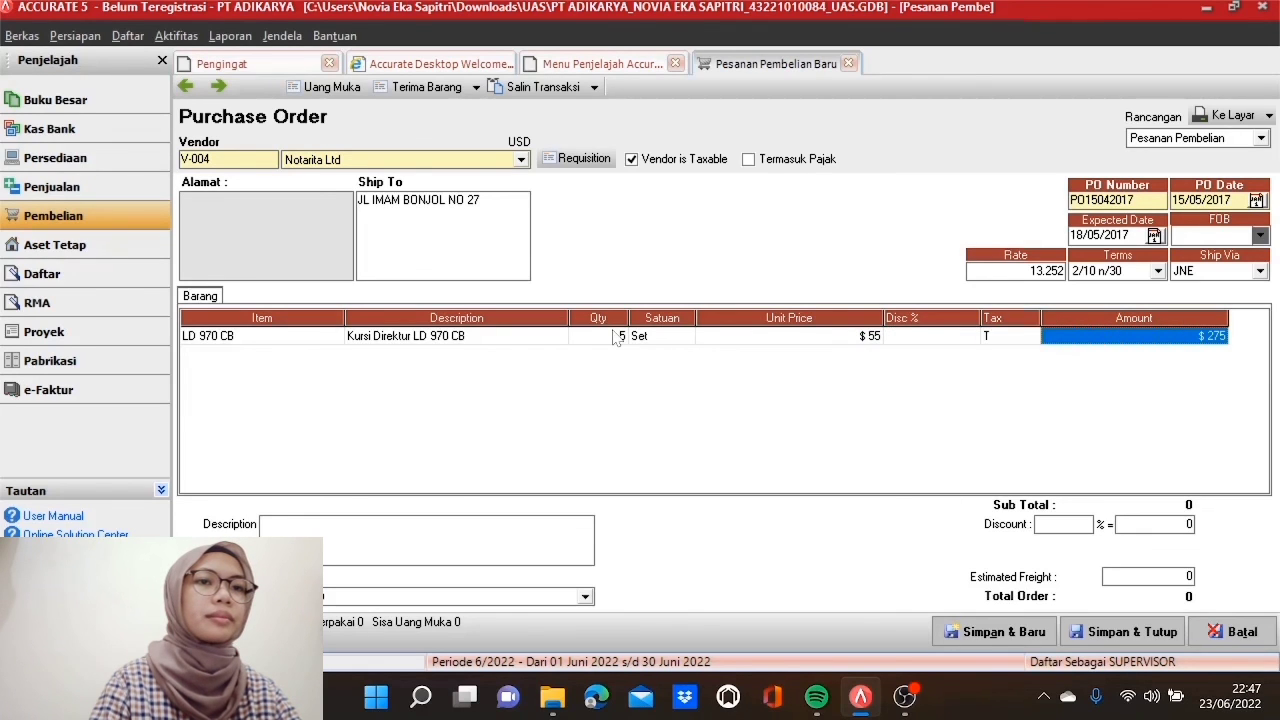
{"action": "key", "text": "Tab"}
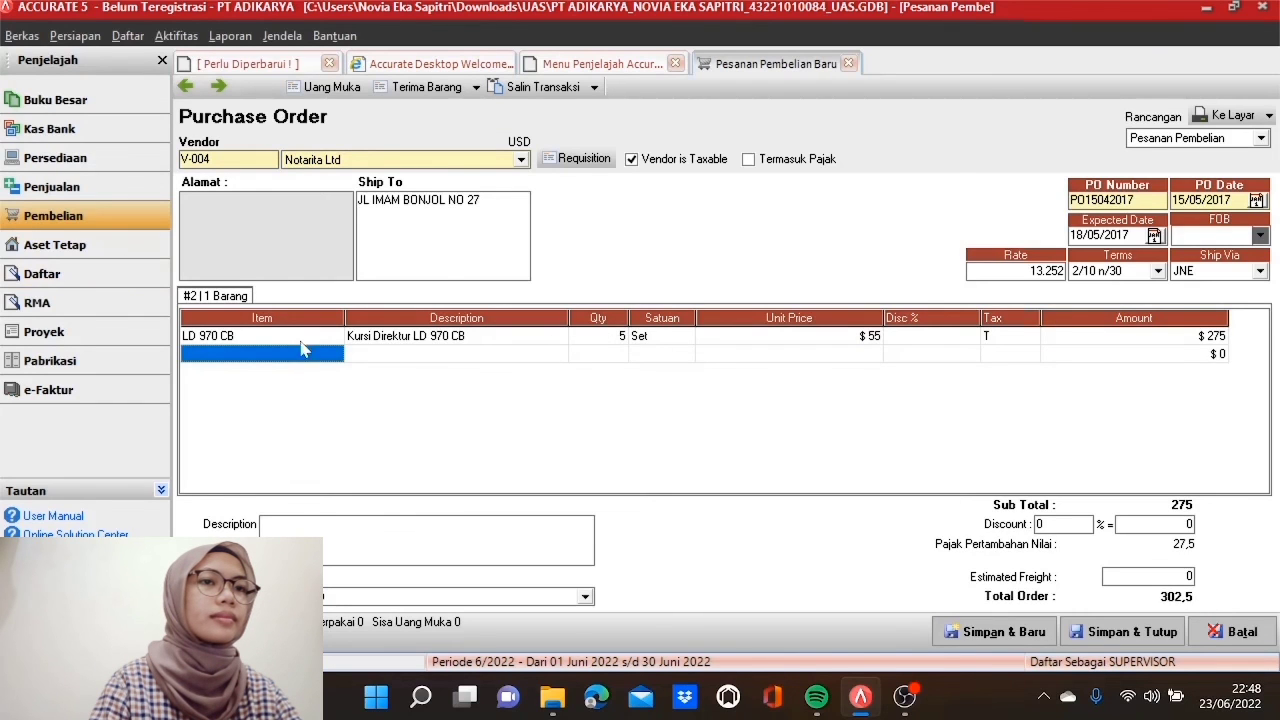
Step: Add a second line for LBC 46 S Rak Buku: 5 at $30
{"action": "left_click", "coordinate": [332, 357]}
{"action": "left_click", "coordinate": [335, 355]}
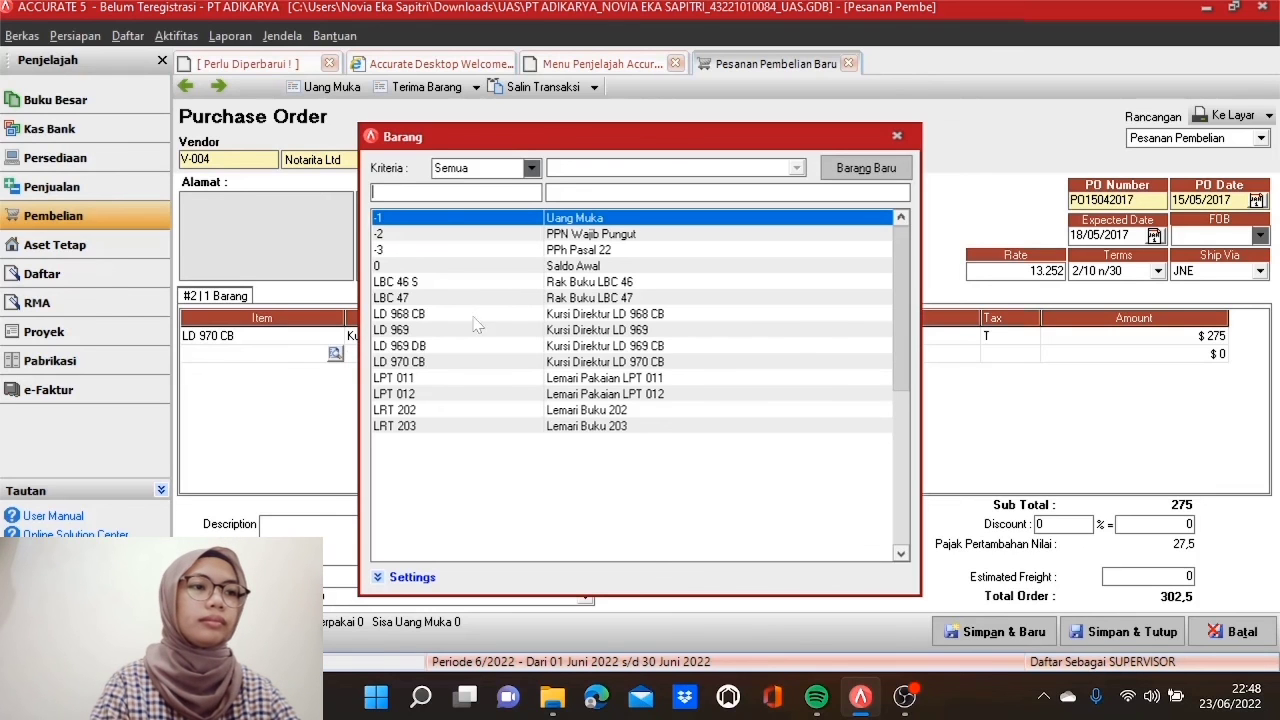
{"action": "left_click", "coordinate": [478, 284]}
{"action": "double_click", "coordinate": [478, 286]}
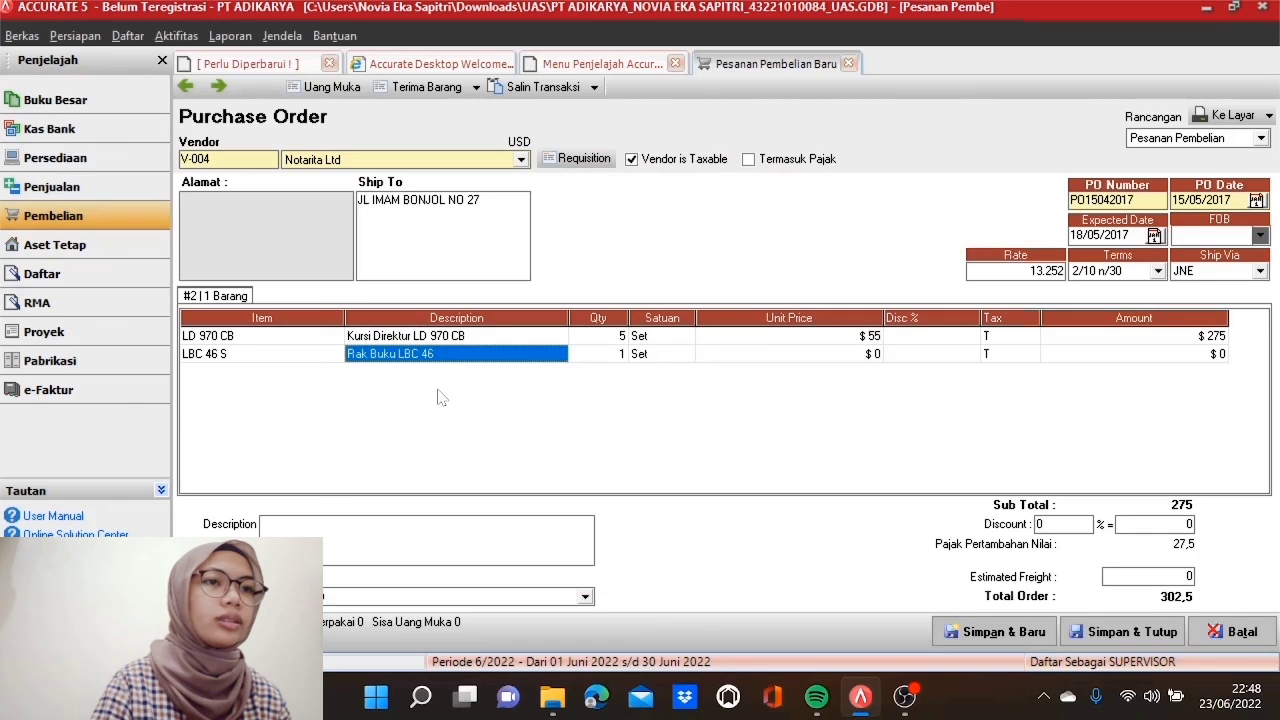
{"action": "key", "text": "Tab"}
{"action": "type", "text": "5"}
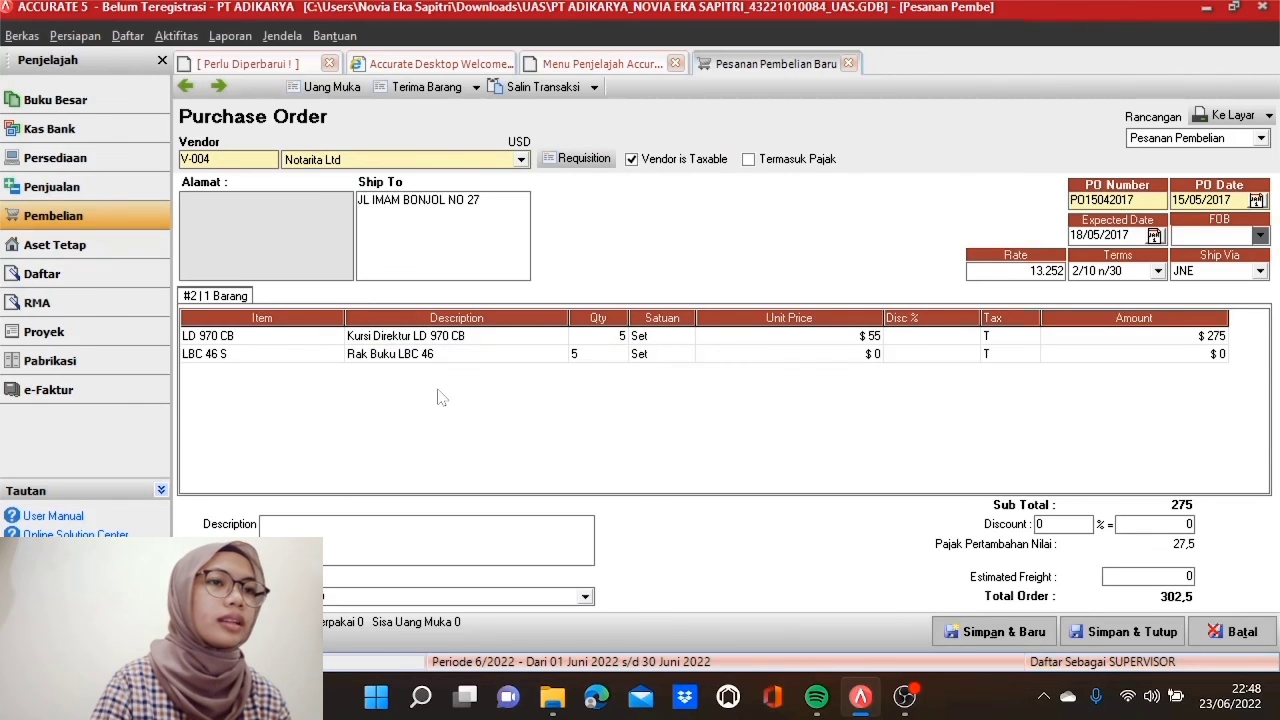
{"action": "key", "text": "Tab"}
{"action": "key", "text": "Tab"}
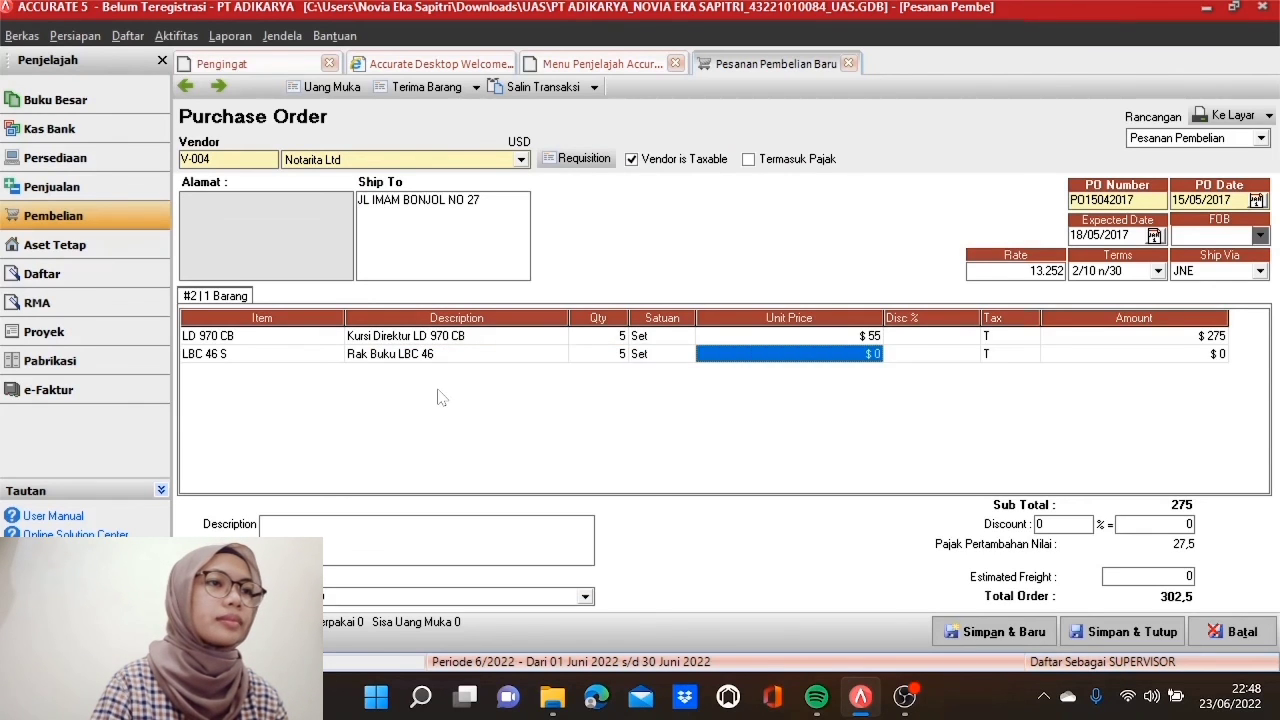
{"action": "type", "text": "30"}
{"action": "key", "text": "Tab"}
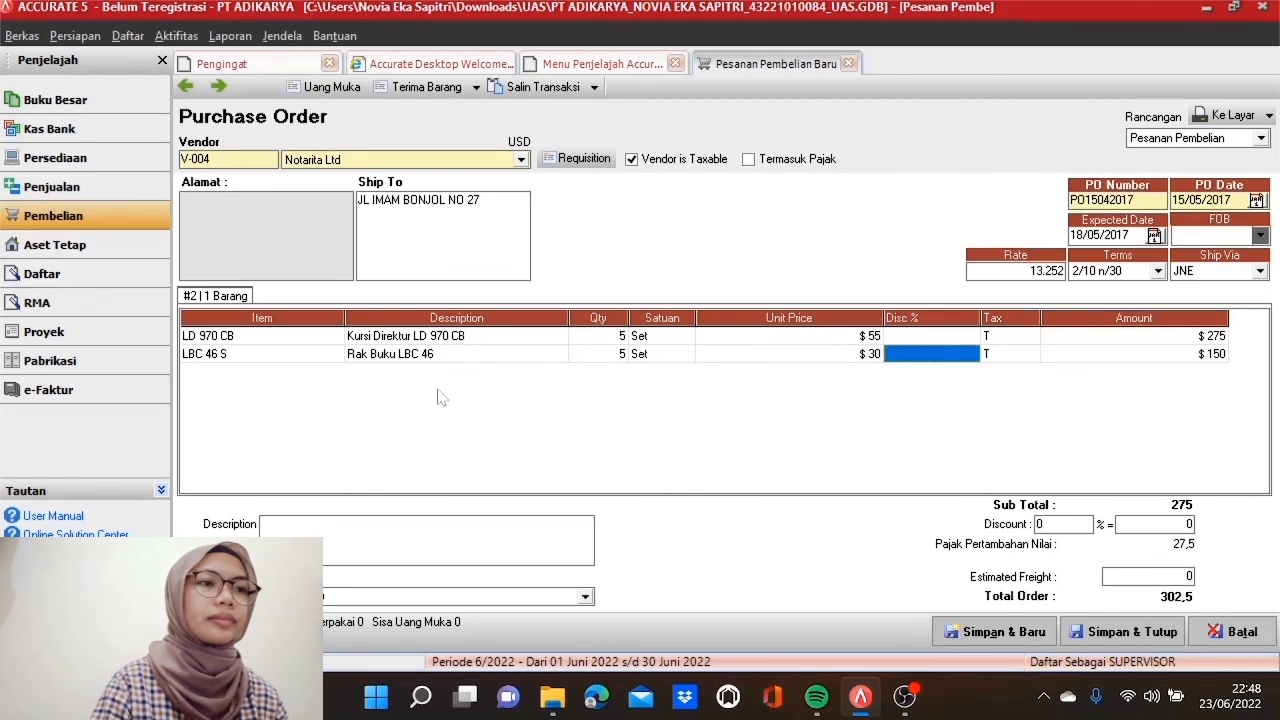
{"action": "key", "text": "Tab"}
{"action": "key", "text": "Tab"}
{"action": "key", "text": "Tab"}
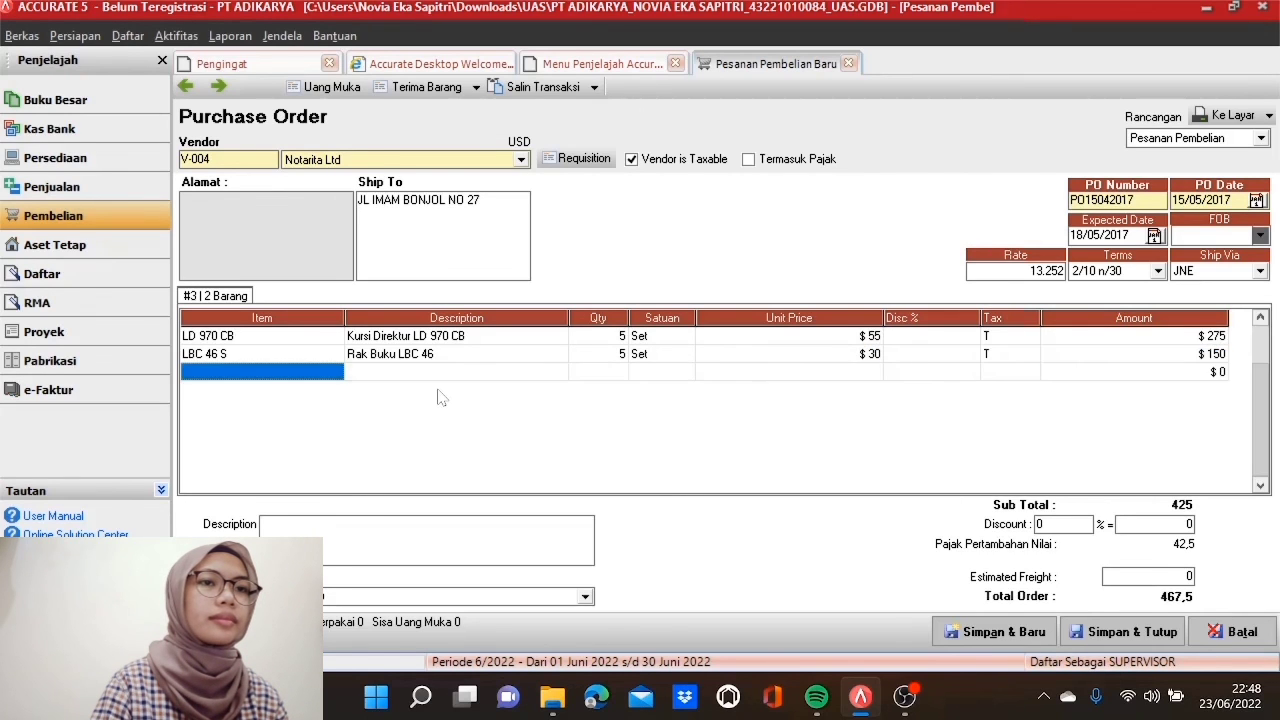
Step: Add a third line for LPT 011 Lemari Pakaian: 5 at $50, discarding the empty row
{"action": "left_click", "coordinate": [320, 377]}
{"action": "left_click", "coordinate": [335, 372]}
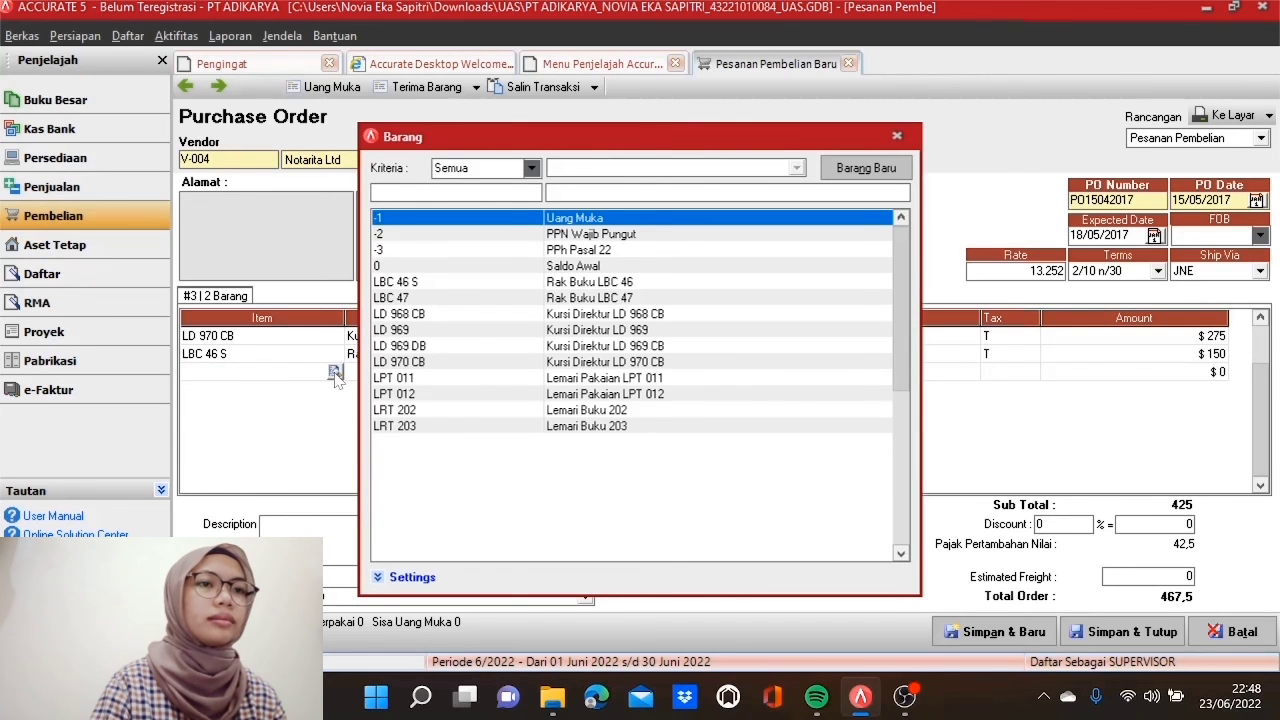
{"action": "left_click", "coordinate": [440, 380]}
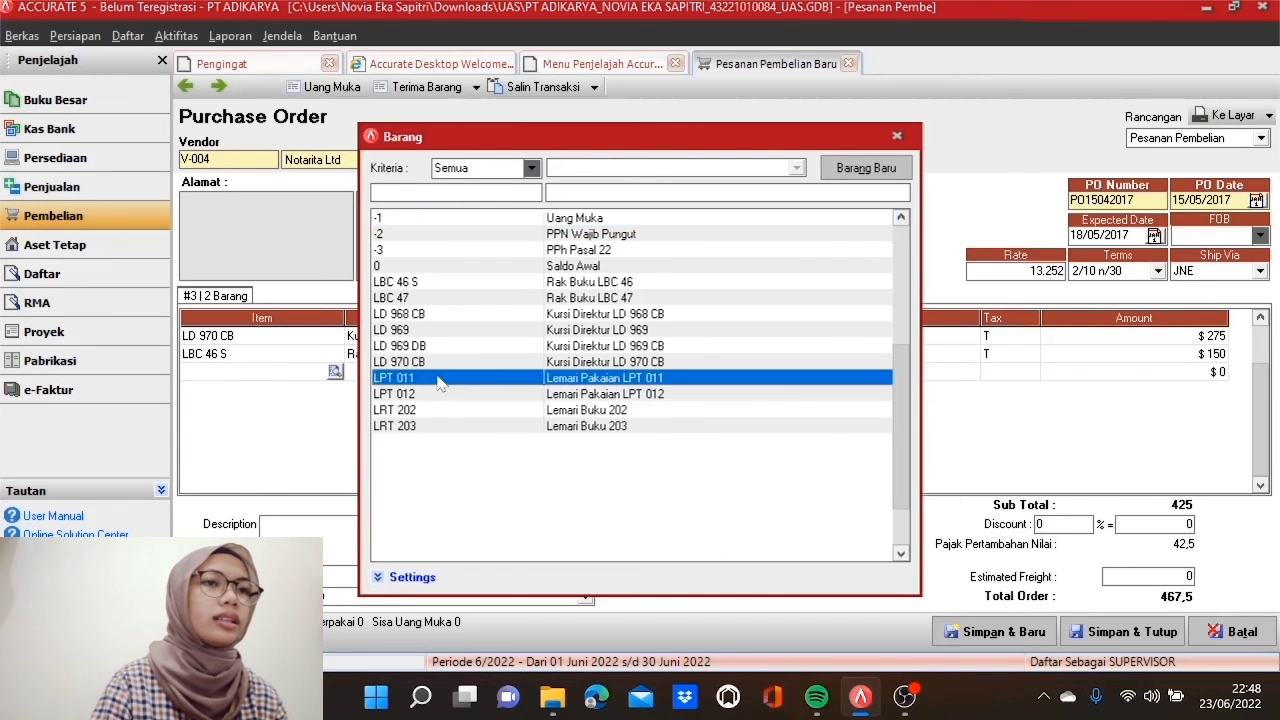
{"action": "double_click", "coordinate": [440, 380]}
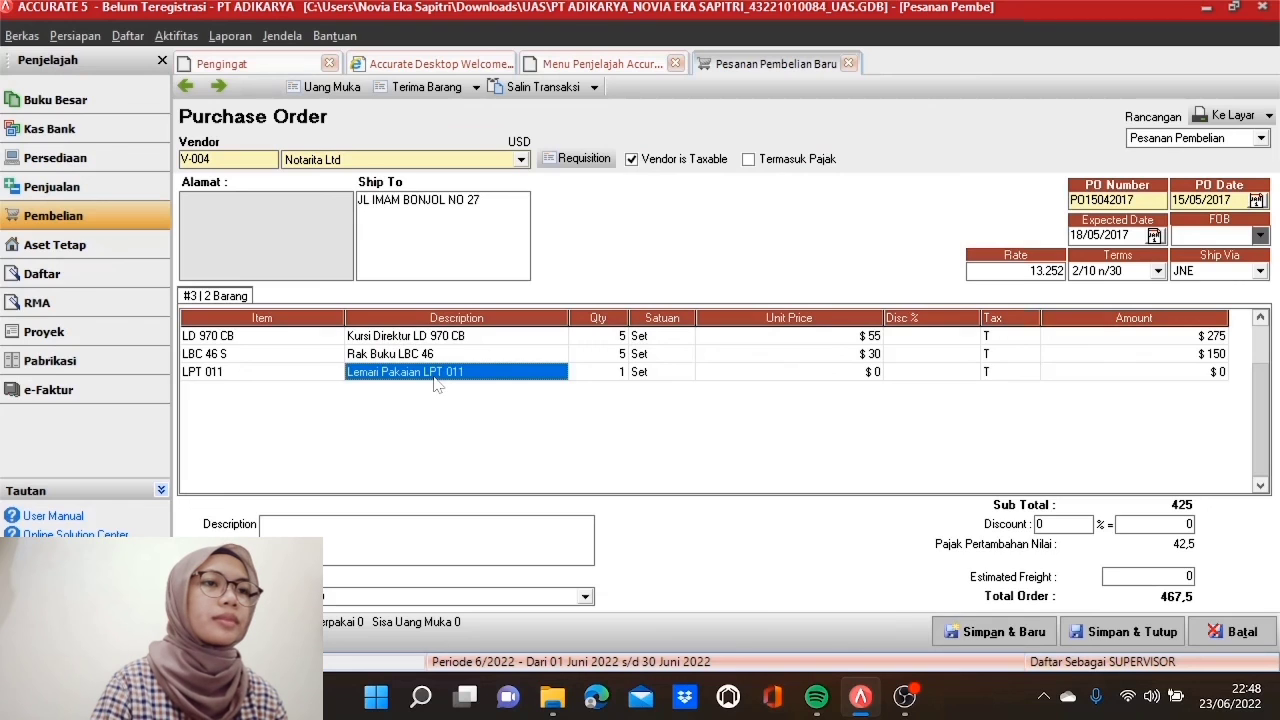
{"action": "key", "text": "Tab"}
{"action": "type", "text": "5"}
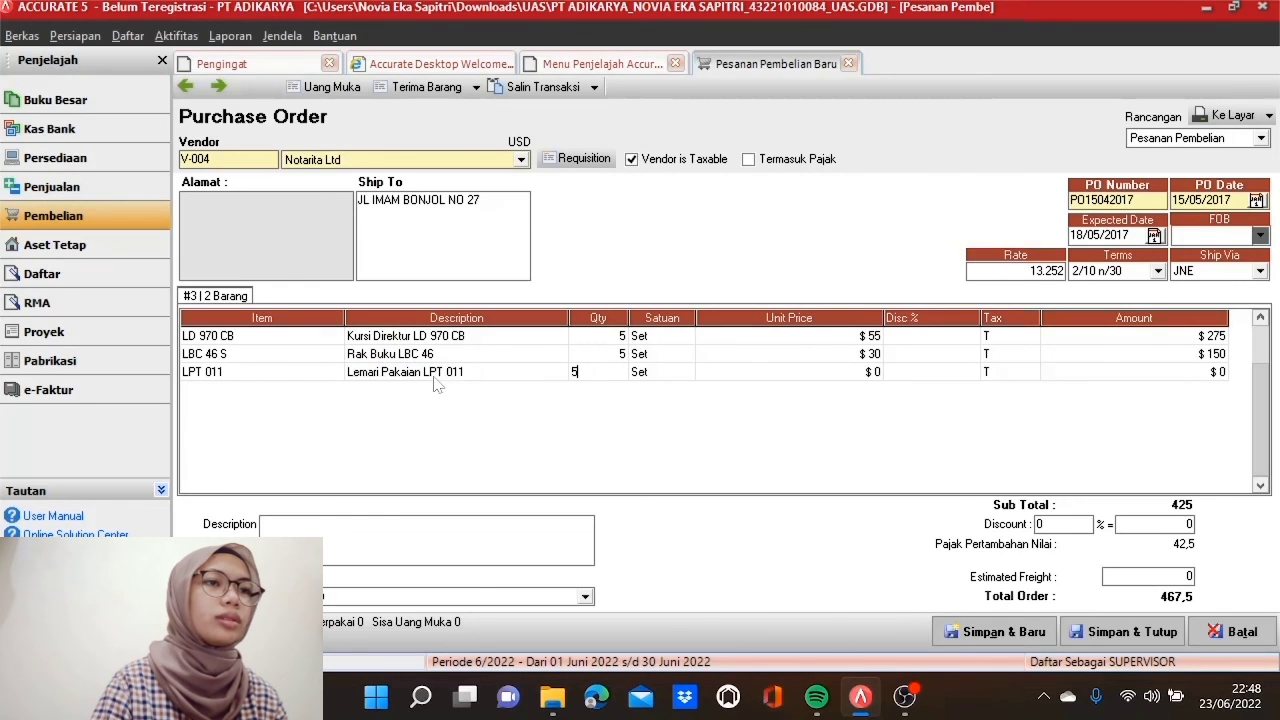
{"action": "key", "text": "Tab"}
{"action": "key", "text": "Tab"}
{"action": "type", "text": "50"}
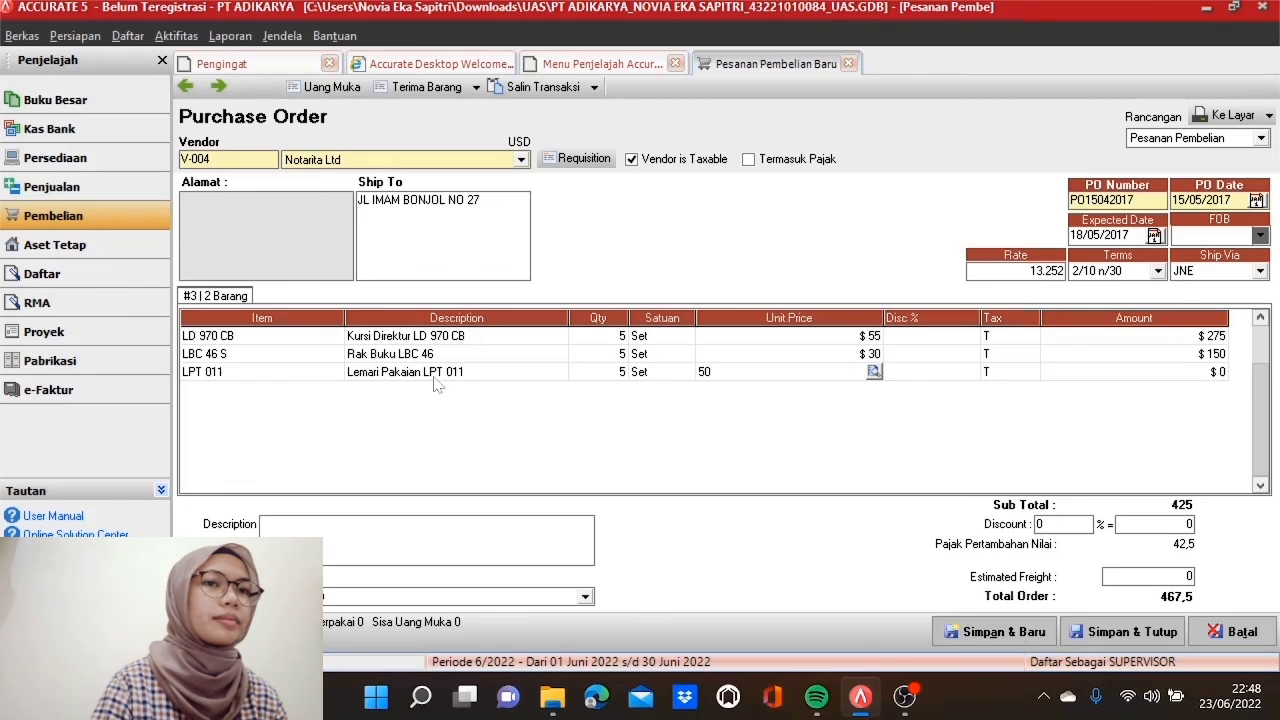
{"action": "key", "text": "Tab"}
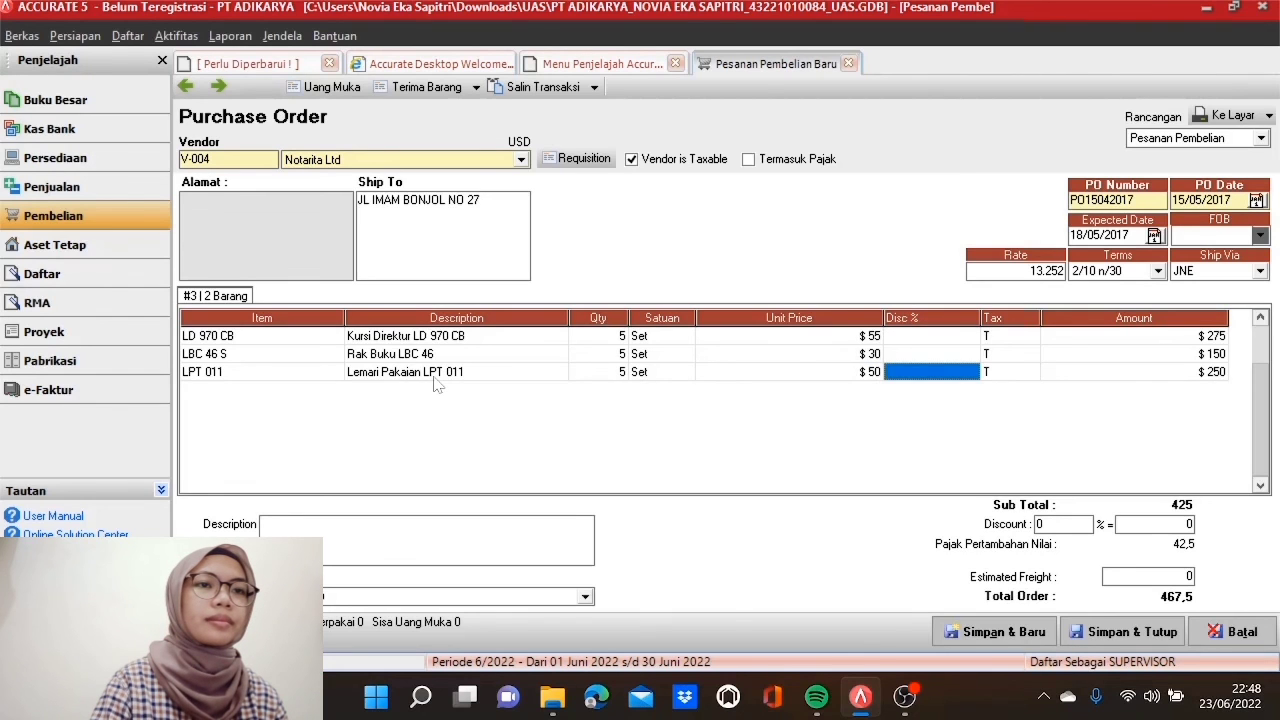
{"action": "key", "text": "Tab"}
{"action": "key", "text": "Tab"}
{"action": "key", "text": "Tab"}
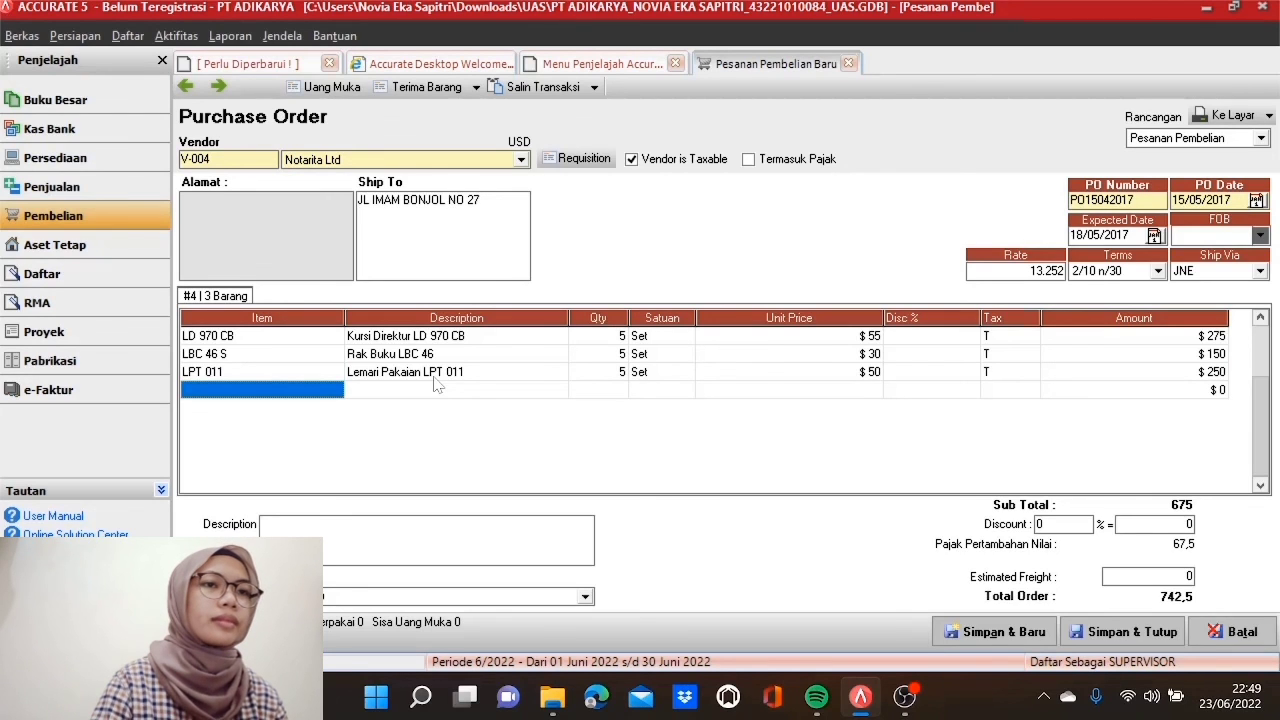
{"action": "left_click", "coordinate": [492, 338]}
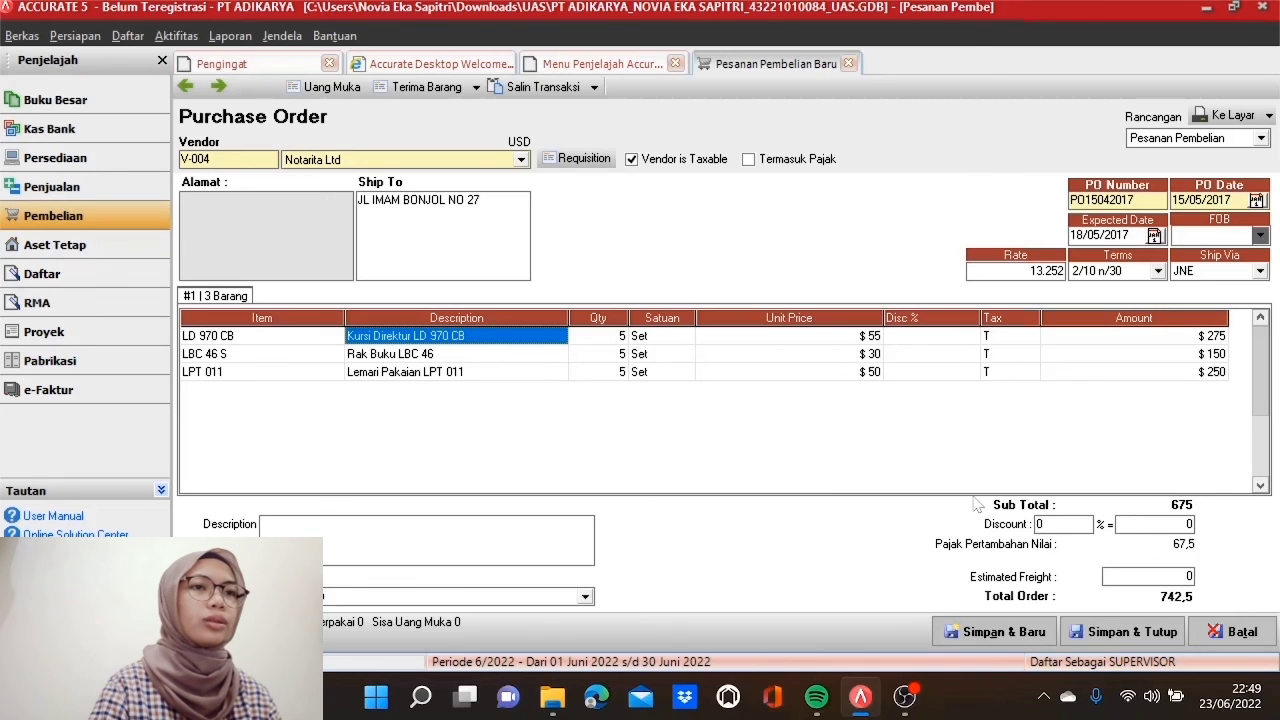
Step: Save PO15042017, then create requisition RF160417 dated 16/05/2017 and bring up its item list
{"action": "left_click", "coordinate": [1095, 635]}
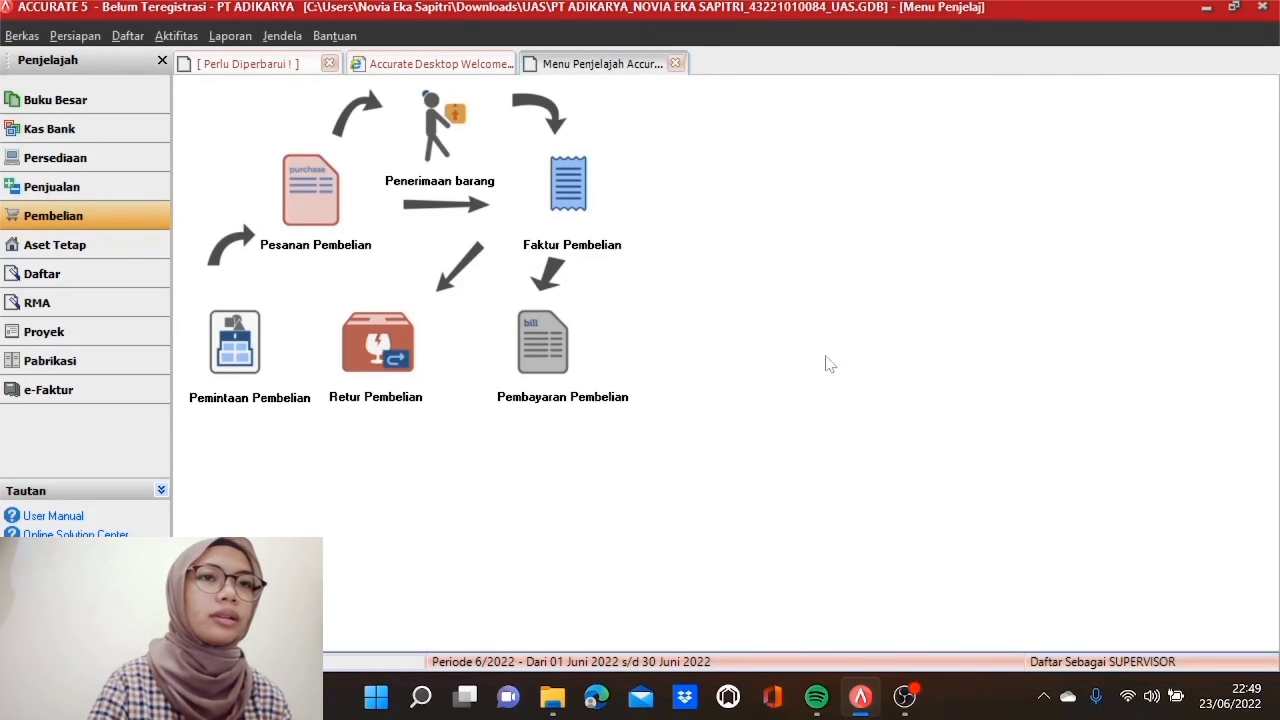
{"action": "left_click", "coordinate": [257, 362]}
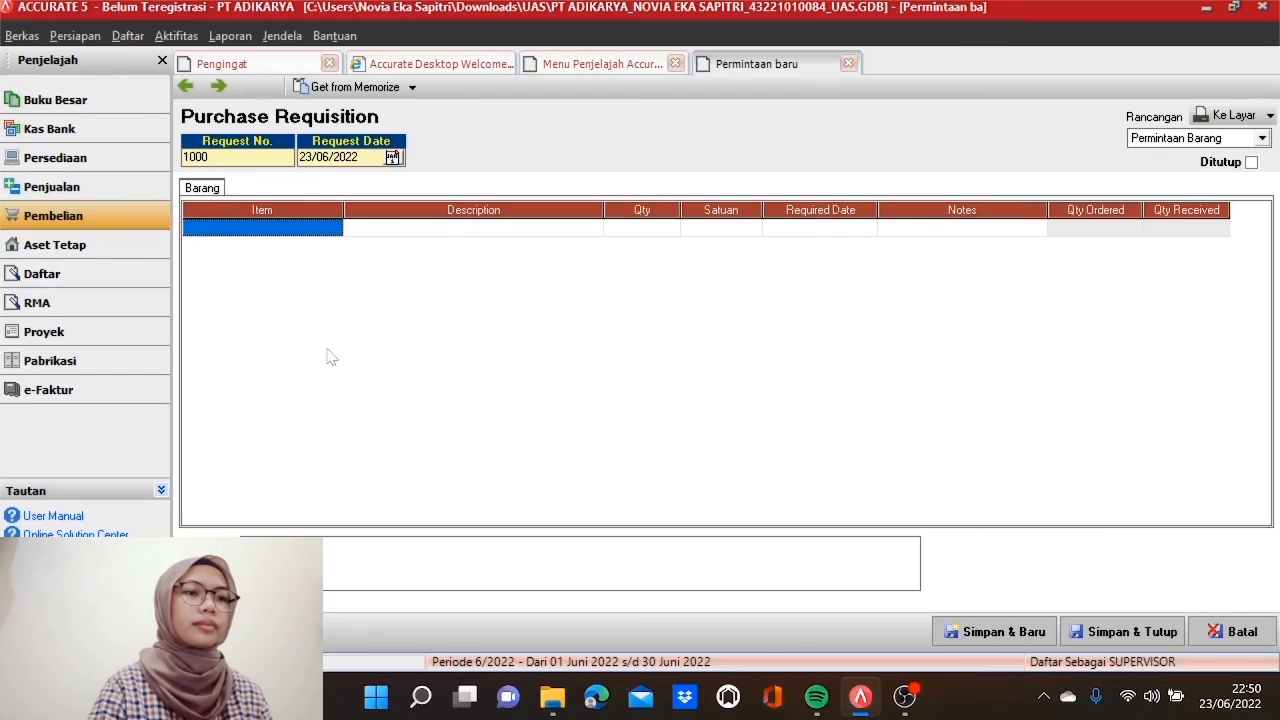
{"action": "type", "text": "RF"}
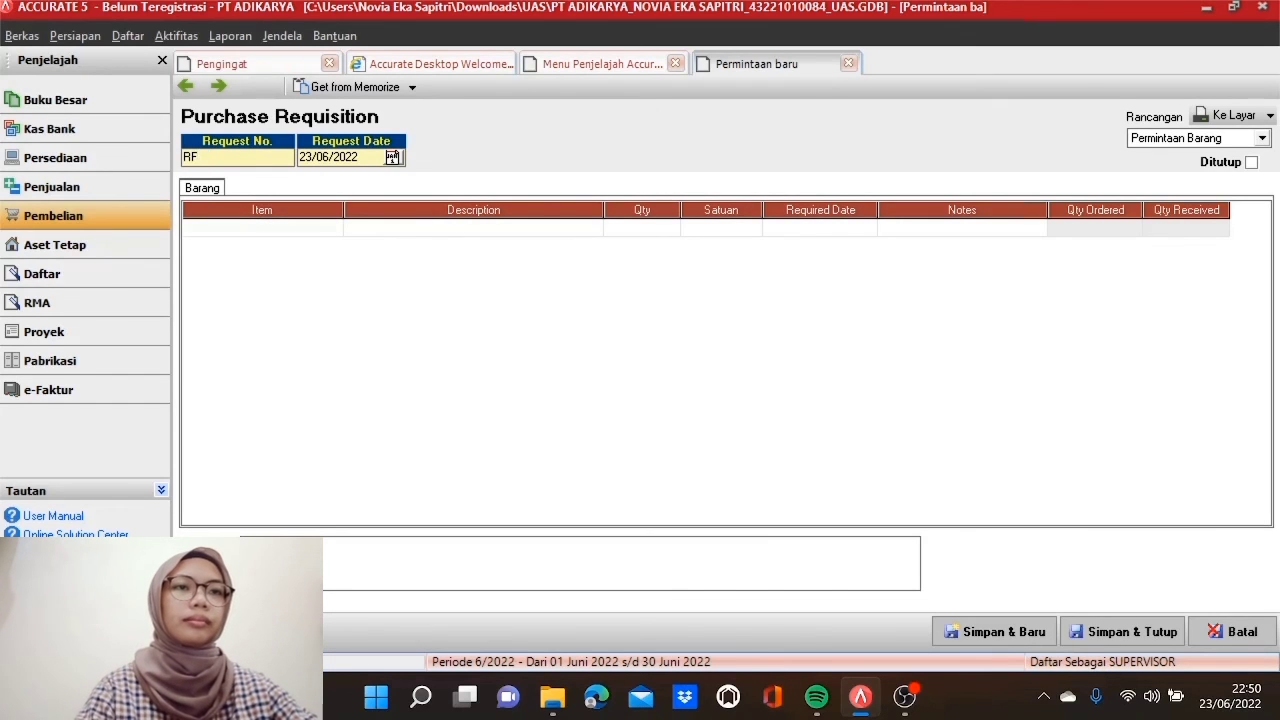
{"action": "type", "text": "160417"}
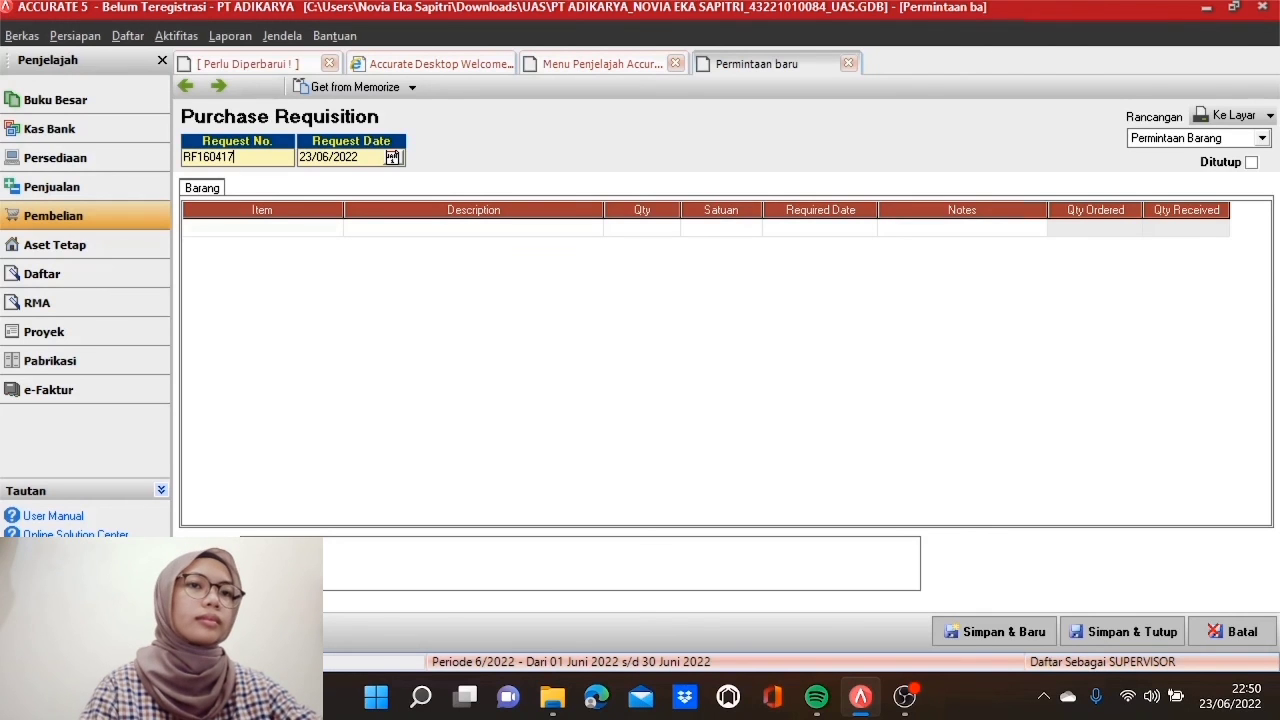
{"action": "key", "text": "Tab"}
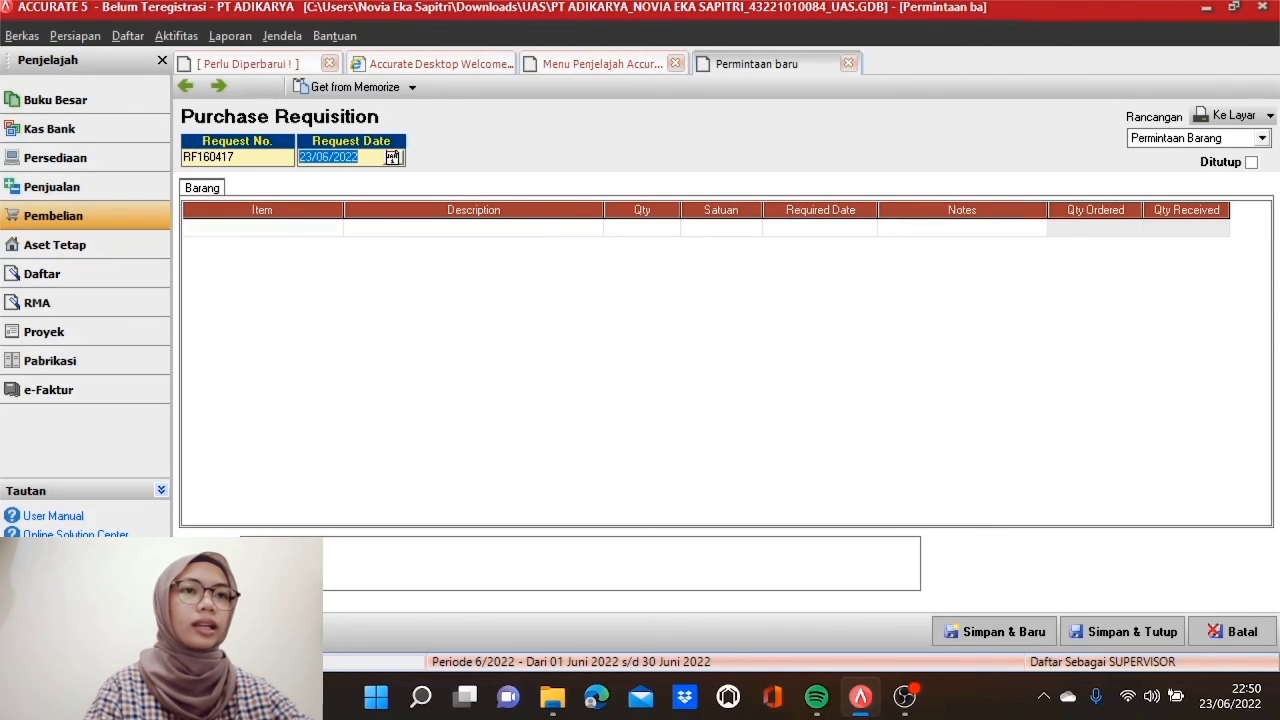
{"action": "type", "text": "16/05/2"}
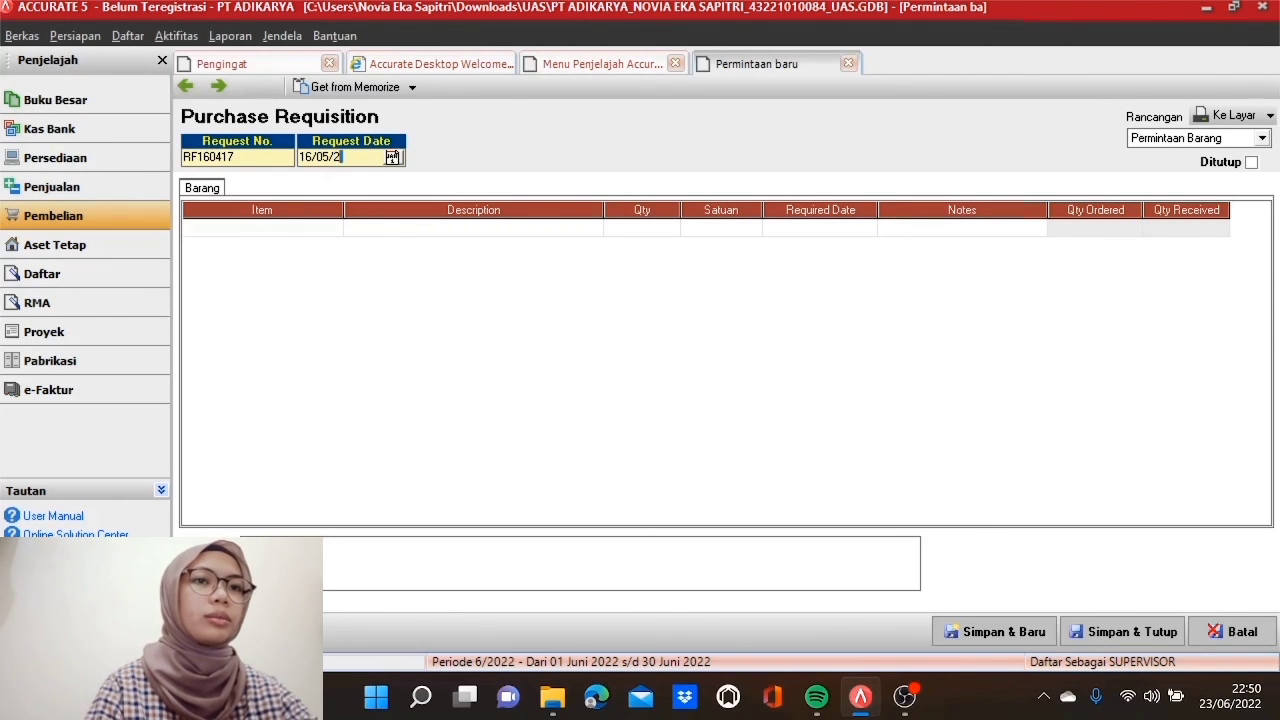
{"action": "type", "text": "017"}
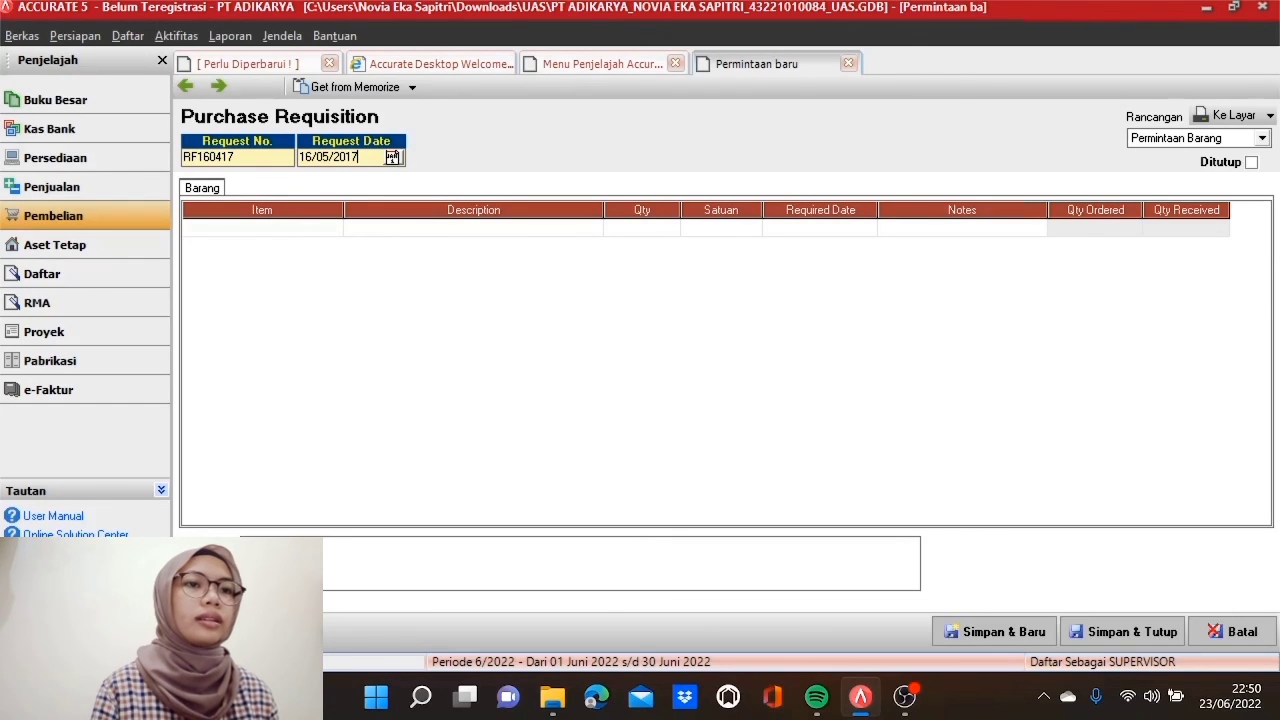
{"action": "left_click", "coordinate": [329, 230]}
{"action": "left_click", "coordinate": [334, 229]}
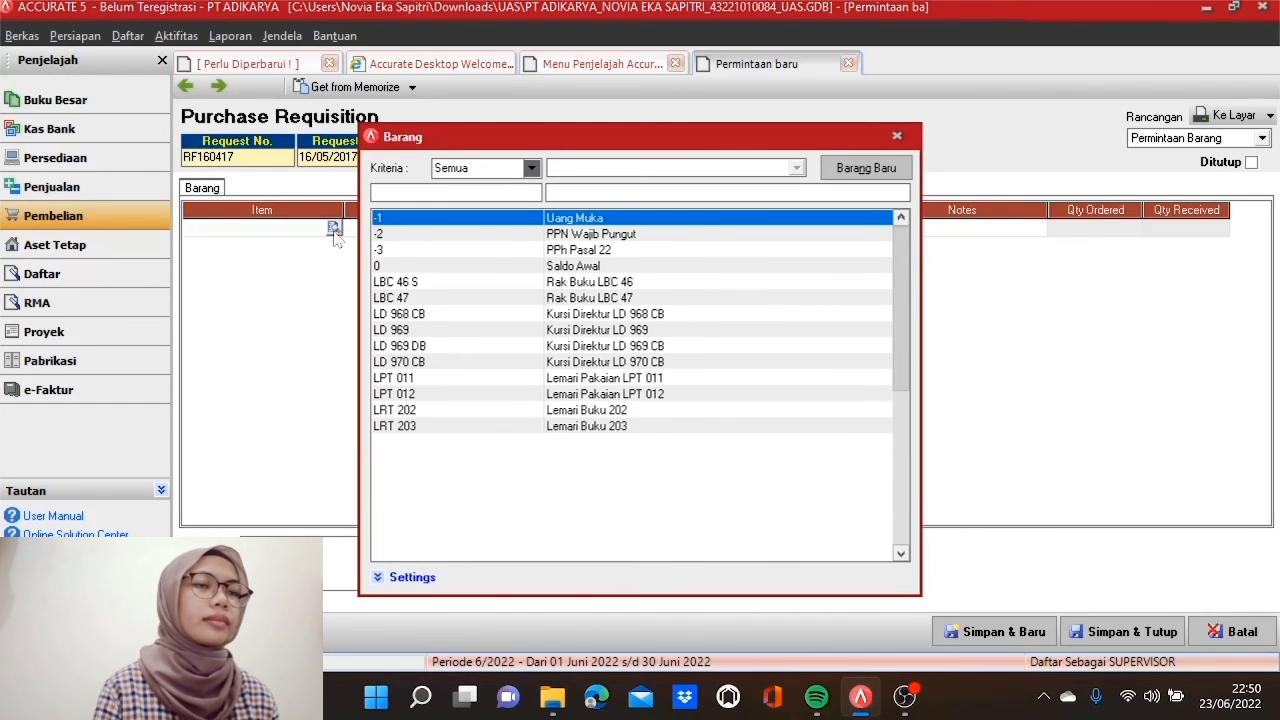
Step: Add LRT 203 Lemari Buku 203 as the first requisition line with quantity 6
{"action": "left_click", "coordinate": [444, 427]}
{"action": "double_click", "coordinate": [444, 427]}
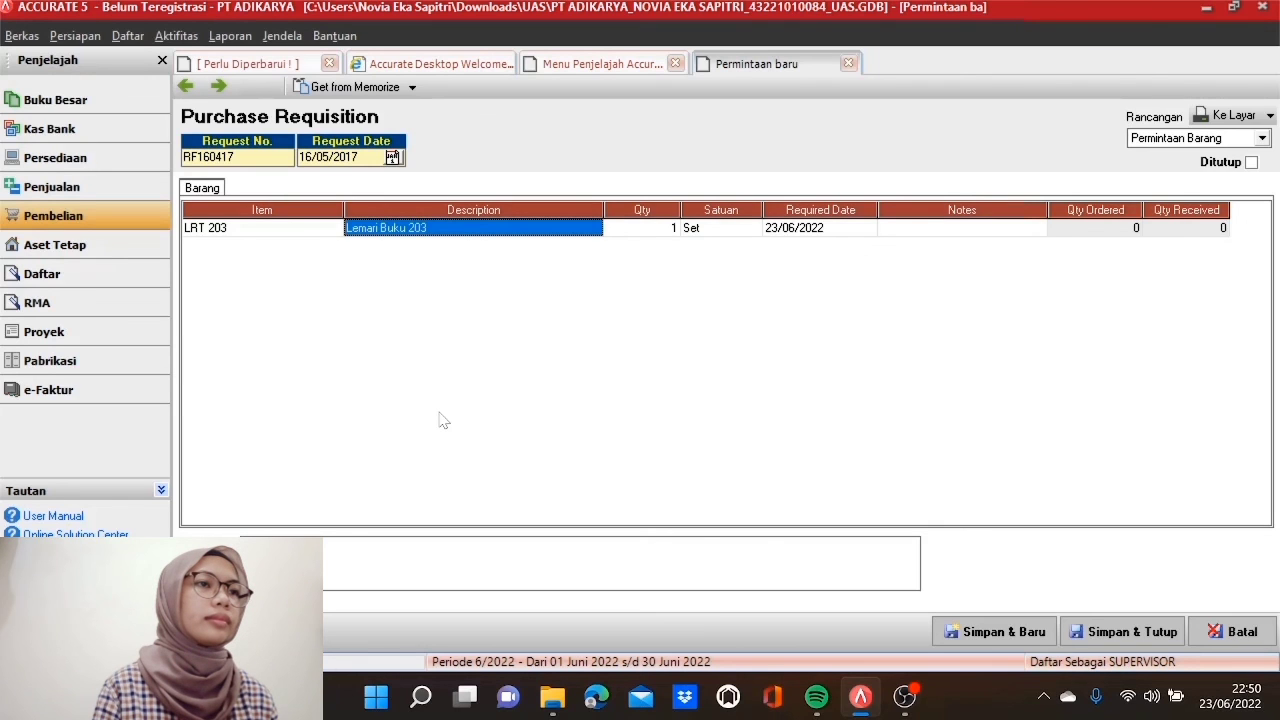
{"action": "key", "text": "Tab"}
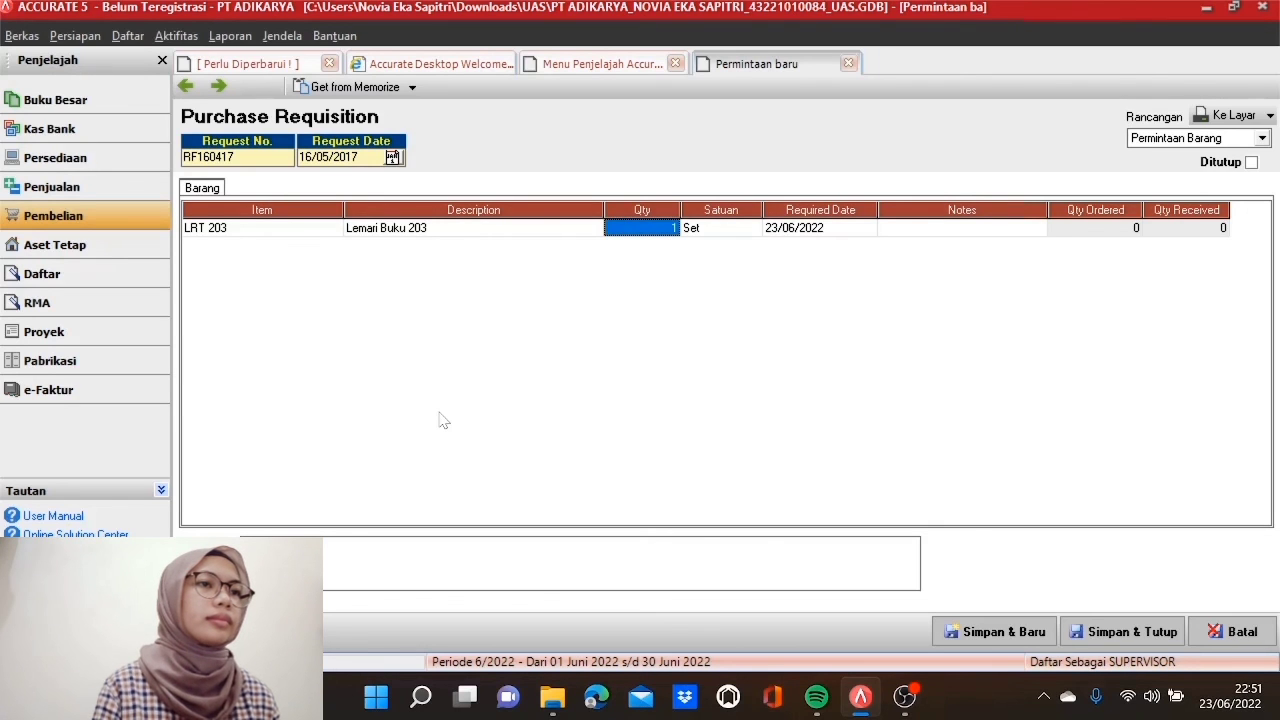
{"action": "type", "text": "6"}
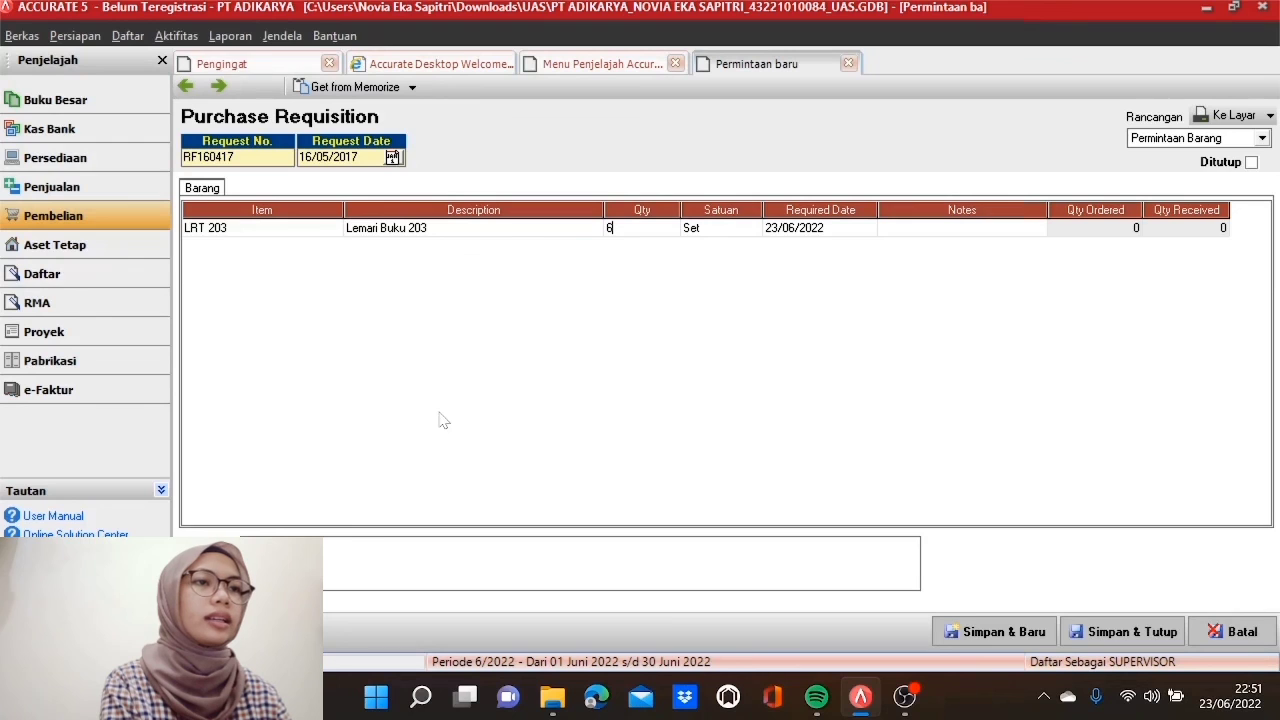
{"action": "key", "text": "Tab"}
{"action": "key", "text": "Tab"}
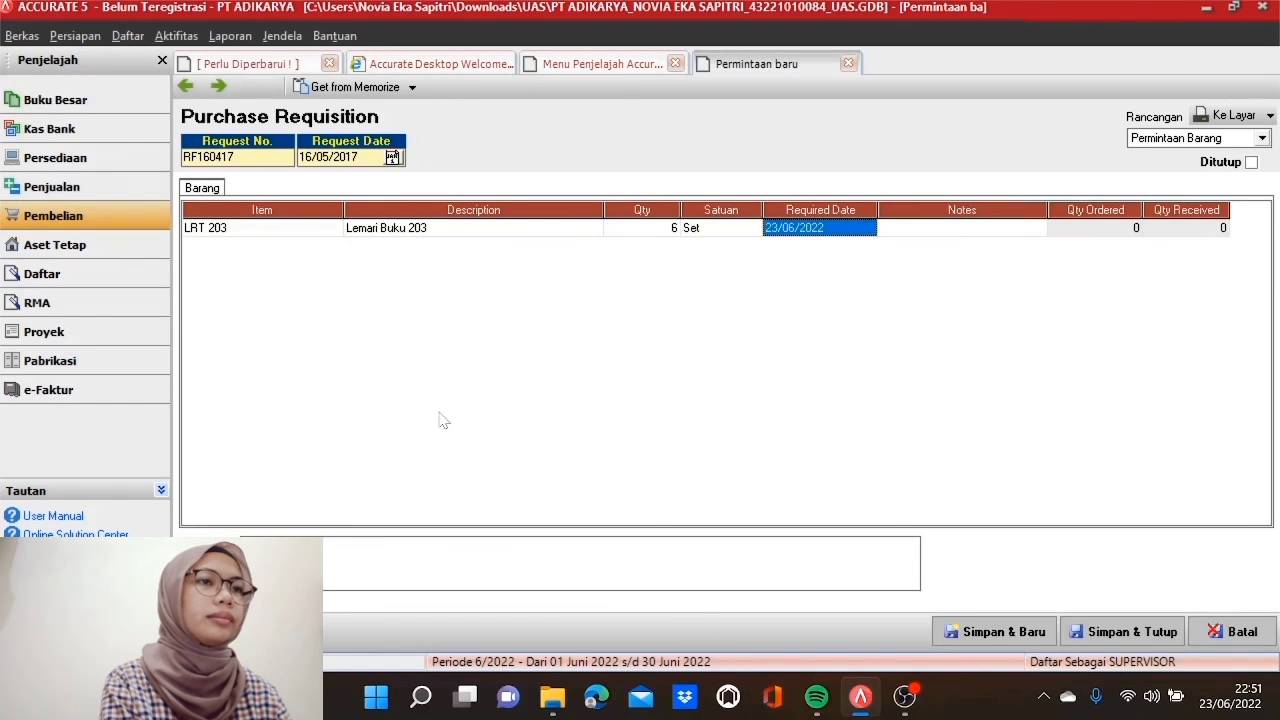
Step: Set the LRT 203 line's required date to 19/12/2017
{"action": "left_click", "coordinate": [868, 228]}
{"action": "left_click", "coordinate": [872, 247]}
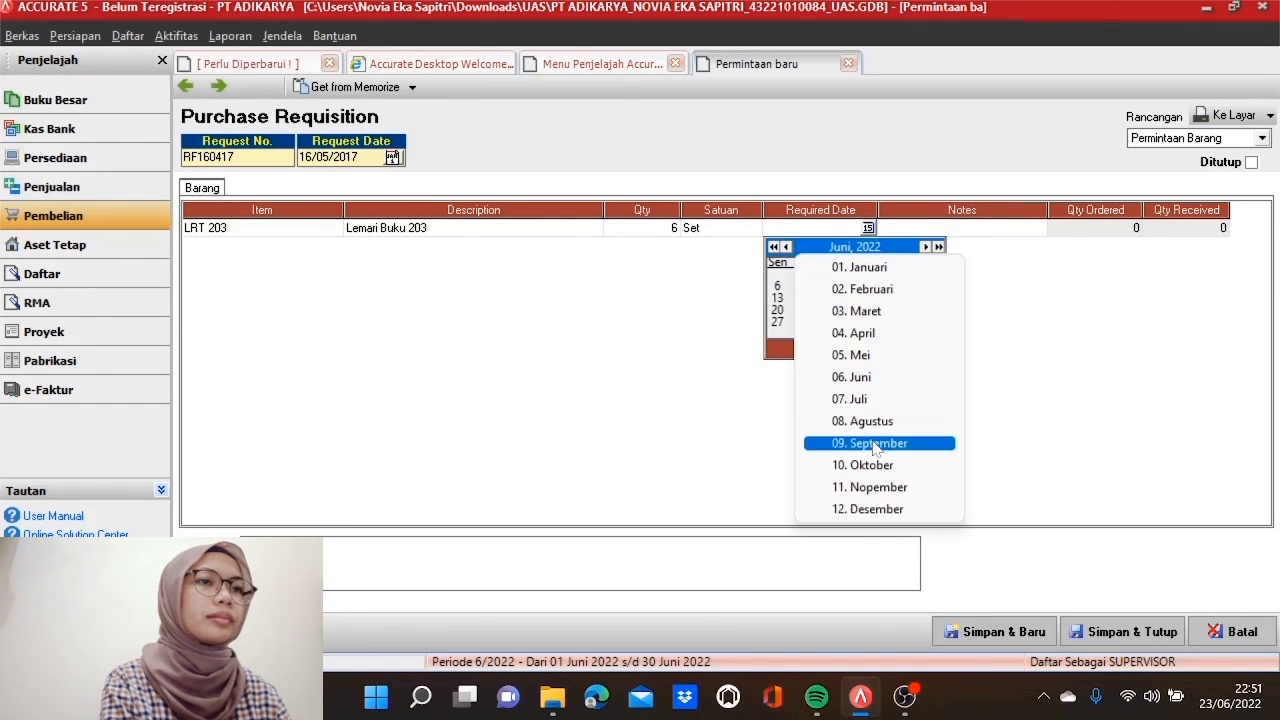
{"action": "left_click", "coordinate": [868, 509]}
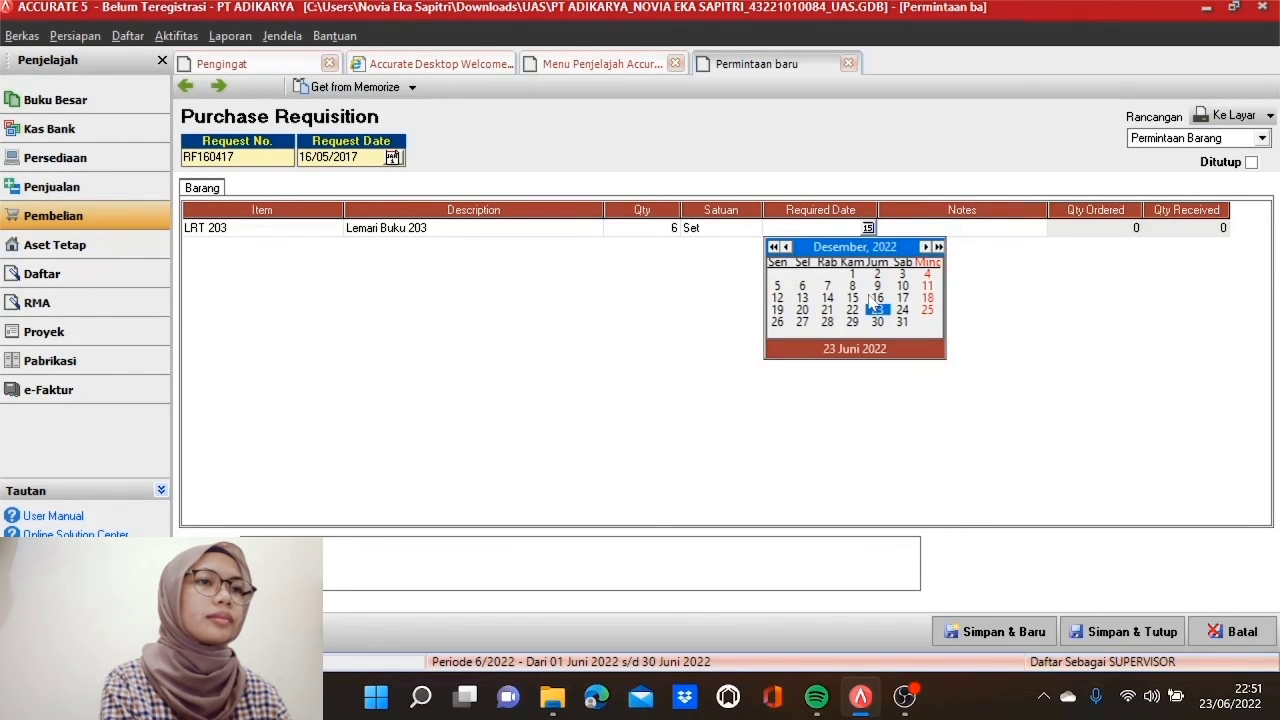
{"action": "left_click", "coordinate": [778, 310]}
{"action": "left_click", "coordinate": [868, 228]}
{"action": "left_click", "coordinate": [860, 247]}
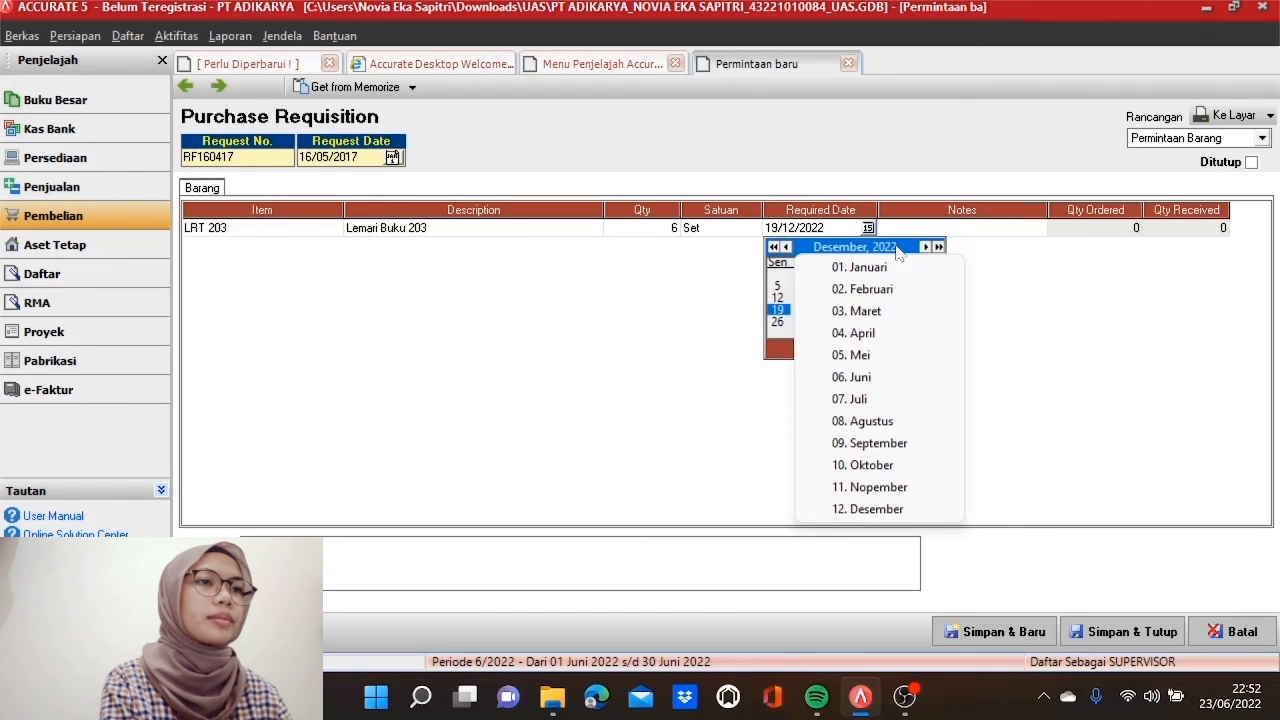
{"action": "left_click", "coordinate": [889, 249]}
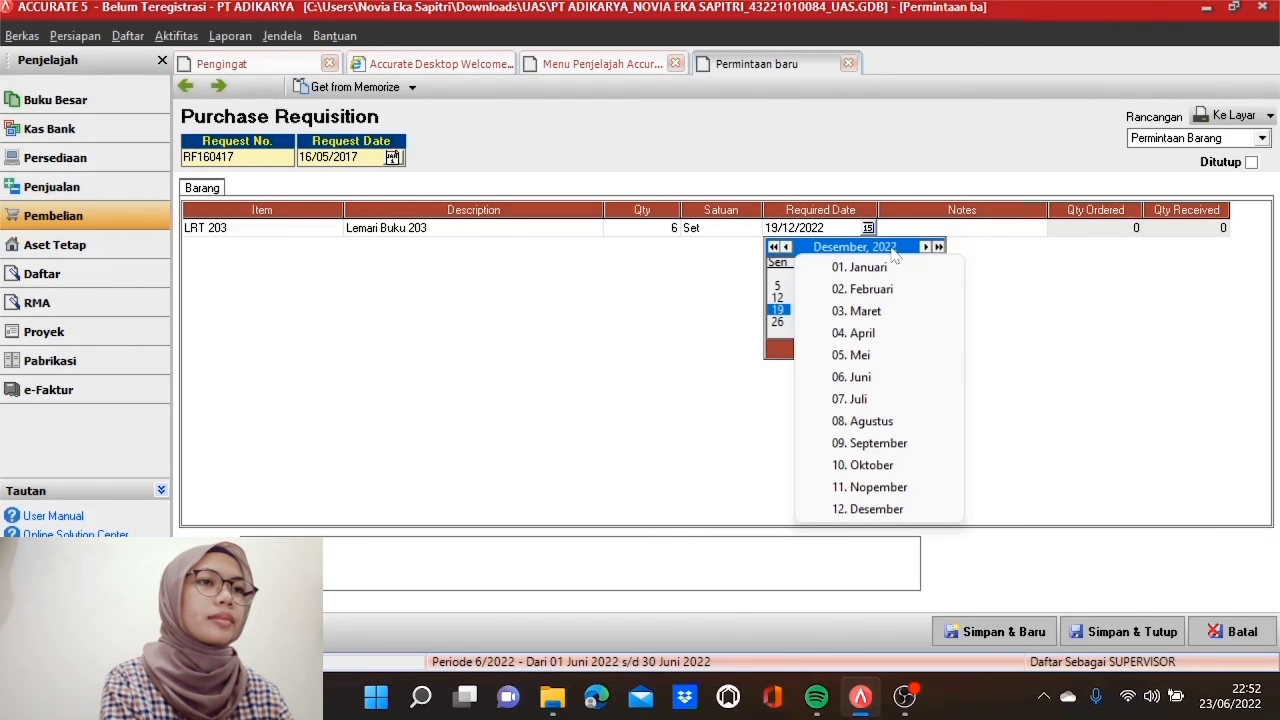
{"action": "left_click", "coordinate": [712, 350]}
{"action": "key", "text": "BackSpace"}
{"action": "key", "text": "BackSpace"}
{"action": "type", "text": "17"}
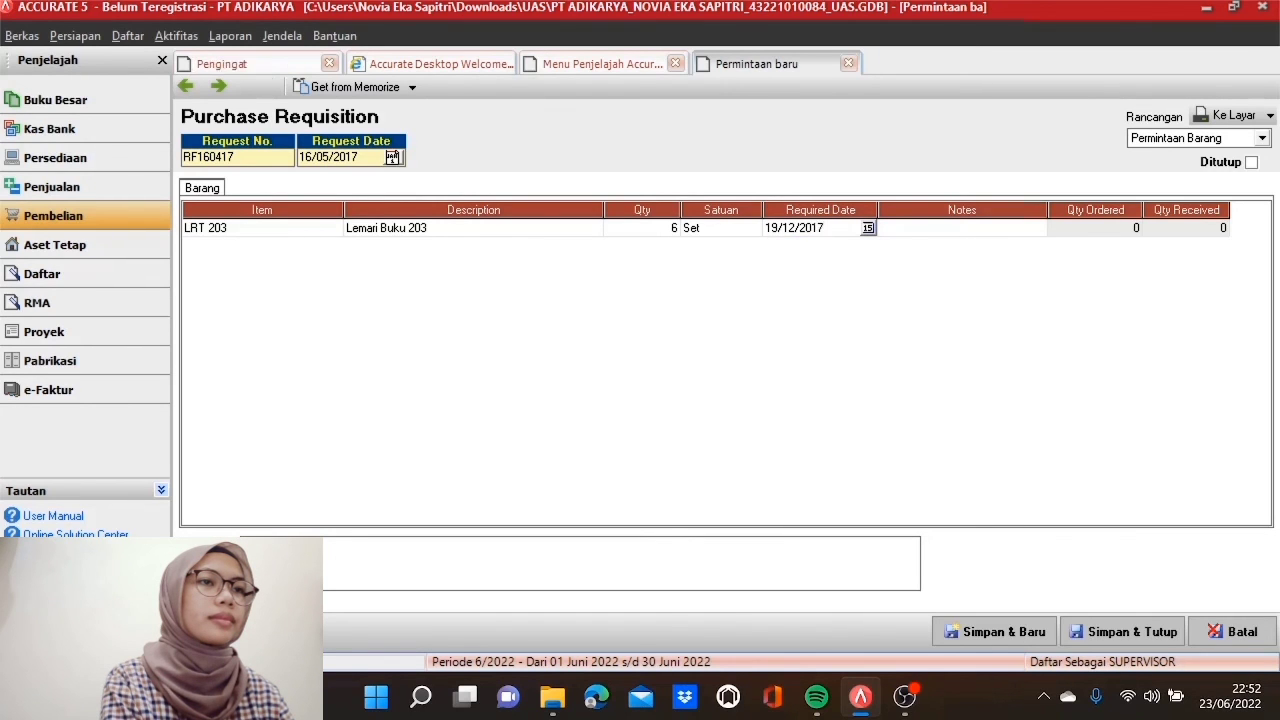
{"action": "key", "text": "Tab"}
{"action": "key", "text": "Tab"}
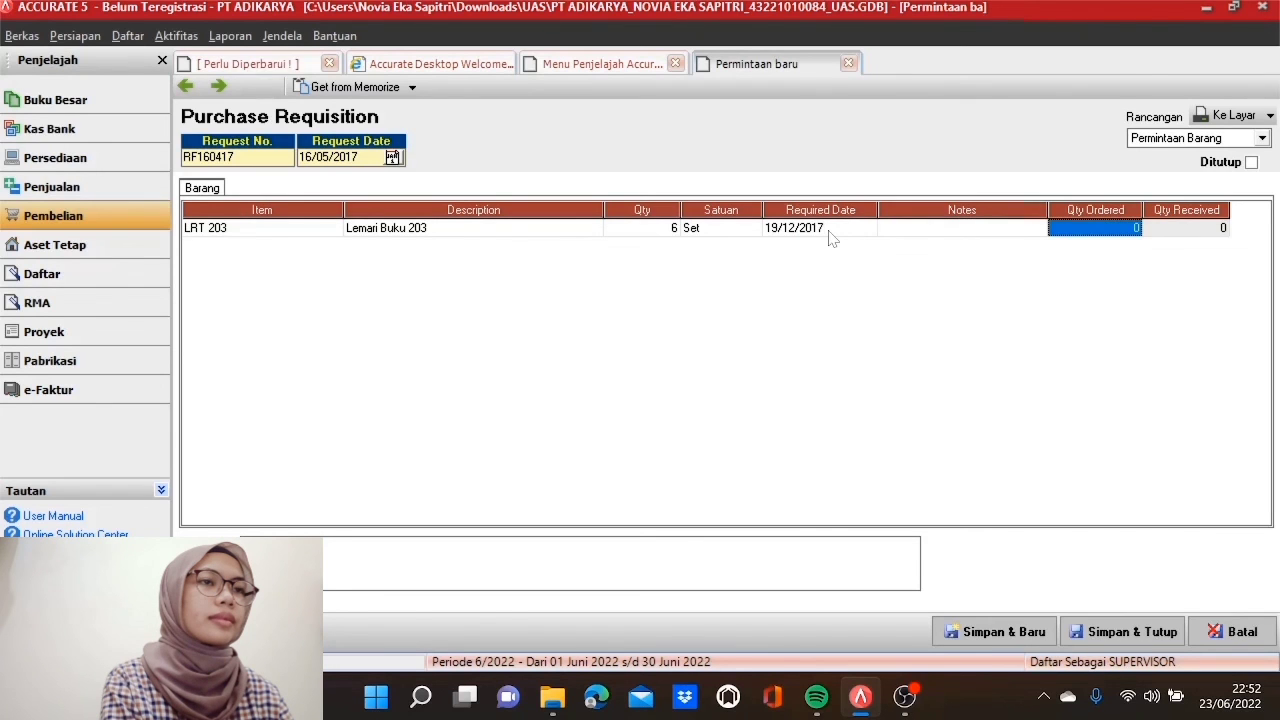
{"action": "key", "text": "Tab"}
{"action": "key", "text": "Tab"}
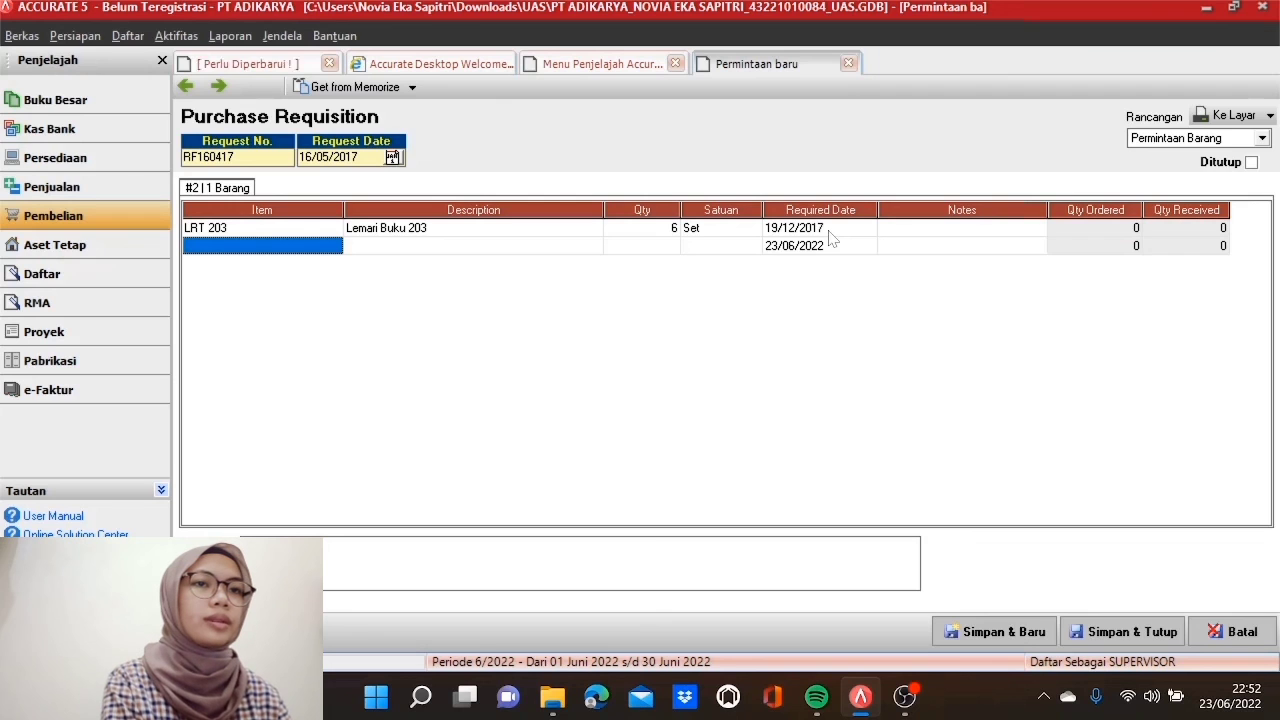
Step: Add a second line for LBC 47, 10 sets, required 19/12/2017
{"action": "left_click", "coordinate": [300, 245]}
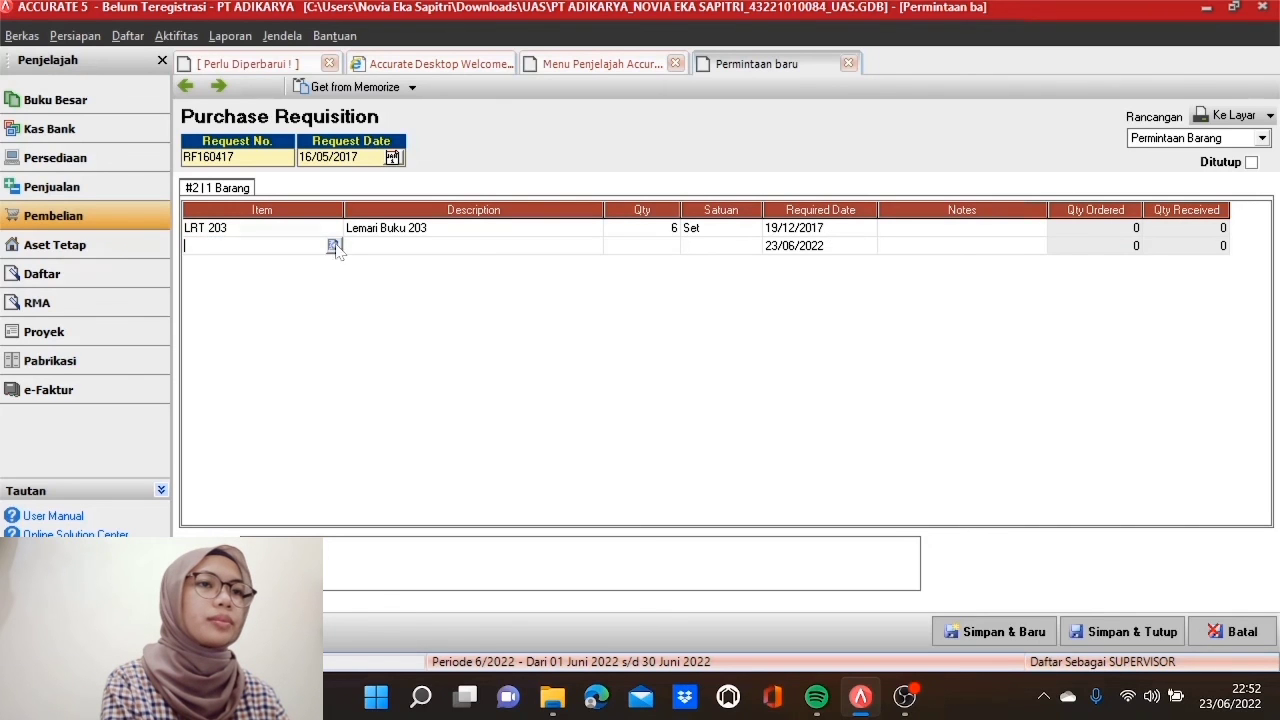
{"action": "left_click", "coordinate": [334, 244]}
{"action": "double_click", "coordinate": [445, 297]}
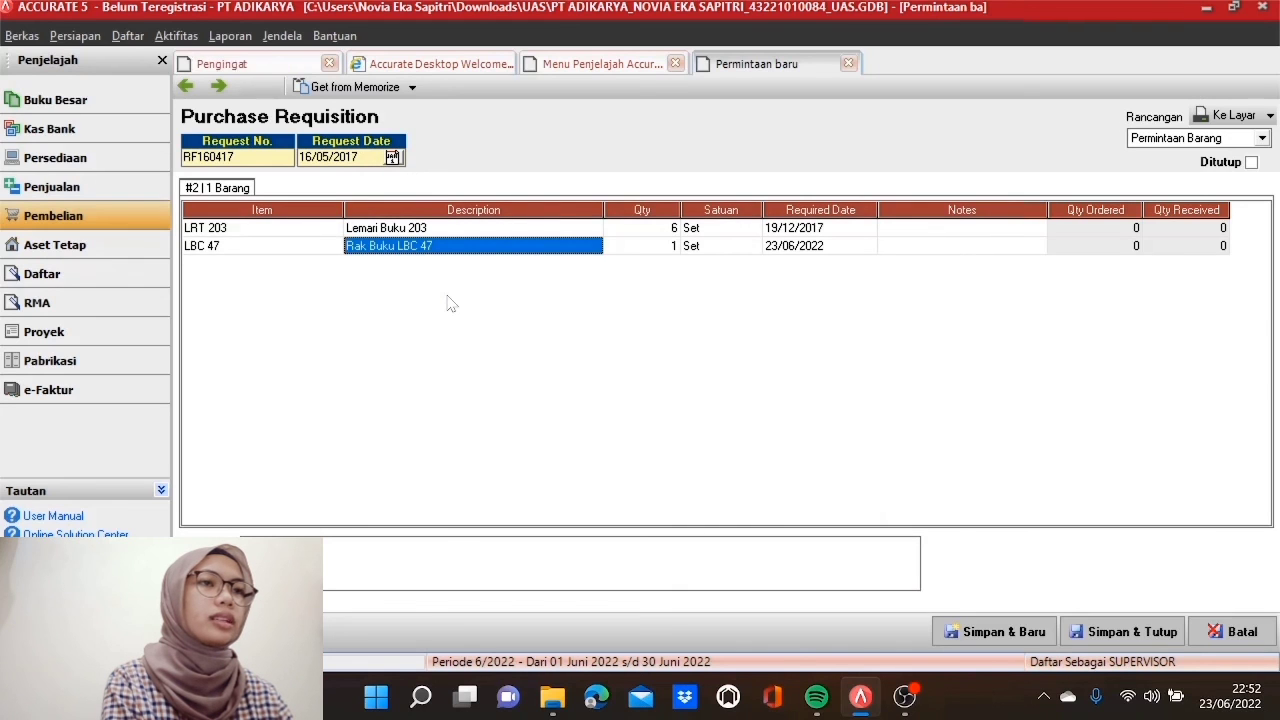
{"action": "key", "text": "Tab"}
{"action": "type", "text": "10"}
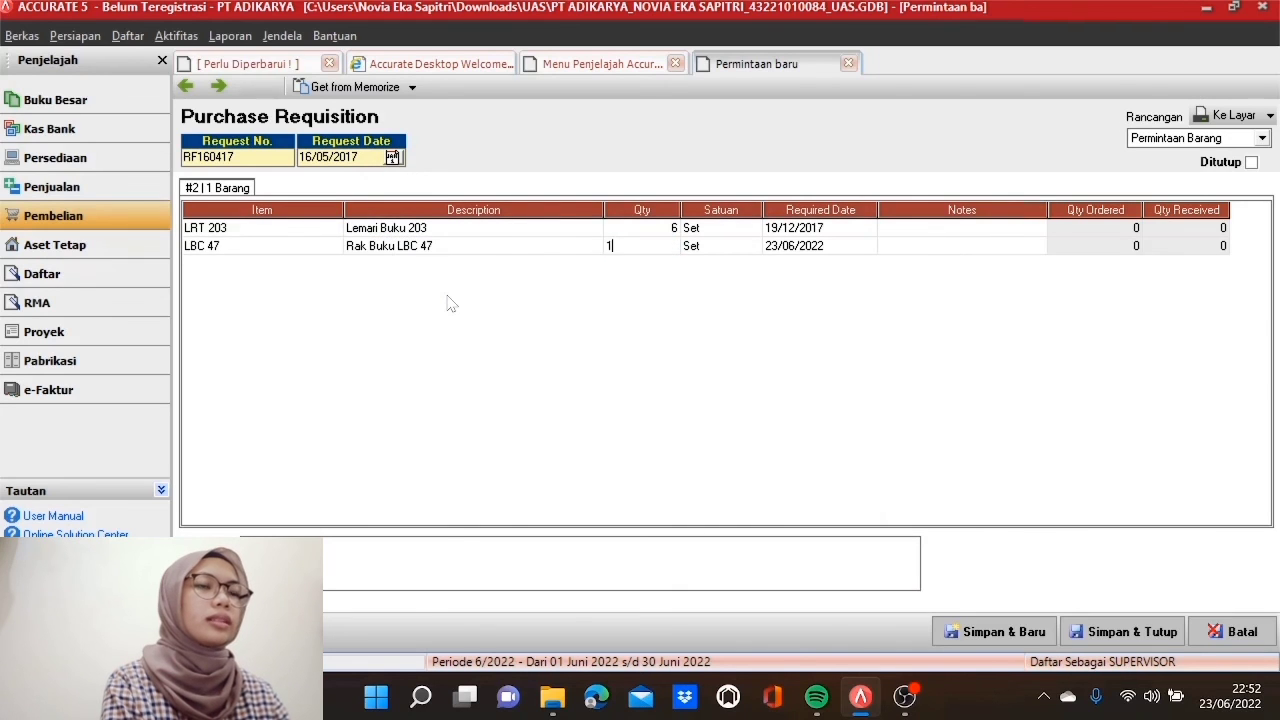
{"action": "key", "text": "Tab"}
{"action": "key", "text": "Tab"}
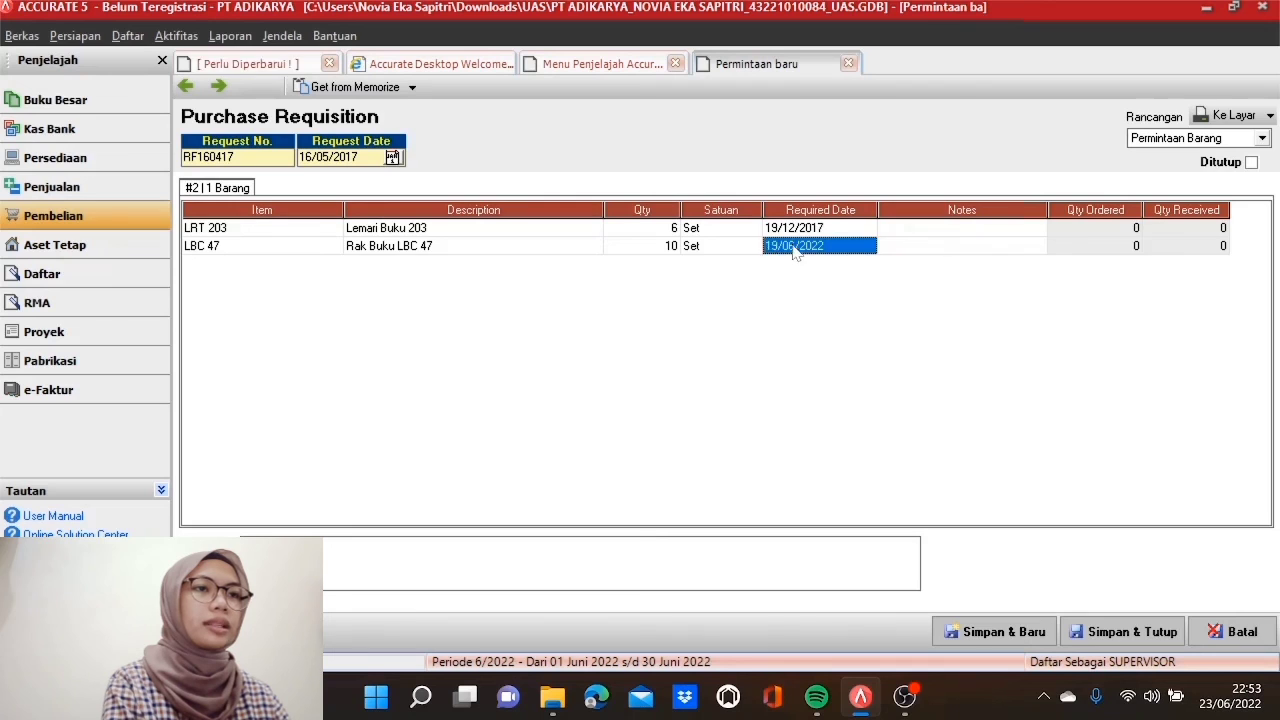
{"action": "type", "text": "19/06/202212"}
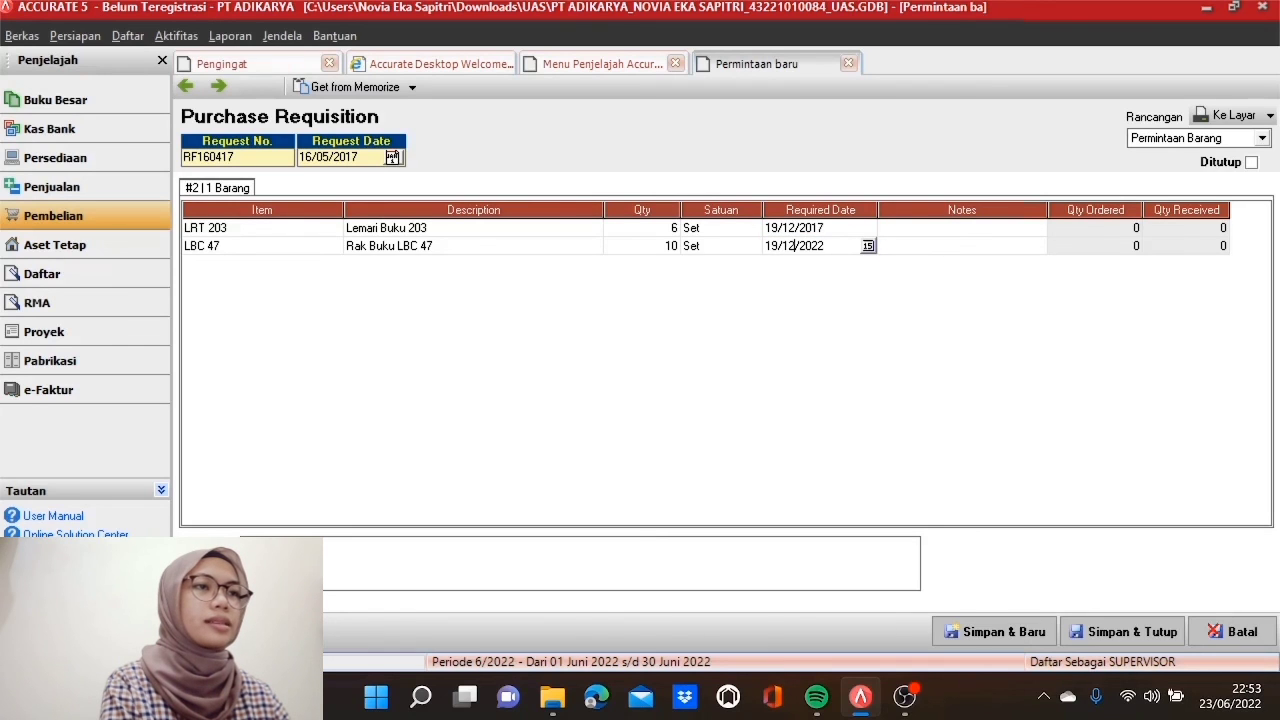
{"action": "key", "text": "BackSpace"}
{"action": "key", "text": "BackSpace"}
{"action": "type", "text": "17"}
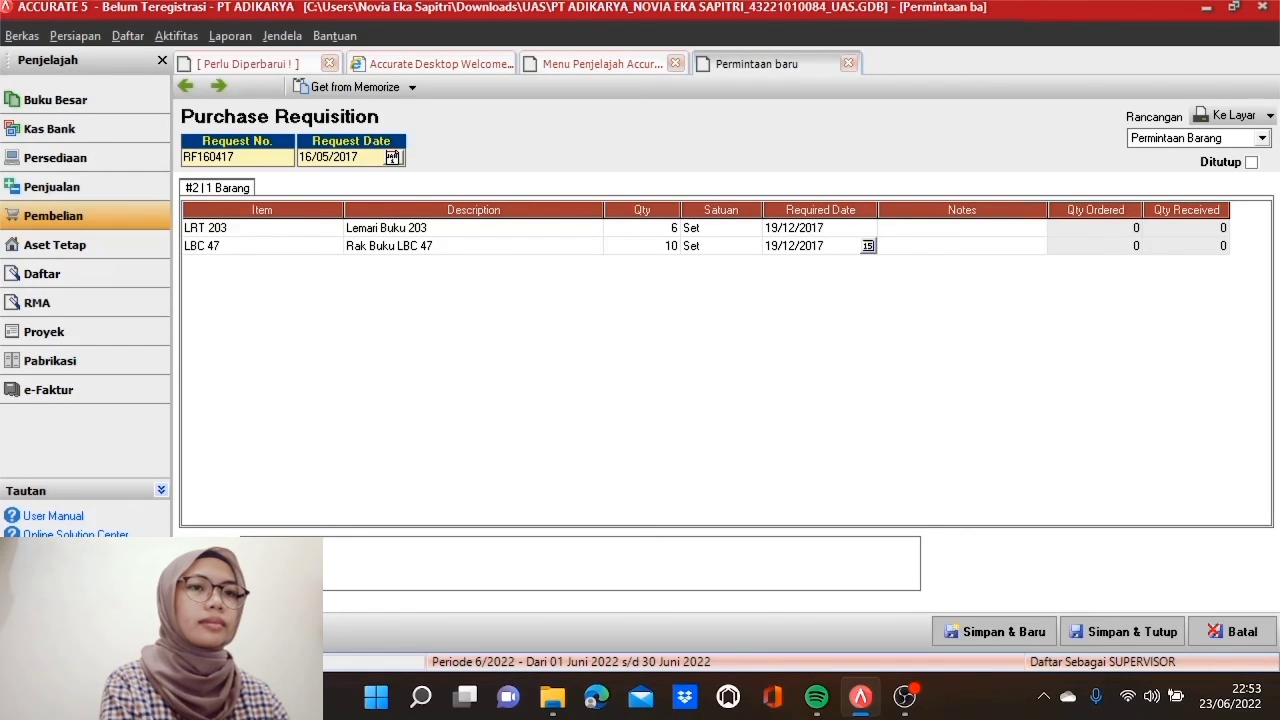
{"action": "key", "text": "Tab"}
{"action": "key", "text": "Tab"}
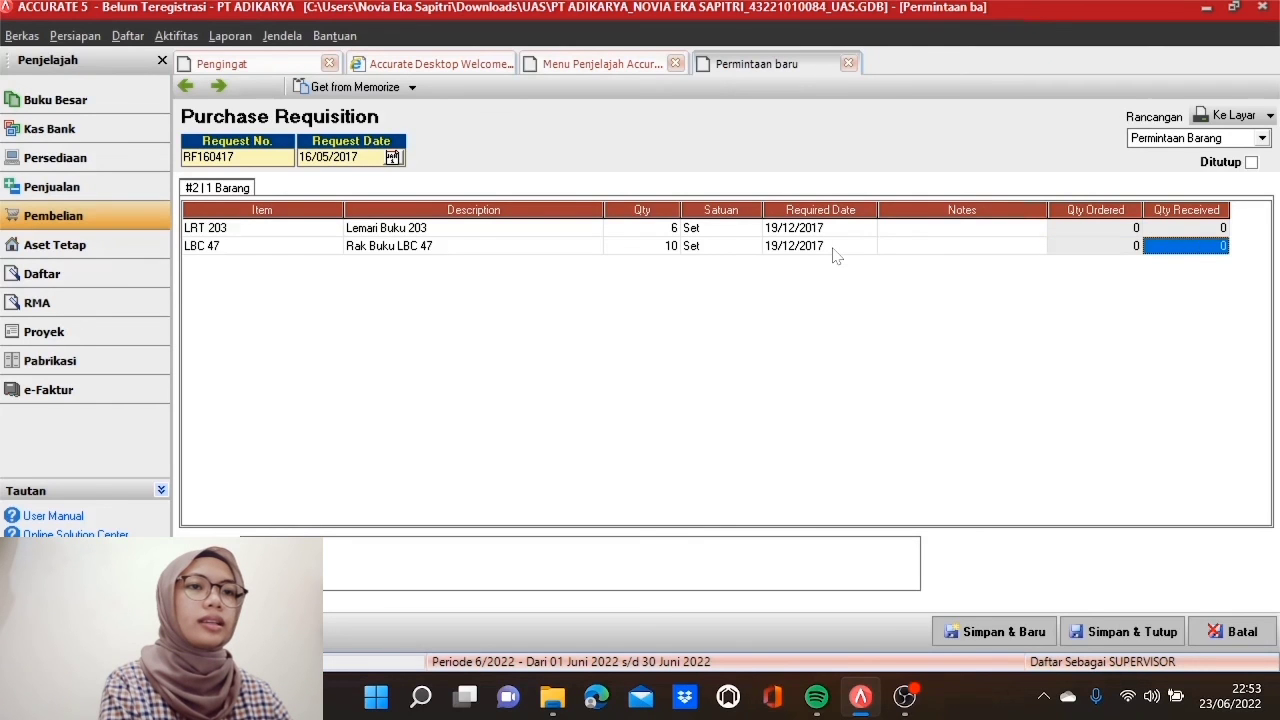
{"action": "key", "text": "Tab"}
Step: Add a third line for LRT 202 with quantity 12
{"action": "left_click", "coordinate": [338, 265]}
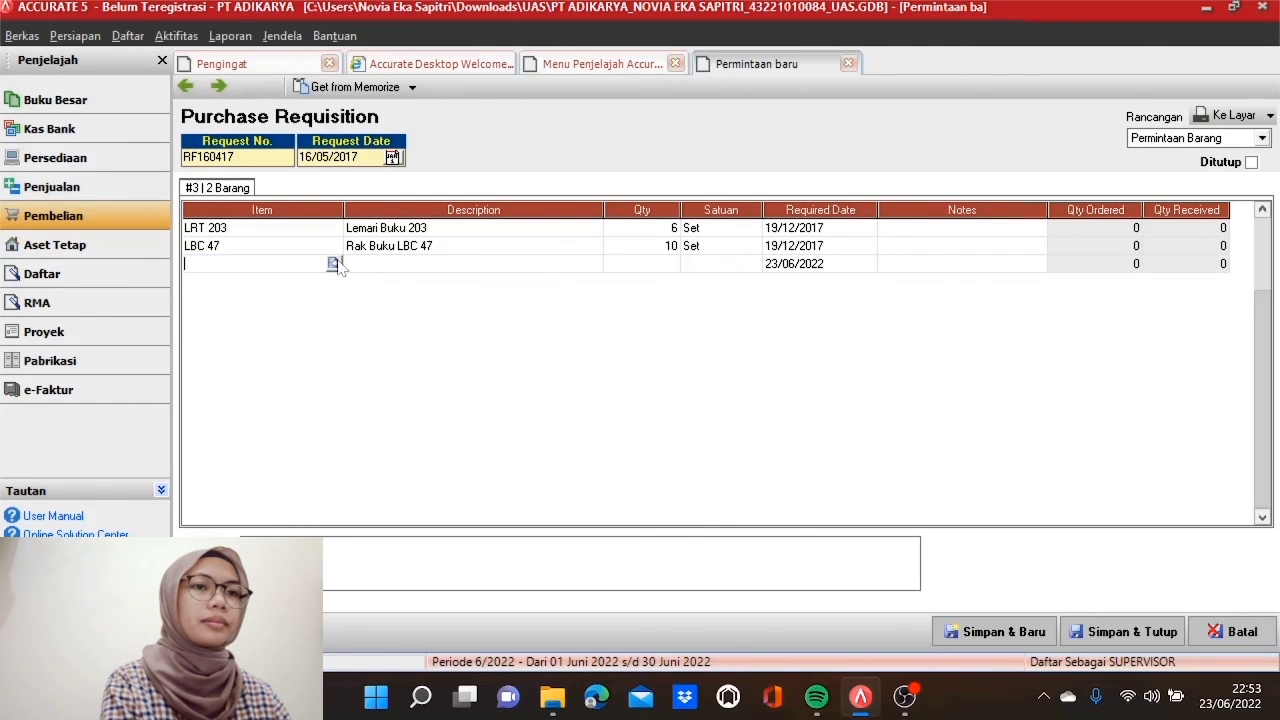
{"action": "left_click", "coordinate": [334, 264]}
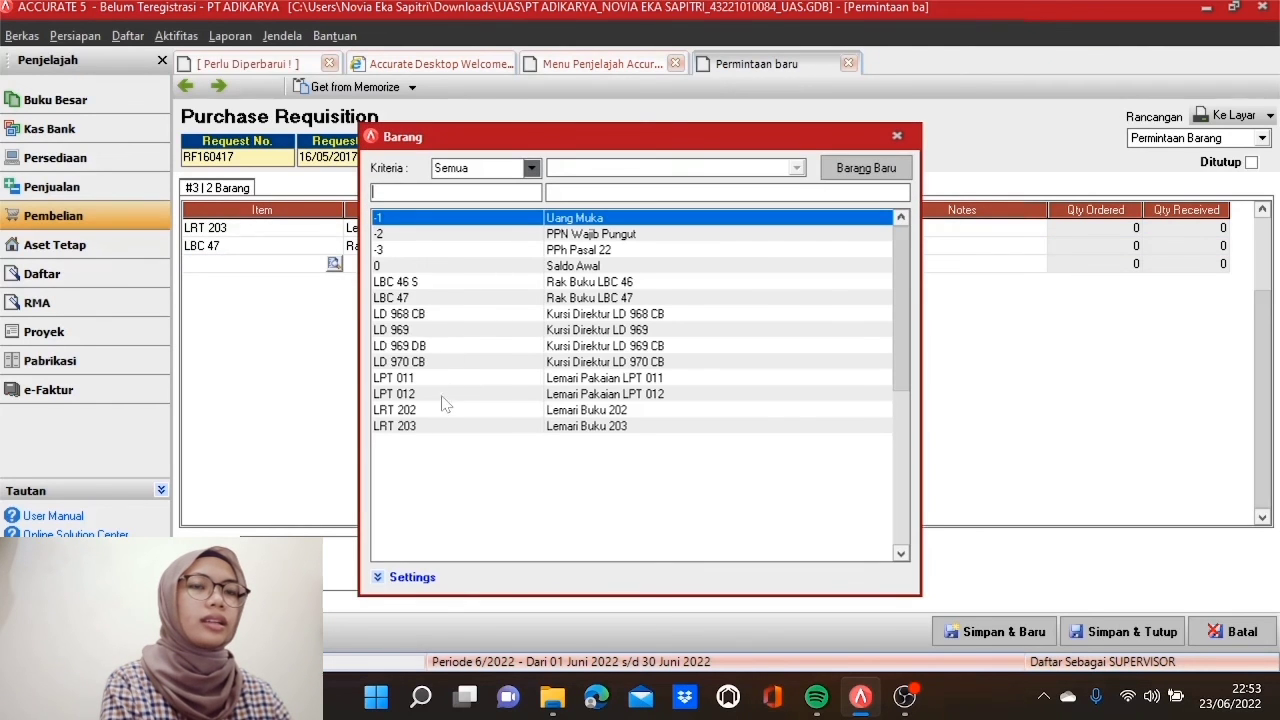
{"action": "double_click", "coordinate": [444, 409]}
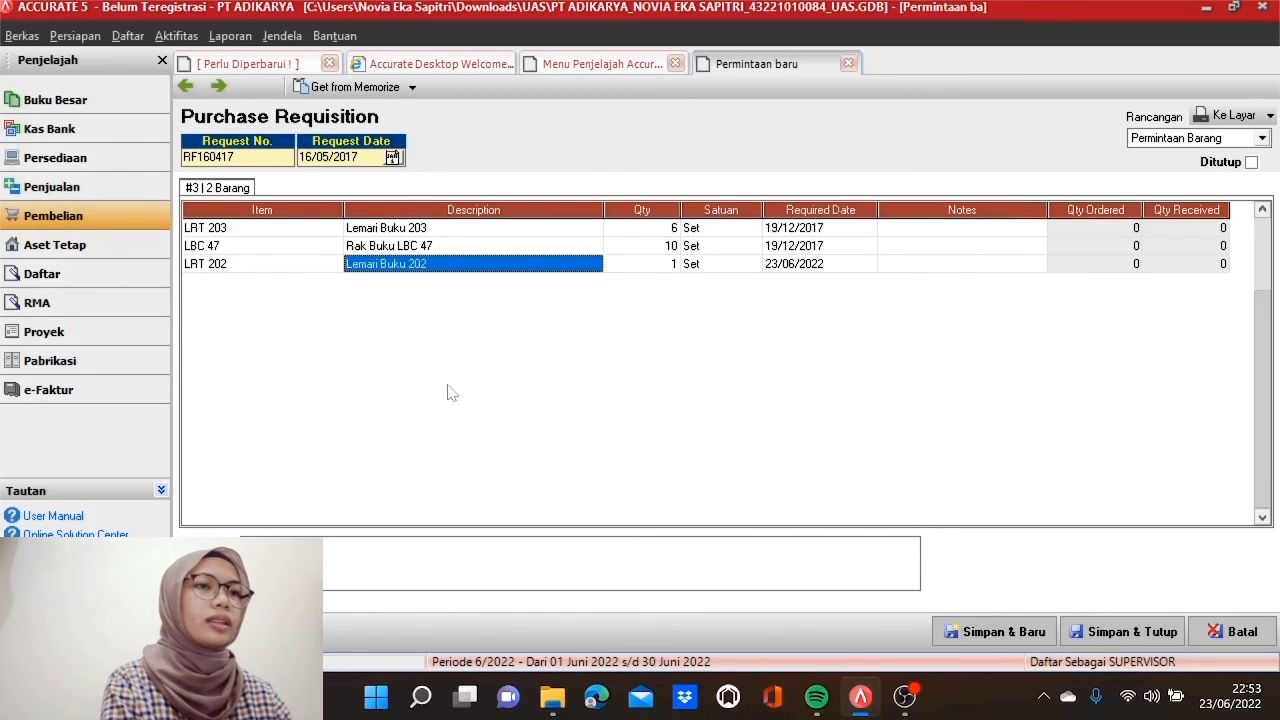
{"action": "key", "text": "Tab"}
{"action": "type", "text": "12"}
{"action": "key", "text": "Tab"}
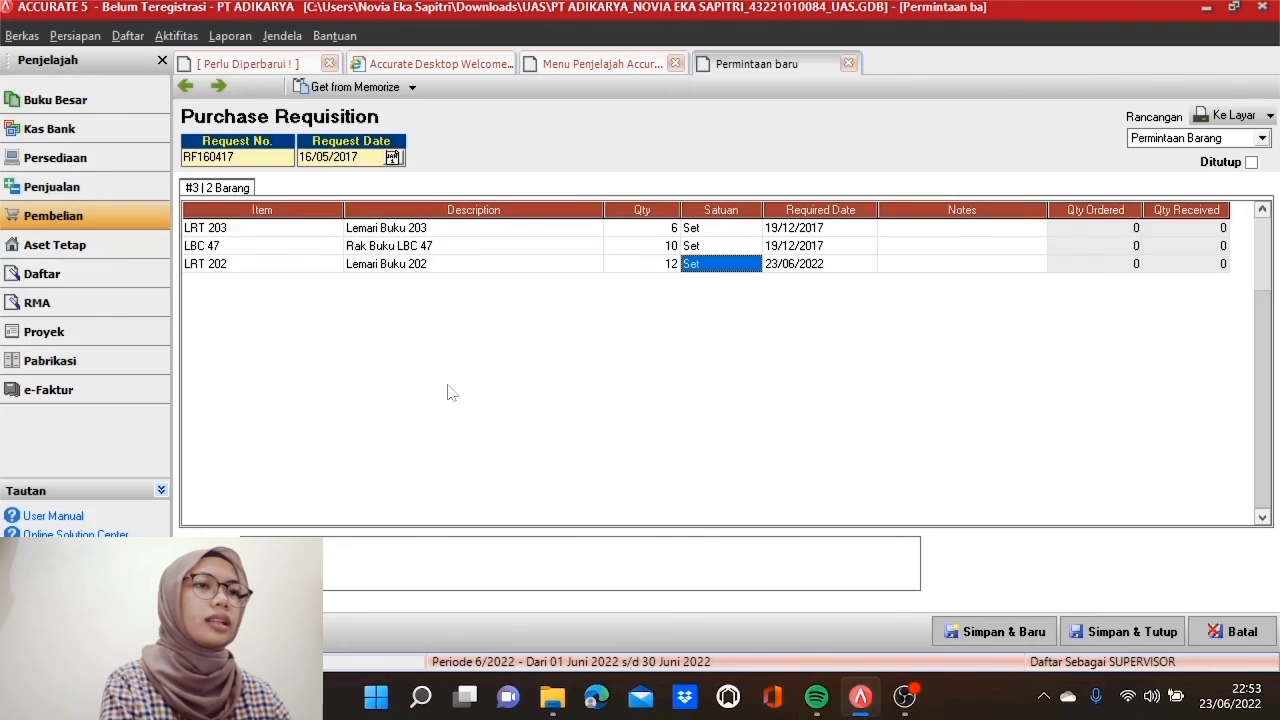
{"action": "key", "text": "Tab"}
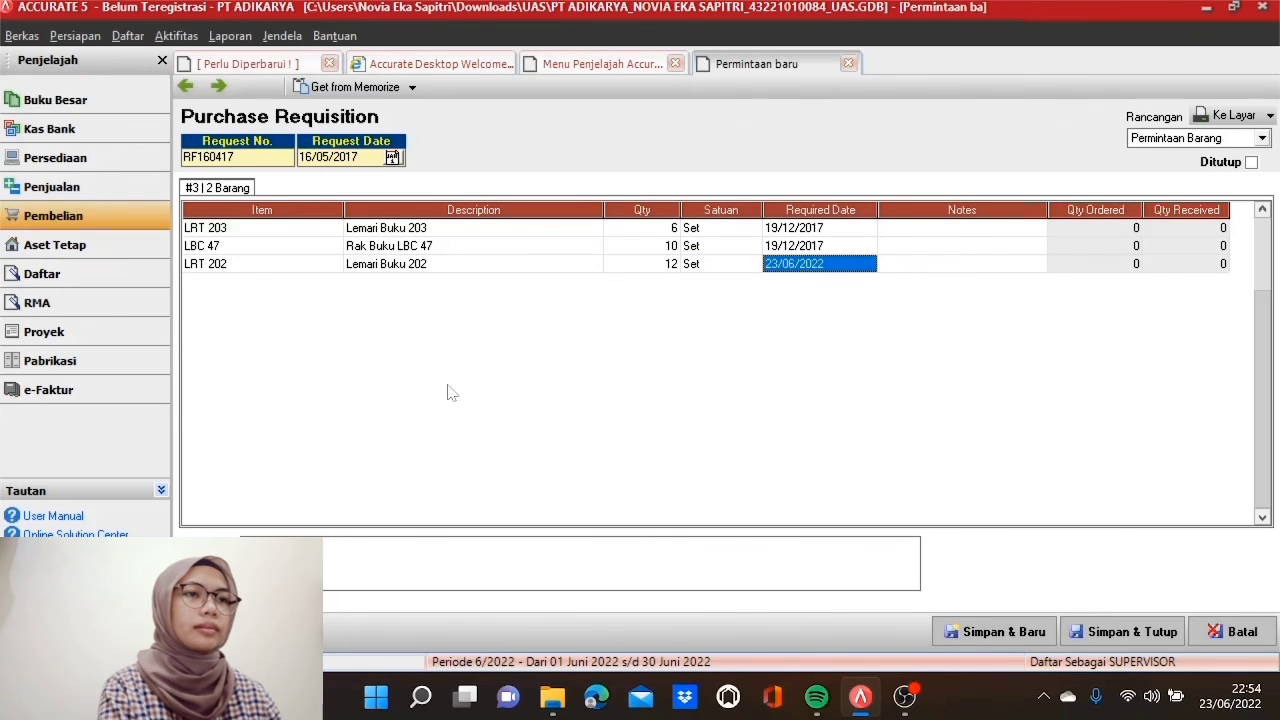
Step: Give the LRT 202 line required date 19/12/2017, then save and close requisition RF160417
{"action": "left_click", "coordinate": [777, 264]}
{"action": "type", "text": "19/"}
{"action": "type", "text": "12/2017"}
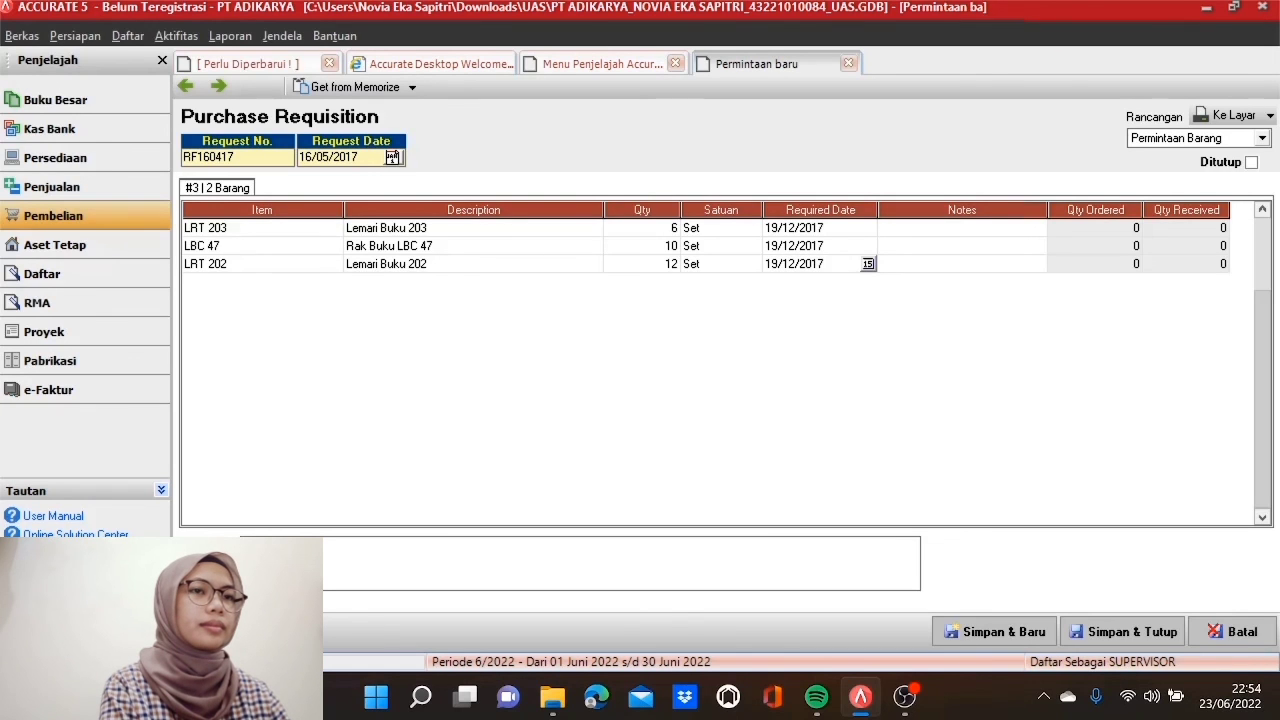
{"action": "key", "text": "Tab"}
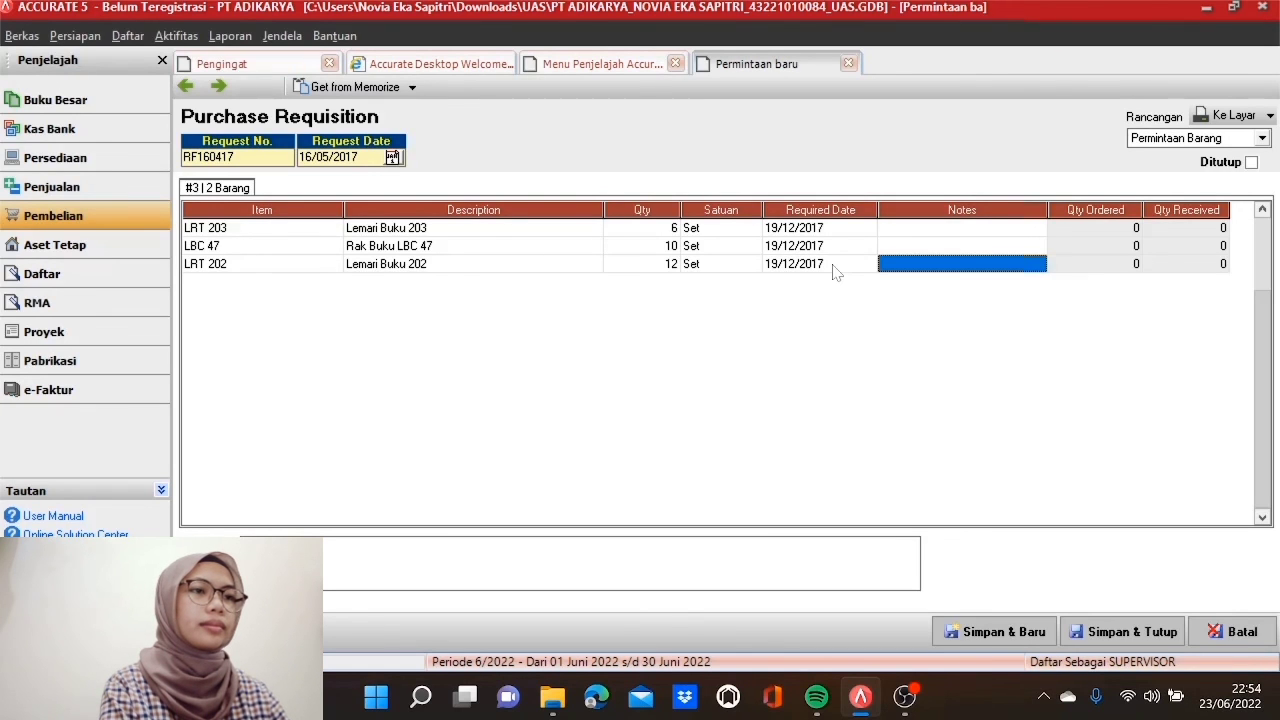
{"action": "key", "text": "Tab"}
{"action": "key", "text": "Tab"}
{"action": "key", "text": "Tab"}
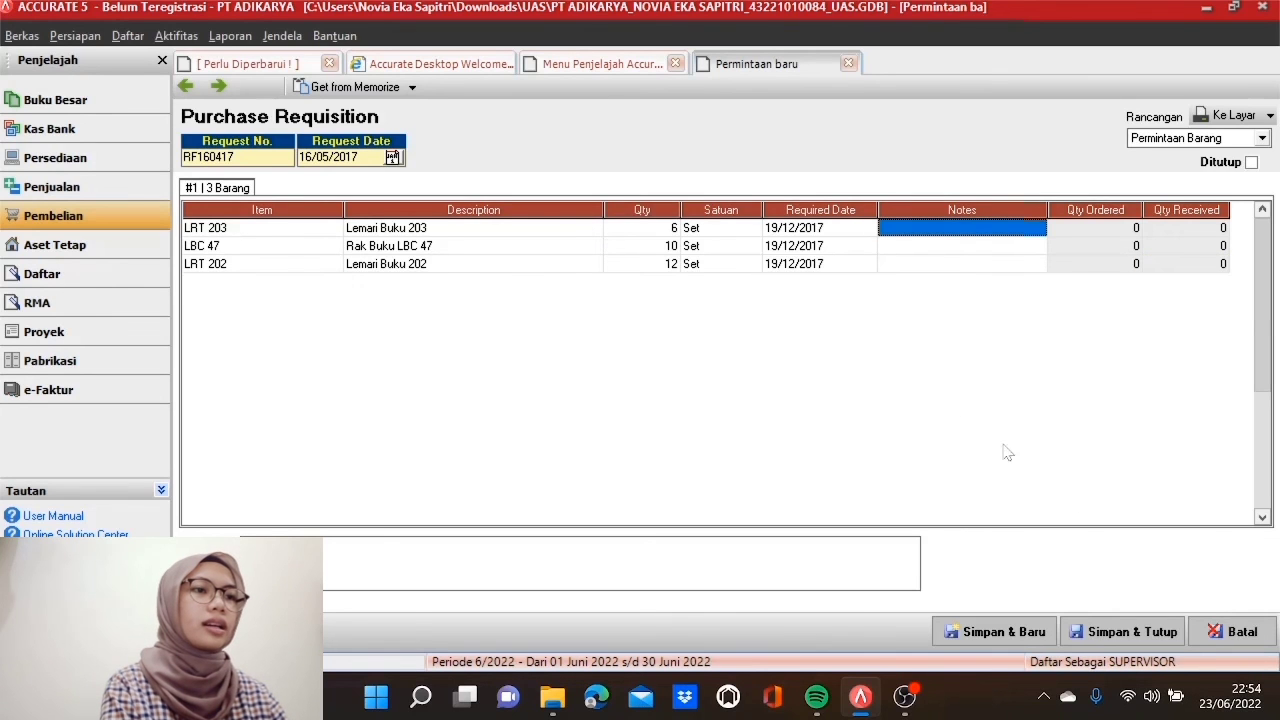
{"action": "left_click", "coordinate": [1105, 631]}
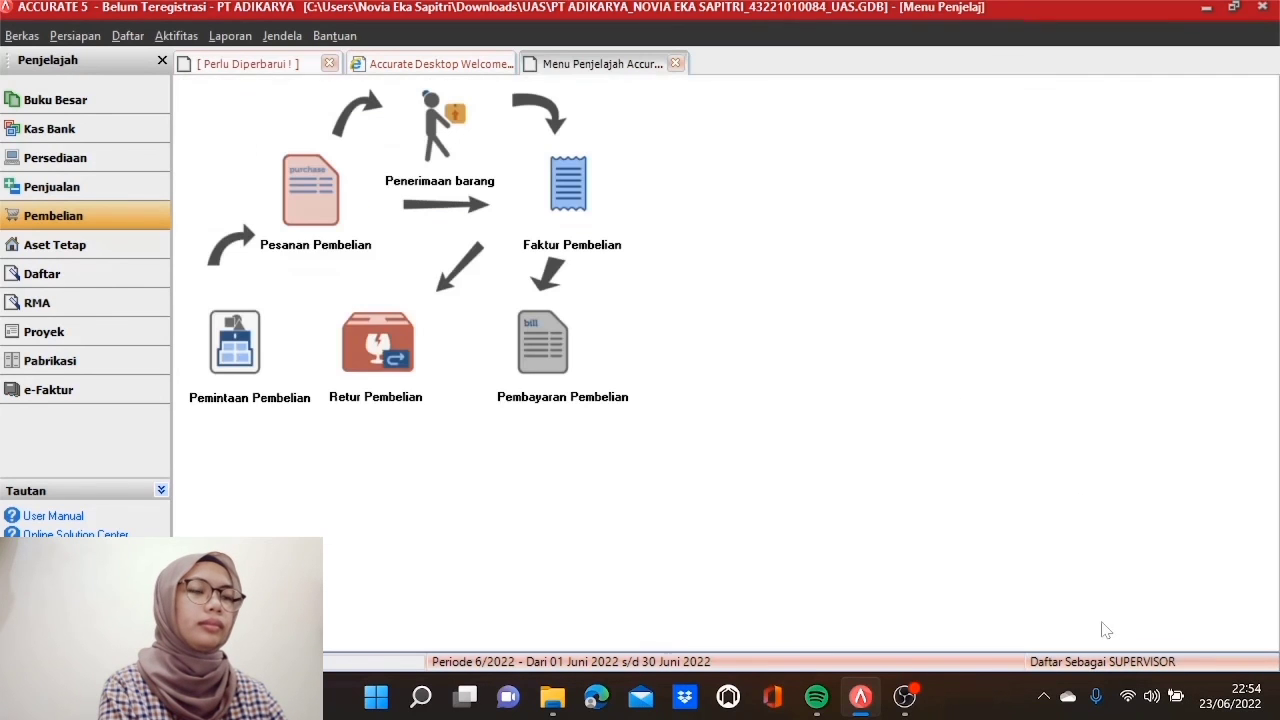
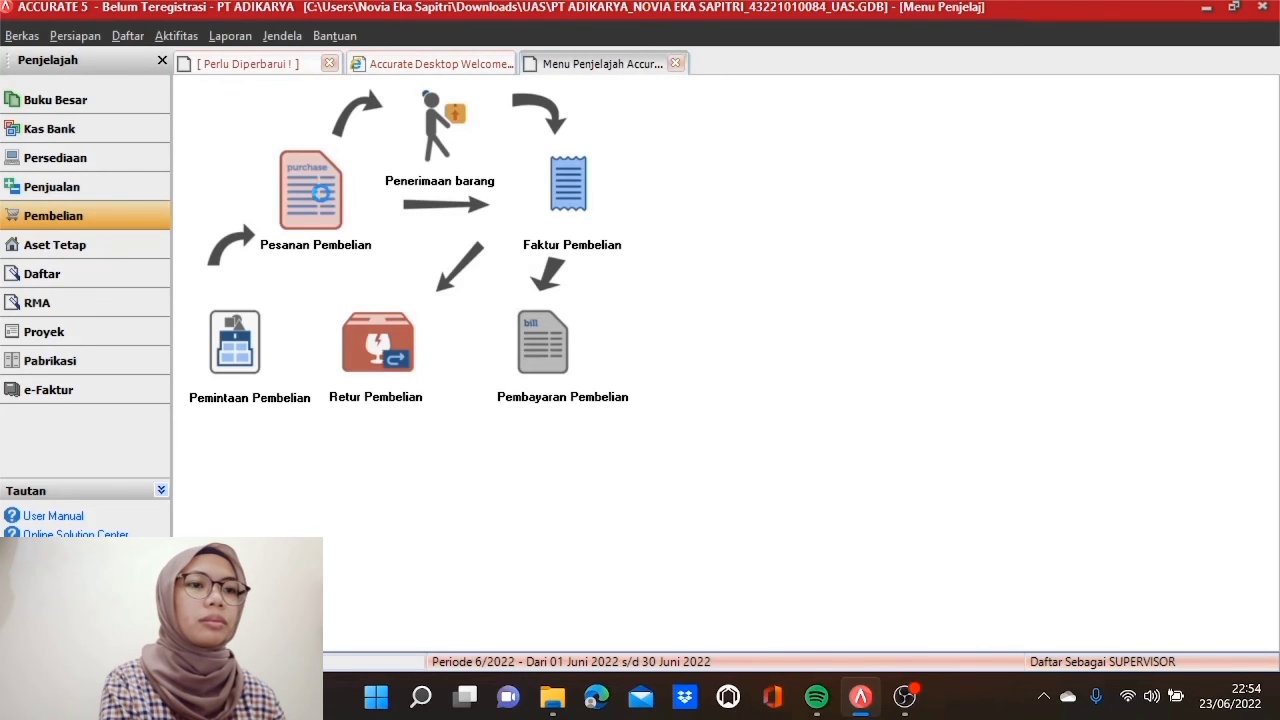
Step: Create a purchase order for vendor PT Monique Karachi, copying the items from requisition RF160417
{"action": "left_click", "coordinate": [318, 198]}
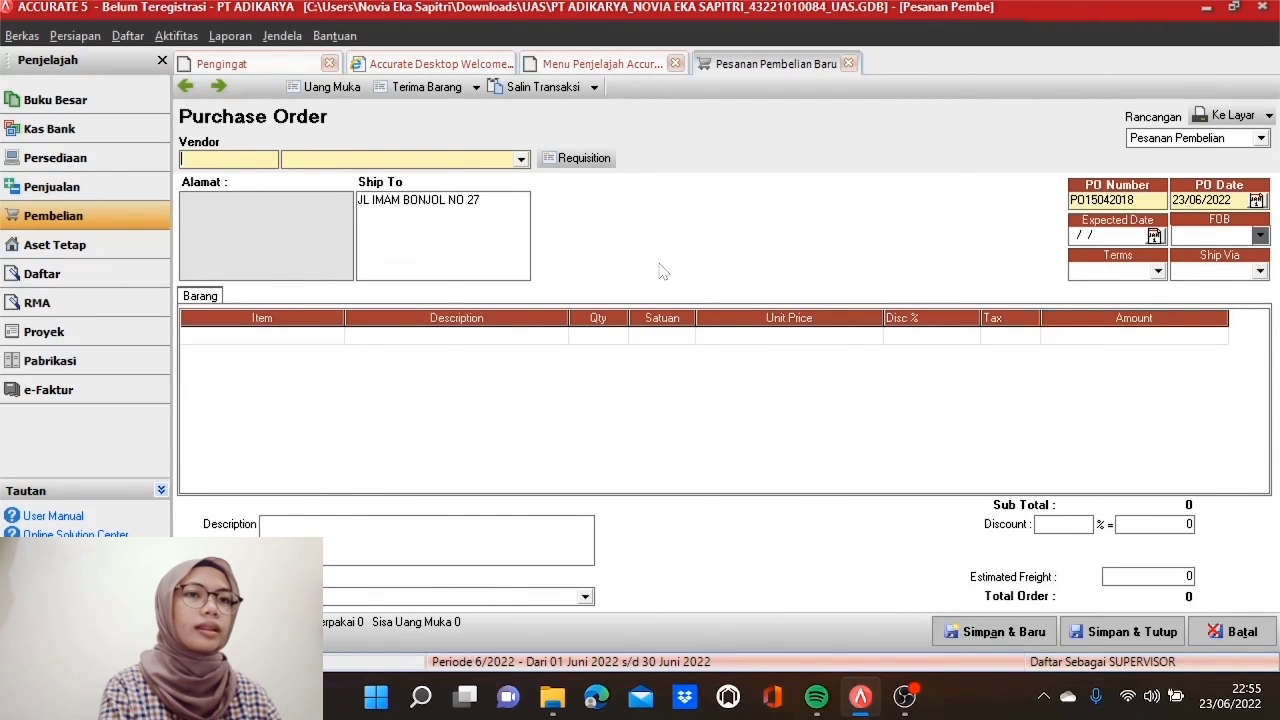
{"action": "left_click", "coordinate": [521, 159]}
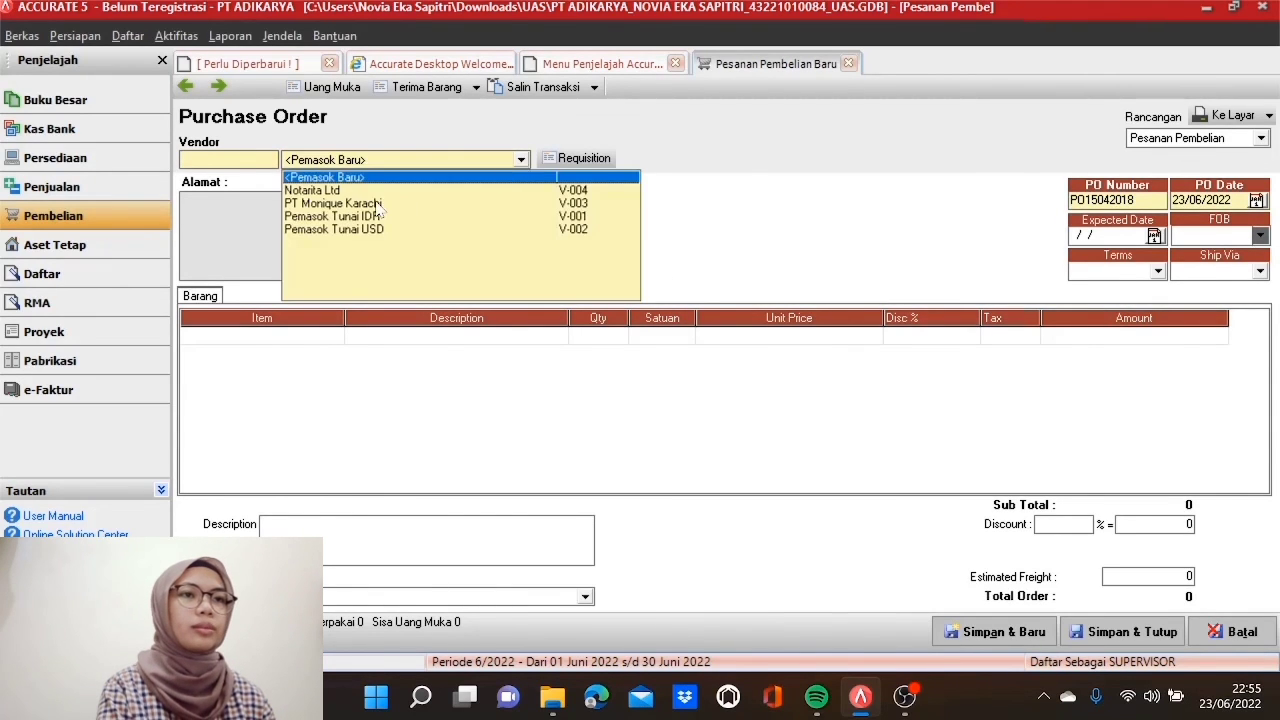
{"action": "left_click", "coordinate": [334, 203]}
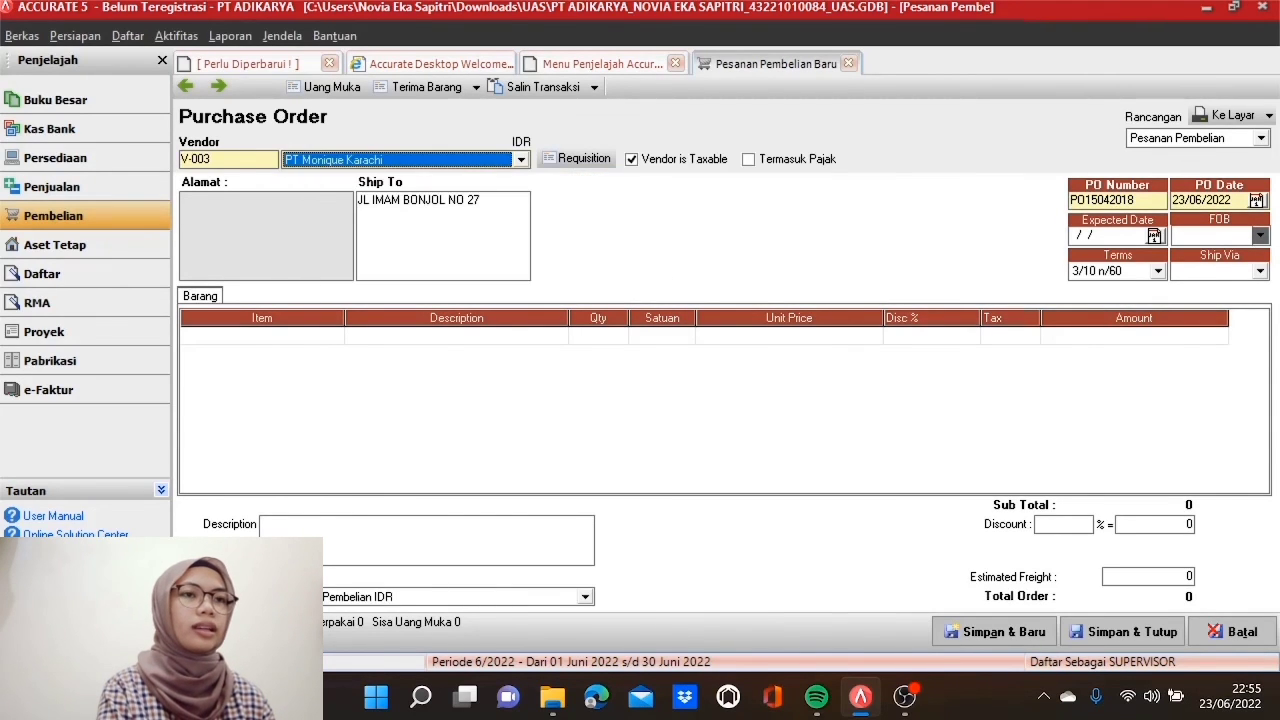
{"action": "left_click", "coordinate": [586, 160]}
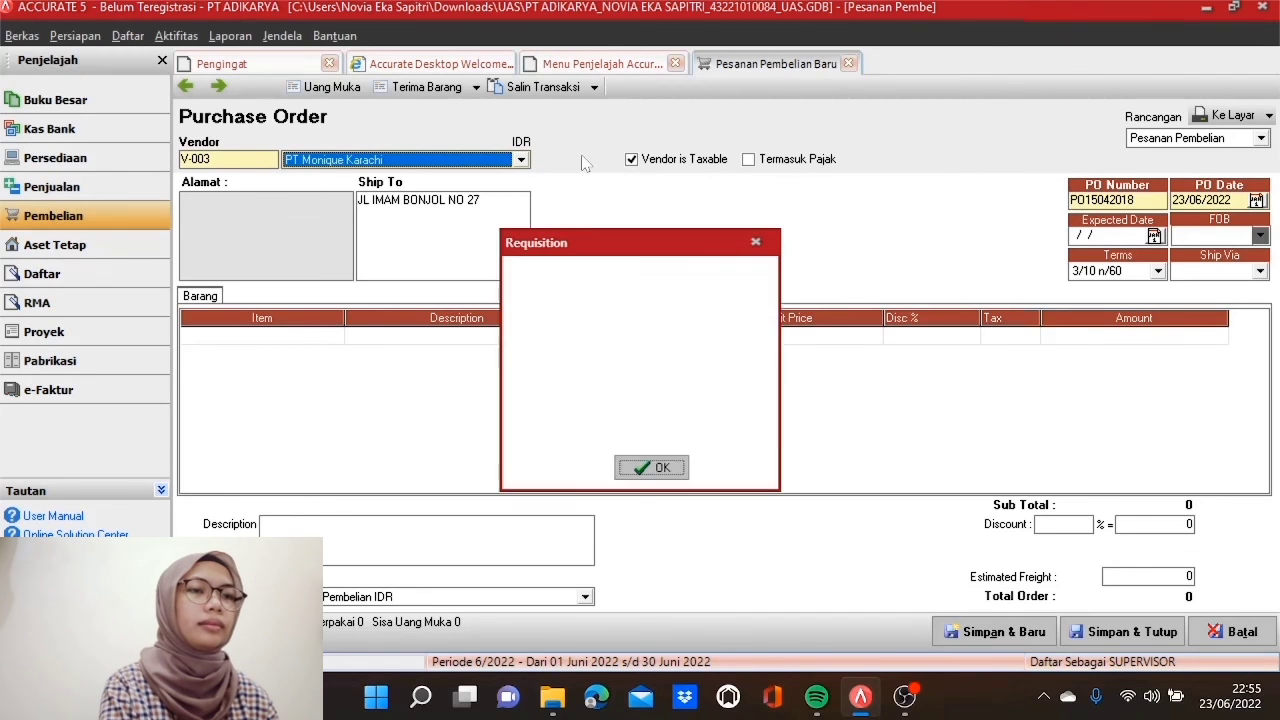
{"action": "left_click", "coordinate": [574, 290]}
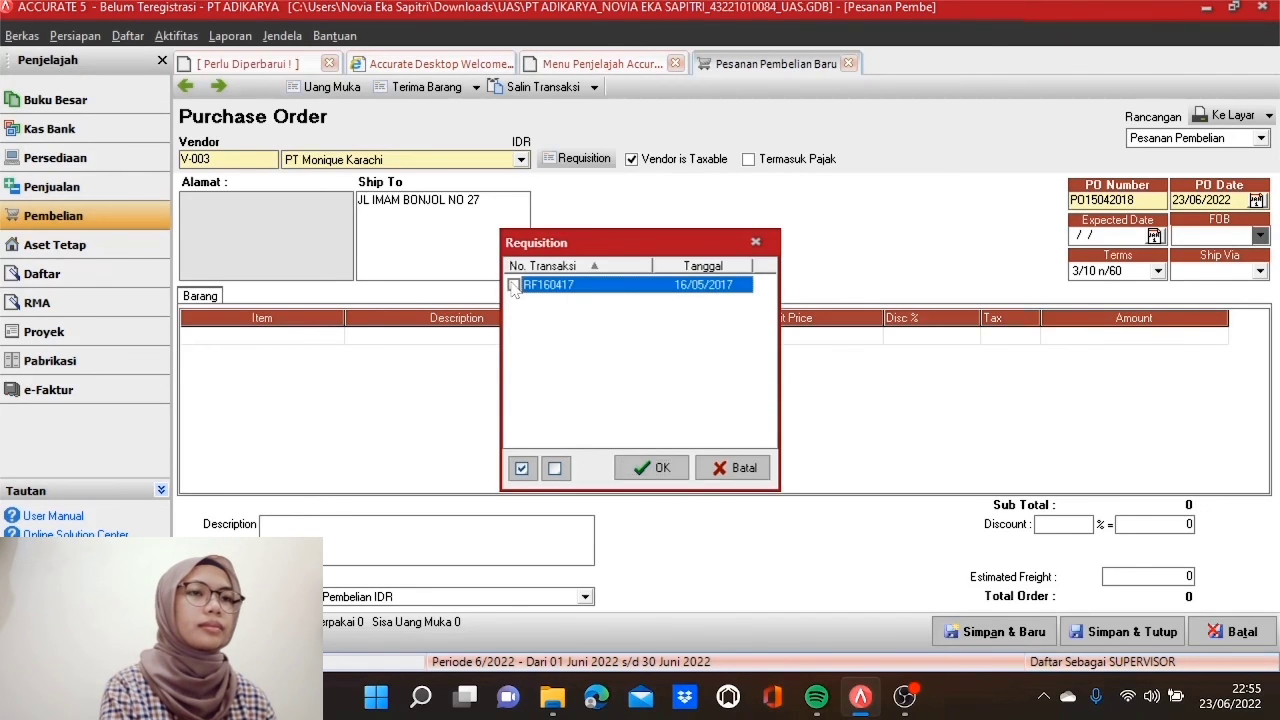
{"action": "left_click", "coordinate": [655, 467]}
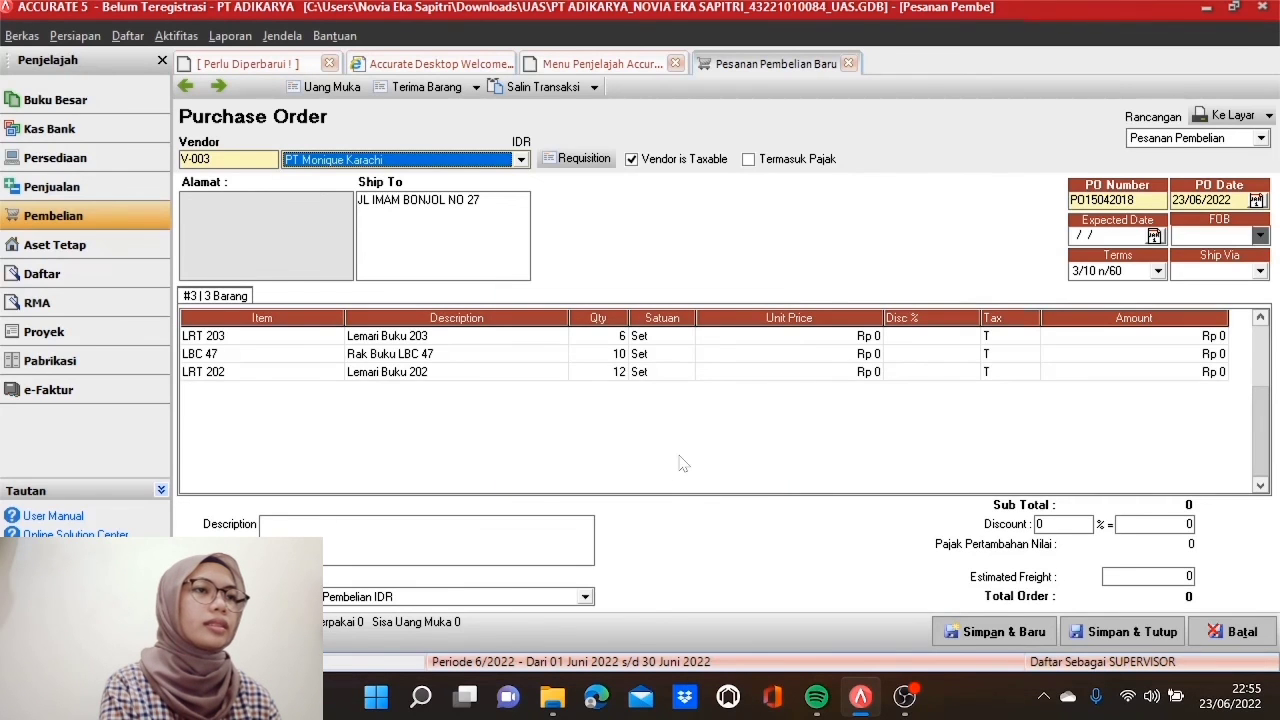
Step: Enter PO number PO17042017 with PO date 17/05/2017
{"action": "left_click", "coordinate": [1105, 200]}
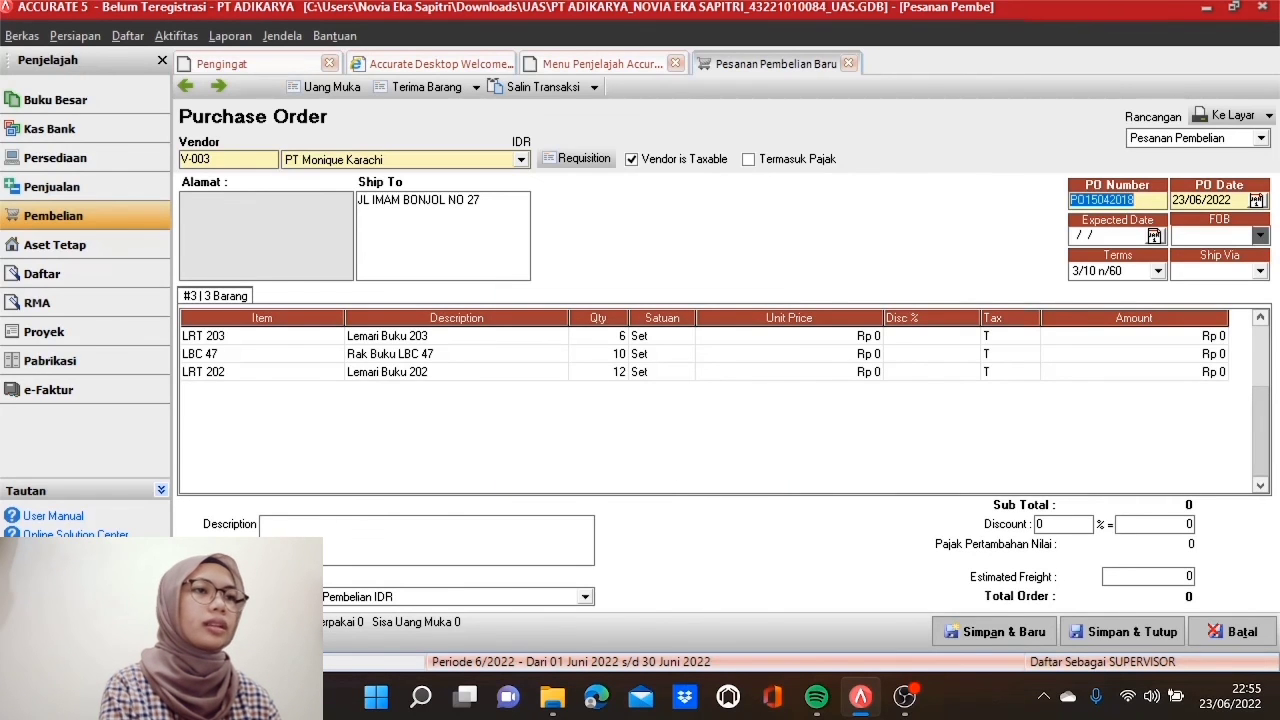
{"action": "type", "text": "PO"}
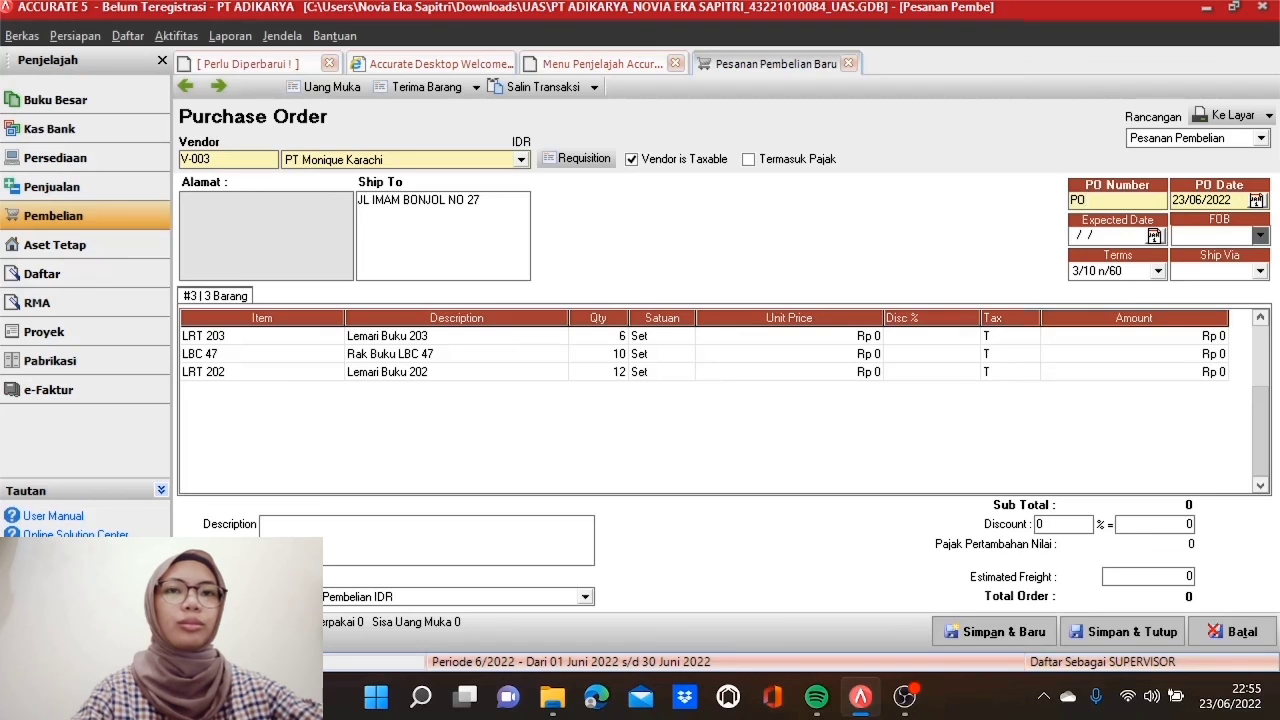
{"action": "type", "text": "17042017"}
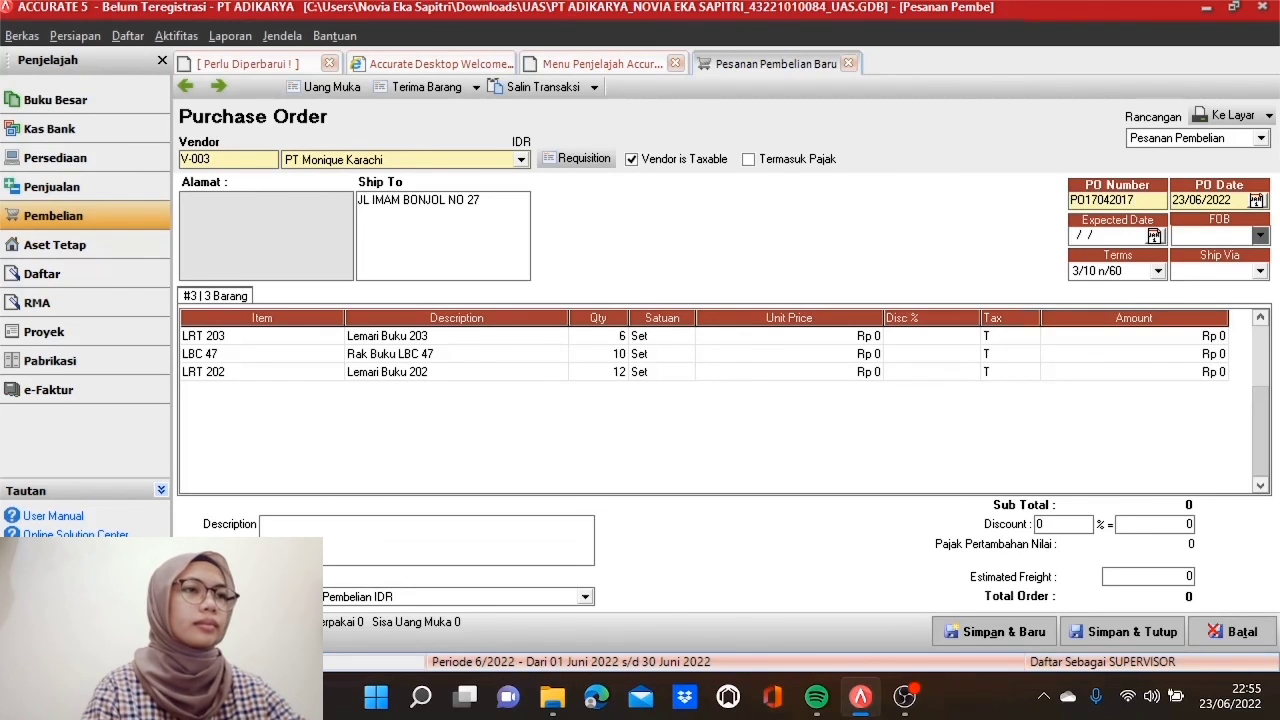
{"action": "key", "text": "Tab"}
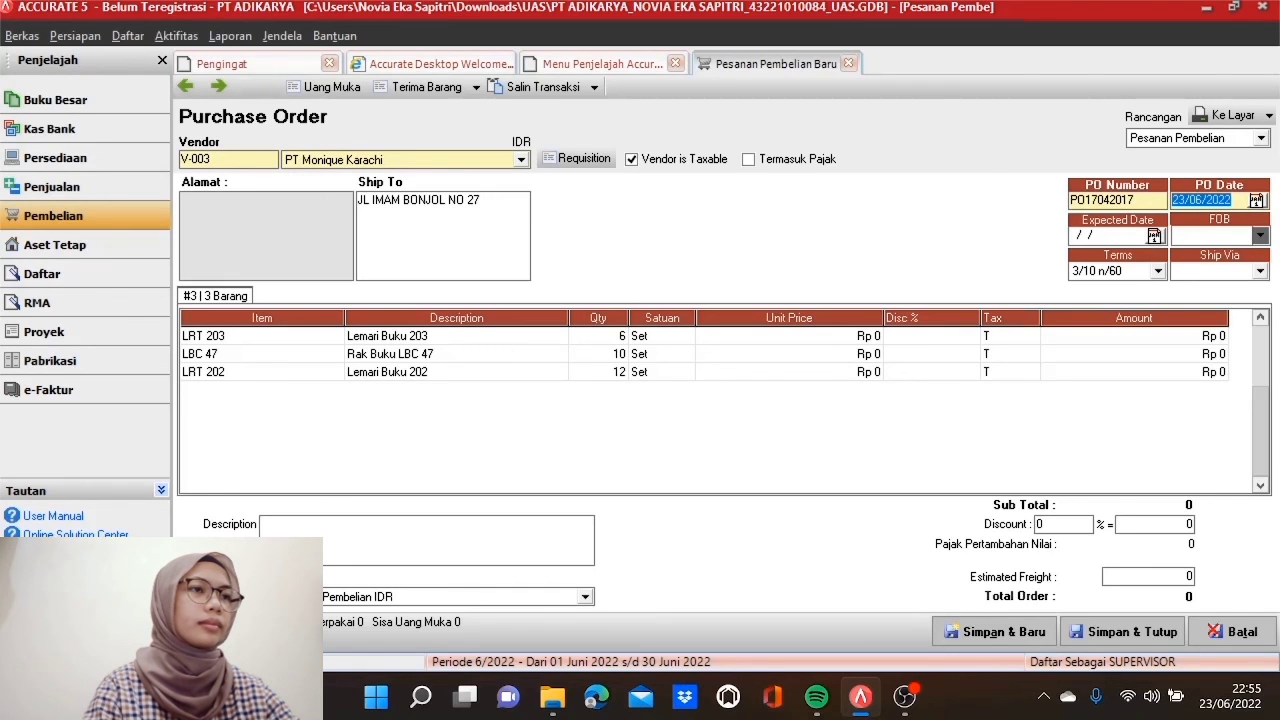
{"action": "type", "text": "17/"}
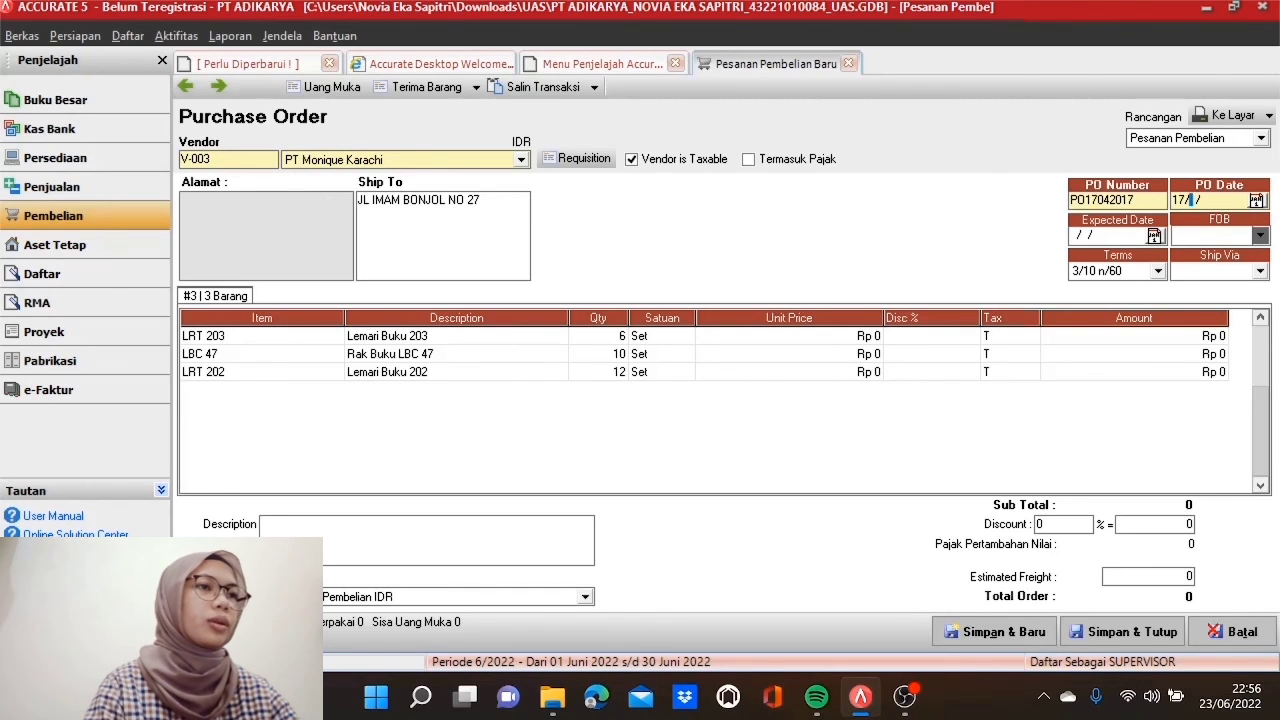
{"action": "type", "text": "05/2017"}
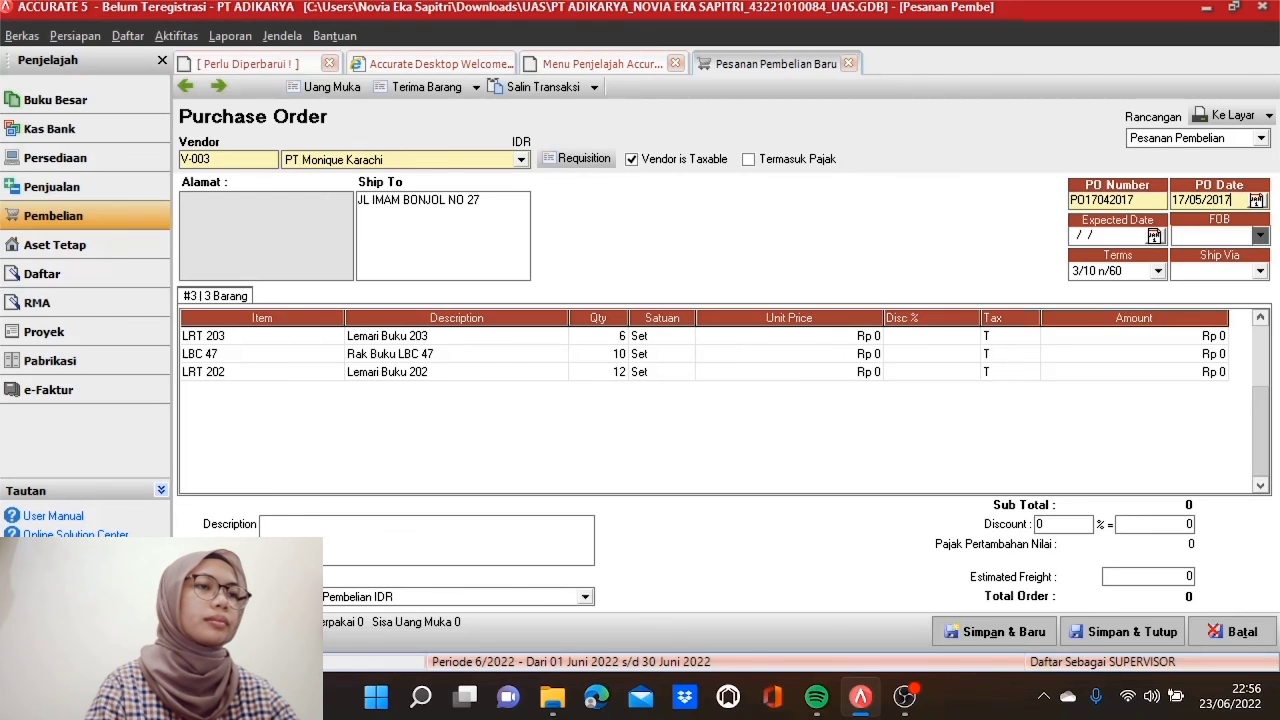
Step: Set the expected date to 17/05/2017 and payment terms to 2/10 n/30
{"action": "left_click", "coordinate": [1084, 236]}
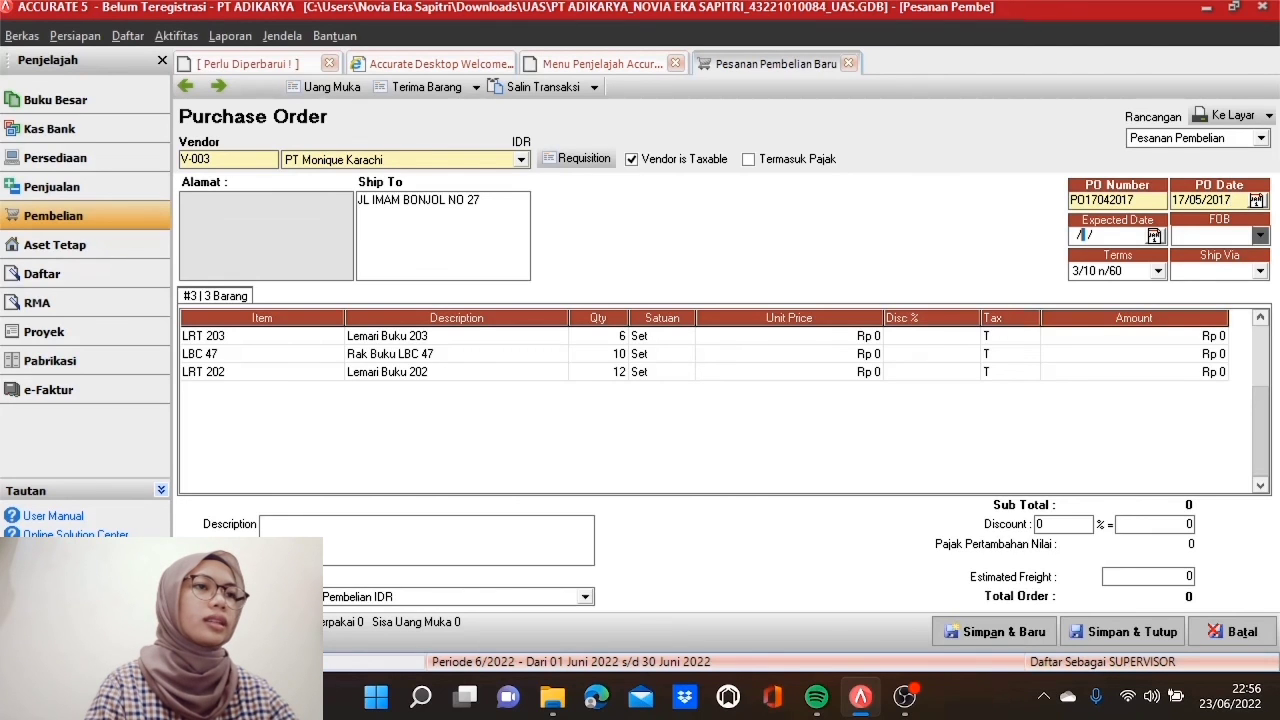
{"action": "left_click", "coordinate": [1073, 236]}
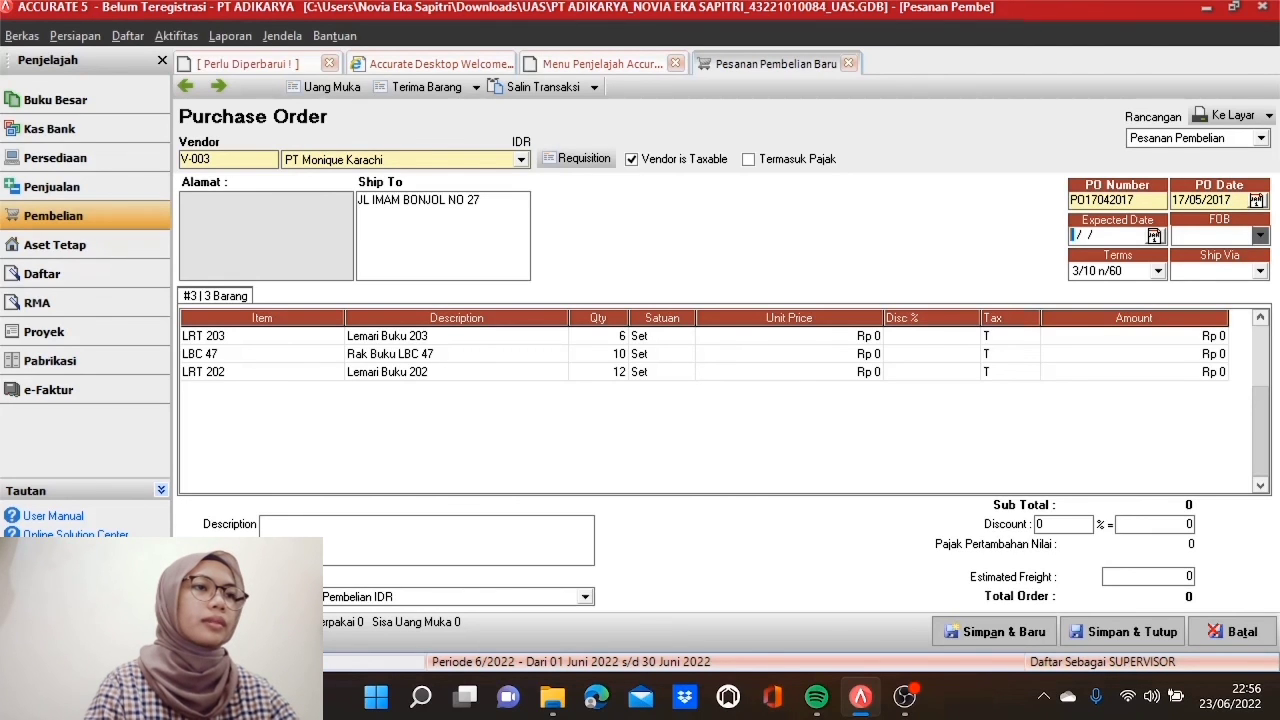
{"action": "type", "text": "17/05/2017"}
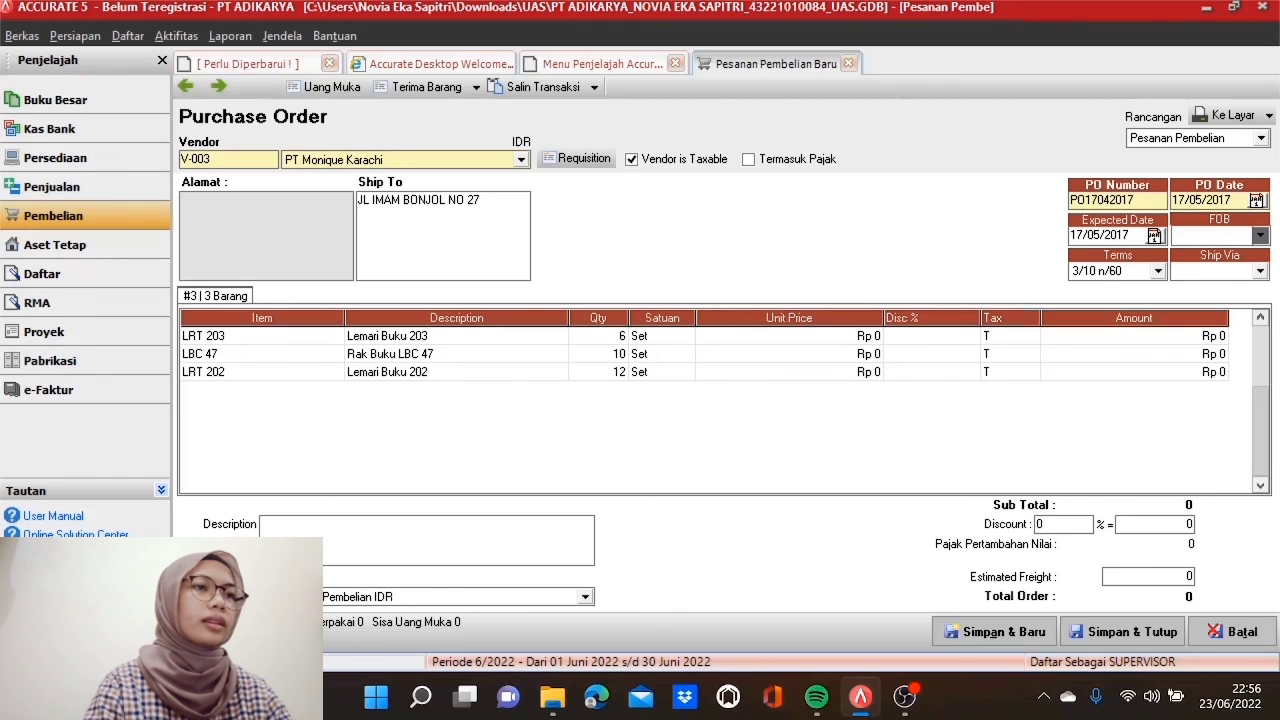
{"action": "left_click", "coordinate": [1158, 272]}
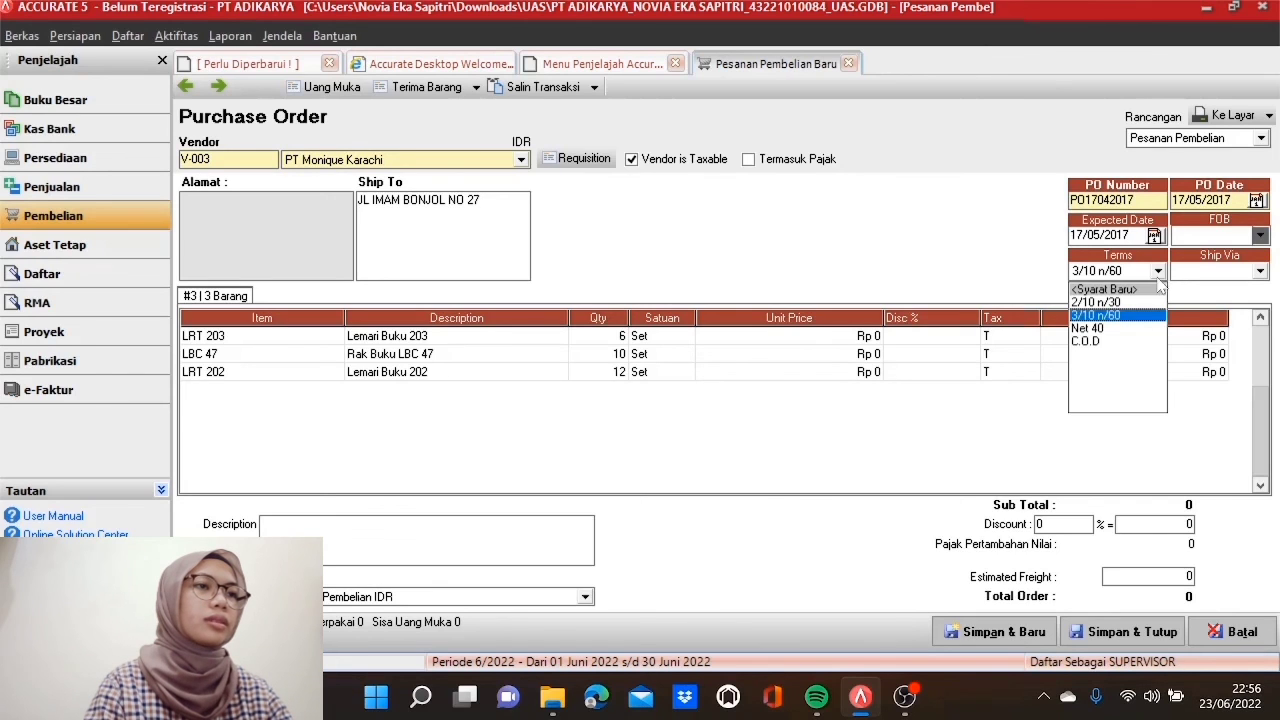
{"action": "left_click", "coordinate": [1135, 302]}
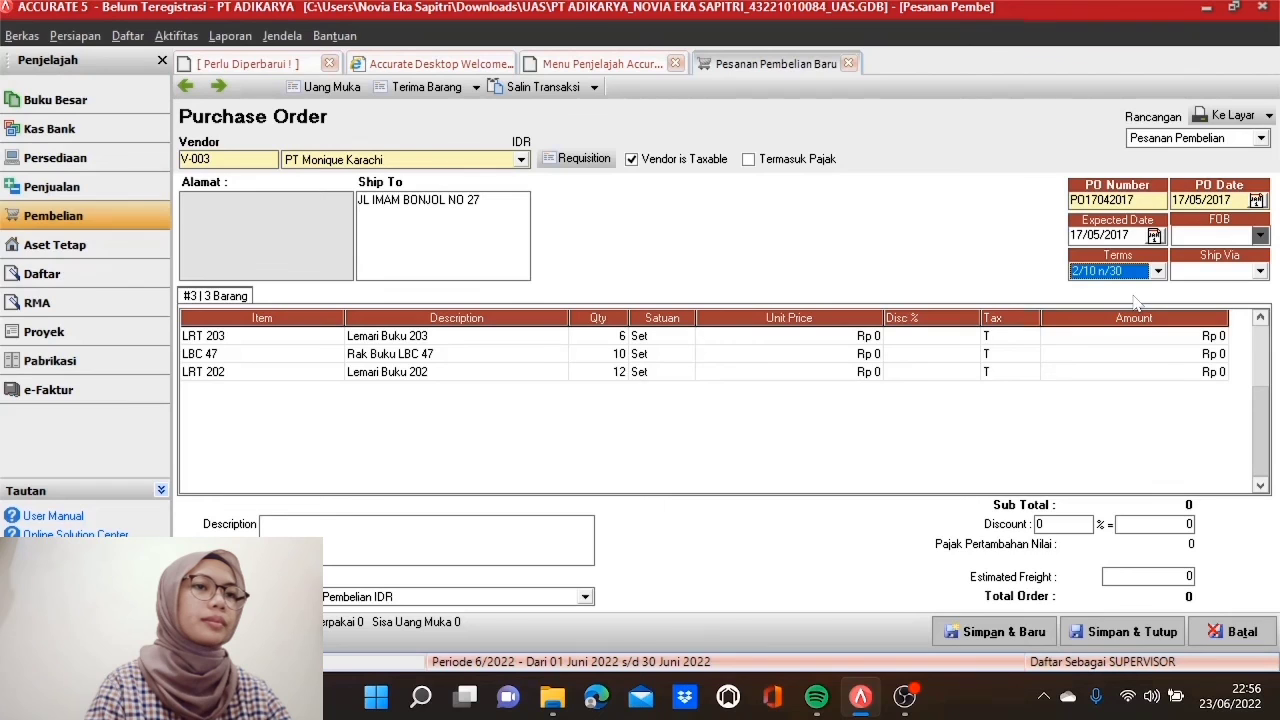
Step: Enter unit prices 650.300 for LRT 203 and 390.000 for LBC 47
{"action": "left_click", "coordinate": [842, 340]}
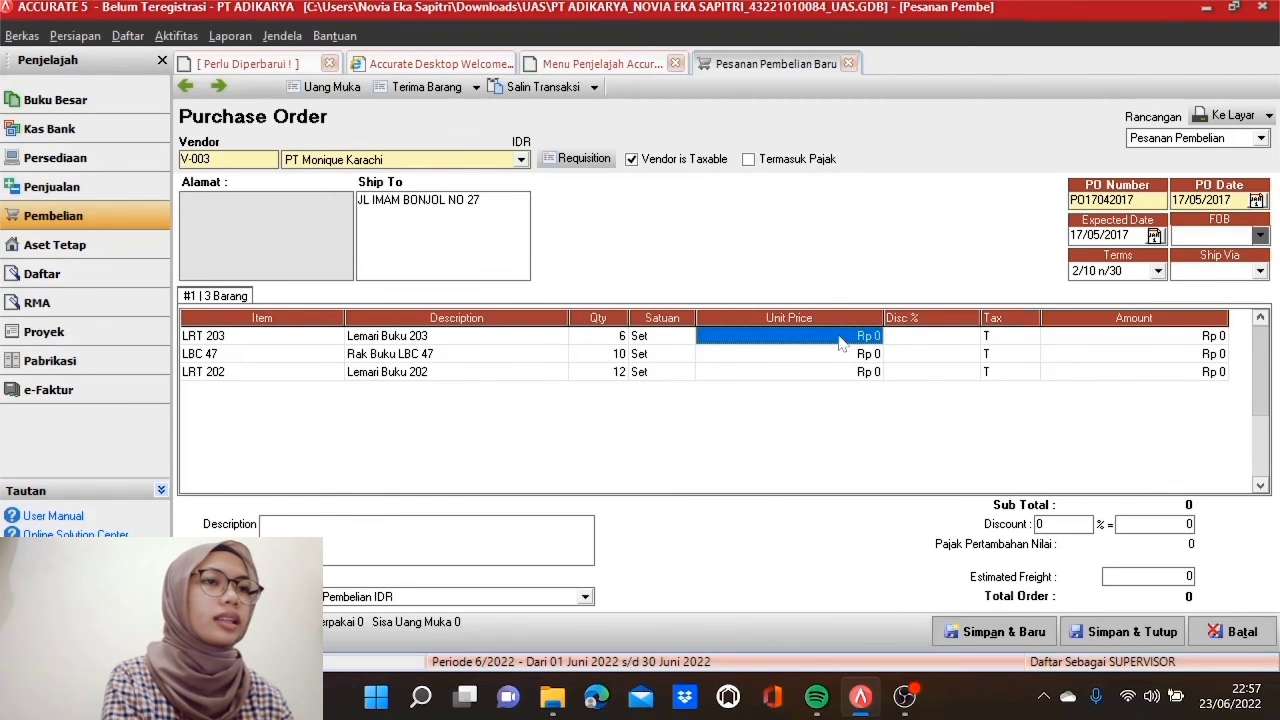
{"action": "type", "text": "650"}
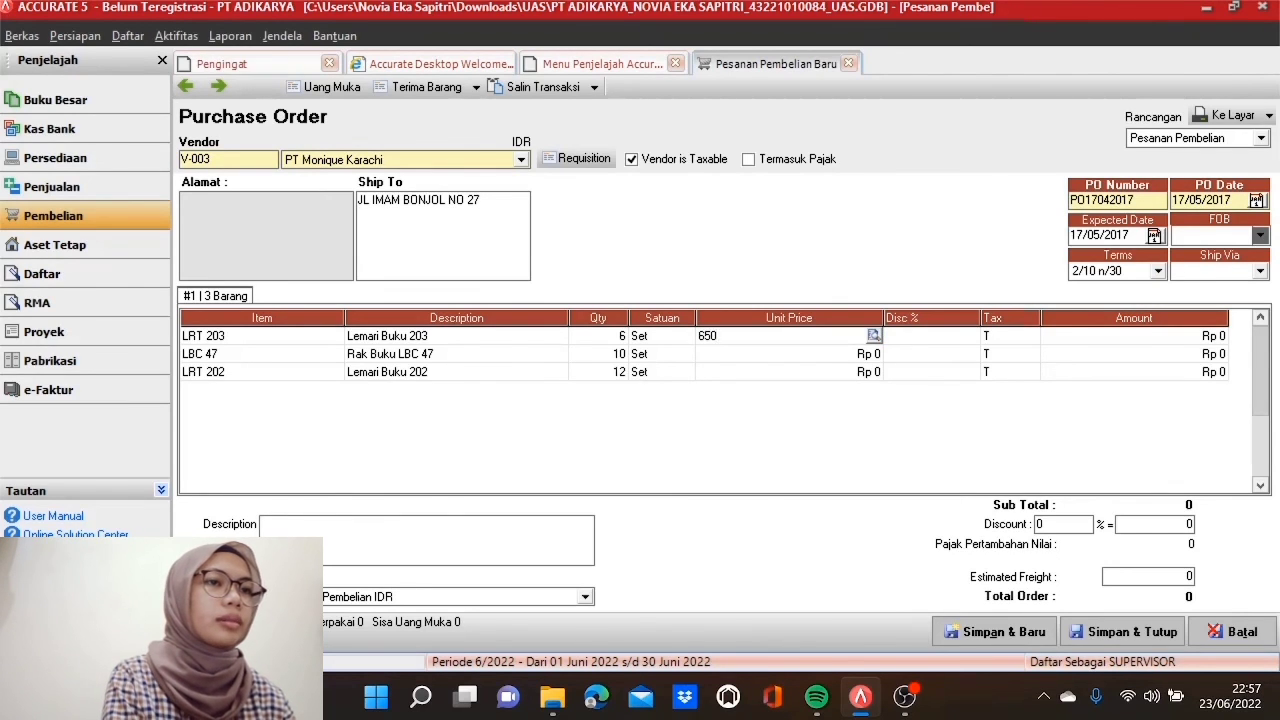
{"action": "type", "text": ".300"}
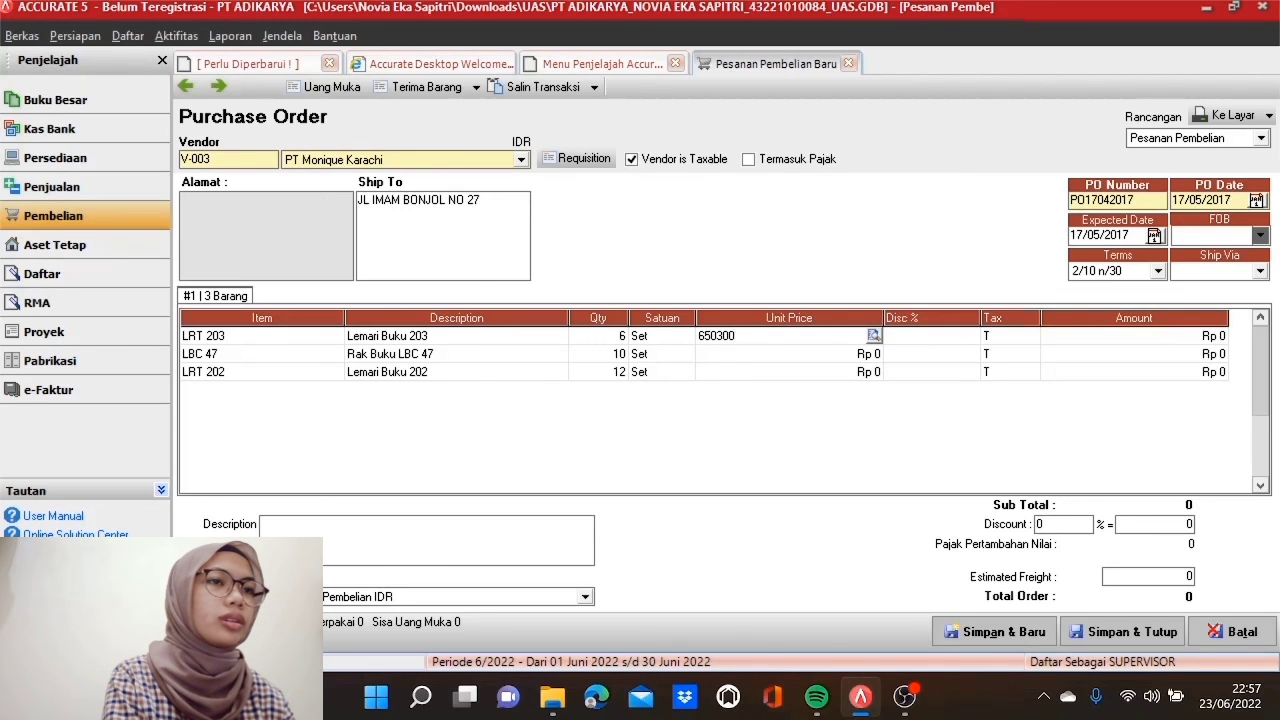
{"action": "key", "text": "Tab"}
{"action": "key", "text": "Tab"}
{"action": "key", "text": "Tab"}
{"action": "key", "text": "Tab"}
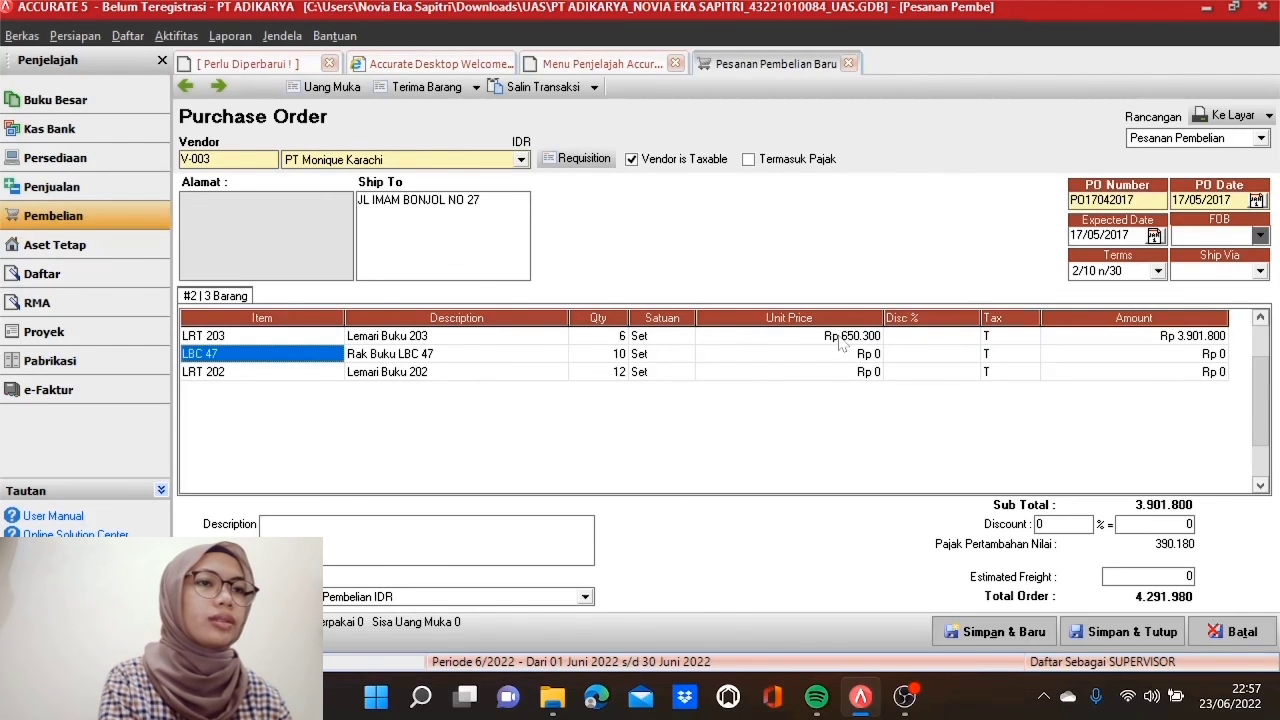
{"action": "key", "text": "Tab"}
{"action": "key", "text": "Tab"}
{"action": "key", "text": "Tab"}
{"action": "key", "text": "Tab"}
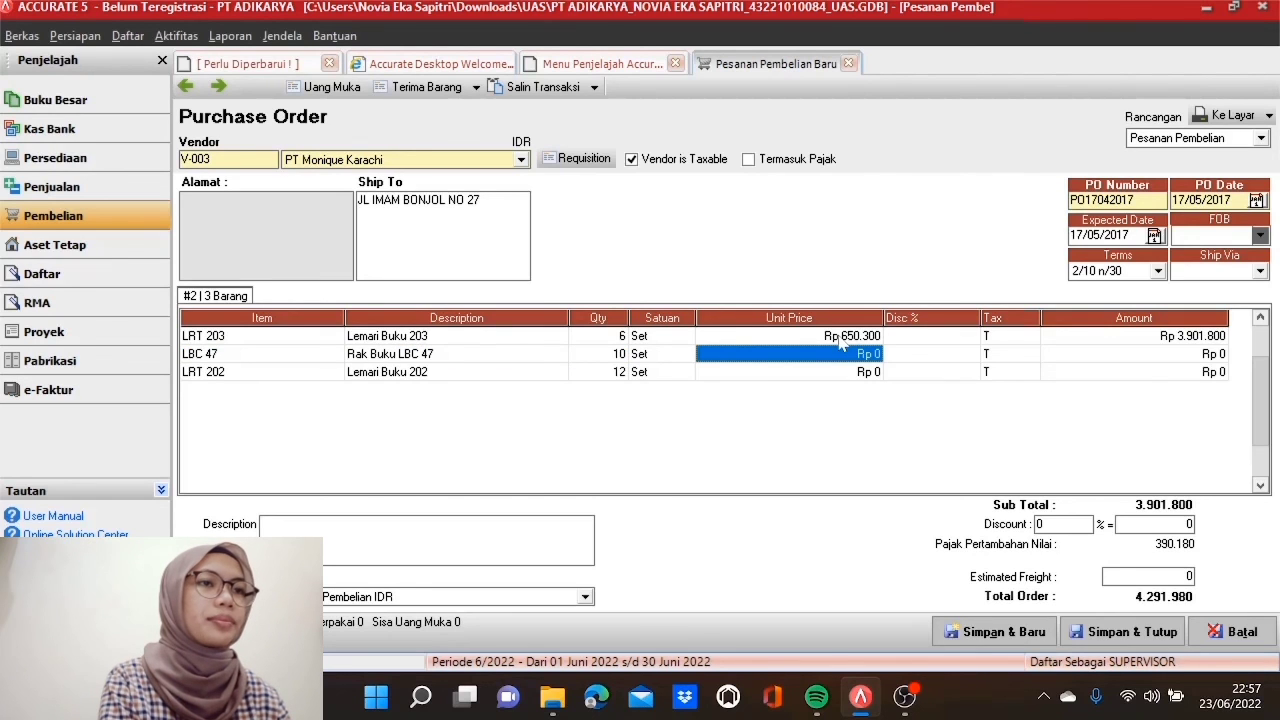
{"action": "type", "text": "390"}
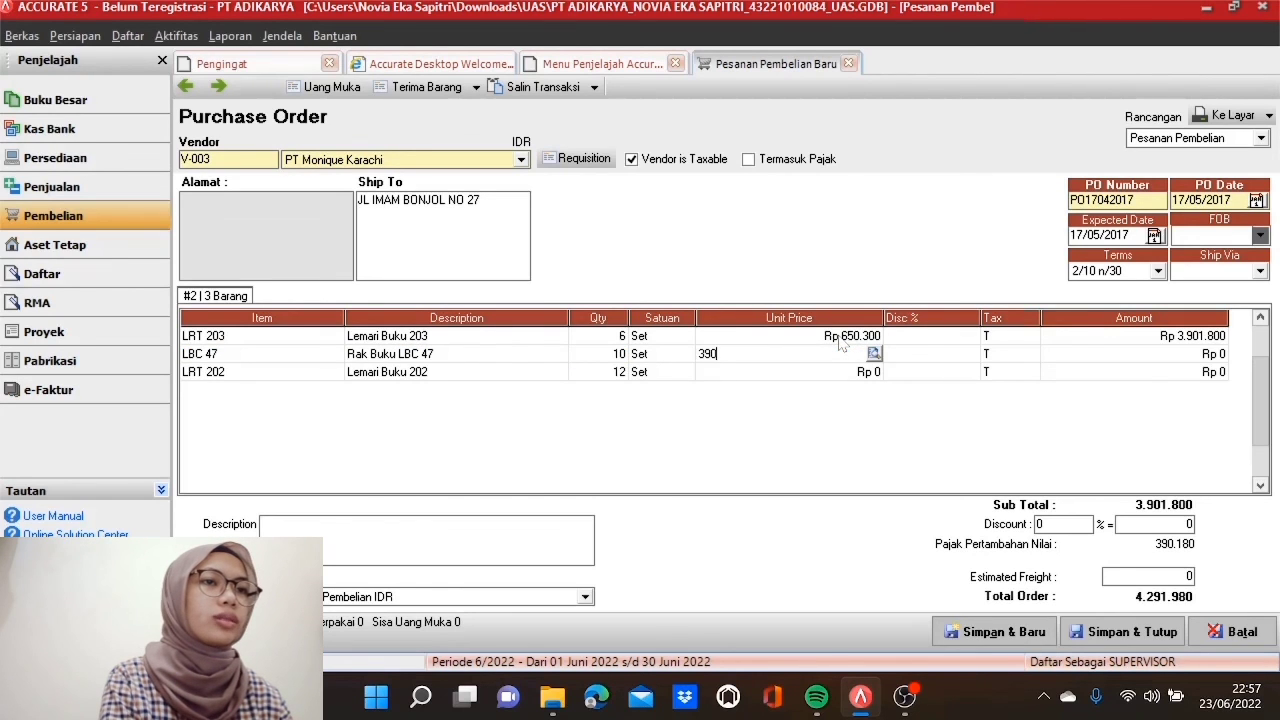
{"action": "type", "text": "000"}
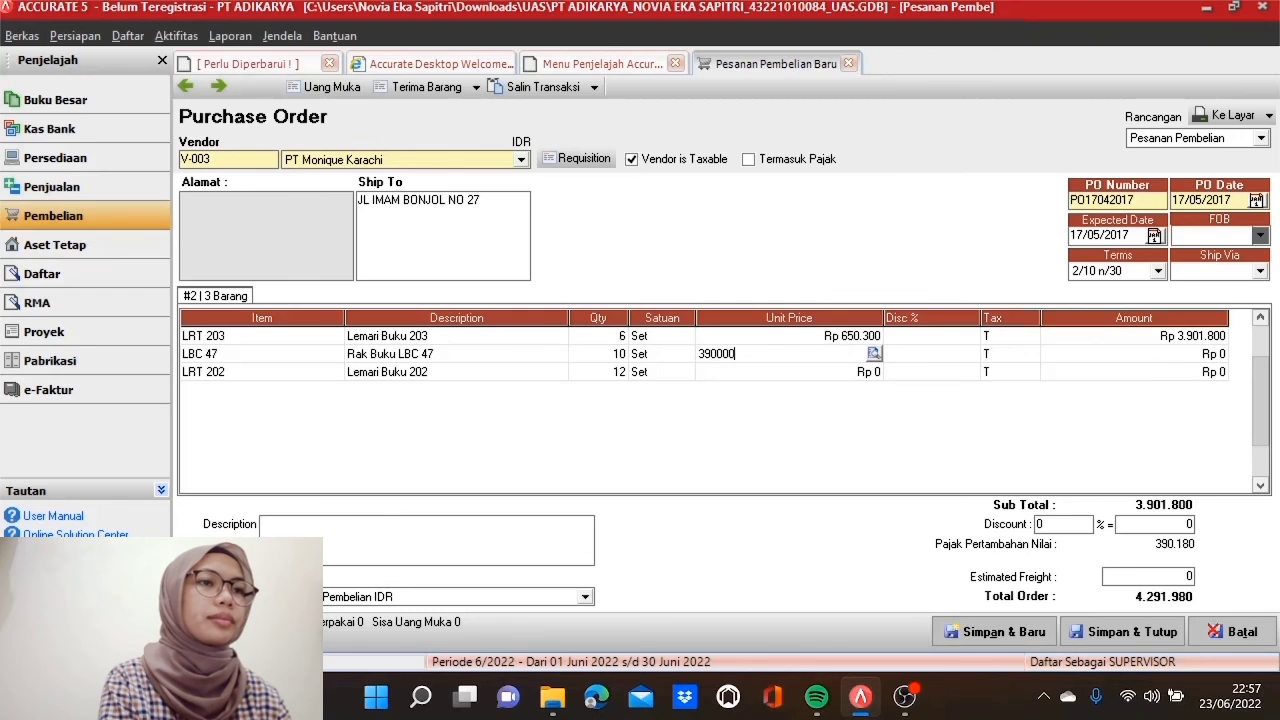
{"action": "key", "text": "Tab"}
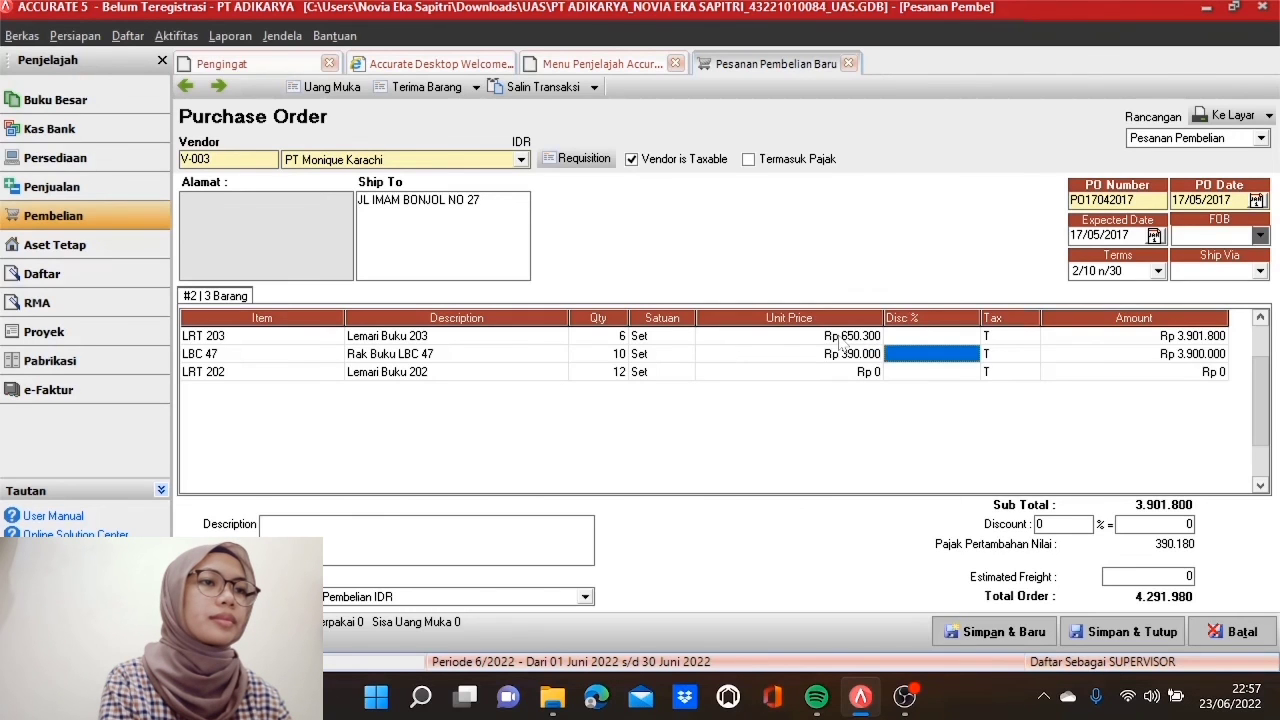
Step: Enter unit price 650.300 for LRT 202 and drop the empty fourth line
{"action": "key", "text": "Tab"}
{"action": "key", "text": "Tab"}
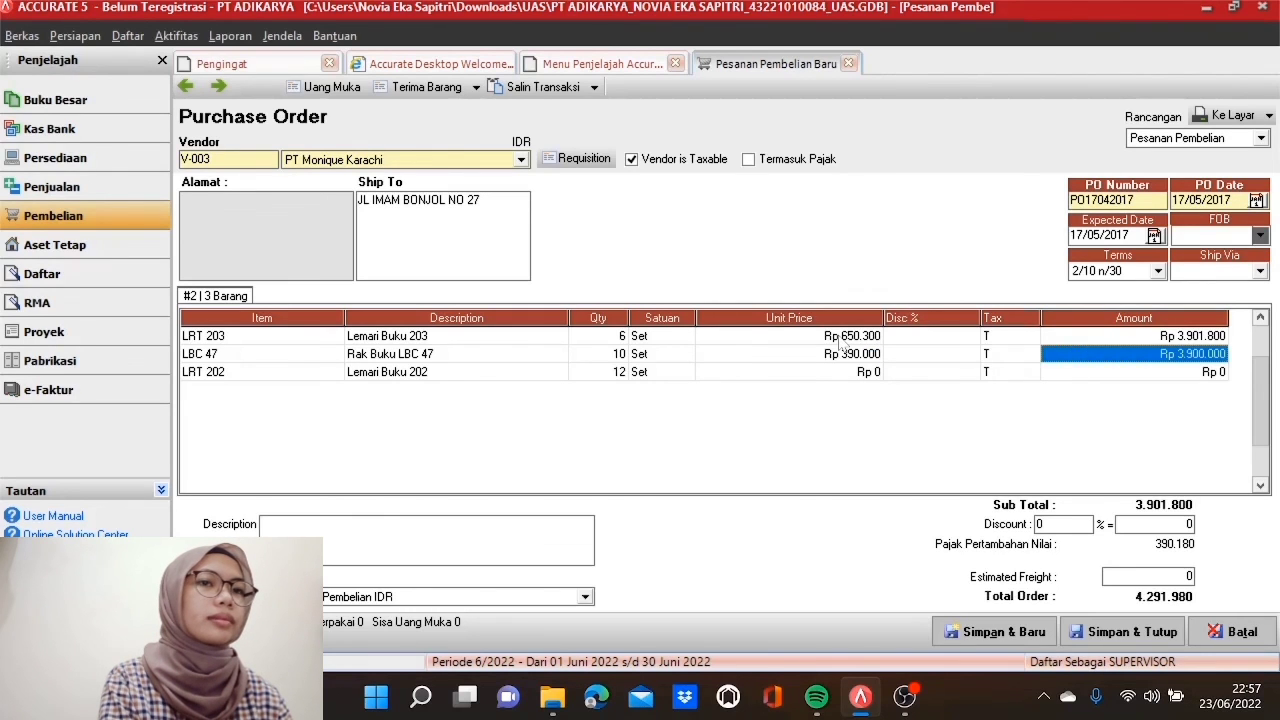
{"action": "key", "text": "Tab"}
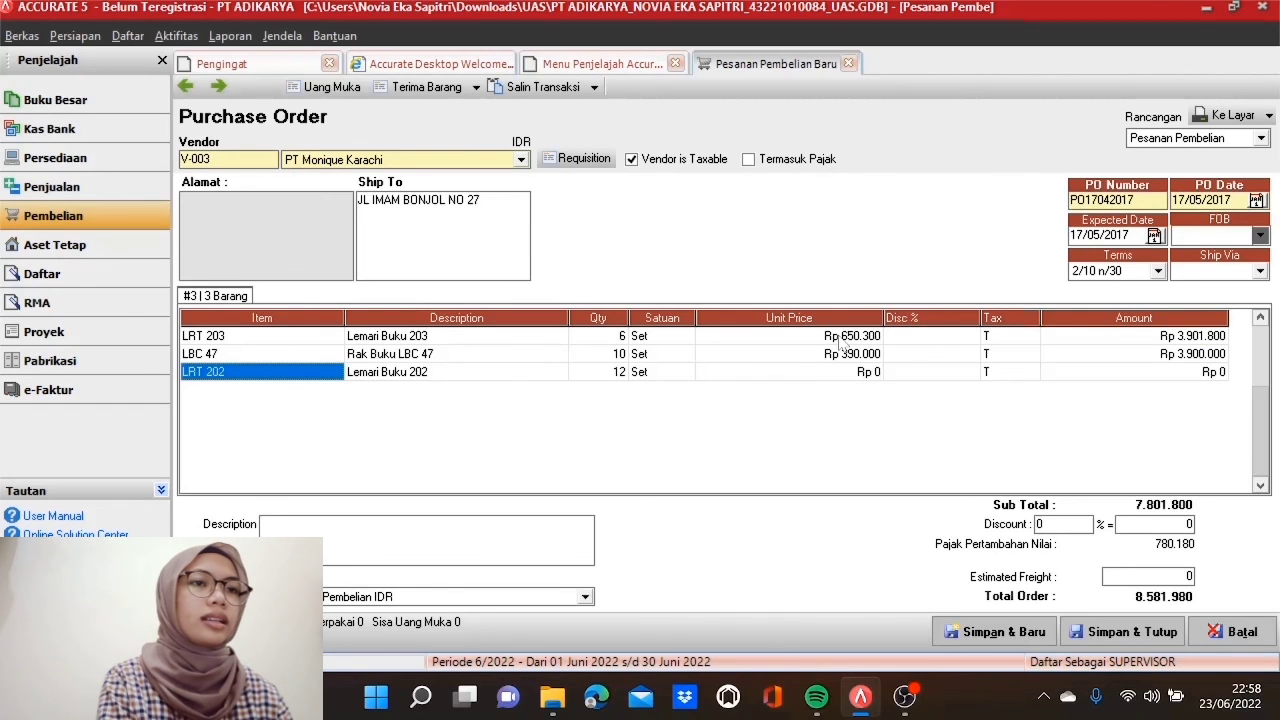
{"action": "key", "text": "Tab"}
{"action": "key", "text": "Tab"}
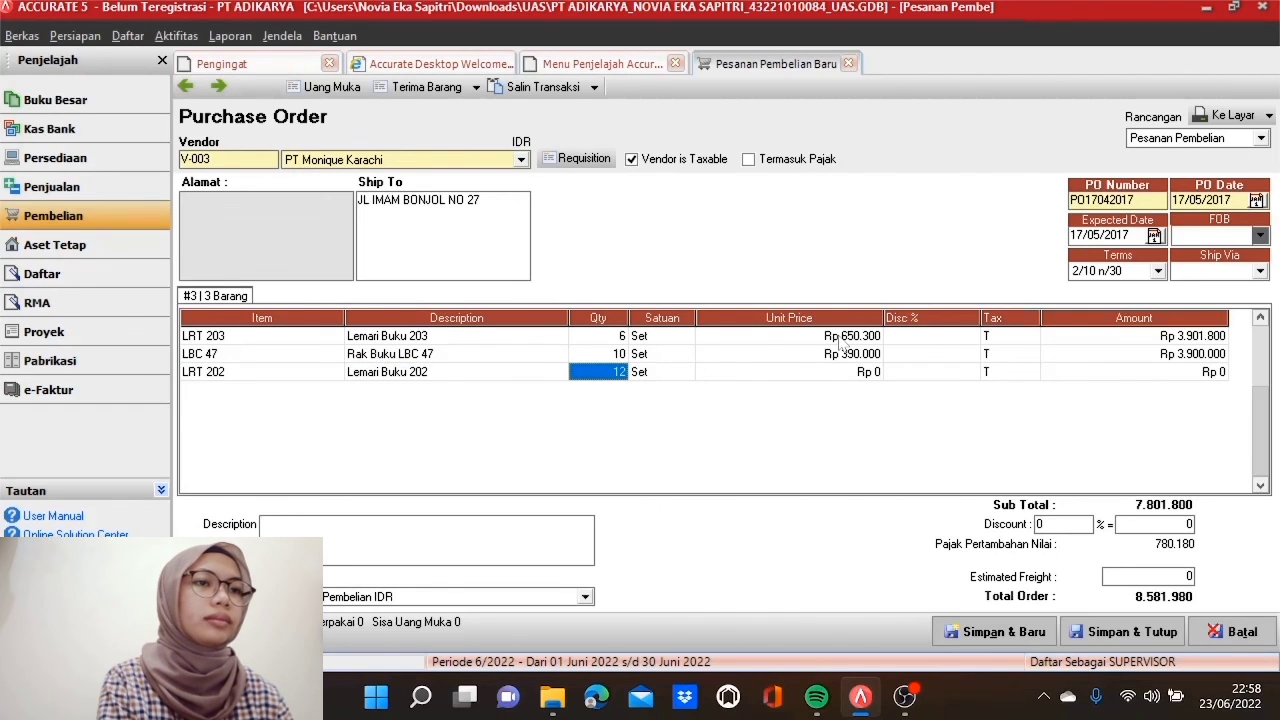
{"action": "key", "text": "Tab"}
{"action": "key", "text": "Tab"}
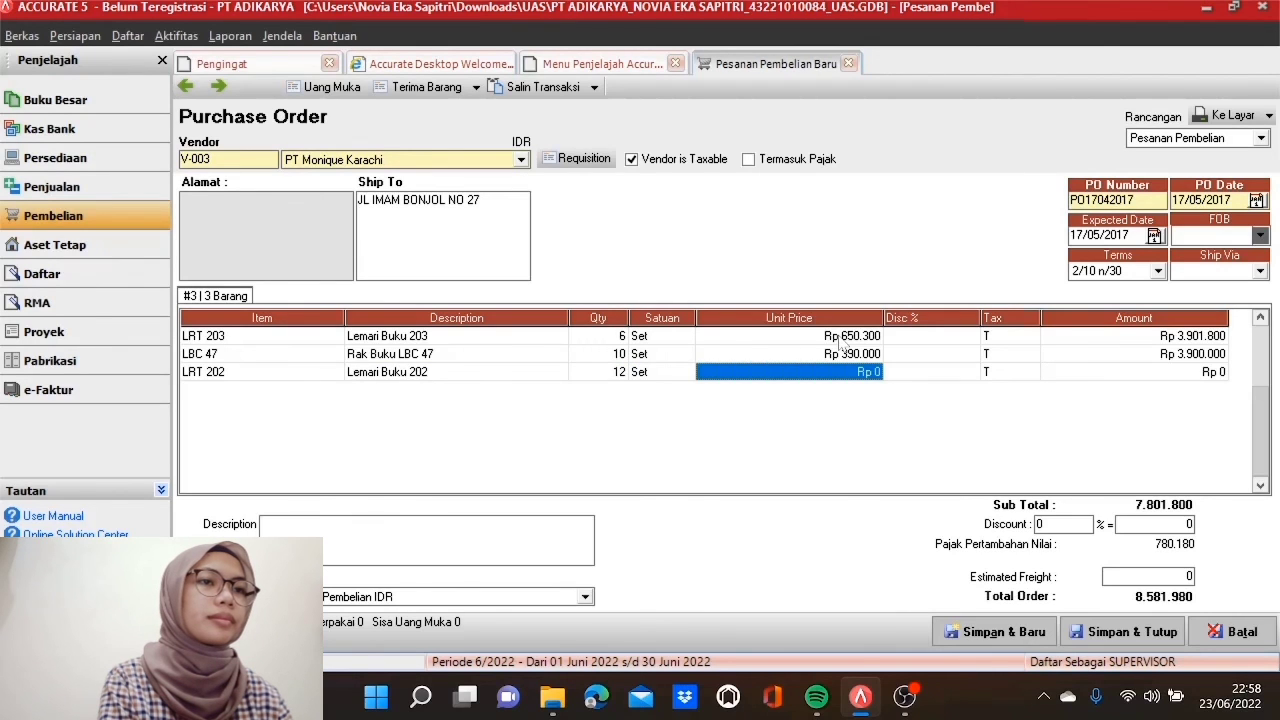
{"action": "type", "text": "650300"}
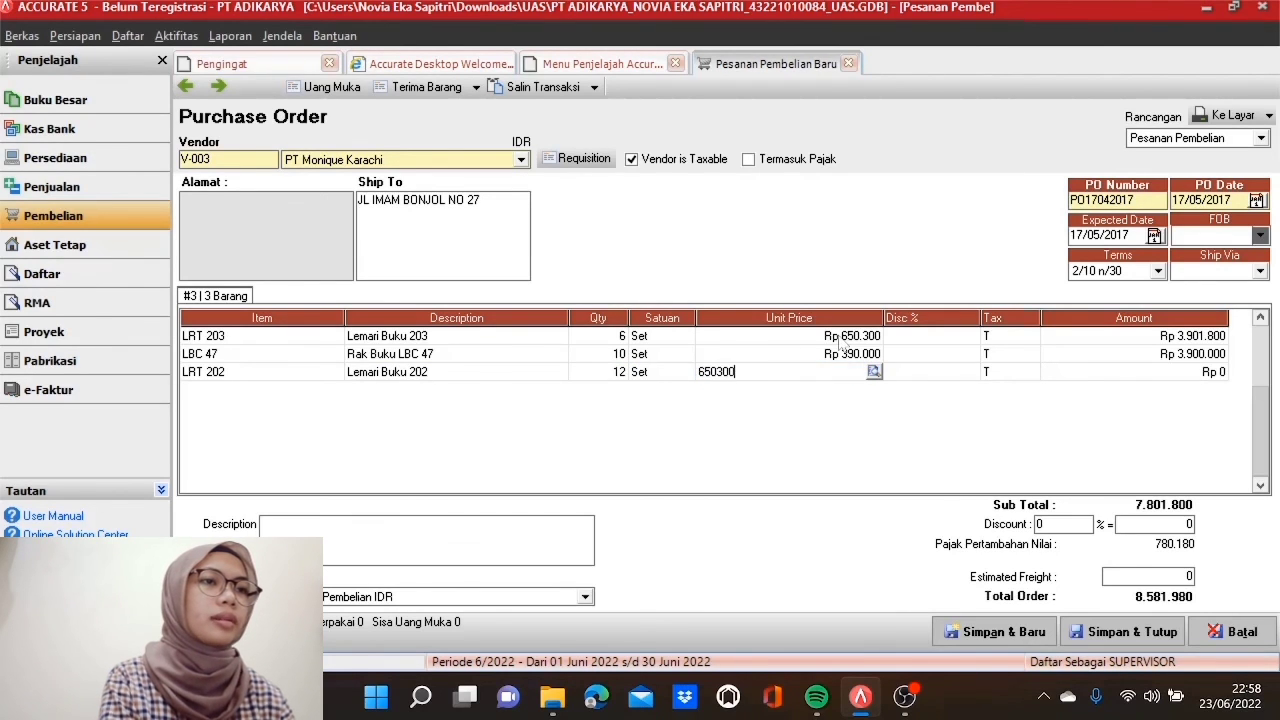
{"action": "key", "text": "Tab"}
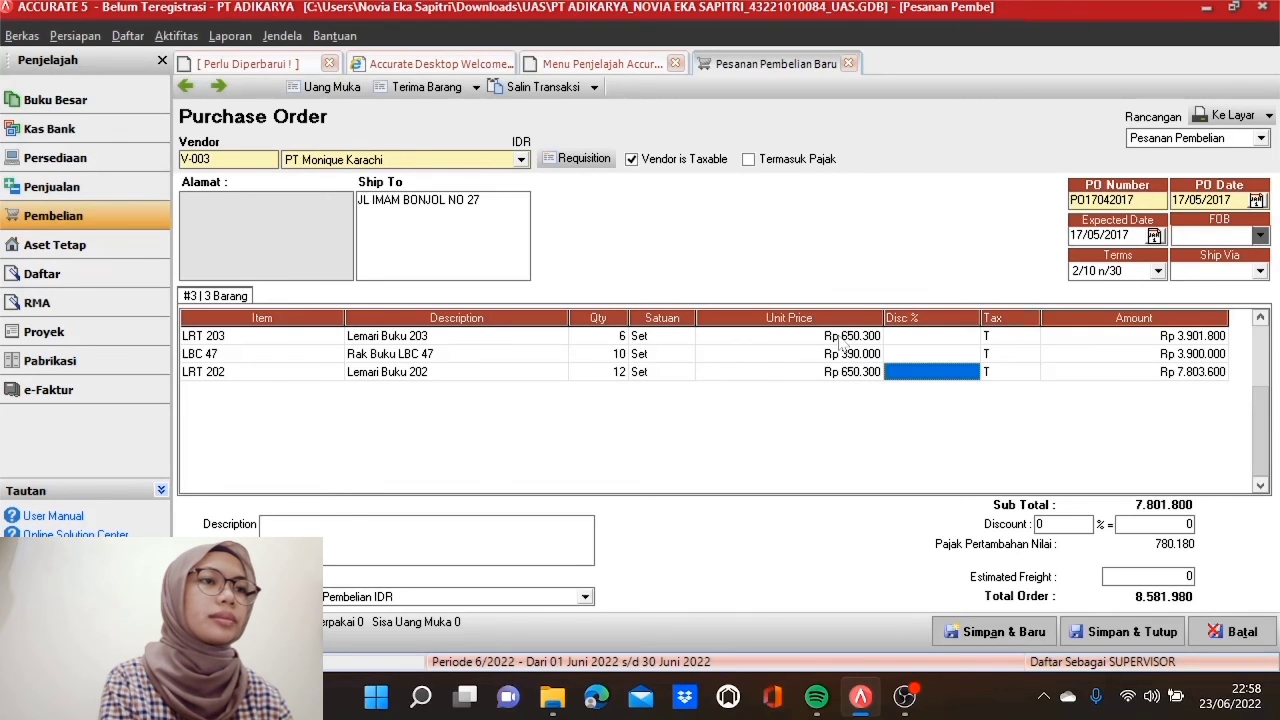
{"action": "key", "text": "Tab"}
{"action": "key", "text": "Tab"}
{"action": "key", "text": "Tab"}
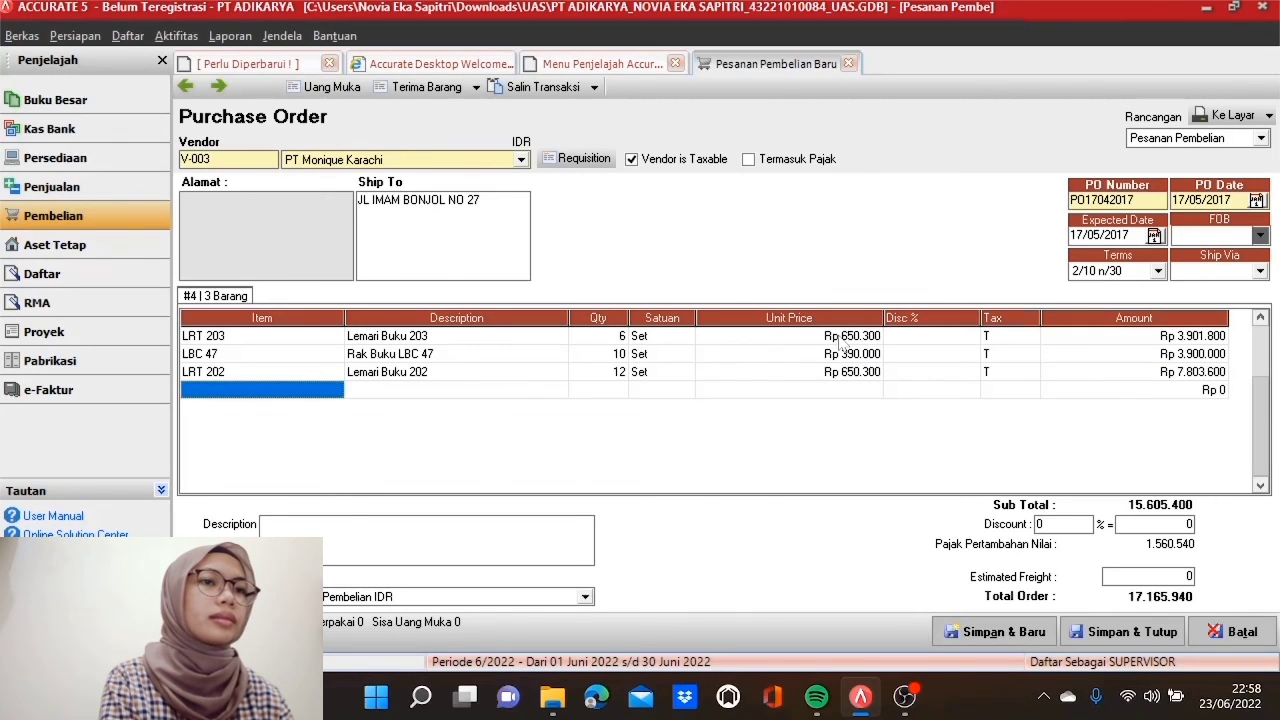
{"action": "left_click", "coordinate": [552, 362]}
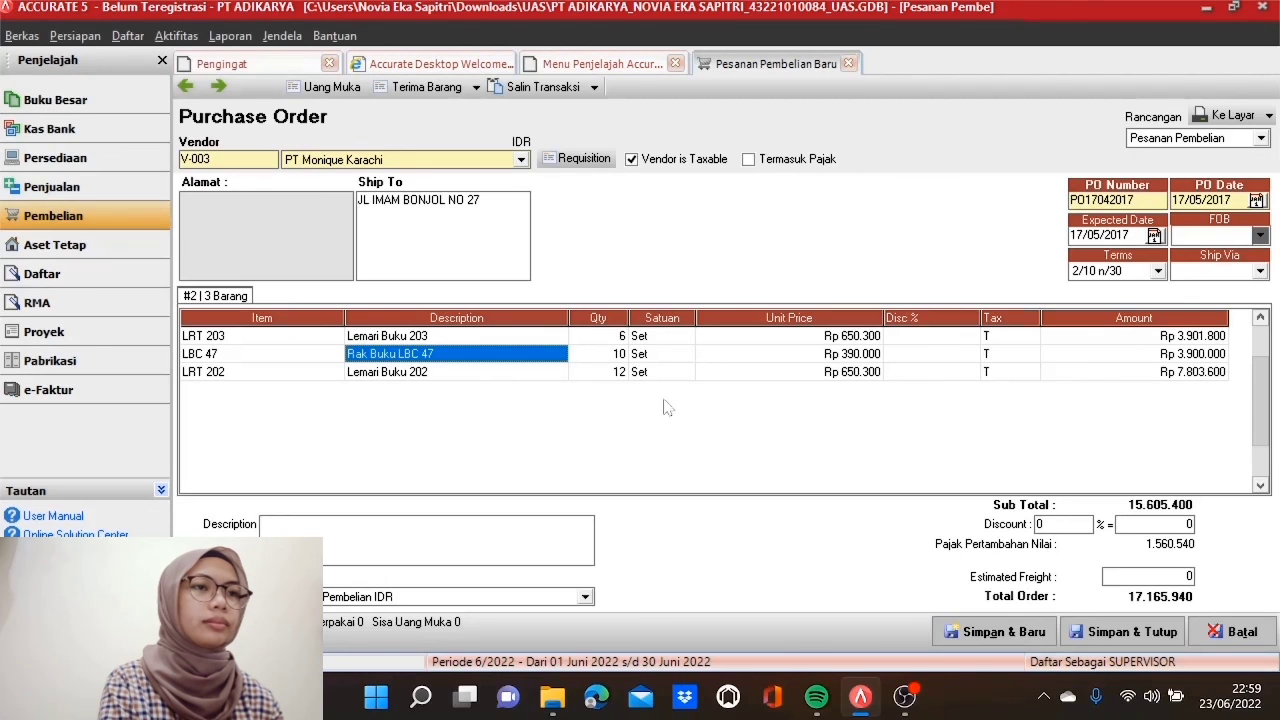
Step: Apply a 5% discount to all three lines and save the purchase order
{"action": "left_click", "coordinate": [916, 340]}
{"action": "type", "text": "5"}
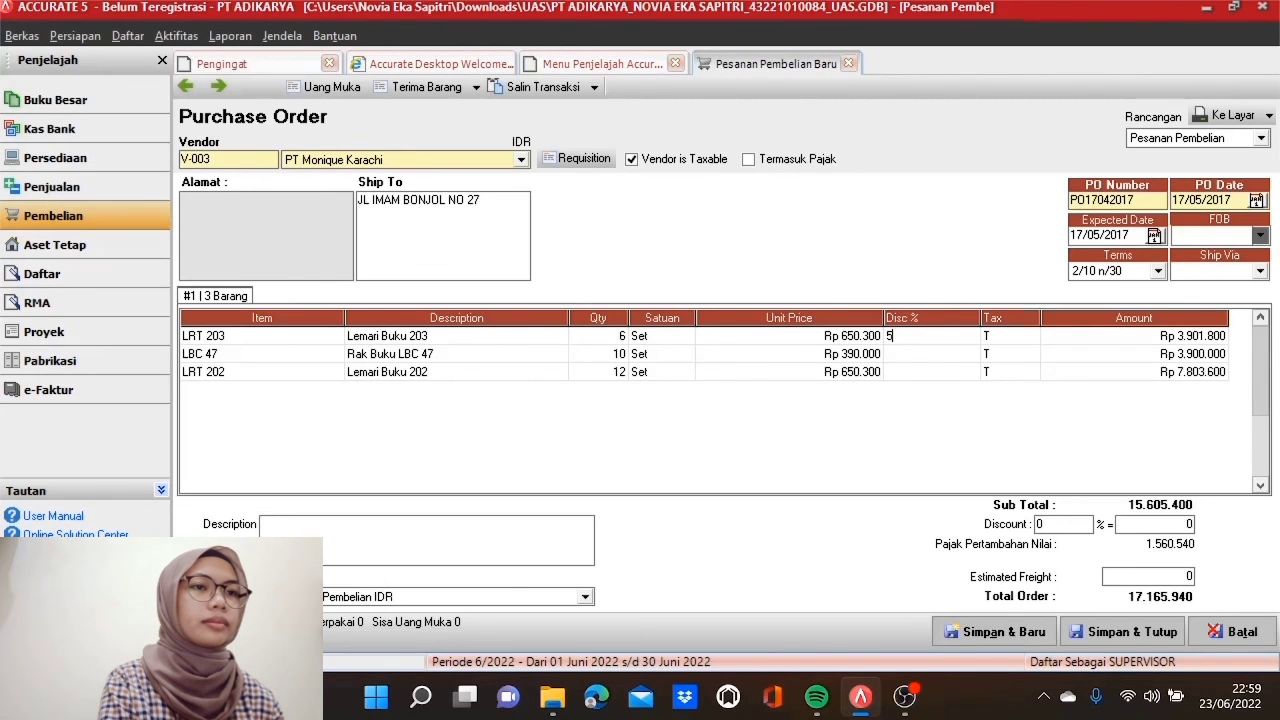
{"action": "key", "text": "Down"}
{"action": "type", "text": "5"}
{"action": "key", "text": "Tab"}
{"action": "key", "text": "Tab"}
{"action": "key", "text": "Tab"}
{"action": "key", "text": "Tab"}
{"action": "key", "text": "Tab"}
{"action": "key", "text": "Tab"}
{"action": "key", "text": "Tab"}
{"action": "key", "text": "Tab"}
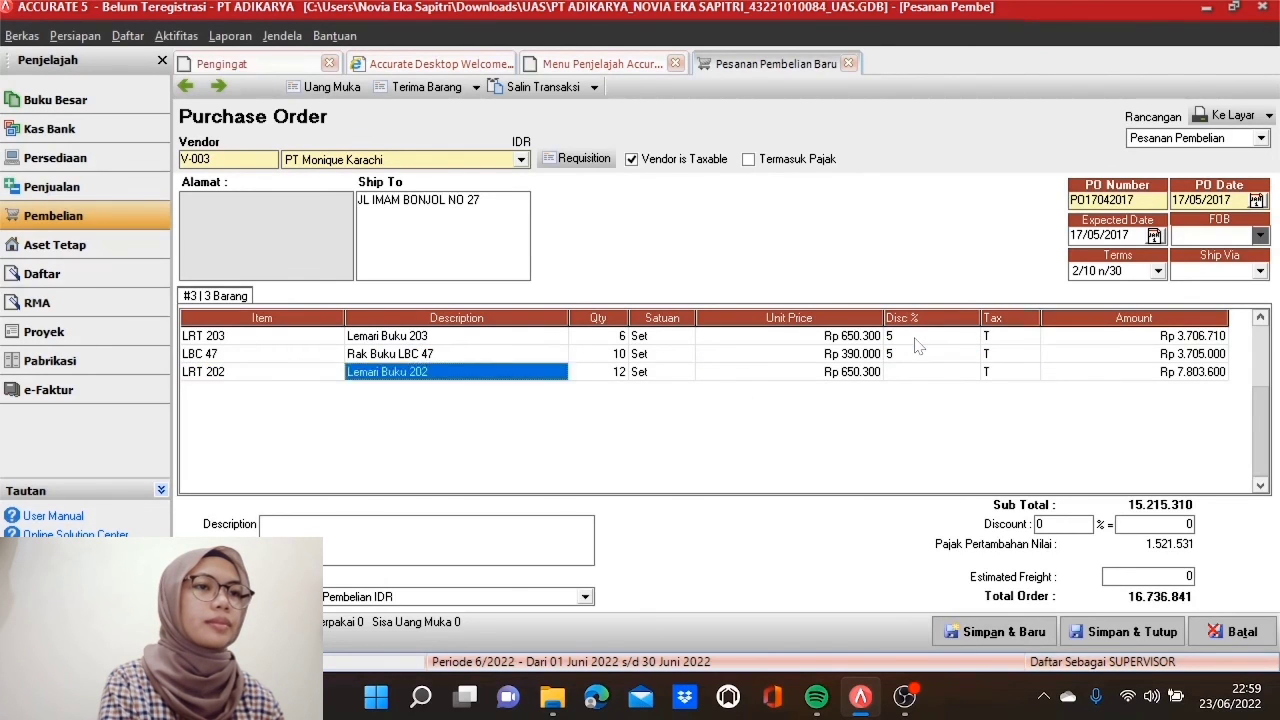
{"action": "type", "text": "5"}
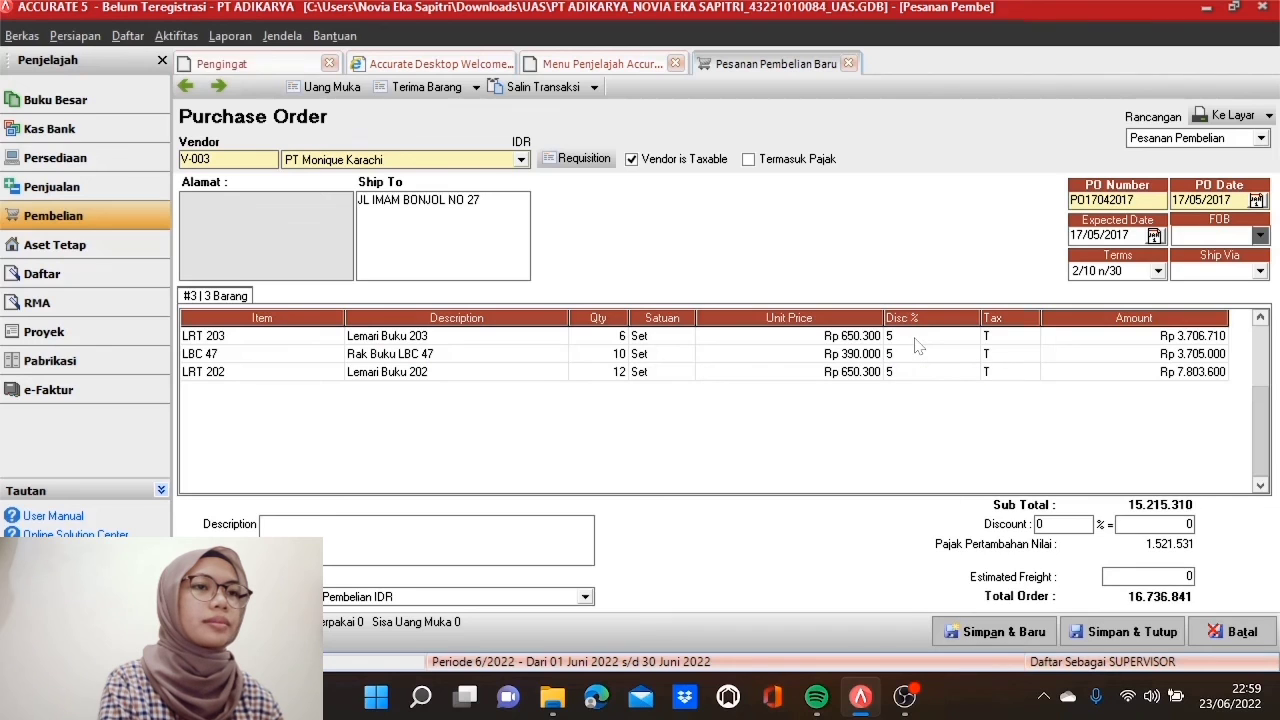
{"action": "key", "text": "Tab"}
{"action": "key", "text": "Tab"}
{"action": "key", "text": "Tab"}
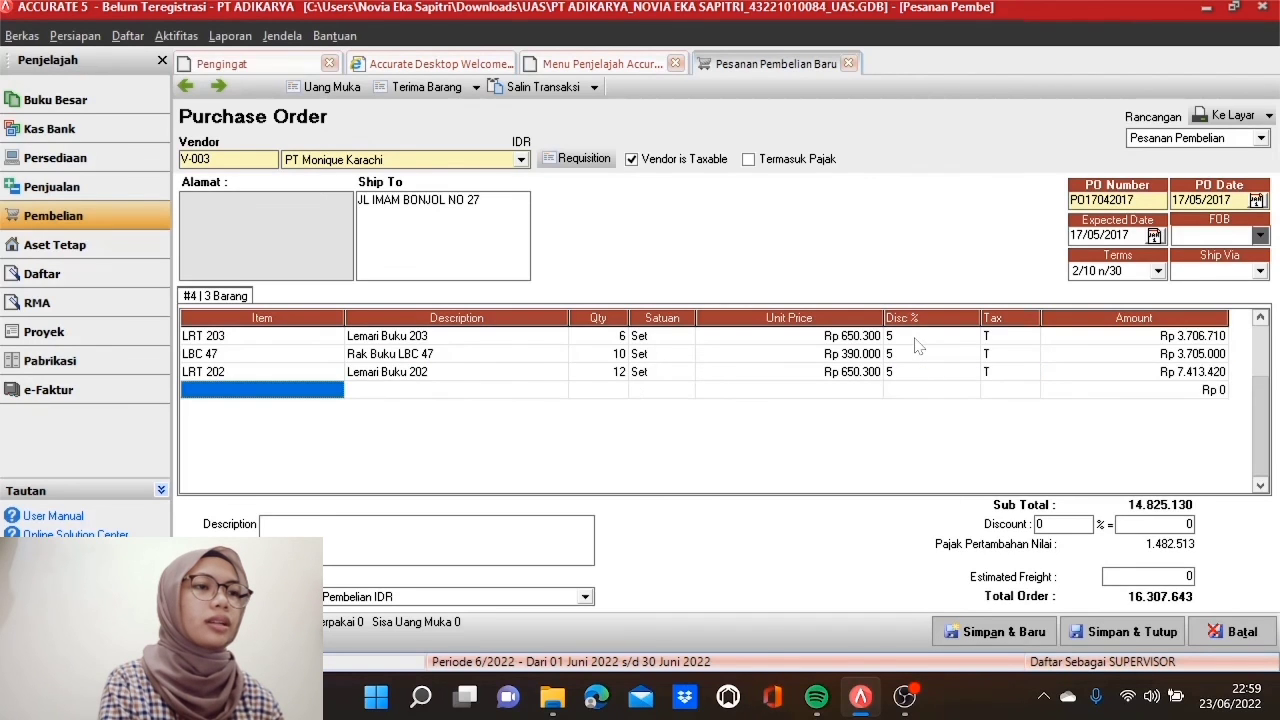
{"action": "left_click", "coordinate": [606, 364]}
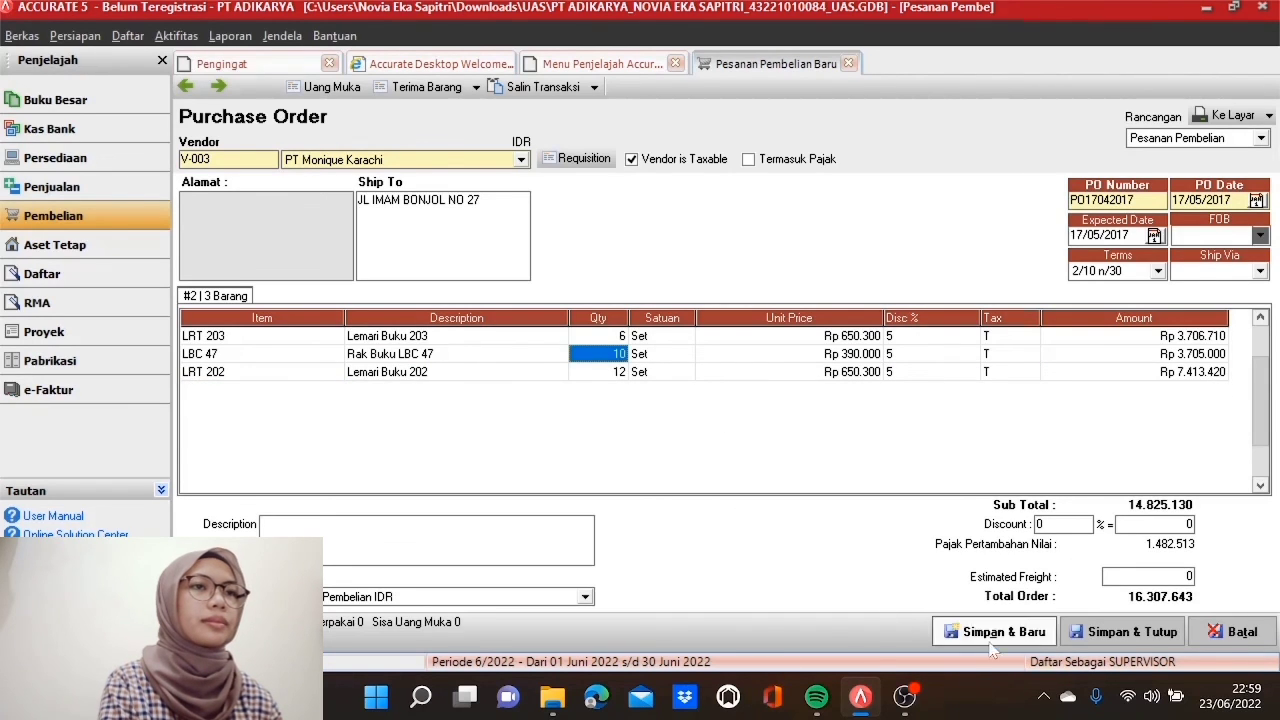
{"action": "left_click", "coordinate": [1138, 630]}
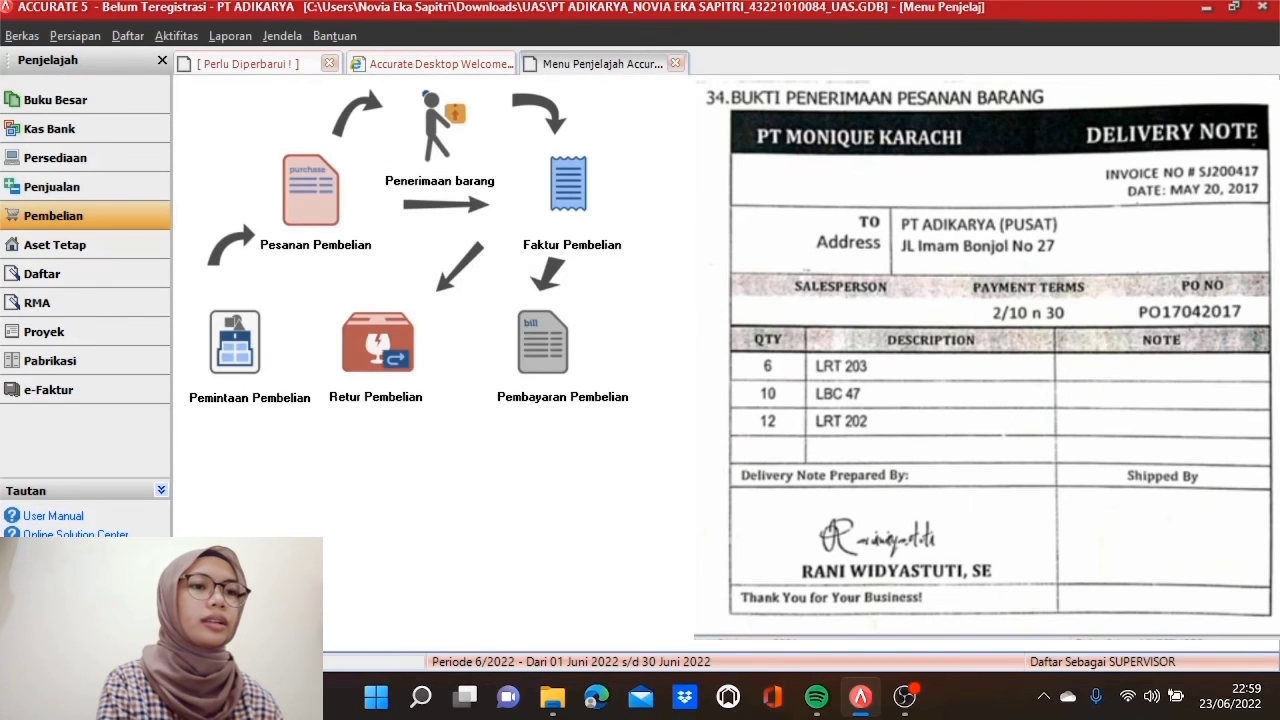
Step: Start a goods receipt for vendor PT Monique Karachi
{"action": "left_click", "coordinate": [449, 150]}
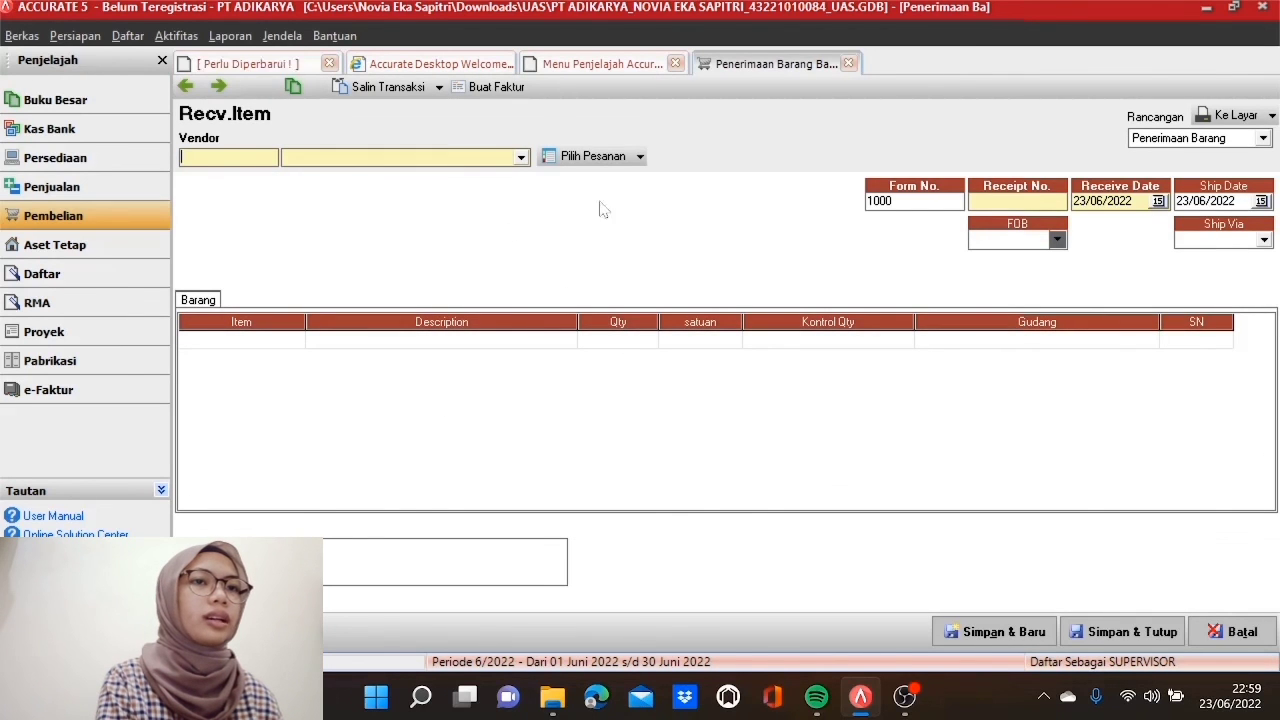
{"action": "left_click", "coordinate": [520, 158]}
{"action": "left_click", "coordinate": [480, 202]}
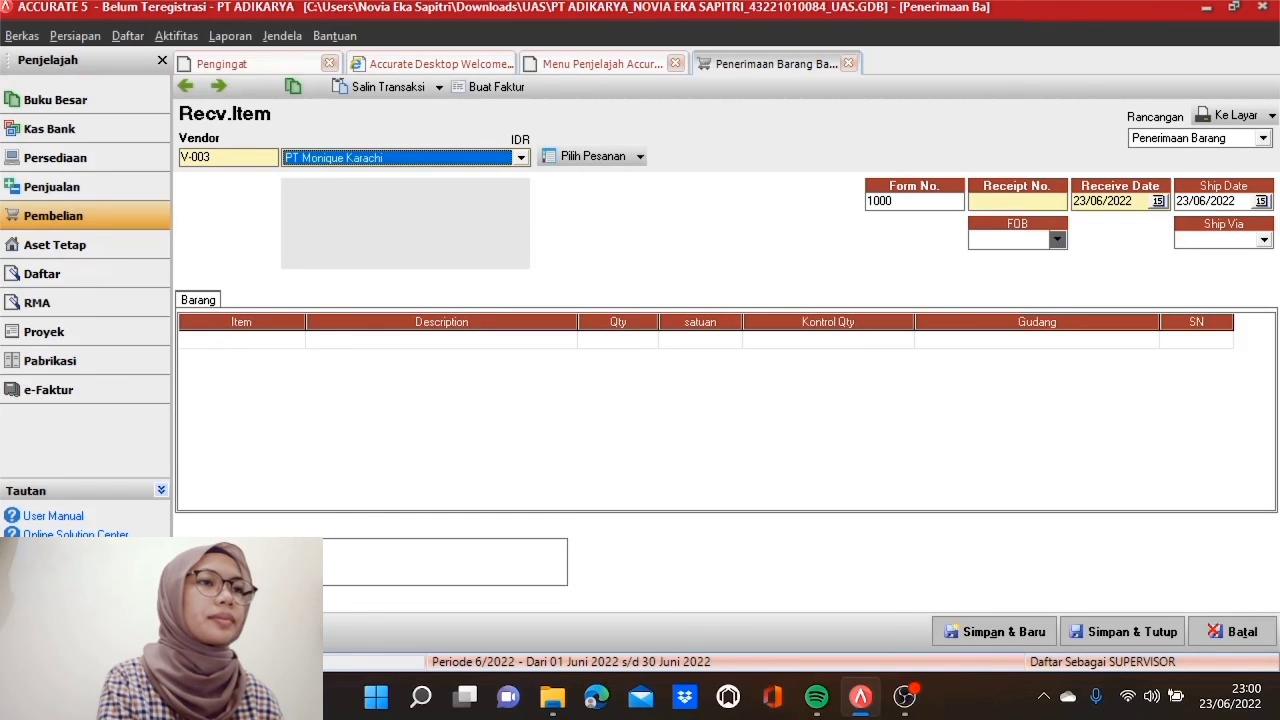
Step: Enter receipt number SJ200417 with receive and ship dates 20/05/2017
{"action": "left_click", "coordinate": [1000, 201]}
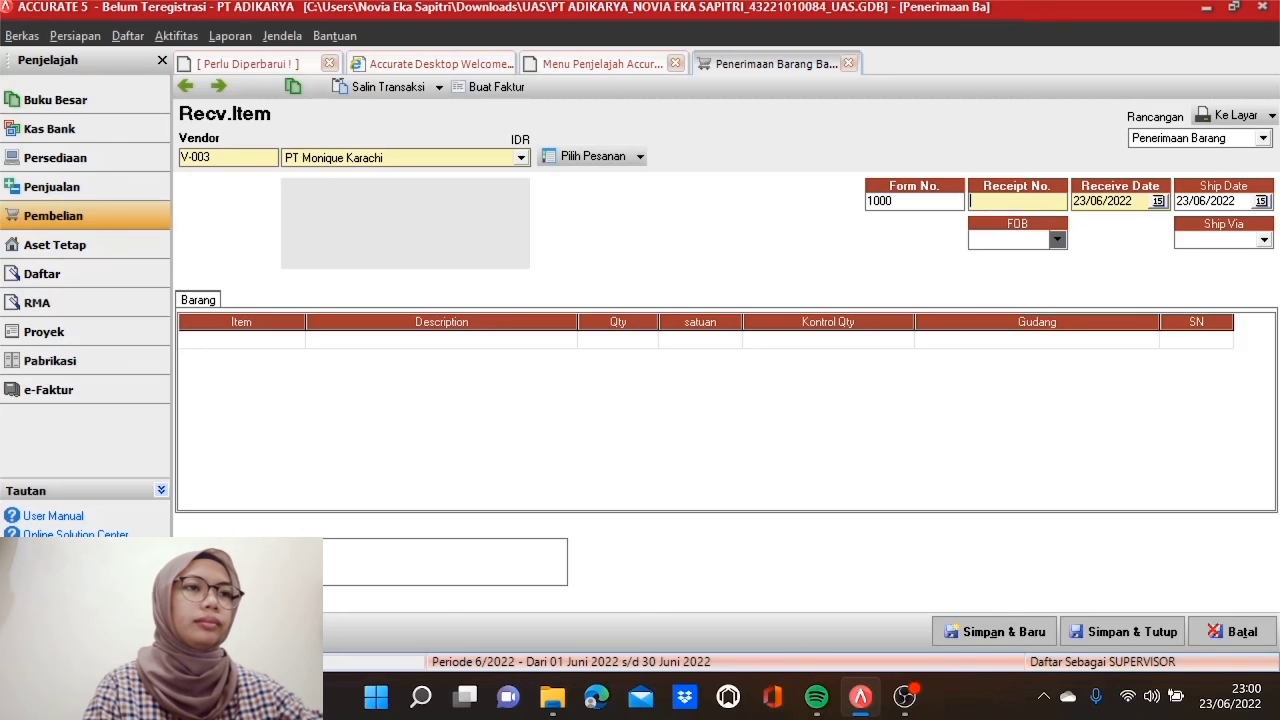
{"action": "type", "text": "SJ200417"}
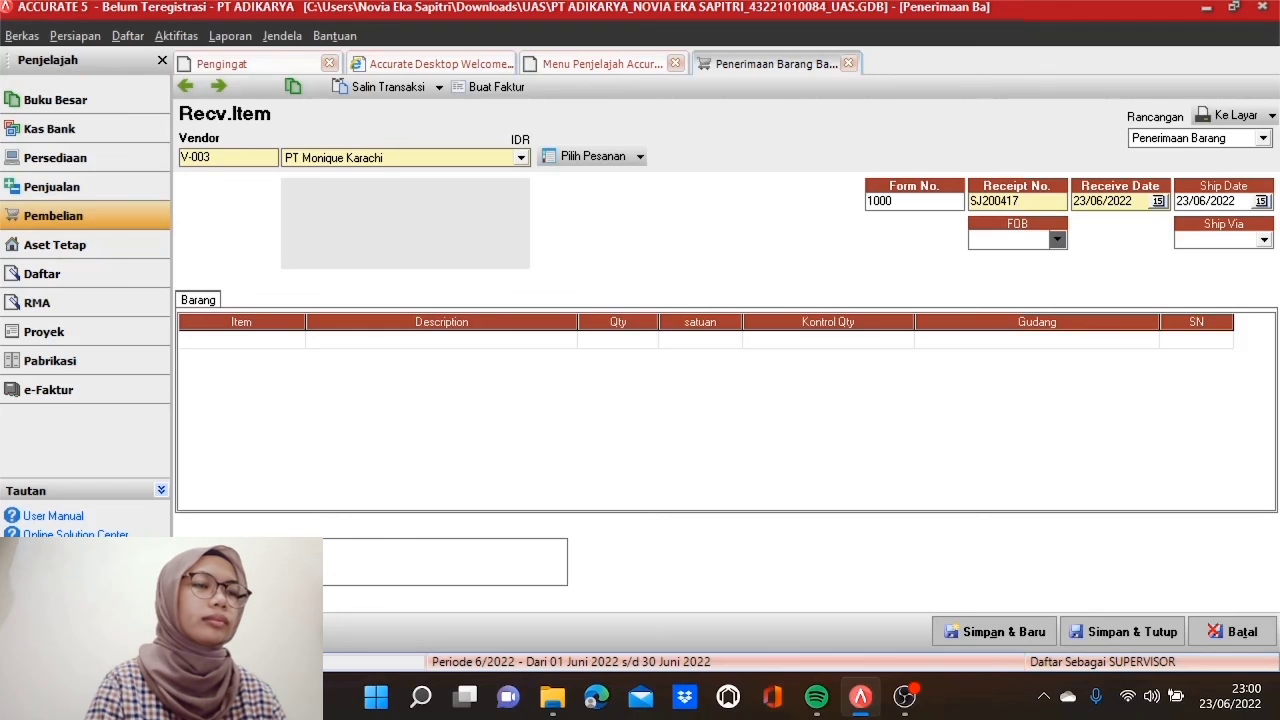
{"action": "key", "text": "Tab"}
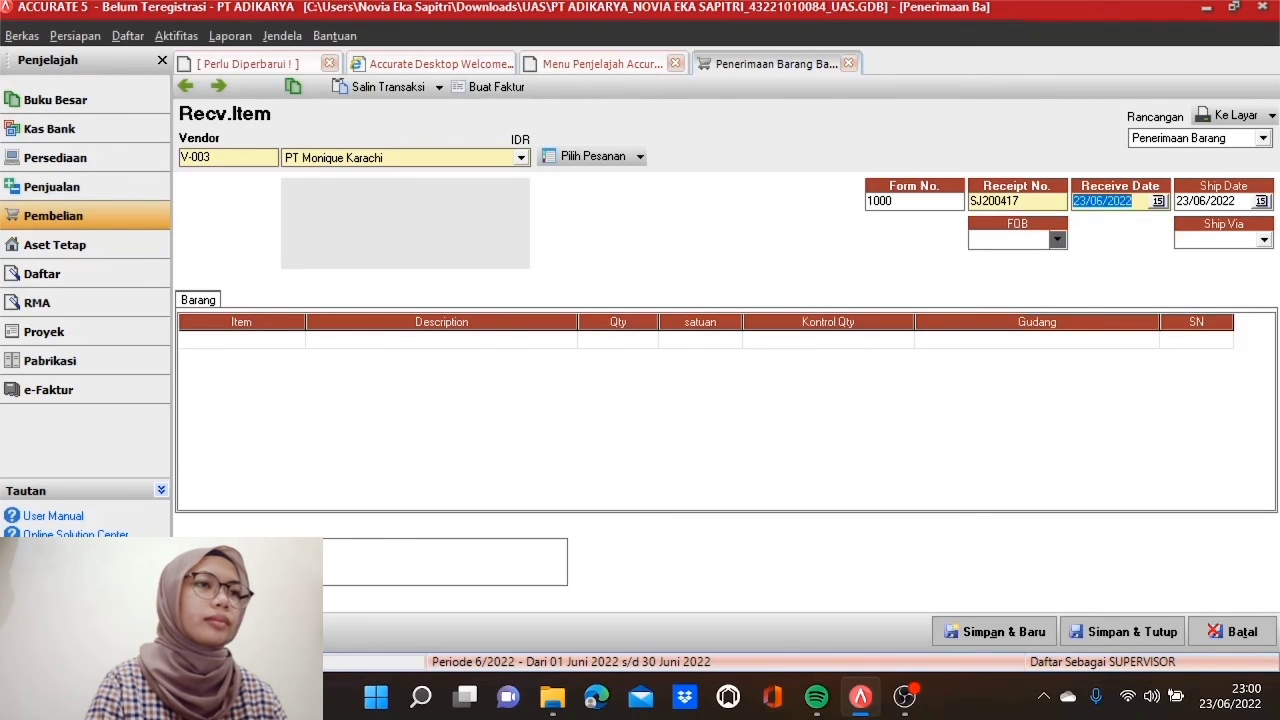
{"action": "type", "text": "20/05/2017"}
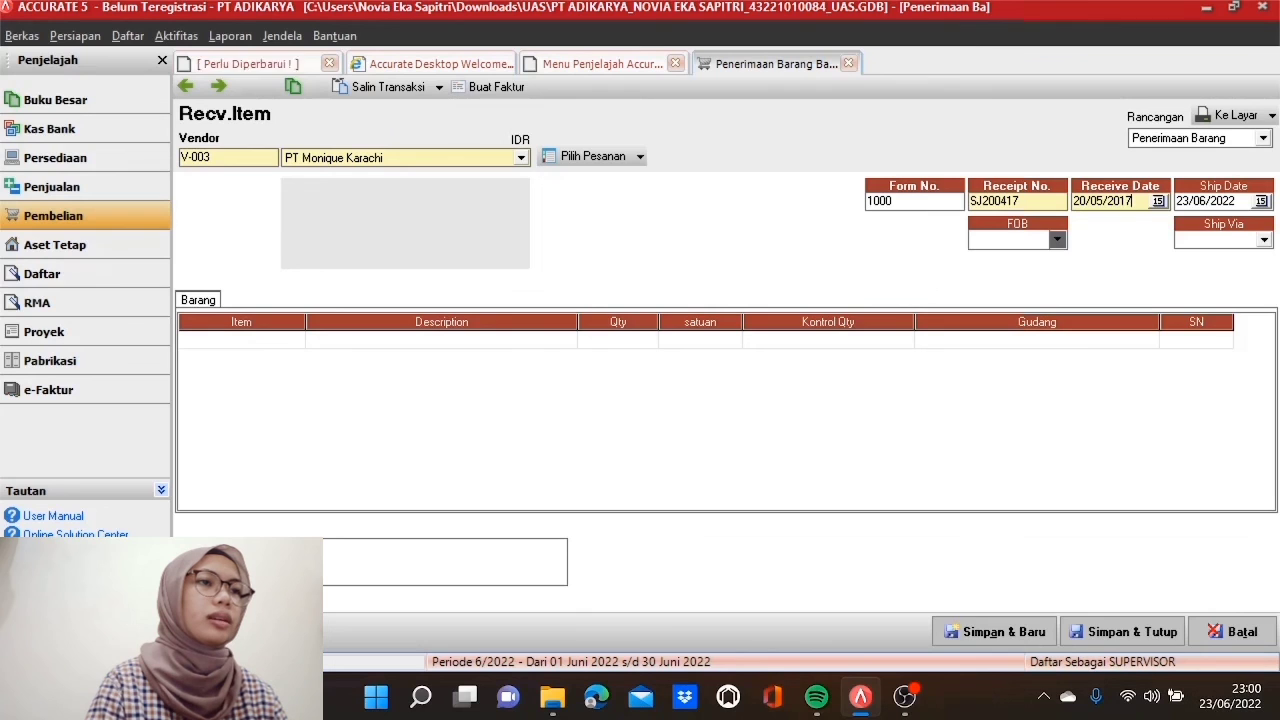
{"action": "key", "text": "Tab"}
{"action": "type", "text": "20/05/2017"}
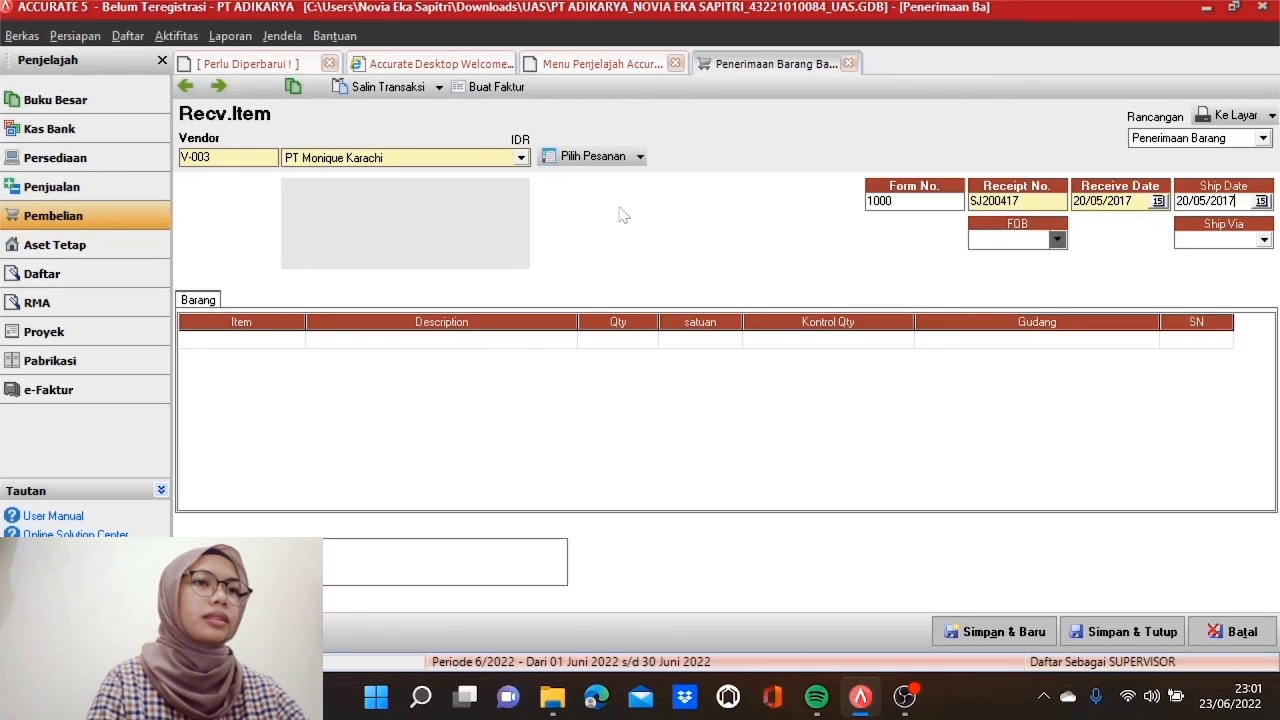
Step: Pull the items from purchase order PO17042017 into the receipt
{"action": "left_click", "coordinate": [595, 157]}
{"action": "left_click", "coordinate": [515, 286]}
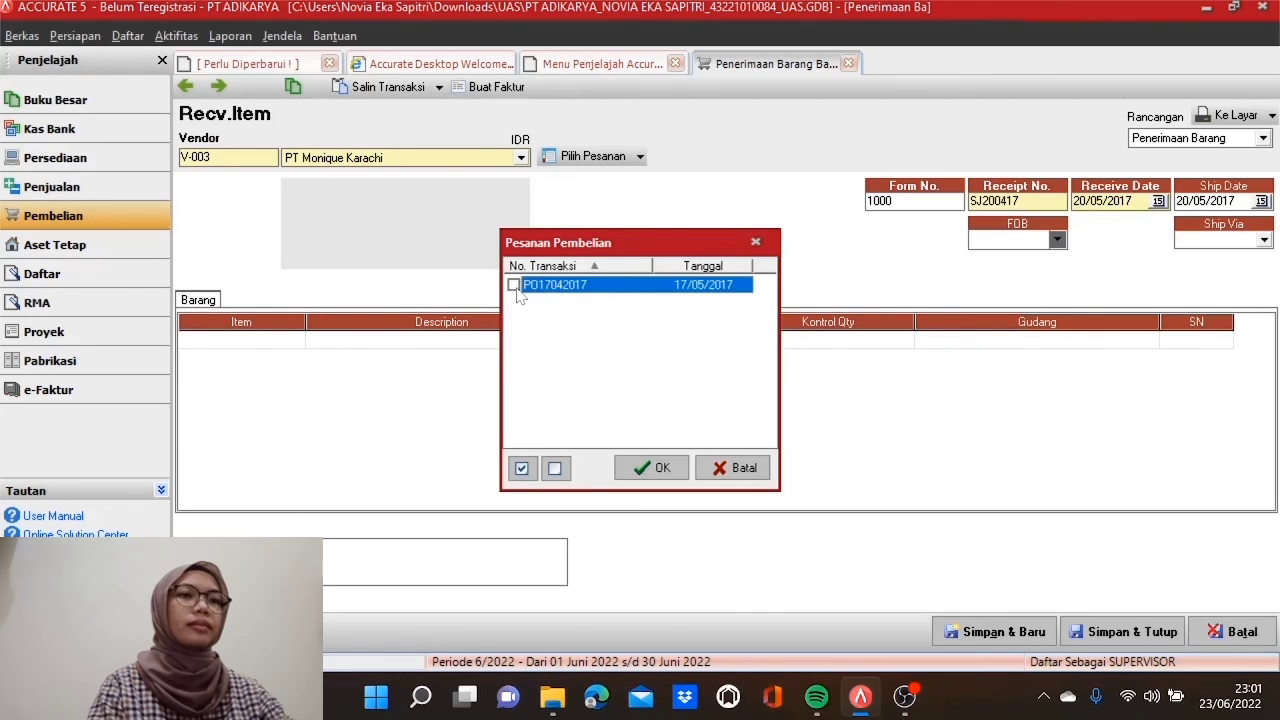
{"action": "left_click", "coordinate": [671, 470]}
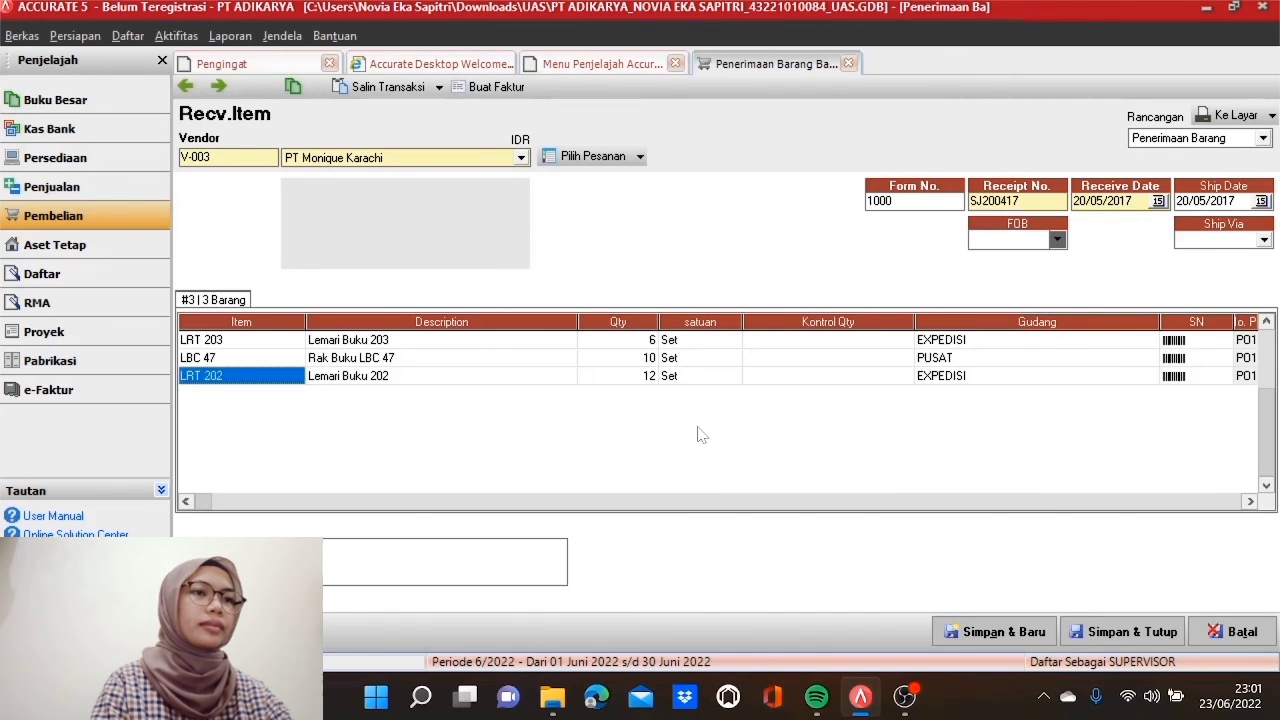
Step: Assign warehouse PUSAT to the LRT 202 and LRT 203 lines
{"action": "left_click", "coordinate": [1005, 380]}
{"action": "double_click", "coordinate": [1010, 382]}
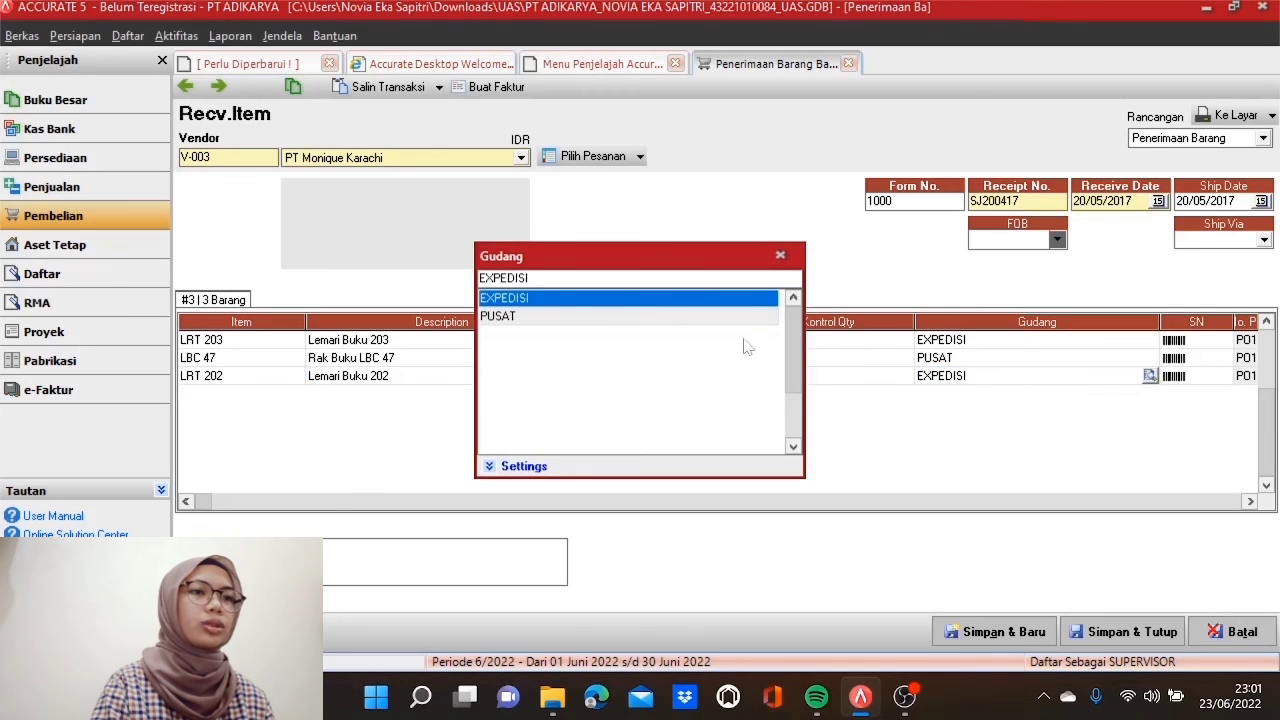
{"action": "left_click", "coordinate": [665, 317]}
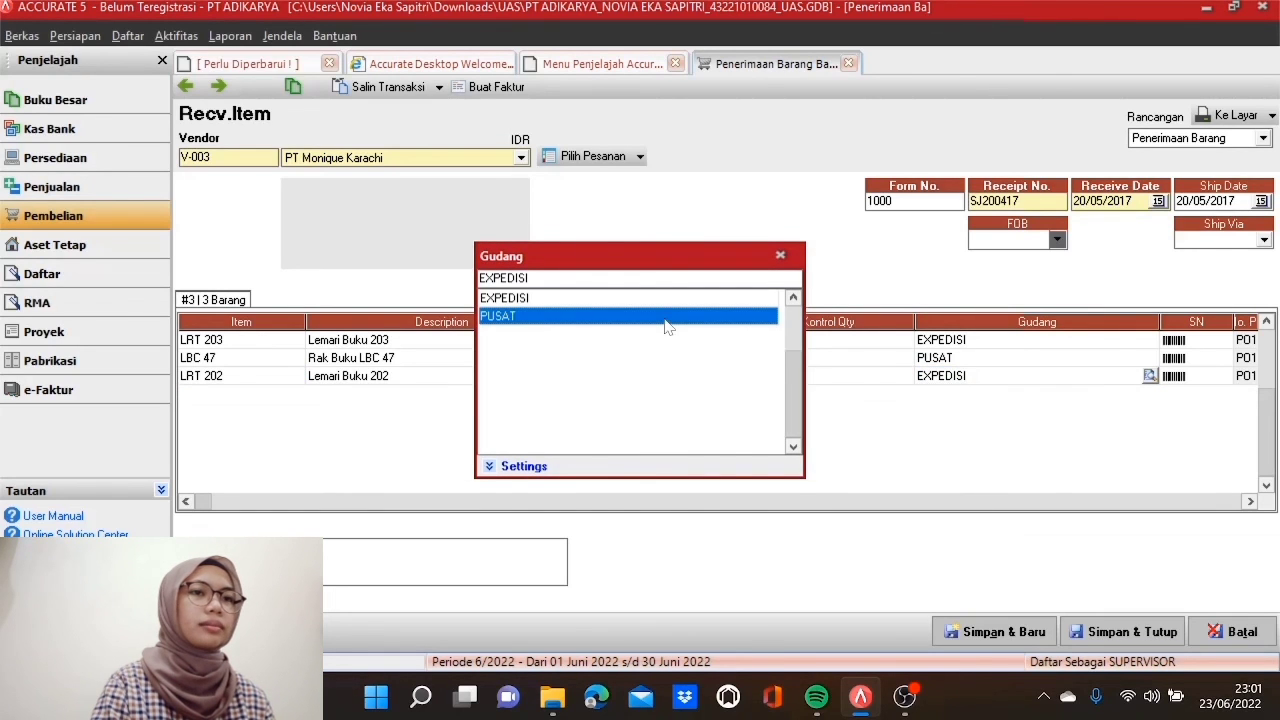
{"action": "double_click", "coordinate": [666, 318]}
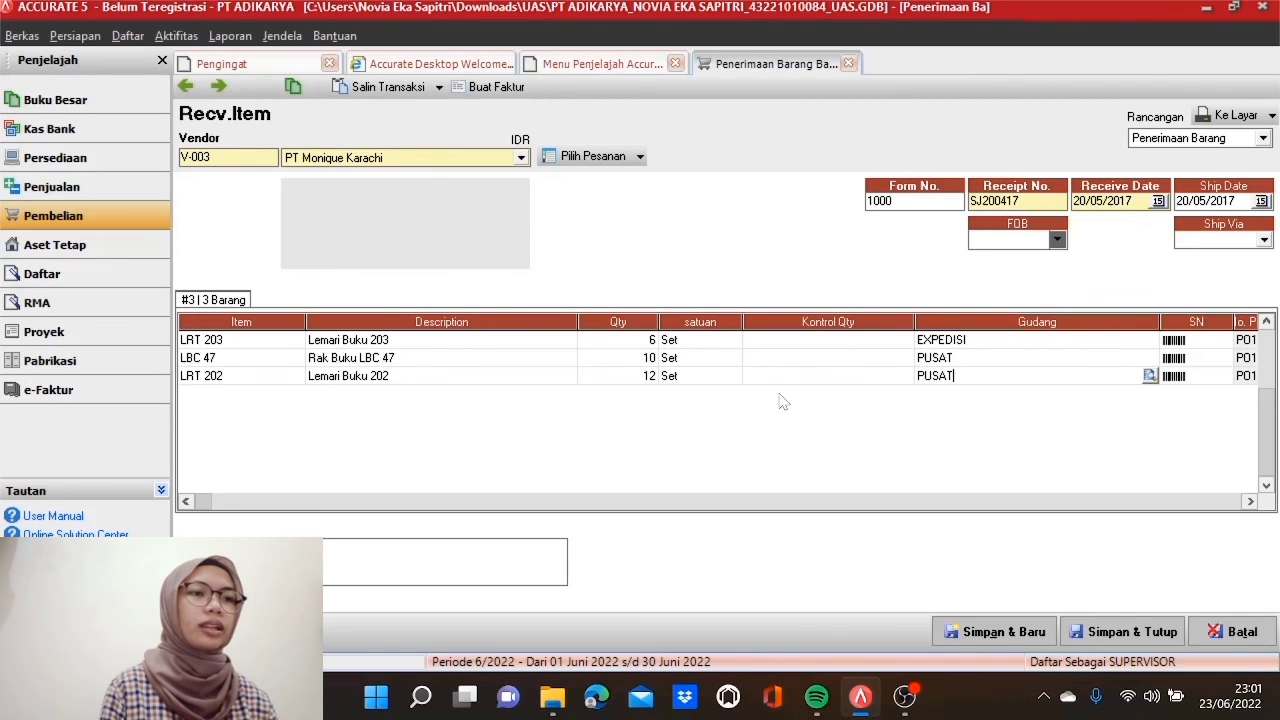
{"action": "key", "text": "Up"}
{"action": "key", "text": "Up"}
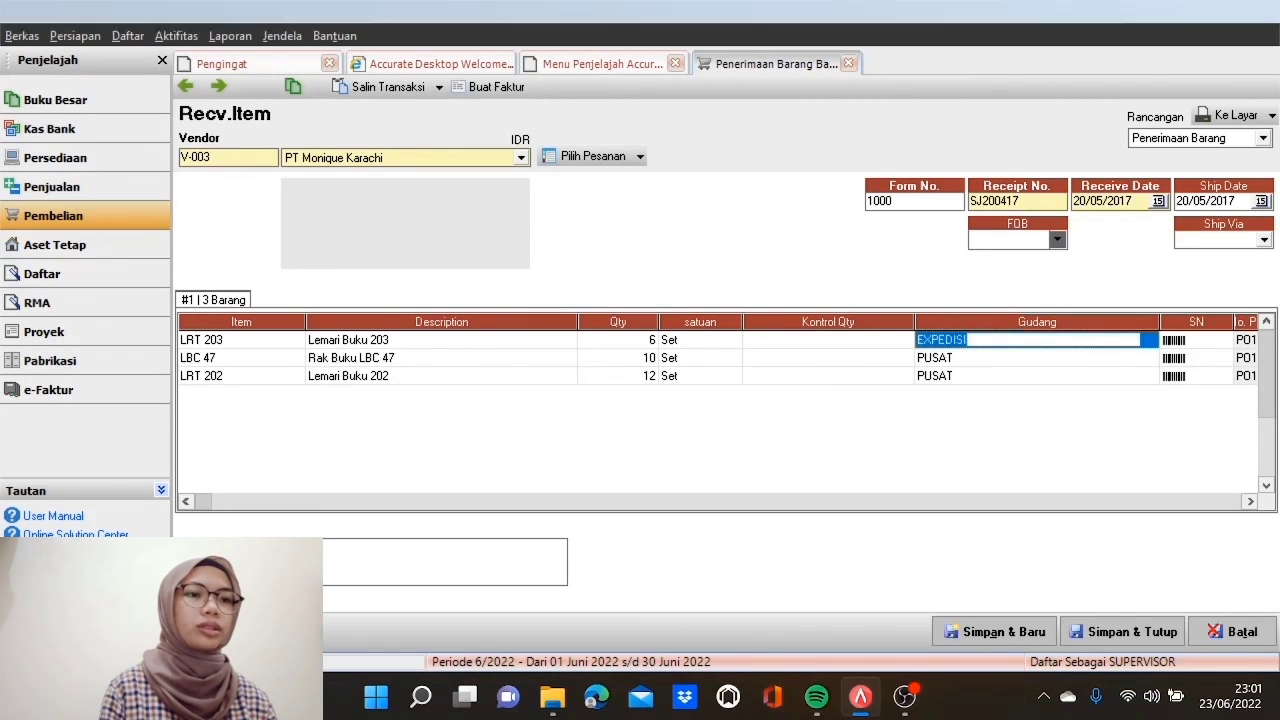
{"action": "key", "text": "Return"}
{"action": "left_click", "coordinate": [724, 318]}
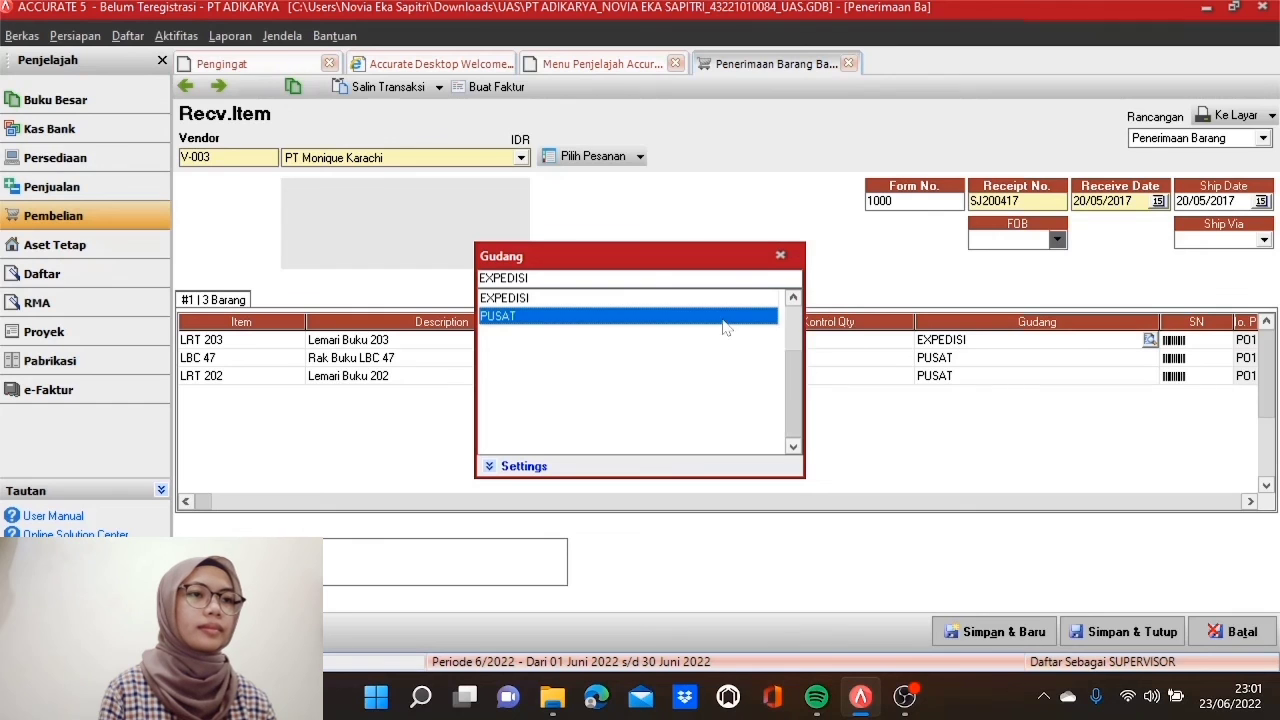
{"action": "double_click", "coordinate": [733, 318]}
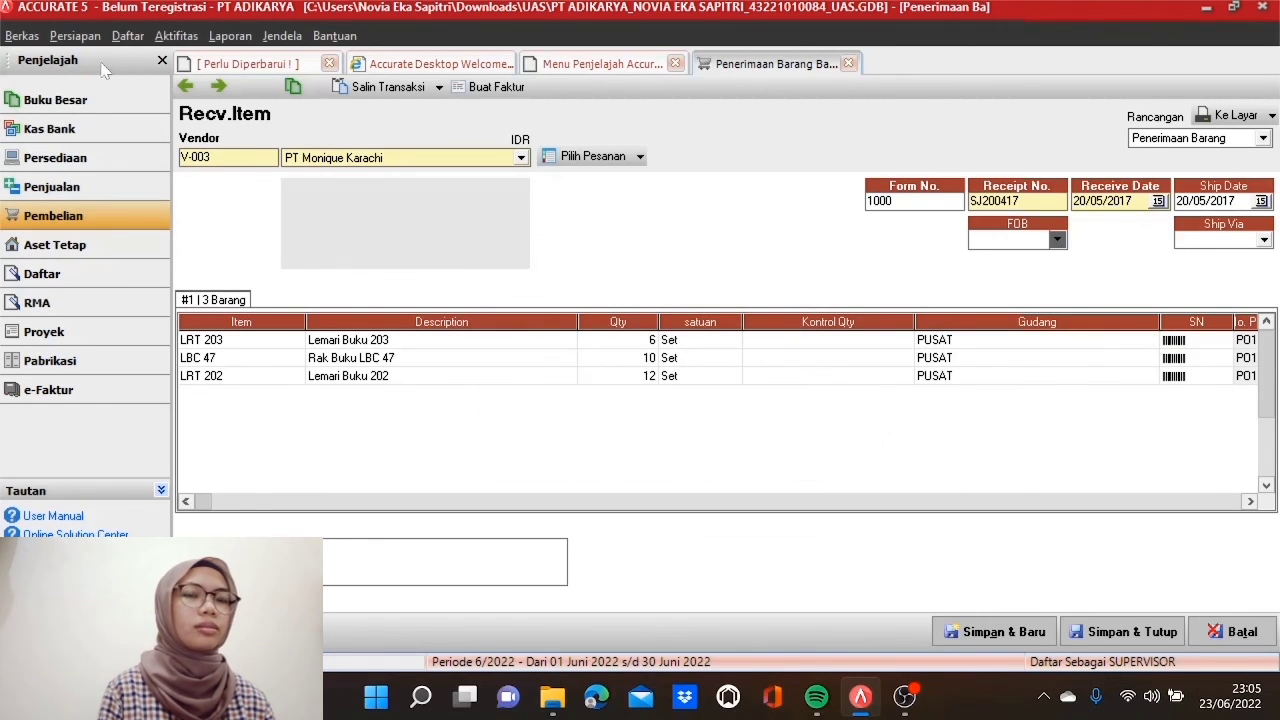
Step: Choose Selisih Barang Diterima as the unbilled goods difference account in purchase preferences, then save the receipt
{"action": "left_click", "coordinate": [75, 35]}
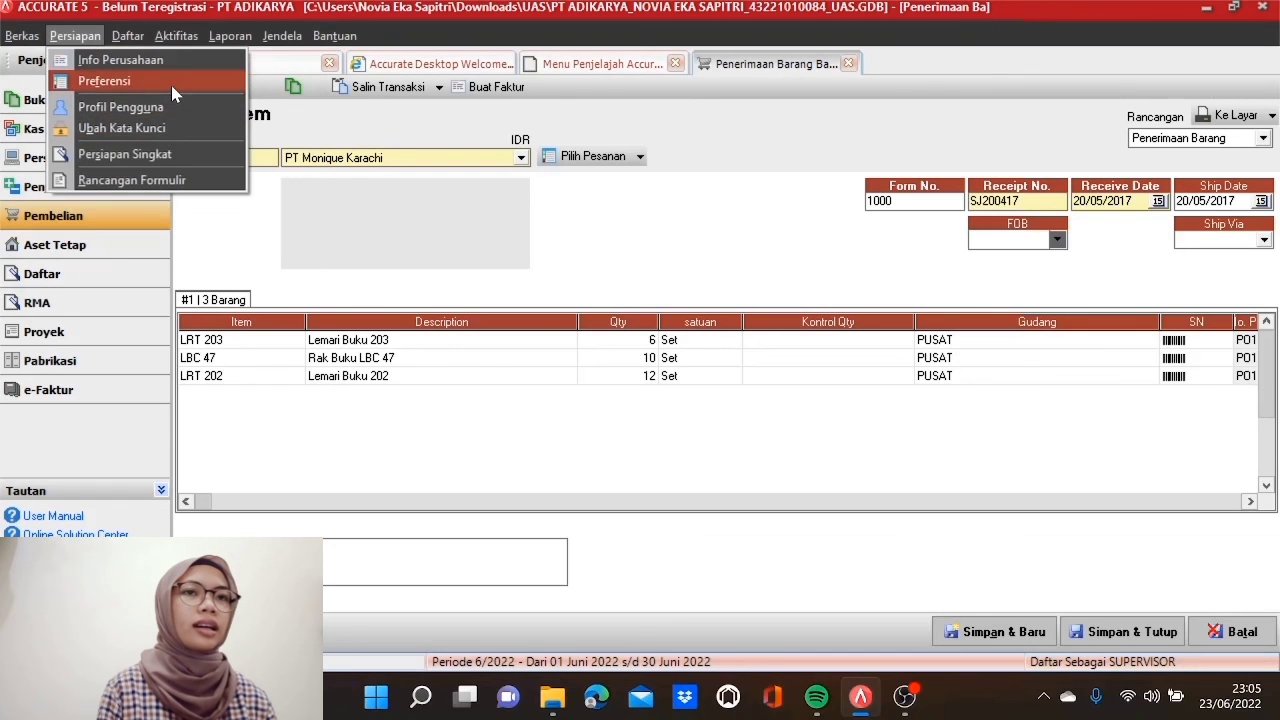
{"action": "left_click", "coordinate": [172, 88]}
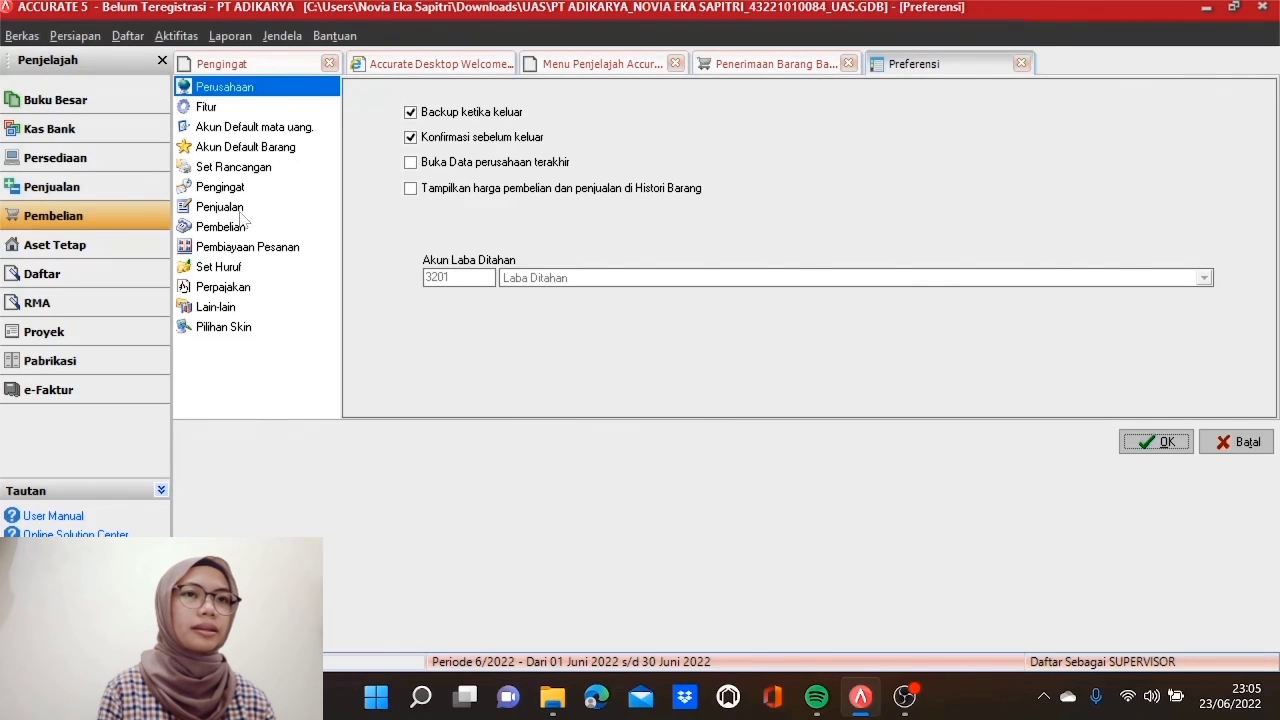
{"action": "left_click", "coordinate": [254, 229]}
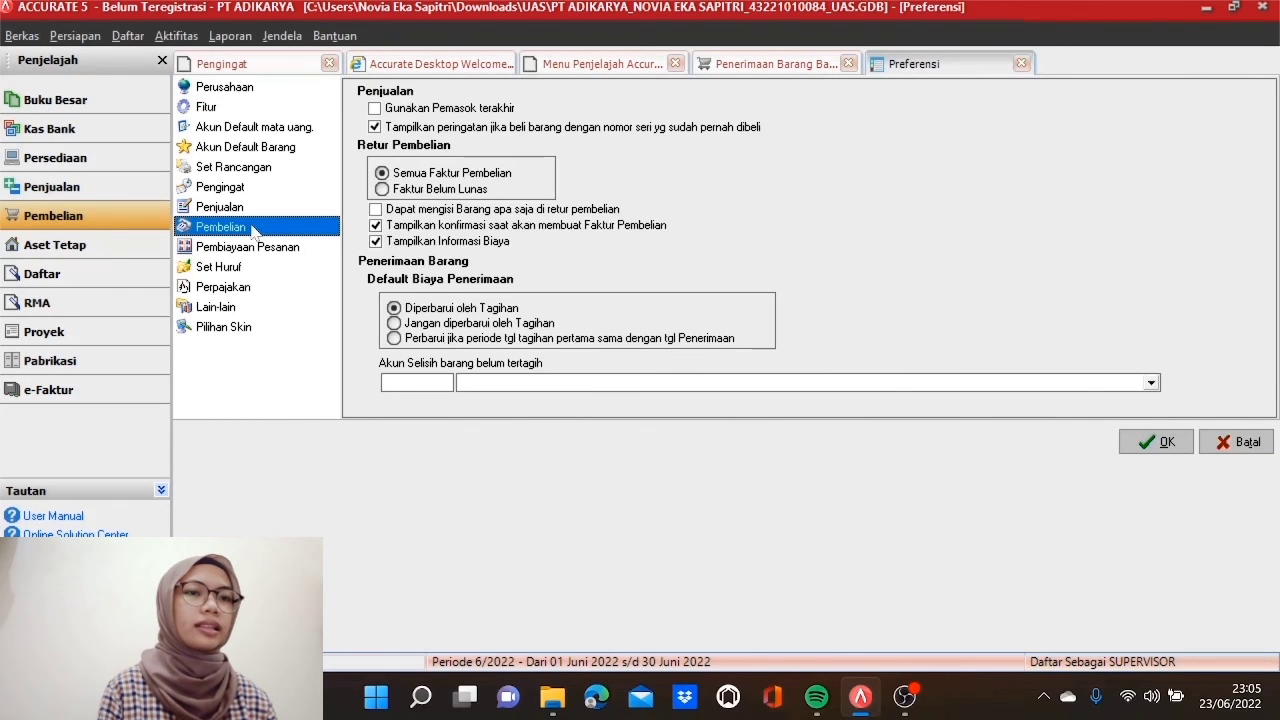
{"action": "left_click", "coordinate": [1151, 381]}
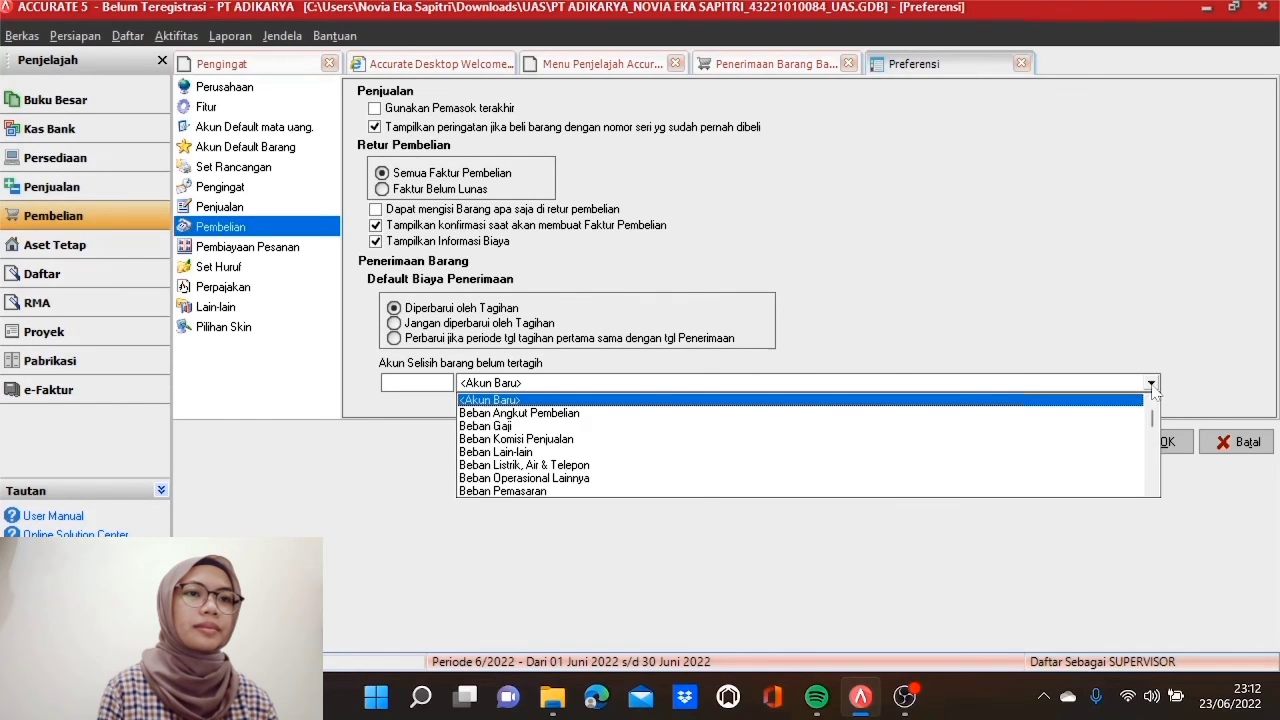
{"action": "left_click", "coordinate": [1153, 490]}
{"action": "left_click", "coordinate": [1153, 490]}
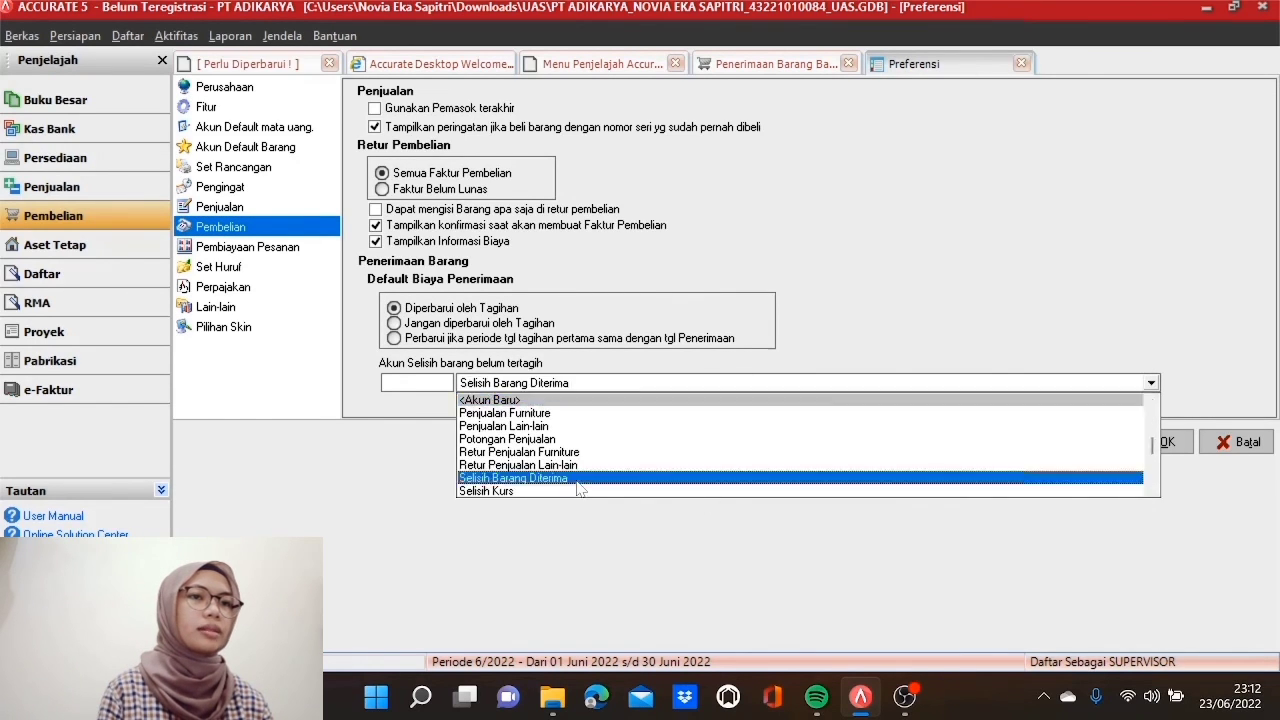
{"action": "left_click", "coordinate": [579, 479]}
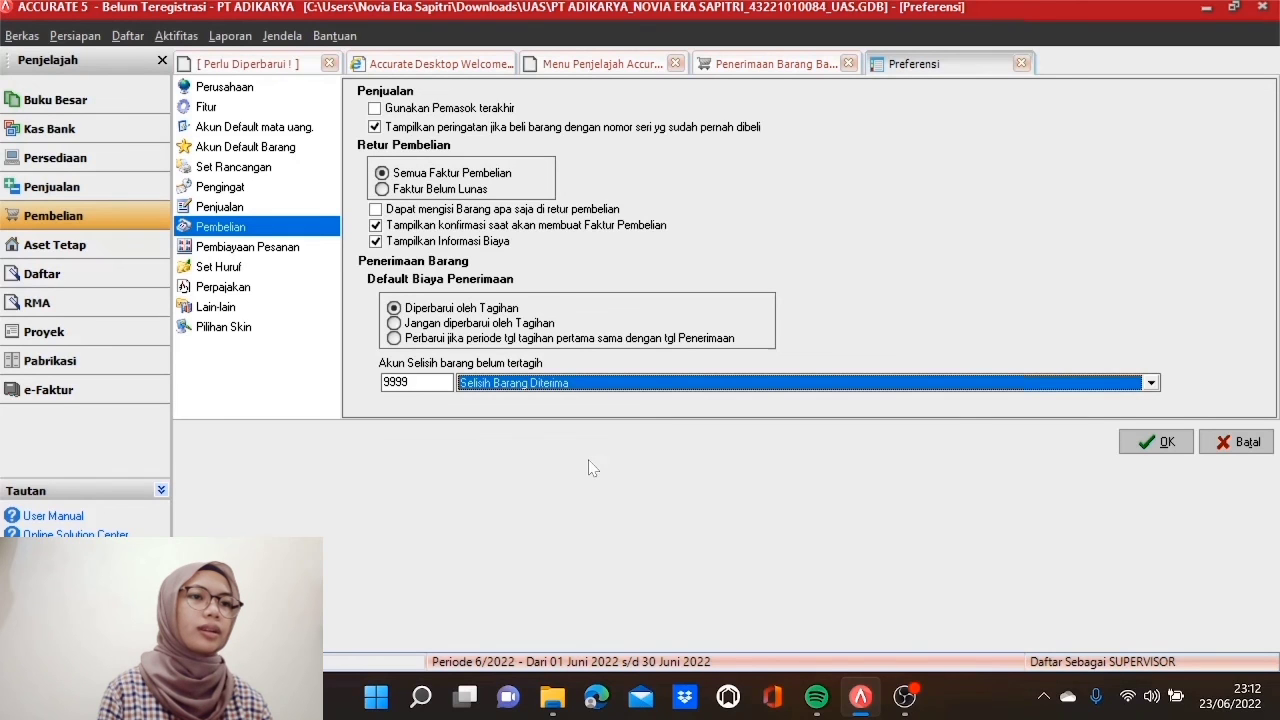
{"action": "left_click", "coordinate": [1130, 446]}
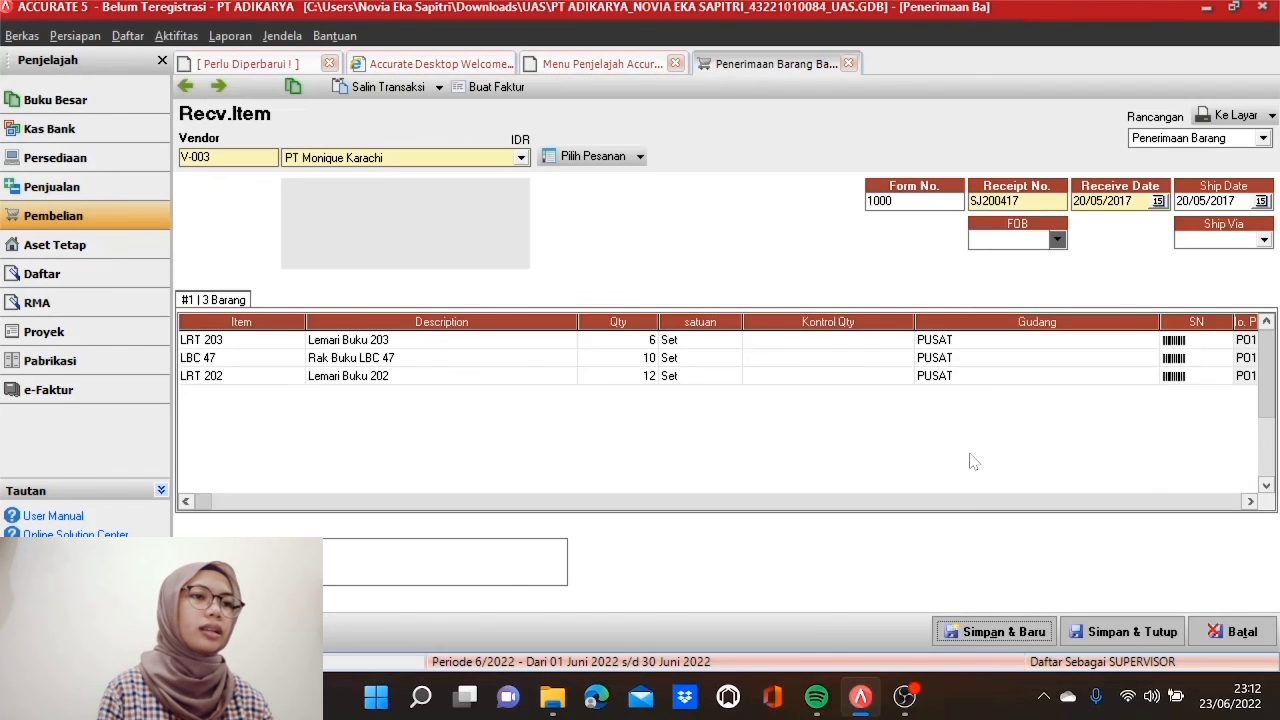
{"action": "left_click", "coordinate": [1120, 632]}
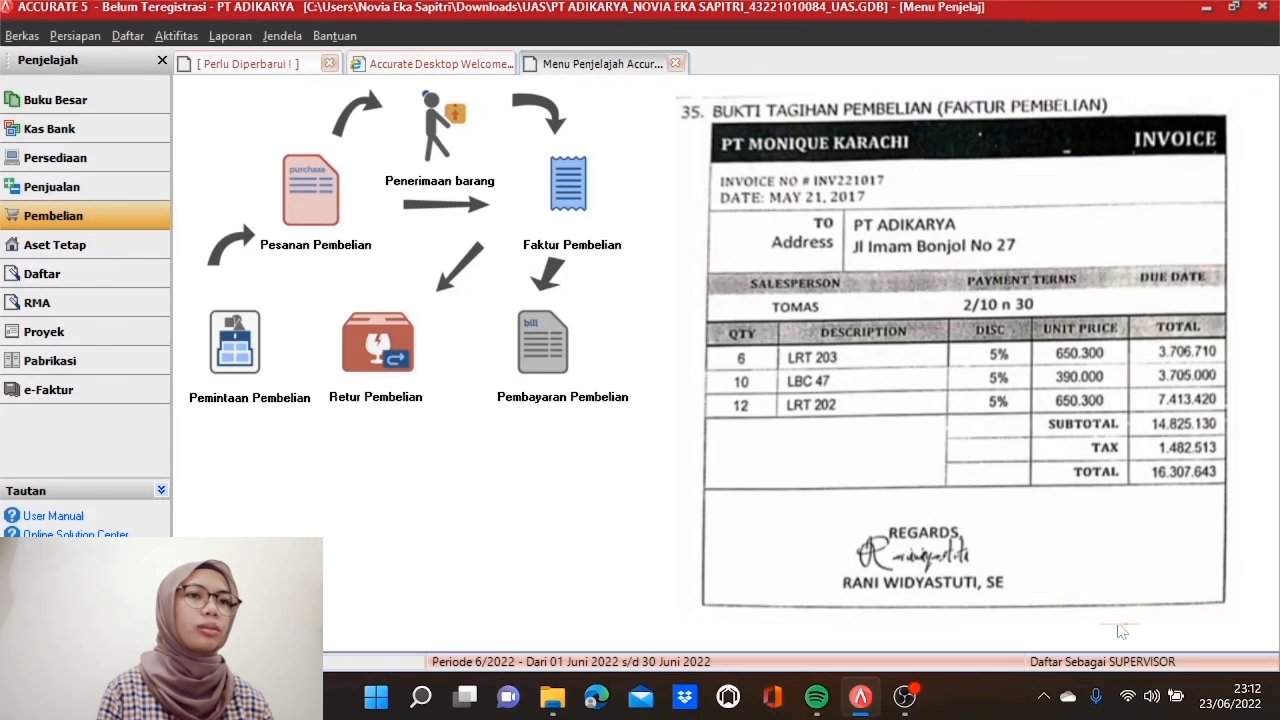
Step: Start a purchase invoice for vendor PT Monique Karachi
{"action": "left_click", "coordinate": [570, 185]}
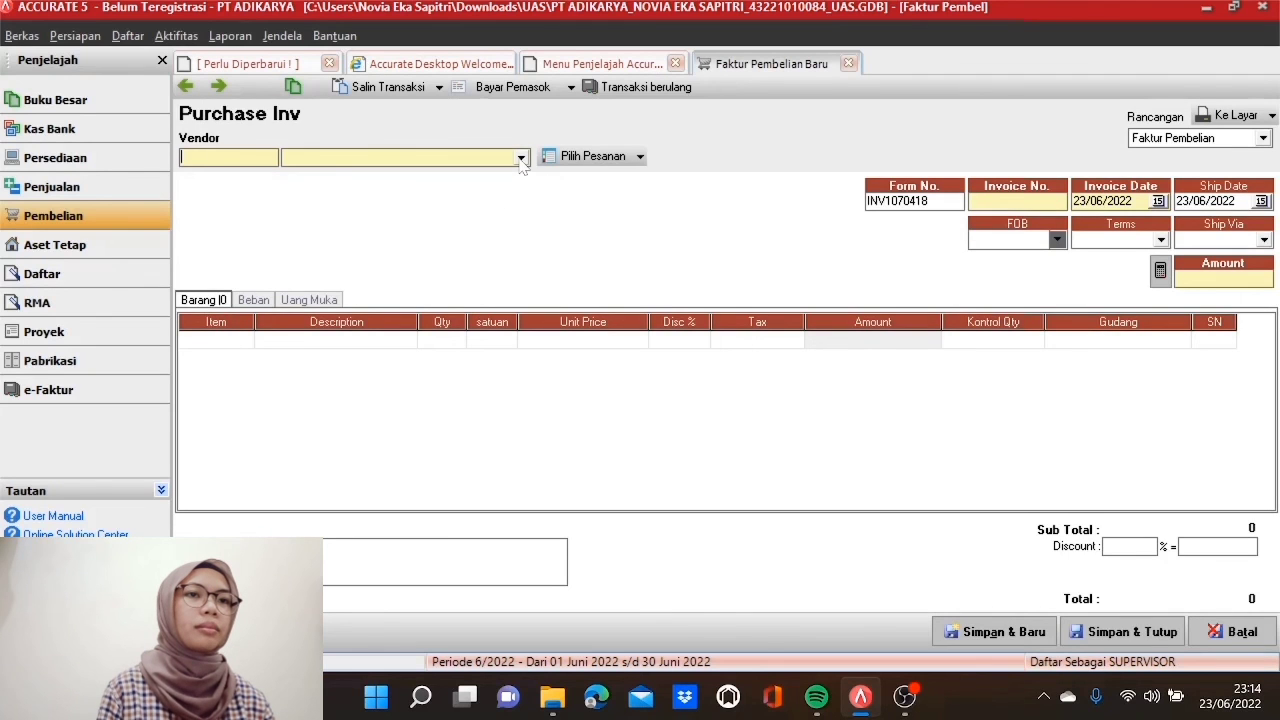
{"action": "left_click", "coordinate": [520, 159]}
{"action": "left_click", "coordinate": [465, 201]}
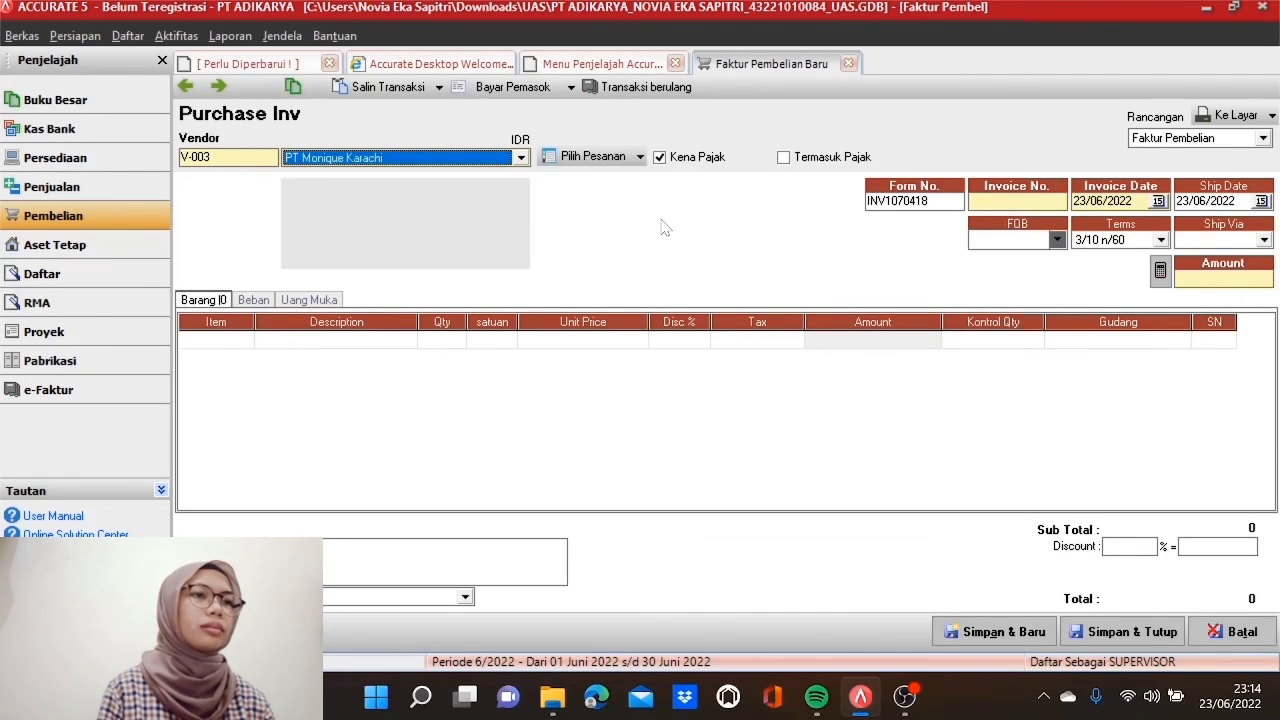
Step: Enter invoice and form number INV221017 with invoice and ship dates 21/05/2017
{"action": "left_click", "coordinate": [1016, 202]}
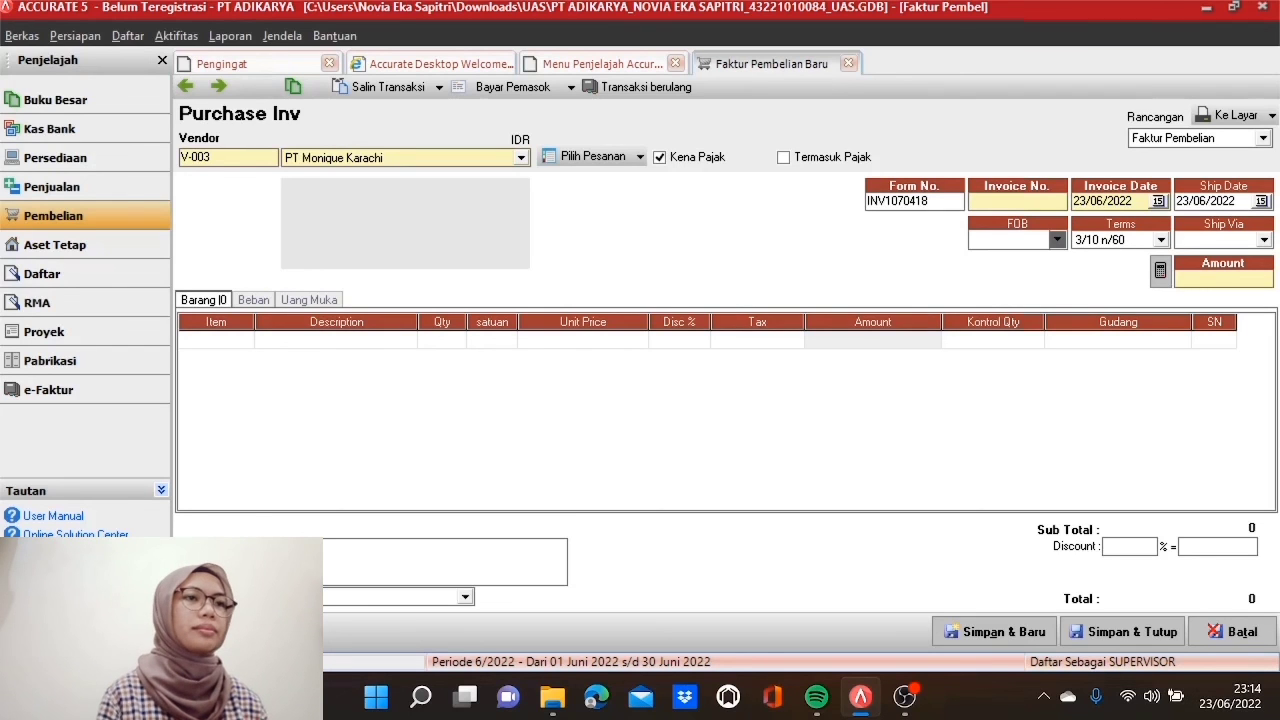
{"action": "type", "text": "INV"}
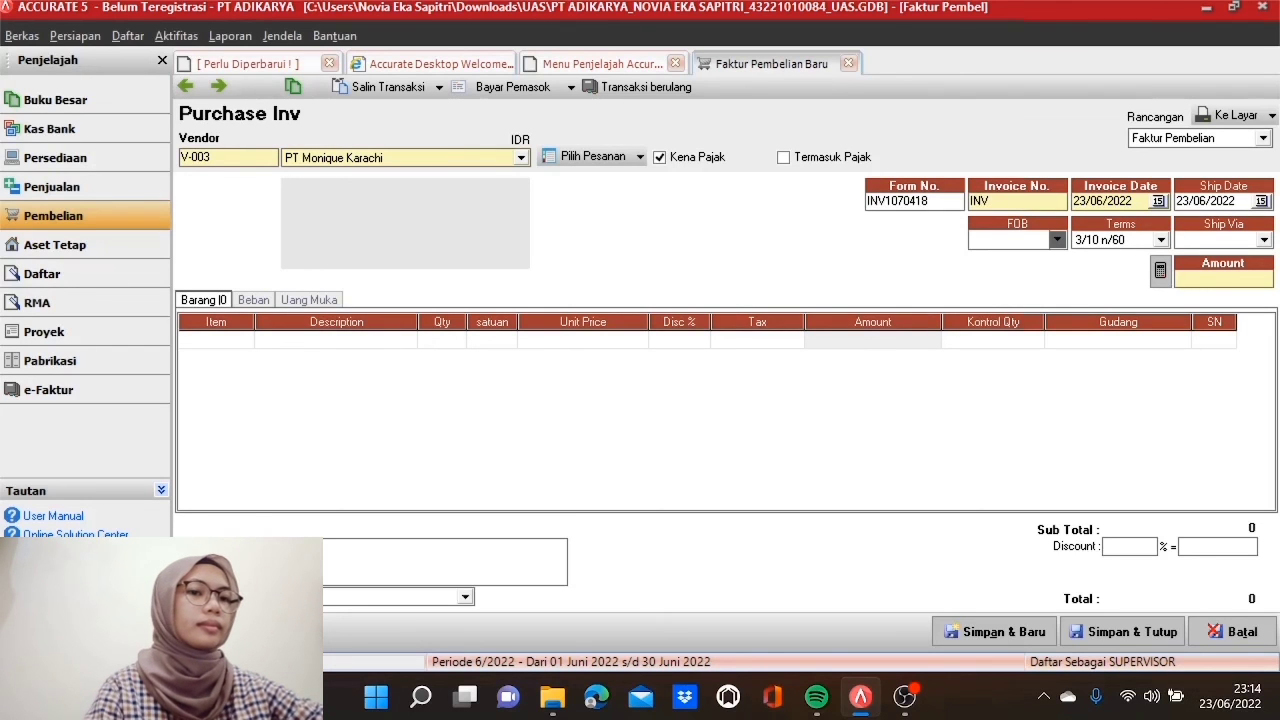
{"action": "type", "text": "221017"}
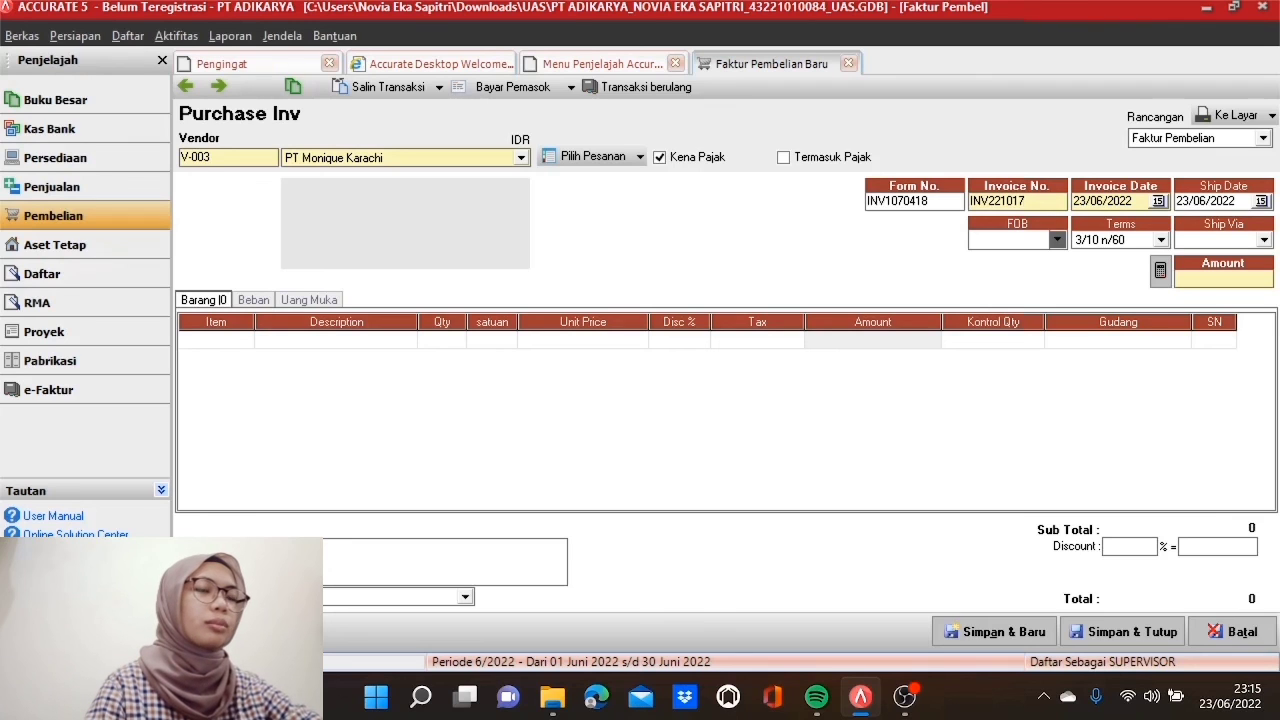
{"action": "key", "text": "Tab"}
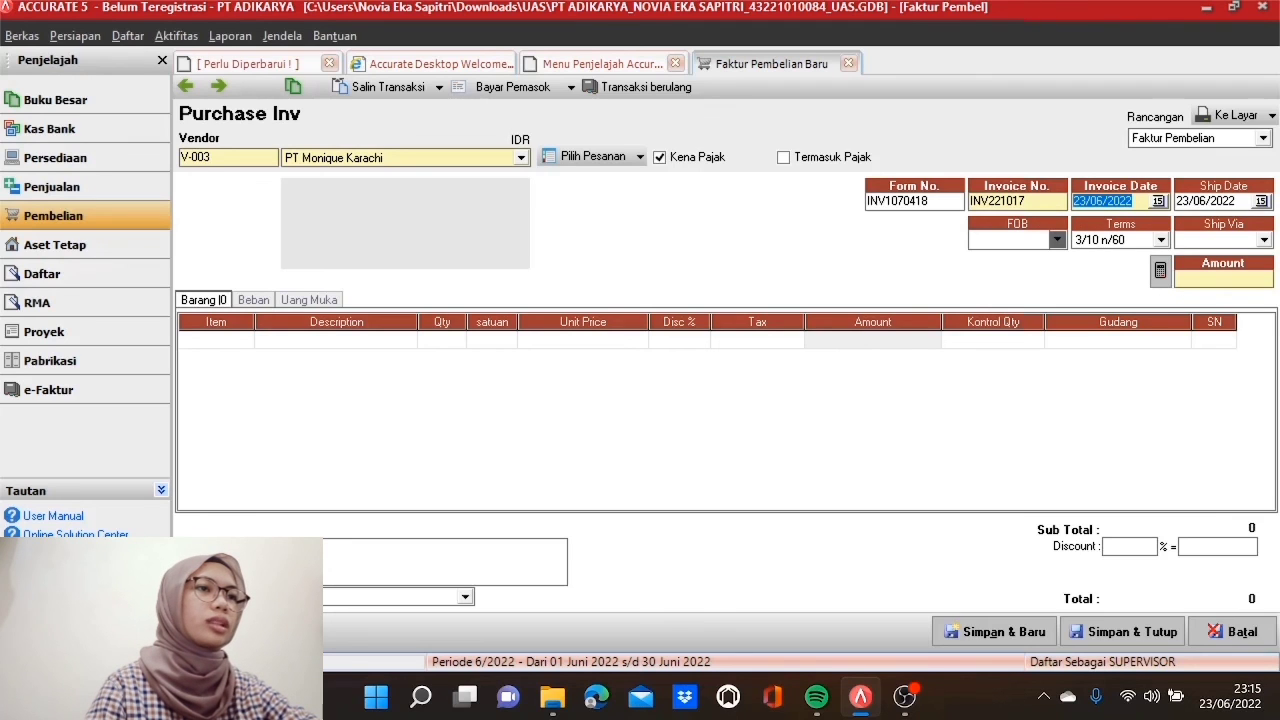
{"action": "type", "text": "21/05/2017"}
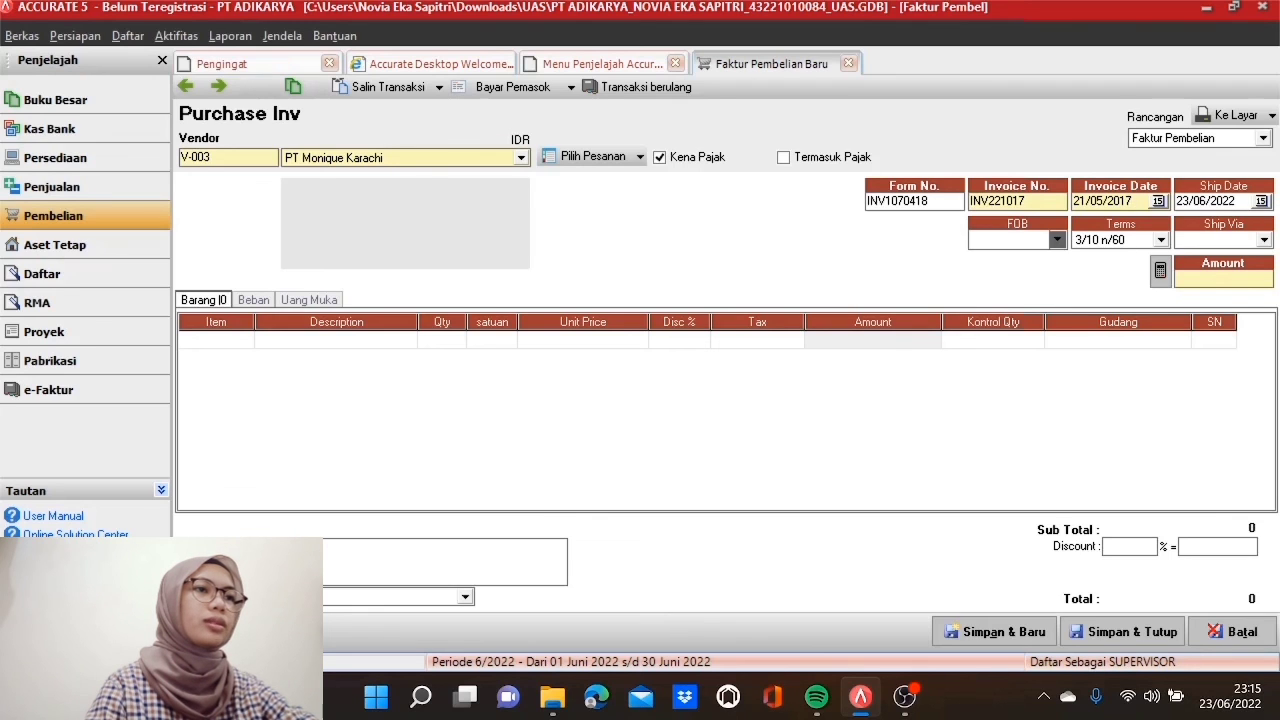
{"action": "key", "text": "Tab"}
{"action": "type", "text": "21/05/"}
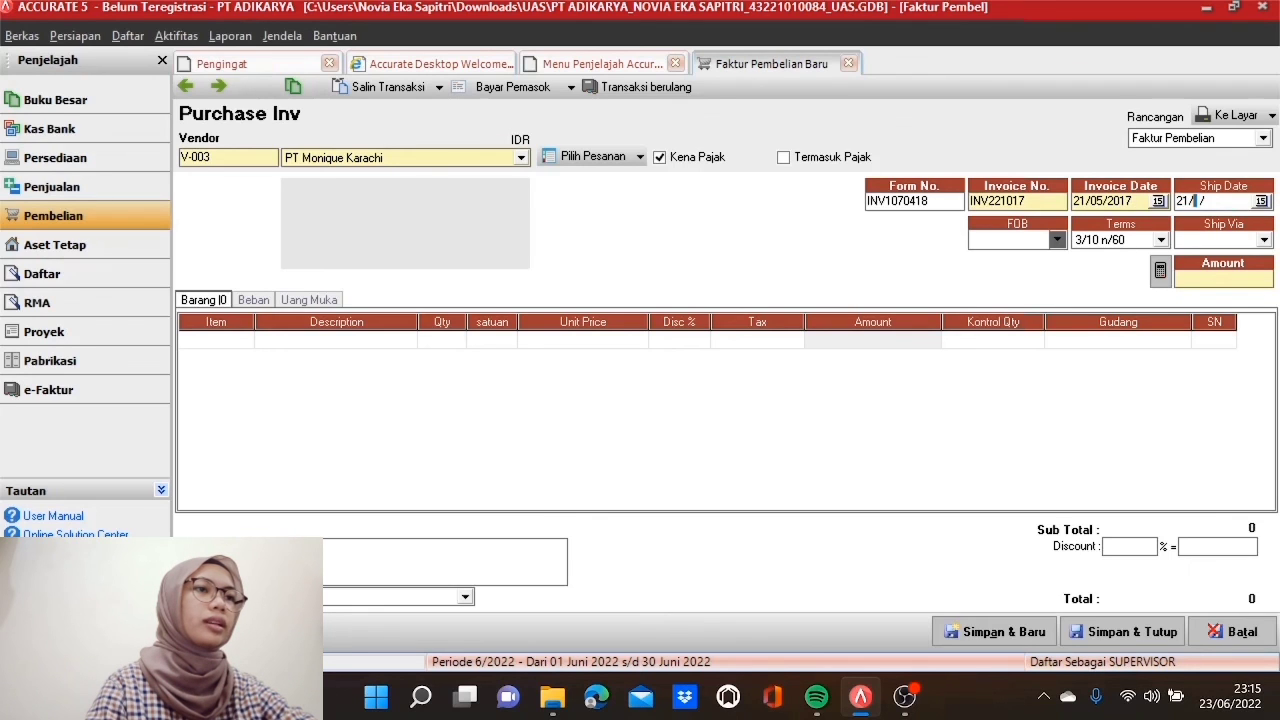
{"action": "type", "text": "2017"}
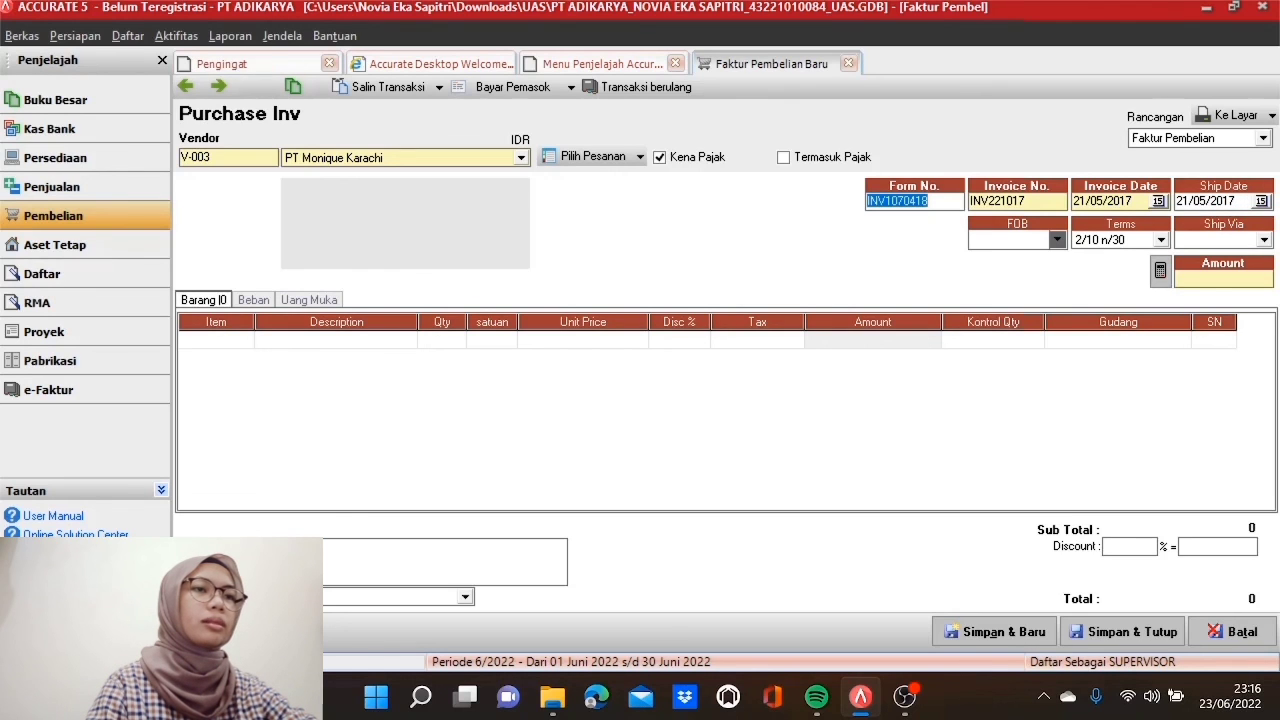
{"action": "type", "text": "INV221017"}
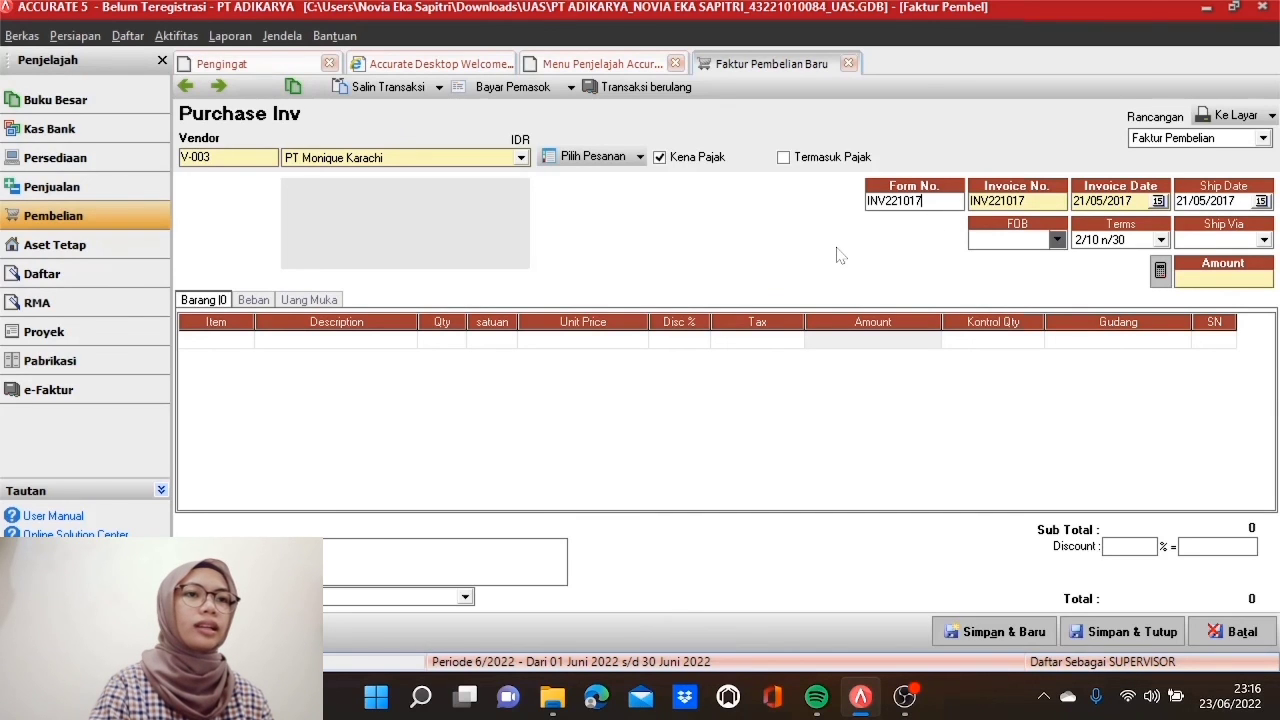
{"action": "left_click", "coordinate": [640, 157]}
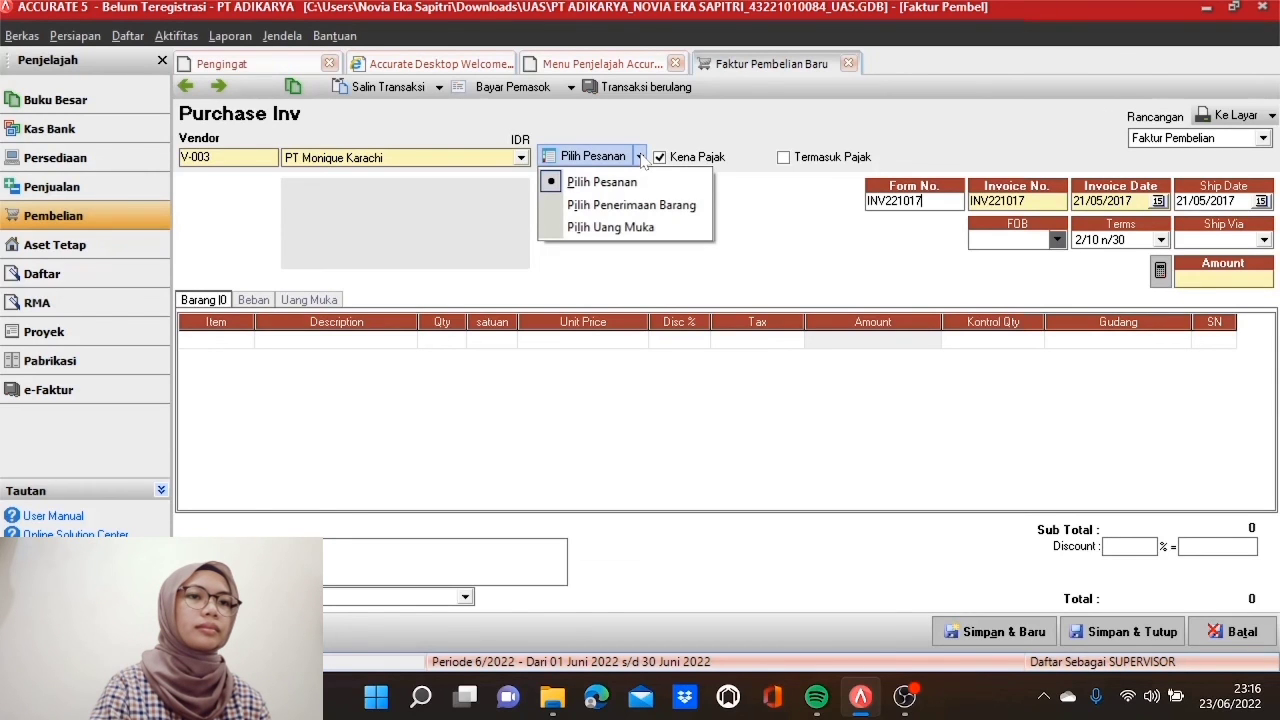
Step: Load goods receipt SJ200417's three items, totalling Rp 16.307.643, and save the invoice
{"action": "left_click", "coordinate": [650, 205]}
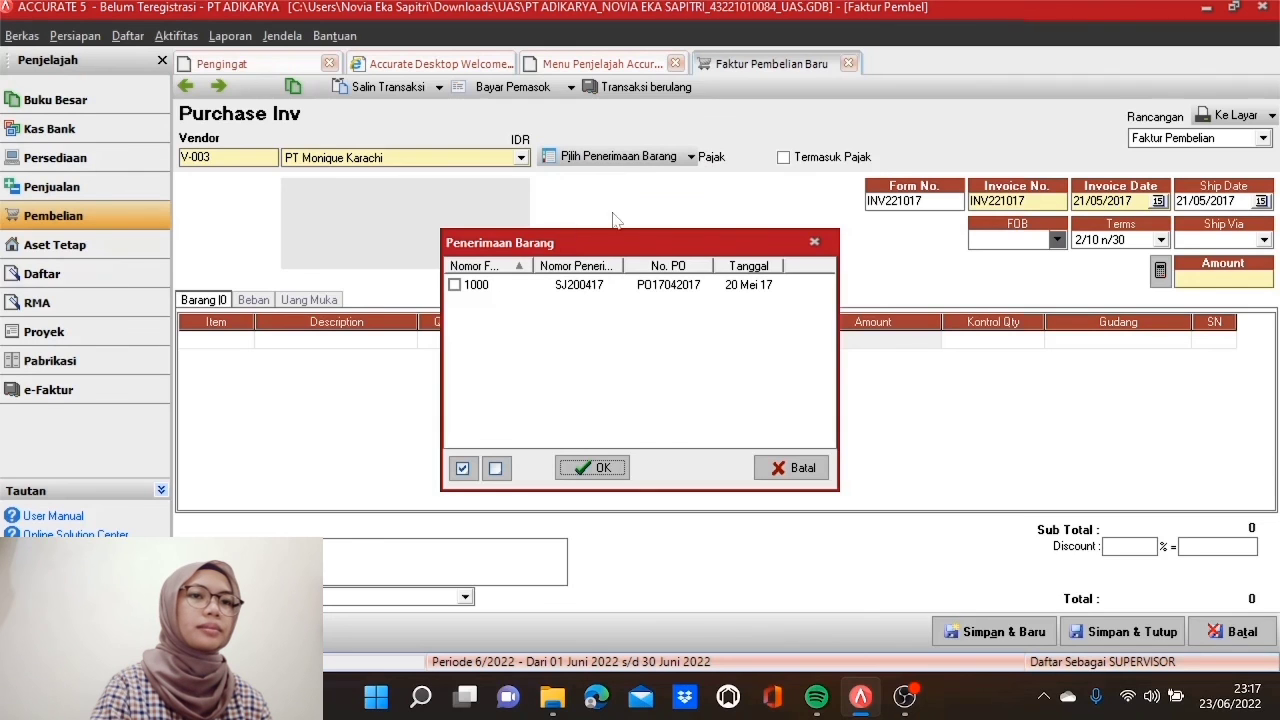
{"action": "left_click", "coordinate": [455, 286]}
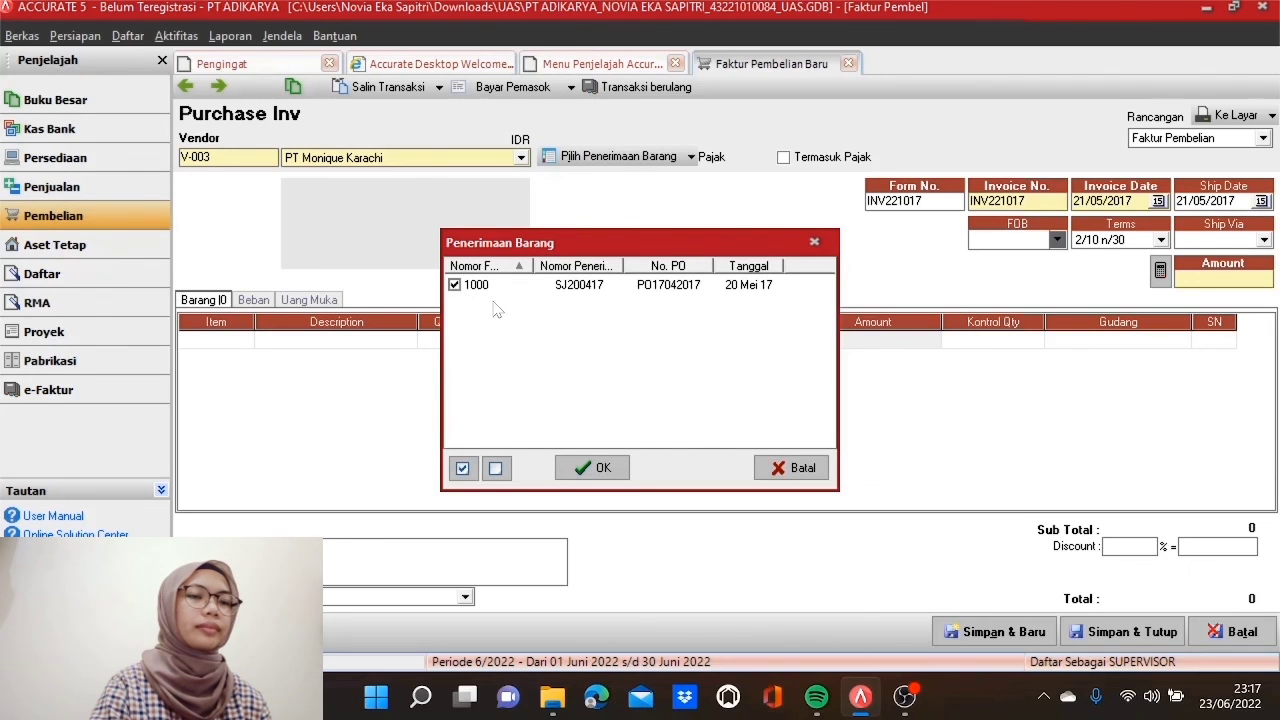
{"action": "left_click", "coordinate": [602, 468]}
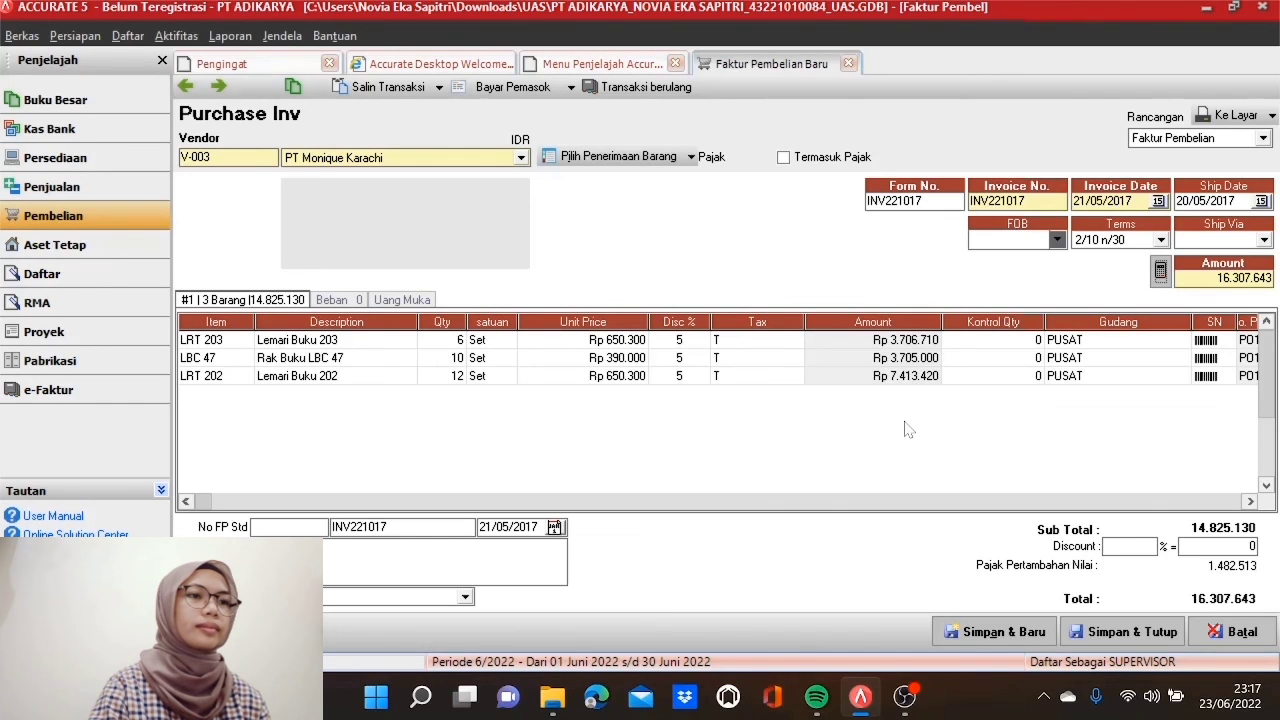
{"action": "left_click", "coordinate": [1111, 632]}
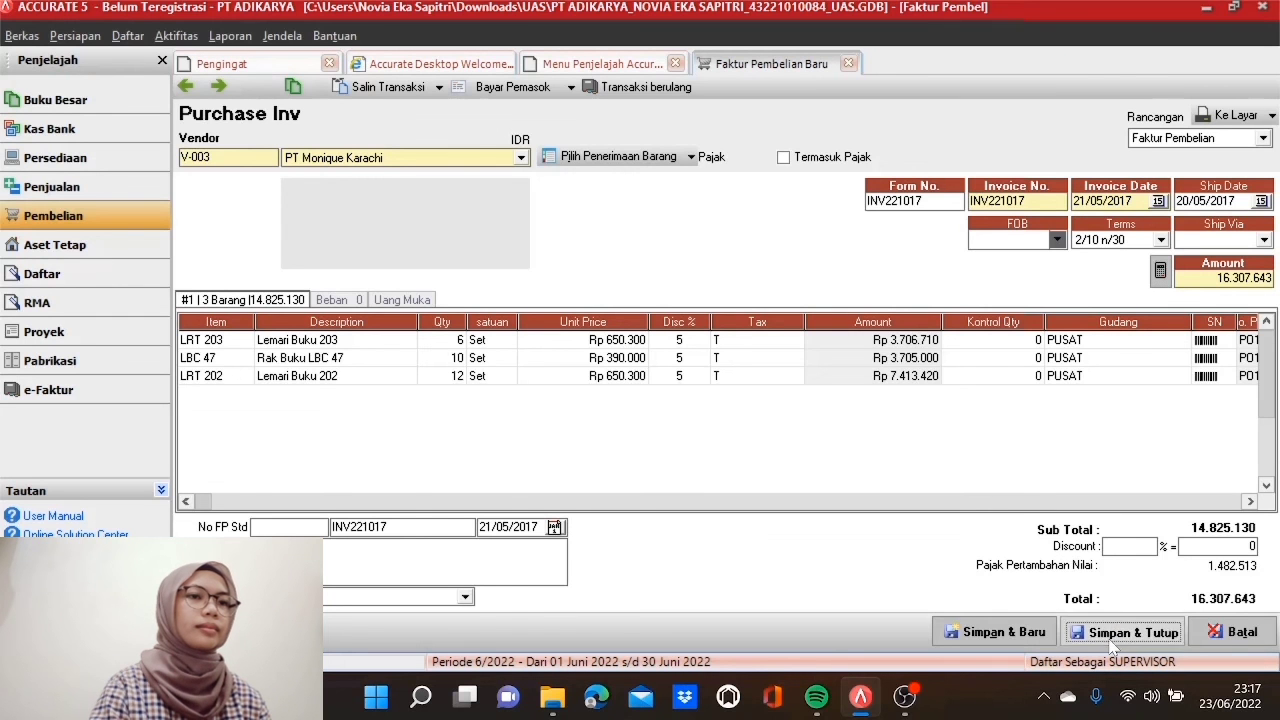